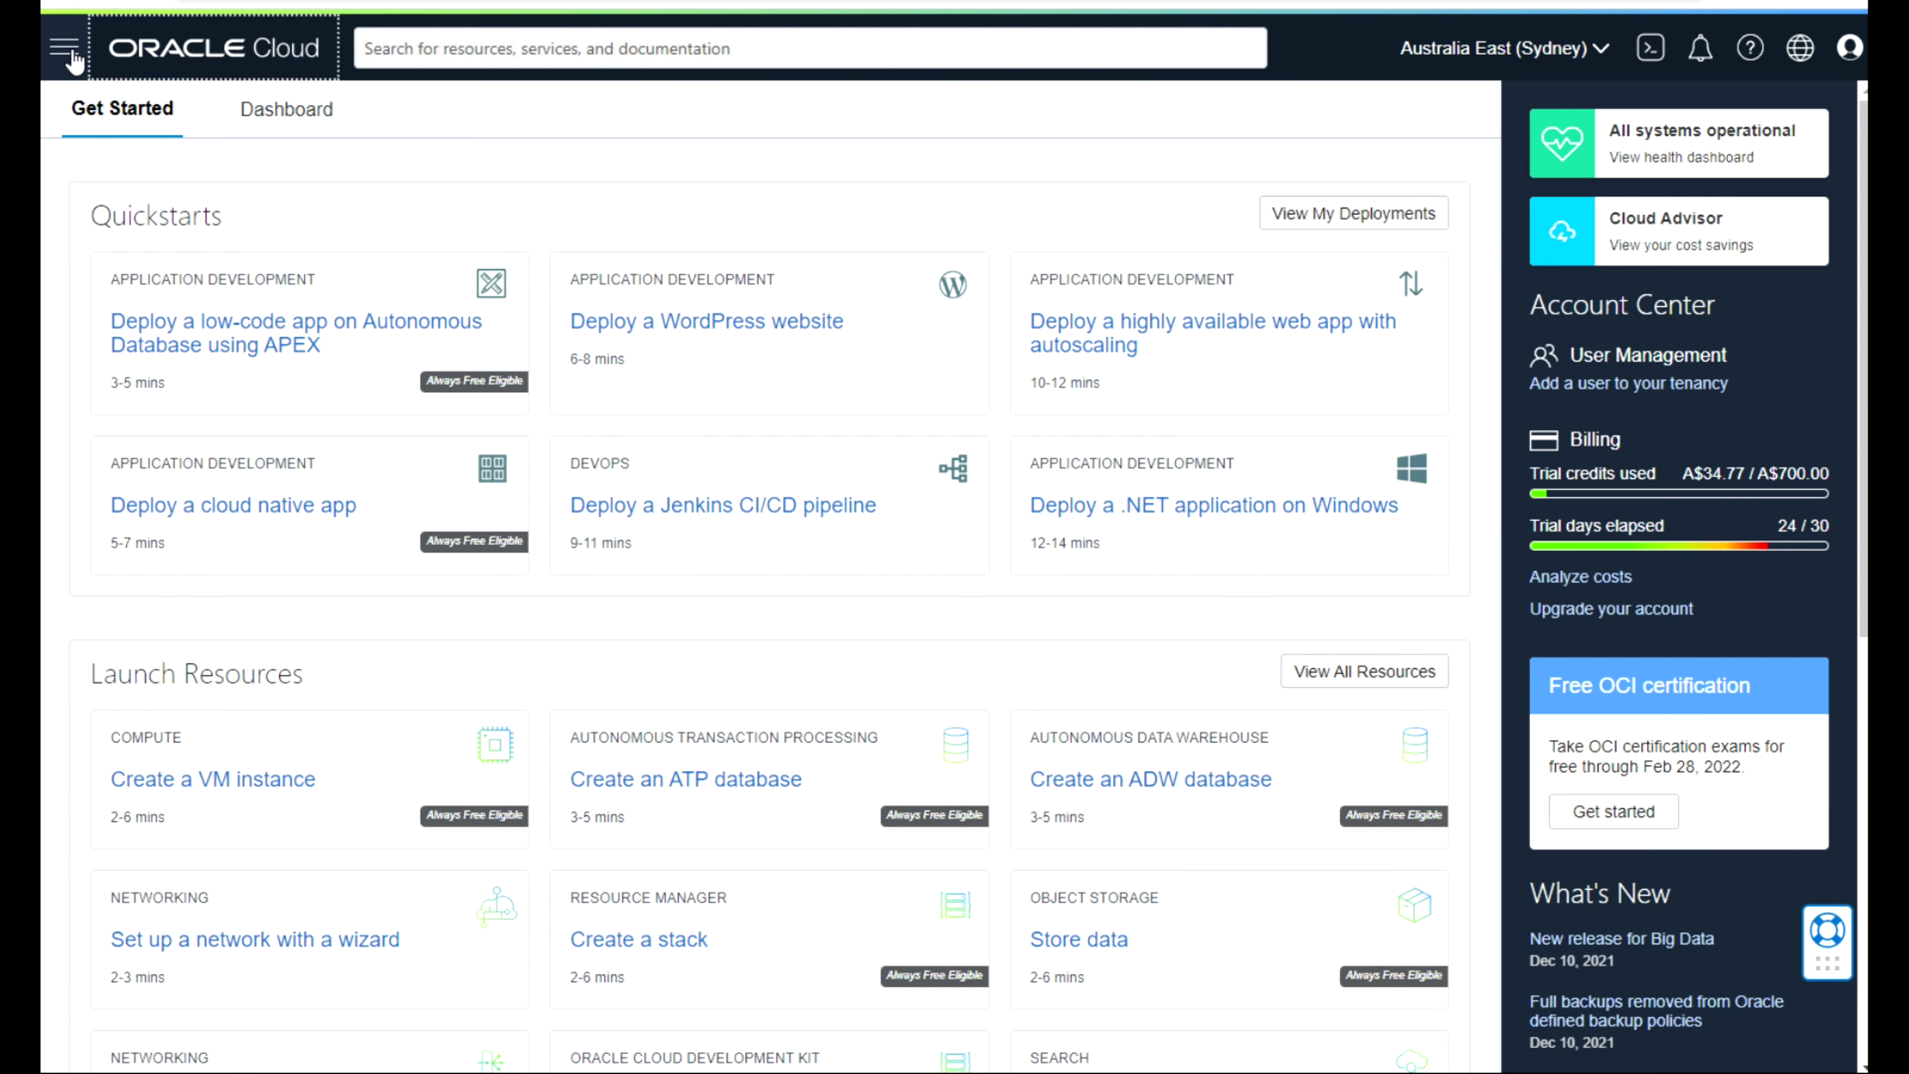
Browse the Compute, Storage, Networking and Identity & Security menu lists, then open Identity Groups
left_click(64, 49)
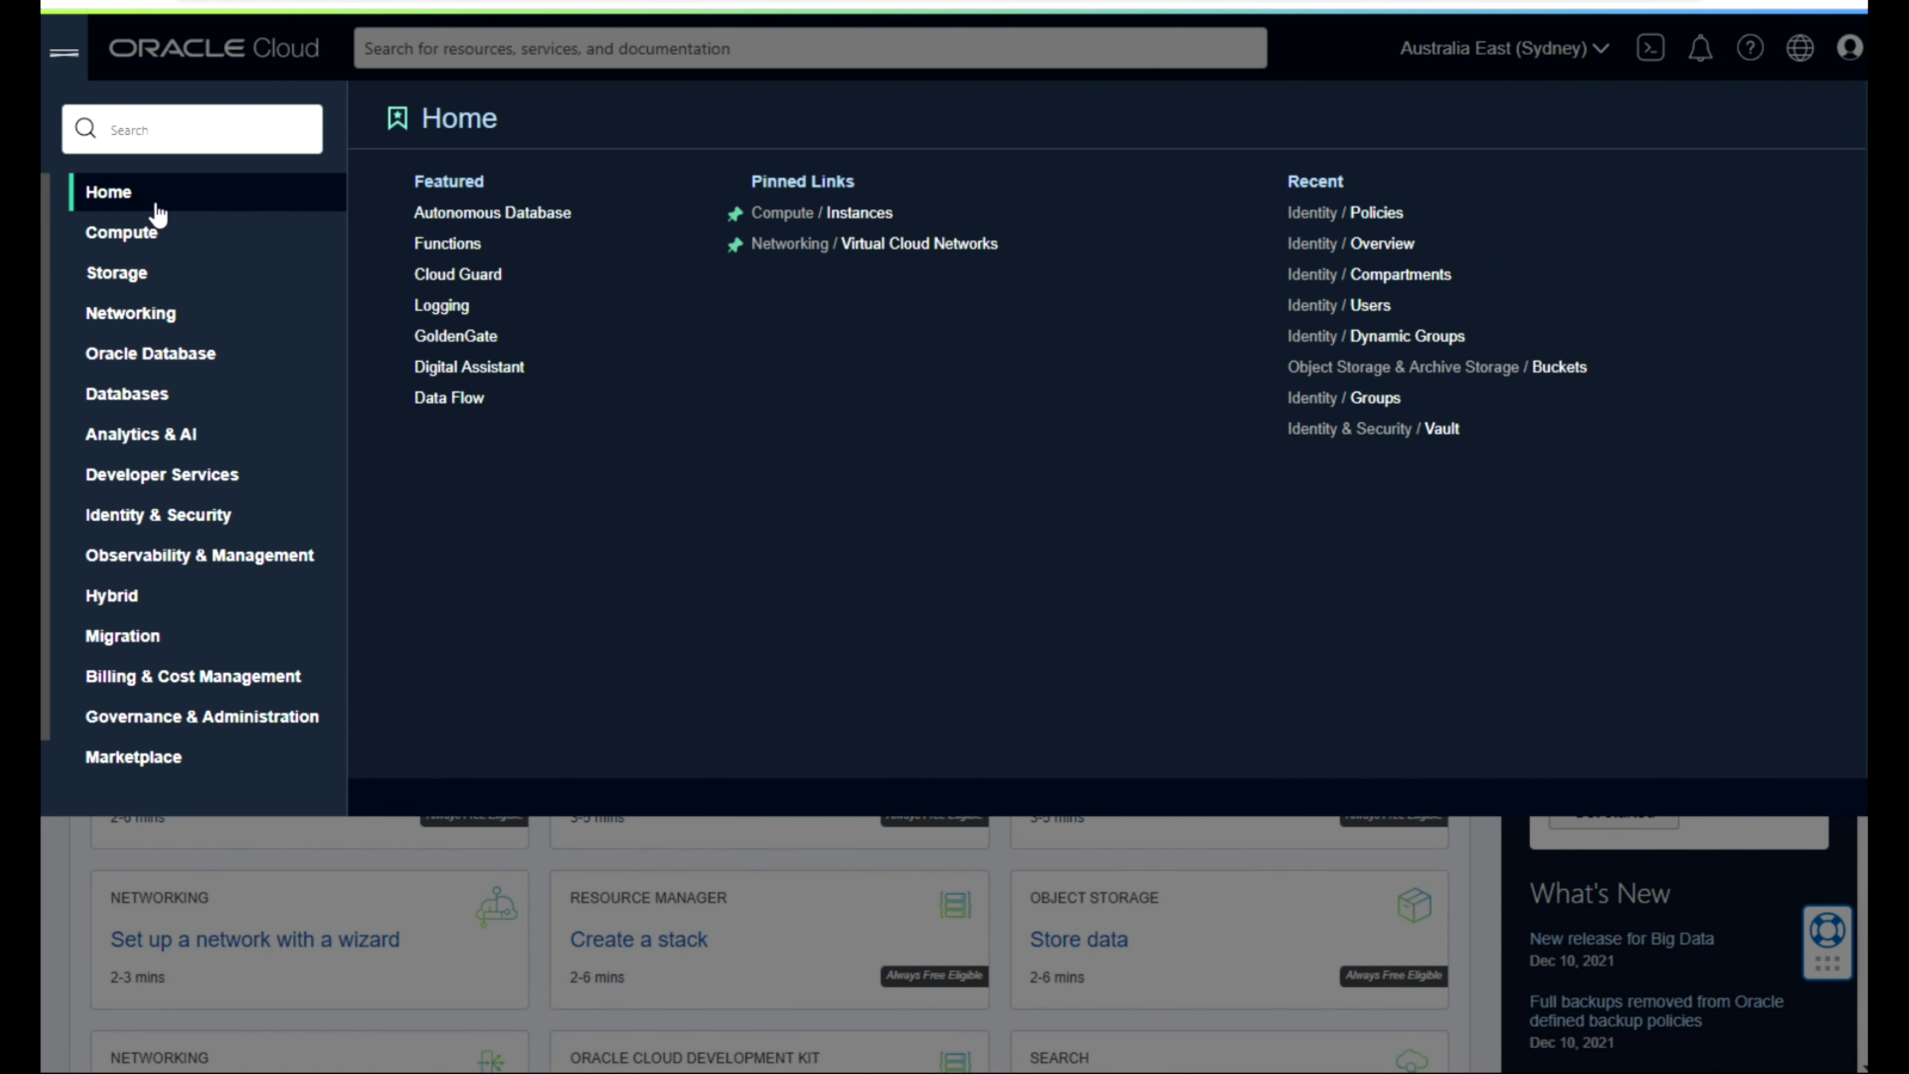
left_click(128, 233)
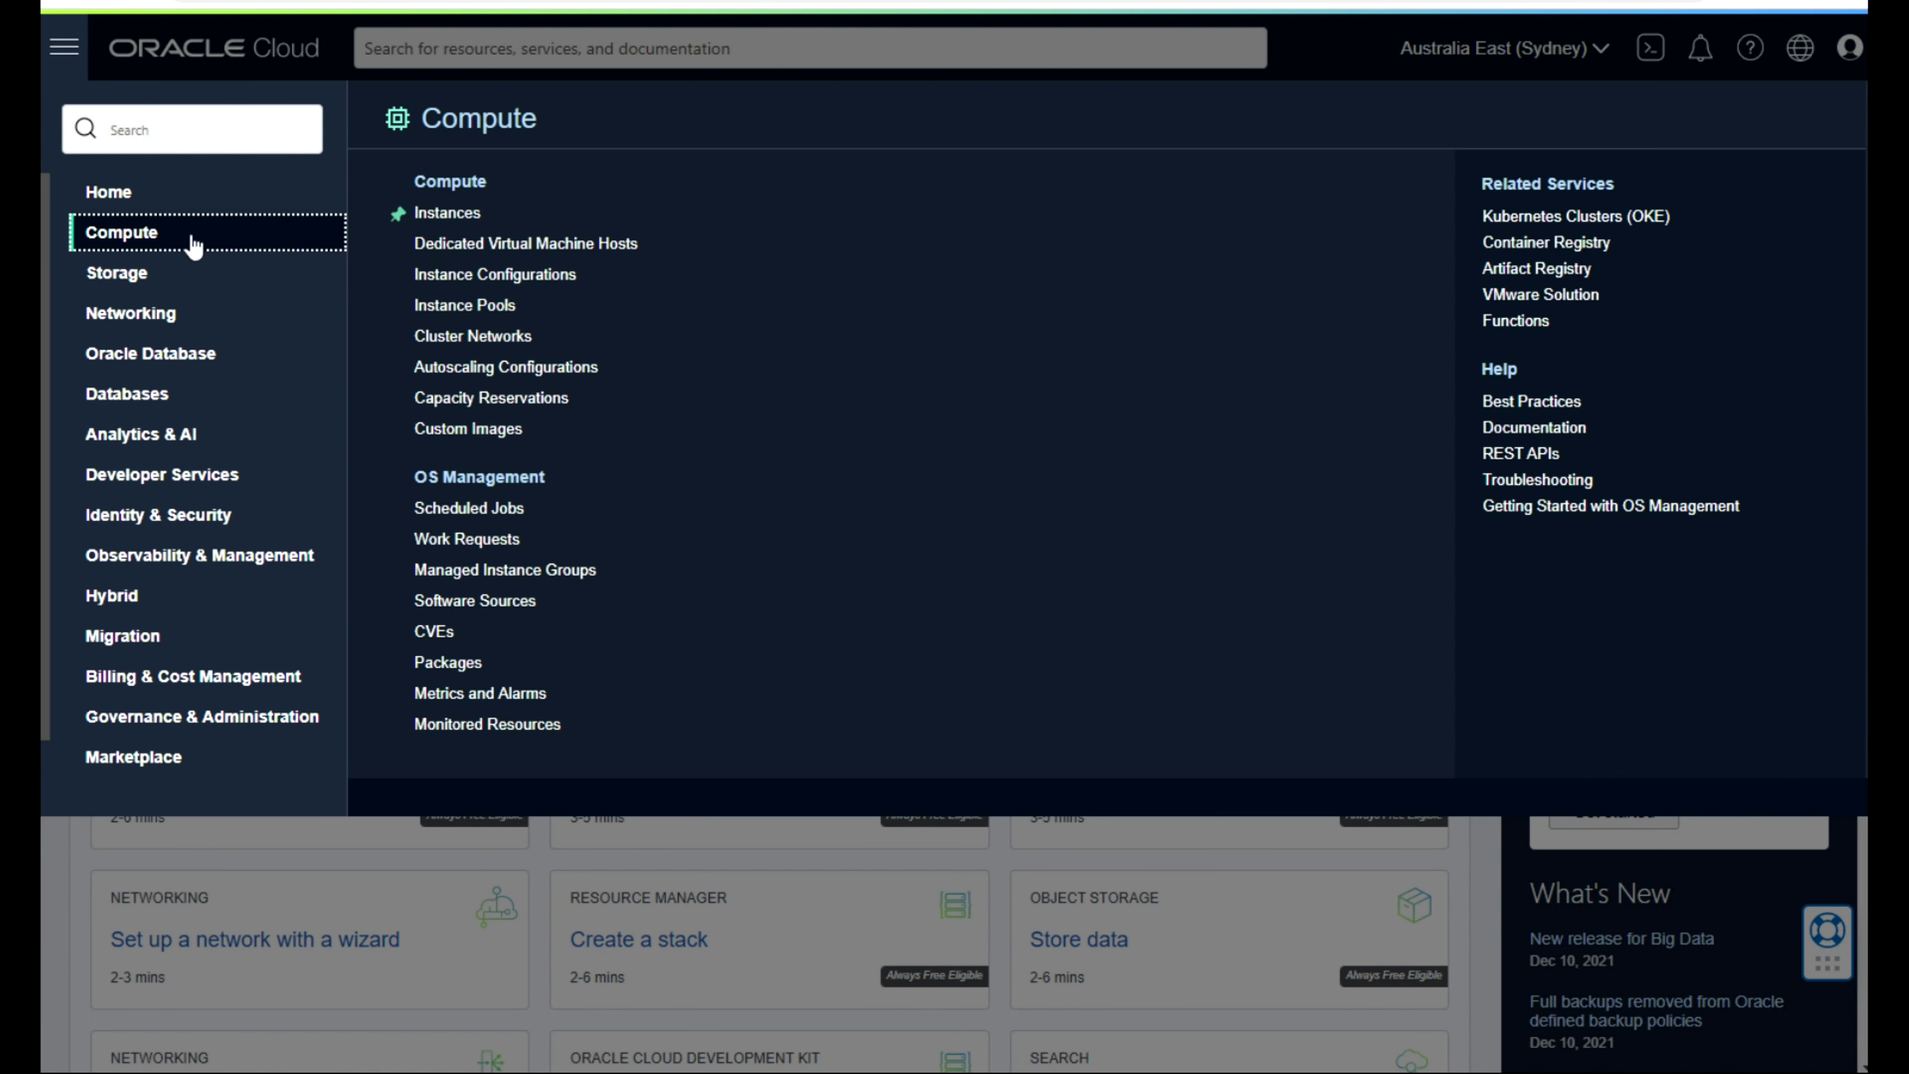
left_click(124, 277)
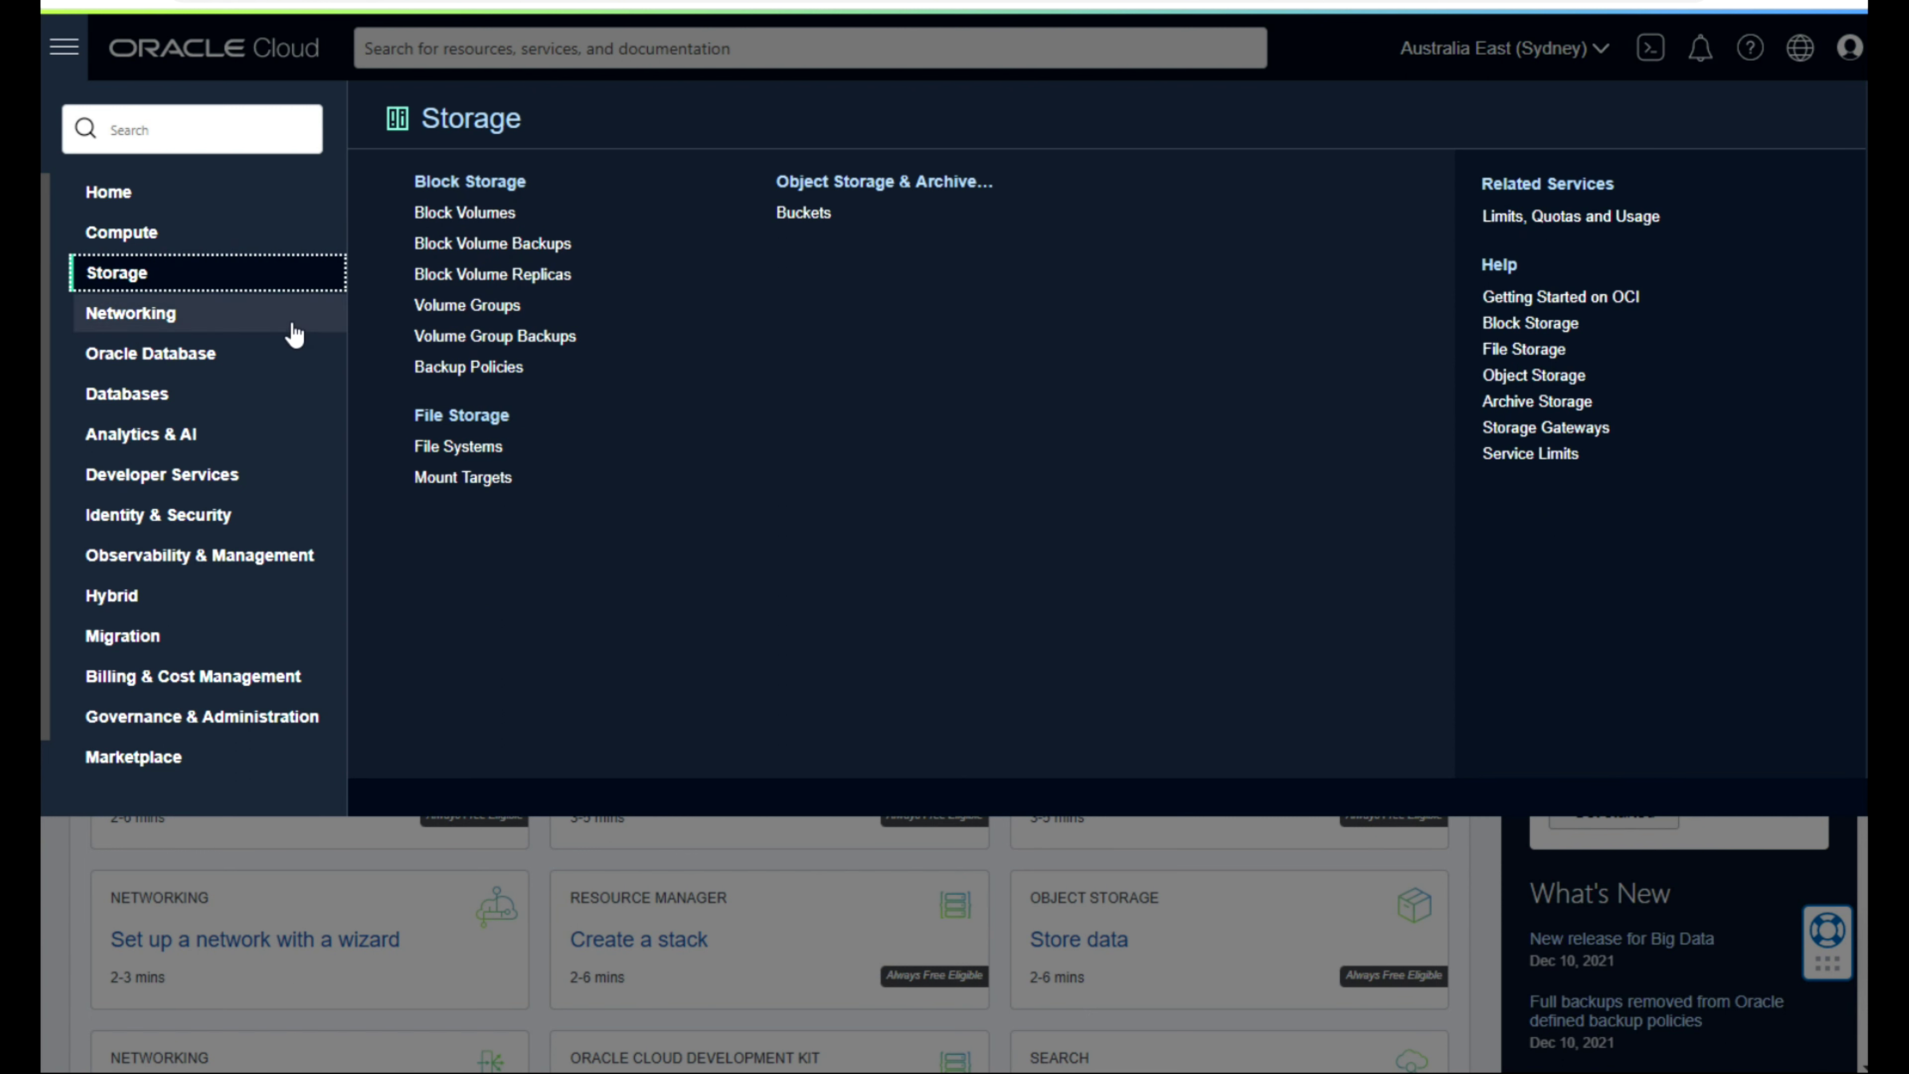
left_click(159, 314)
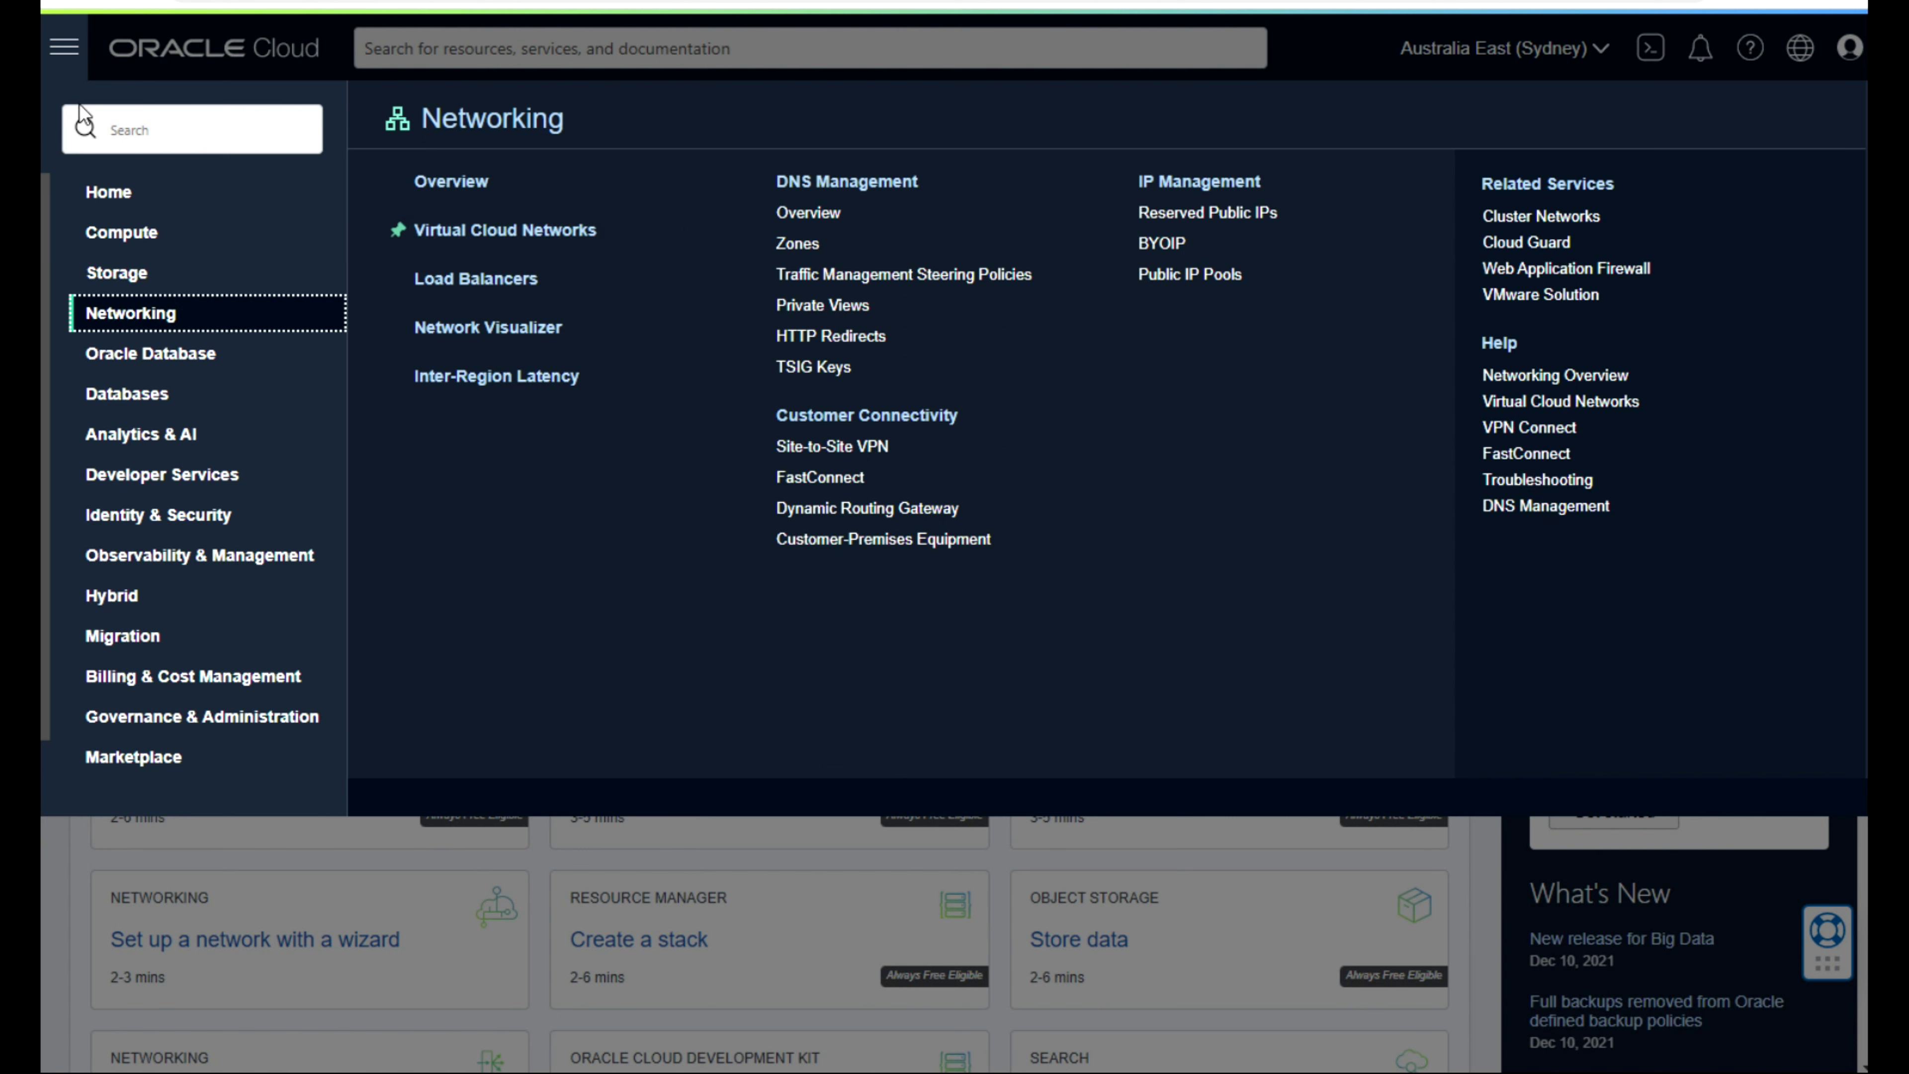
left_click(127, 521)
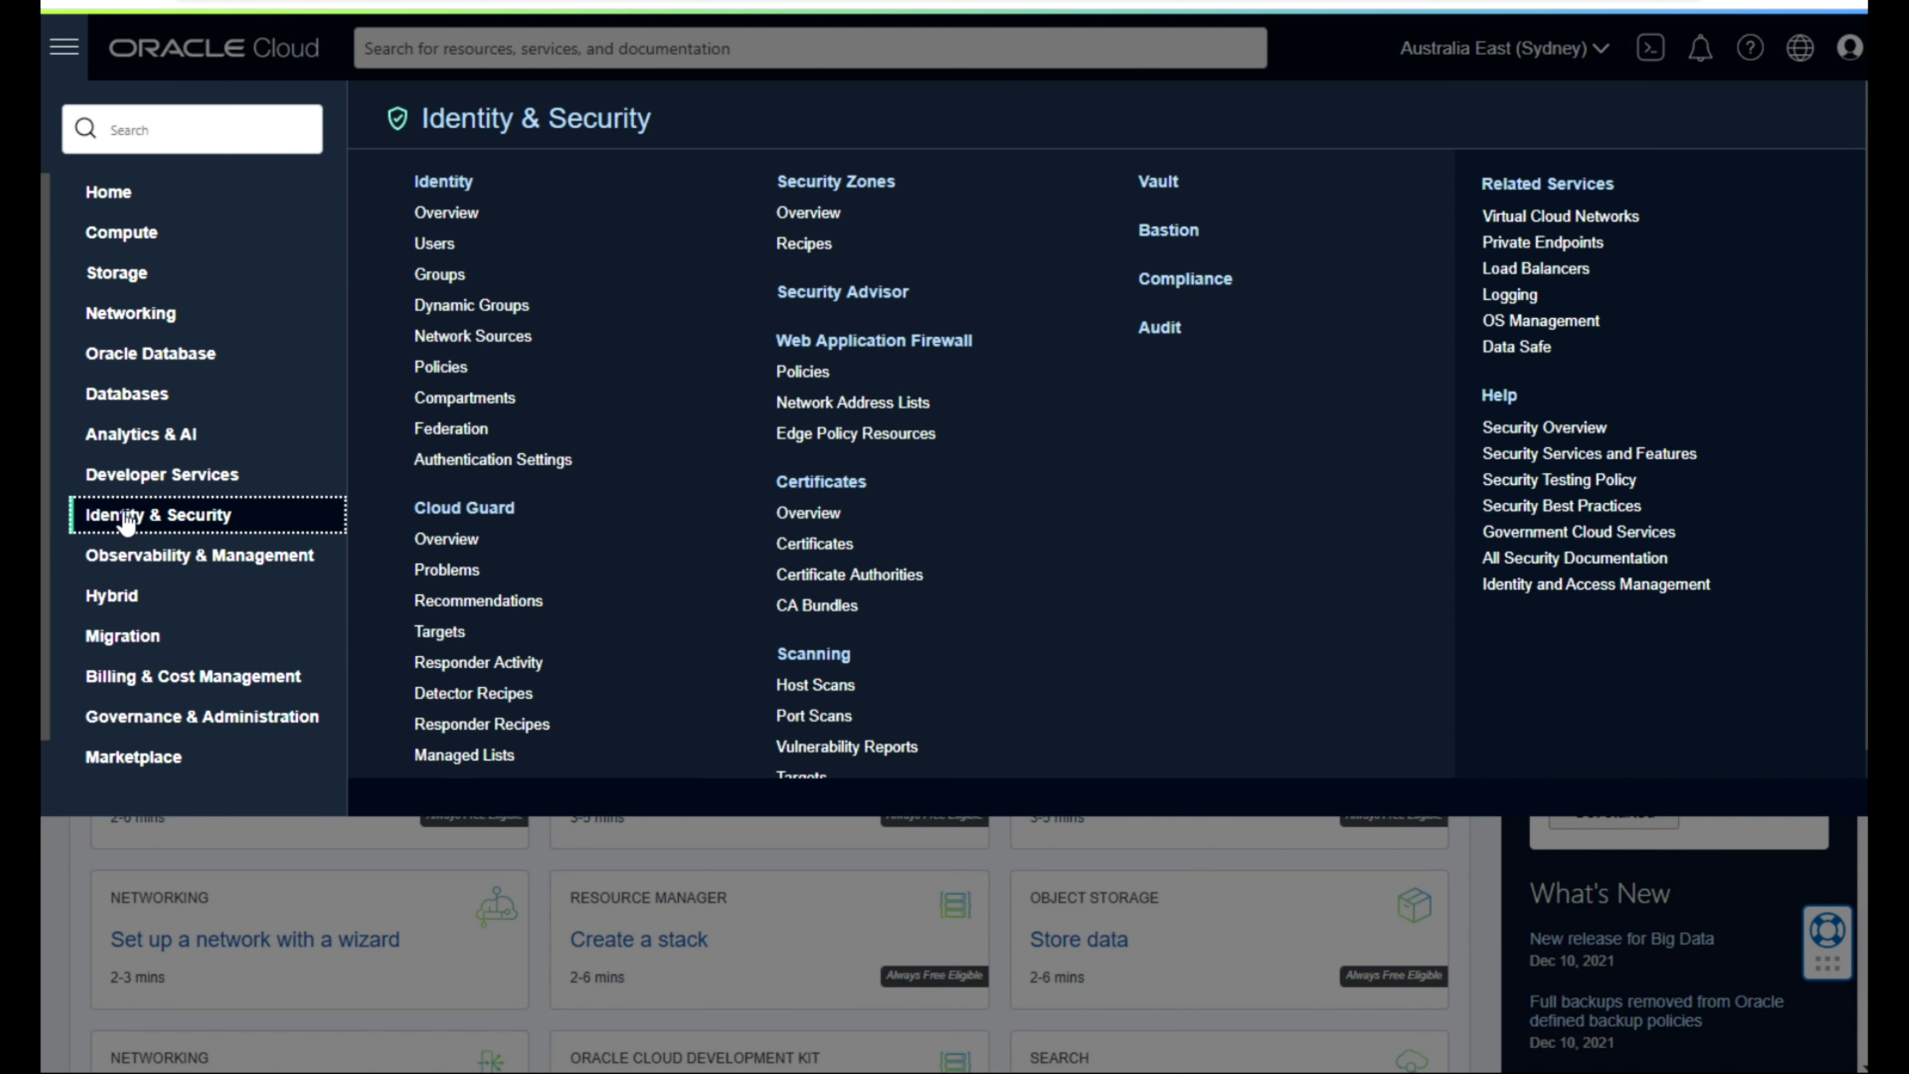
left_click(439, 245)
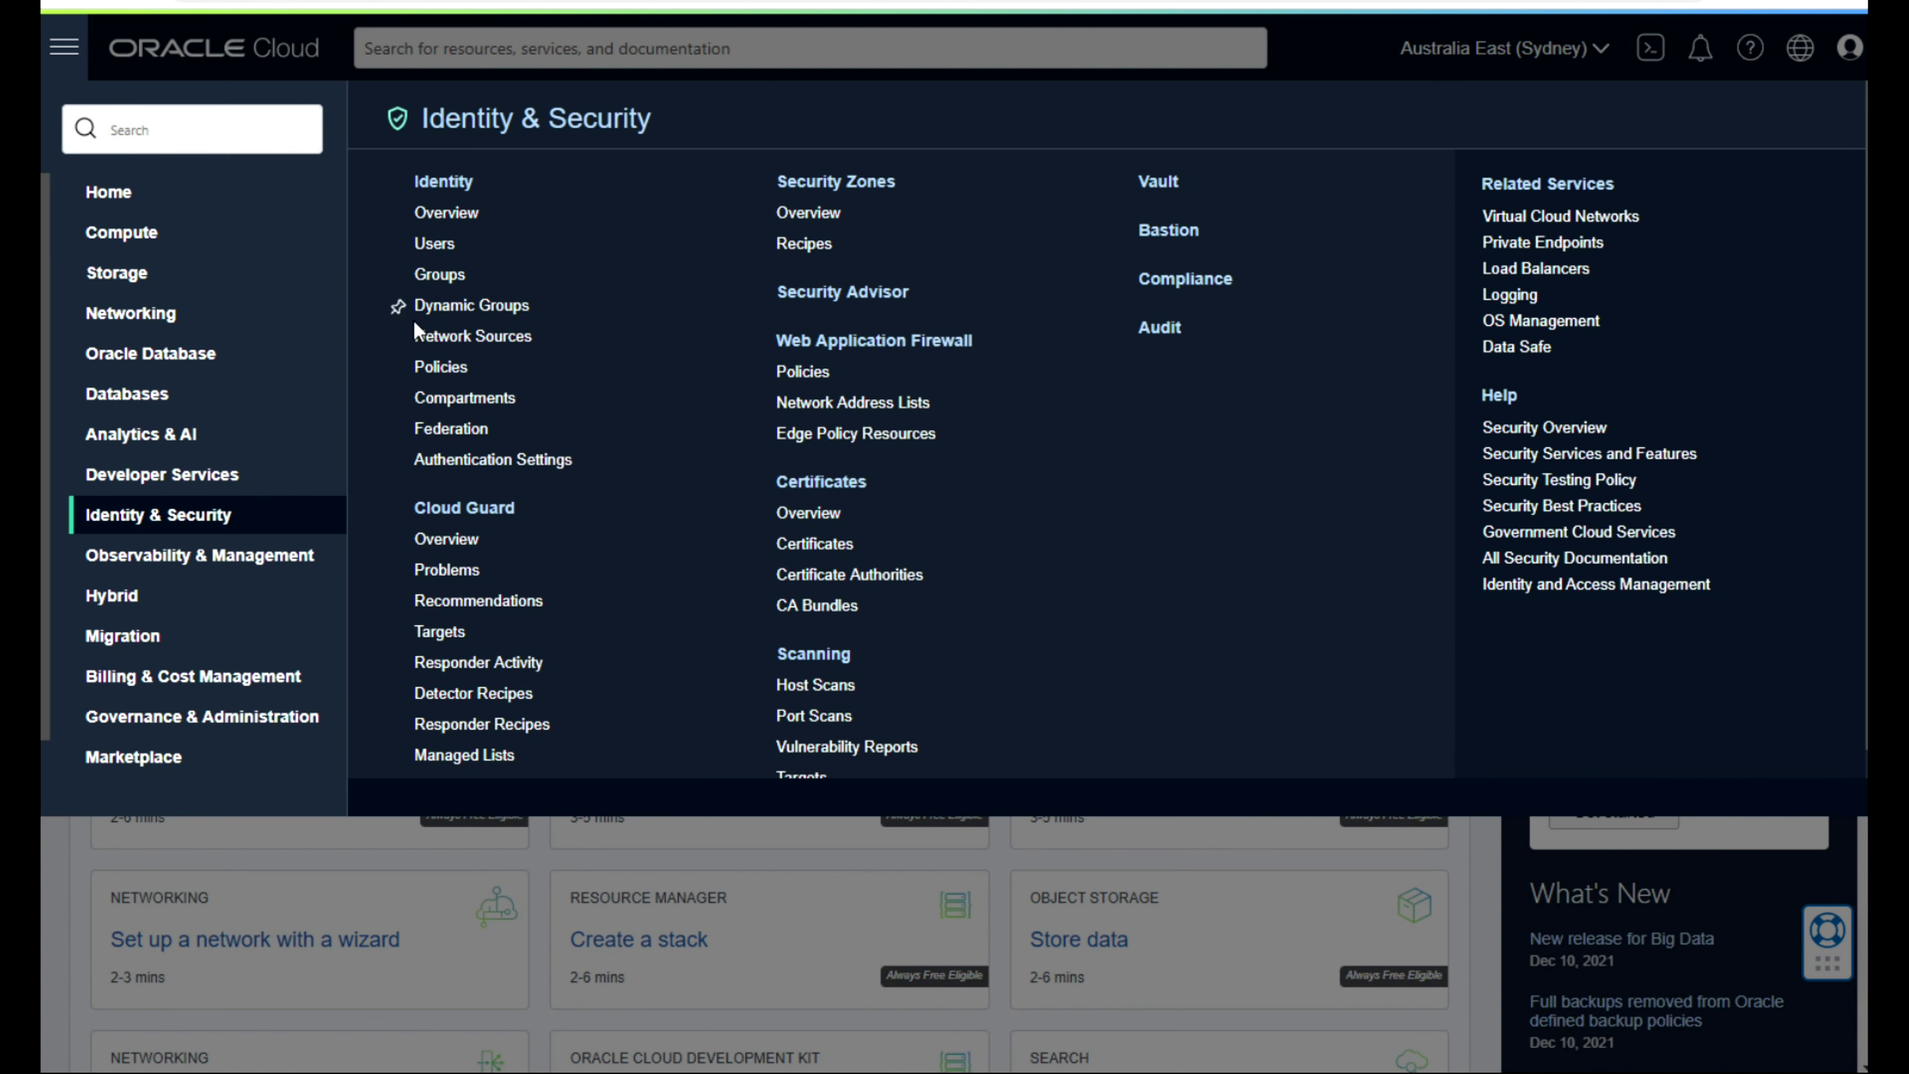
left_click(452, 276)
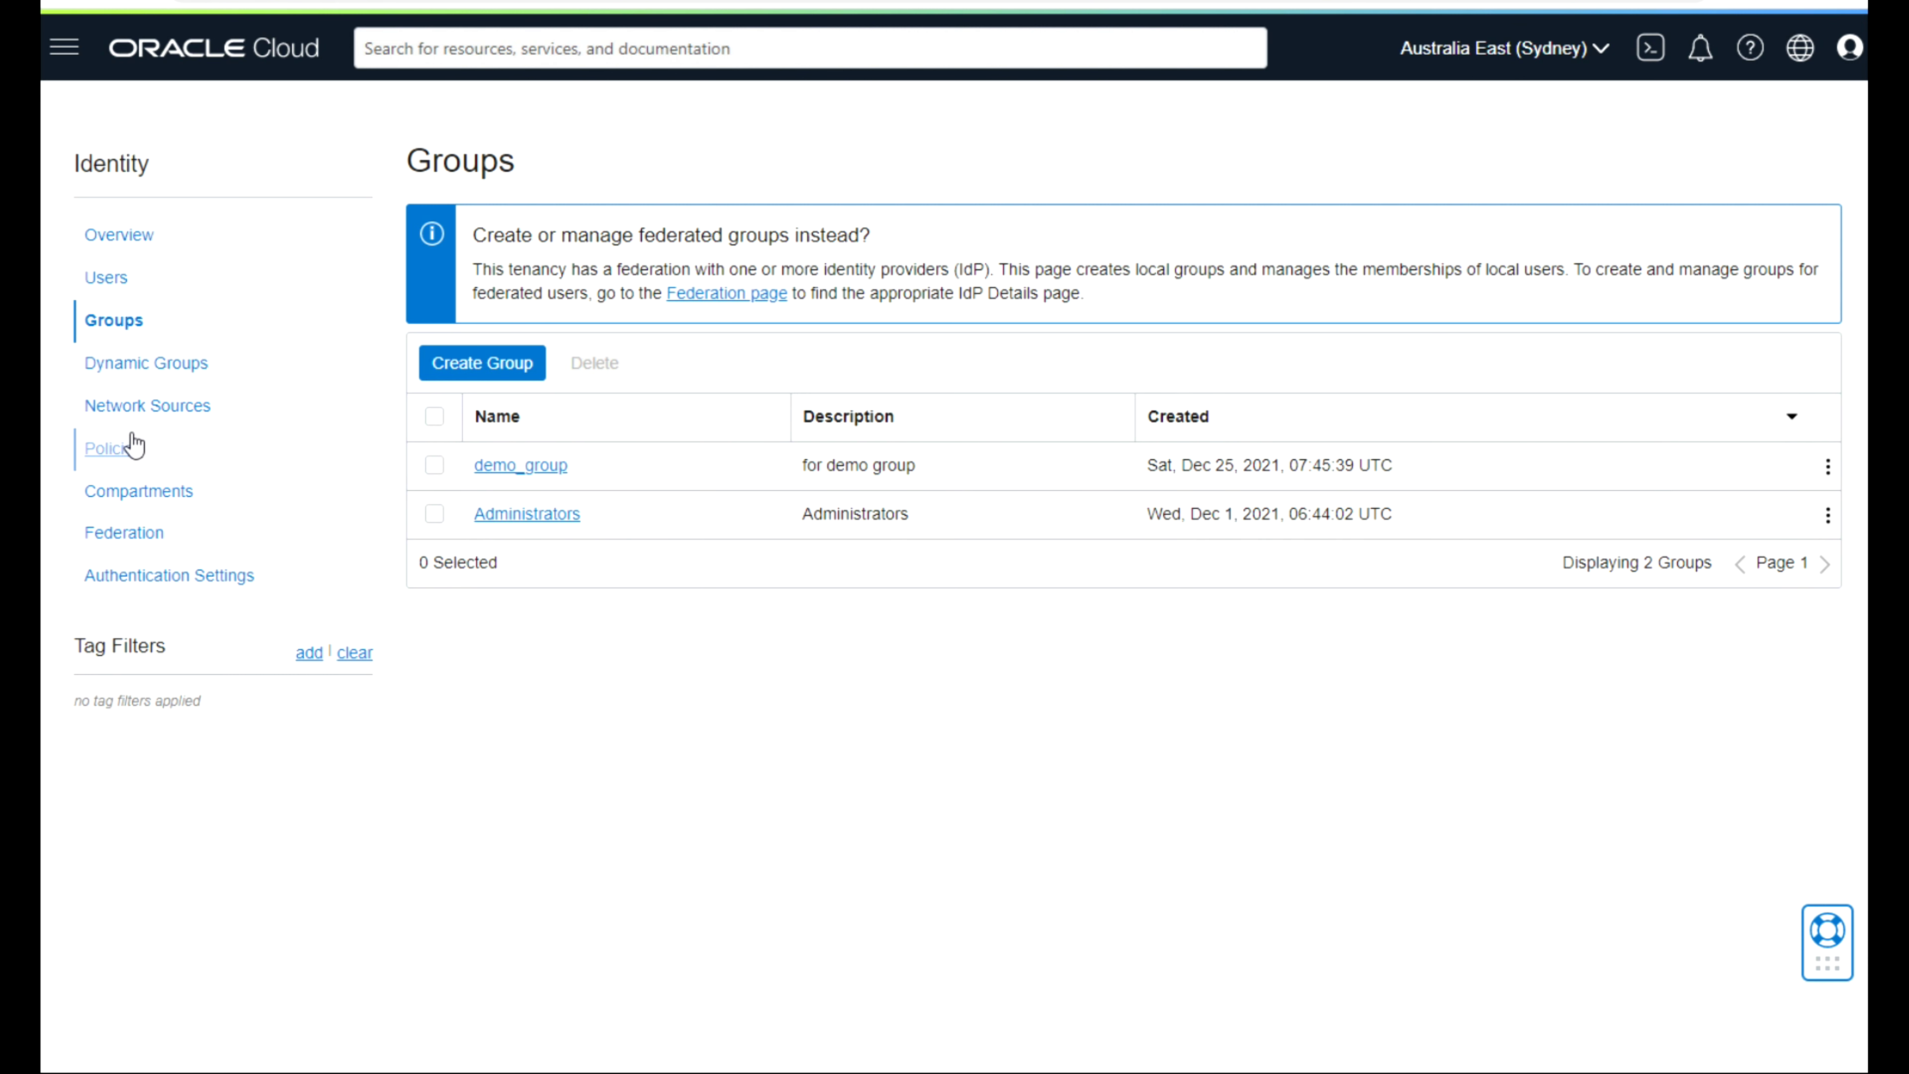
Open policy_dg from the Policies list and select its two demo_dg statements
left_click(113, 452)
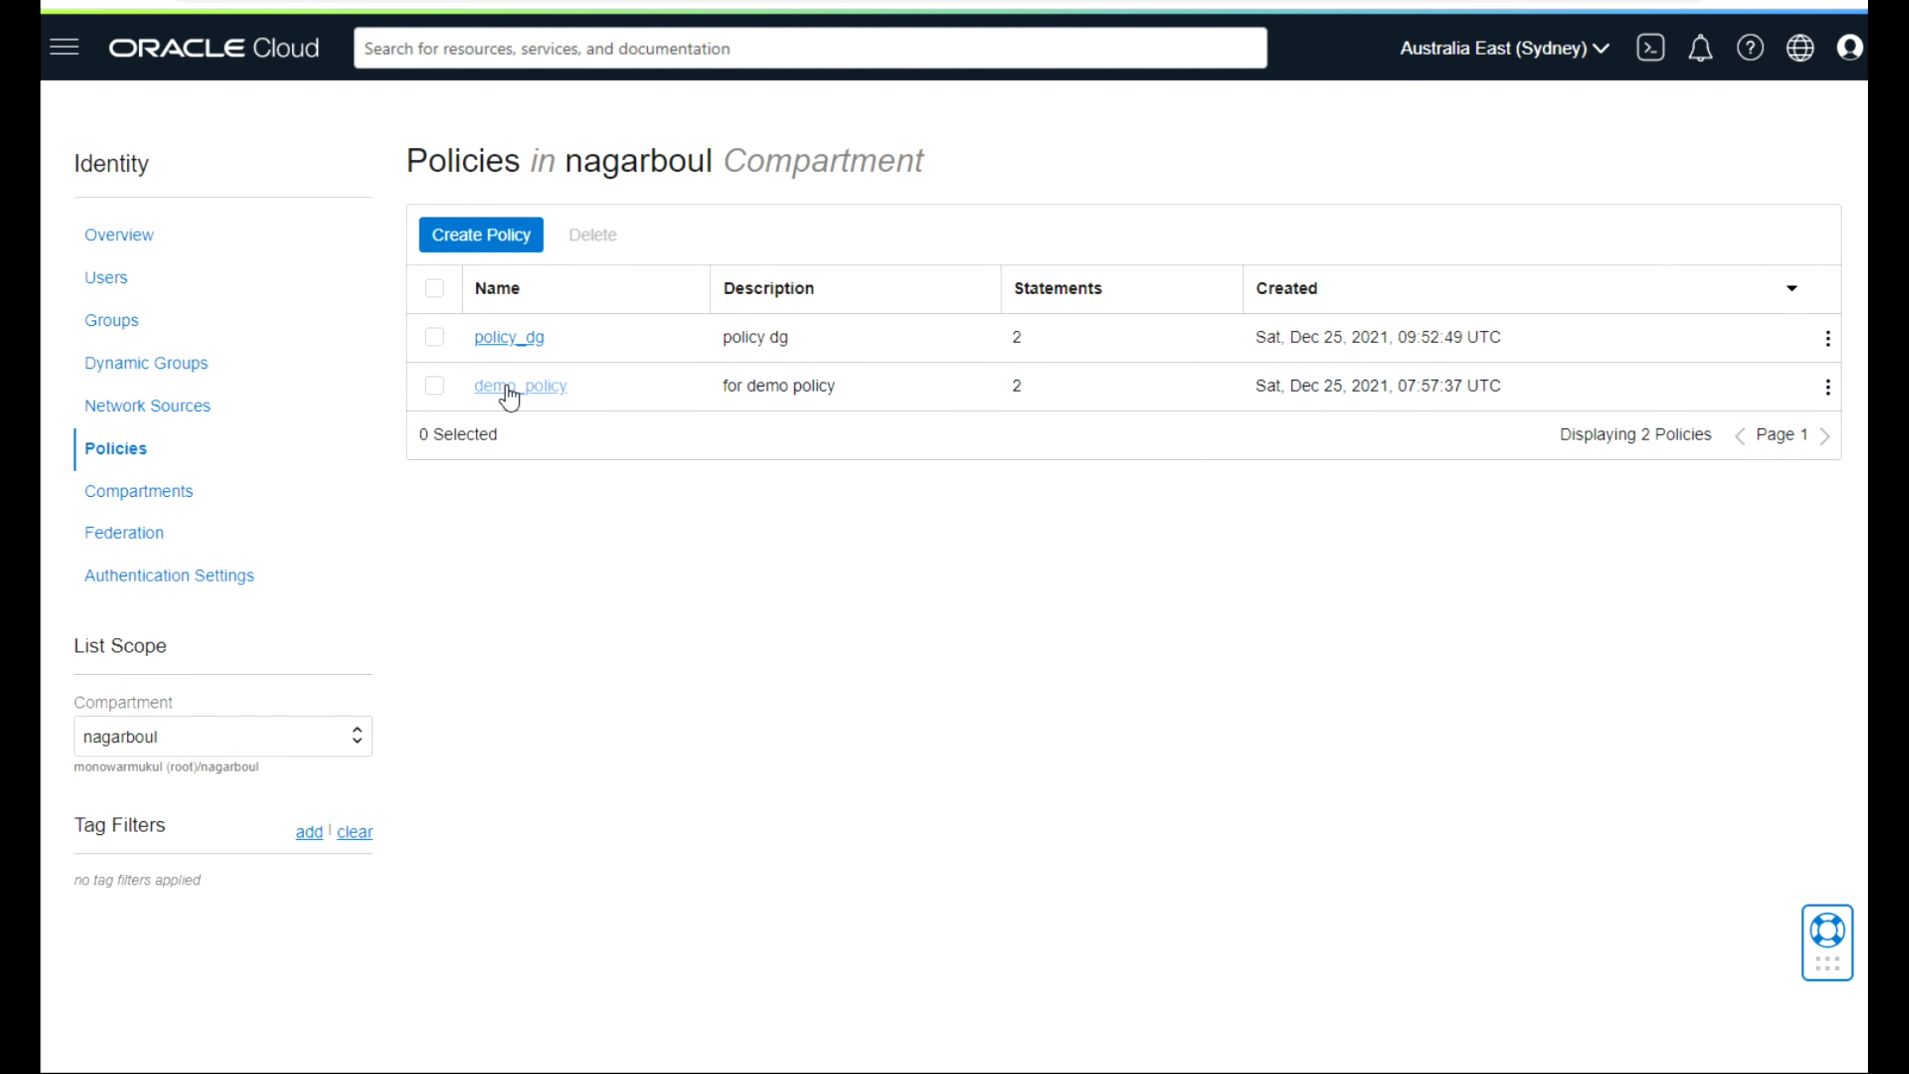
left_click(516, 344)
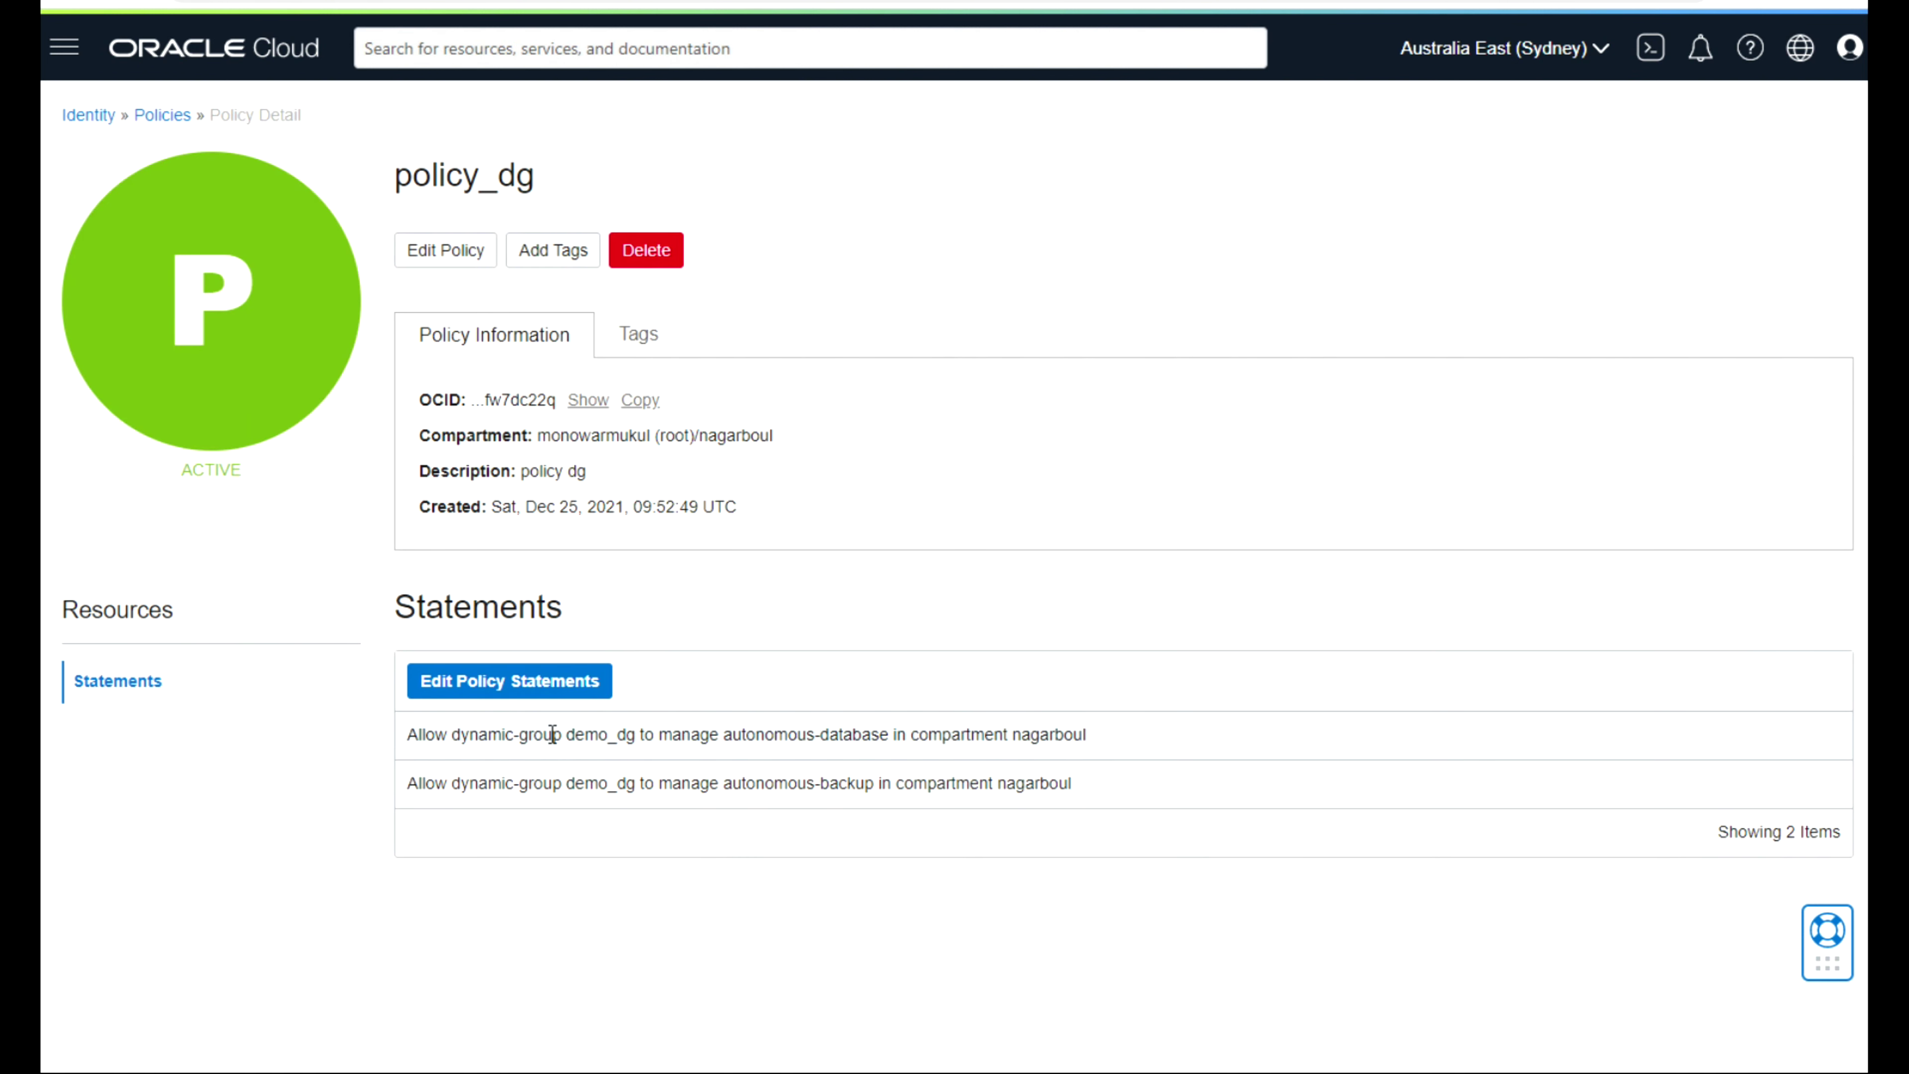
left_click_drag(408, 726, 1042, 856)
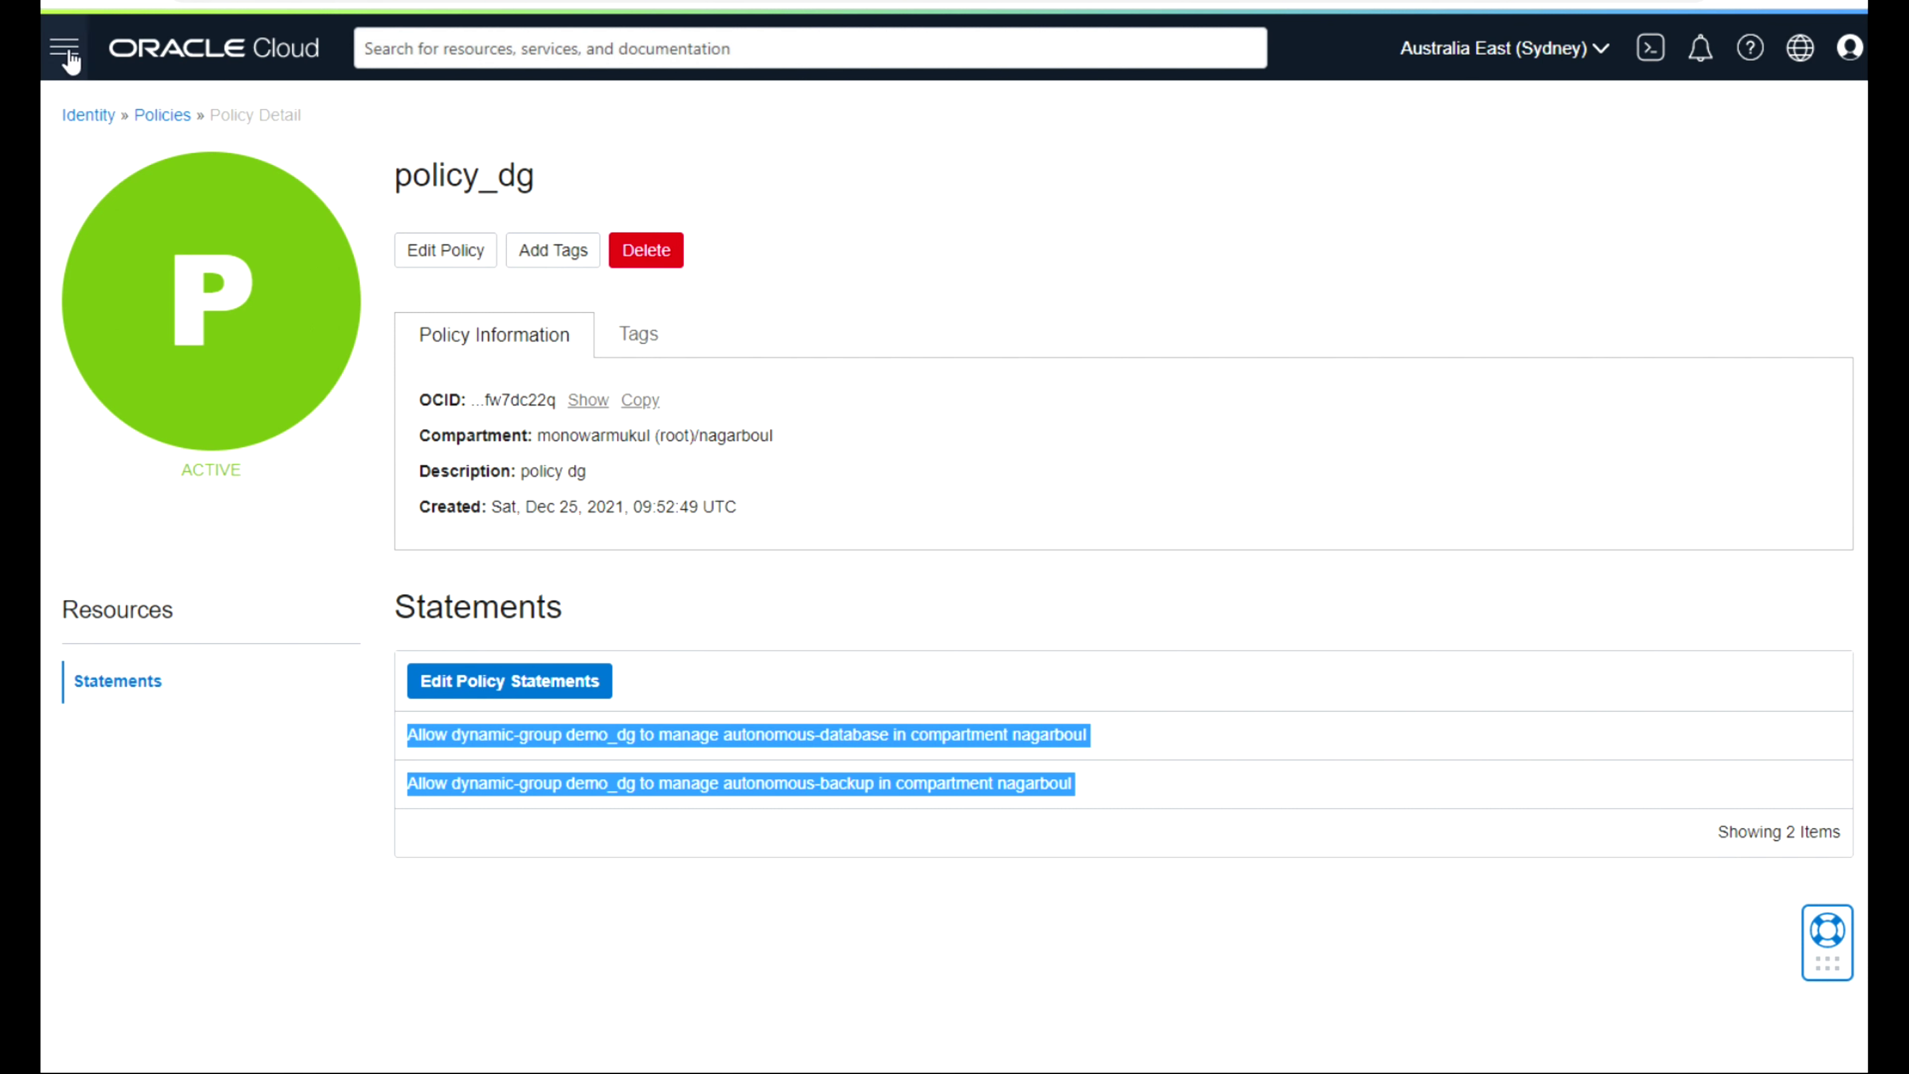
Open the nagarboul compartment's details from the Compartments list and scroll through them
left_click(88, 114)
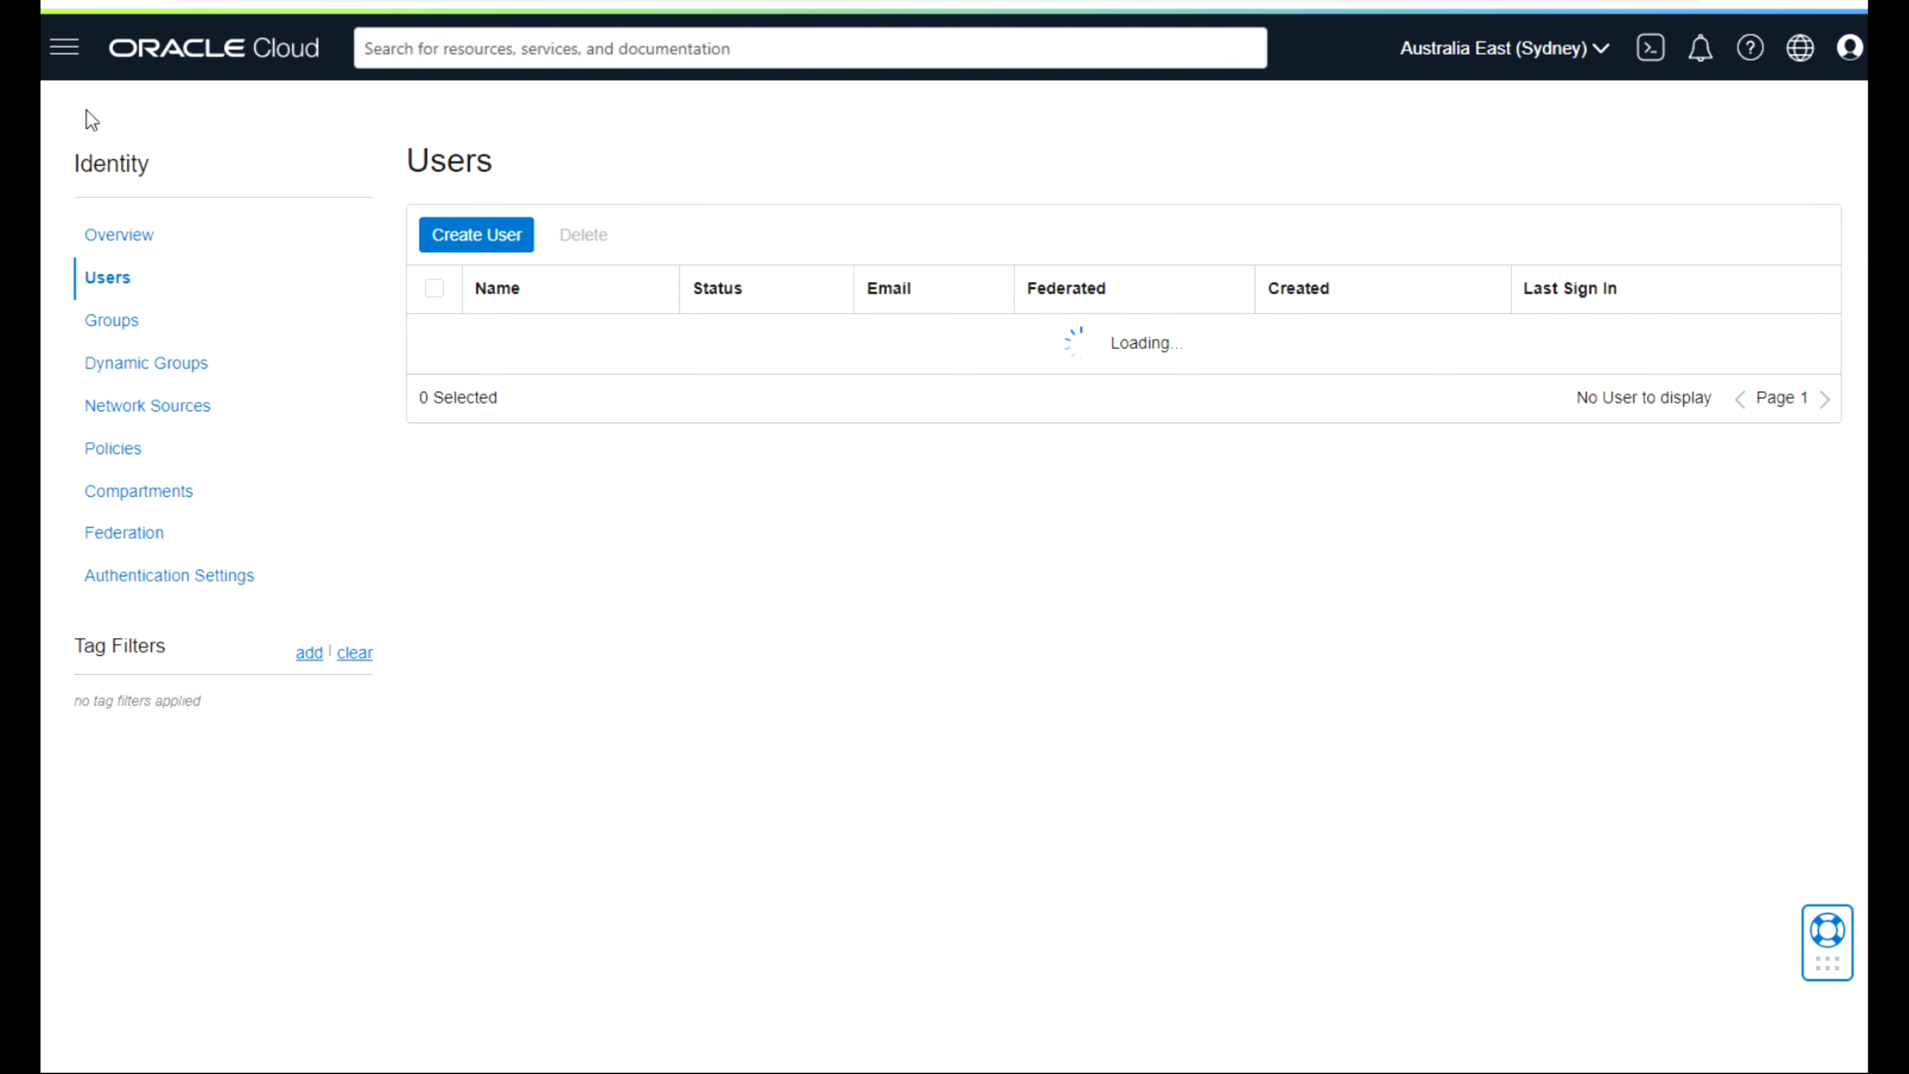
left_click(138, 493)
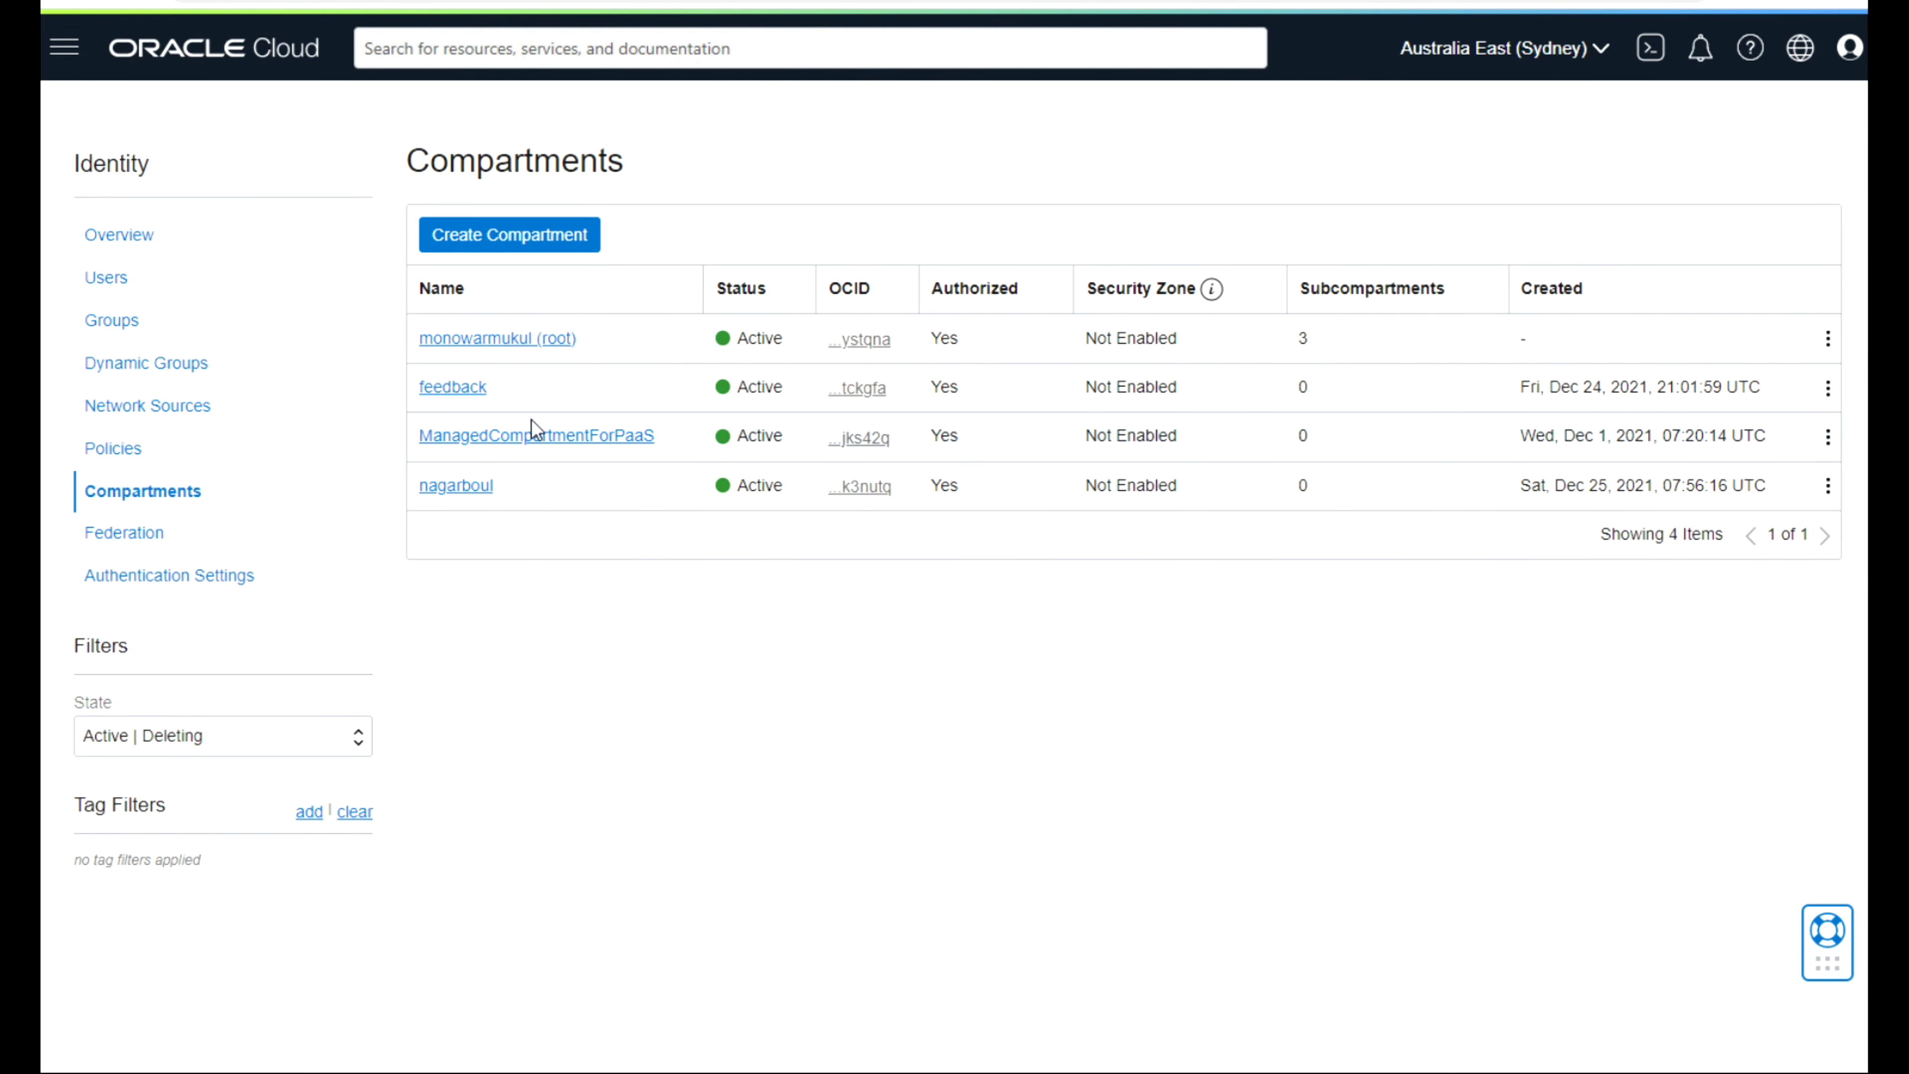
left_click(456, 487)
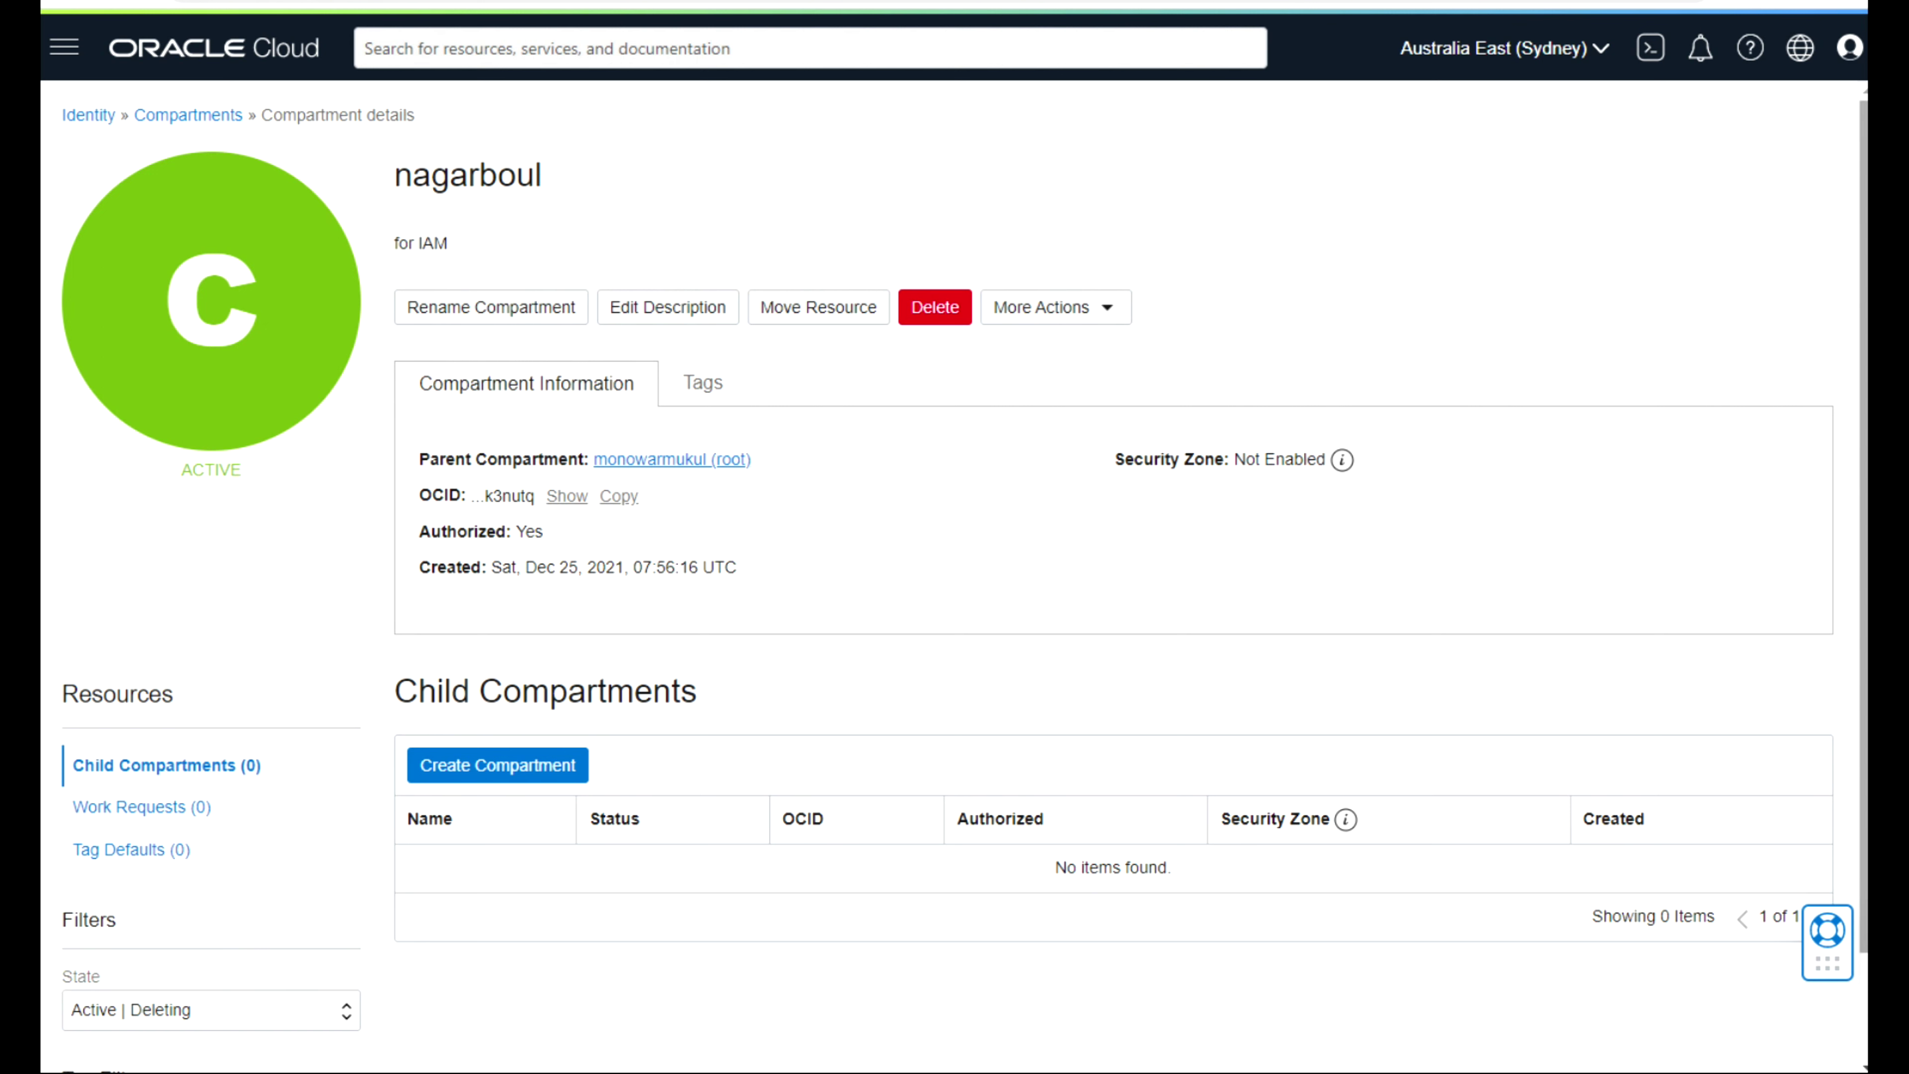
scroll(1865, 740, "down", 2)
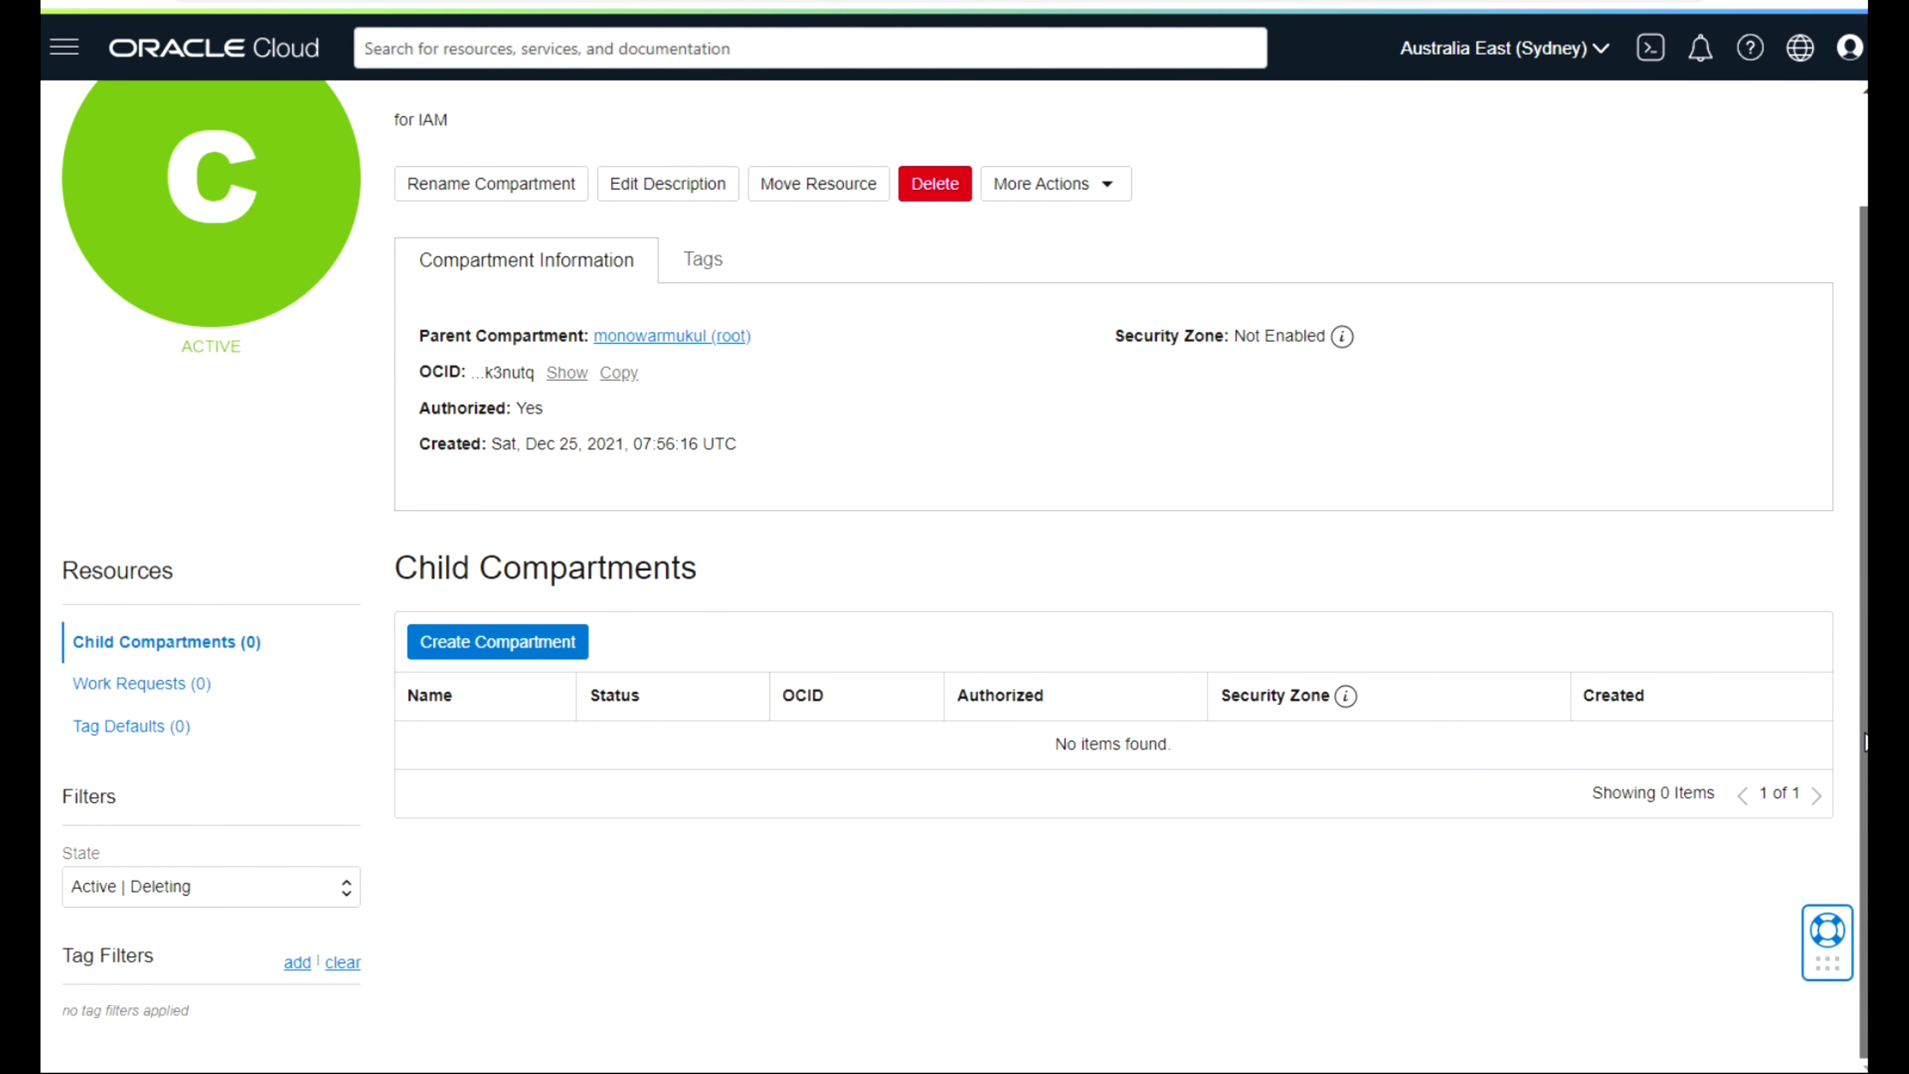
scroll(1866, 742, "up", 2)
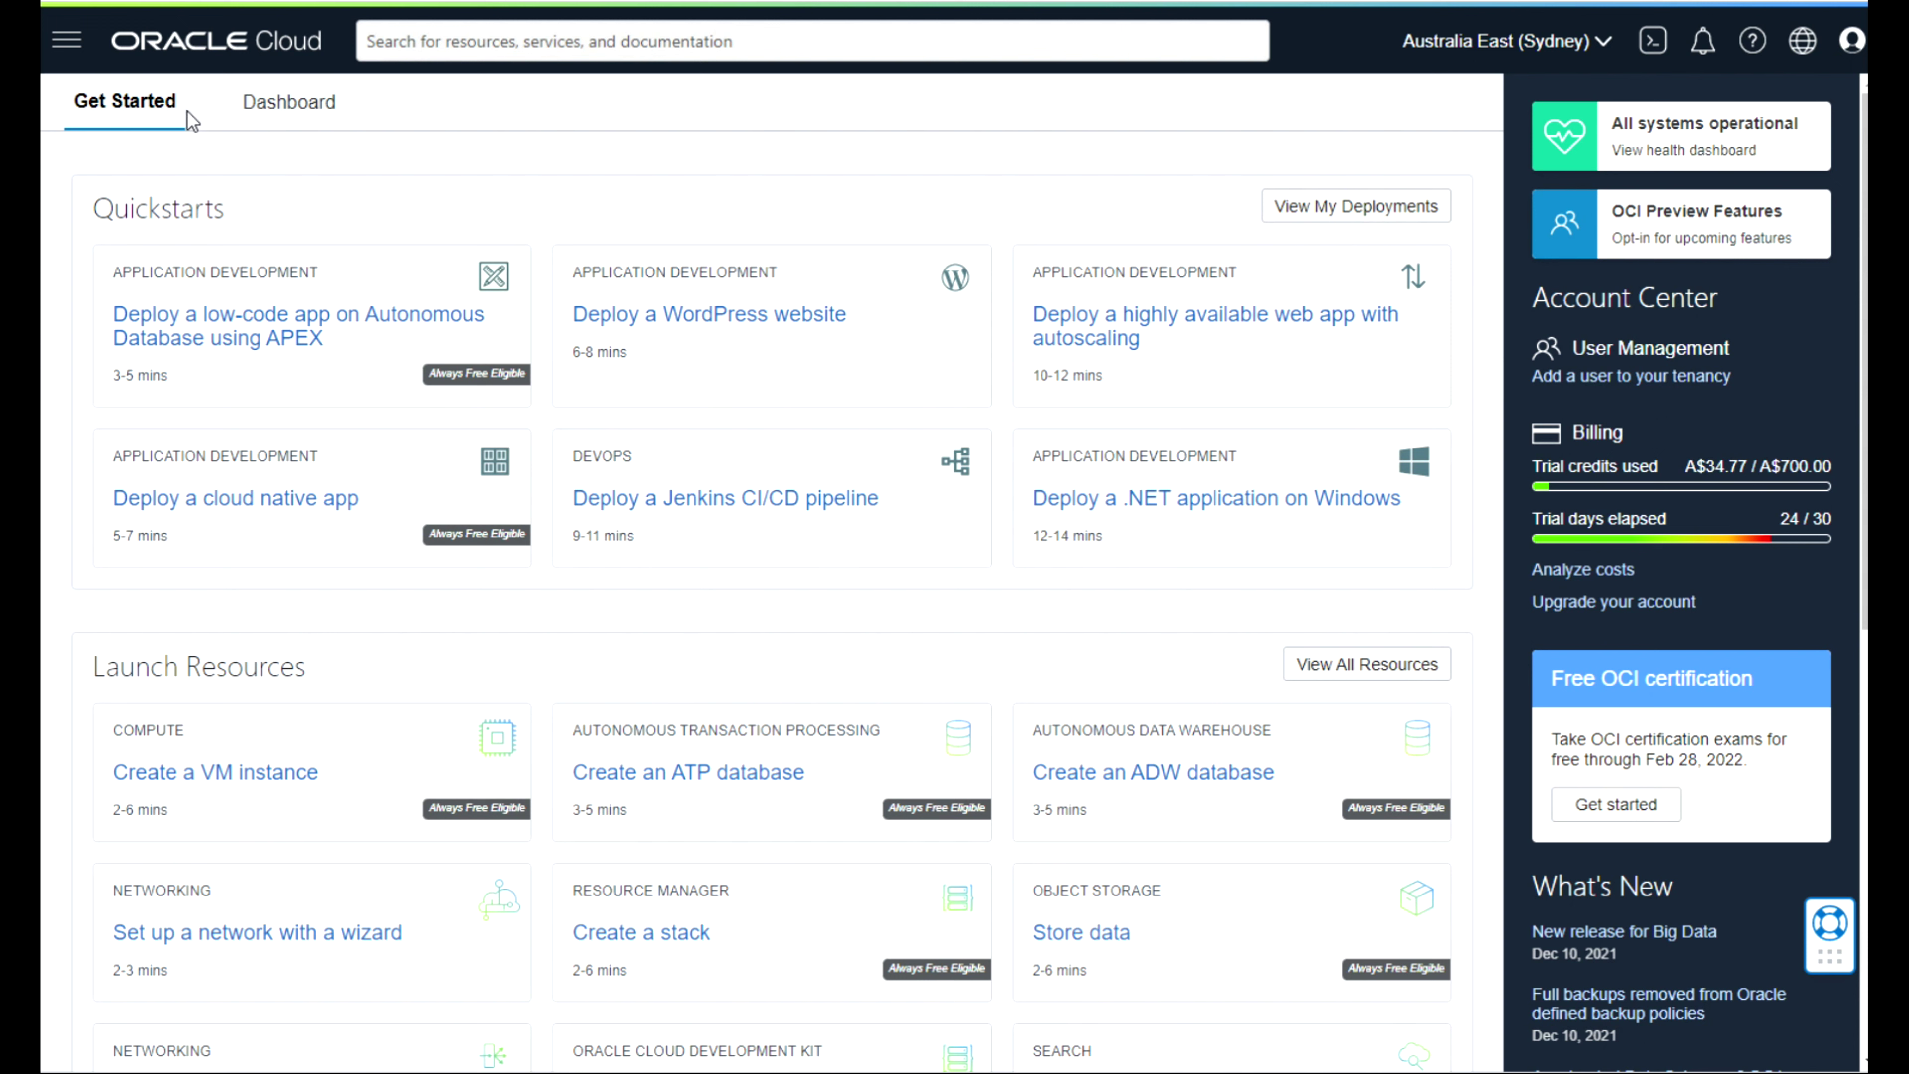
Create the group demo_group with the description 'for demo group'
left_click(66, 42)
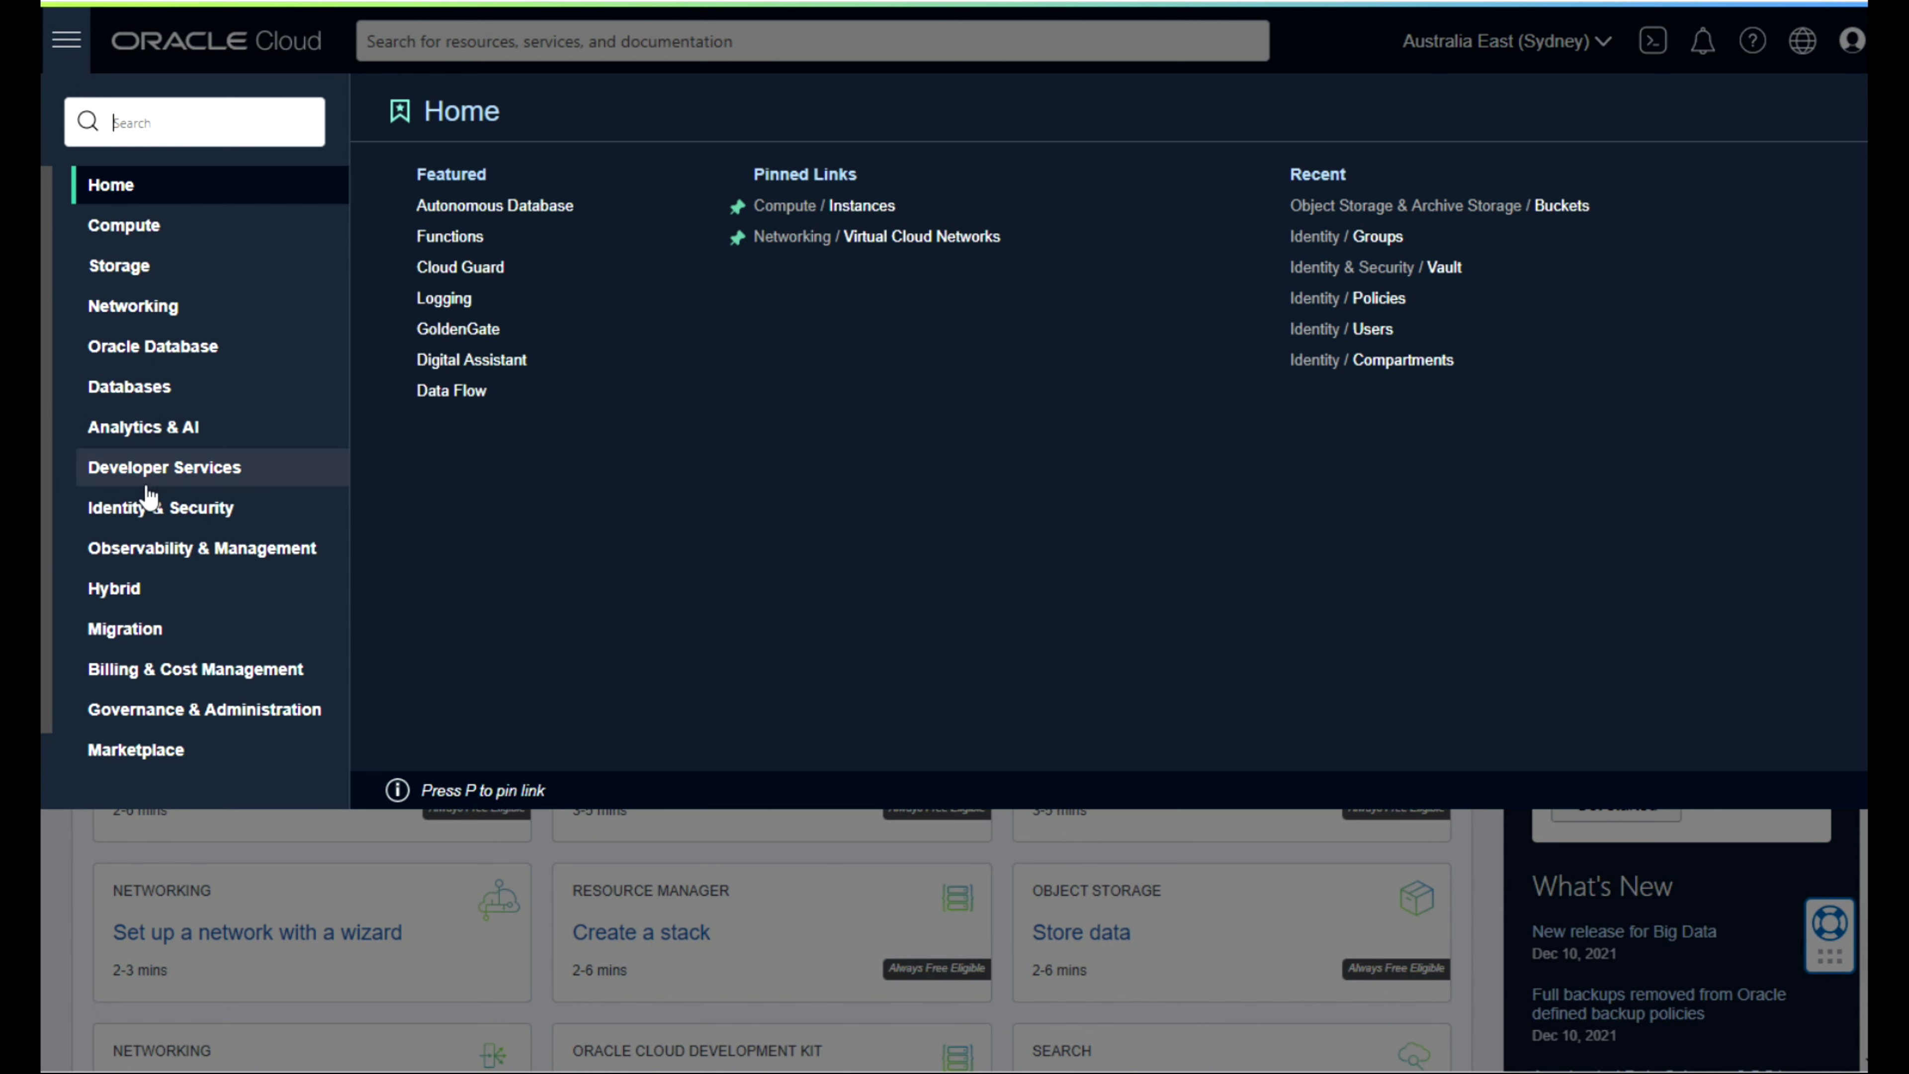
left_click(187, 512)
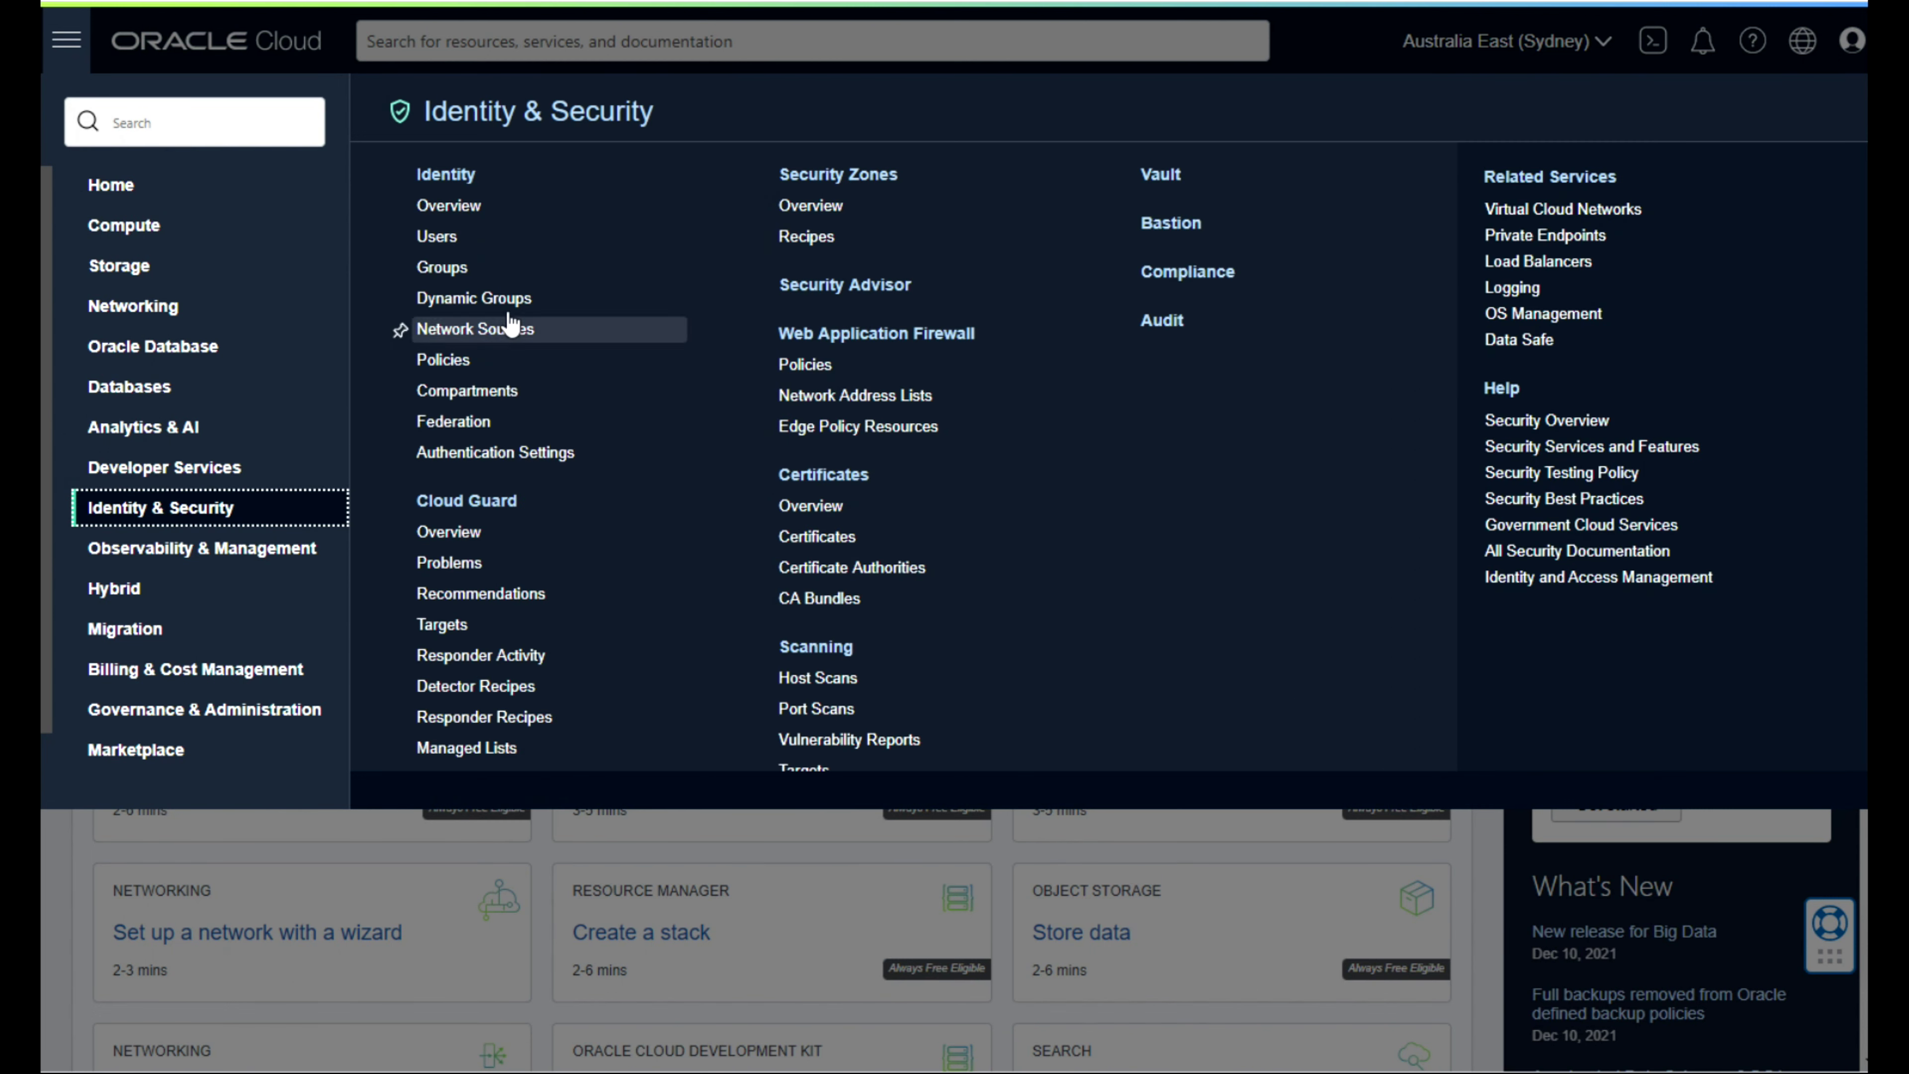
left_click(449, 264)
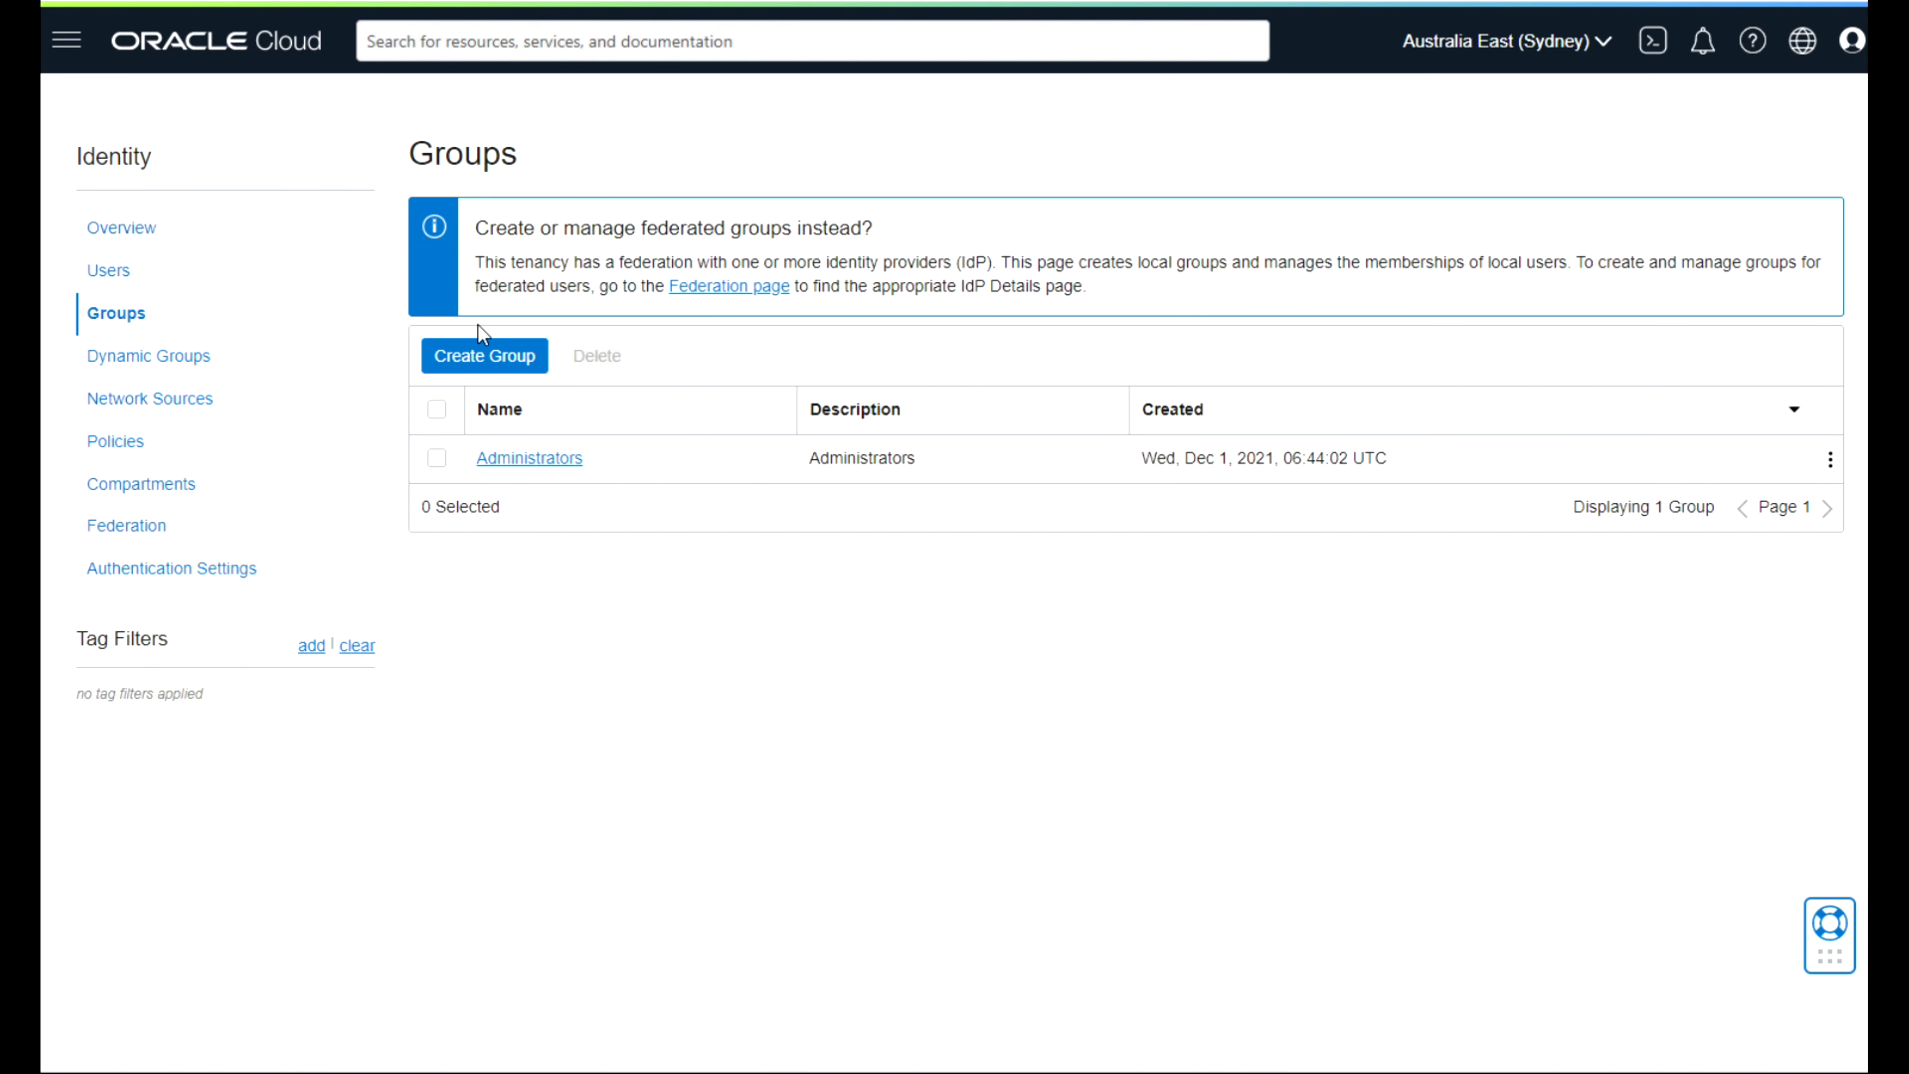
left_click(493, 360)
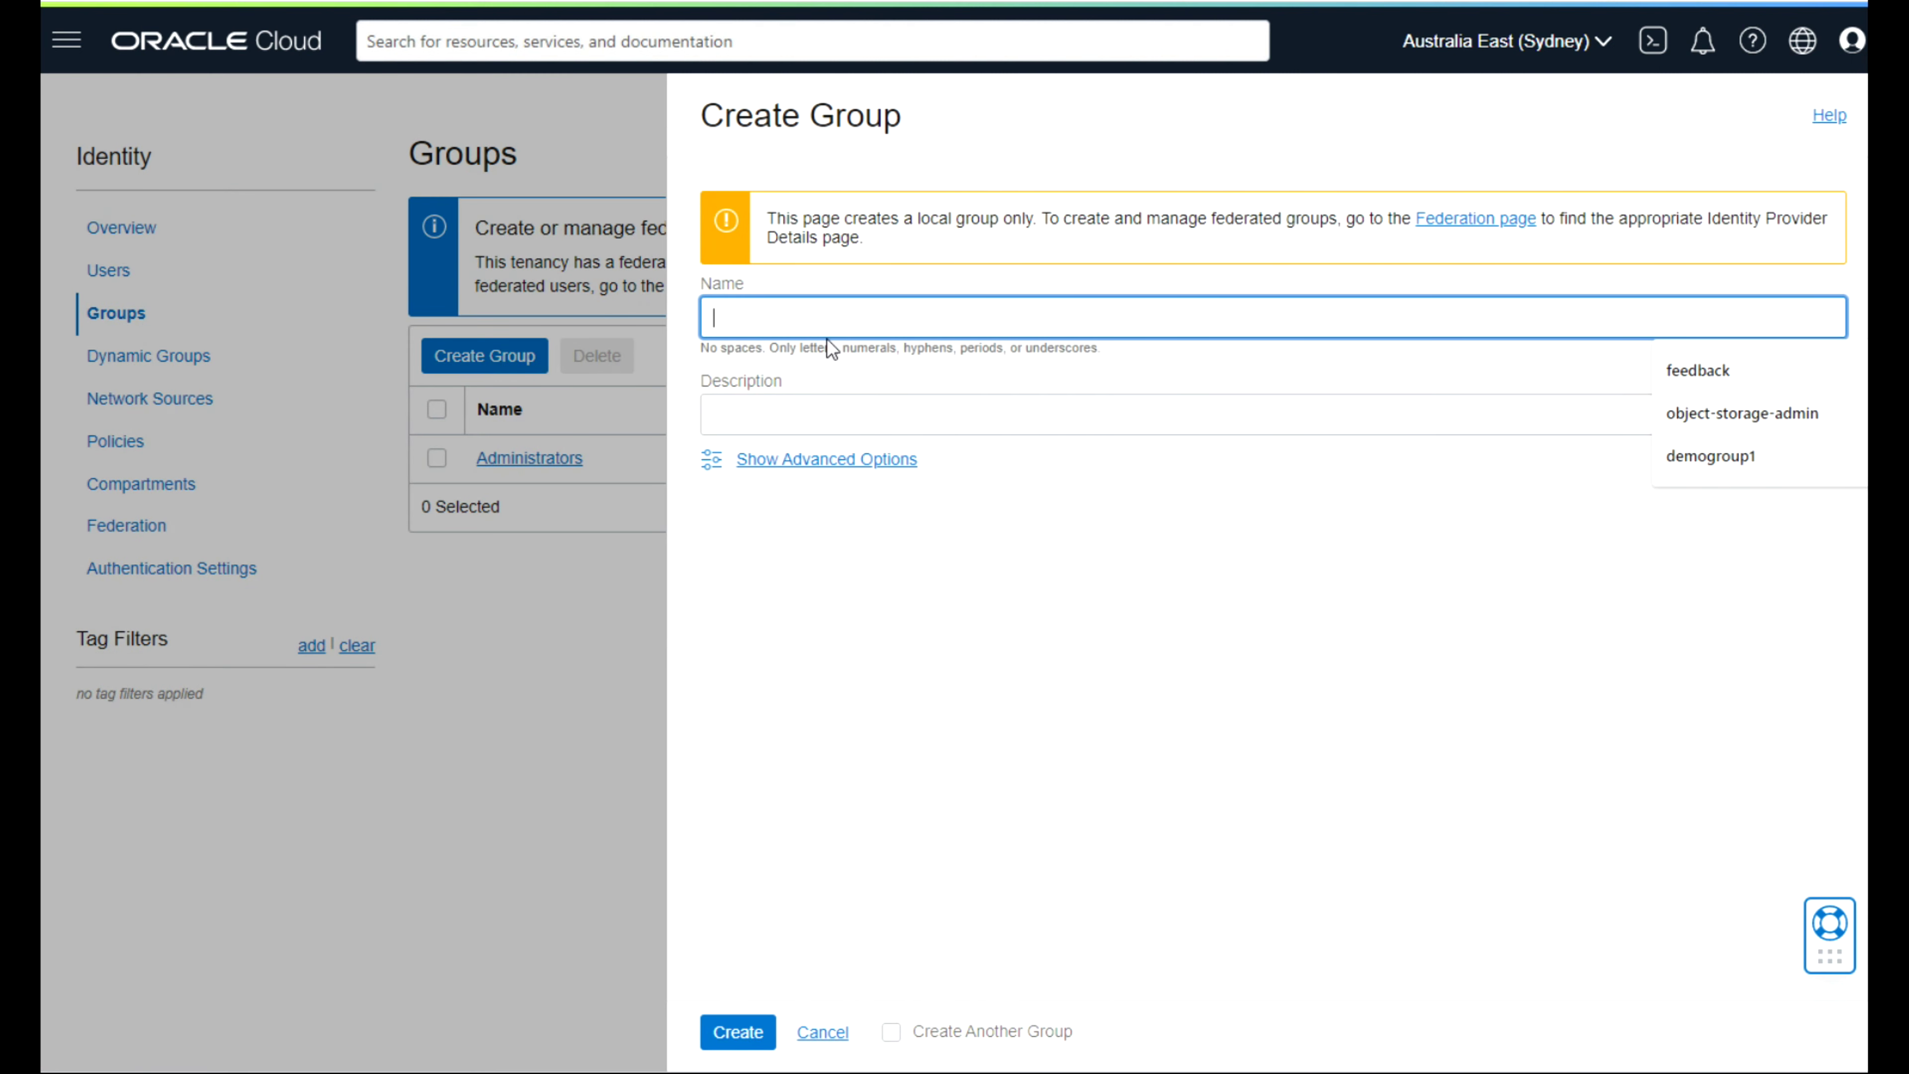
type("demo")
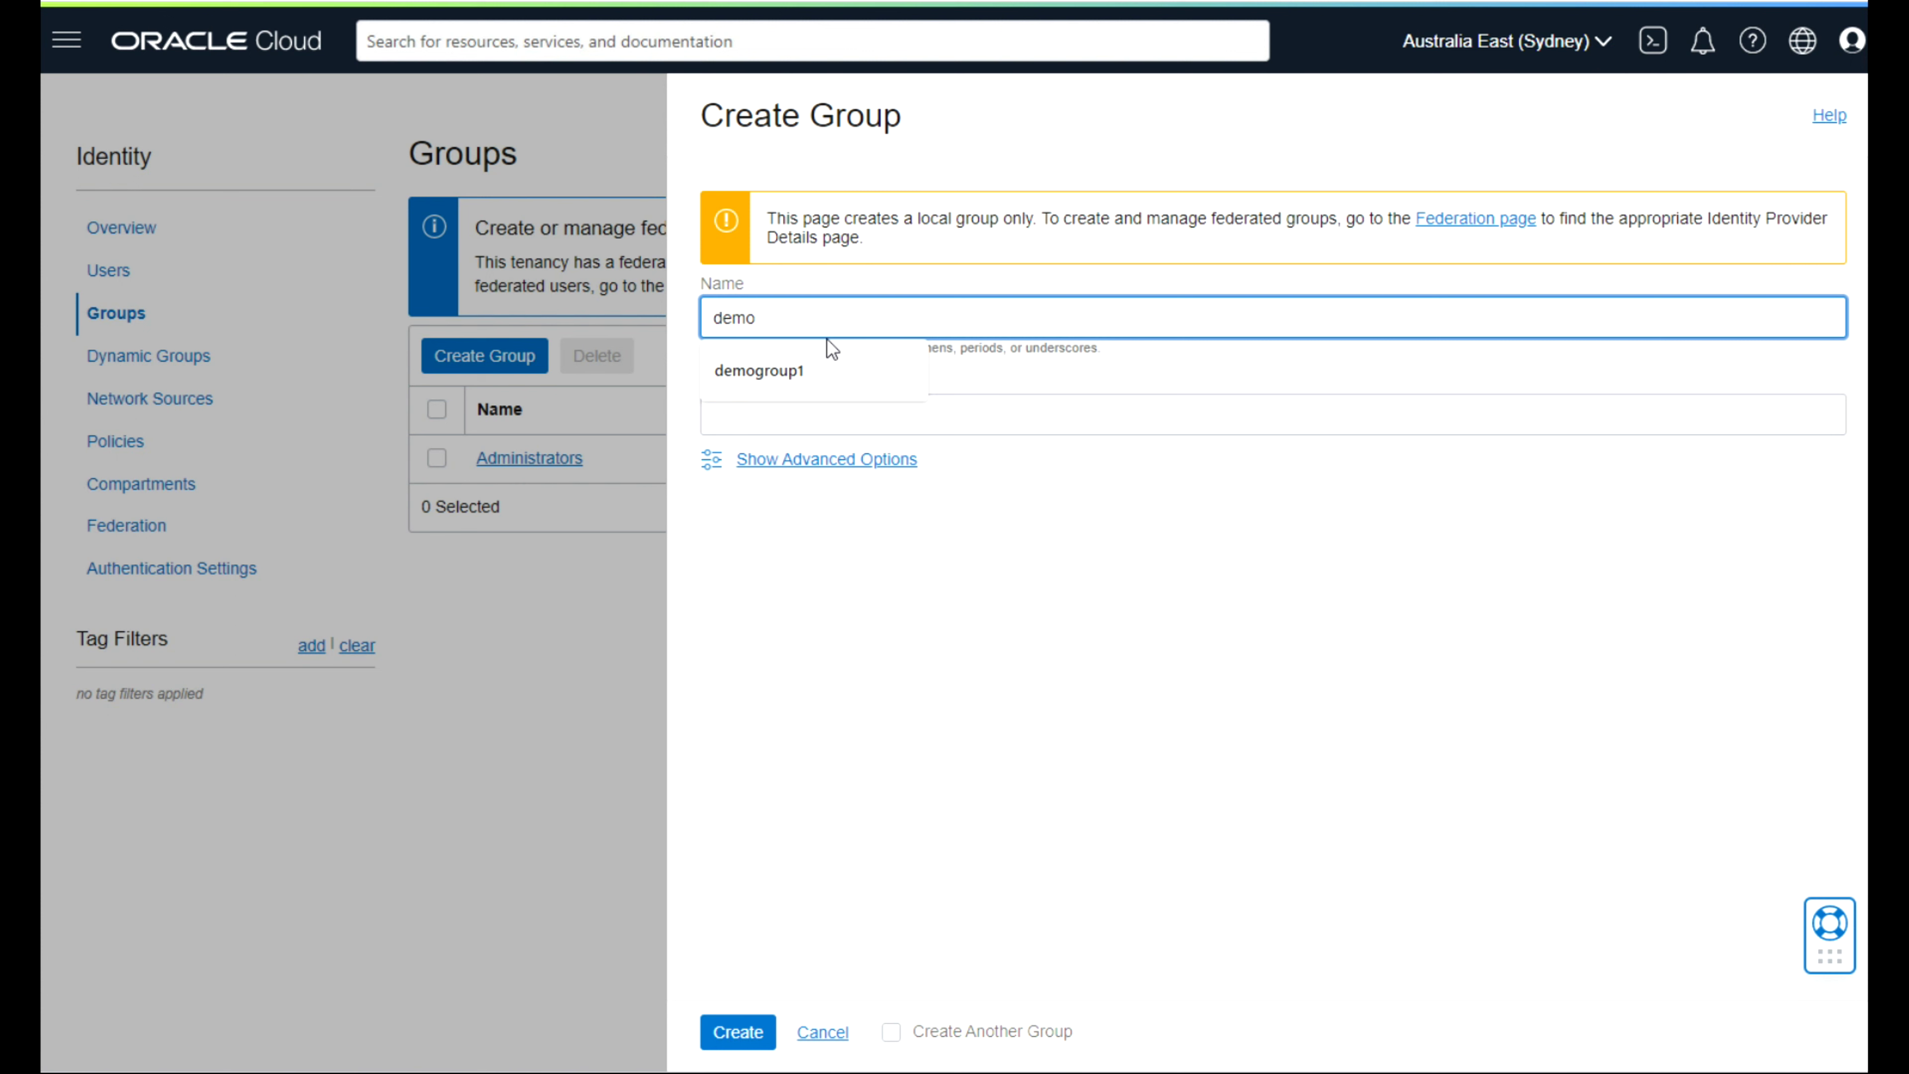
type("_group")
left_click(779, 419)
type("f")
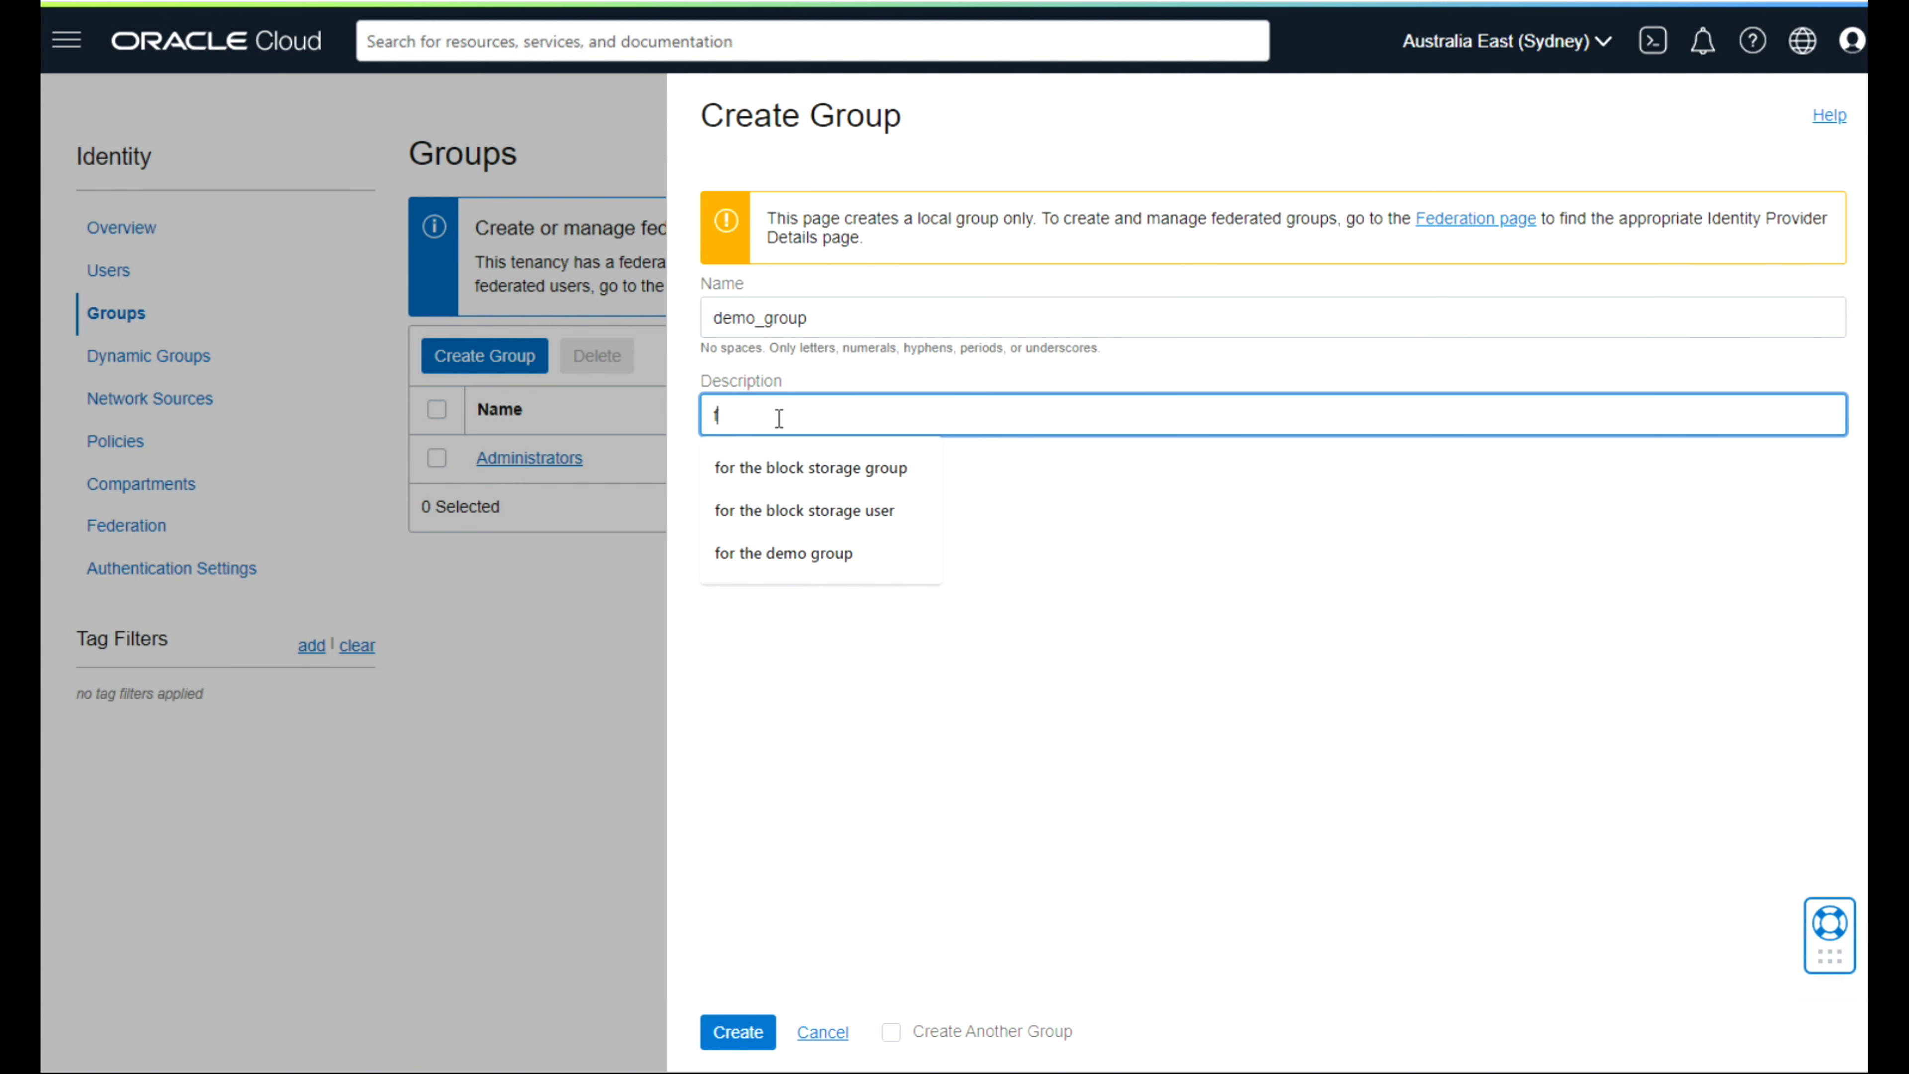
type("or demo group")
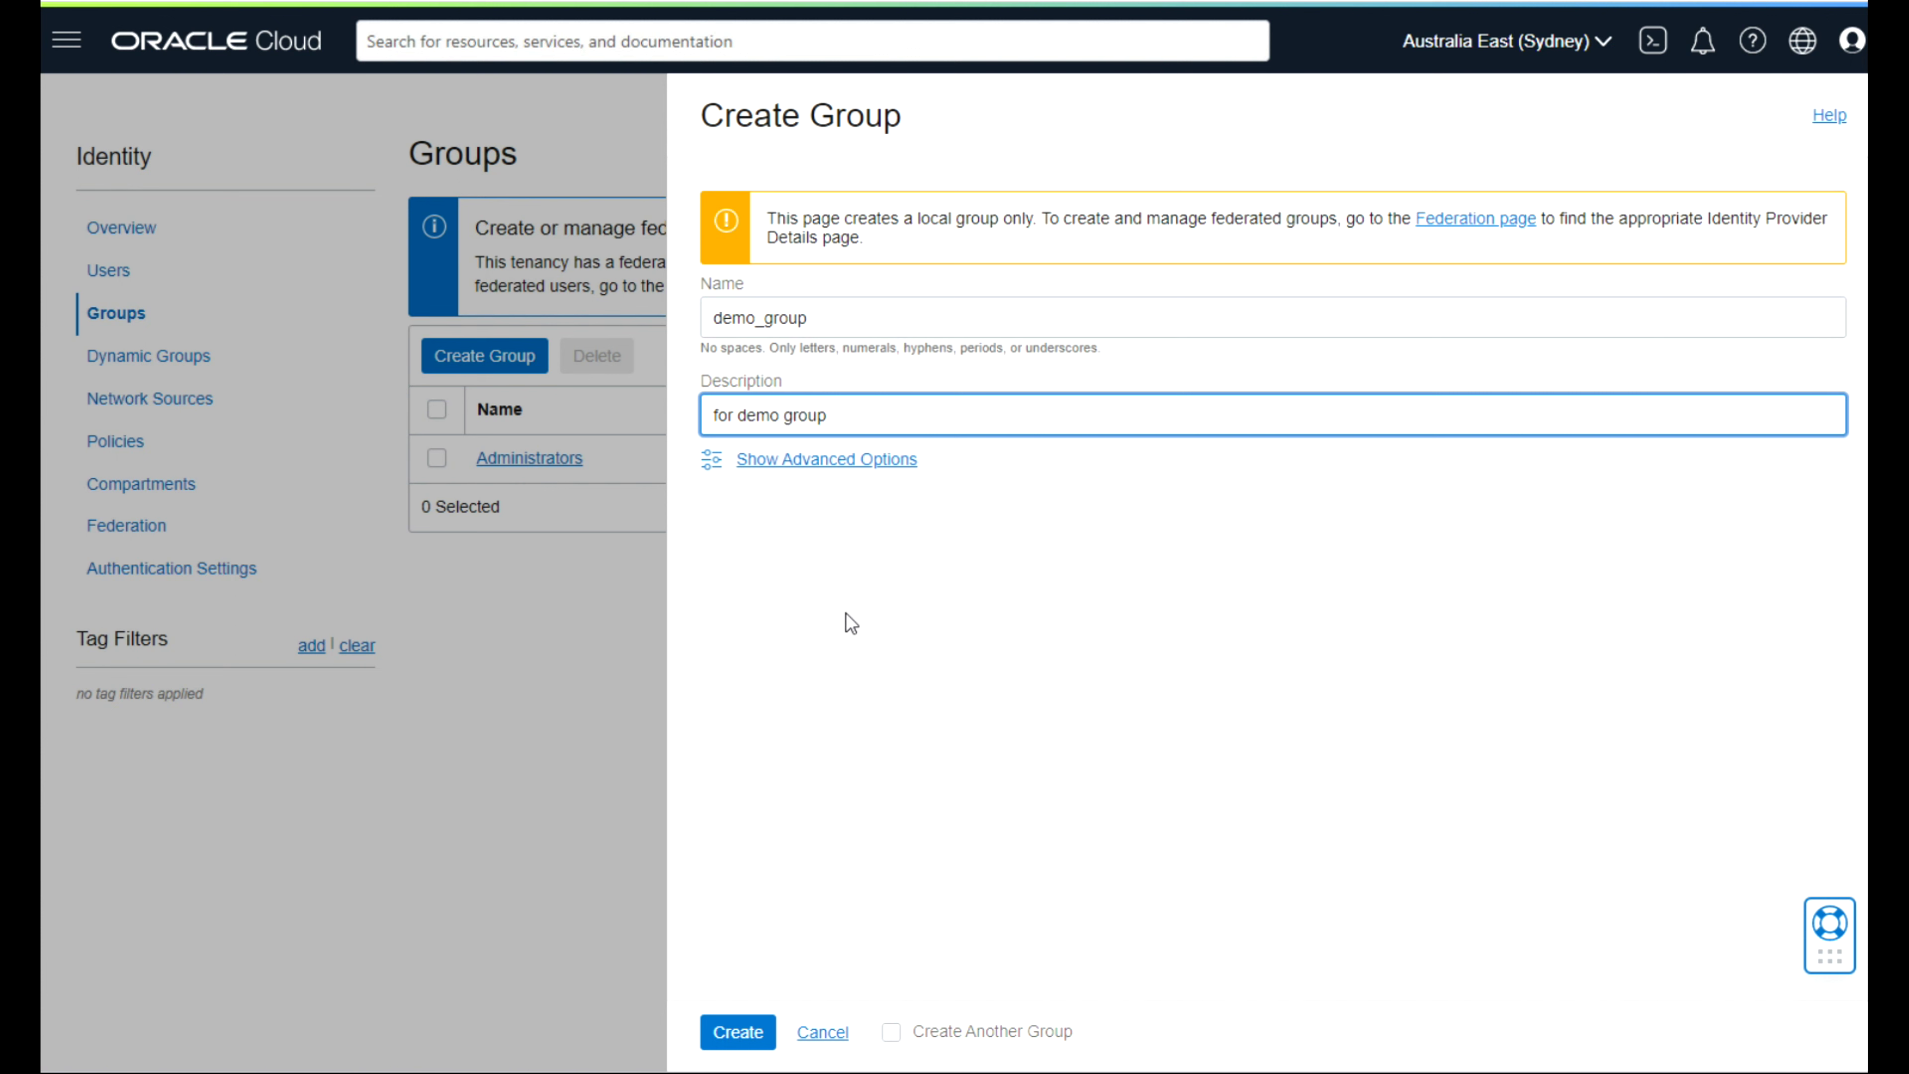
left_click(738, 1032)
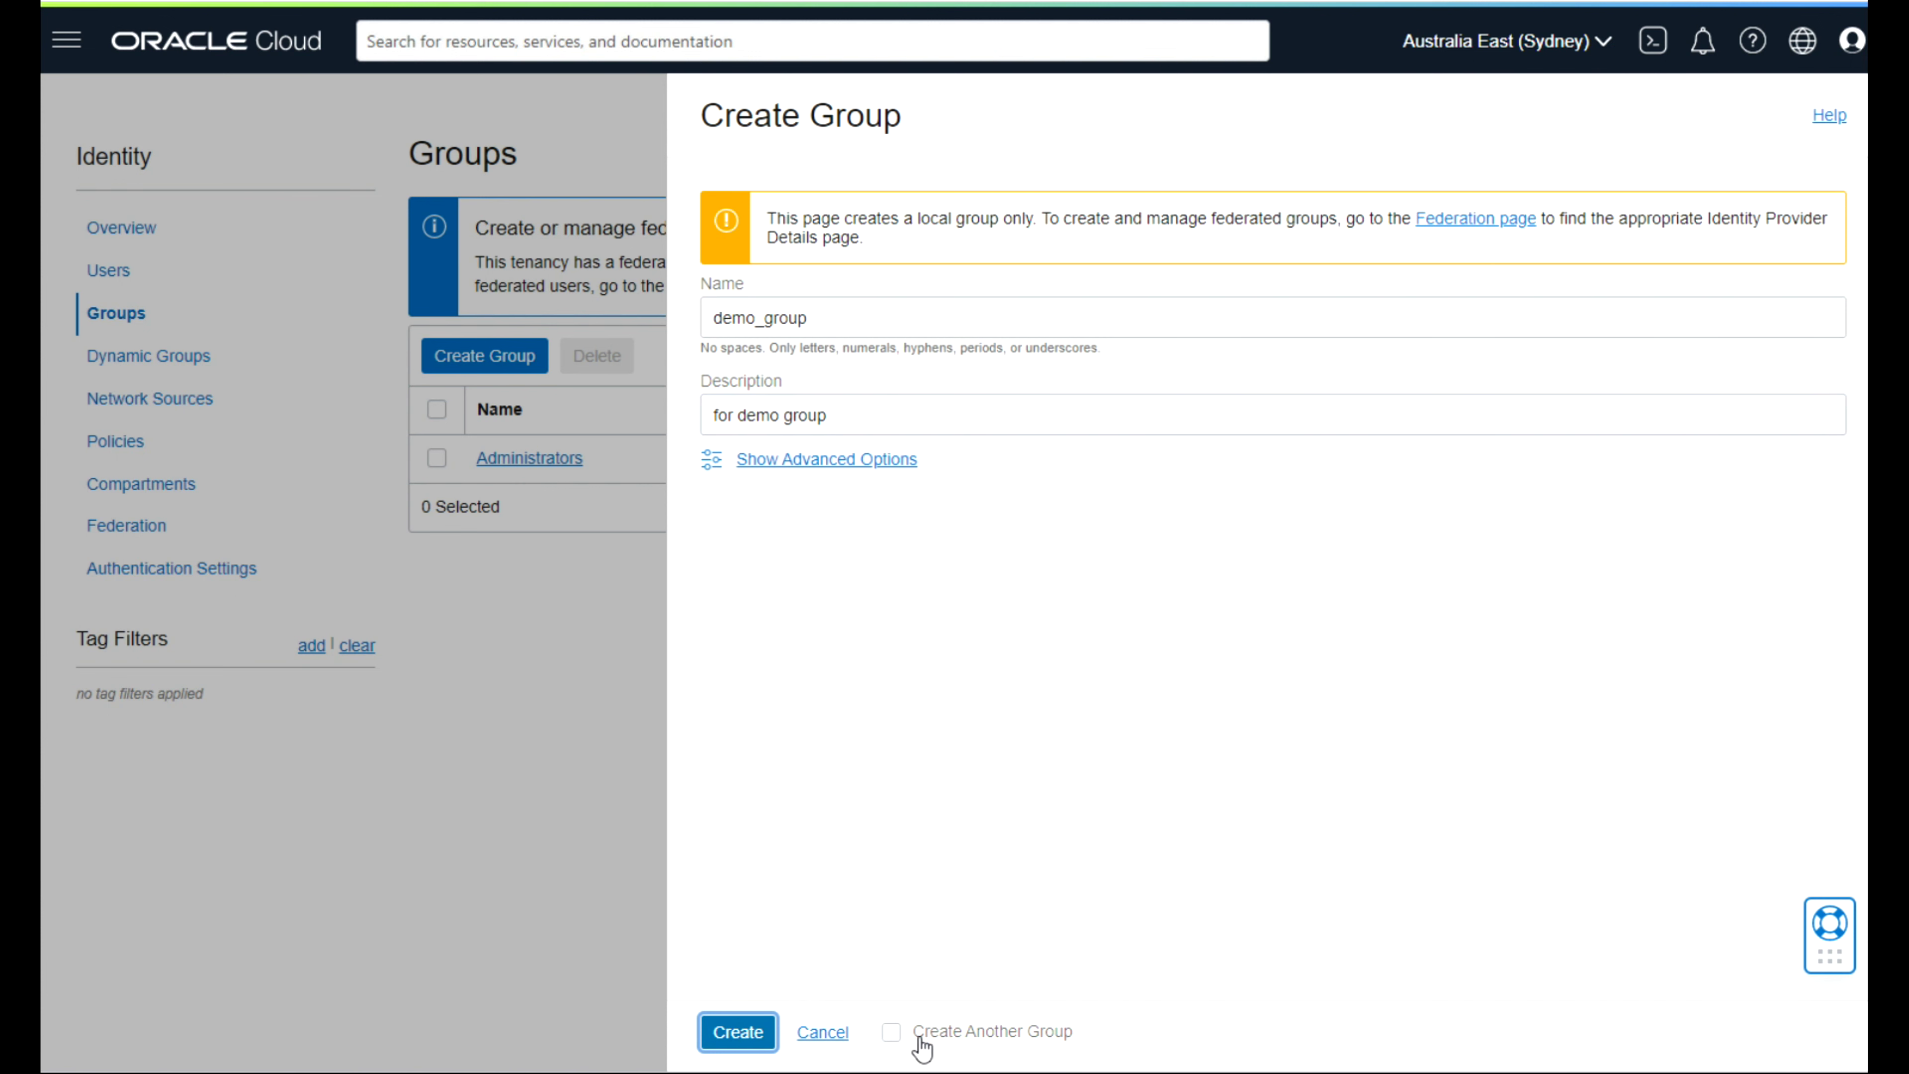
left_click(726, 1038)
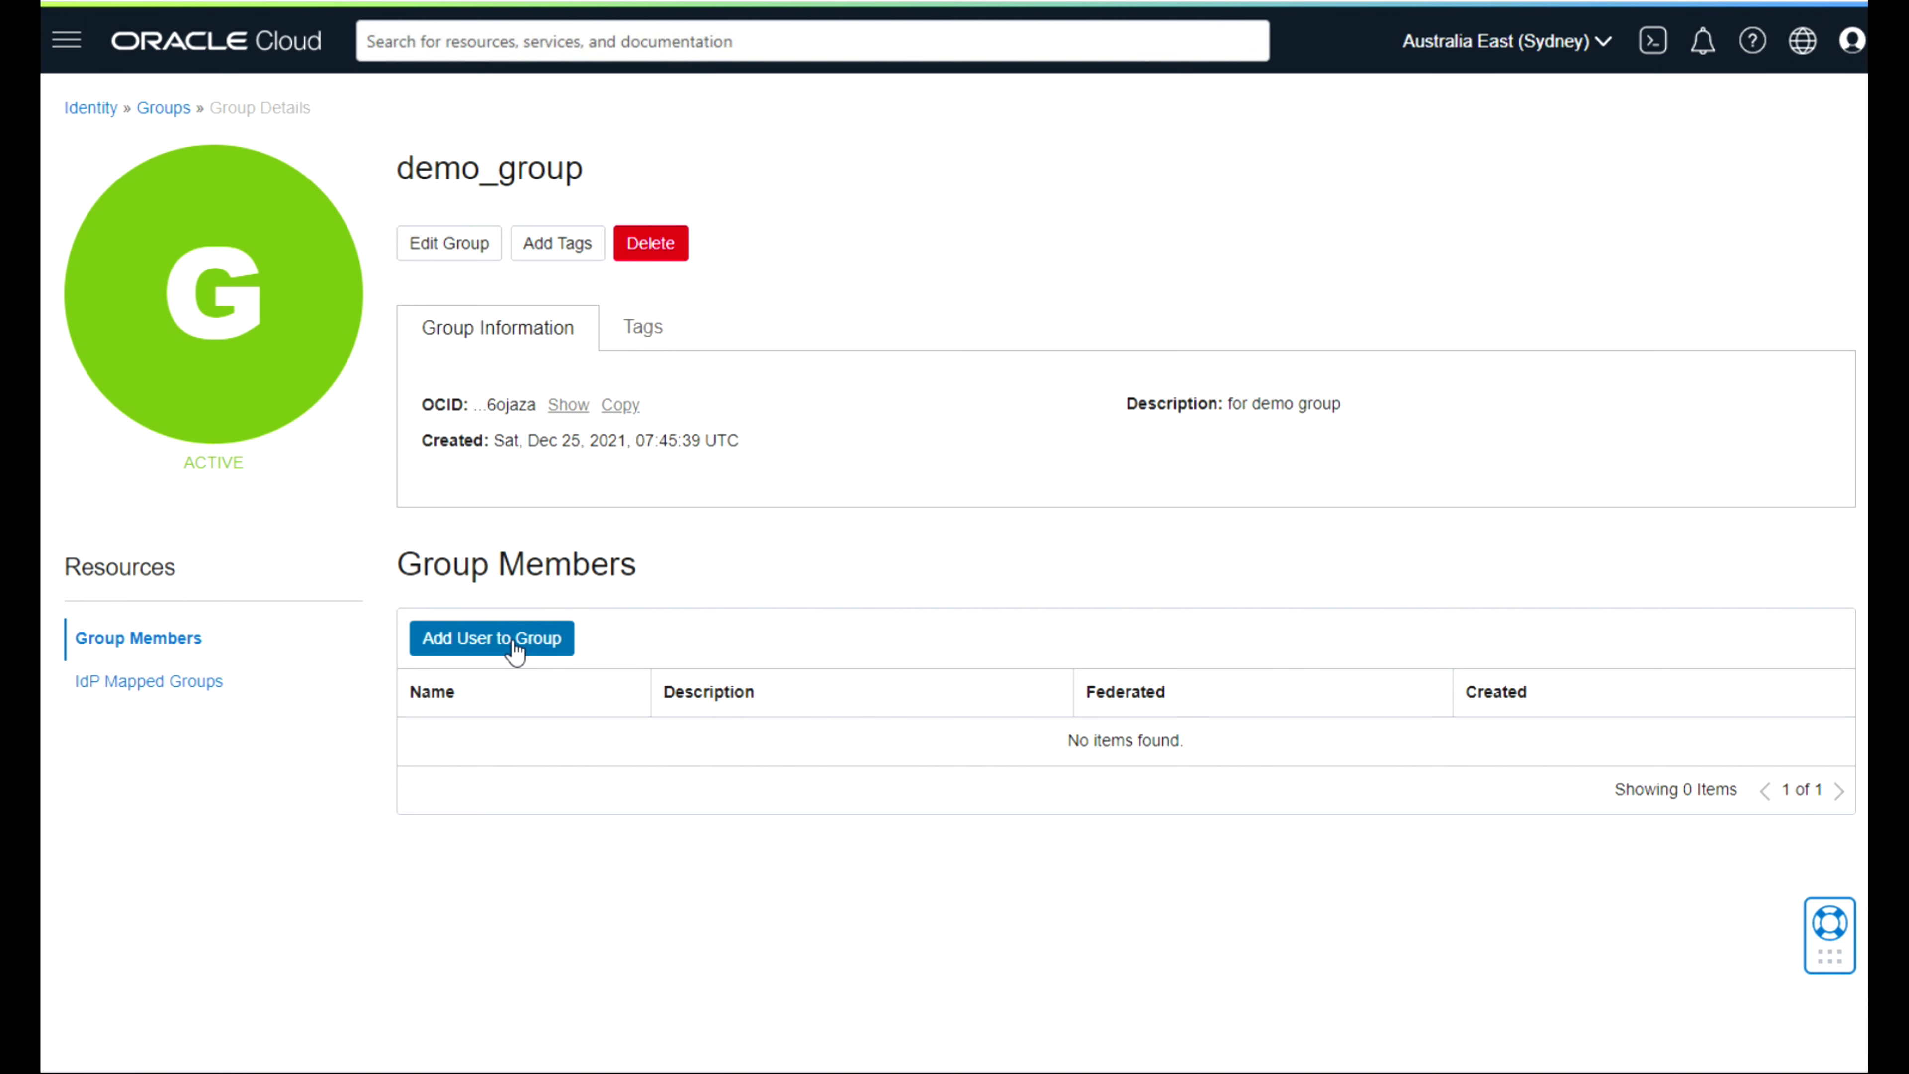
Open Add User to Group for demo_group, then cancel without adding anyone
left_click(487, 650)
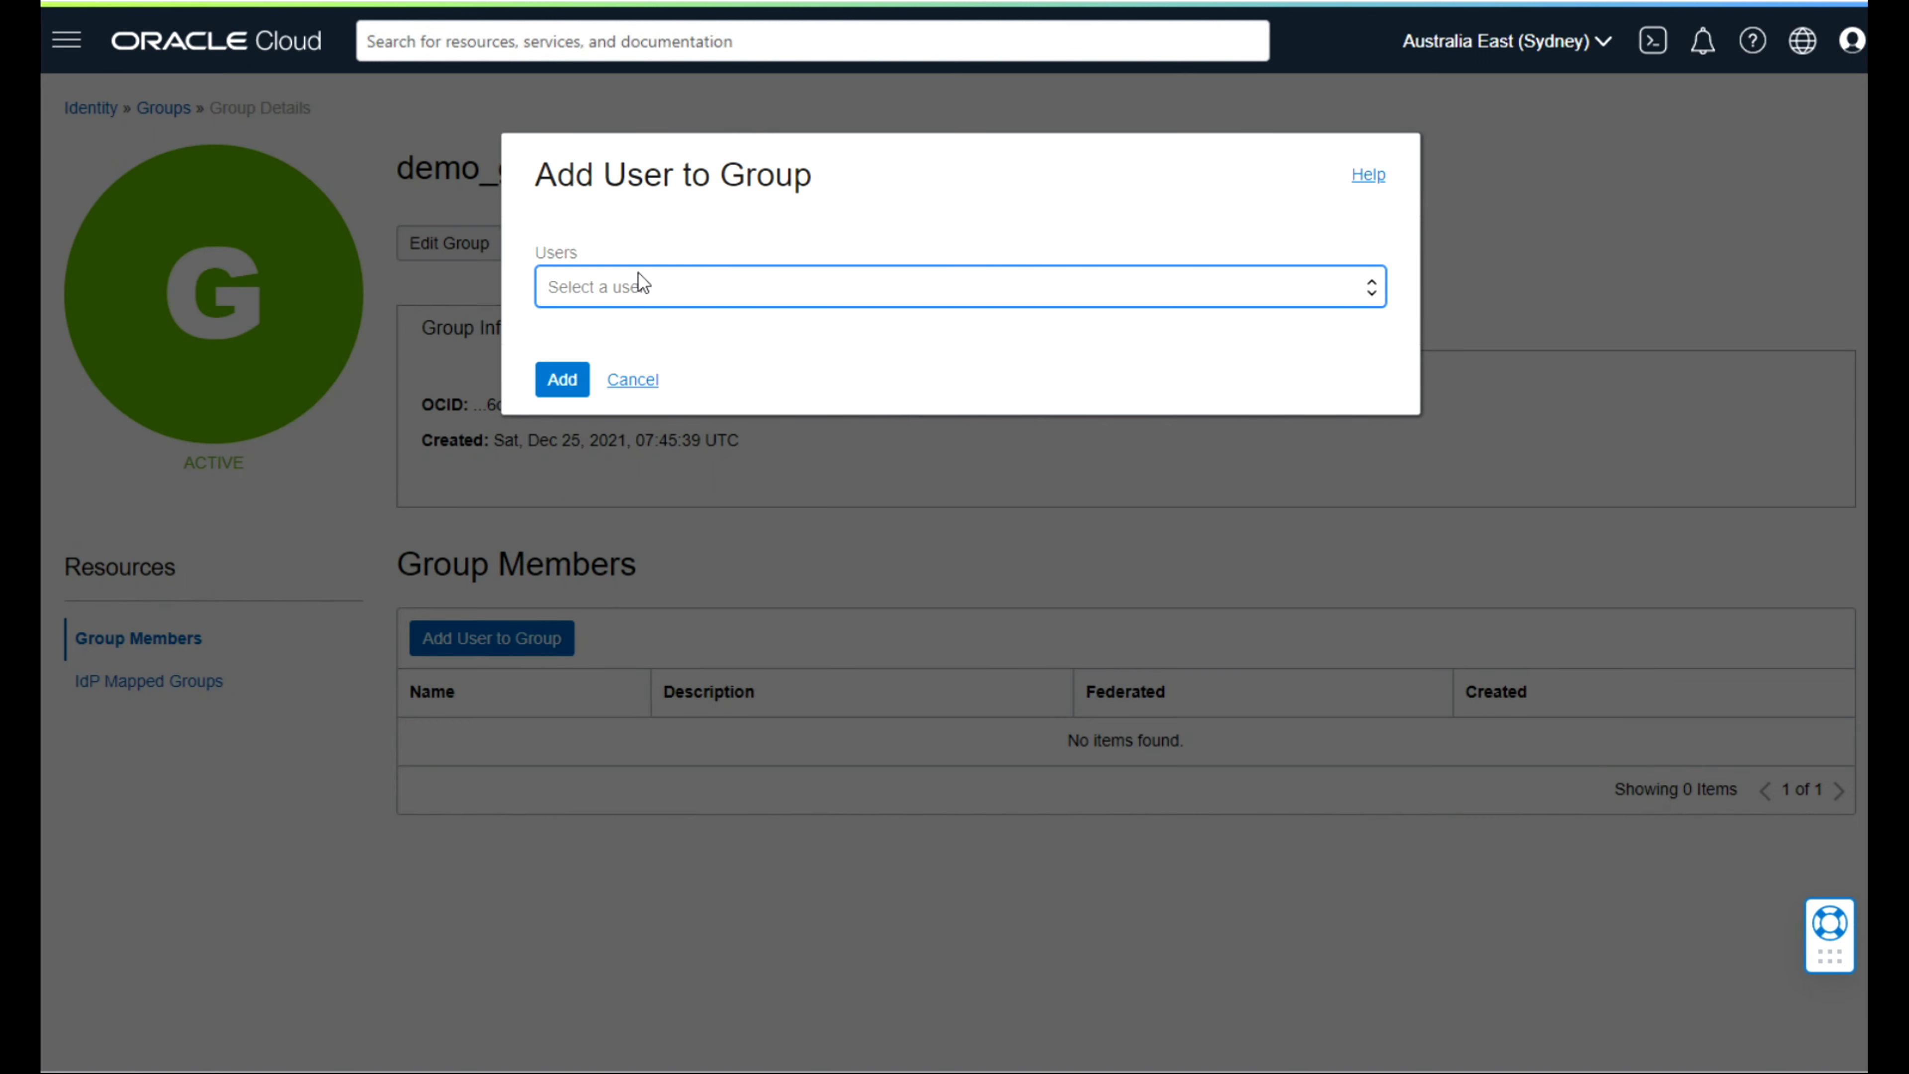
left_click(1371, 286)
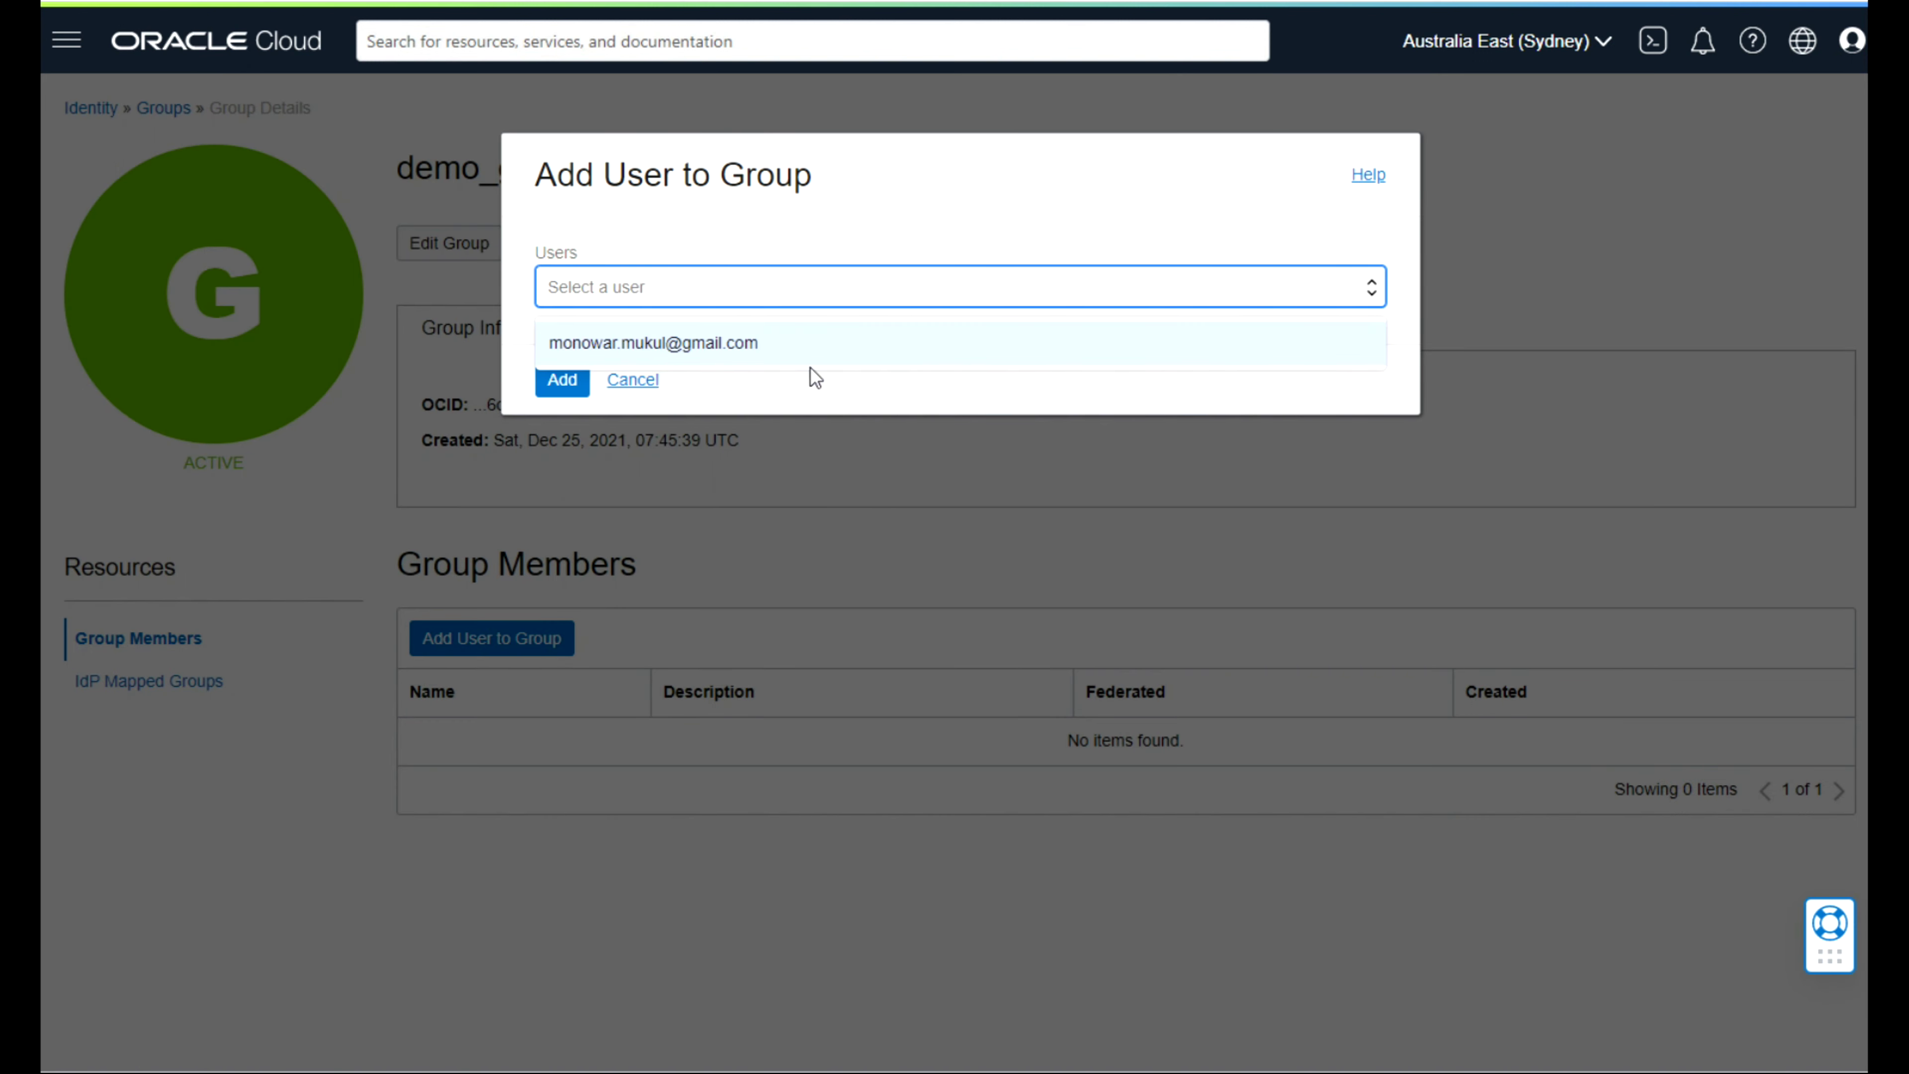
left_click(335, 453)
left_click(631, 380)
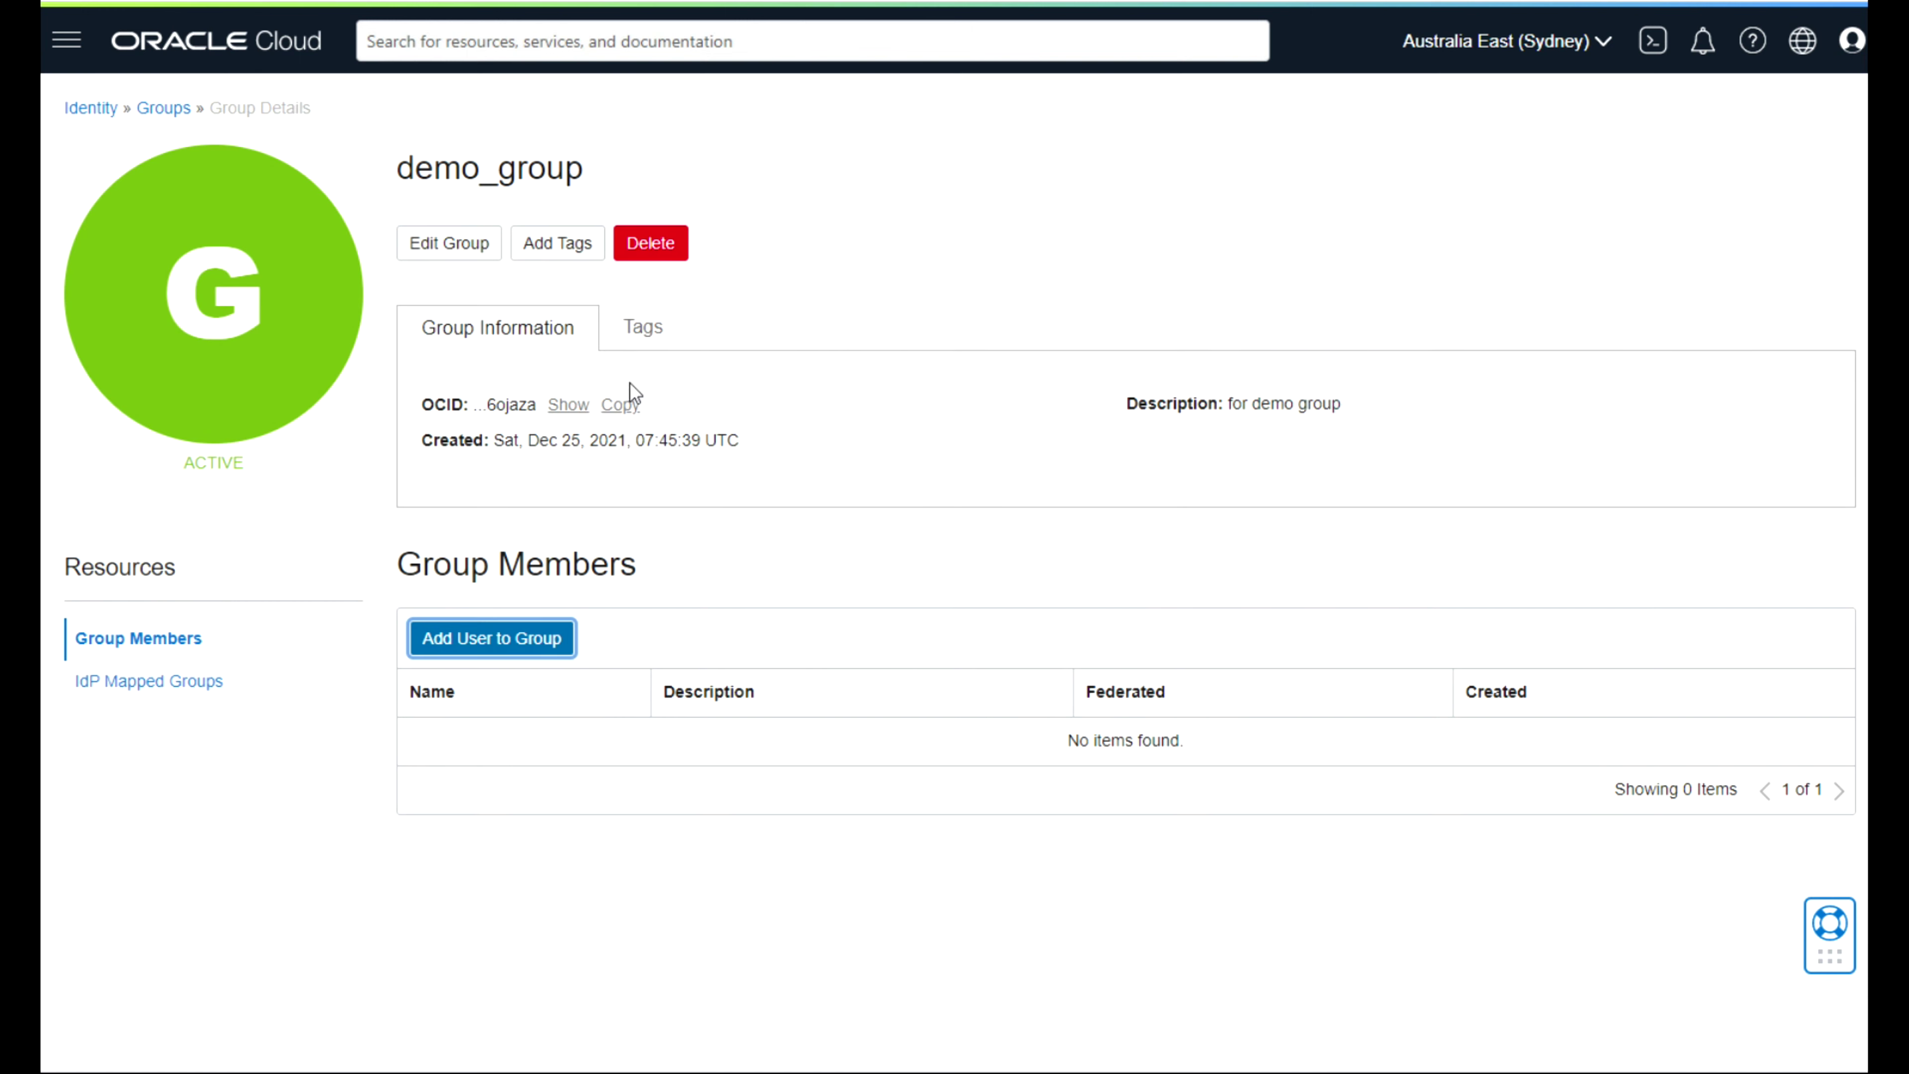
Create the local IAM user 'demouser' with the description 'demo user'
left_click(88, 111)
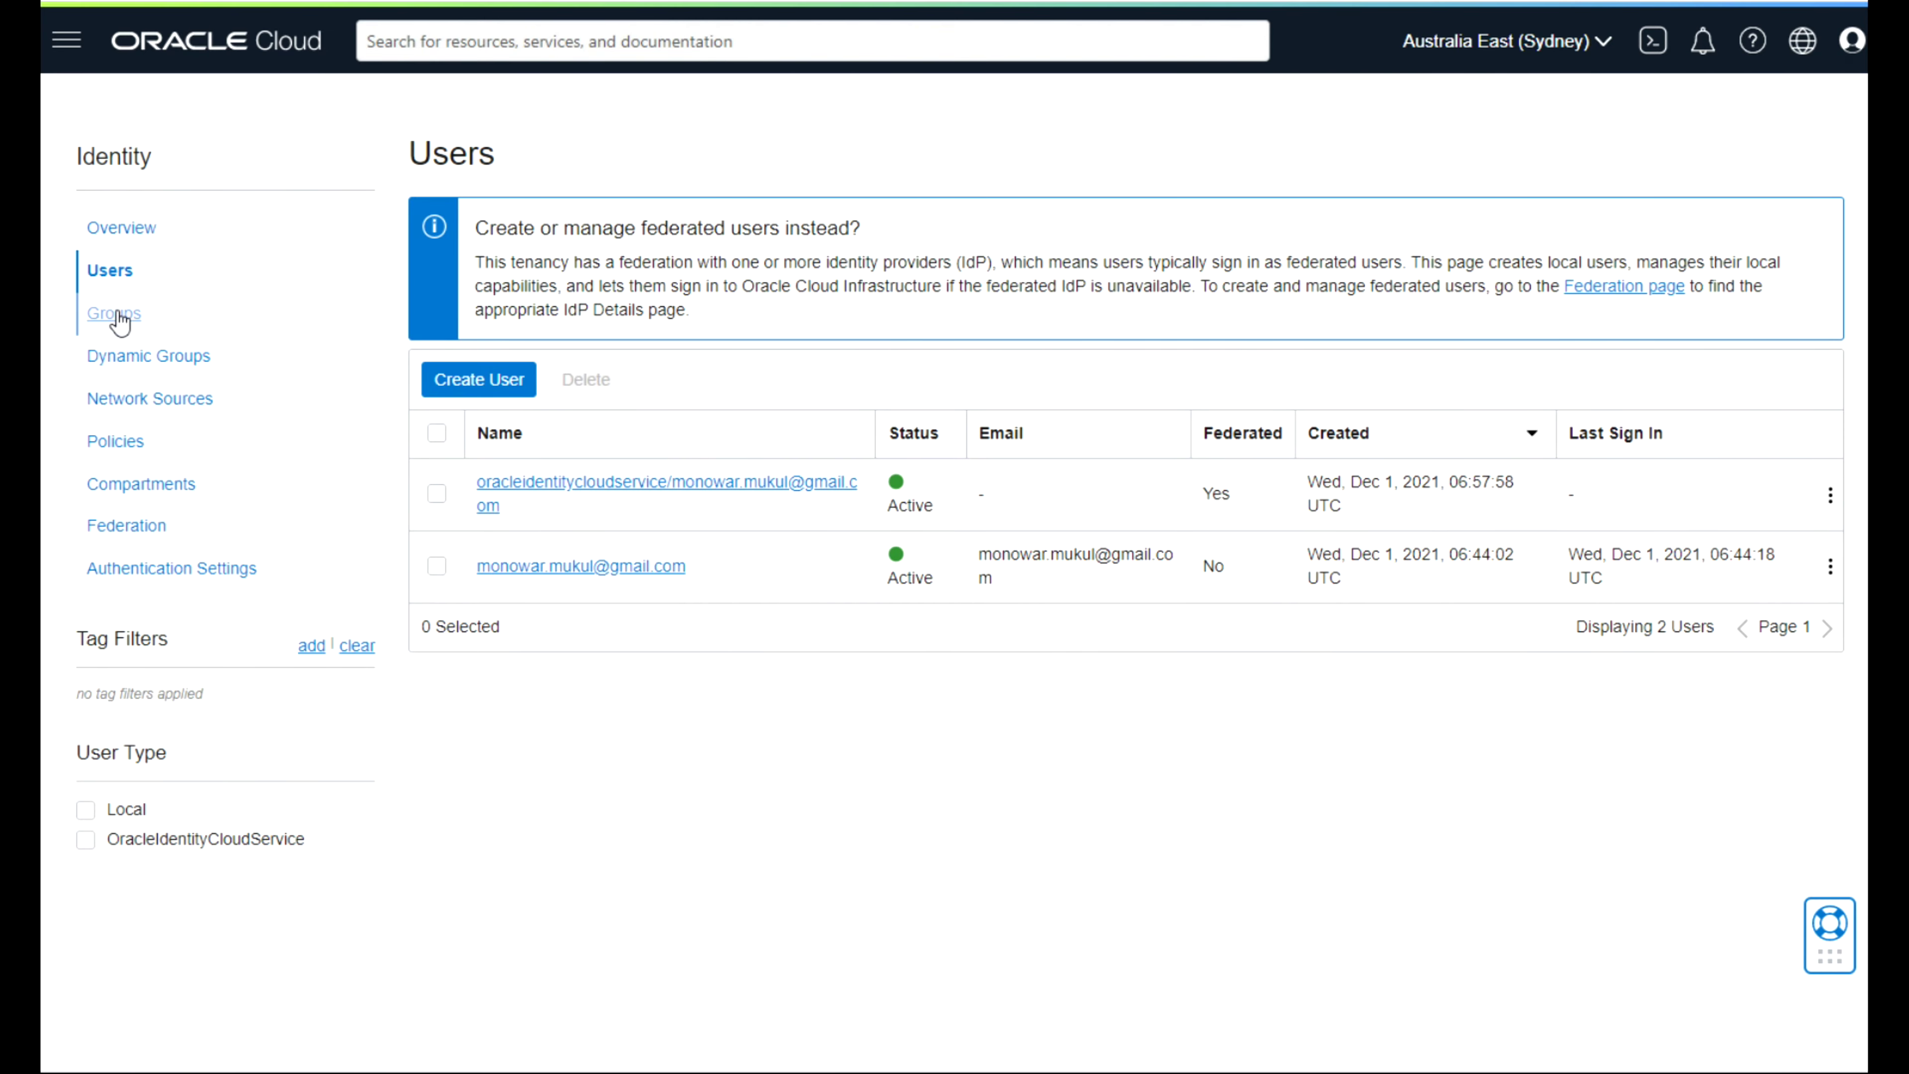
left_click(509, 383)
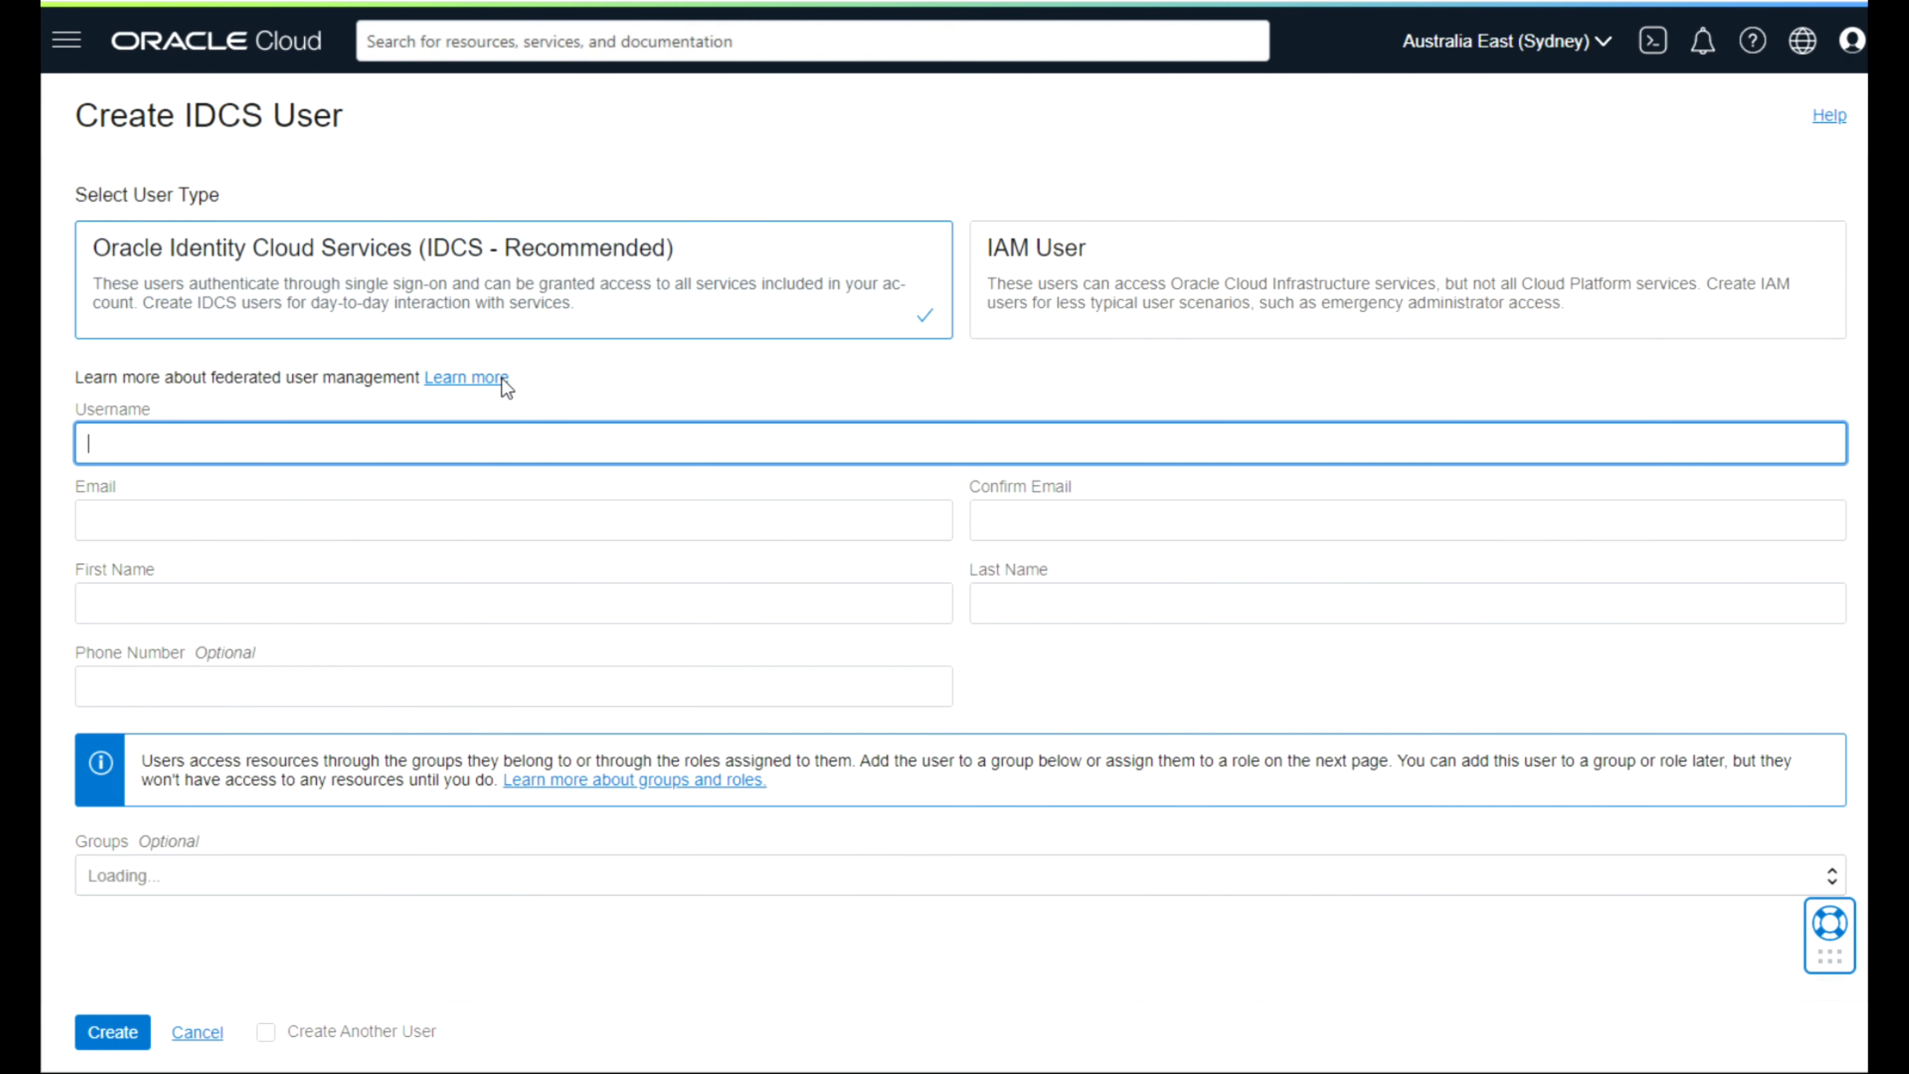
left_click(1181, 260)
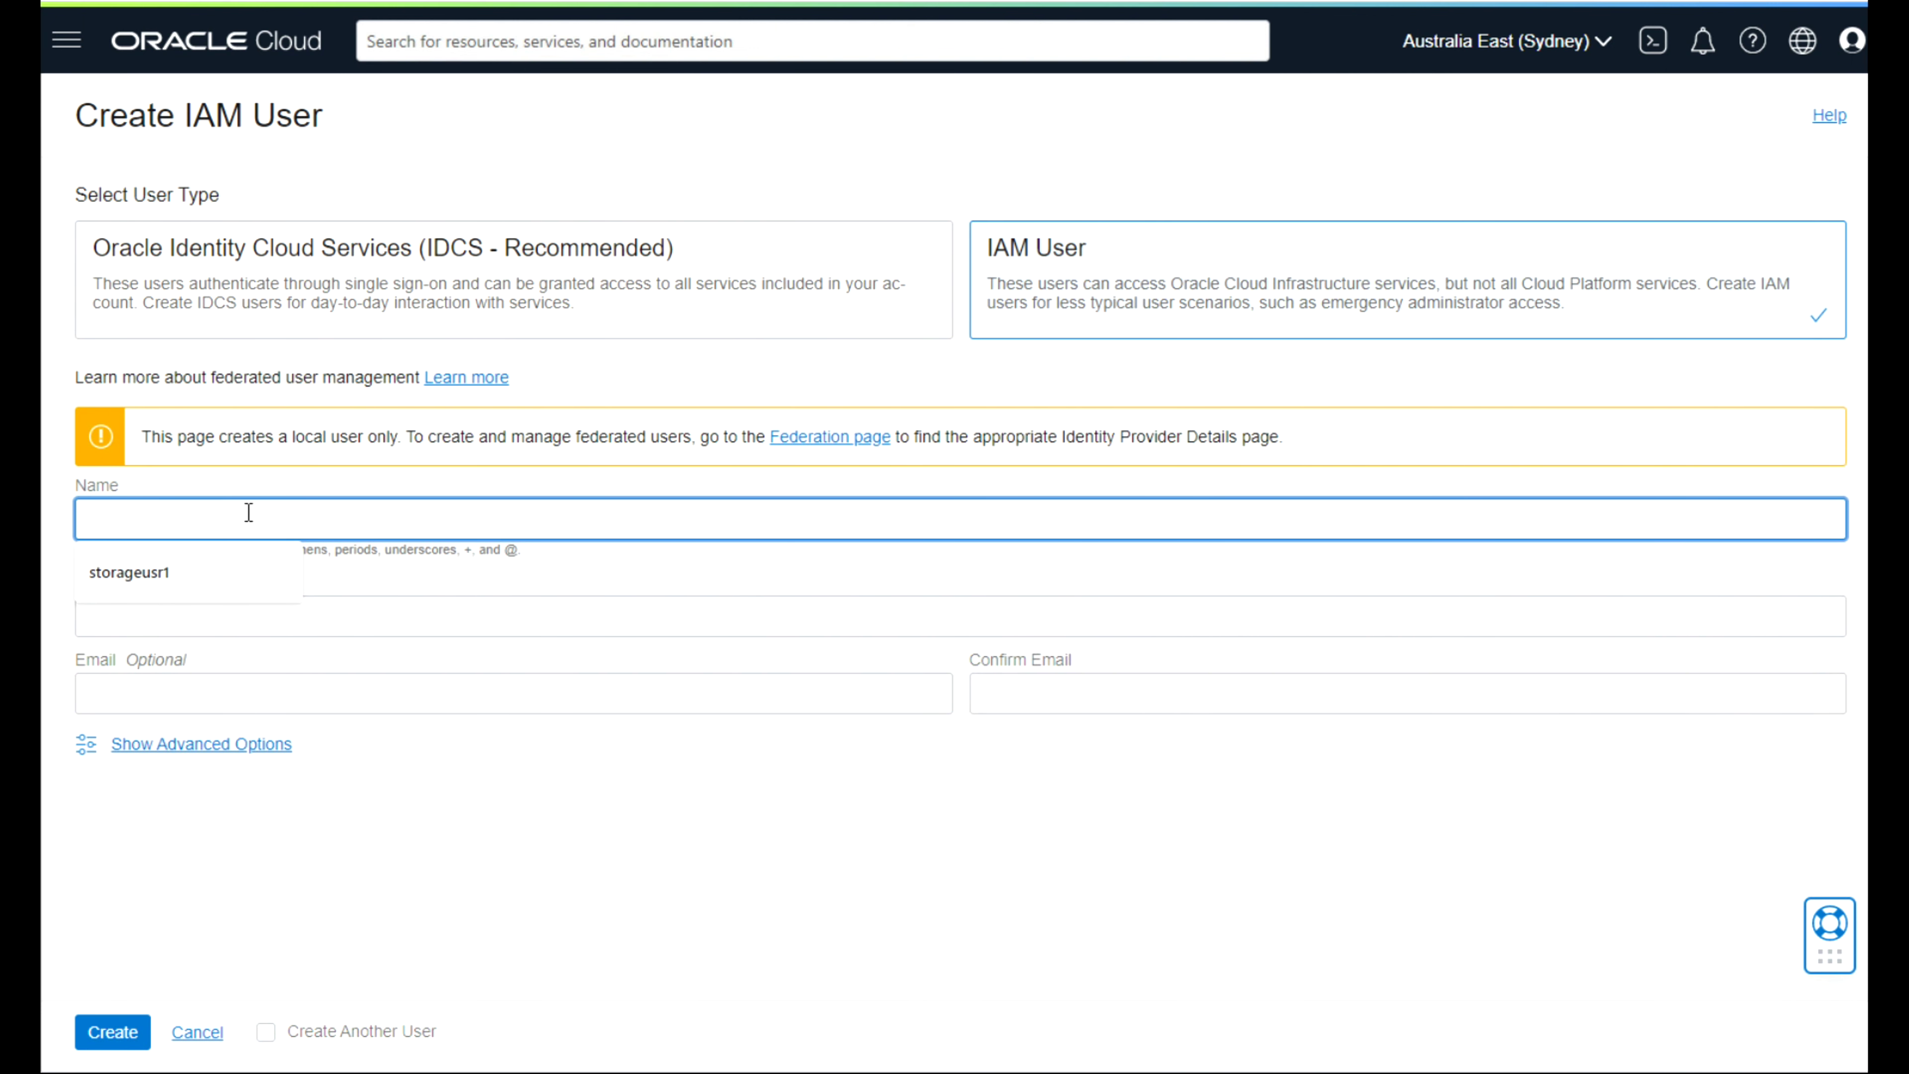
type("demouser")
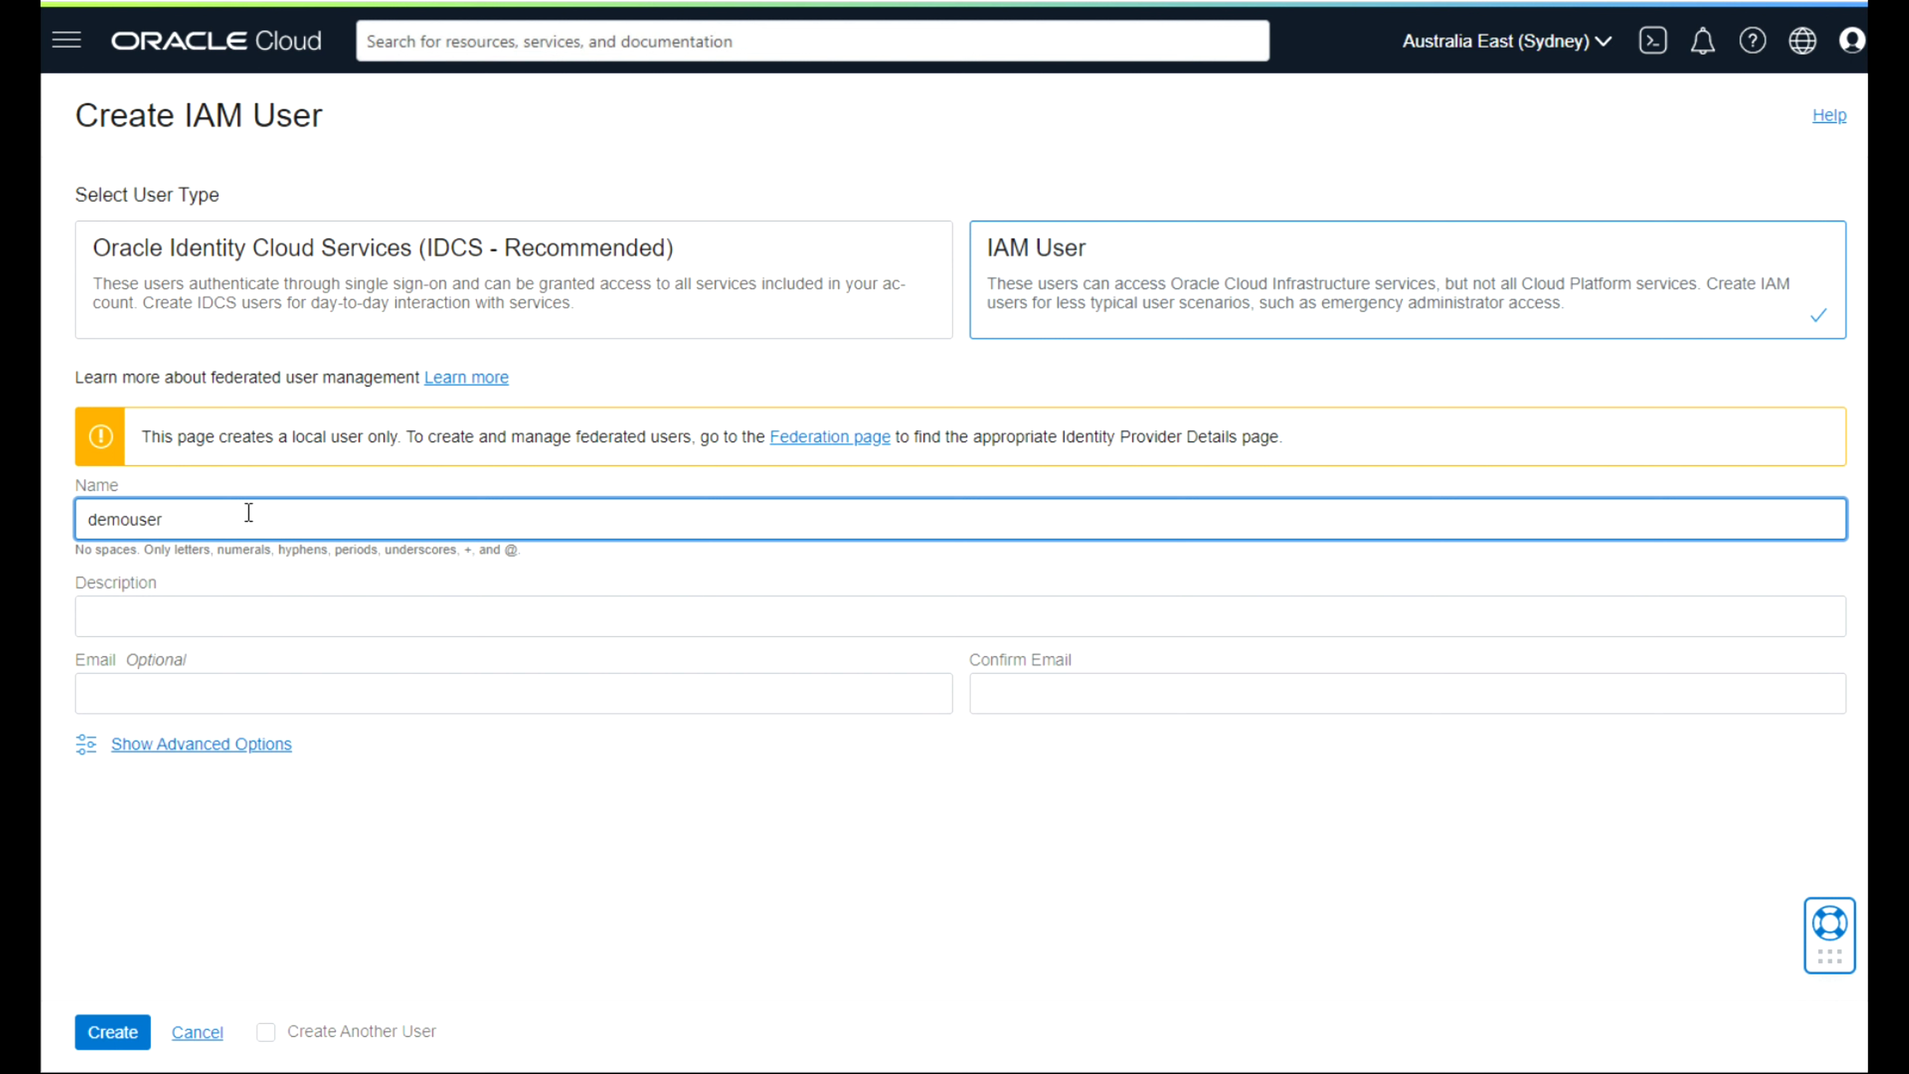
left_click(175, 611)
type("demo user")
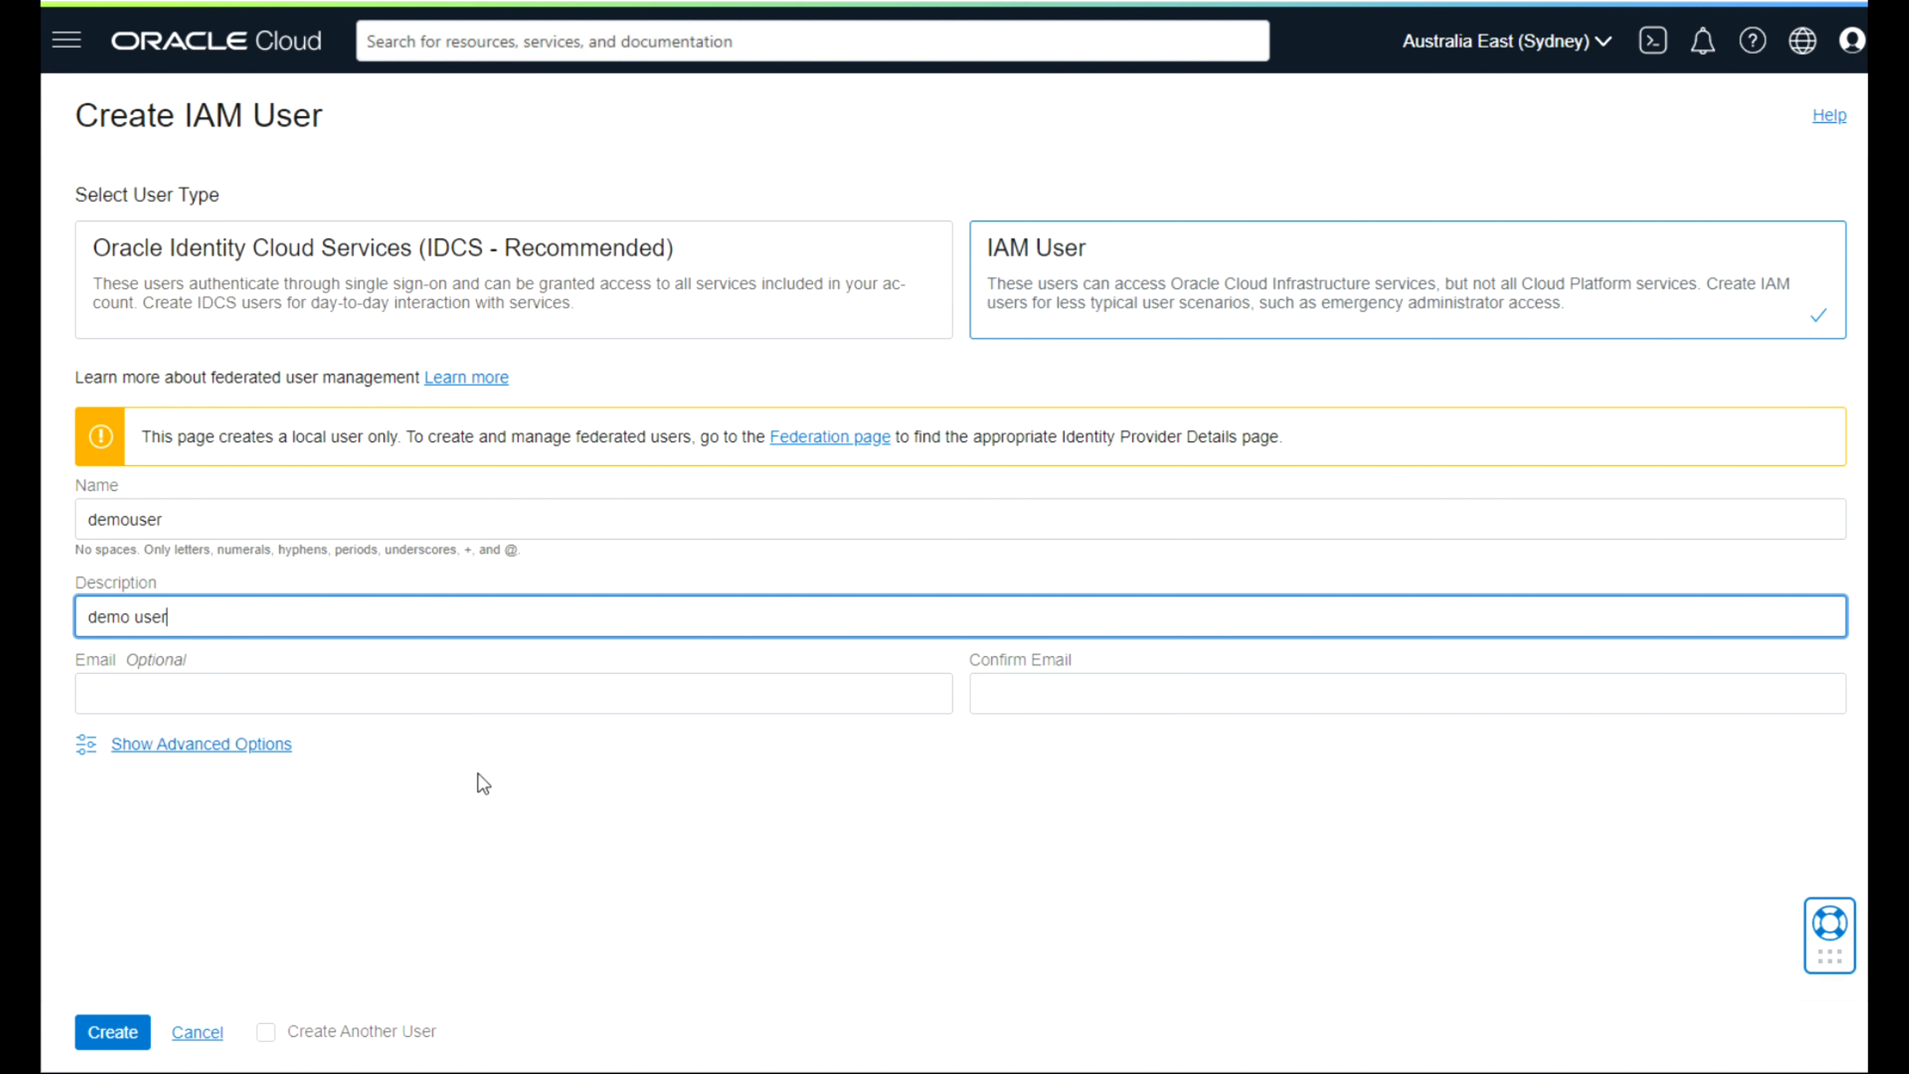
left_click(115, 1032)
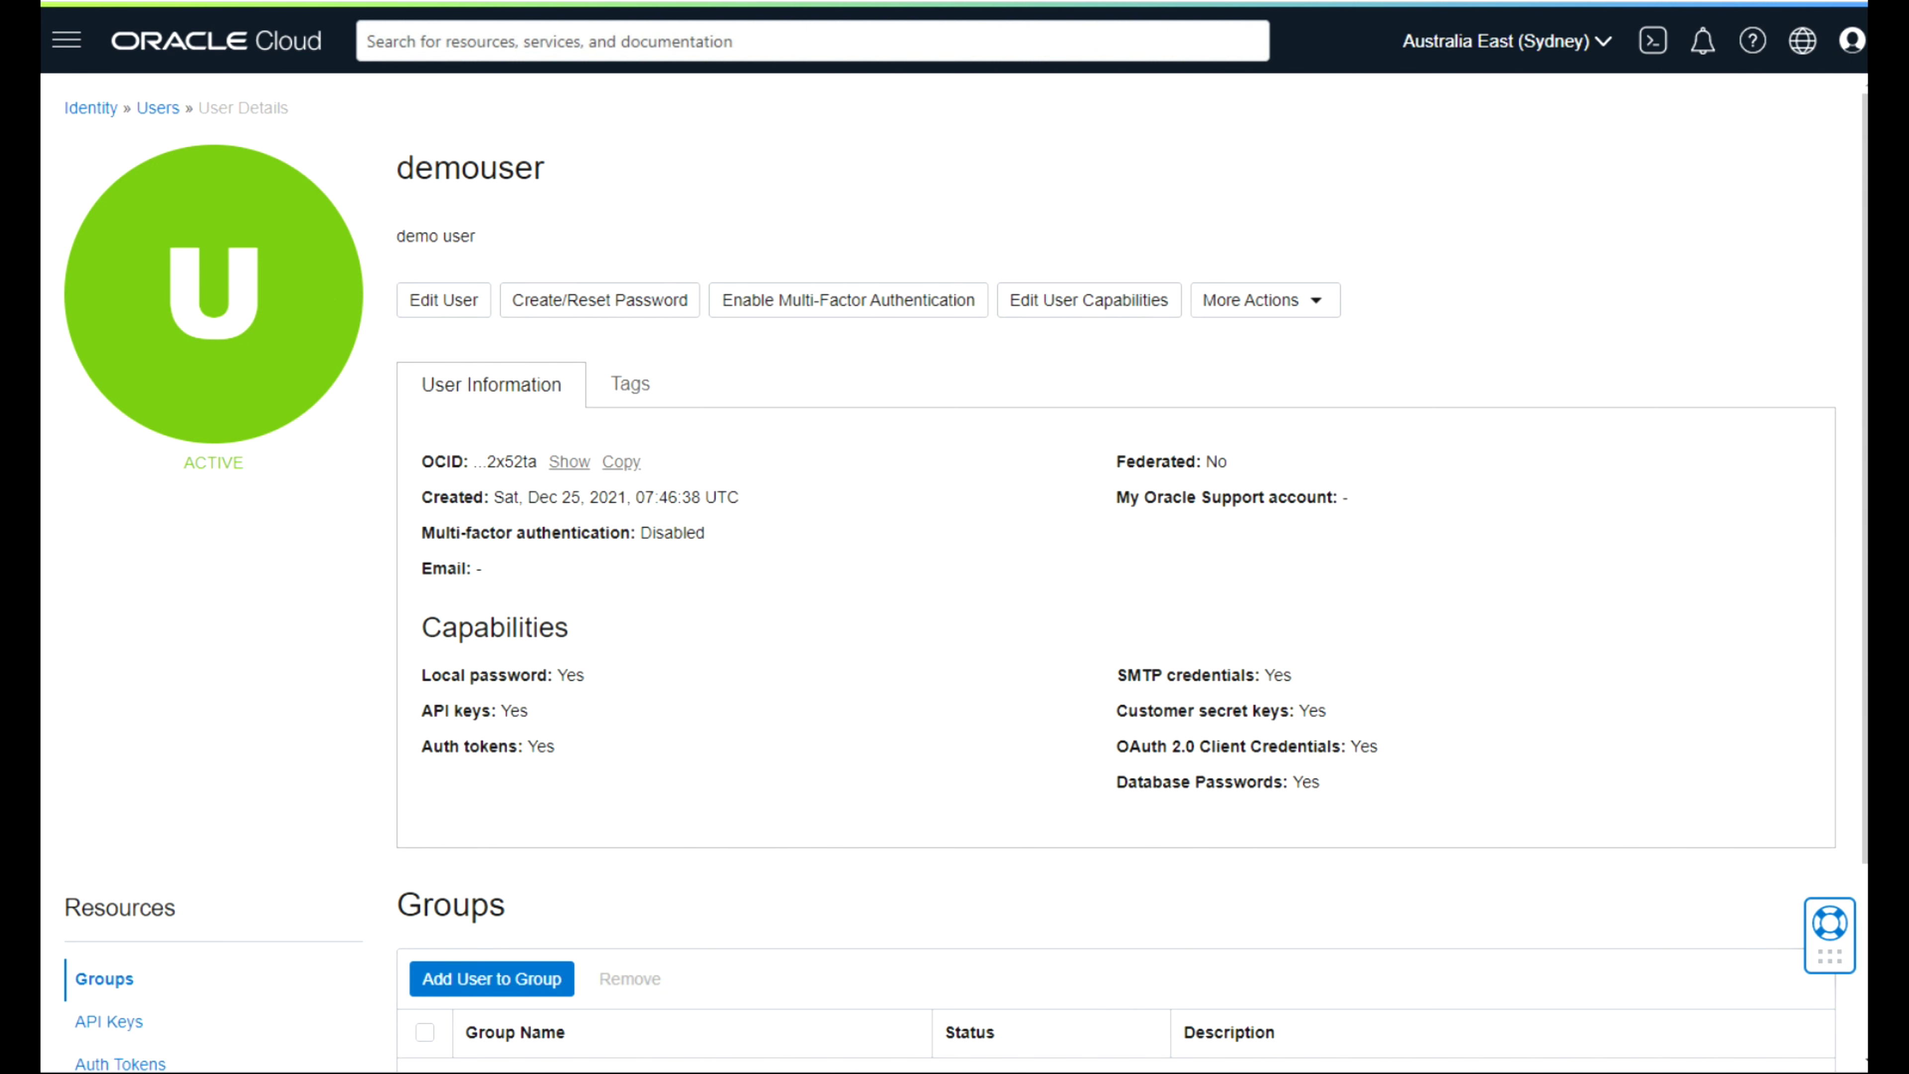
Add demouser to demo_group from the user's details page
scroll(579, 762, "down", 3)
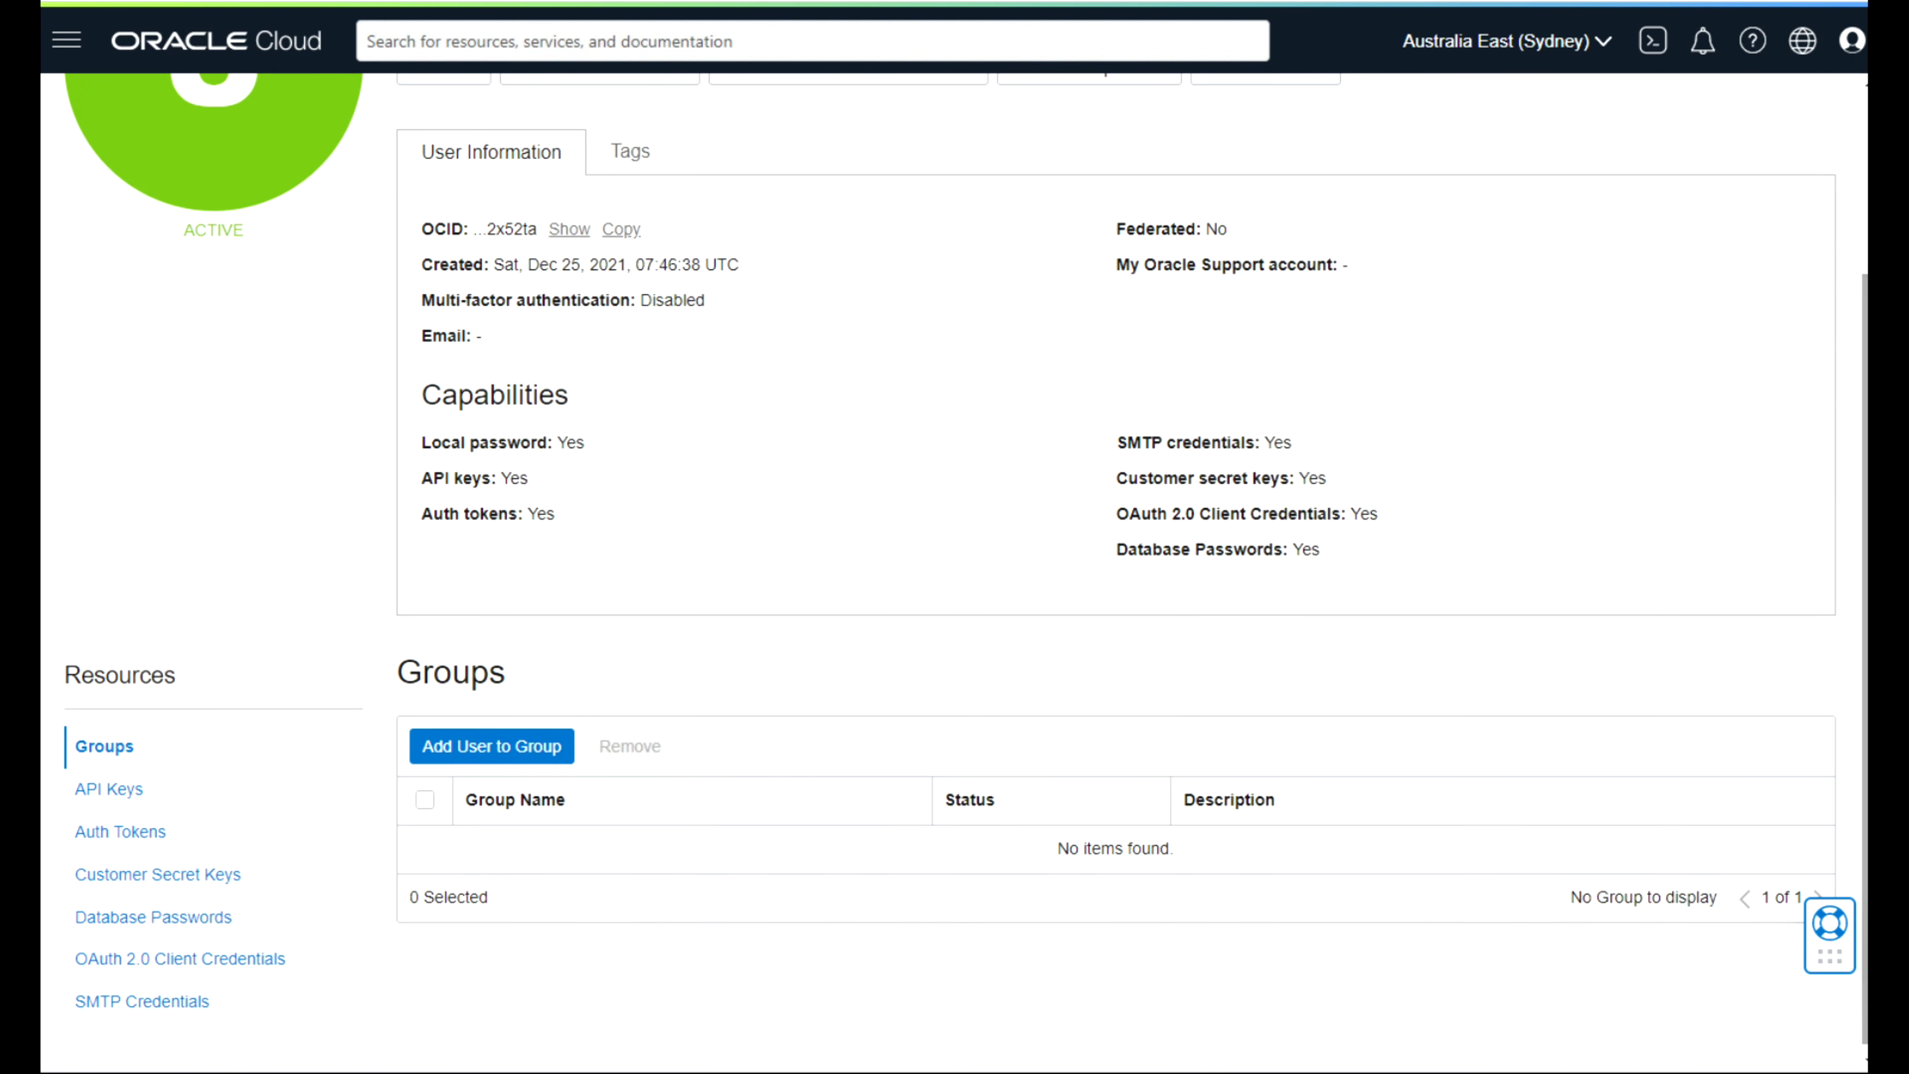
left_click(520, 752)
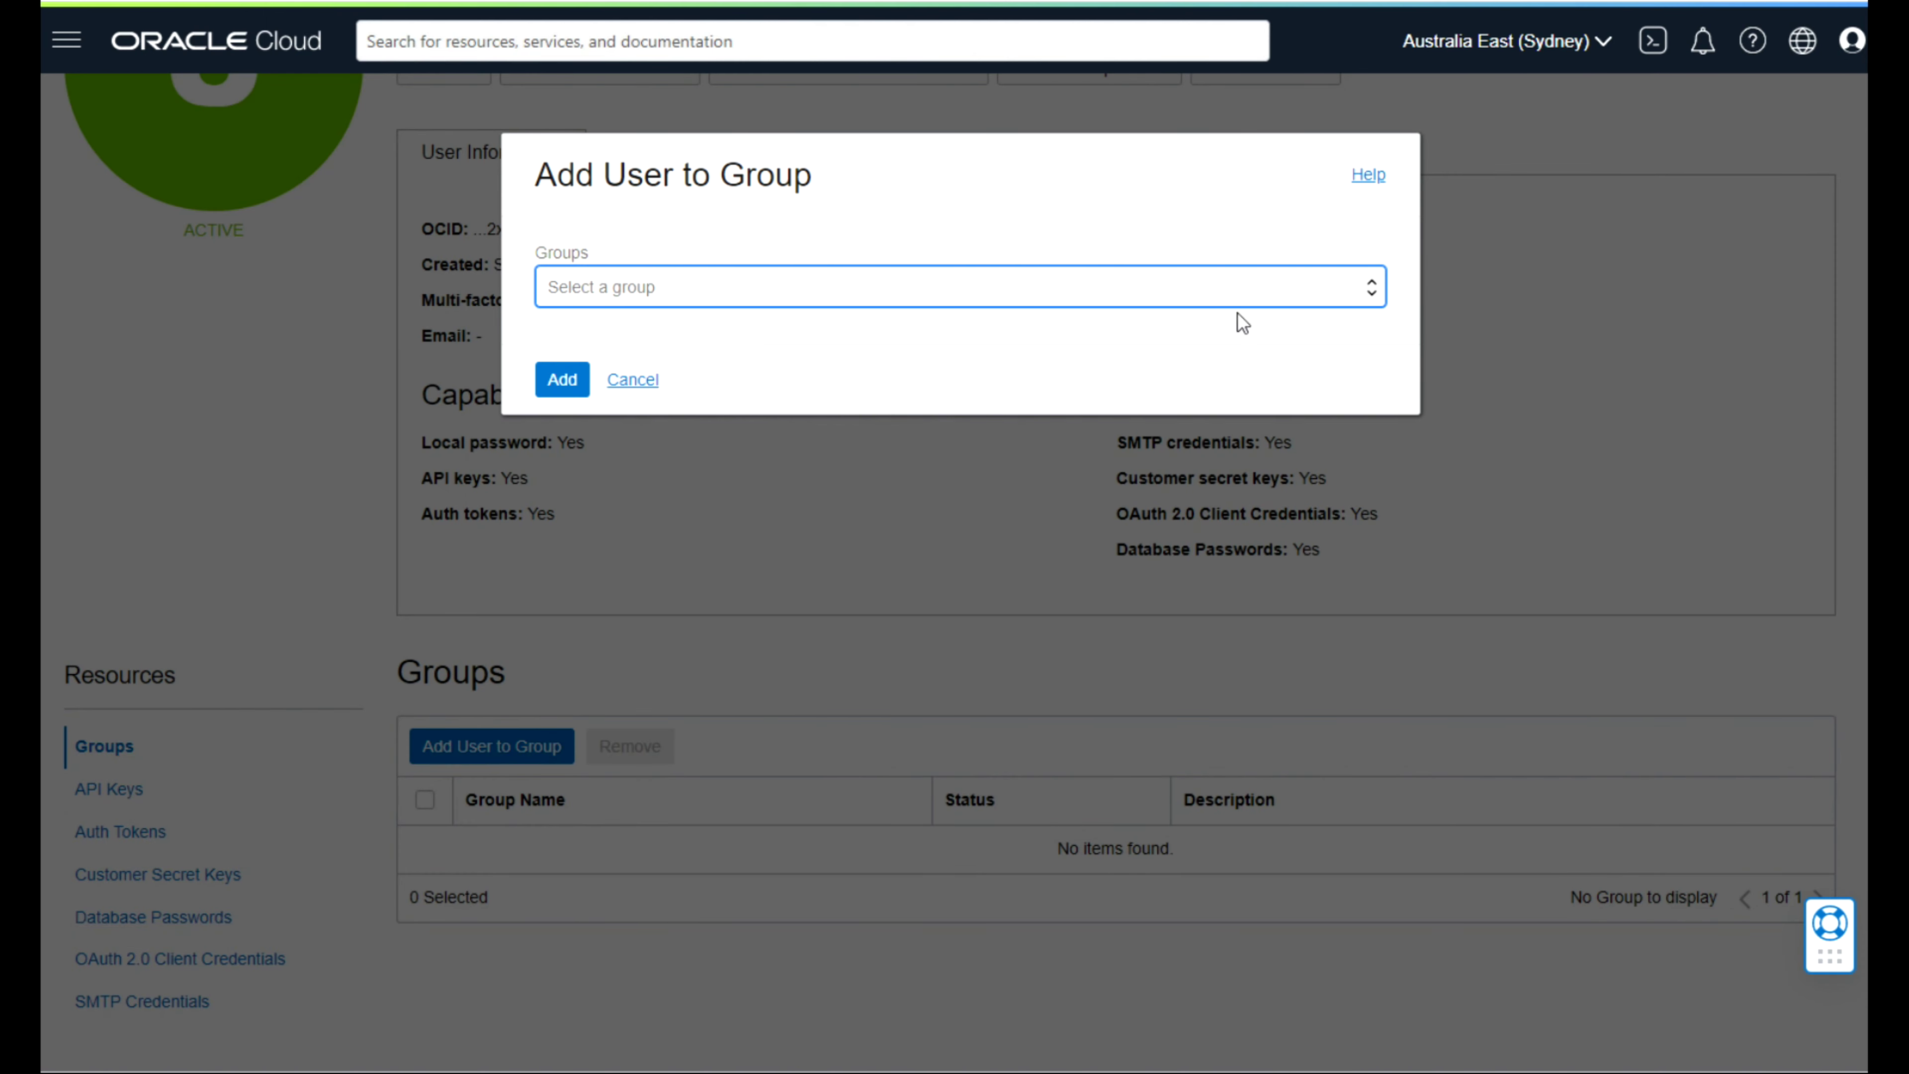
left_click(737, 288)
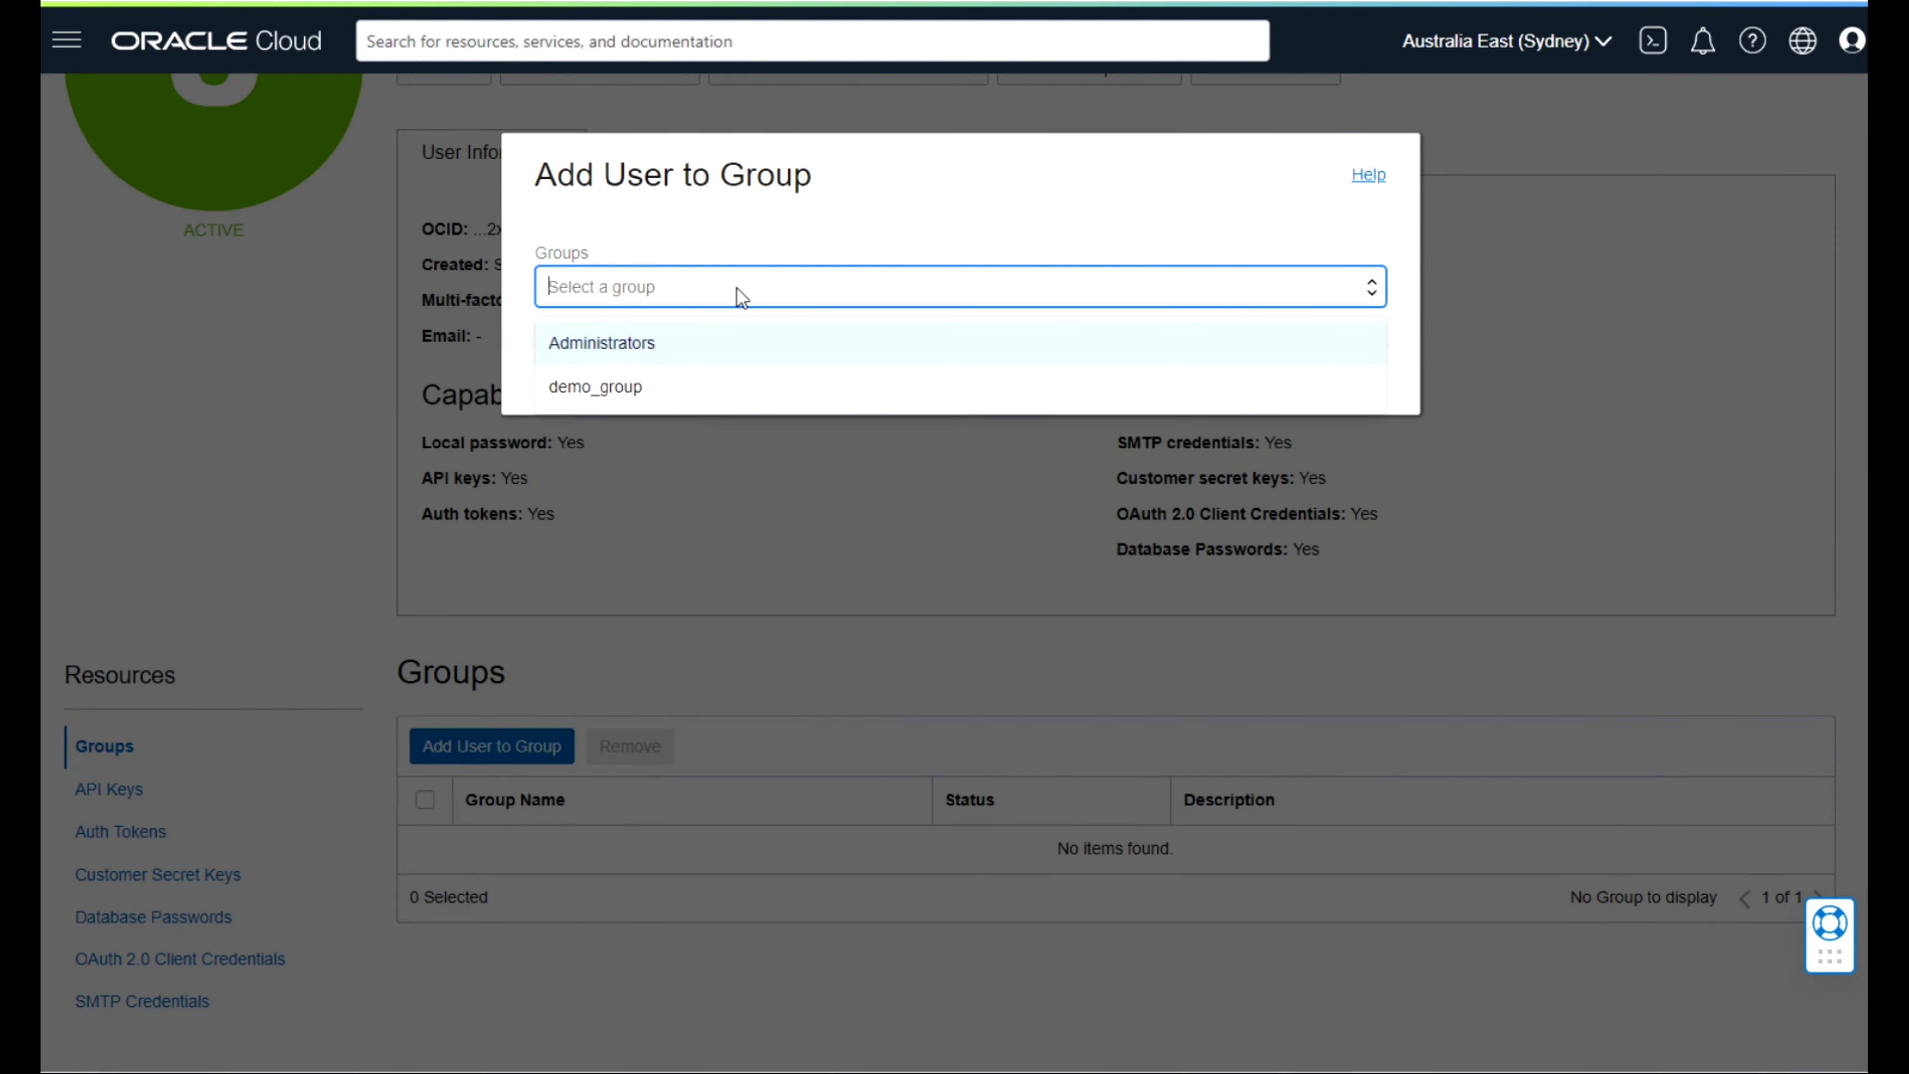
left_click(613, 390)
left_click(565, 375)
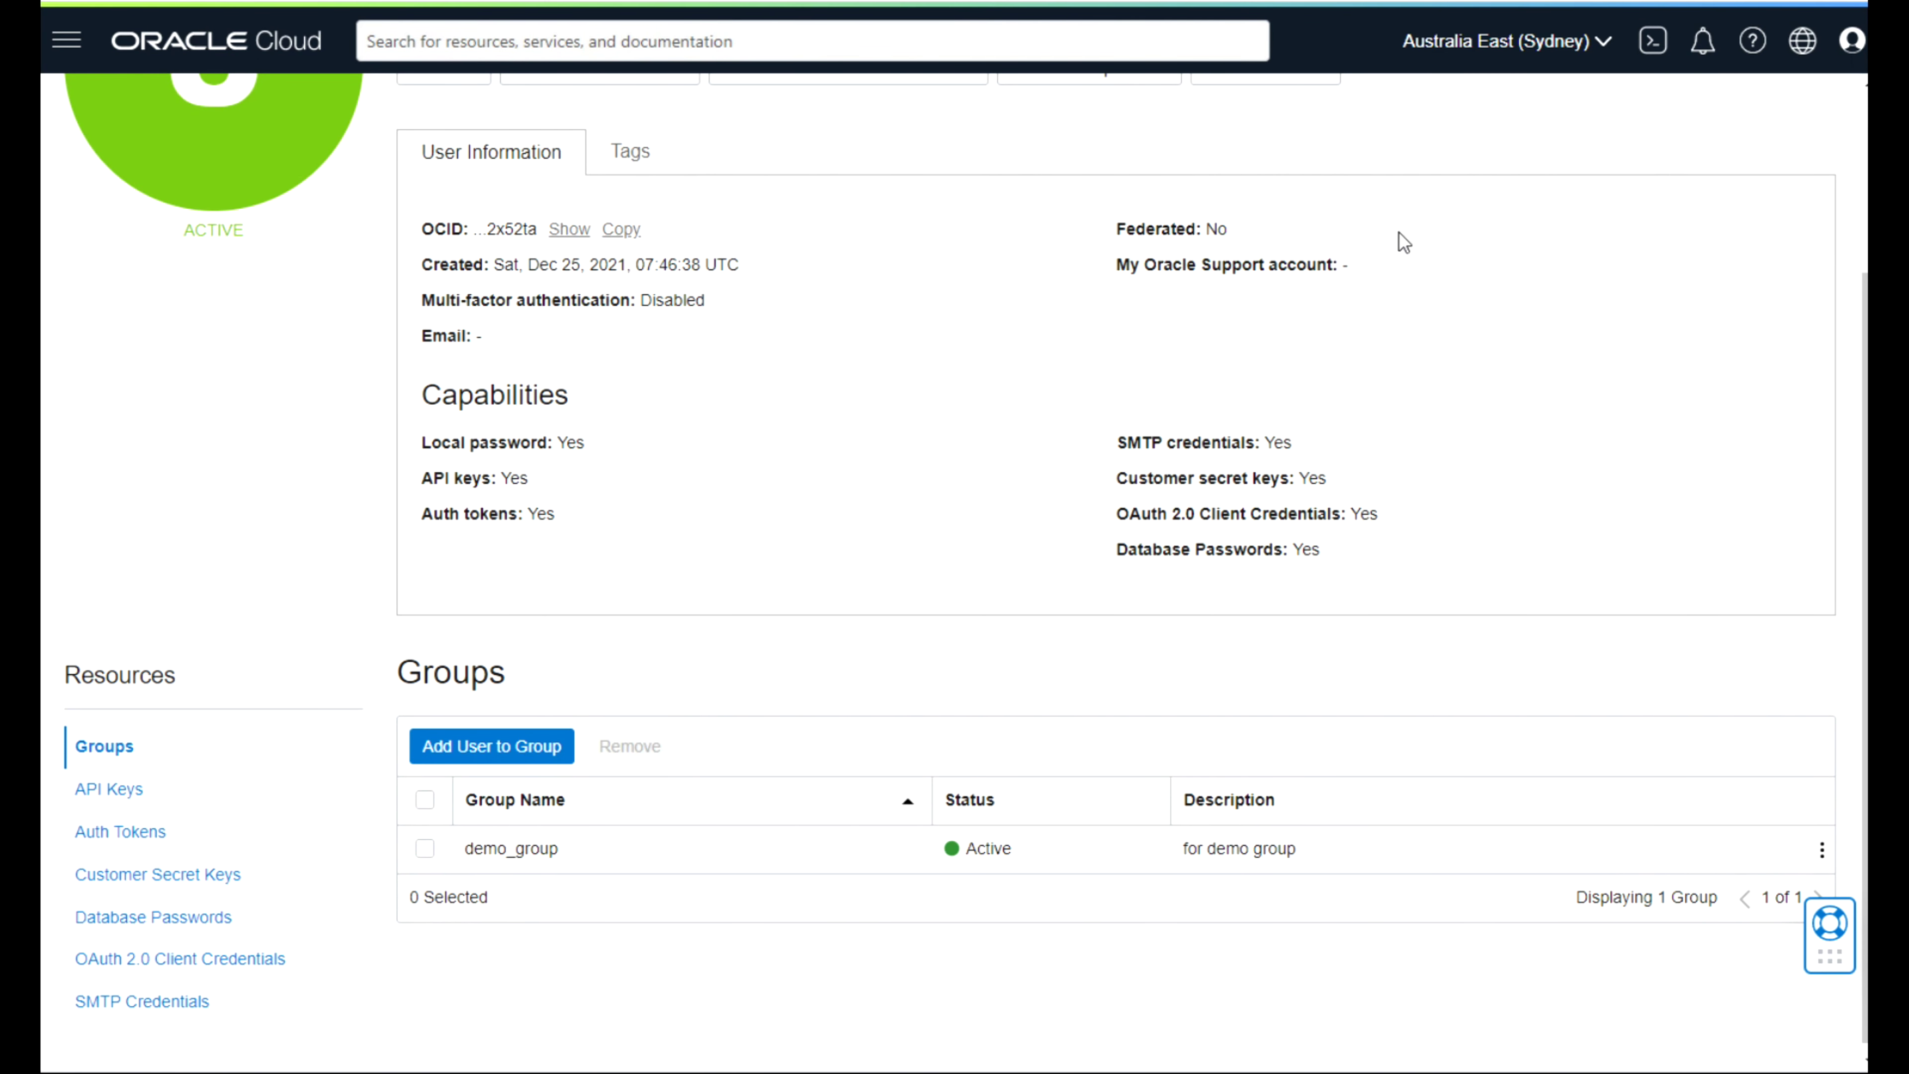
Create the compartment 'nagarboul' under the root with the description 'for IAM'
left_click(66, 40)
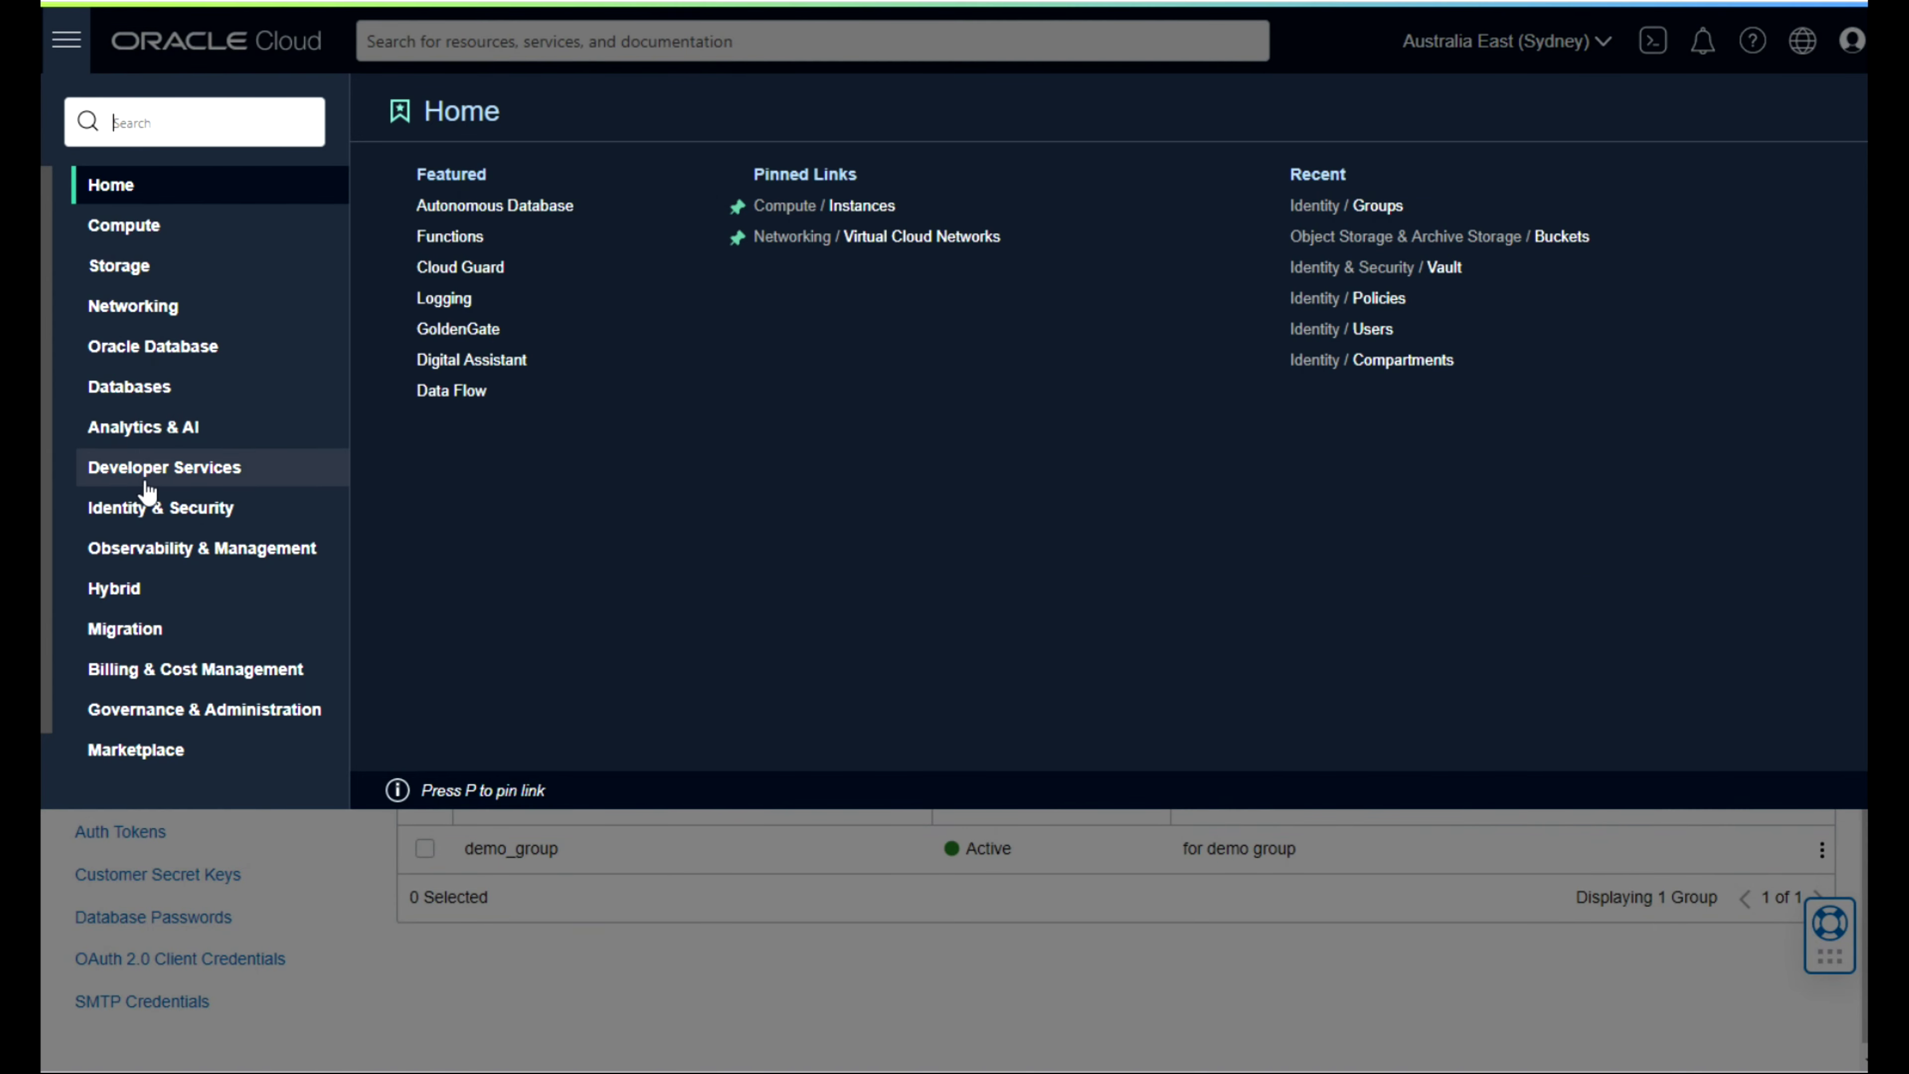
left_click(147, 512)
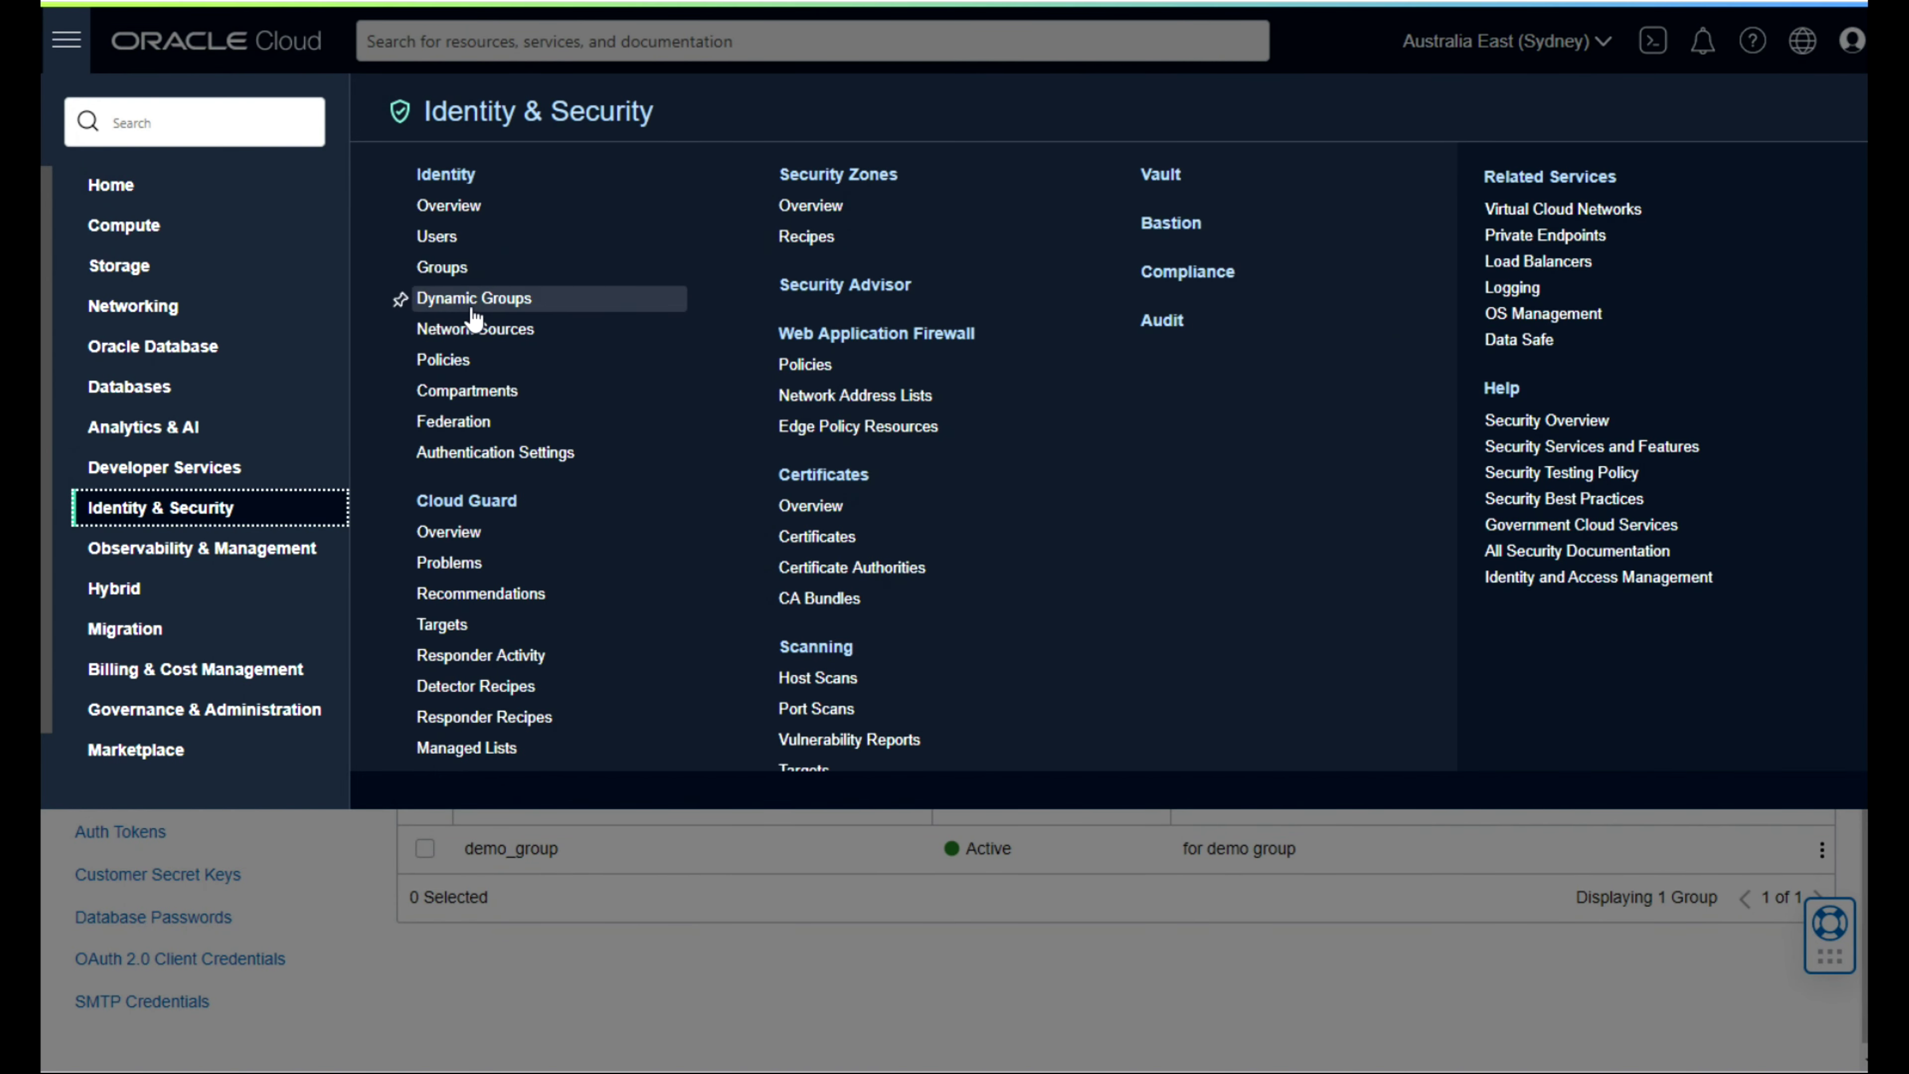
left_click(481, 396)
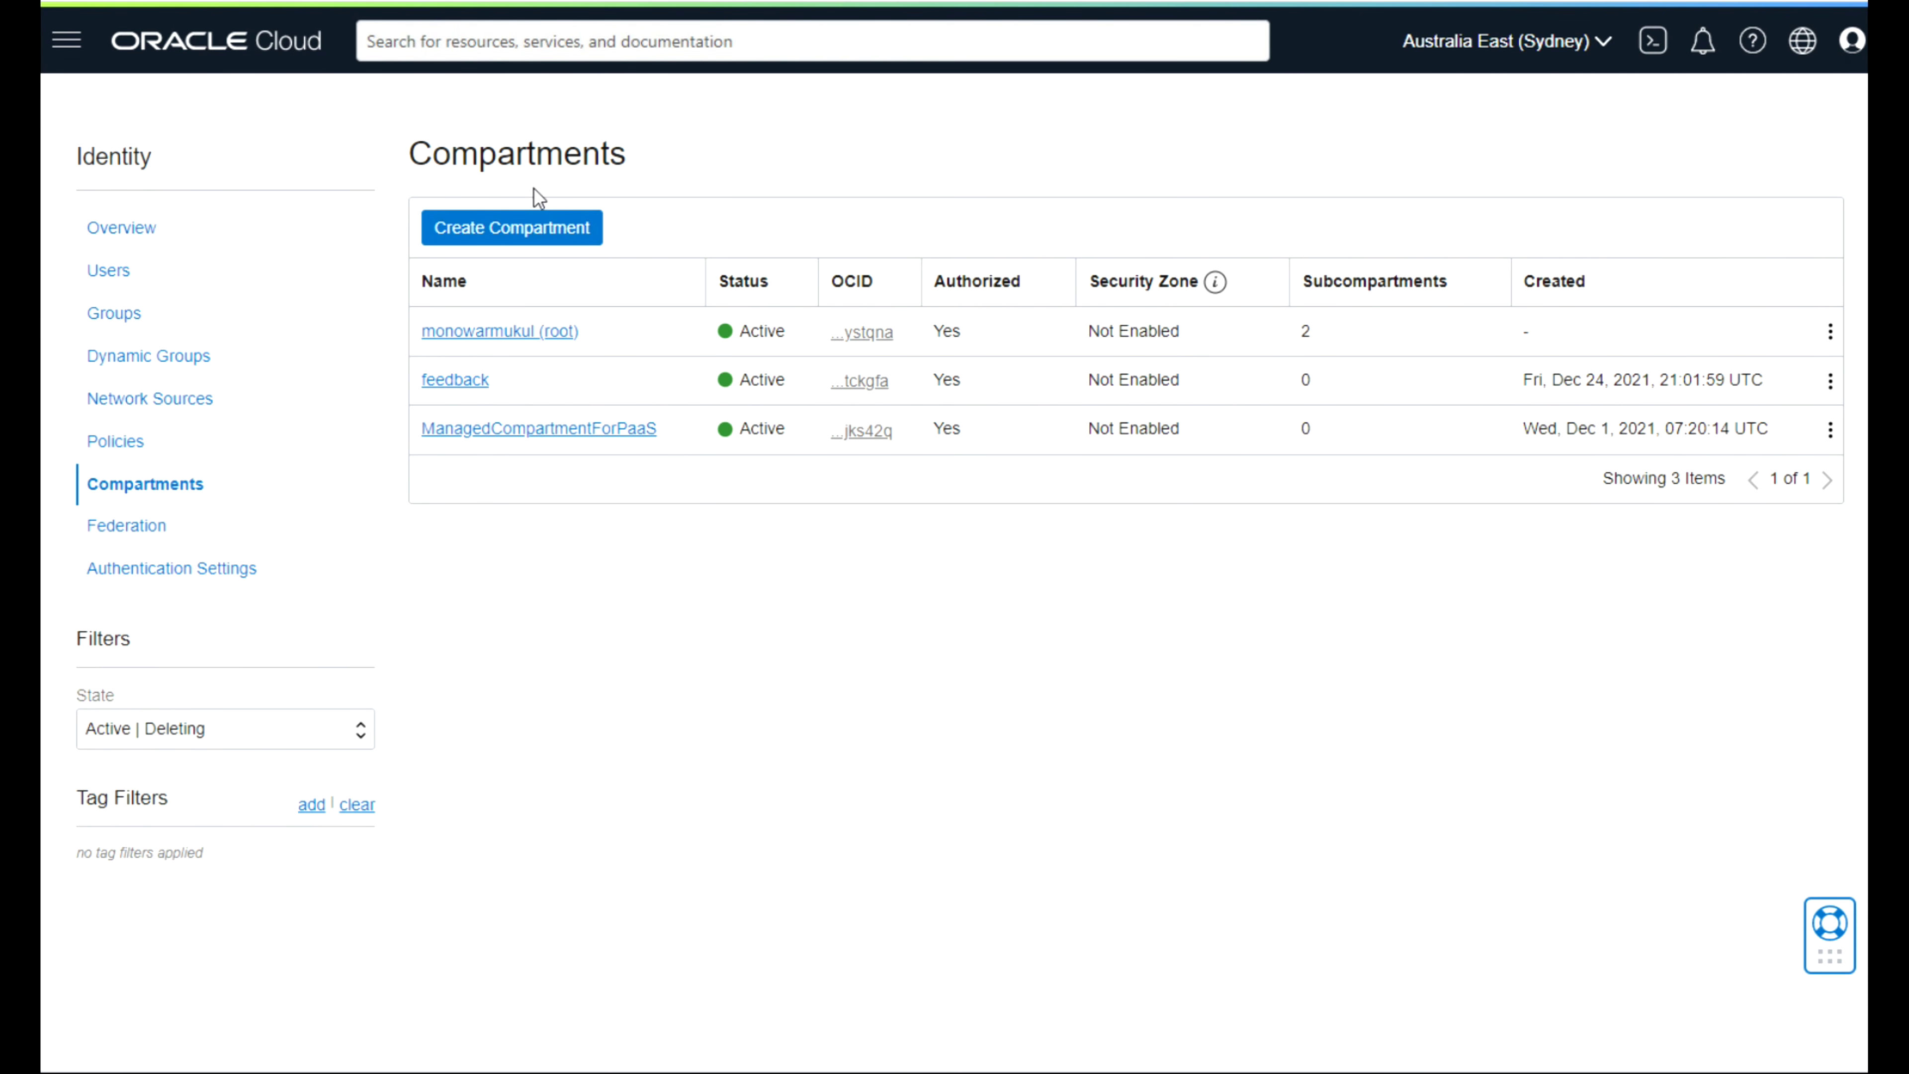
left_click(525, 230)
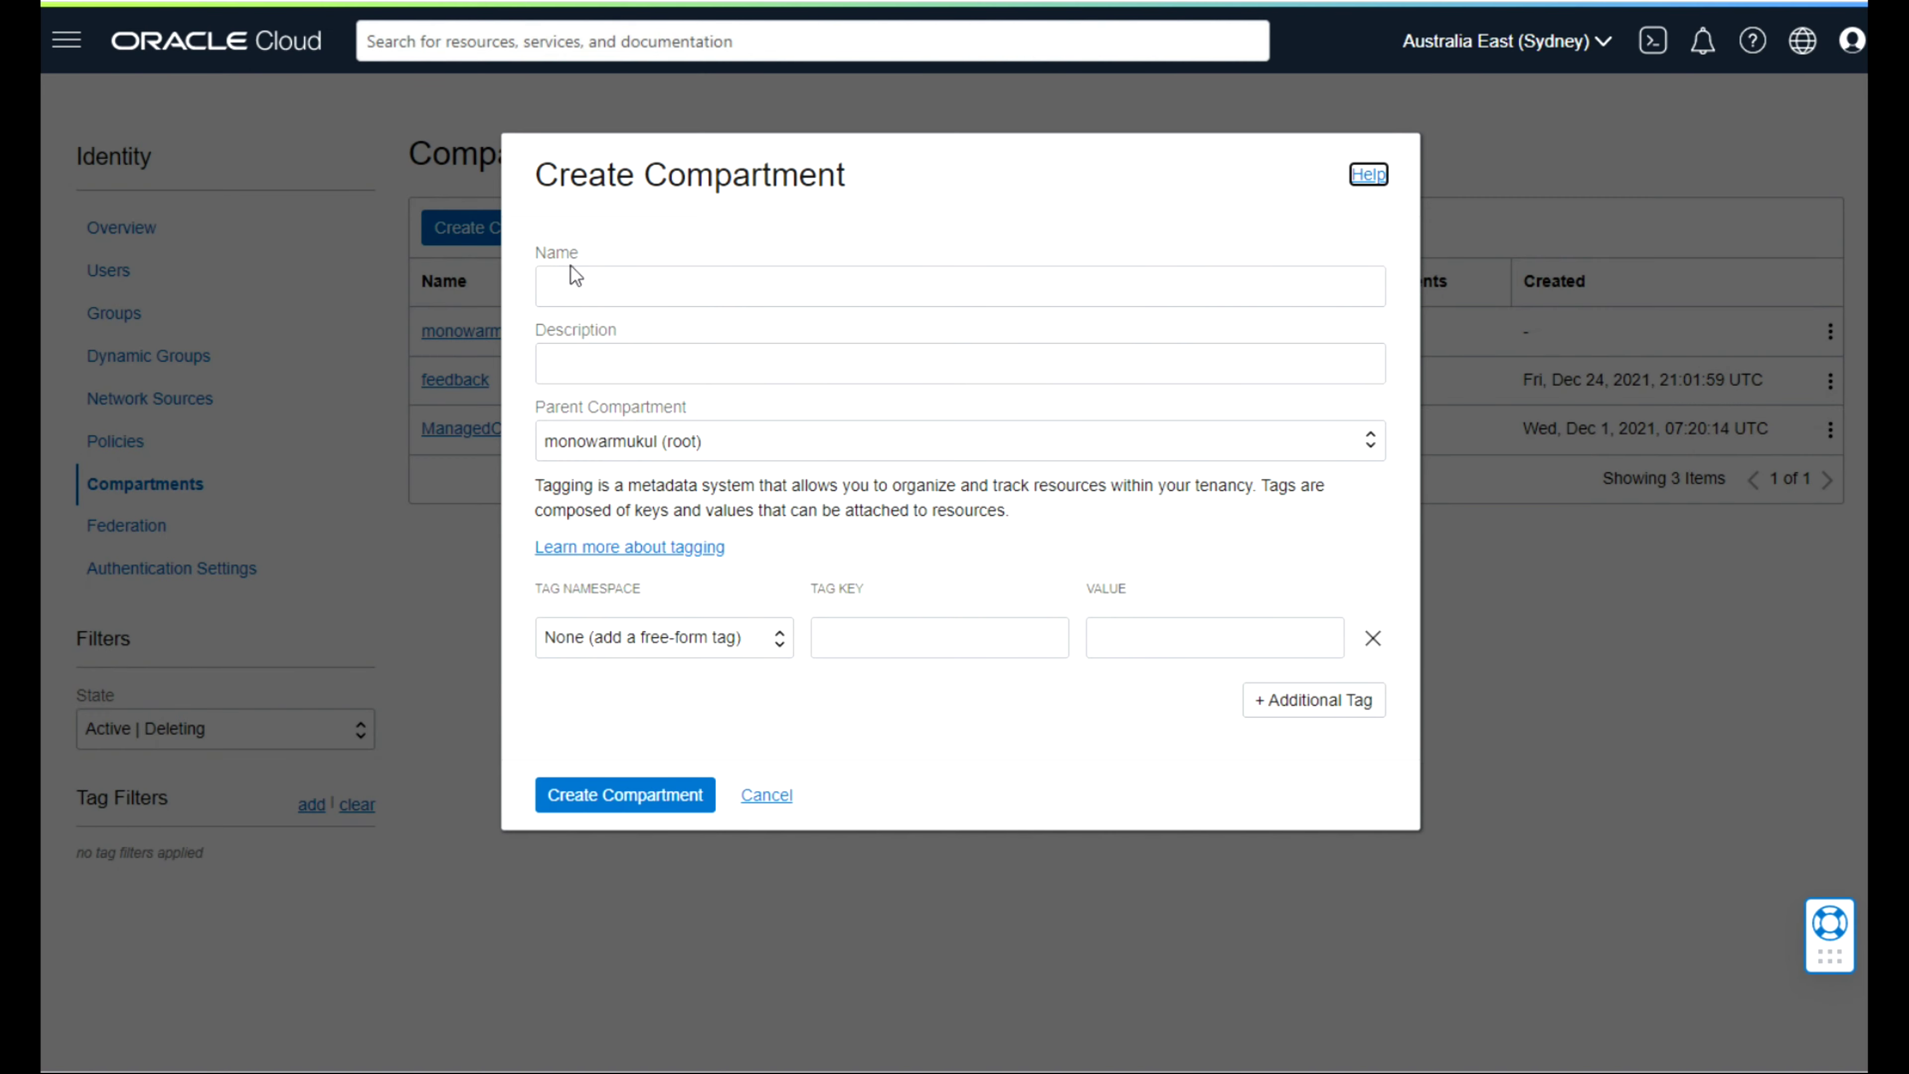
left_click(558, 286)
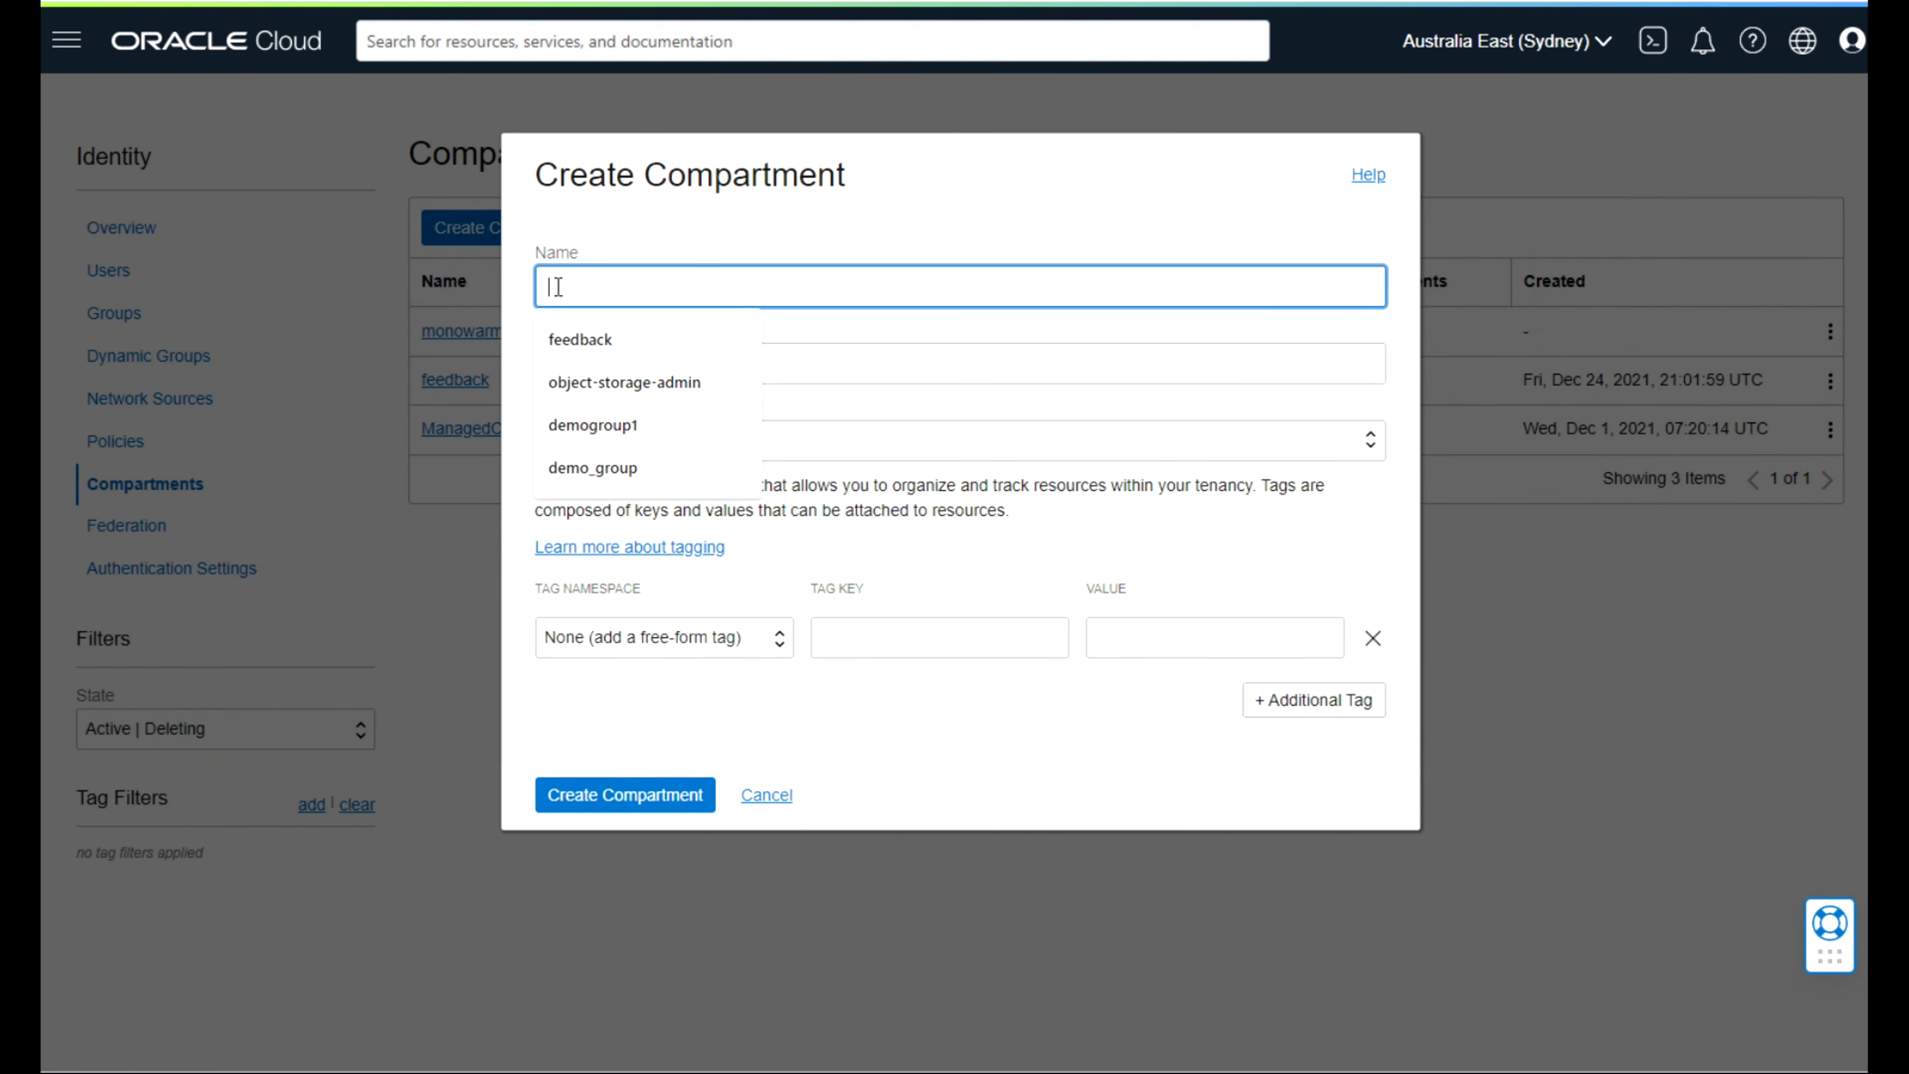
type("na")
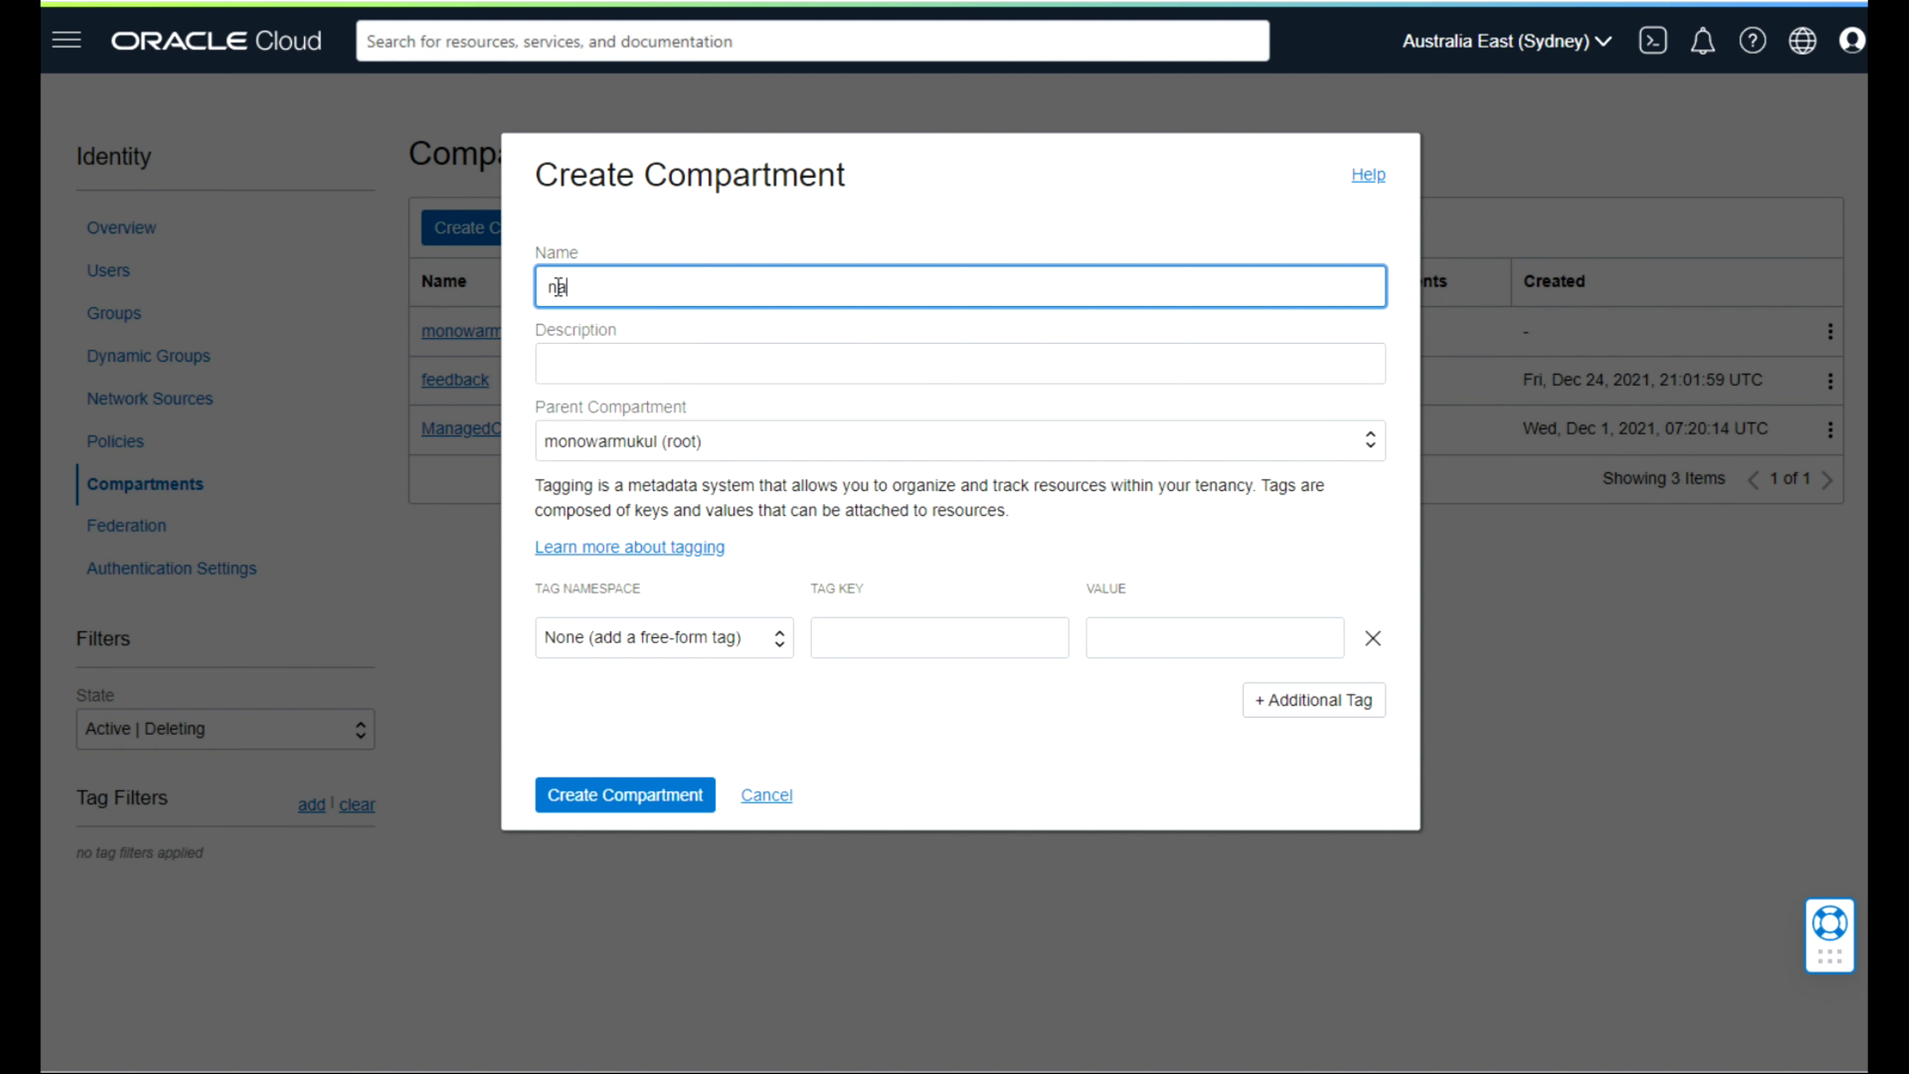
type("garboul")
left_click(557, 367)
type("for IAM")
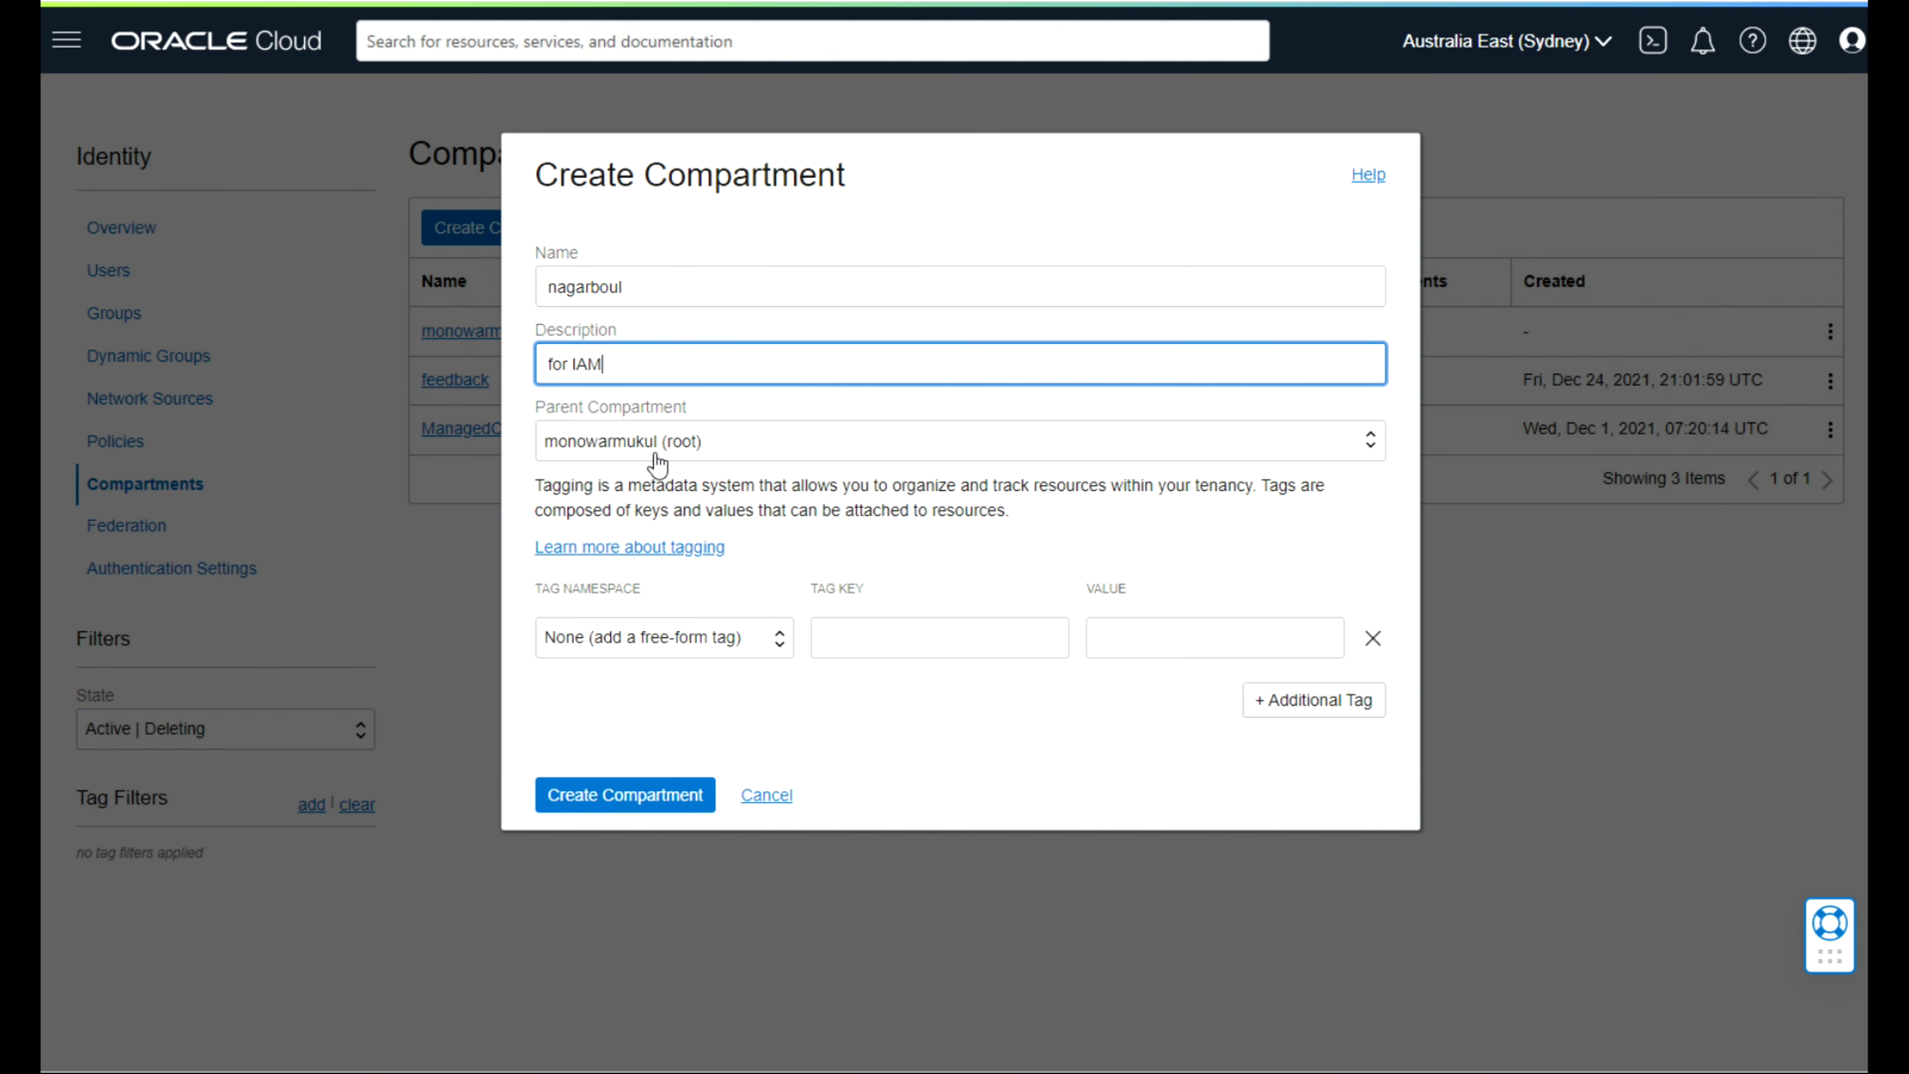
left_click(656, 801)
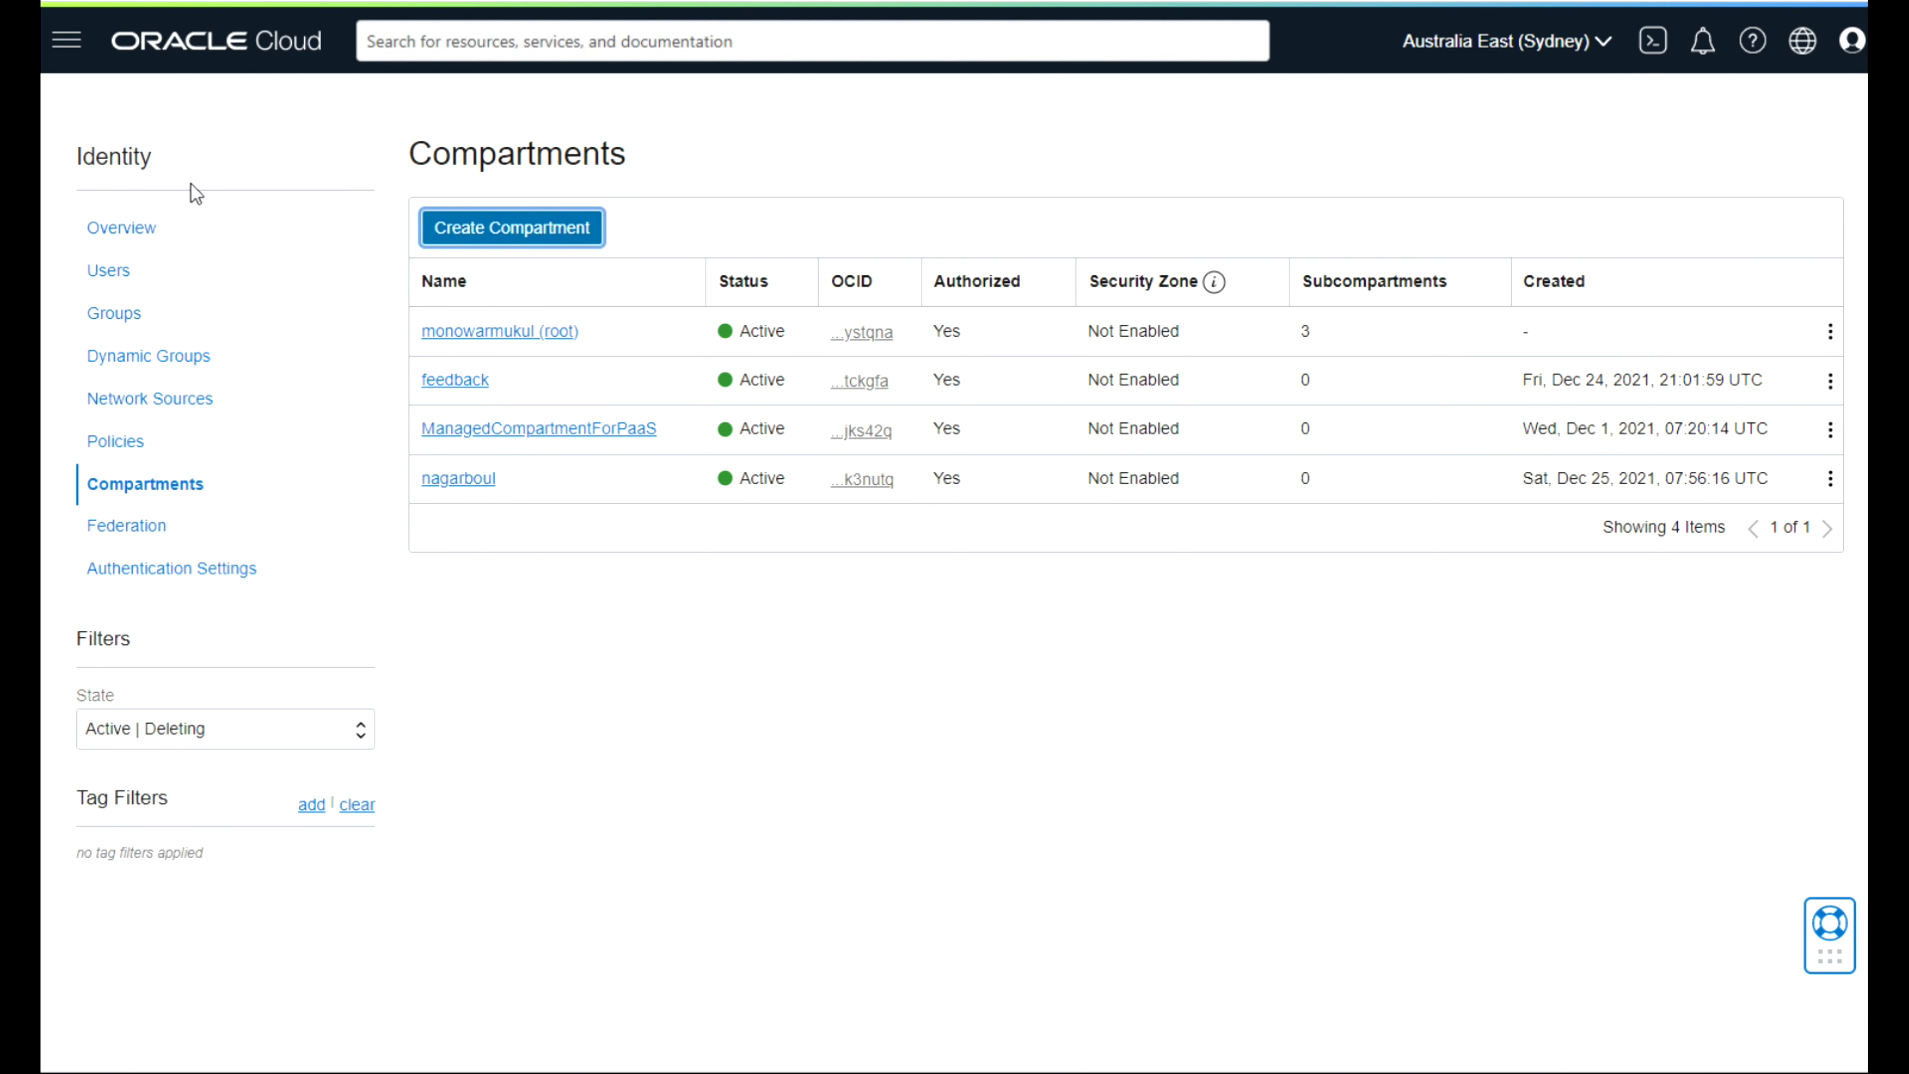
Start a policy named demo_policy, described 'for demo policy', in compartment nagarboul
left_click(67, 41)
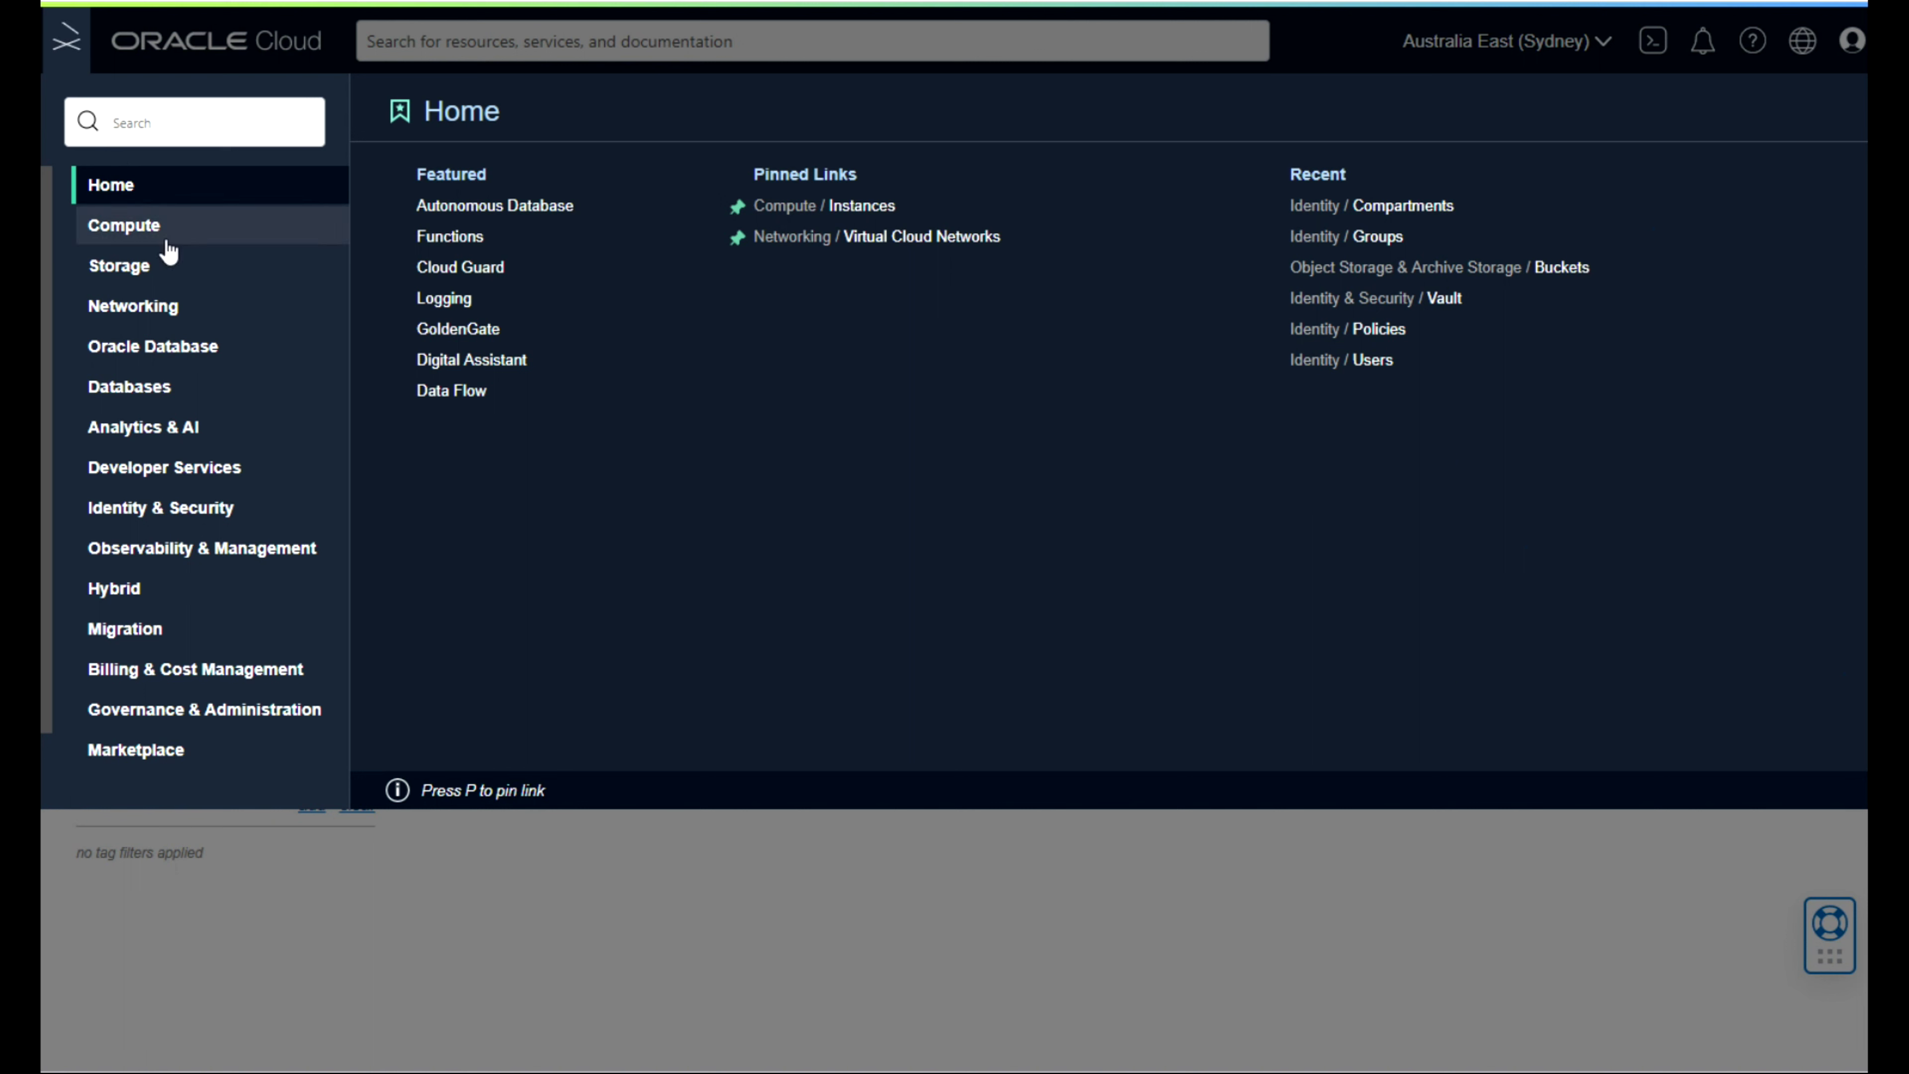
double_click(183, 507)
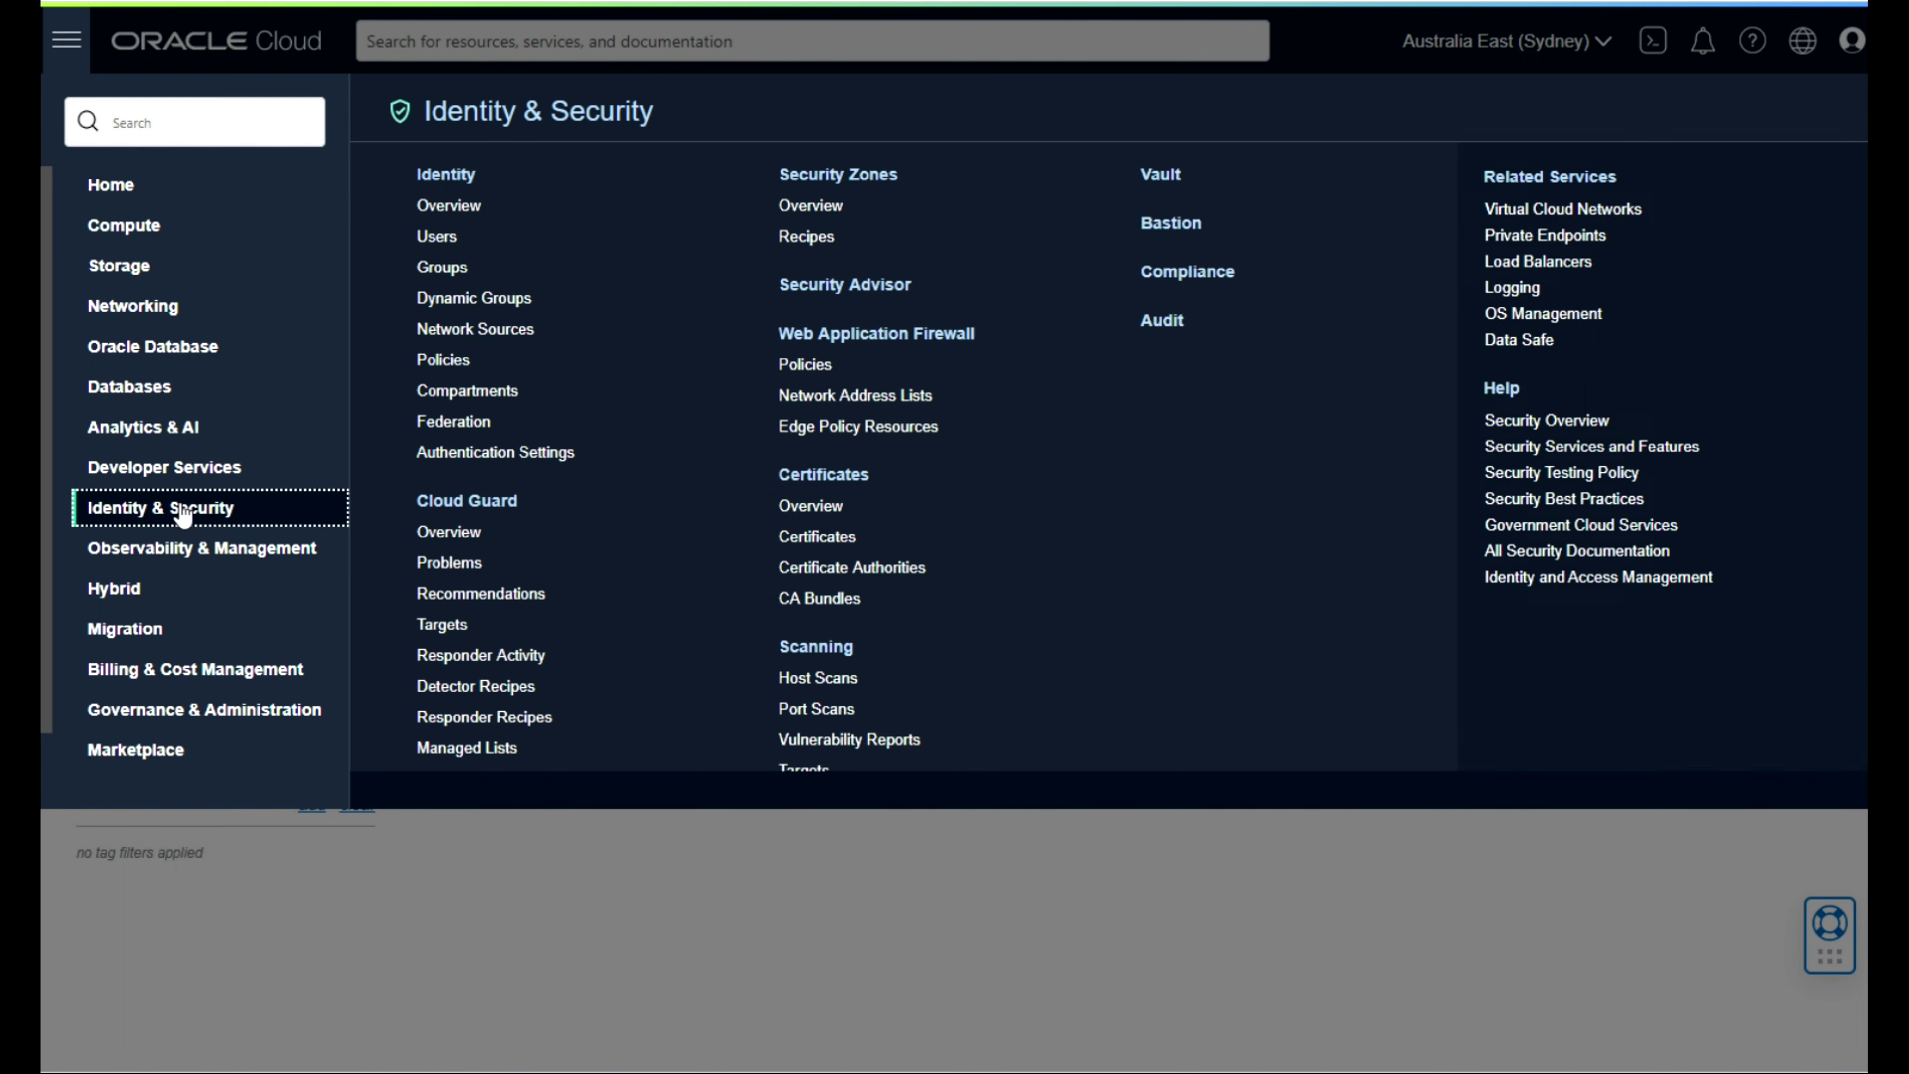
left_click(470, 364)
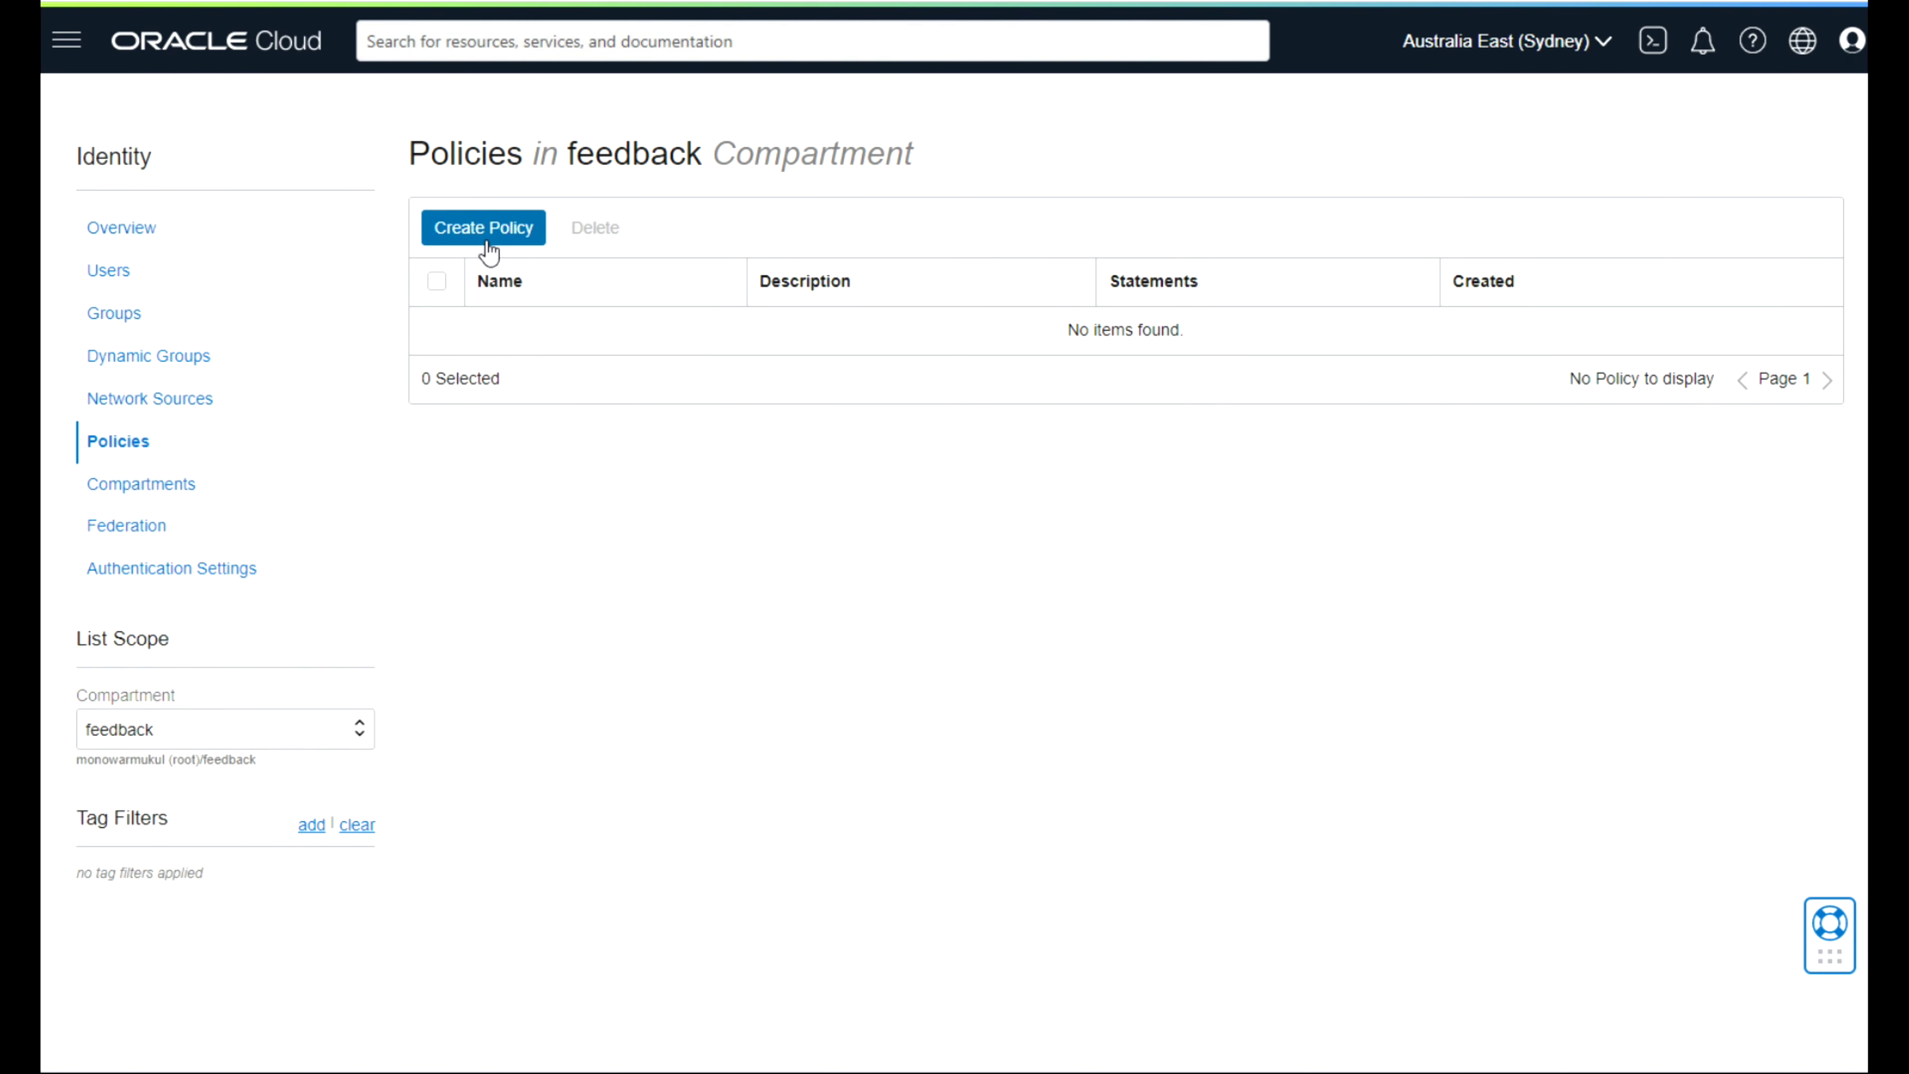
left_click(489, 230)
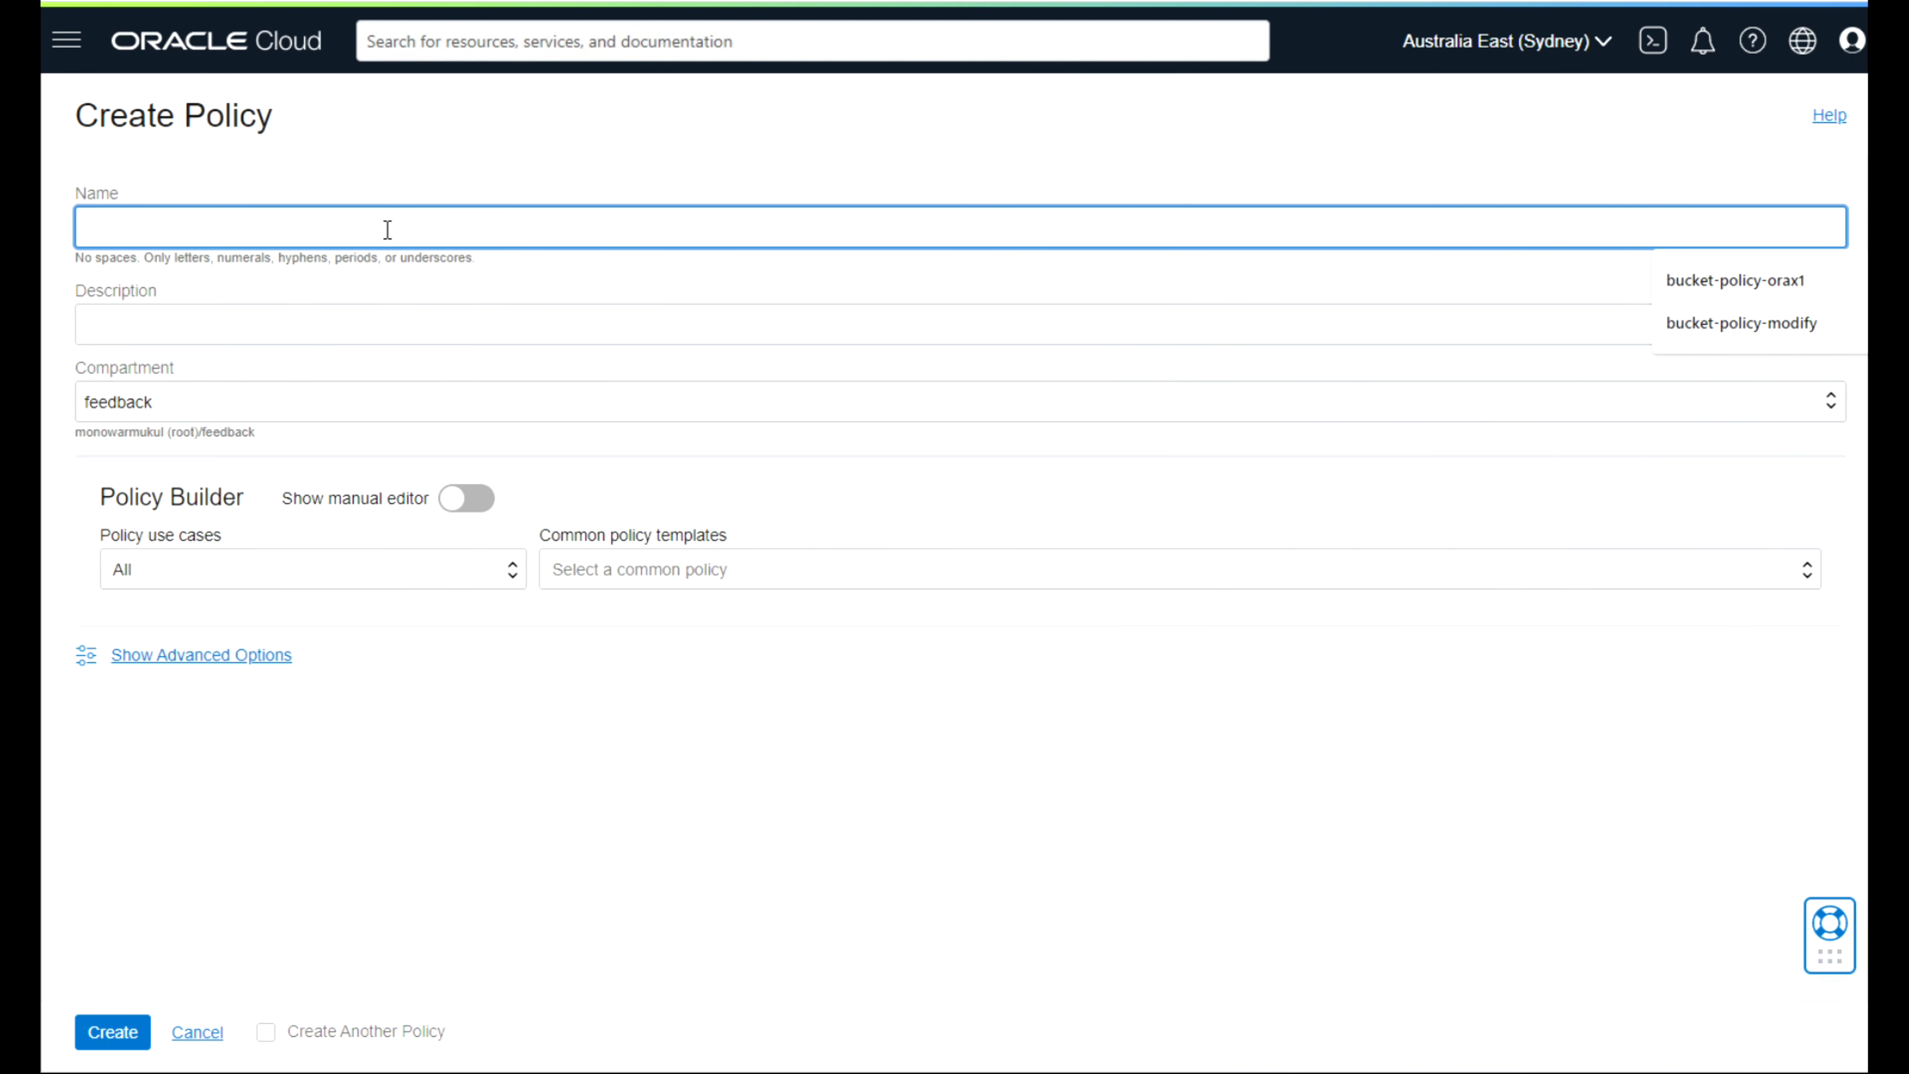
type("dem")
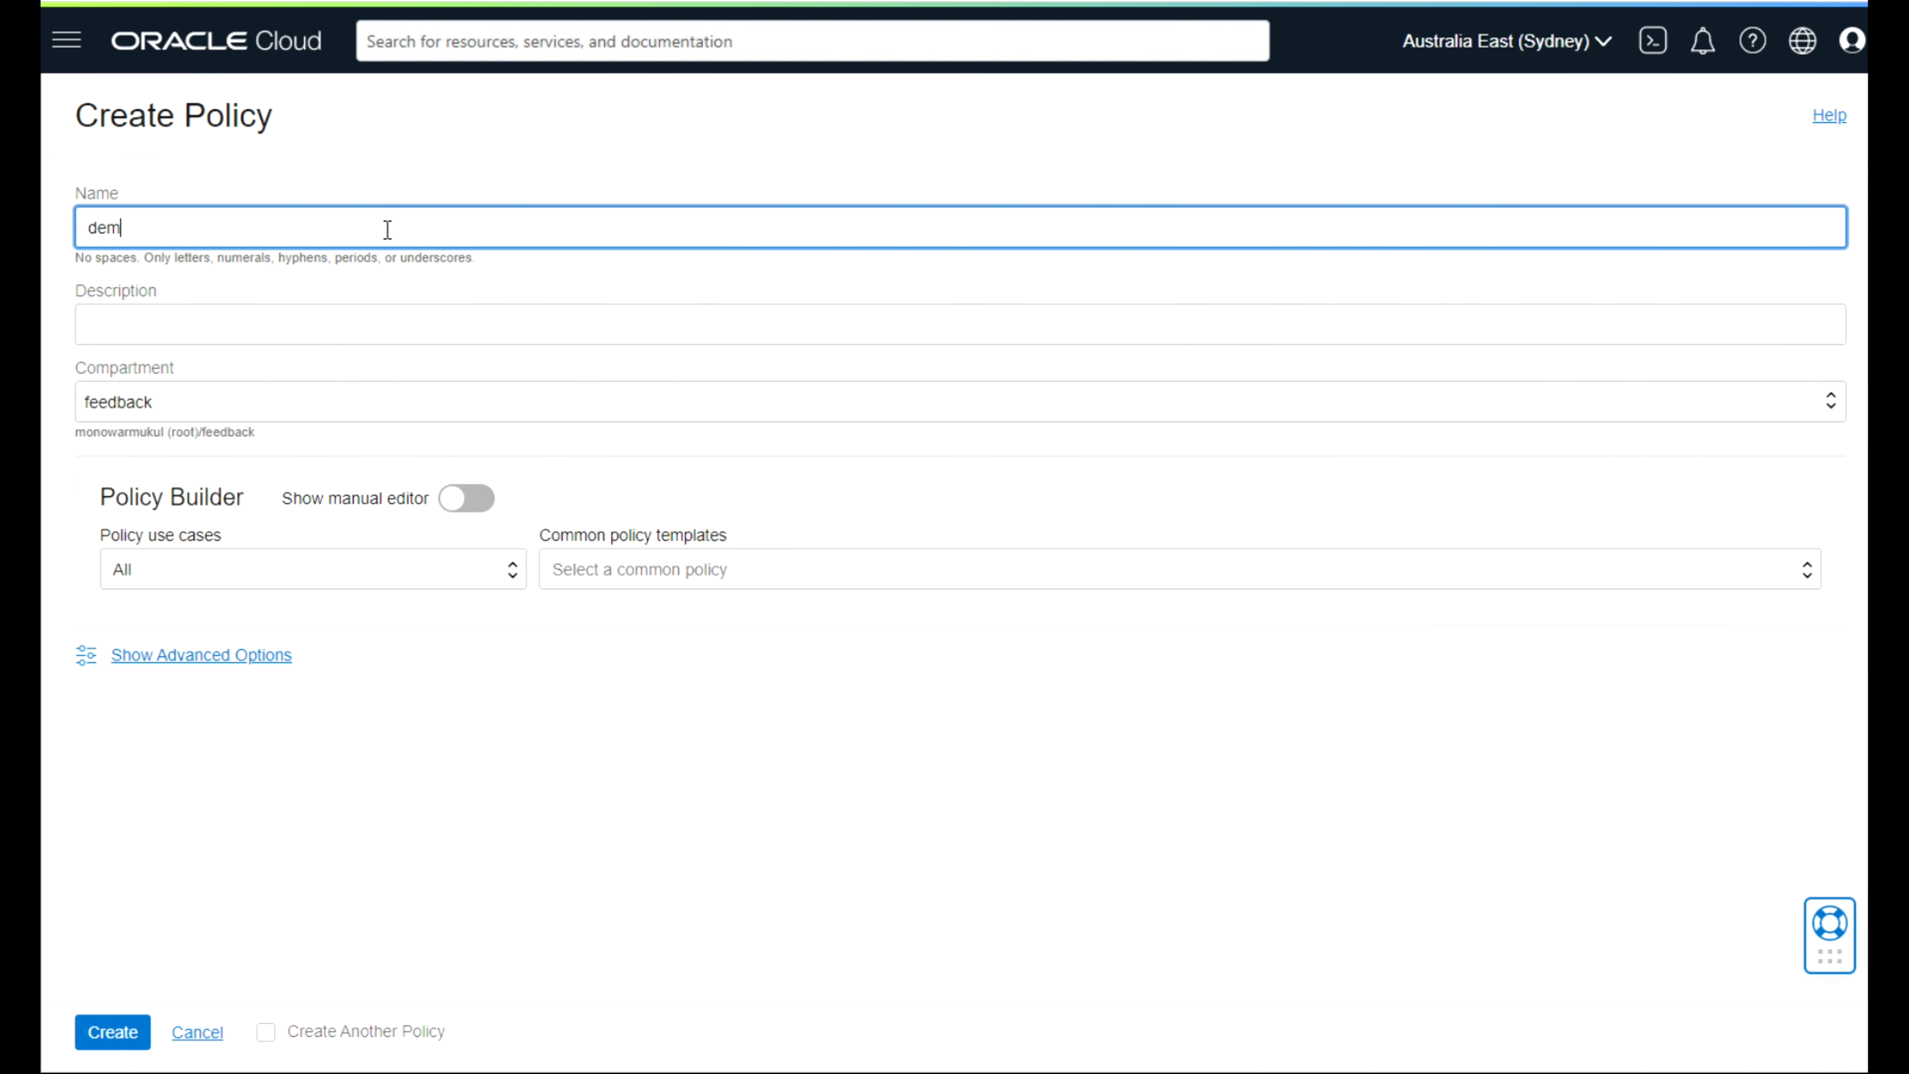
type("o_policy")
left_click(170, 330)
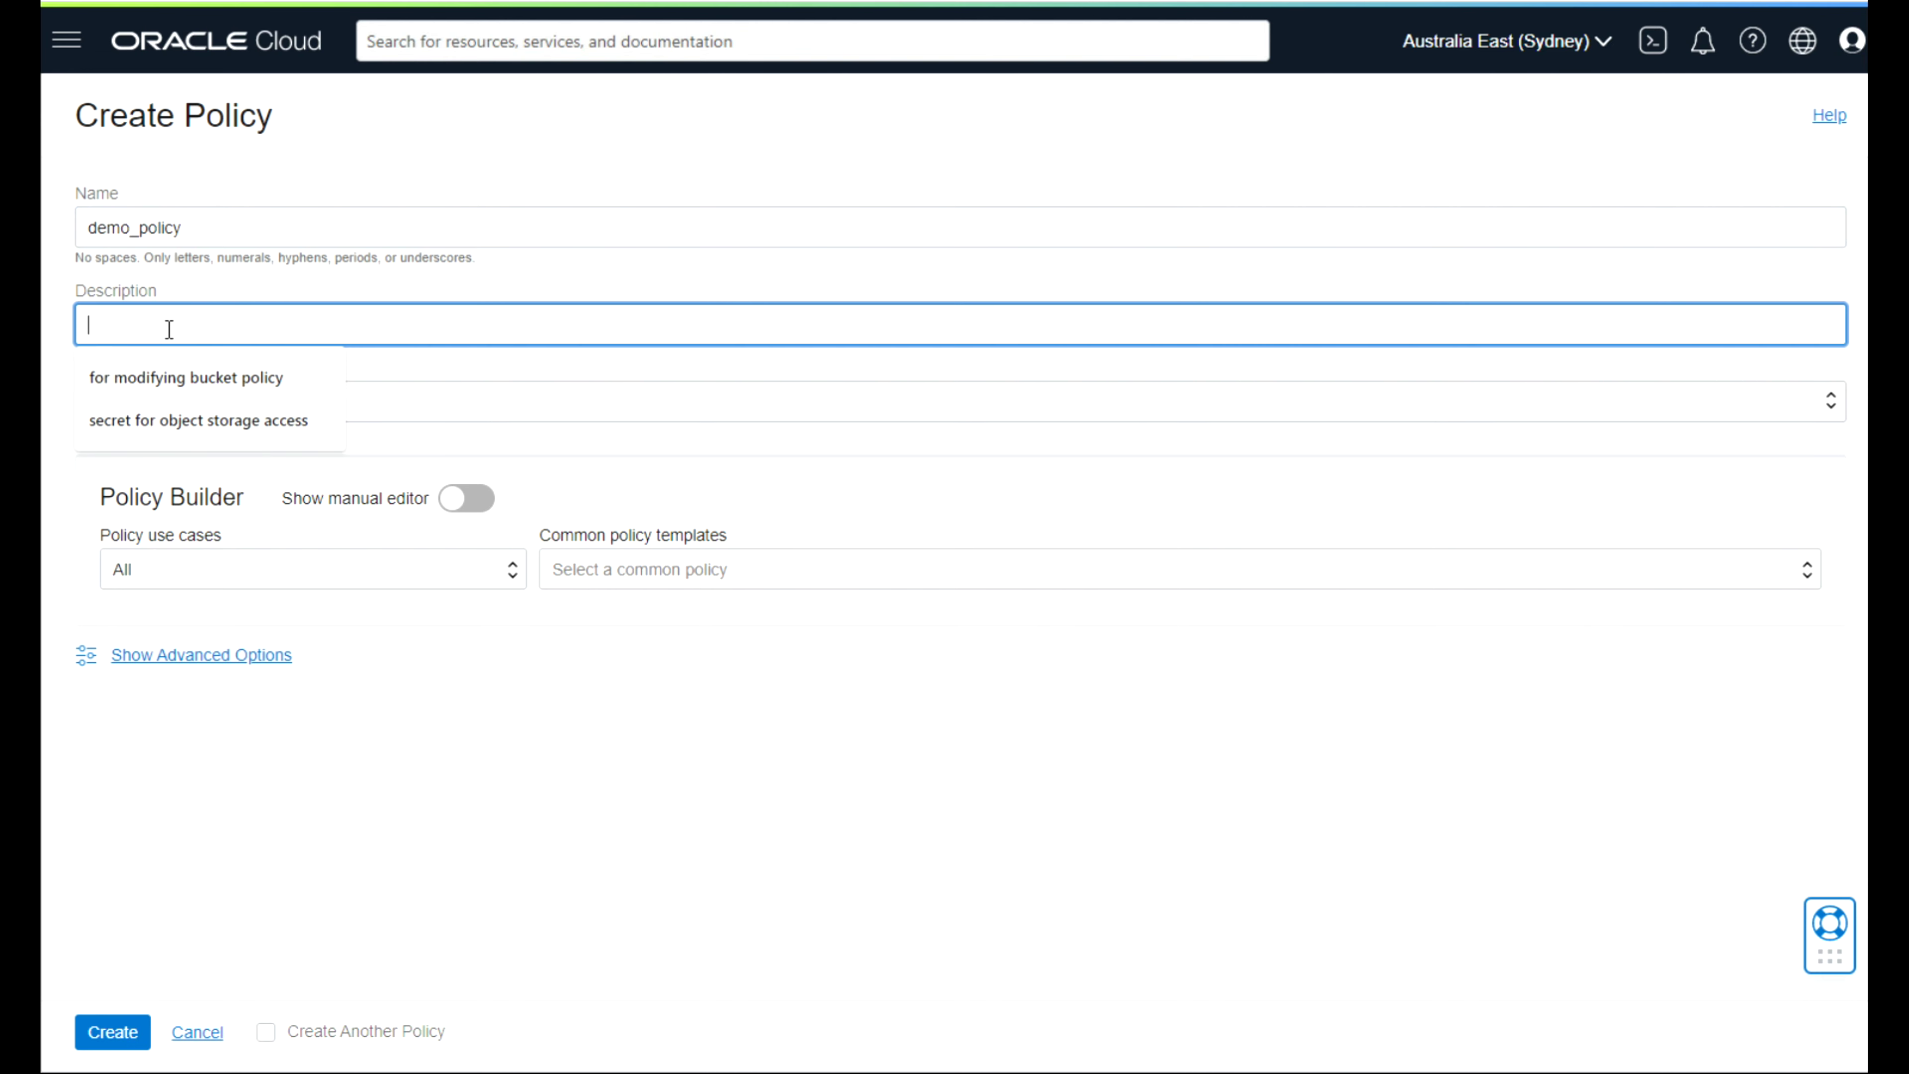
type("for dem")
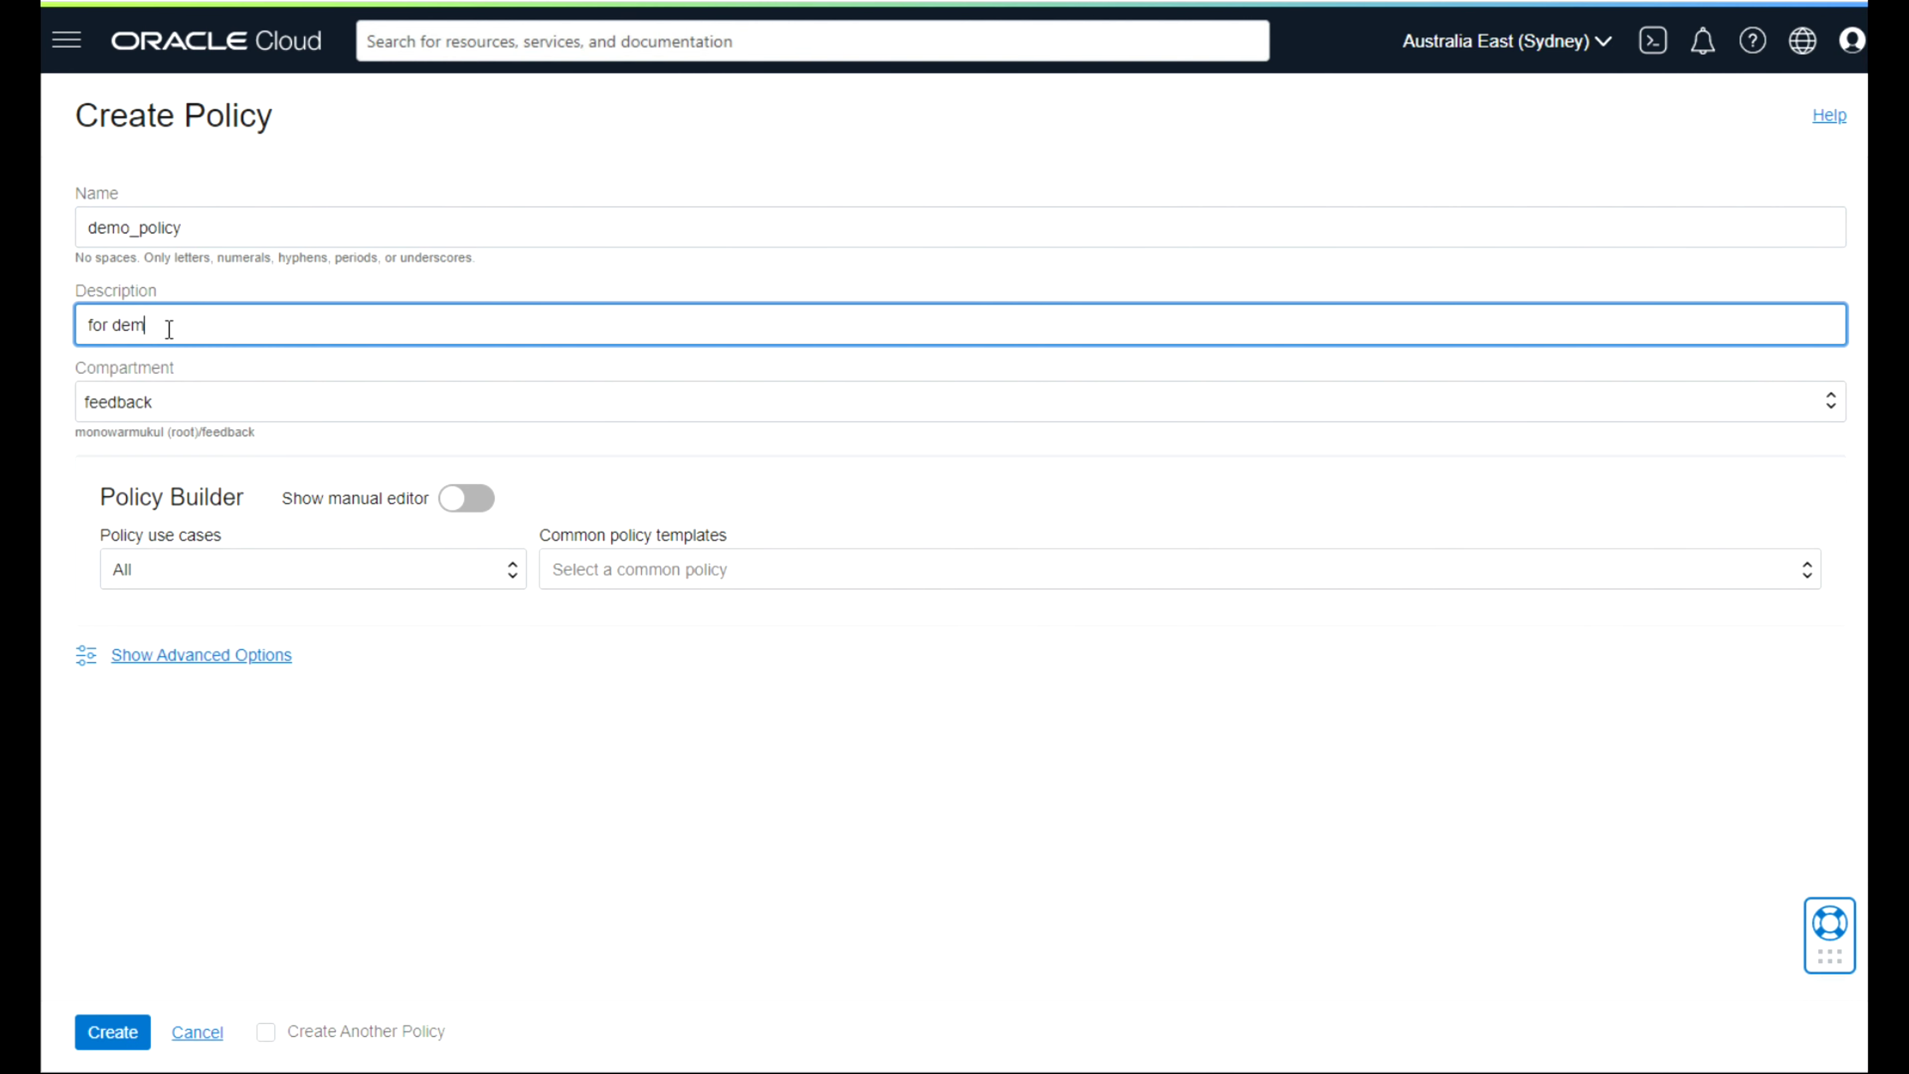
type("o policy")
left_click(192, 408)
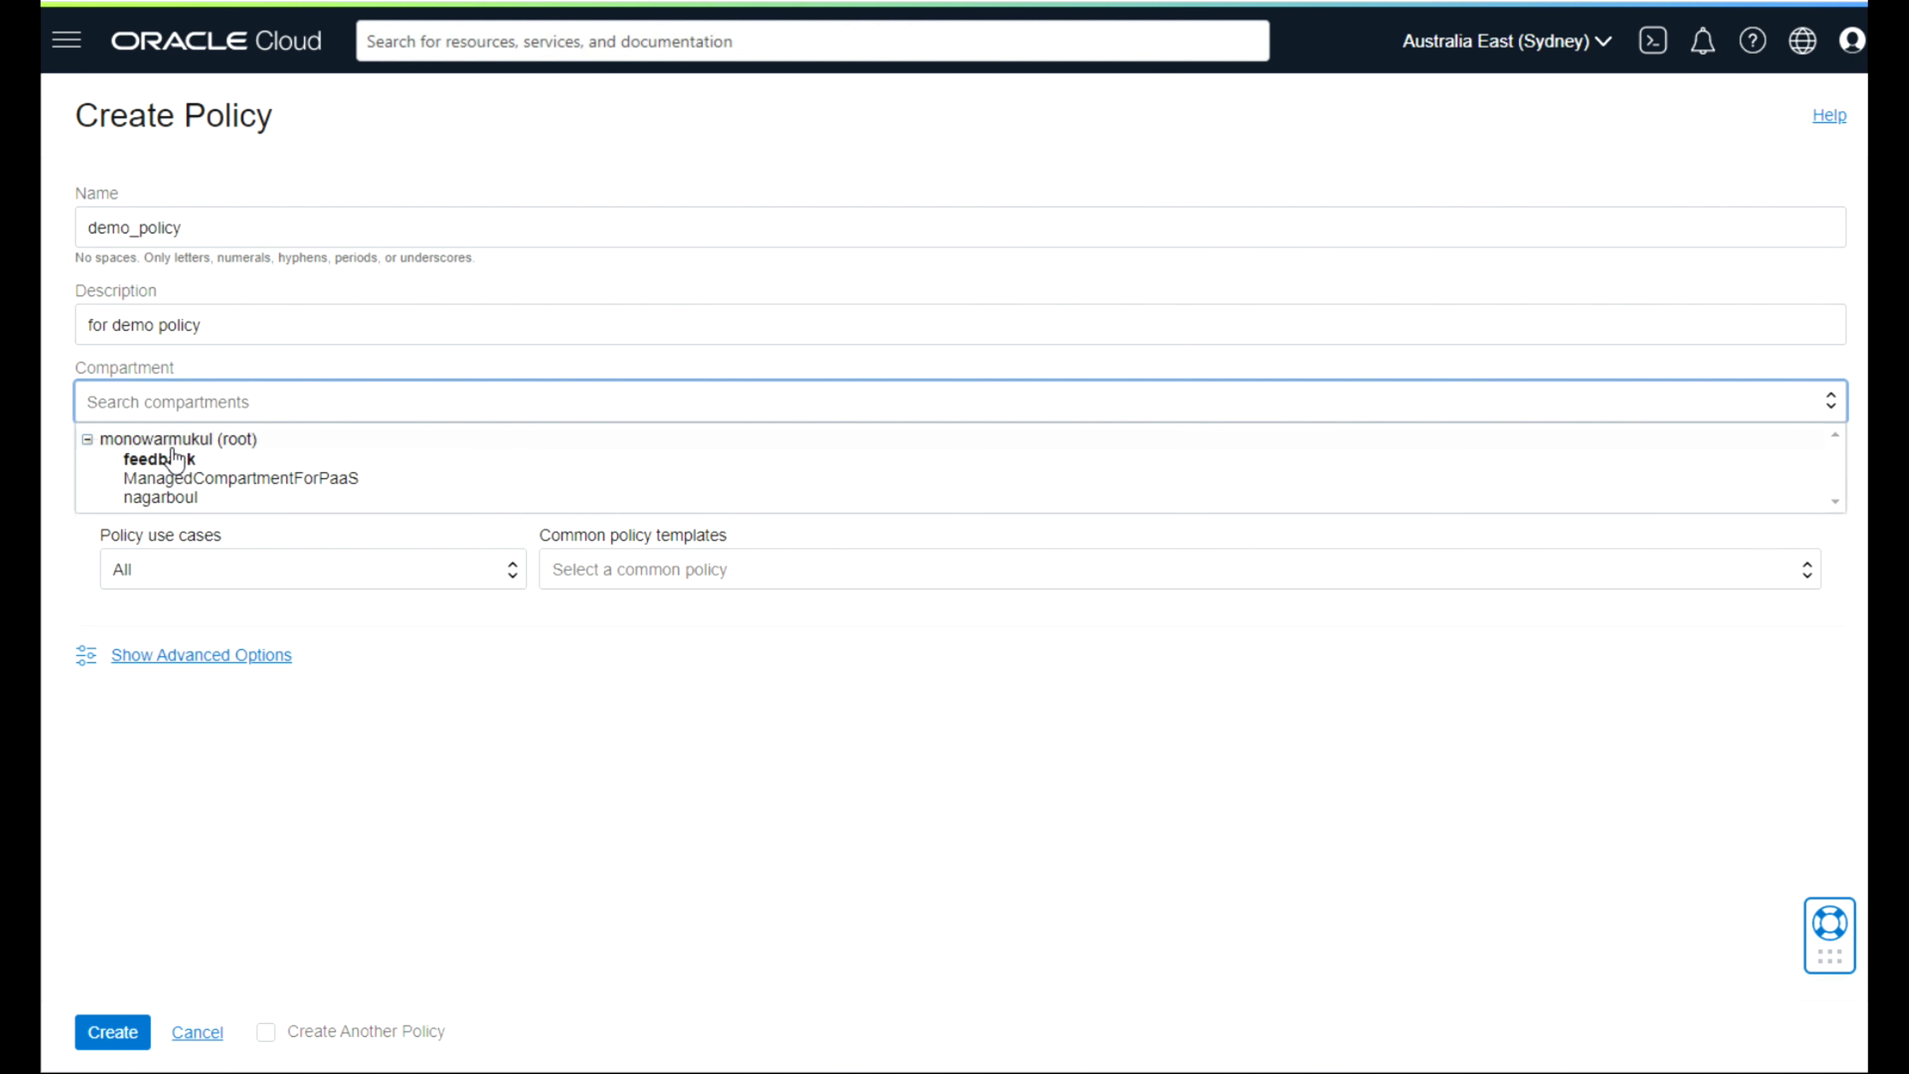
left_click(168, 498)
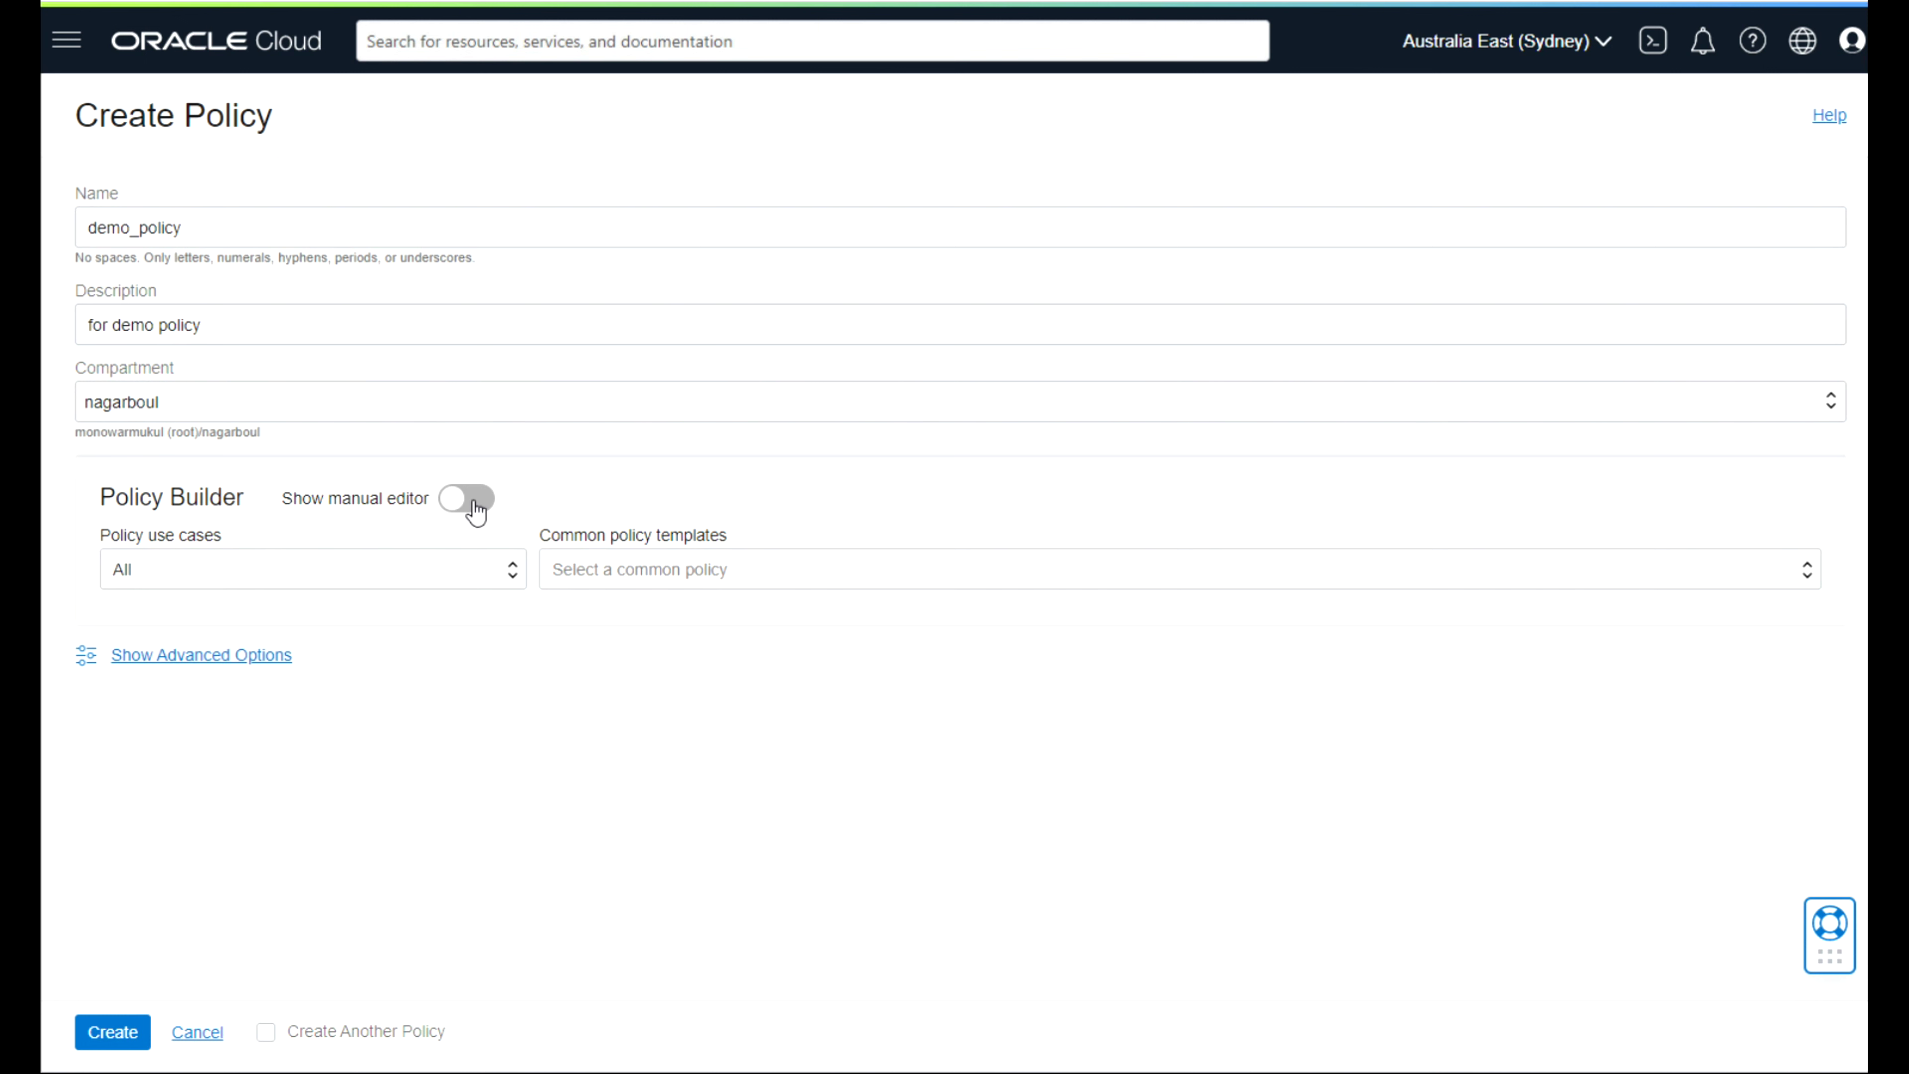
left_click(513, 575)
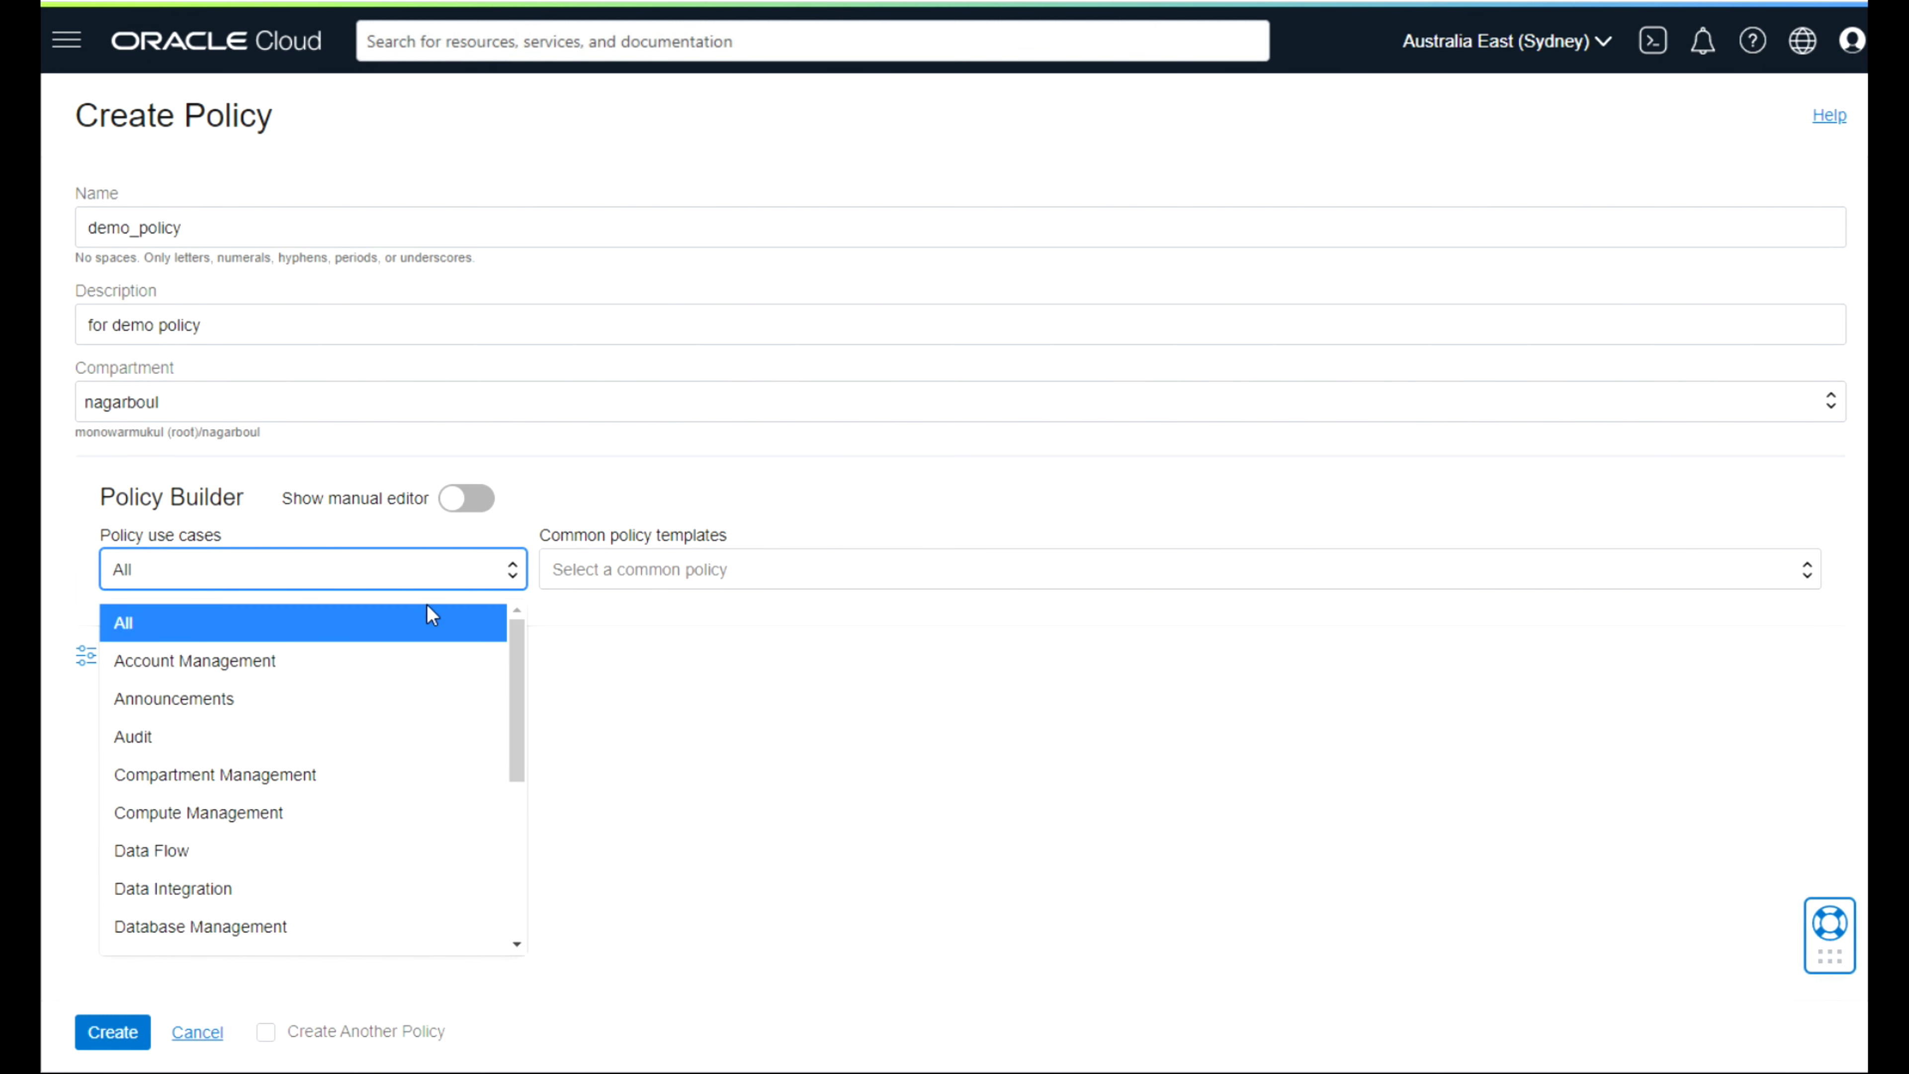
Choose the Storage Management use case and the Object Storage bucket and object admin template
left_click_drag(523, 692, 505, 899)
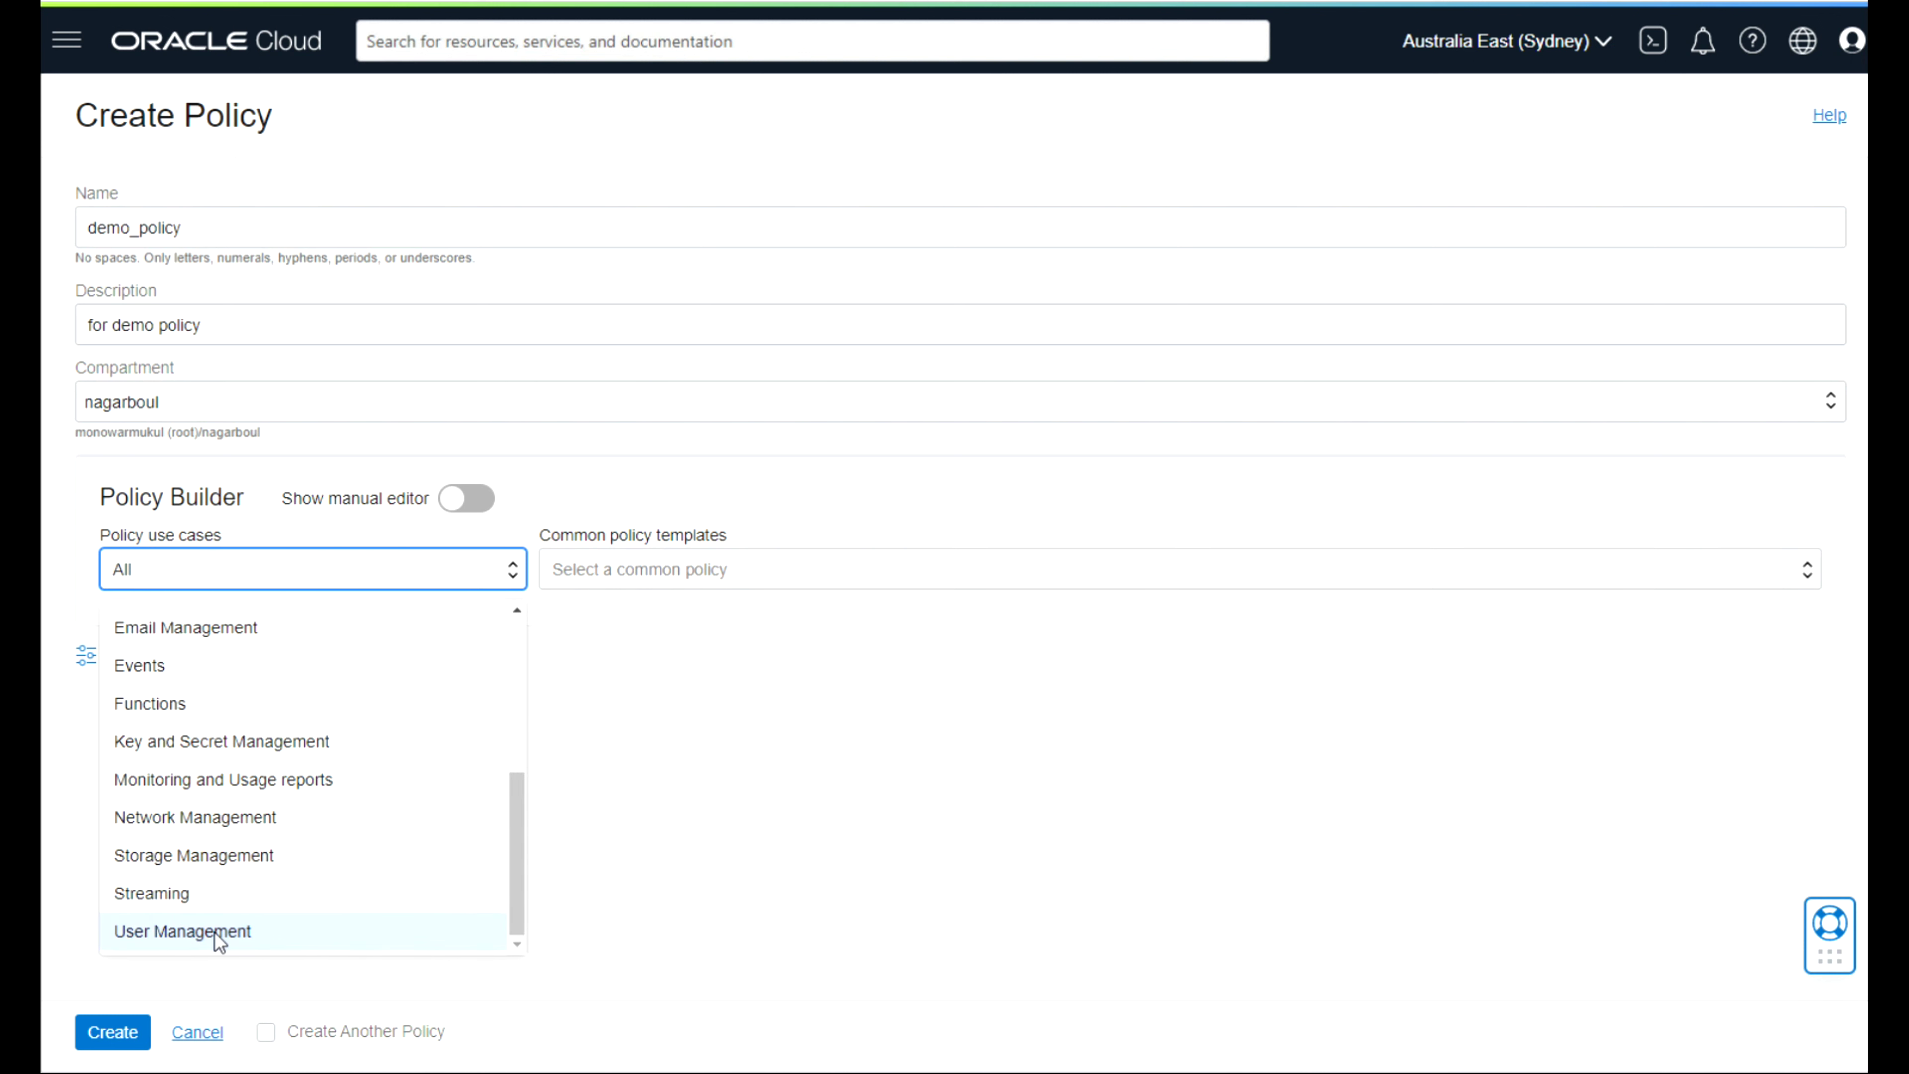
left_click(221, 859)
left_click(681, 560)
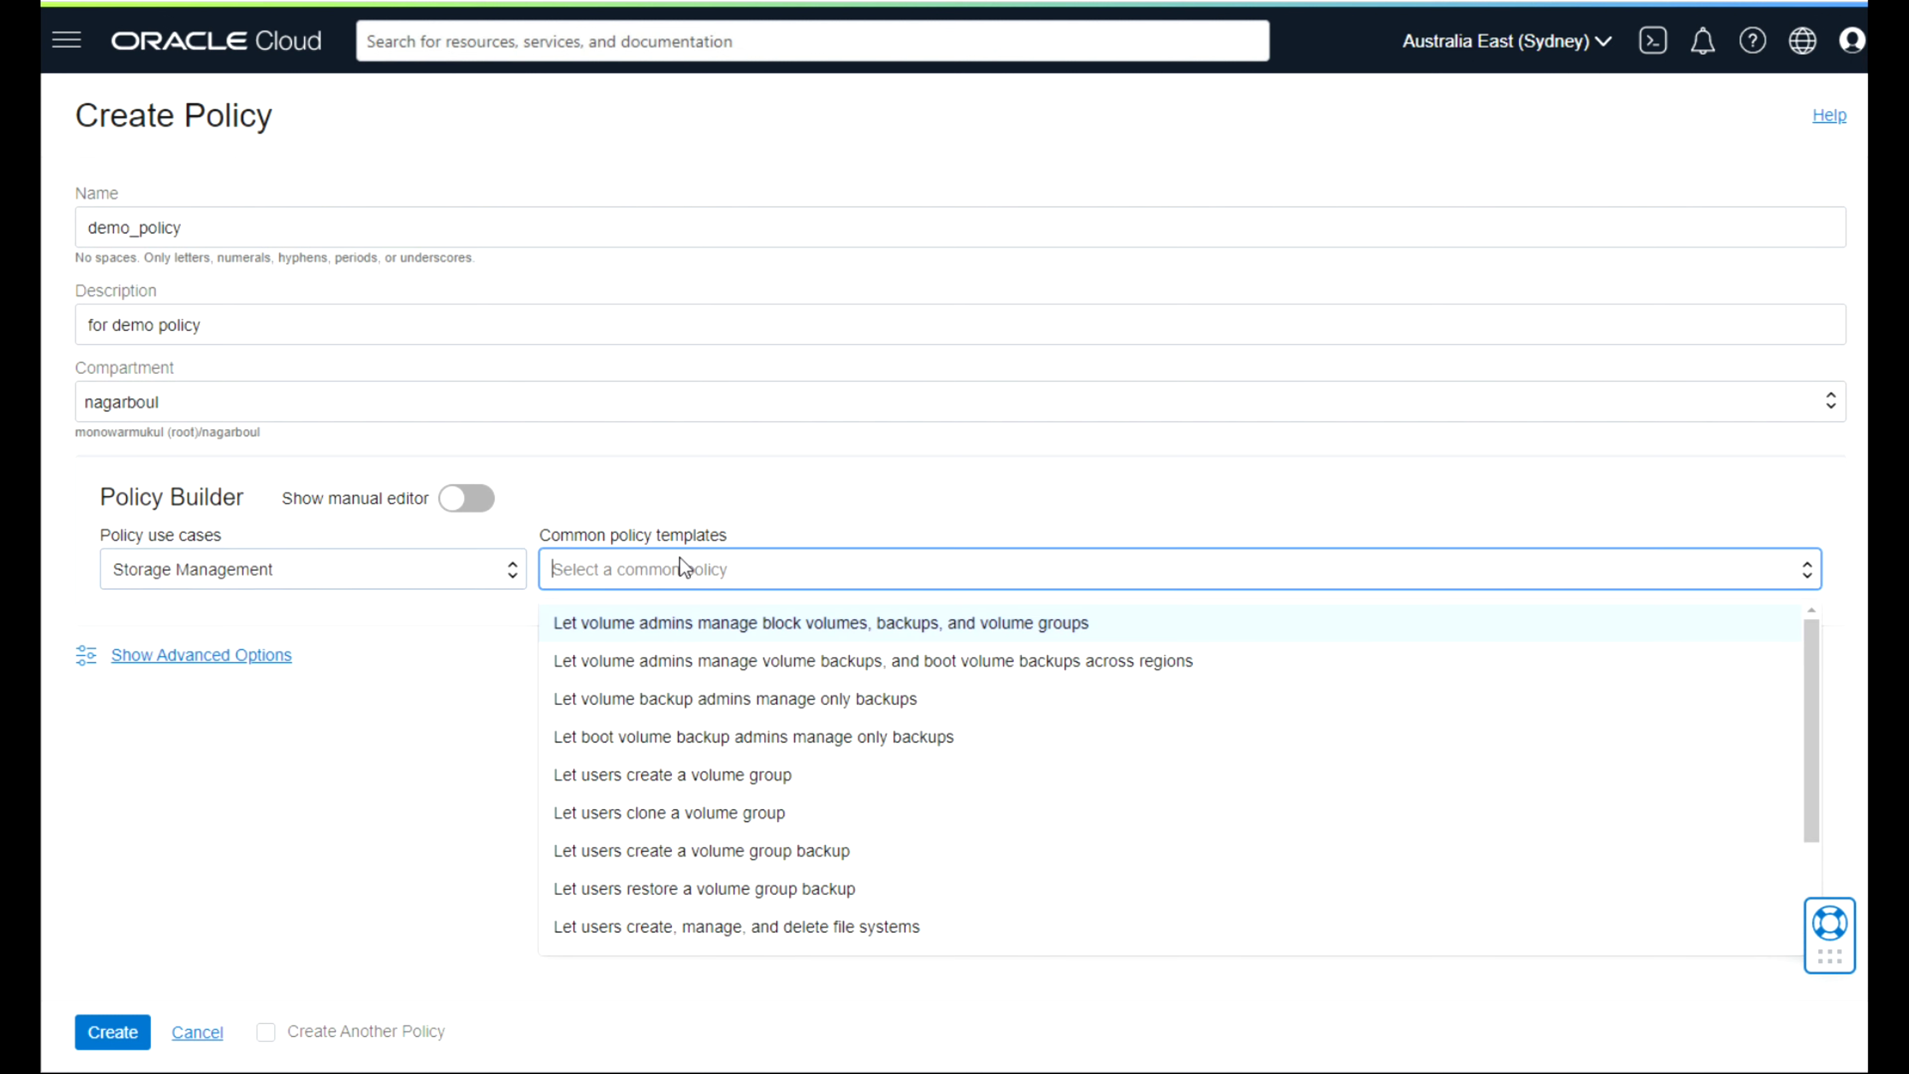
left_click_drag(1819, 744, 1814, 835)
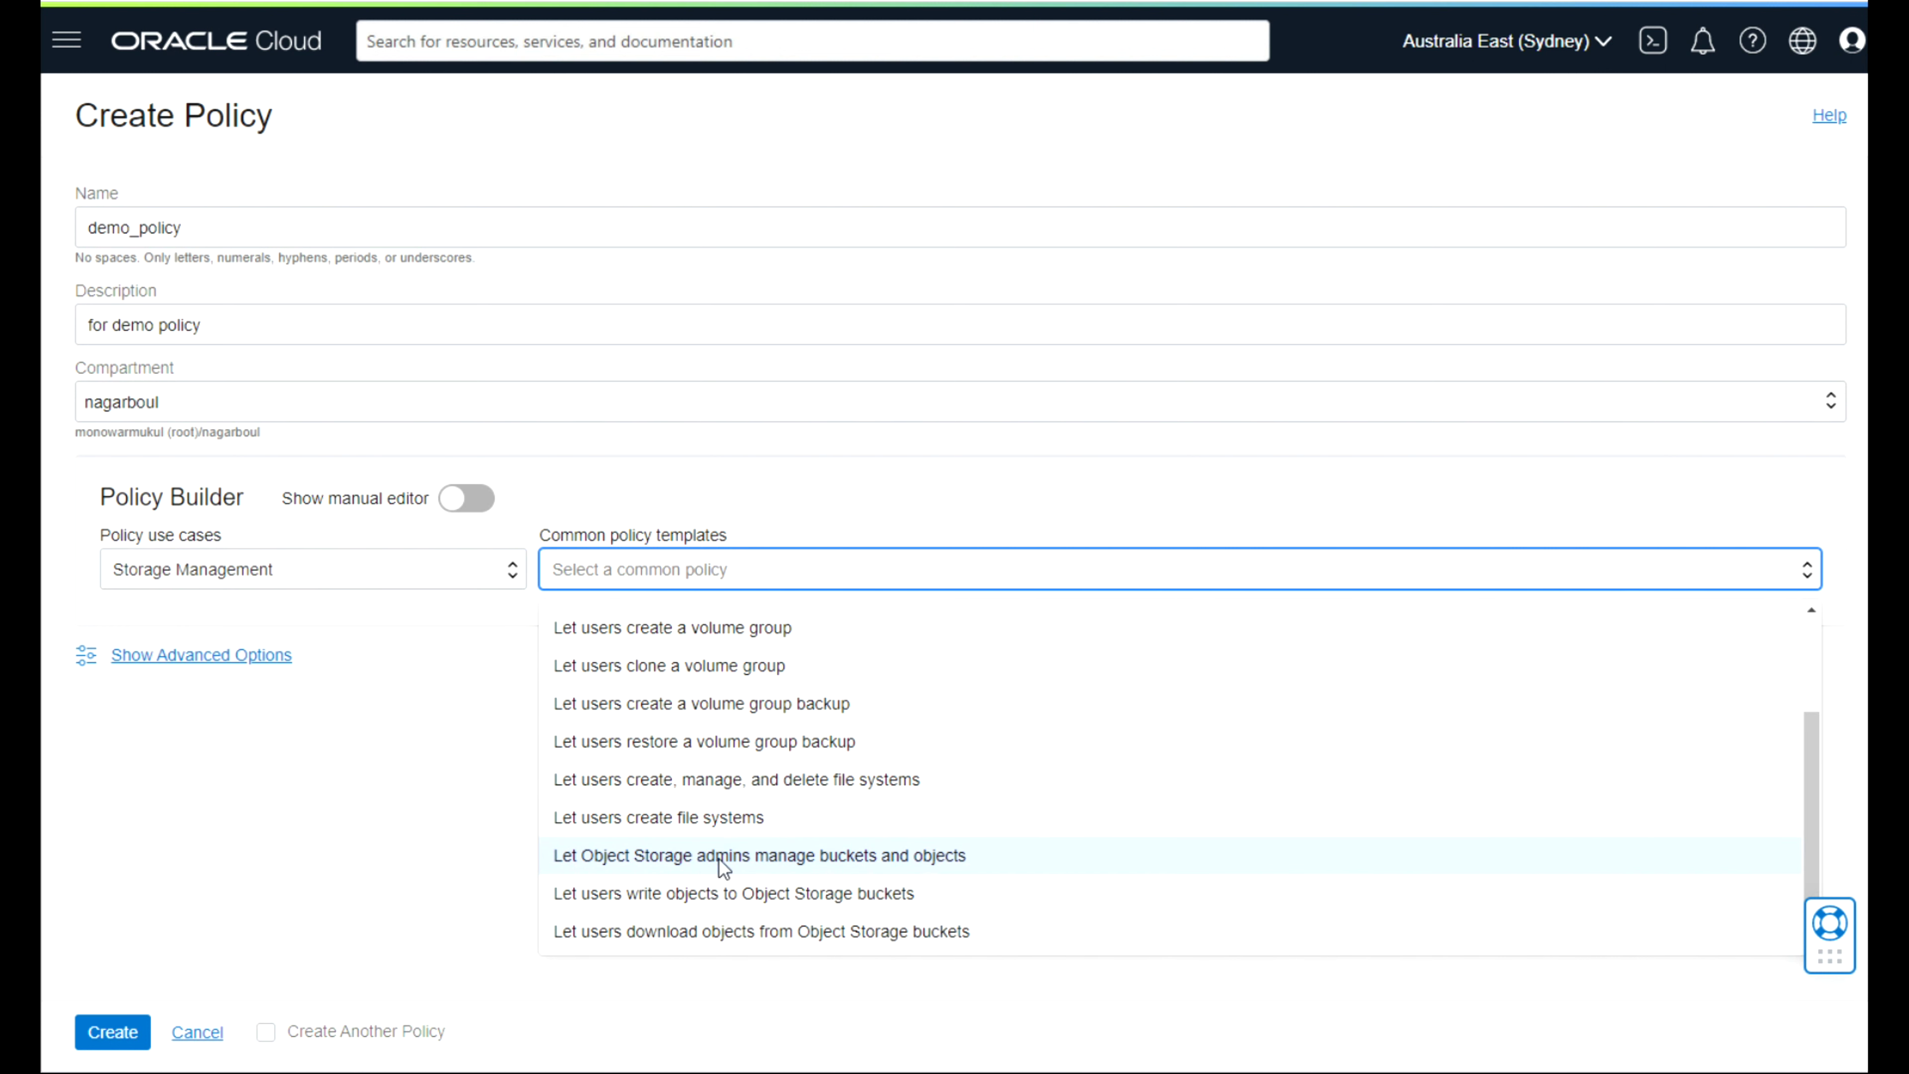
left_click(885, 858)
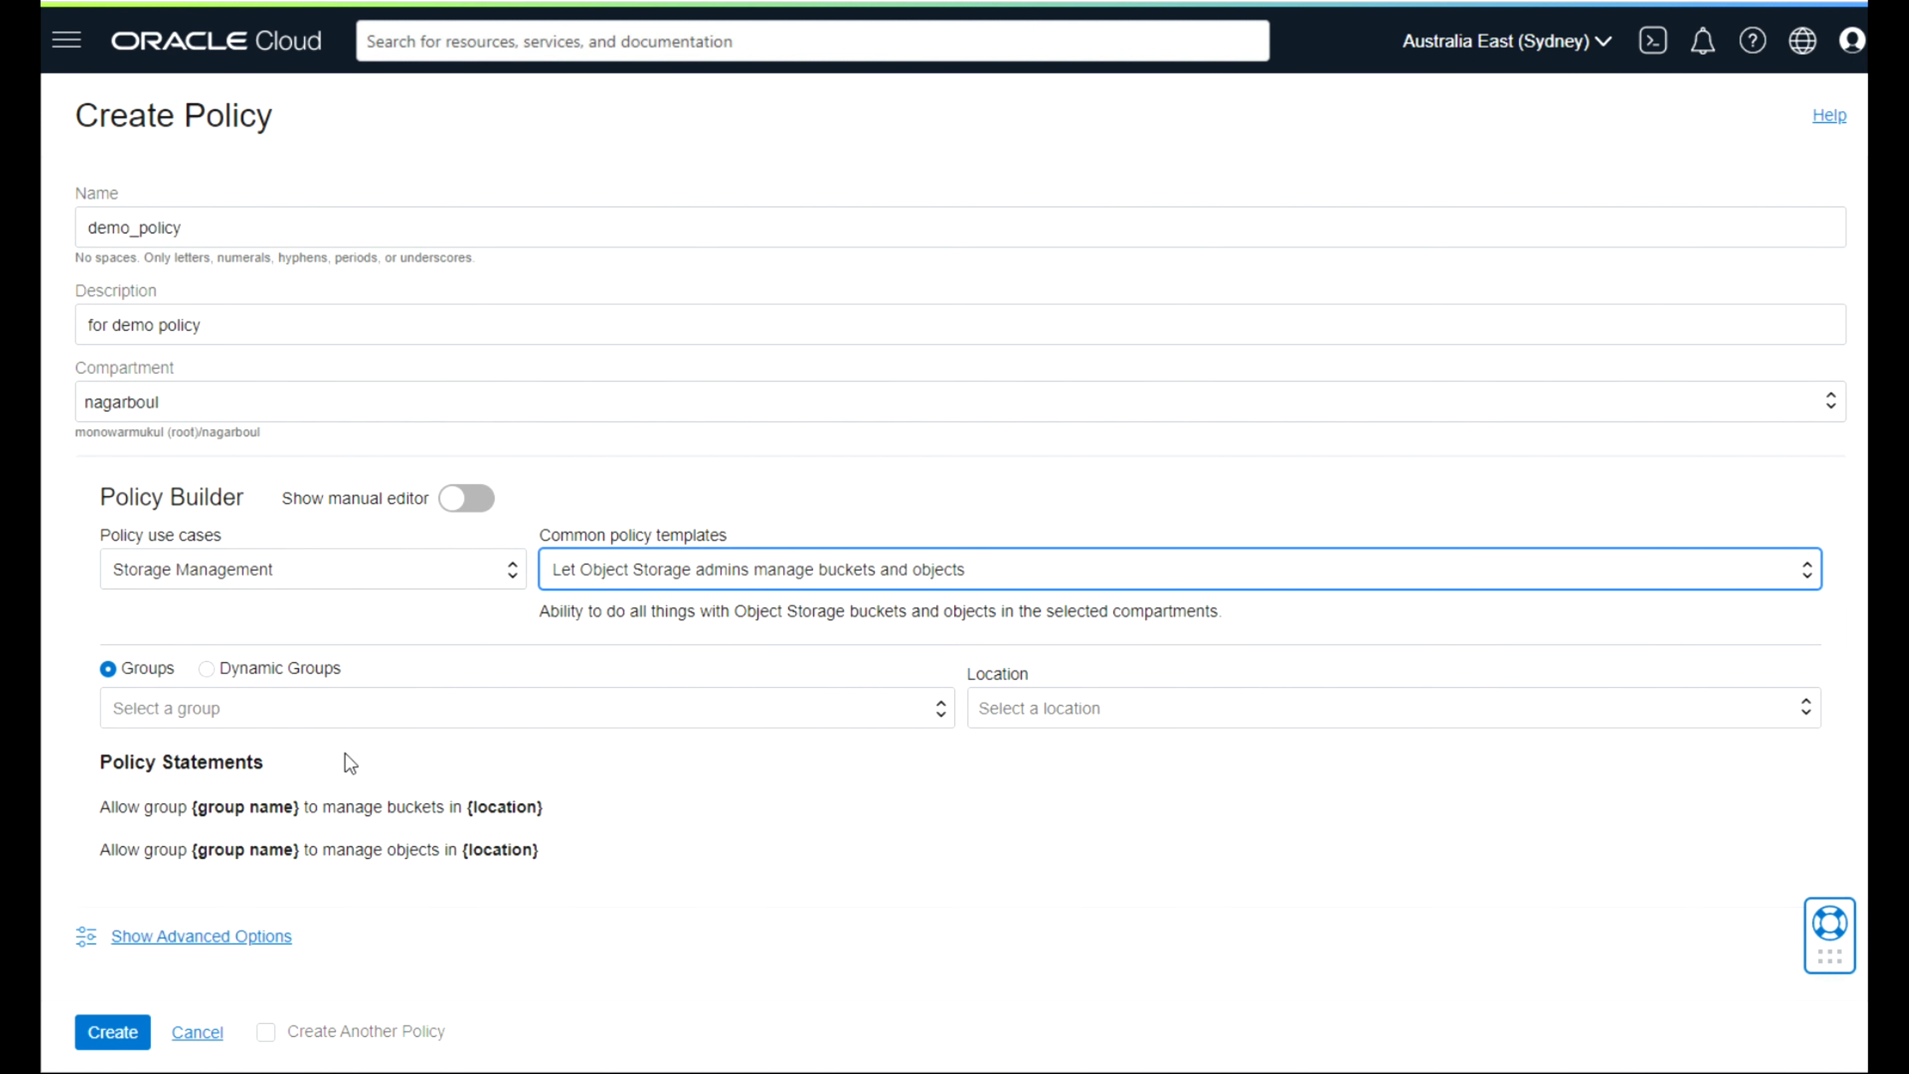
Grant the policy to demo_group, scope it to compartment nagarboul, and create it
left_click(408, 714)
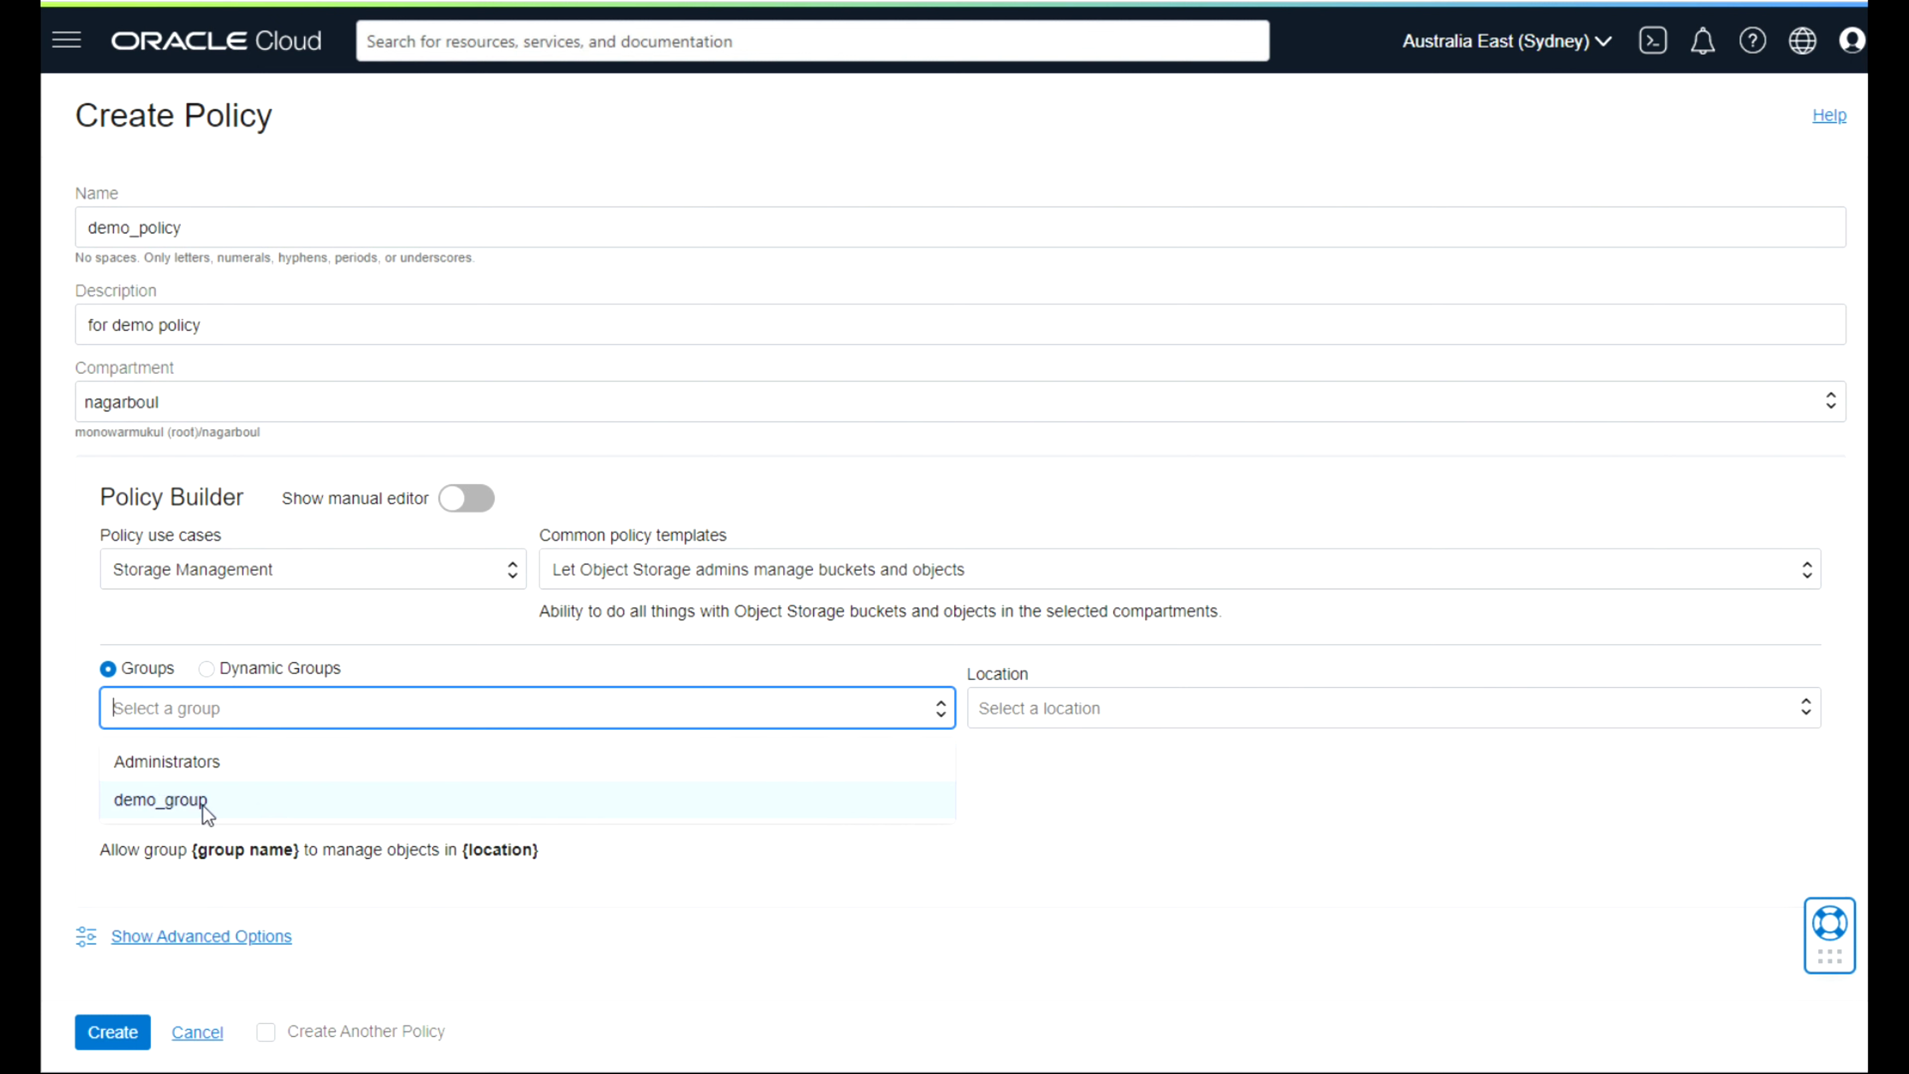
left_click(188, 802)
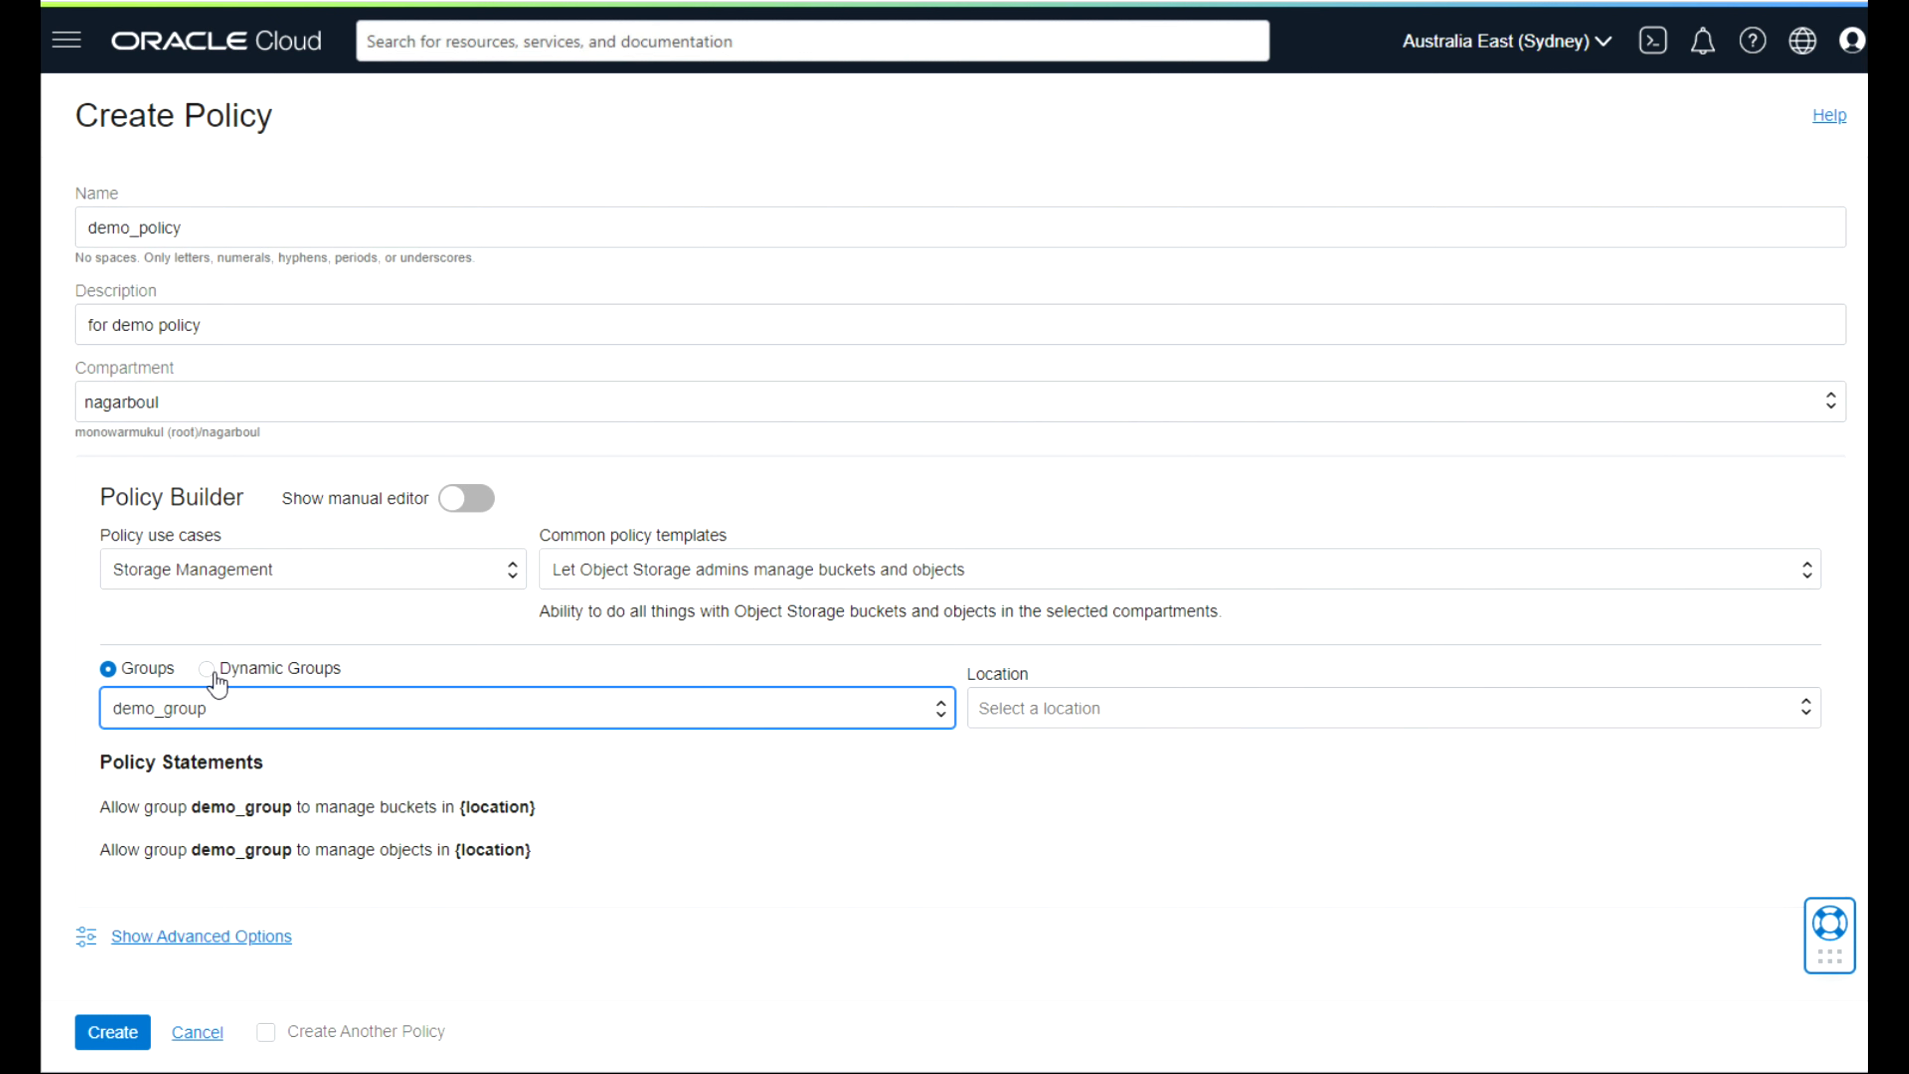
left_click(1300, 711)
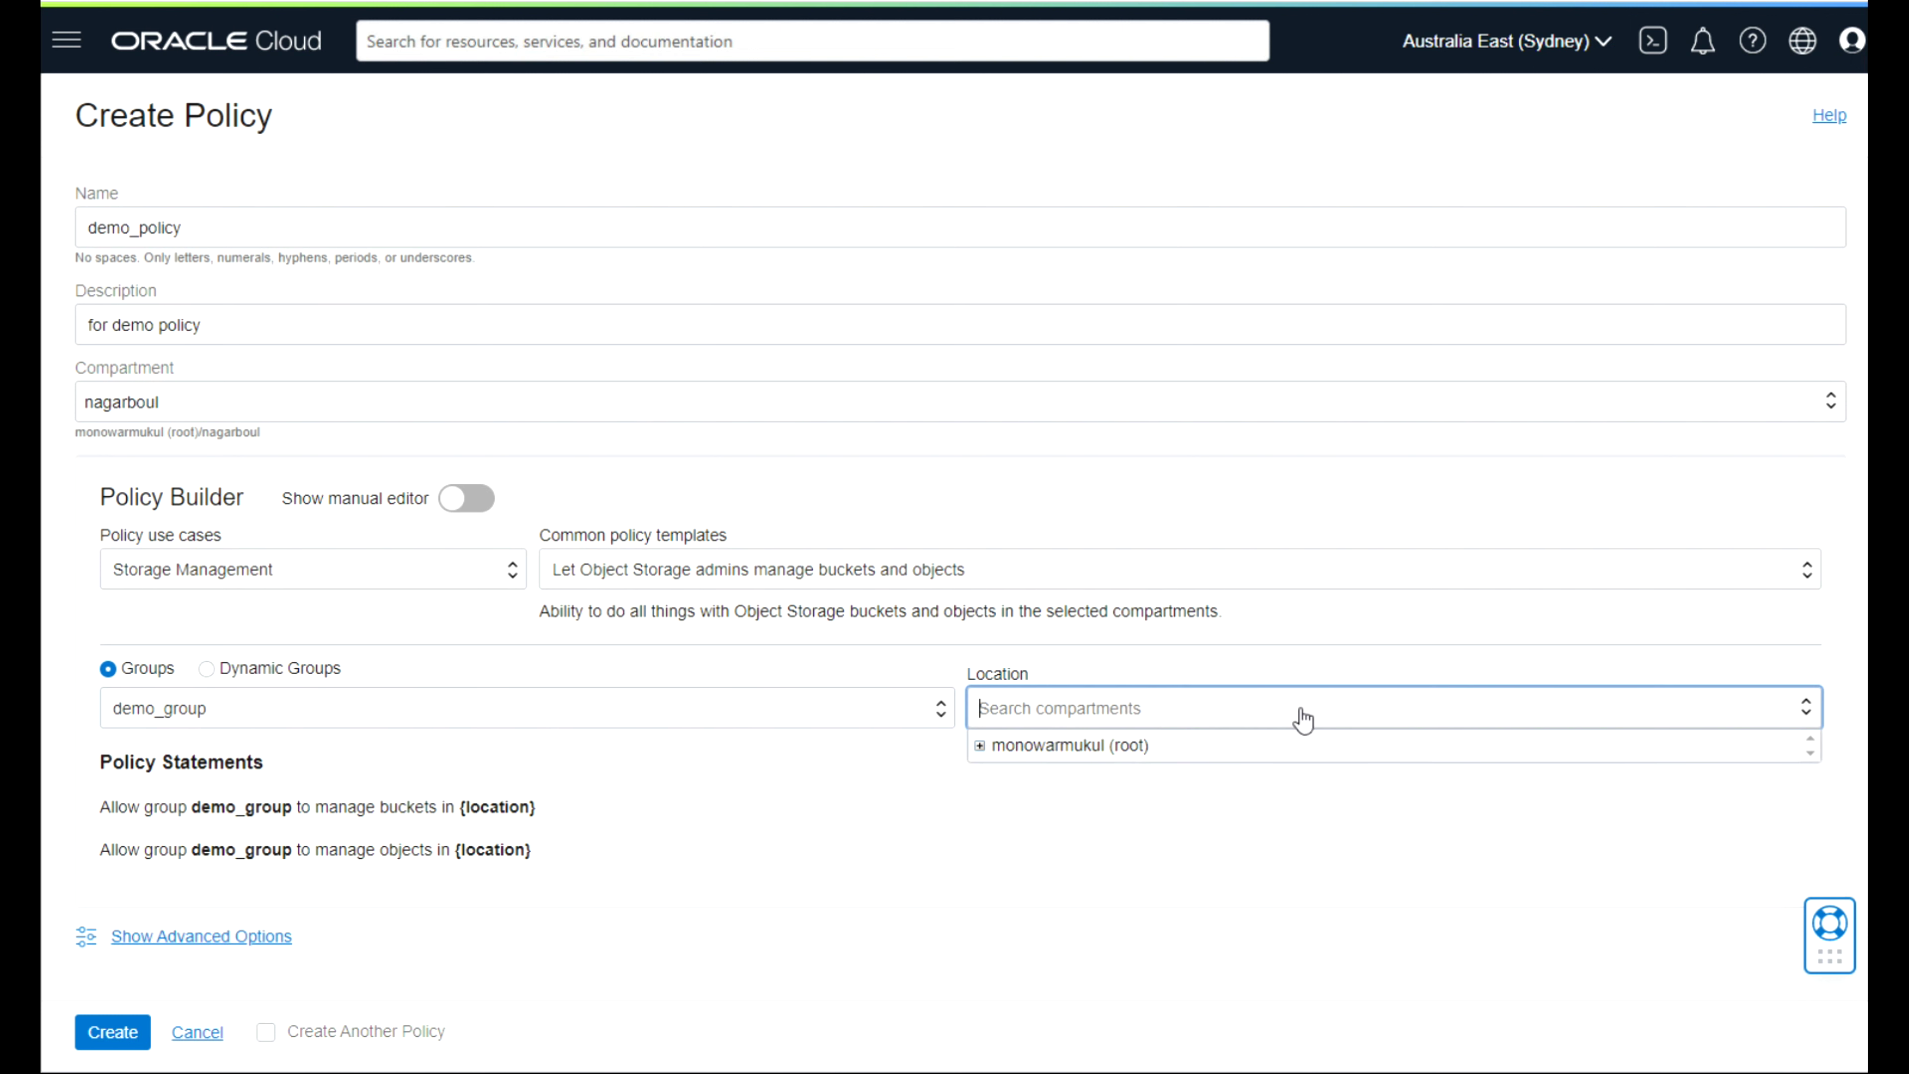
left_click(981, 747)
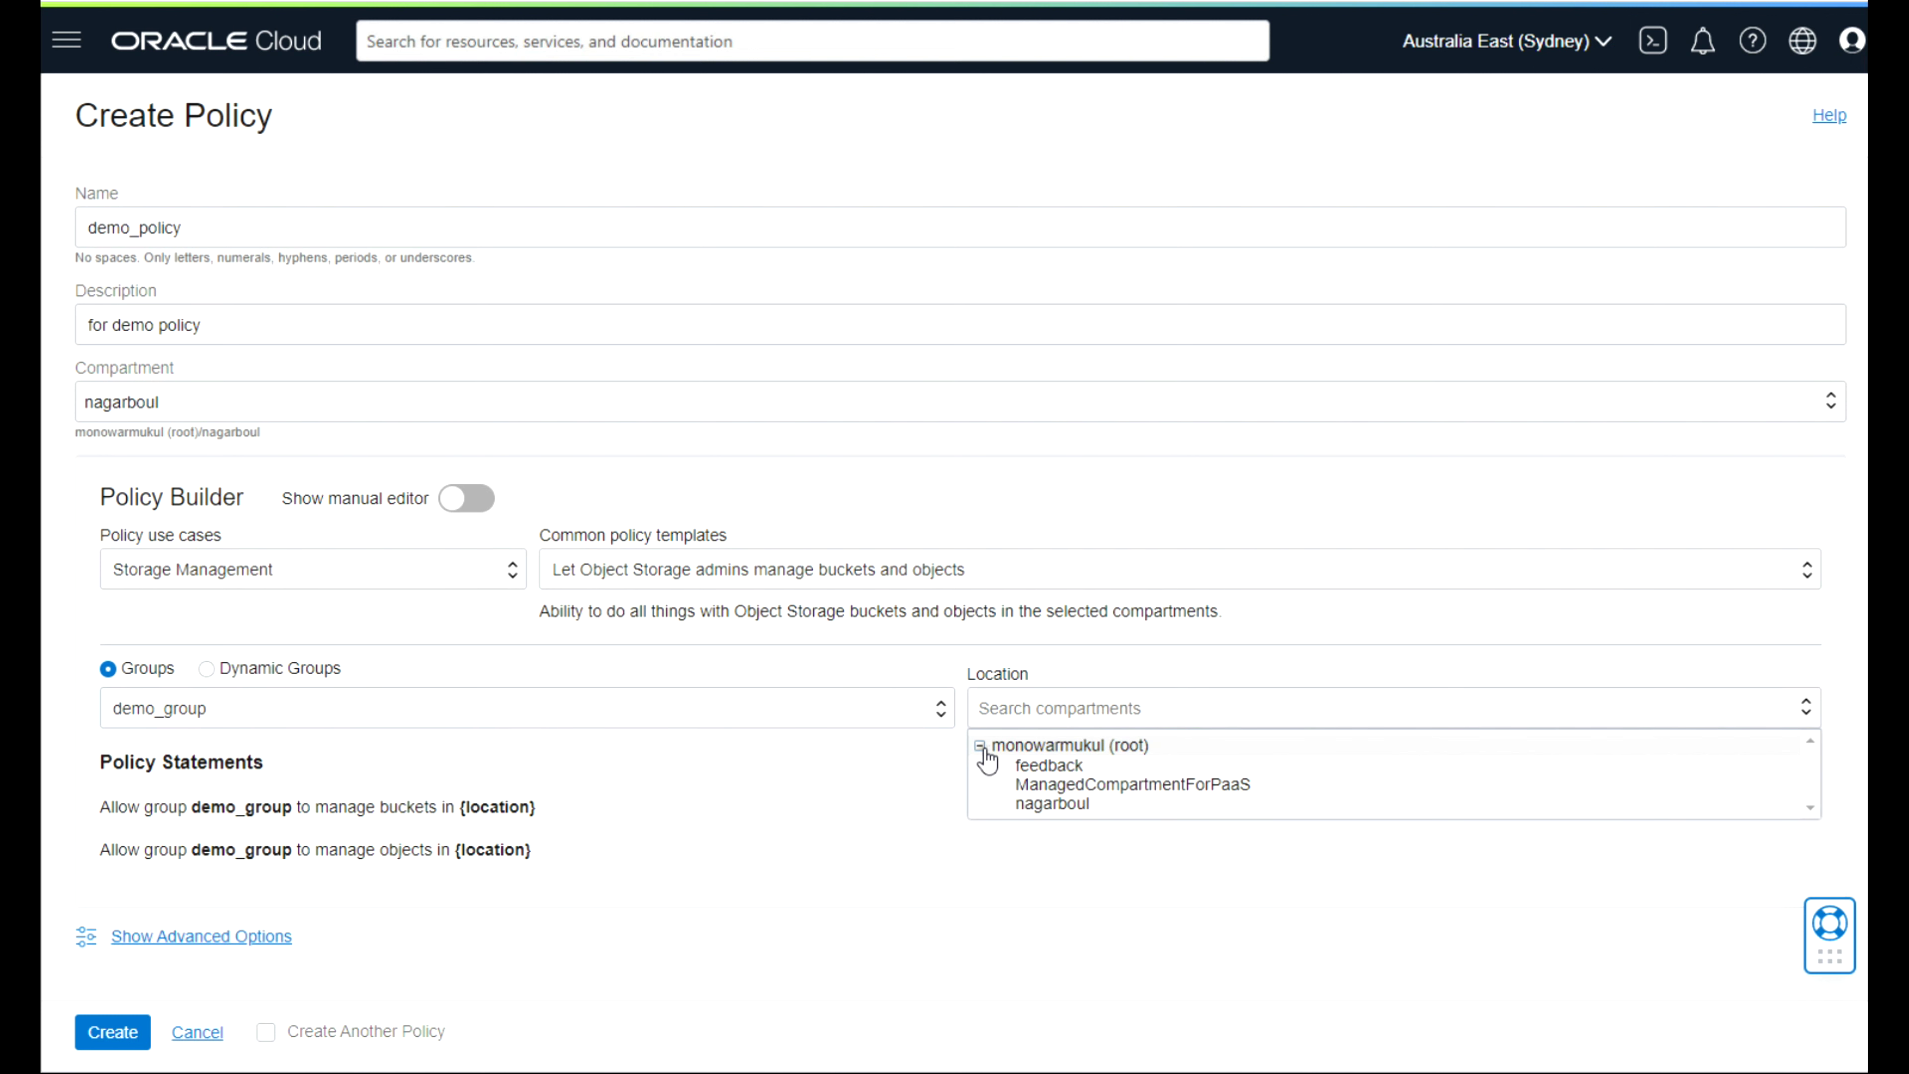
left_click(1024, 803)
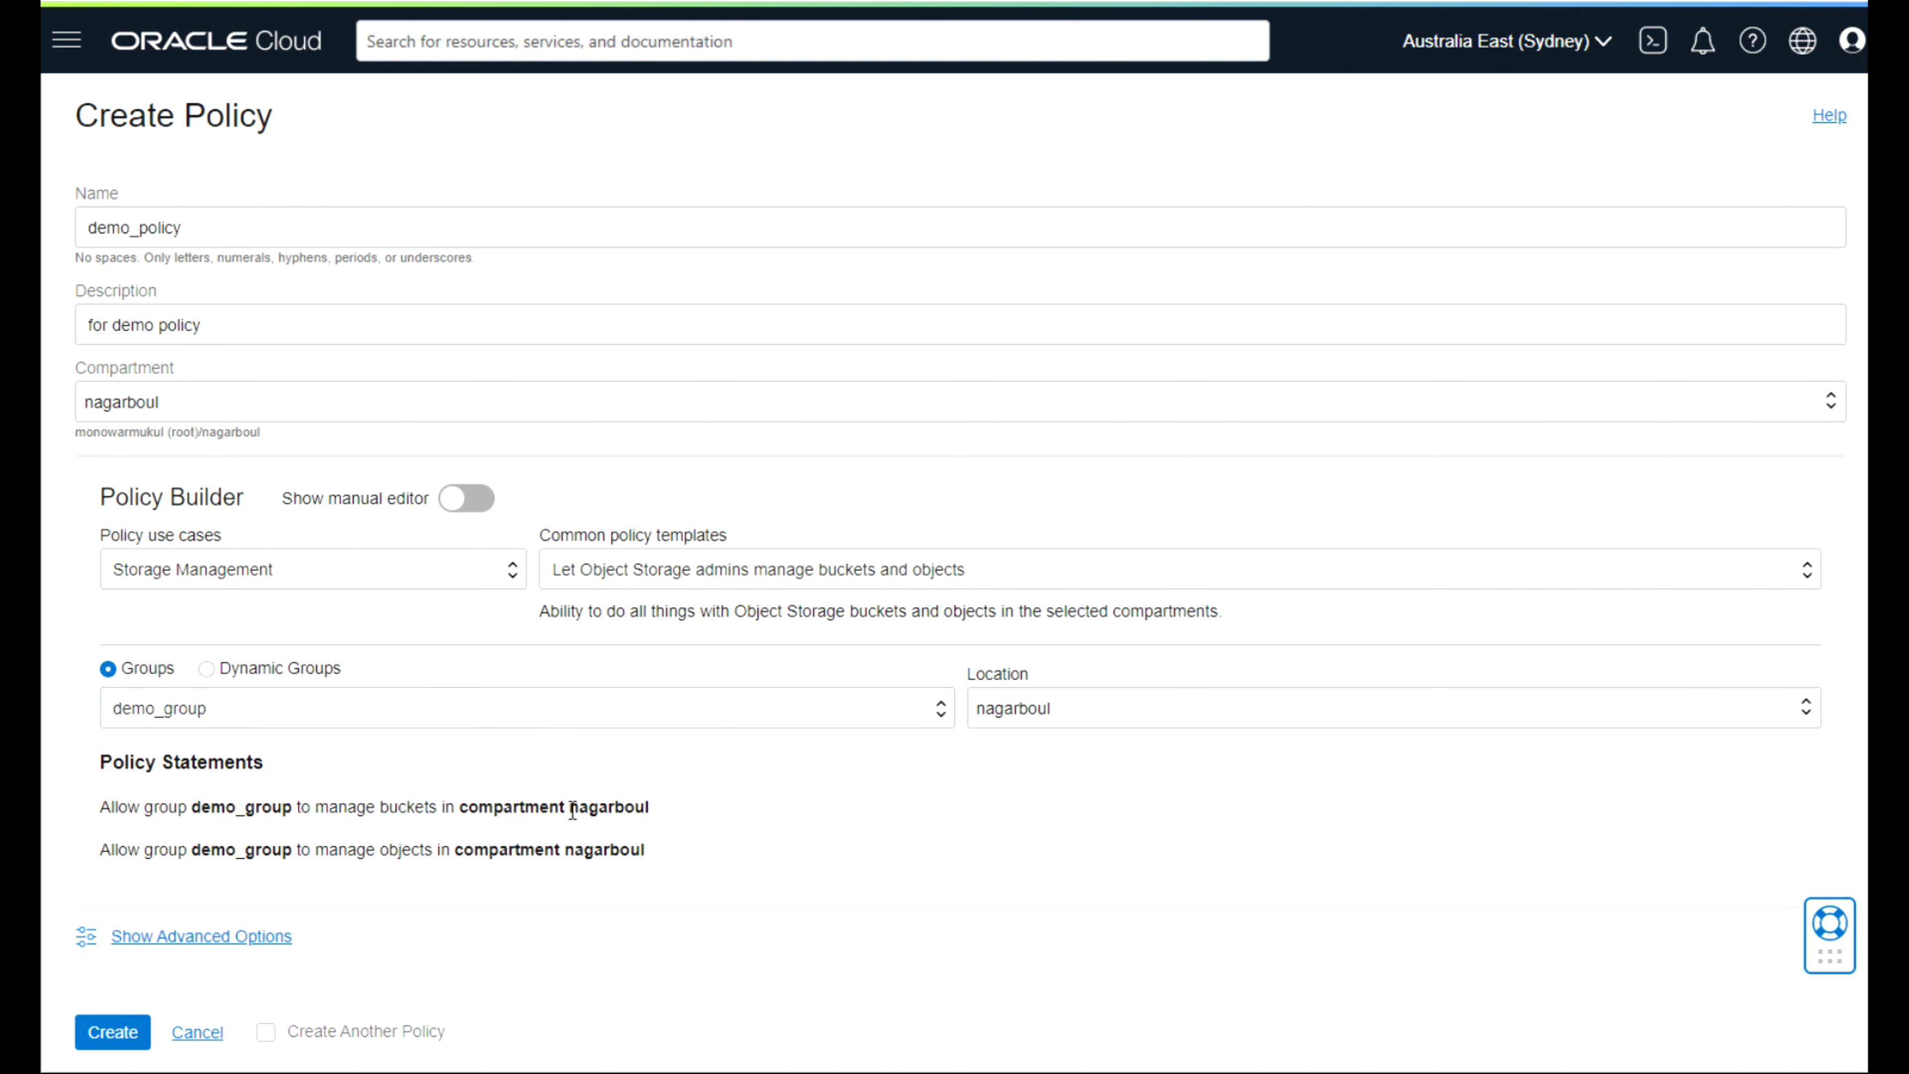
left_click(117, 1036)
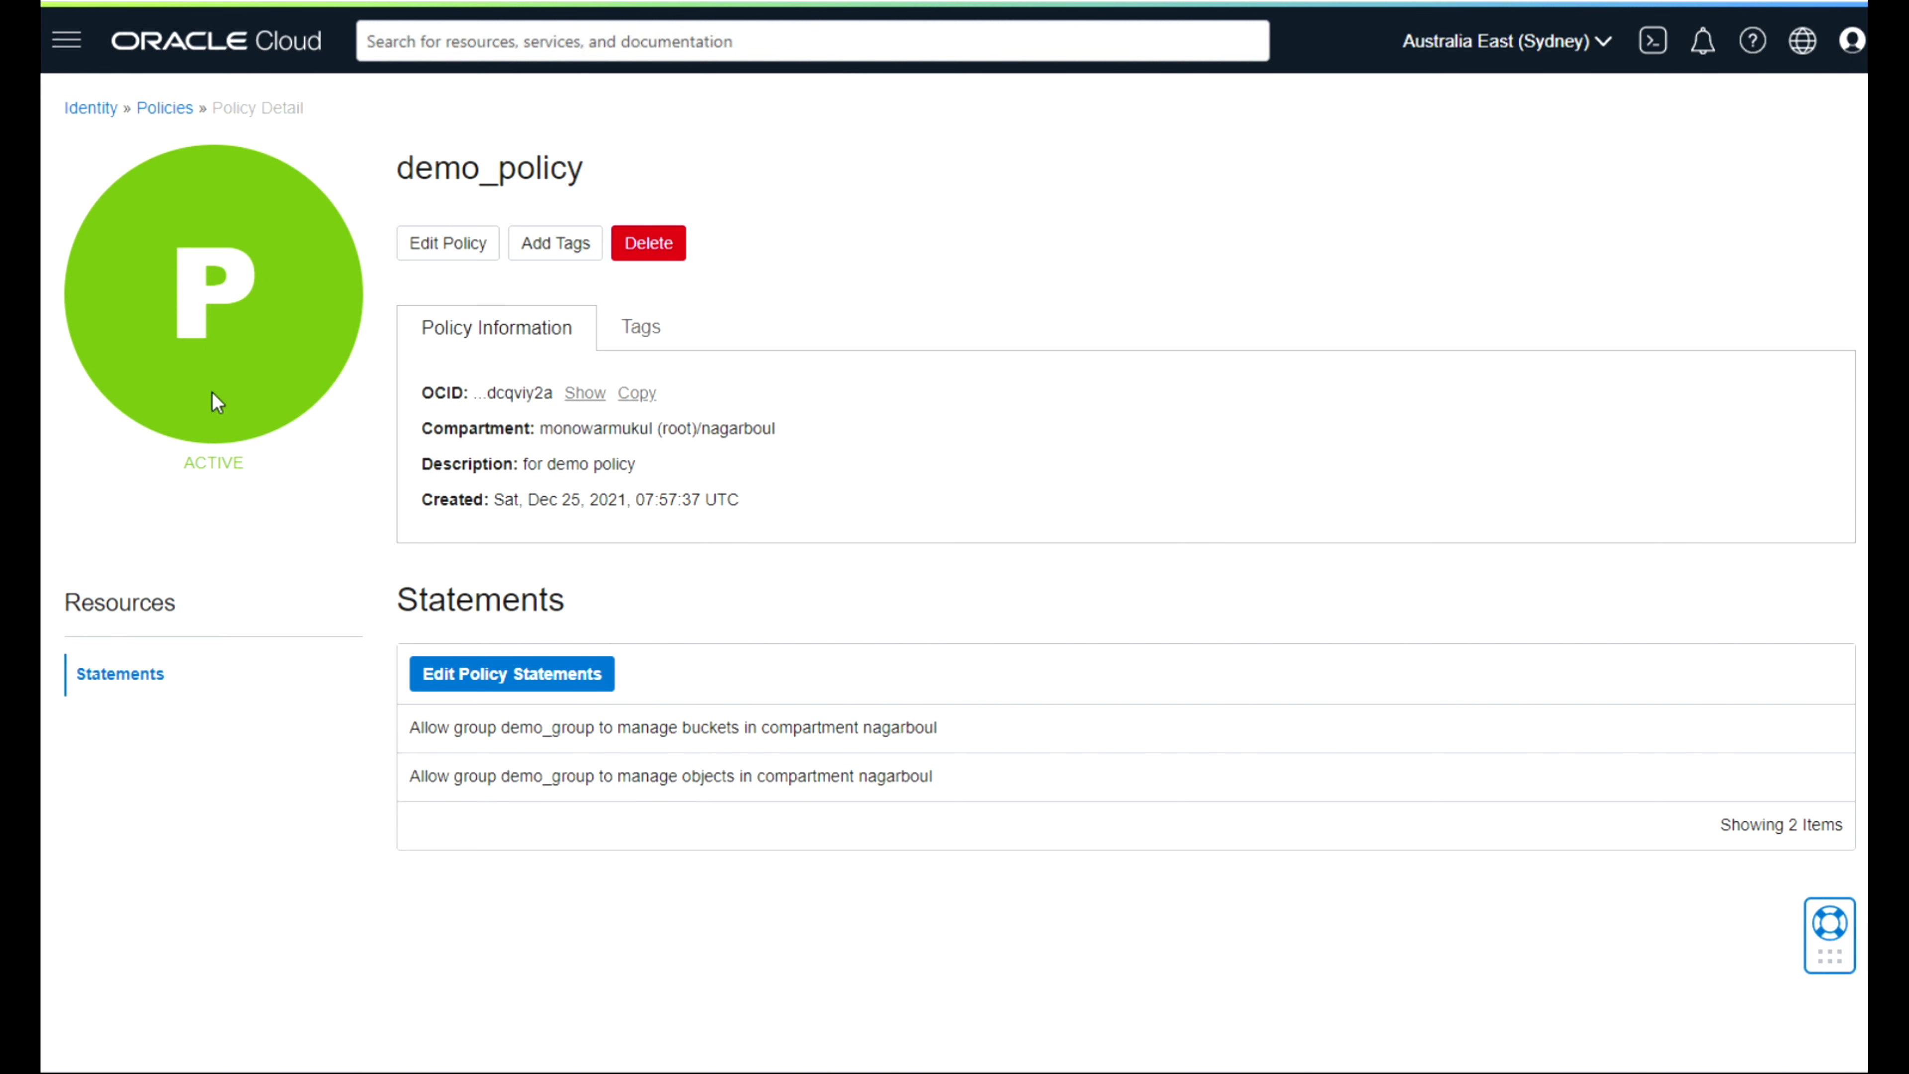
Go to the Identity Users page from the navigation menu
left_click(67, 40)
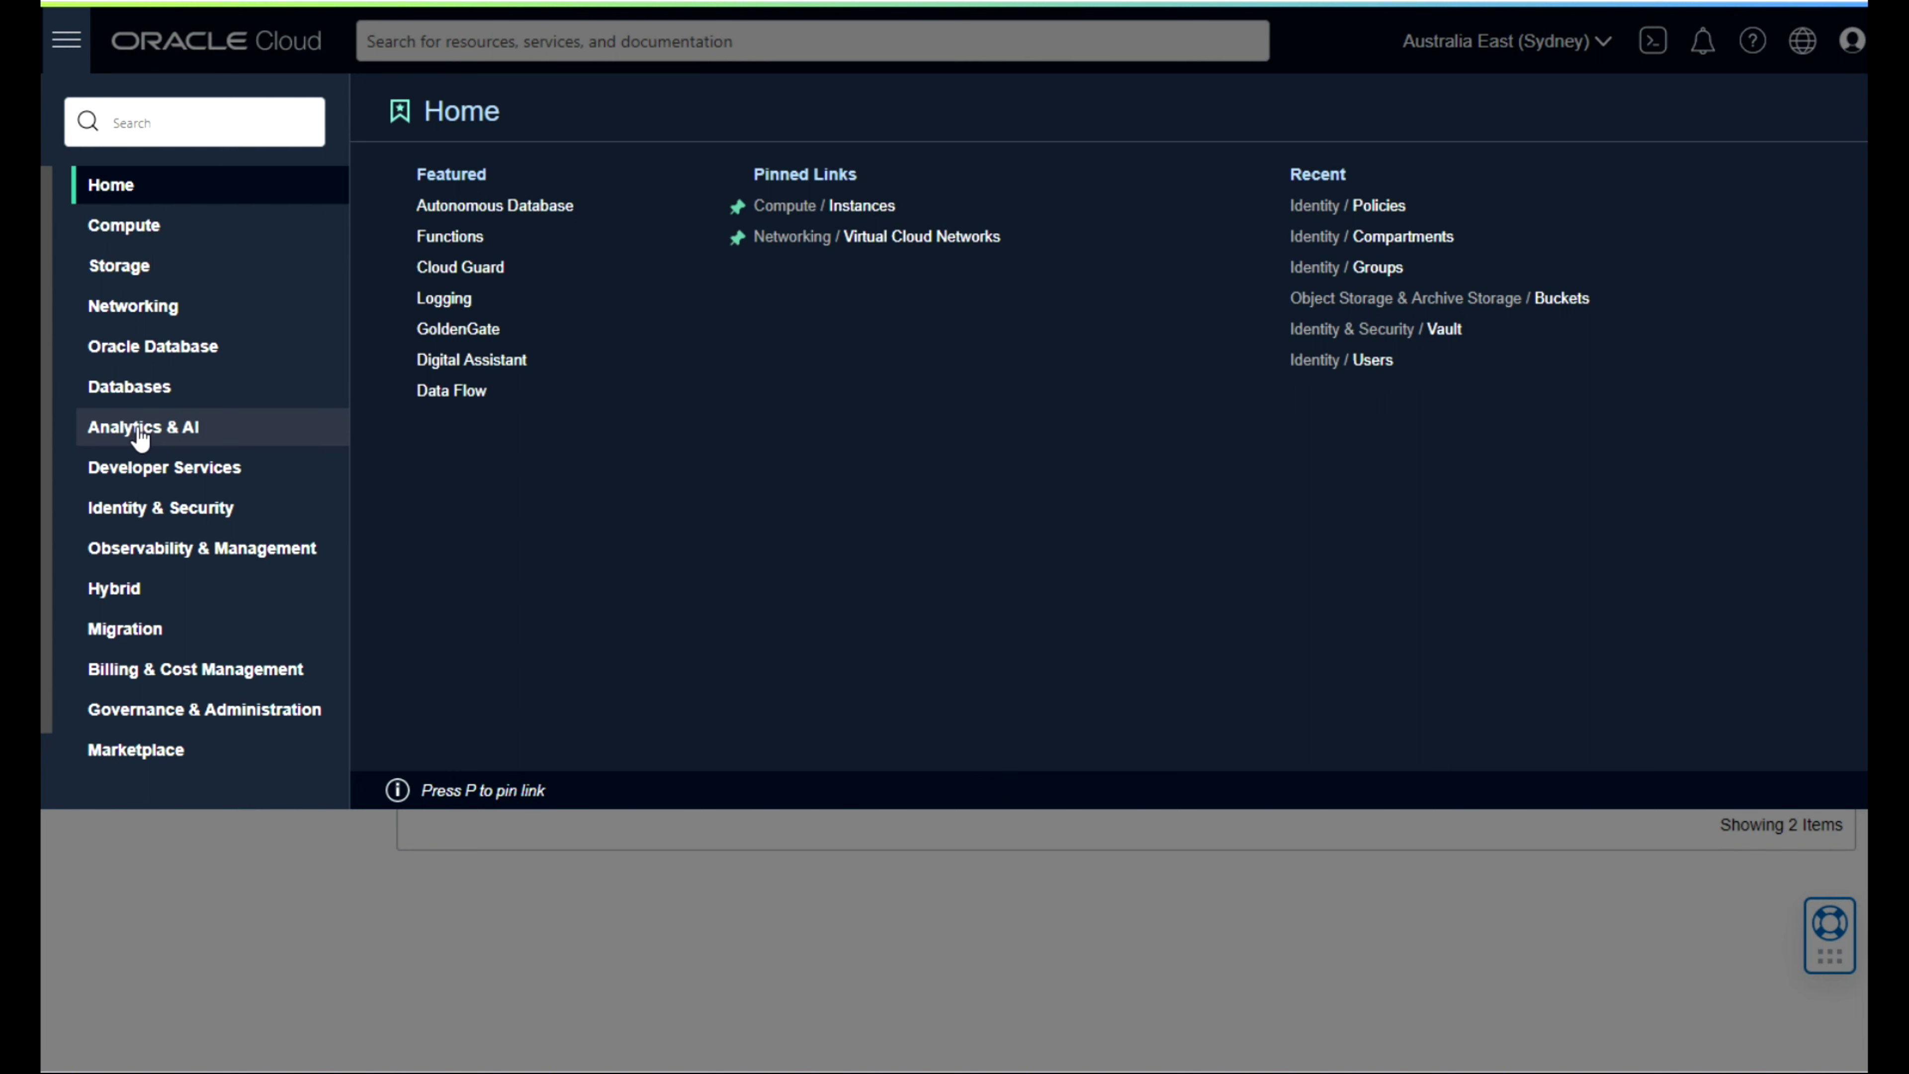
left_click(142, 507)
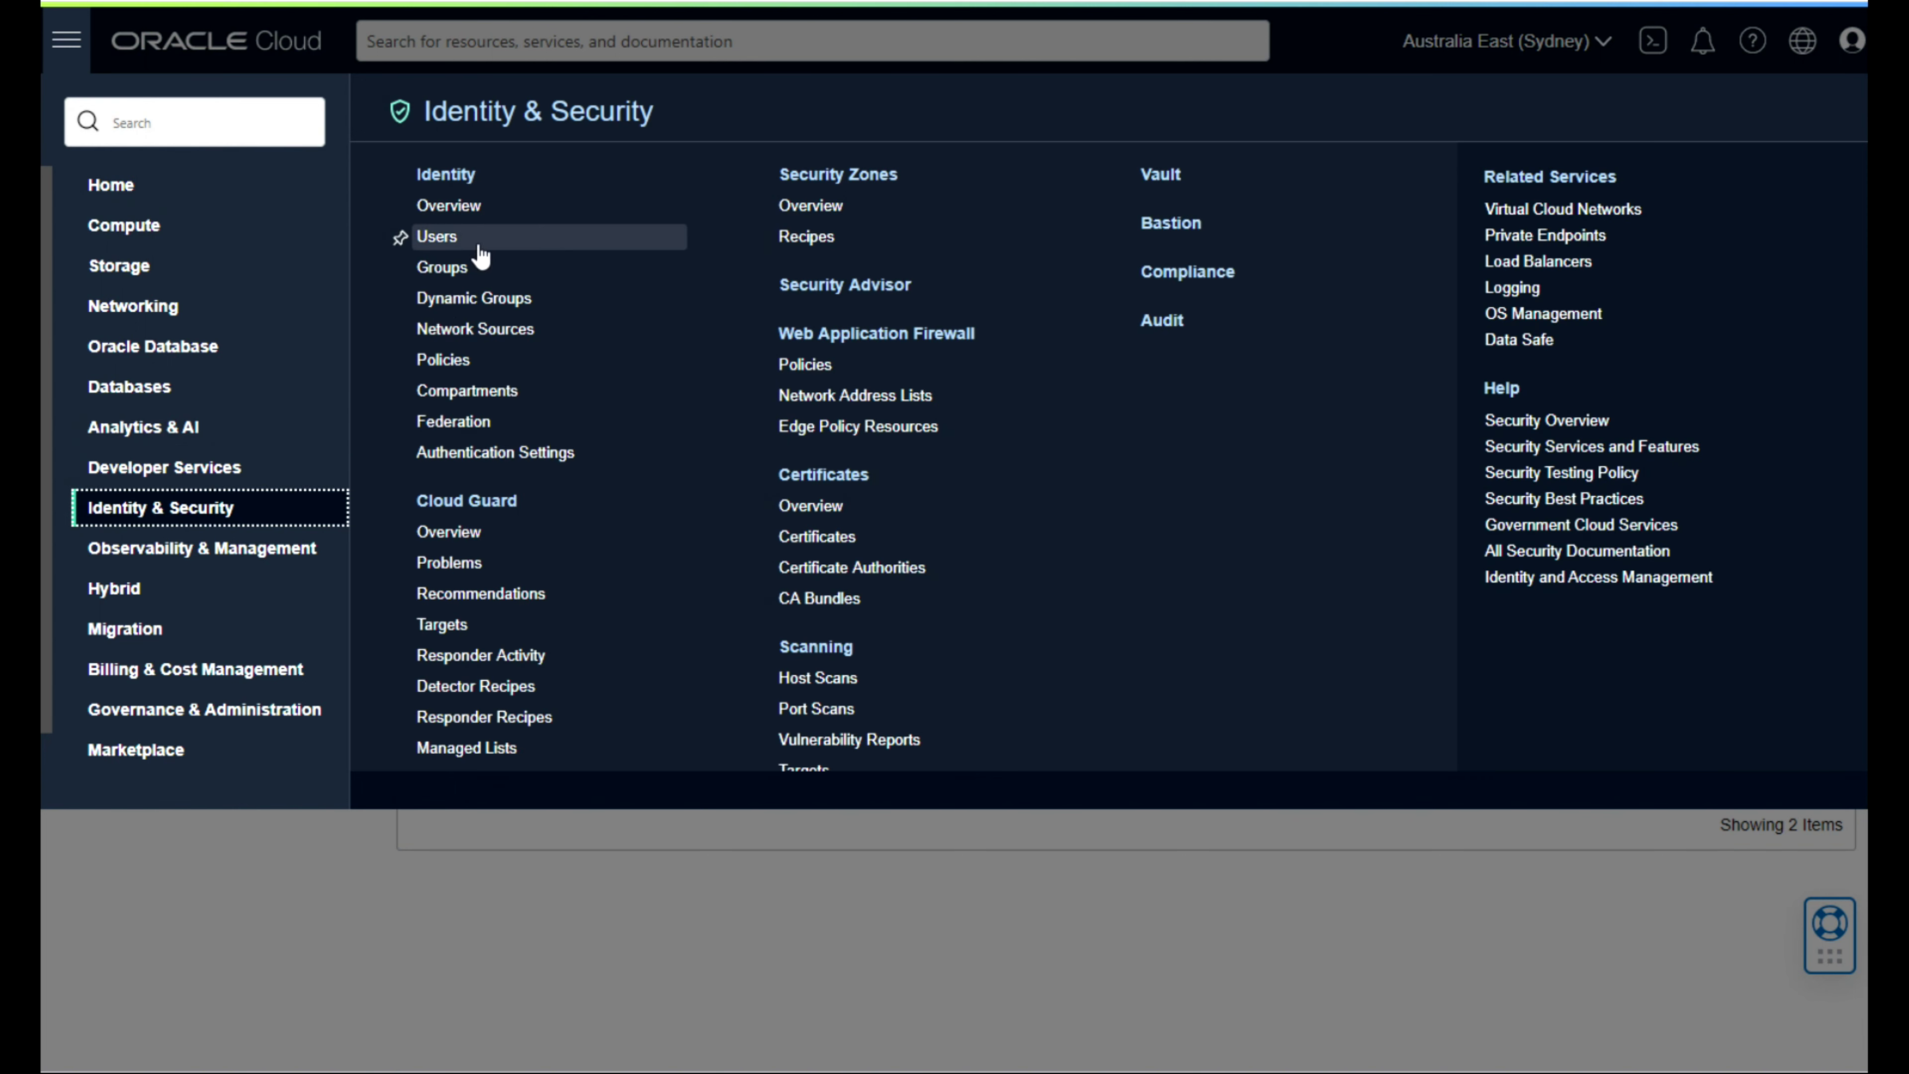
left_click(460, 245)
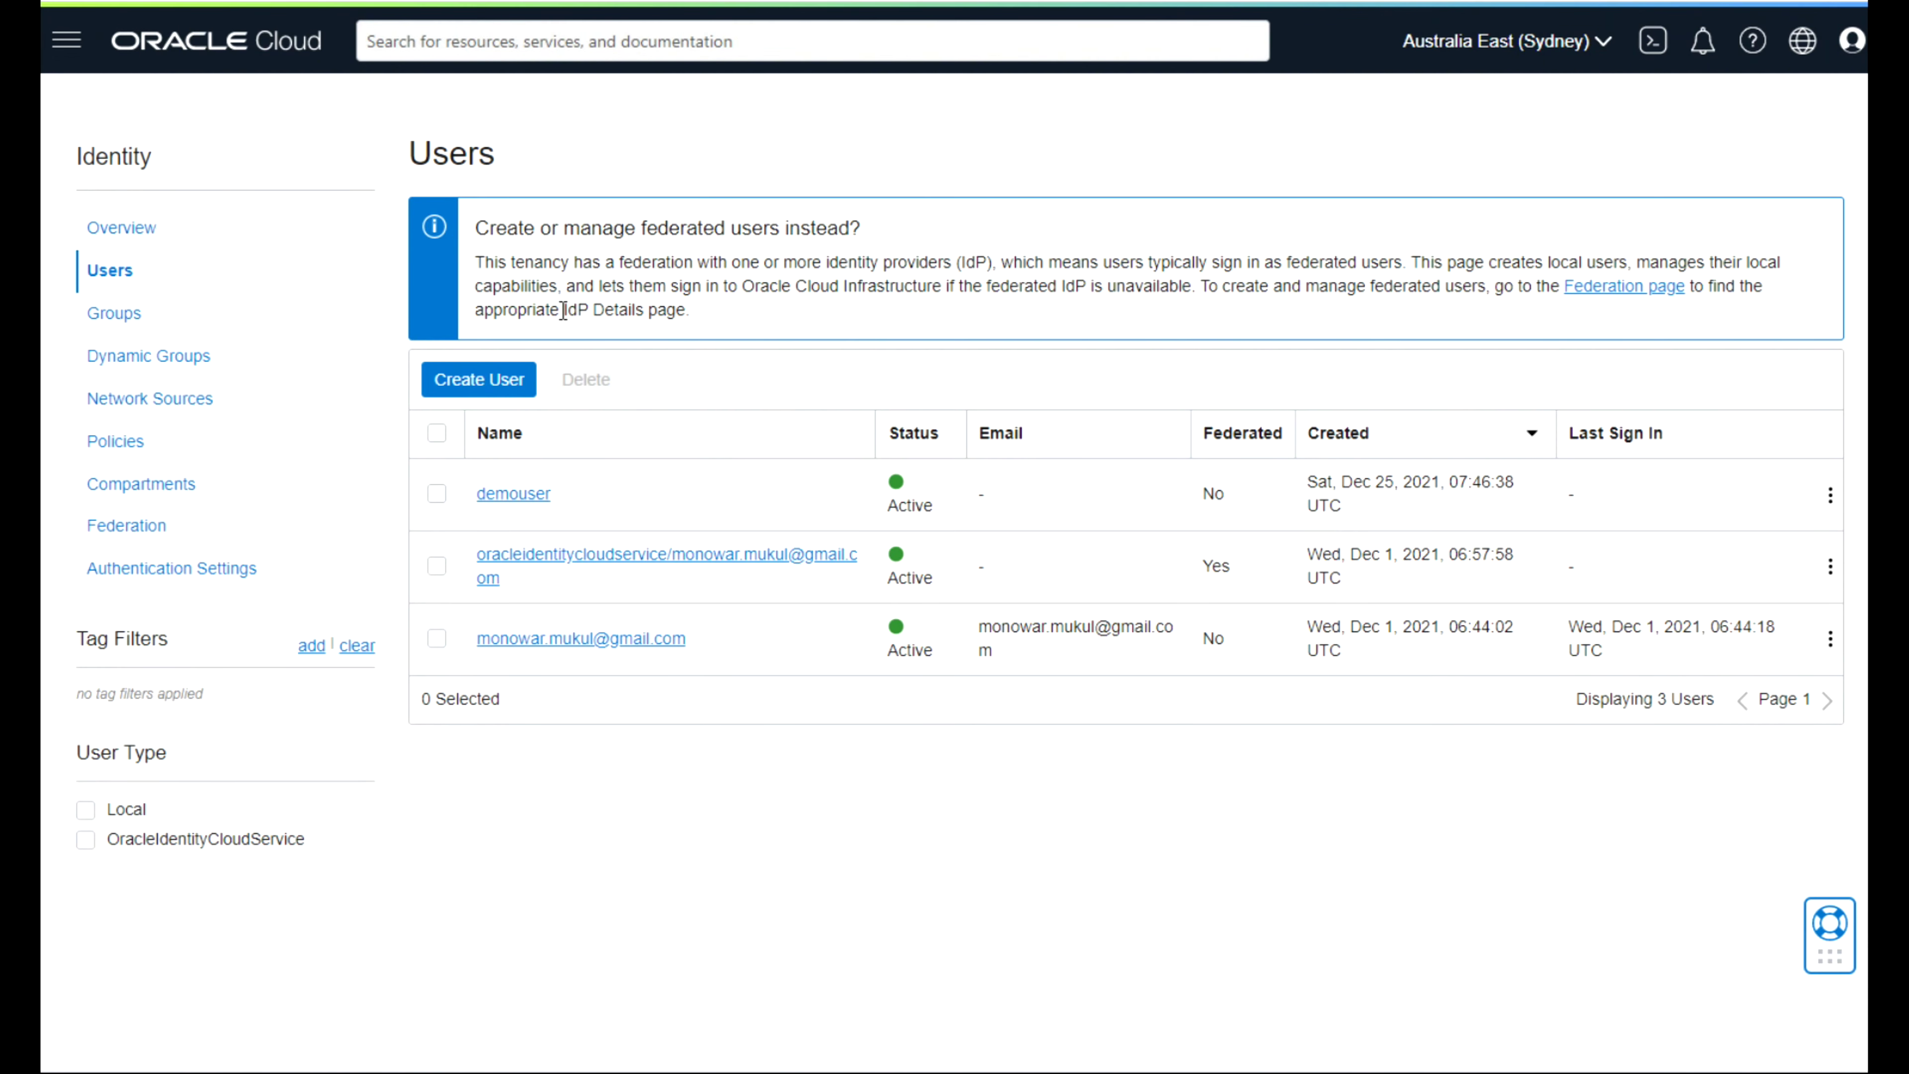
Reset demouser's password, then generate and copy the new one-time password
left_click(518, 494)
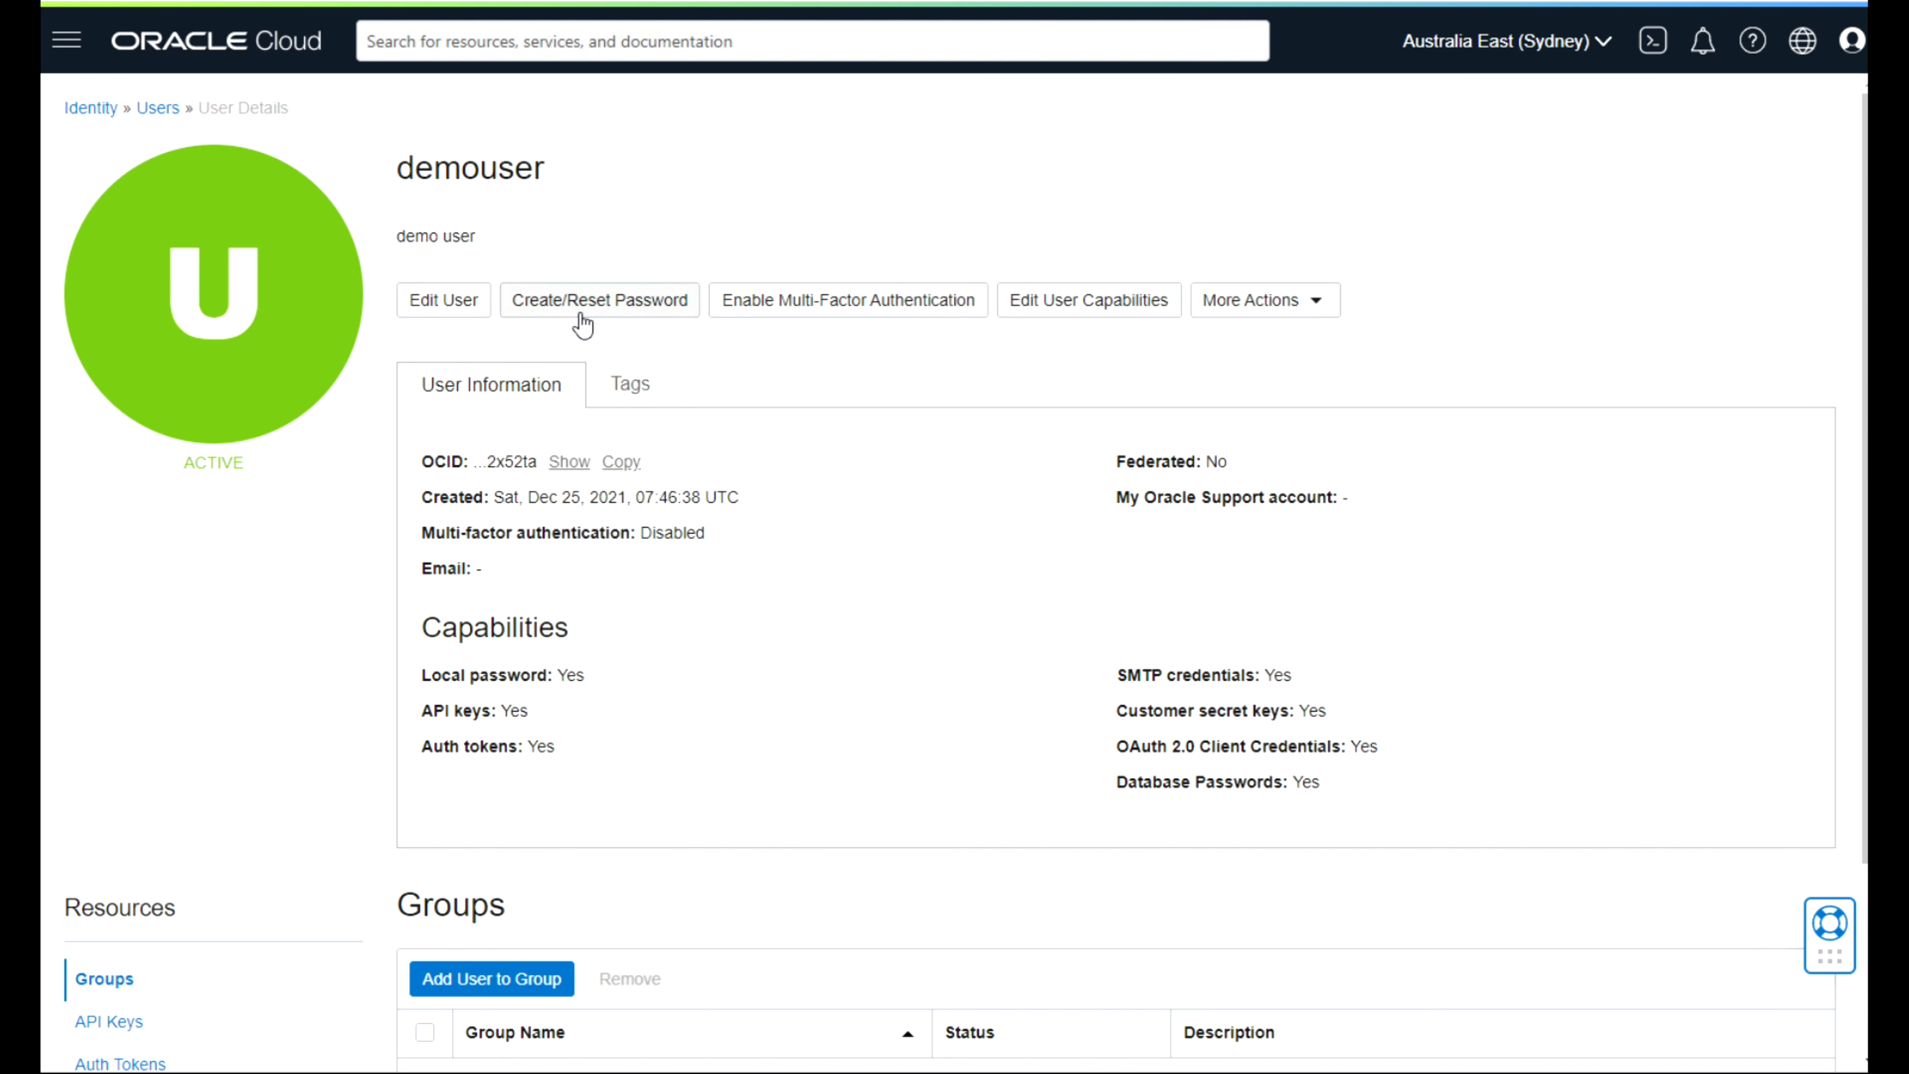
left_click(614, 308)
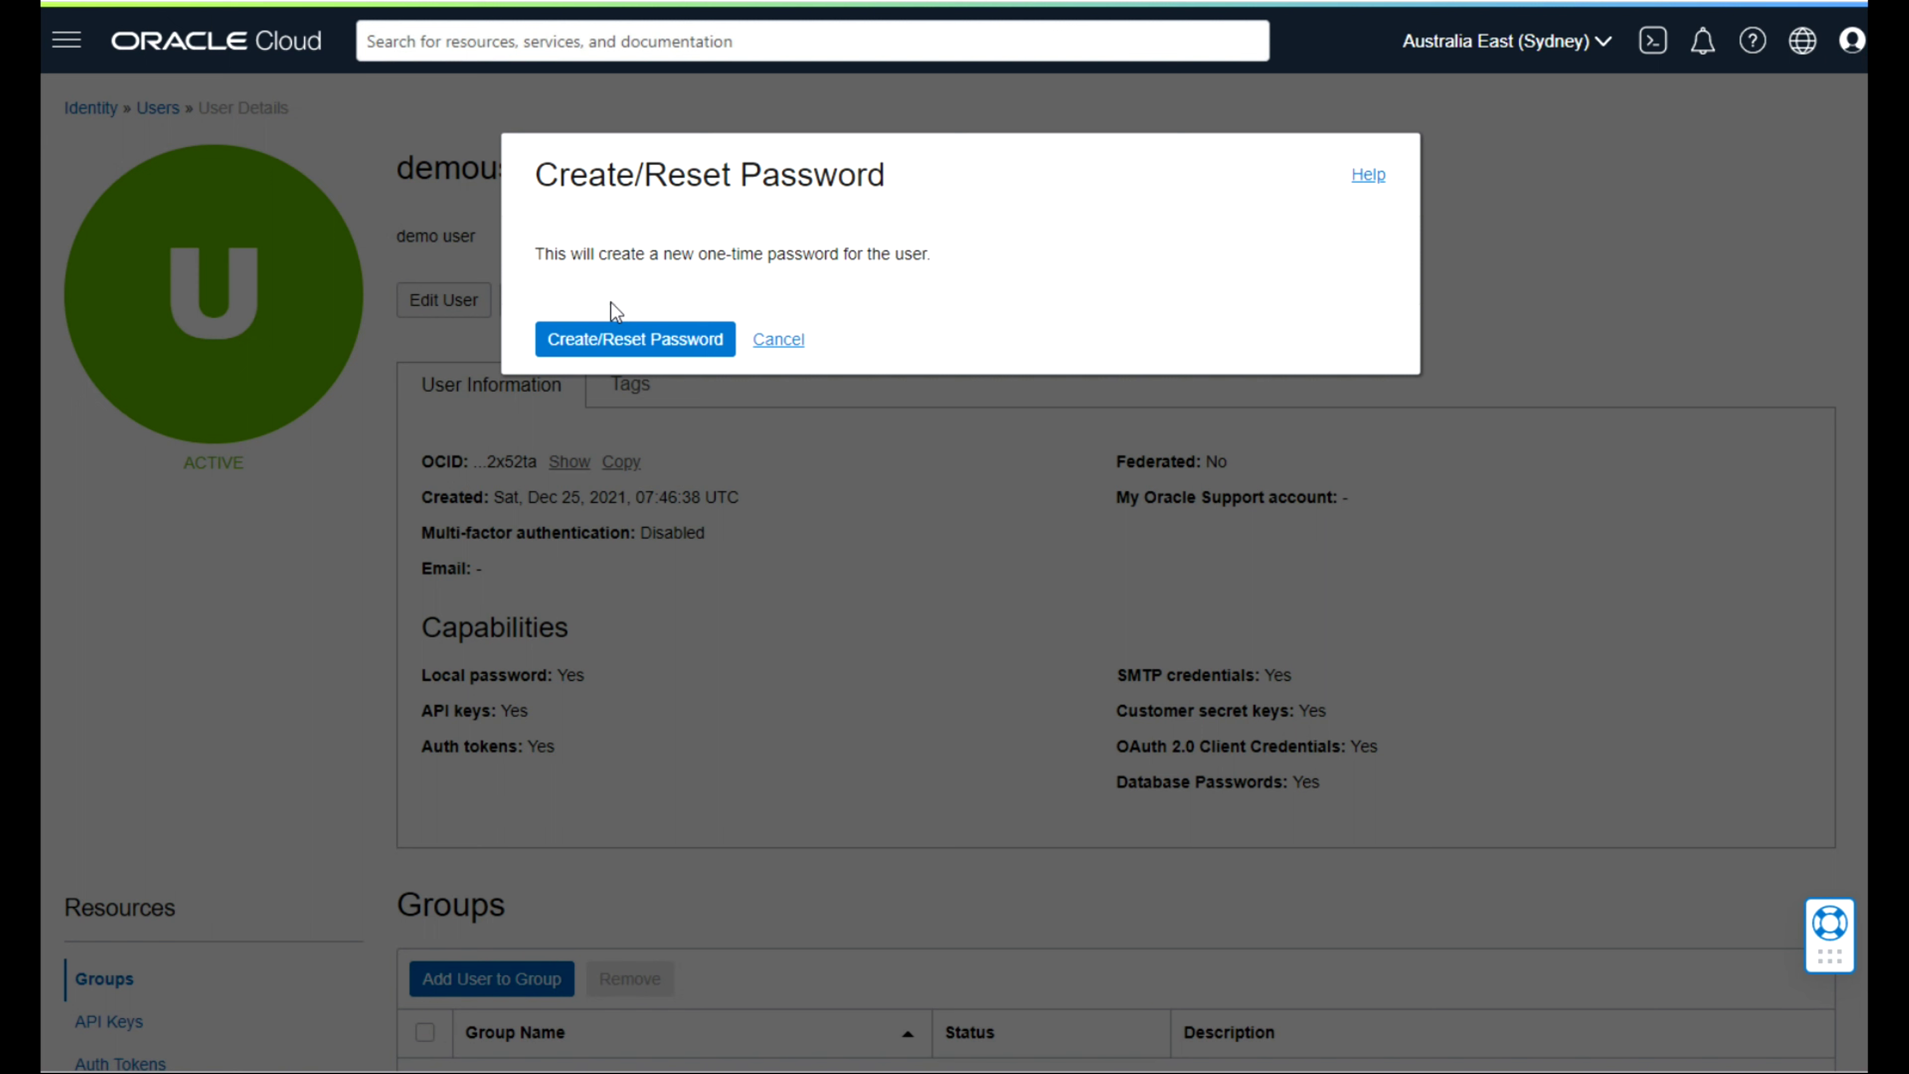
left_click(632, 342)
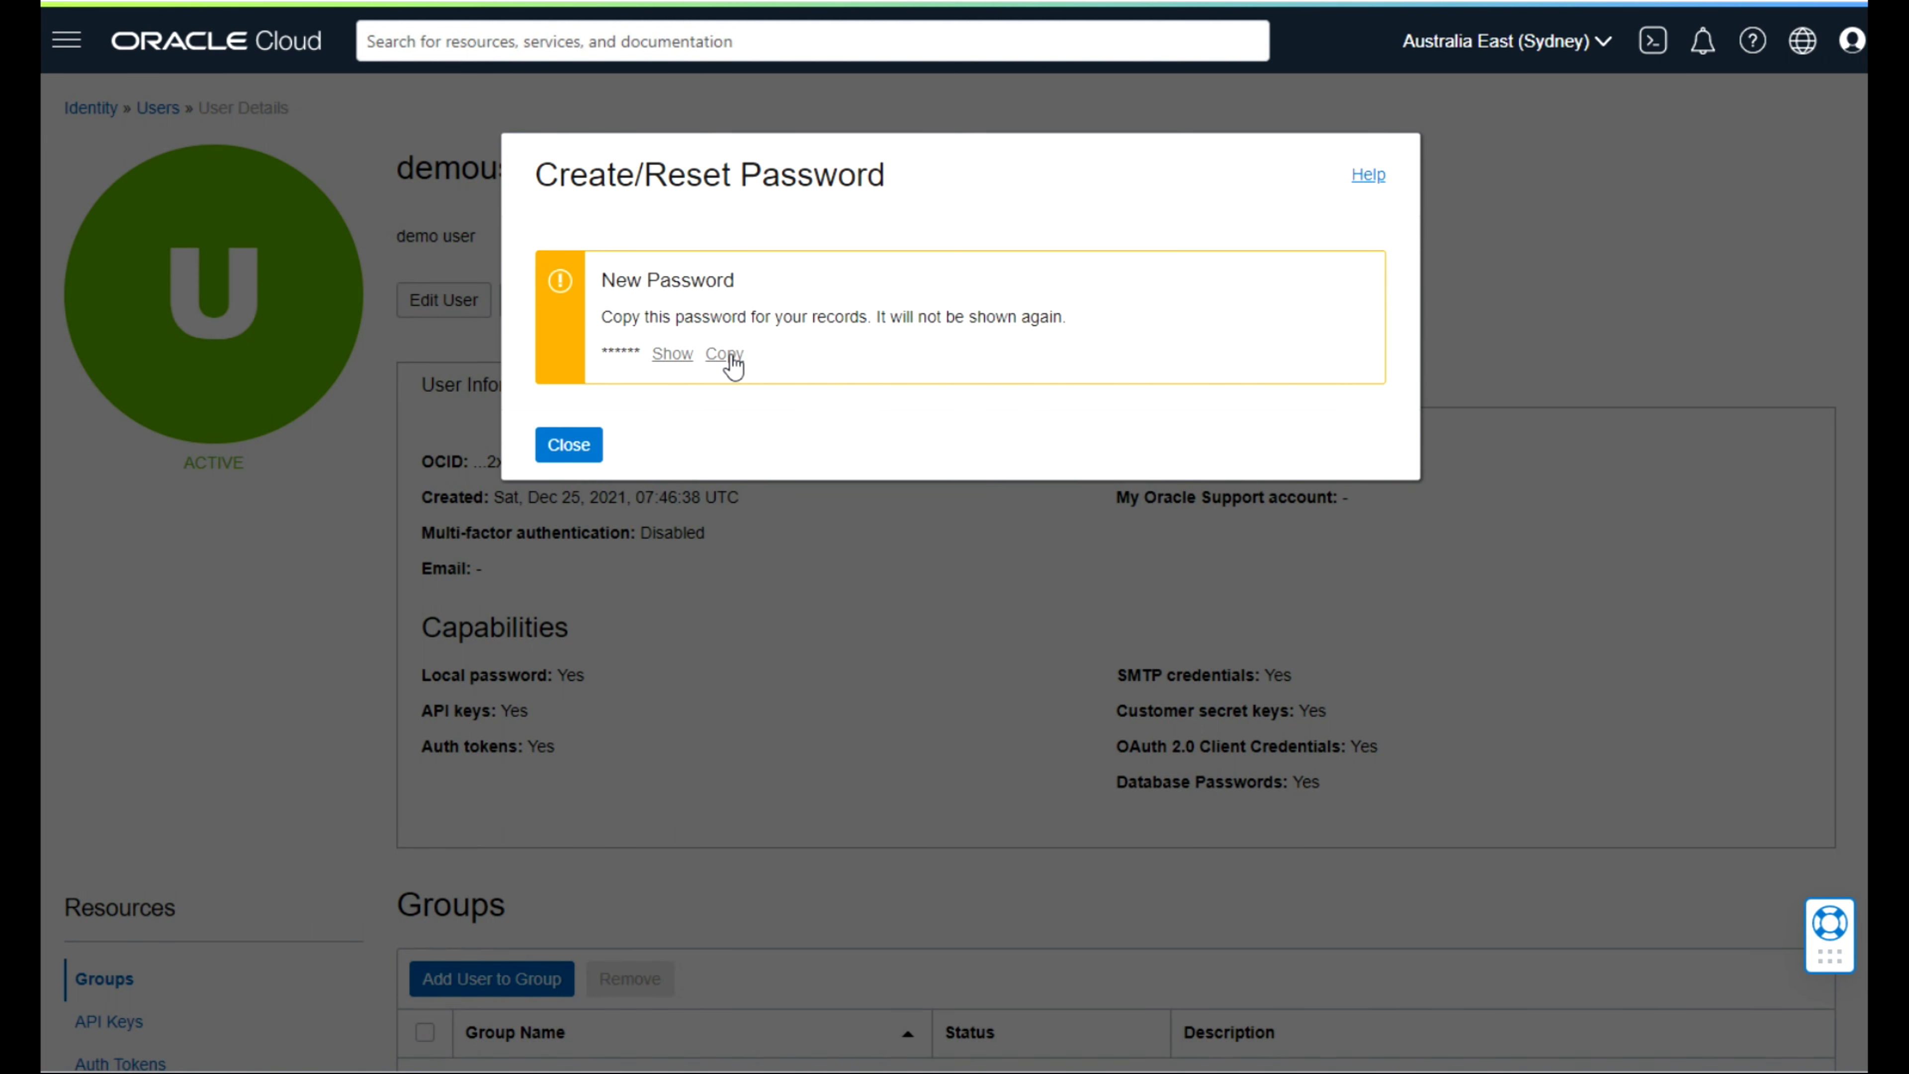
left_click(725, 355)
left_click(580, 449)
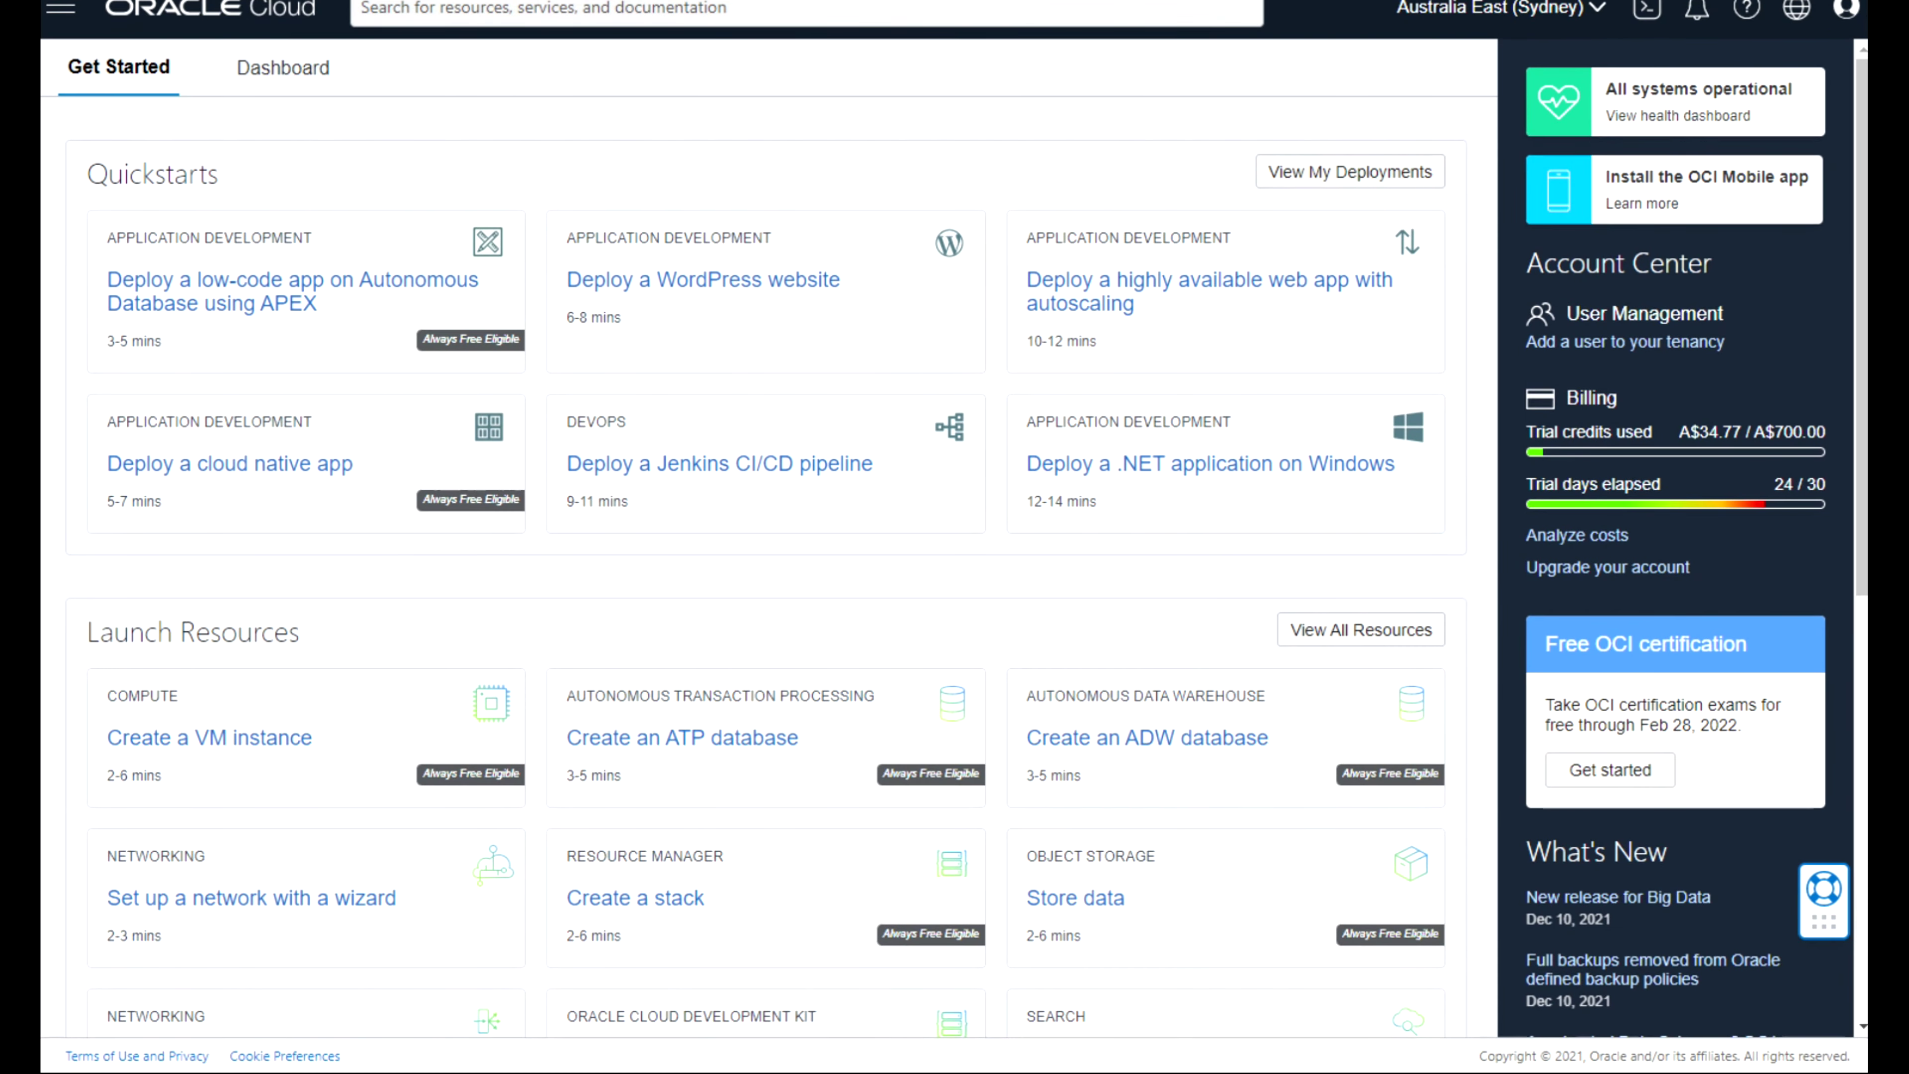
Sign out of the console and expand the Direct Sign-In form
left_click(1846, 10)
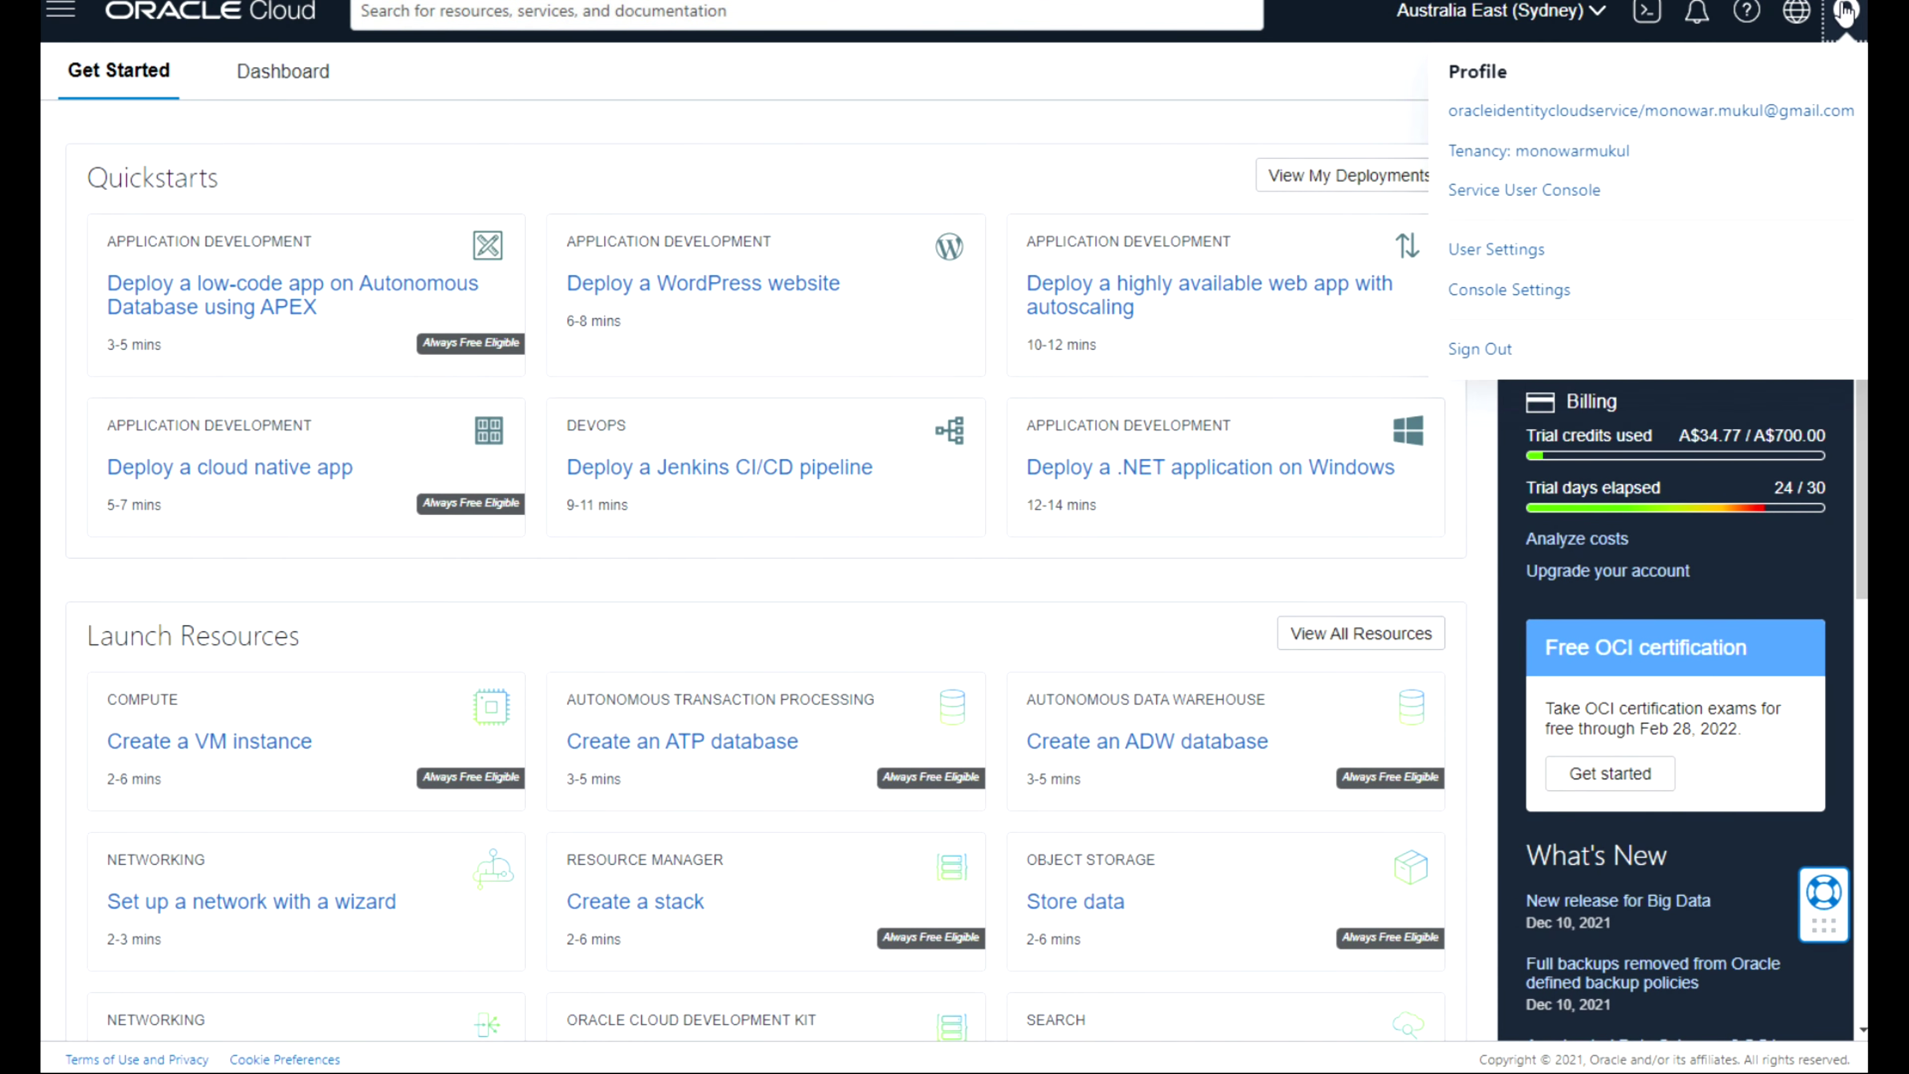
left_click(1533, 346)
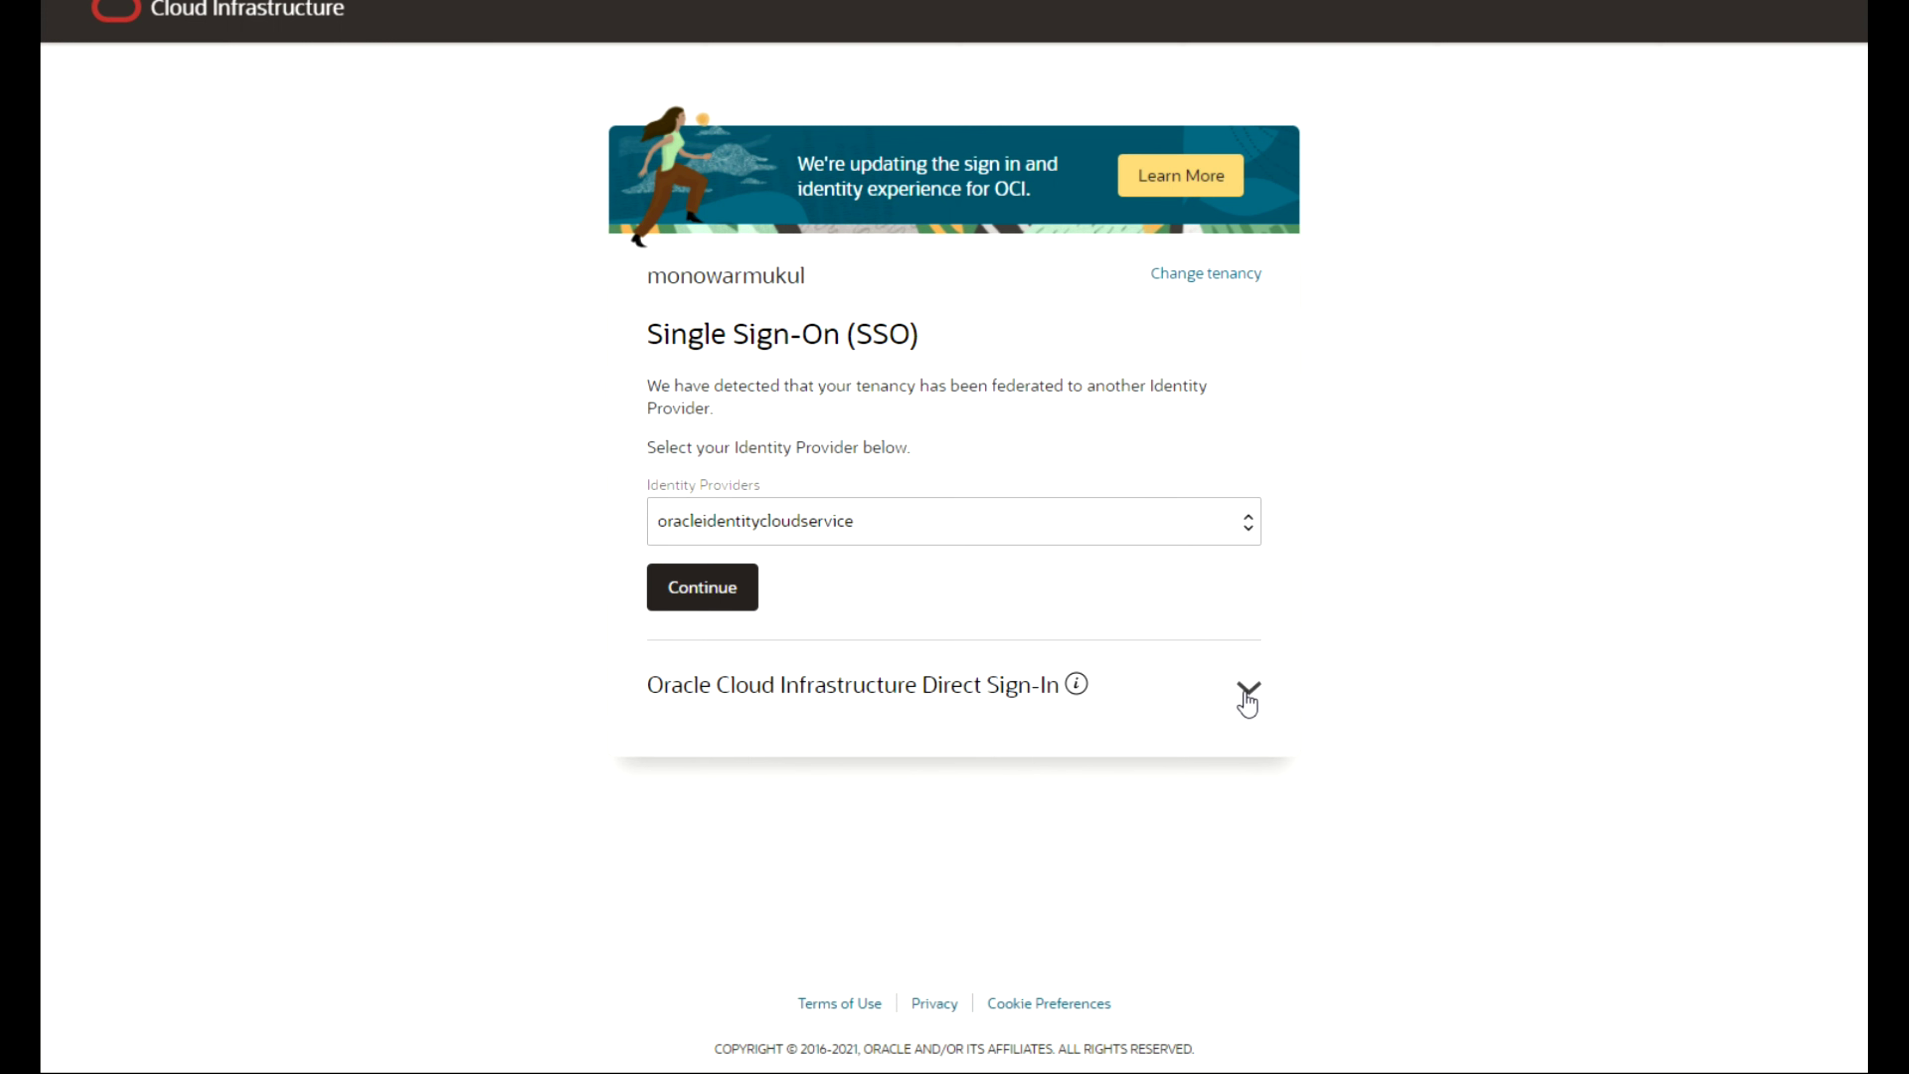
left_click(1247, 688)
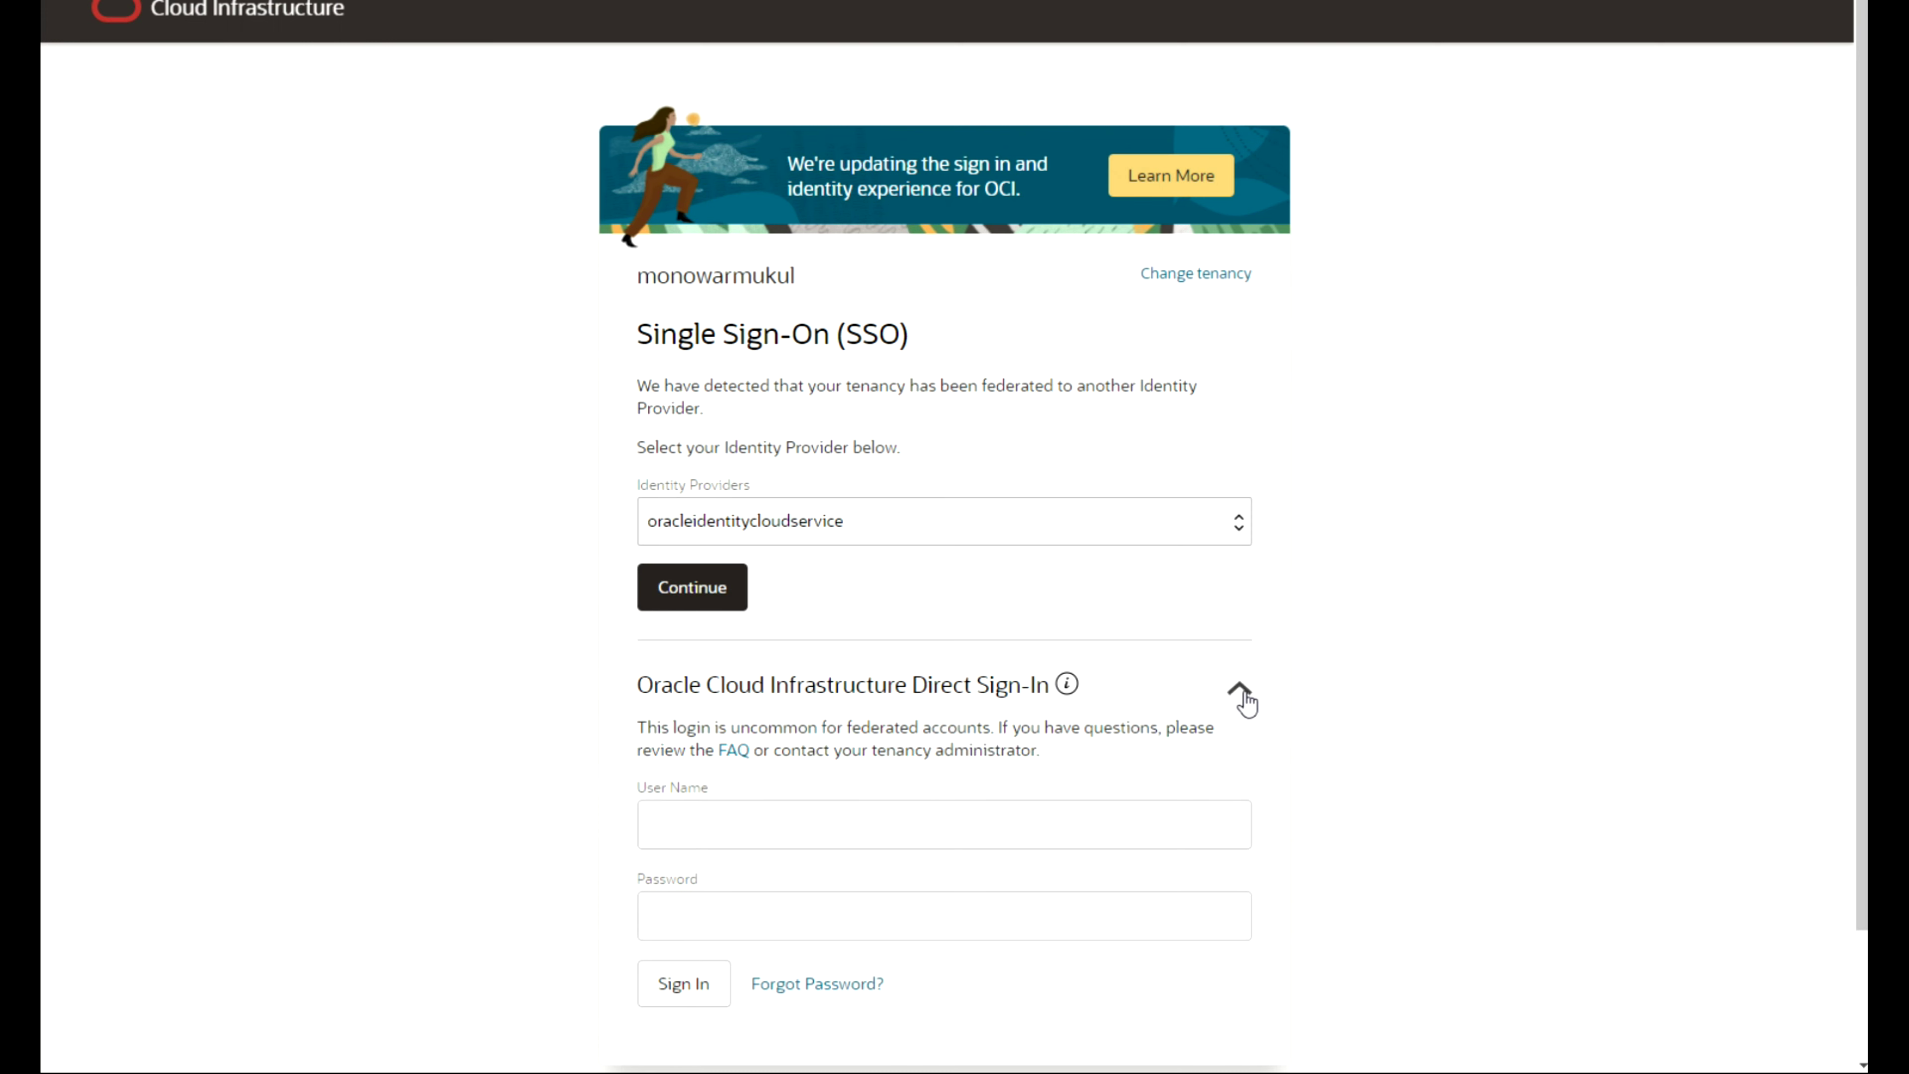
Sign in as demouser using the pasted one-time password
left_click(809, 811)
type("demouser")
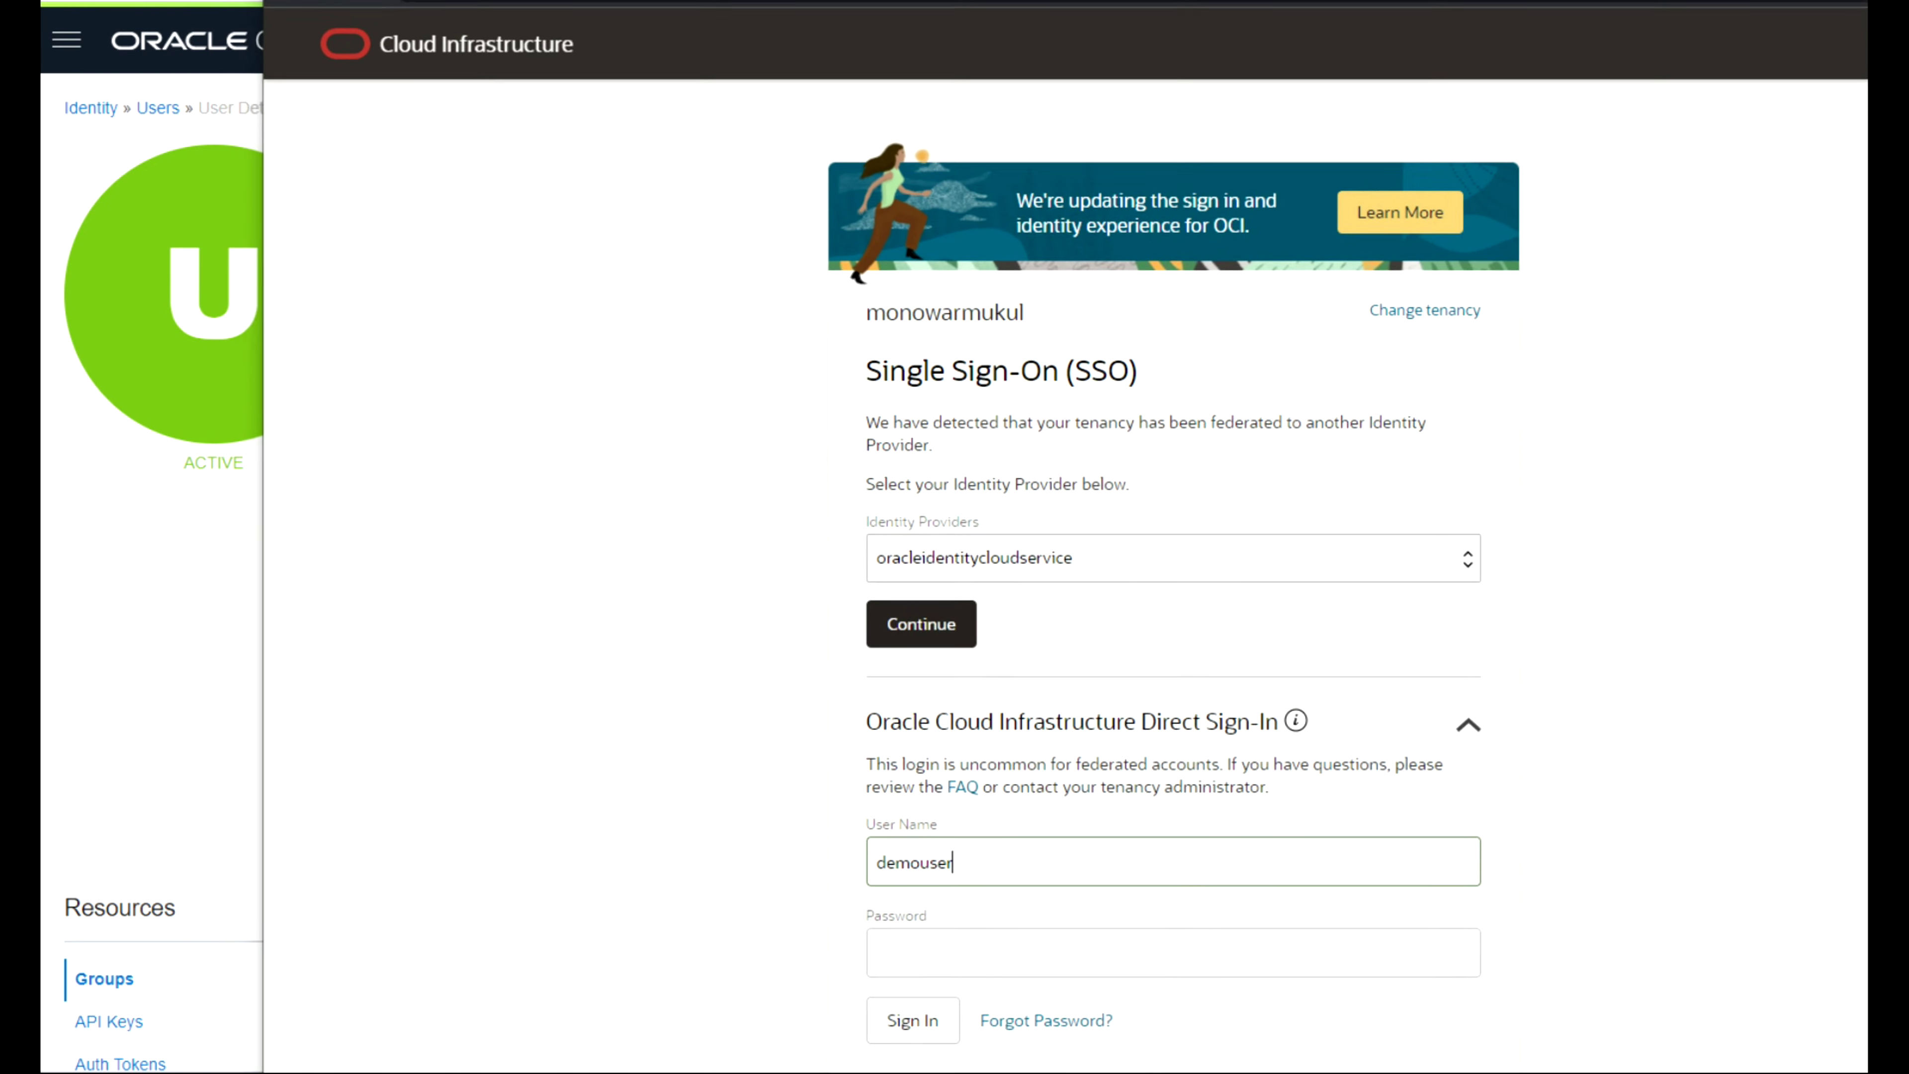
left_click_drag(1255, 2, 1171, 322)
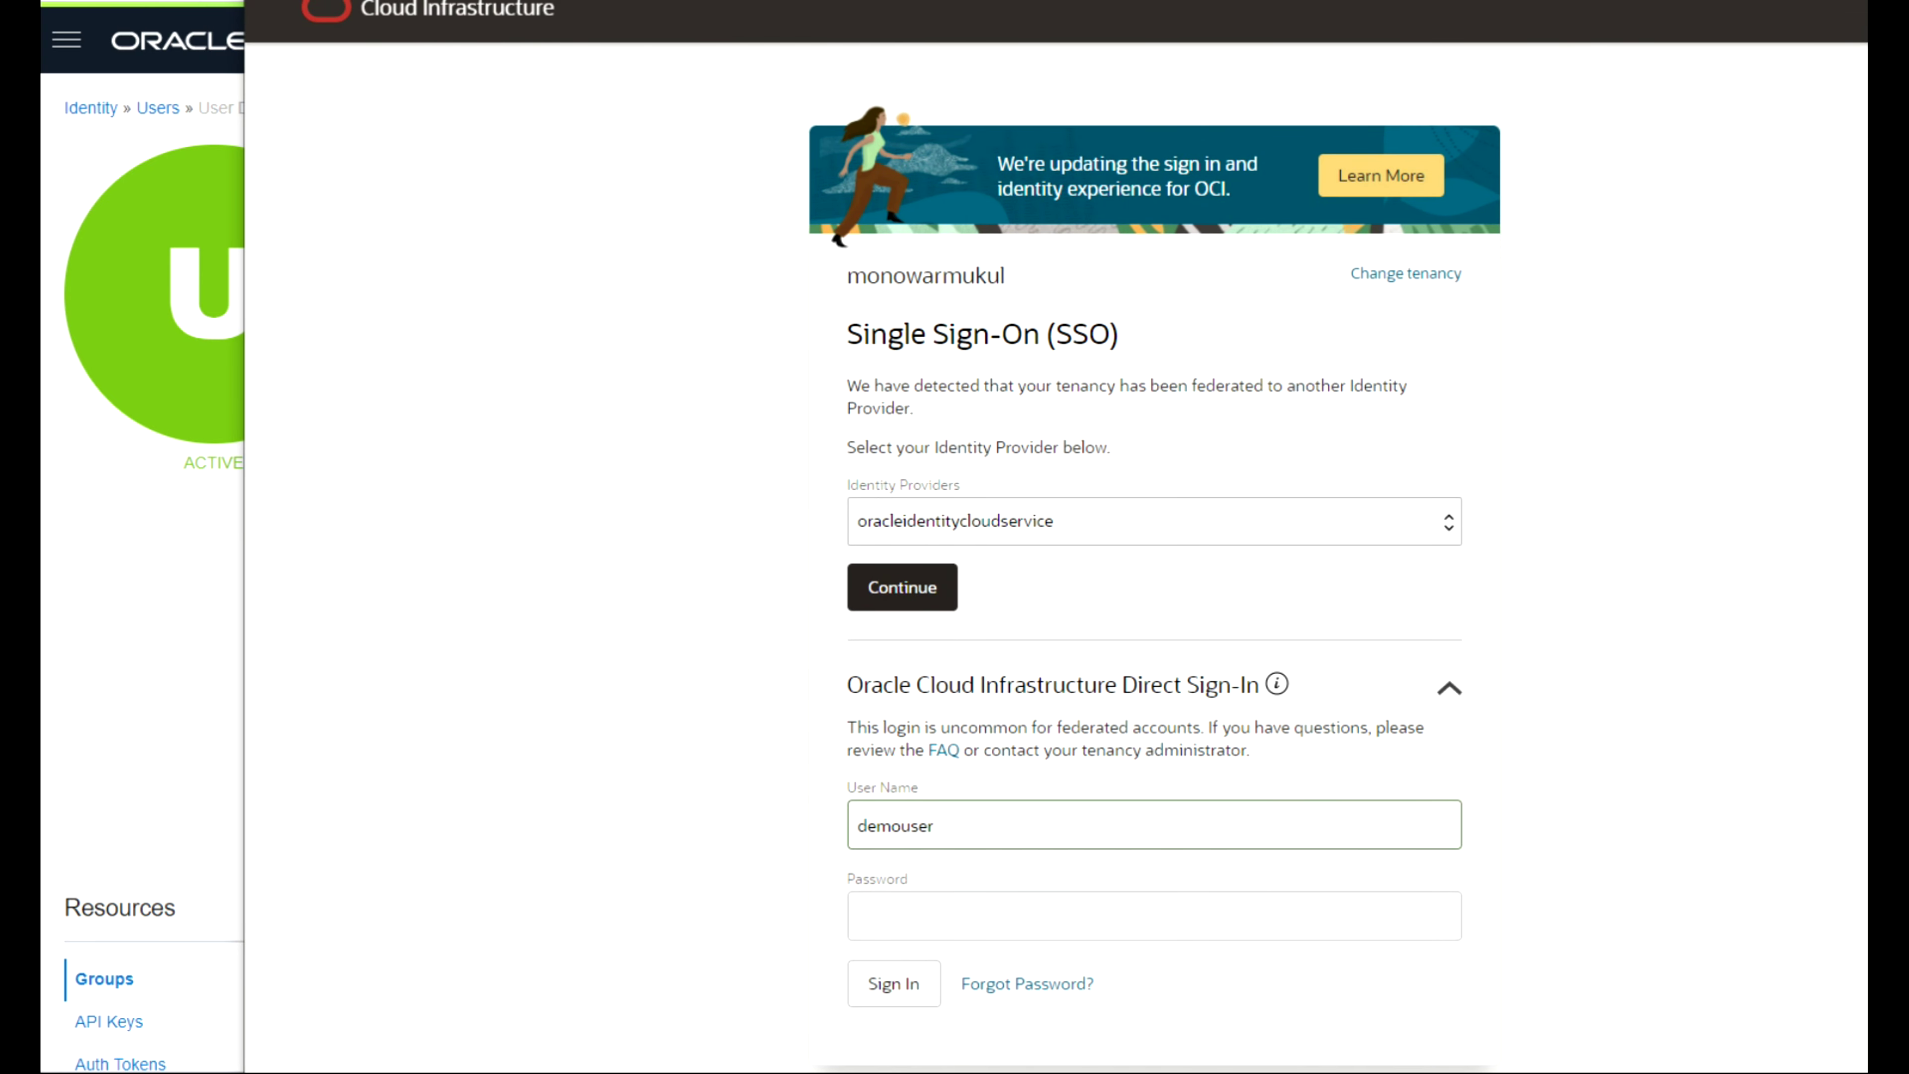
key("alt+Tab")
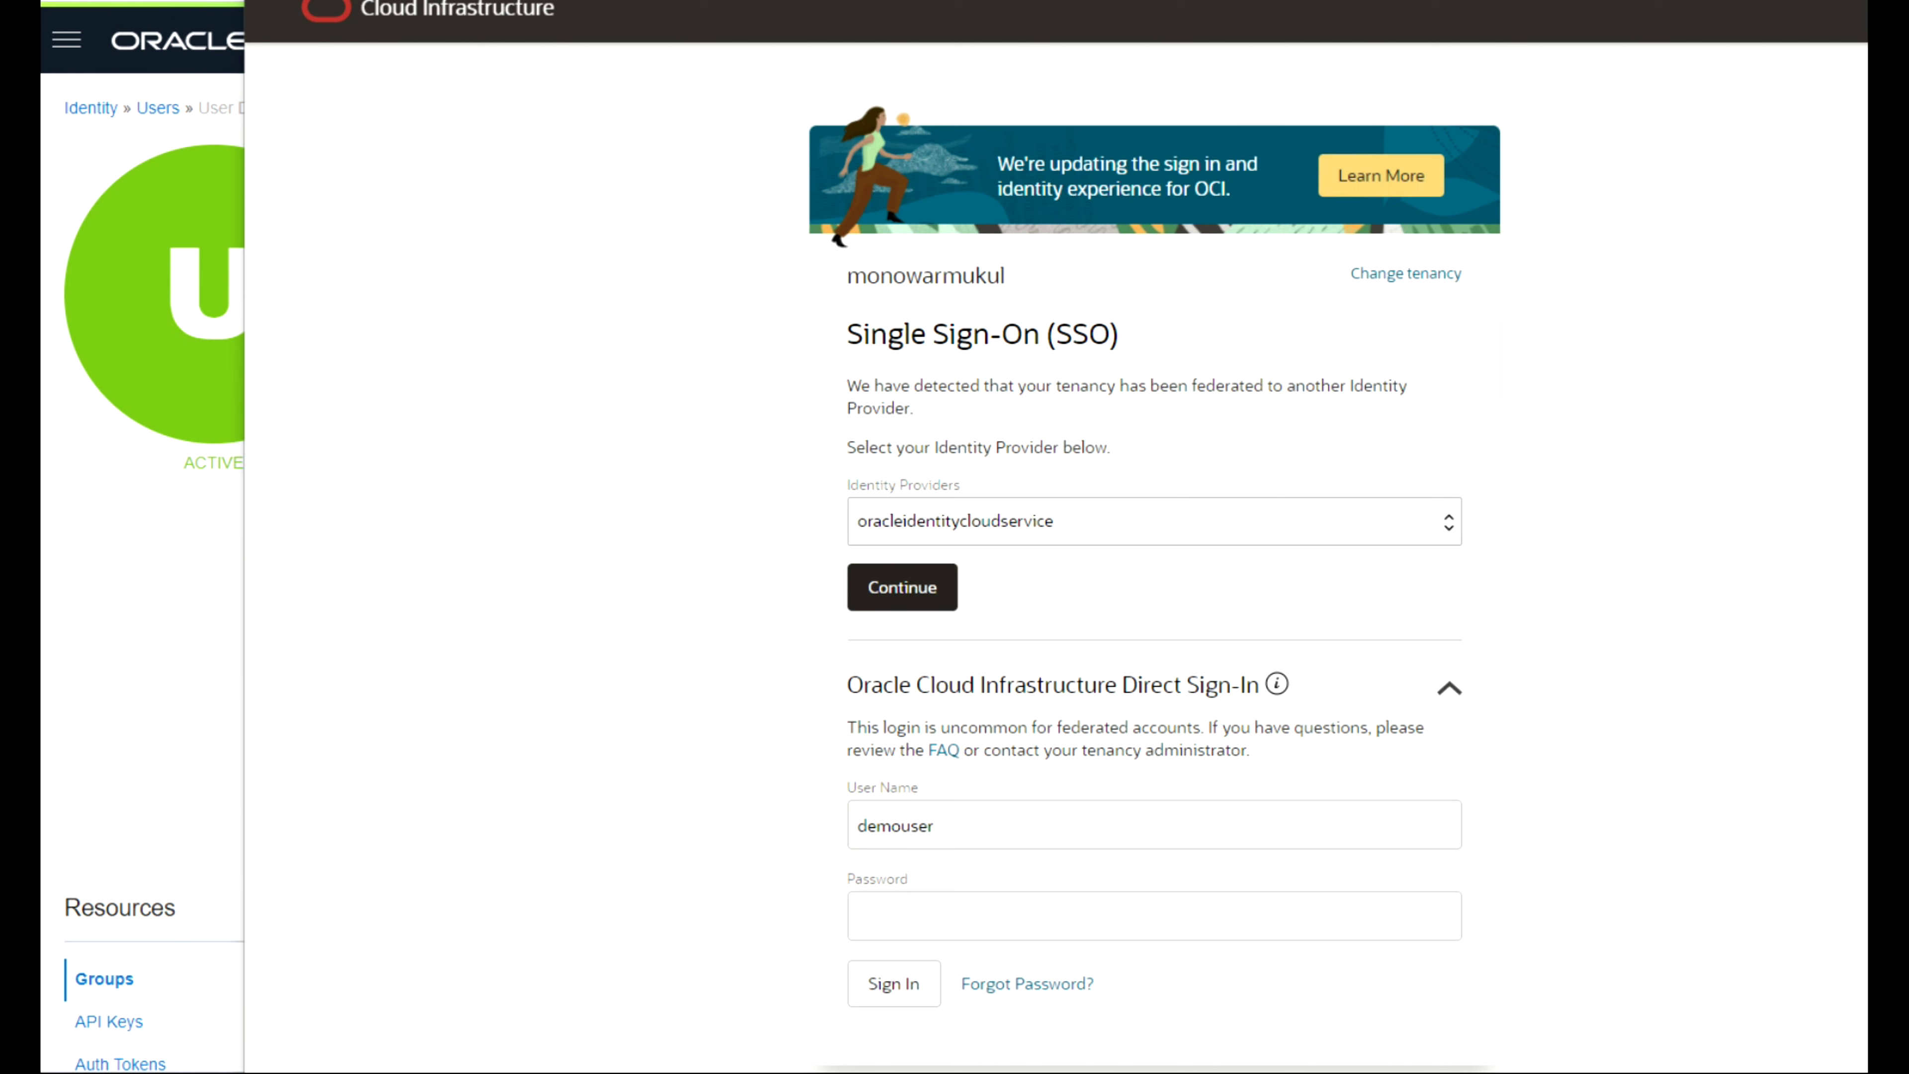
left_click(986, 914)
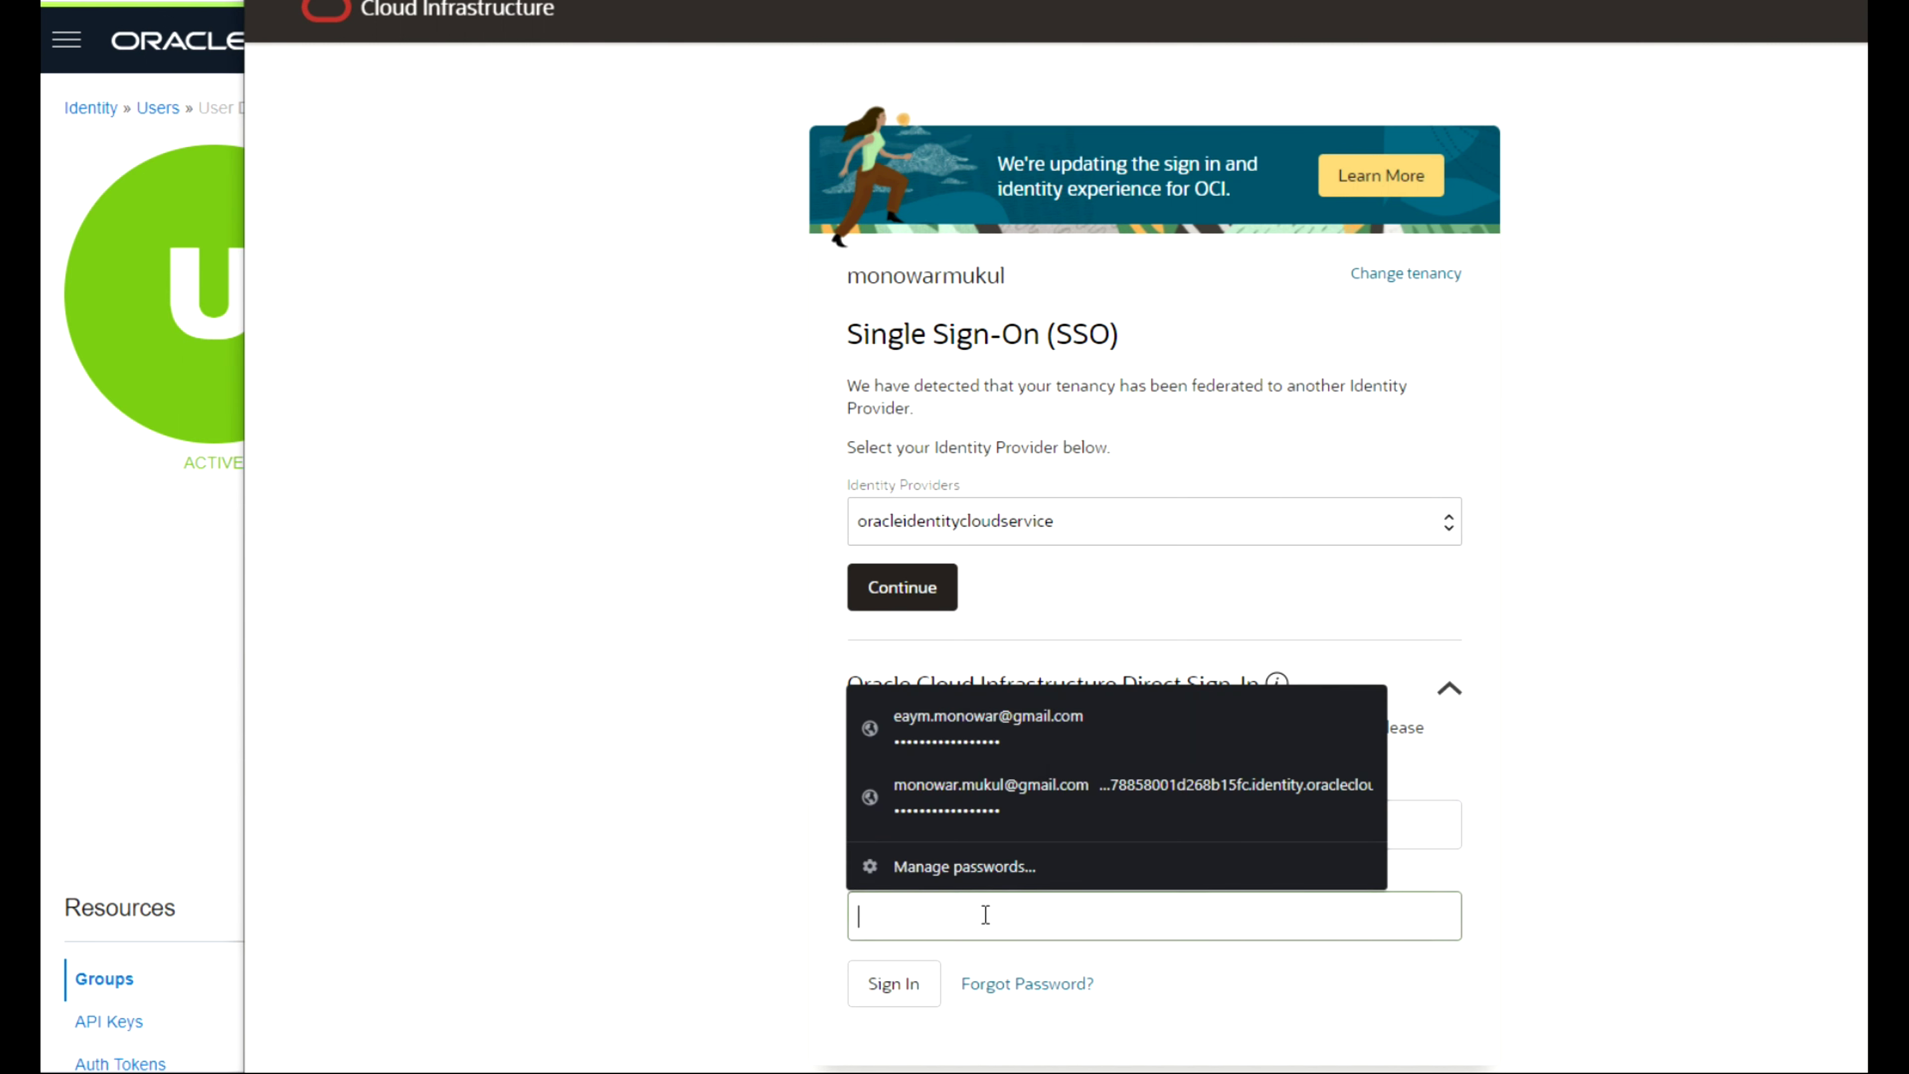
key("ctrl+v")
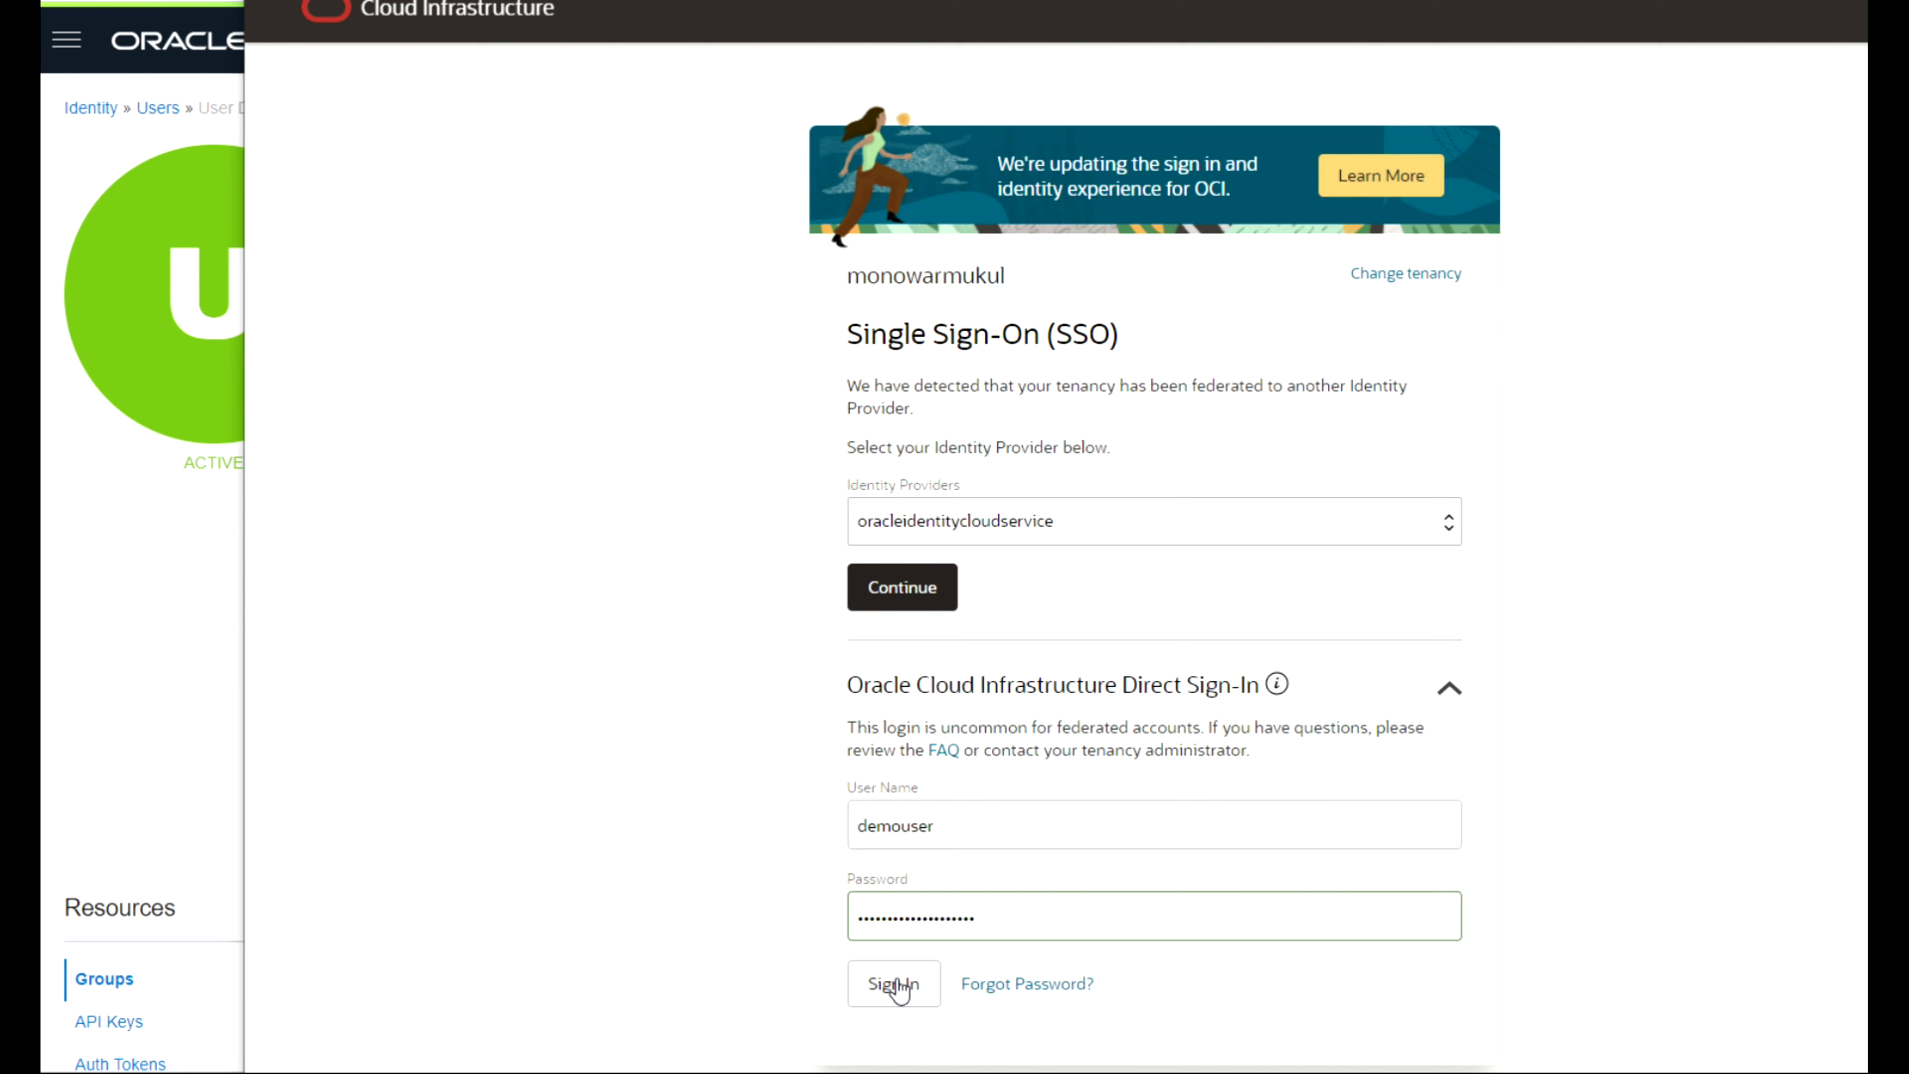
left_click(894, 984)
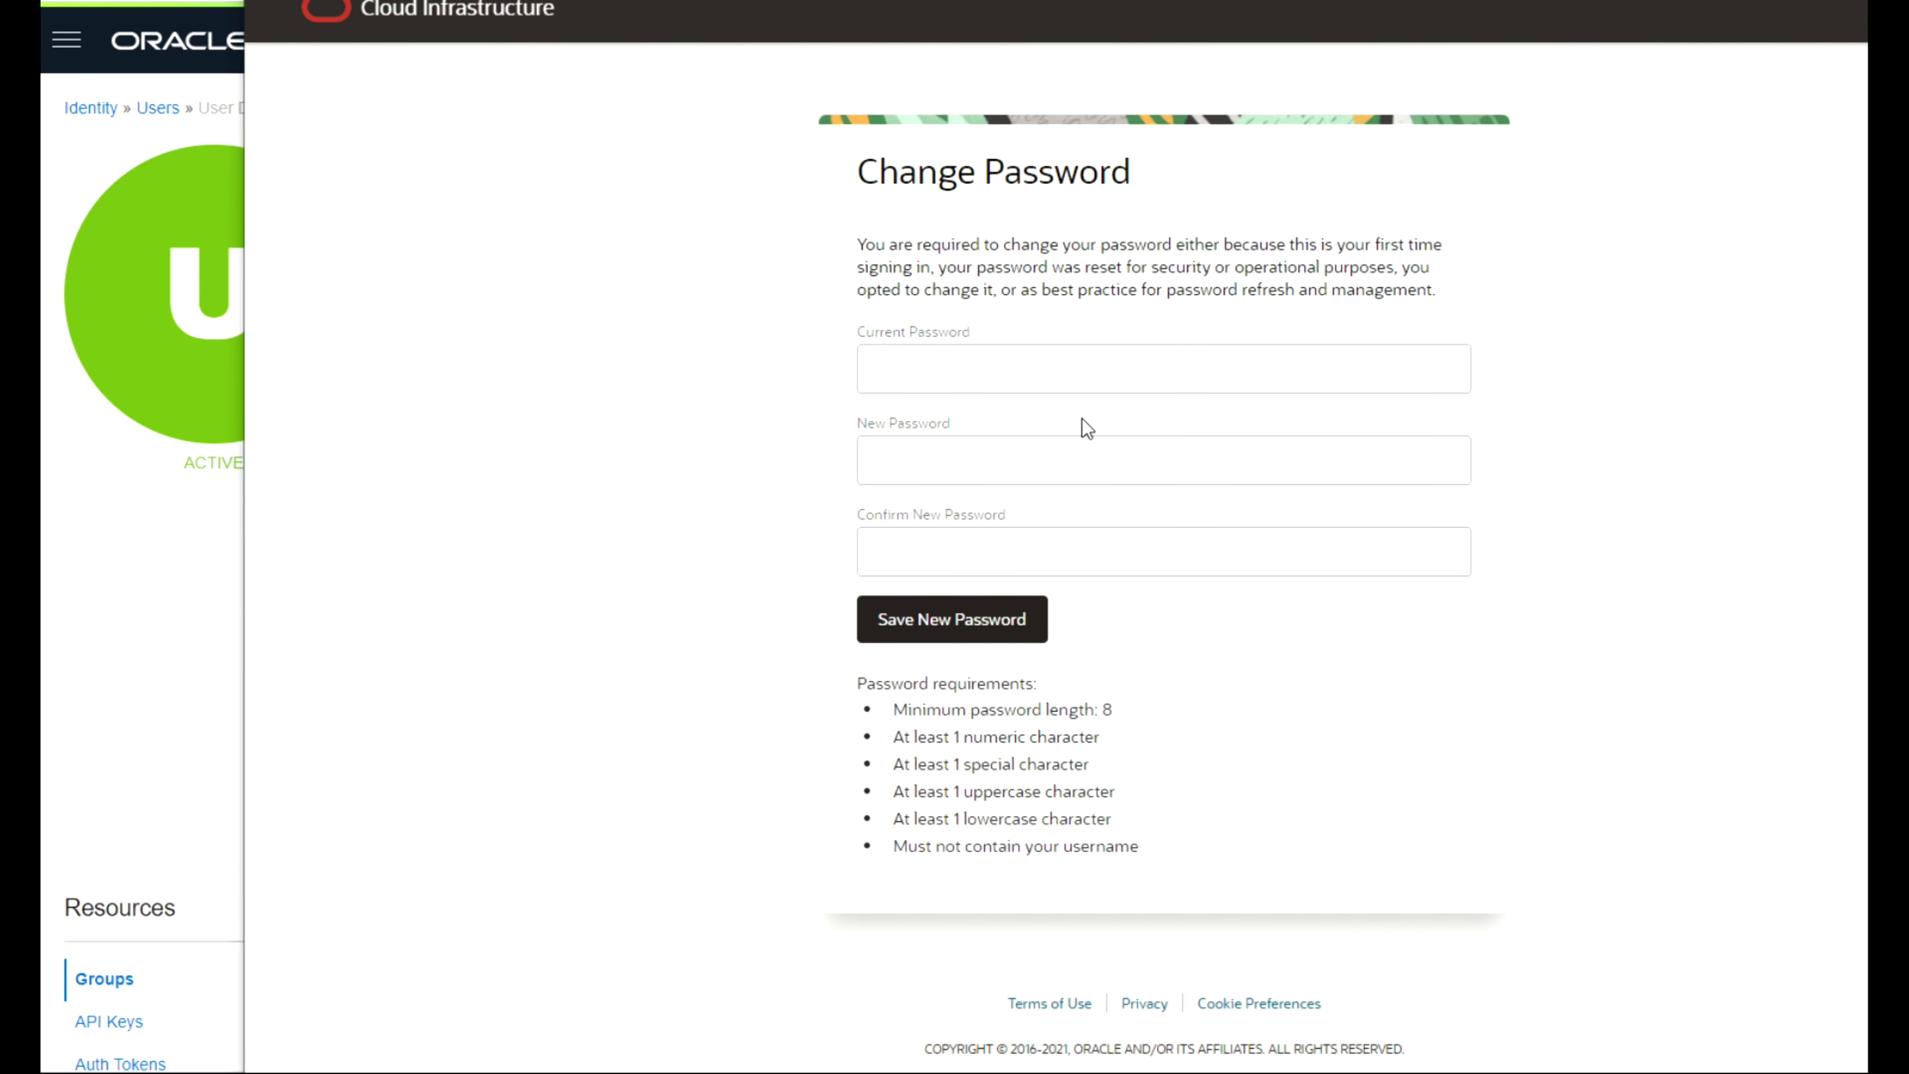
Enter demouser's current password and the new password twice, then save it
left_click(993, 365)
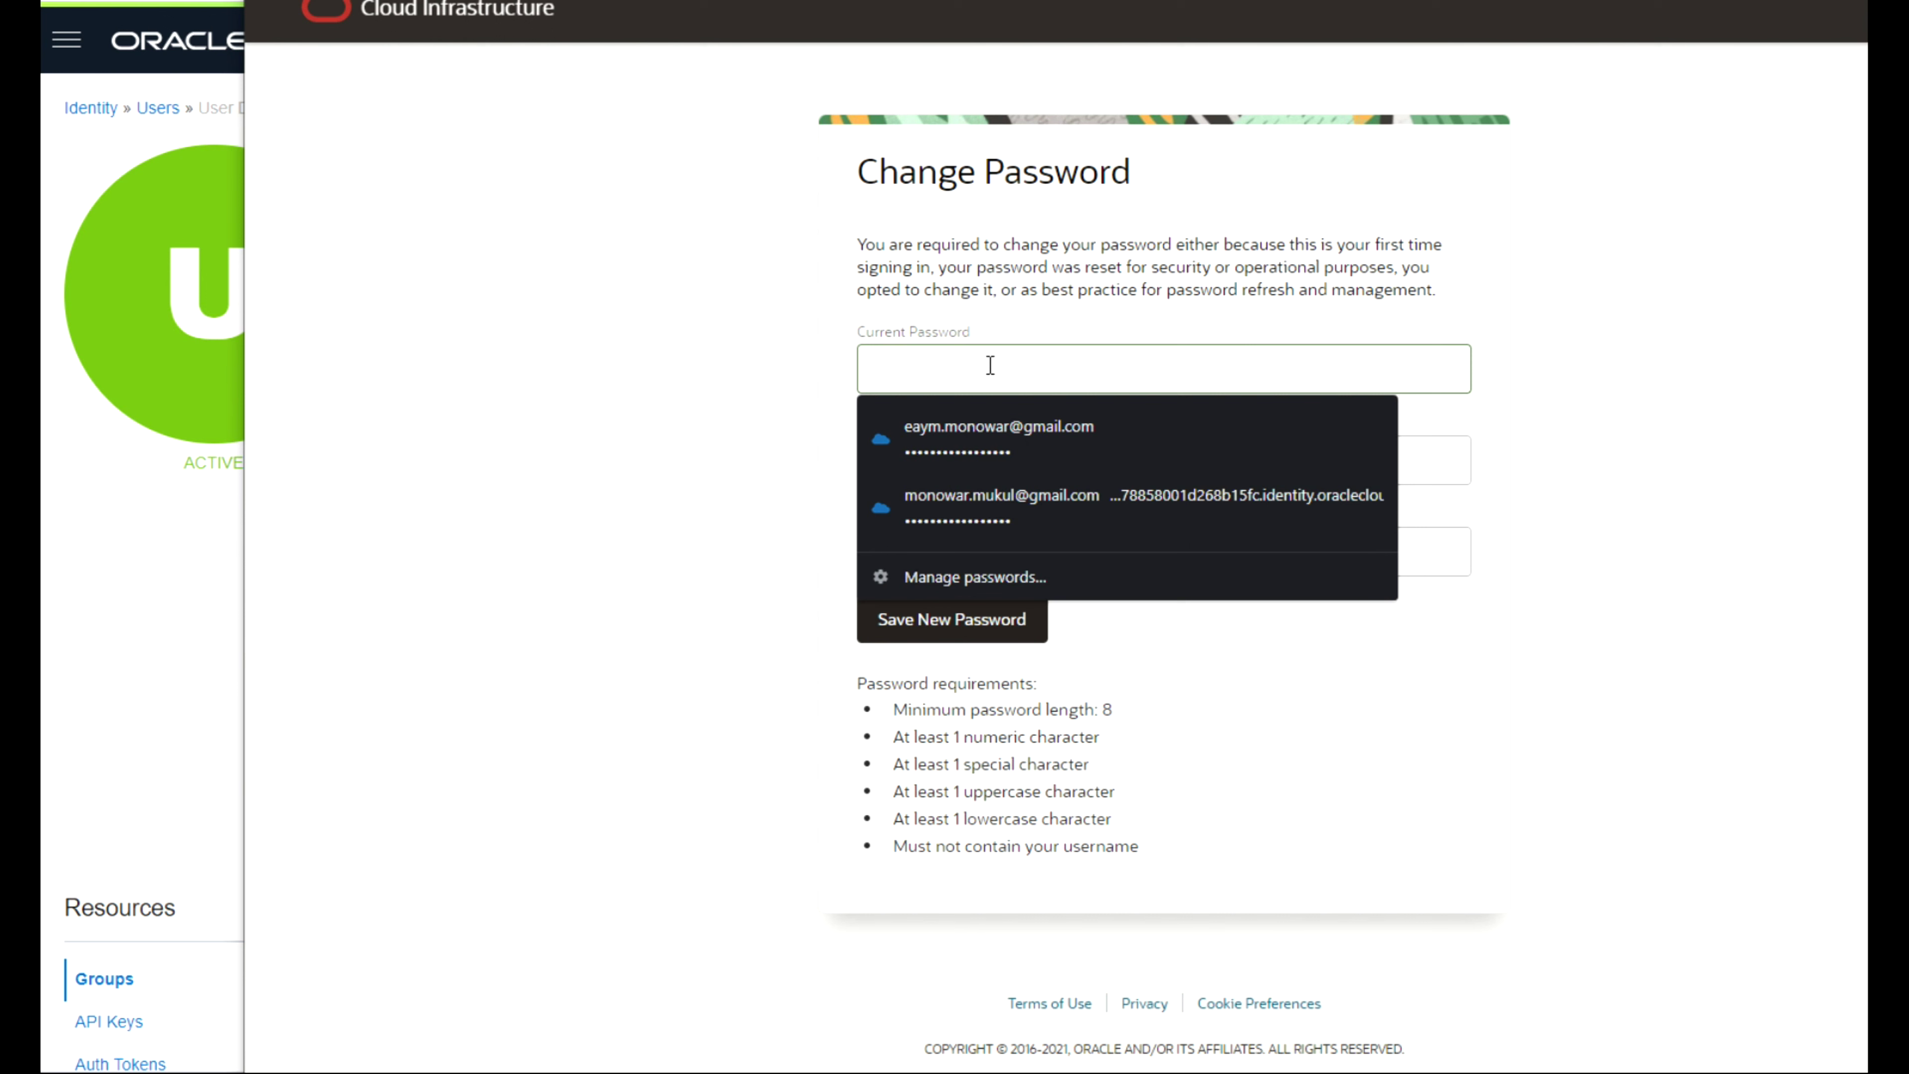
type("••••••")
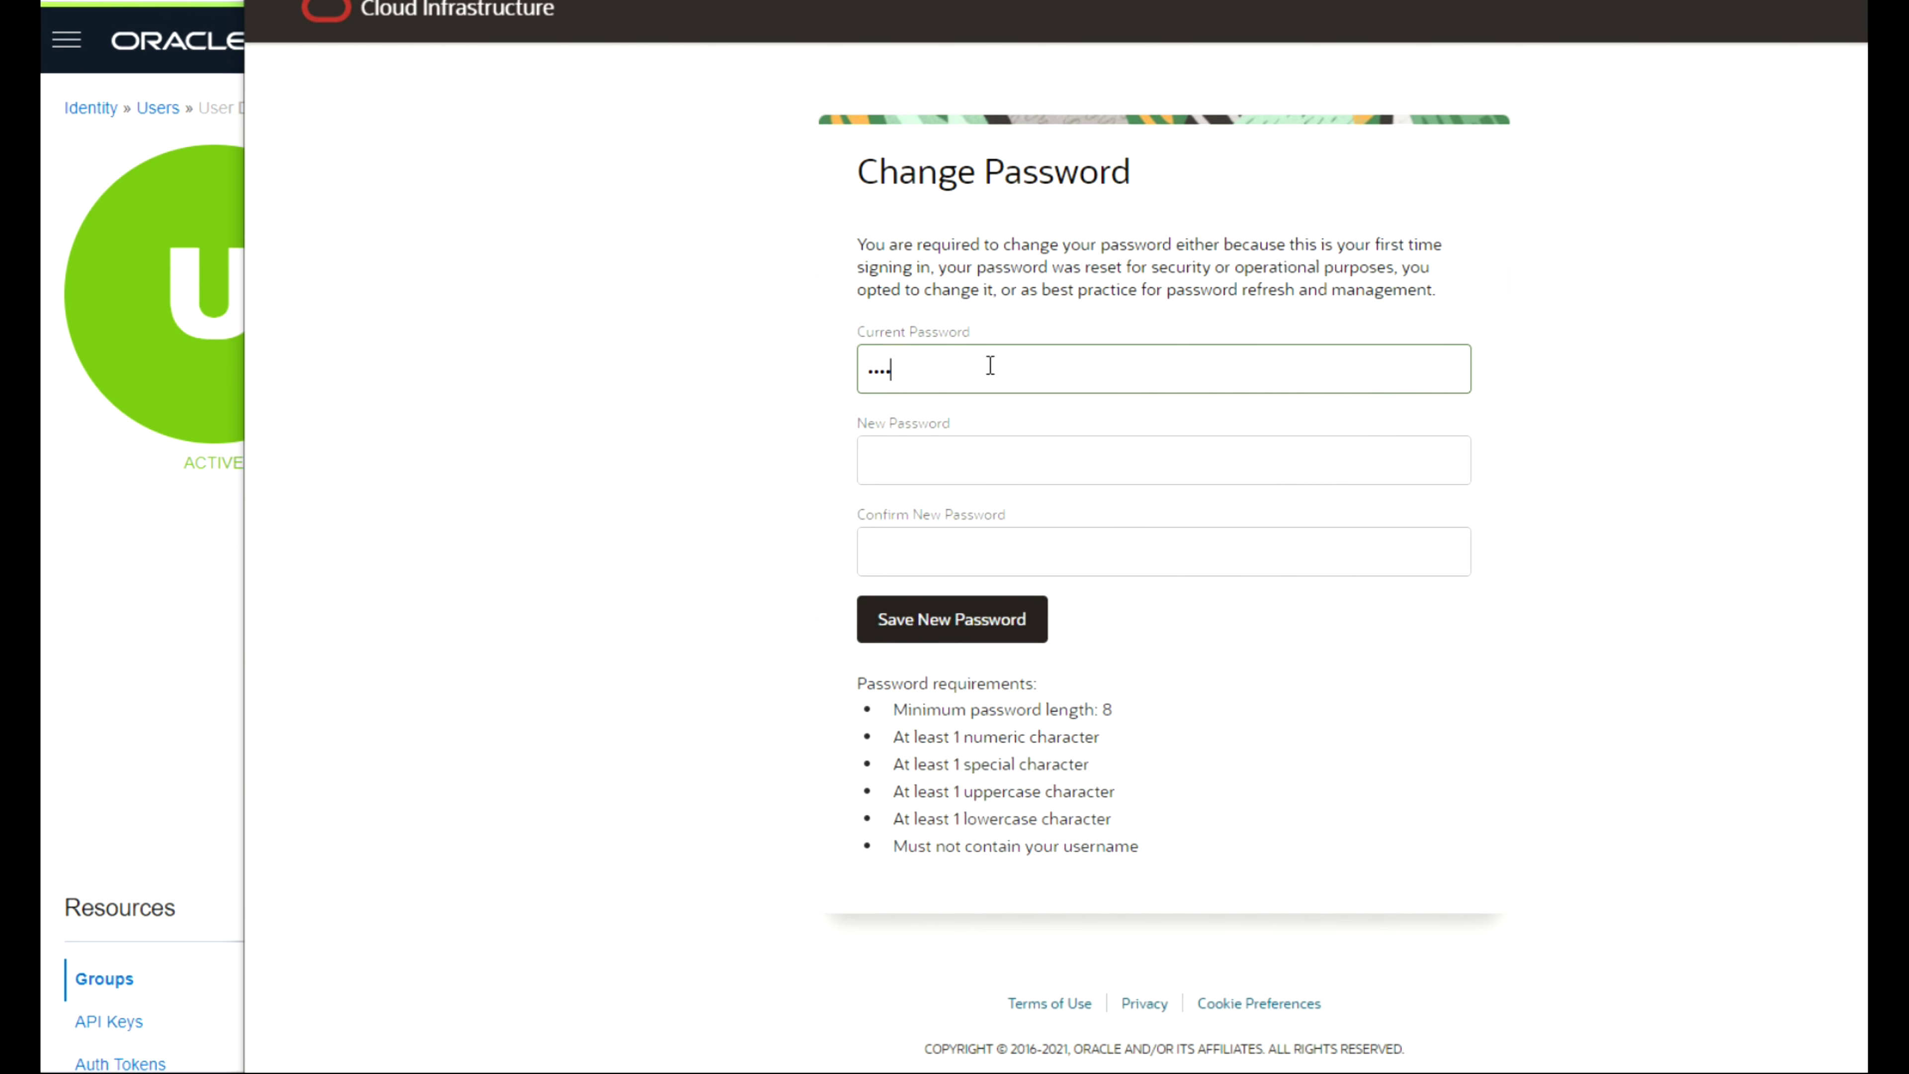
type("••••••••••")
left_click_drag(972, 368, 831, 371)
type("••••••••••••••••••••")
left_click(907, 458)
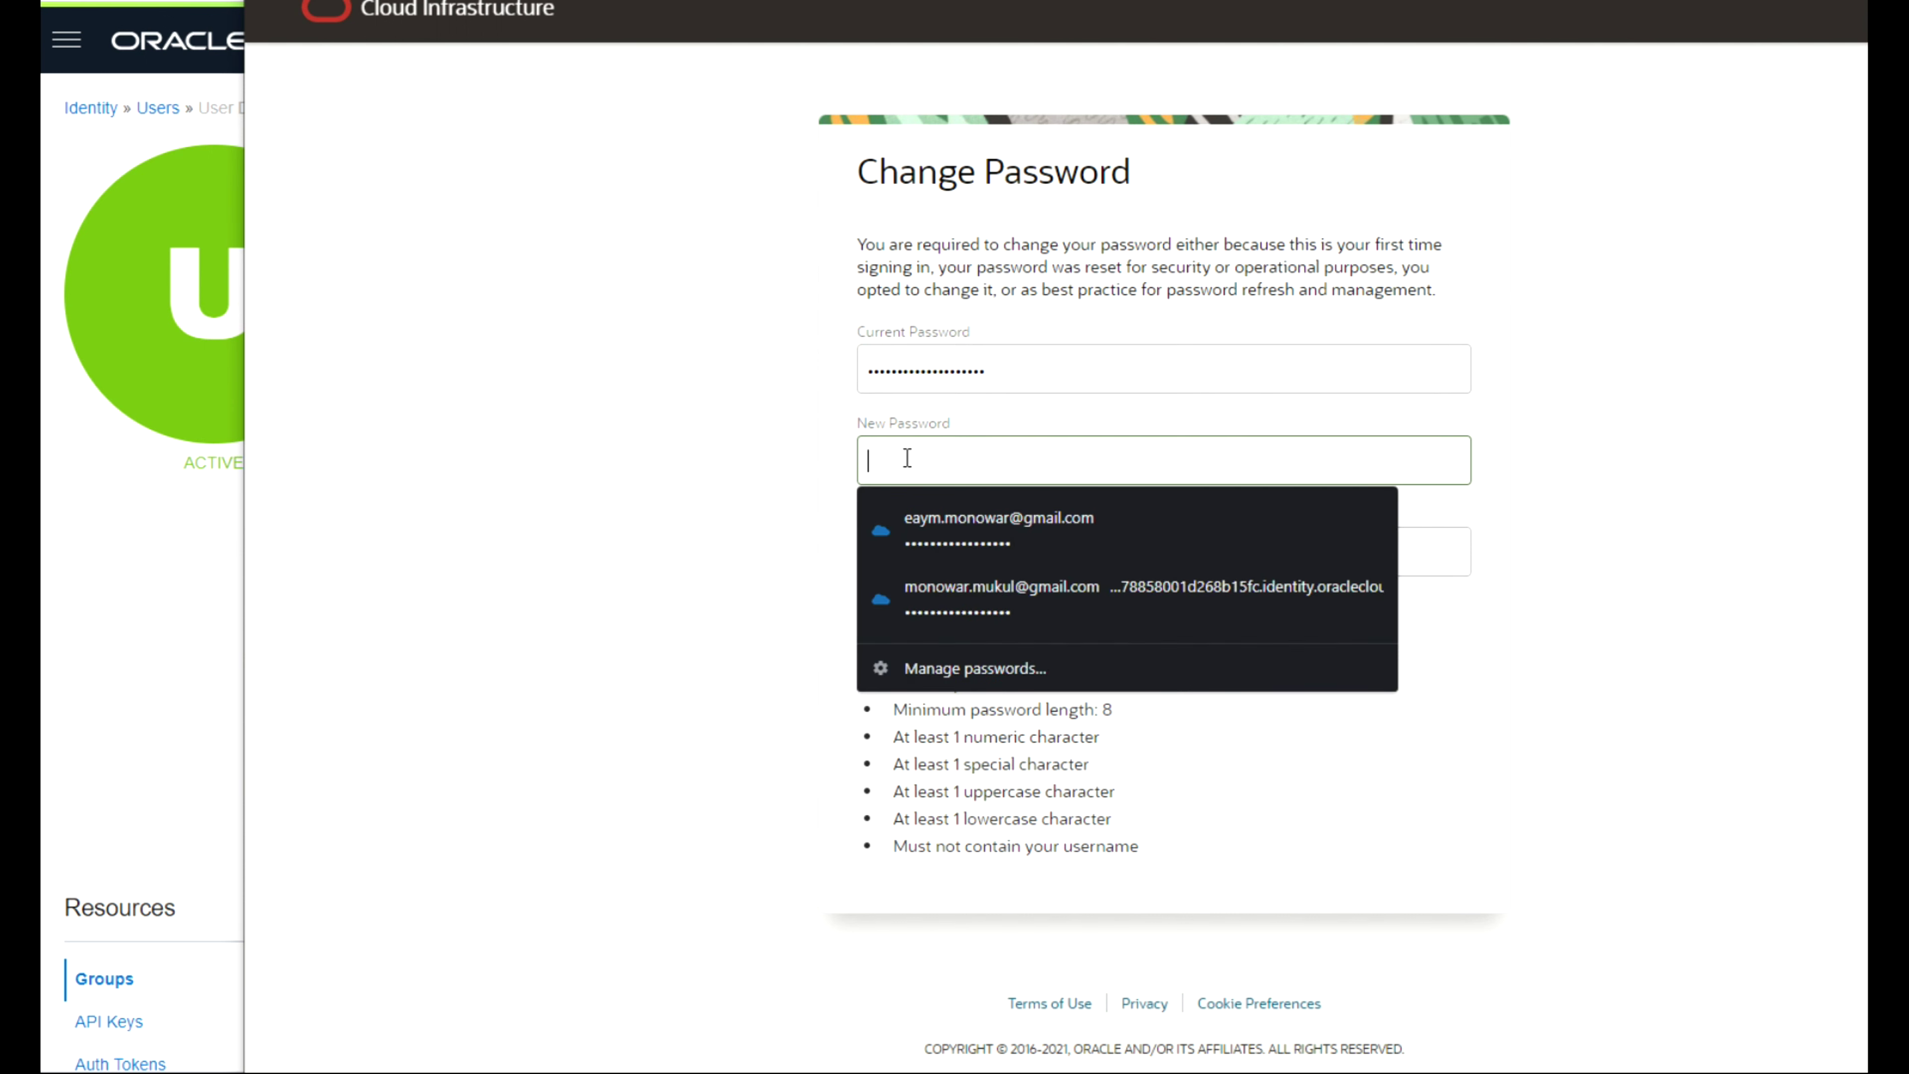
type("•••••")
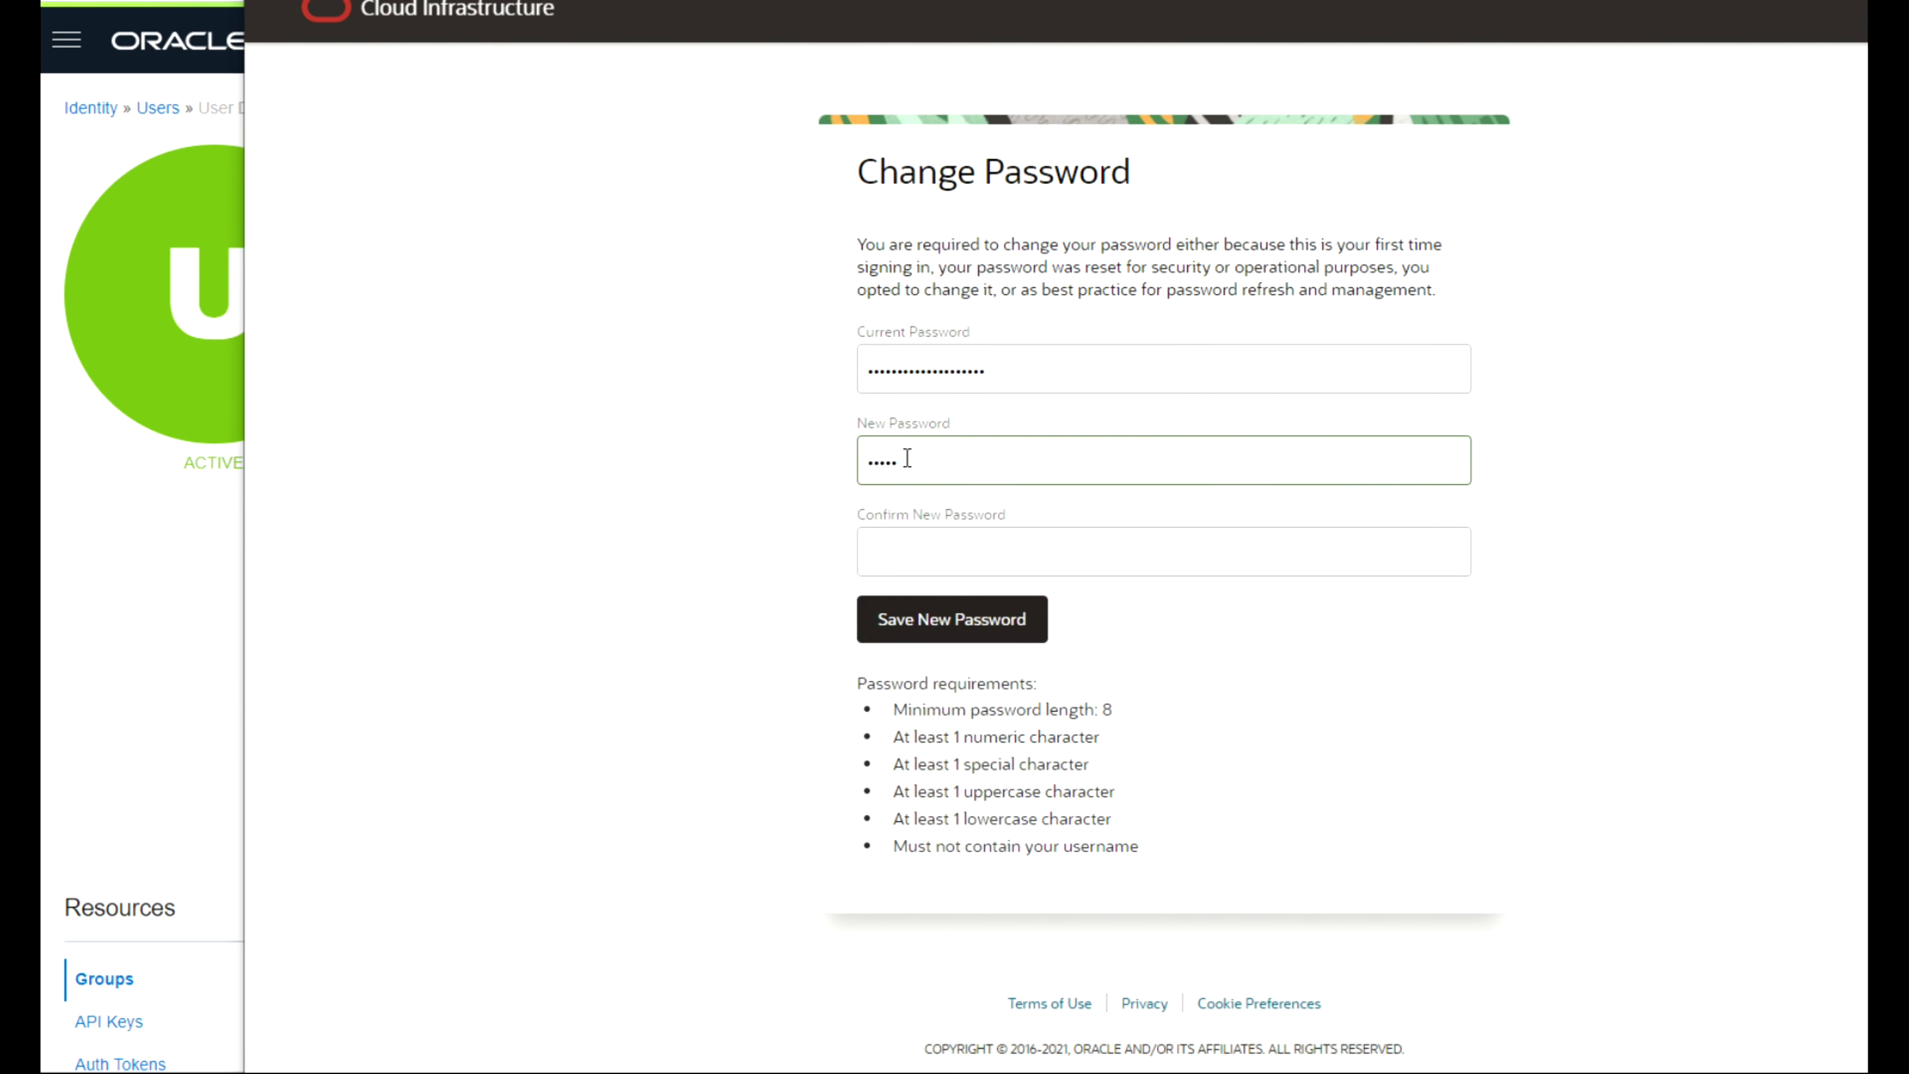
type("•••••••••••")
left_click(895, 536)
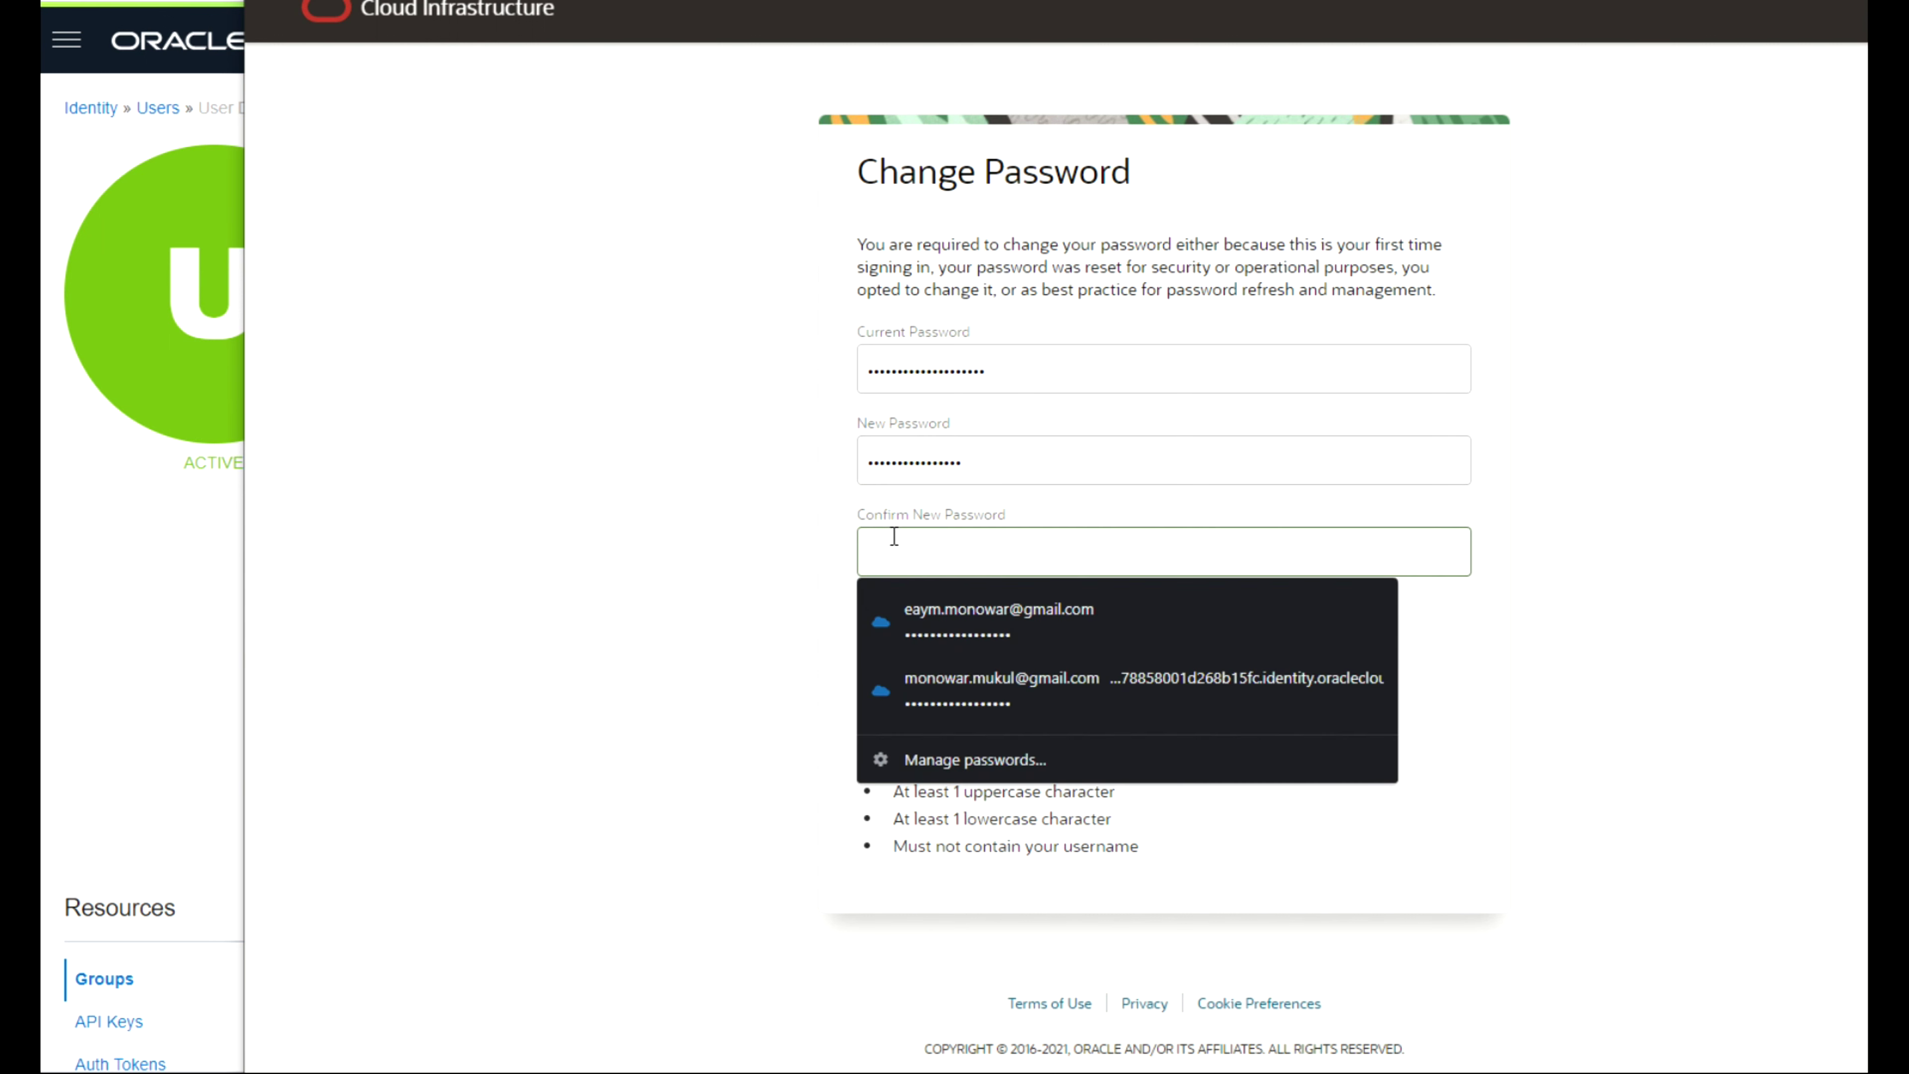
type("••••••••••••••")
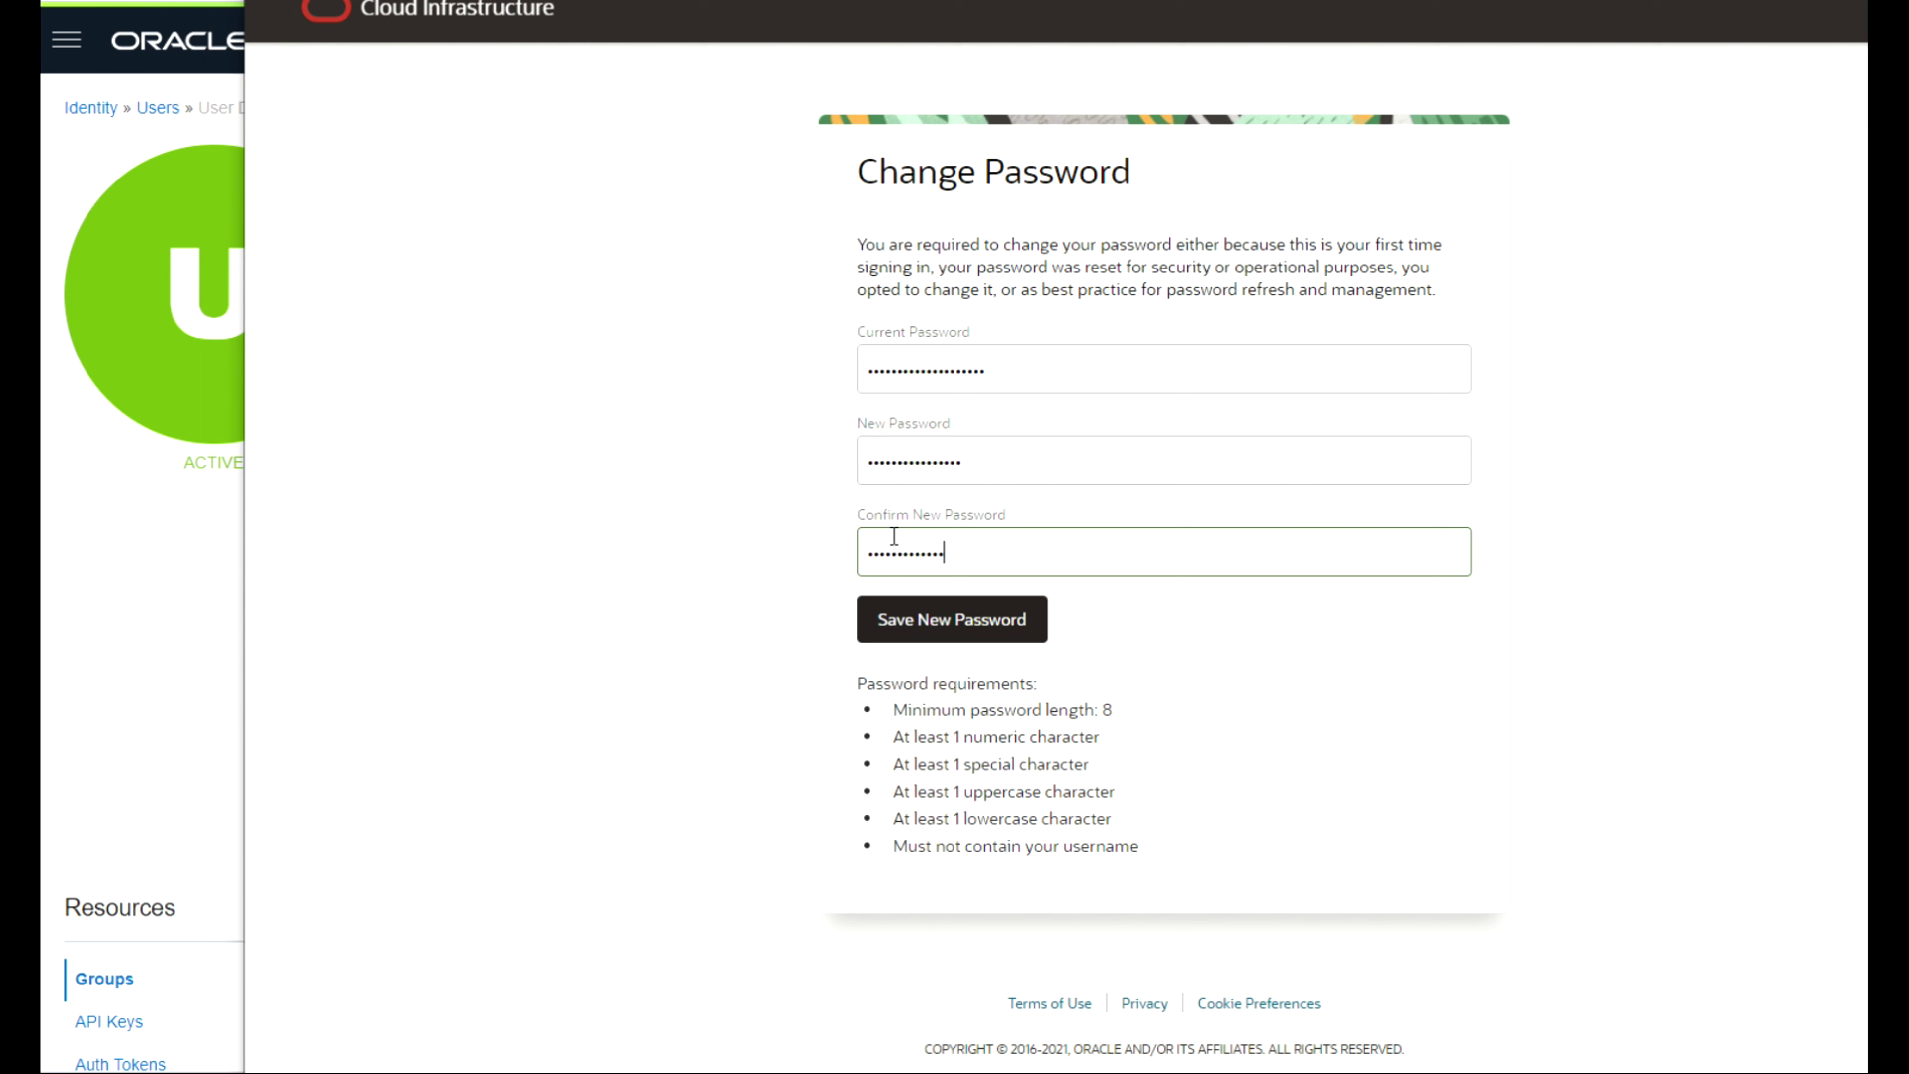
type("••")
left_click(919, 625)
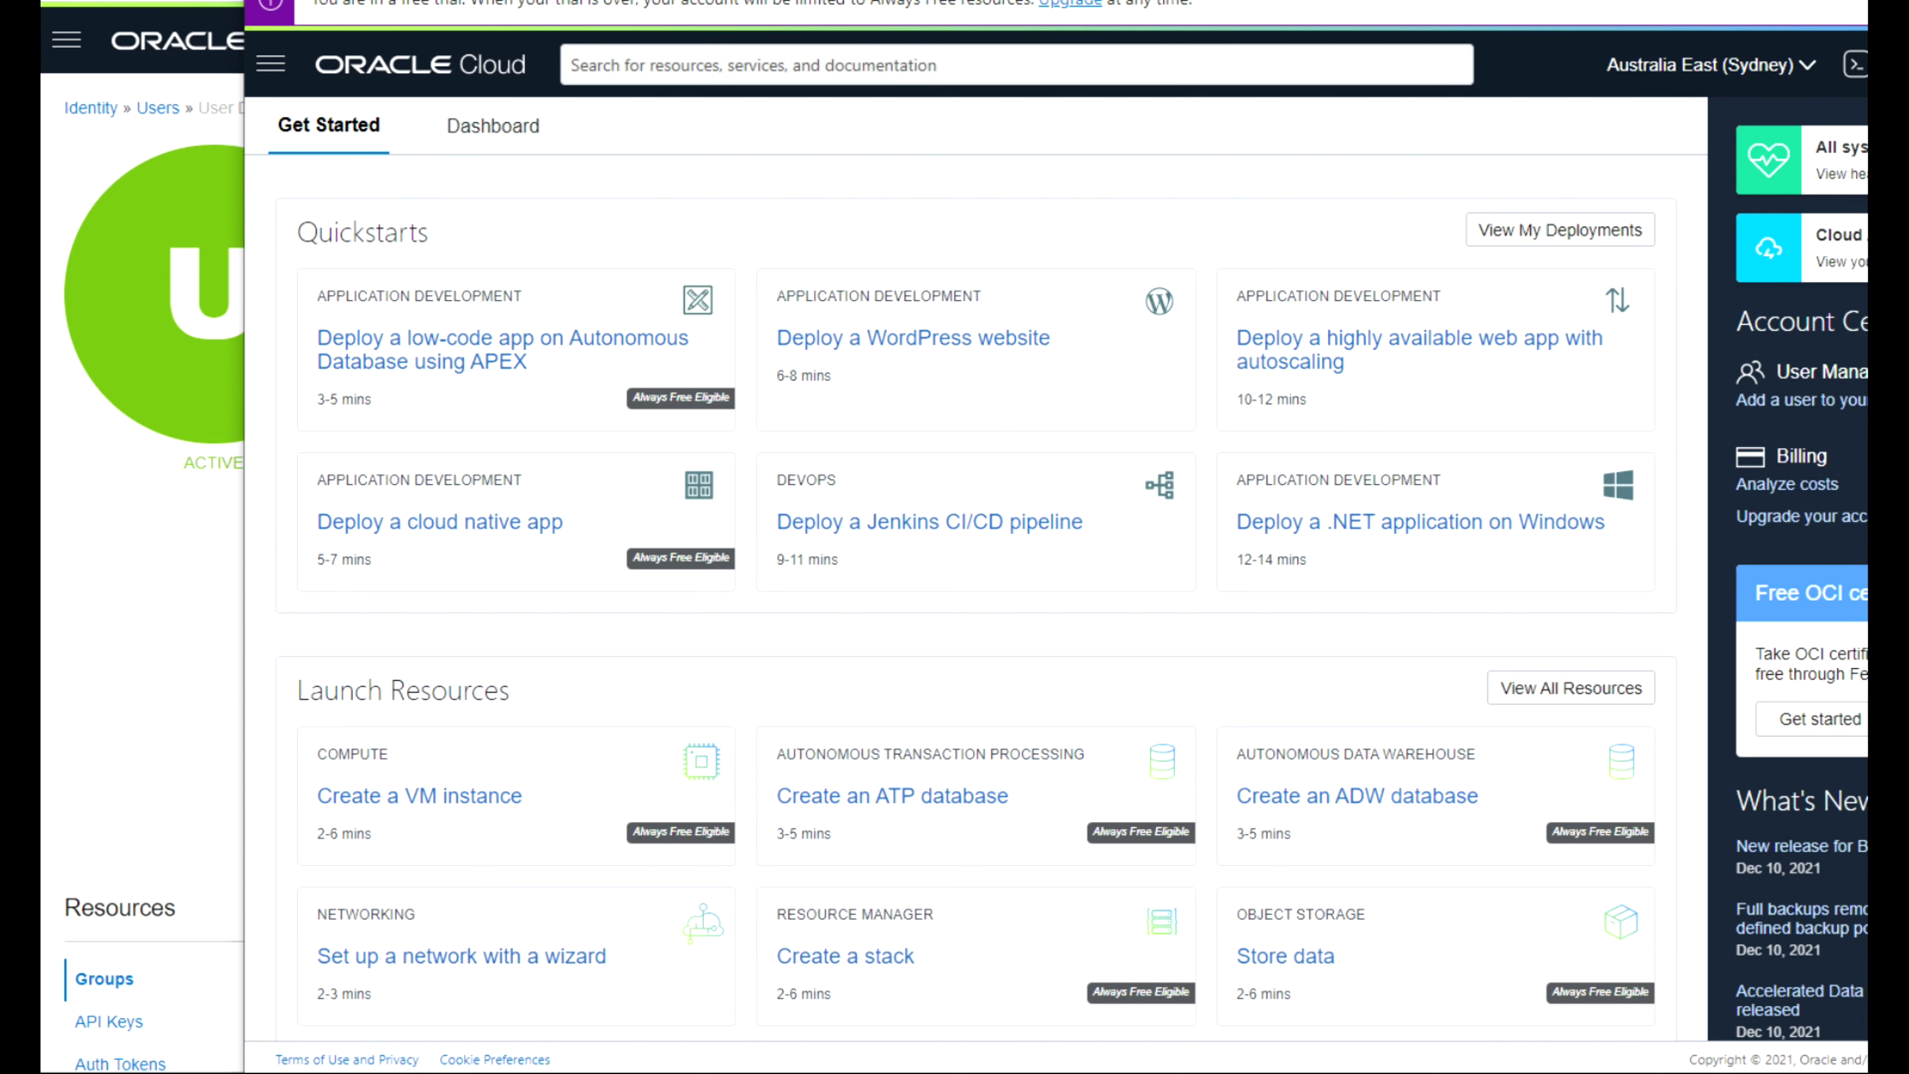
Sign out from the Profile menu and expand Direct Sign-In
left_click_drag(1053, 0, 851, 0)
left_click(1855, 105)
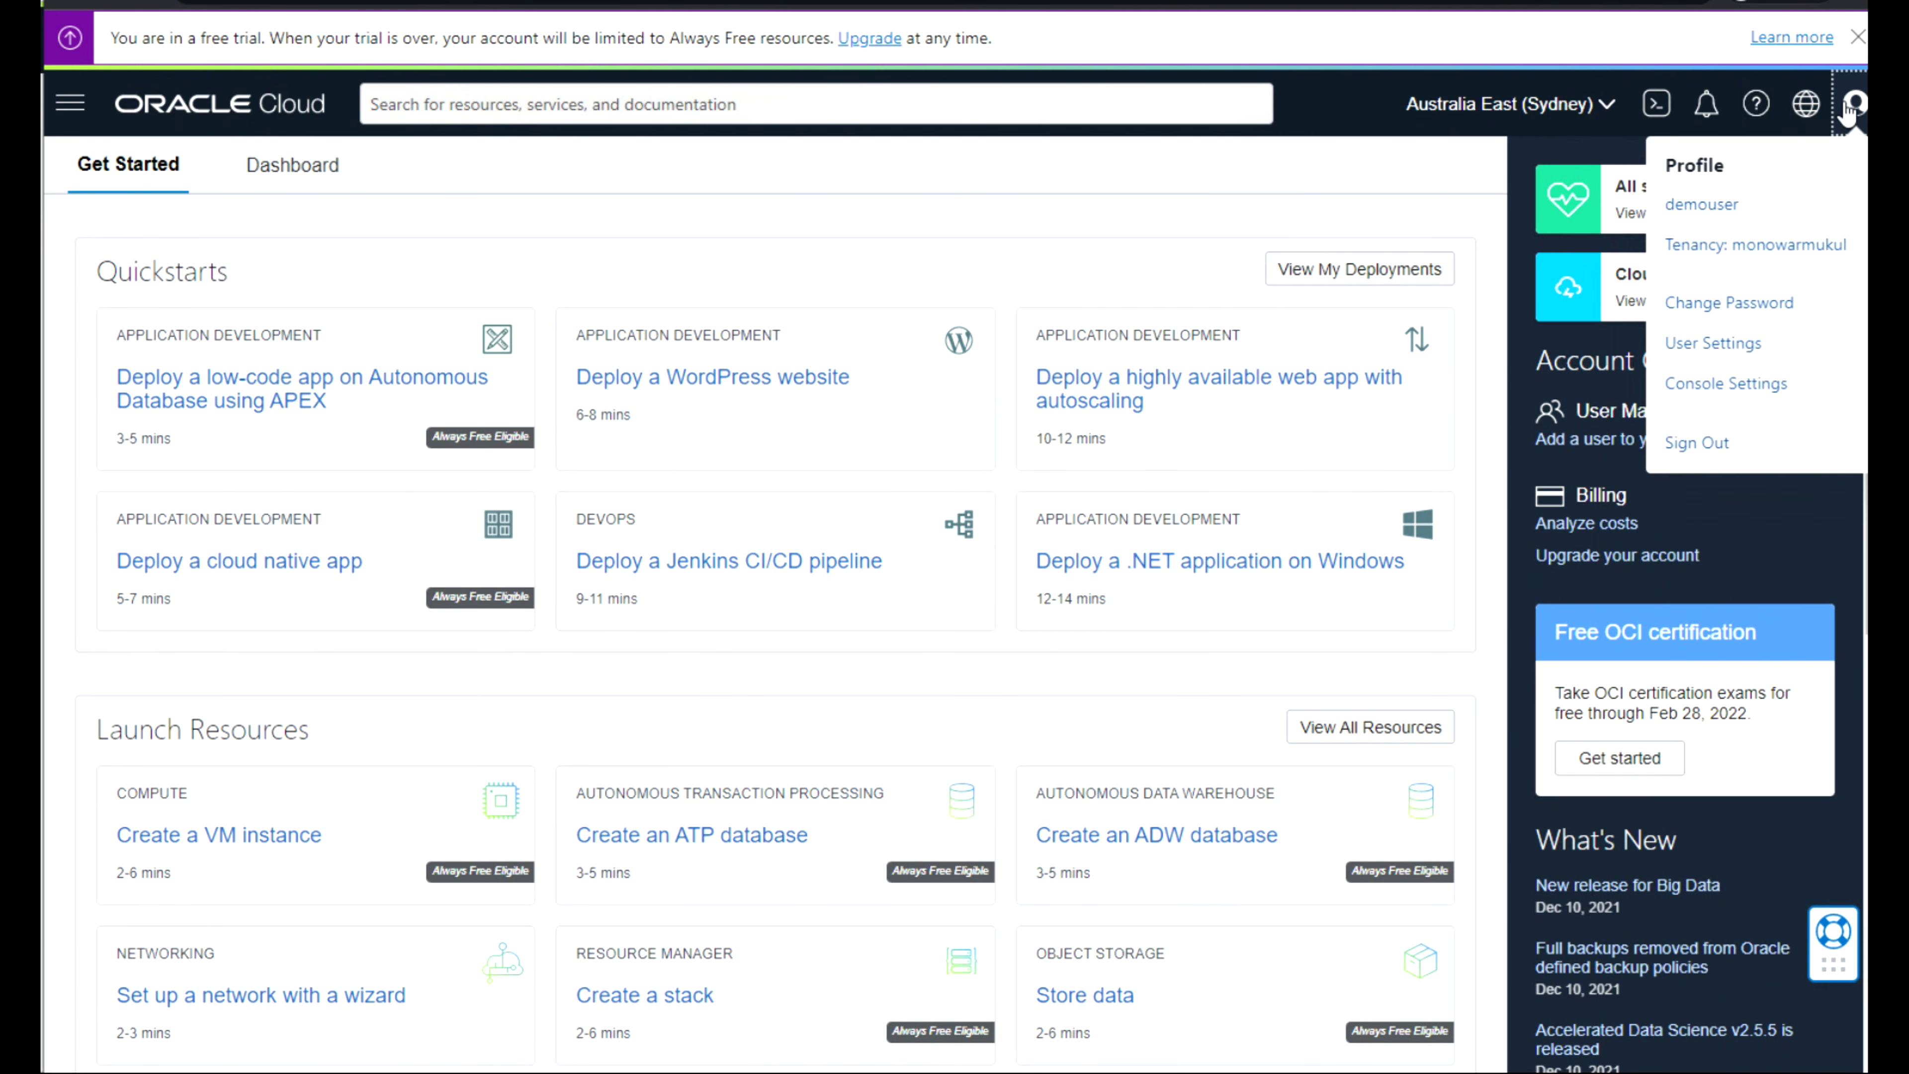
left_click(1696, 443)
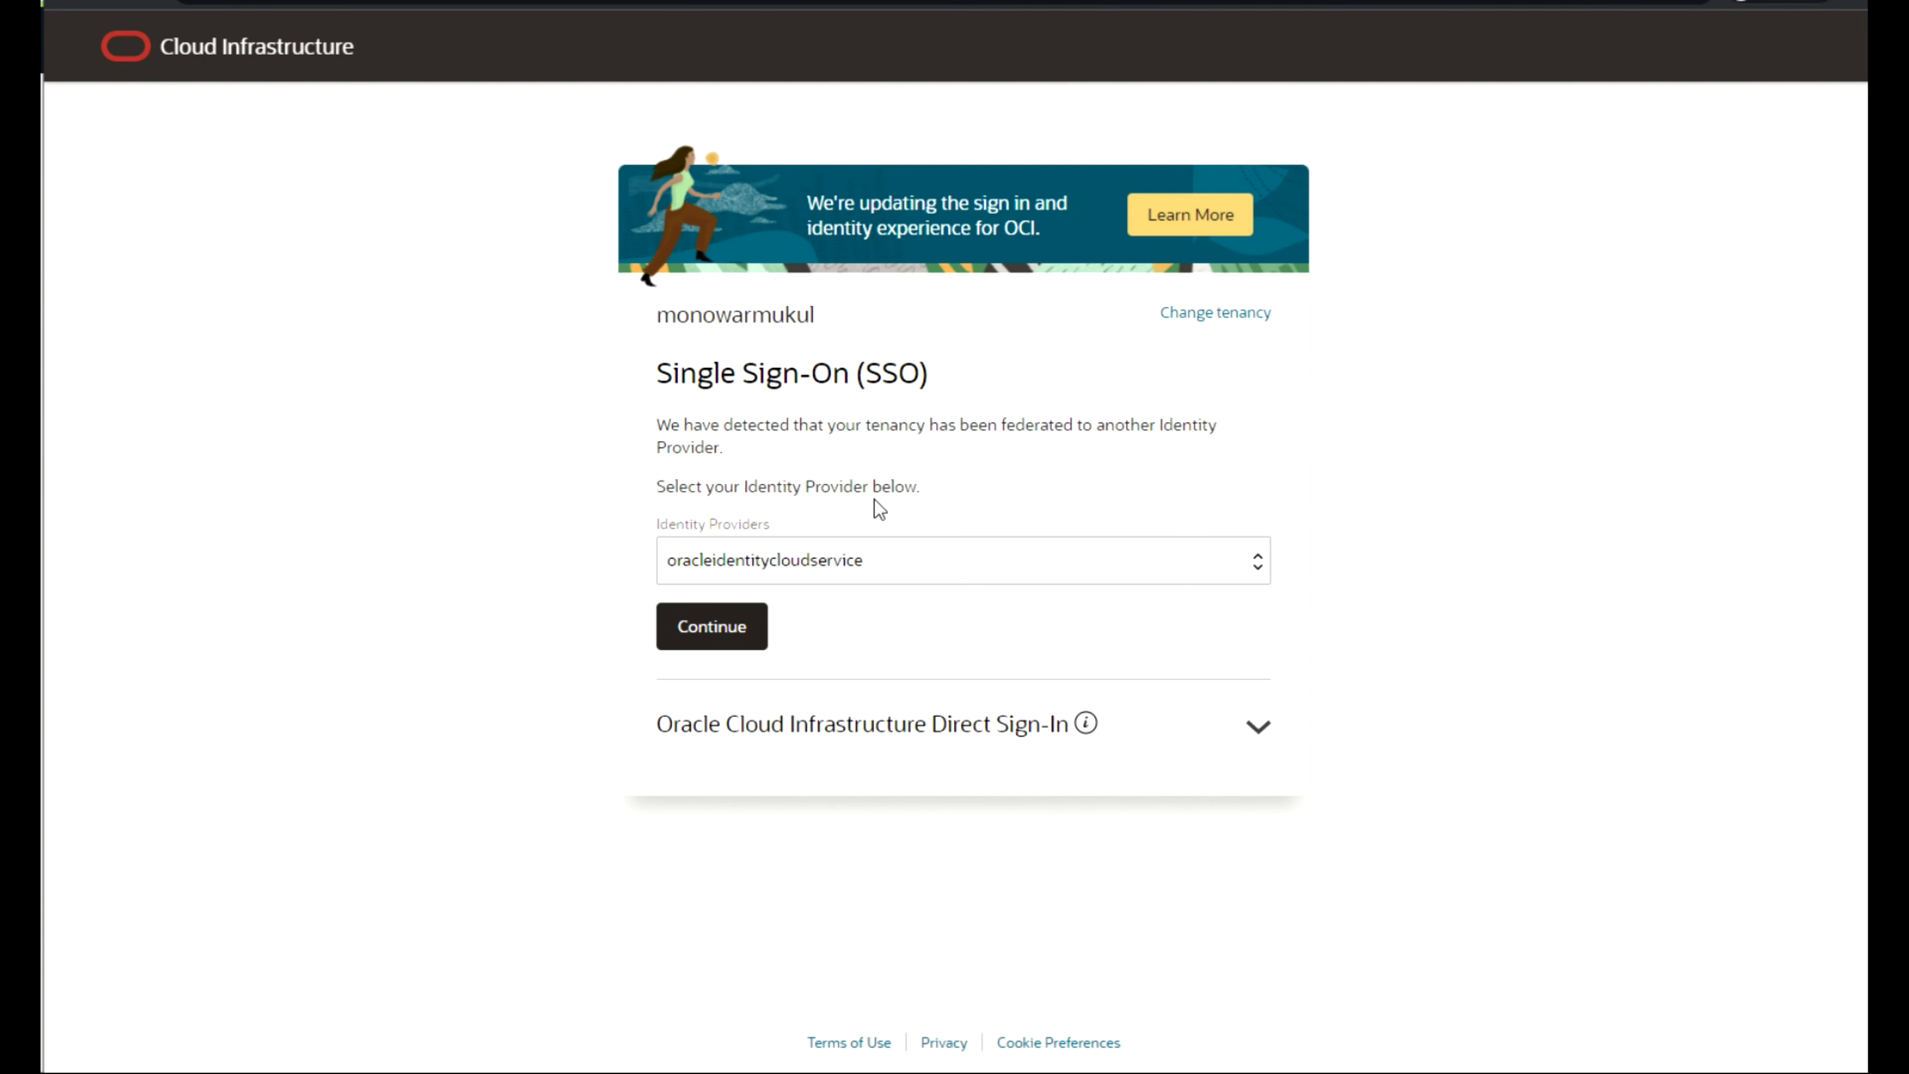
left_click(1261, 731)
Sign in directly as demouser with the new password
left_click(774, 858)
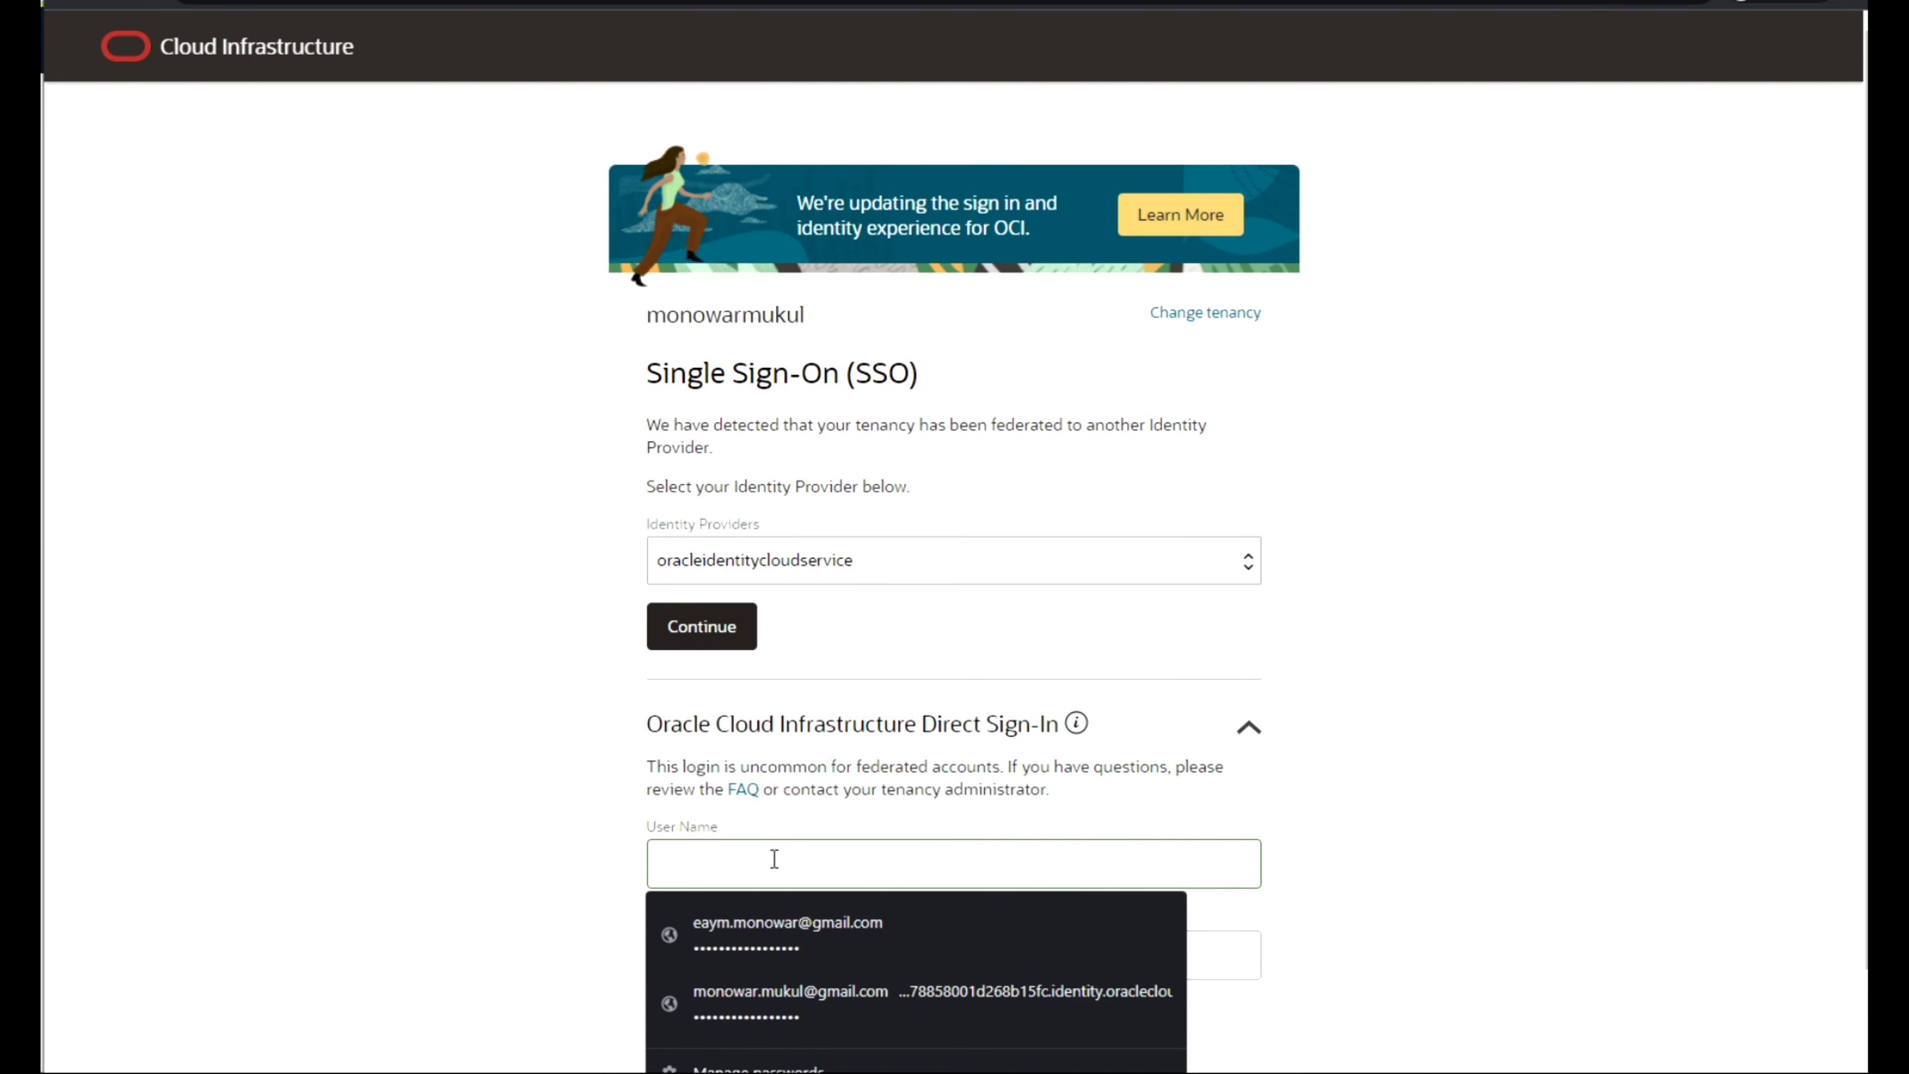
type("demouser")
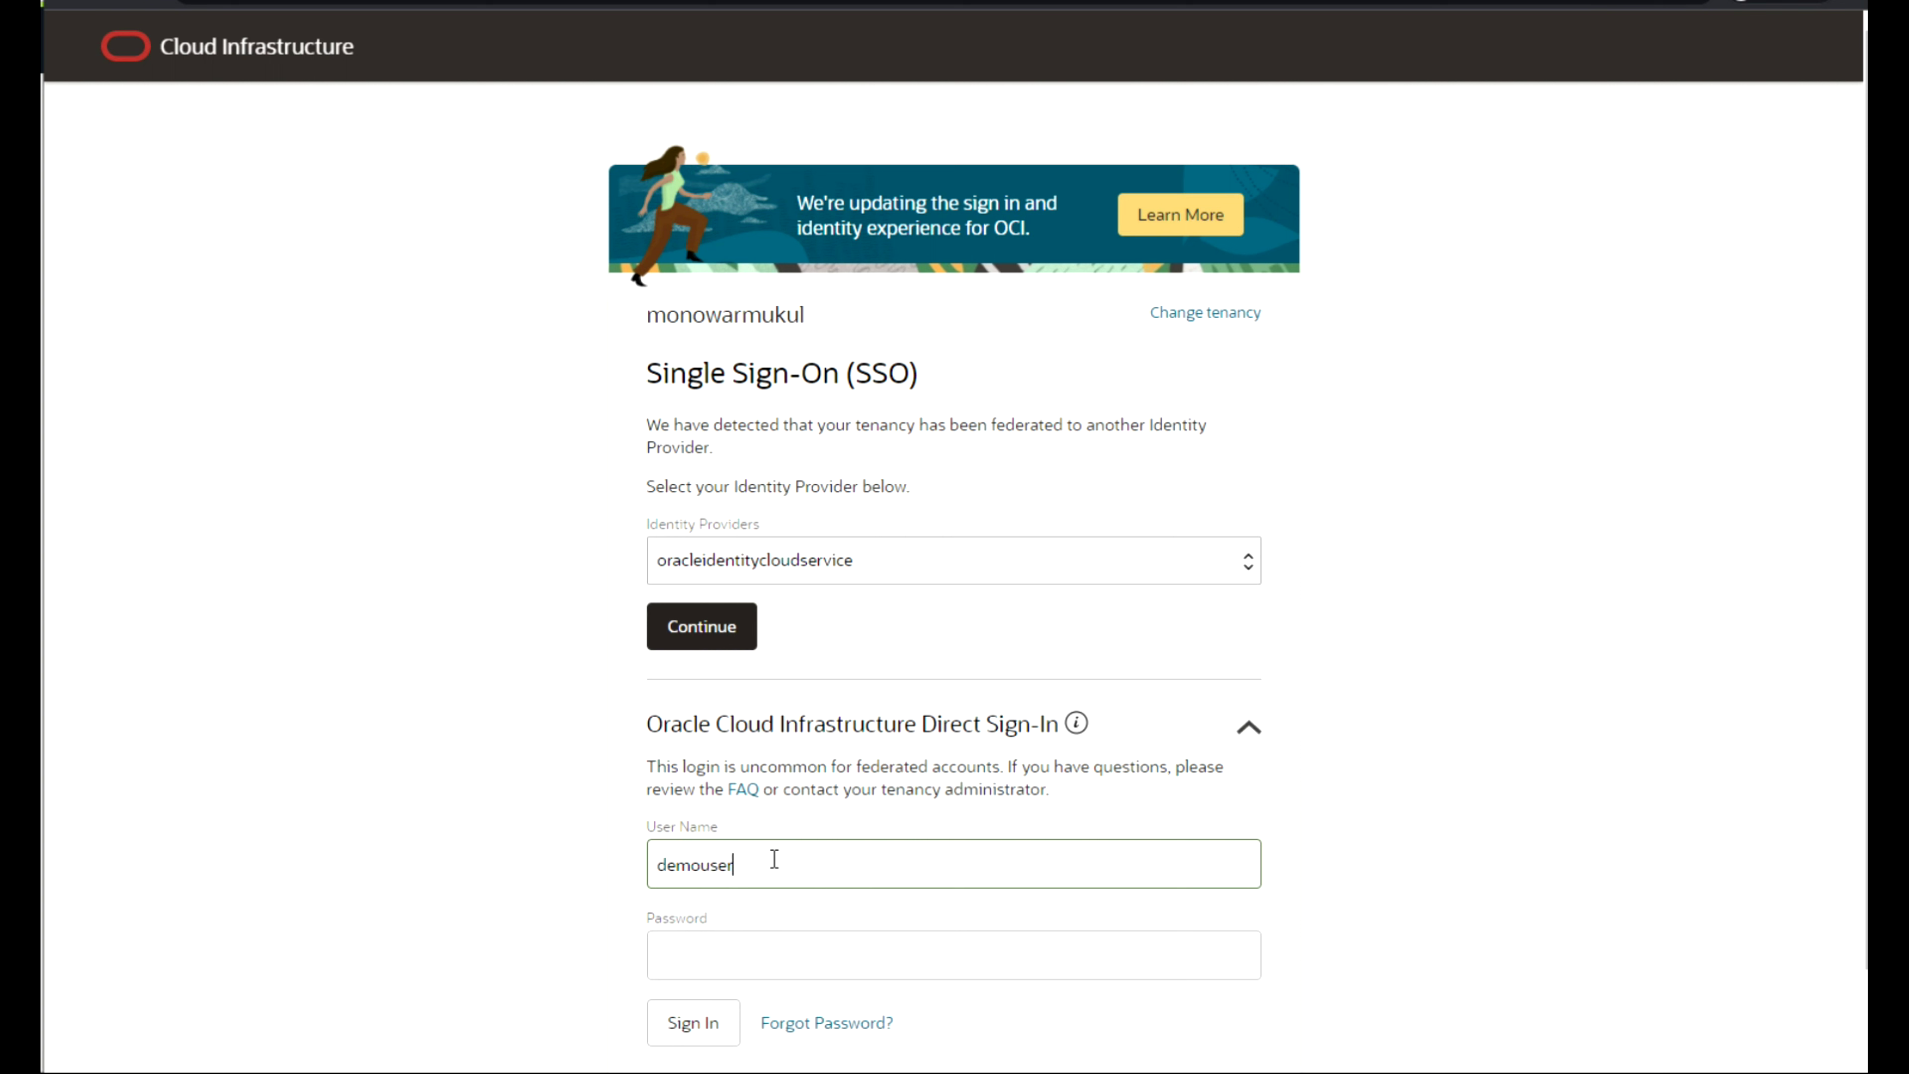
left_click(709, 944)
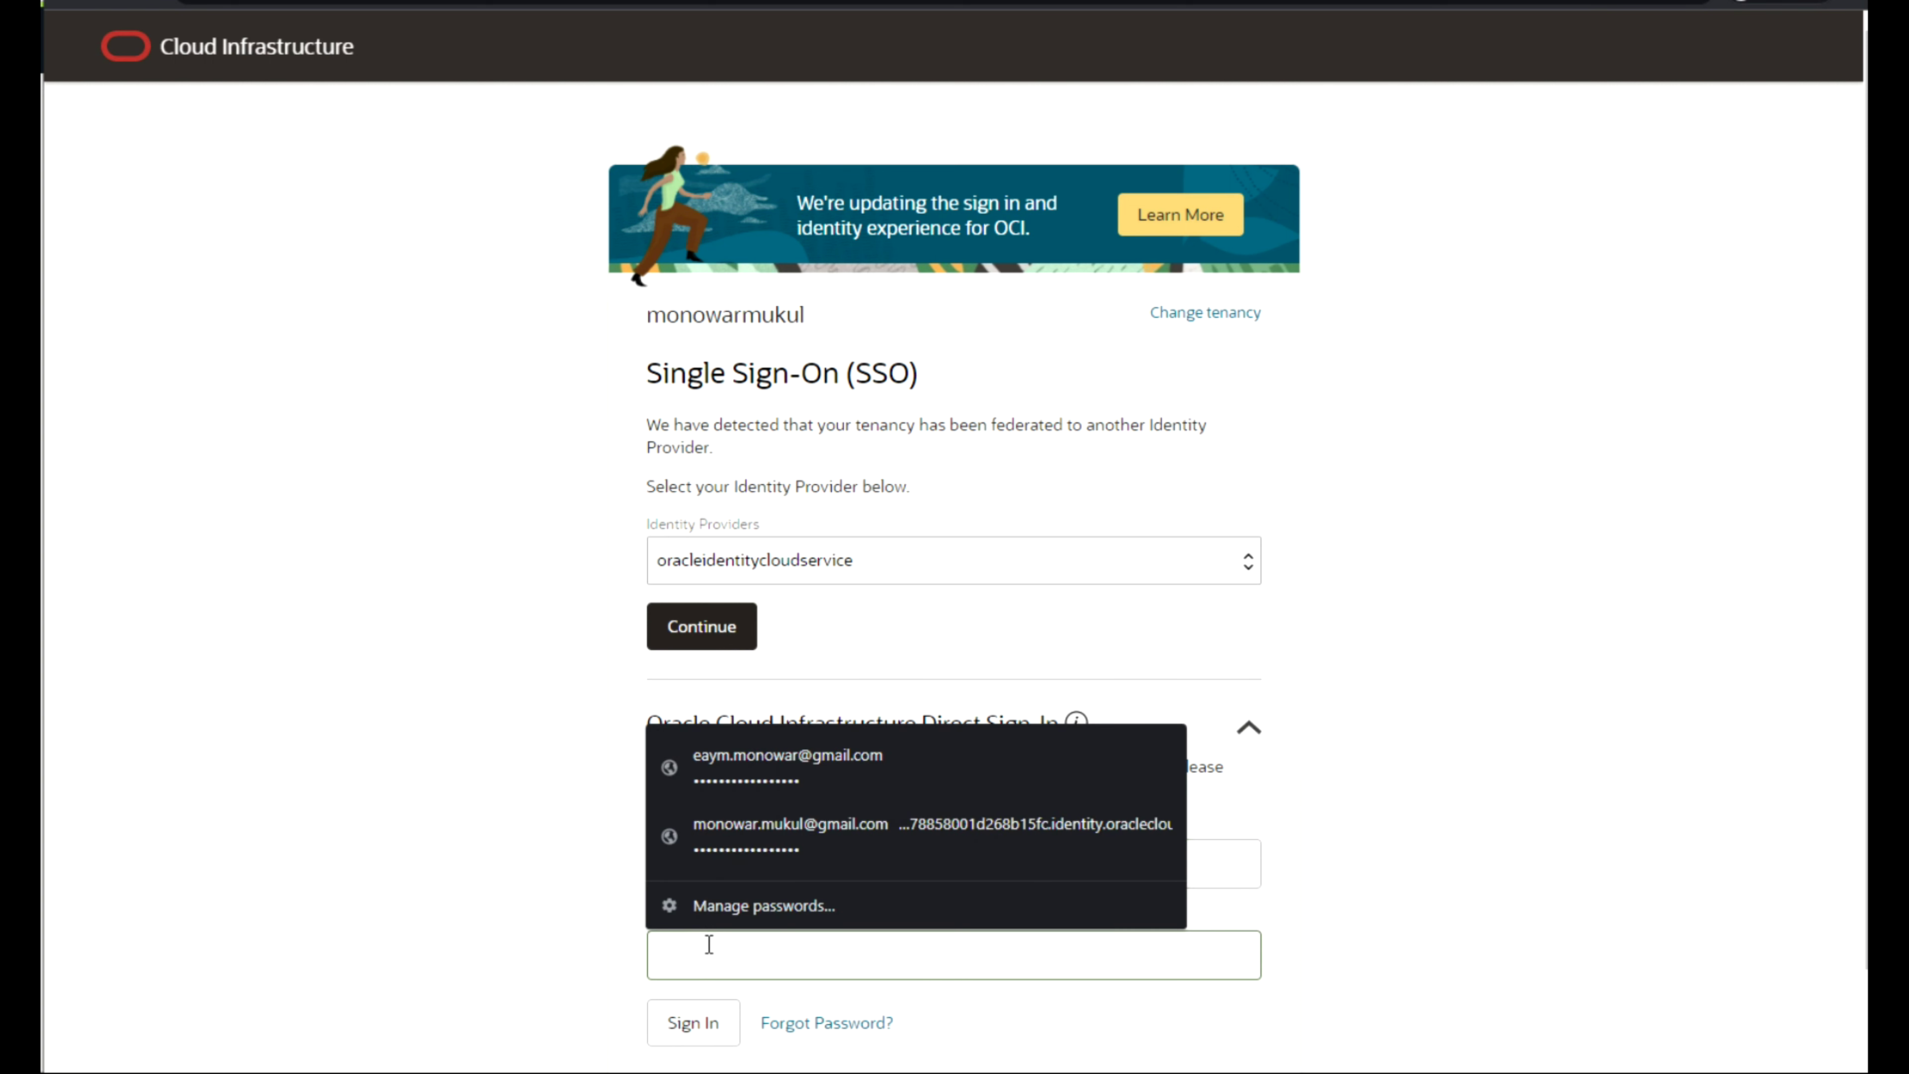
type("•••••••")
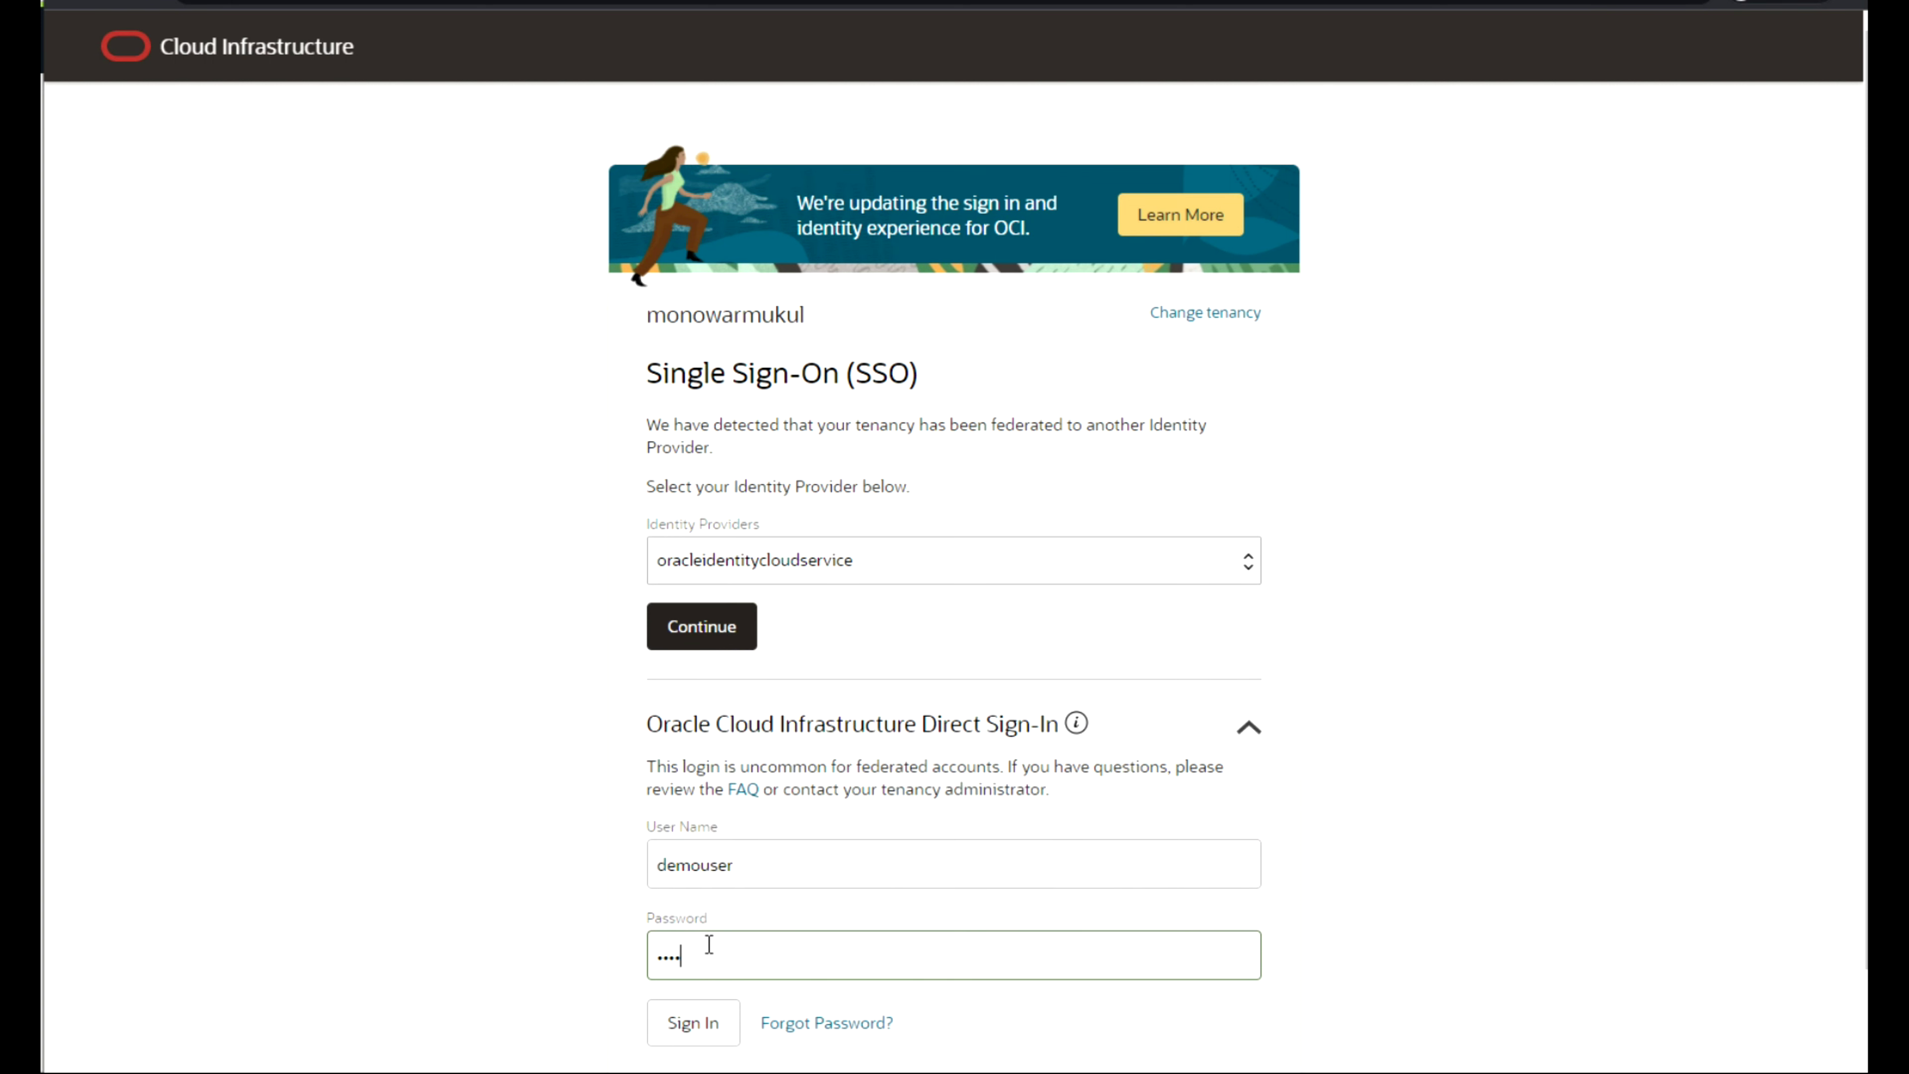
type("•••••••••")
left_click(685, 1025)
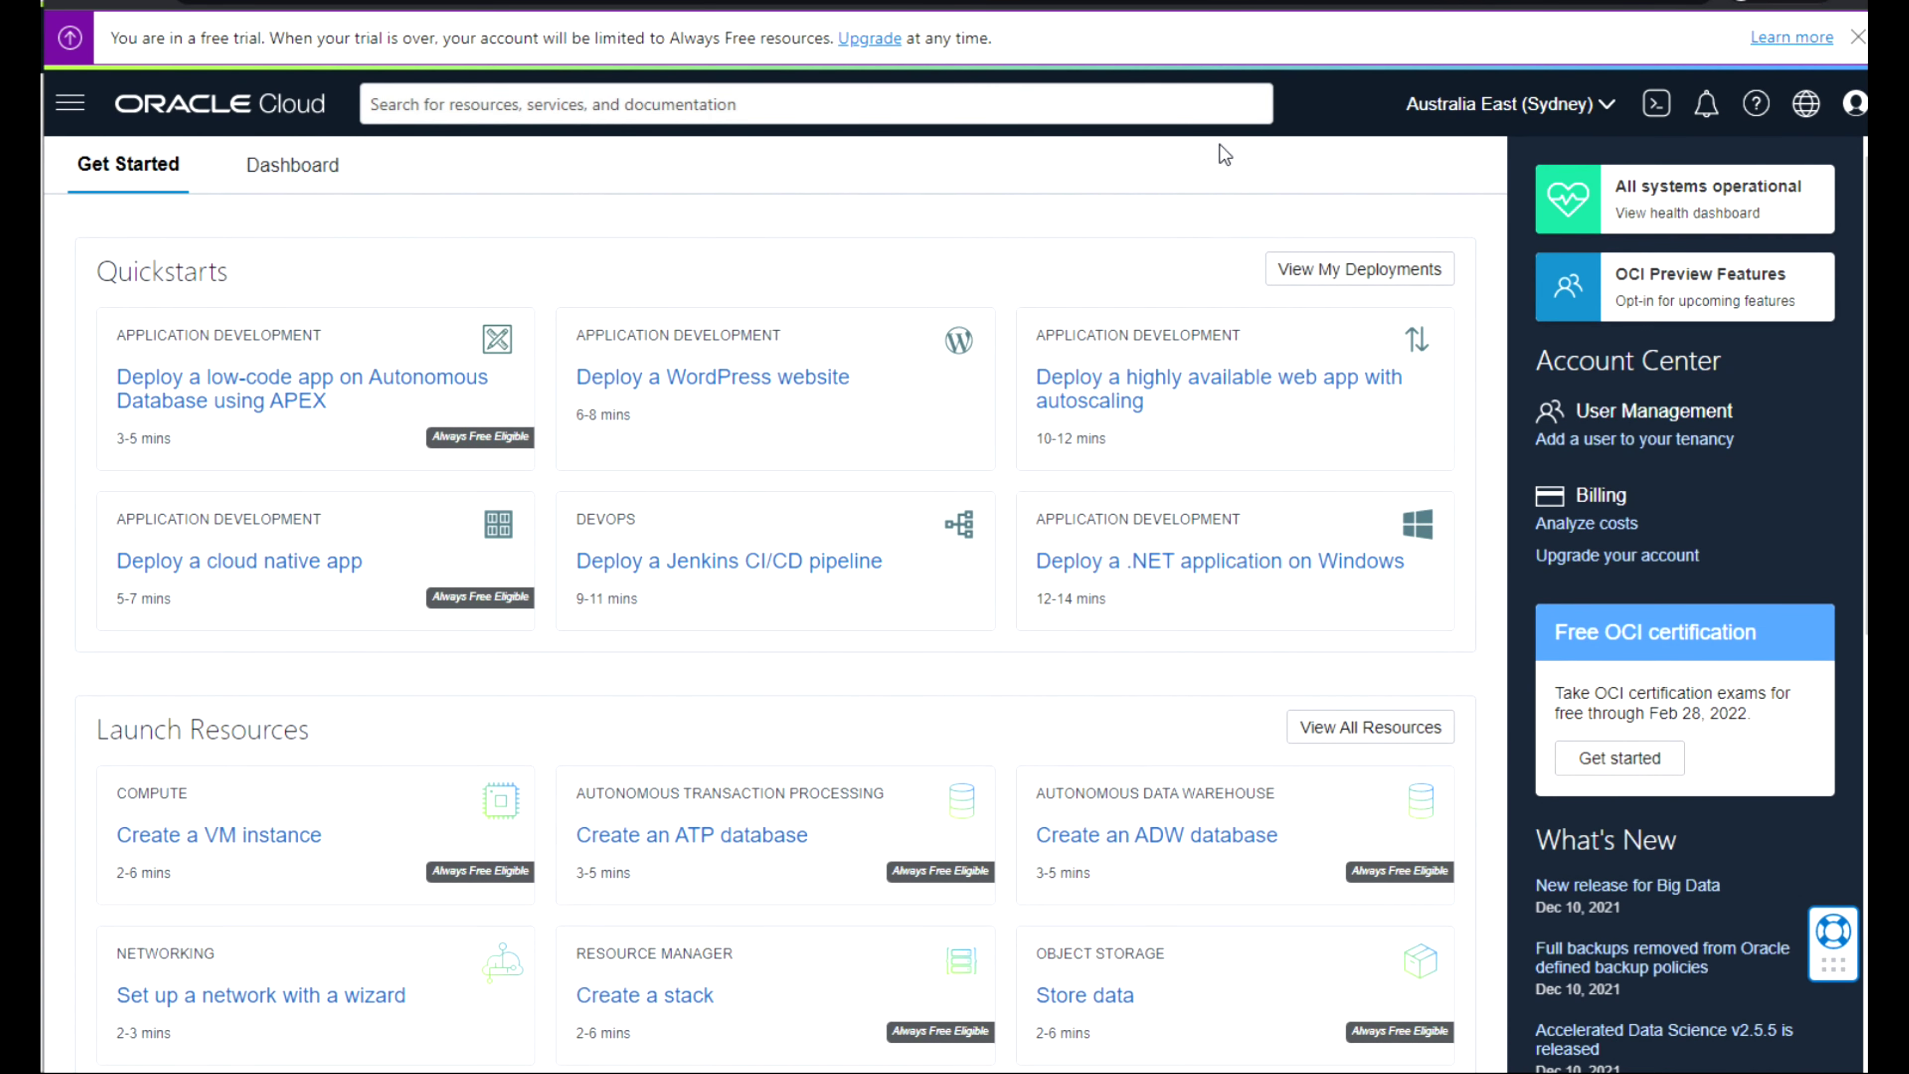
Dismiss the trial banner, open demouser's details and start Enable Multi-Factor Authentication
left_click(1857, 37)
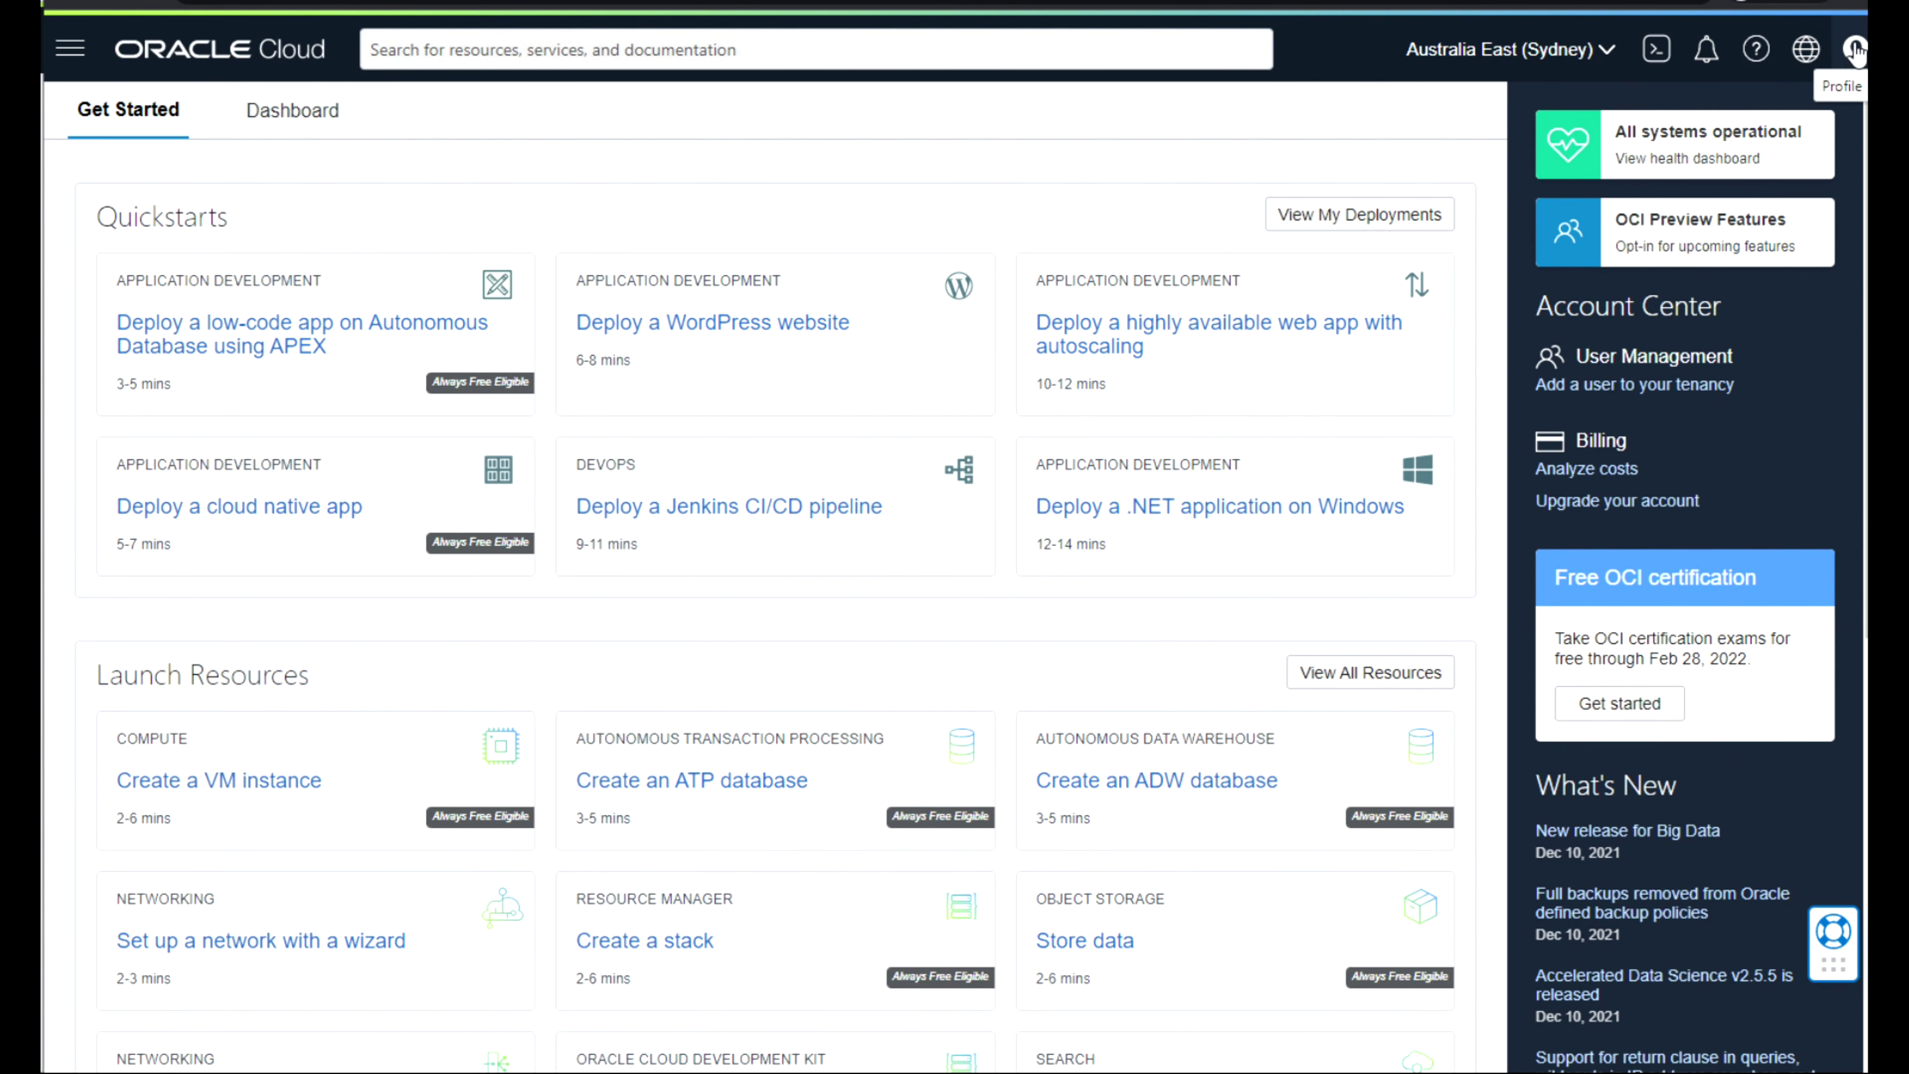
left_click(1855, 49)
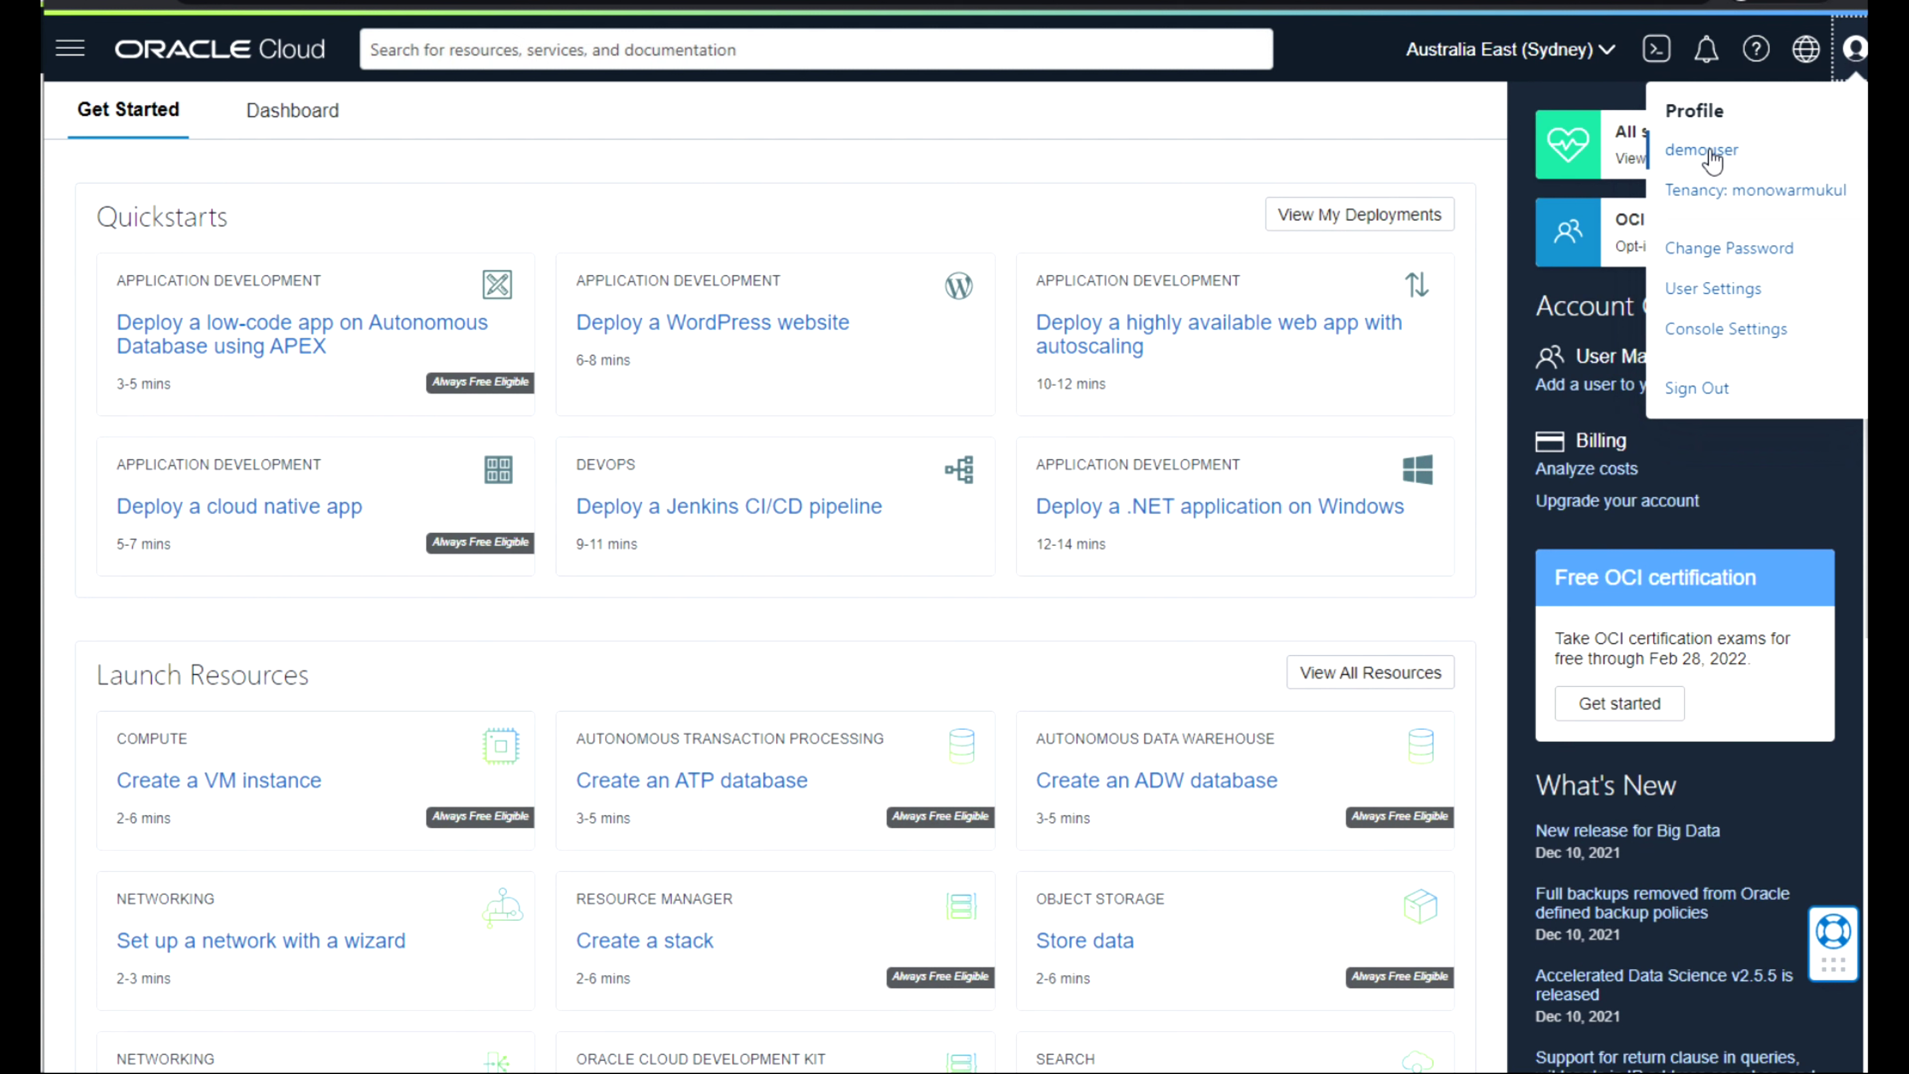
left_click(1702, 151)
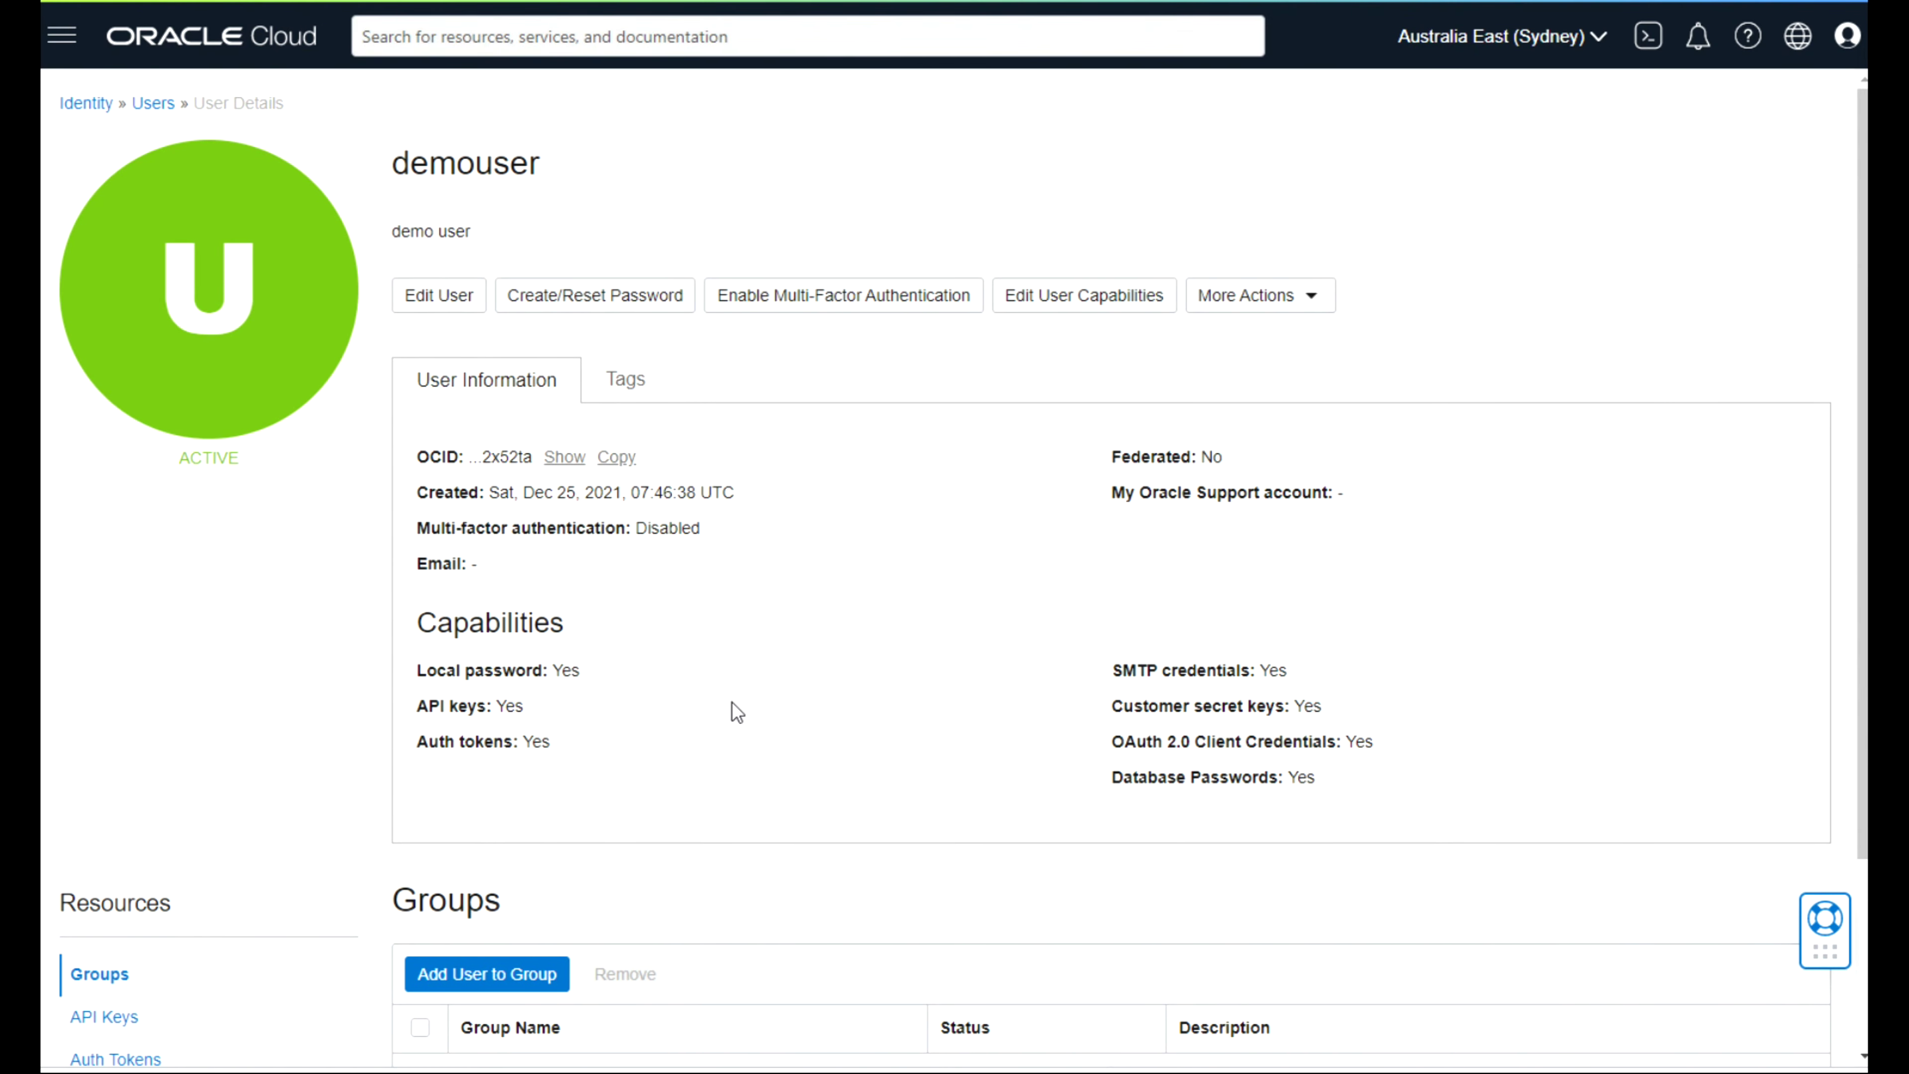
left_click(839, 302)
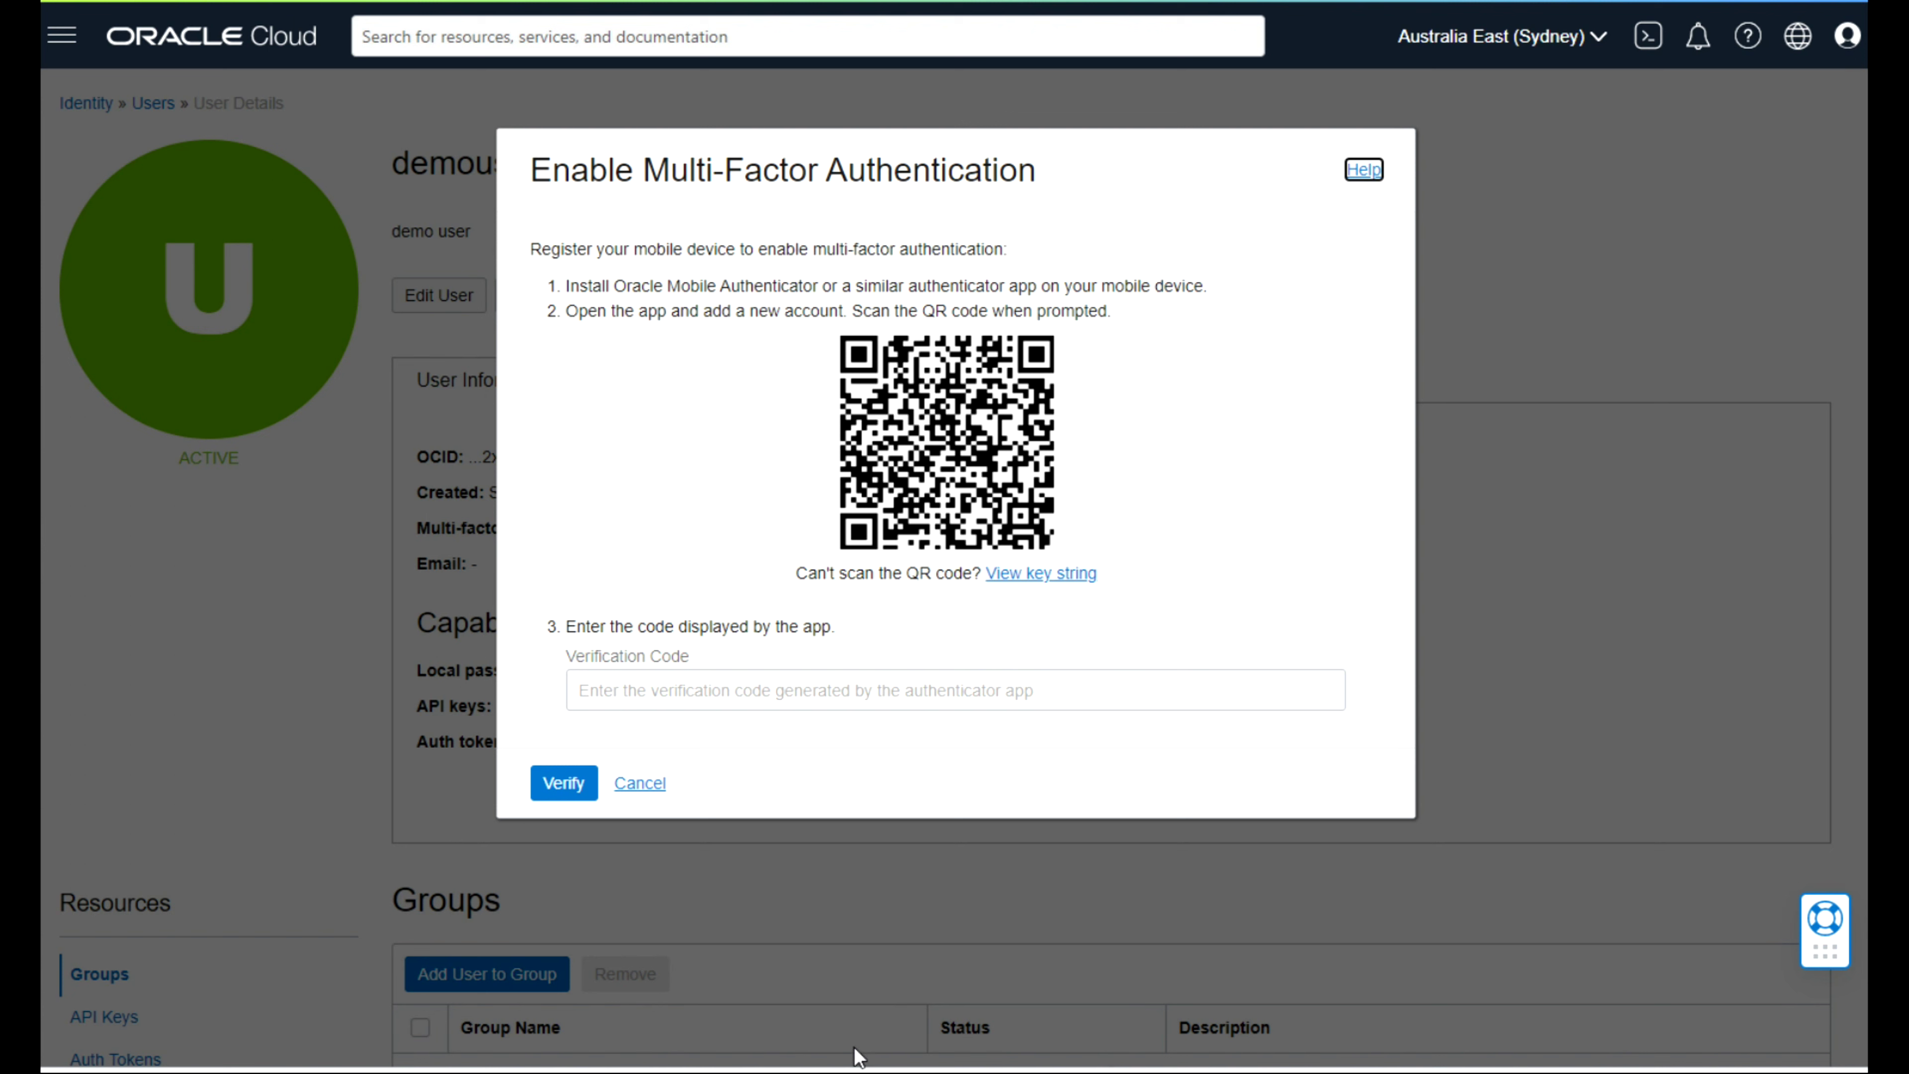
Enter the authenticator verification code and verify it to enable MFA for demouser
left_click(1059, 574)
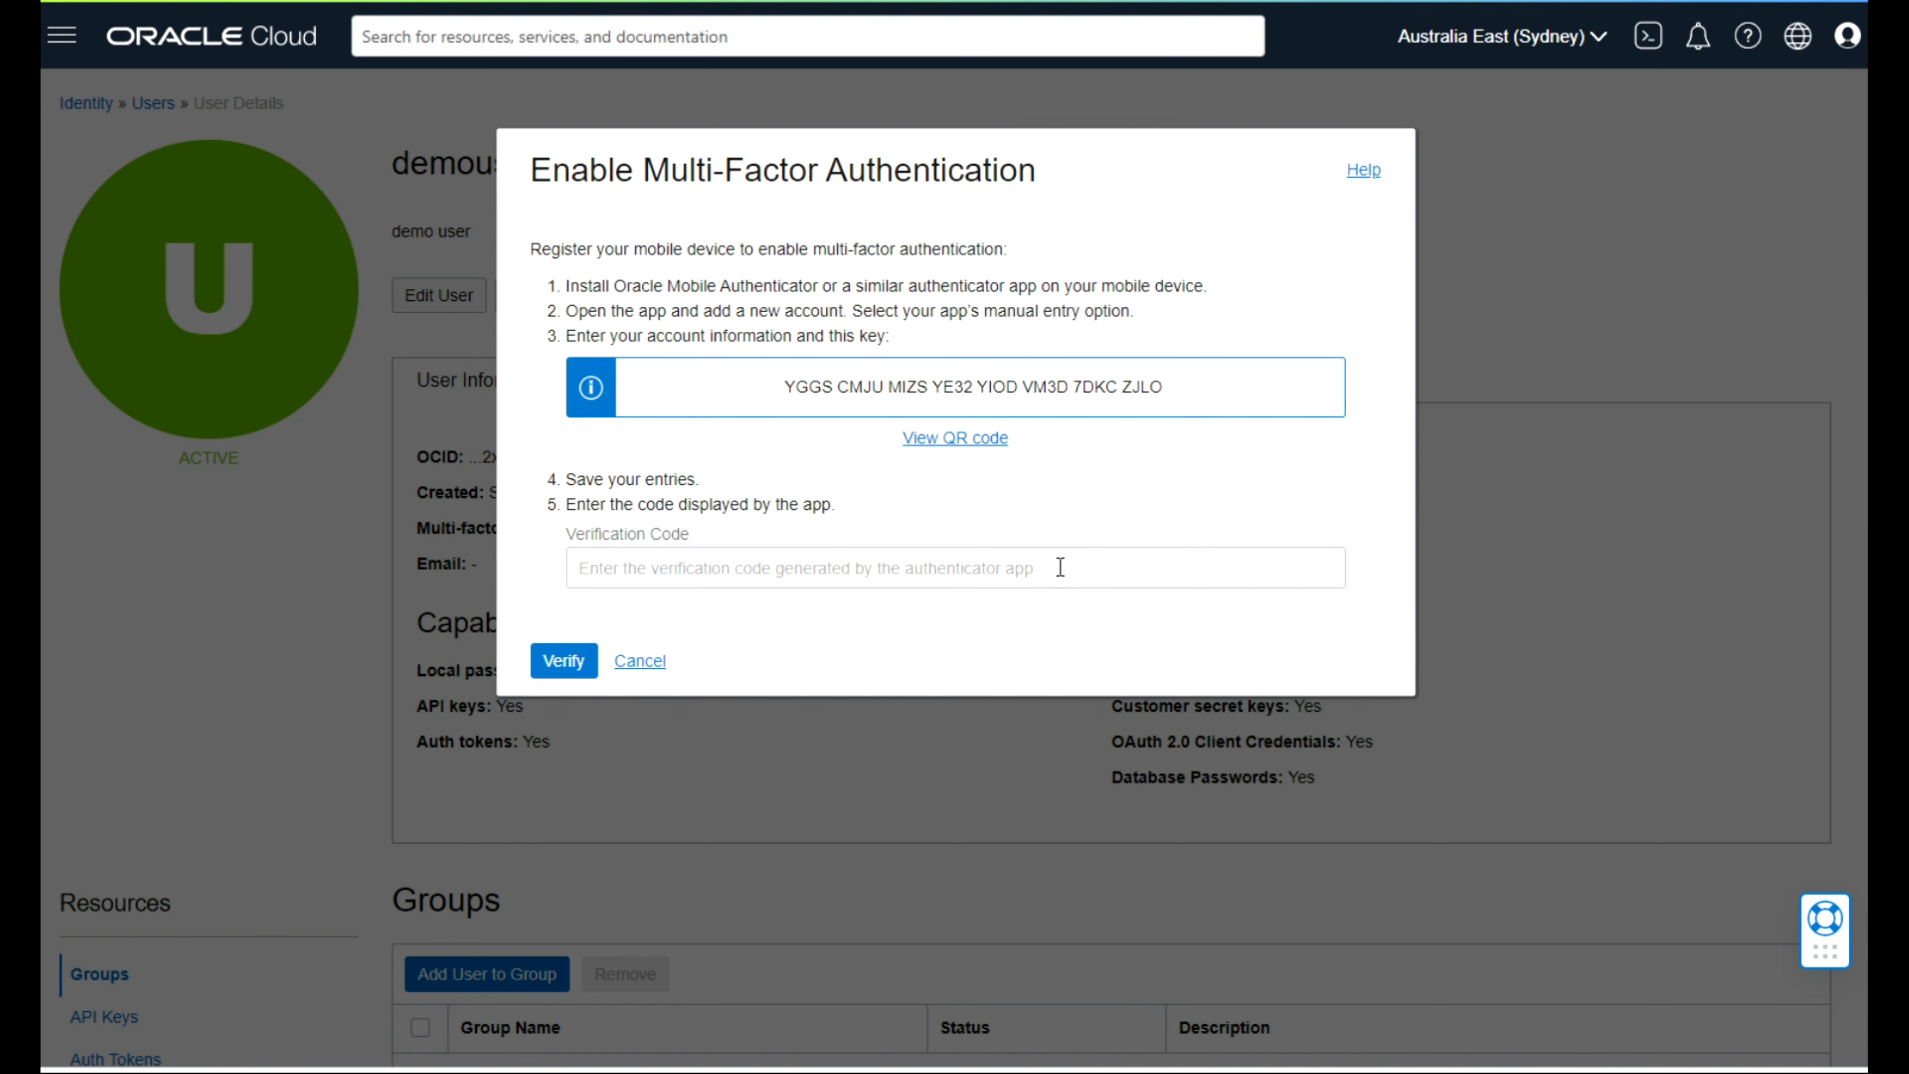
left_click(976, 439)
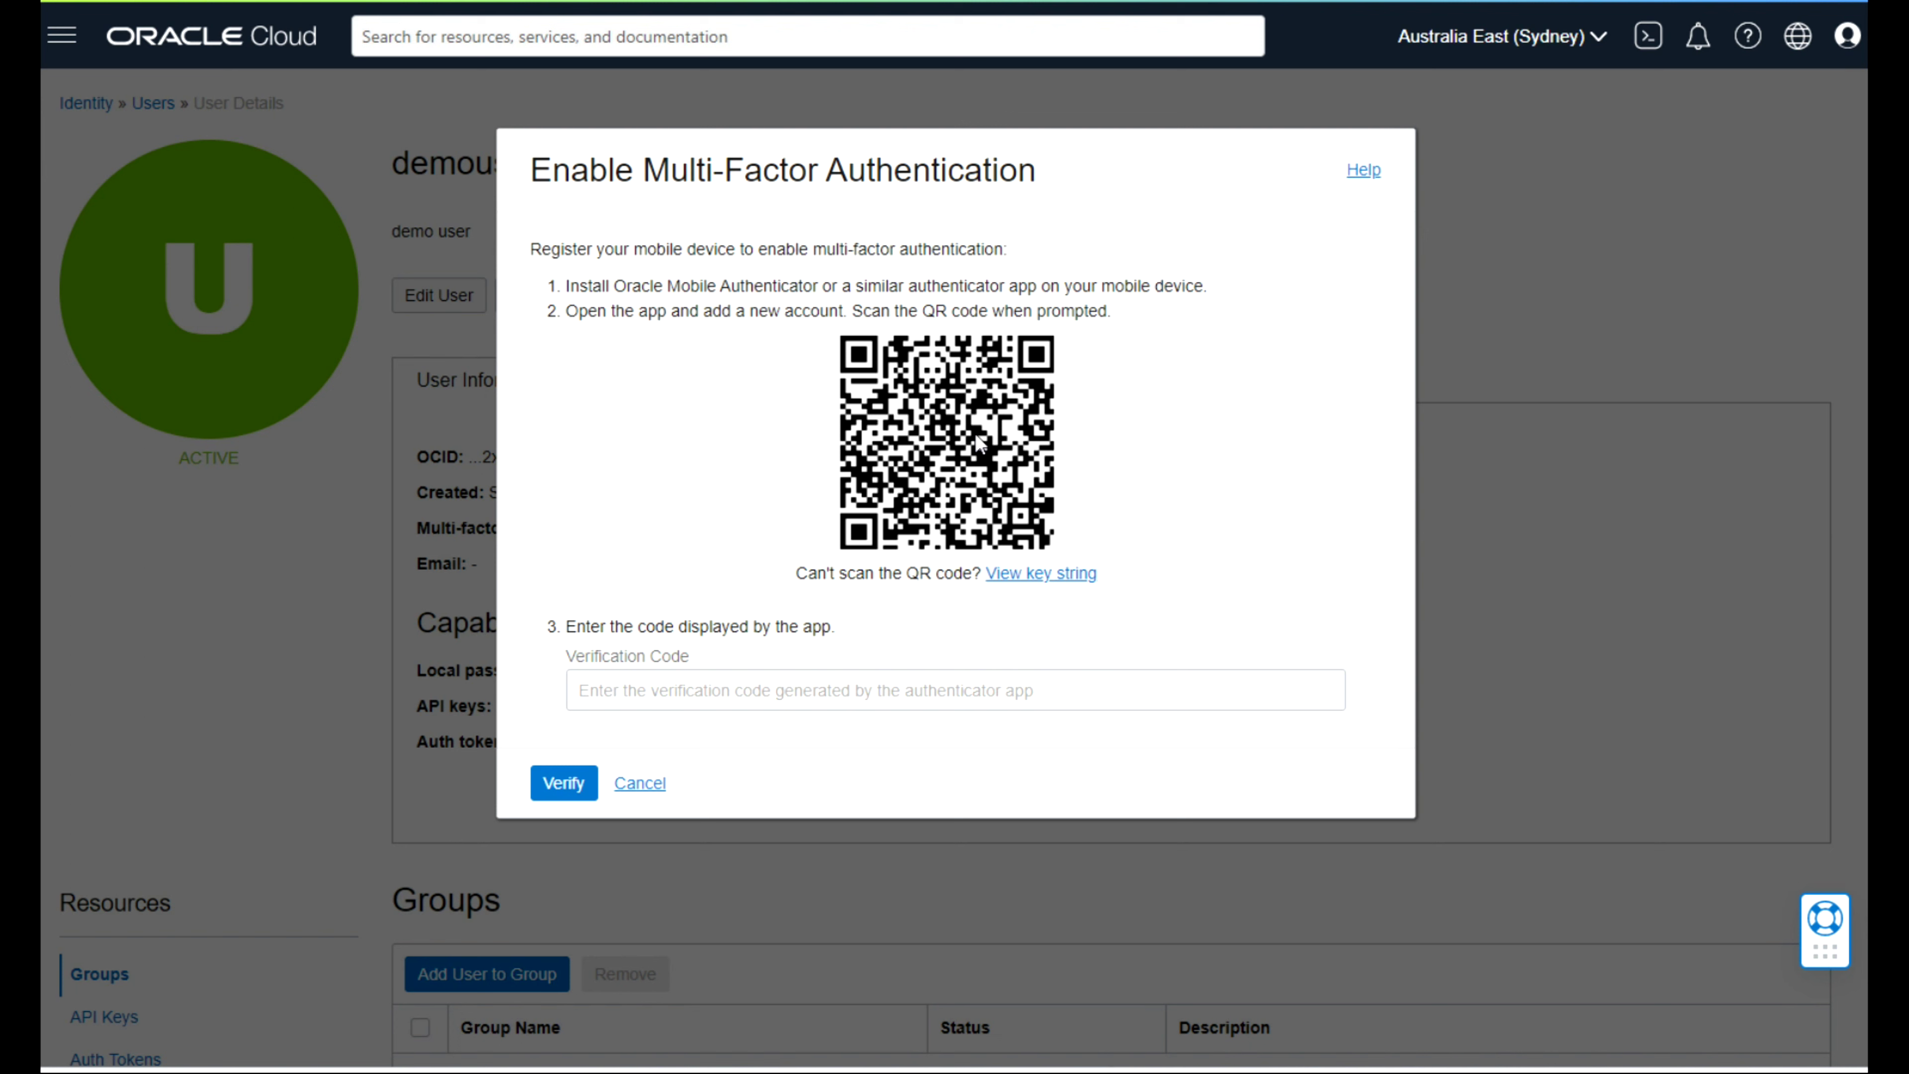
left_click(905, 704)
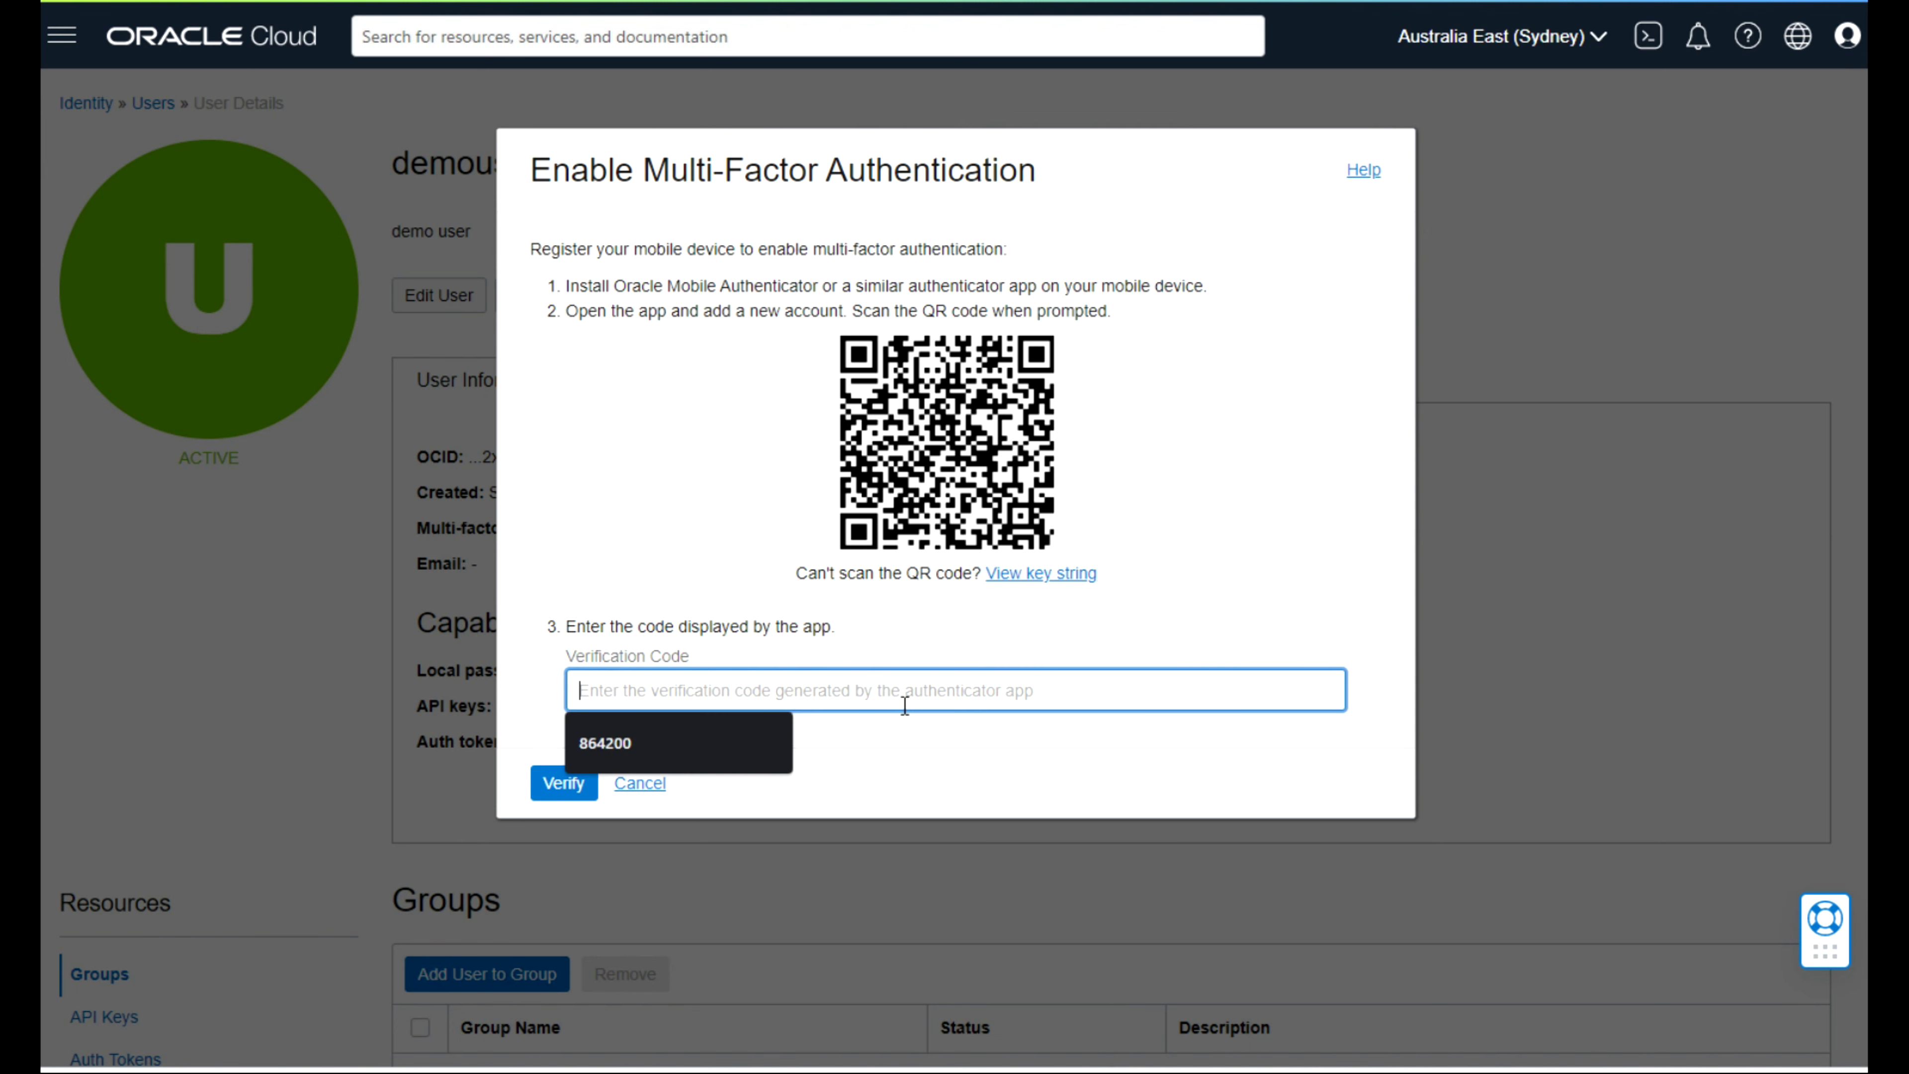
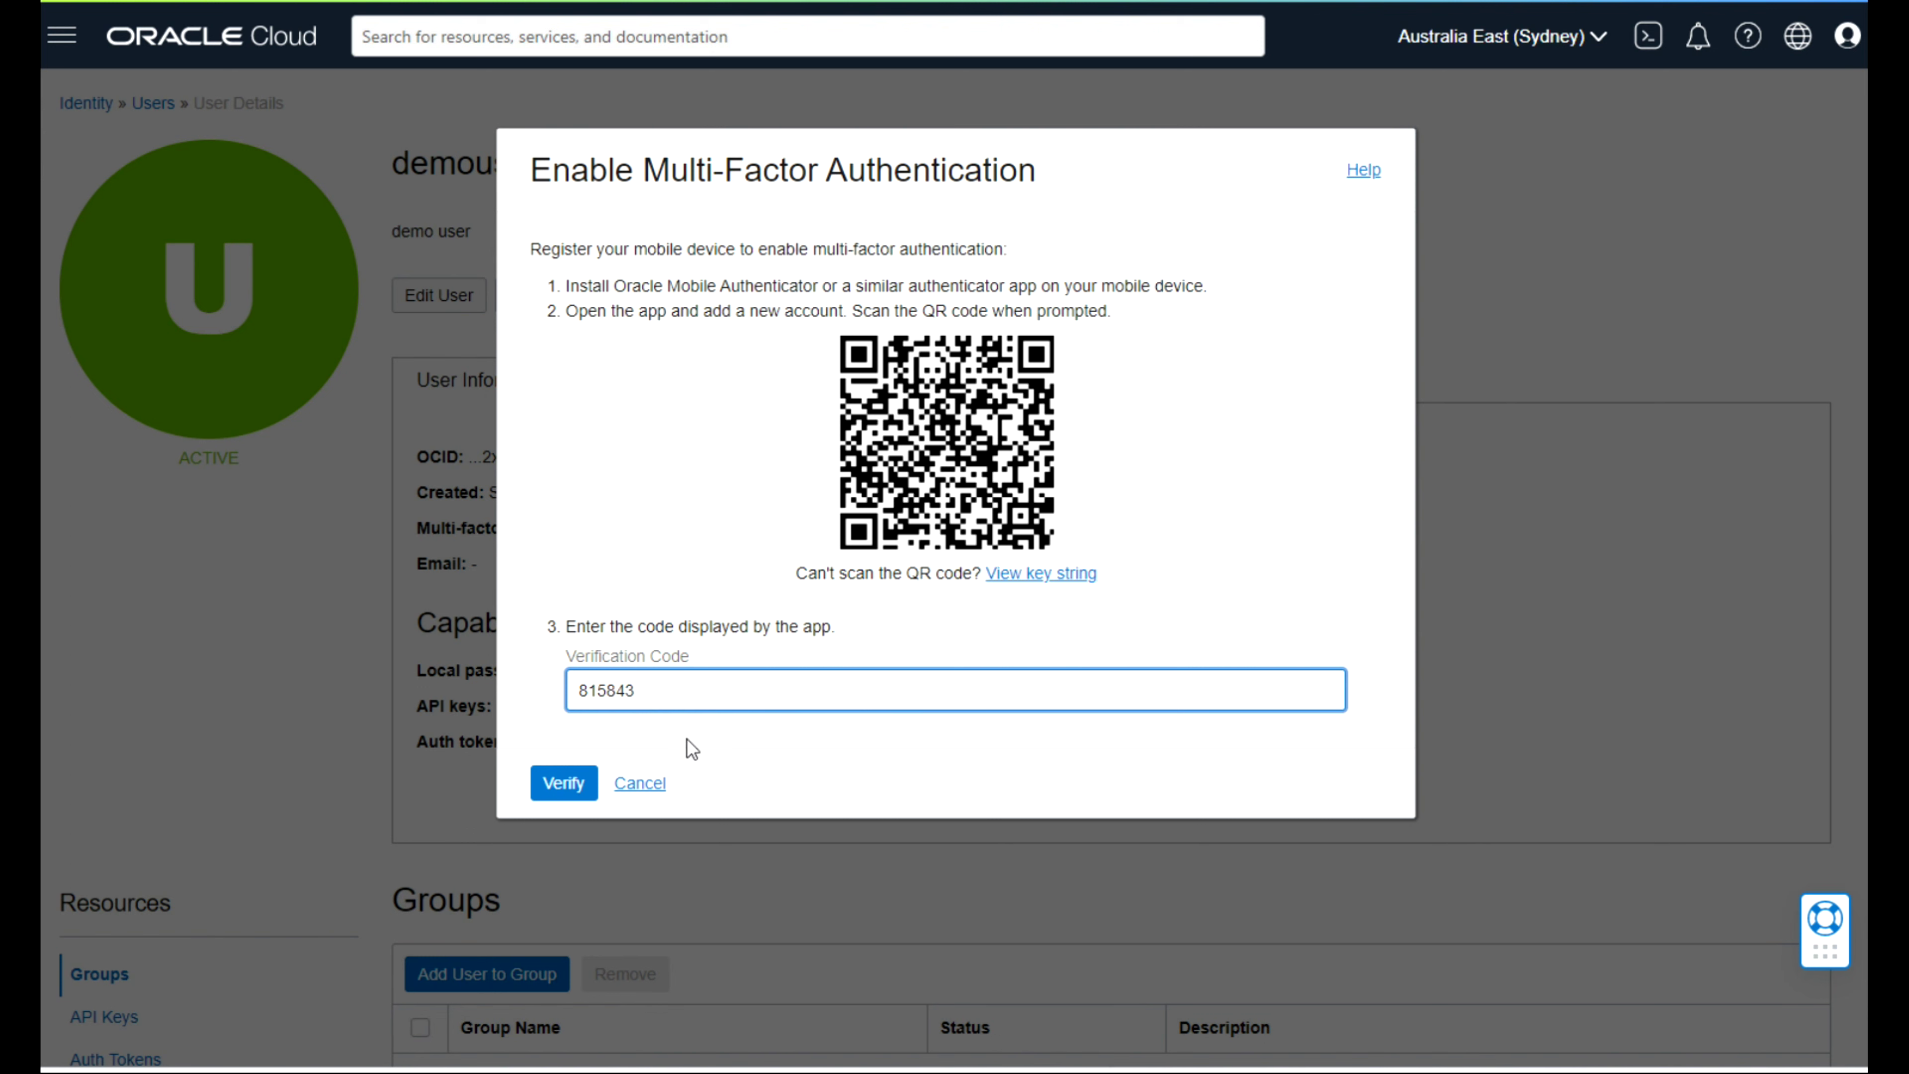
left_click(560, 783)
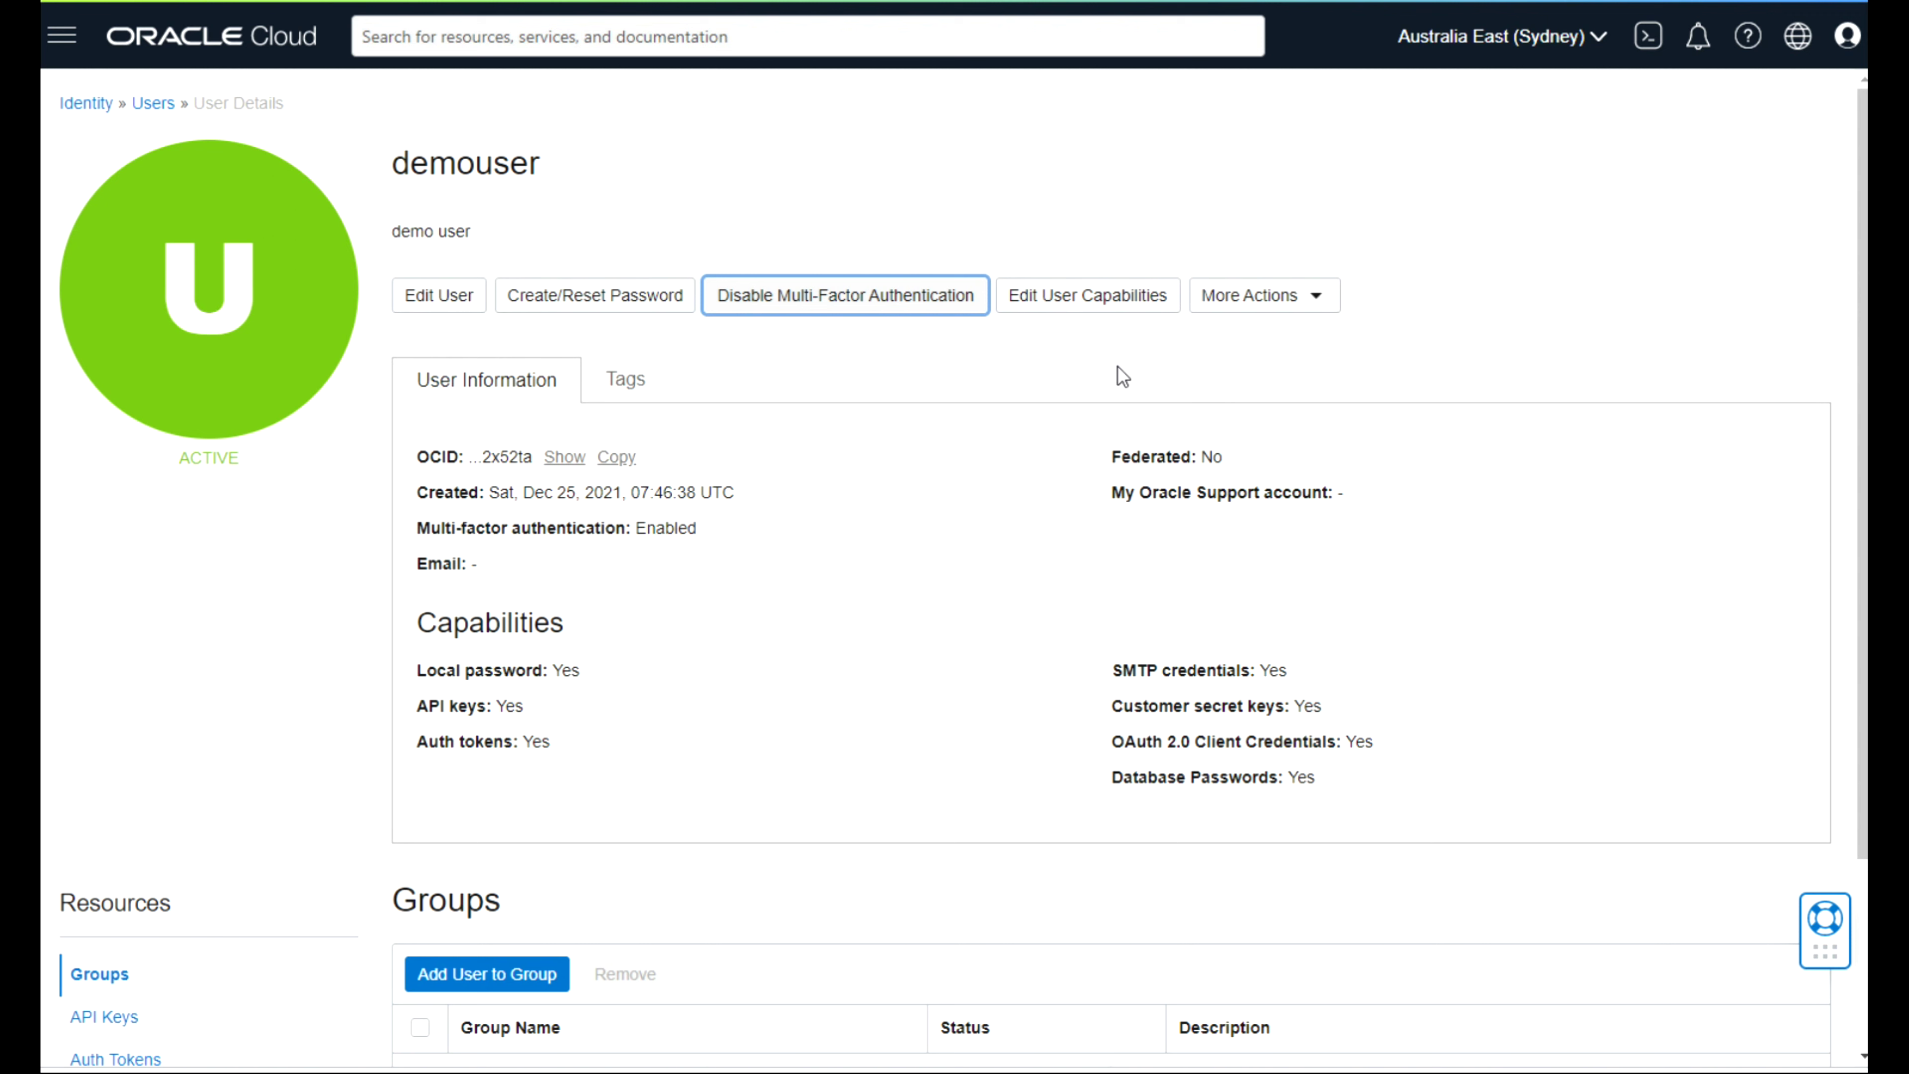
Open the Disable MFA confirmation and cancel it, keeping MFA enabled
left_click(842, 299)
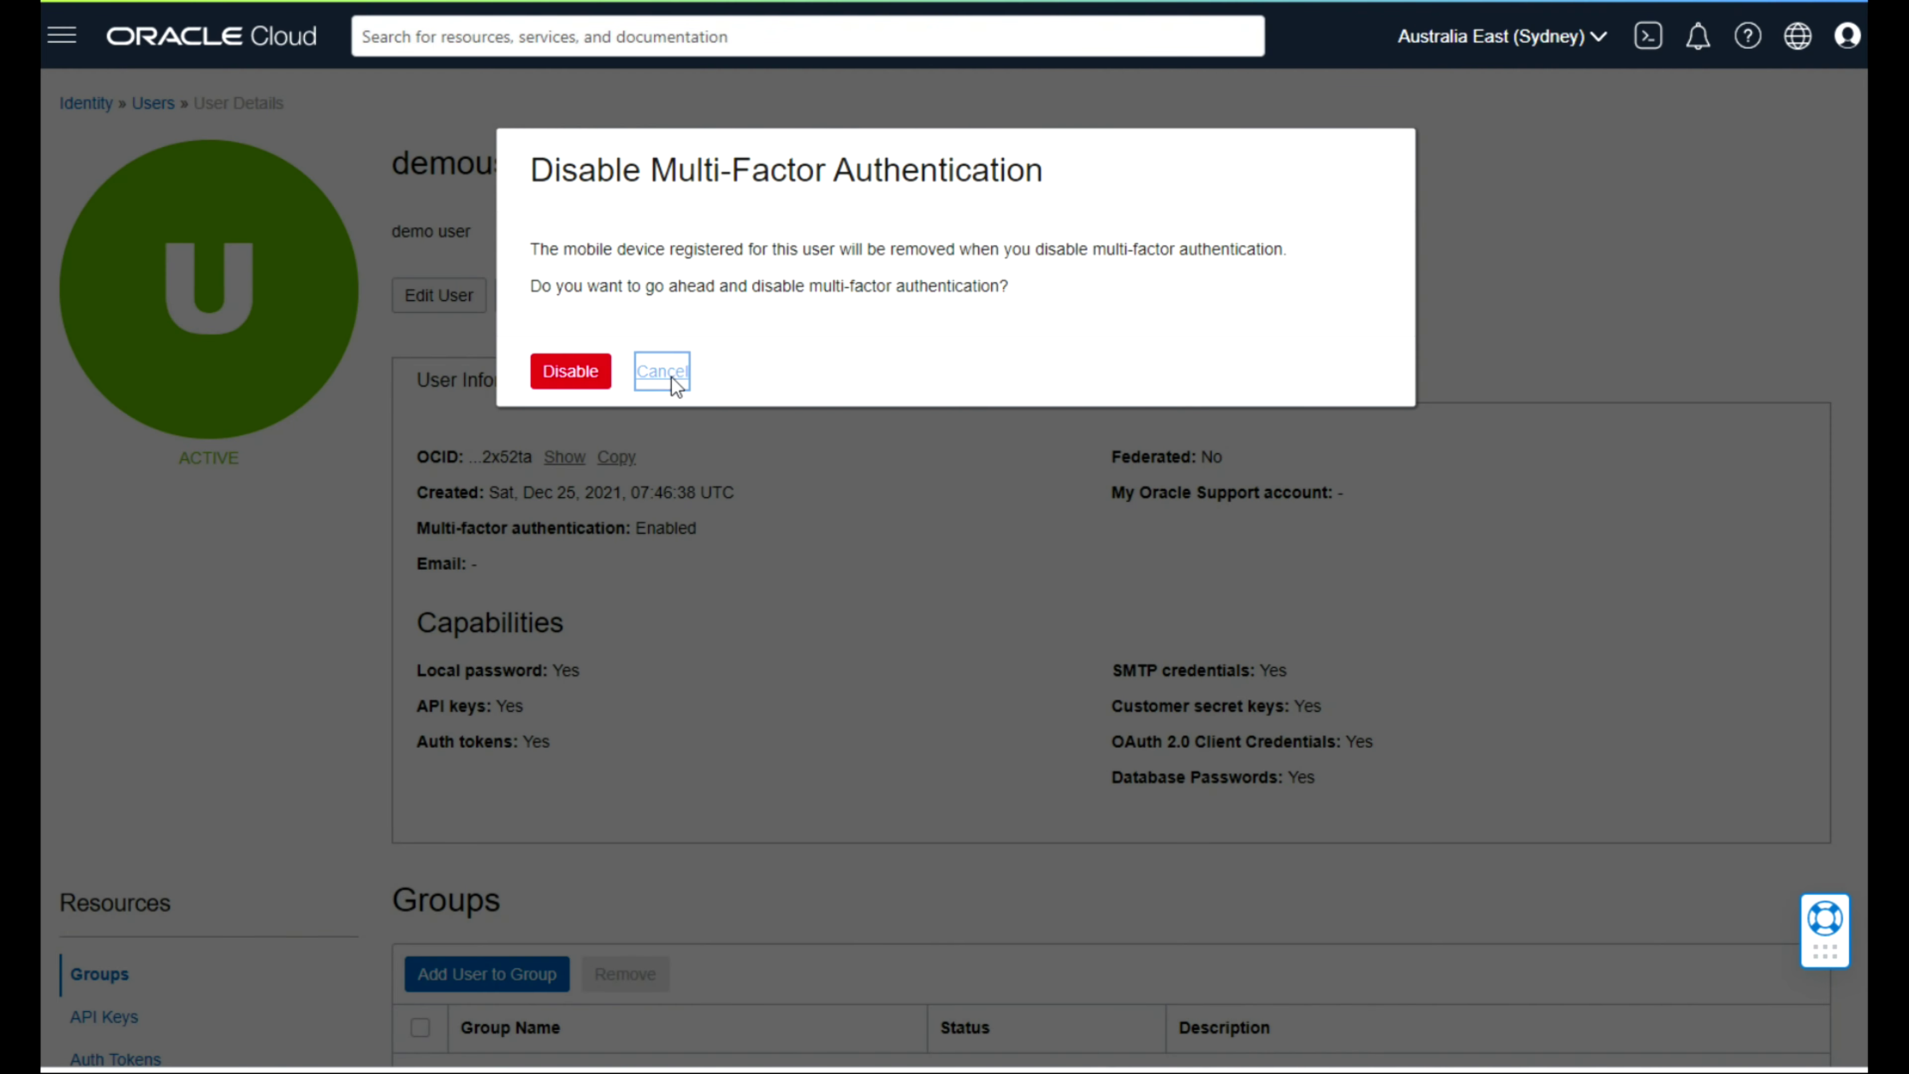
left_click(671, 376)
left_click(1845, 47)
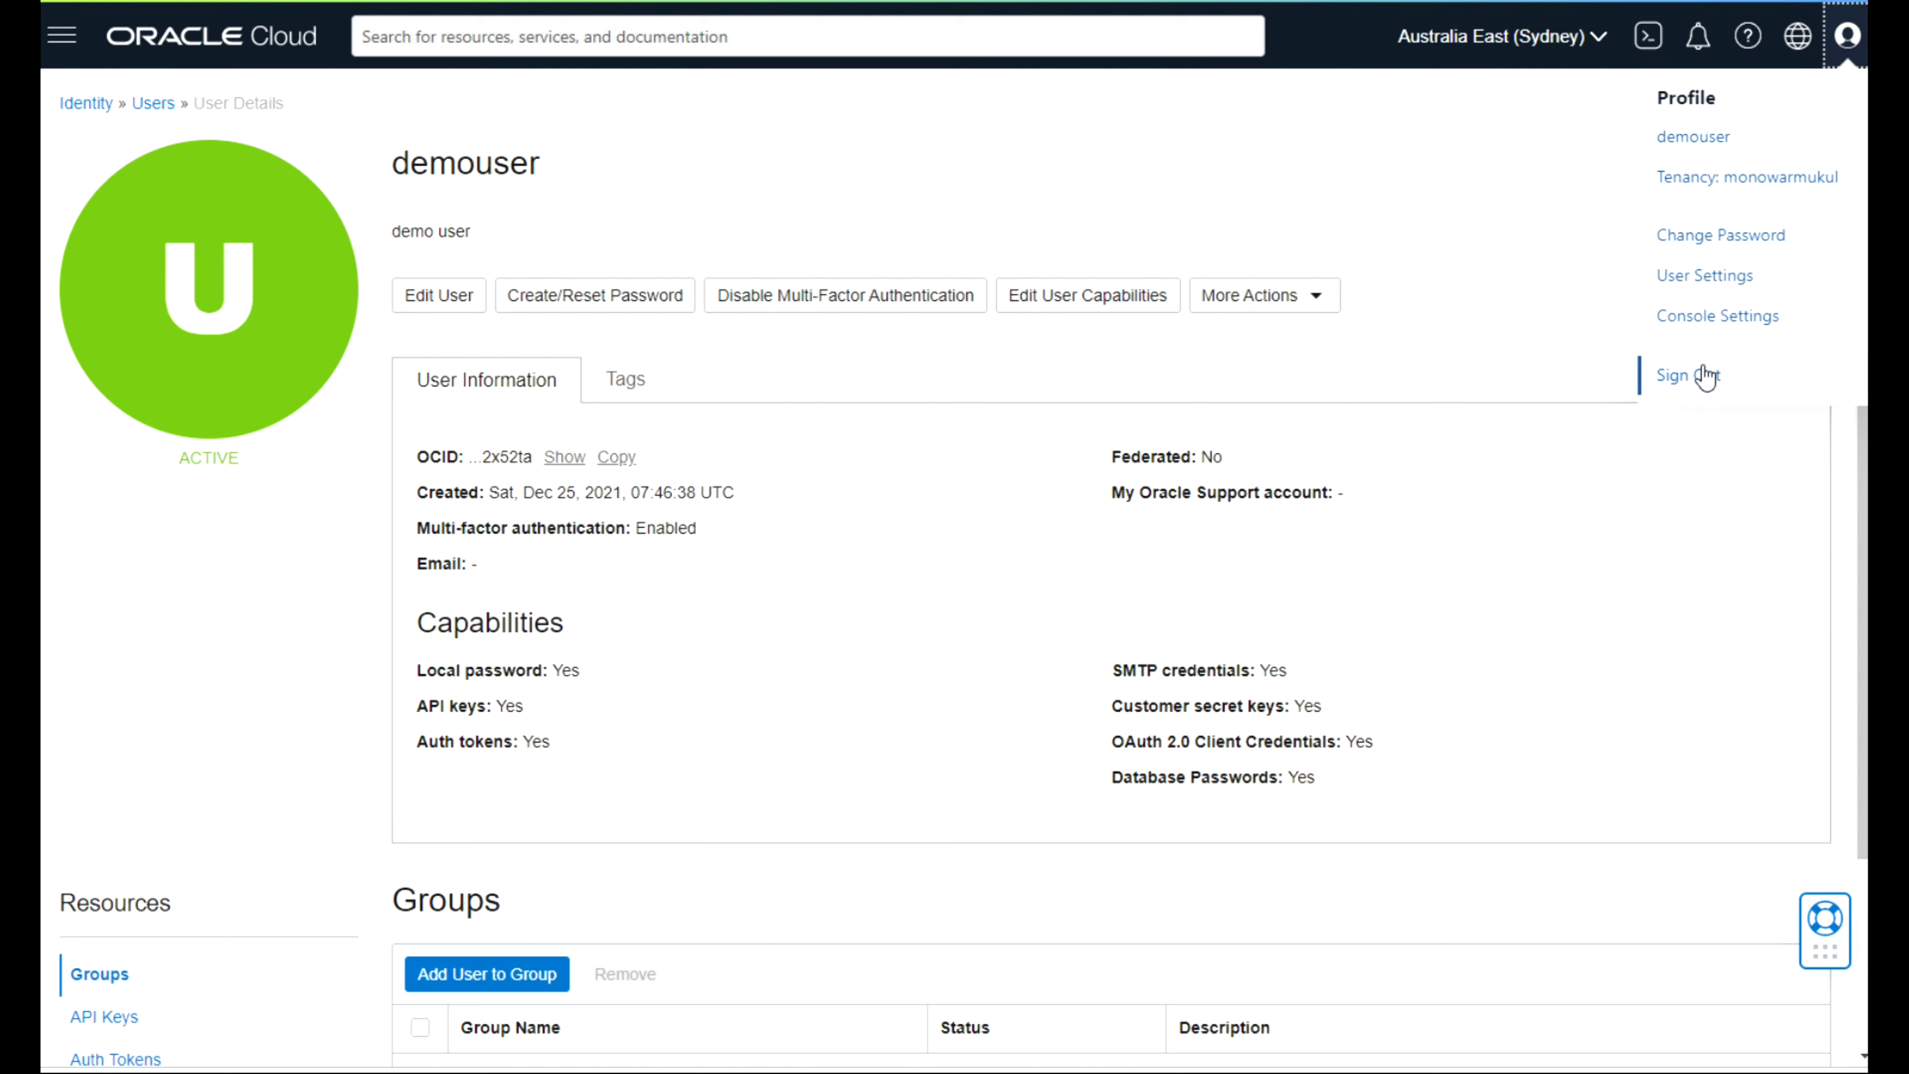
Go to Storage > Buckets and choose the nagarboul compartment
left_click(63, 37)
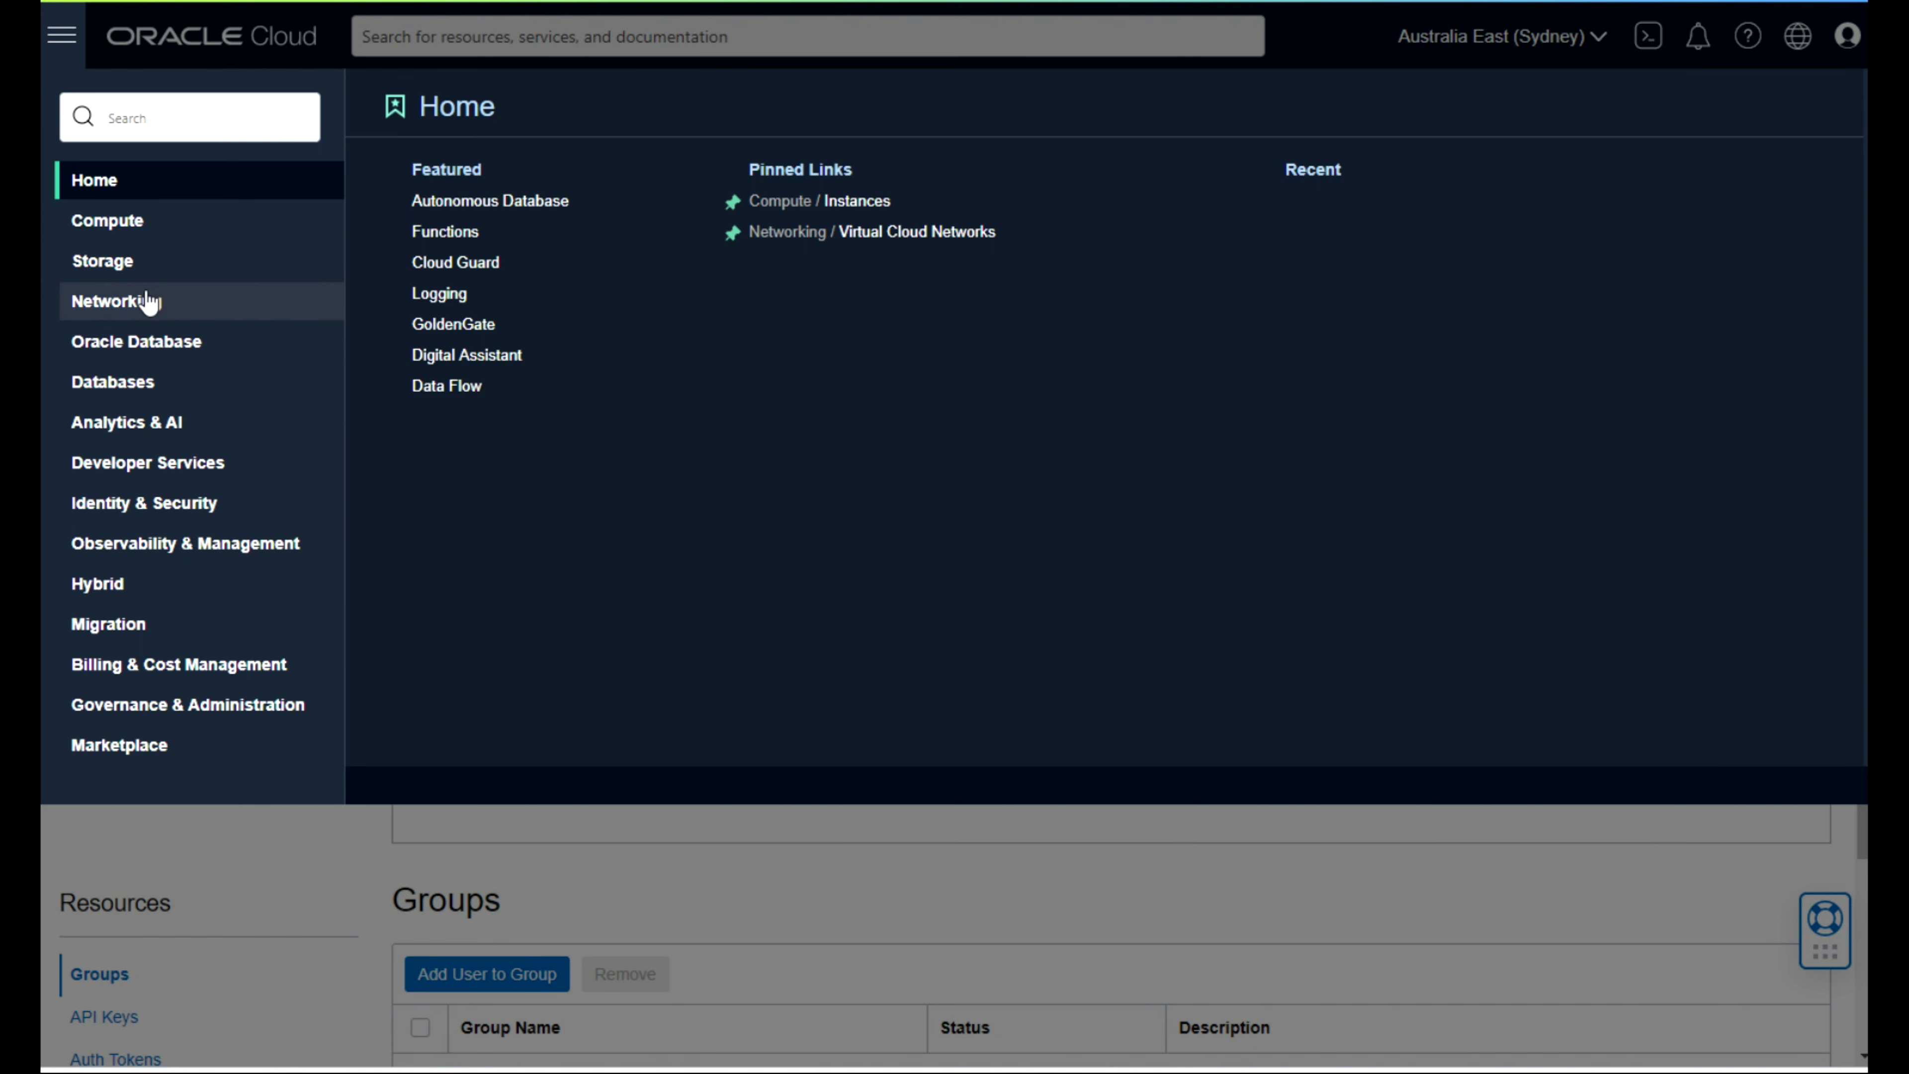
left_click(137, 263)
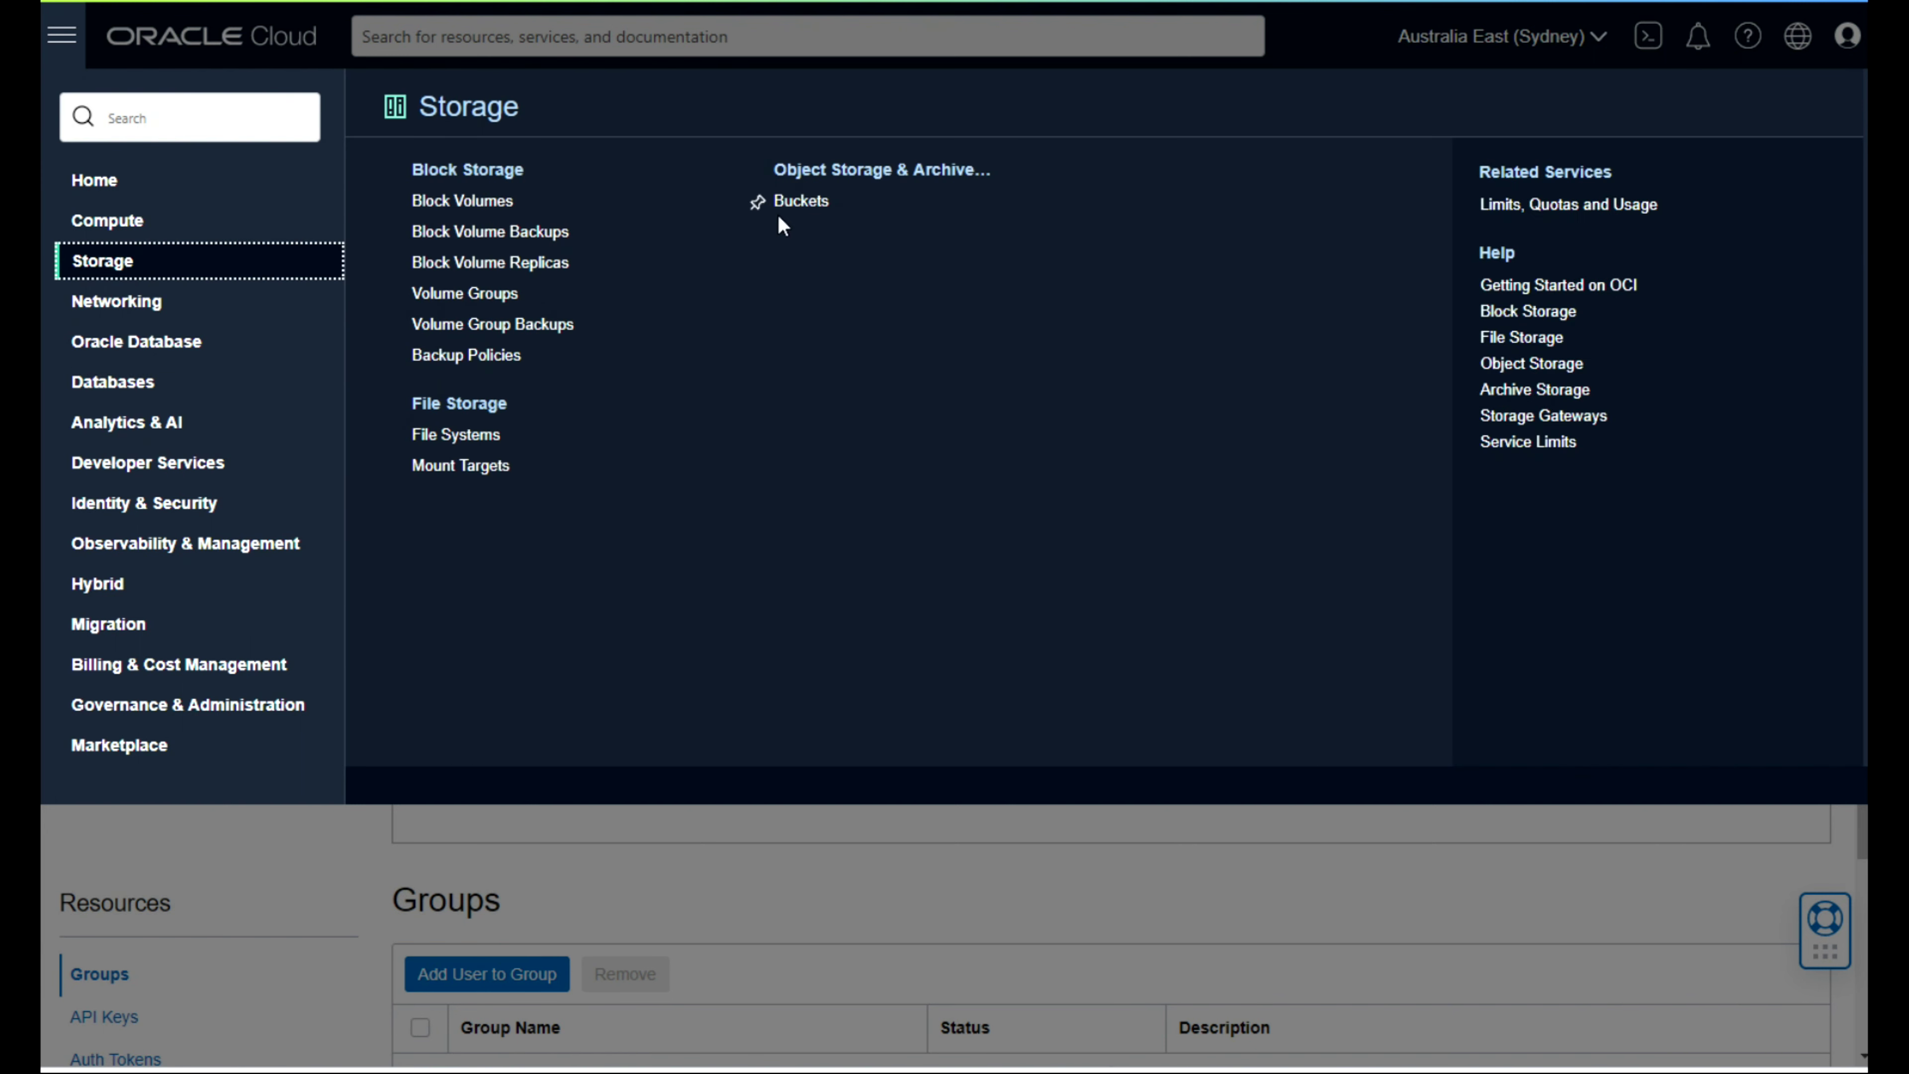
left_click(795, 202)
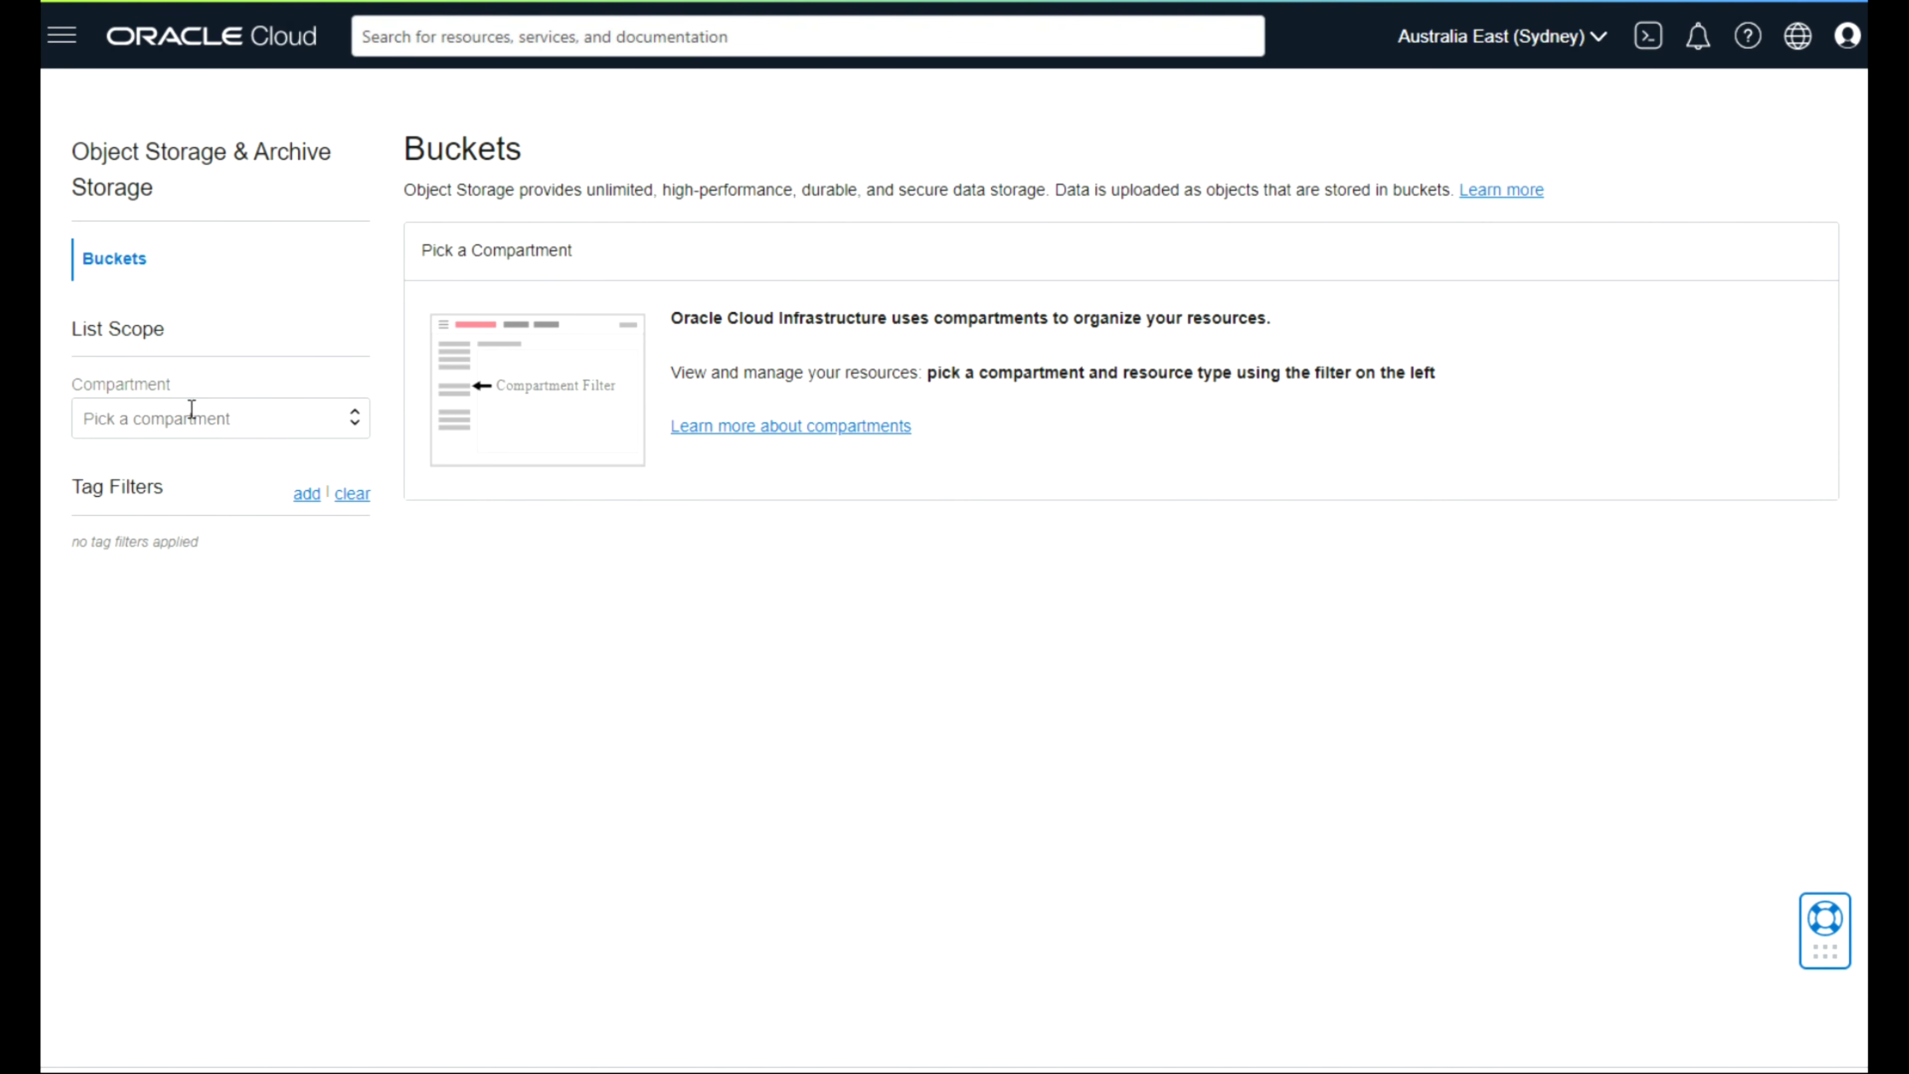
left_click(365, 427)
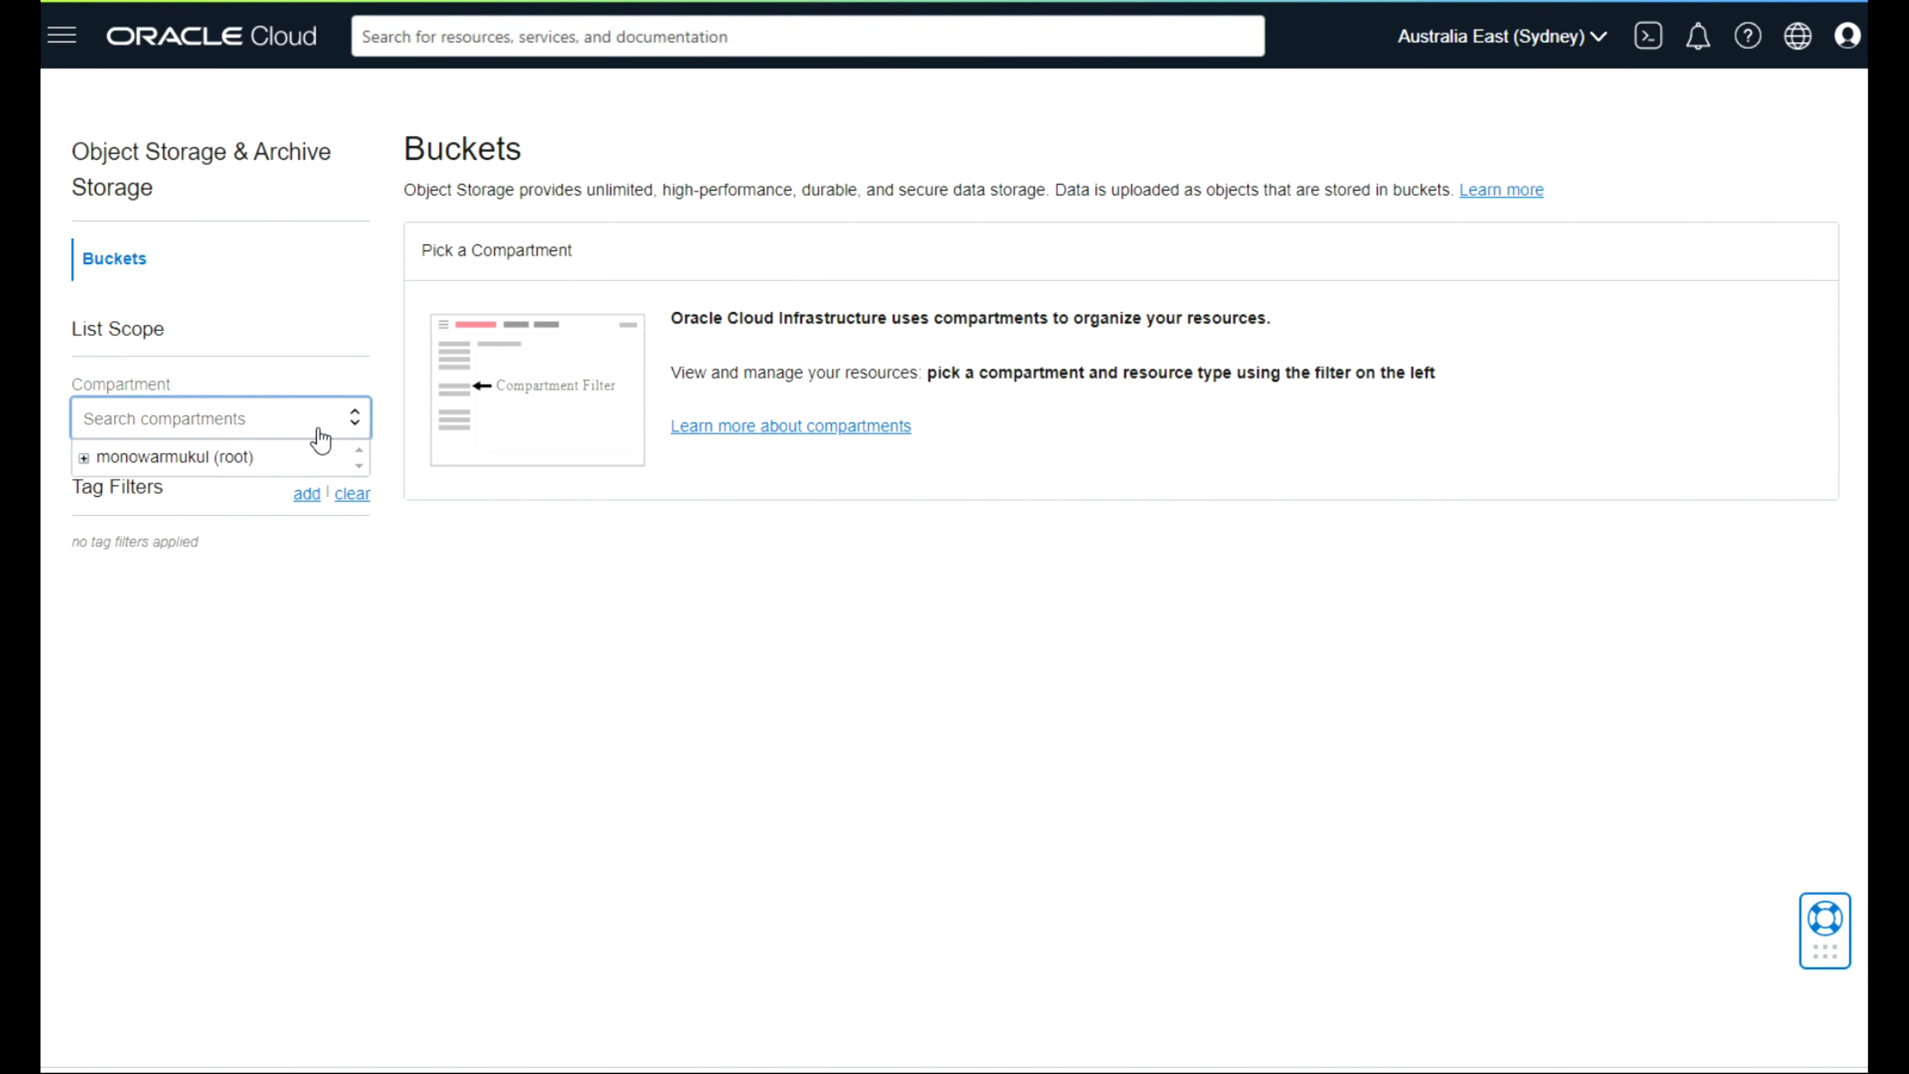
left_click(84, 458)
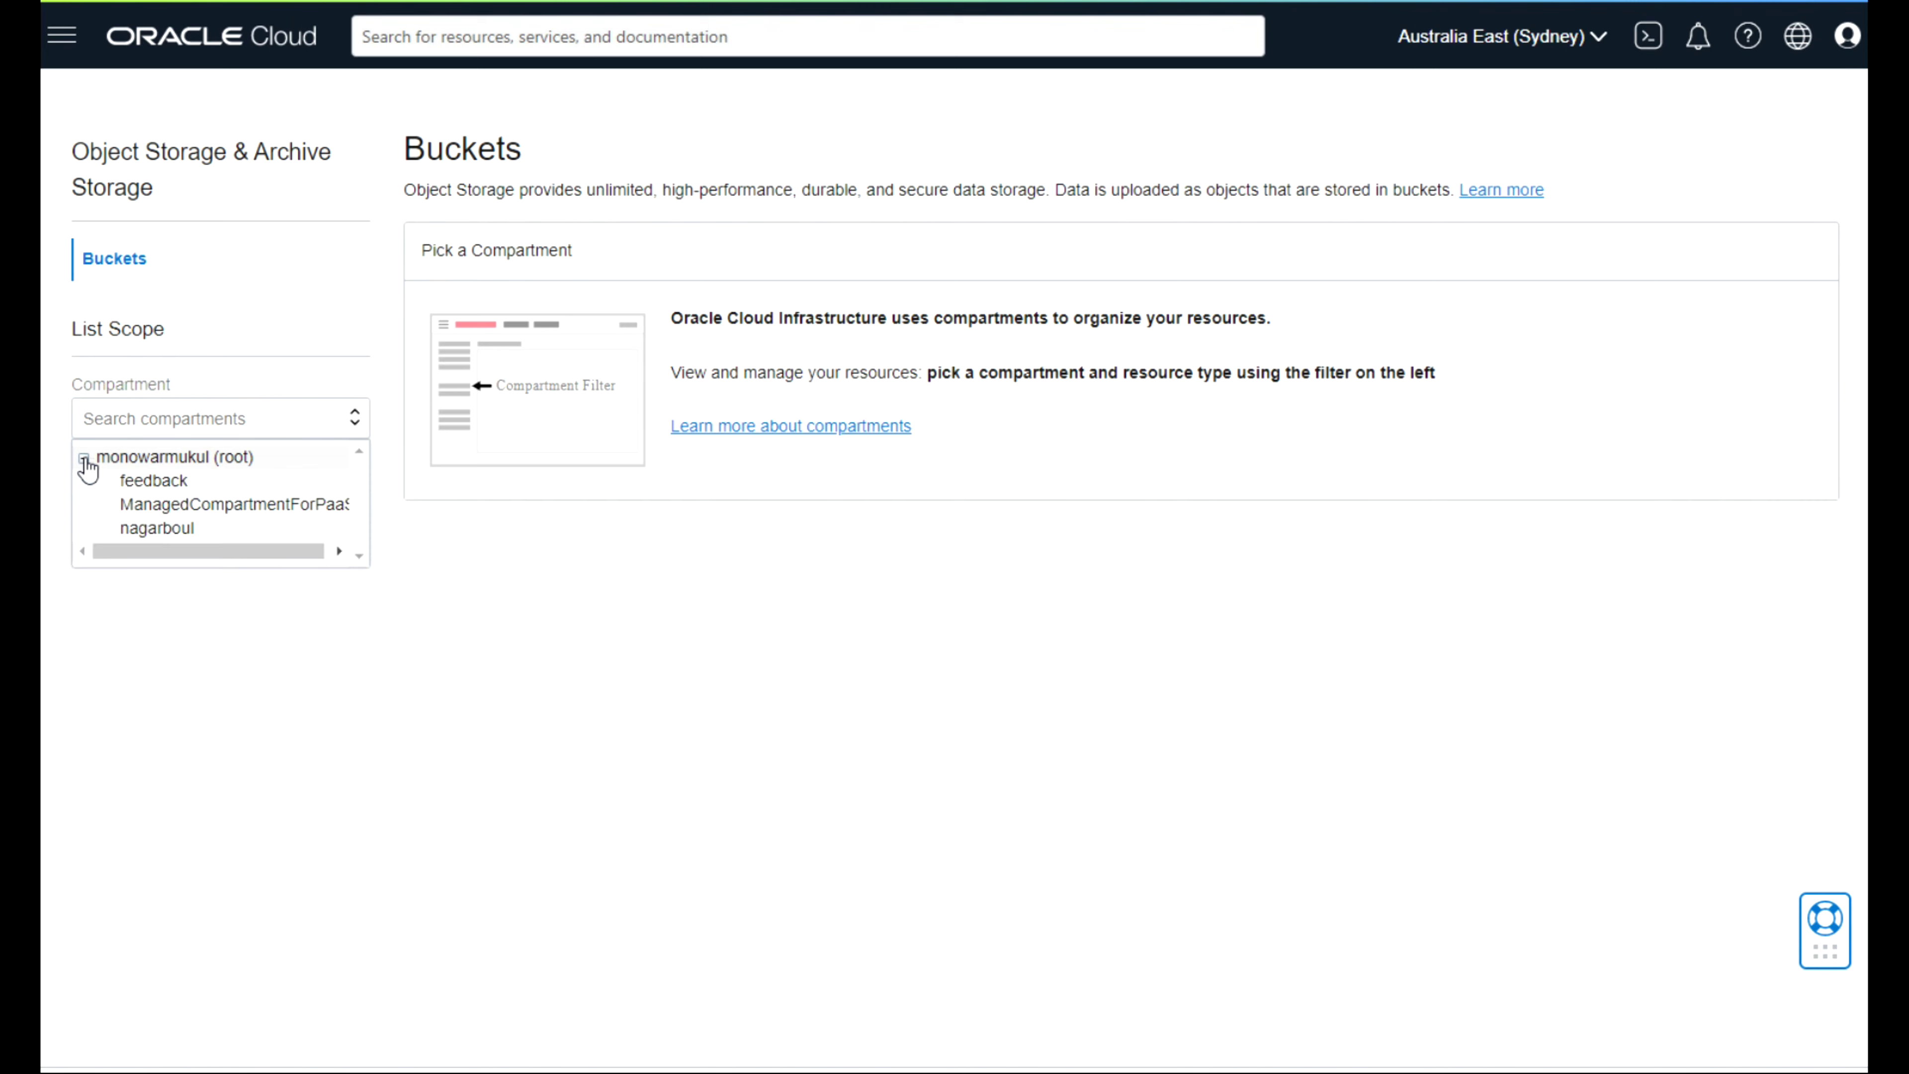
left_click(137, 528)
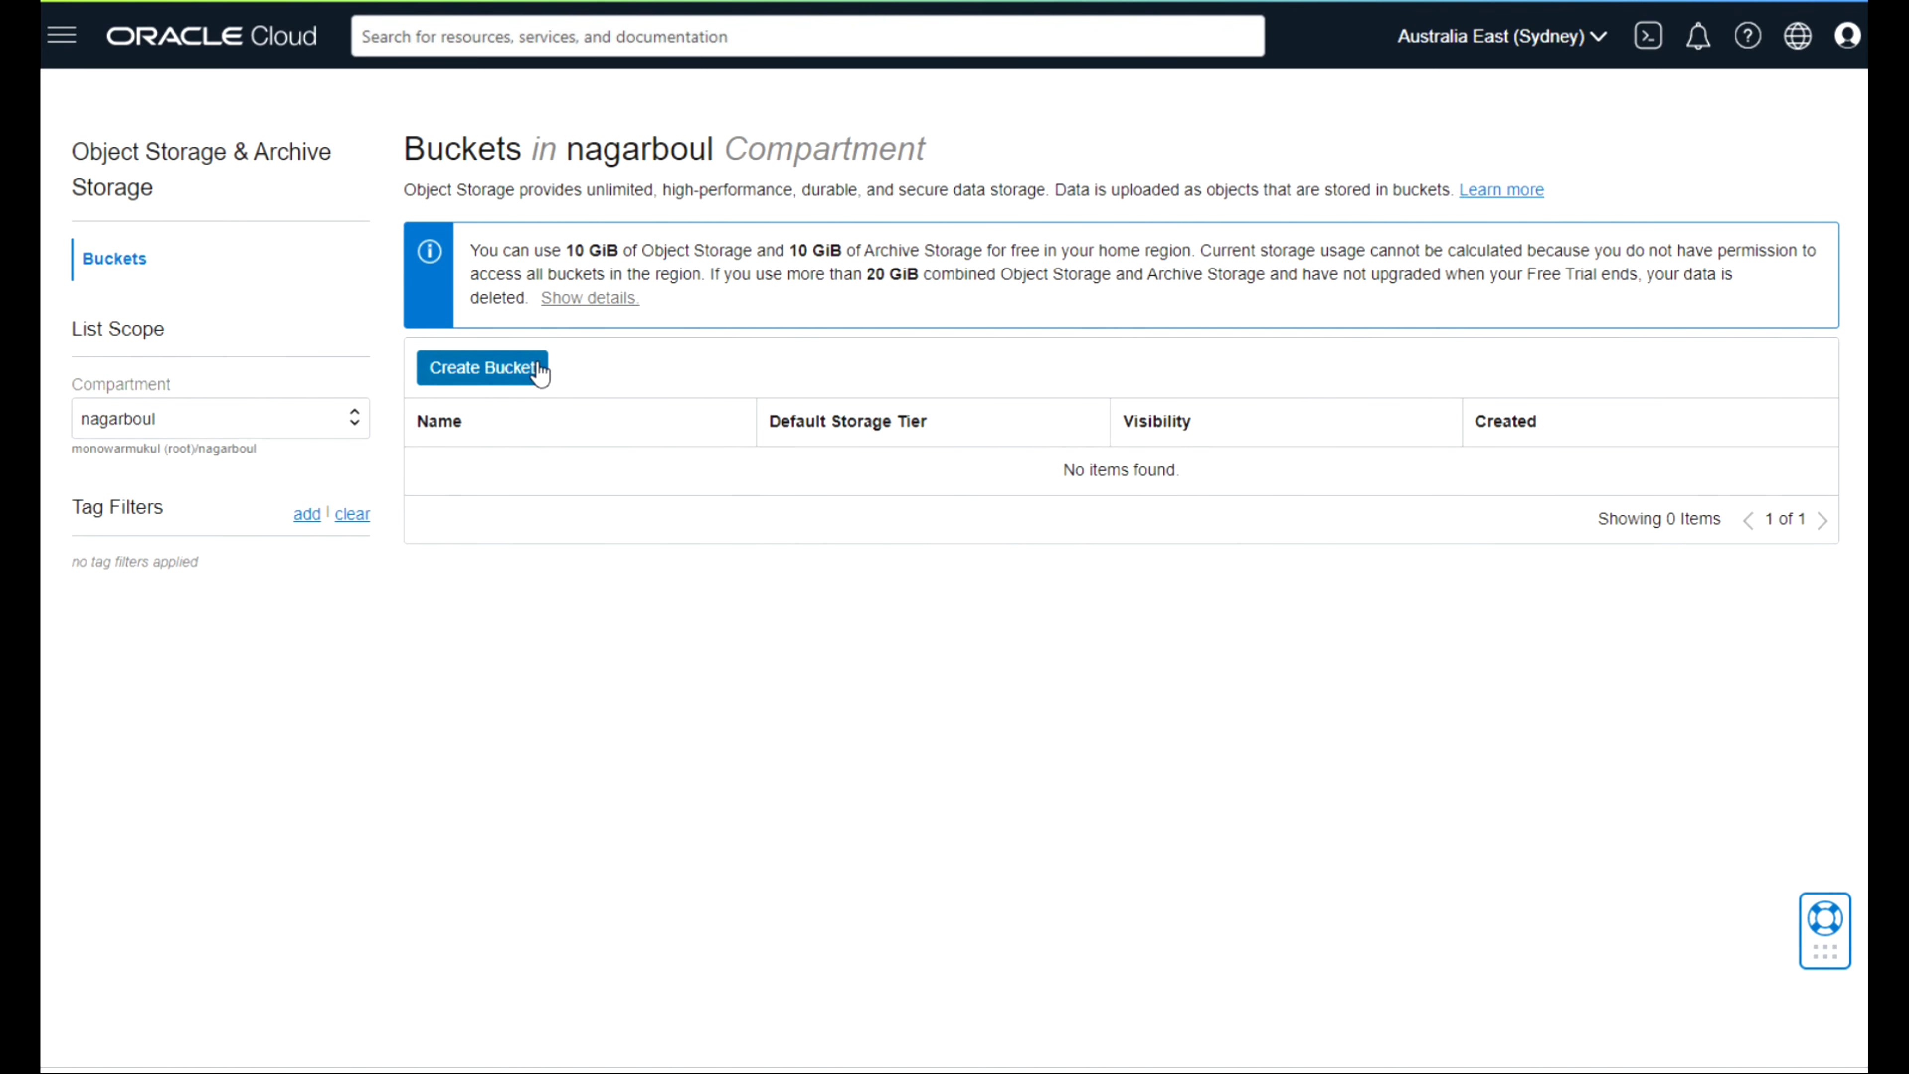
Create a bucket named demo_nucket
left_click(473, 354)
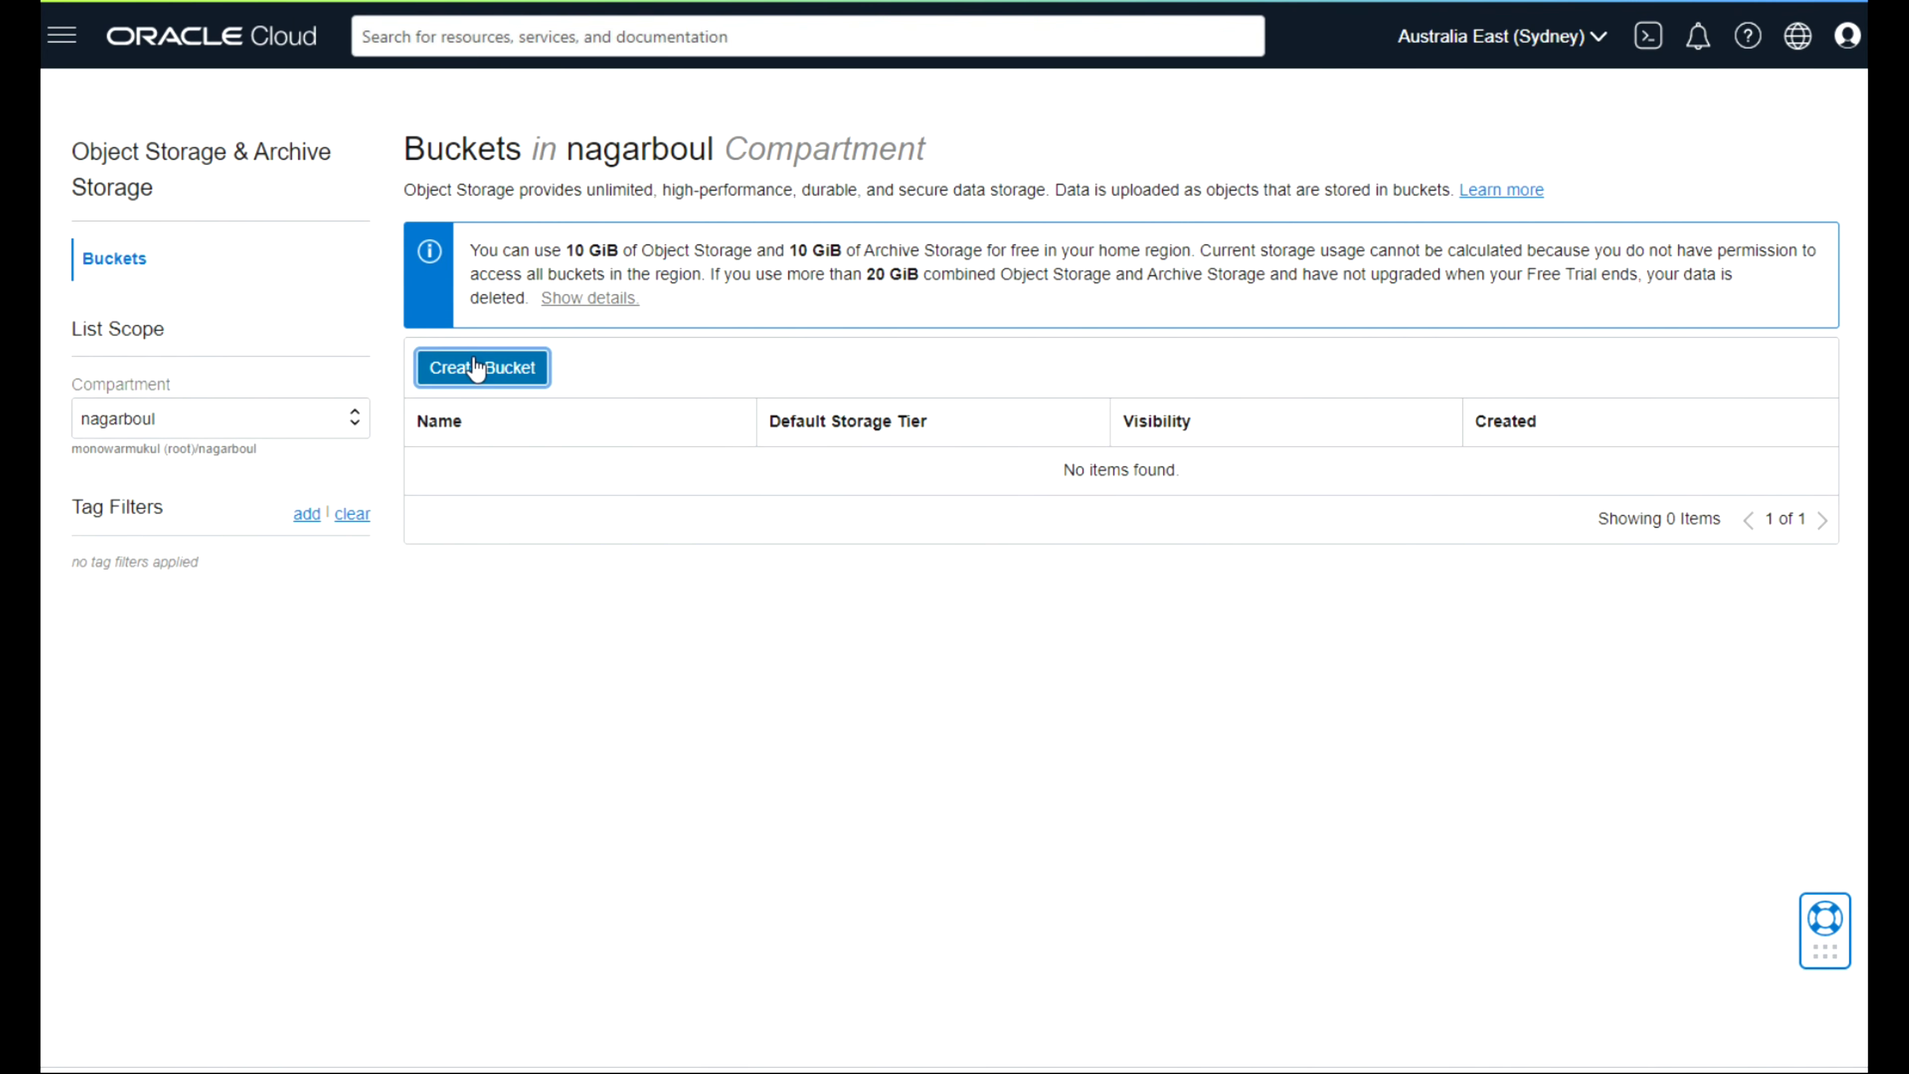
left_click_drag(881, 223, 698, 229)
type("demo")
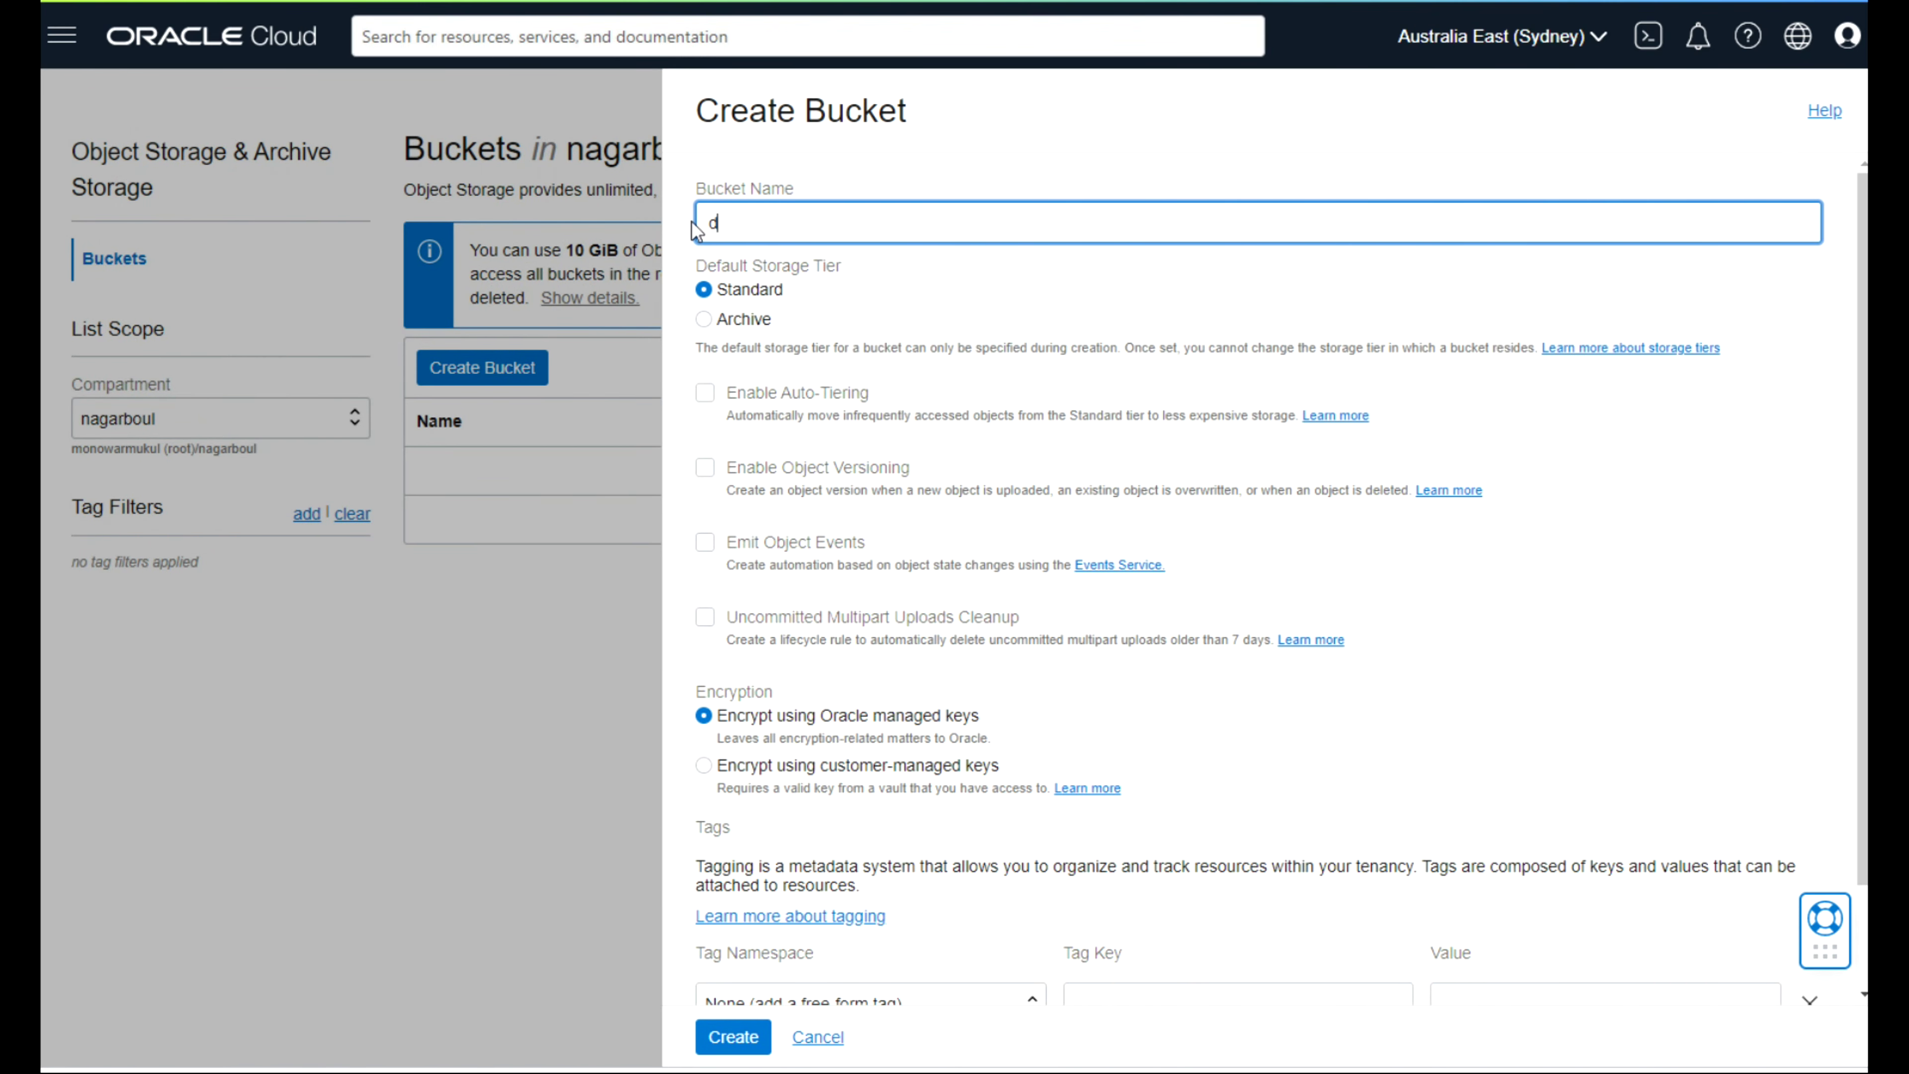
type("_nucket")
left_click(726, 1042)
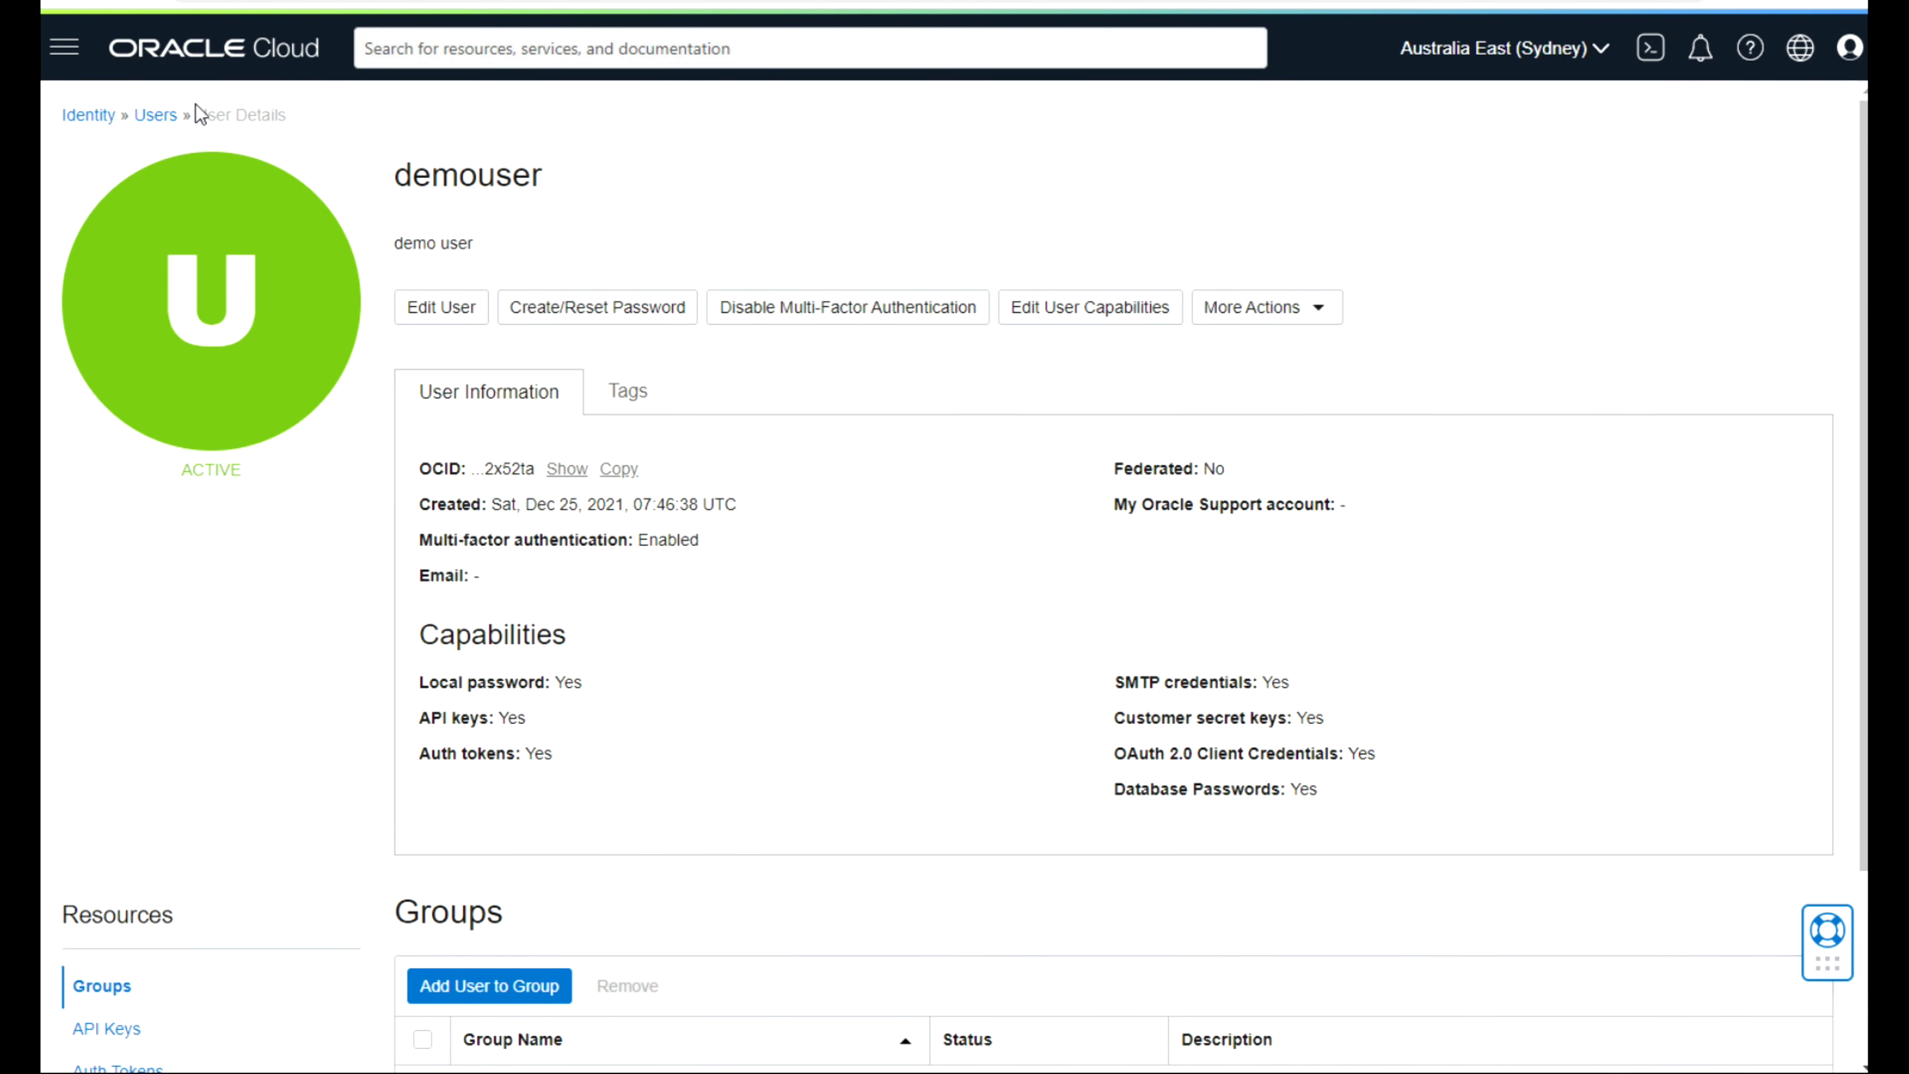
Go to Identity > Dynamic Groups and start a new dynamic group
left_click(100, 115)
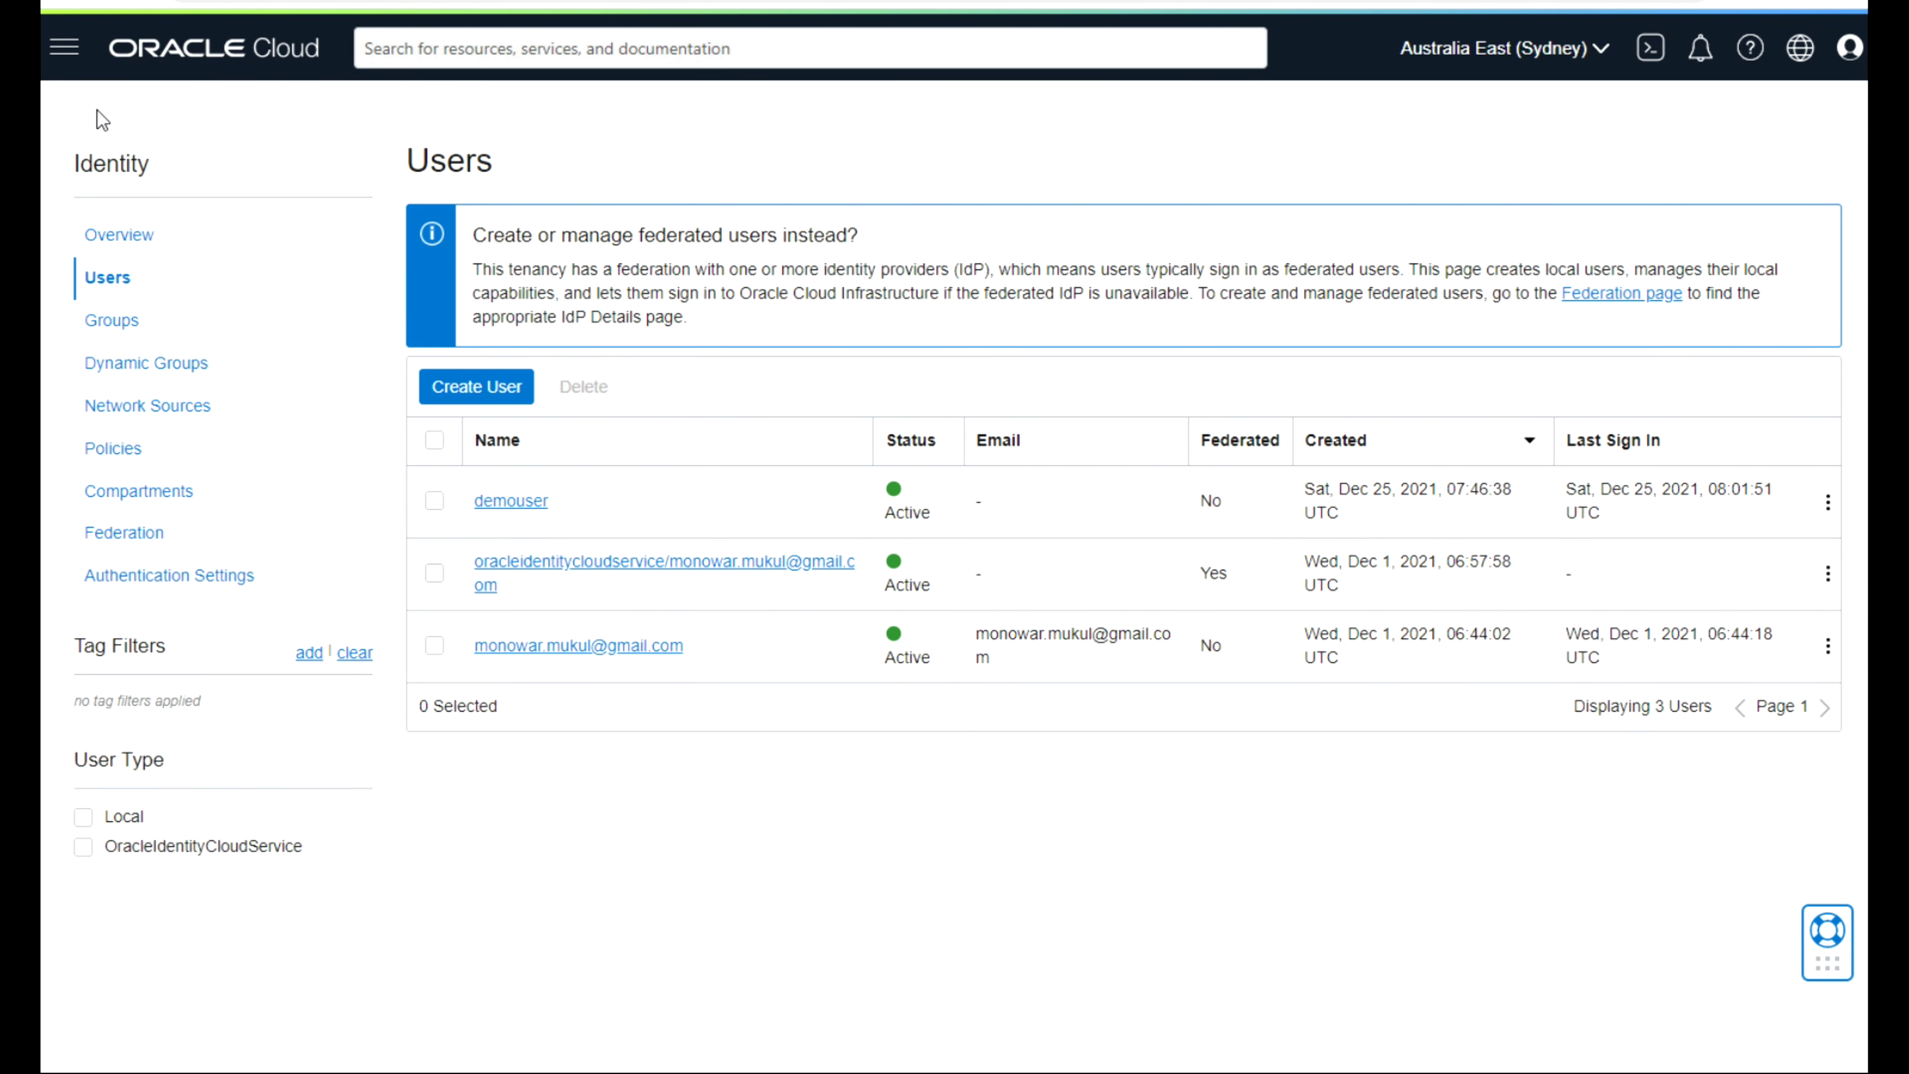
left_click(107, 366)
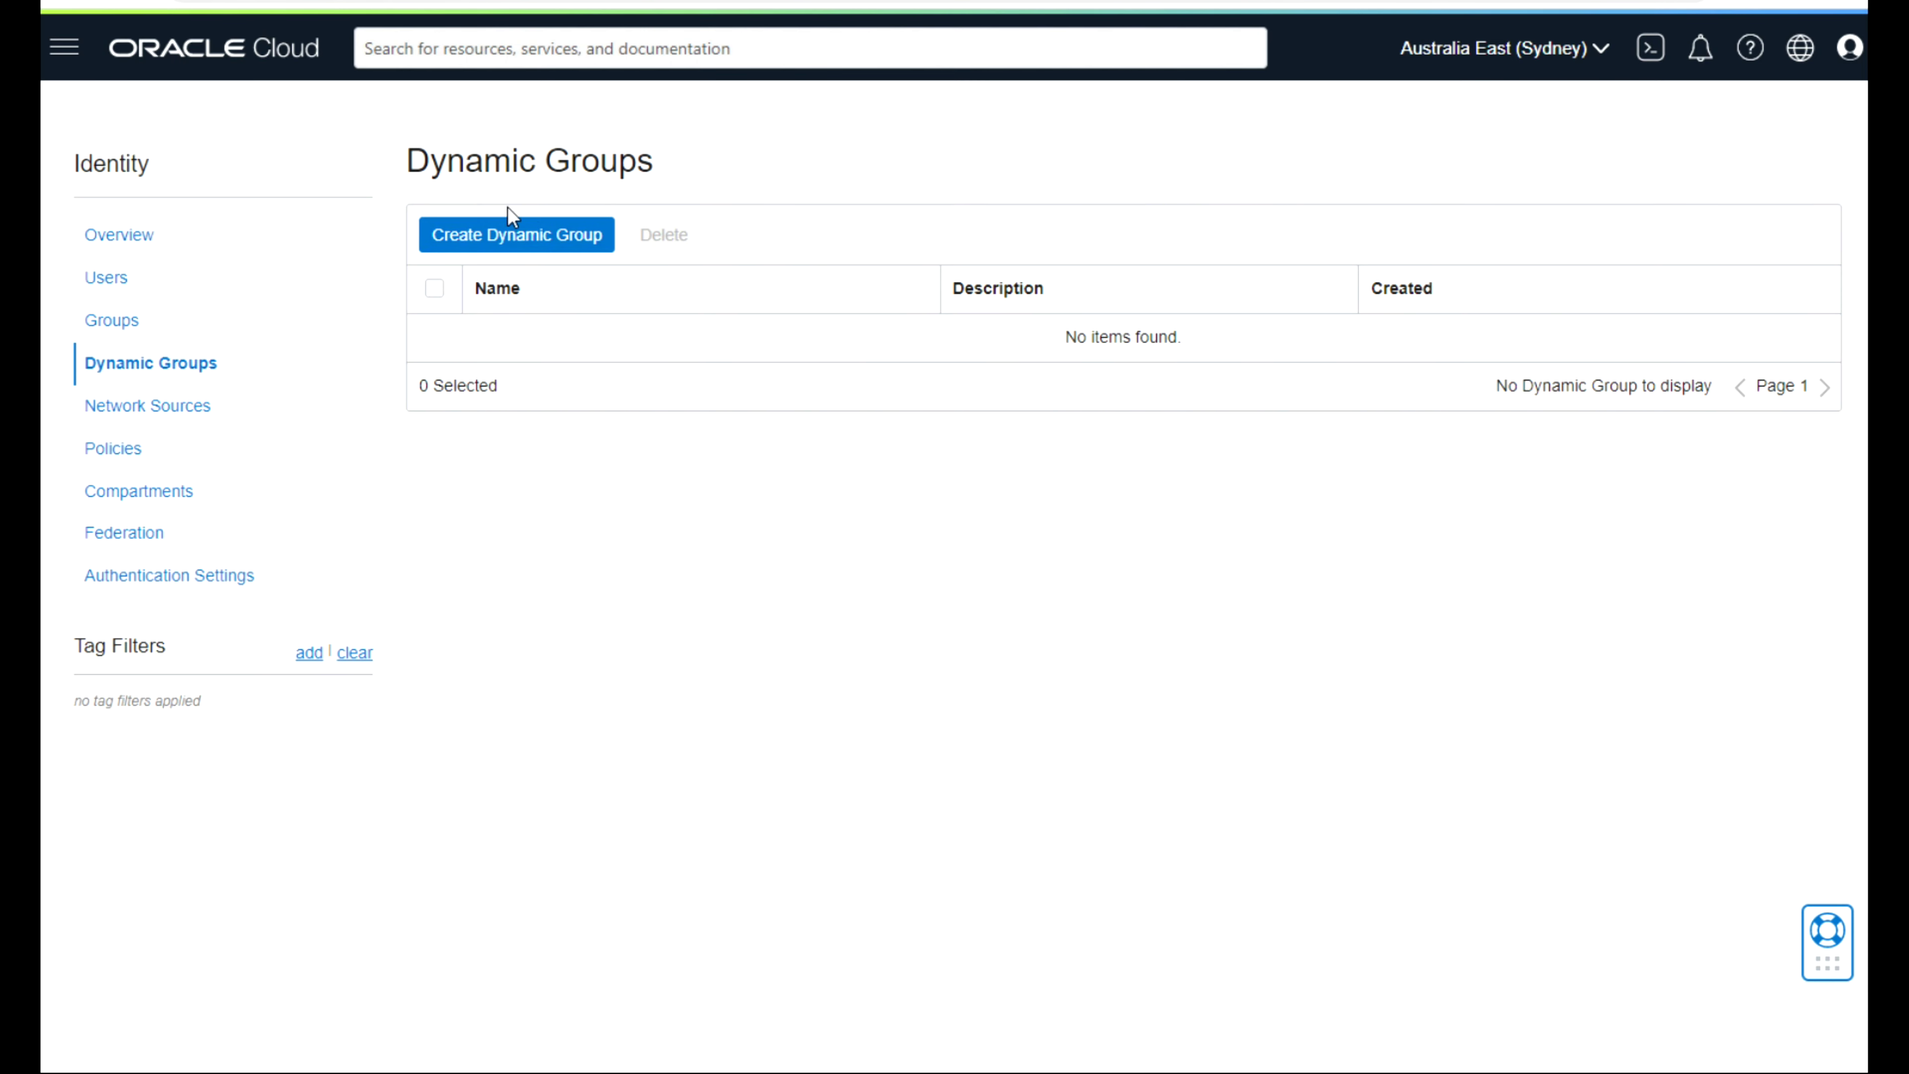
left_click(507, 233)
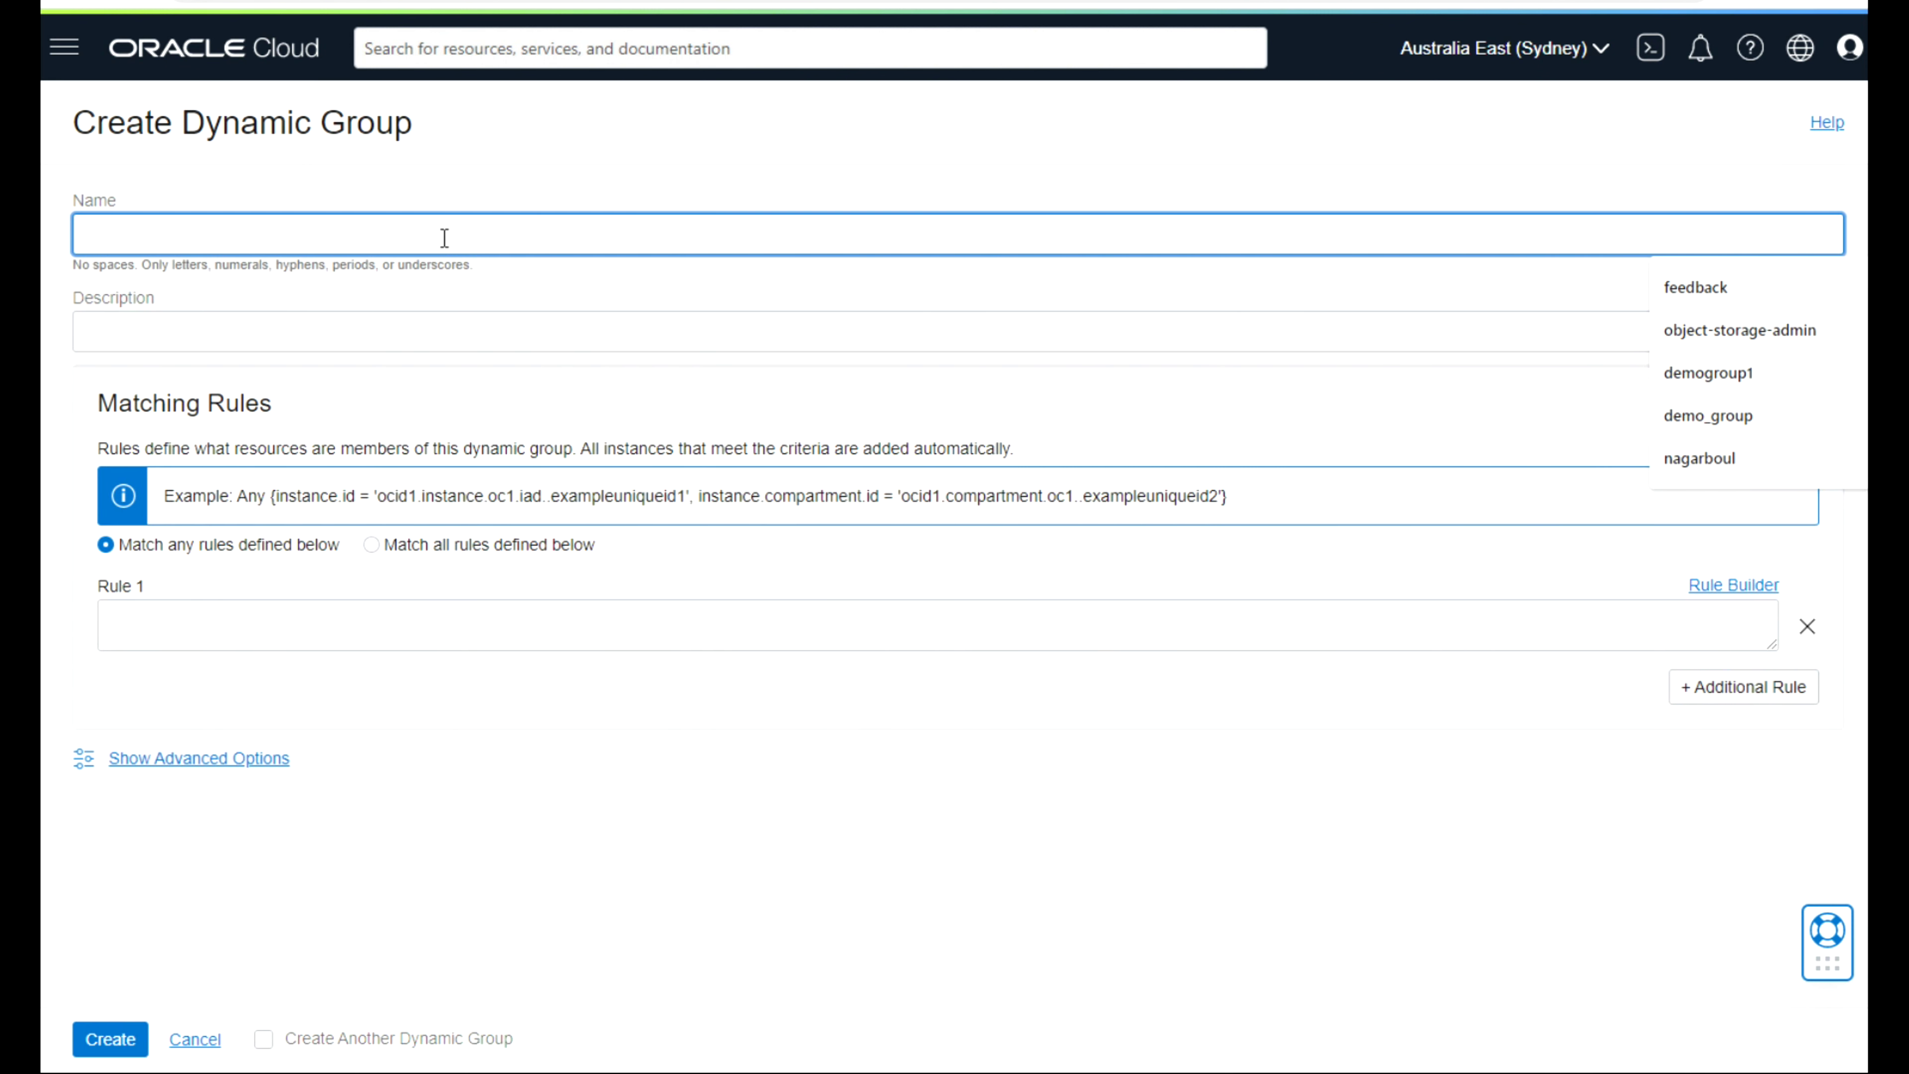
Name the dynamic group demo_dg with description 'demo dg' and open the Rule Builder
type("dg")
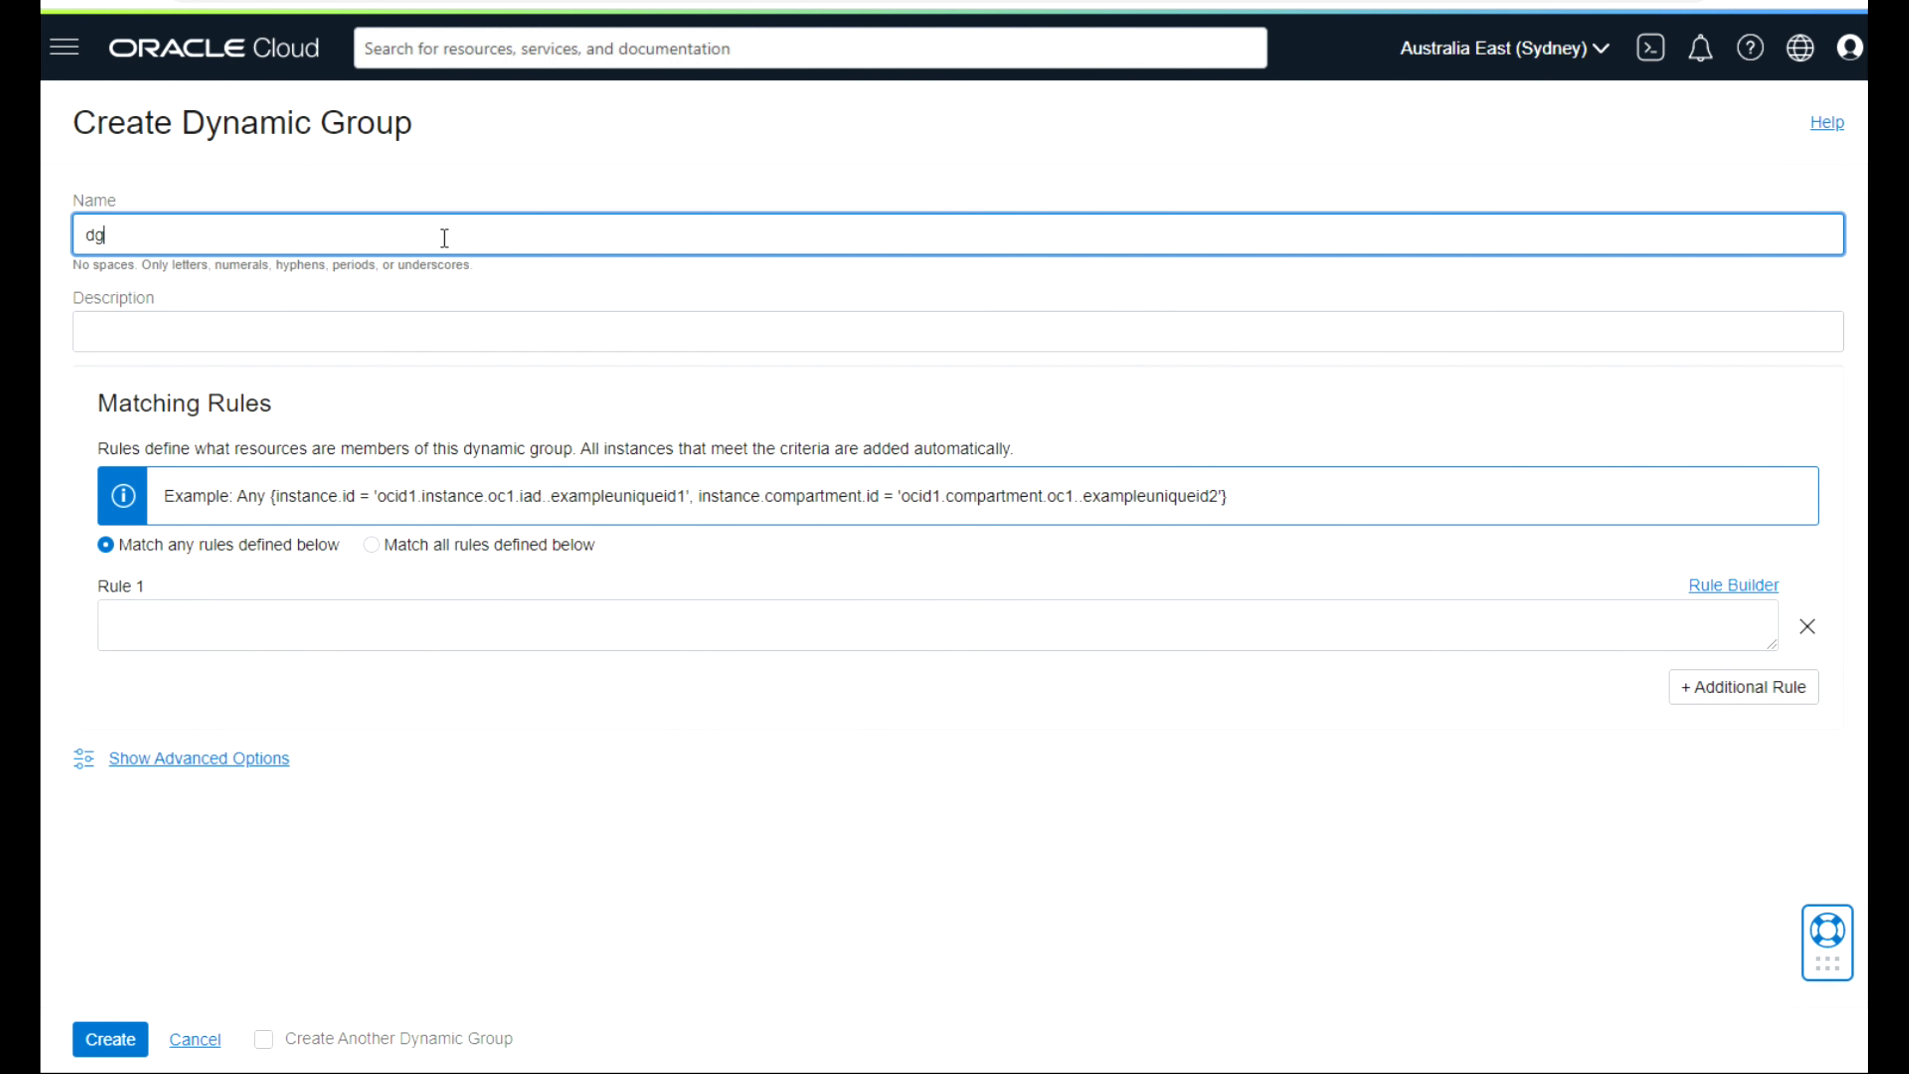
key("BackSpace")
type("emo")
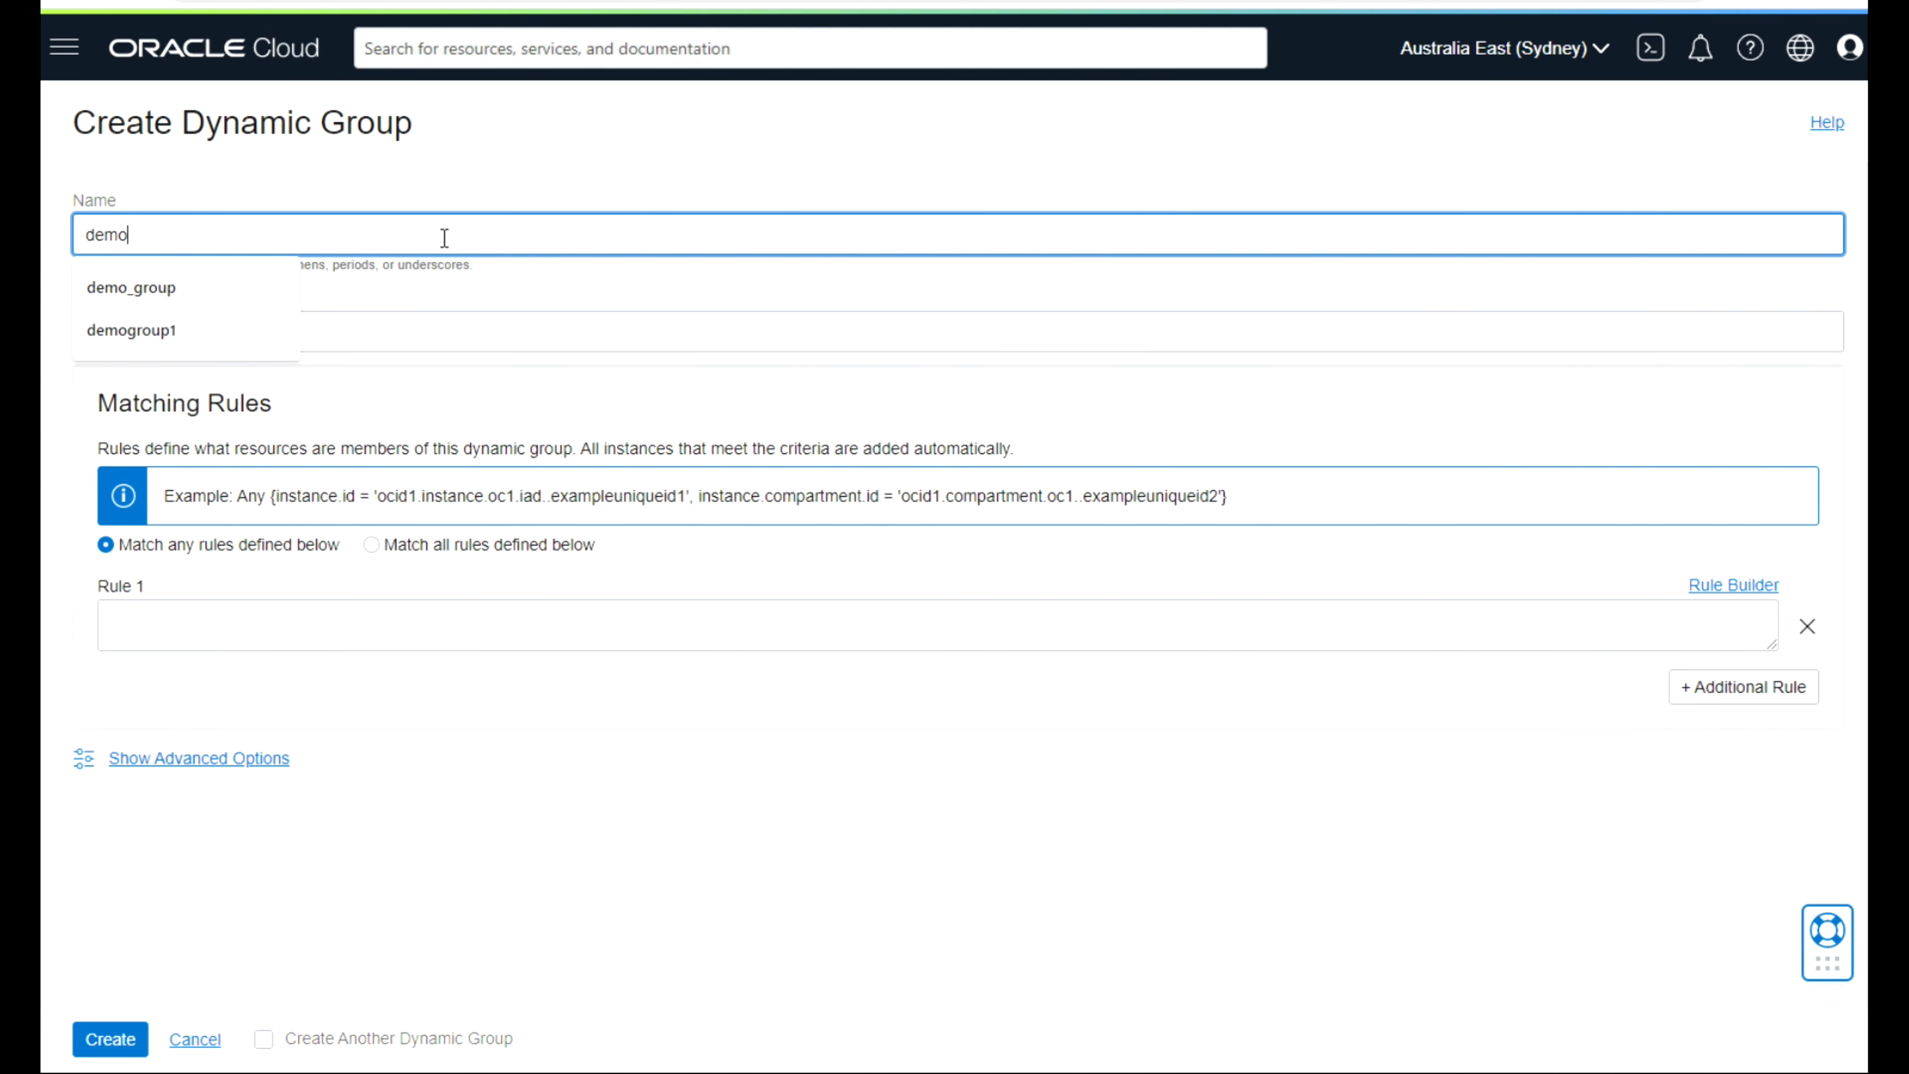
type("_dg")
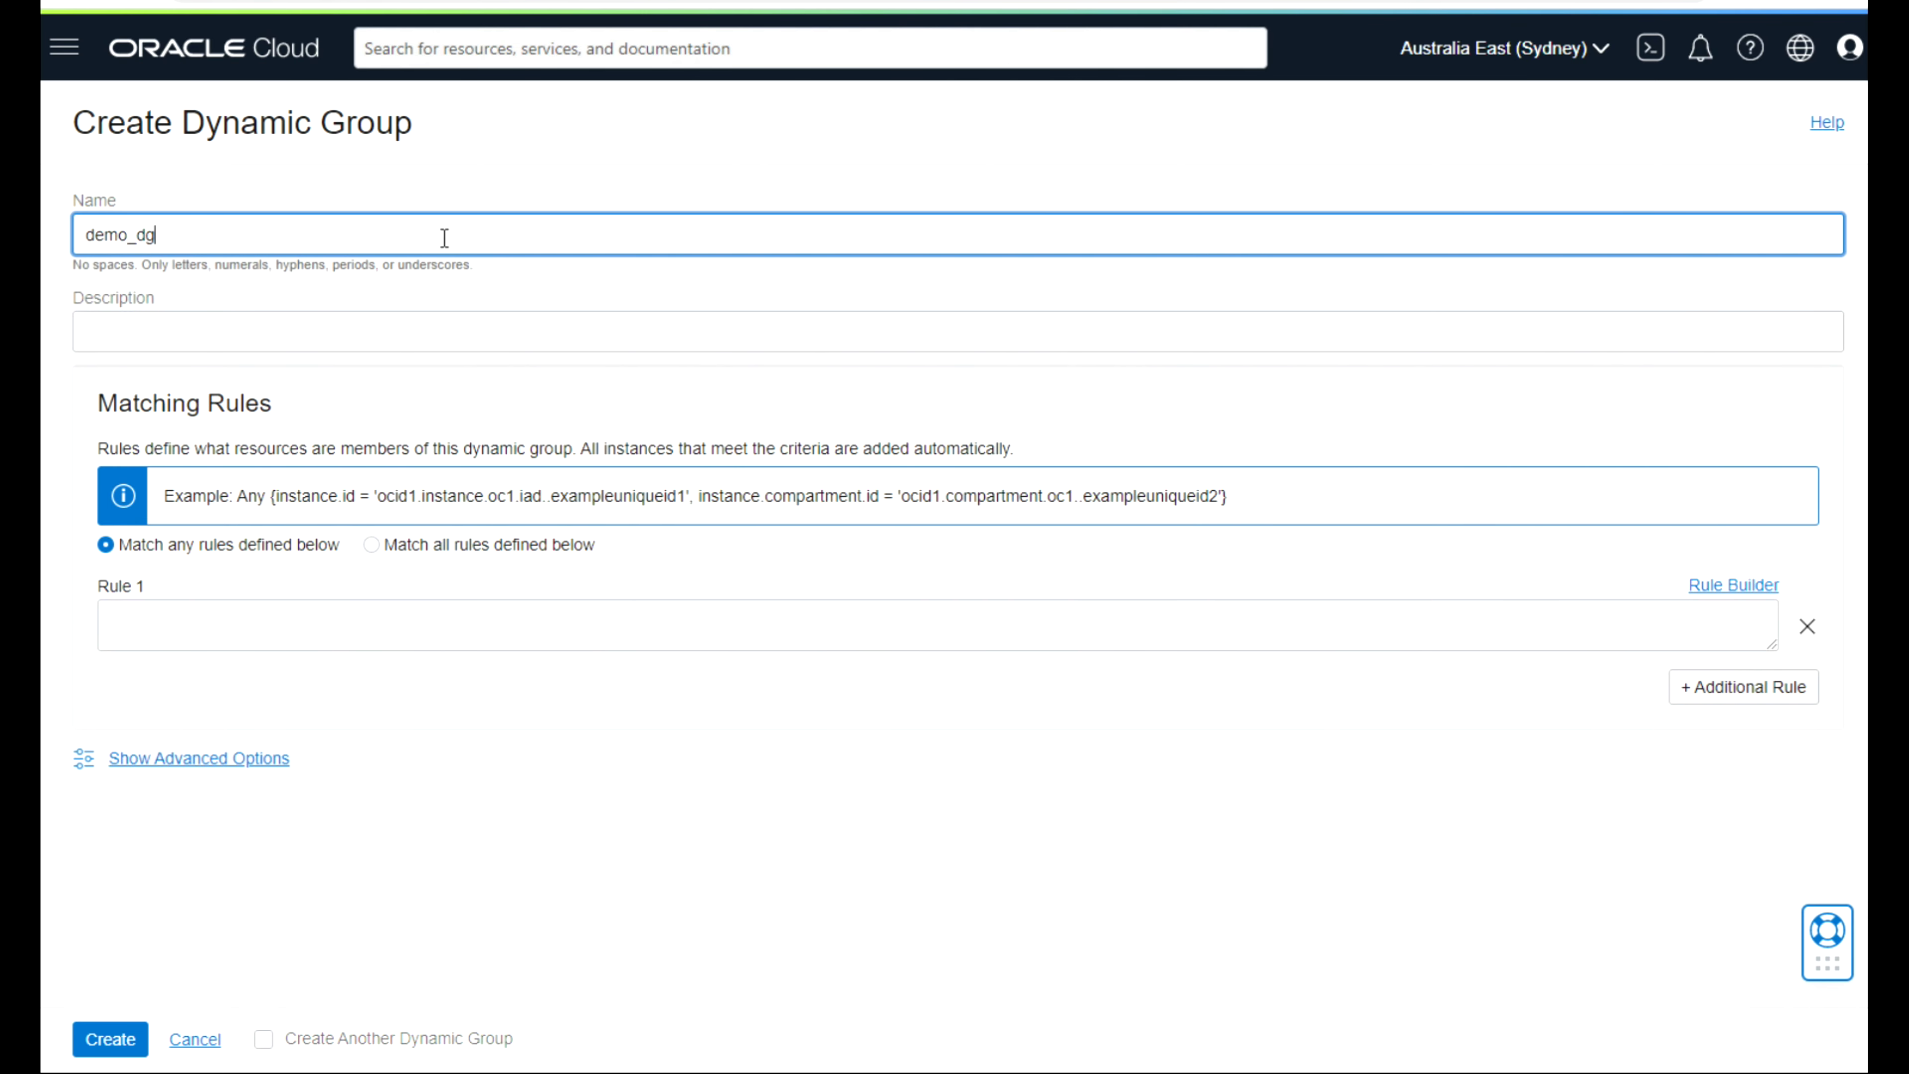
left_click(266, 341)
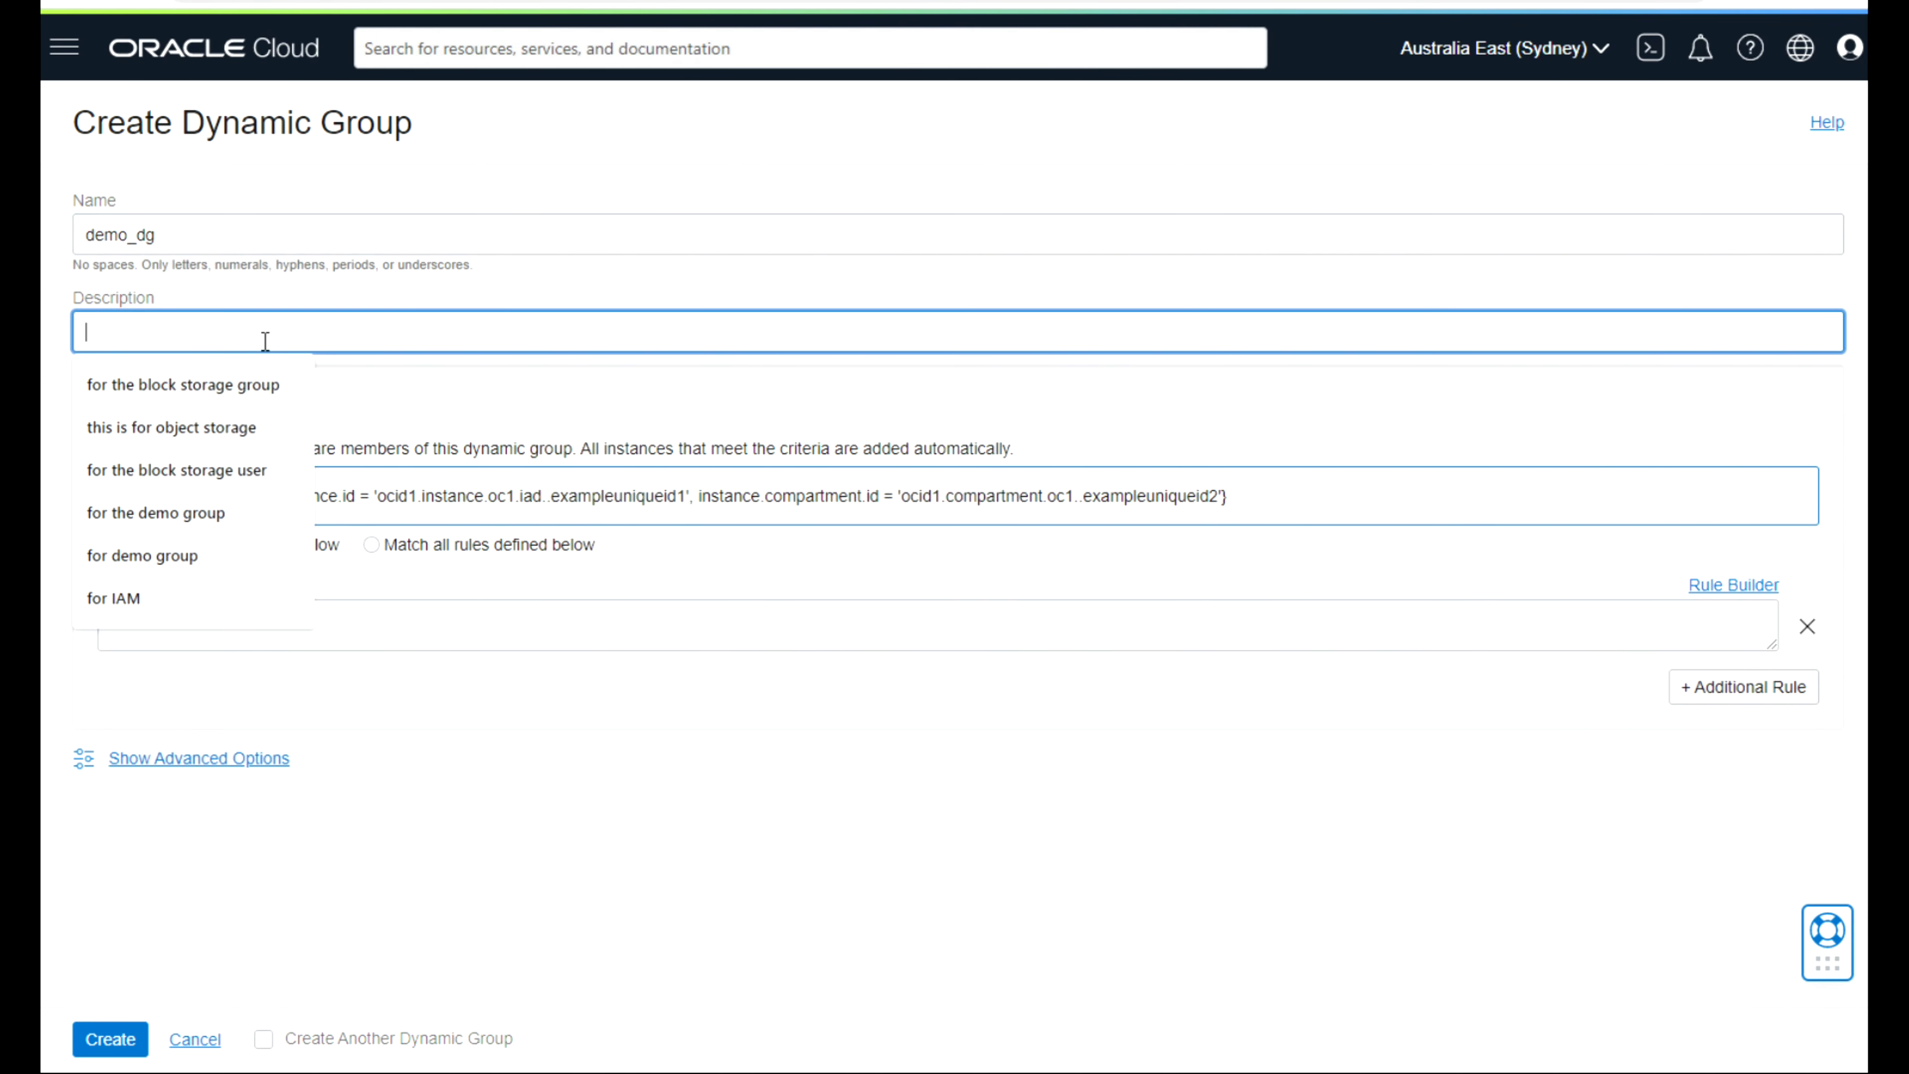
type("demo dg")
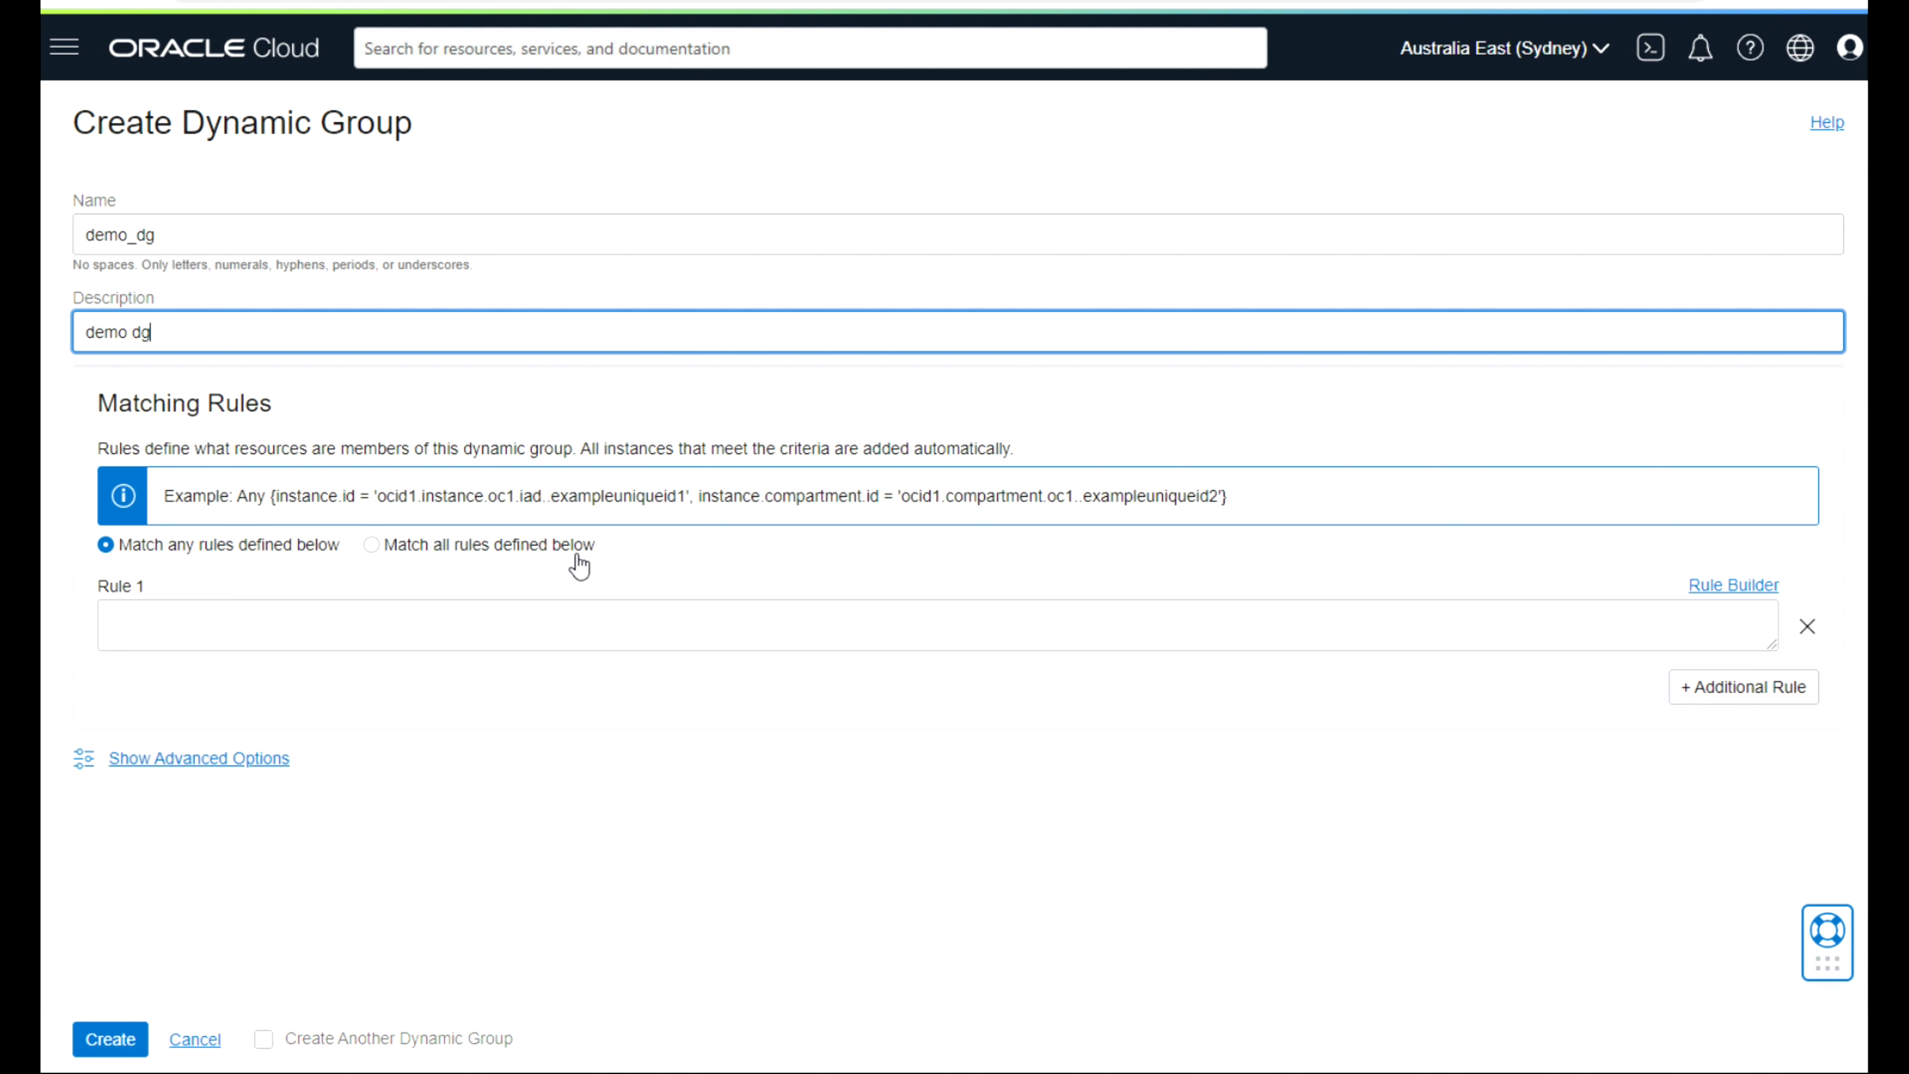
left_click(1728, 594)
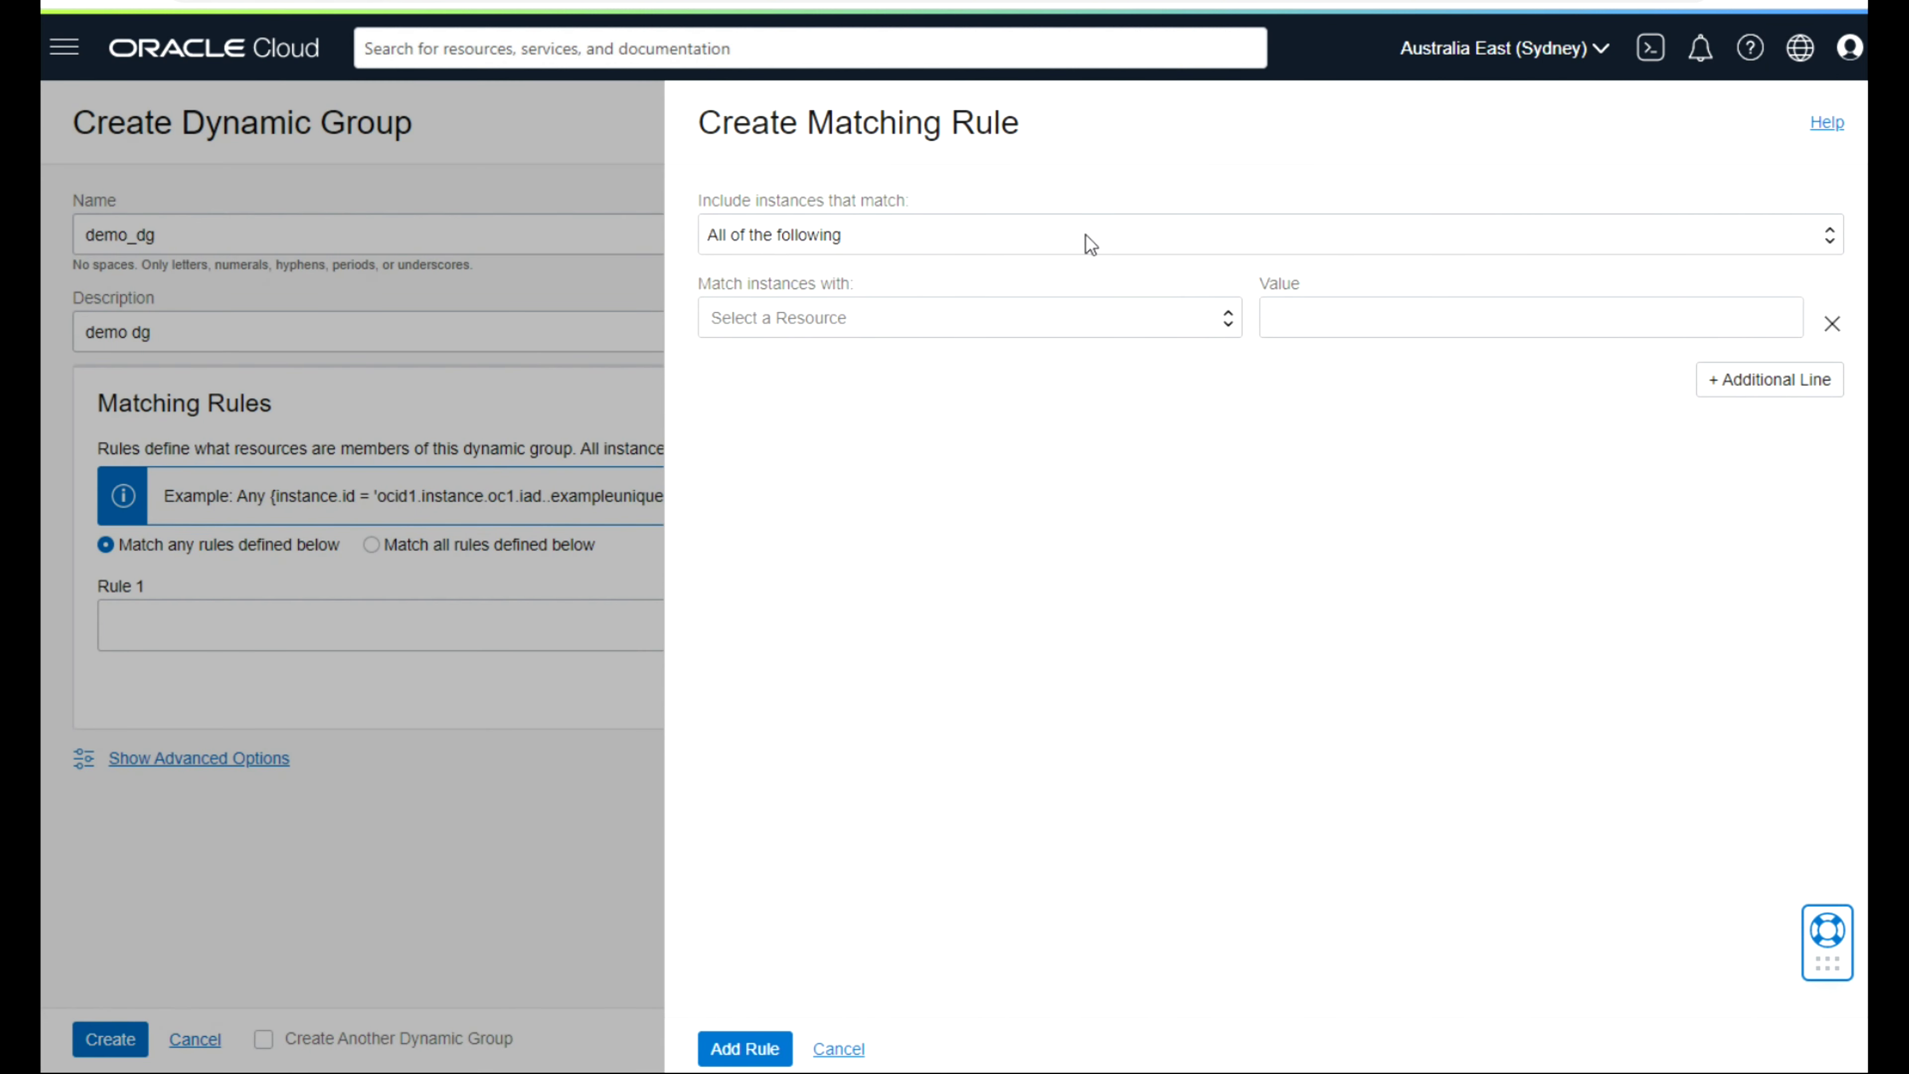
Set the matching rule to 'Any of the following', matching instances by Compartment OCID
left_click(1826, 240)
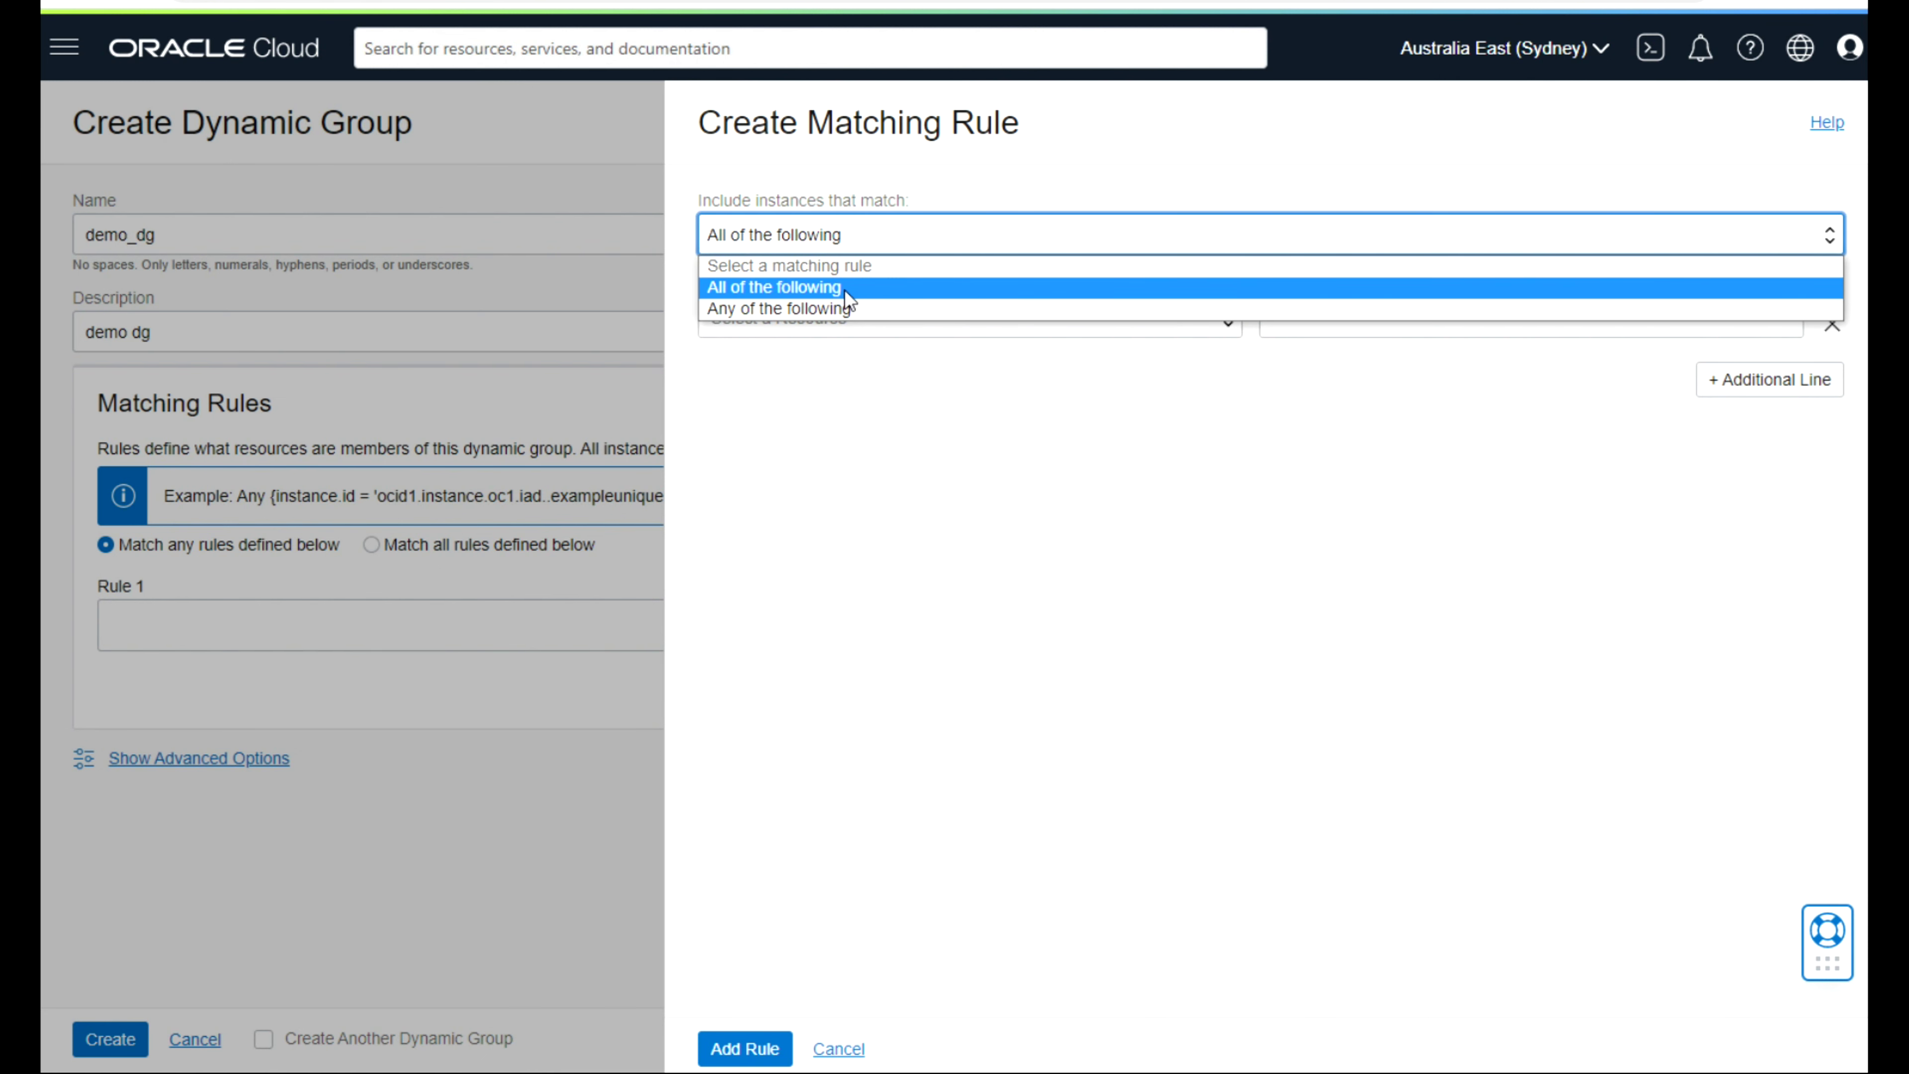
left_click(834, 304)
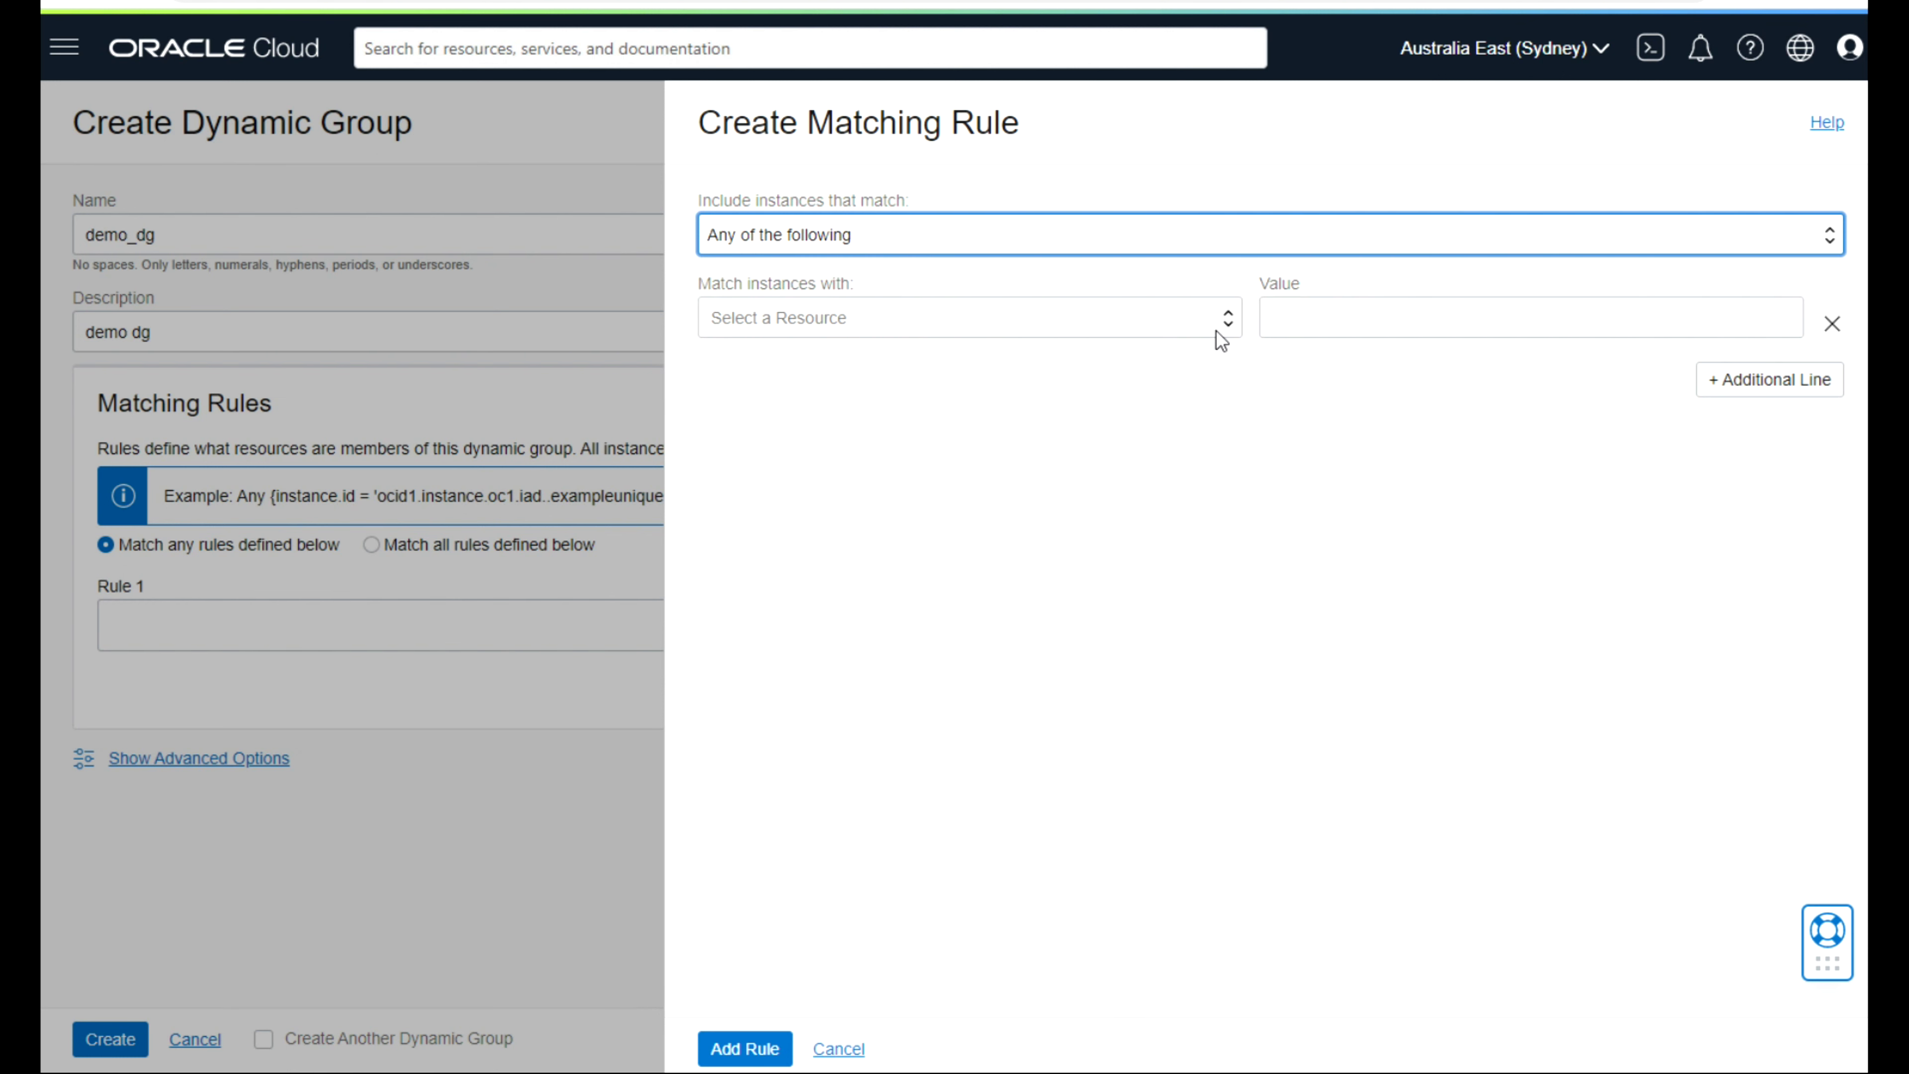
left_click(1230, 329)
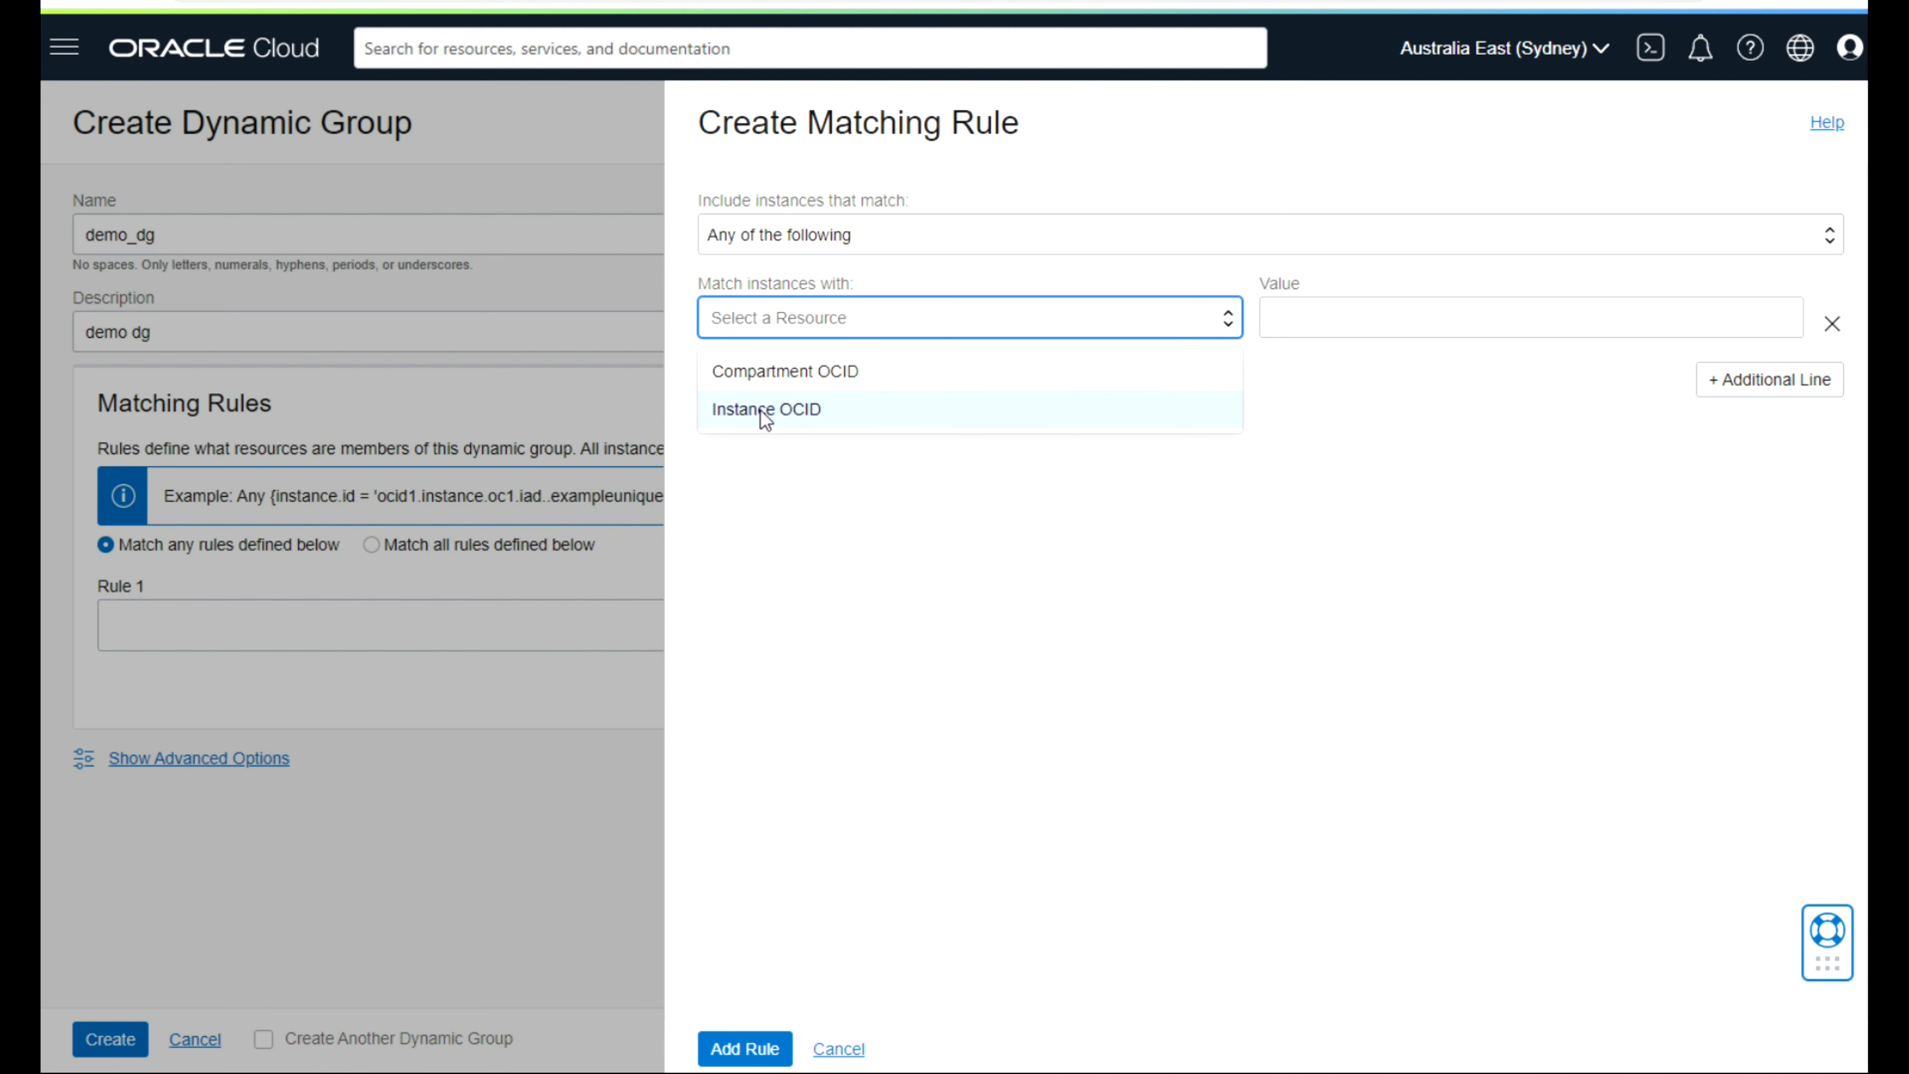
left_click(785, 371)
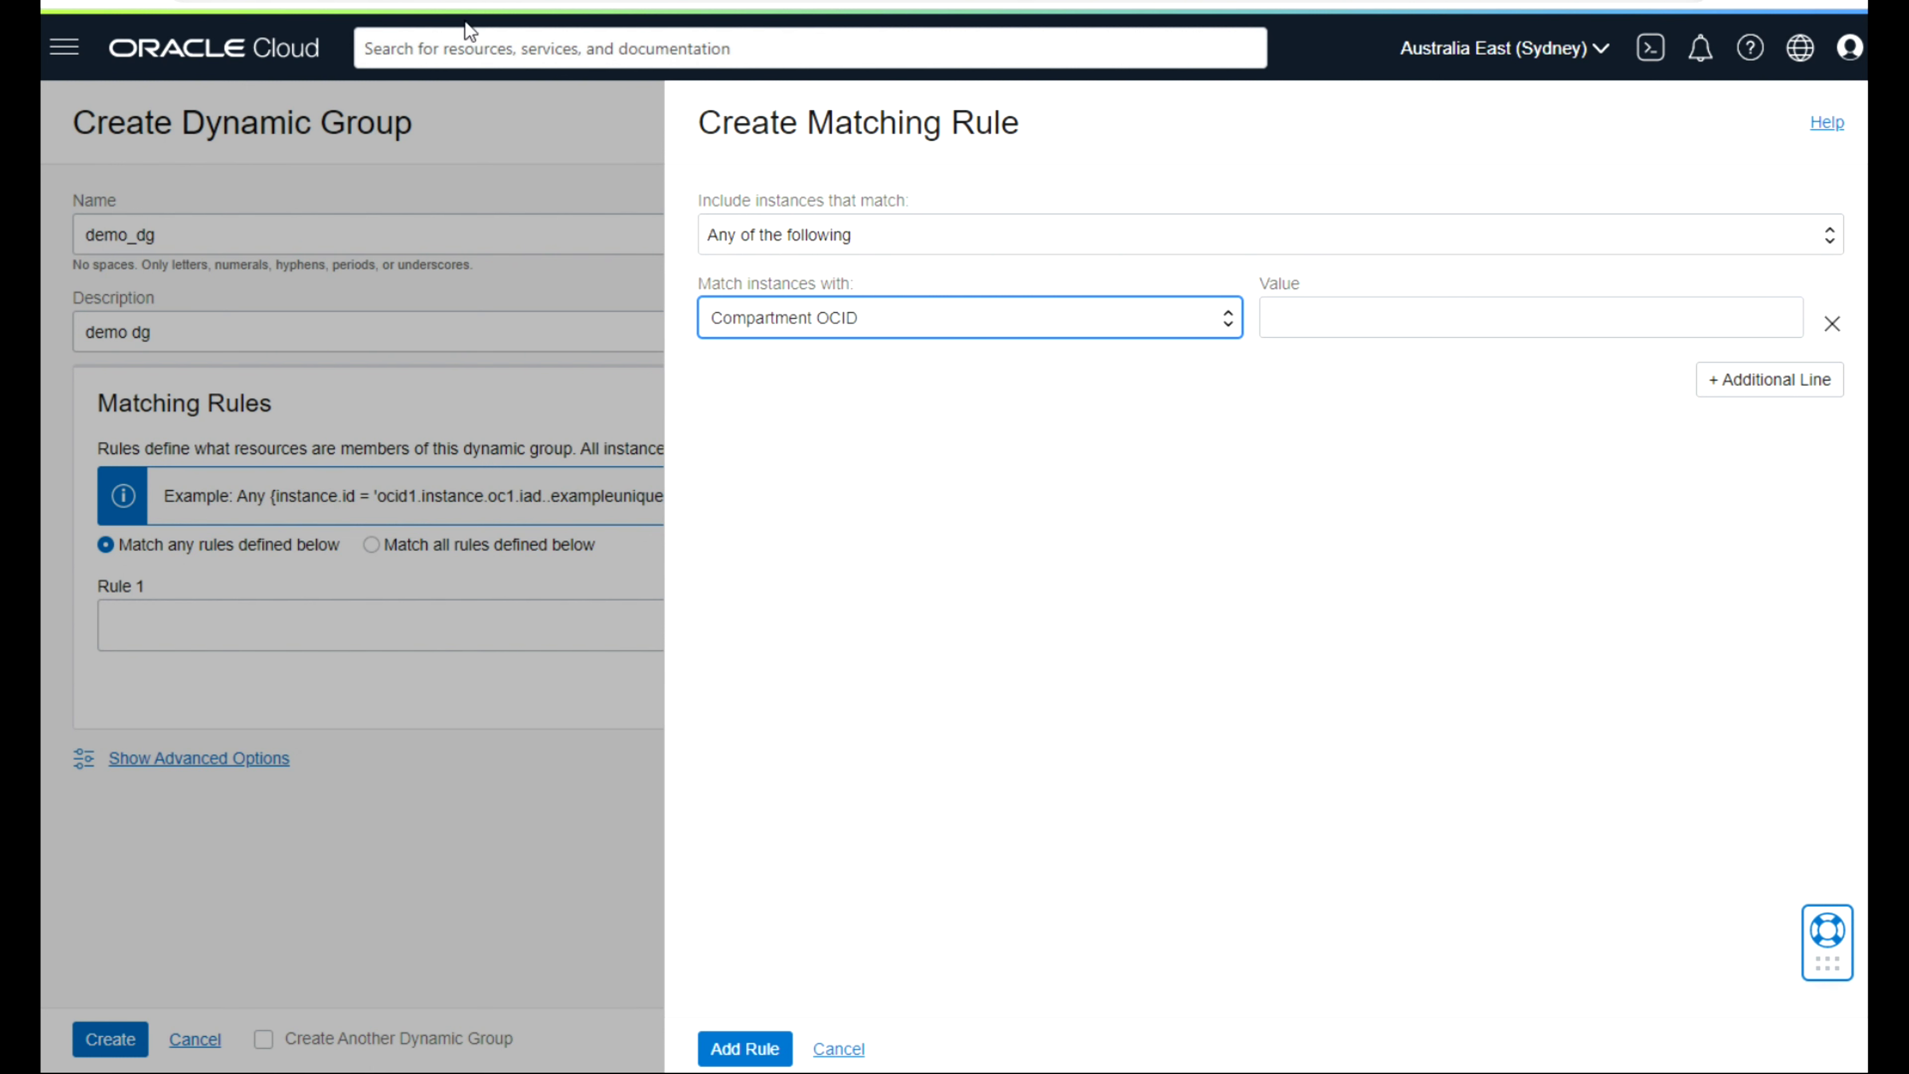
right_click(248, 1)
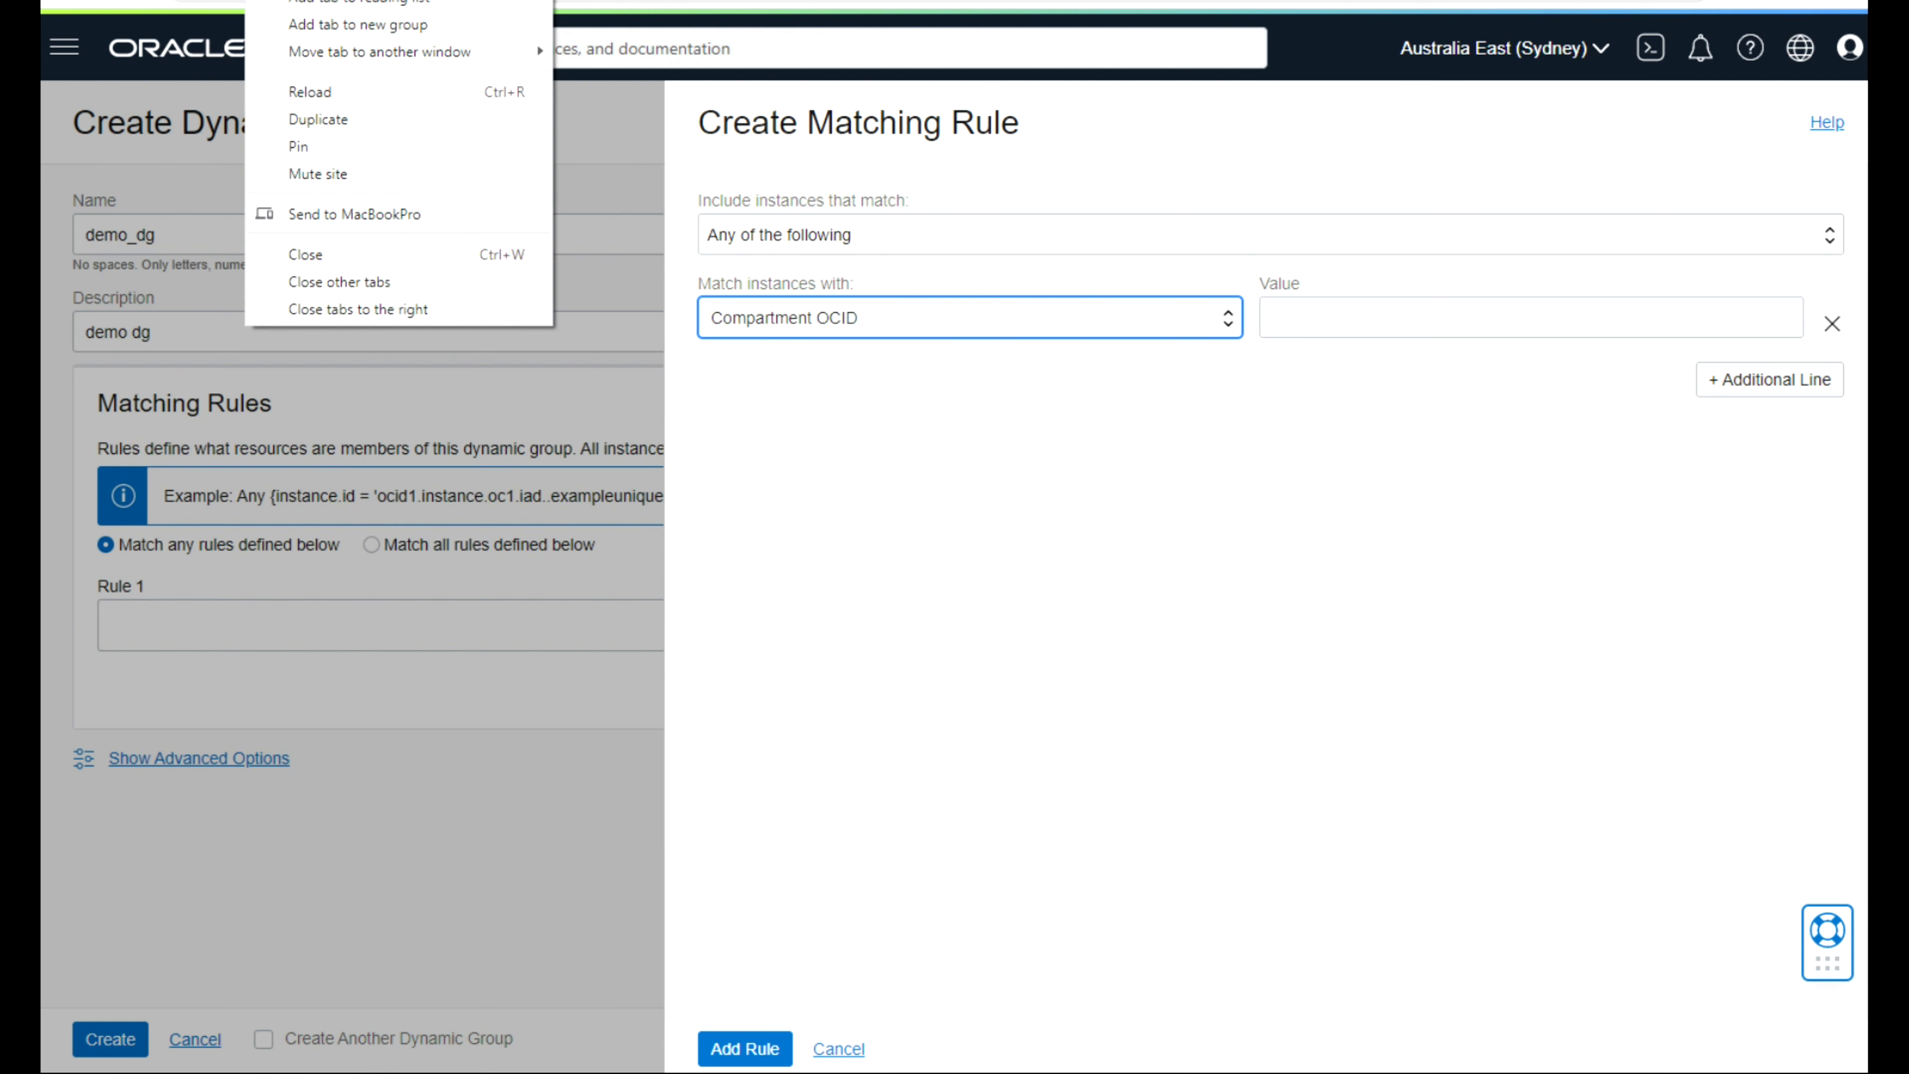
Duplicate the tab and open nagarboul's details under Identity & Security > Compartments
left_click(332, 119)
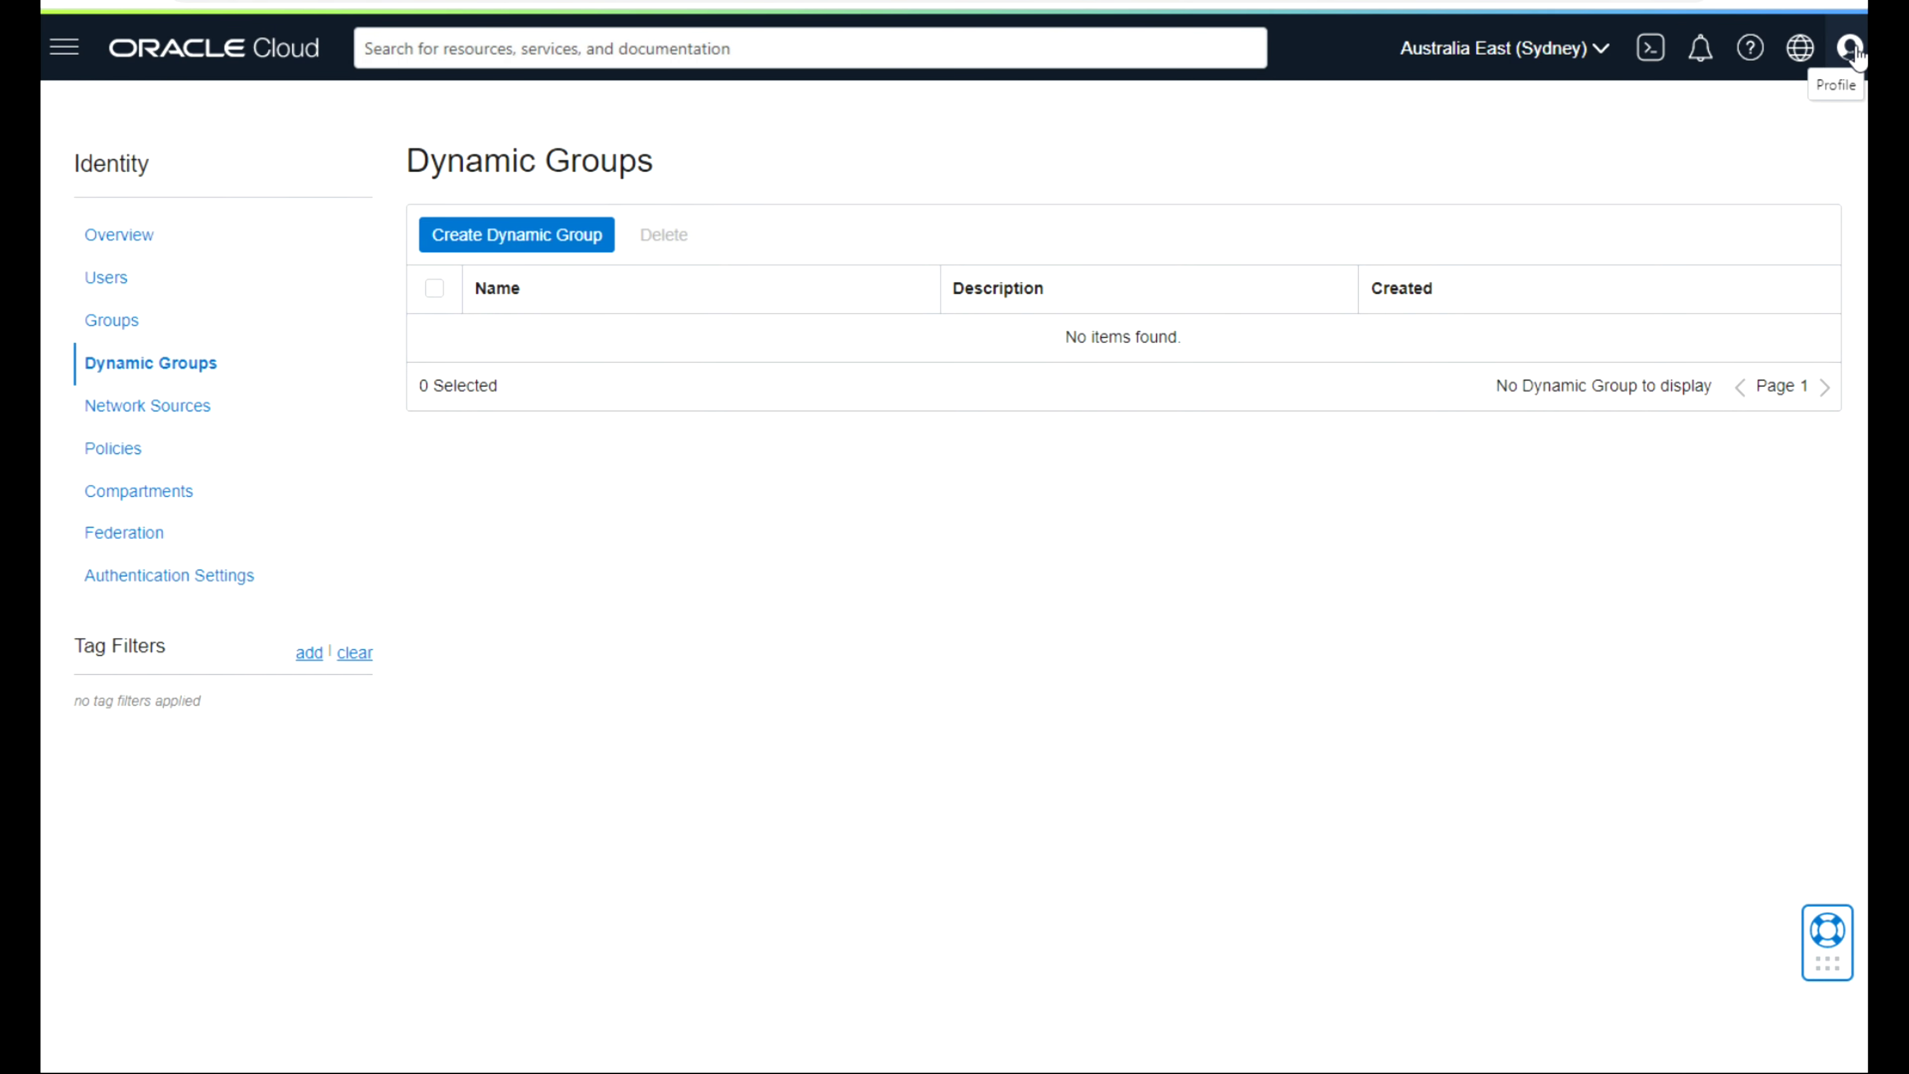
left_click(64, 48)
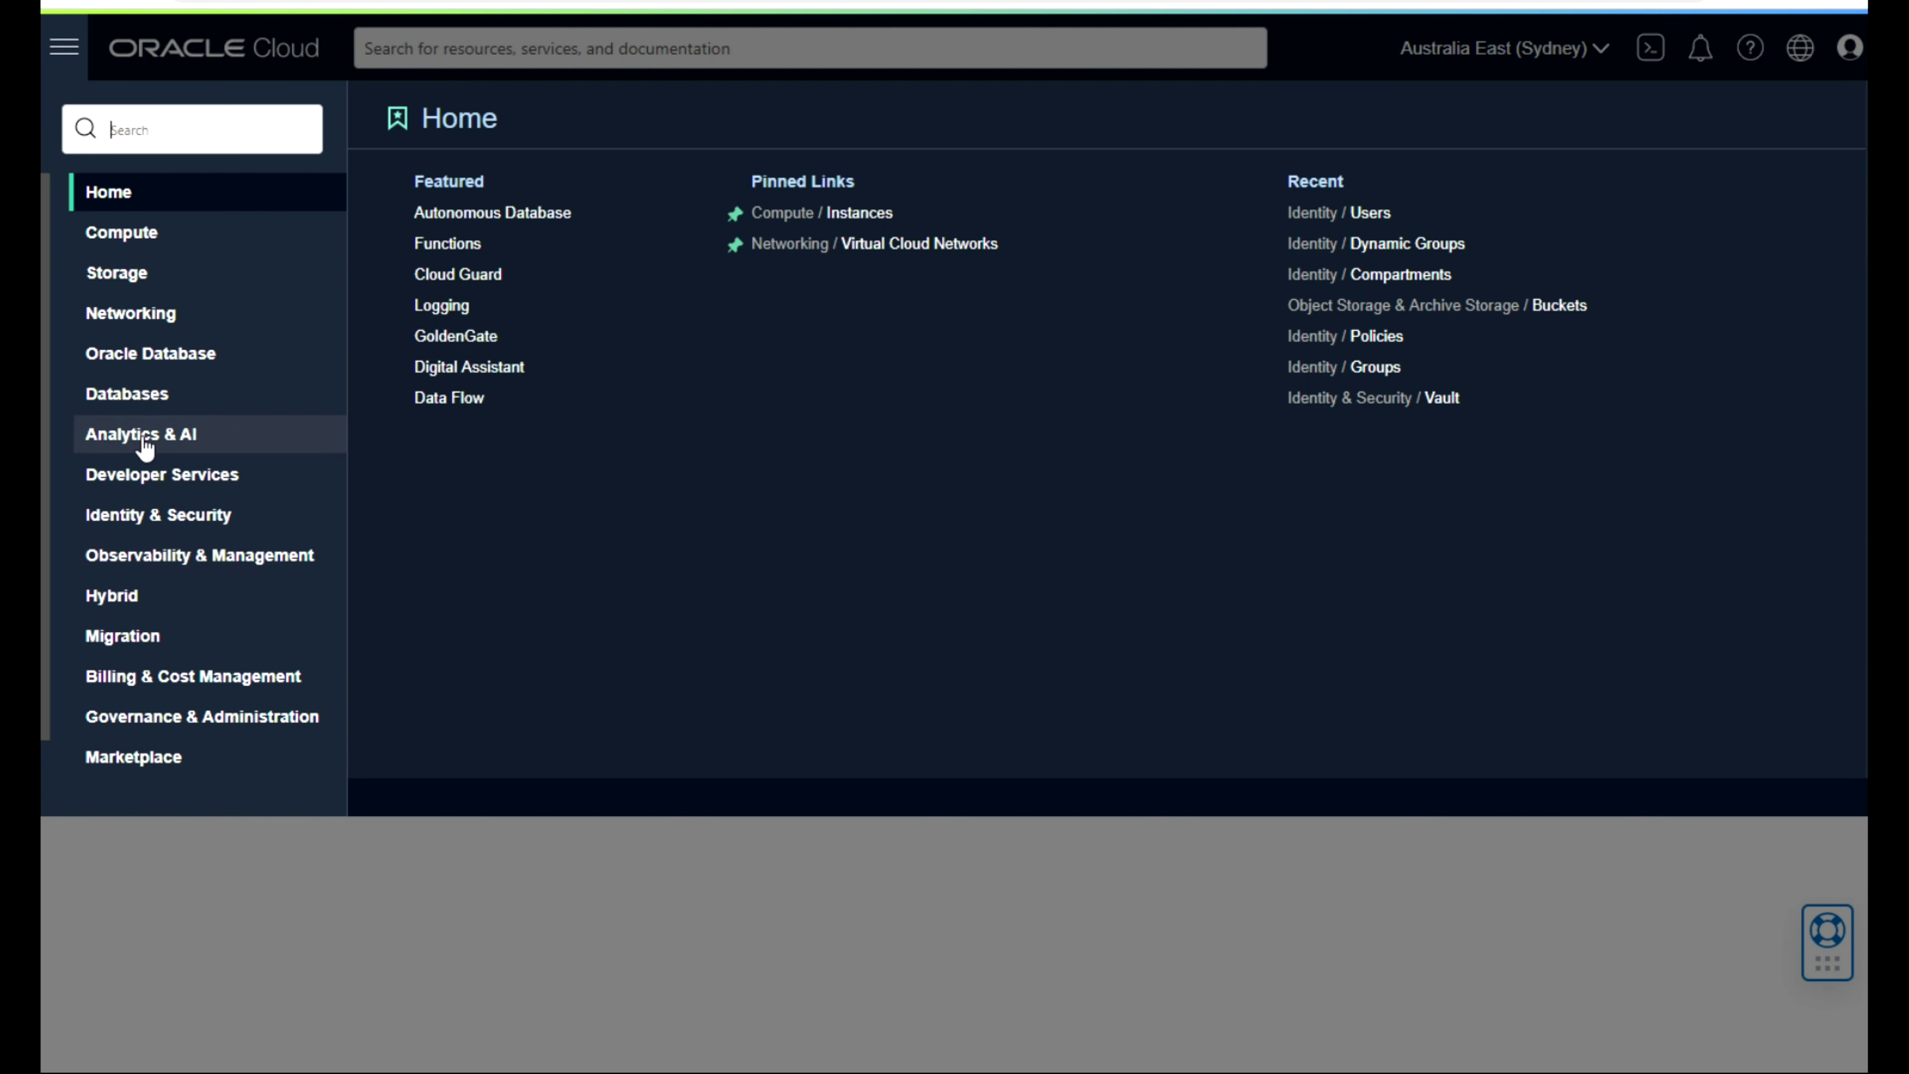
left_click(130, 515)
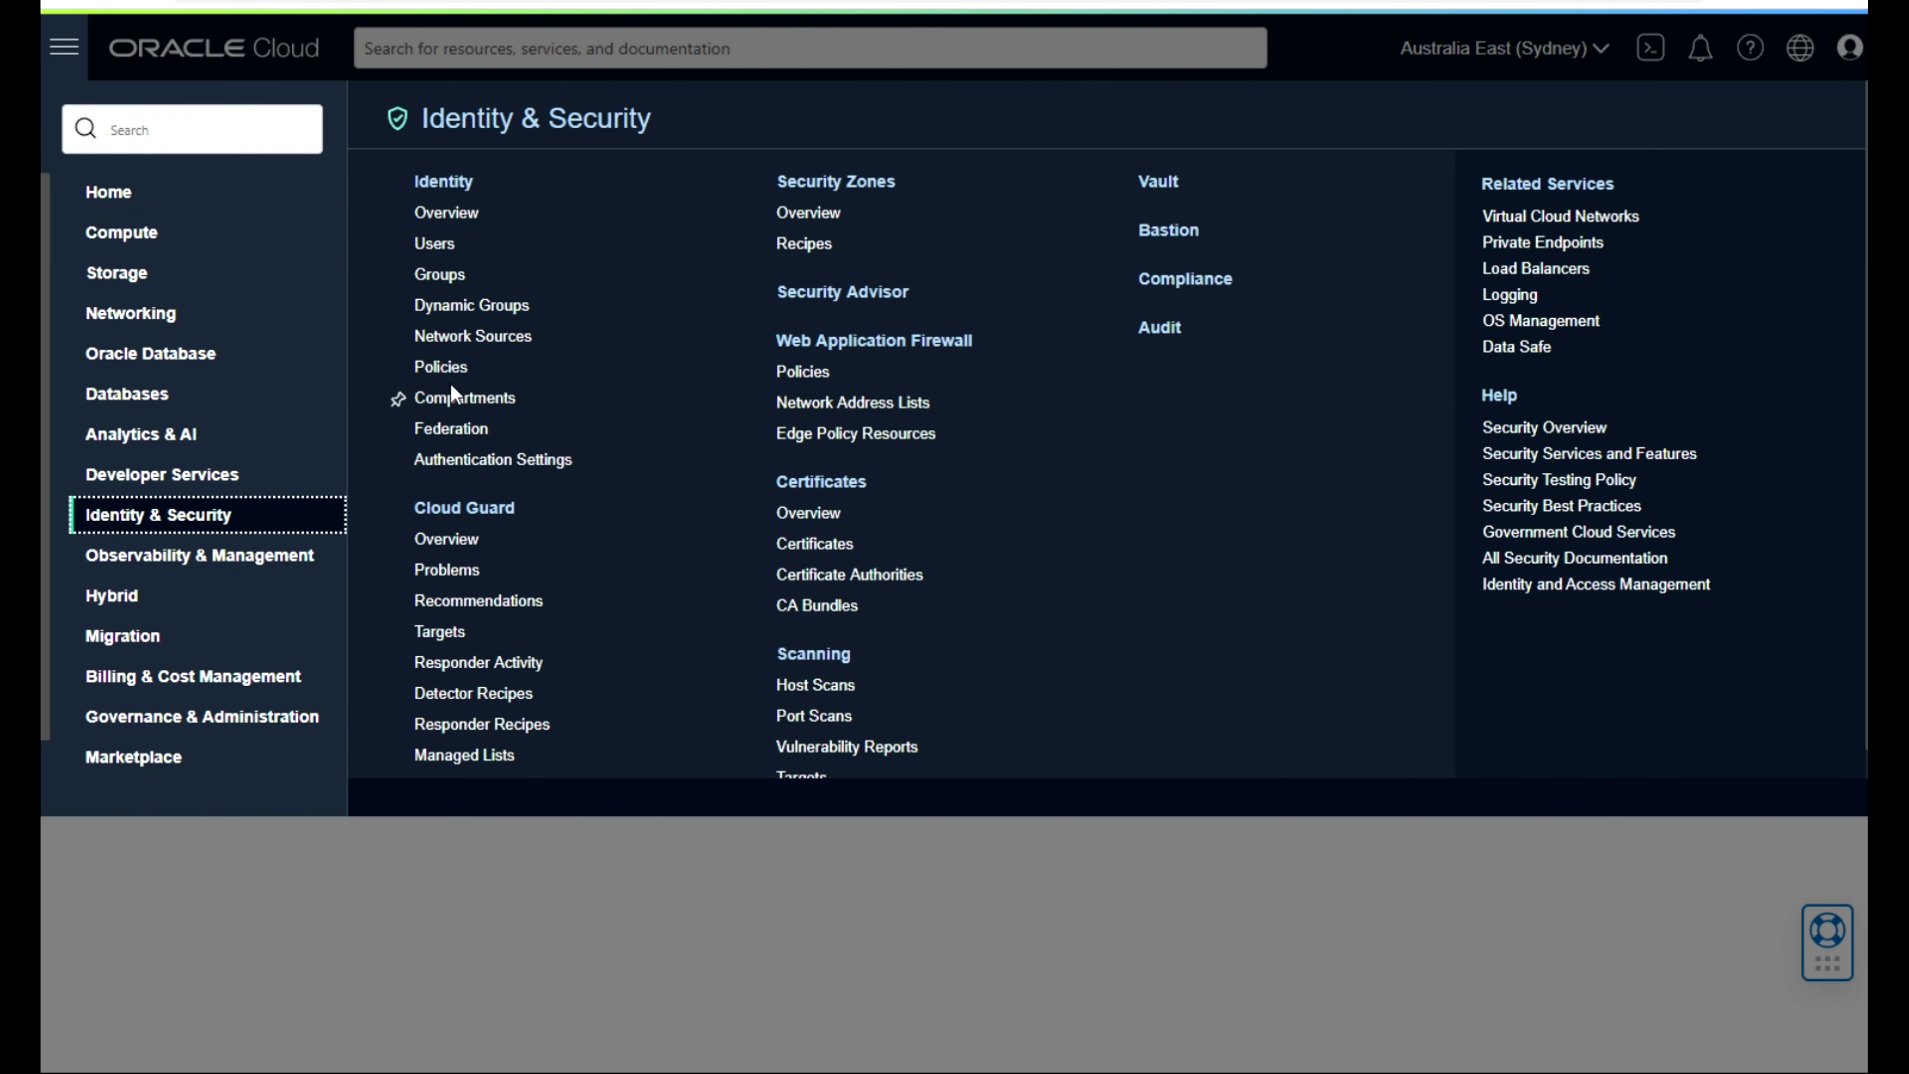
left_click(454, 399)
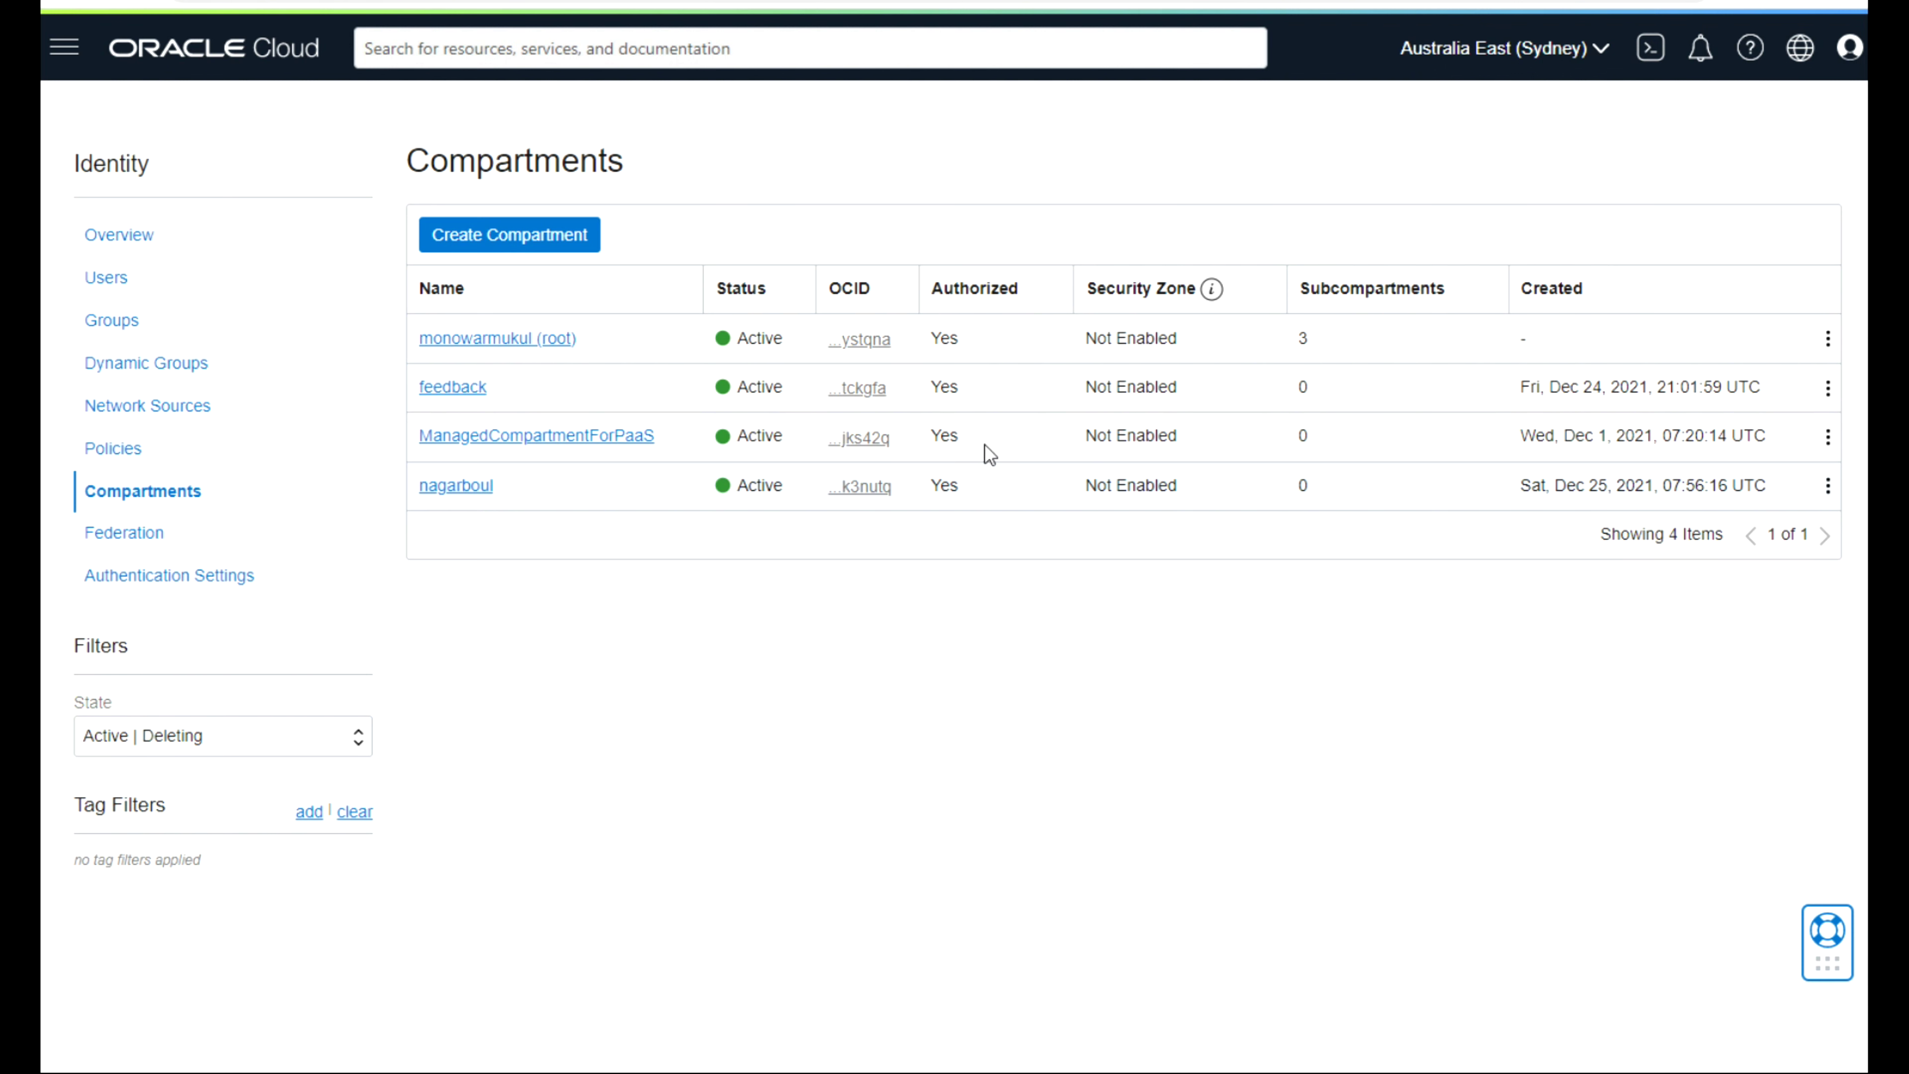
left_click(1828, 488)
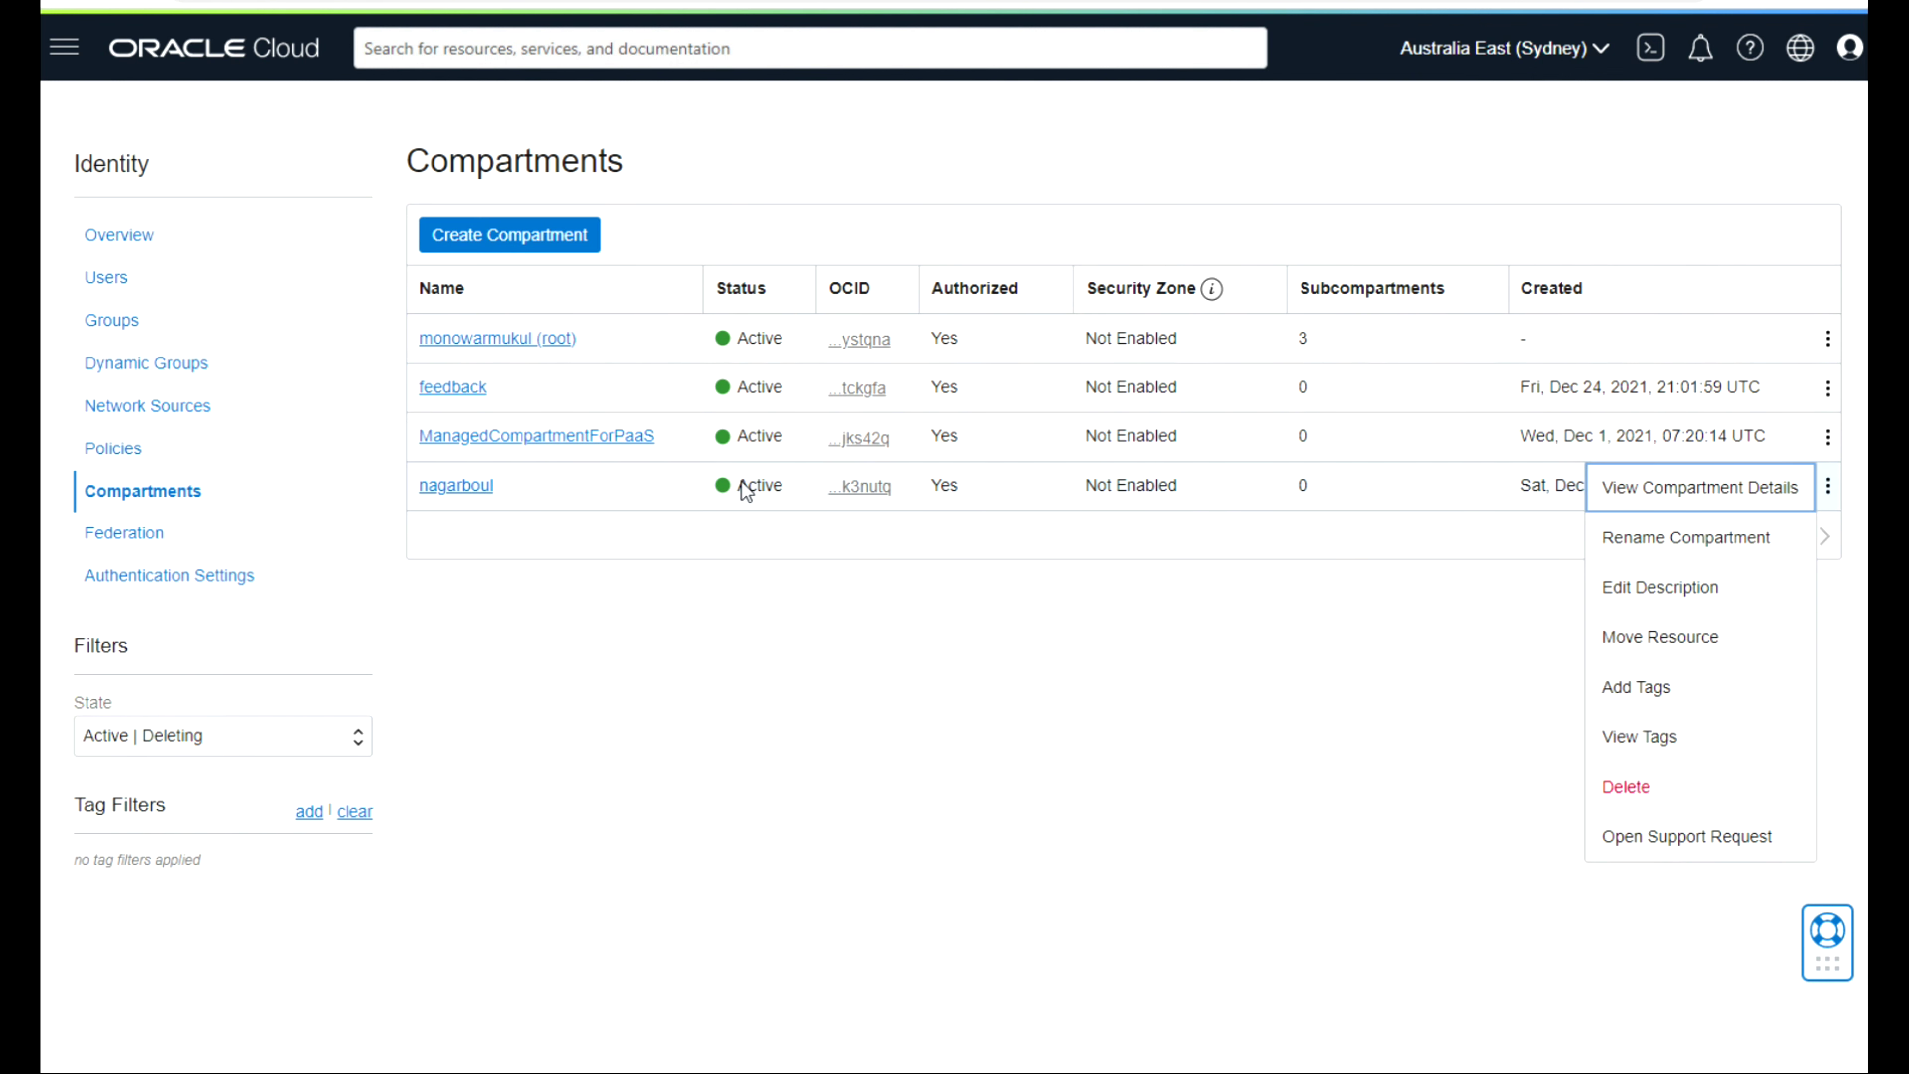
left_click(472, 487)
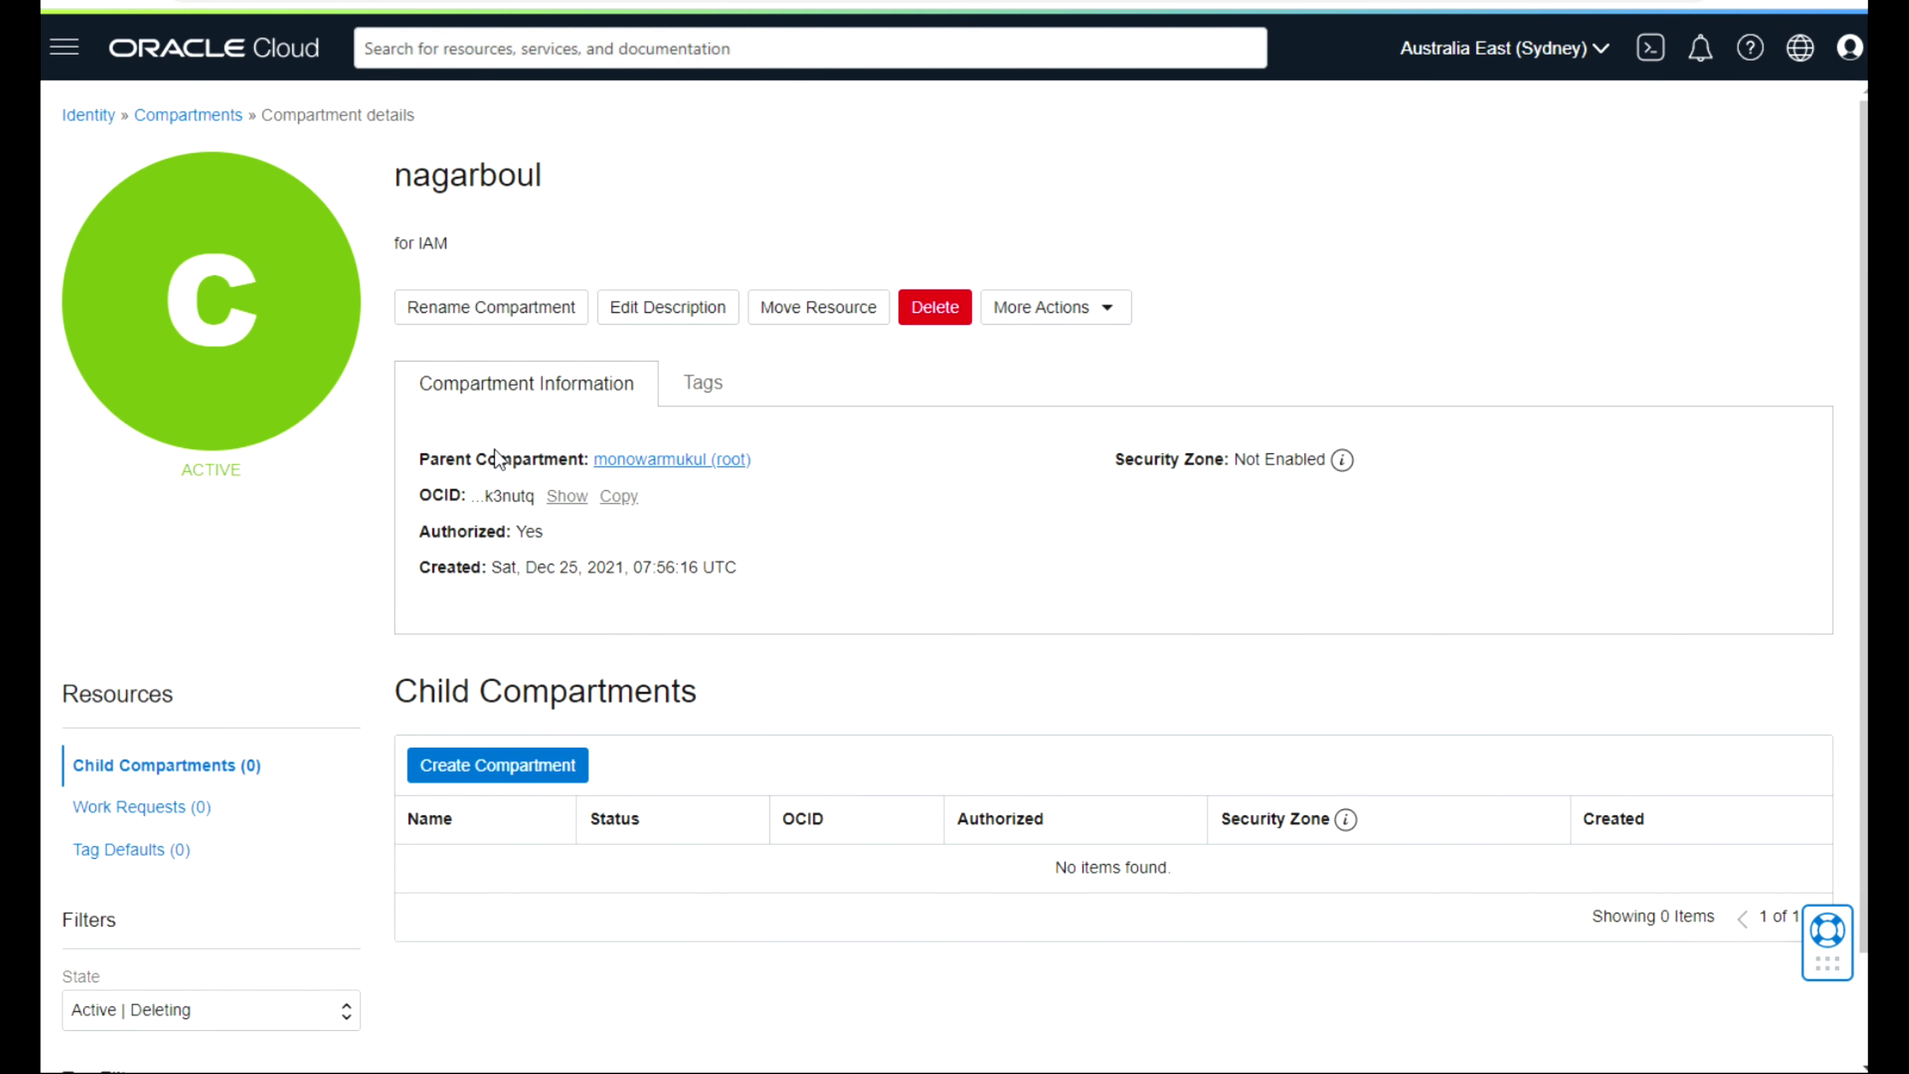
Paste the nagarboul compartment OCID as the matching rule's condition value
left_click(619, 496)
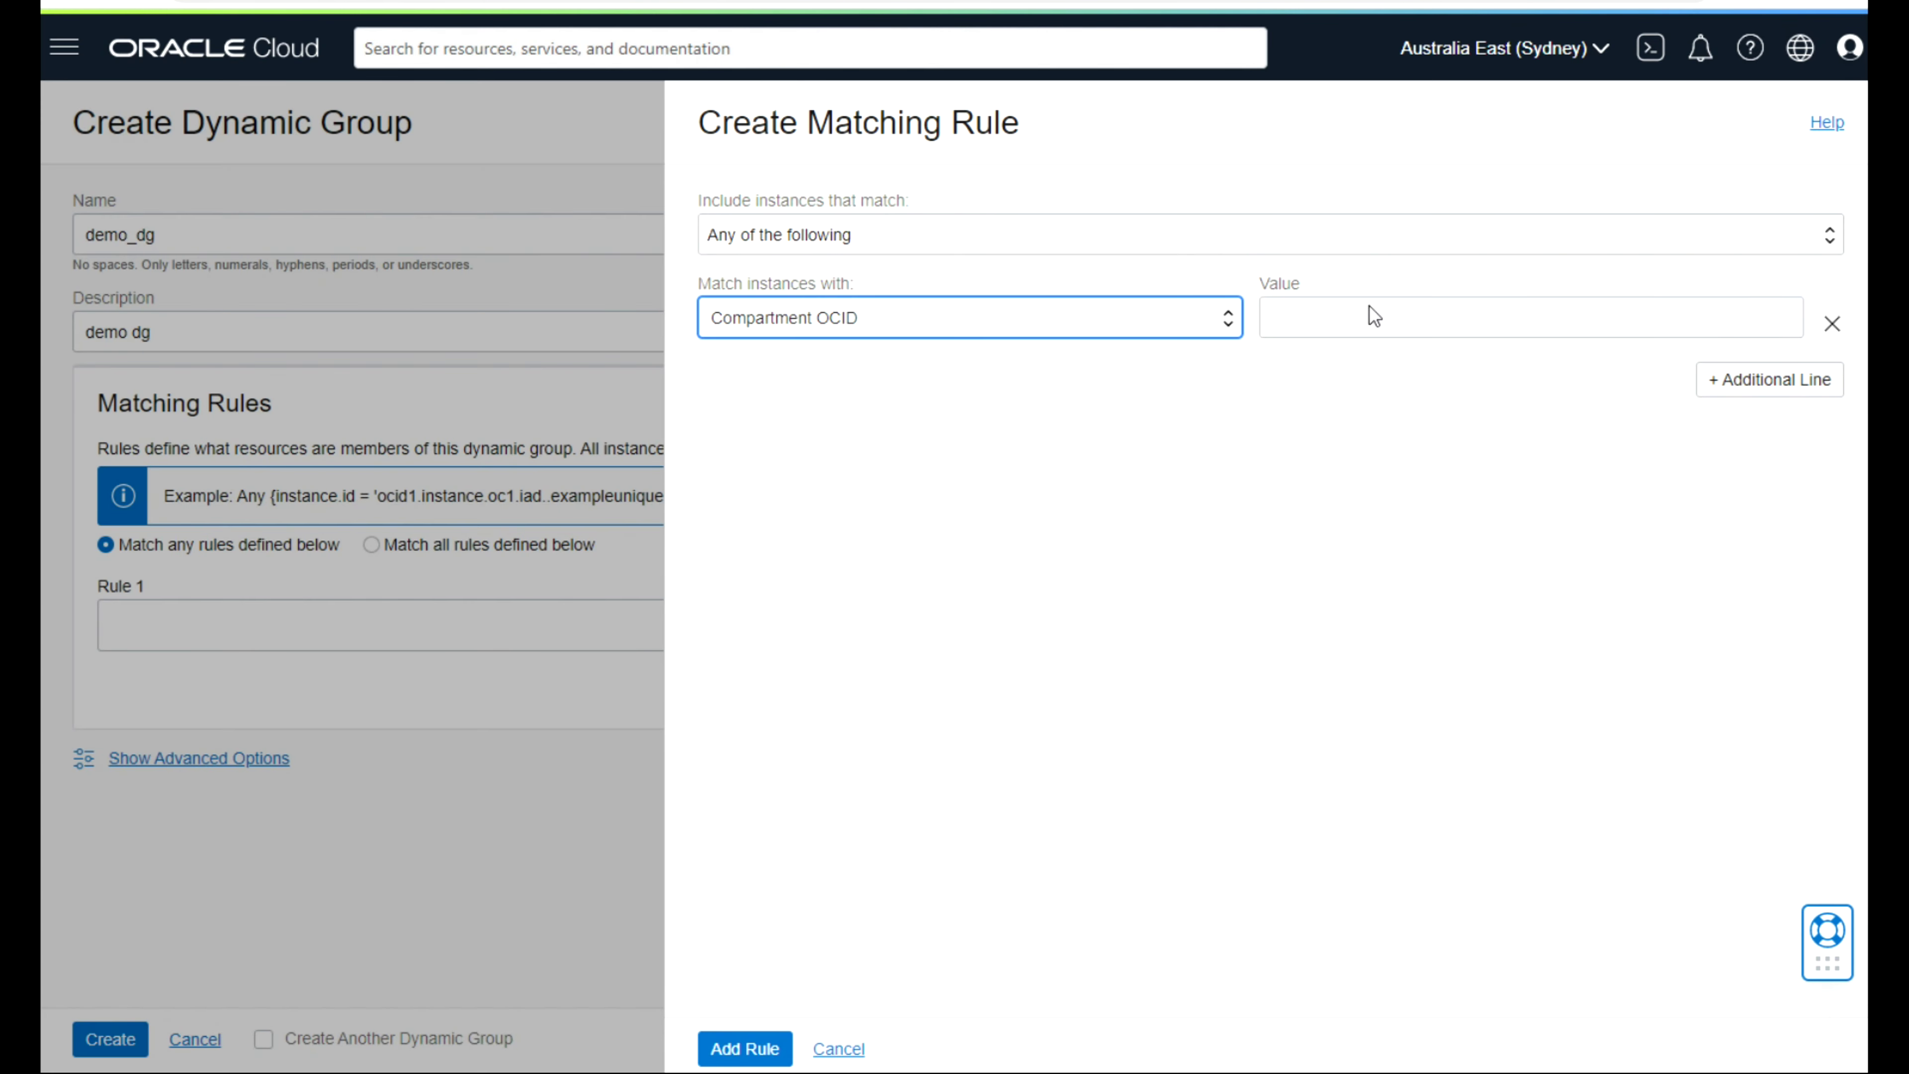
left_click(1392, 327)
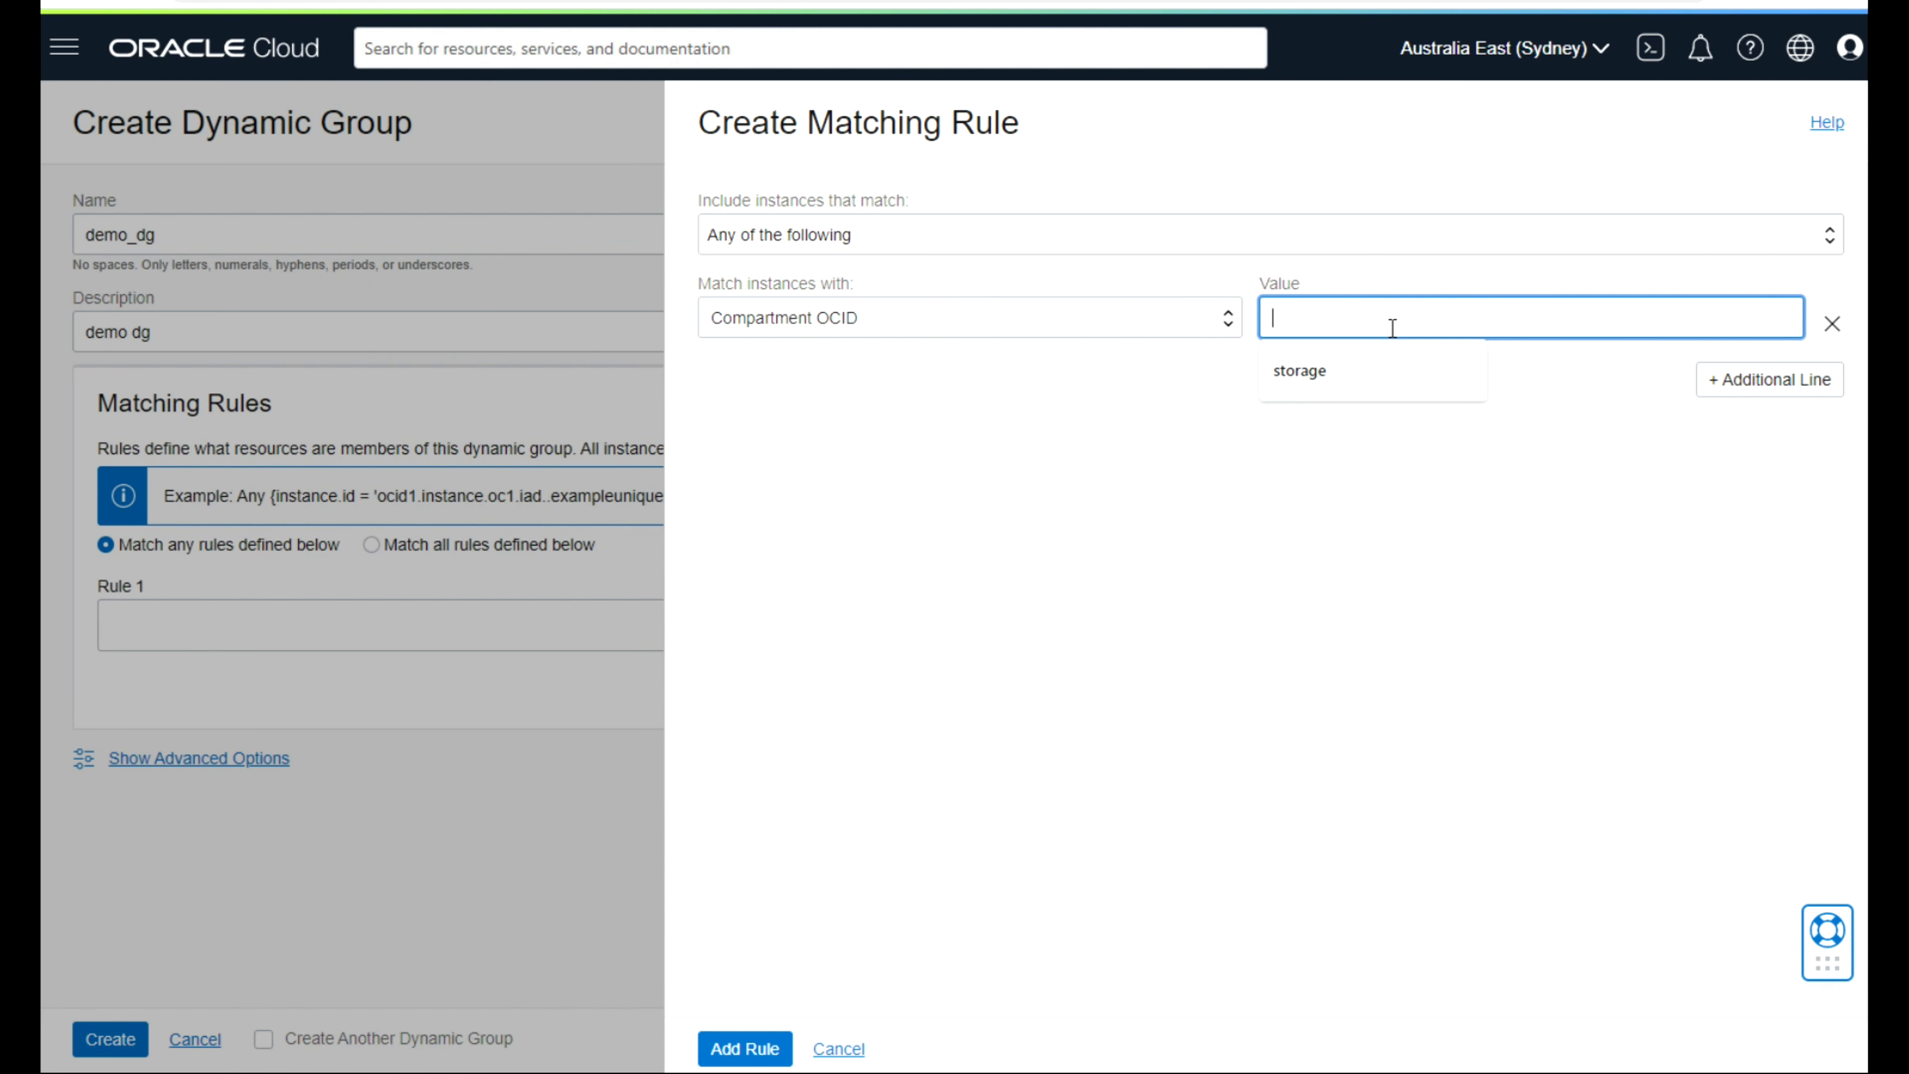
key("ctrl+v")
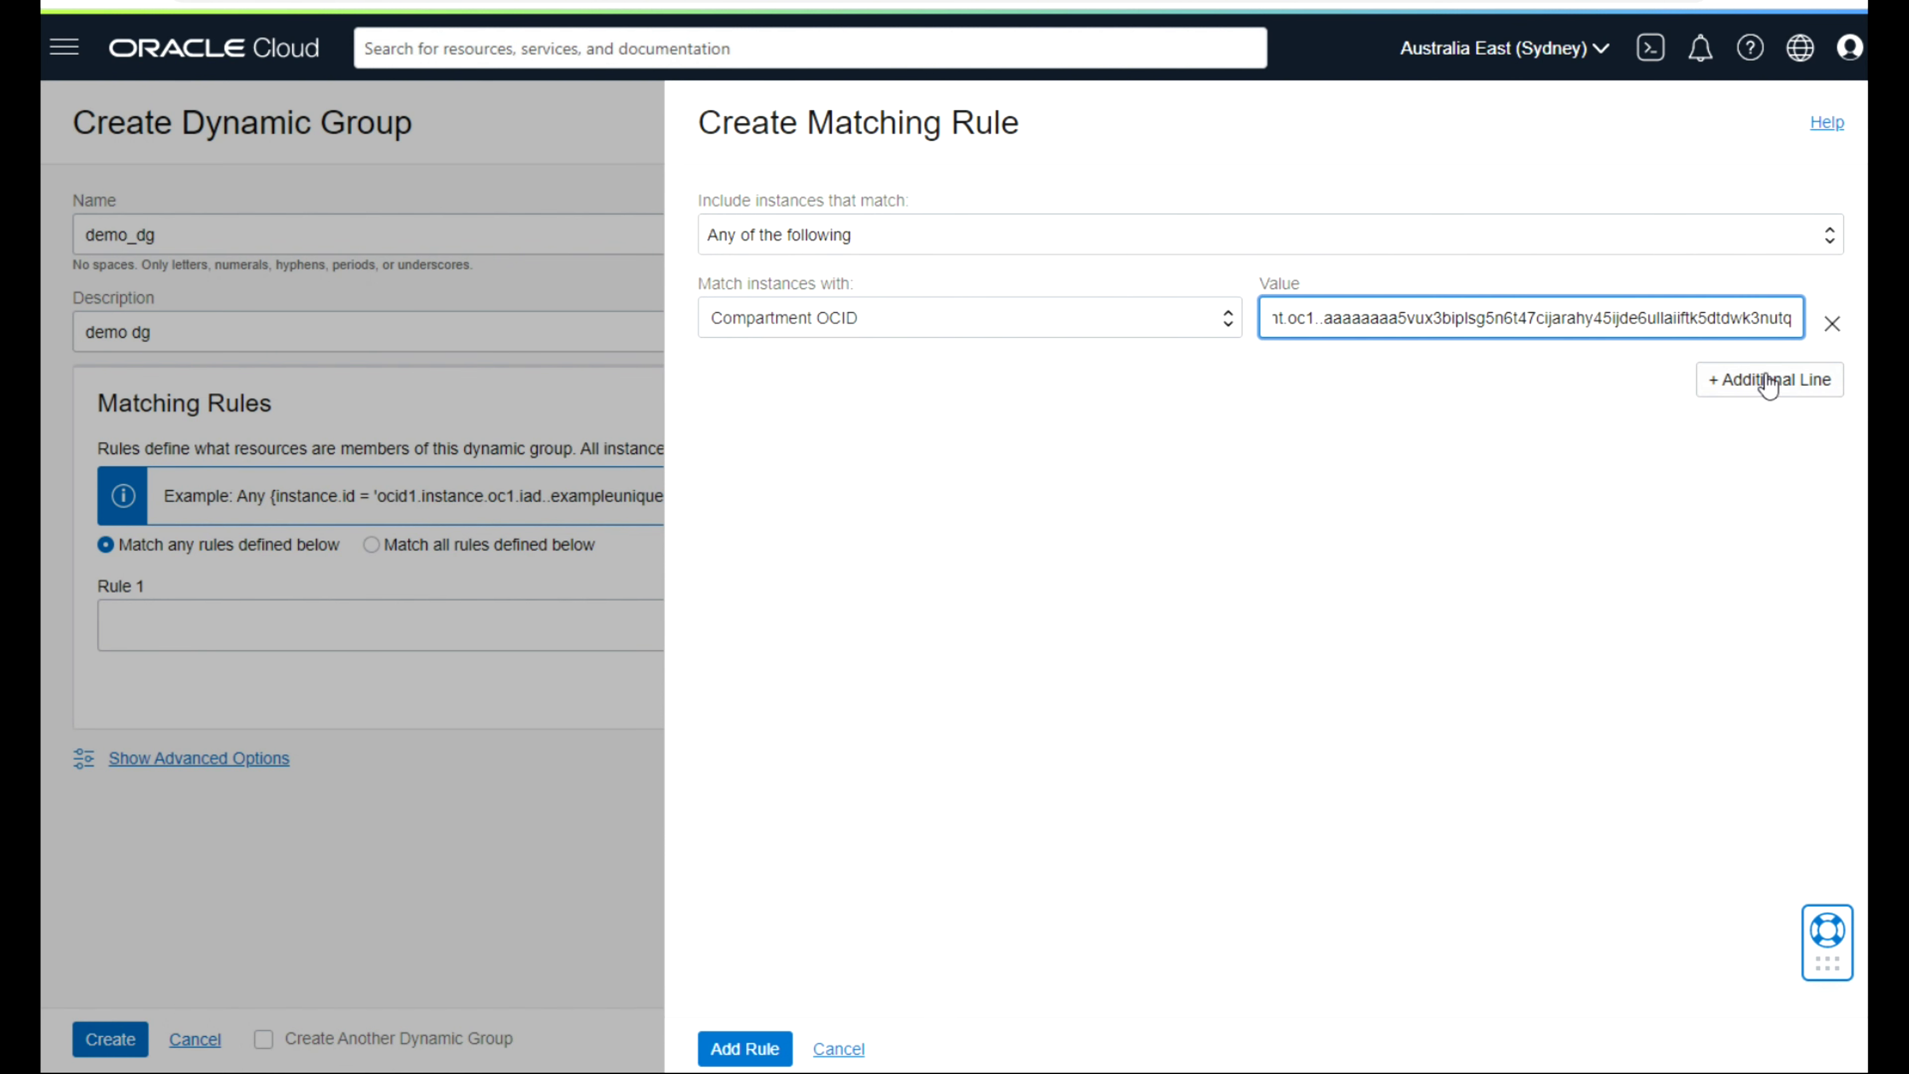
Discard the extra Instance OCID condition and add the single-condition rule to demo_dg
left_click(1768, 381)
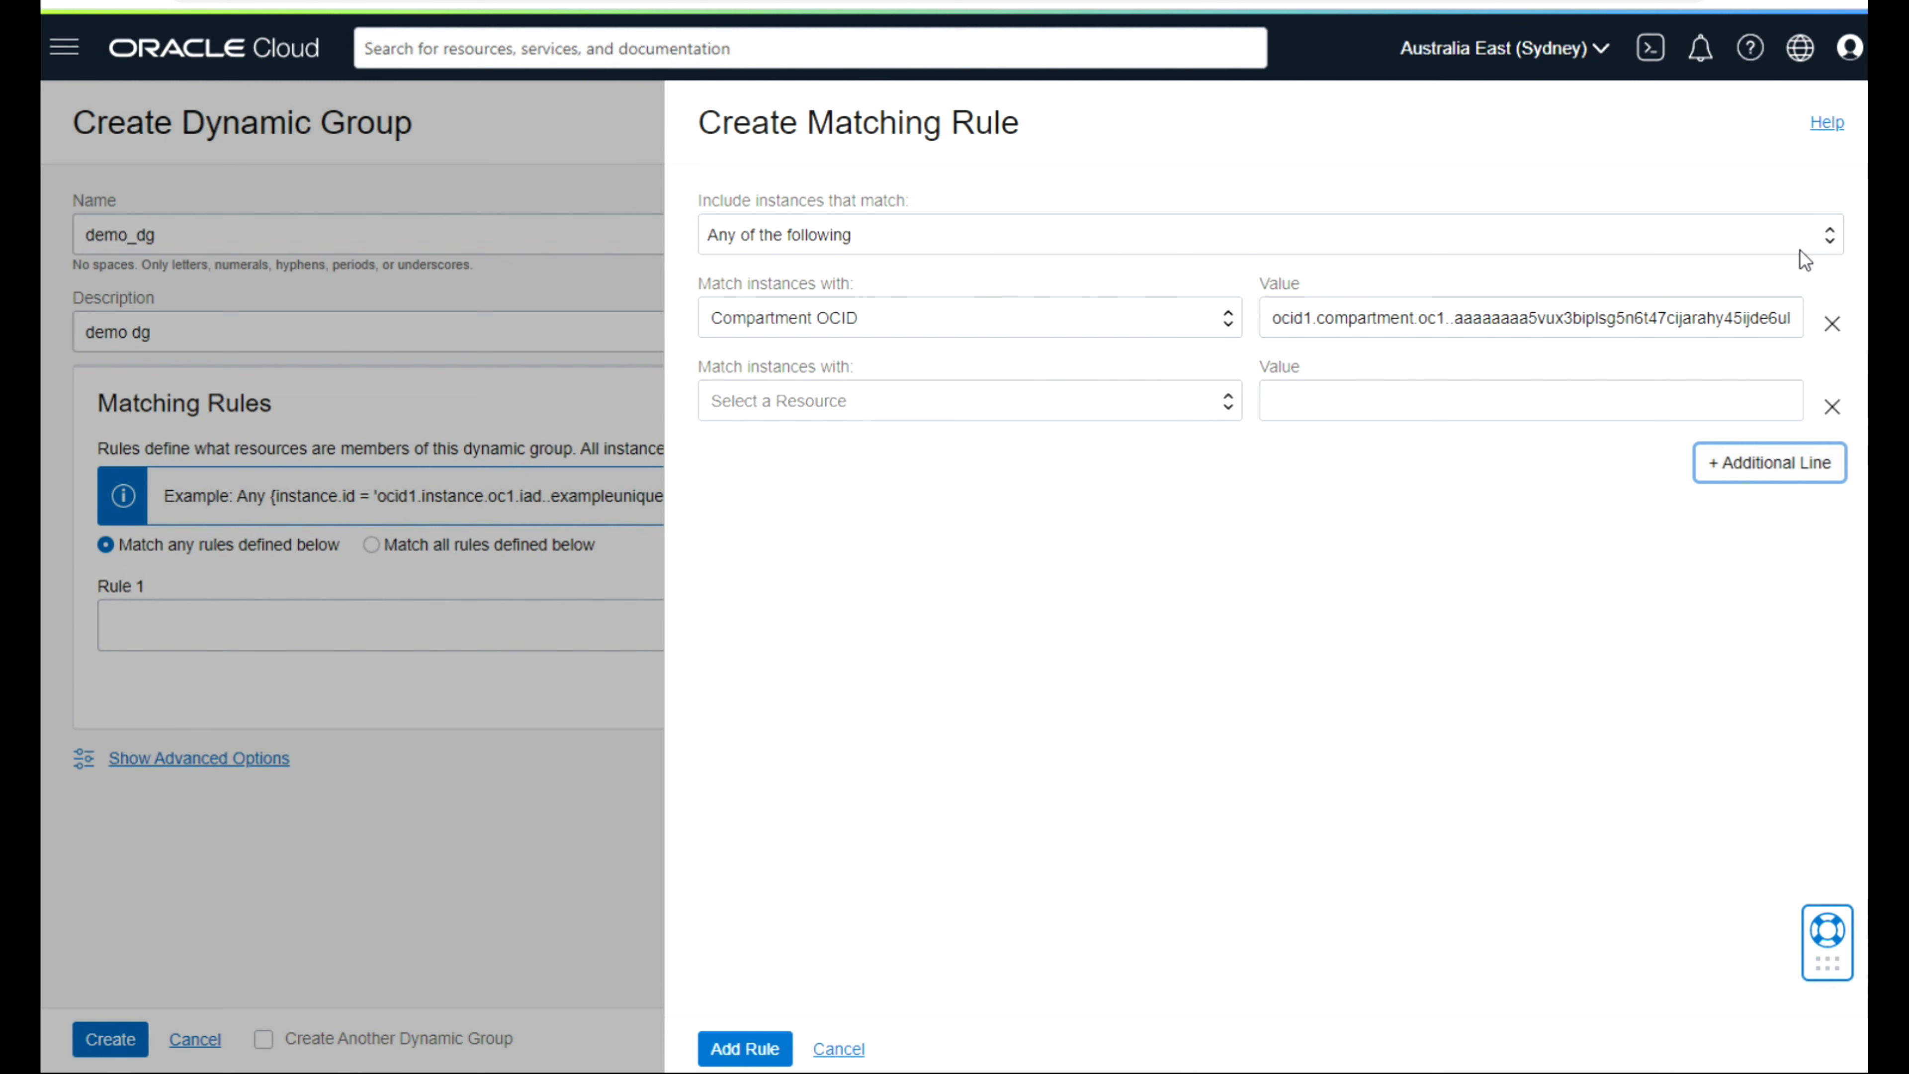
left_click(1223, 406)
left_click(837, 506)
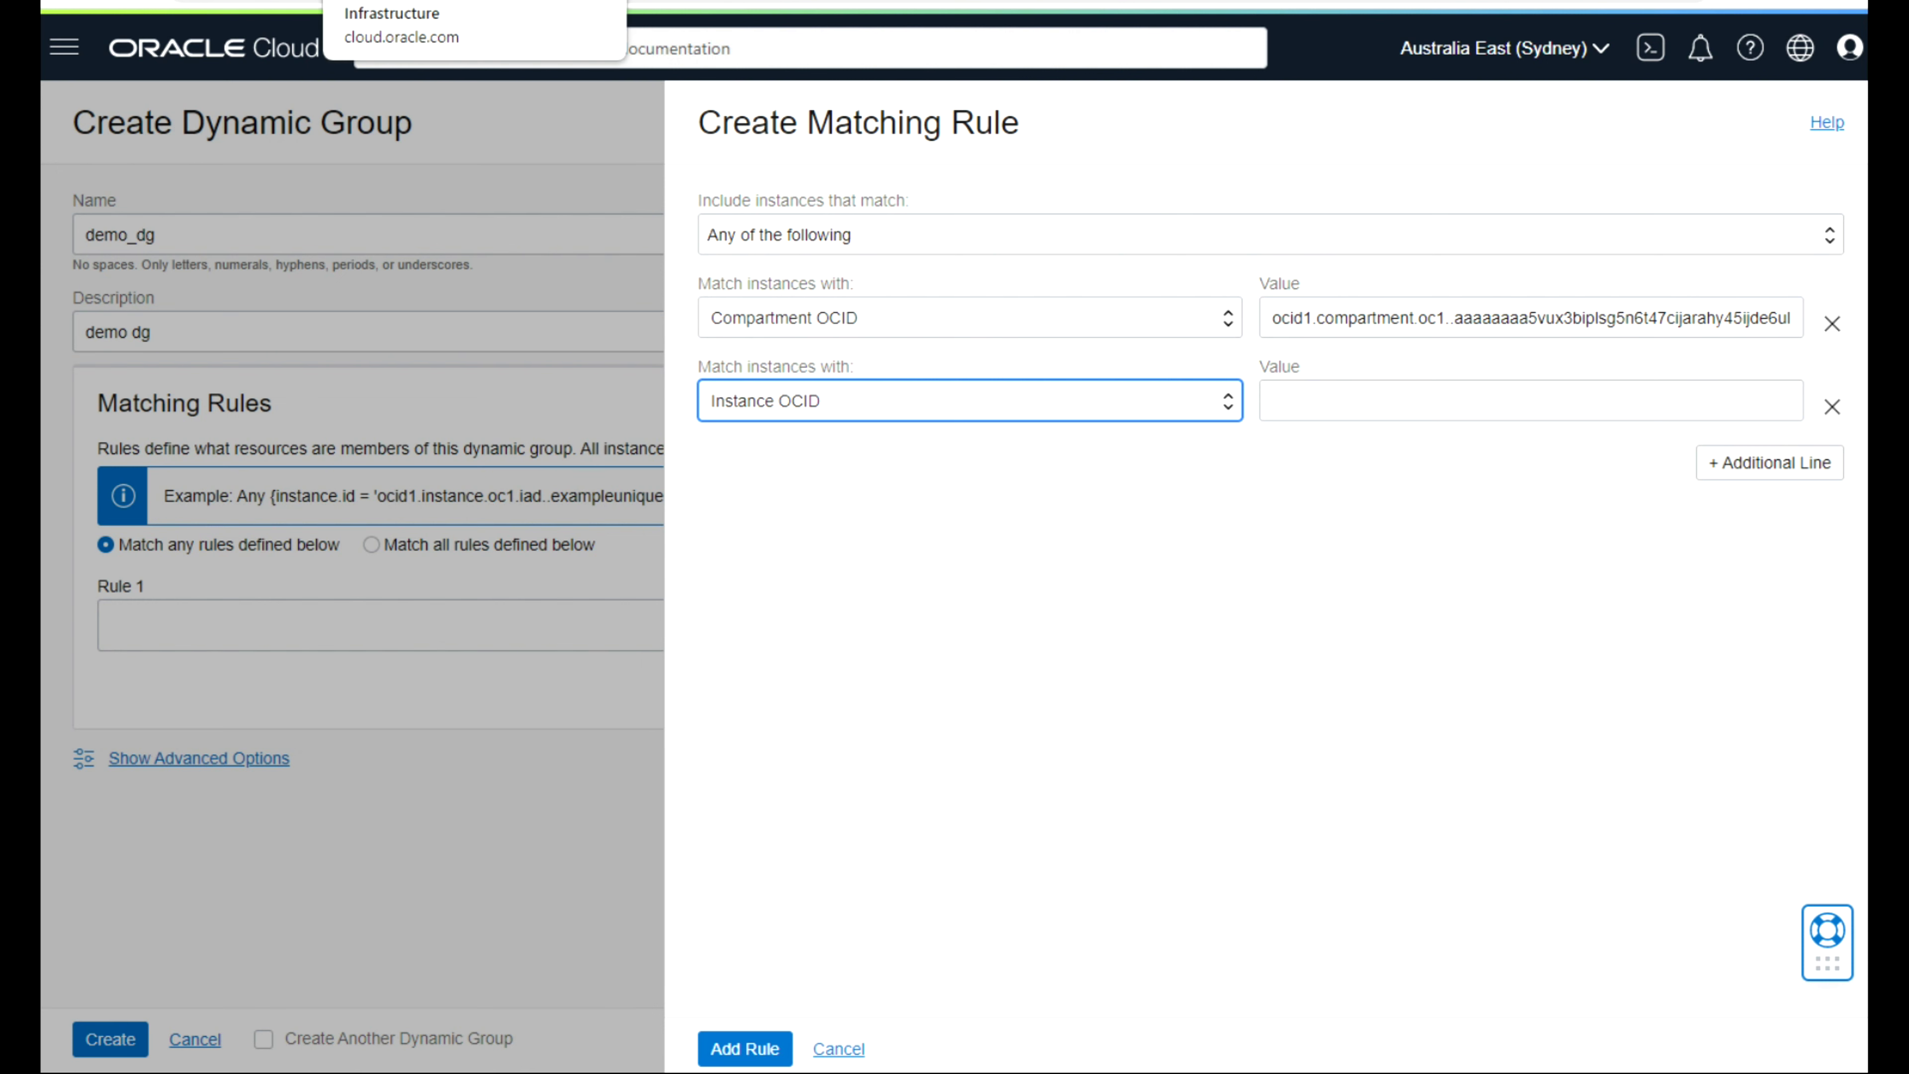
left_click(421, 2)
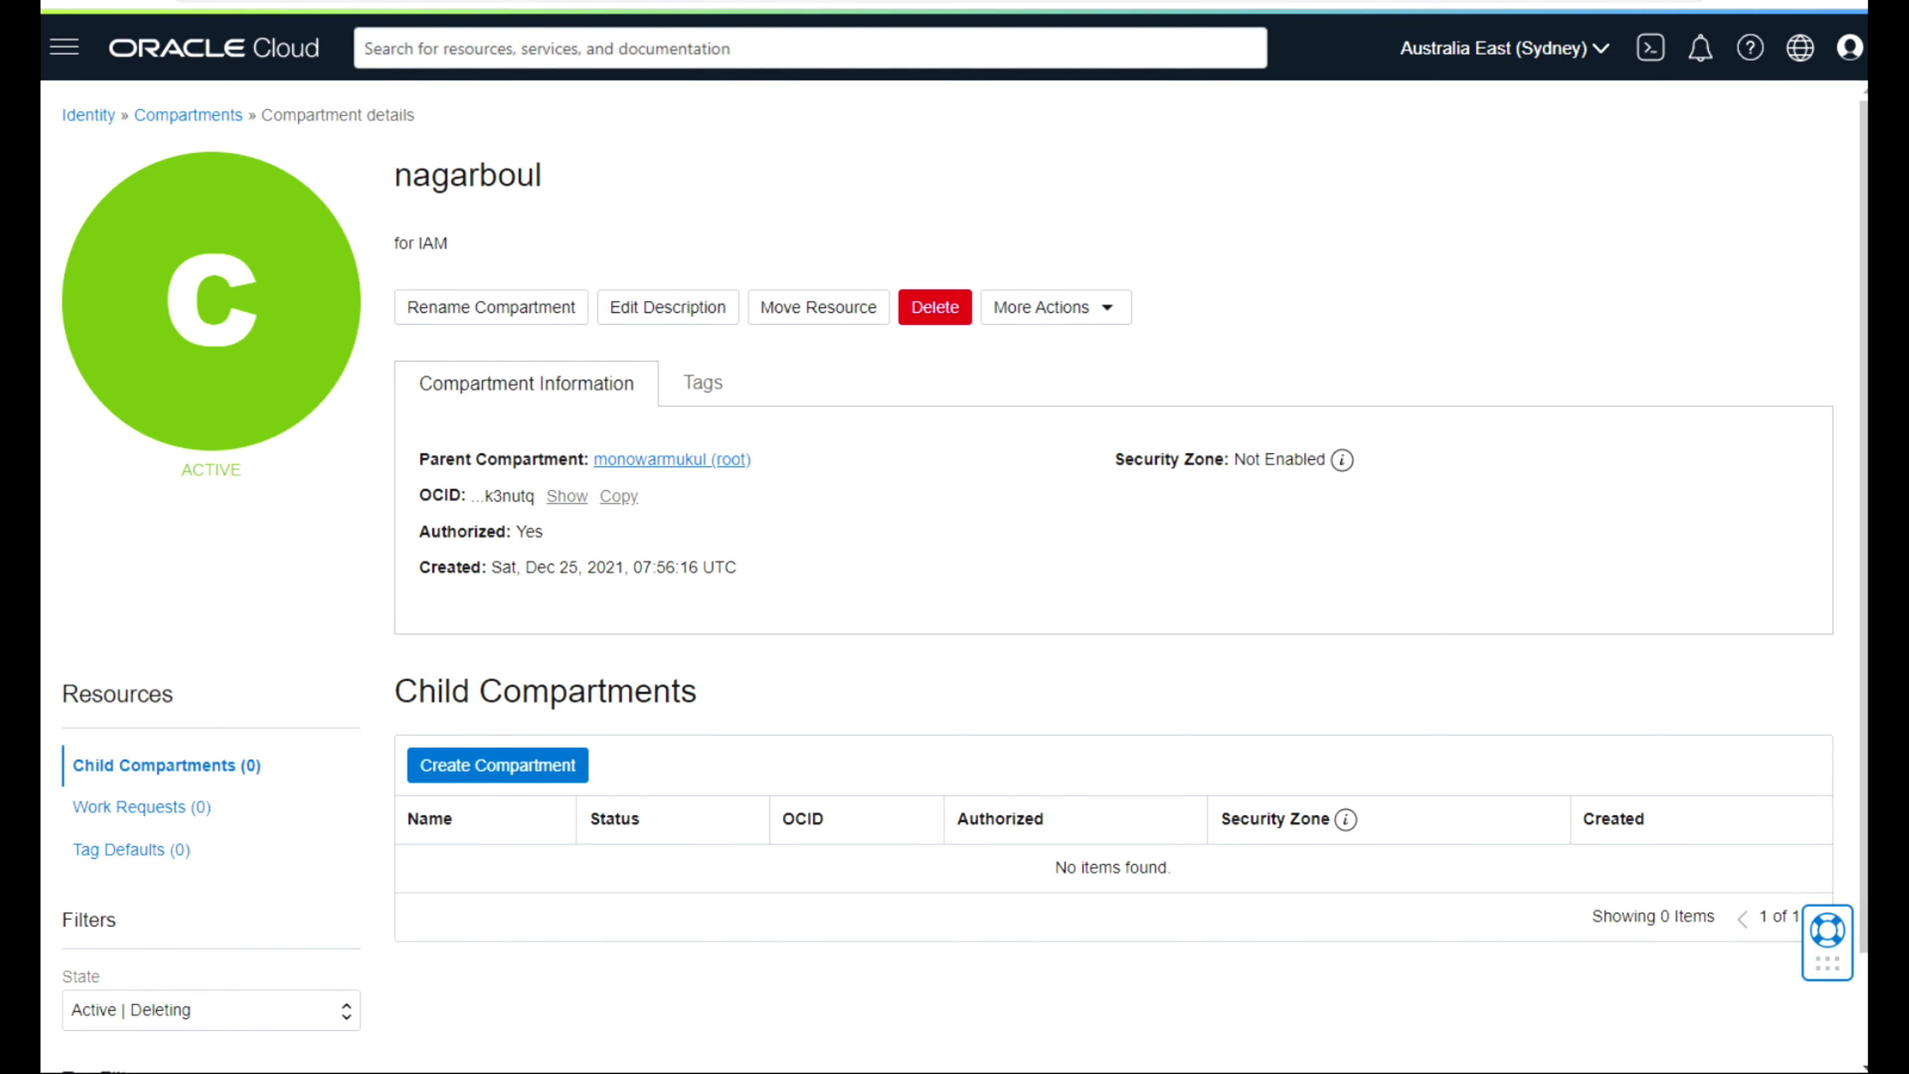
left_click(225, 2)
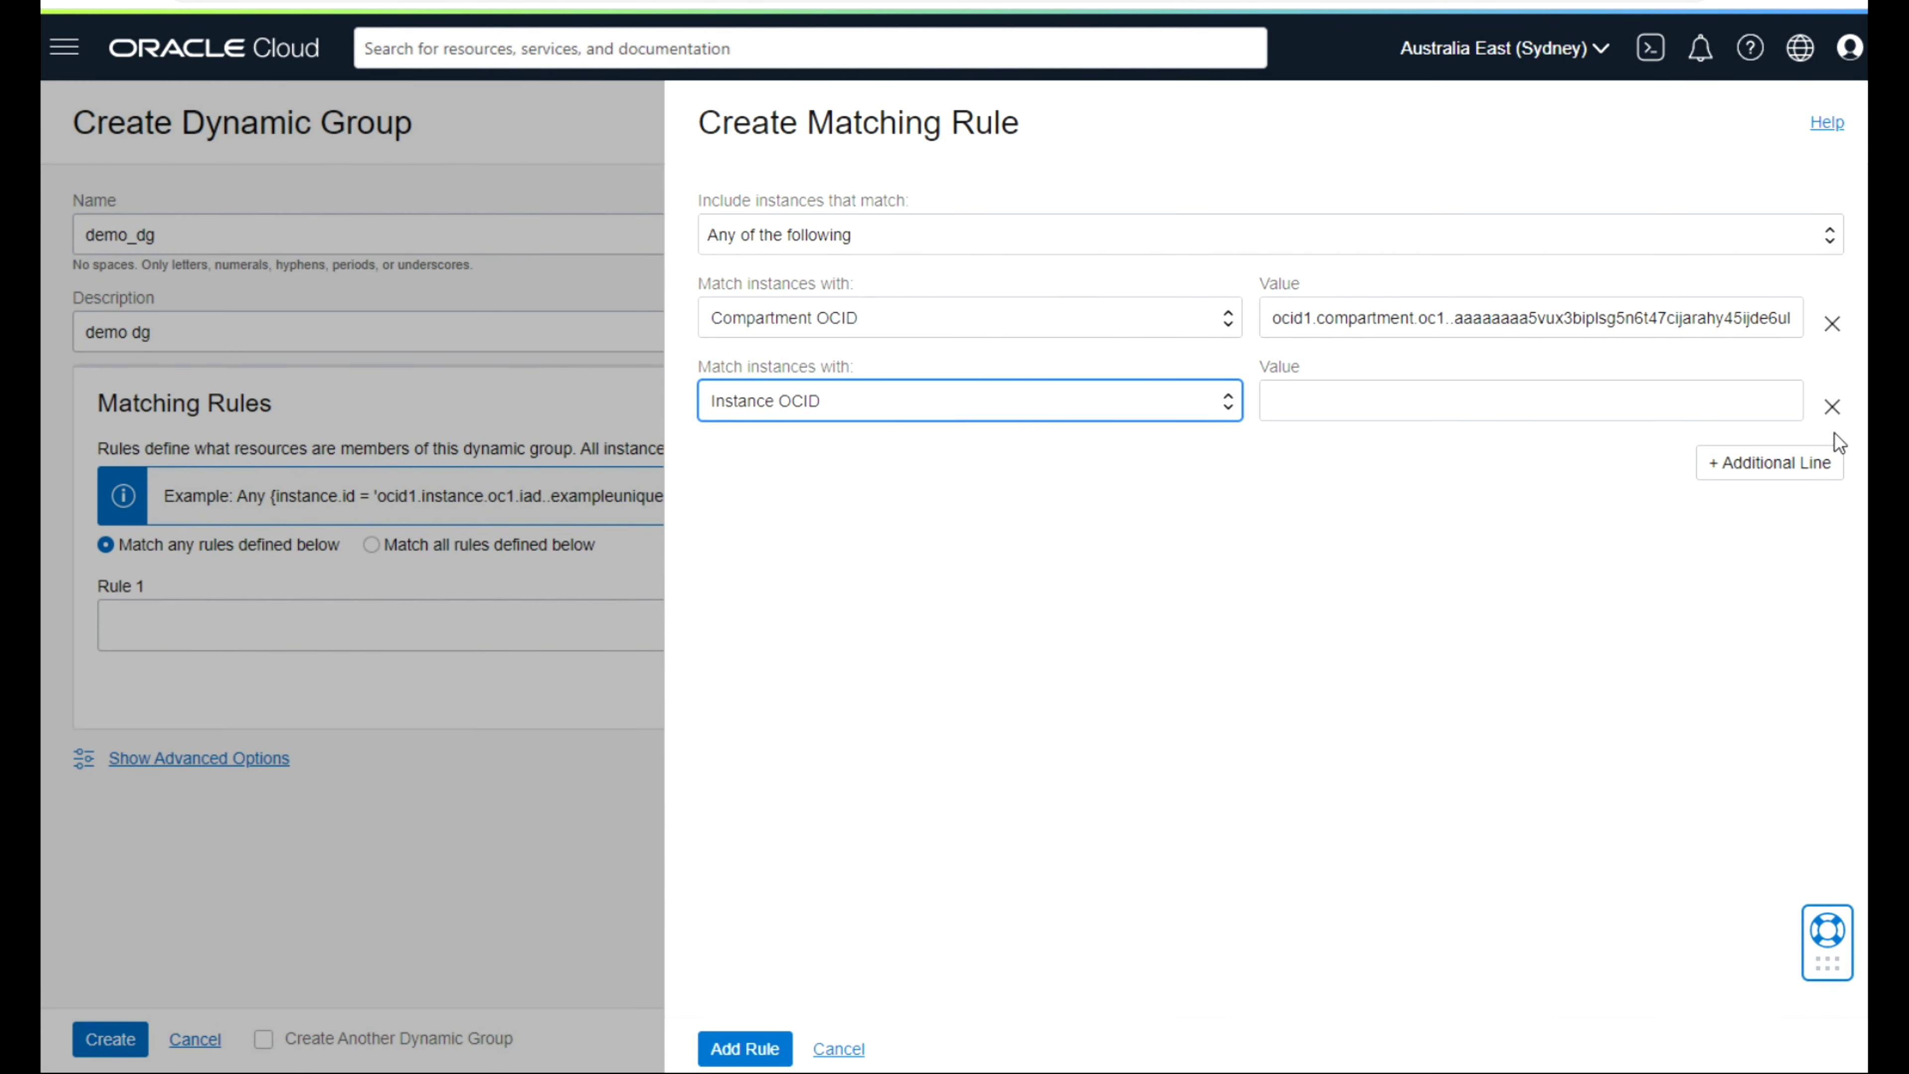
left_click(1831, 406)
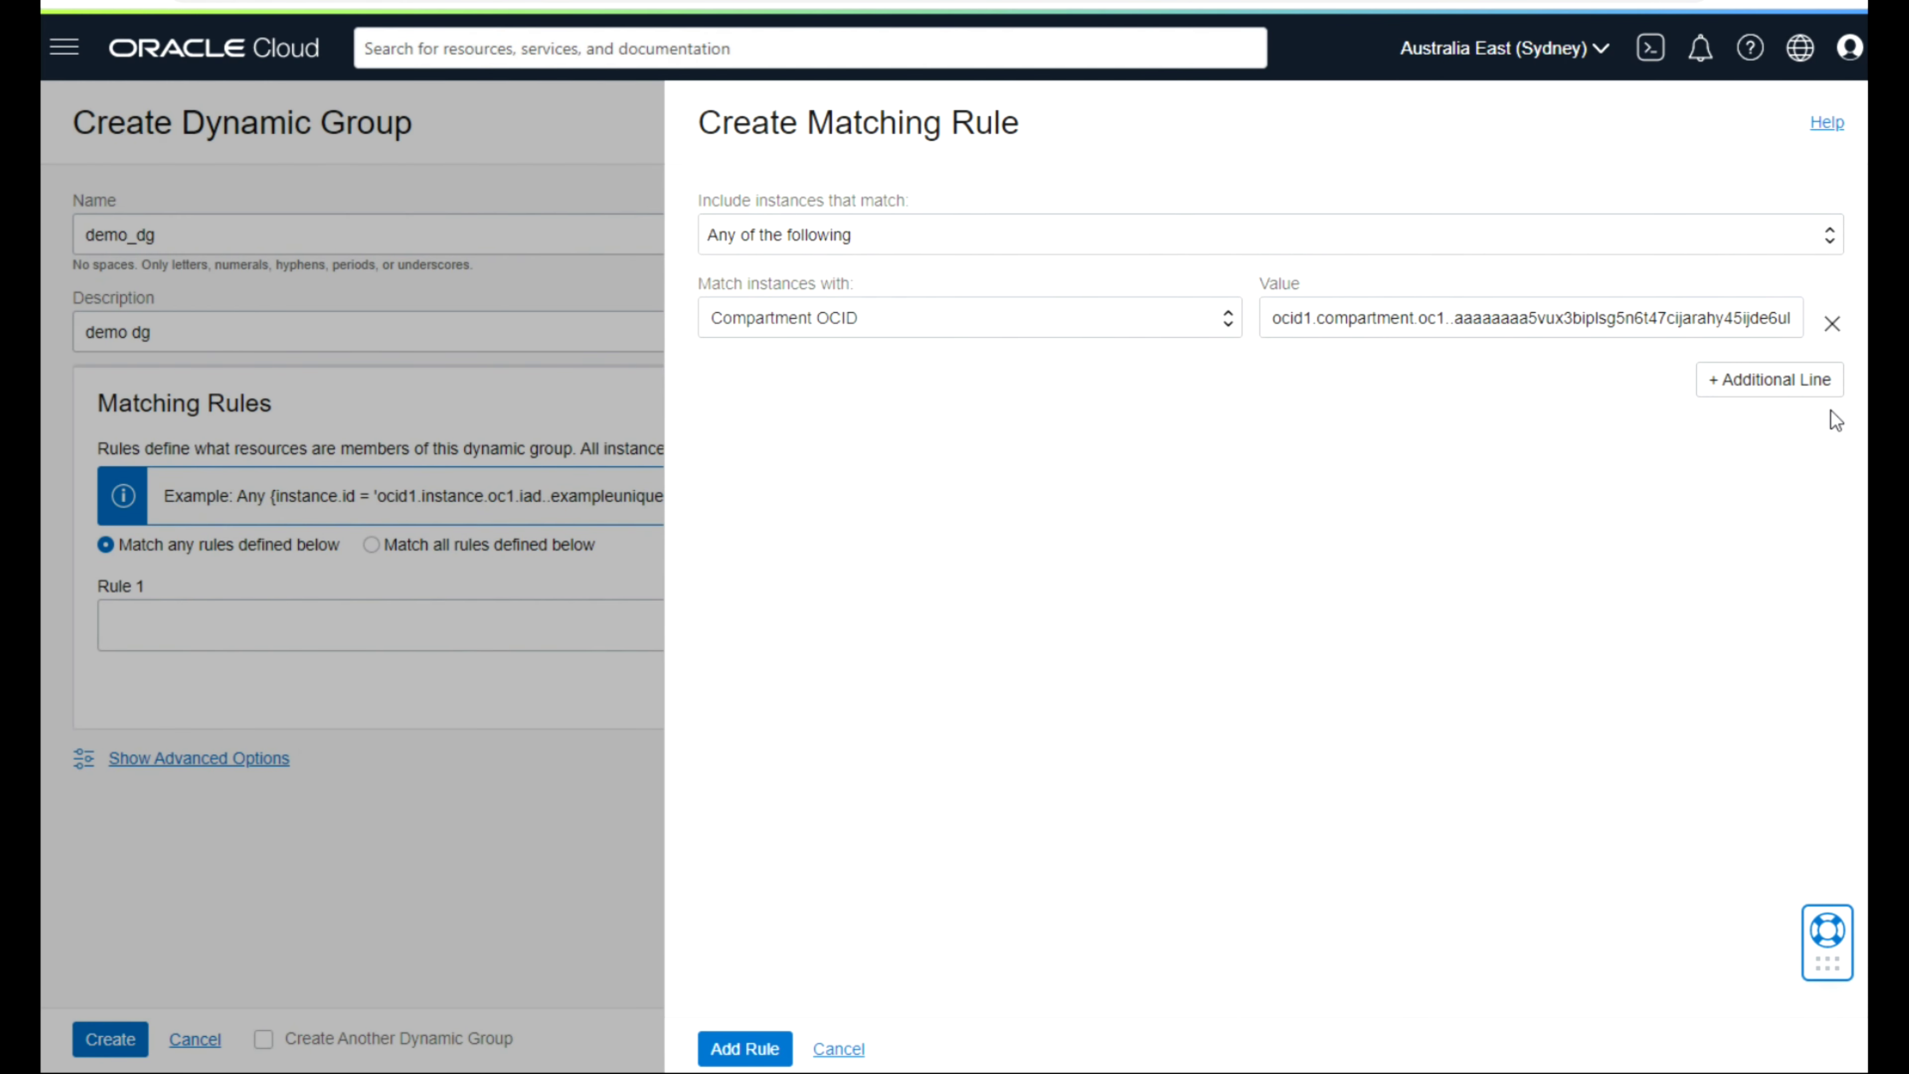
left_click(745, 1049)
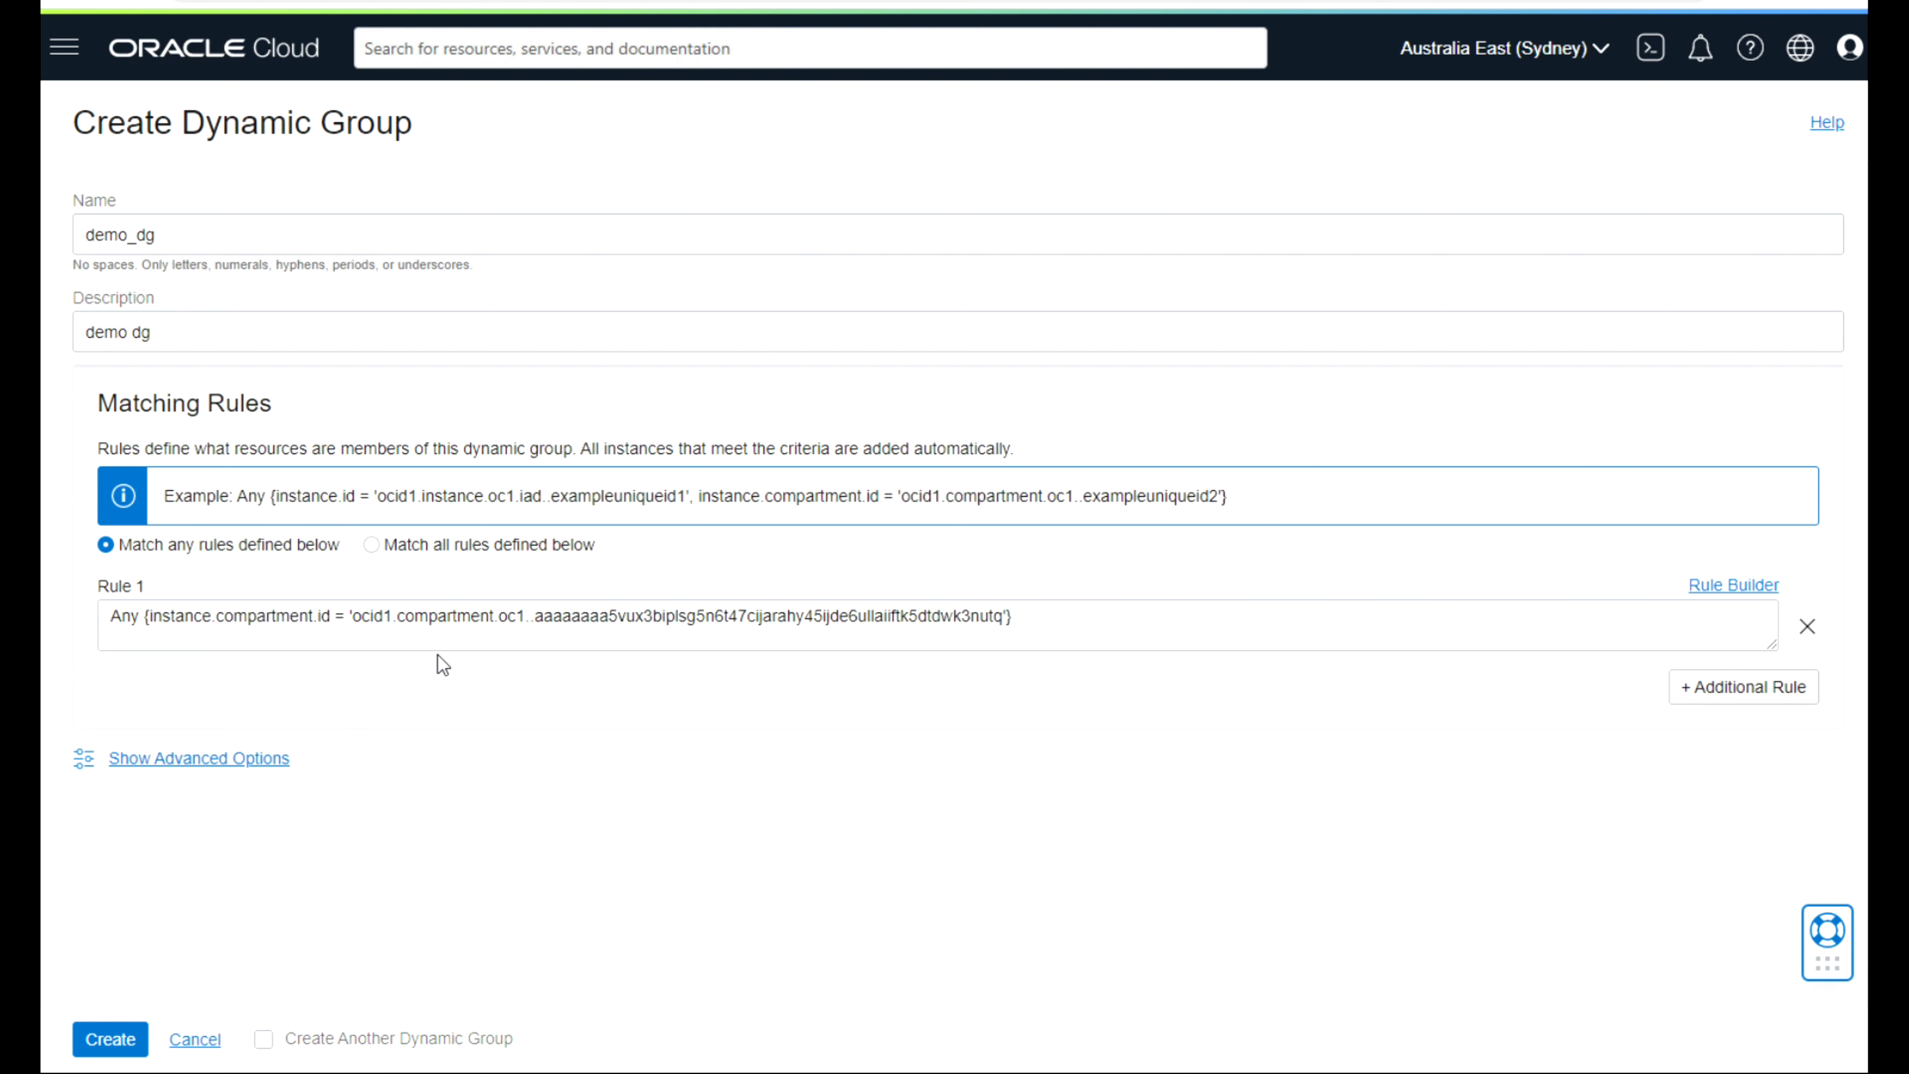
Create the demo_dg dynamic group, then bring up the console navigation menu
left_click(106, 1042)
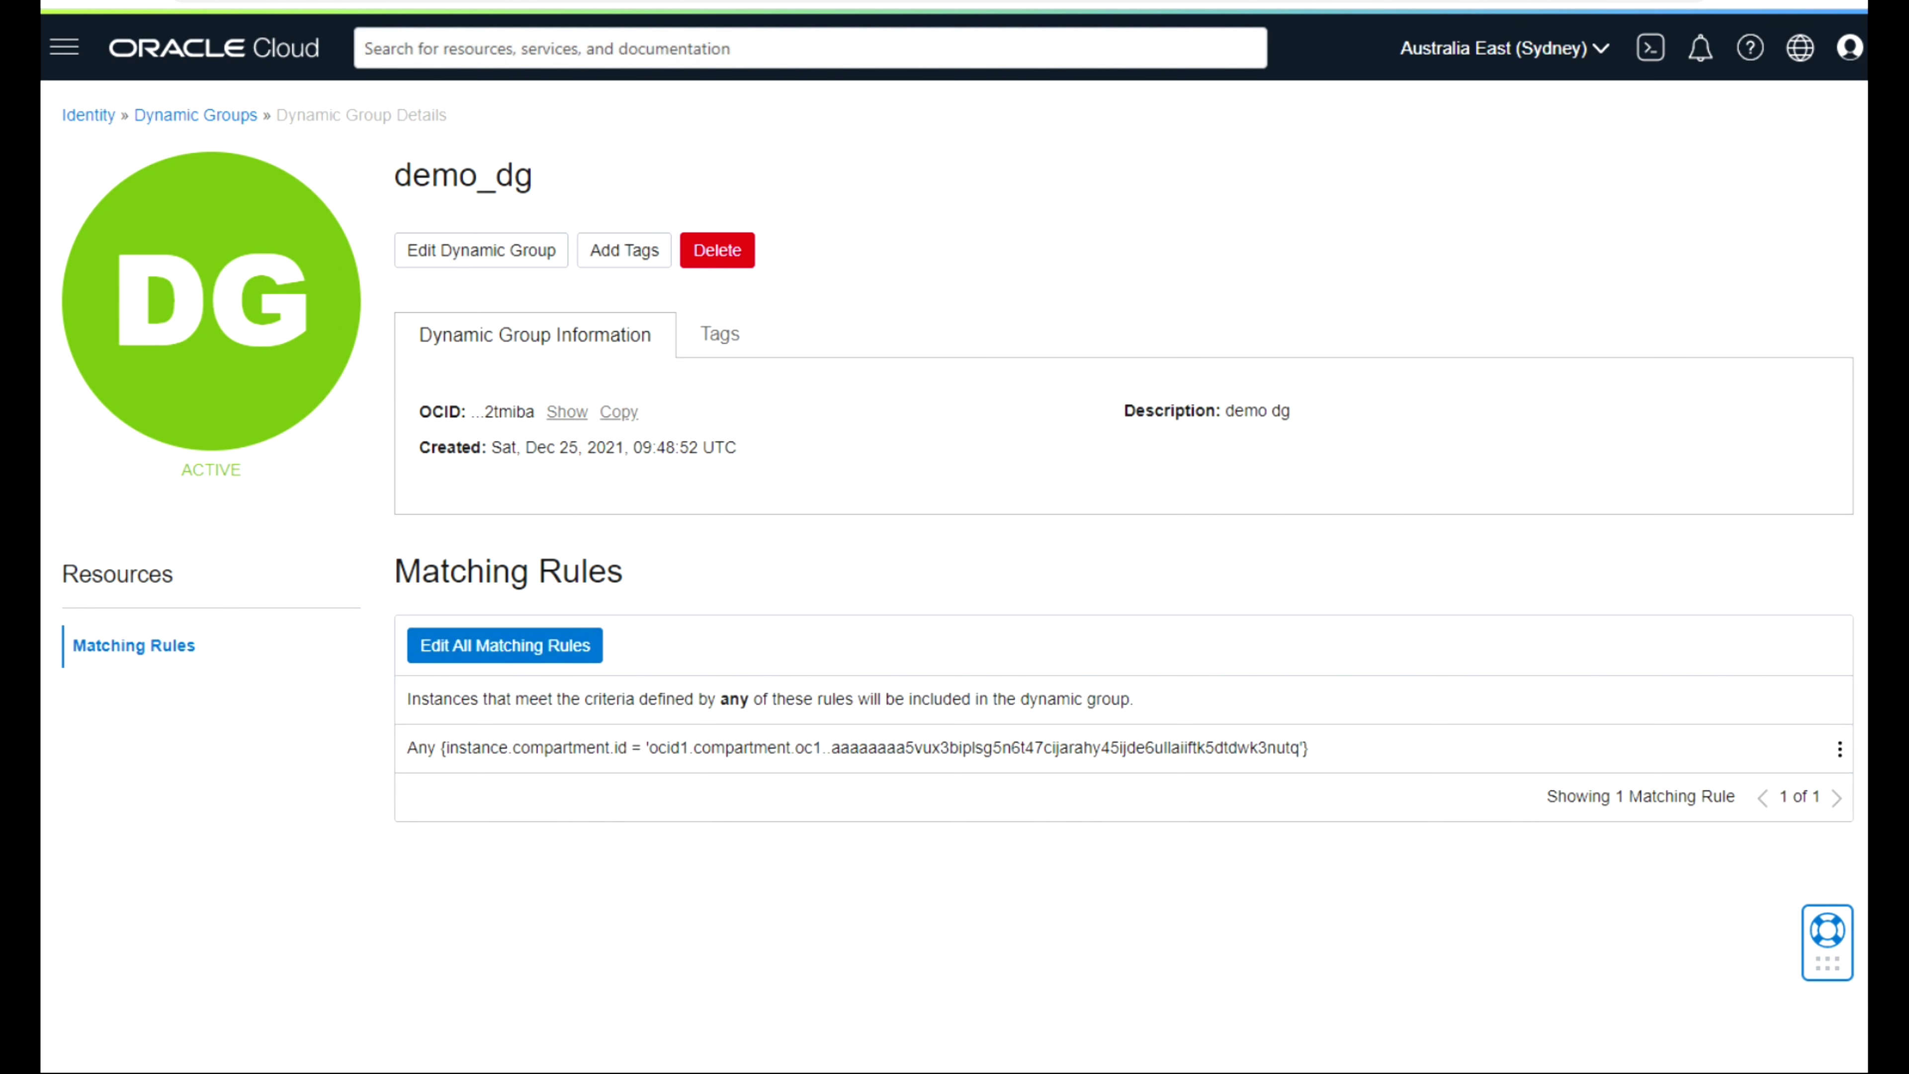
left_click(65, 47)
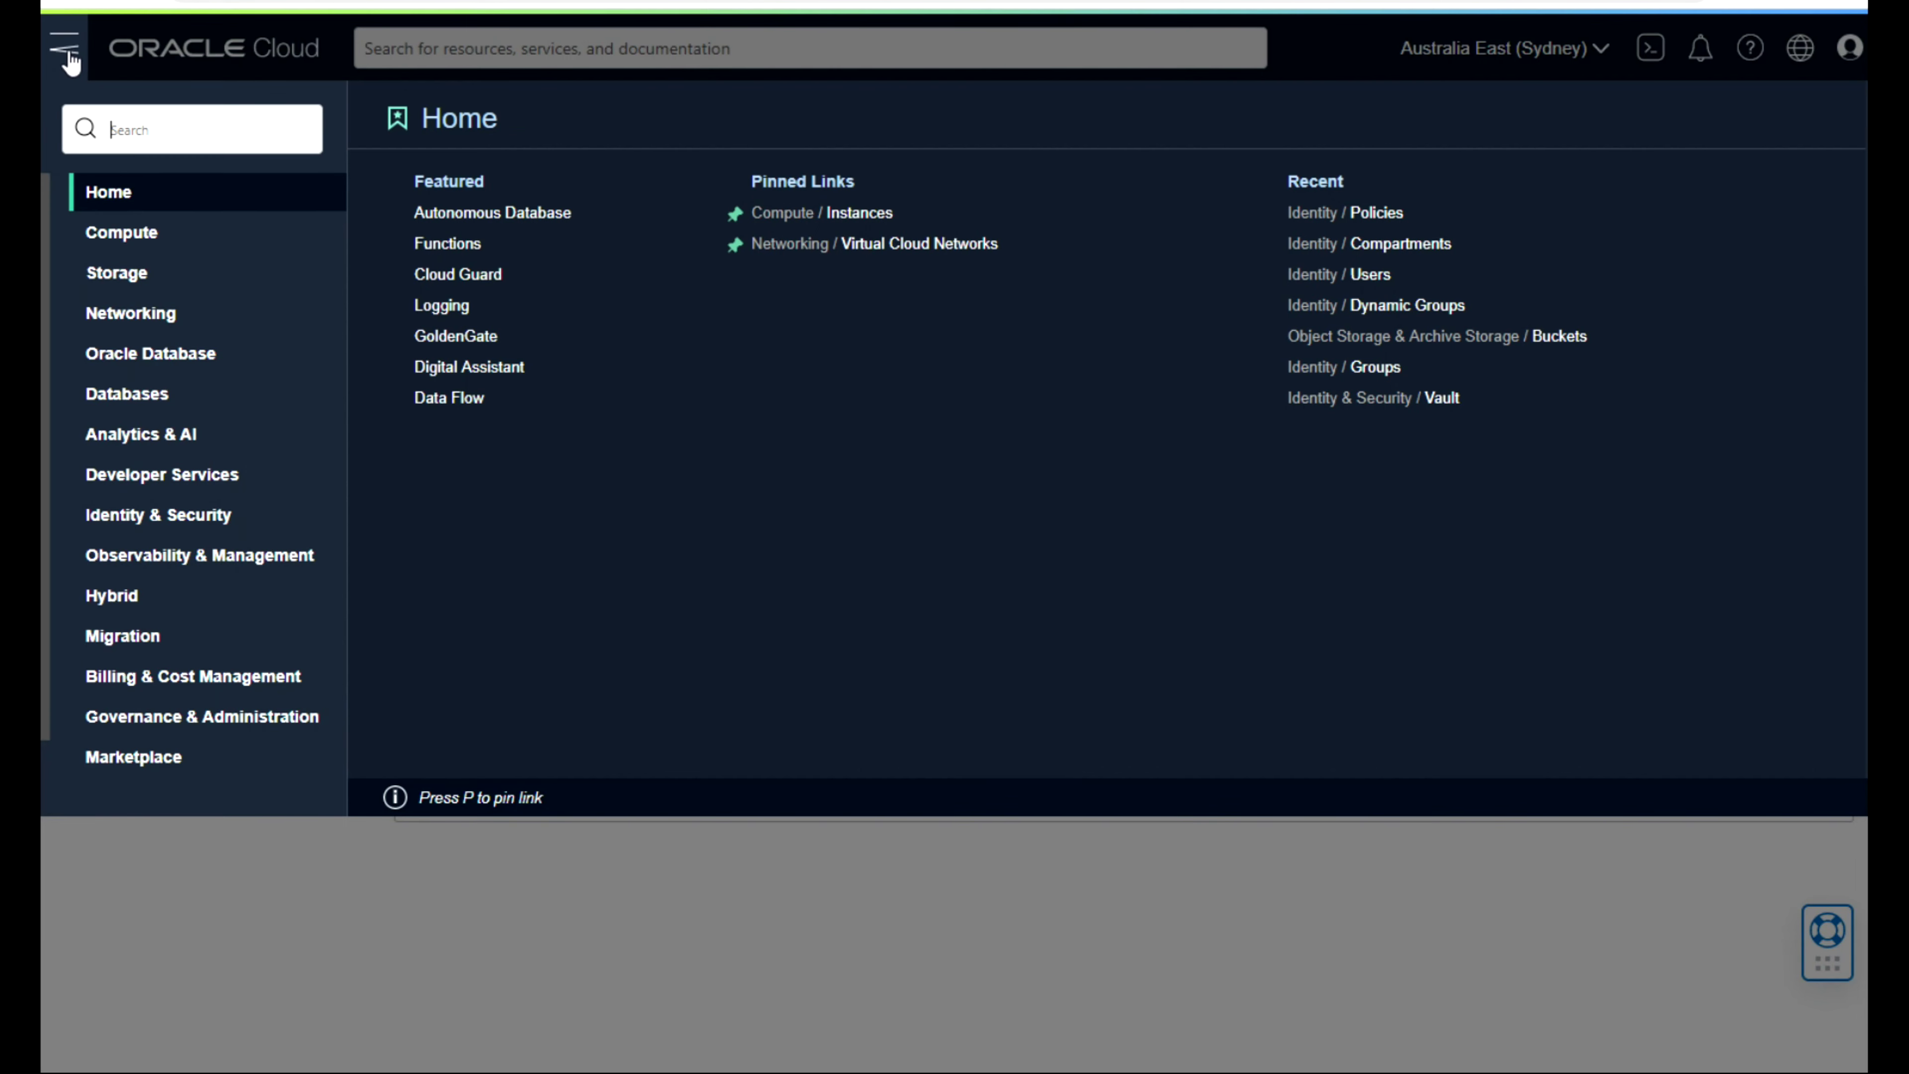
Go to Identity & Security > Policies and start a new policy
left_click(157, 517)
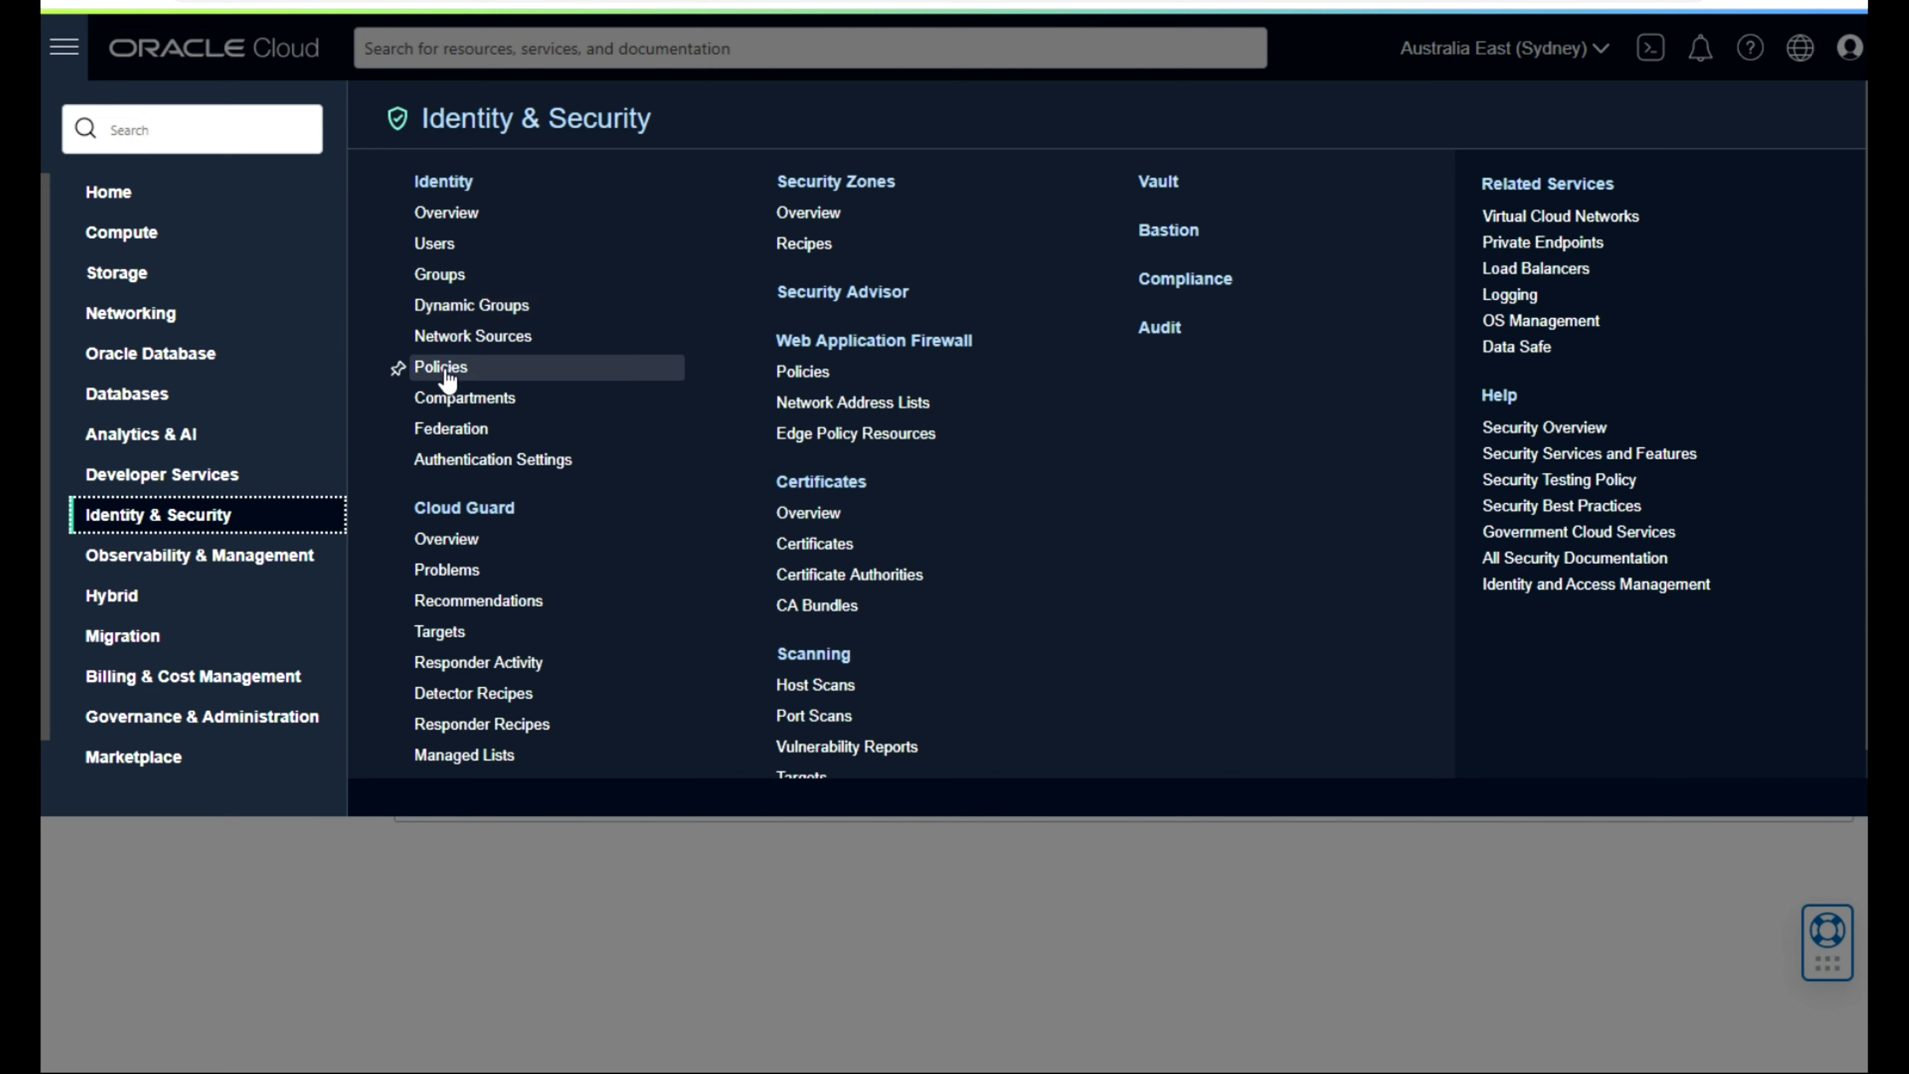
left_click(444, 368)
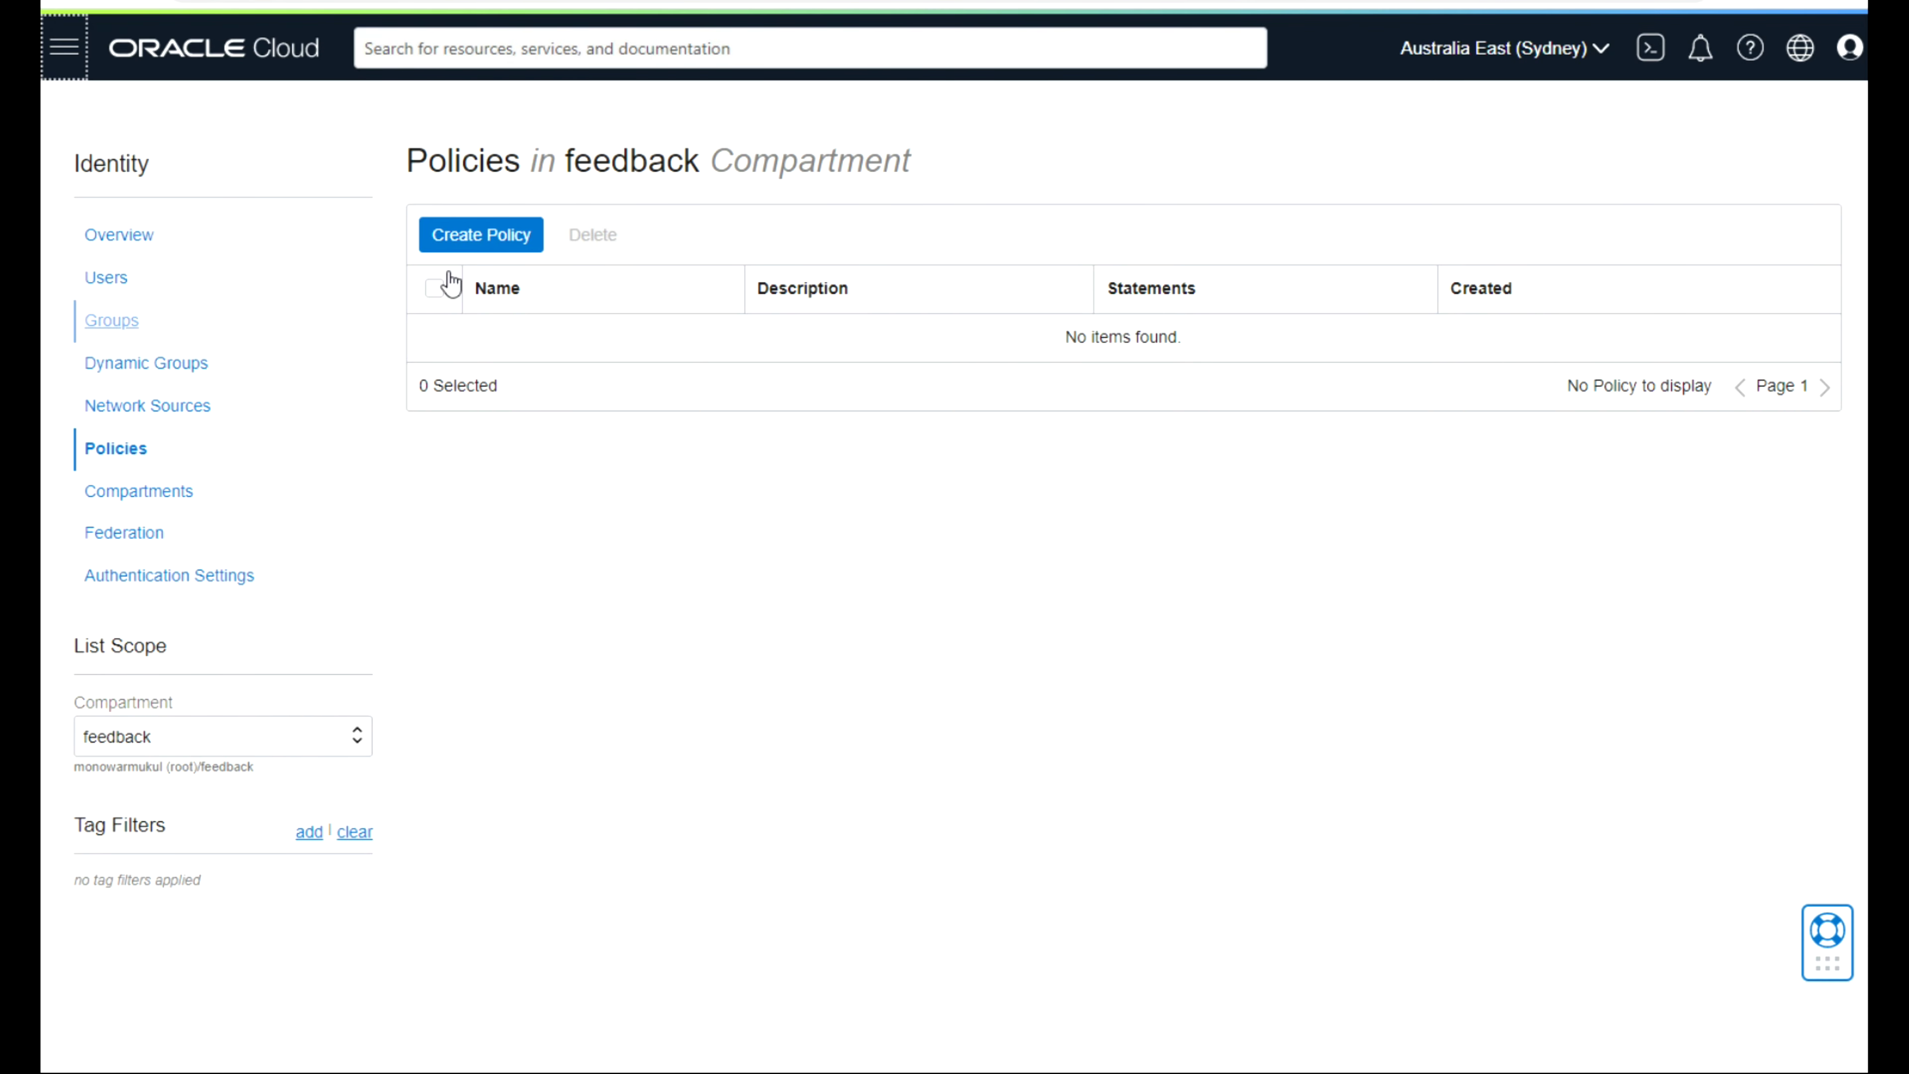
left_click(496, 240)
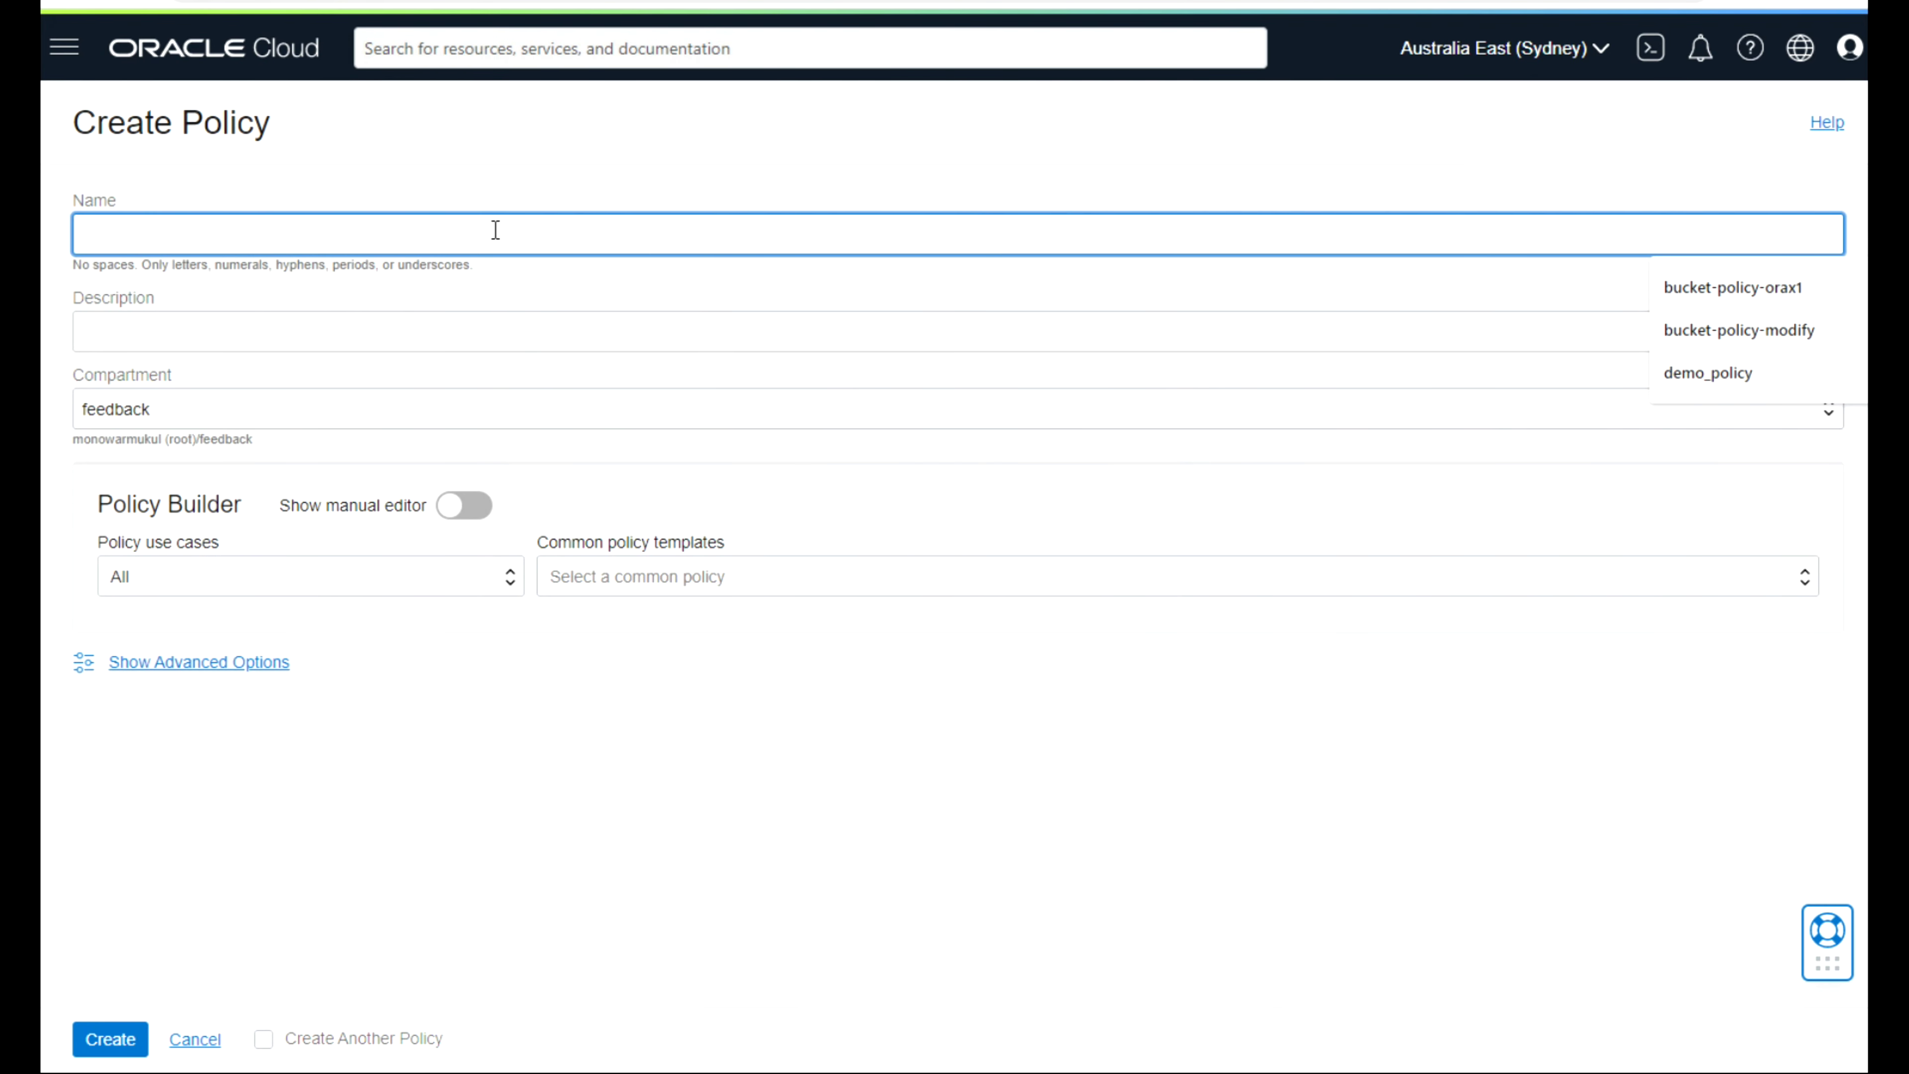
Name the policy policy_dg, describe it as 'policy dg', and place it in nagarboul
type("p")
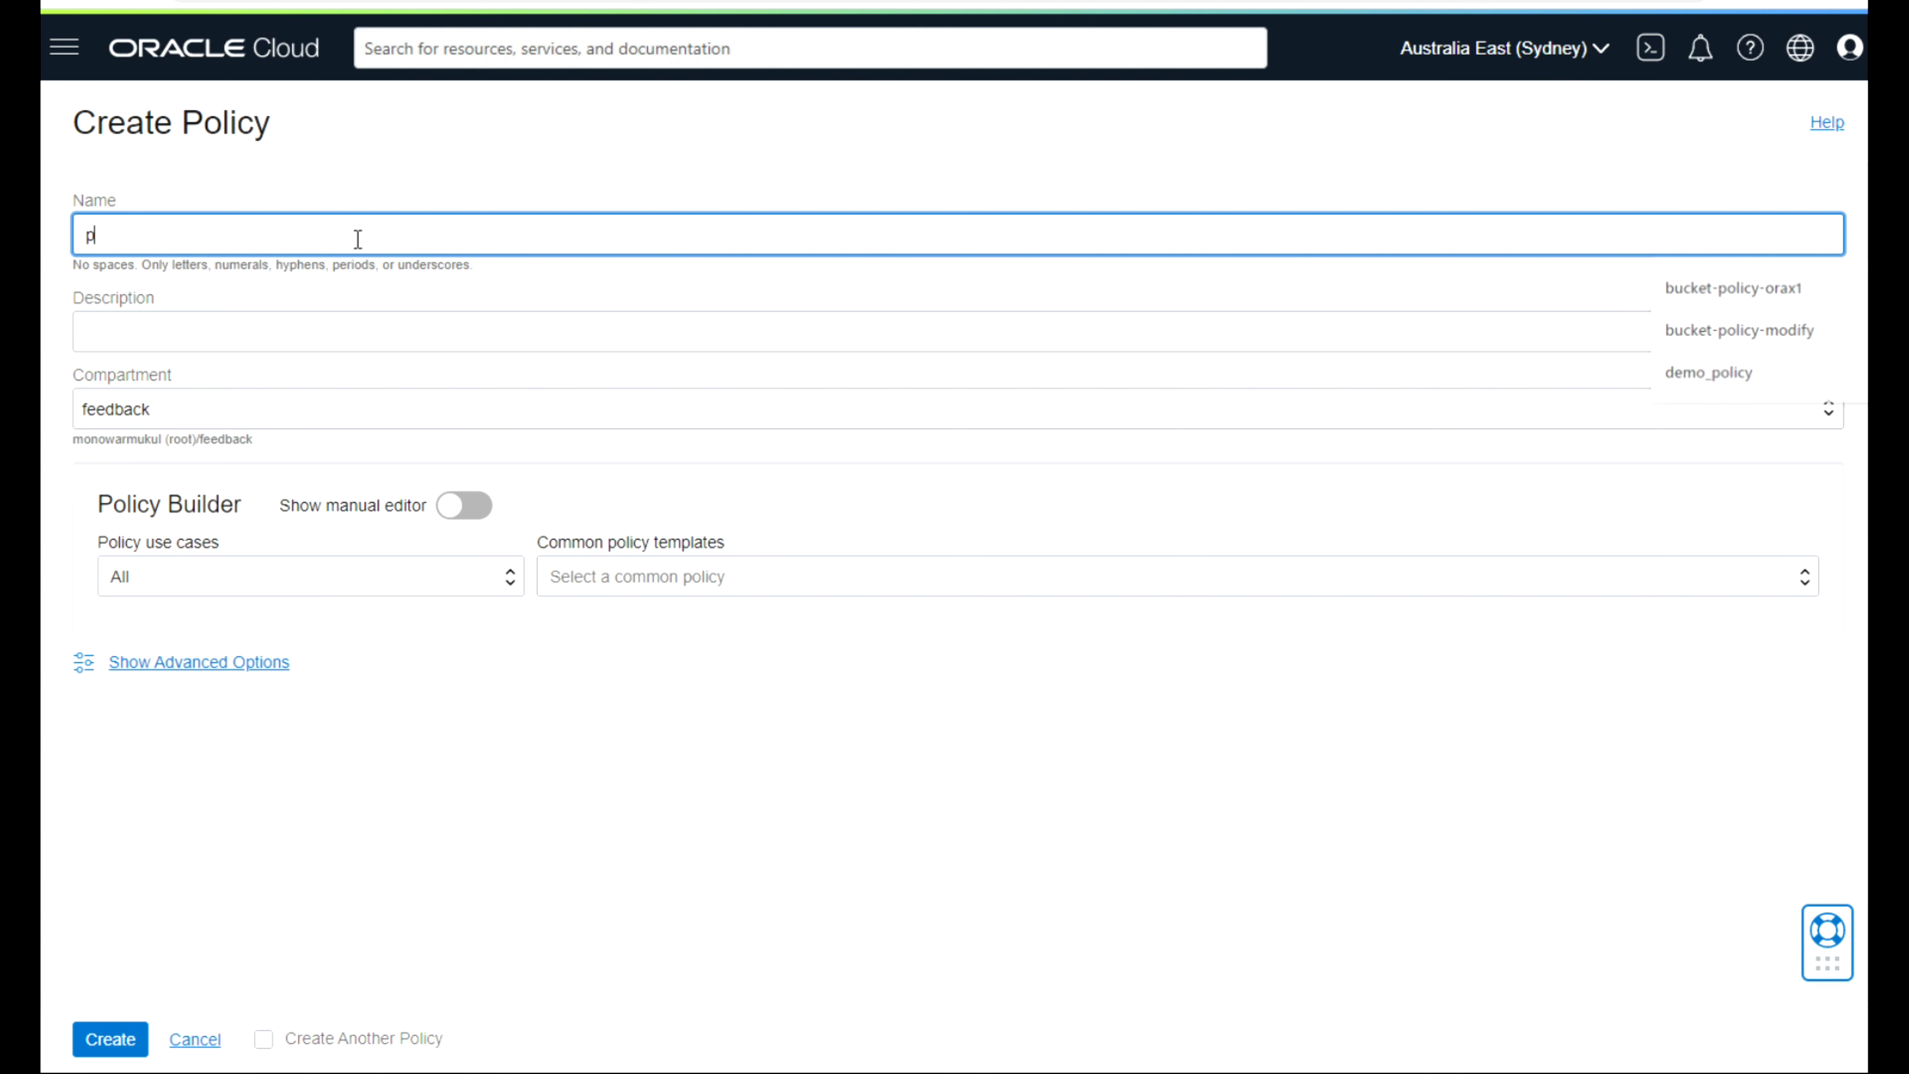
type("olicy_dg")
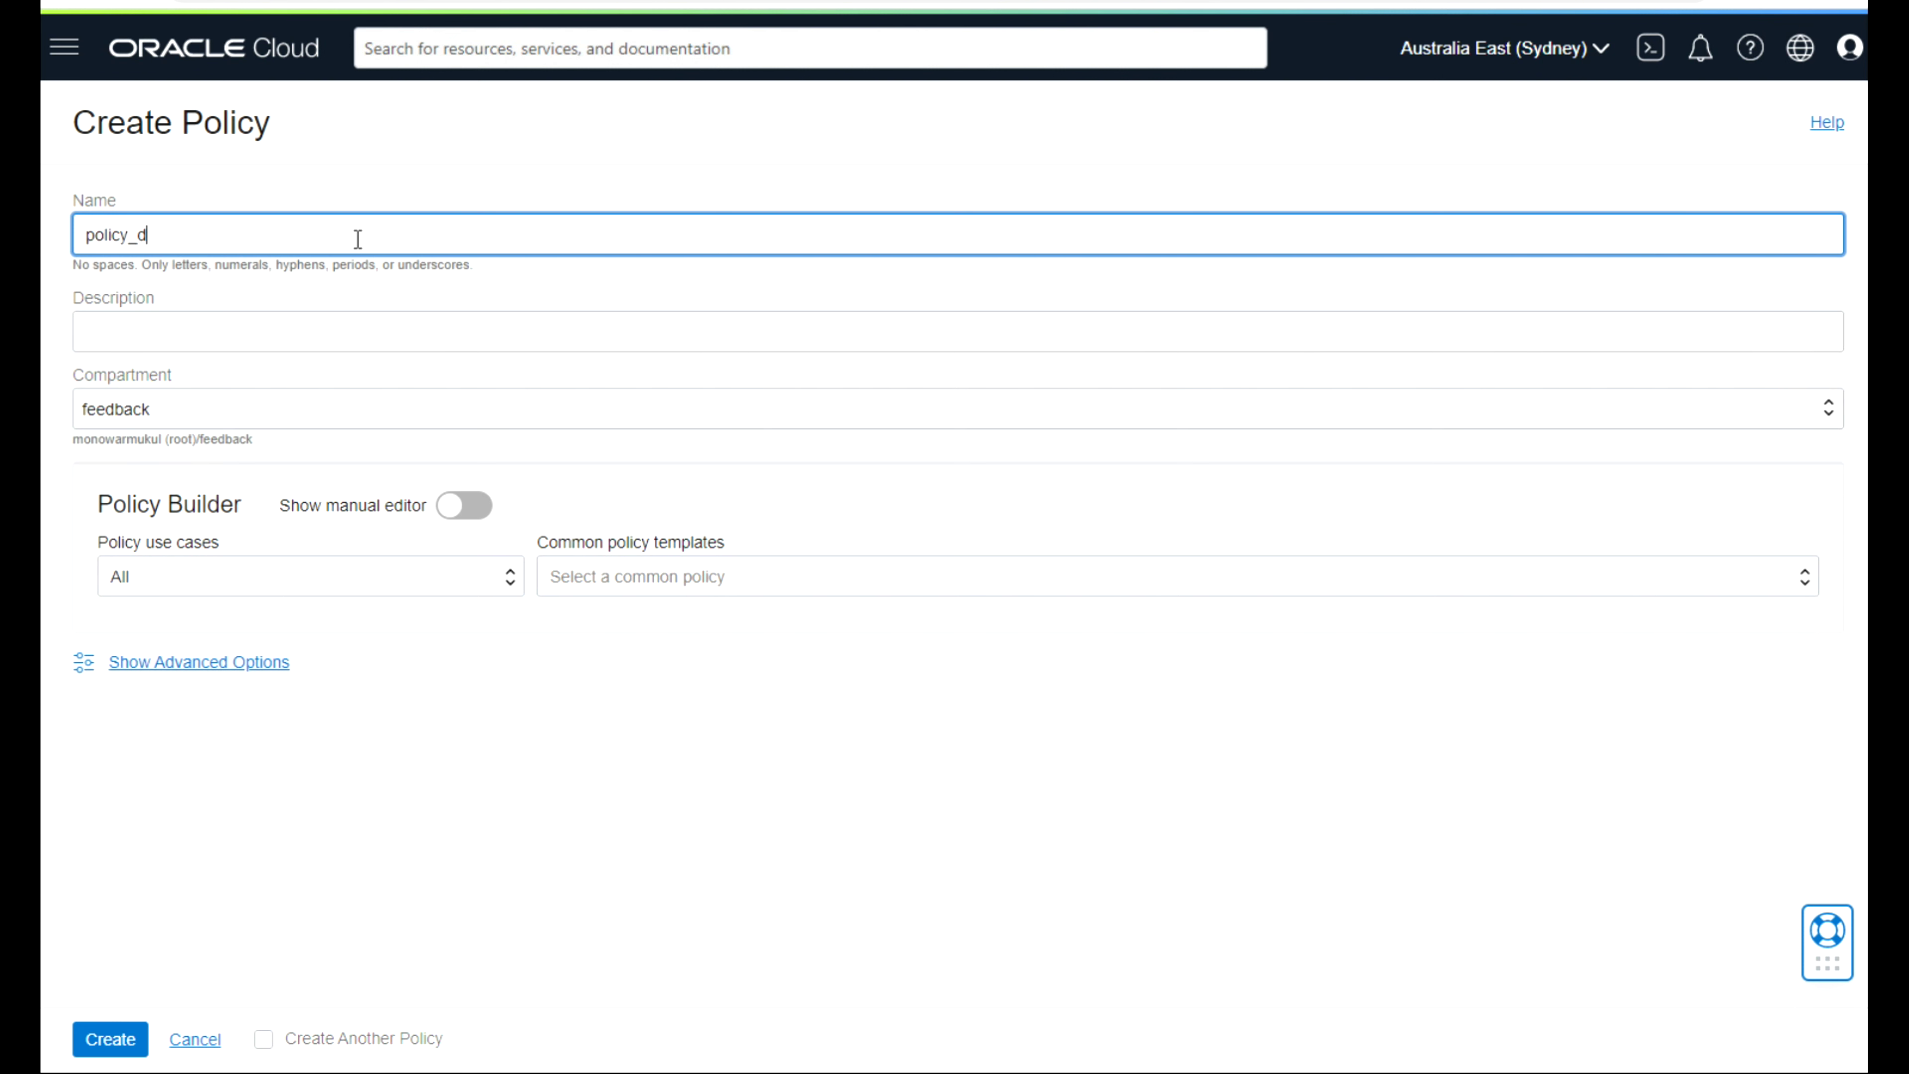
left_click(235, 337)
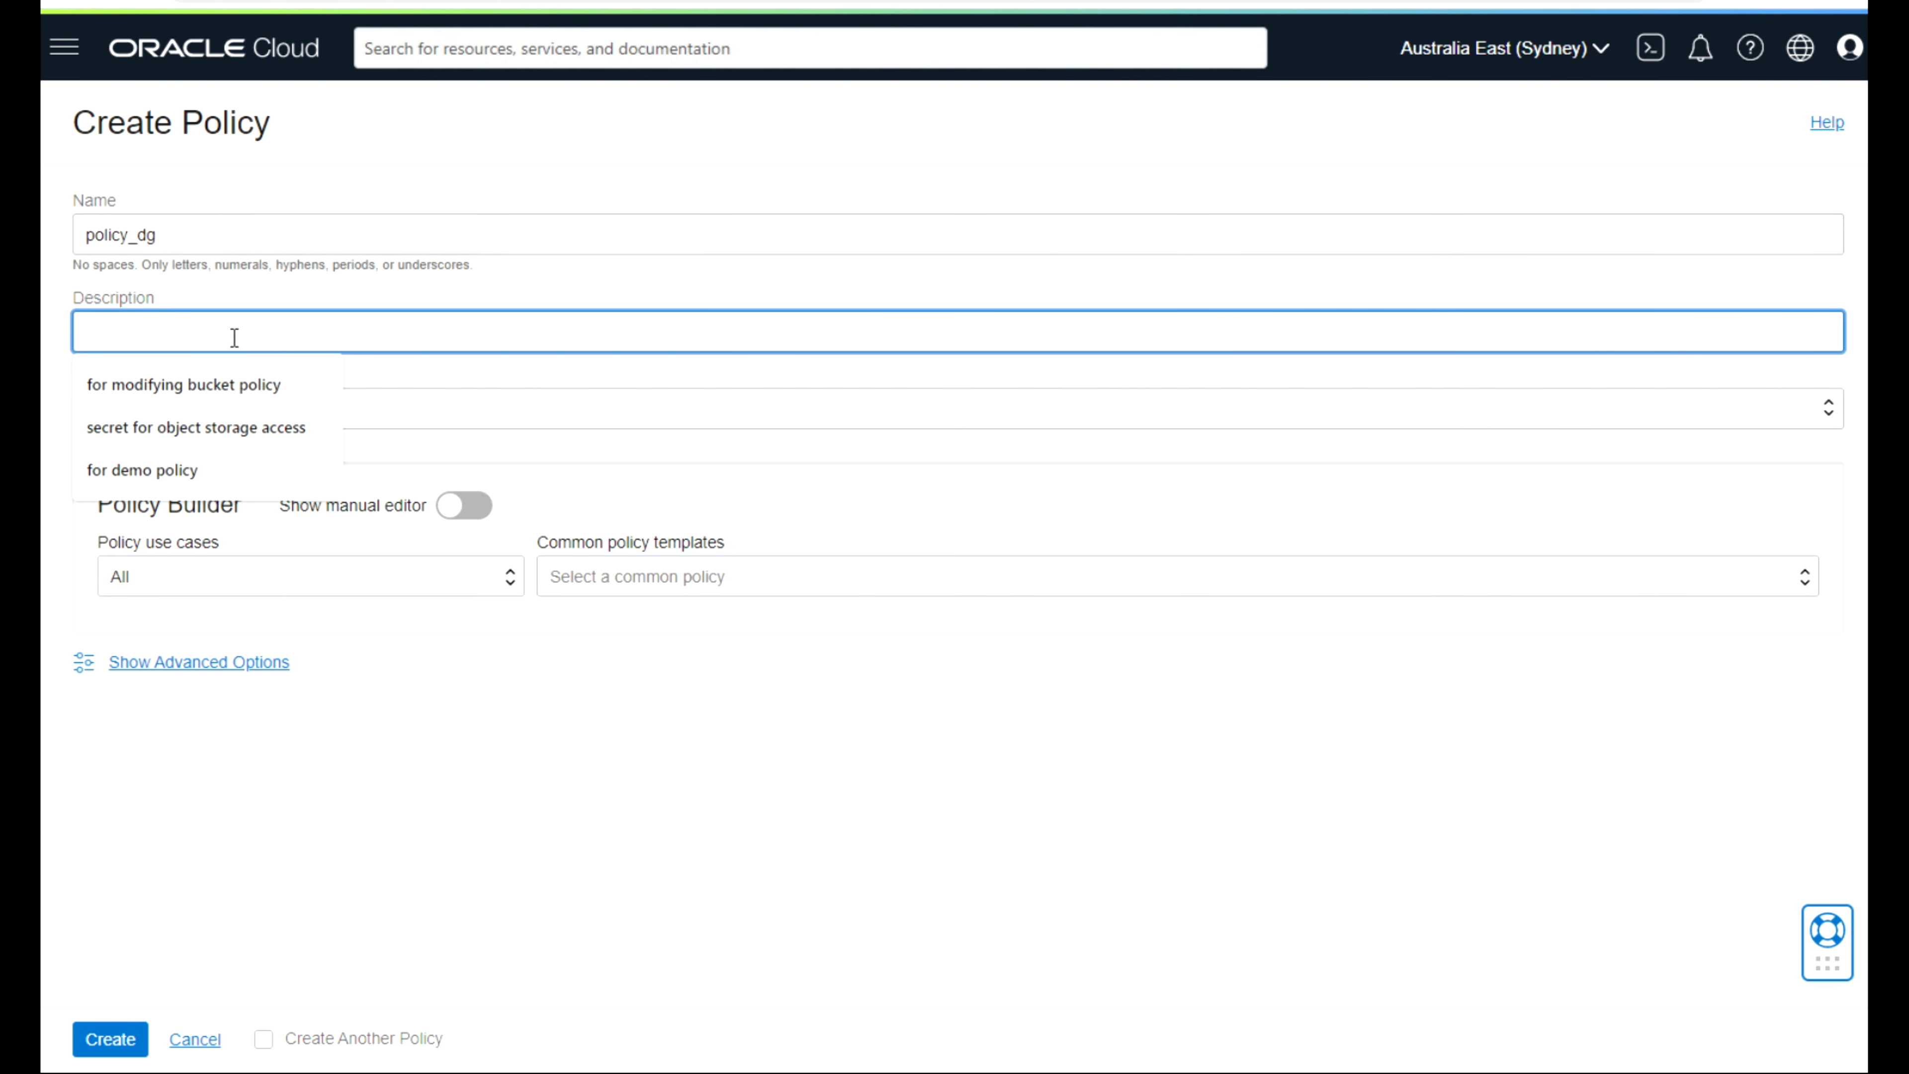
type("policy dg")
left_click(192, 408)
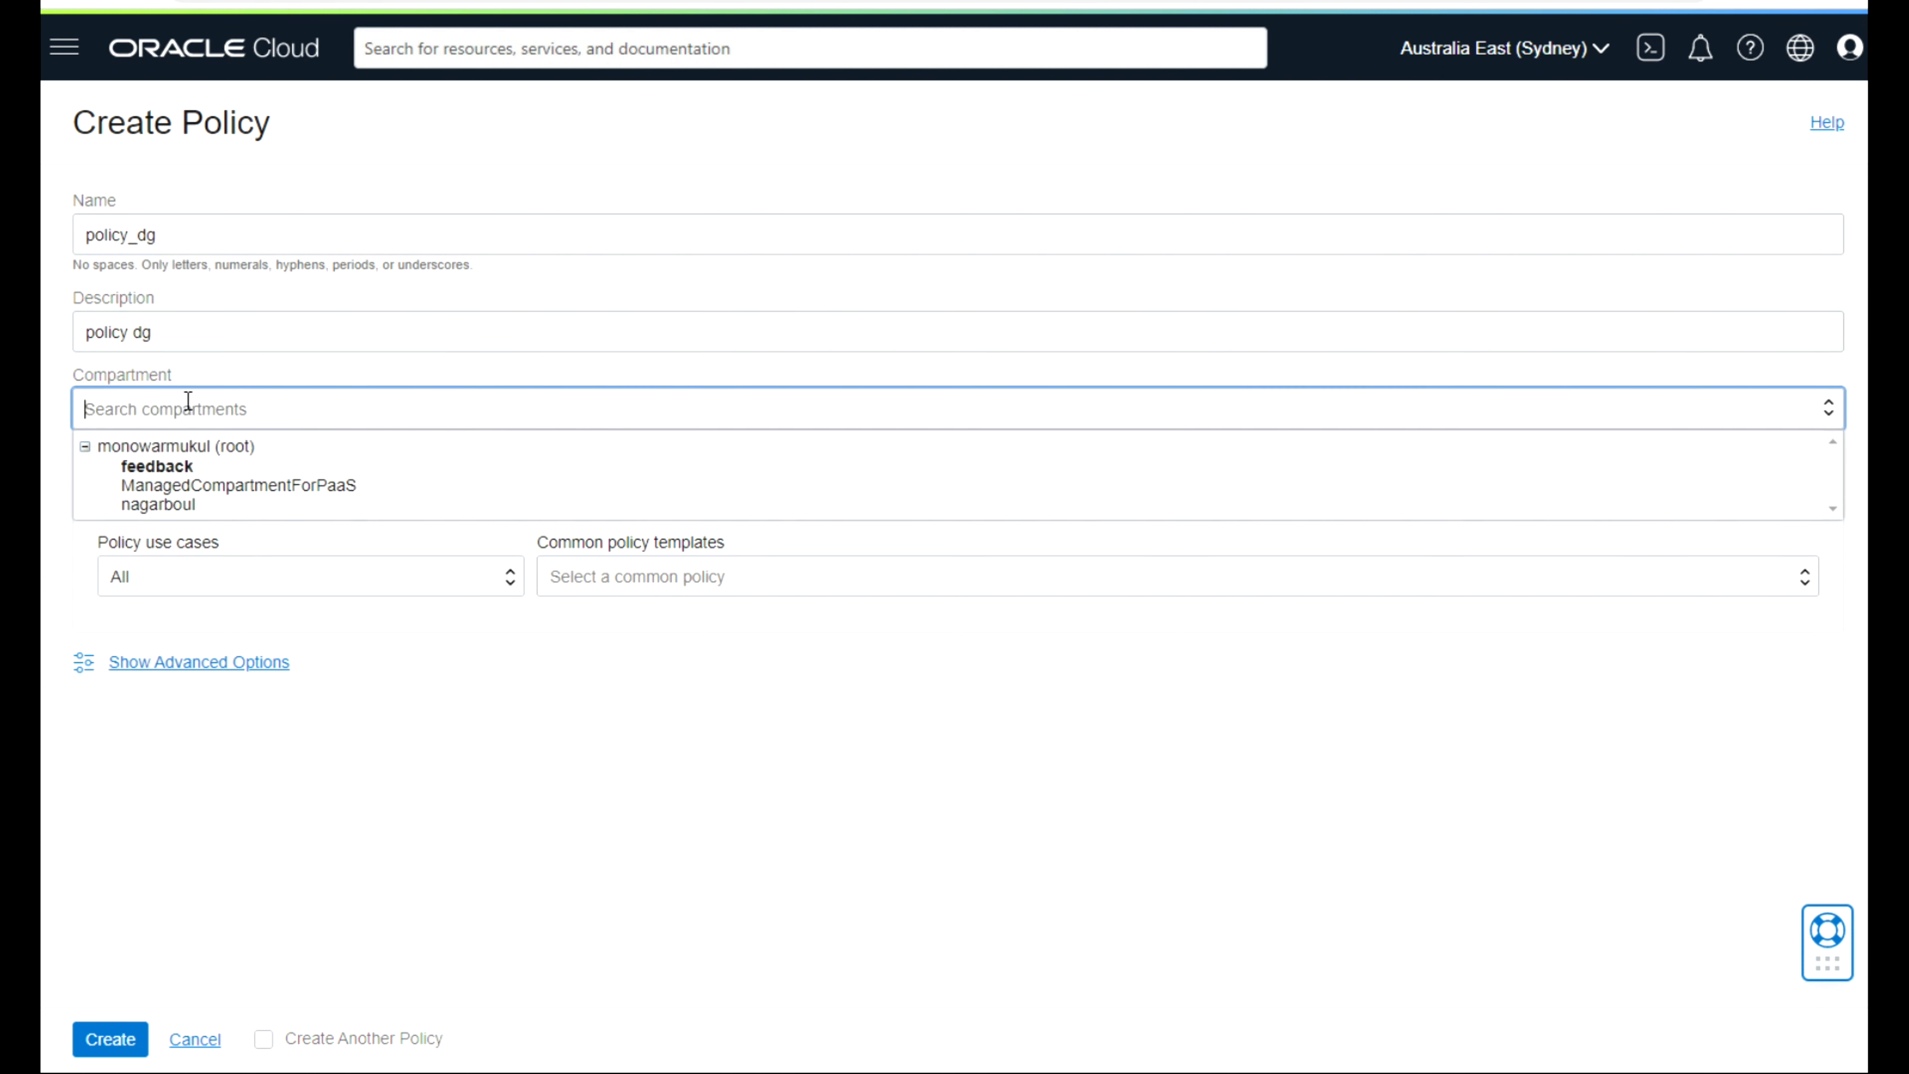
left_click(175, 505)
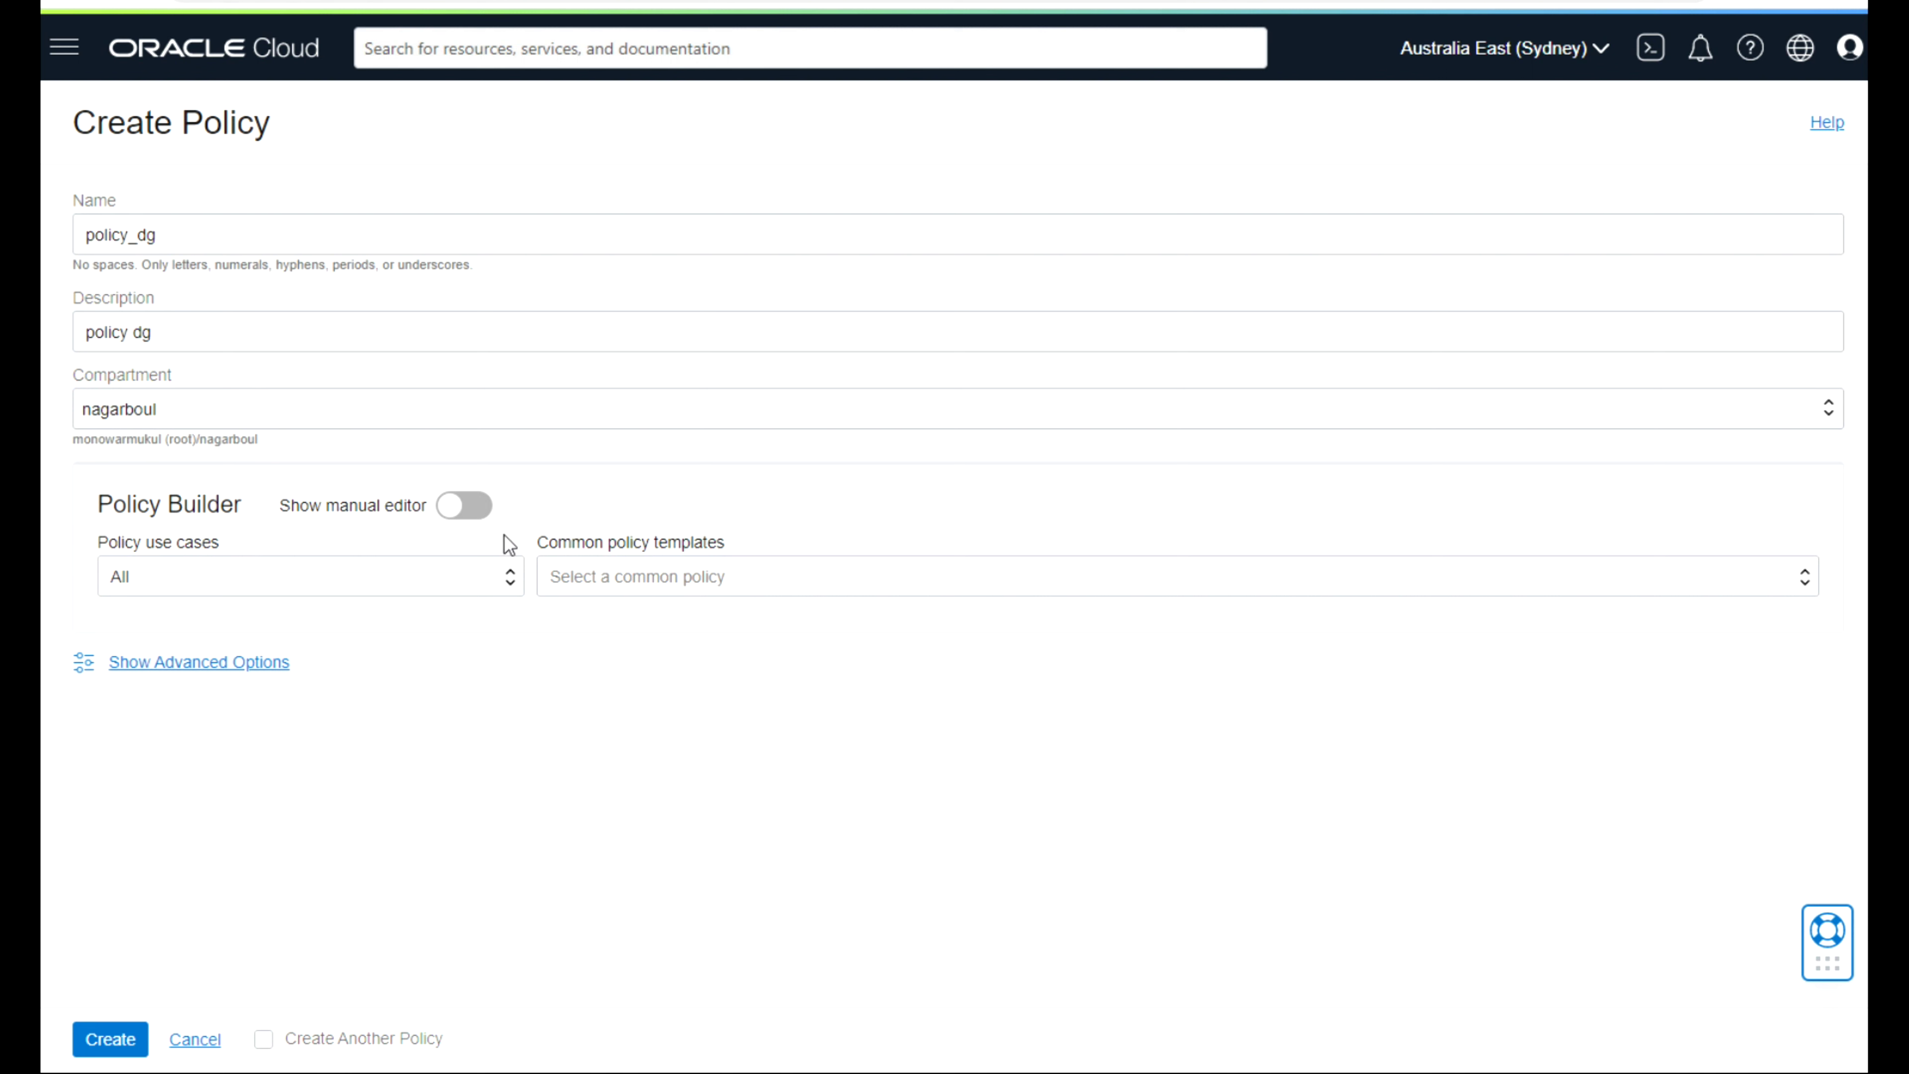
left_click(510, 587)
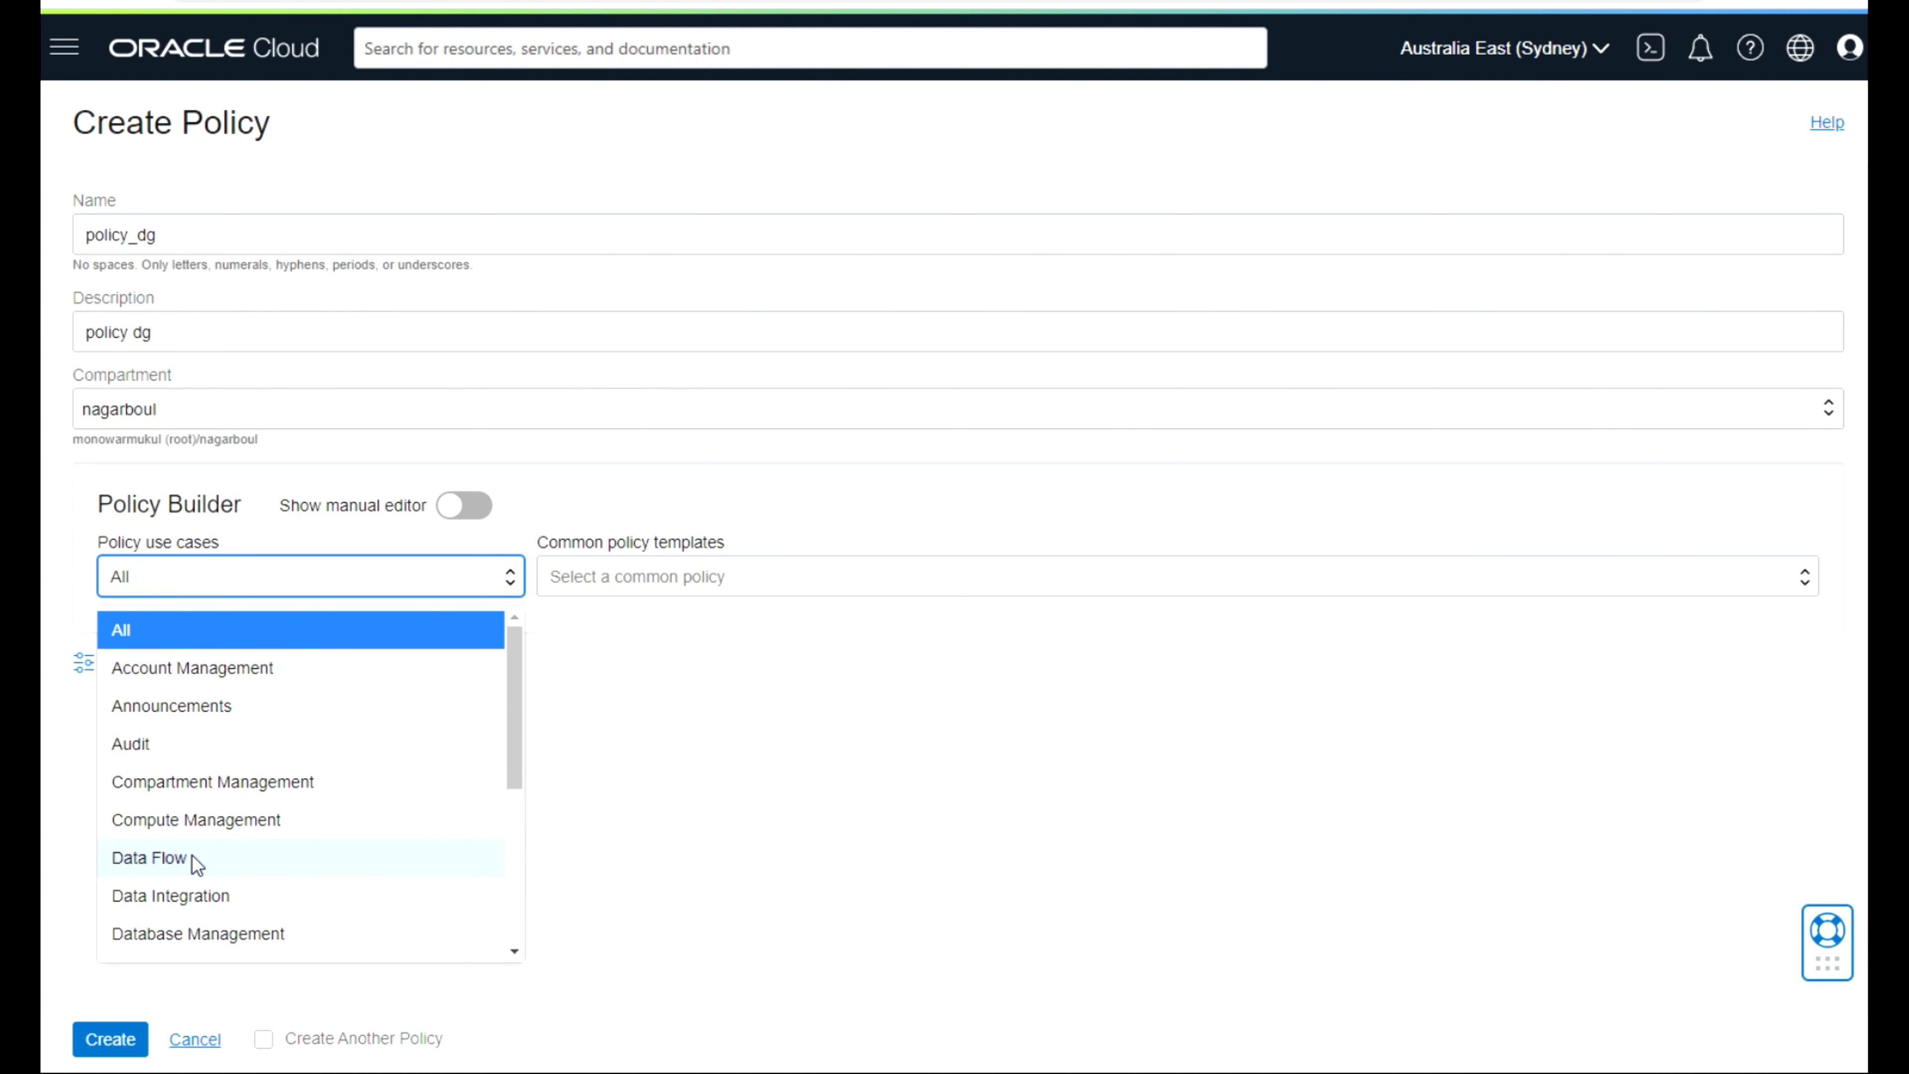
Choose the Database Management use case with the Autonomous Databases and backups template
left_click_drag(517, 753, 510, 810)
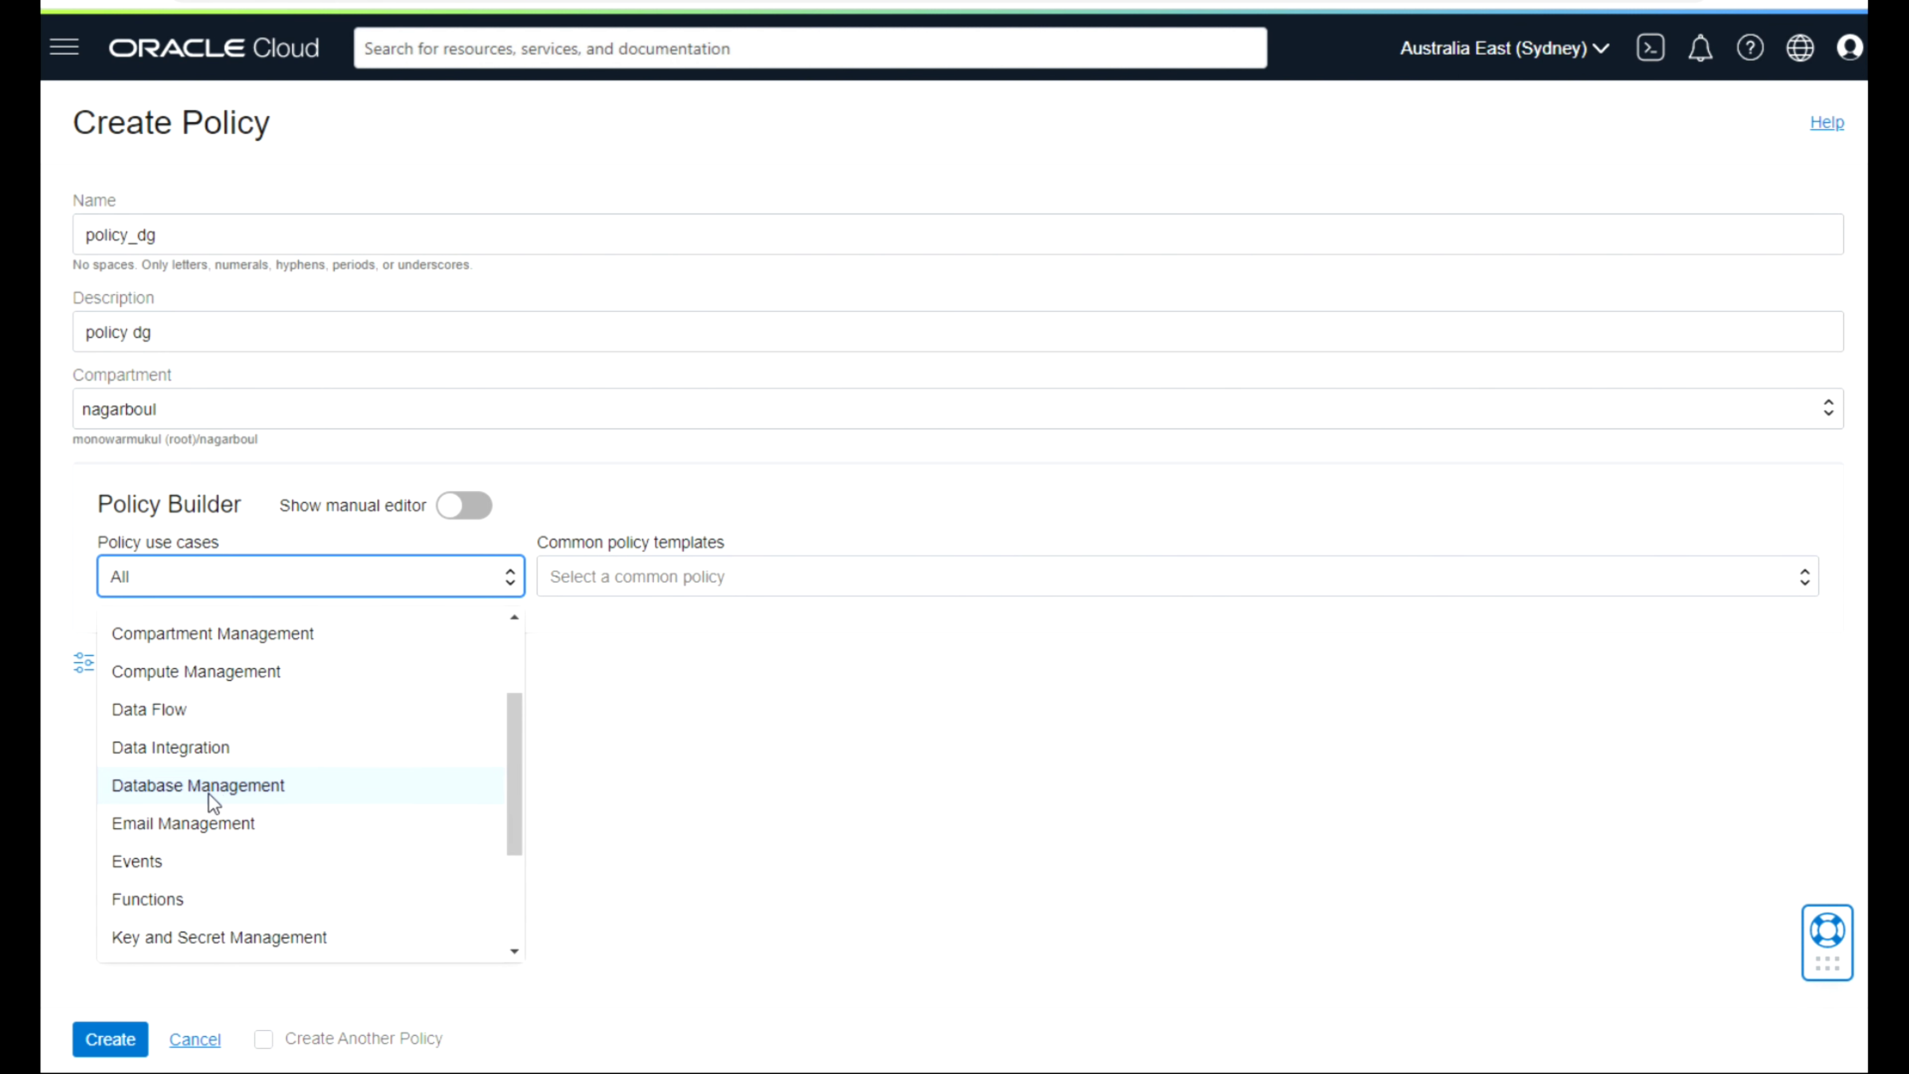
left_click(150, 901)
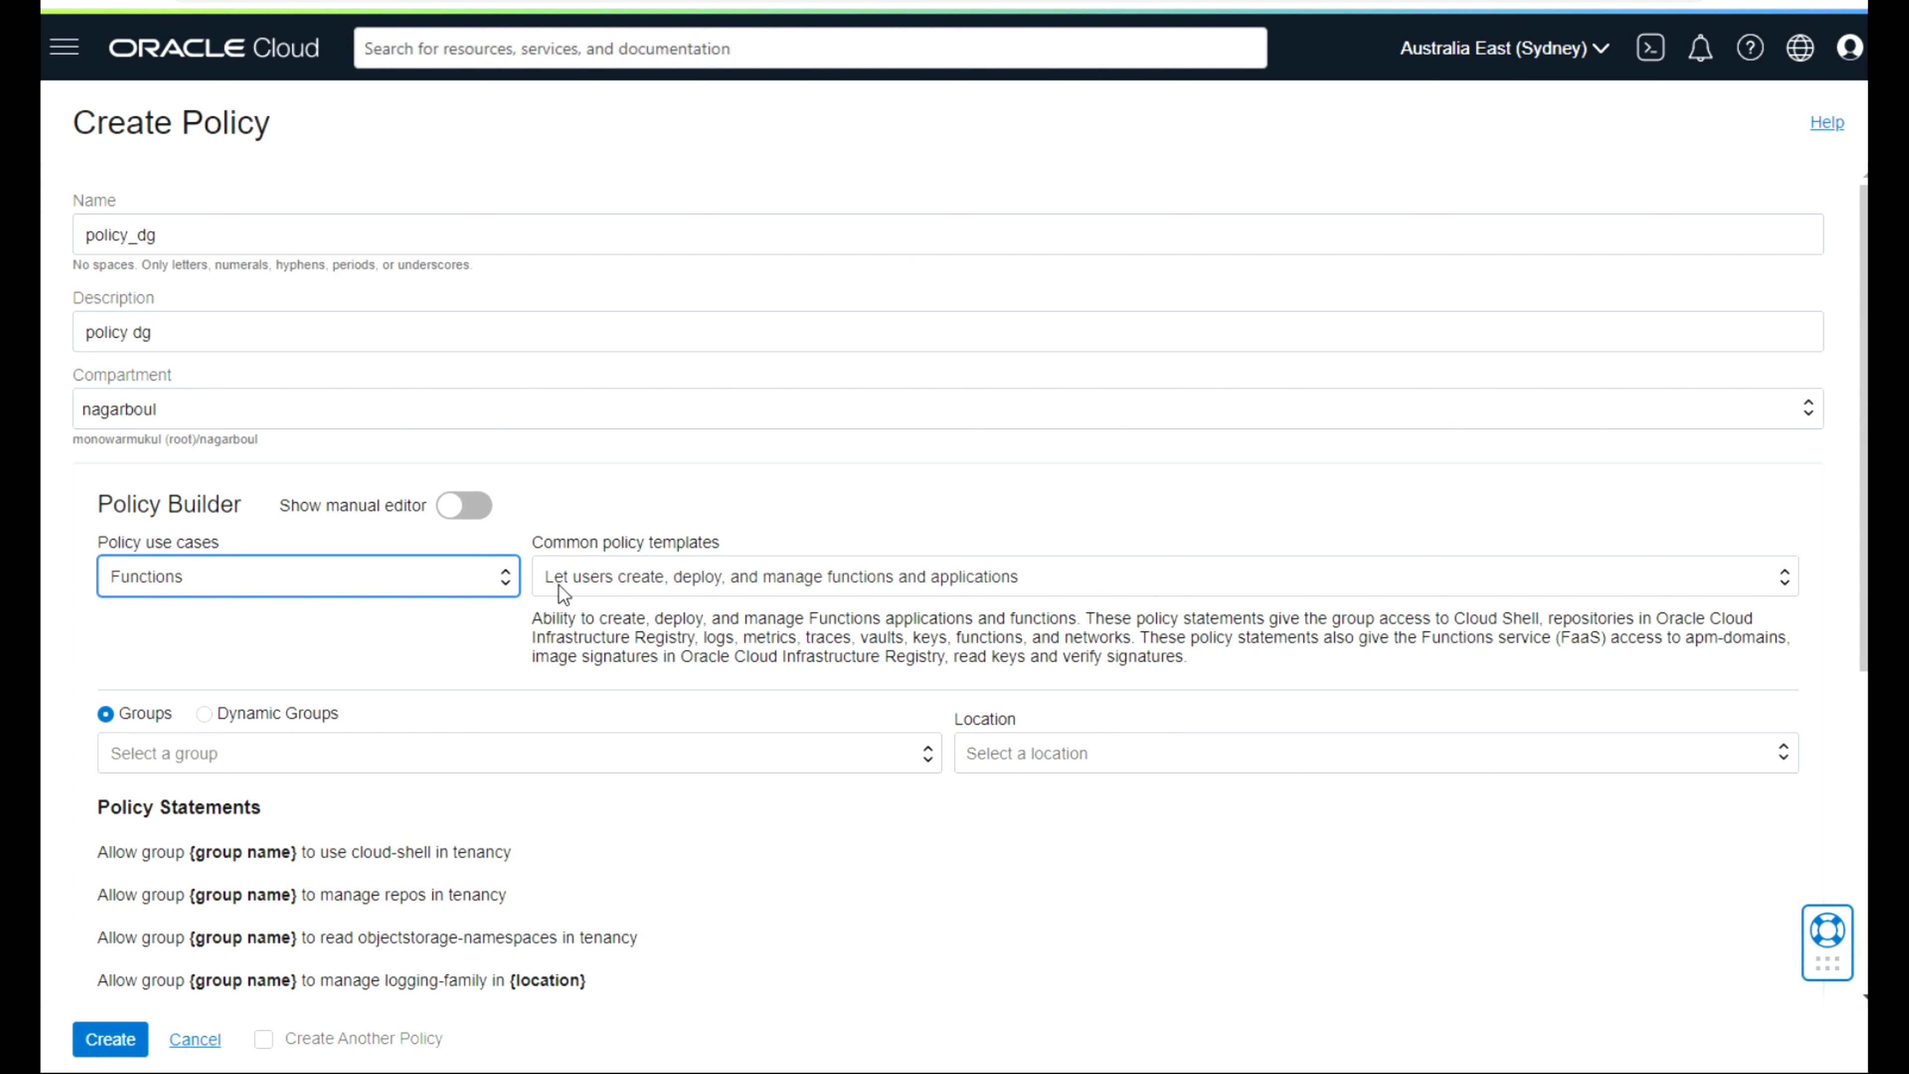
left_click(507, 583)
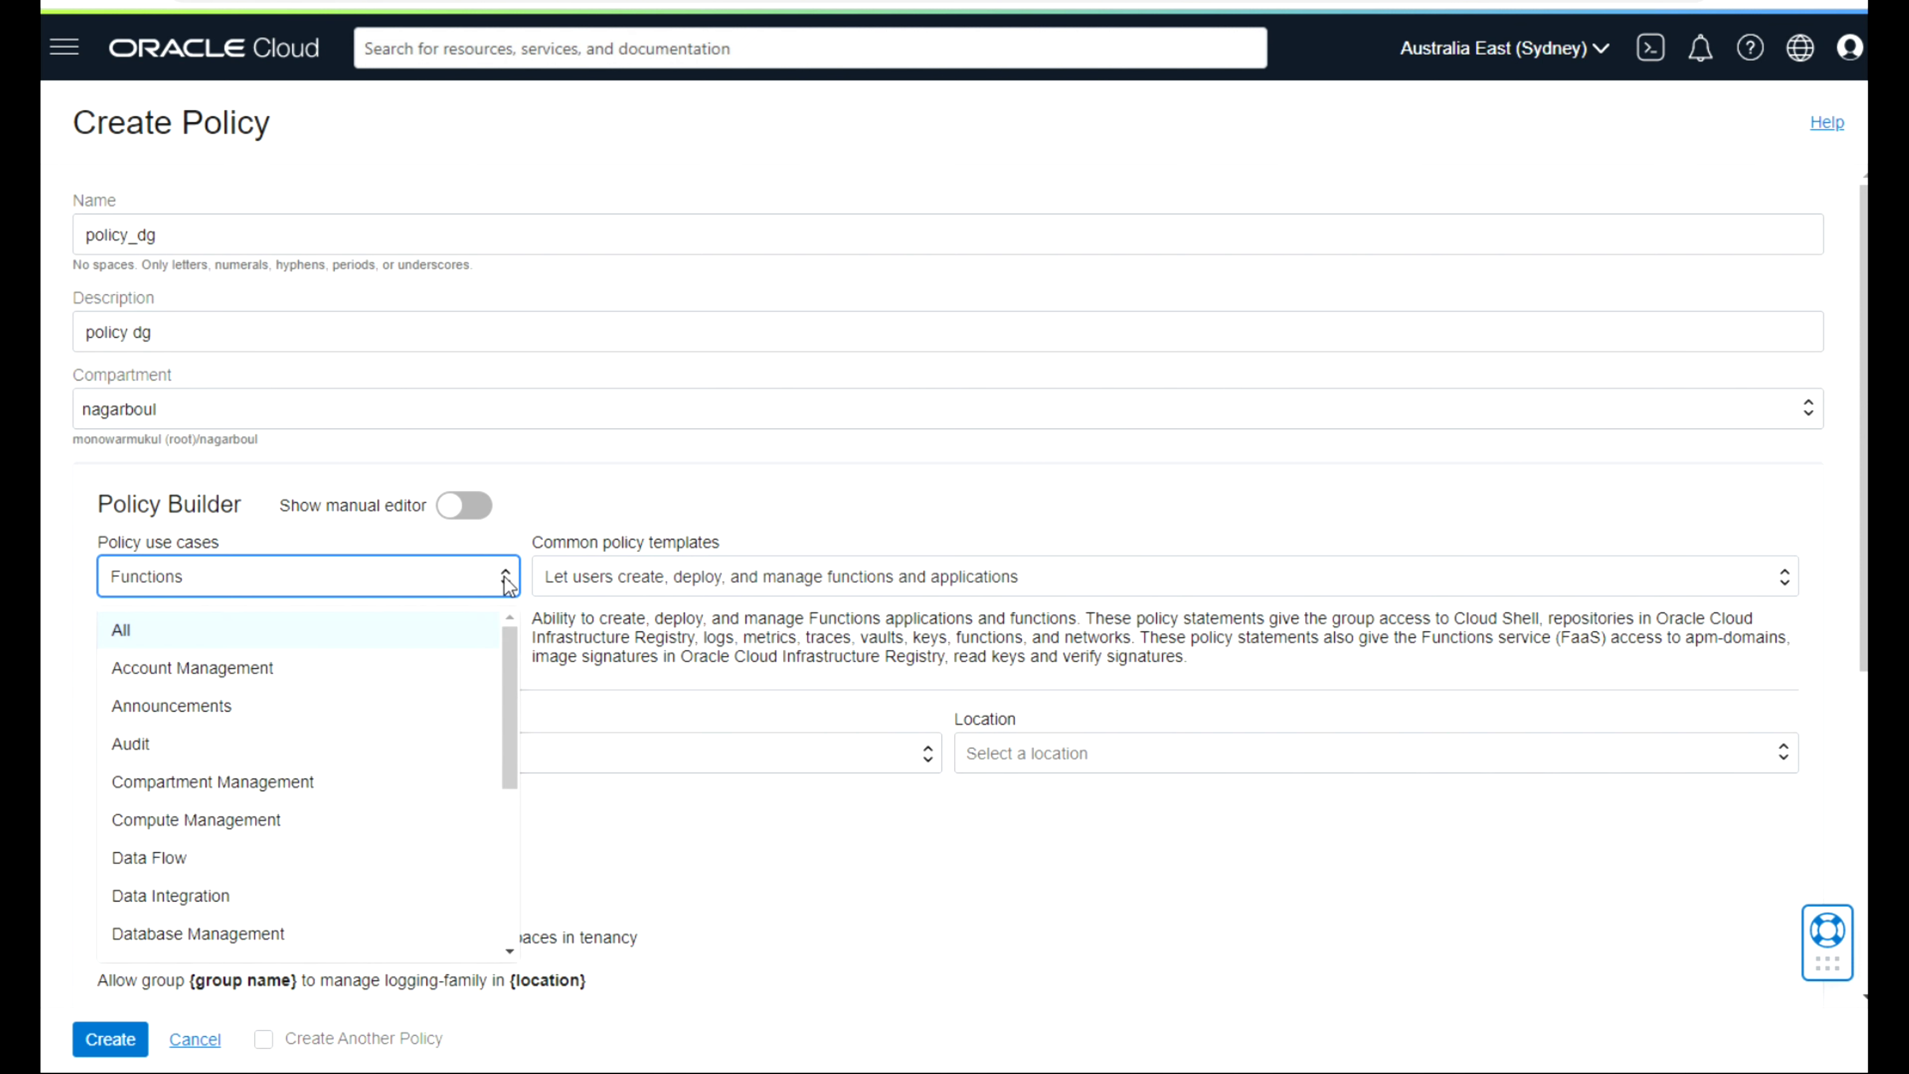
left_click(236, 931)
left_click(703, 574)
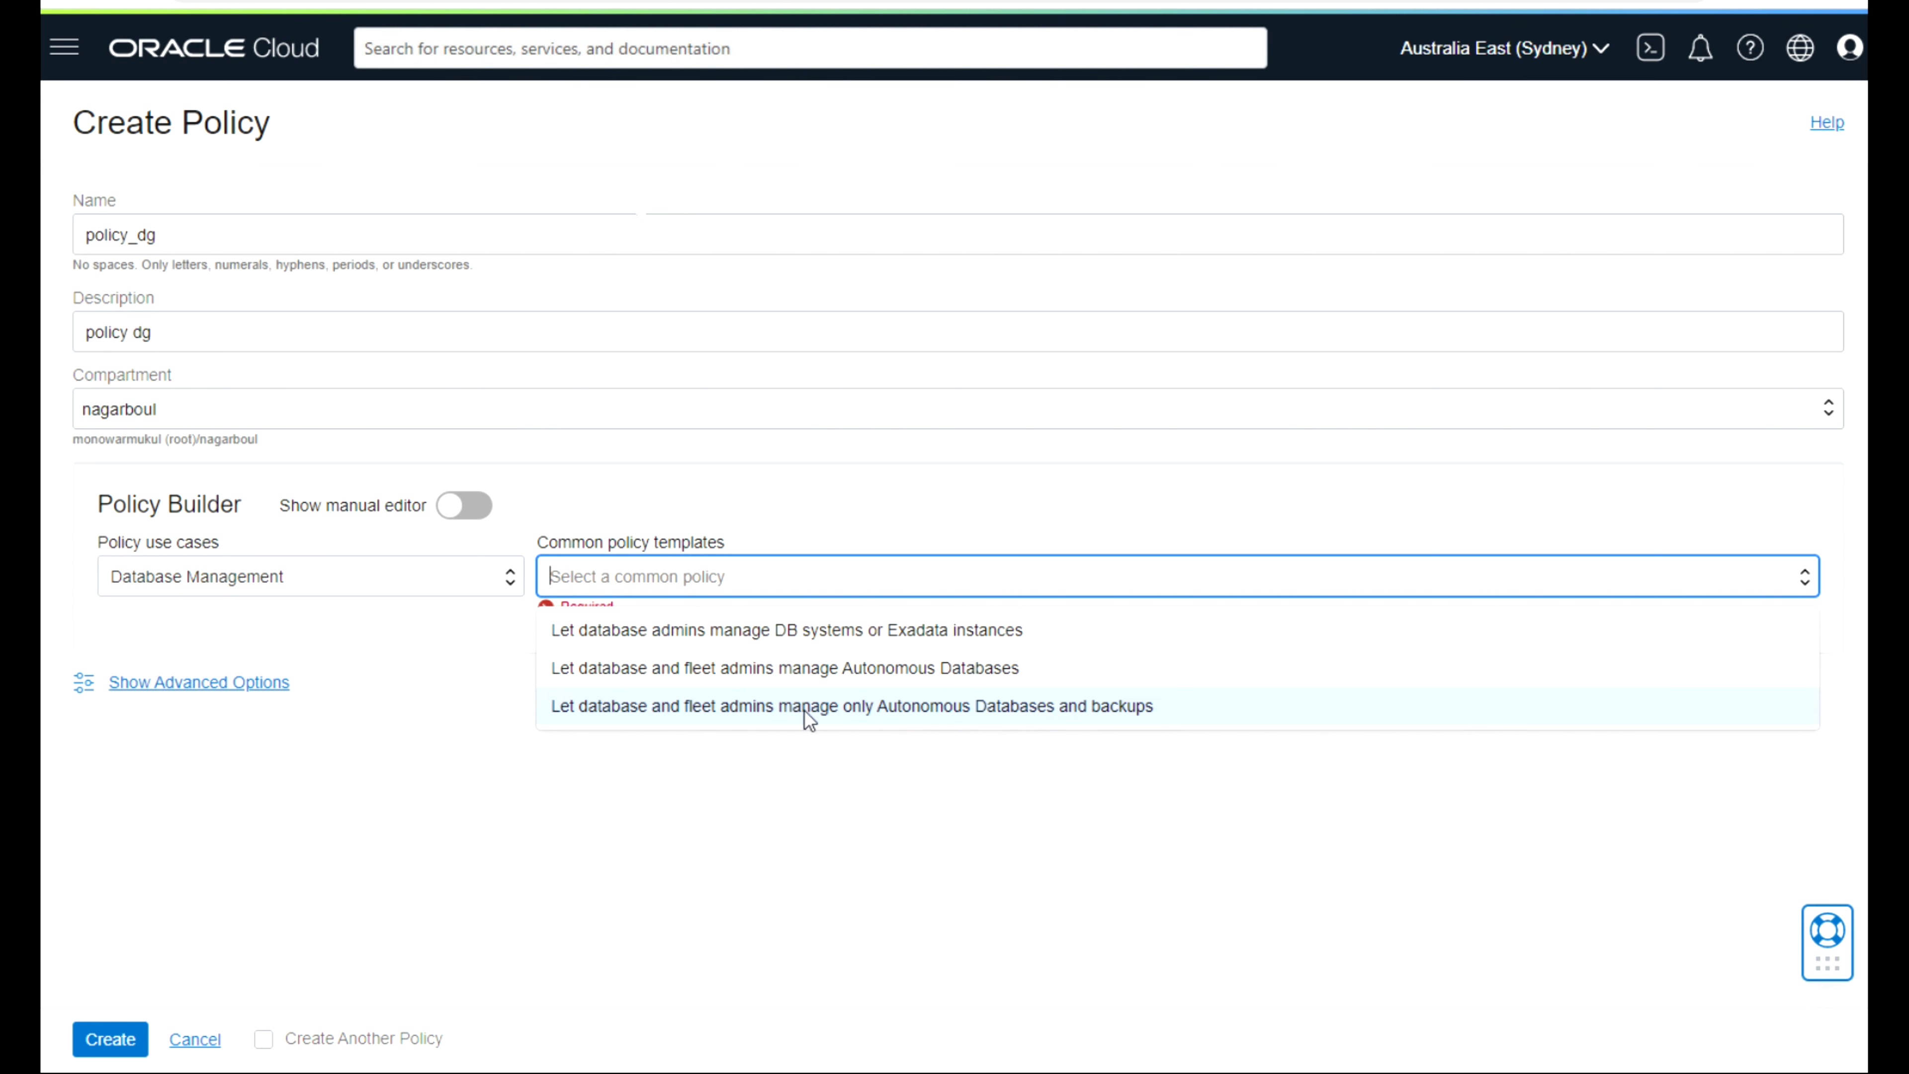
left_click(885, 713)
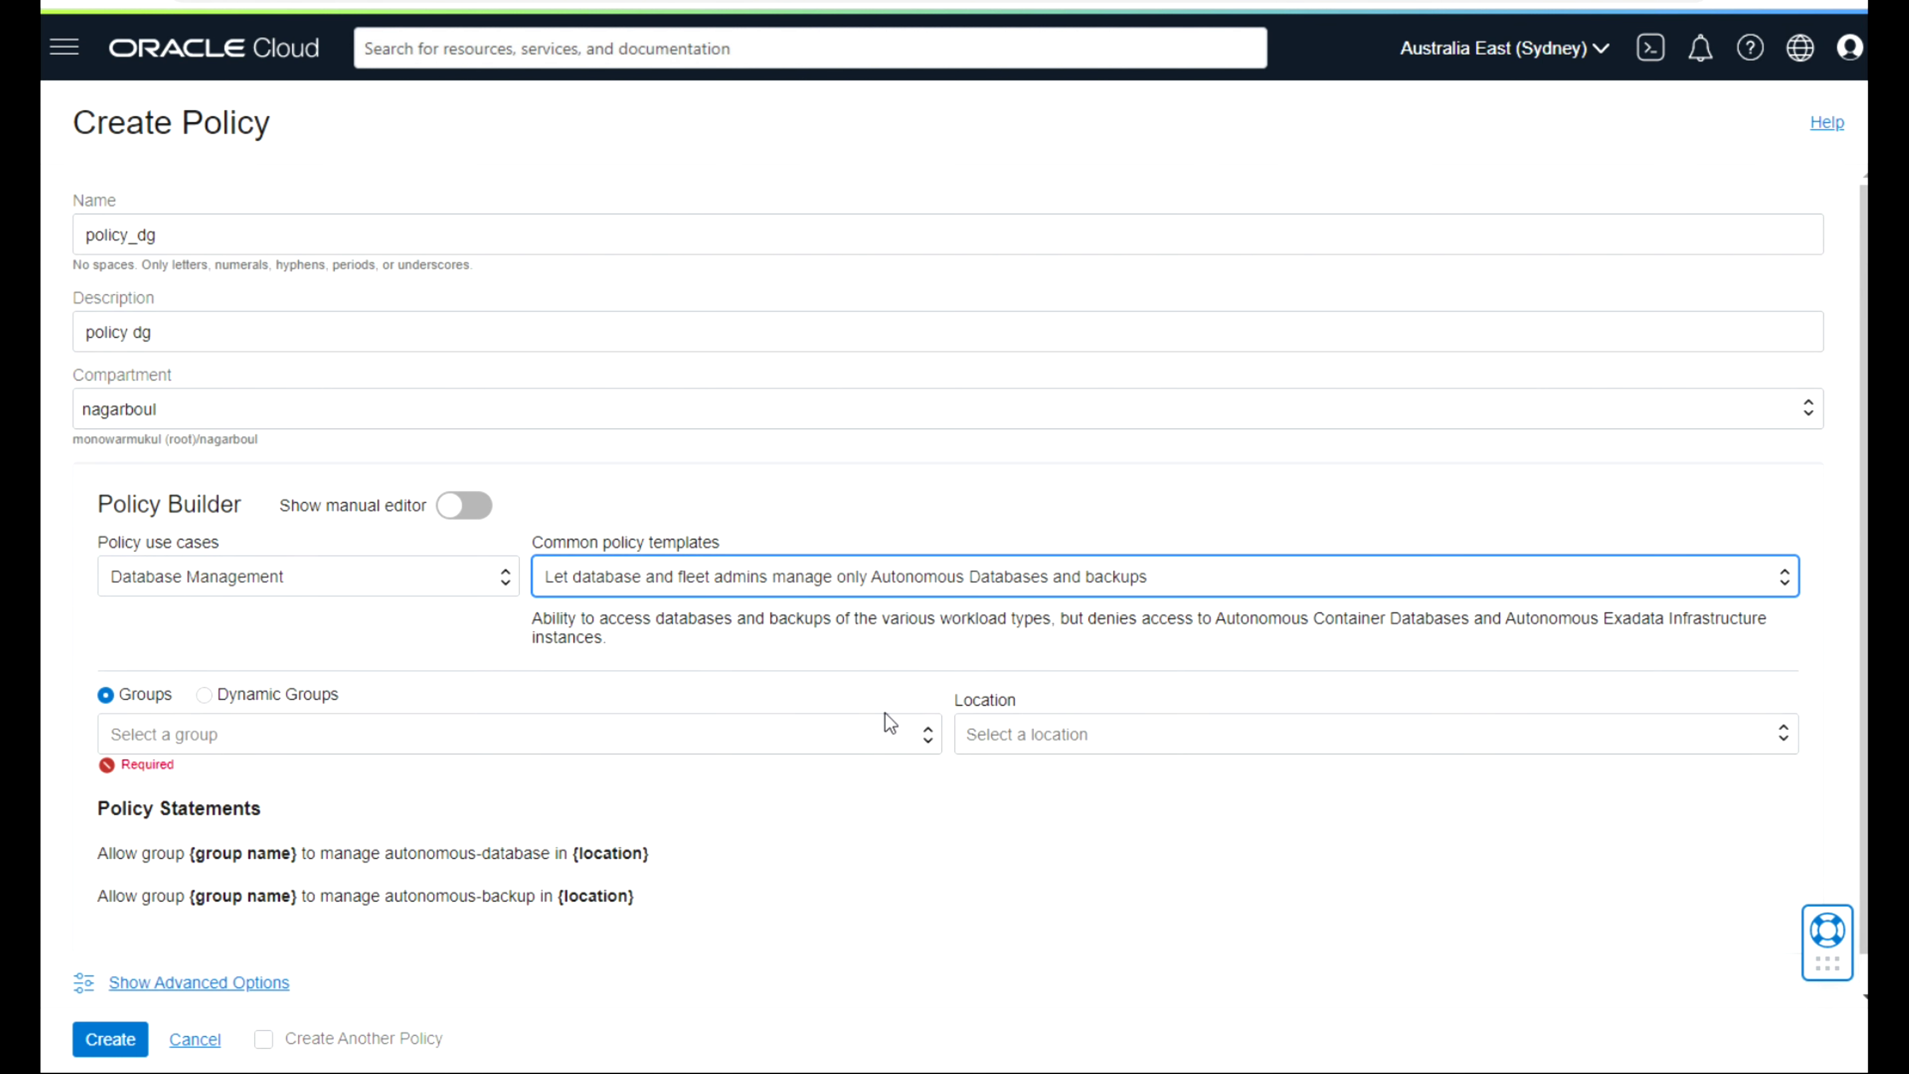
Target dynamic group demo_dg and set the policy location to nagarboul
left_click(916, 743)
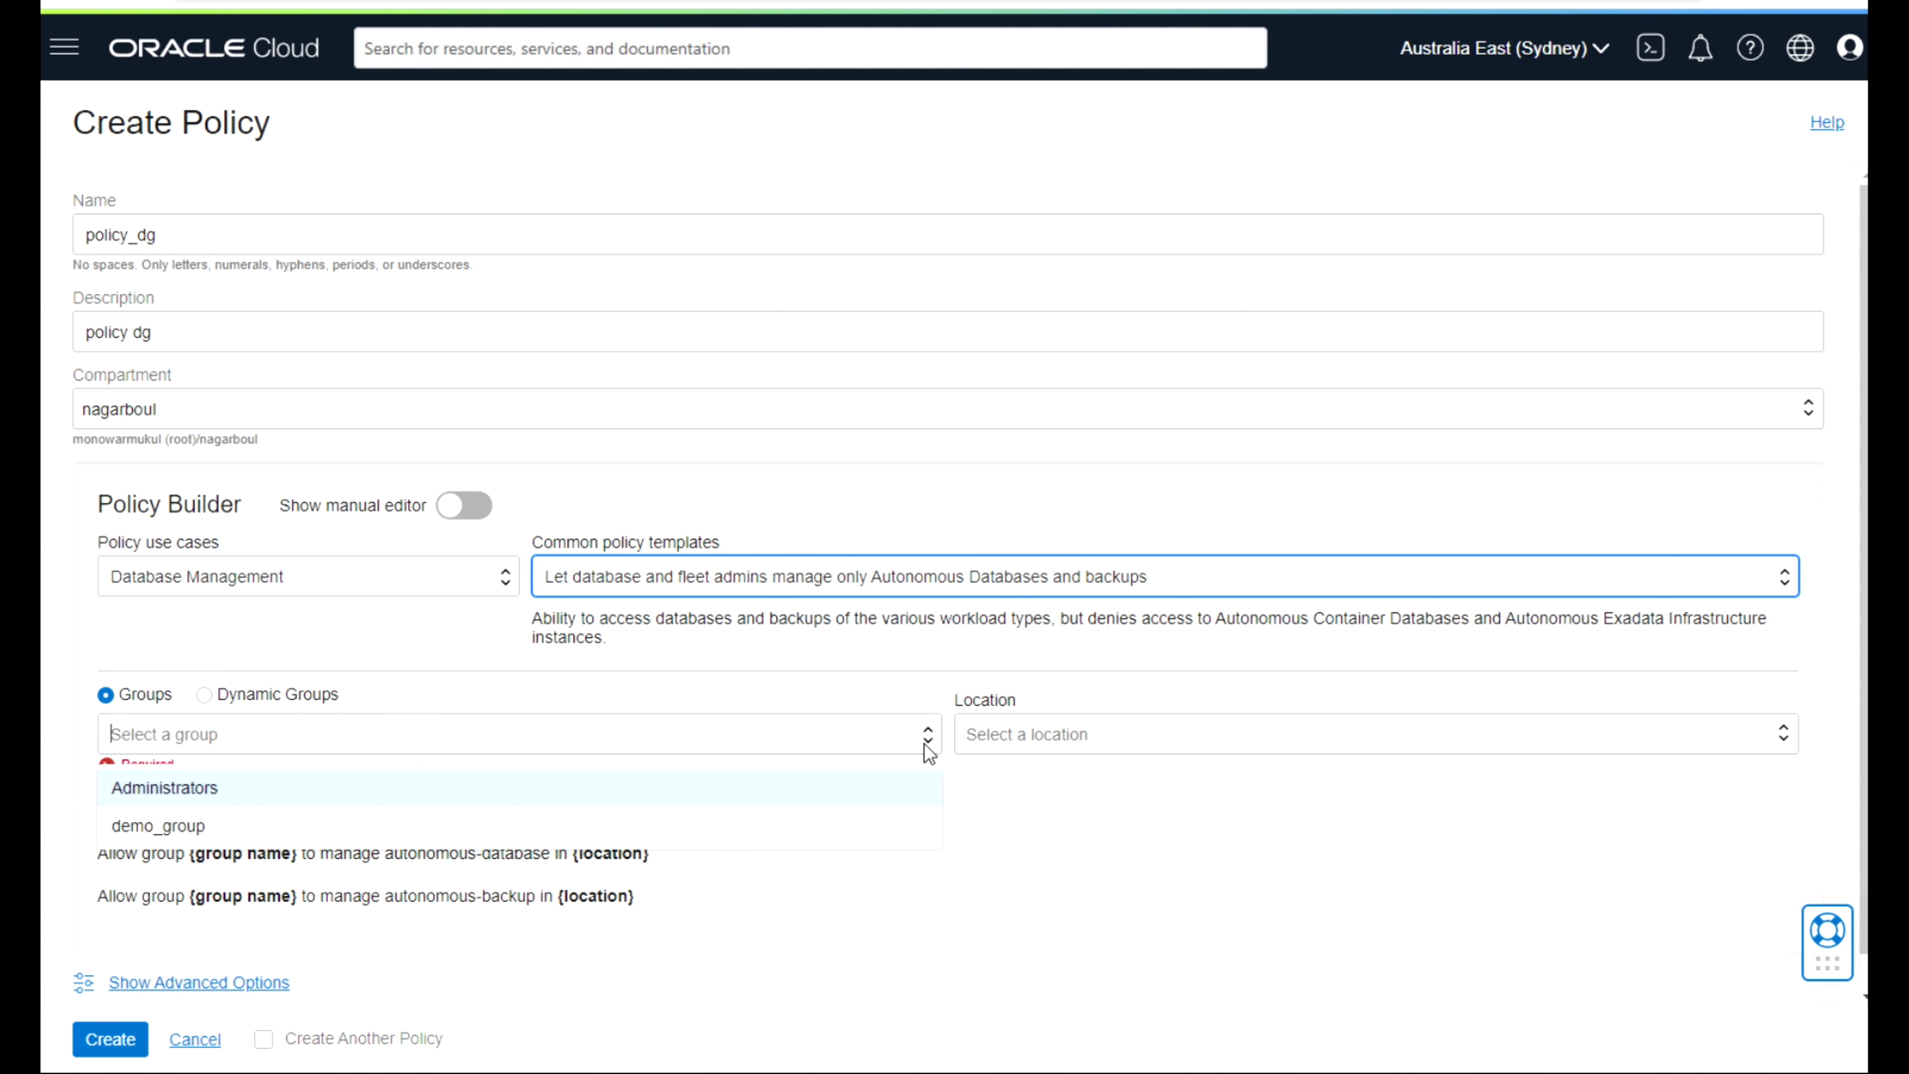
left_click(486, 827)
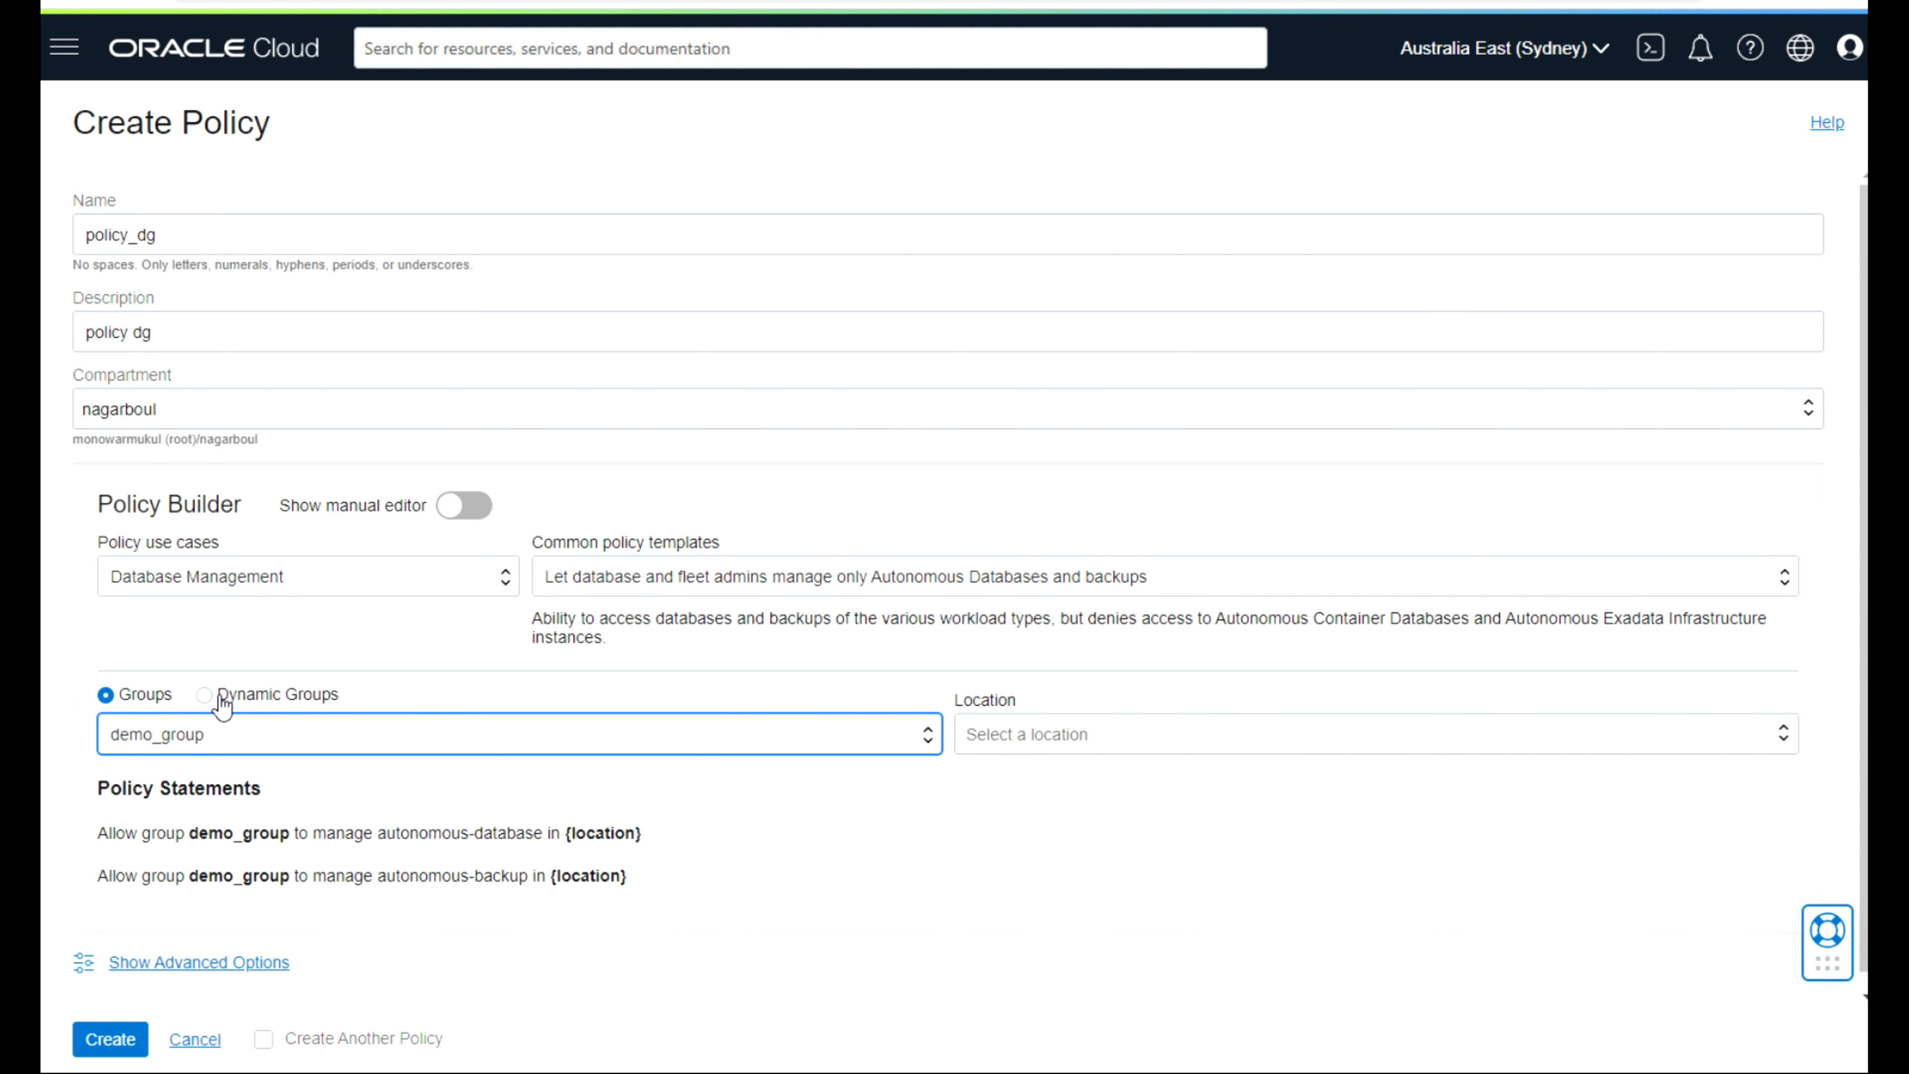
left_click(204, 695)
left_click(217, 744)
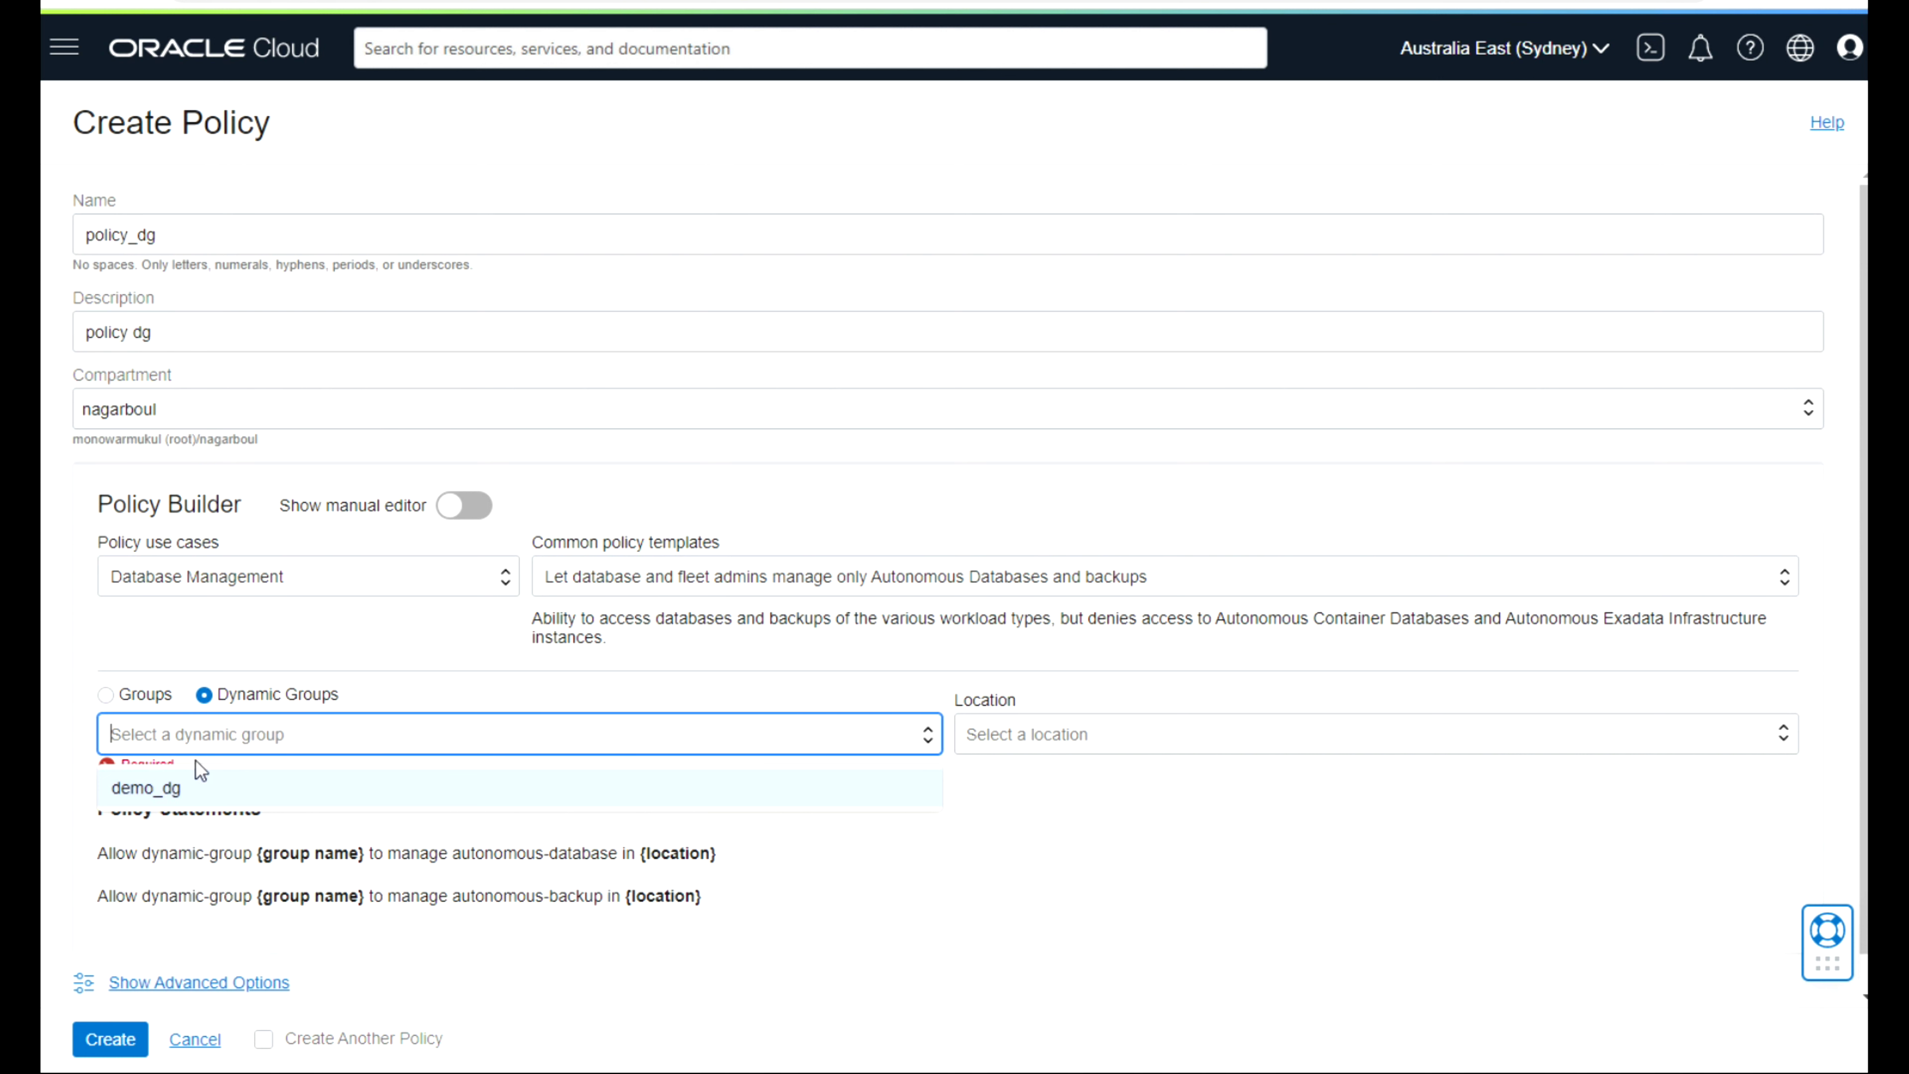
left_click(159, 791)
left_click(1061, 734)
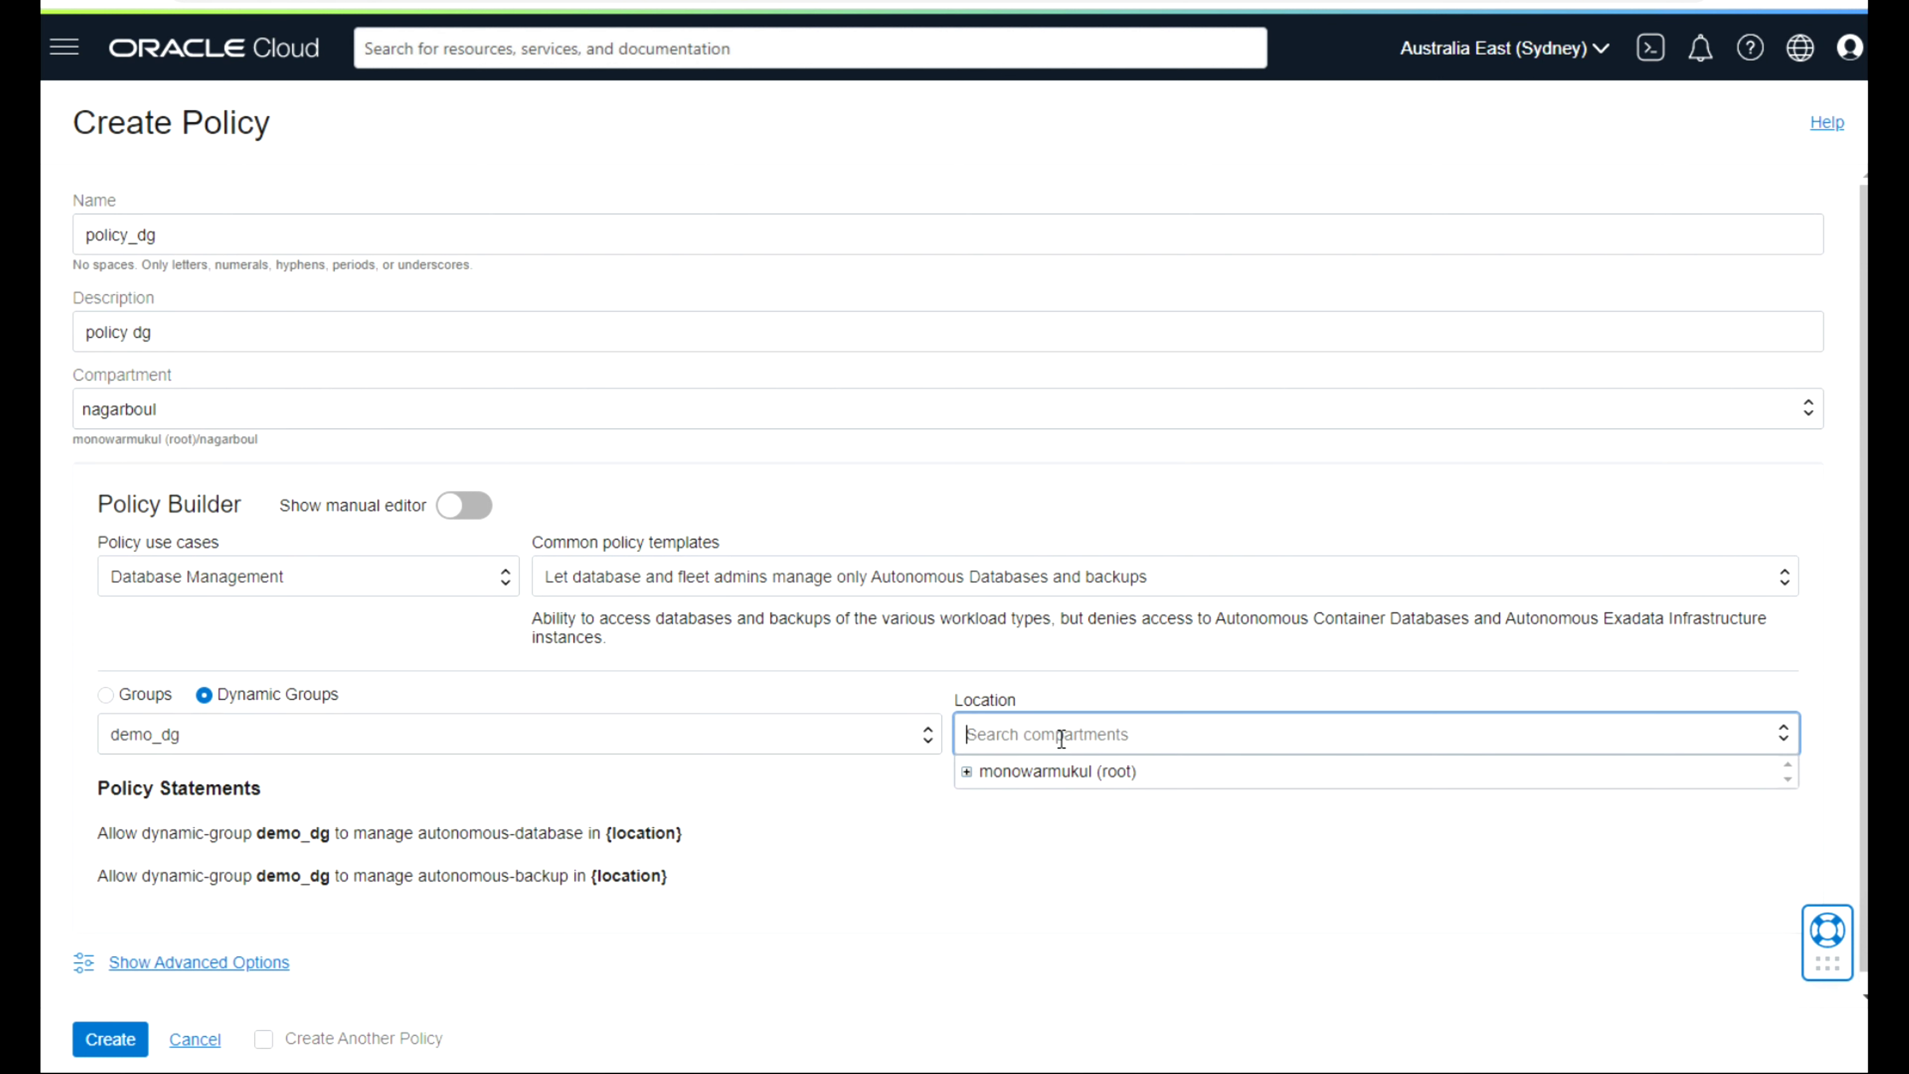
left_click(973, 775)
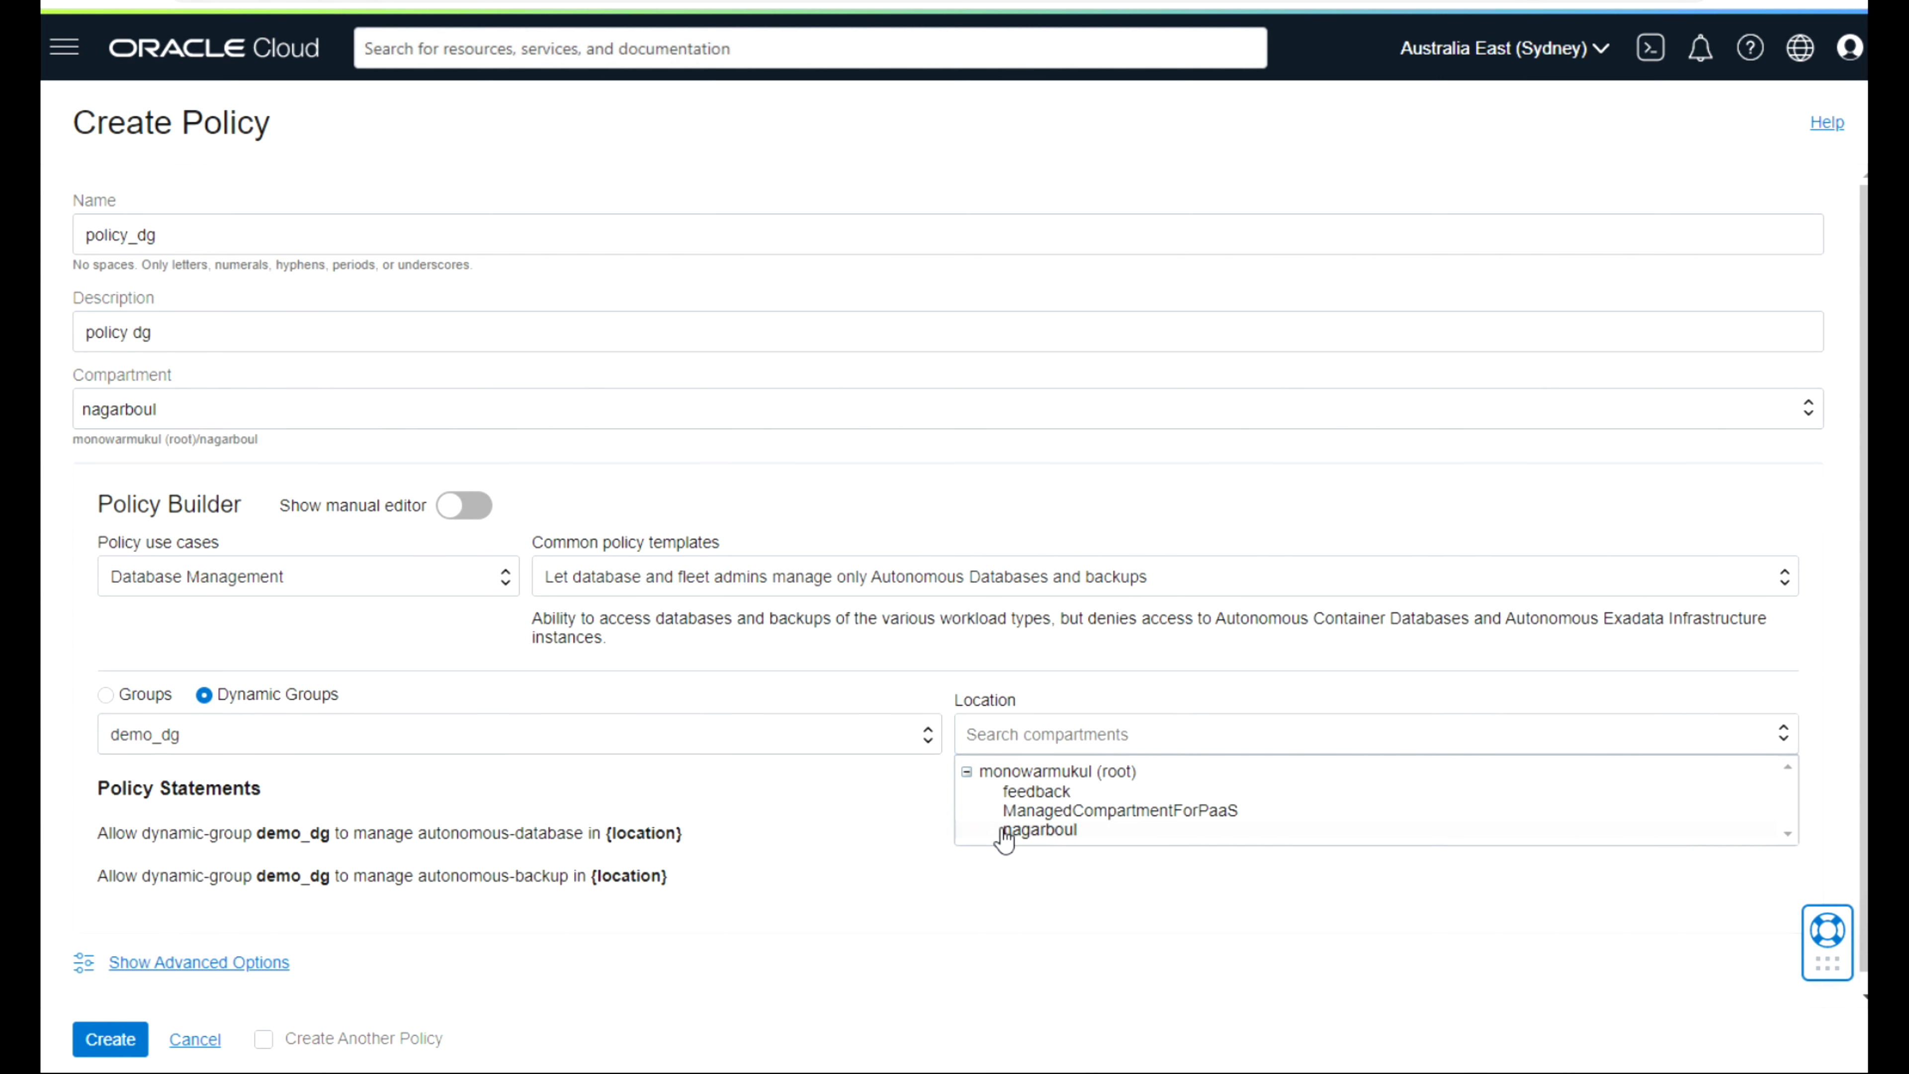
left_click(983, 830)
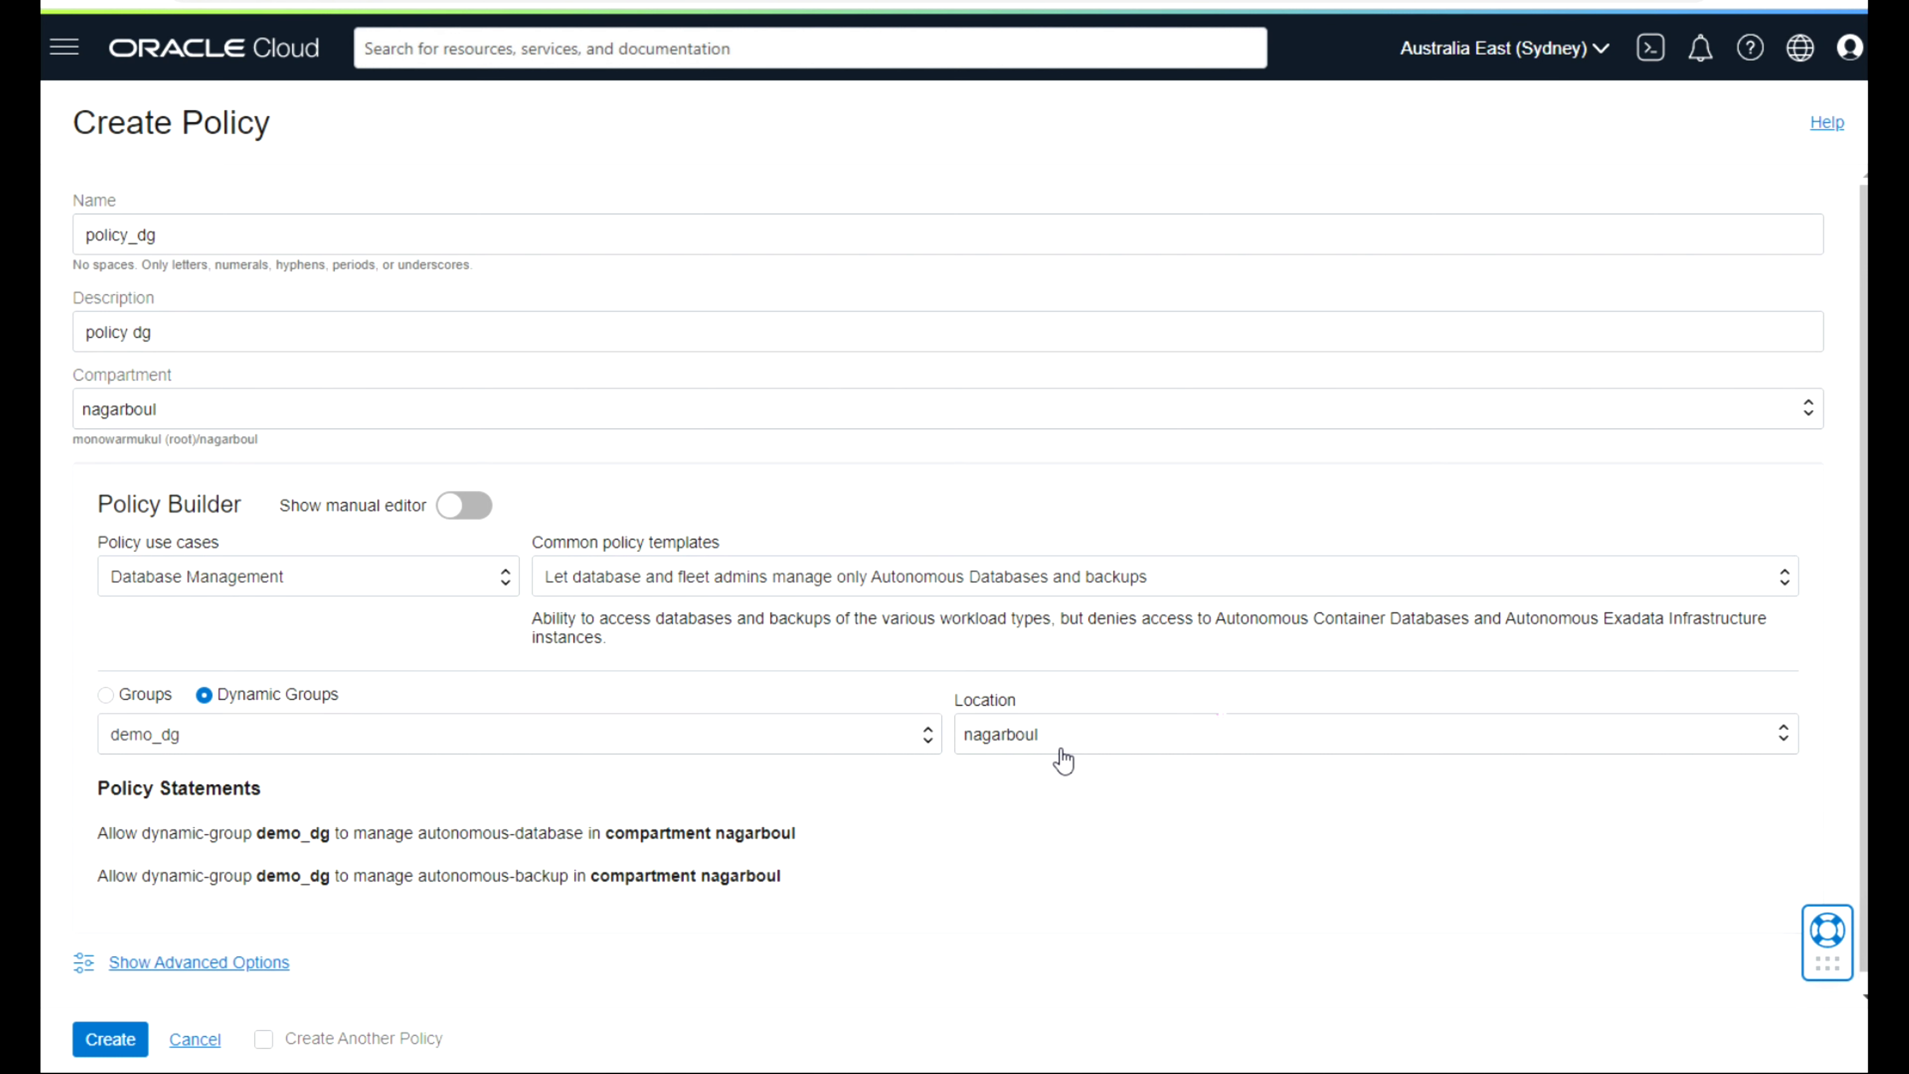
Create policy_dg, then open Identity & Security in the navigation menu and close it
left_click(111, 1041)
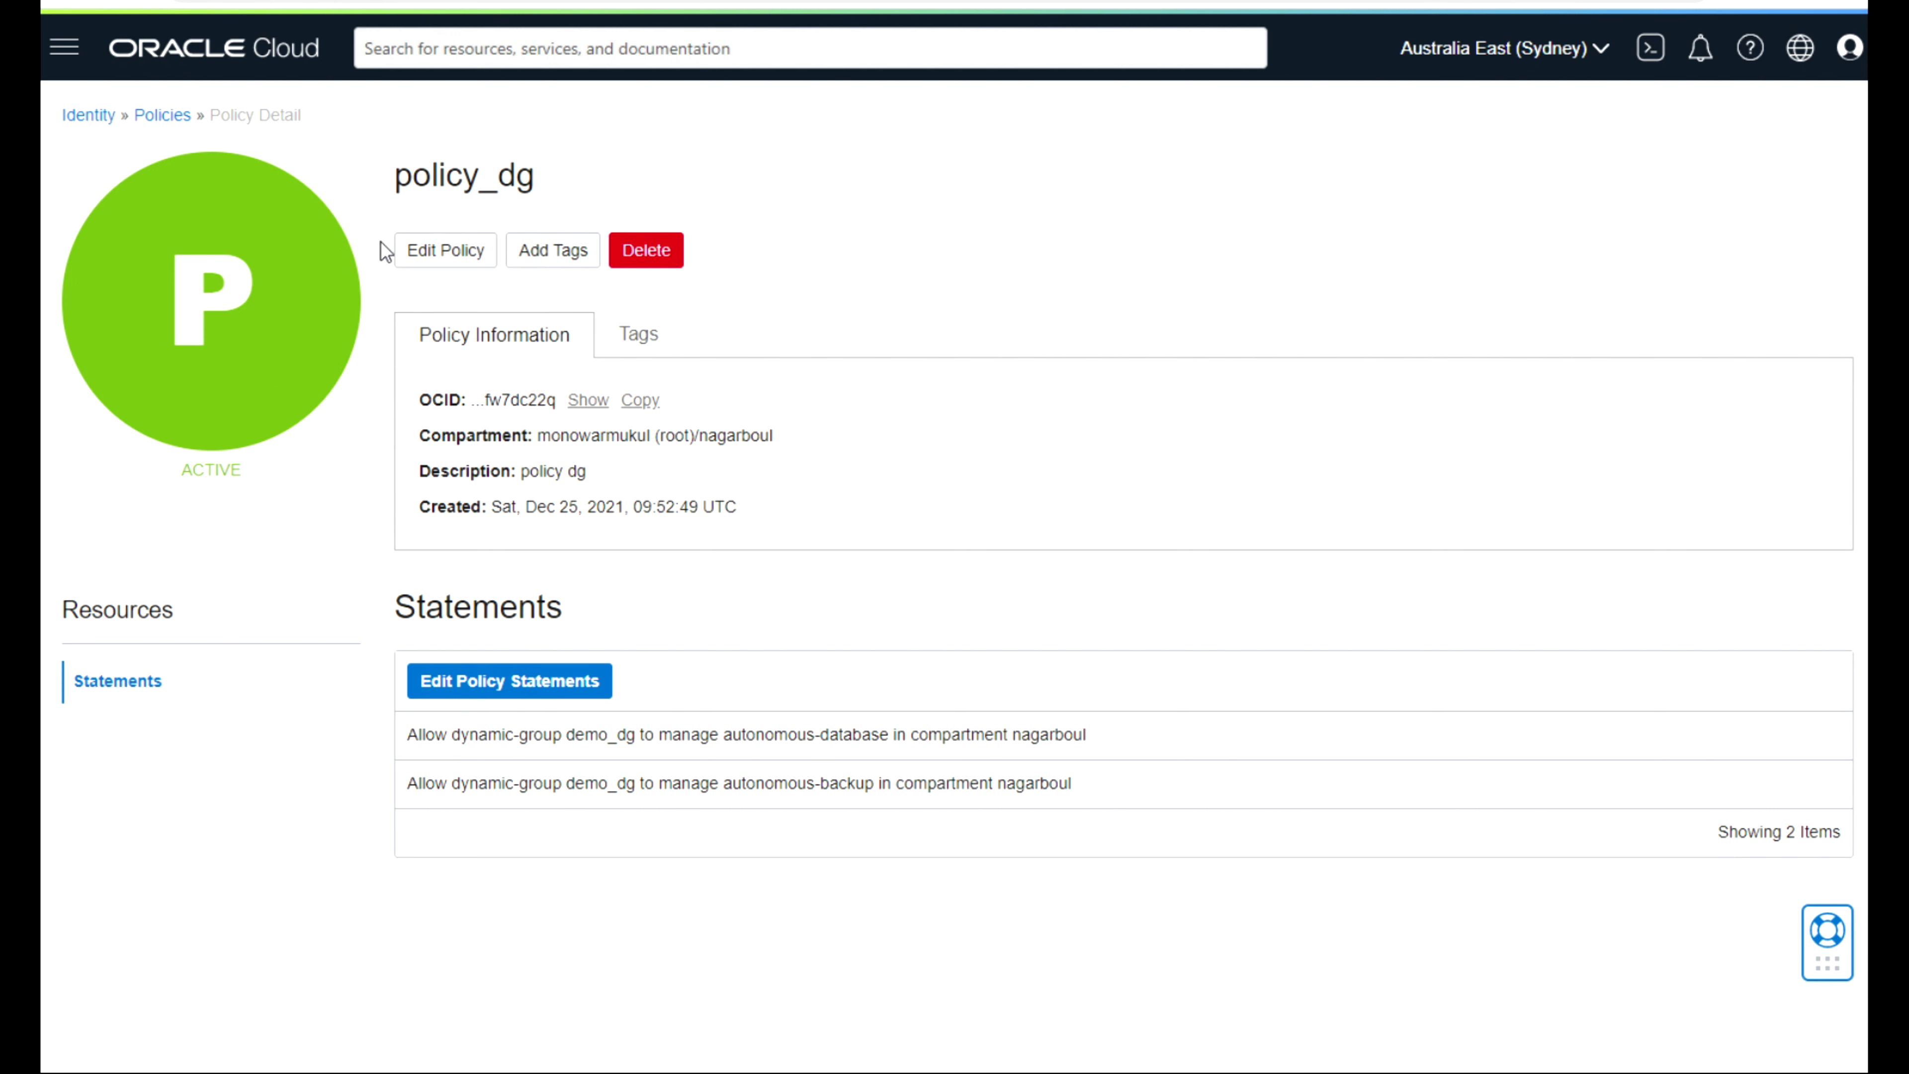
left_click(66, 51)
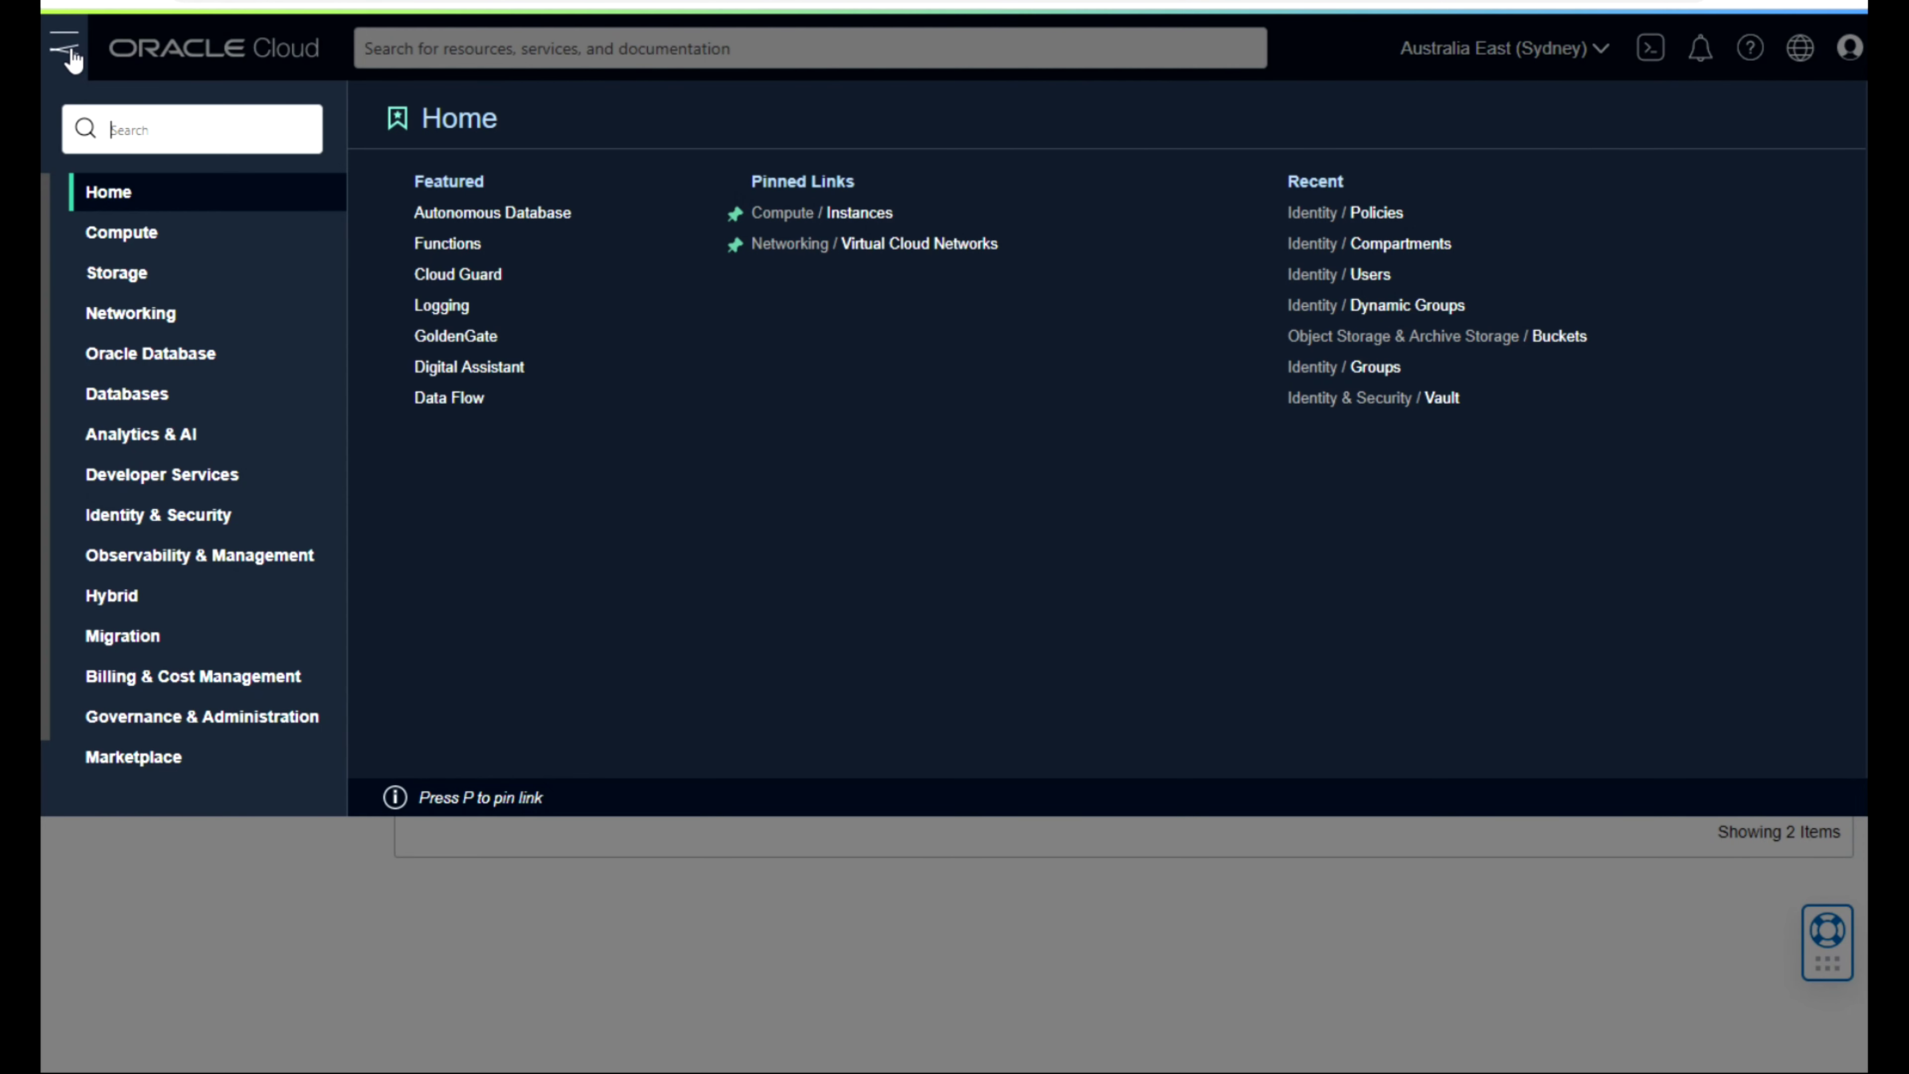
left_click(149, 516)
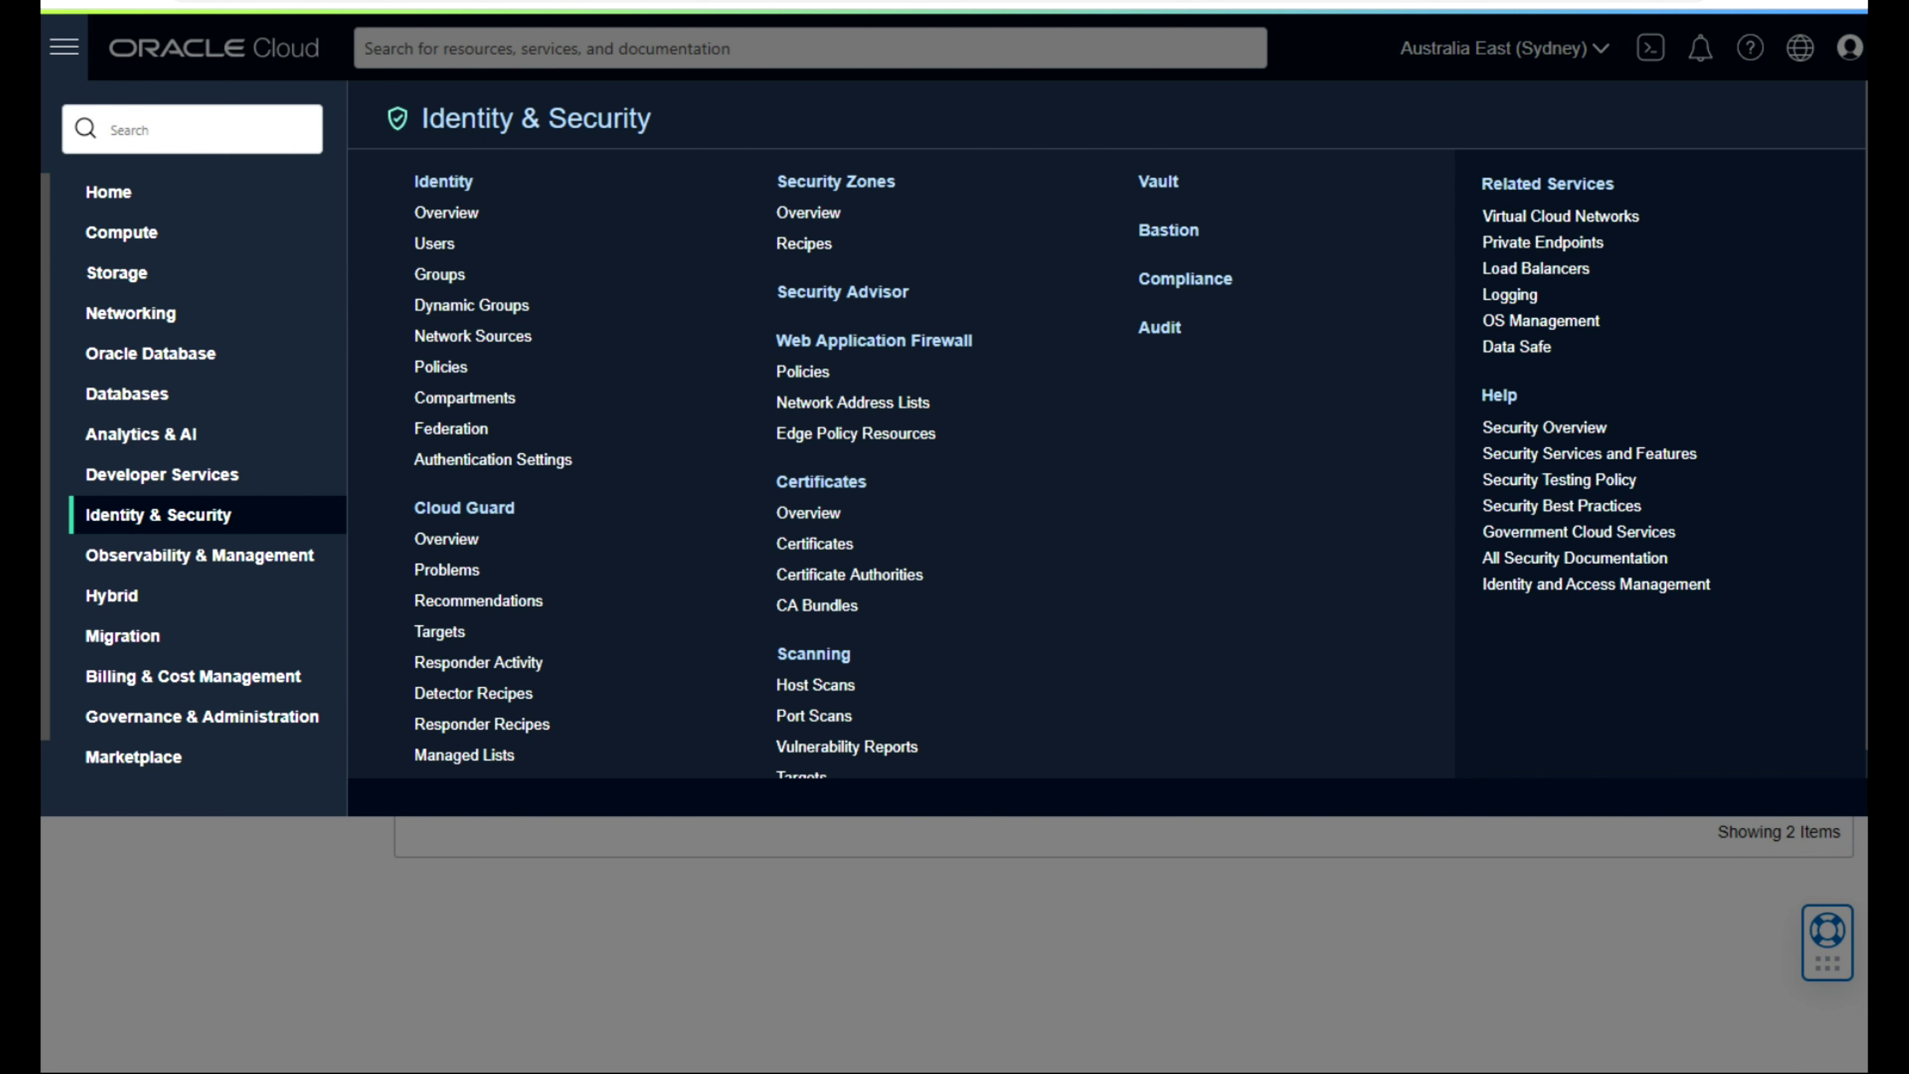
key("Escape")
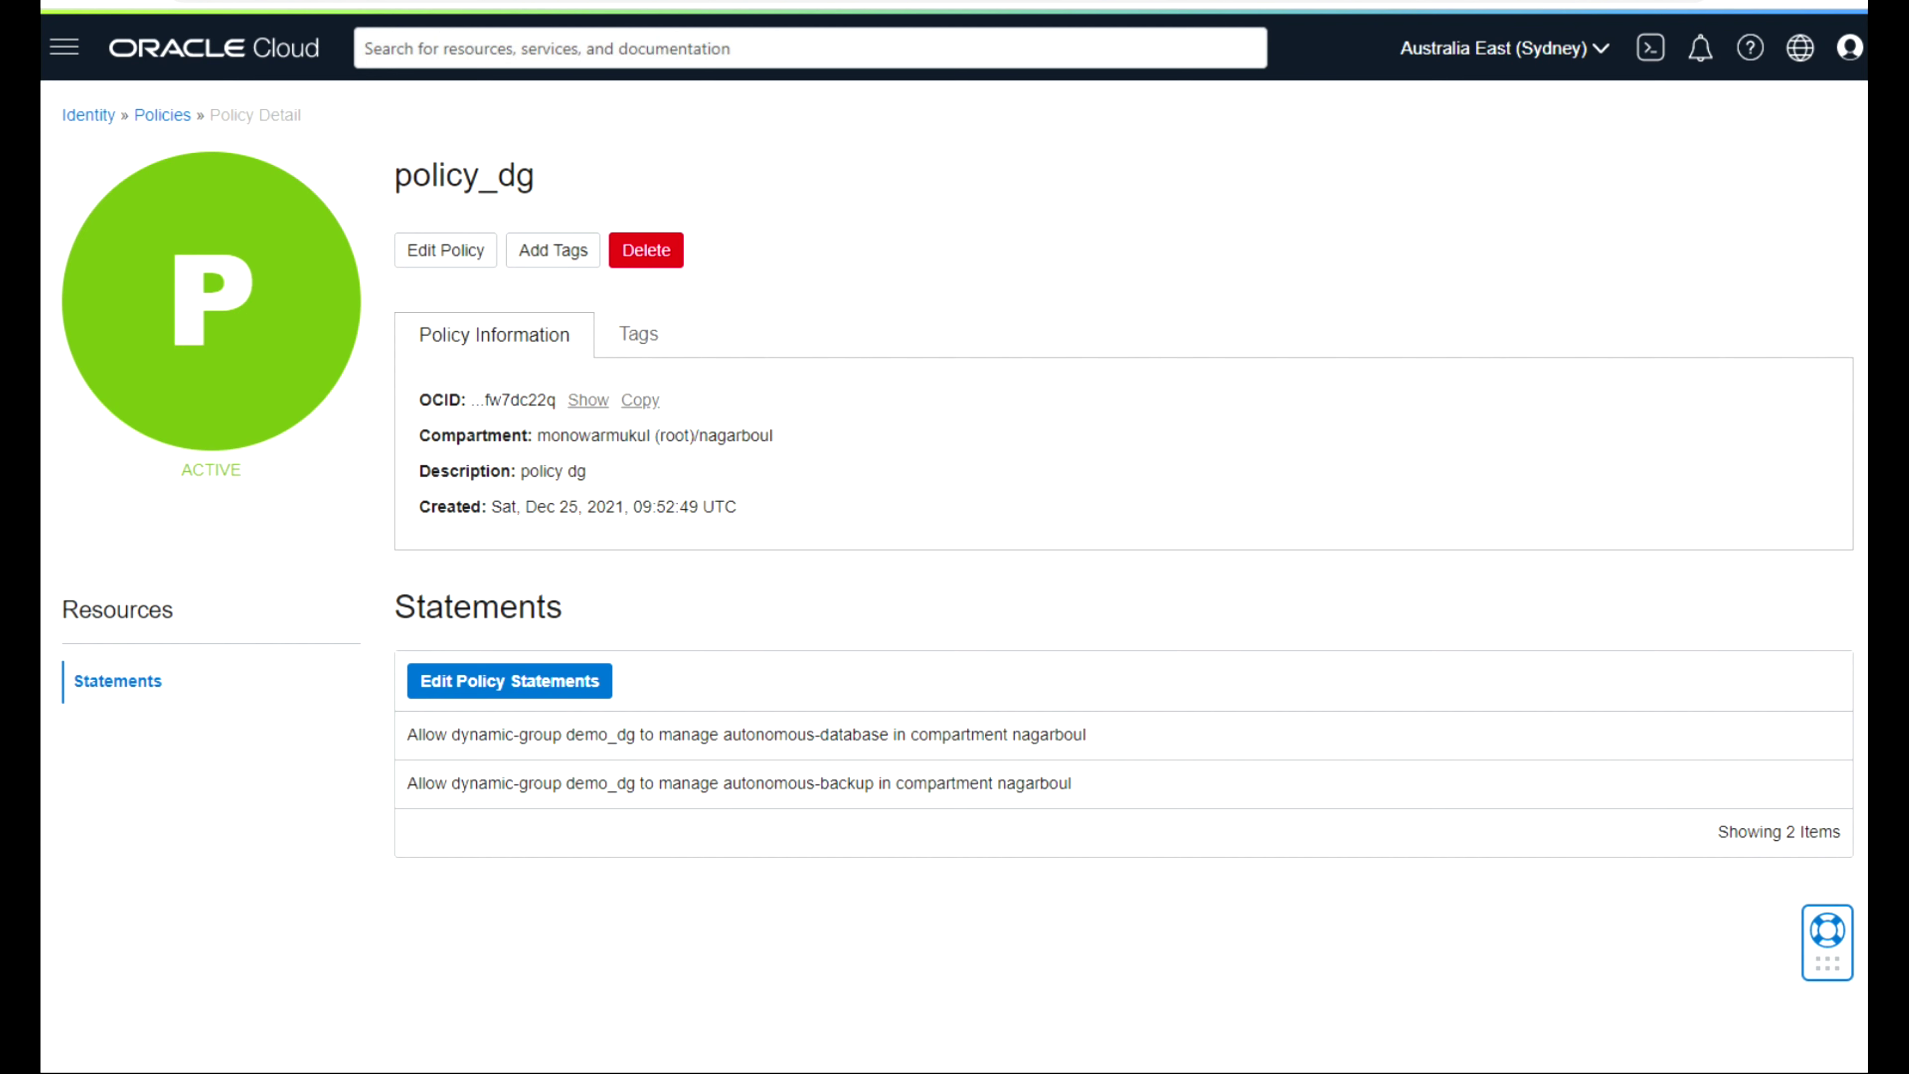
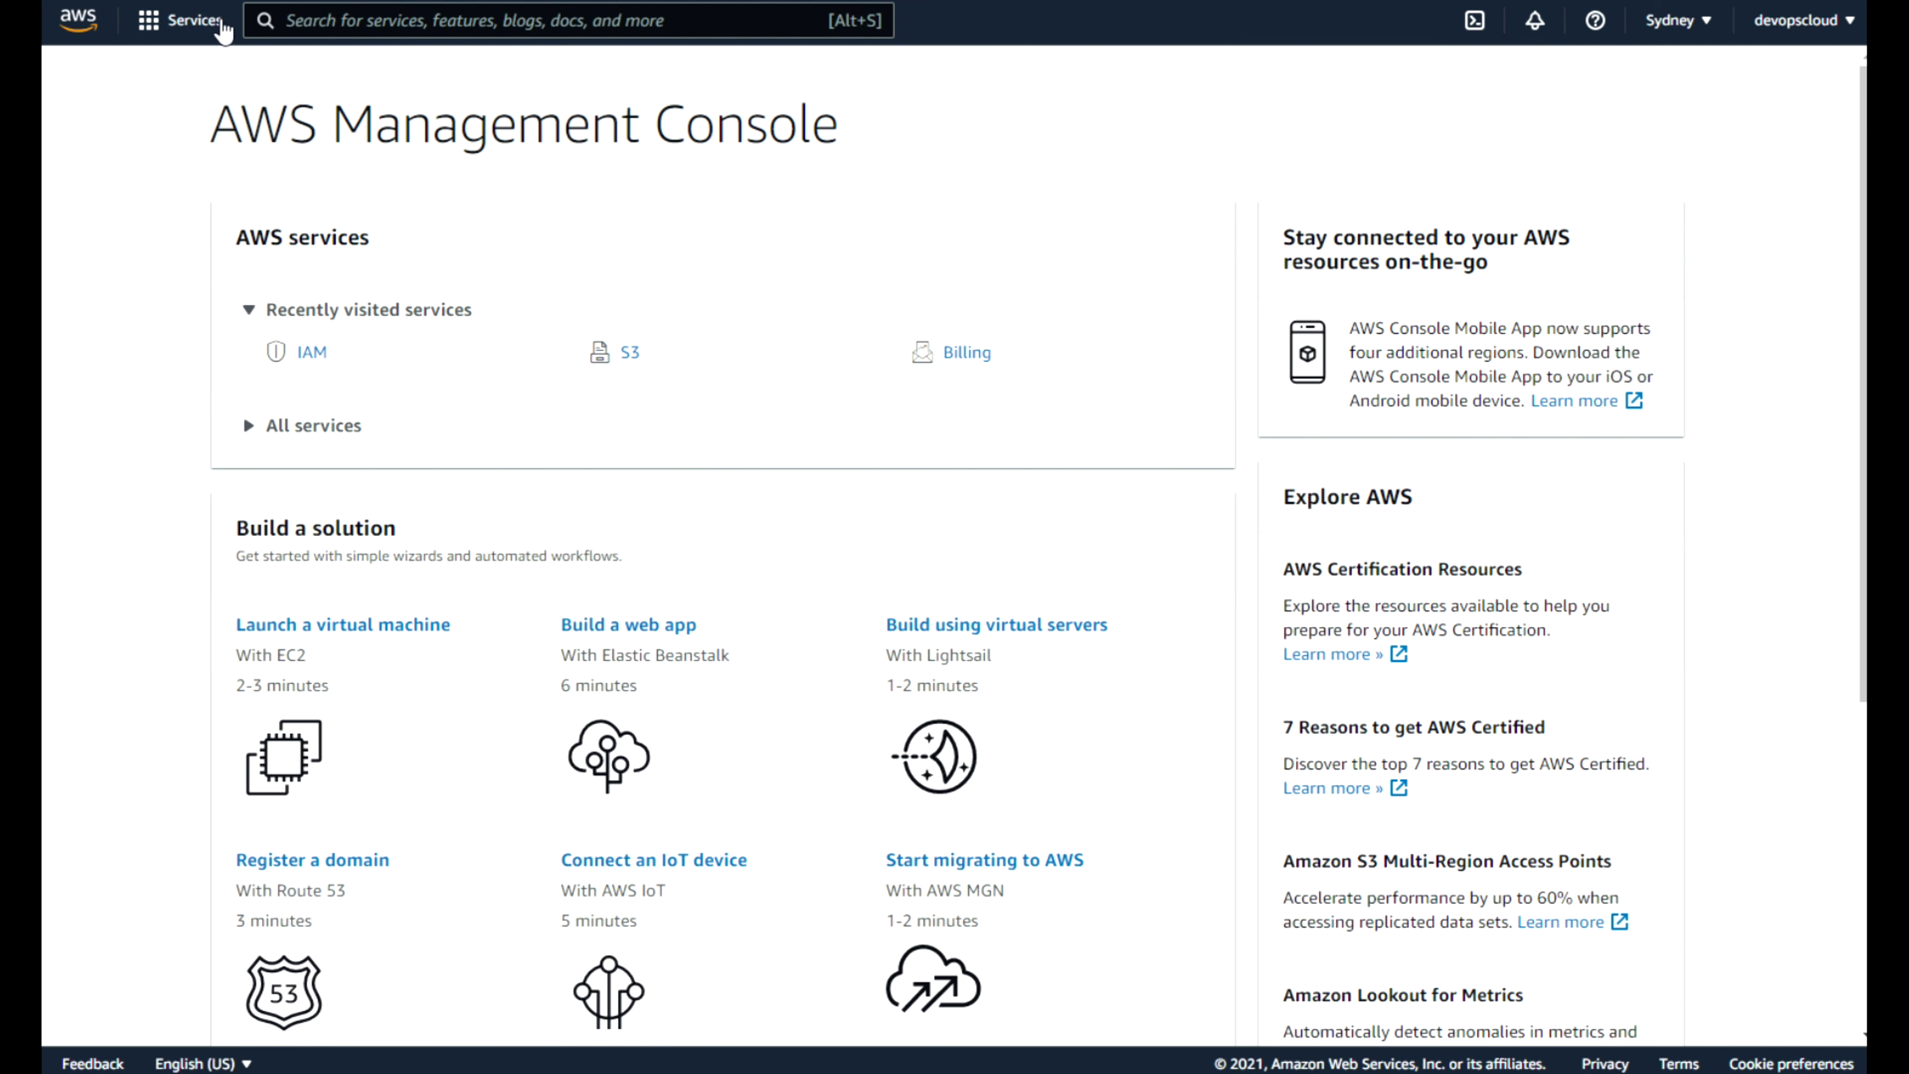
Create an empty IAM user group named infrastructure from IAM > User groups
type("IAM")
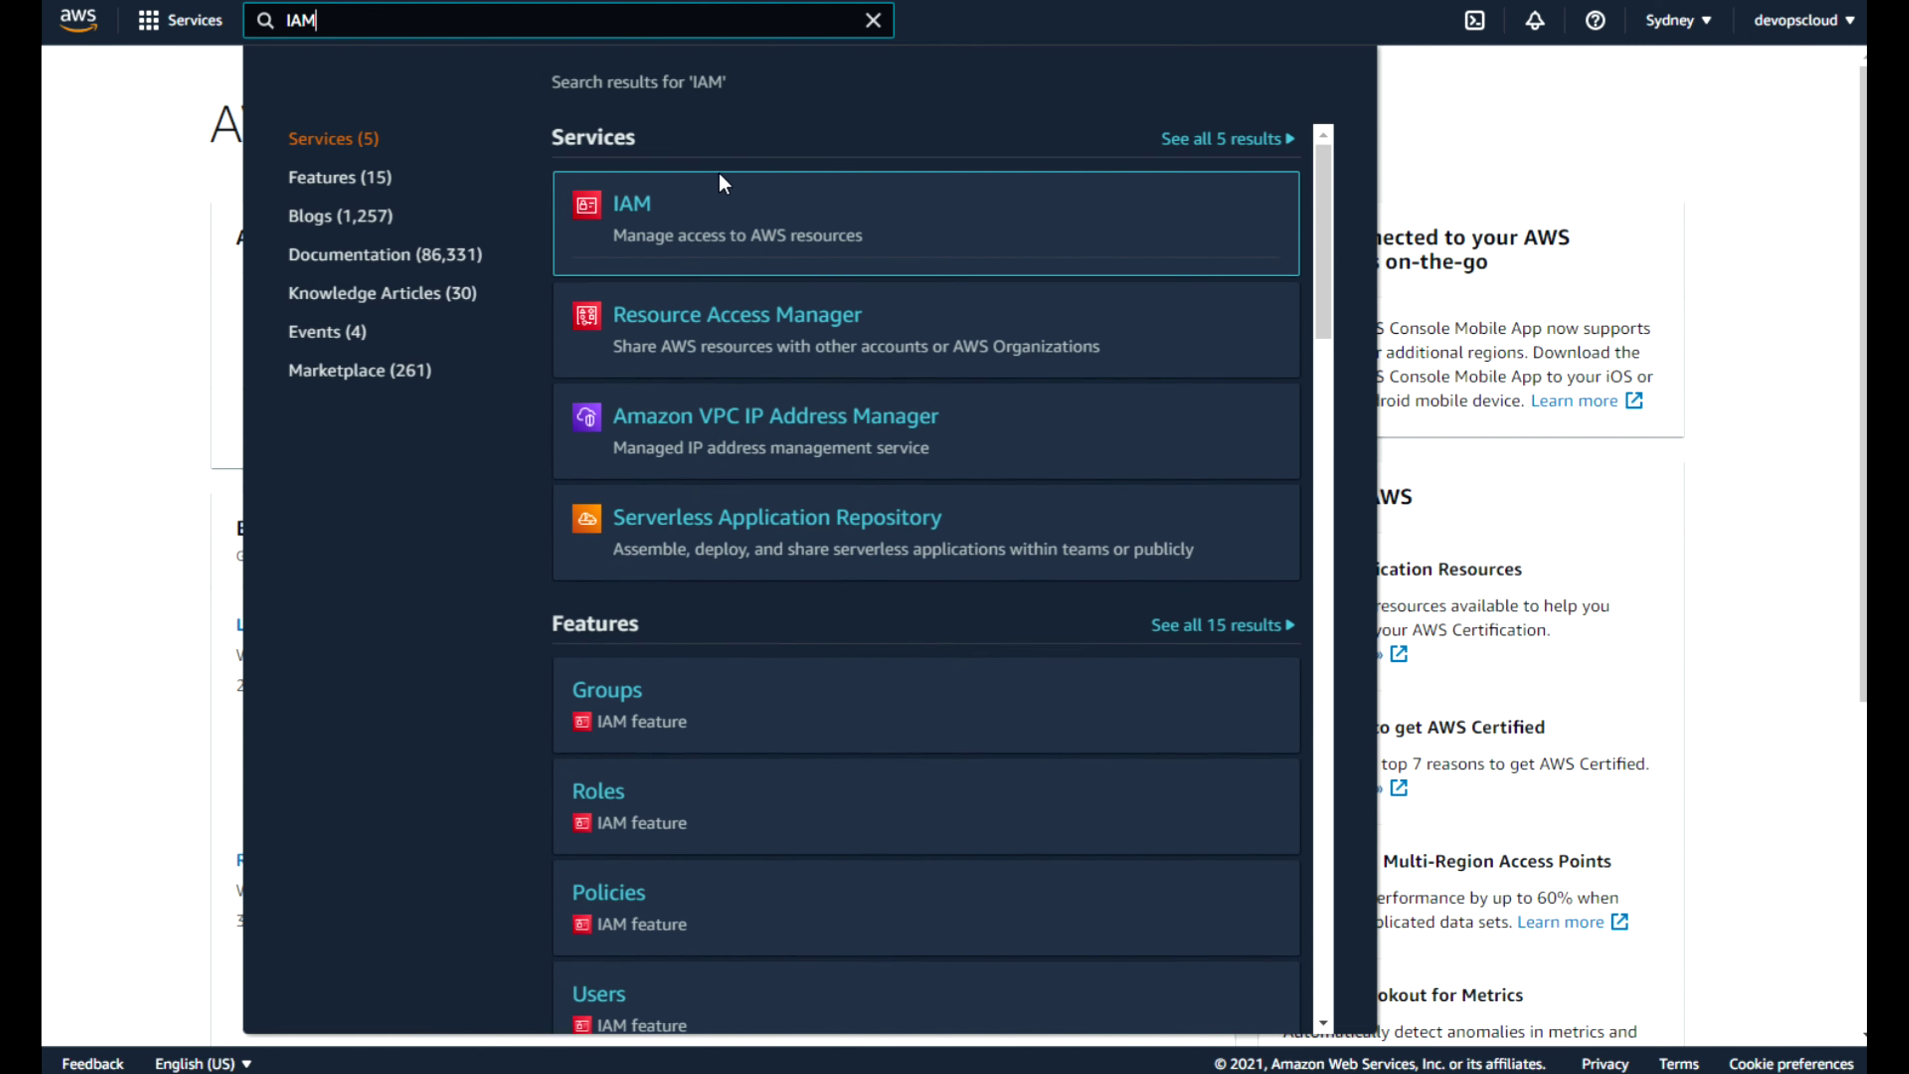
left_click(627, 210)
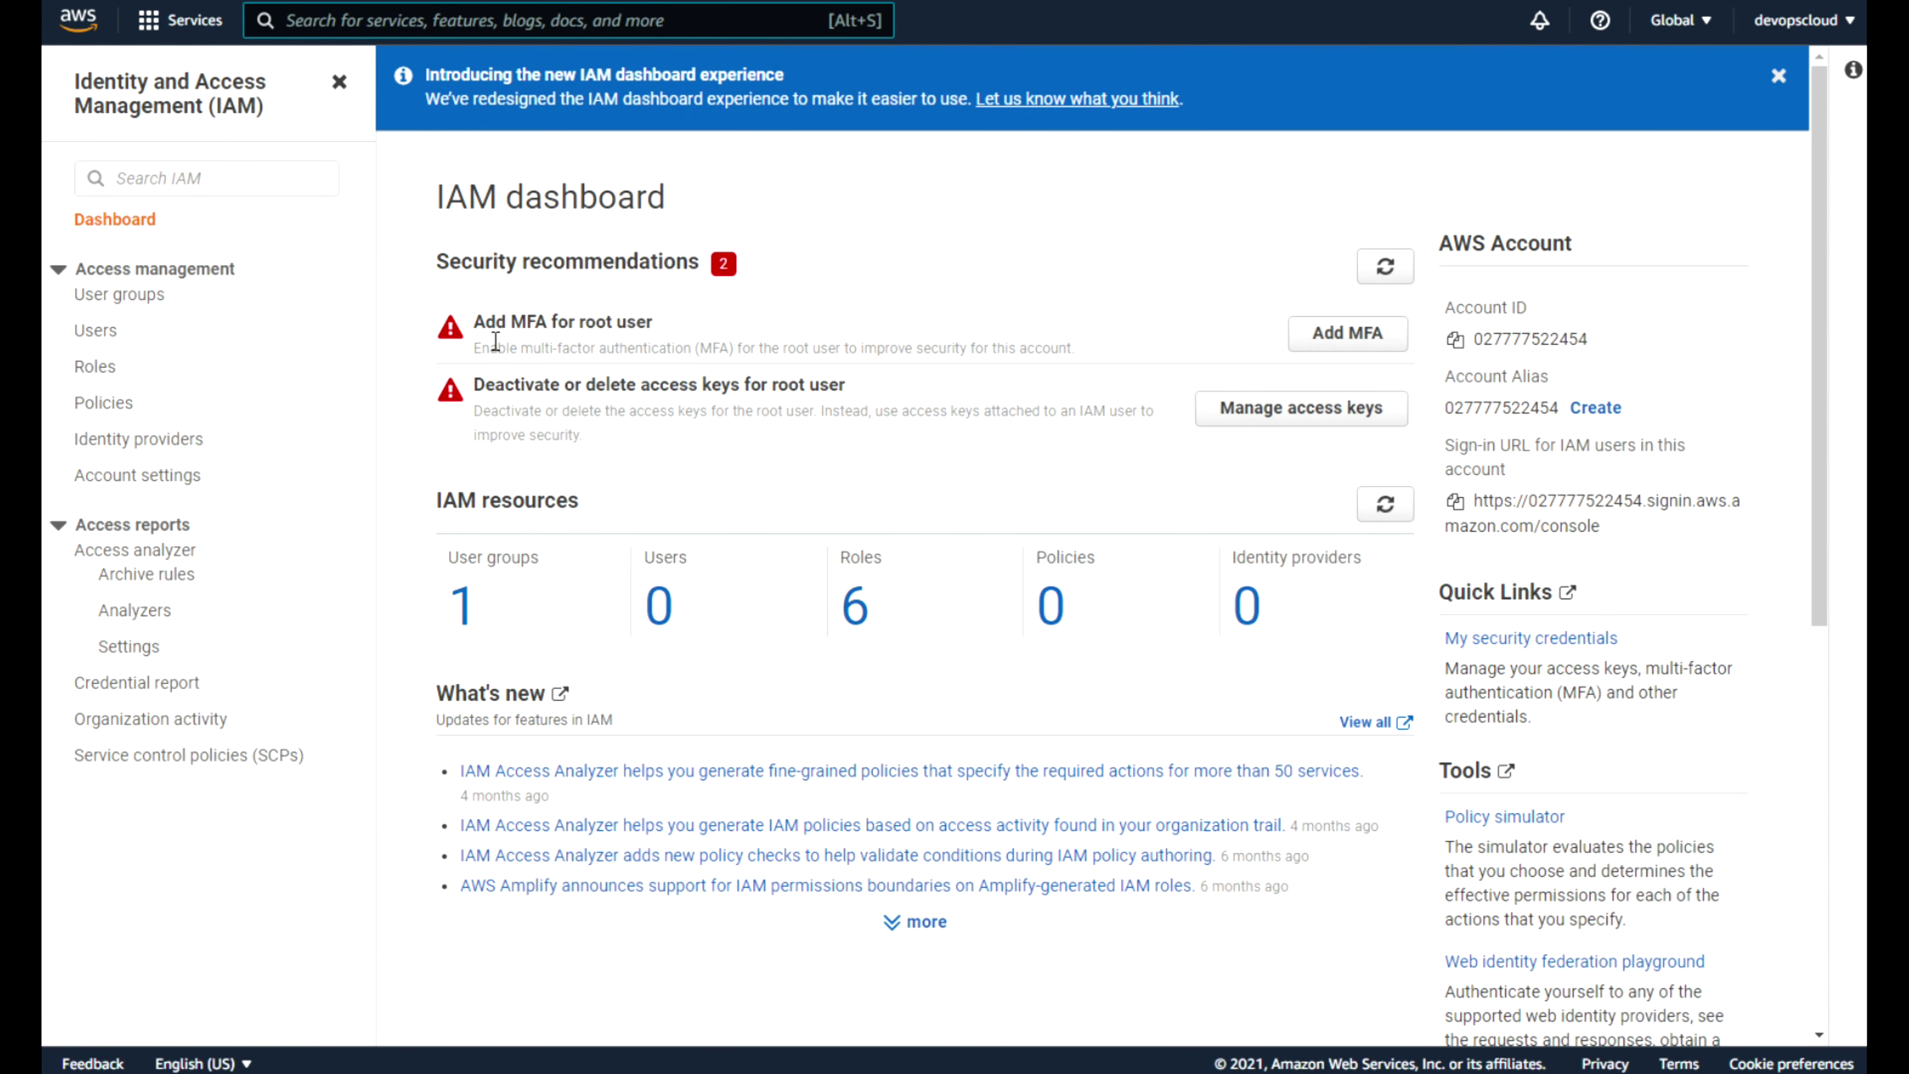
left_click(116, 295)
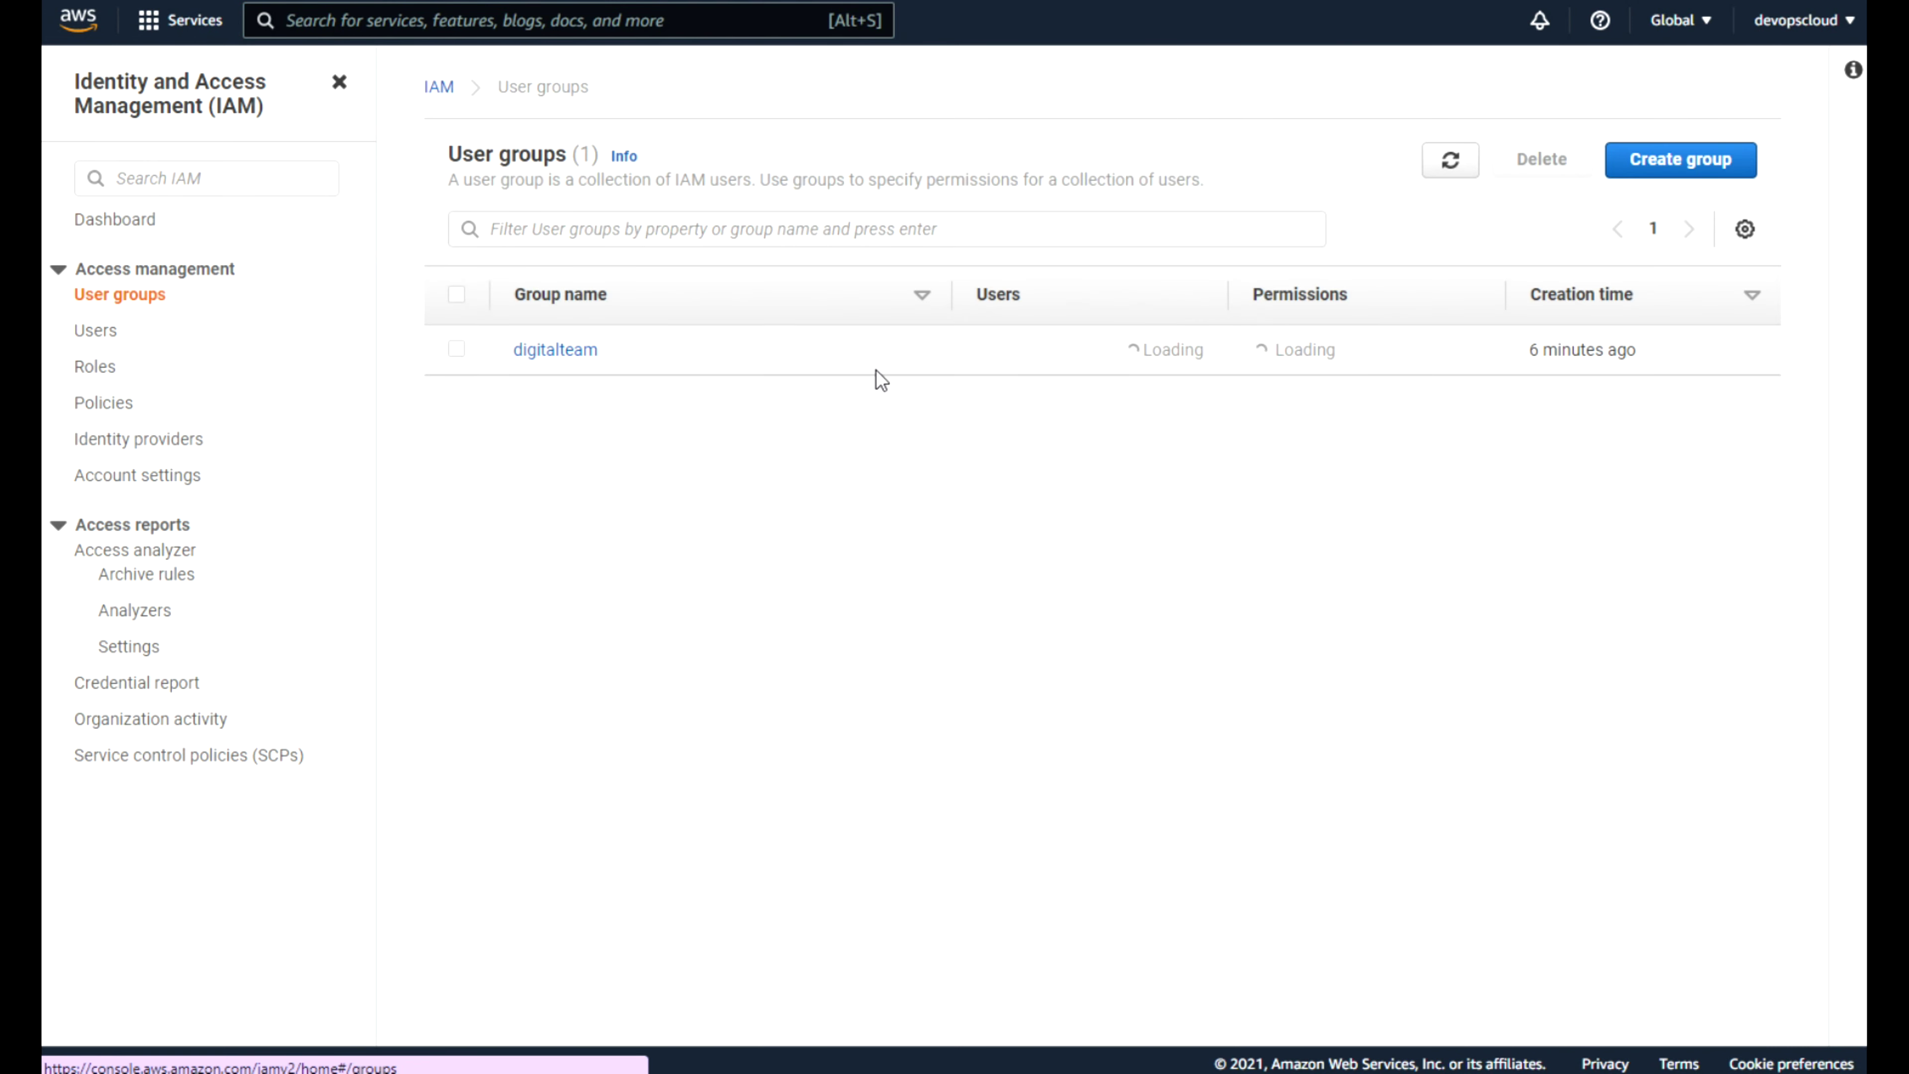
left_click(1682, 161)
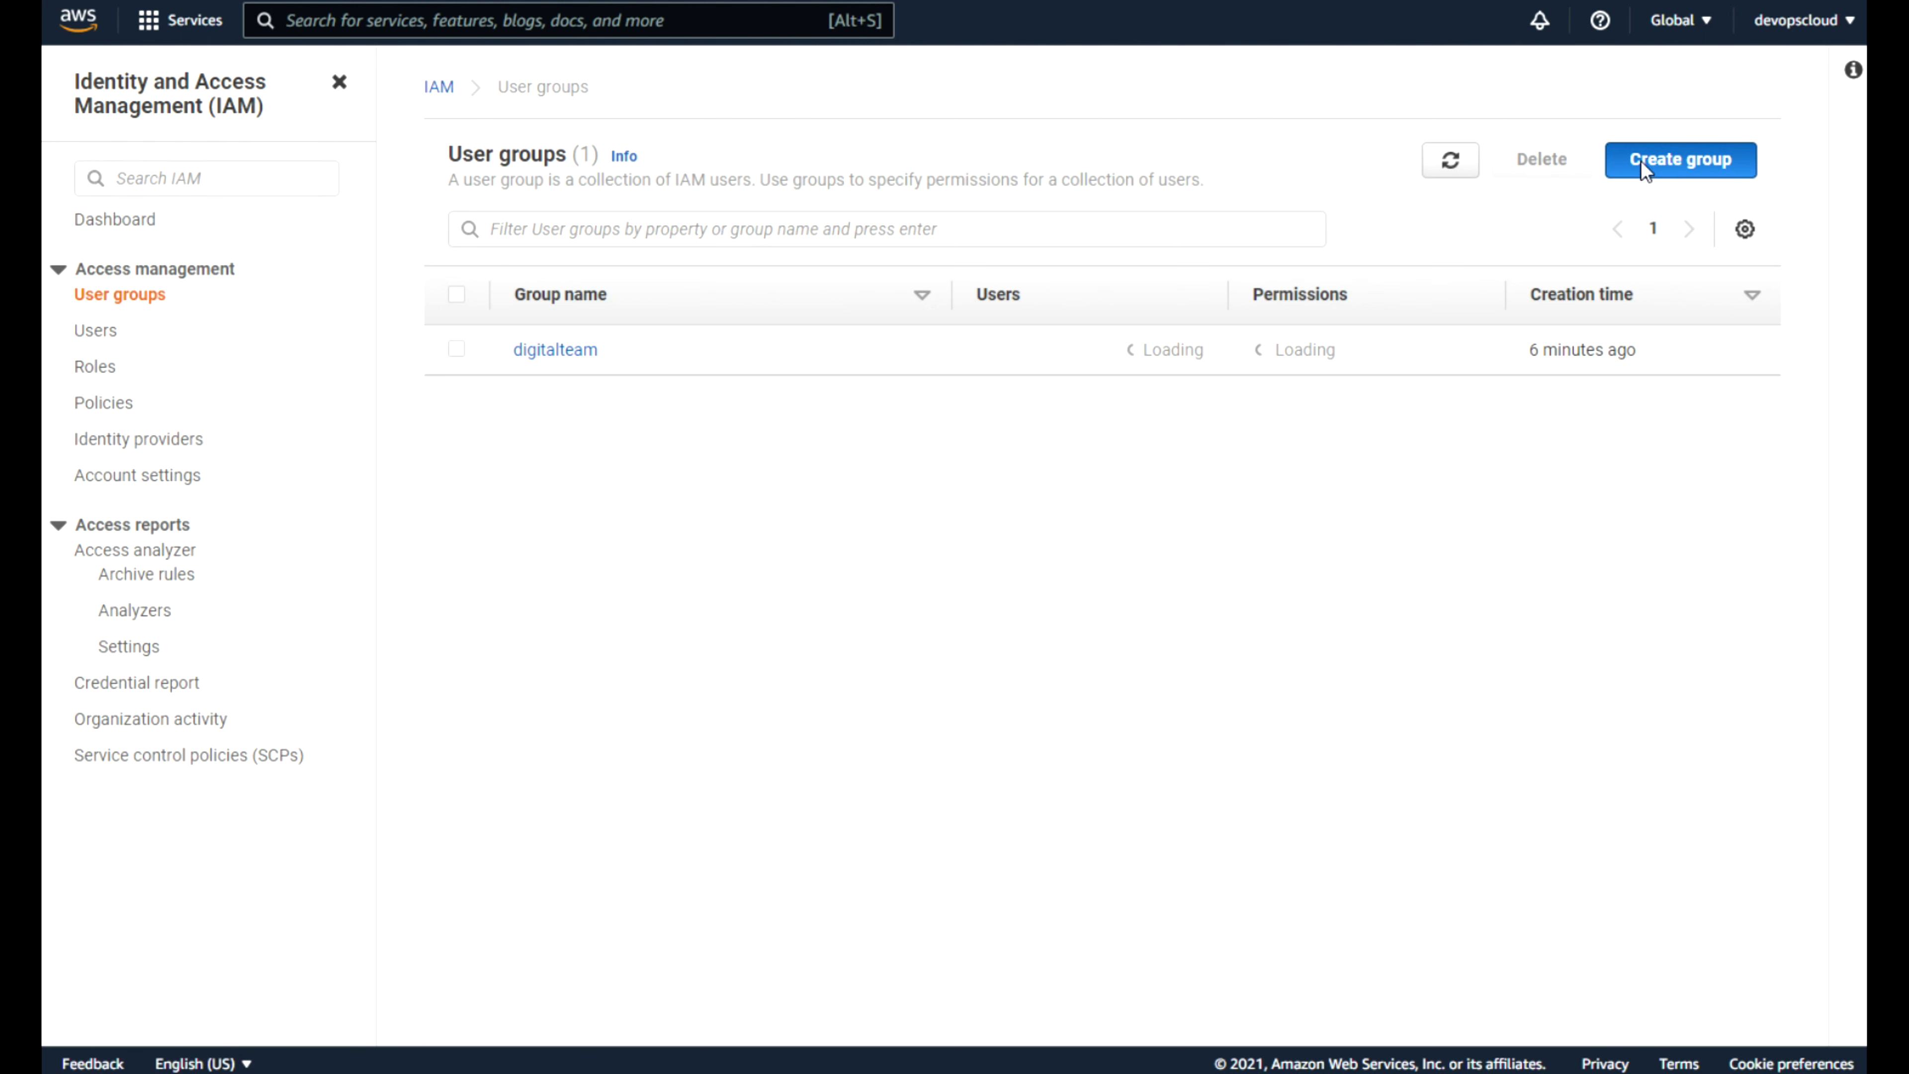
left_click(641, 347)
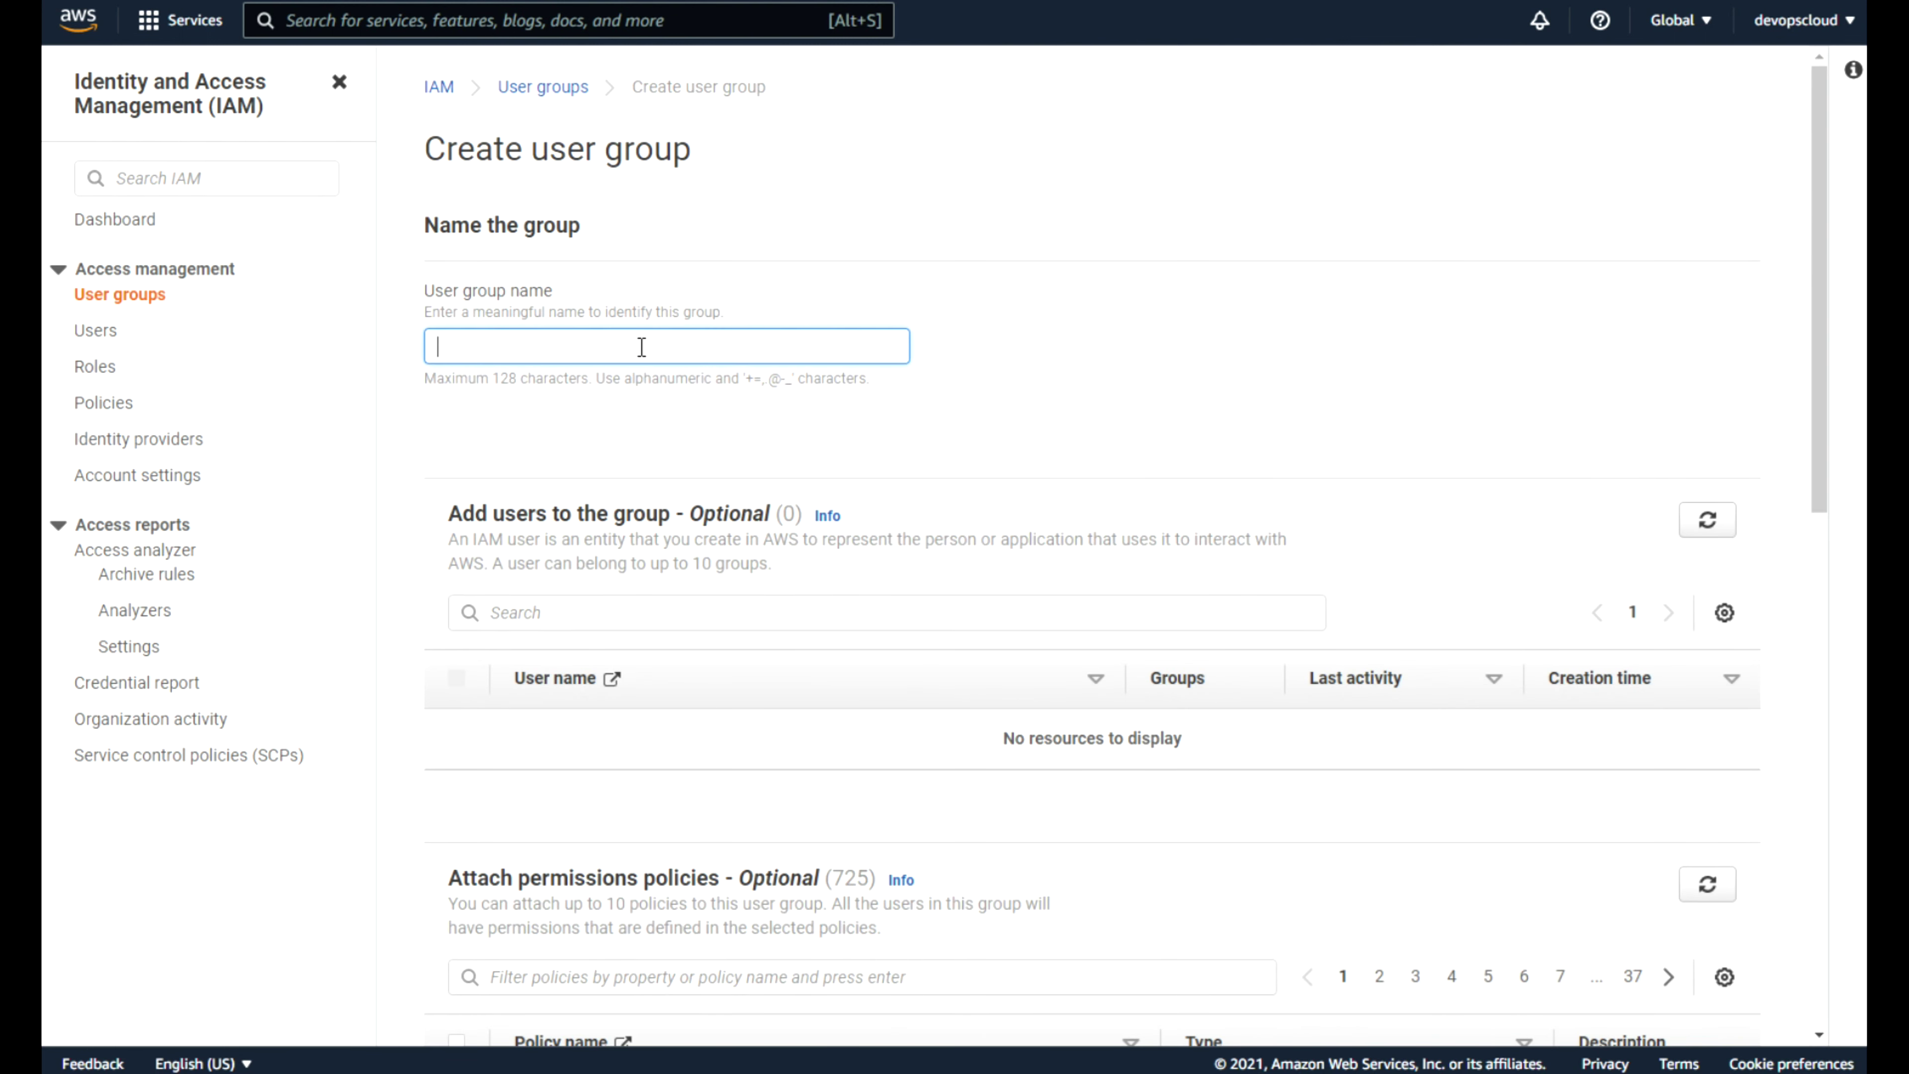
type("infrastructure")
left_click_drag(1833, 462, 1786, 986)
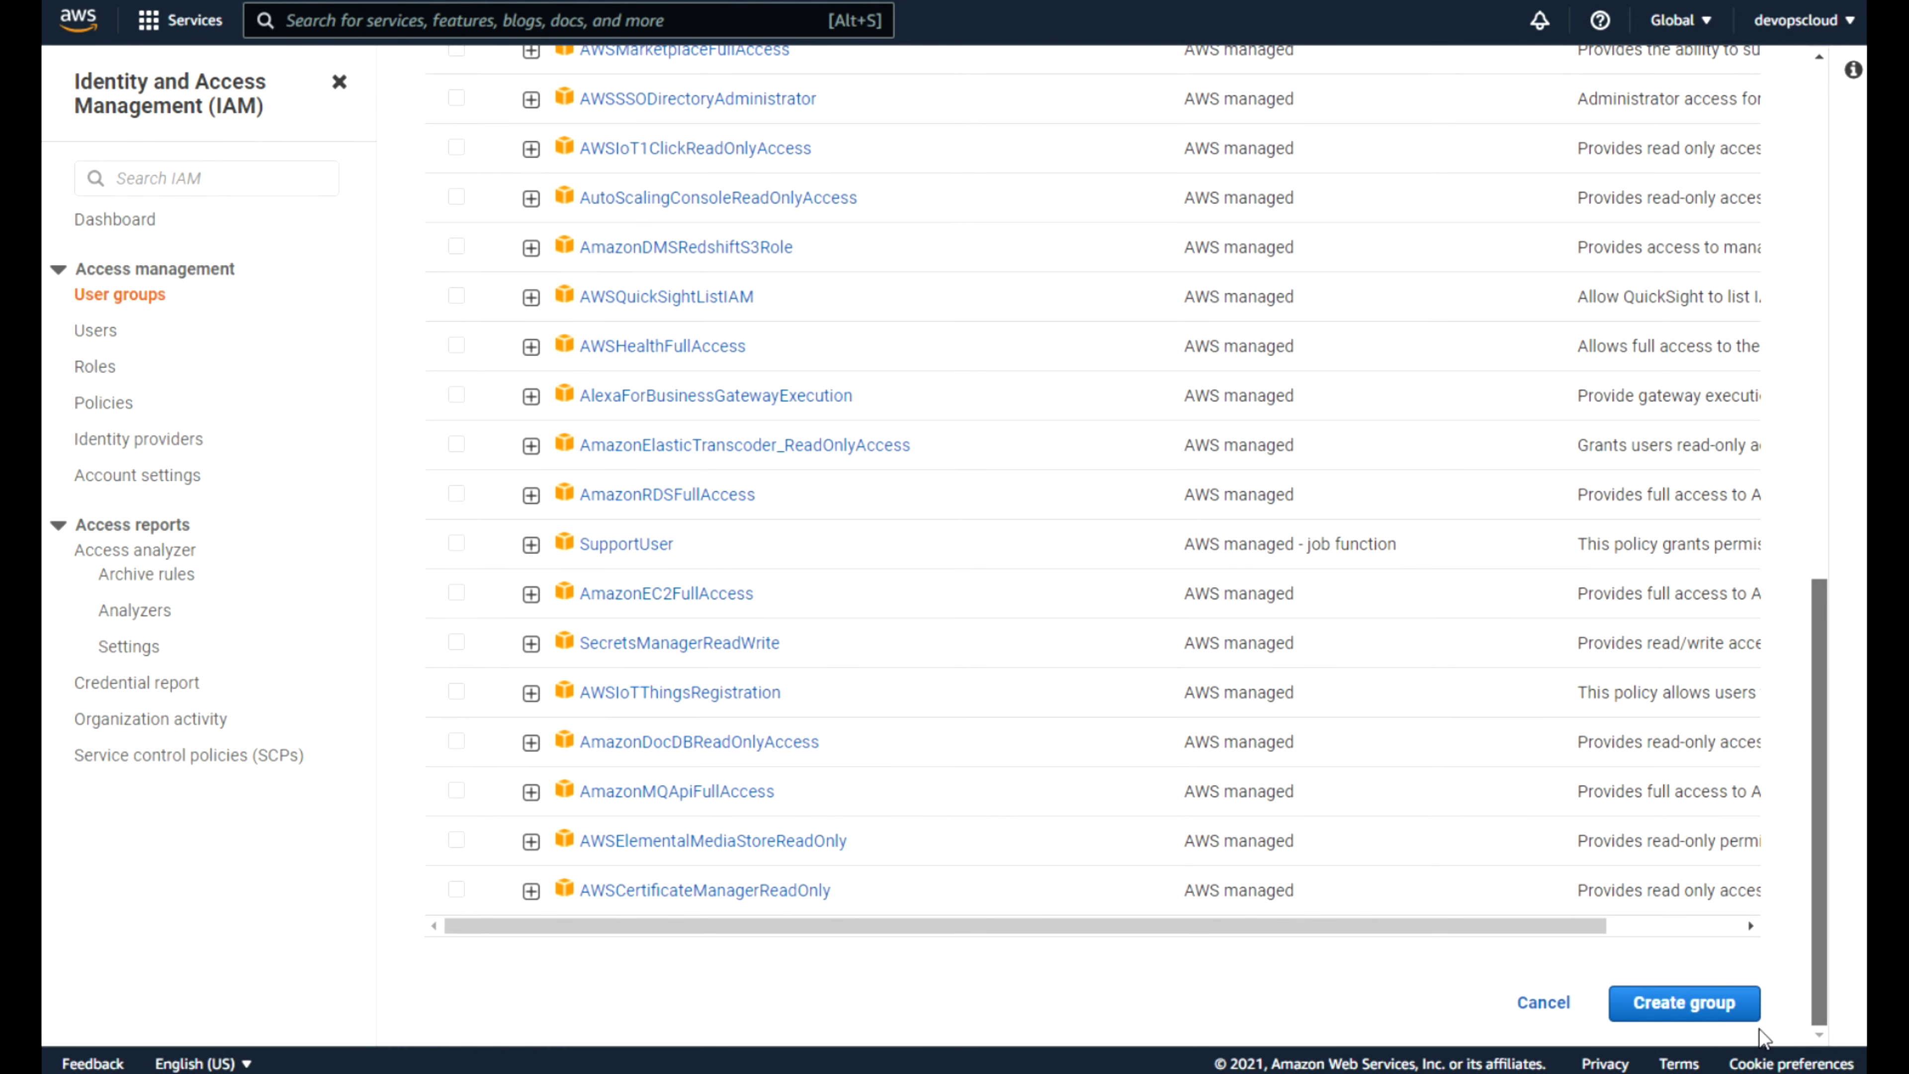
left_click(1691, 1004)
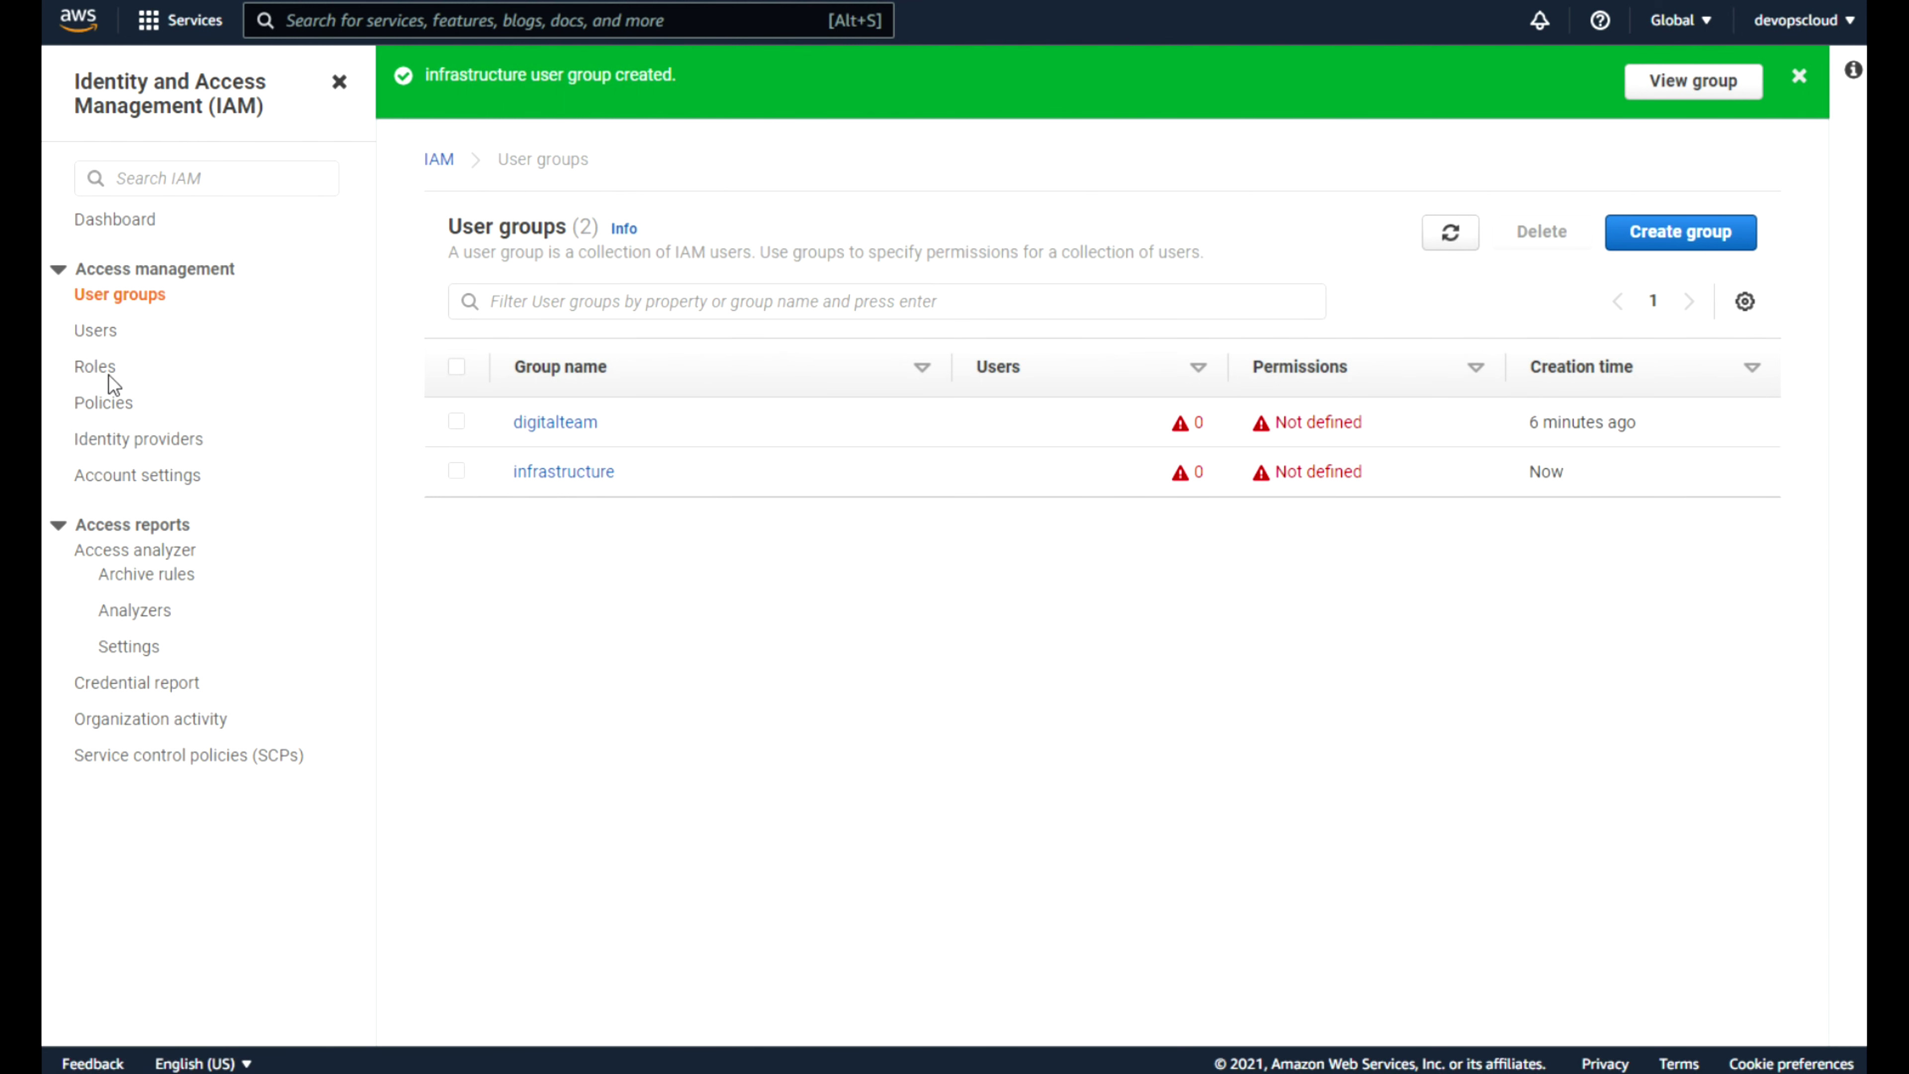
left_click(107, 336)
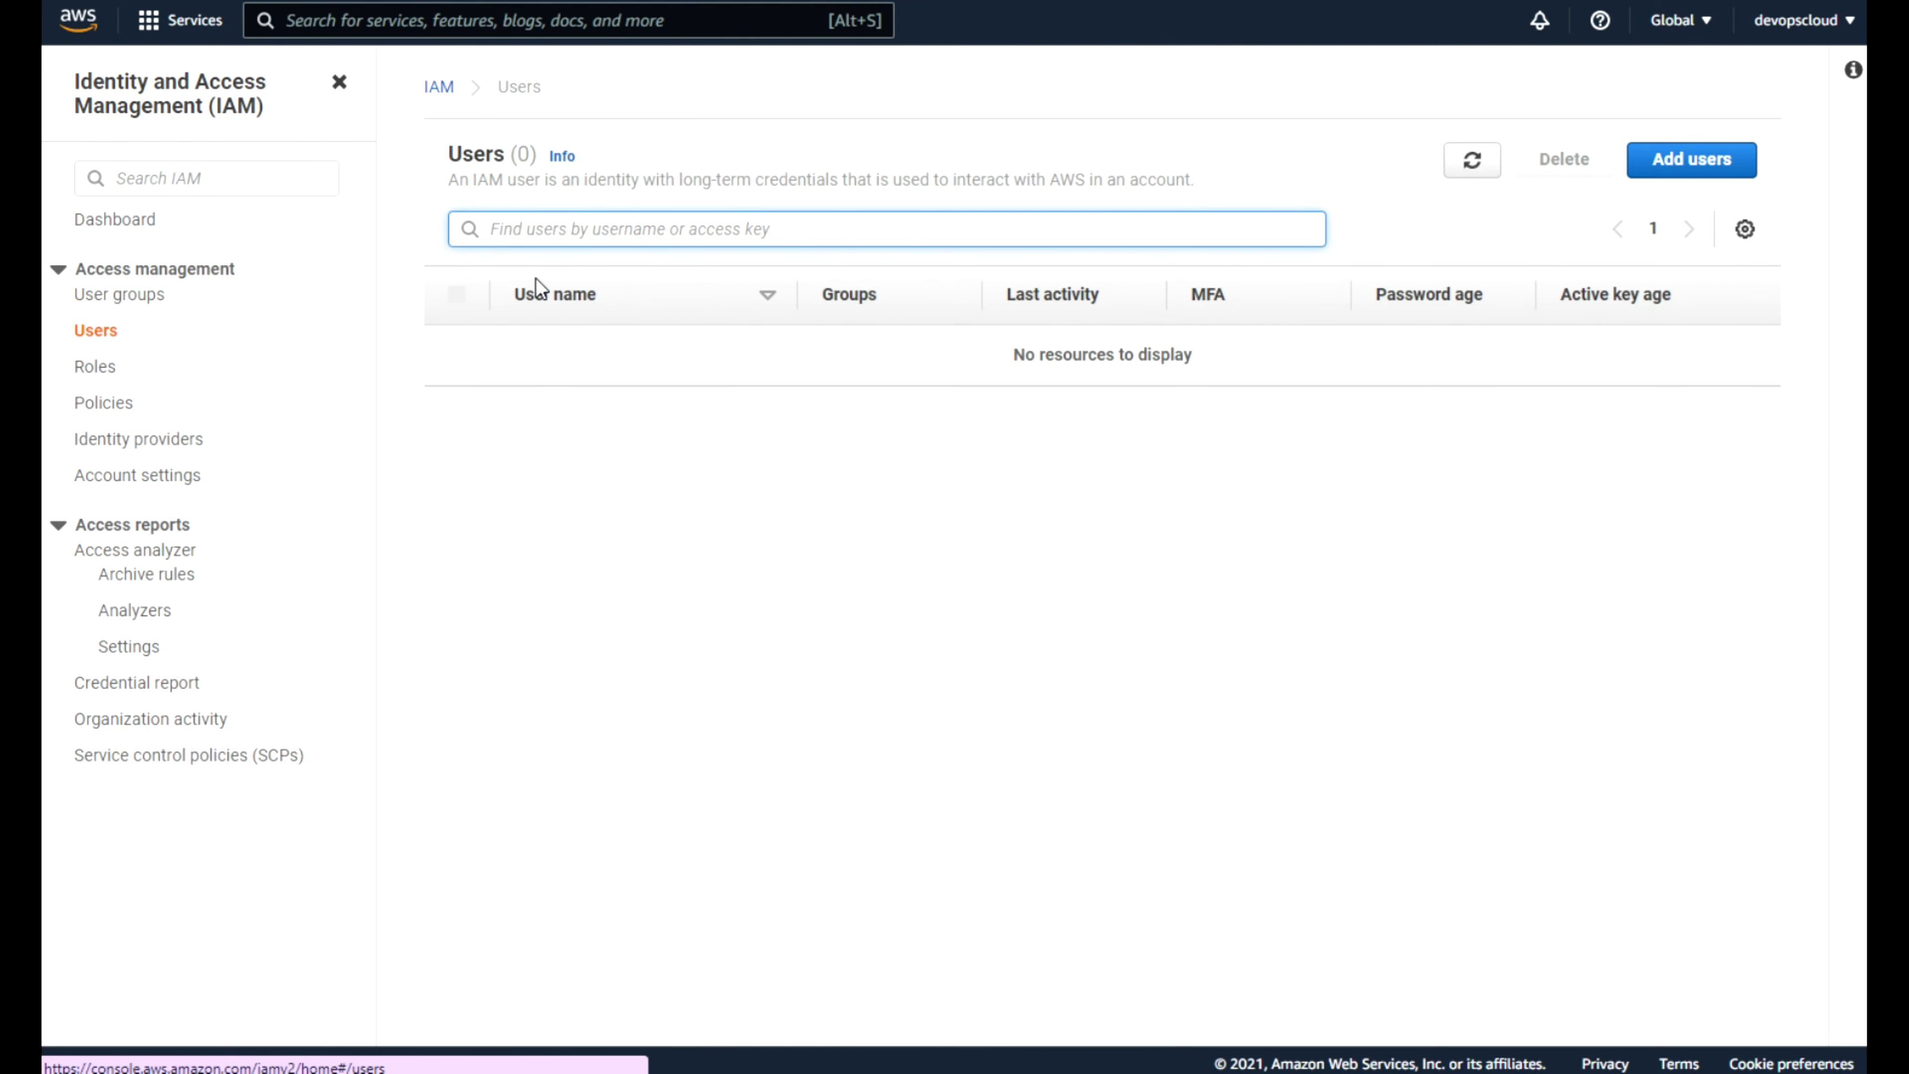
Add a new IAM user with its user name and programmatic access-key access
left_click(1702, 160)
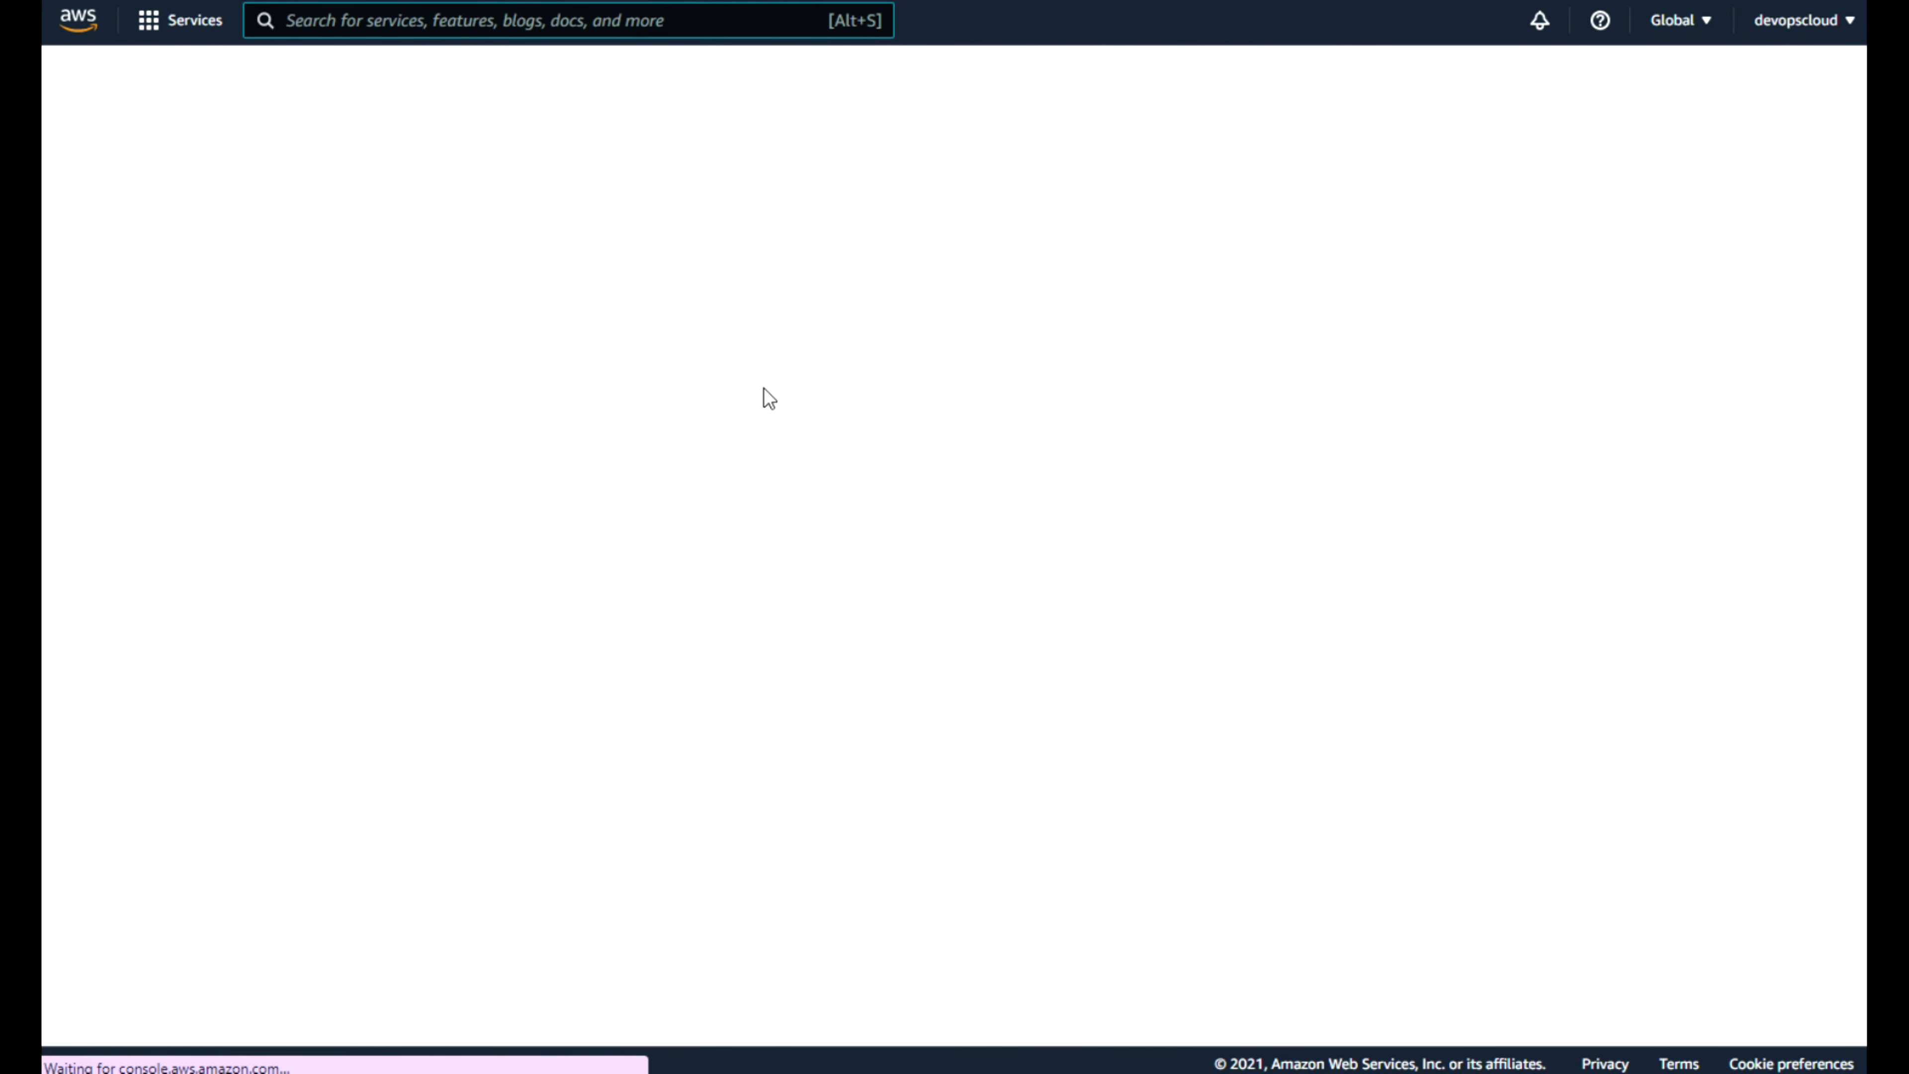
left_click(734, 260)
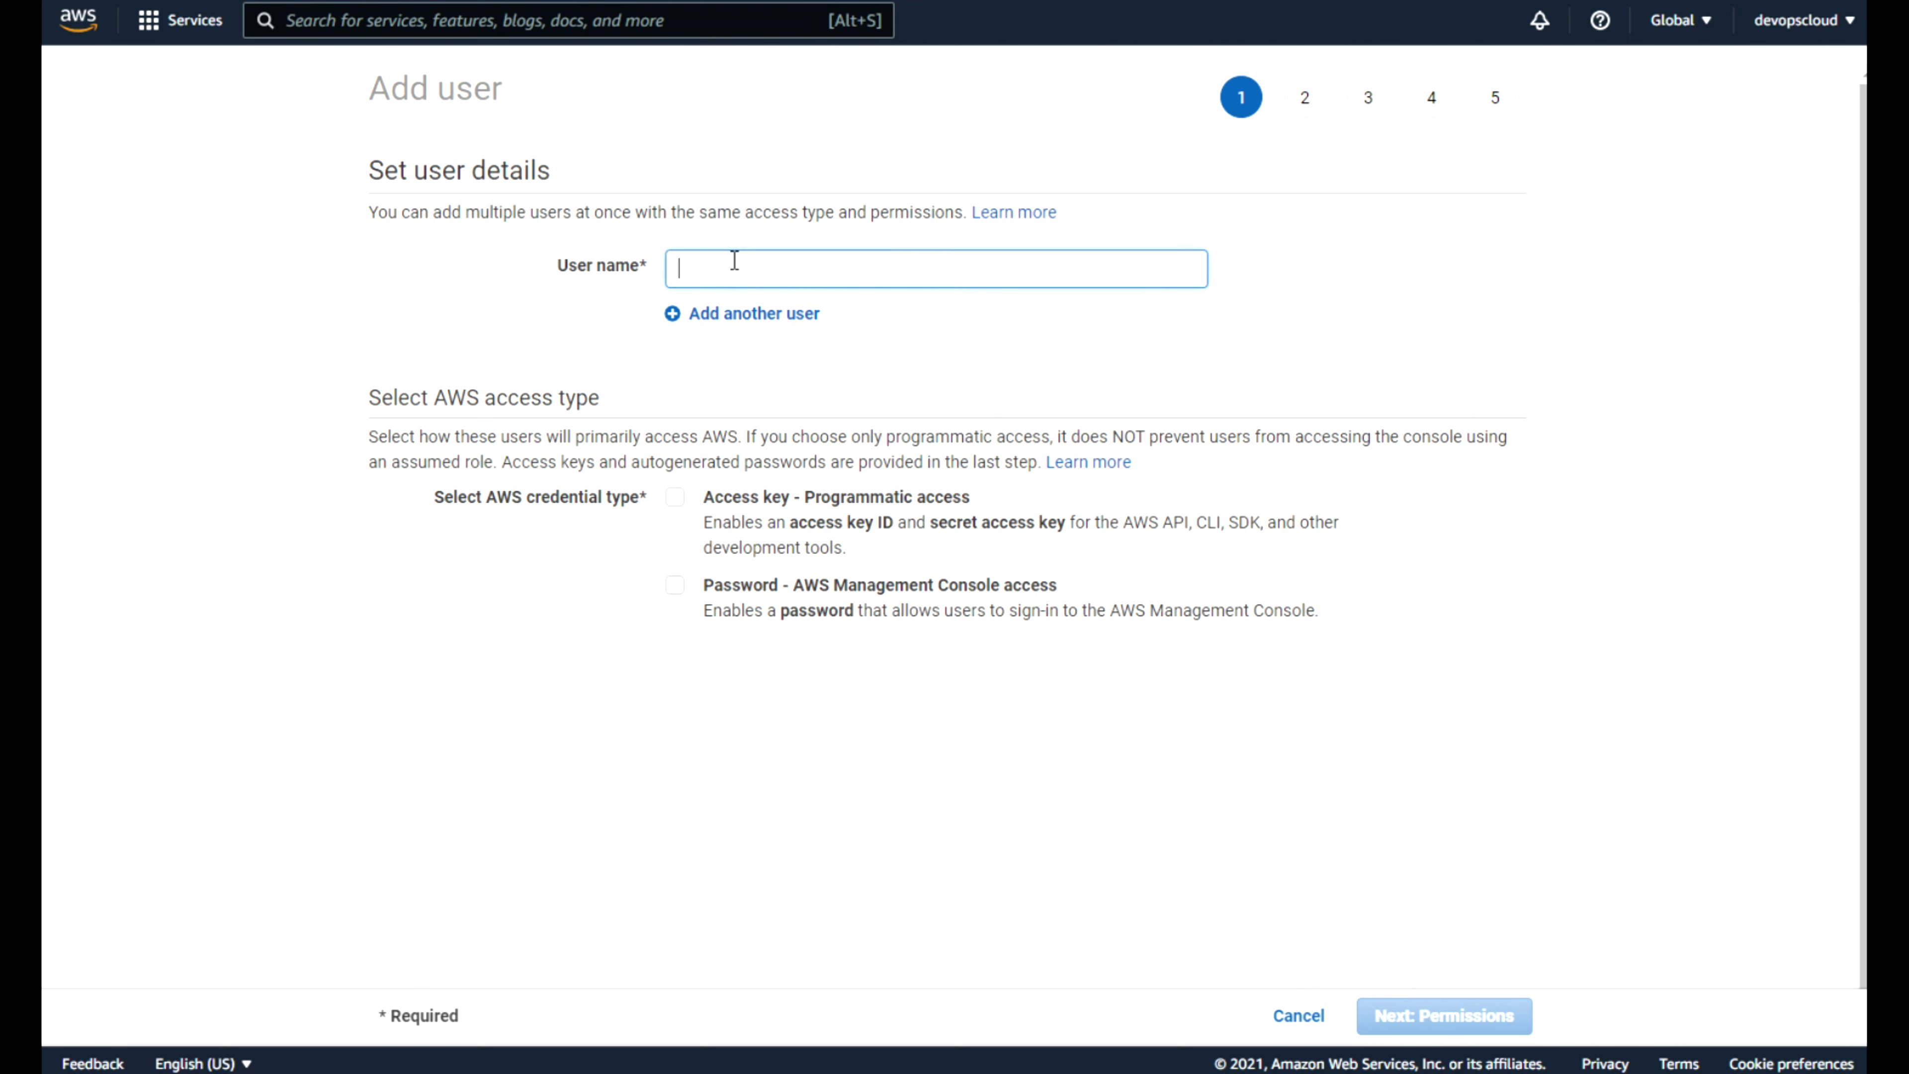
type("madhobi")
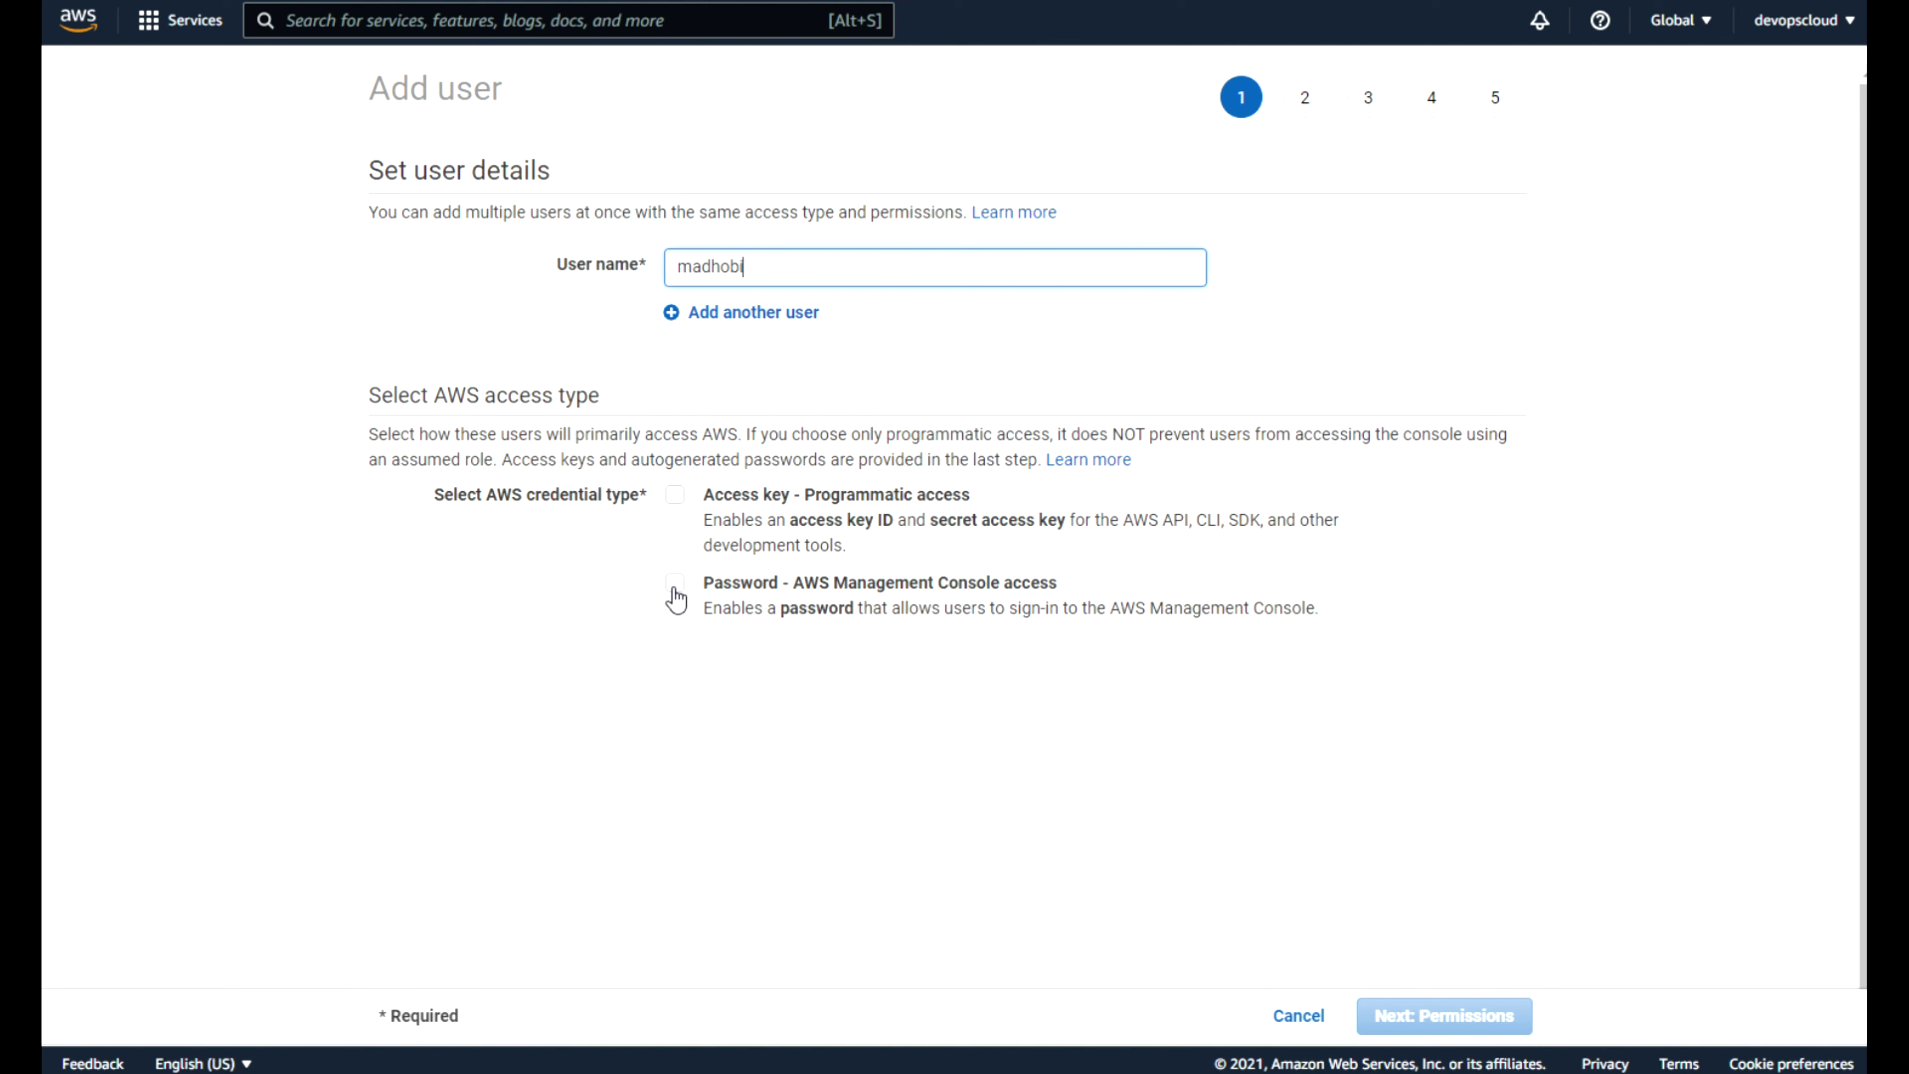
left_click(675, 496)
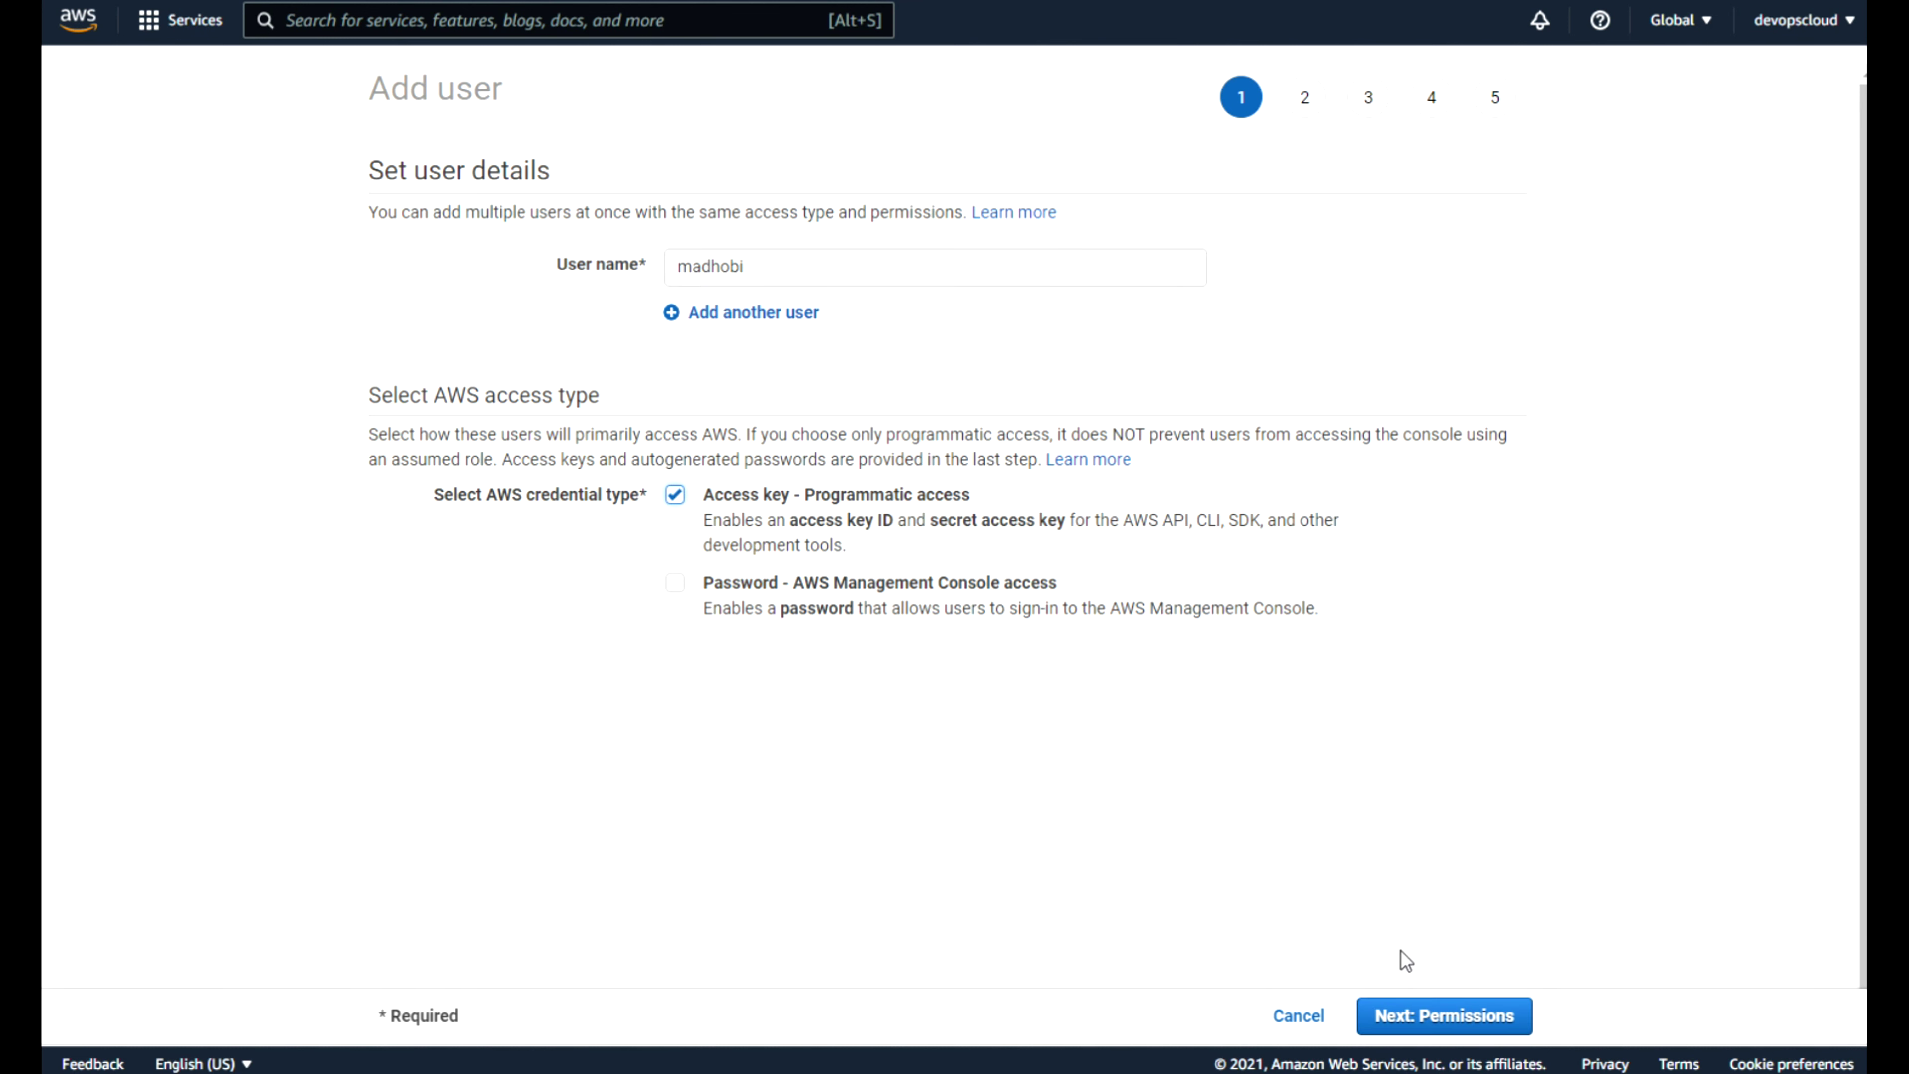
left_click(1436, 1023)
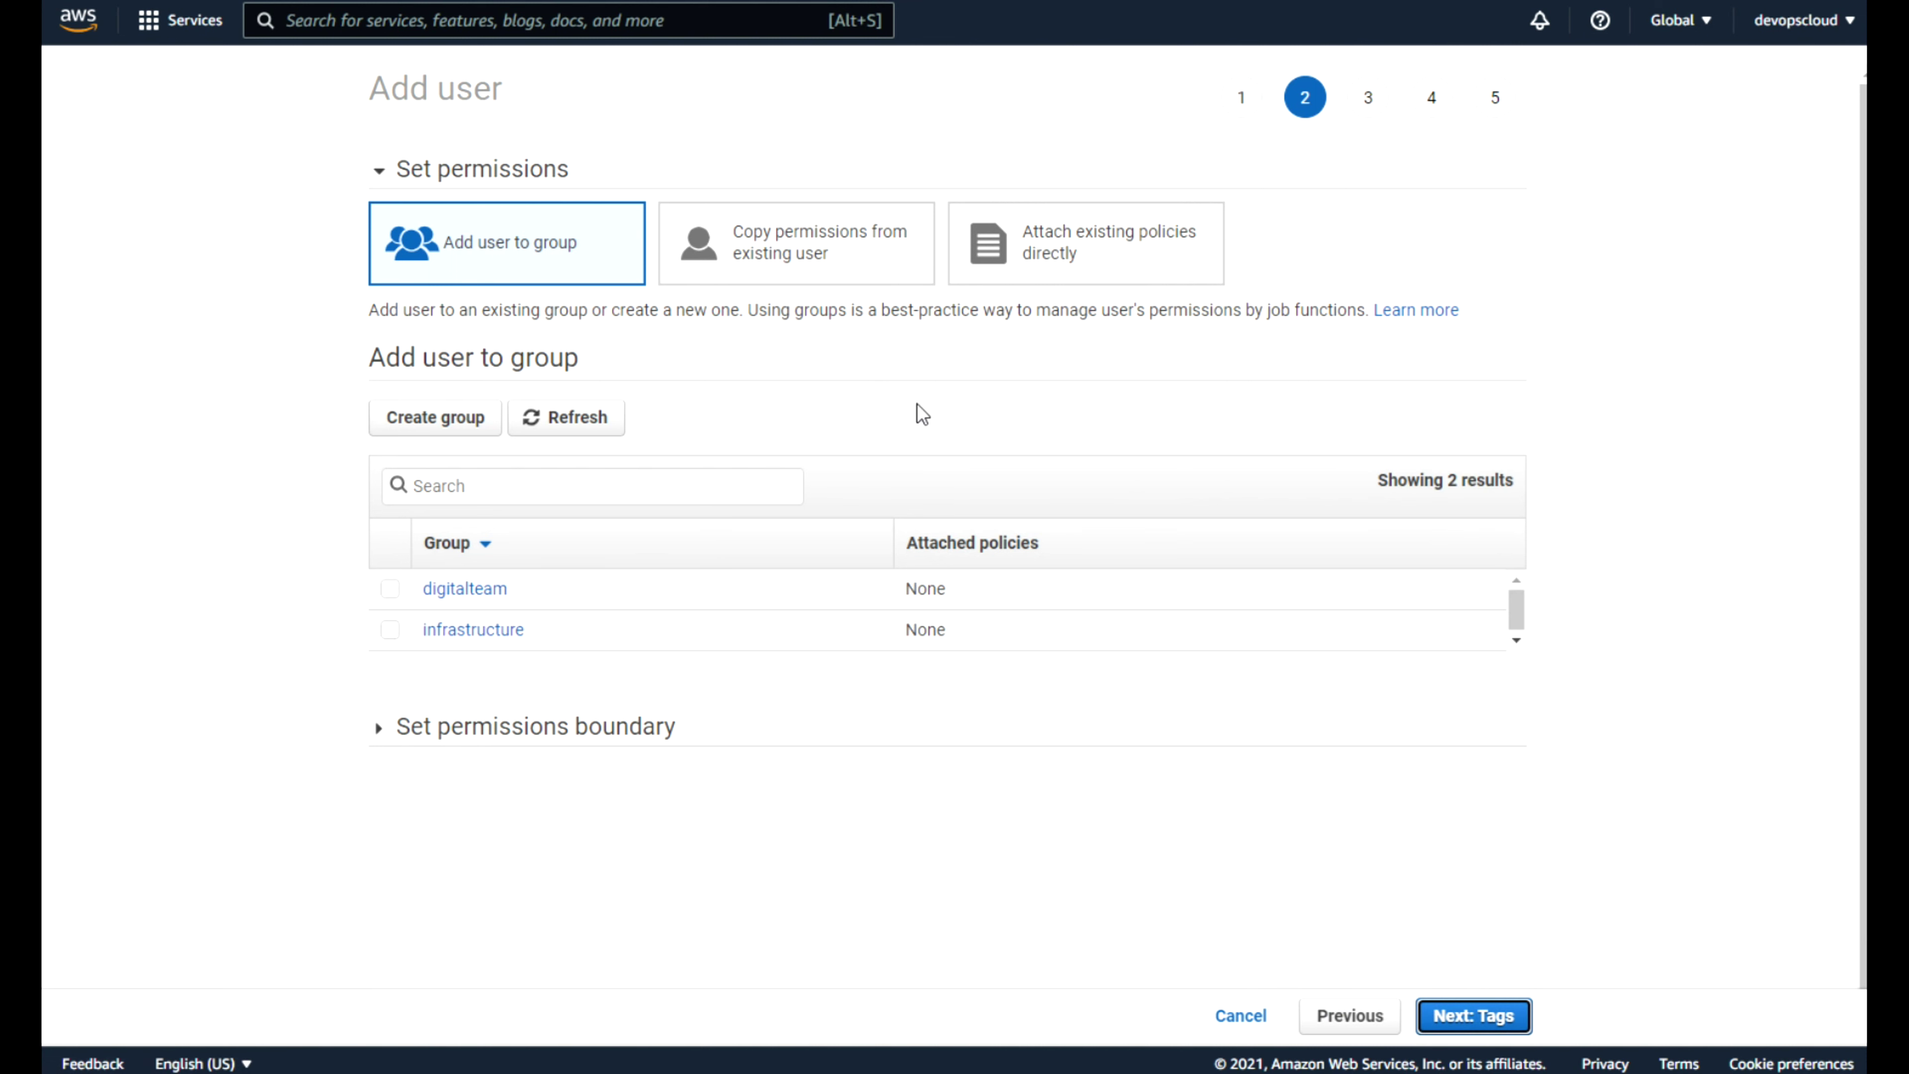
Put the user in the infrastructure group instead of digitalteam
left_click(388, 591)
left_click(387, 591)
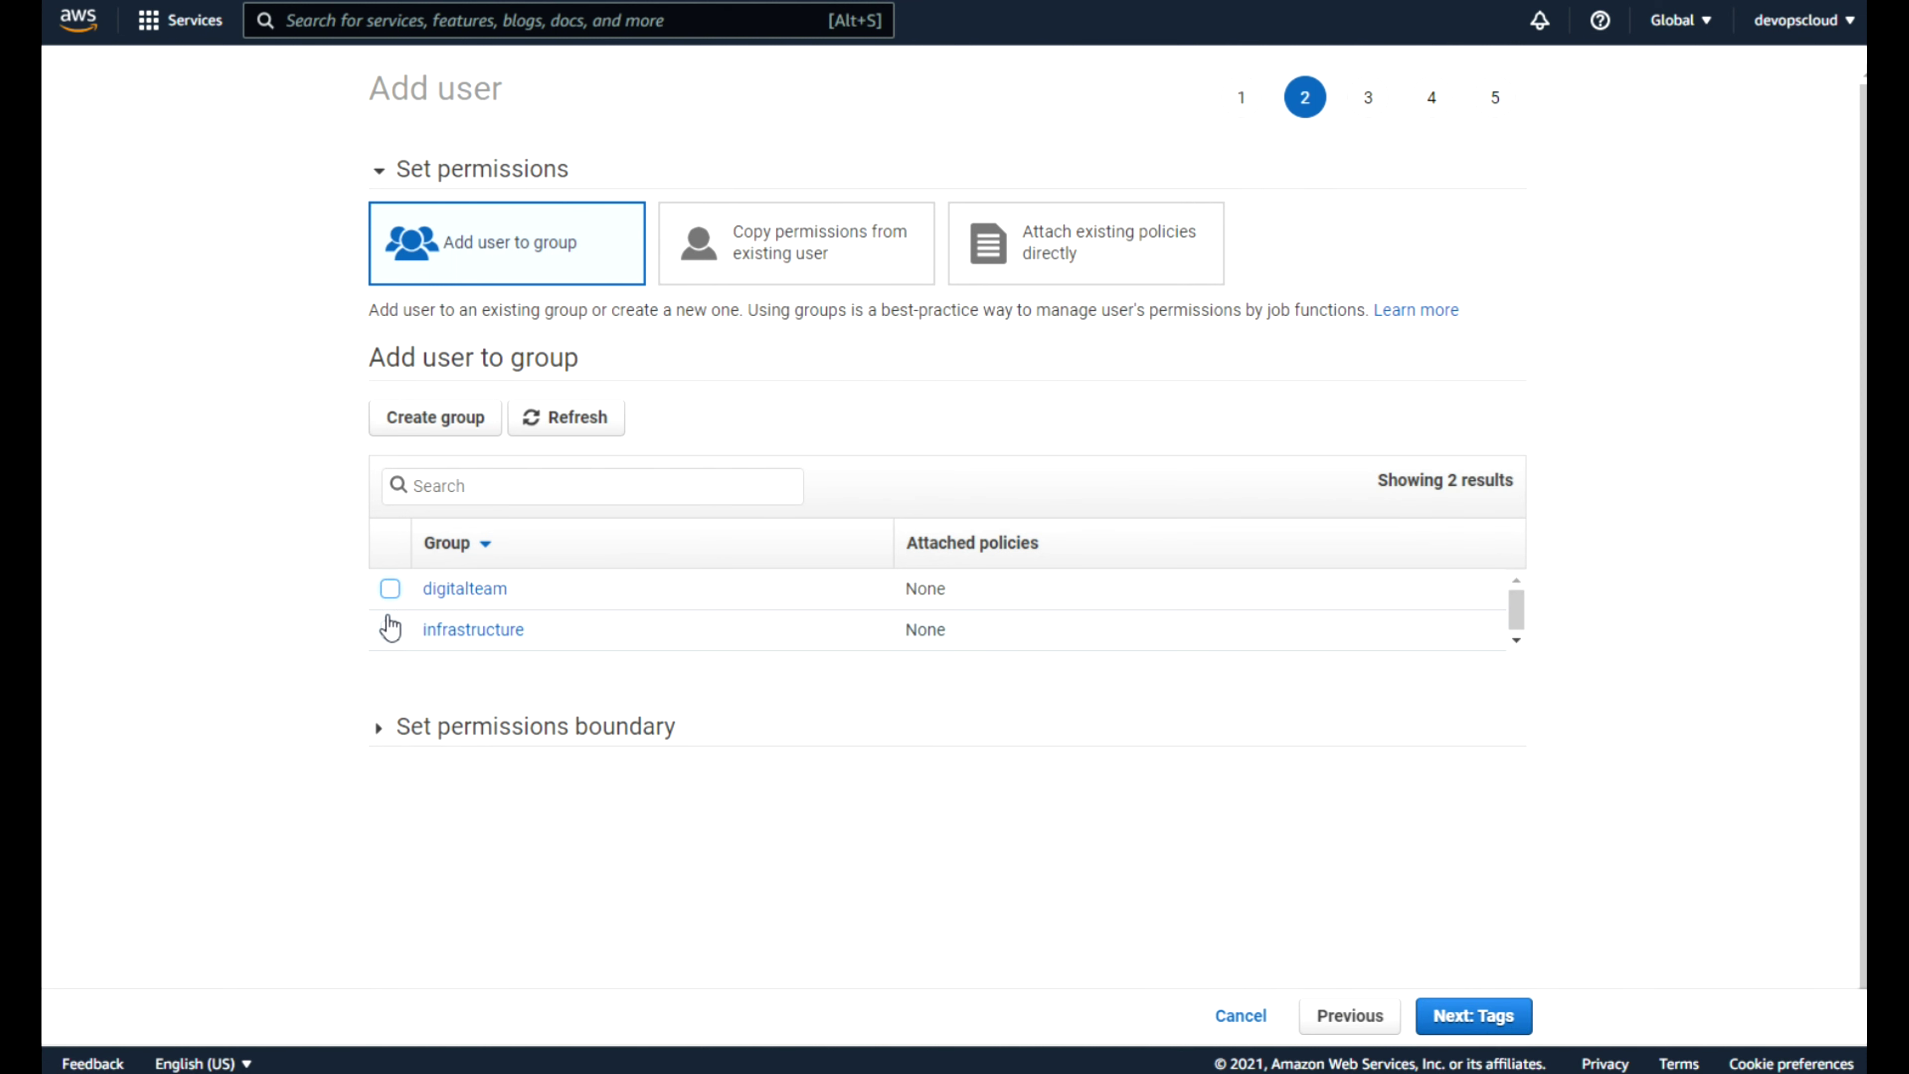
left_click(390, 631)
left_click(1477, 1017)
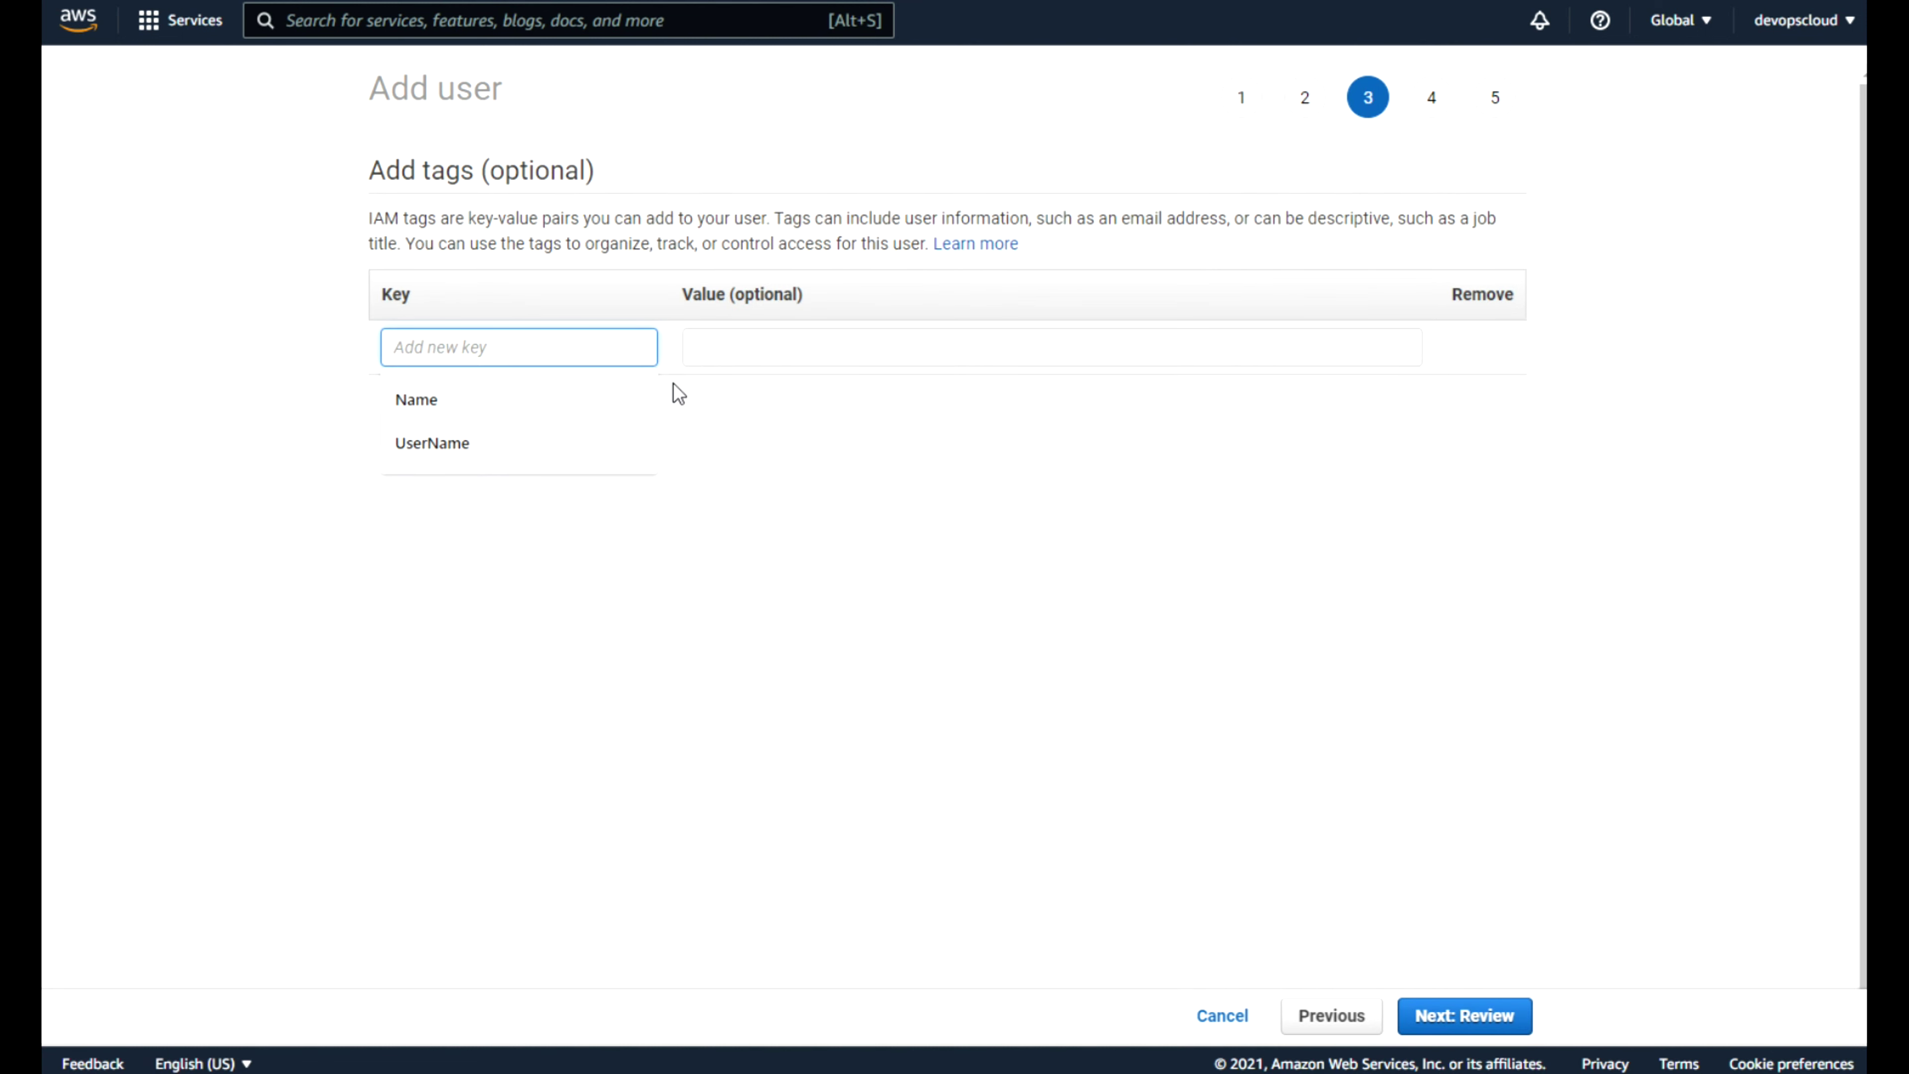
Tag the user with key UserName set to its name, then create the user
left_click(518, 444)
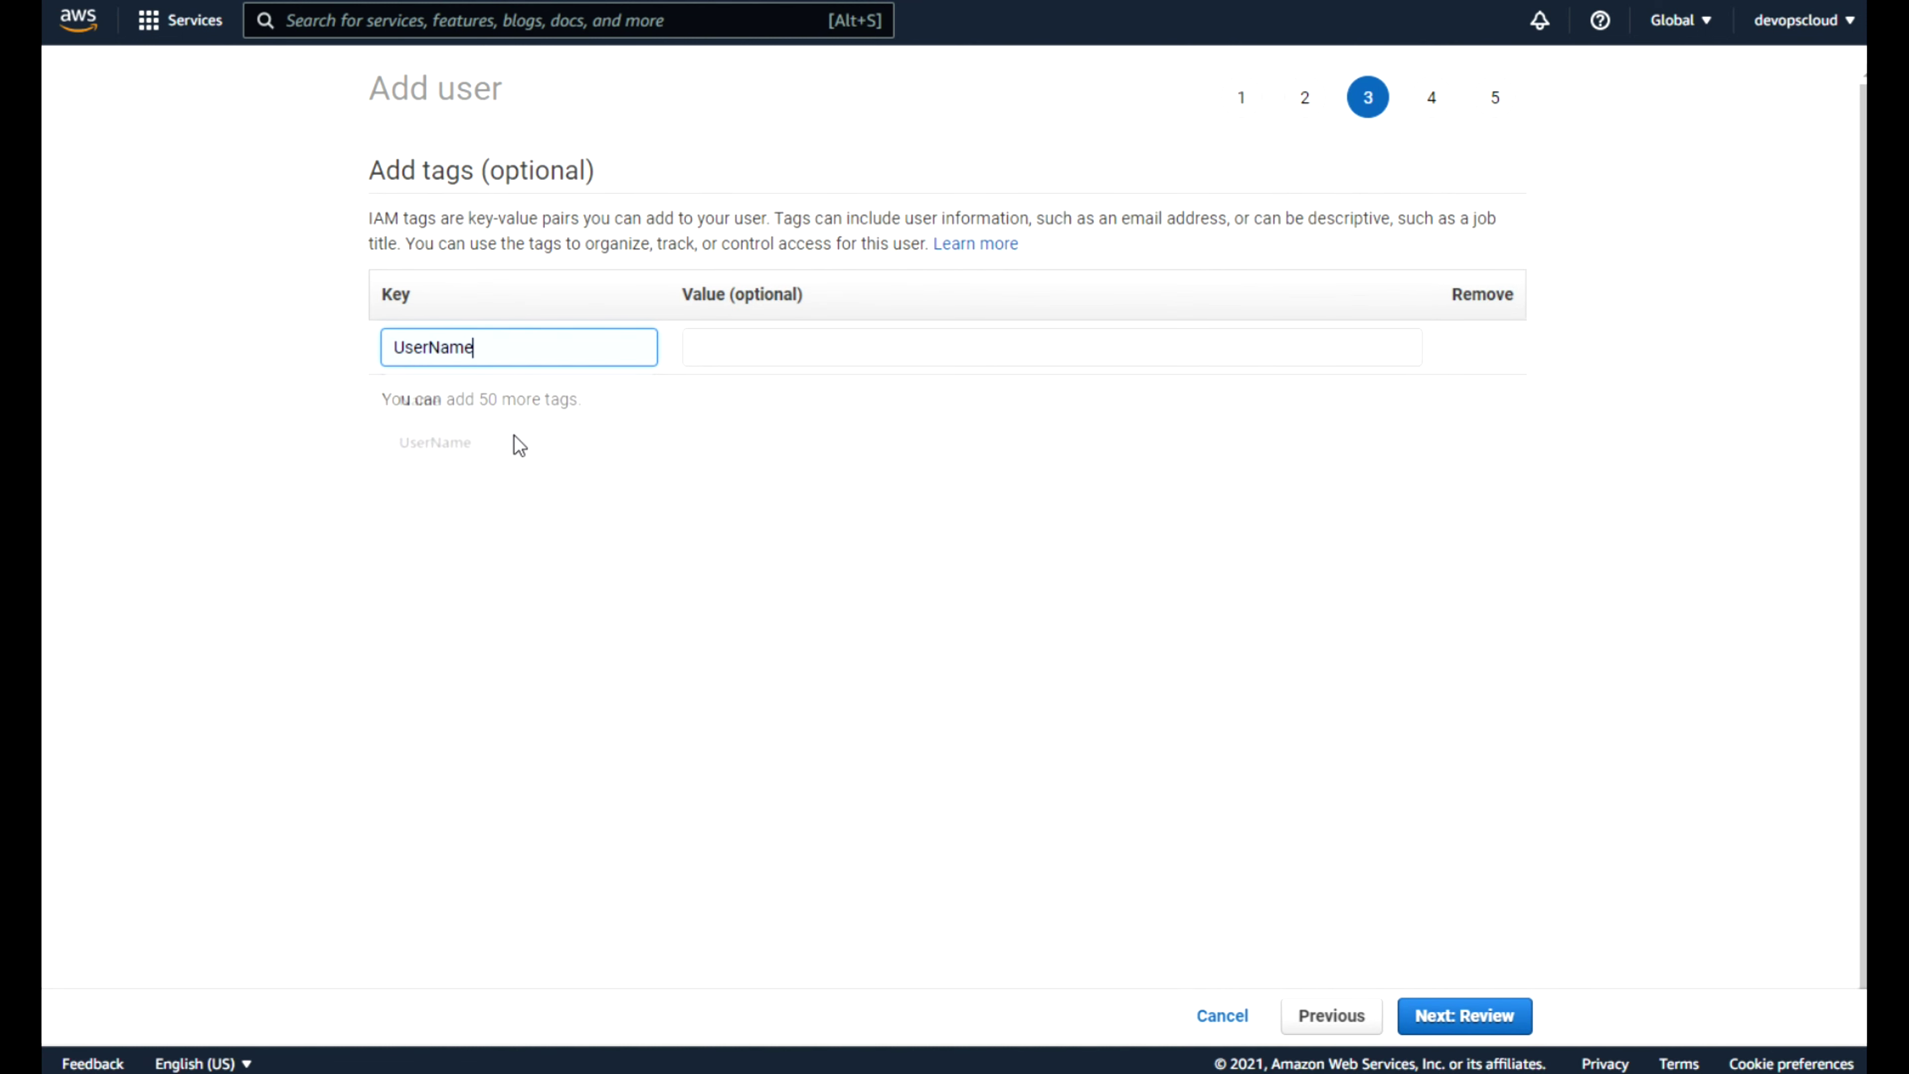
left_click(748, 348)
type("madhobi")
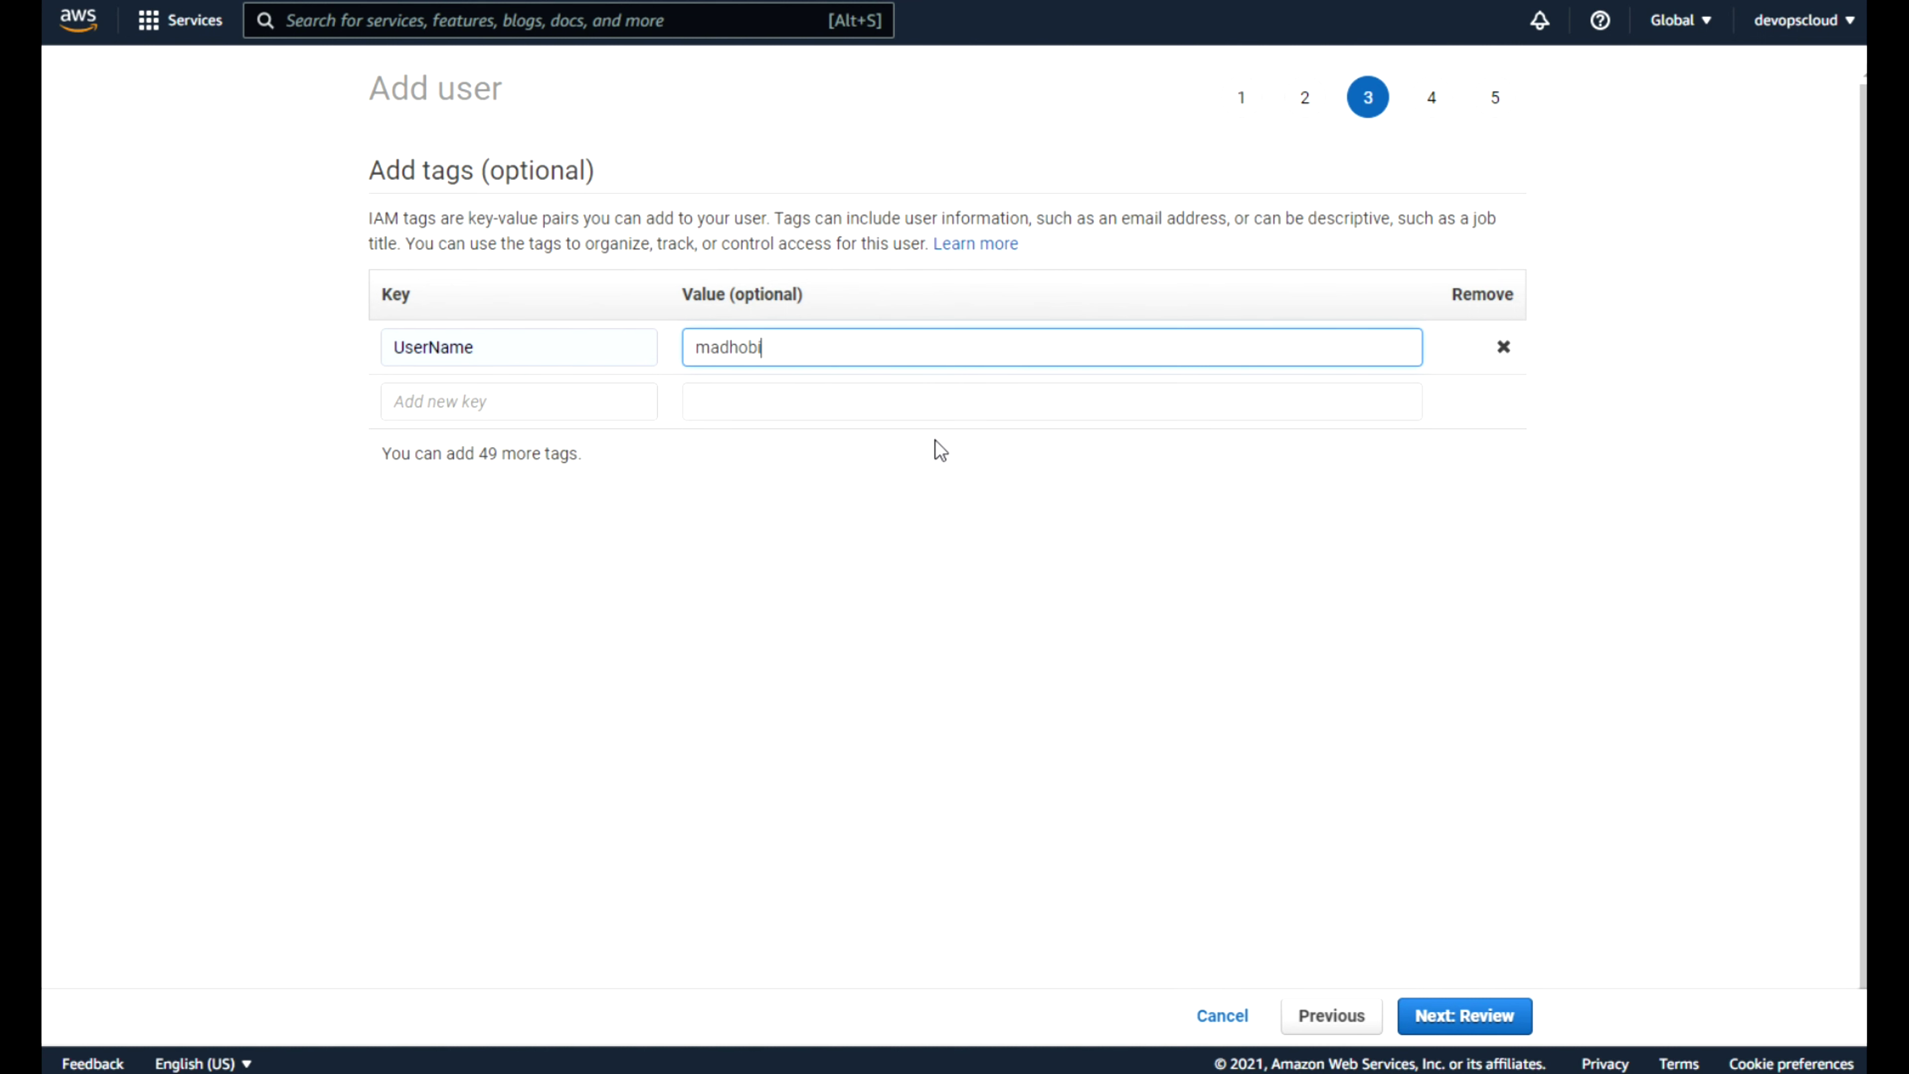
left_click(1481, 1023)
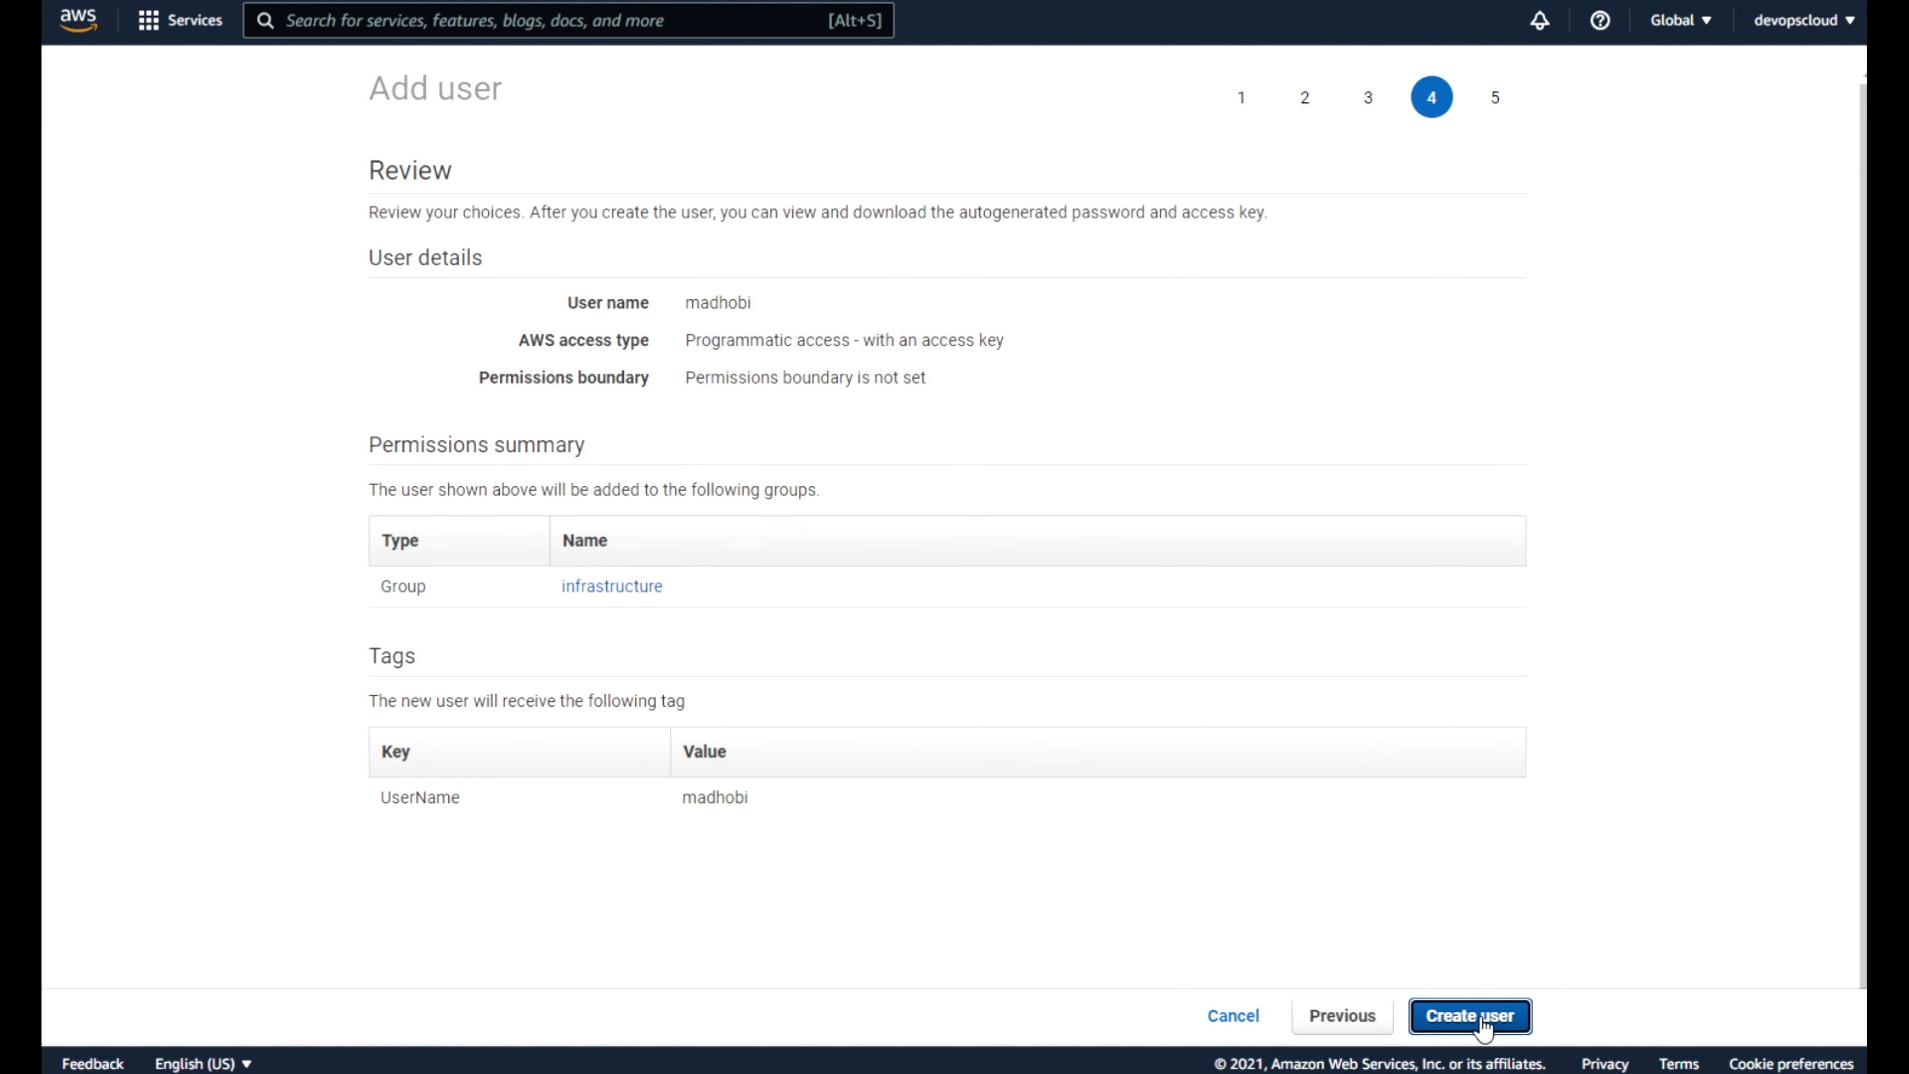
left_click(1482, 1012)
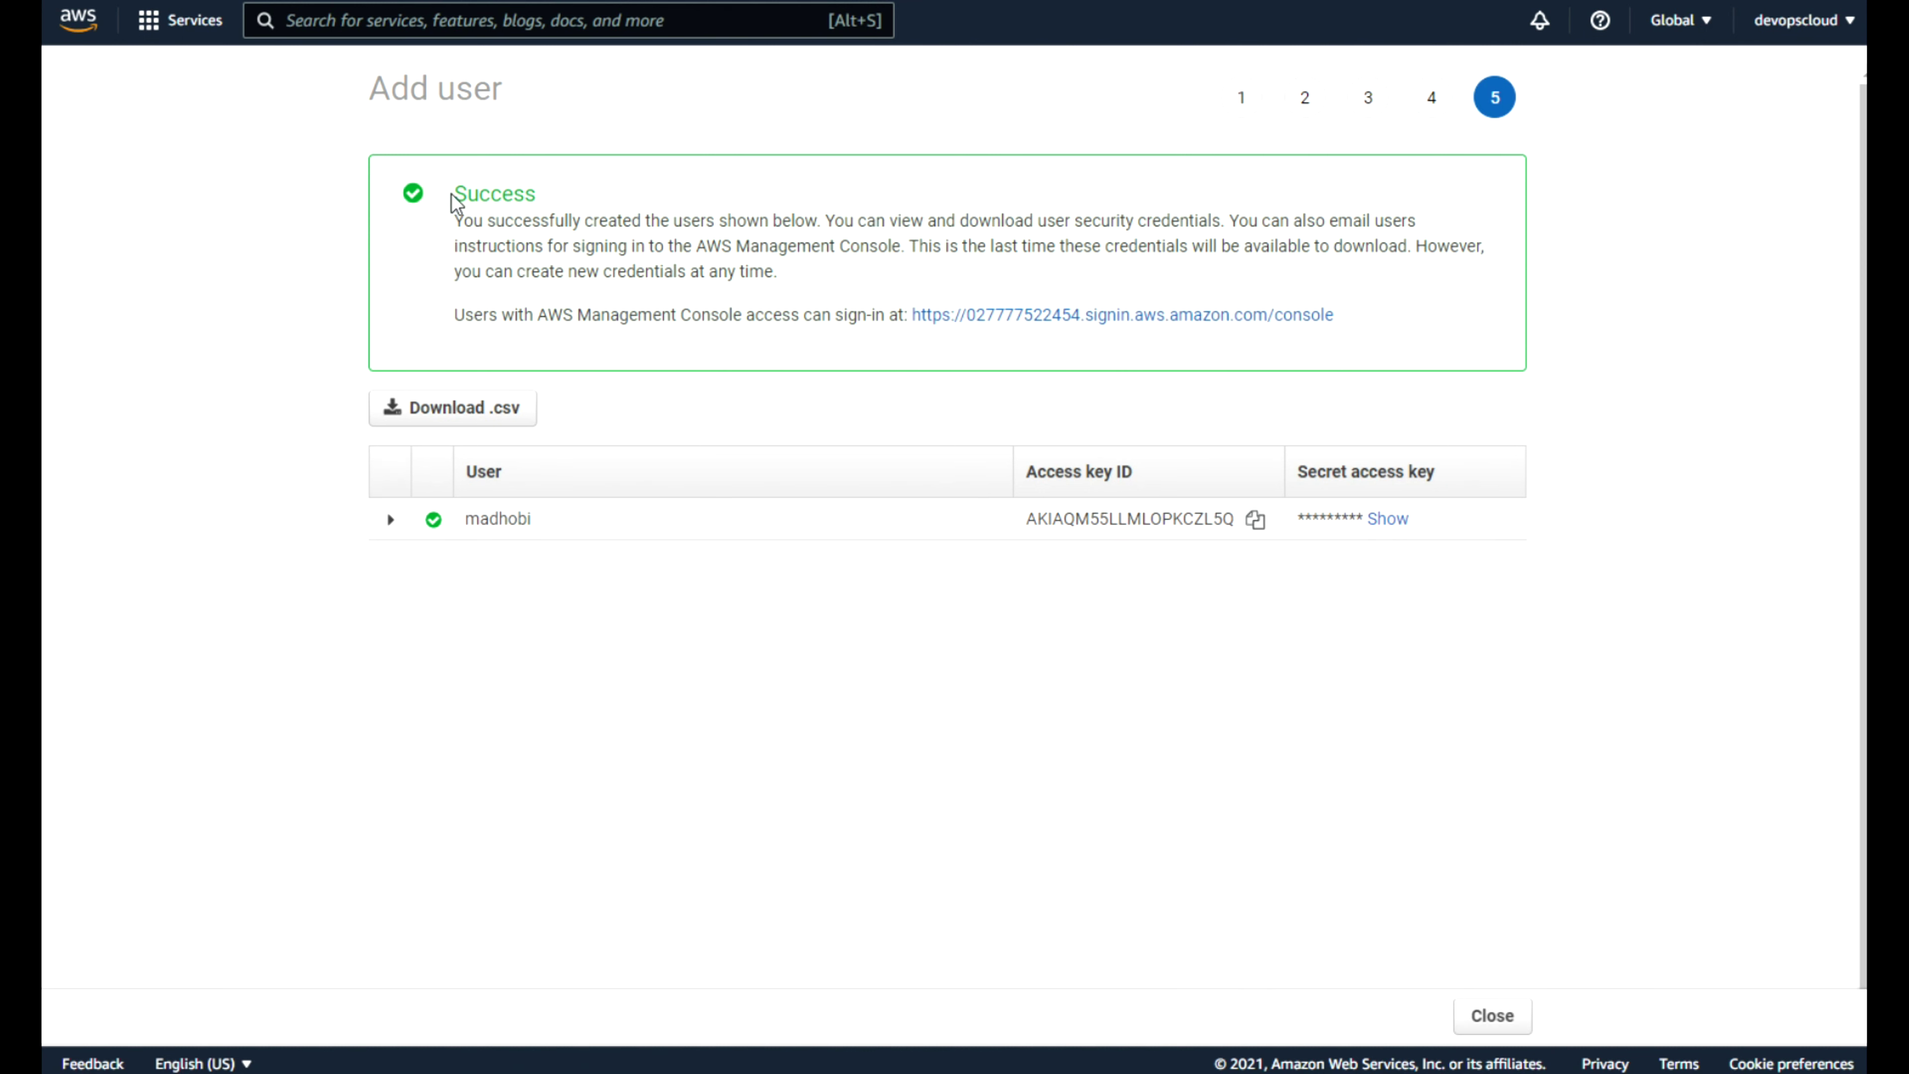
Download the new user's new_user_credentials CSV and open it in Excel
left_click_drag(452, 195, 568, 192)
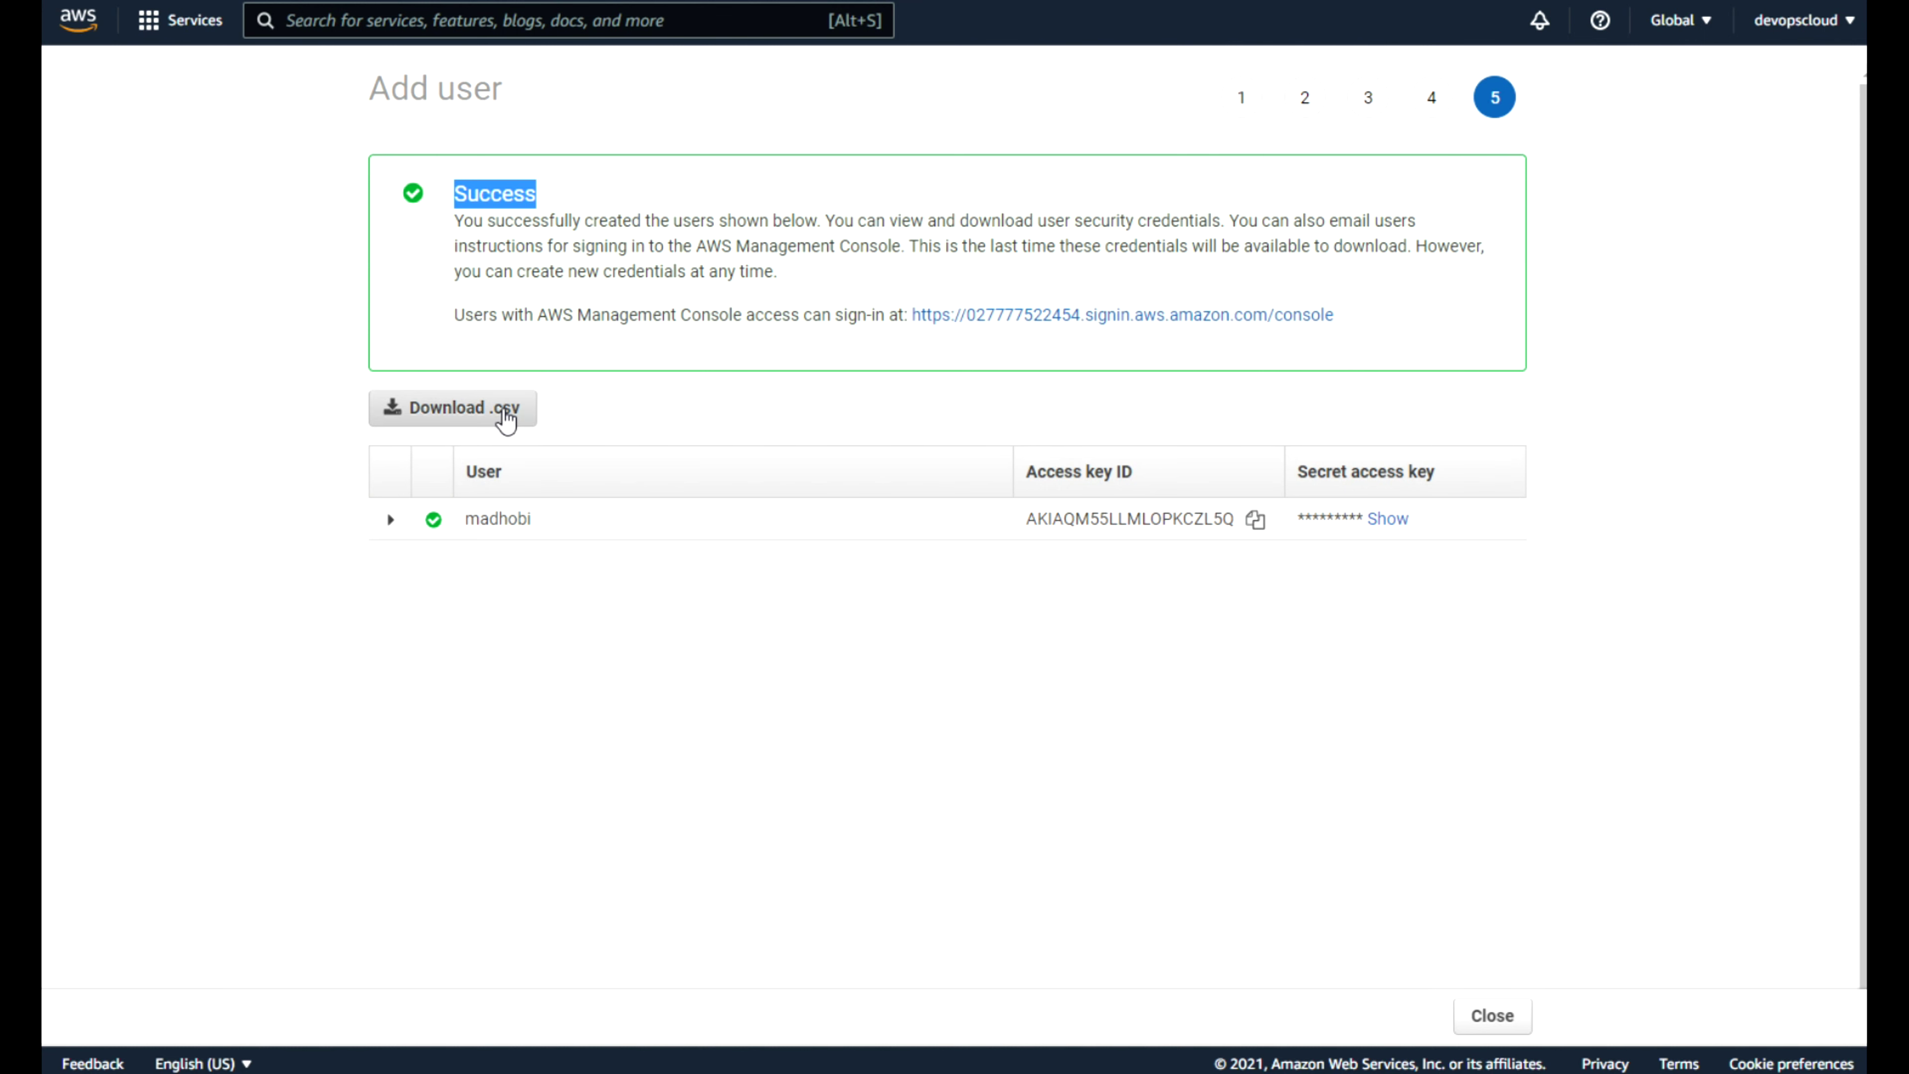
left_click(505, 416)
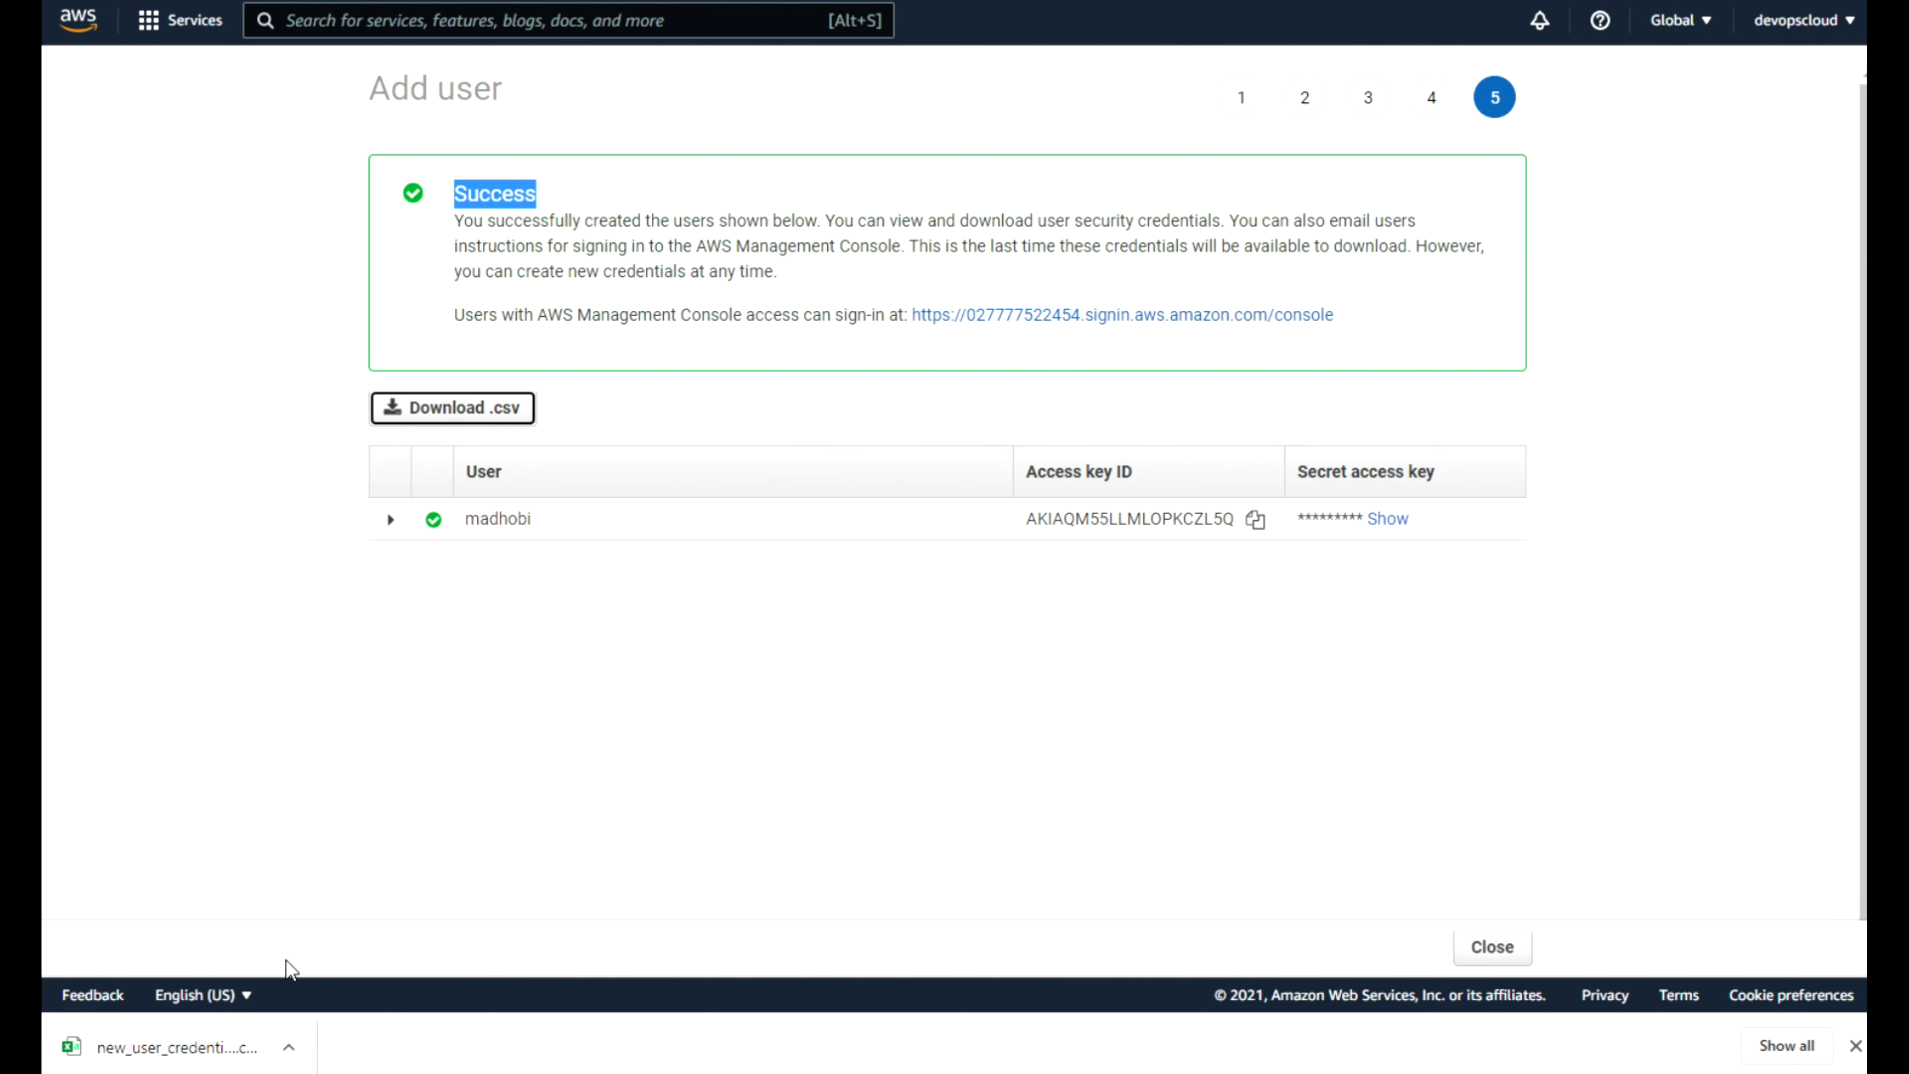
left_click(200, 1057)
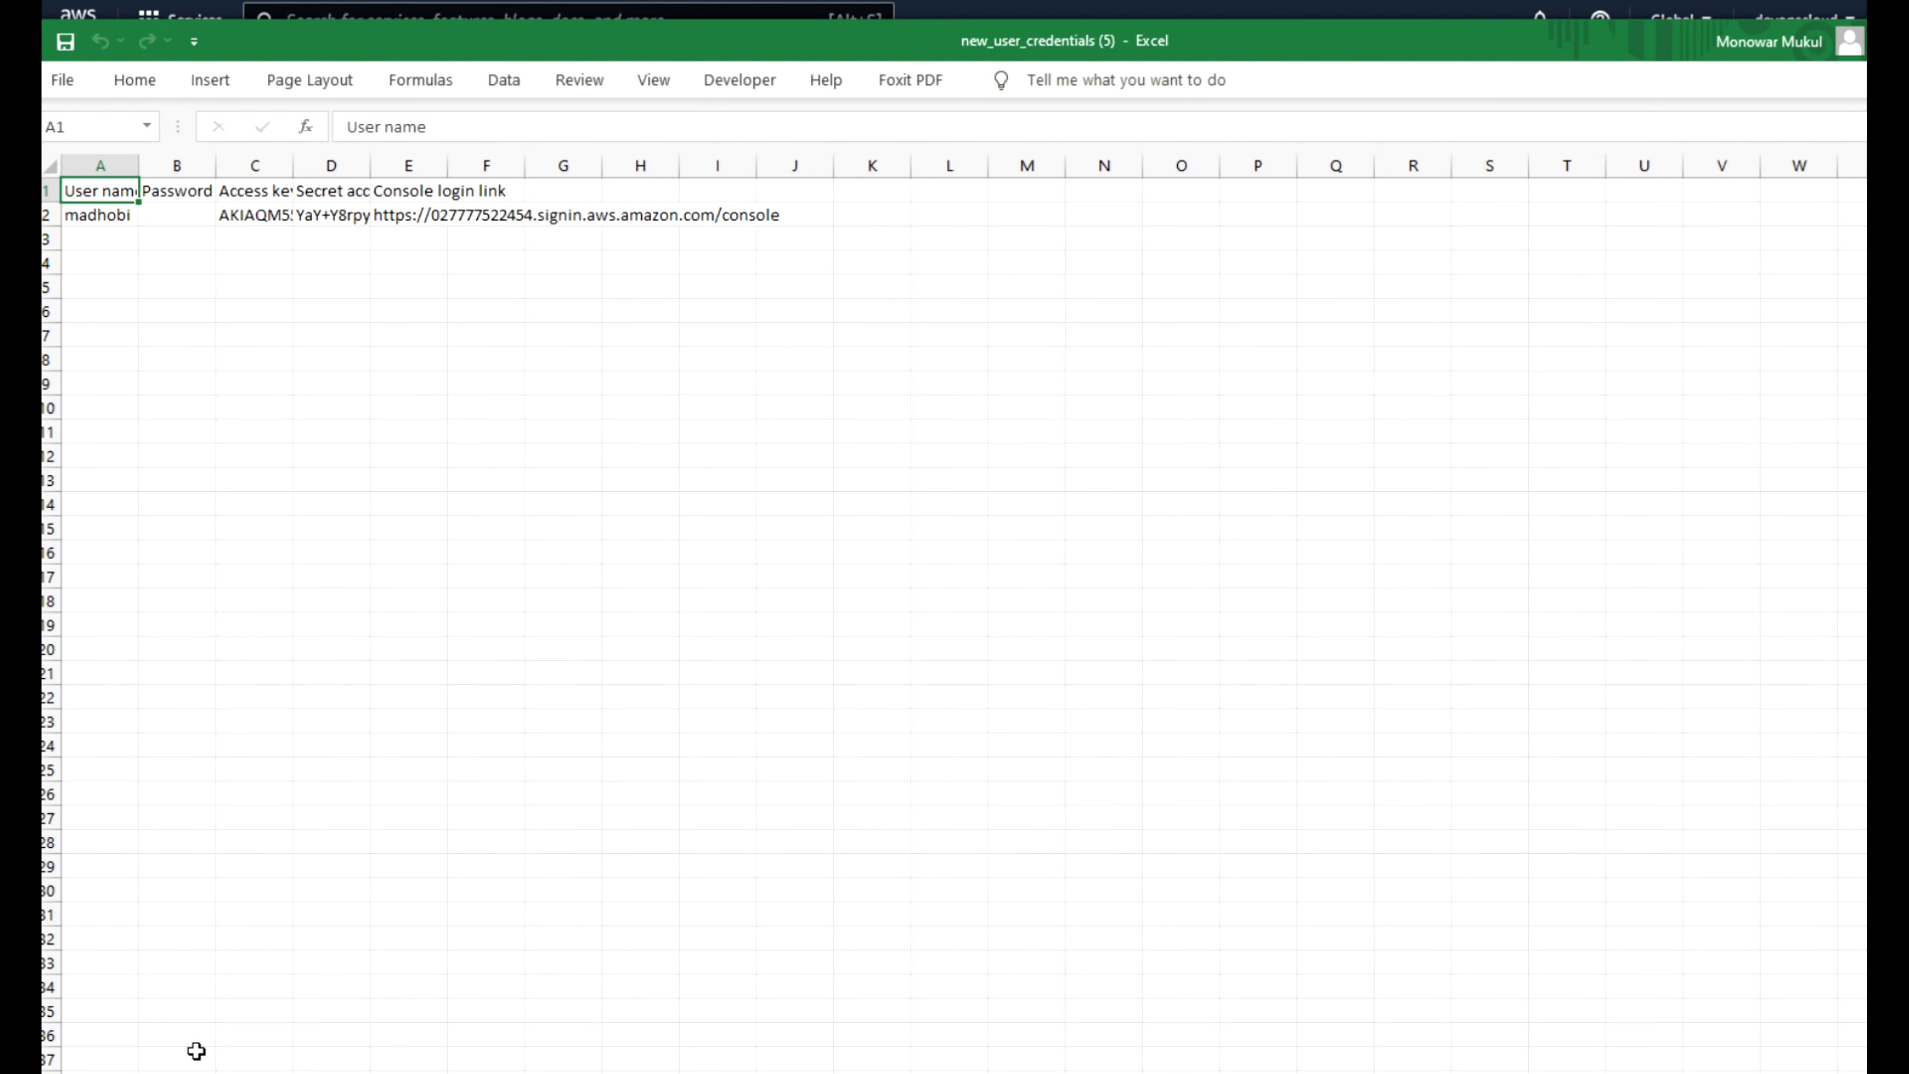
Widen the Access key ID and Secret access key columns, then enter aws configure in CloudShell
left_click_drag(293, 166, 674, 172)
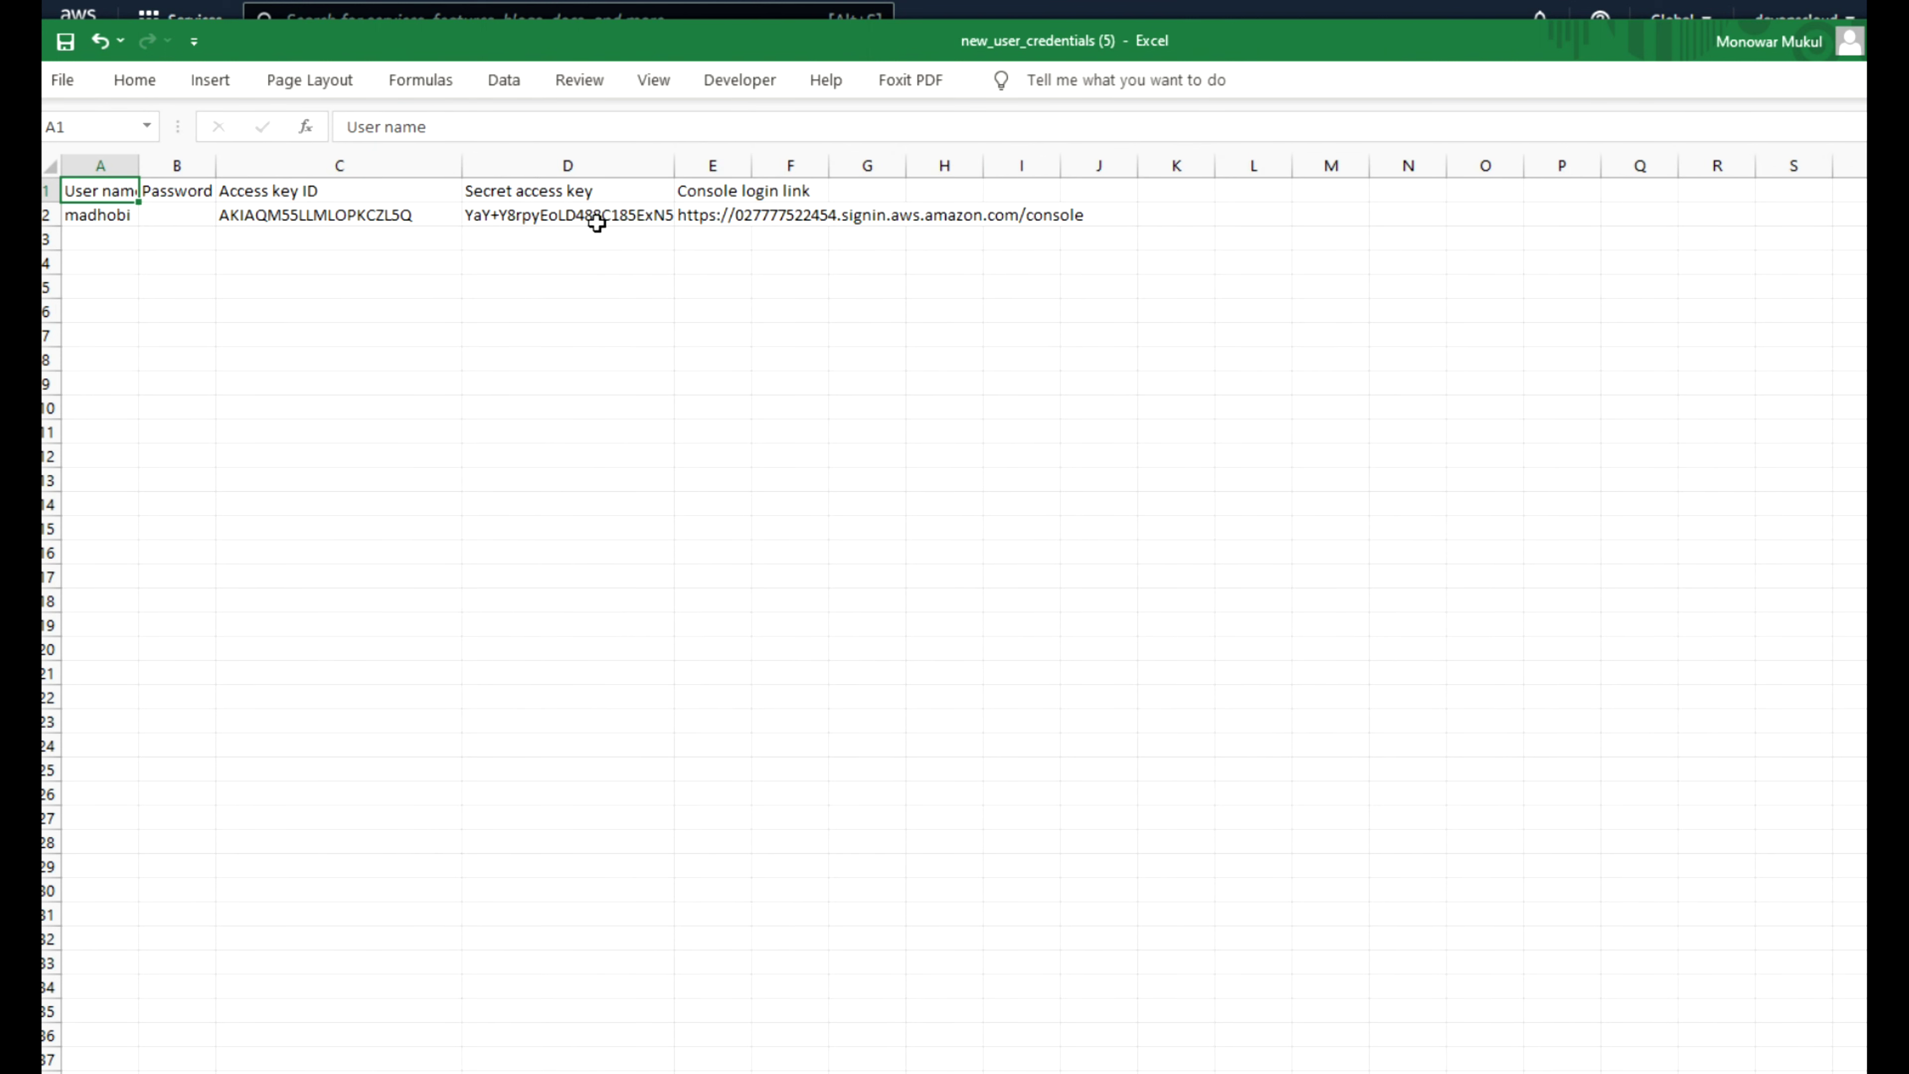
left_click_drag(671, 165, 849, 155)
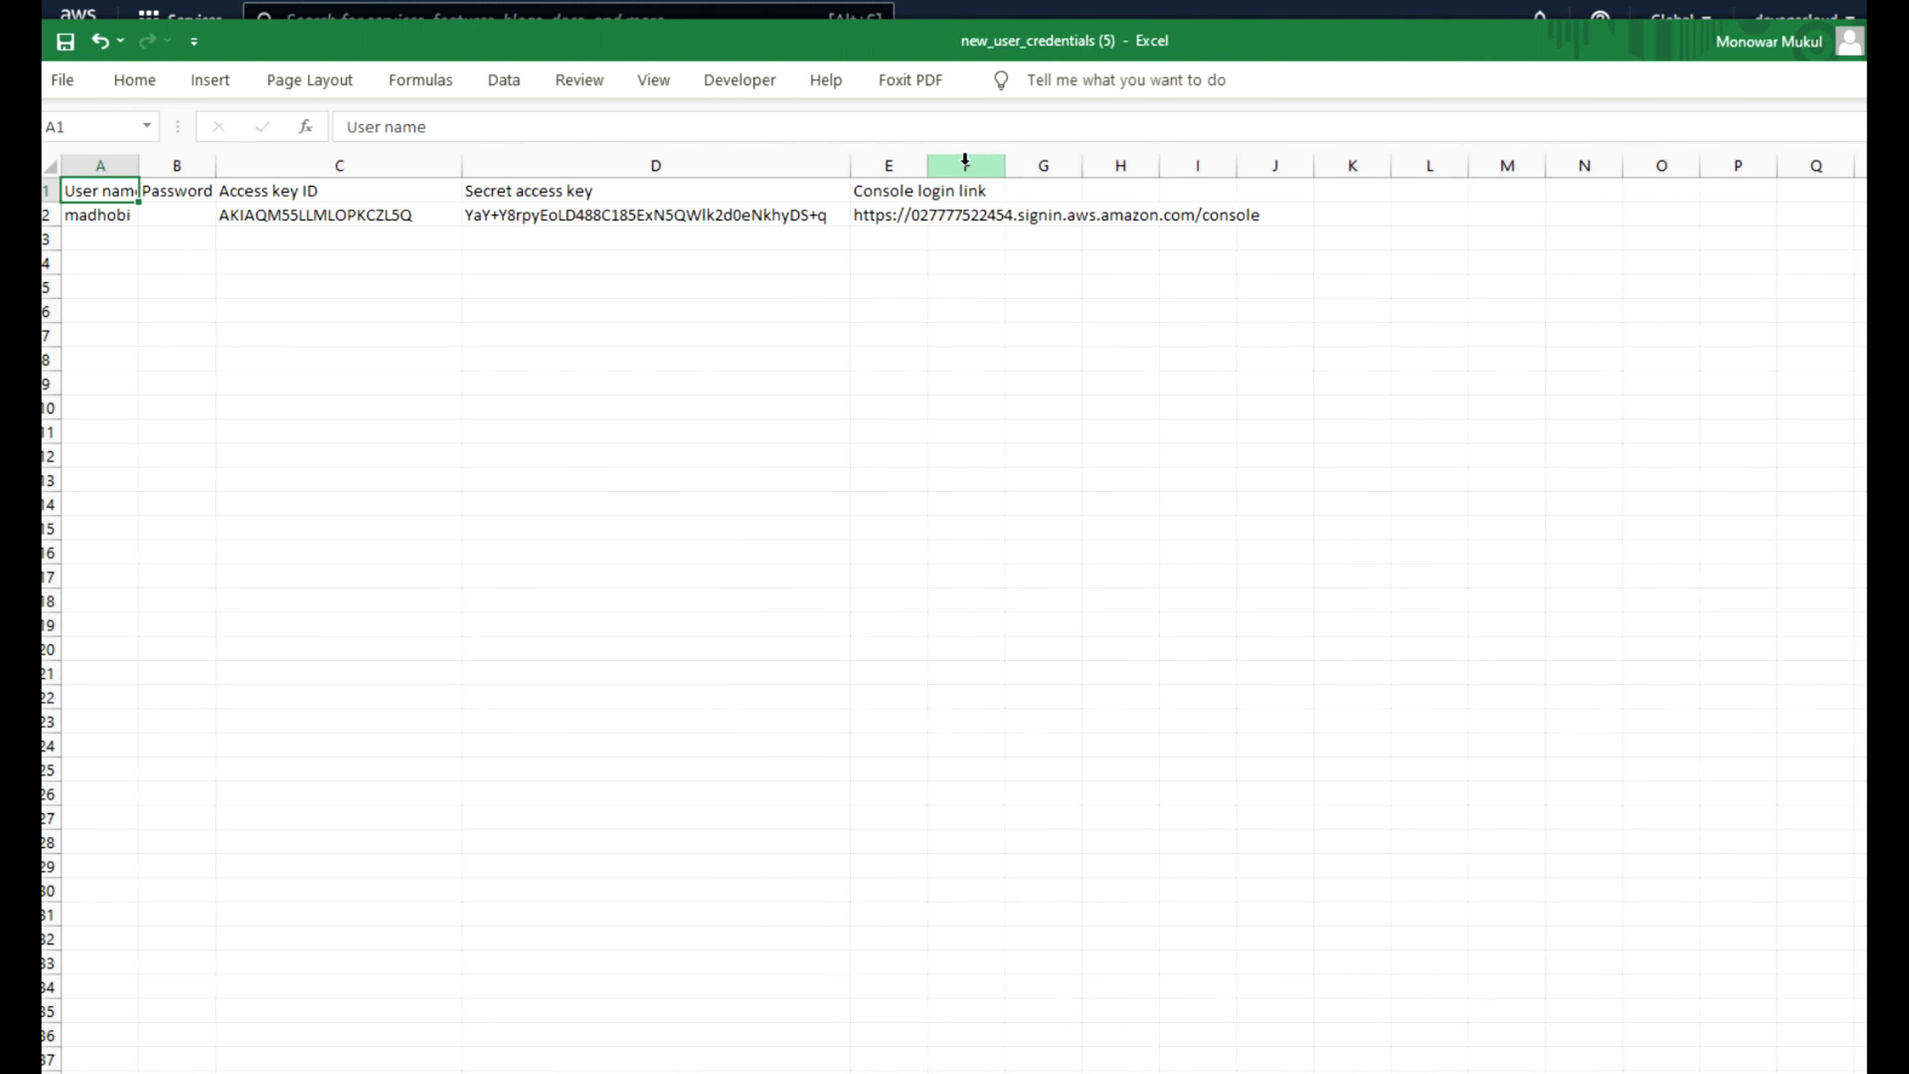
key("alt+Tab")
type("aw")
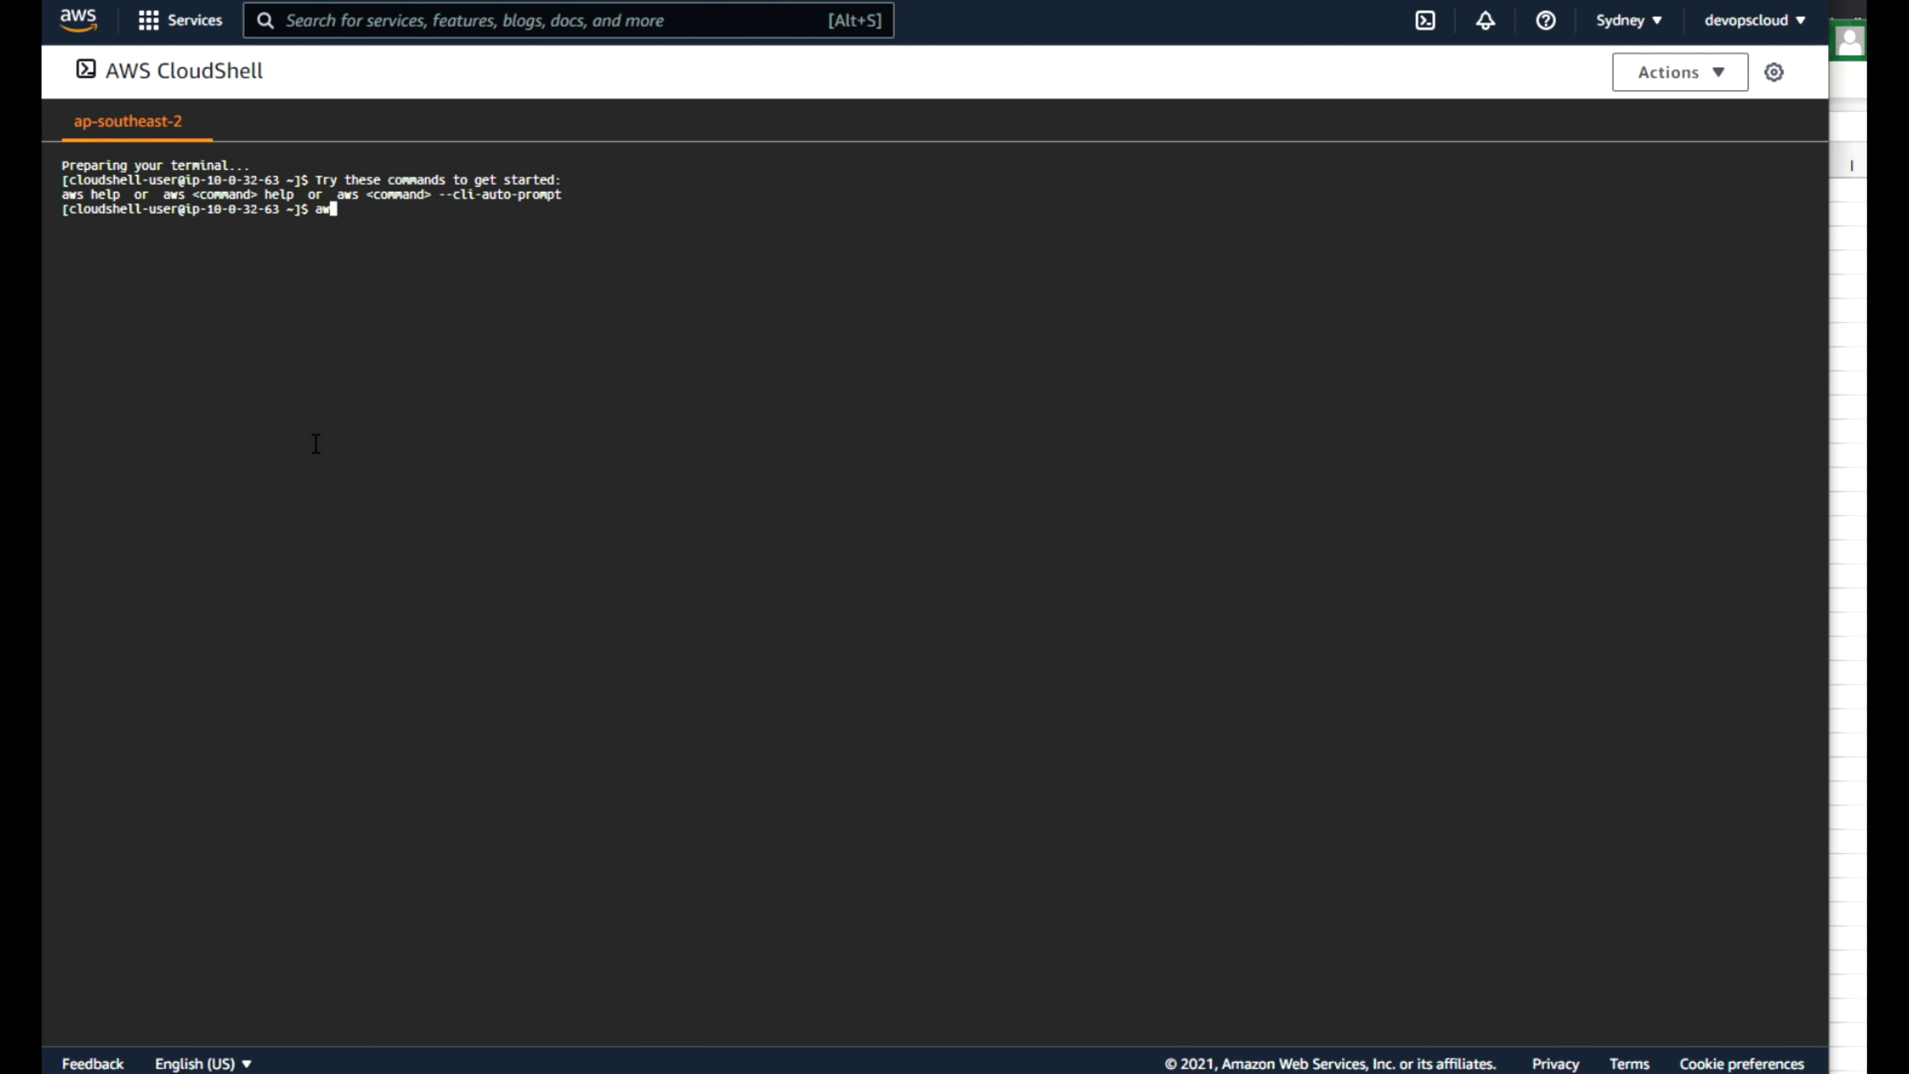
type("s configure")
Copy the access key ID from cell C2 and submit it at the aws configure prompt
key("Return")
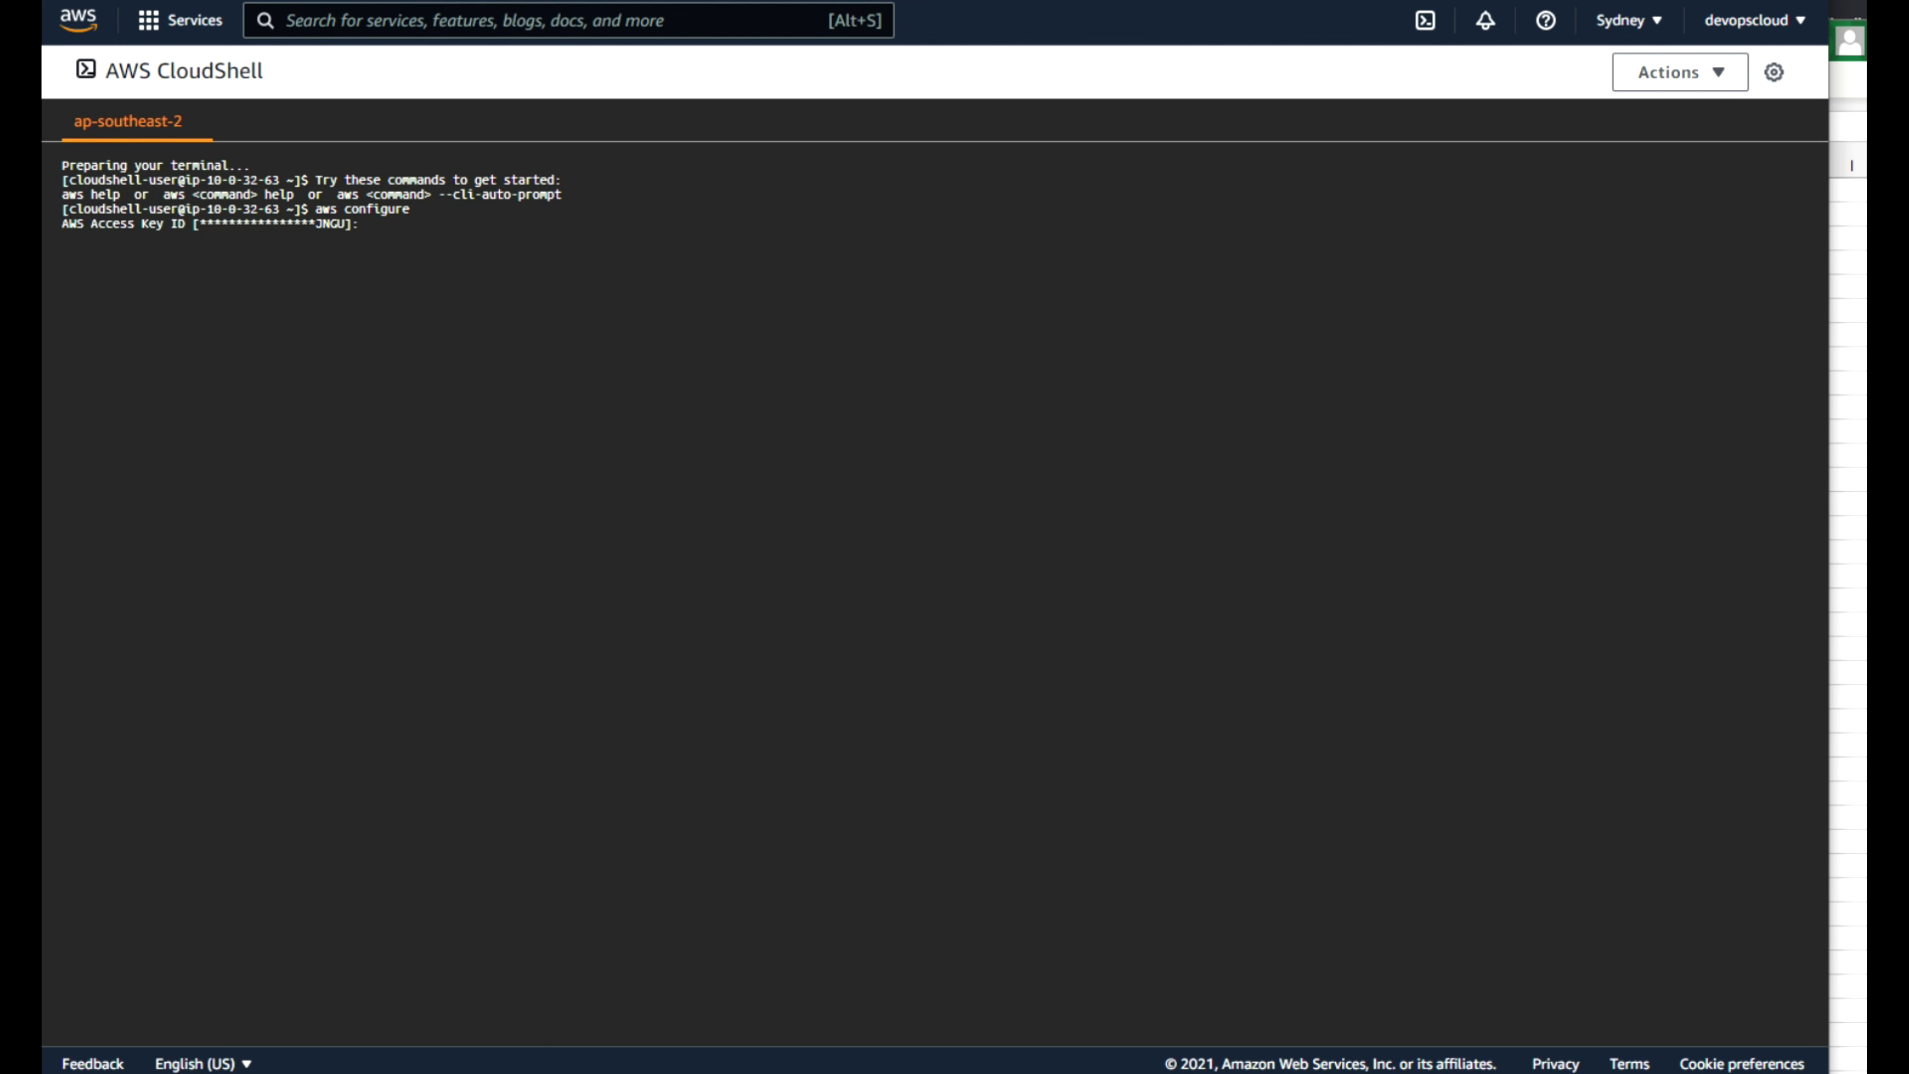
left_click(1851, 82)
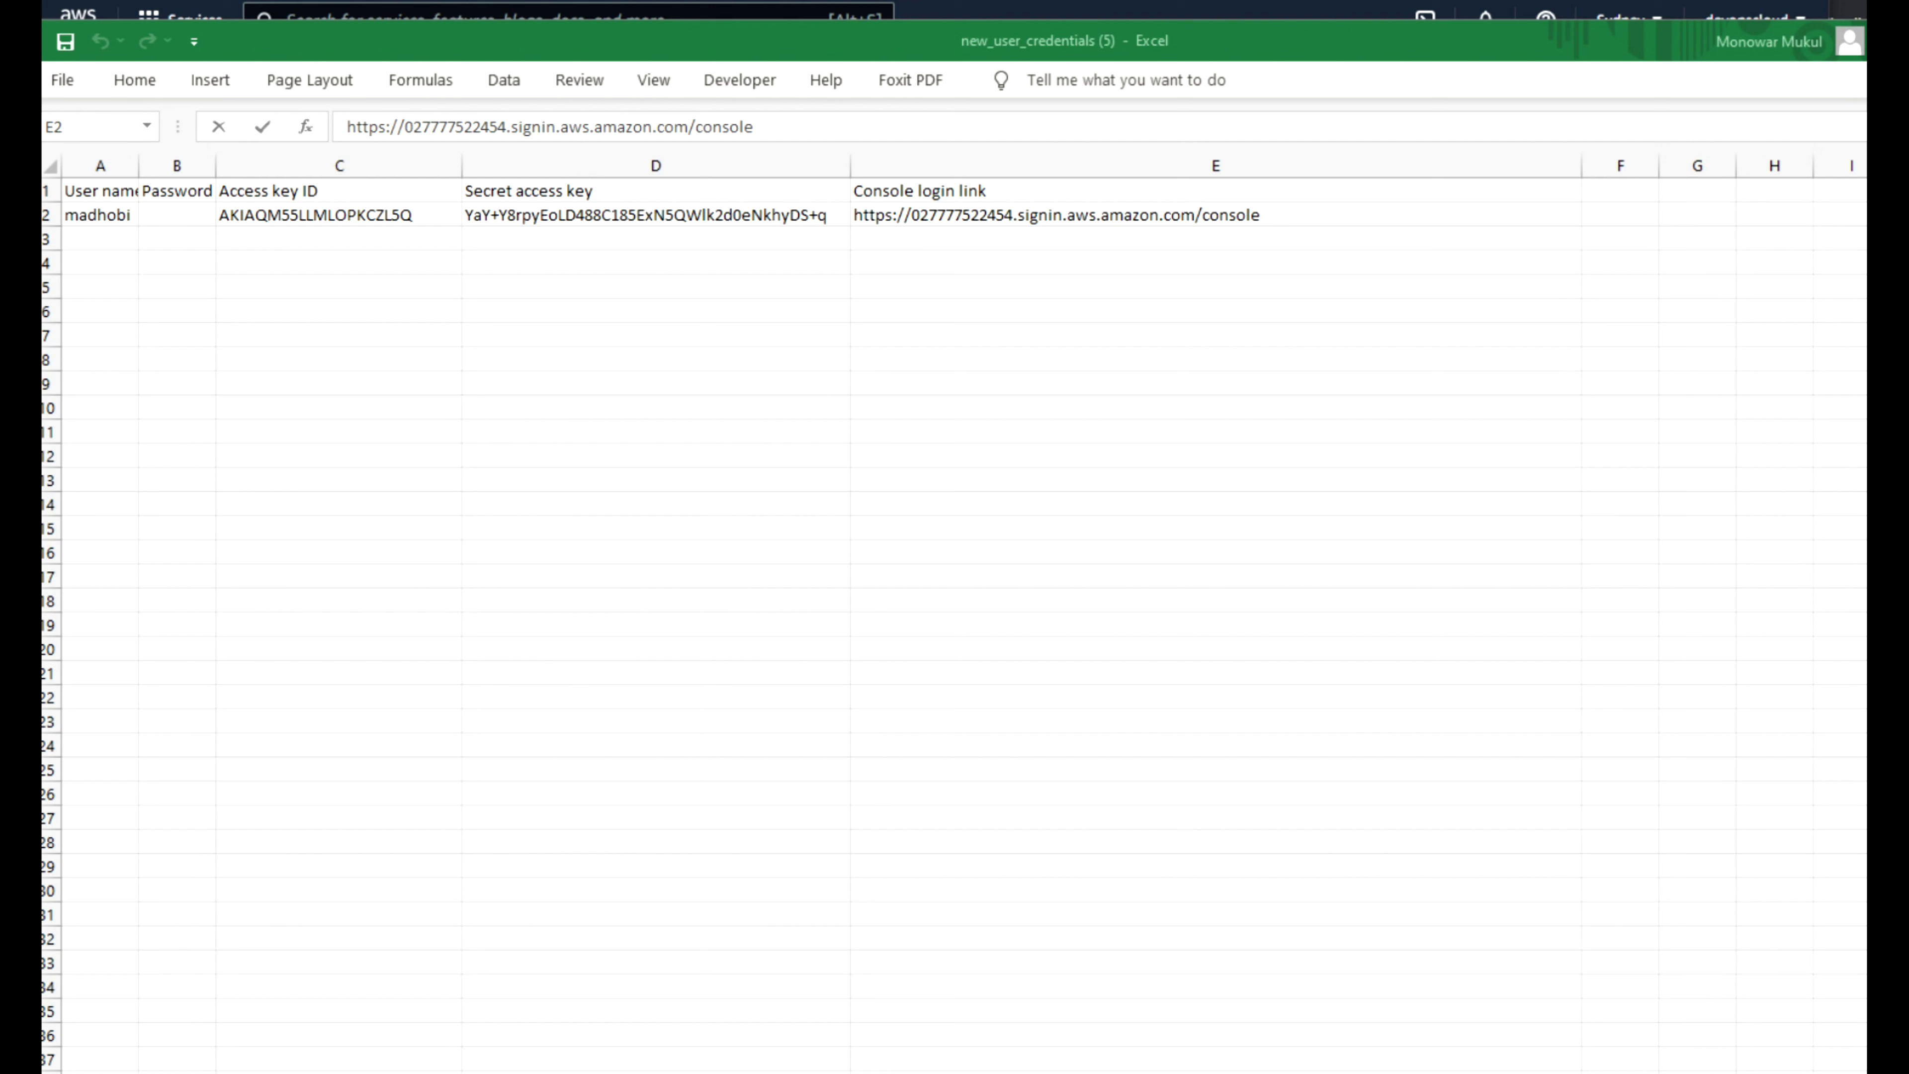
left_click(355, 219)
left_click_drag(542, 126, 335, 132)
key("ctrl+c")
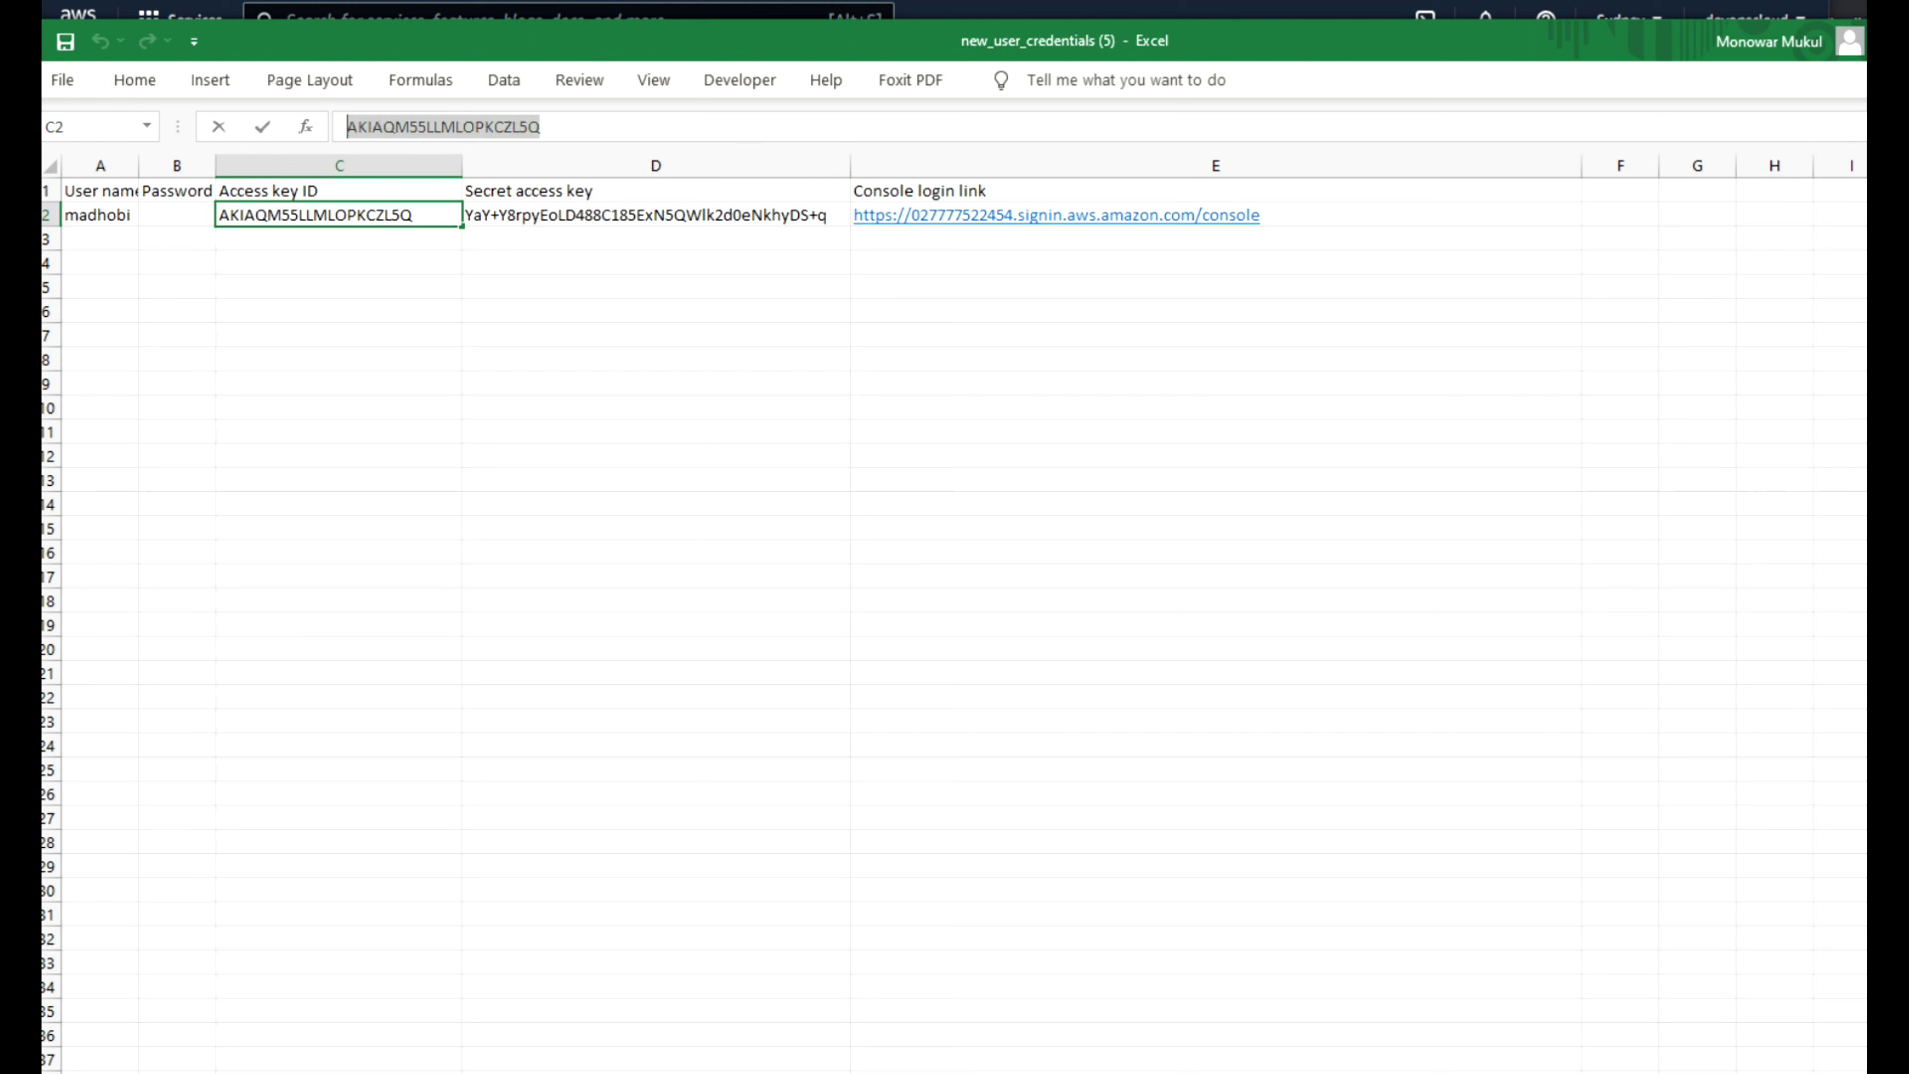
key("alt+Tab")
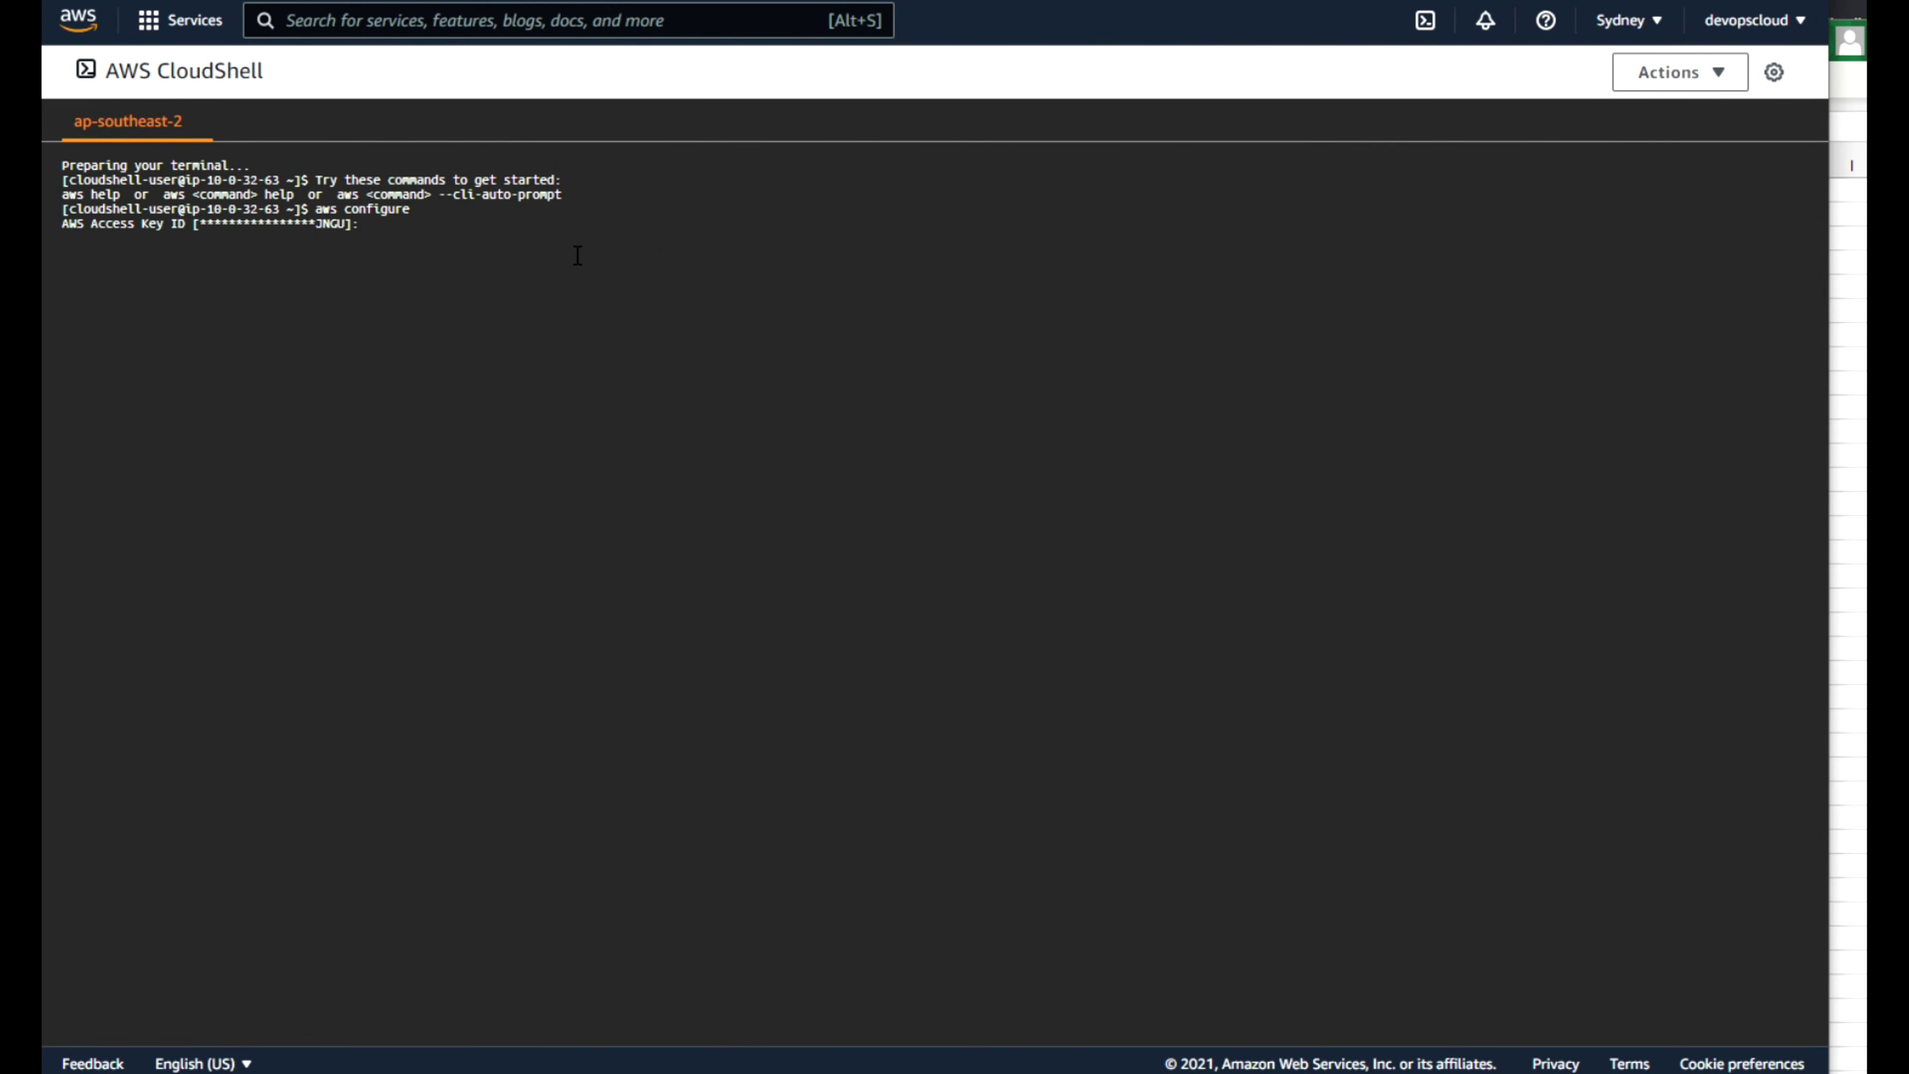
right_click(578, 256)
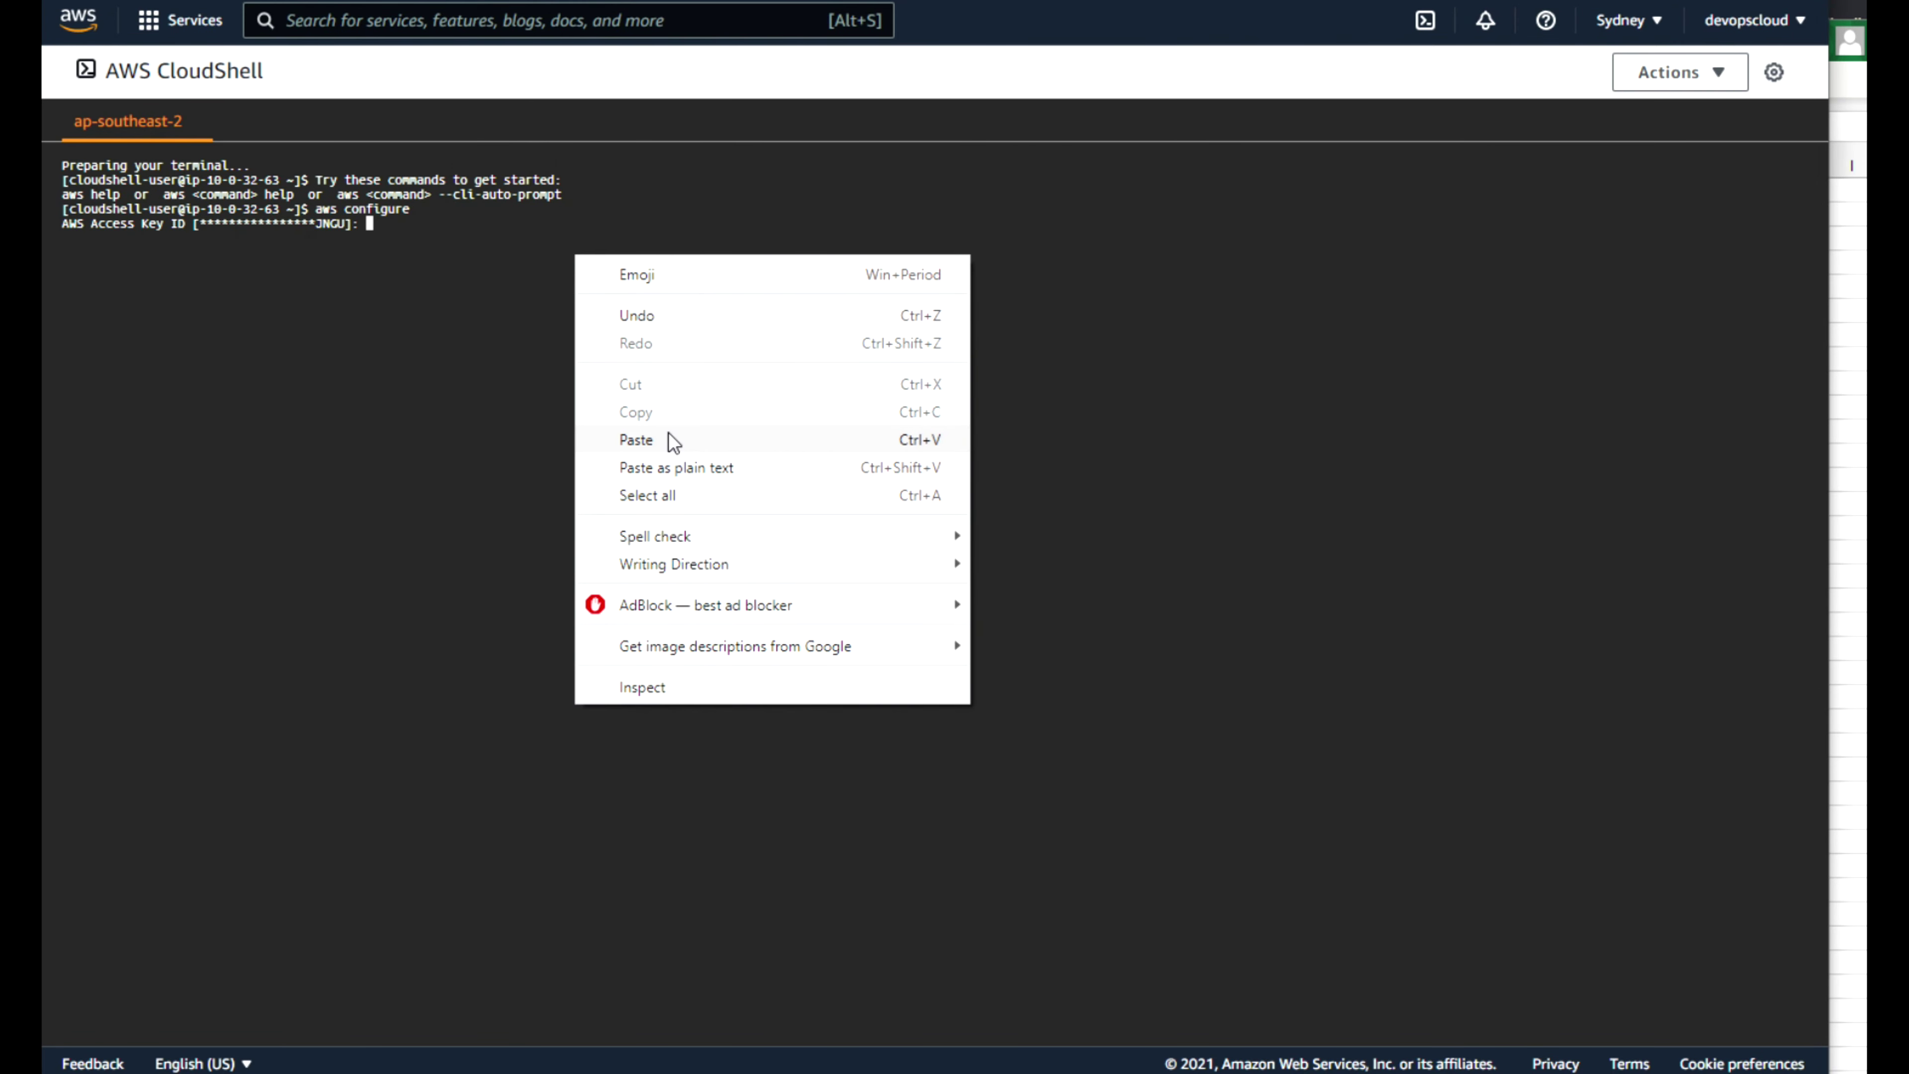
left_click(670, 434)
key("Return")
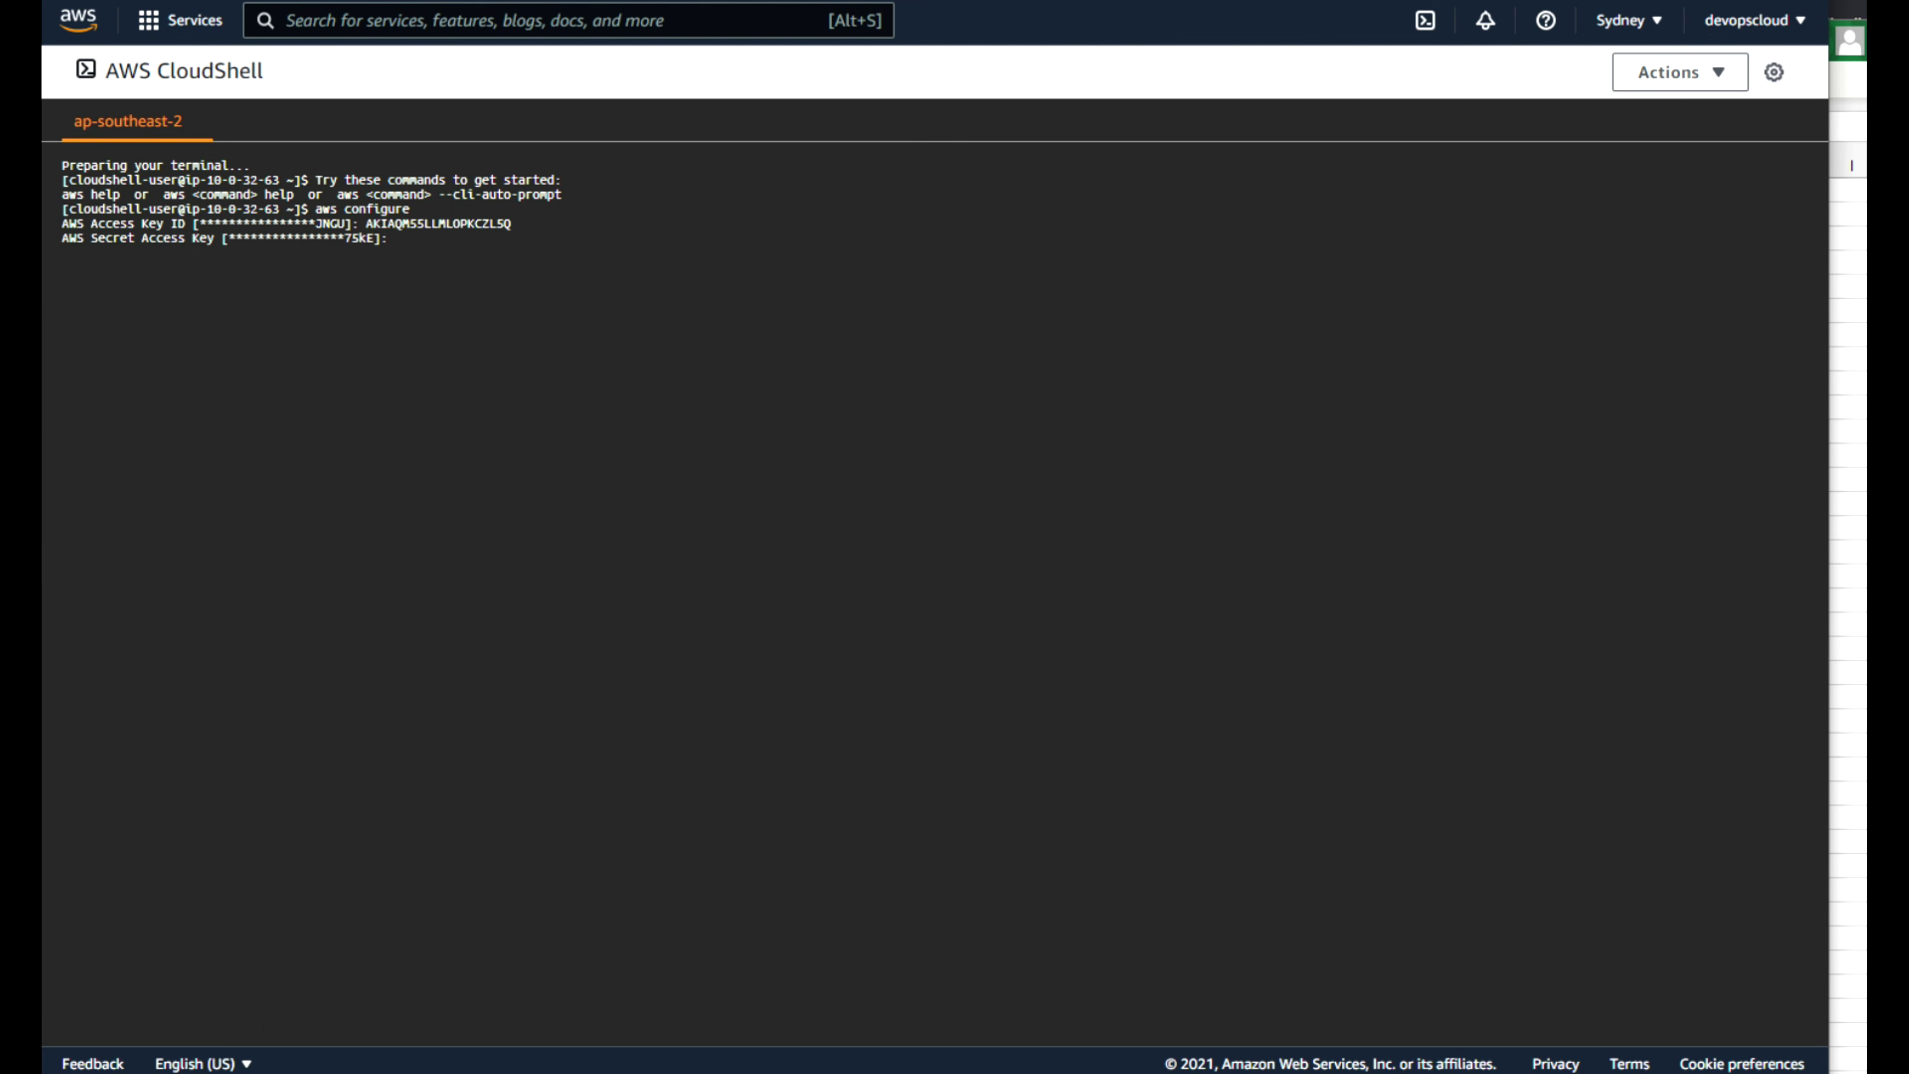
Copy the secret access key from cell D2 and submit it at the prompt
key("alt+Tab")
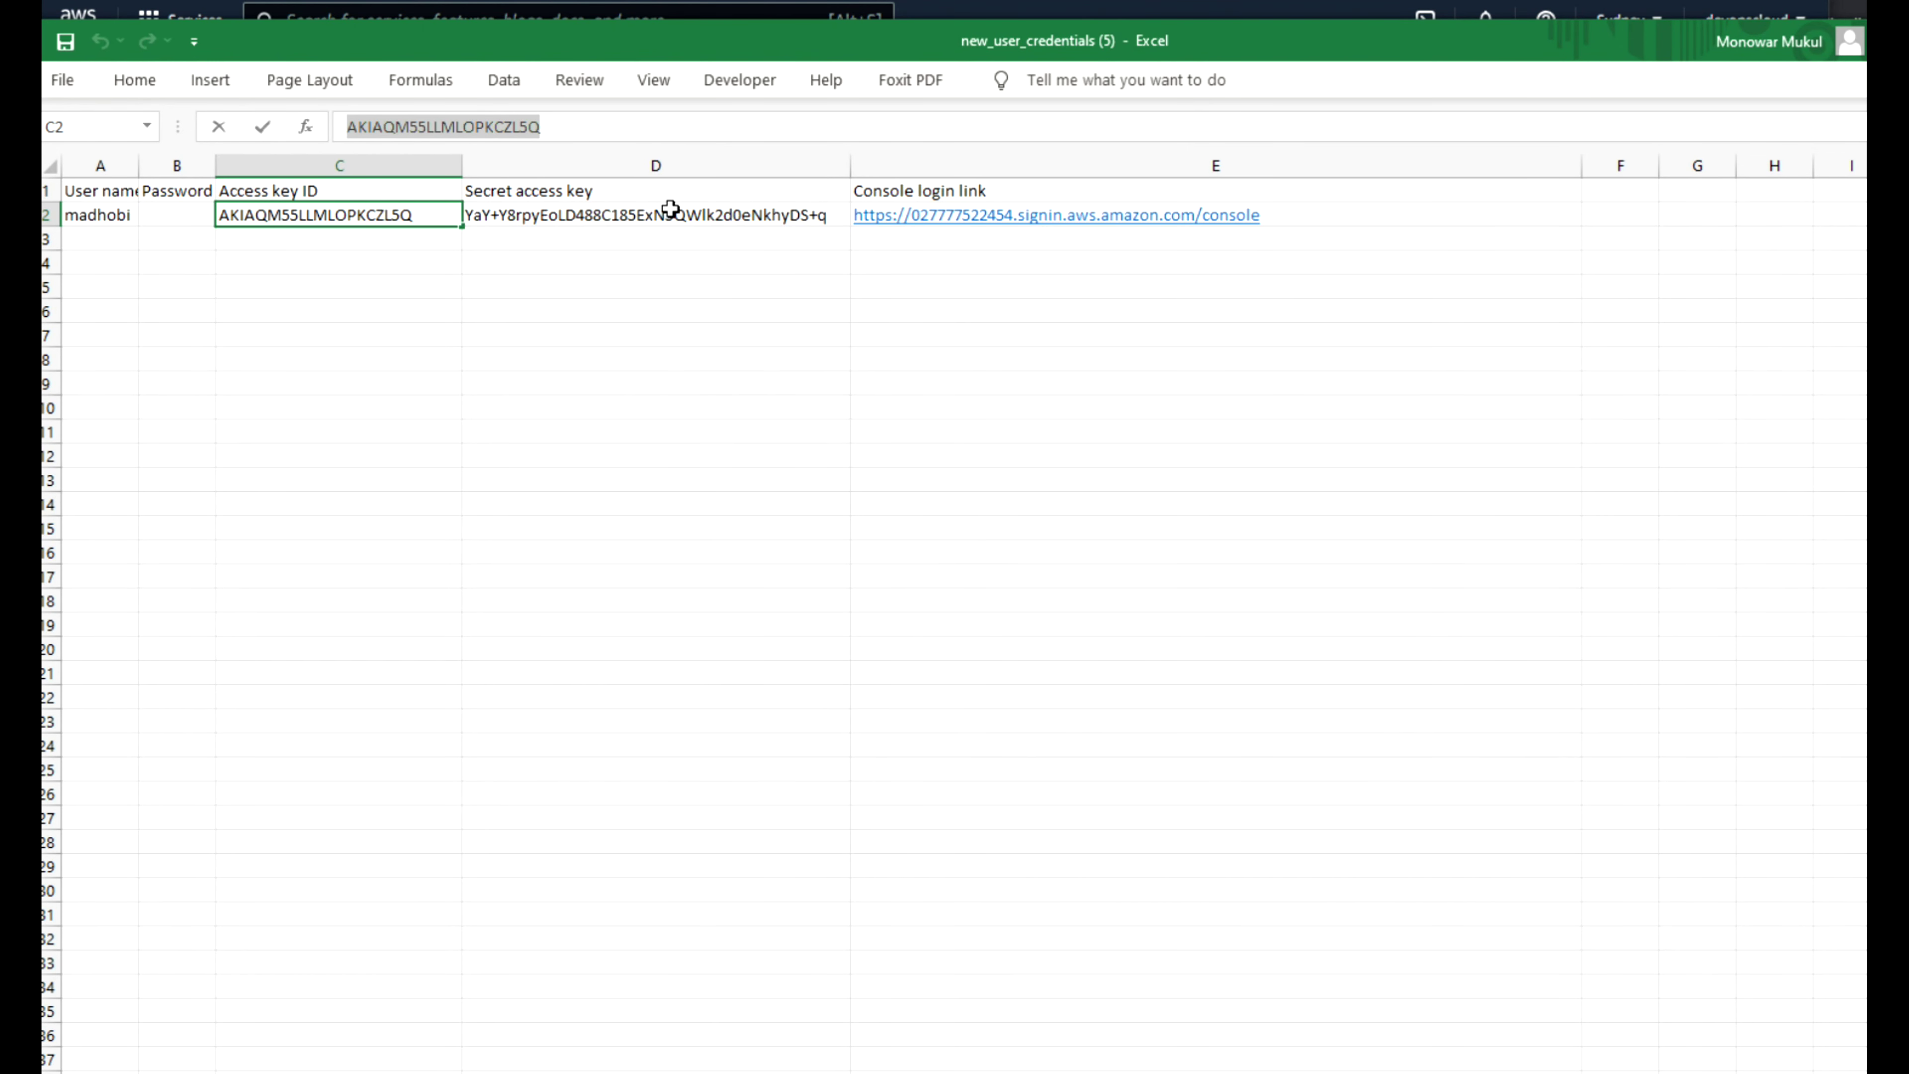
left_click(670, 214)
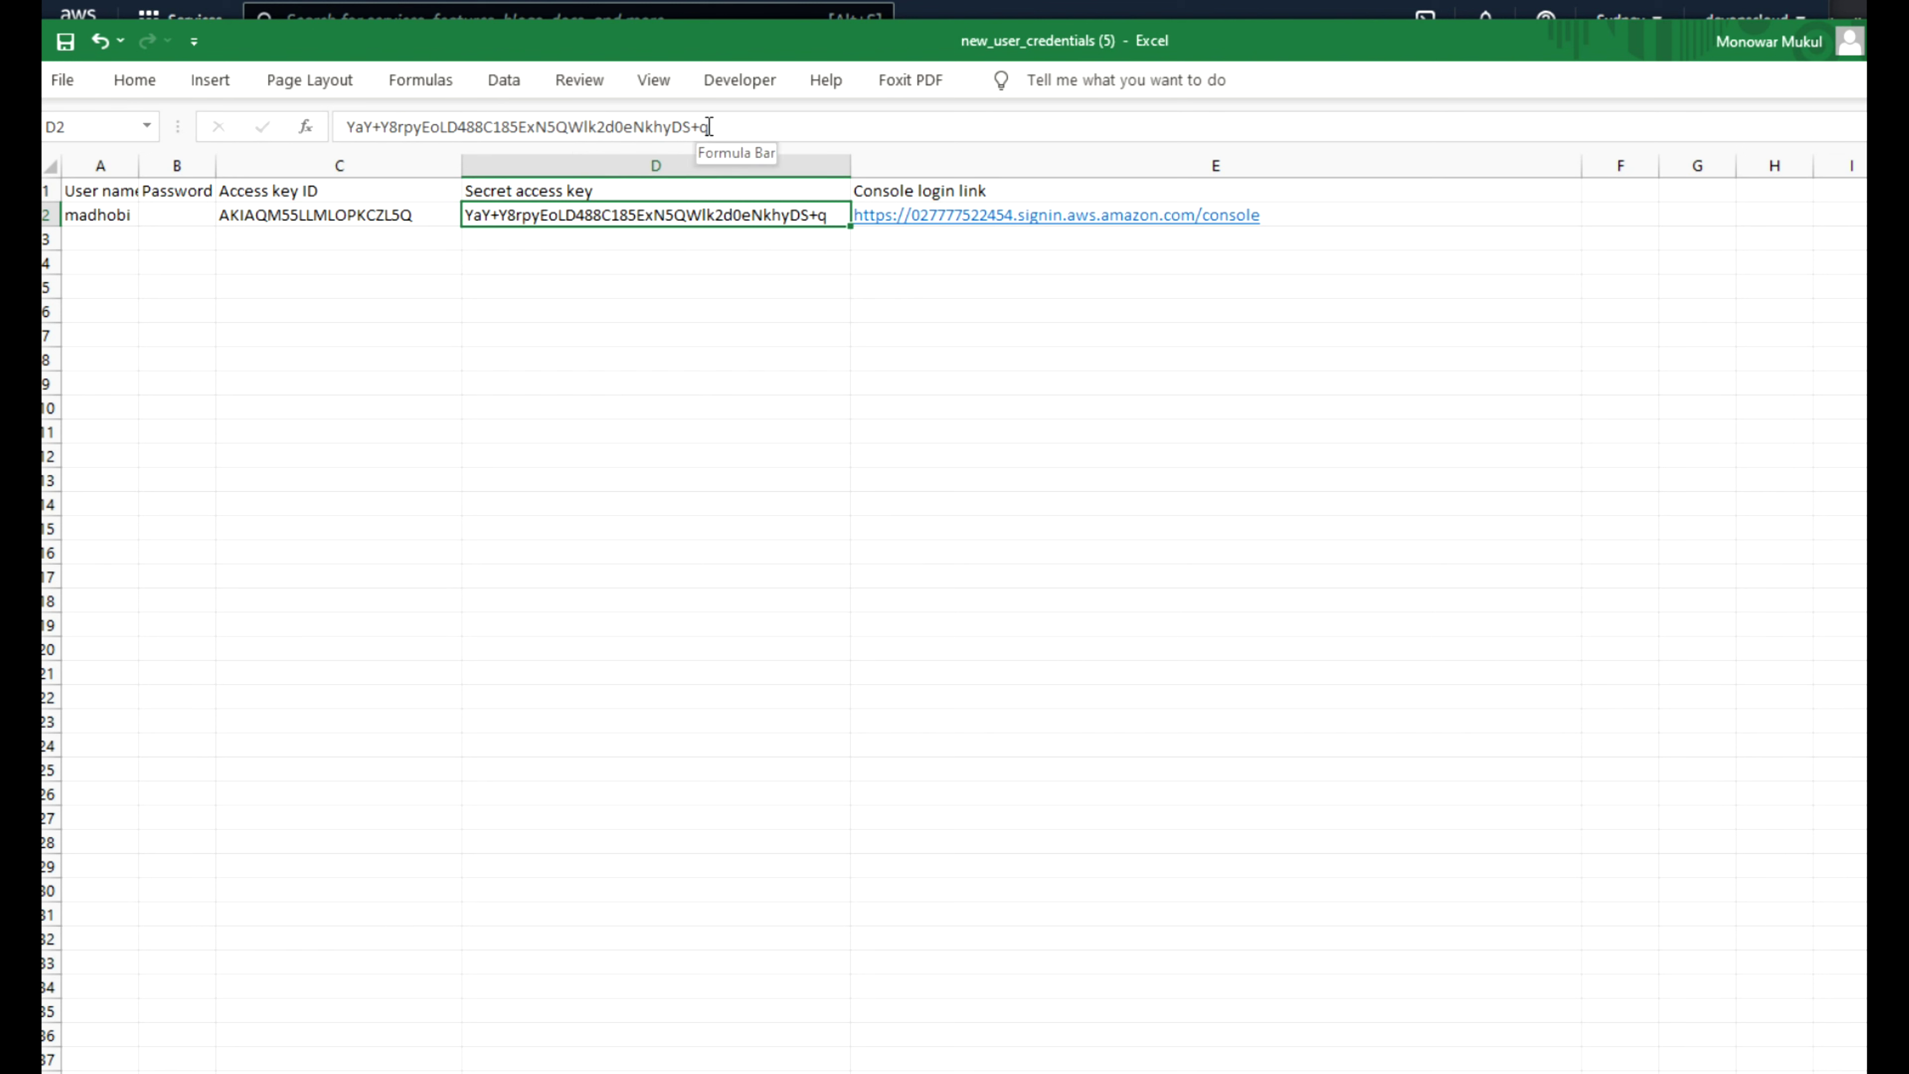
left_click_drag(710, 126, 497, 105)
key("ctrl+c")
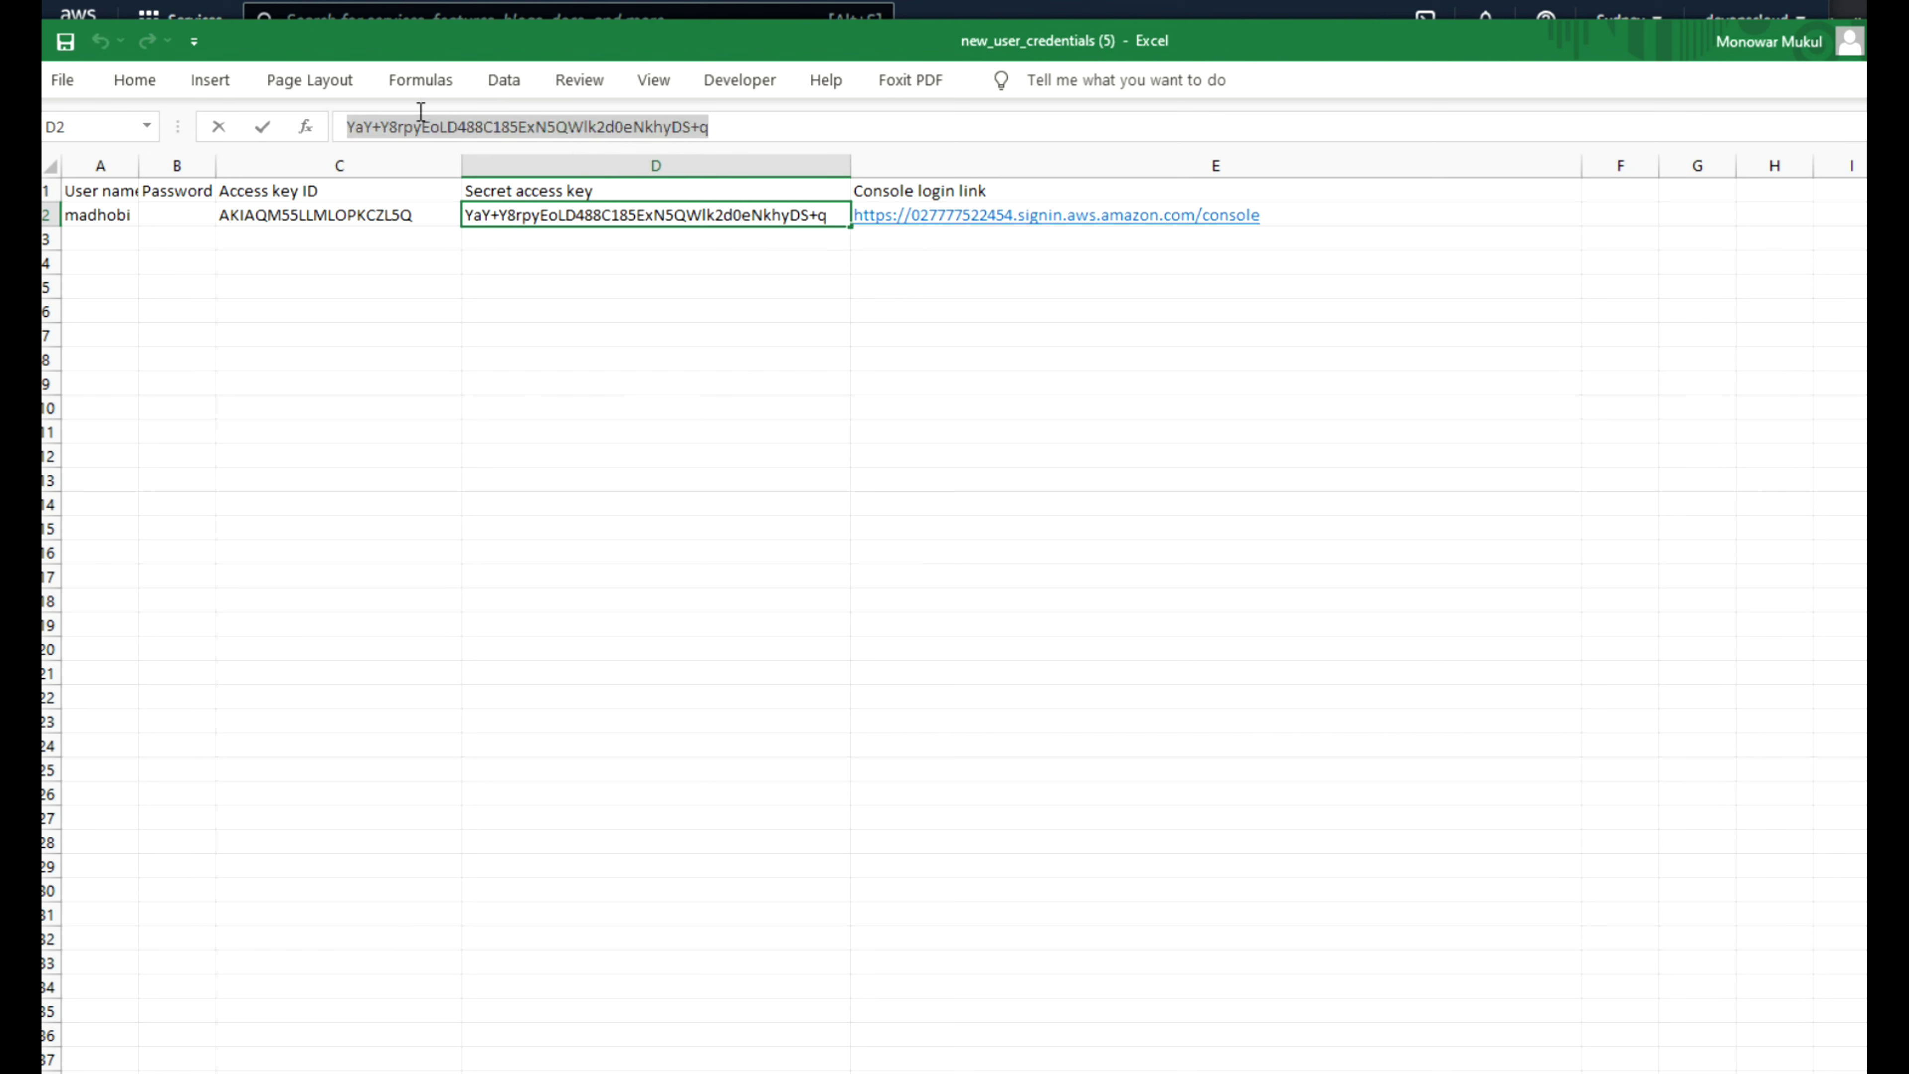
key("alt+Tab")
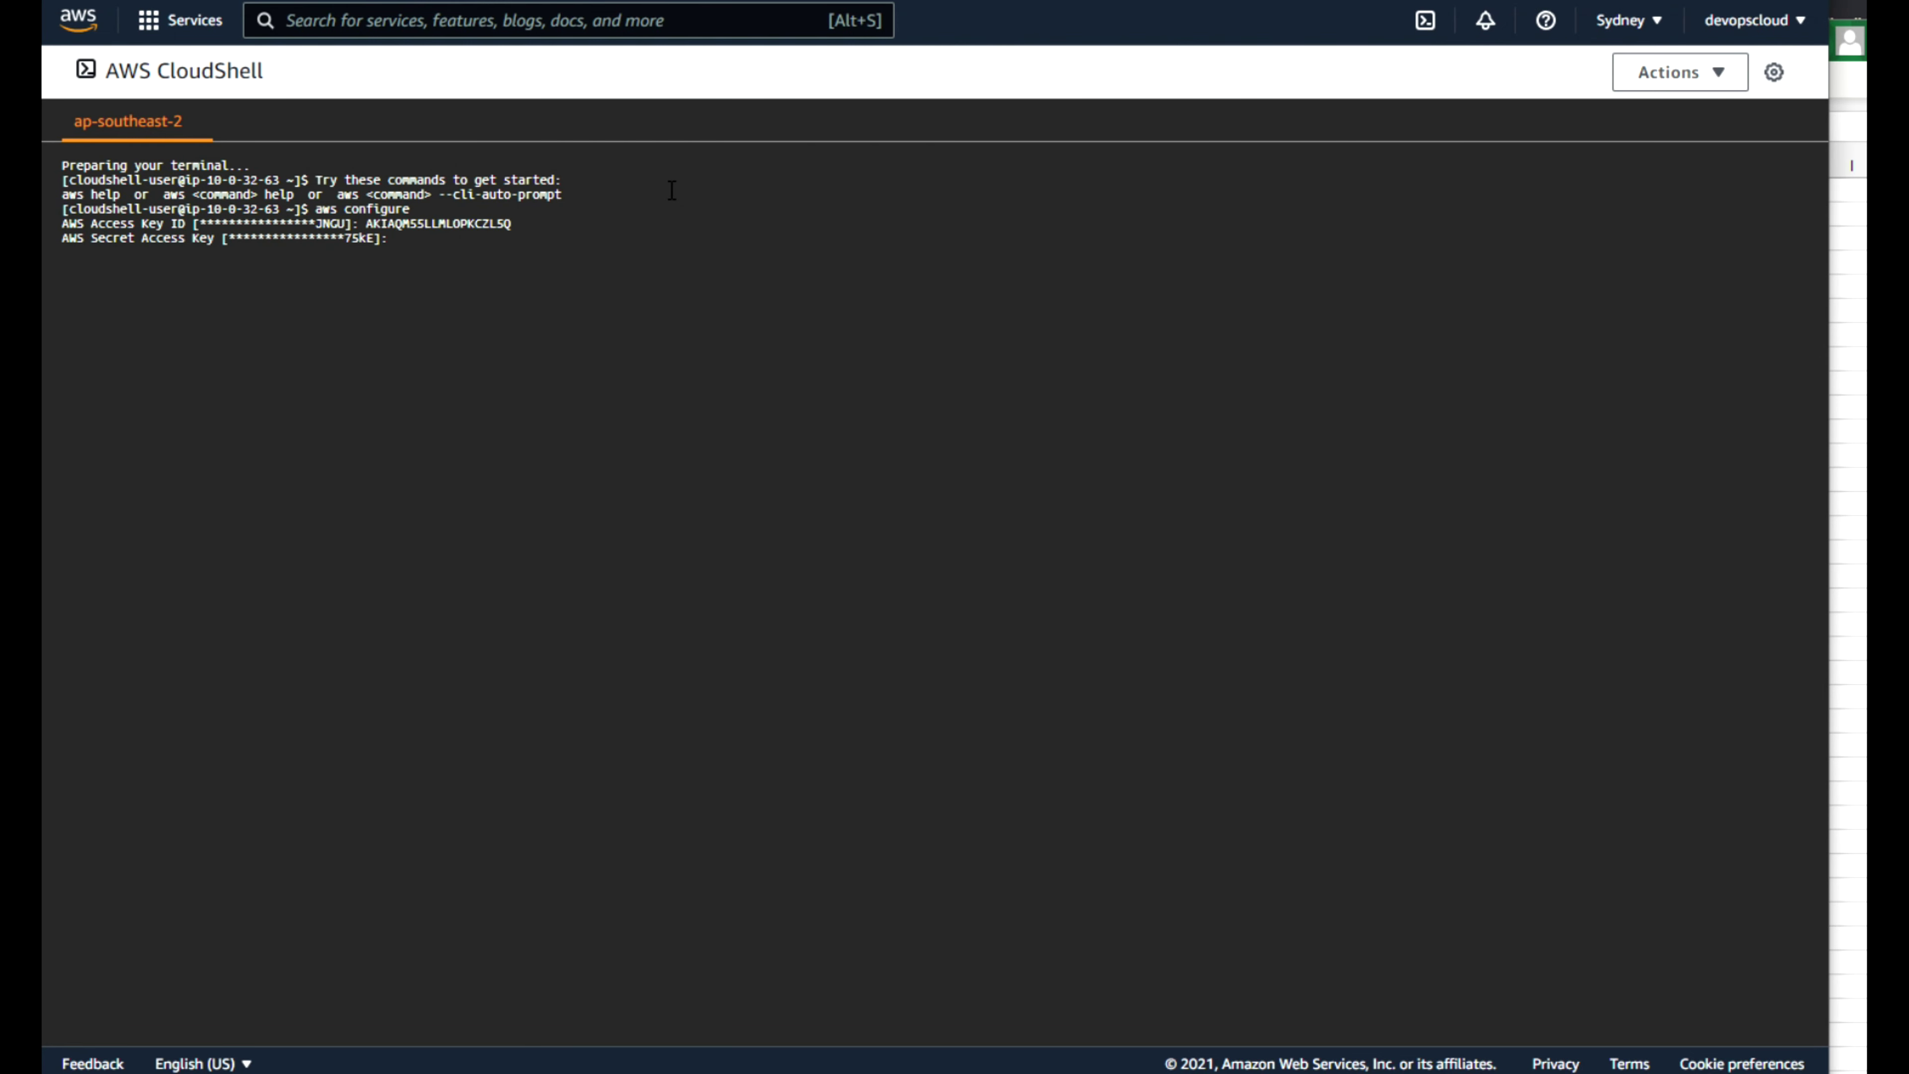
right_click(672, 191)
left_click(733, 375)
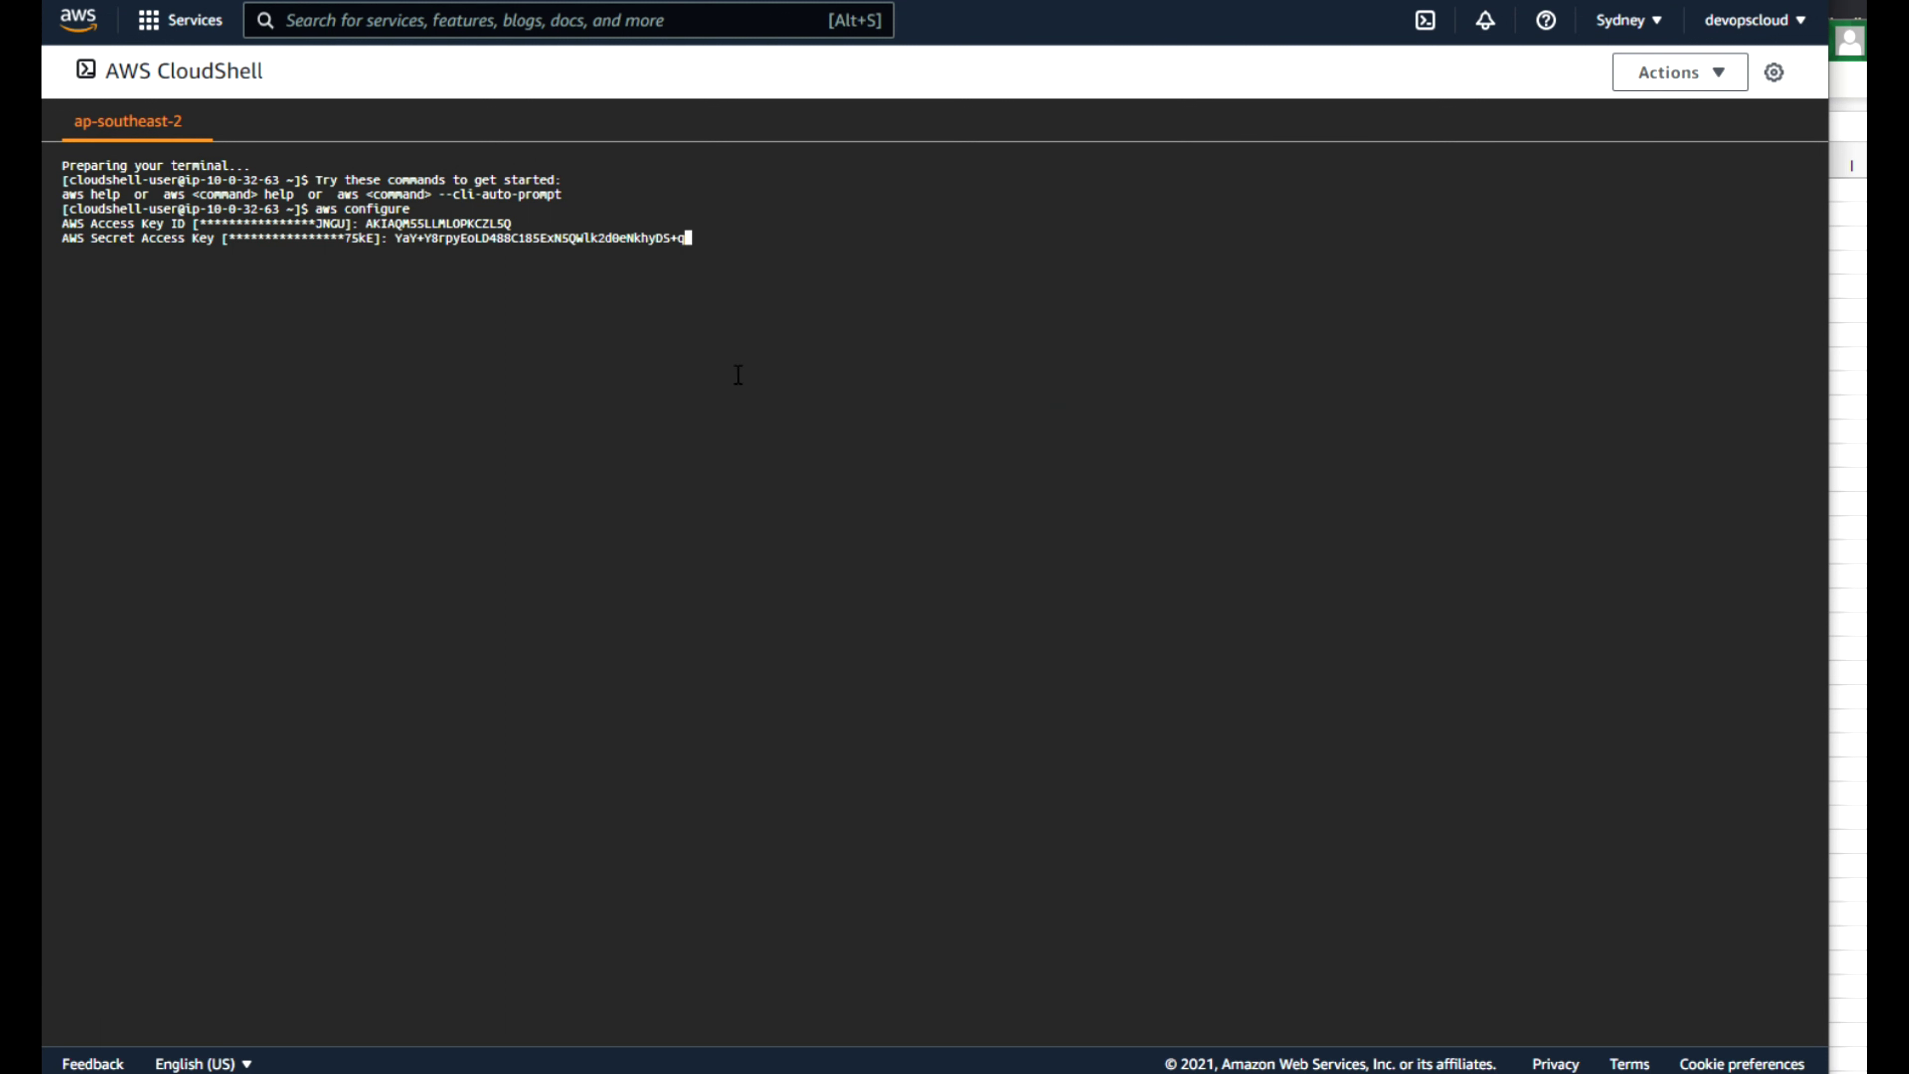
key("Return")
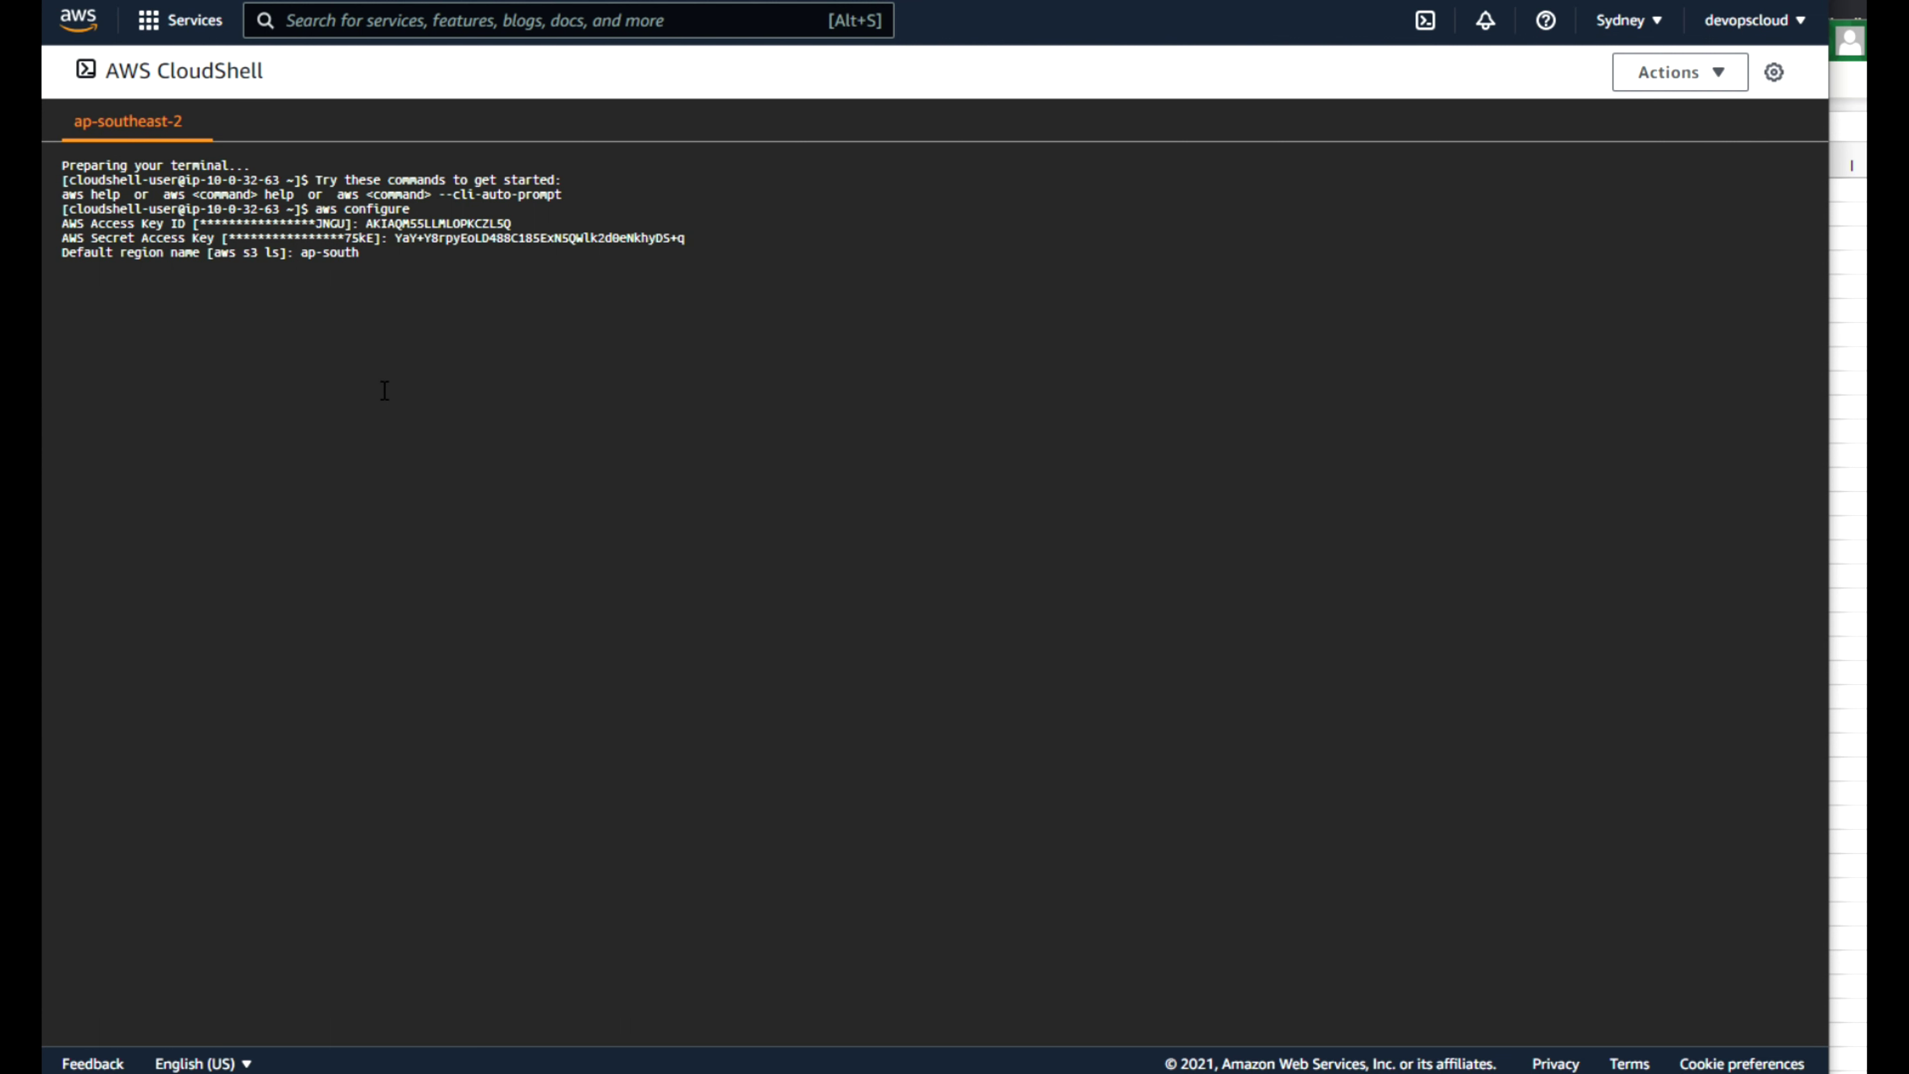
Set the default region to ap-southeast-2 and accept the default output format
type("ast-2")
key("Return")
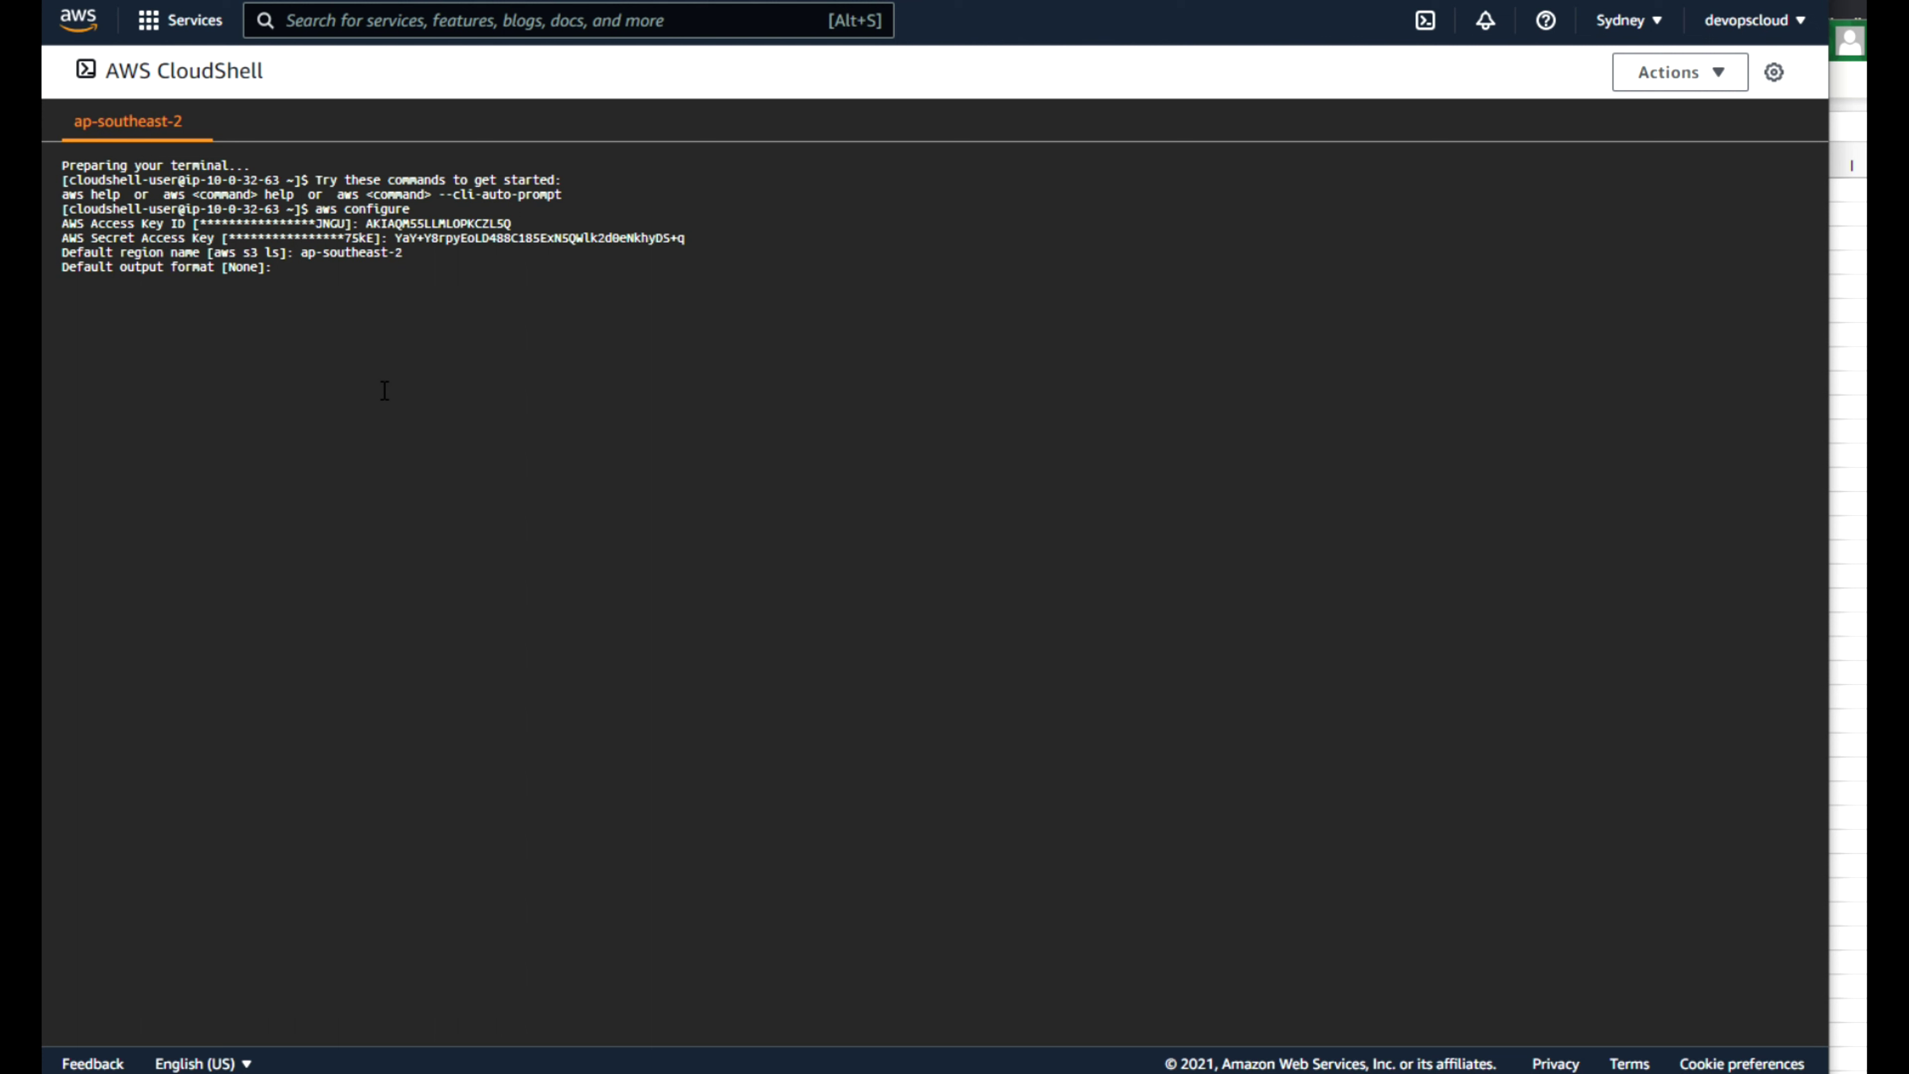
key("Return")
key("Return")
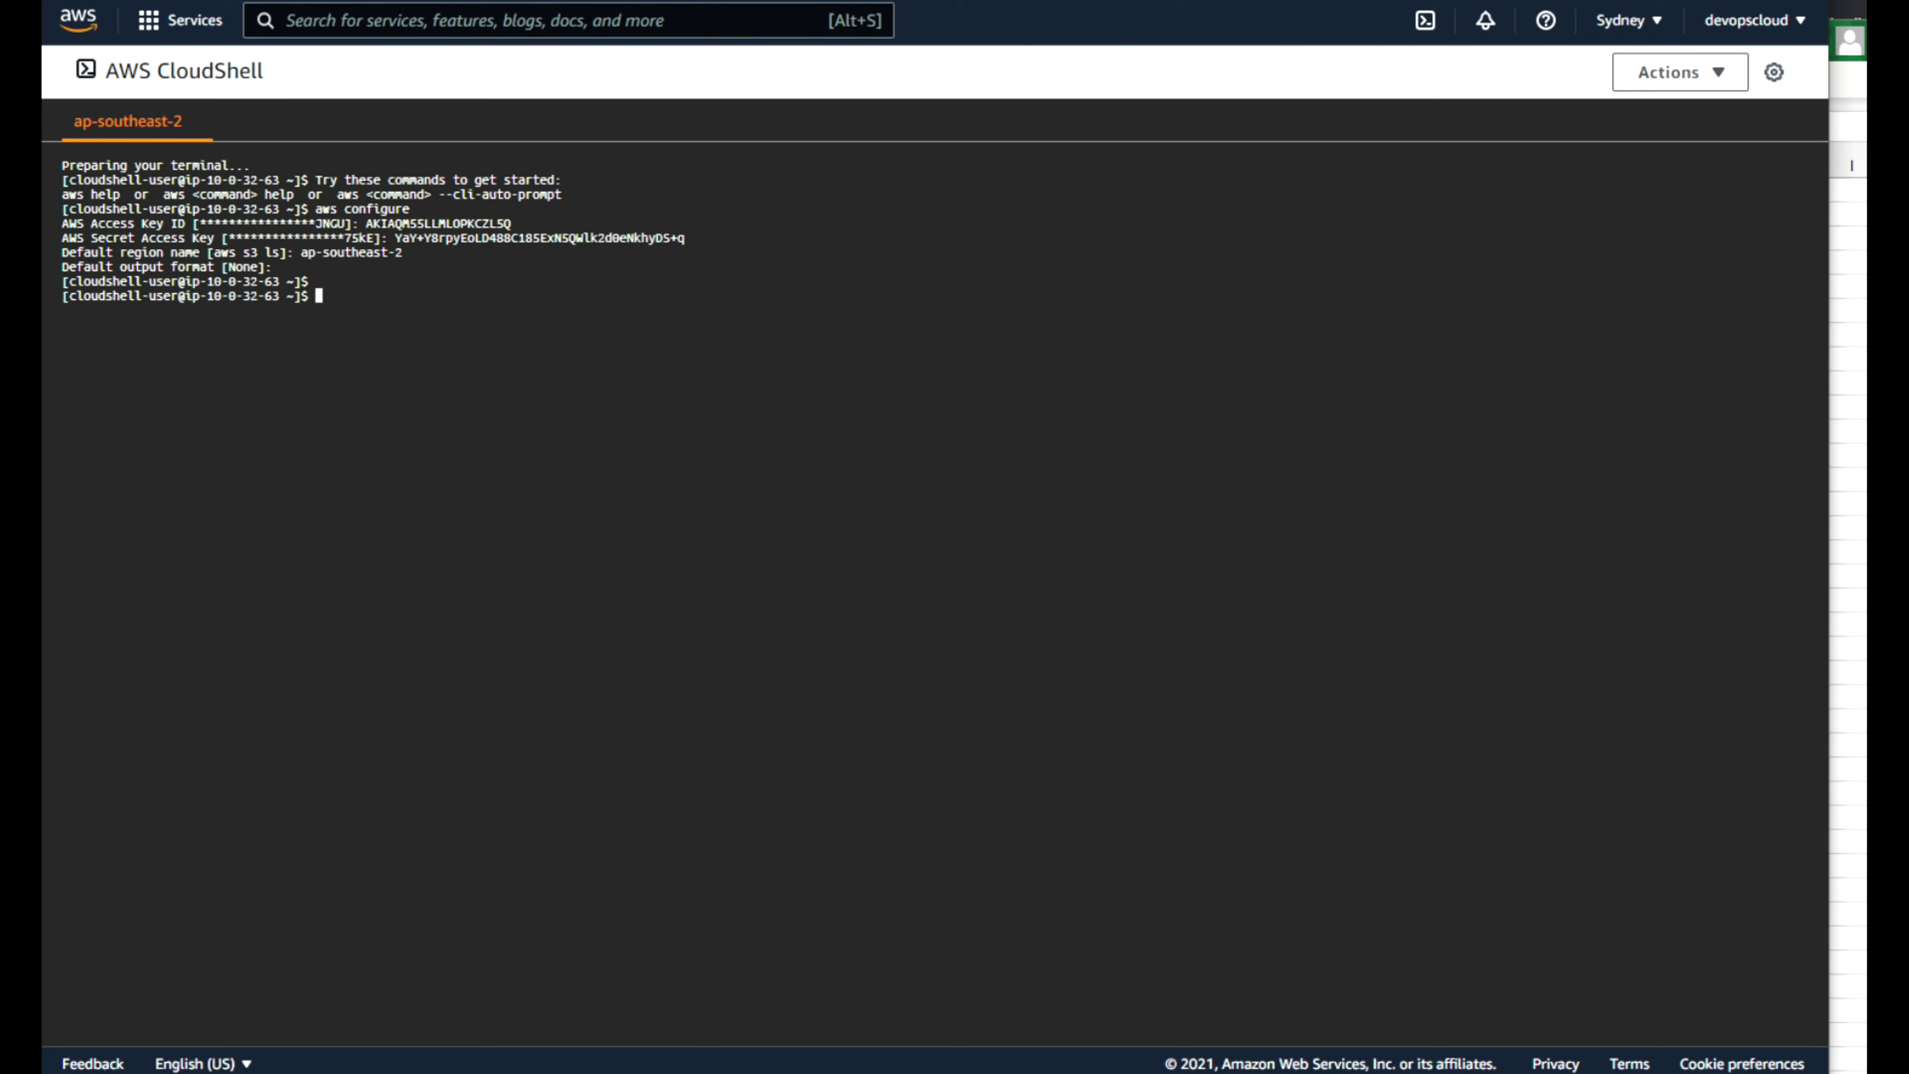
Run aws s3 ls and confirm it returns AccessDenied for ListBuckets
key("ctrl+shift+n")
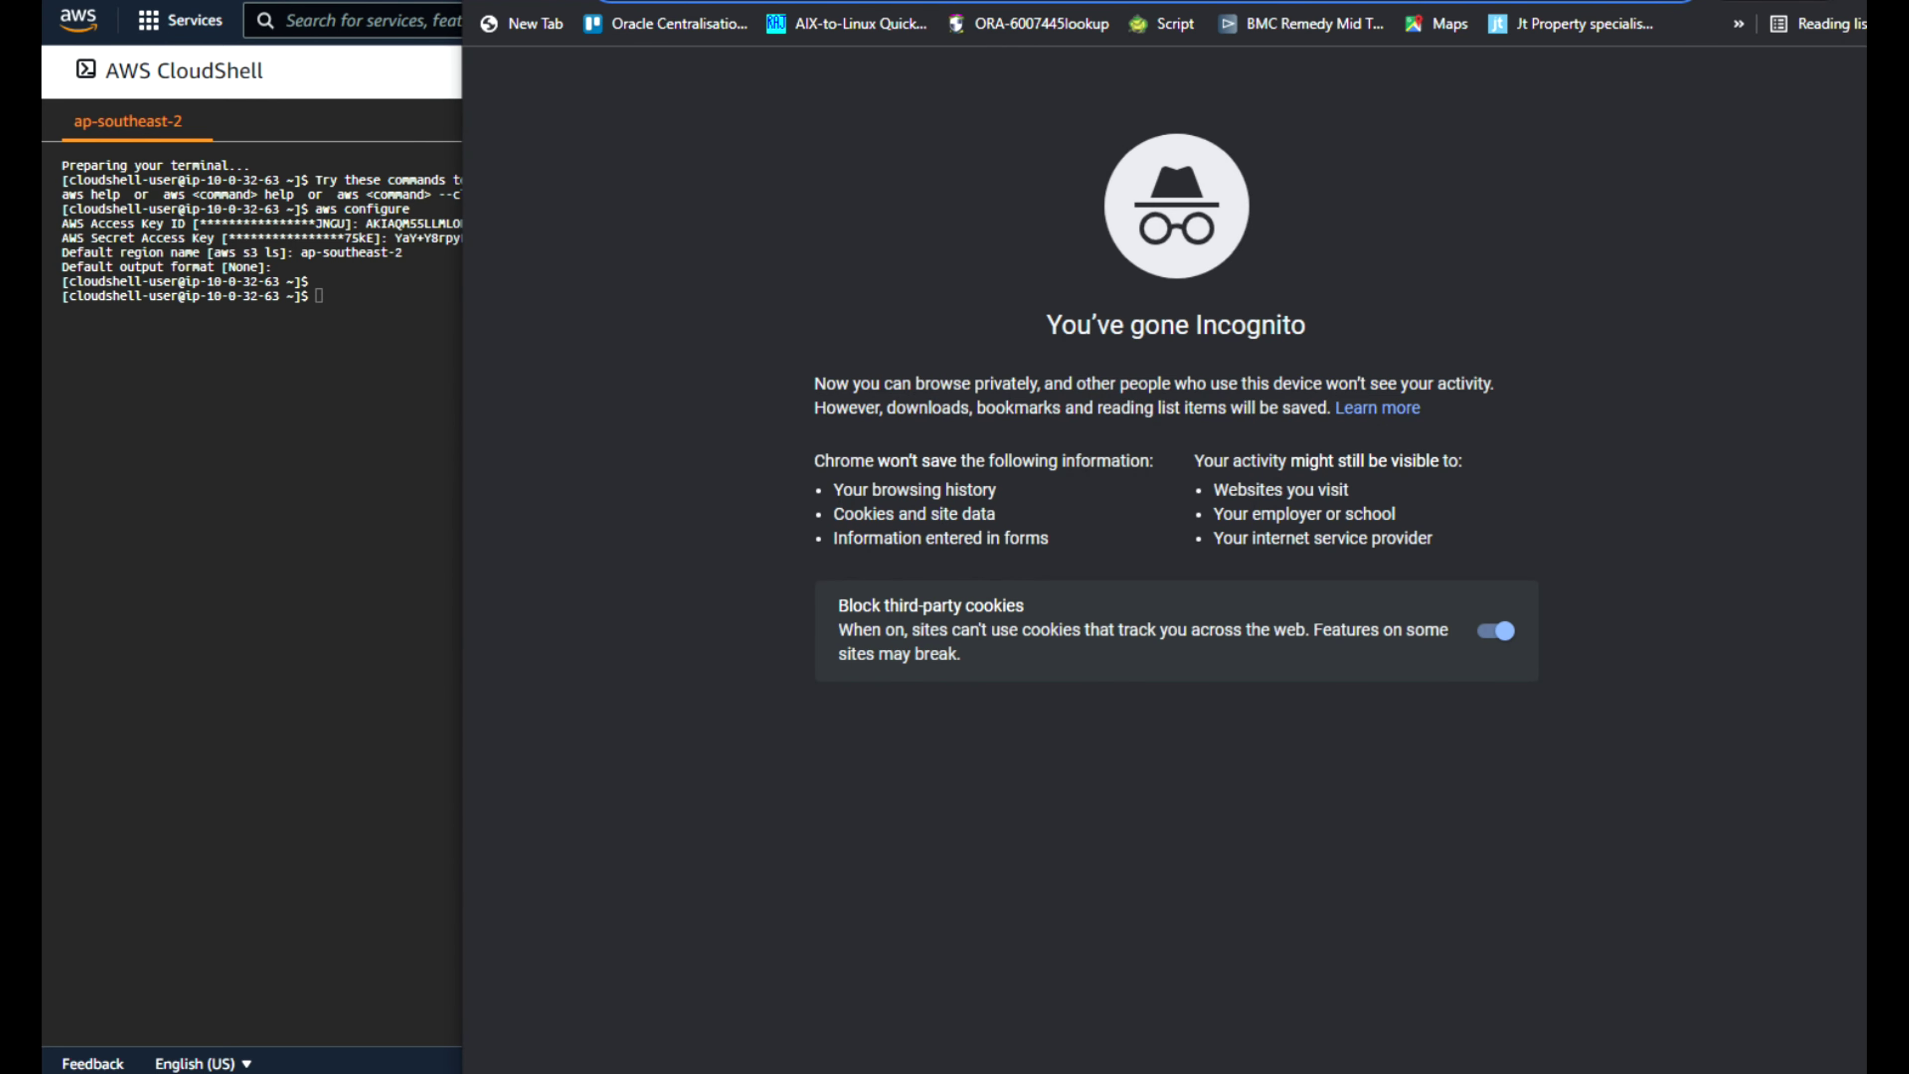
left_click(401, 367)
type("aws s3 ls")
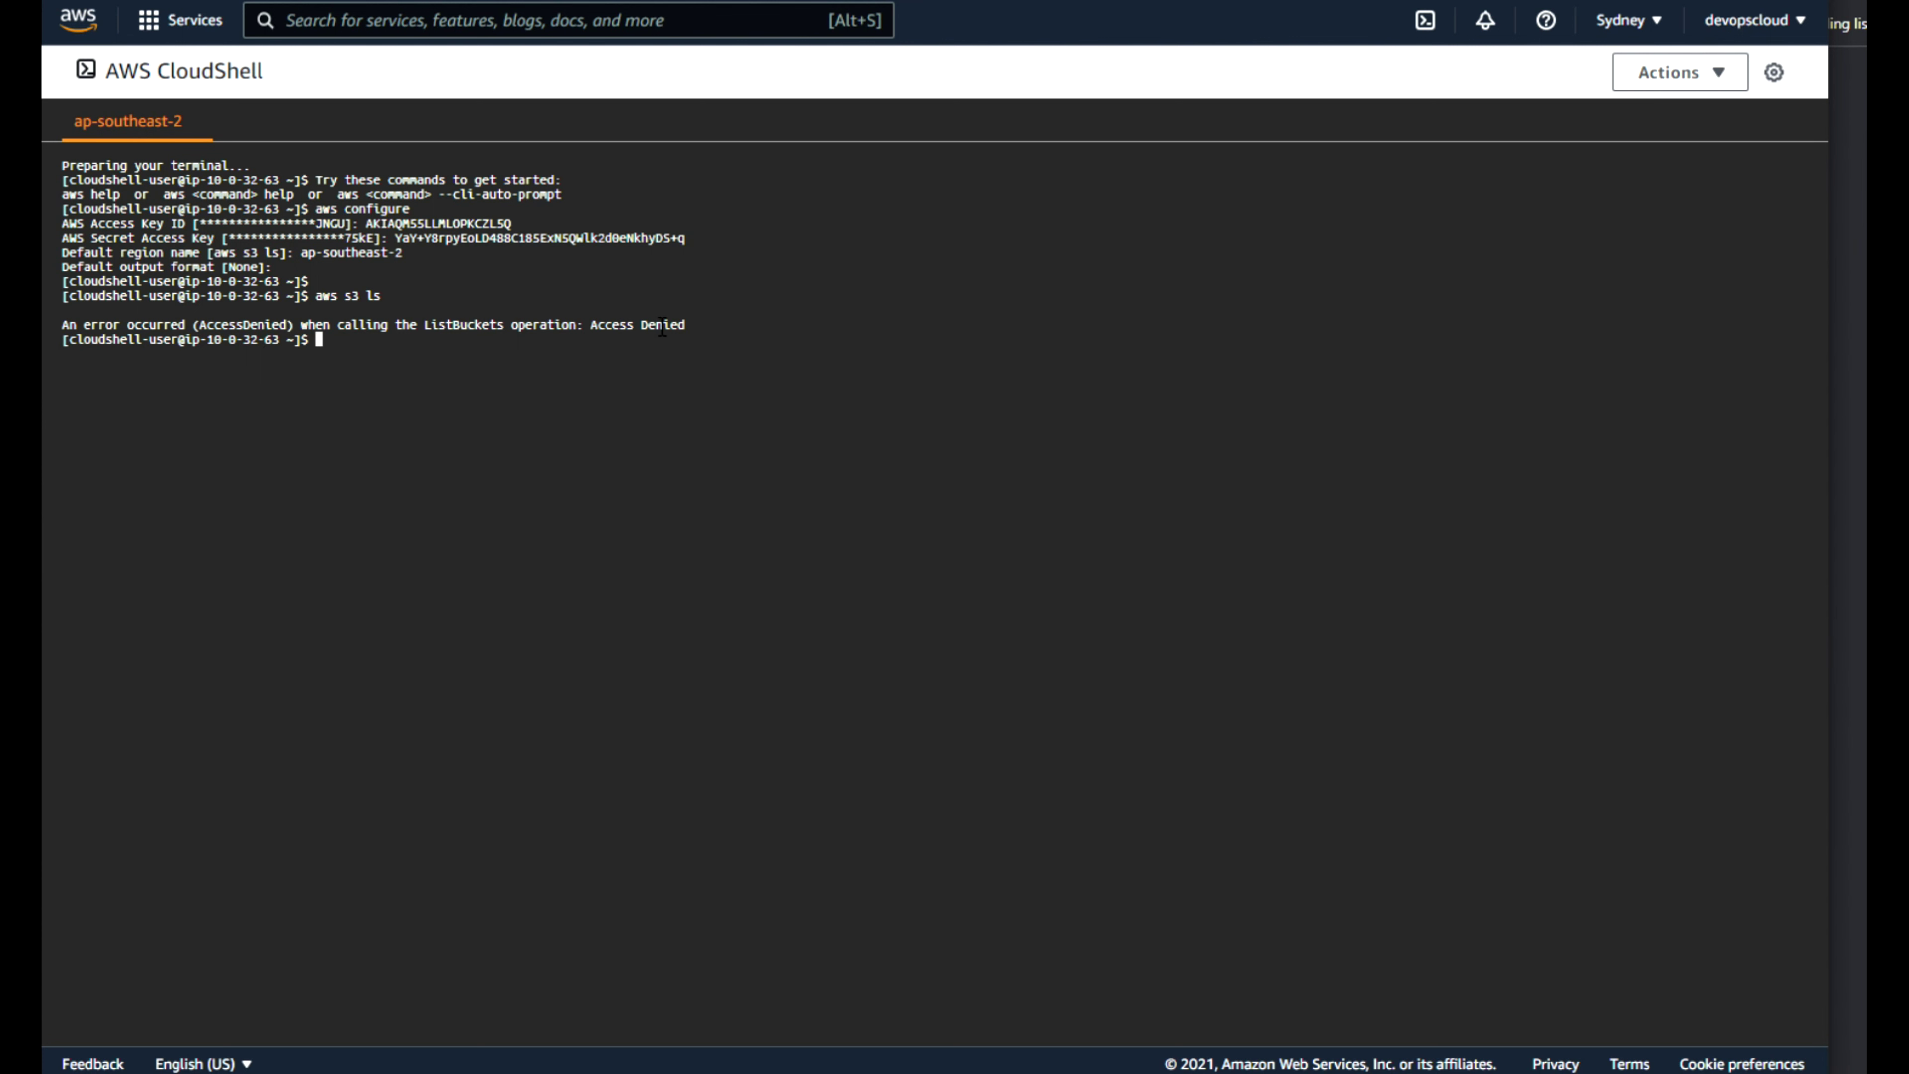
left_click_drag(686, 325, 602, 331)
Open the new user's page via the IAM dashboard Users count and begin adding permissions
key("ctrl+shift+Tab")
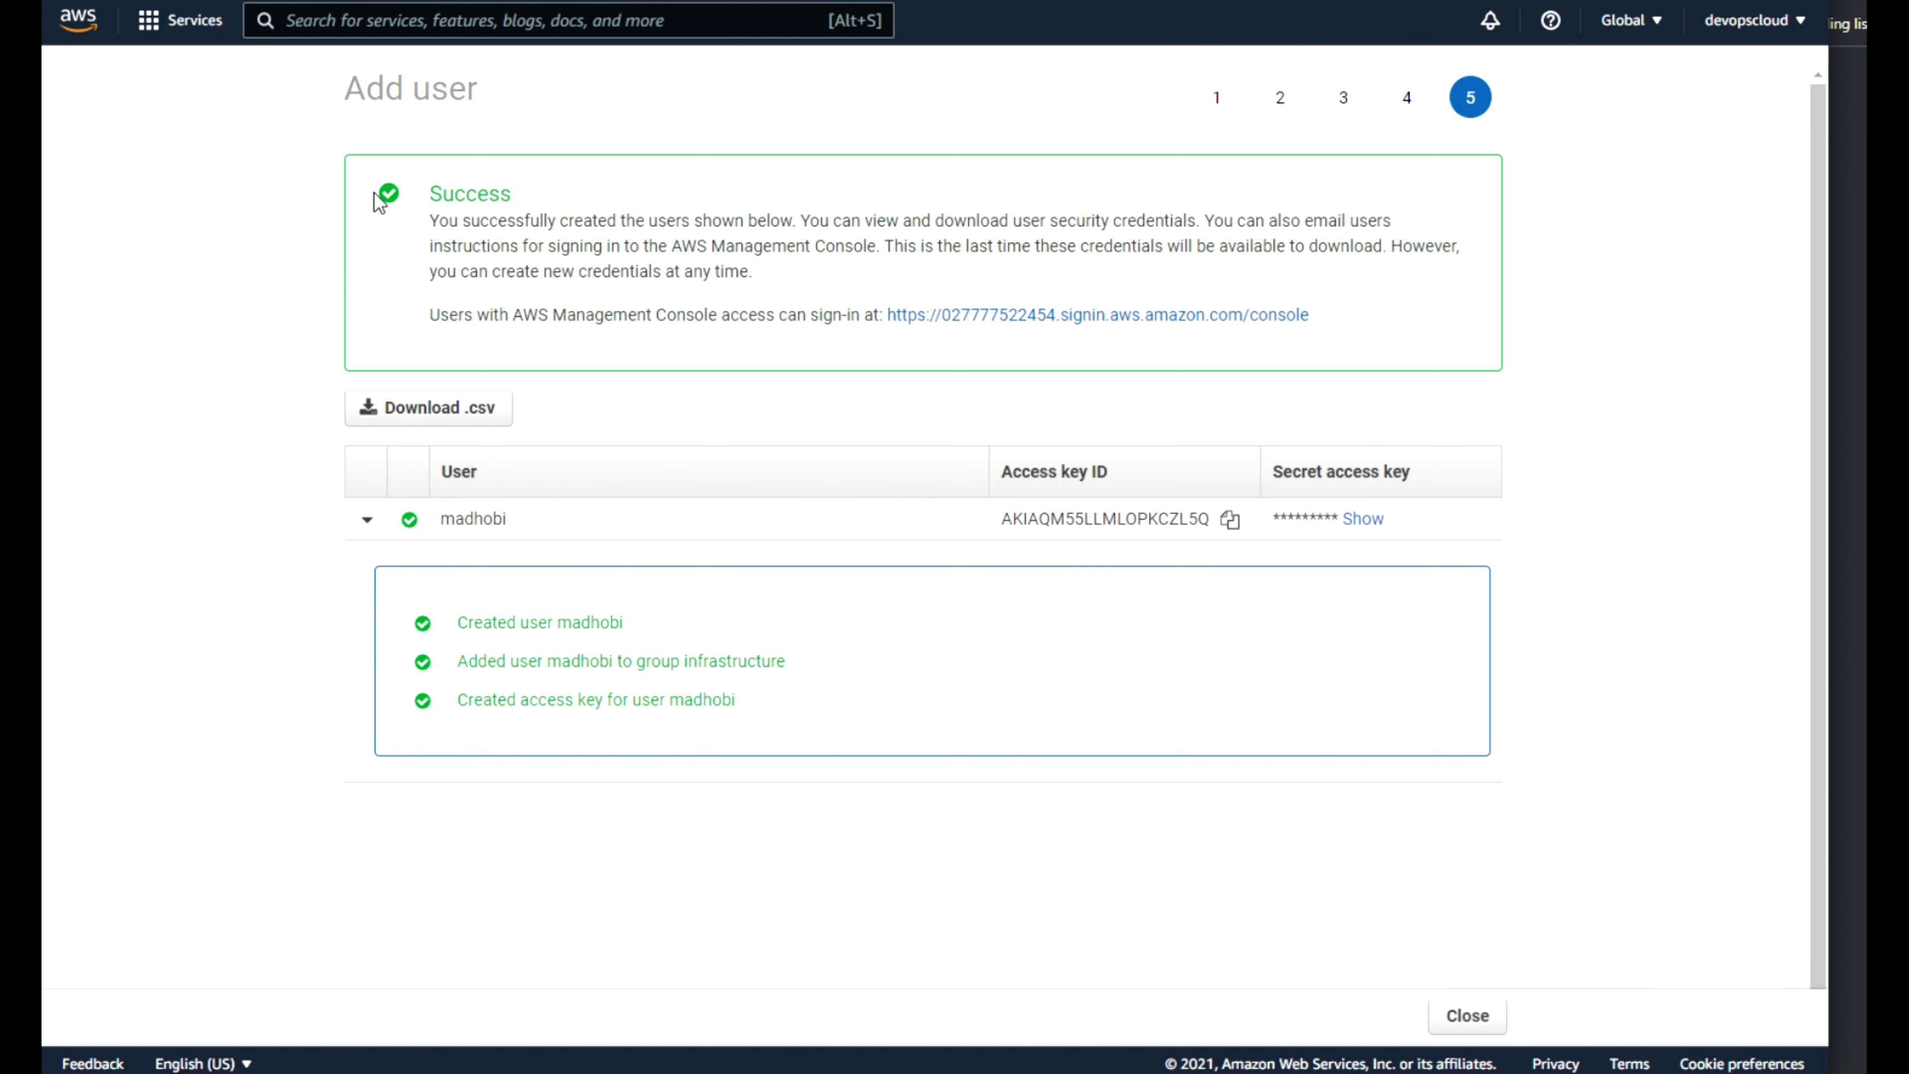
left_click(168, 20)
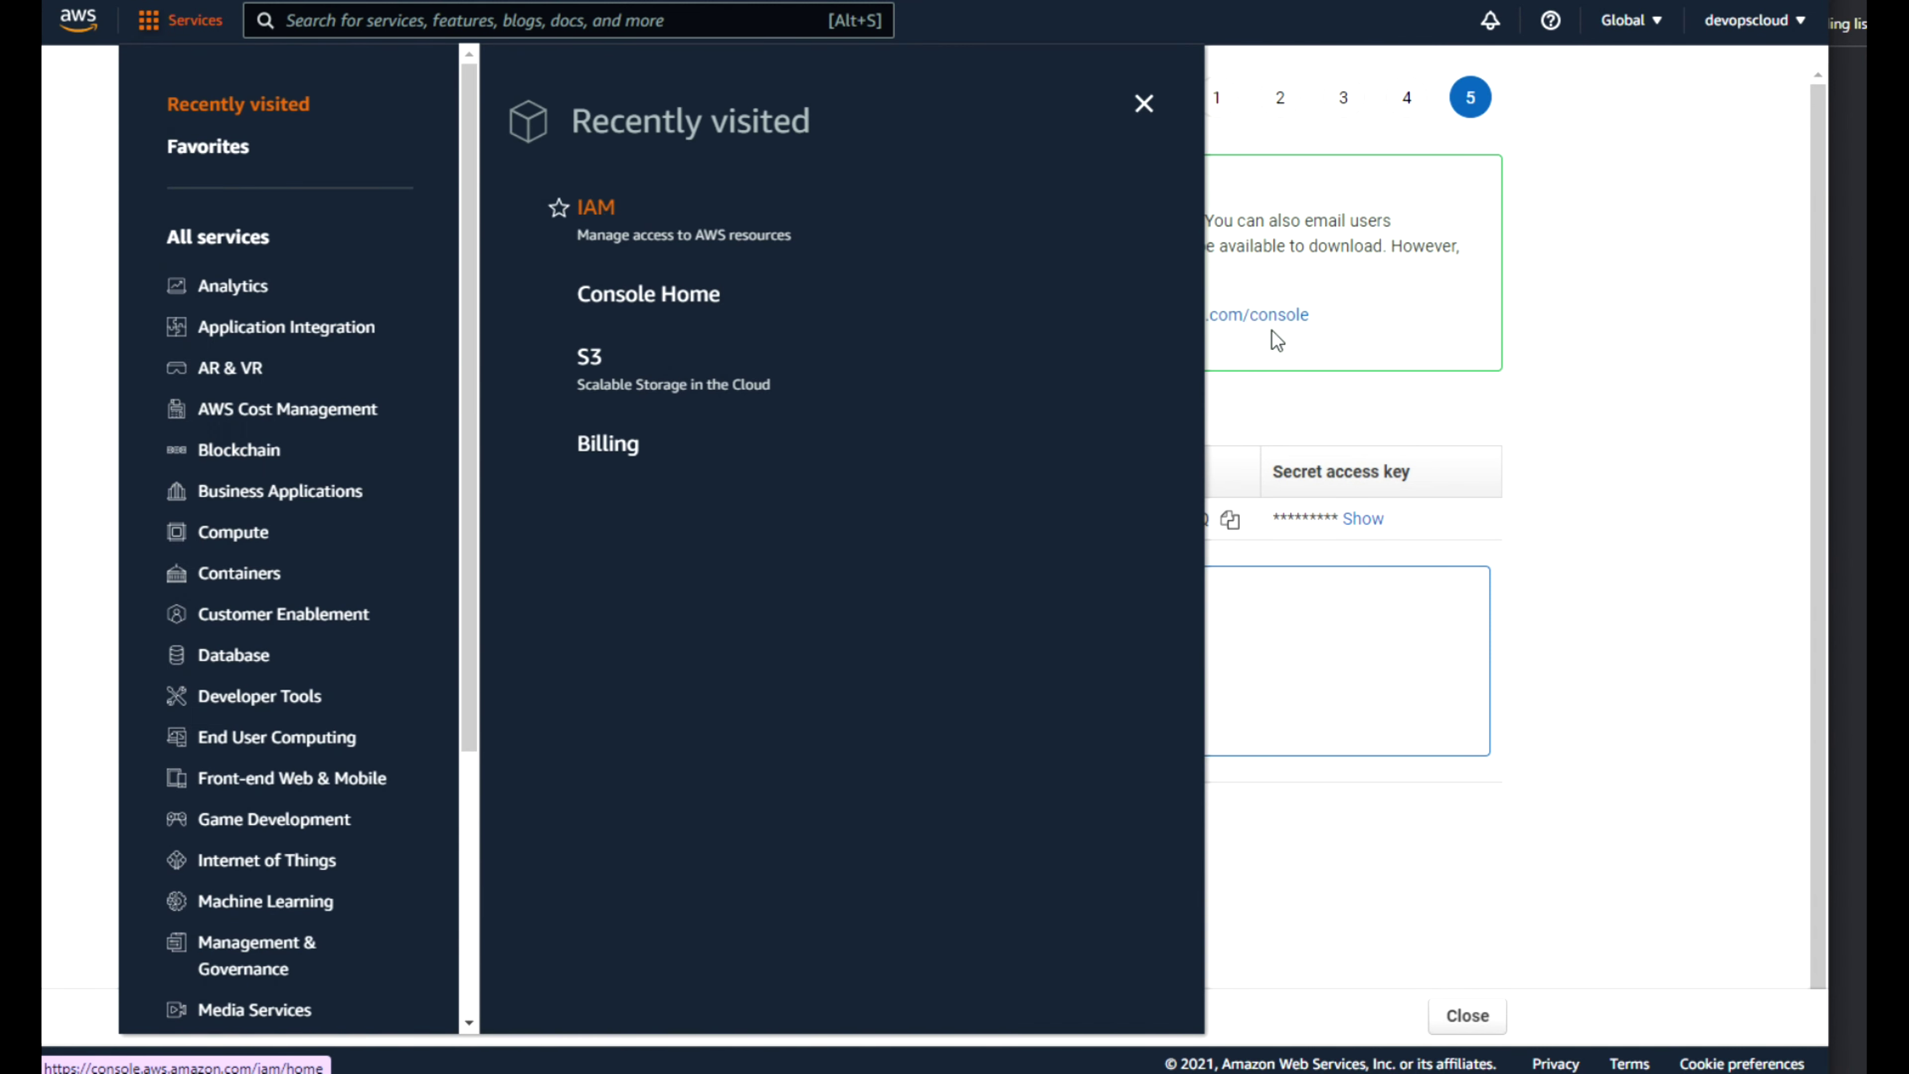
left_click(1582, 394)
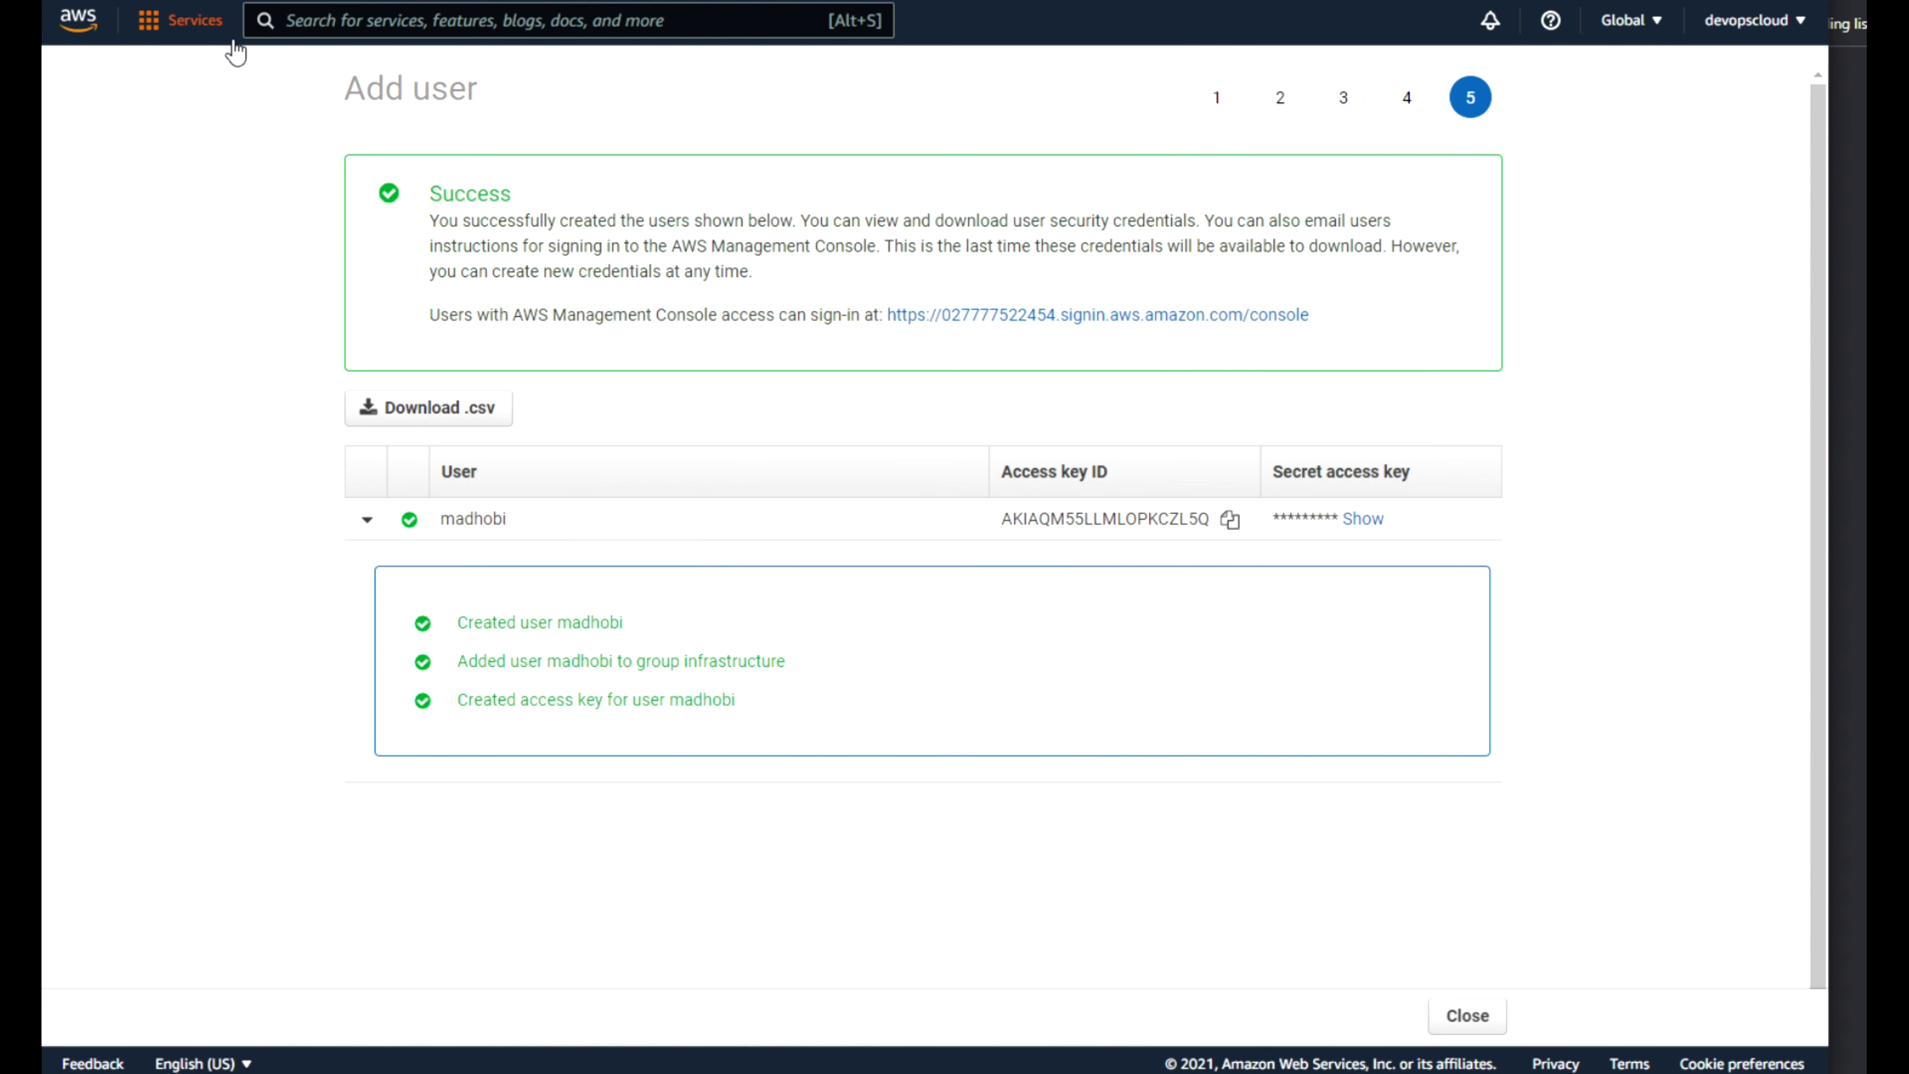
left_click(188, 32)
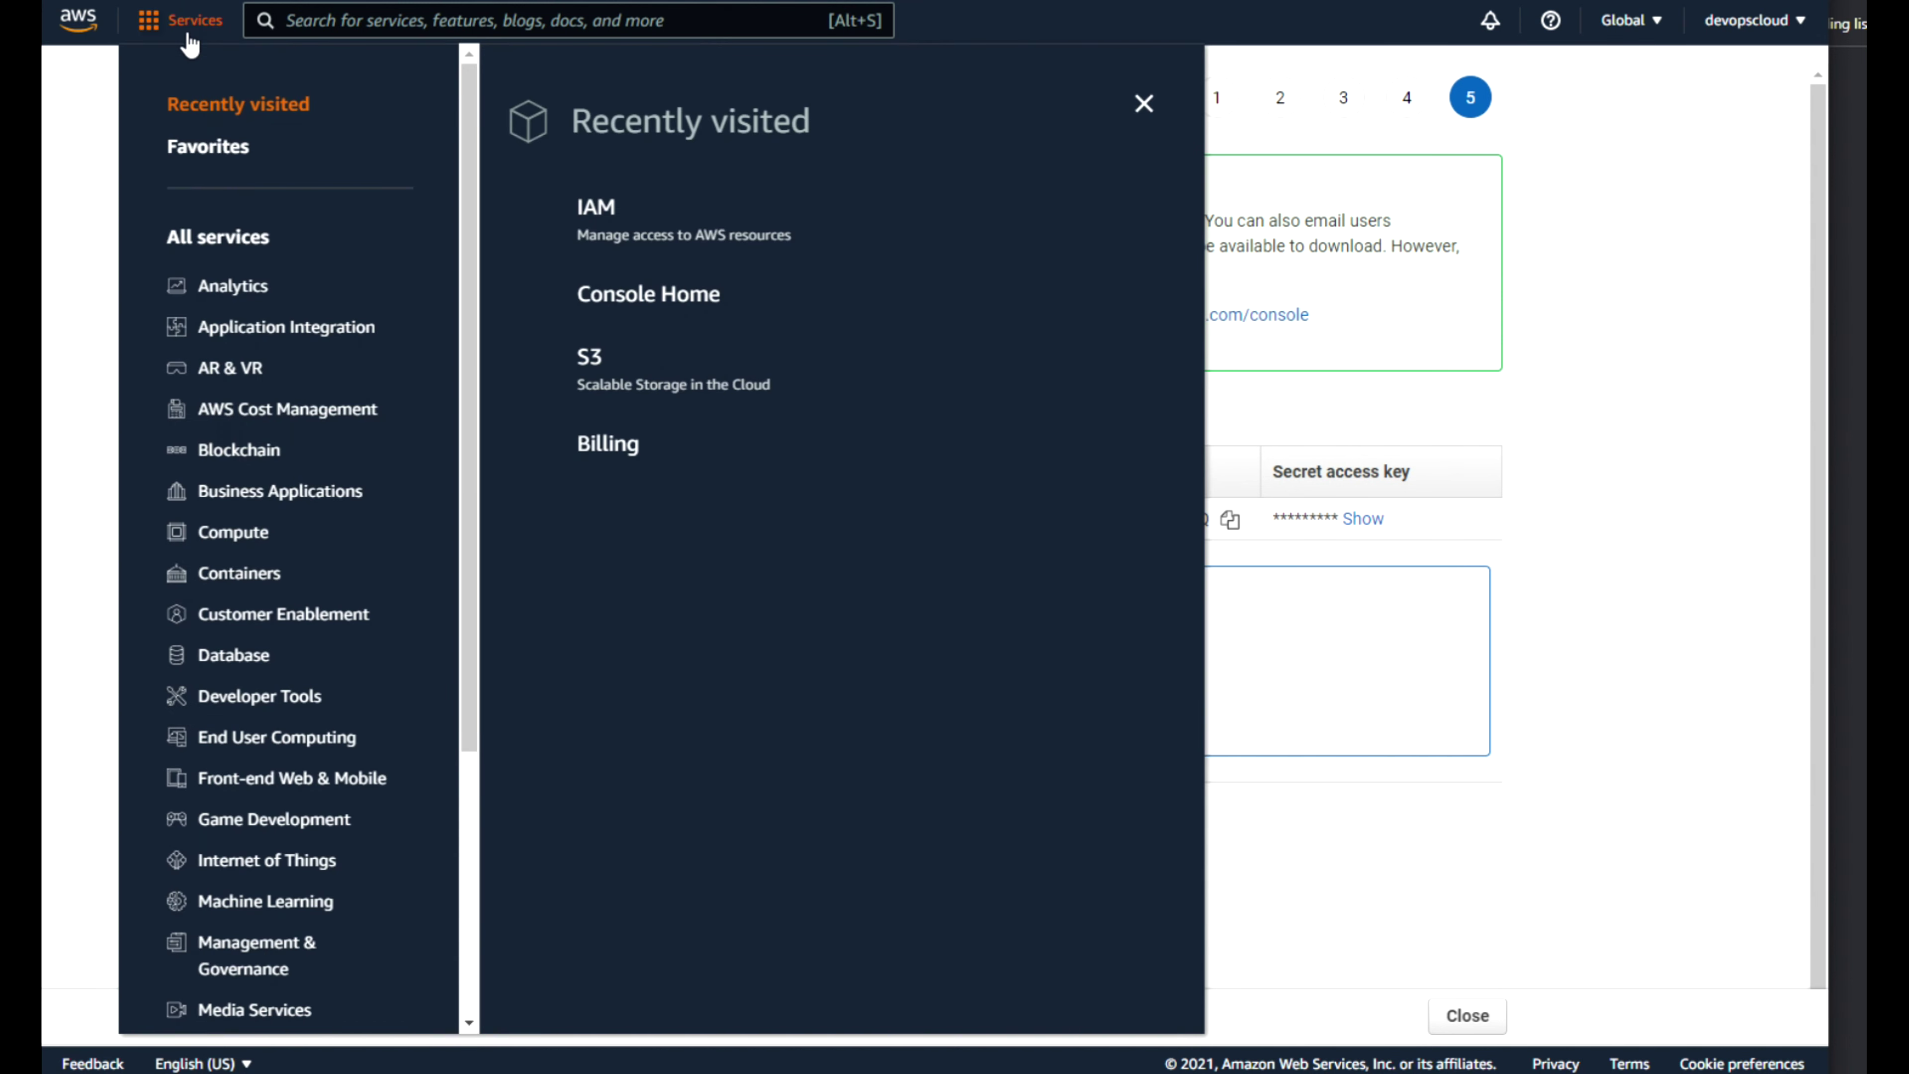
left_click(596, 216)
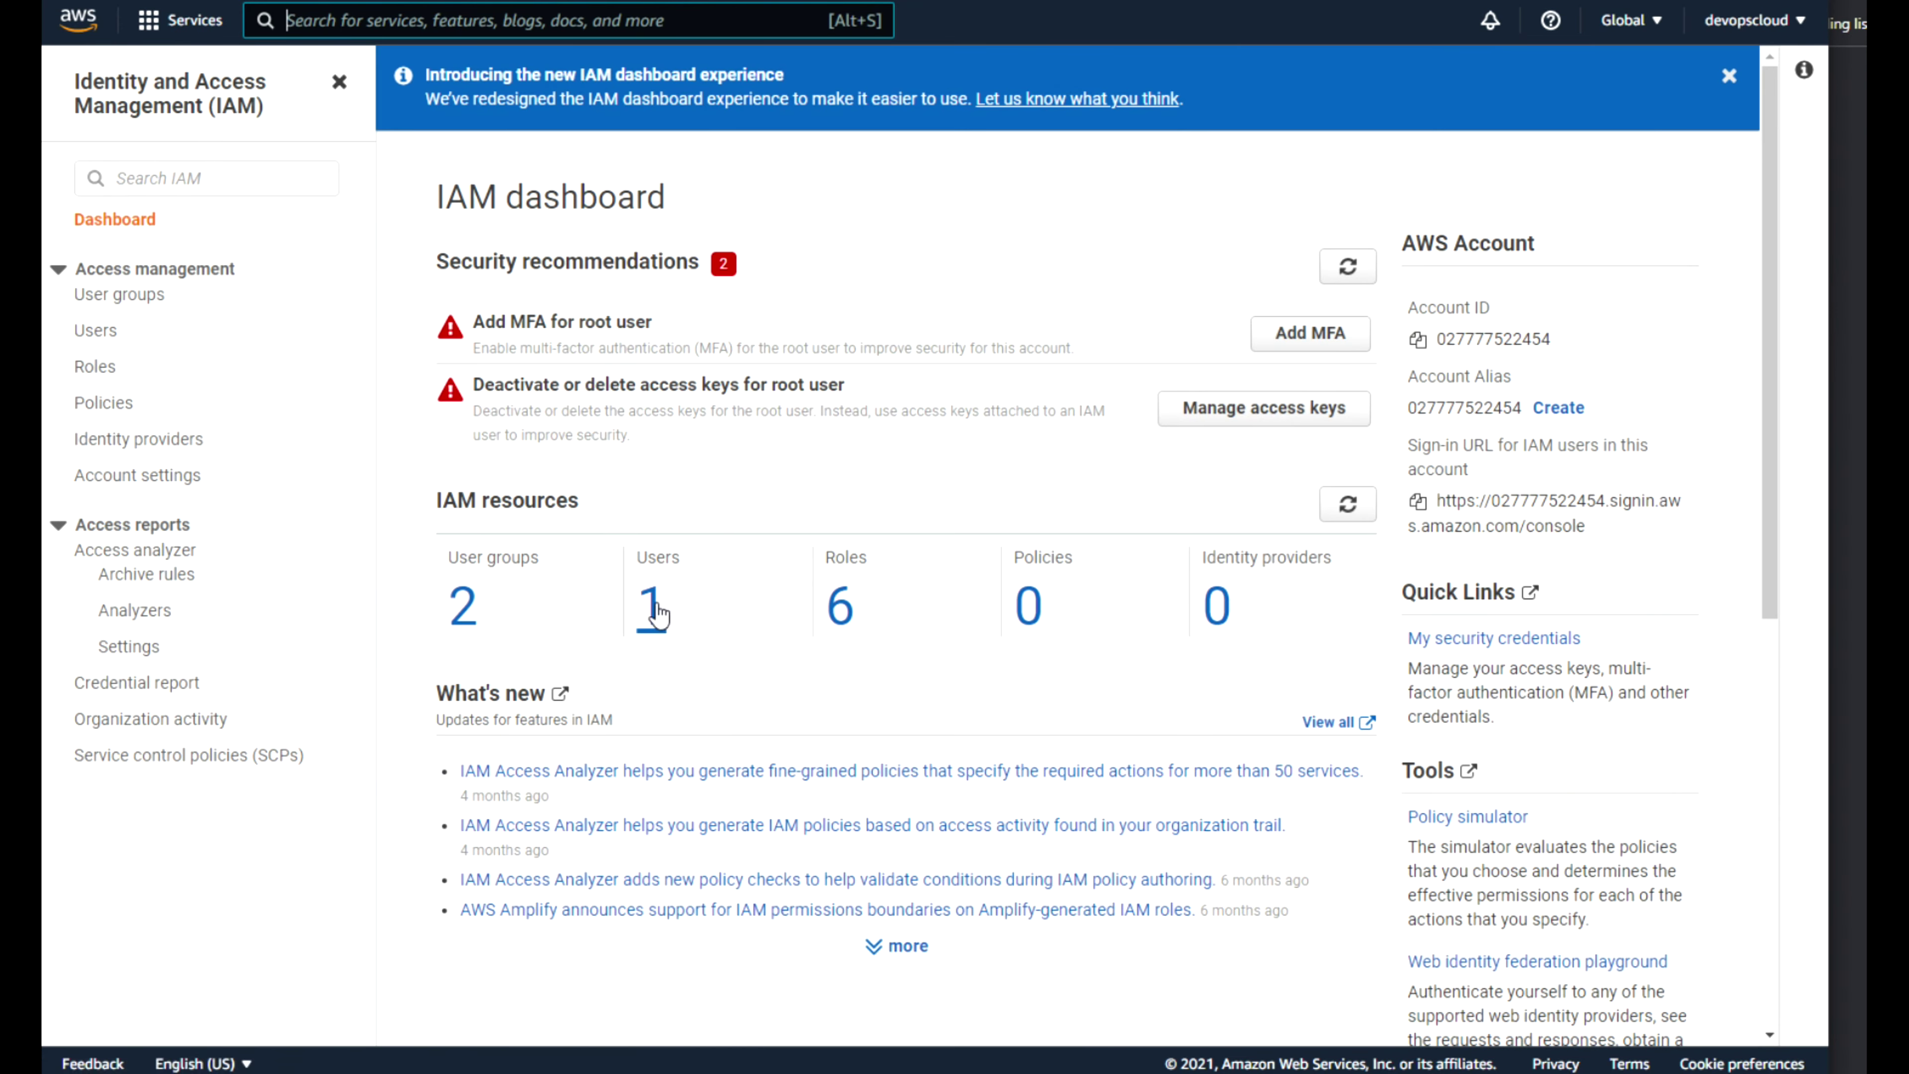
left_click(651, 604)
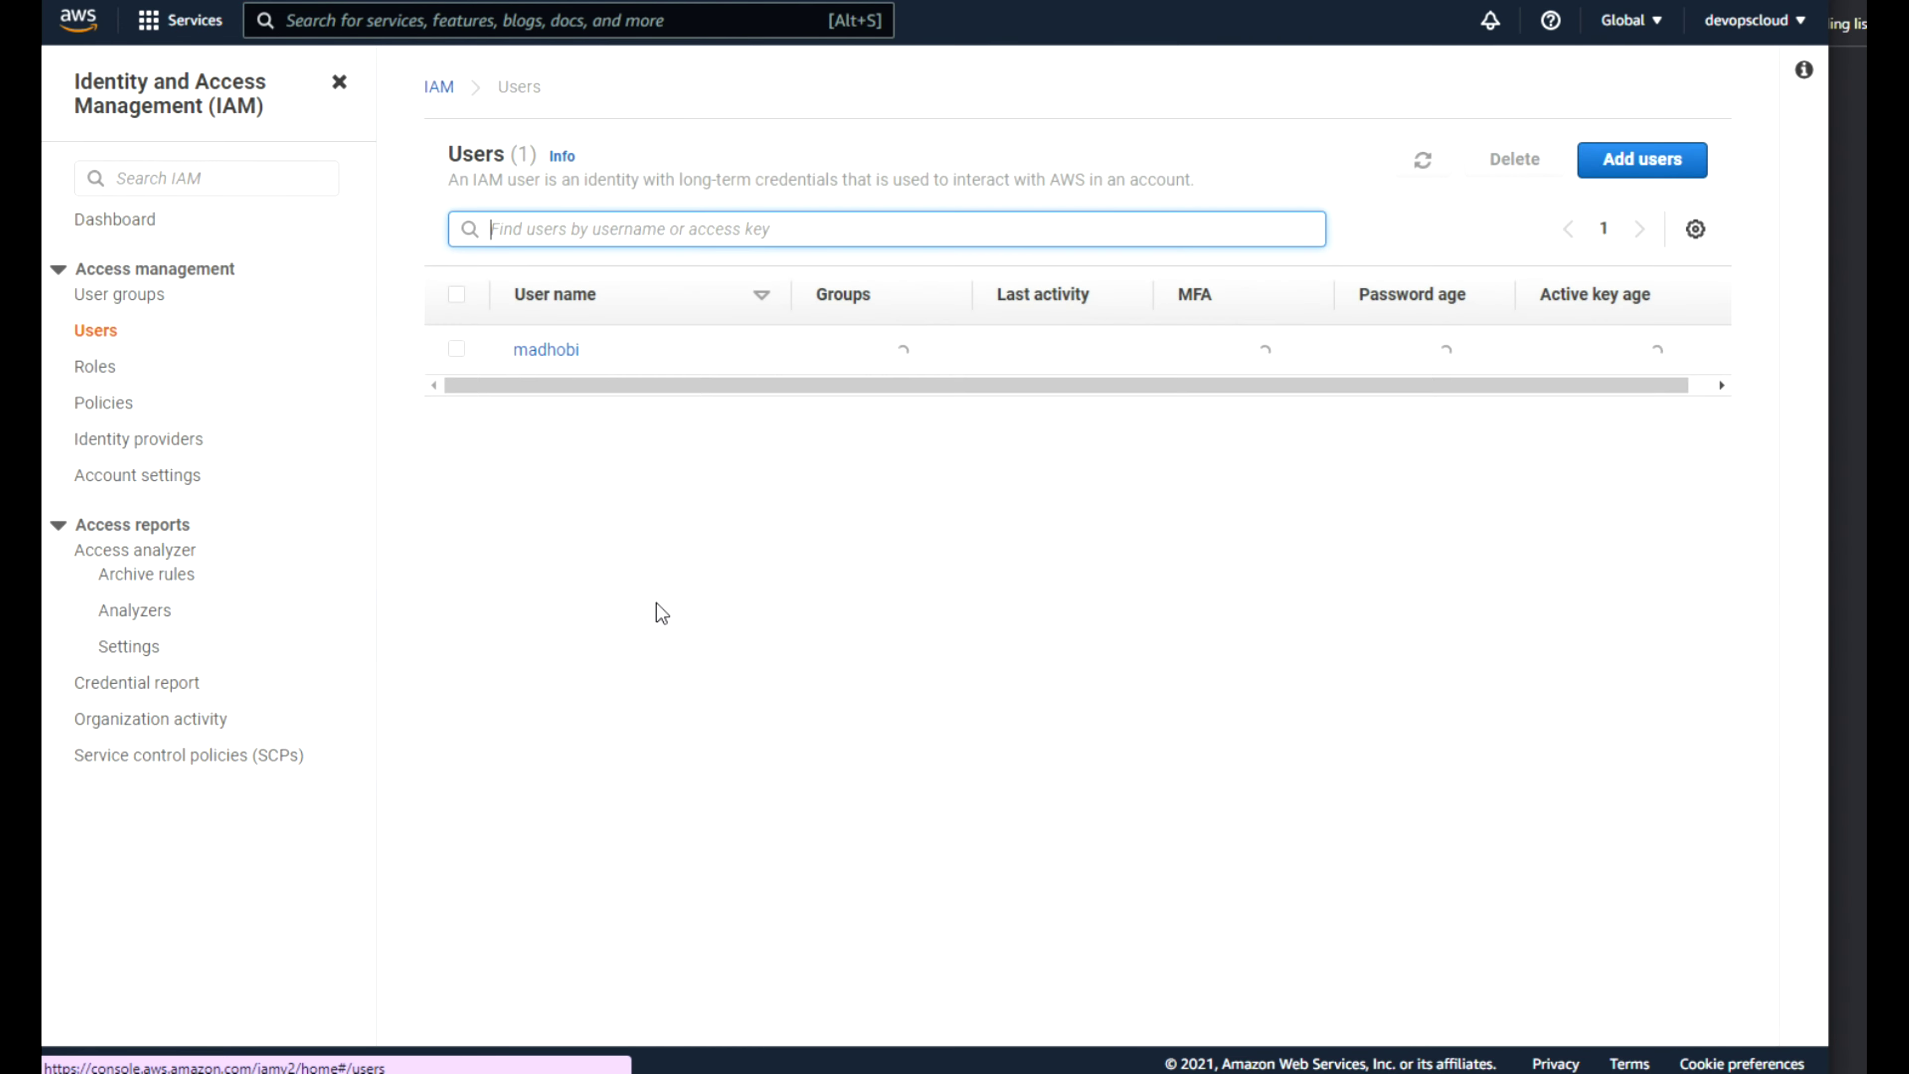
left_click(533, 351)
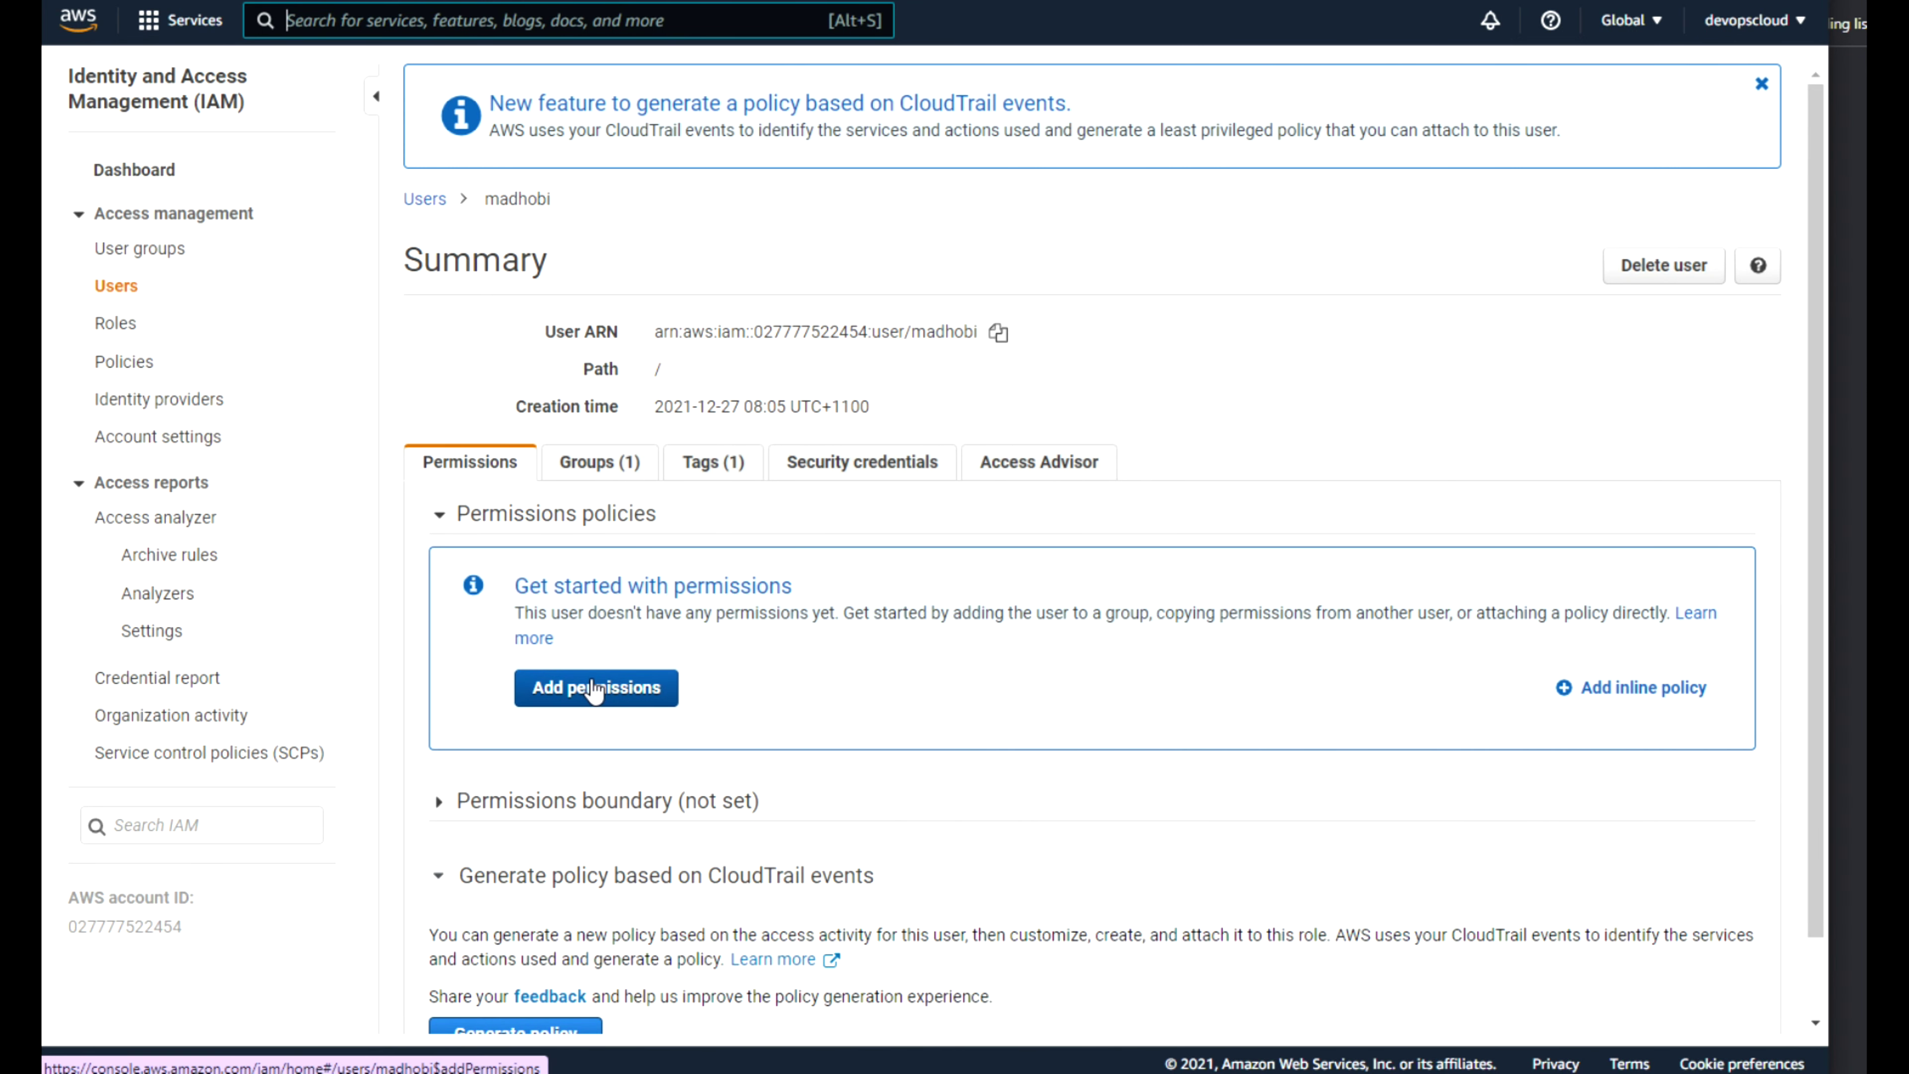
left_click(594, 690)
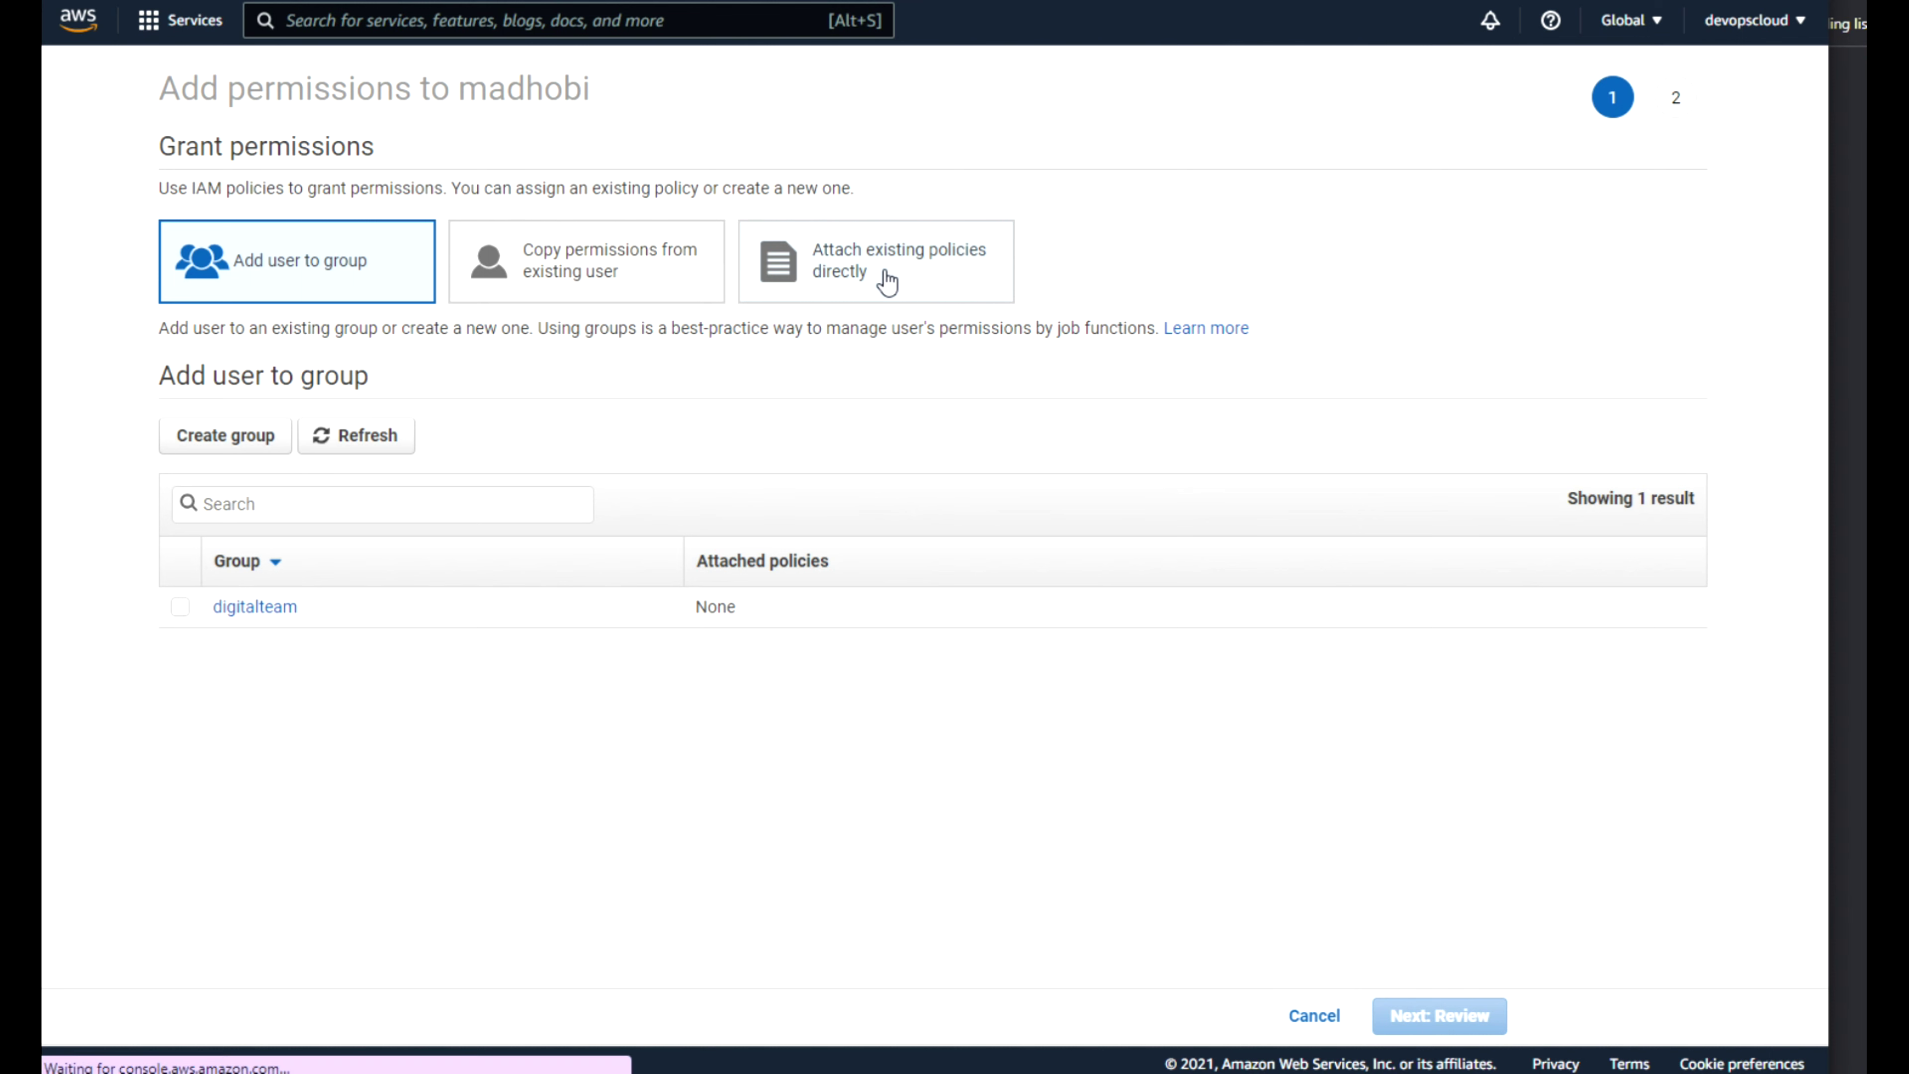
Search s3 under existing policies and view AmazonS3FullAccess's 125 S3 actions
left_click(888, 282)
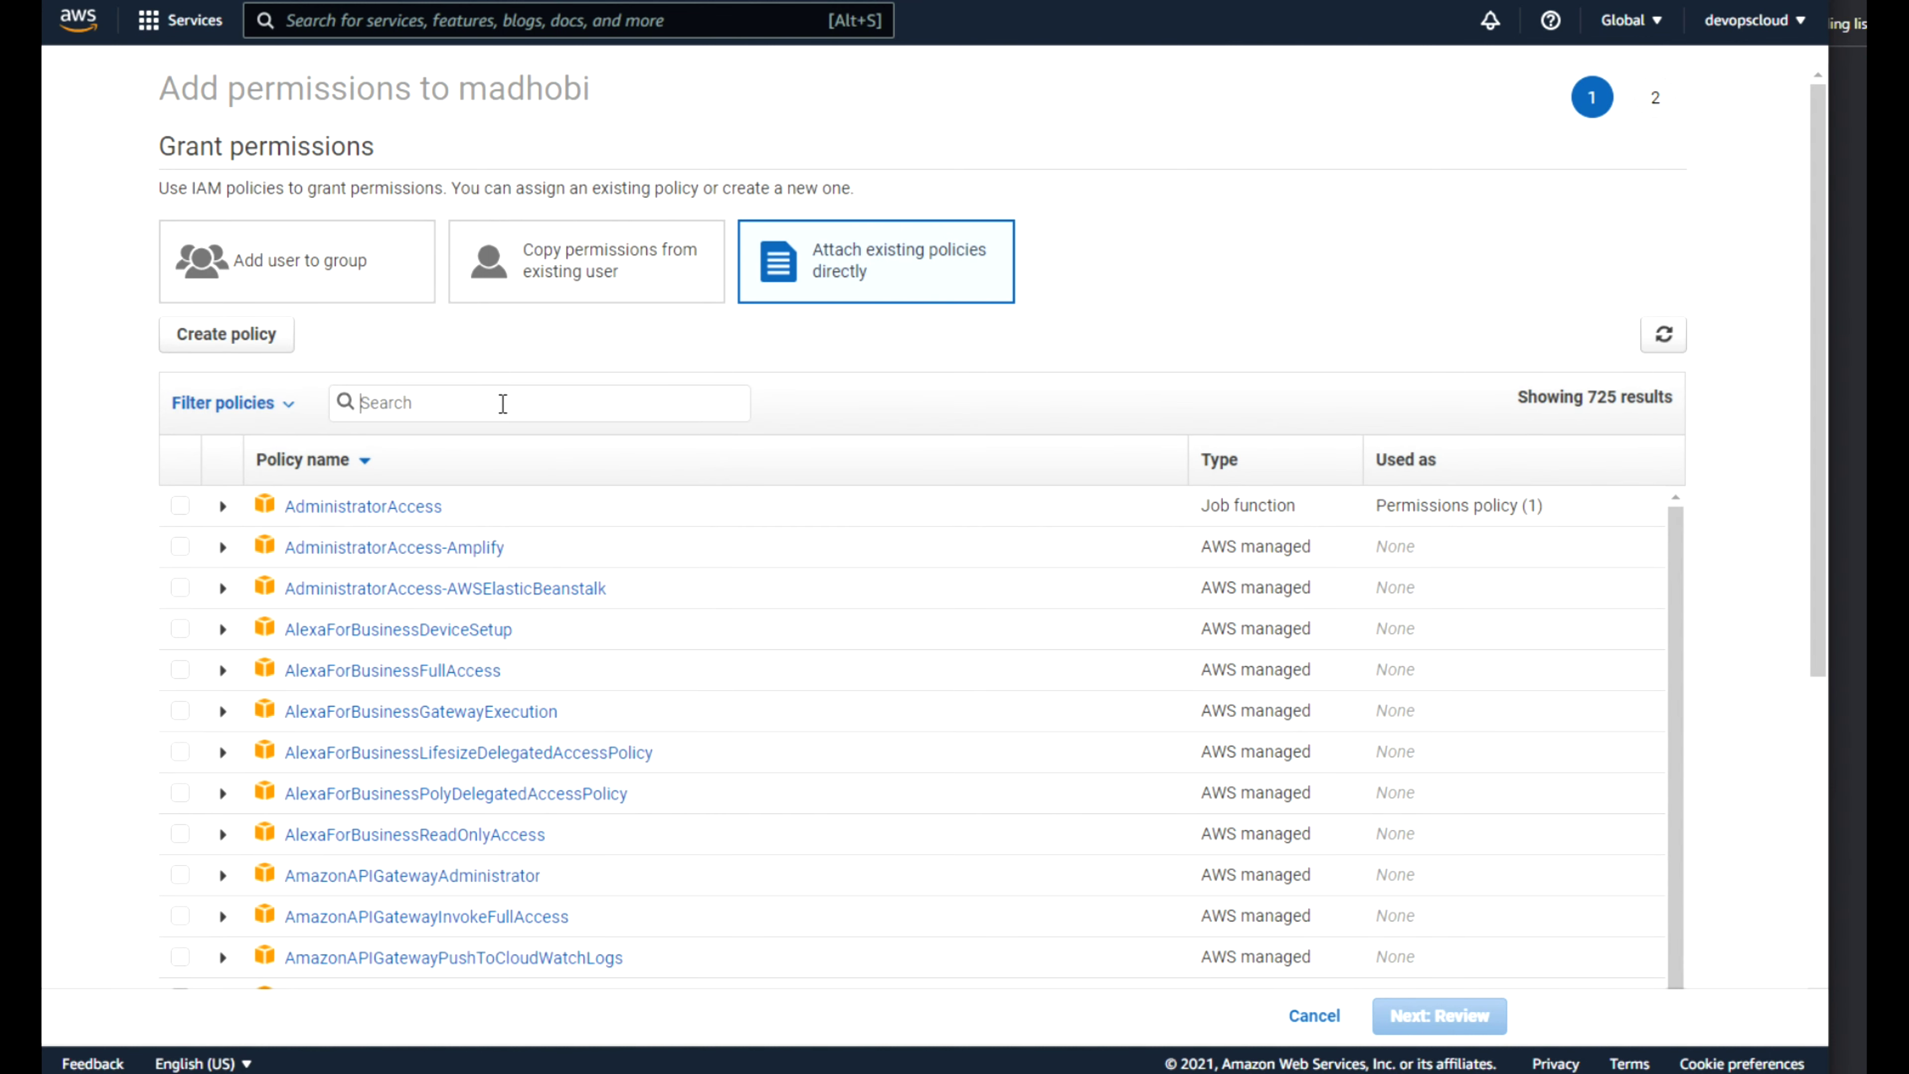
type("s3")
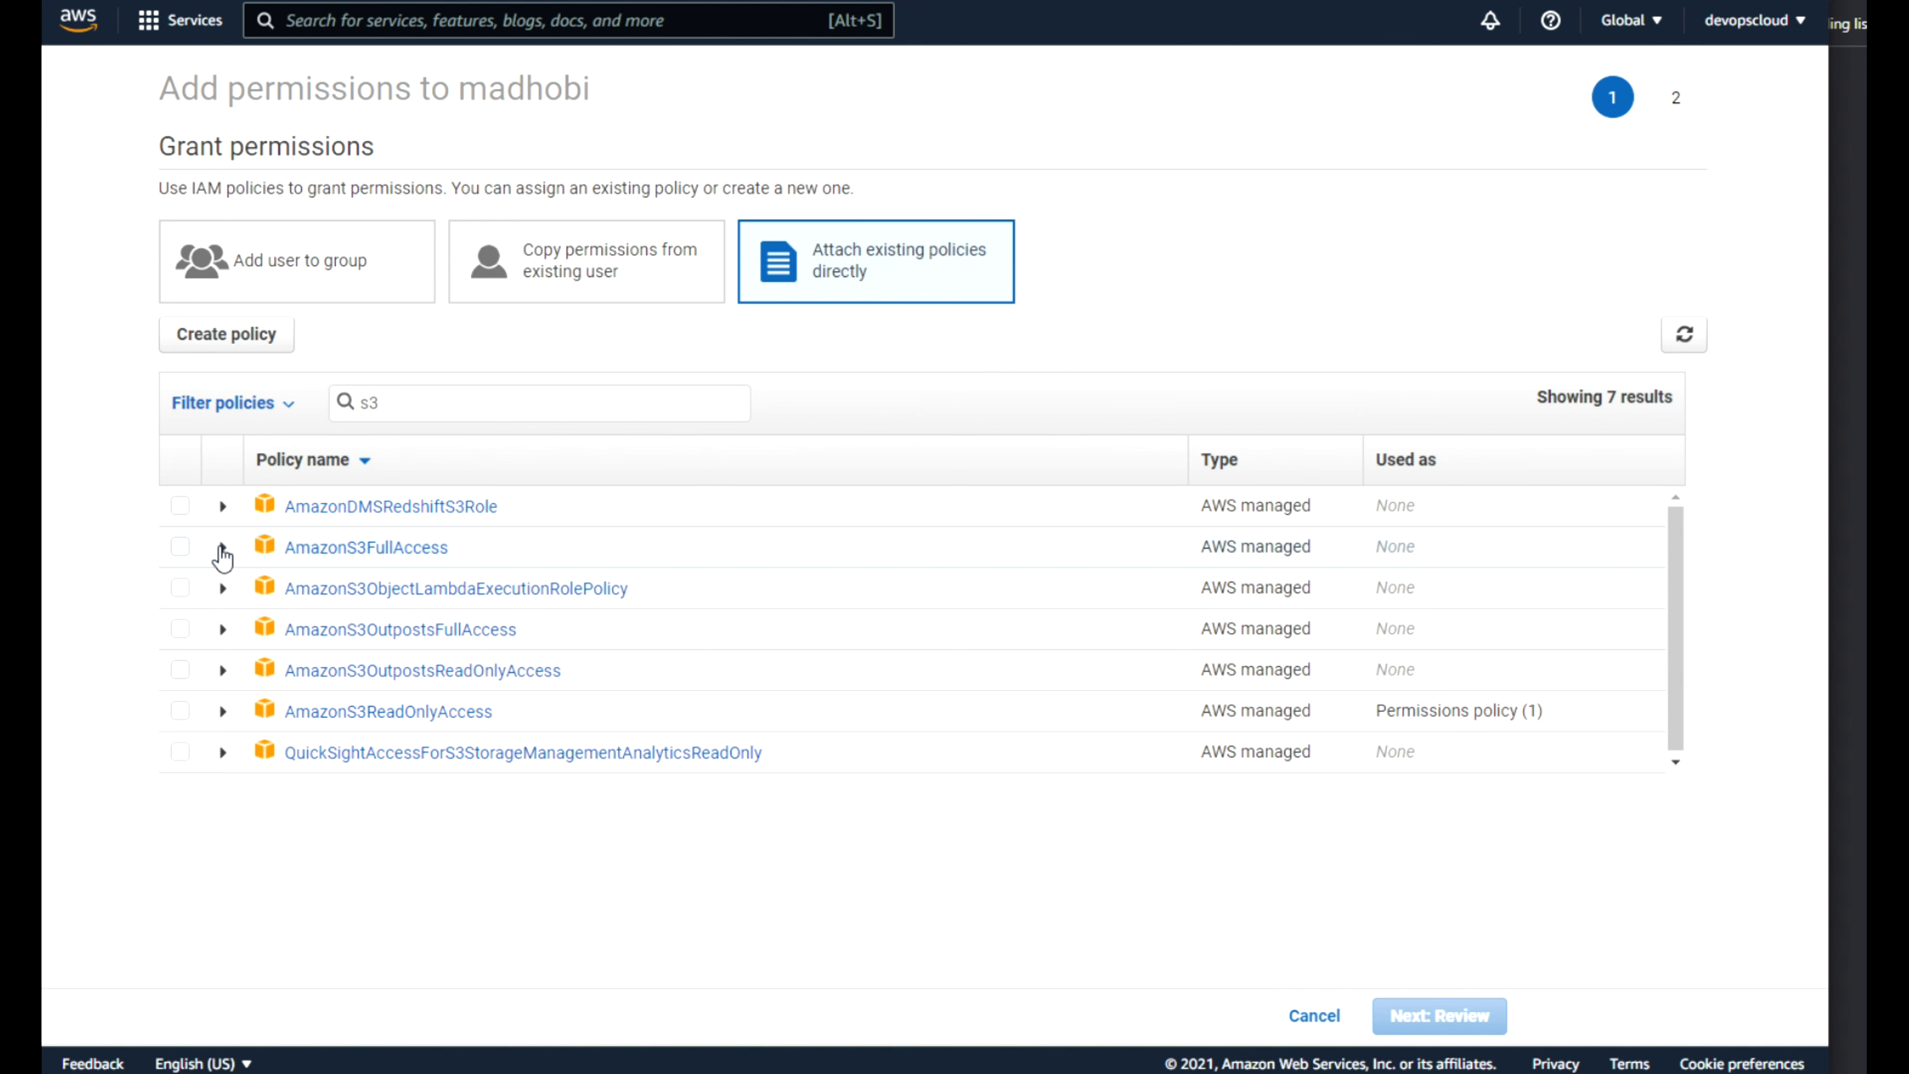
left_click(223, 549)
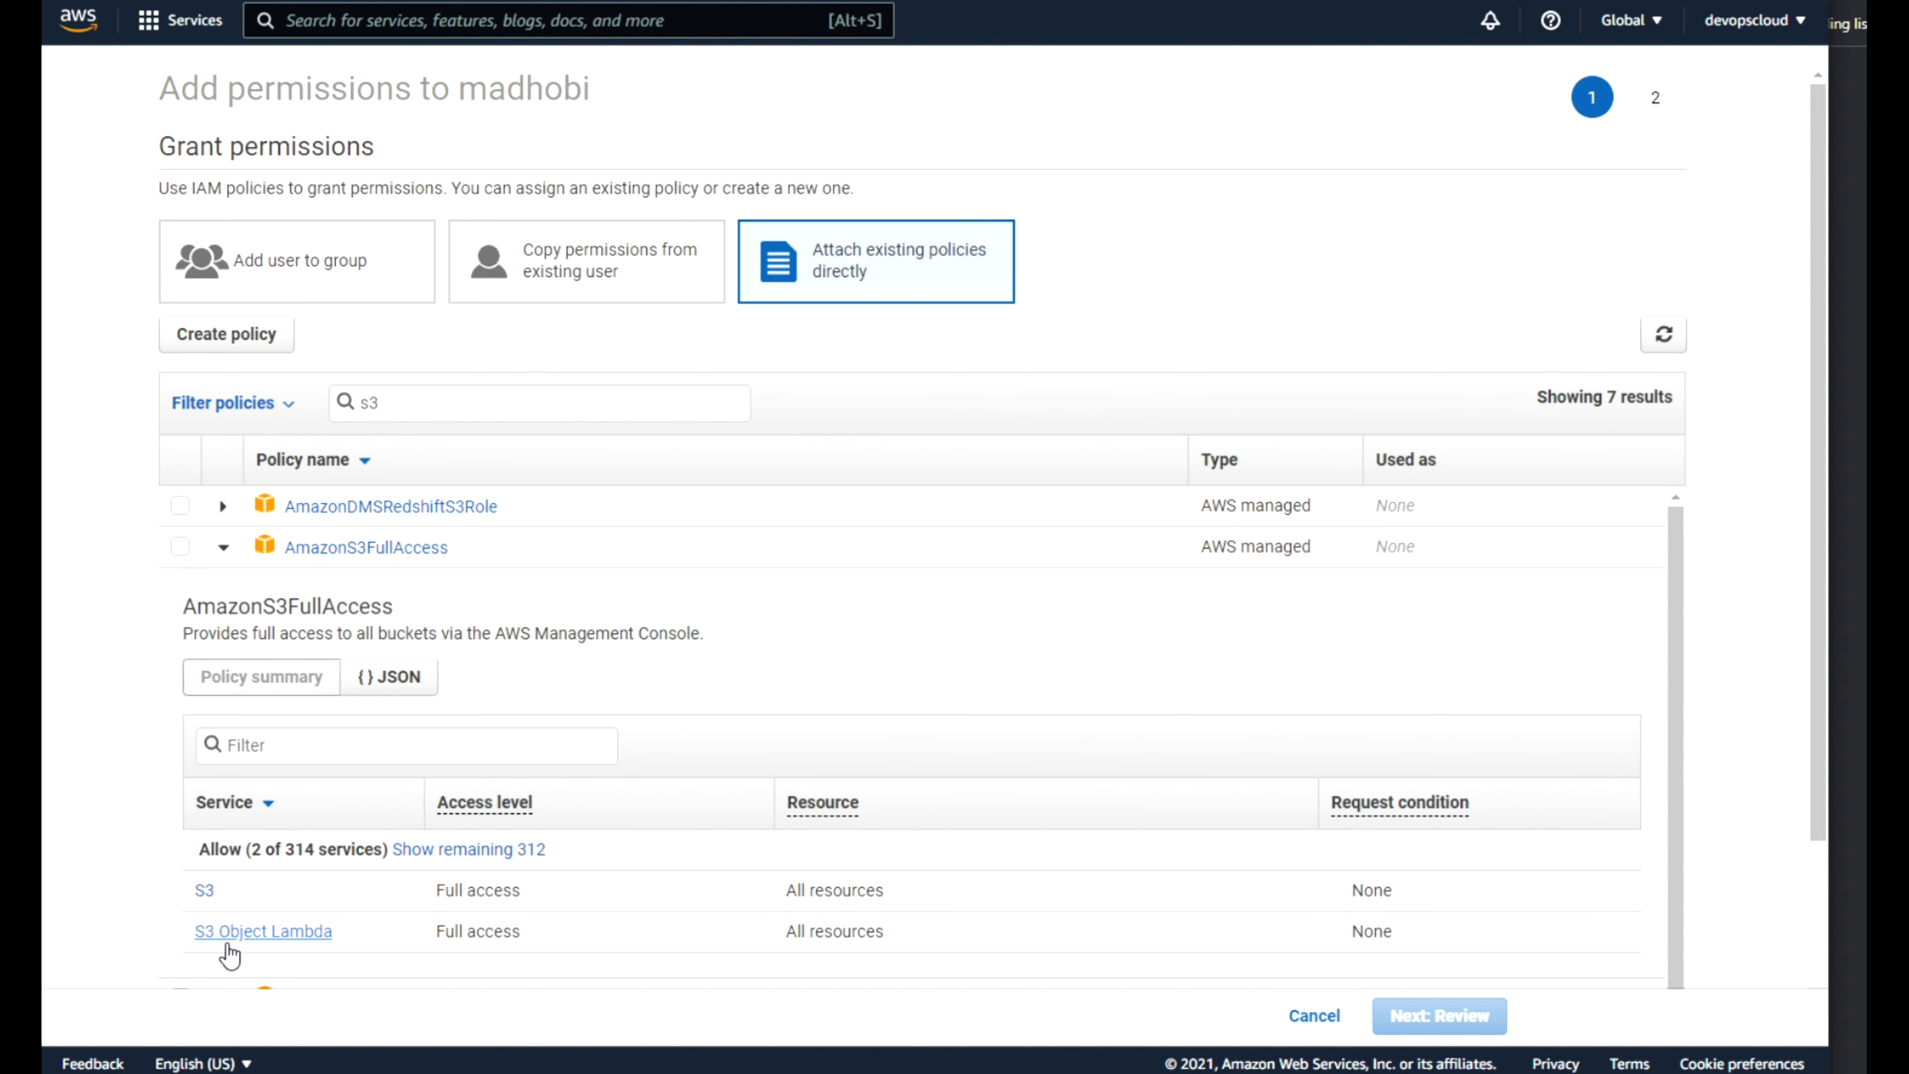
left_click(204, 895)
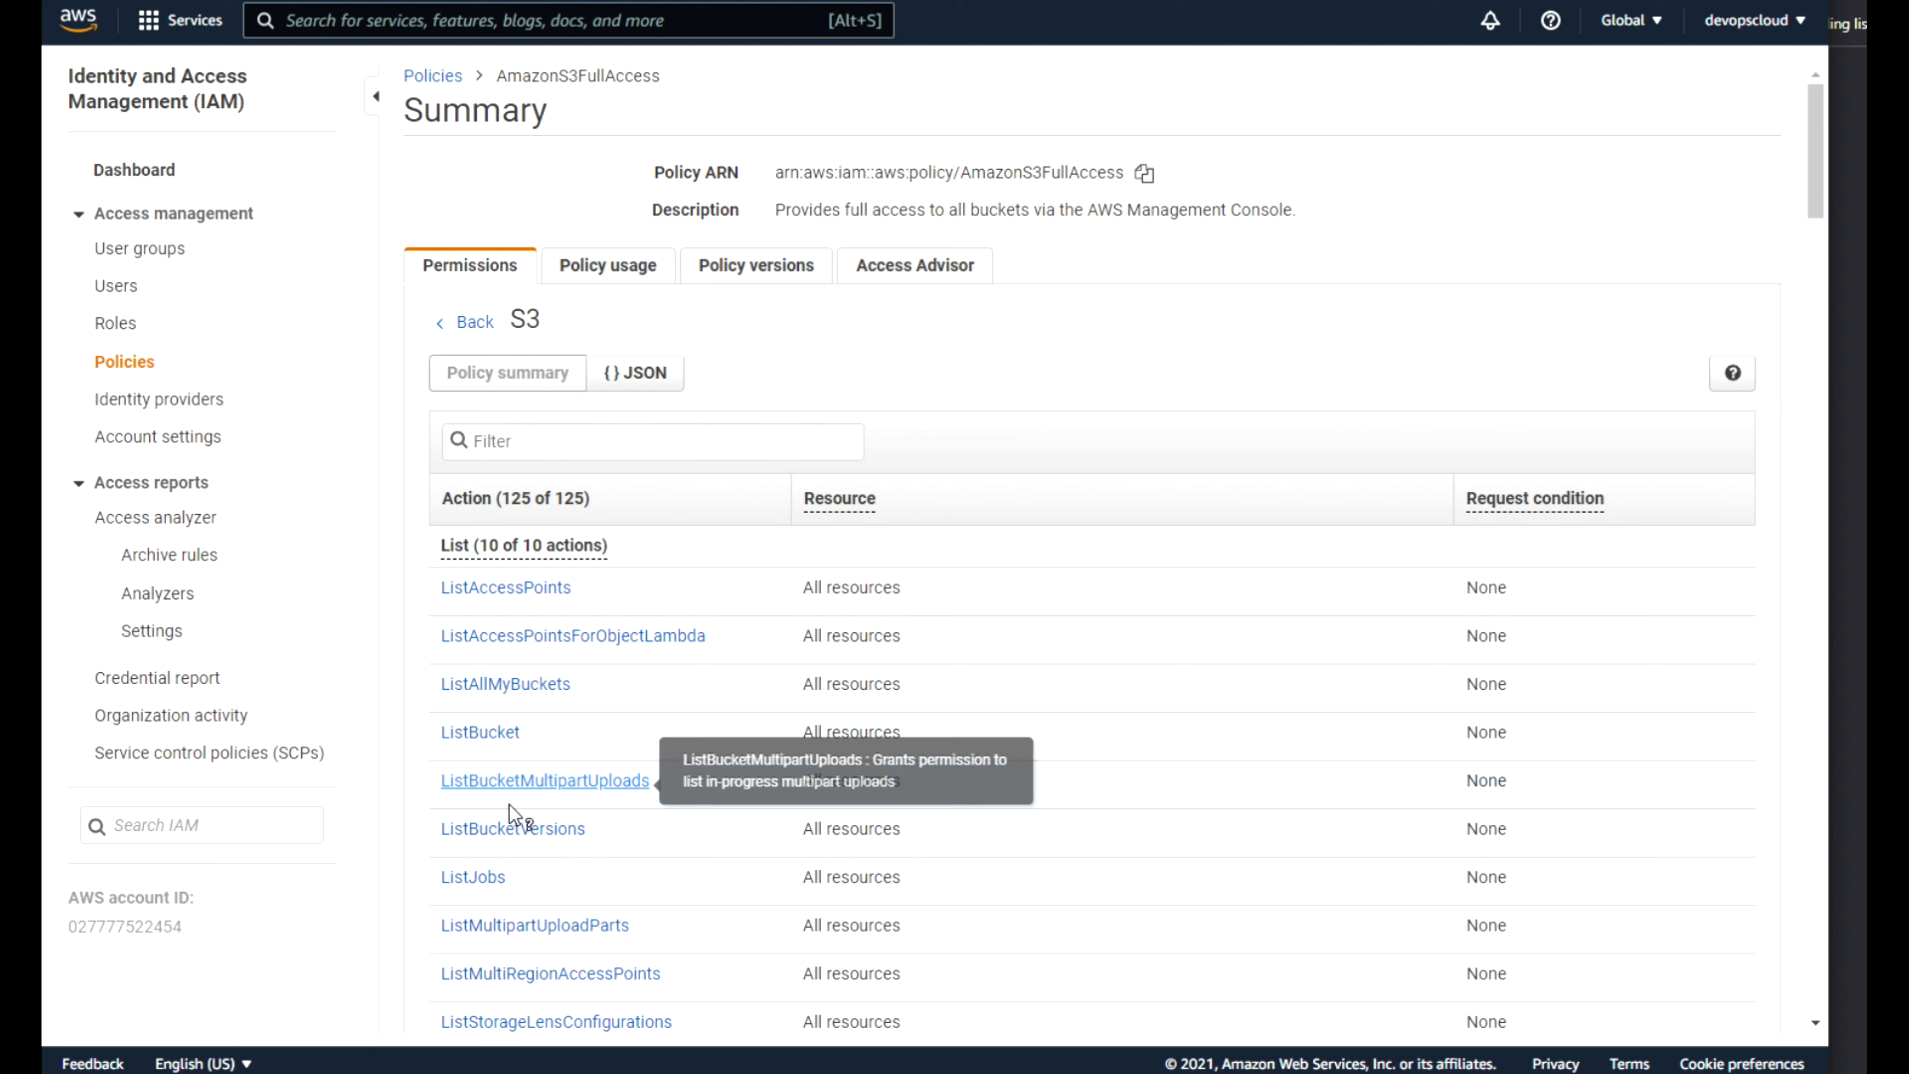
Review the ListBucket action details and filter the policy list by s3
left_click(489, 733)
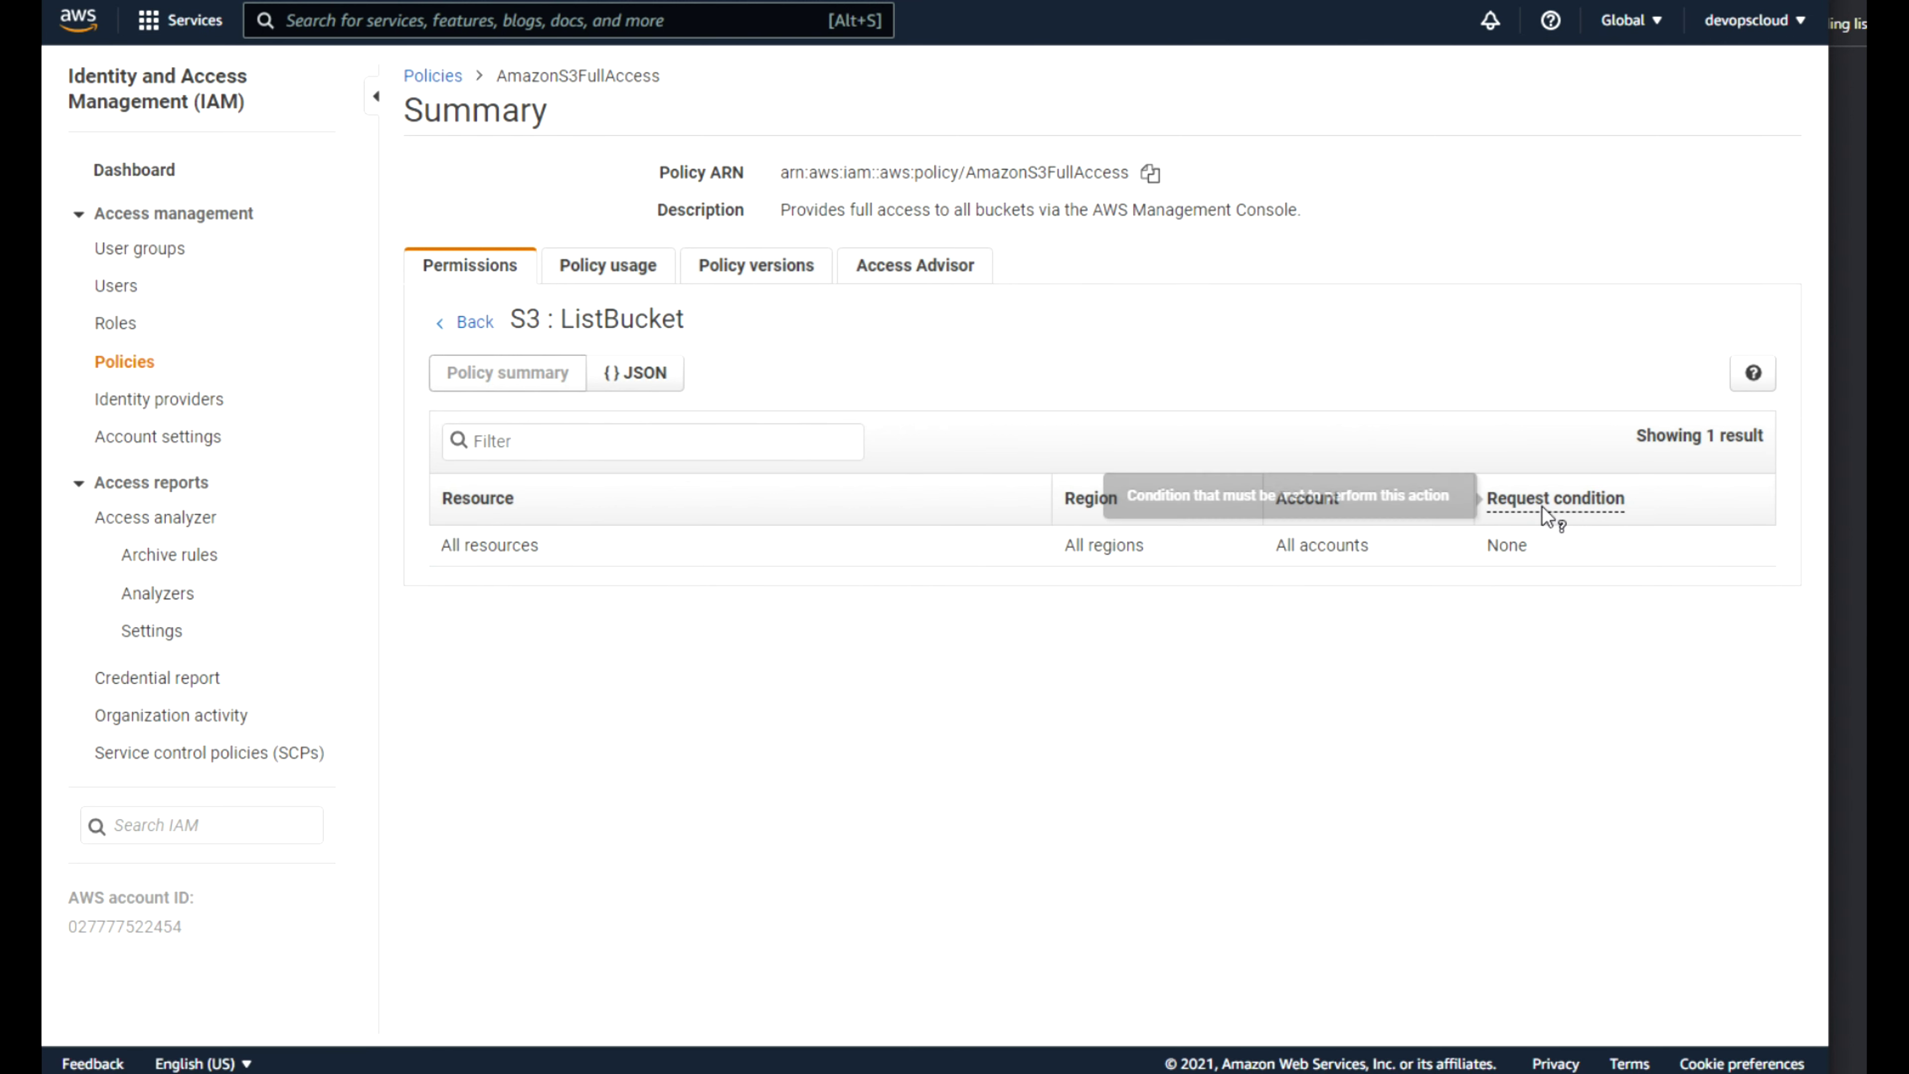
left_click(448, 85)
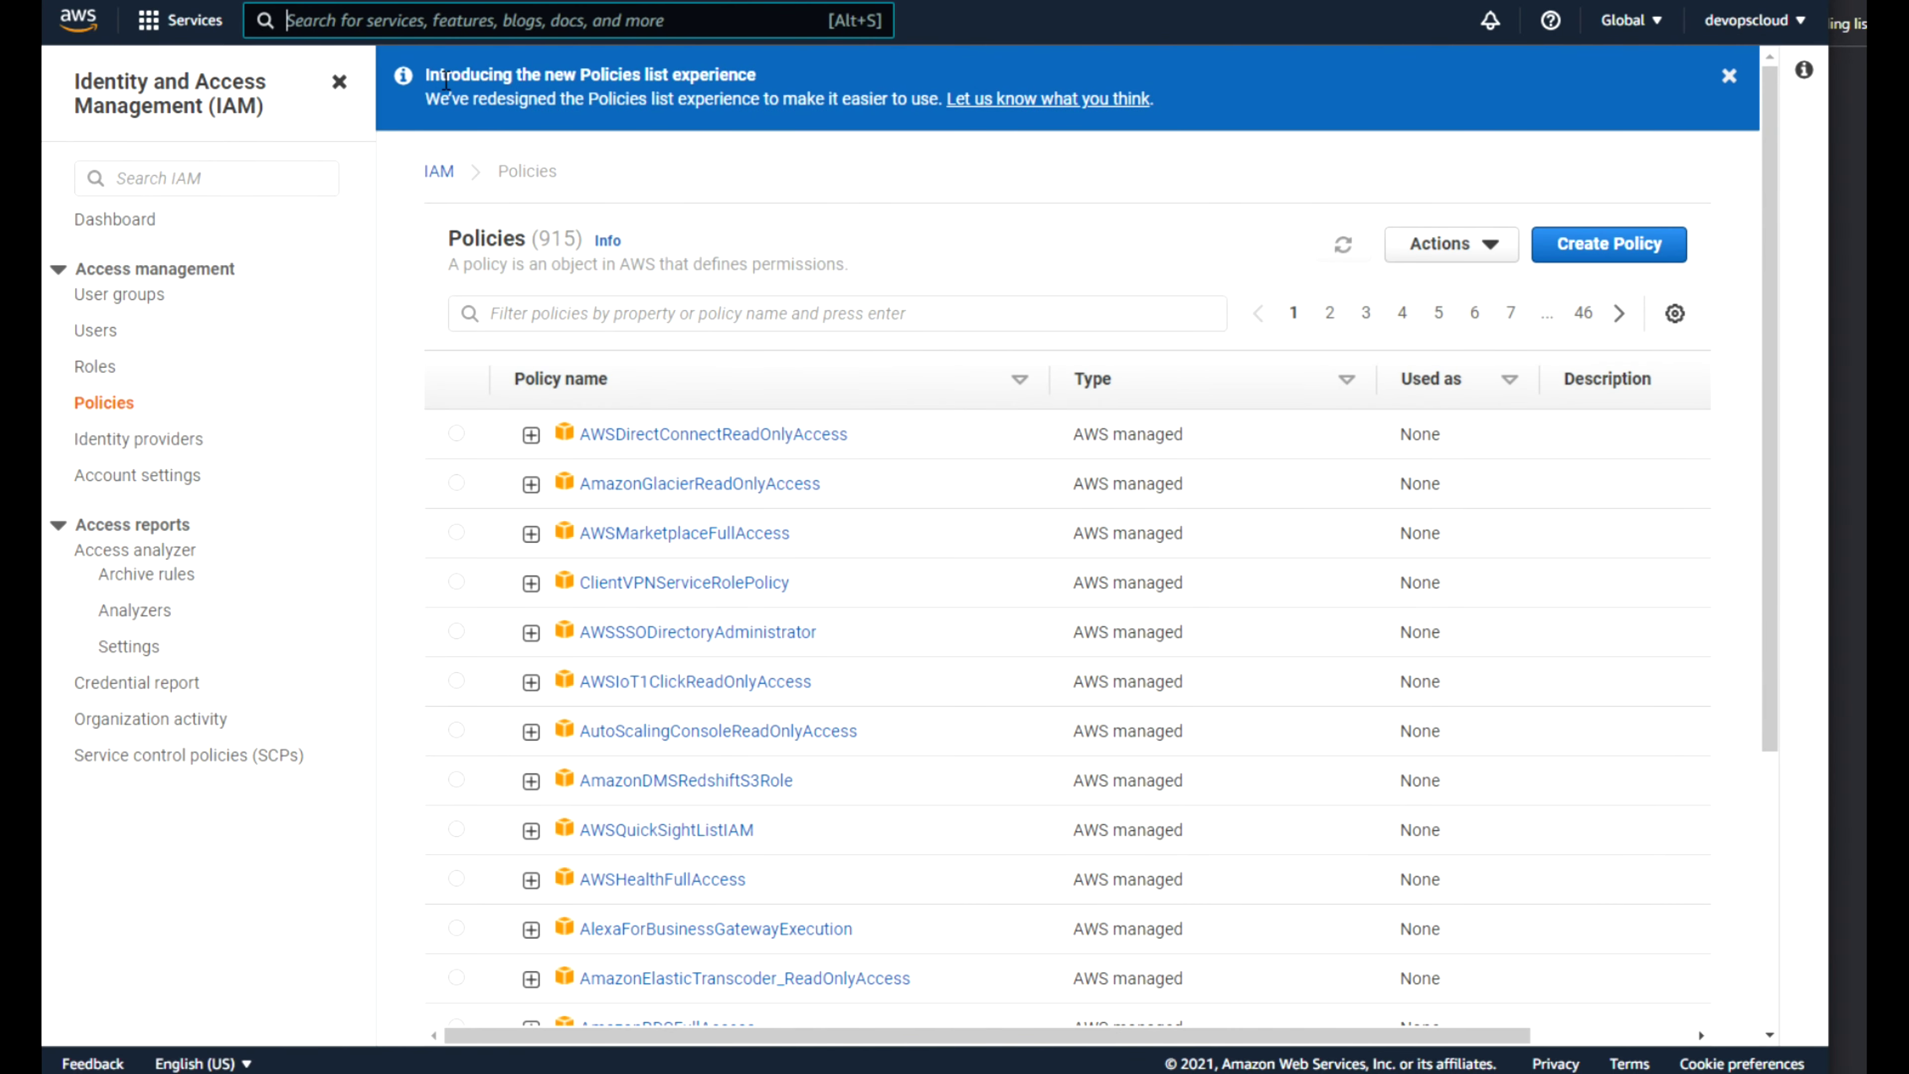
left_click(576, 309)
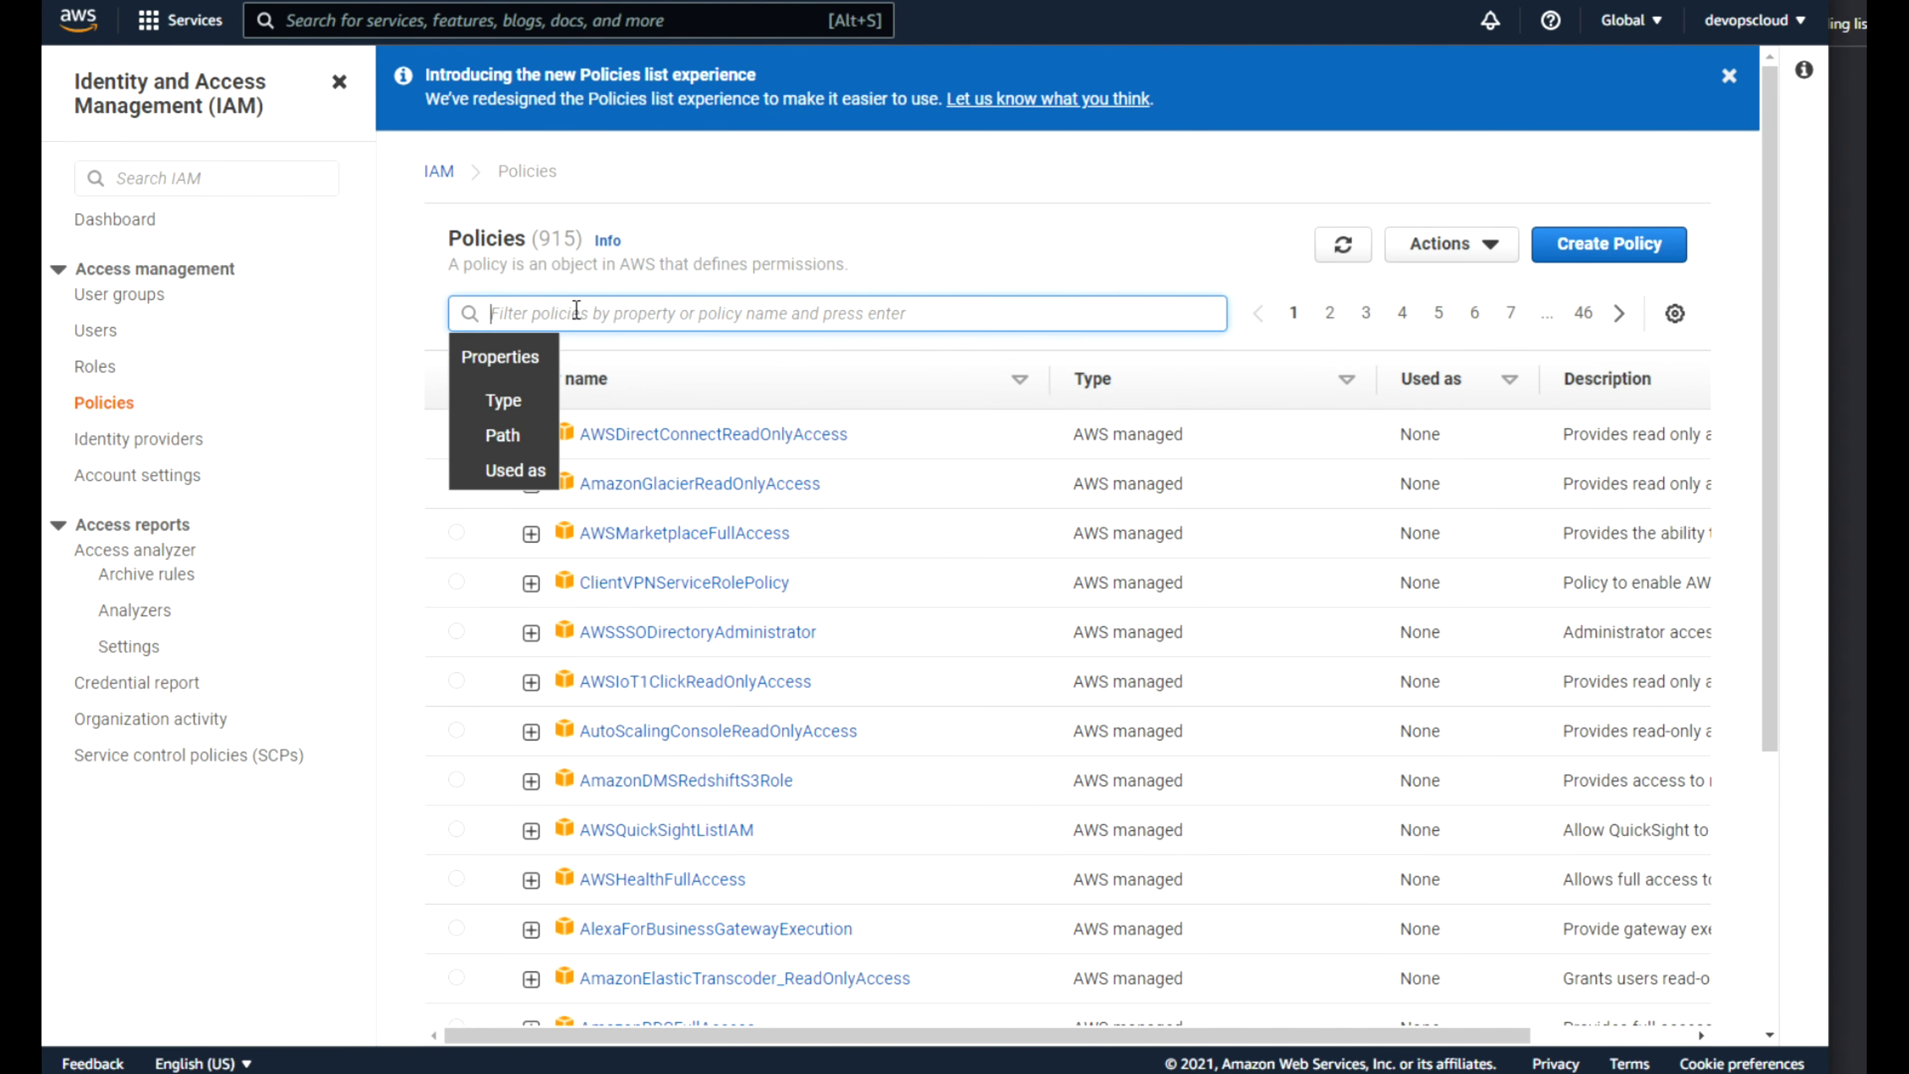
type("s3")
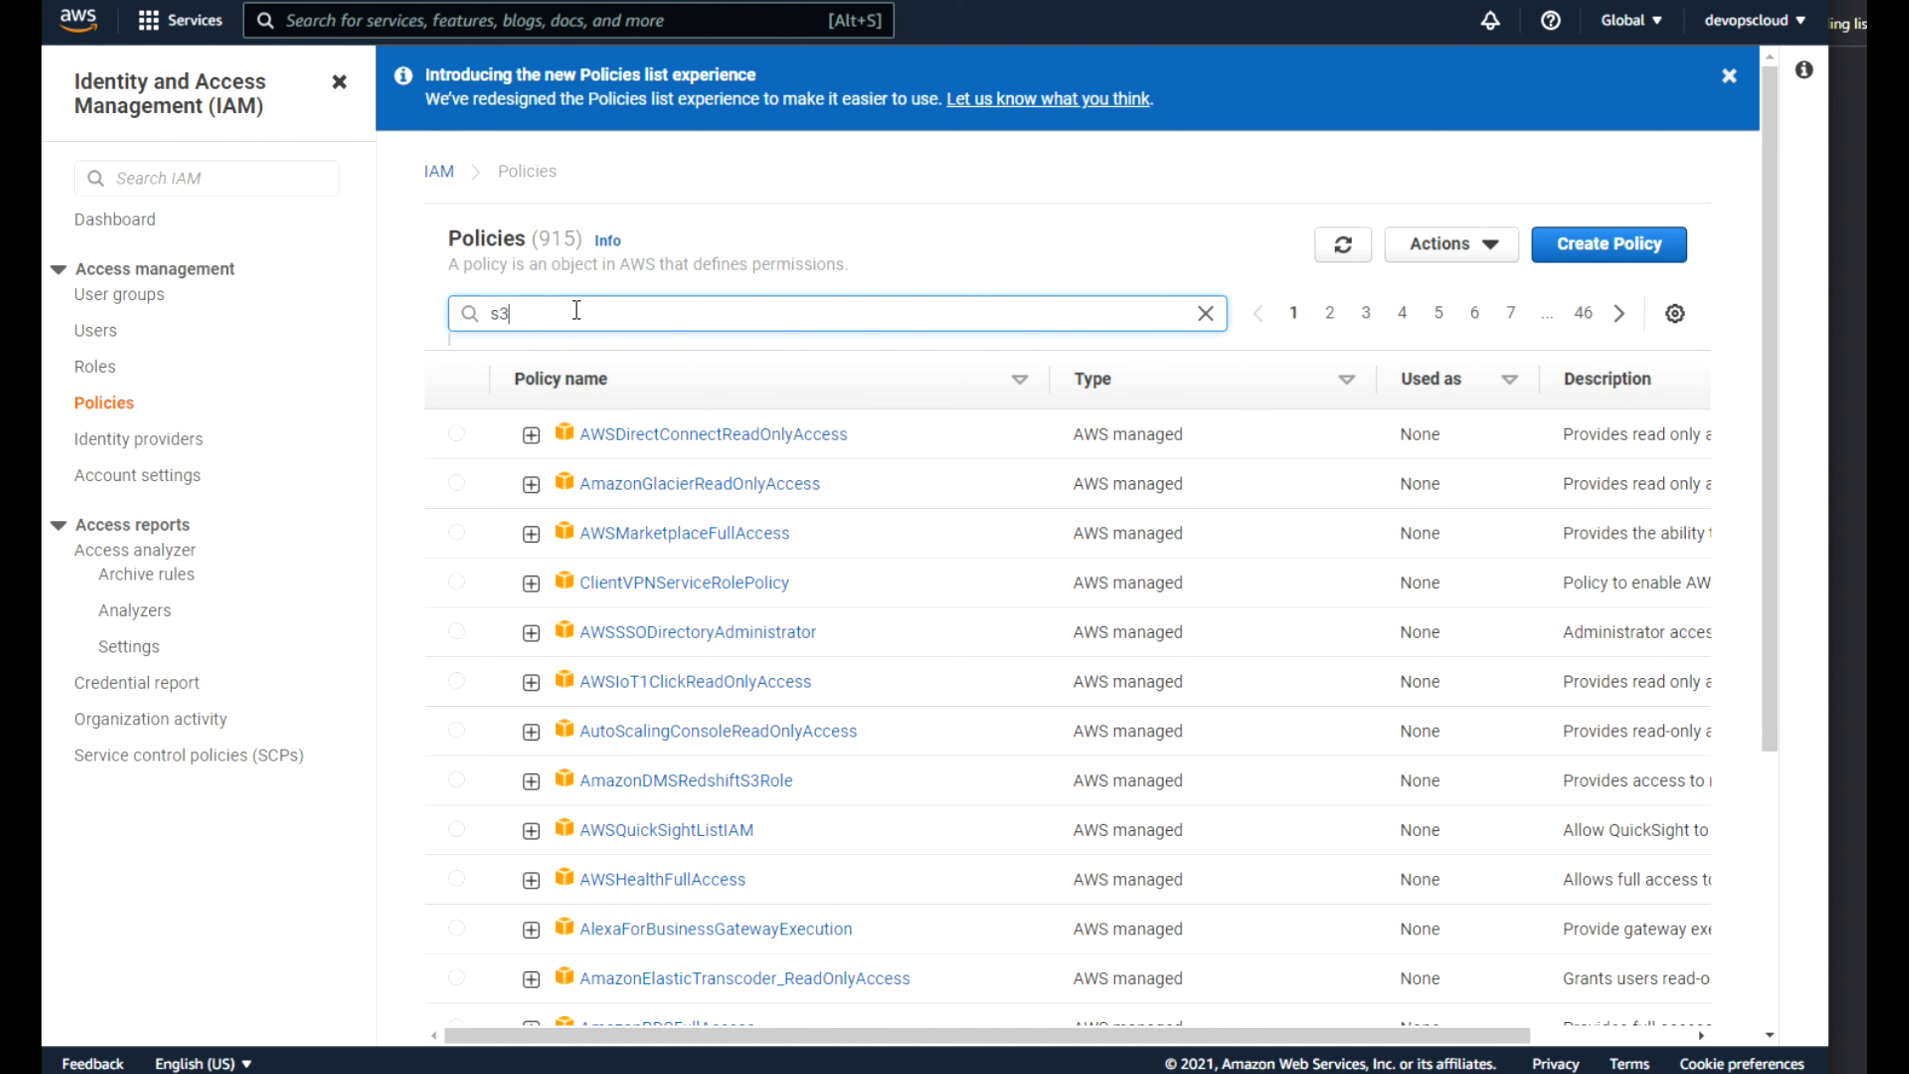
key("Return")
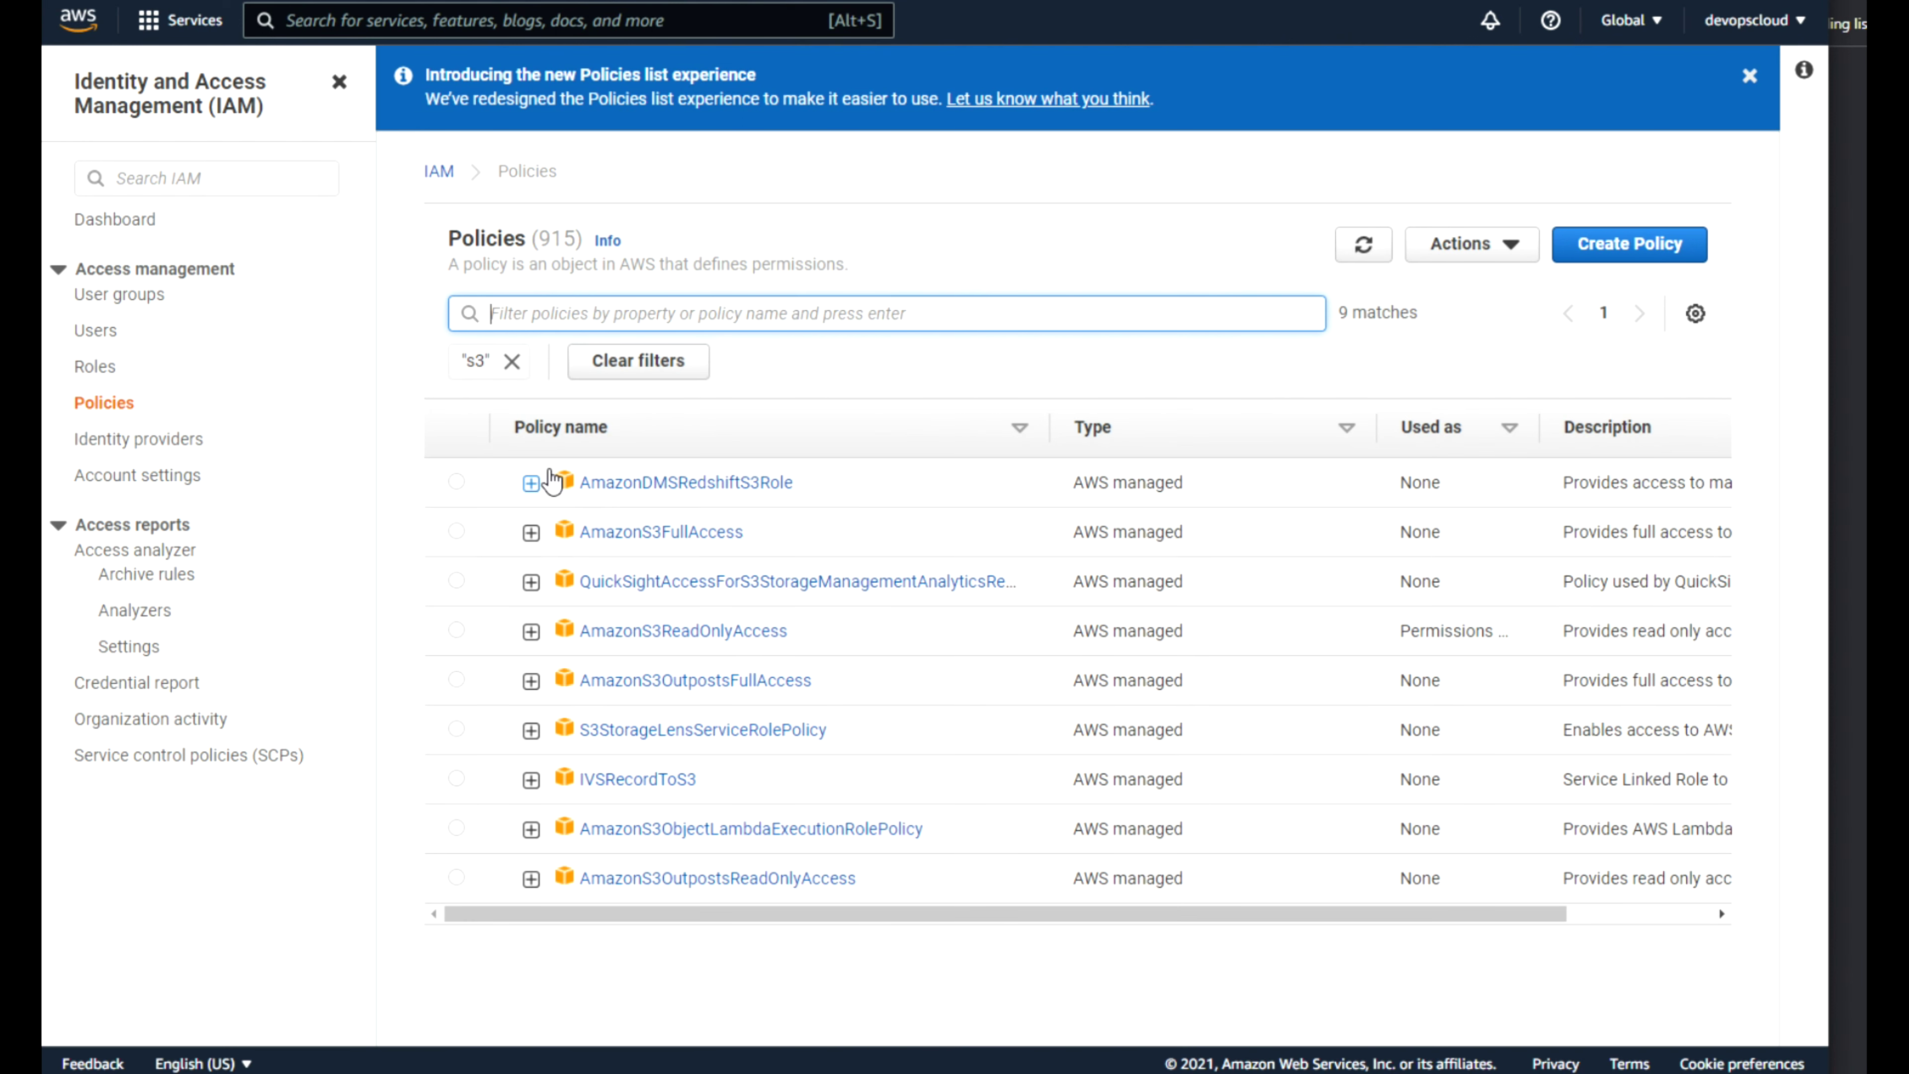
Select AmazonS3FullAccess, then start a new policy and list services in the visual editor
left_click(457, 533)
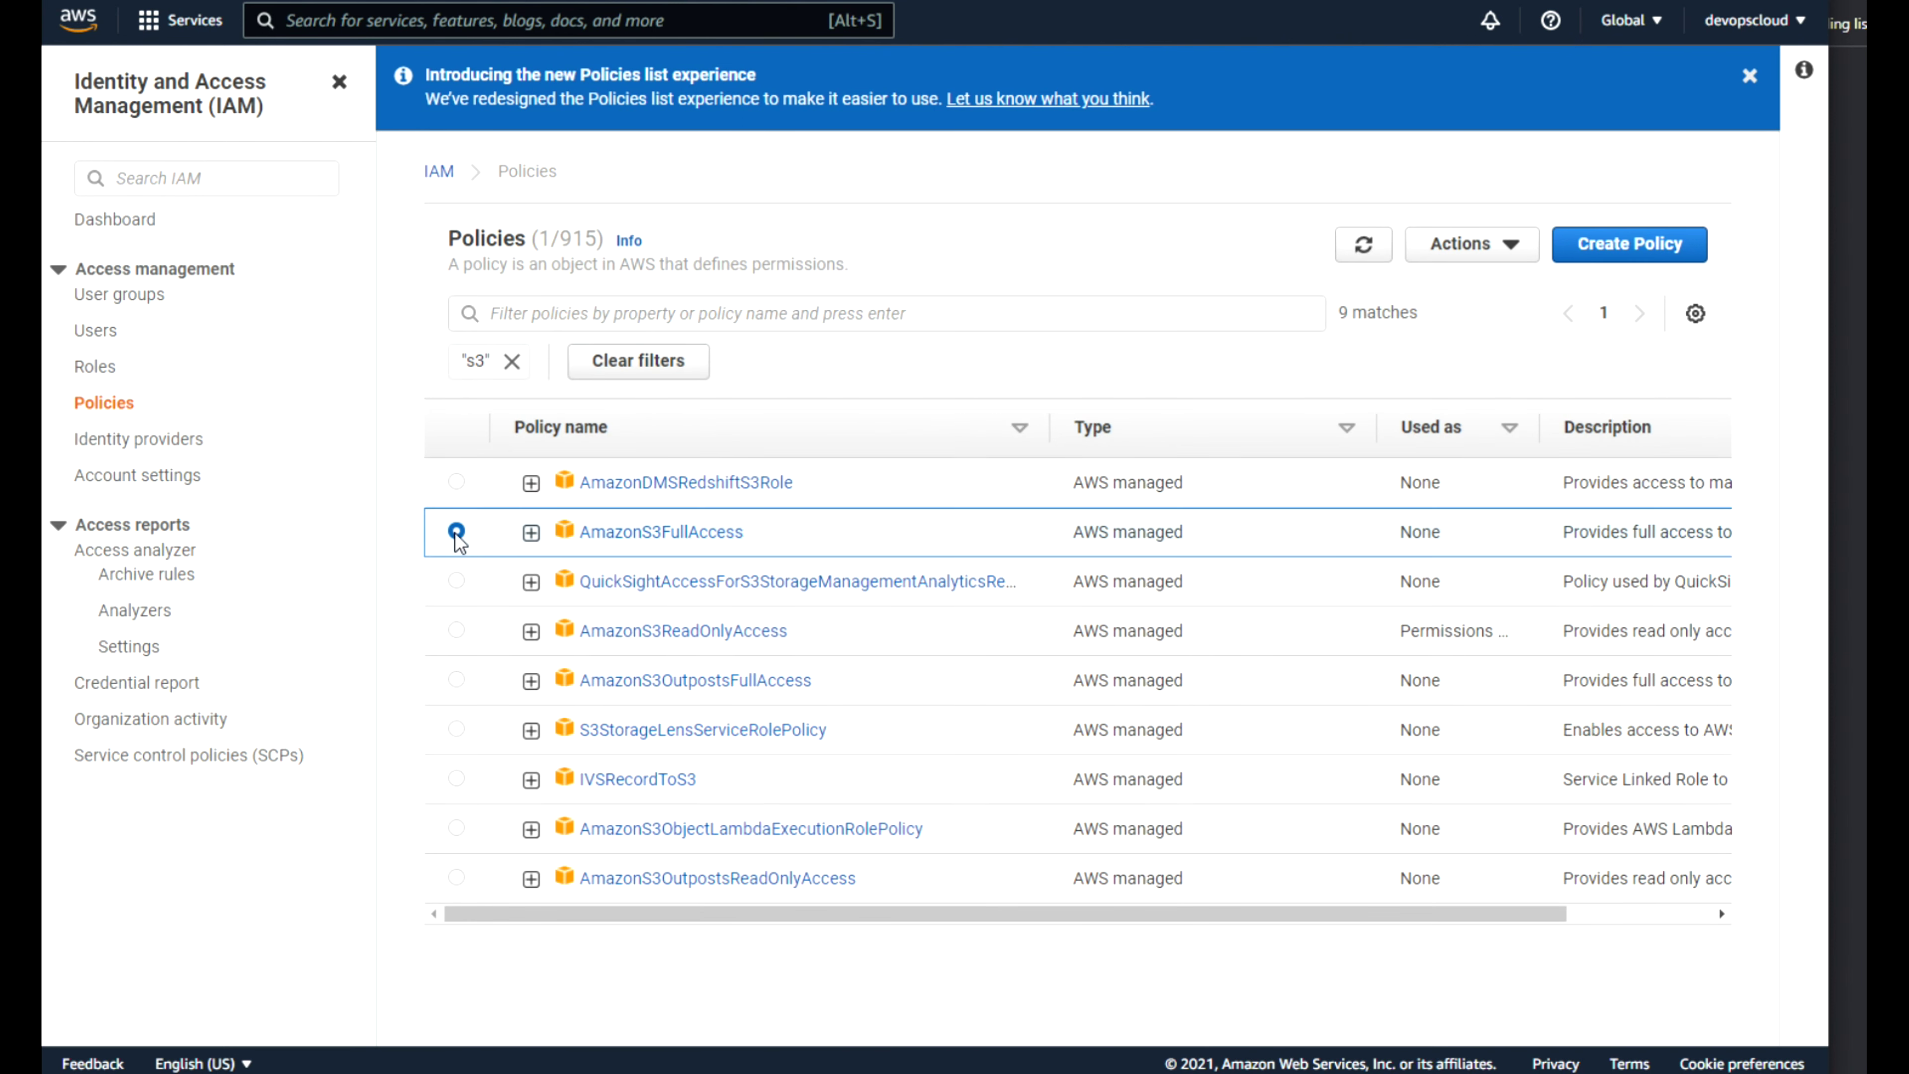
left_click(1643, 258)
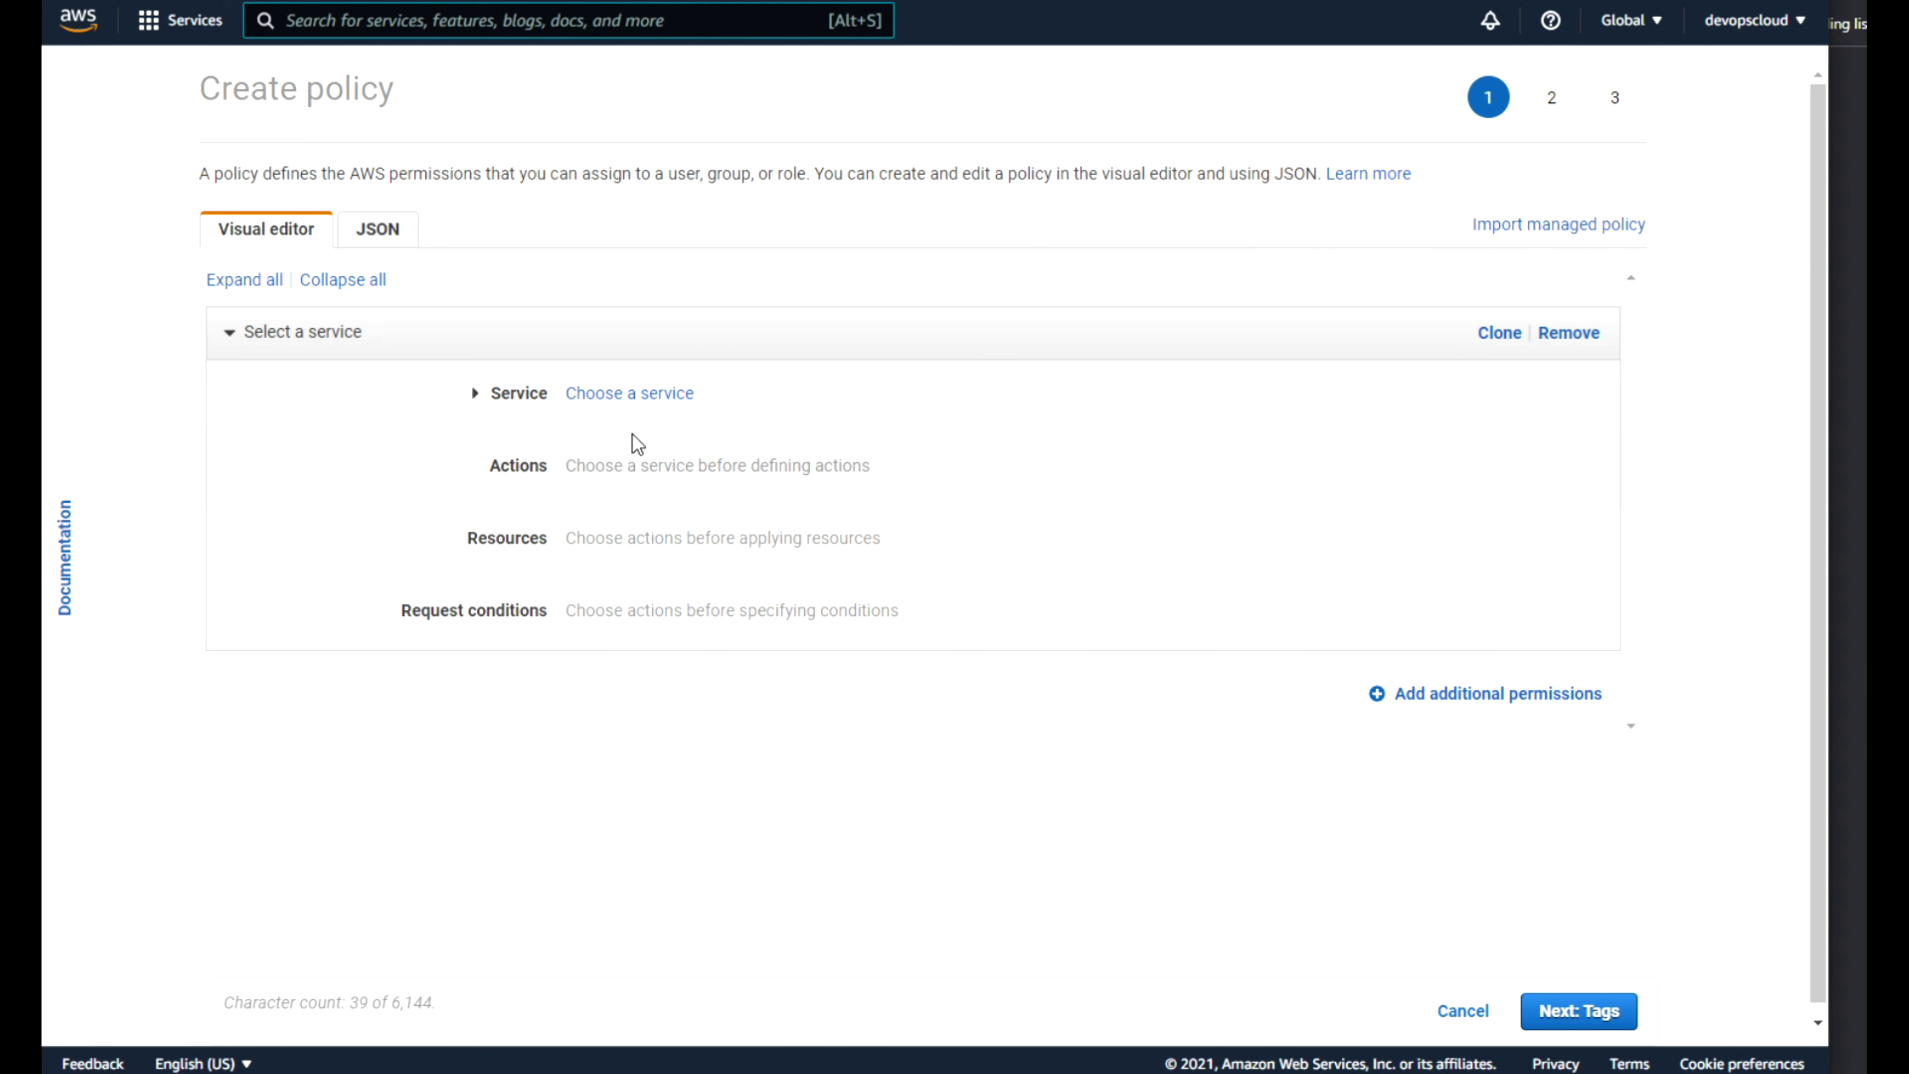
left_click(479, 396)
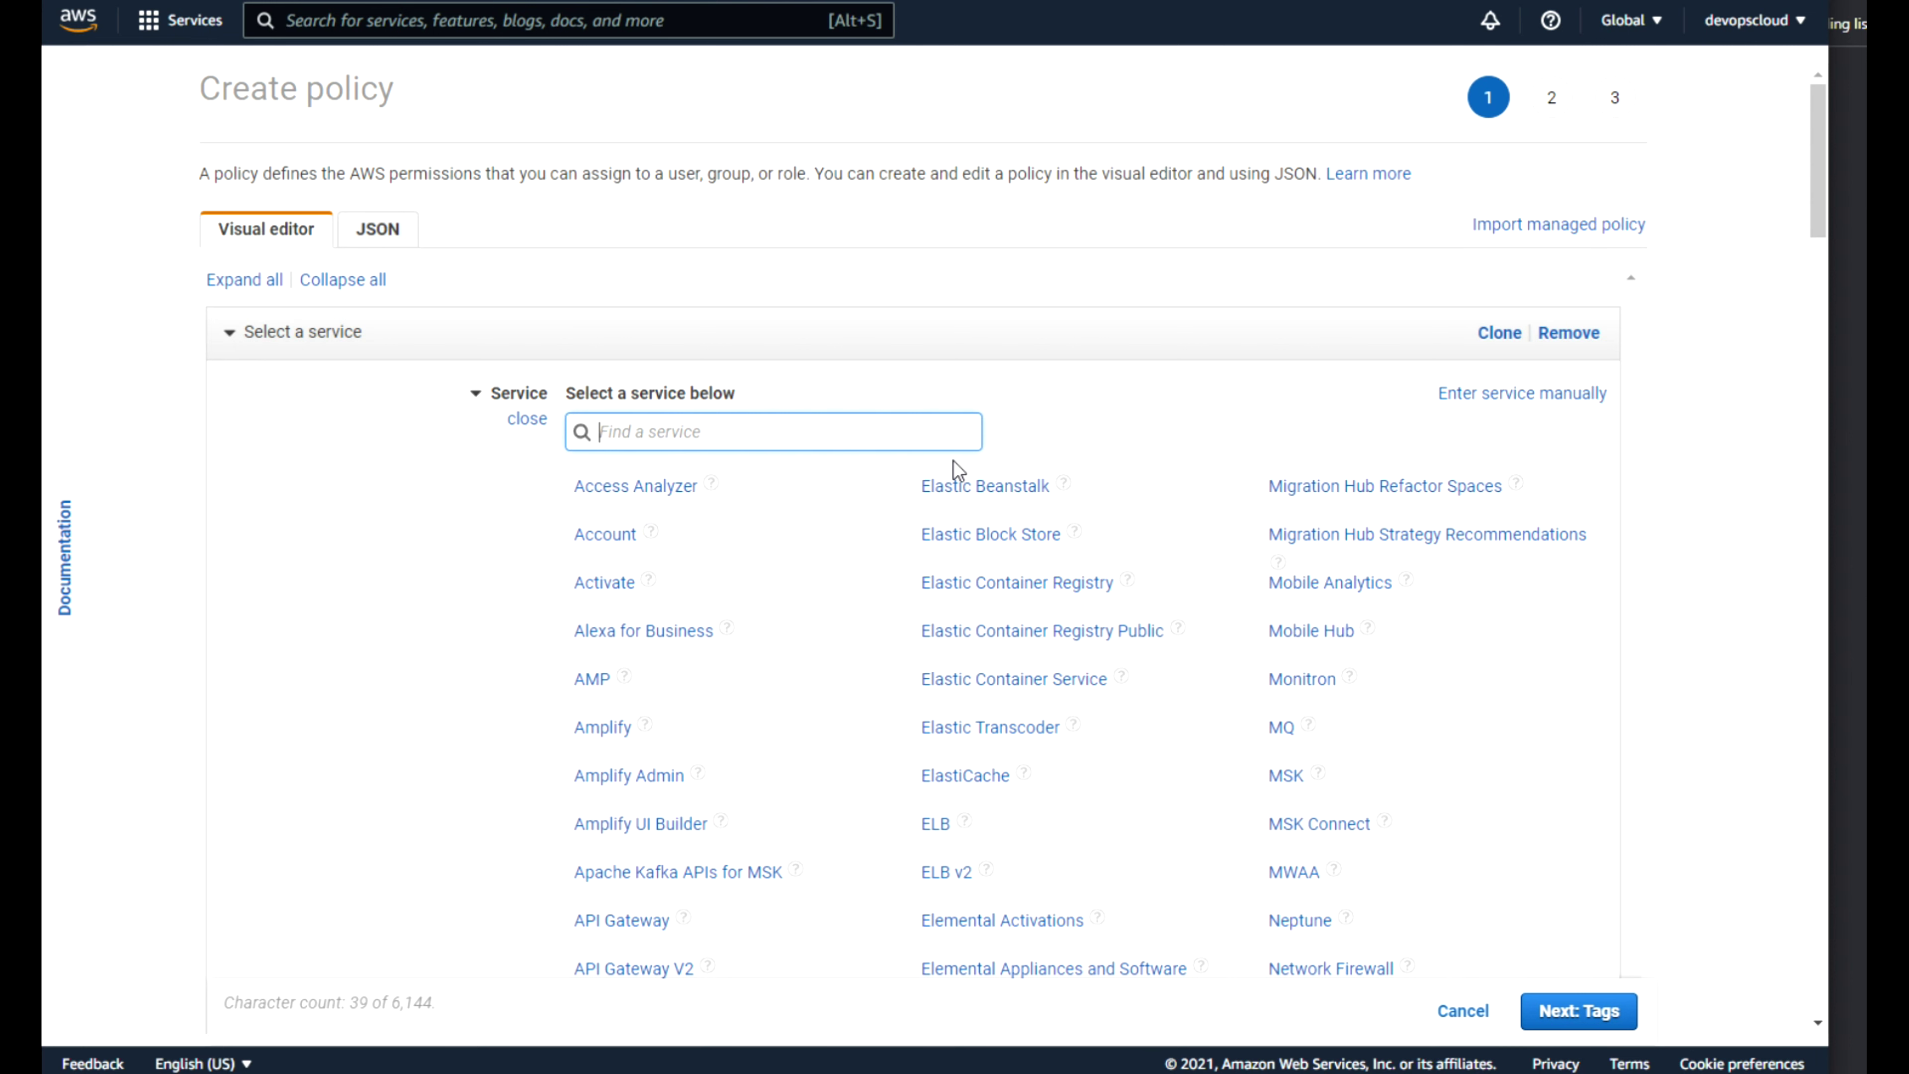
Choose S3 as the service and allow the List action ListBucket
mouse_move(1812, 131)
left_mouse_down()
mouse_move(1807, 330)
mouse_move(1794, 224)
mouse_move(1814, 106)
left_mouse_up()
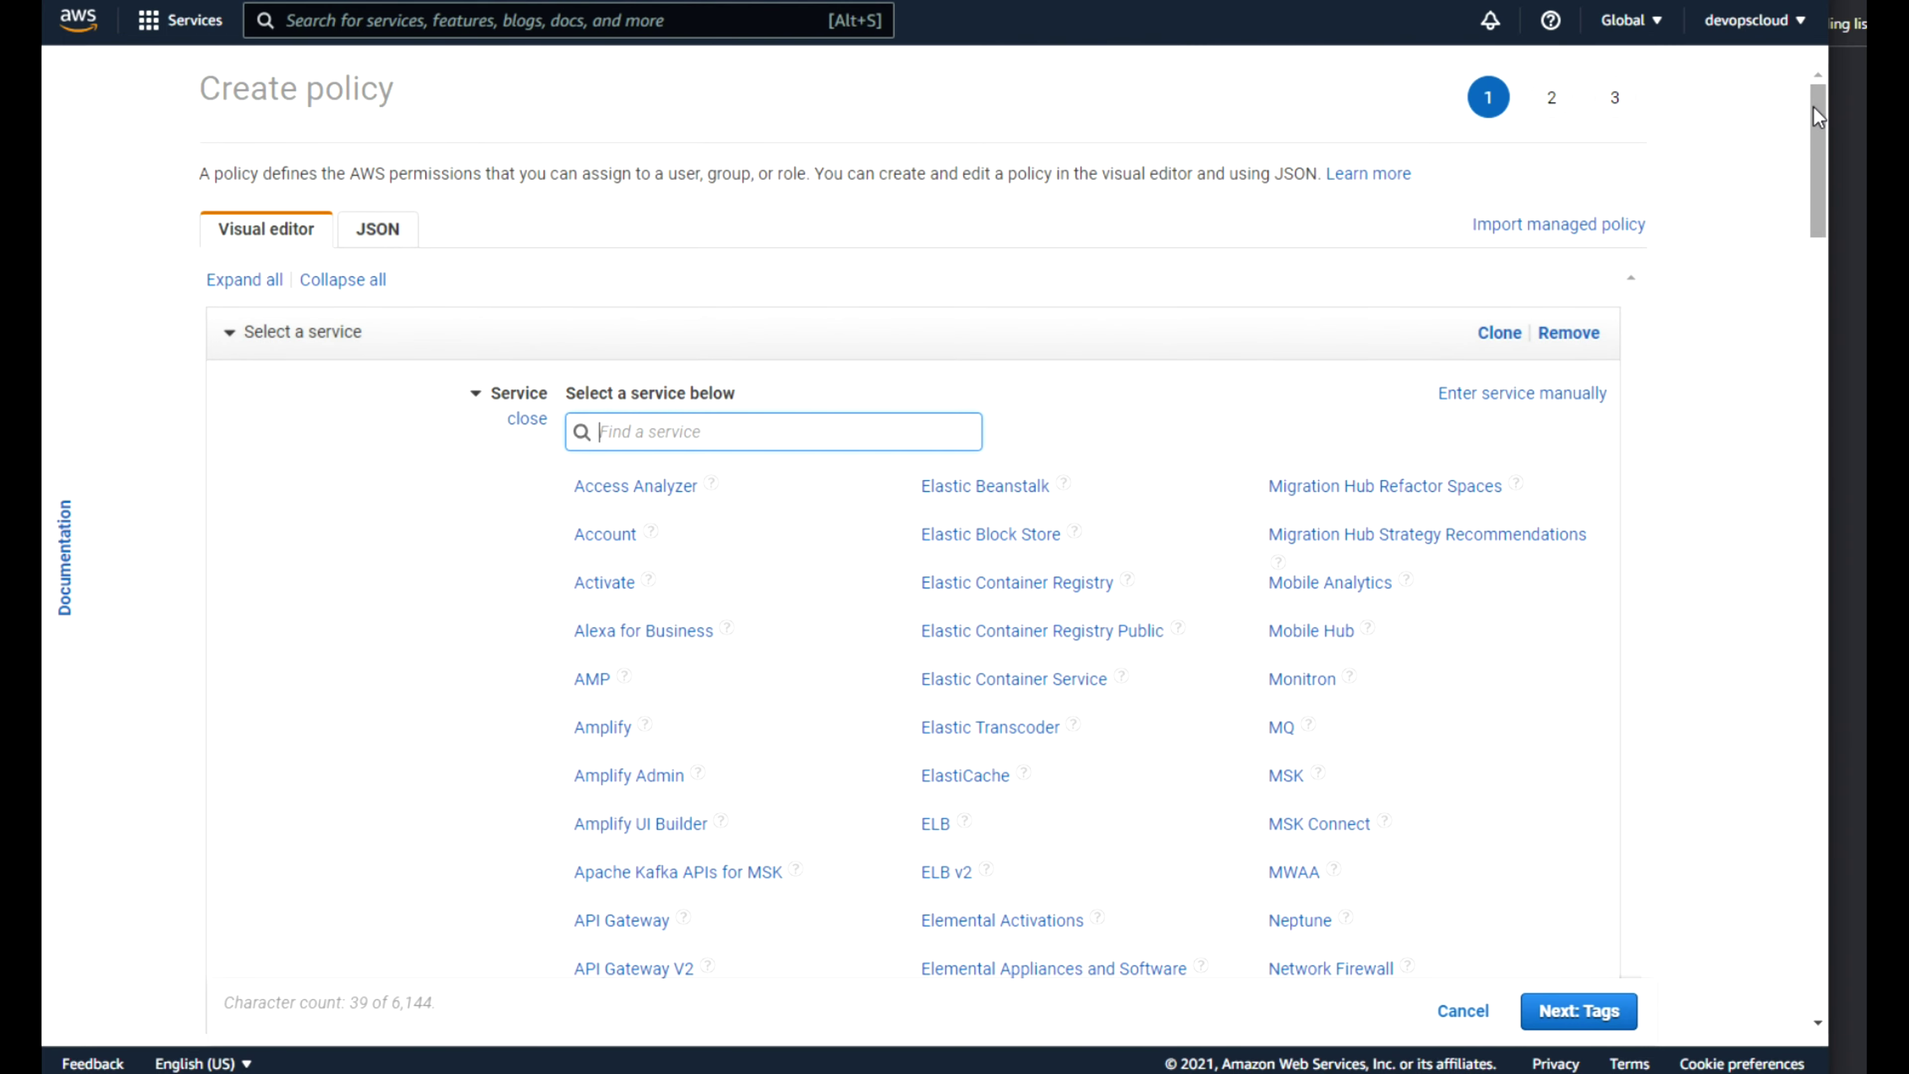
type("s3")
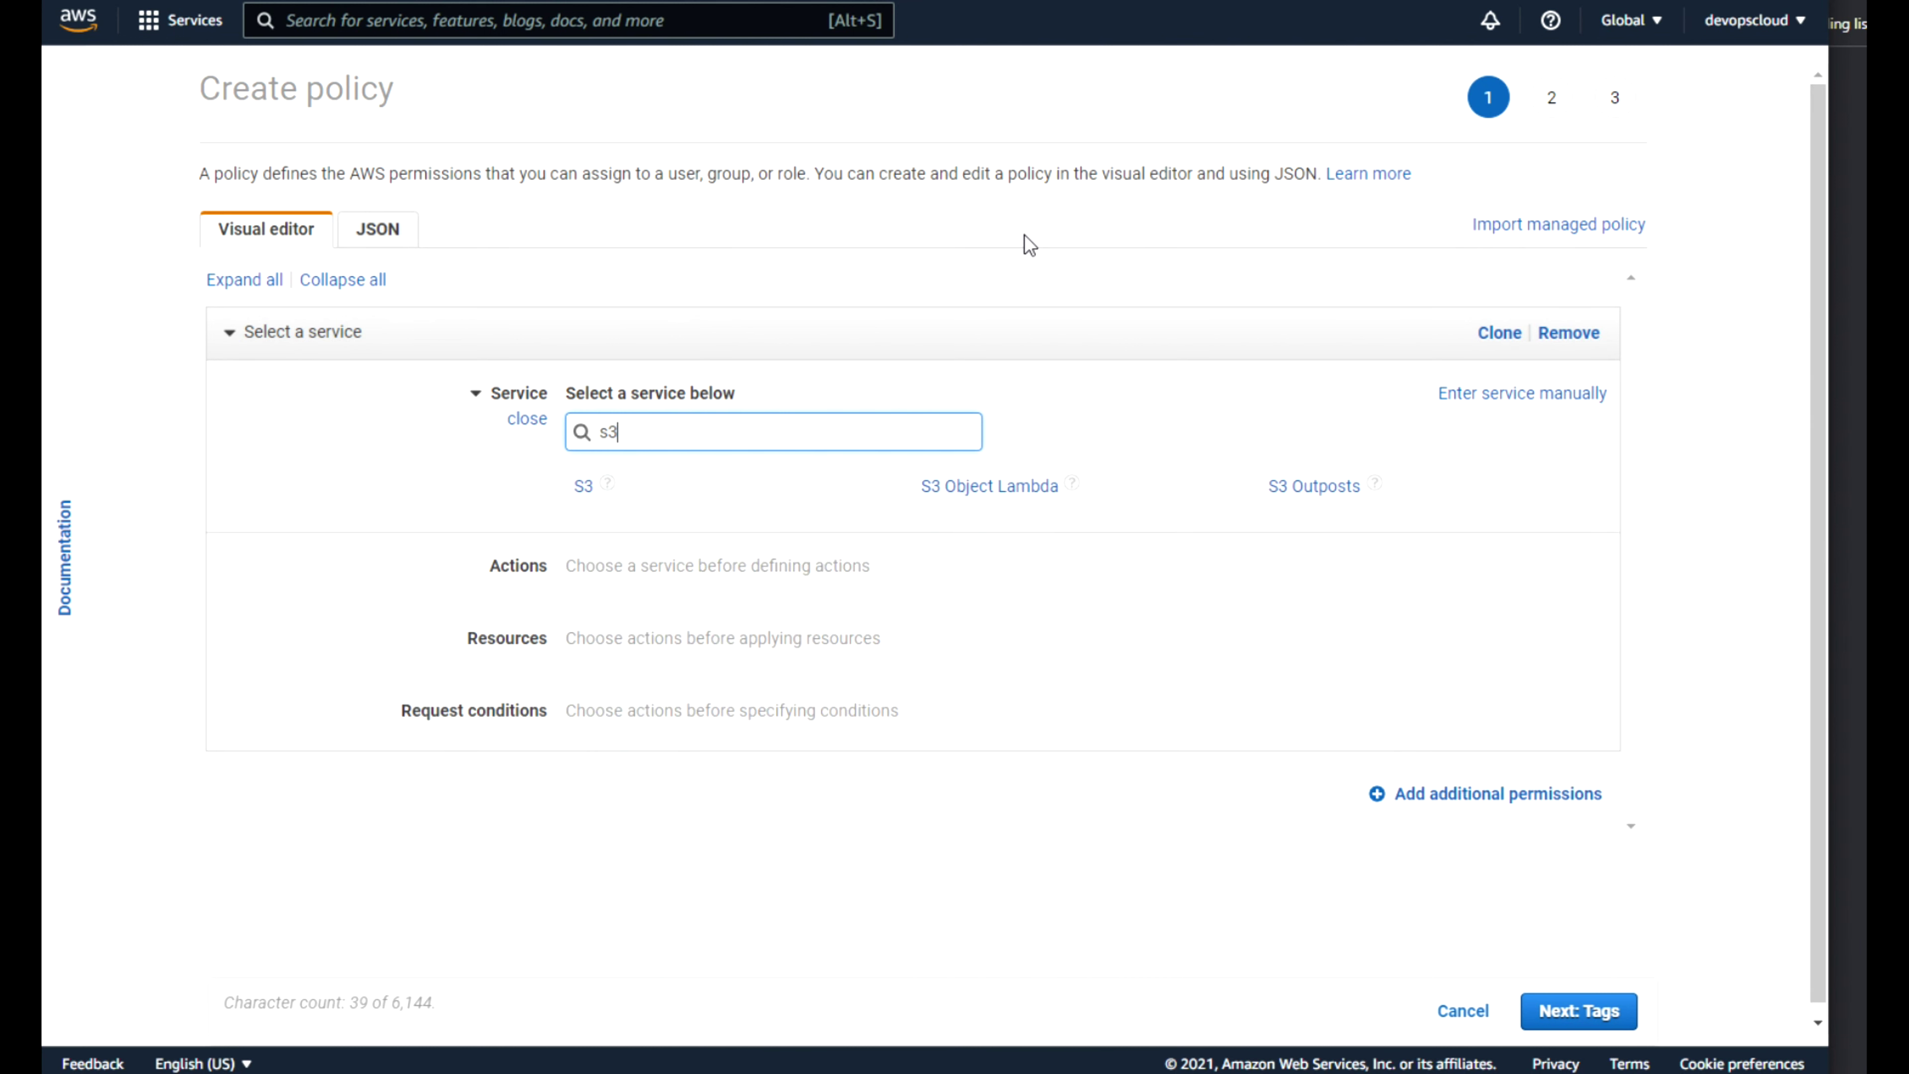
left_click(584, 487)
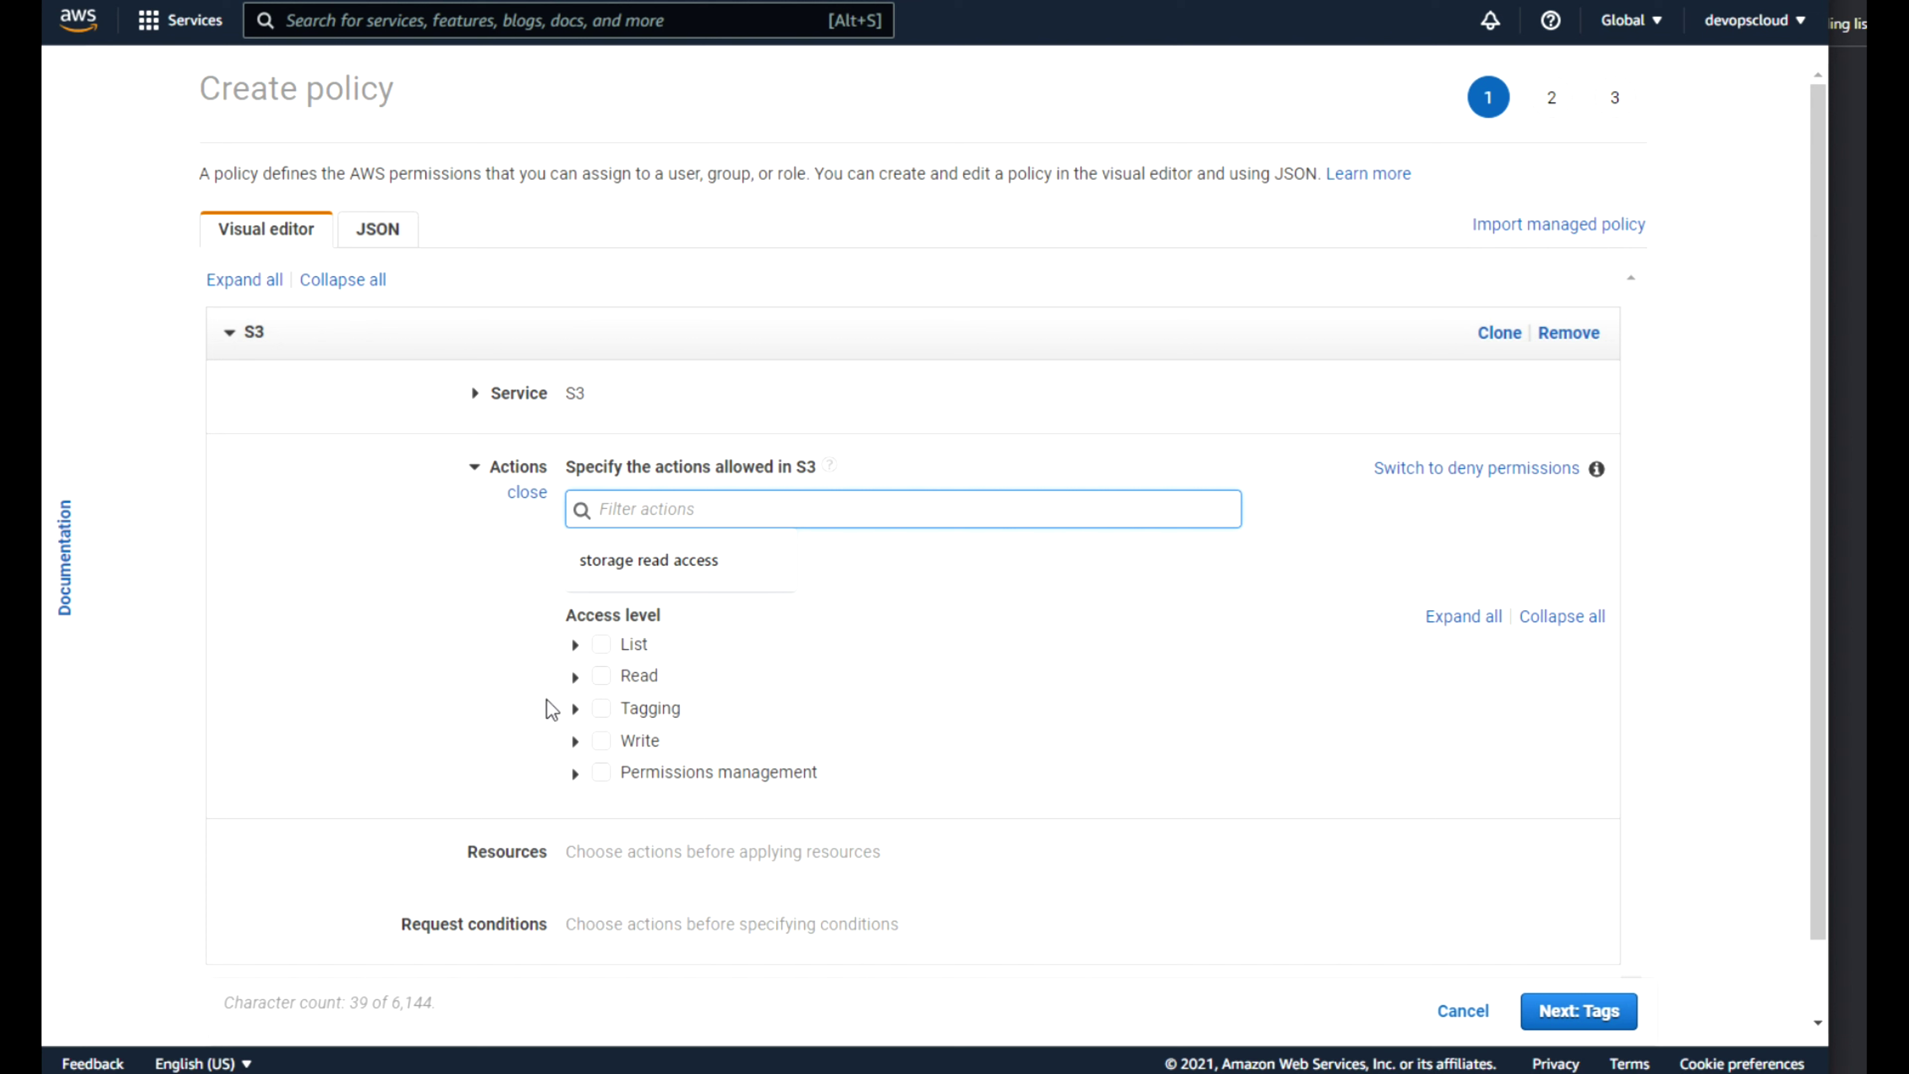
left_click(575, 647)
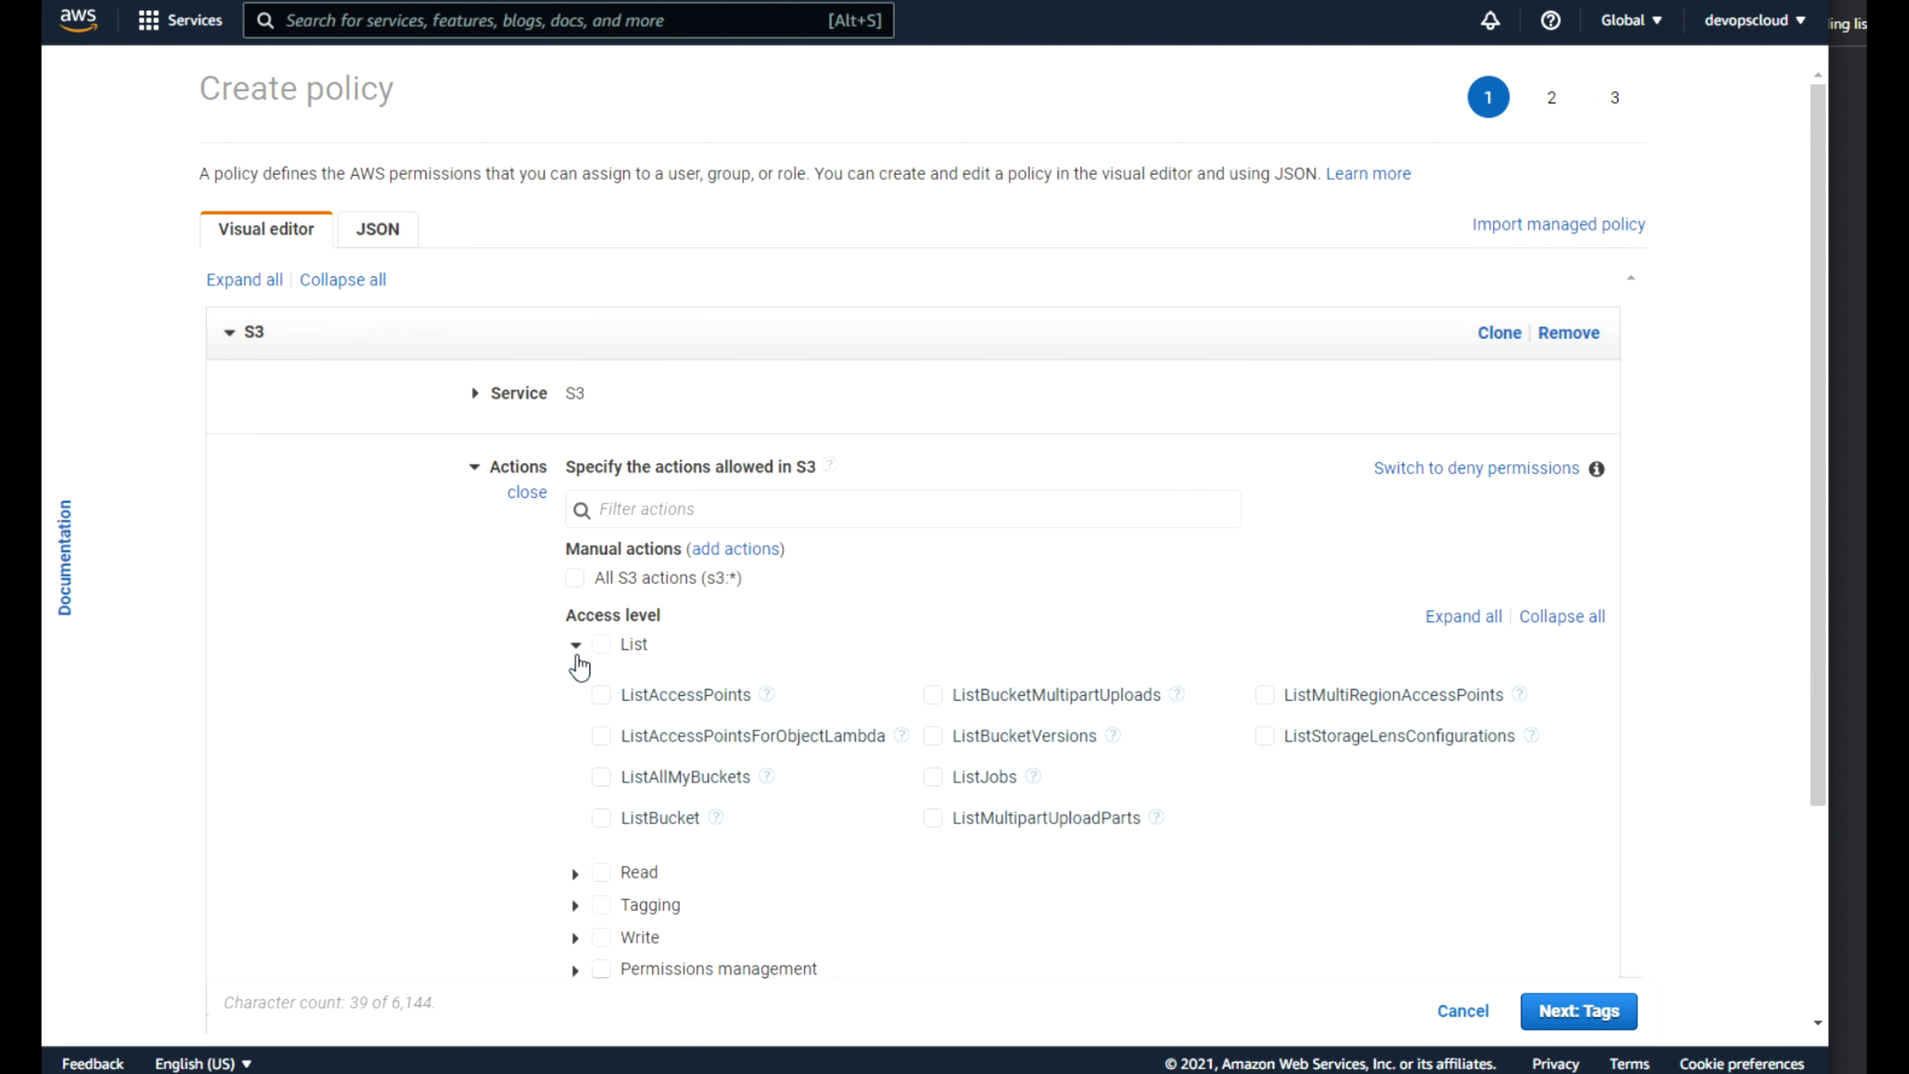
left_click(602, 818)
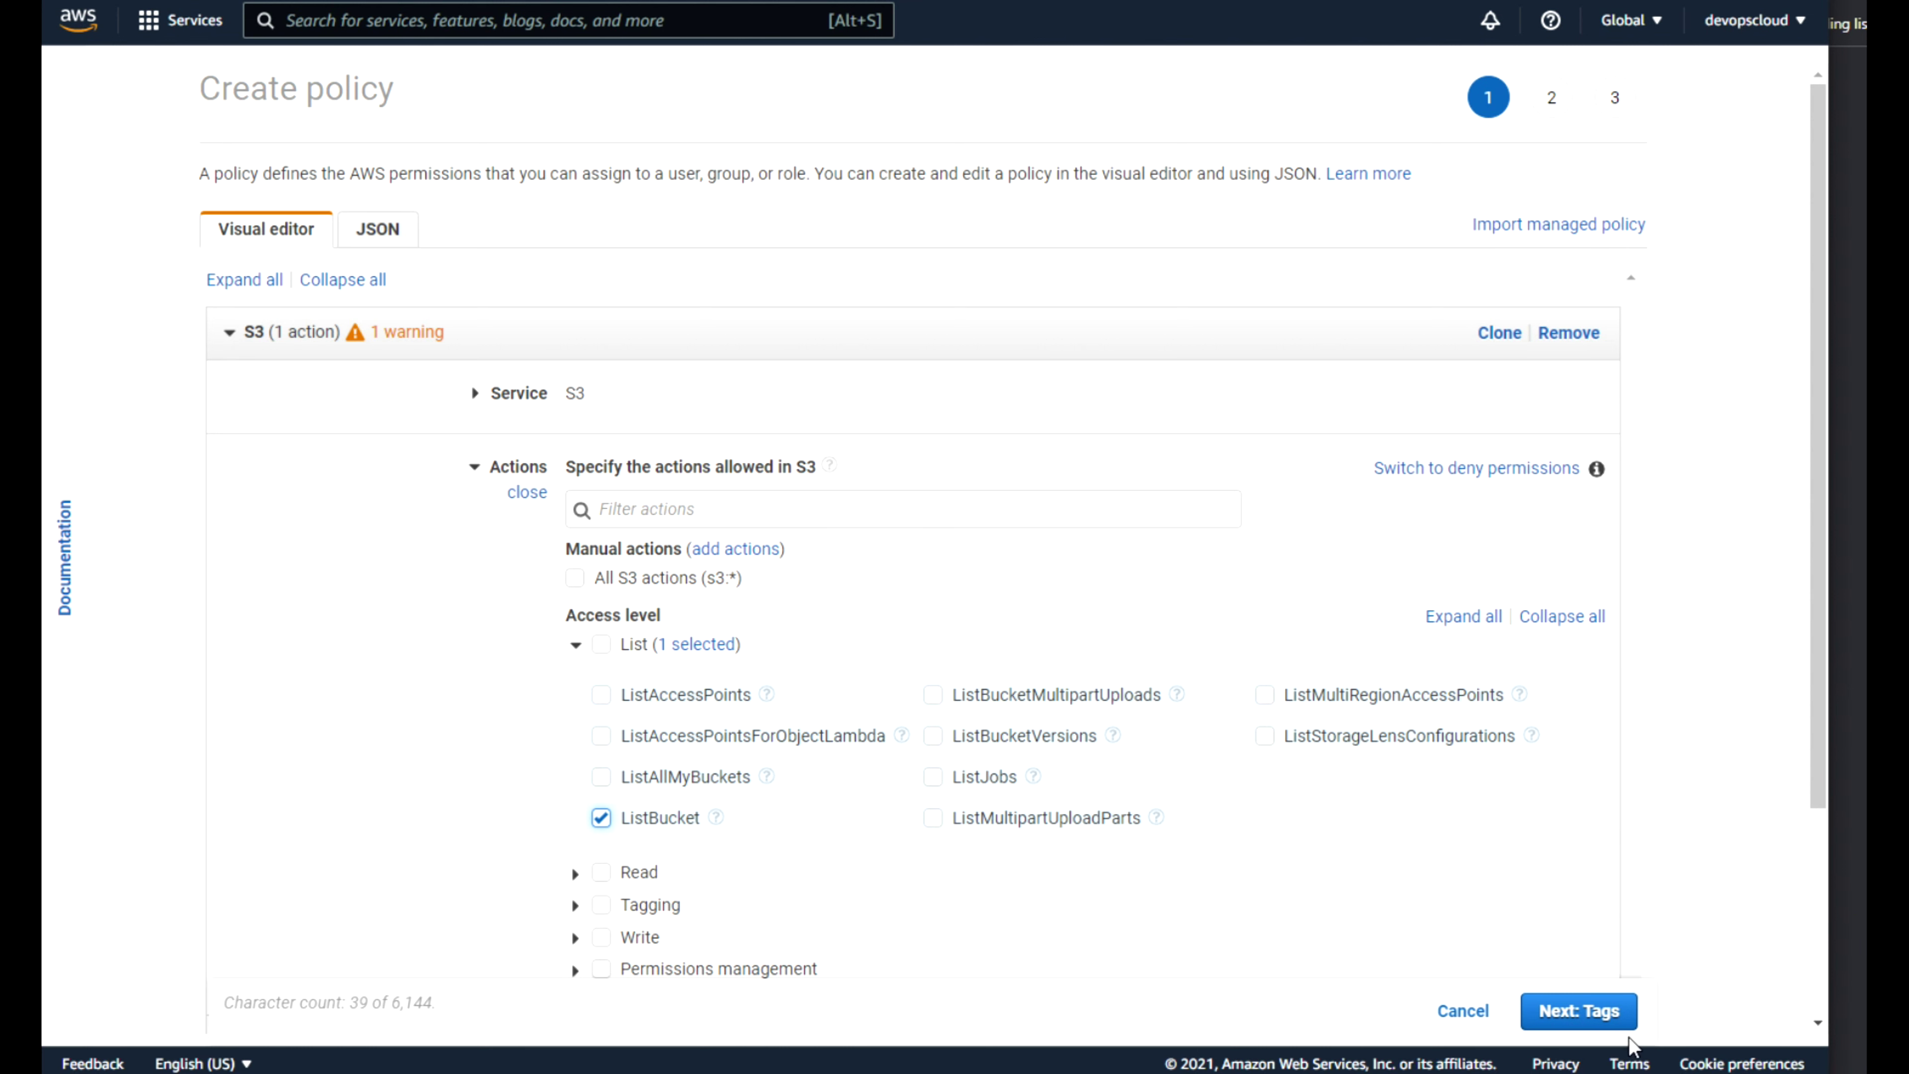
Apply the ListBucket permission to all resources and proceed to the tags step
left_click(1588, 1015)
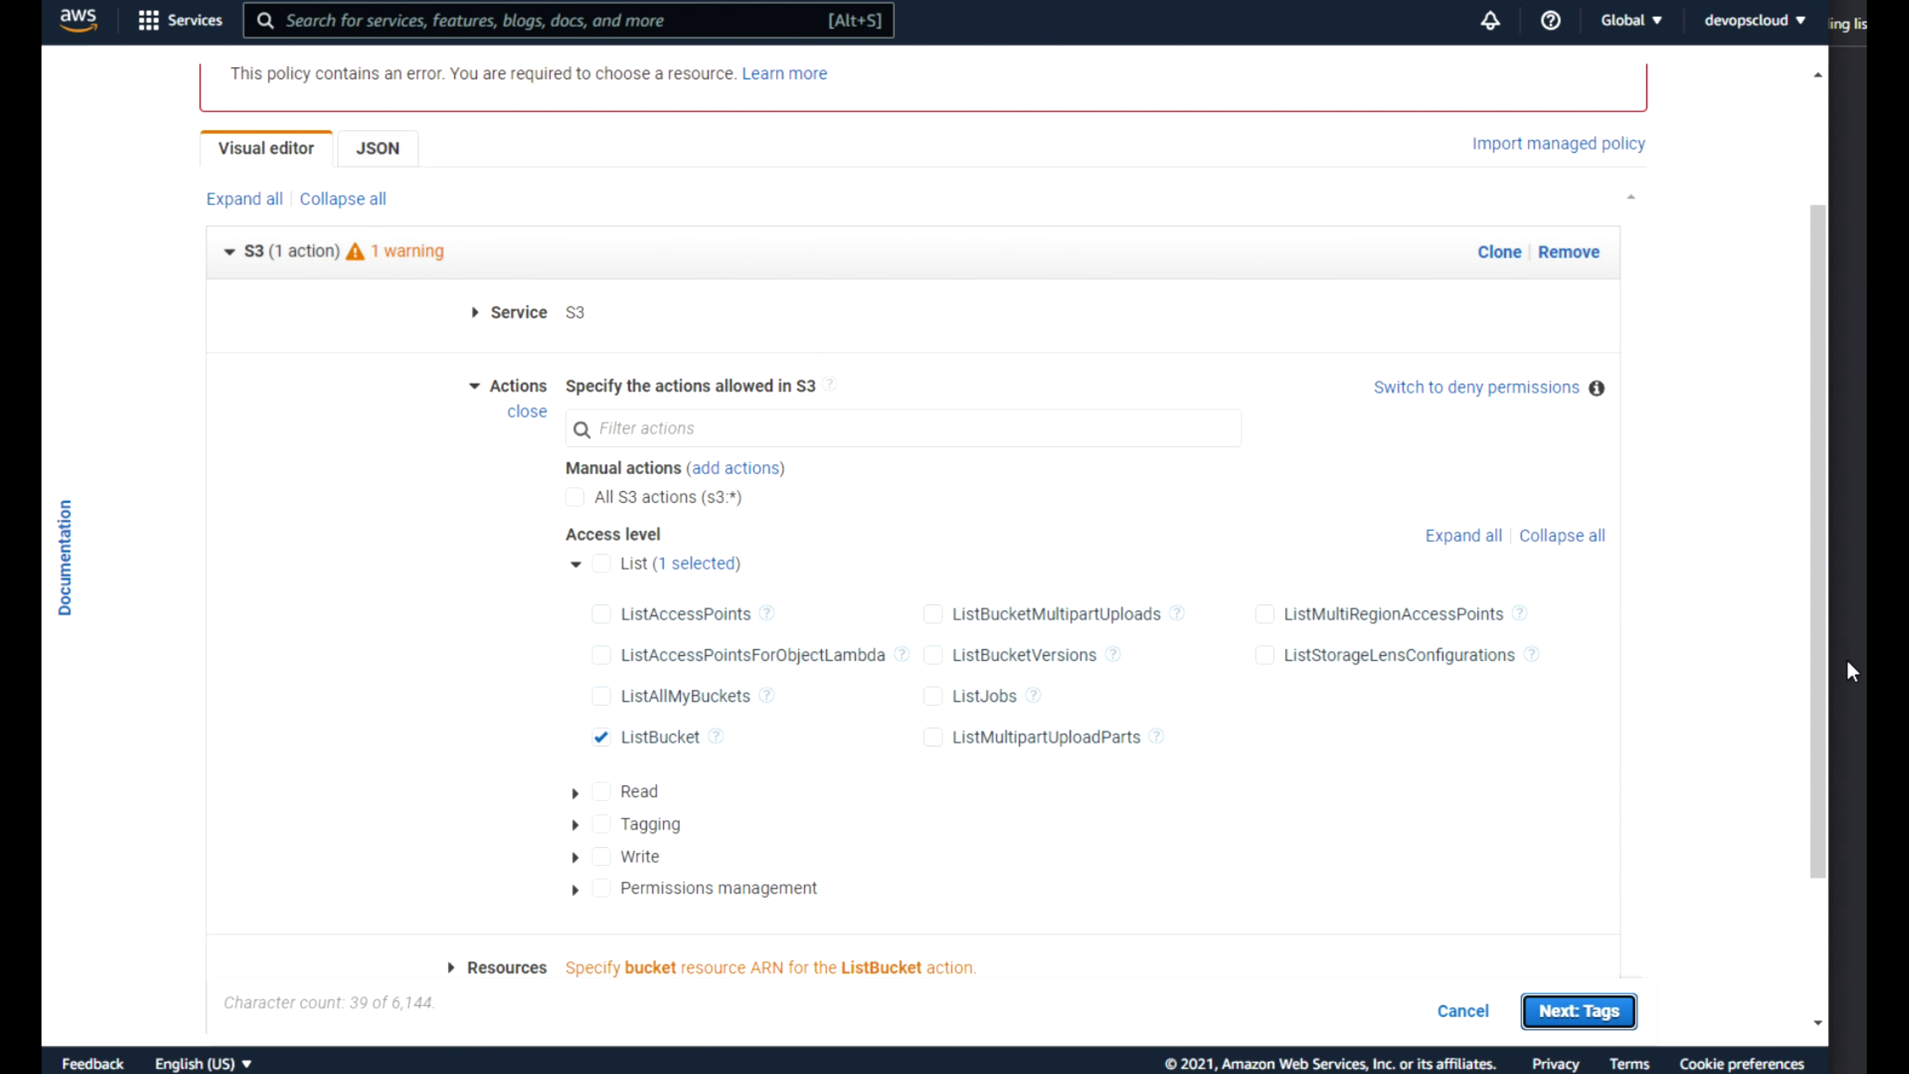
scroll(756, 827, "down", 2)
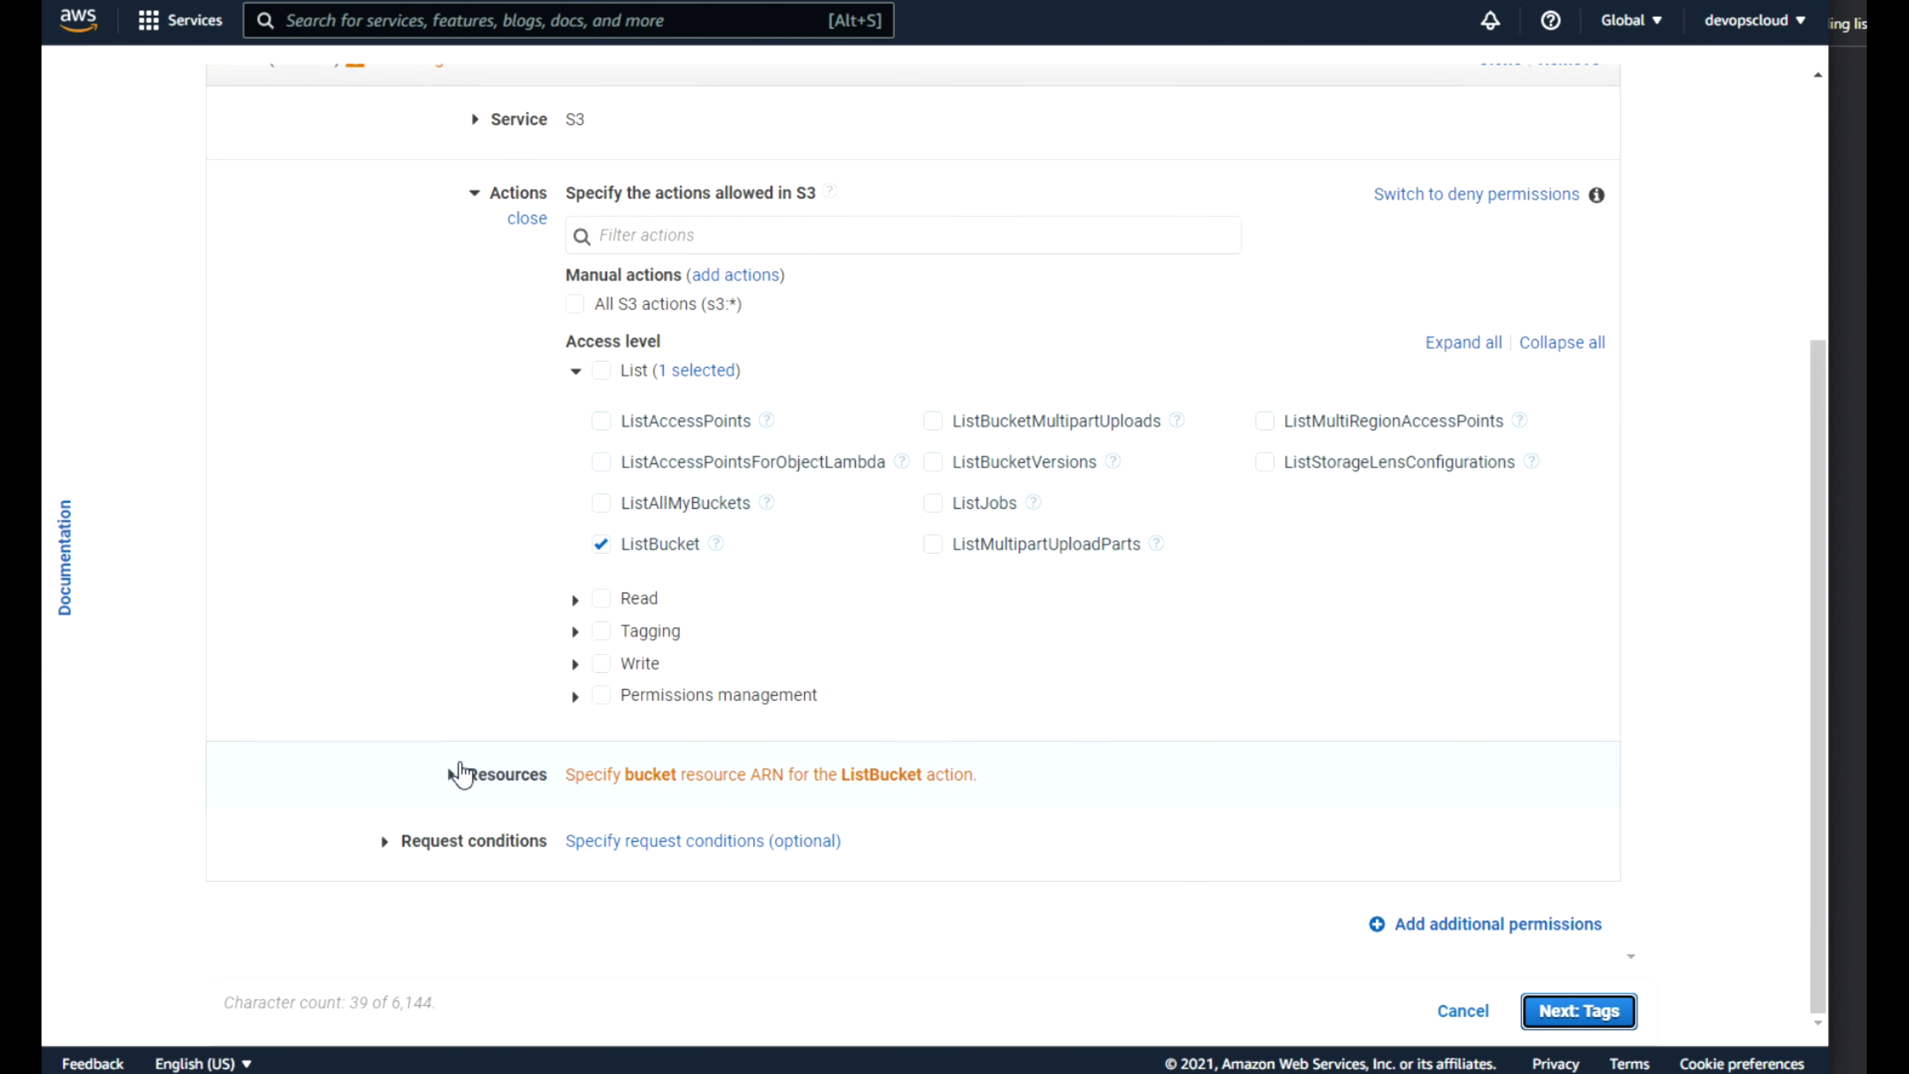
left_click(455, 774)
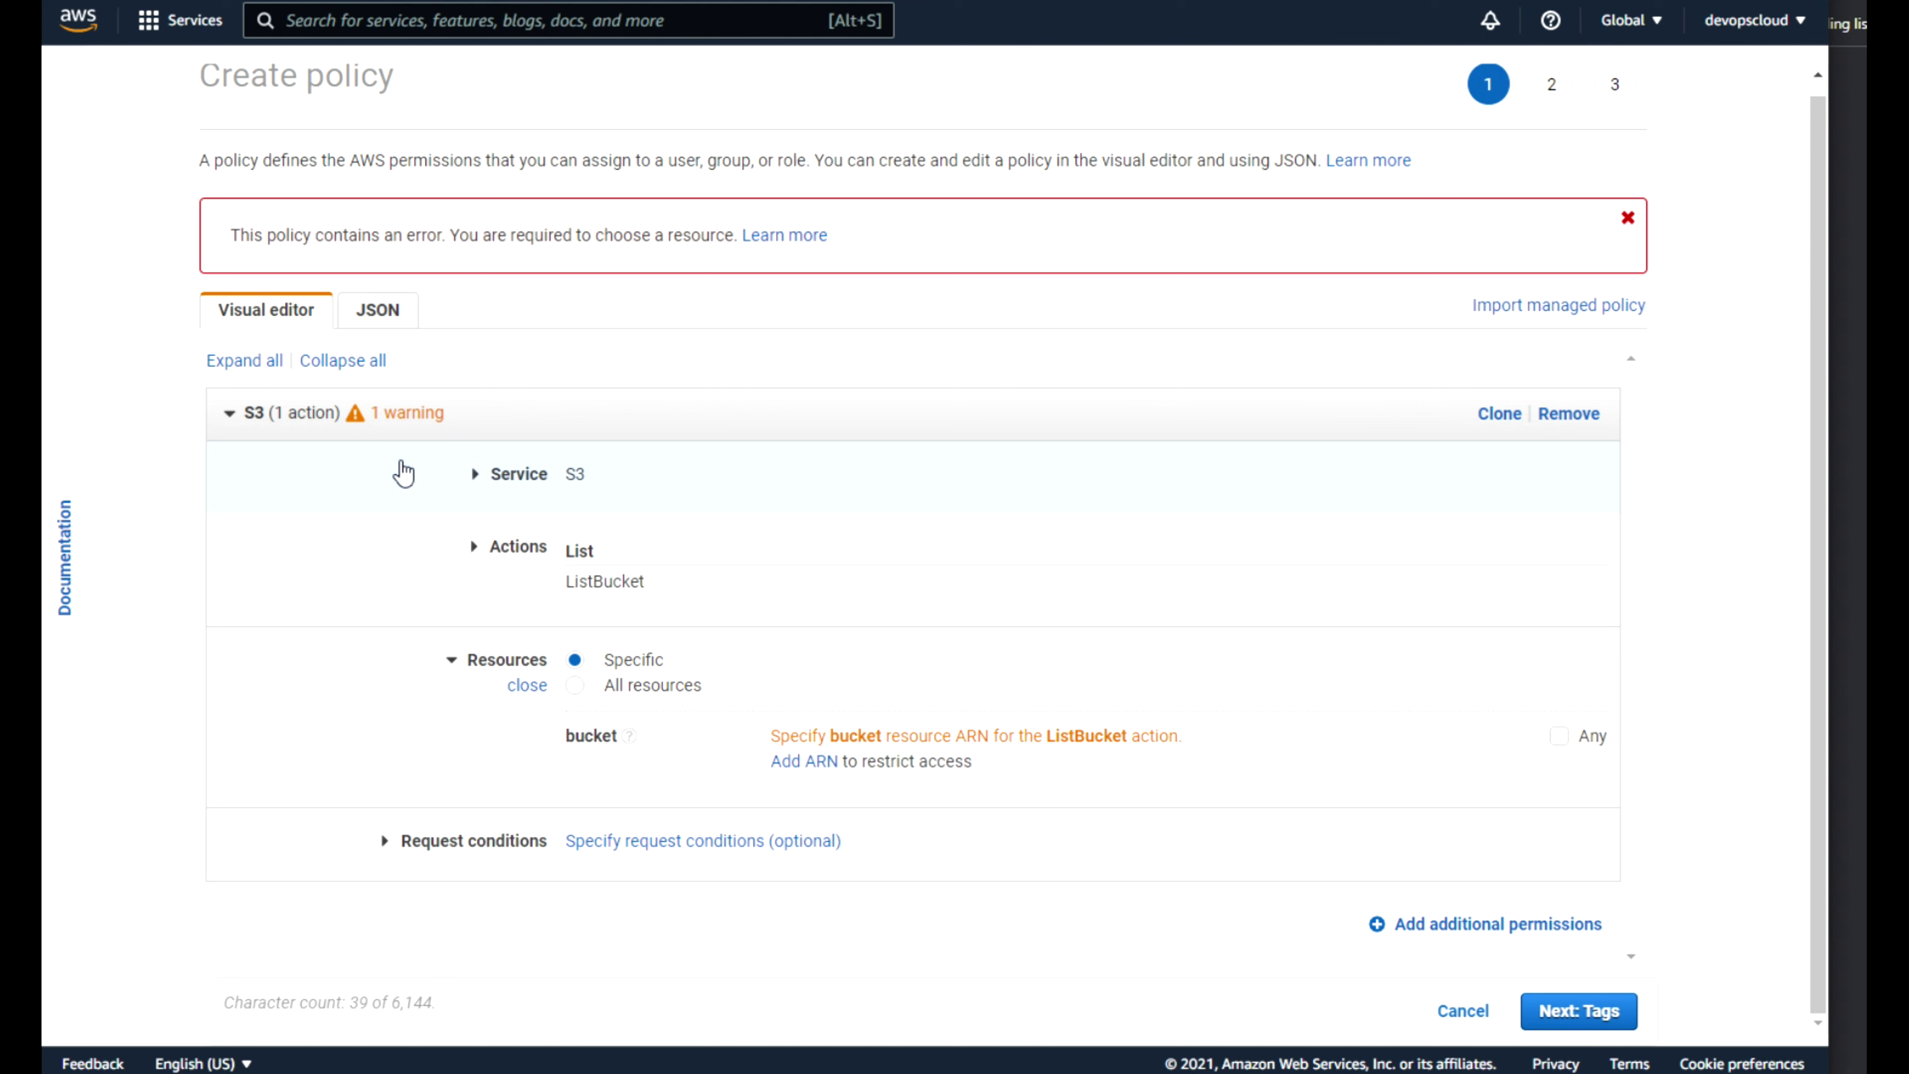
left_click(574, 685)
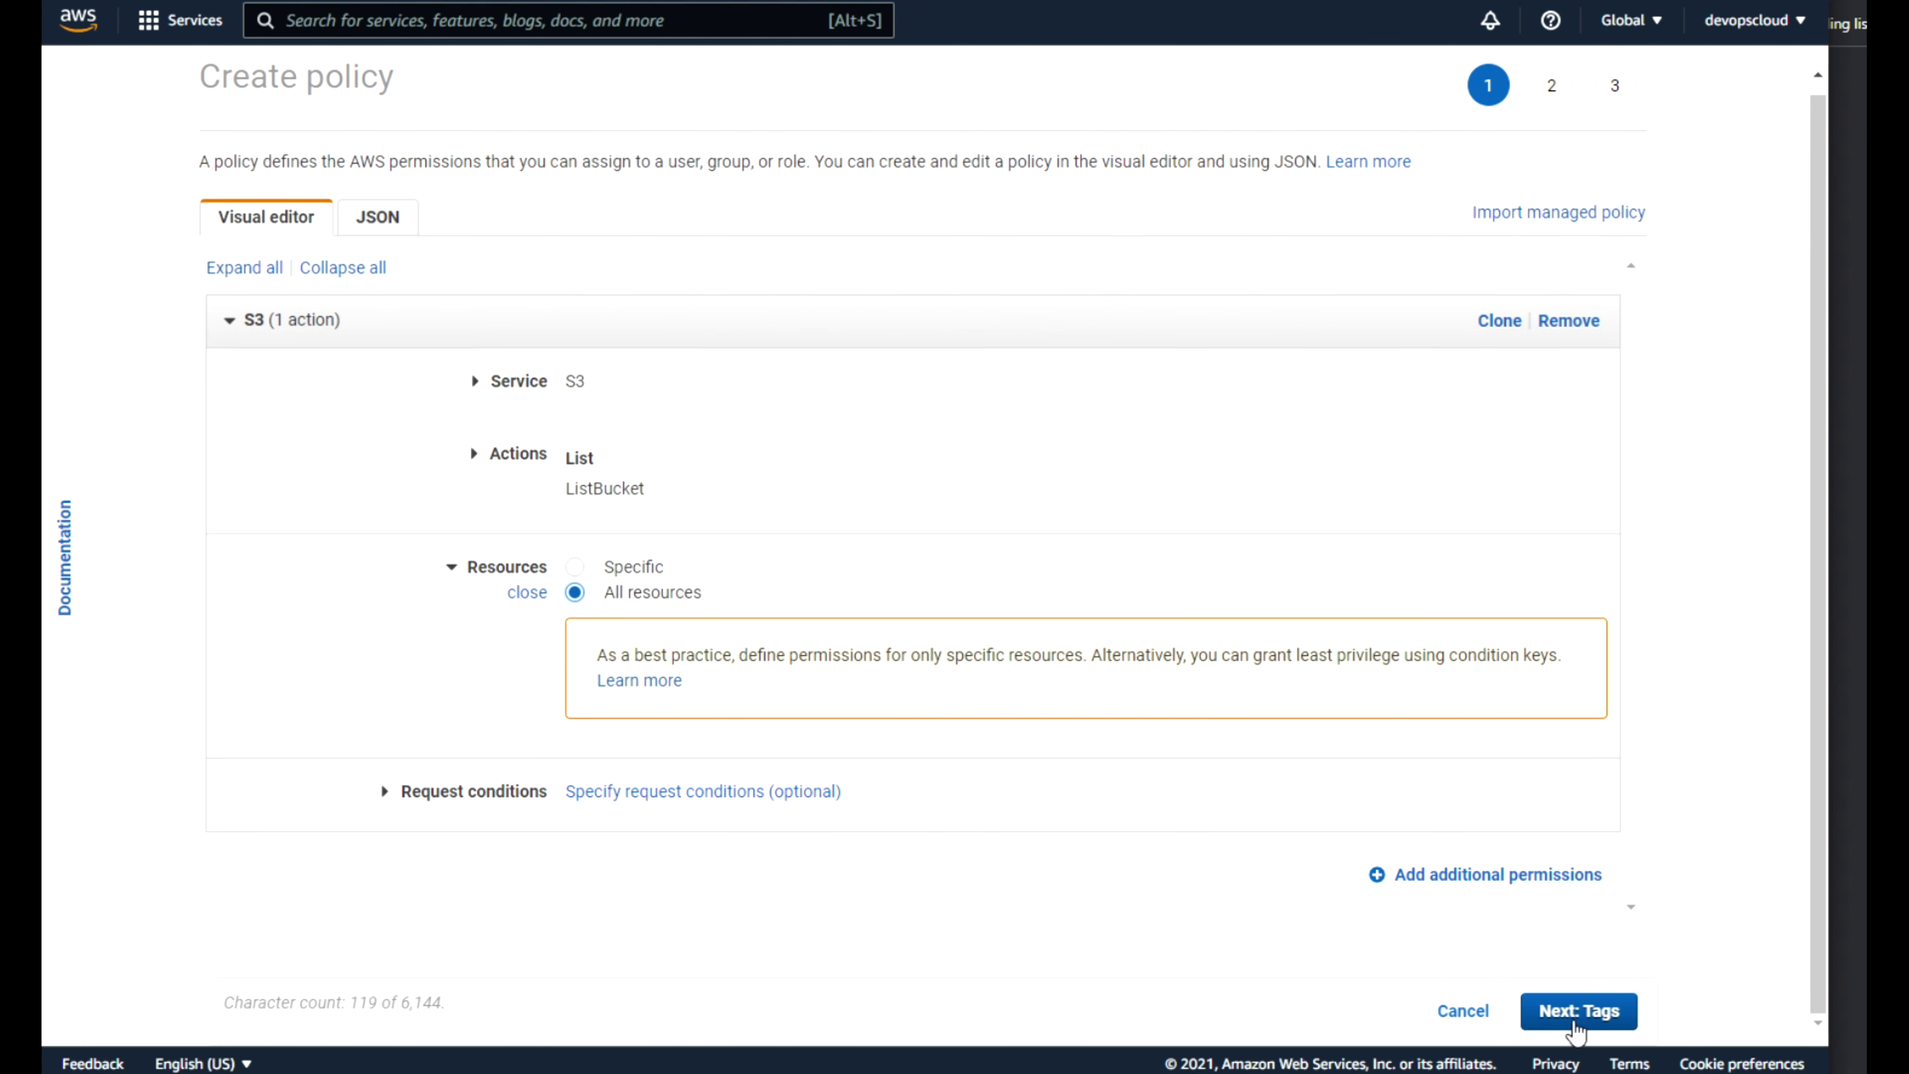
right_click(1579, 1016)
left_click(1579, 1015)
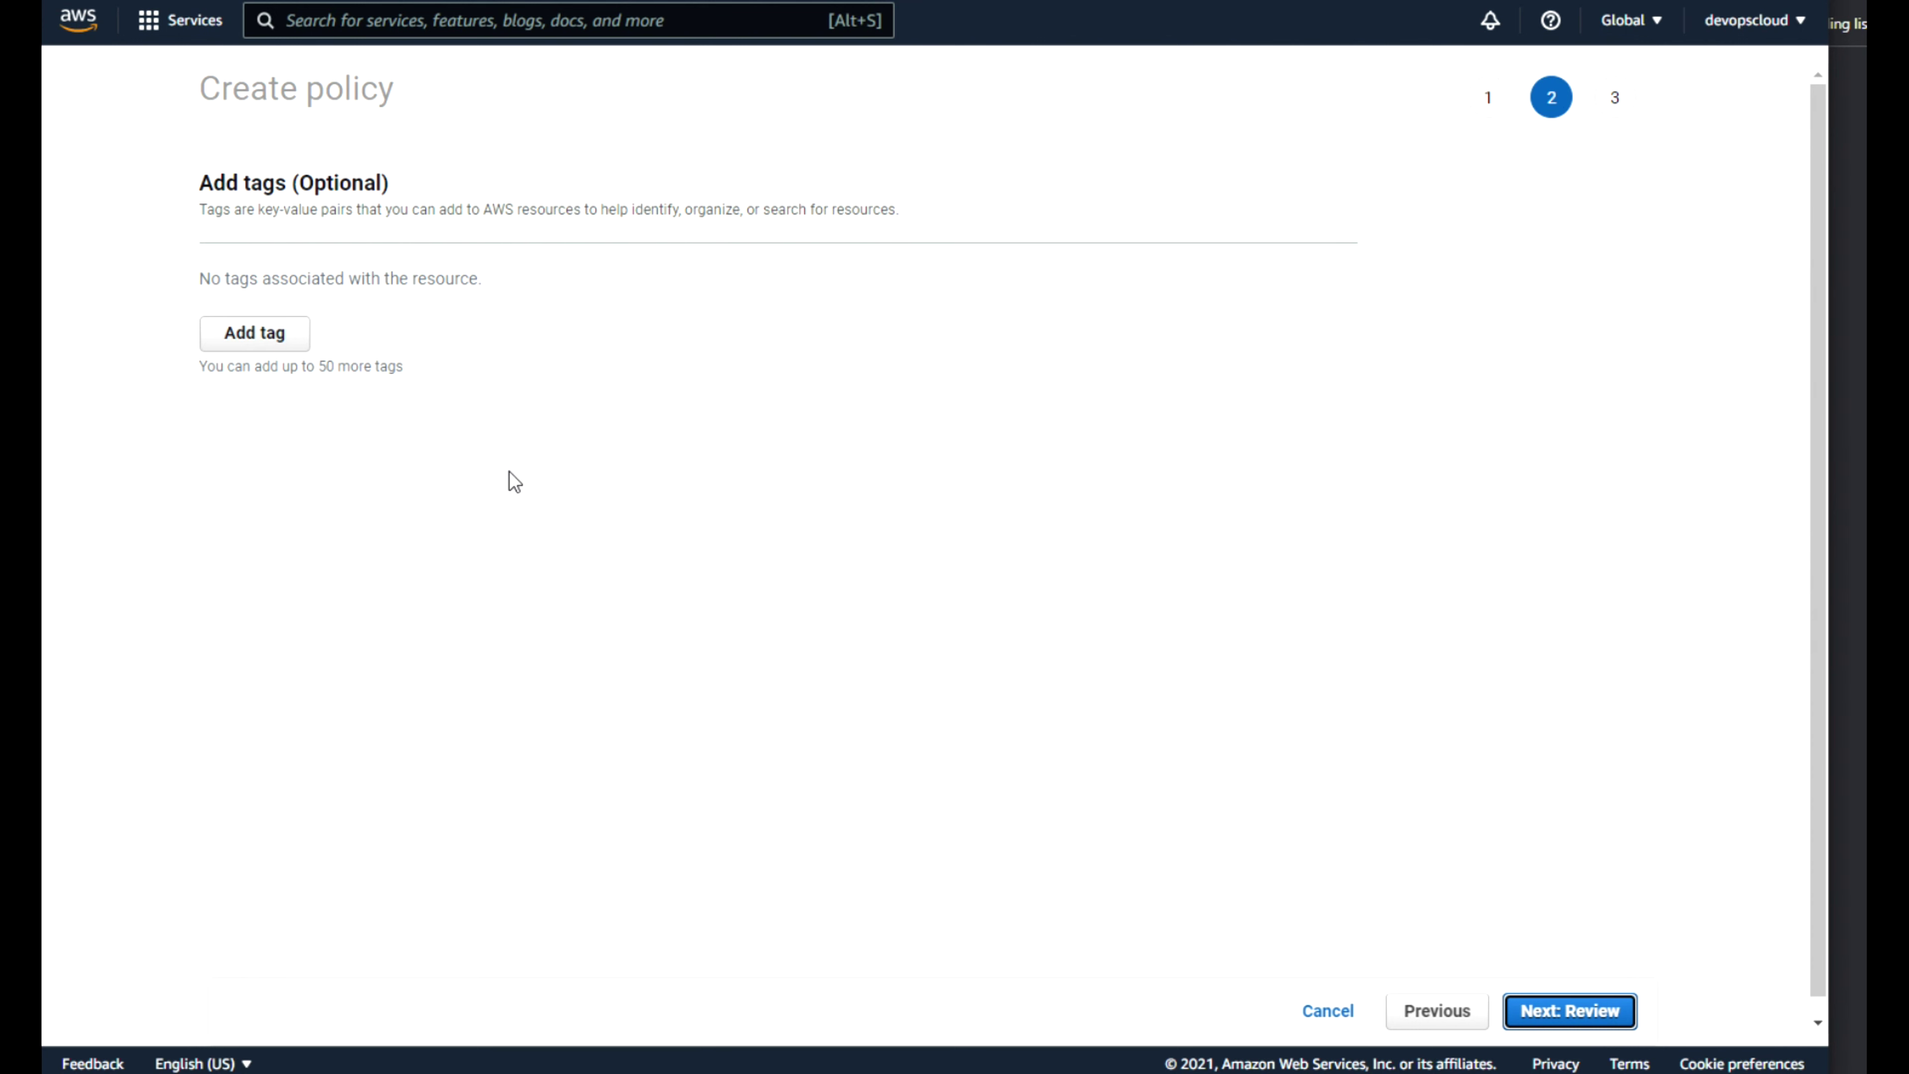
Name the policy 'storagelist', describe it 'to get list of storage', and create it
left_click_drag(316, 367, 405, 376)
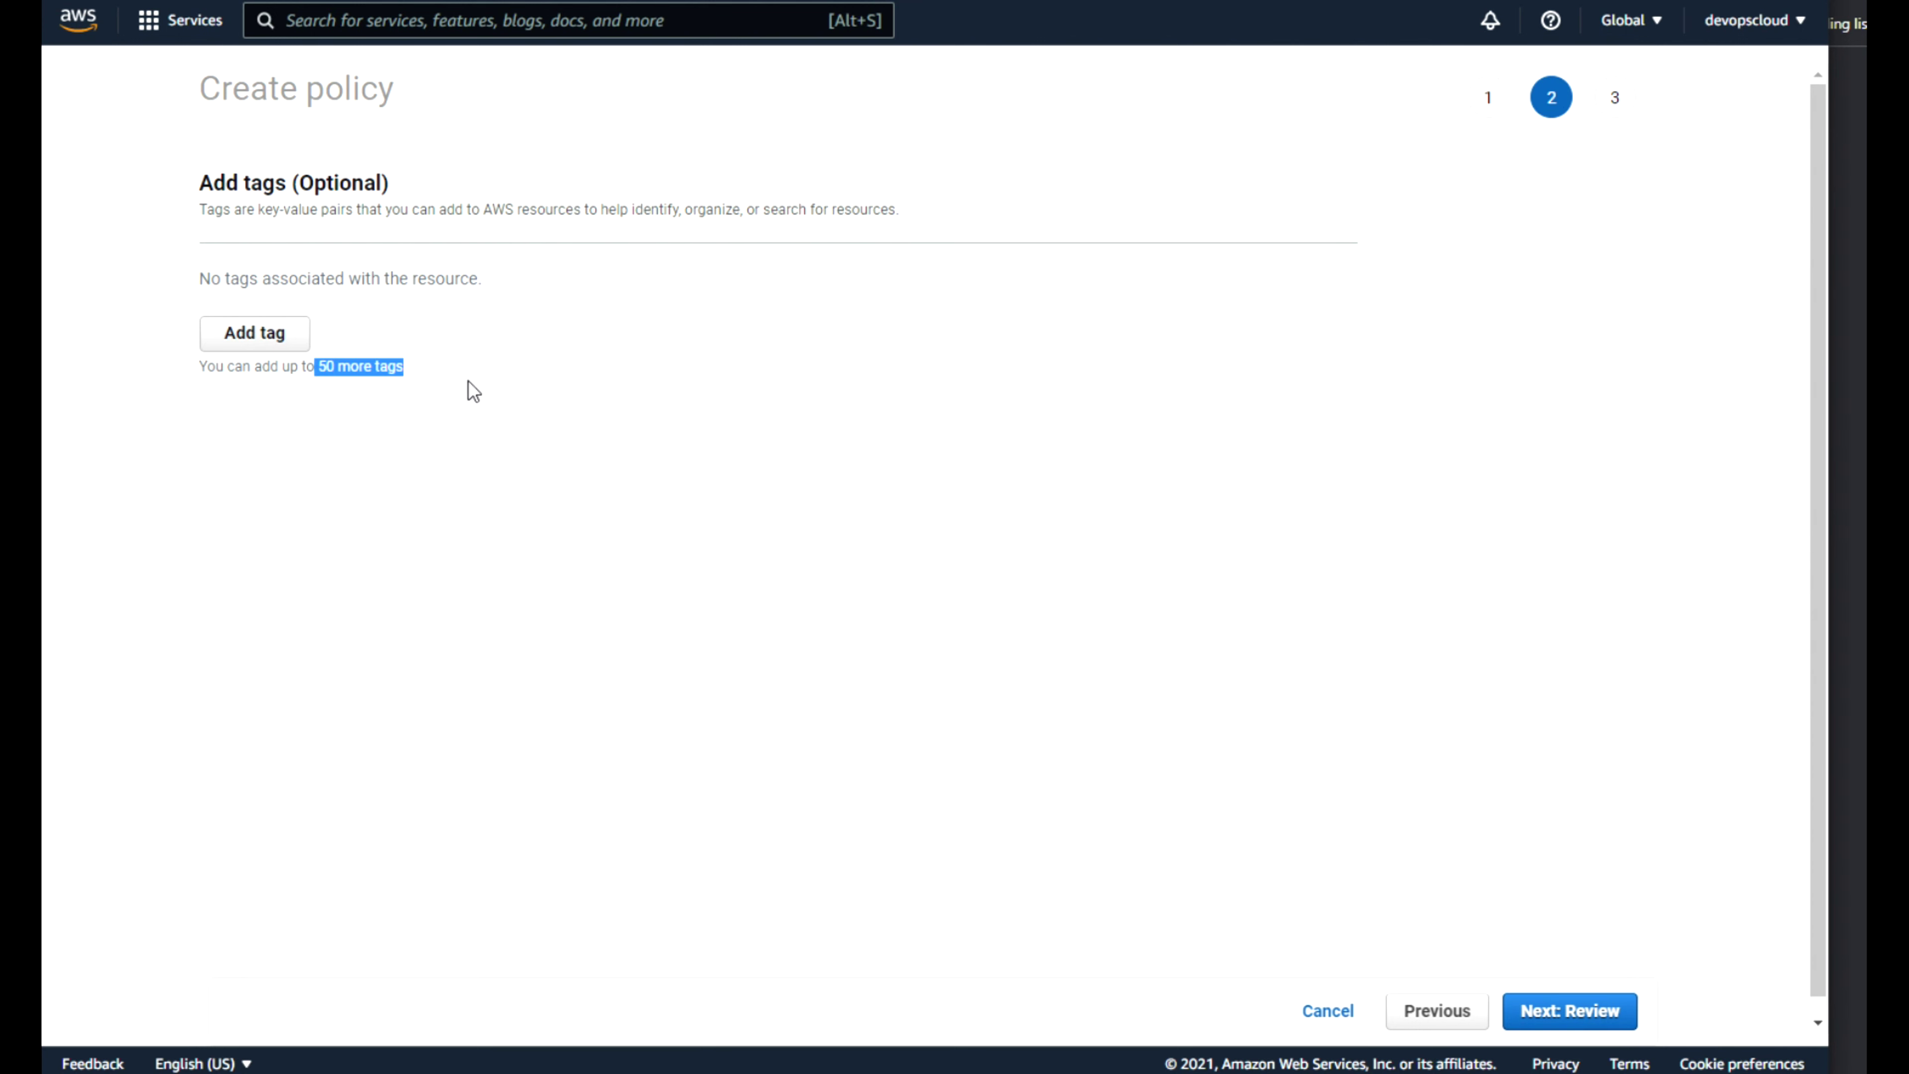
left_click(1596, 1017)
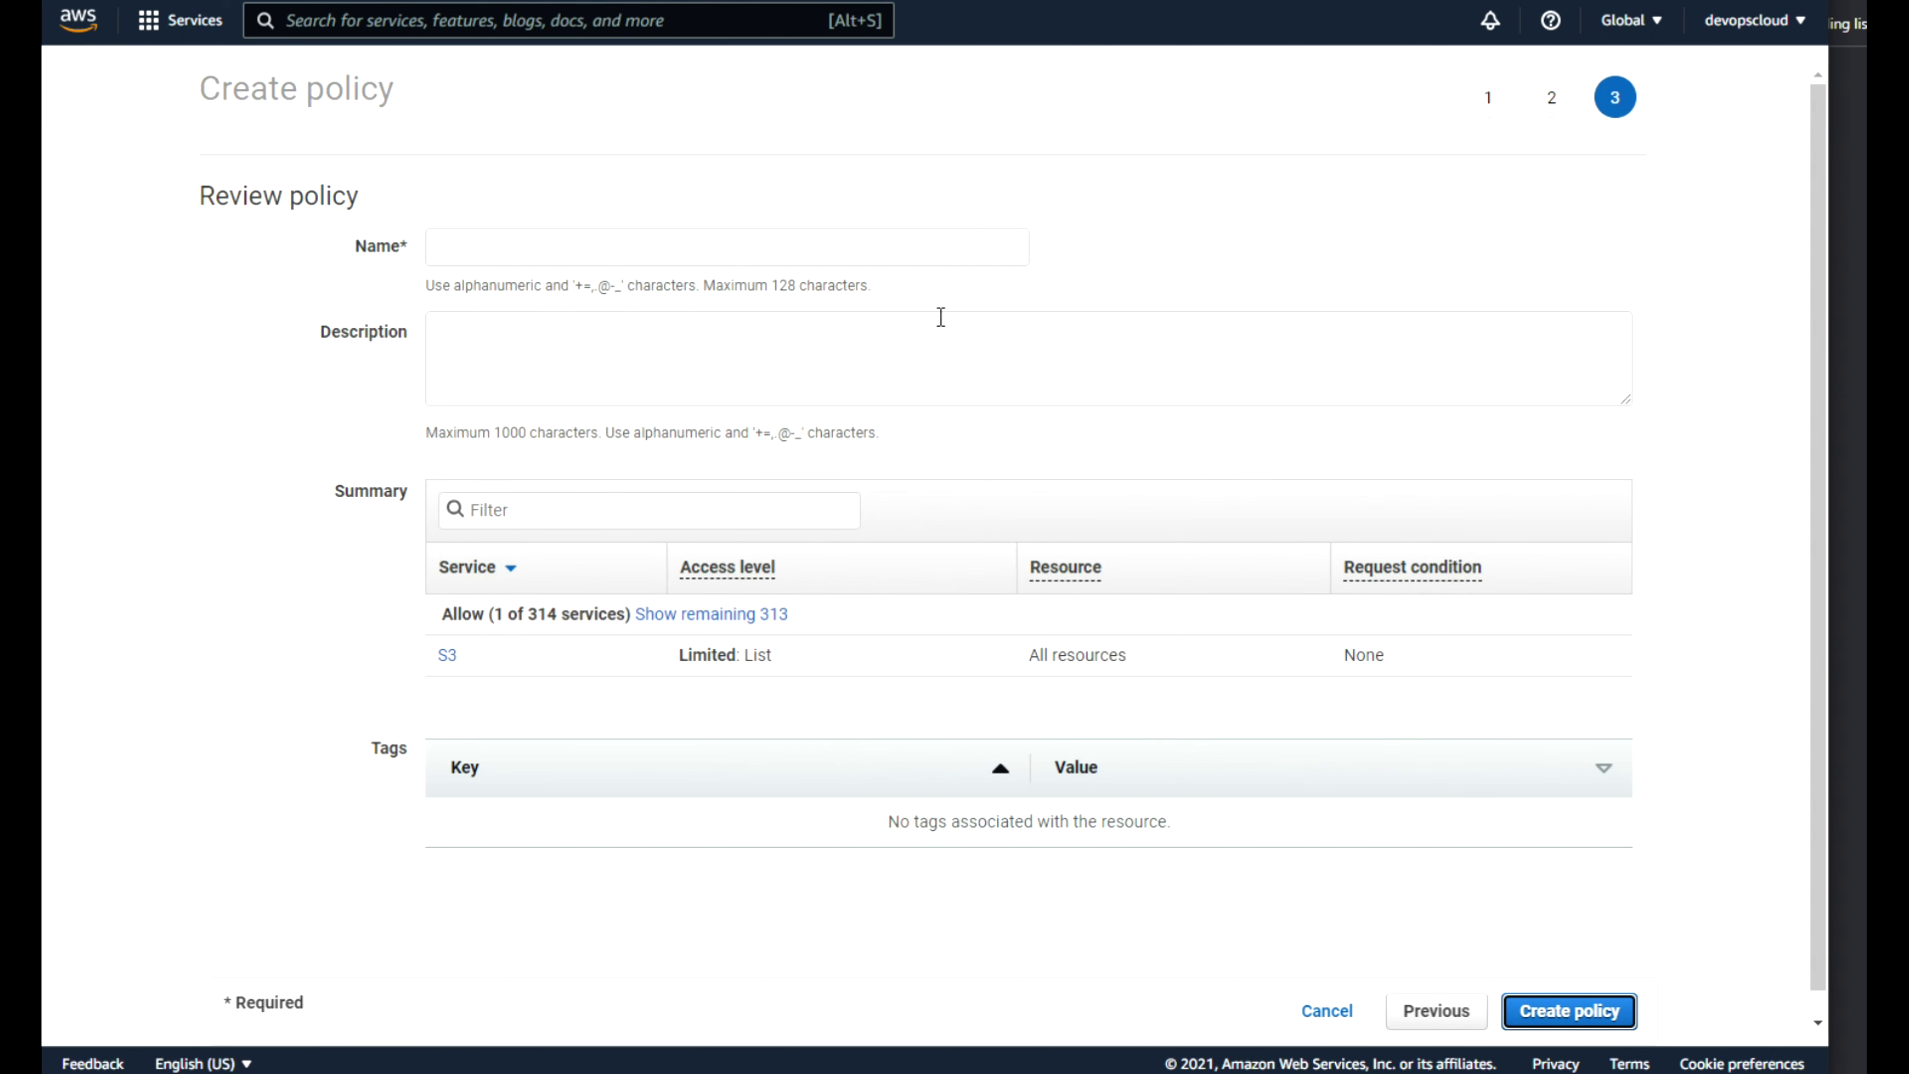
left_click(718, 257)
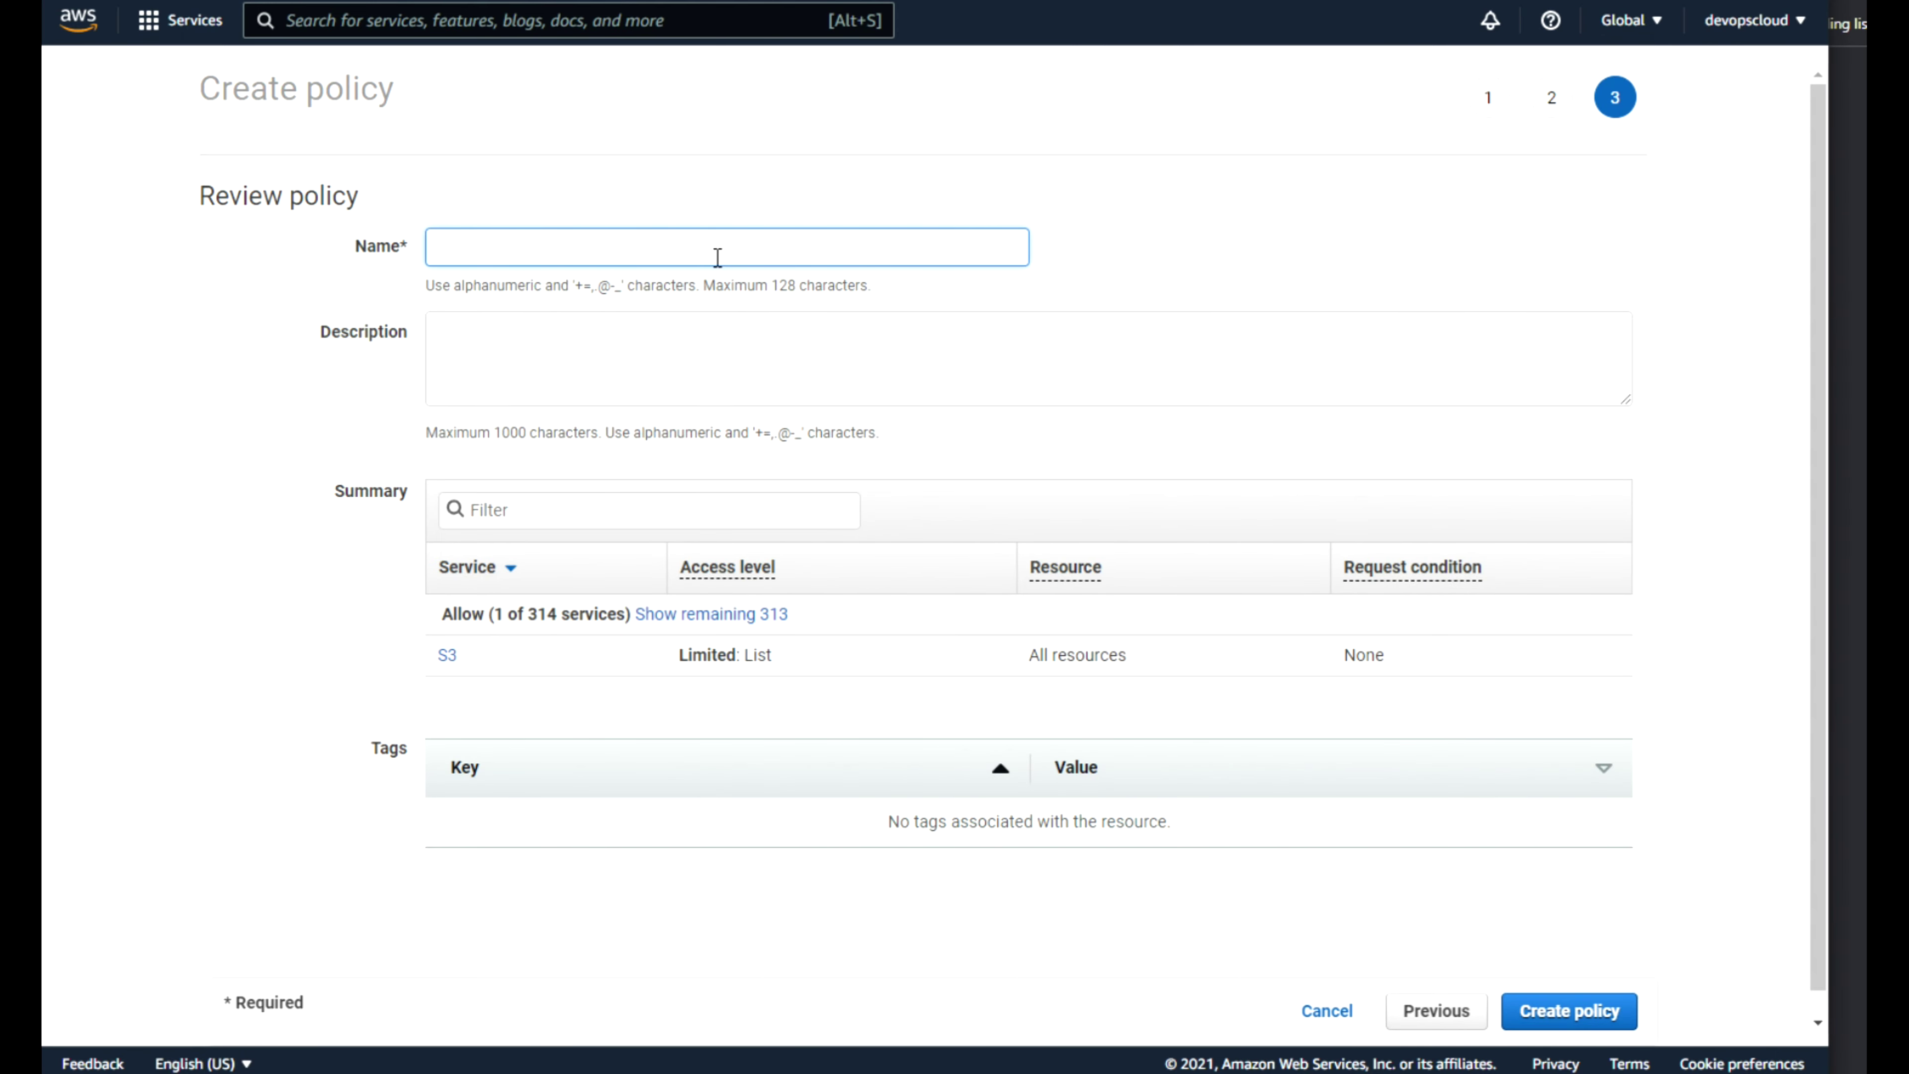
type("storagelist")
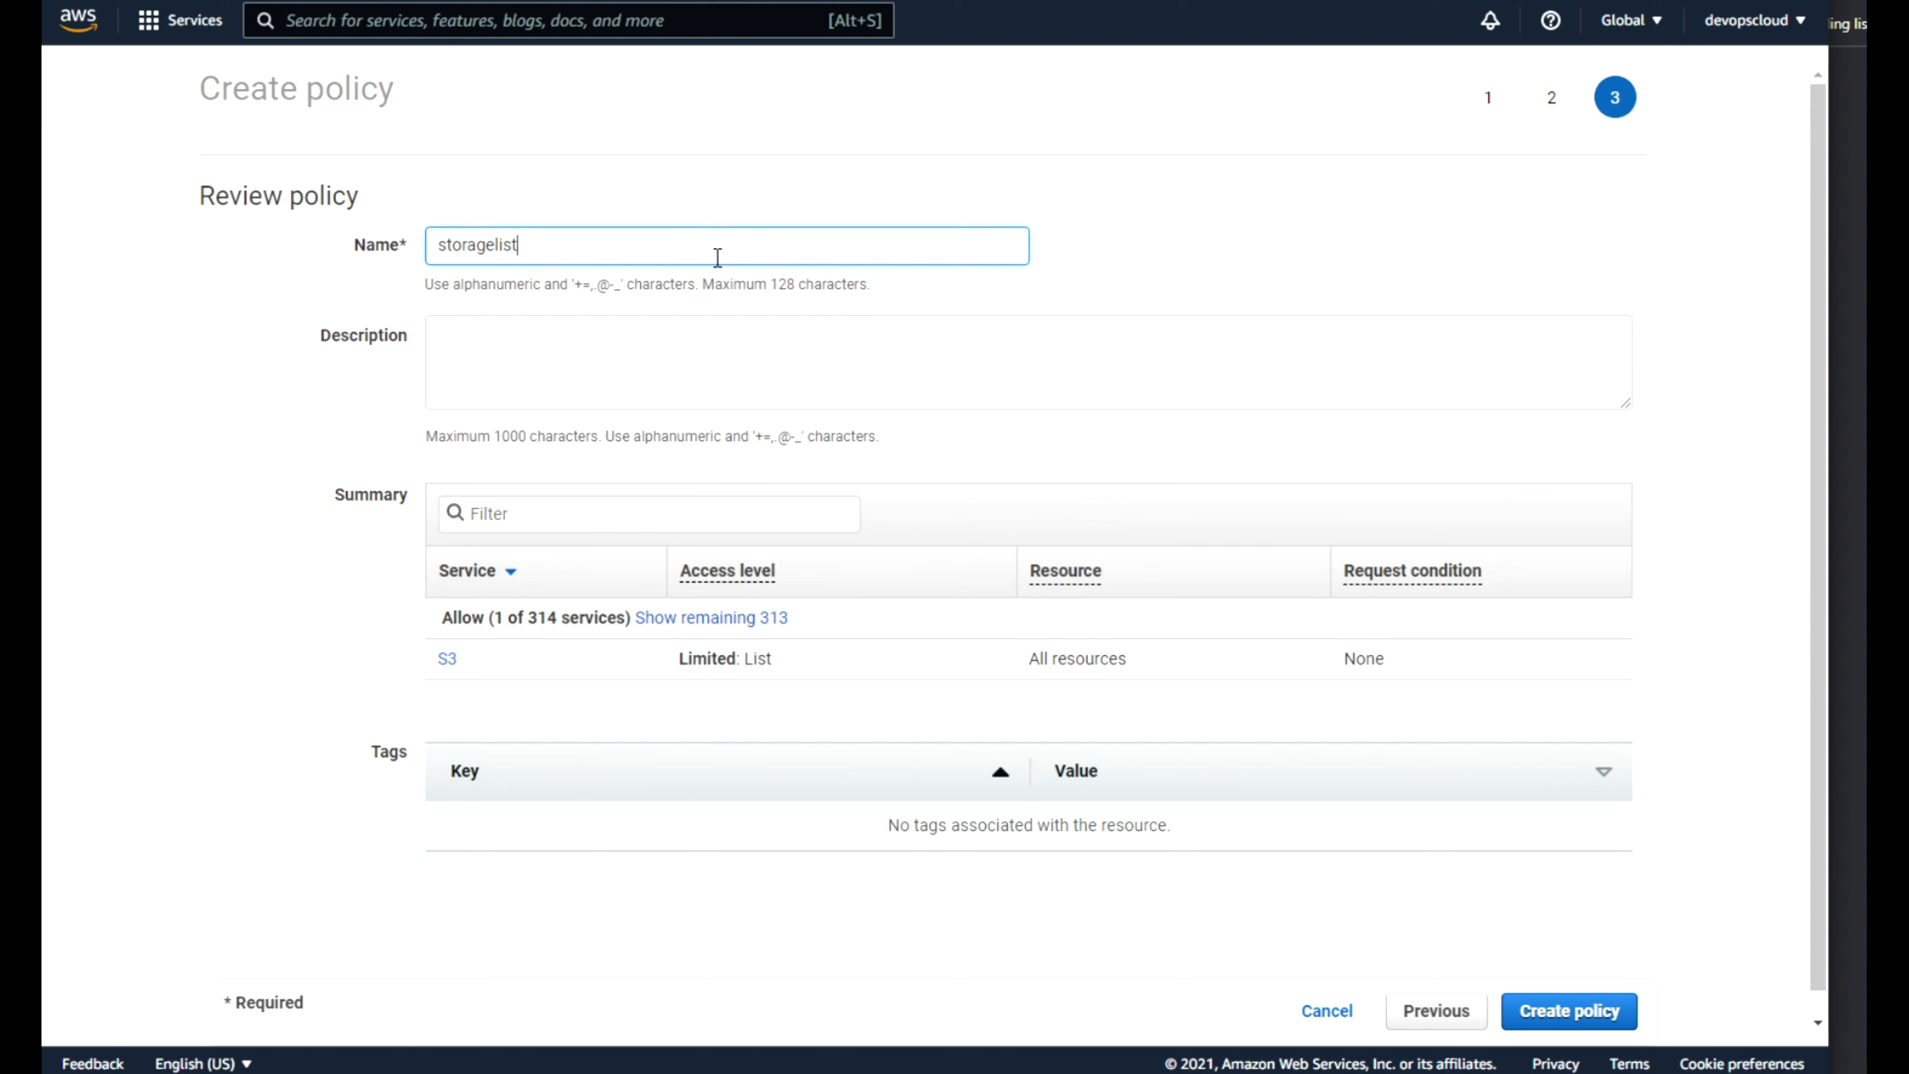
left_click(548, 365)
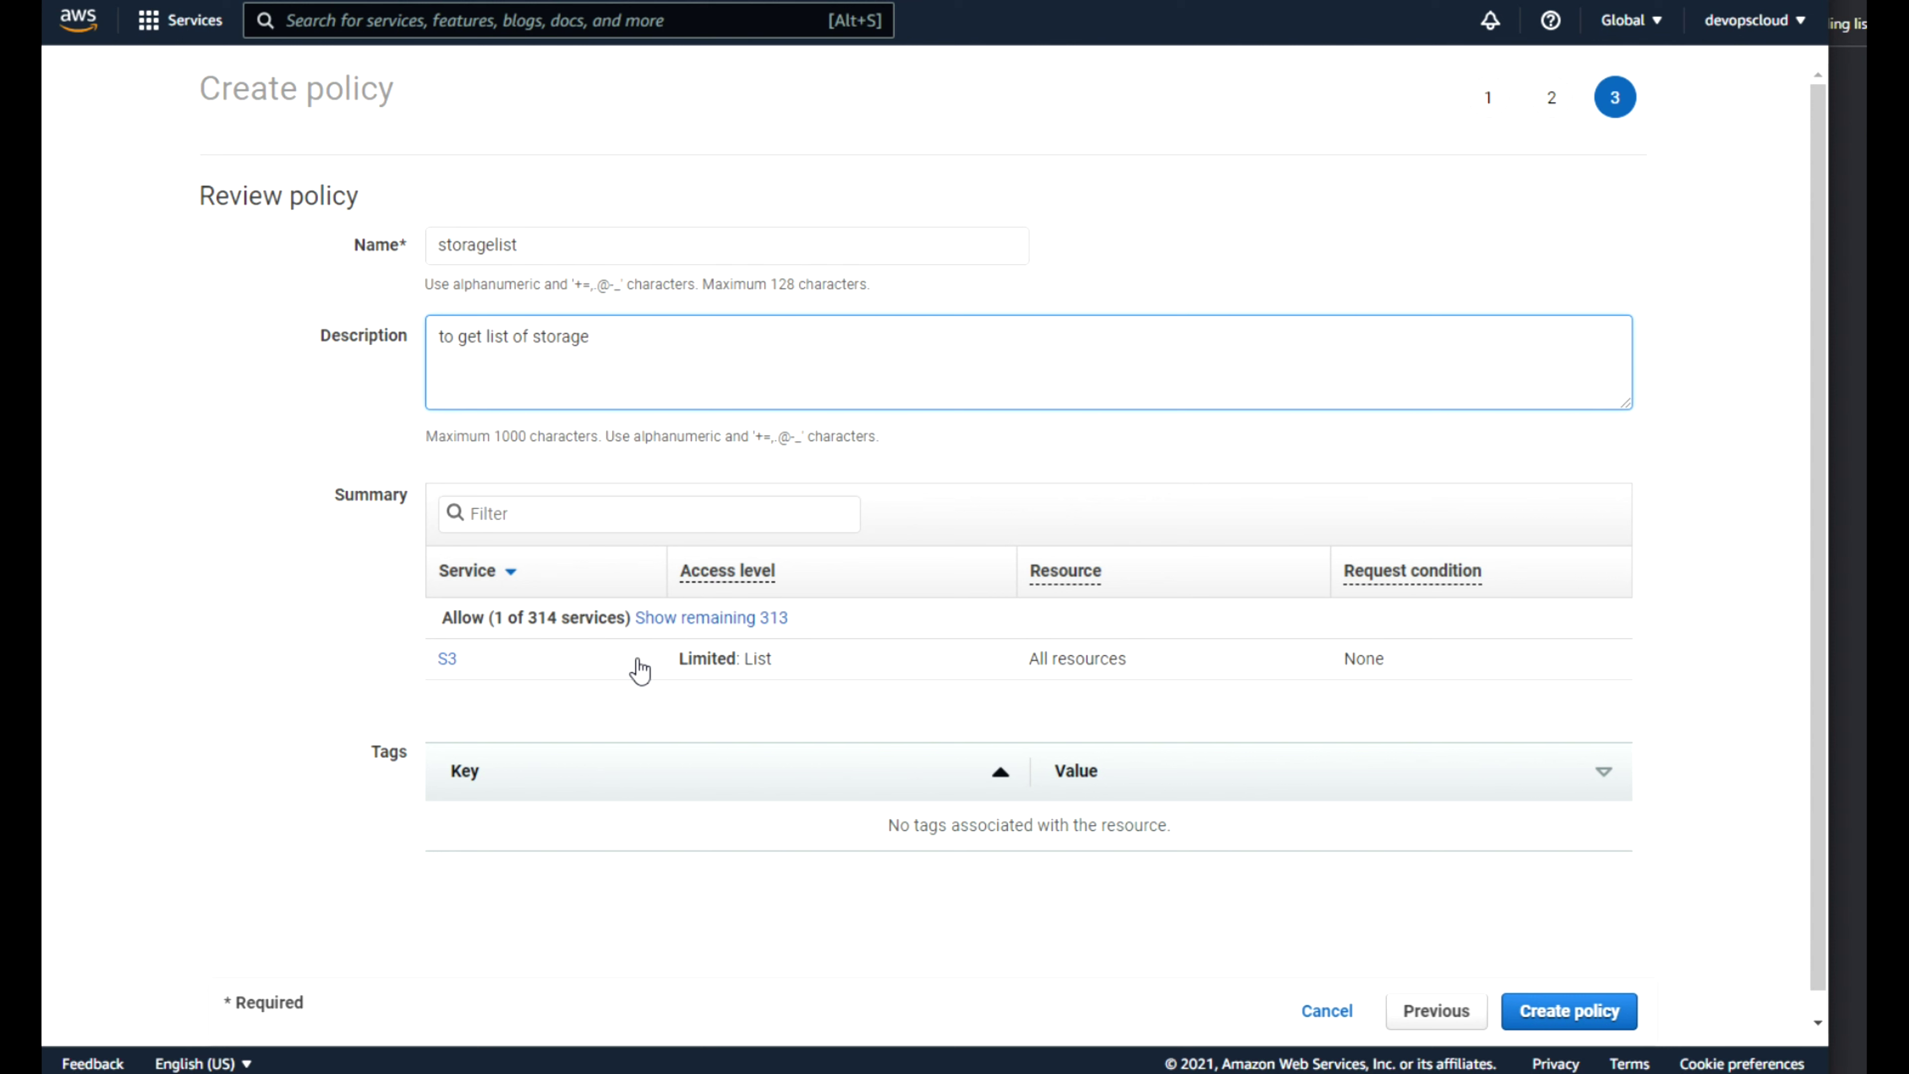
left_click(1572, 1012)
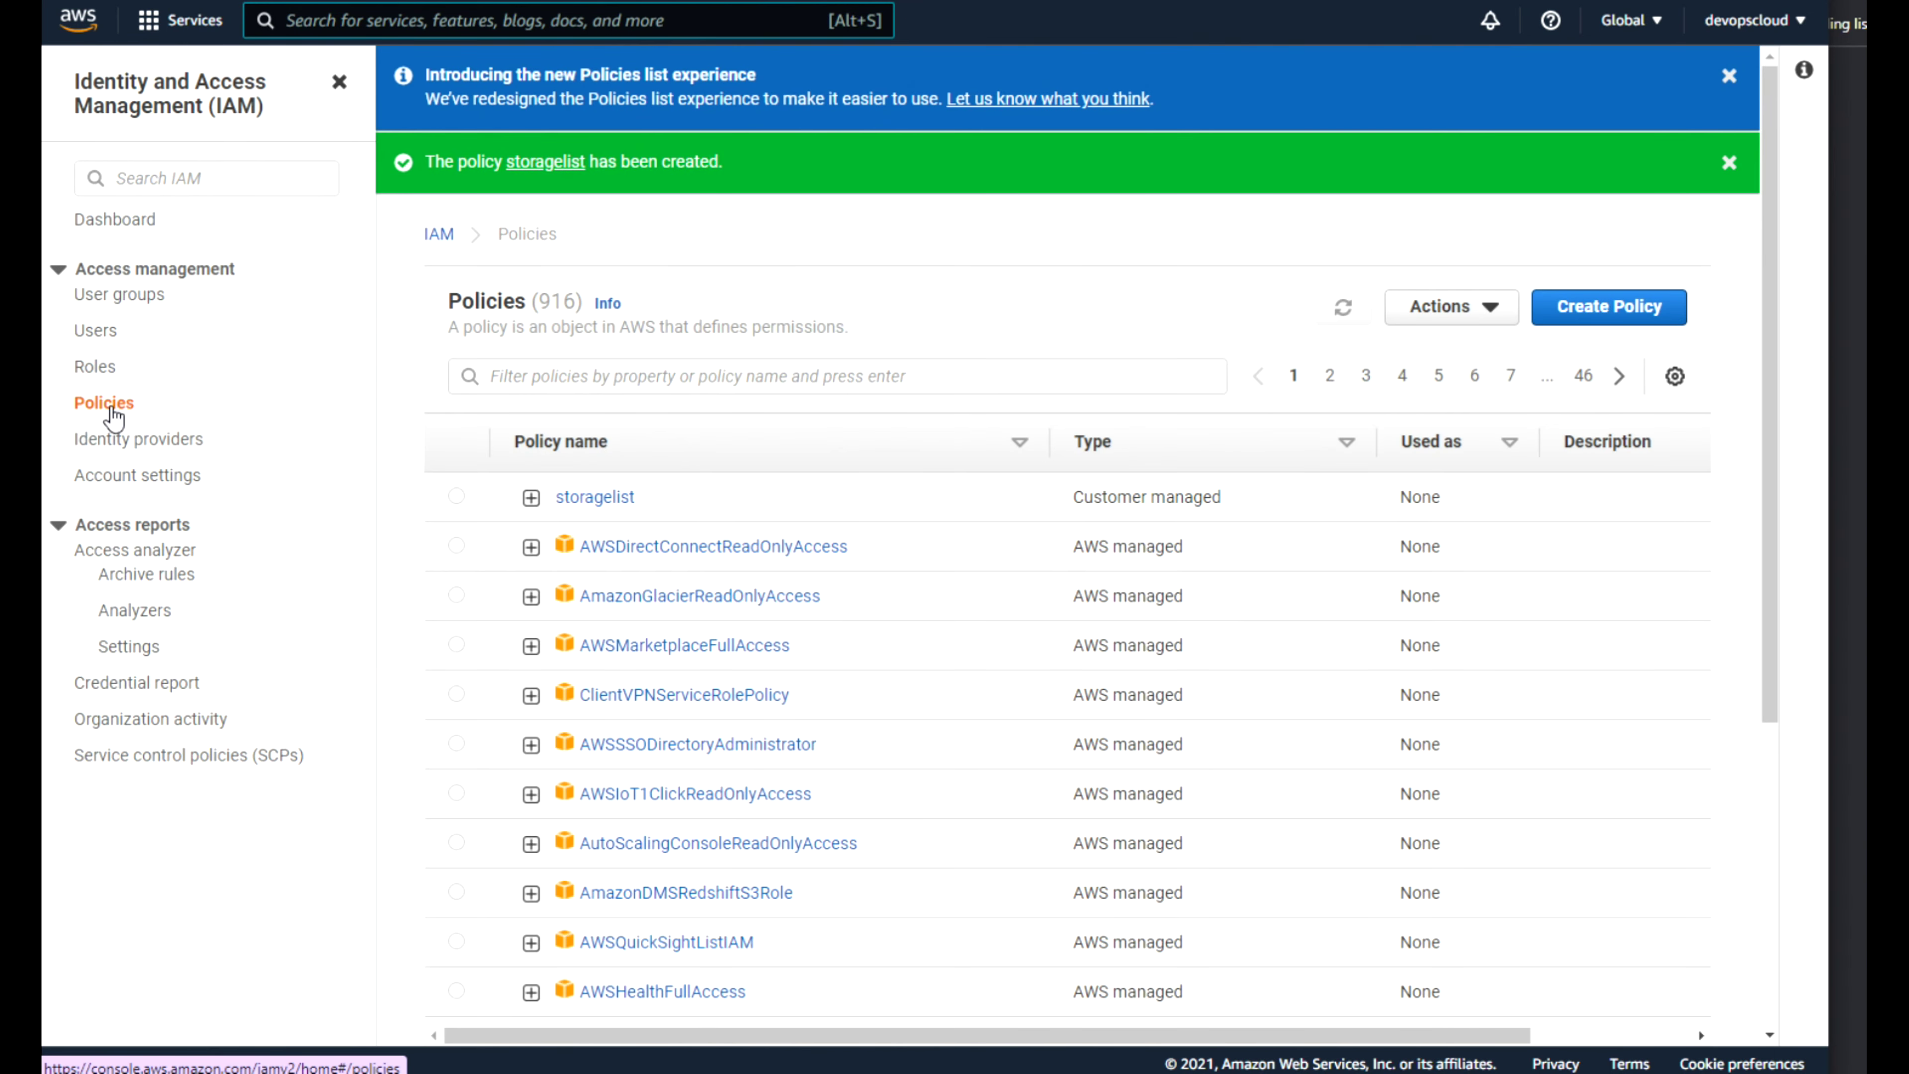
Open the IAM user's summary page from the Users list
left_click(106, 339)
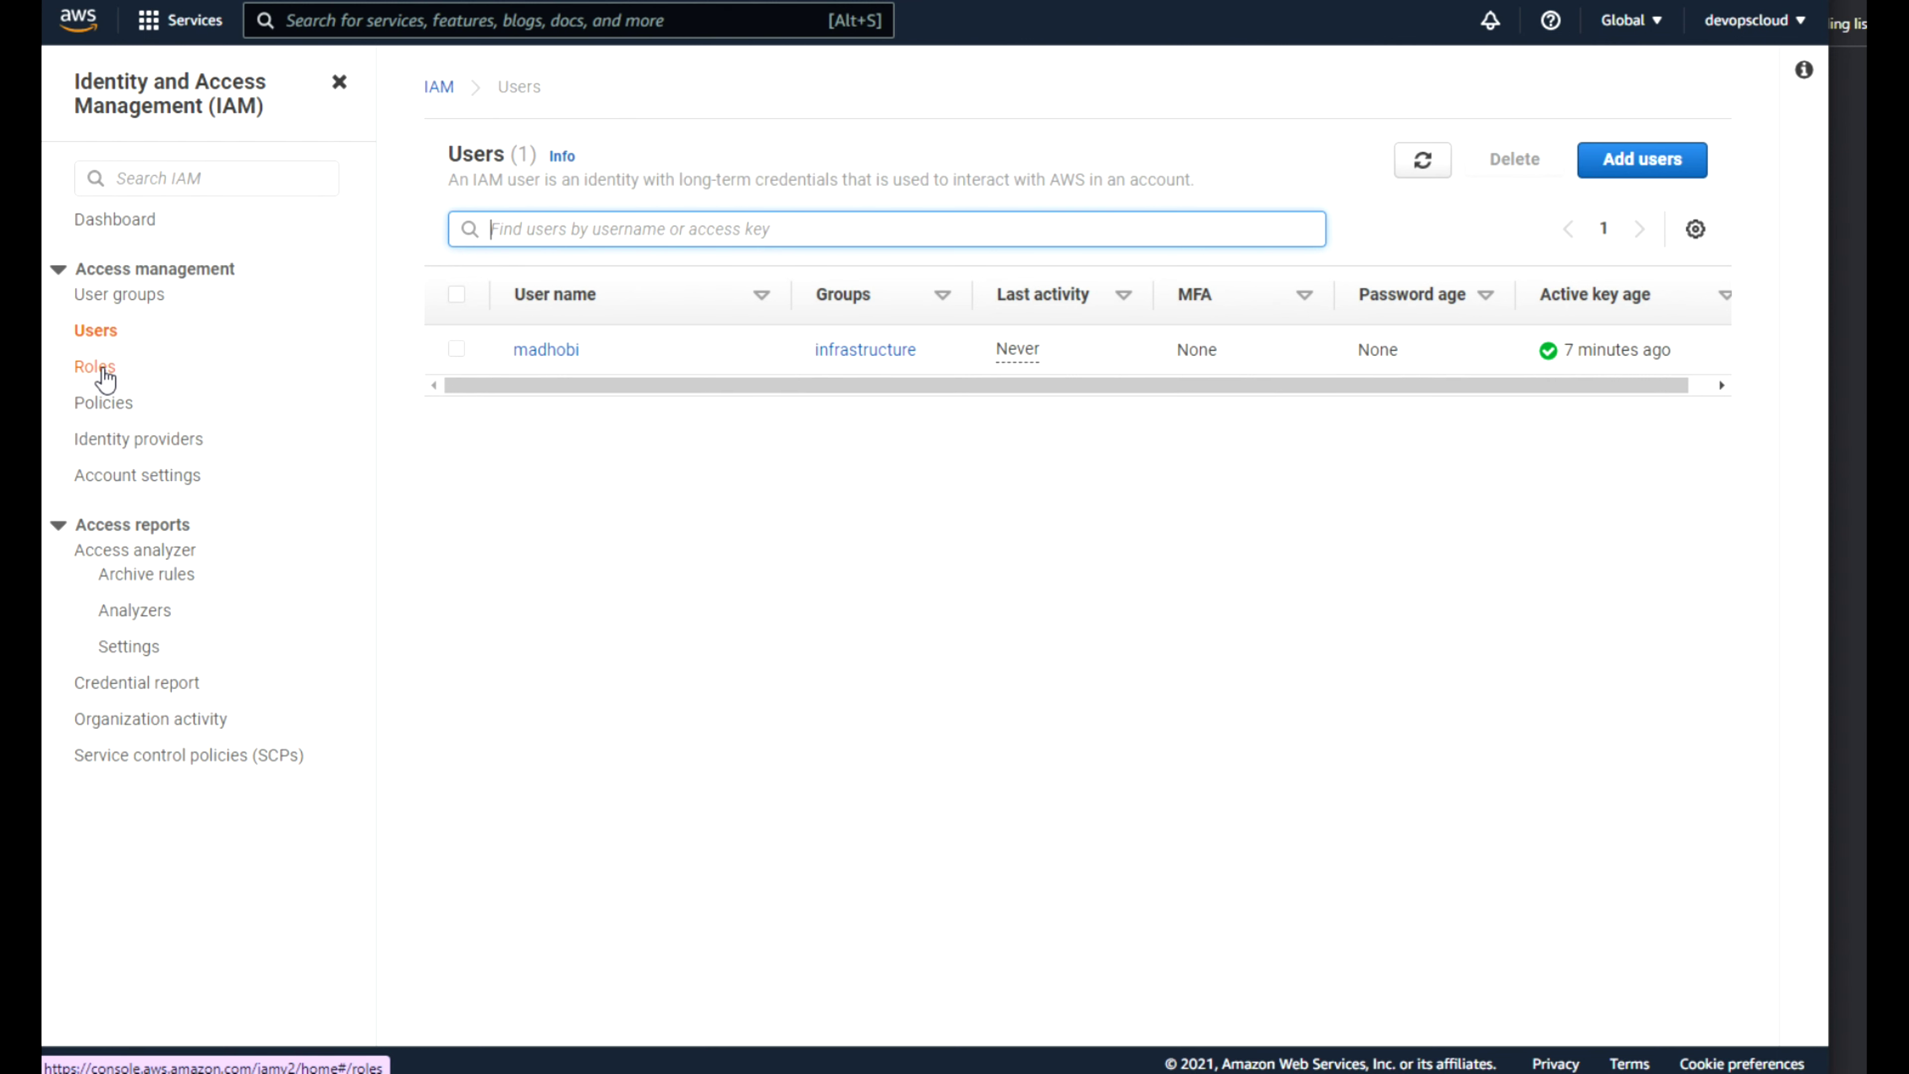
left_click(536, 352)
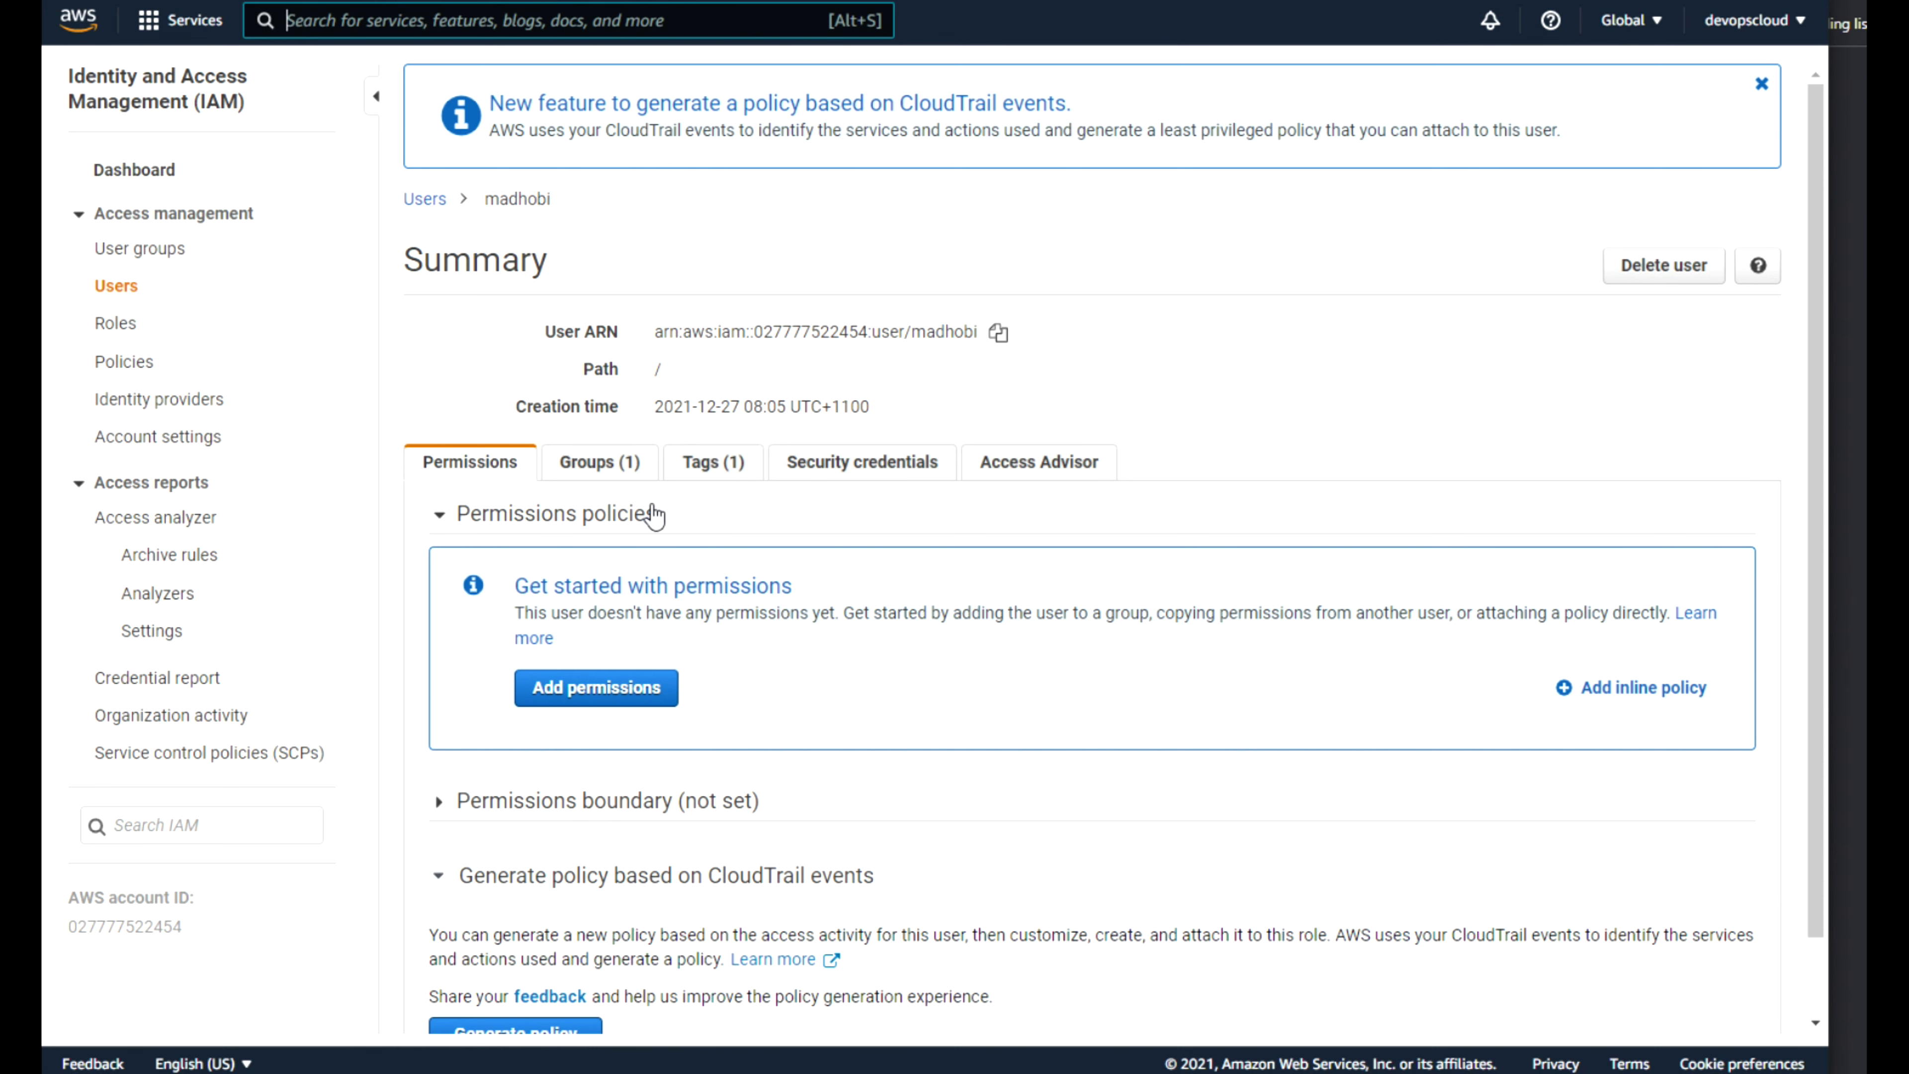
Switch from group membership to direct attachment, tick AdministratorAccess, review, and add it
left_click(623, 684)
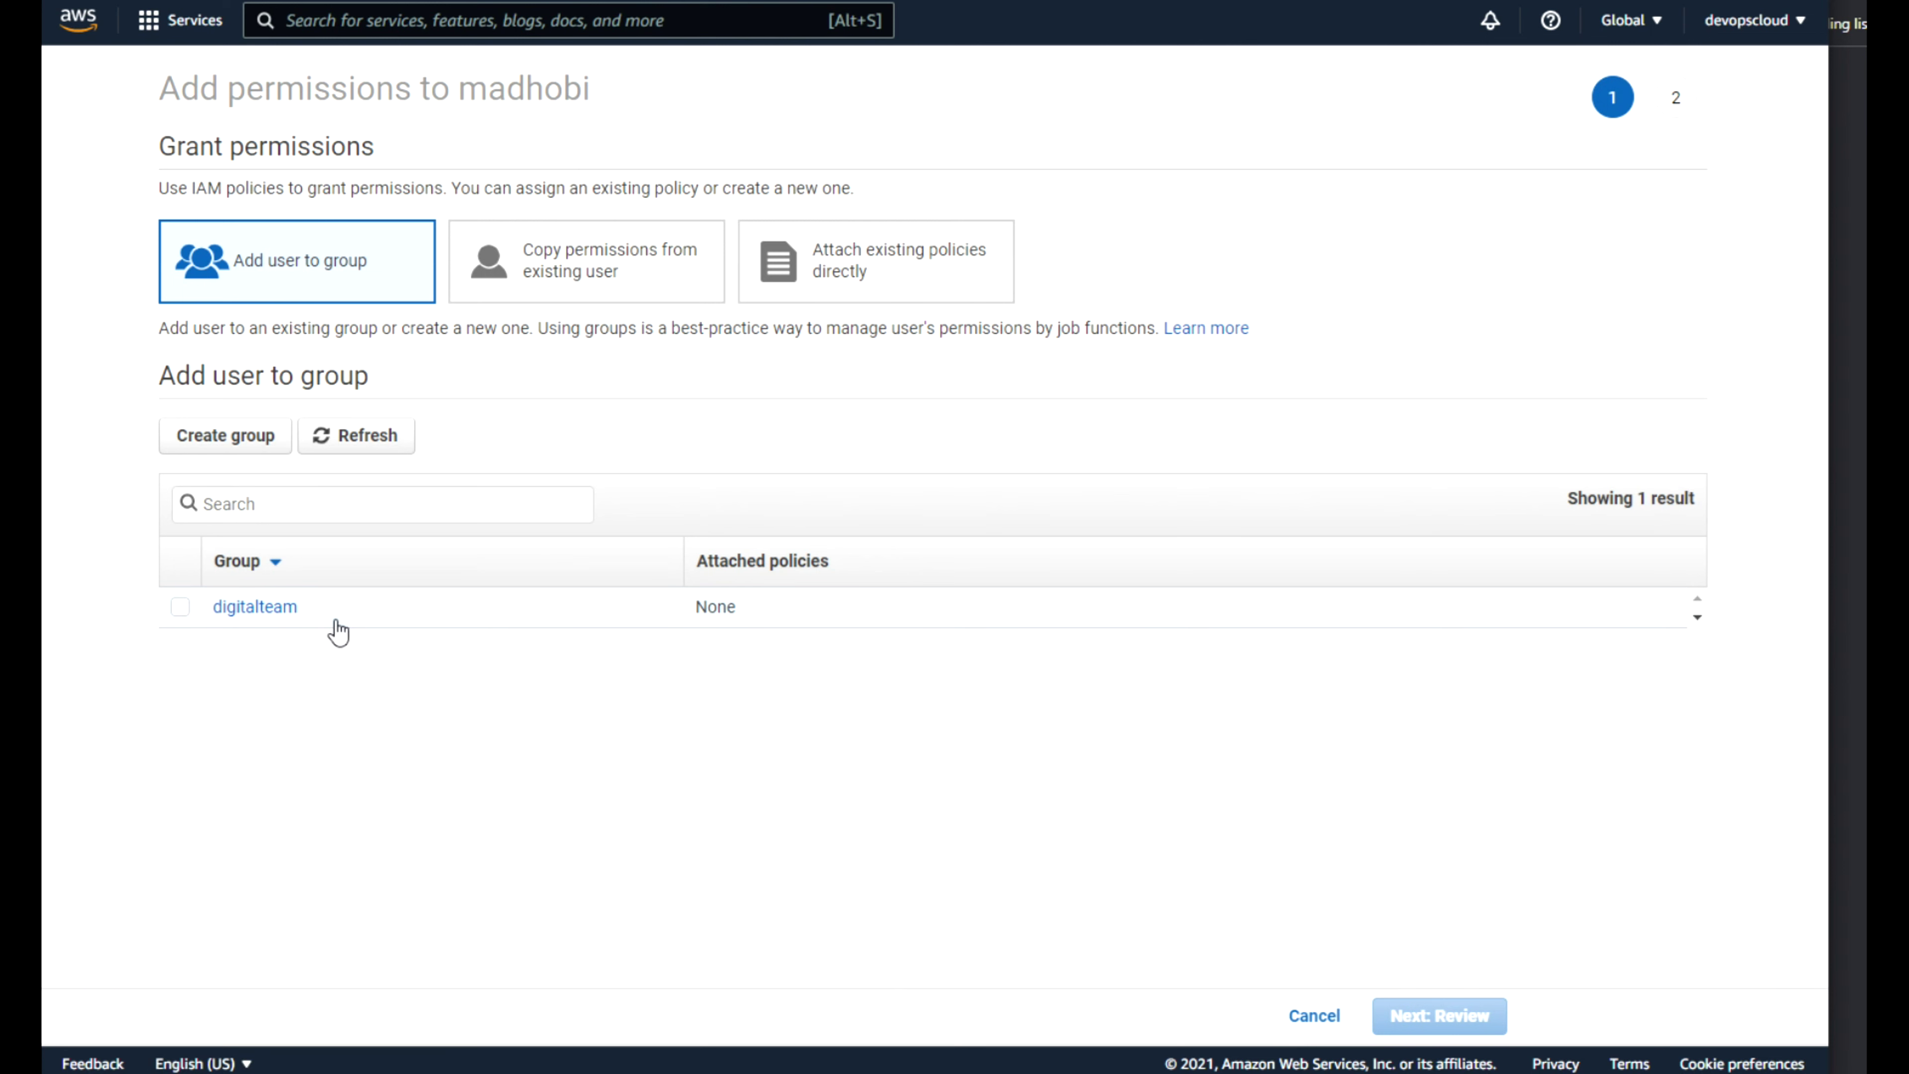
left_click(182, 618)
left_click(894, 267)
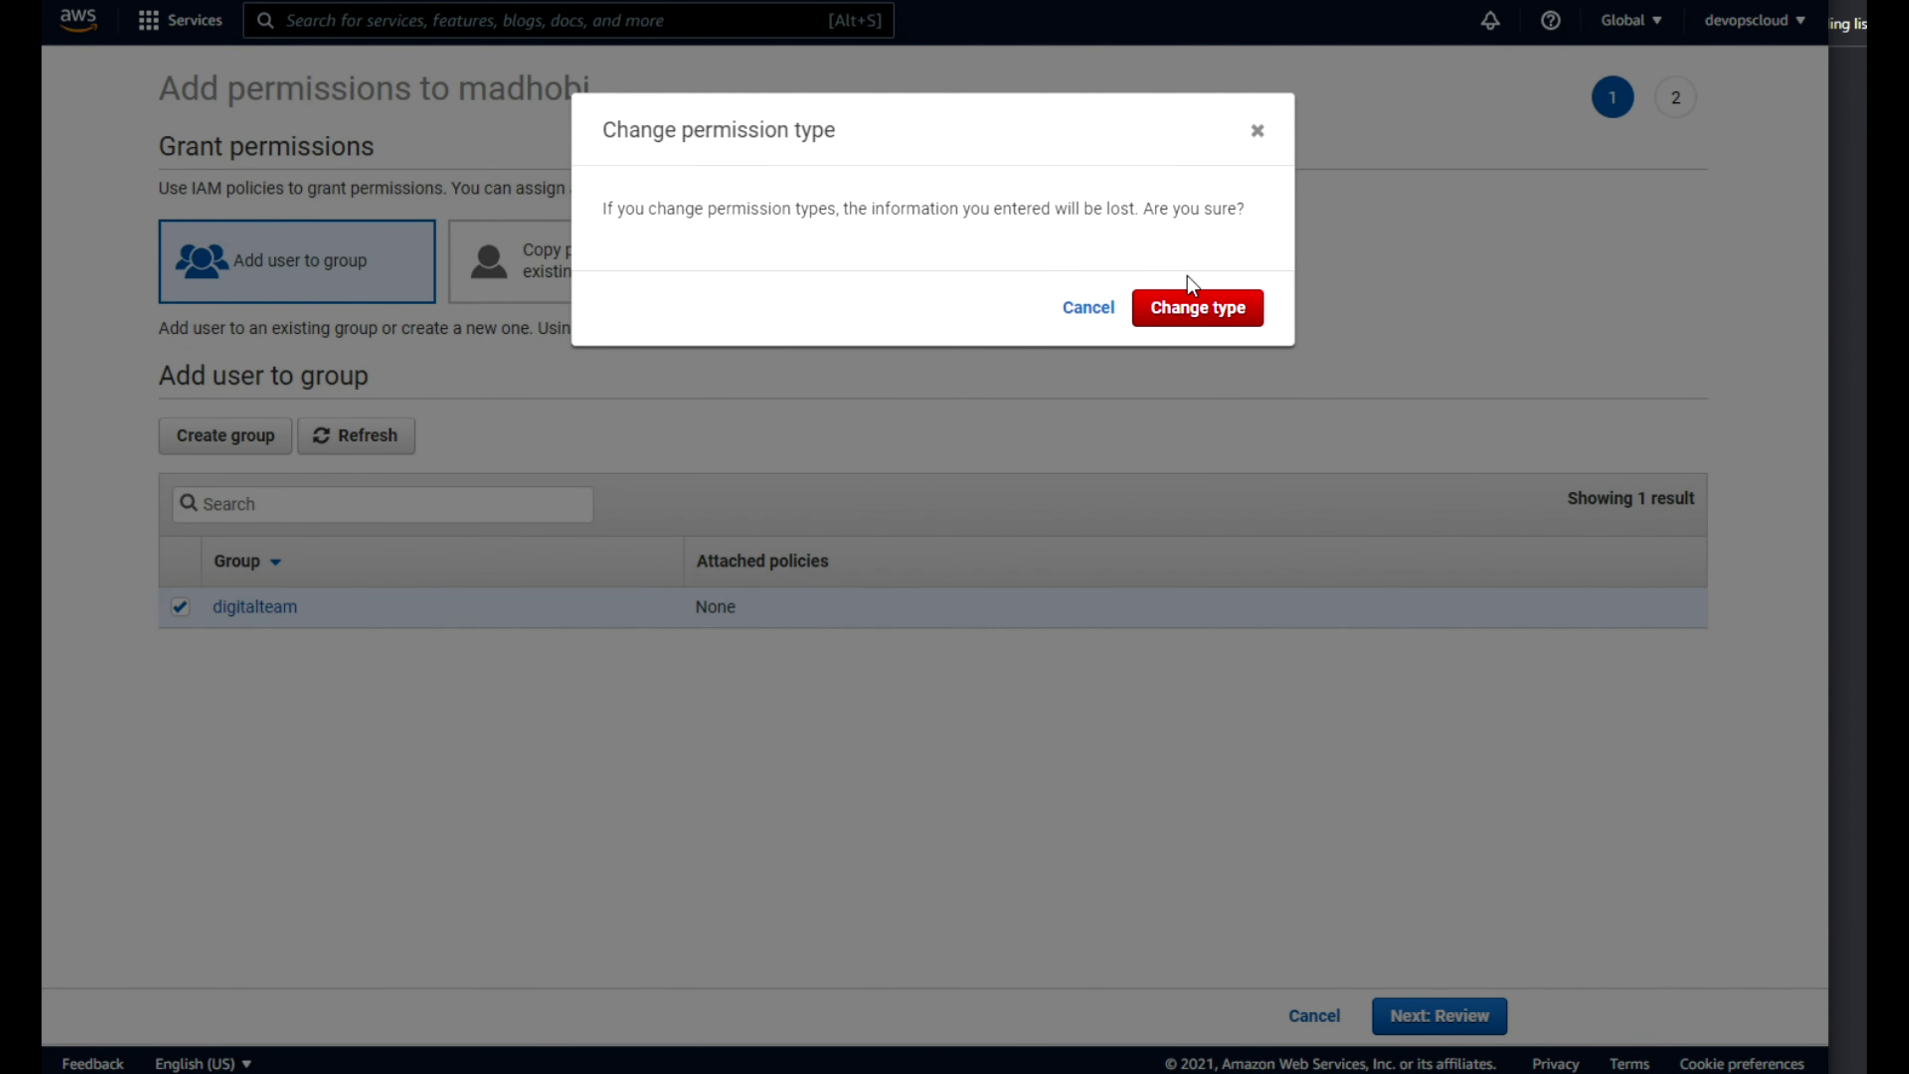
left_click(1172, 309)
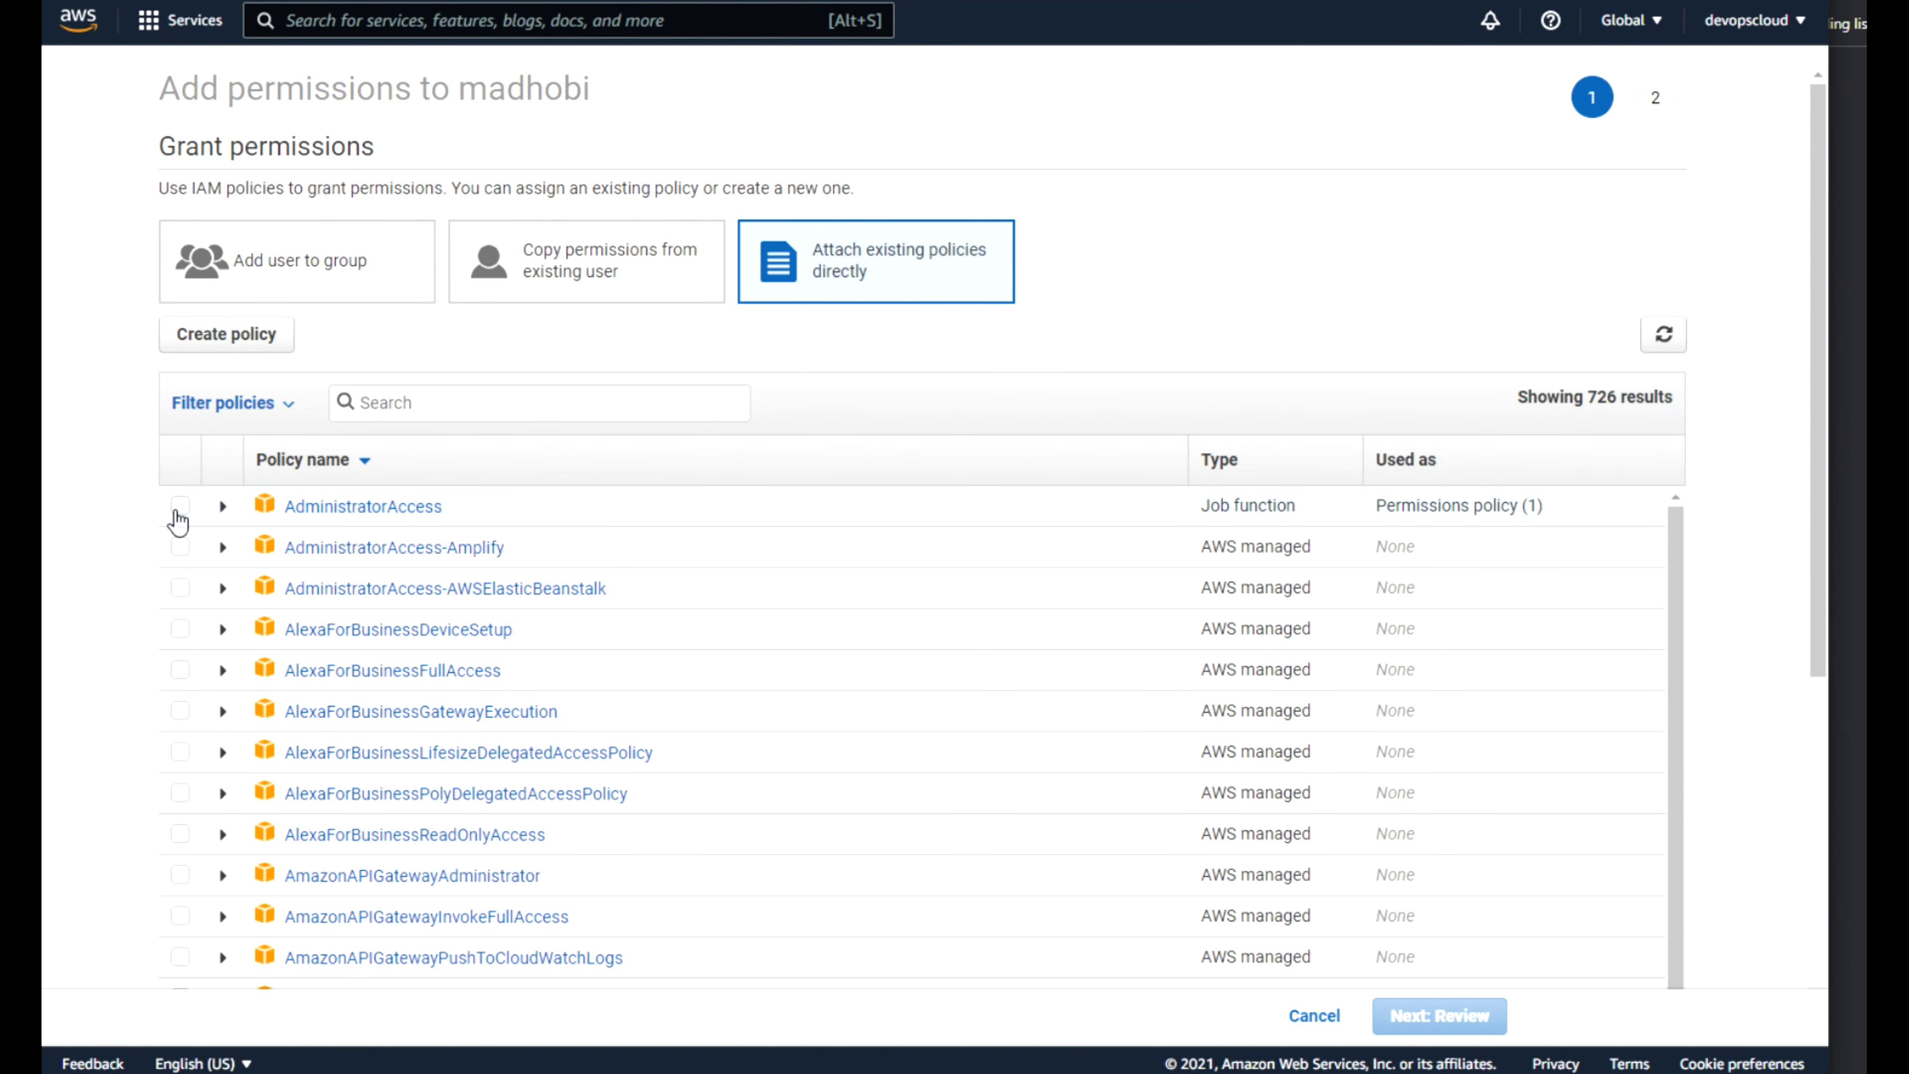
left_click(179, 508)
left_click(1437, 1031)
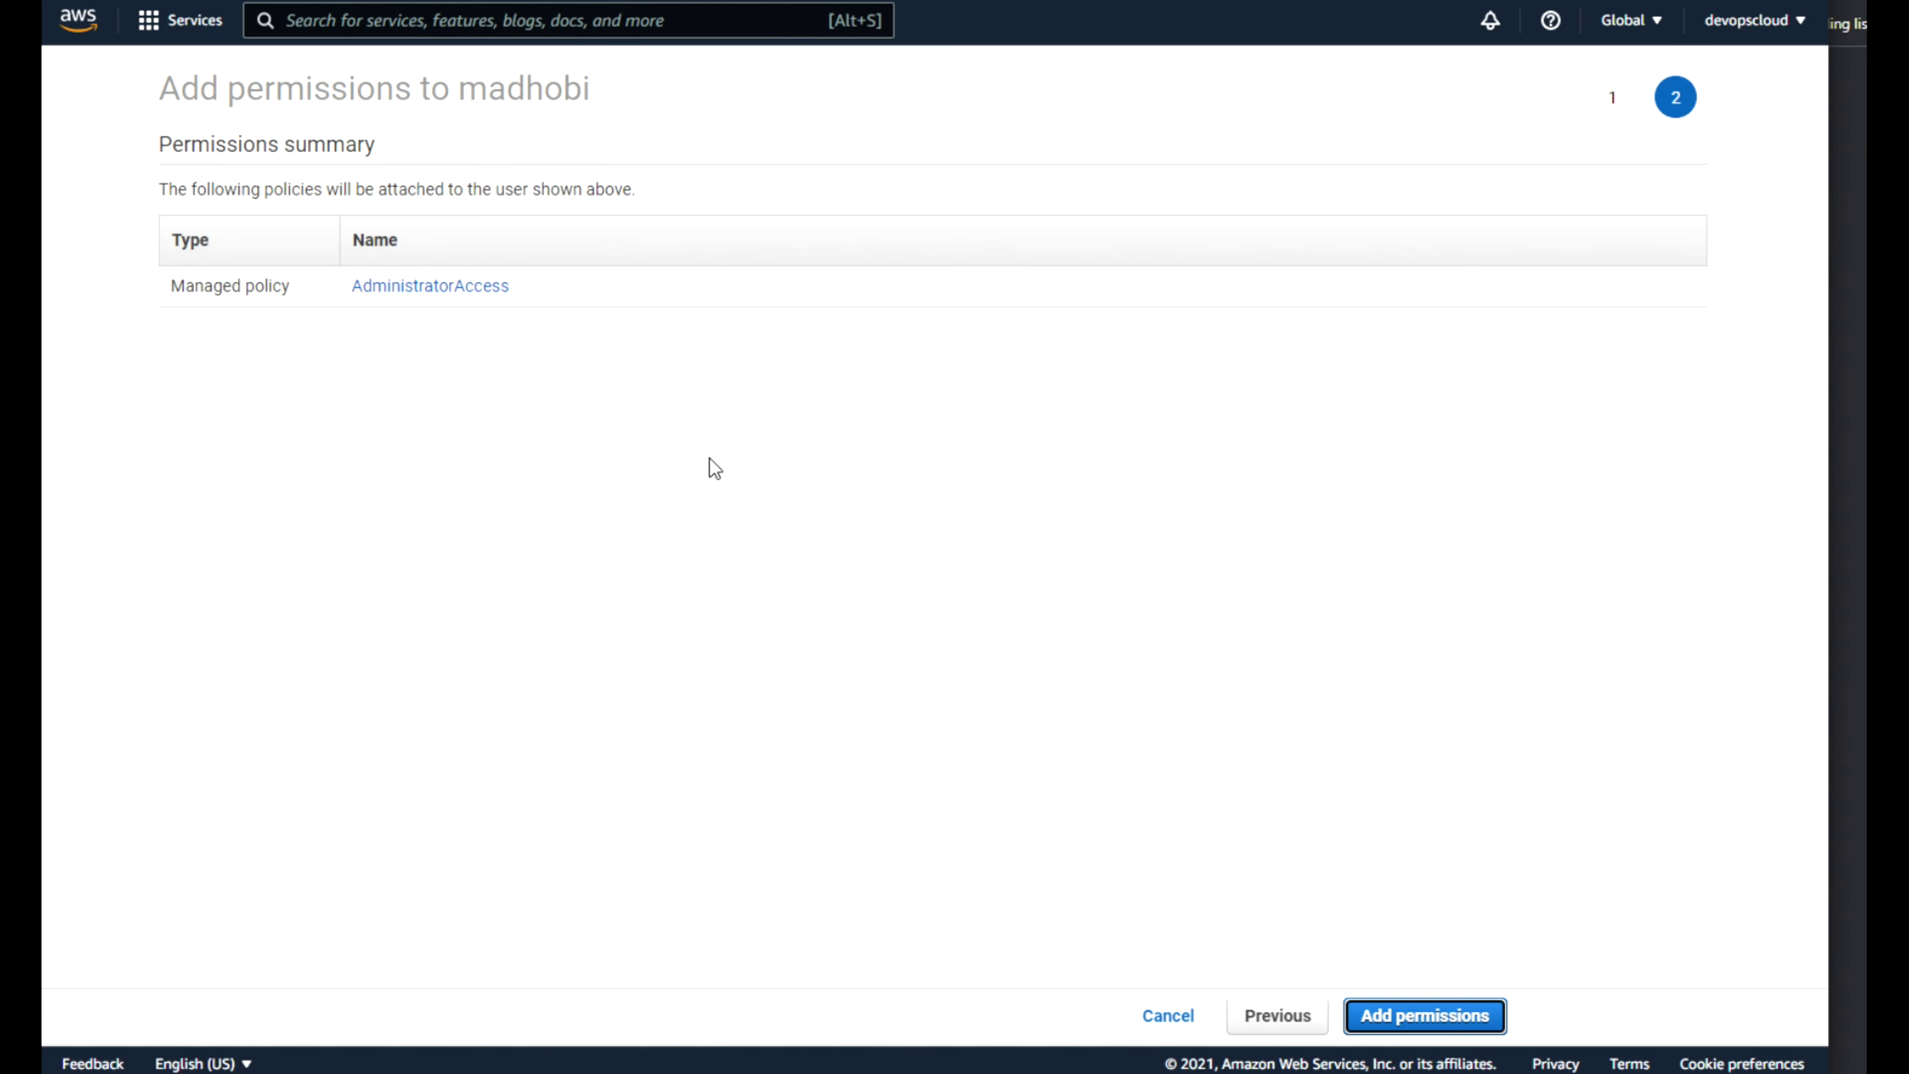
left_click(1425, 1013)
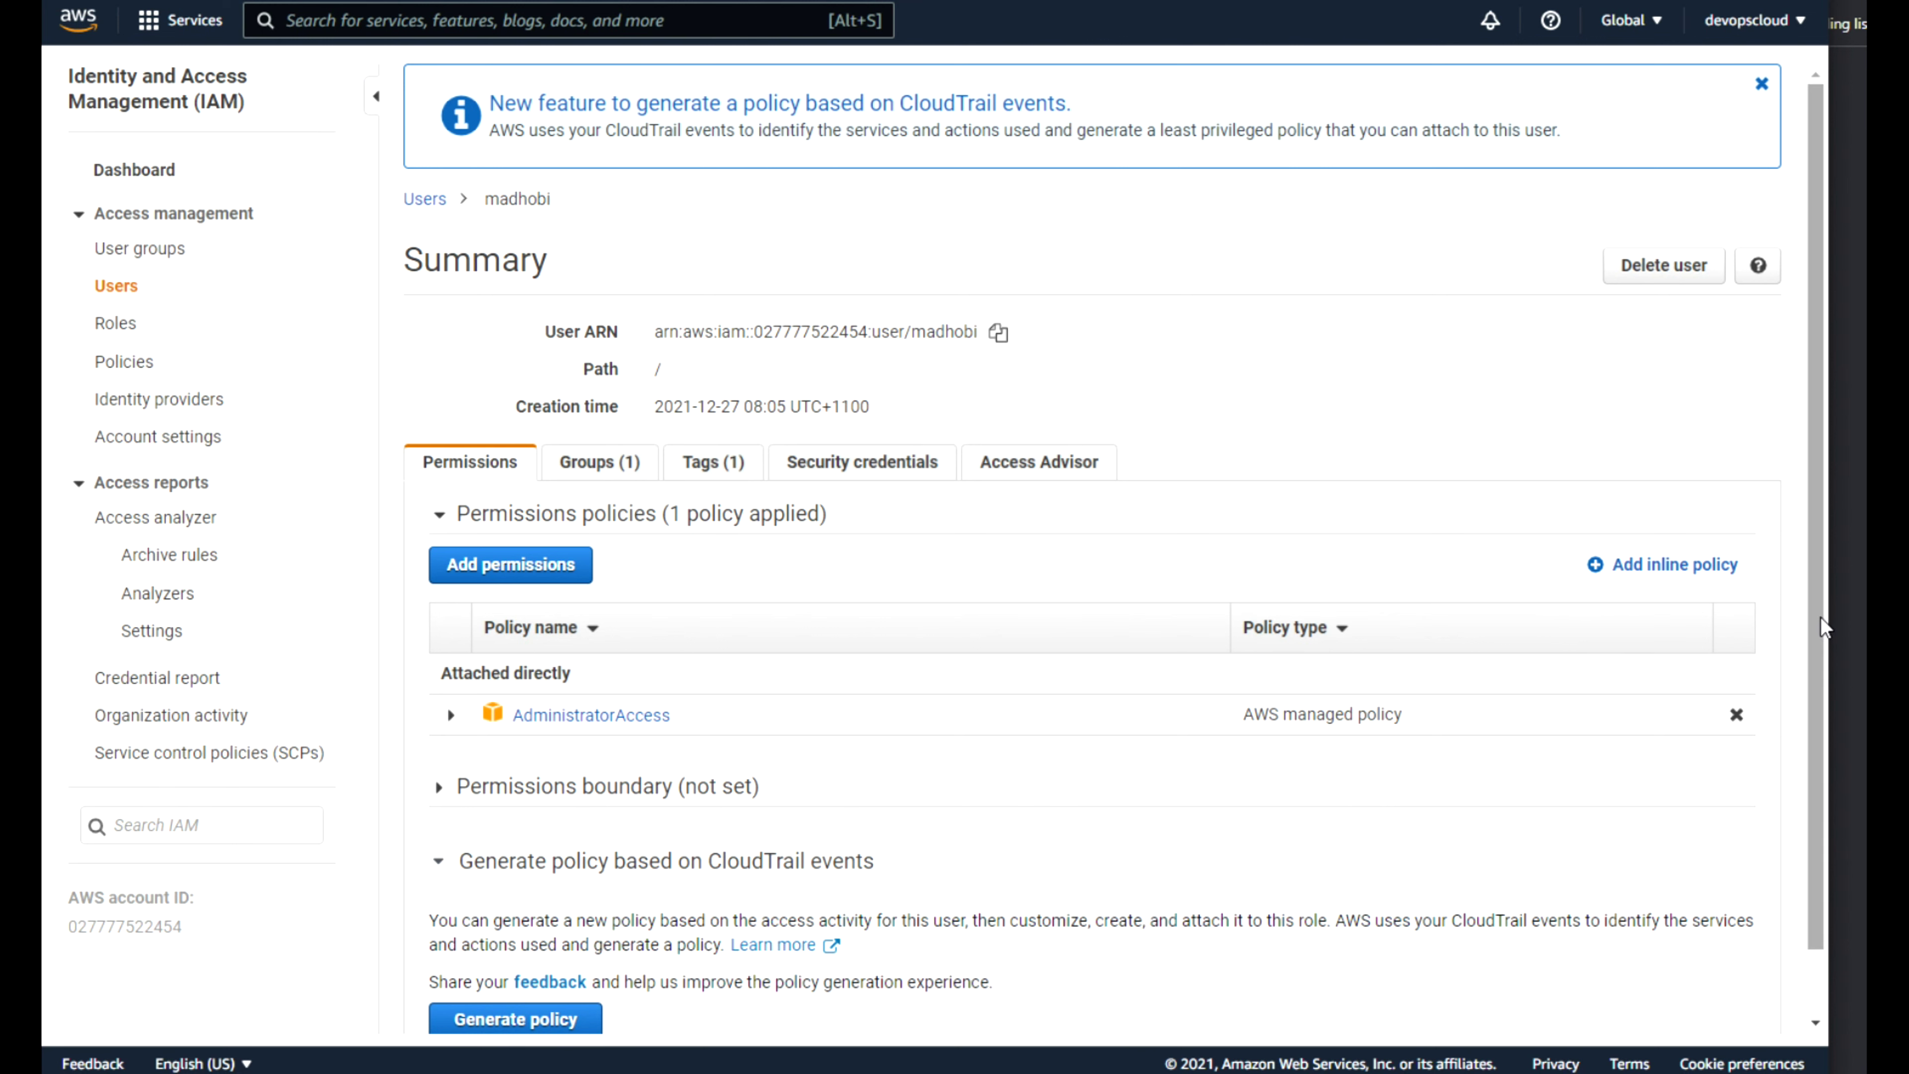
Visit Roles, reopen the user's summary and expand the AdministratorAccess policy details
scroll(1824, 627, "down", 1)
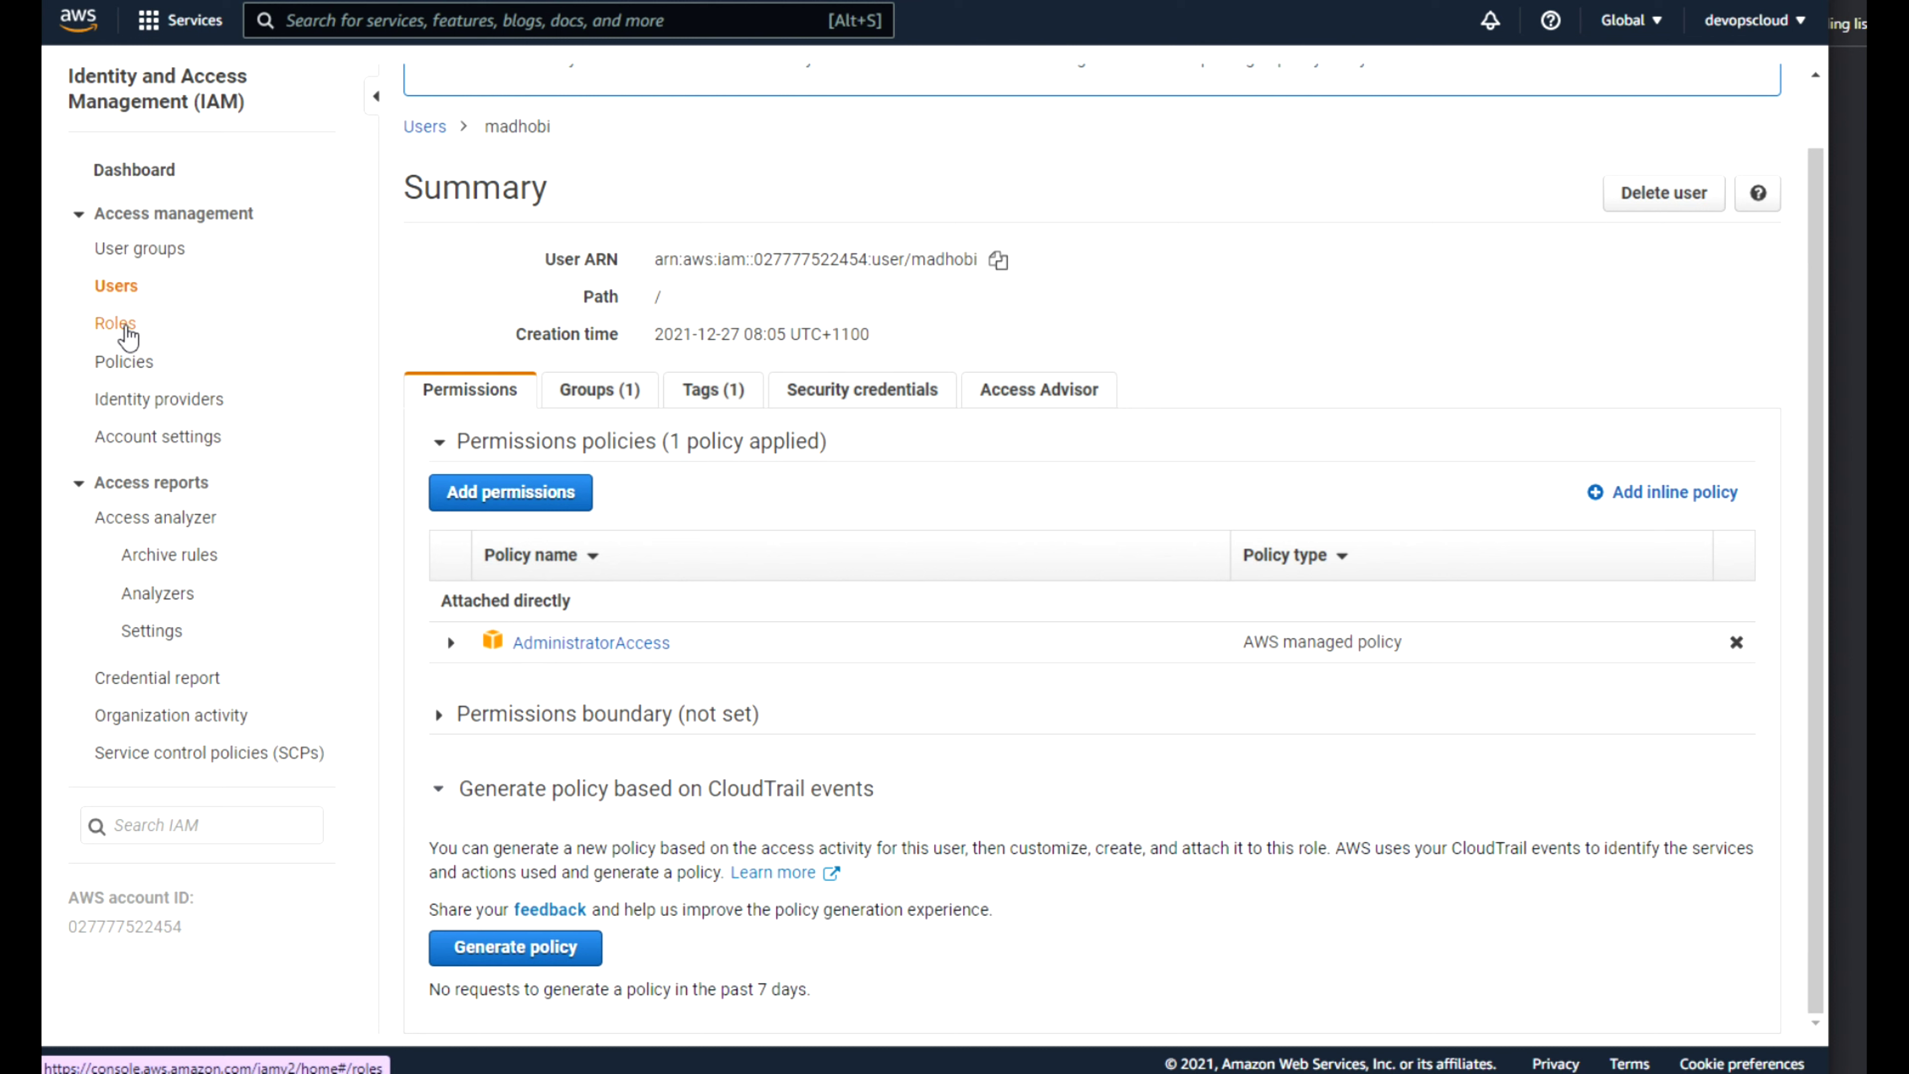
left_click(115, 323)
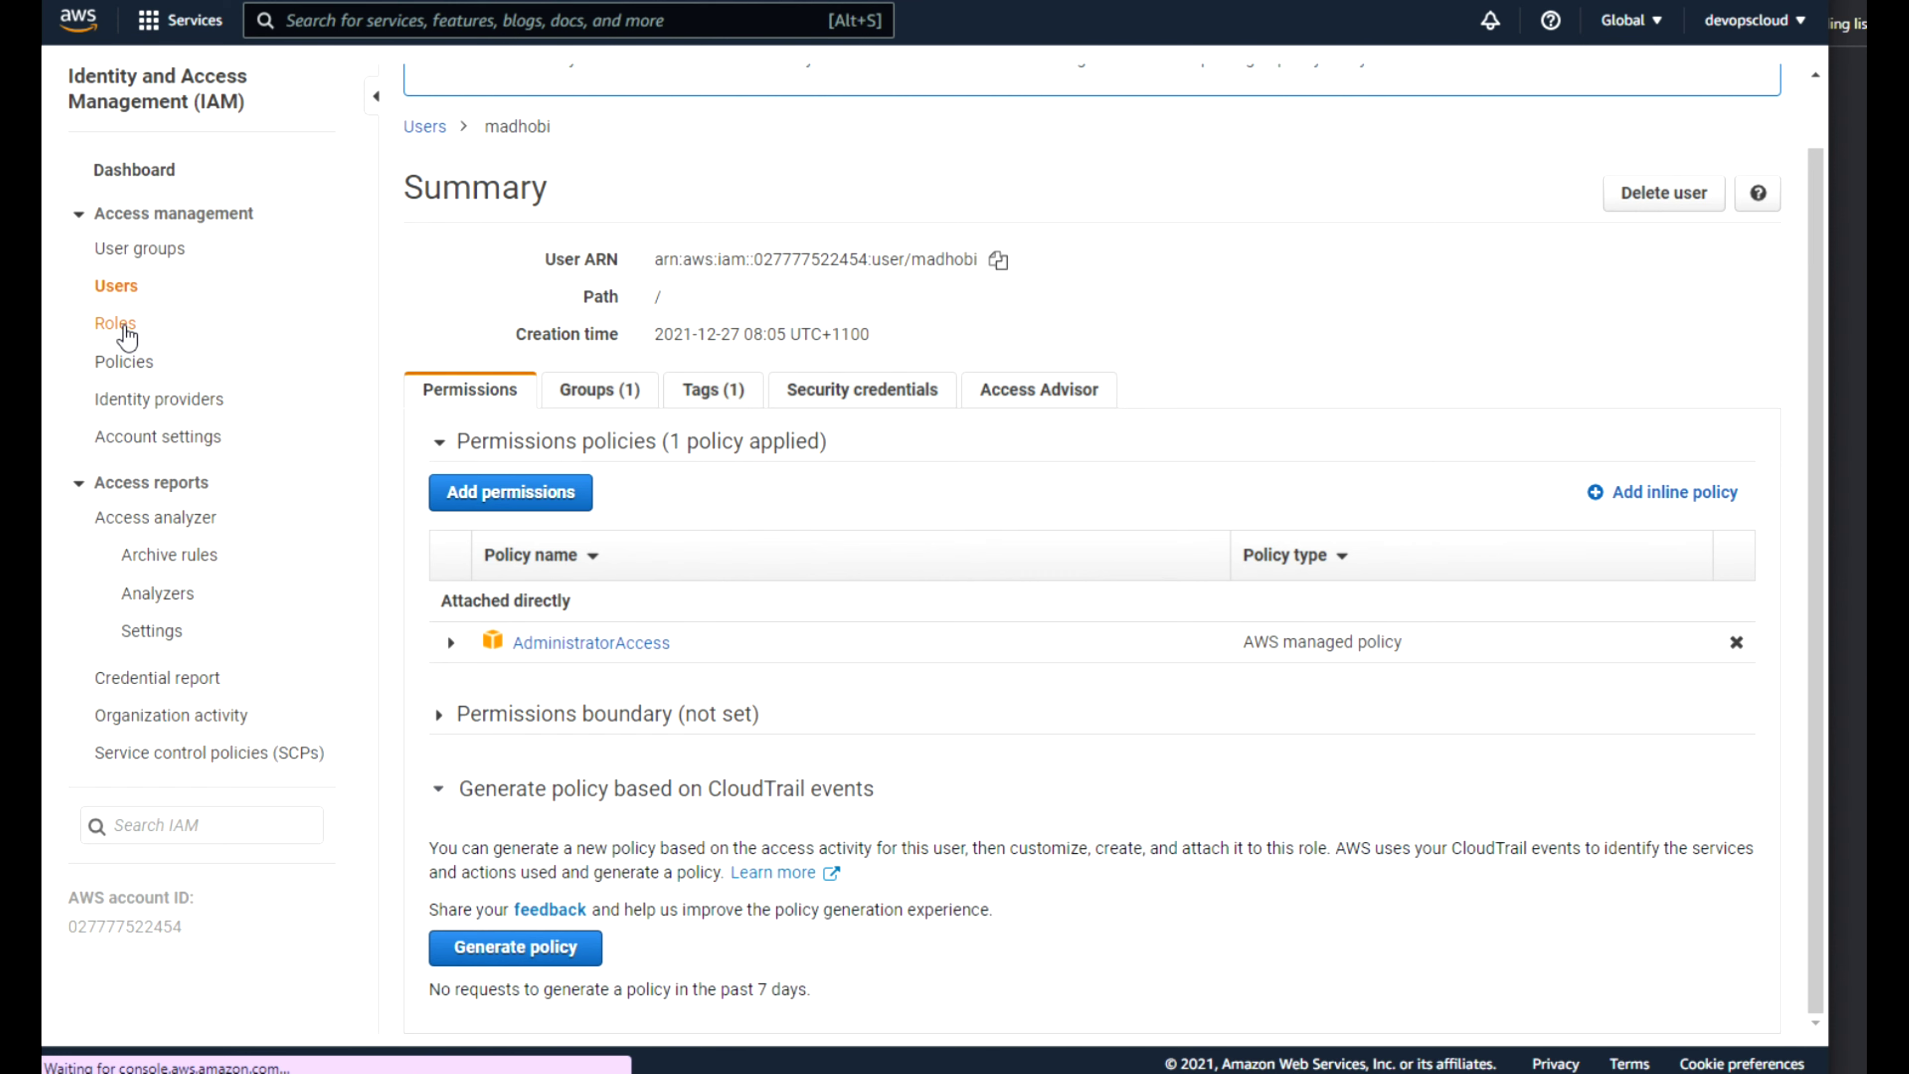
left_click(571, 355)
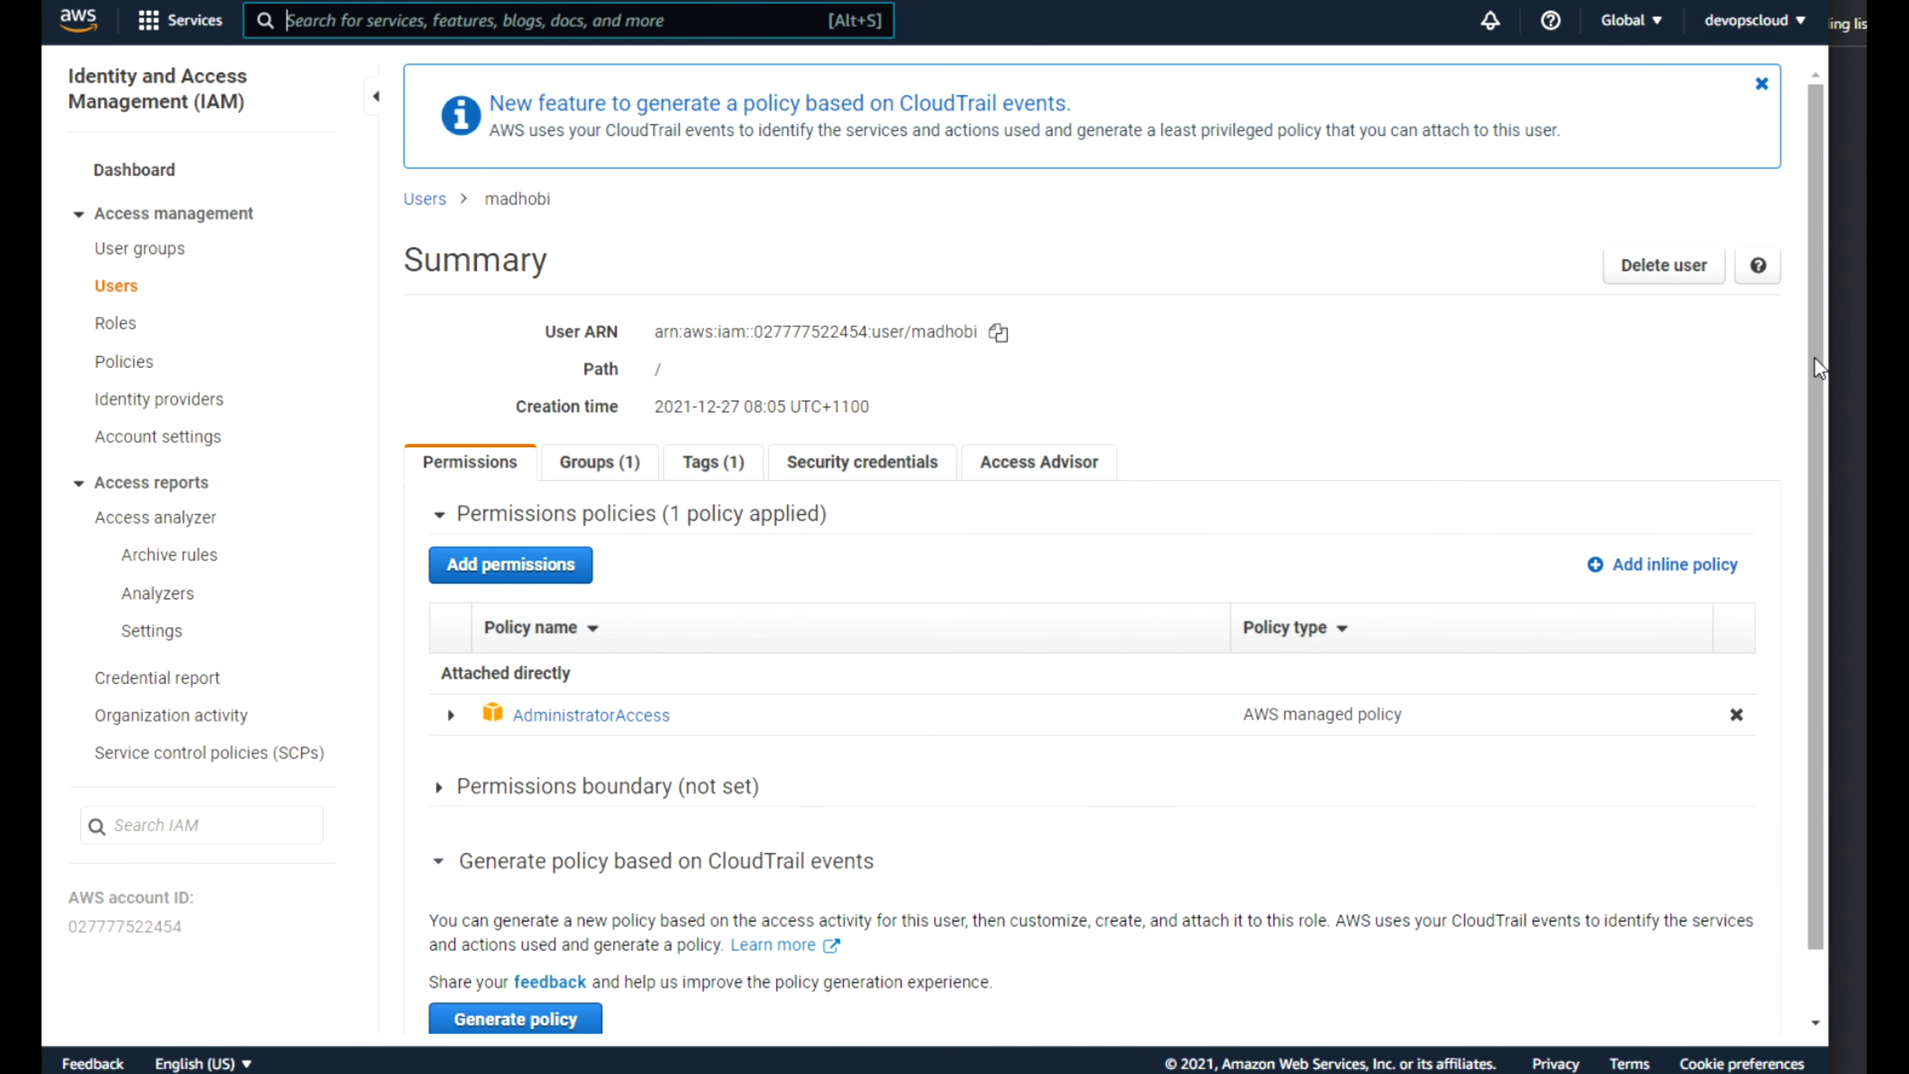
scroll(1019, 434, "down", 1)
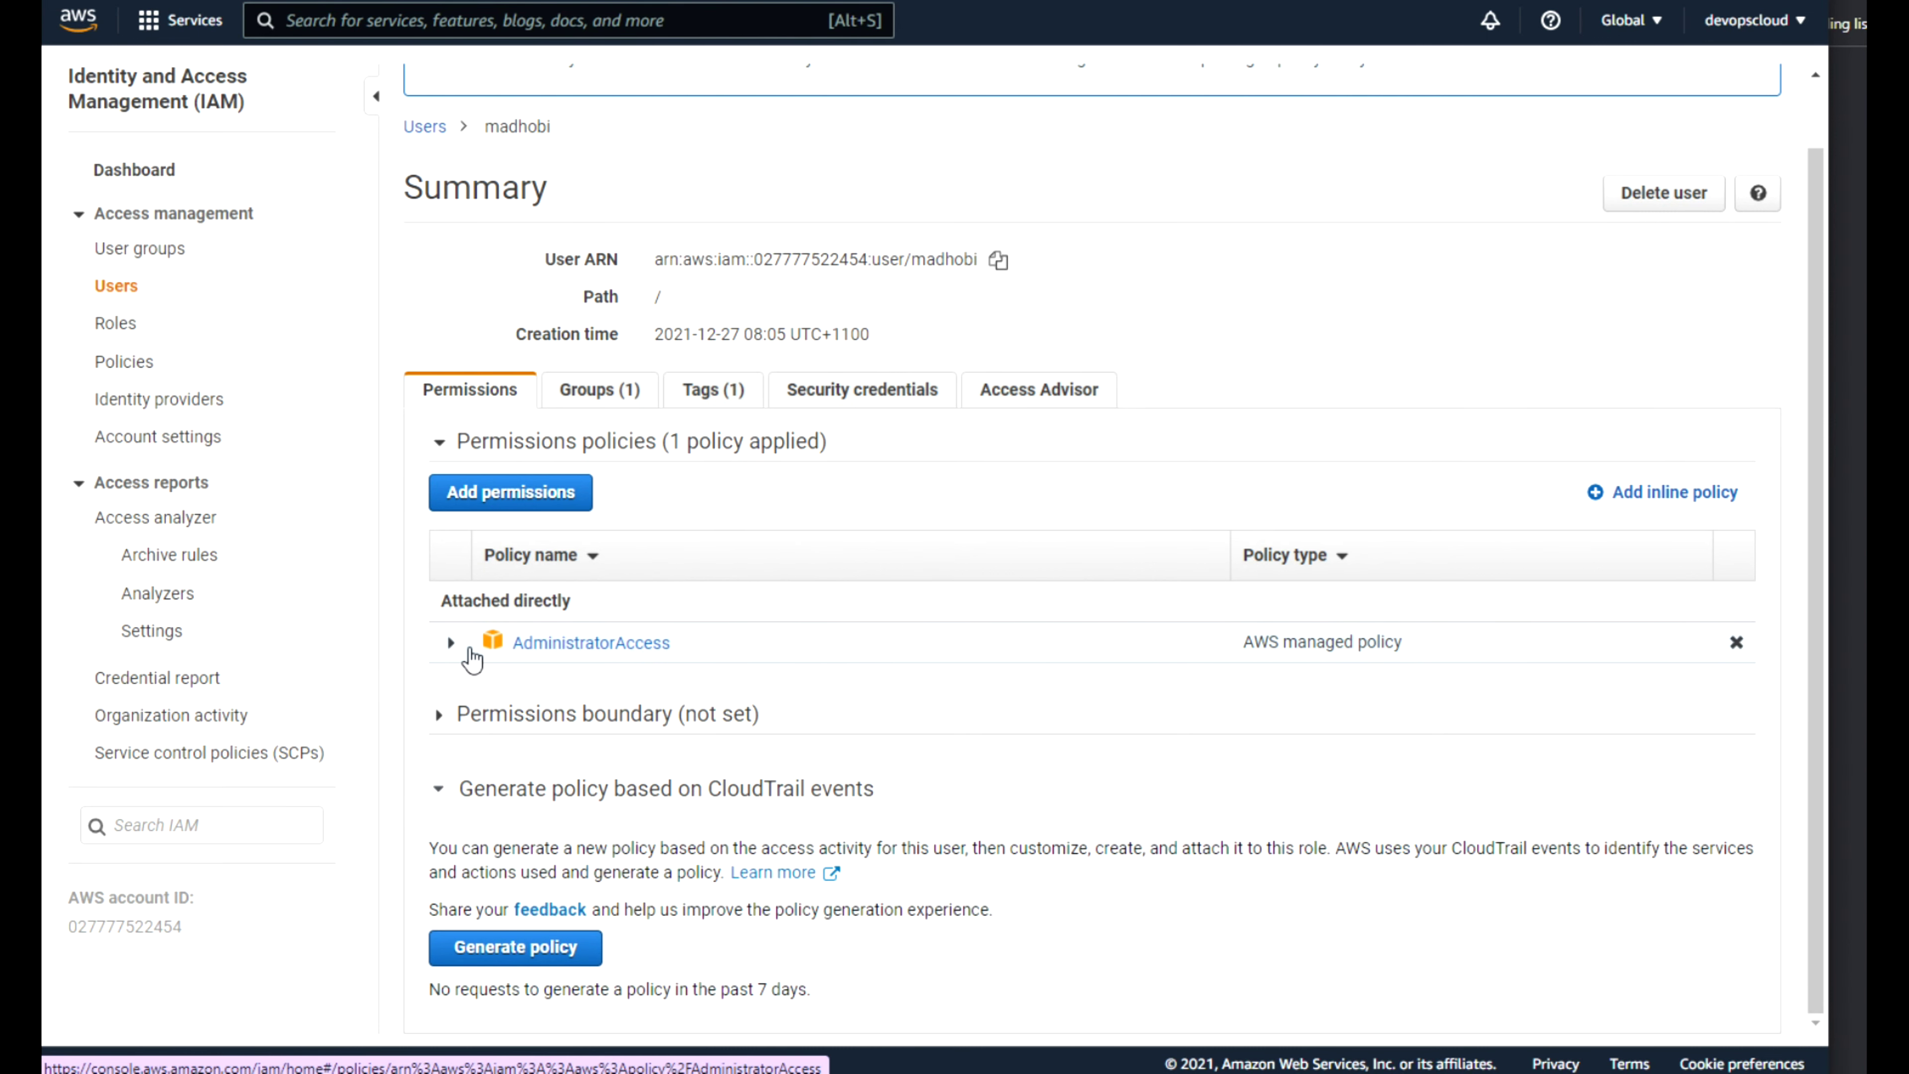
left_click(454, 649)
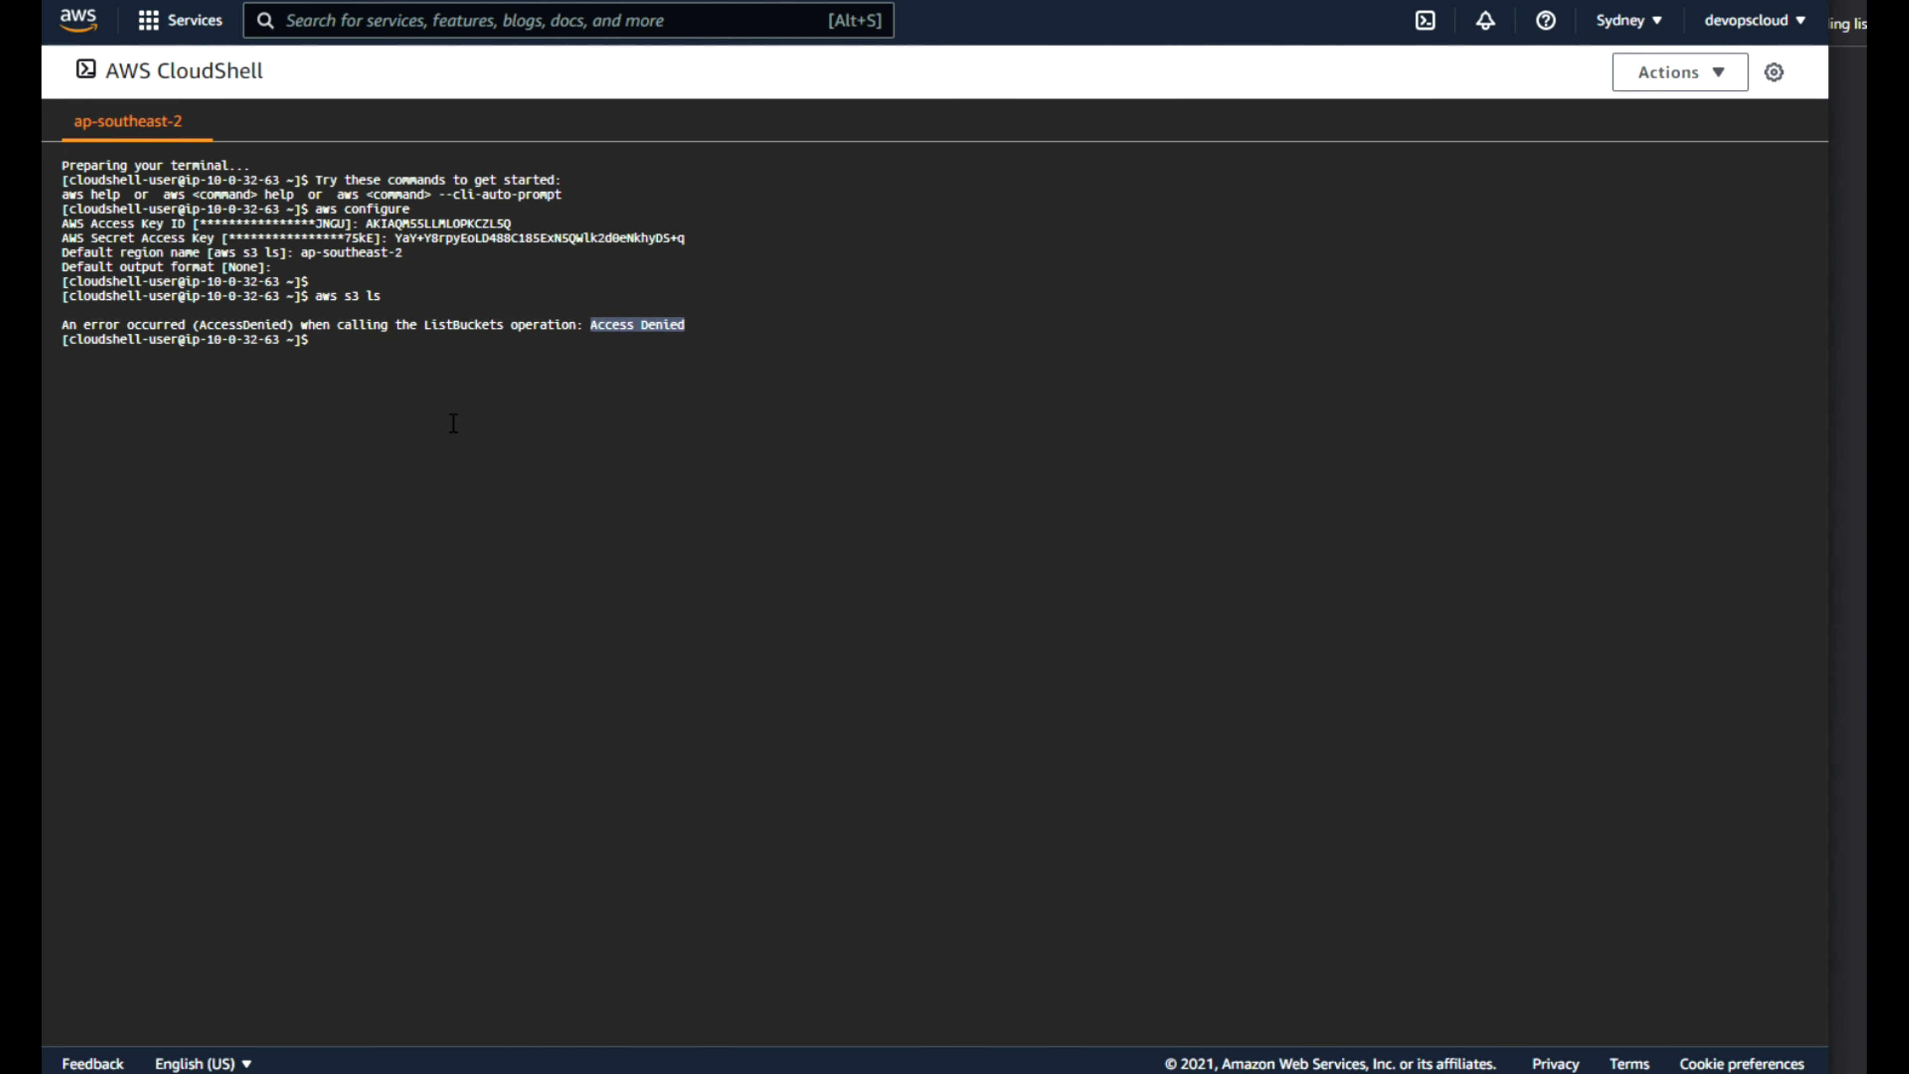
Rerun aws s3 ls to list test1-bucket11122021, then return to the IAM user Summary tab
key("Up")
key("Return")
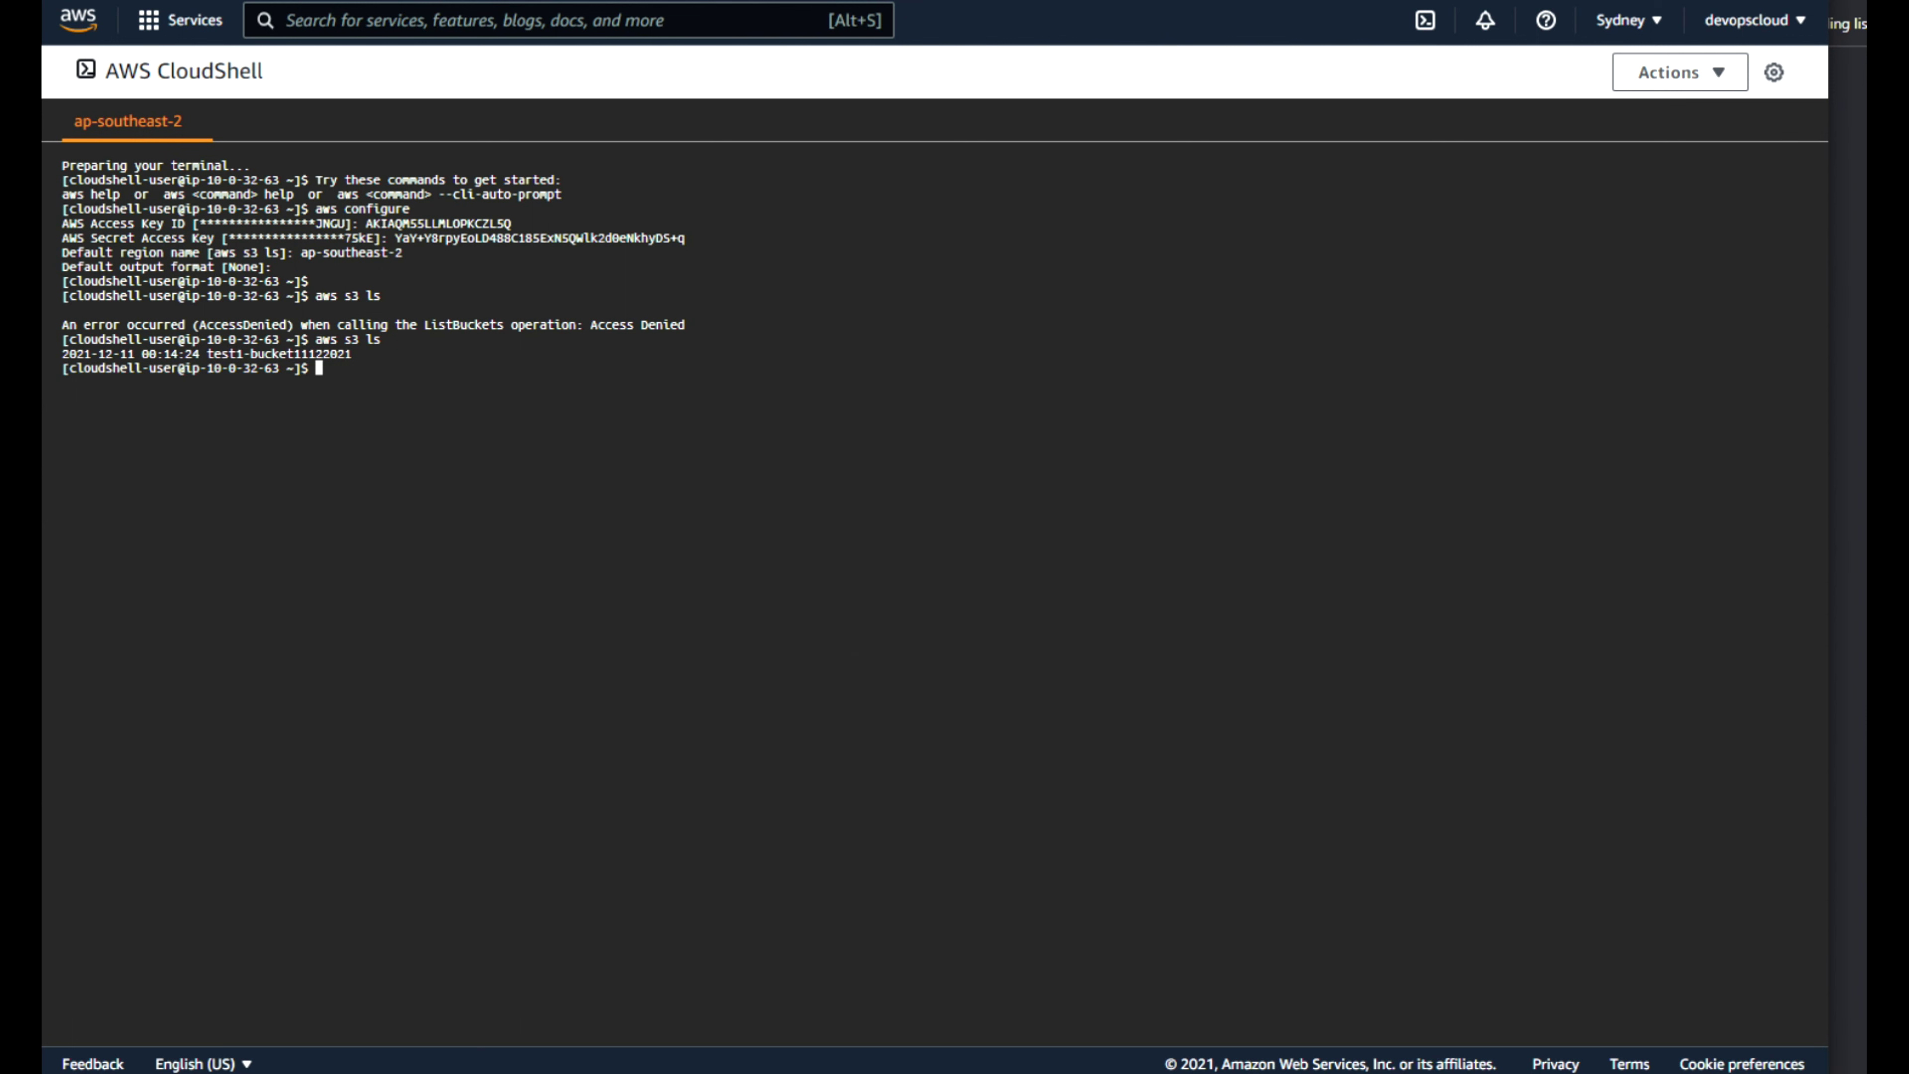
key("ctrl+shift+n")
key("ctrl+w")
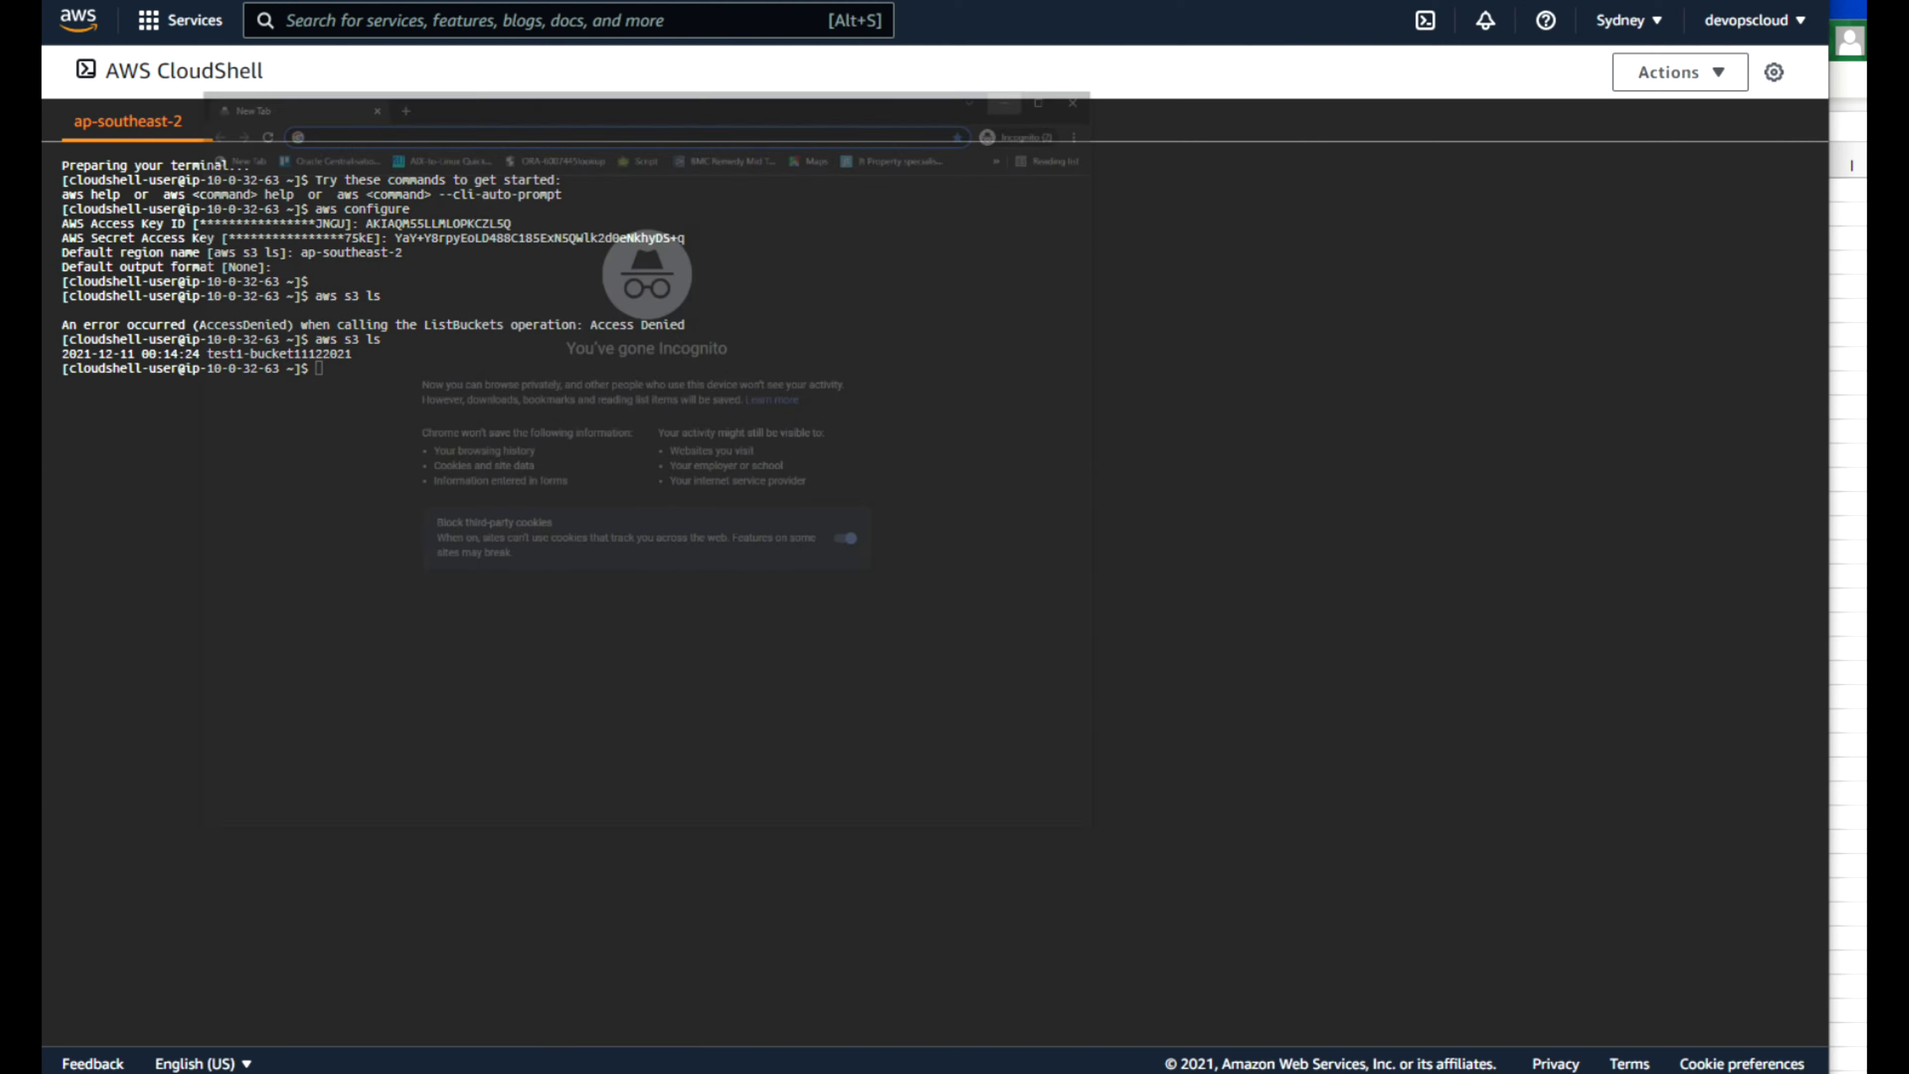
key("ctrl+Tab")
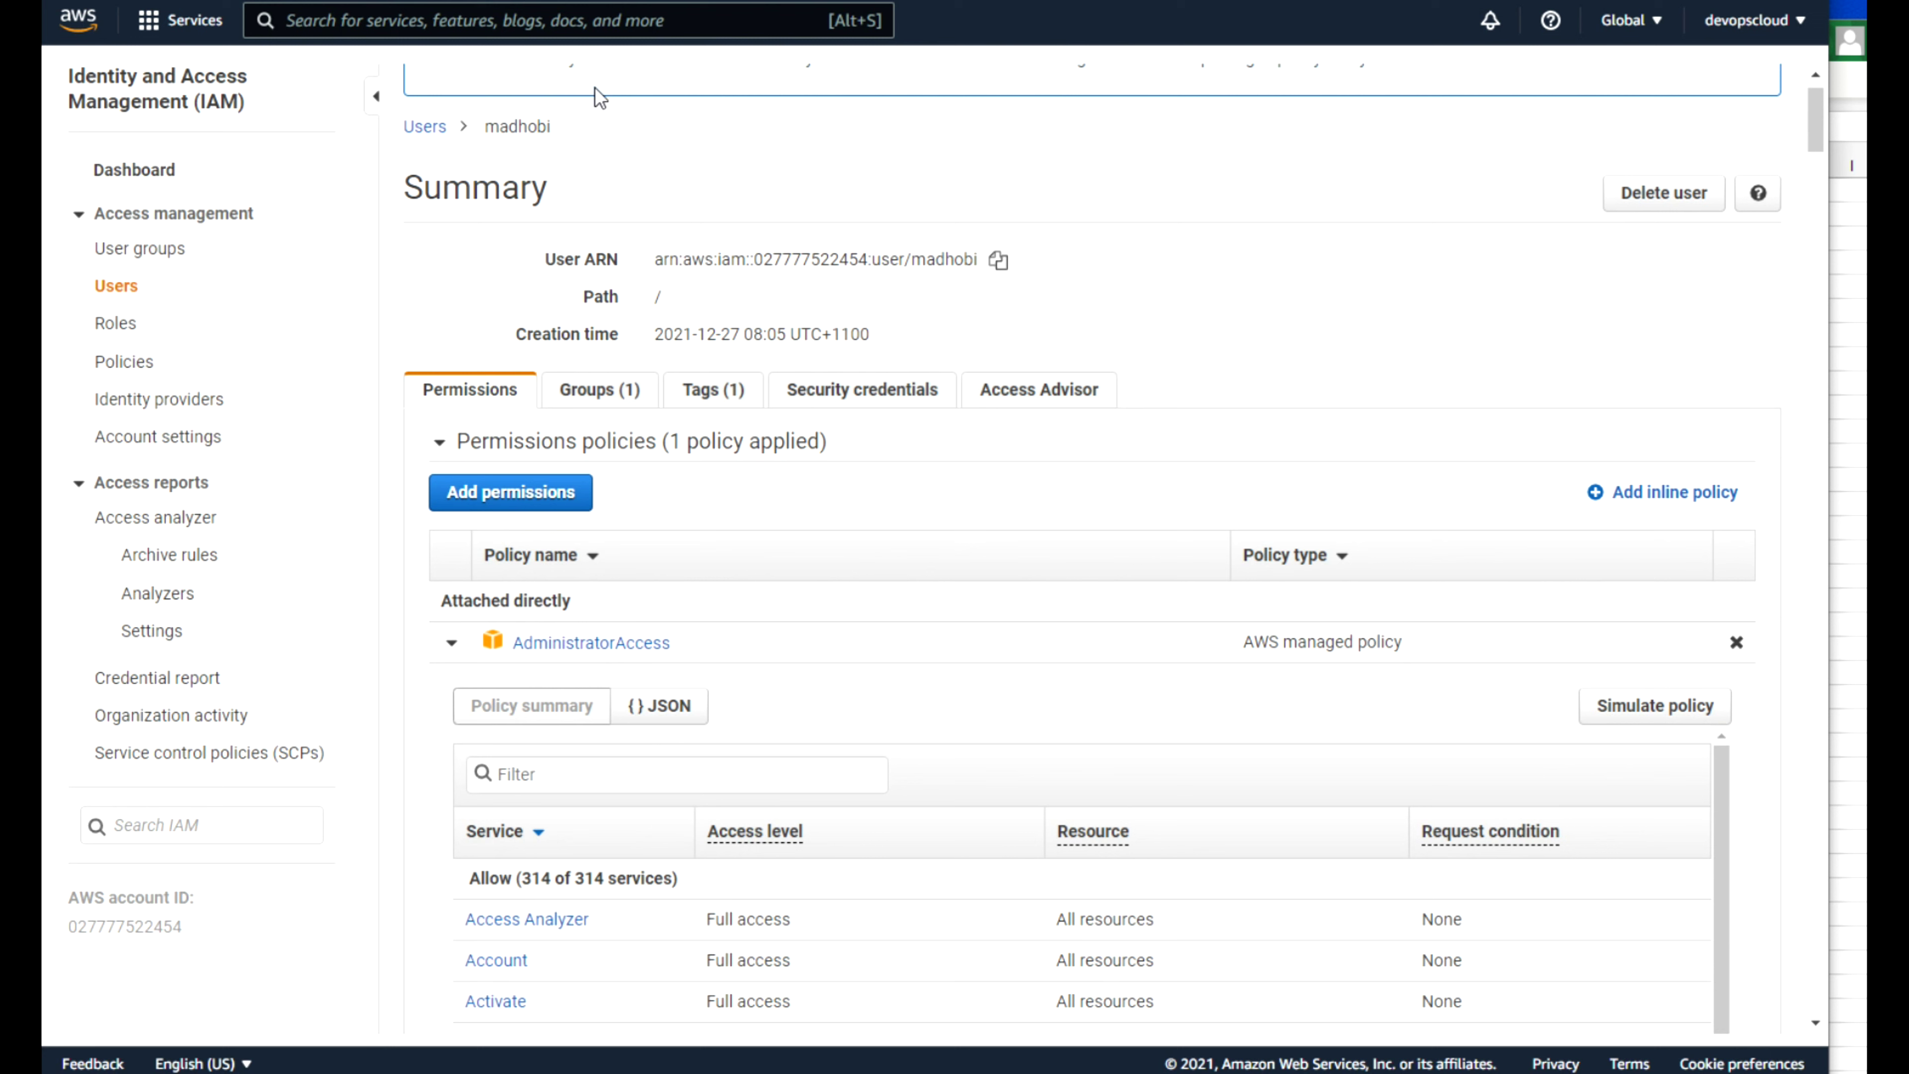
Start a new IAM user, enter its user name and enable console password access
left_click(117, 287)
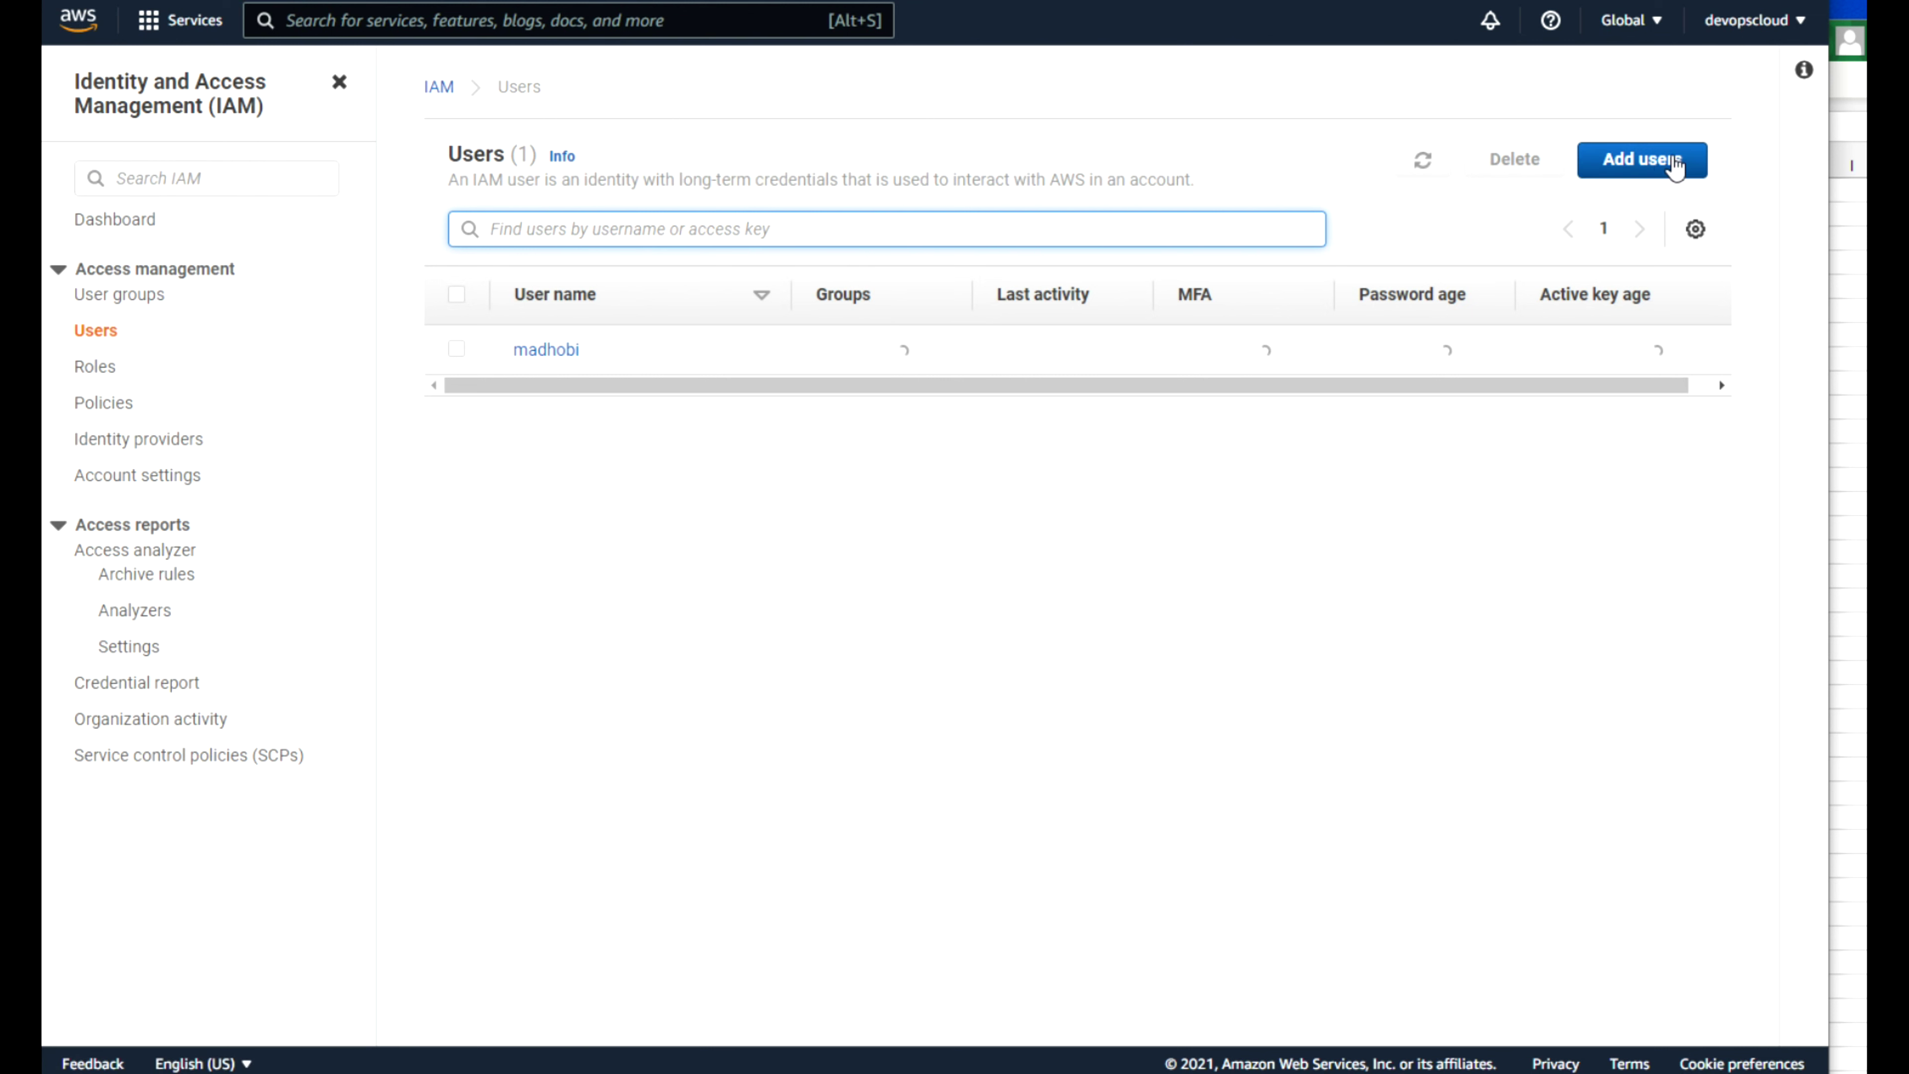
left_click(1644, 160)
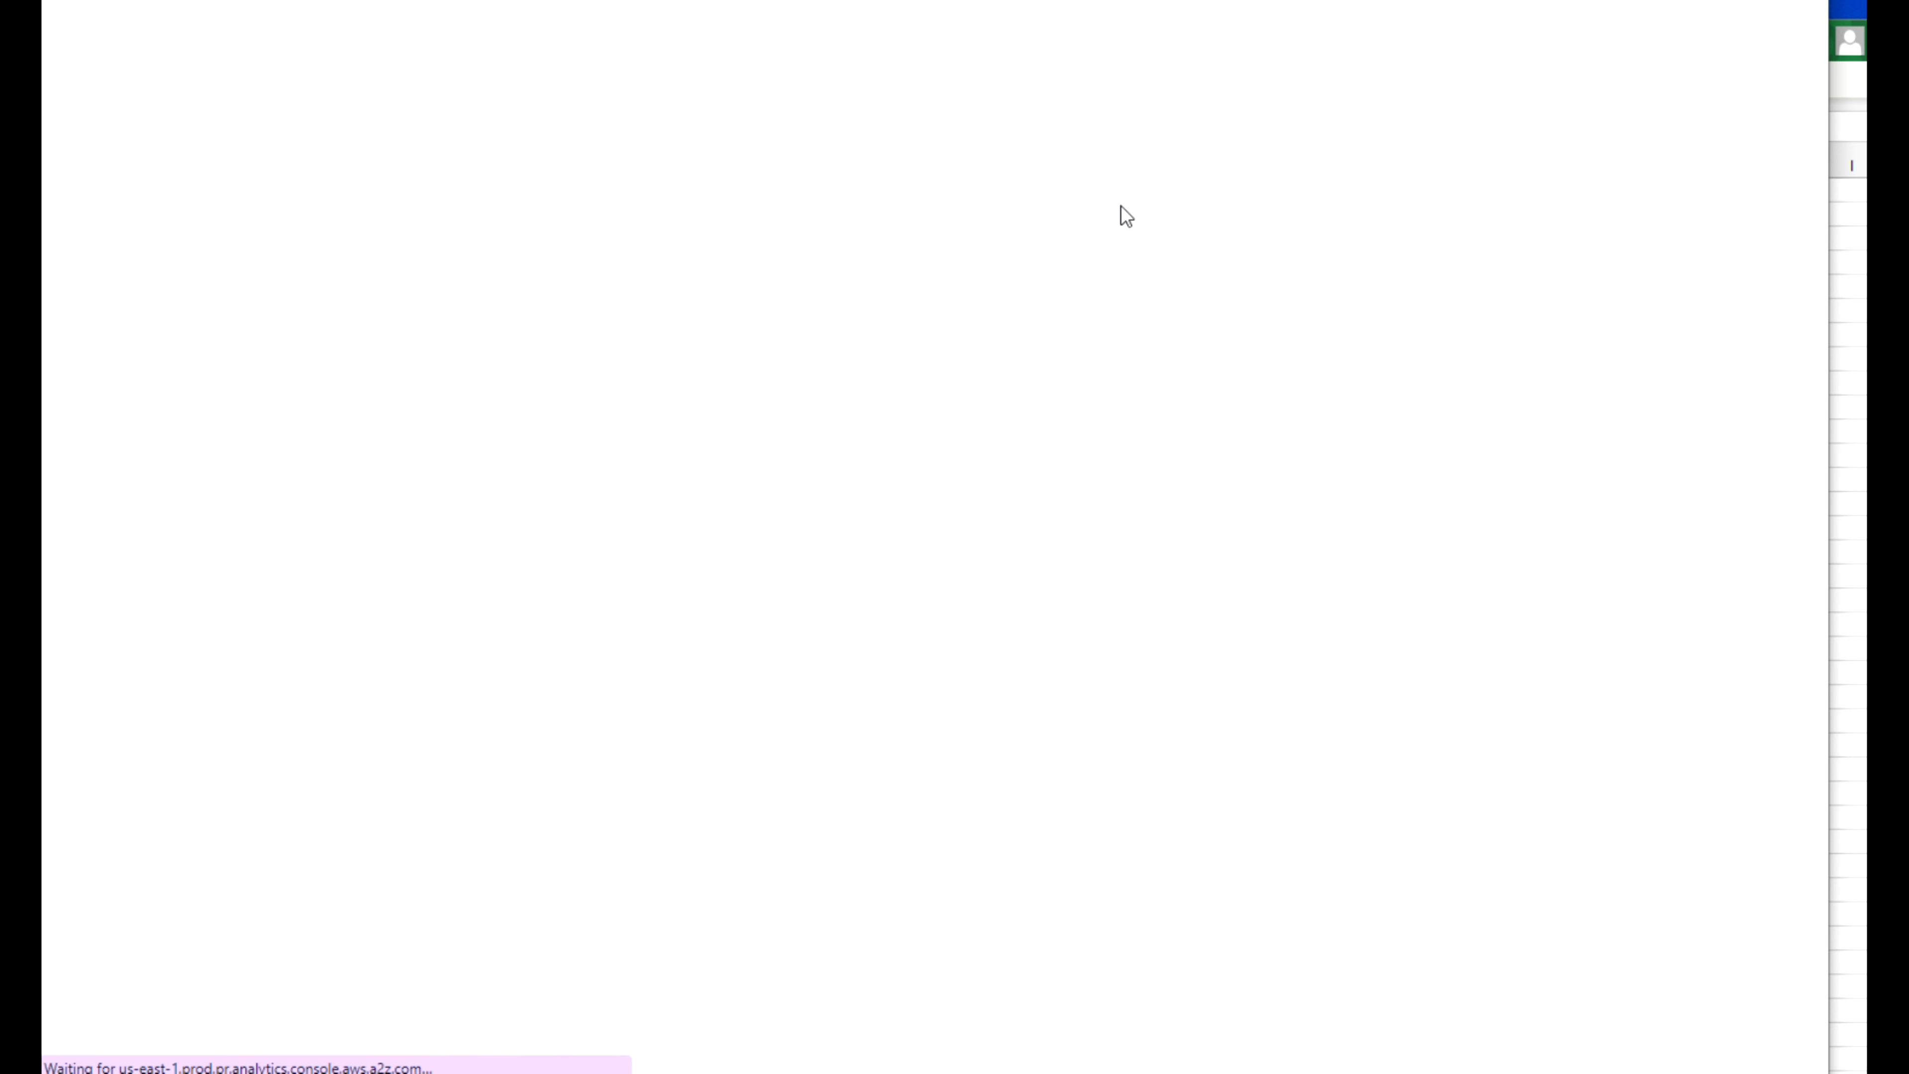
left_click(671, 272)
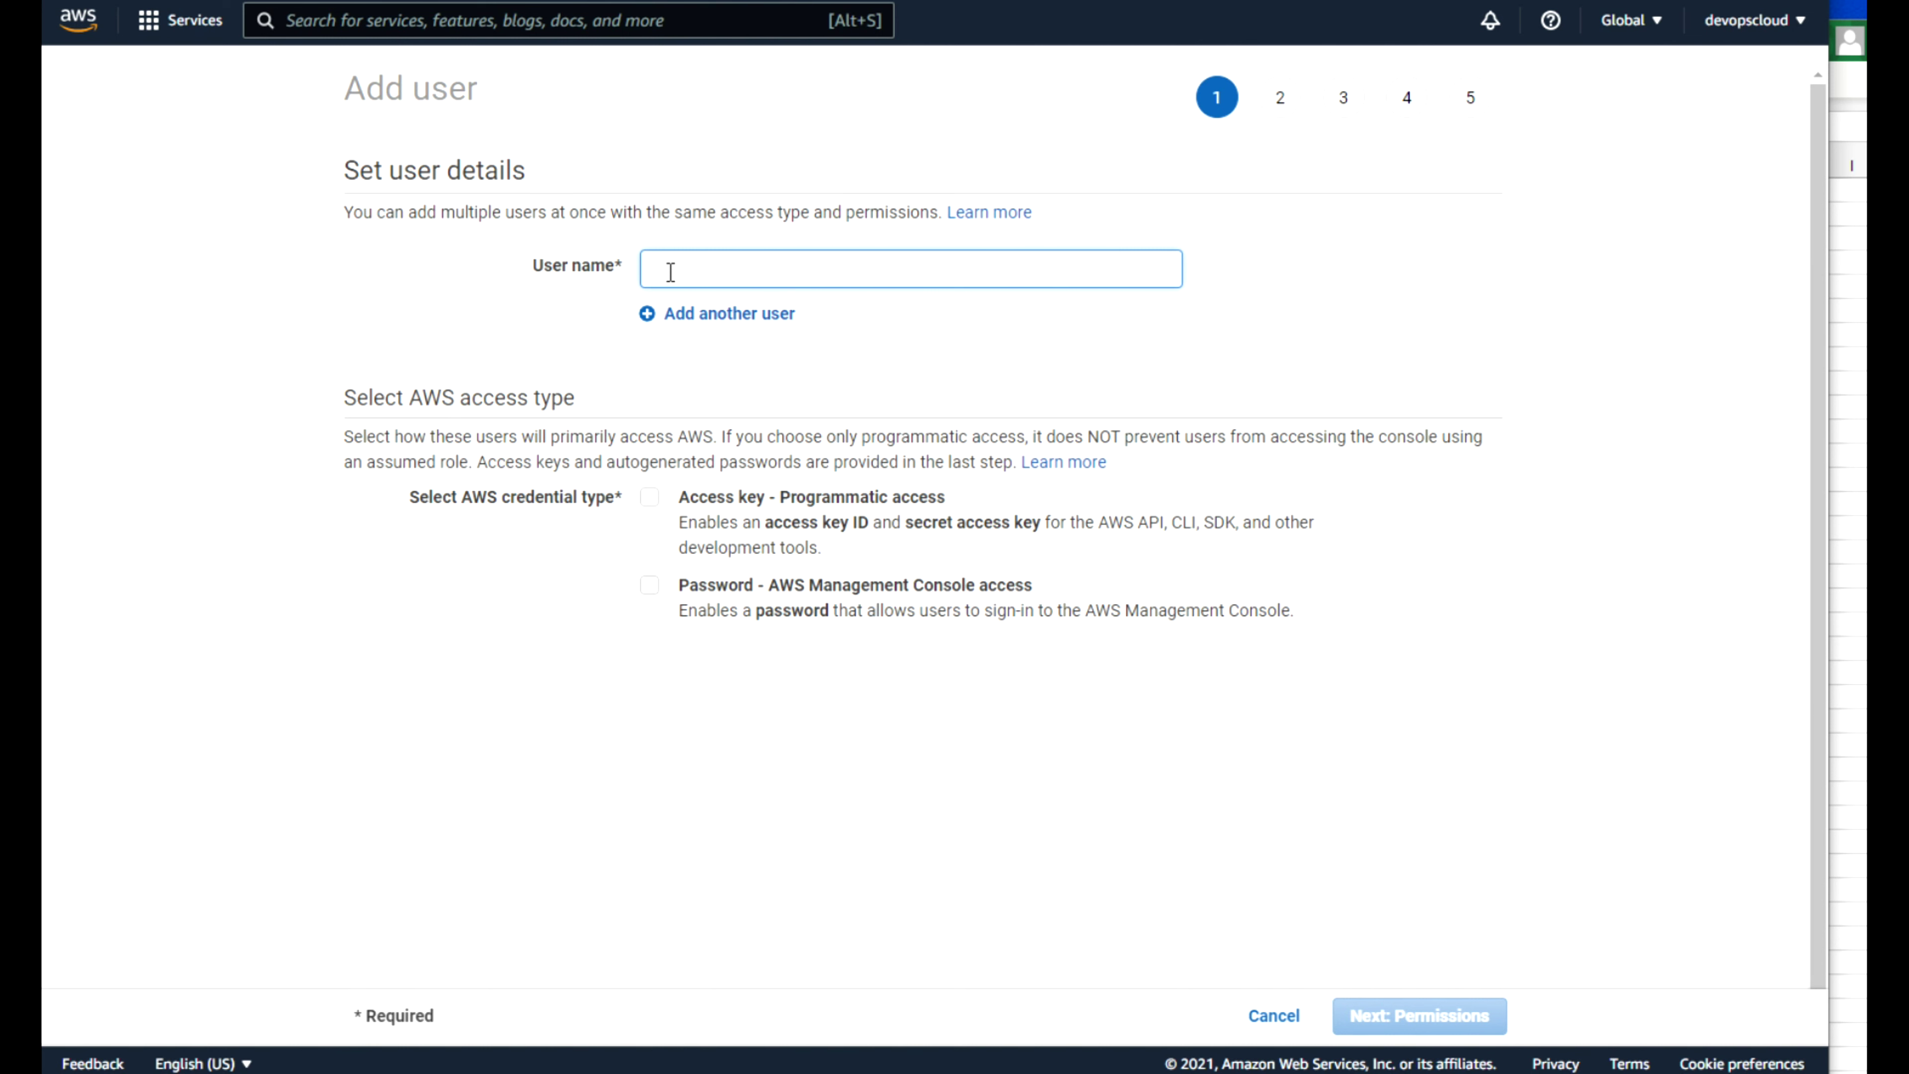
type("sq")
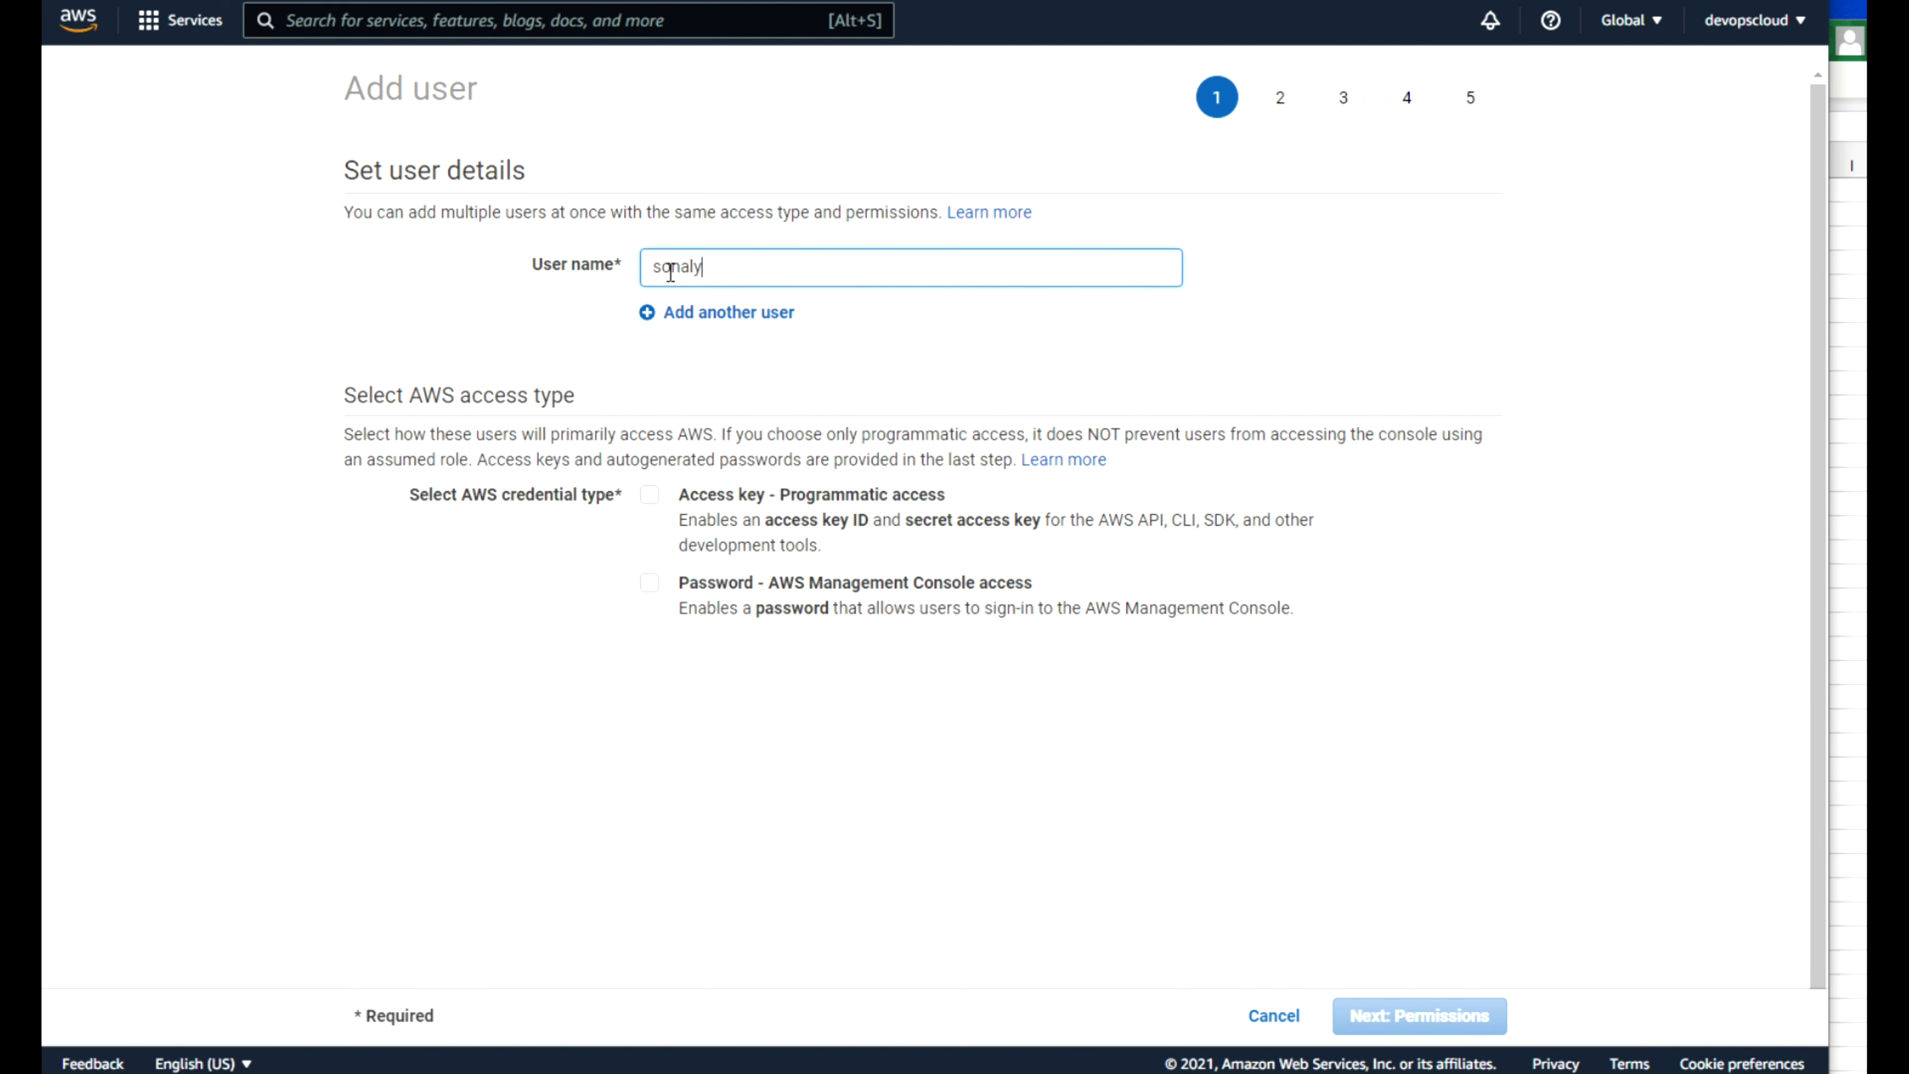
left_click(652, 586)
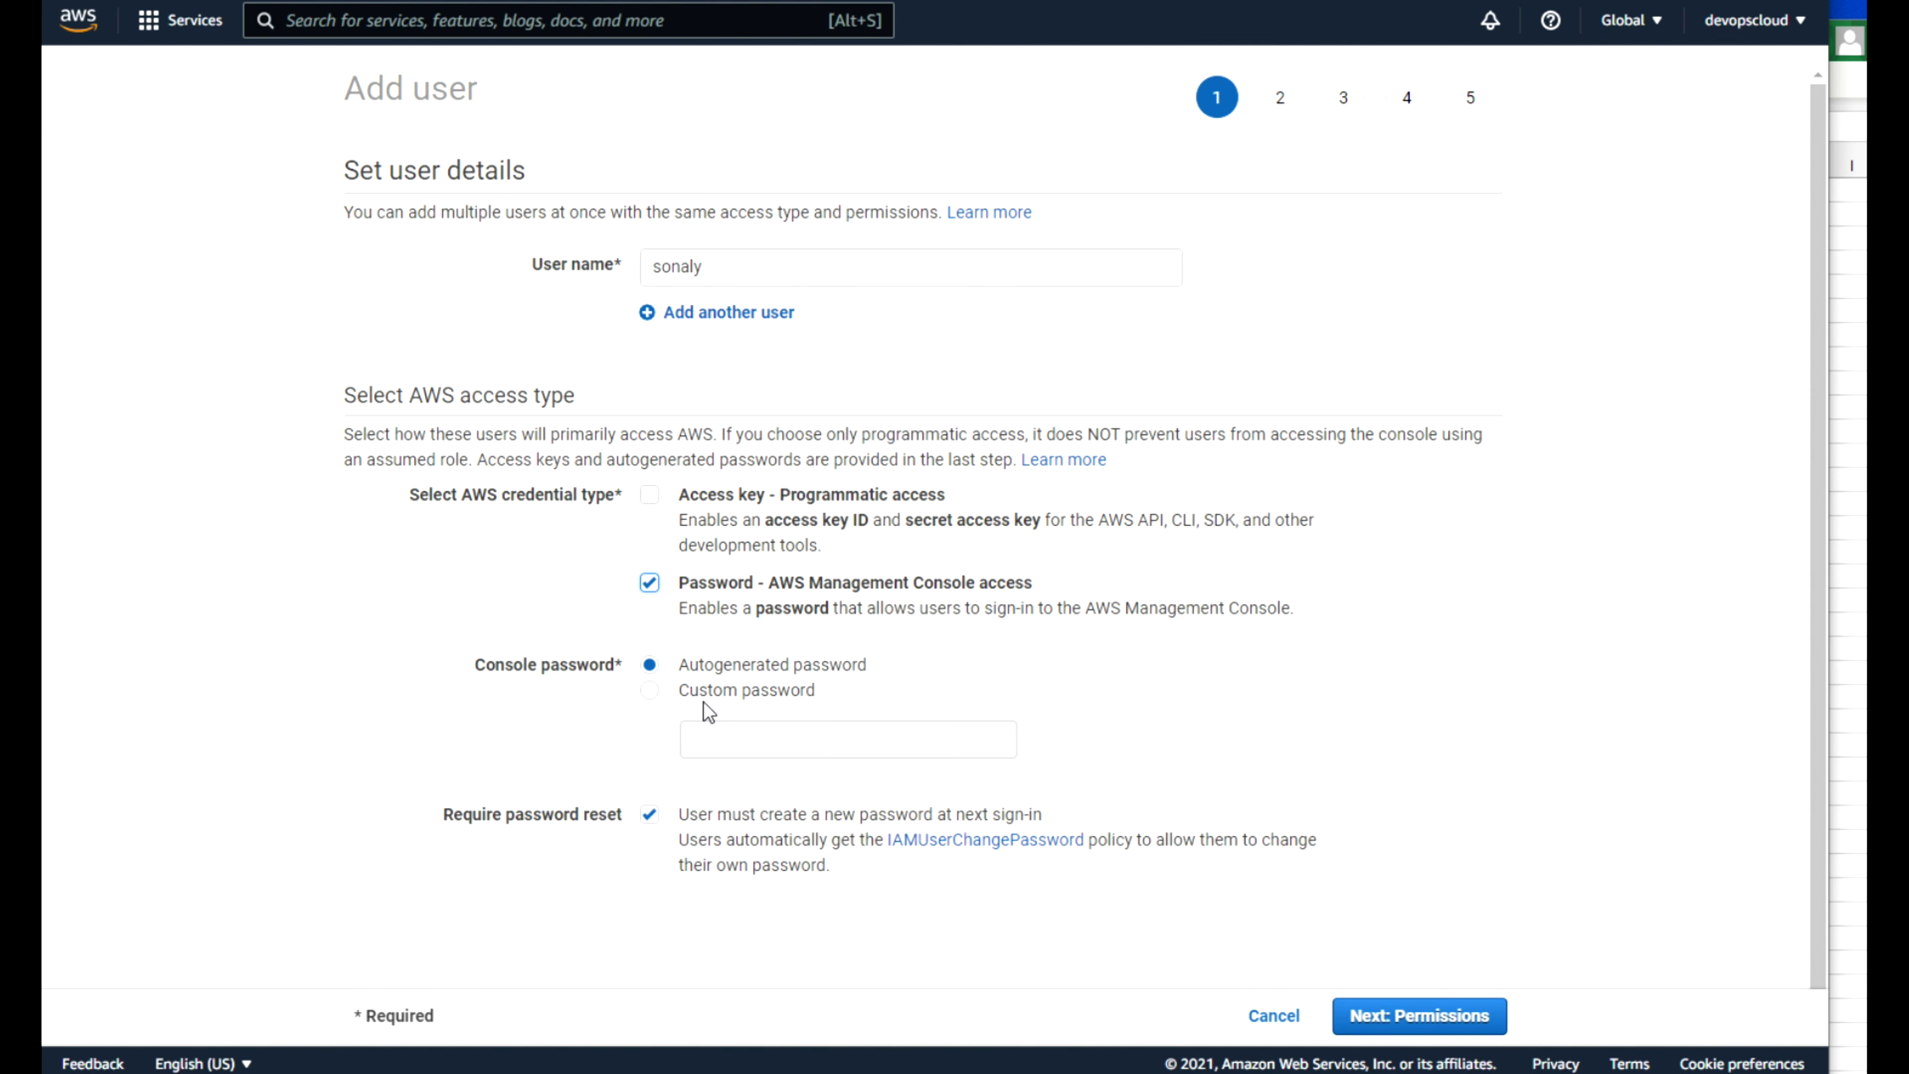
Add the user to the digitalteam group, skip tags, and create the user
left_click(1426, 1019)
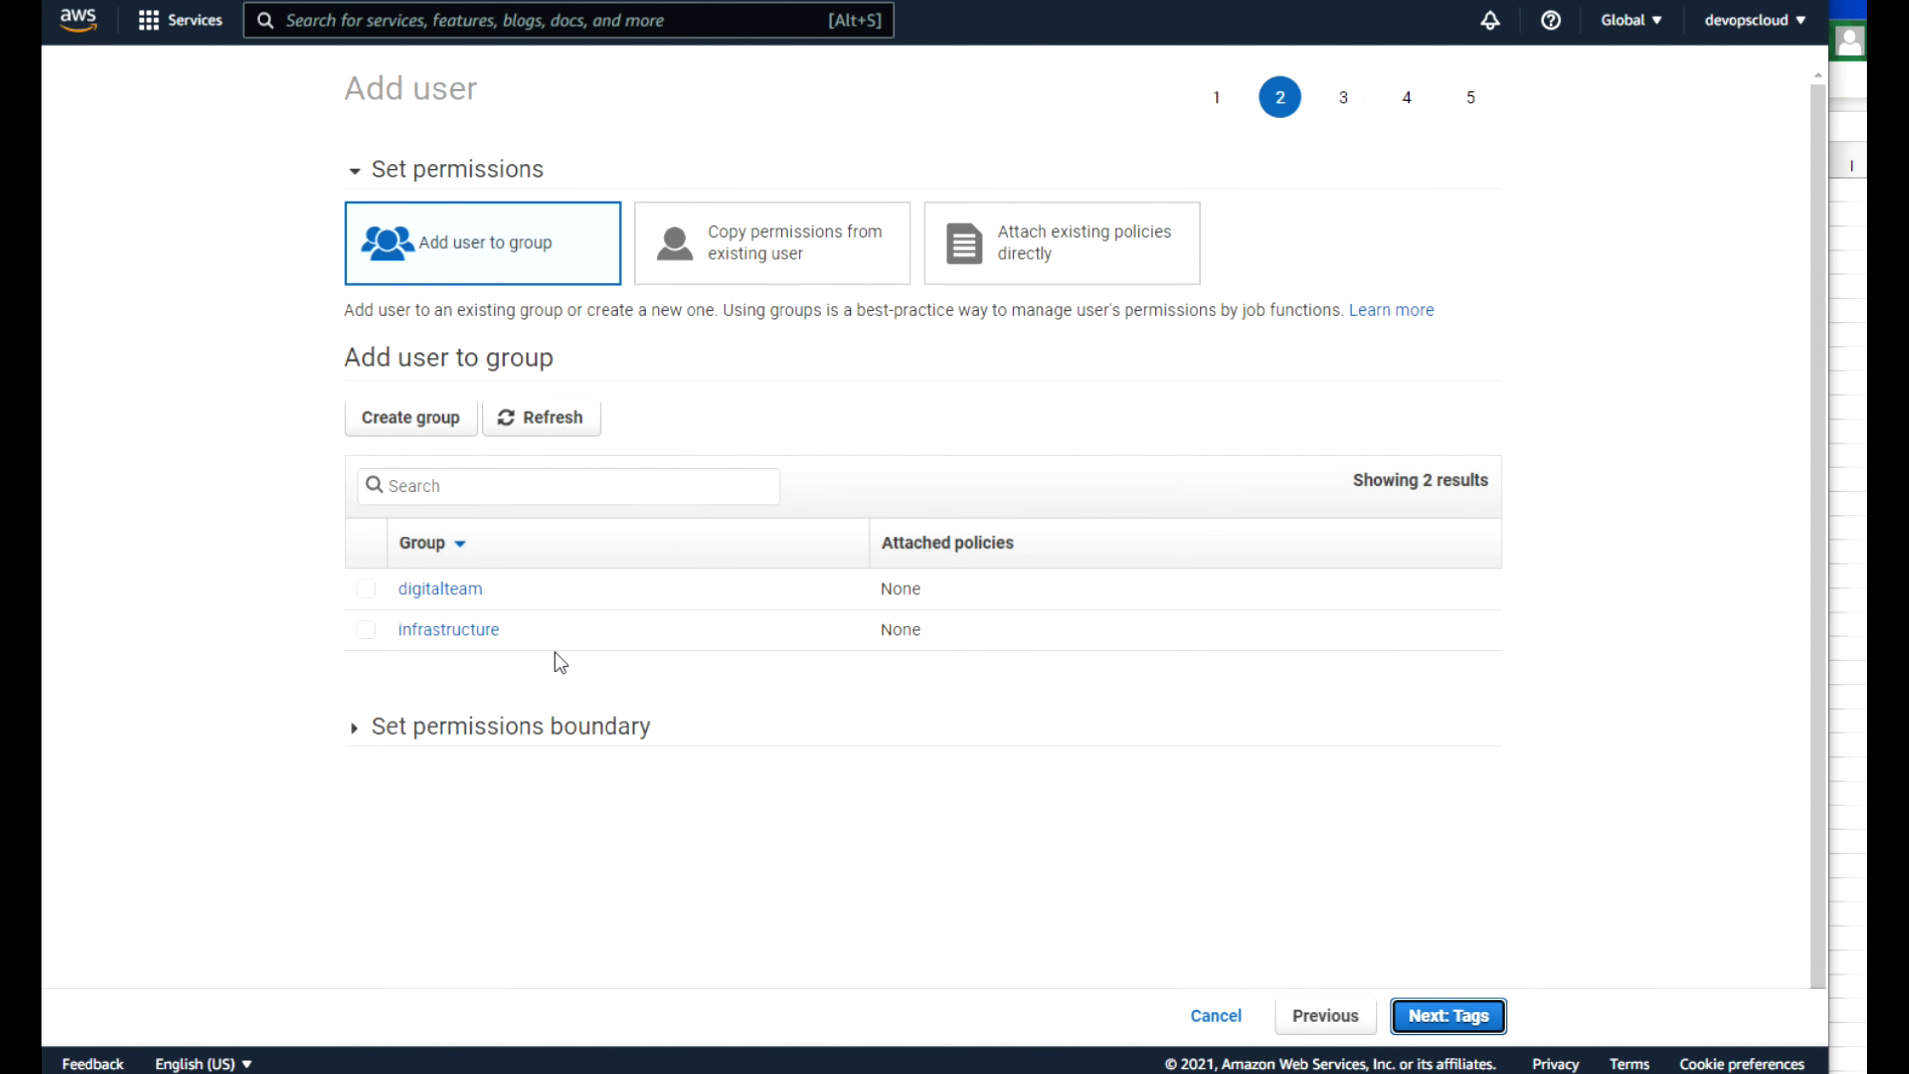
left_click(367, 593)
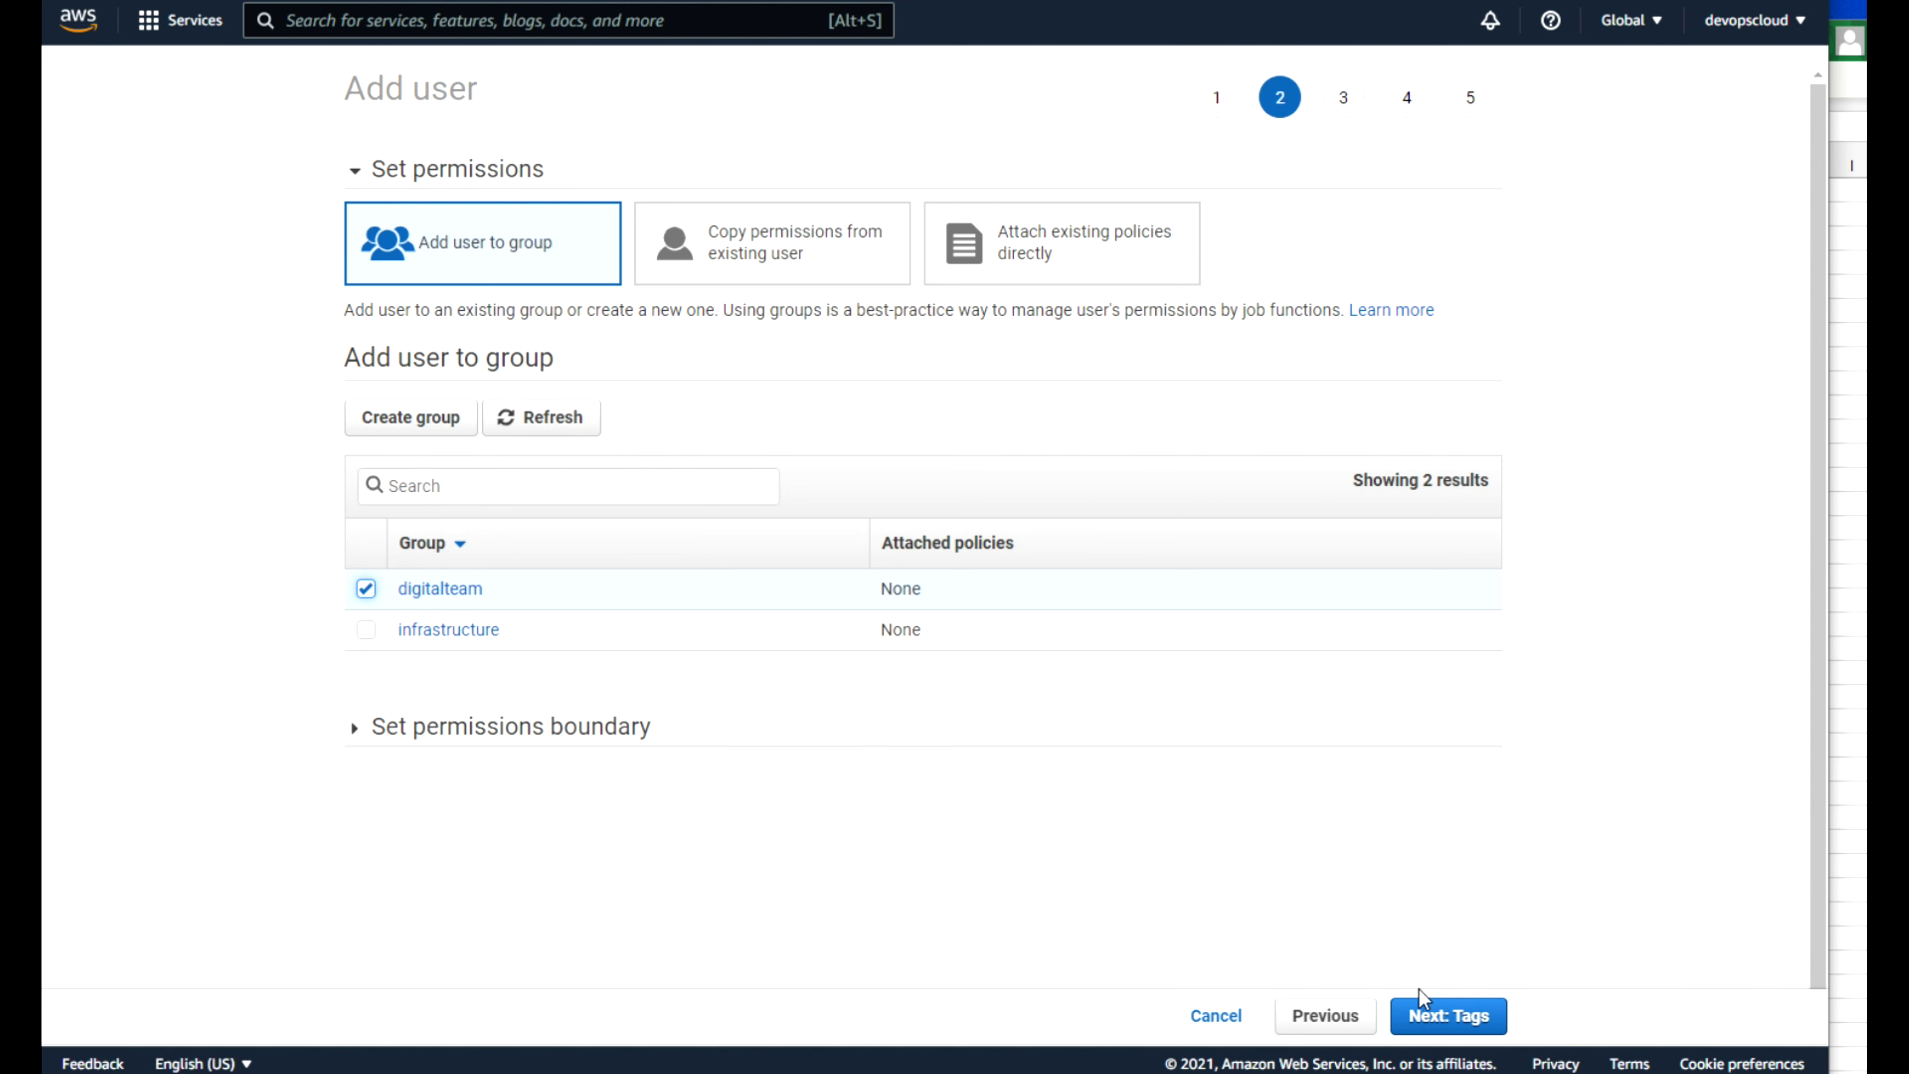
left_click(1451, 1014)
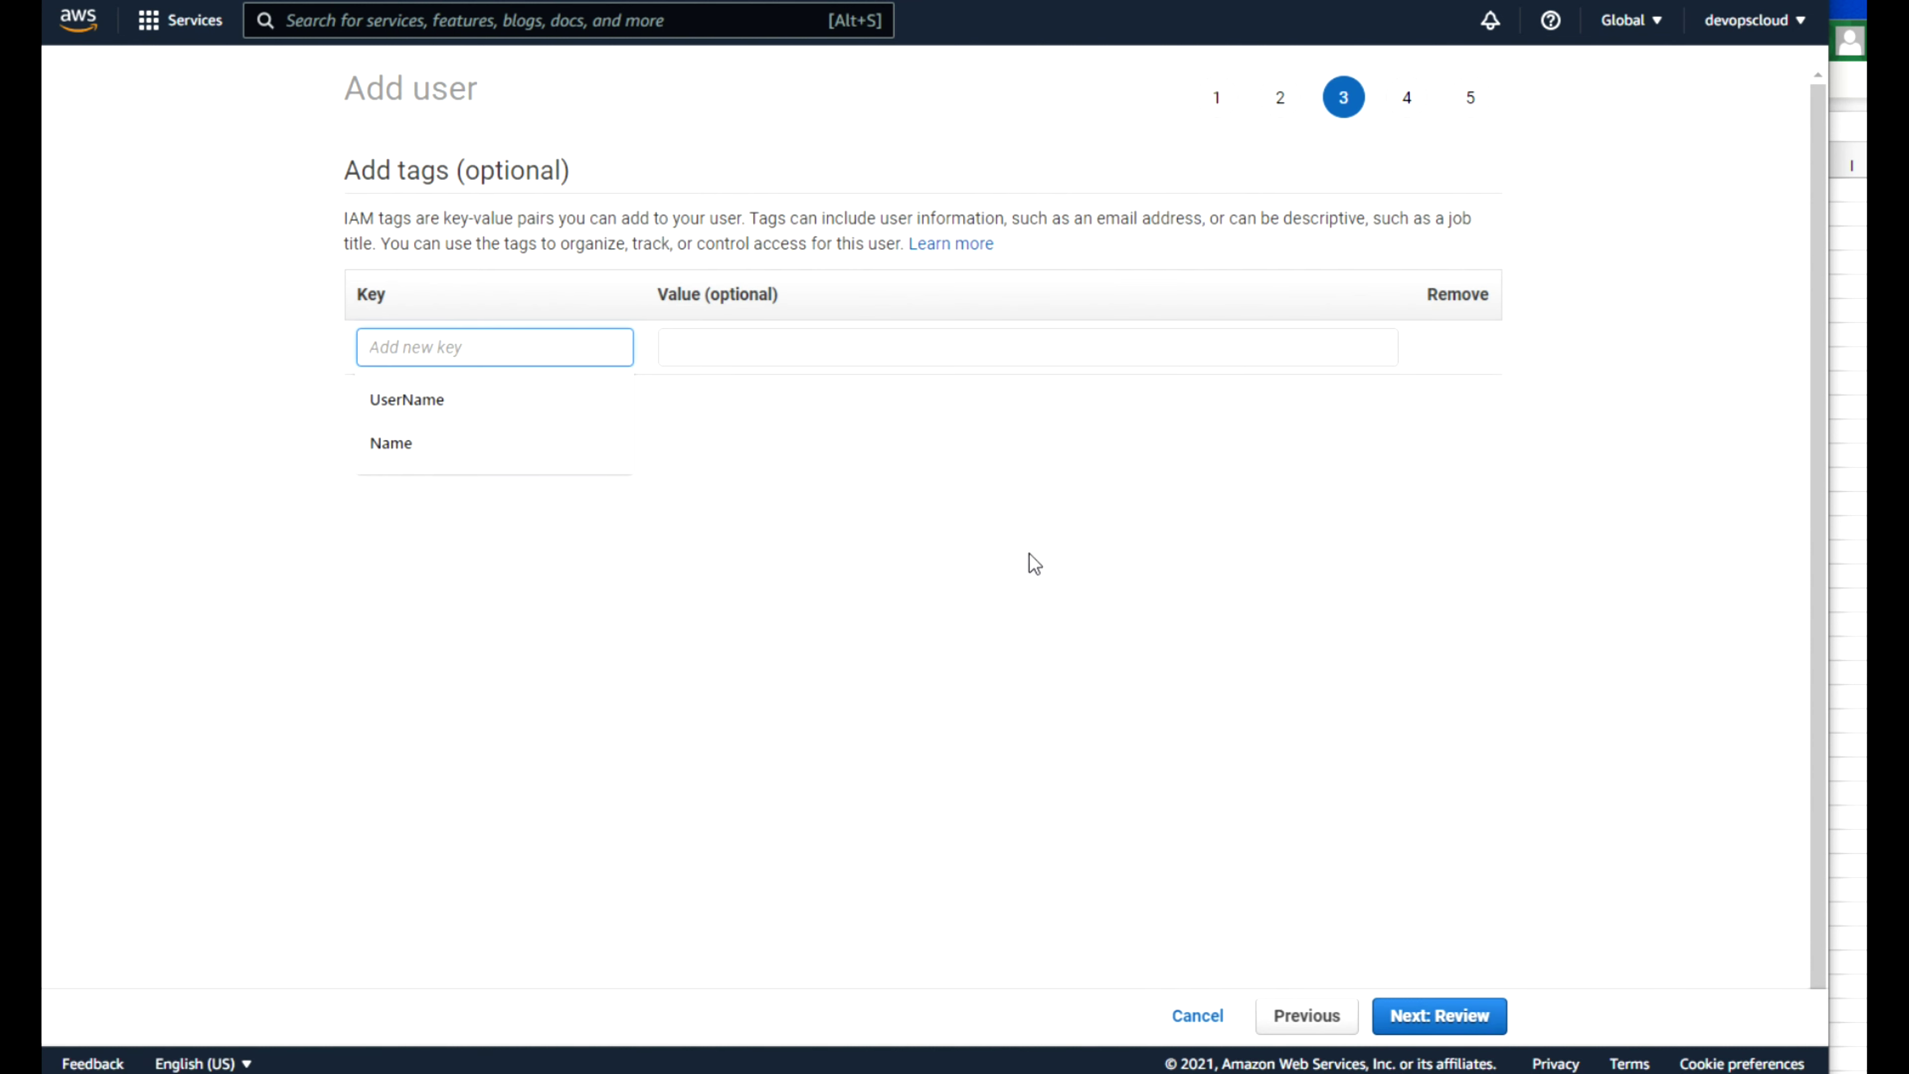
left_click(1442, 1015)
left_click(1447, 1011)
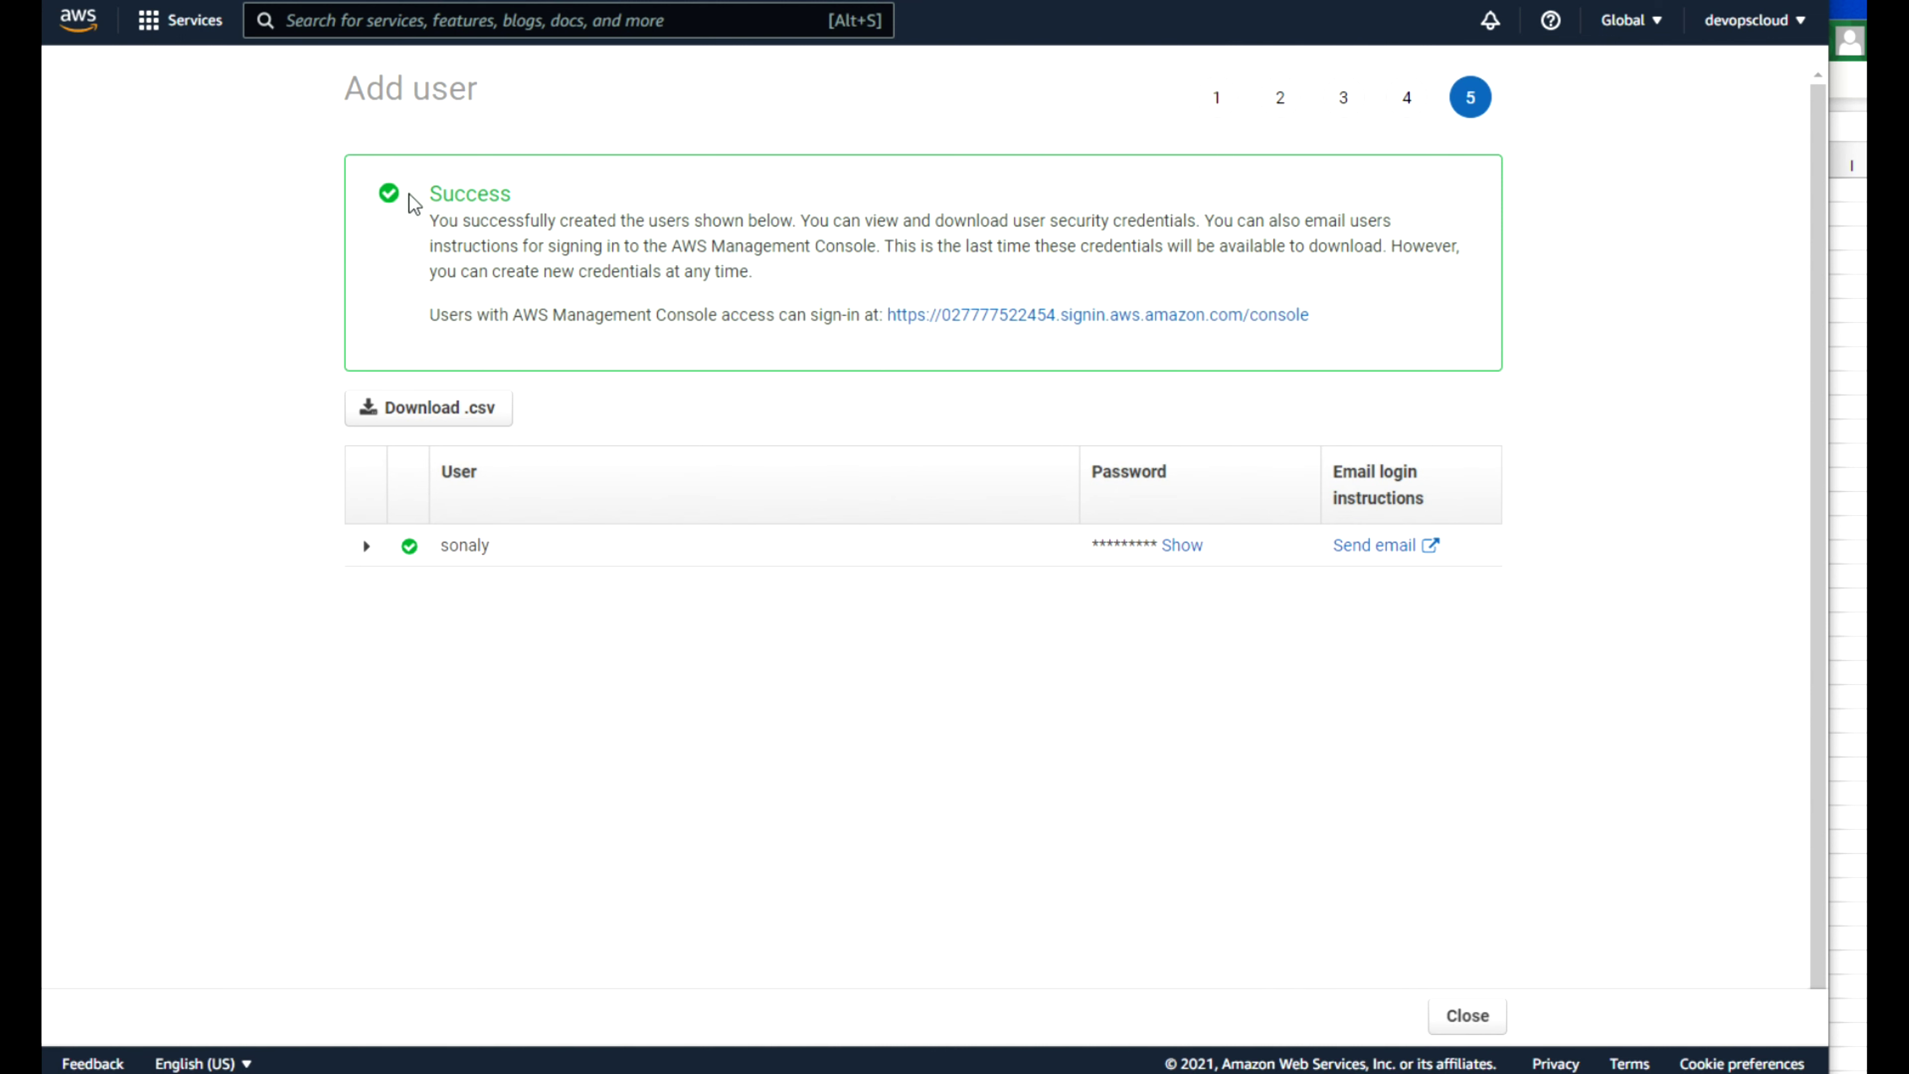
Discard the old credentials file, then download and open the new user's credentials CSV
left_click(451, 413)
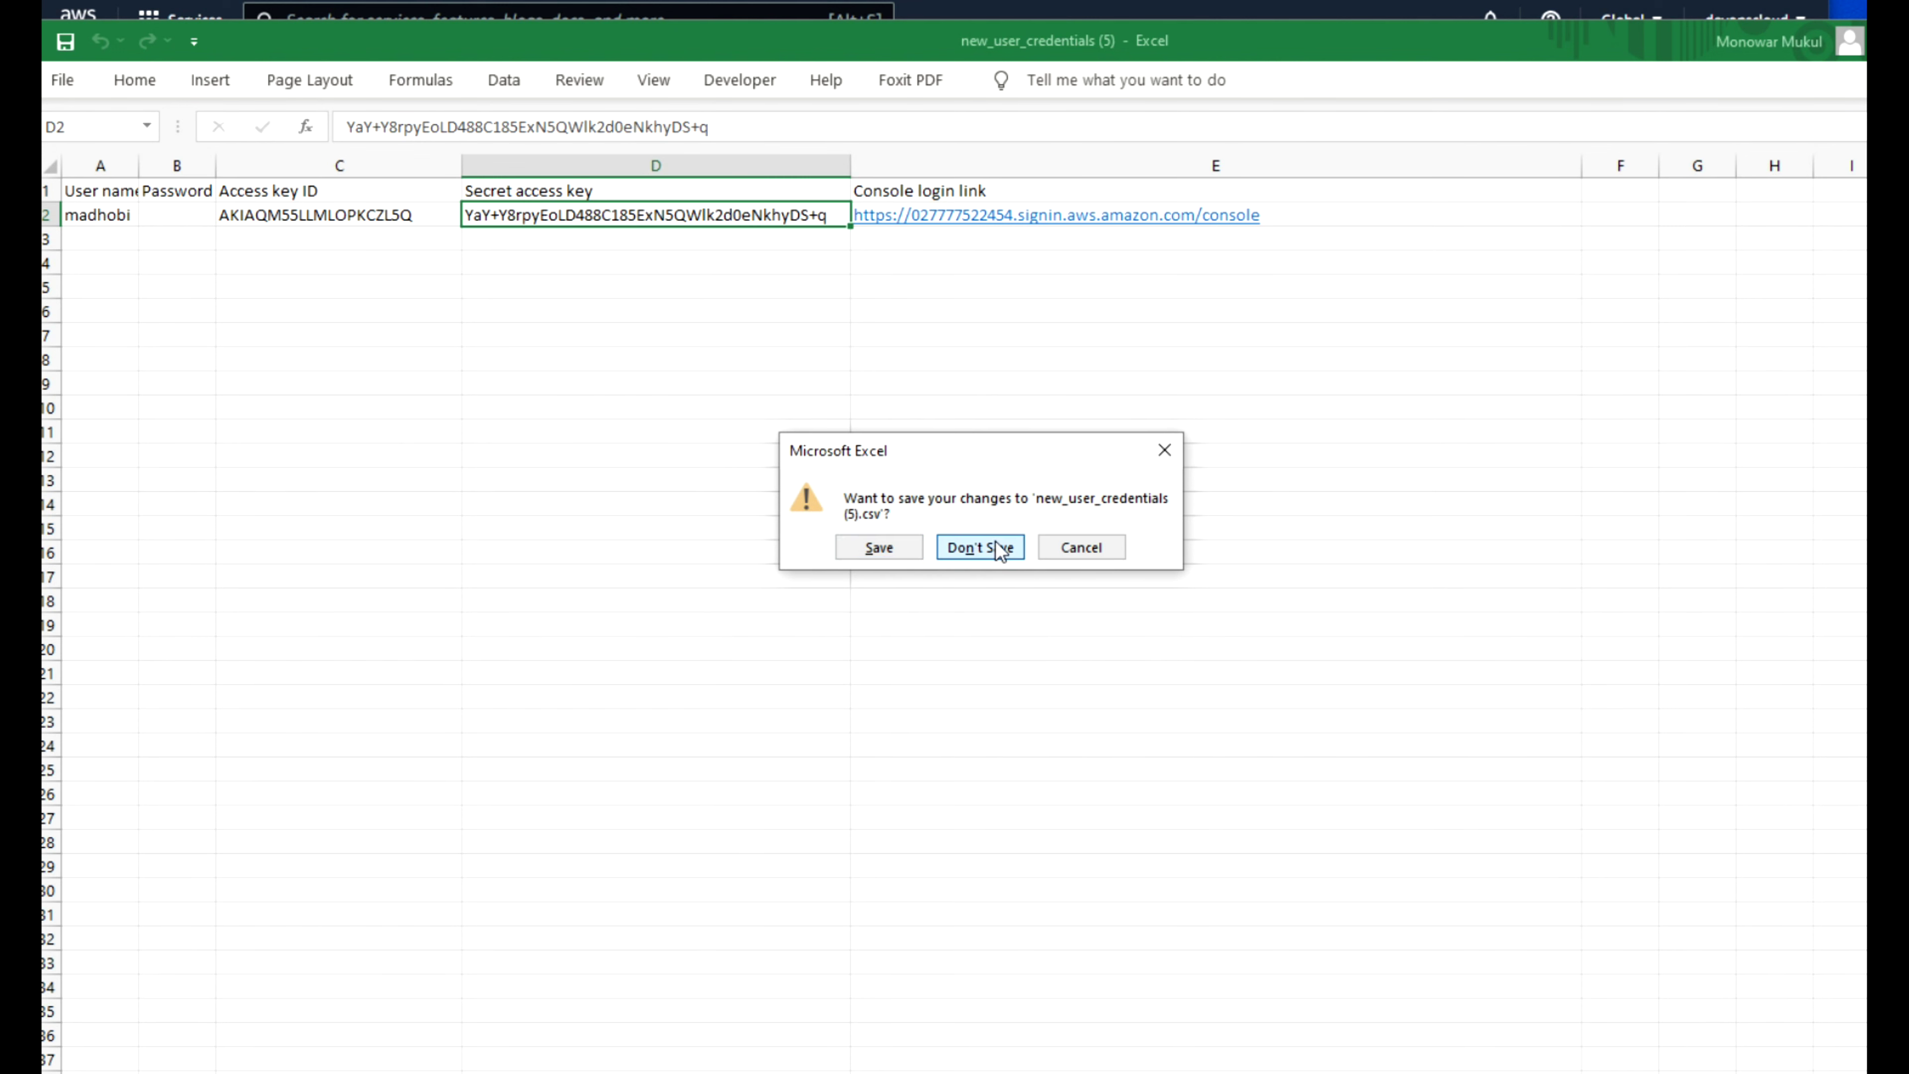
left_click(996, 545)
left_click(458, 413)
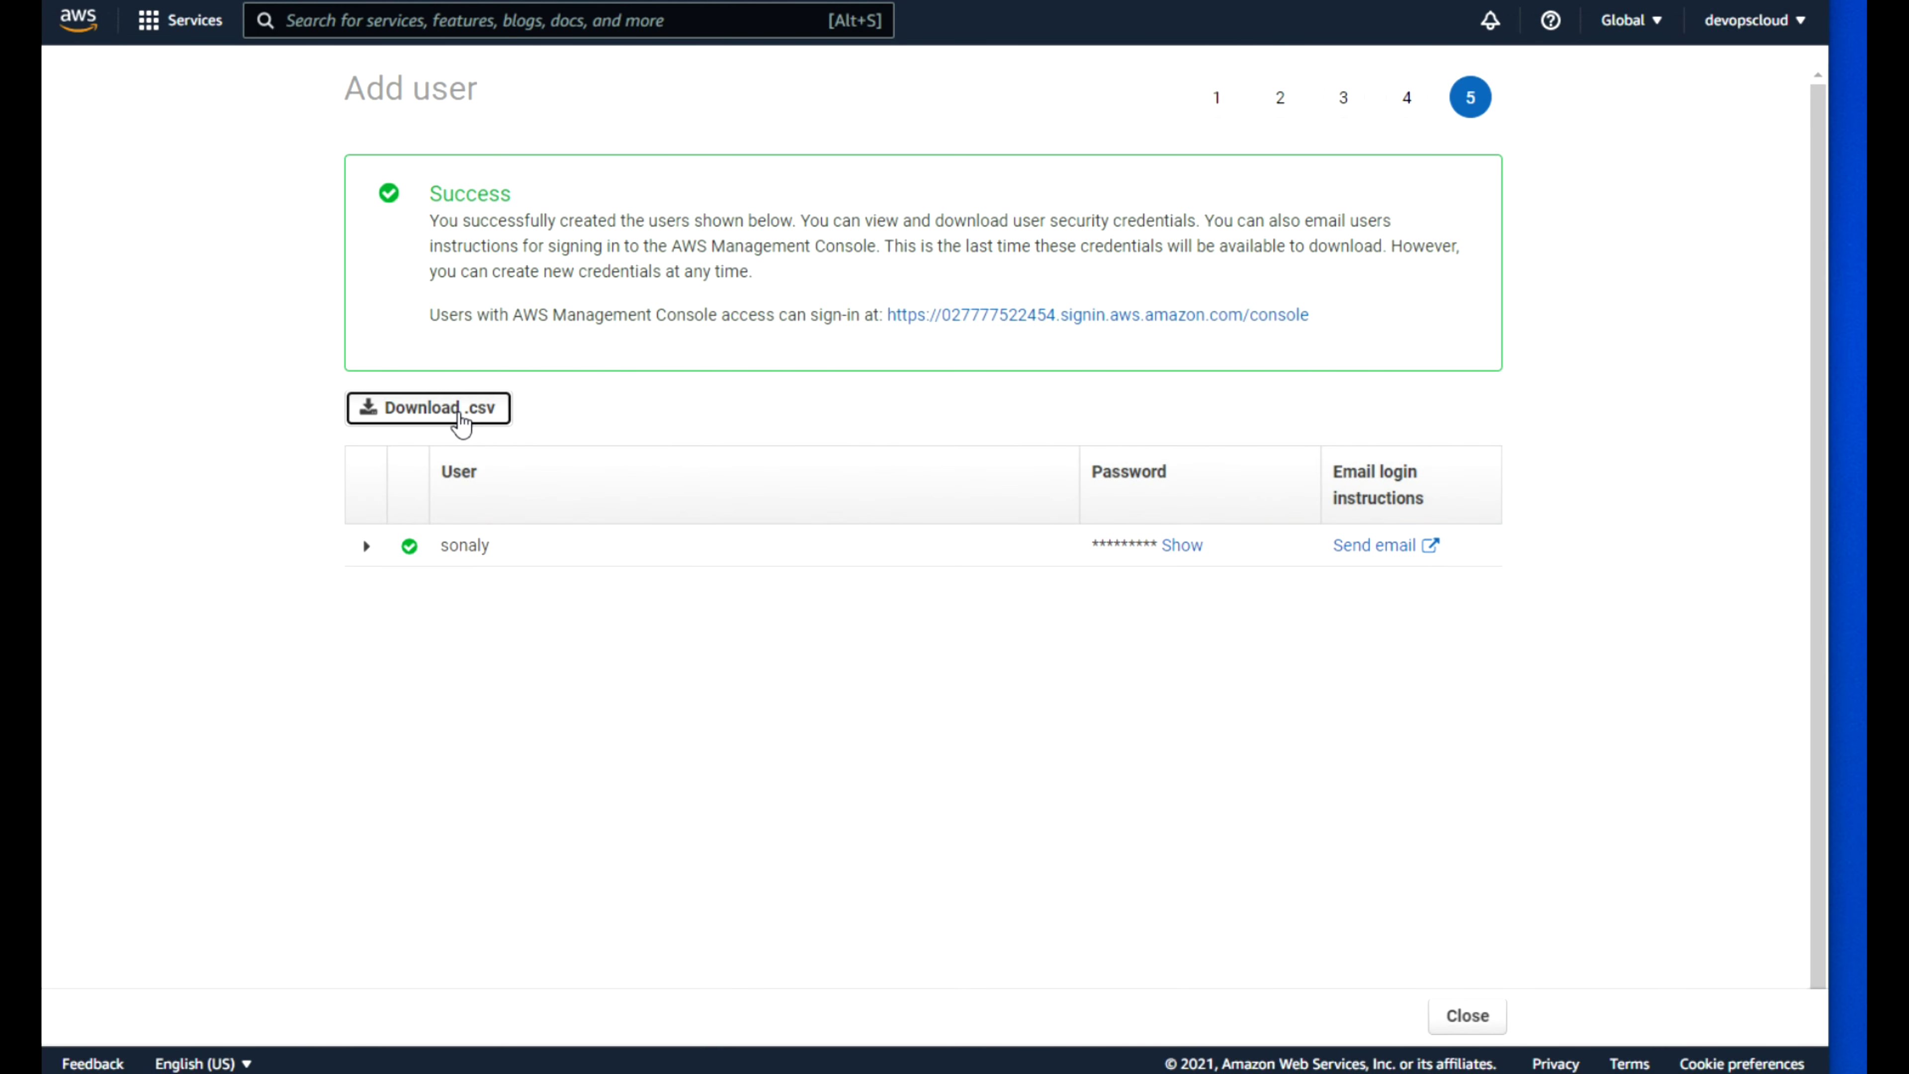
left_click(172, 1049)
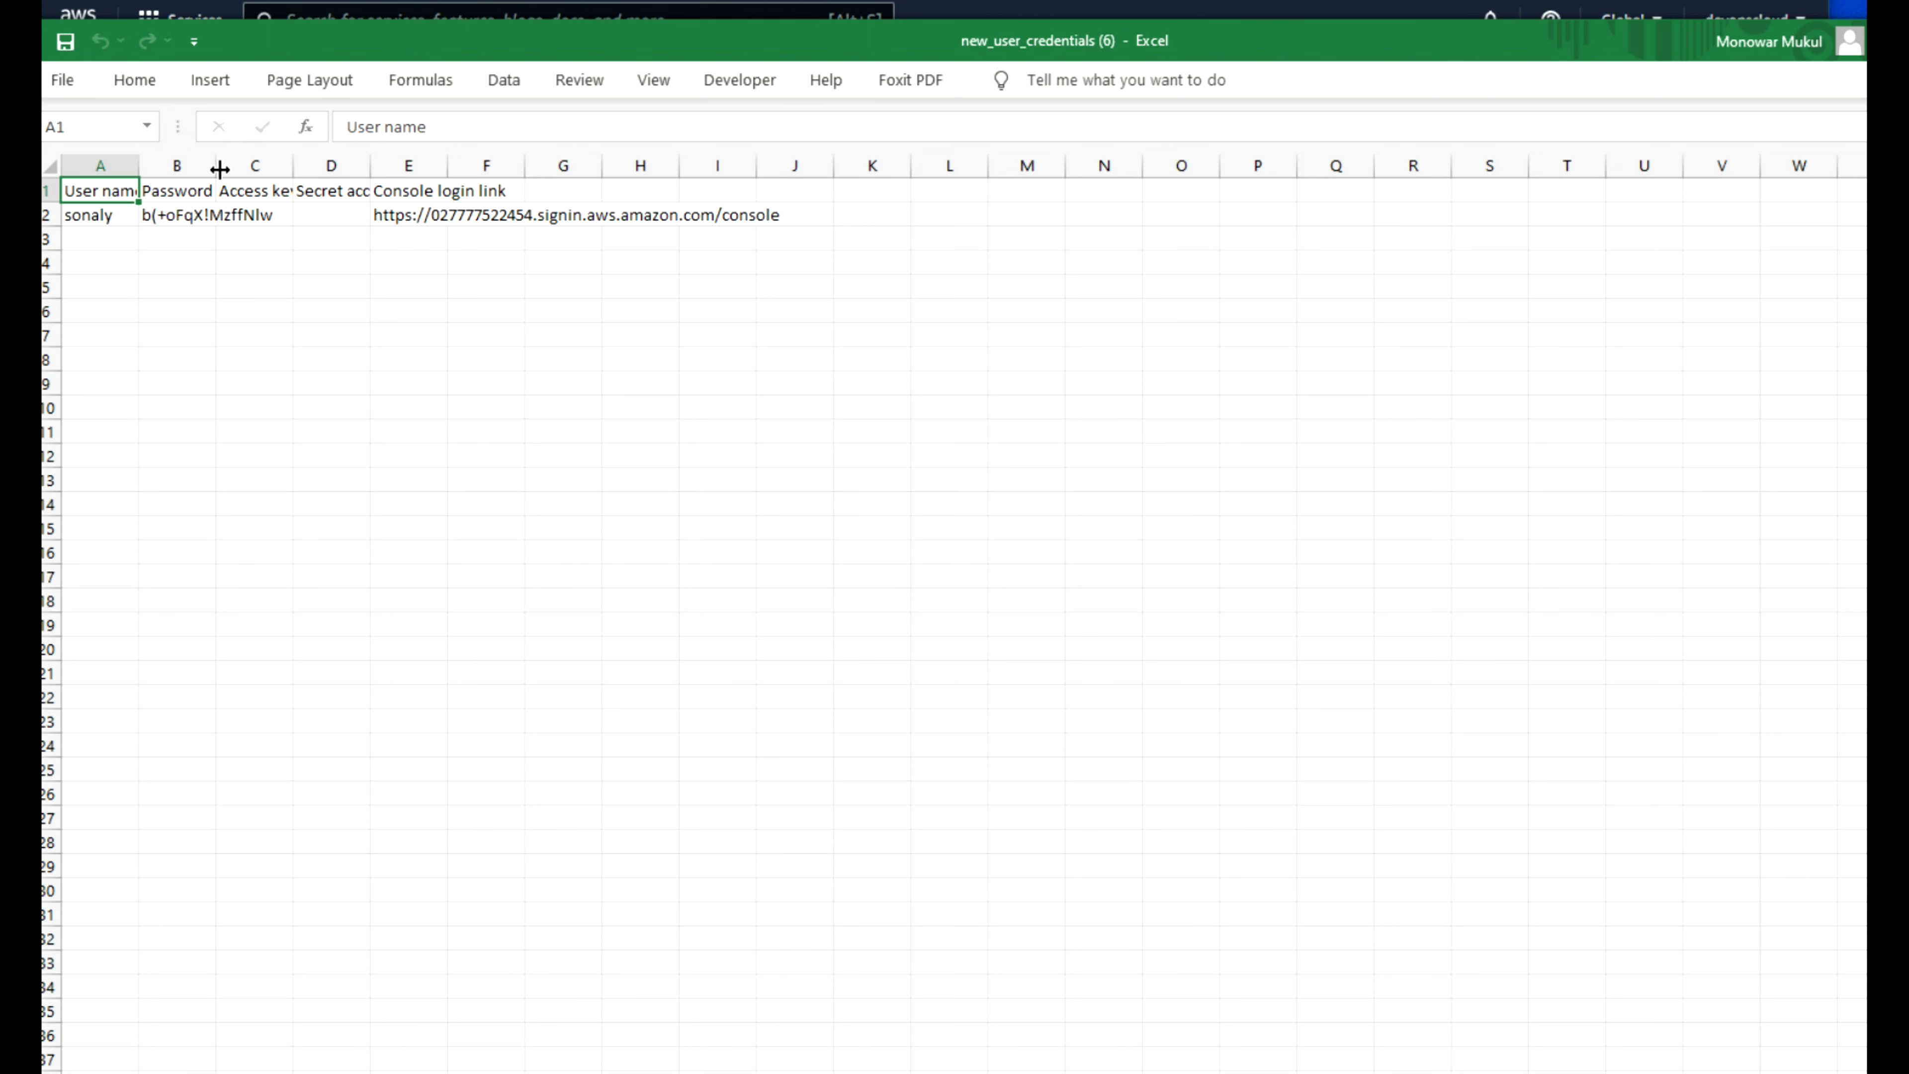
Widen columns A, B and E, copy the E2 login URL, and resize the windows
left_click_drag(222, 168, 433, 168)
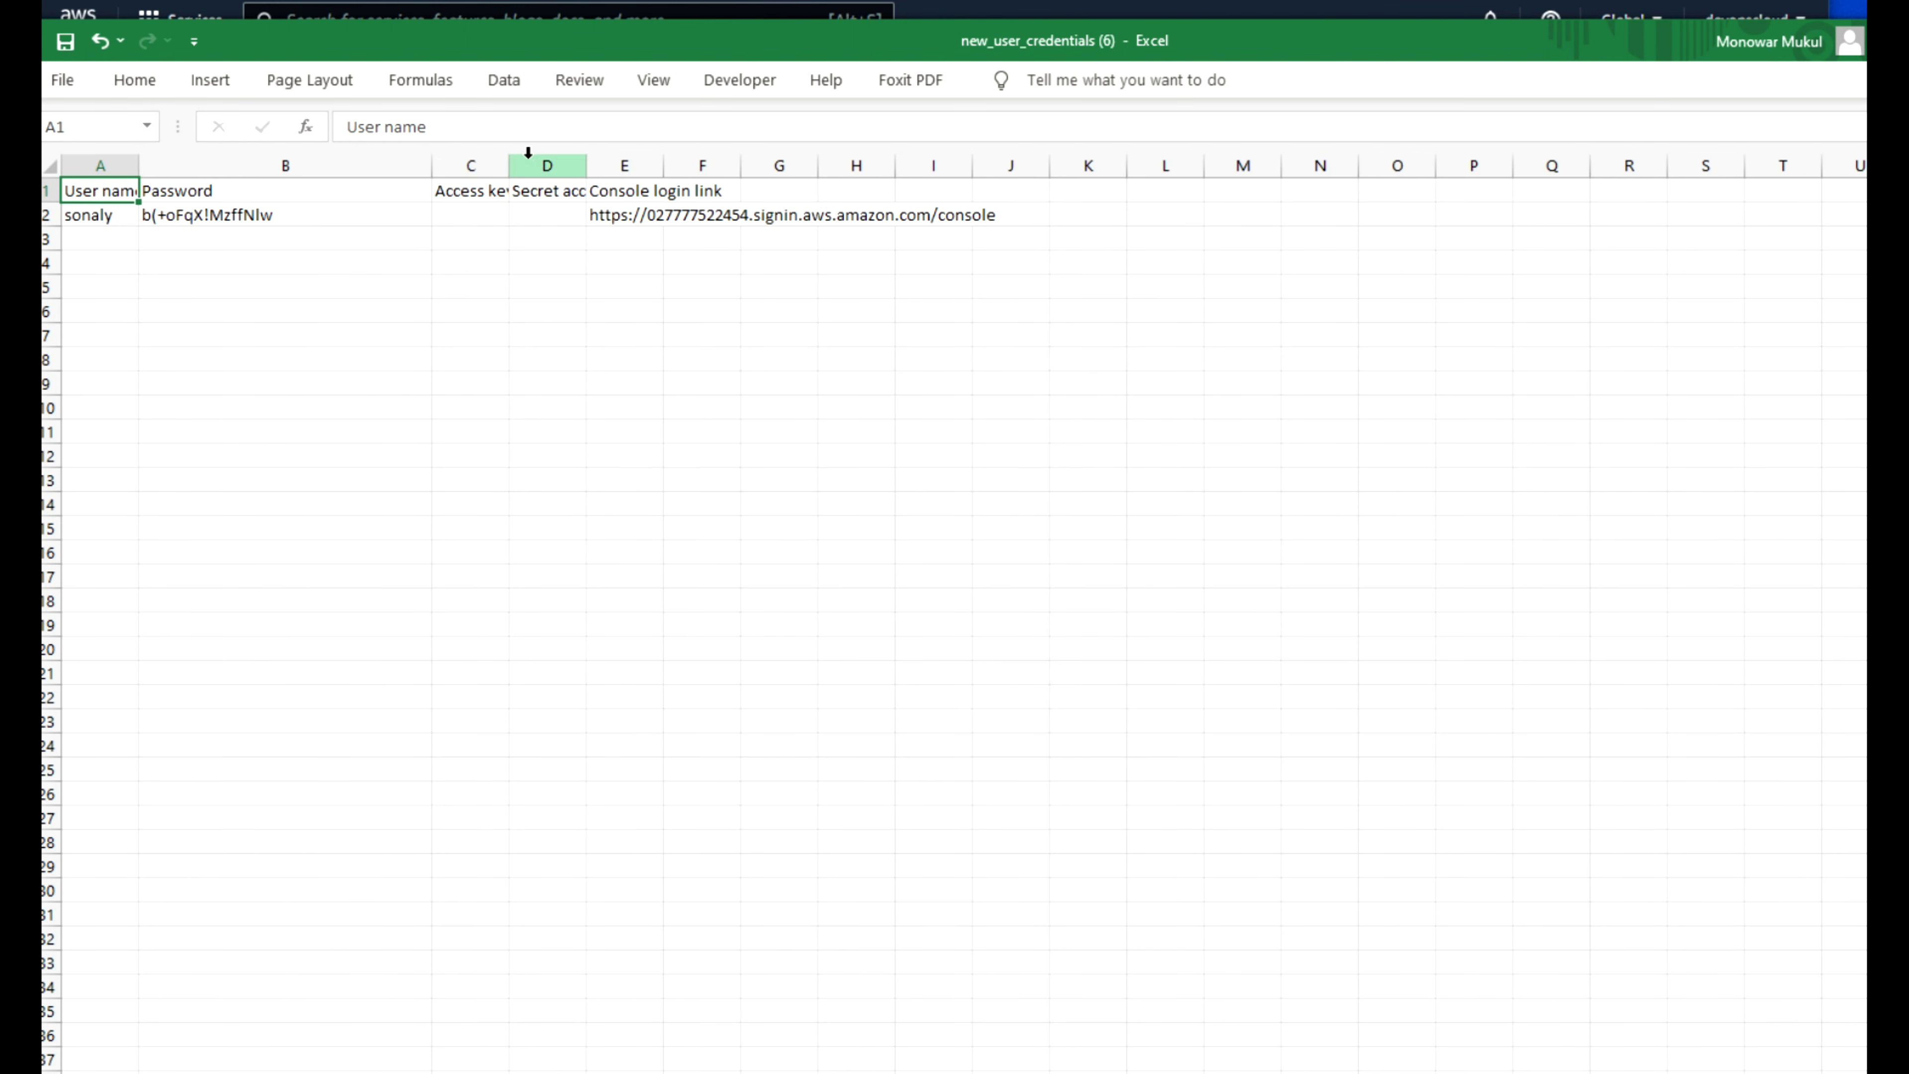
left_click_drag(139, 165, 248, 165)
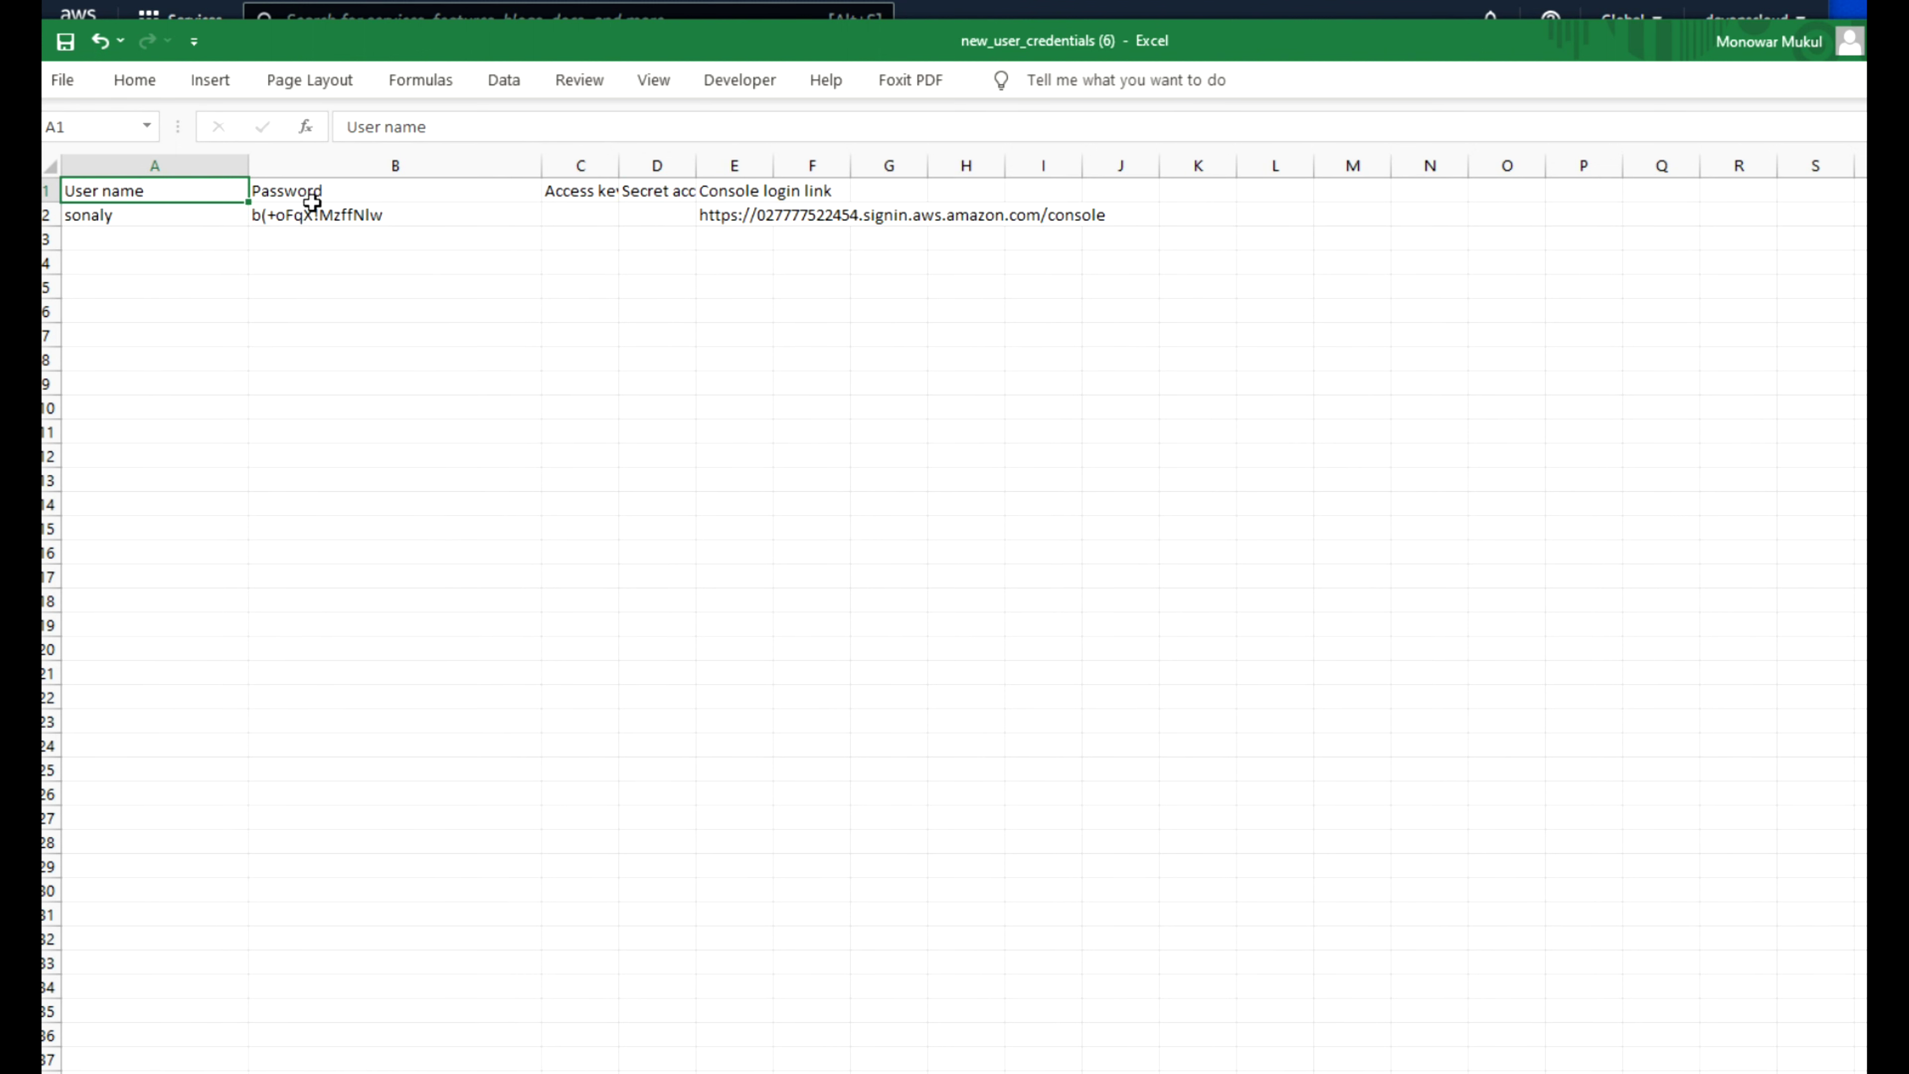
left_click_drag(773, 165, 1148, 177)
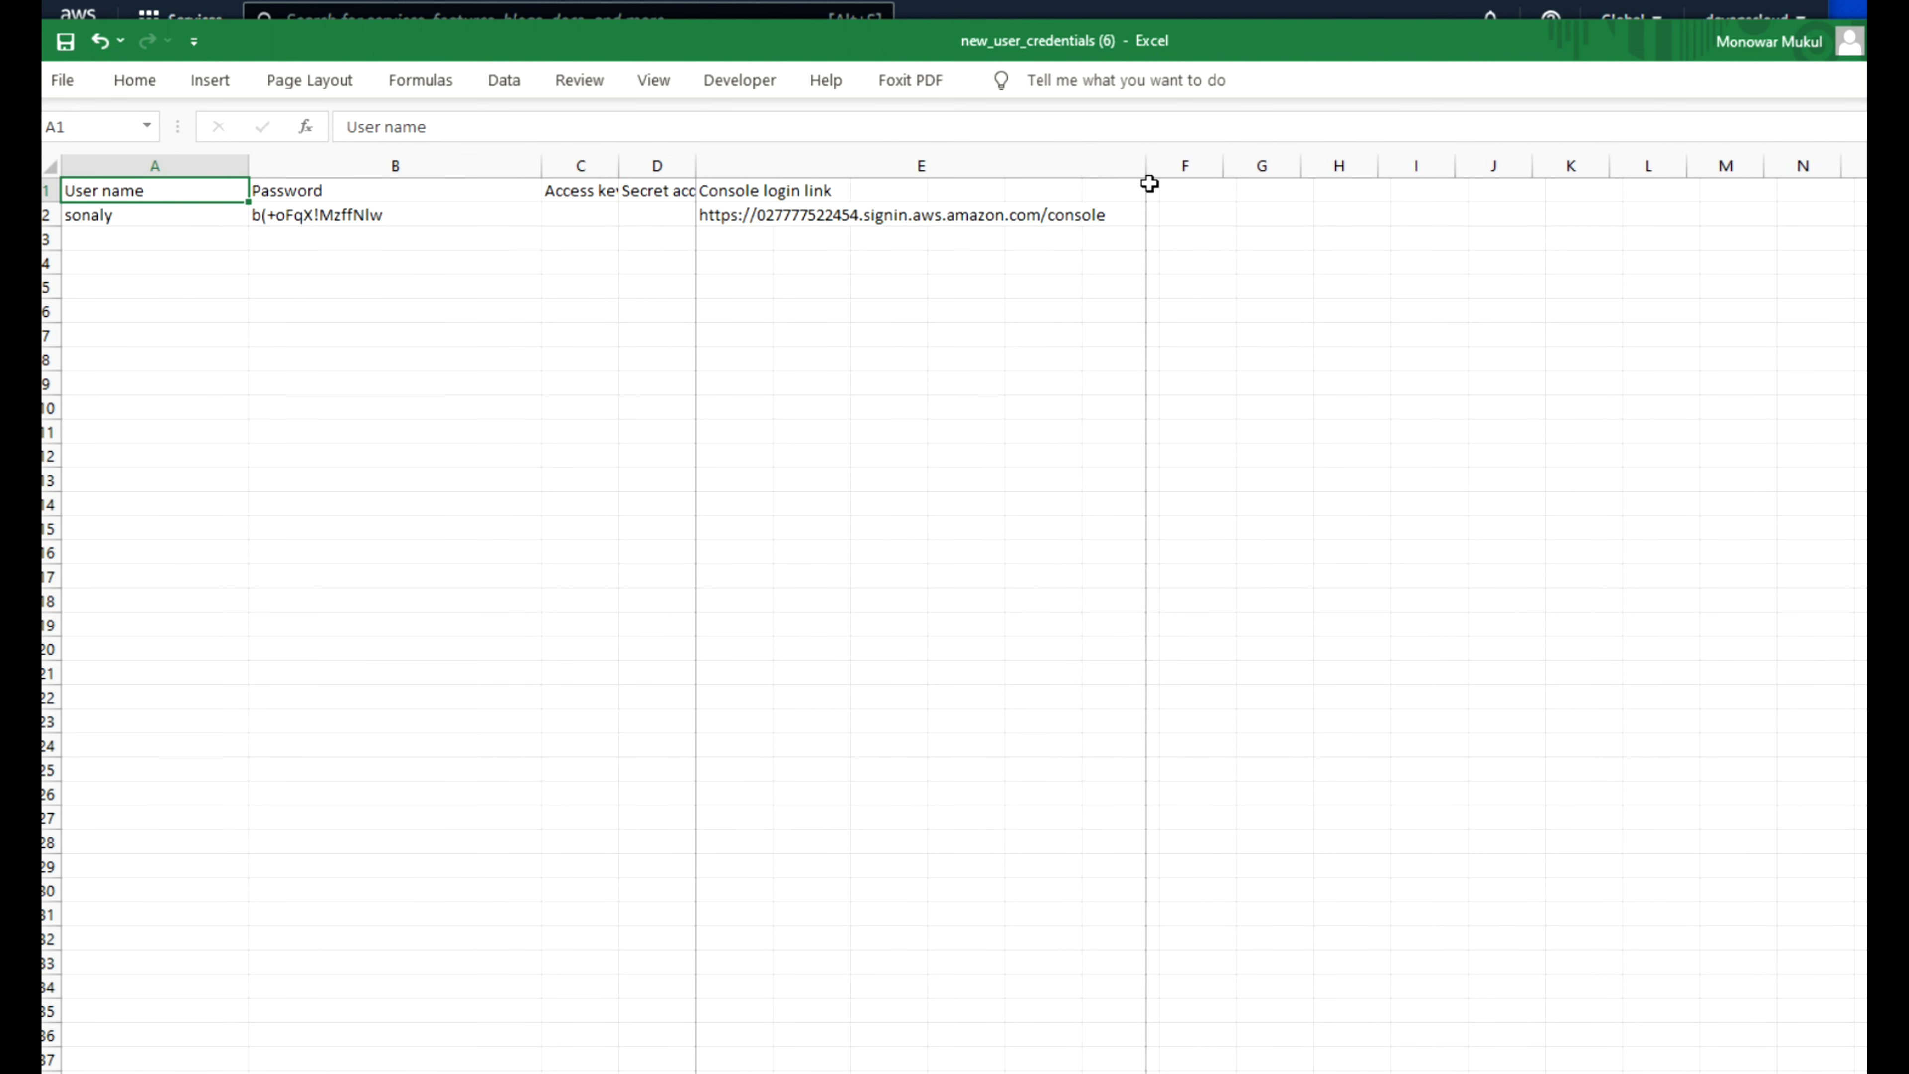
left_click(878, 219)
left_click_drag(754, 127, 325, 124)
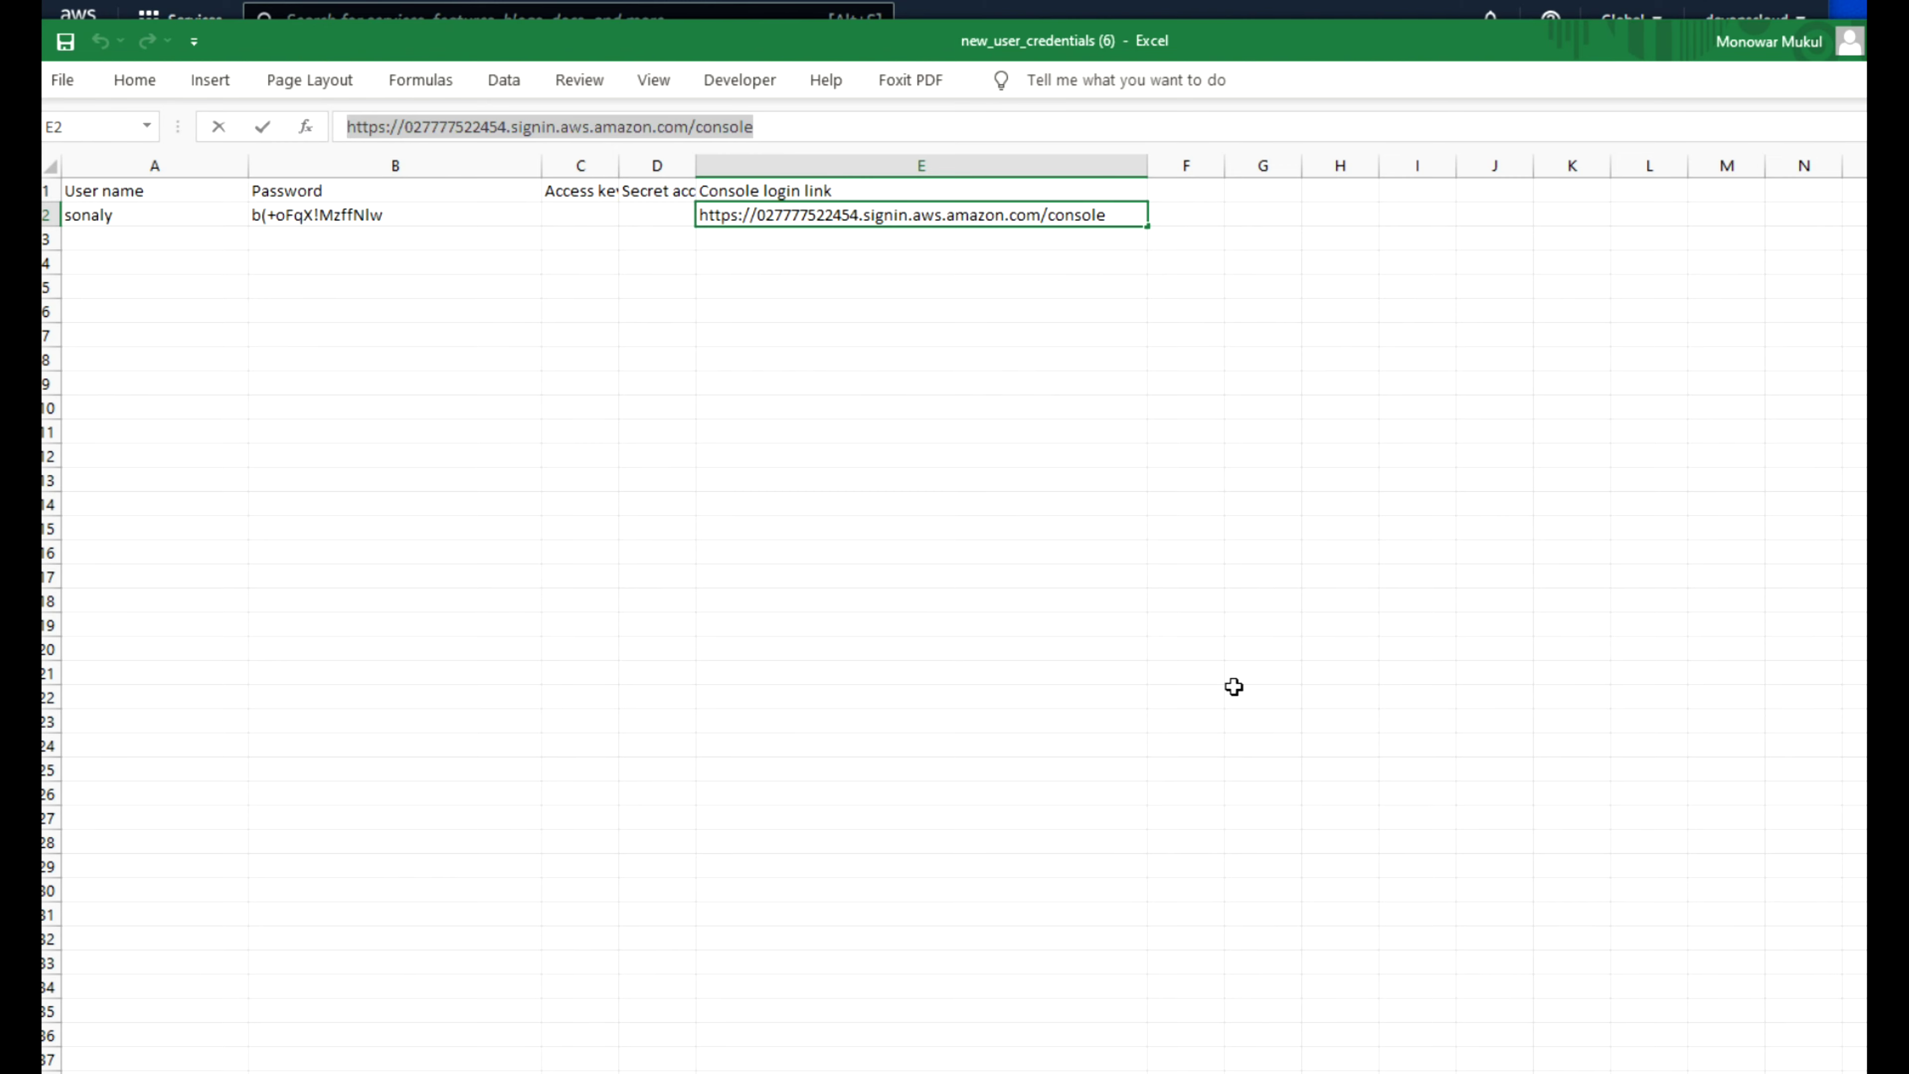
double_click(1522, 36)
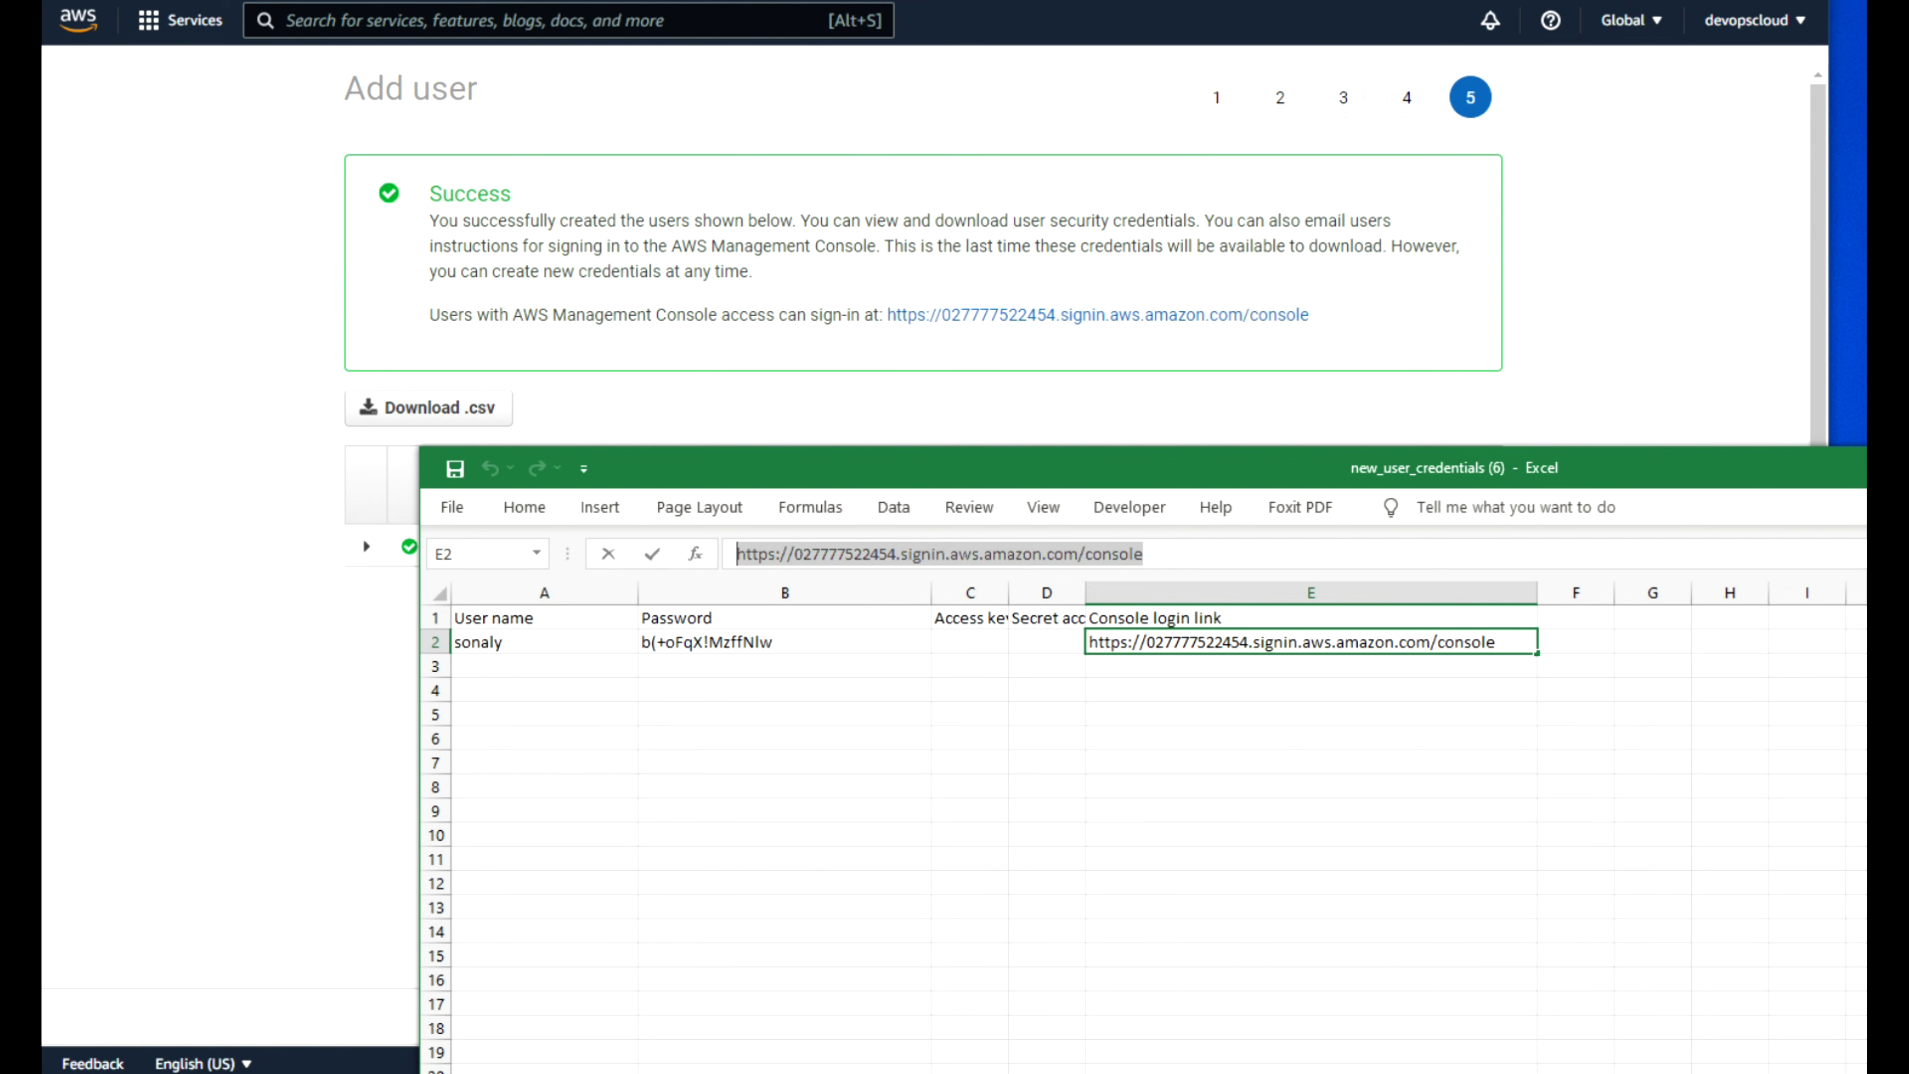
left_click_drag(1832, 30, 1745, 76)
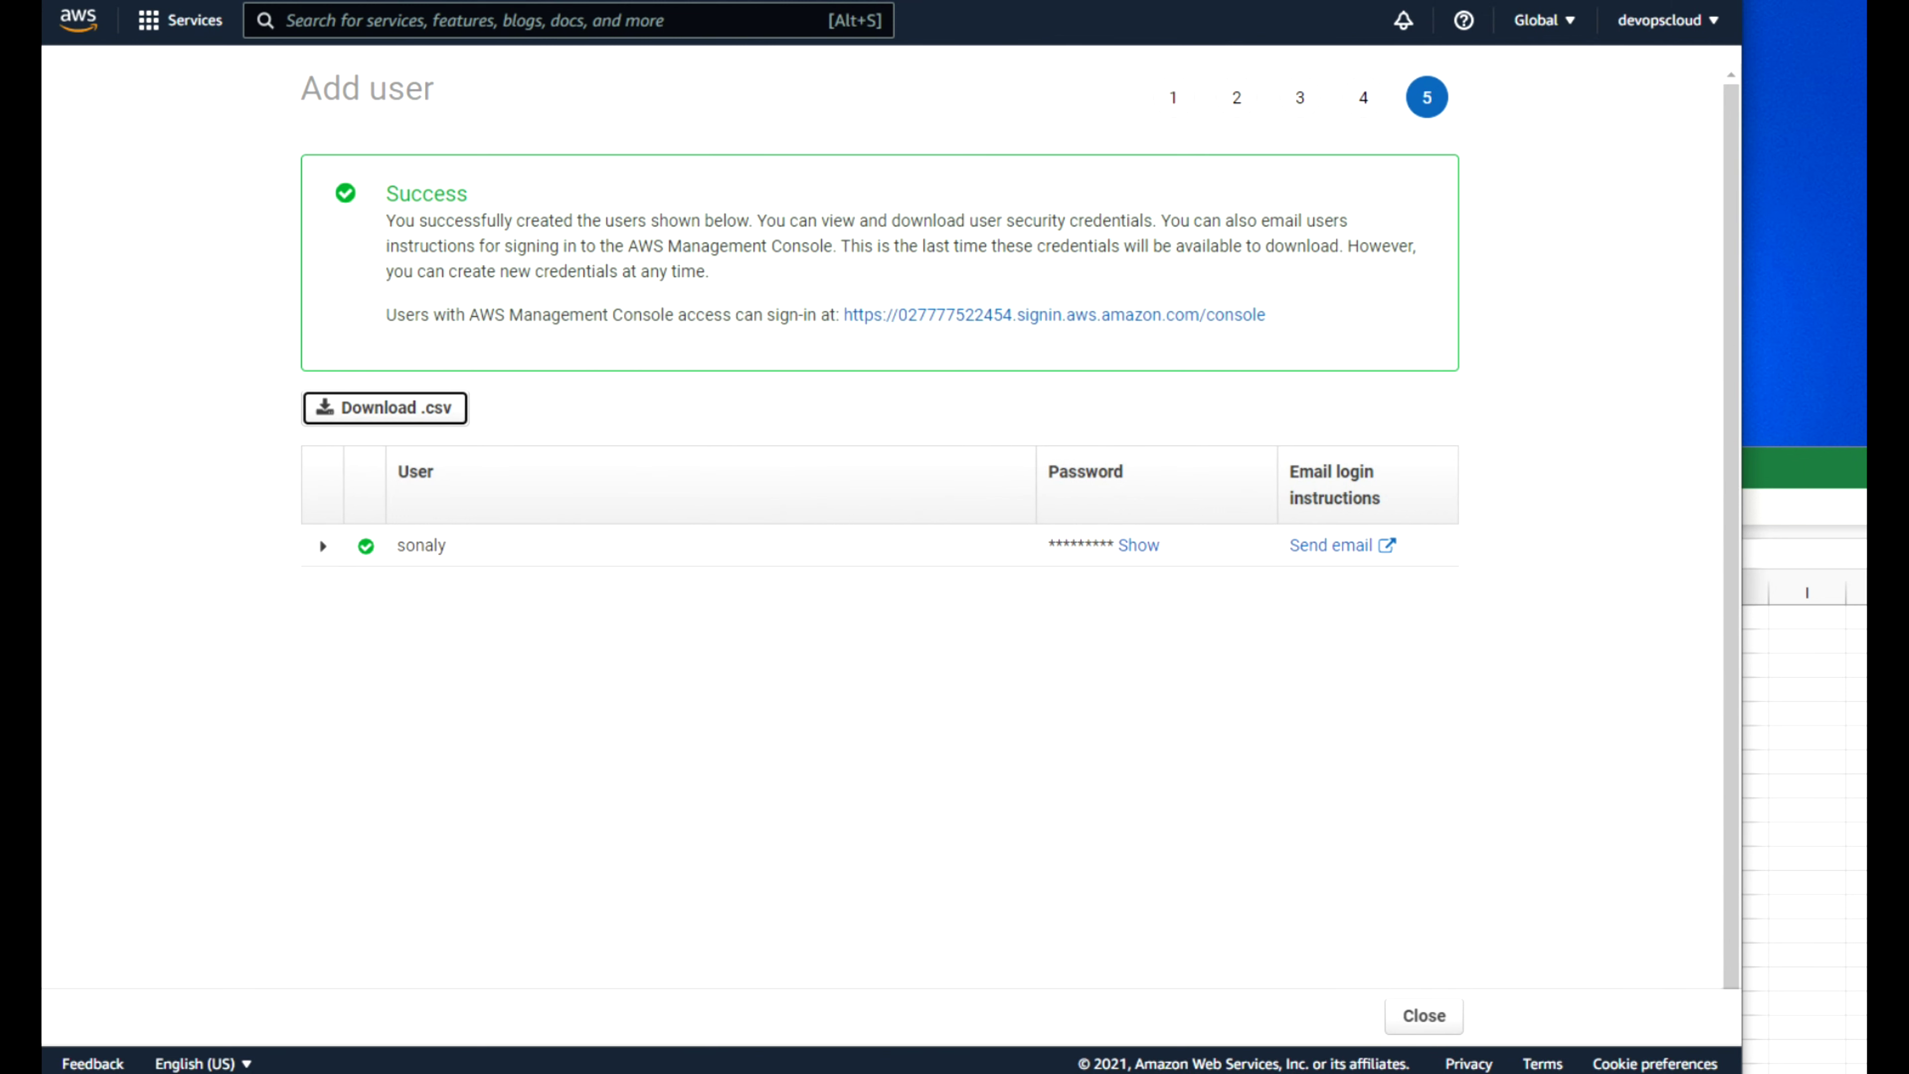
Load the account sign-in URL in a private window and paste the user name from the spreadsheet
key("ctrl+shift+n")
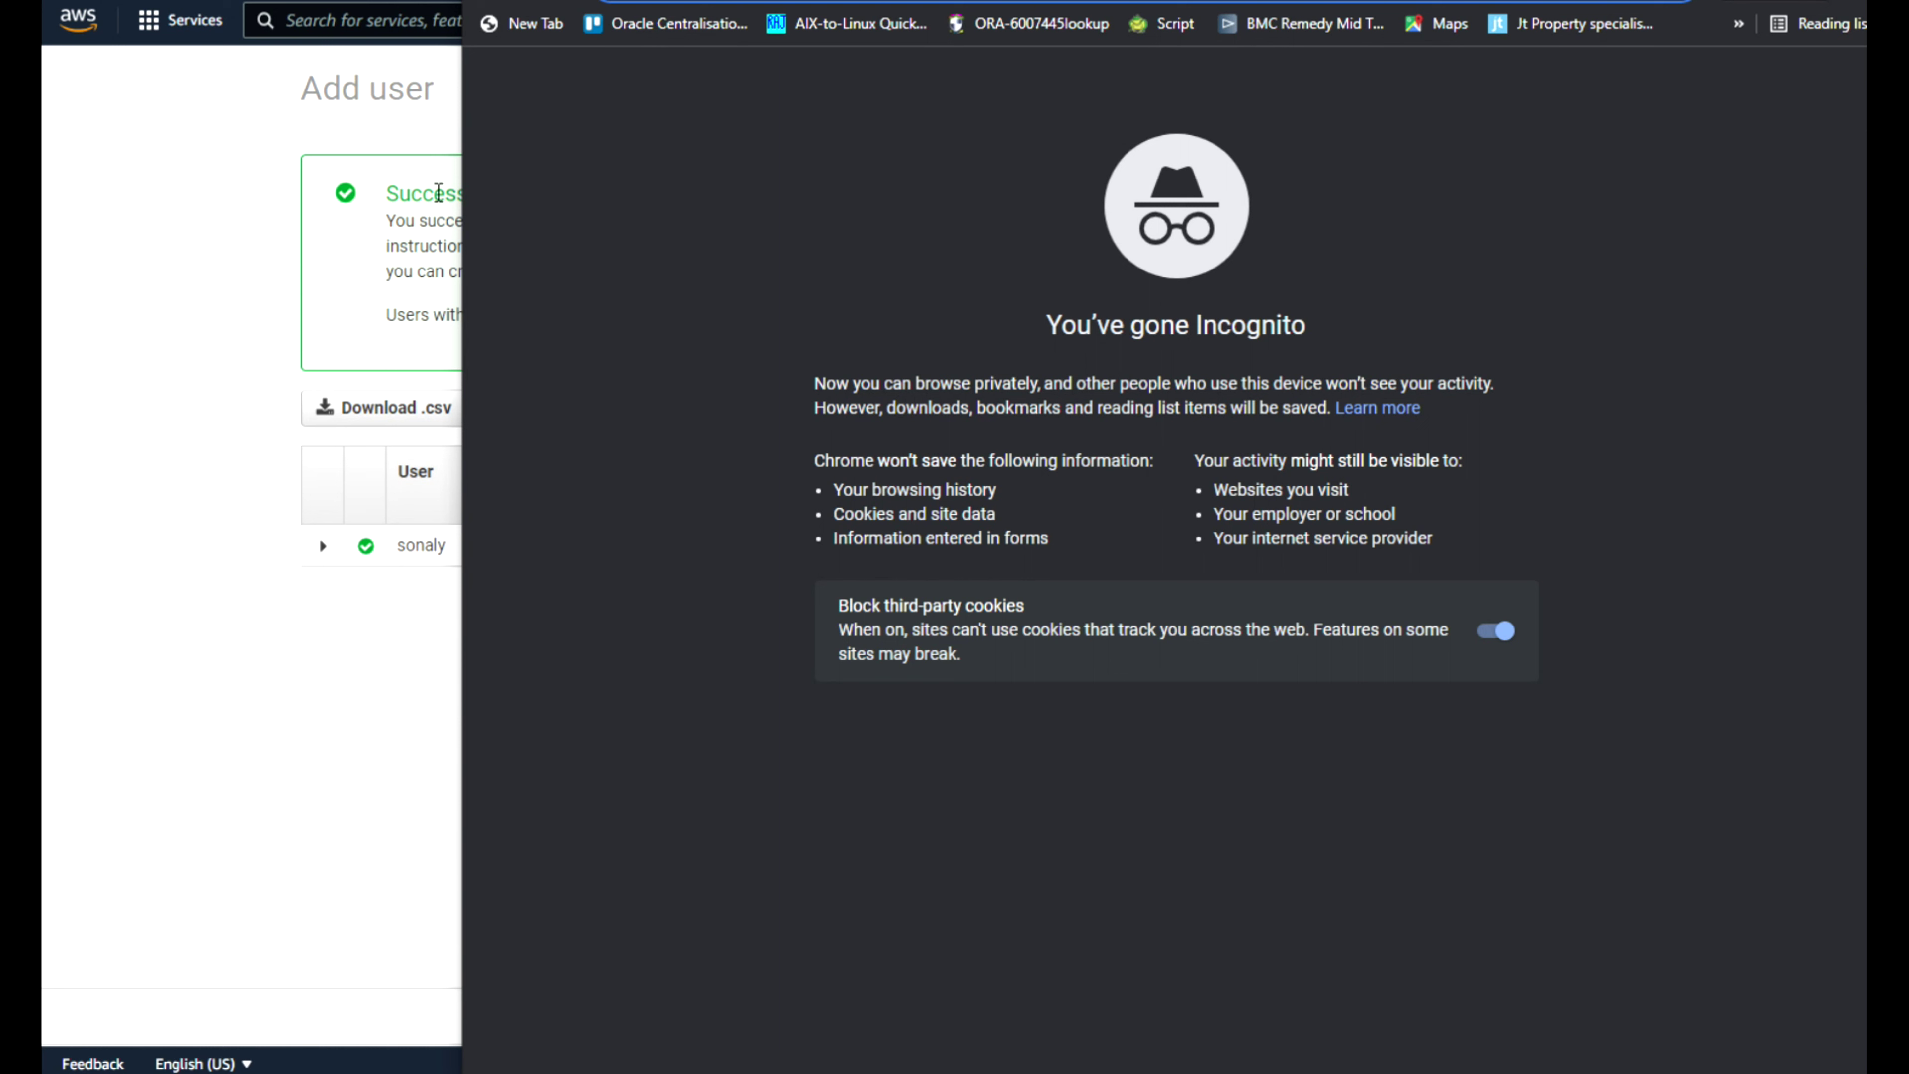
type("https://927777522454.signin.aws.amazon.com/console")
key("Return")
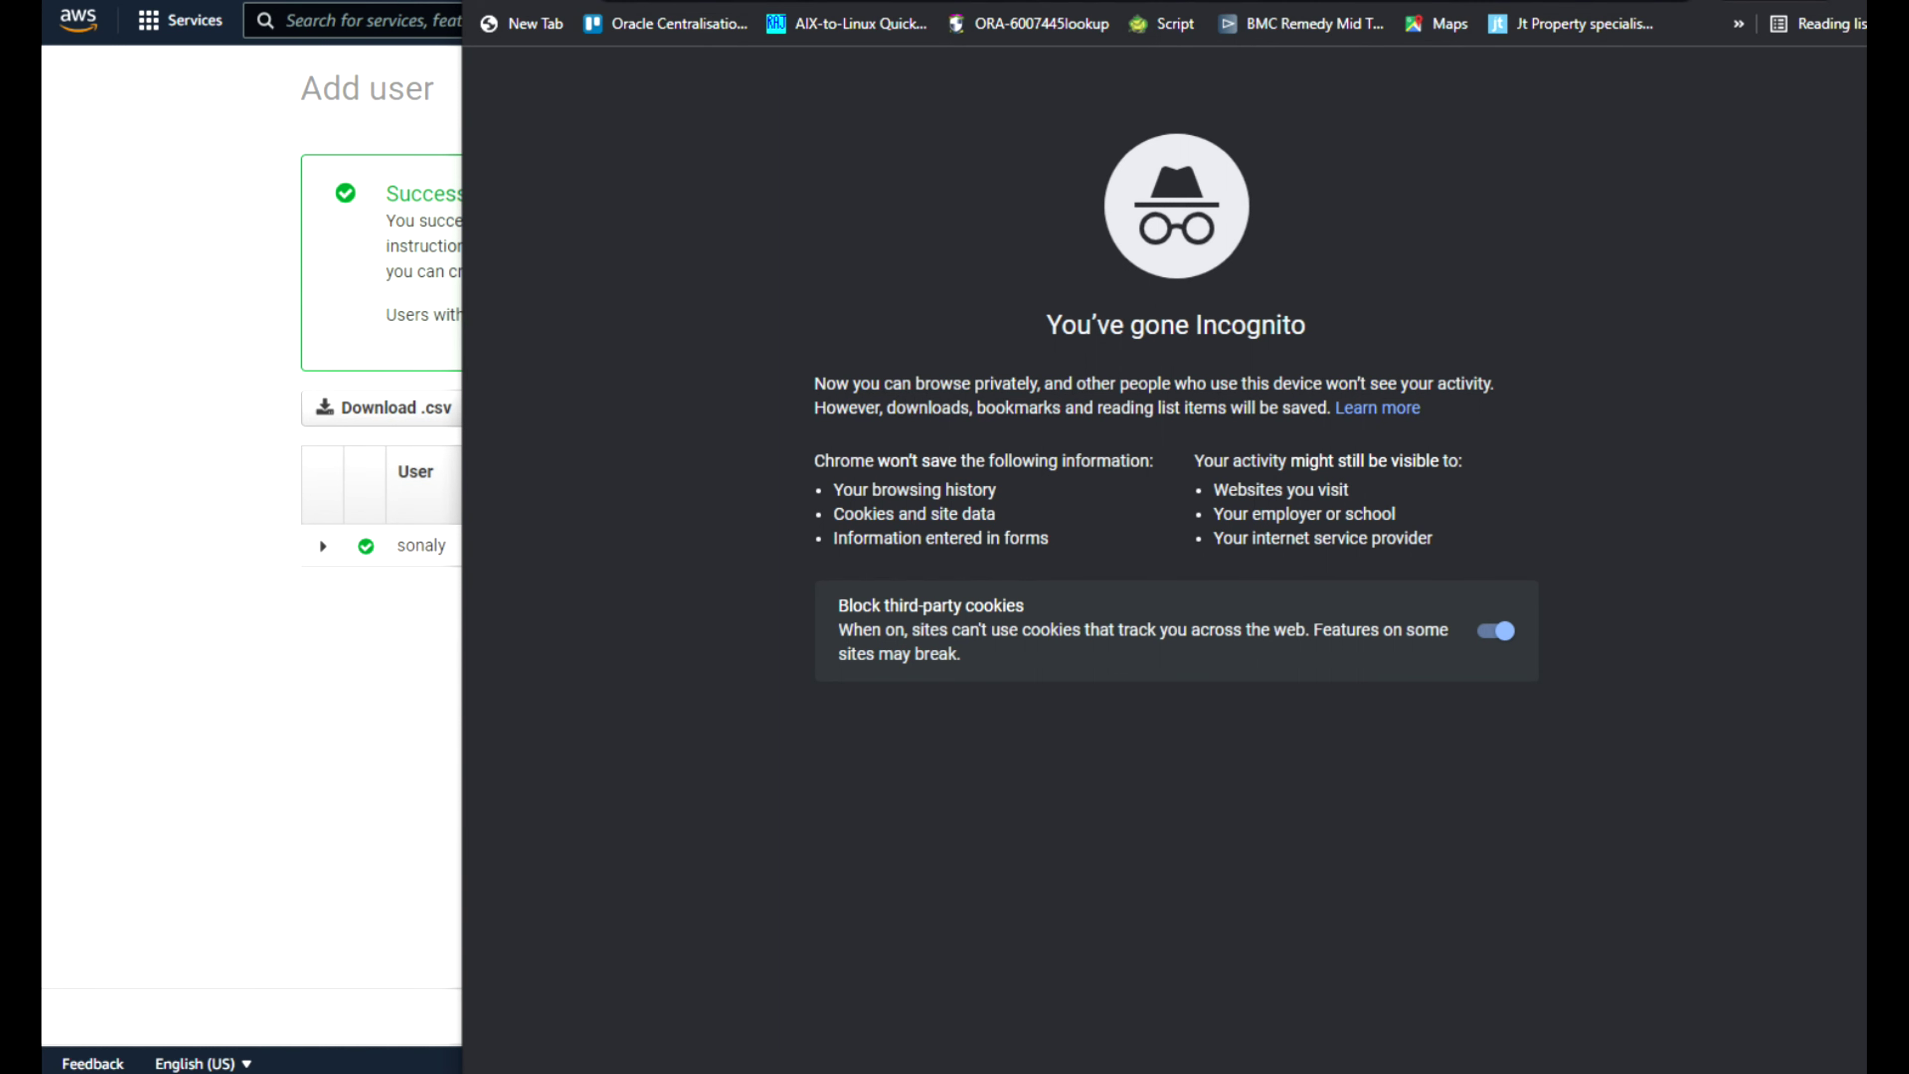
key("alt+Tab")
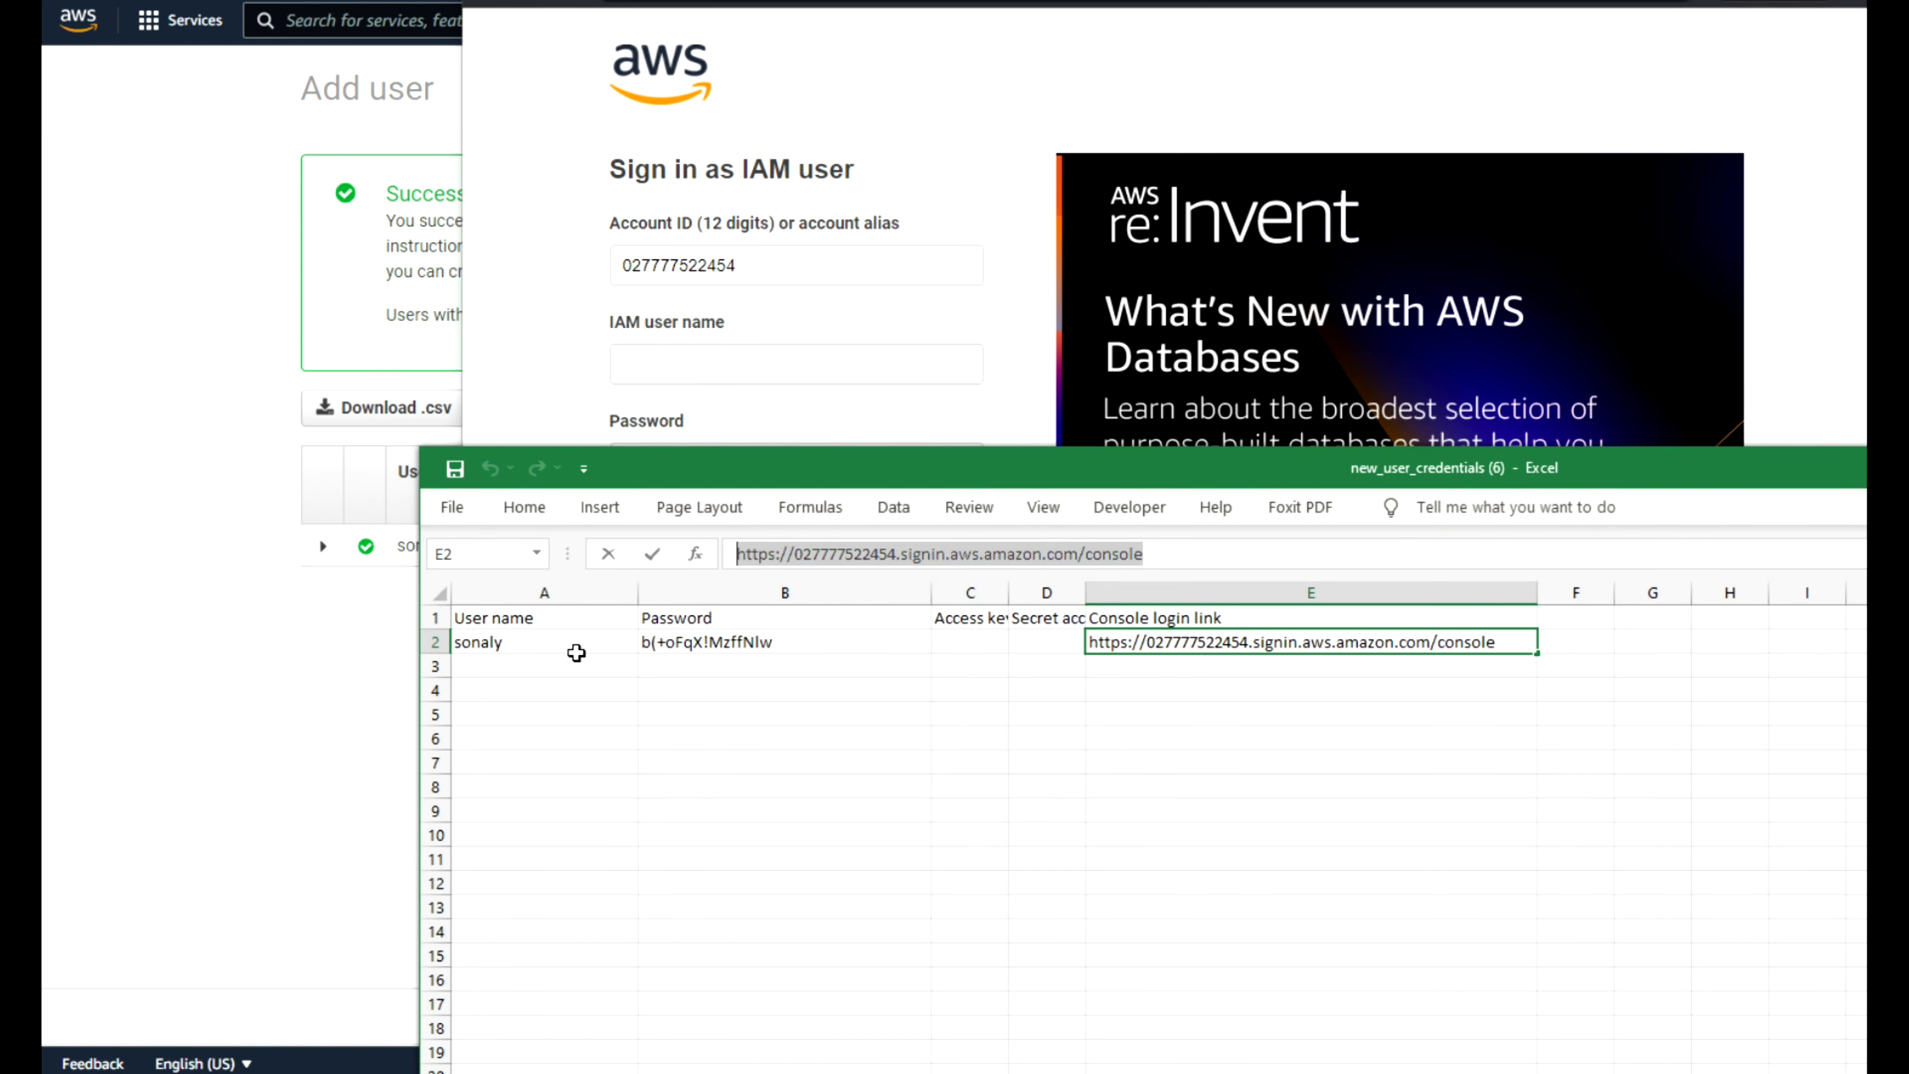
left_click(563, 644)
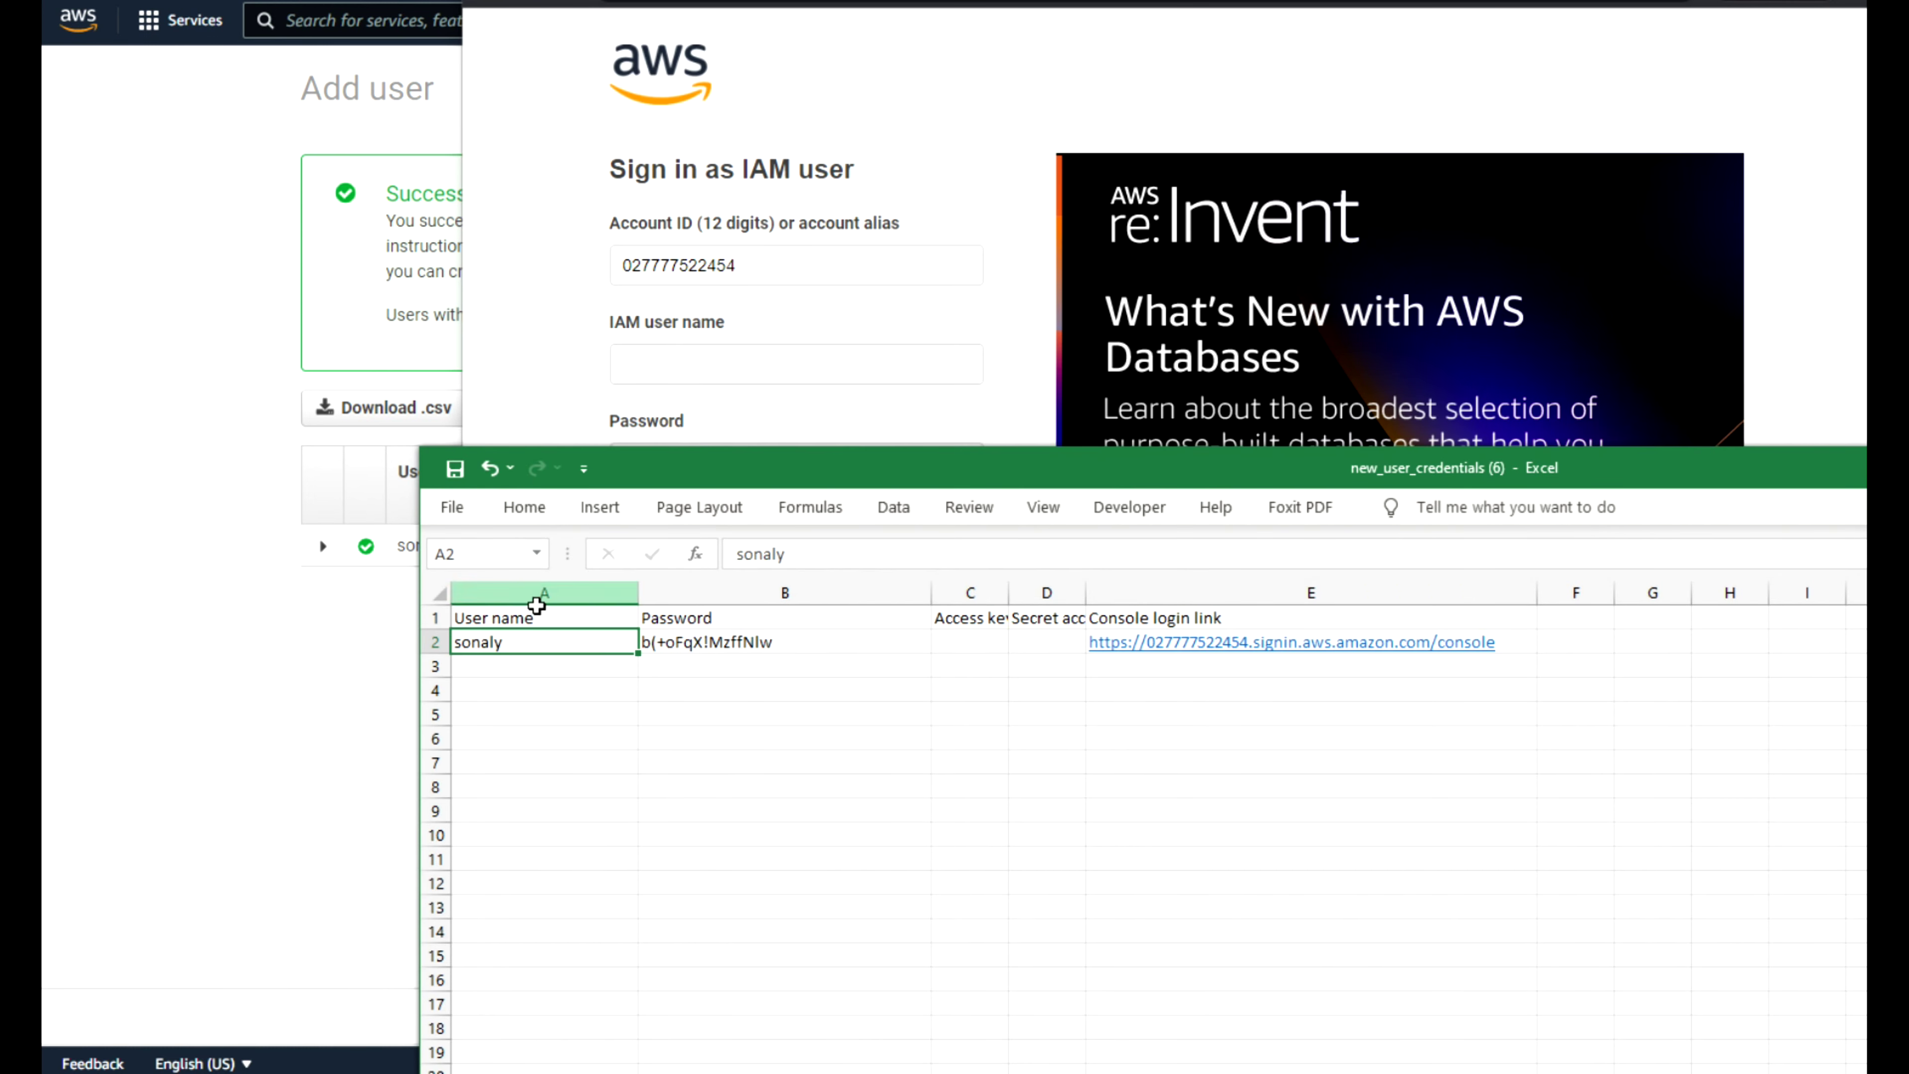
left_click_drag(801, 554, 717, 551)
key("ctrl+c")
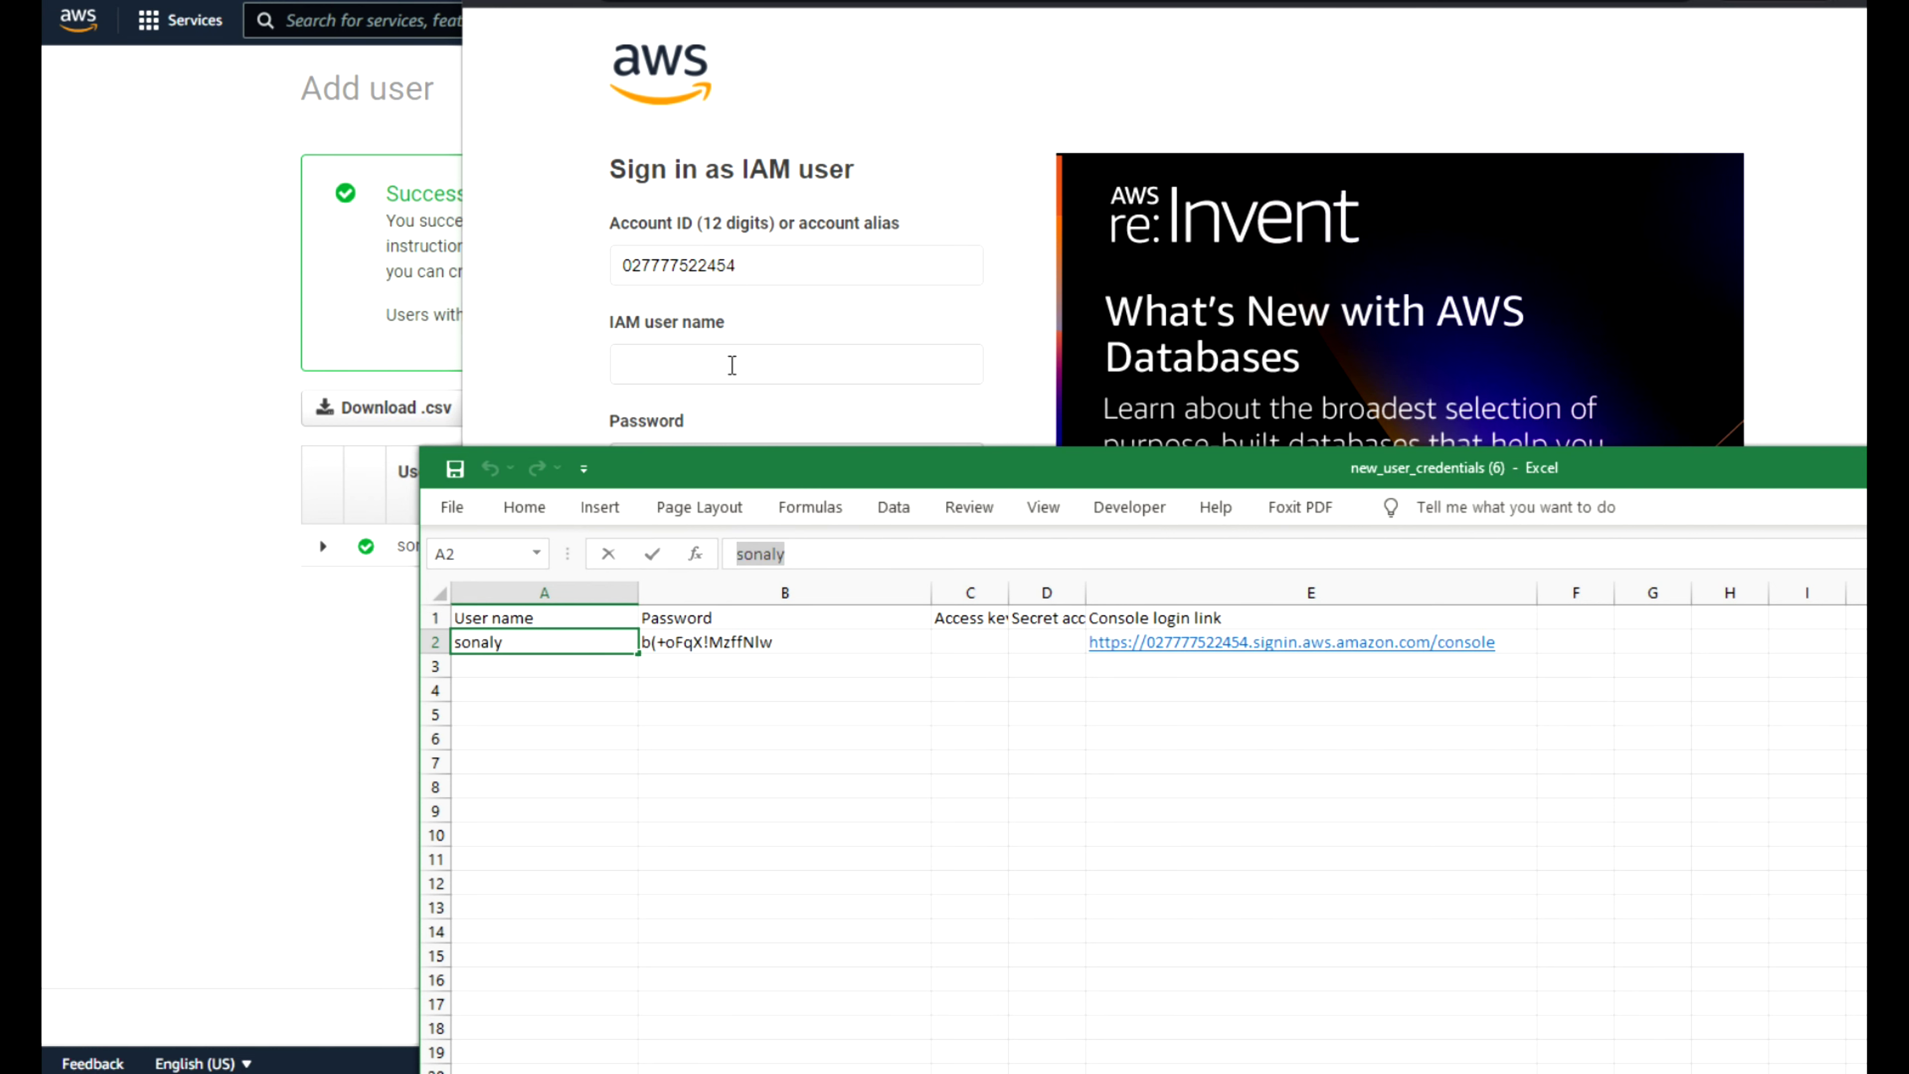
left_click(734, 365)
key("ctrl+v")
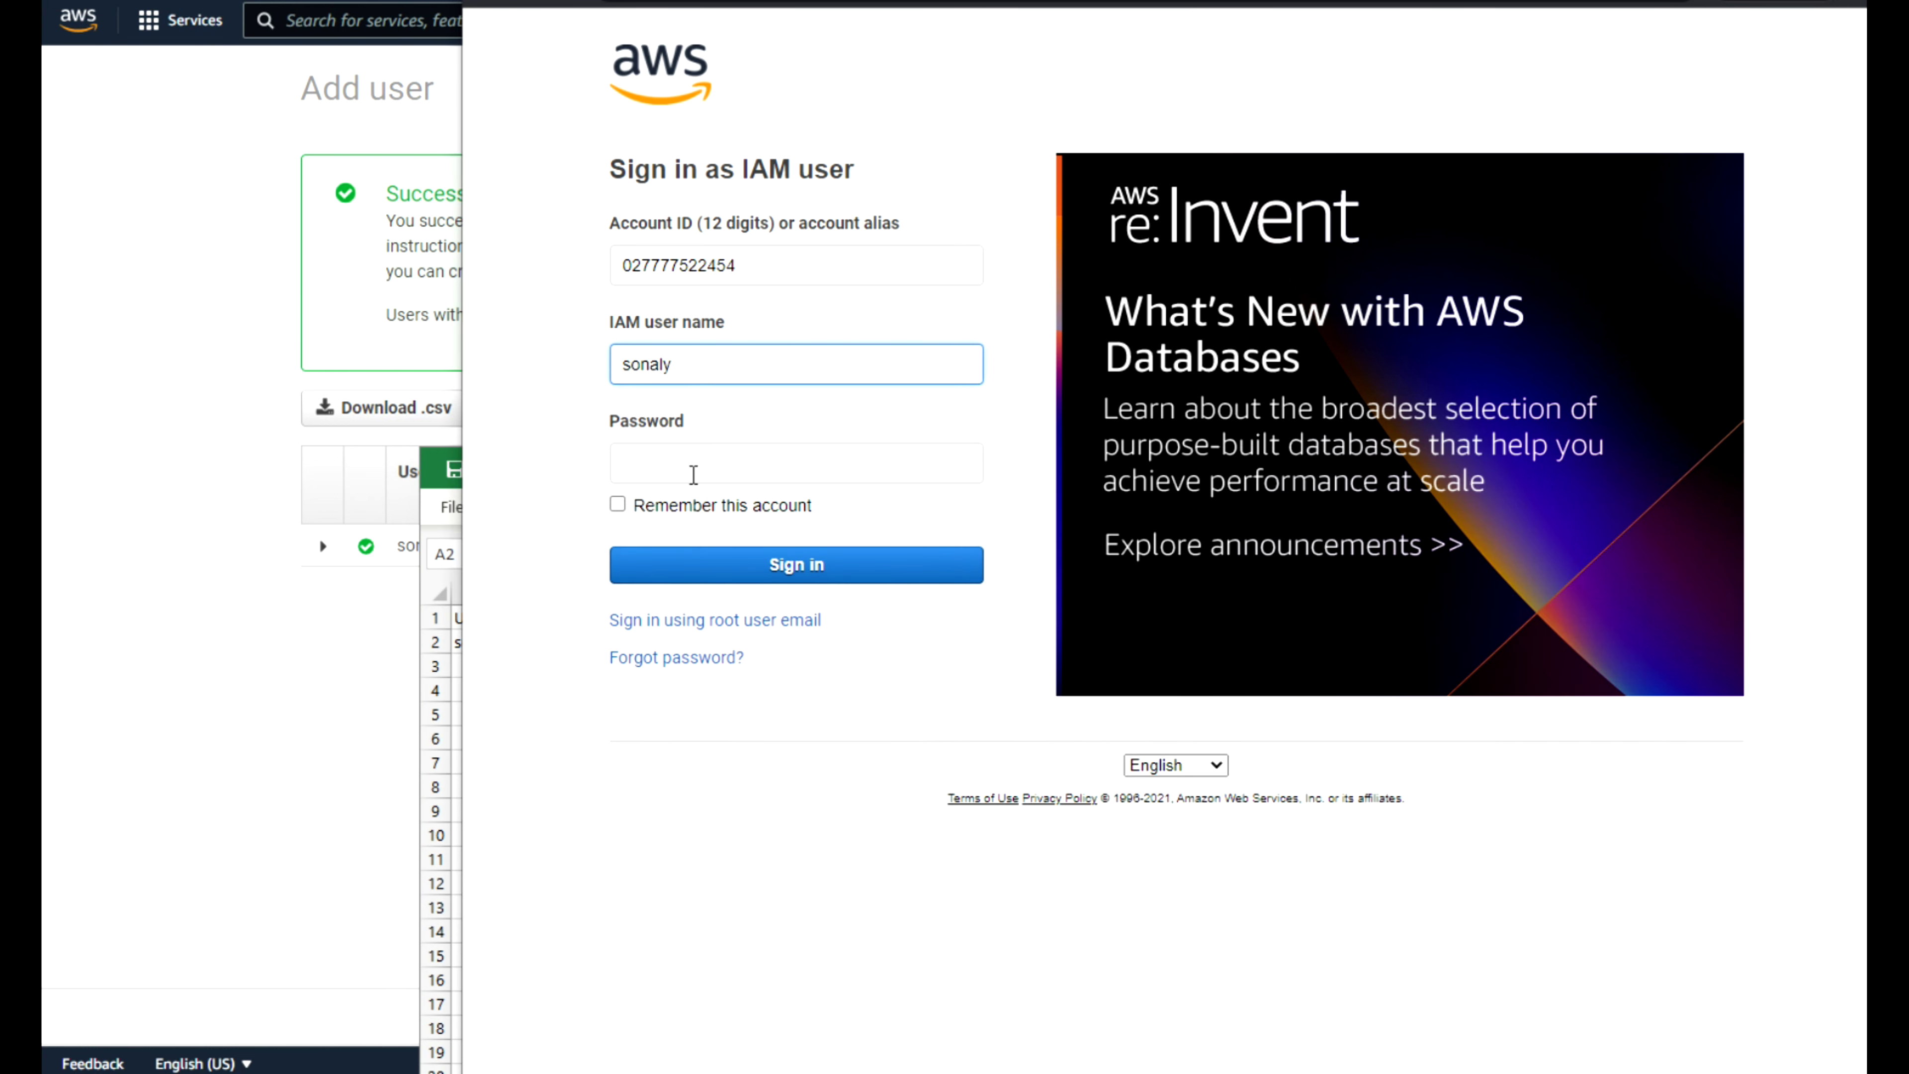
Copy the password from cell B2 into the sign-in form and sign in as the IAM user
left_click(693, 462)
key("alt+Tab")
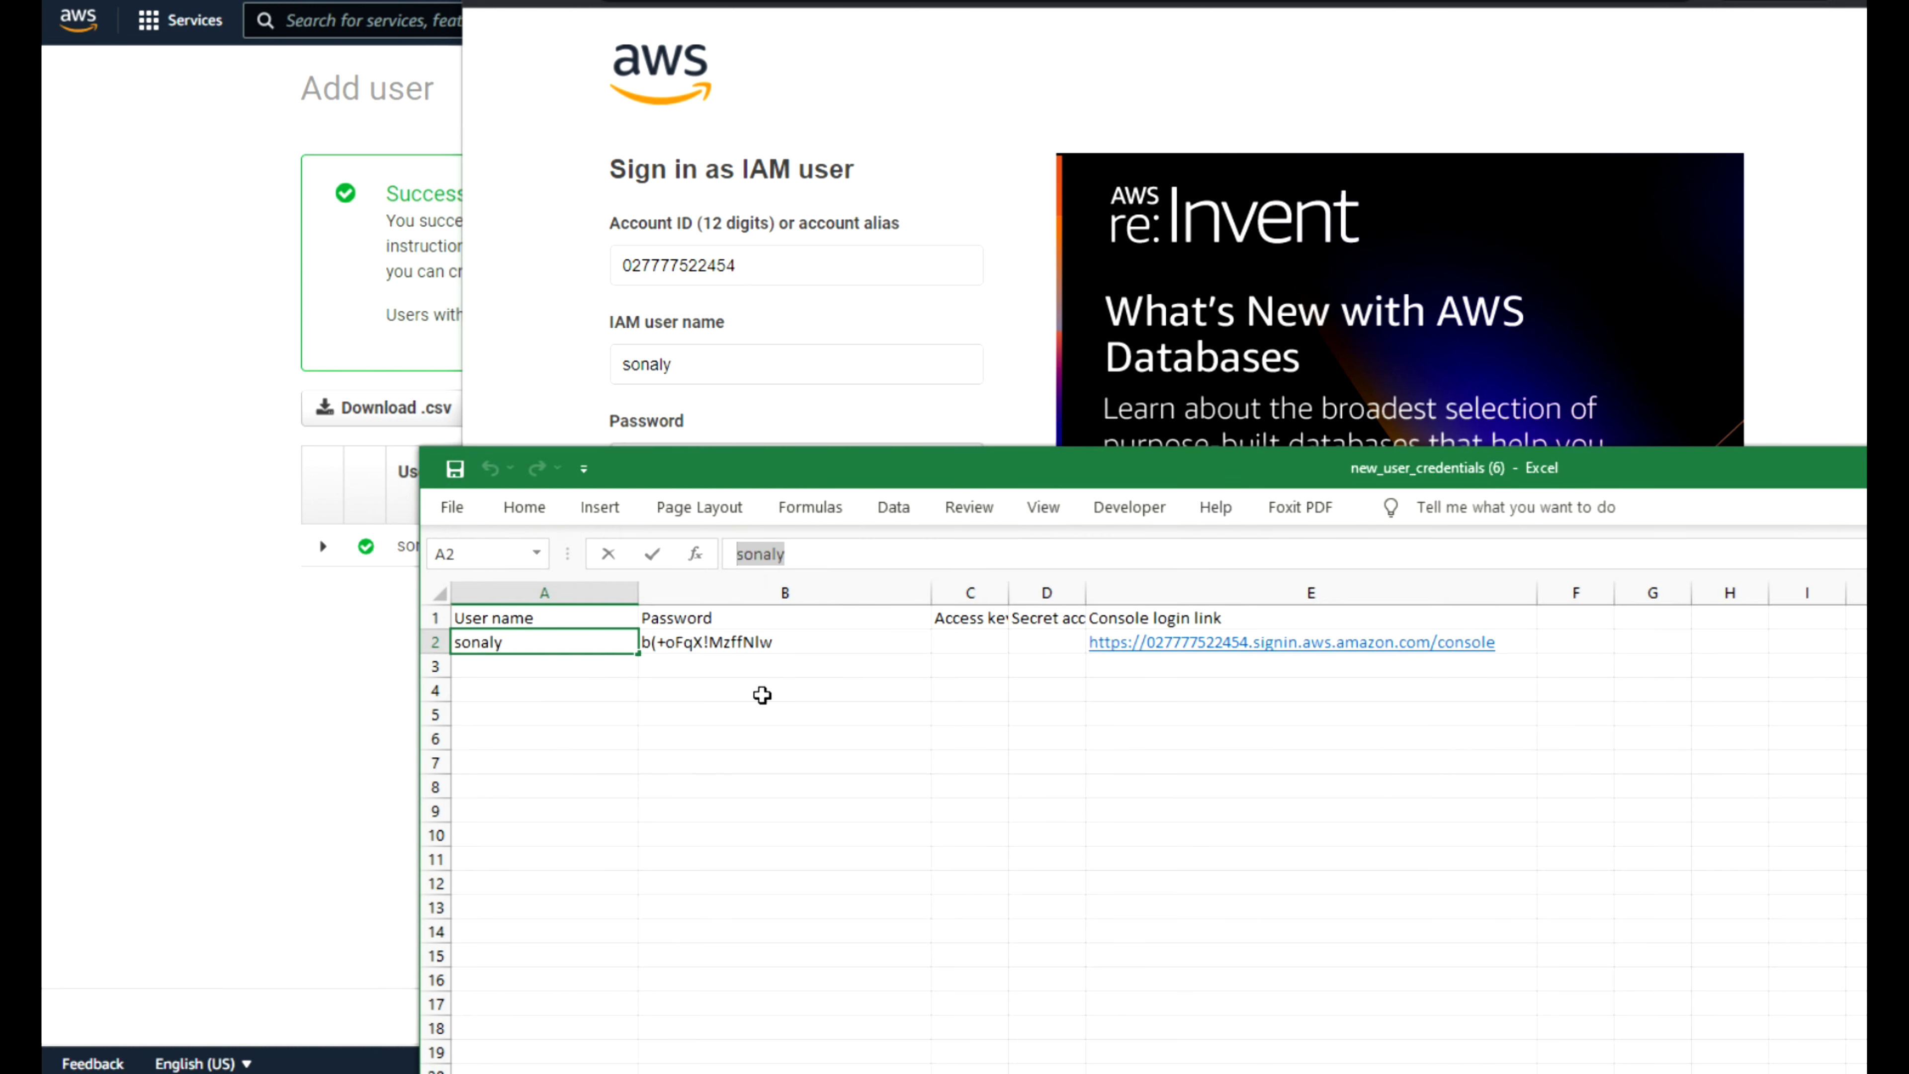
left_click(755, 640)
double_click(788, 640)
left_click_drag(782, 640, 621, 634)
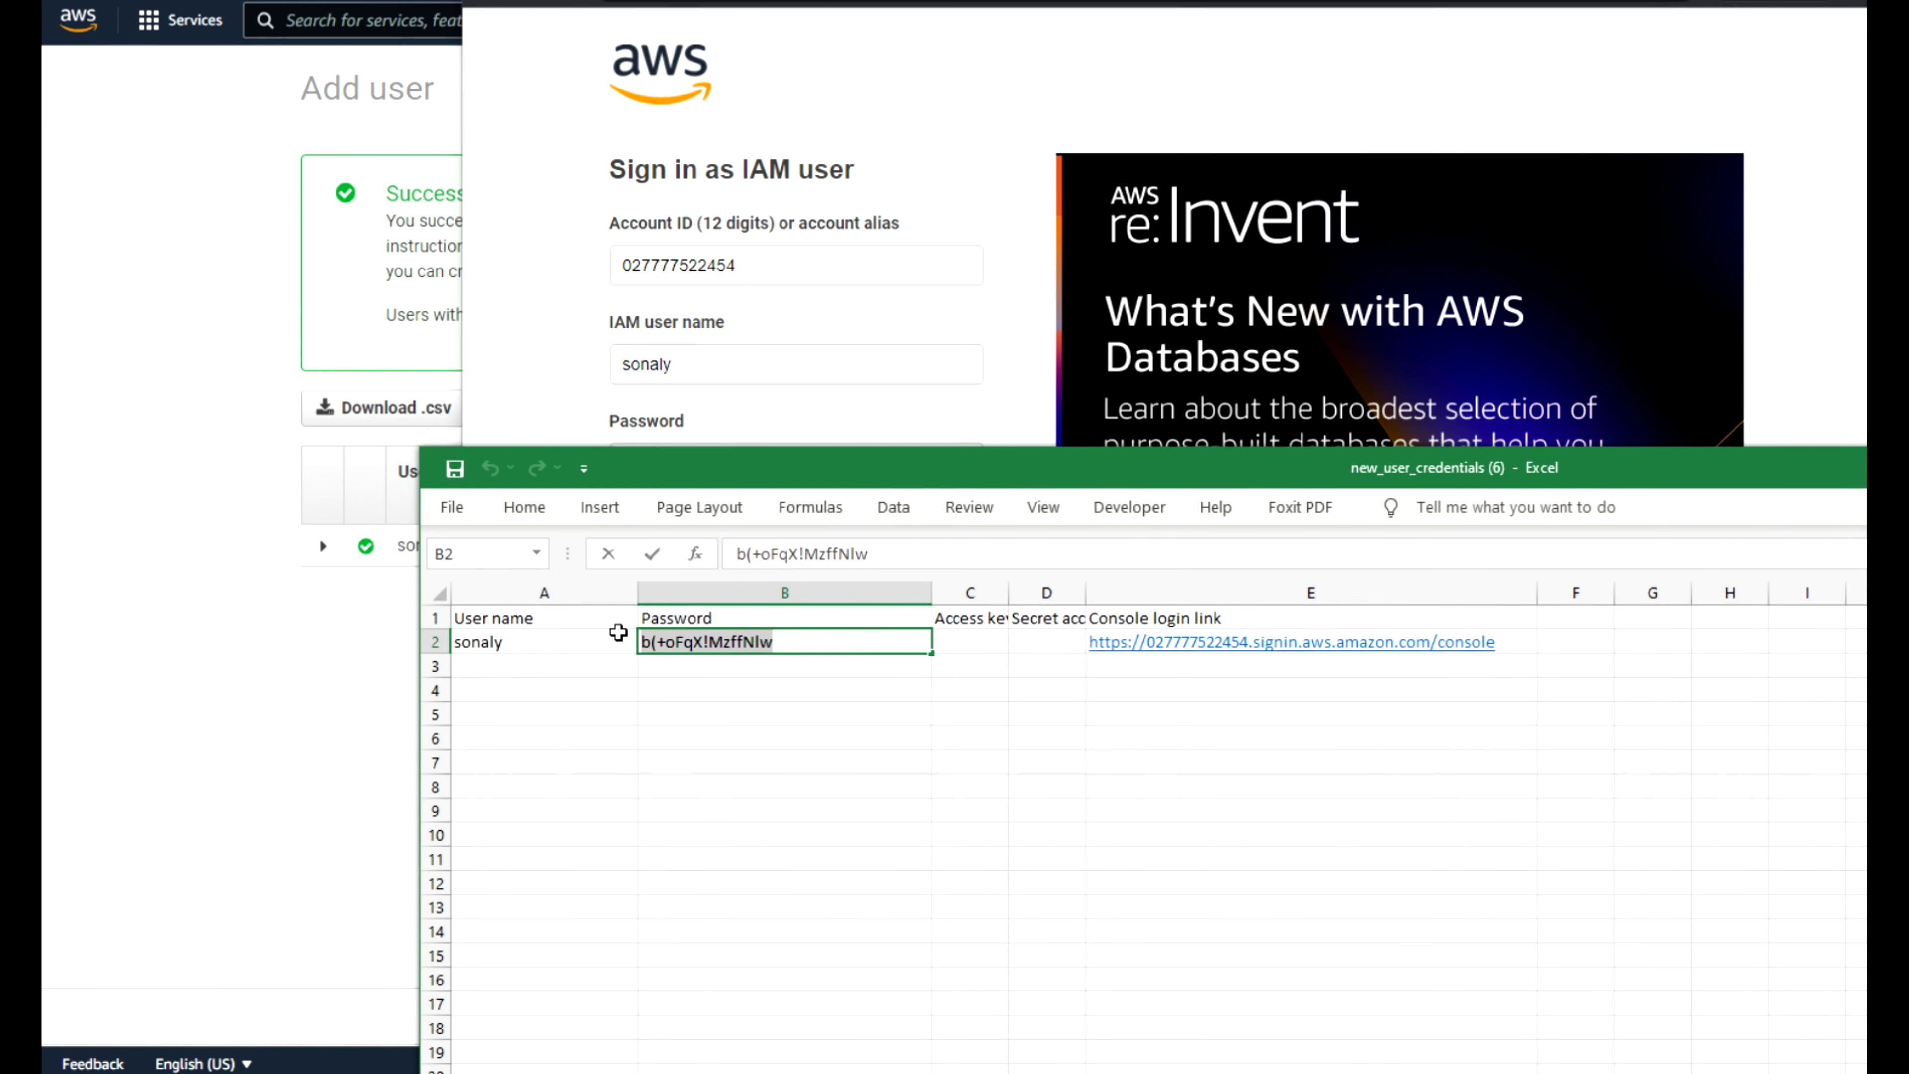
left_click(777, 405)
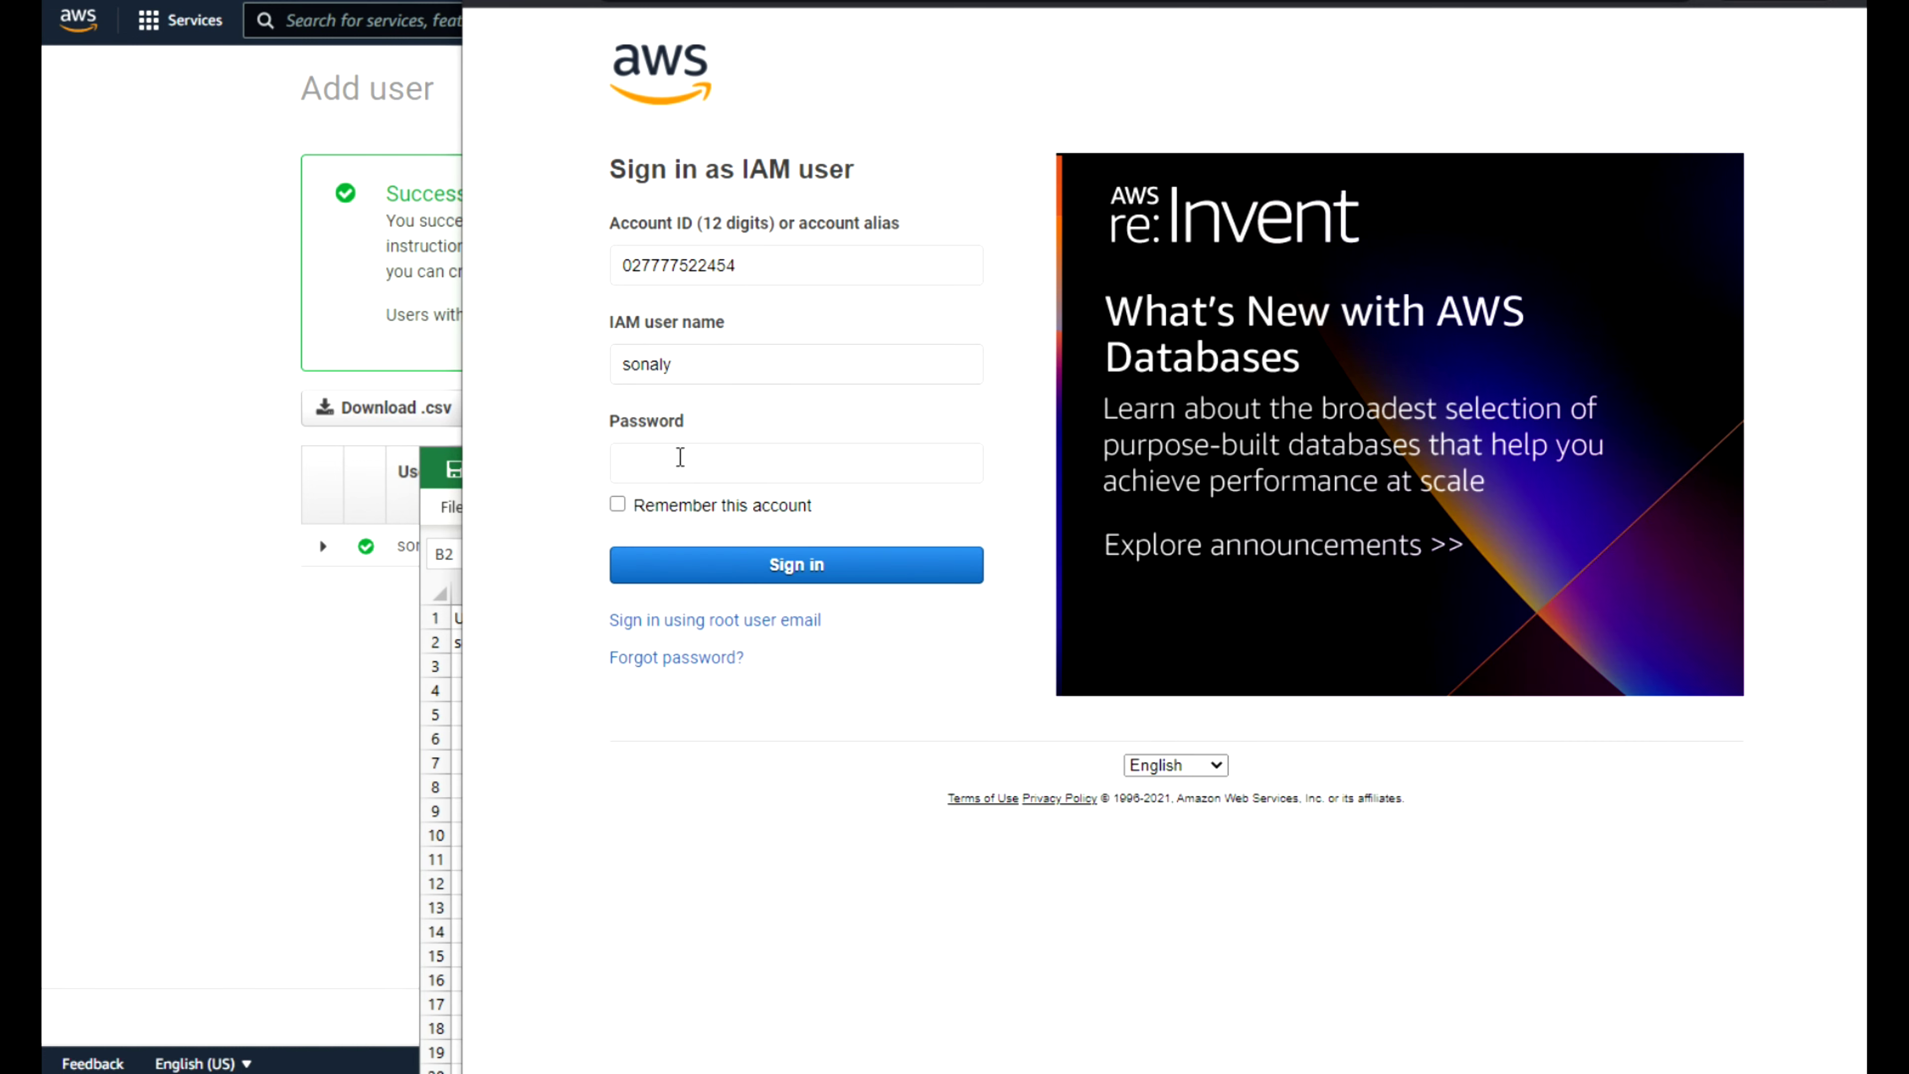
left_click(681, 455)
key("ctrl+v")
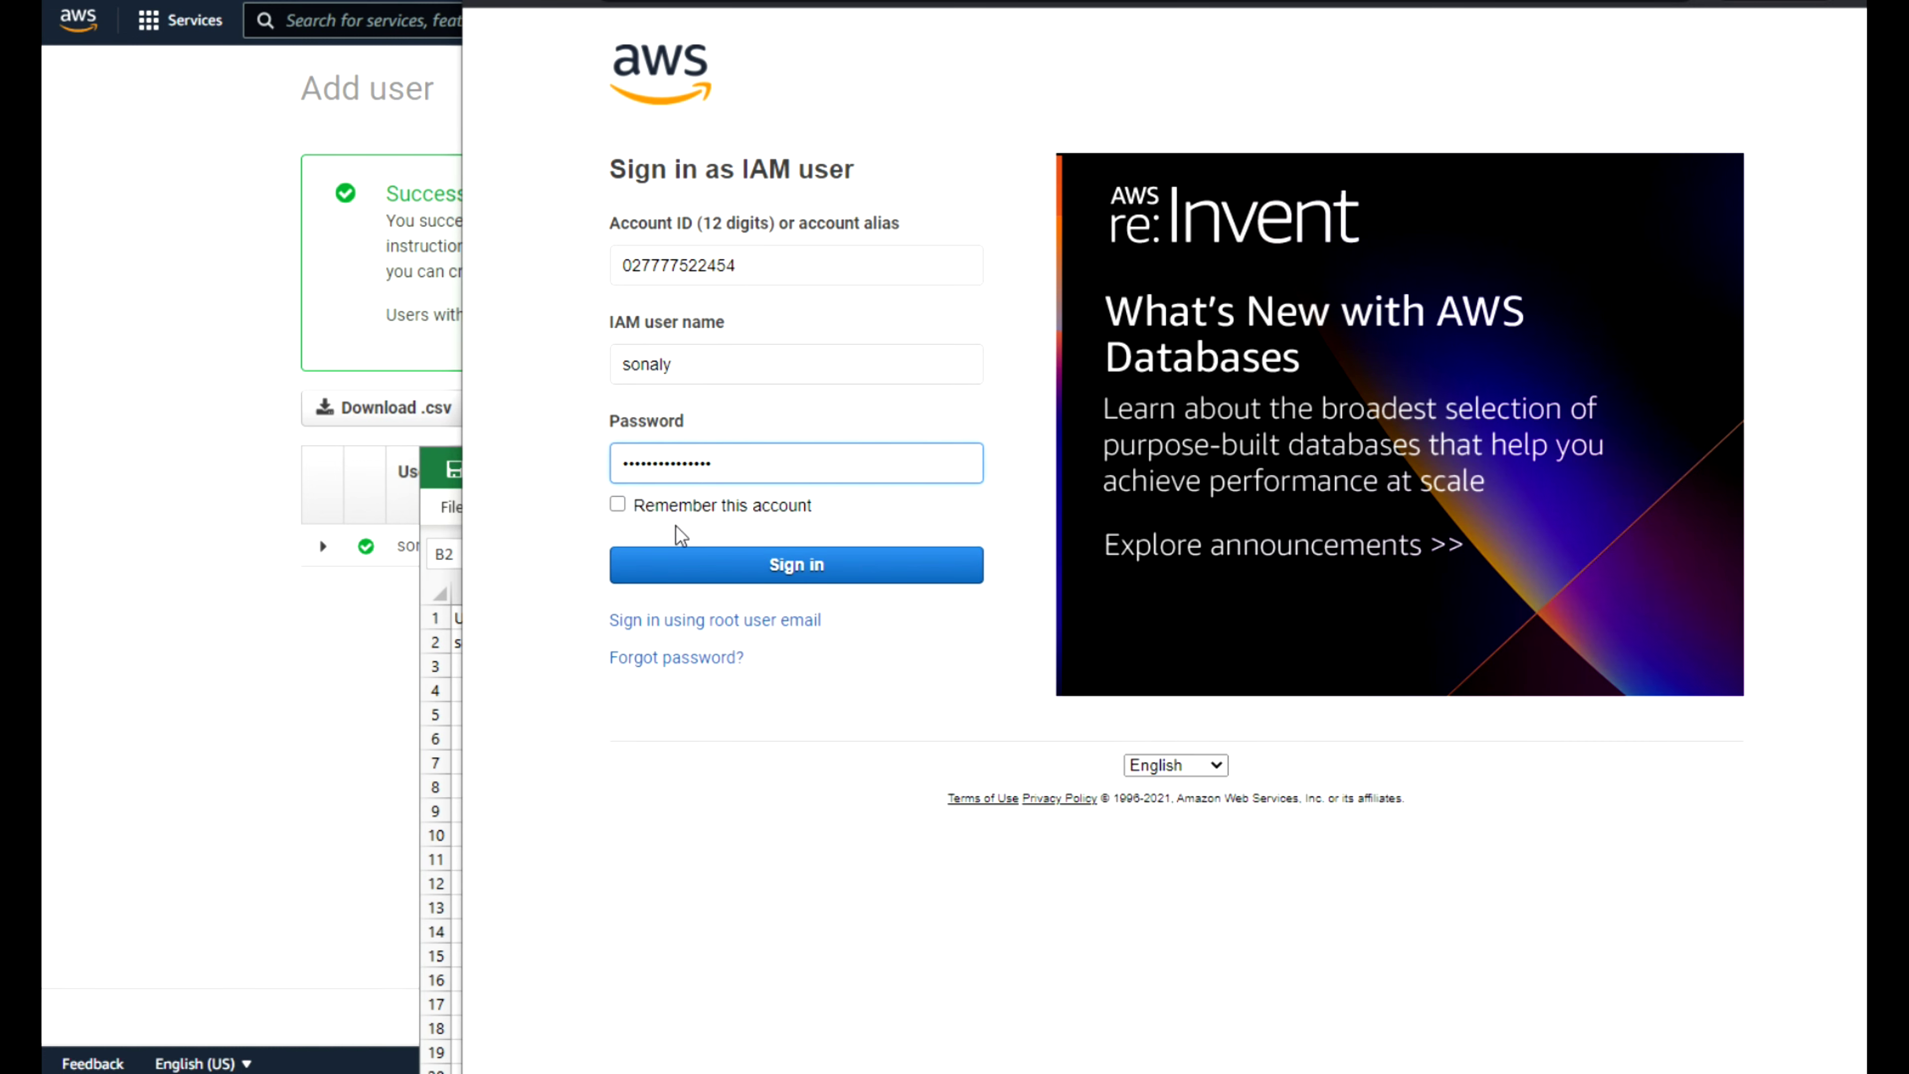
left_click(728, 570)
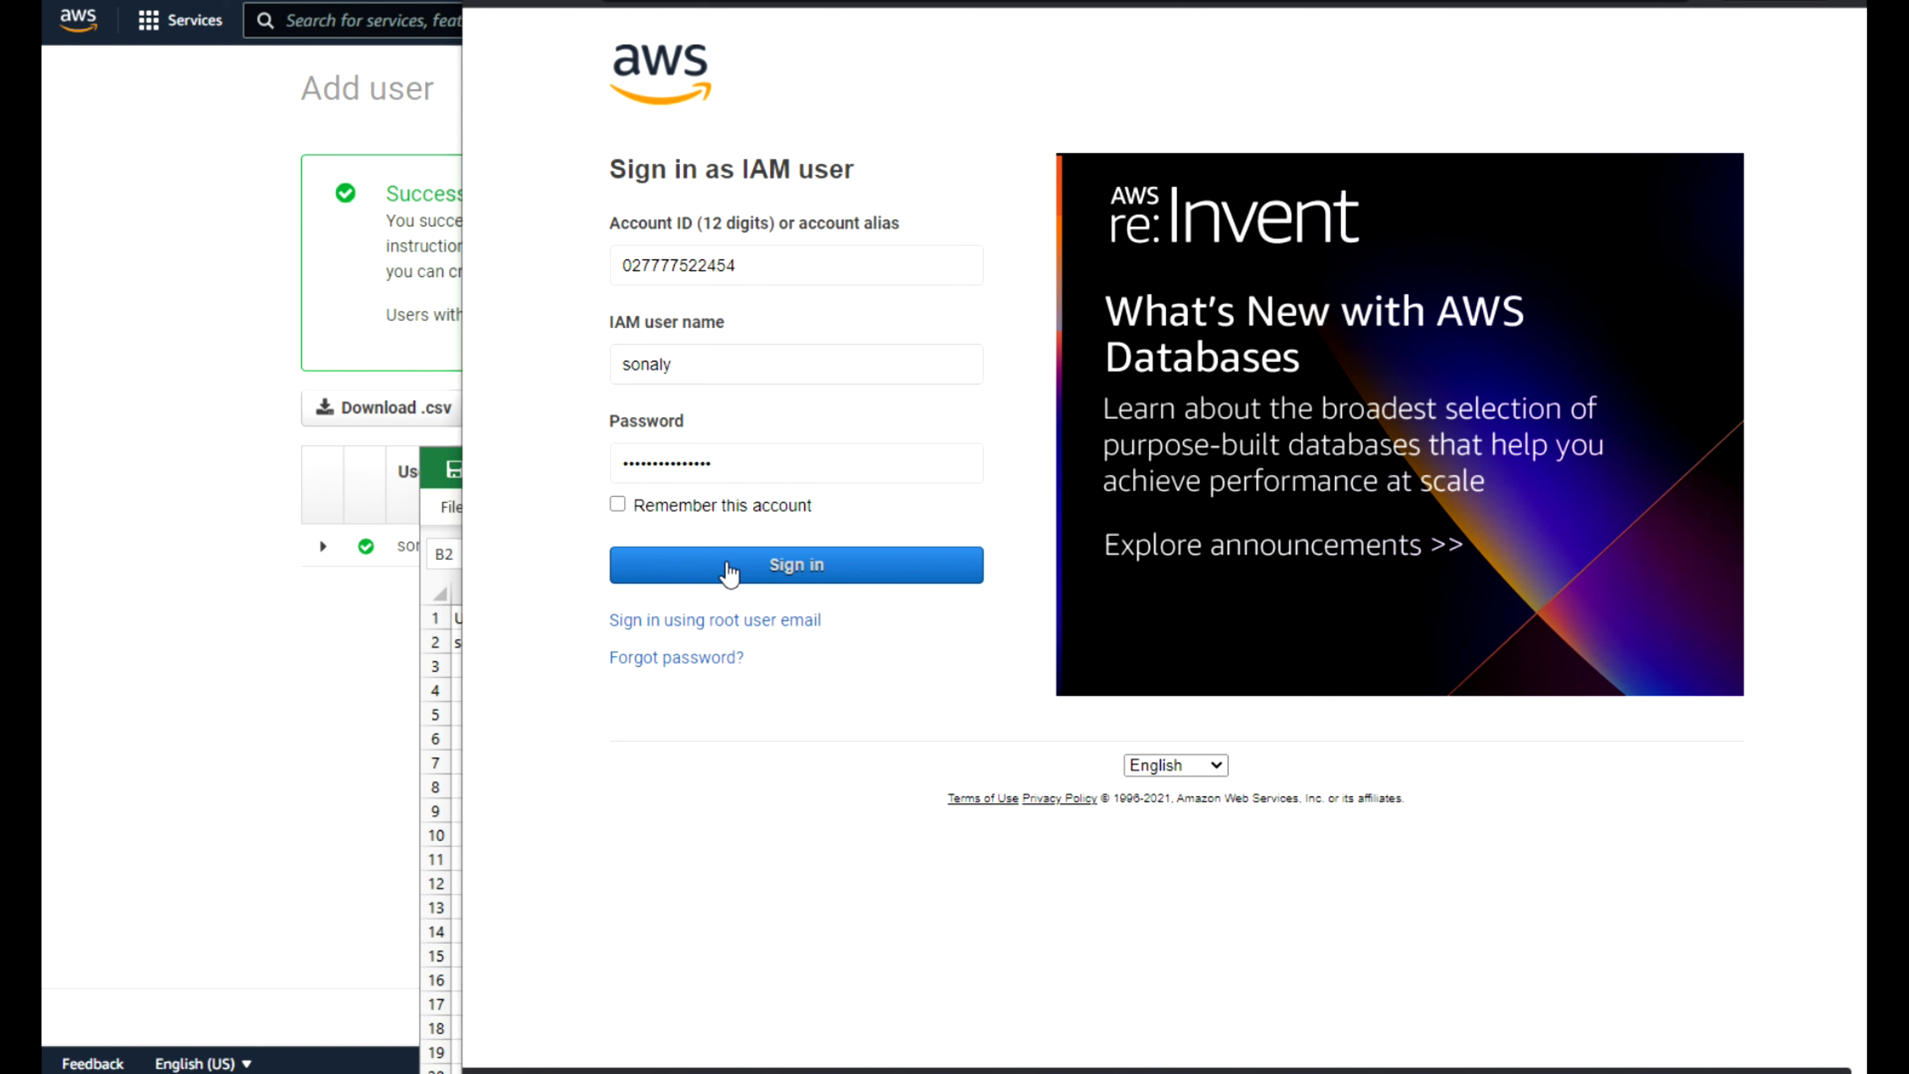
left_click(1041, 260)
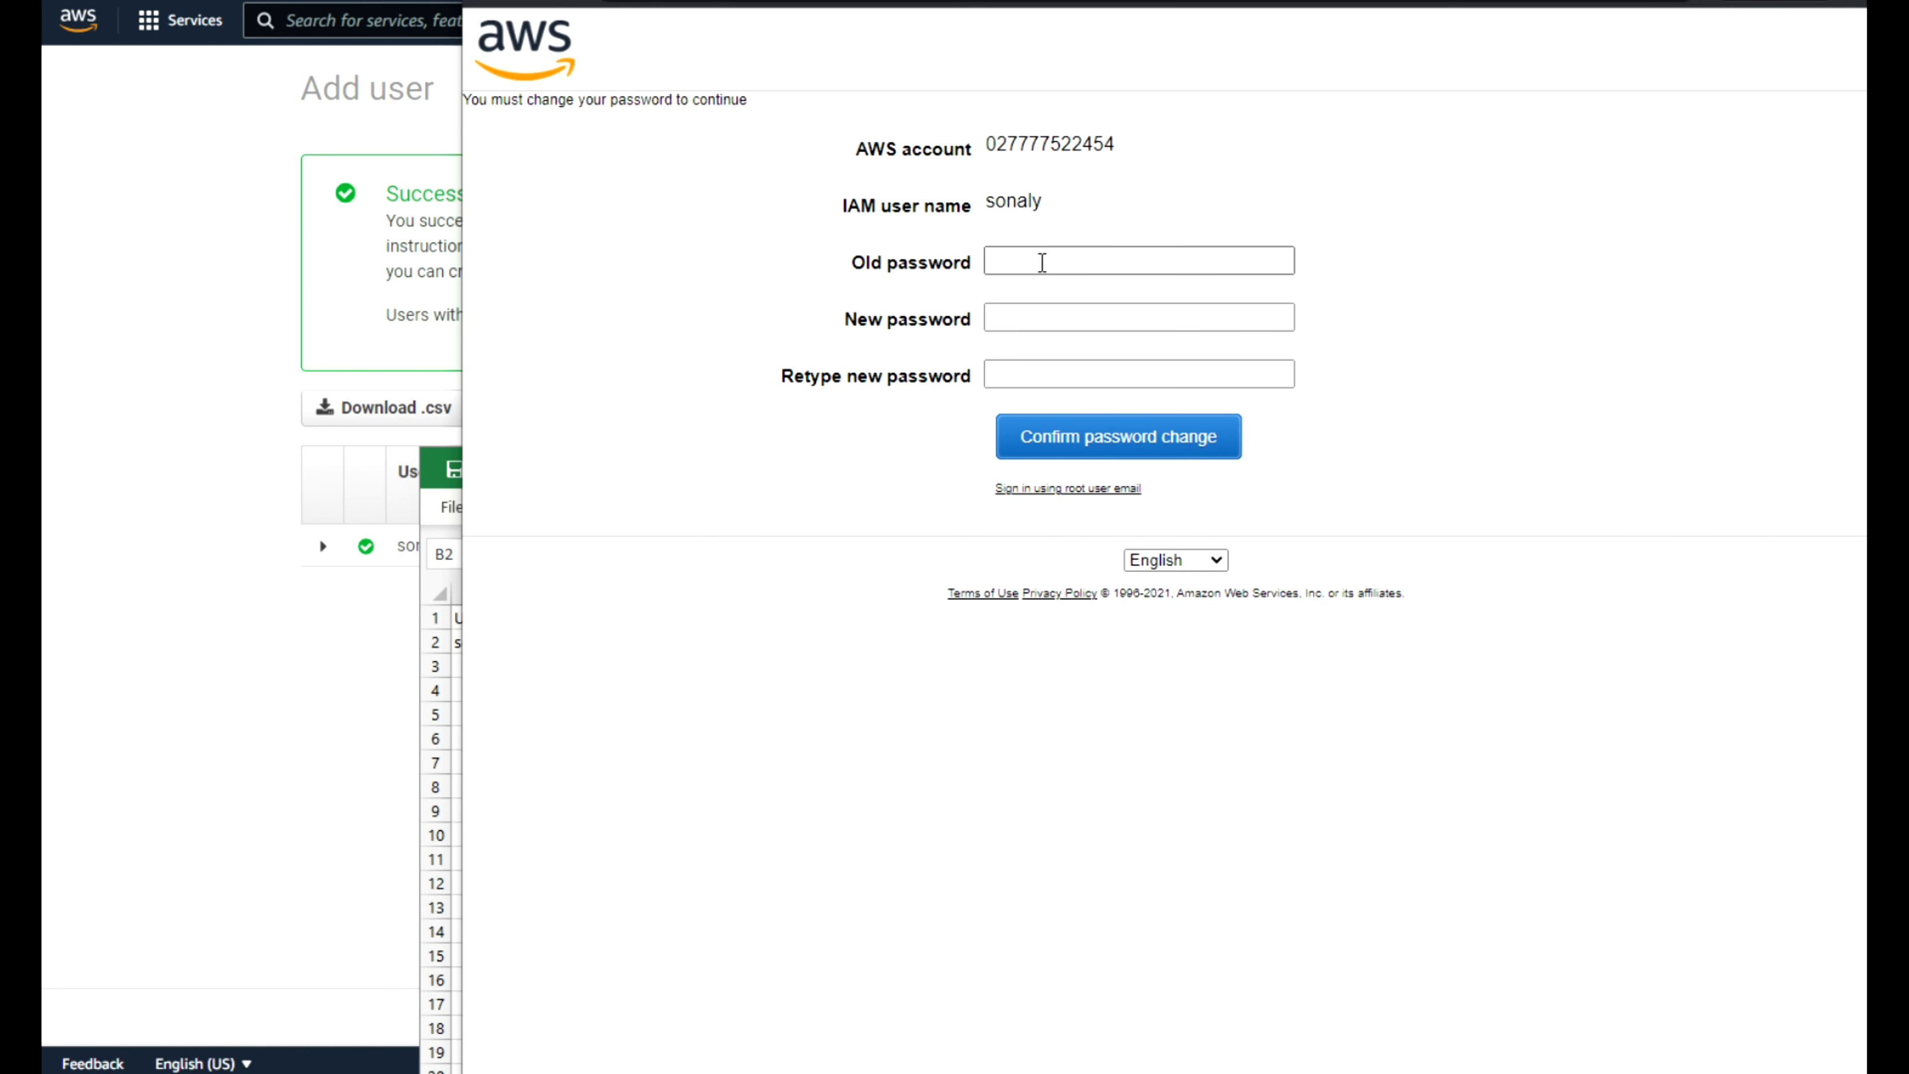
Paste the old password, enter and retype a new password, and confirm the change
key("ctrl+v")
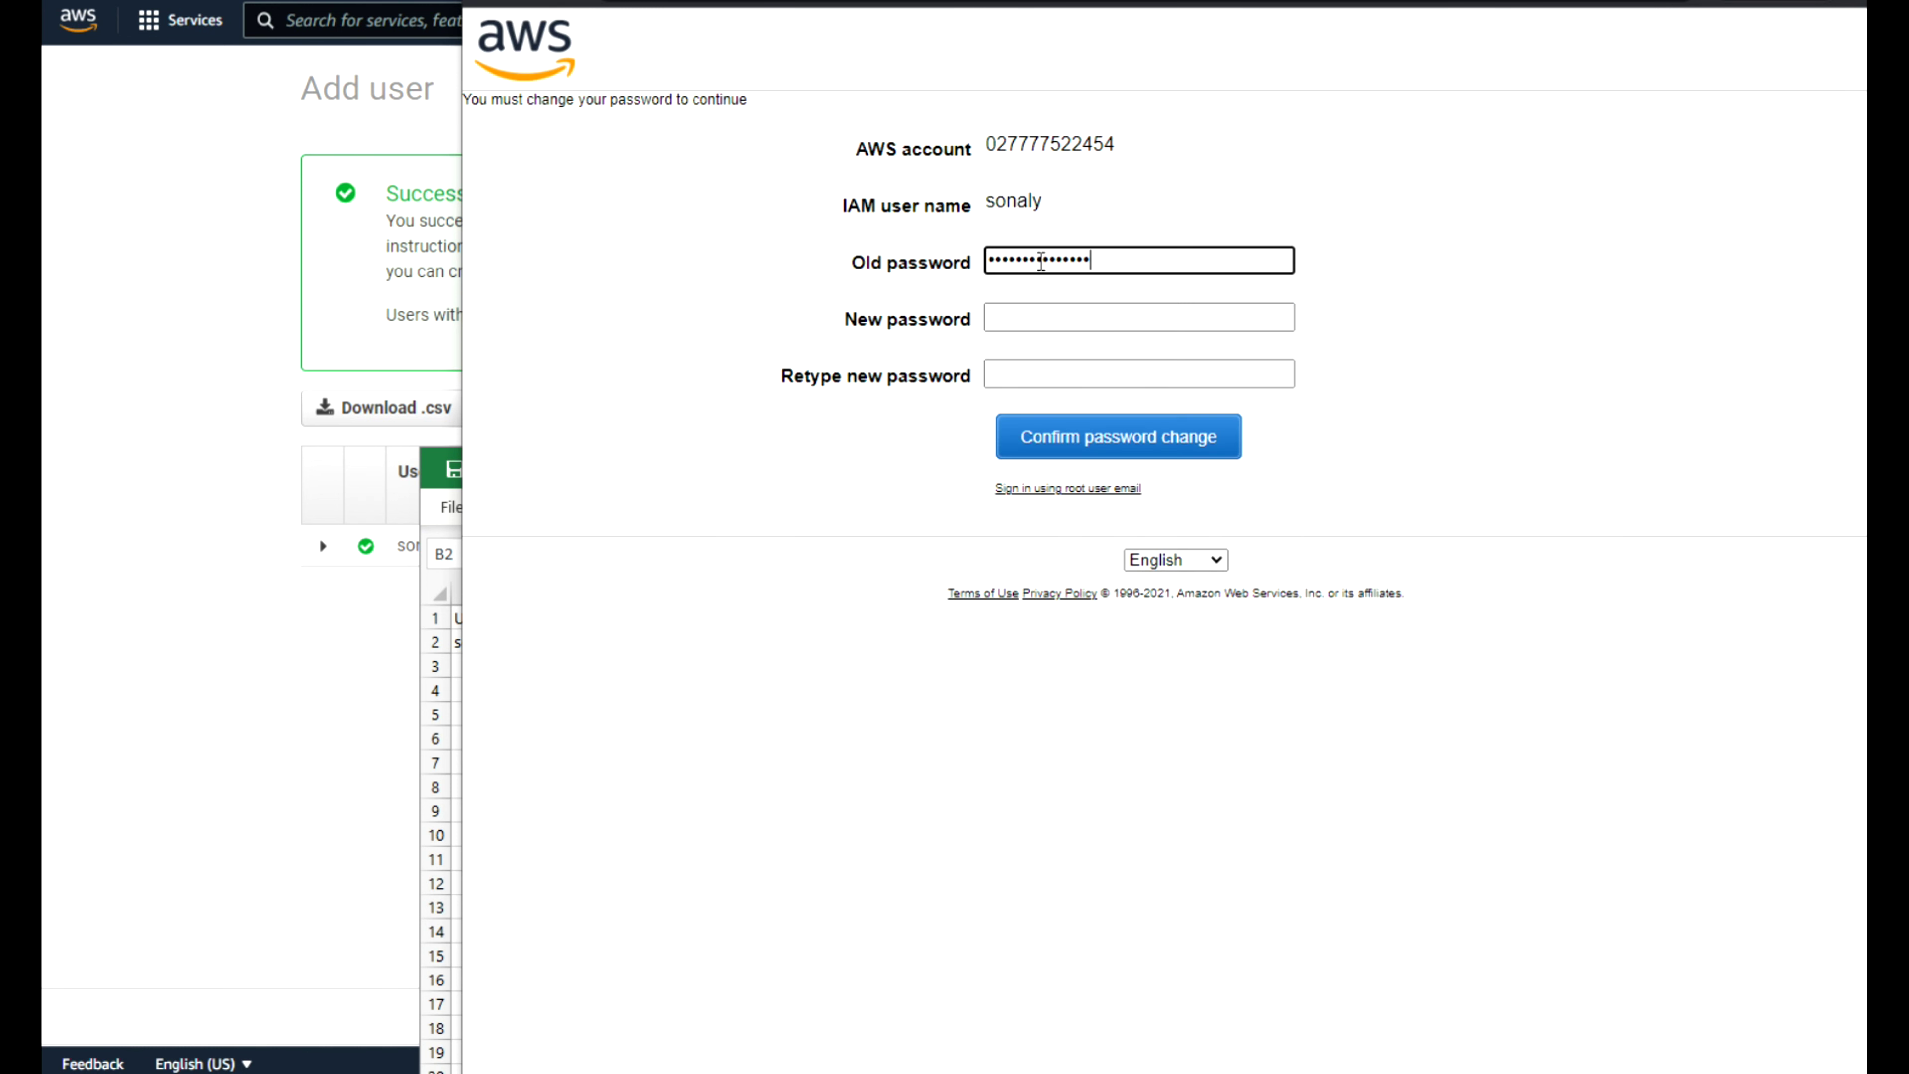
left_click(1038, 319)
type("•••")
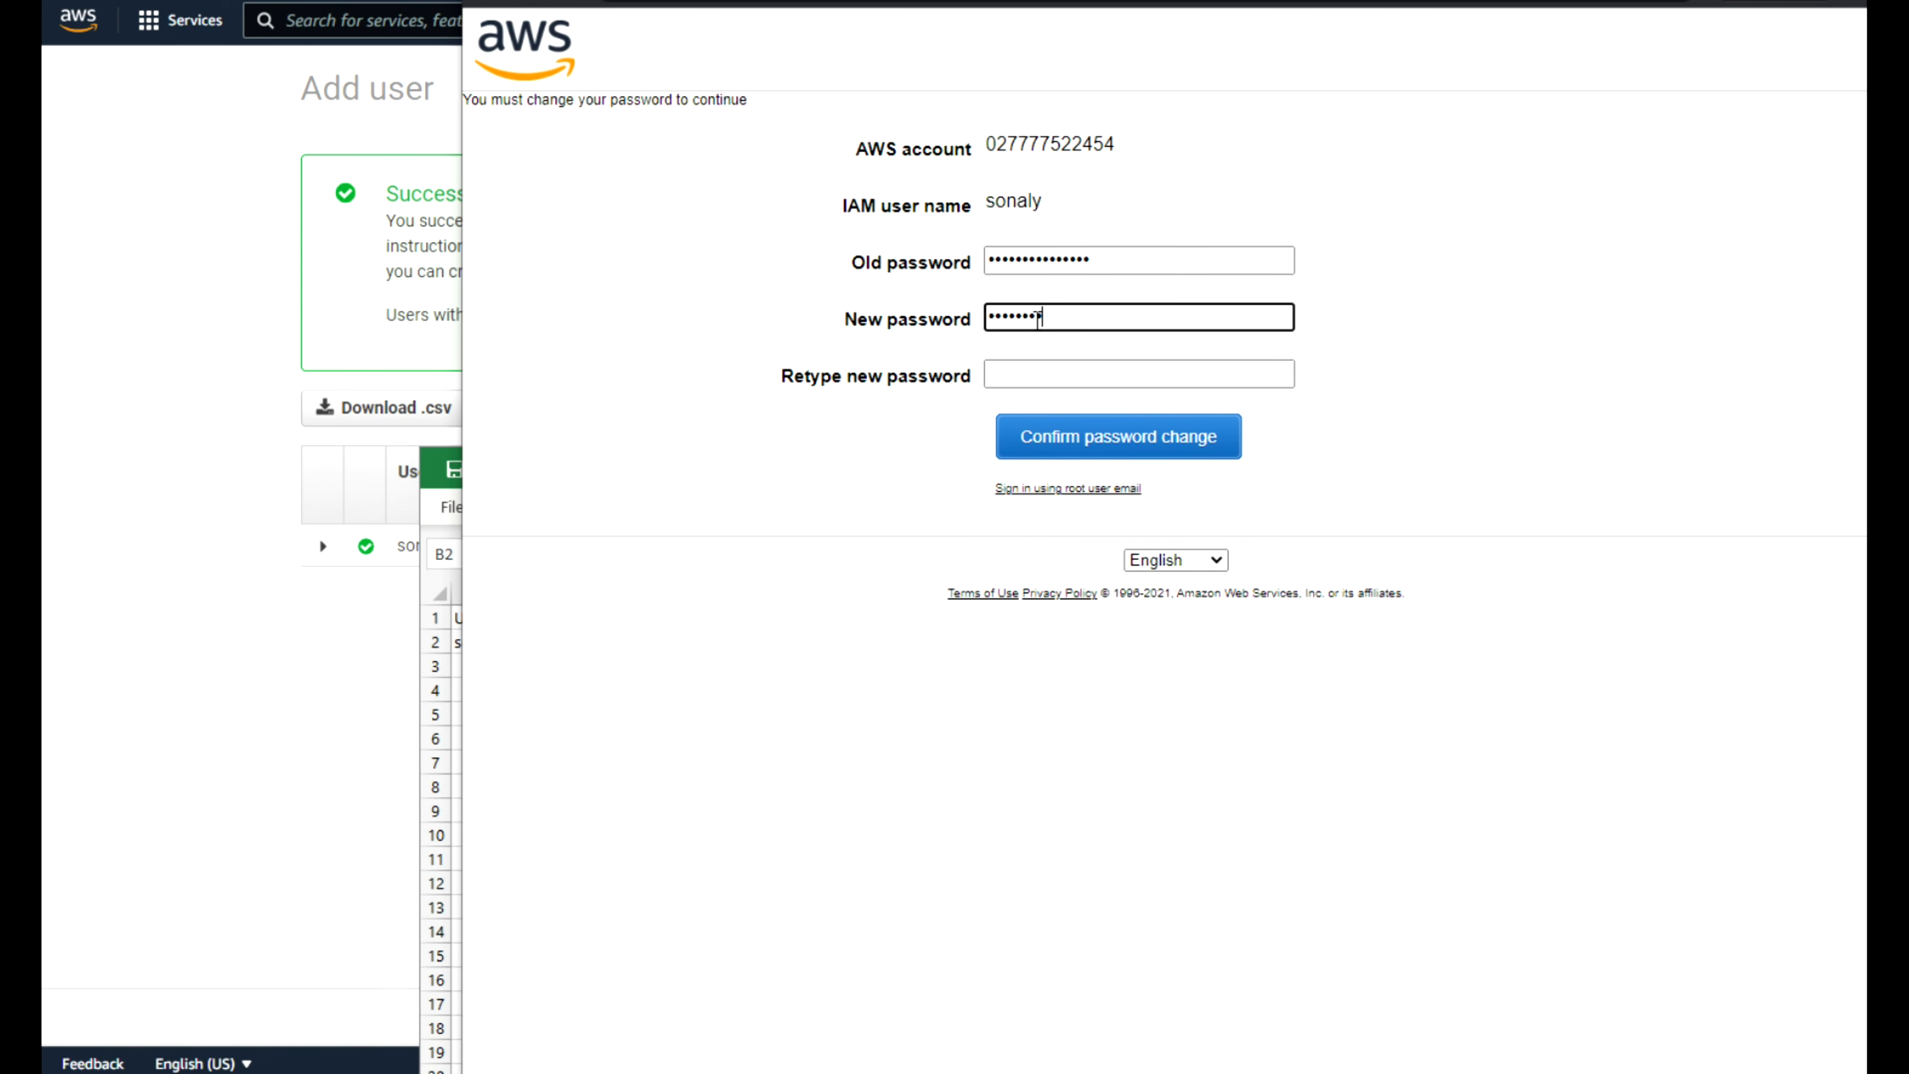
left_click(1018, 373)
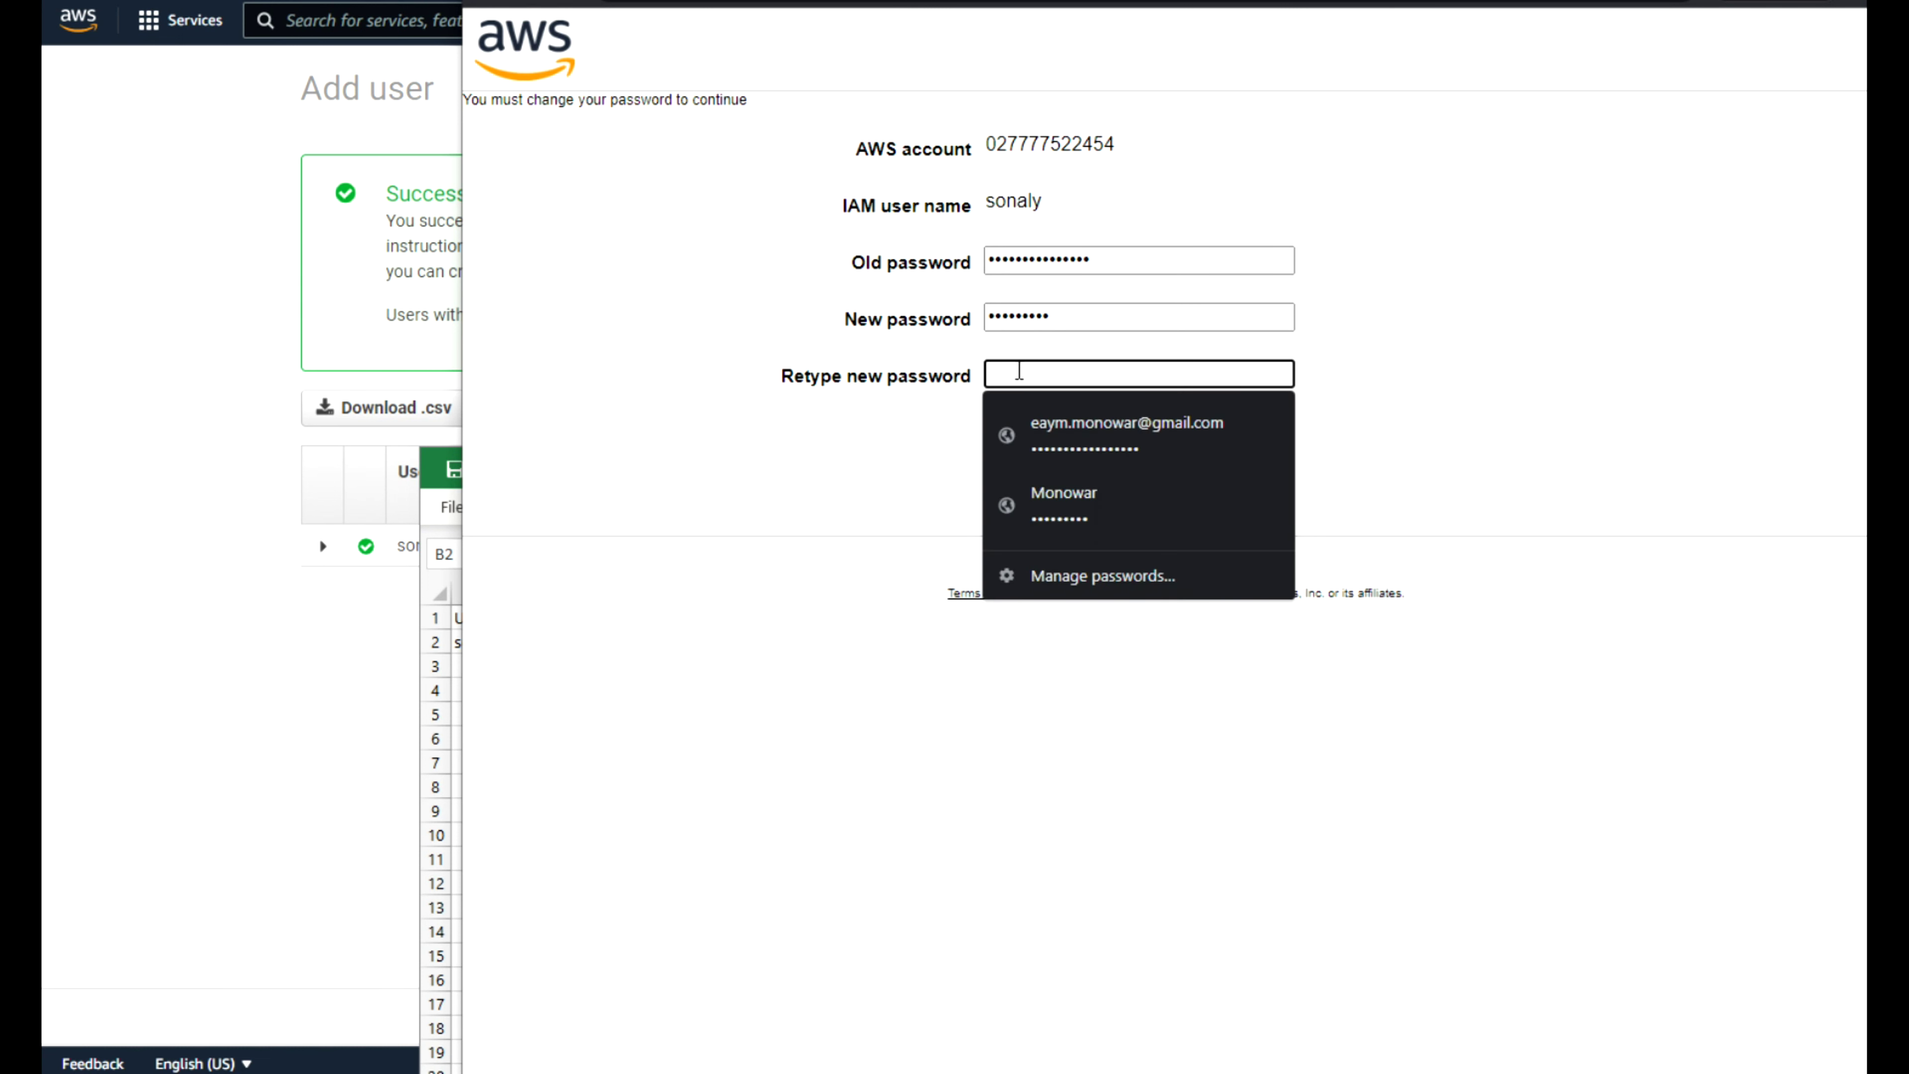
type("•••")
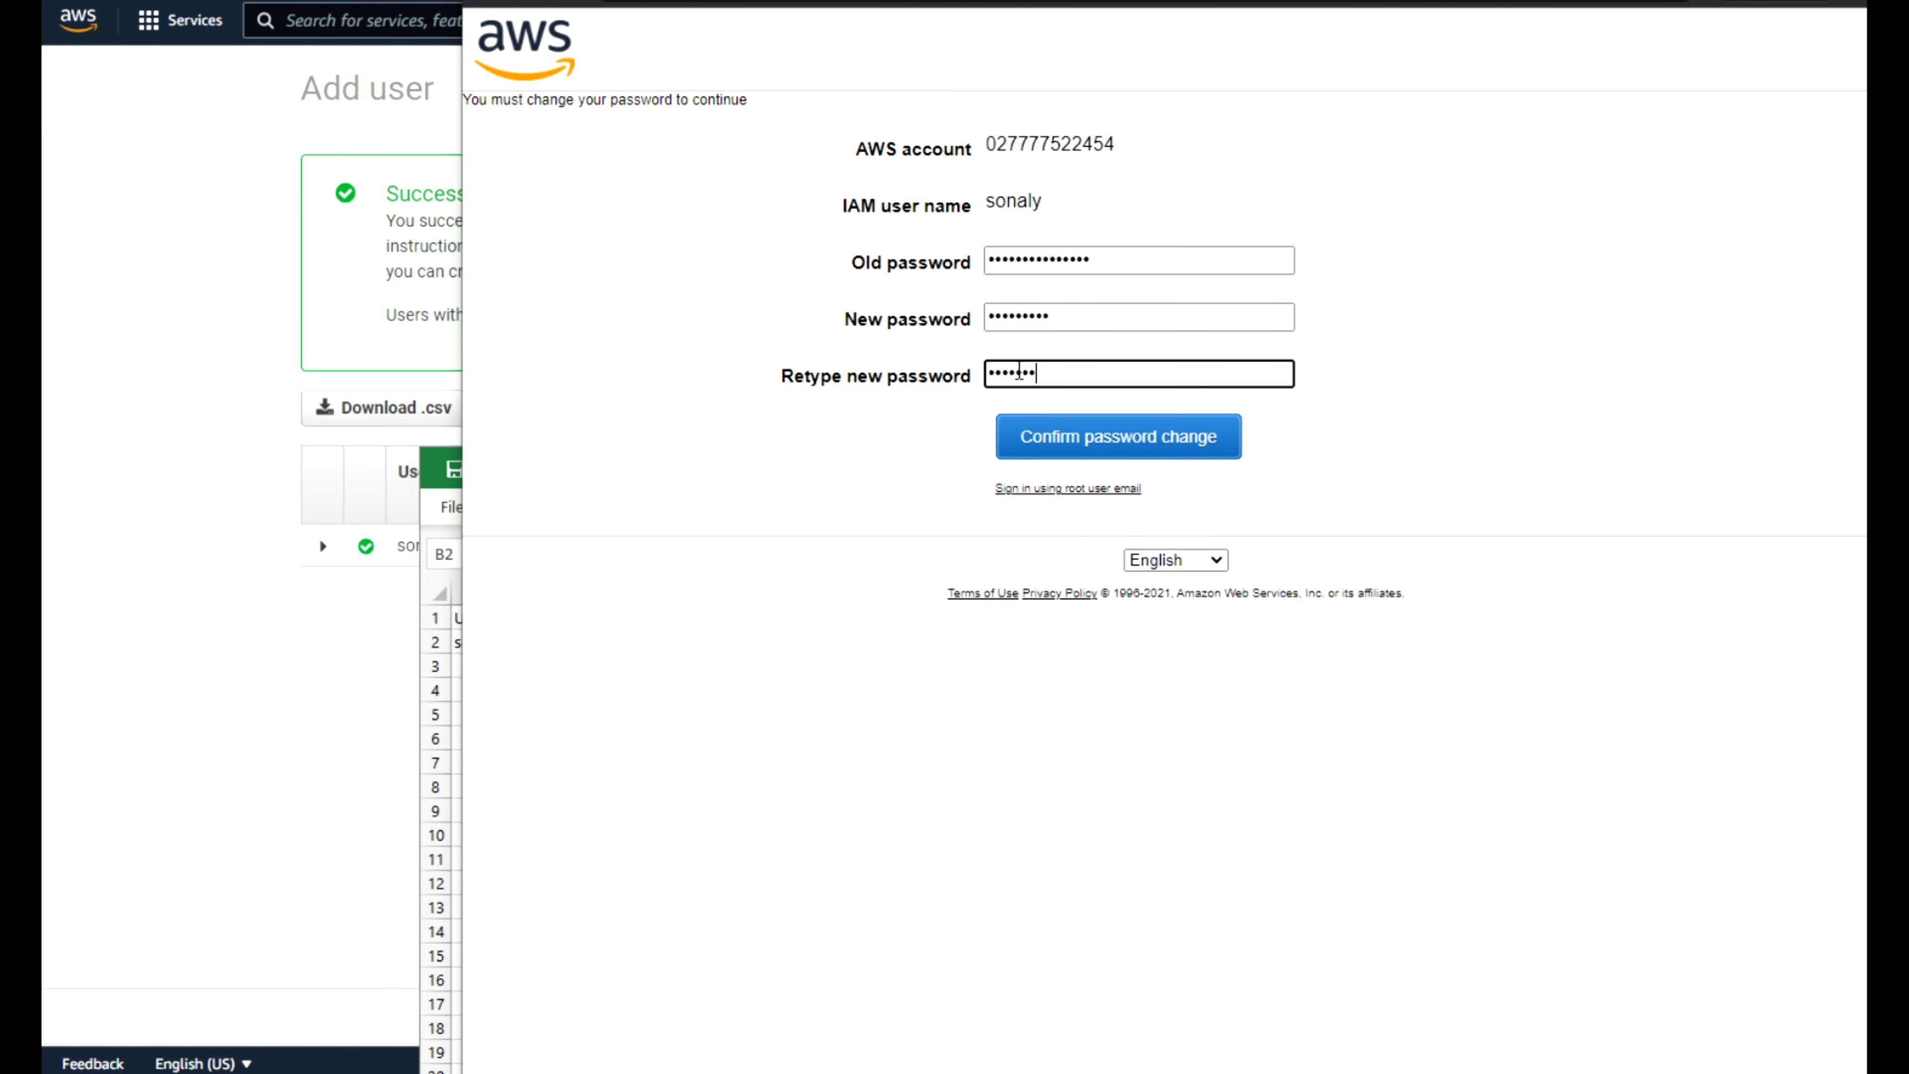
left_click(1106, 453)
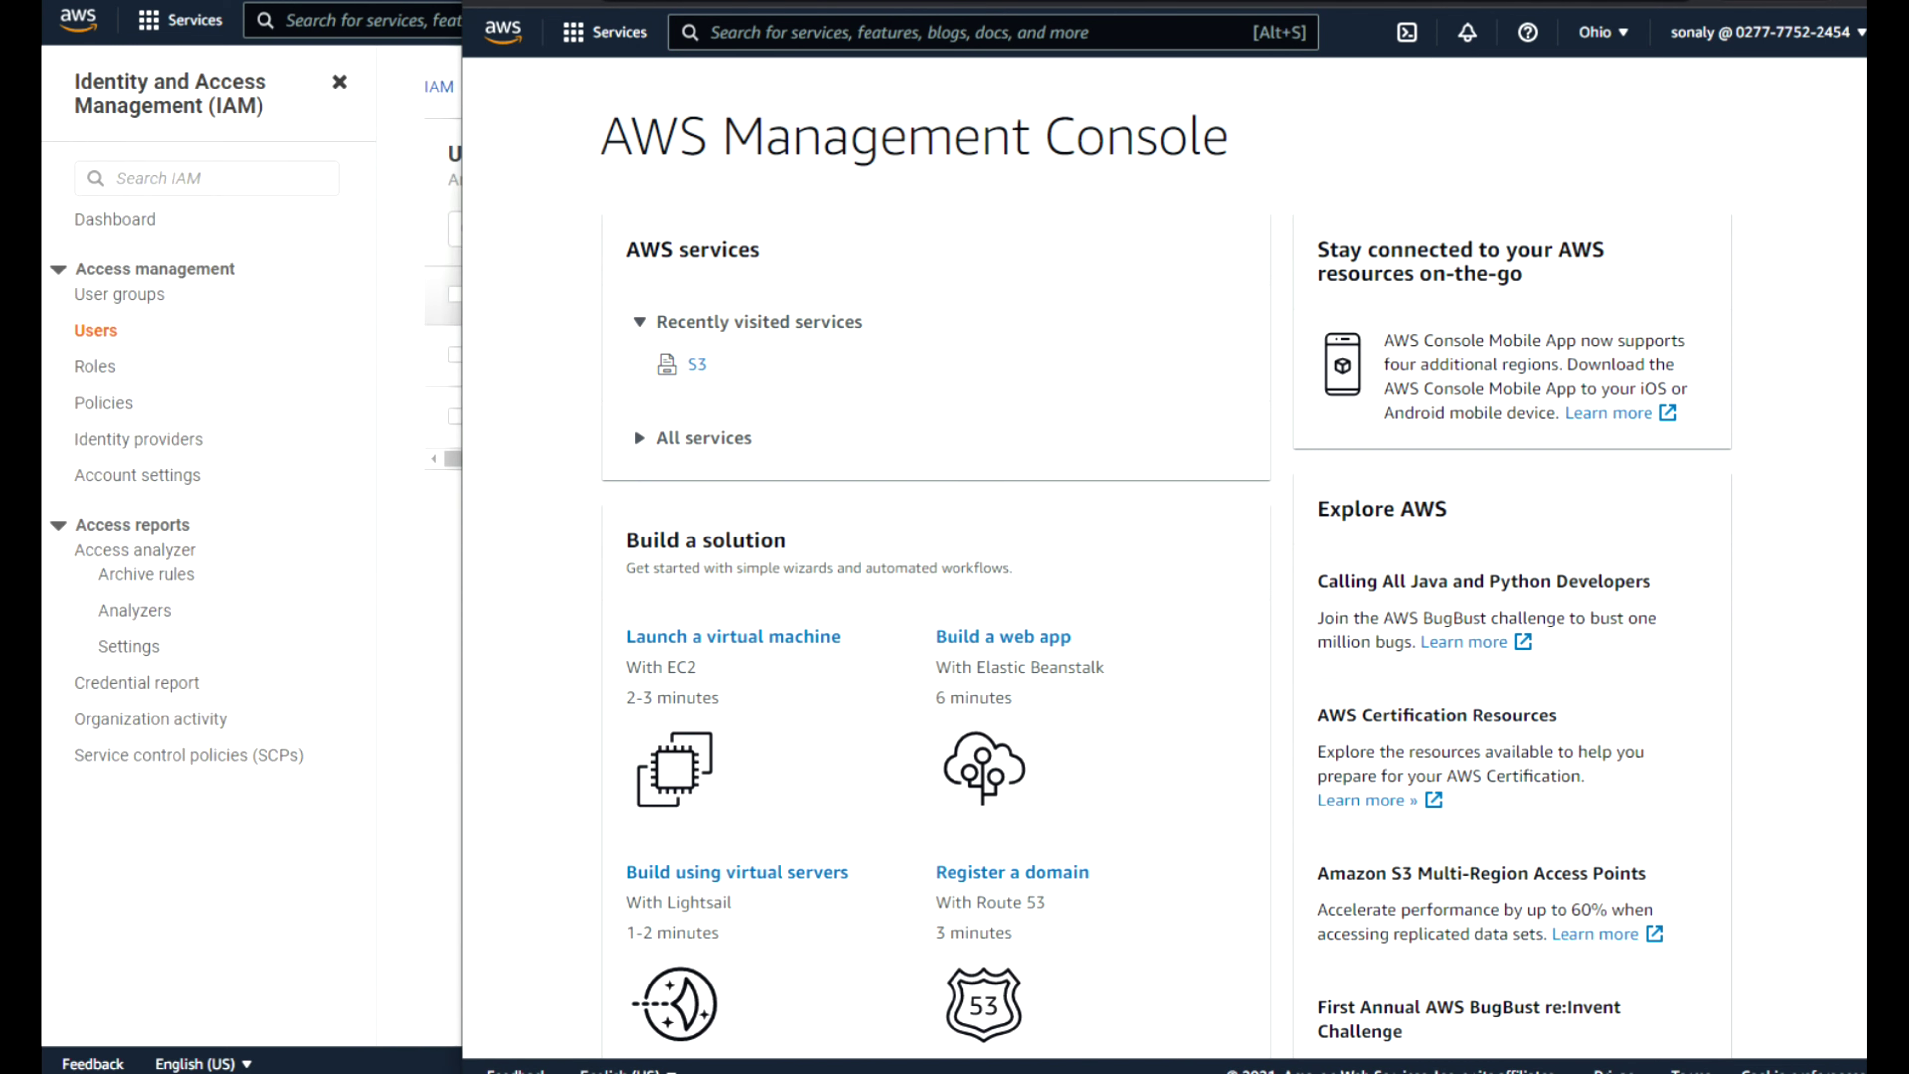
Open S3 as the new user, then open that user's details from the admin's IAM Users list
left_click(426, 722)
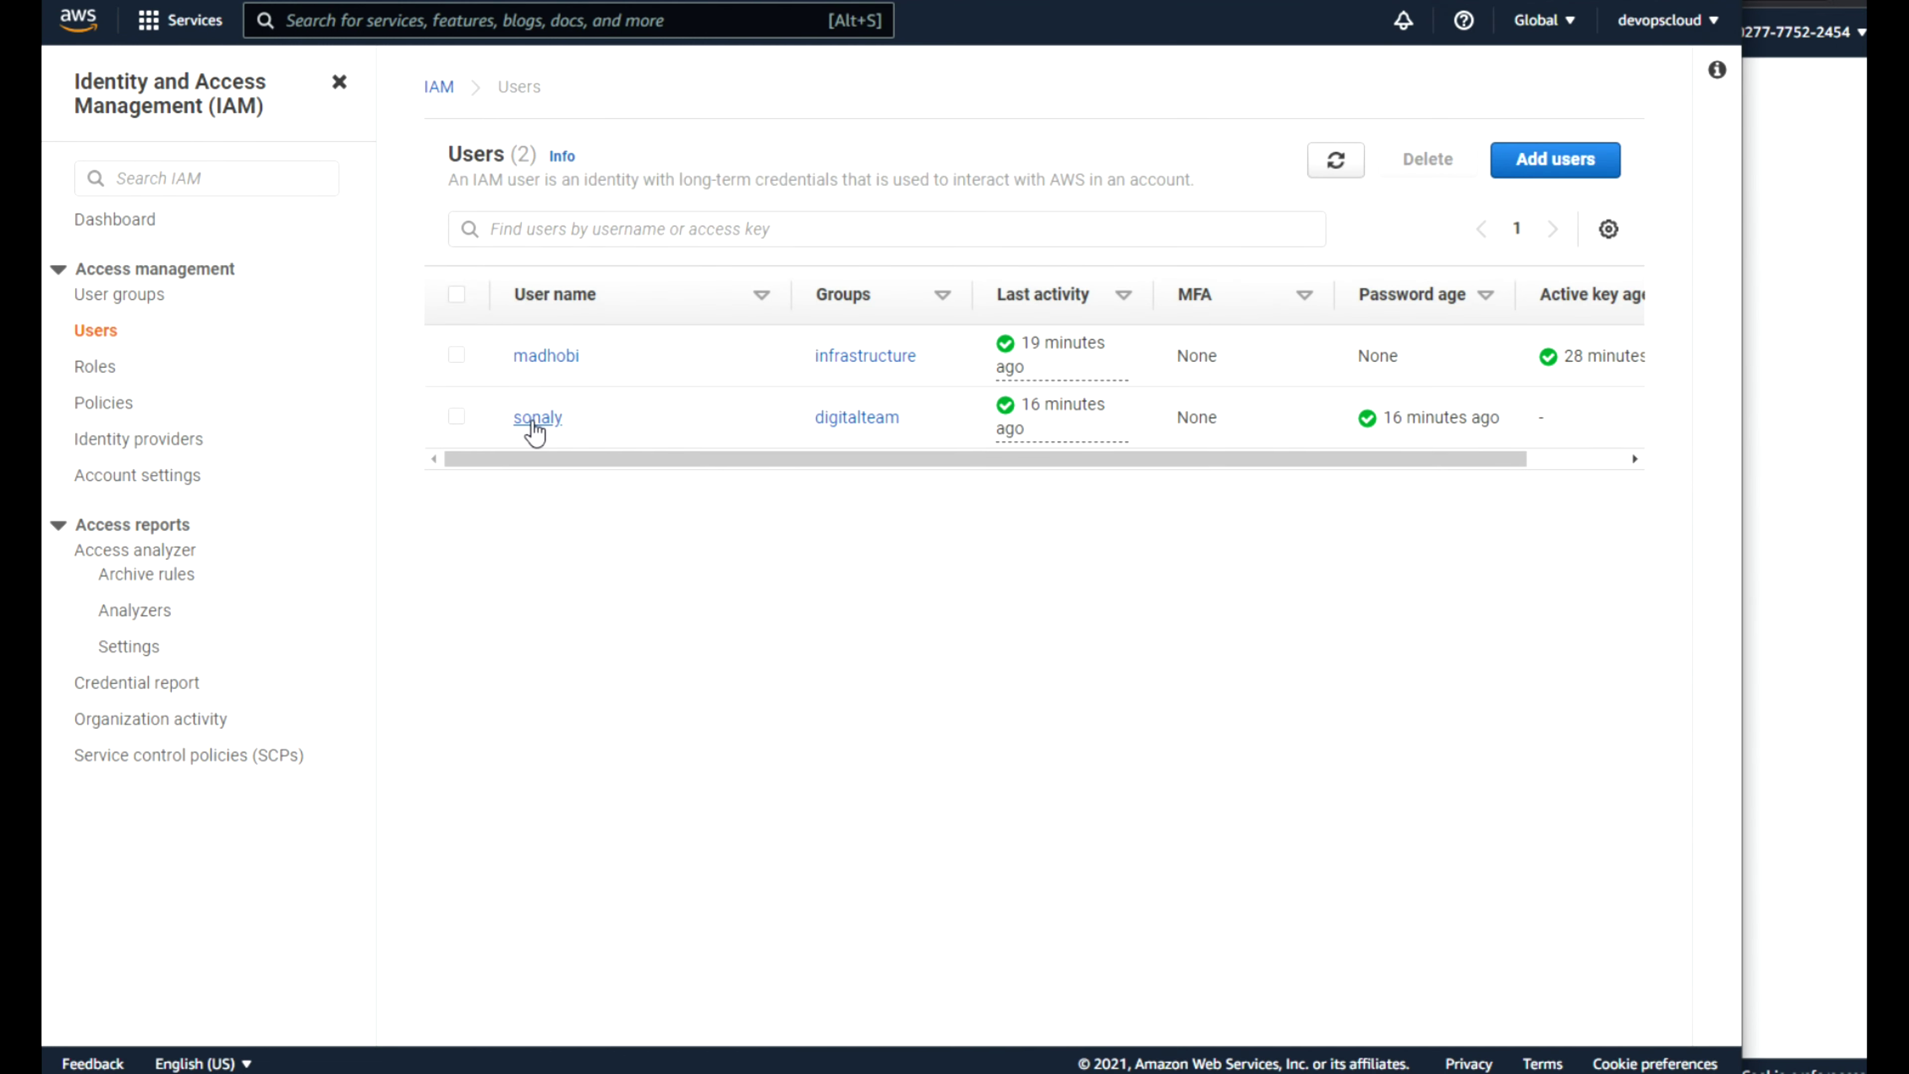
left_click(1794, 374)
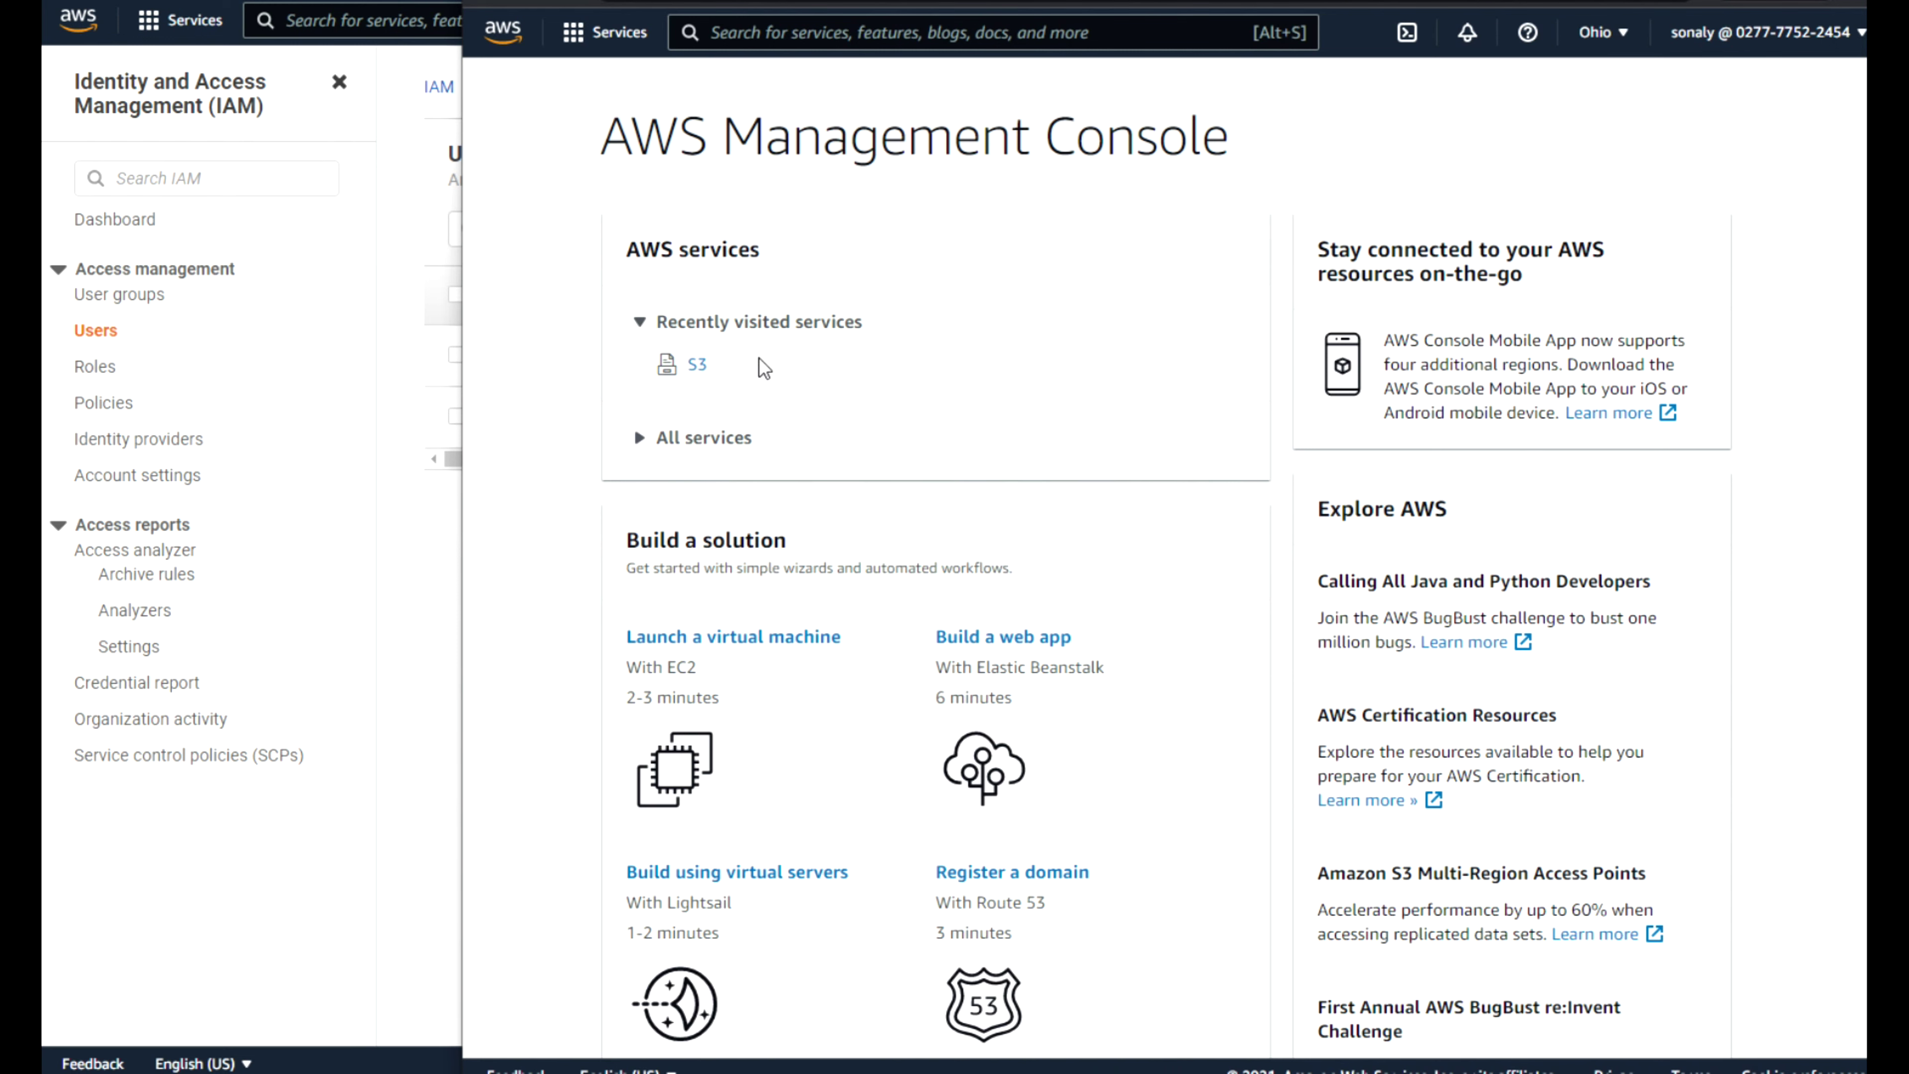
left_click(700, 364)
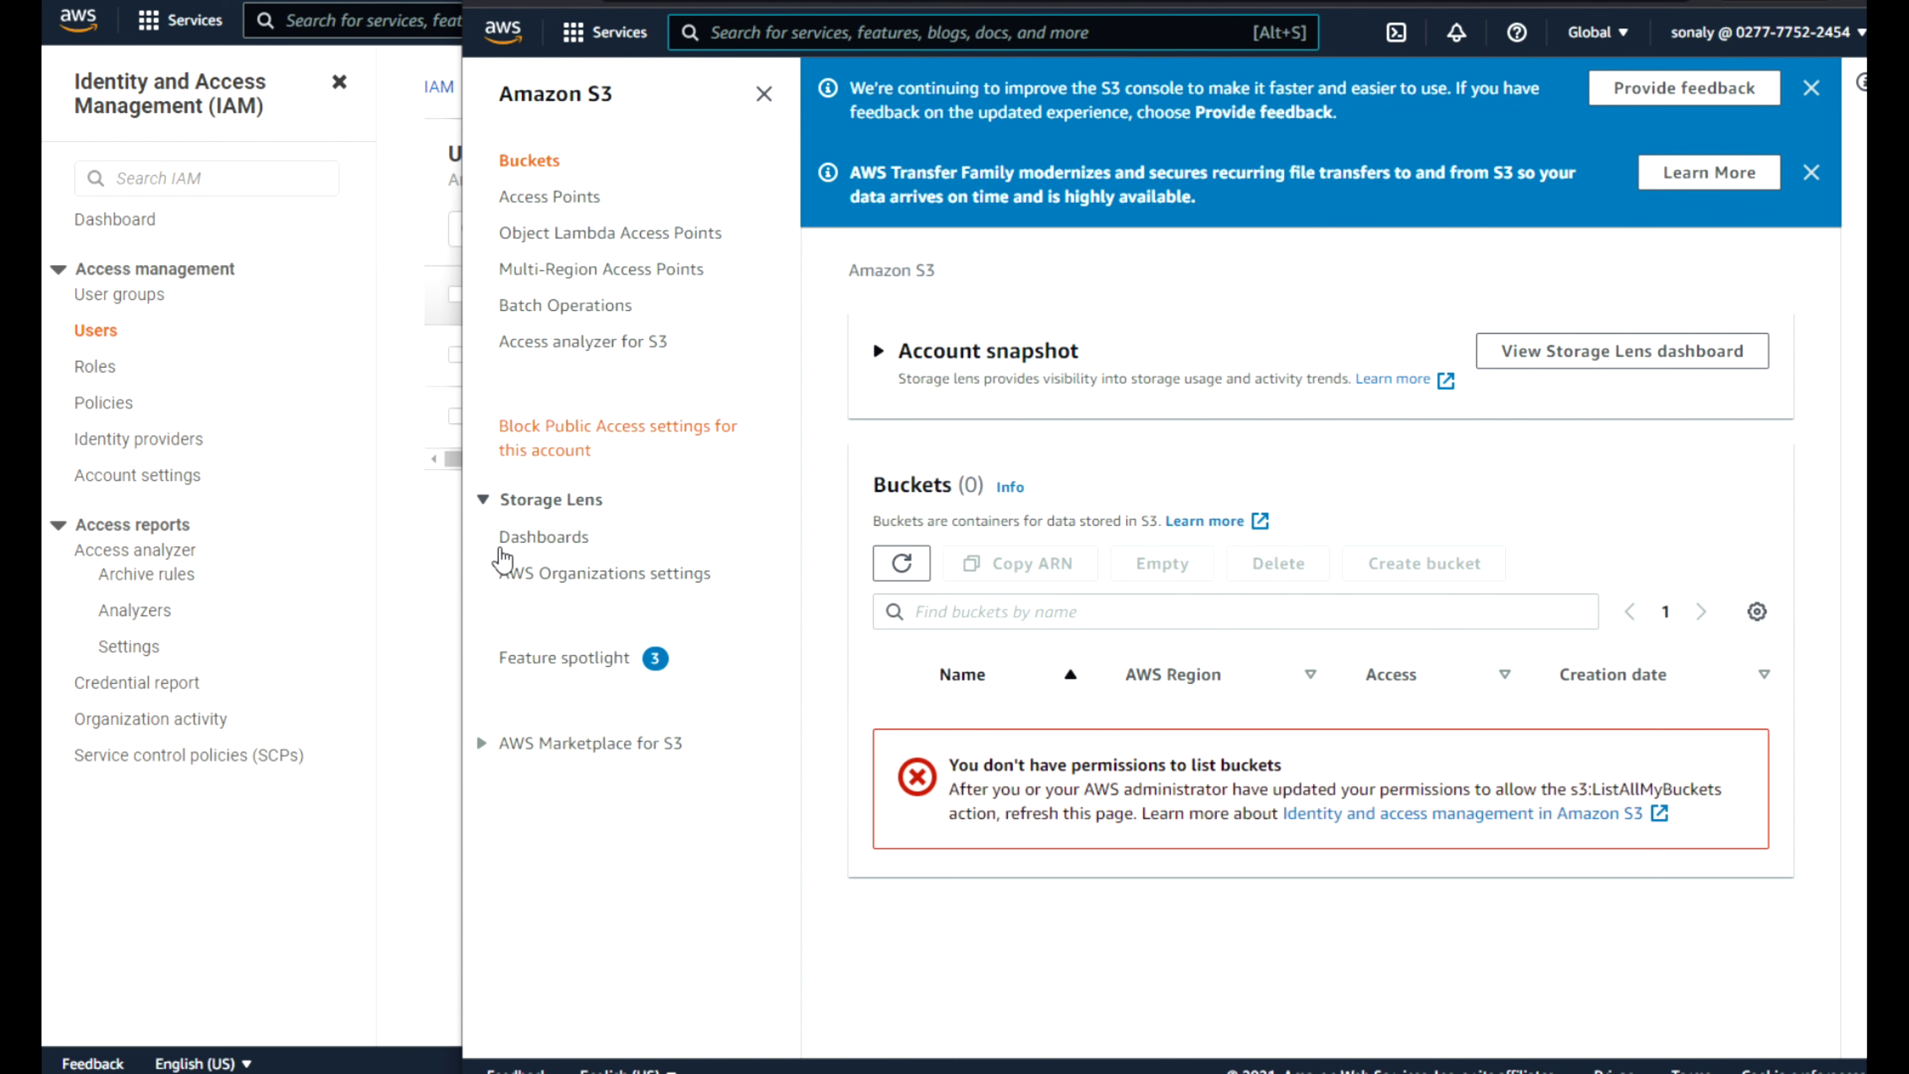
left_click(427, 611)
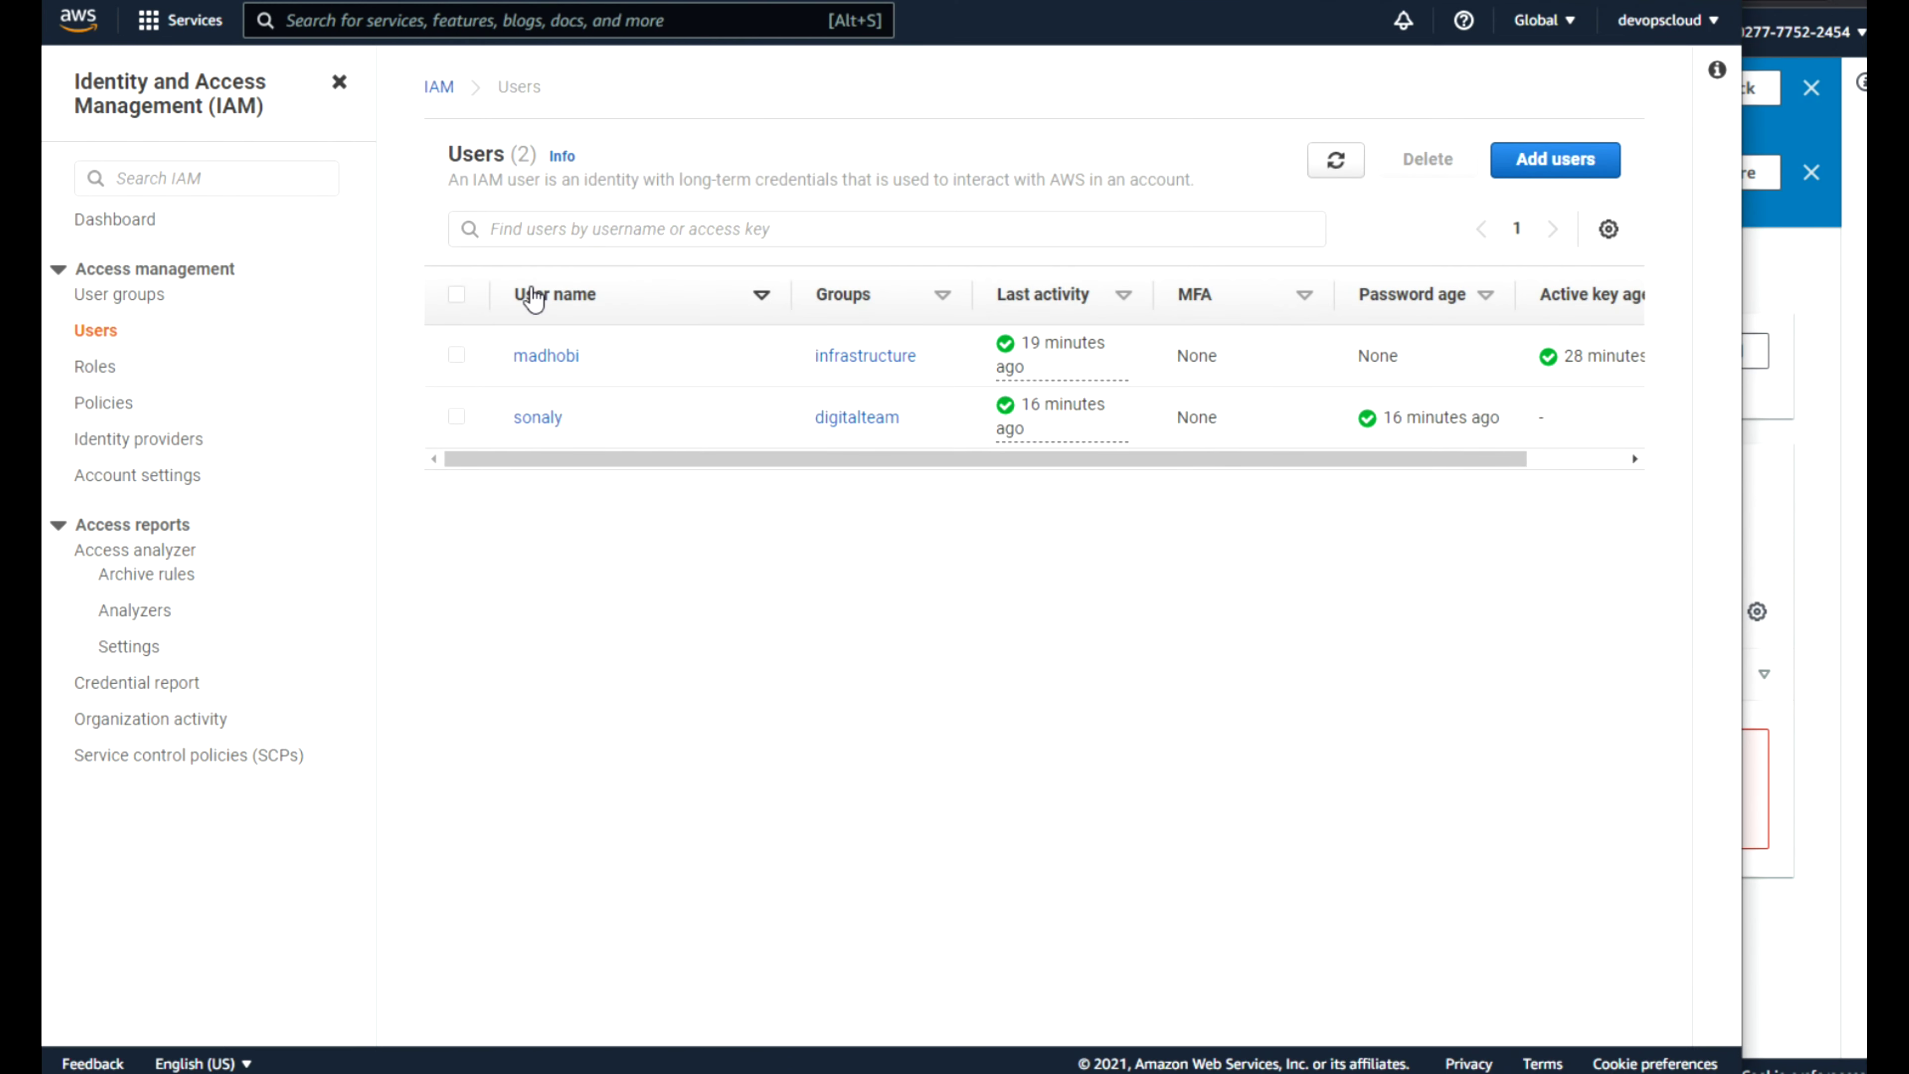
left_click(536, 419)
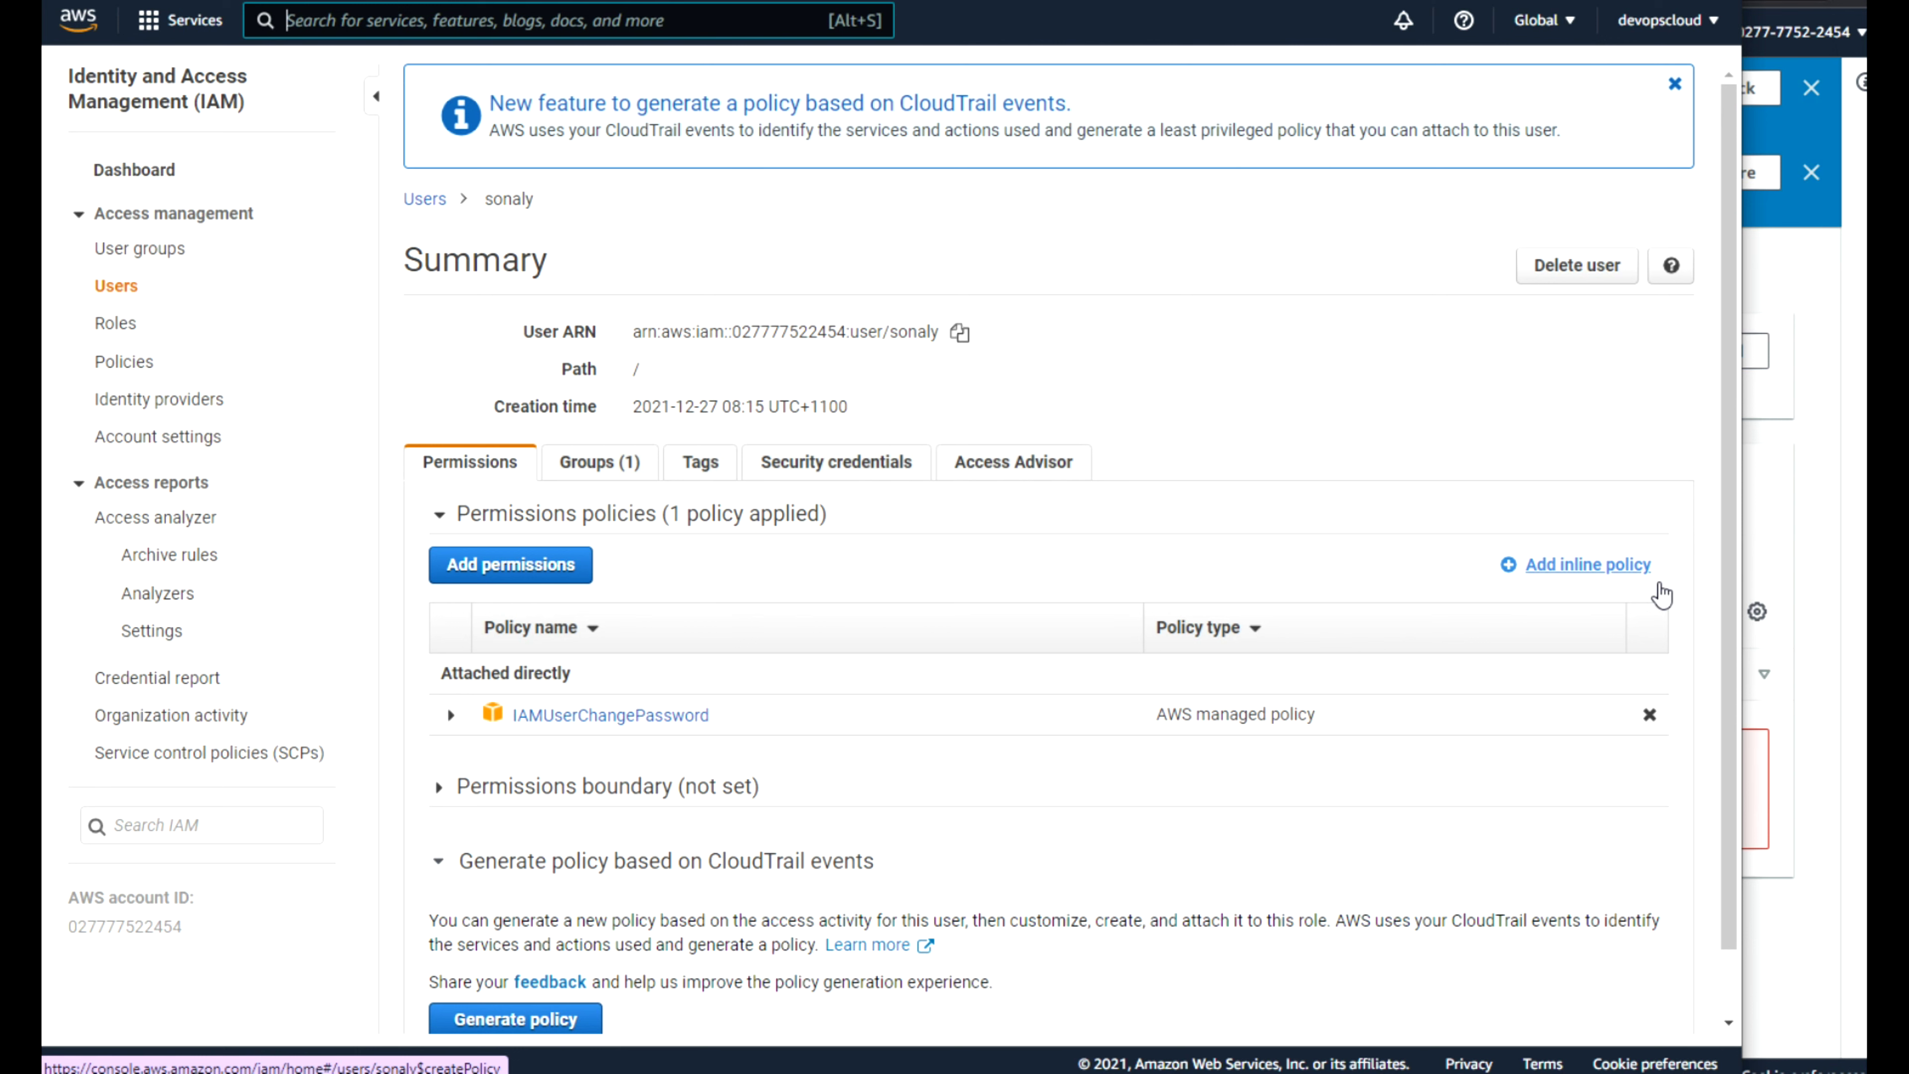
Add an S3 inline policy with every List action on all resources and proceed to review
left_click(1567, 568)
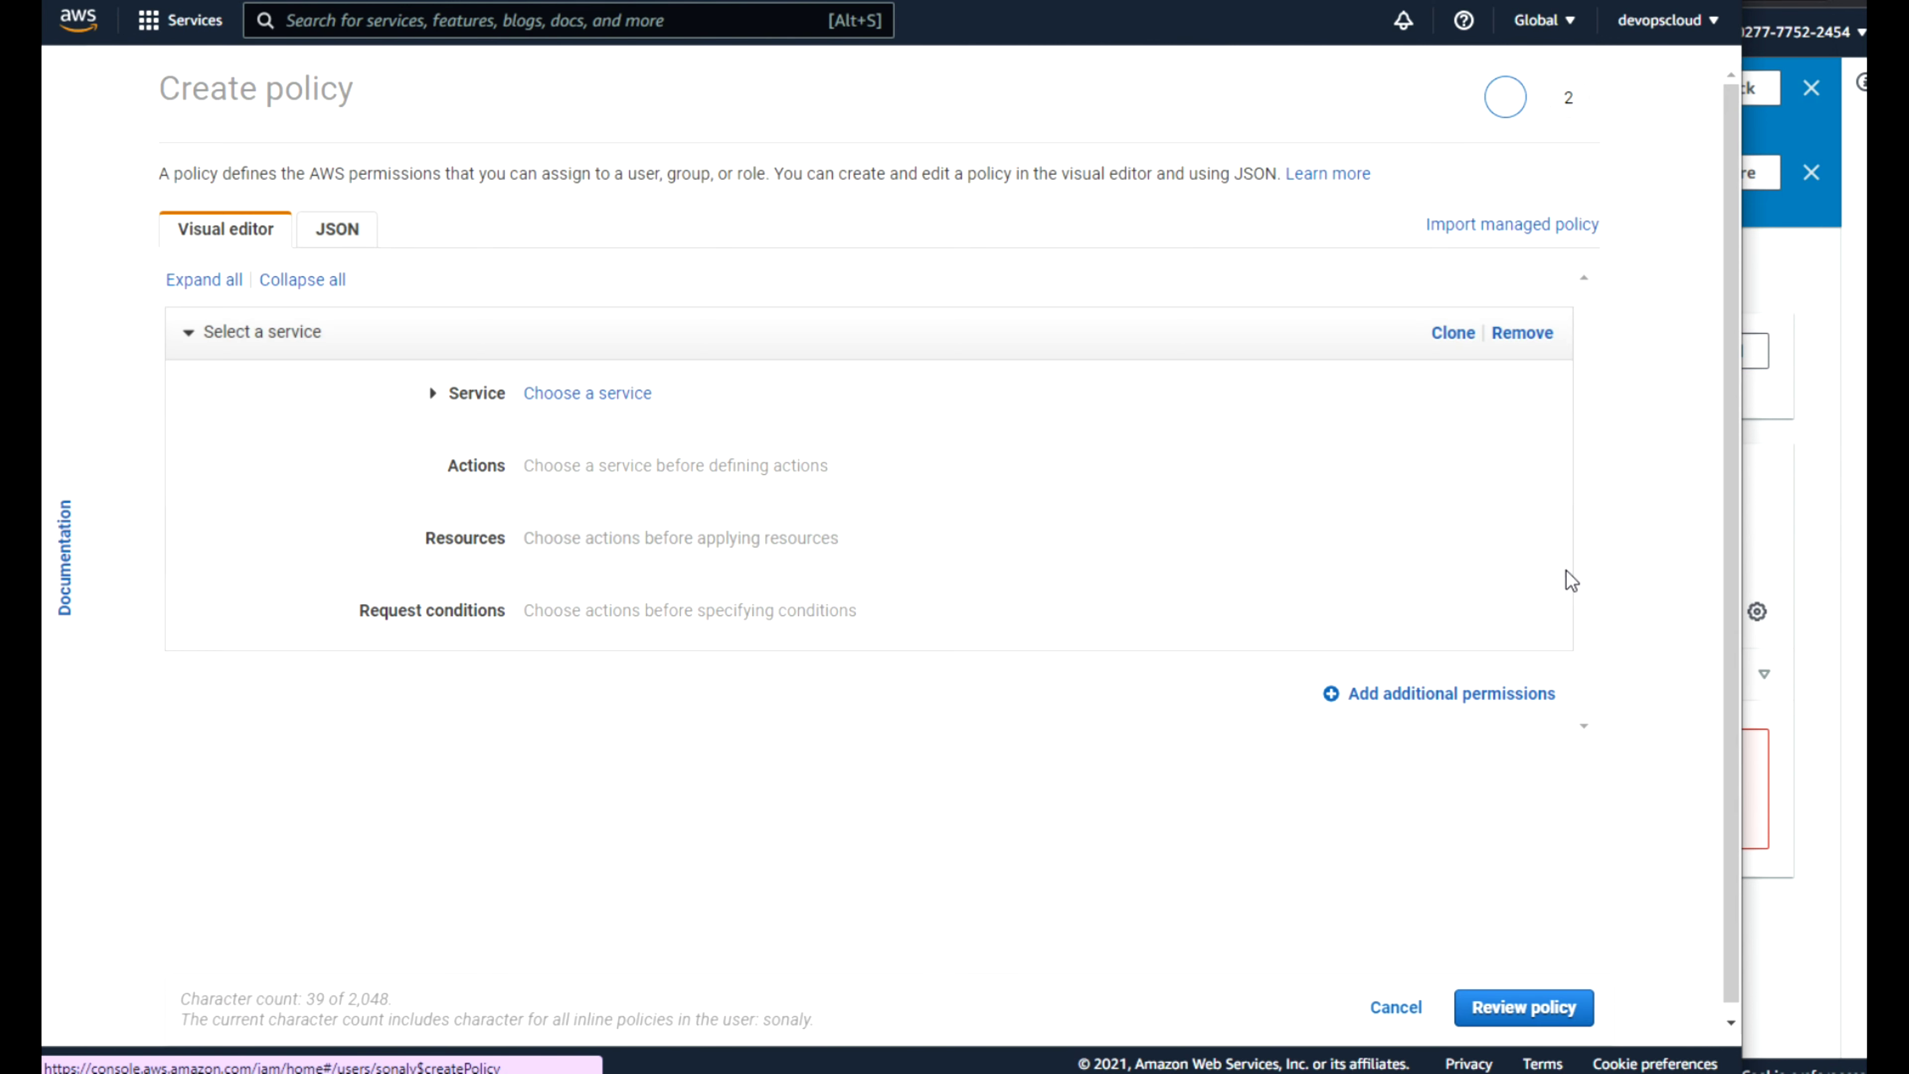
left_click(436, 399)
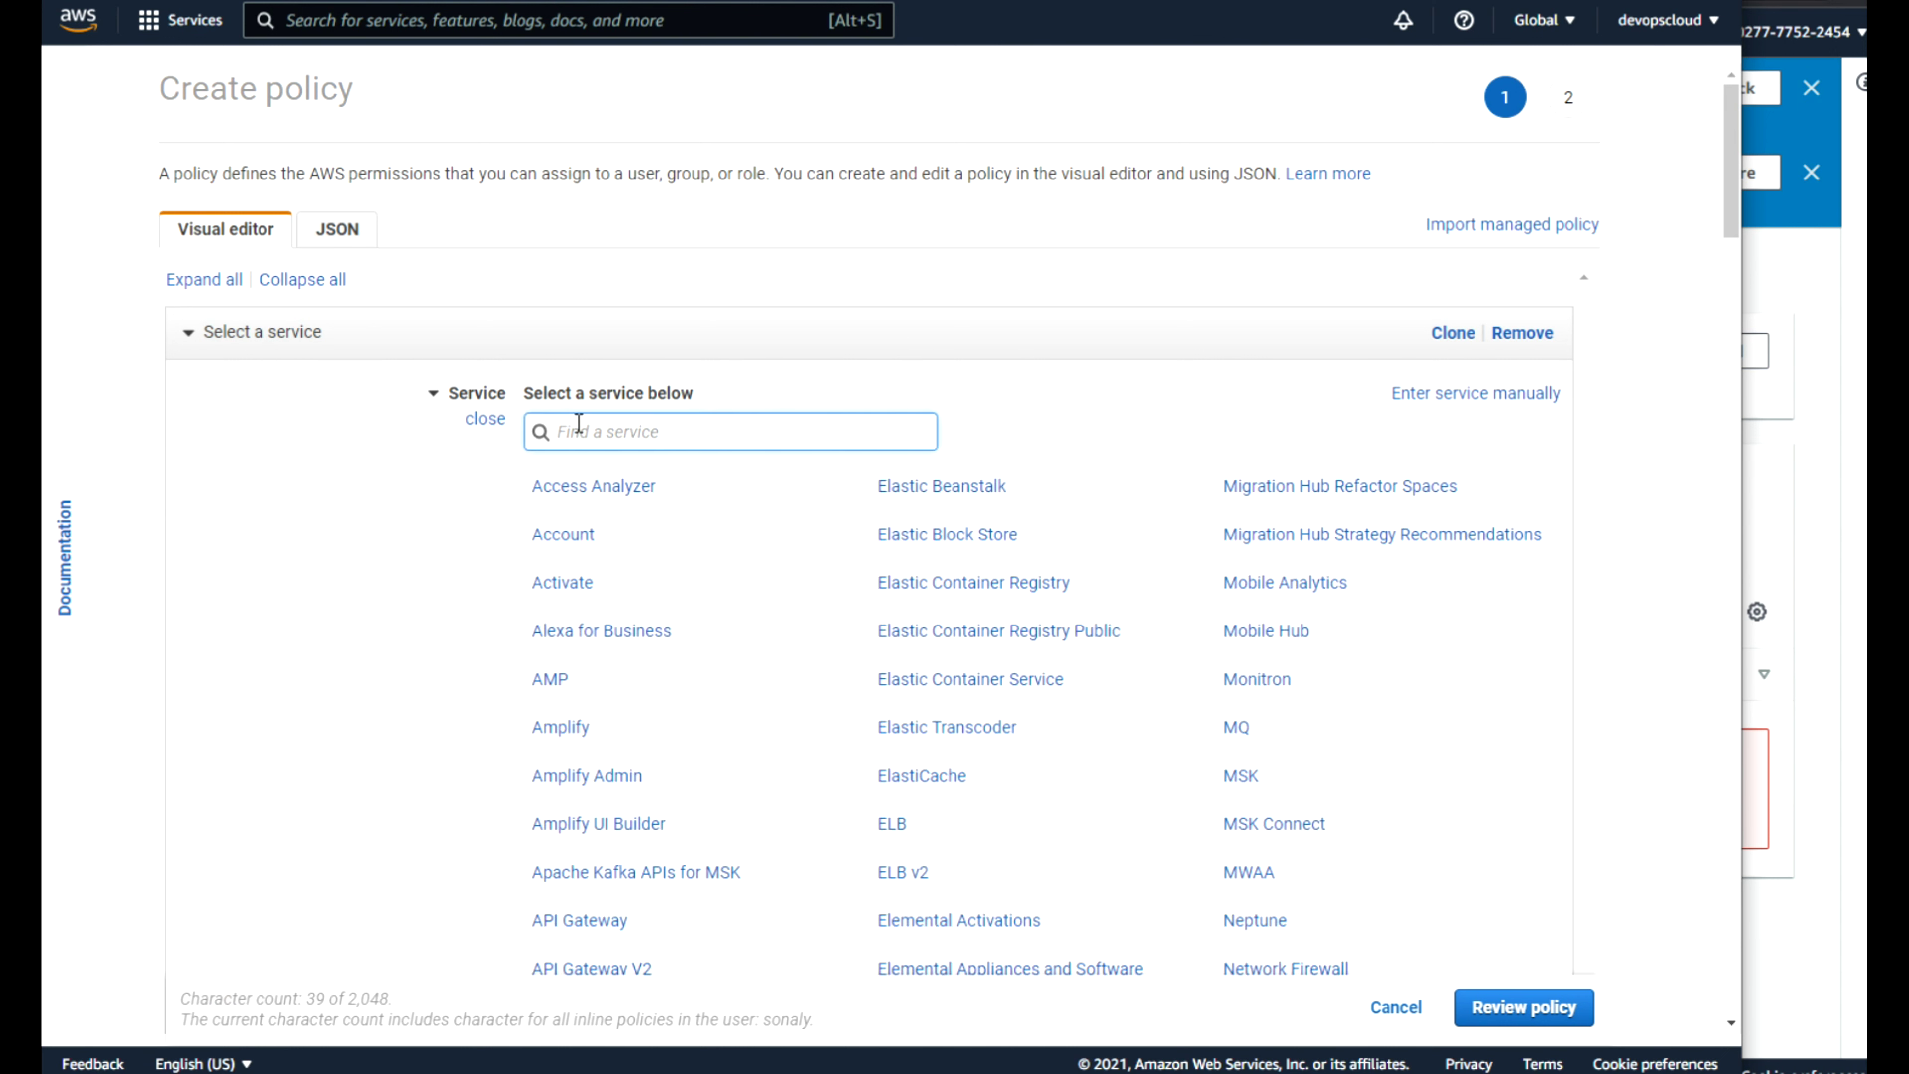
type("s3")
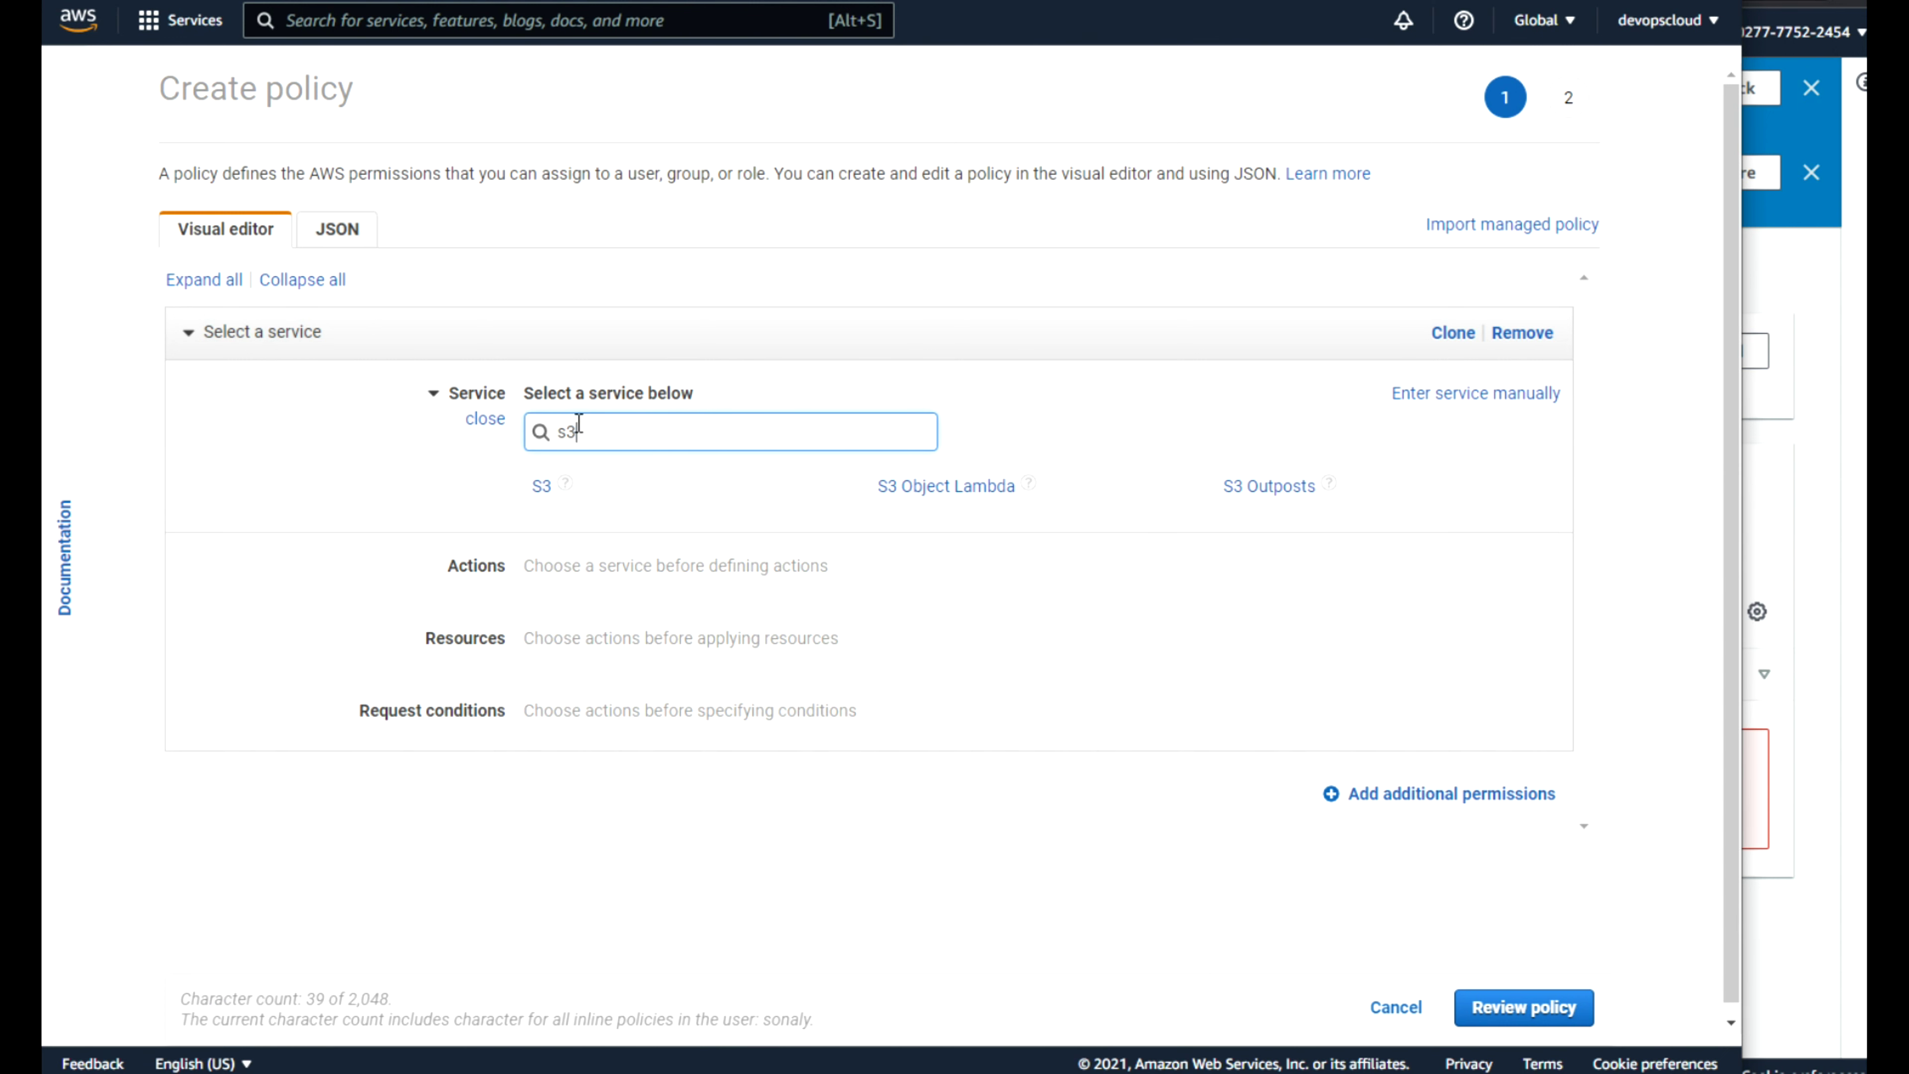
left_click(542, 488)
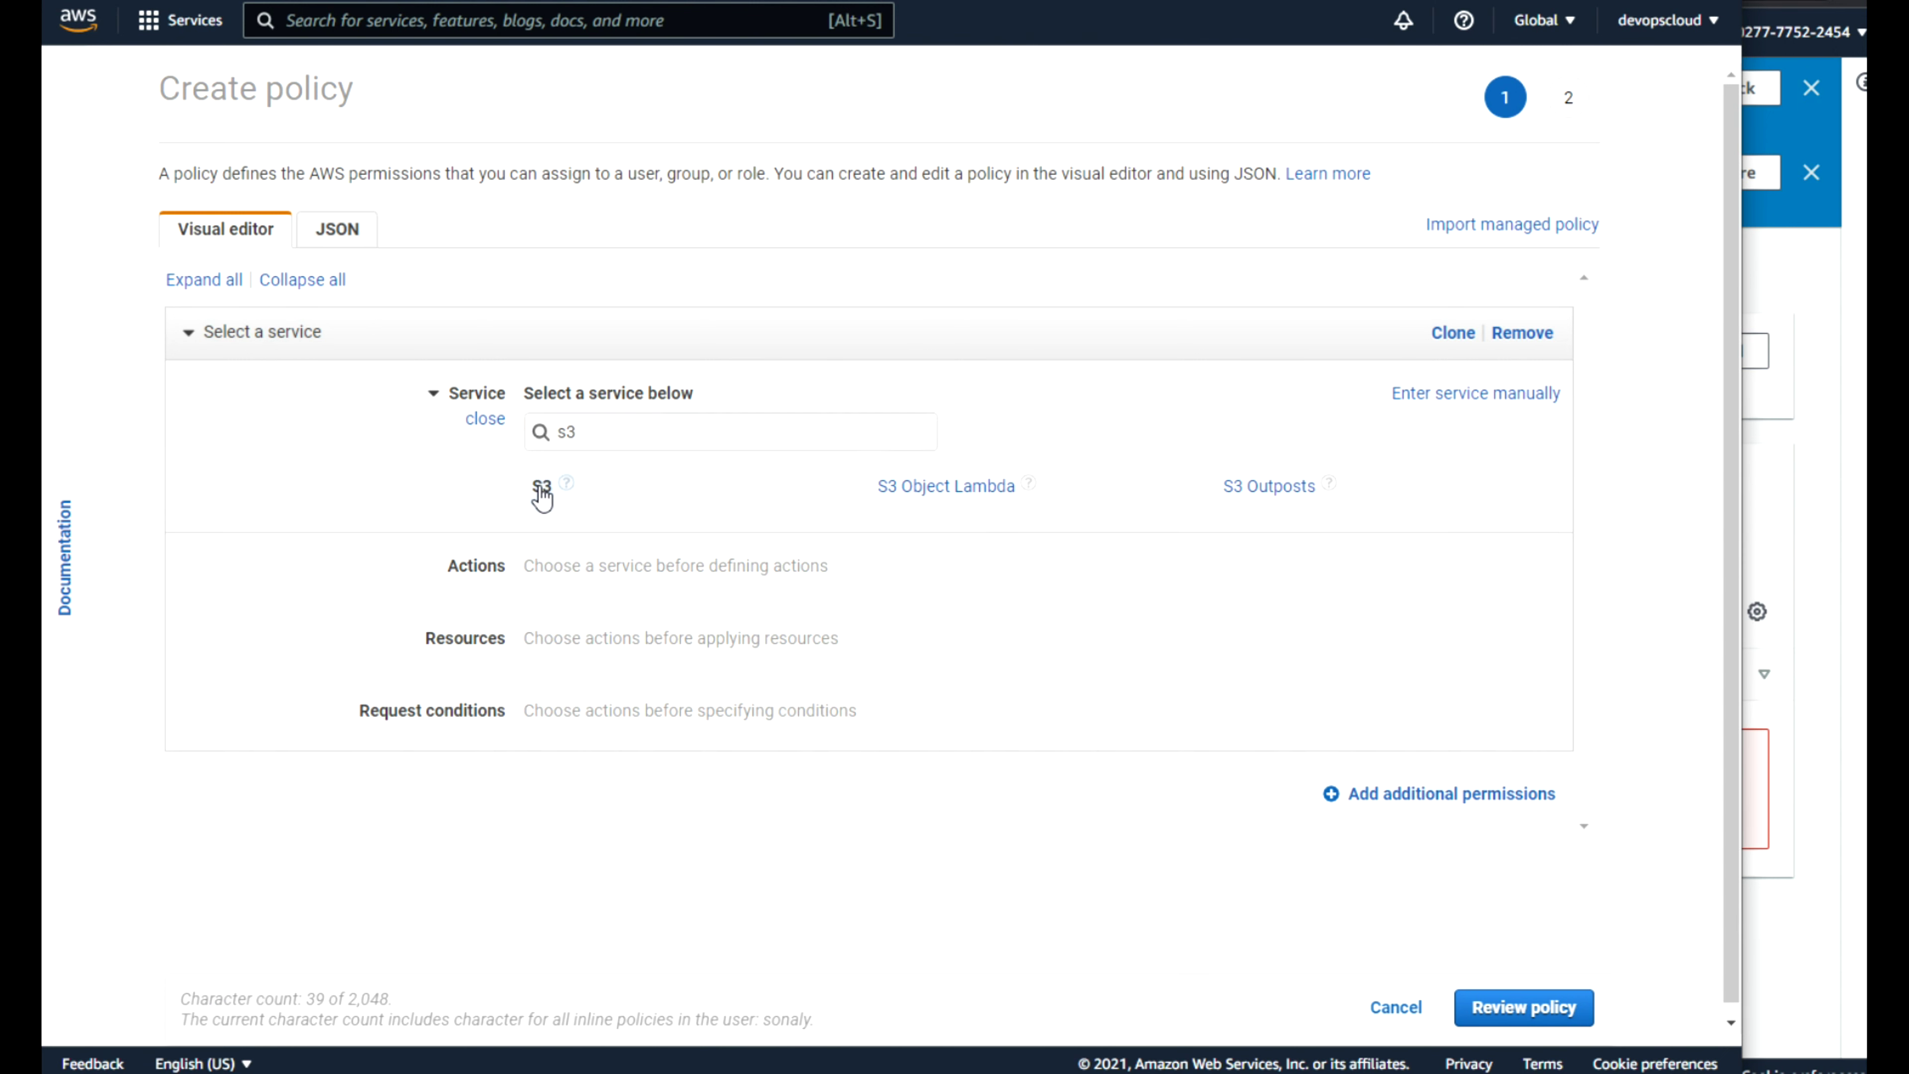
left_click(542, 489)
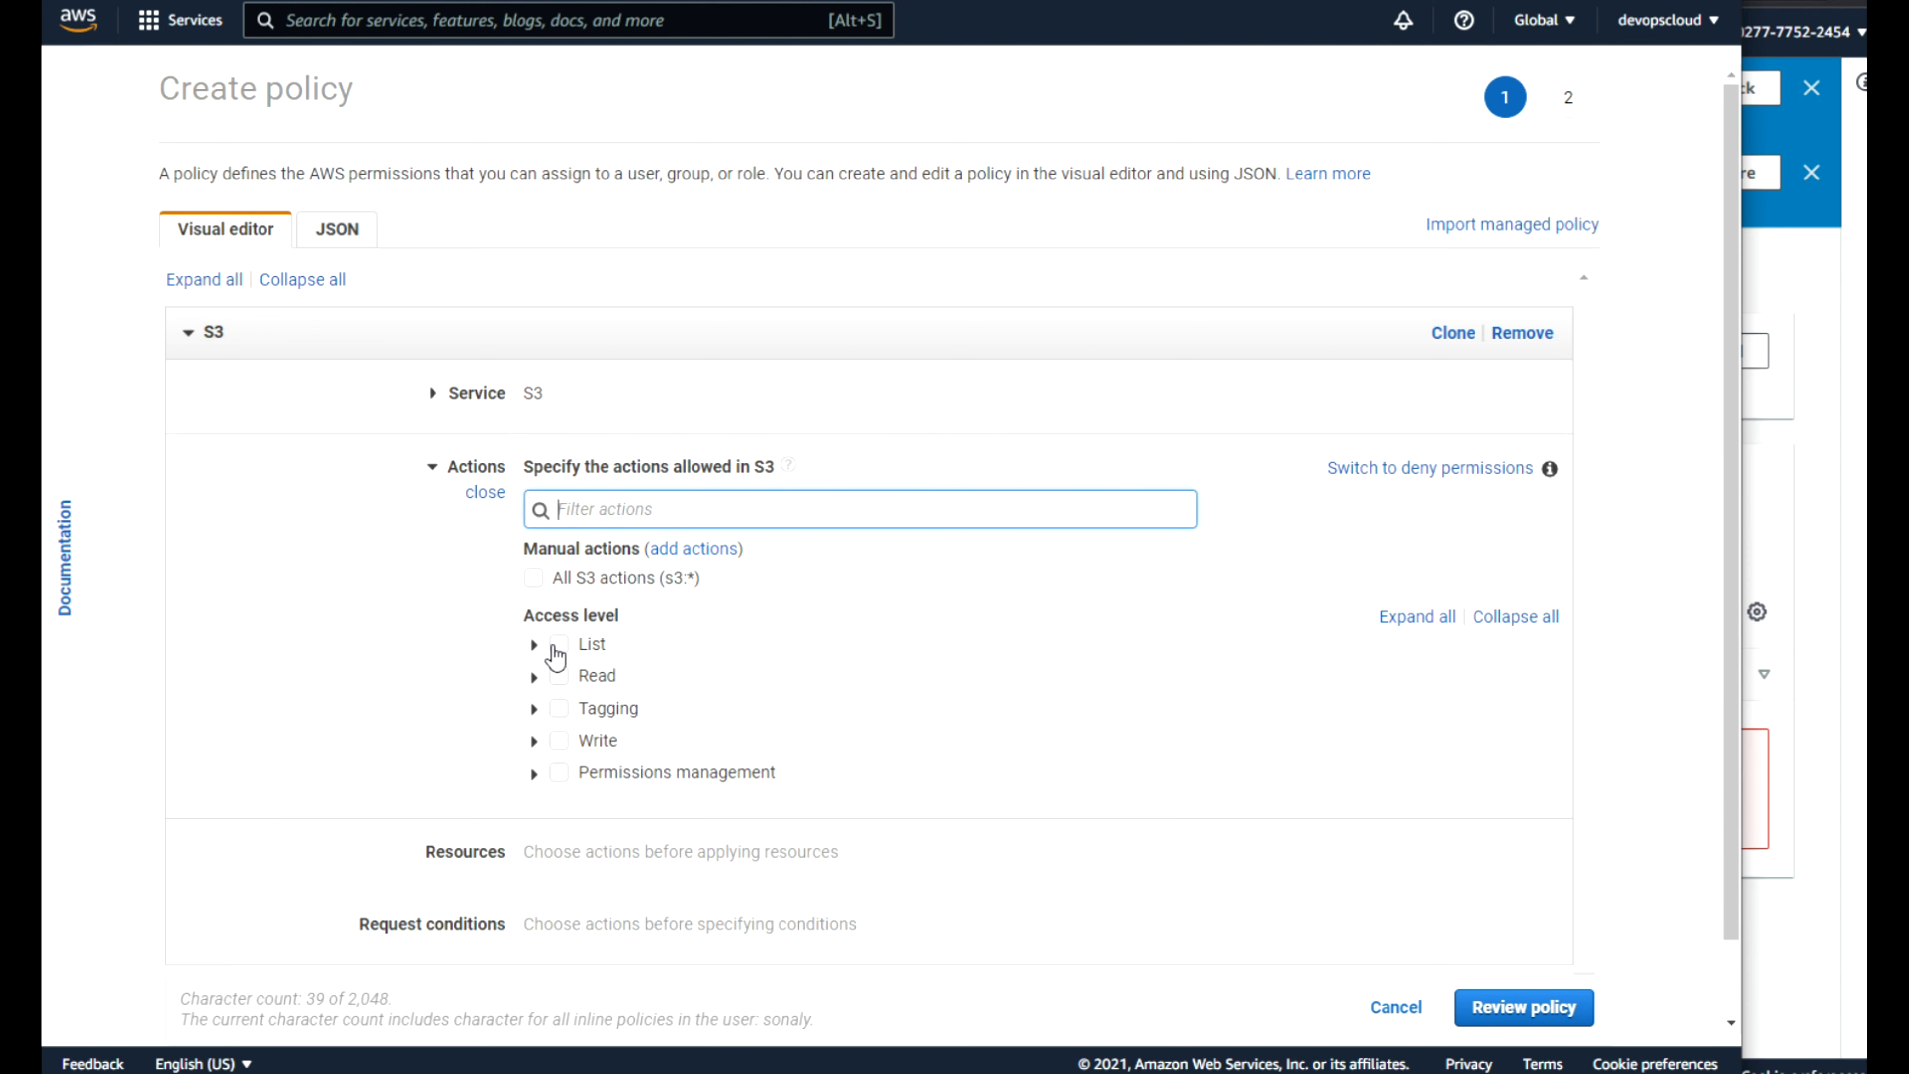
left_click(558, 644)
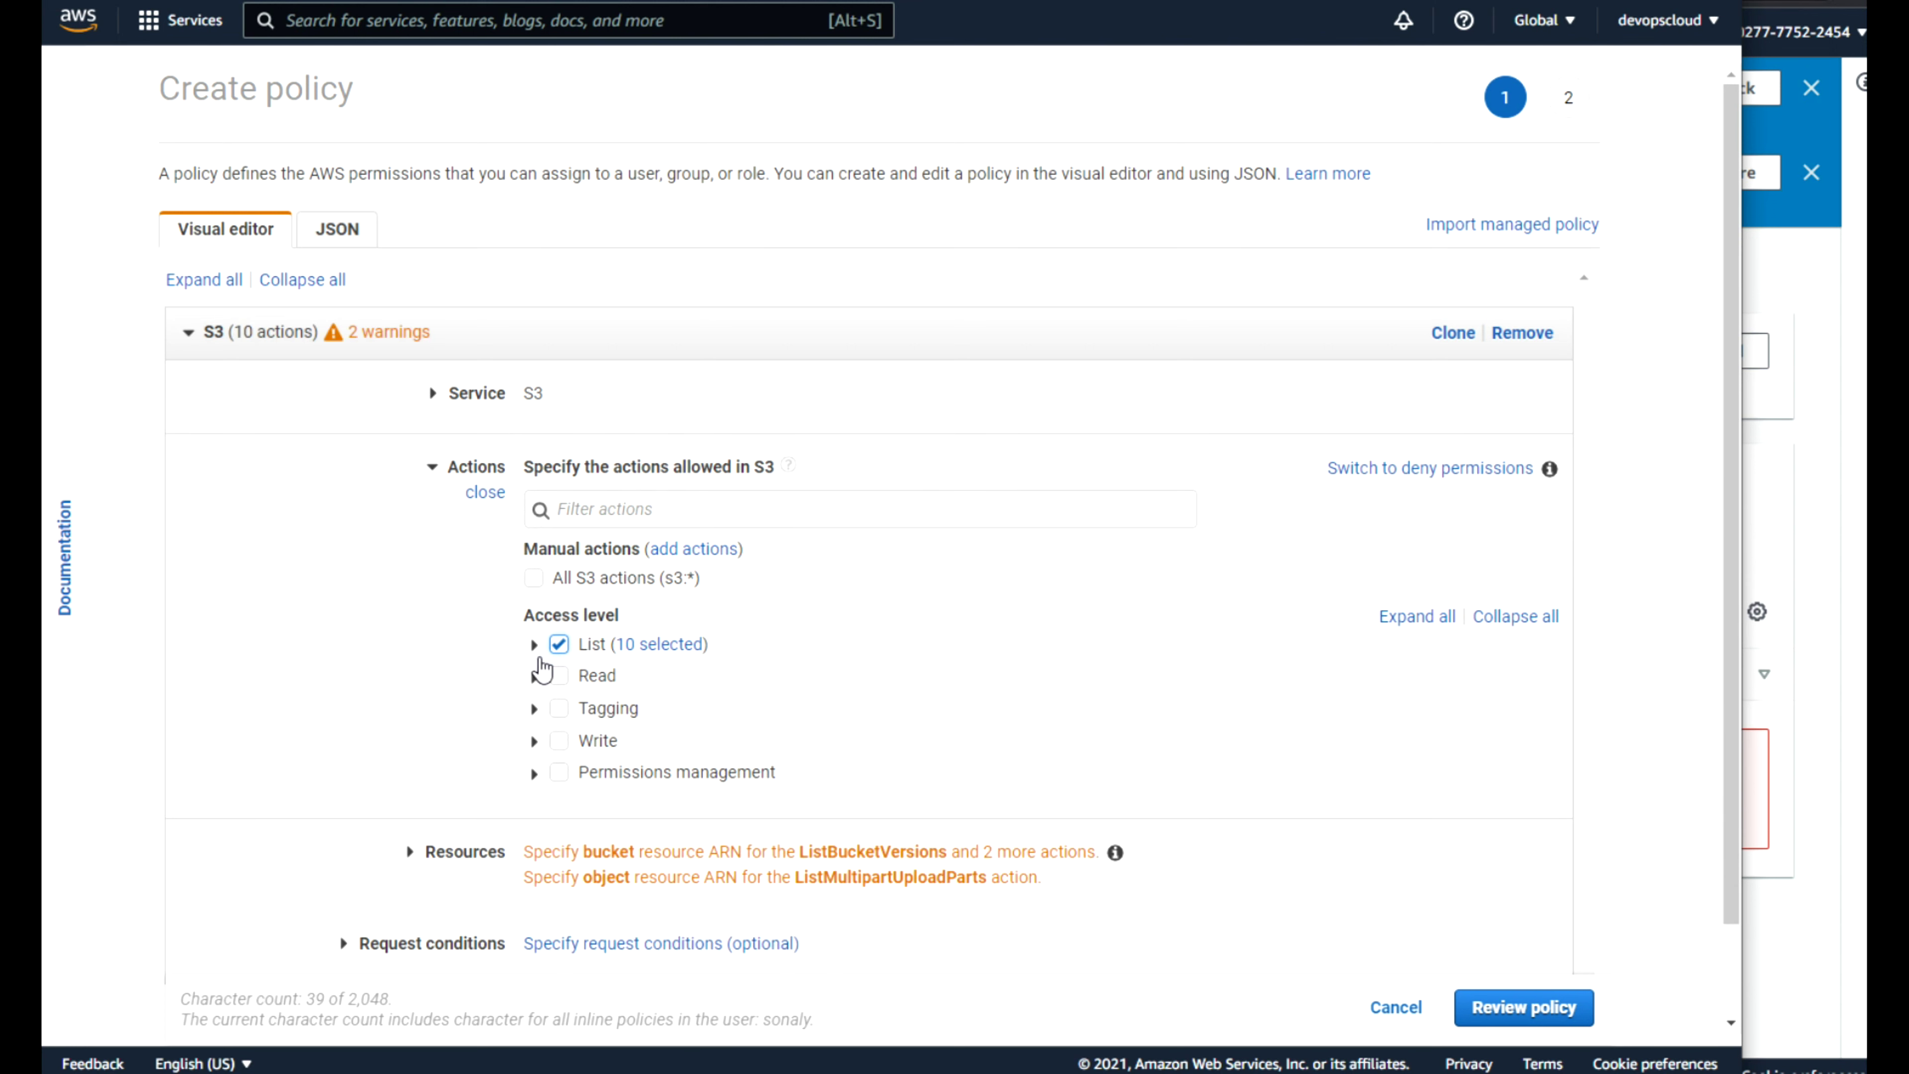
left_click(412, 852)
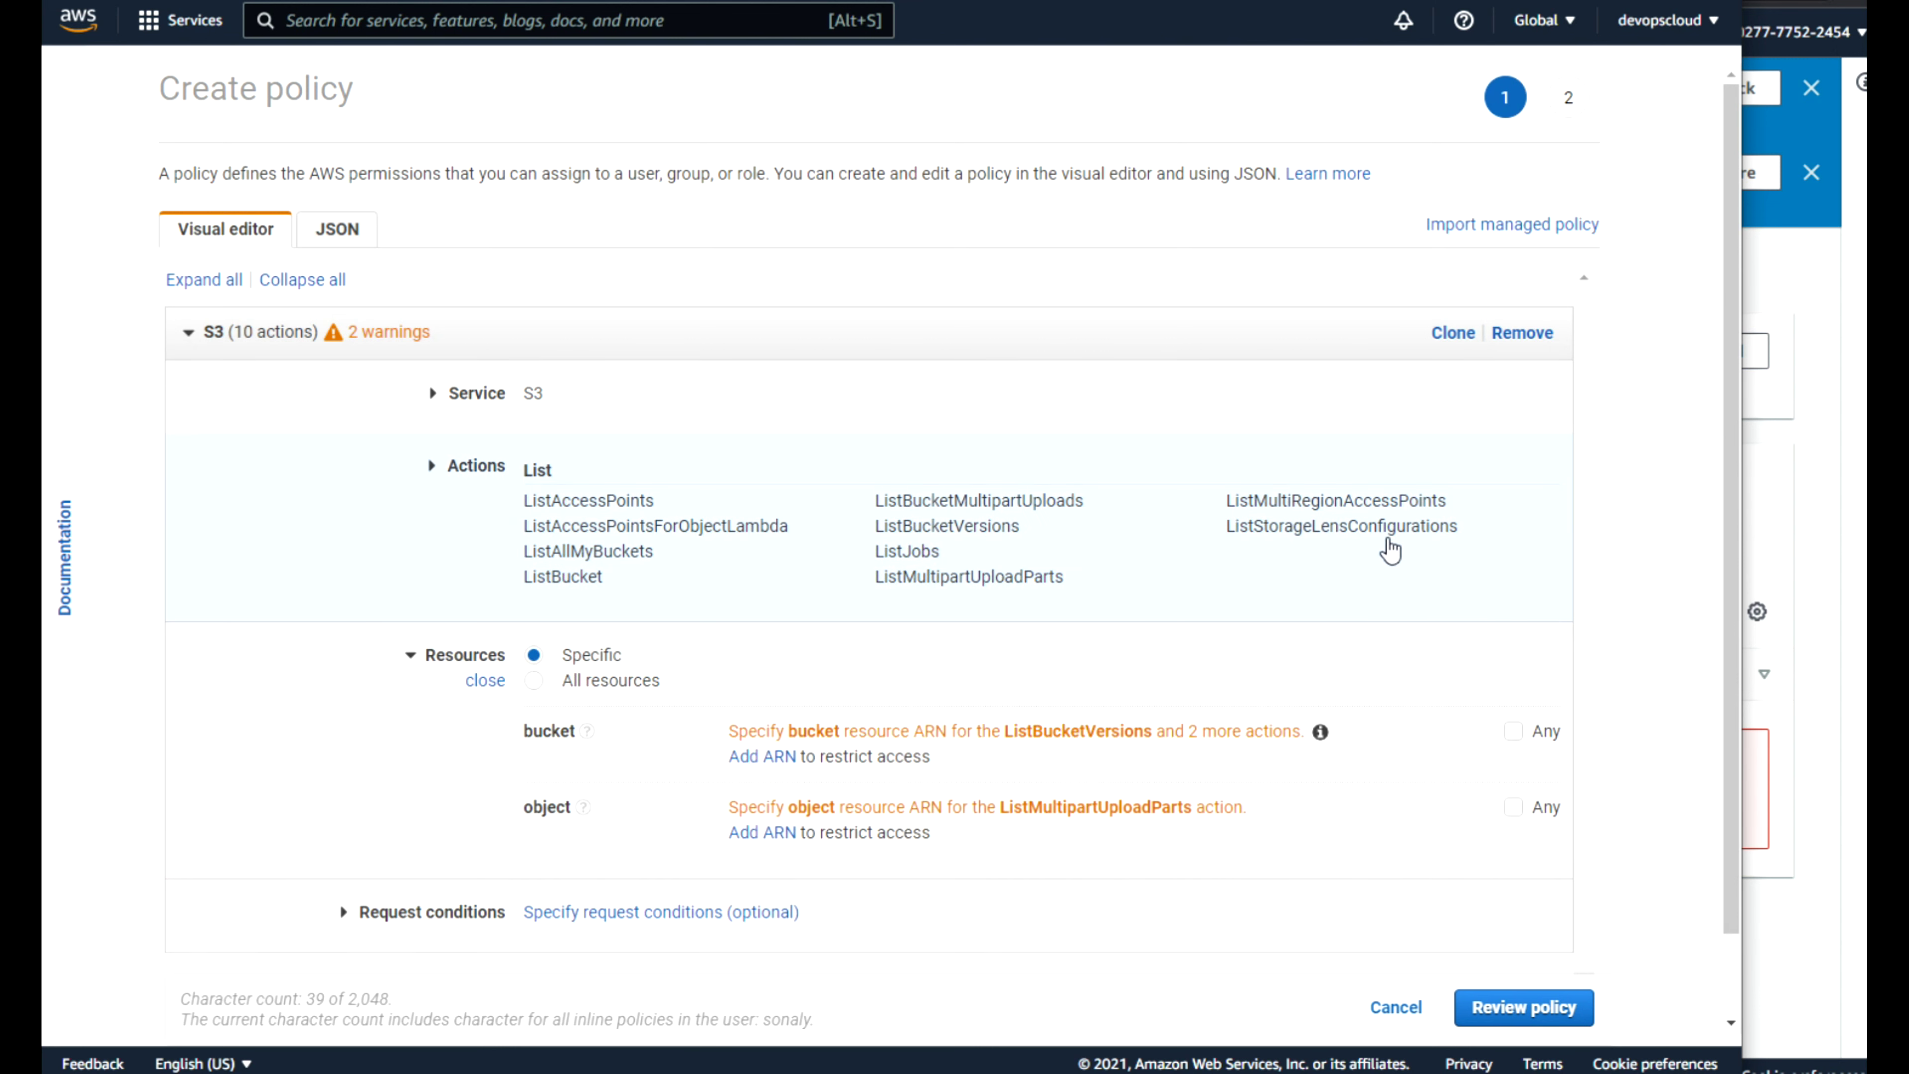
left_click(535, 682)
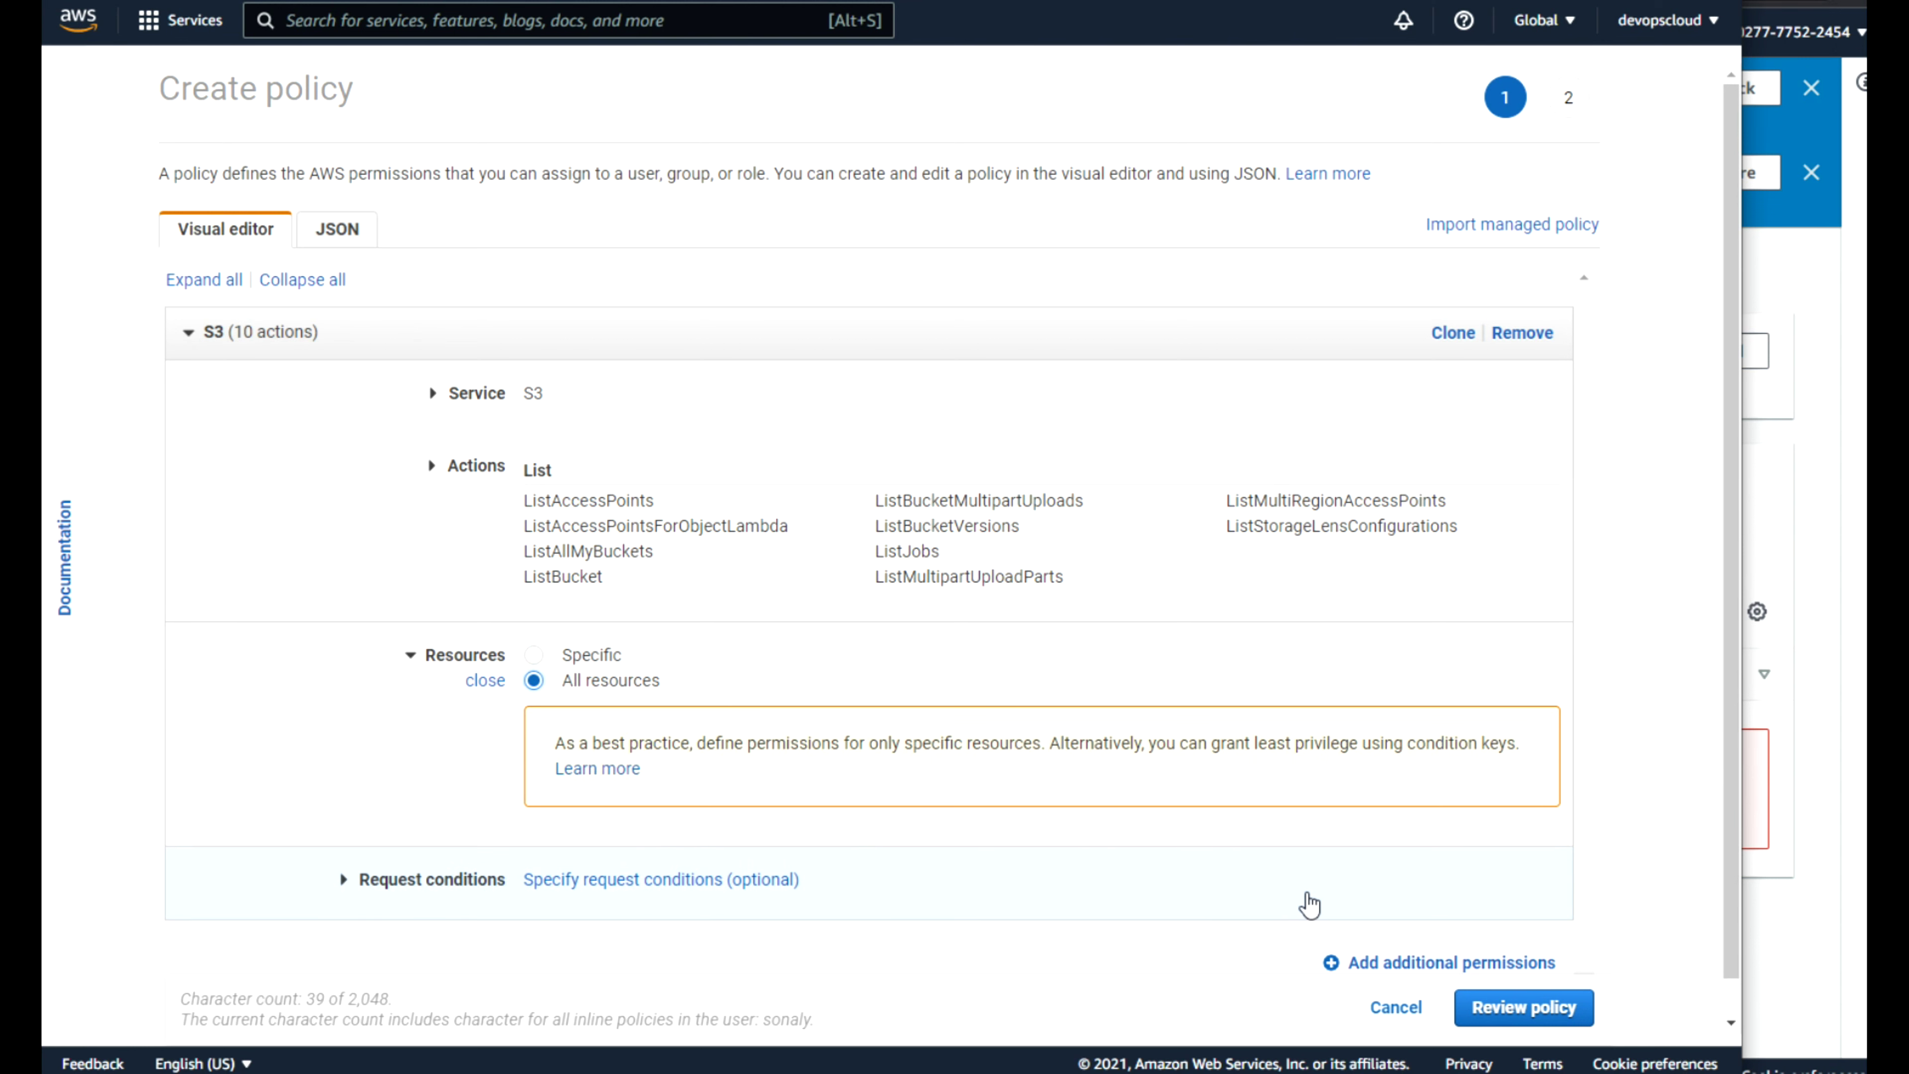
left_click(1522, 1010)
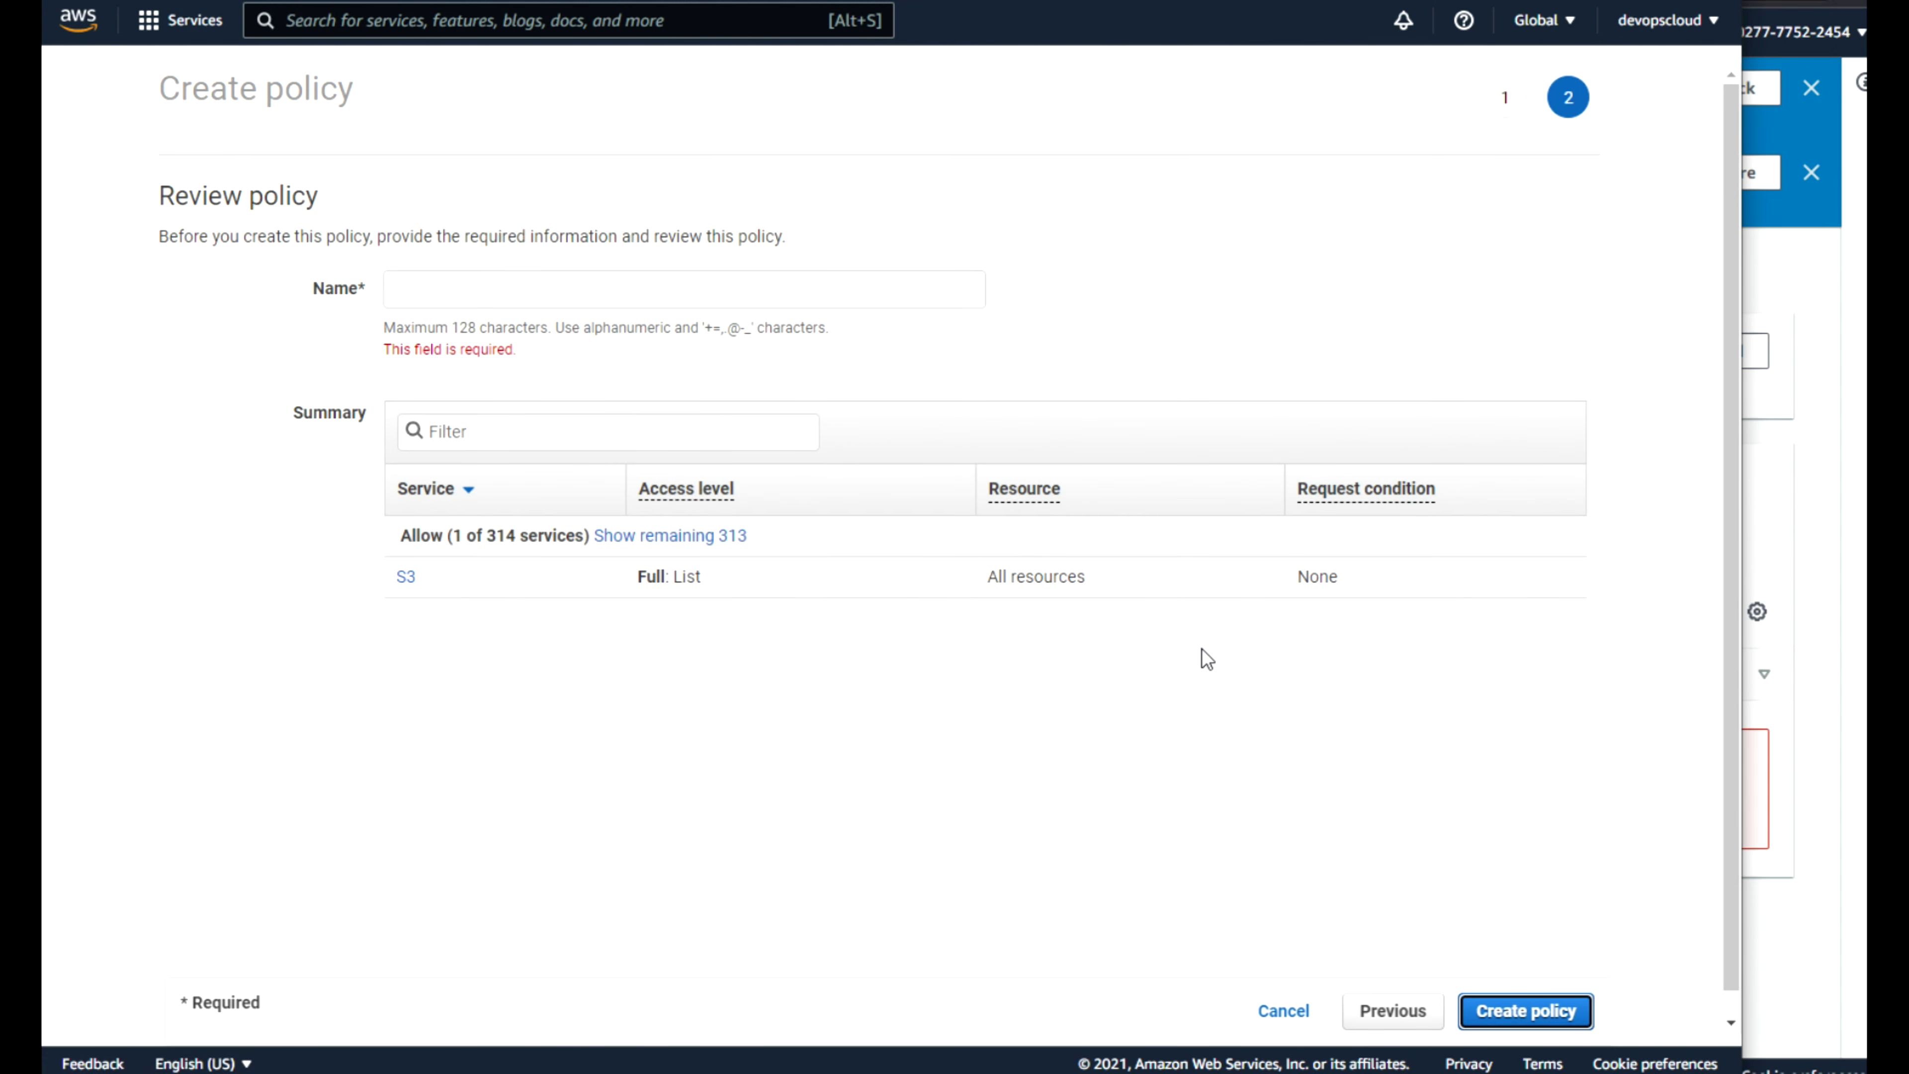
Name the inline policy 'StorageList', fixing typing mistakes, and create it
left_click(564, 295)
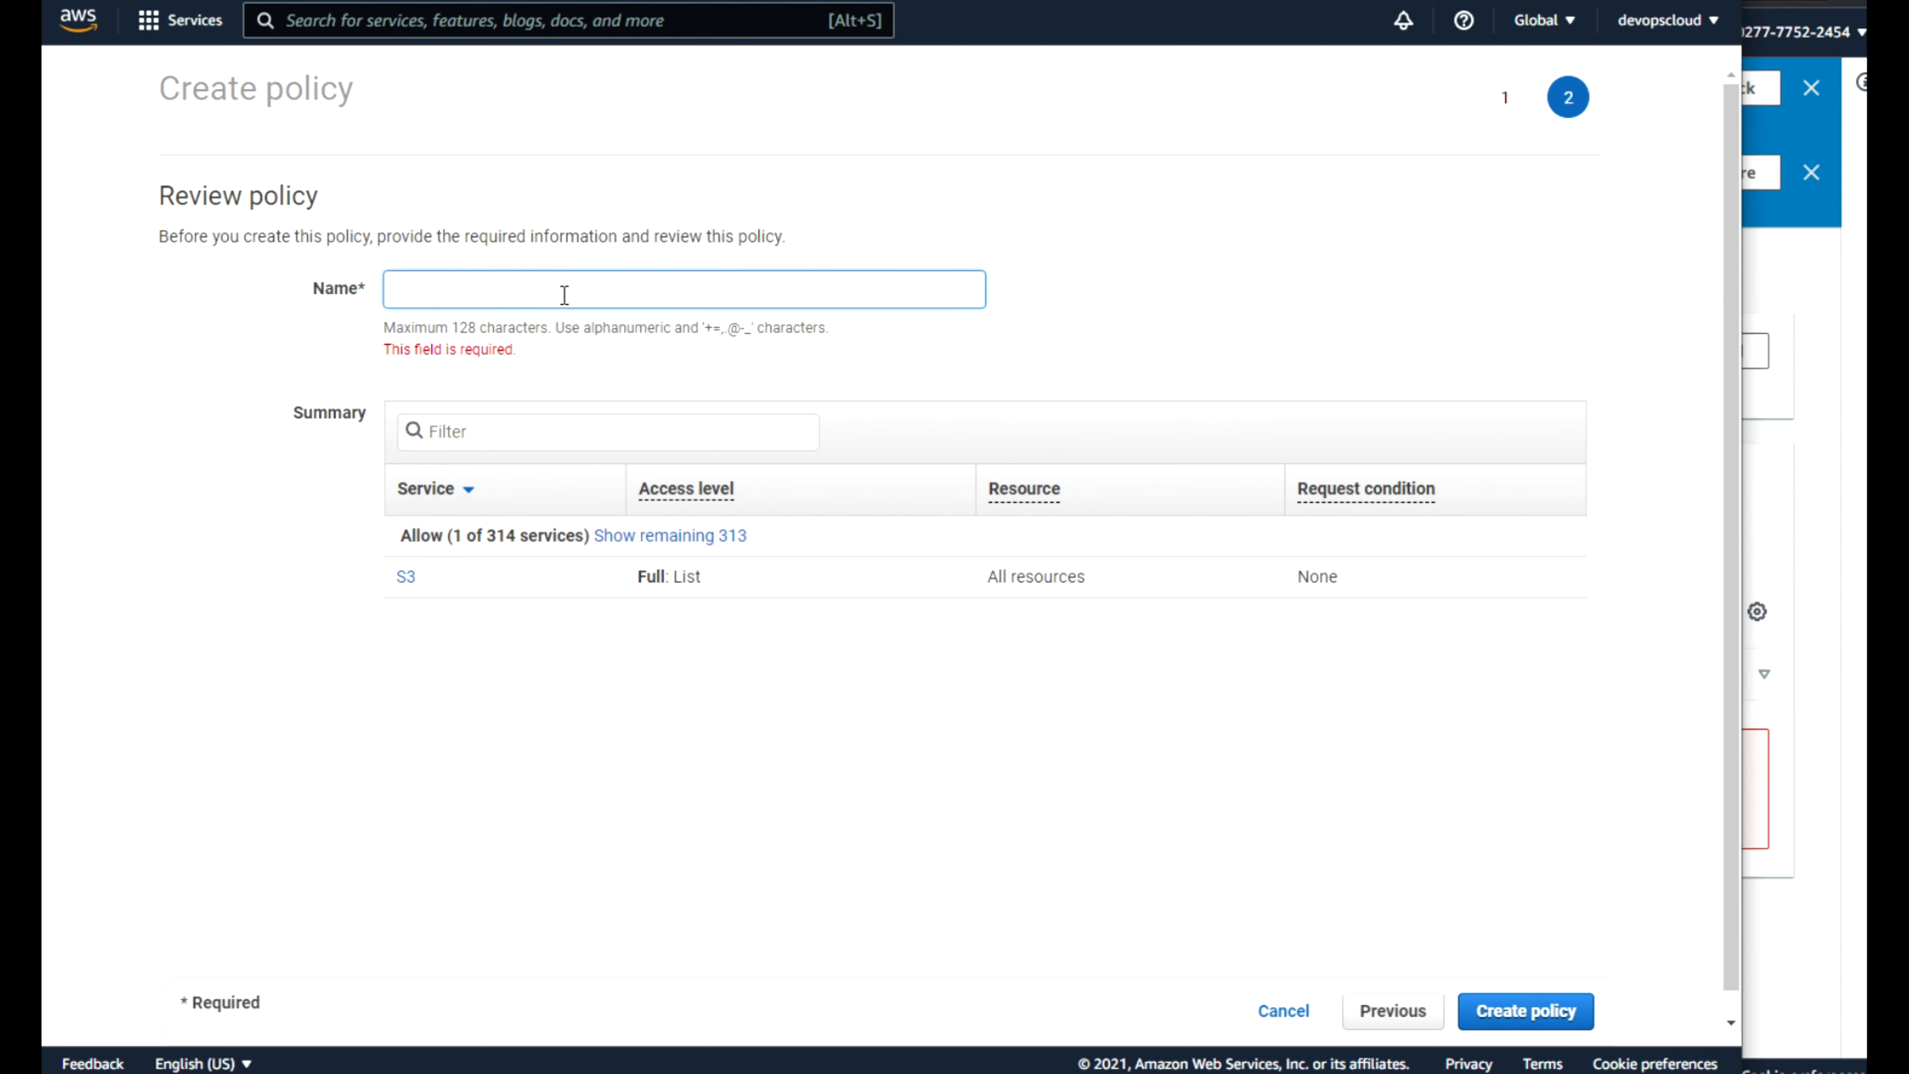
type("S#LIST")
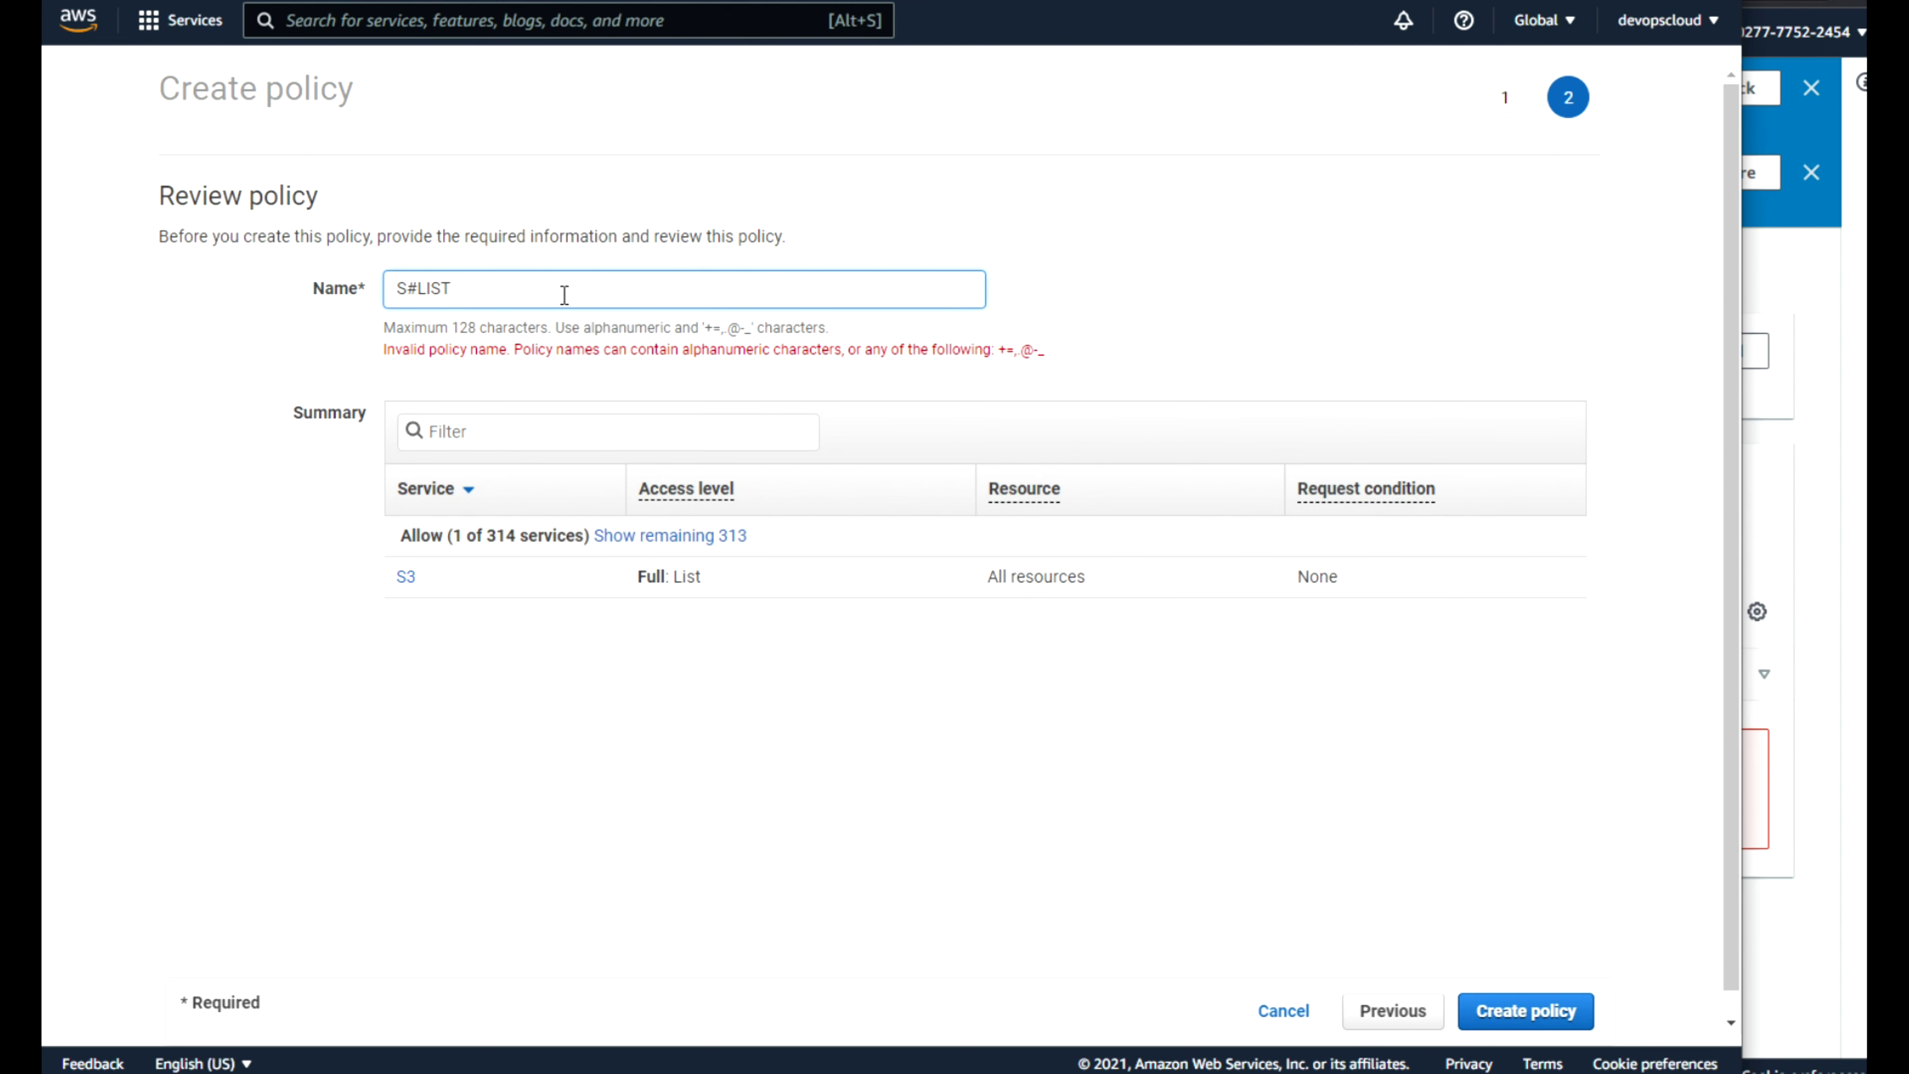
key("BackSpace")
type("T")
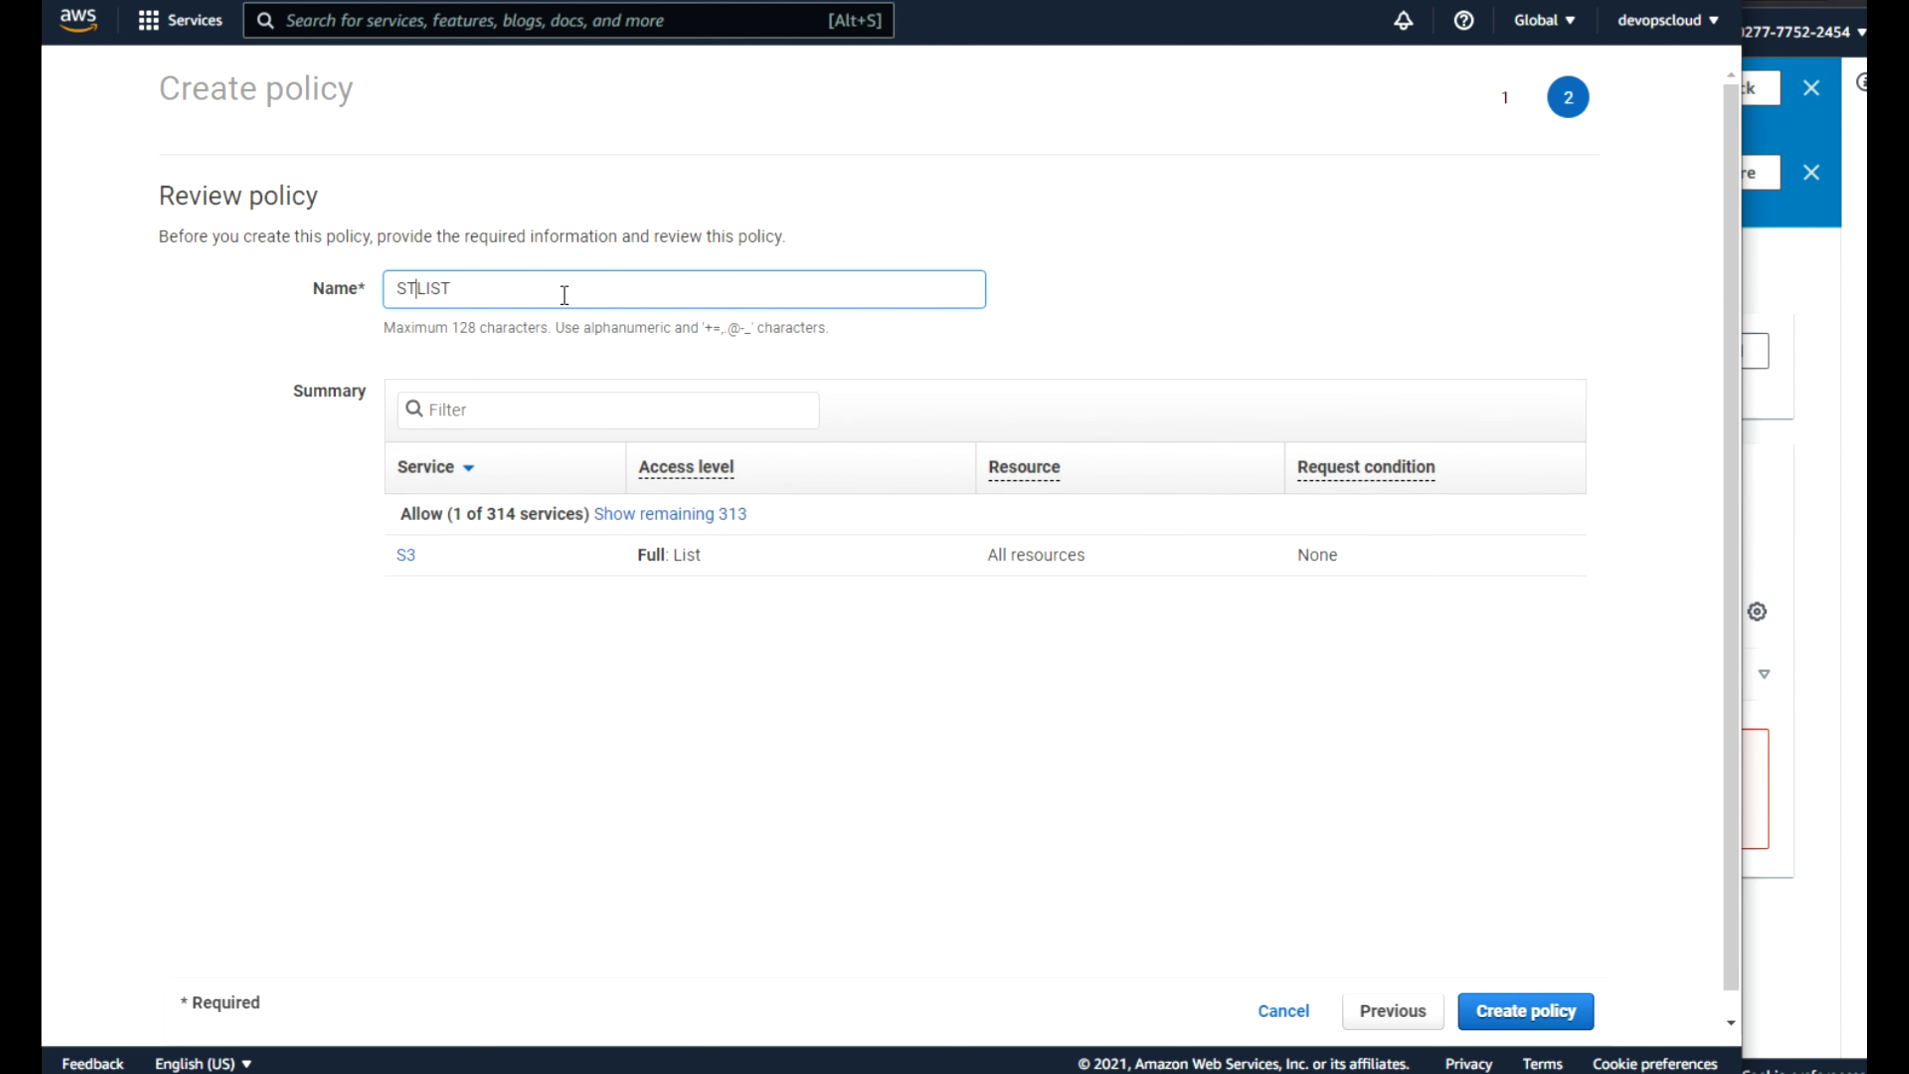
key("BackSpace")
type("torage")
left_click_drag(513, 294, 465, 287)
key("BackSpace")
left_click(1547, 1007)
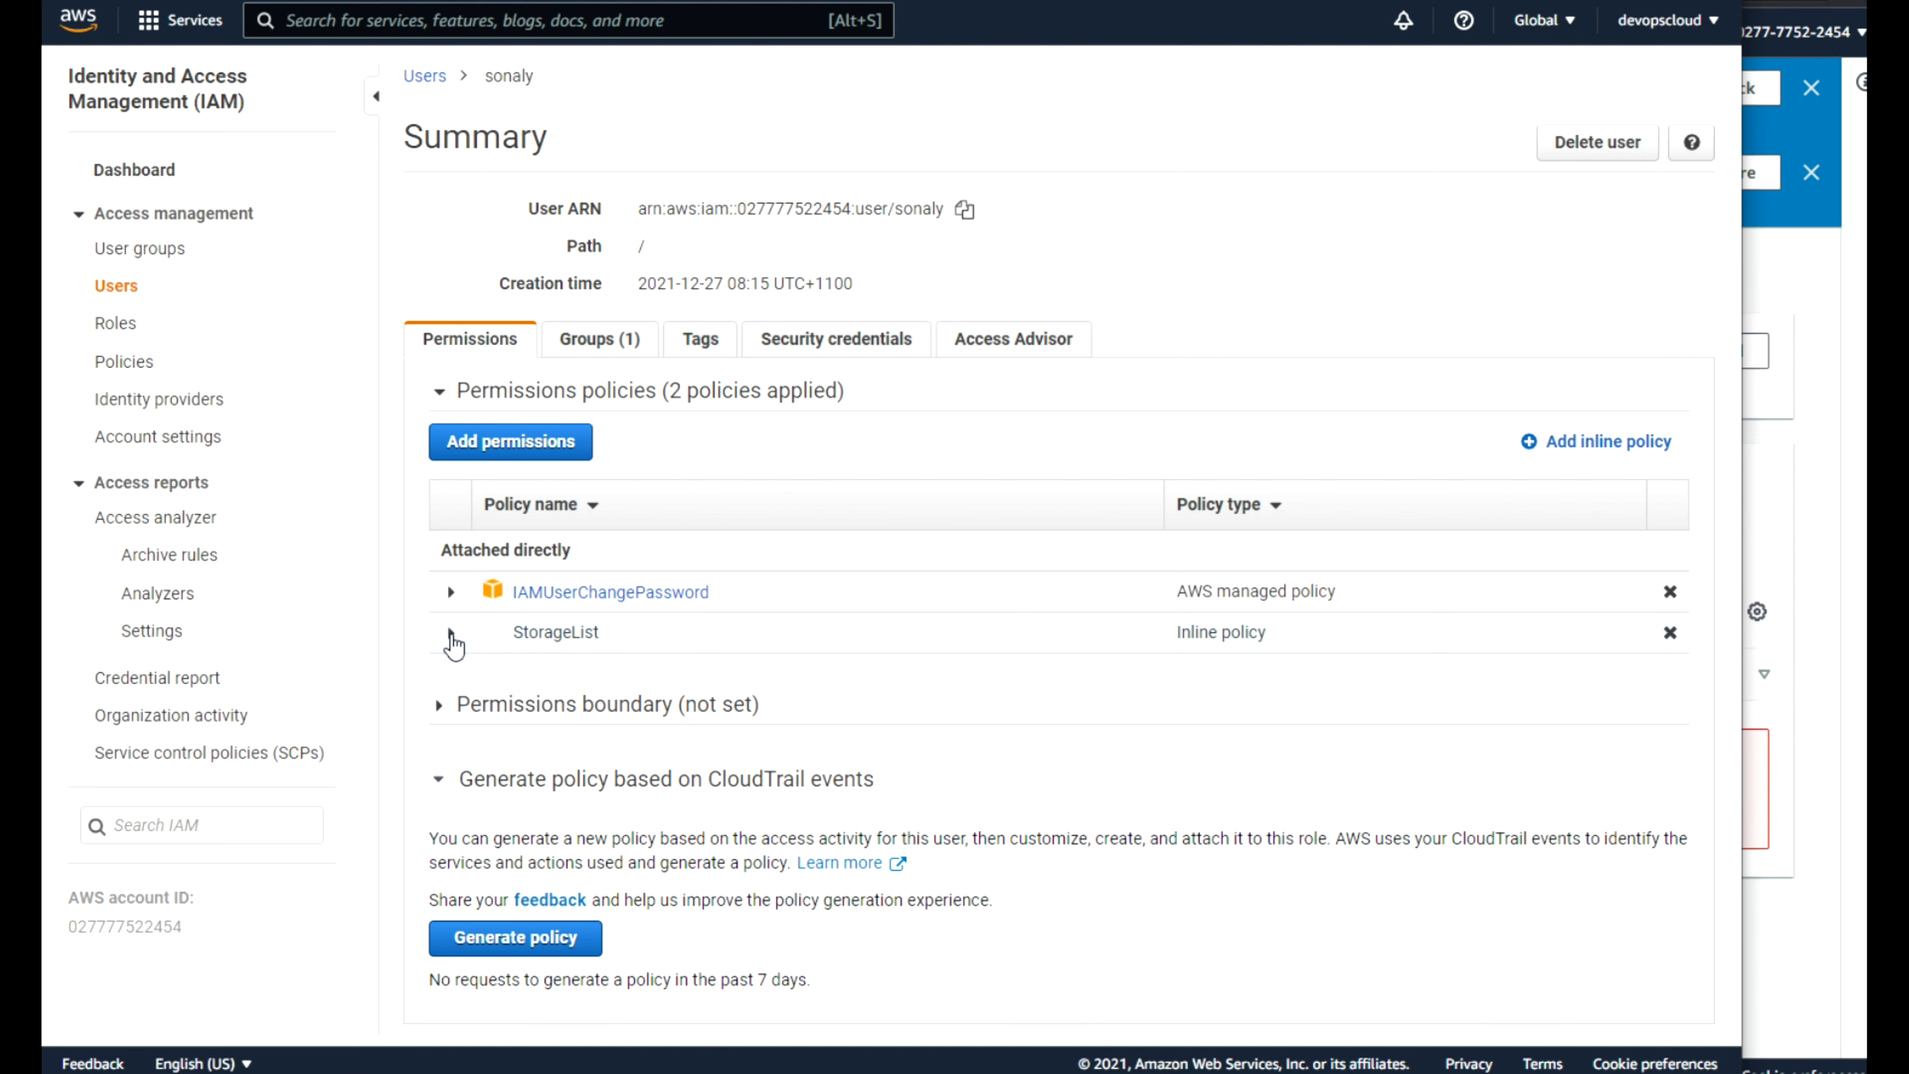
Inspect StorageList's JSON (ten s3:List actions on Resource '*'), then switch to the S3 window
left_click(452, 634)
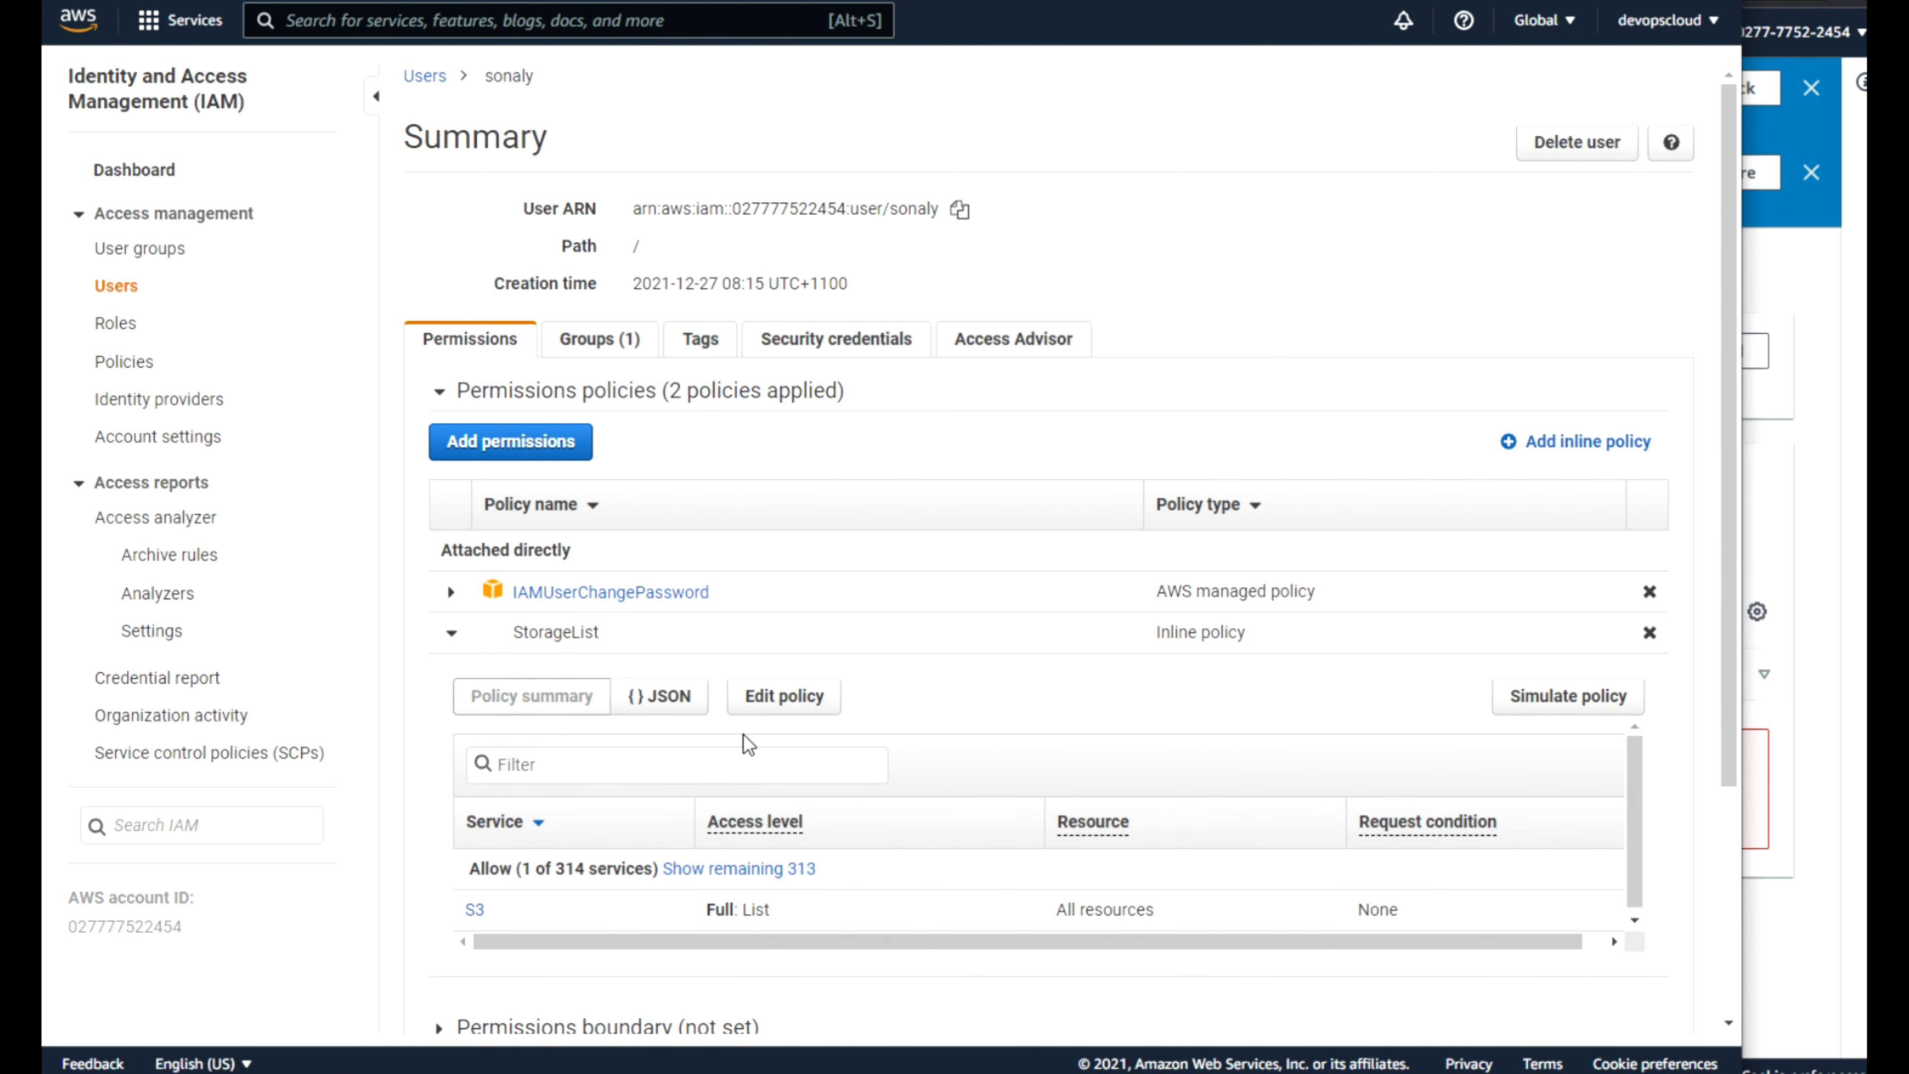
left_click(649, 702)
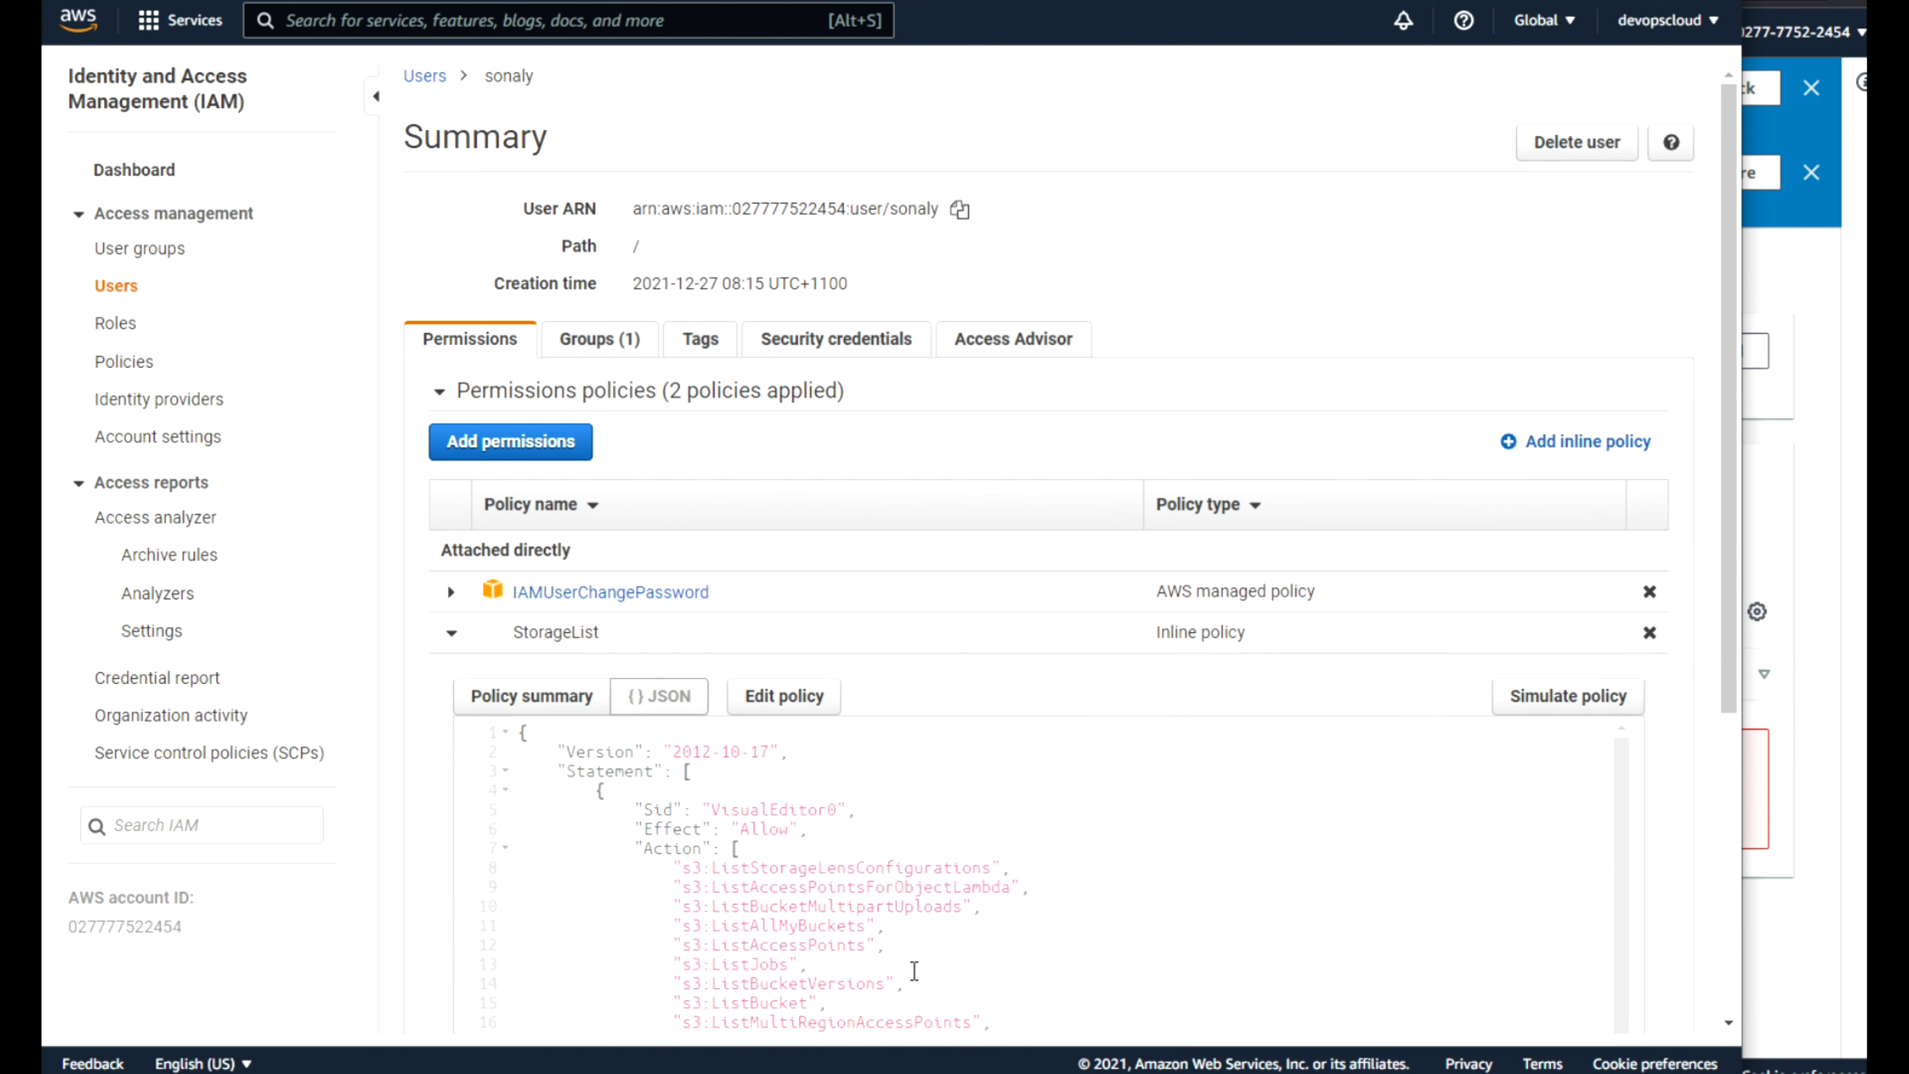
mouse_move(1734, 685)
left_mouse_down()
mouse_move(1741, 858)
mouse_move(1719, 706)
left_mouse_up()
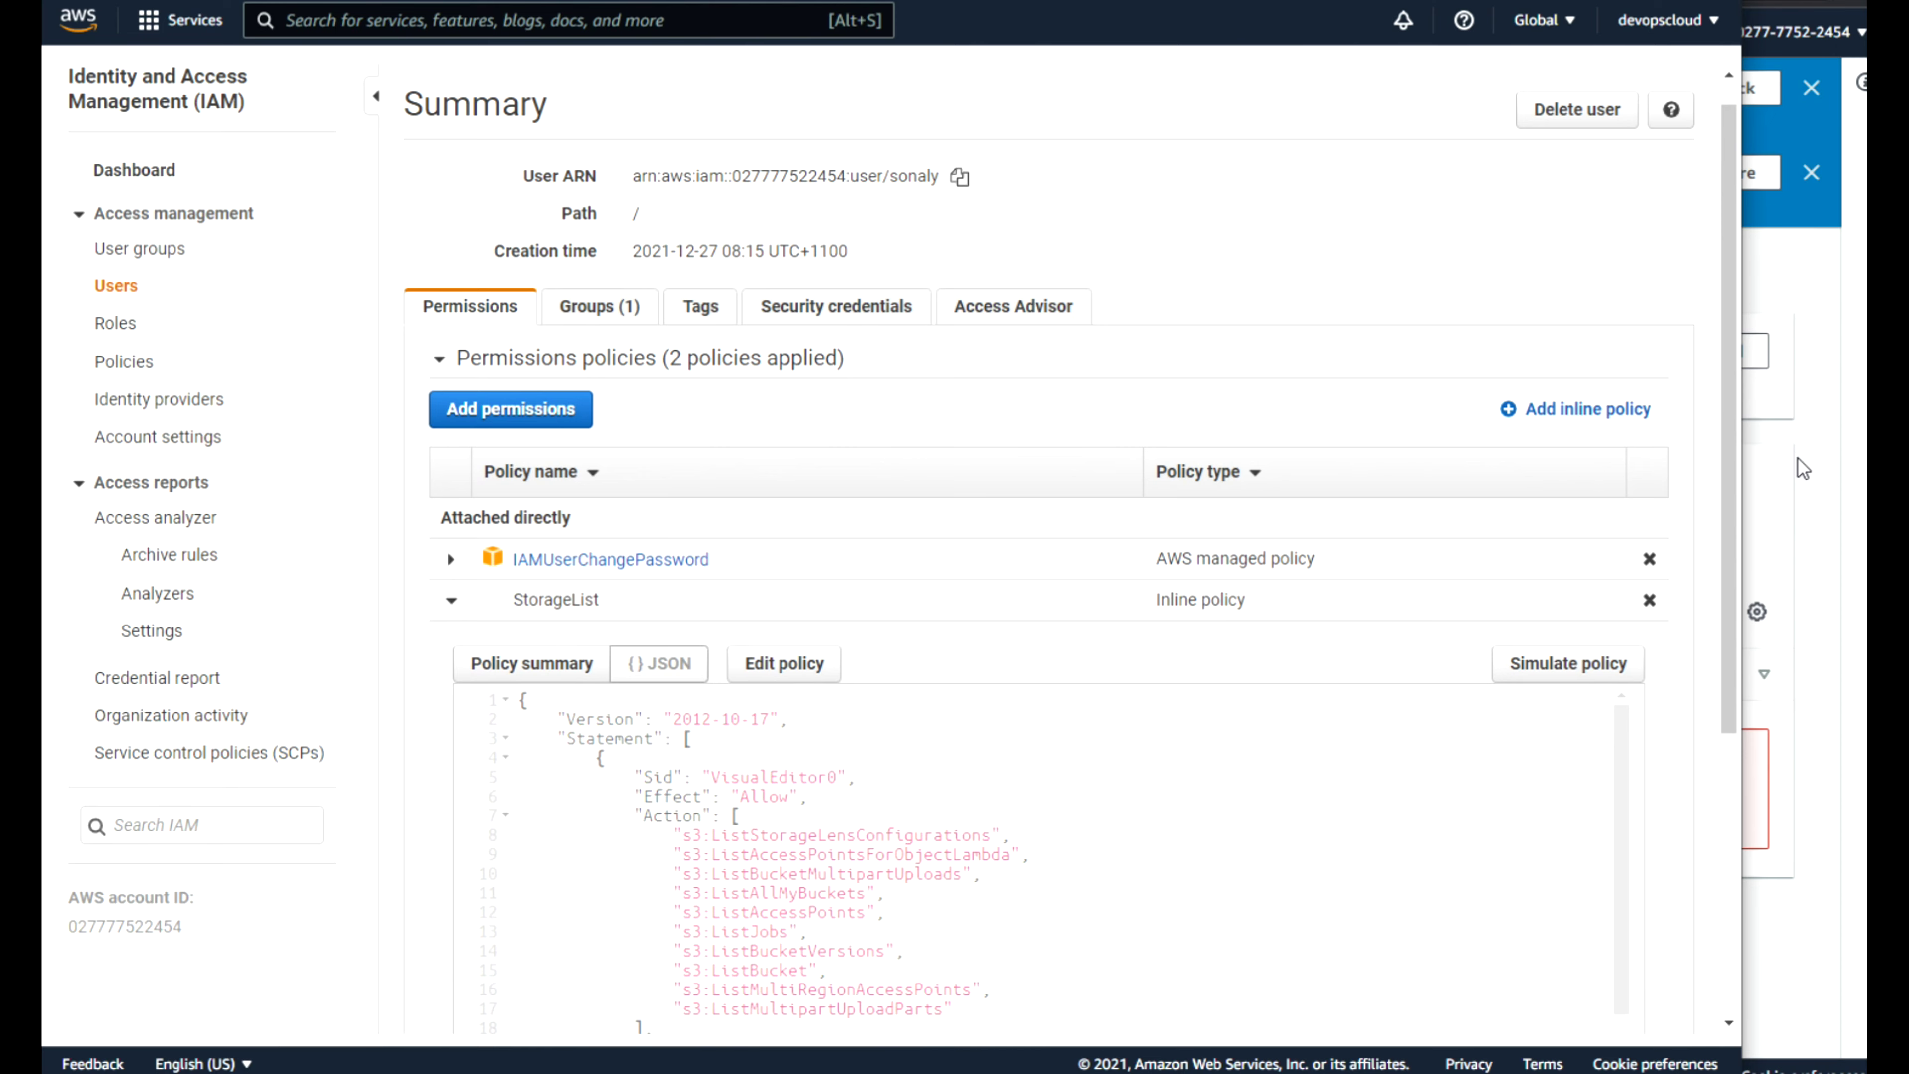
left_click(1797, 458)
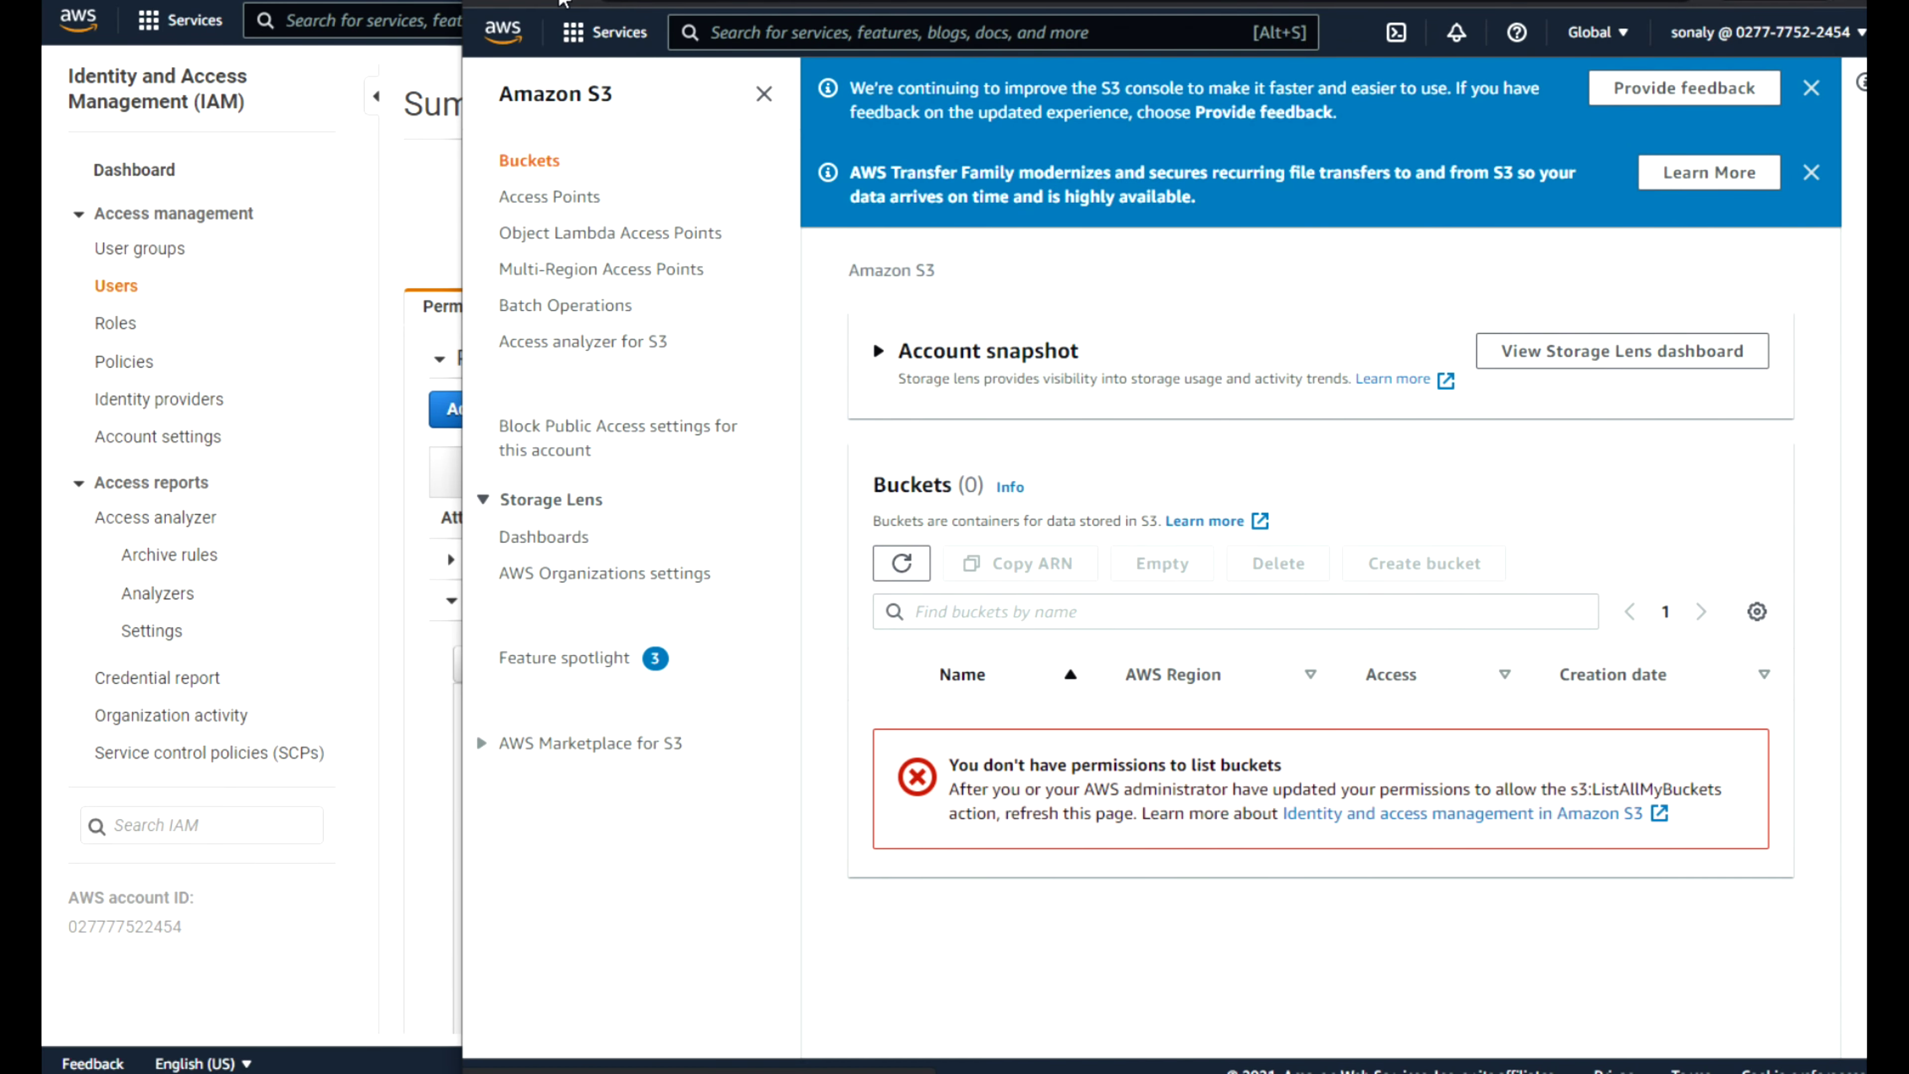
Reload the new user's bucket list to reveal test1-bucket11122021, then return to the IAM Summary page
left_click(562, 1)
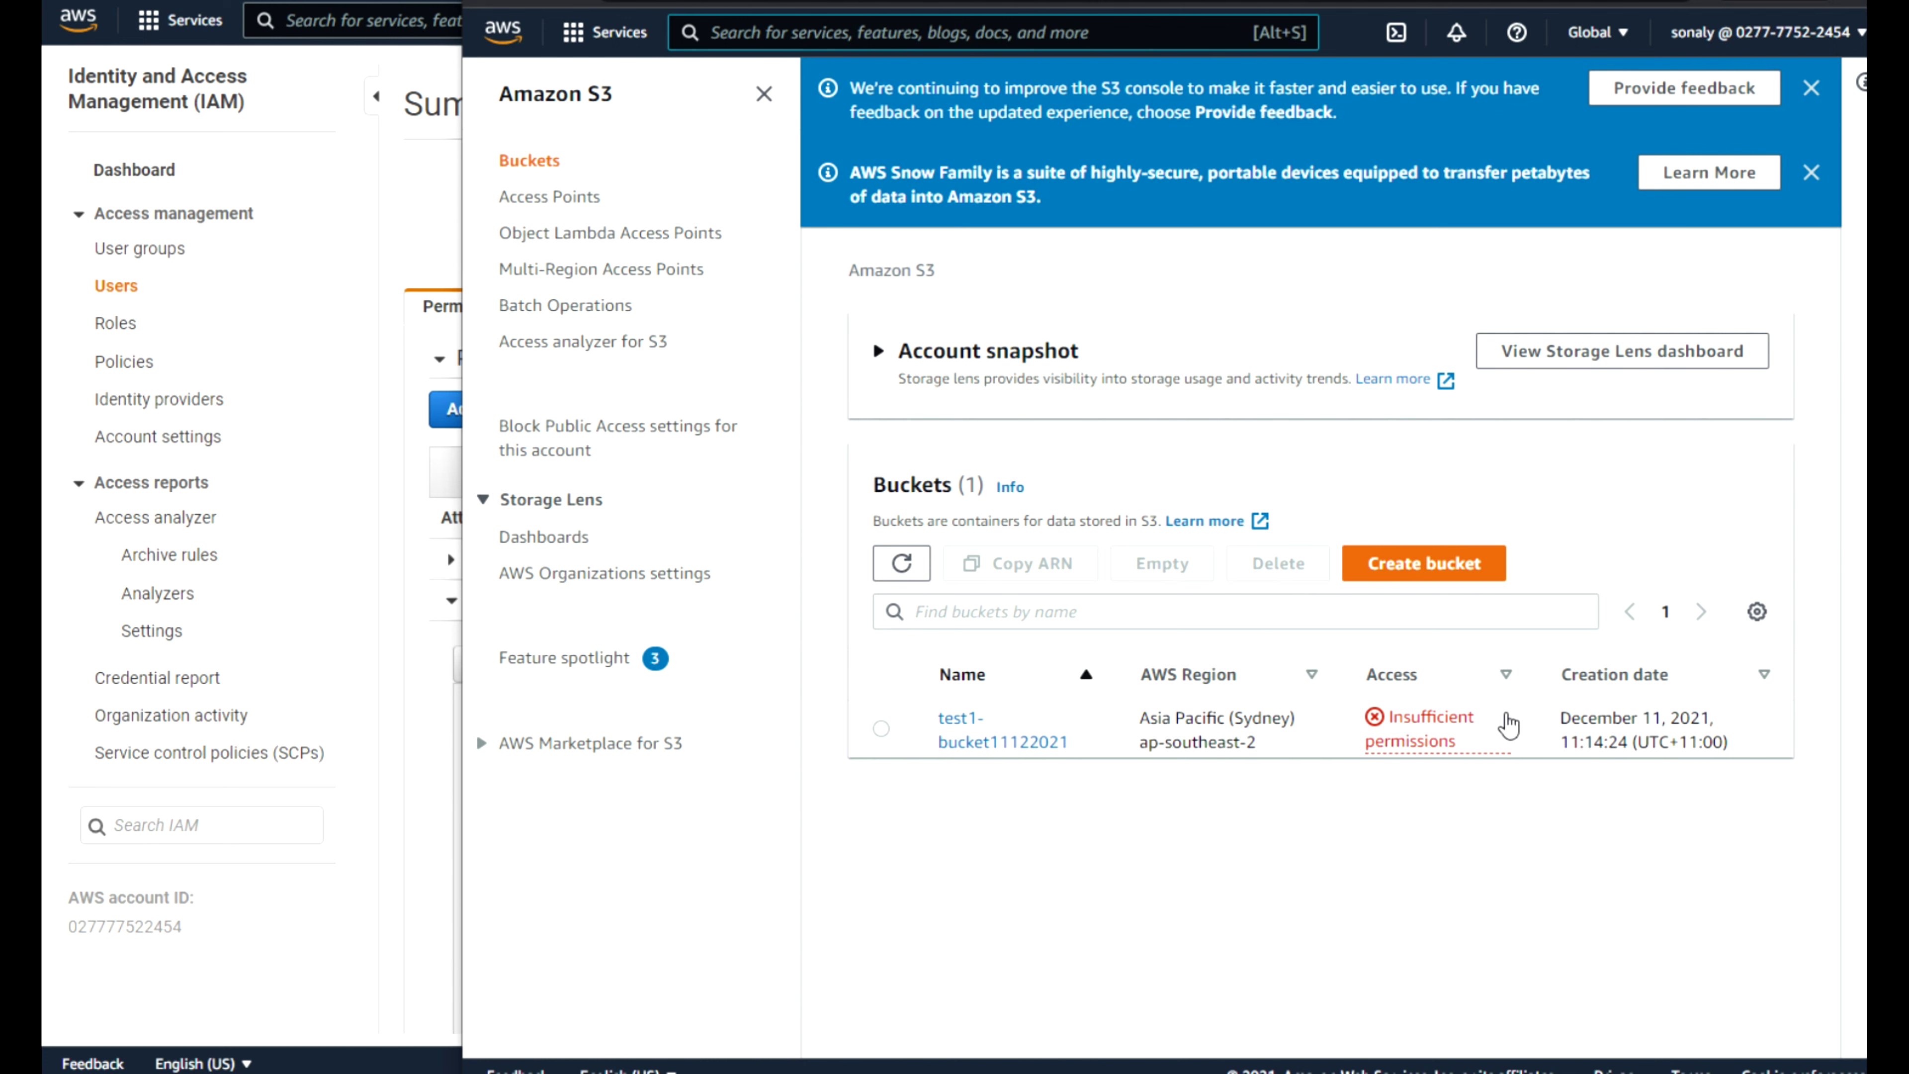
left_click(400, 683)
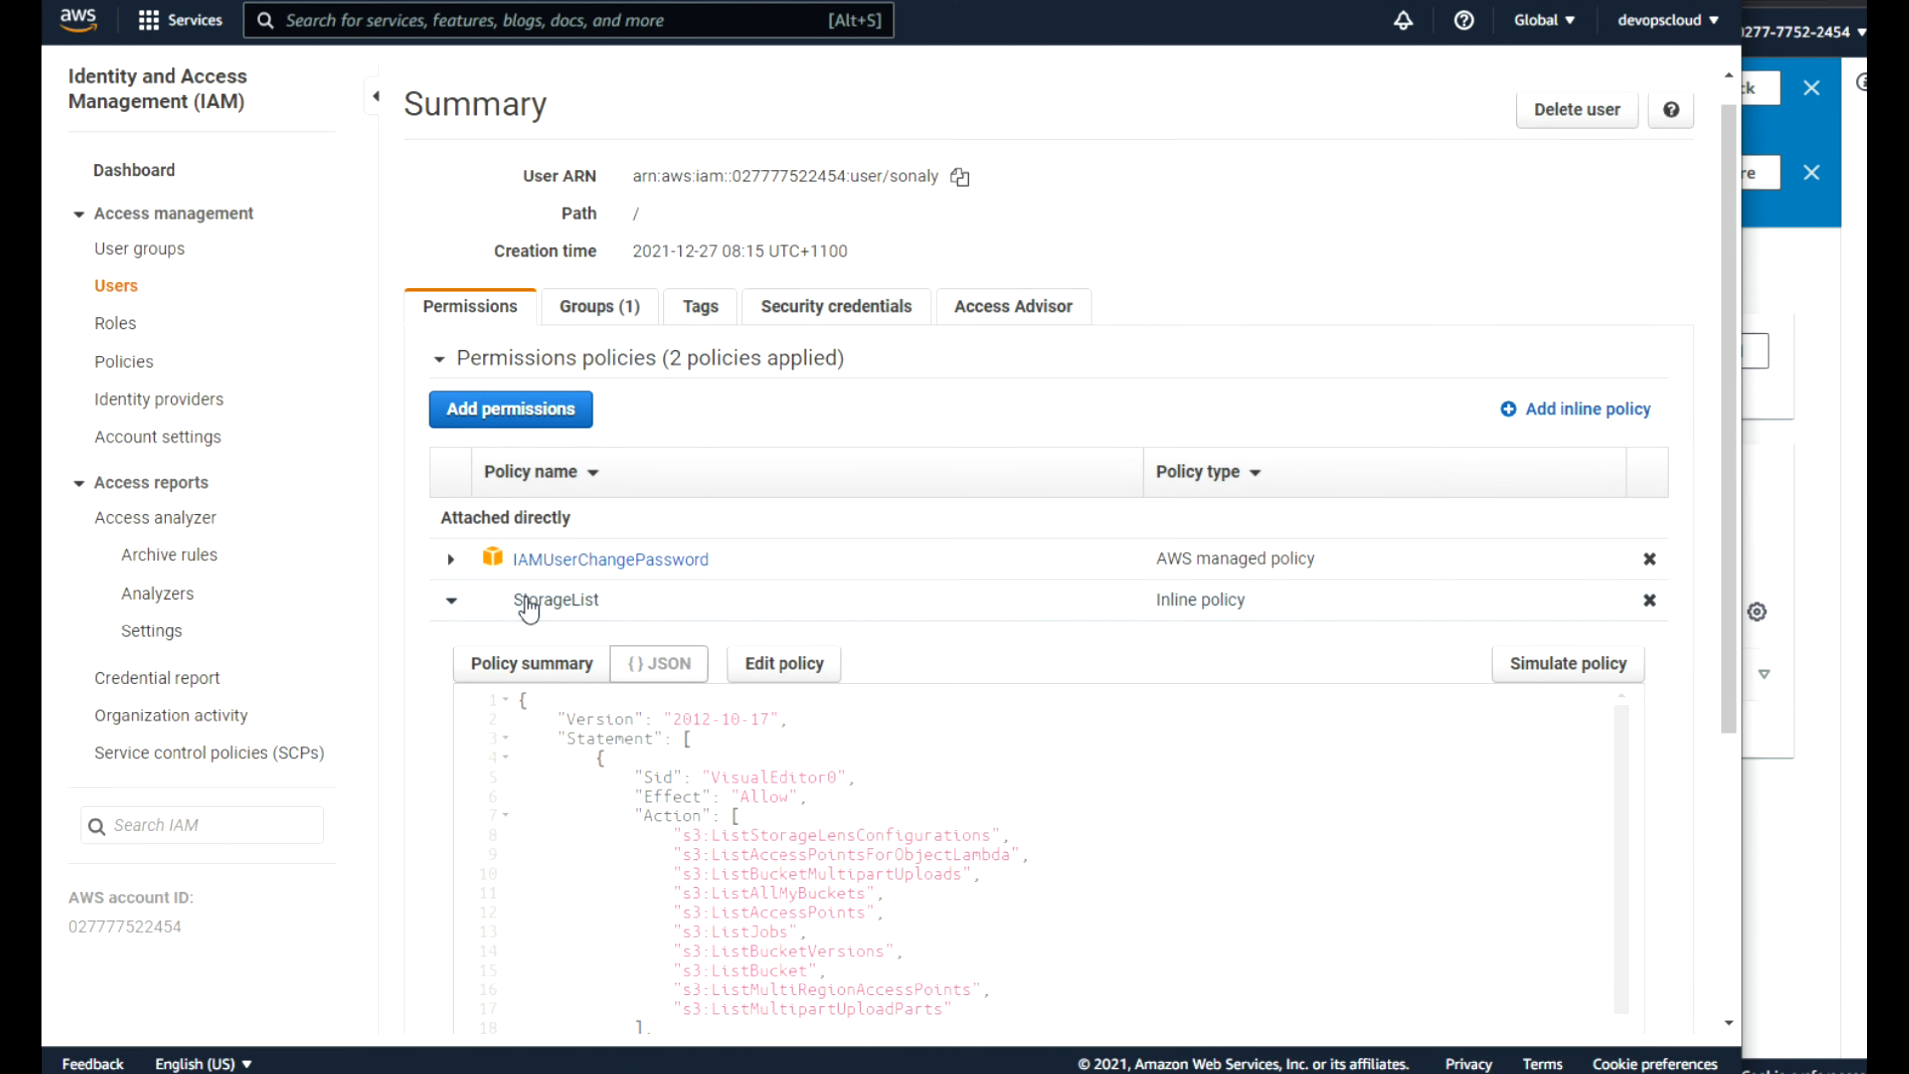
Re-expand the StorageList policy row and launch its policy editor
left_click(451, 600)
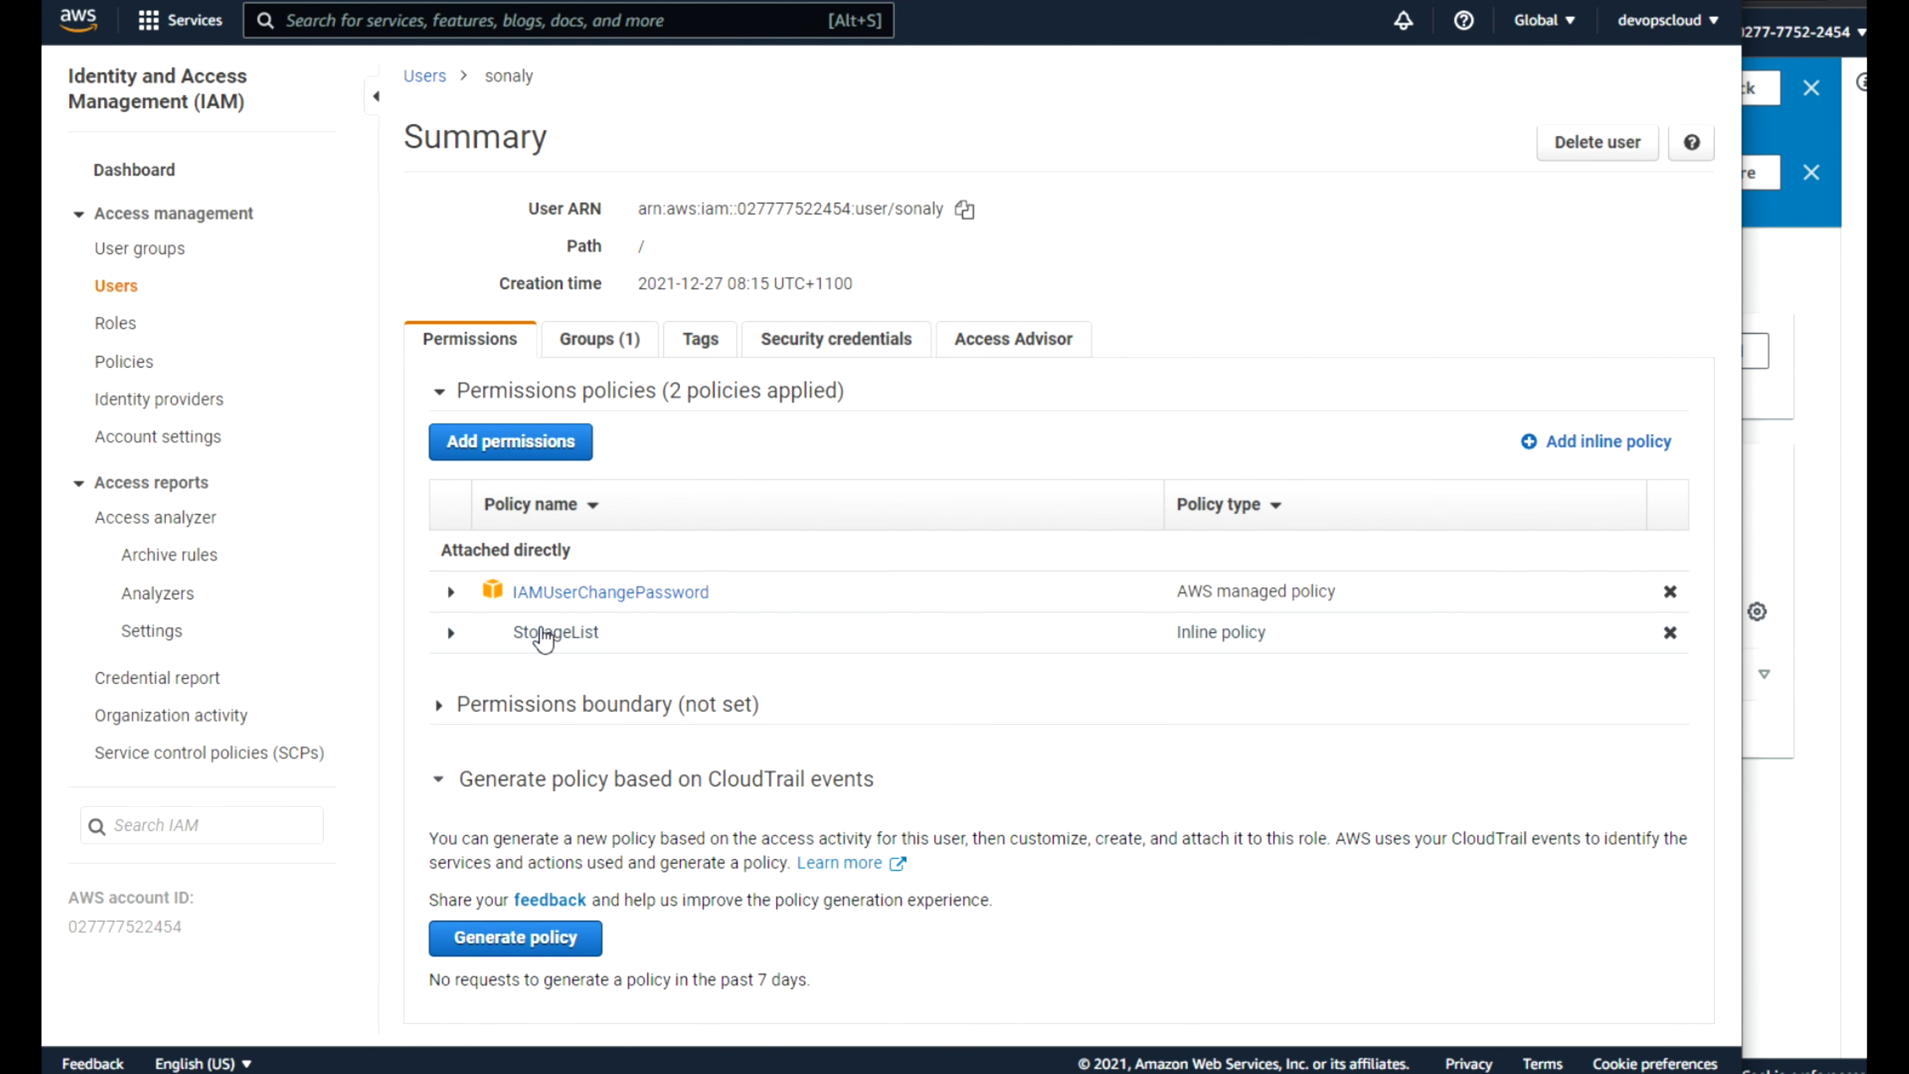
left_click(451, 634)
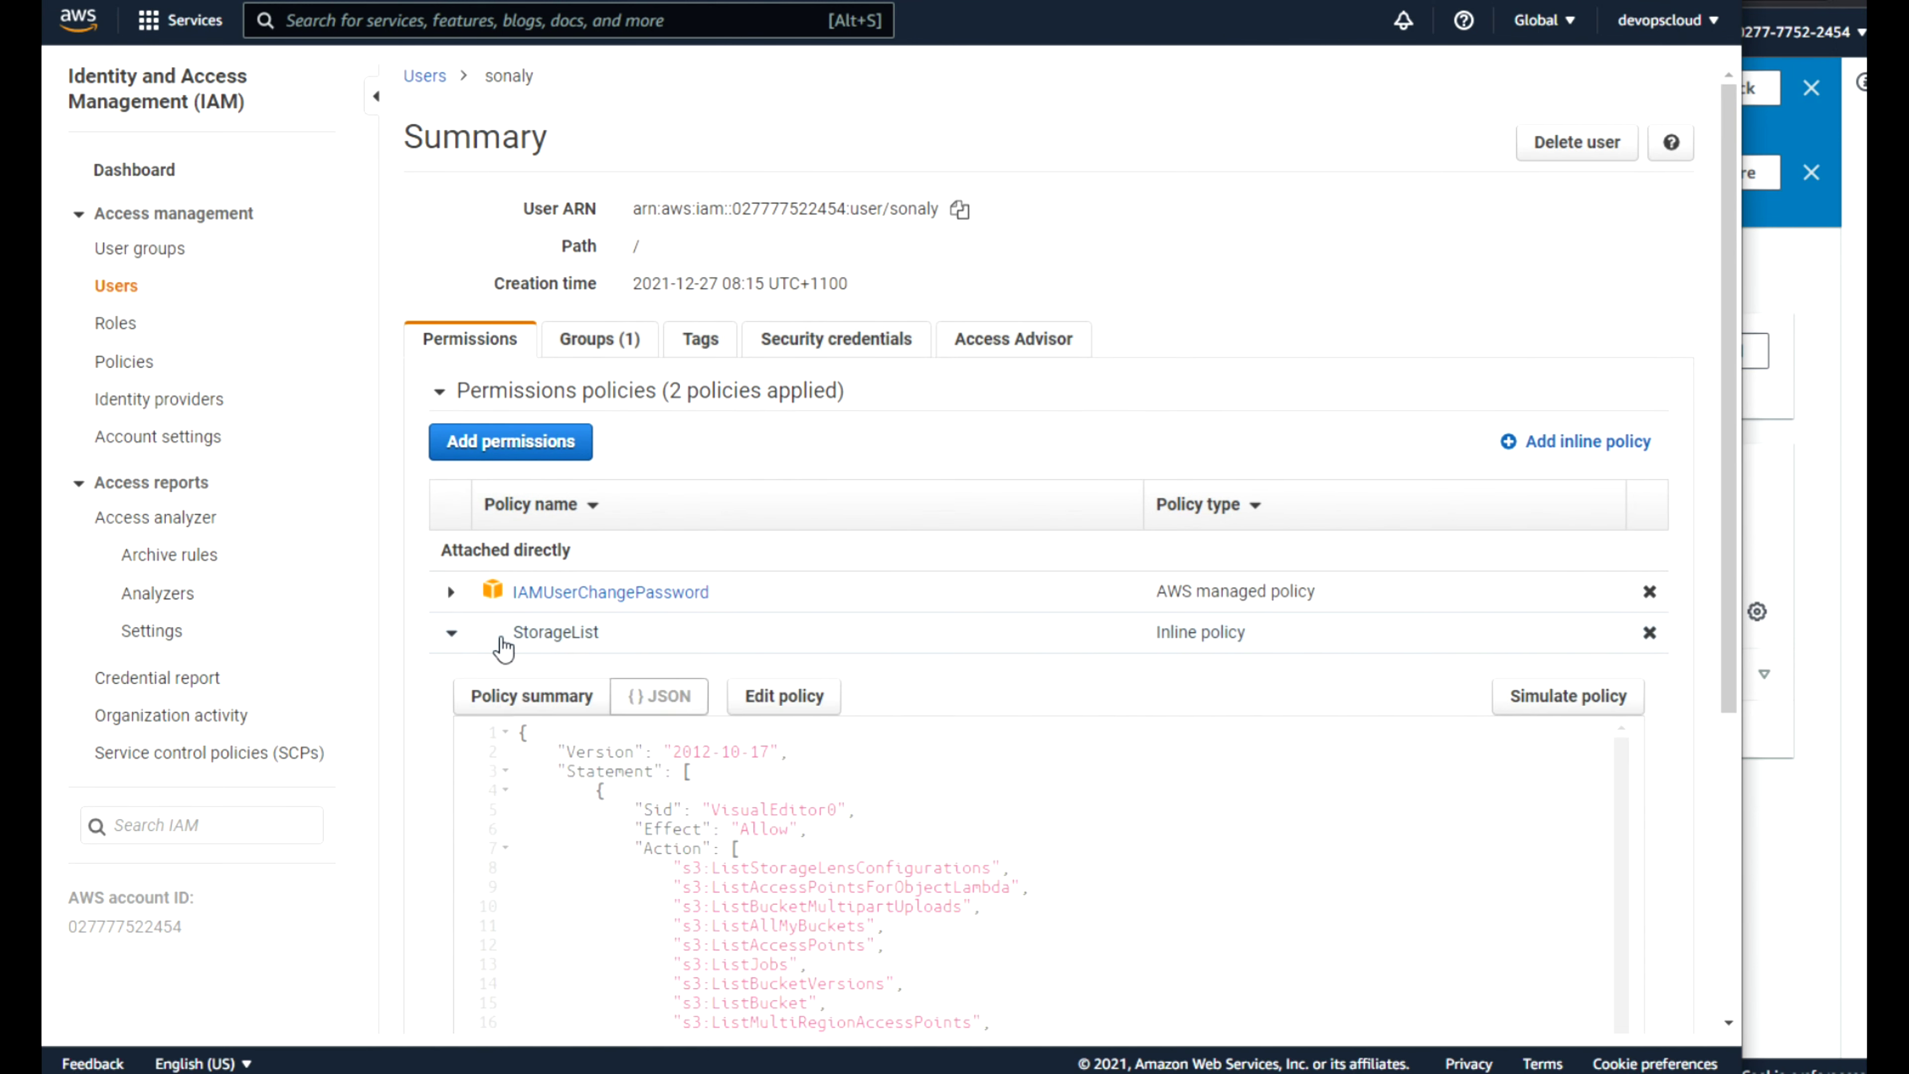
left_click(795, 701)
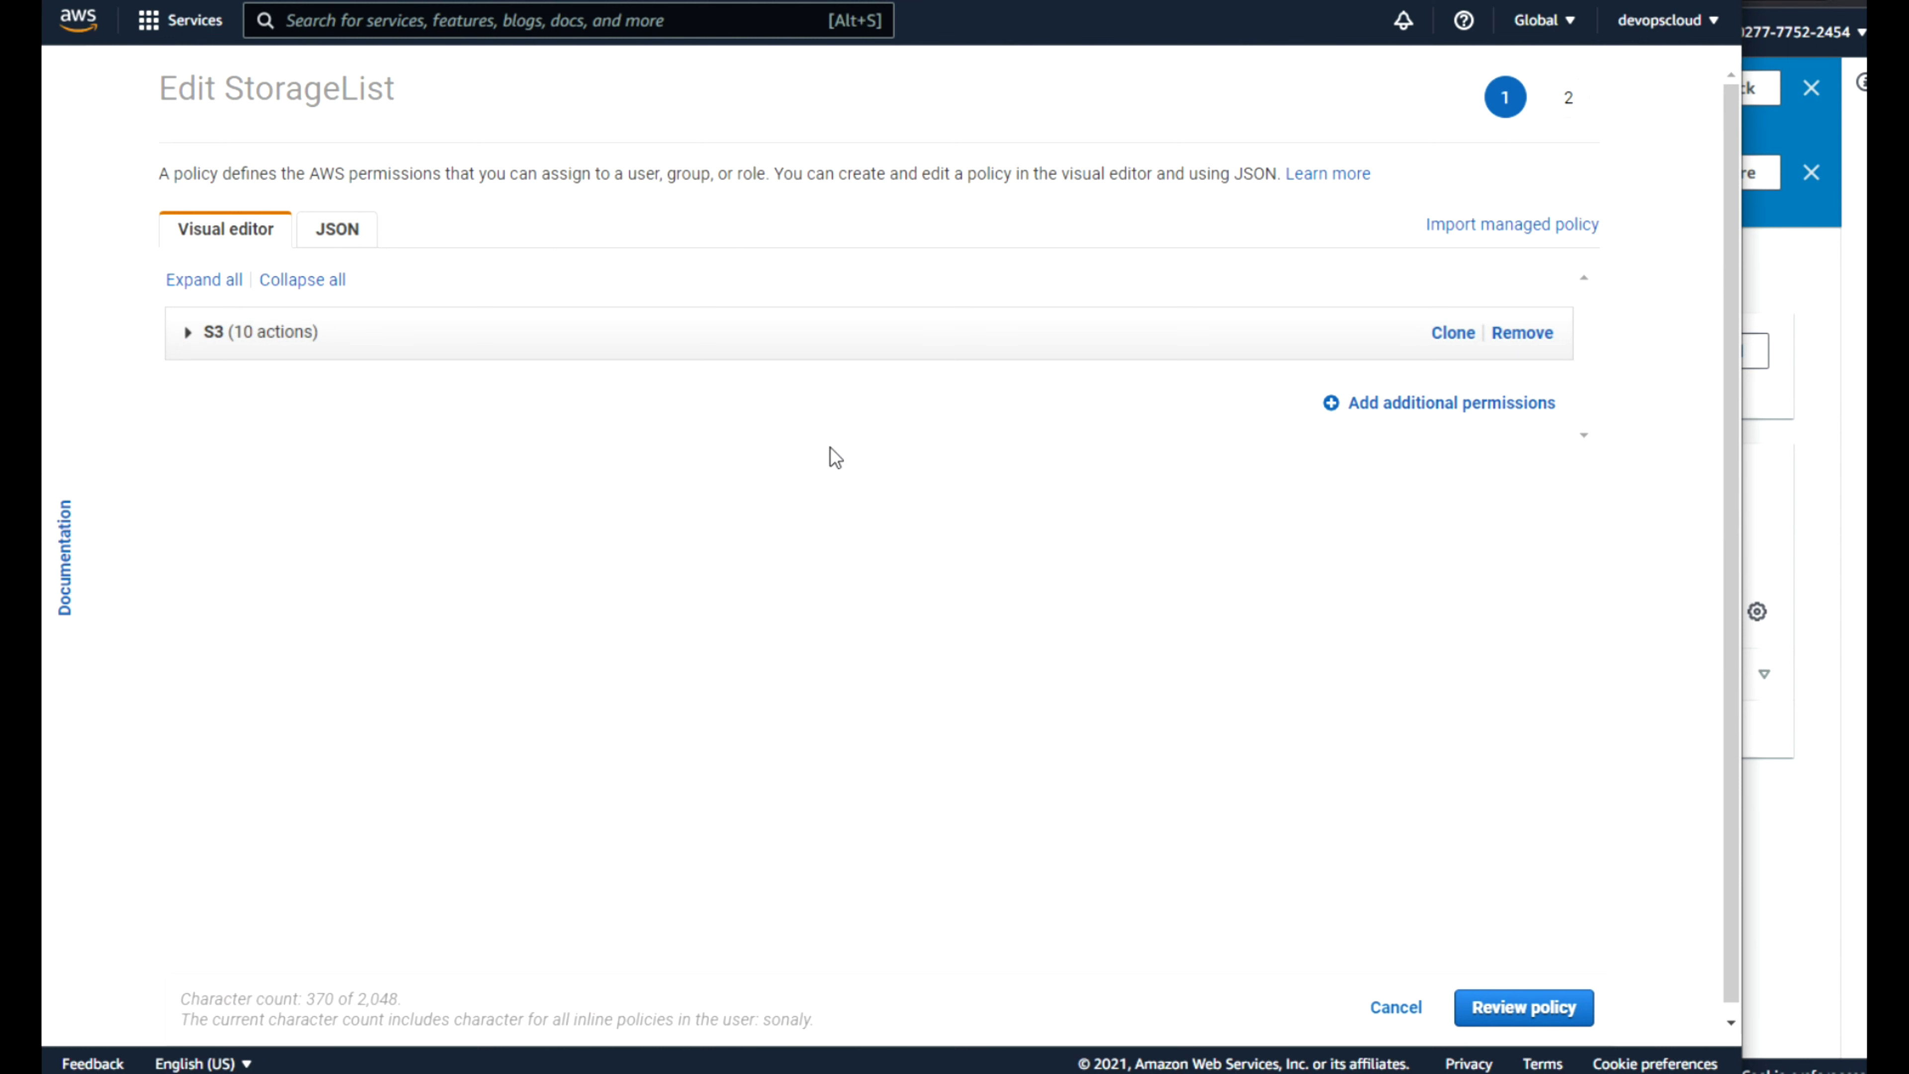
Add an S3 permission block granting all Read actions on all resources to StorageList and save
left_click(1427, 408)
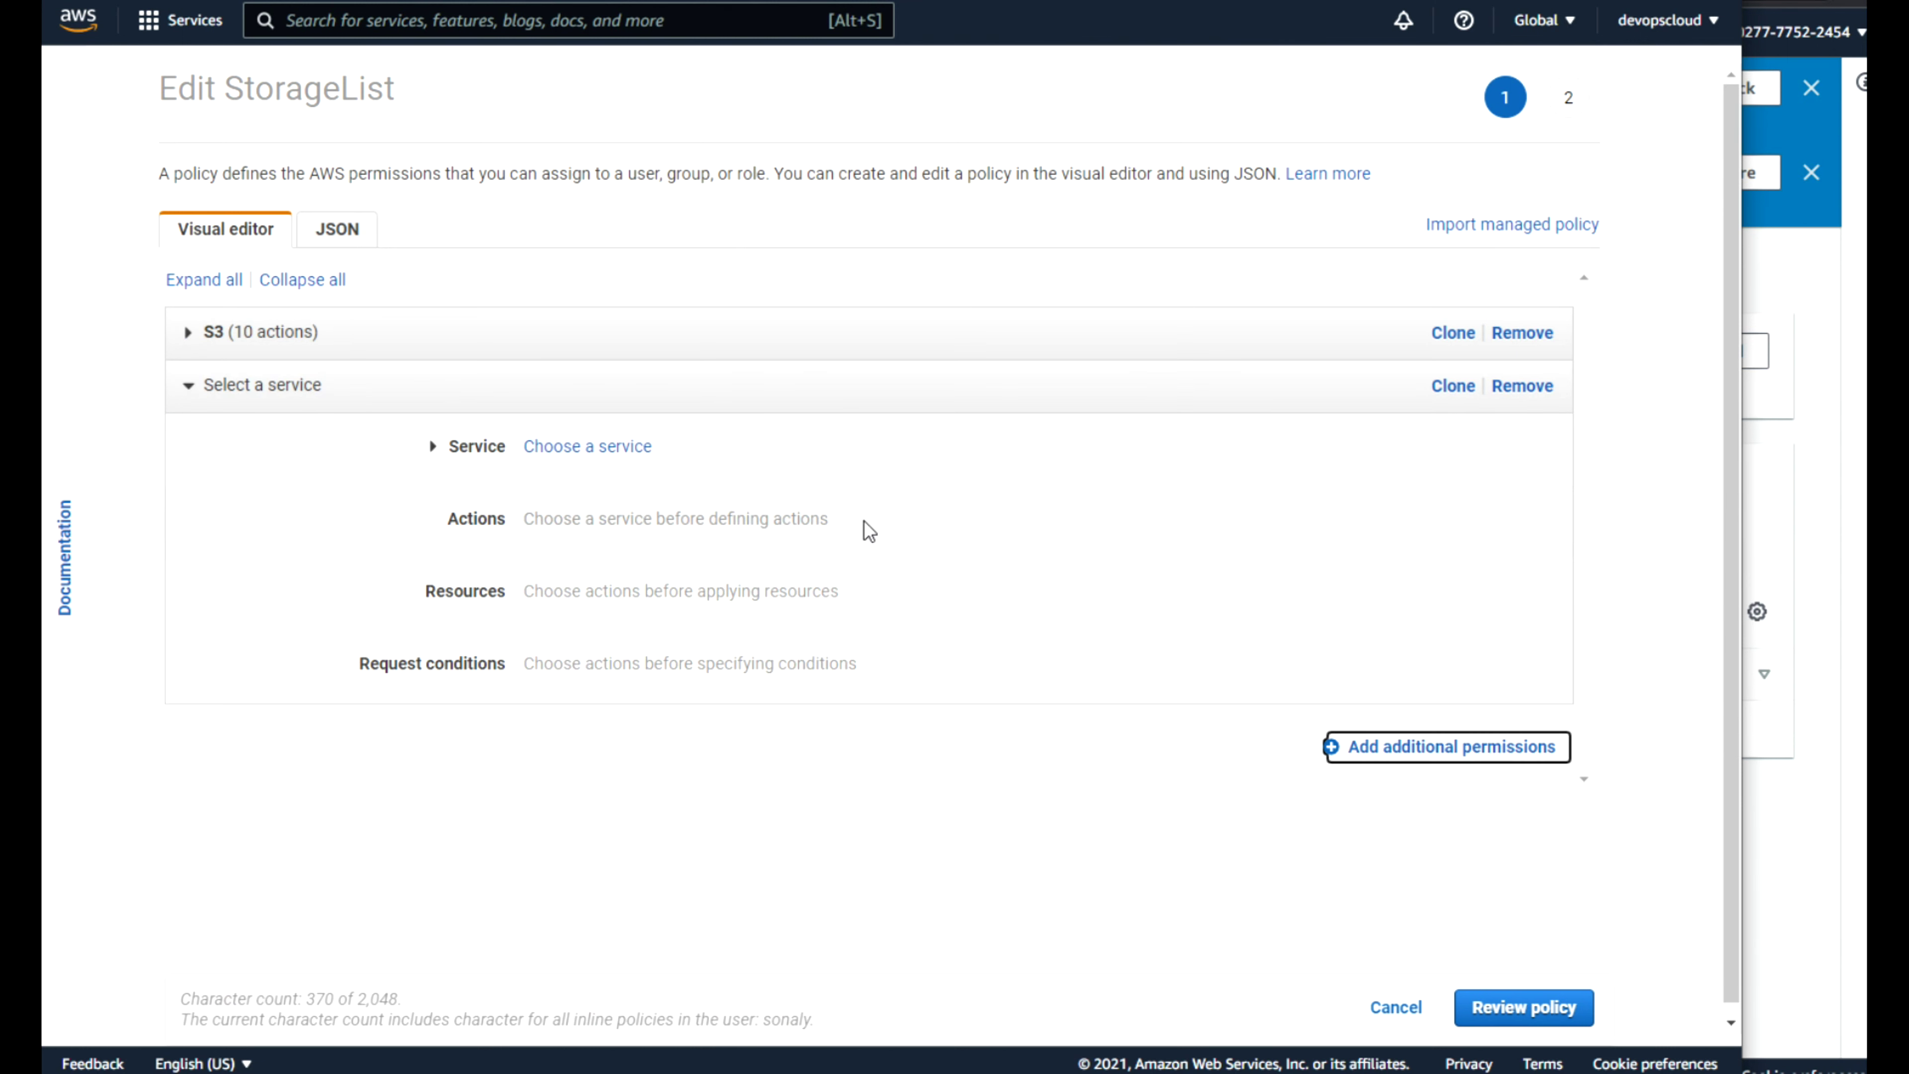
left_click(438, 442)
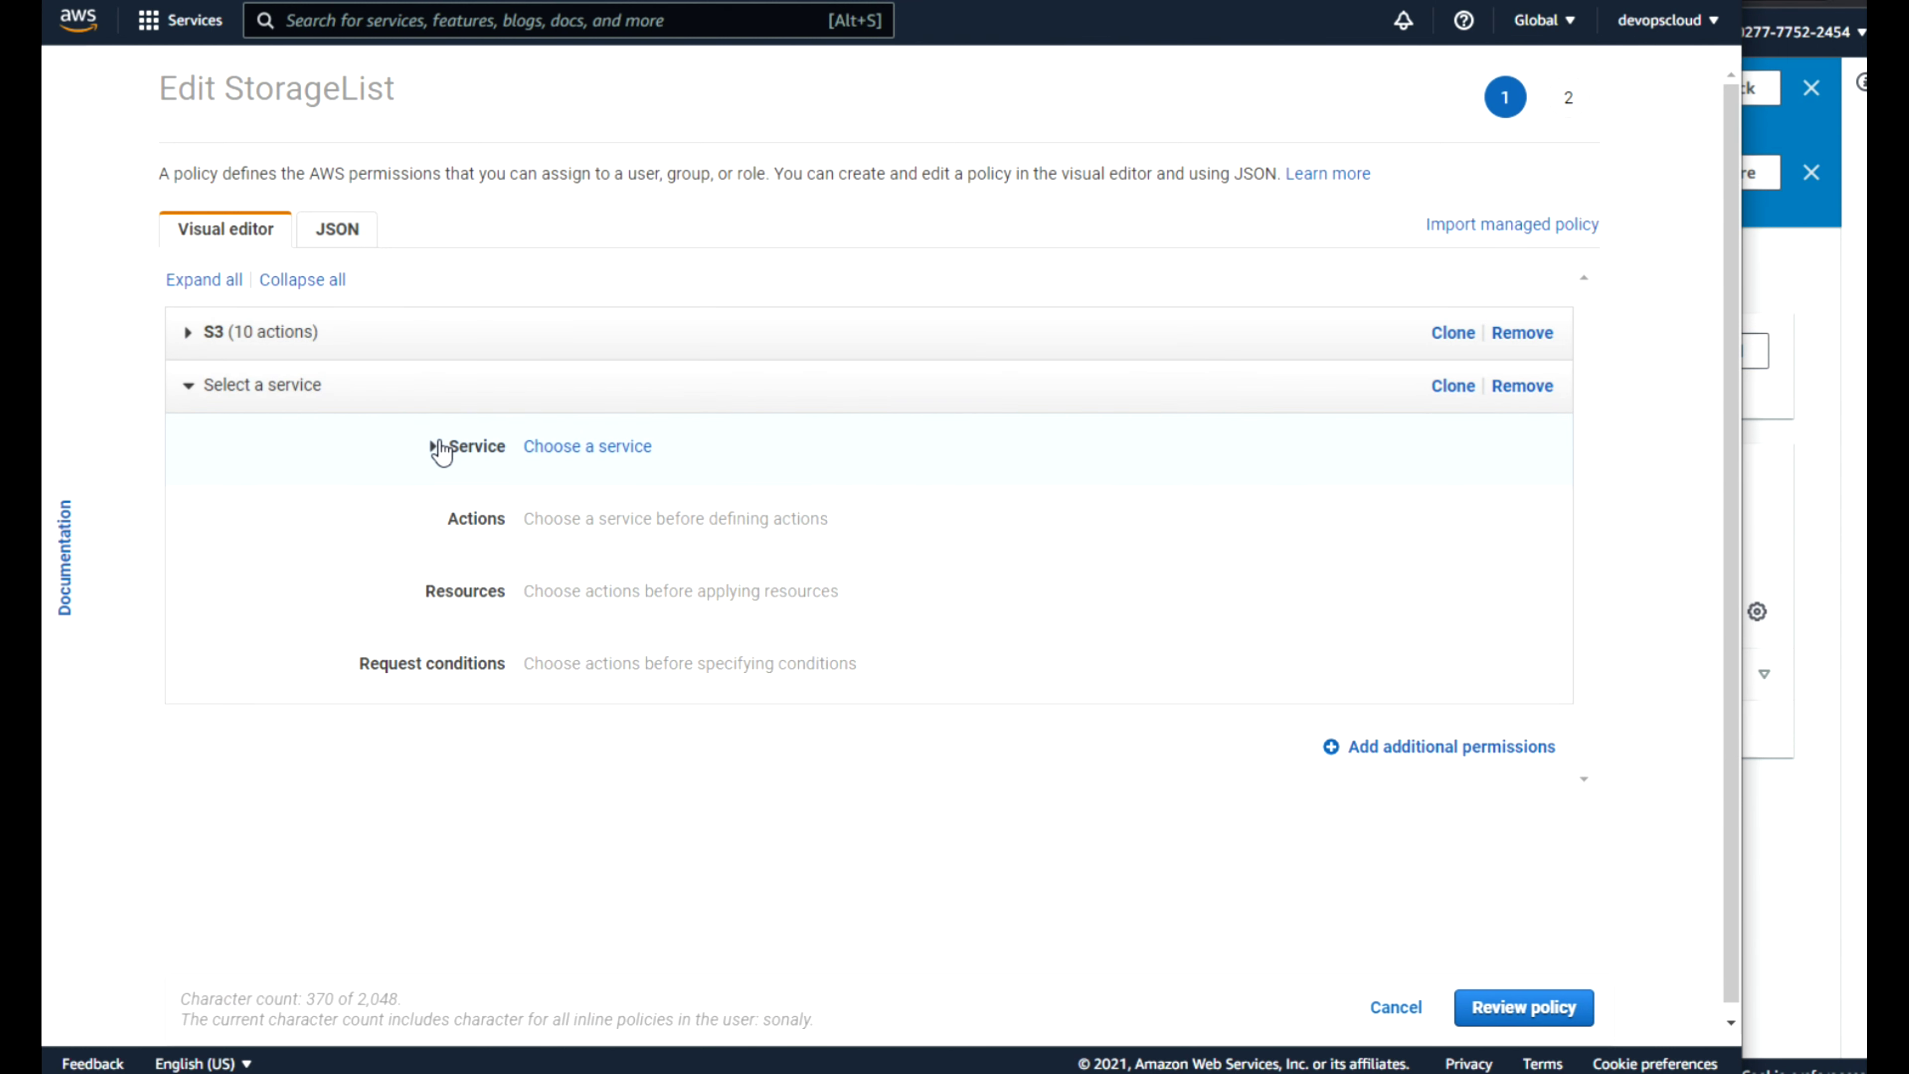
left_click(436, 446)
type("S3")
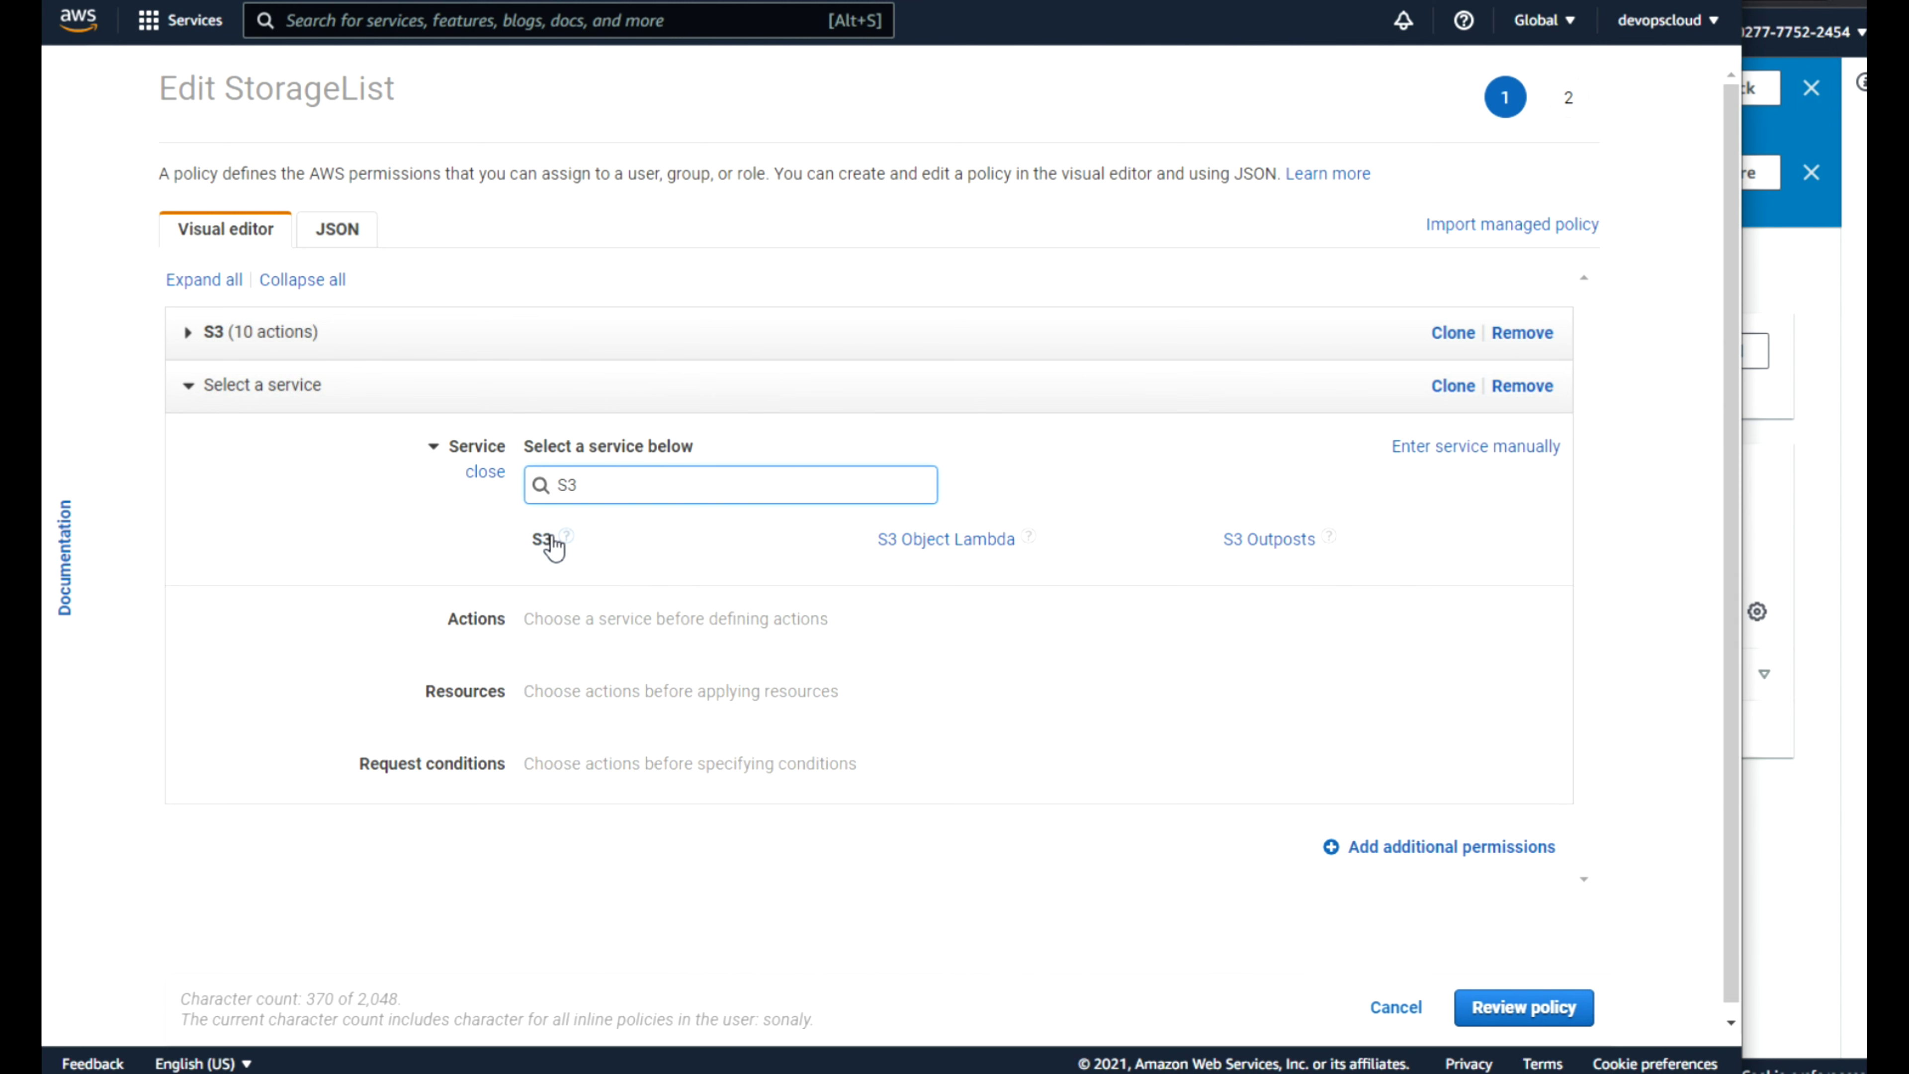
left_click(543, 539)
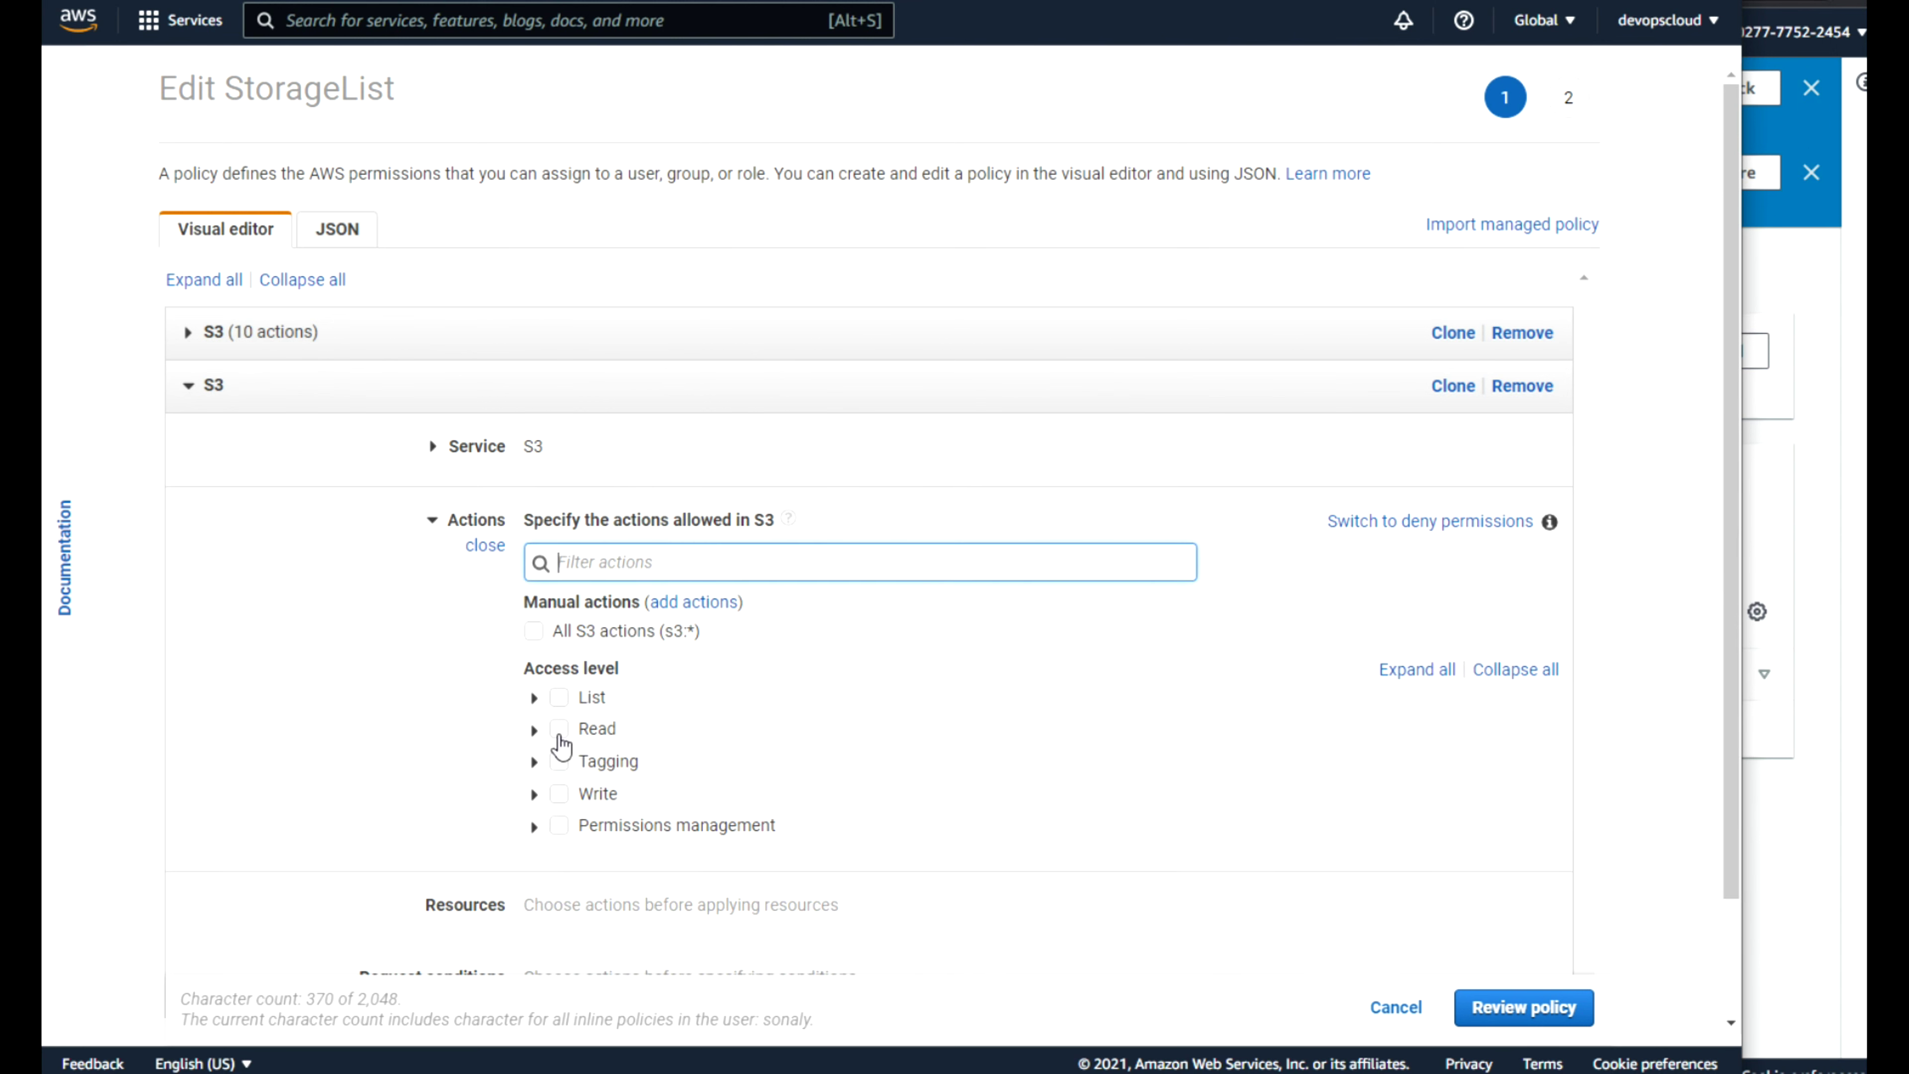
left_click(558, 729)
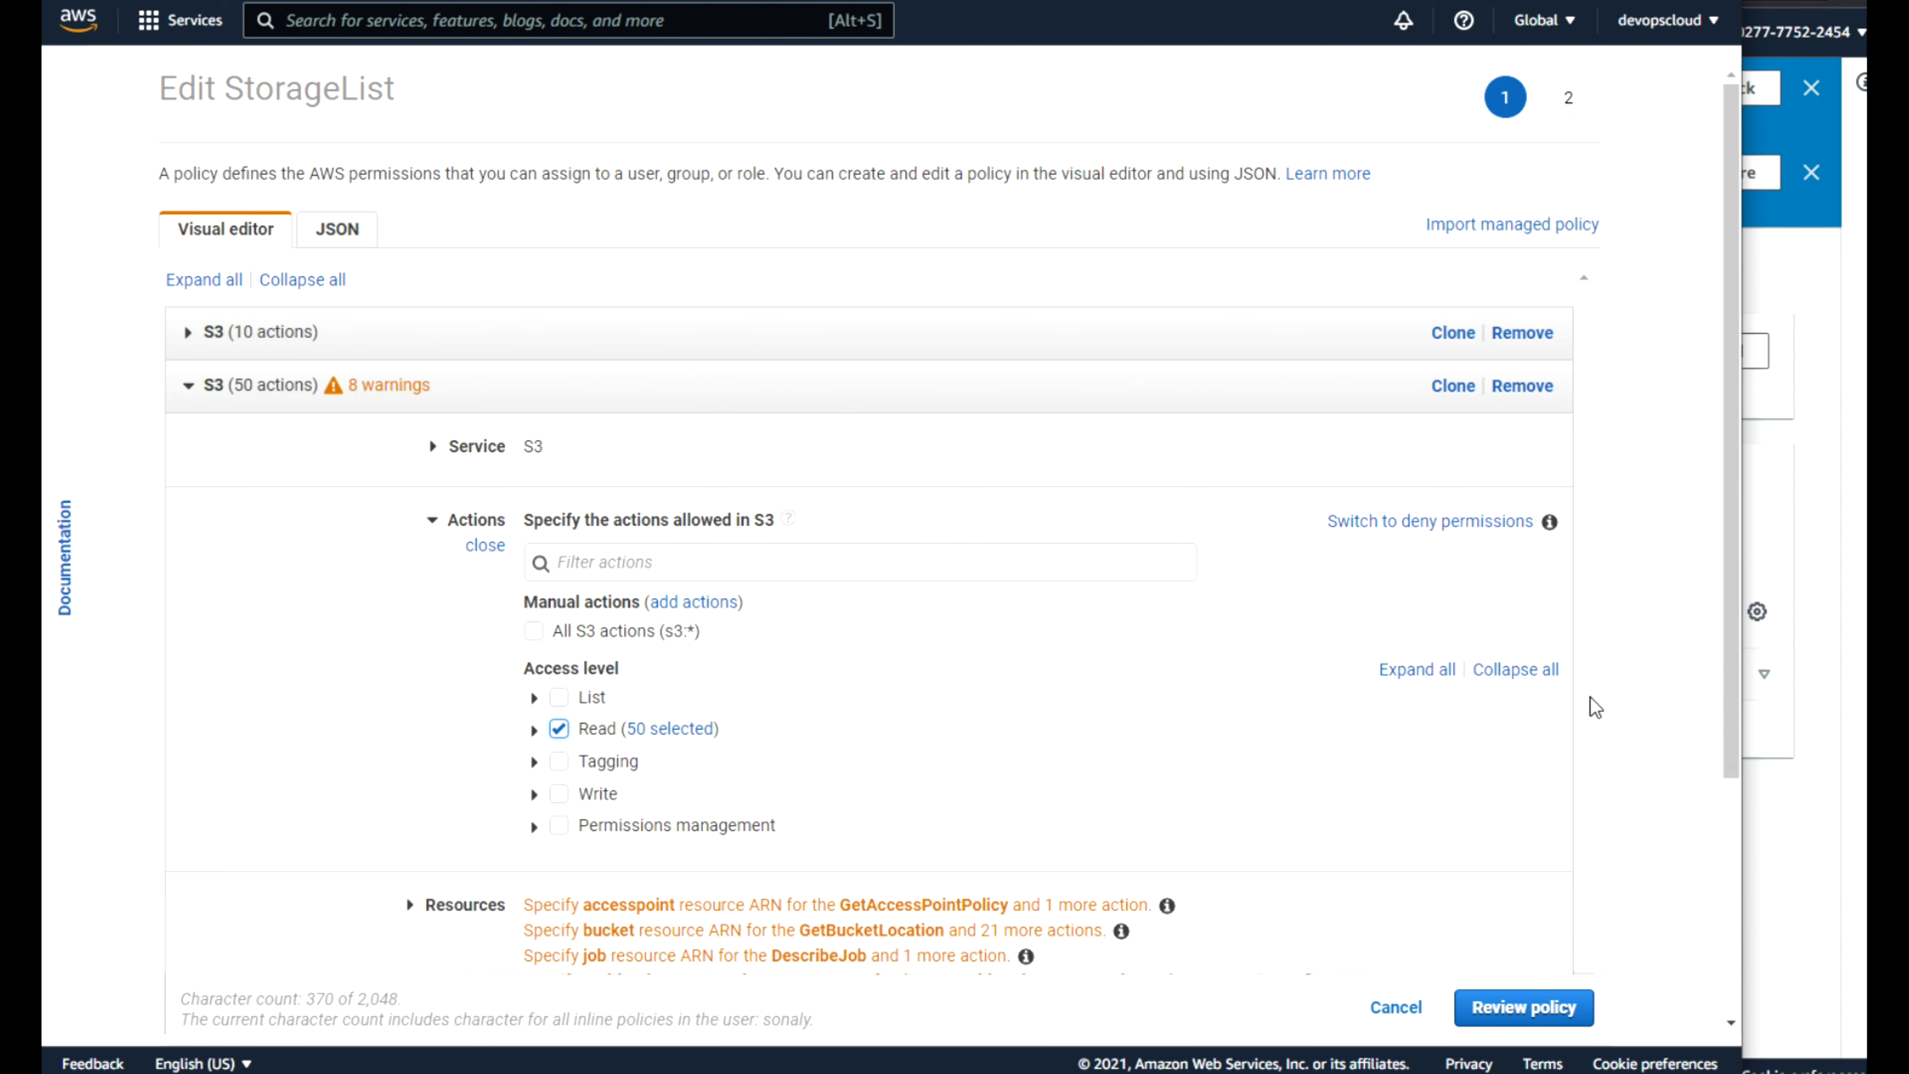
left_click_drag(1732, 635, 1714, 858)
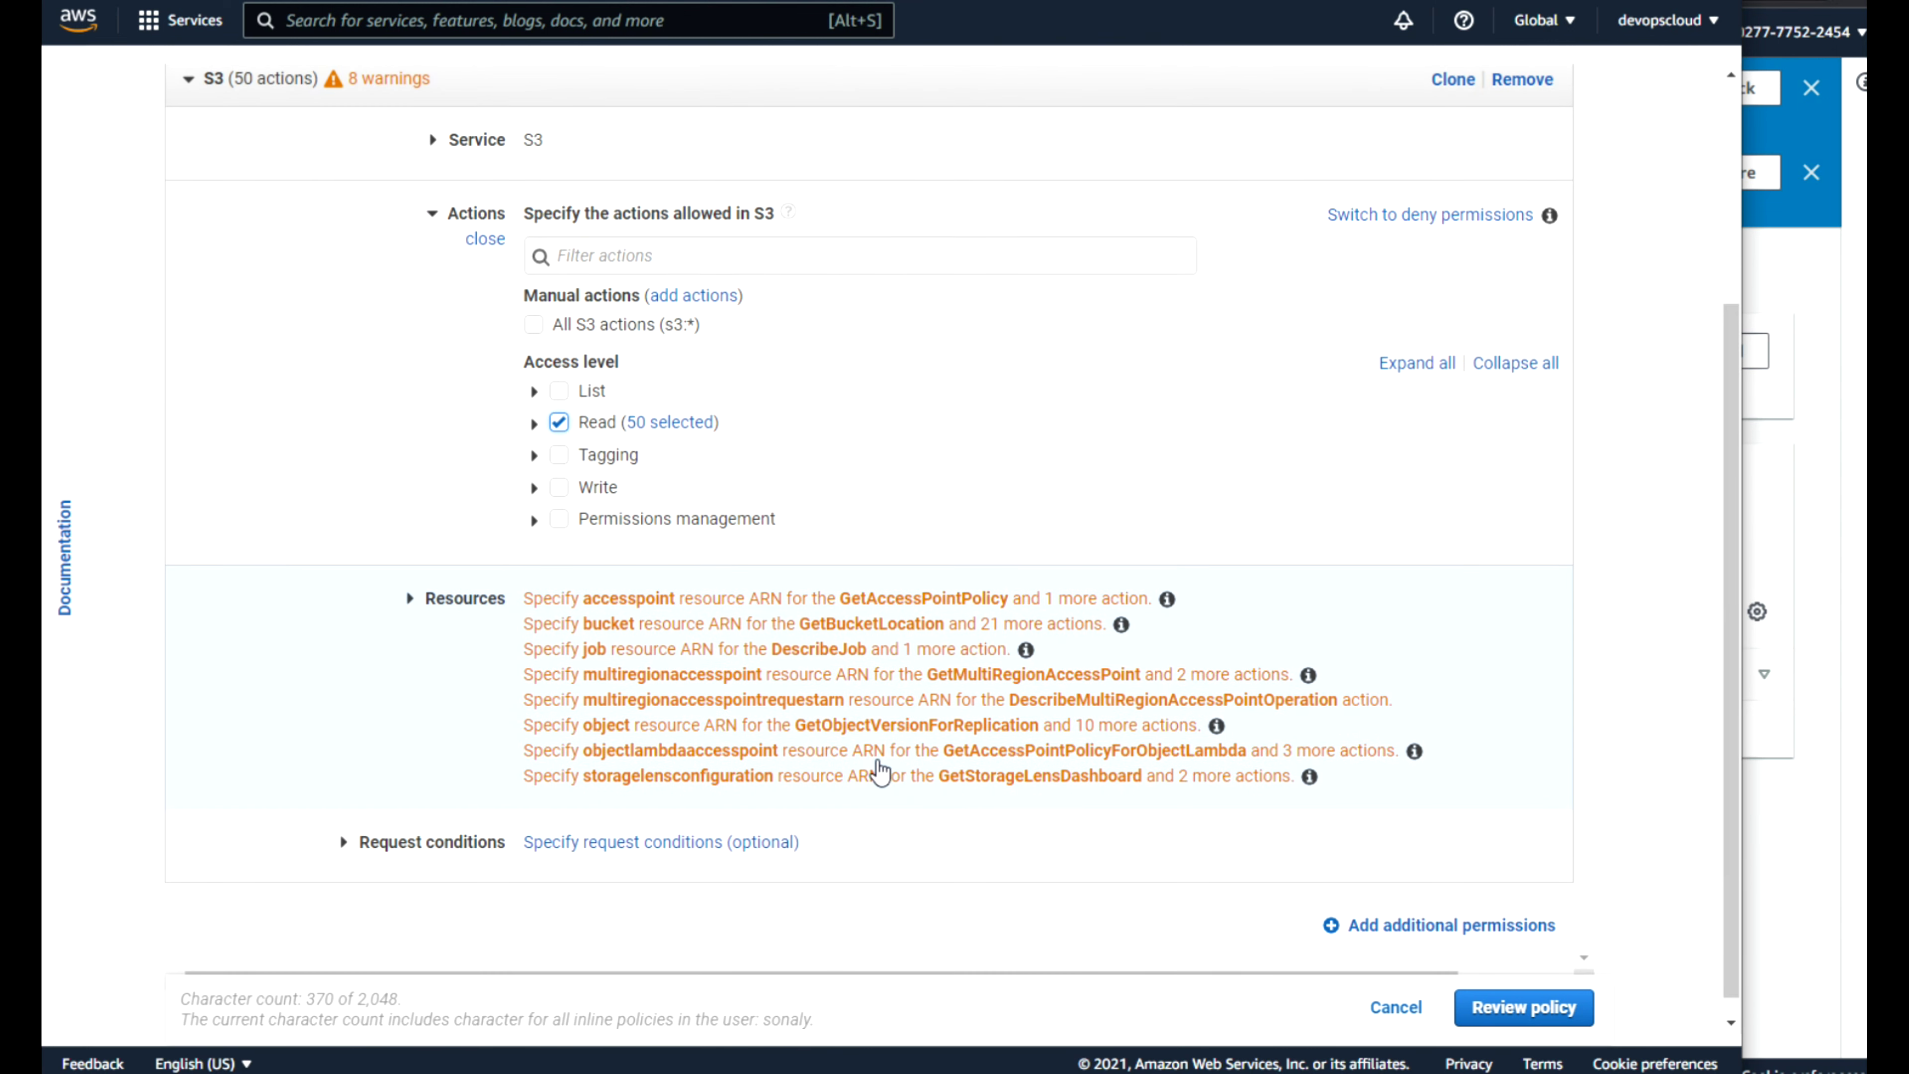
left_click(414, 602)
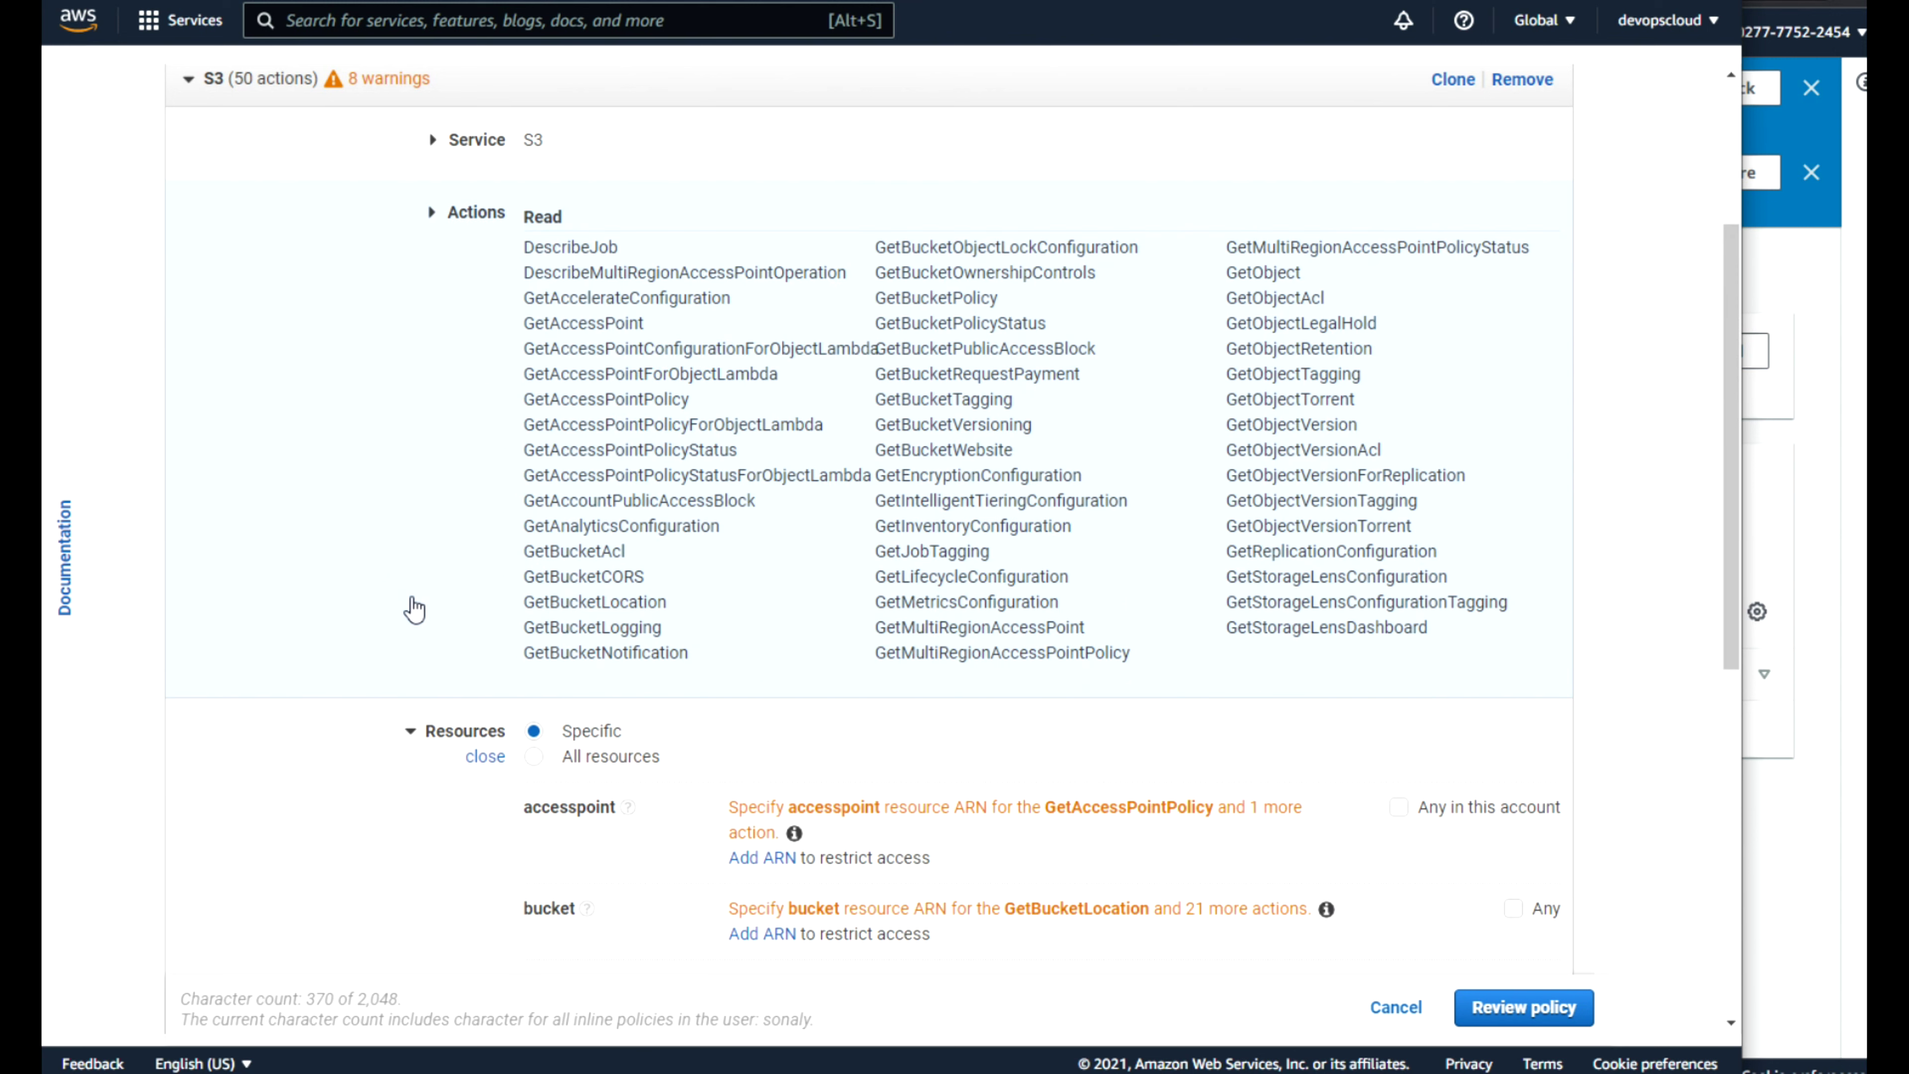
left_click(536, 761)
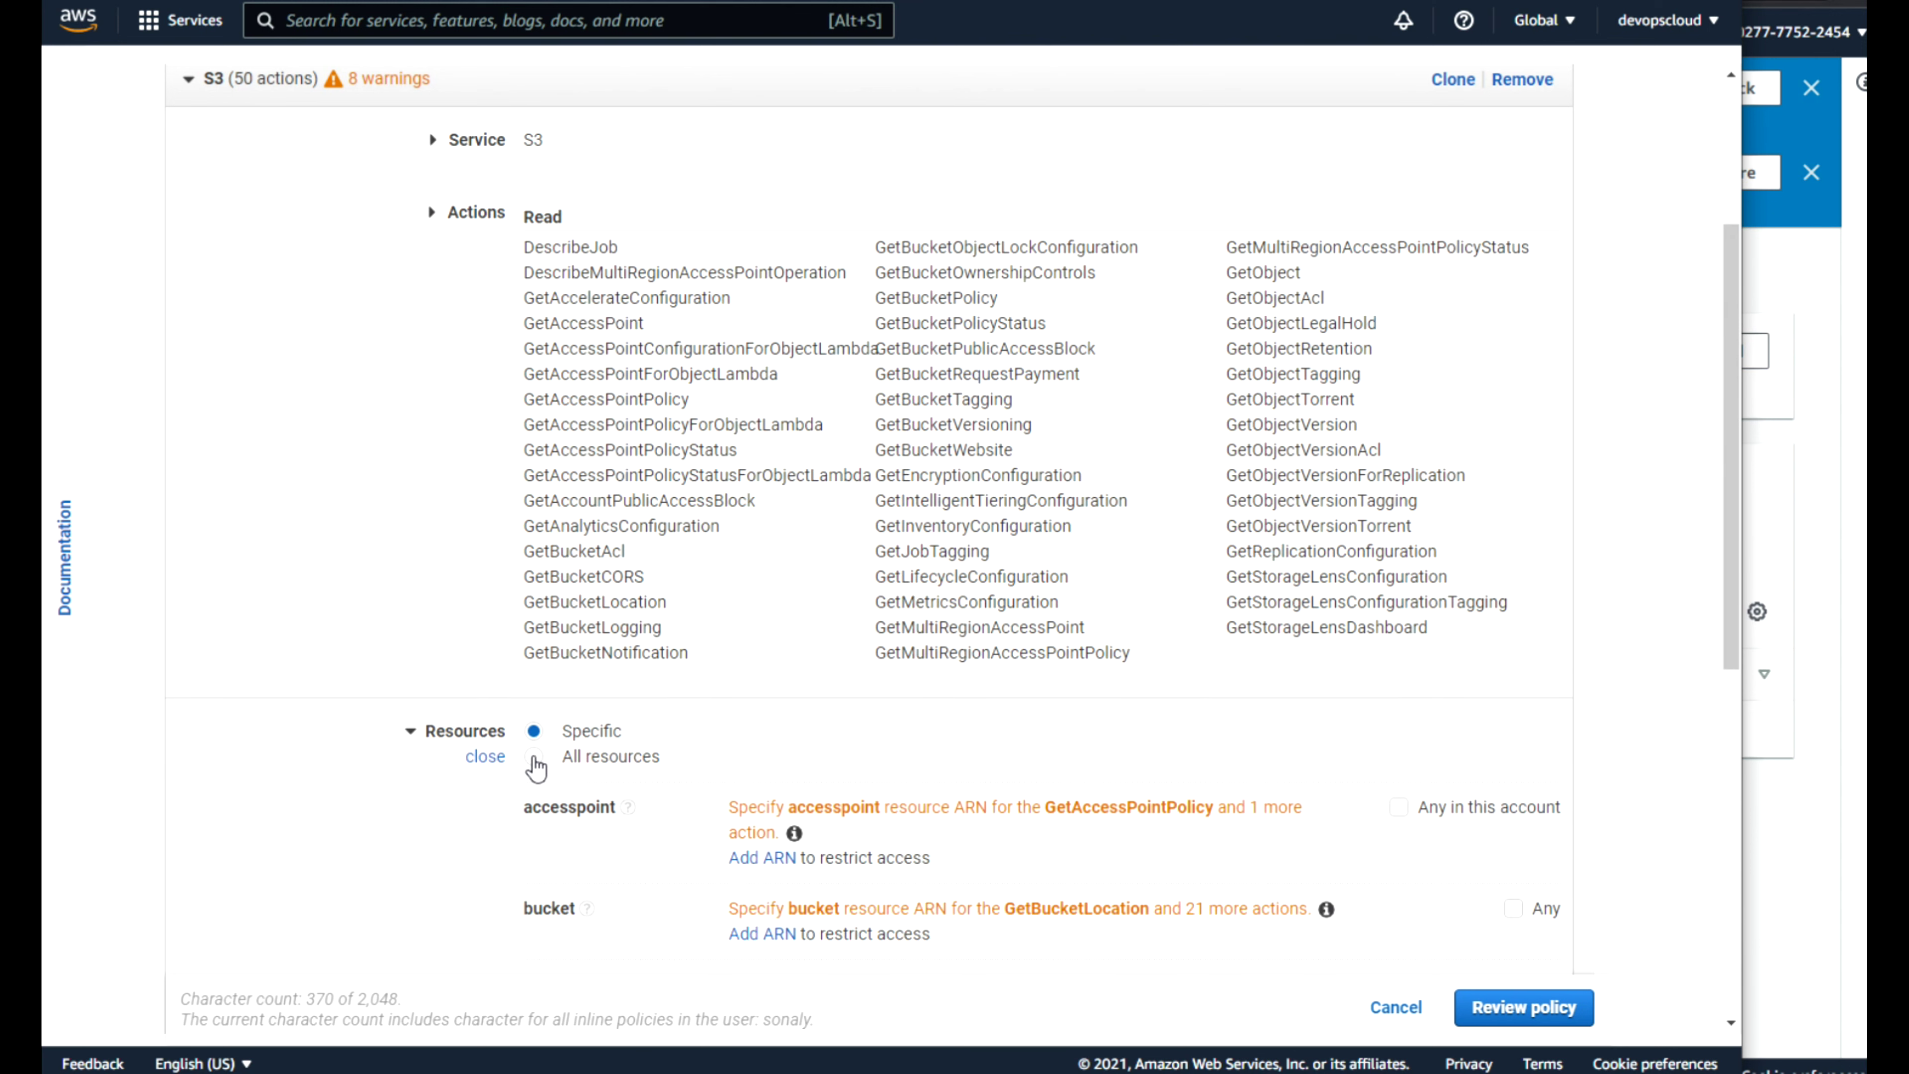
left_click(1510, 1011)
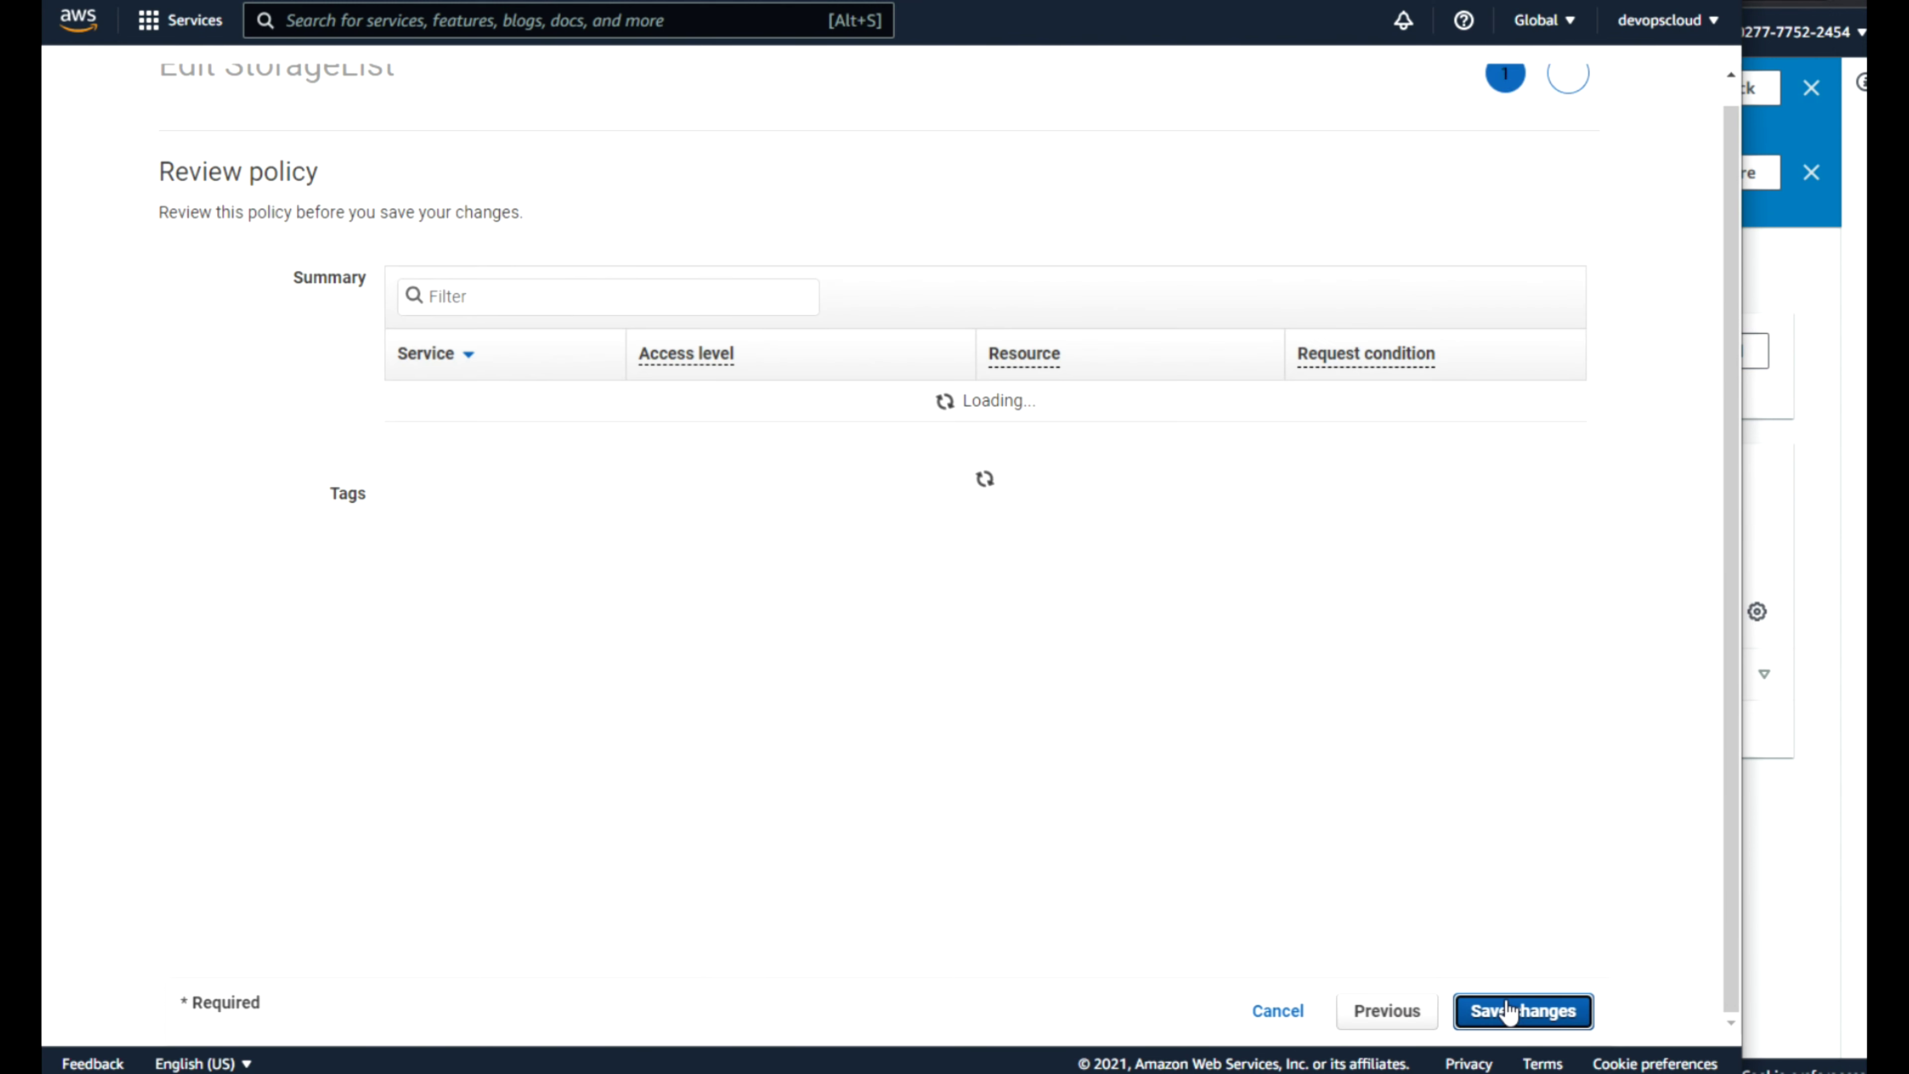
left_click(1509, 1013)
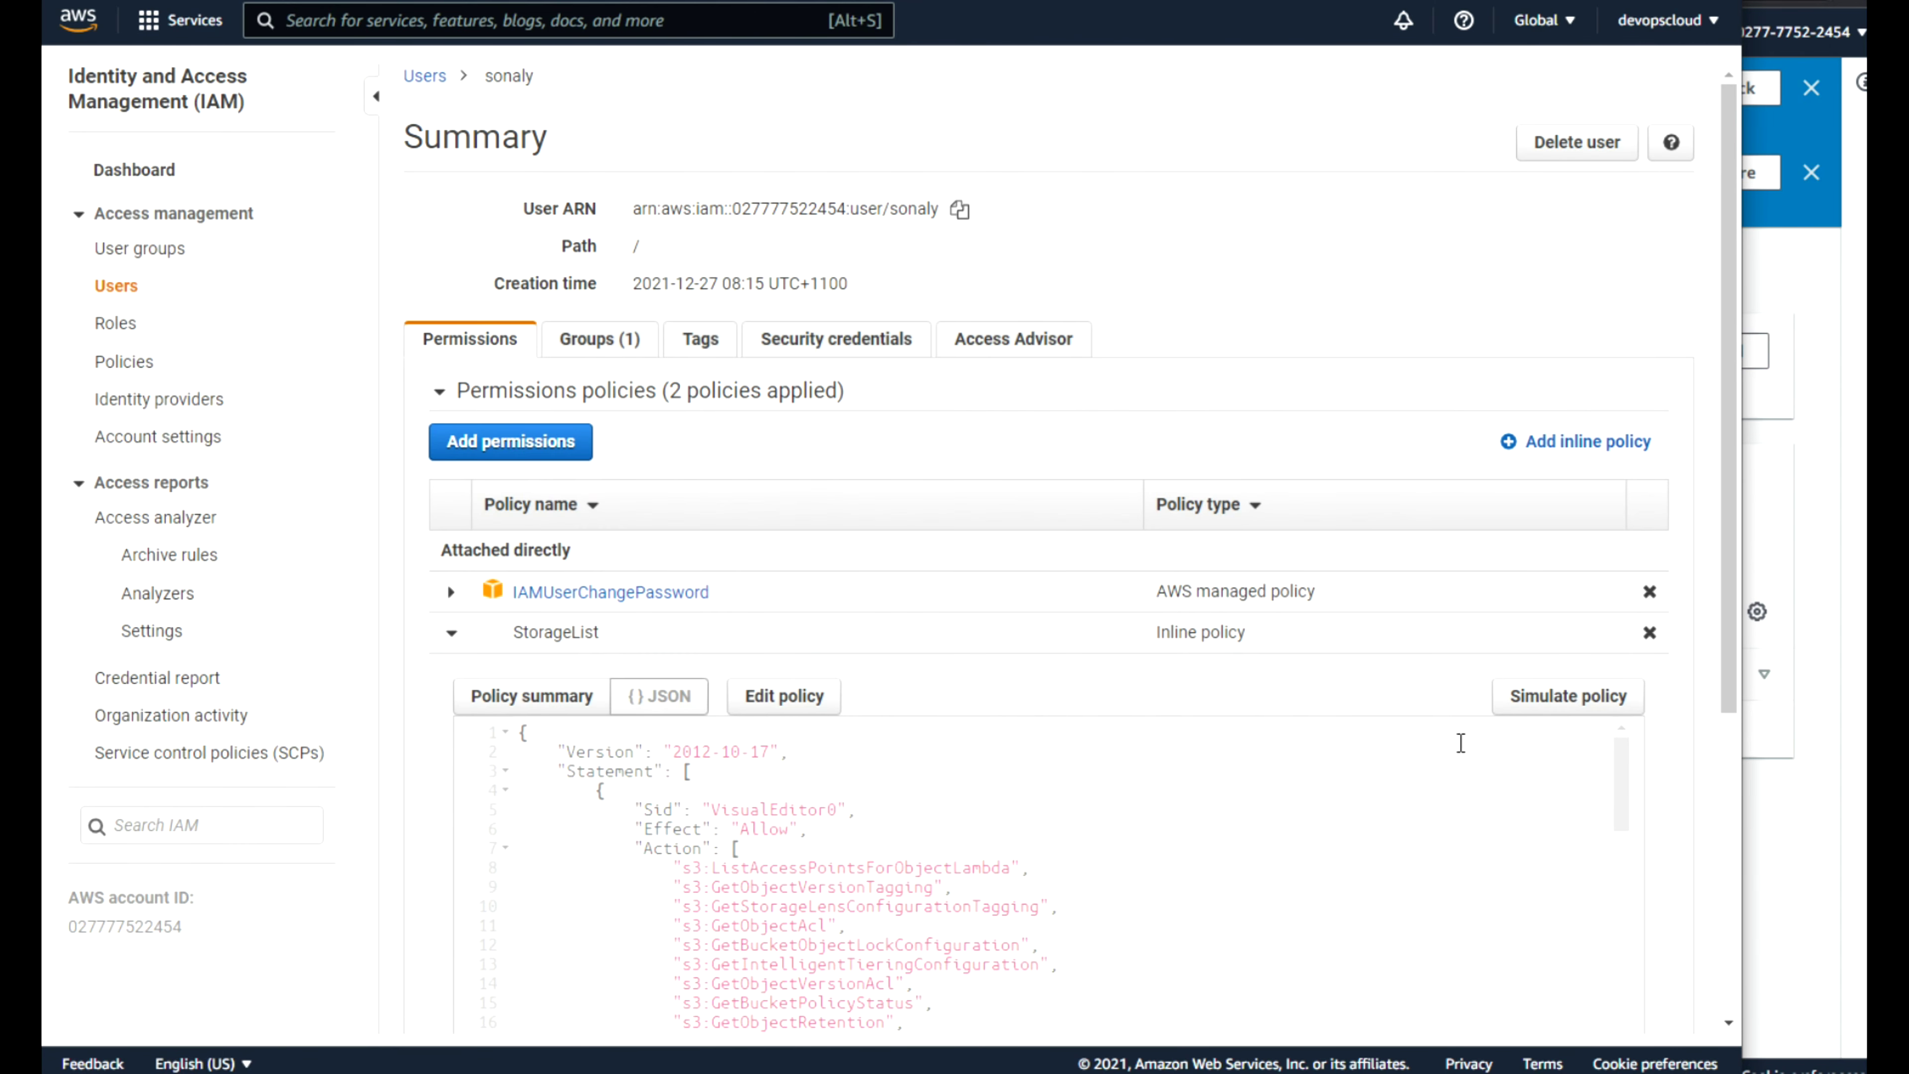
Scroll to the StorageList inline policy and launch it in the Policy Simulator
left_click_drag(1736, 691, 1694, 939)
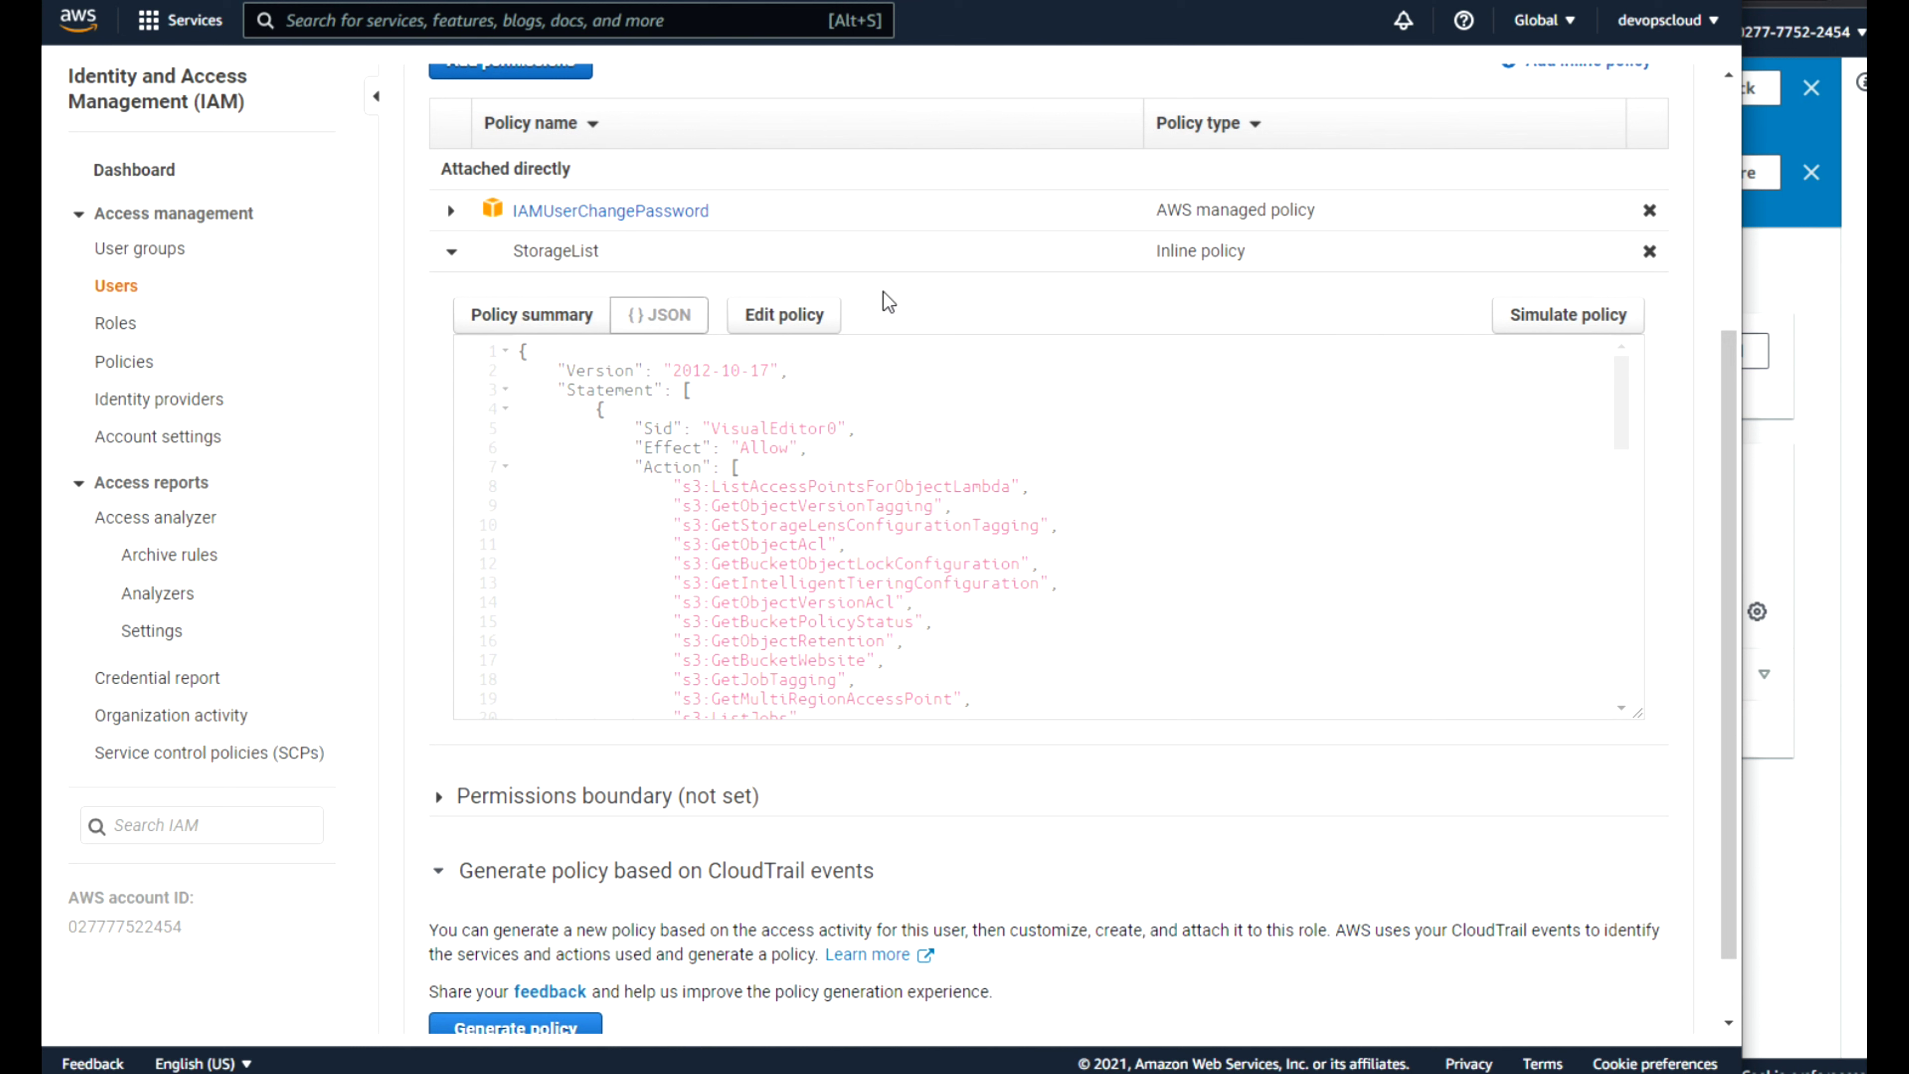
left_click(1550, 322)
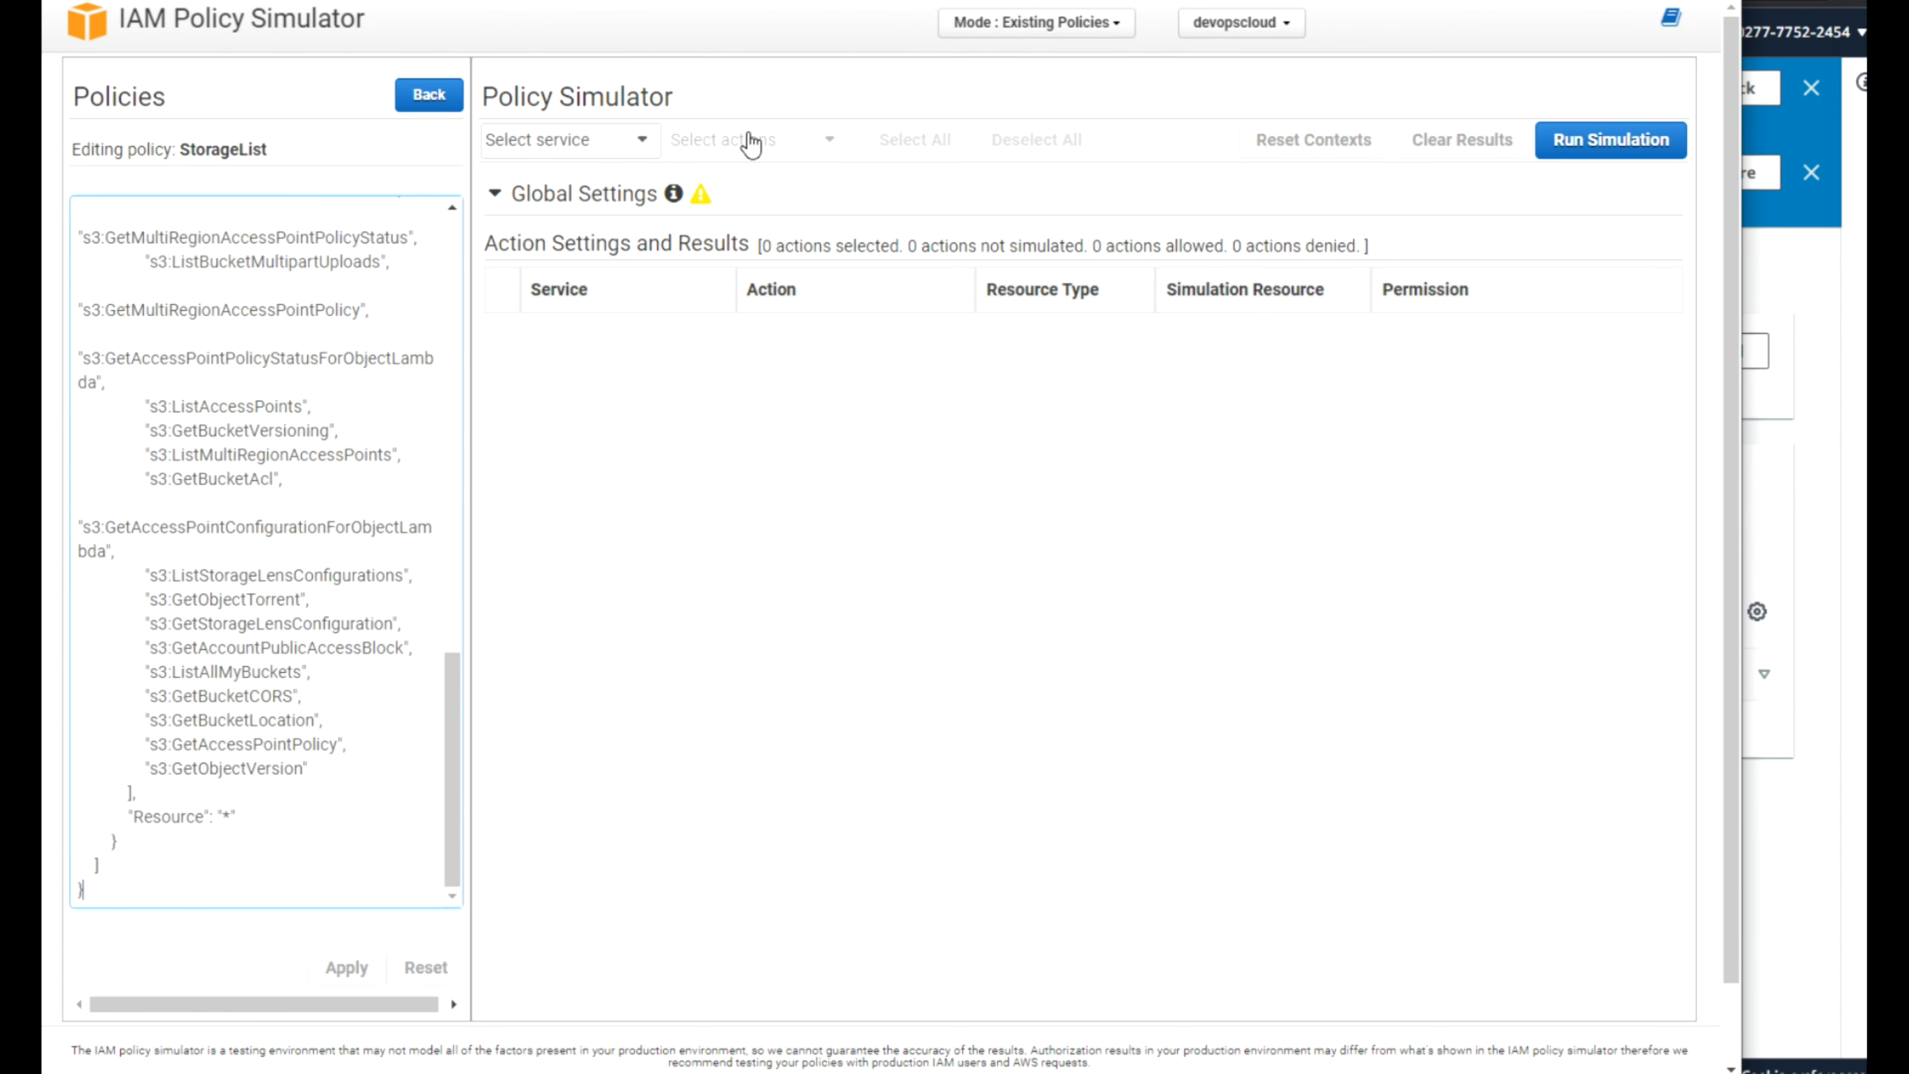
Choose S3 as the service to simulate
left_click(640, 140)
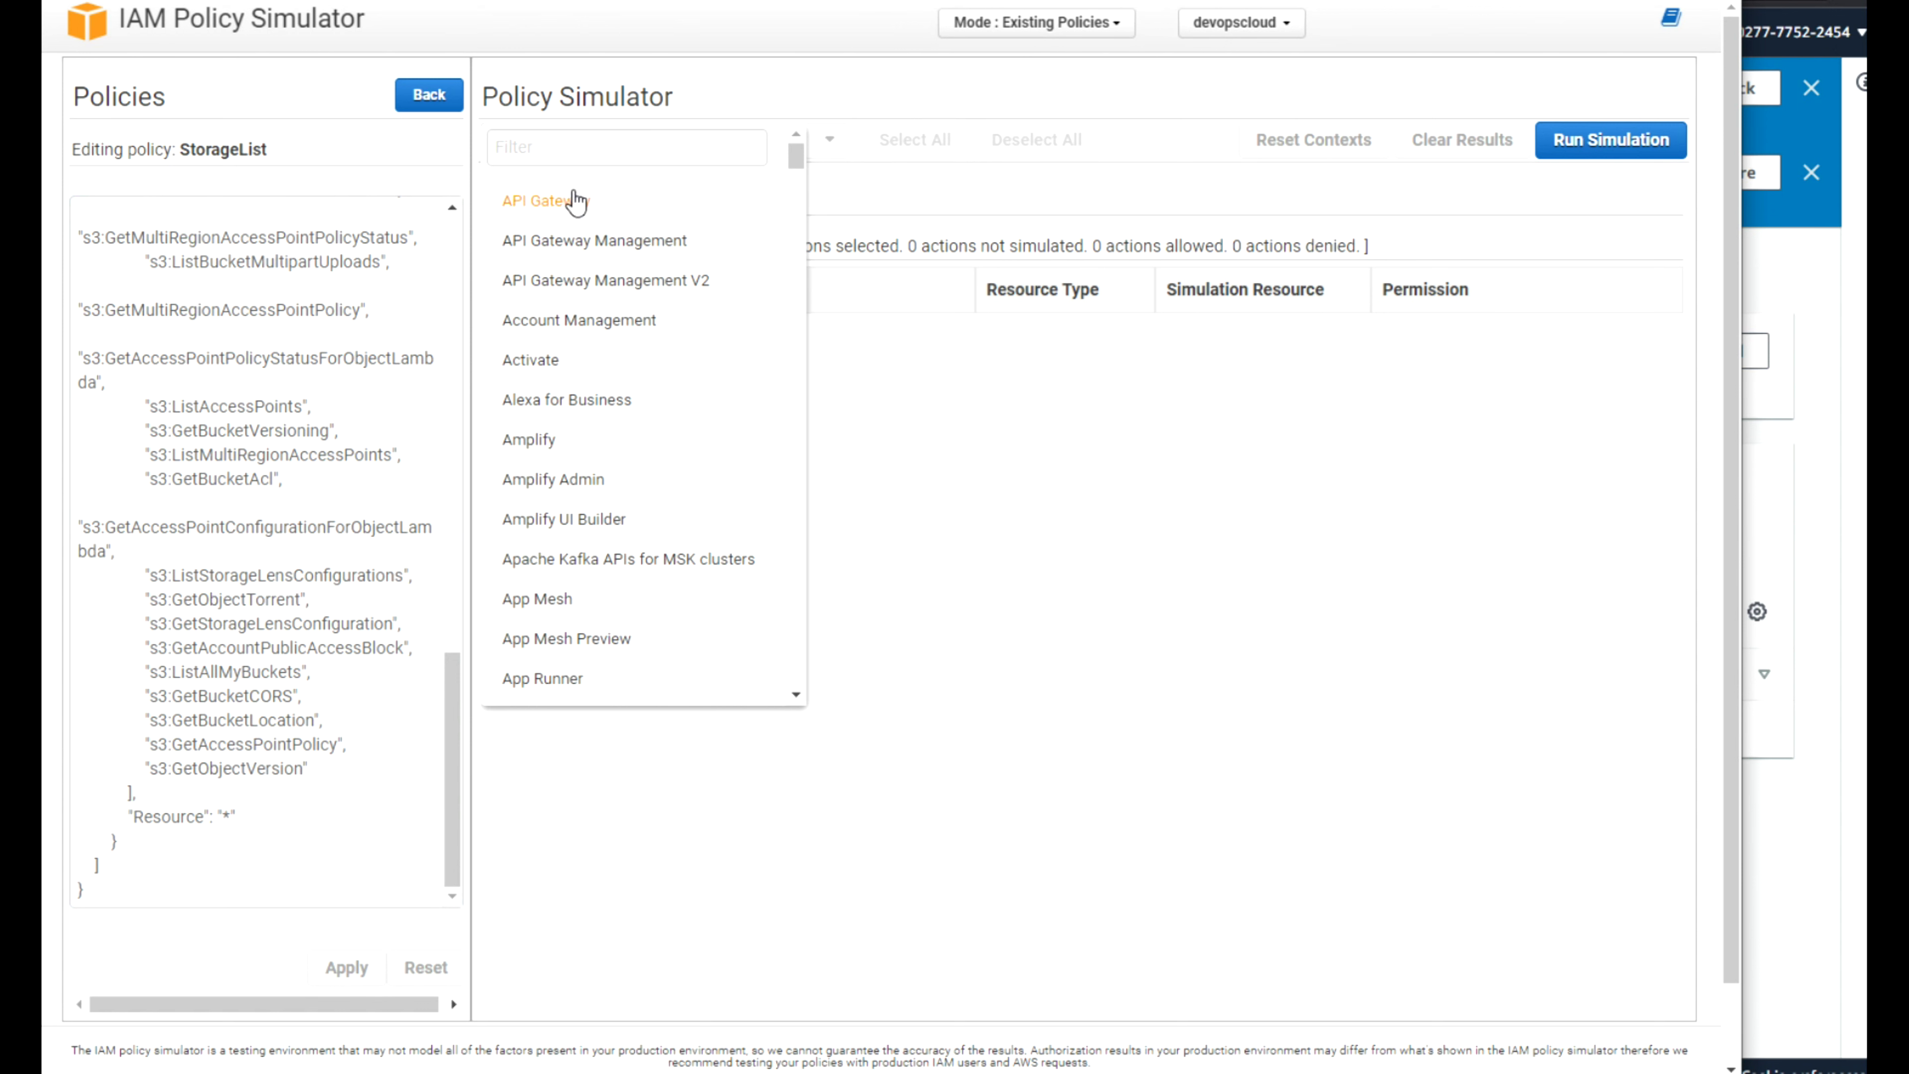
left_click(575, 147)
type("s3")
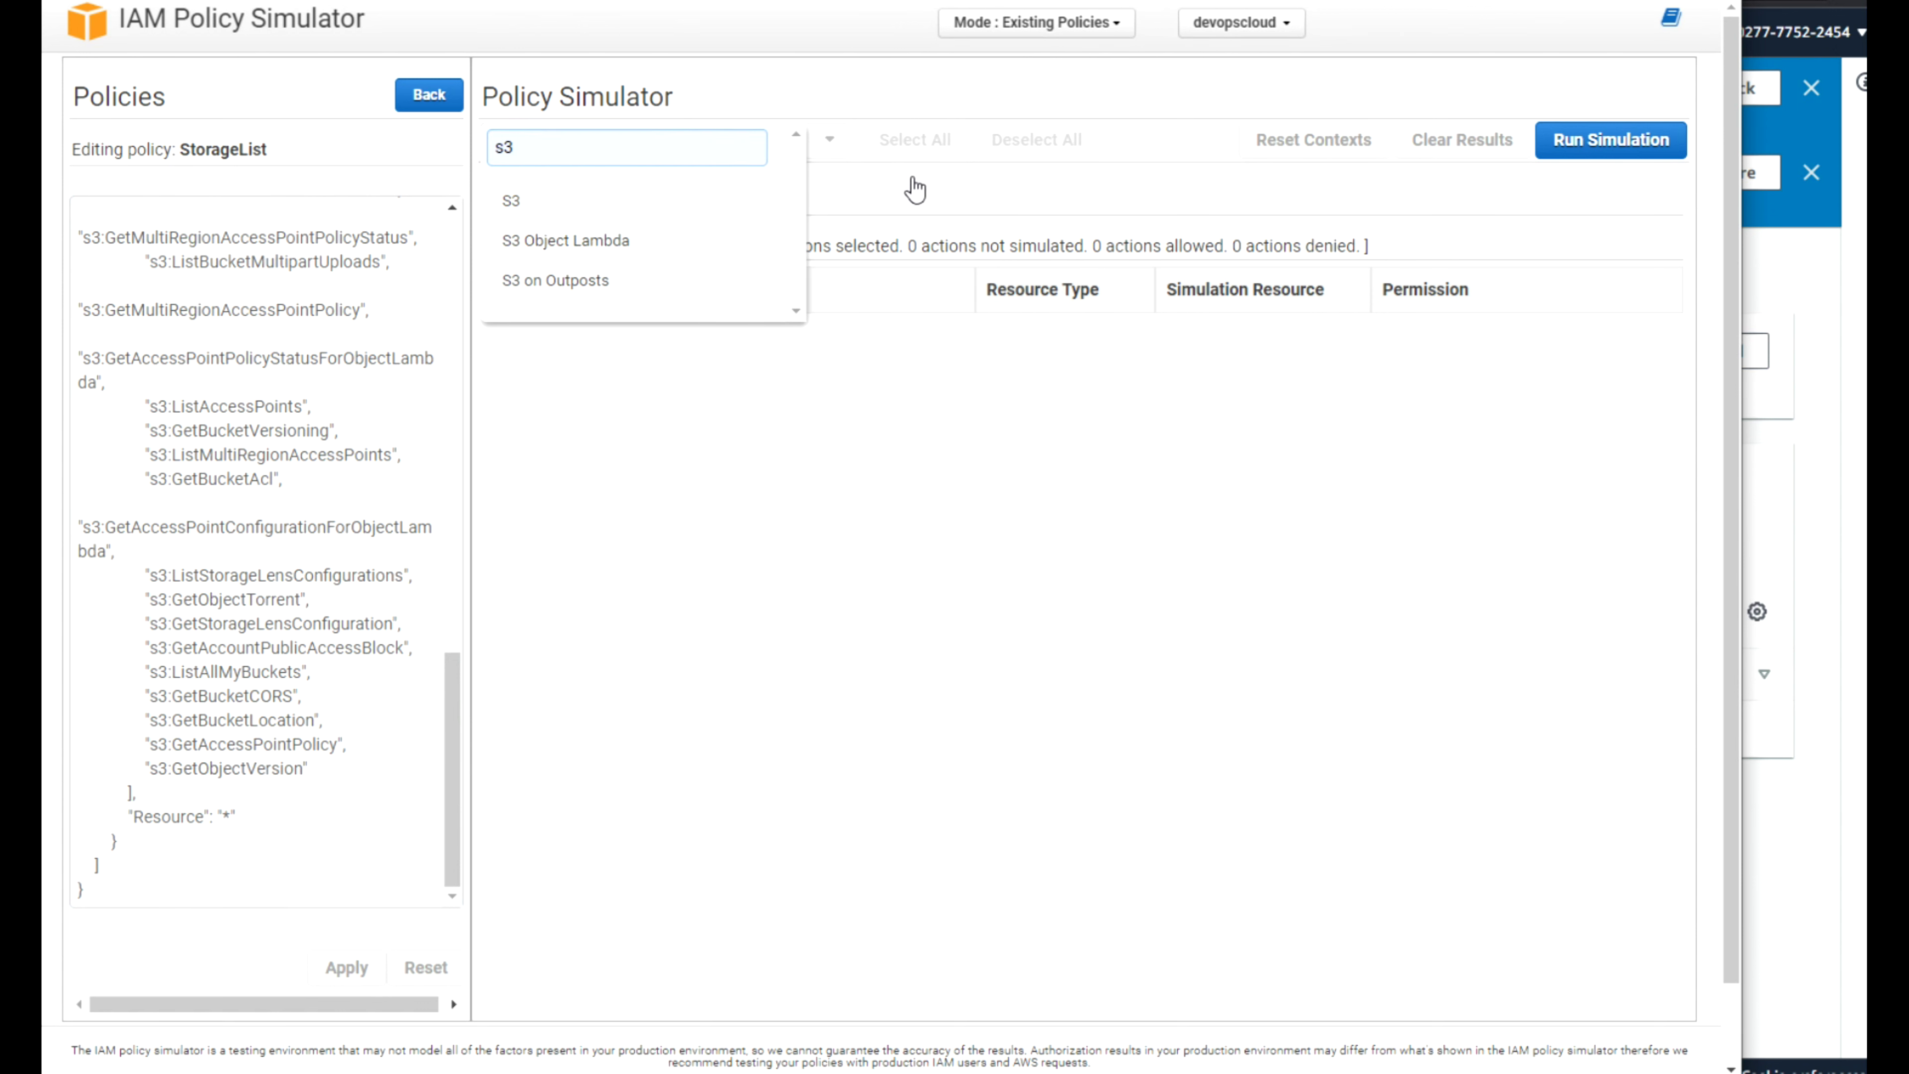
left_click(841, 145)
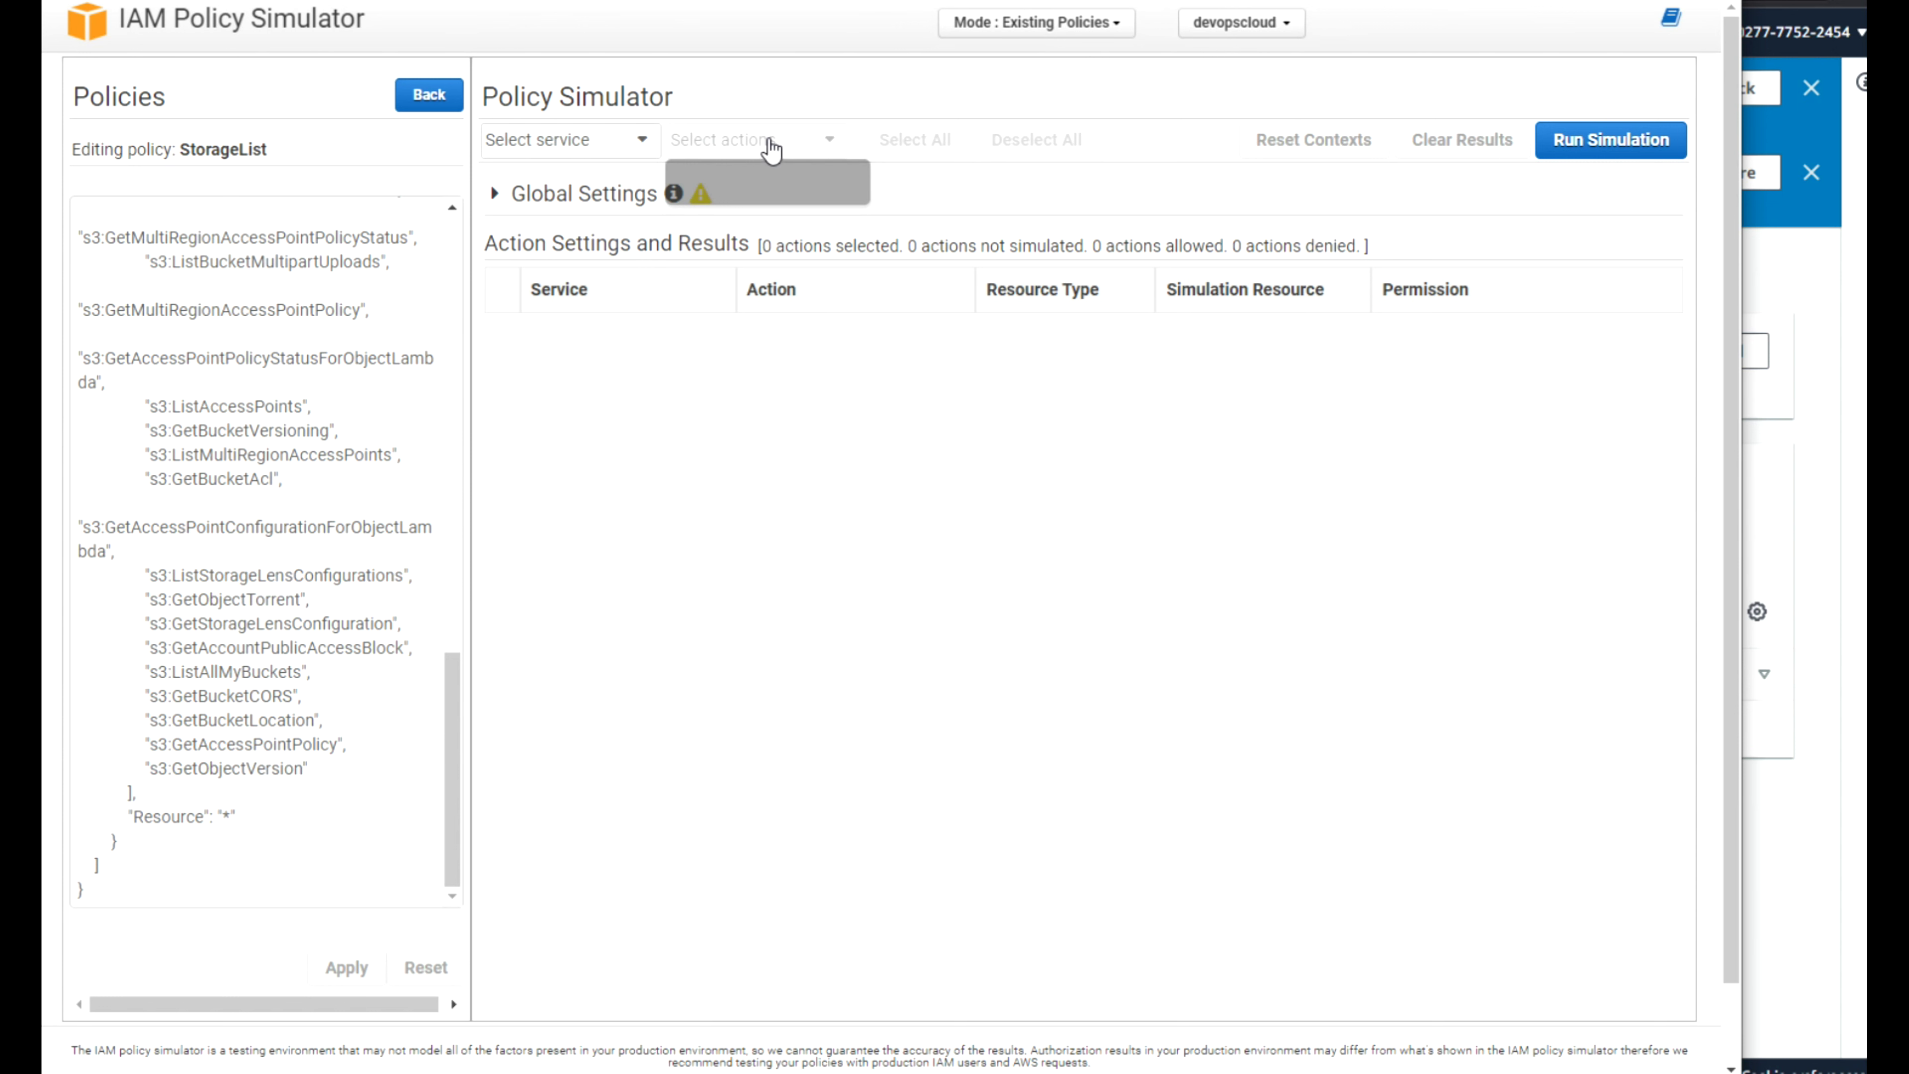
left_click(627, 144)
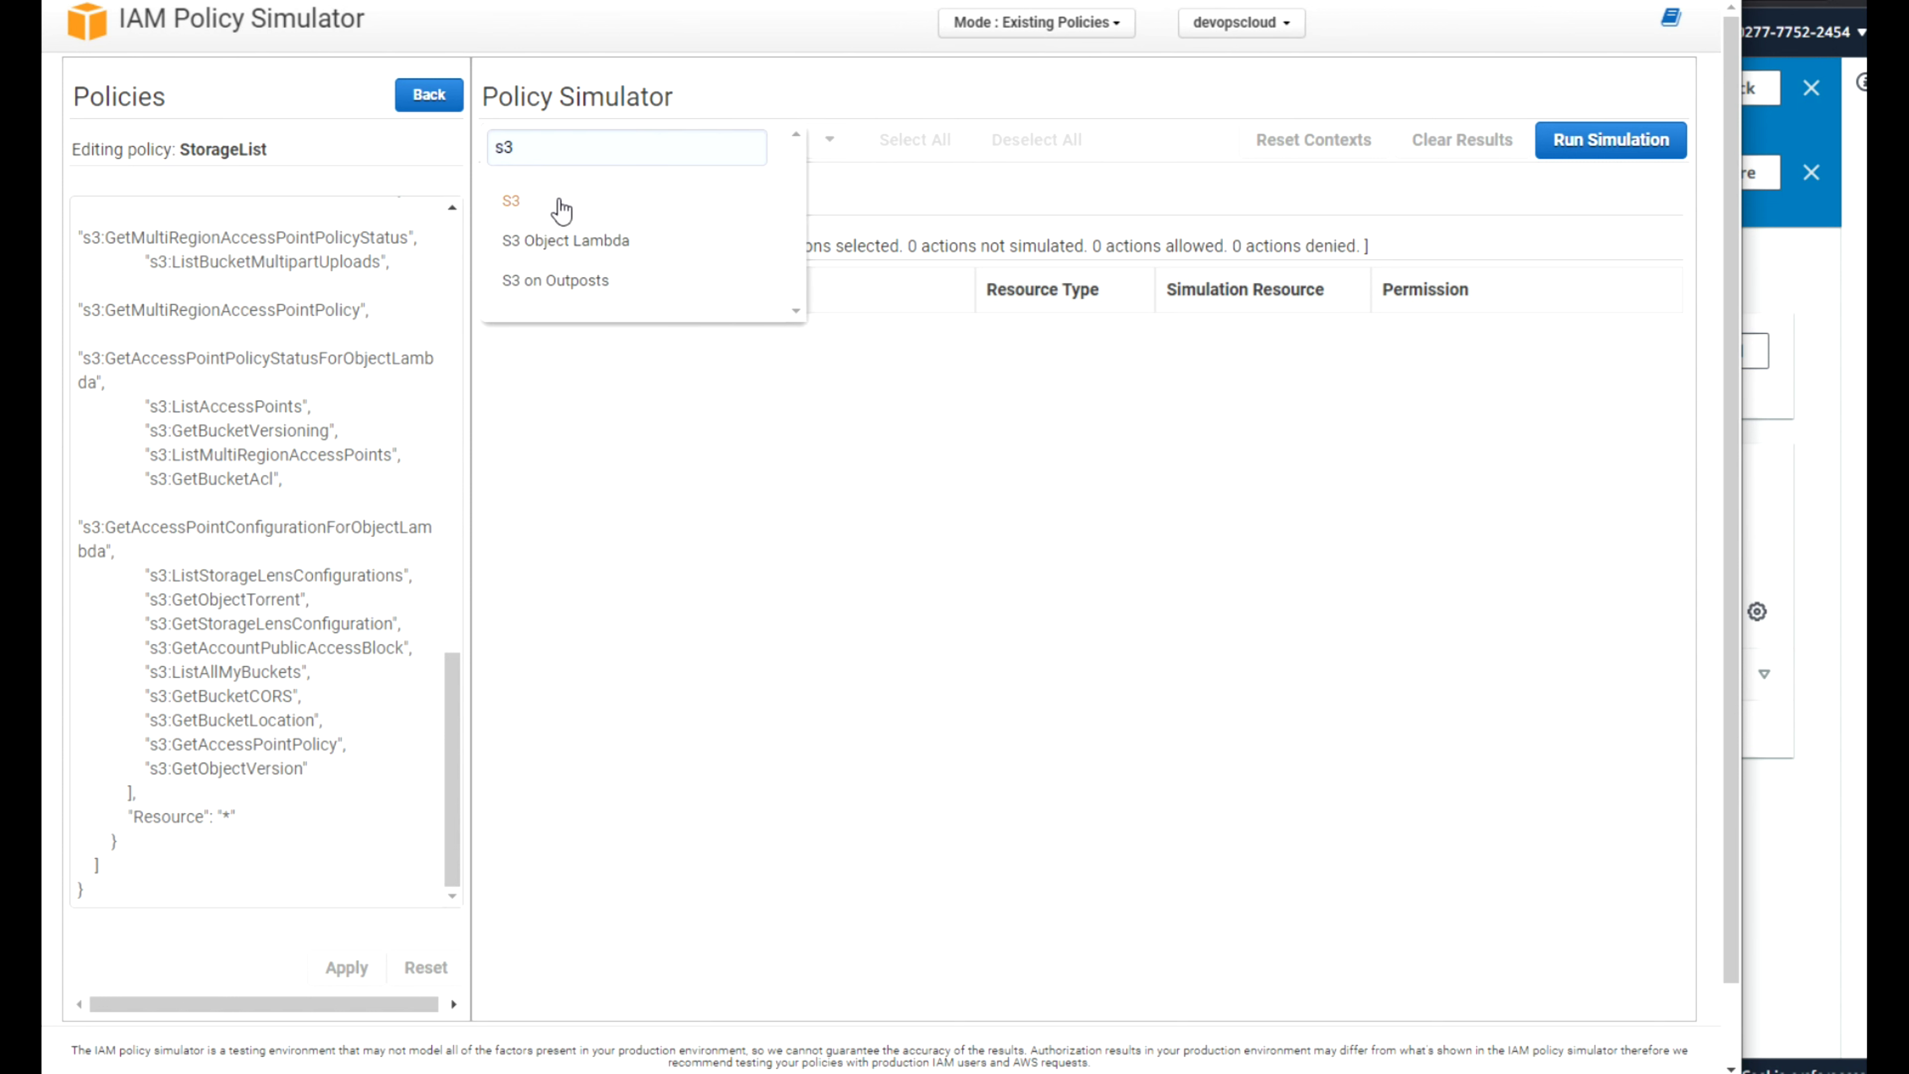
left_click(511, 201)
Select the S3 ListBucket action and run the simulation
left_click(827, 143)
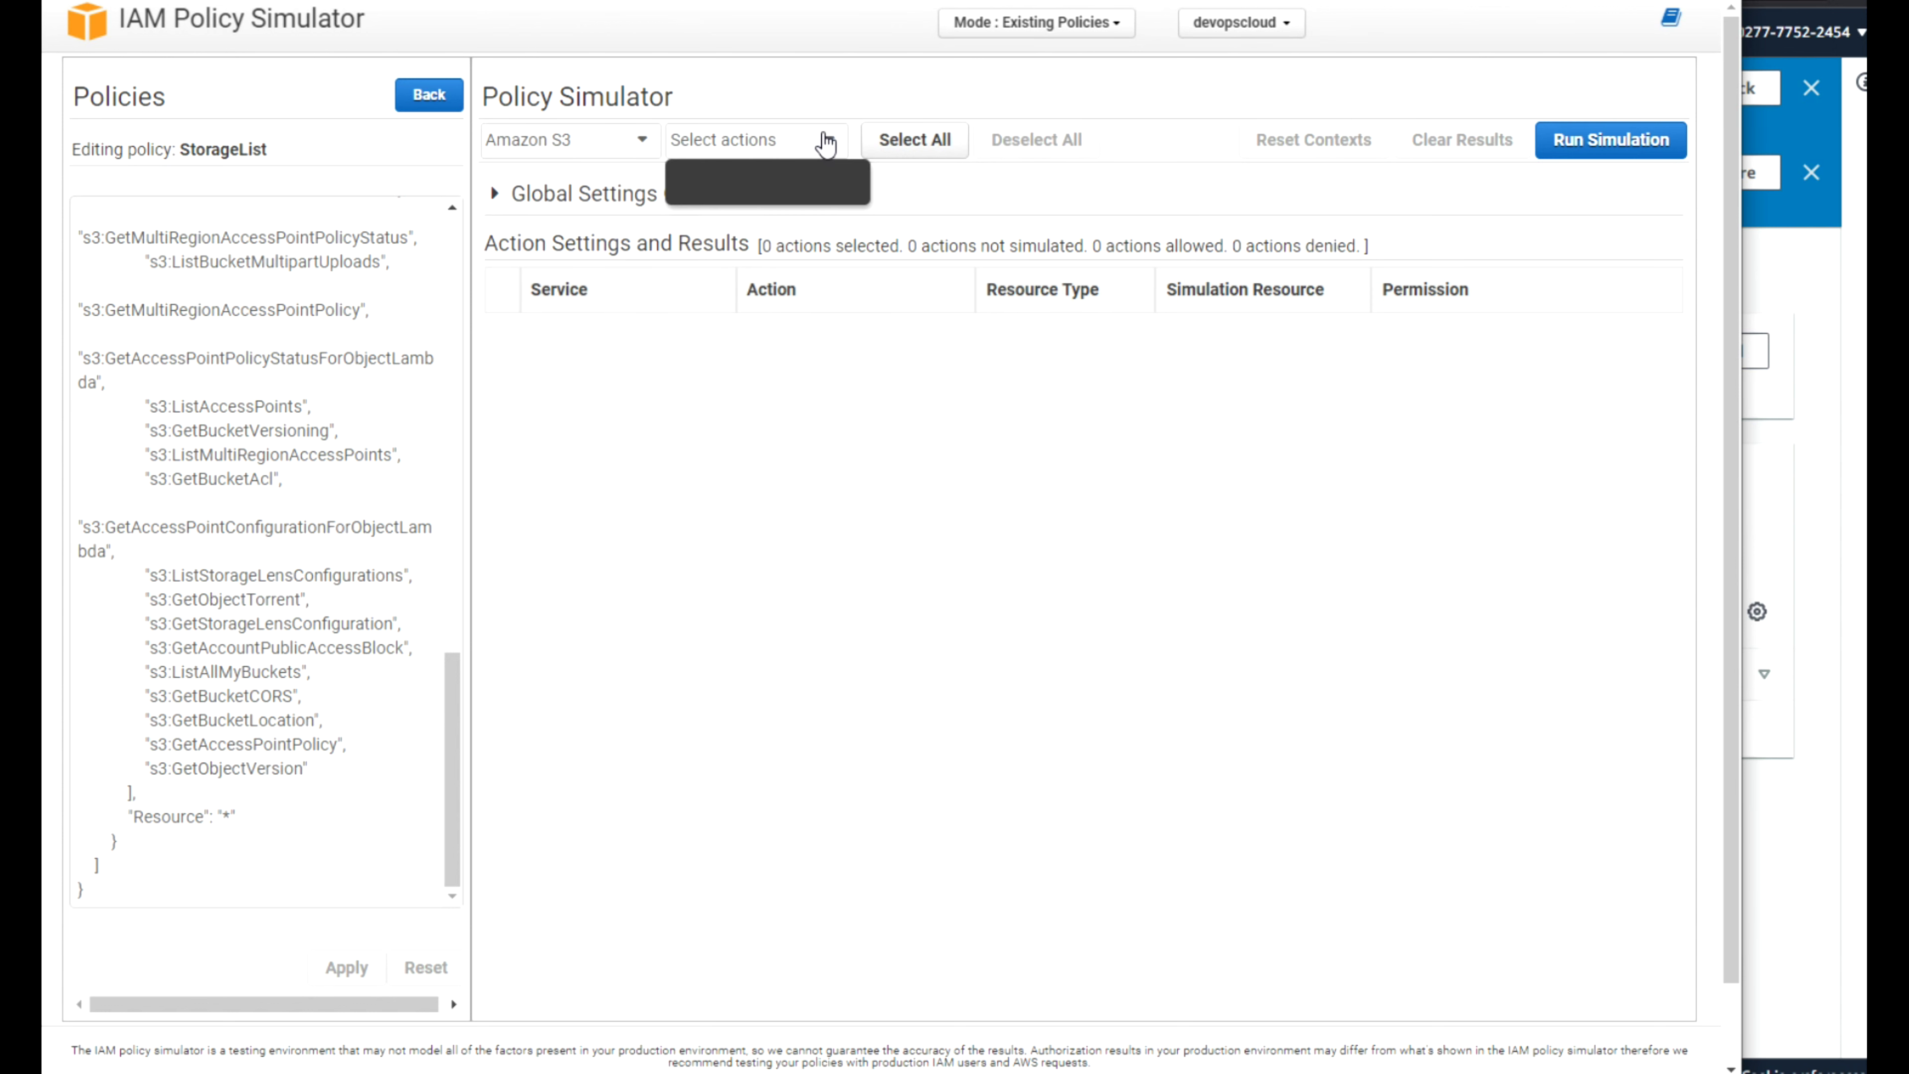
left_click(780, 143)
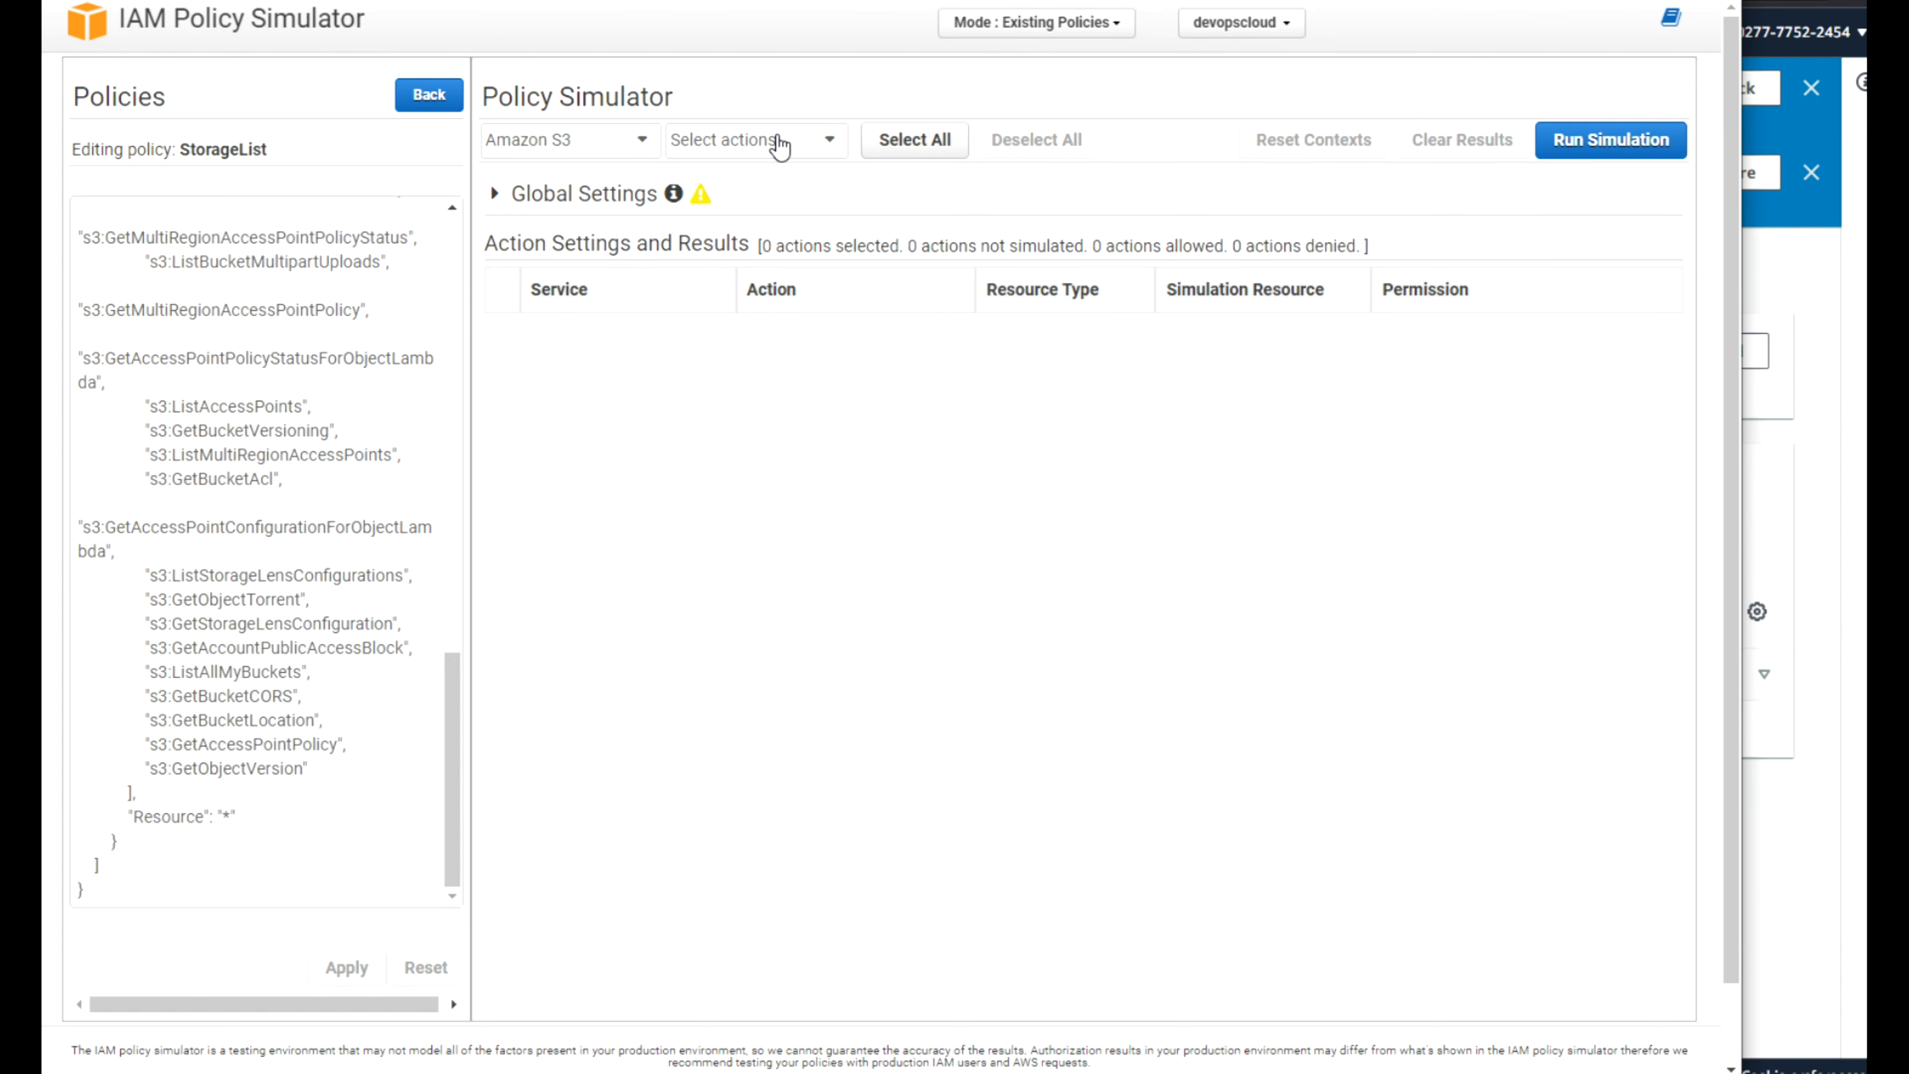
left_click(780, 143)
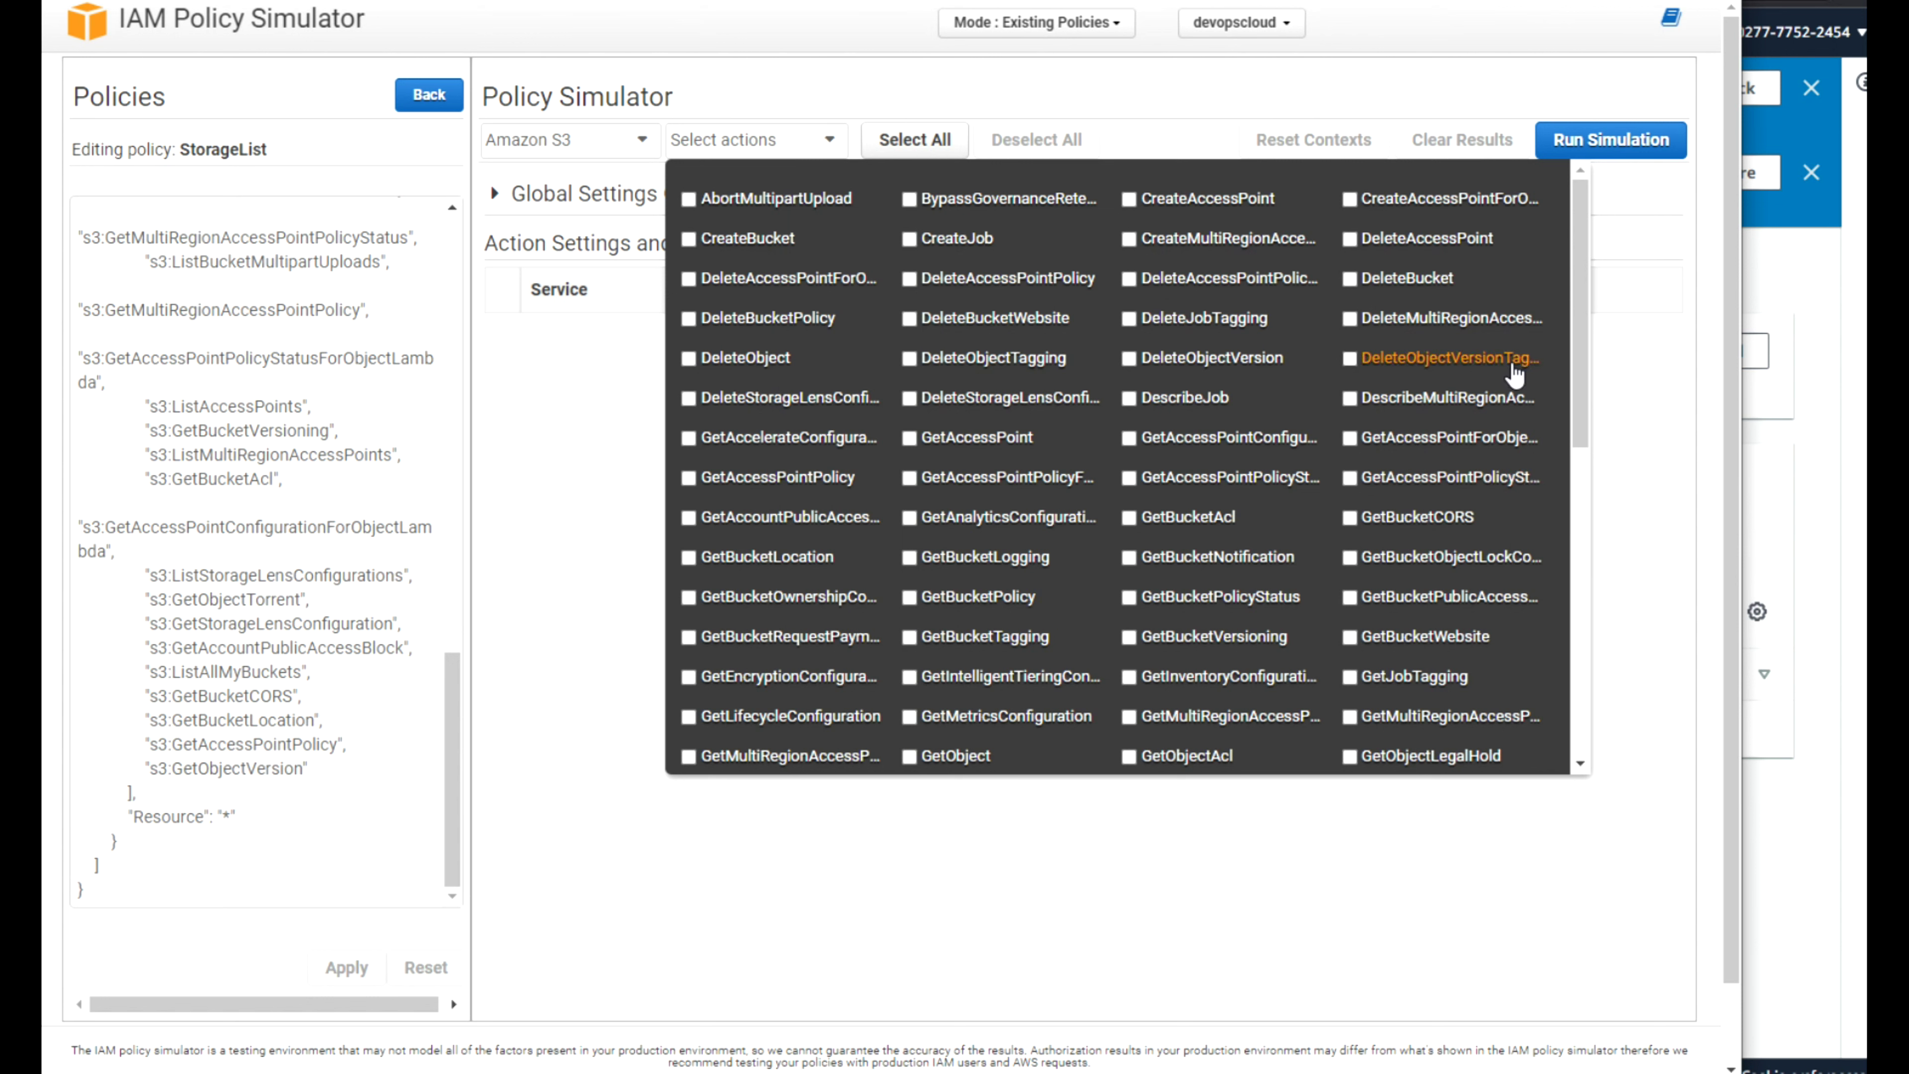
left_click_drag(1581, 362, 1580, 550)
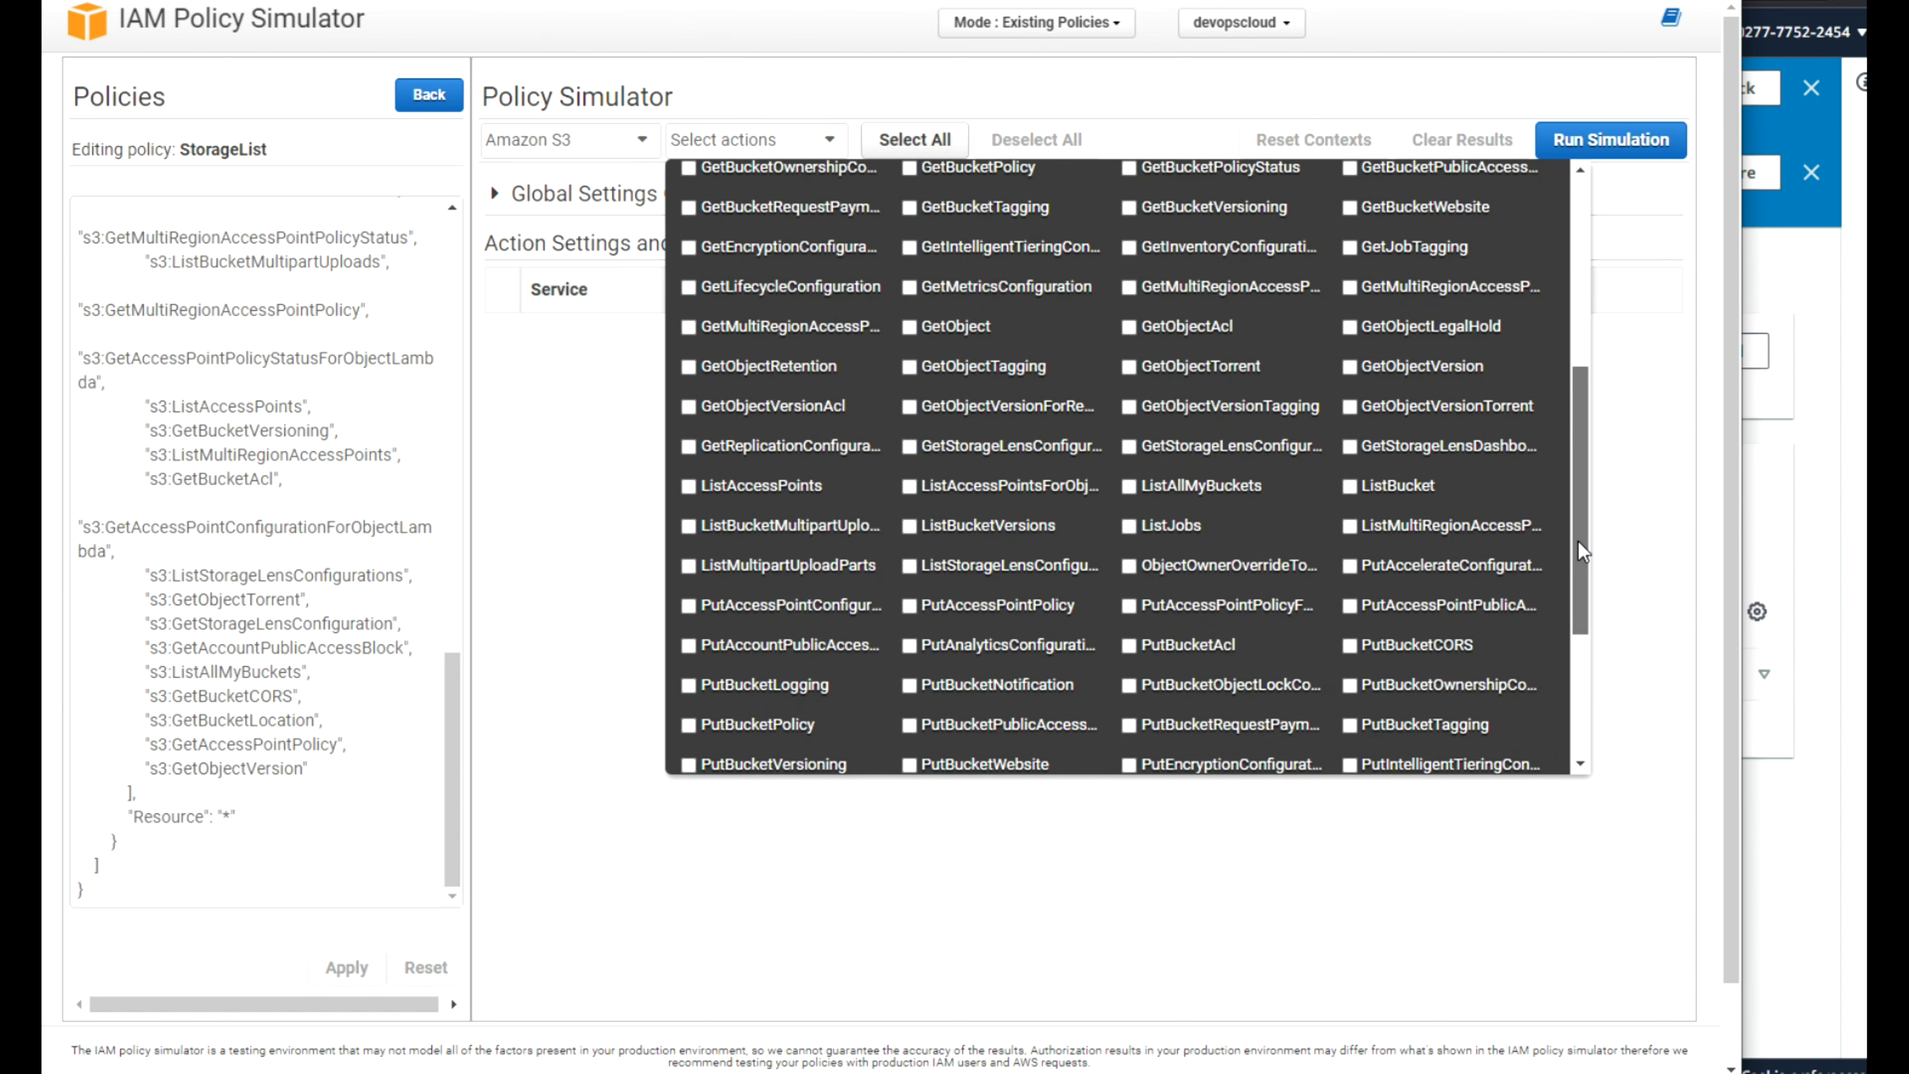
left_click(1349, 487)
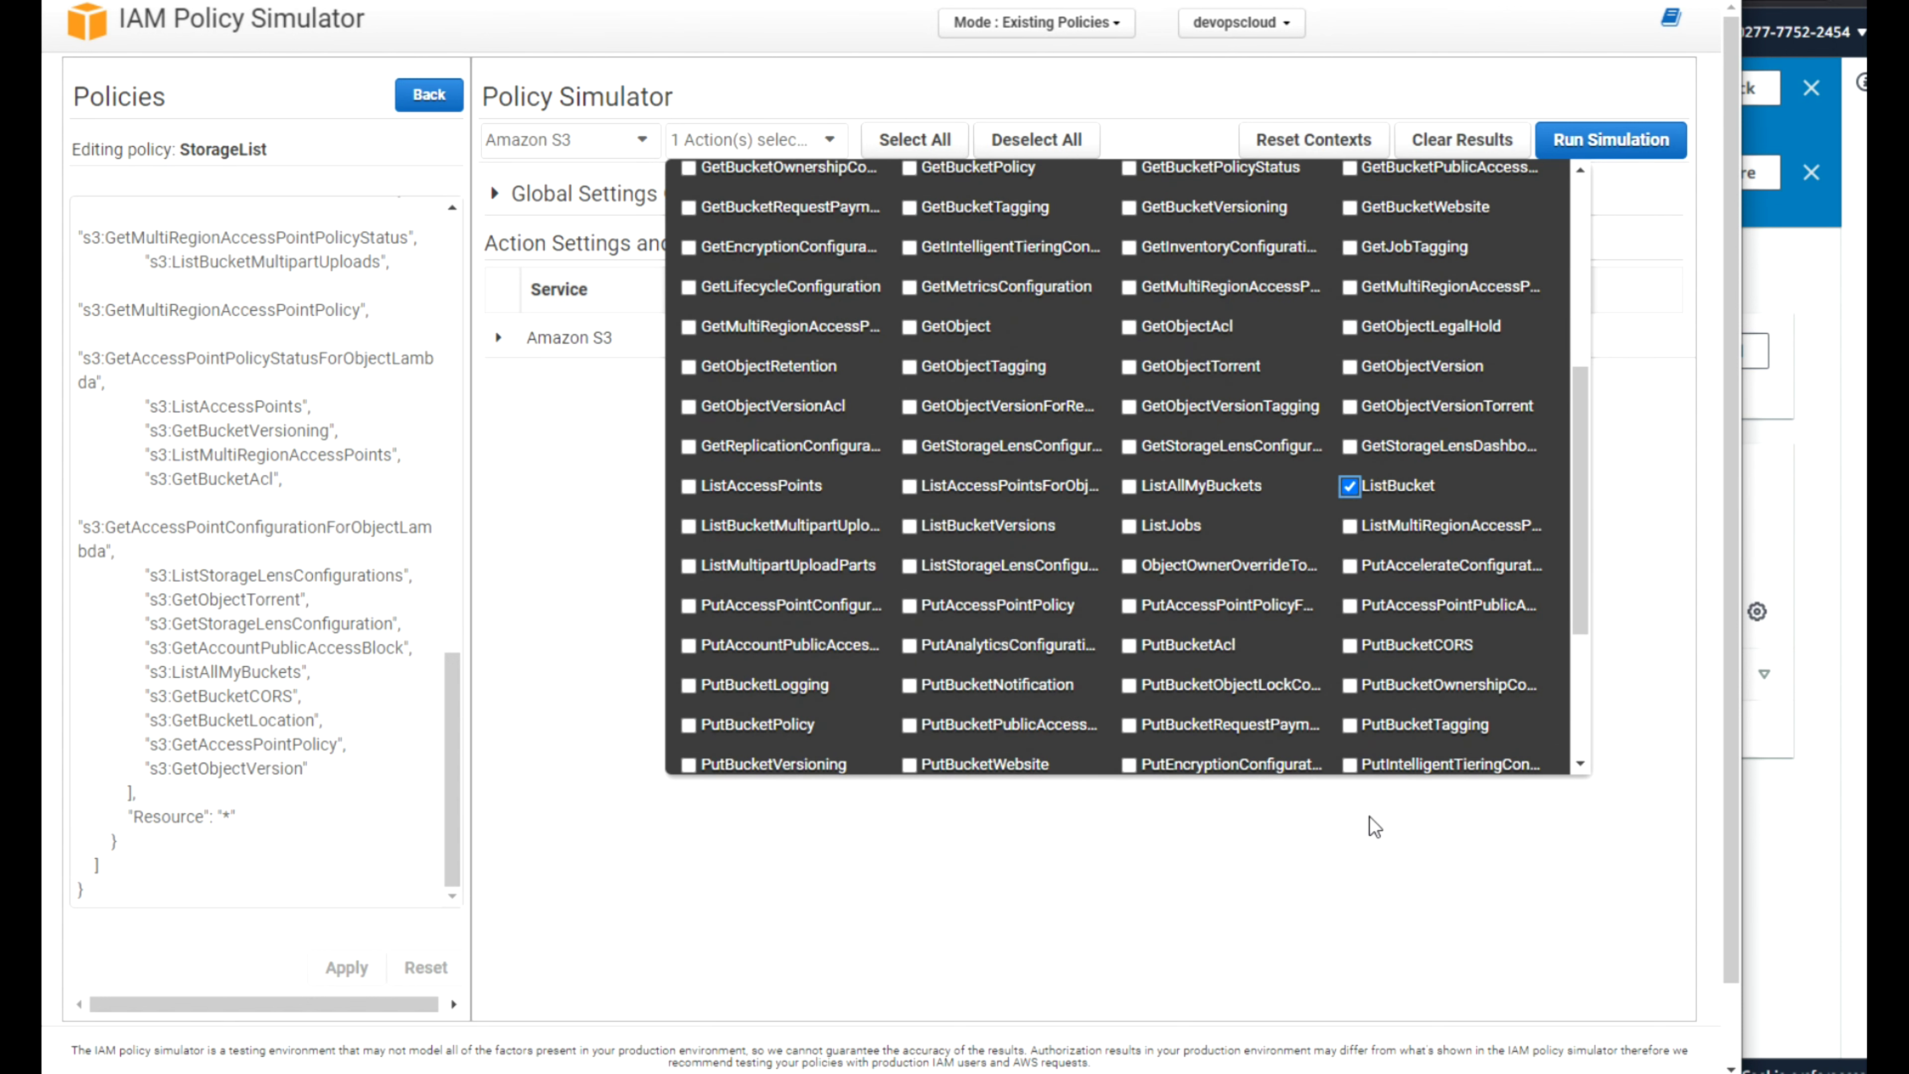
left_click(1362, 842)
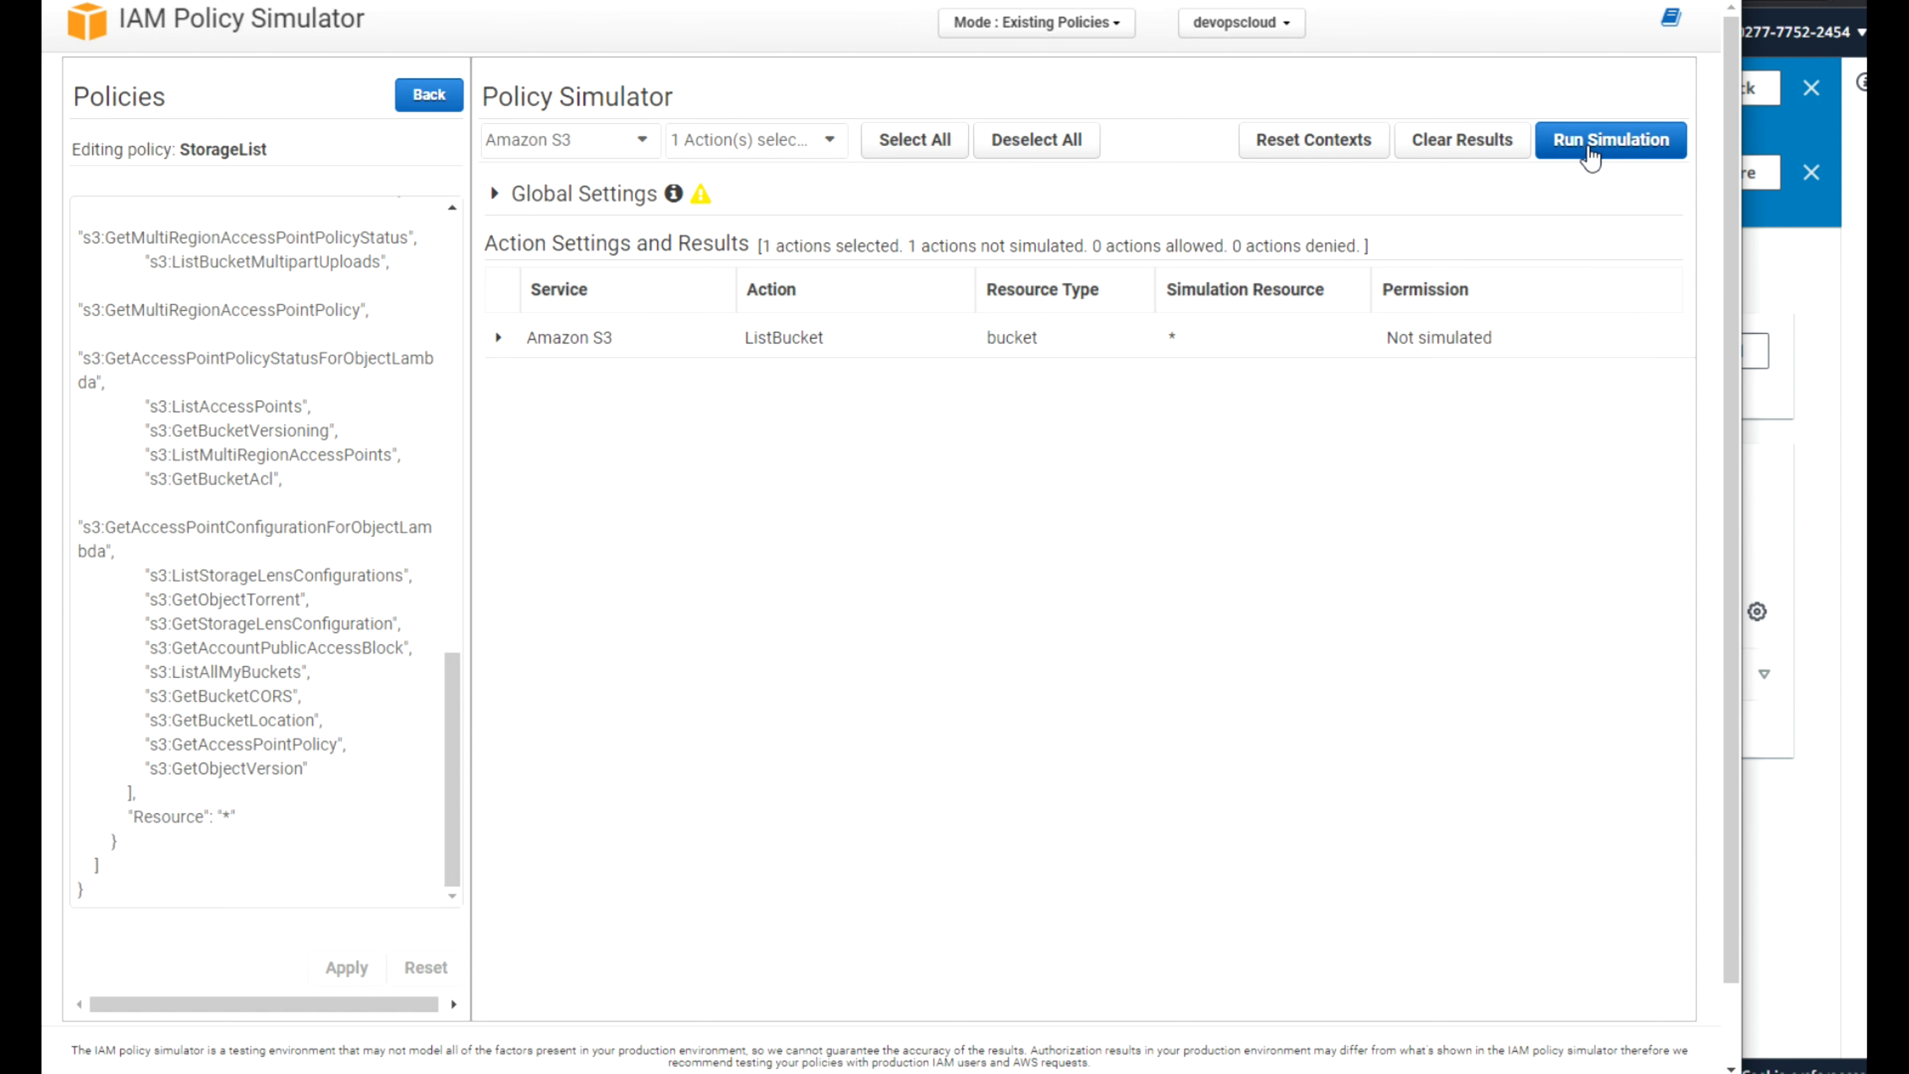
left_click(1590, 157)
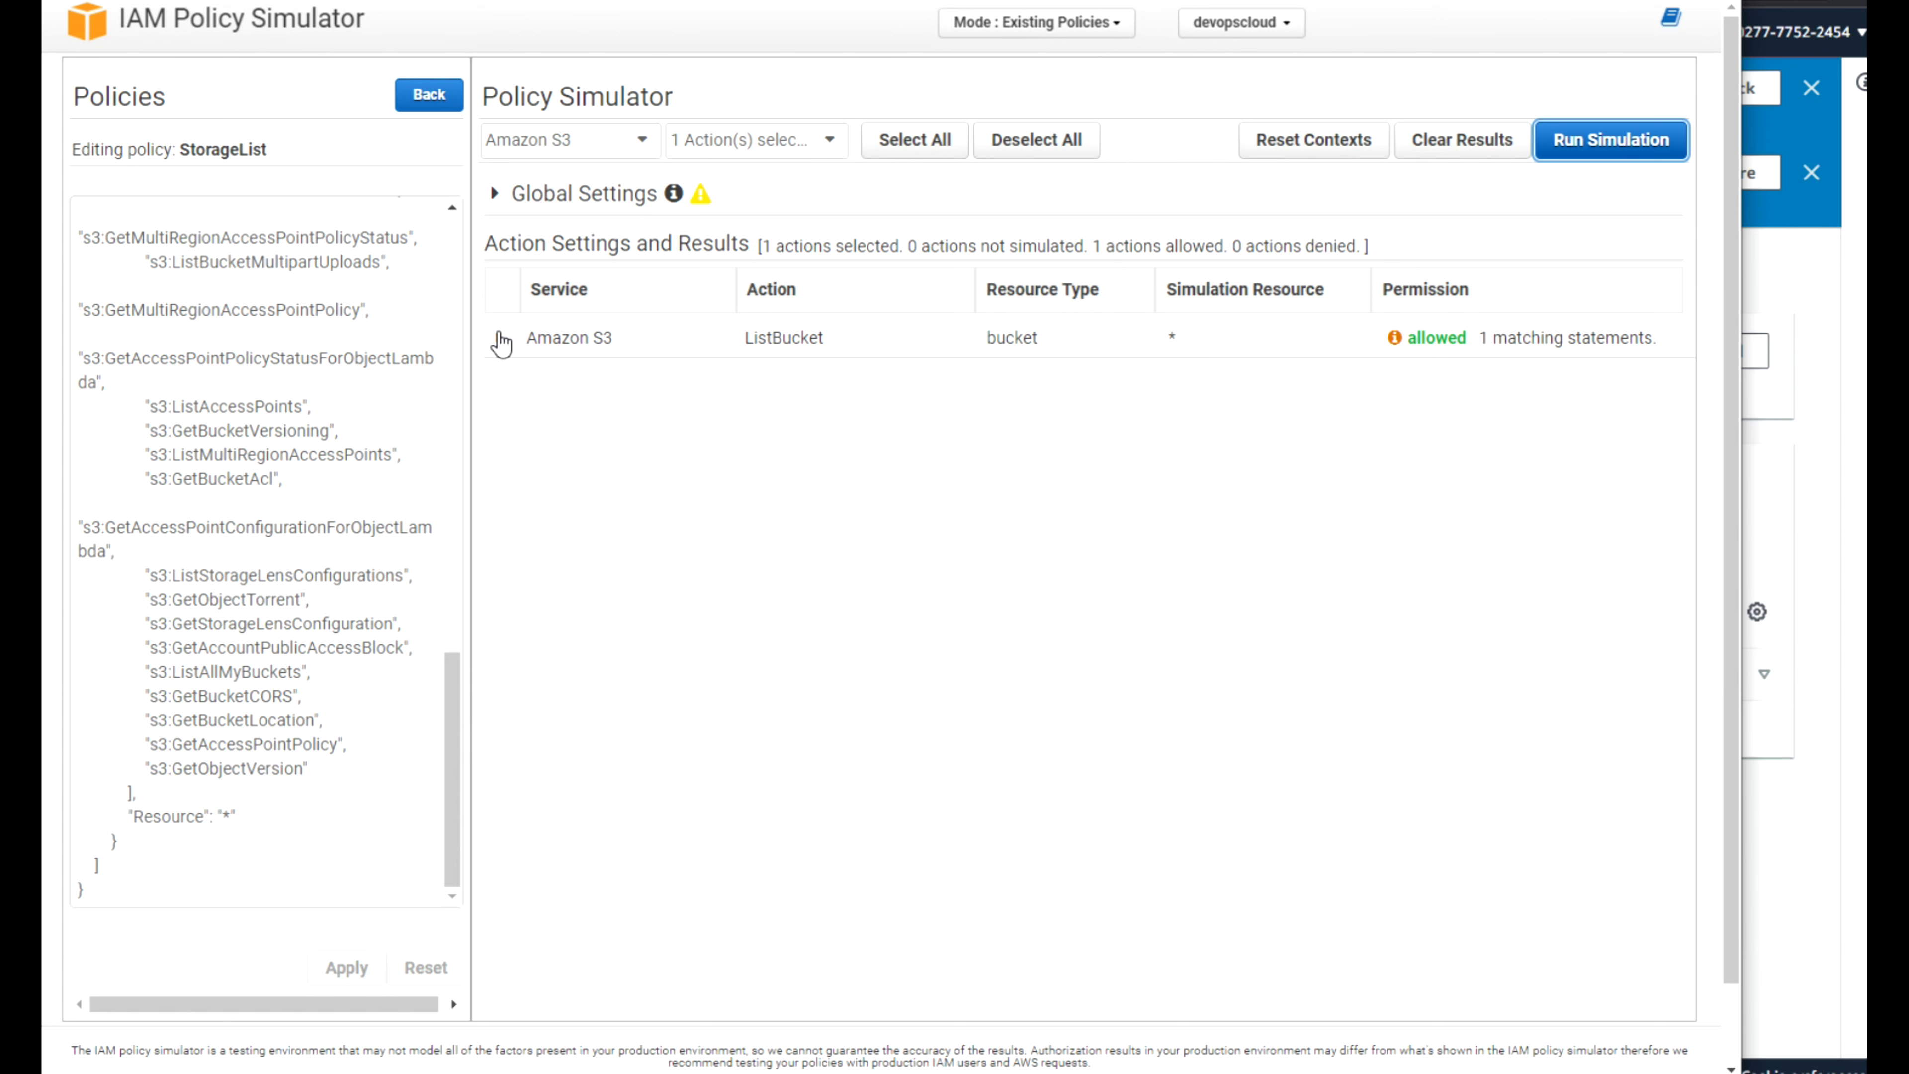
Inspect the allowed ListBucket result and its matching statement, then clear the results
left_click(498, 337)
left_click_drag(723, 482, 700, 482)
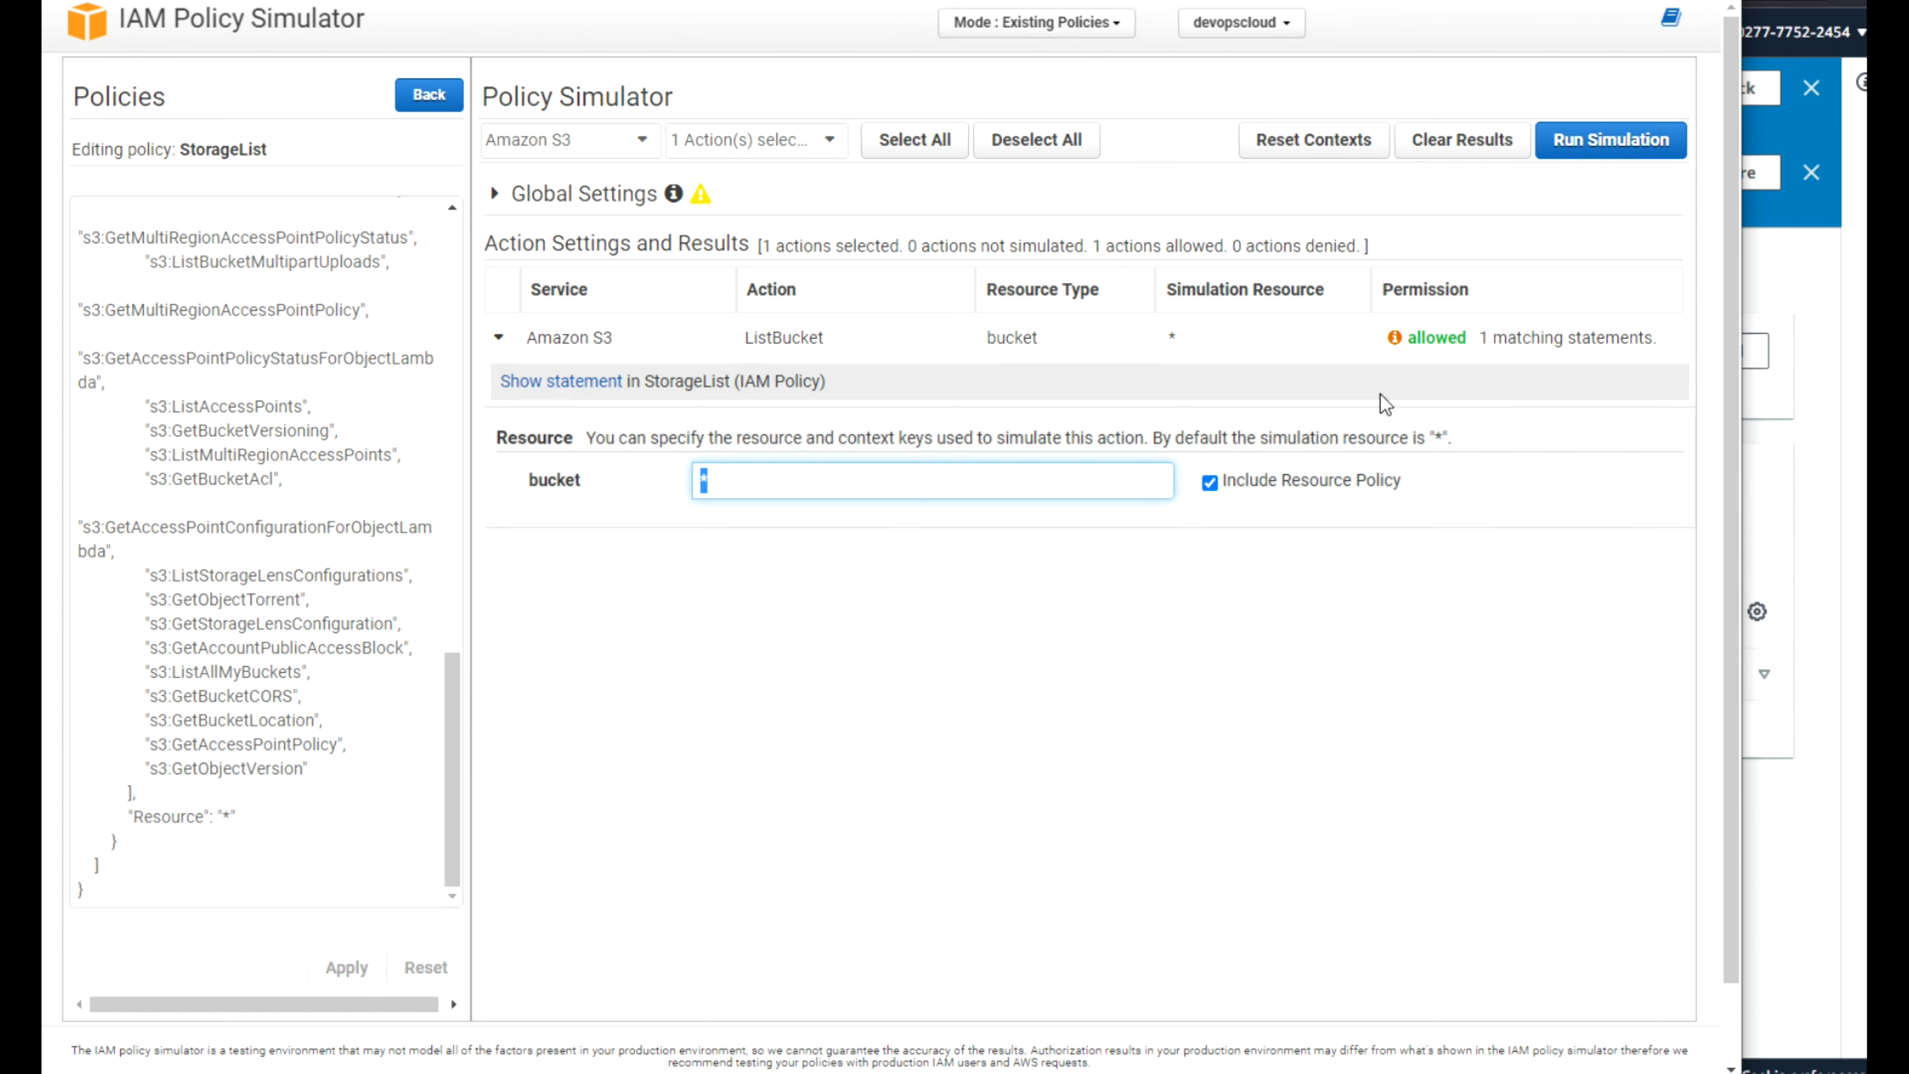
left_click(1809, 421)
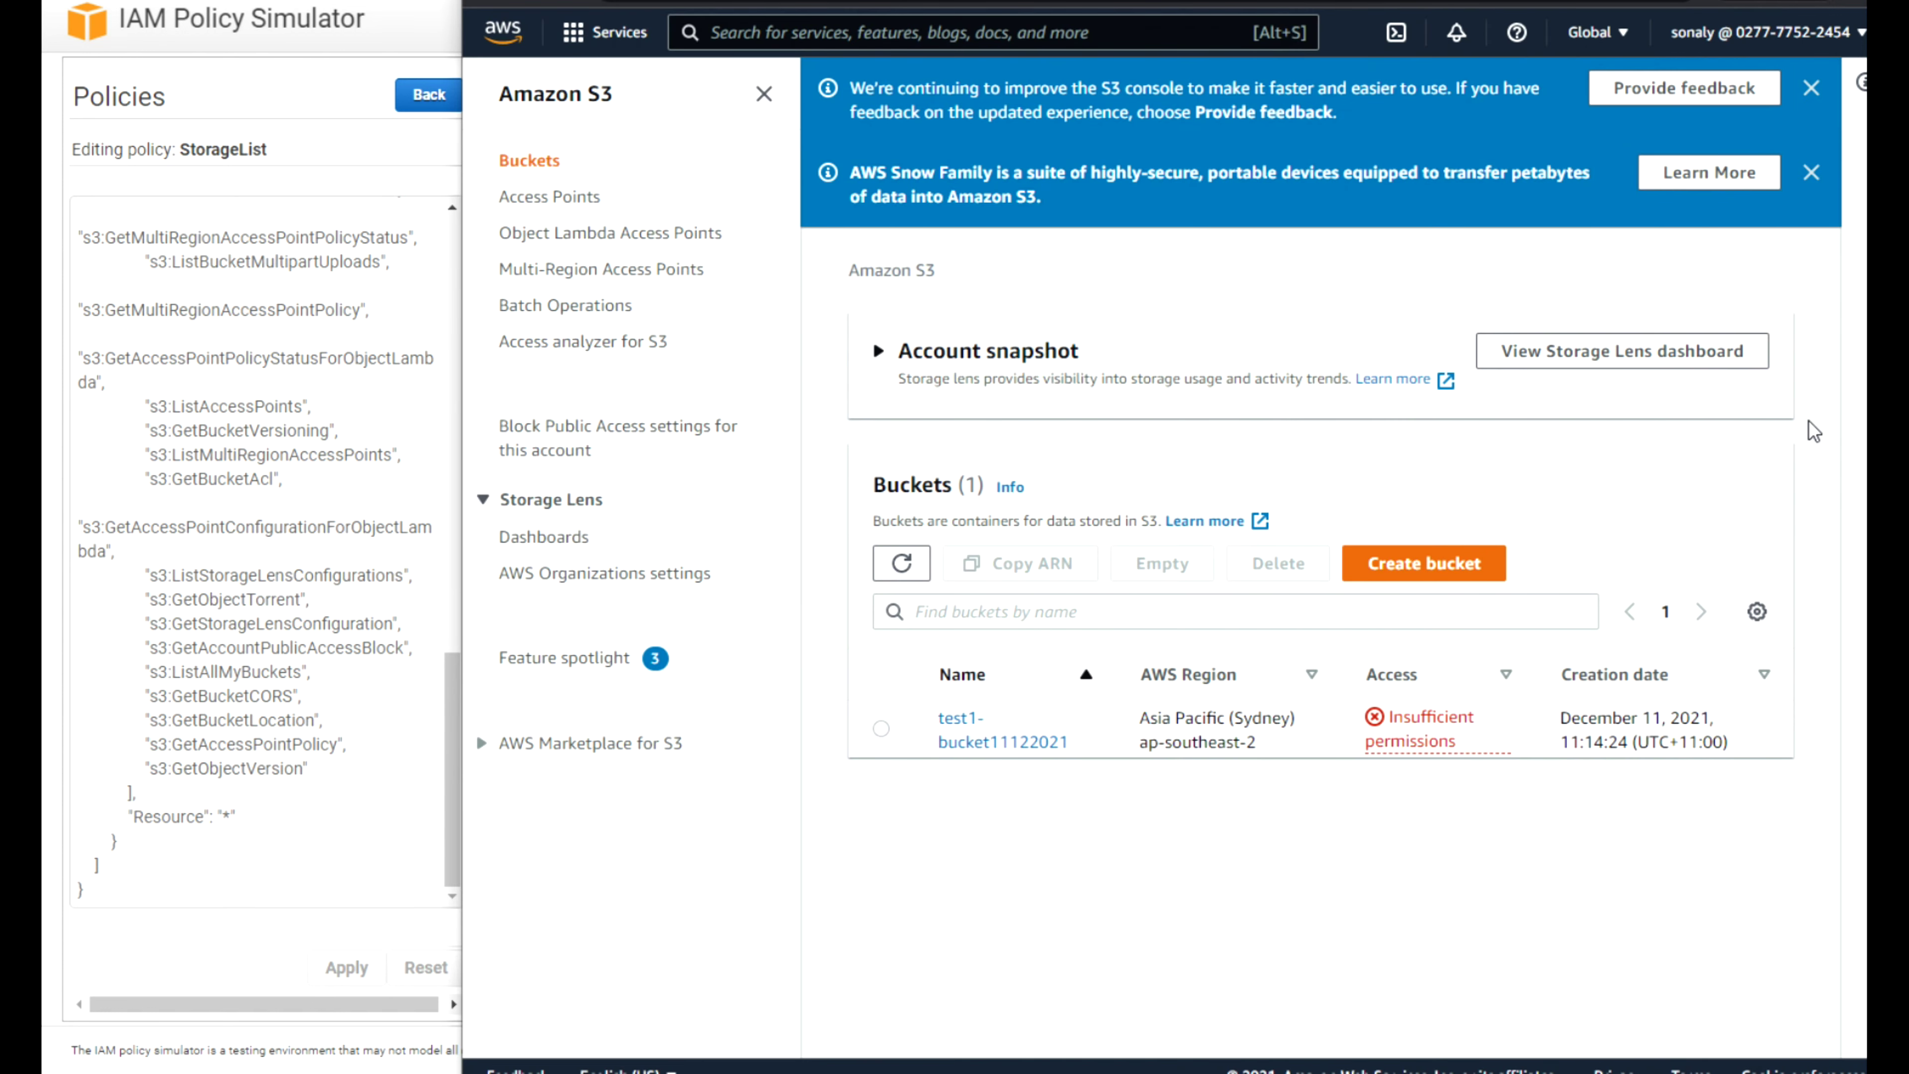
left_click(410, 34)
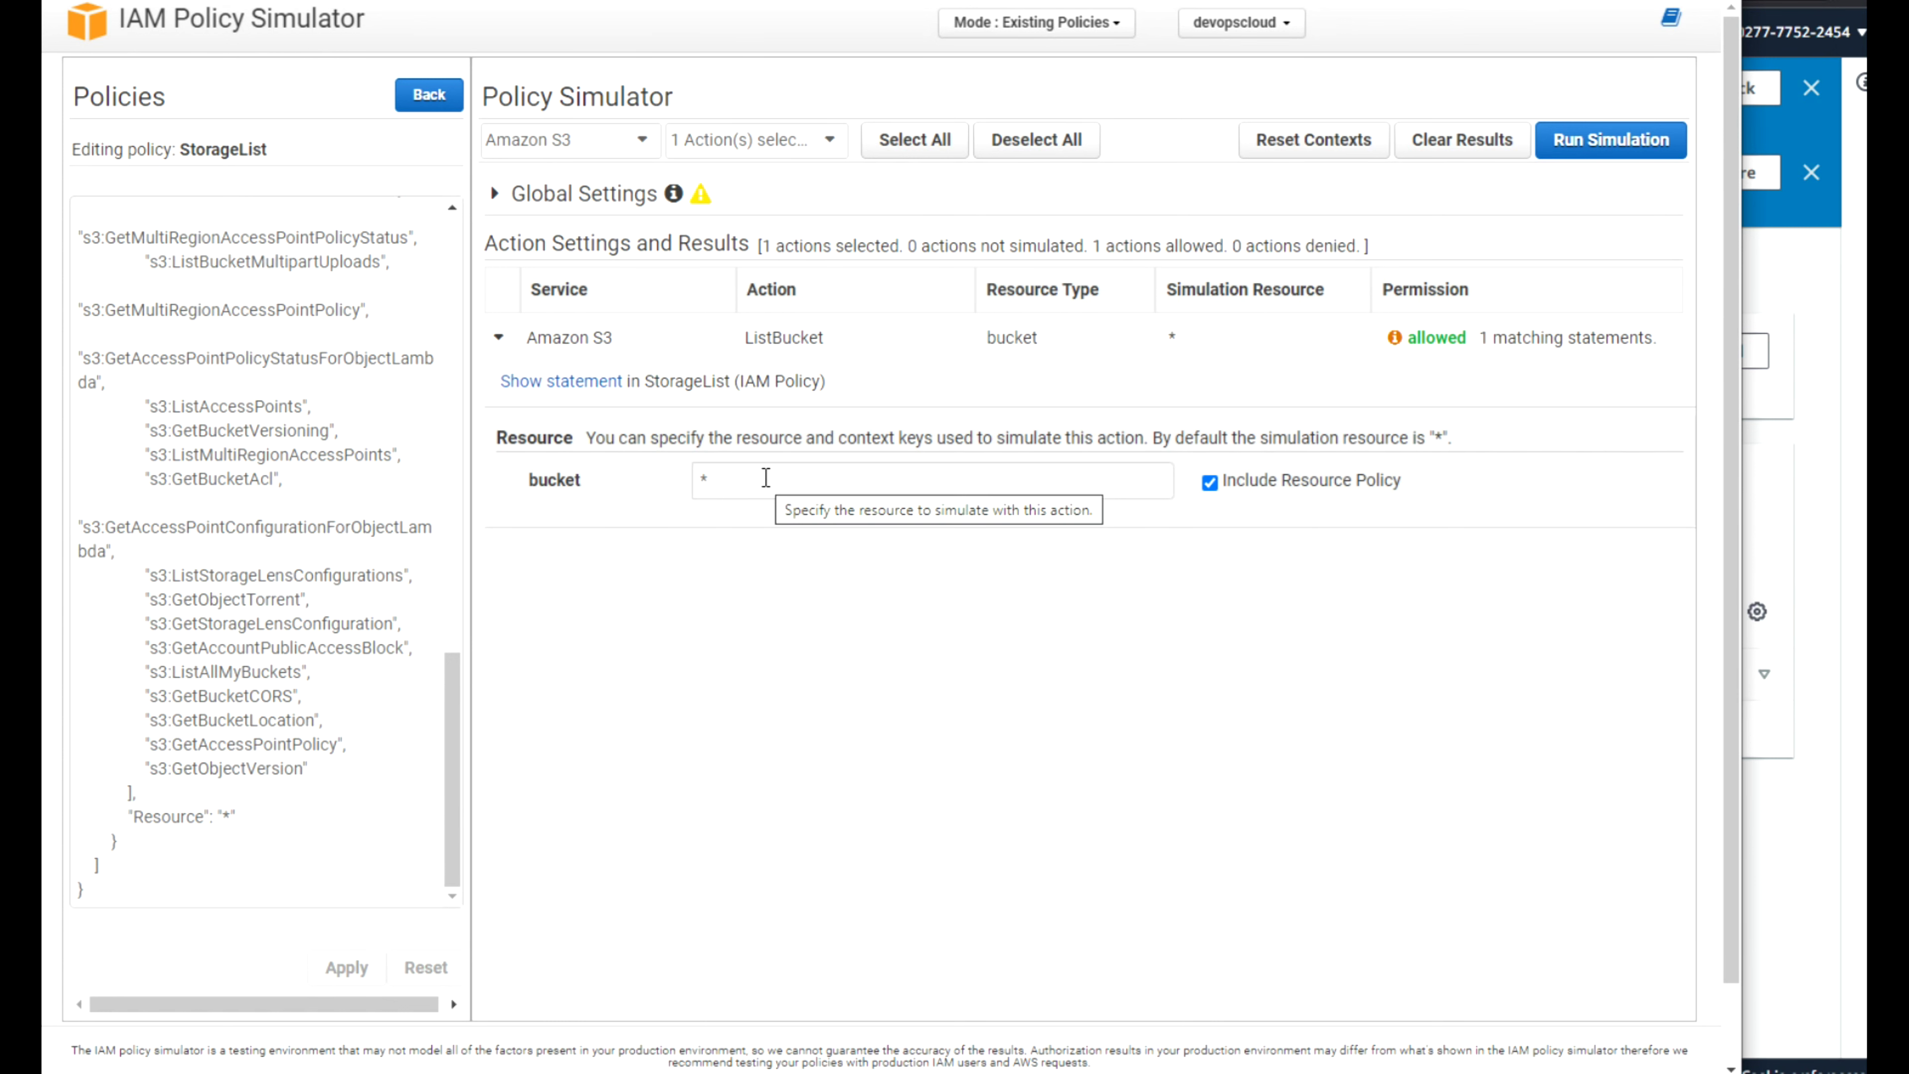
left_click(560, 384)
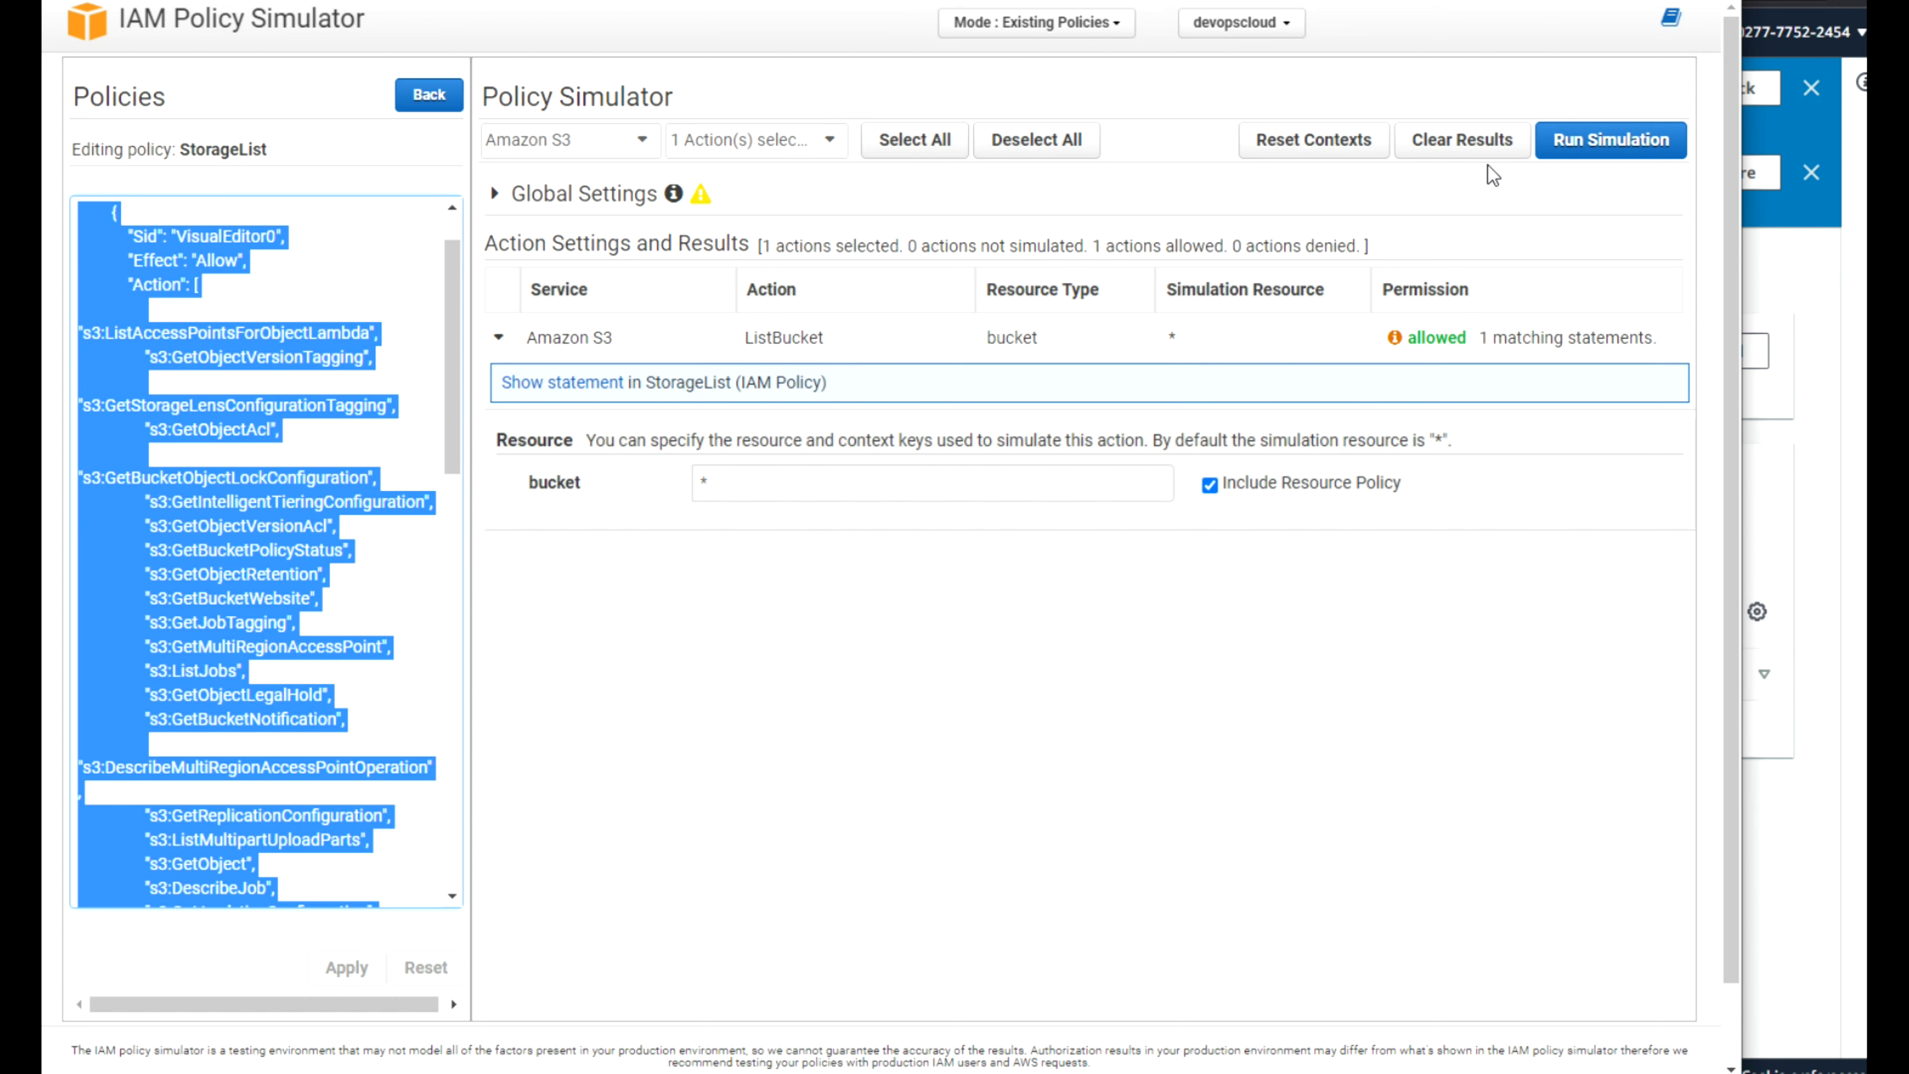
left_click(1462, 140)
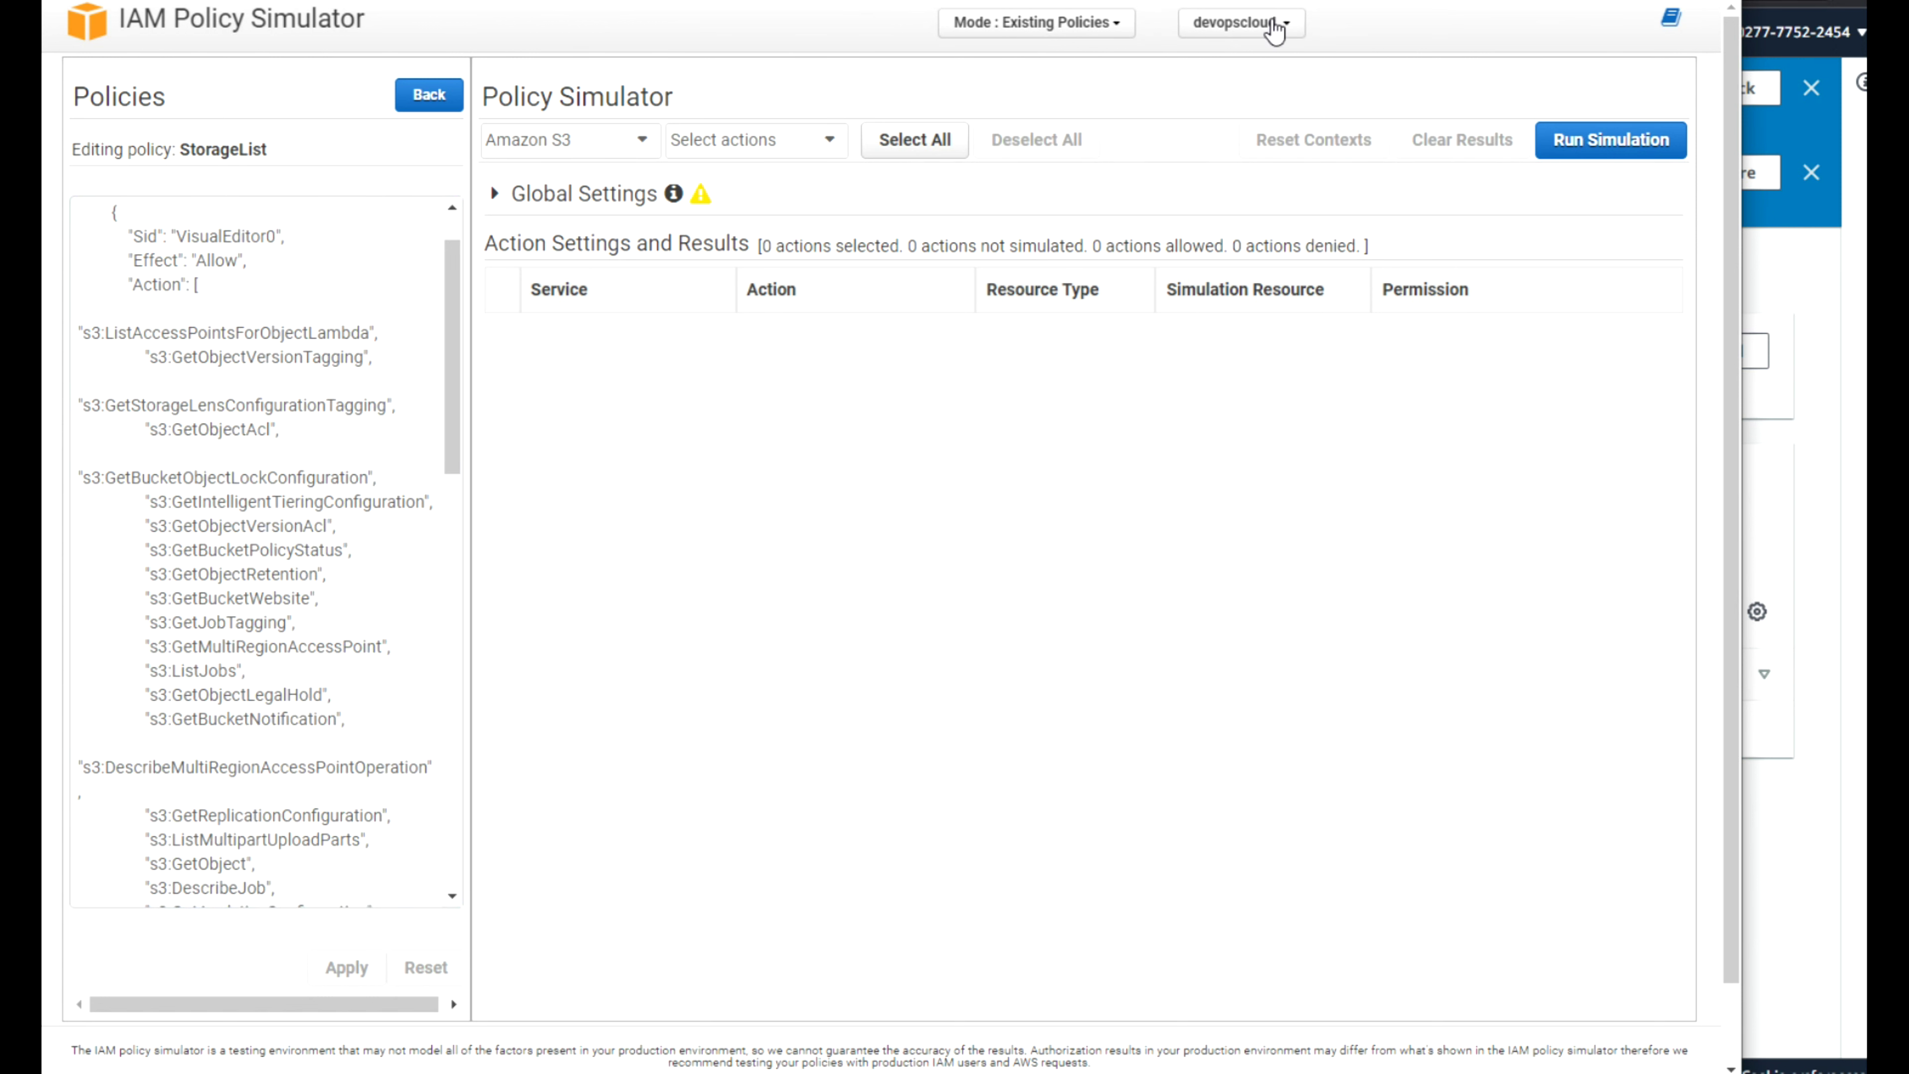
Reload the test user's S3 buckets and open oo3_A1C80AE1.jpg in test1-bucket11122021
left_click(1181, 1)
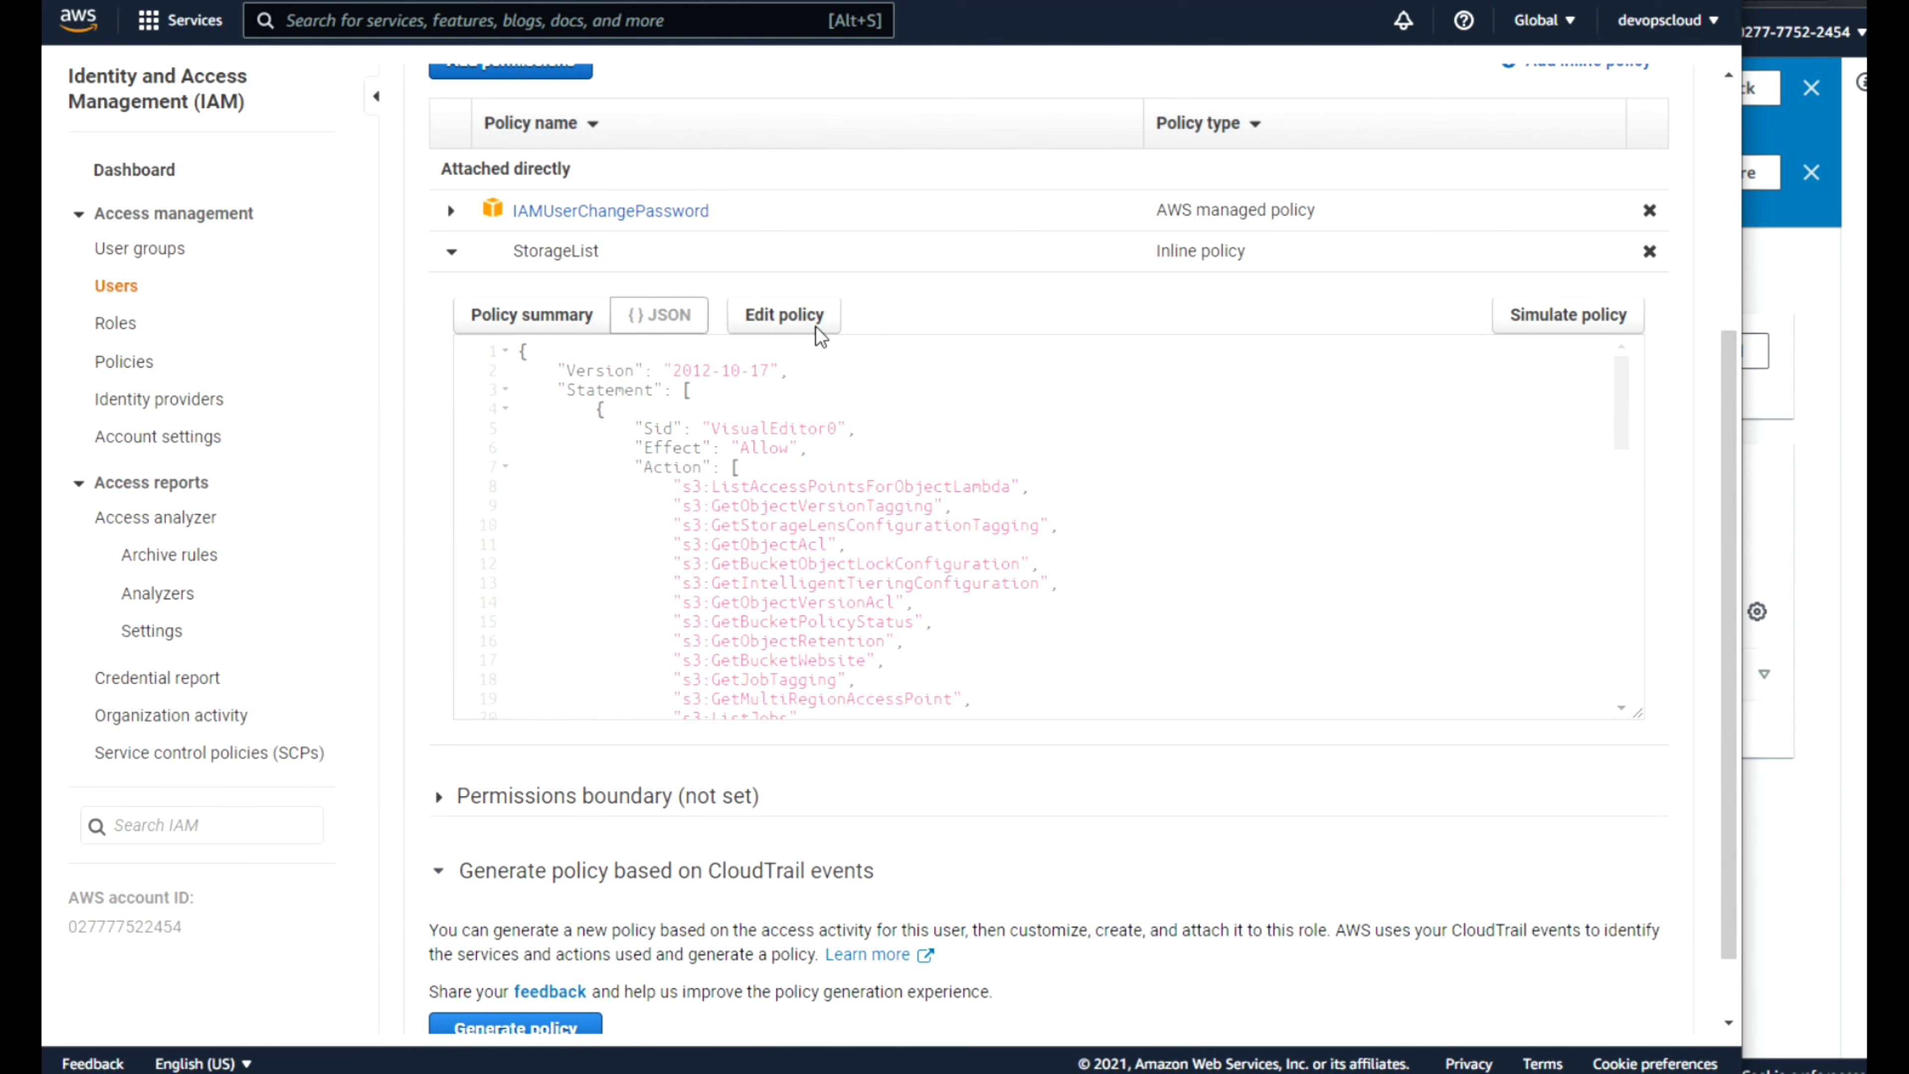
left_click_drag(1728, 692, 1708, 542)
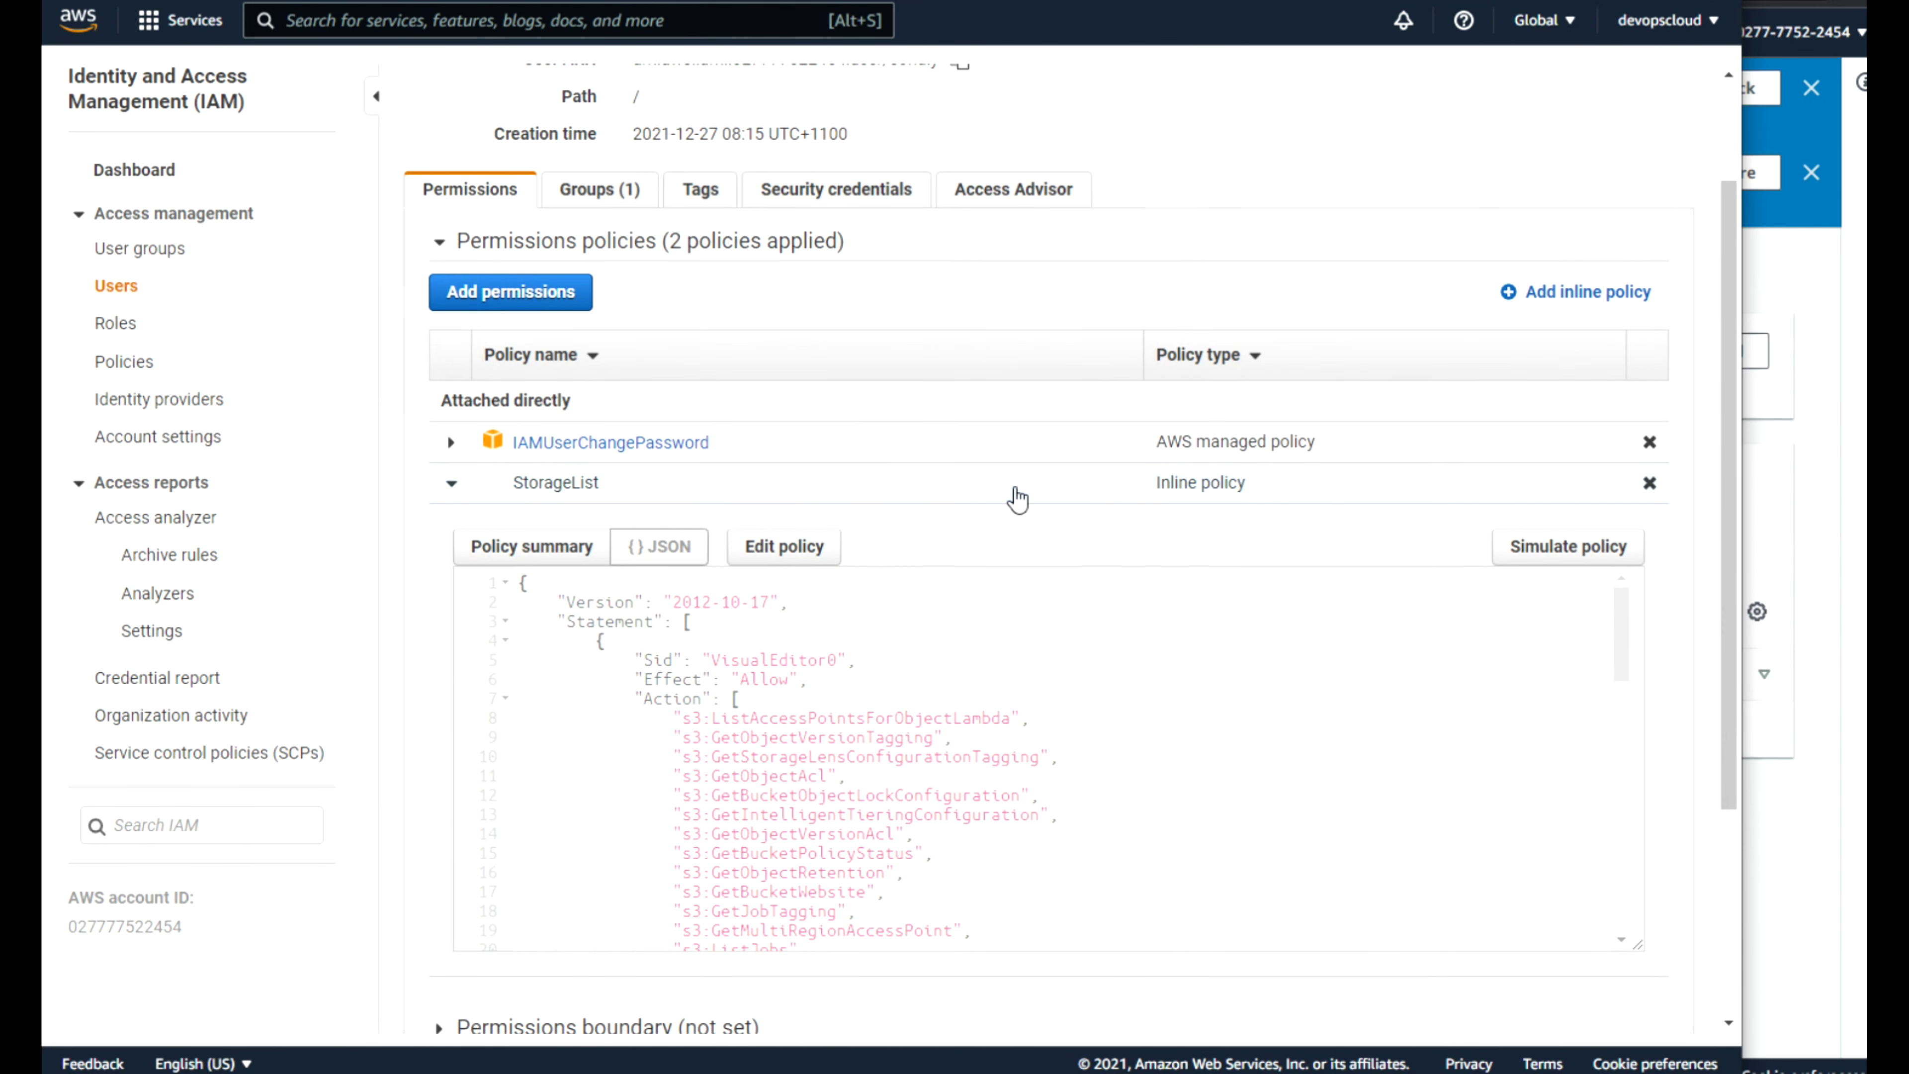
left_click(1796, 858)
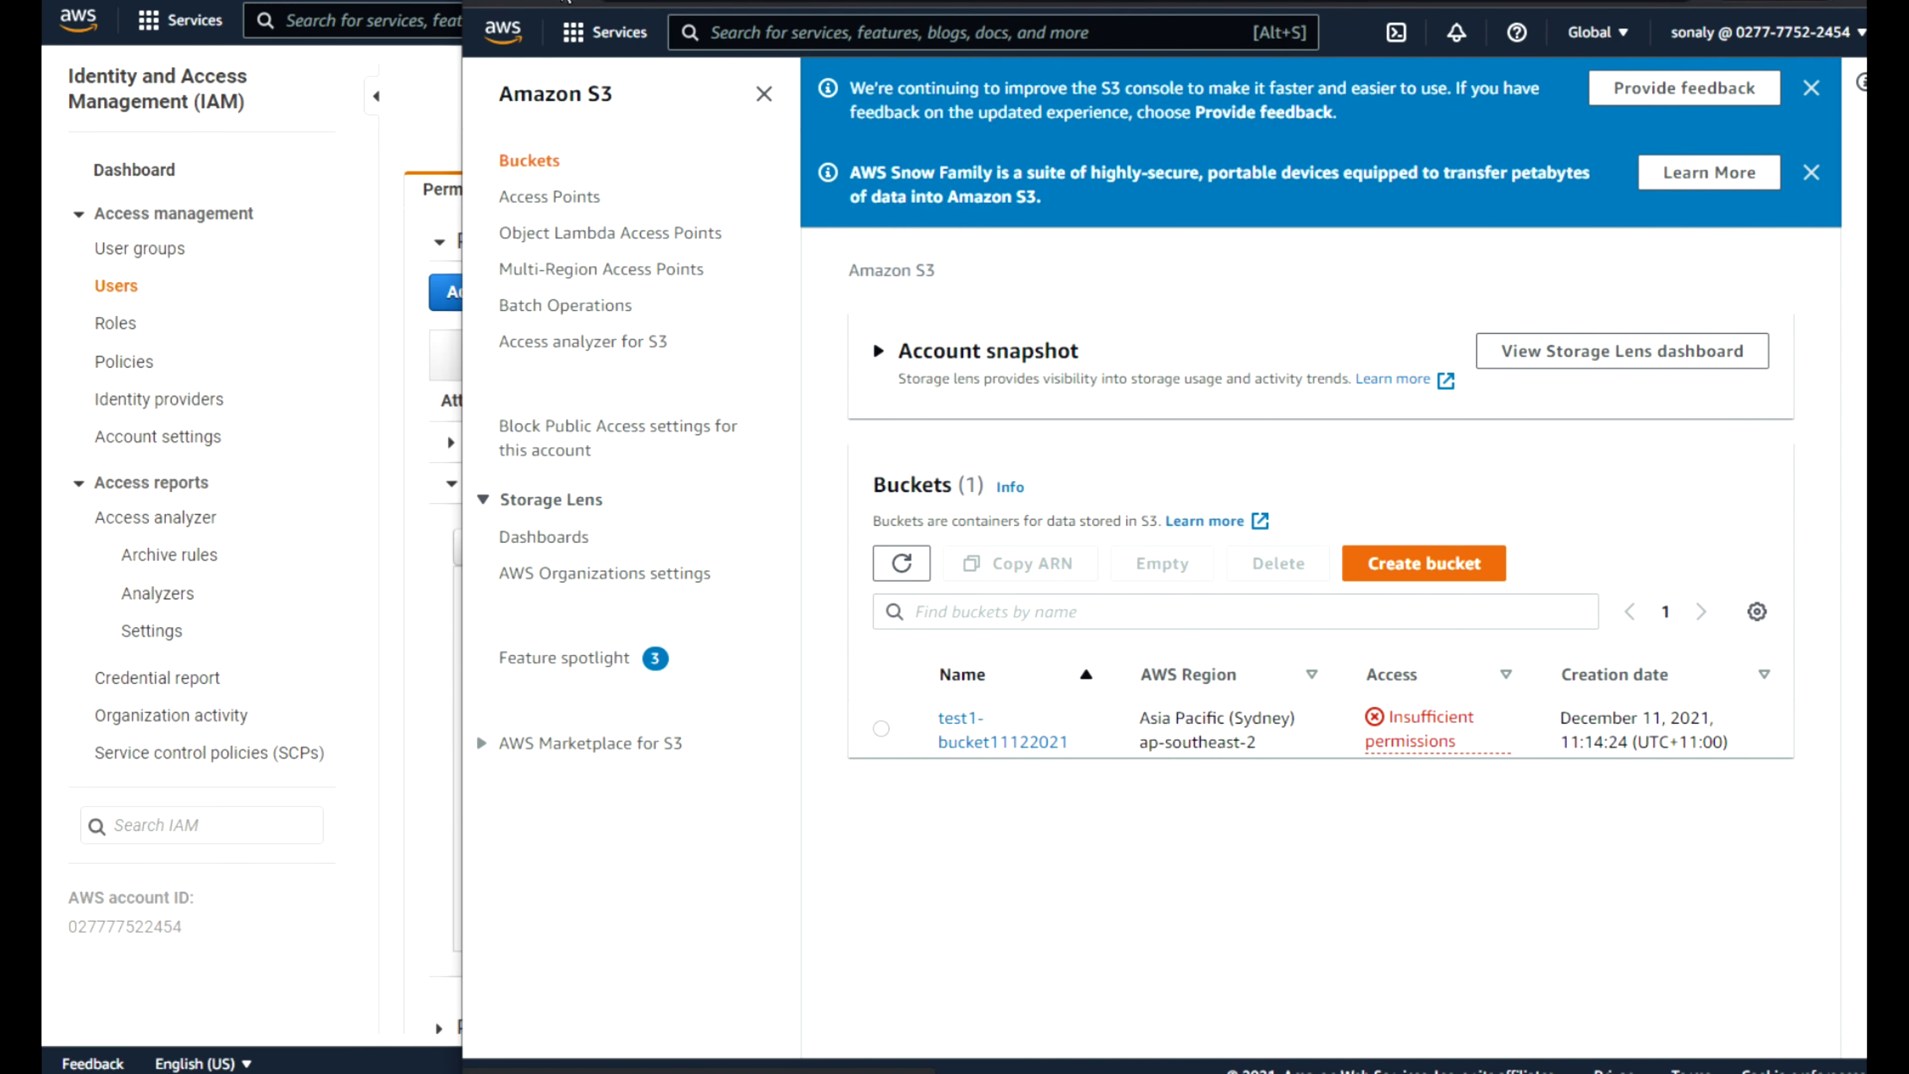
left_click(564, 1)
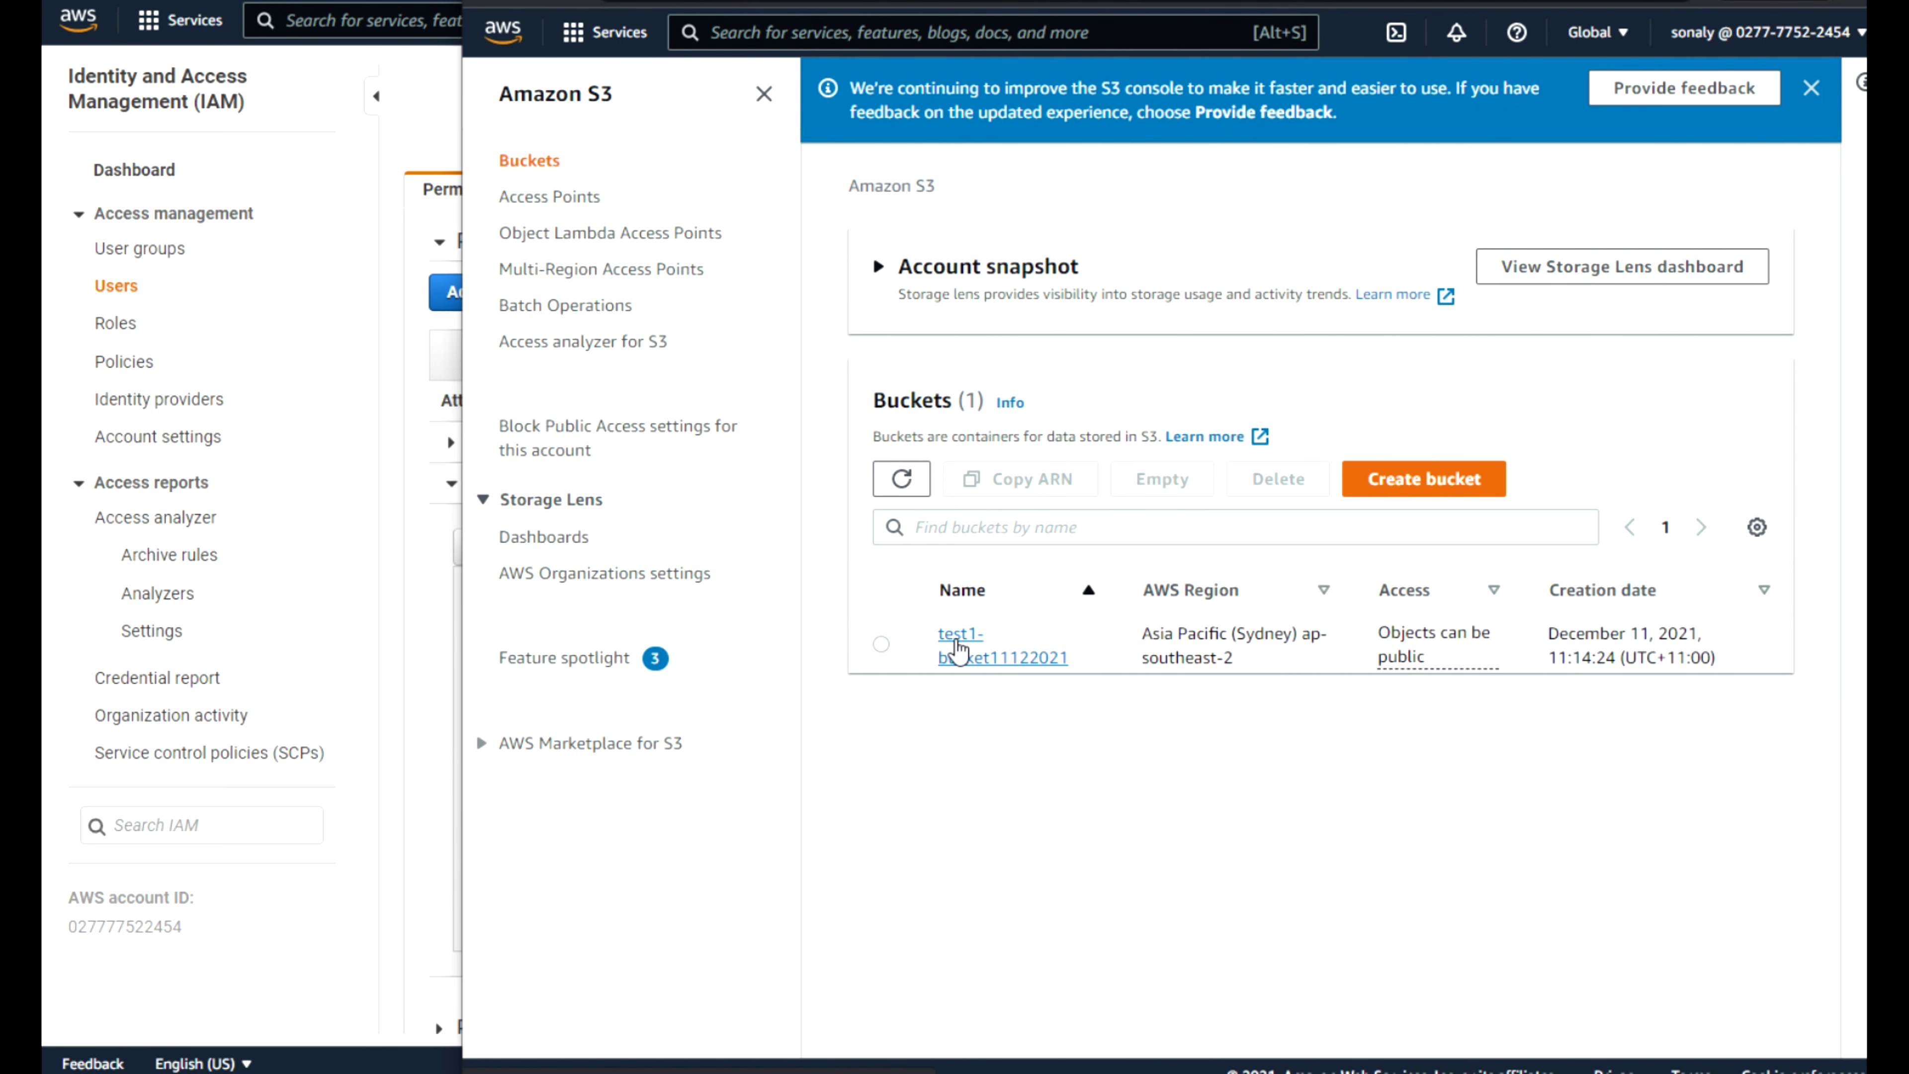
left_click(958, 648)
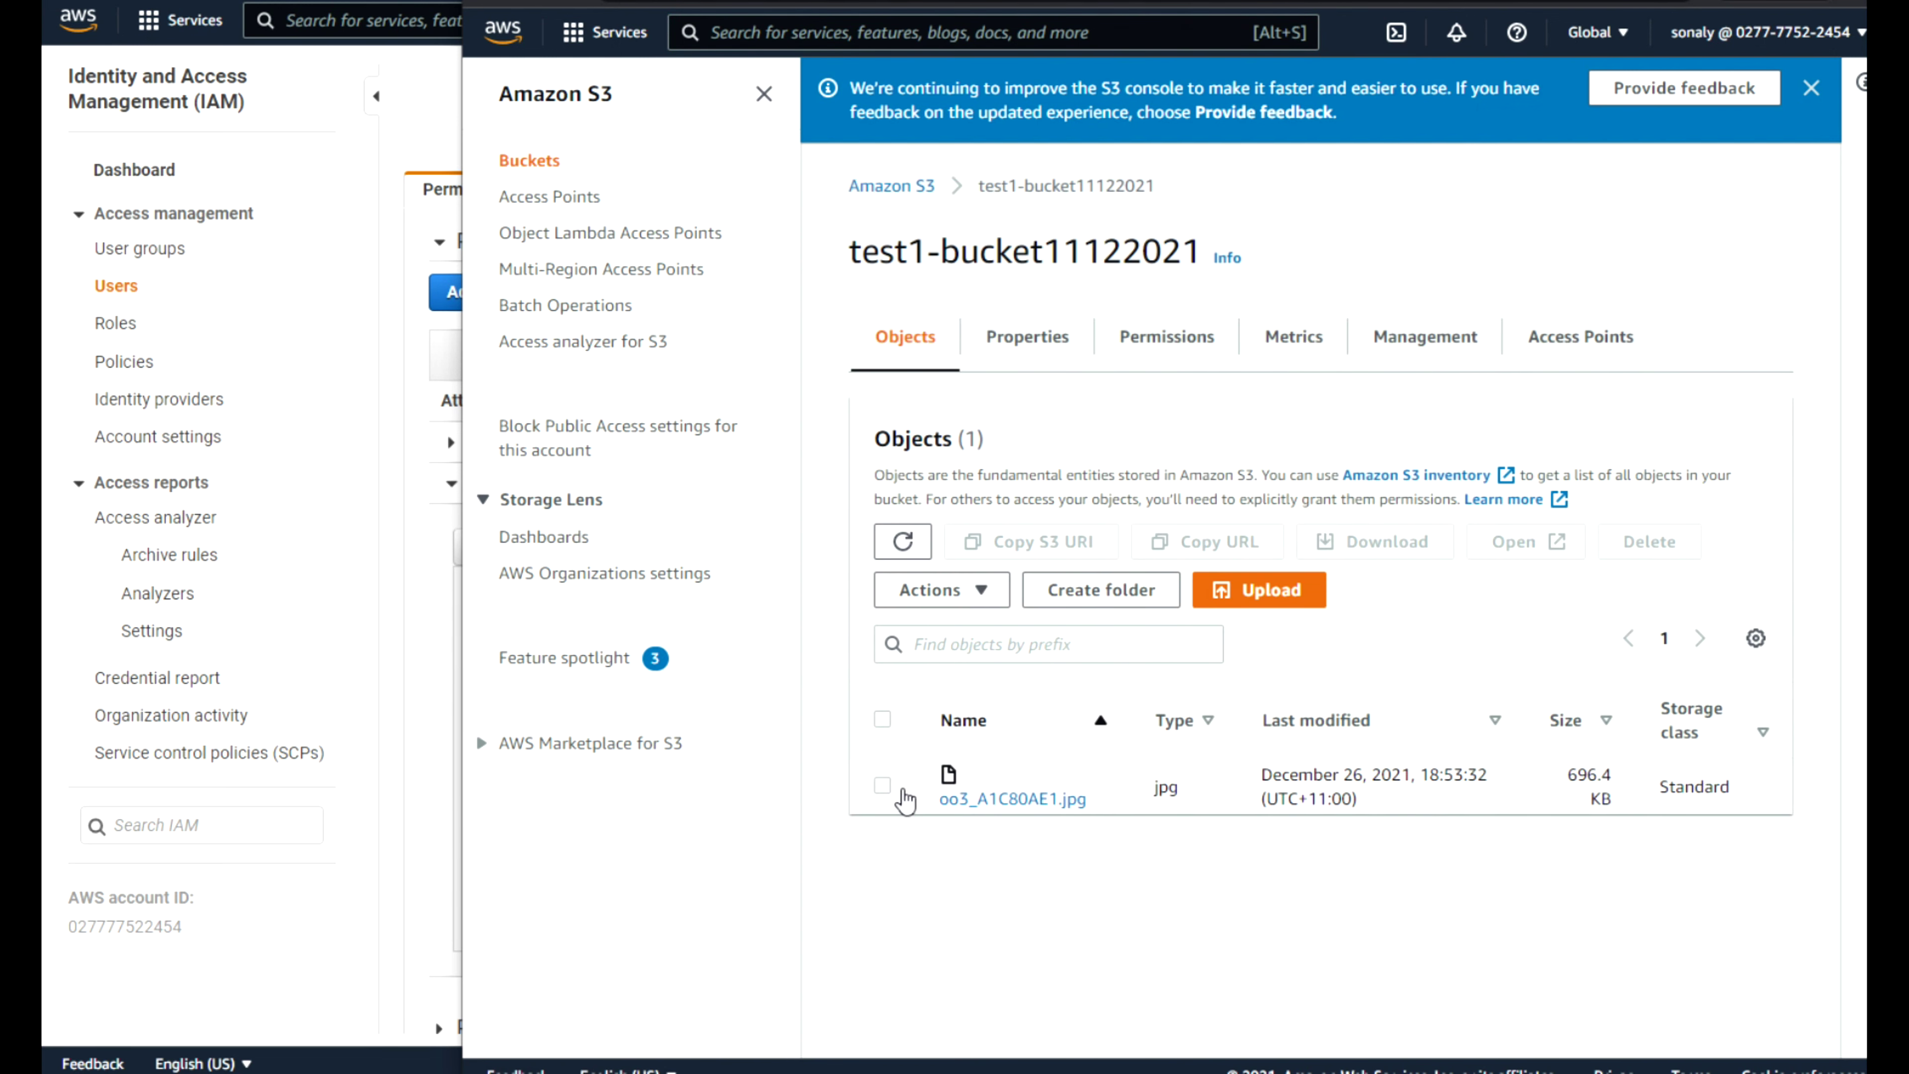
left_click(993, 800)
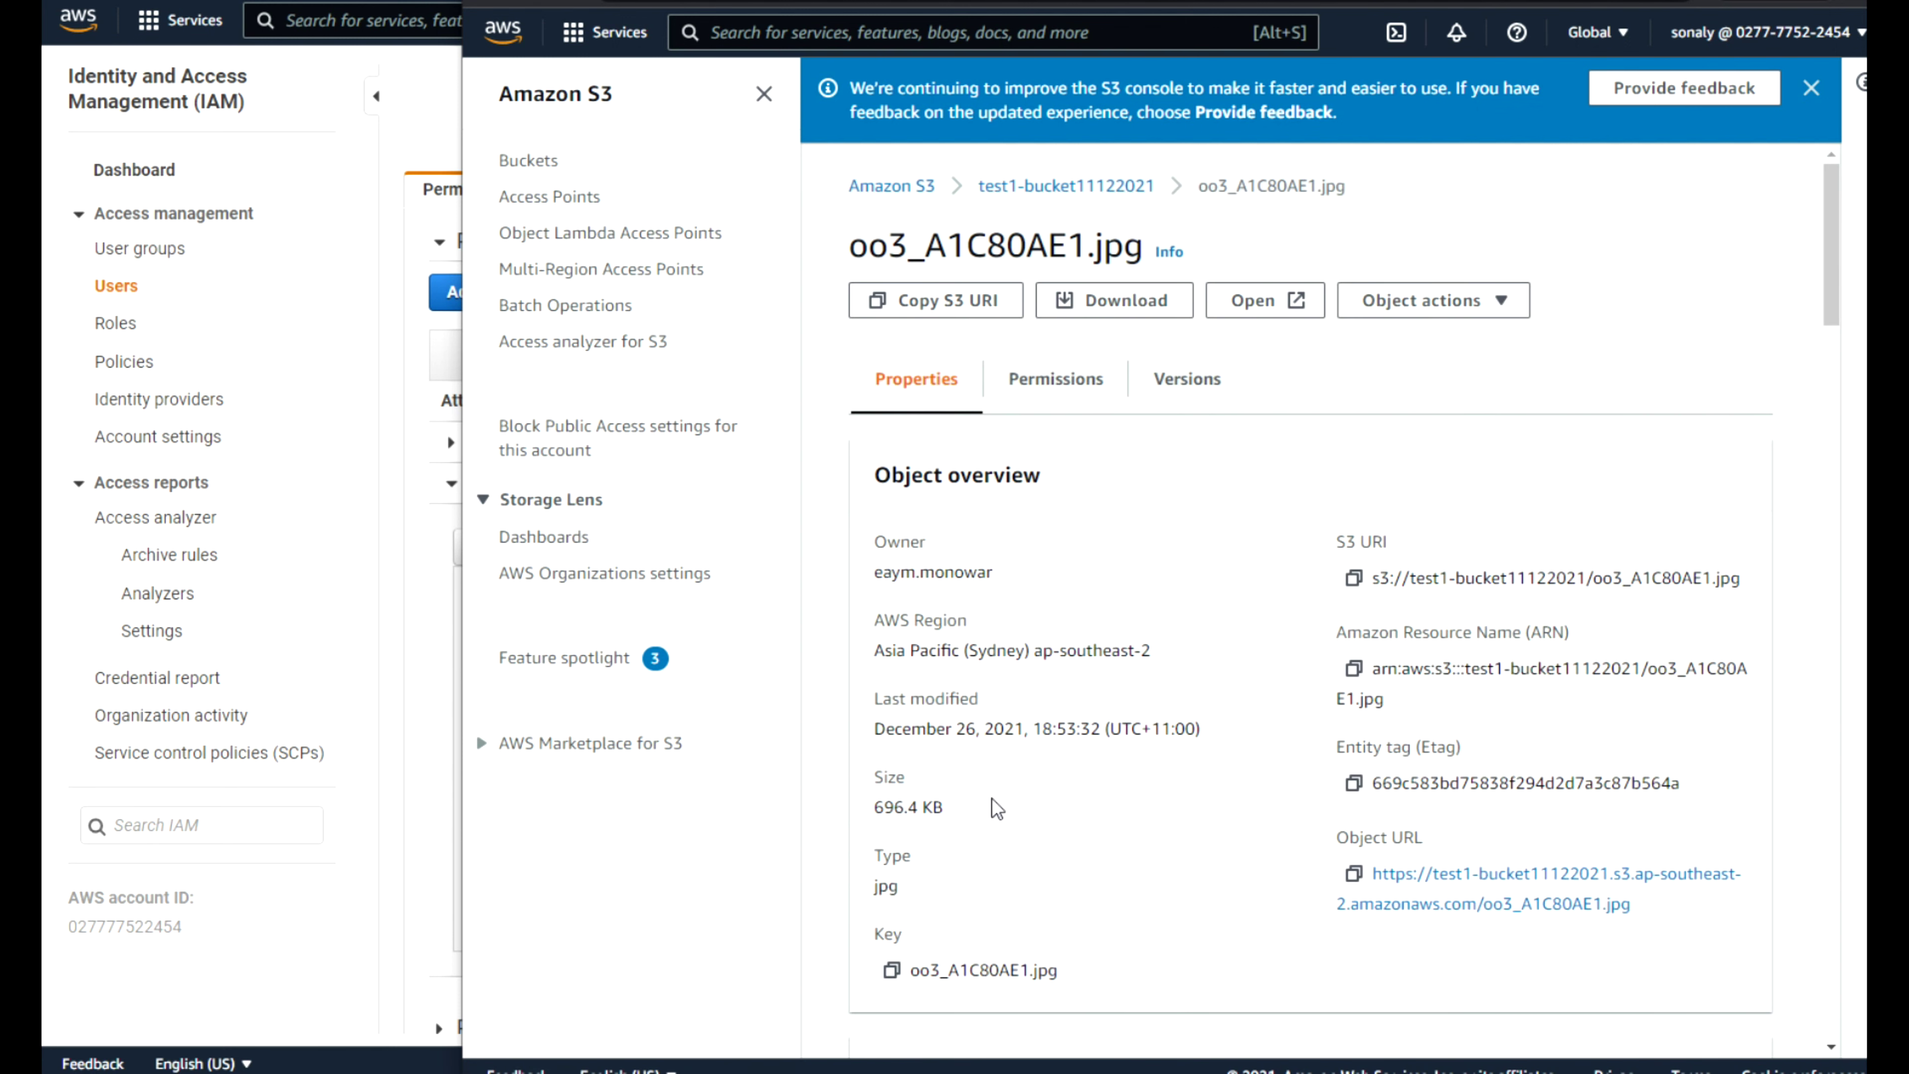
Load the jpg's Object URL in a private window to view the image, then return to IAM
left_click(1353, 874)
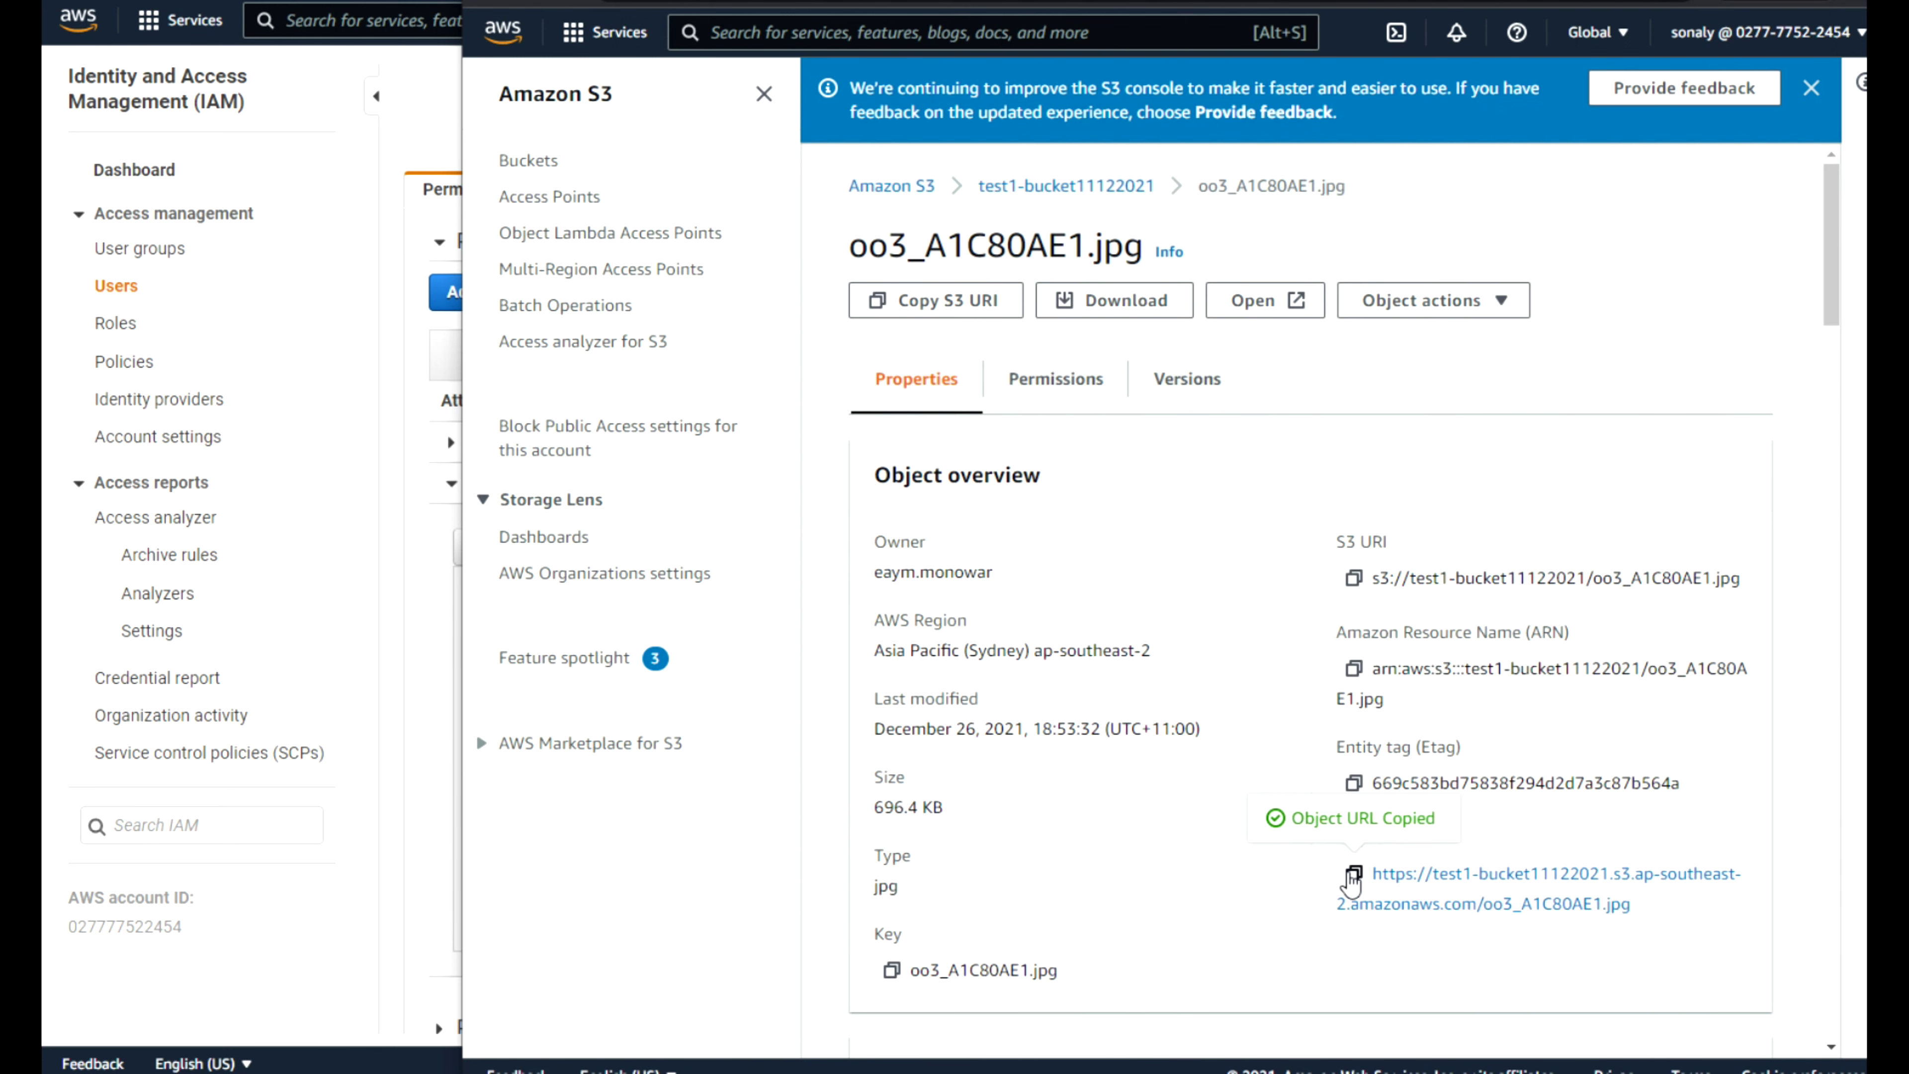
key("ctrl+shift+n")
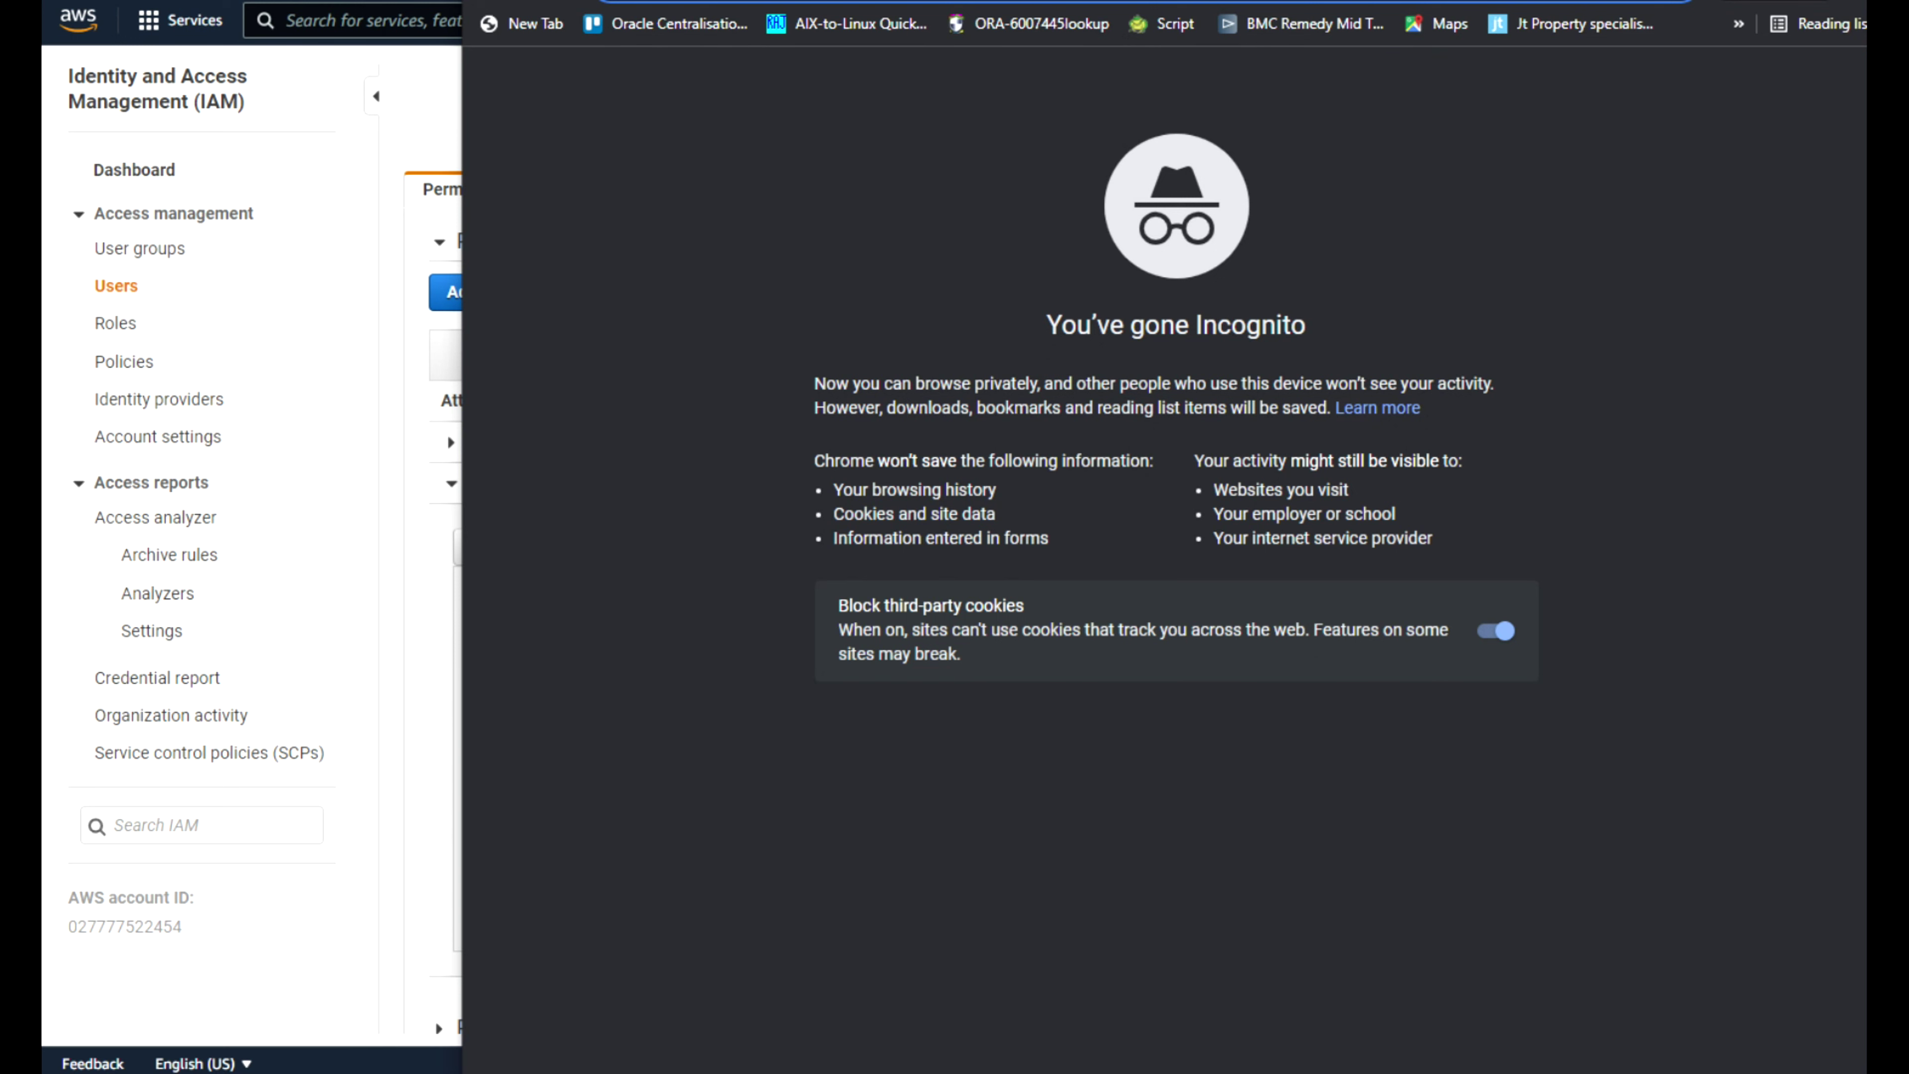
key("ctrl+v")
key("Return")
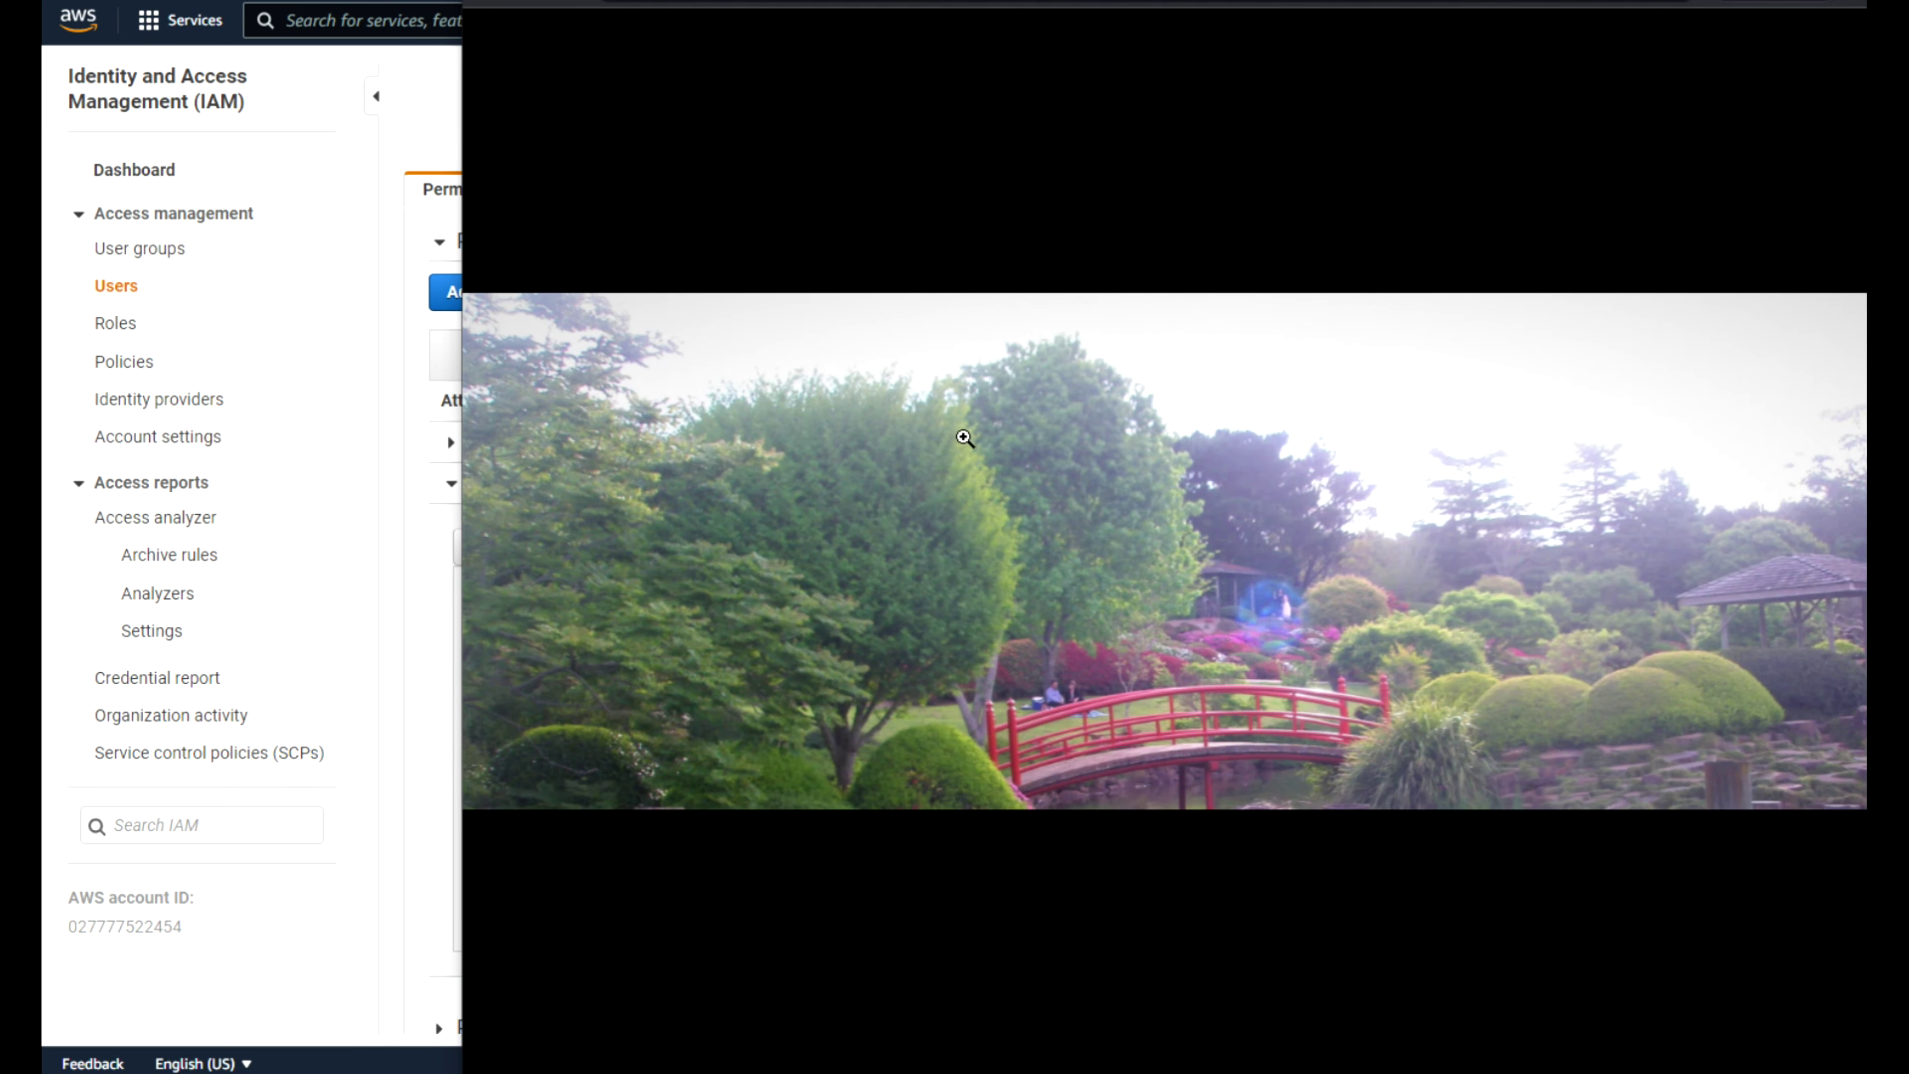
left_click(419, 94)
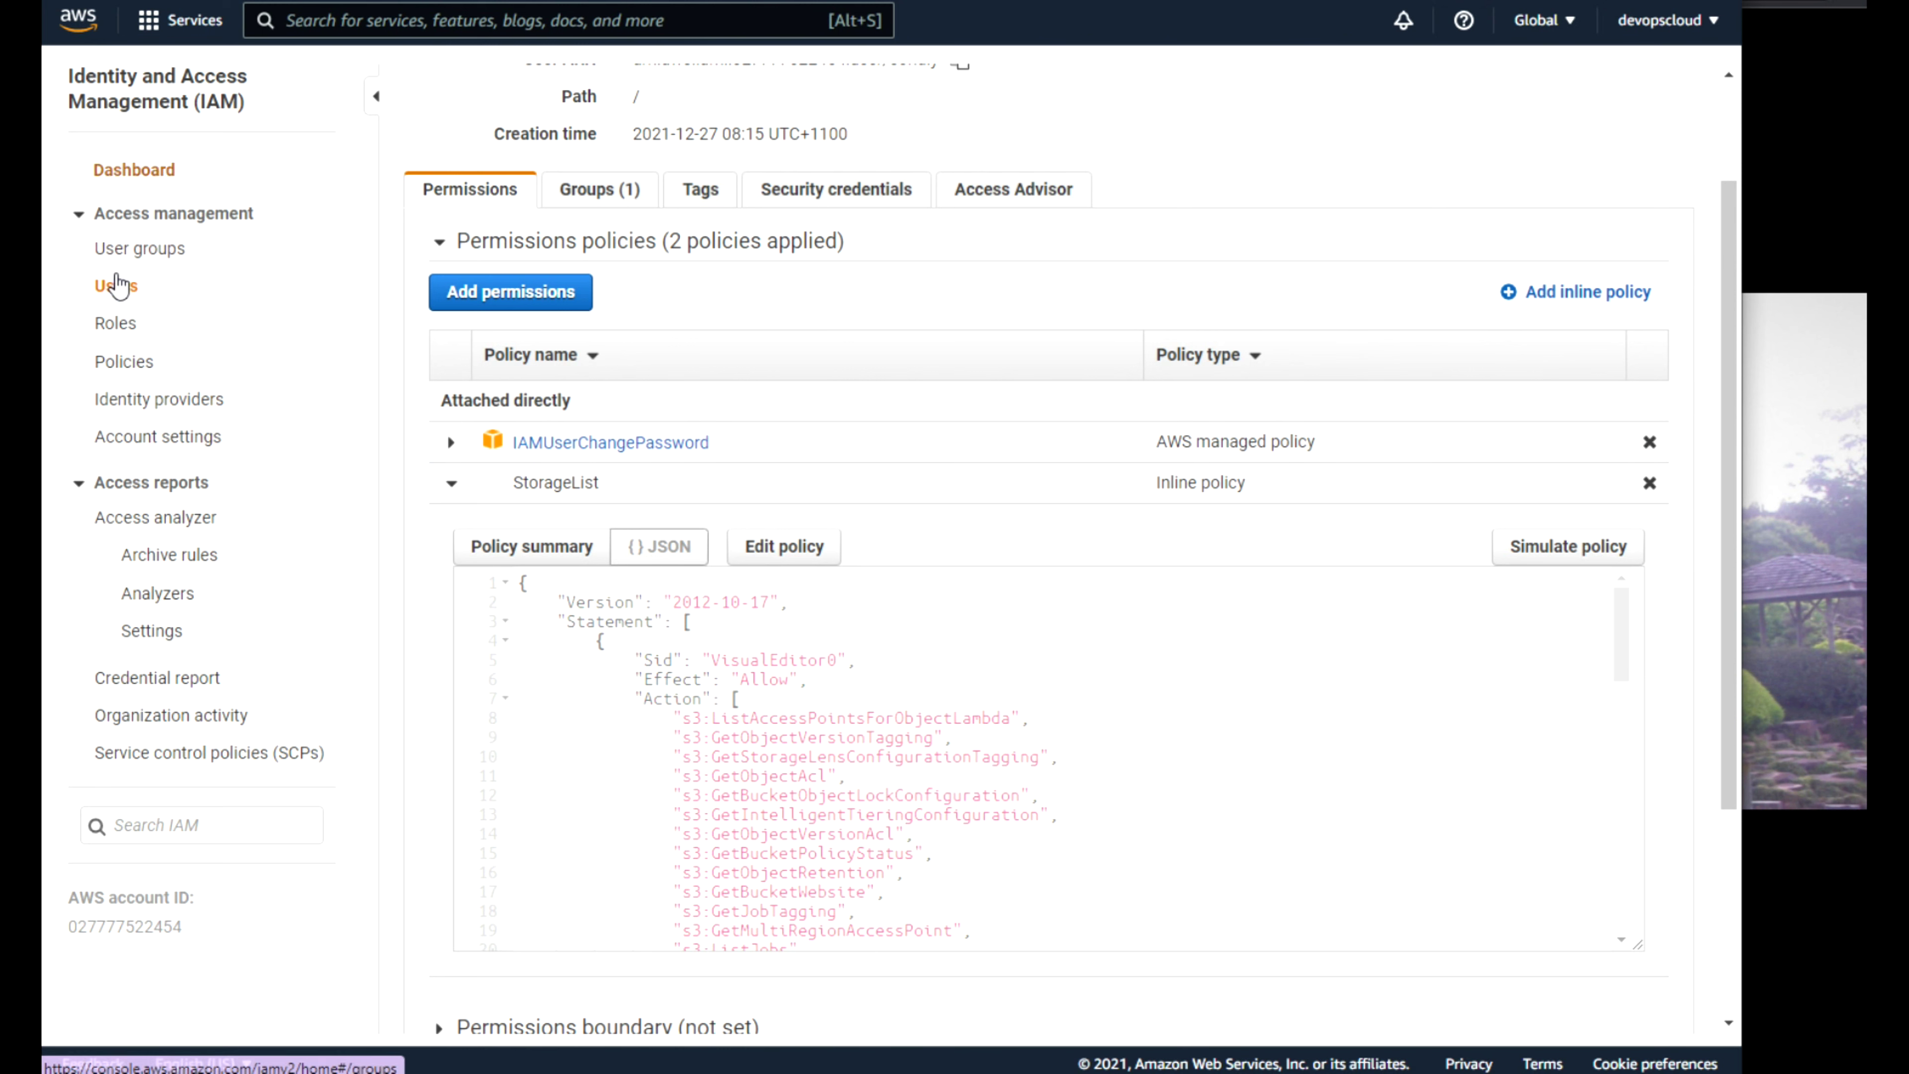
From IAM Roles, create a role with RDS's basic use case and advance to permissions
left_click(116, 290)
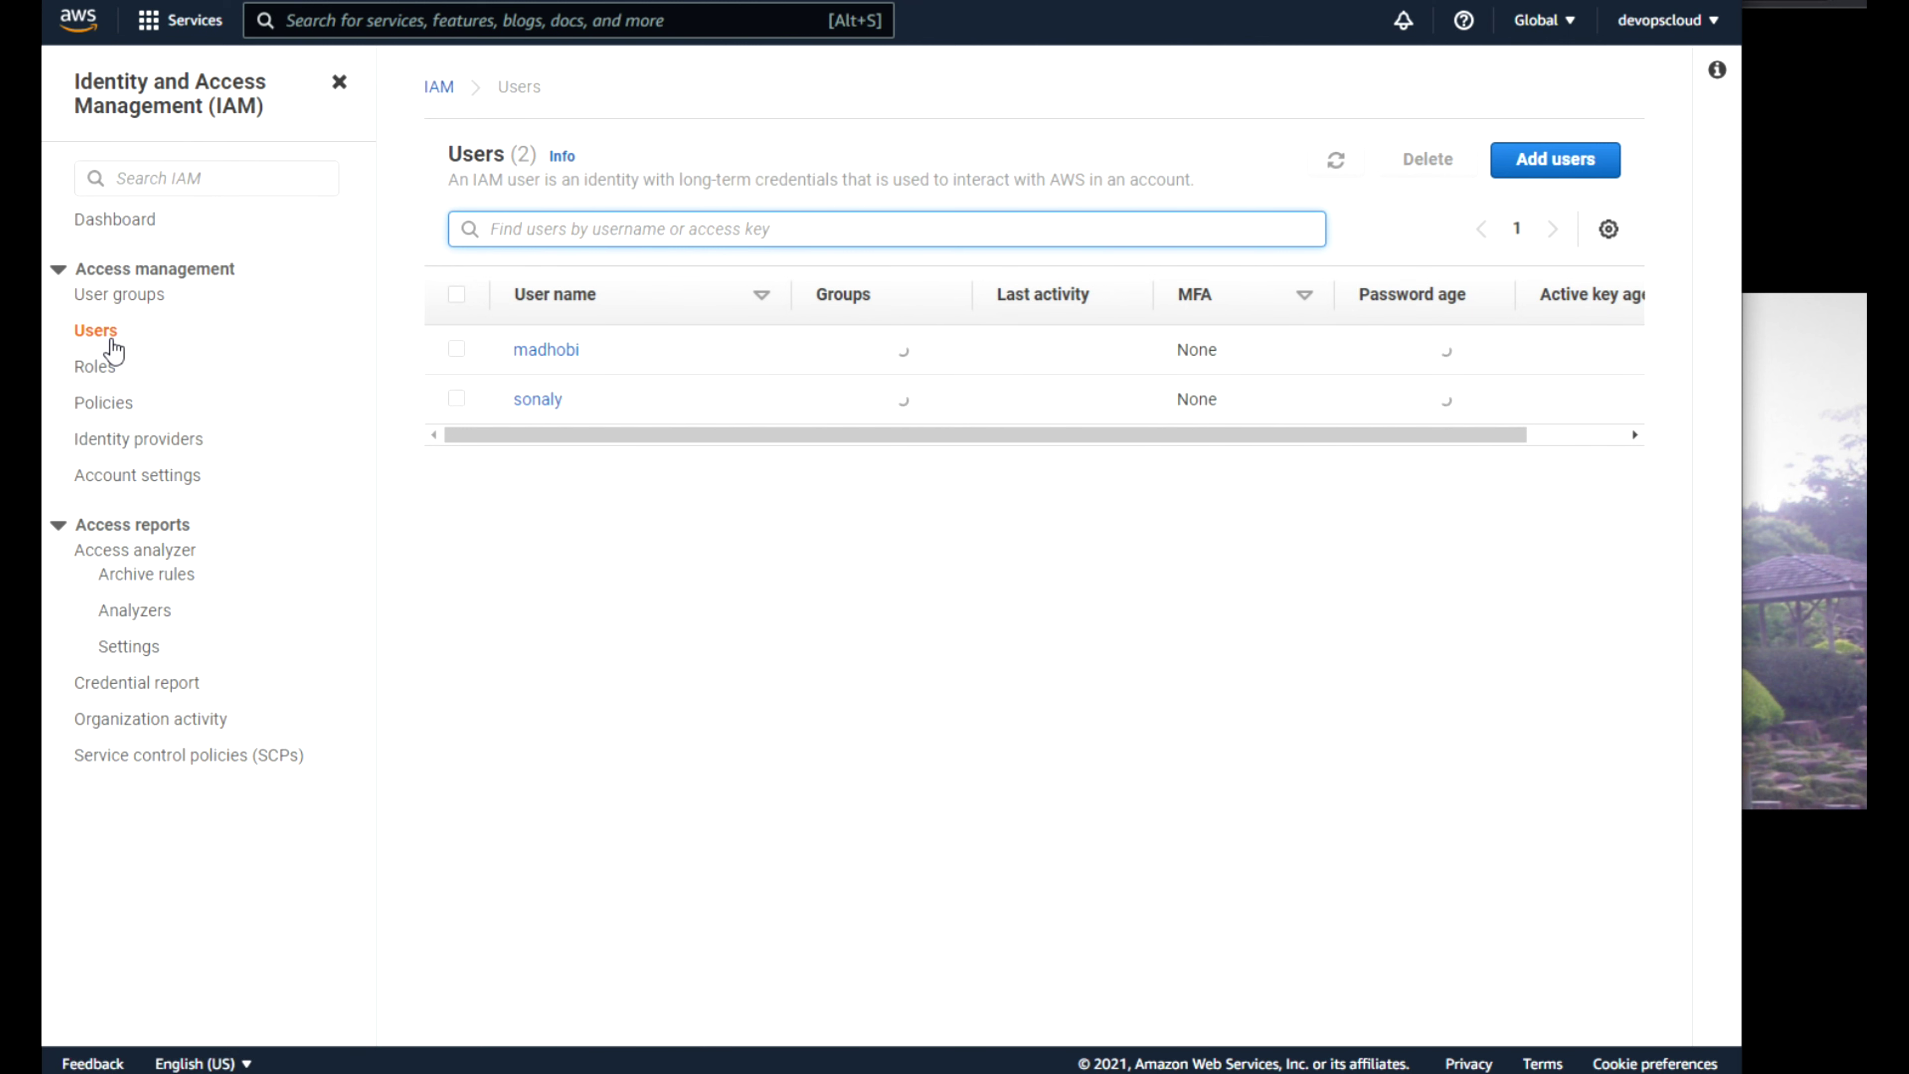
left_click(106, 368)
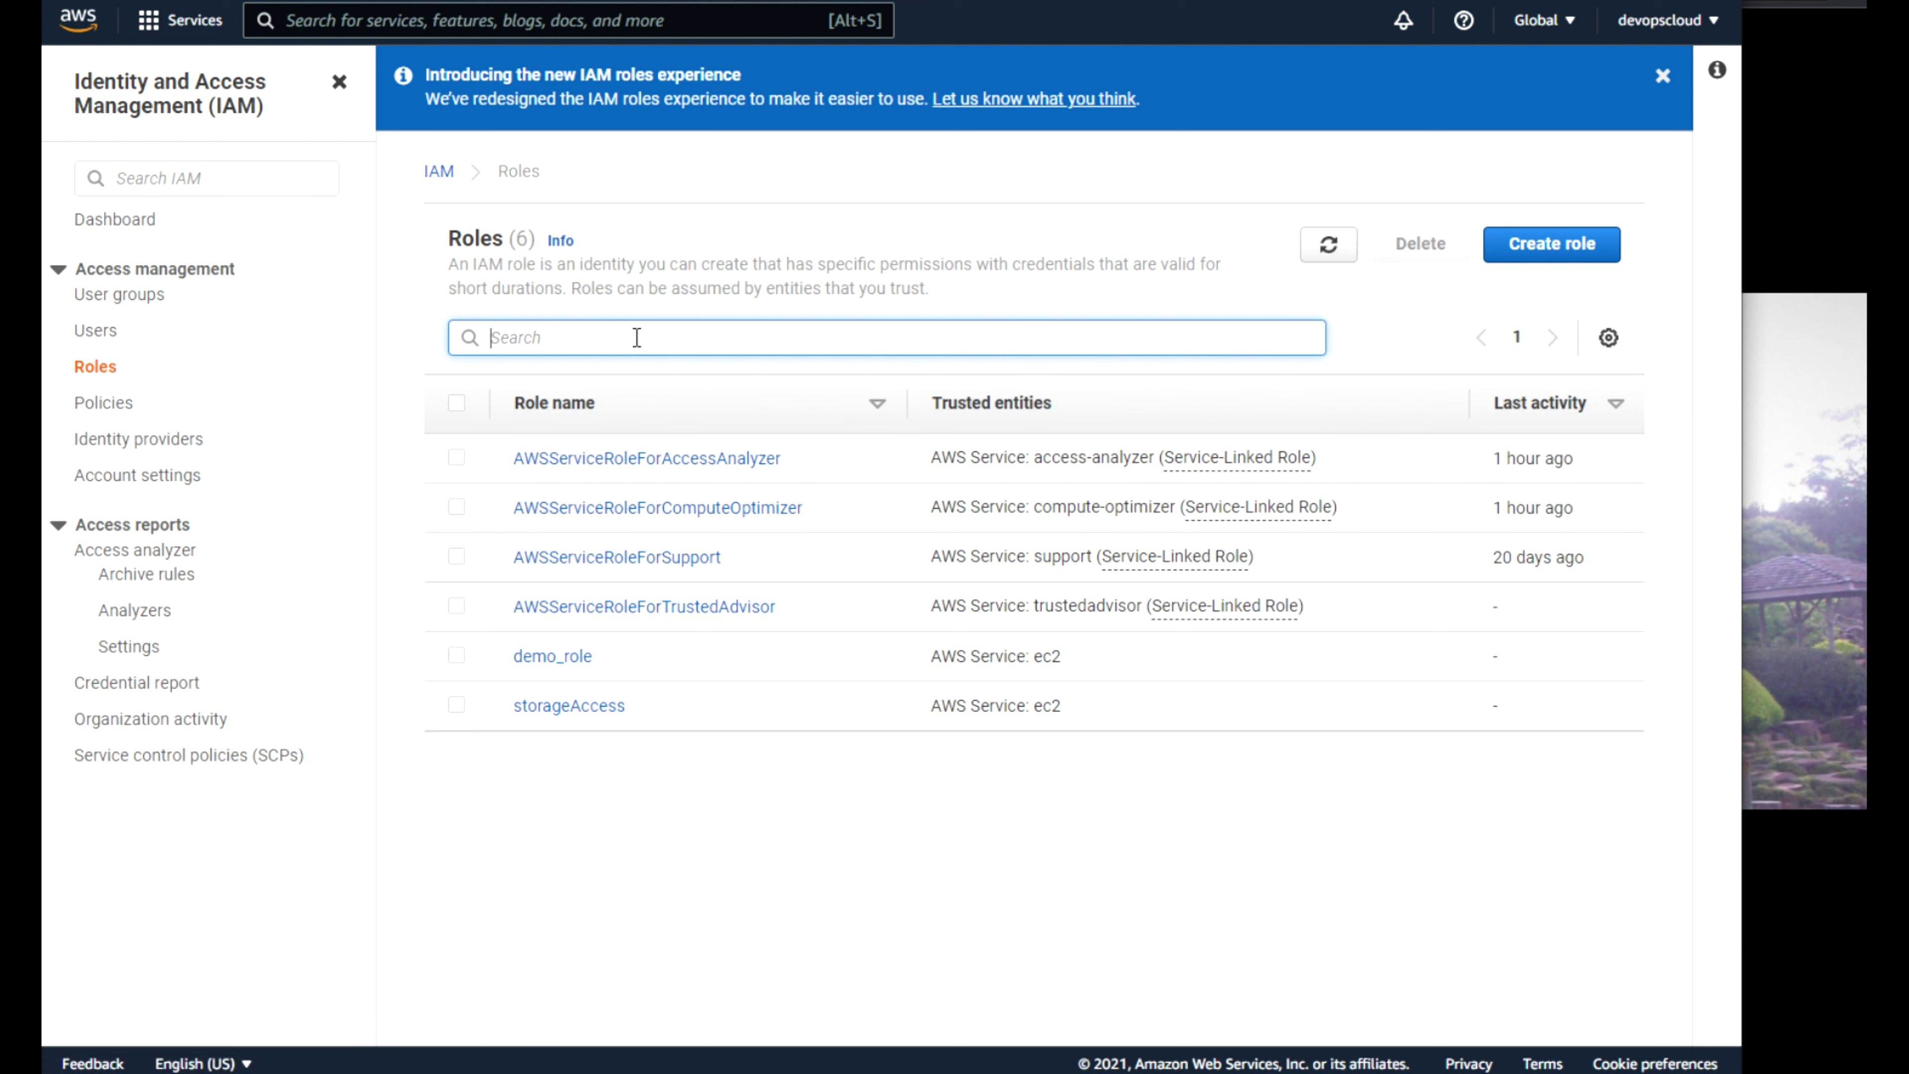
left_click(1553, 244)
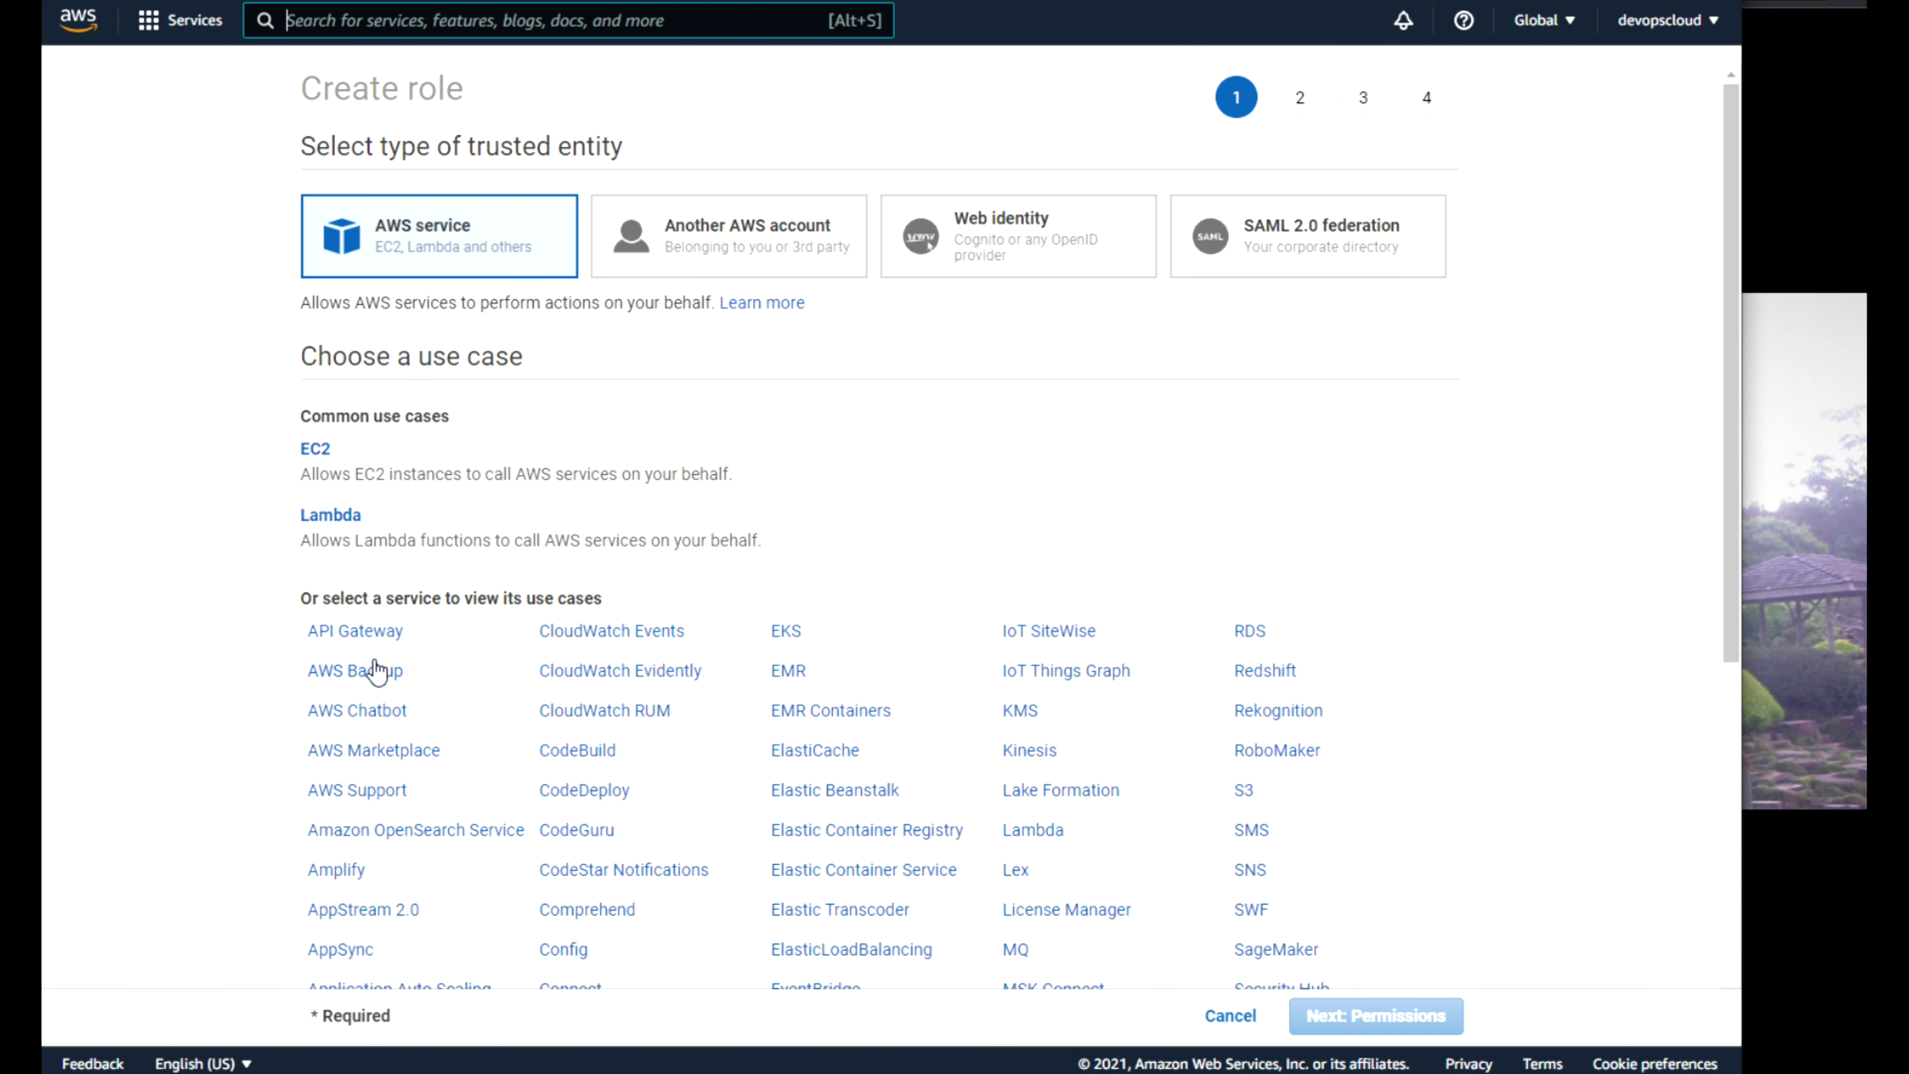
key("alt+s")
left_click_drag(1733, 610, 1721, 922)
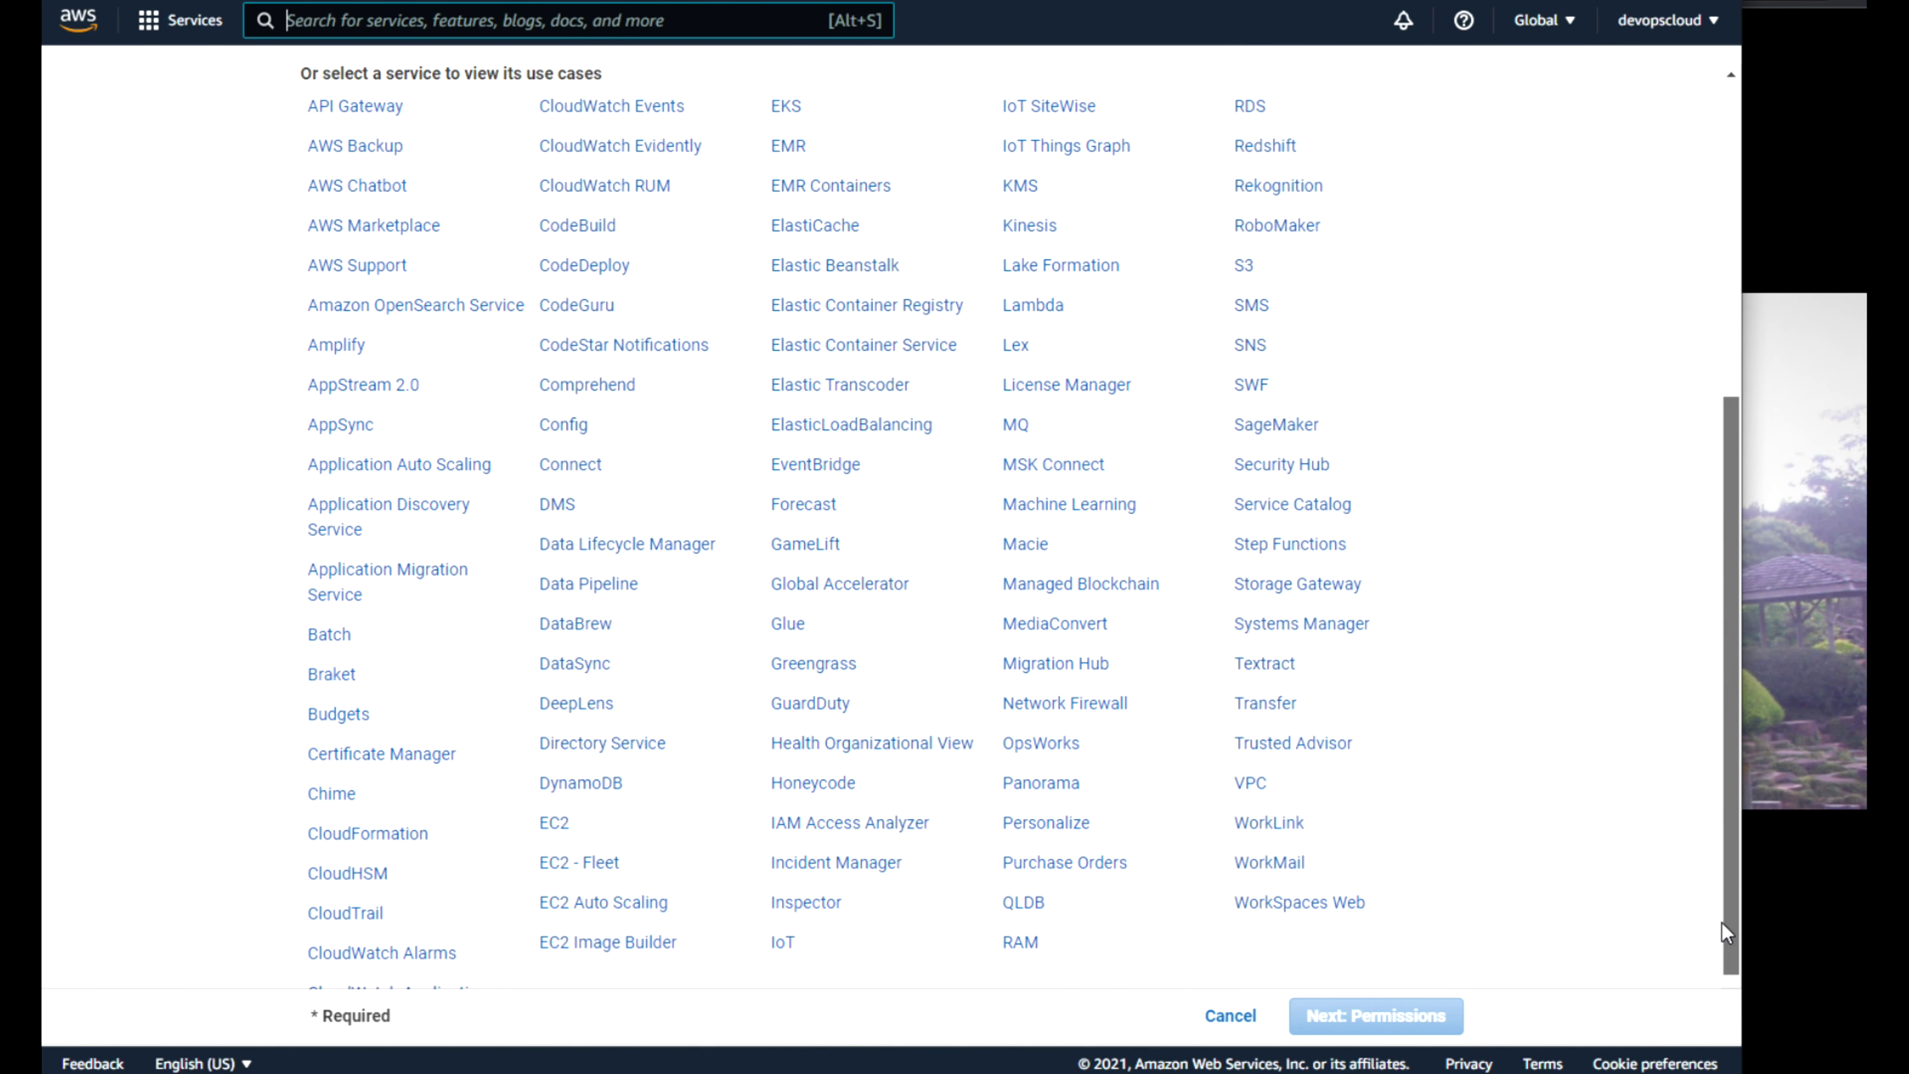
left_click(1248, 109)
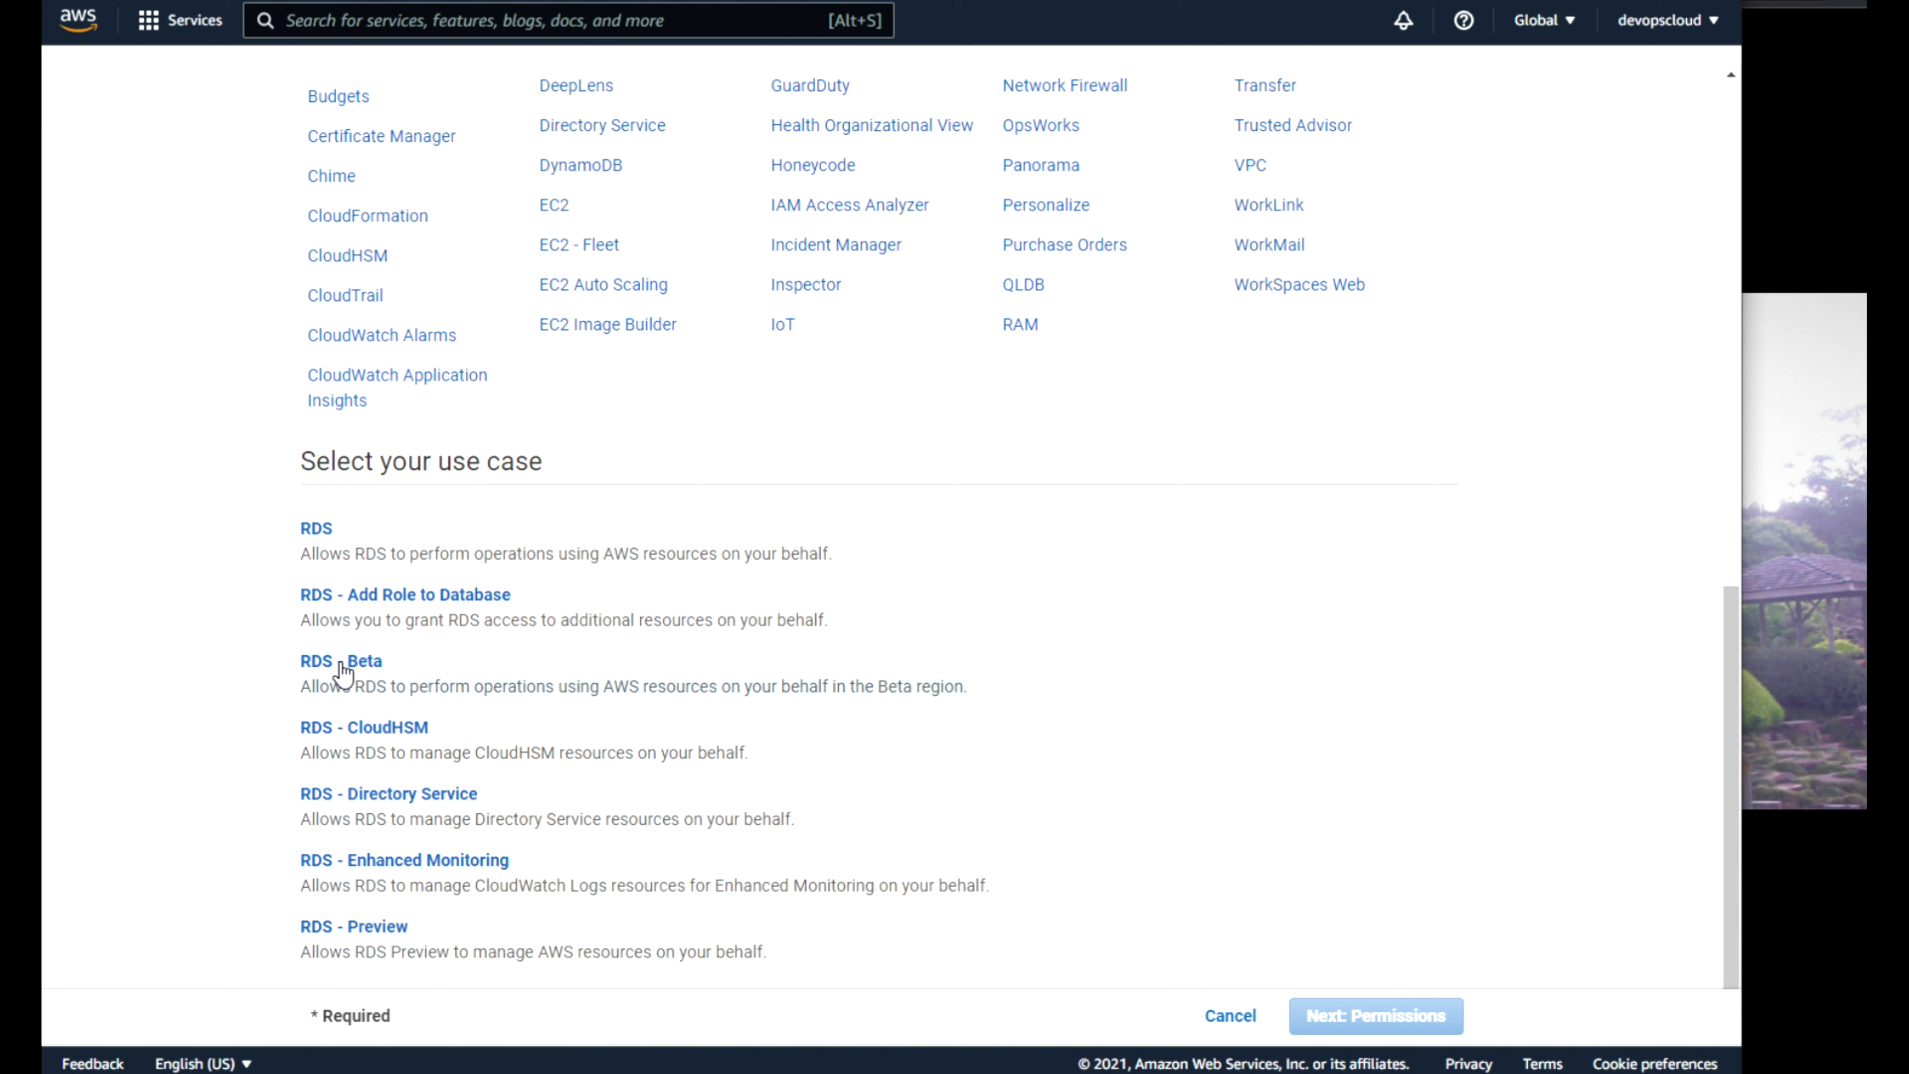
left_click(317, 529)
left_click(1386, 1024)
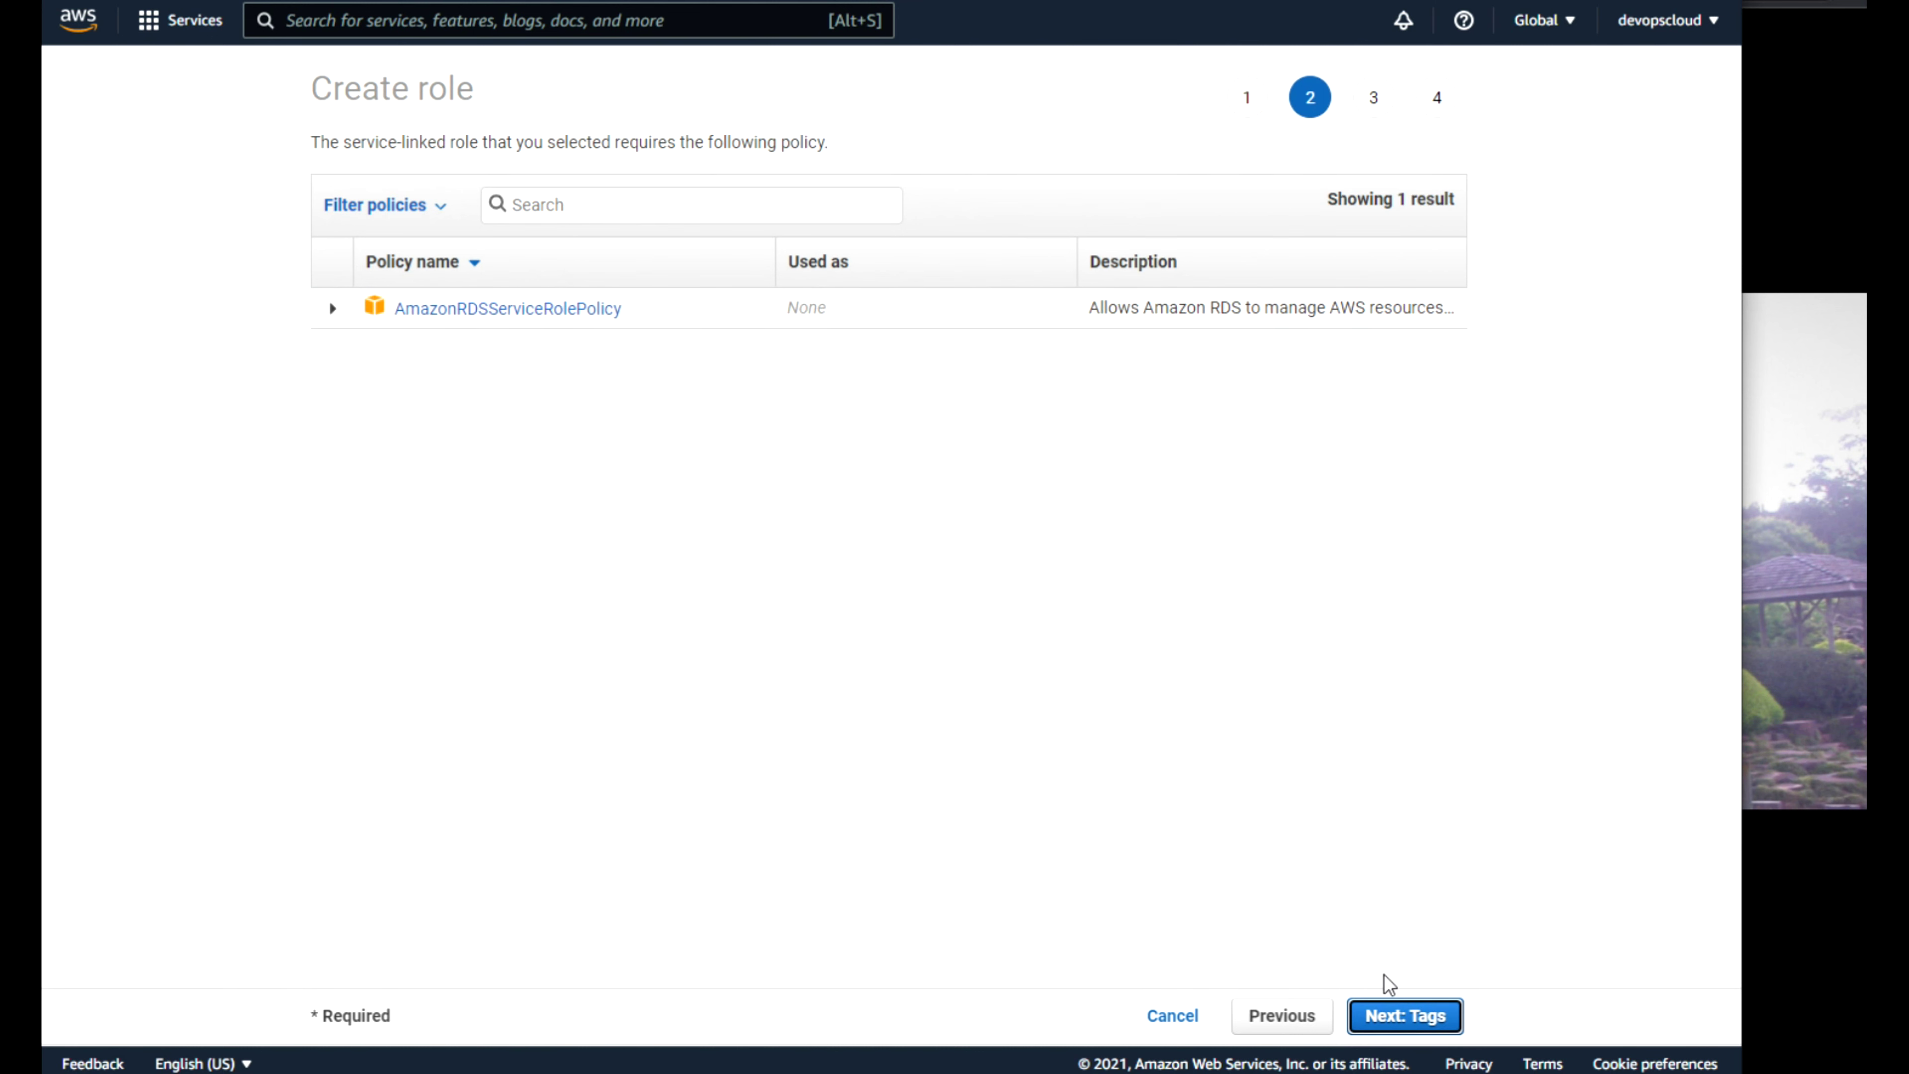
Create AWSServiceRoleForRDS with AmazonRDSServiceRolePolicy, then refresh the Roles list
left_click(579, 203)
type("Adm")
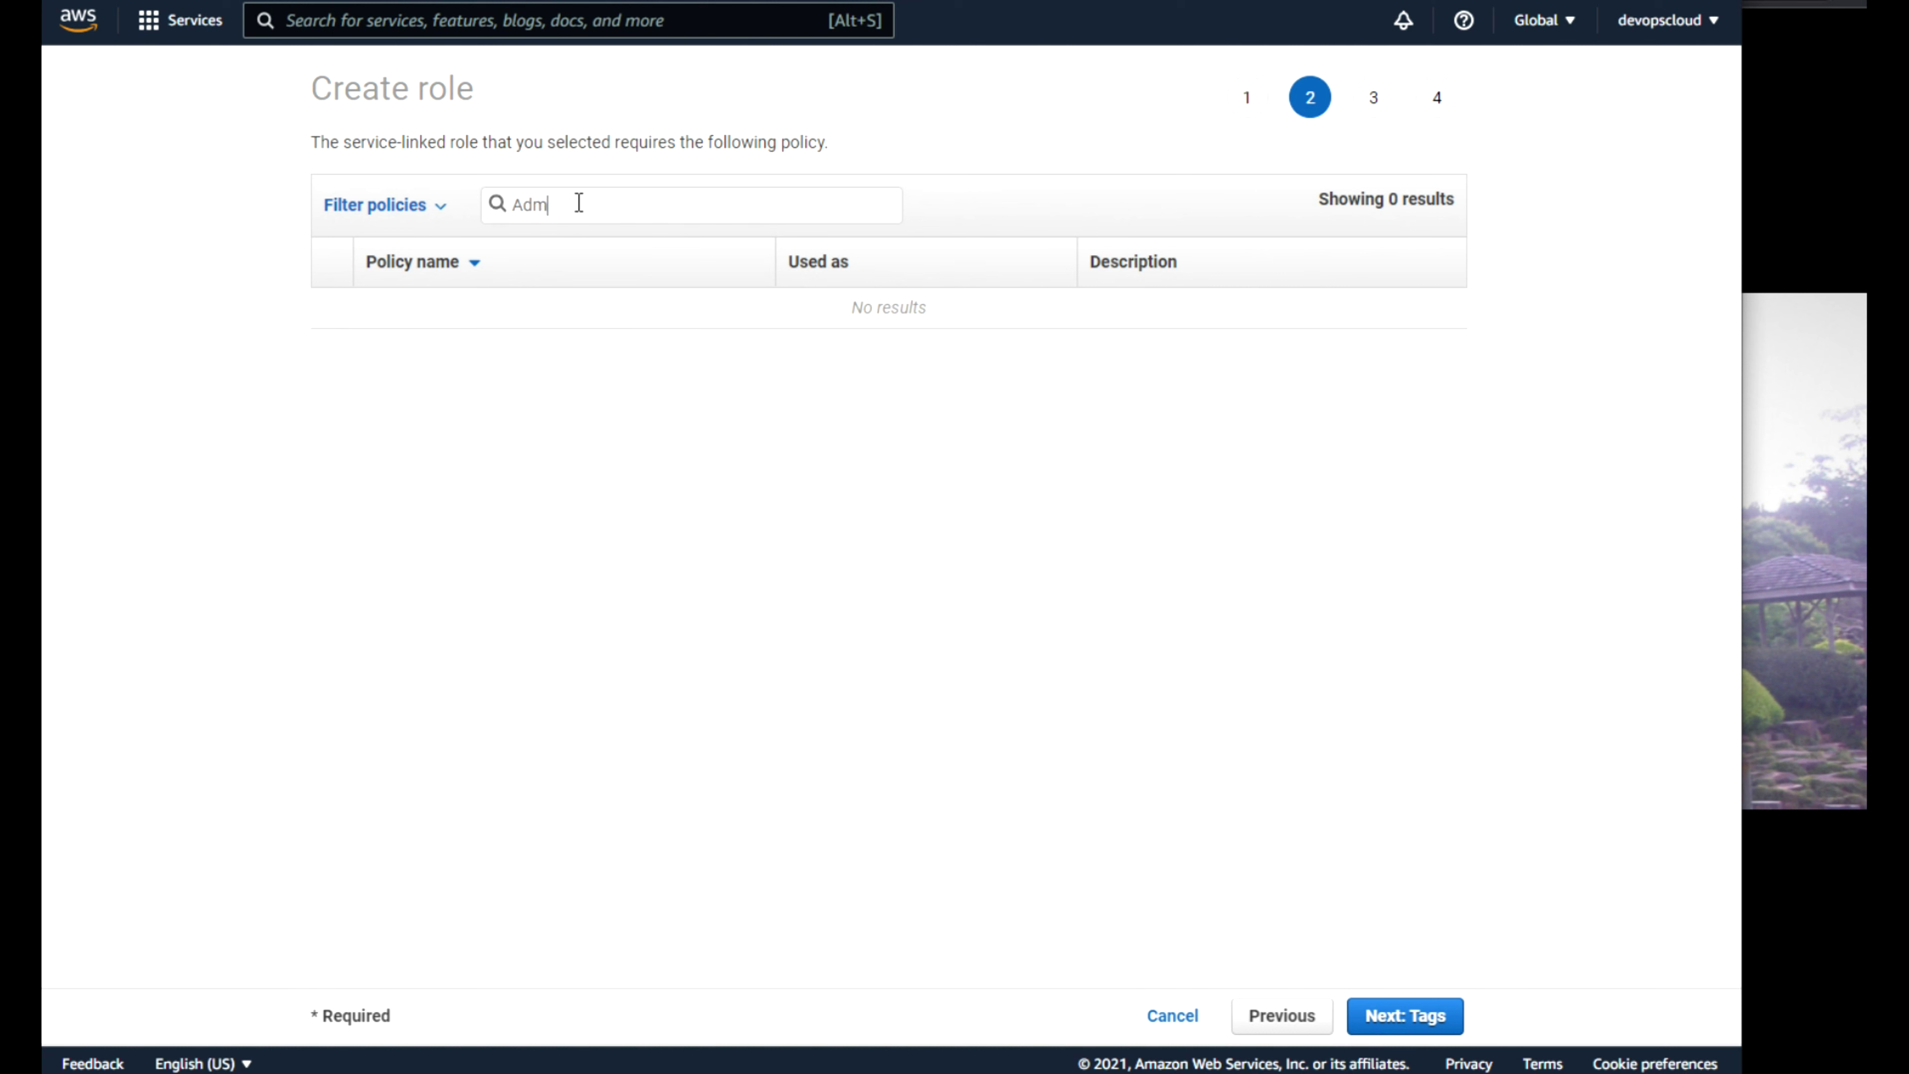
key("BackSpace")
key("BackSpace")
key("BackSpace")
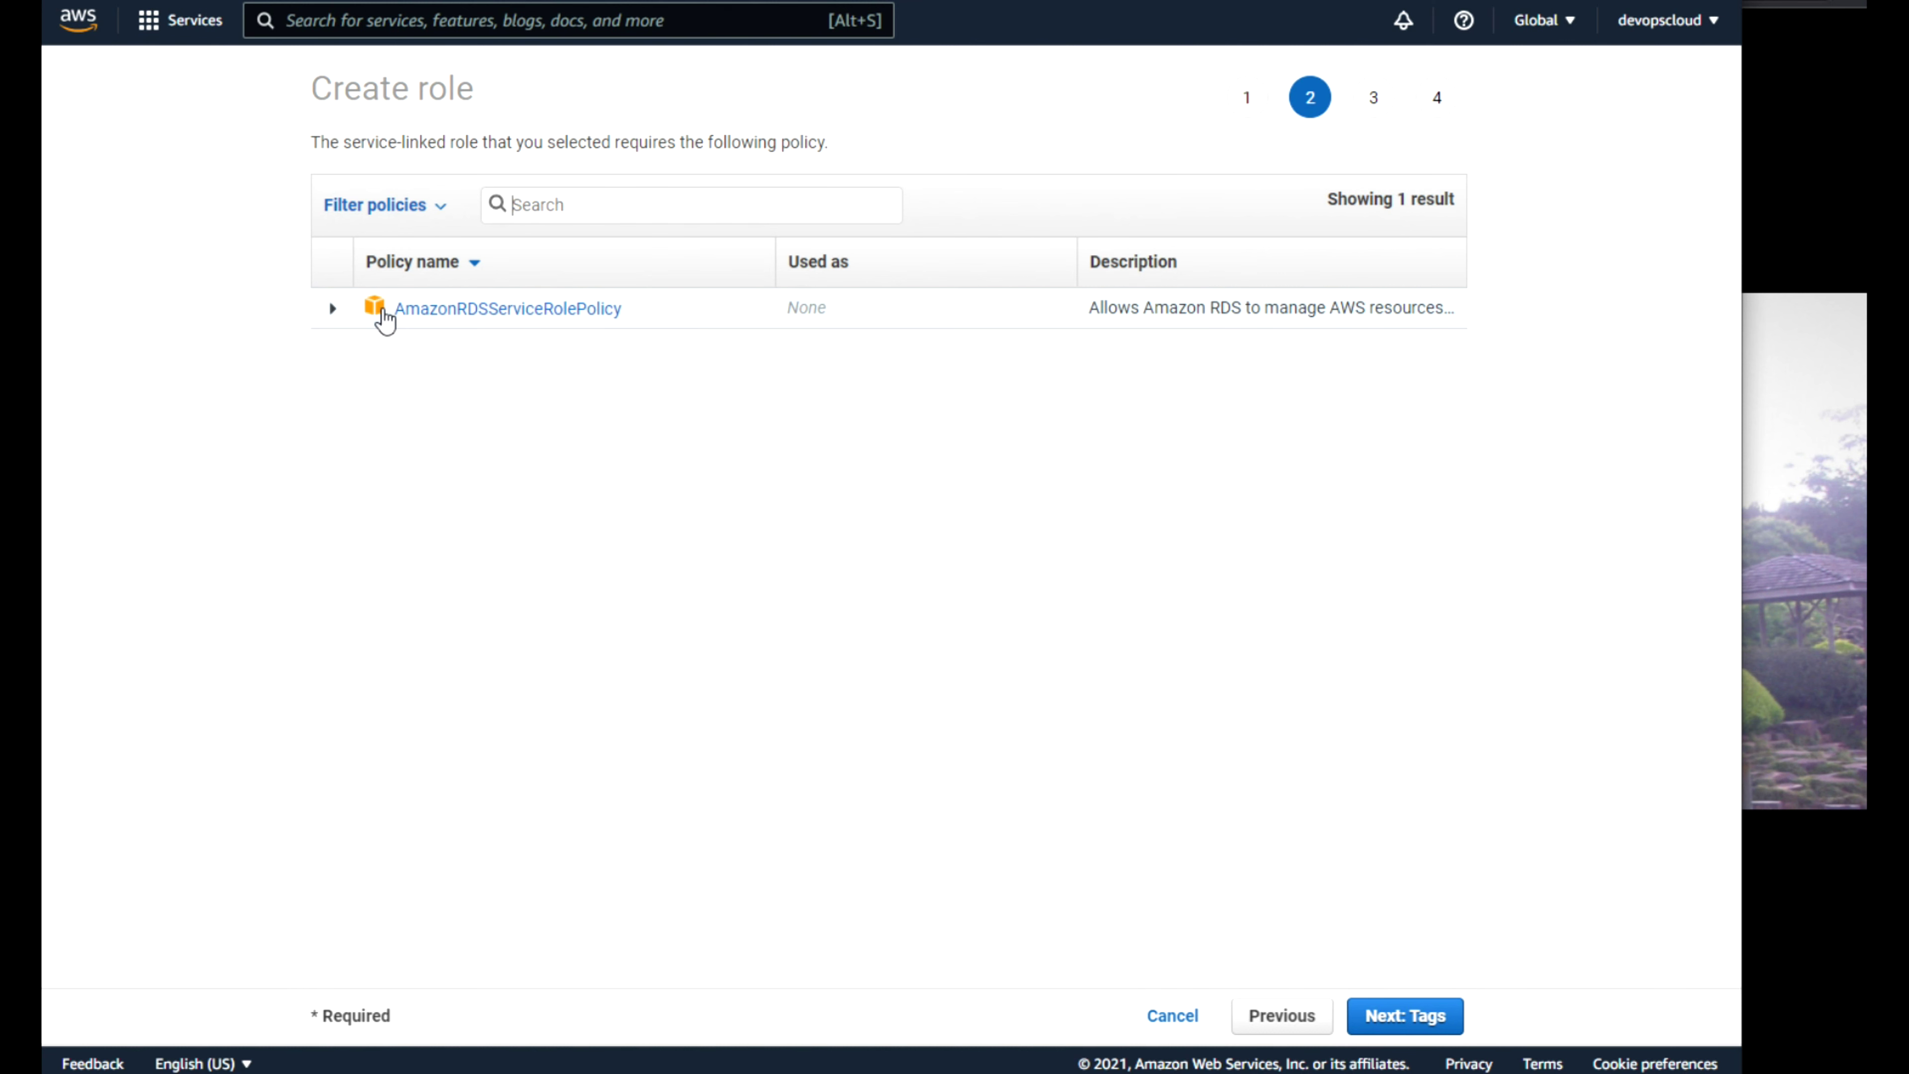
left_click(1409, 1019)
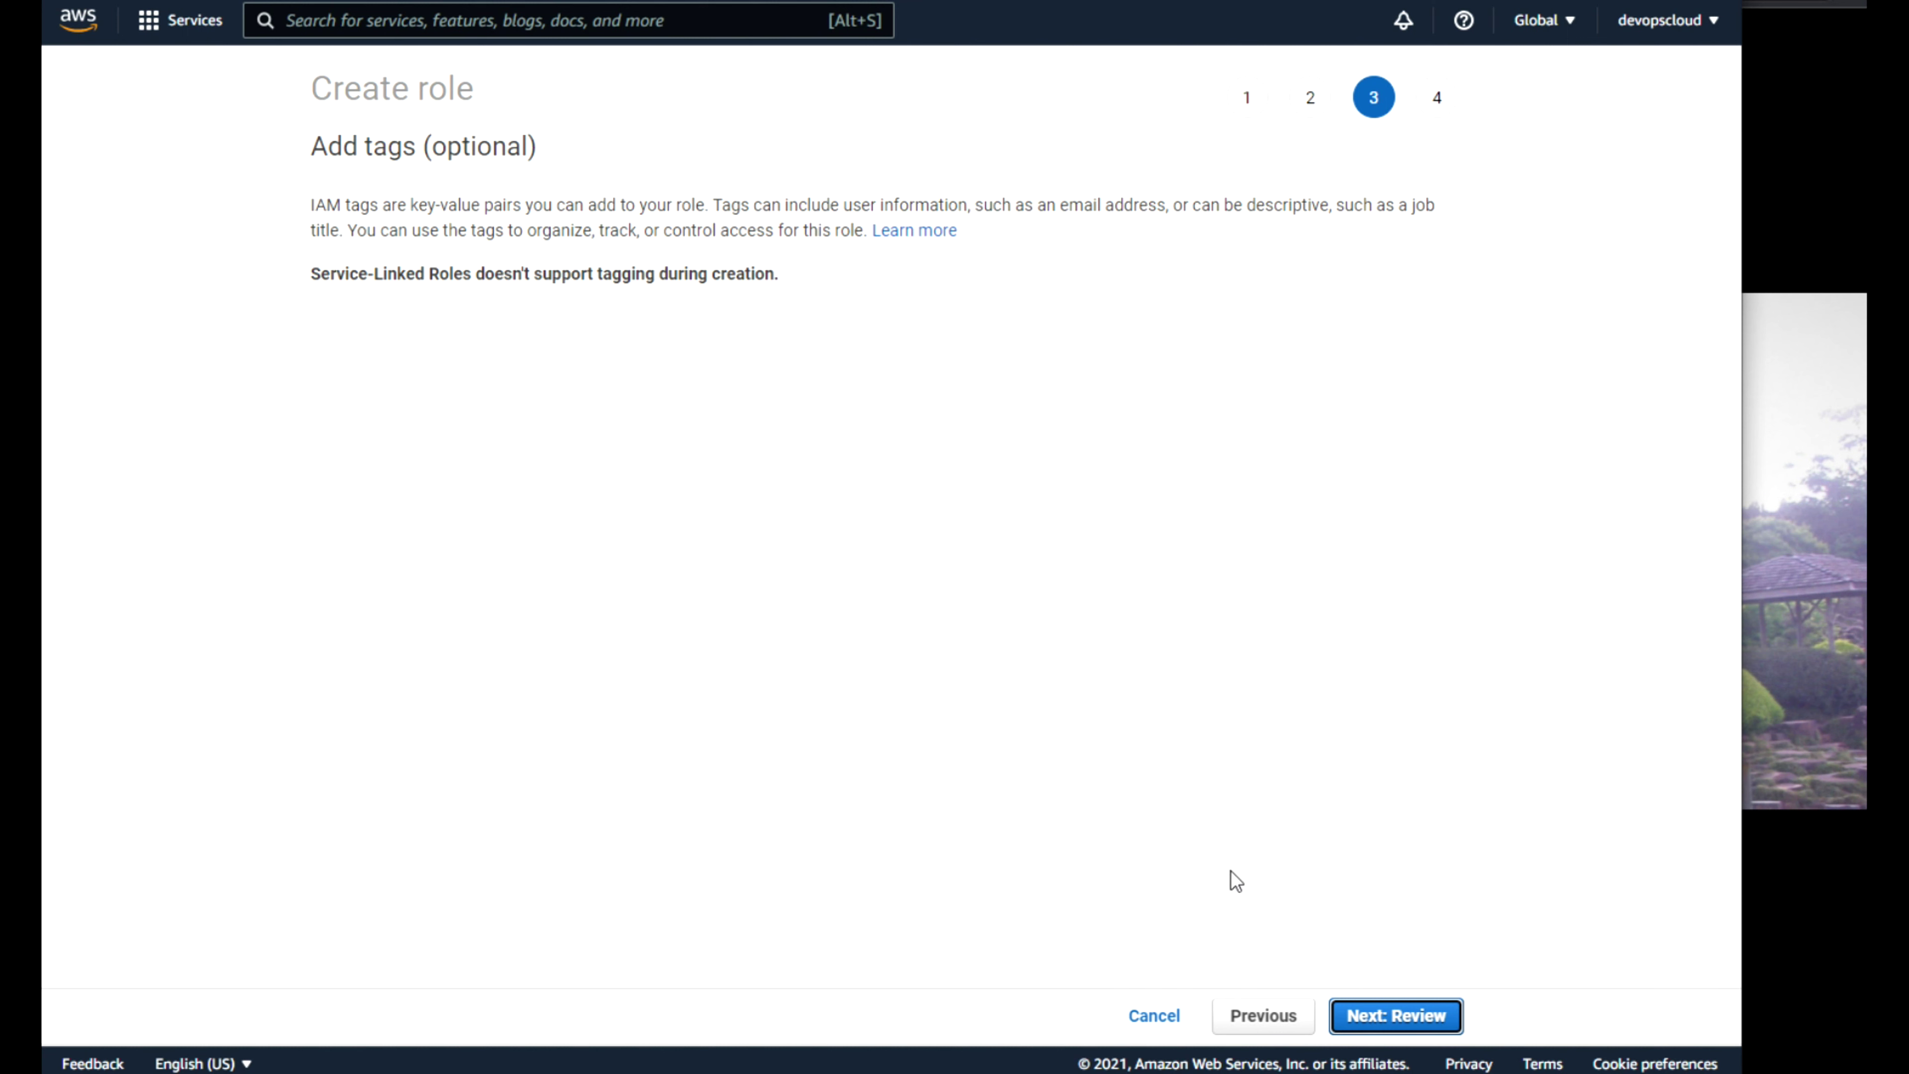
left_click(1384, 1025)
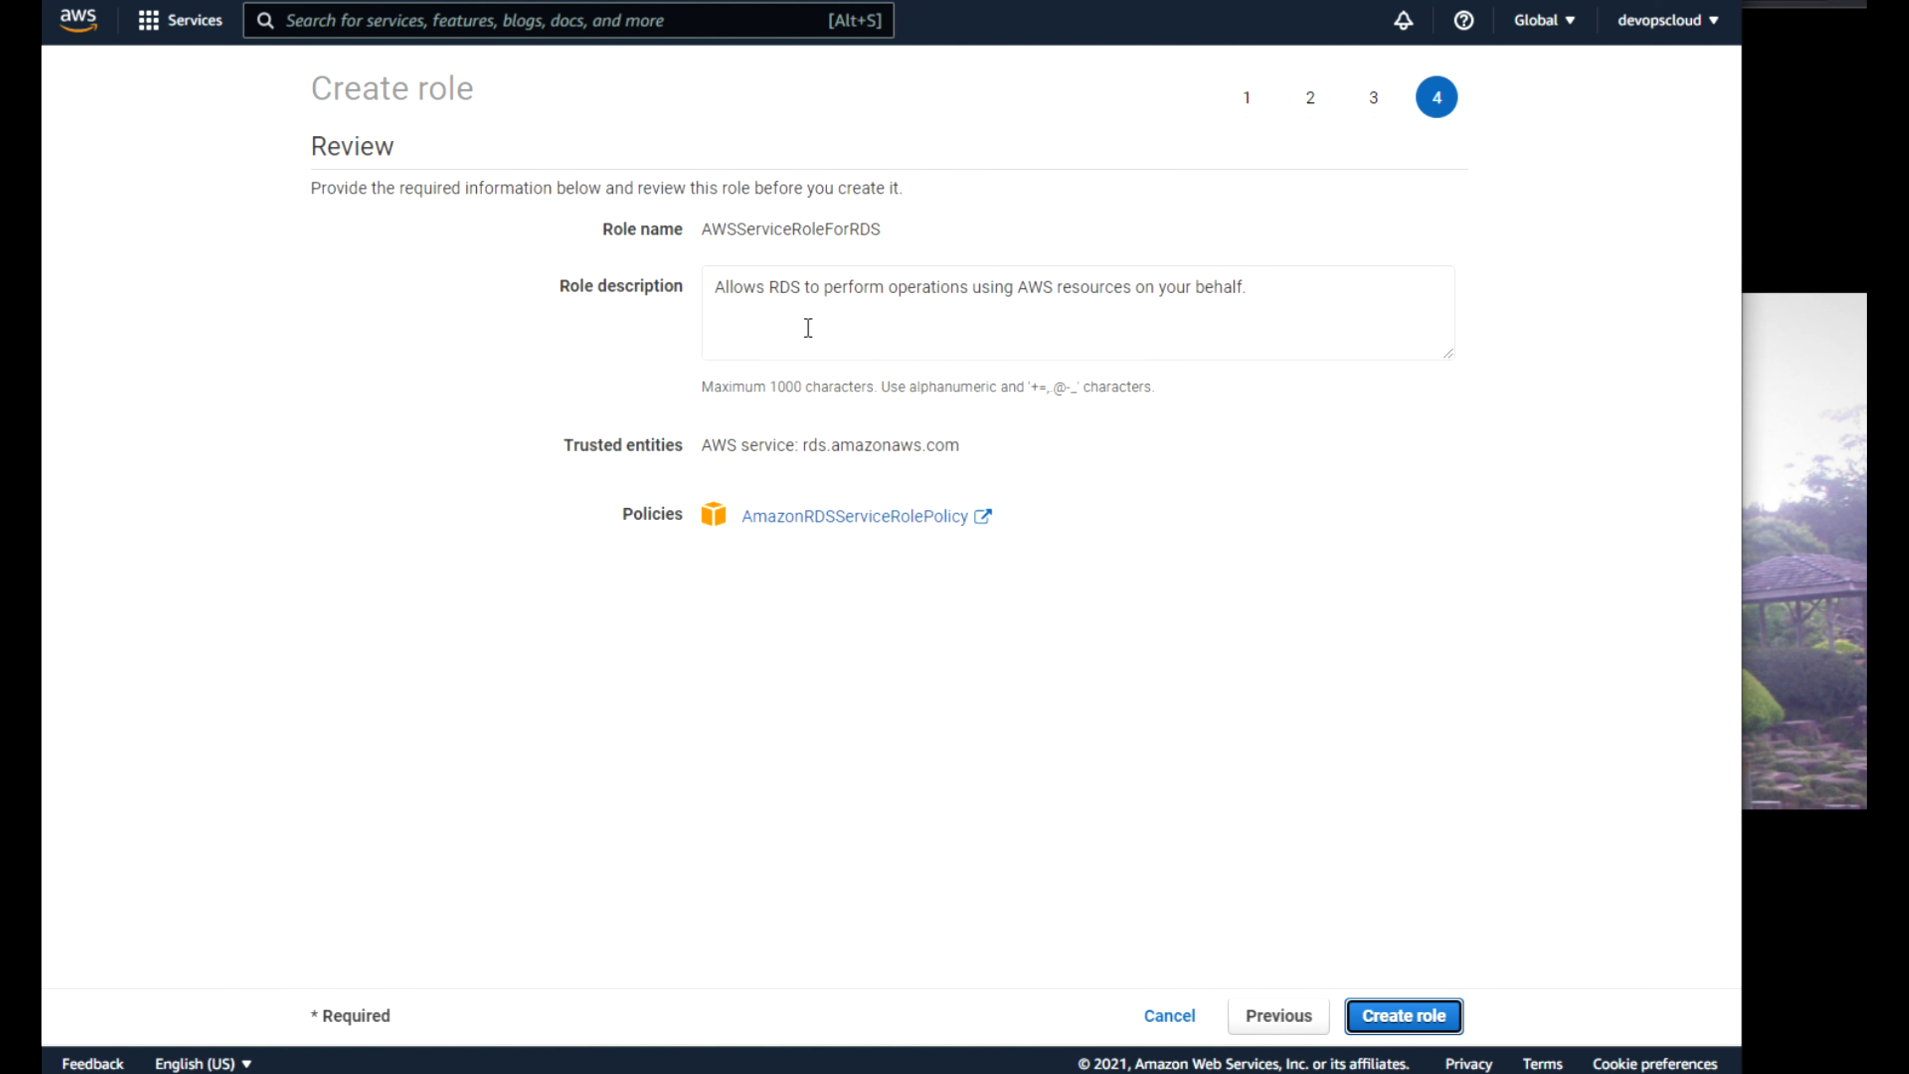
left_click(1402, 1017)
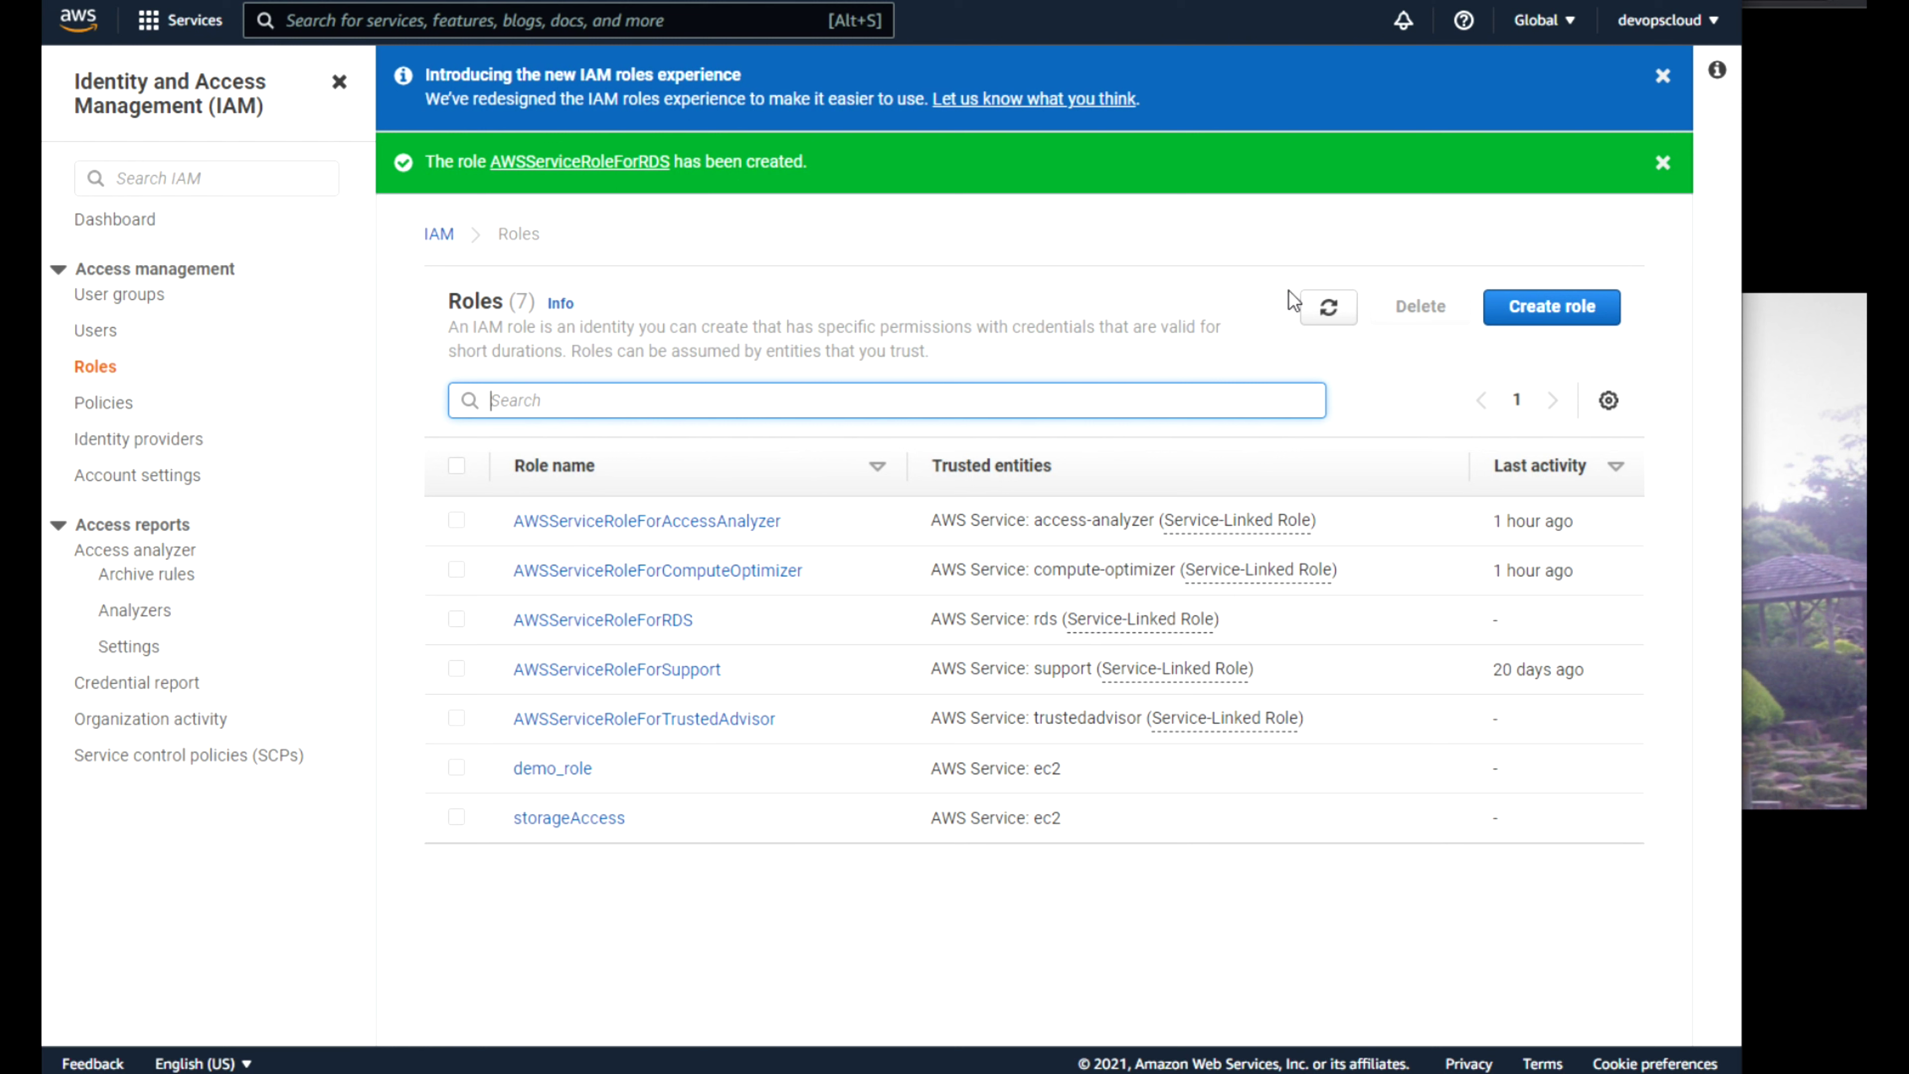
left_click(1329, 306)
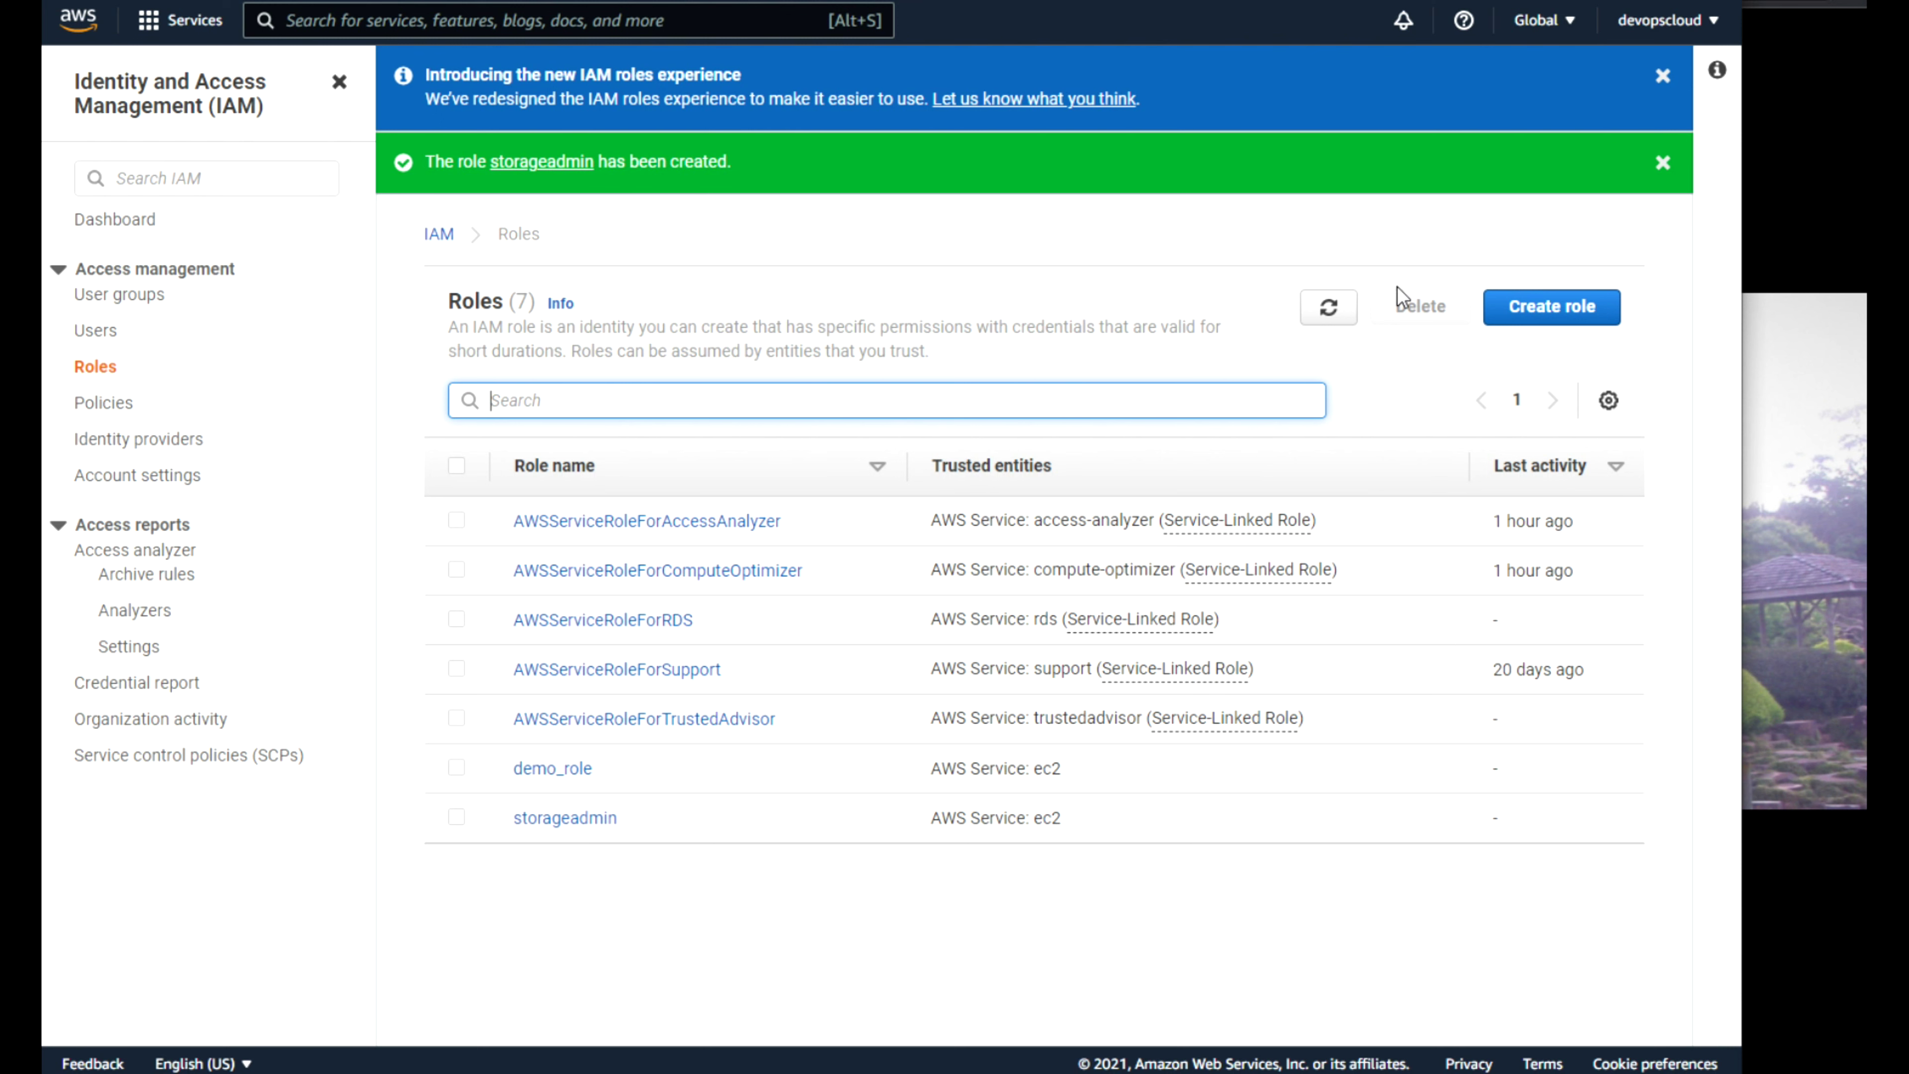
With storageadmin confirmed in the Roles list, start creating another role
left_click(1560, 305)
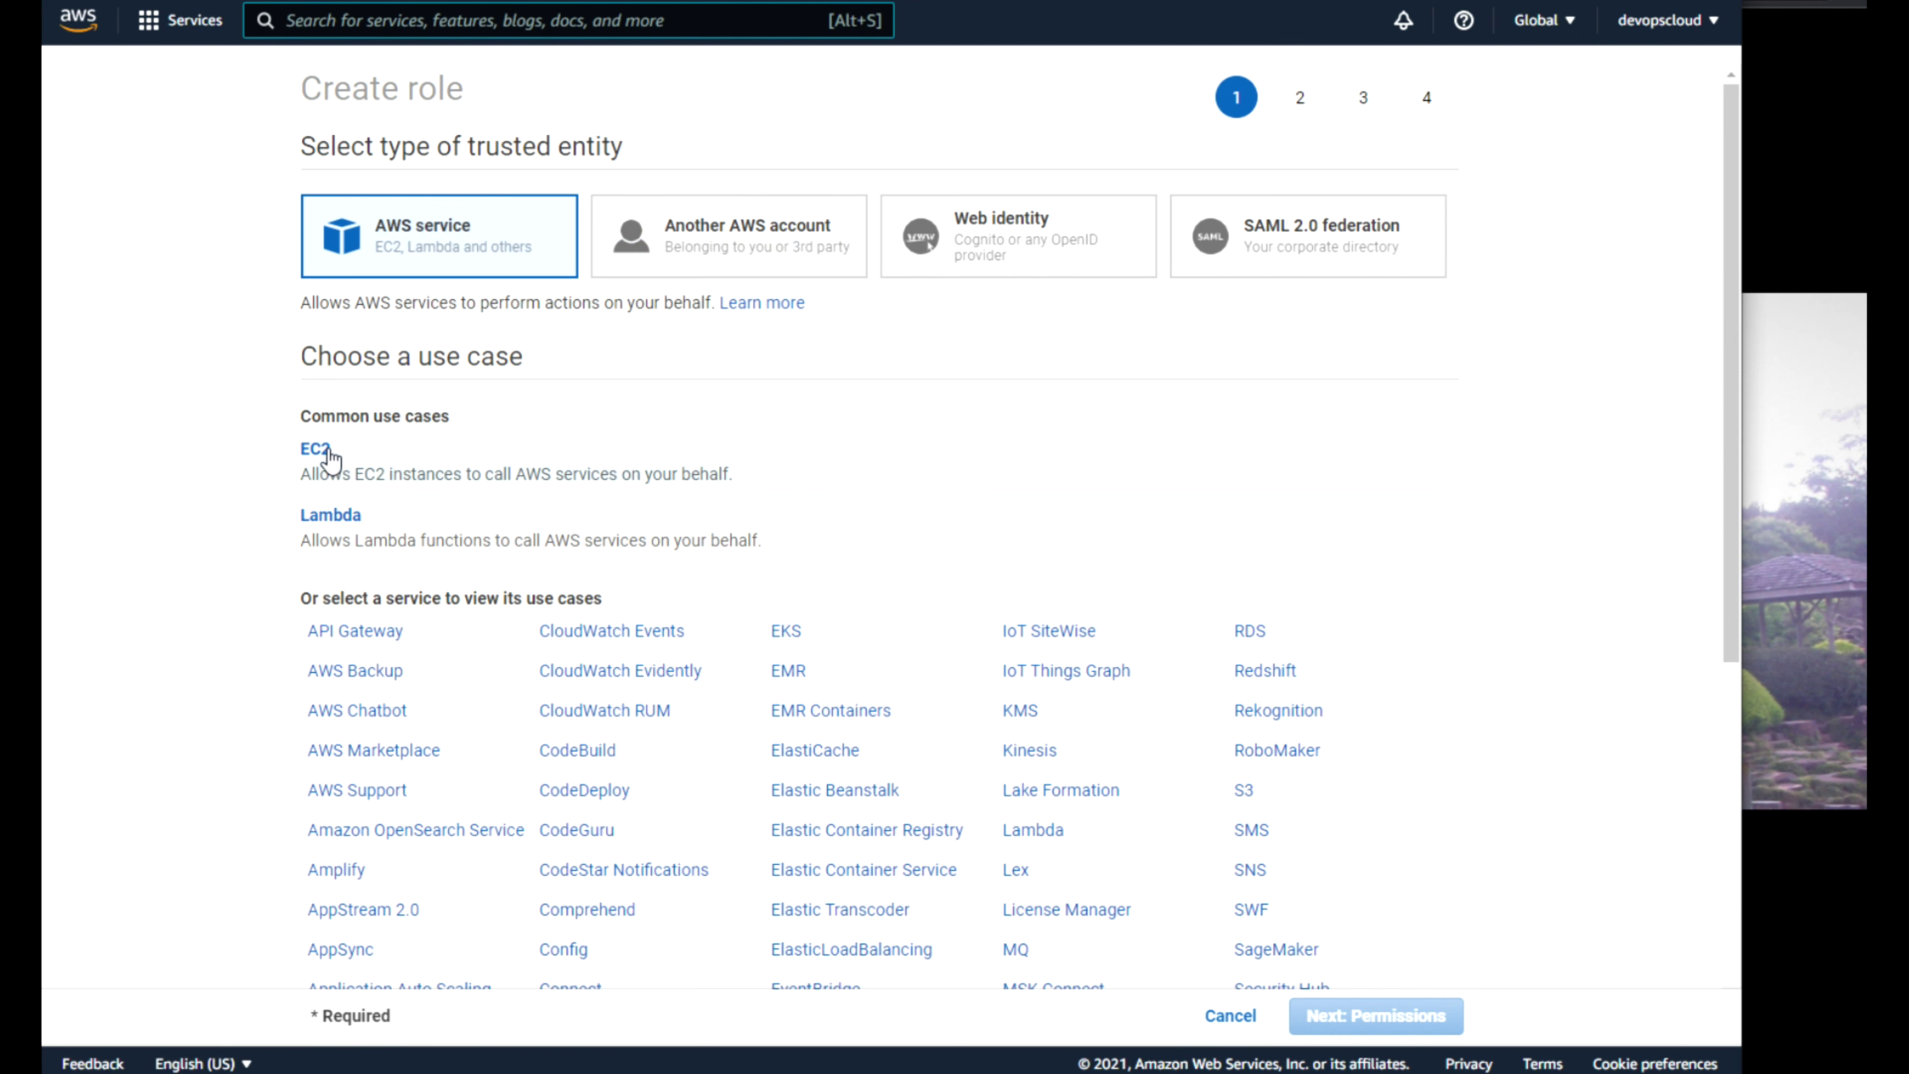
Choose EC2 as the trusted use case and attach AdministratorAccess
left_click(316, 449)
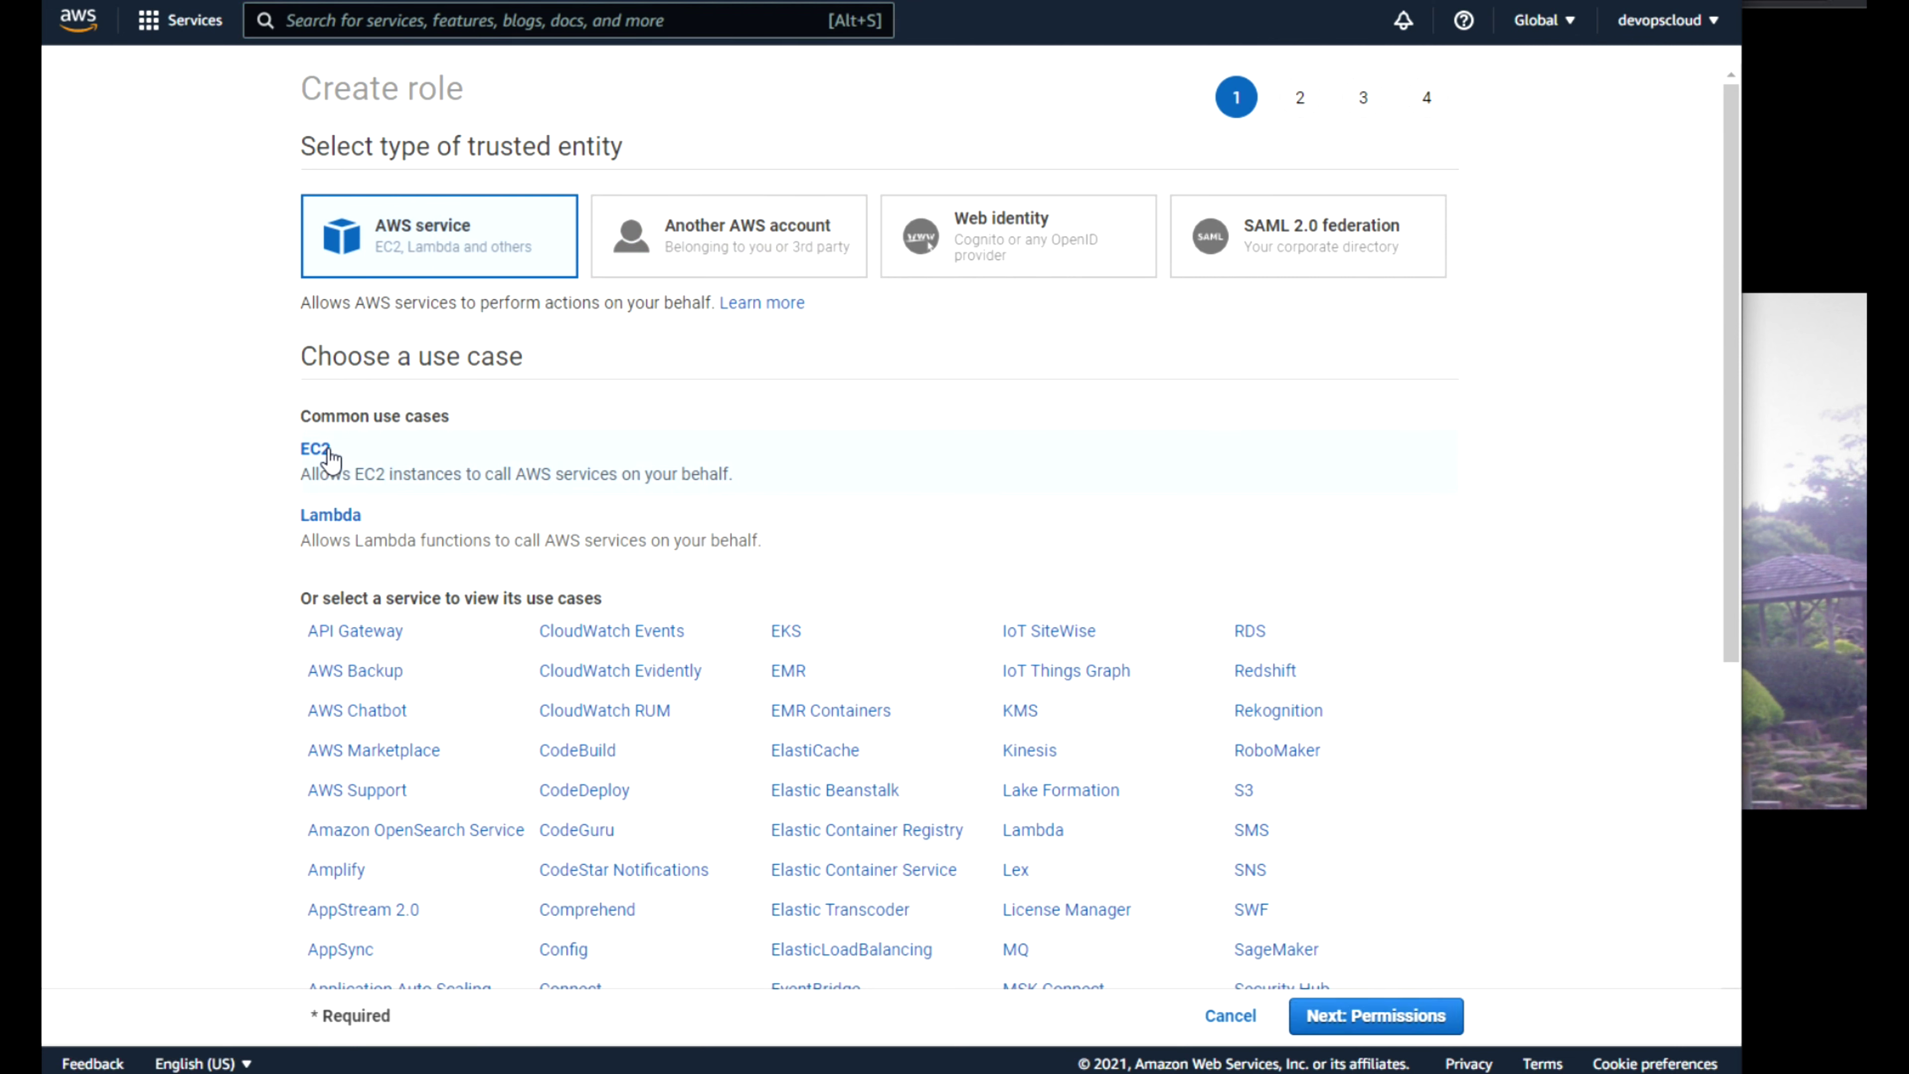
left_click(1342, 1015)
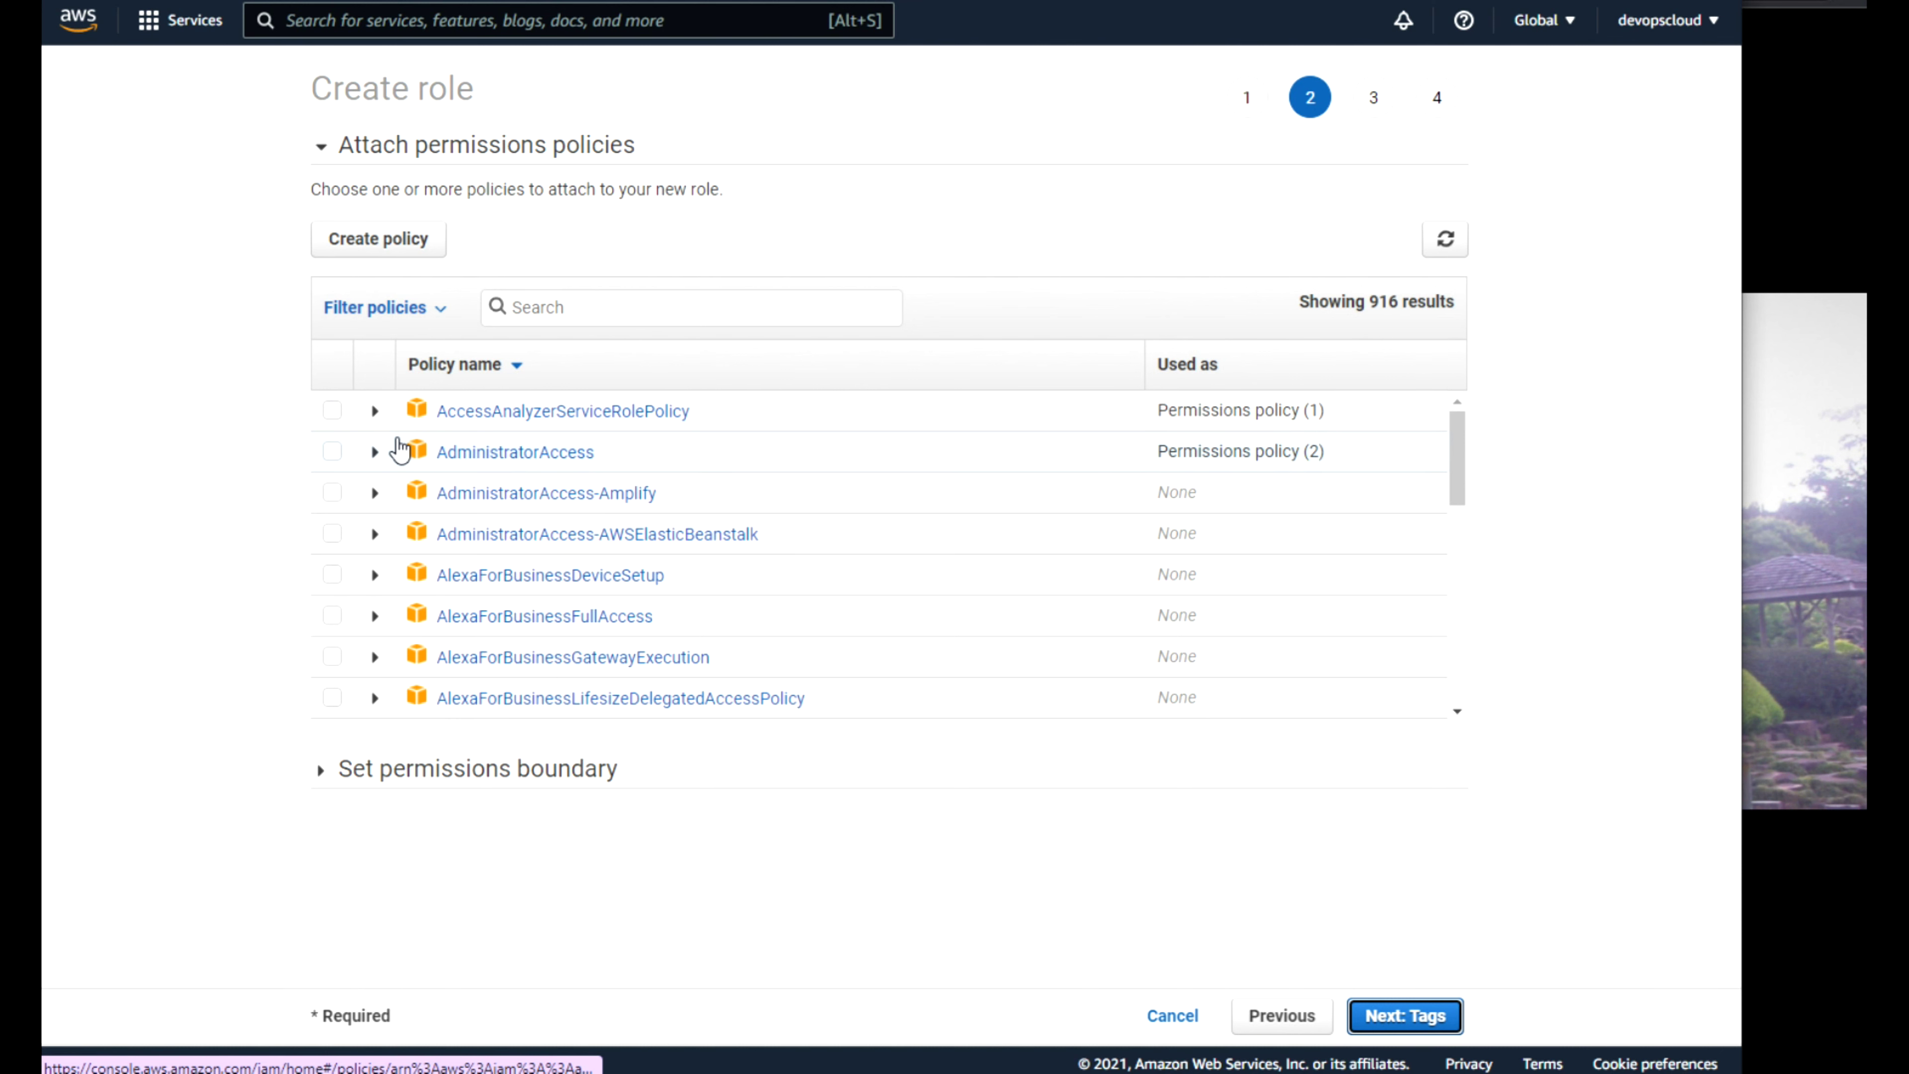
left_click(333, 451)
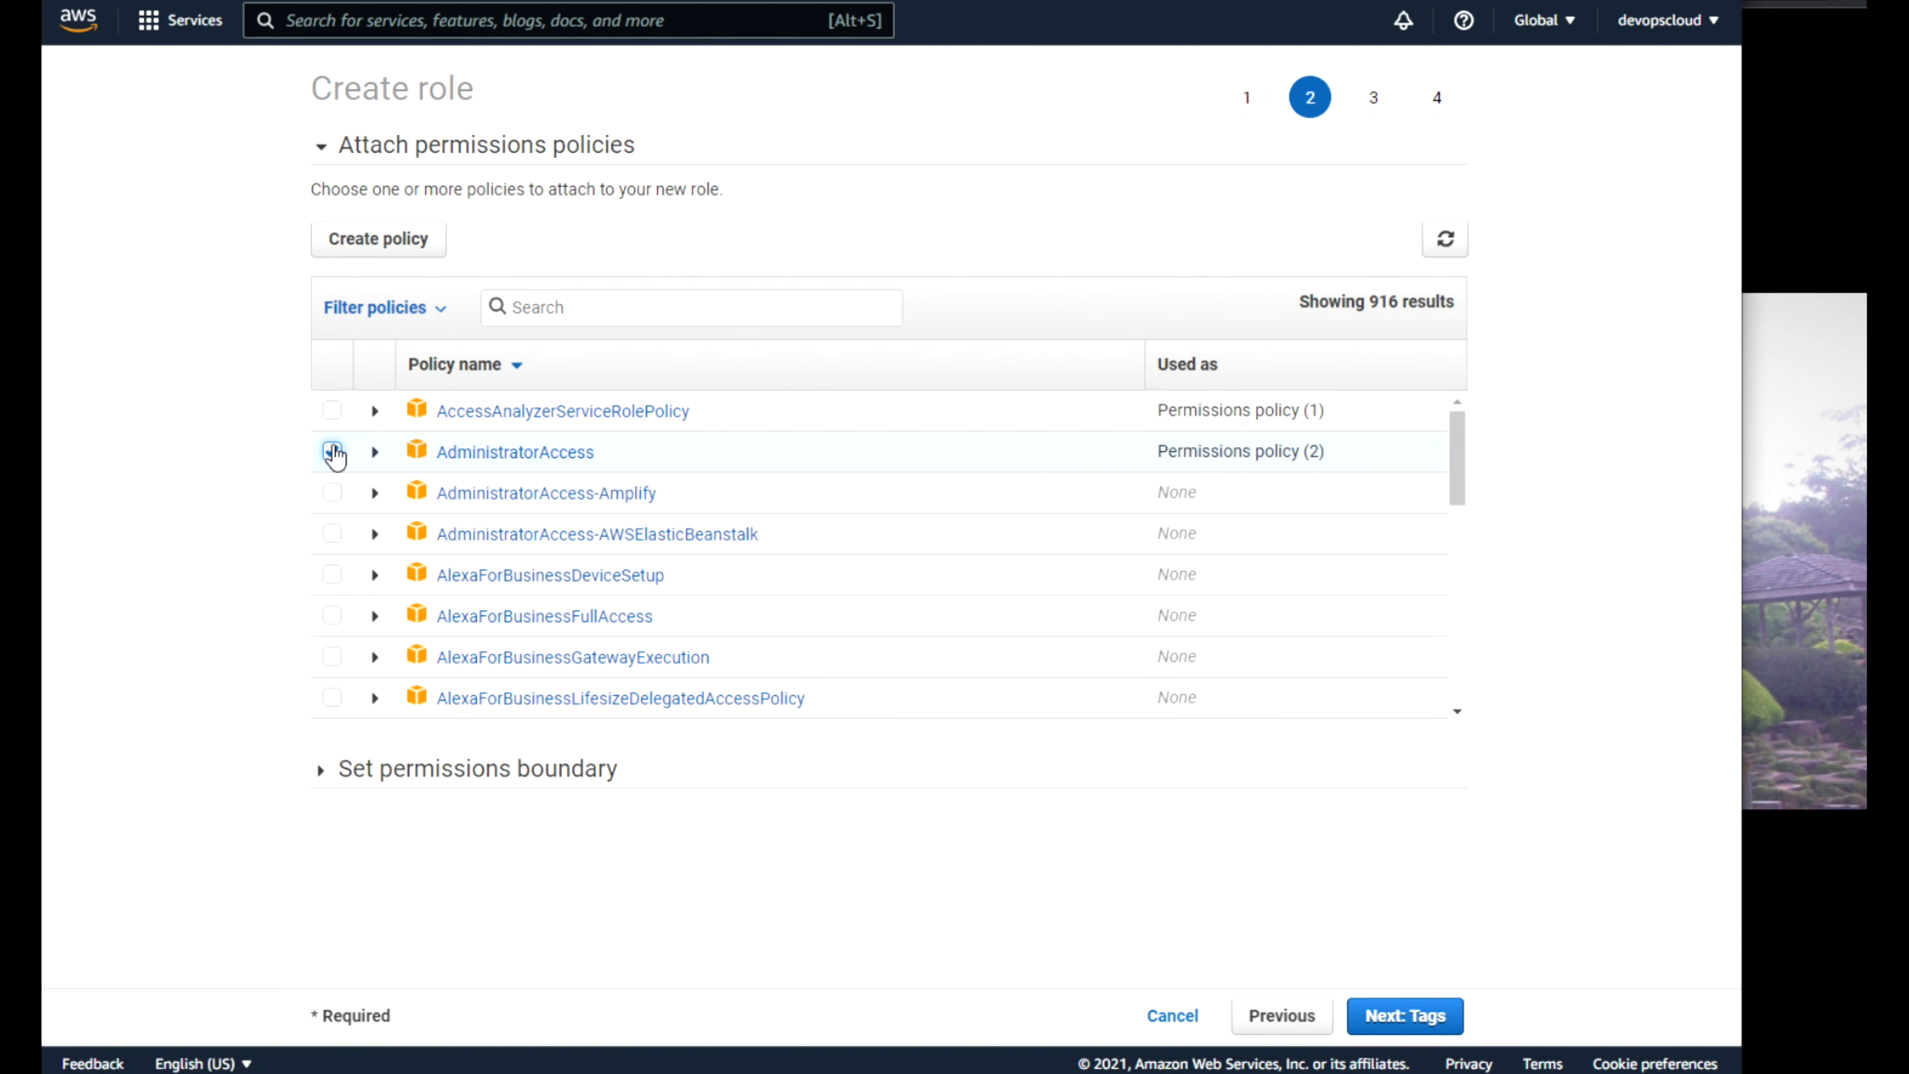
left_click(1407, 1024)
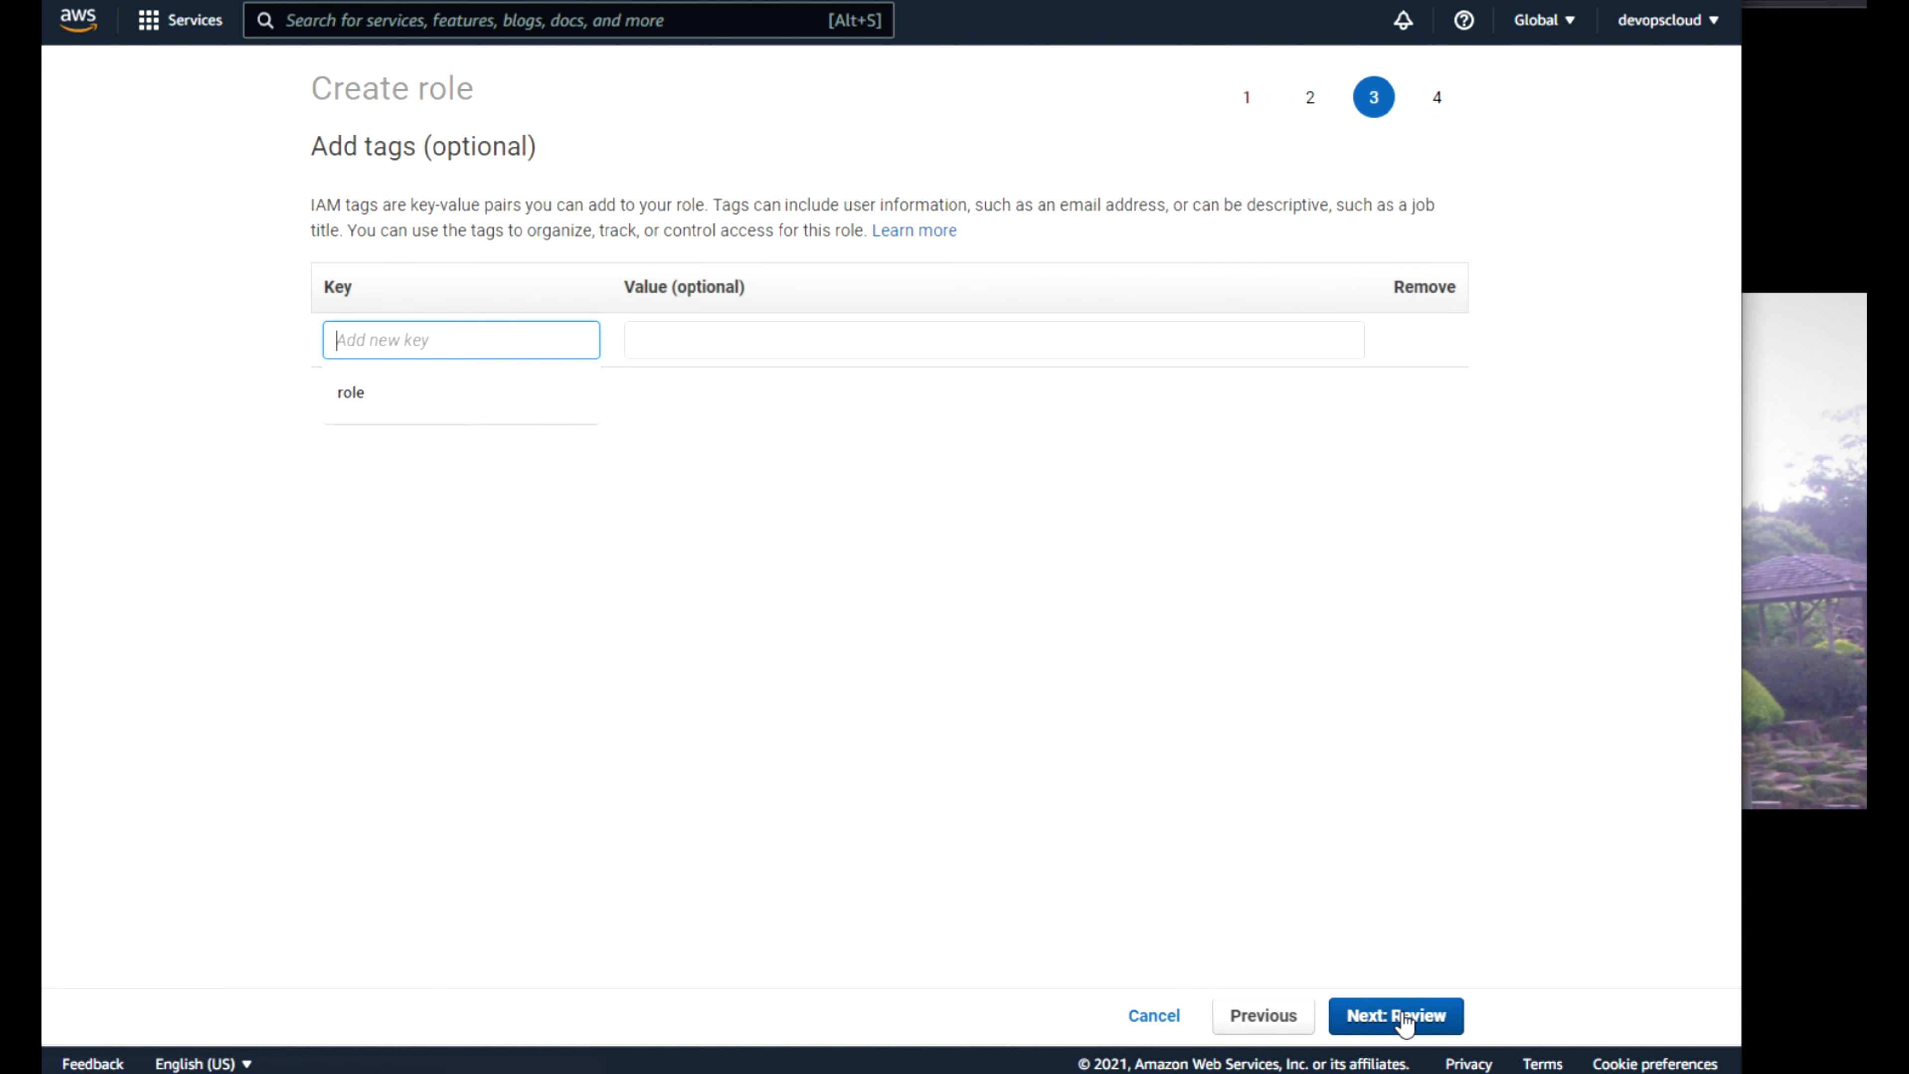
Add the tag role = ec2admin to the new role
type("role")
key("Tab")
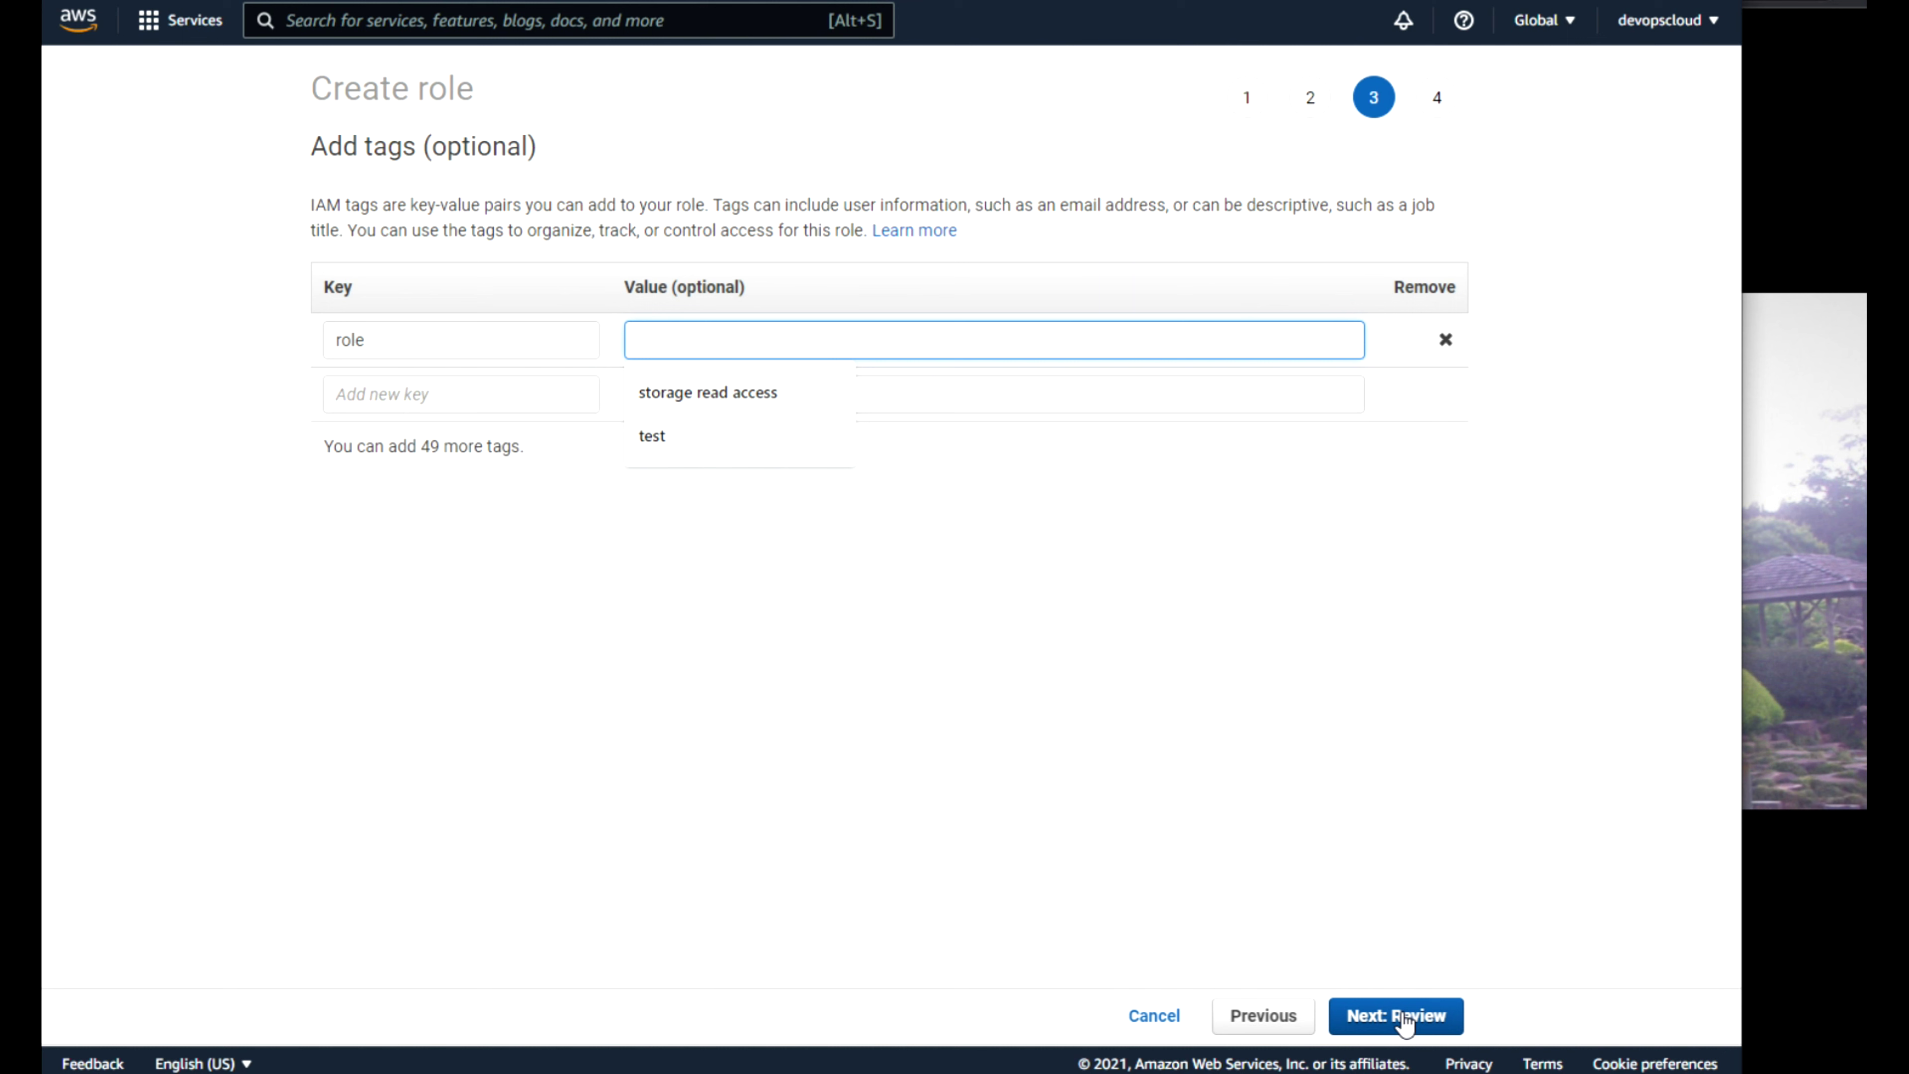
type("ec2admin")
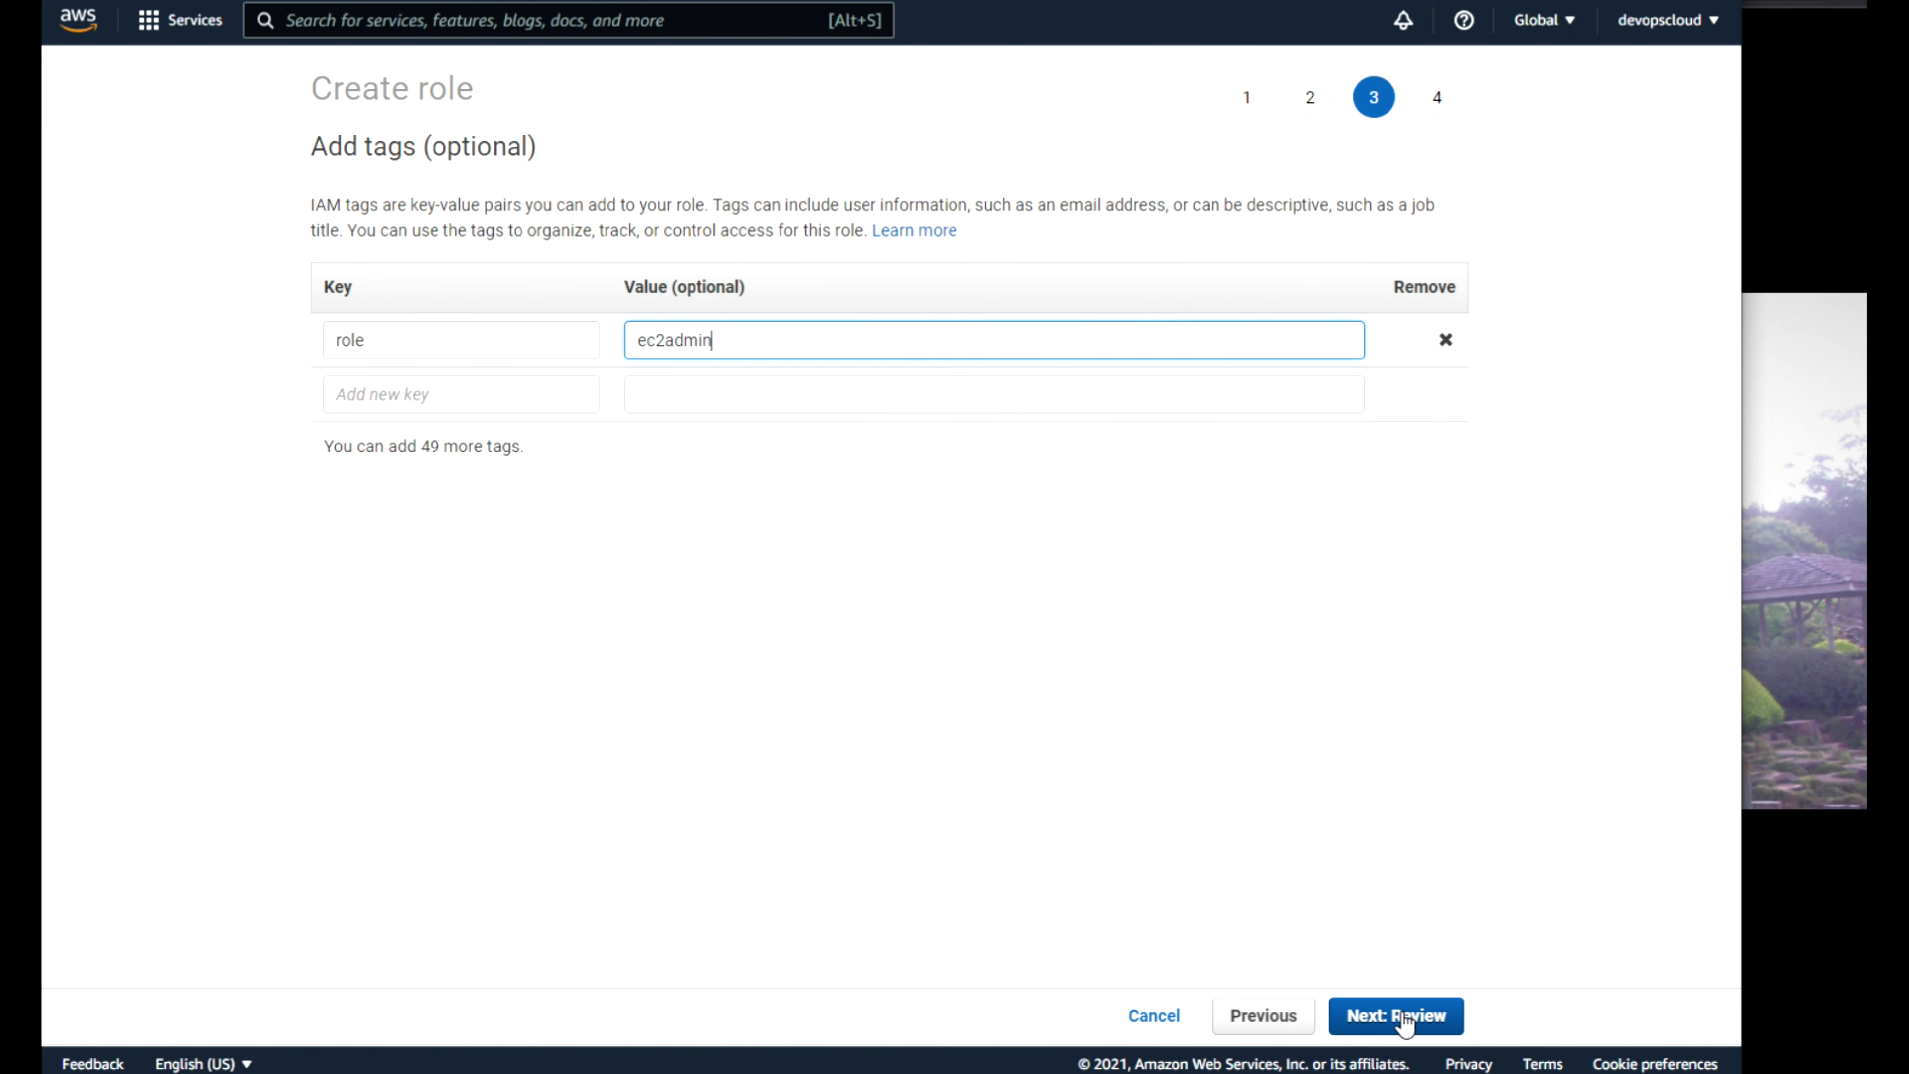
left_click(1406, 1015)
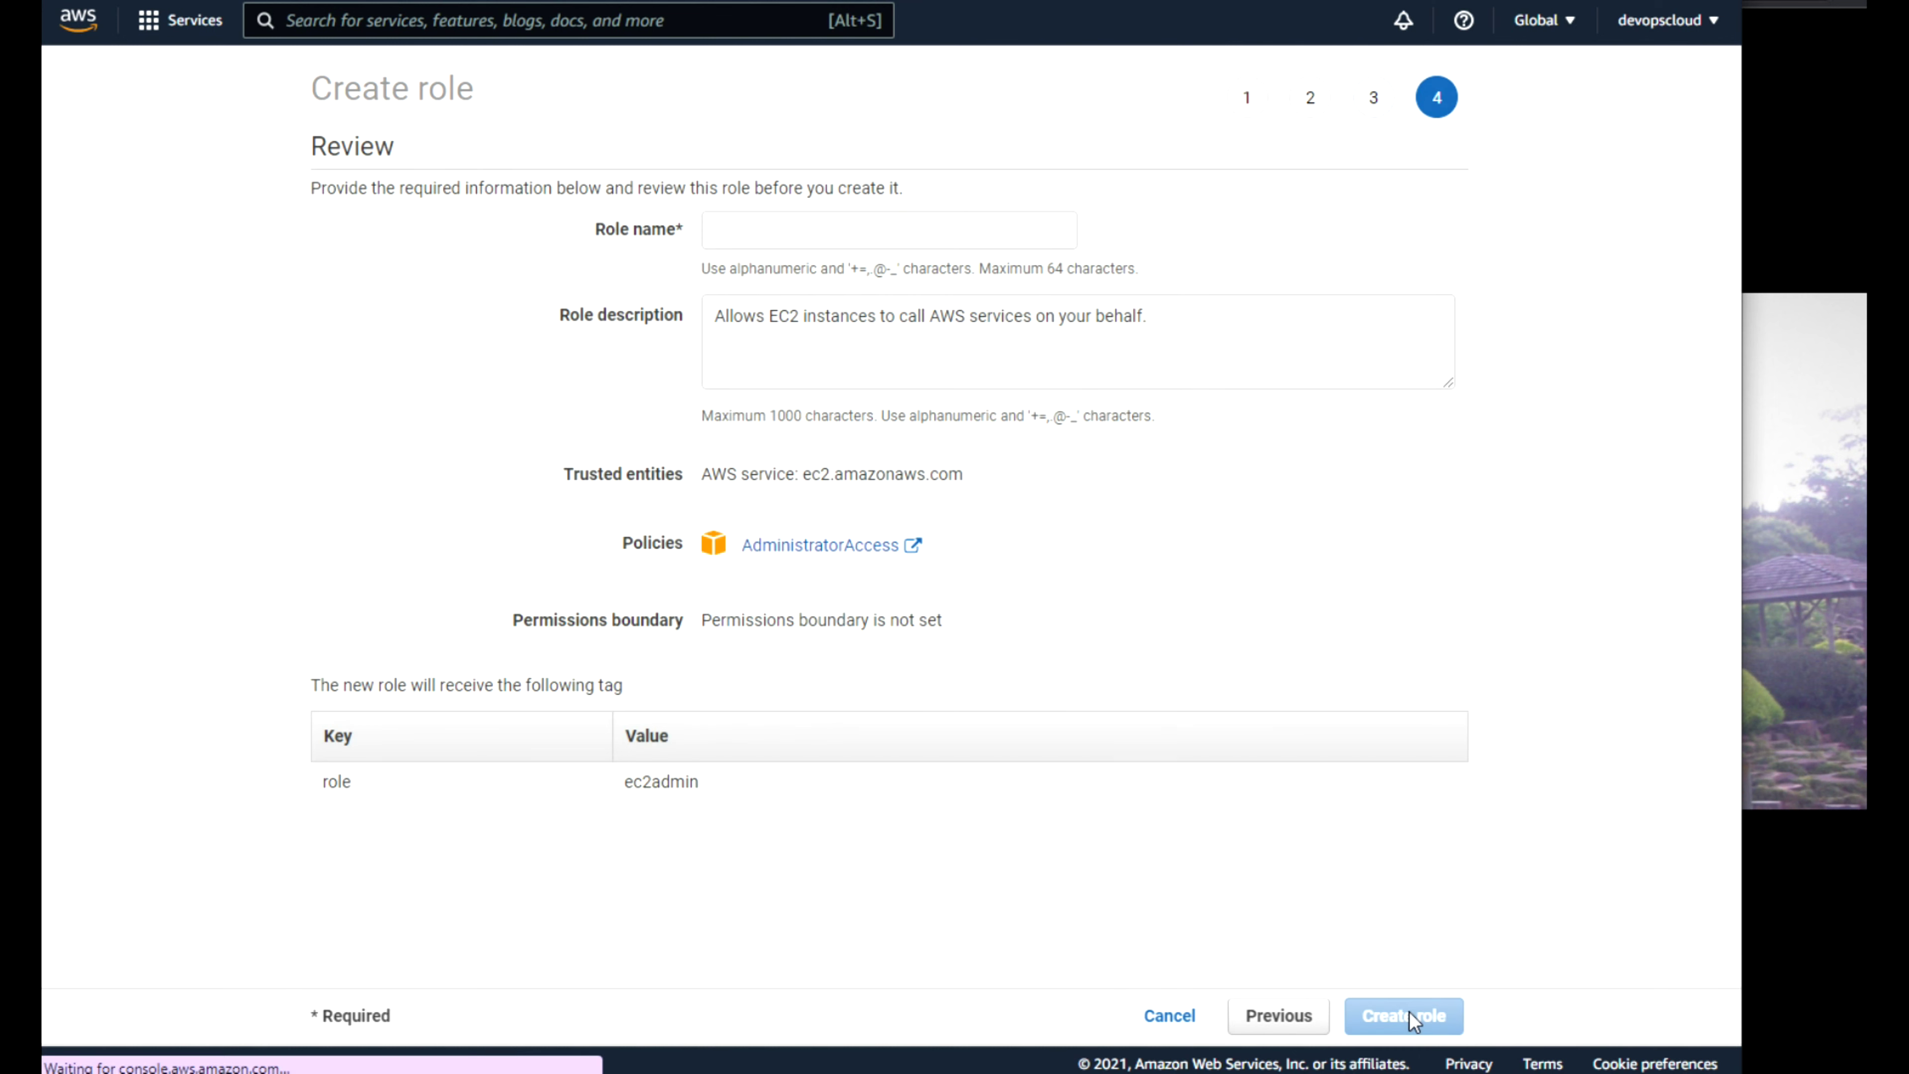
Name the role ec2admin and create it
left_click(745, 236)
type("ec")
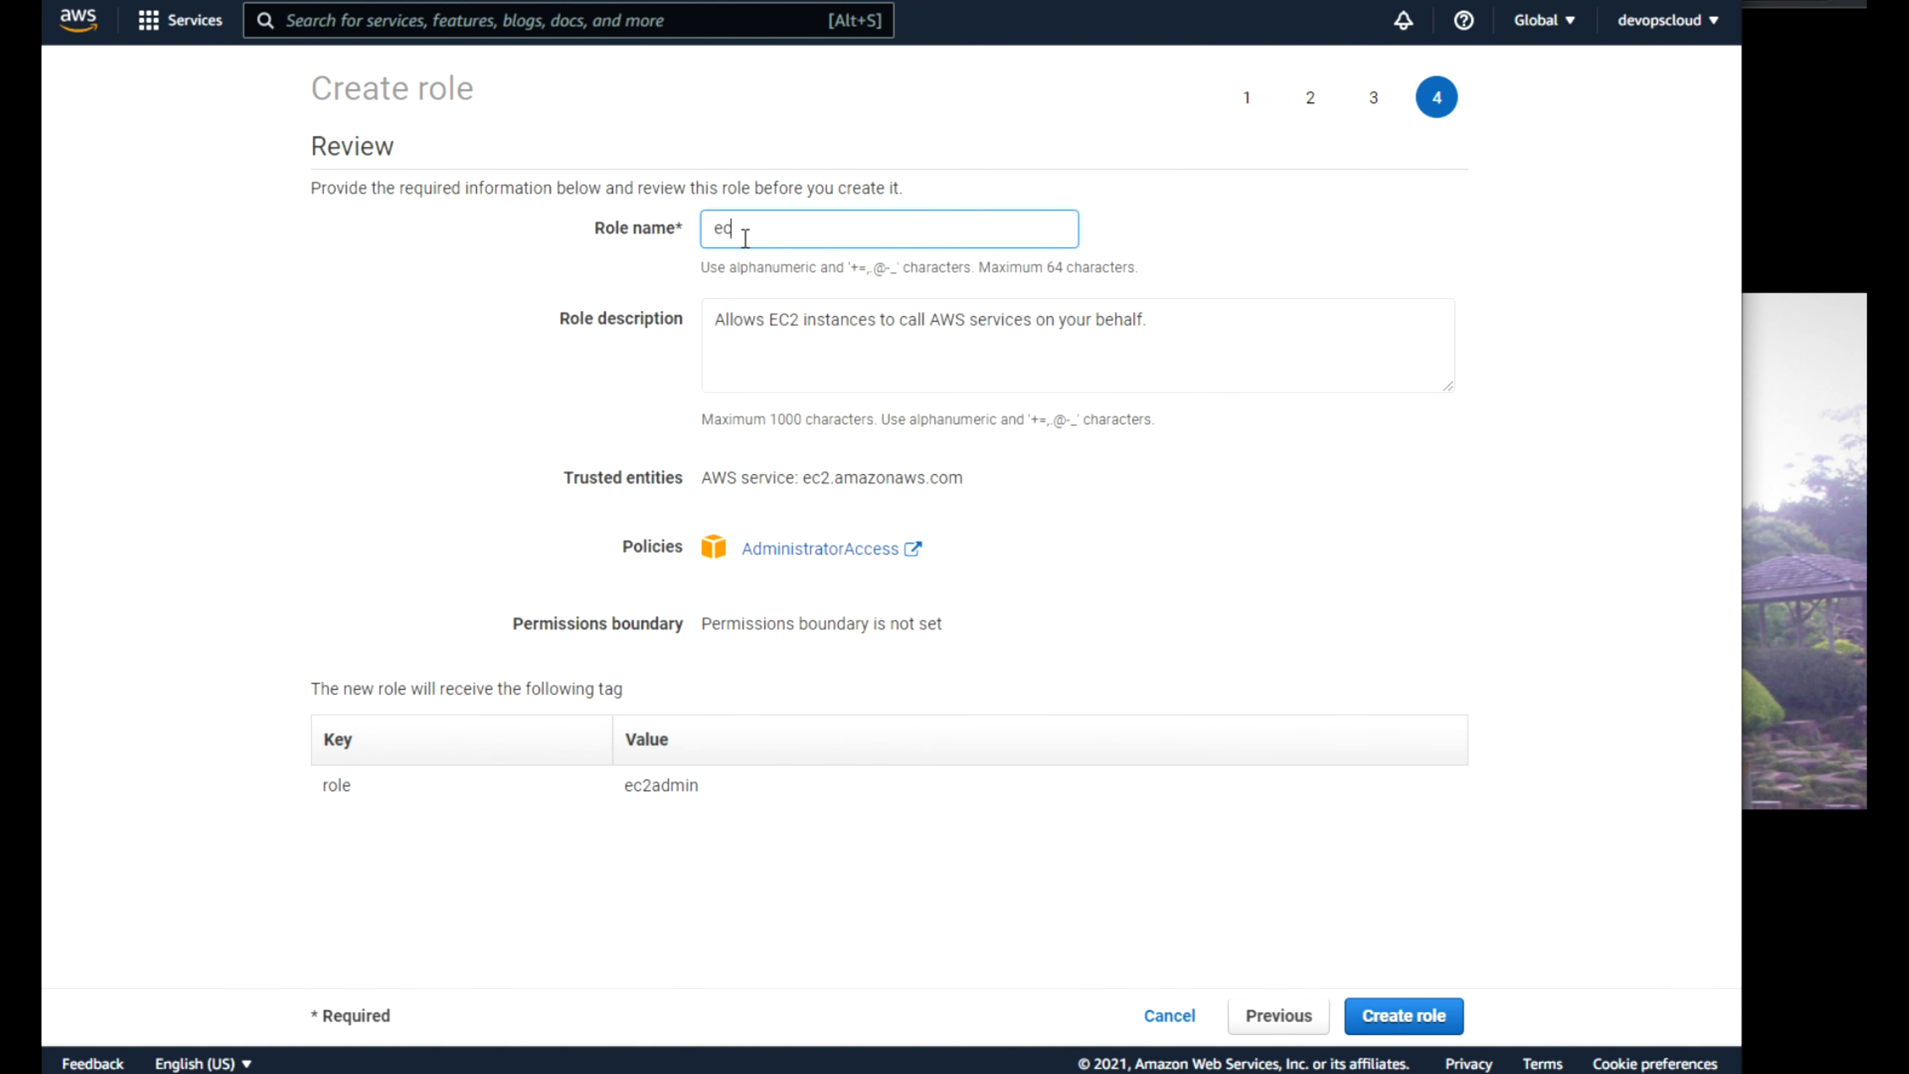
type("2admin")
left_click(1411, 1015)
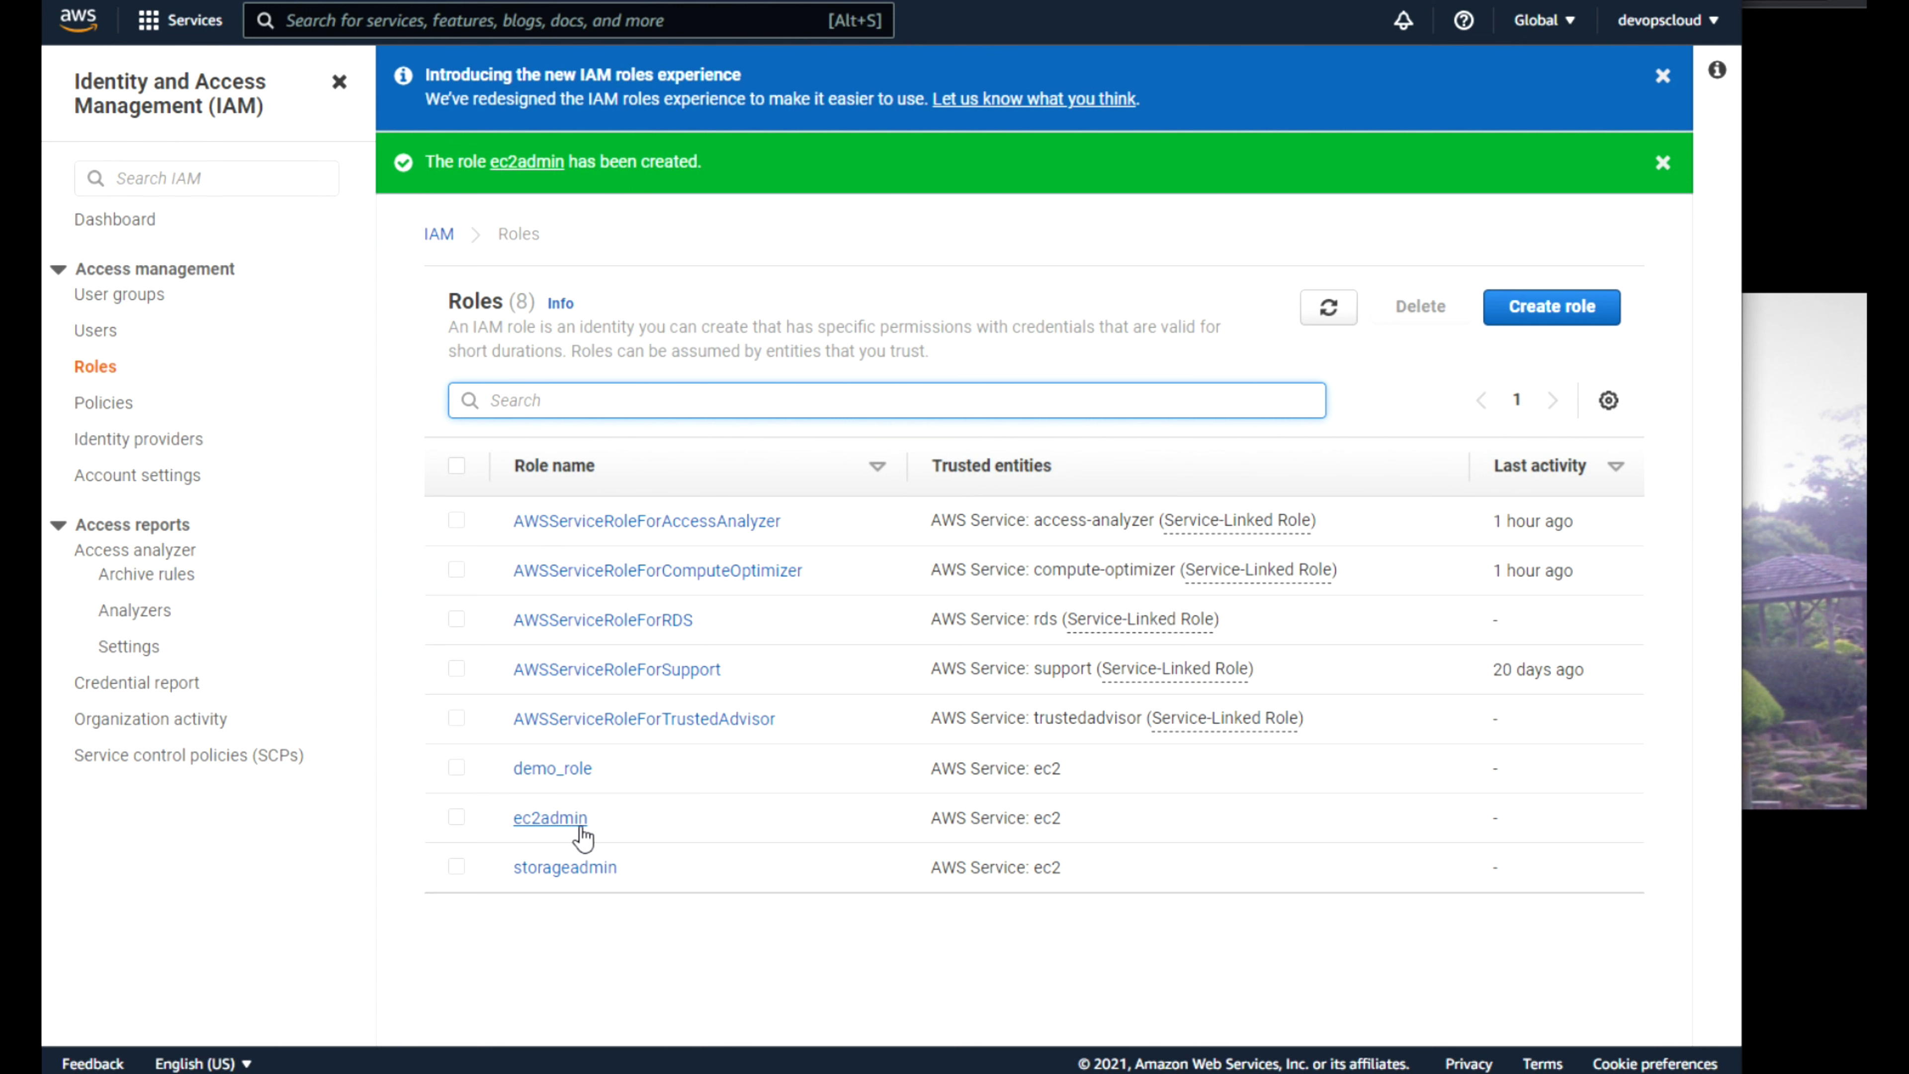
key("alt+Tab")
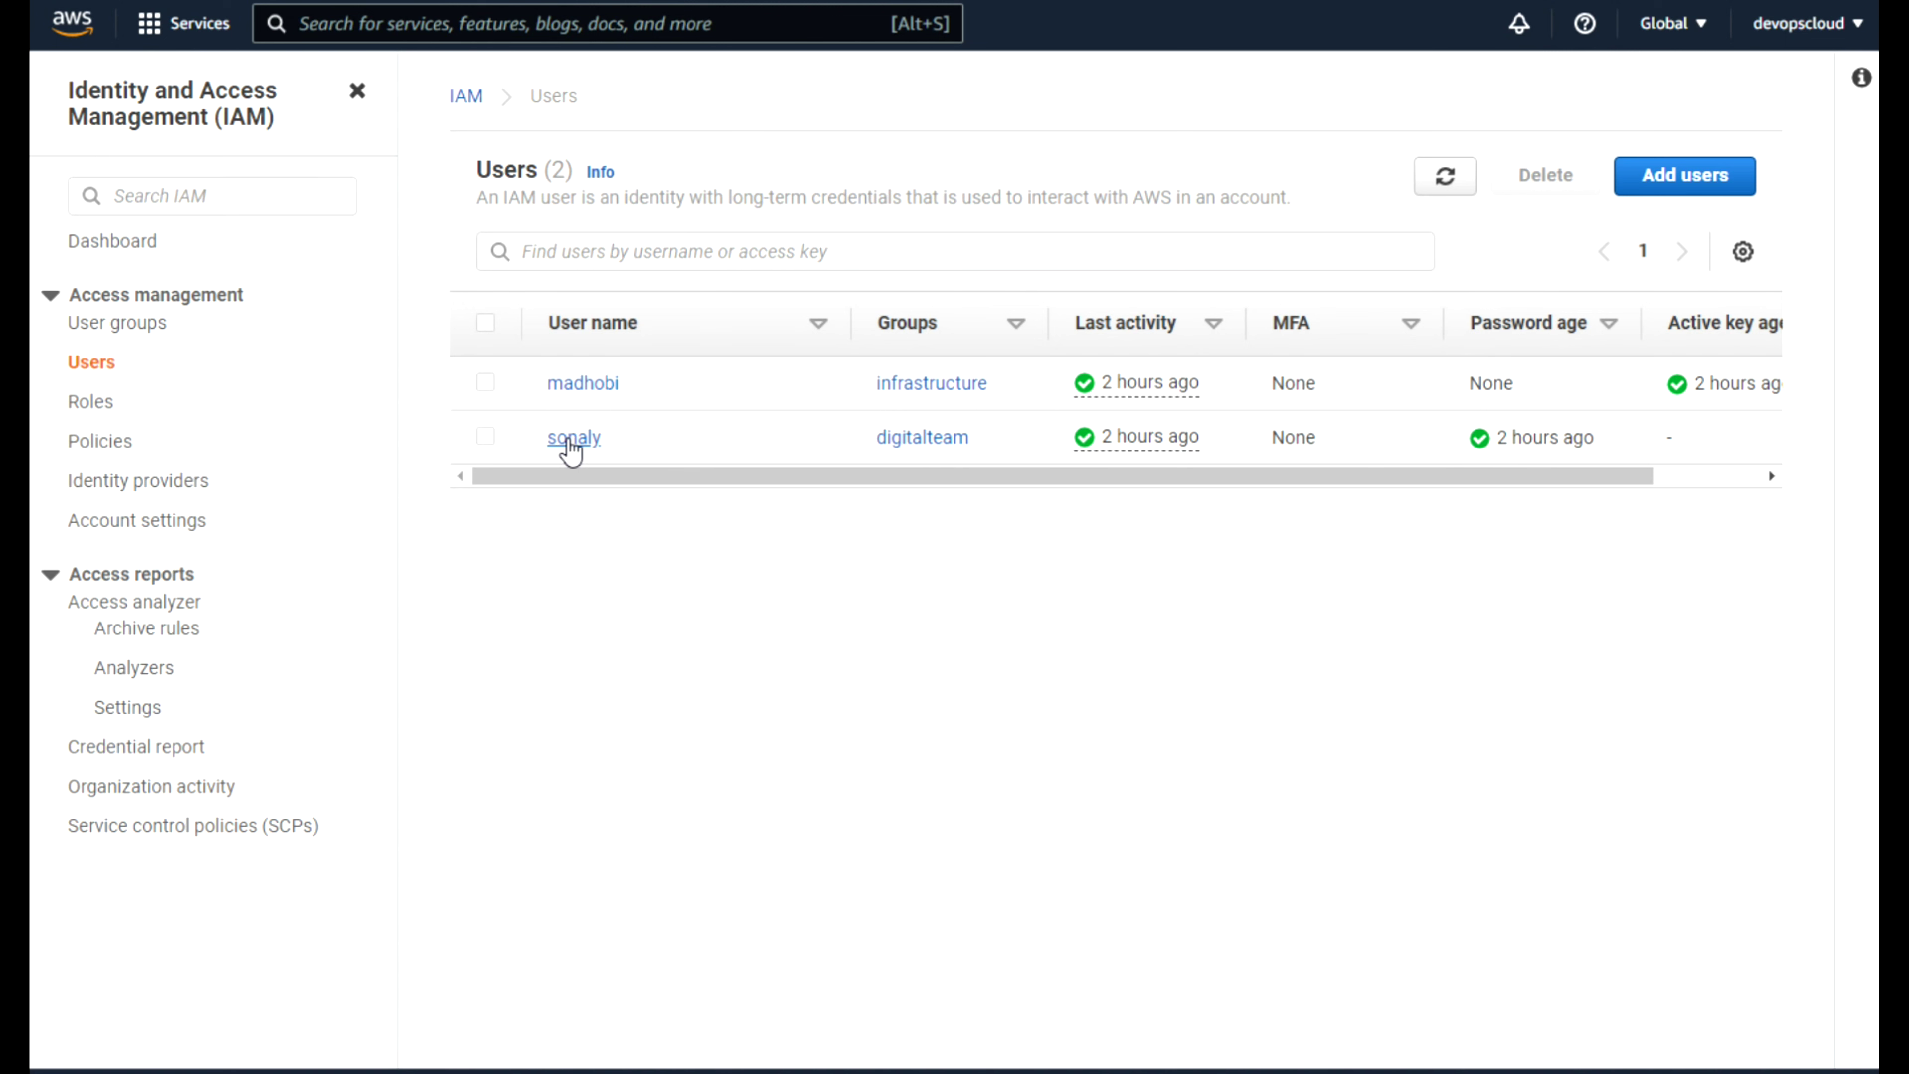
From the user's Security credentials, choose to assign a Virtual MFA device
left_click(573, 437)
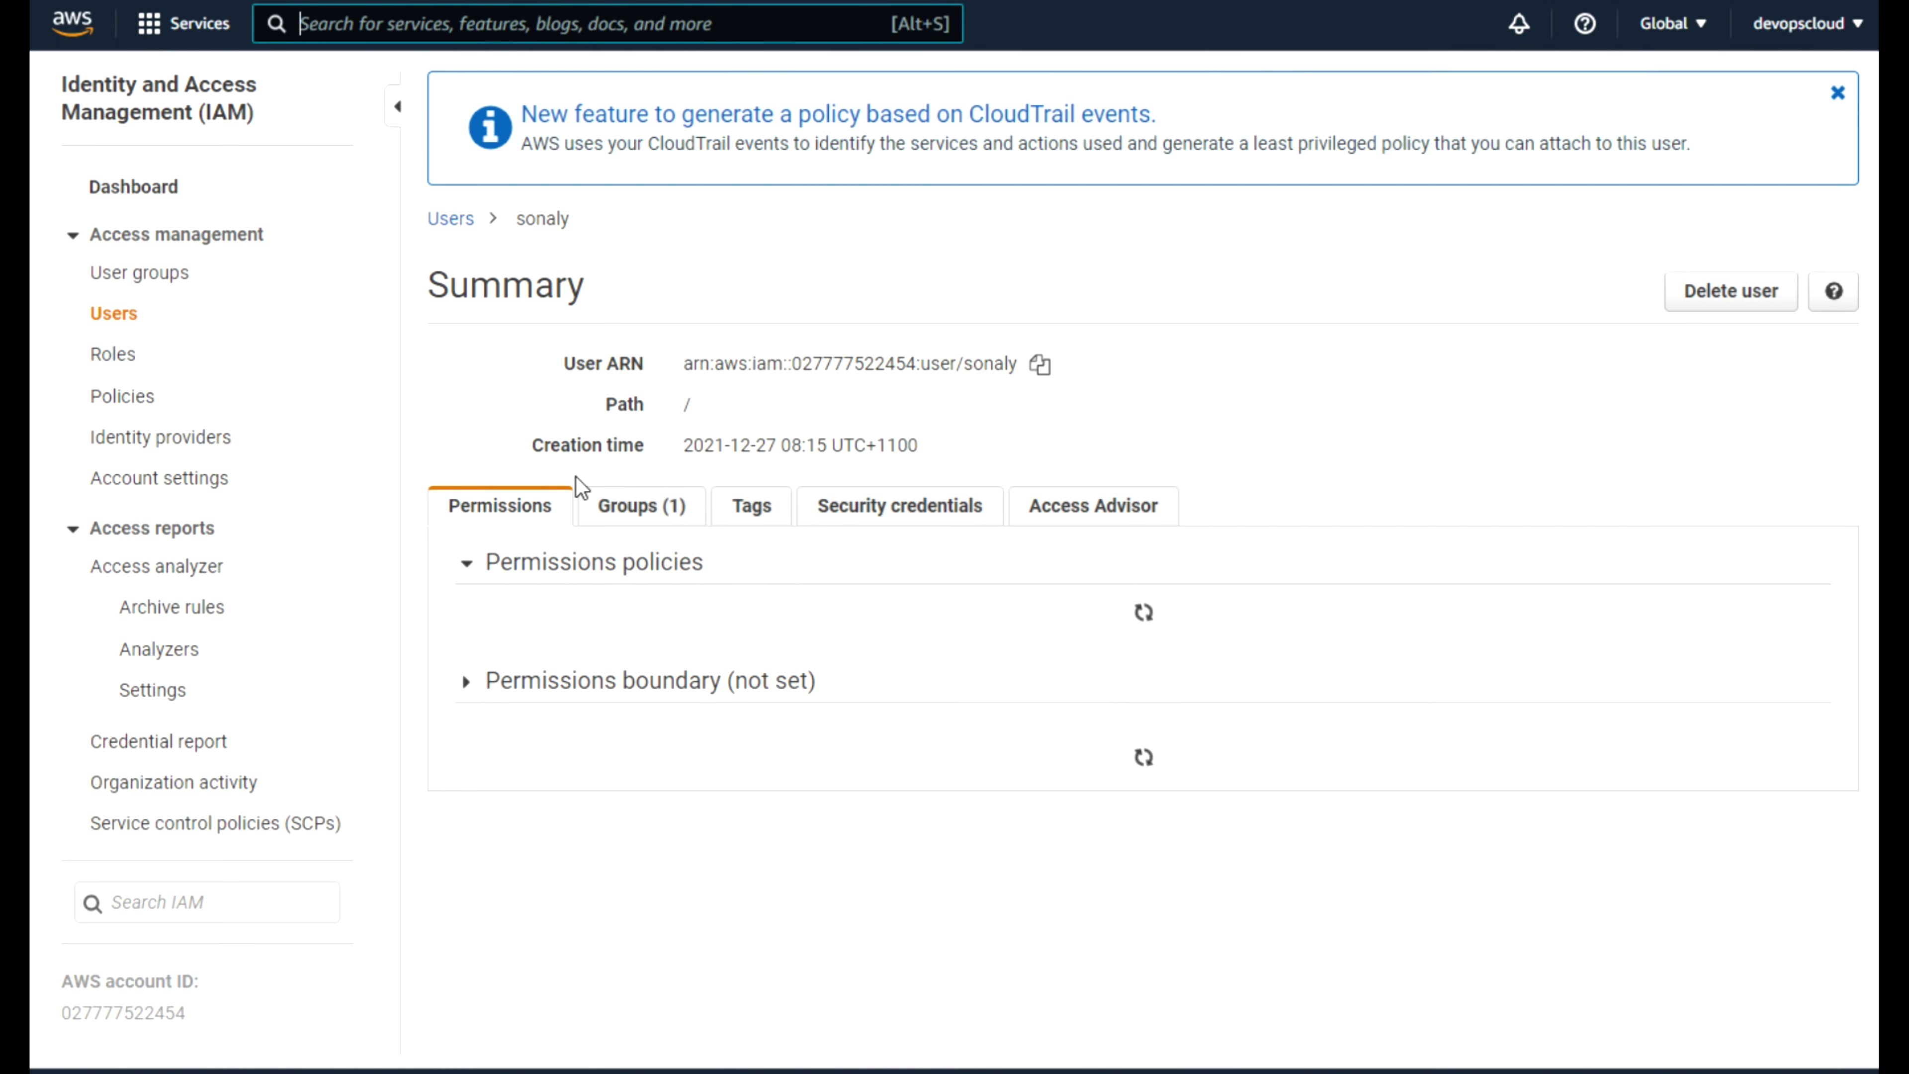
left_click(911, 506)
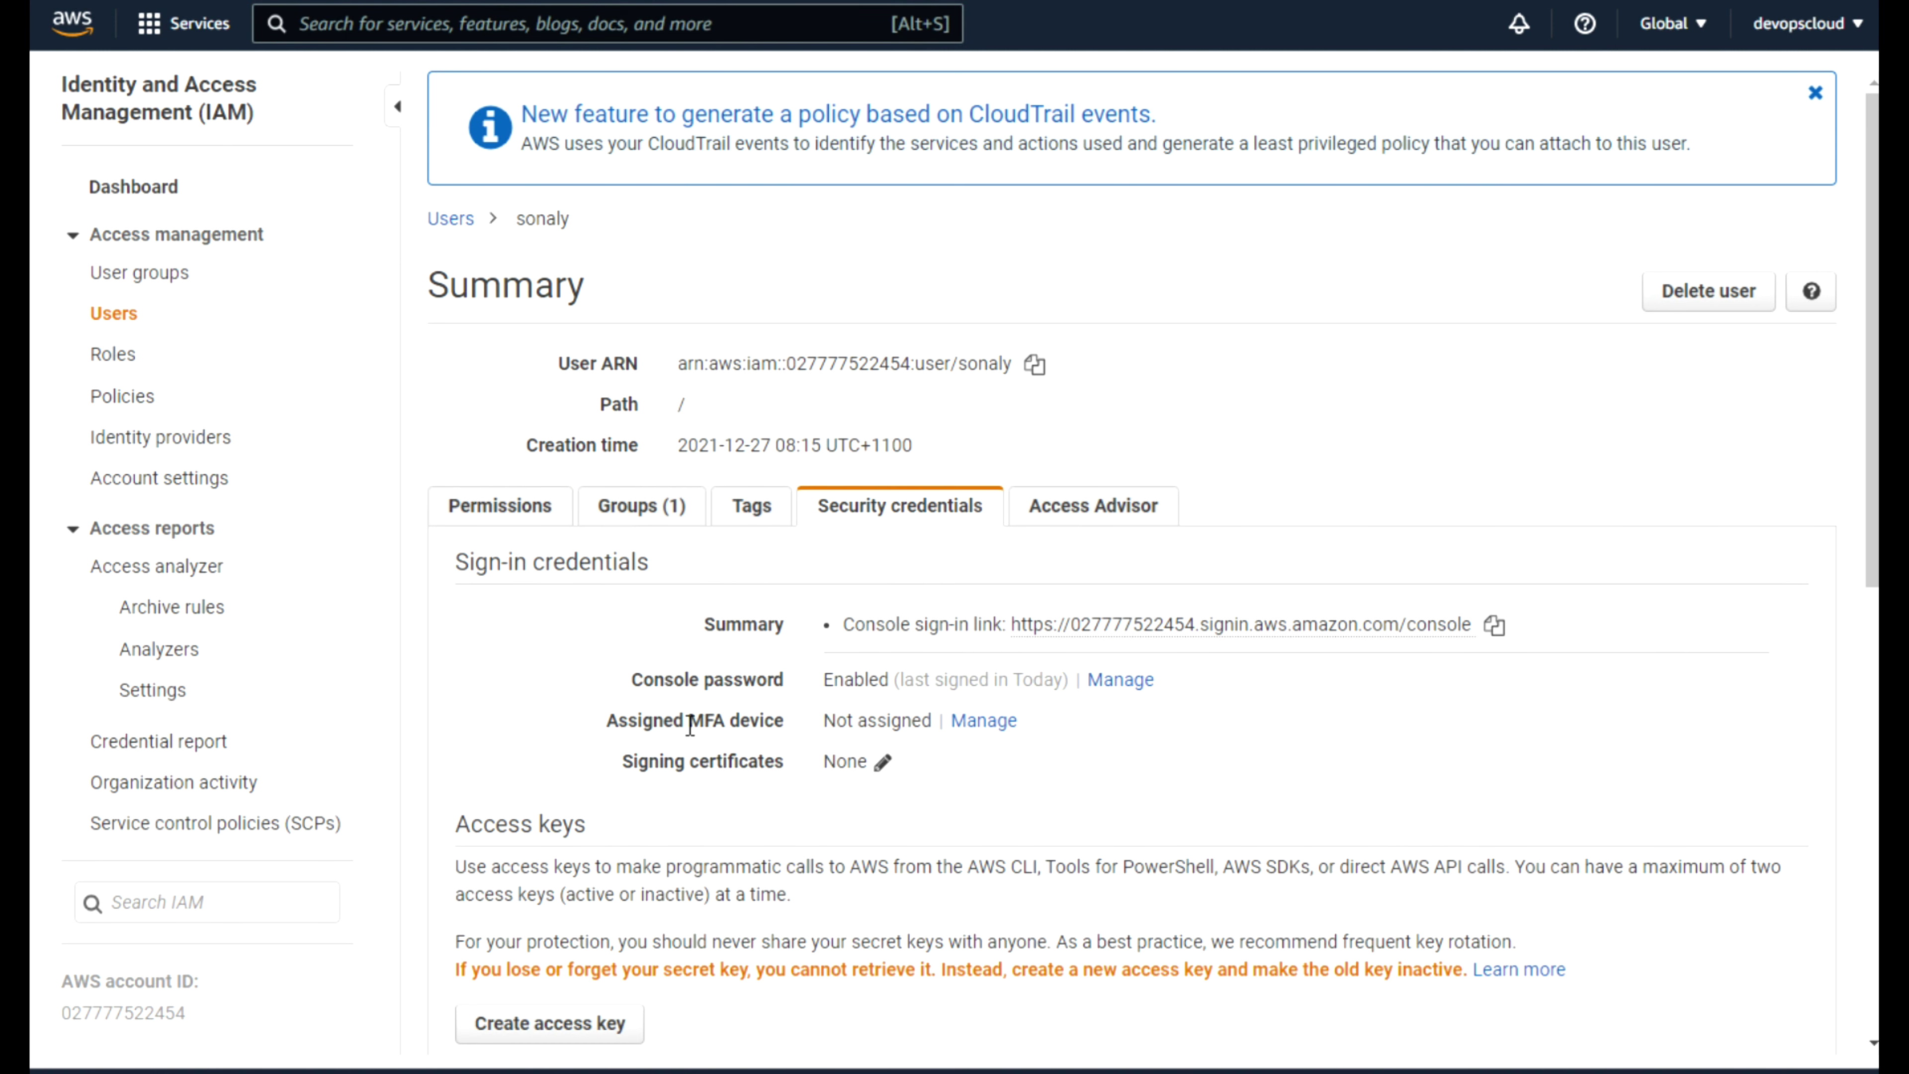
left_click_drag(639, 722, 786, 724)
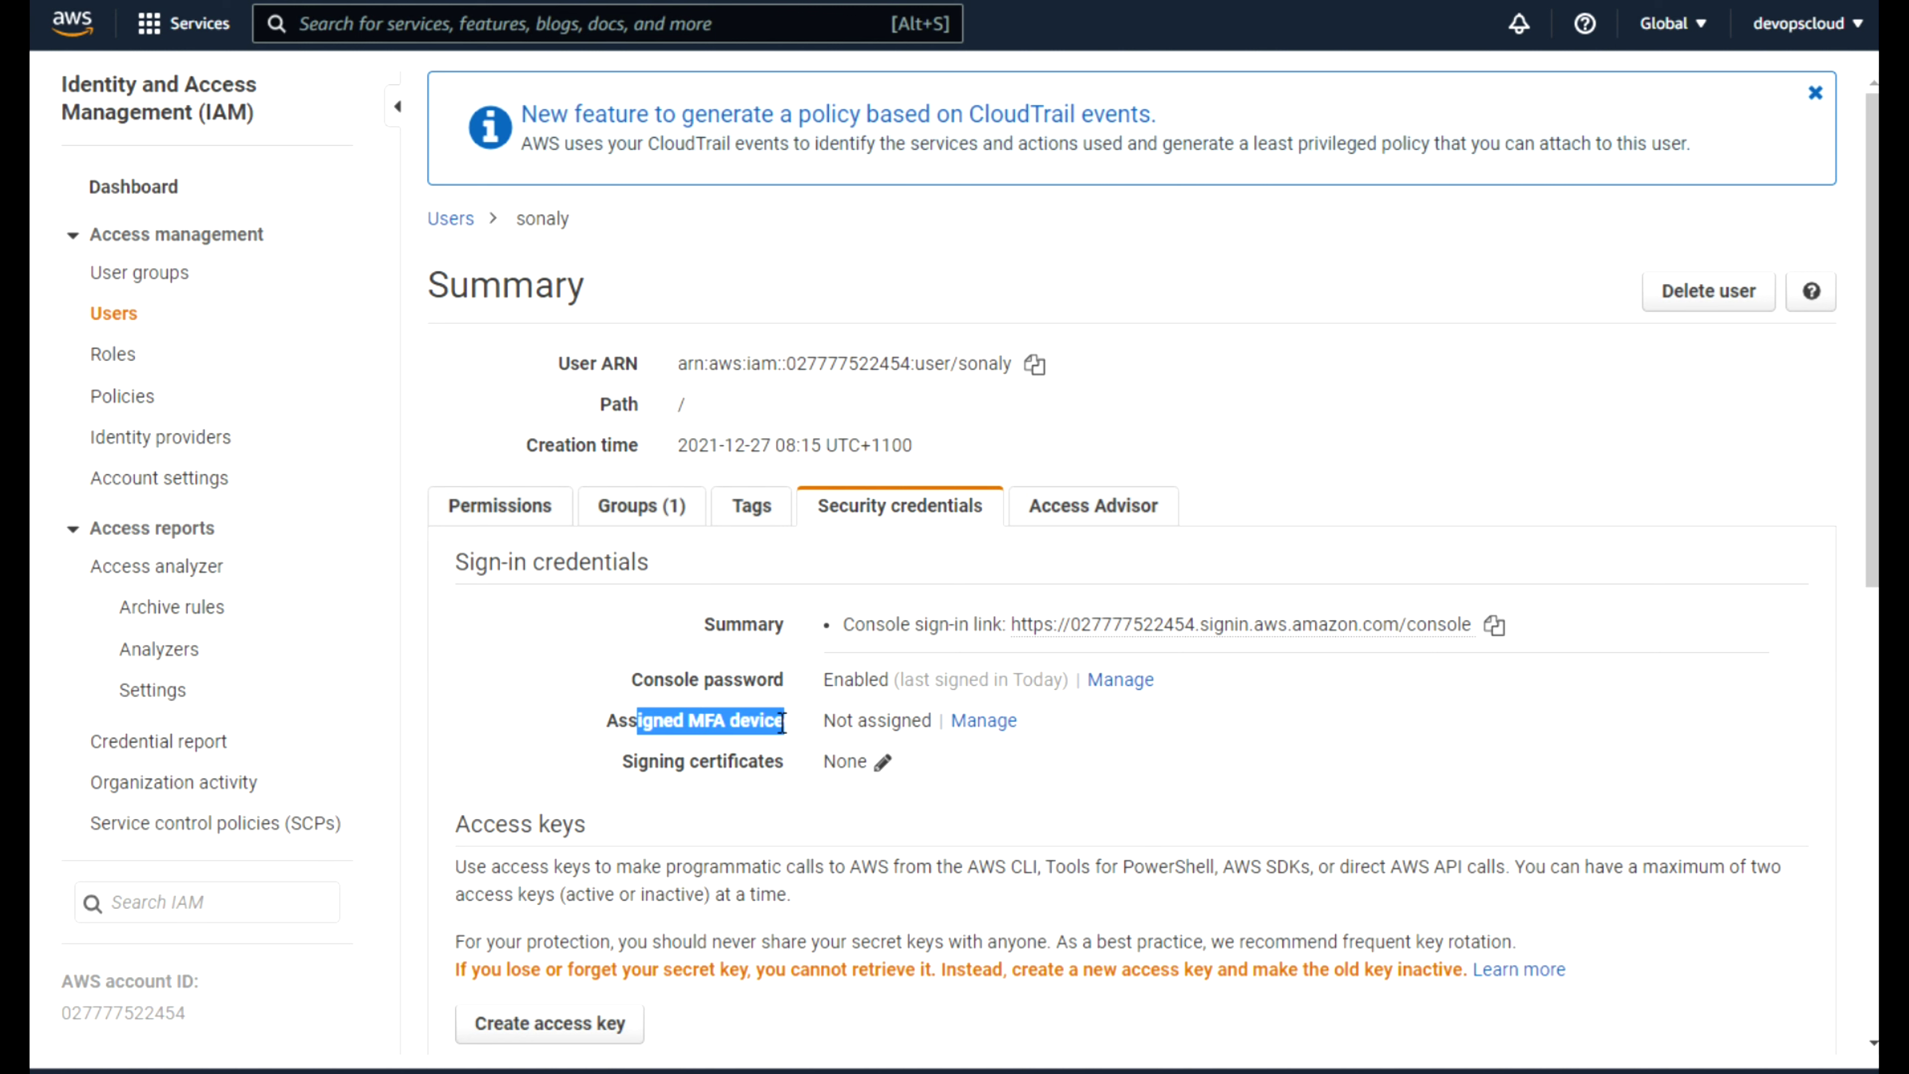
left_click(984, 722)
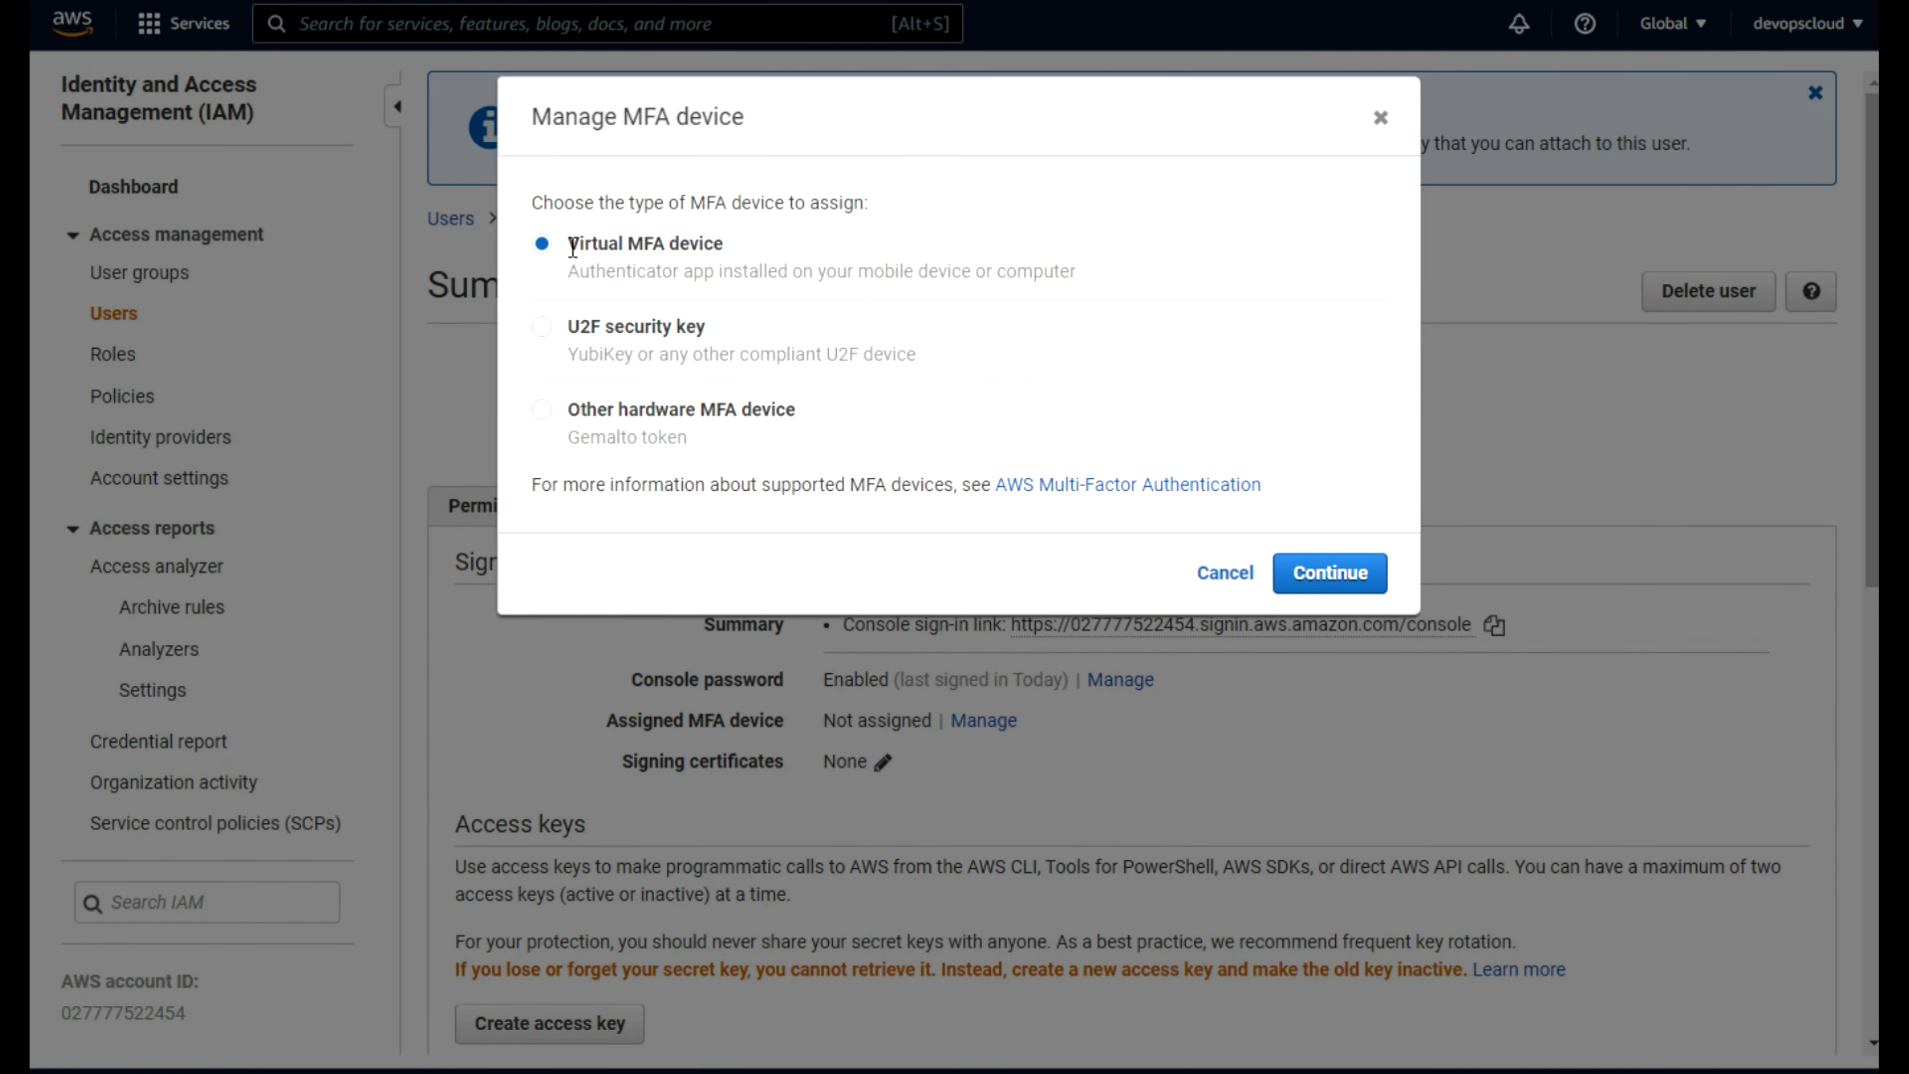
left_click_drag(570, 248, 713, 245)
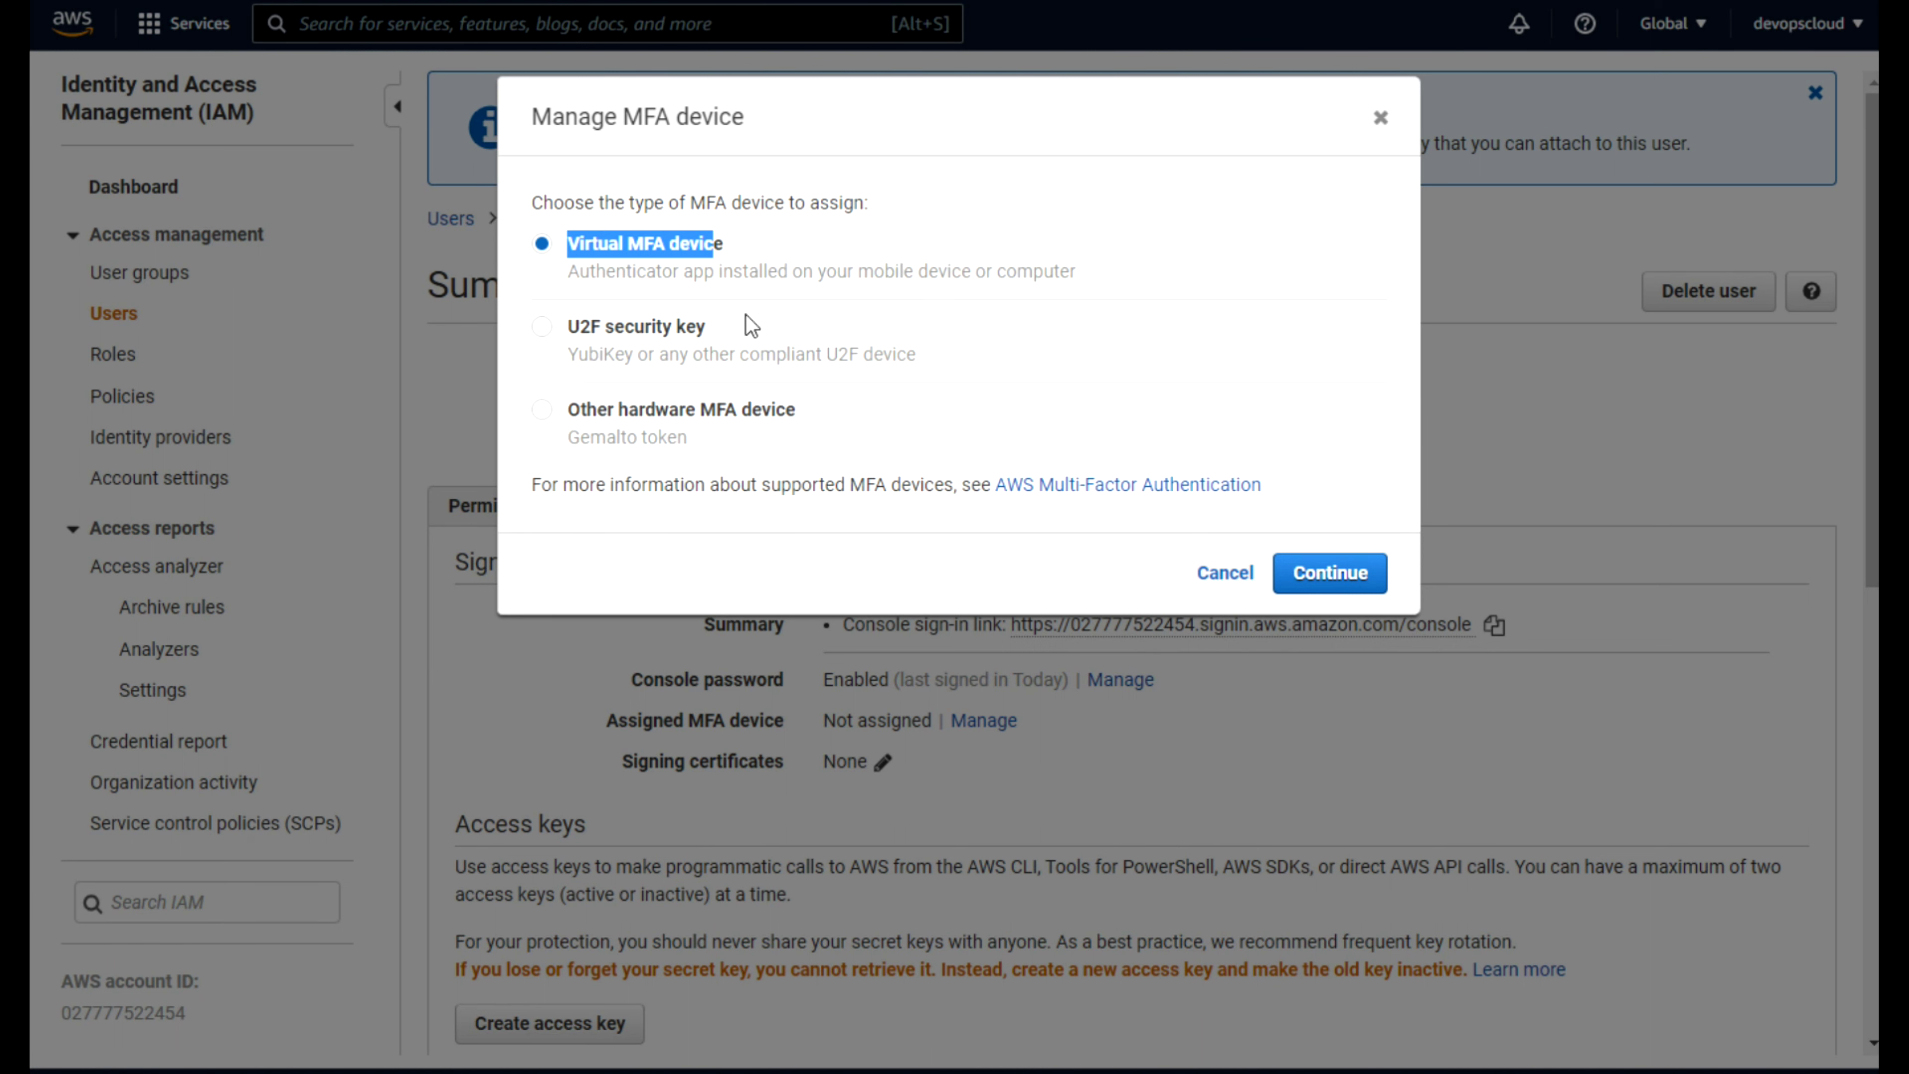
left_click(1320, 581)
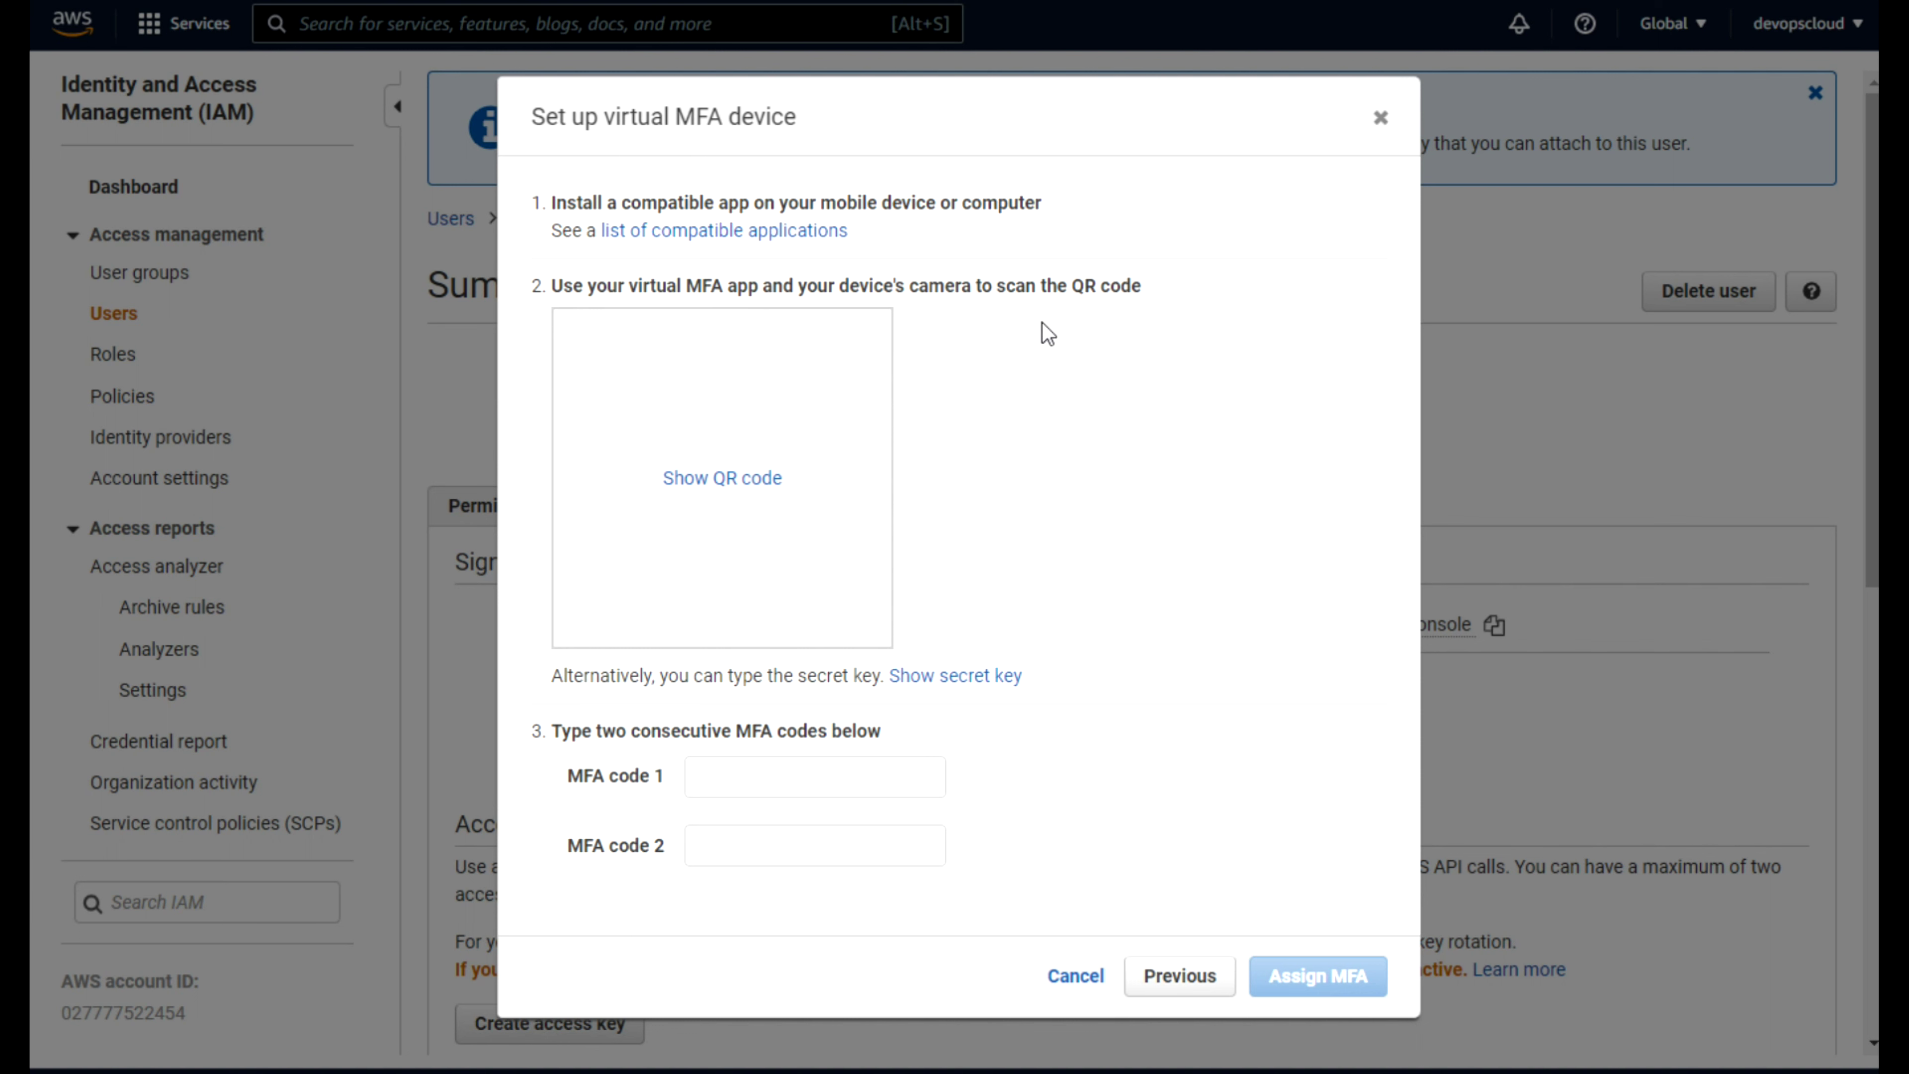
Show the QR code, enter two consecutive MFA codes, and assign the virtual MFA device
left_click(758, 487)
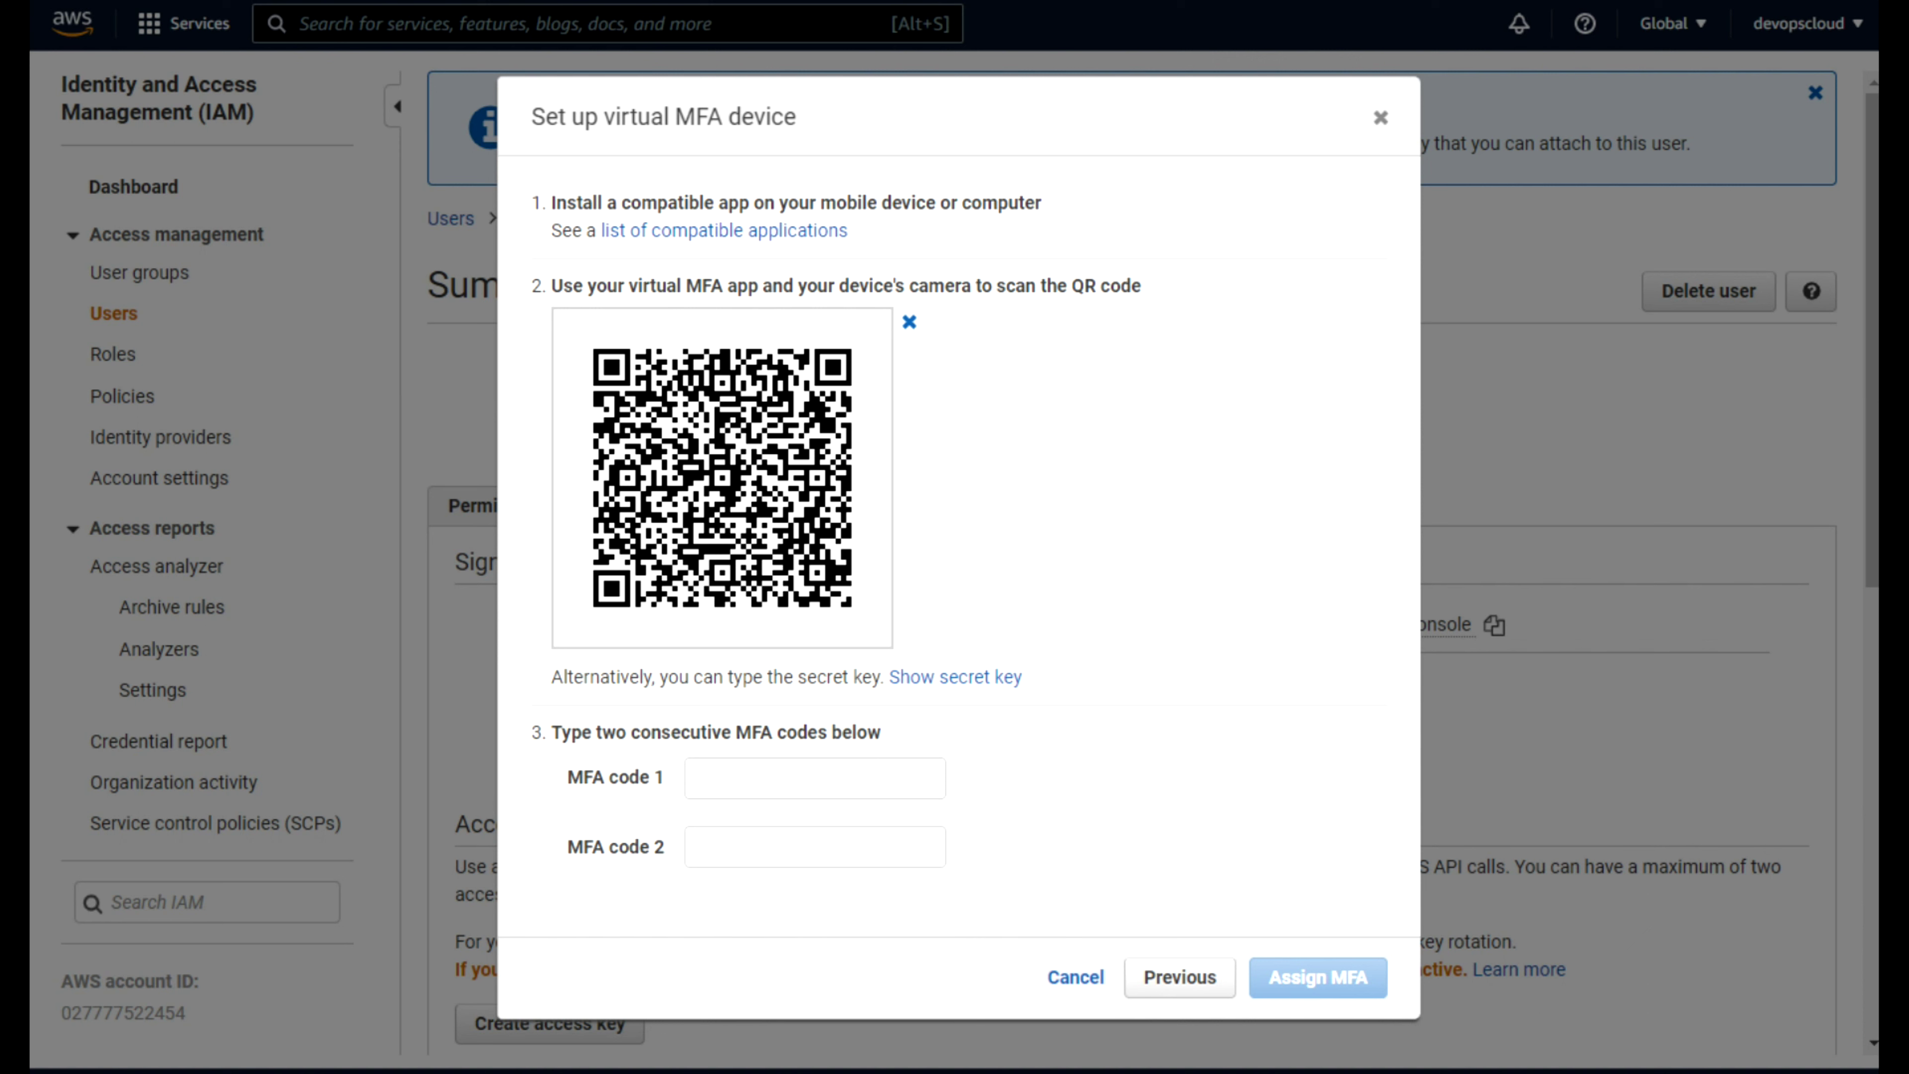
left_click(808, 773)
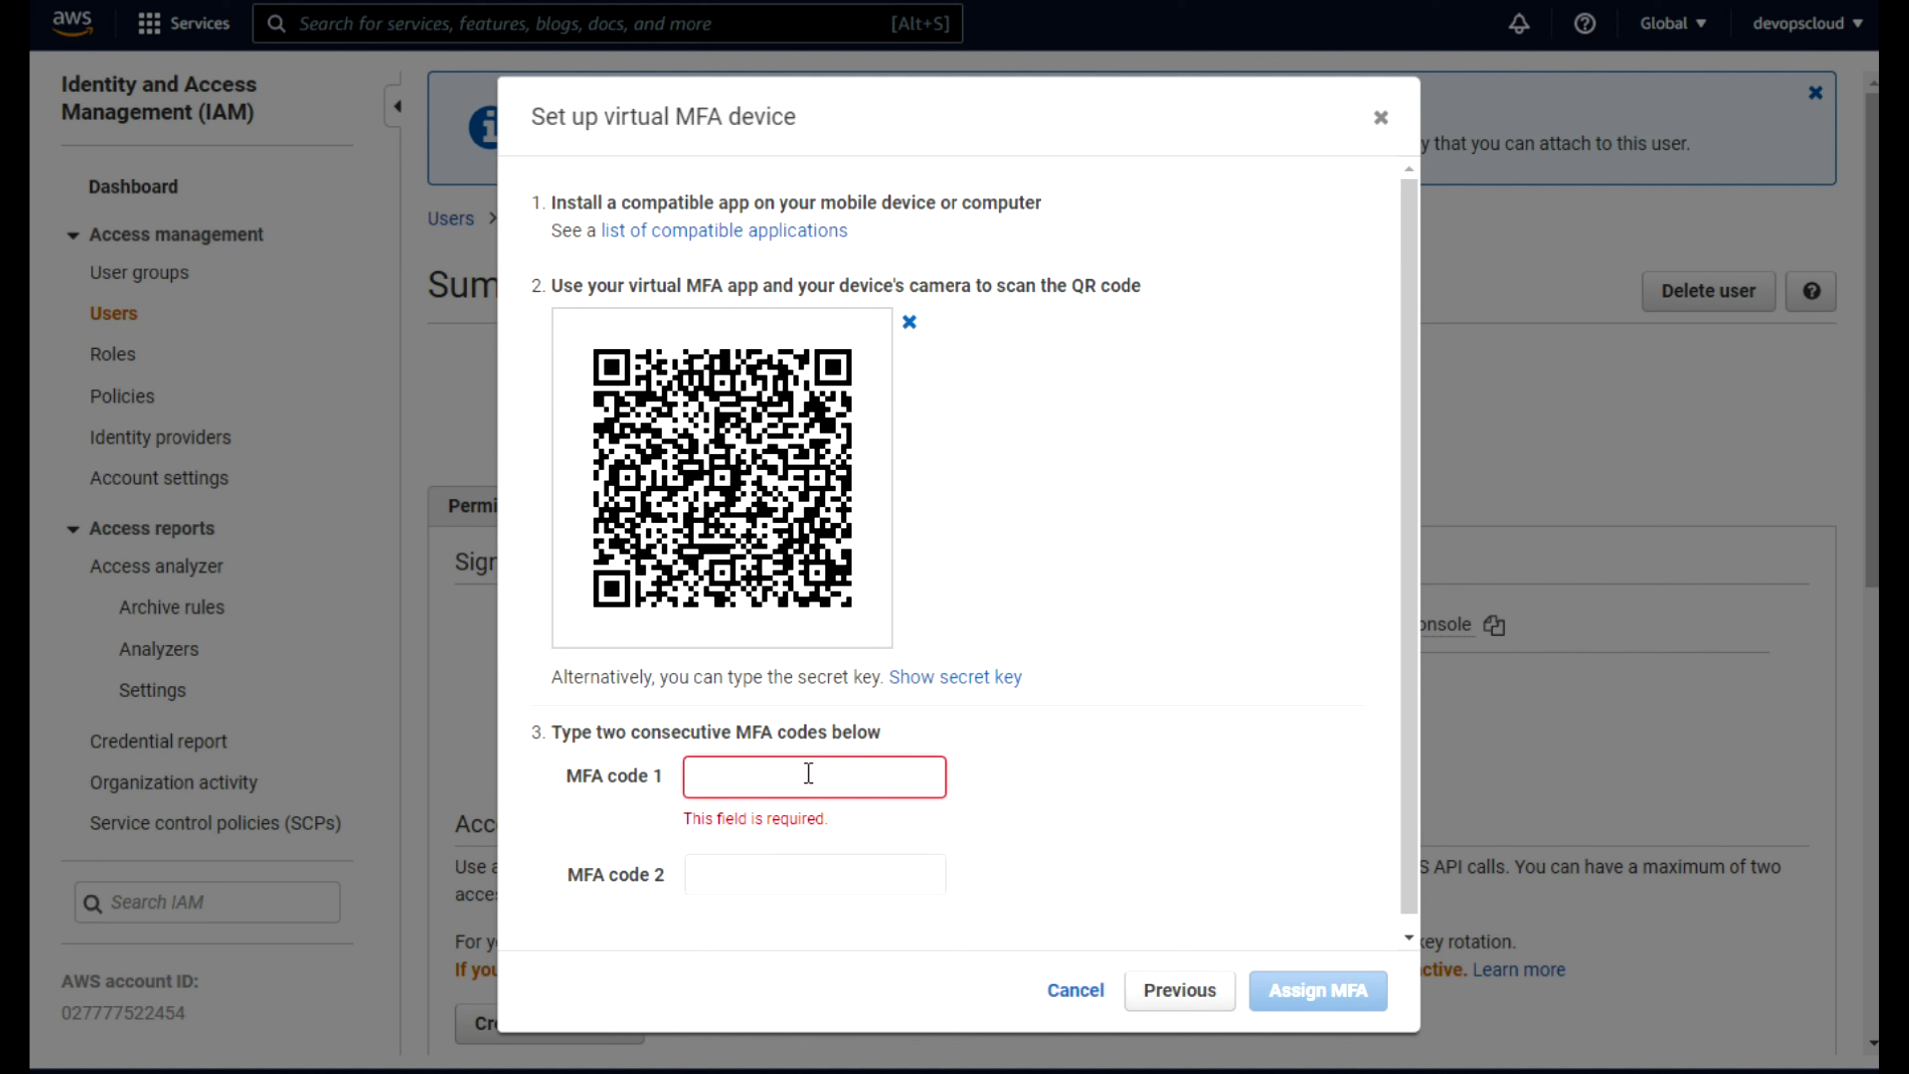
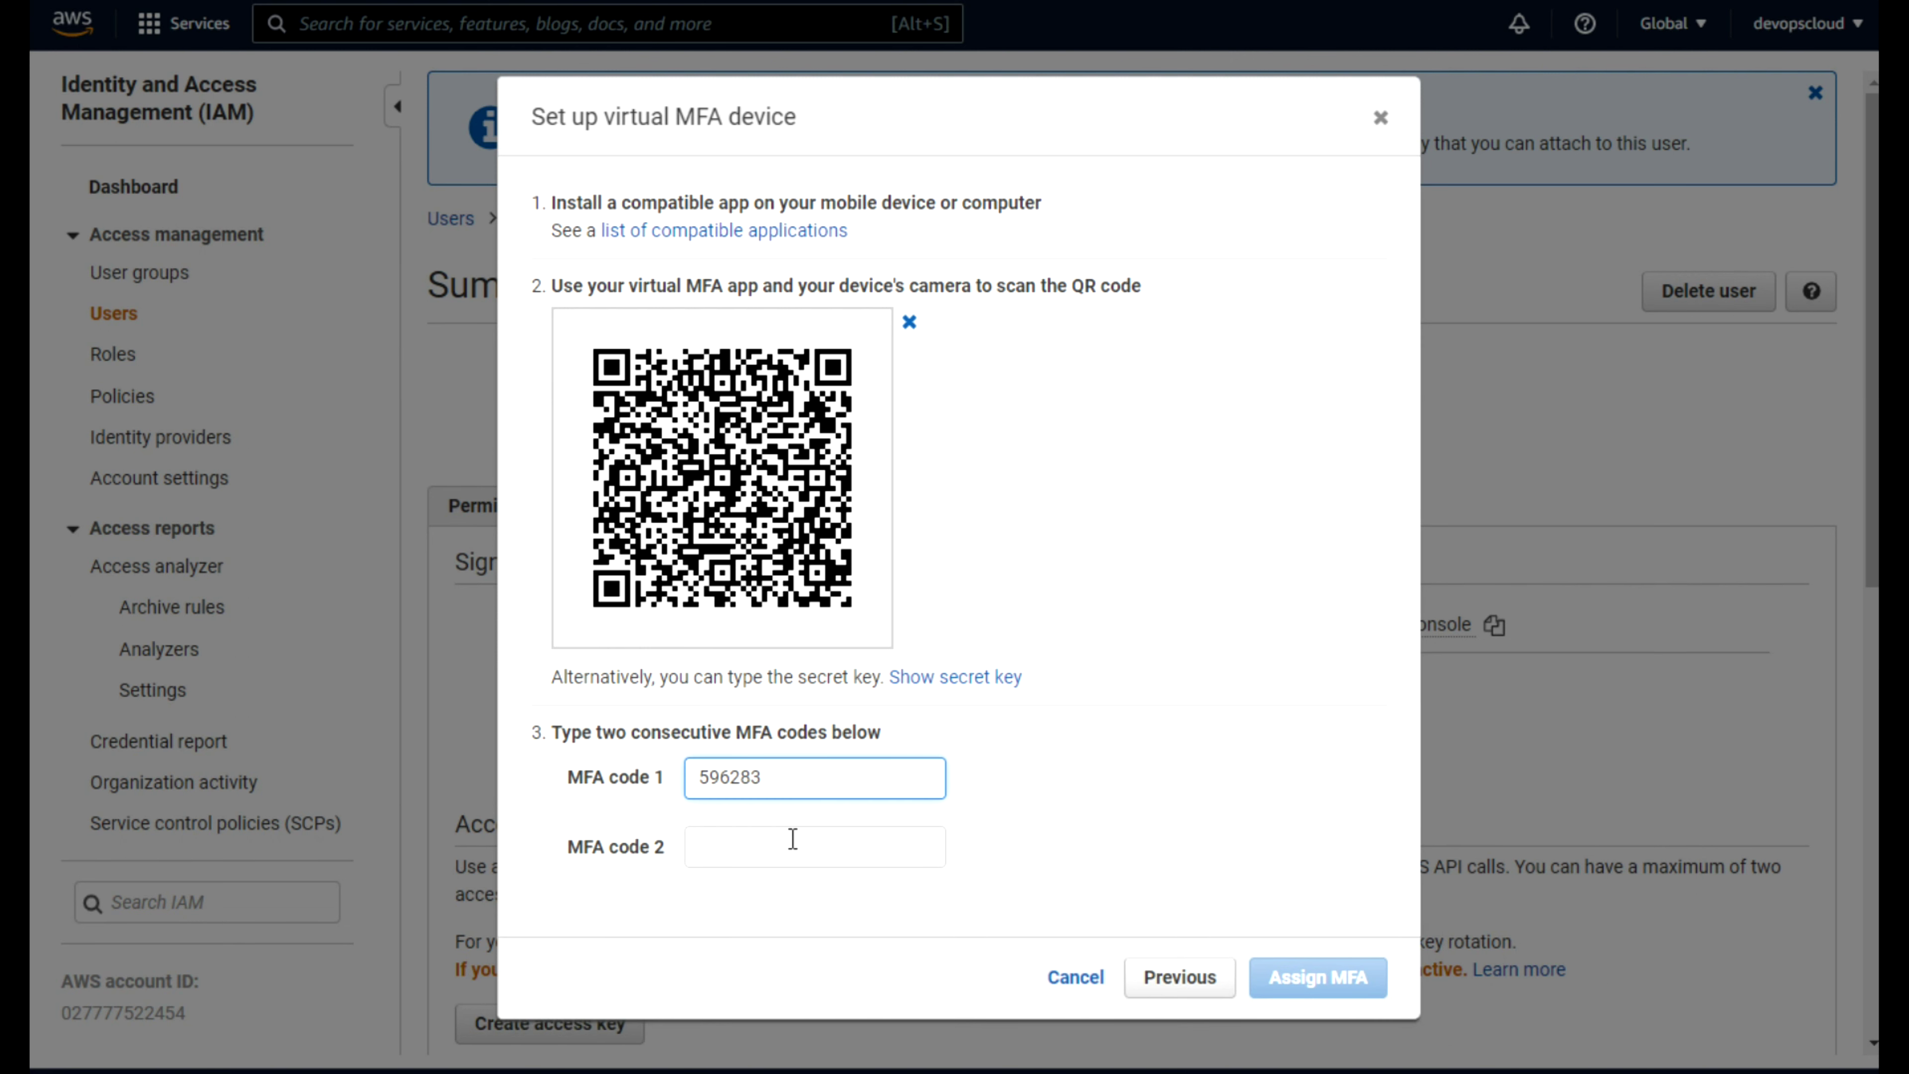
left_click(786, 843)
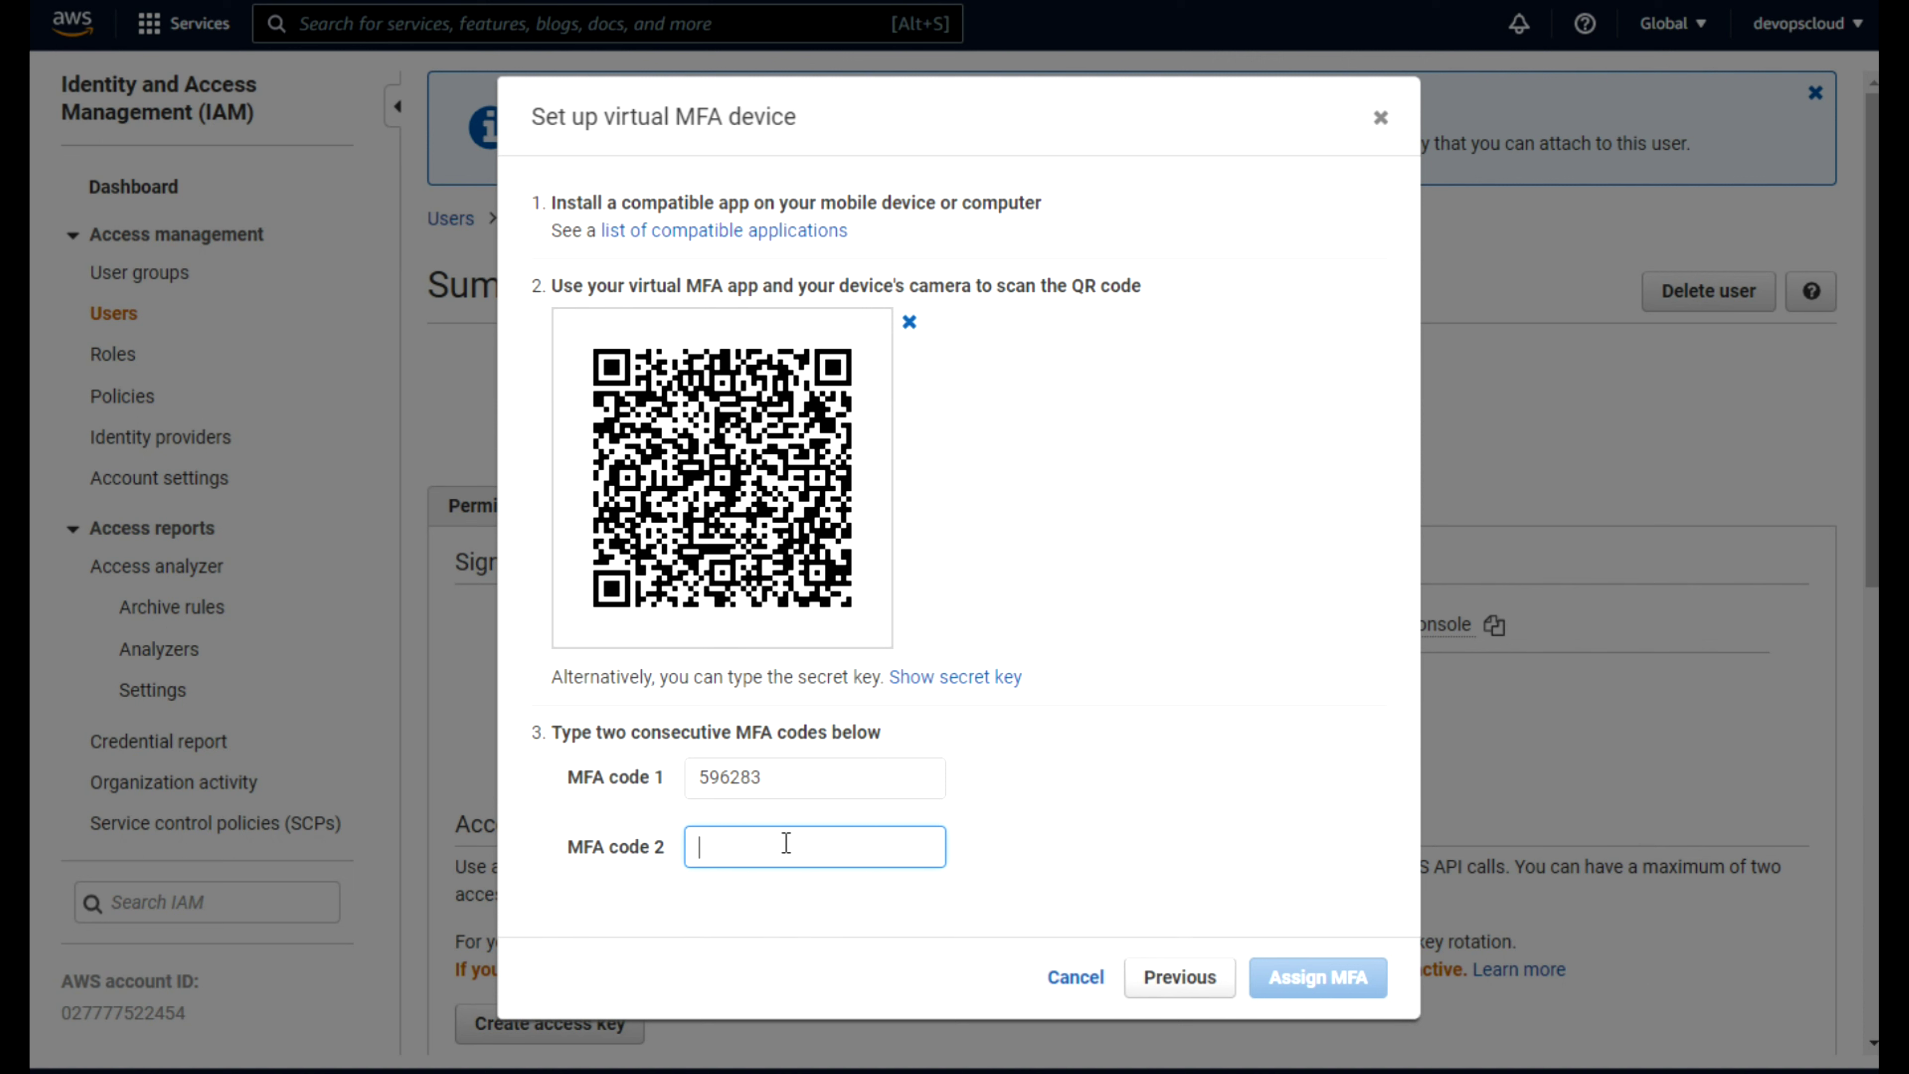
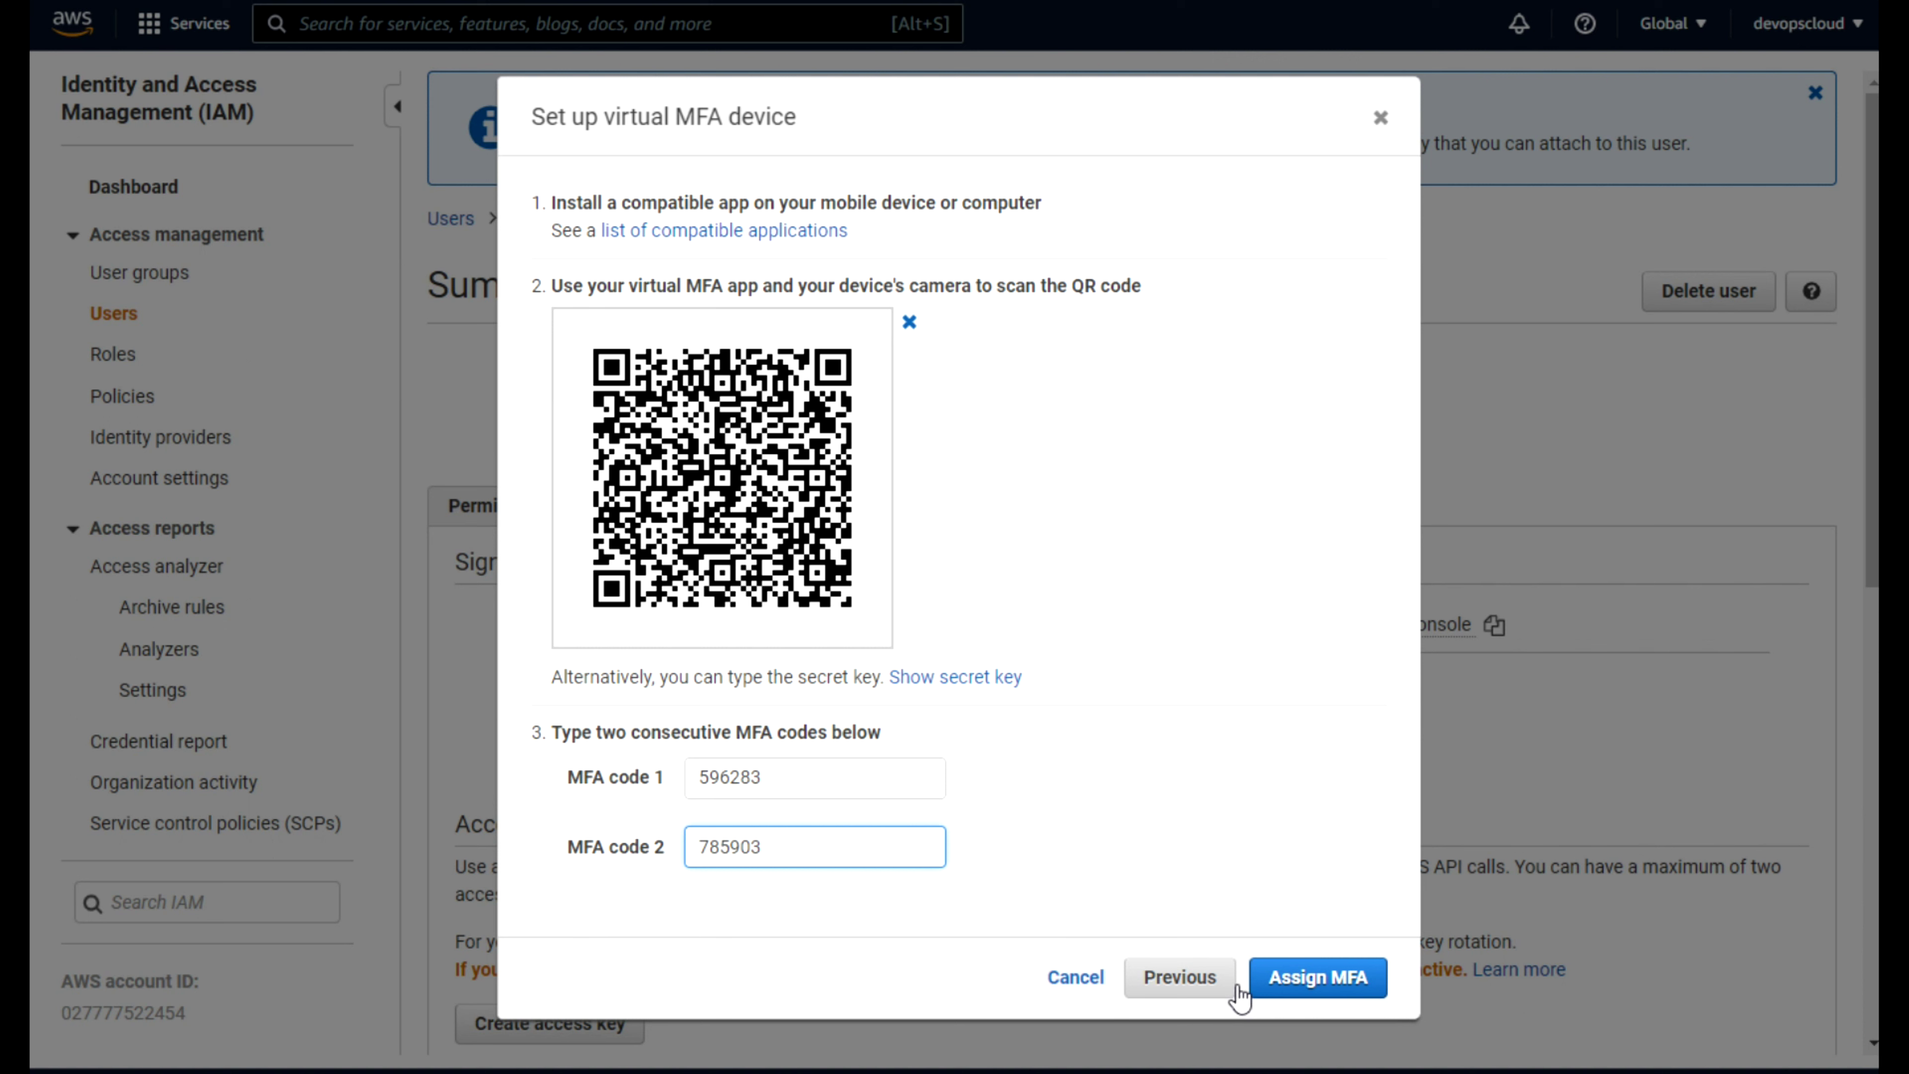
left_click(1319, 979)
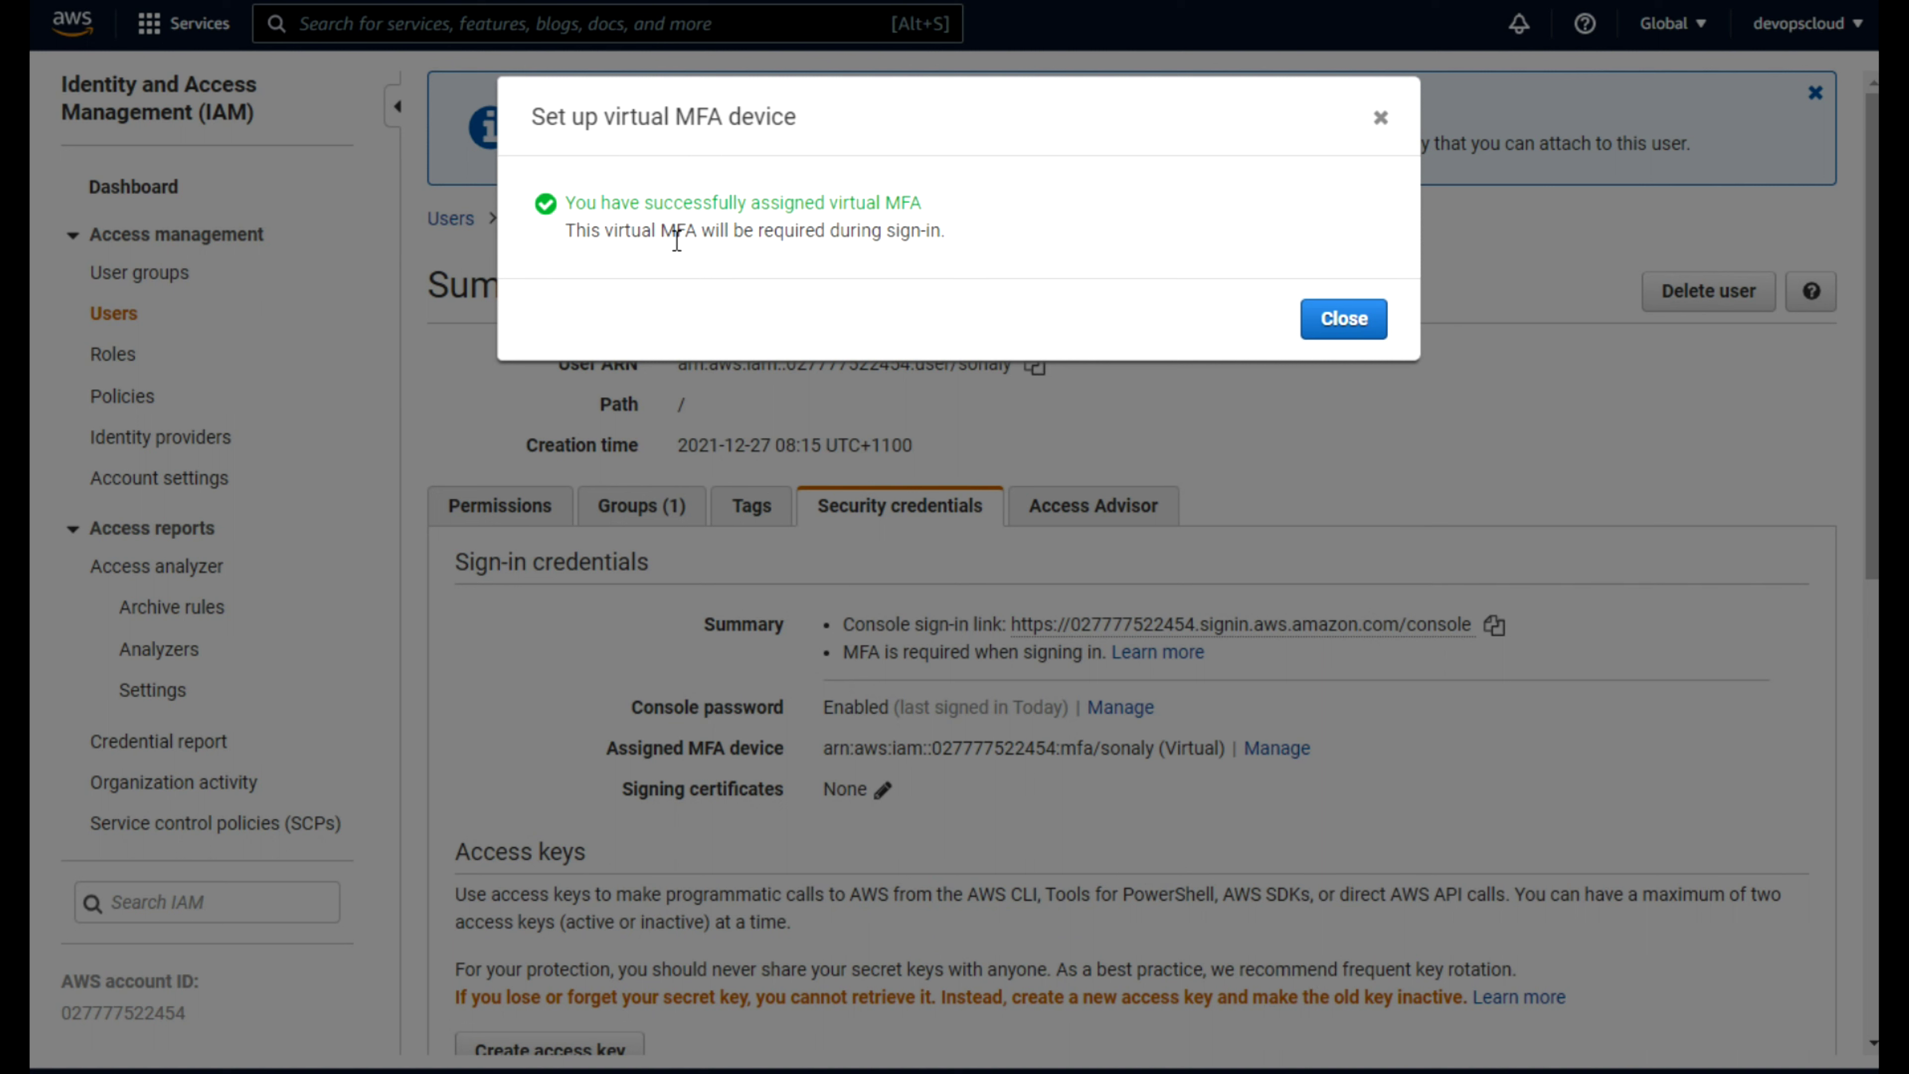
left_click_drag(677, 239, 1013, 235)
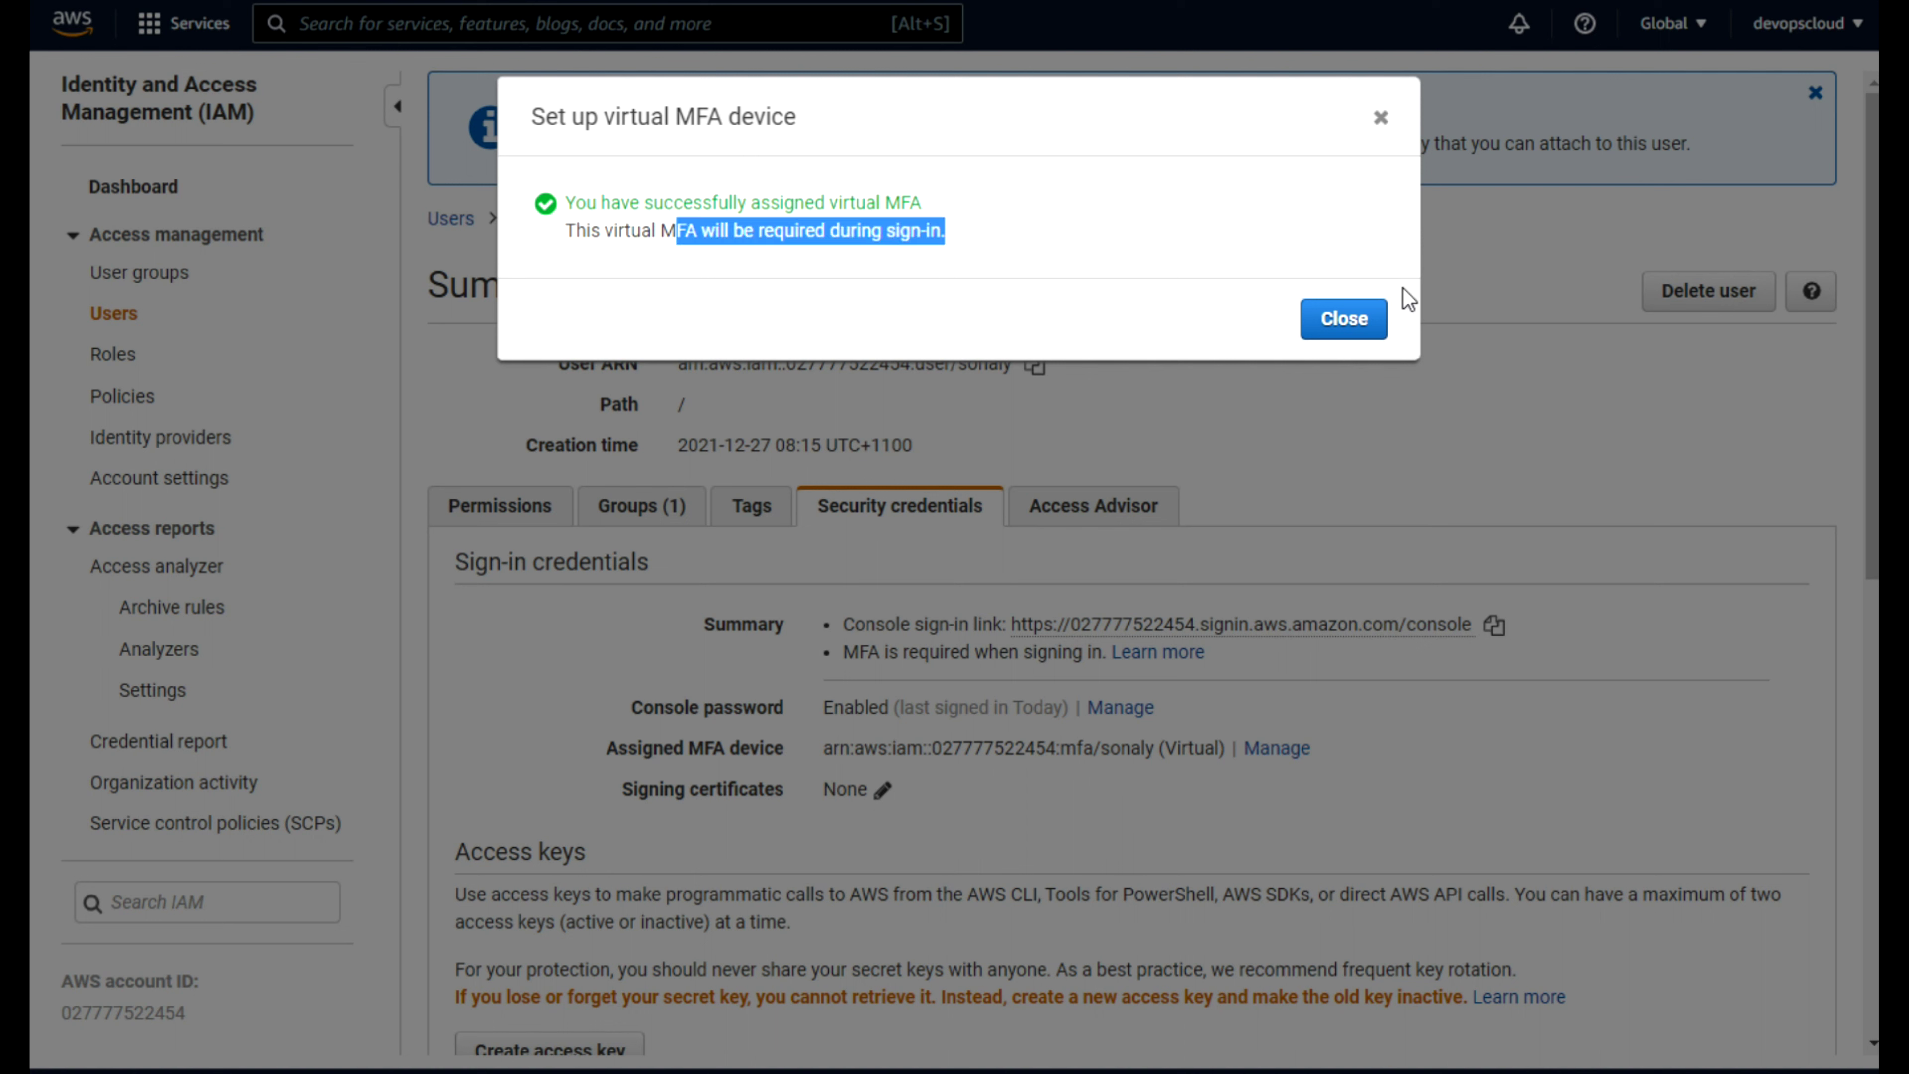
Close the MFA success message and bring the user's S3 console window forward
left_click(1368, 320)
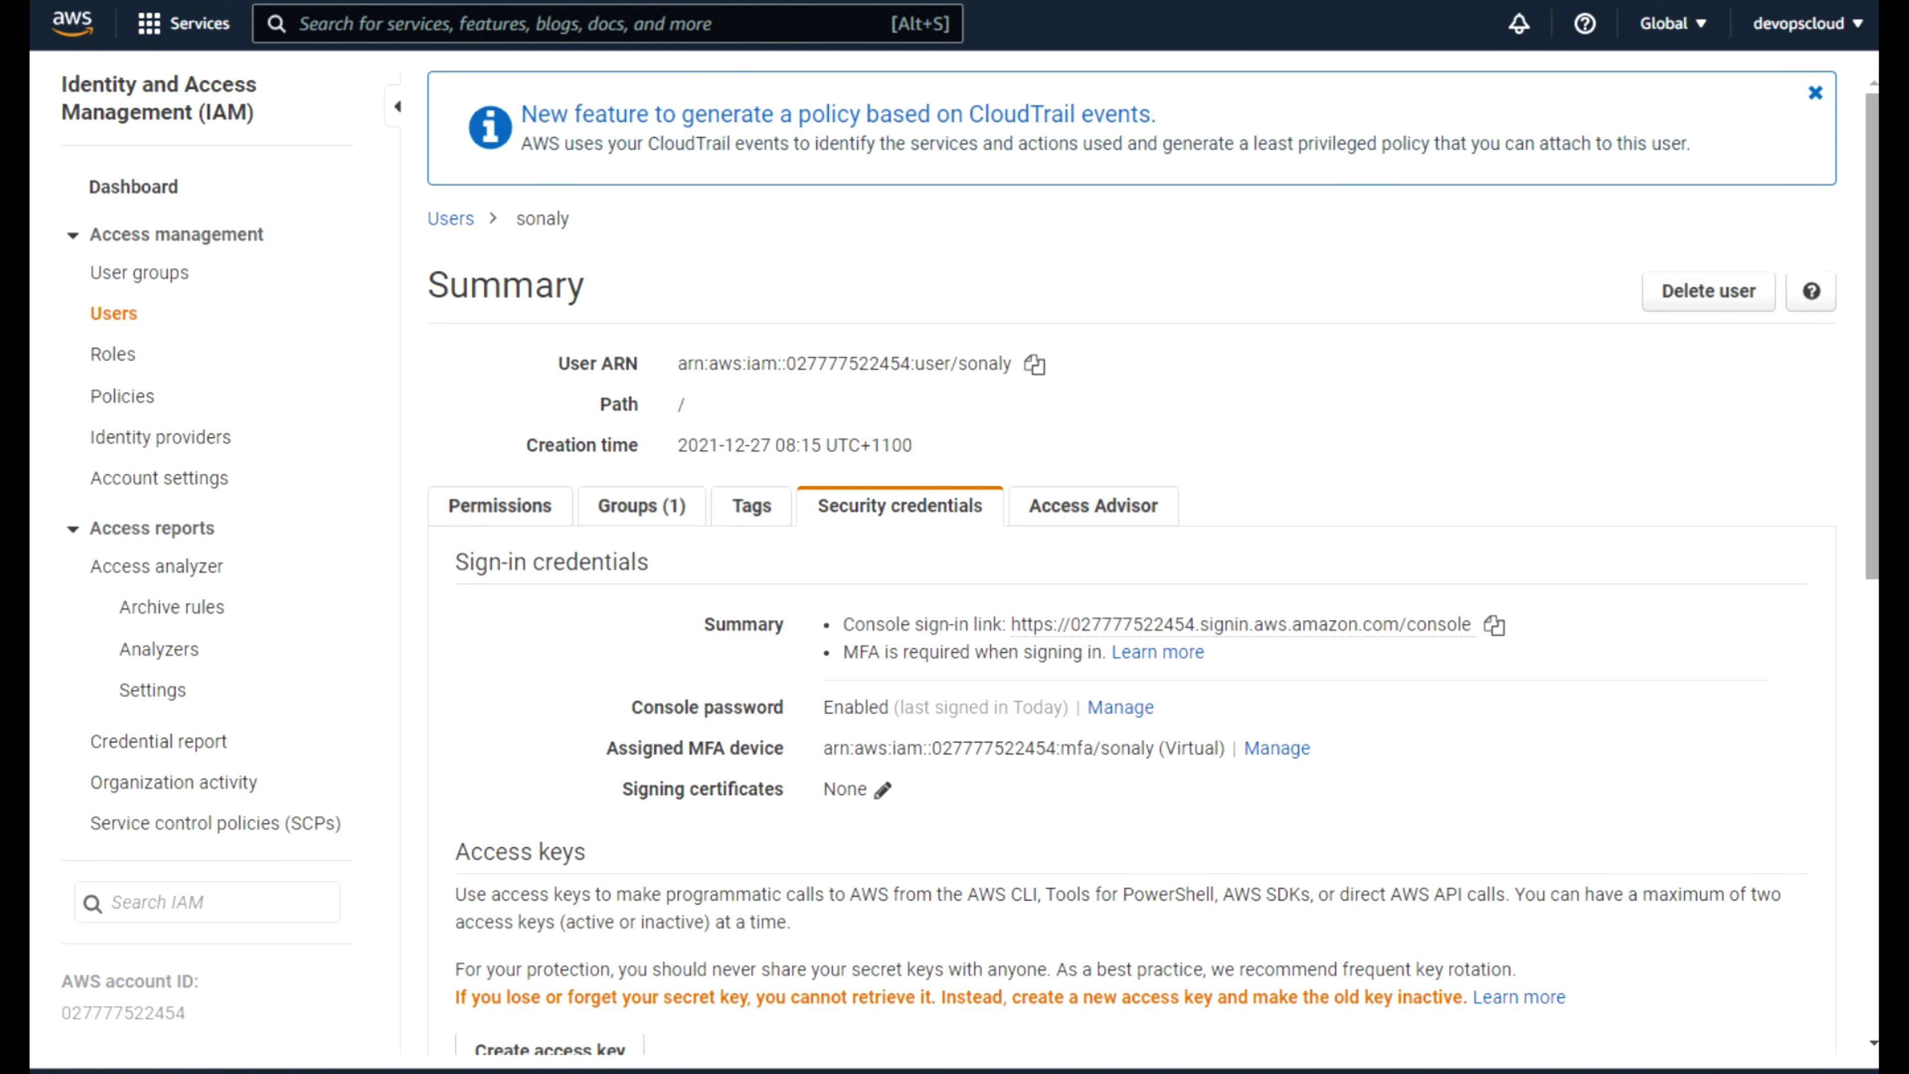
mouse_move(1873, 441)
left_mouse_down()
mouse_move(1870, 902)
mouse_move(1872, 441)
left_mouse_up()
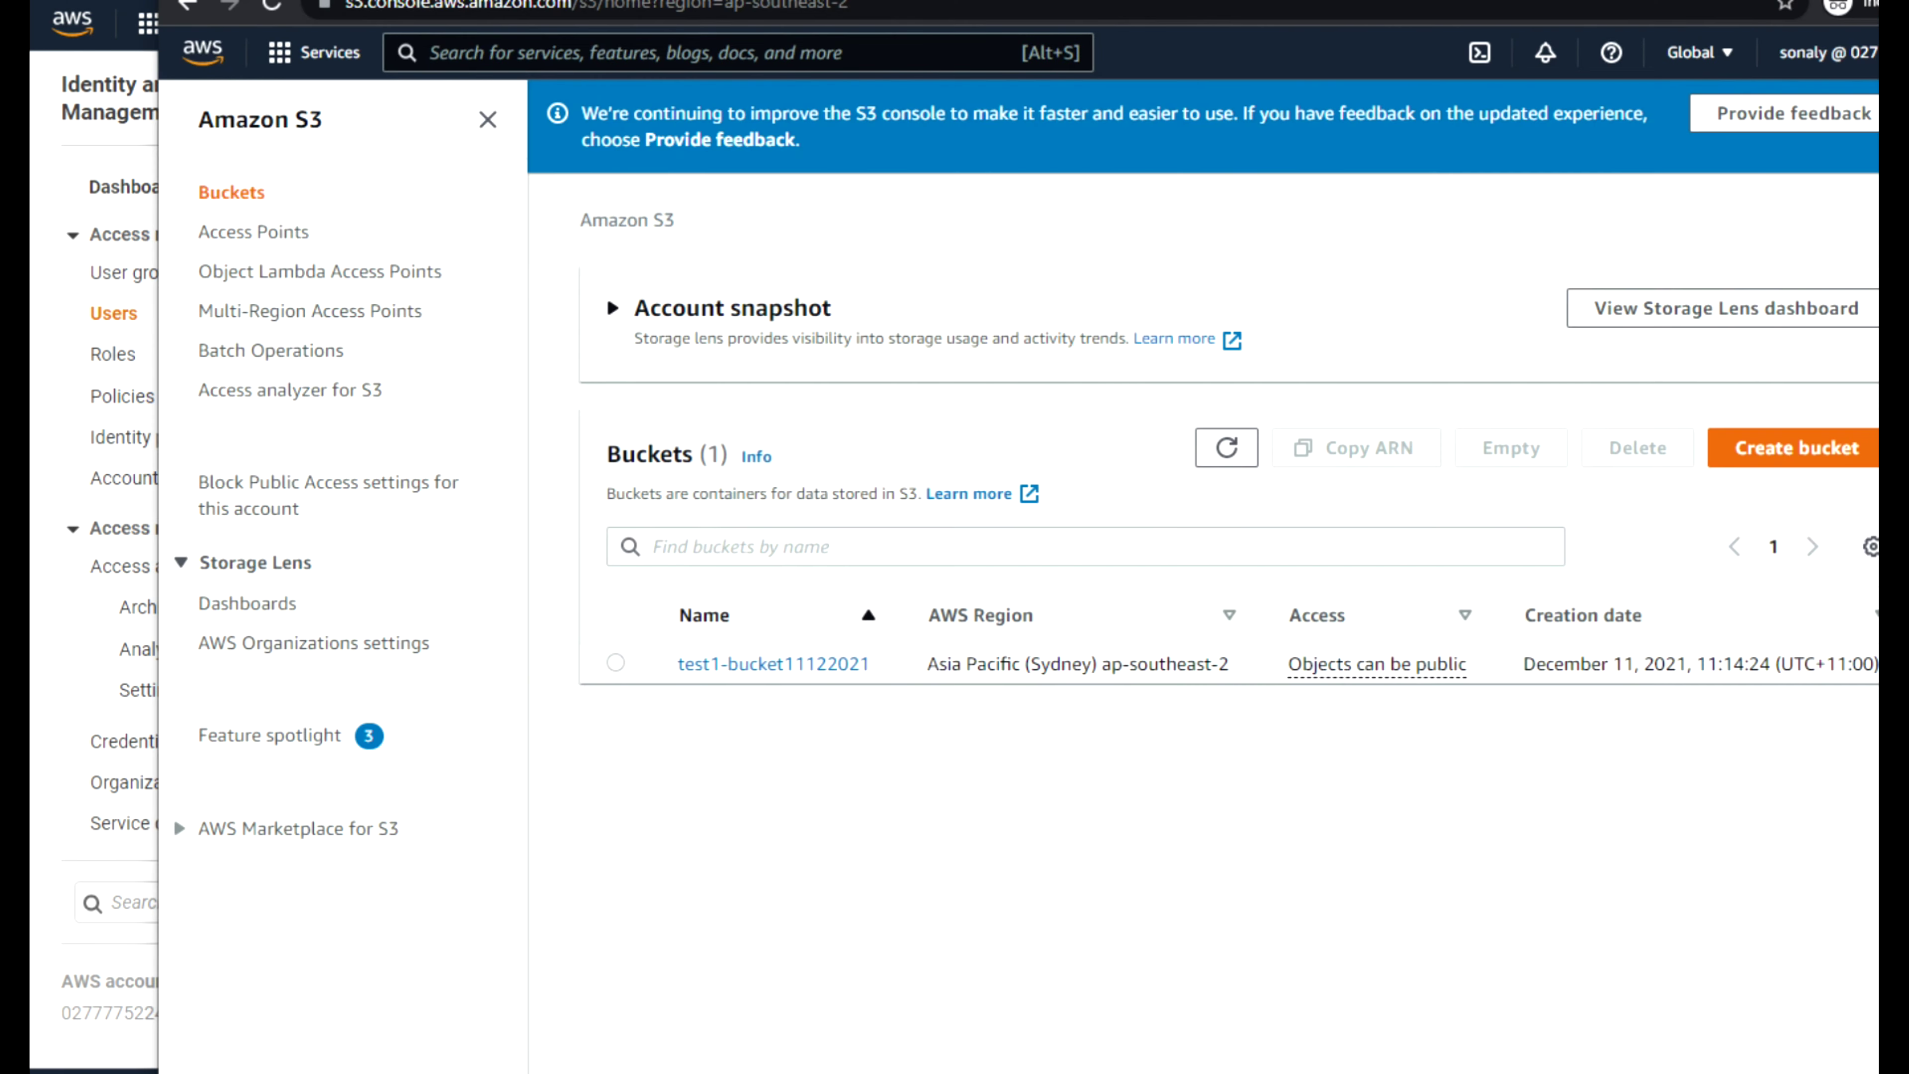
Sign the IAM user out of the console
left_click(1831, 53)
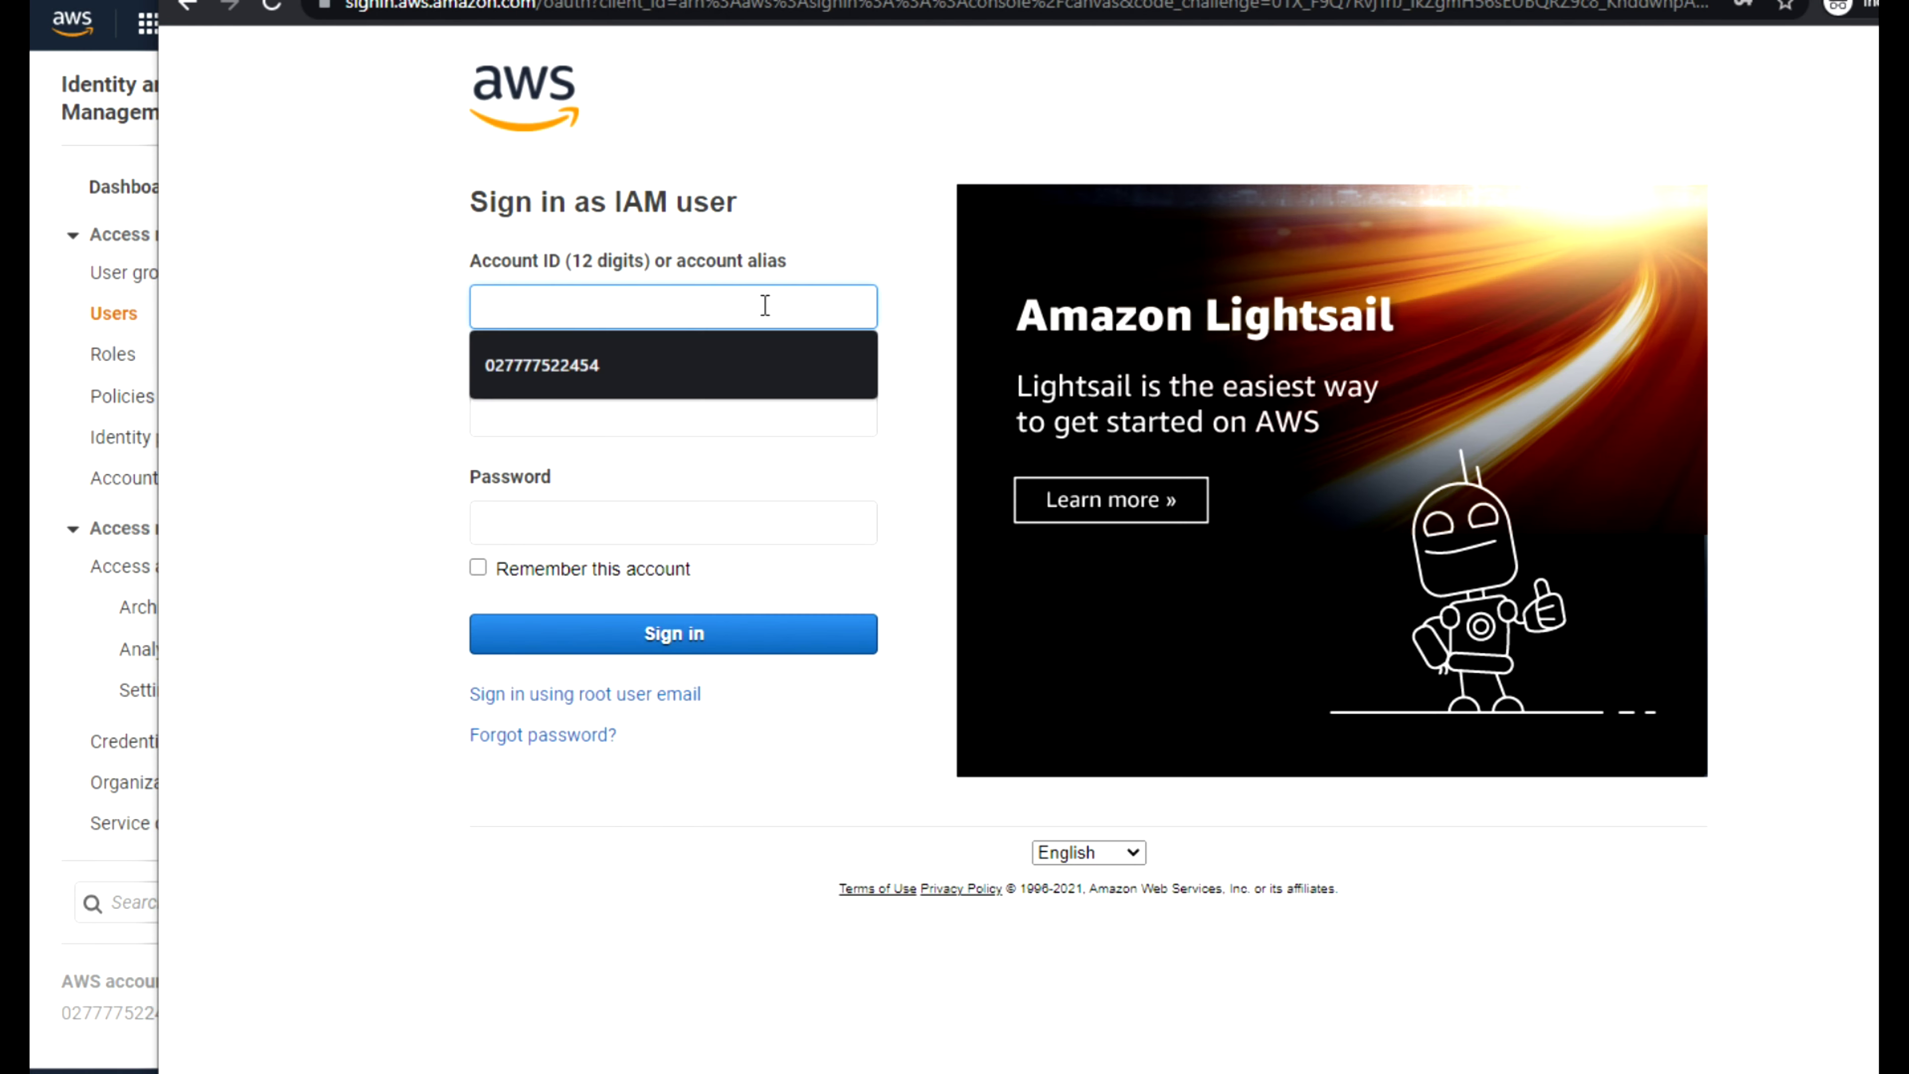
key("Down")
key("Return")
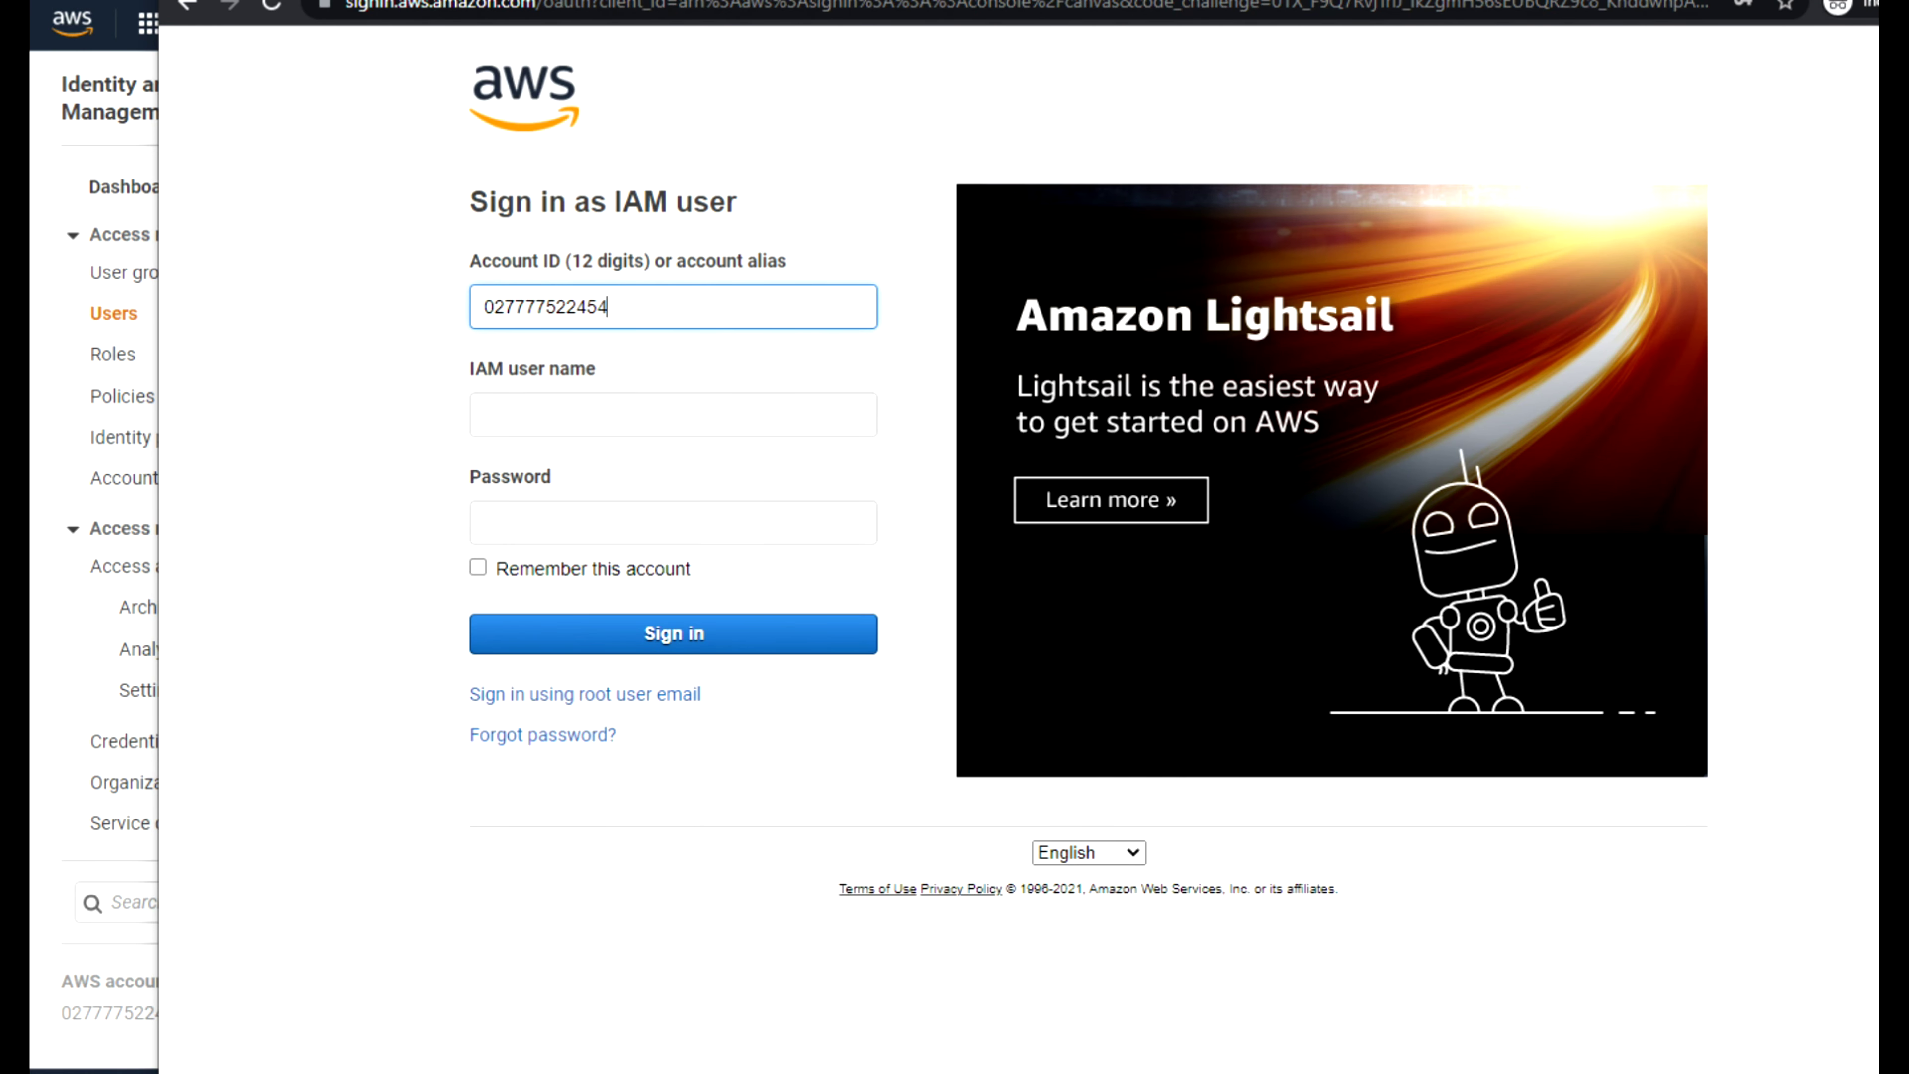
key("alt+Tab")
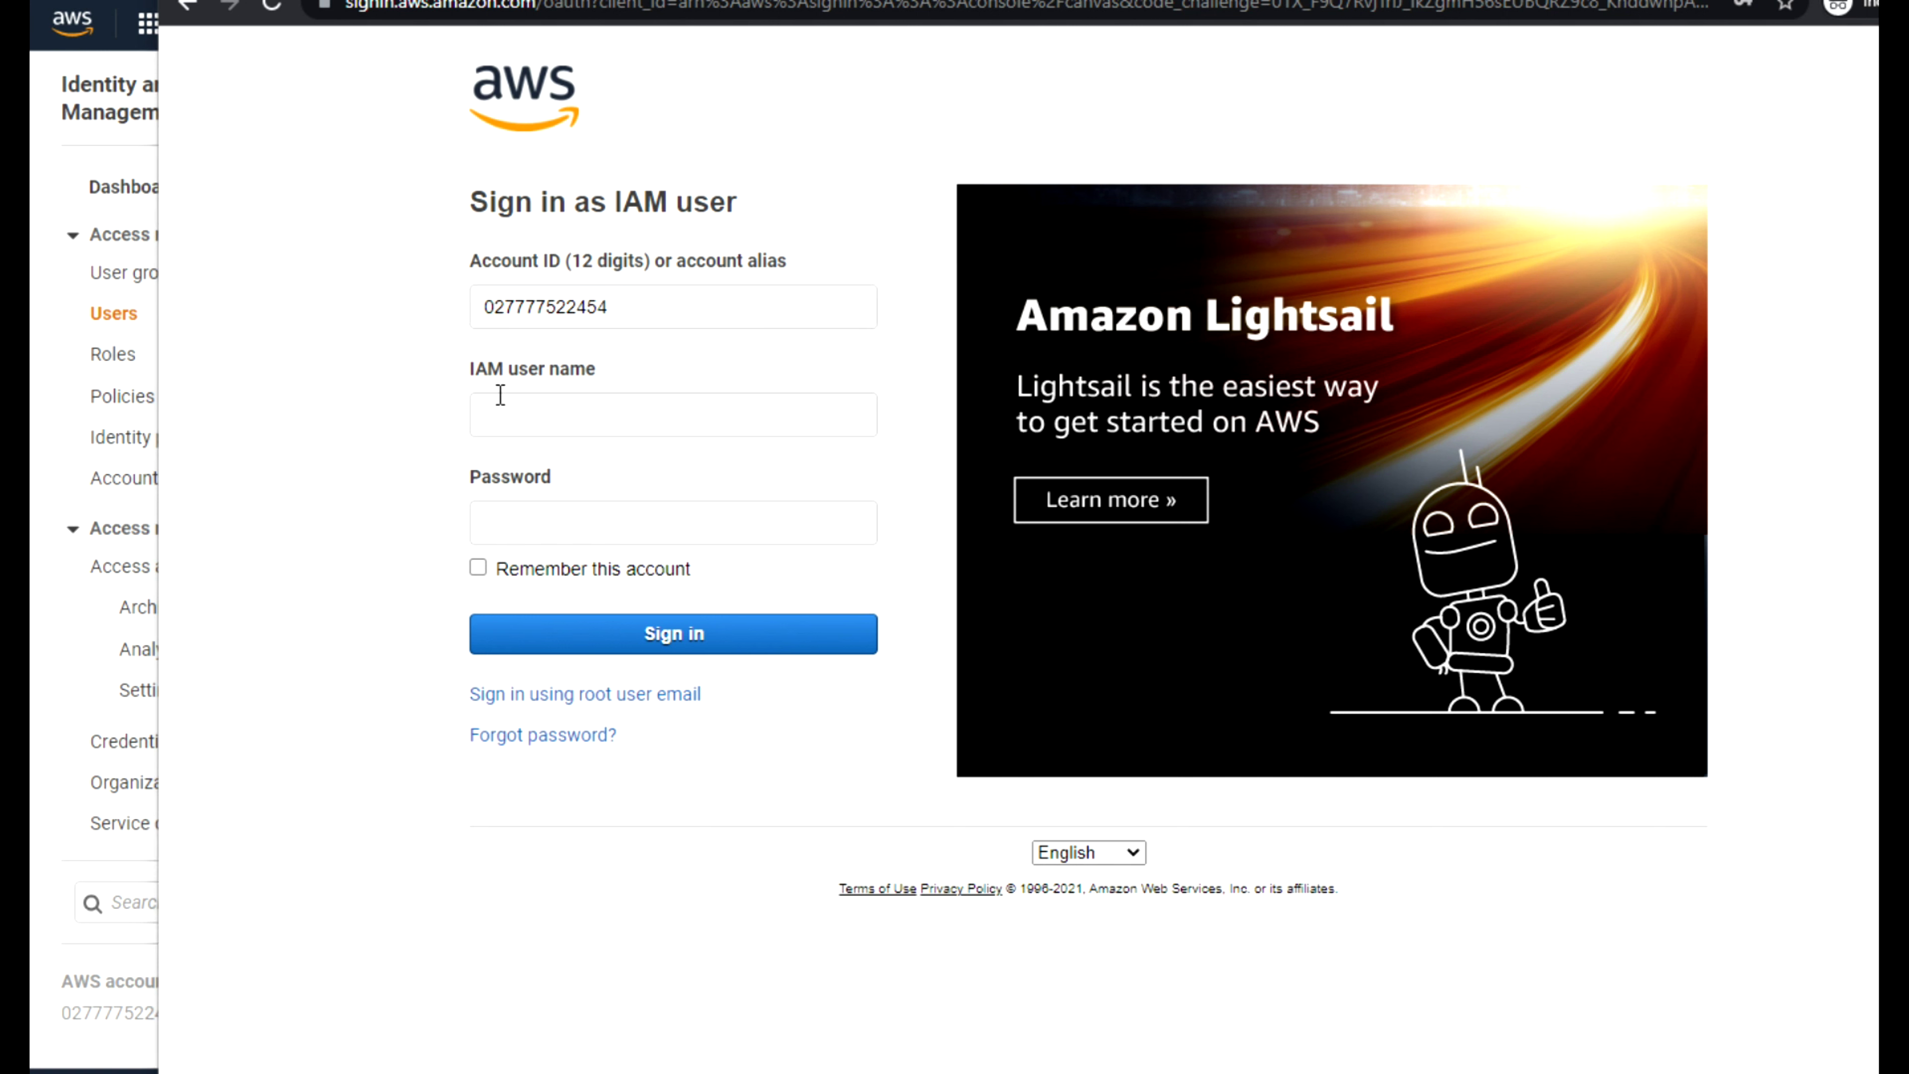
Sign back in as the IAM user with password and MFA code, reaching the console home
left_click(508, 408)
type("sonaly")
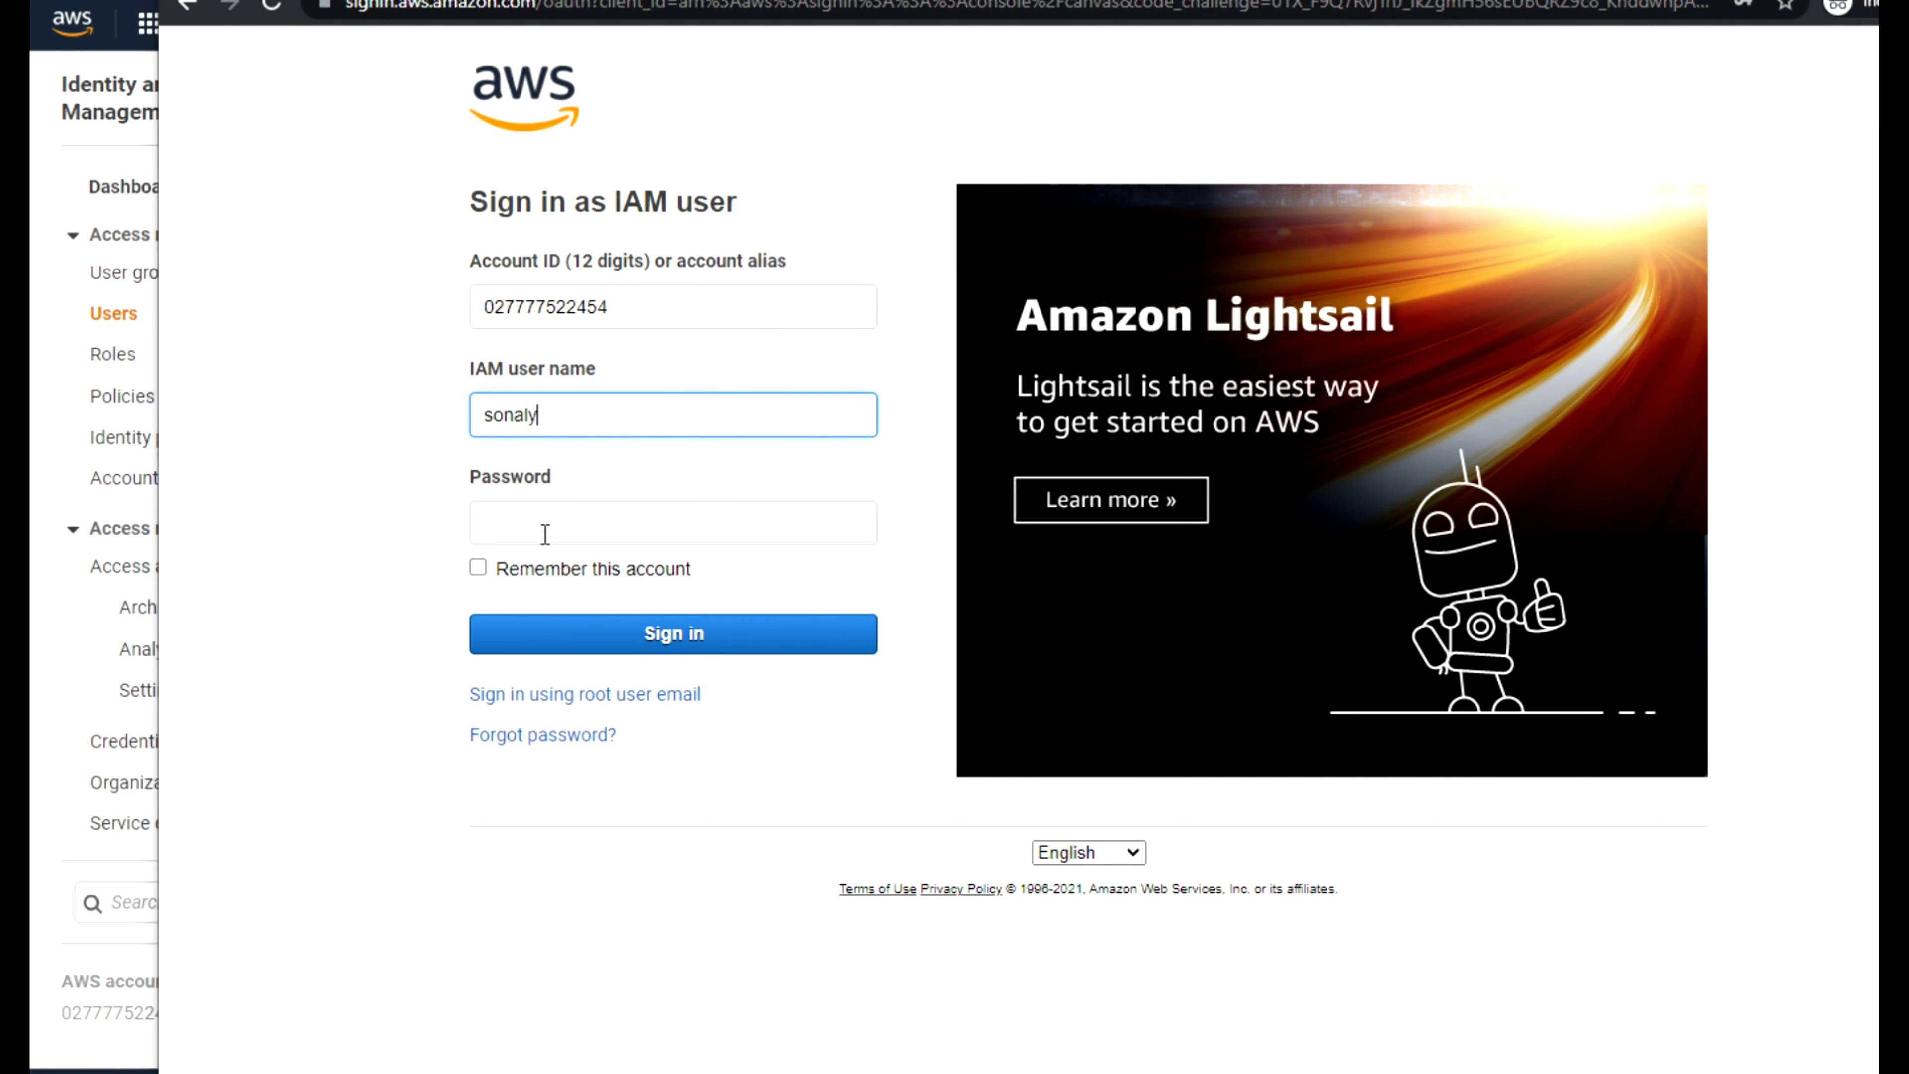
left_click(538, 515)
type("•••••••••")
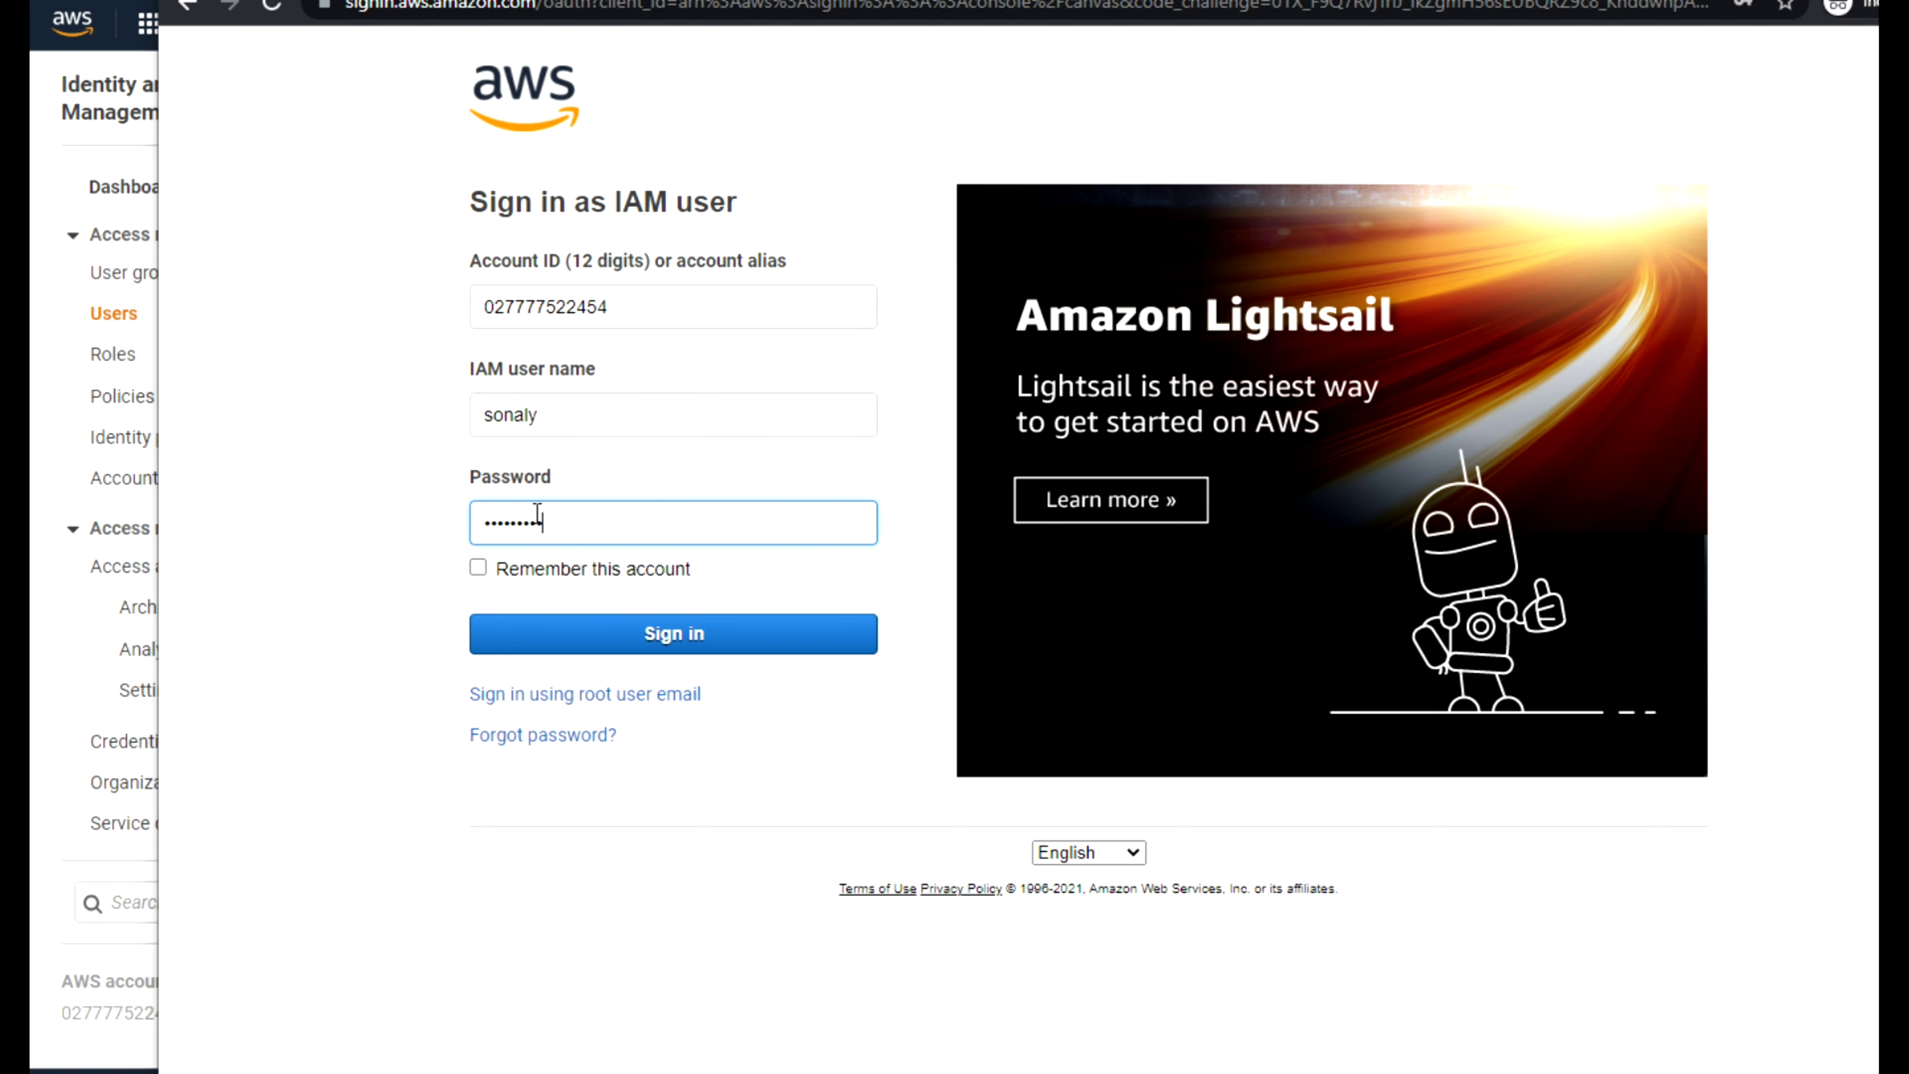
left_click(545, 636)
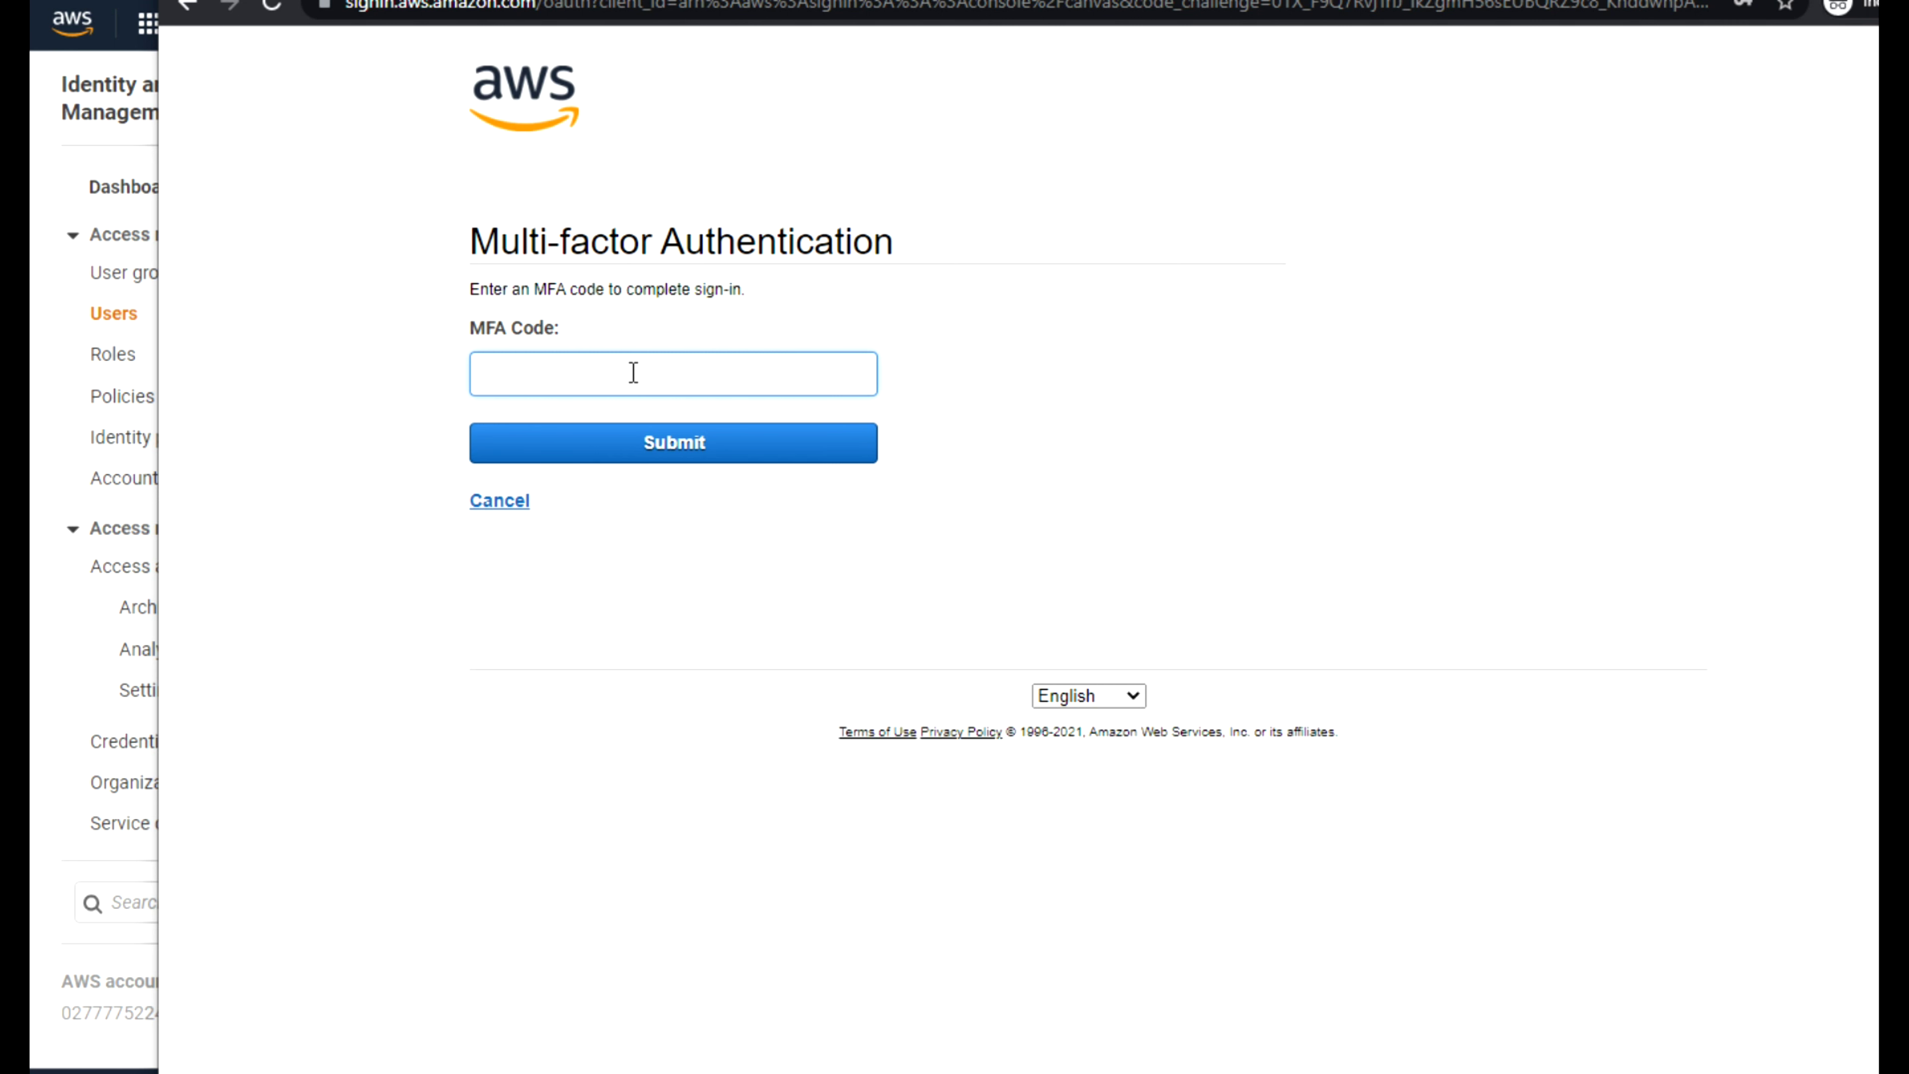
left_click(651, 453)
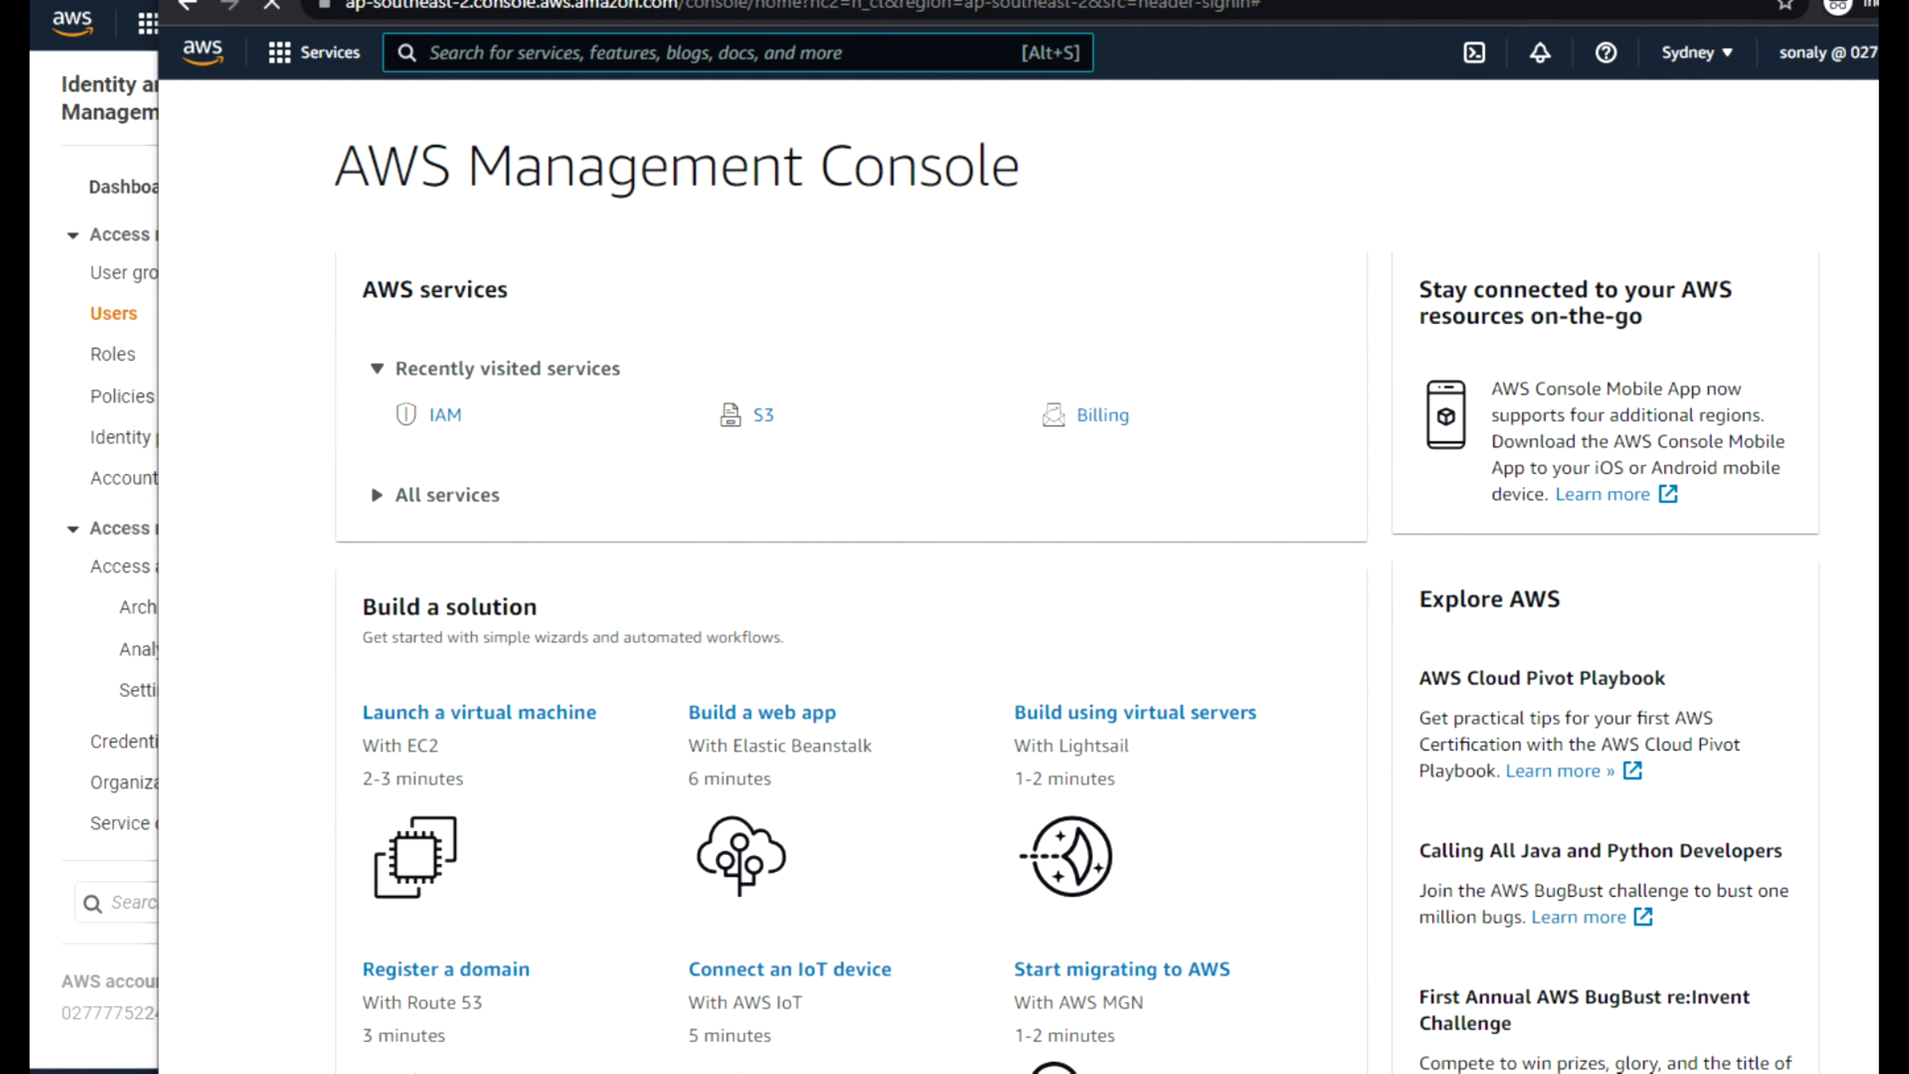
left_click_drag(977, 1, 972, 32)
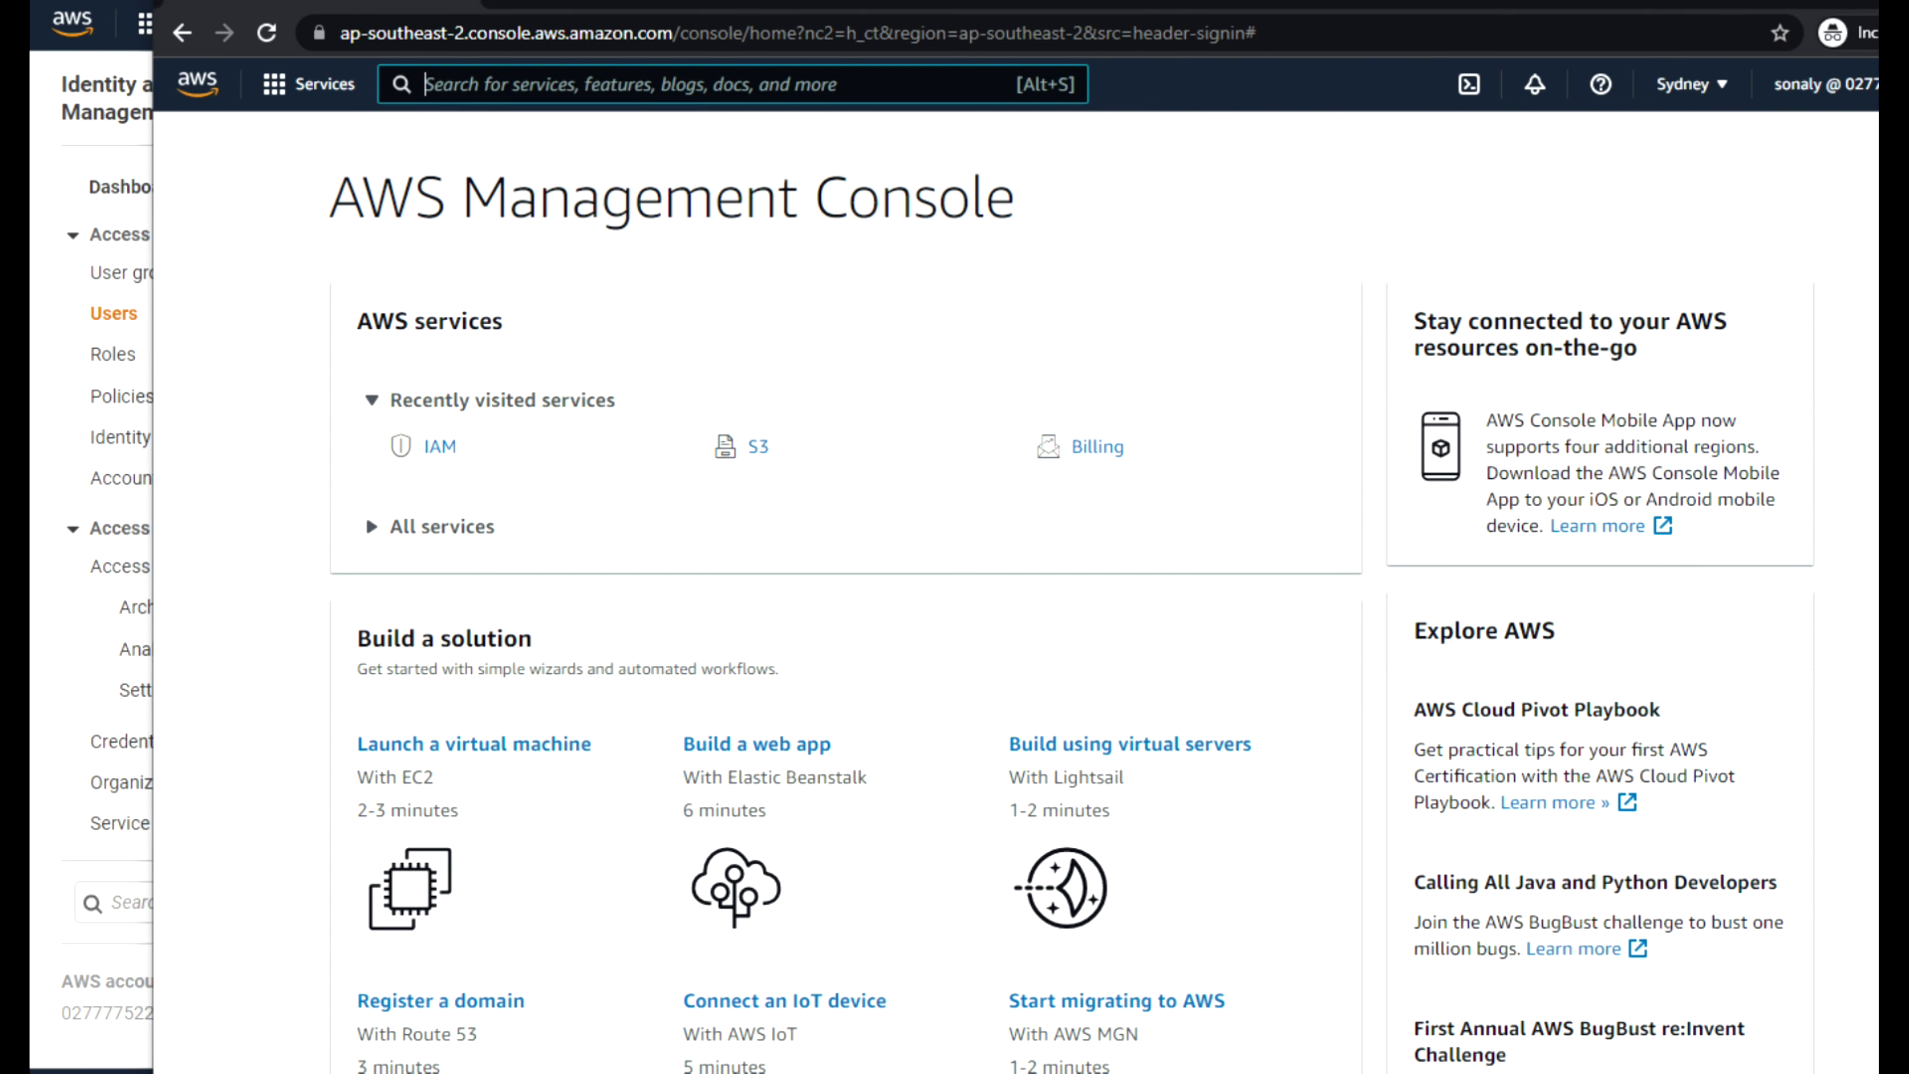
Close the incognito test window to return to the user's Summary page
left_click(1834, 3)
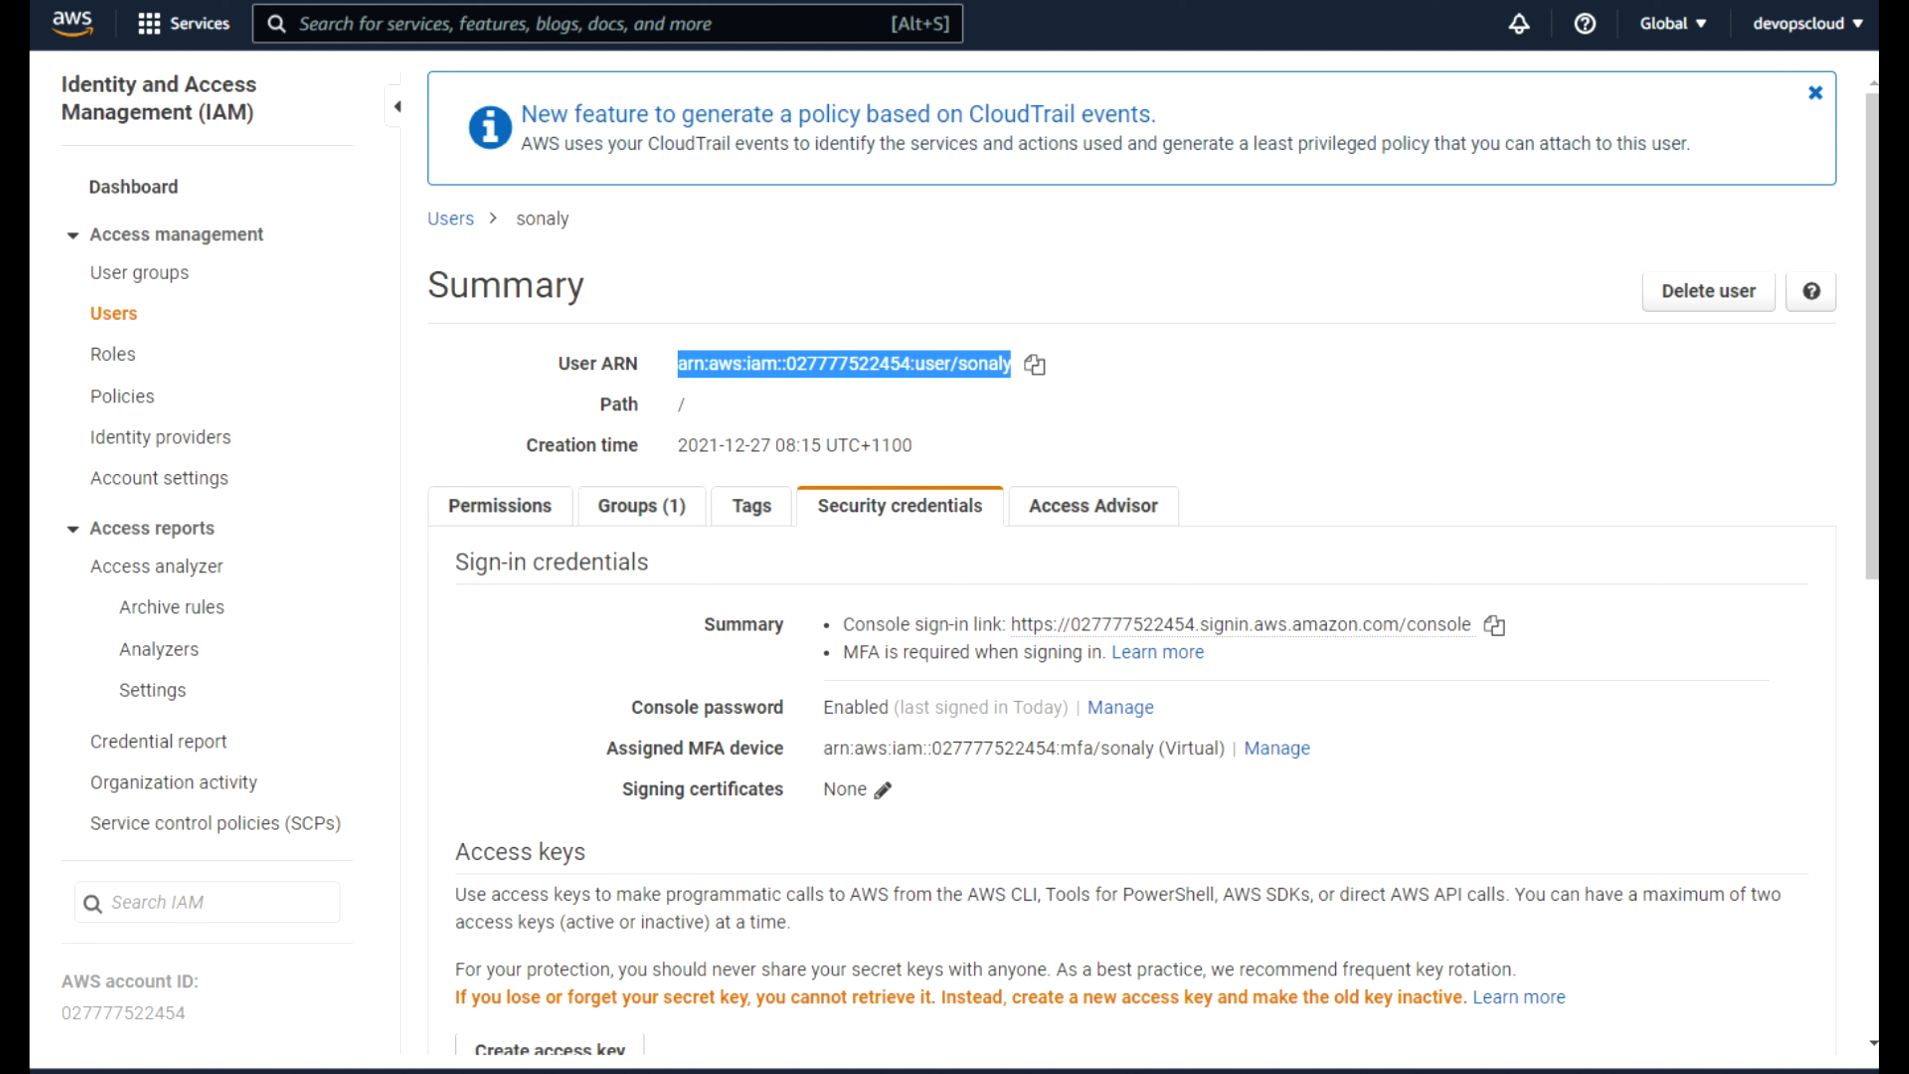
View the IAM Roles list of 8 roles, then search services for EC2
left_click(167, 33)
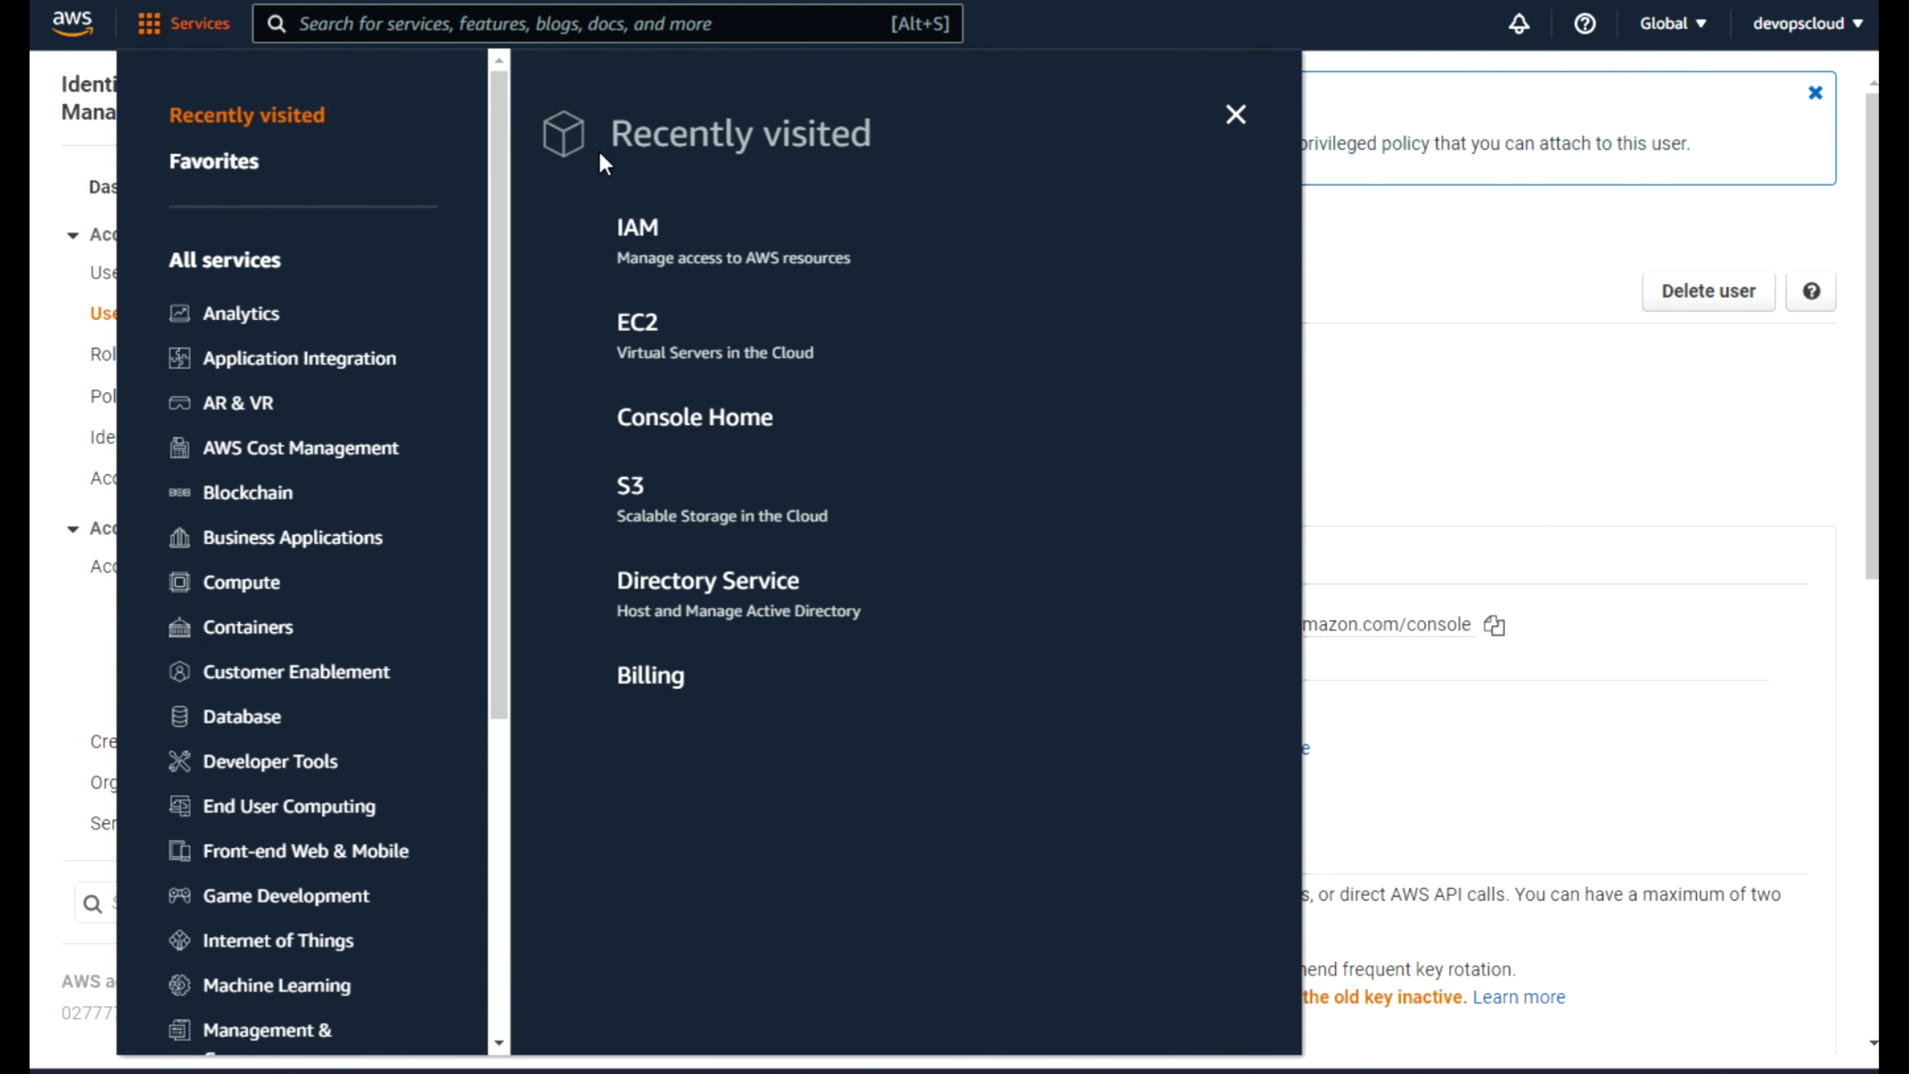
left_click(636, 323)
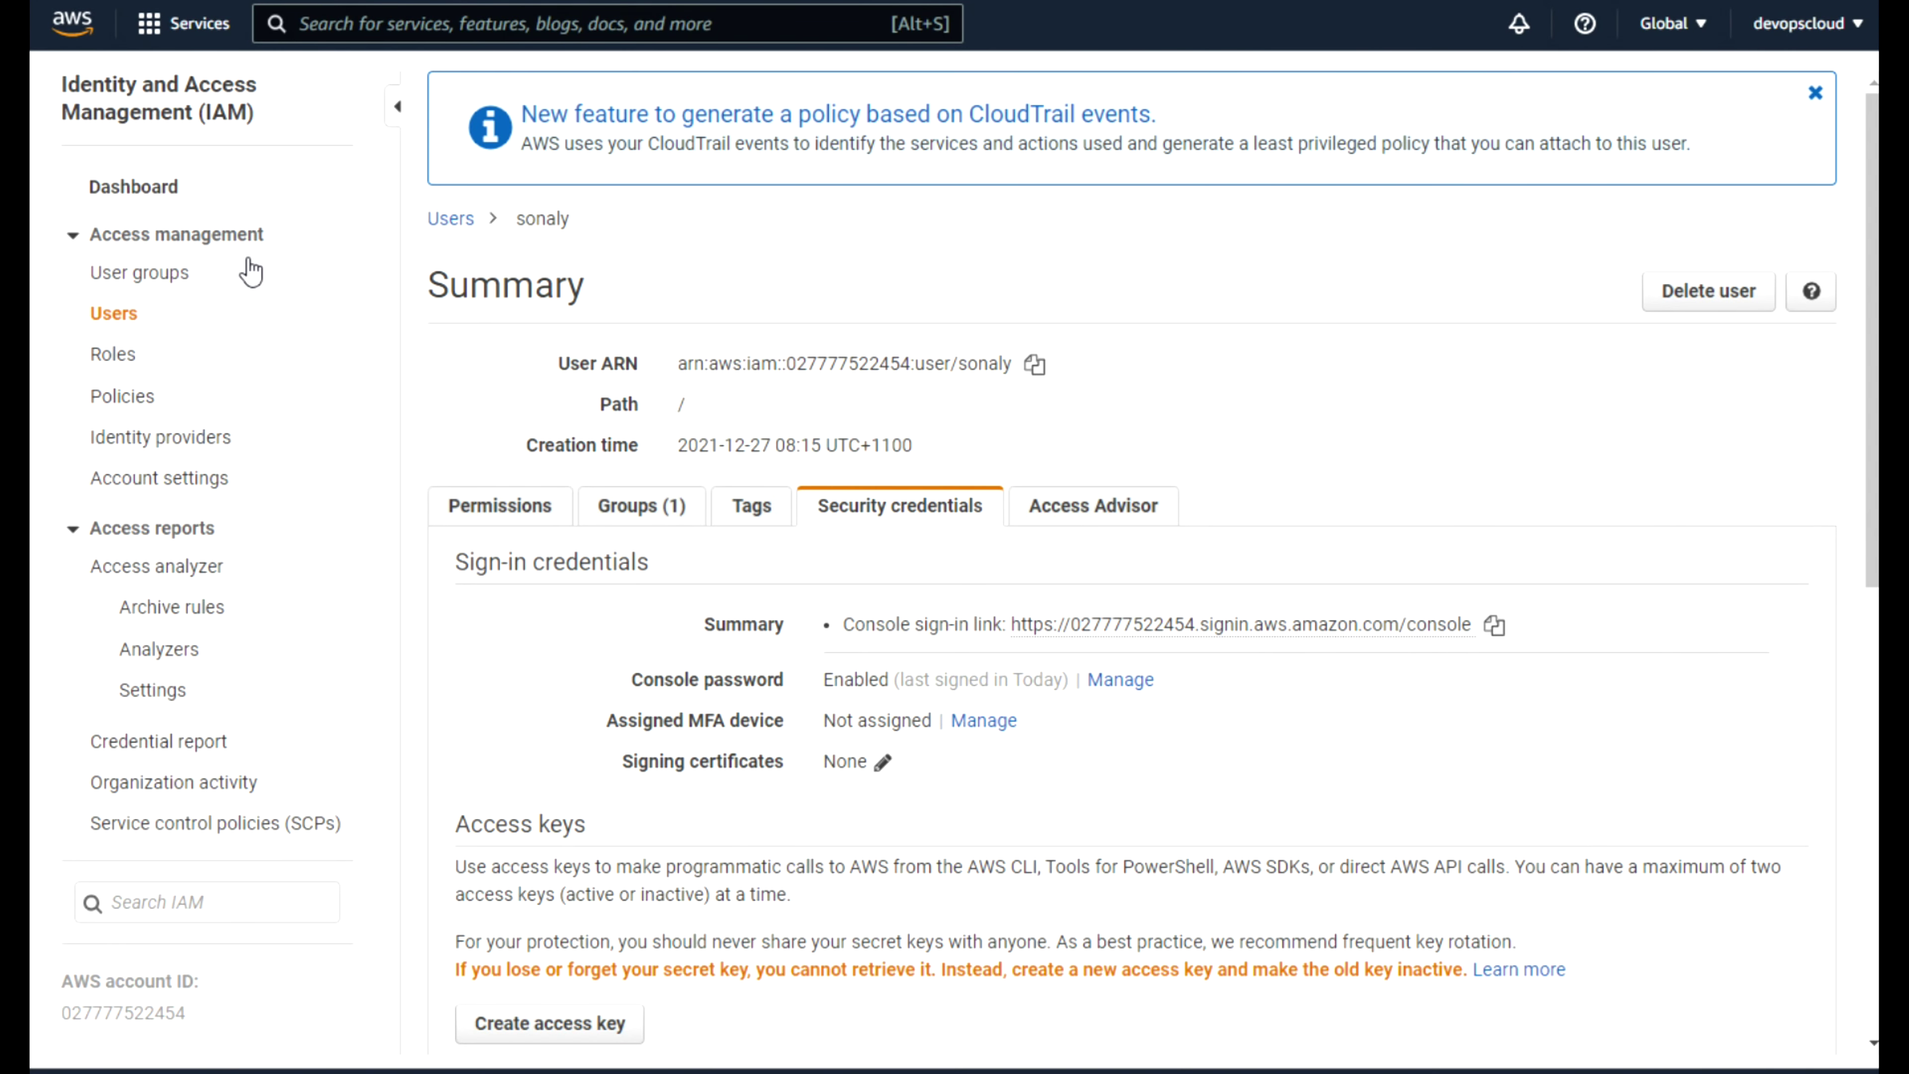
left_click(113, 354)
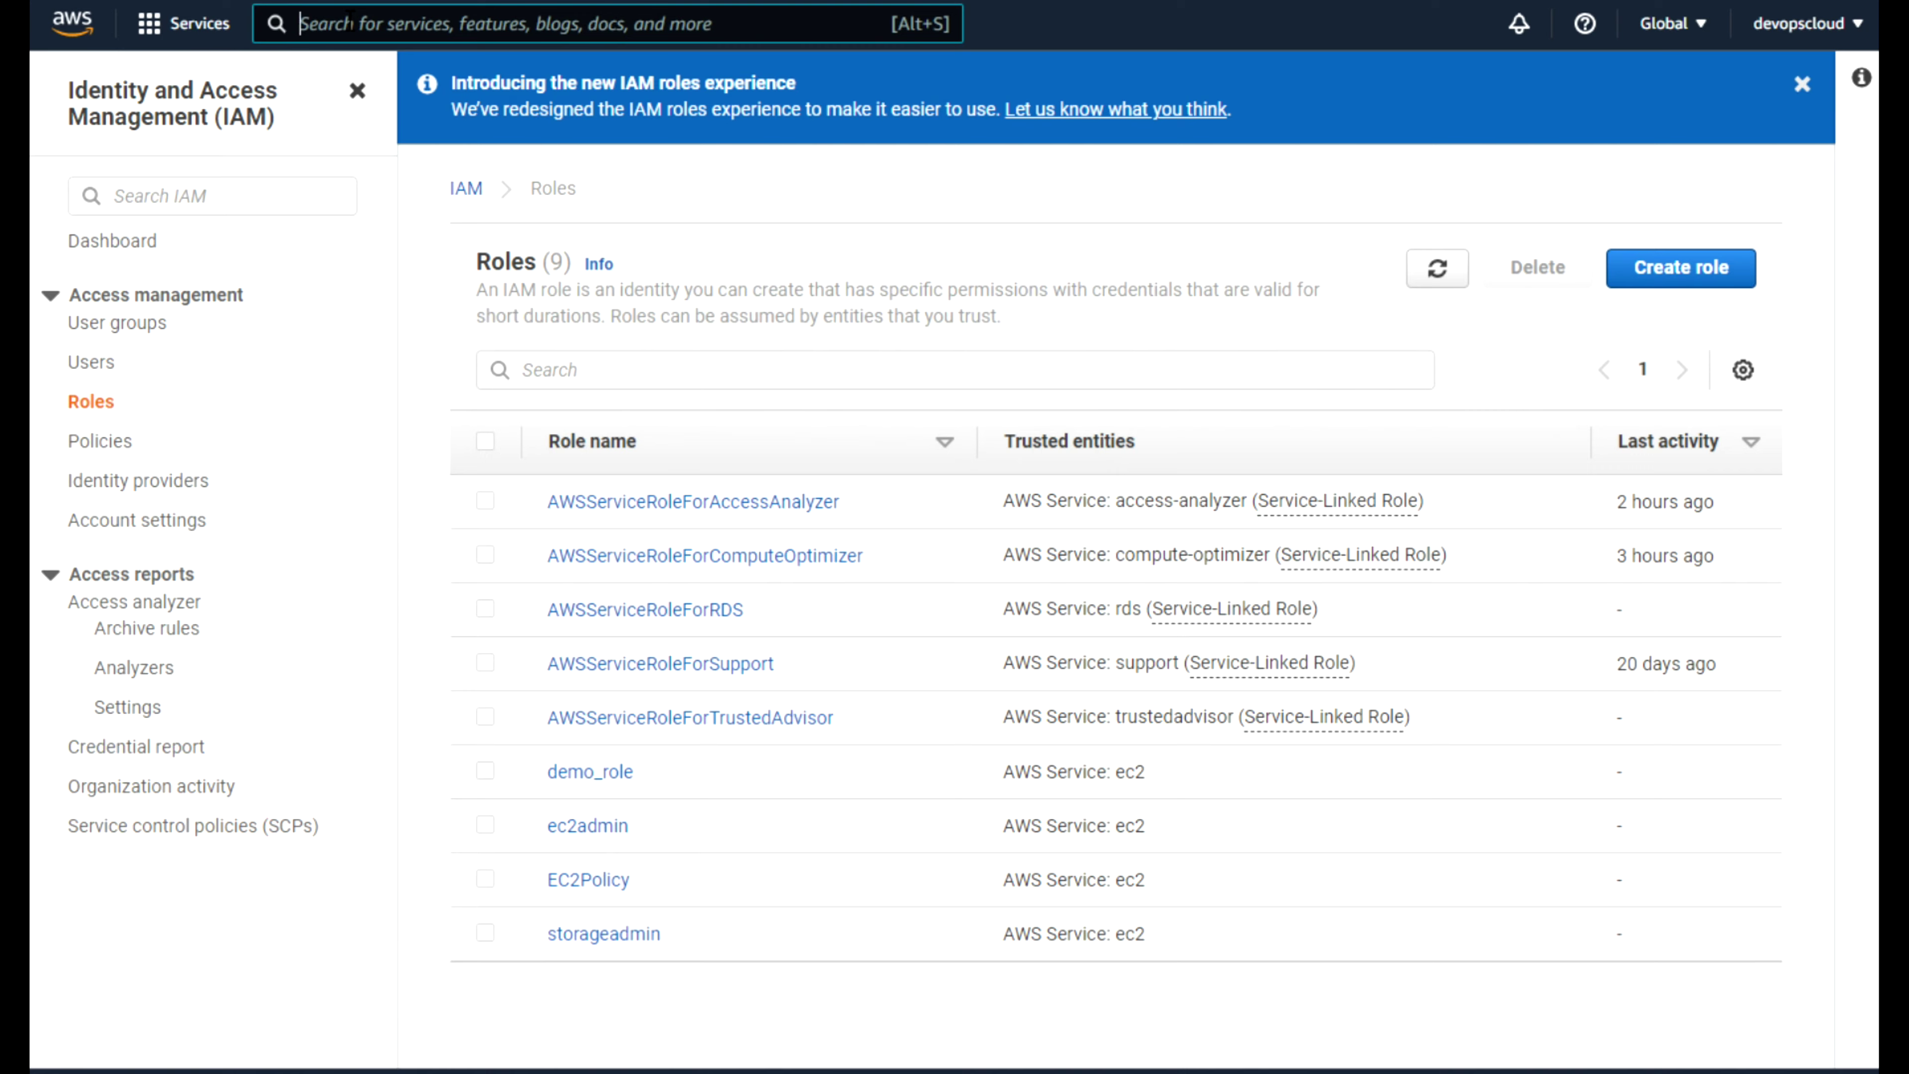
type("EC2")
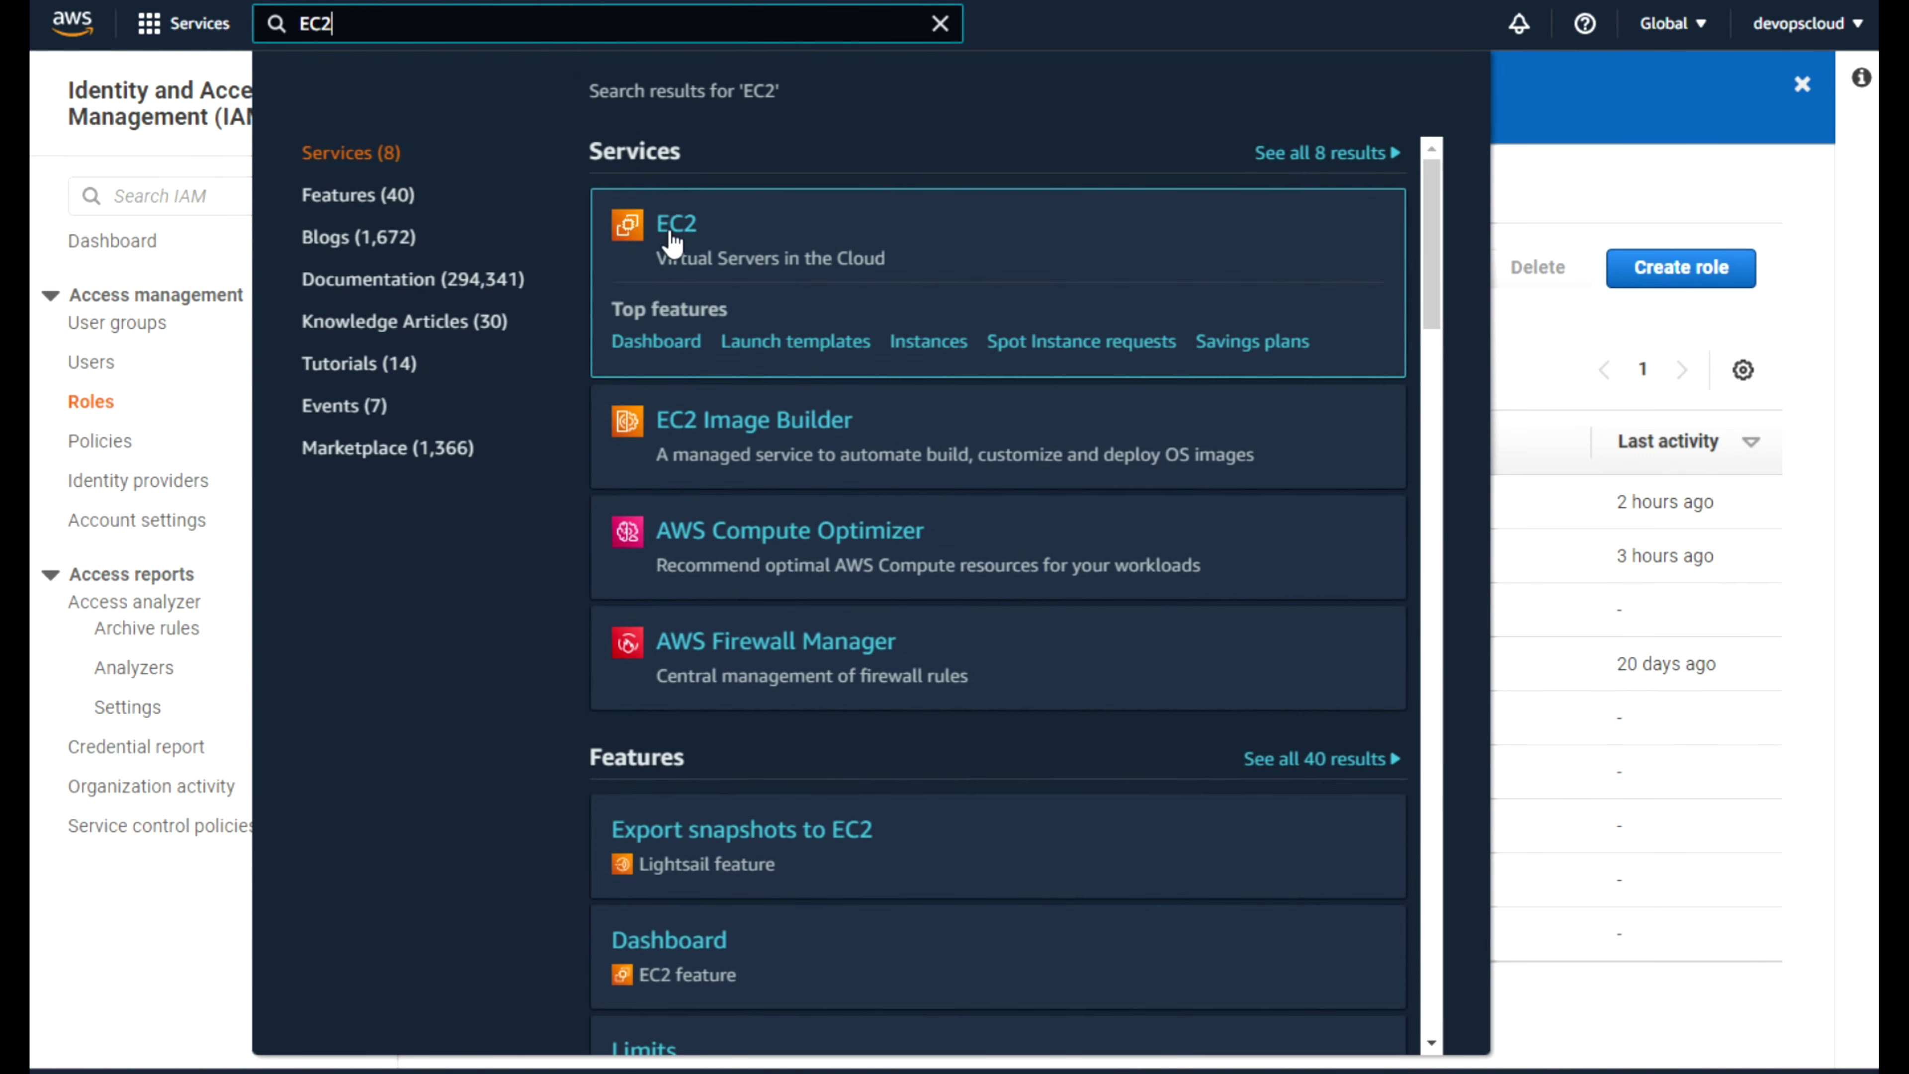
Select instance LINUX8AMI in EC2 and open its Modify IAM role page
left_click(671, 226)
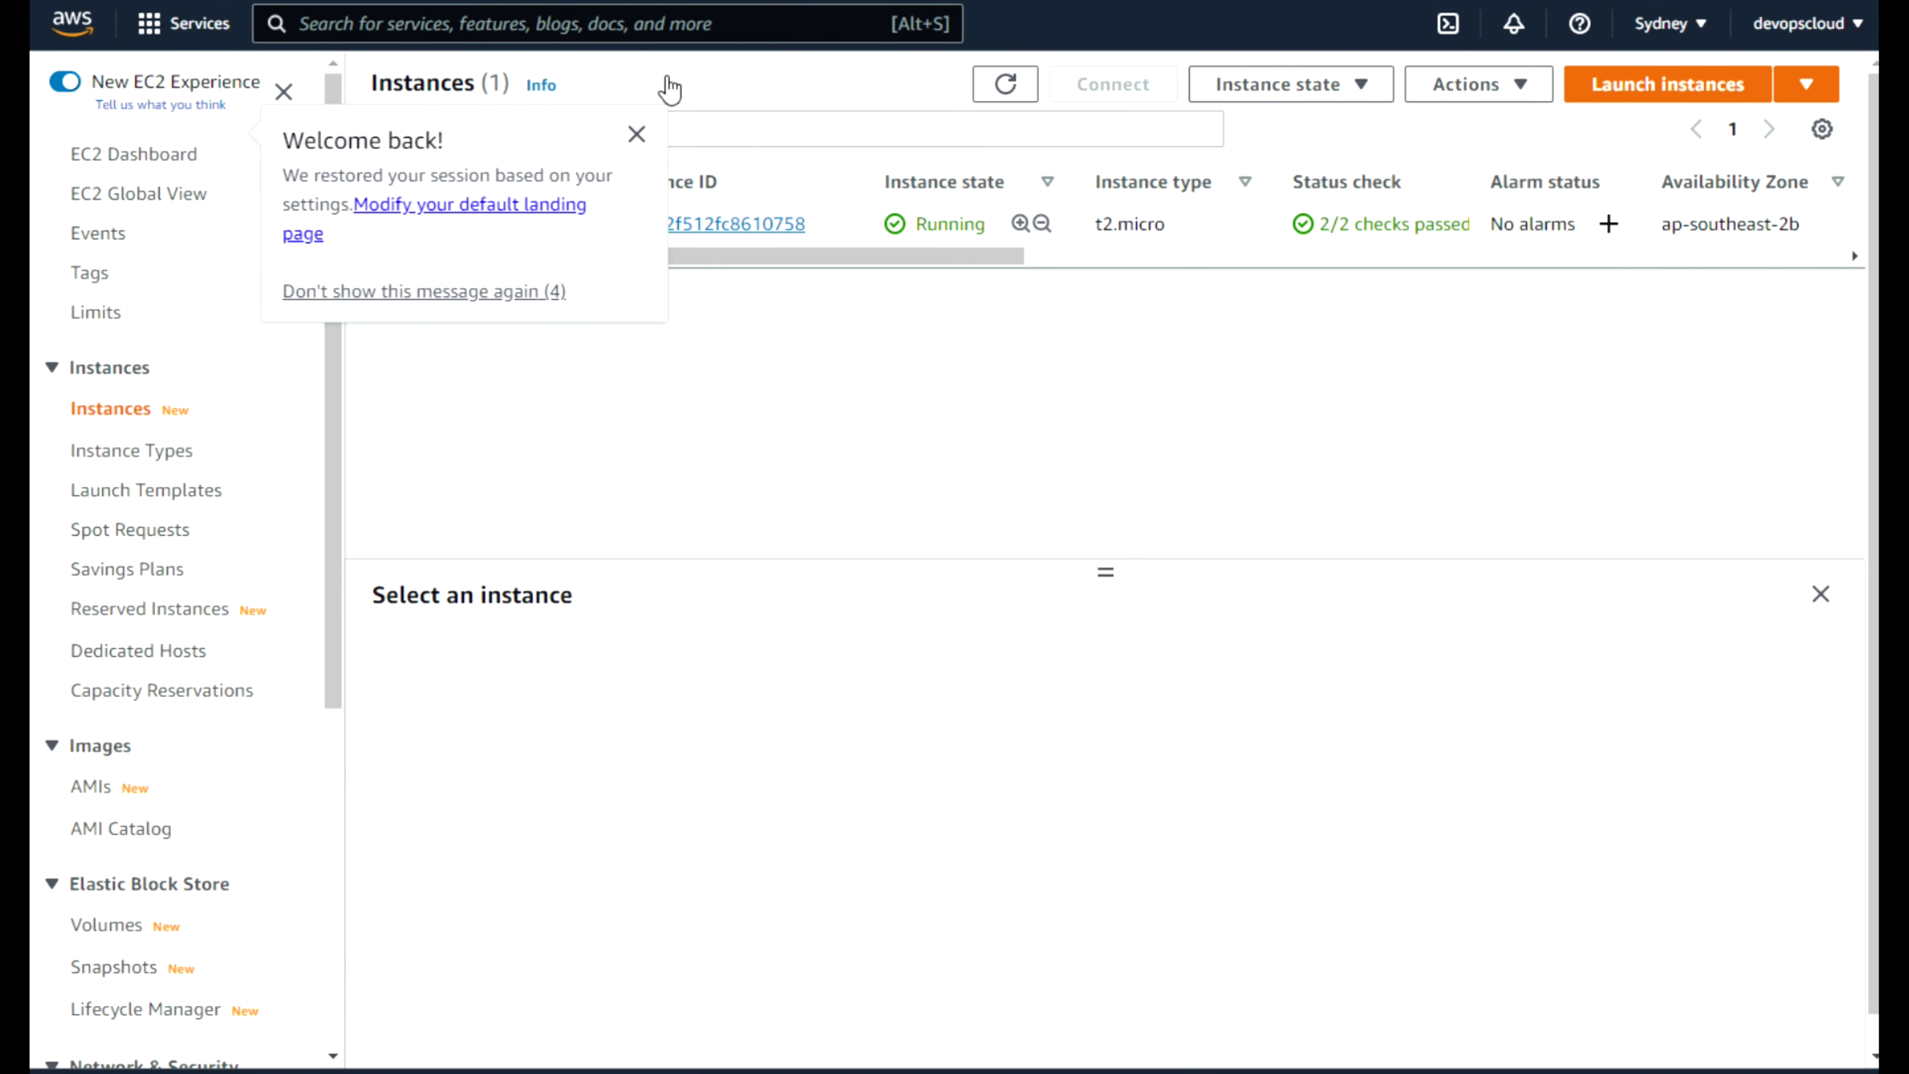
left_click(637, 135)
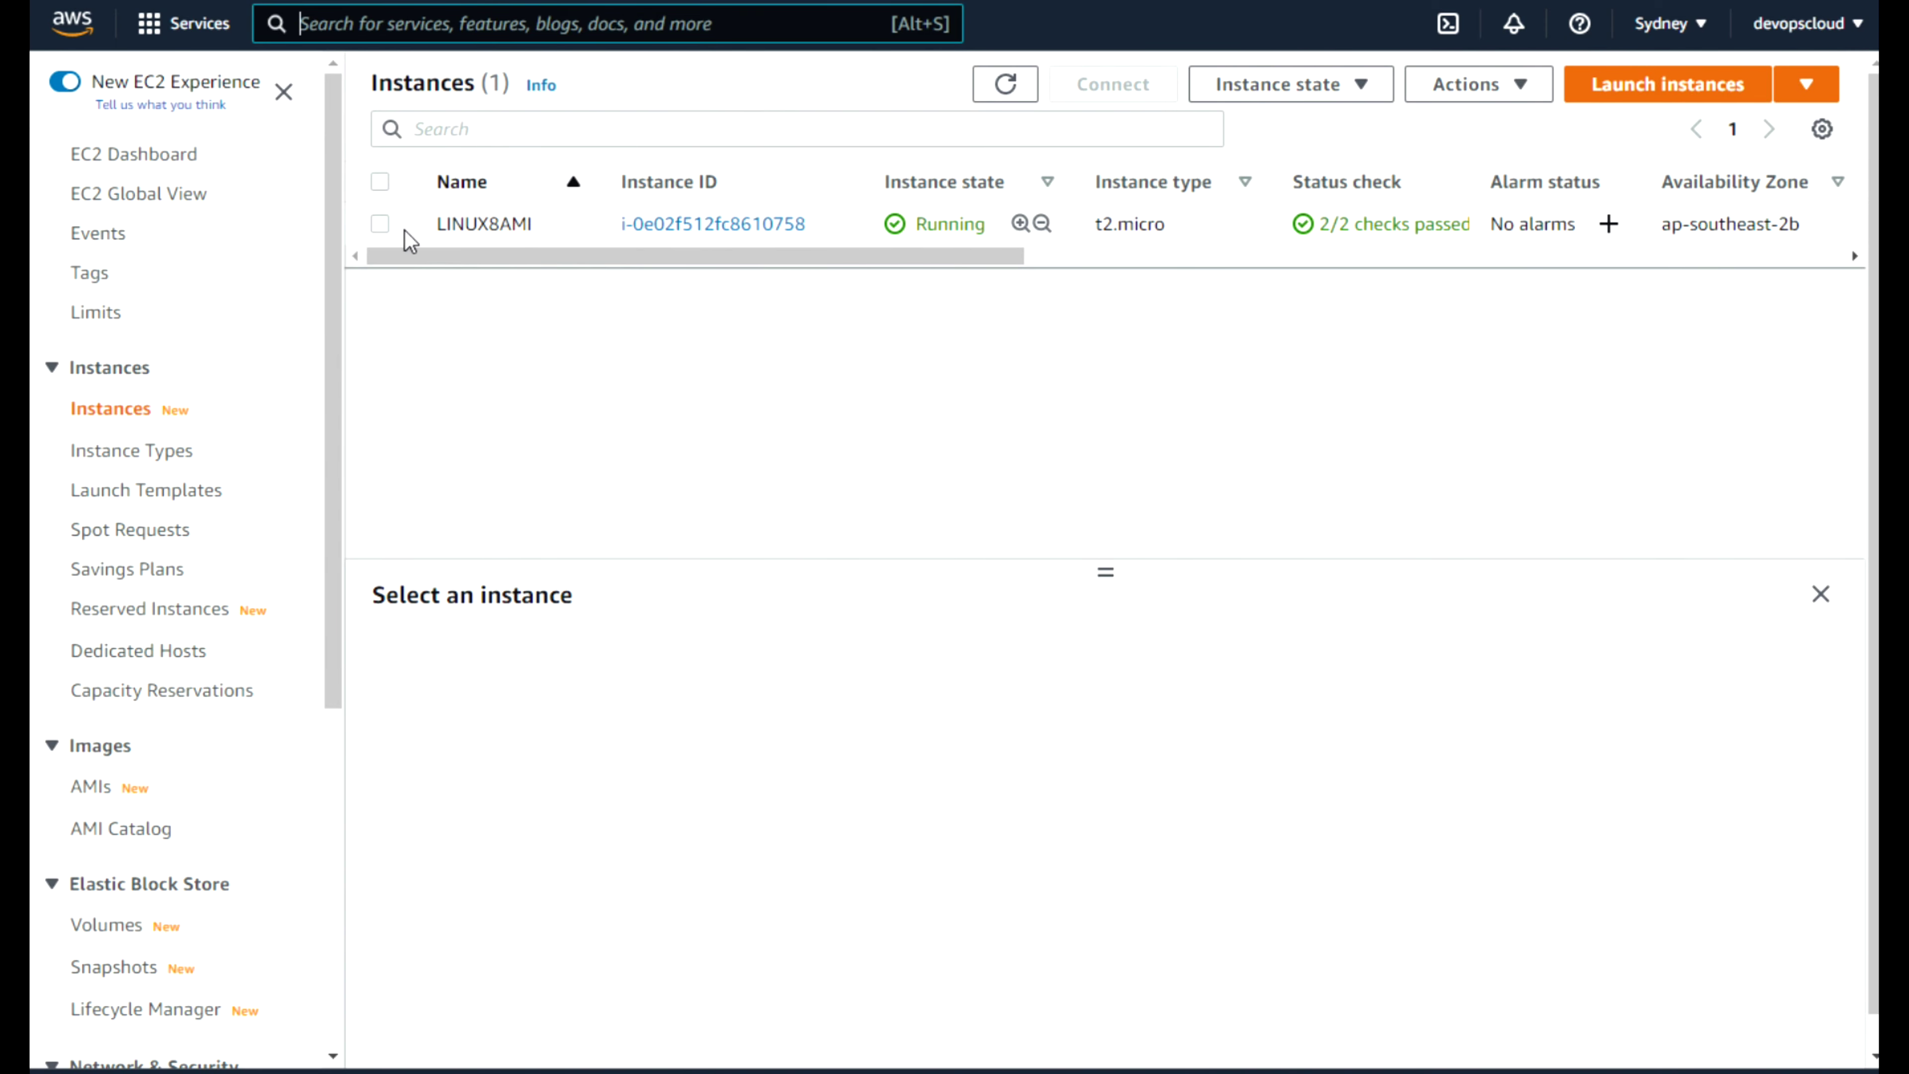
left_click(381, 226)
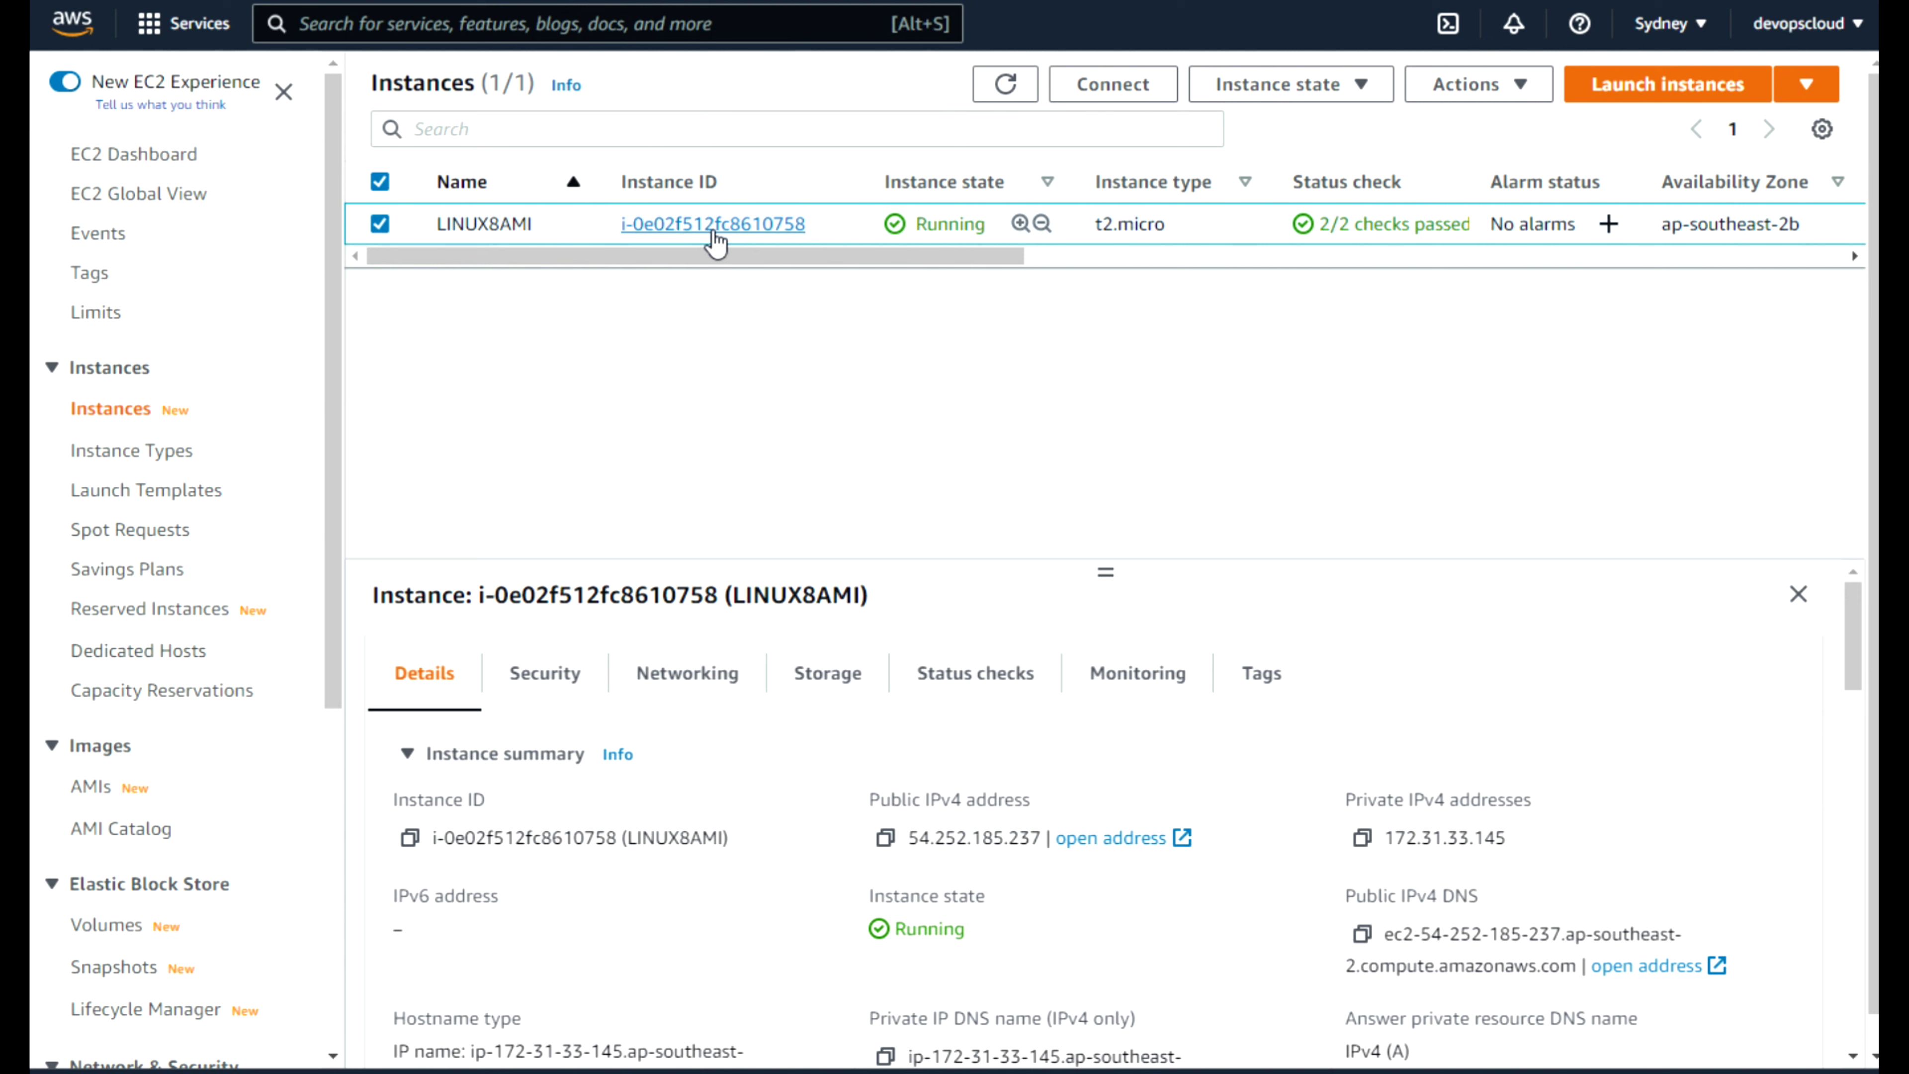
left_click(1519, 85)
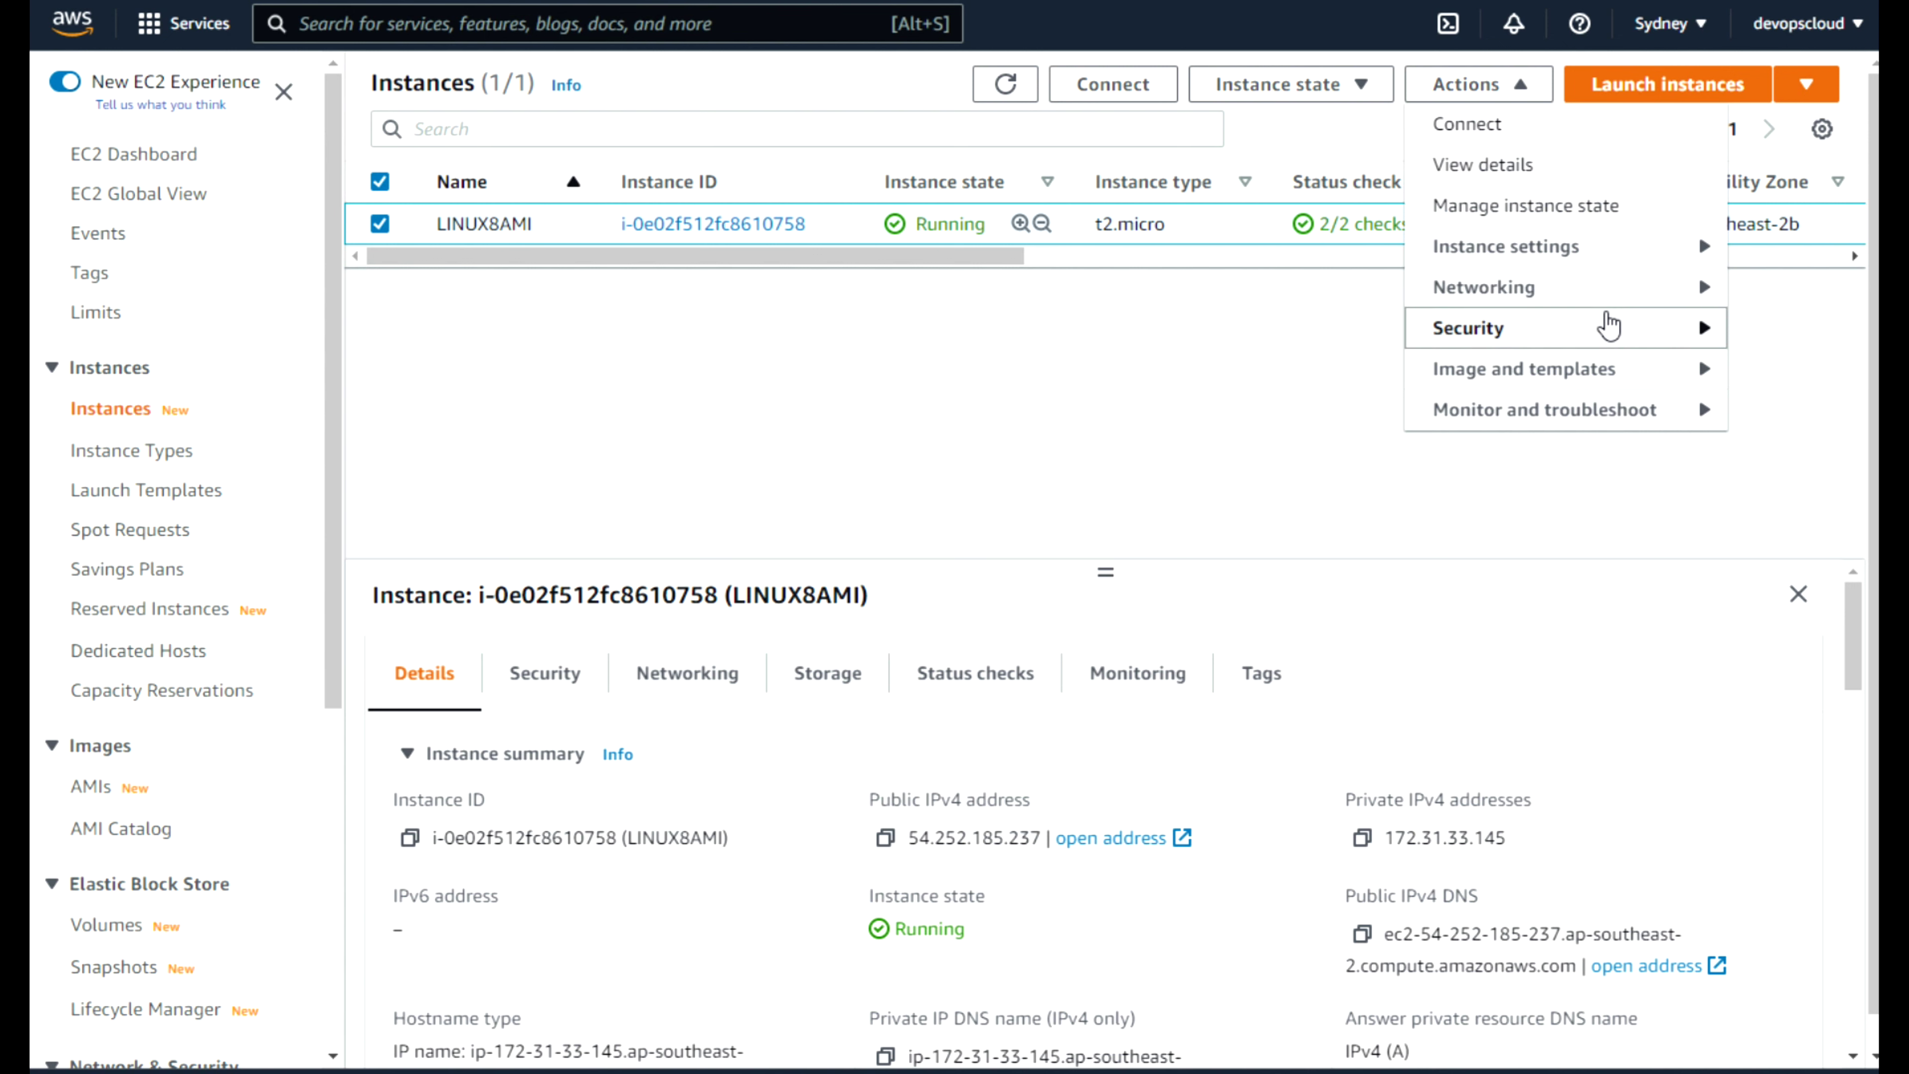
mouse_move(1609, 325)
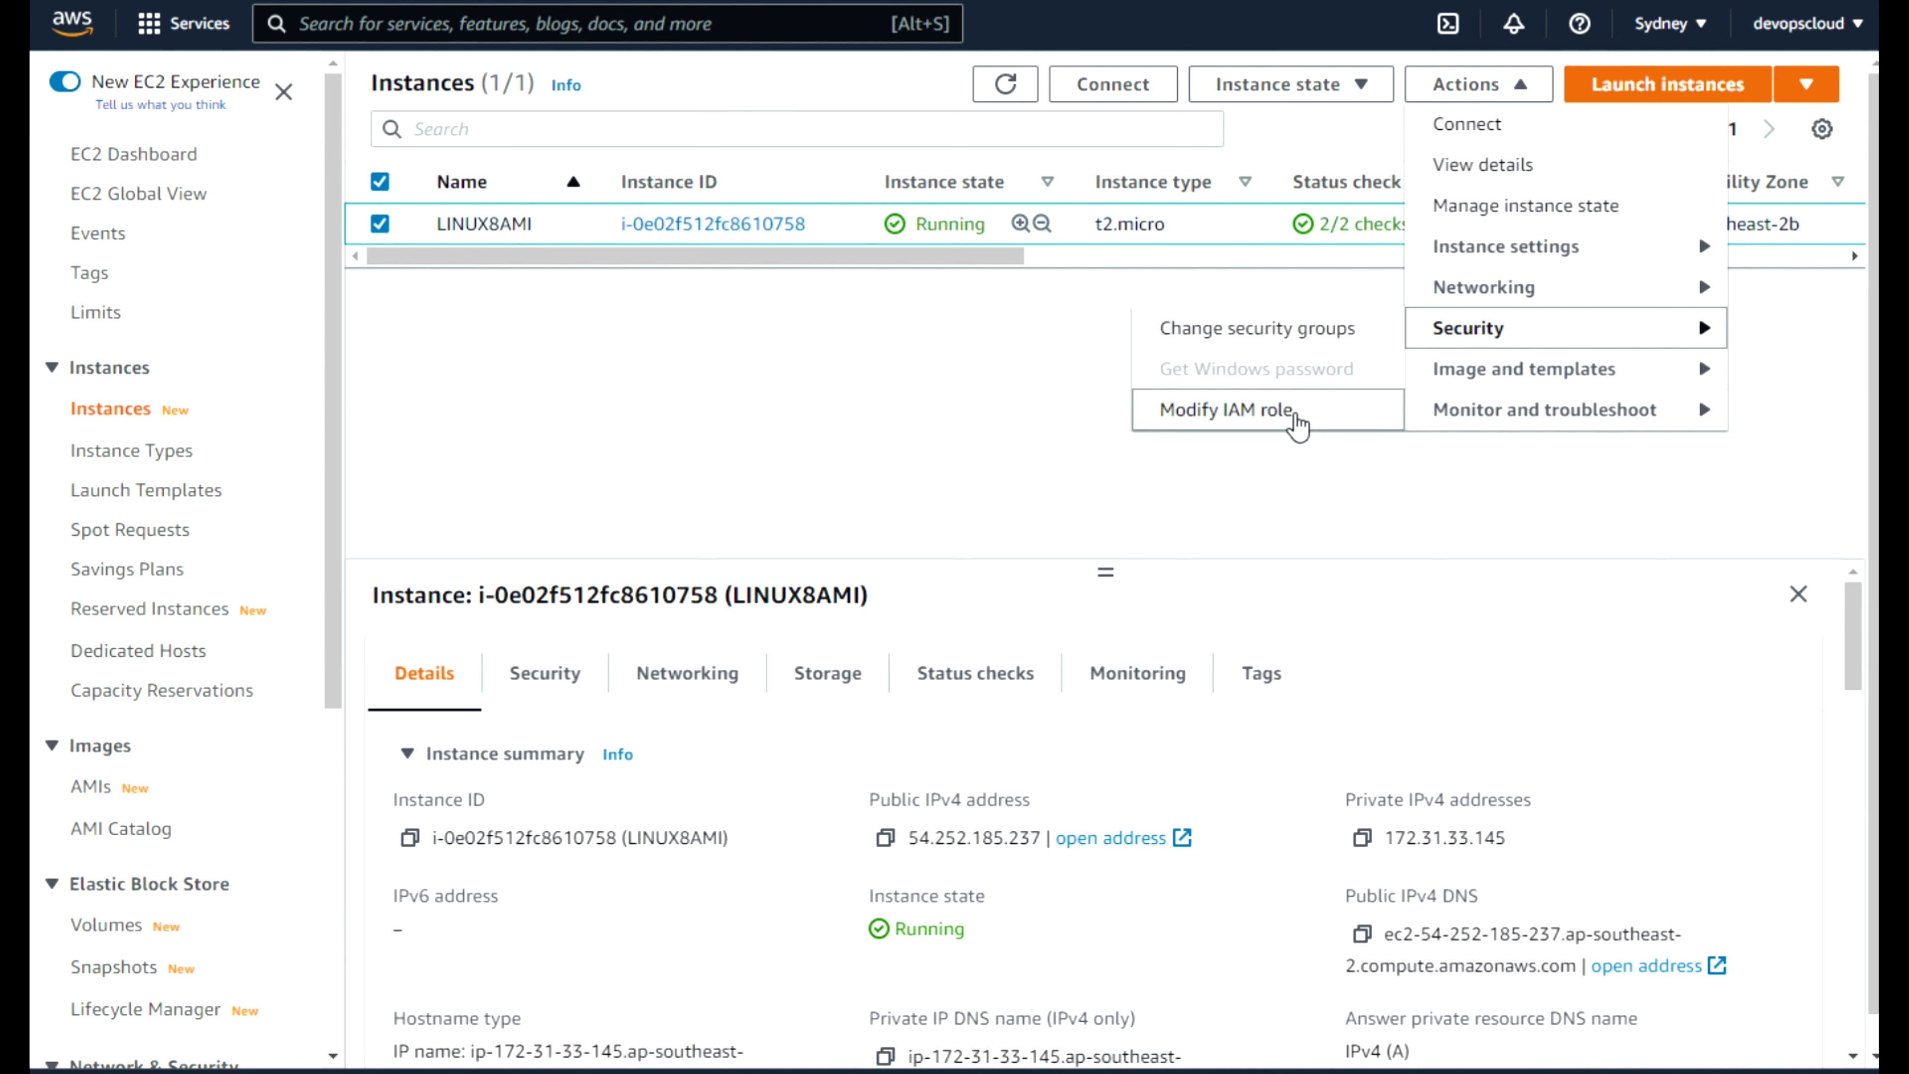
left_click(1248, 411)
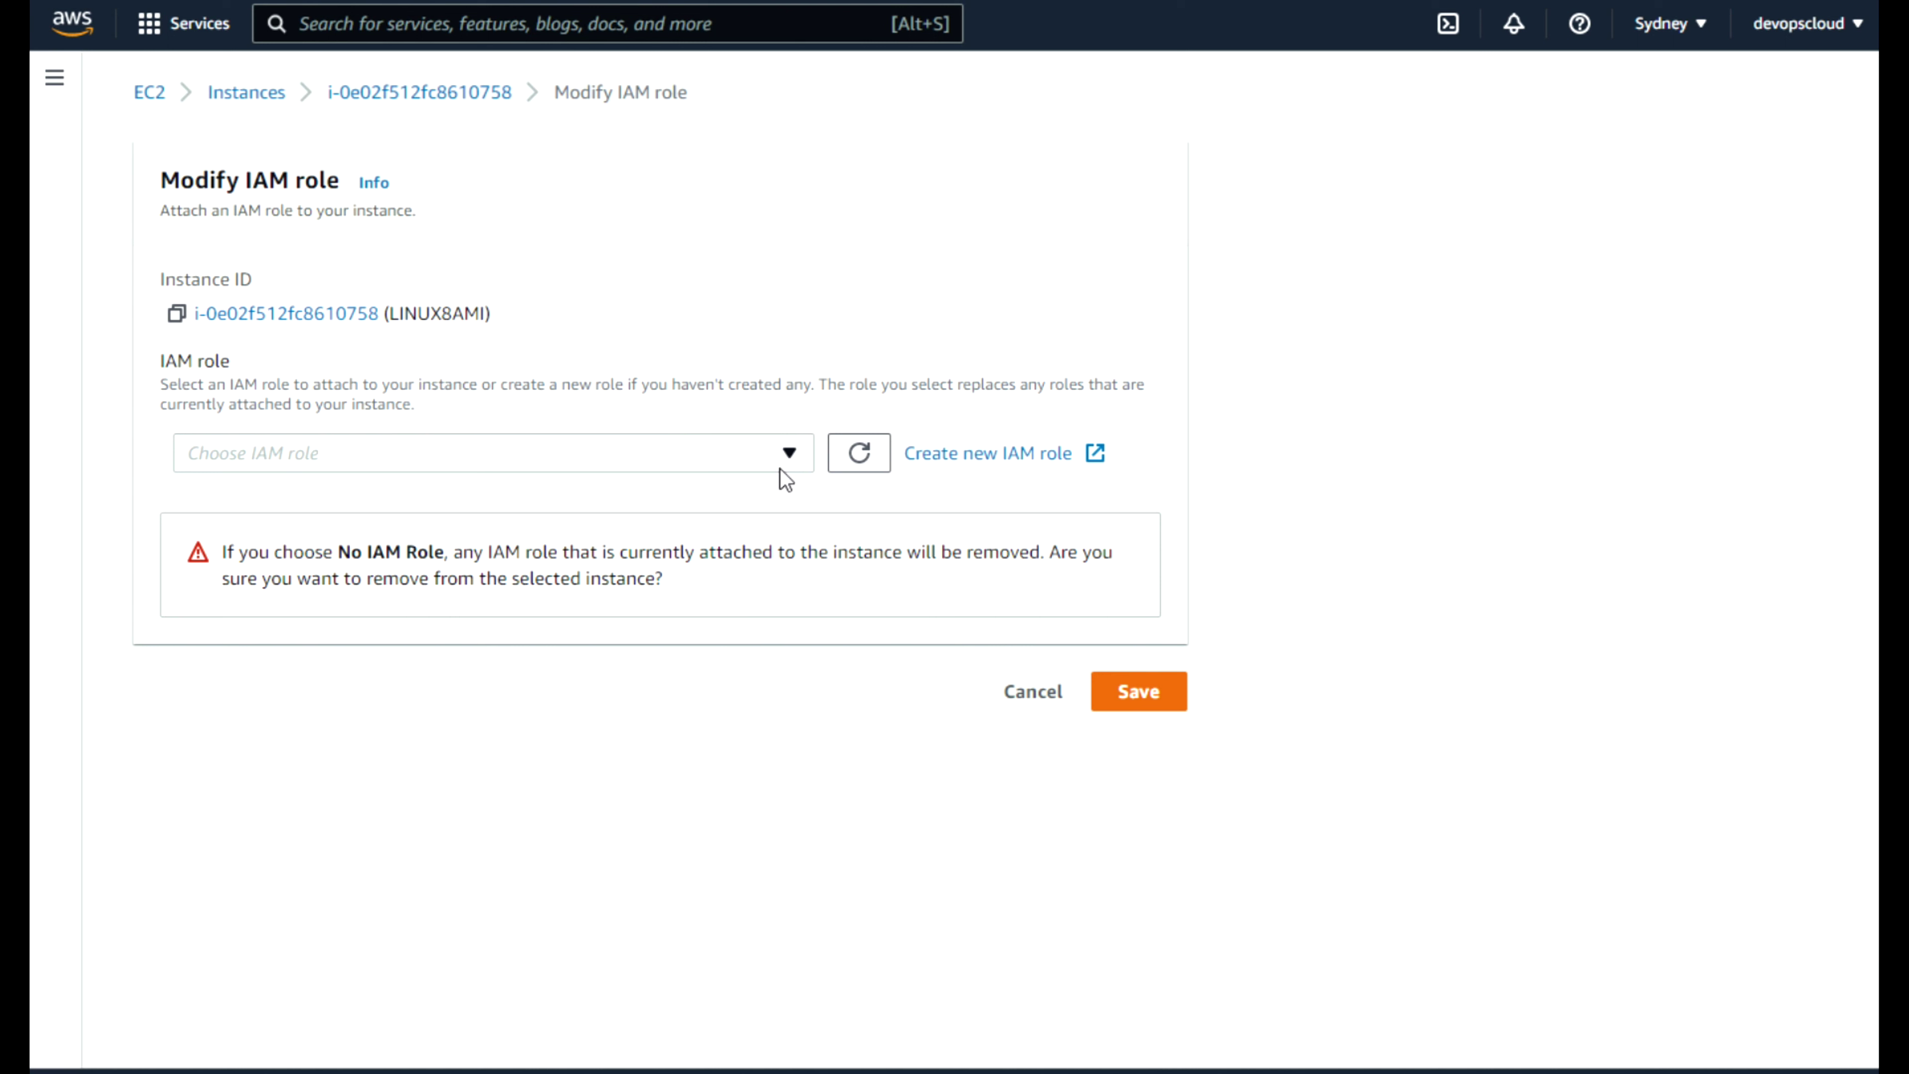
Attach the storageadmin IAM role to LINUX8AMI and open that instance's summary
left_click(791, 455)
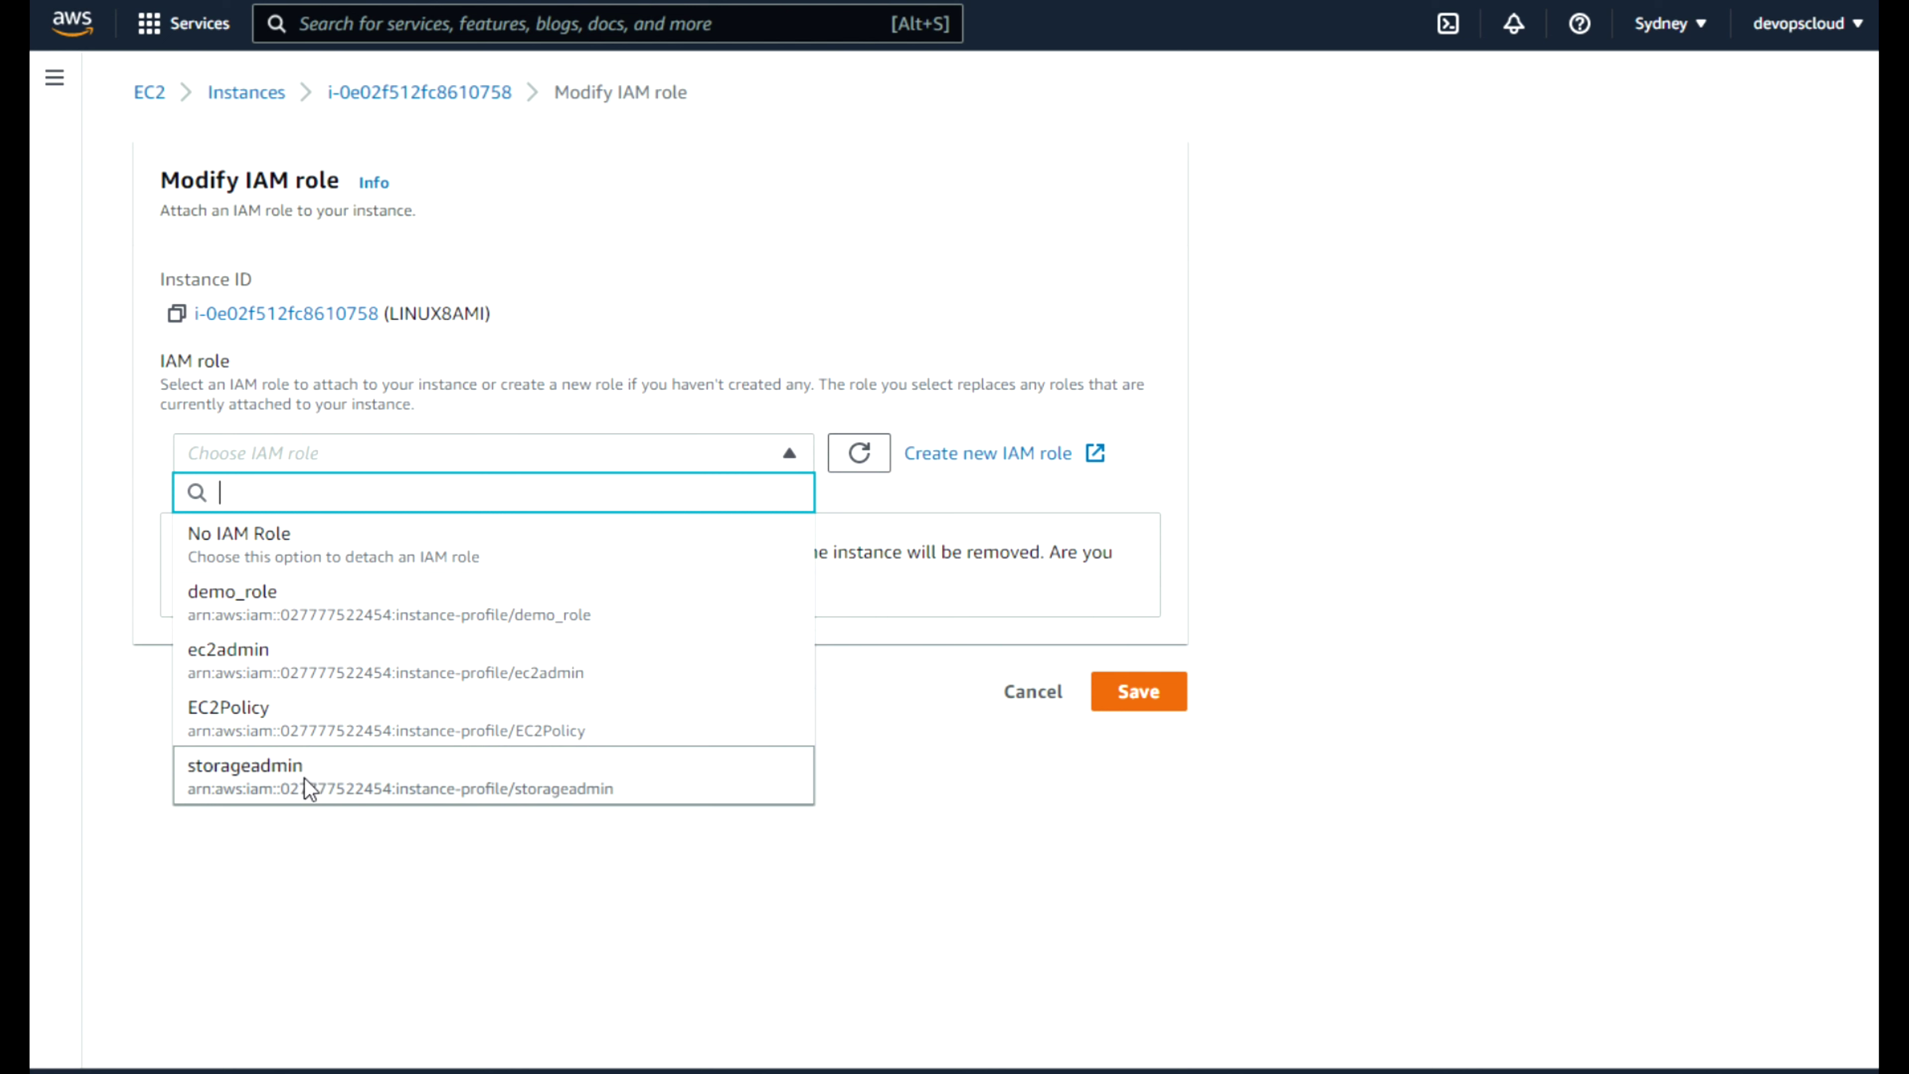
left_click(308, 790)
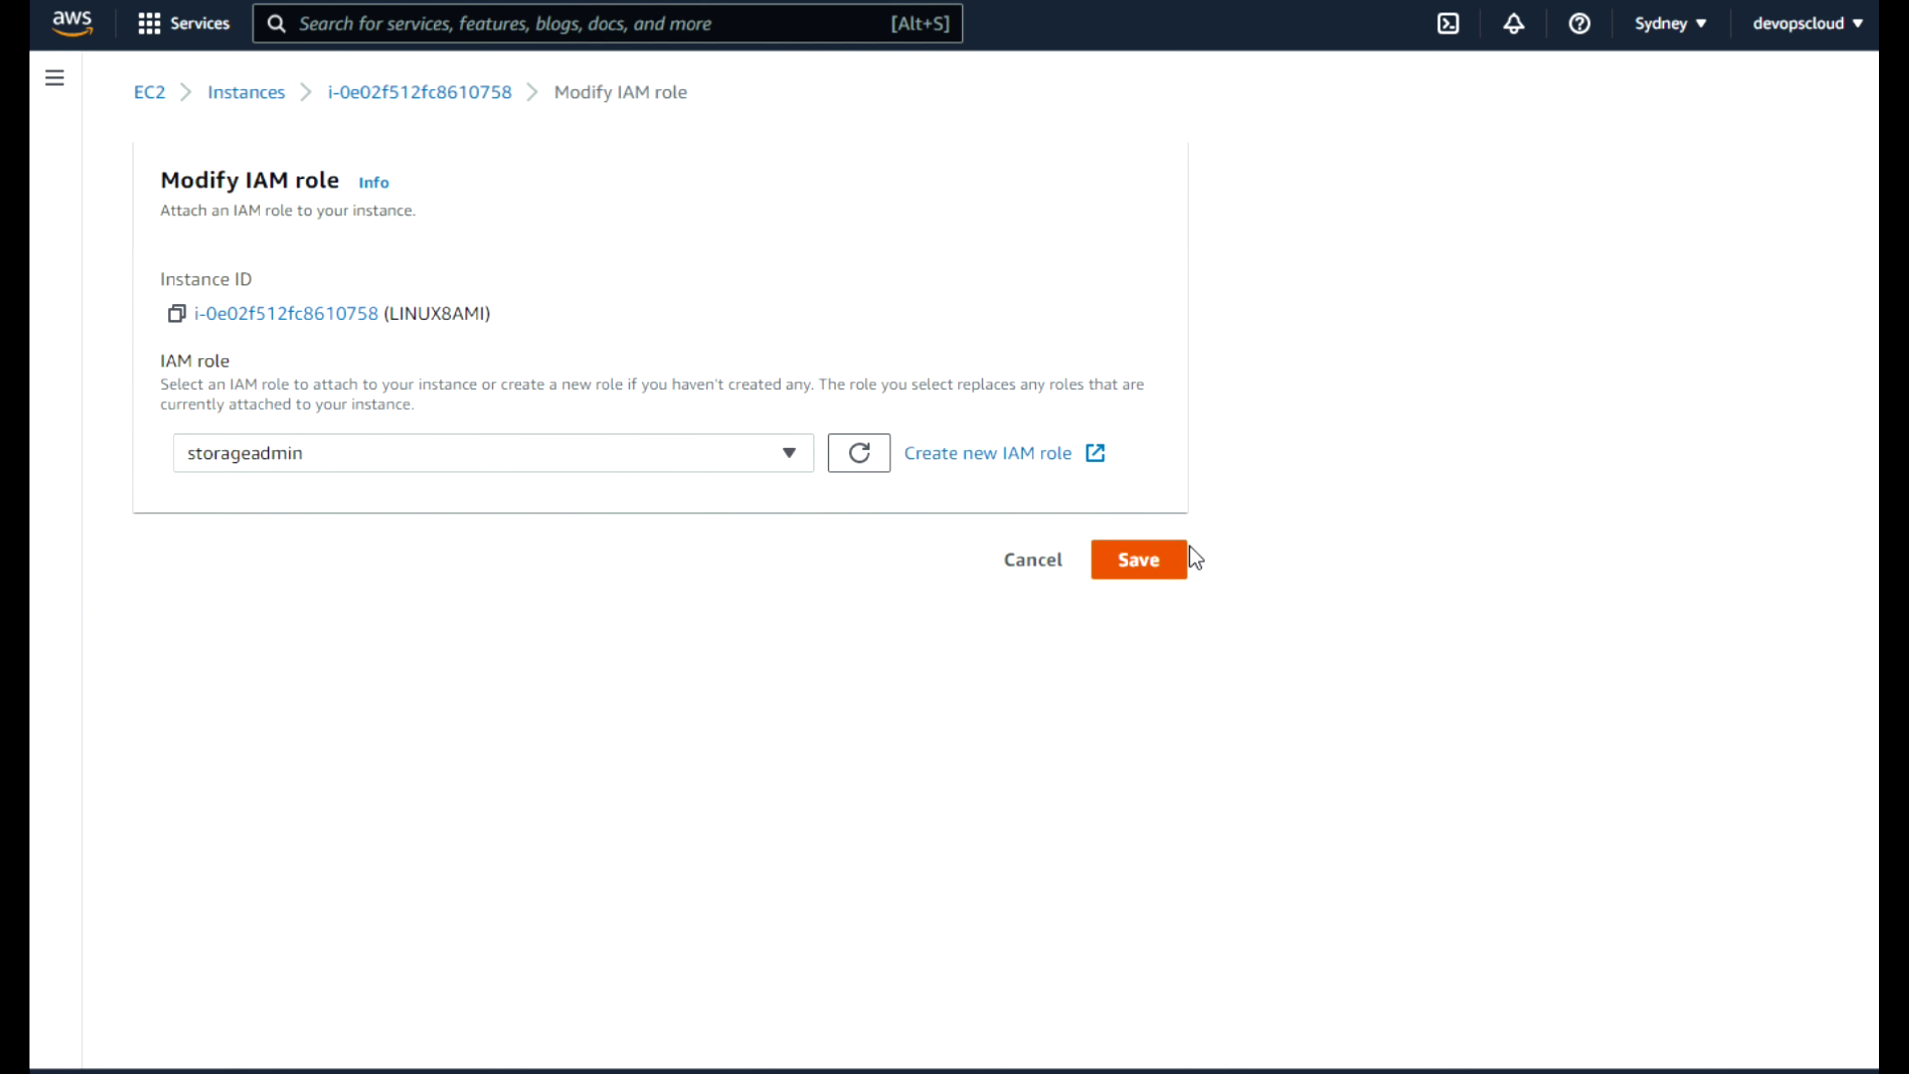
double_click(1150, 565)
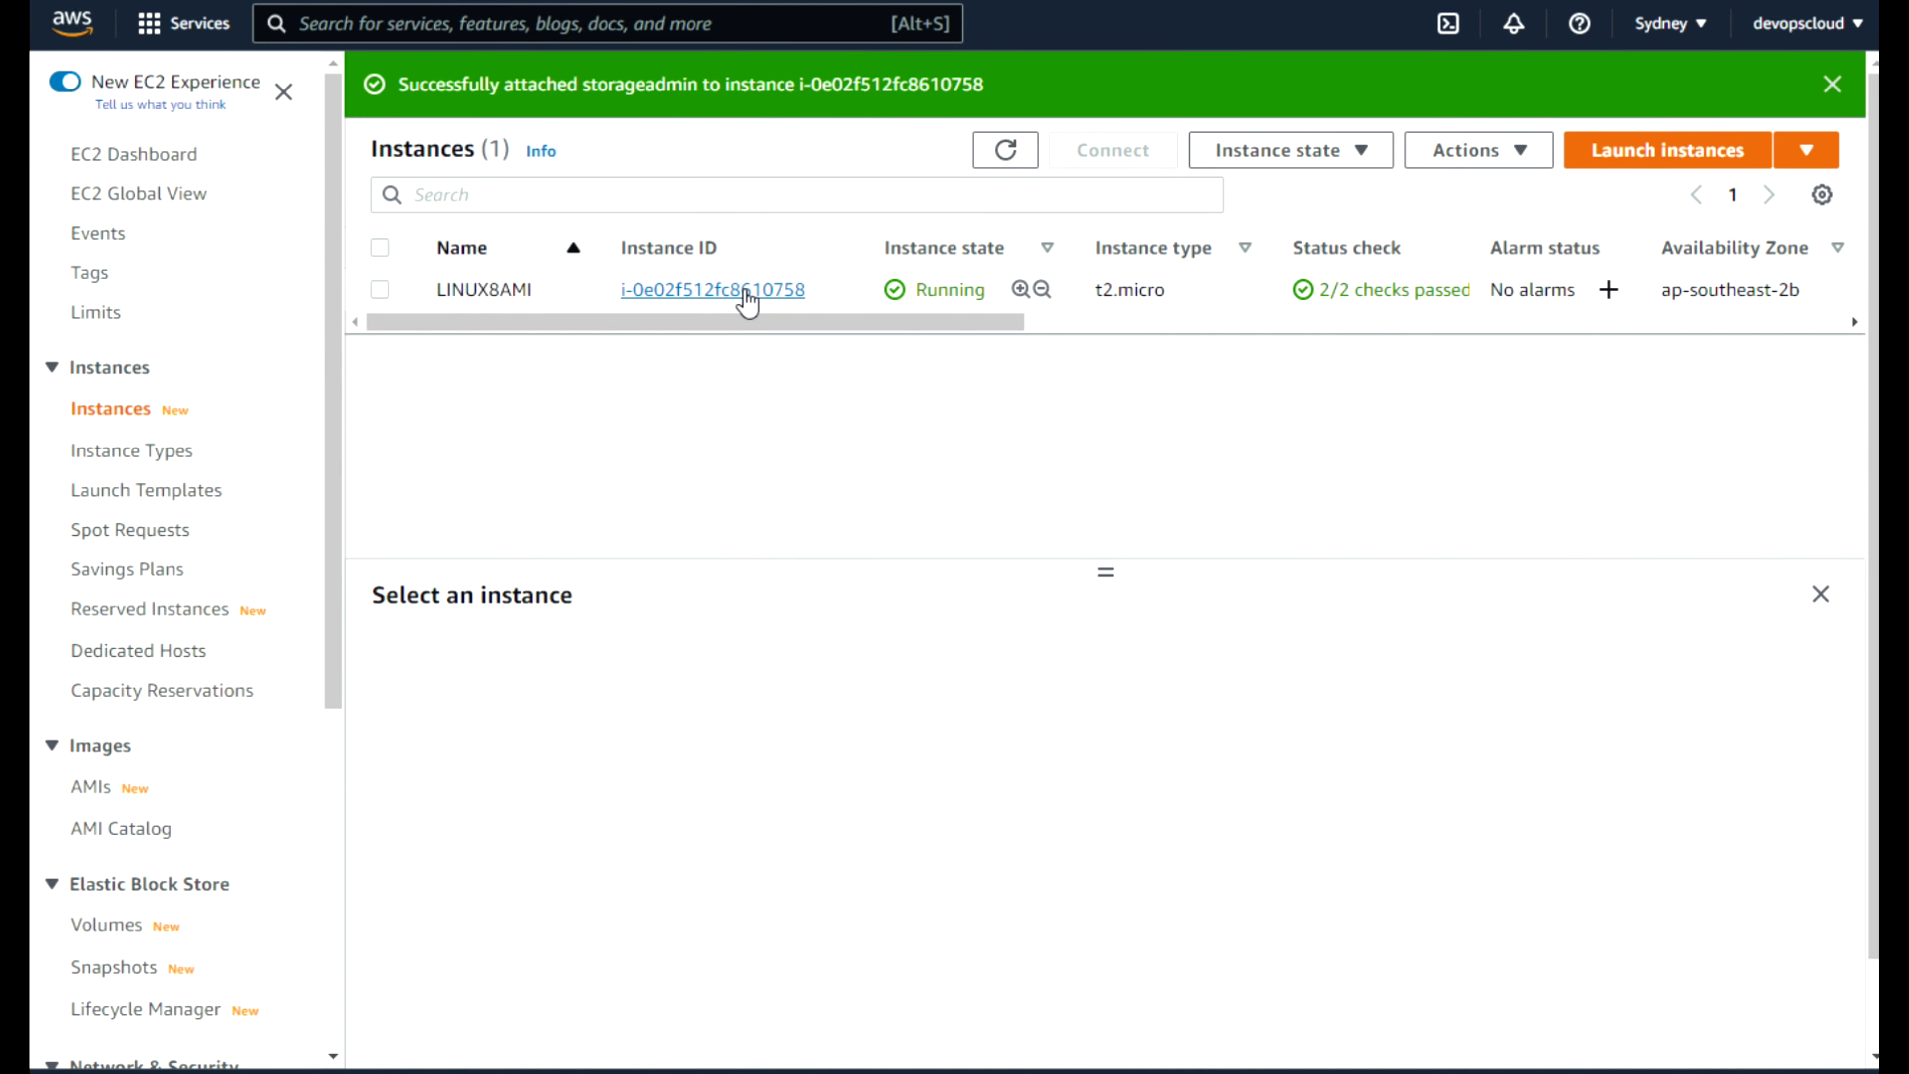
left_click(744, 289)
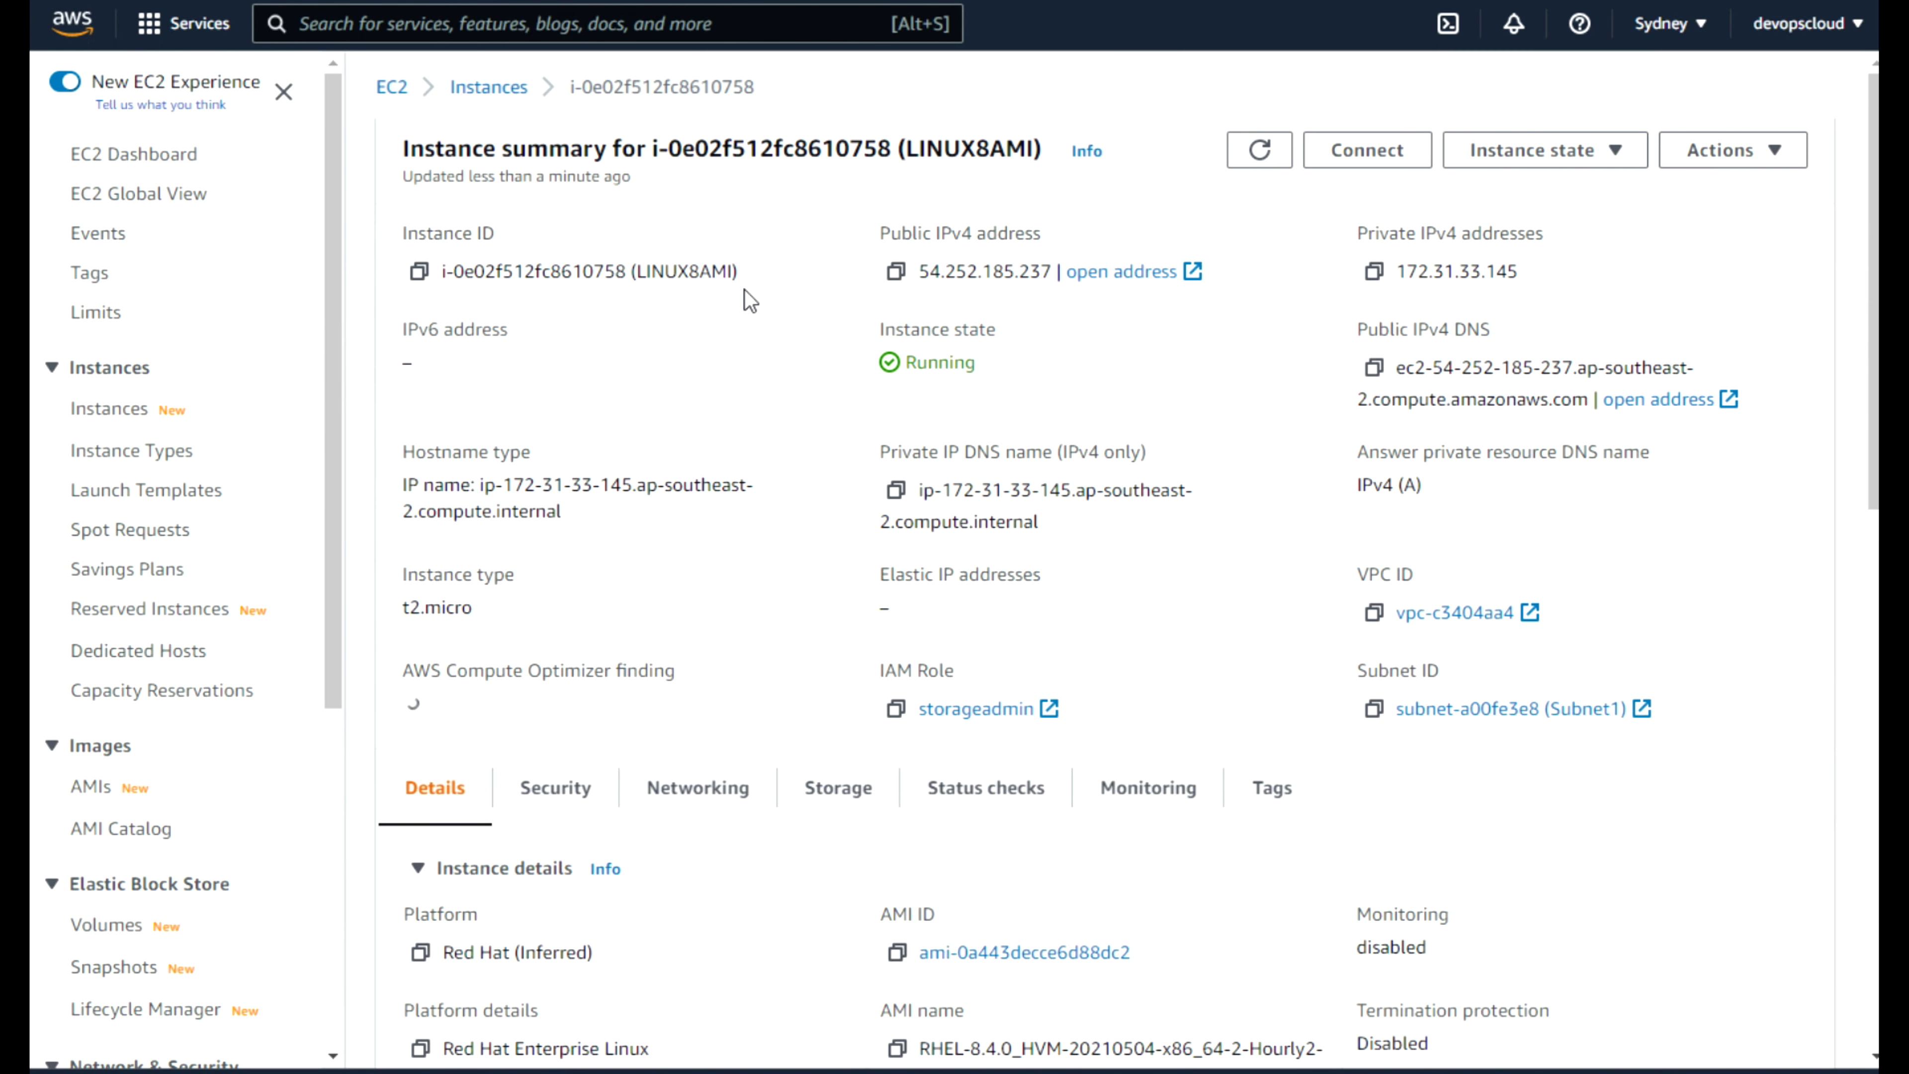
Confirm the instance's security details list storageadmin as its IAM role, then search for IAM
left_click(569, 789)
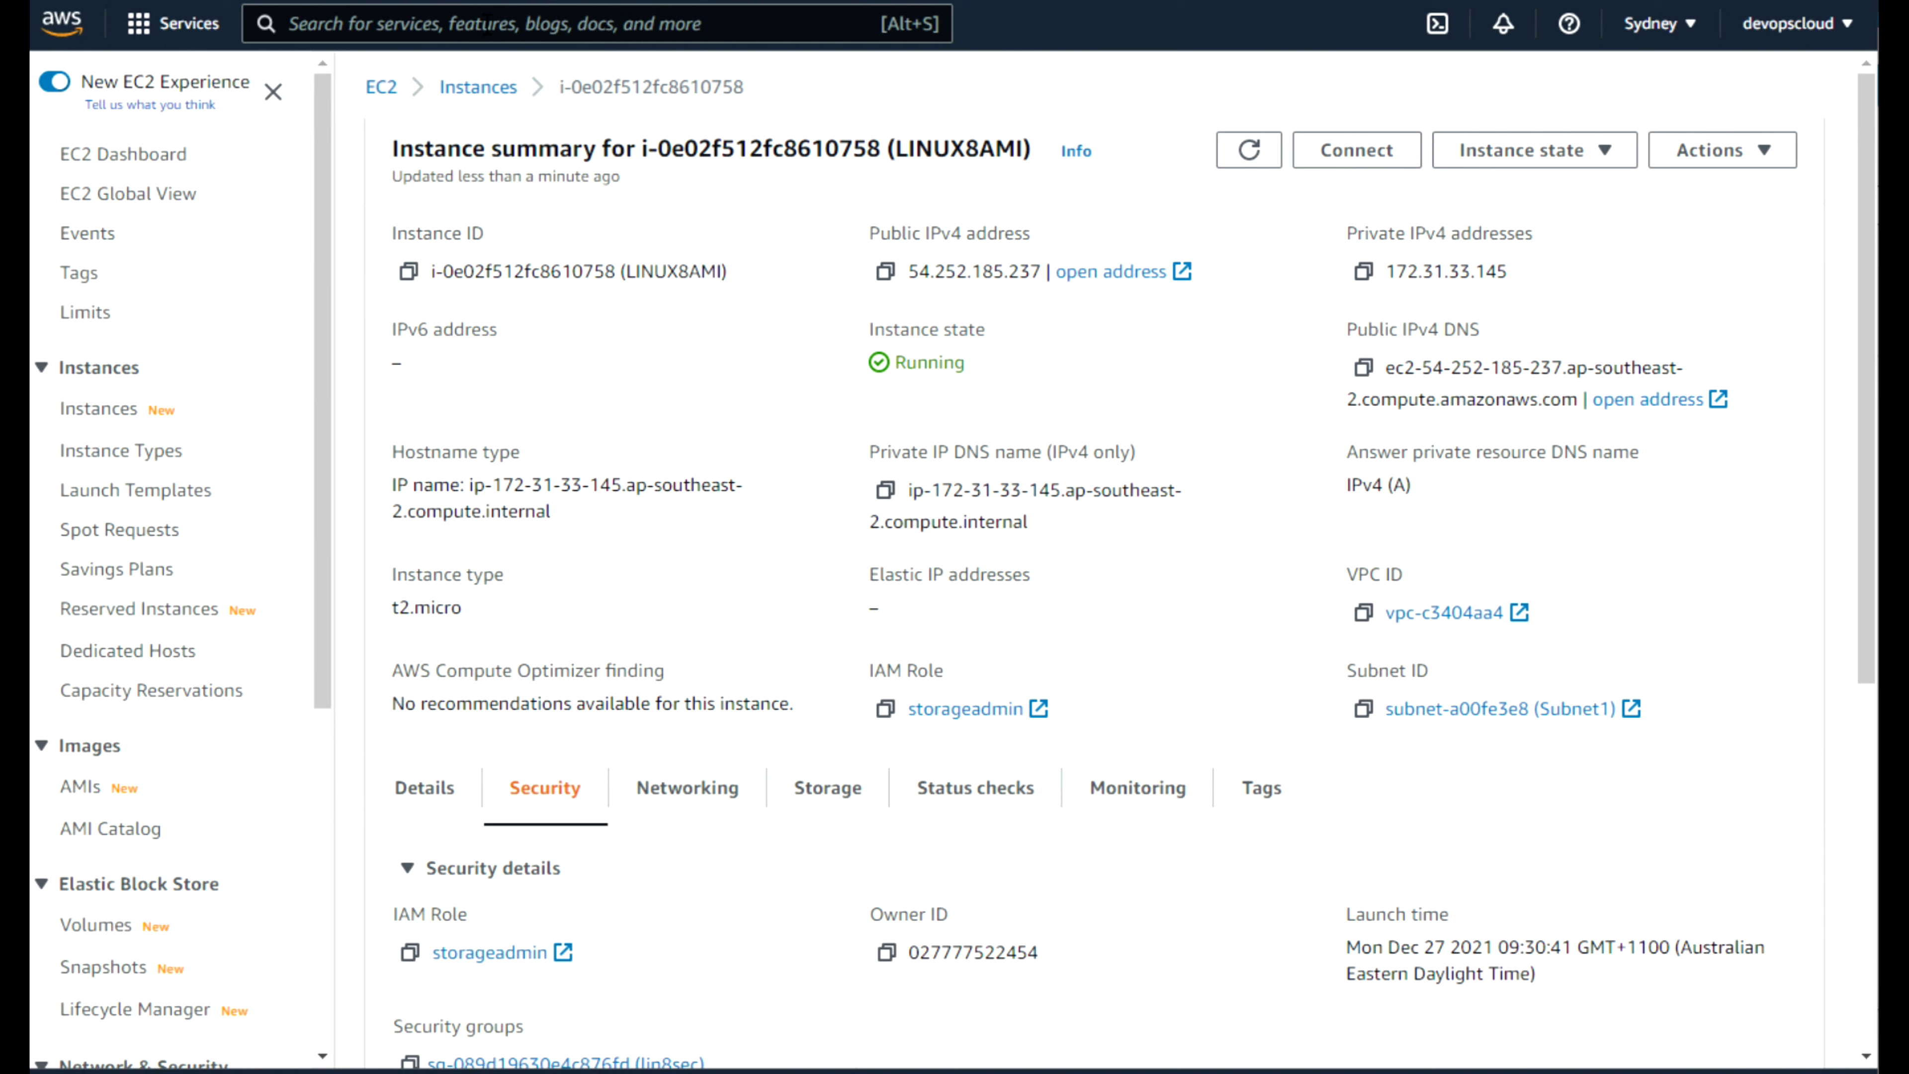
type("IAM")
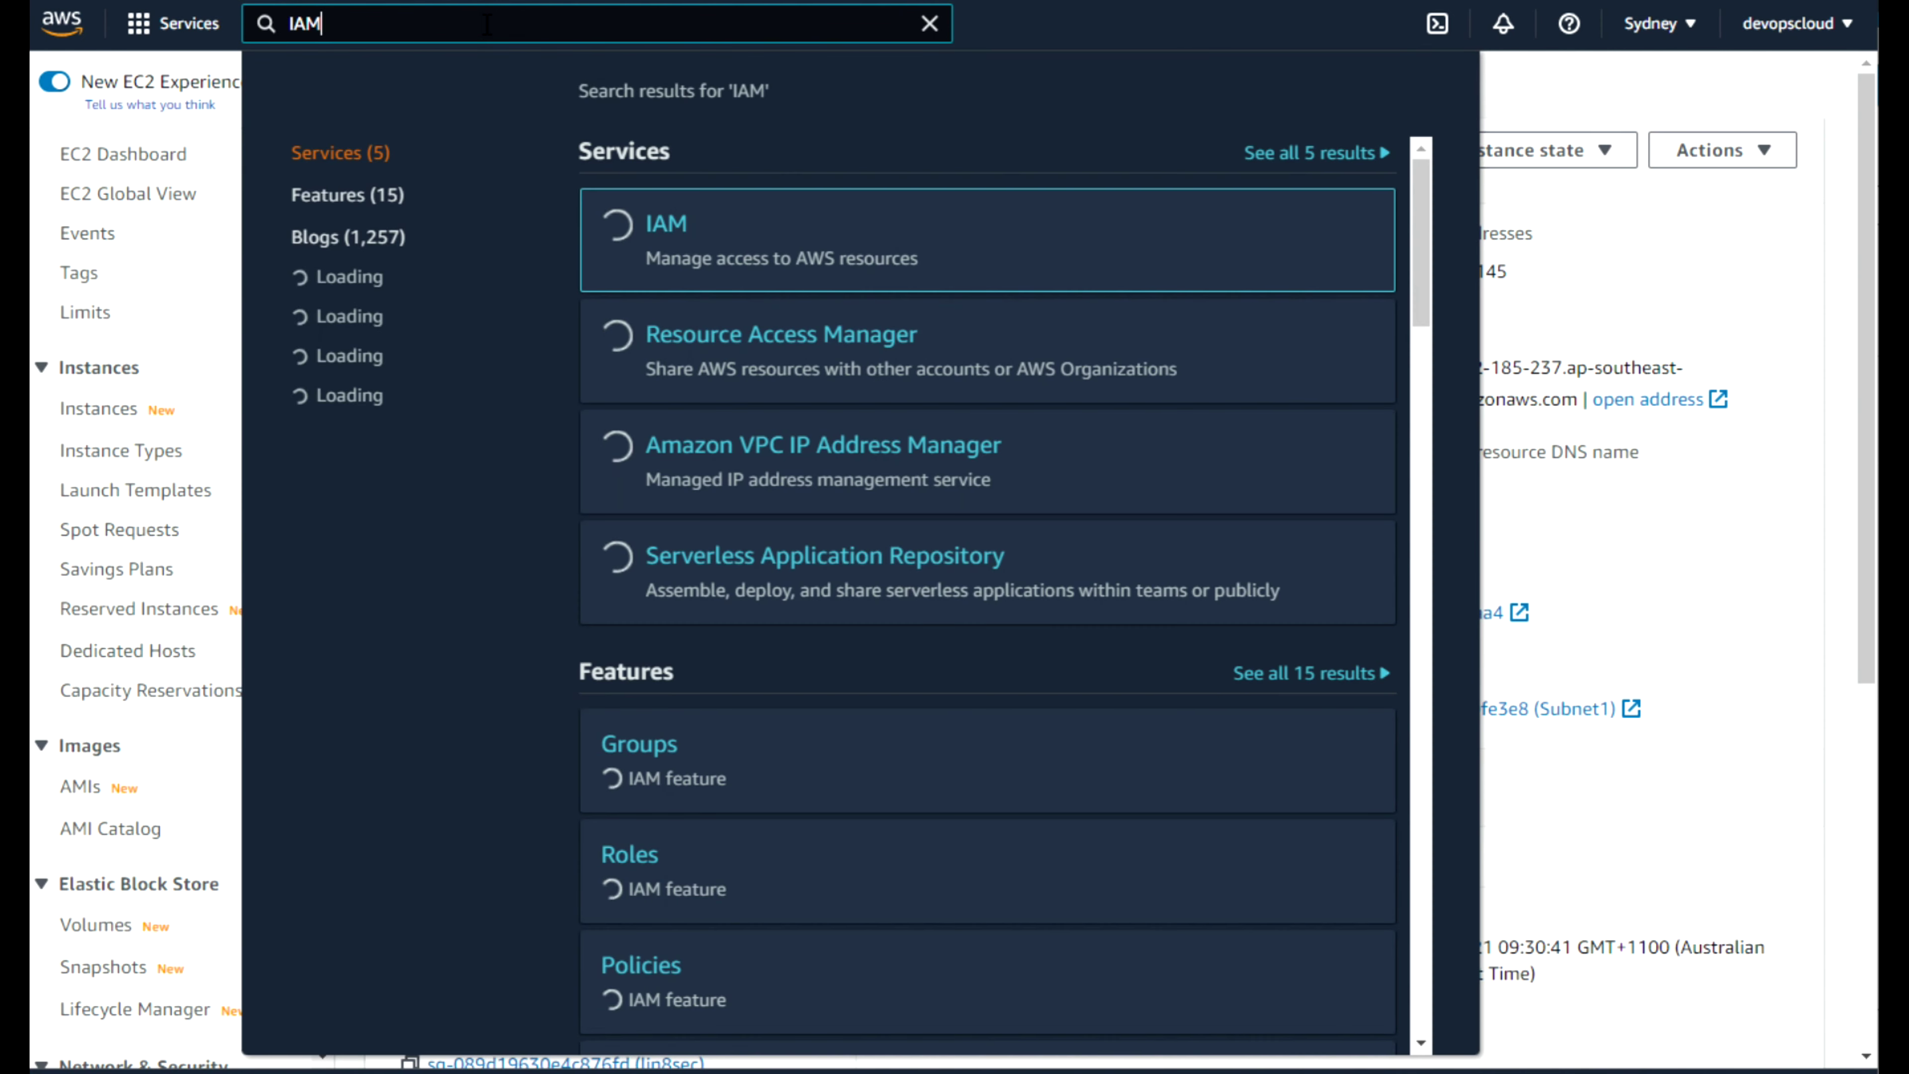
Go to the IAM Users list and open the second user's details
left_click(682, 233)
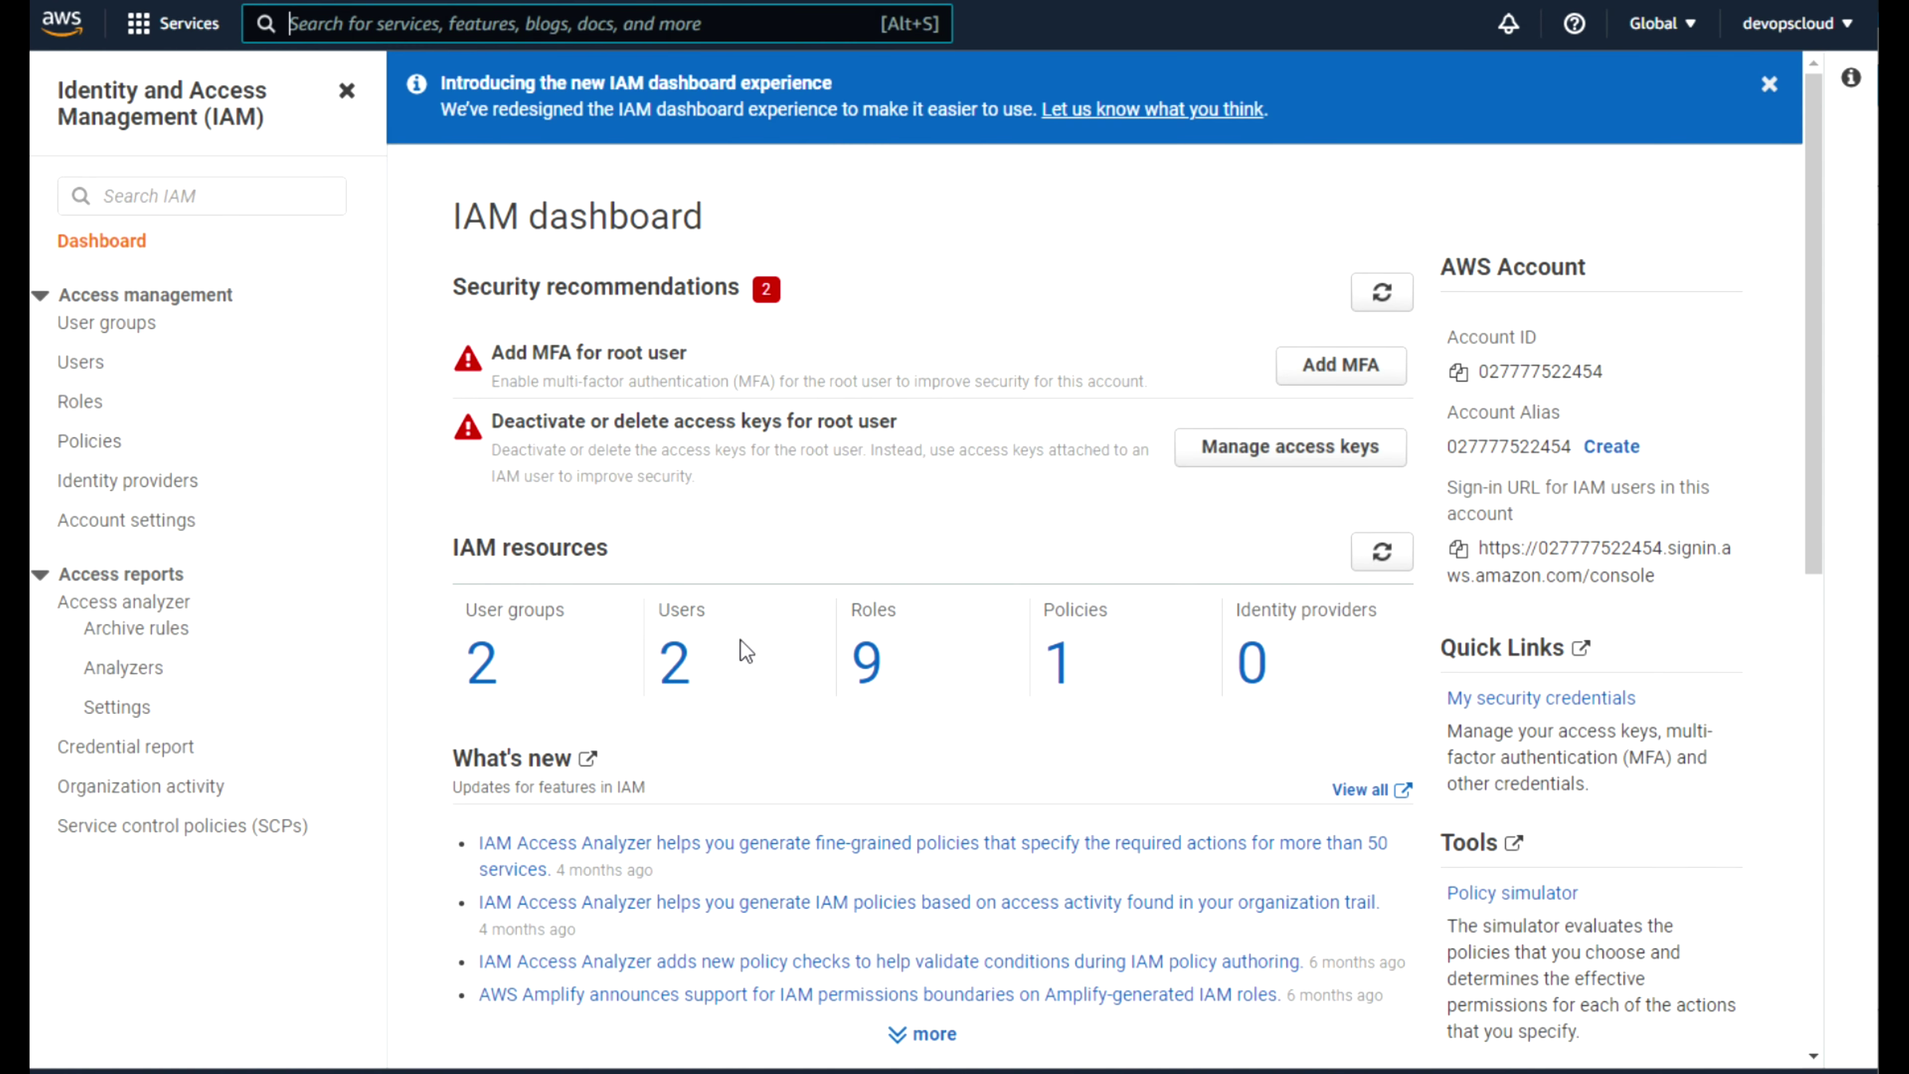
left_click(679, 667)
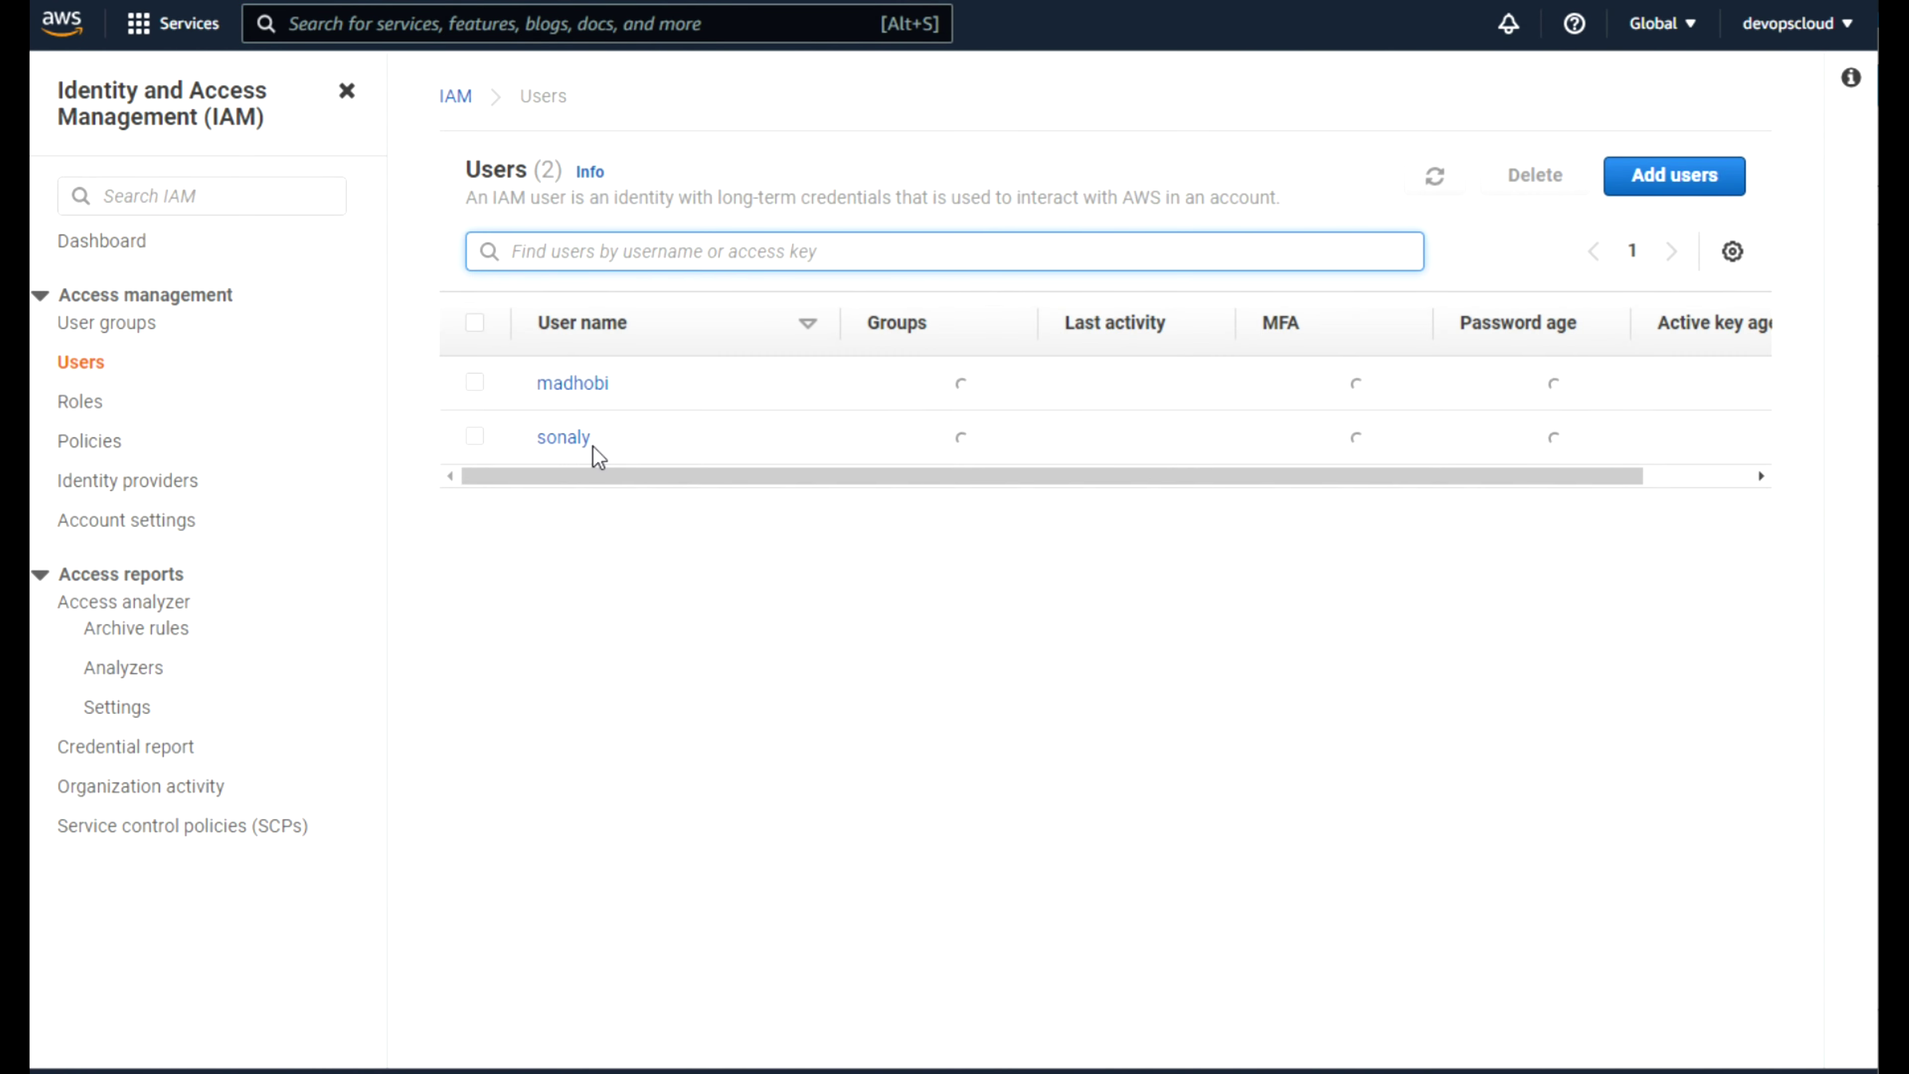
left_click(563, 437)
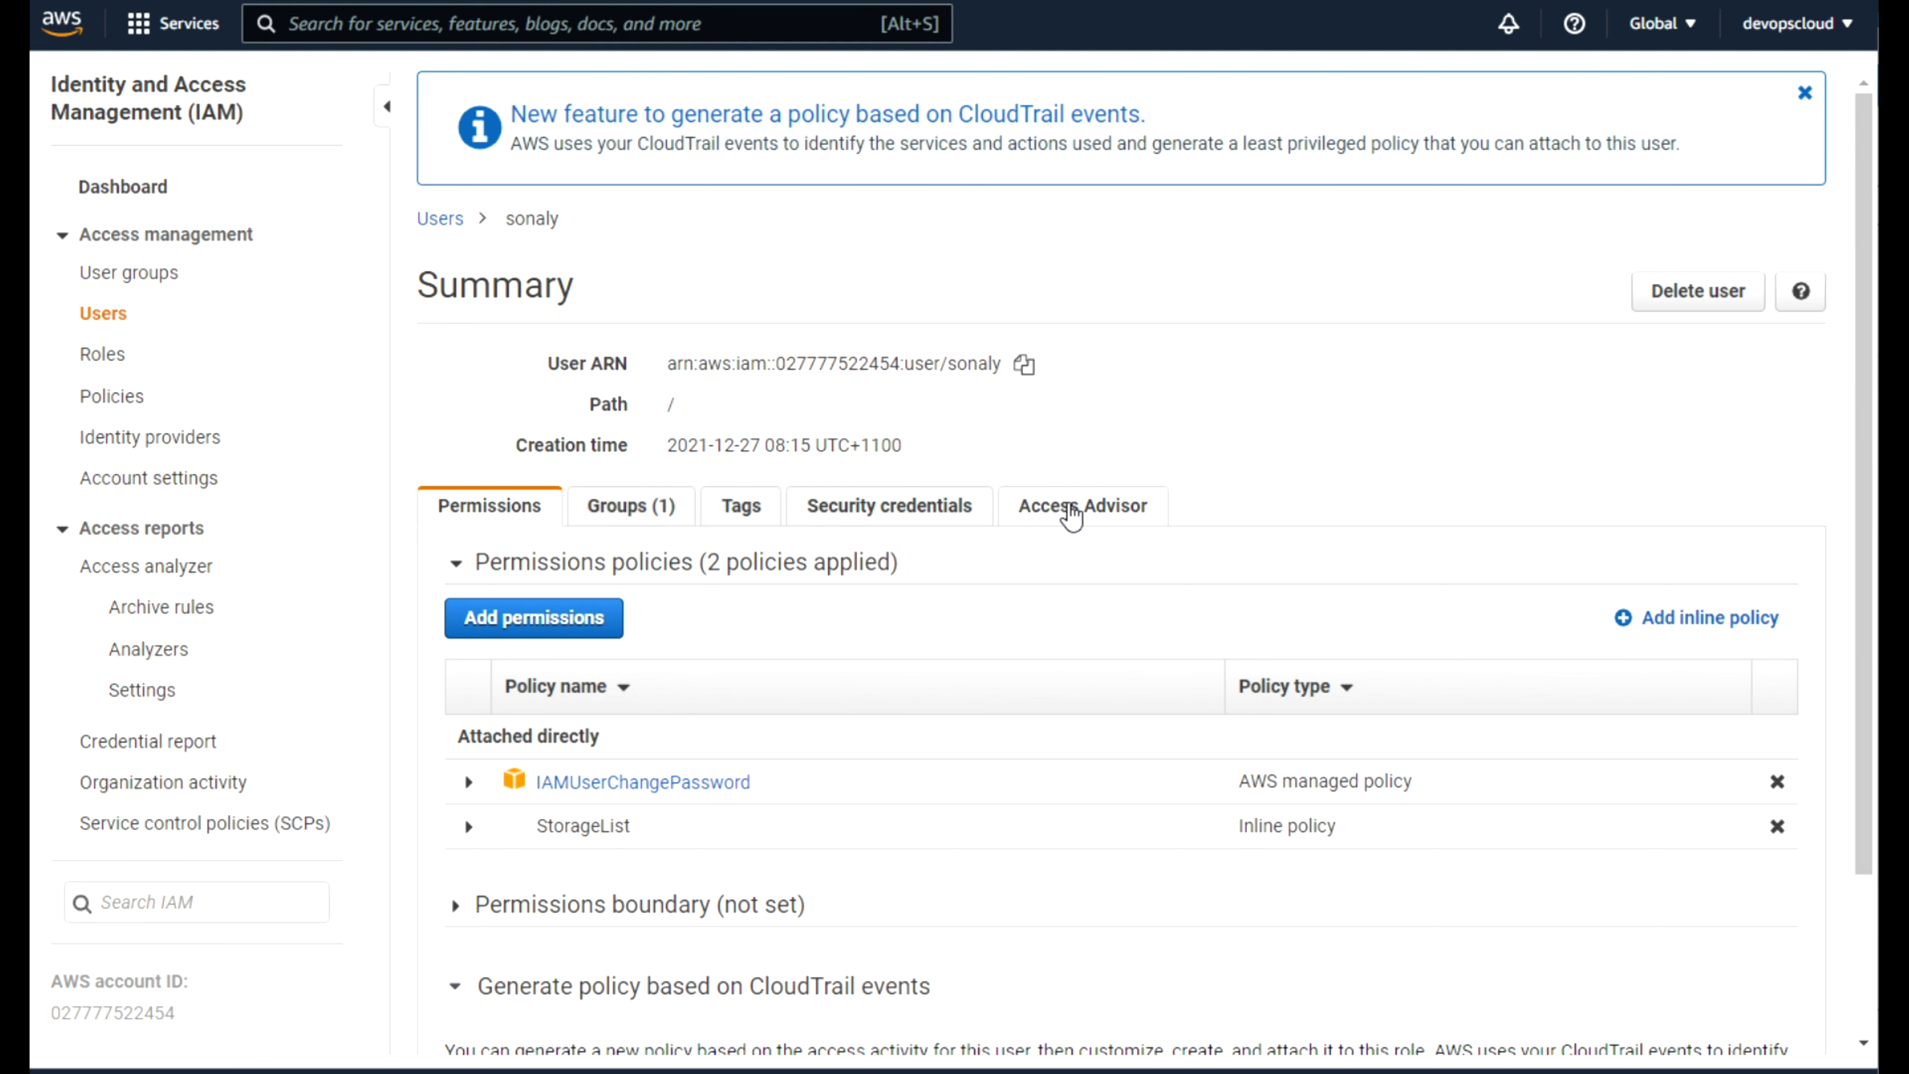
Show the user's Access Advisor with Amazon S3 and IAM accessed today, sorted by service name
left_click(1074, 512)
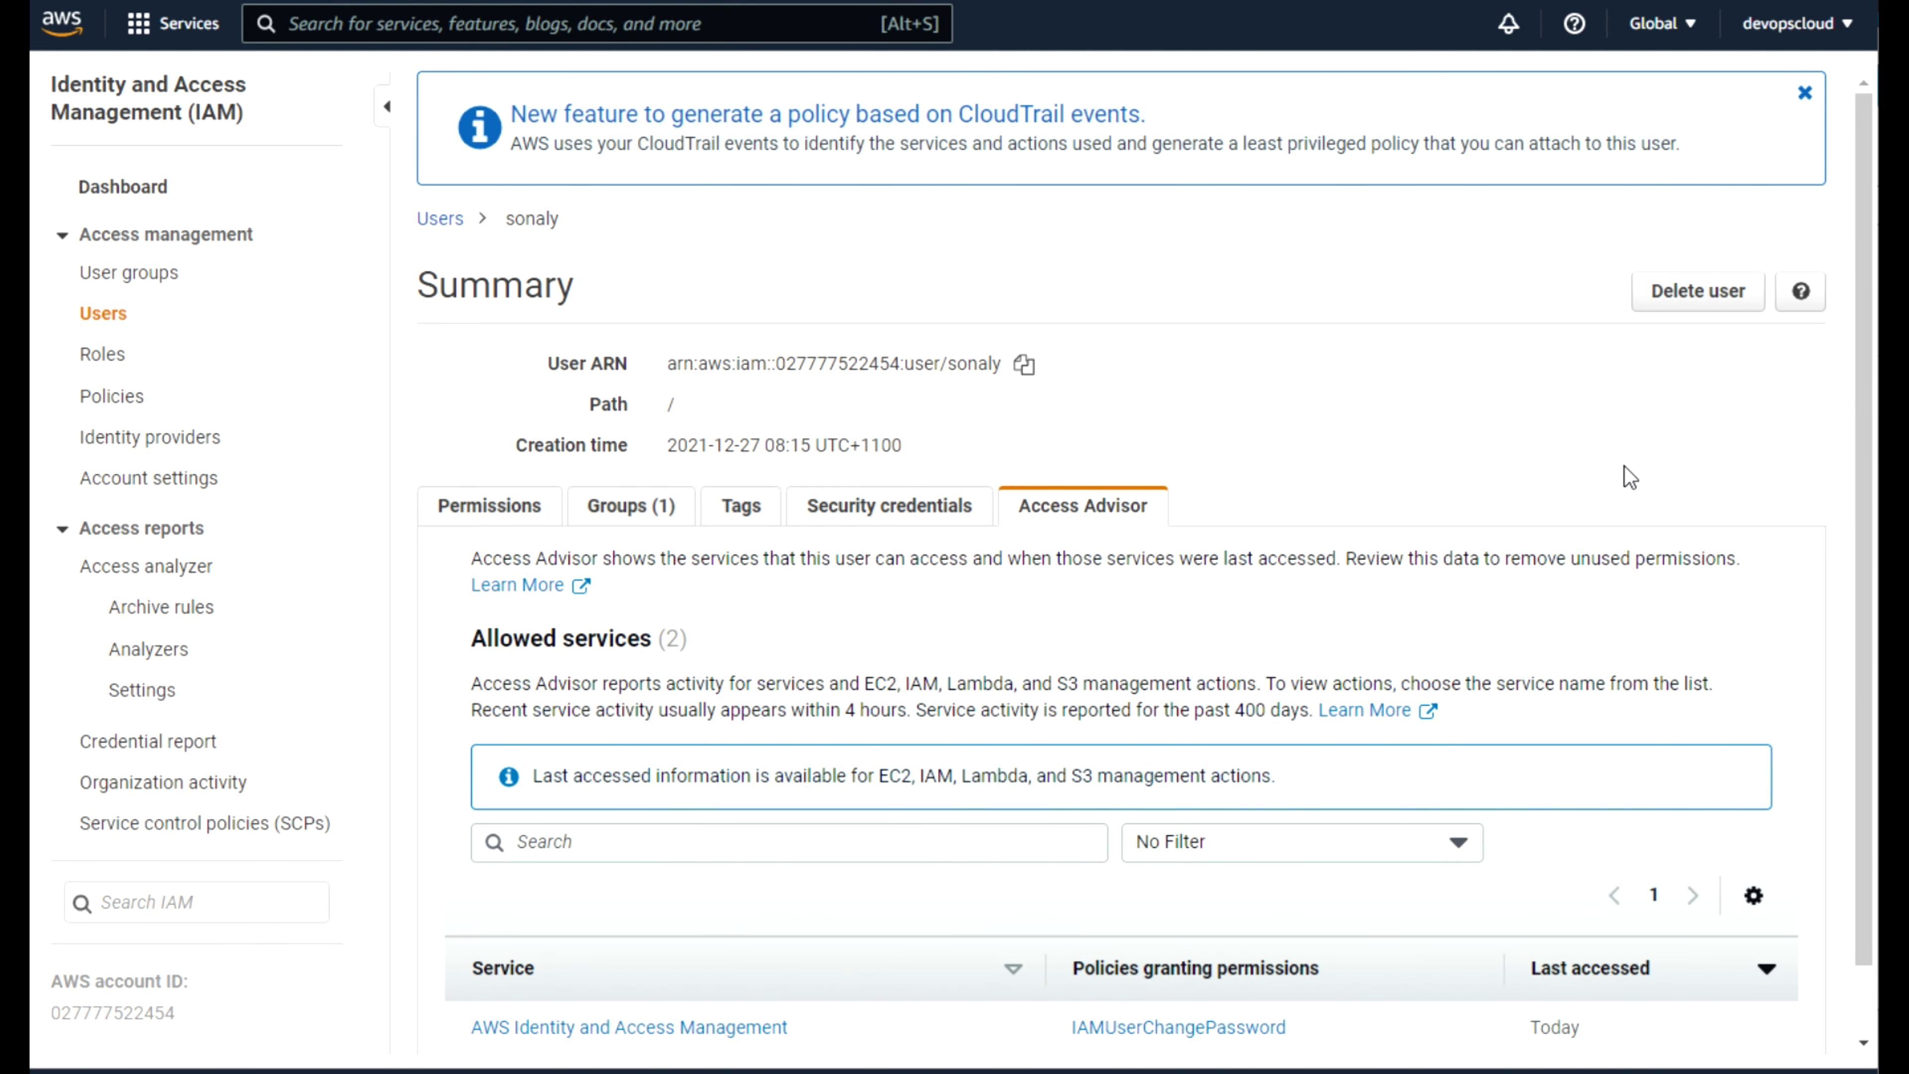
scroll(1872, 507, "down", 2)
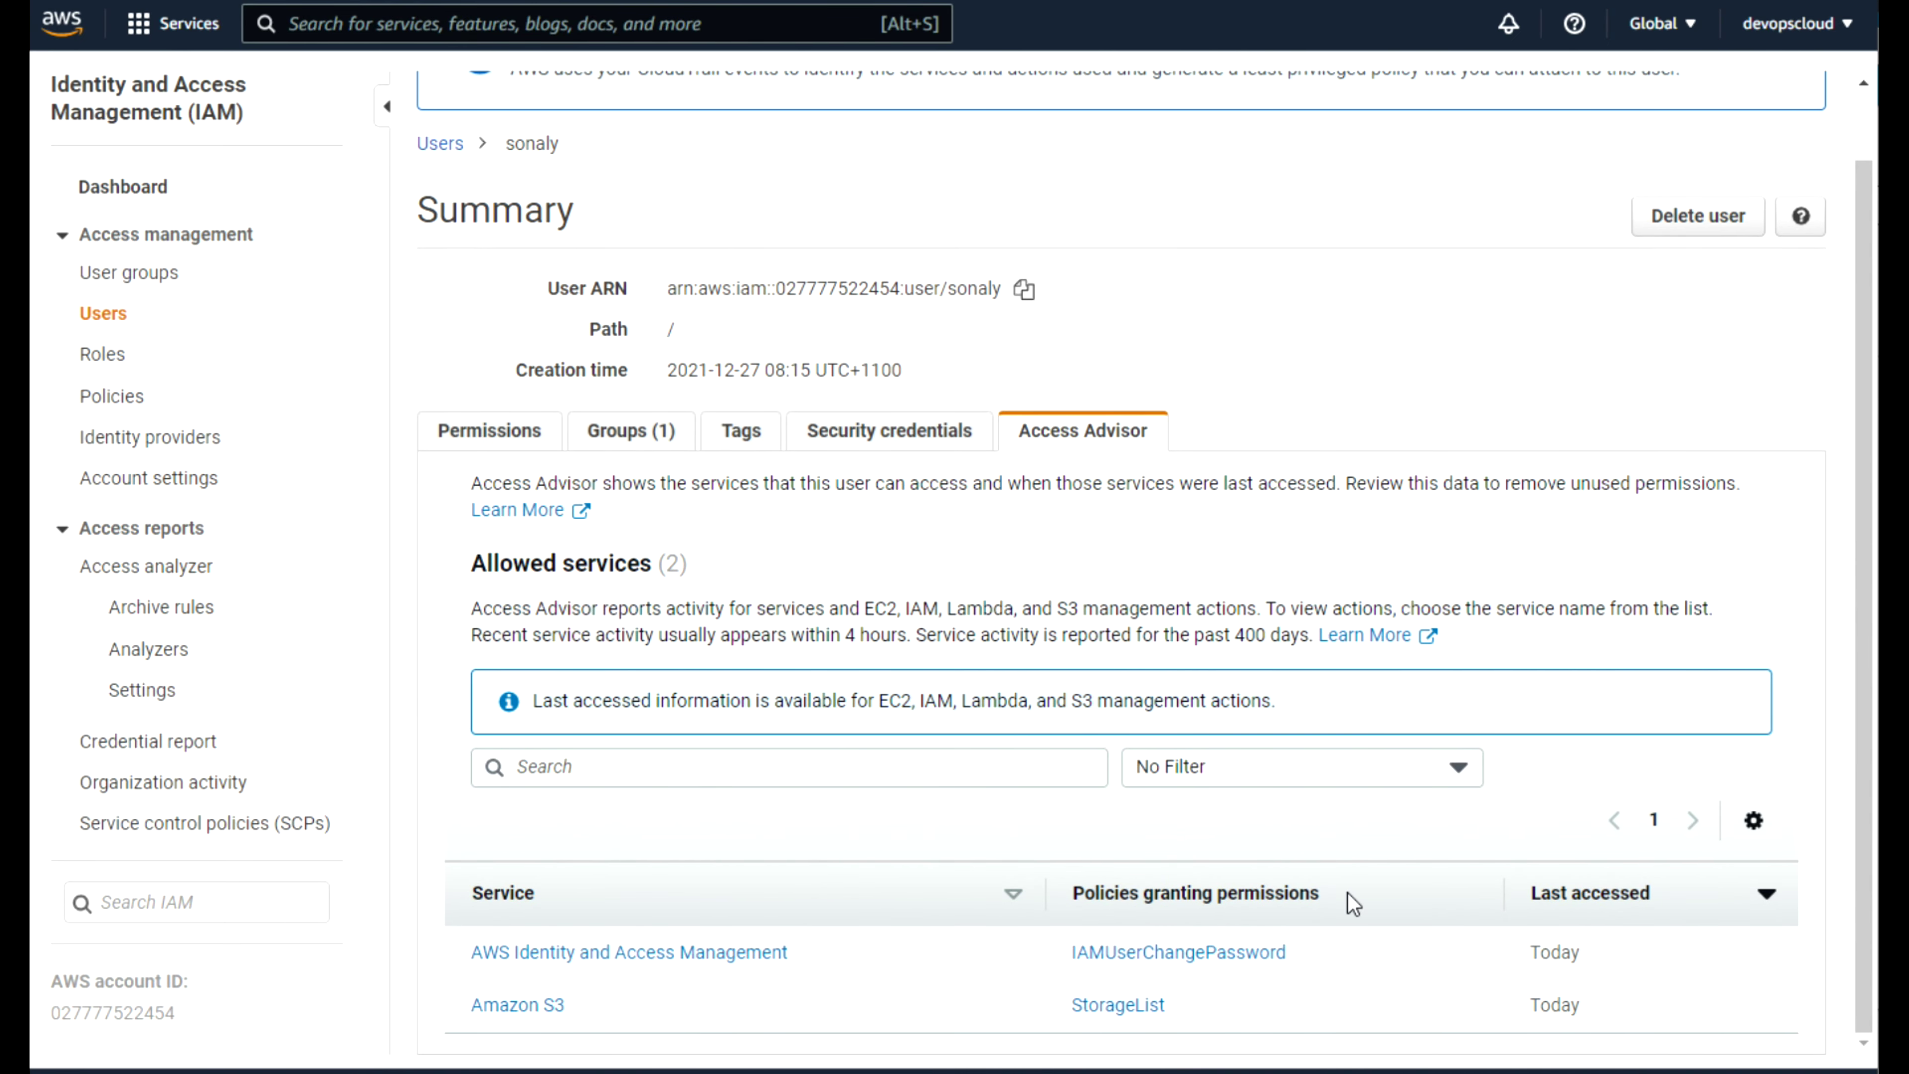
left_click_drag(1352, 903, 1124, 916)
left_click_drag(594, 914, 456, 908)
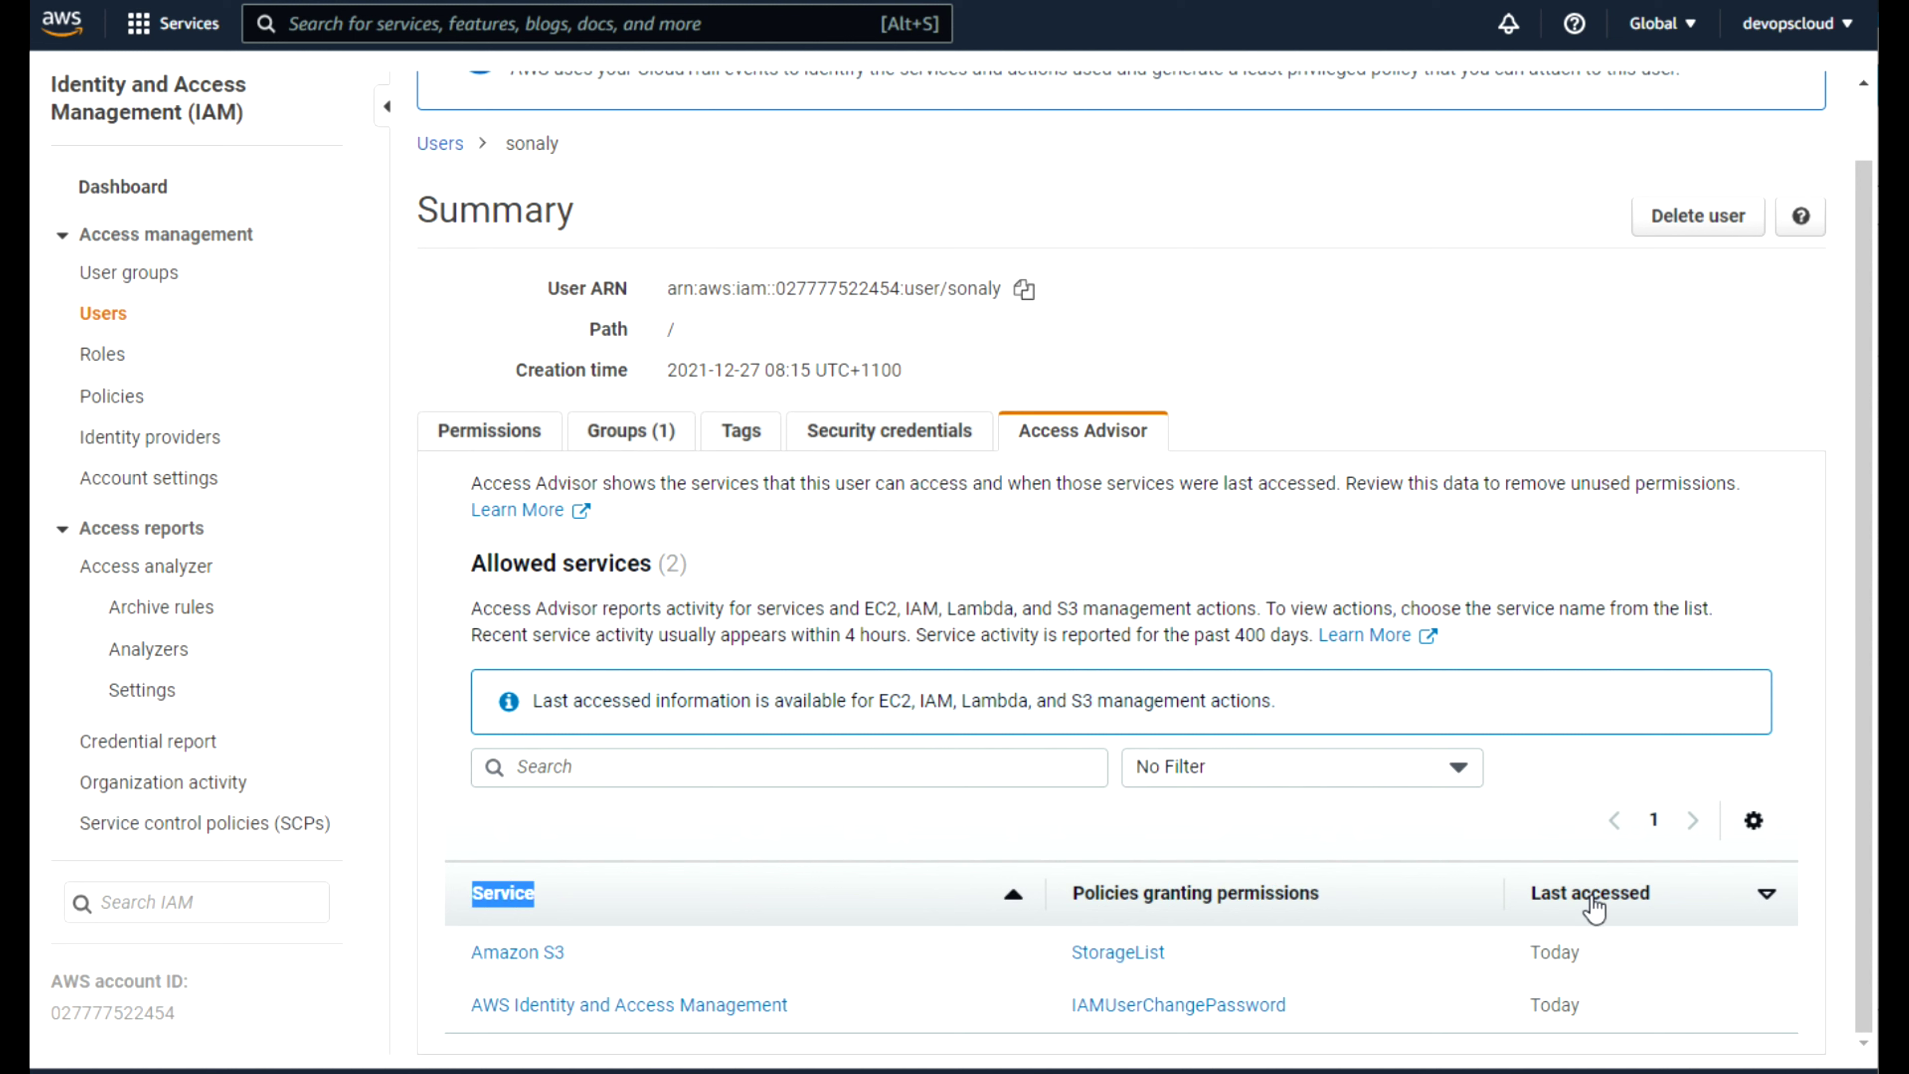
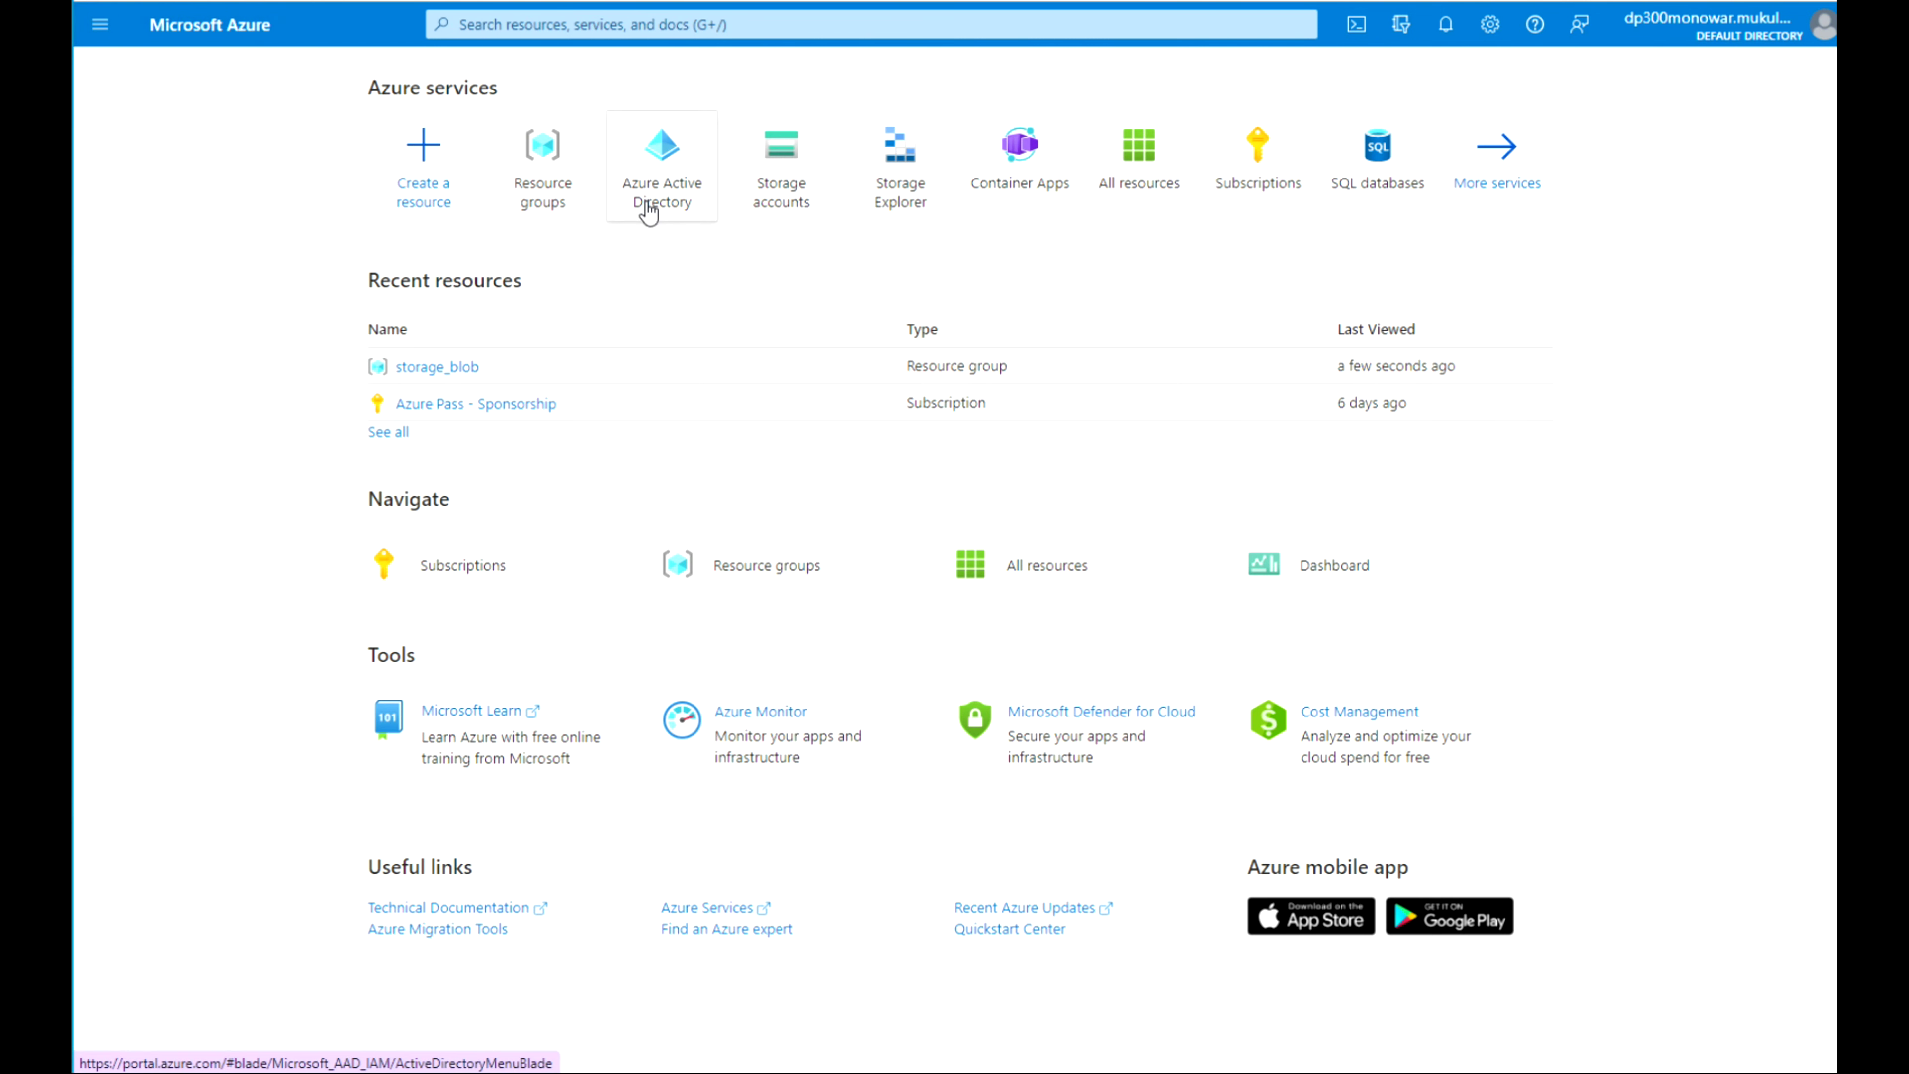
Find Azure Active Directory through the portal search and open its Users list
left_click(102, 27)
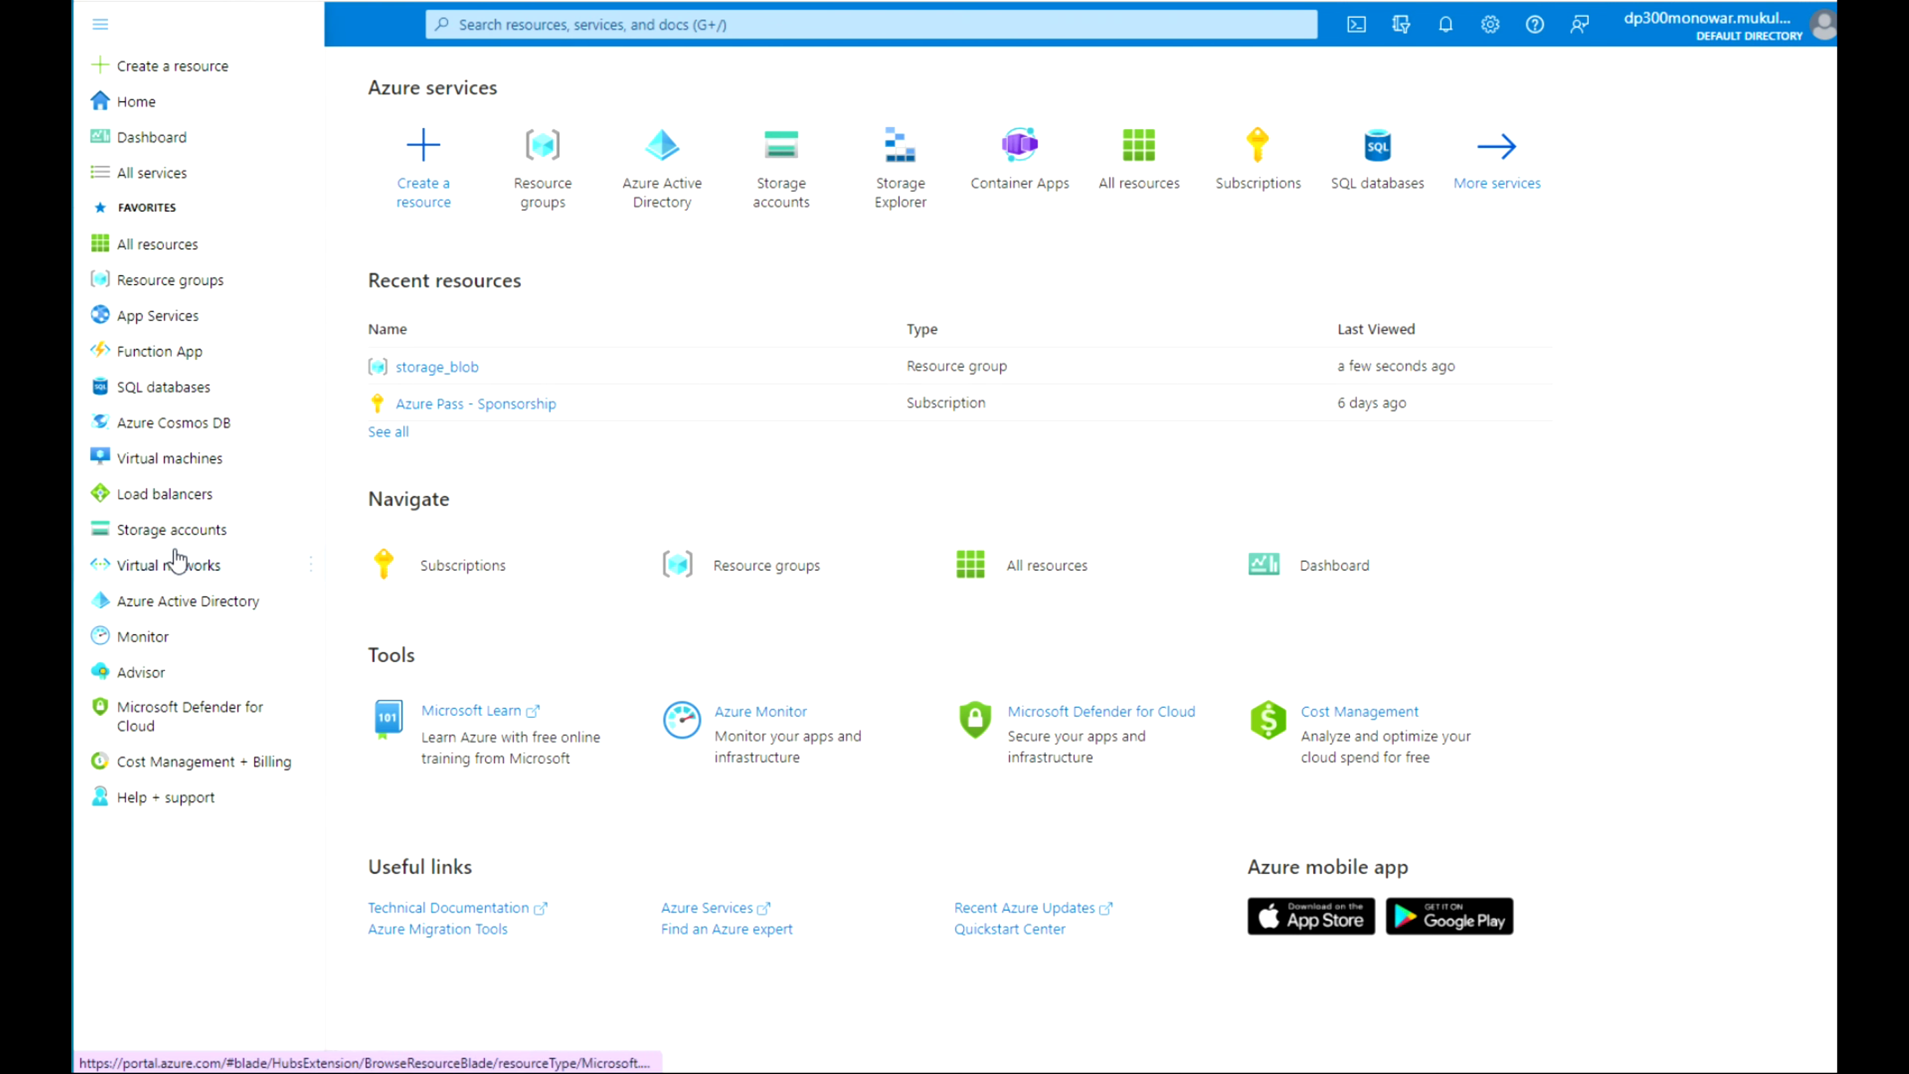
left_click(606, 31)
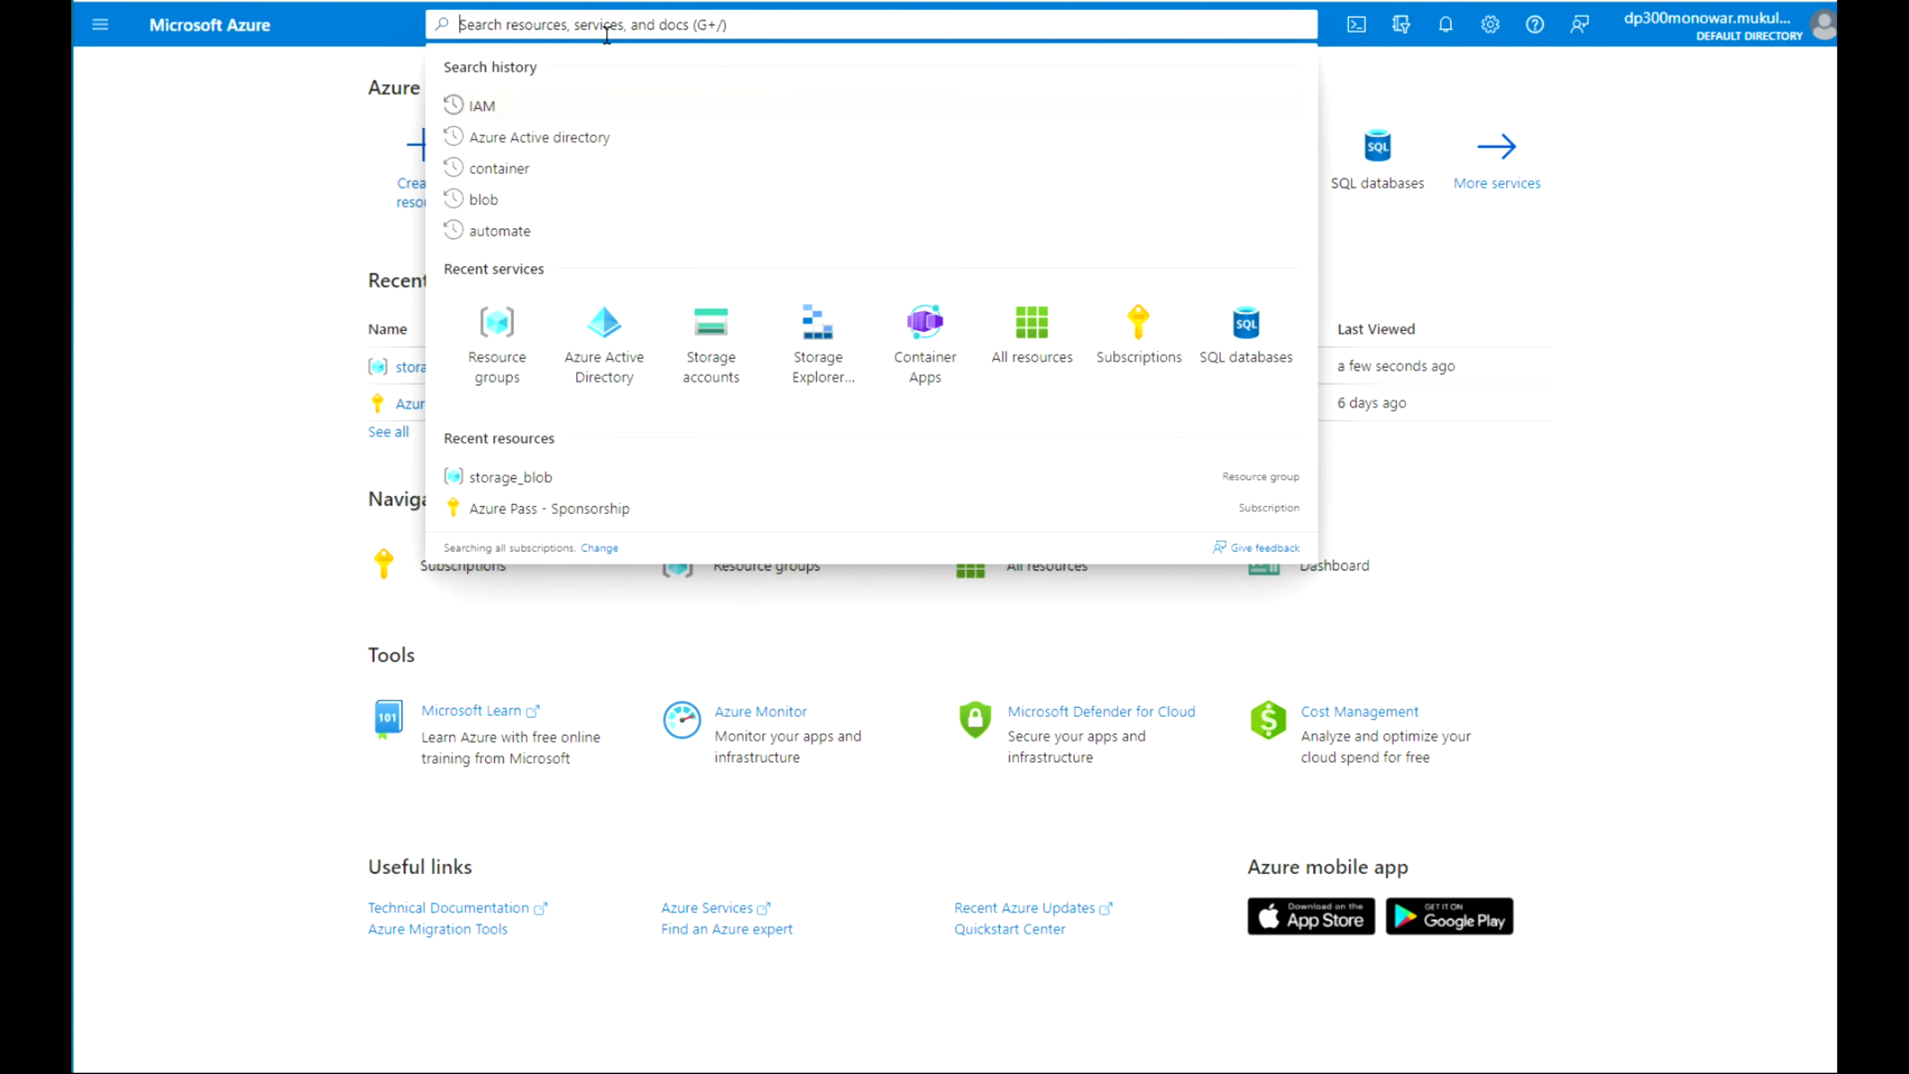
left_click(537, 140)
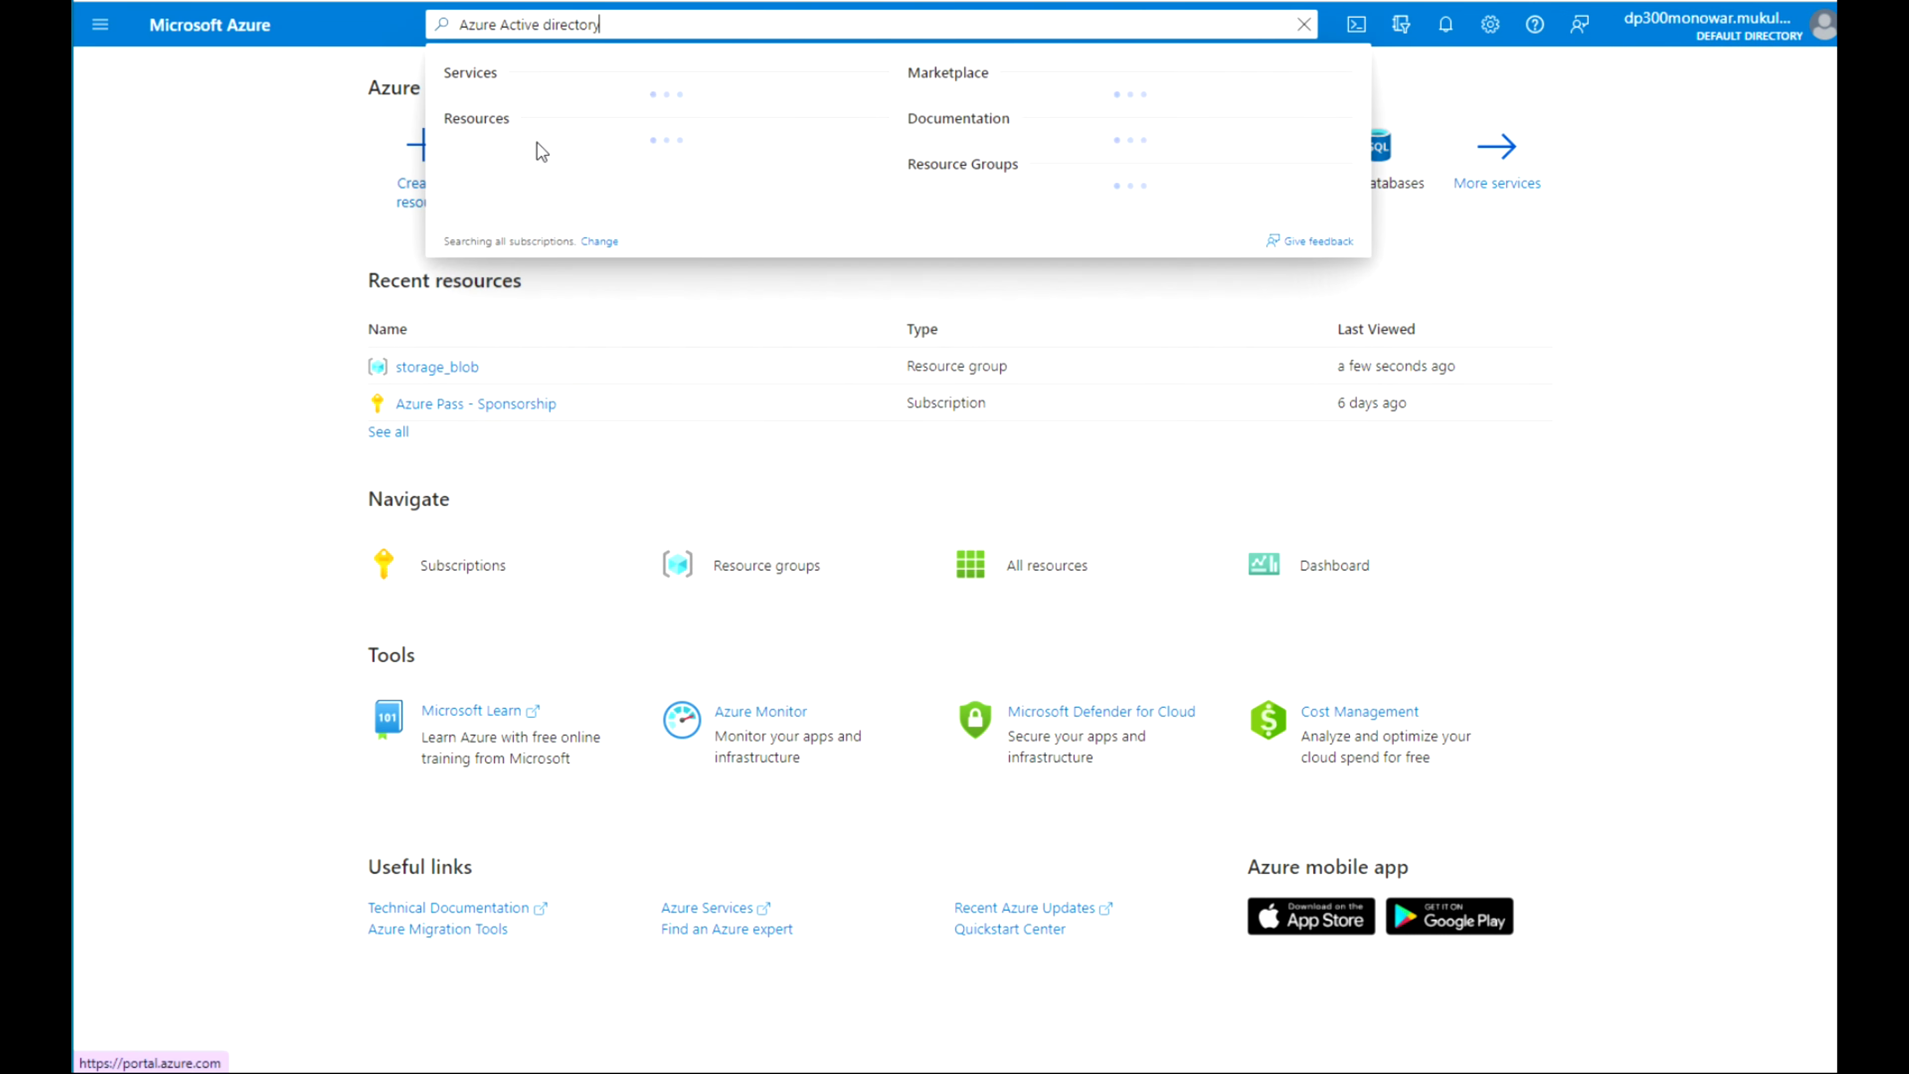
left_click(557, 109)
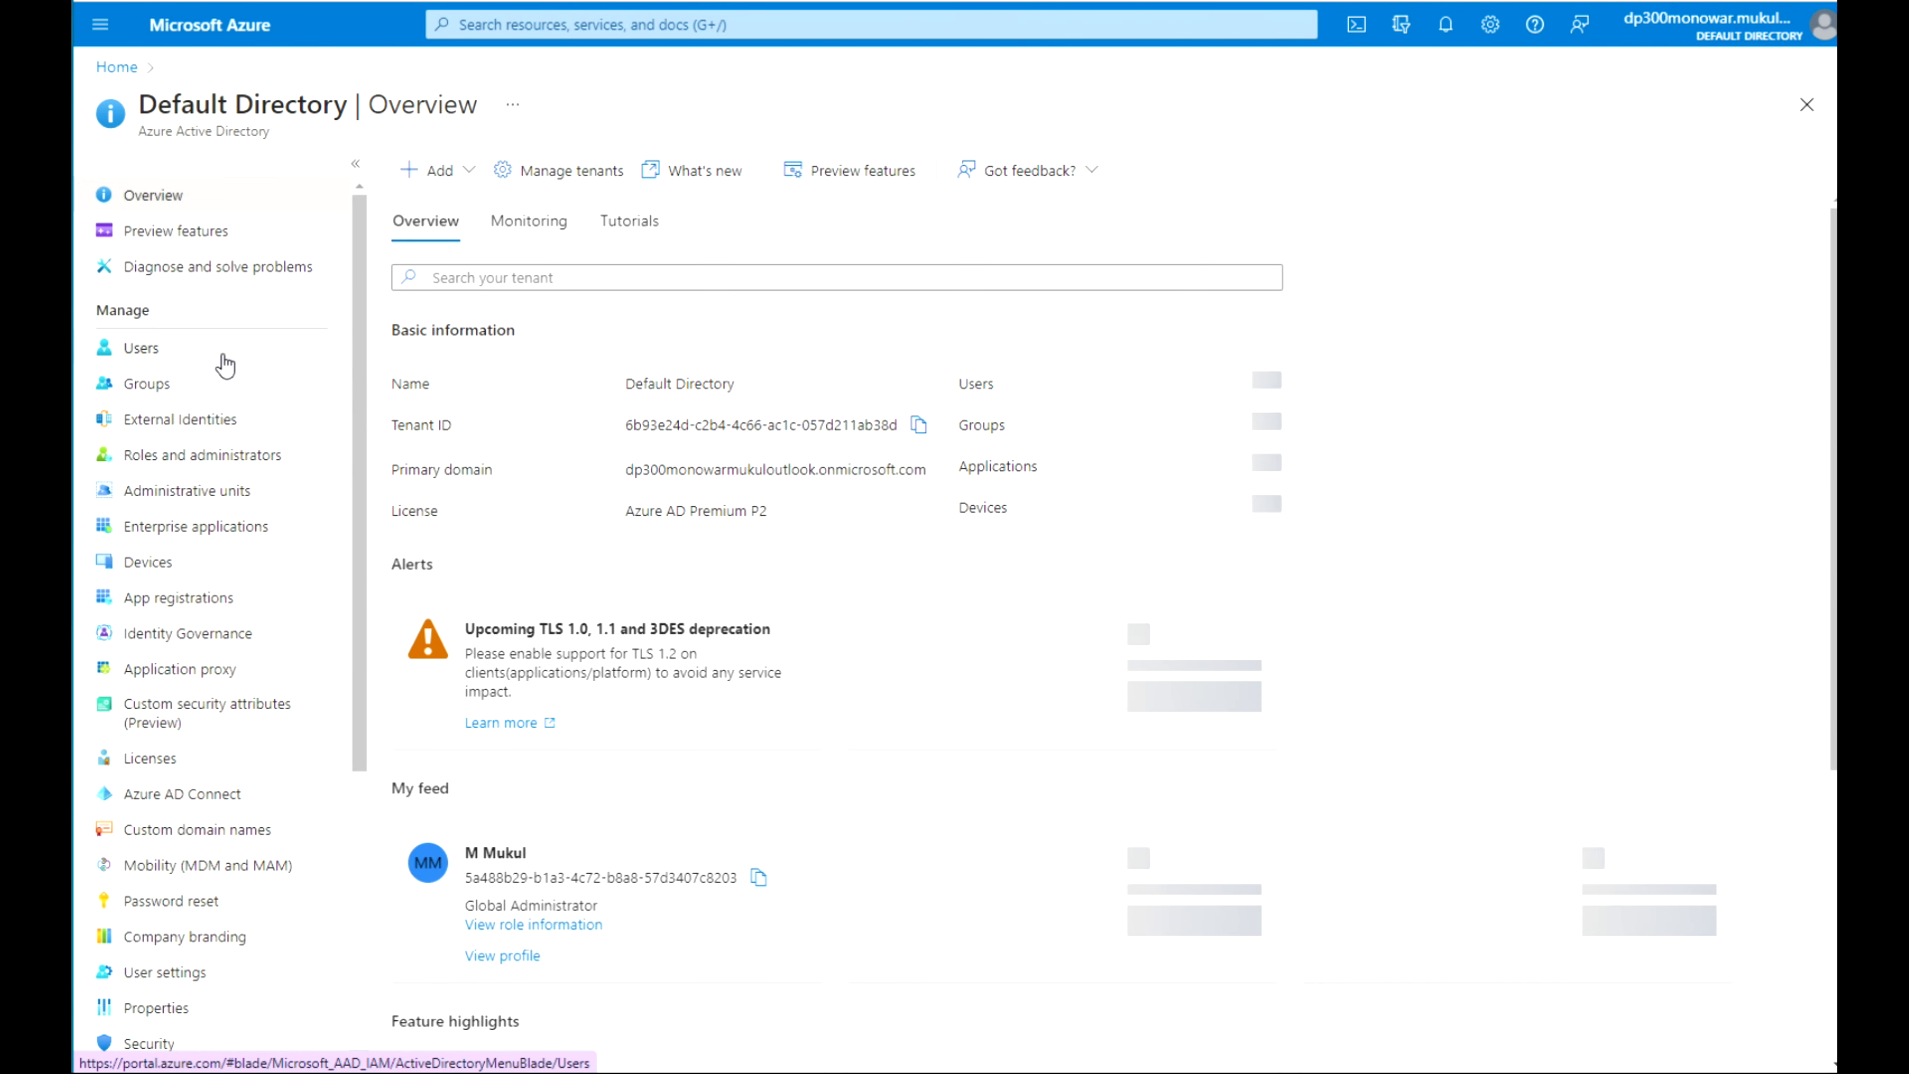
left_click(154, 355)
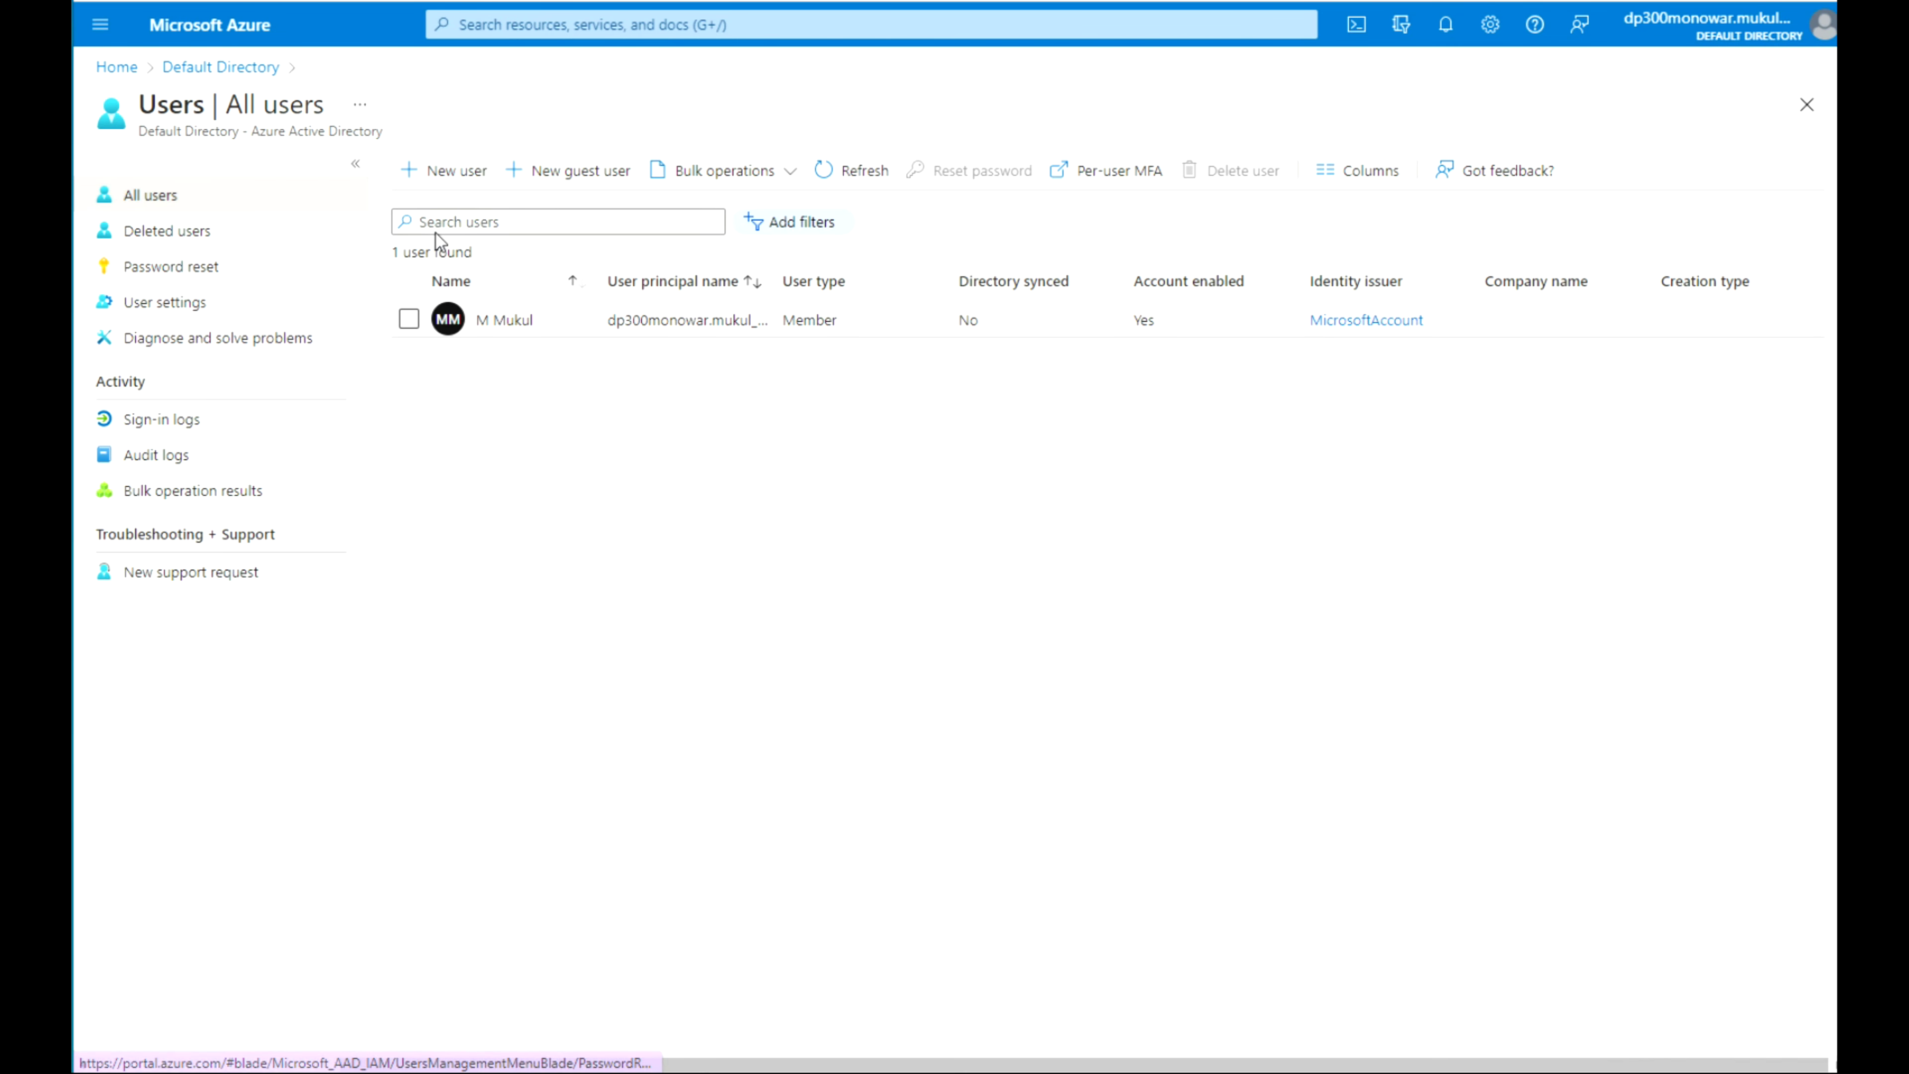
Start a new user with user name and display name eaymd, plus first and last name
left_click(455, 179)
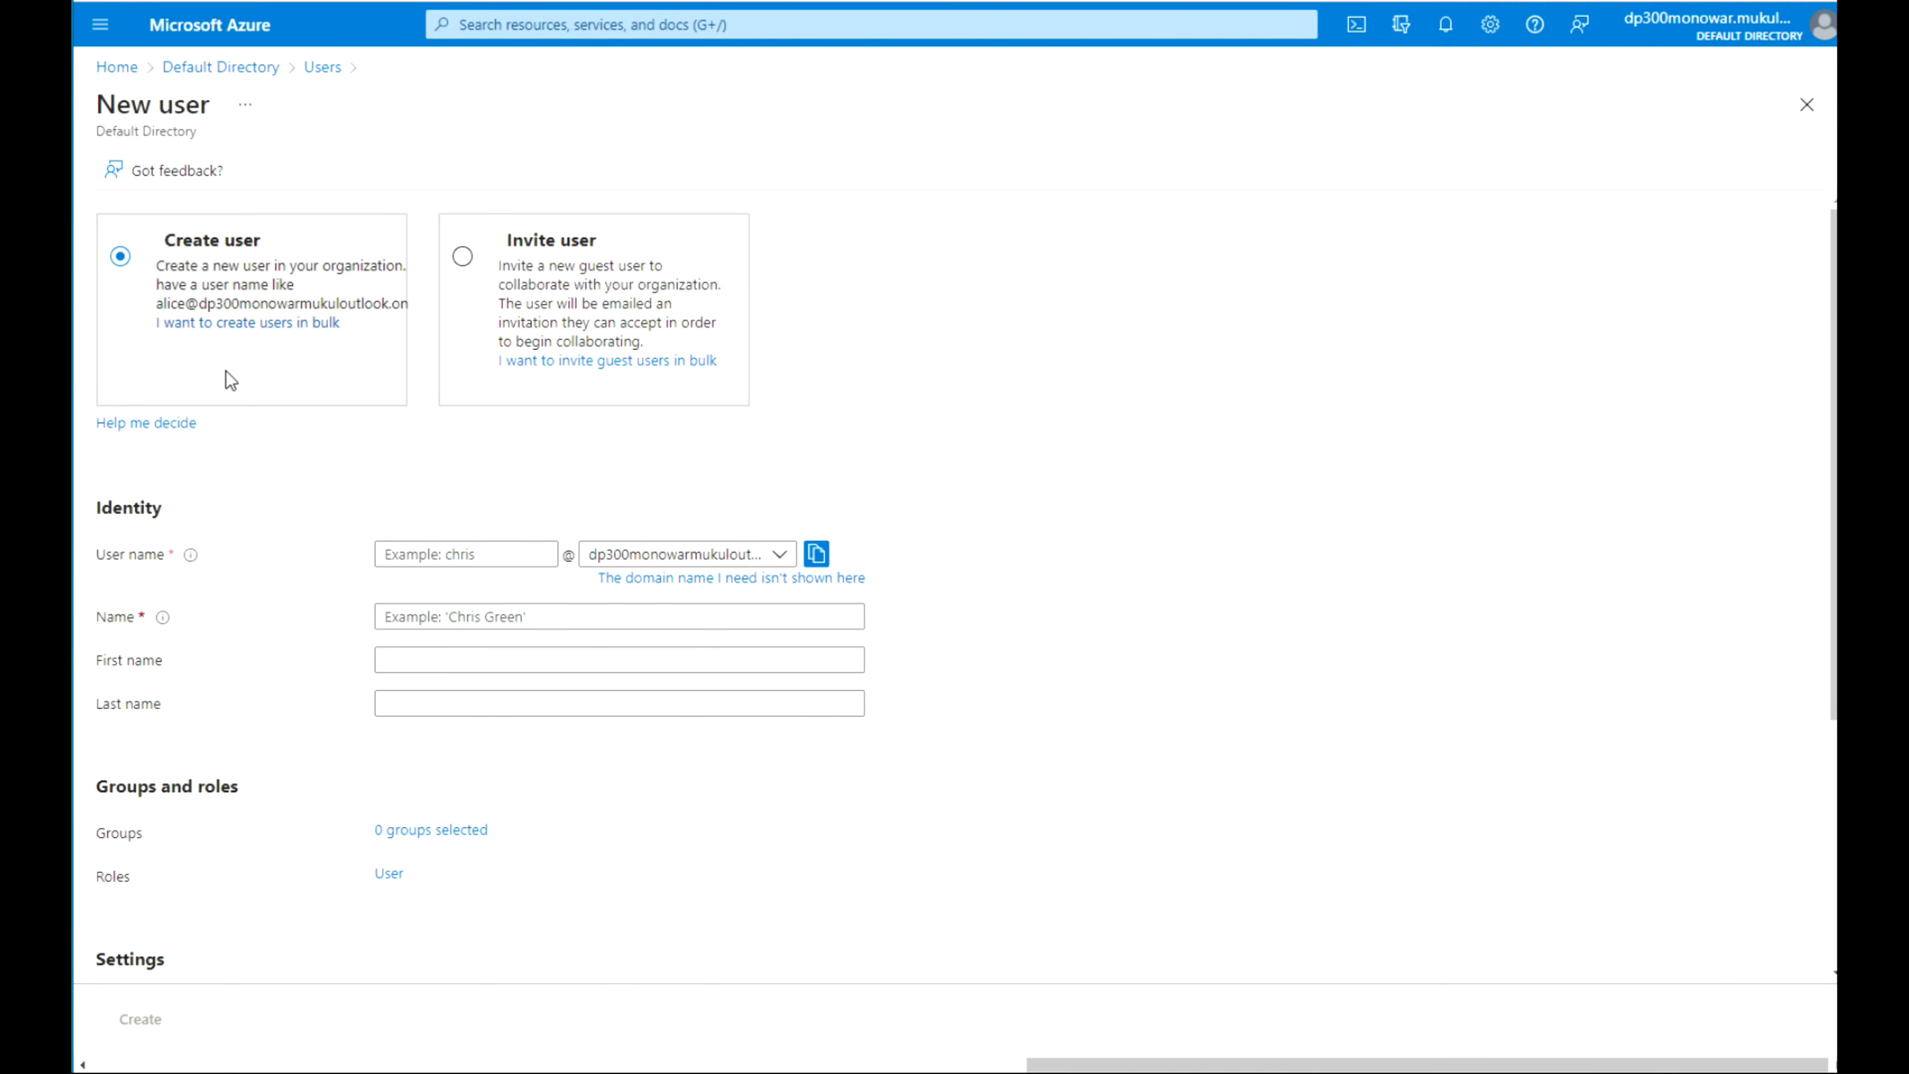
left_click(451, 556)
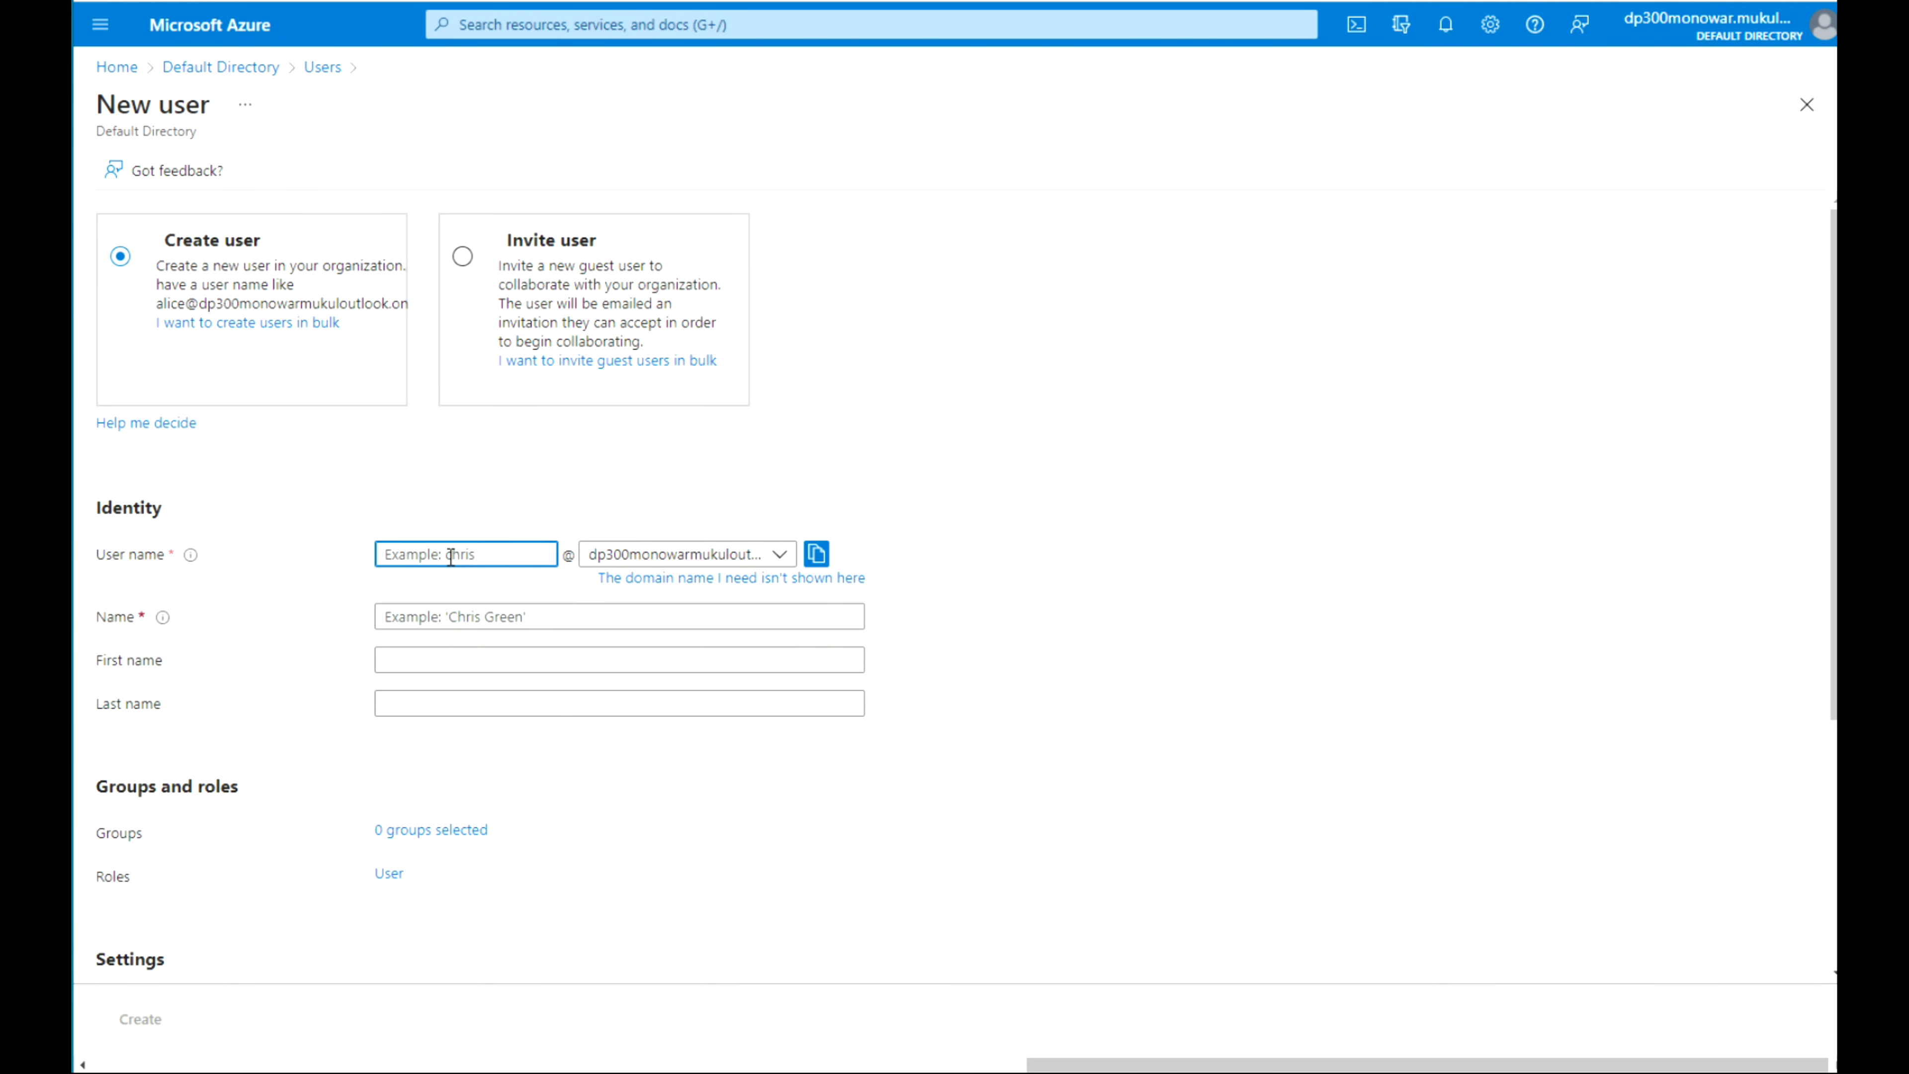
type("eaymd")
left_click(419, 621)
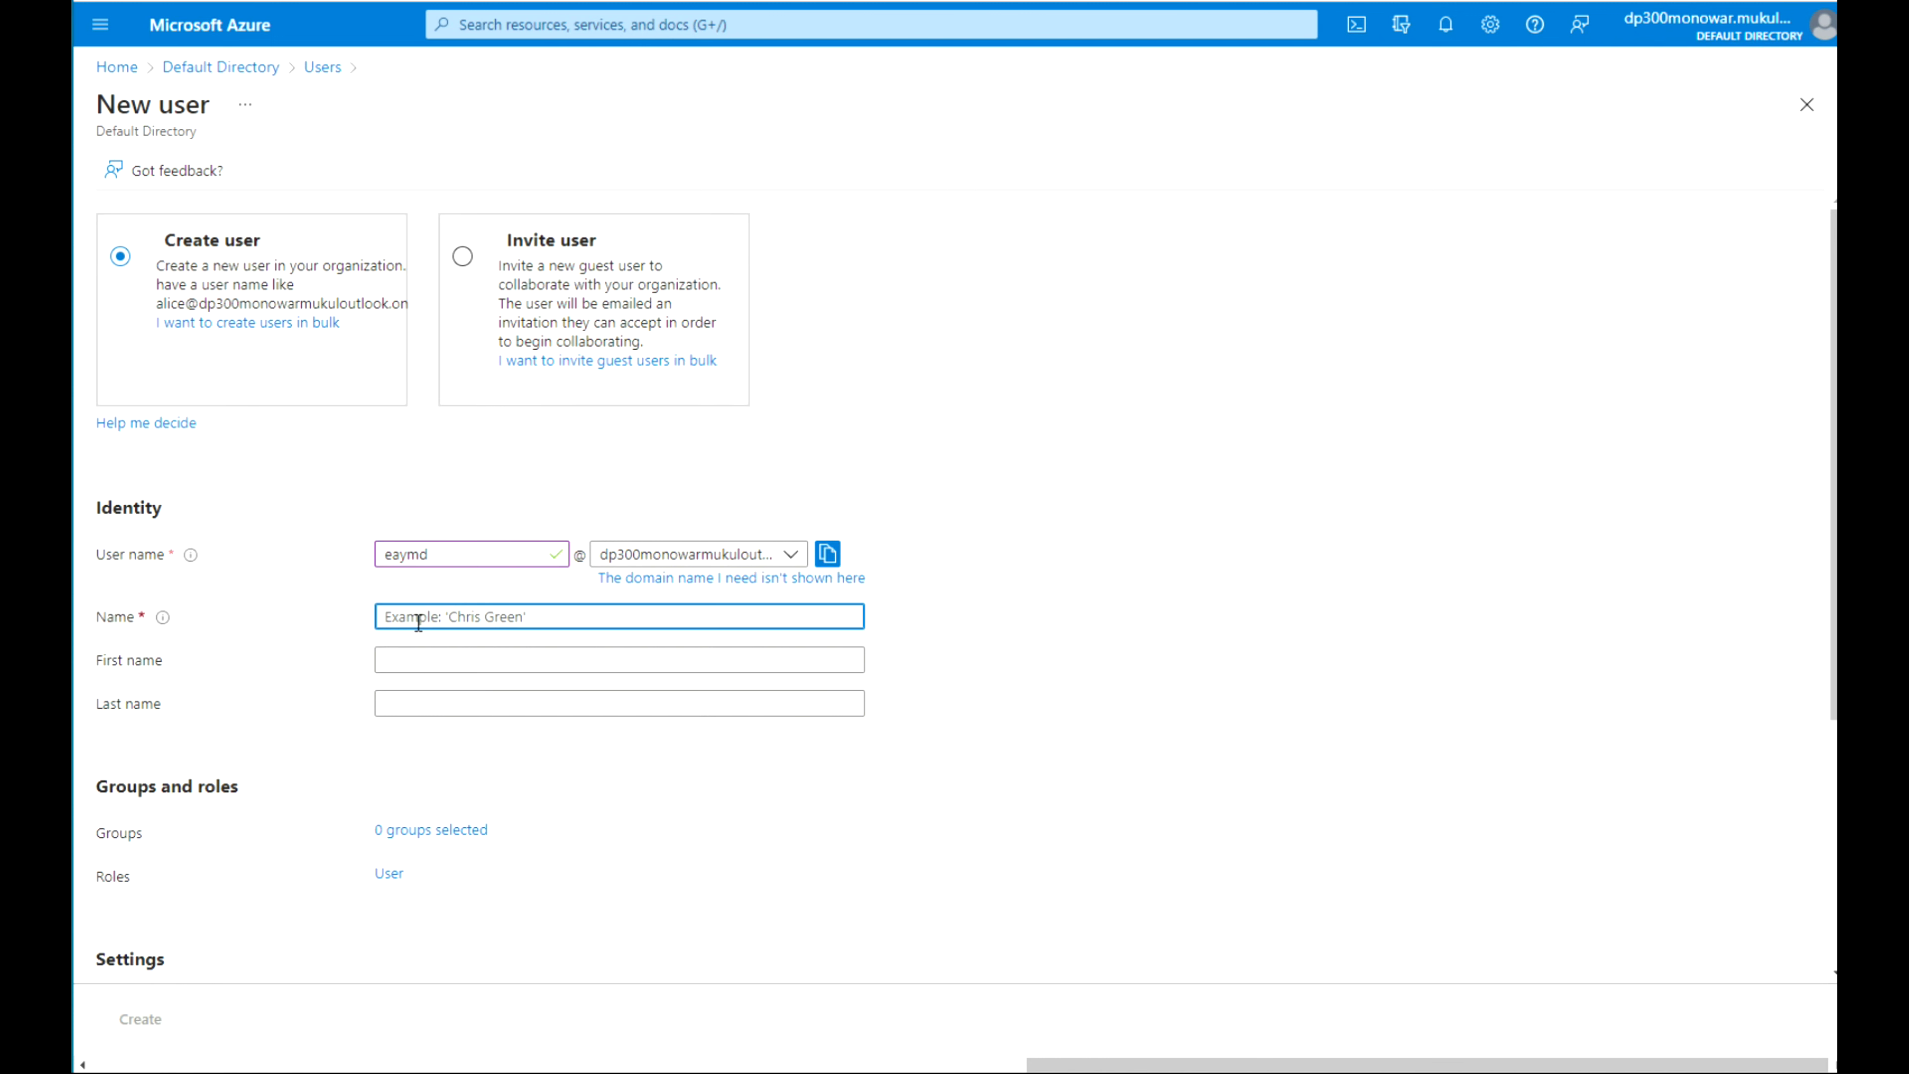
type("eaymd")
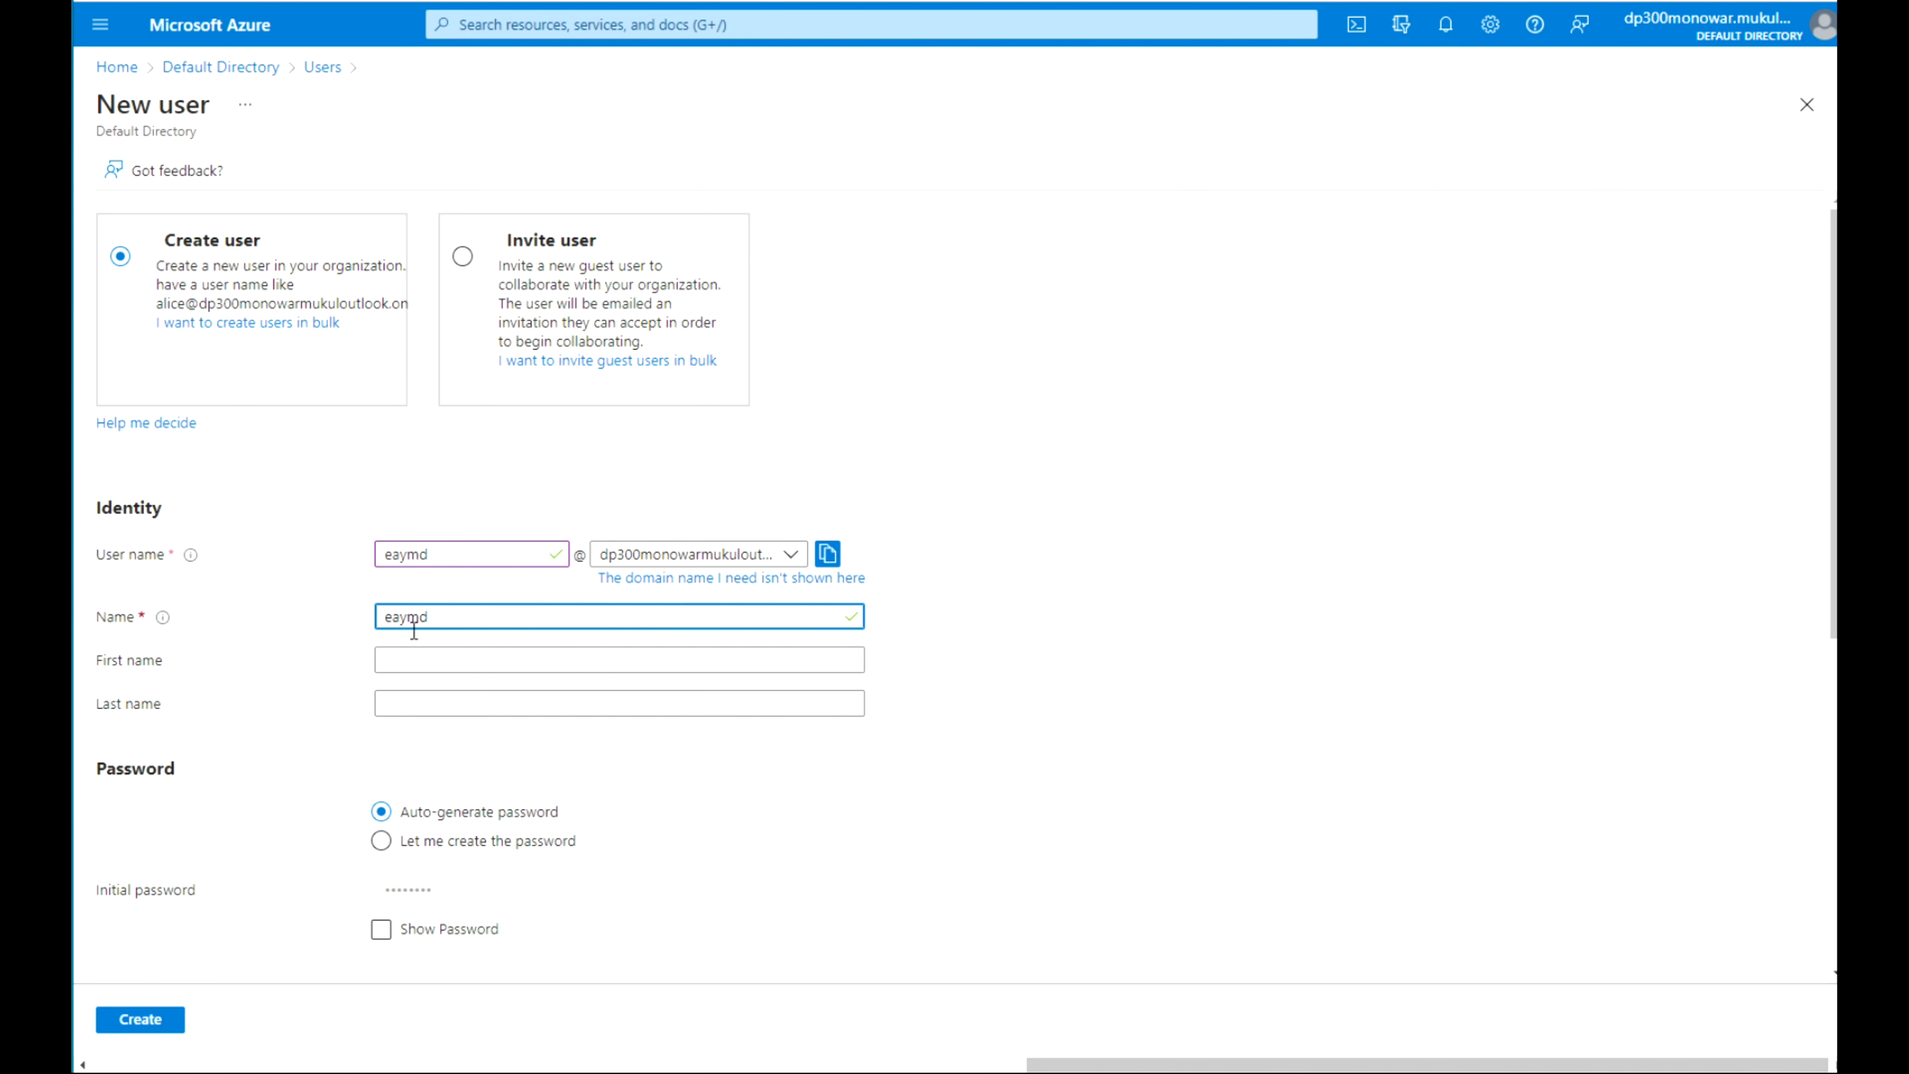
left_click(395, 659)
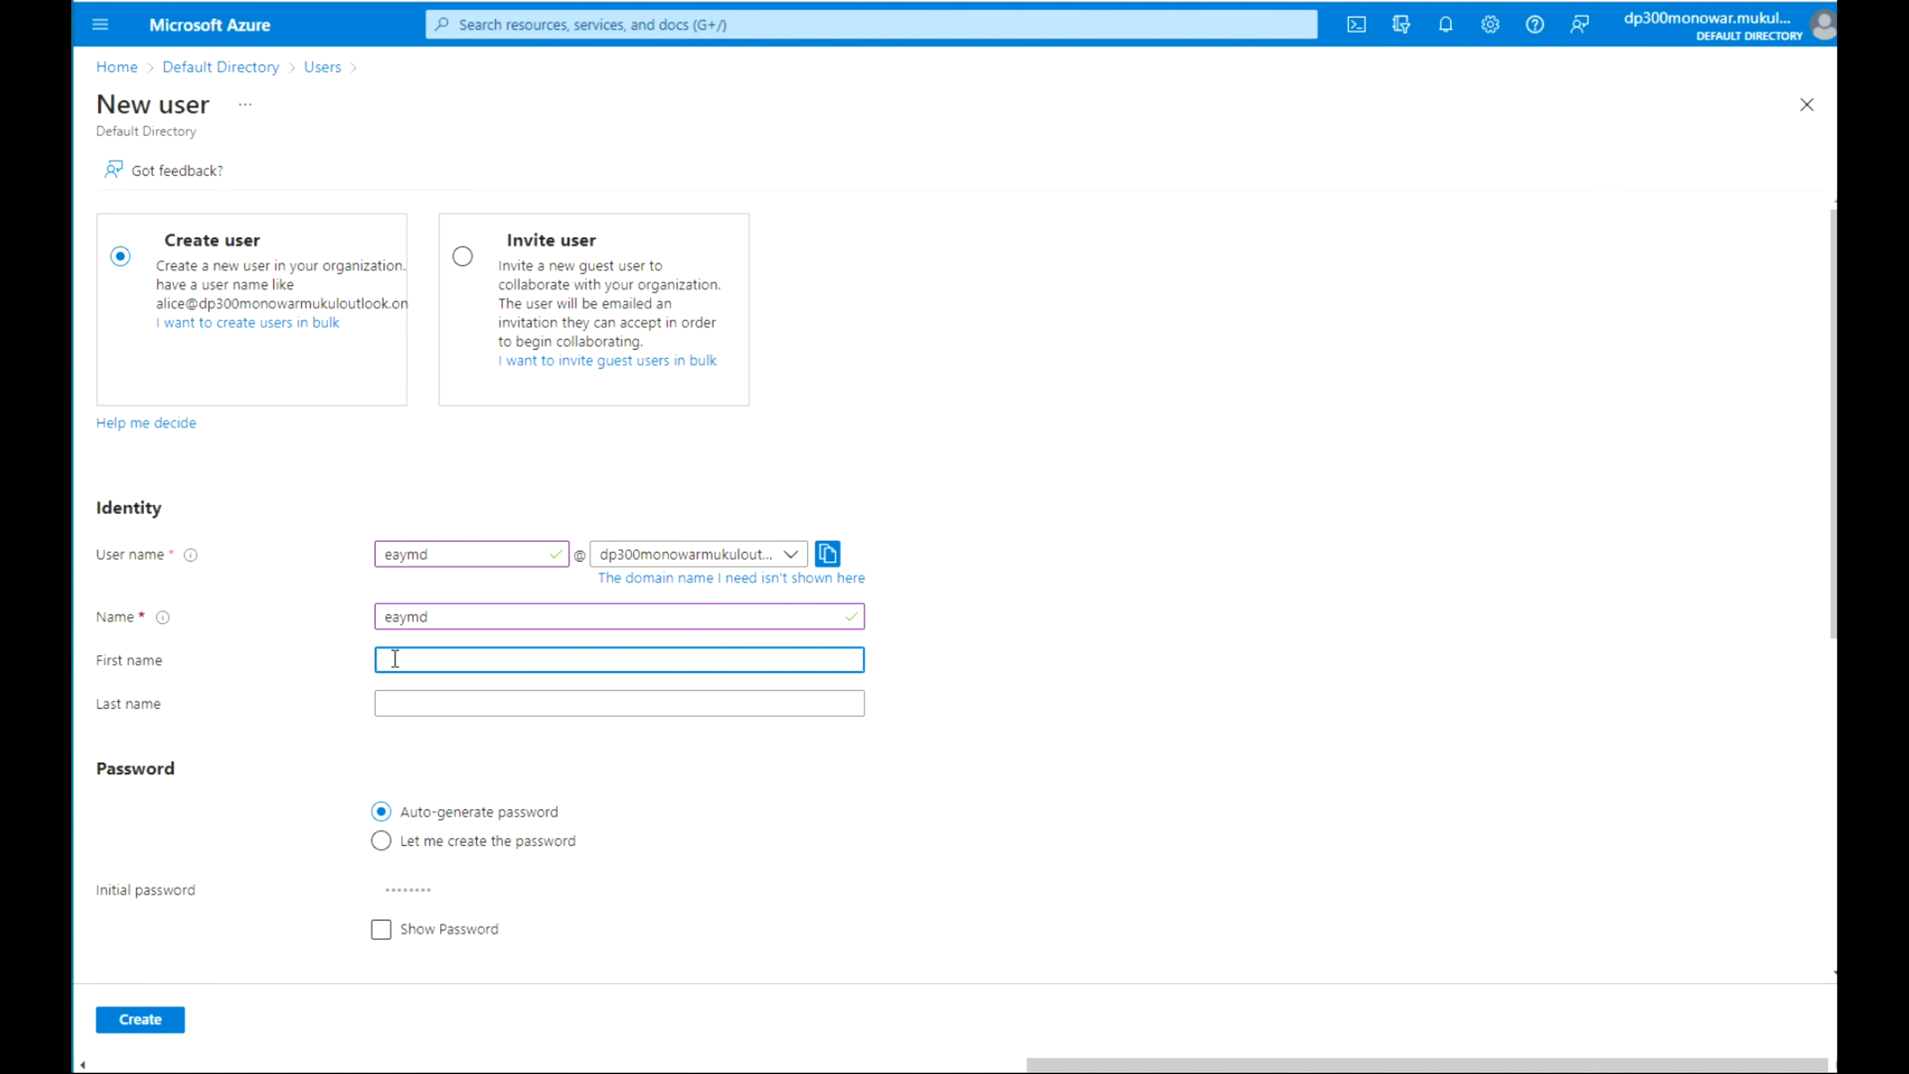
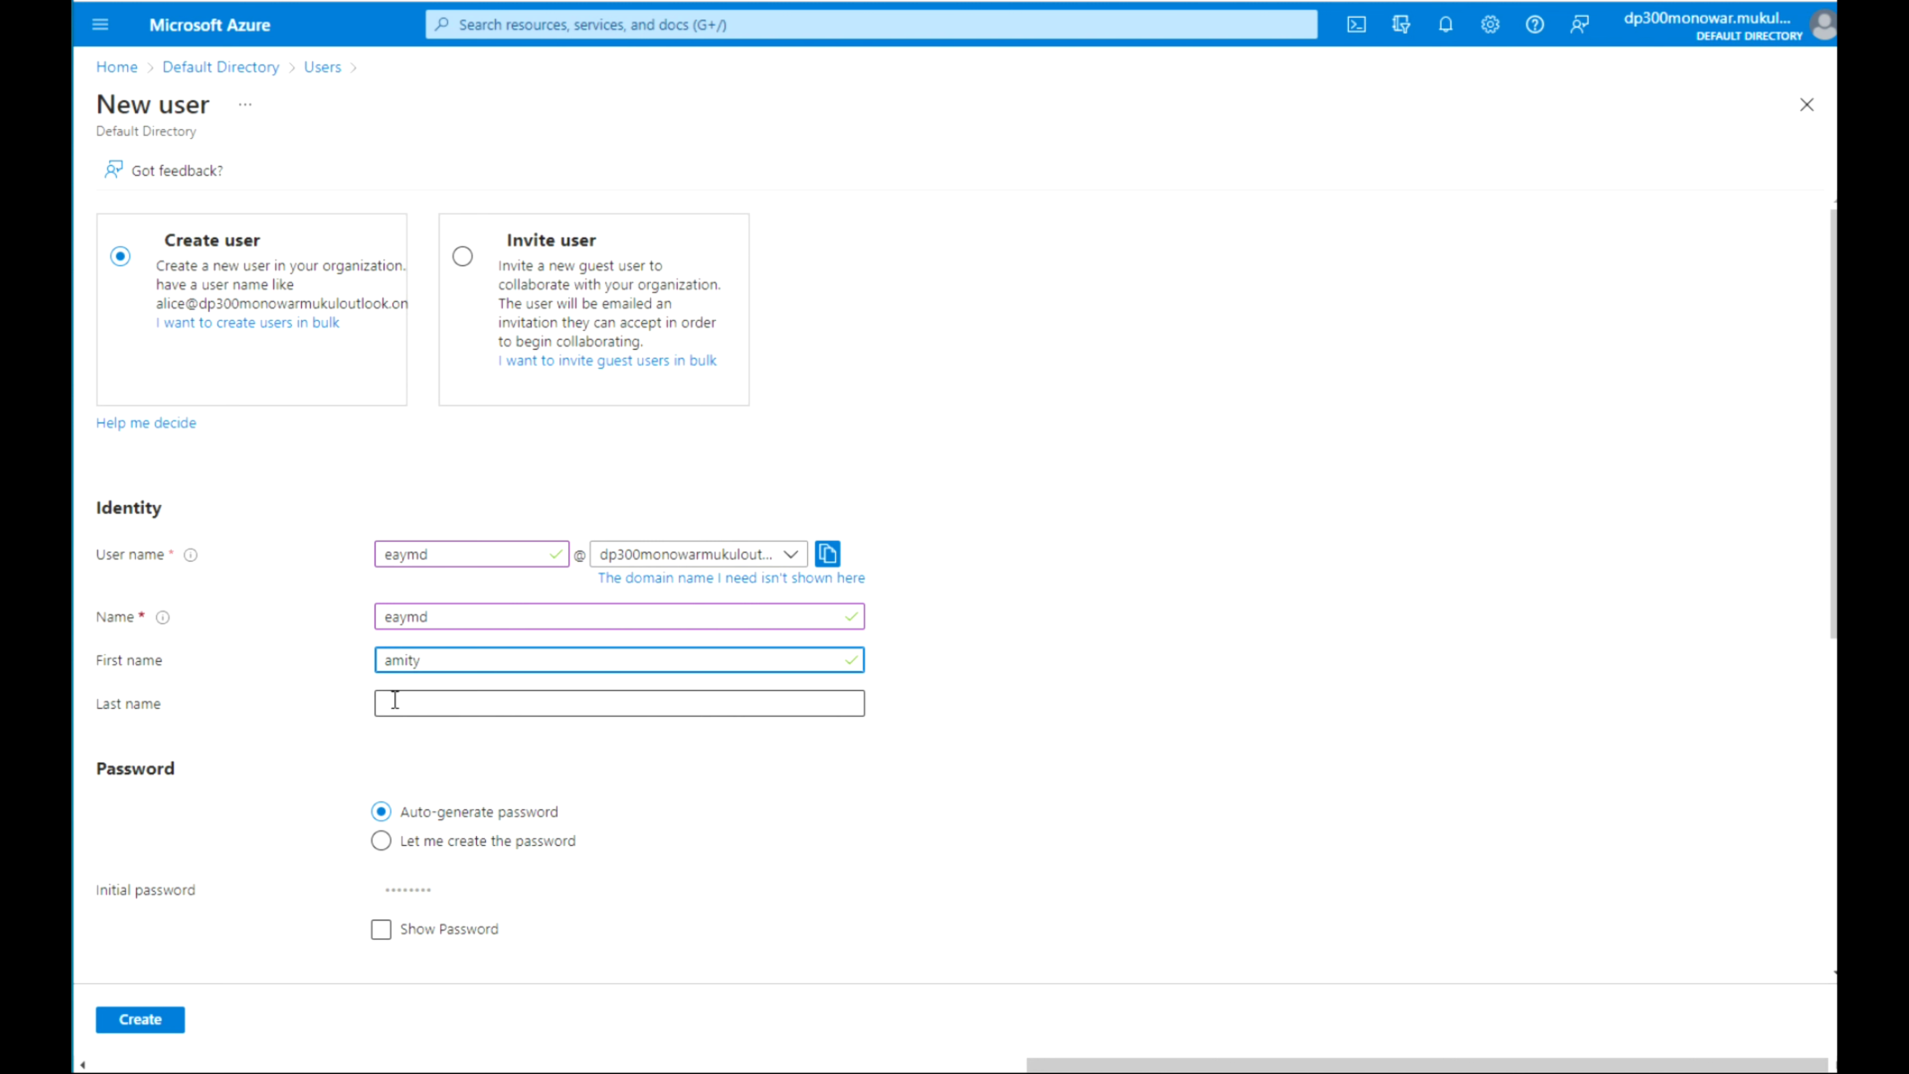
left_click(395, 704)
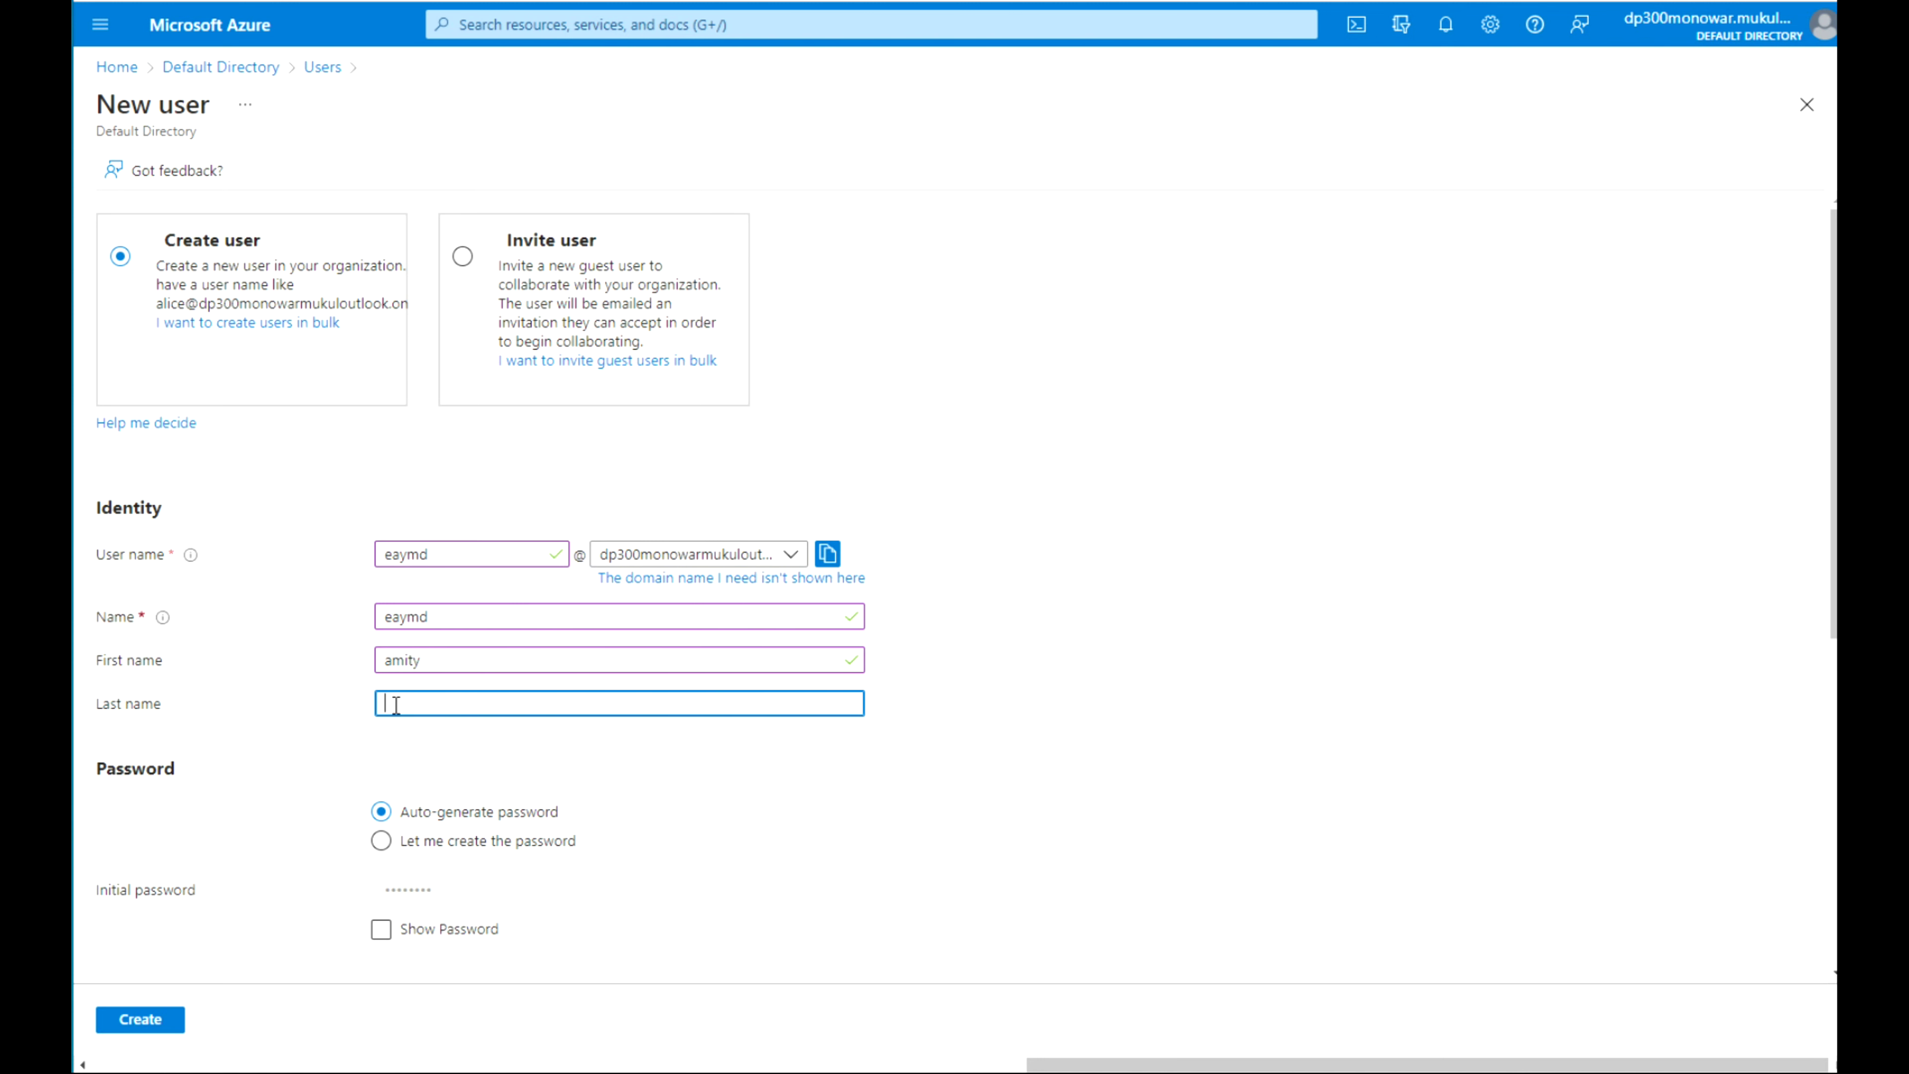
Choose to create the initial password yourself and enter a custom password
left_click(381, 930)
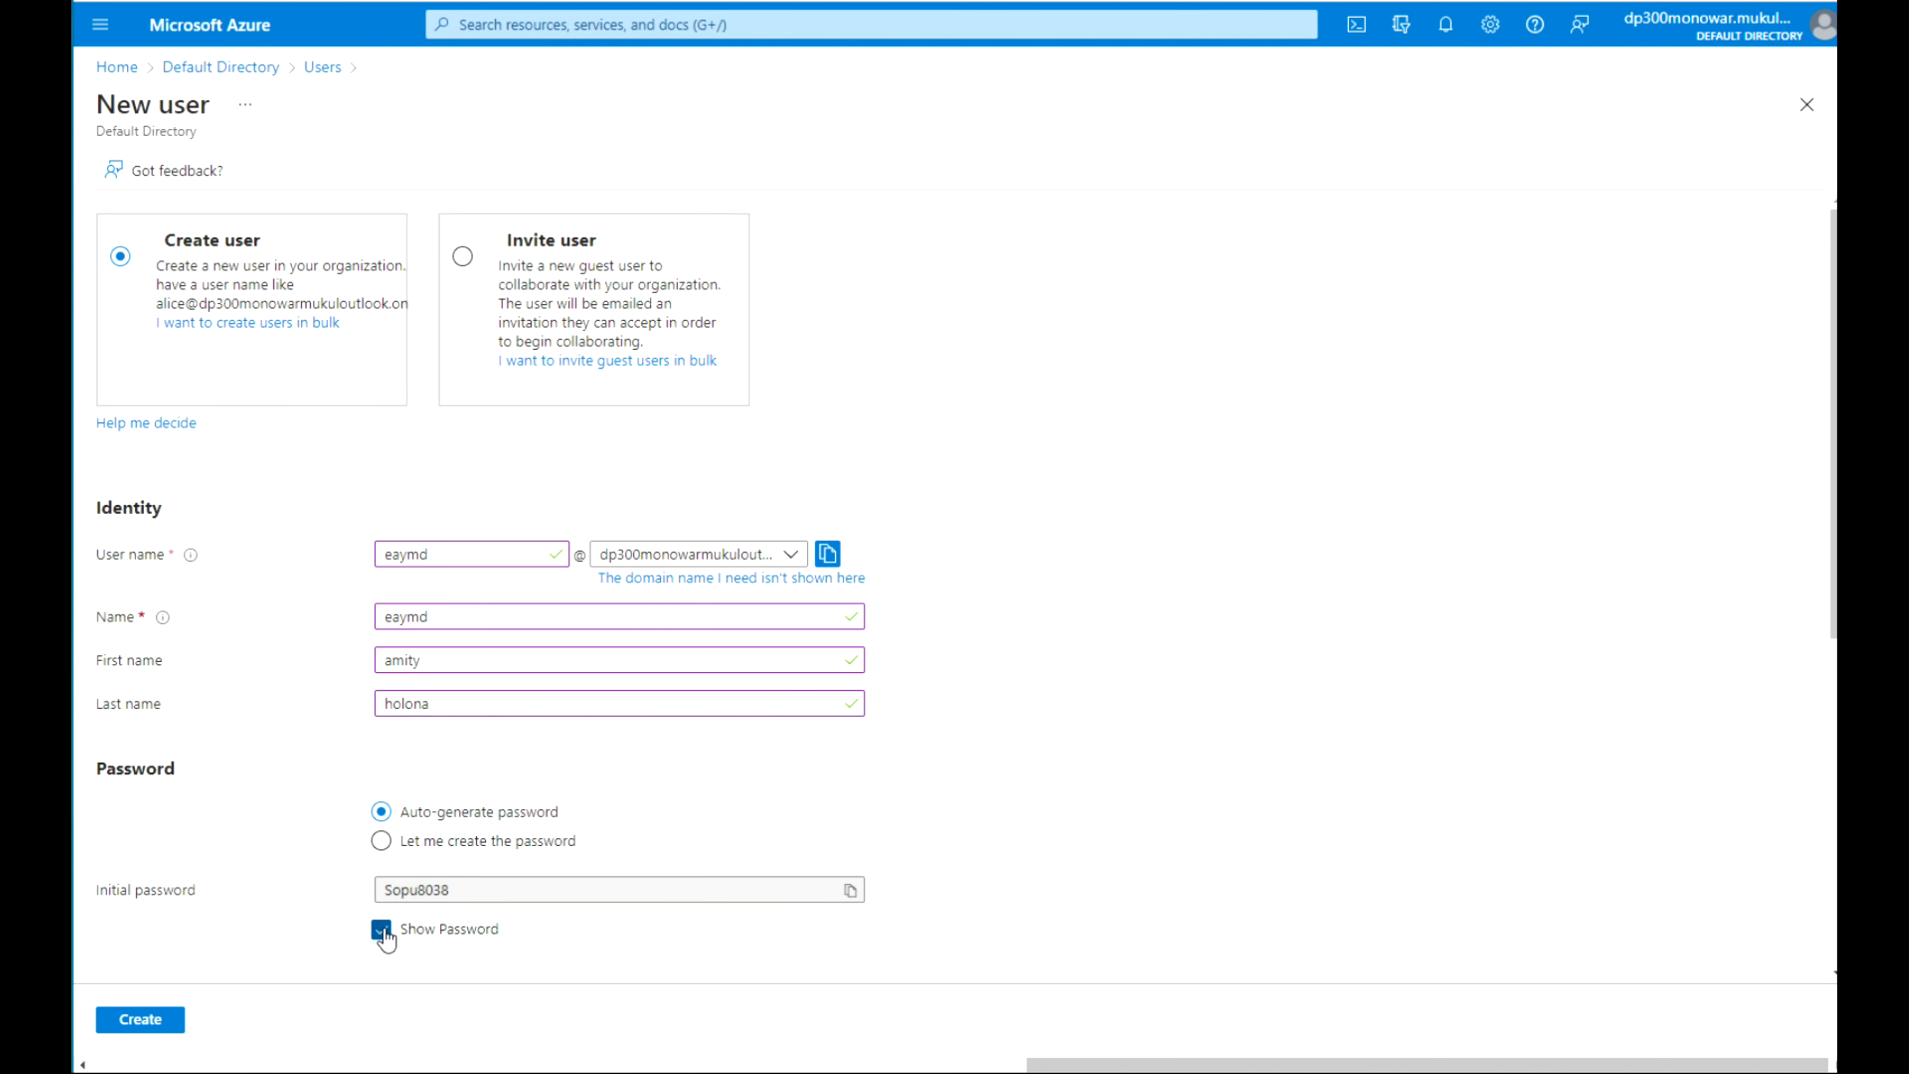
left_click(381, 930)
left_click(381, 850)
left_click(400, 889)
type("•••")
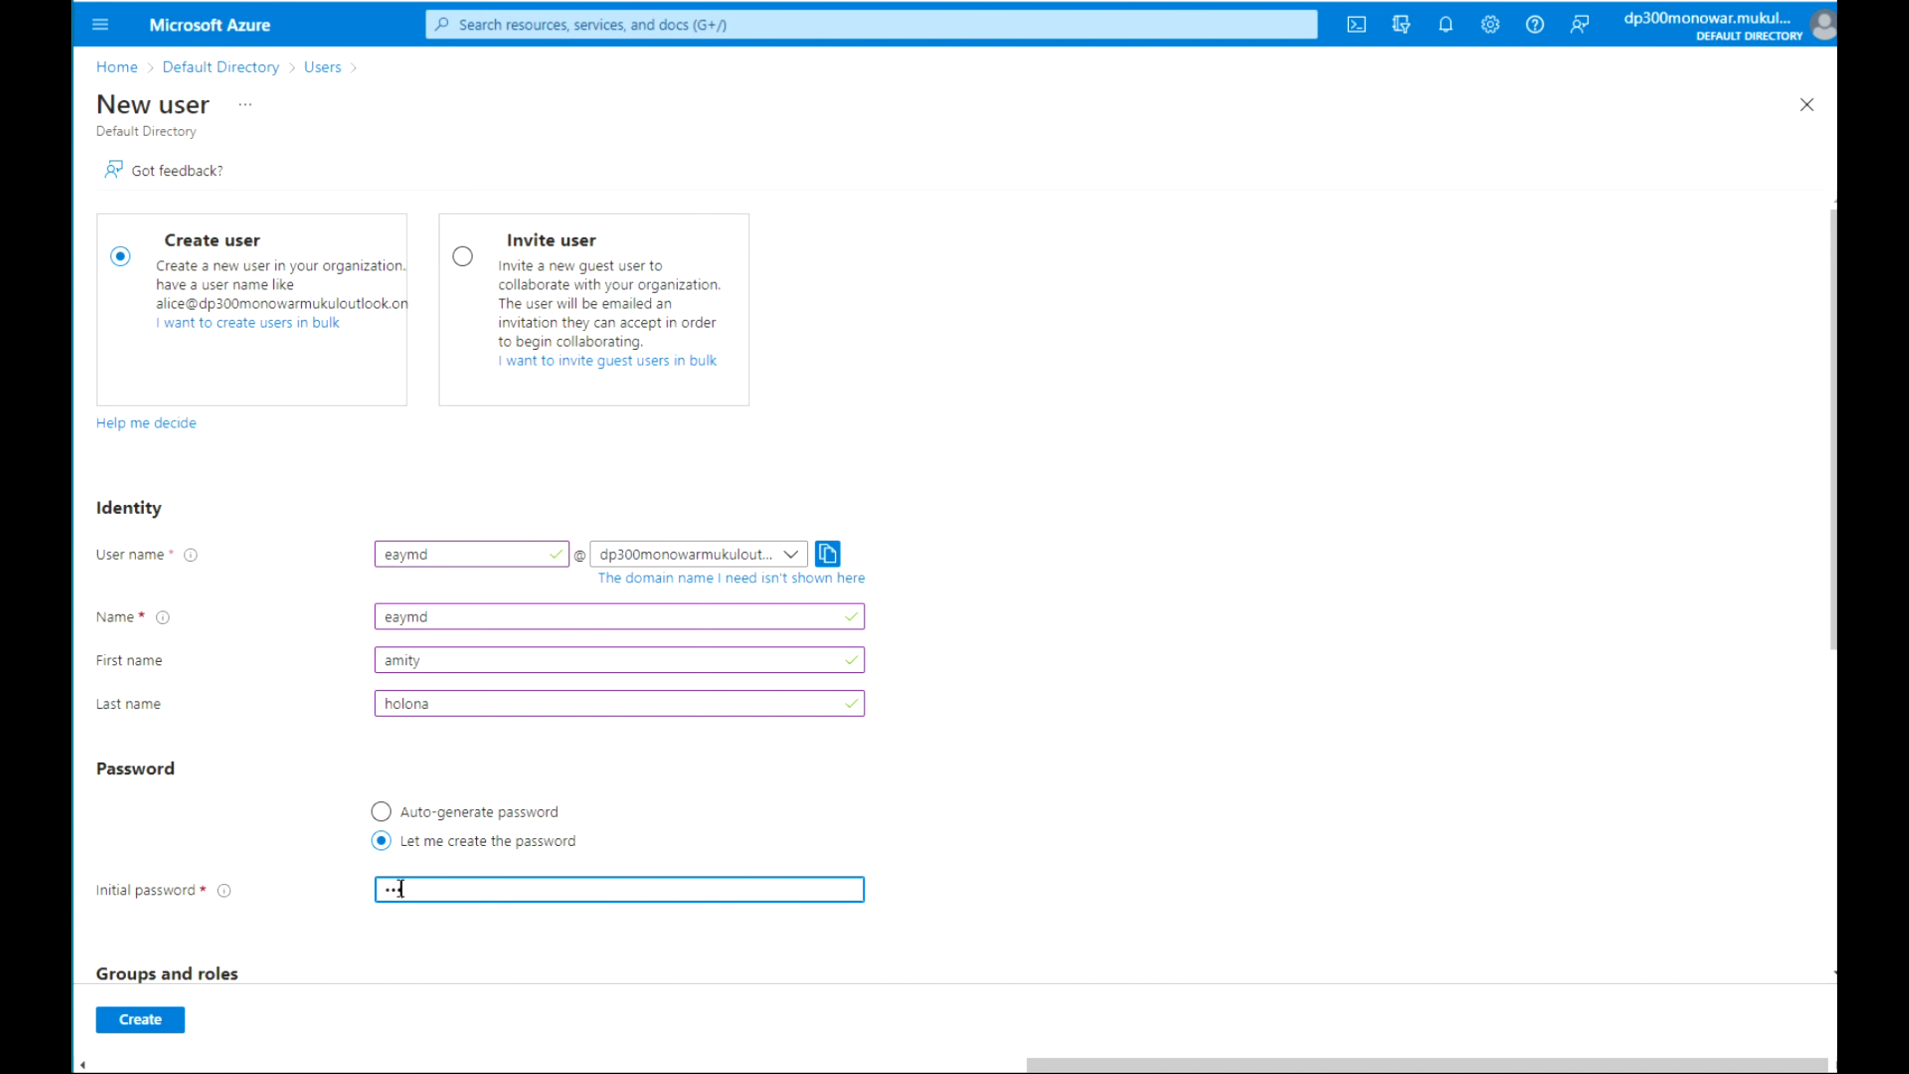
key("BackSpace")
key("BackSpace")
key("BackSpace")
type("••••••••••")
scroll(1811, 602, "down", 4)
scroll(1811, 752, "down", 3)
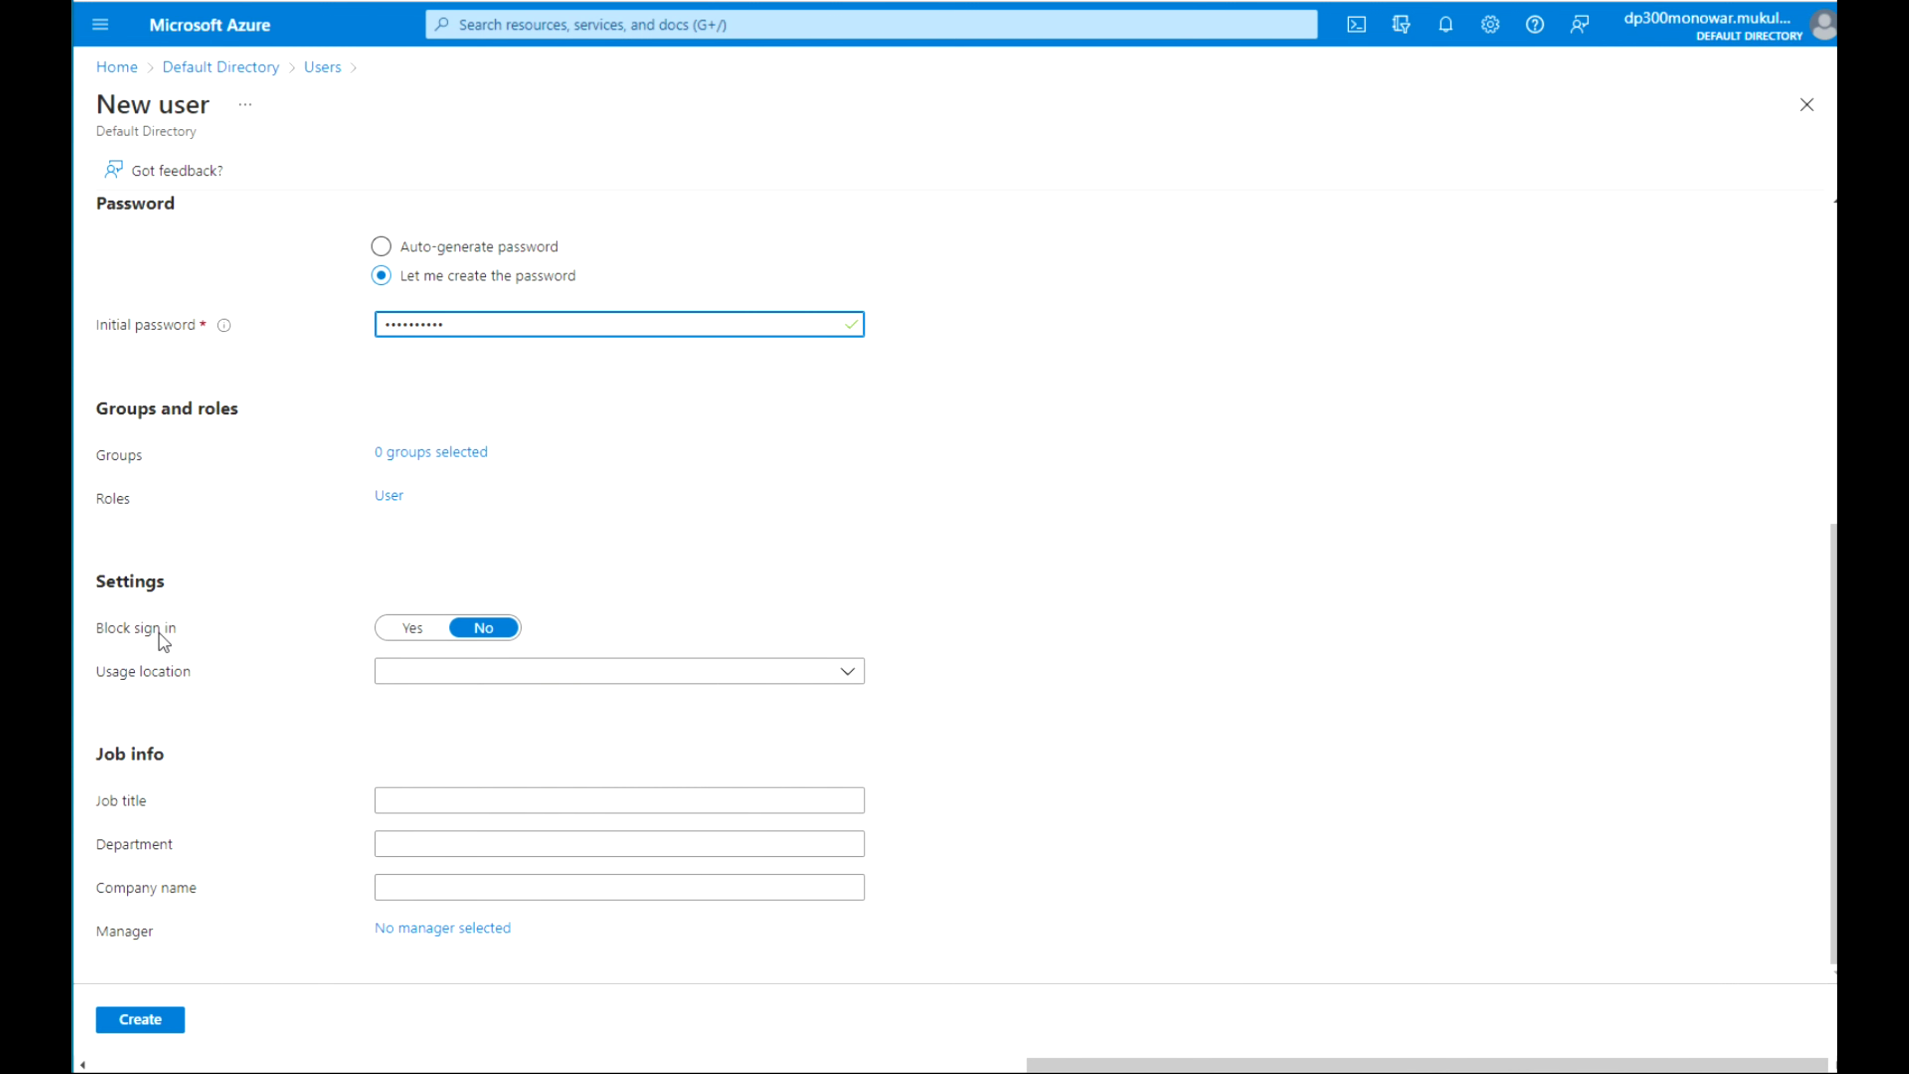
Set usage location Australia, job title cloud engineer, department digital technology, company sharnaly it
left_click(447, 674)
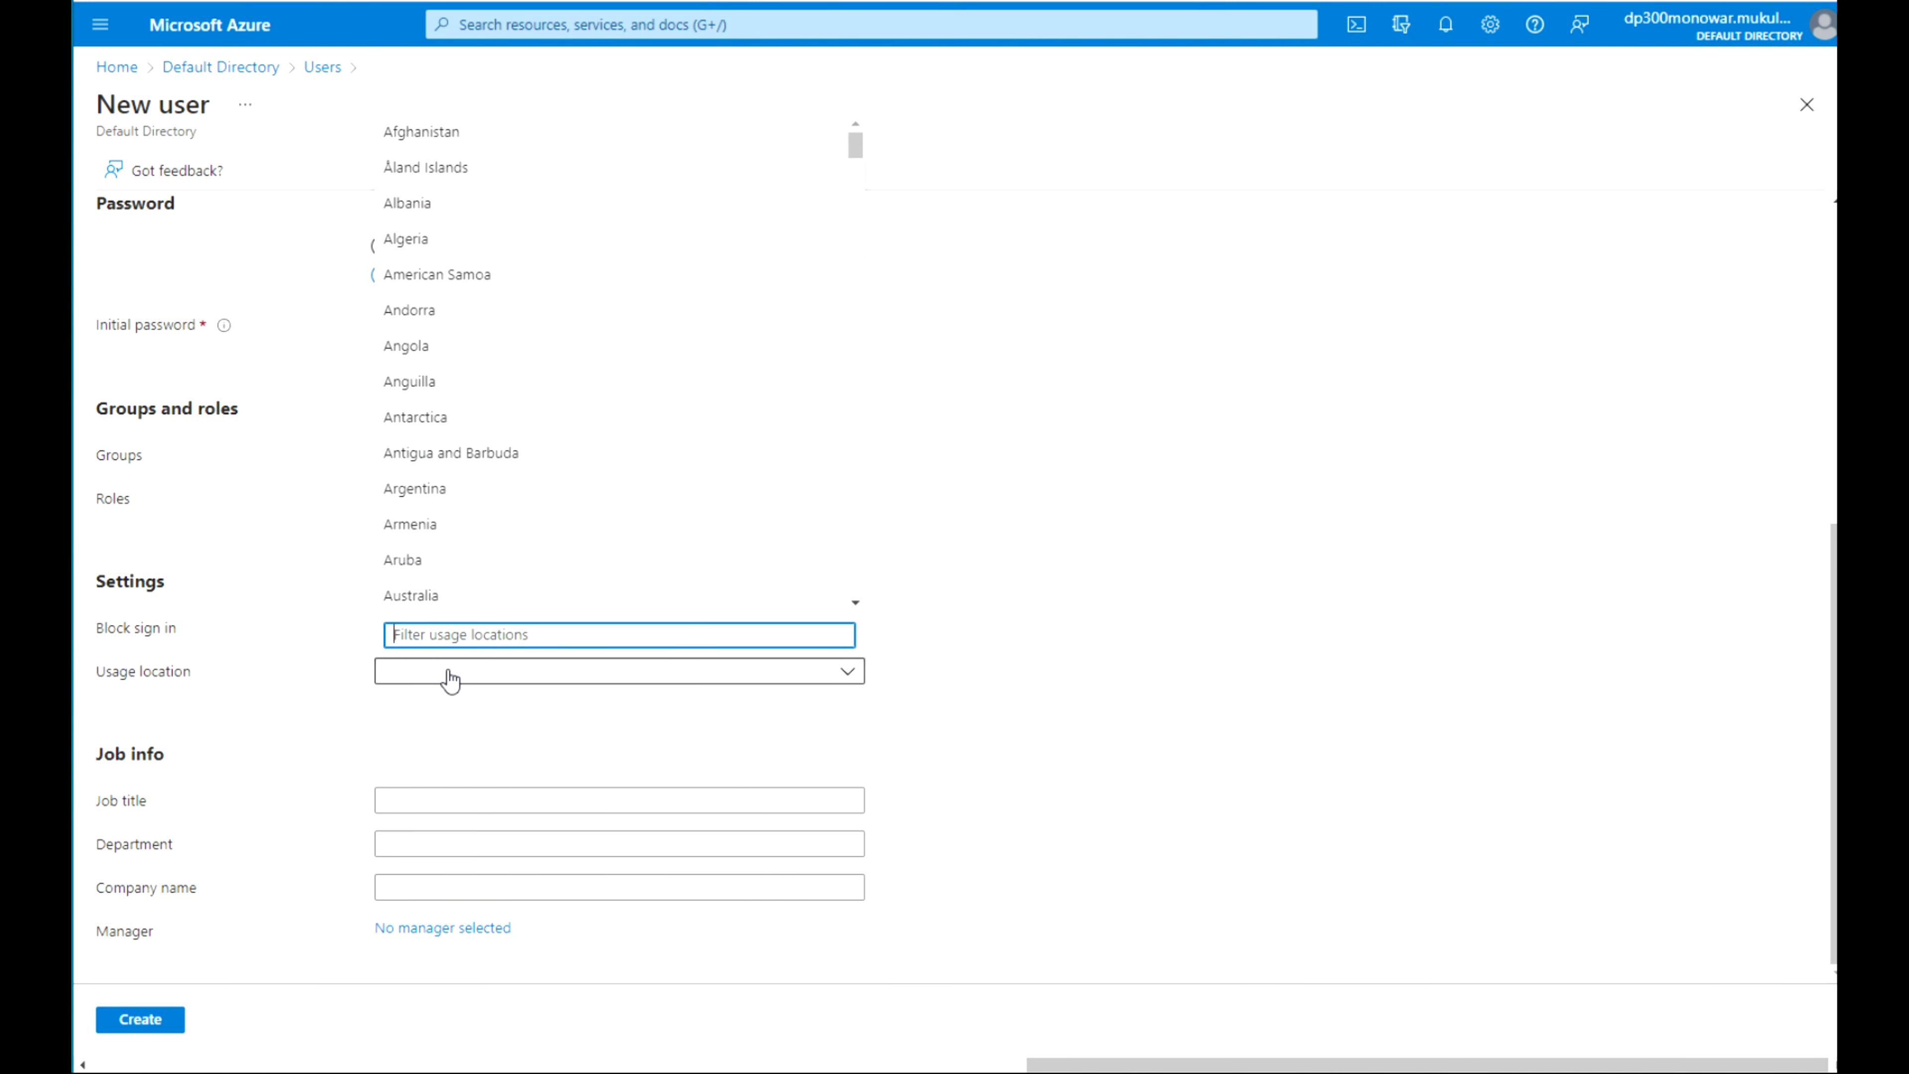
left_click(423, 604)
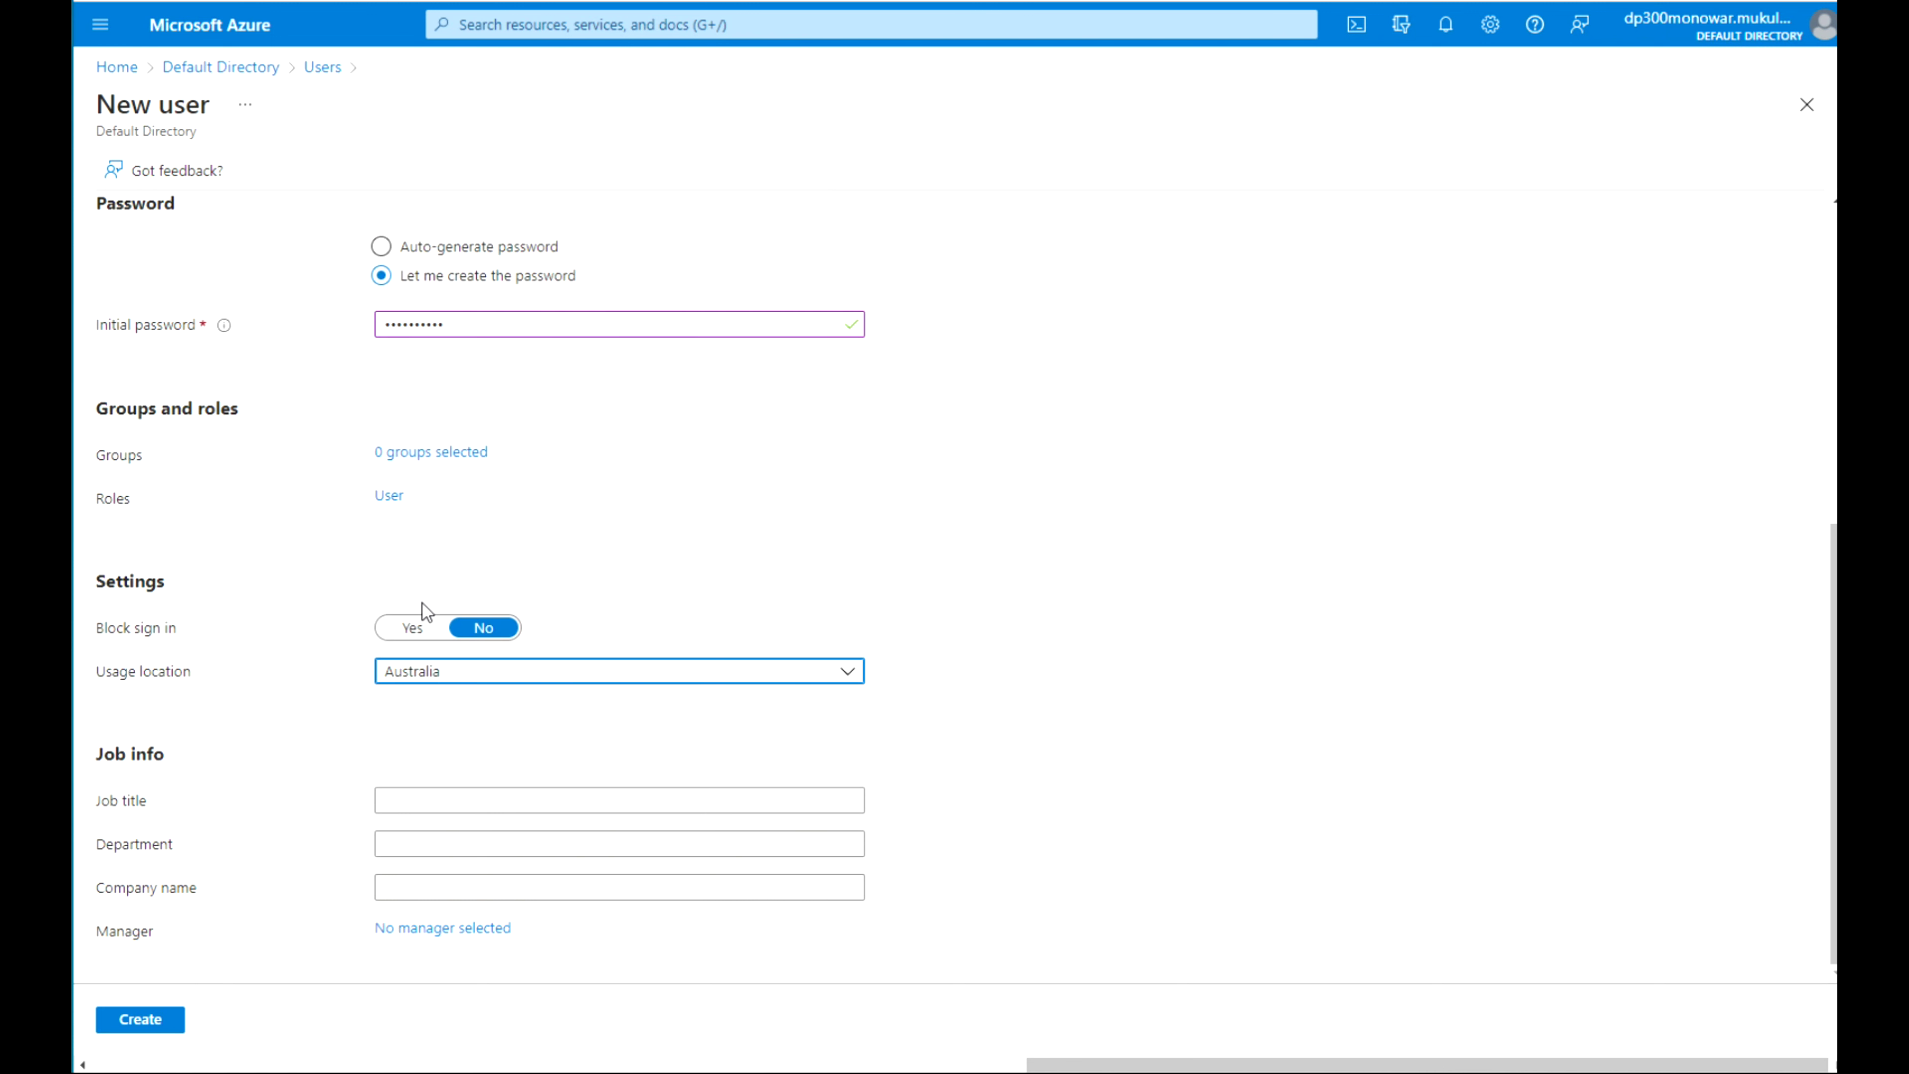
left_click(427, 807)
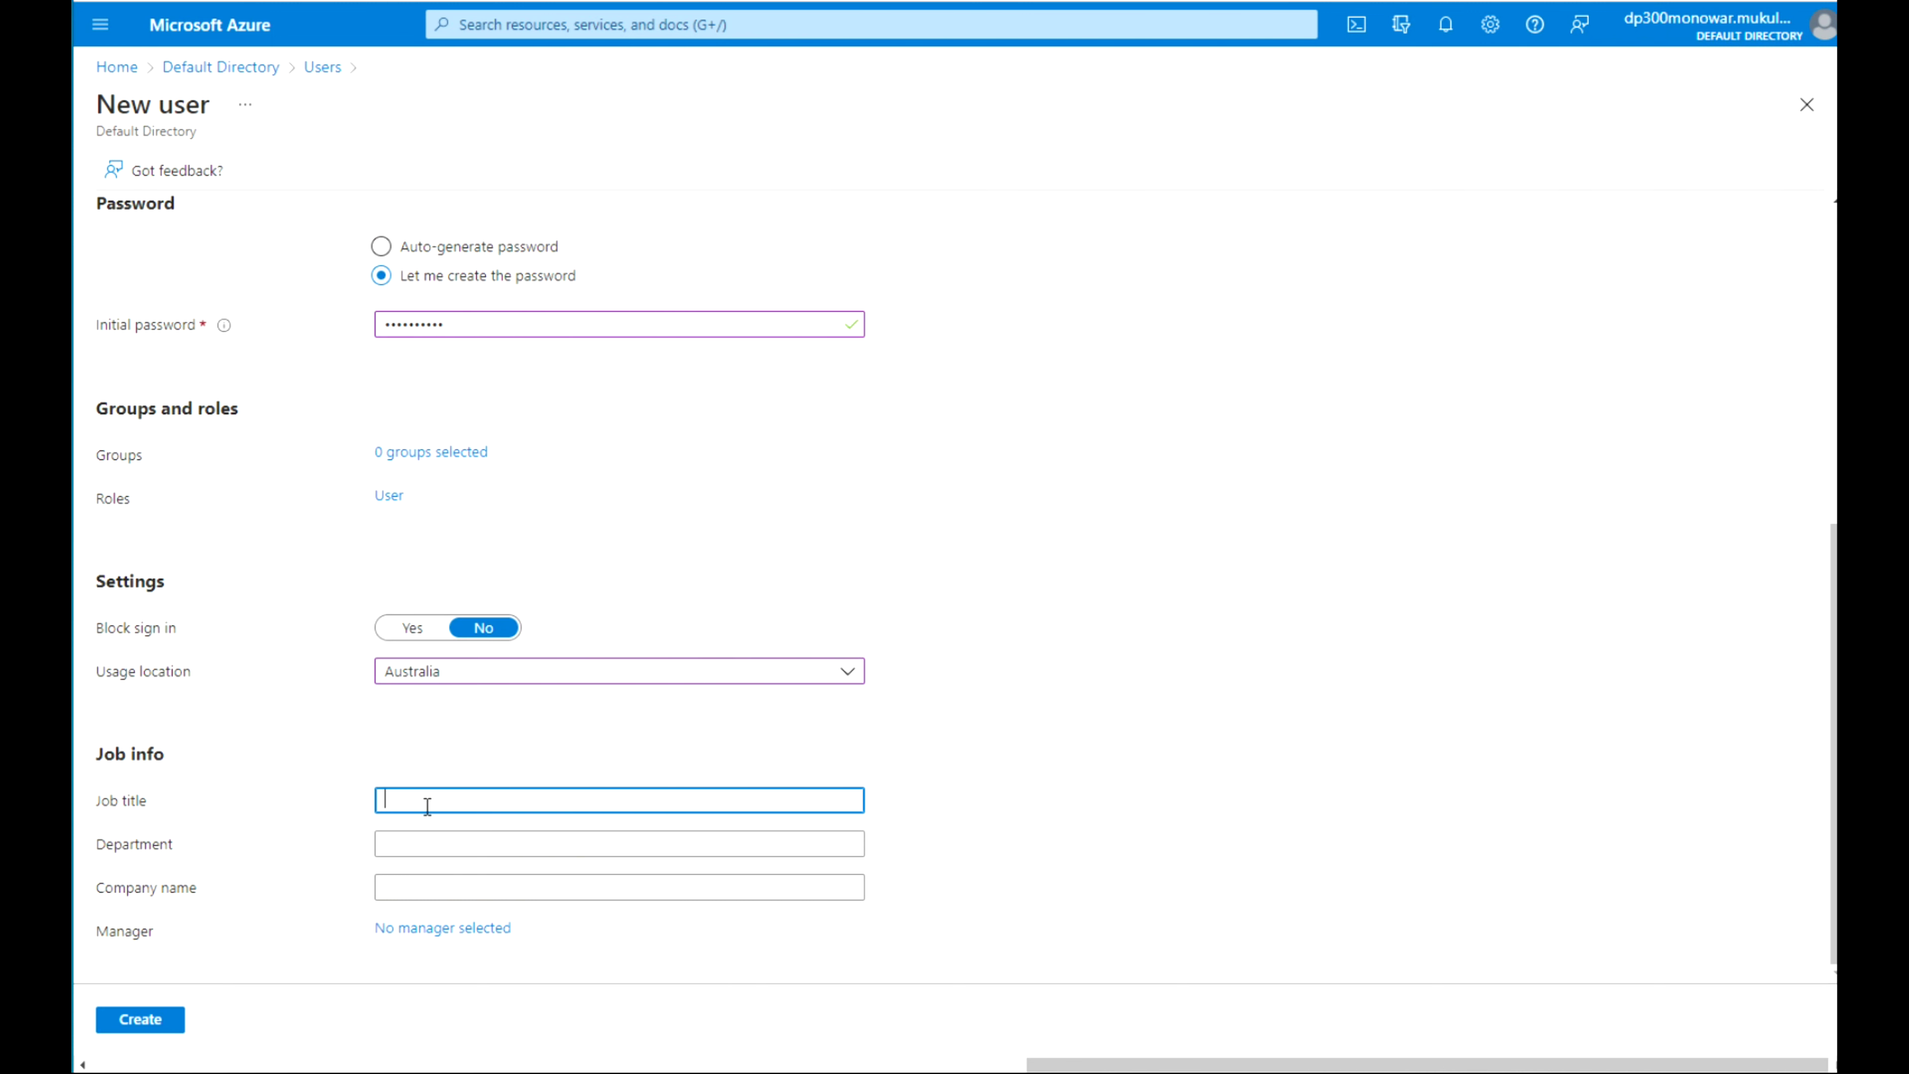
type("cloud engineer")
left_click(403, 839)
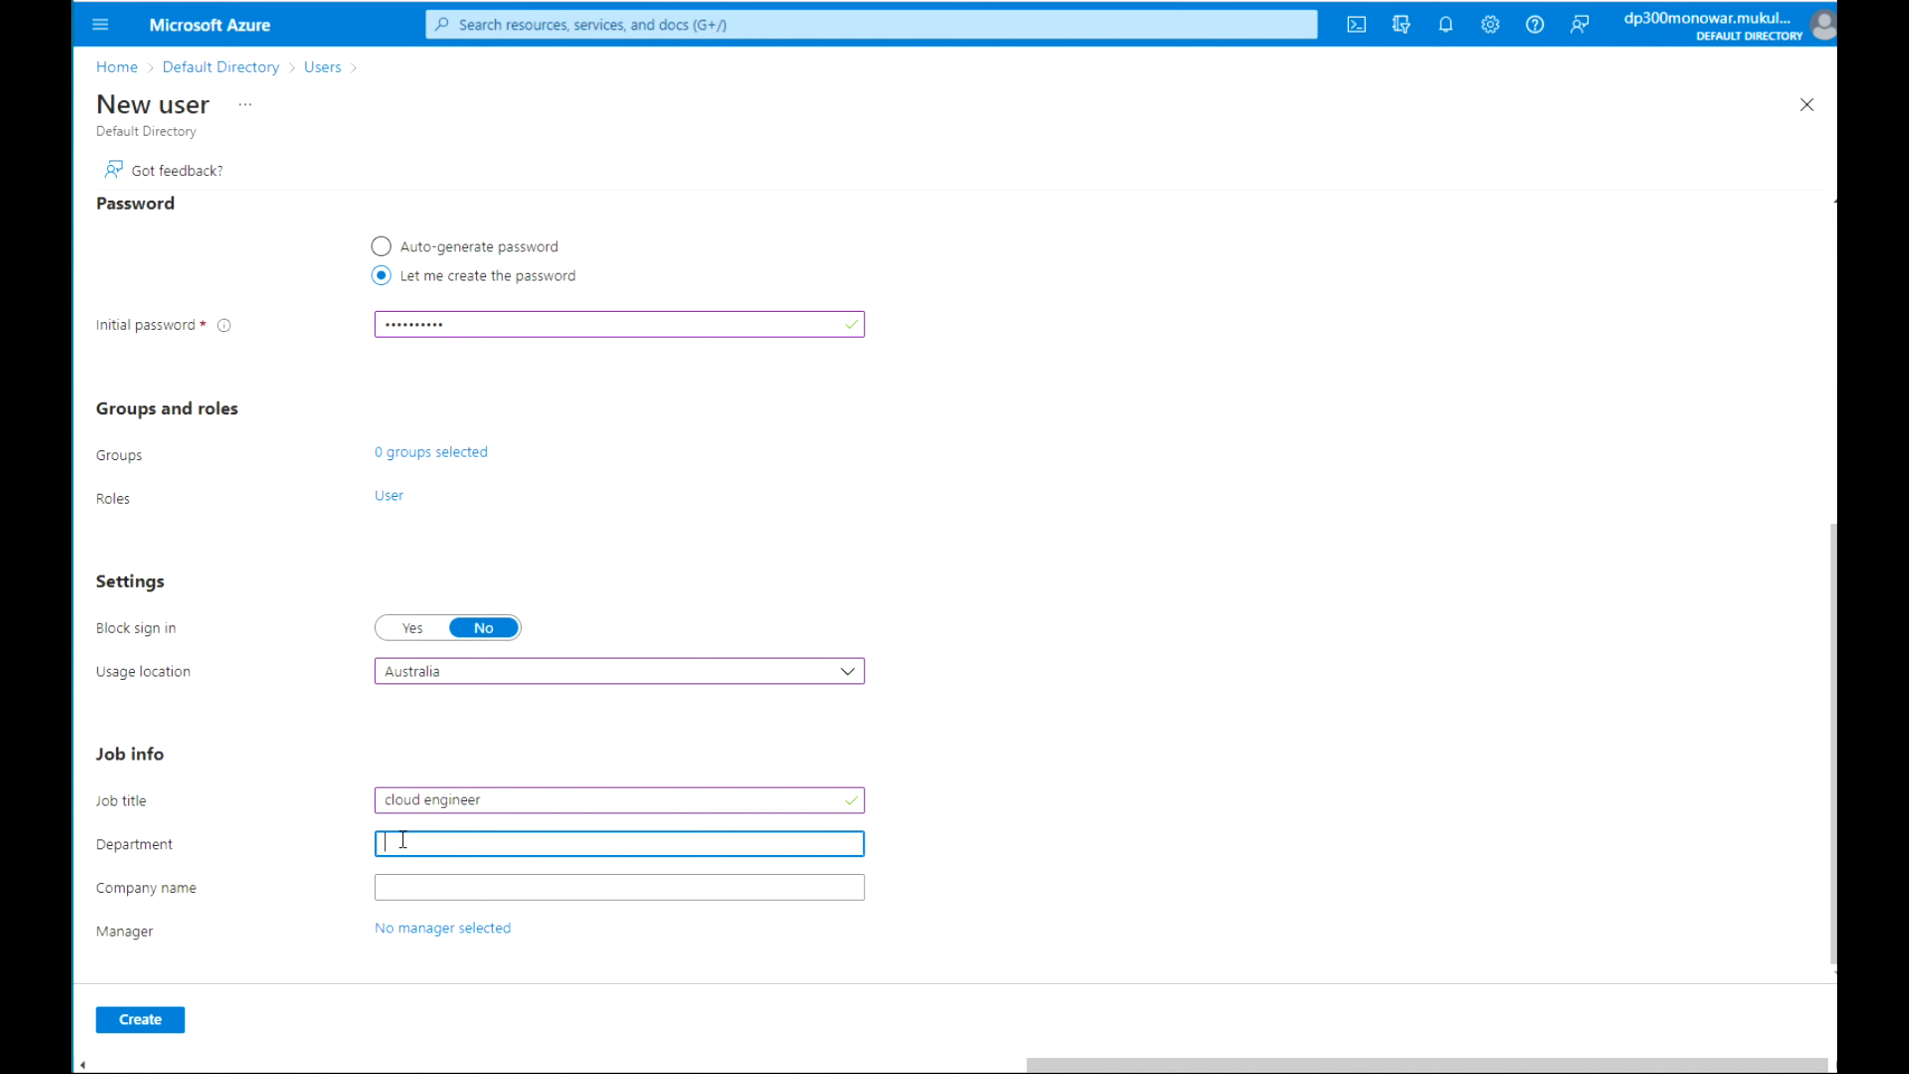
type("digital technology")
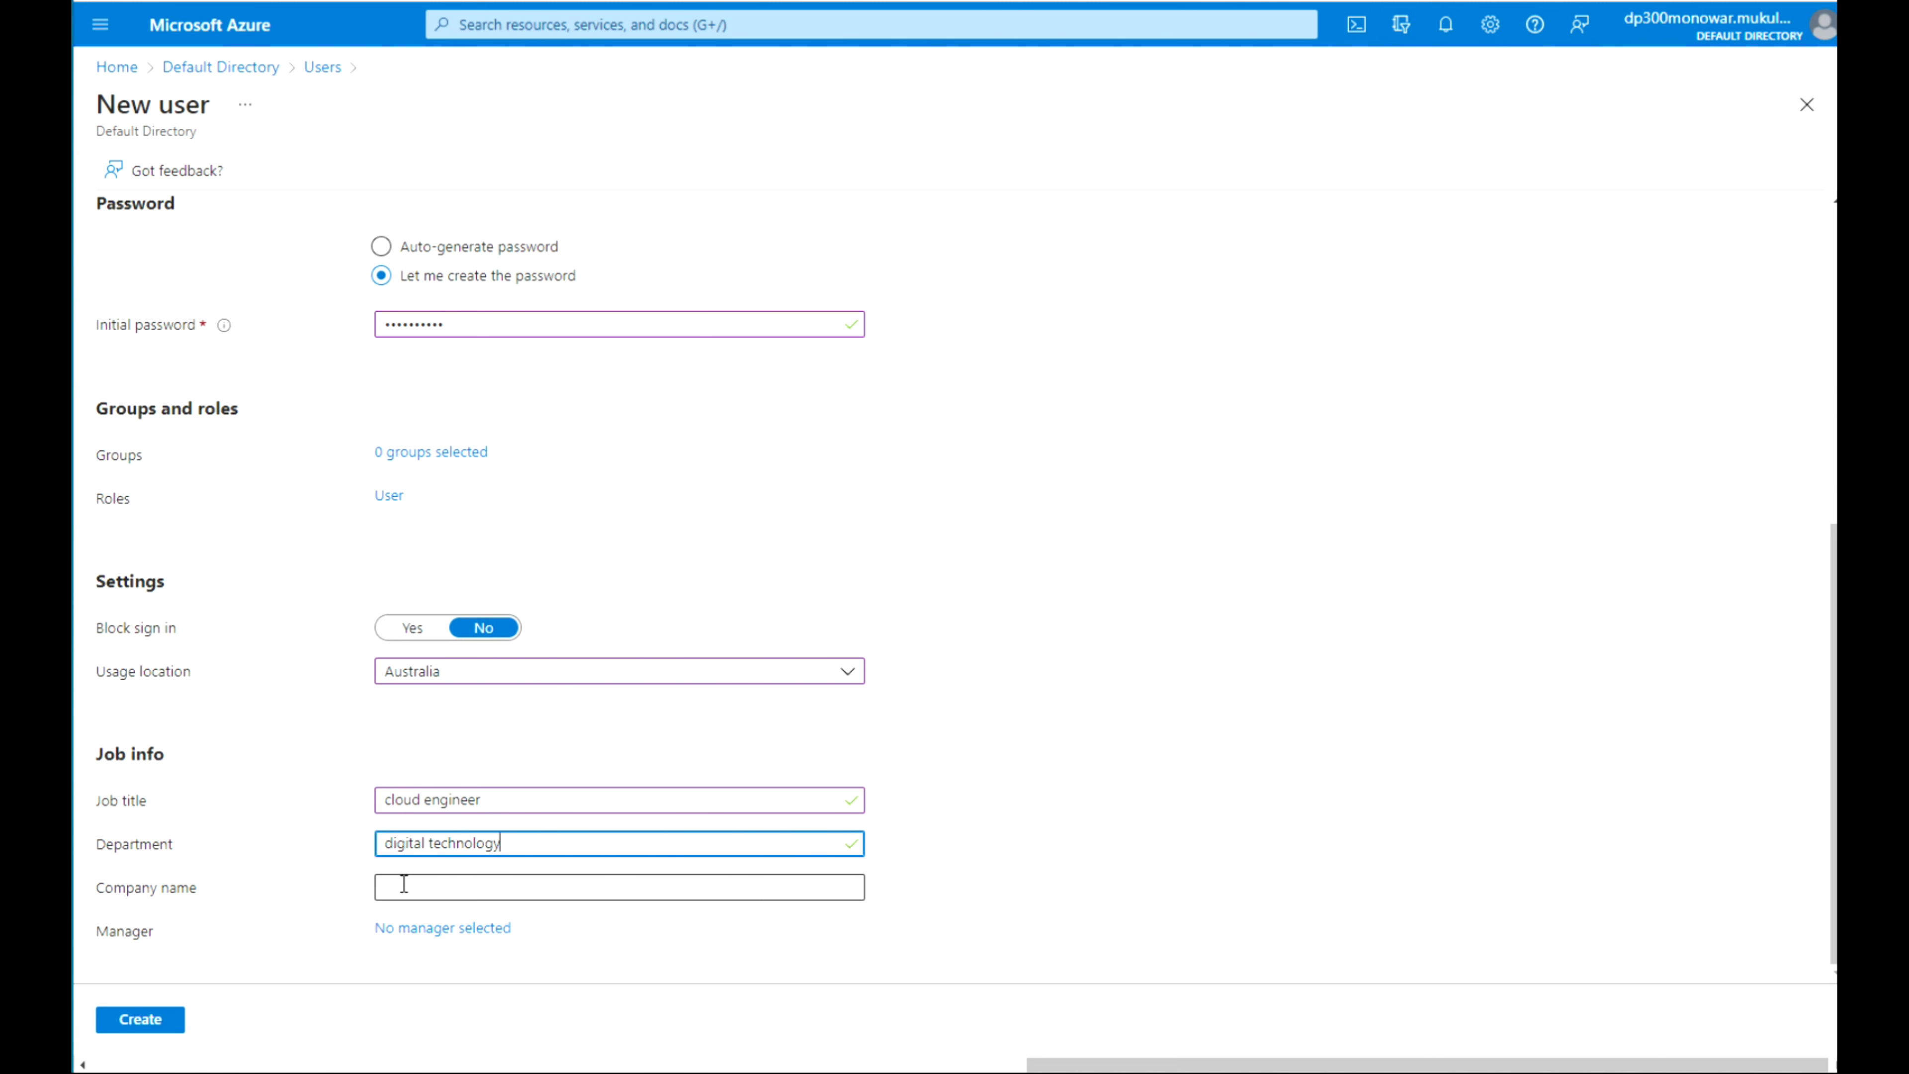
left_click(404, 884)
type("s")
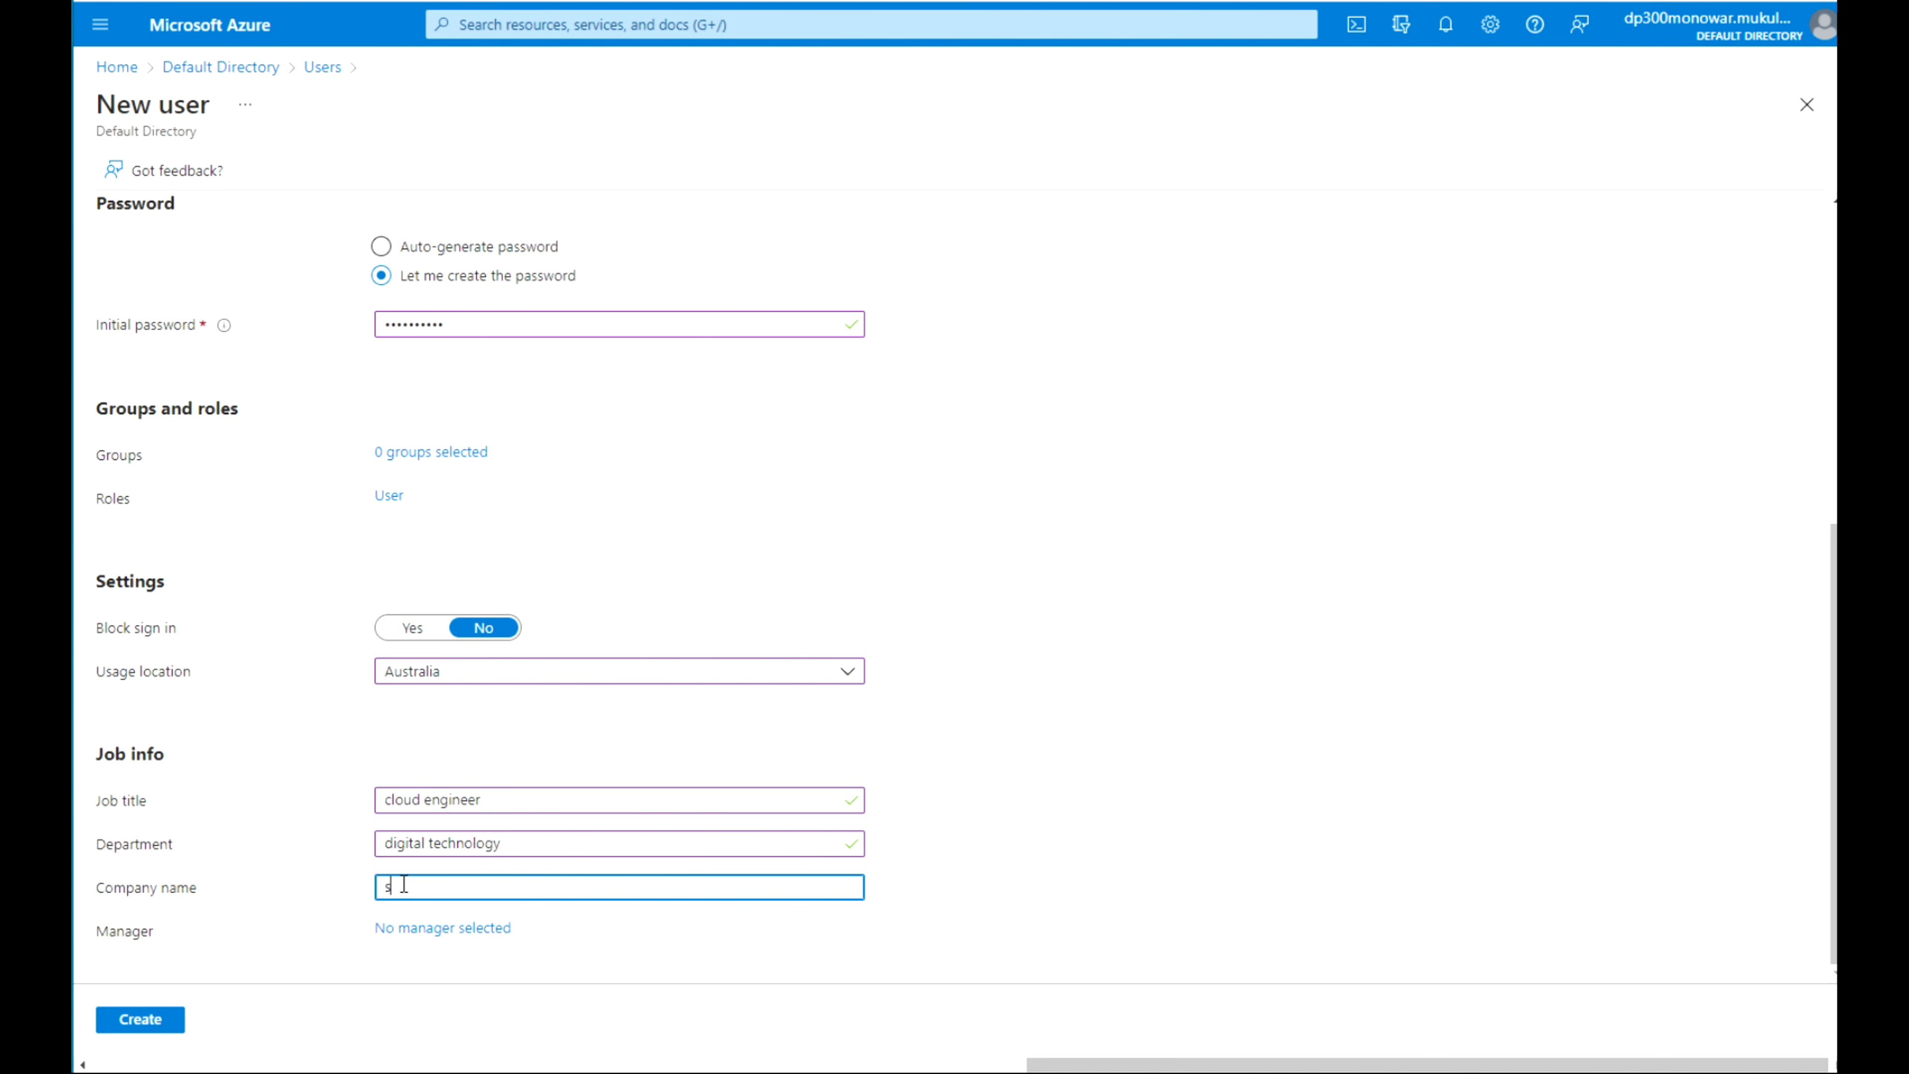
type("harnaly it")
Leave the manager unassigned and create the user
left_click(468, 933)
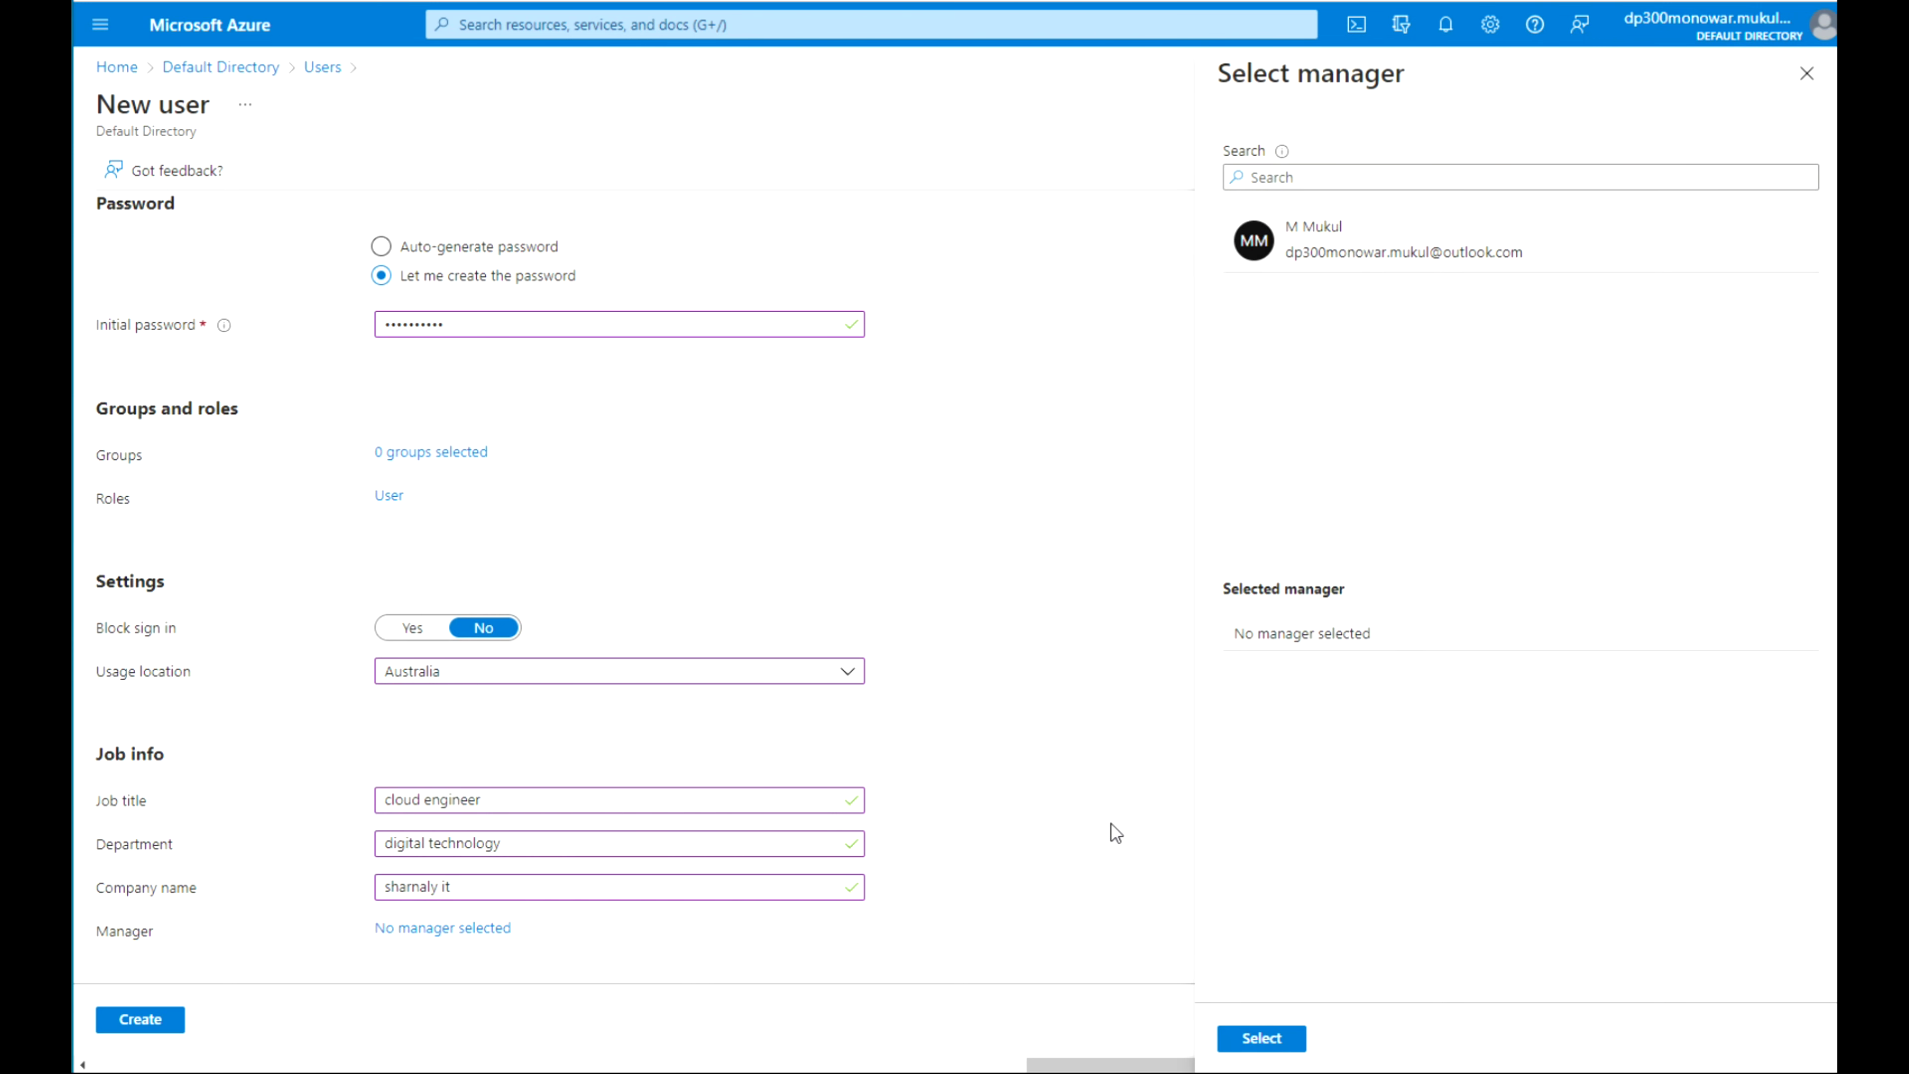
left_click(1807, 74)
left_click(140, 1020)
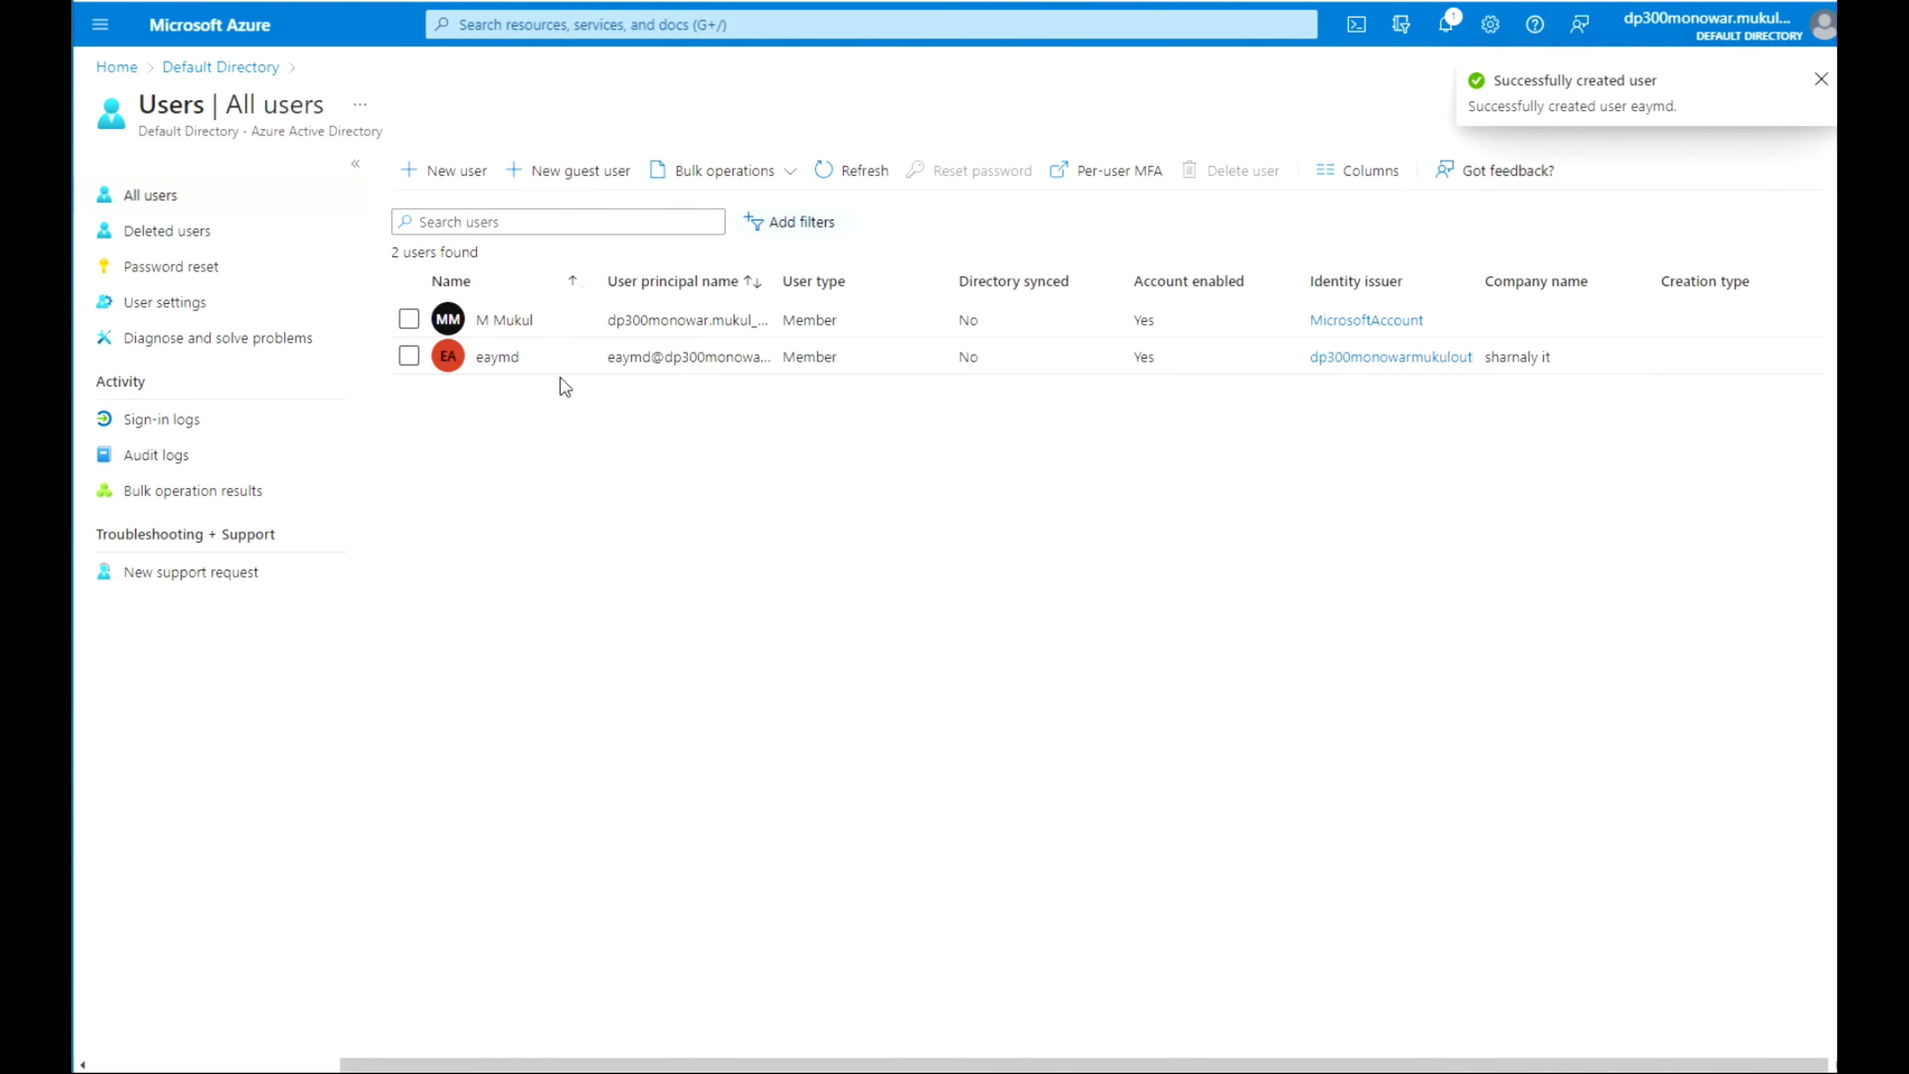
Open eaymd's assigned roles and add the User administrator directory role
left_click(498, 355)
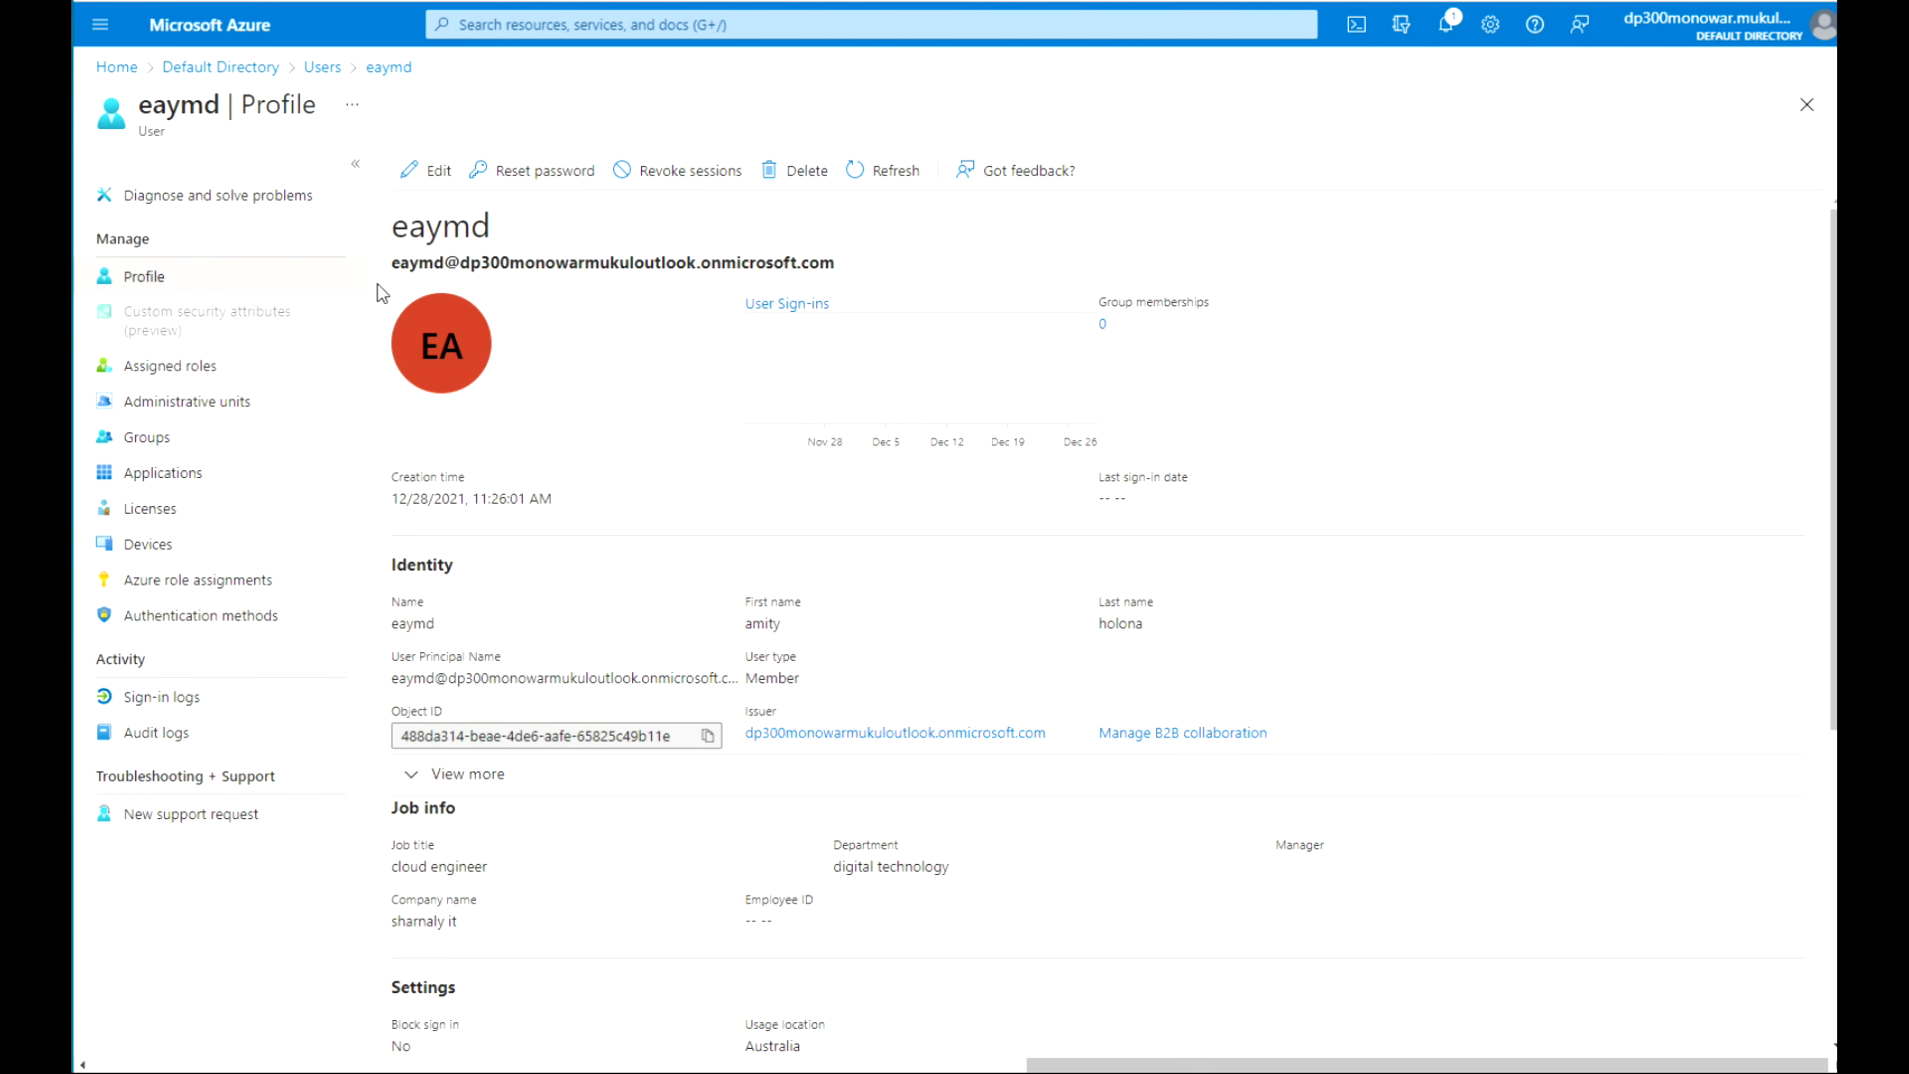
left_click_drag(103, 238, 171, 243)
left_click(157, 368)
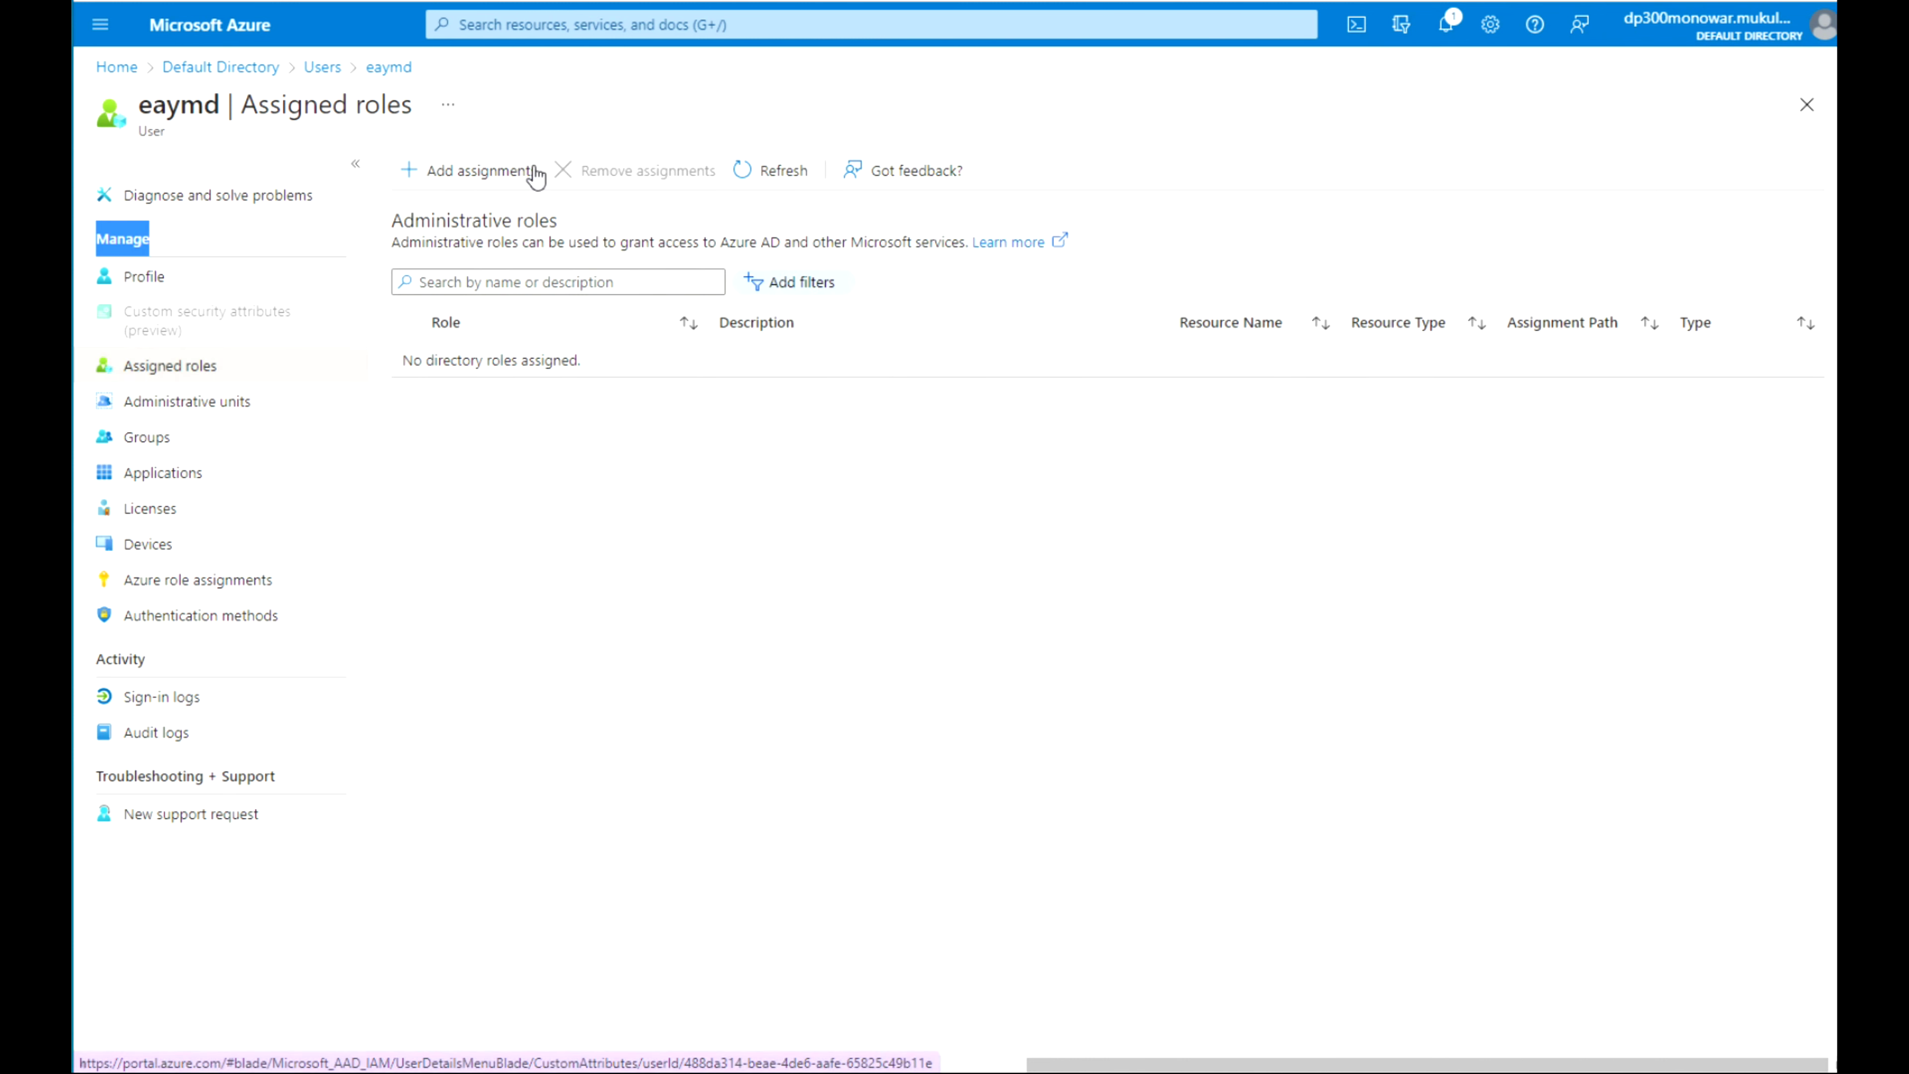
left_click(471, 173)
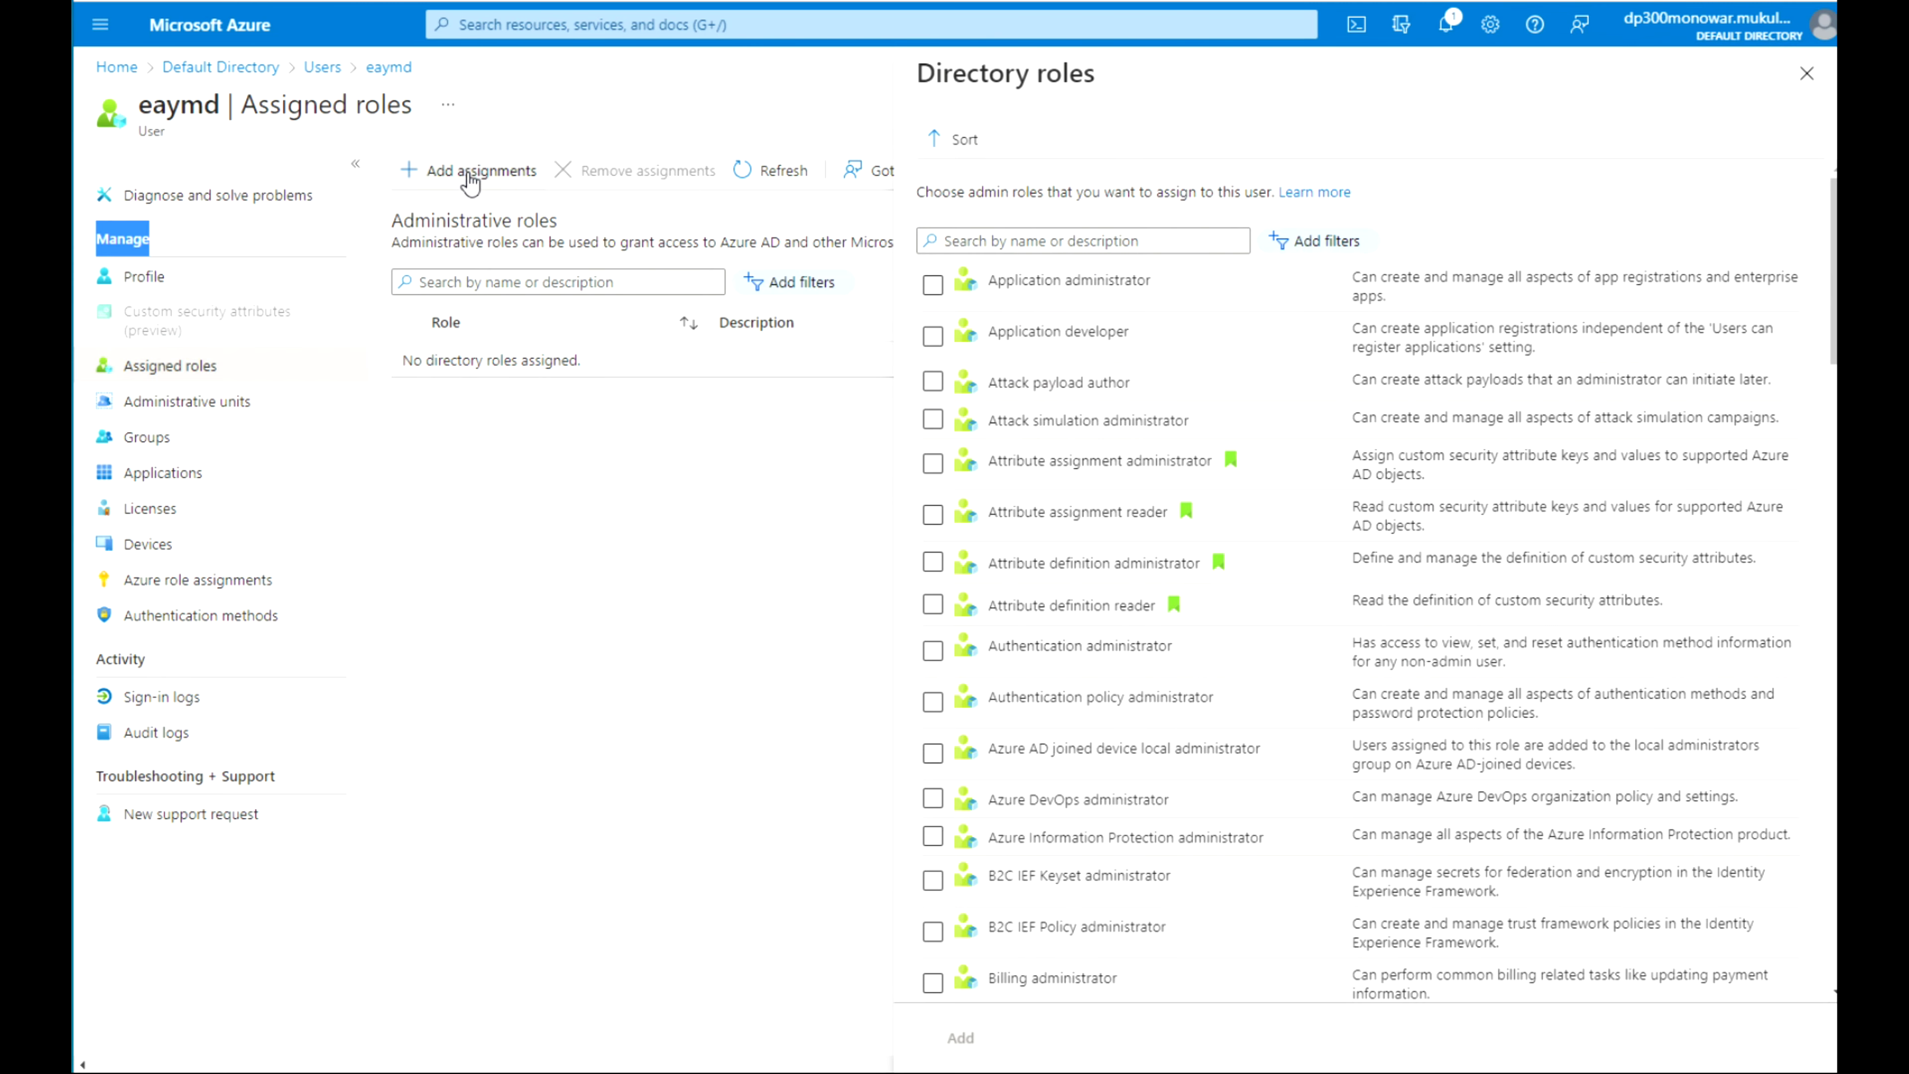
left_click(998, 237)
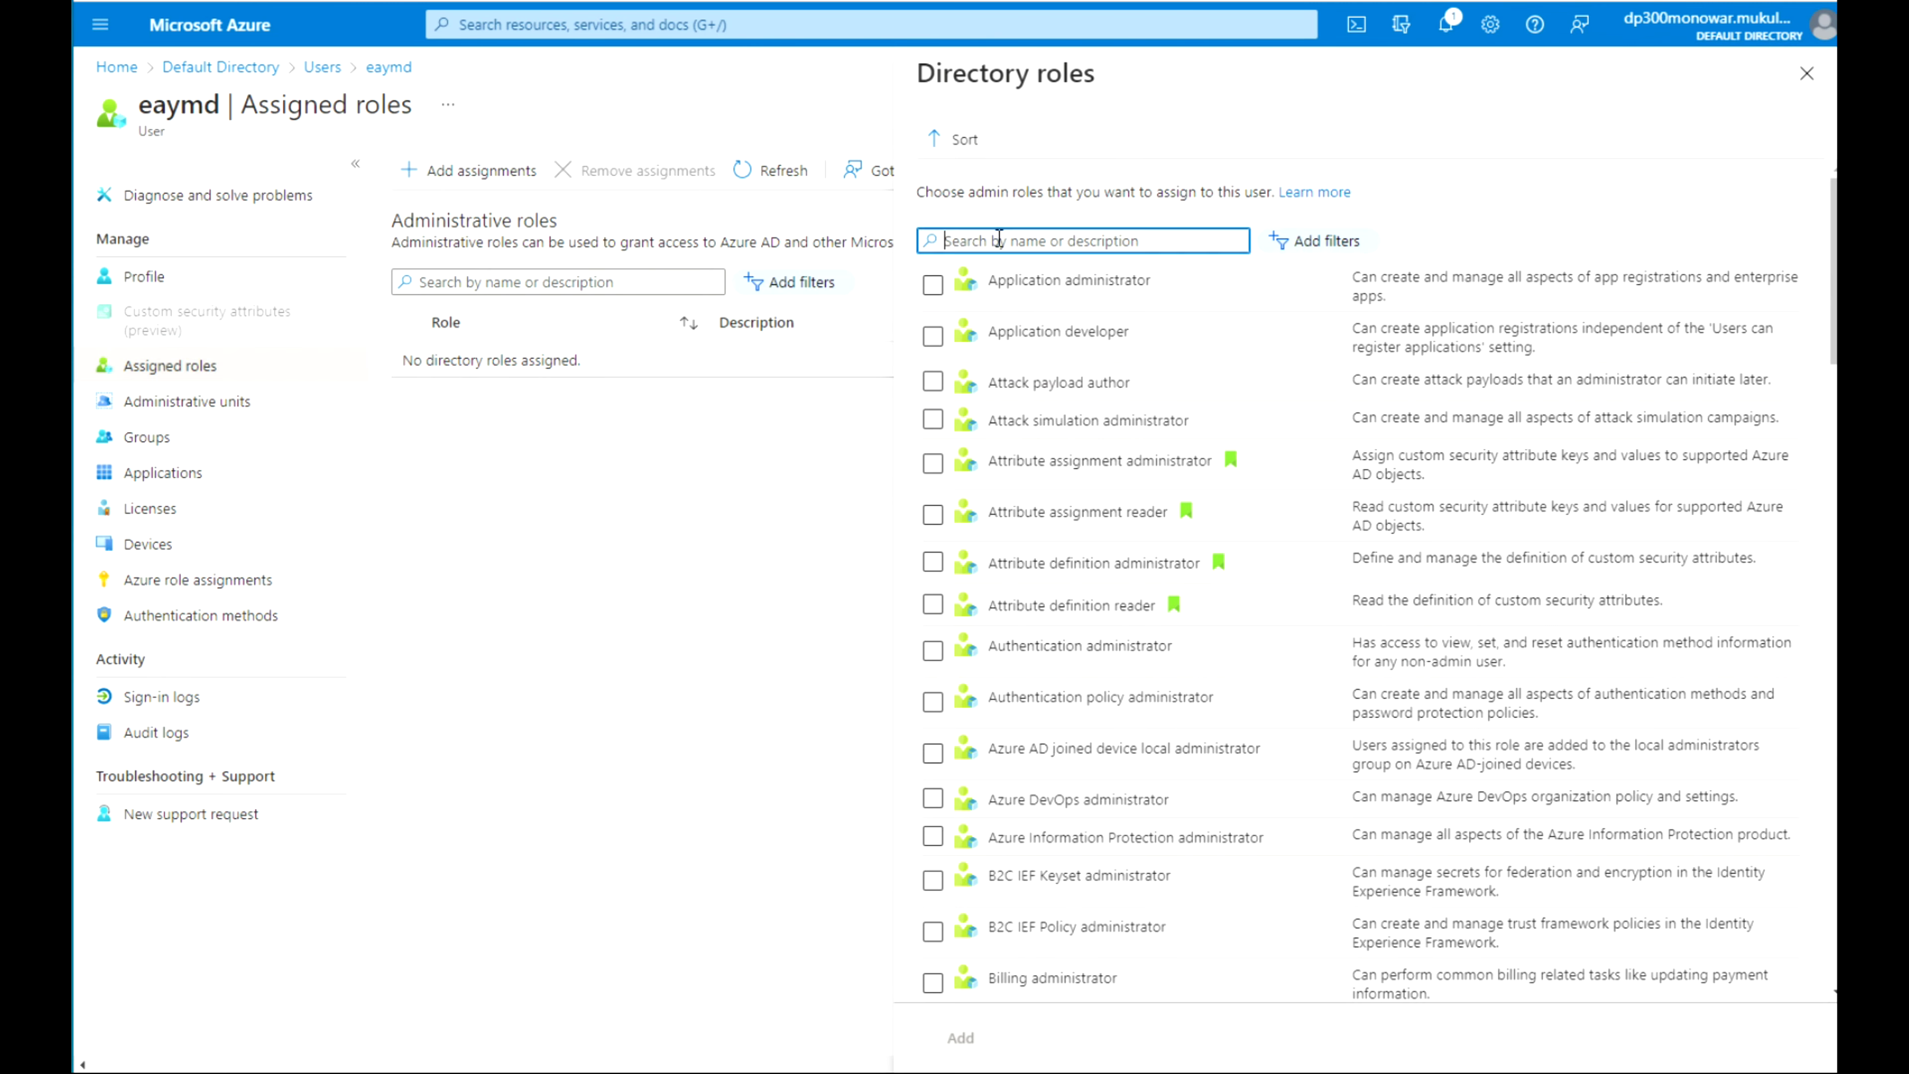
type("user administra")
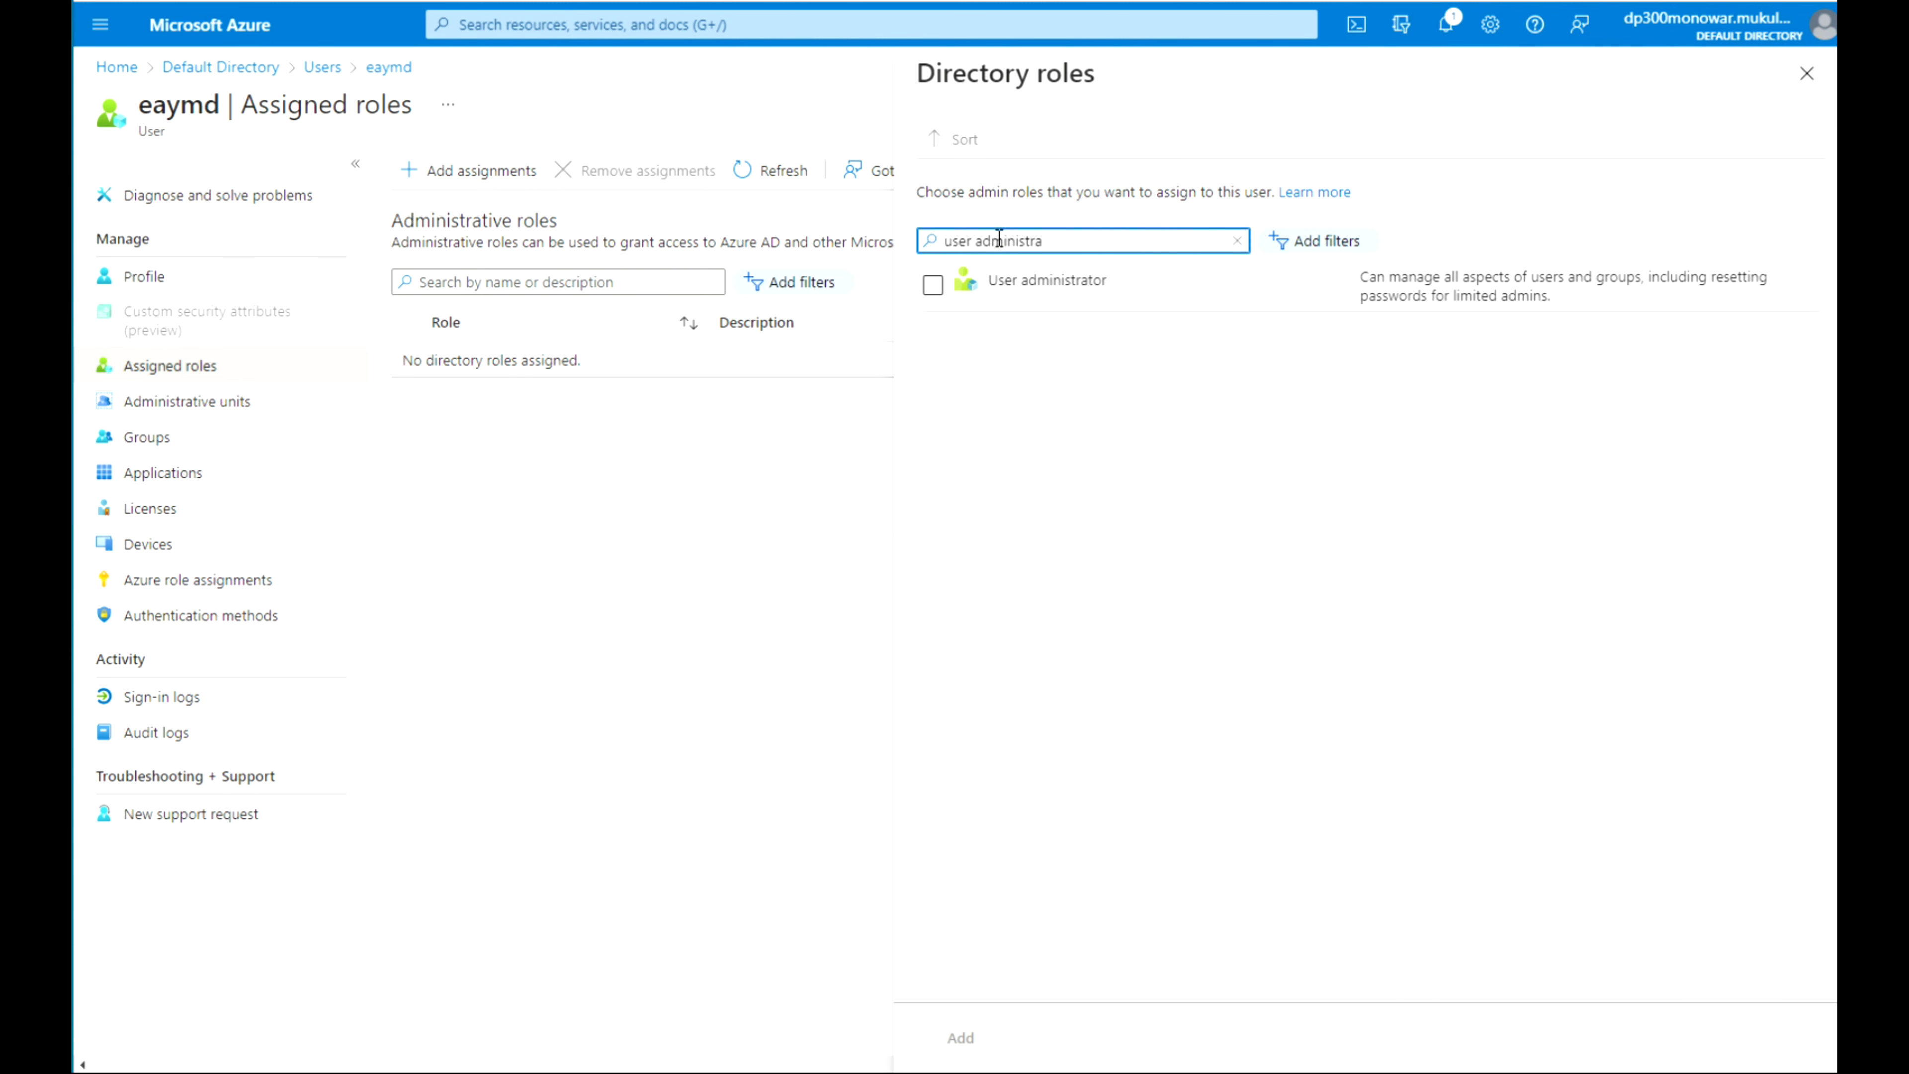
left_click(930, 292)
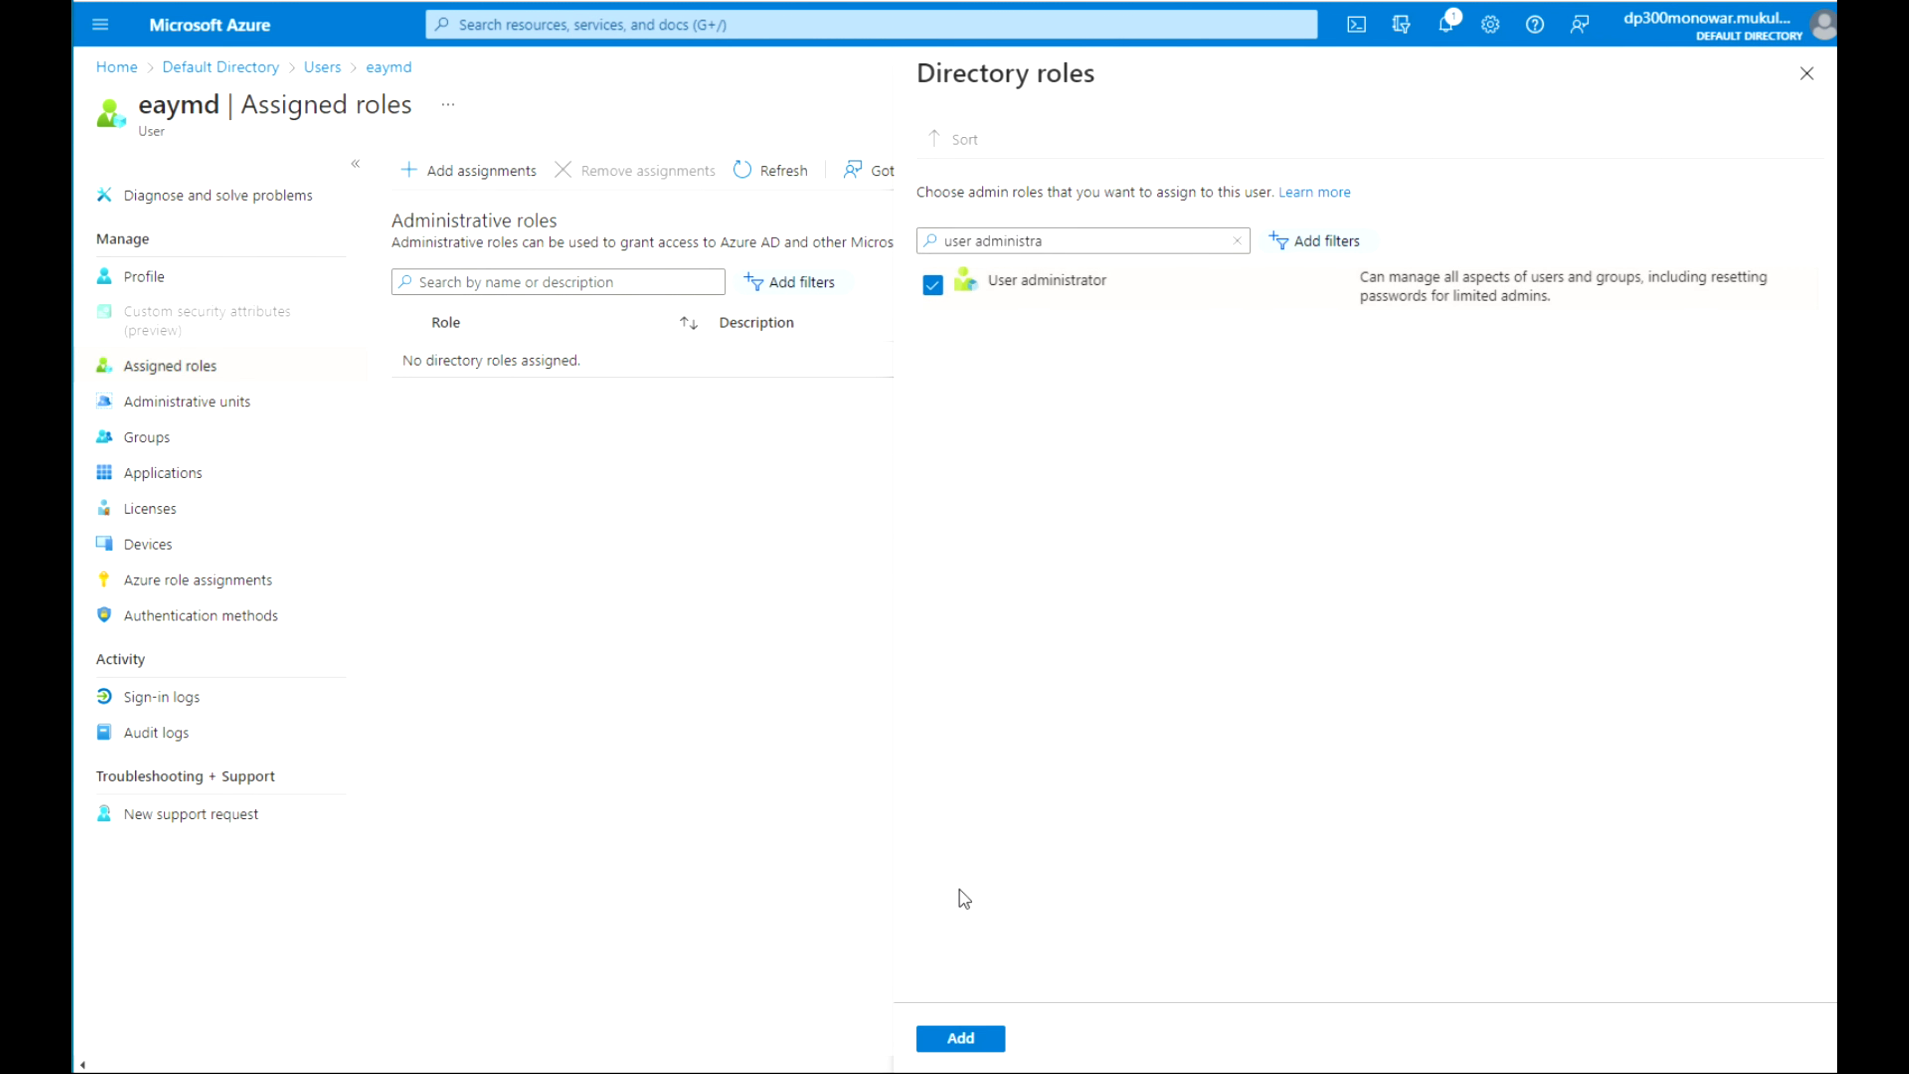
left_click(962, 1039)
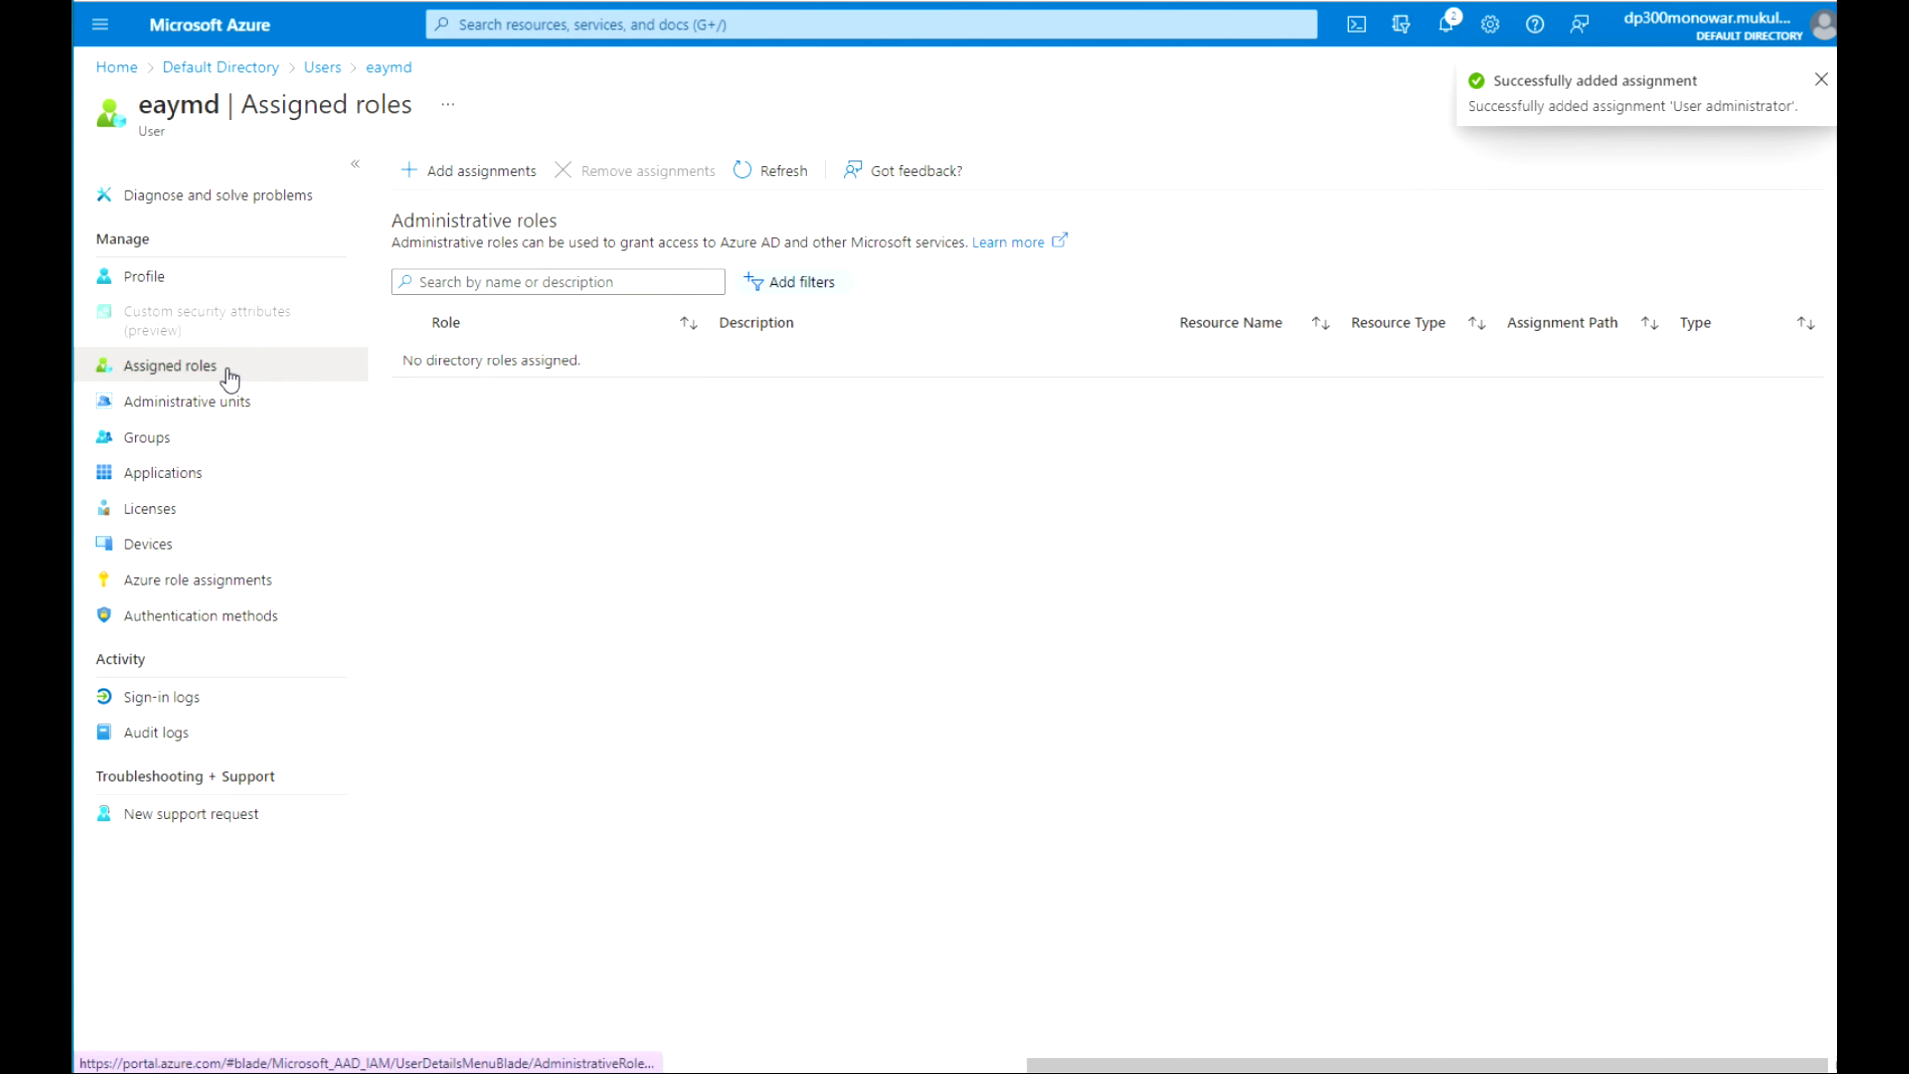
left_click(179, 282)
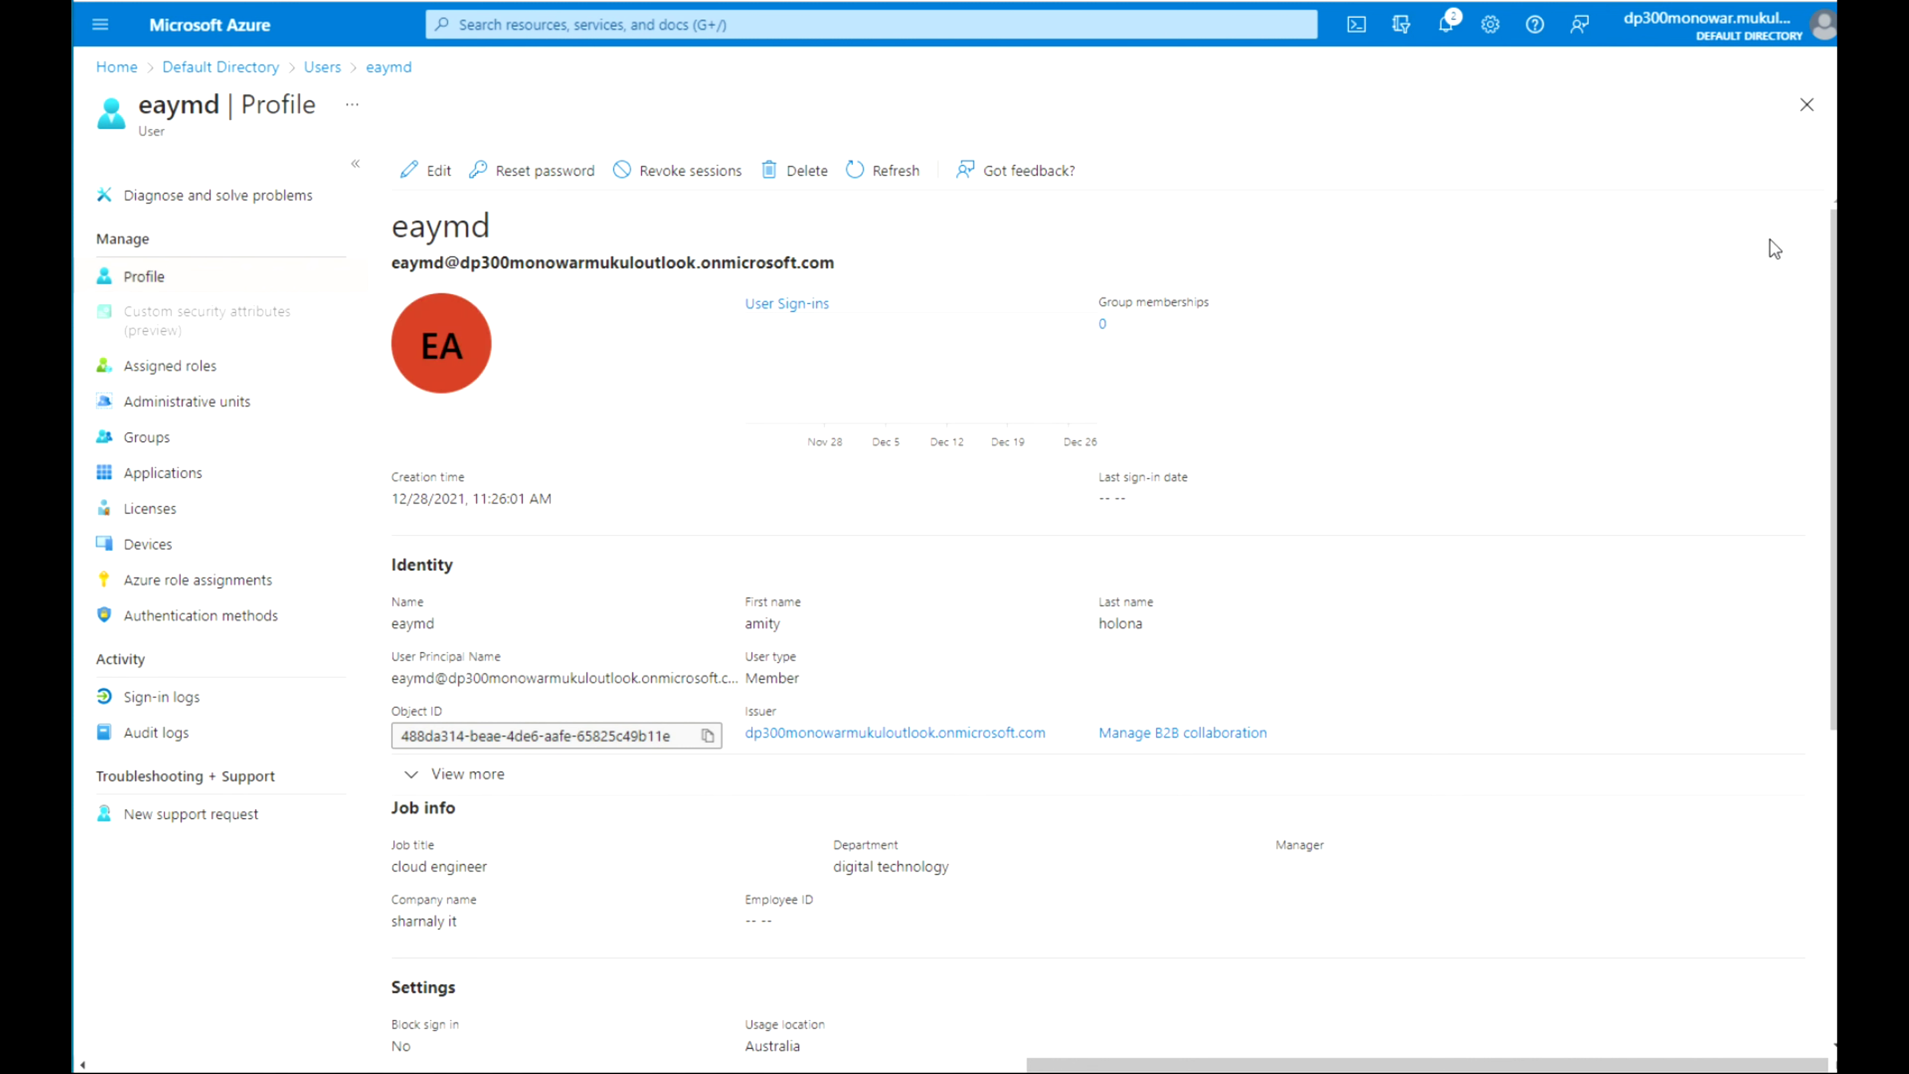
scroll(1827, 451, "down", 5)
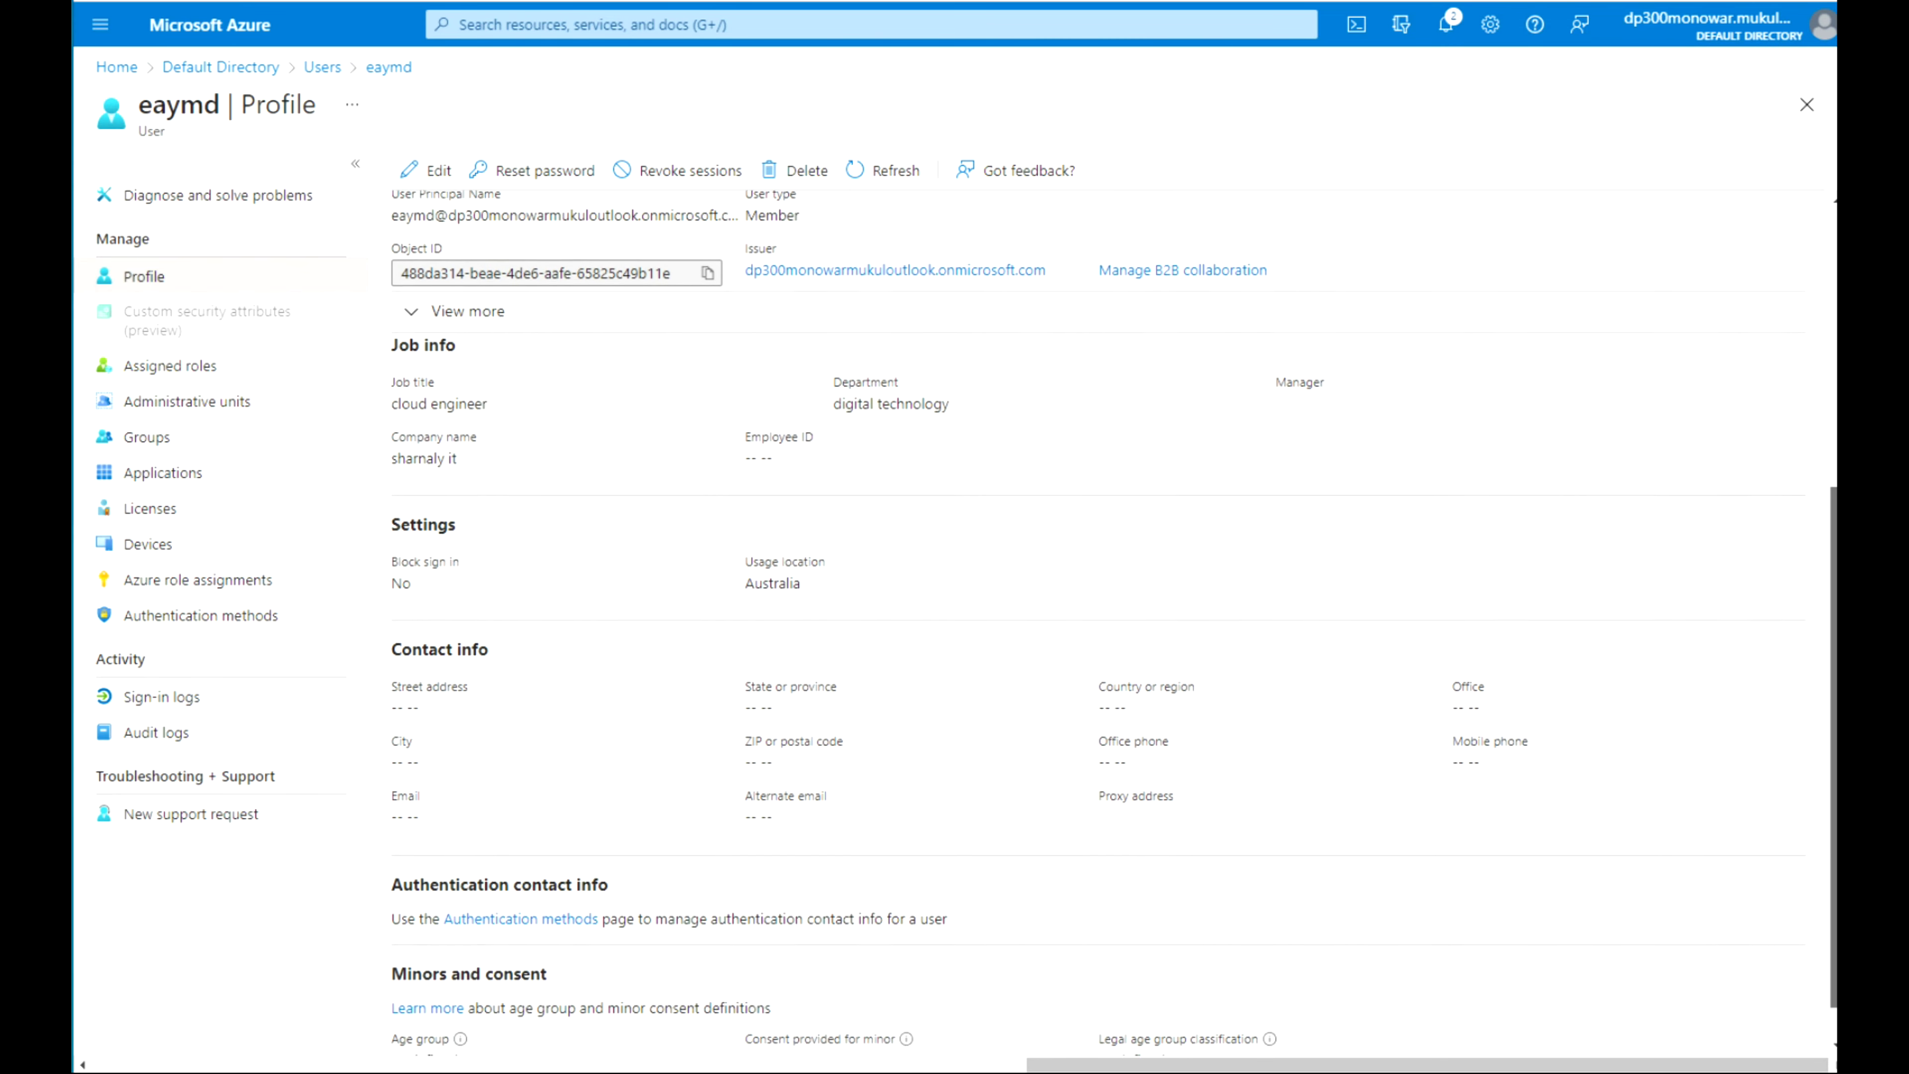
scroll(1113, 624, "down", 1)
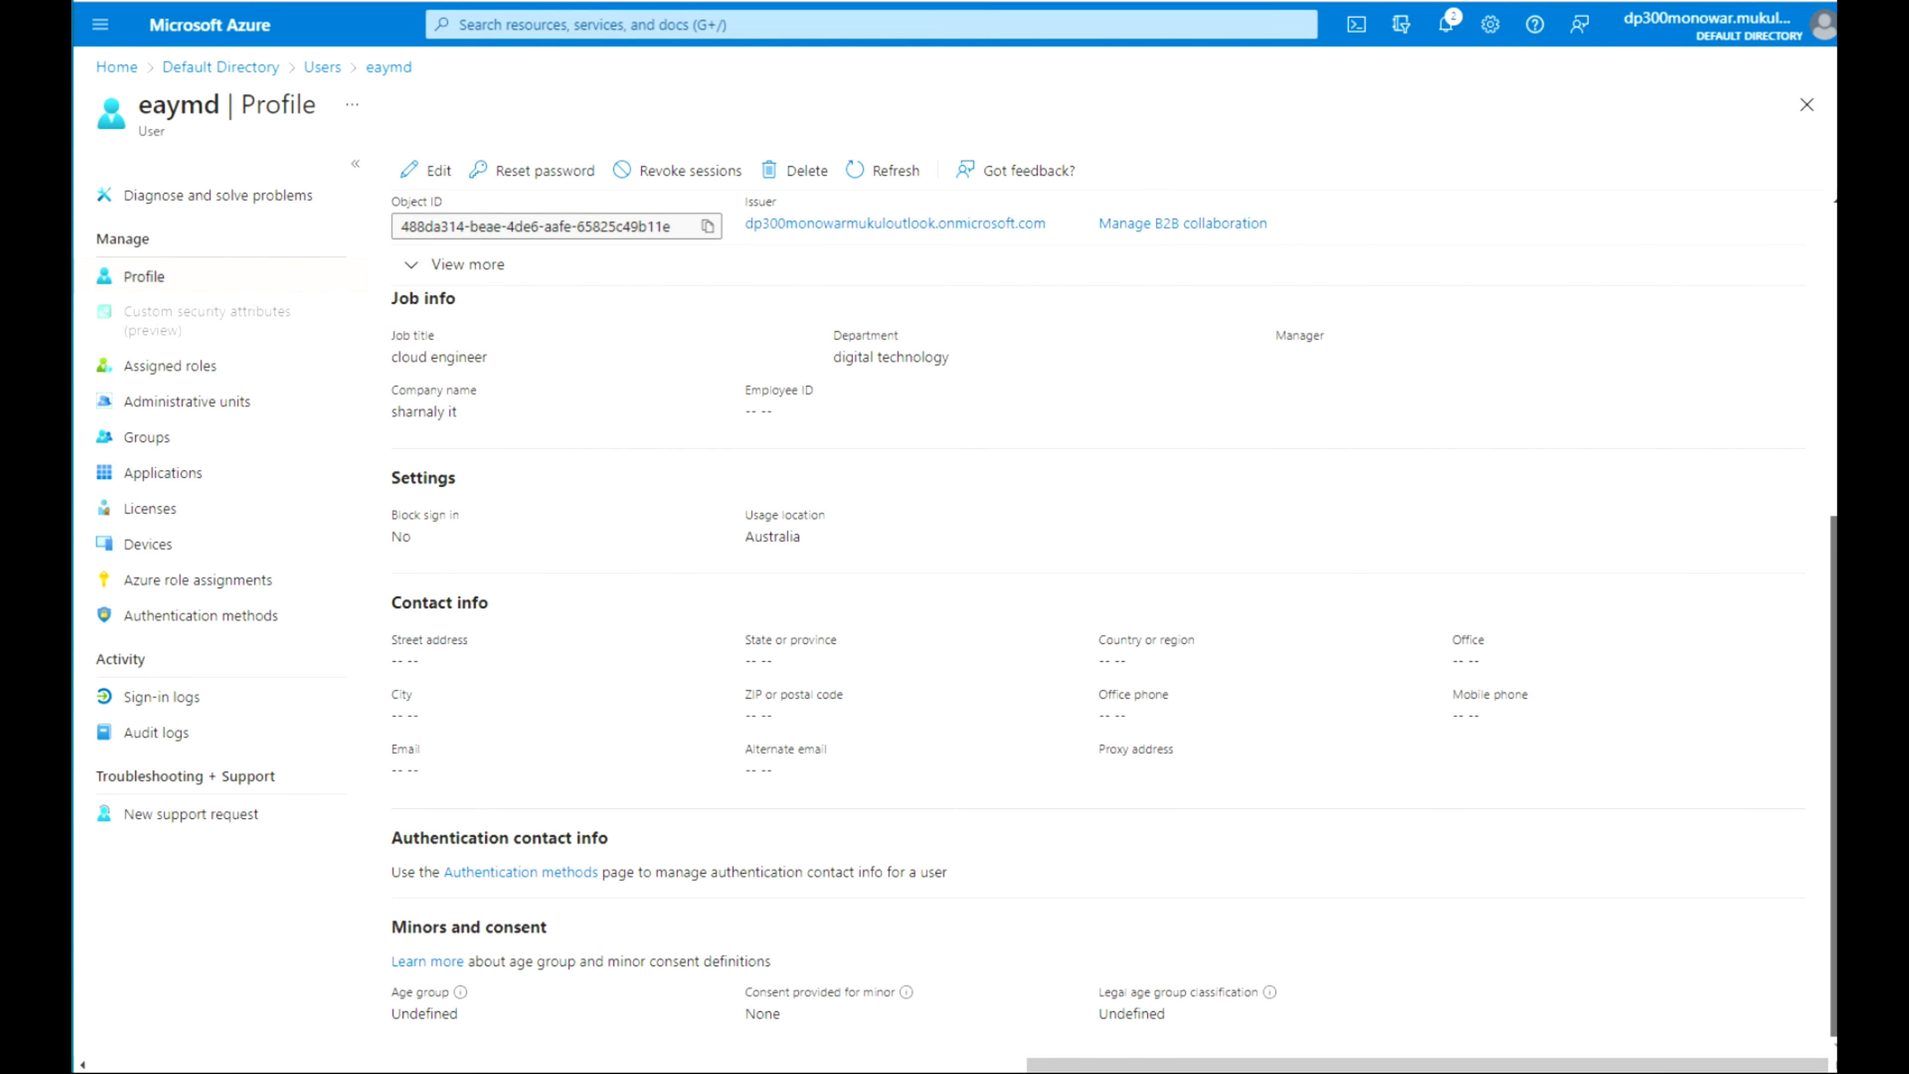
scroll(1112, 613, "up", 6)
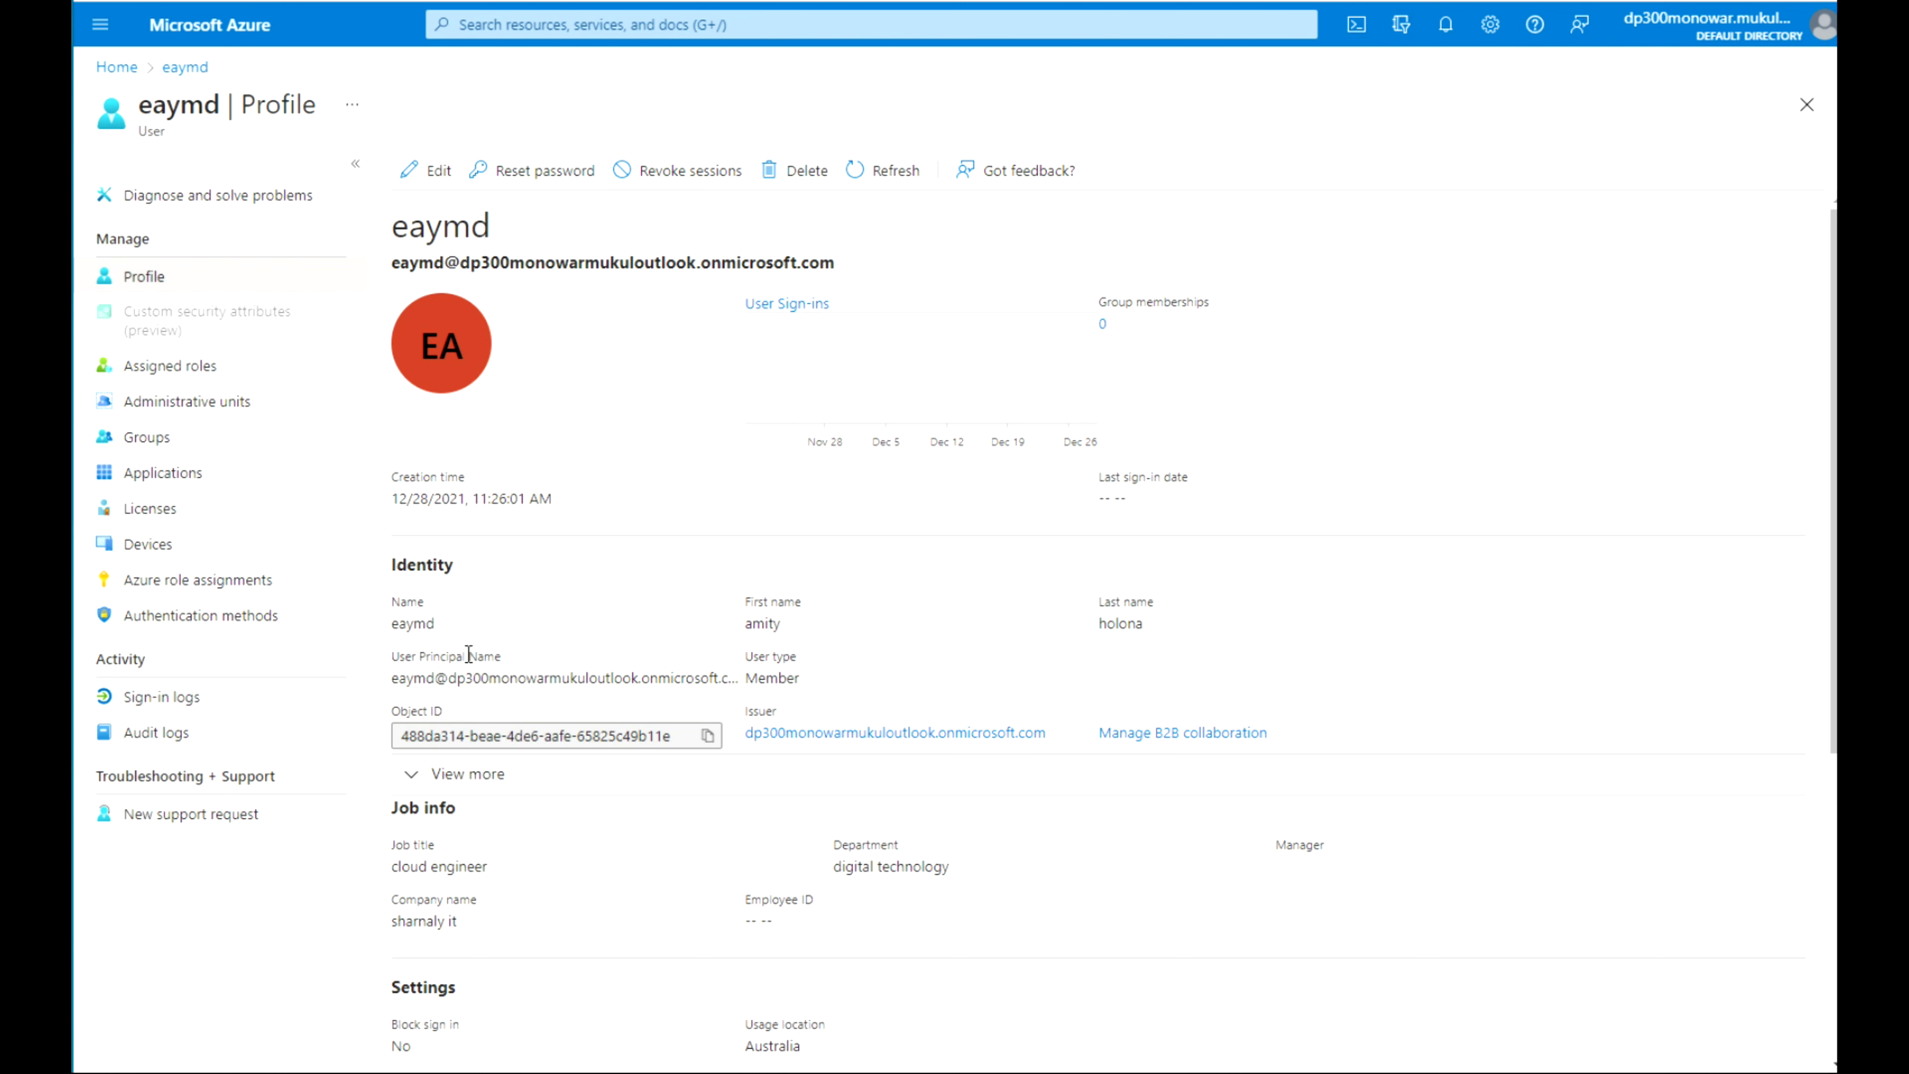
Select and copy the user's sign-in e-mail address from the profile
left_click_drag(409, 653, 500, 658)
left_click_drag(850, 277, 387, 276)
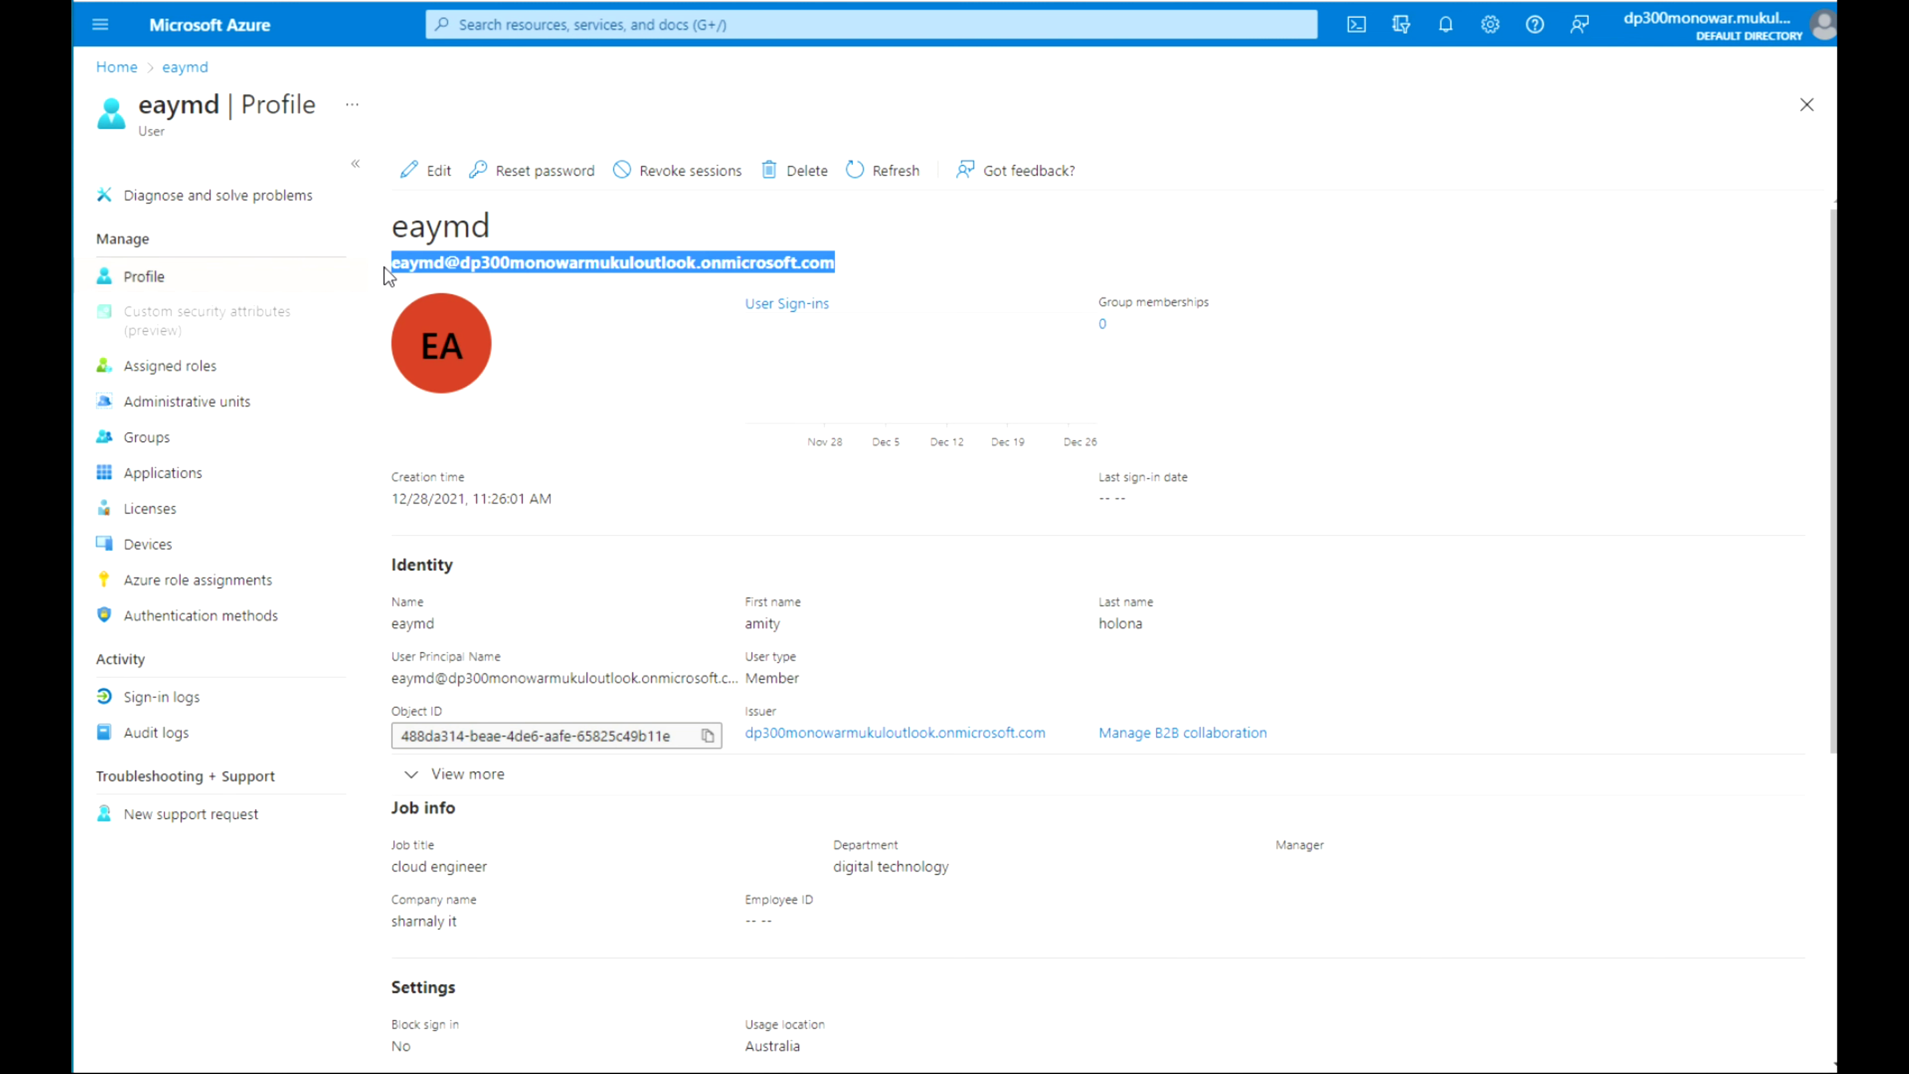
right_click(517, 265)
left_click(571, 278)
In the private window, go to the Azure portal and enter eaymd's sign-in address as another account
key("alt+Tab")
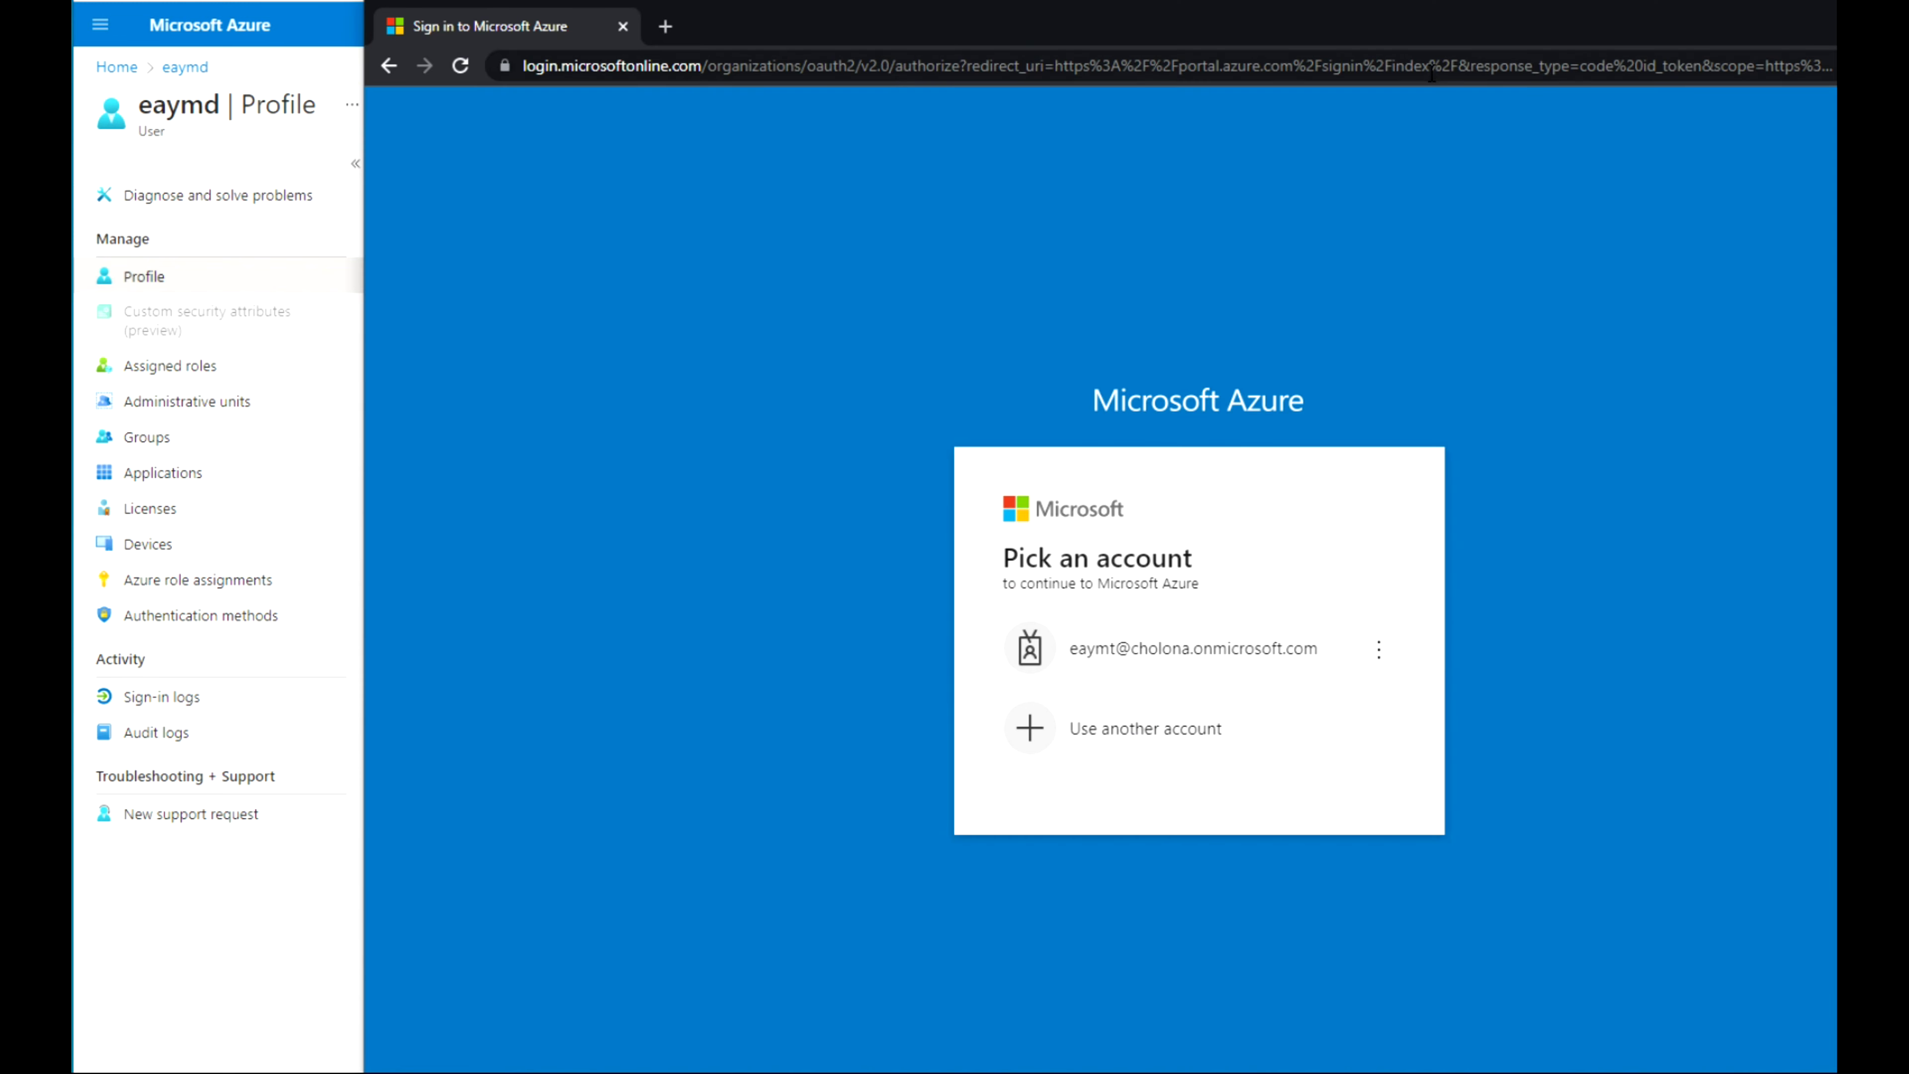
left_click(1178, 72)
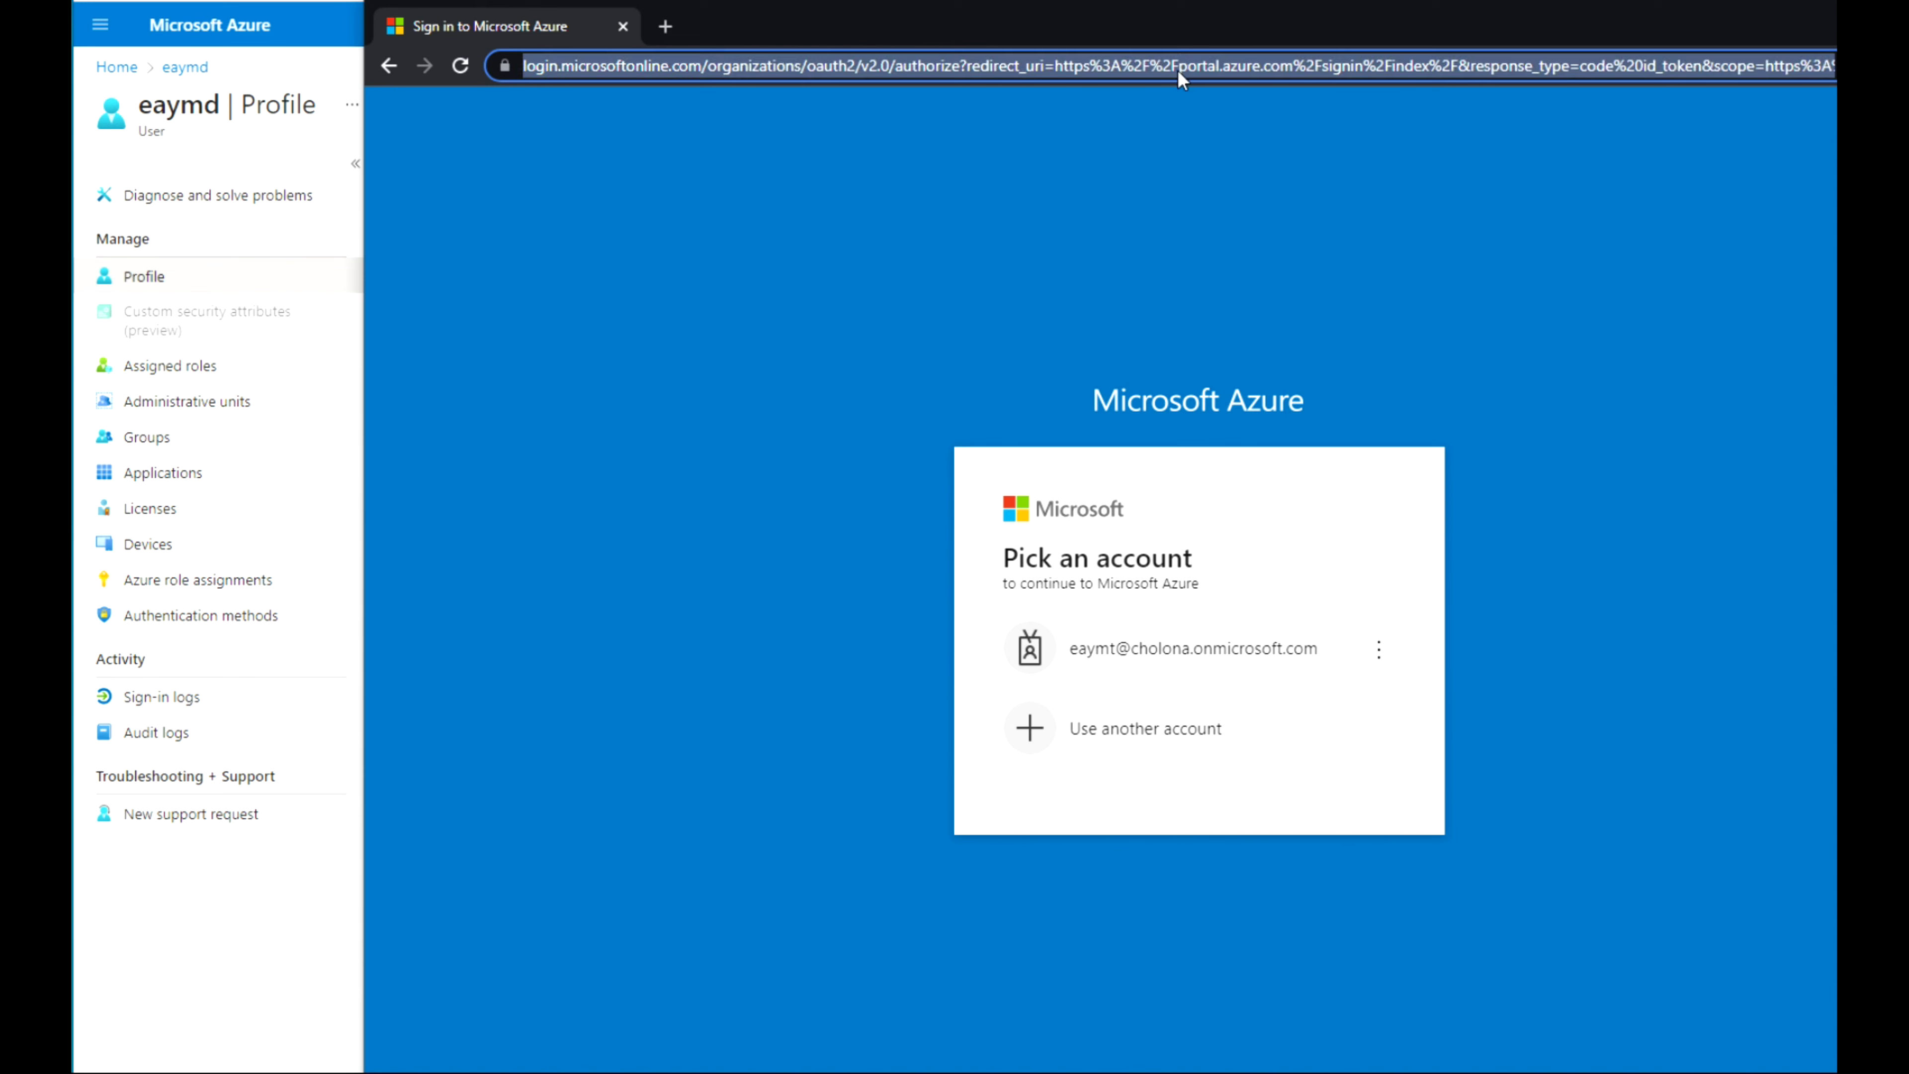
type("portal")
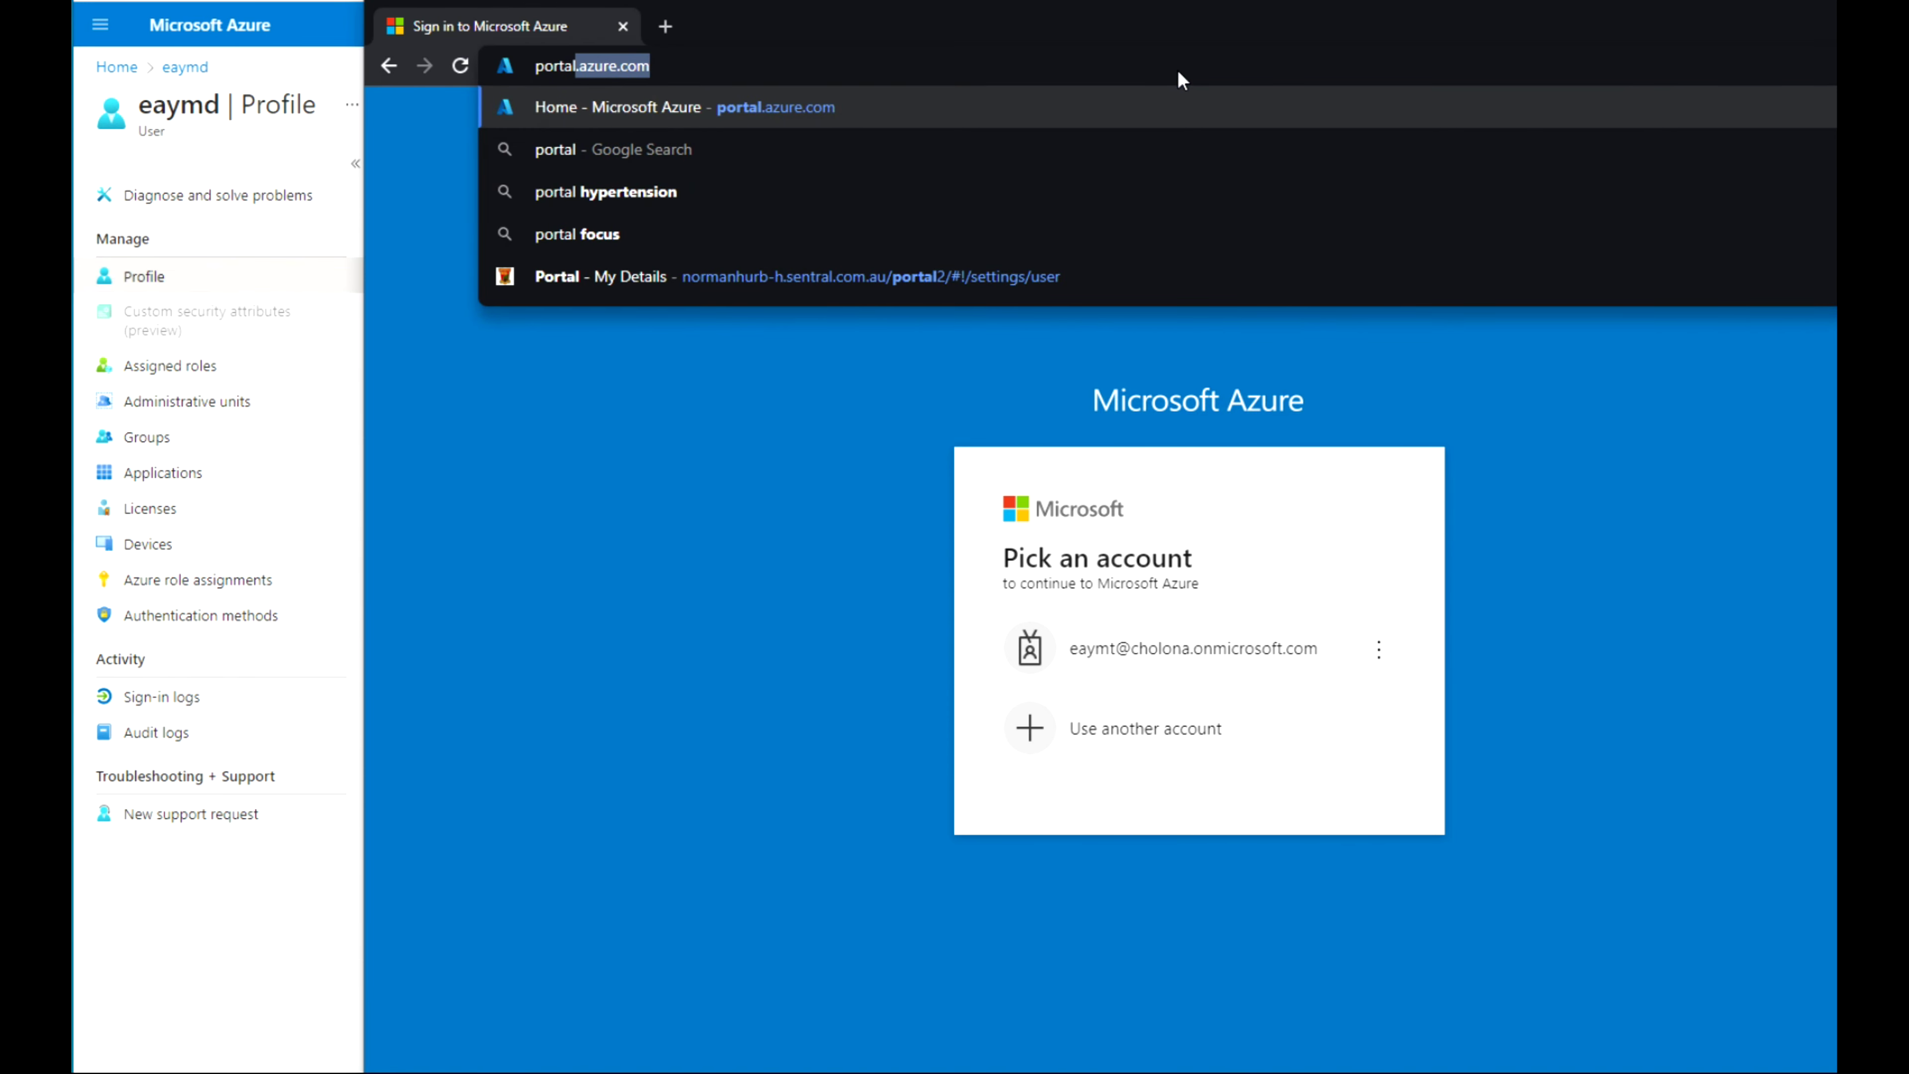
key("Return")
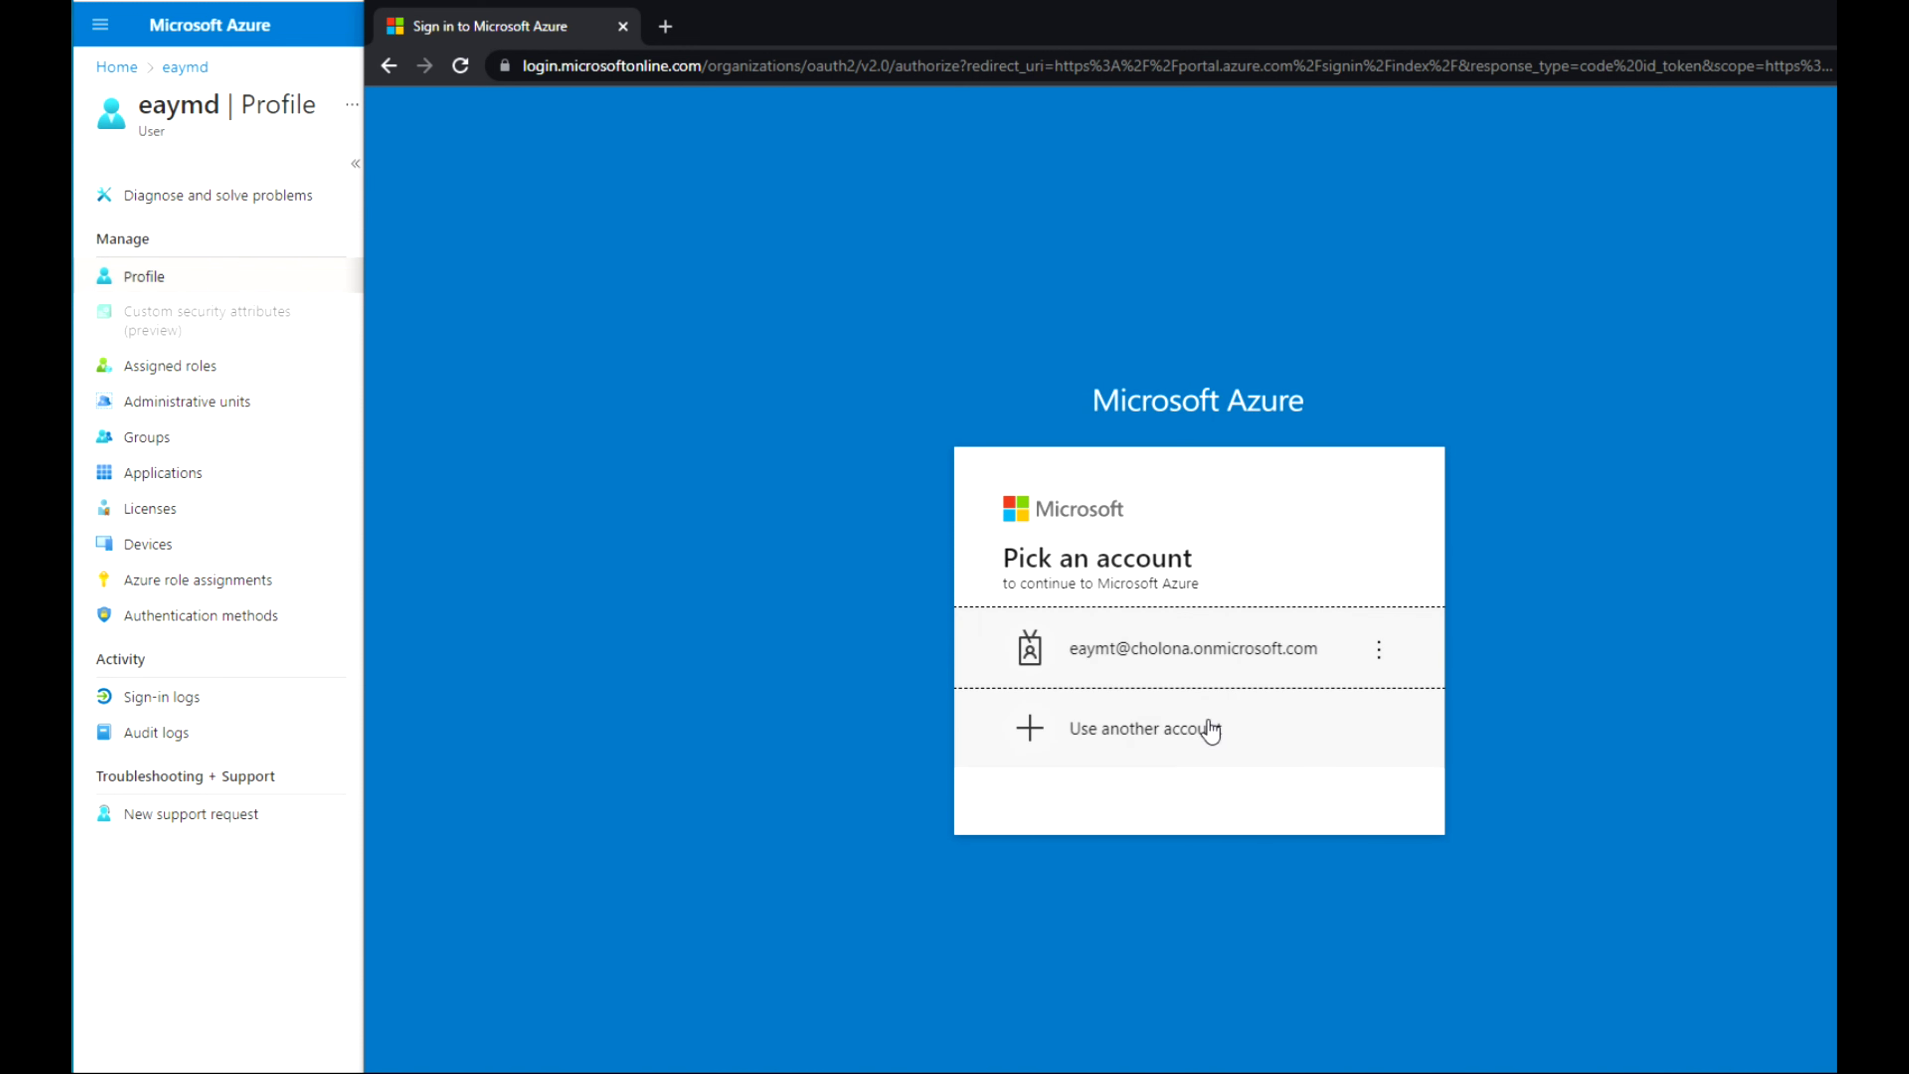
left_click(1176, 731)
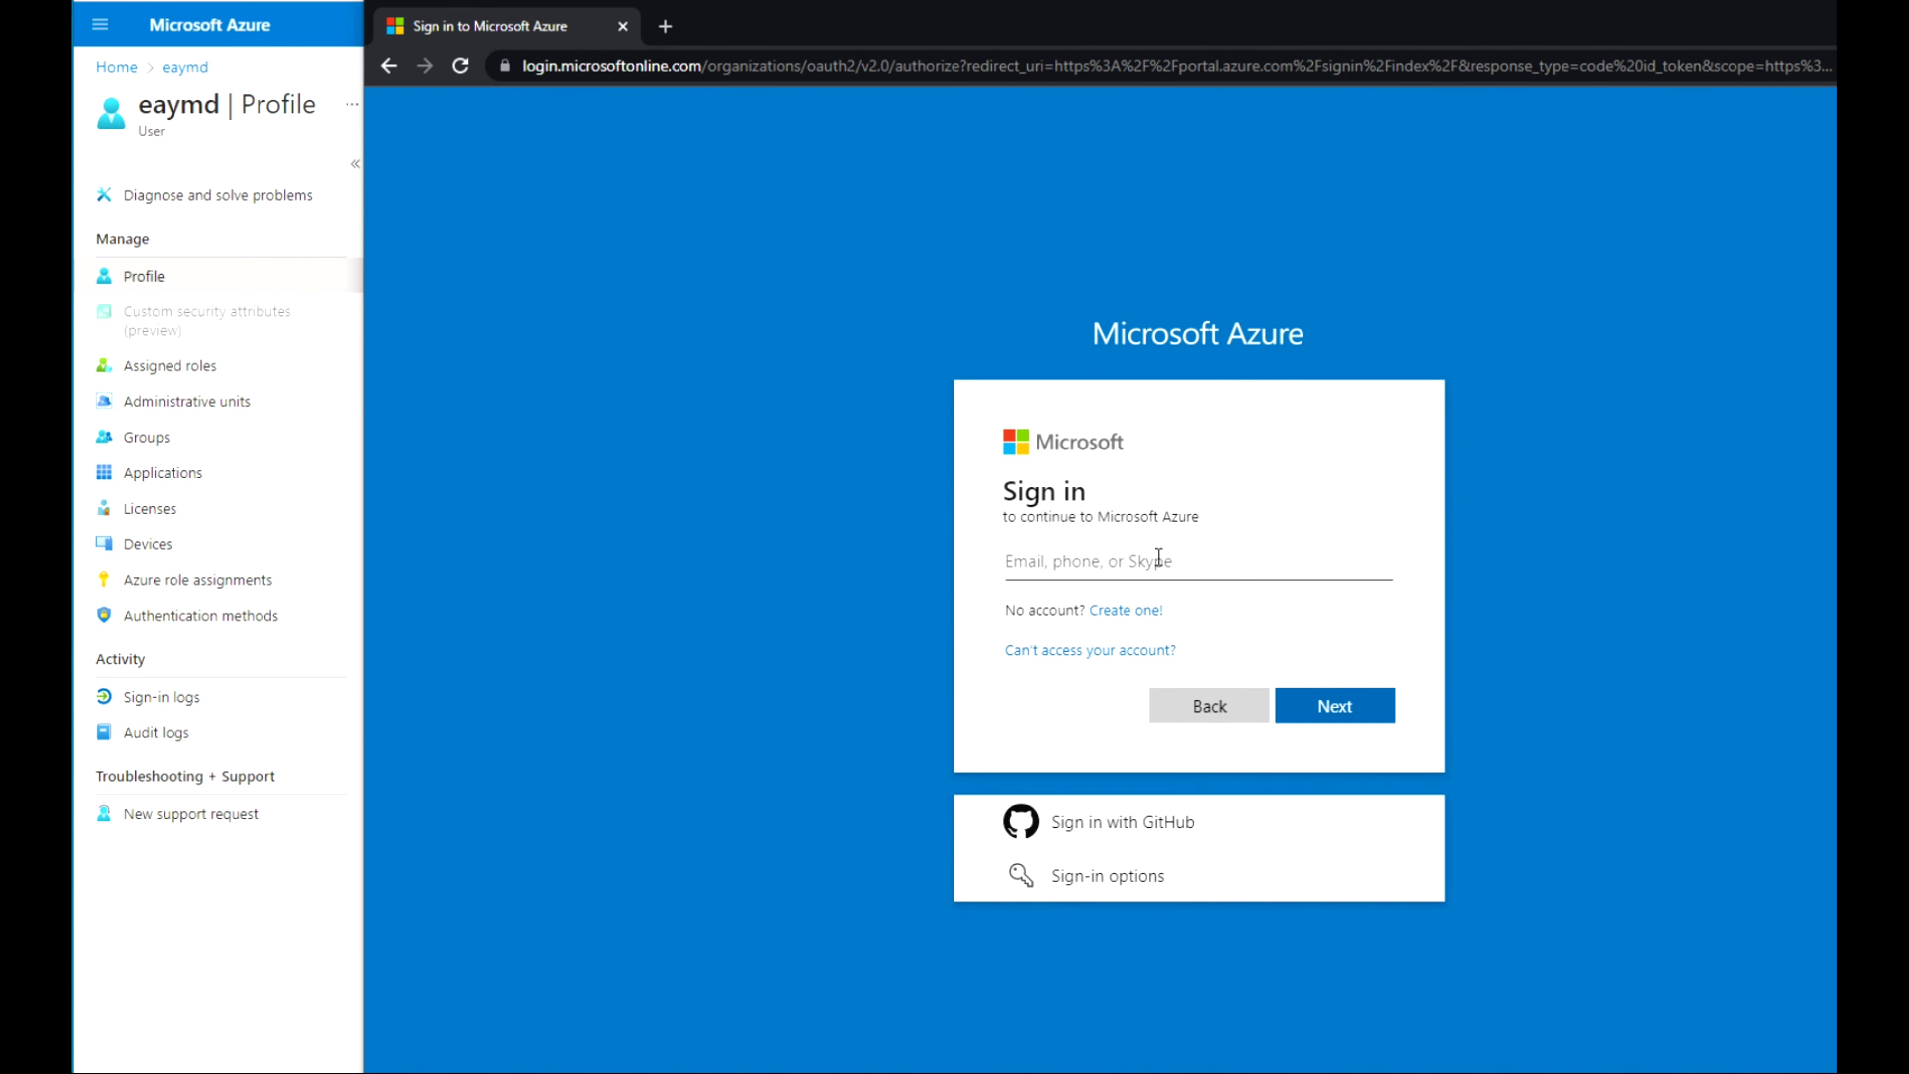
key("ctrl+v")
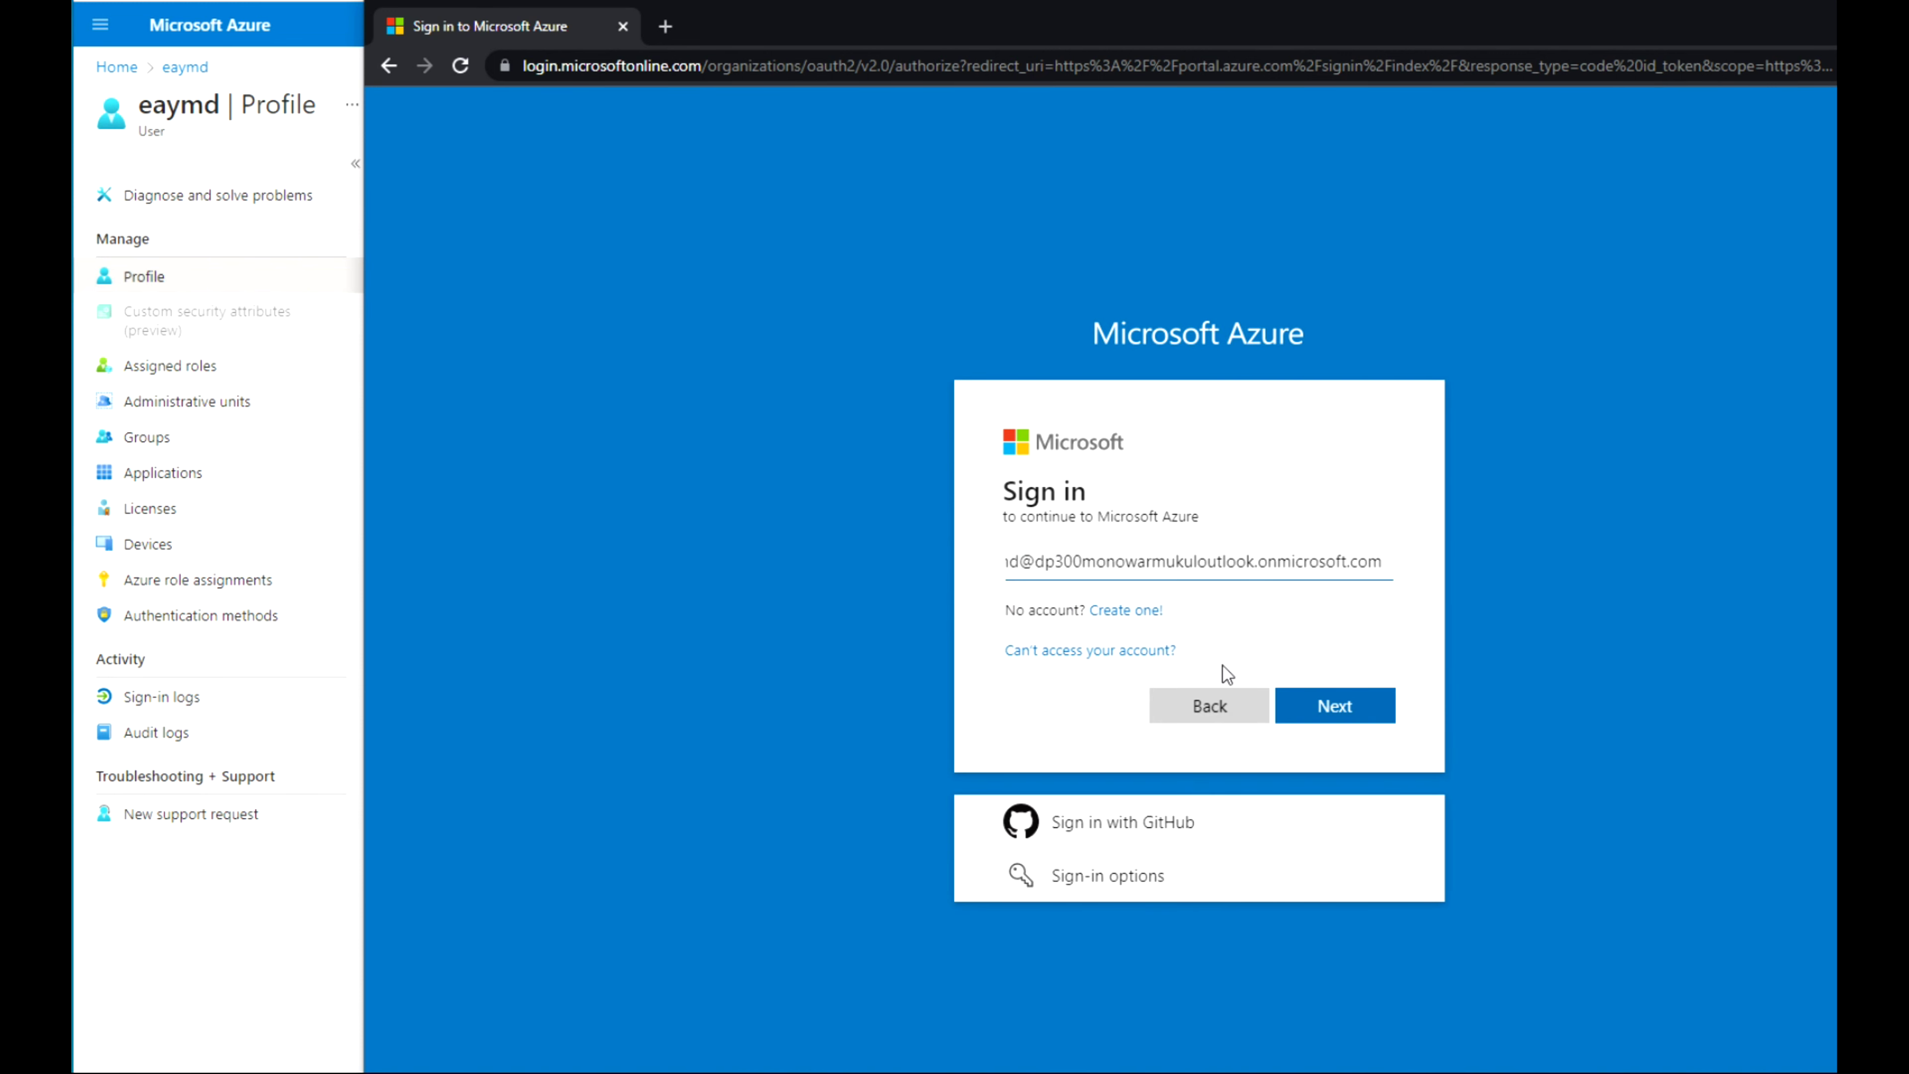
left_click(1346, 716)
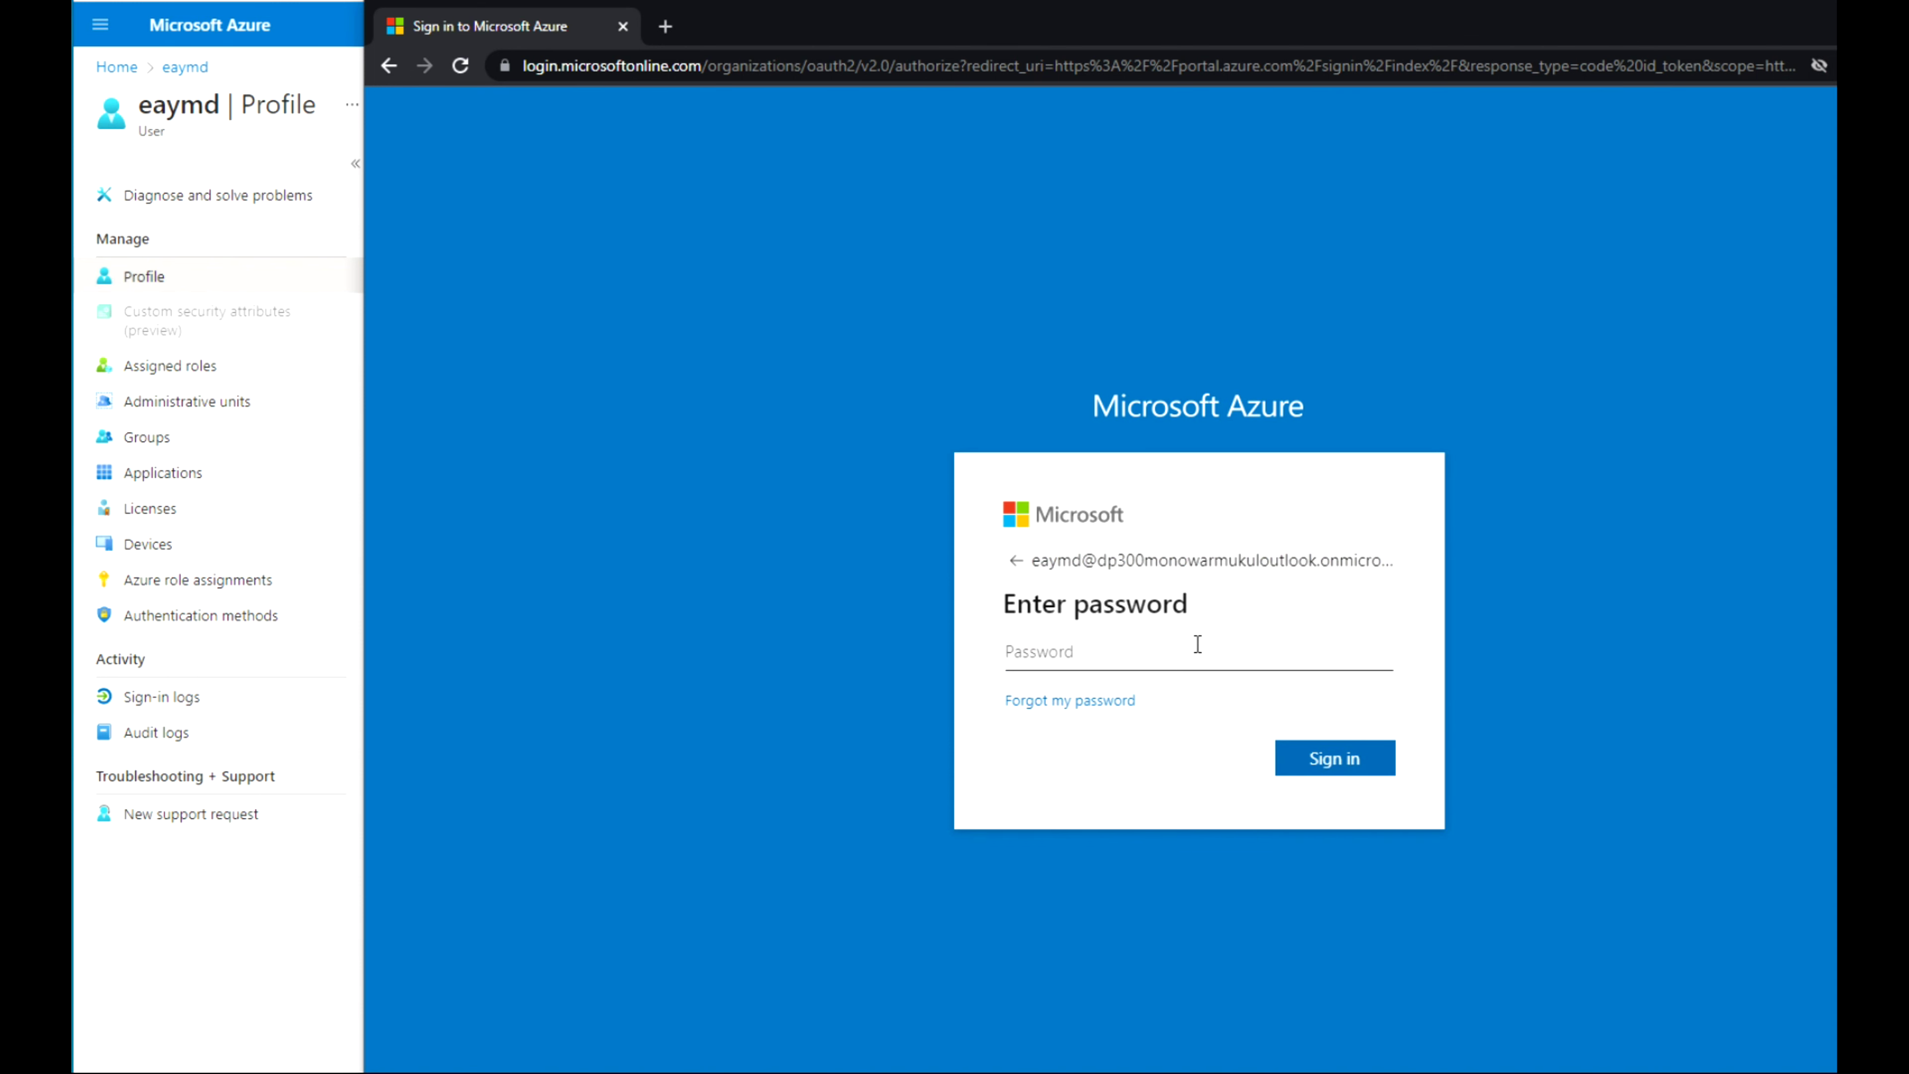
Sign in with the temporary password and fill in the current, new and confirm password fields
type("••••••••••")
left_click(1348, 760)
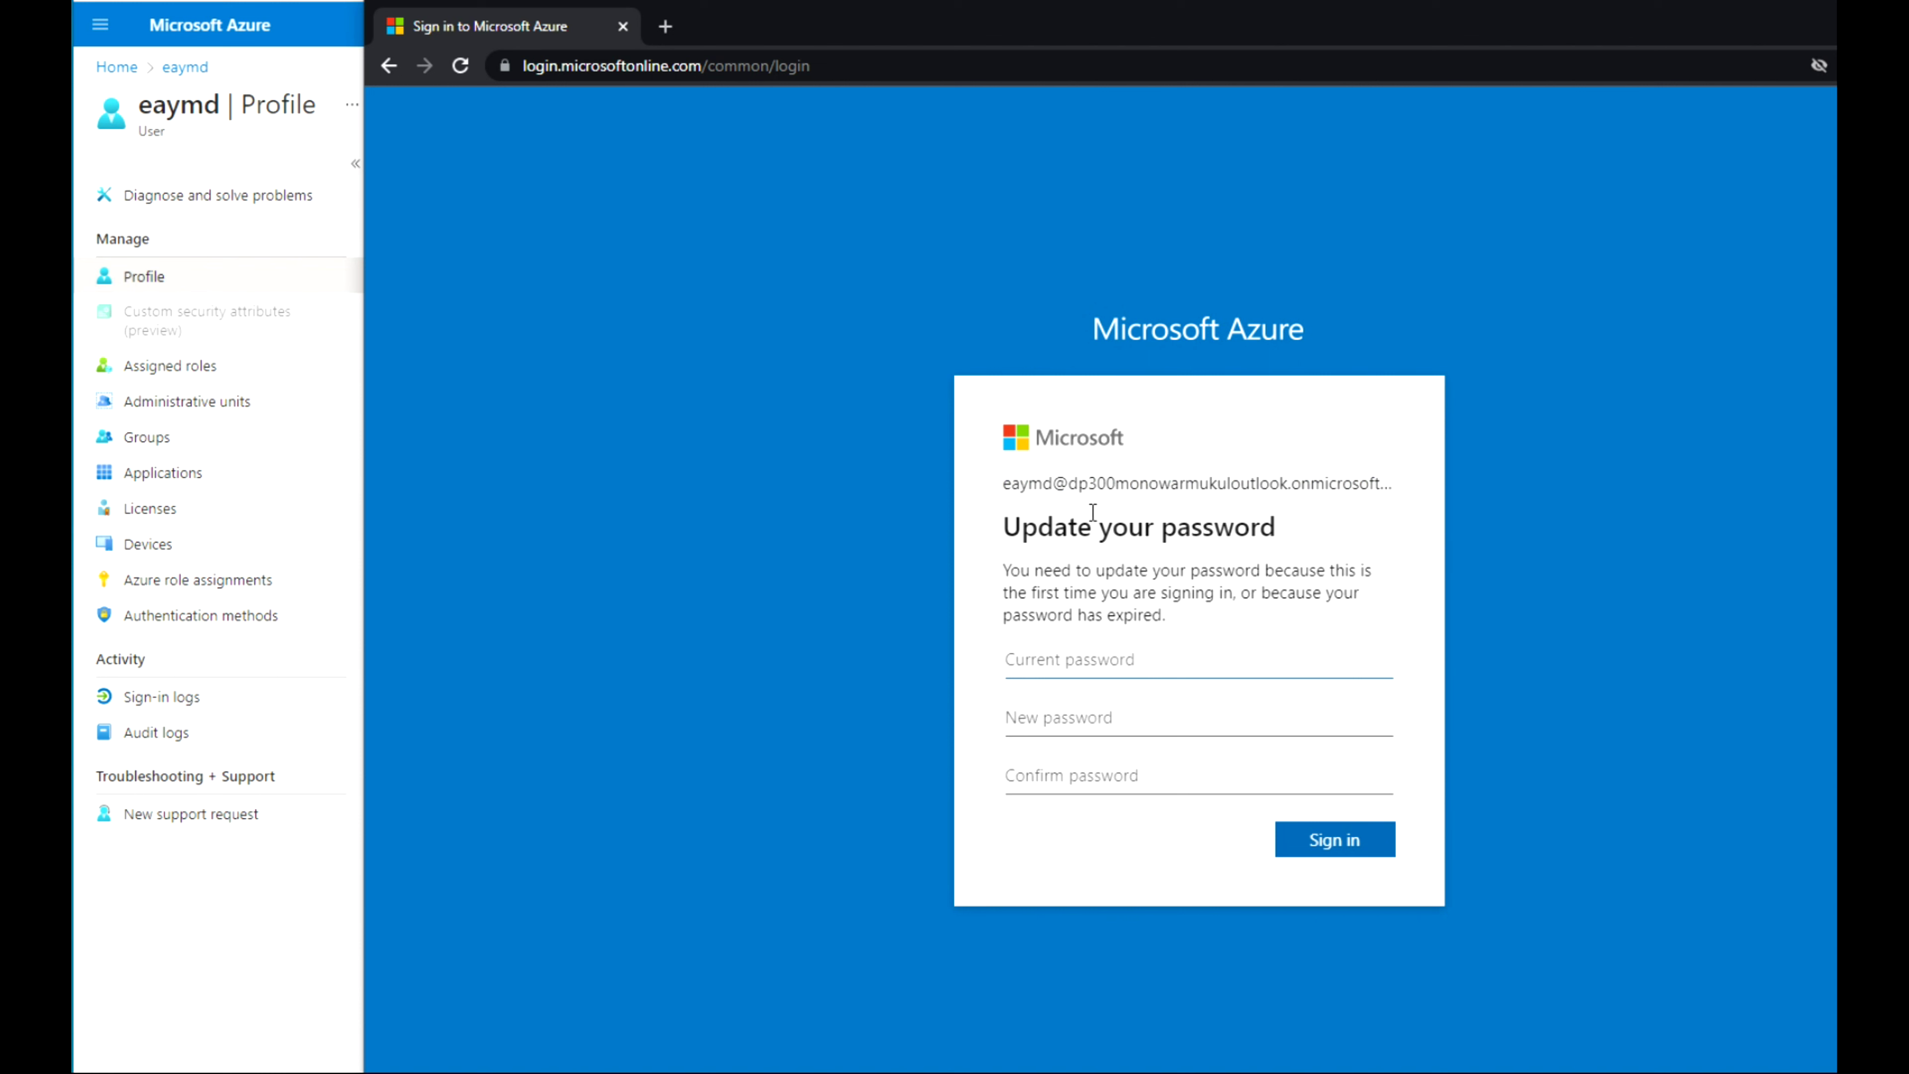
type("••••••••")
left_click(1038, 708)
type("••")
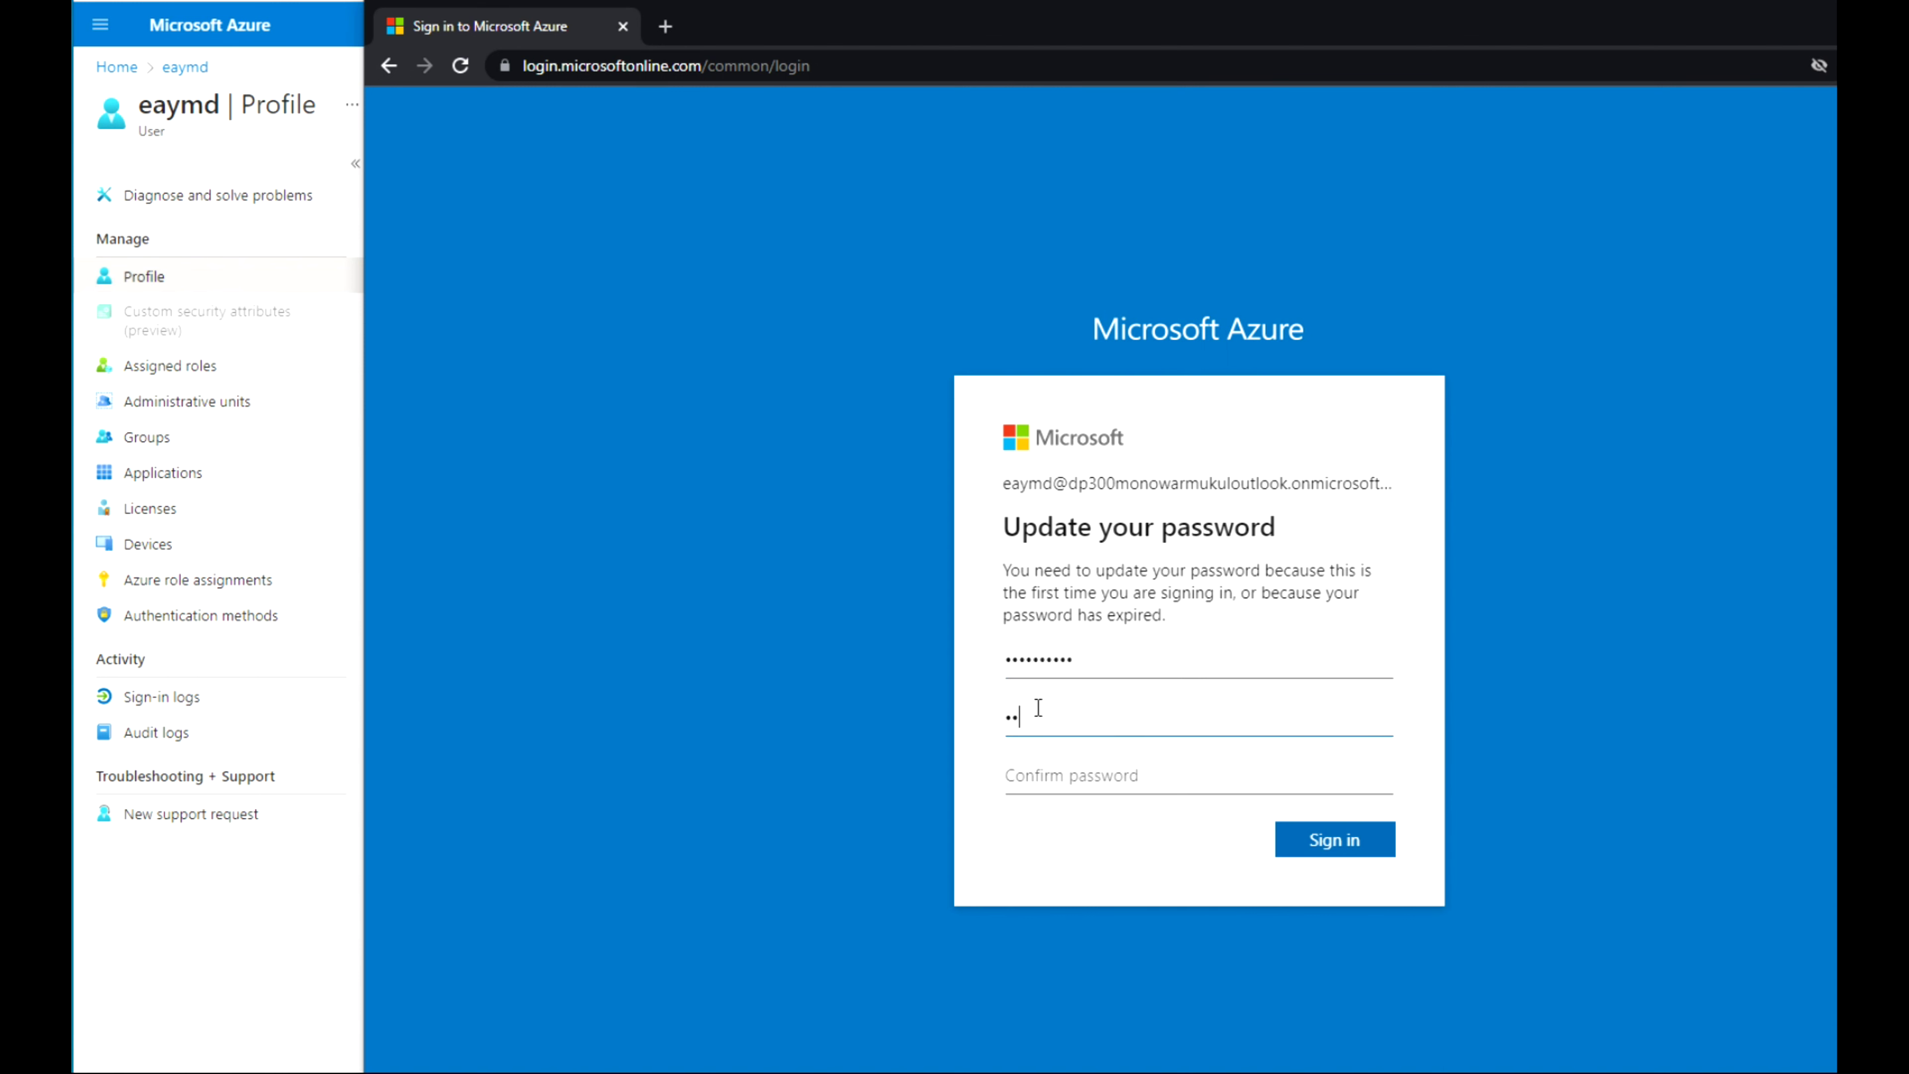
type("••••••")
left_click(1018, 775)
type("•••••••")
left_click(1339, 840)
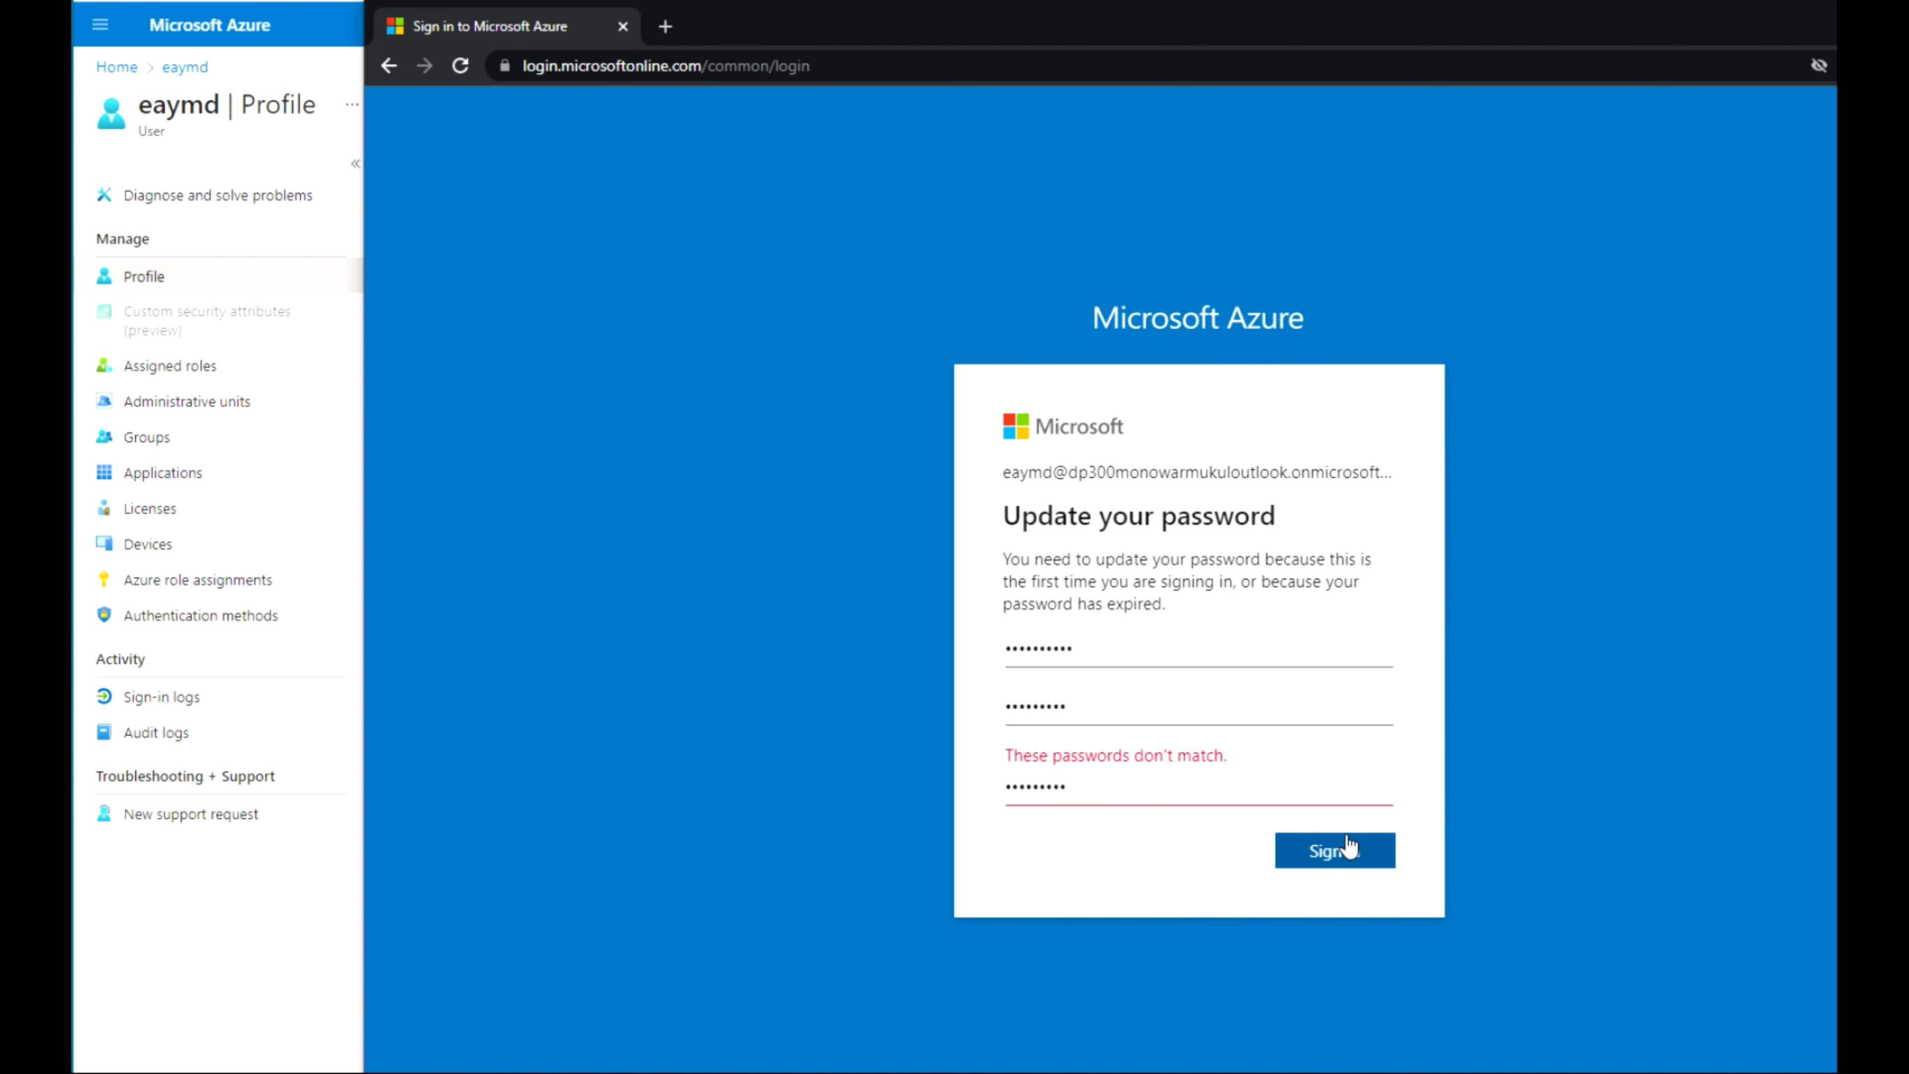
Retype the mismatched new password and submit the password change
left_click_drag(1105, 712, 999, 728)
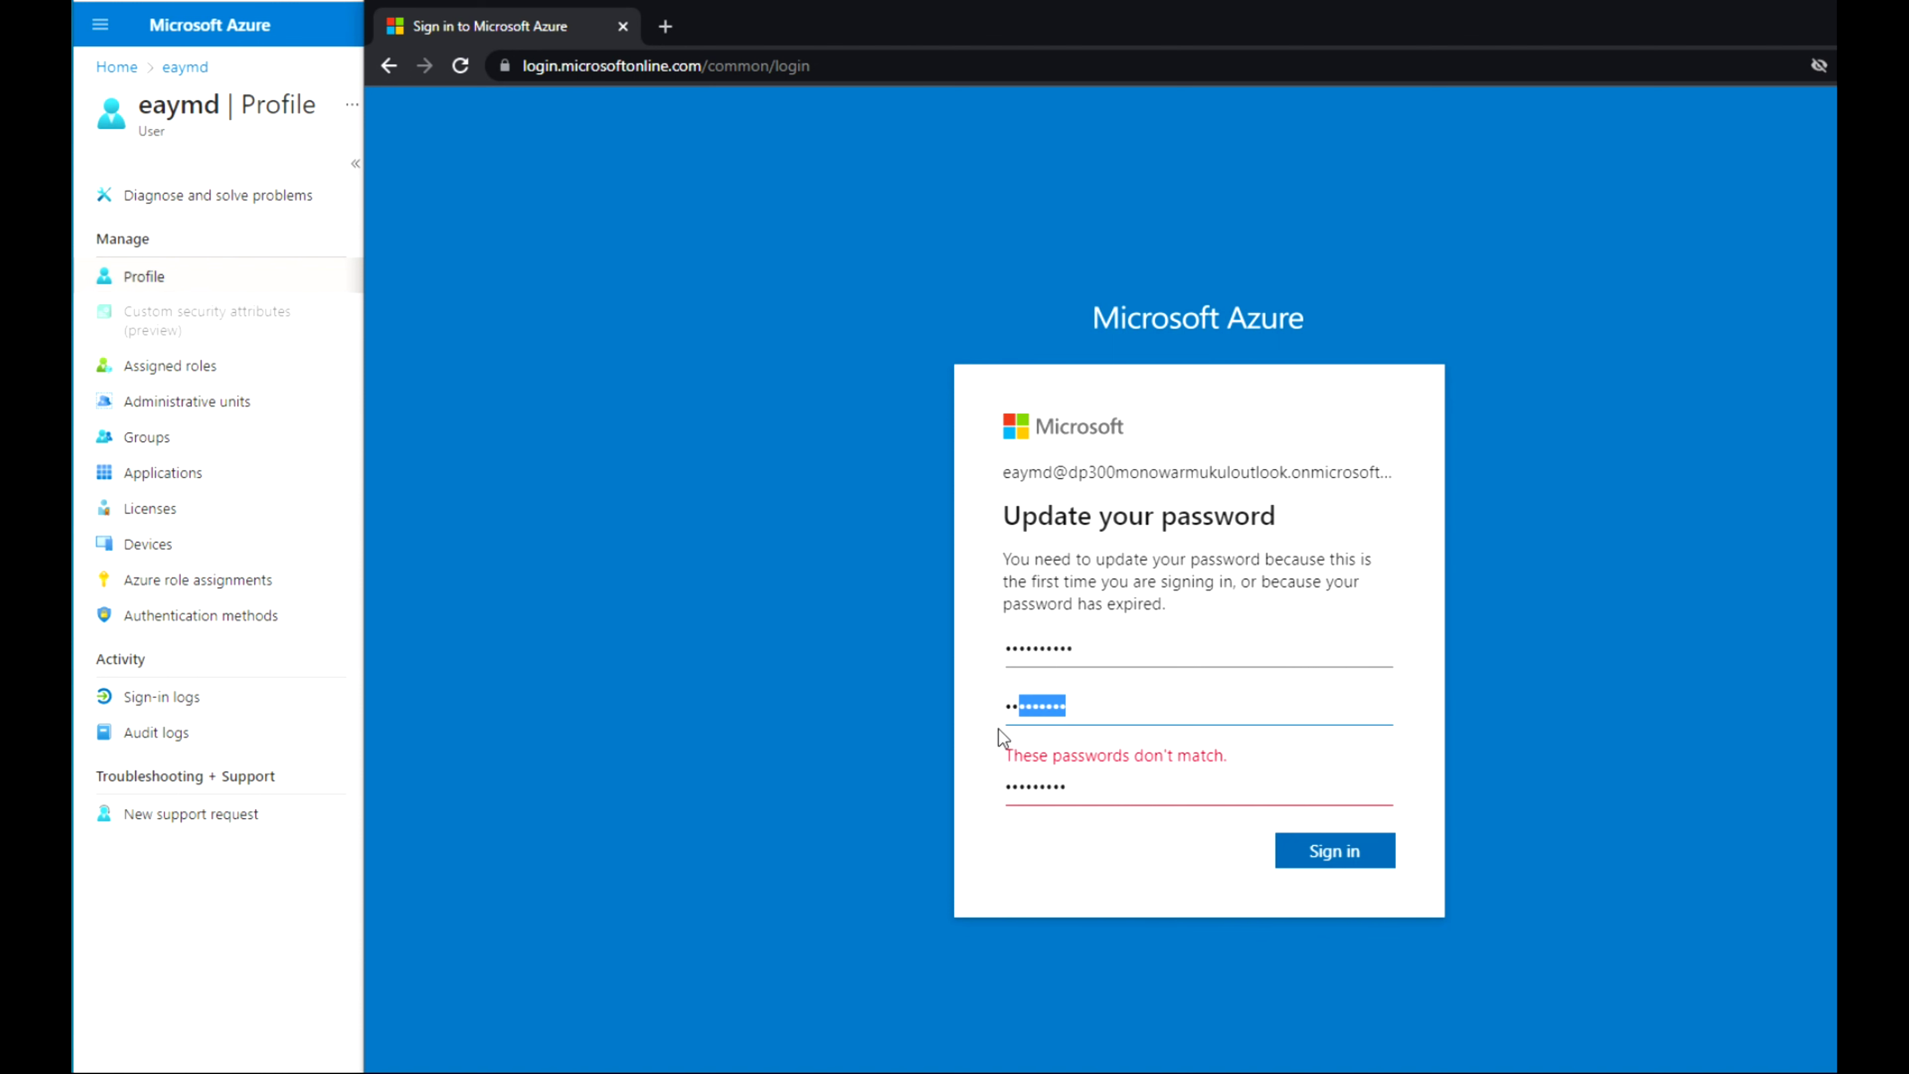
type("•••••••••")
left_click(1322, 838)
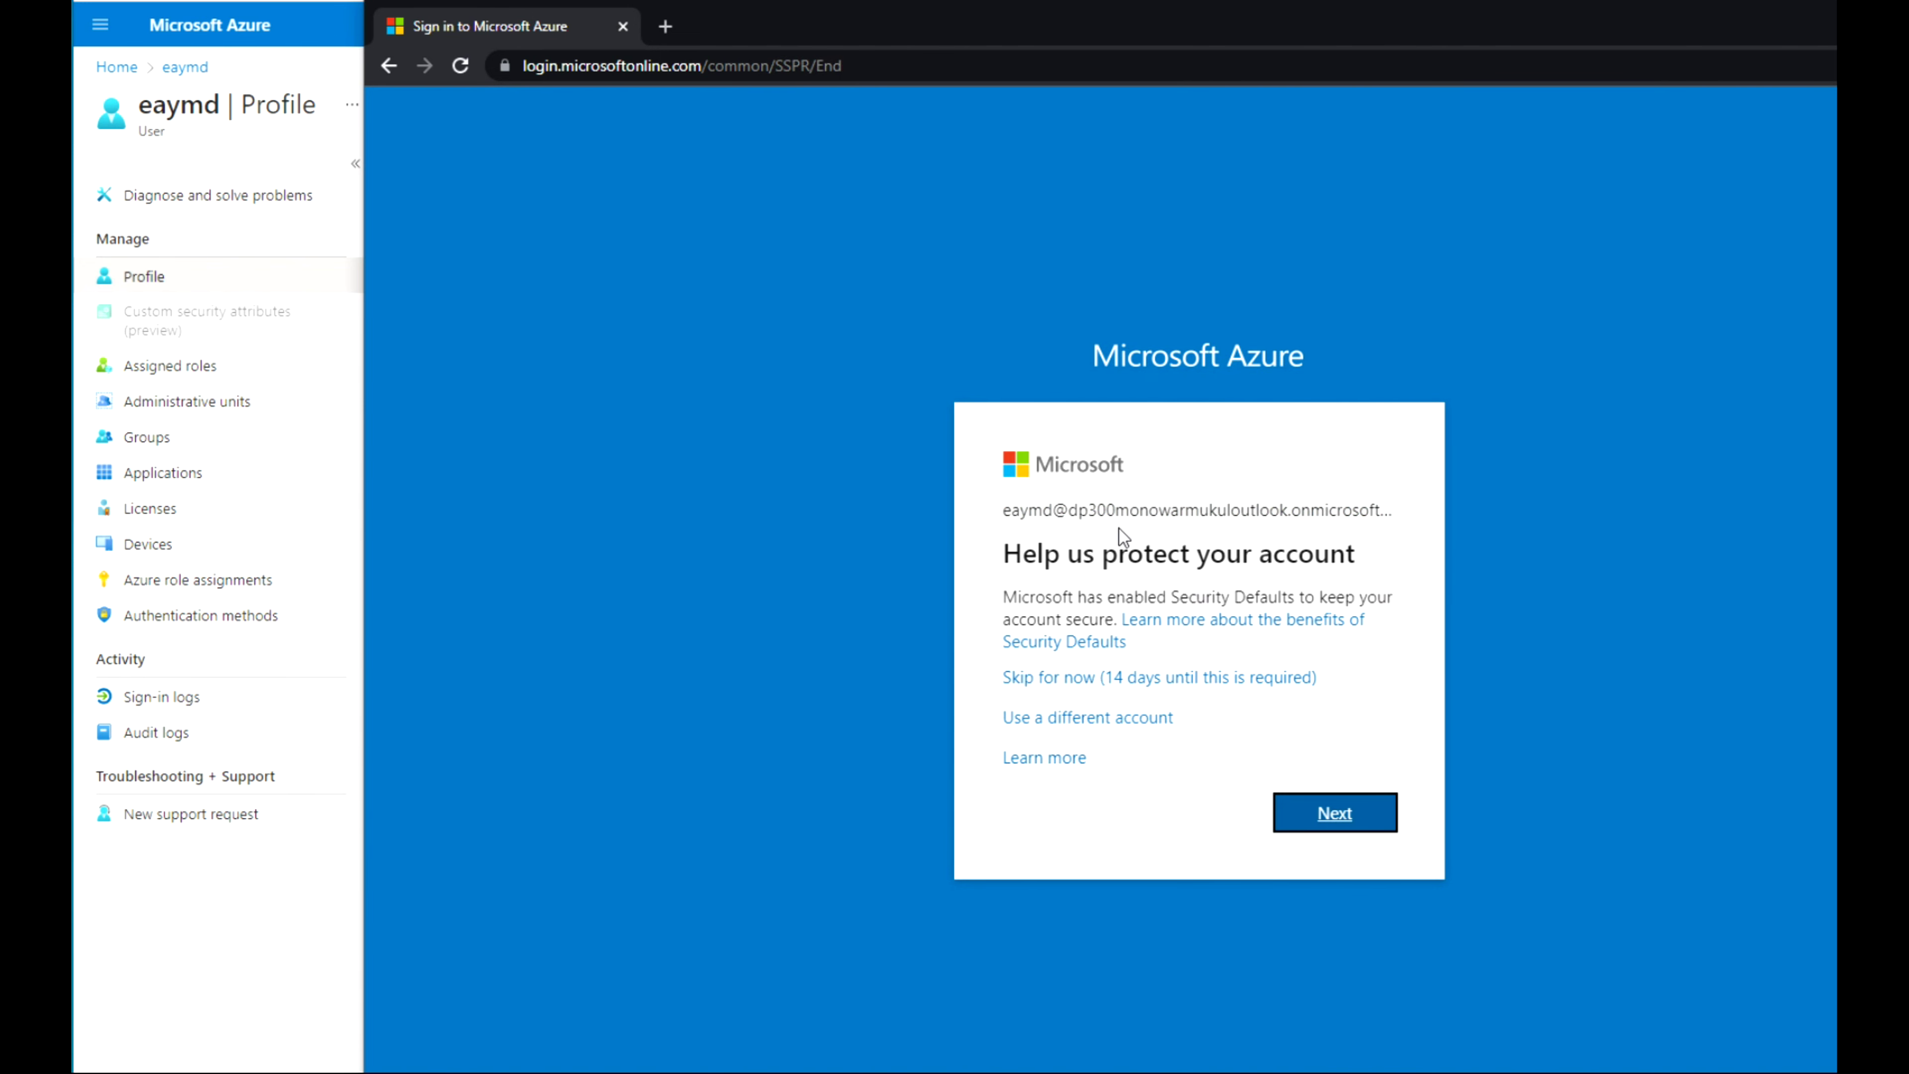
Skip the security setup and tour, then open Default Directory's All users list
left_click(1048, 683)
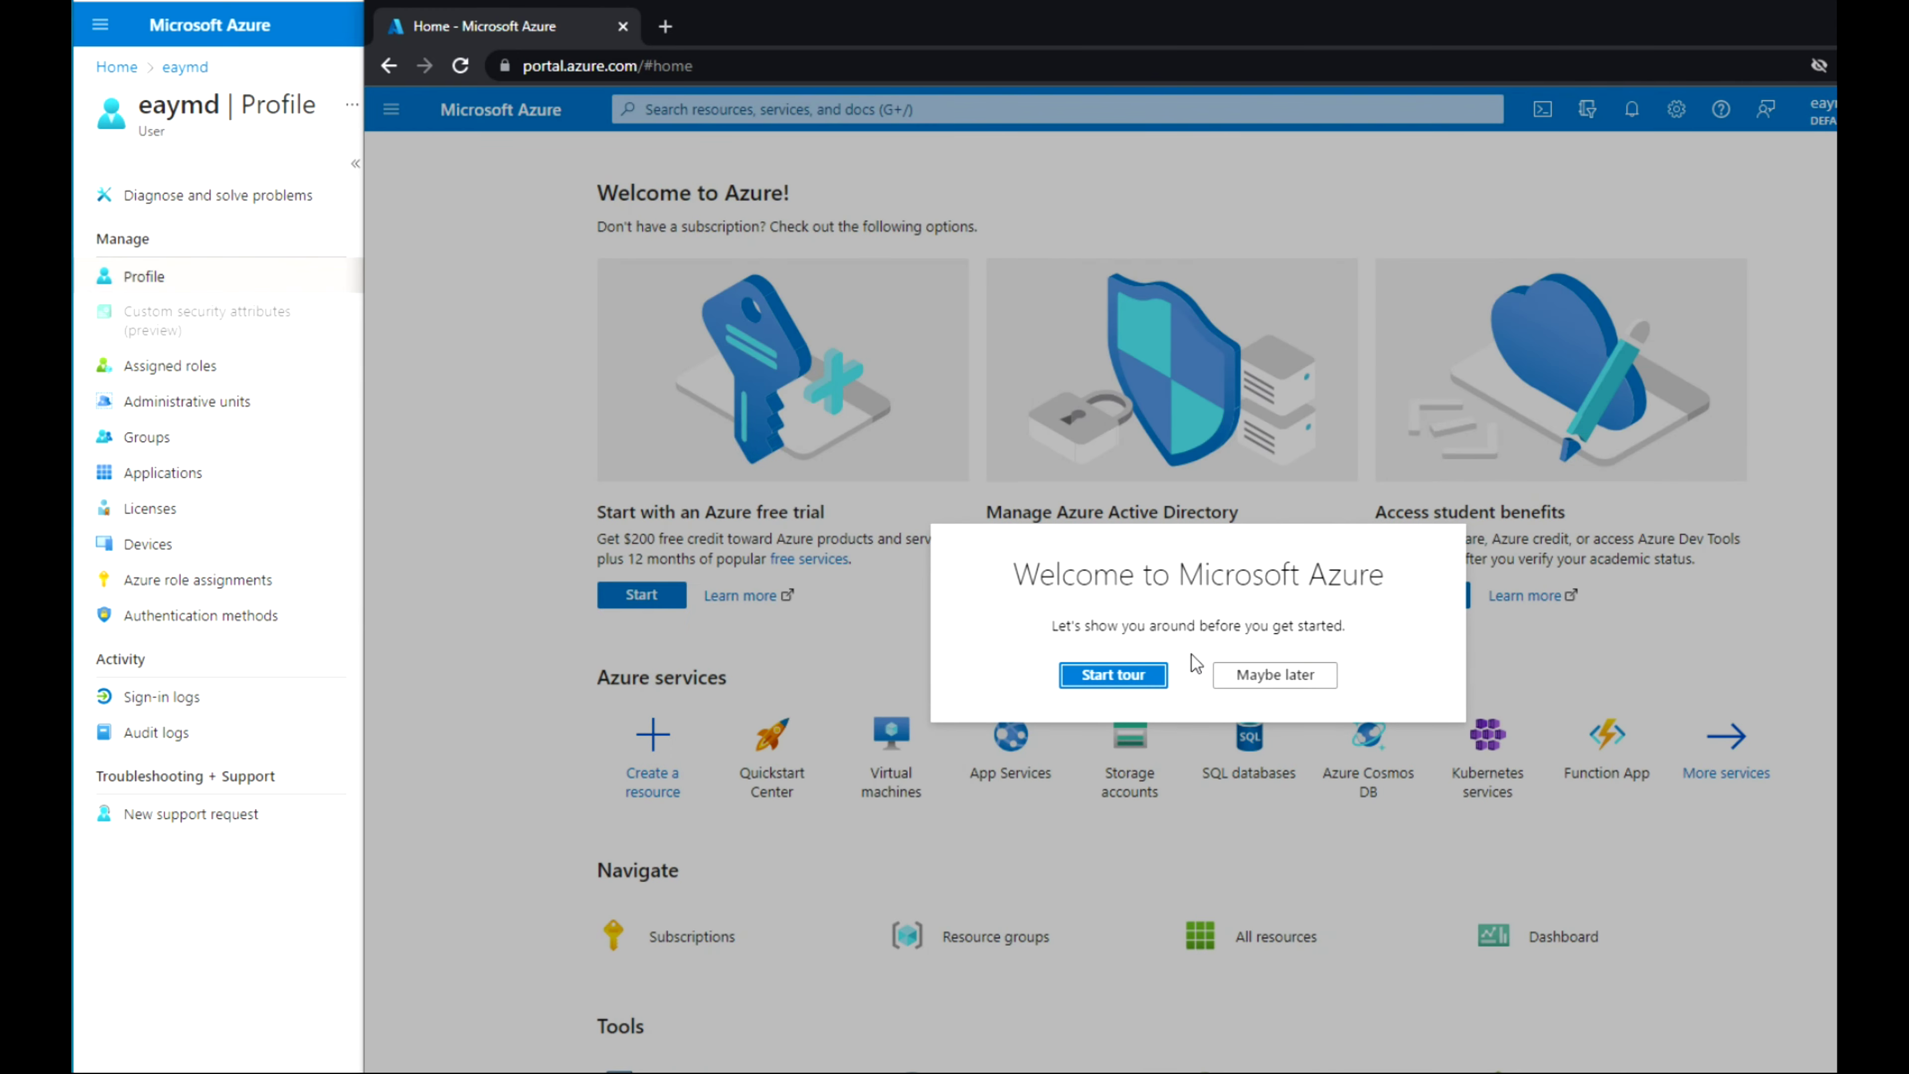
left_click(1259, 675)
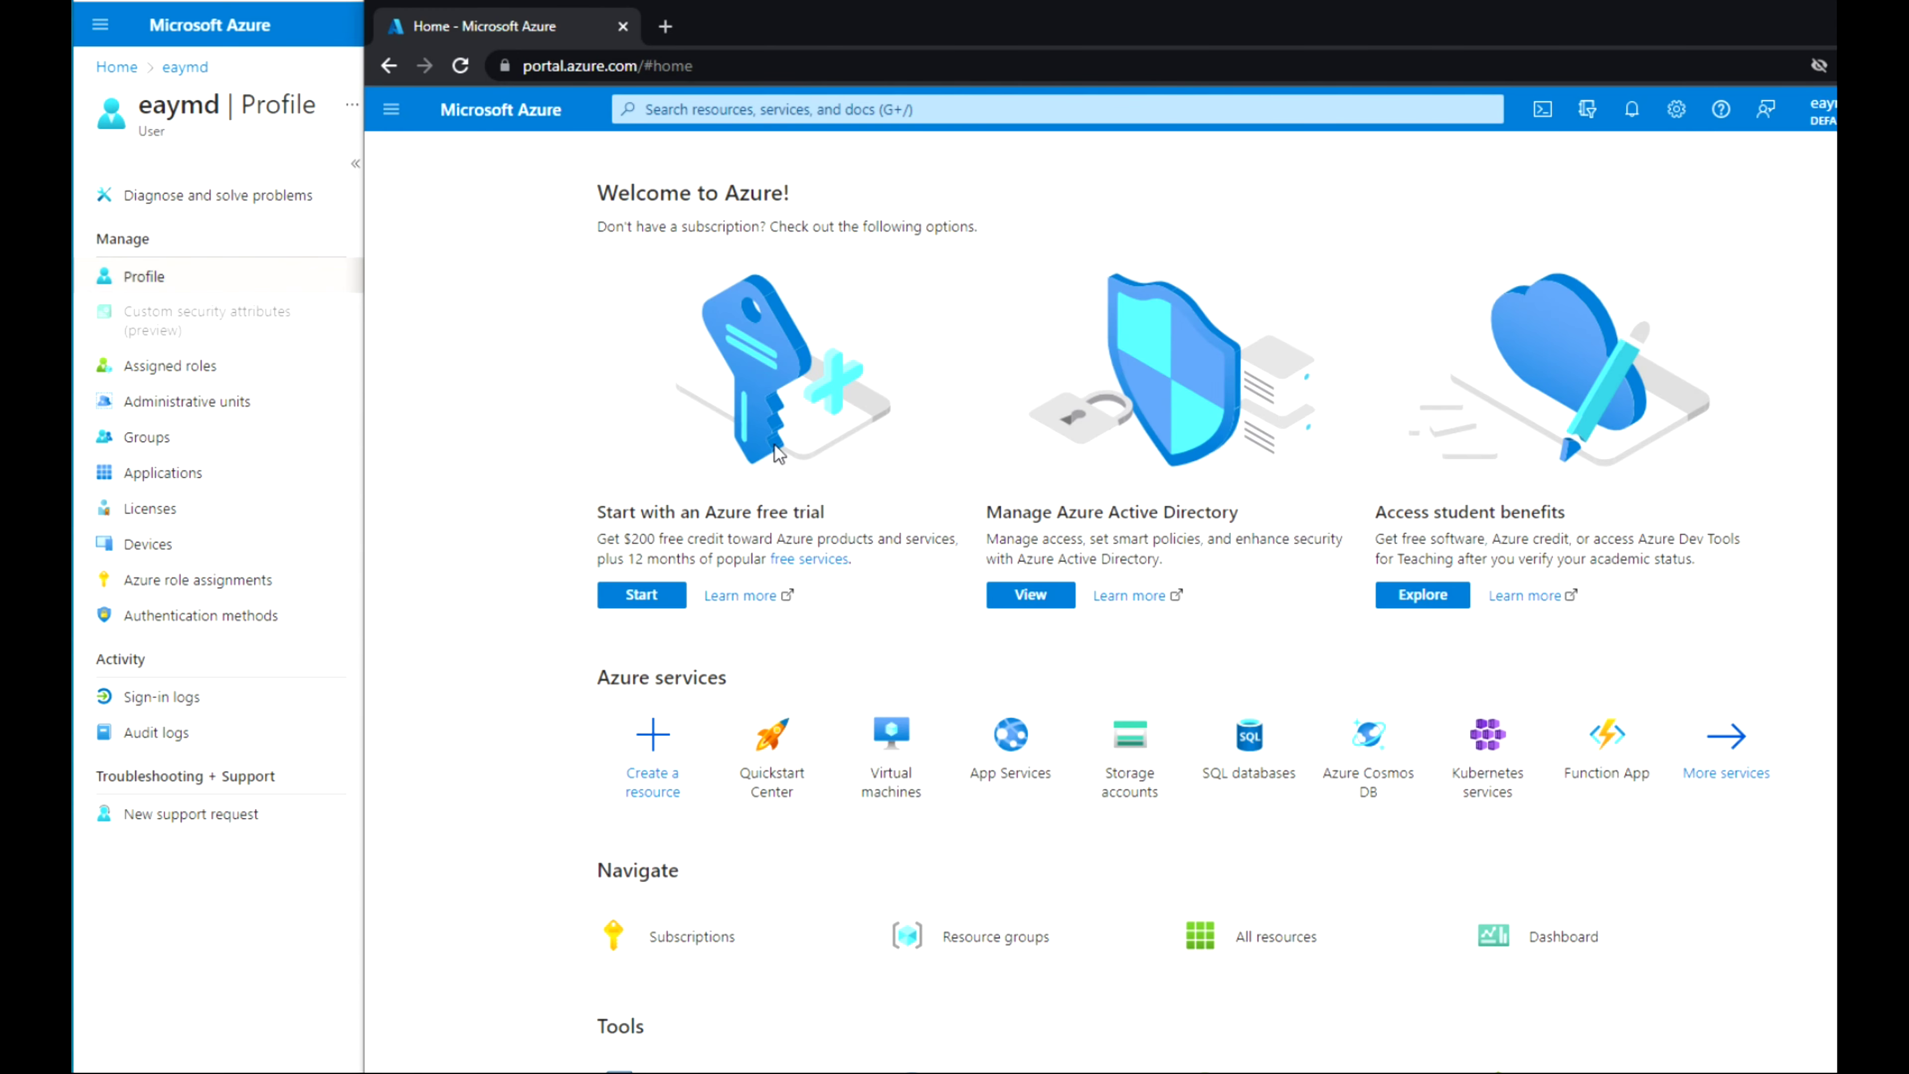
left_click(392, 110)
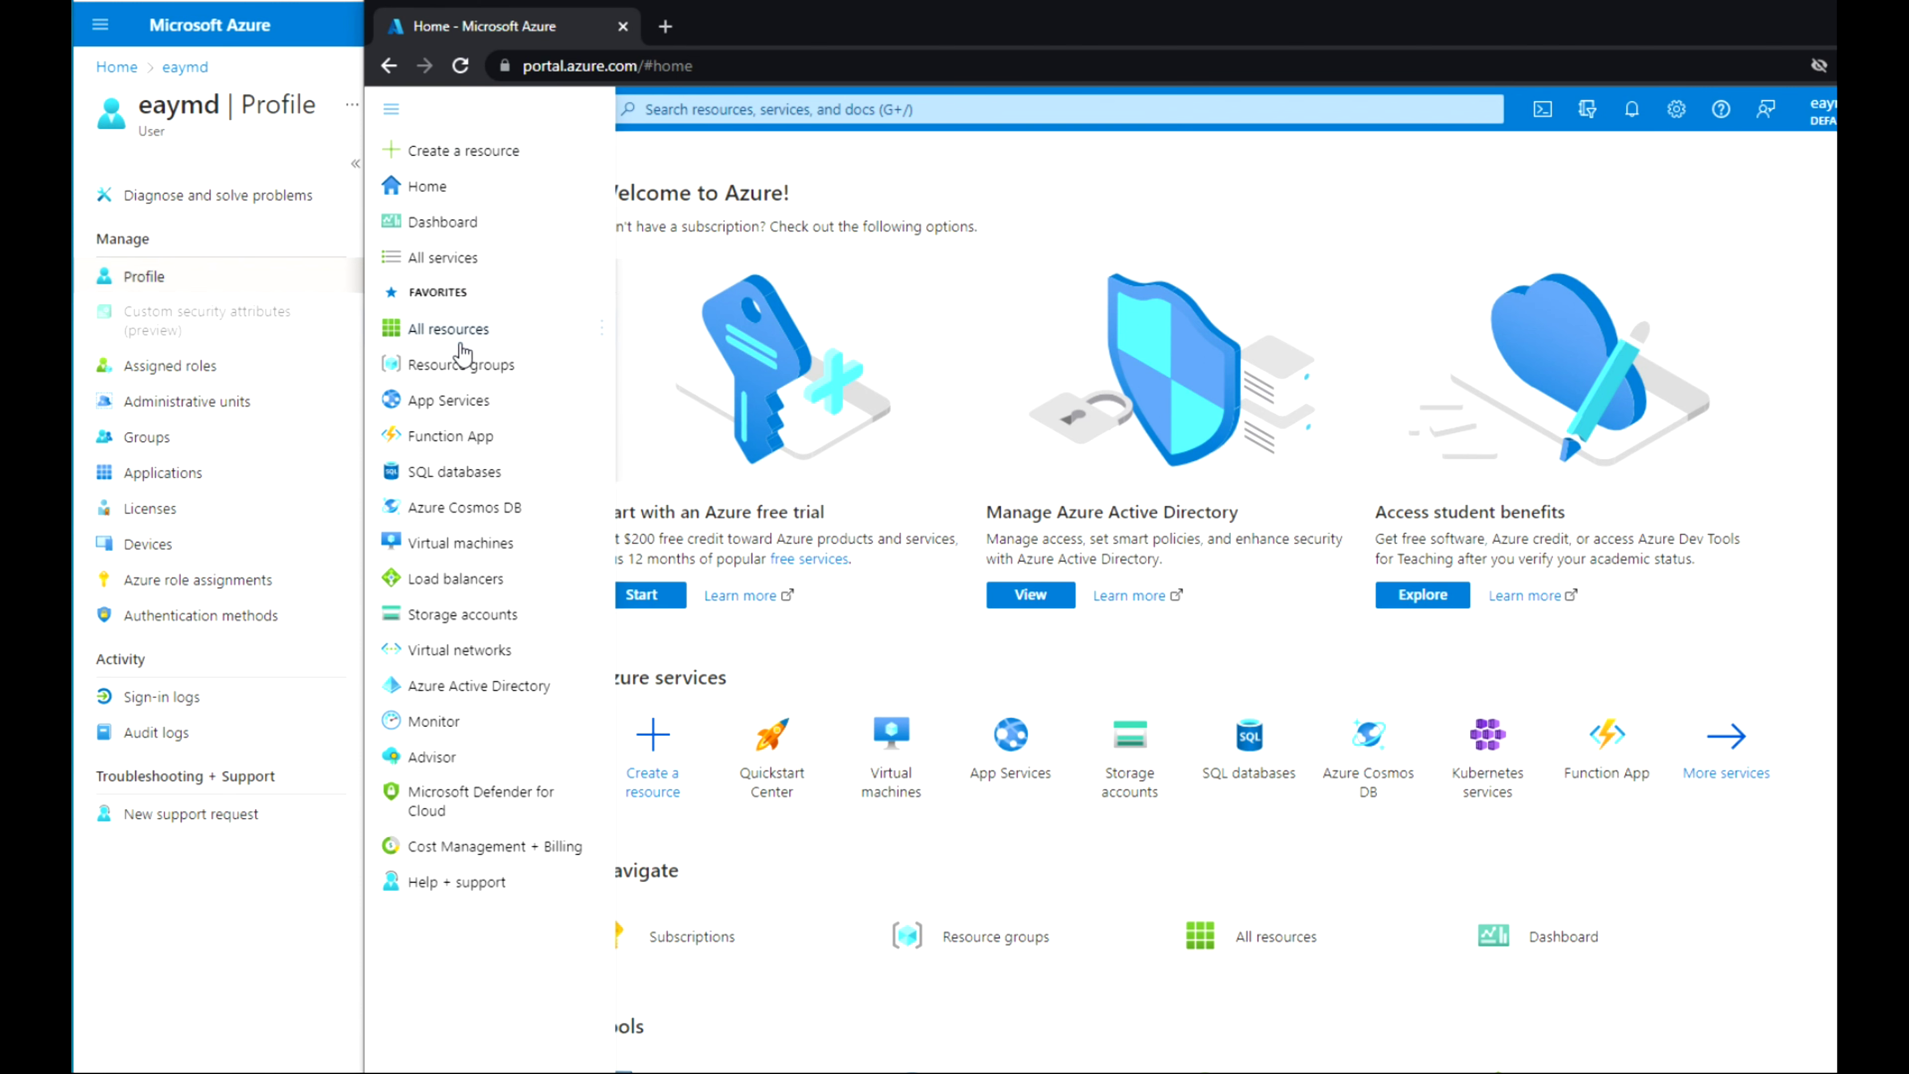
left_click(474, 686)
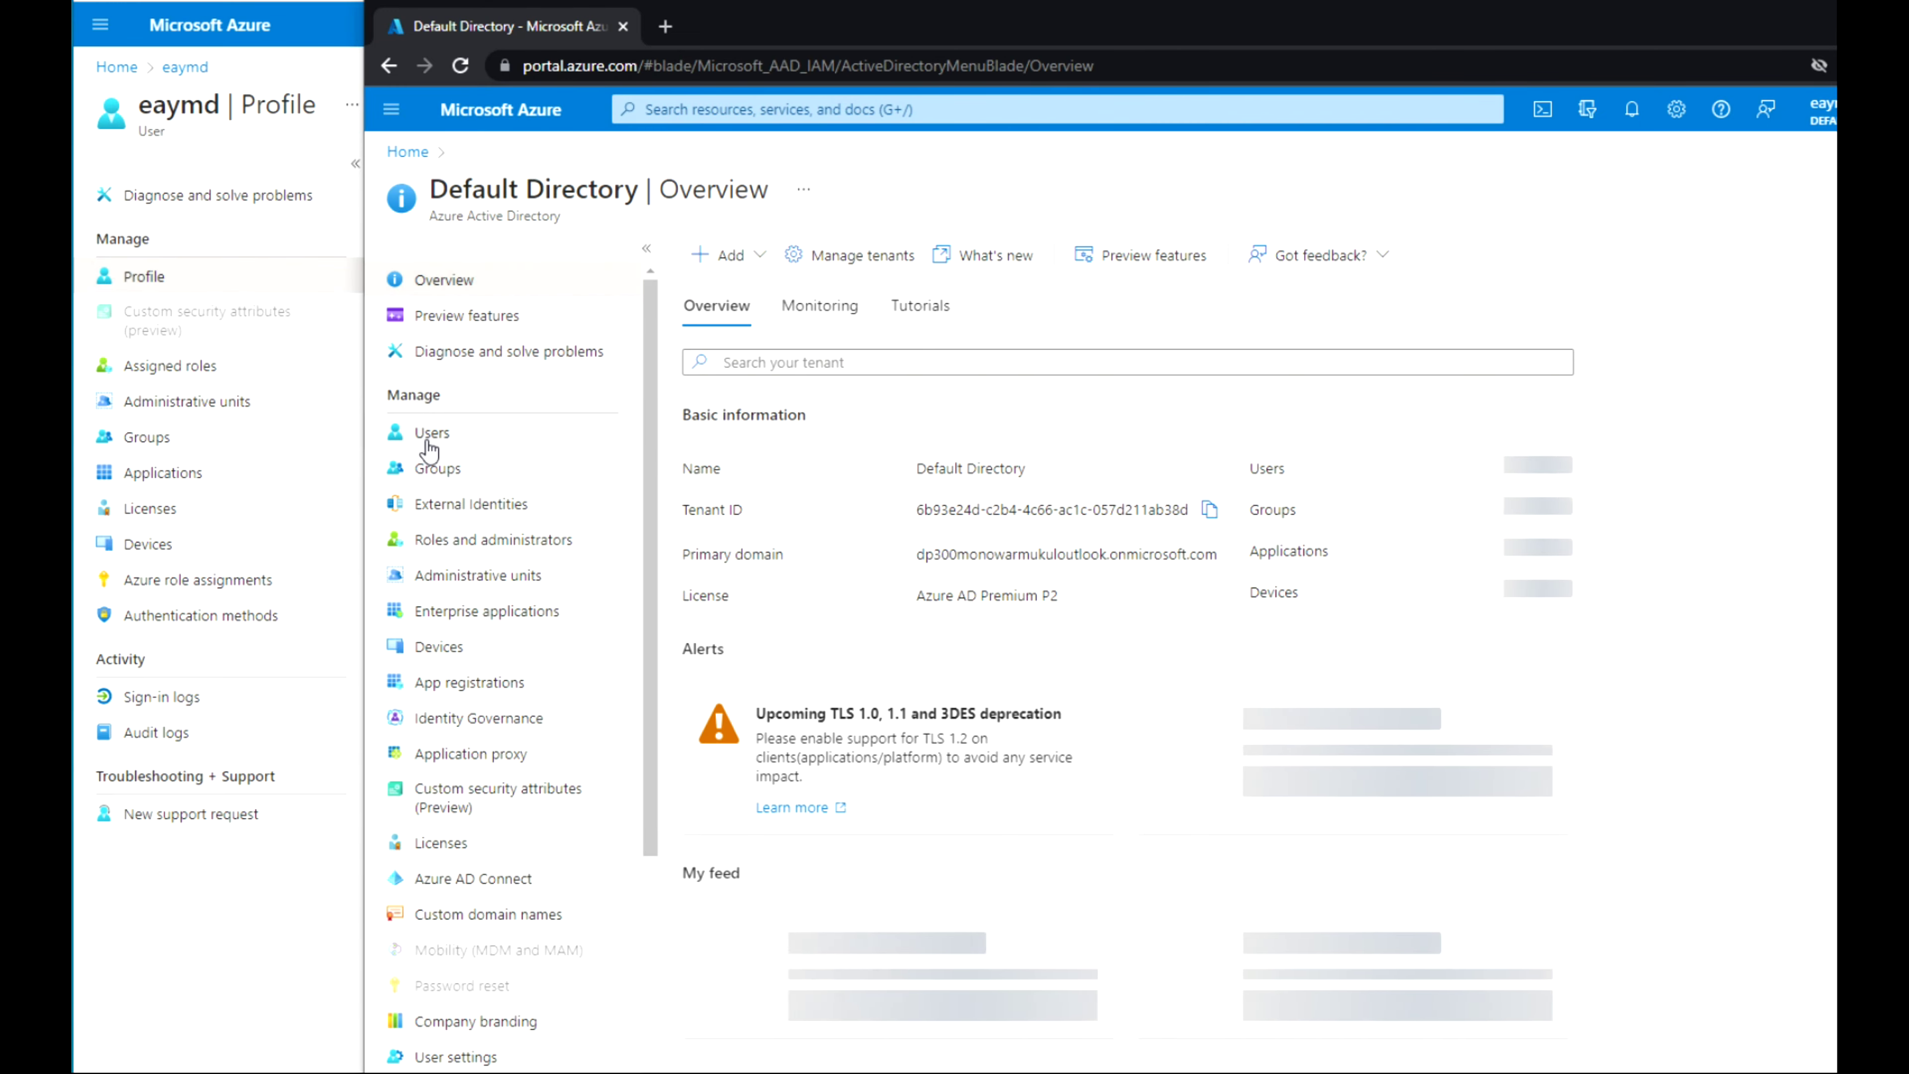
left_click(428, 442)
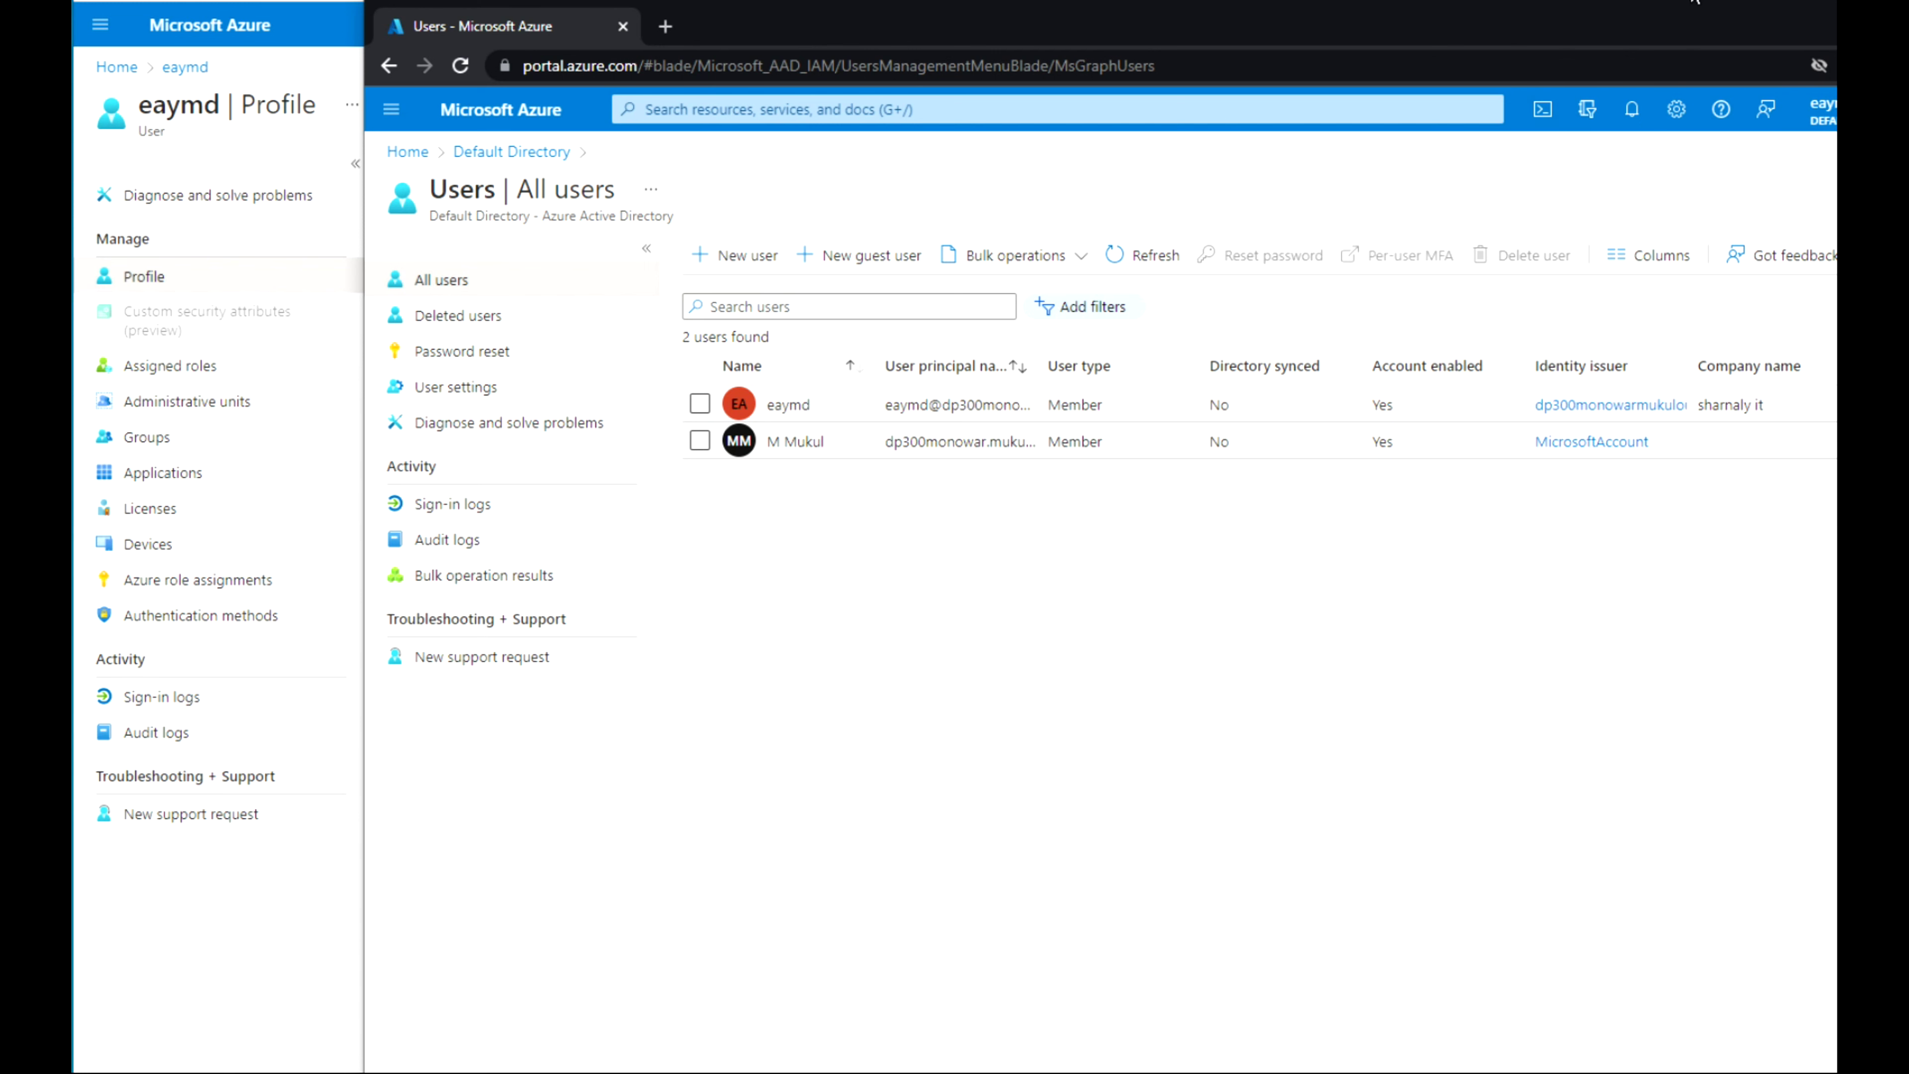
left_click_drag(1651, 33, 1481, 39)
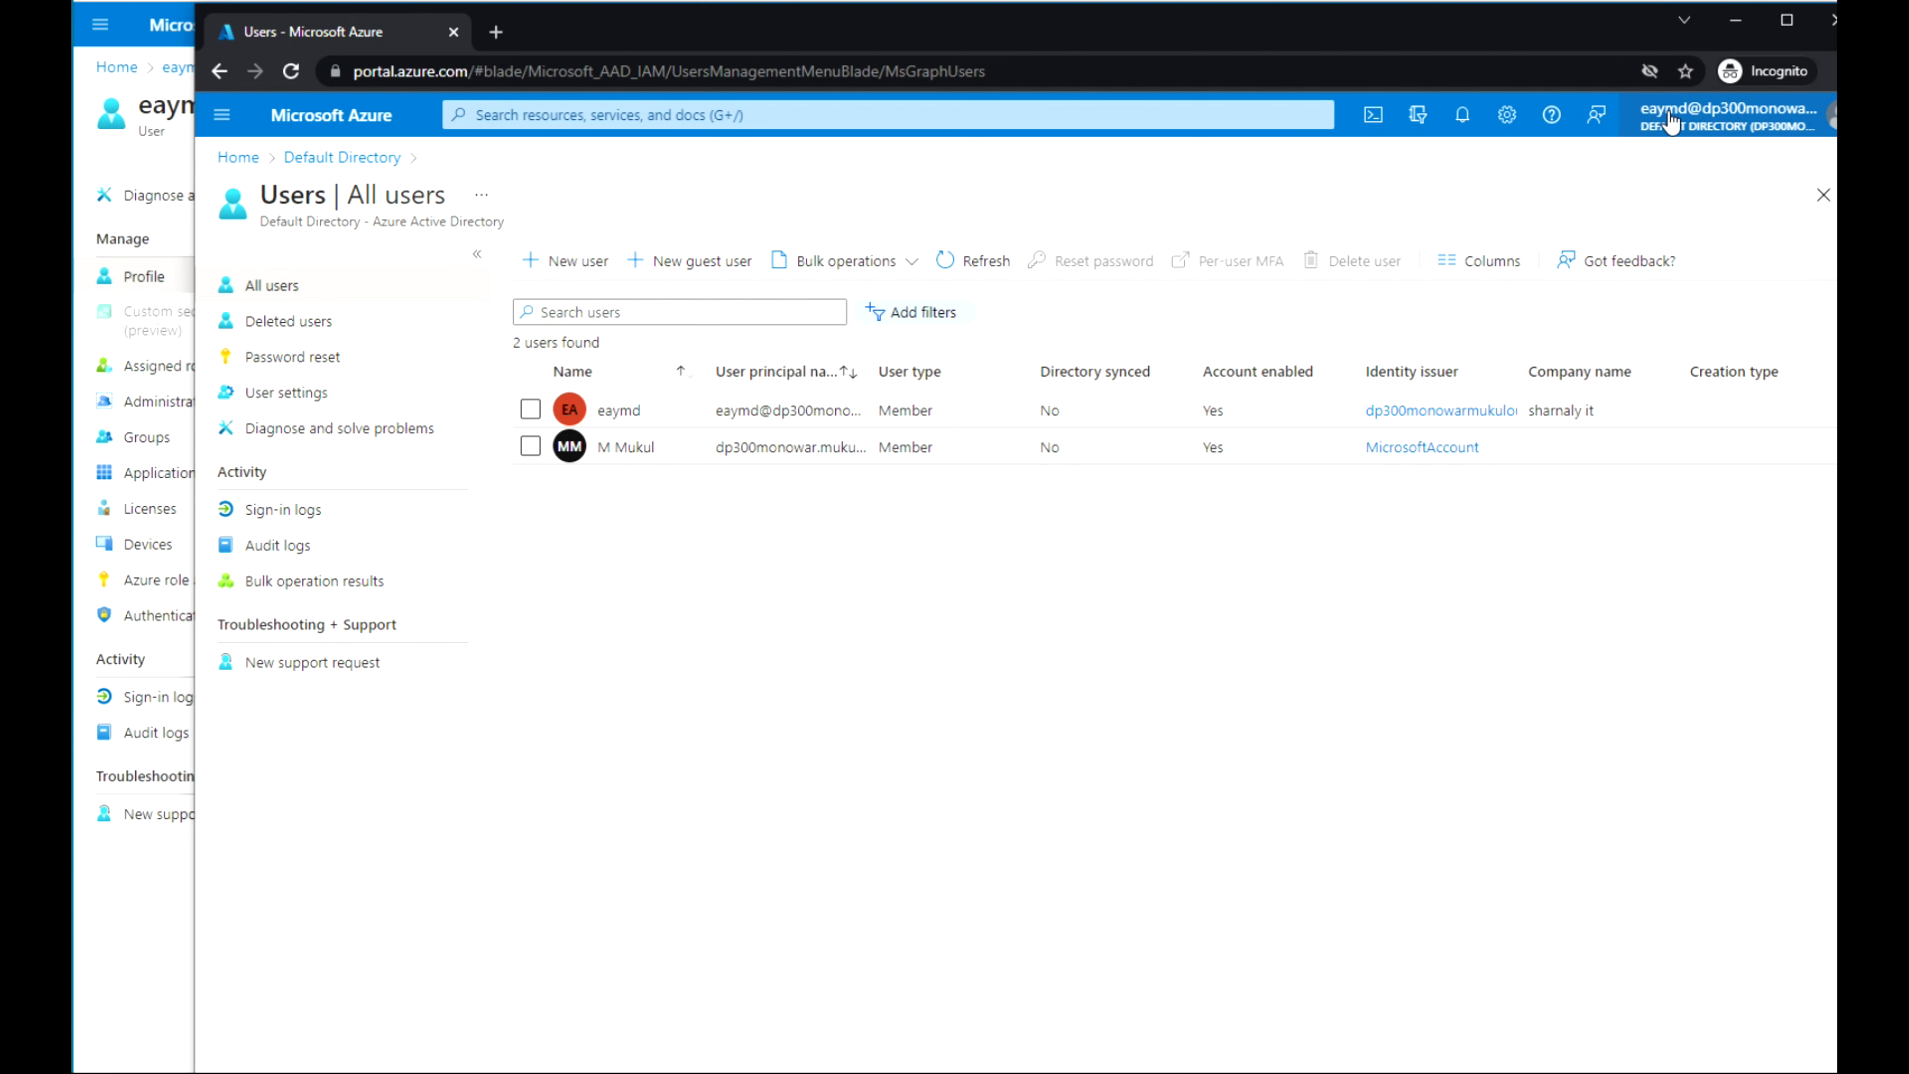
Fill a new user form: user name demouser1, name demo user, first name demo, last name user
left_click(579, 261)
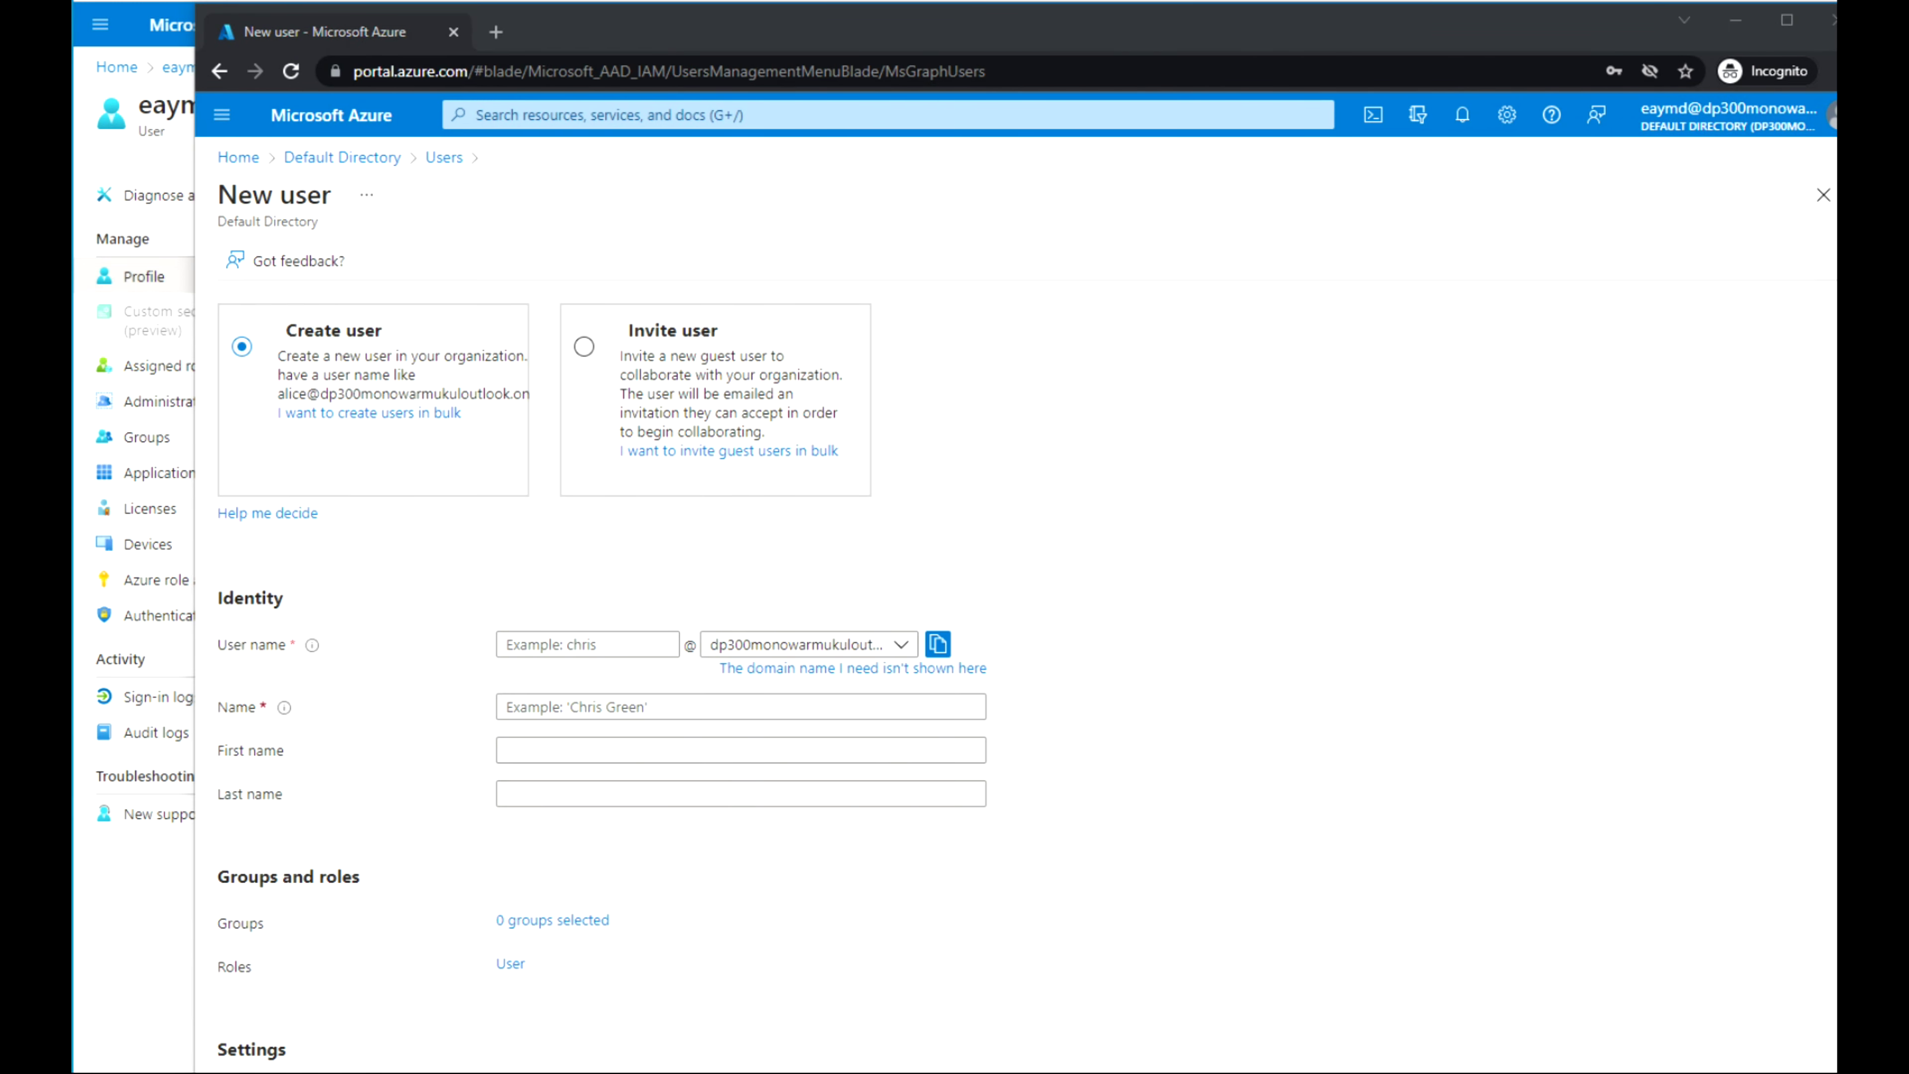
left_click(563, 646)
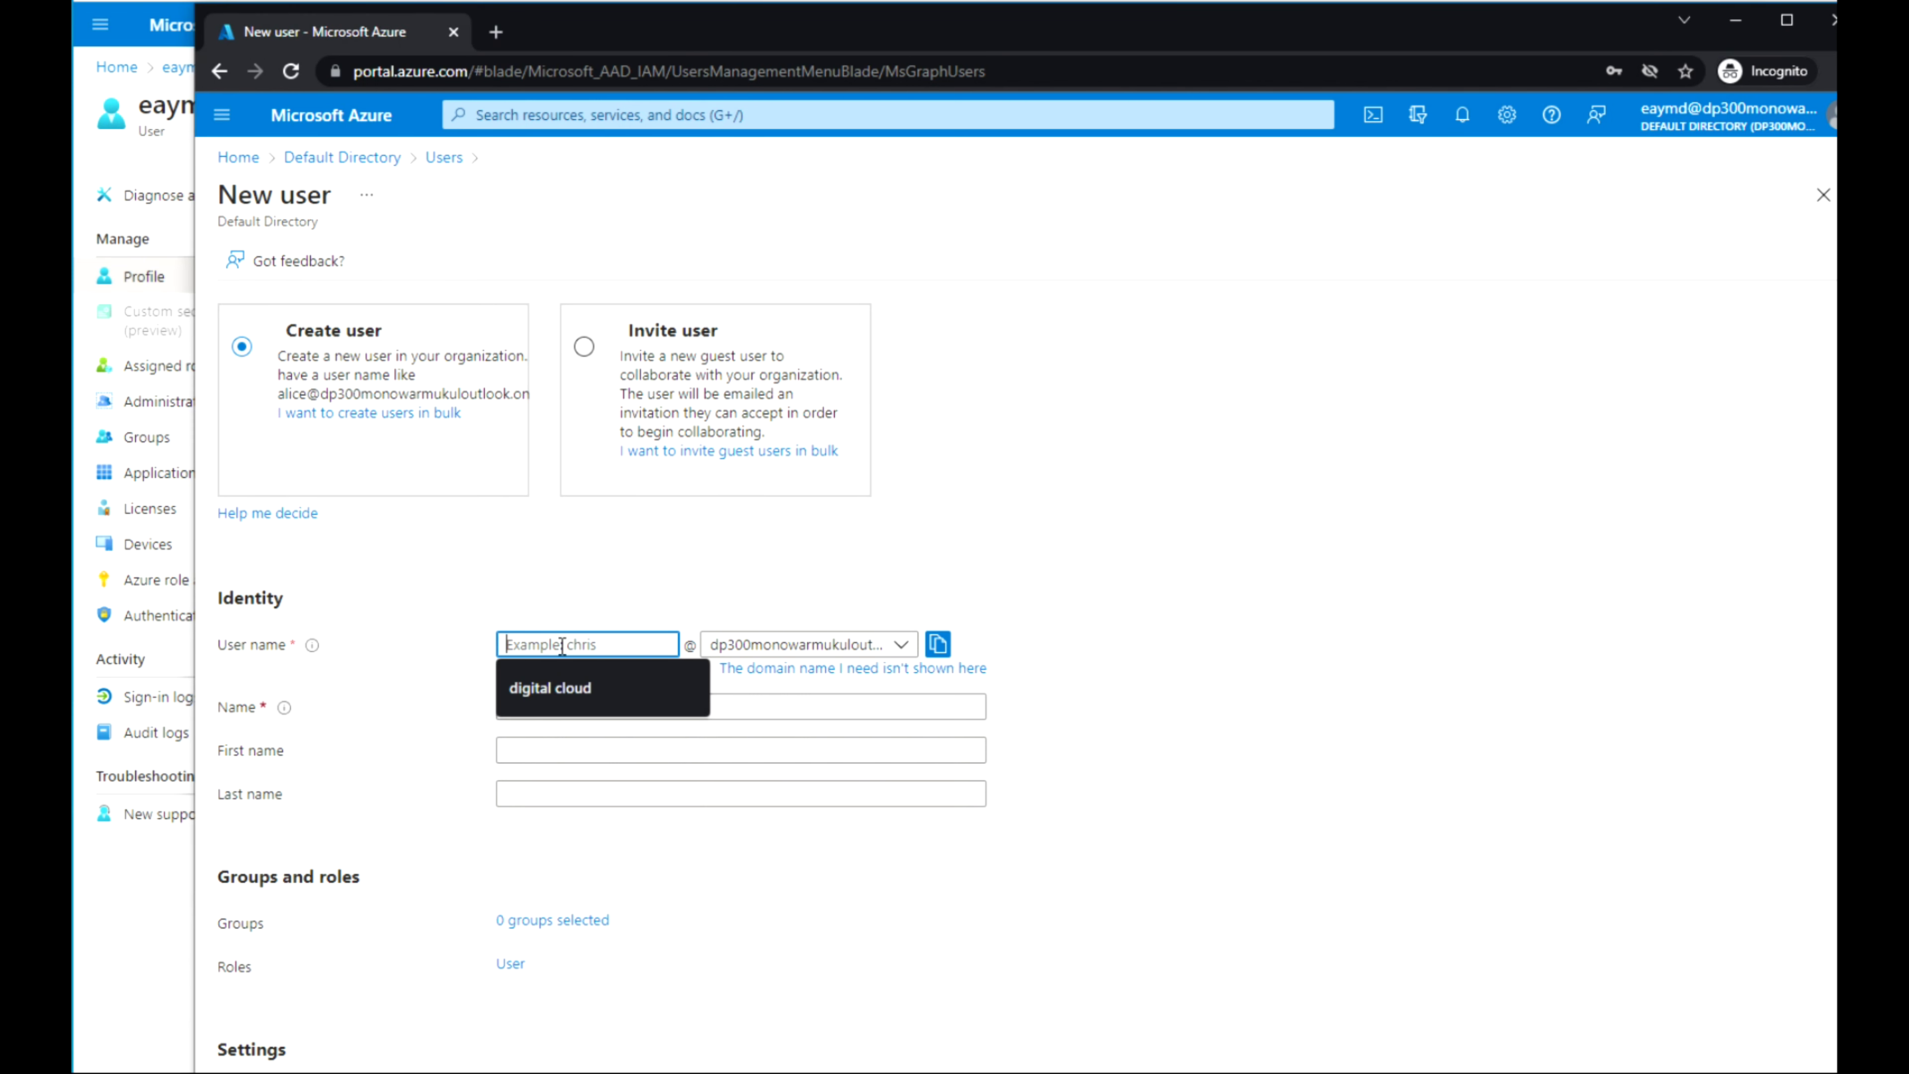
type("demouser1")
left_click(529, 708)
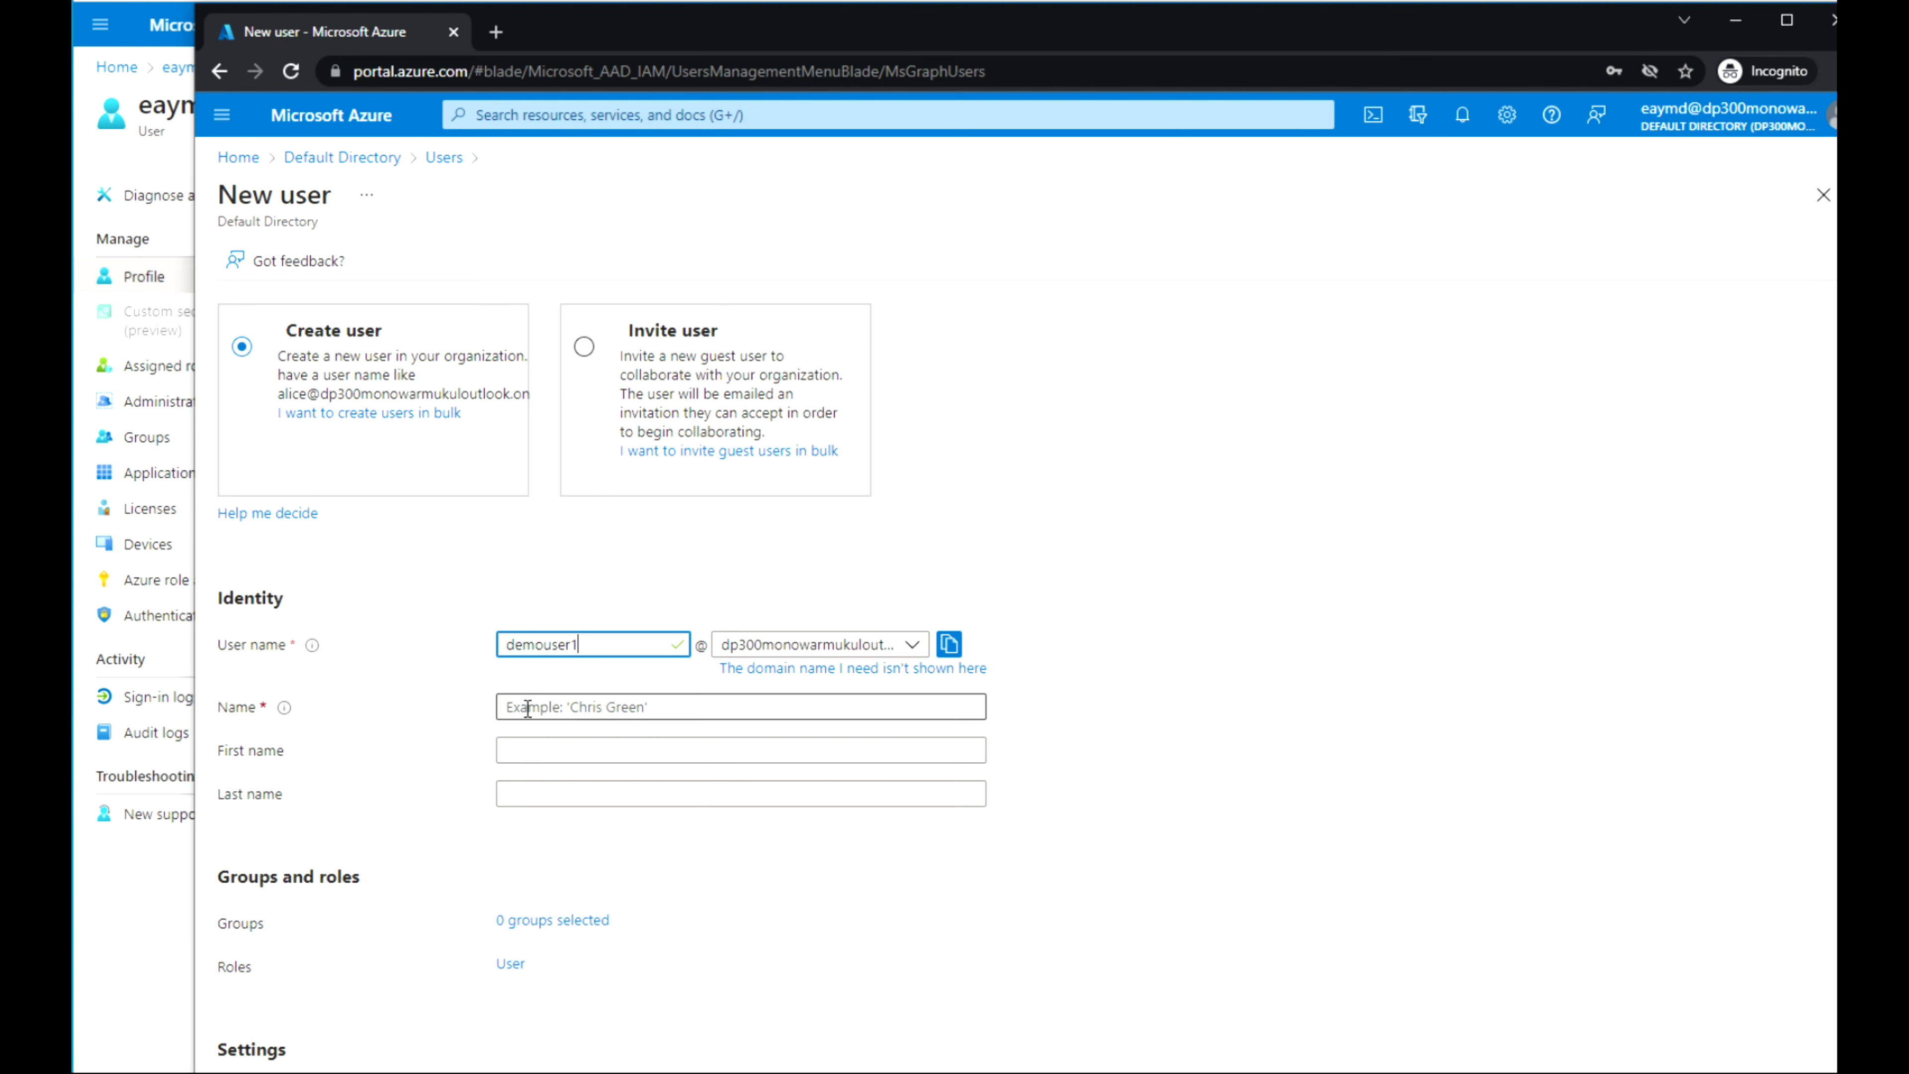
type("demo user")
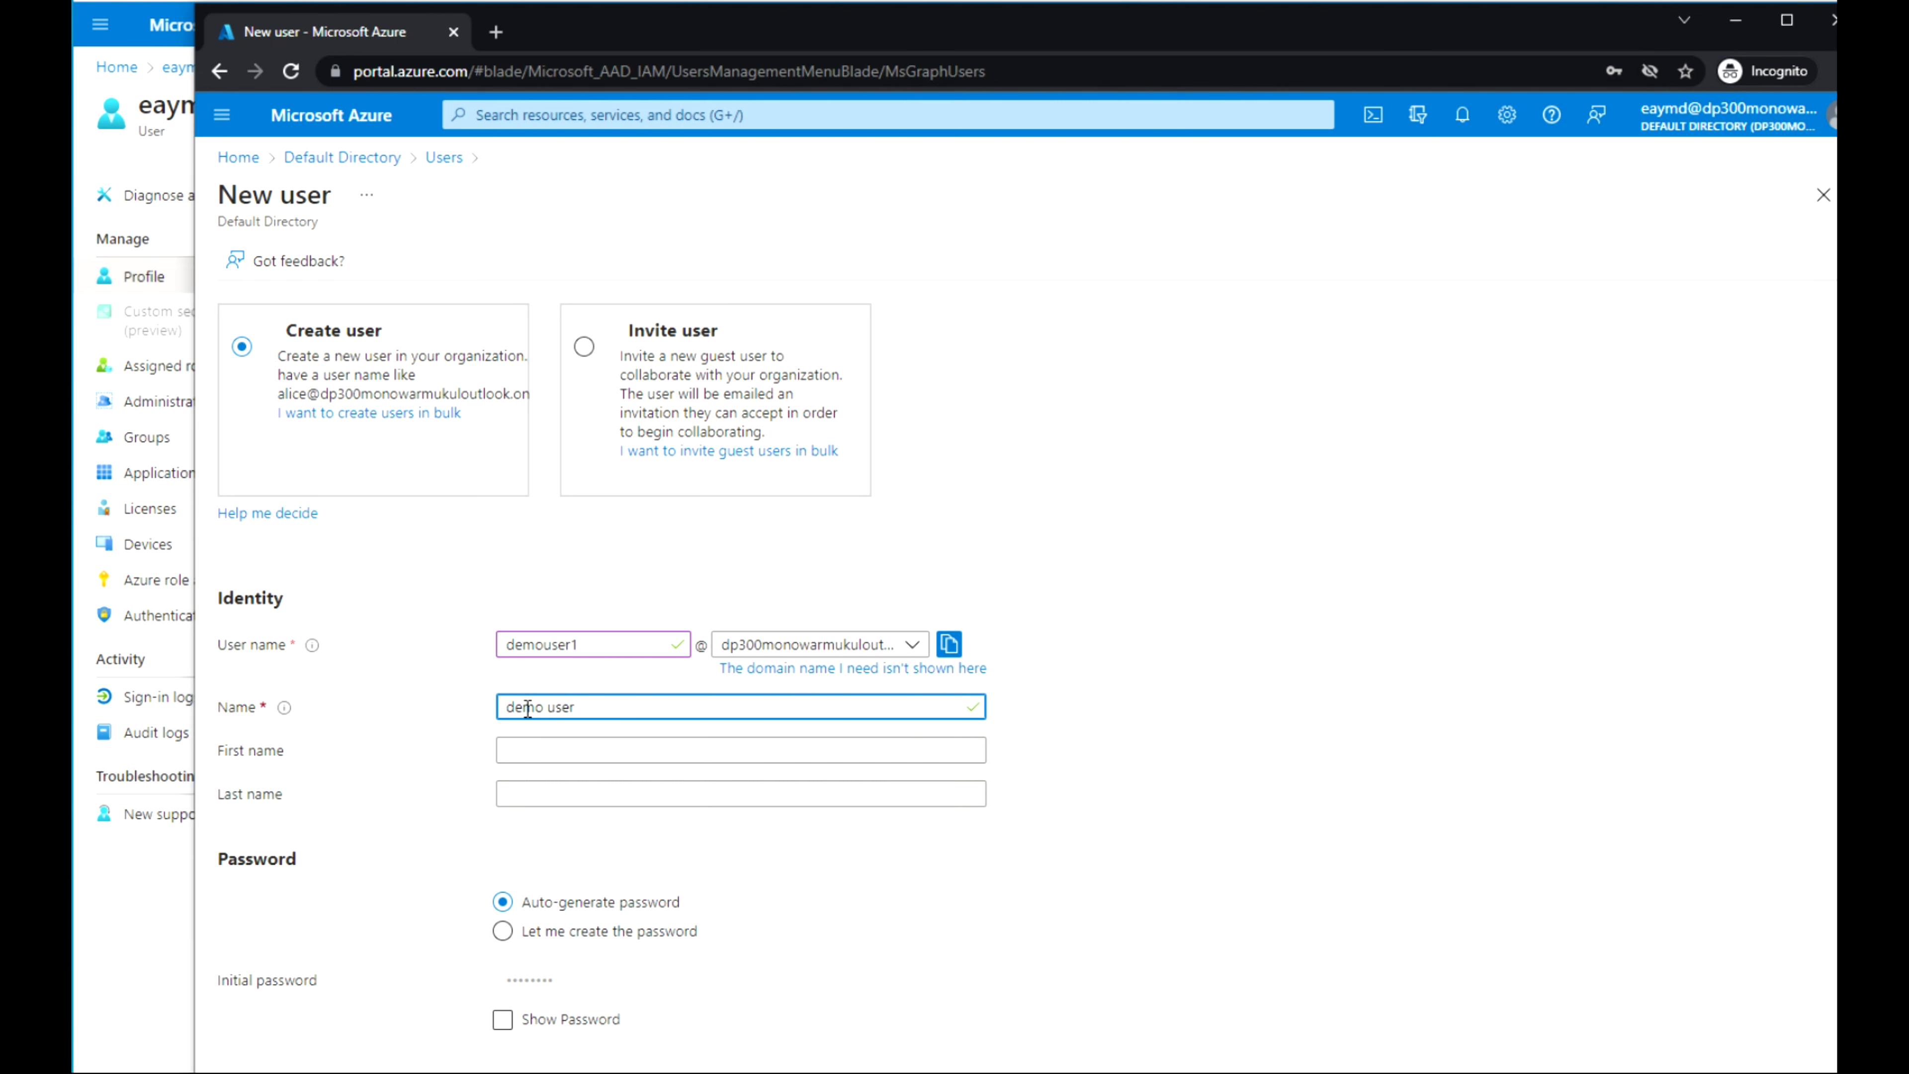
left_click(518, 744)
type("demo")
left_click(515, 796)
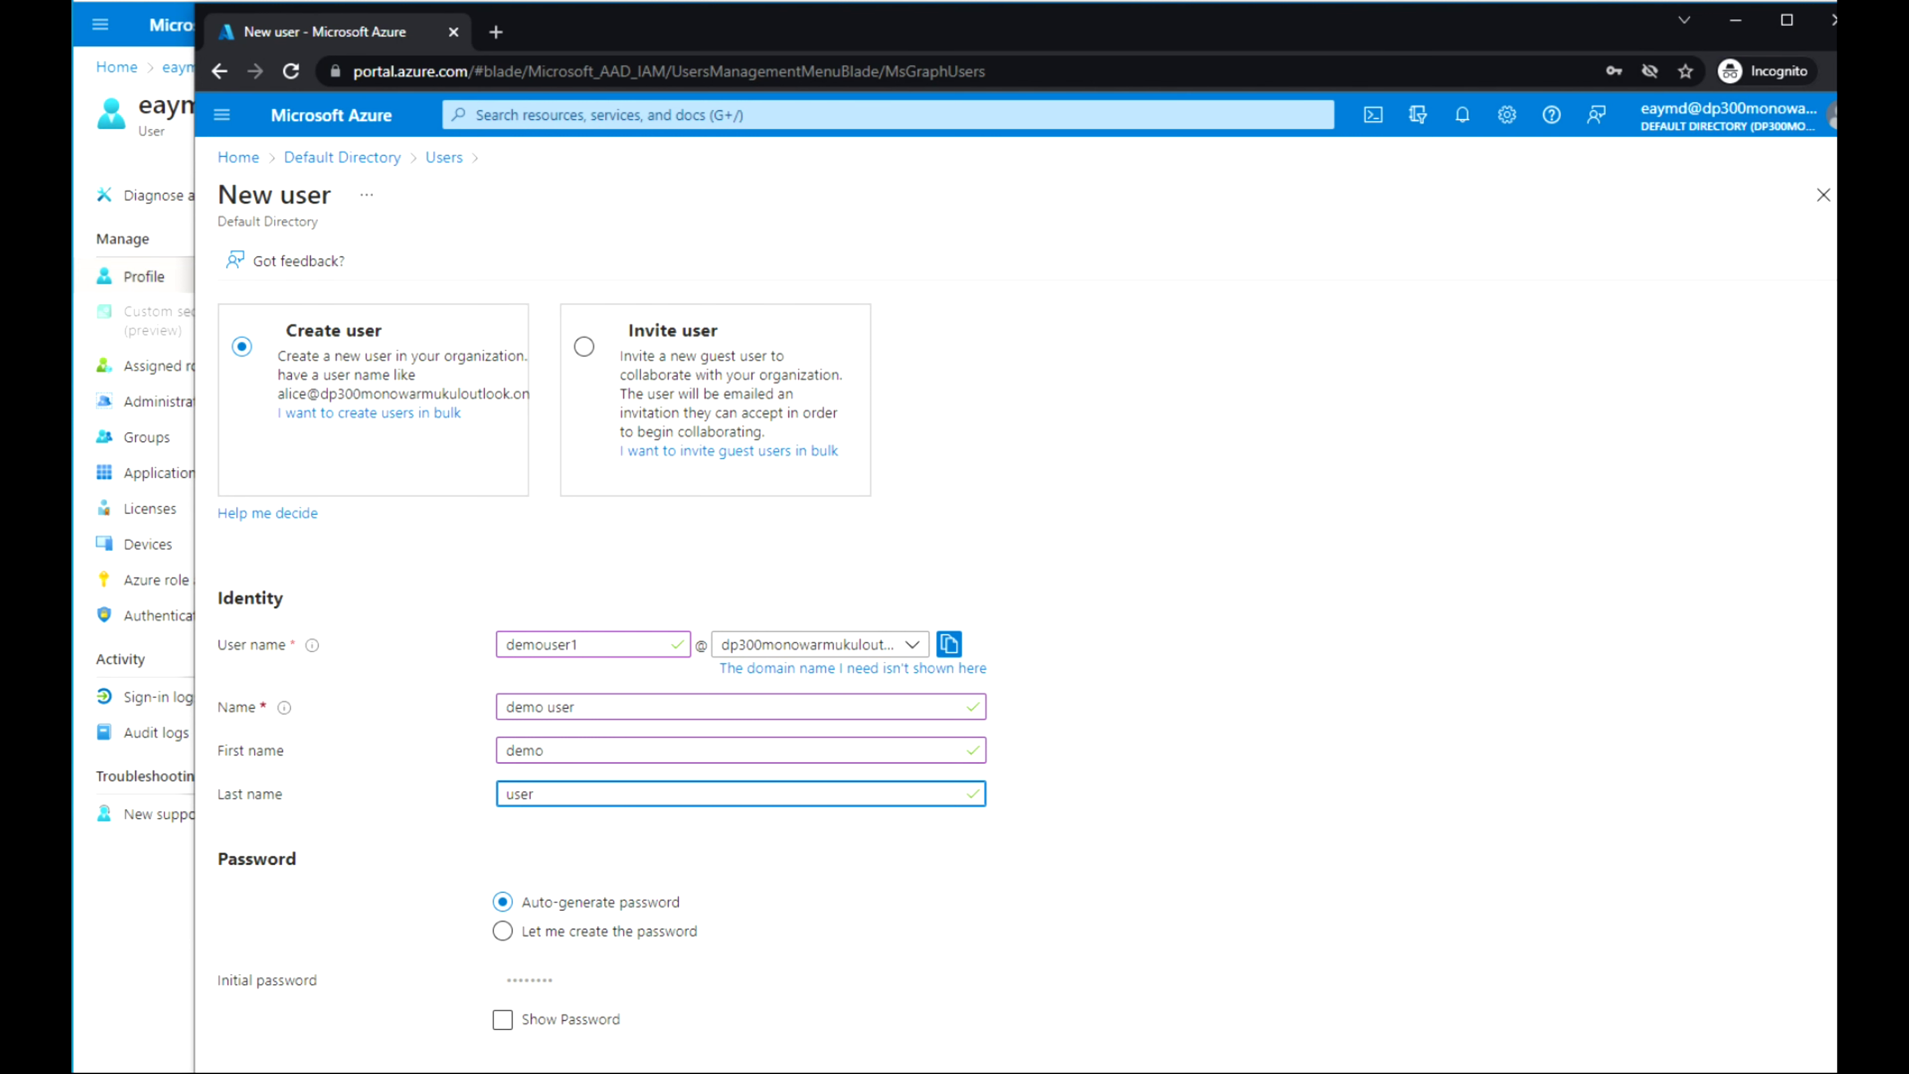
scroll(827, 715, "down", 5)
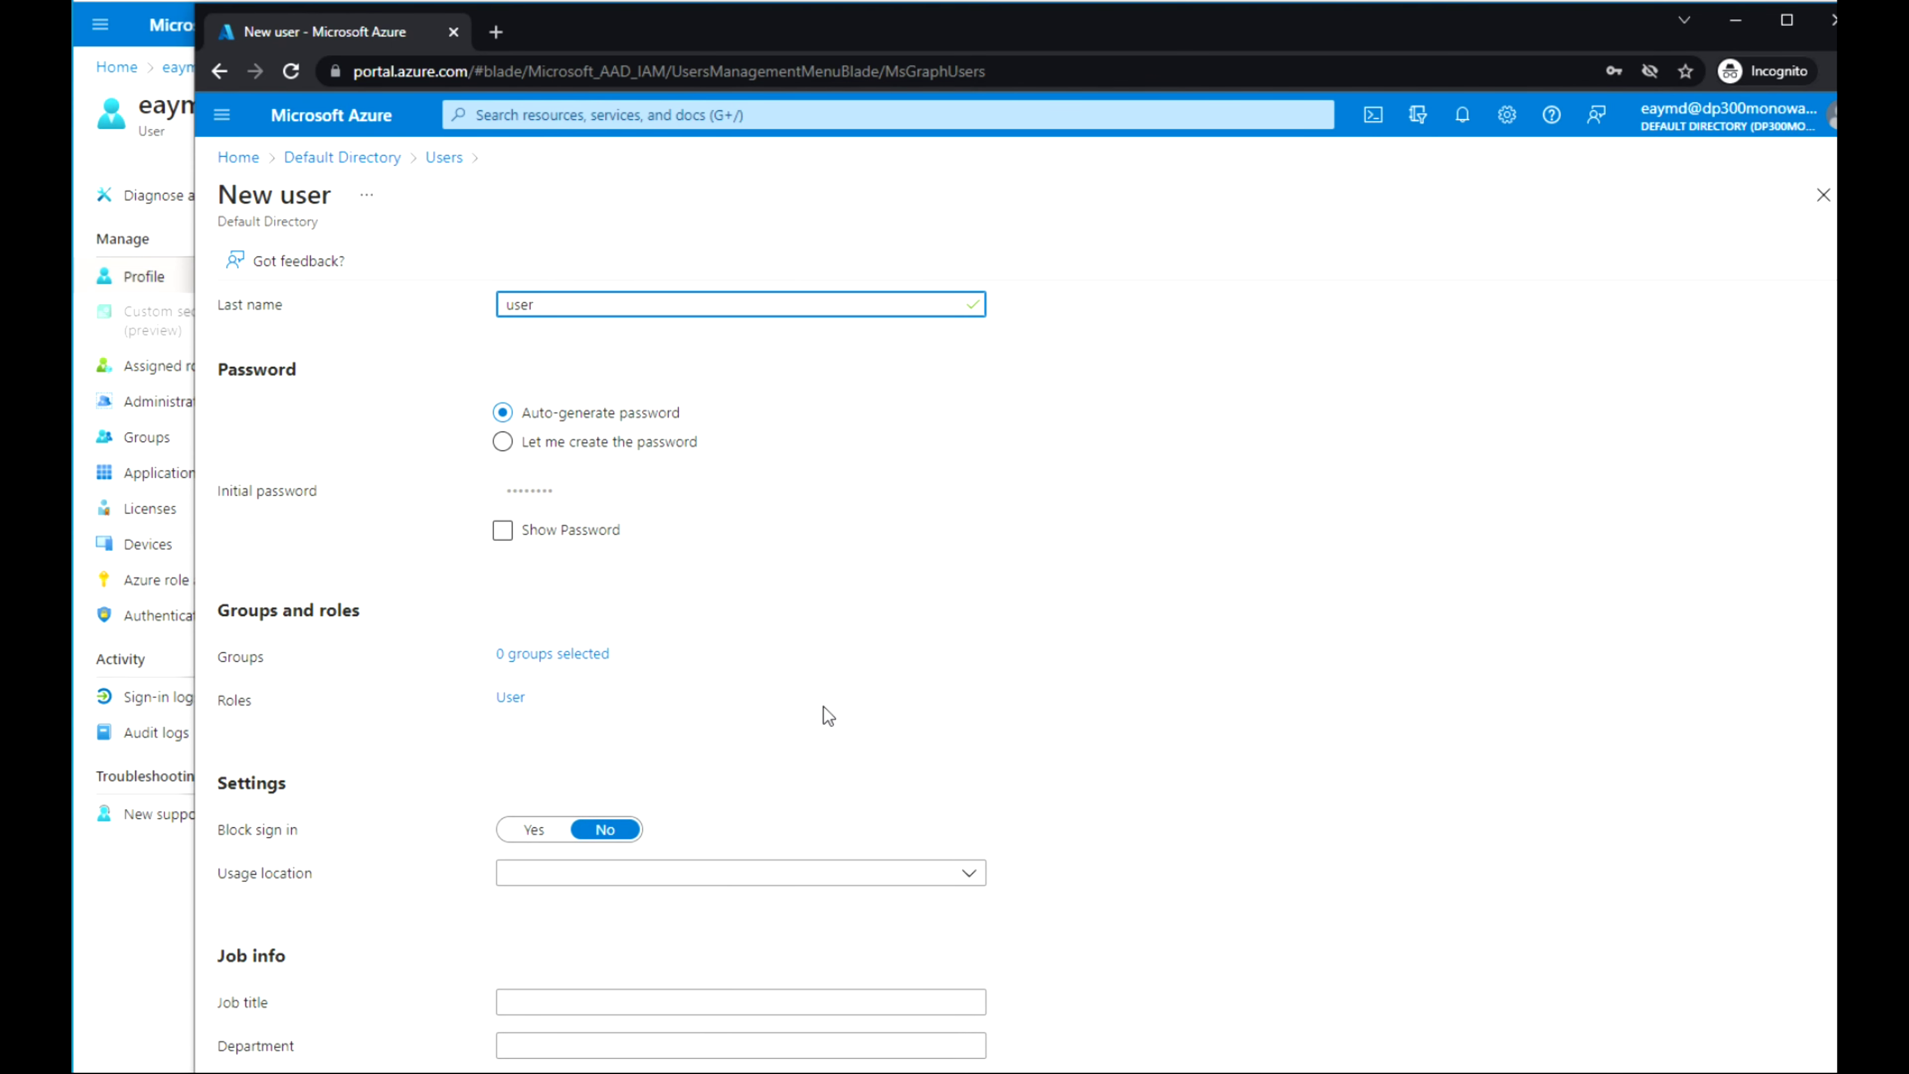
Give demouser1 a custom initial password and usage location Australia
left_click(508, 449)
left_click(534, 491)
type("****")
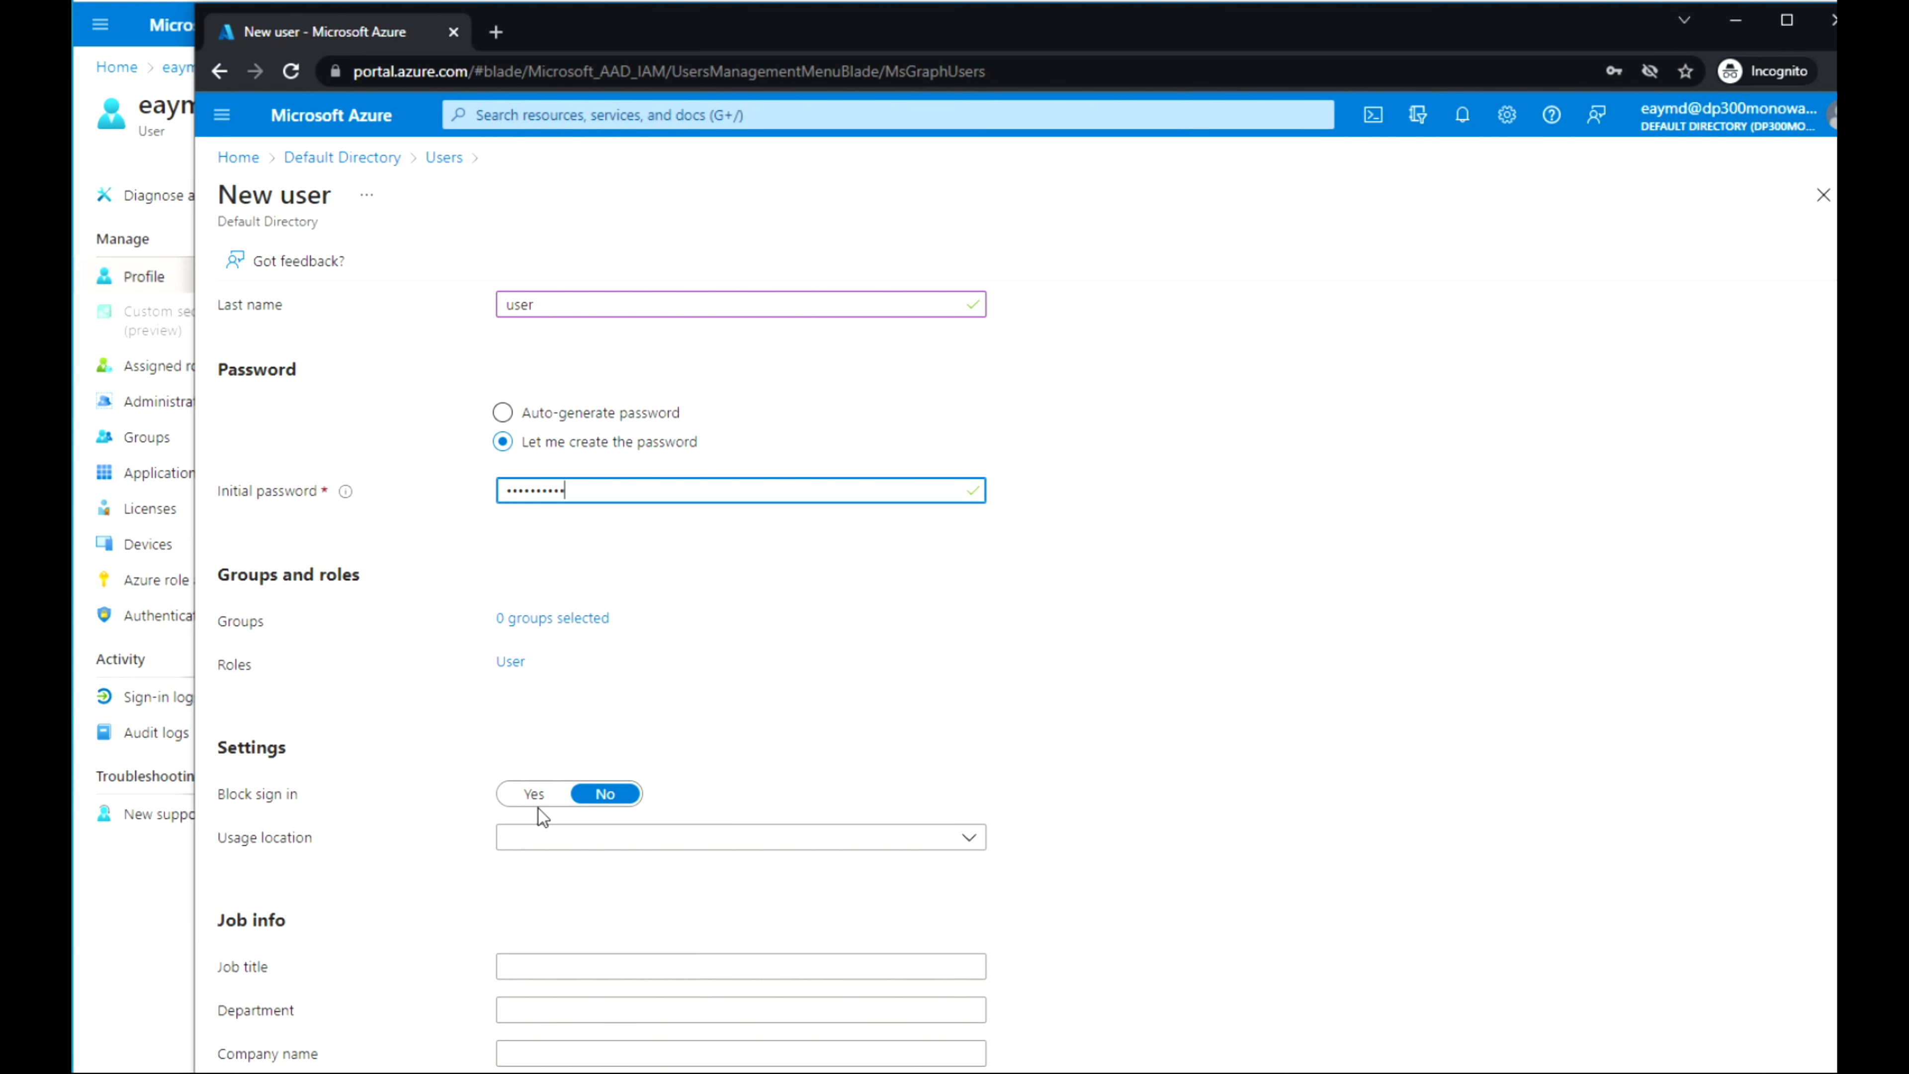
left_click(543, 840)
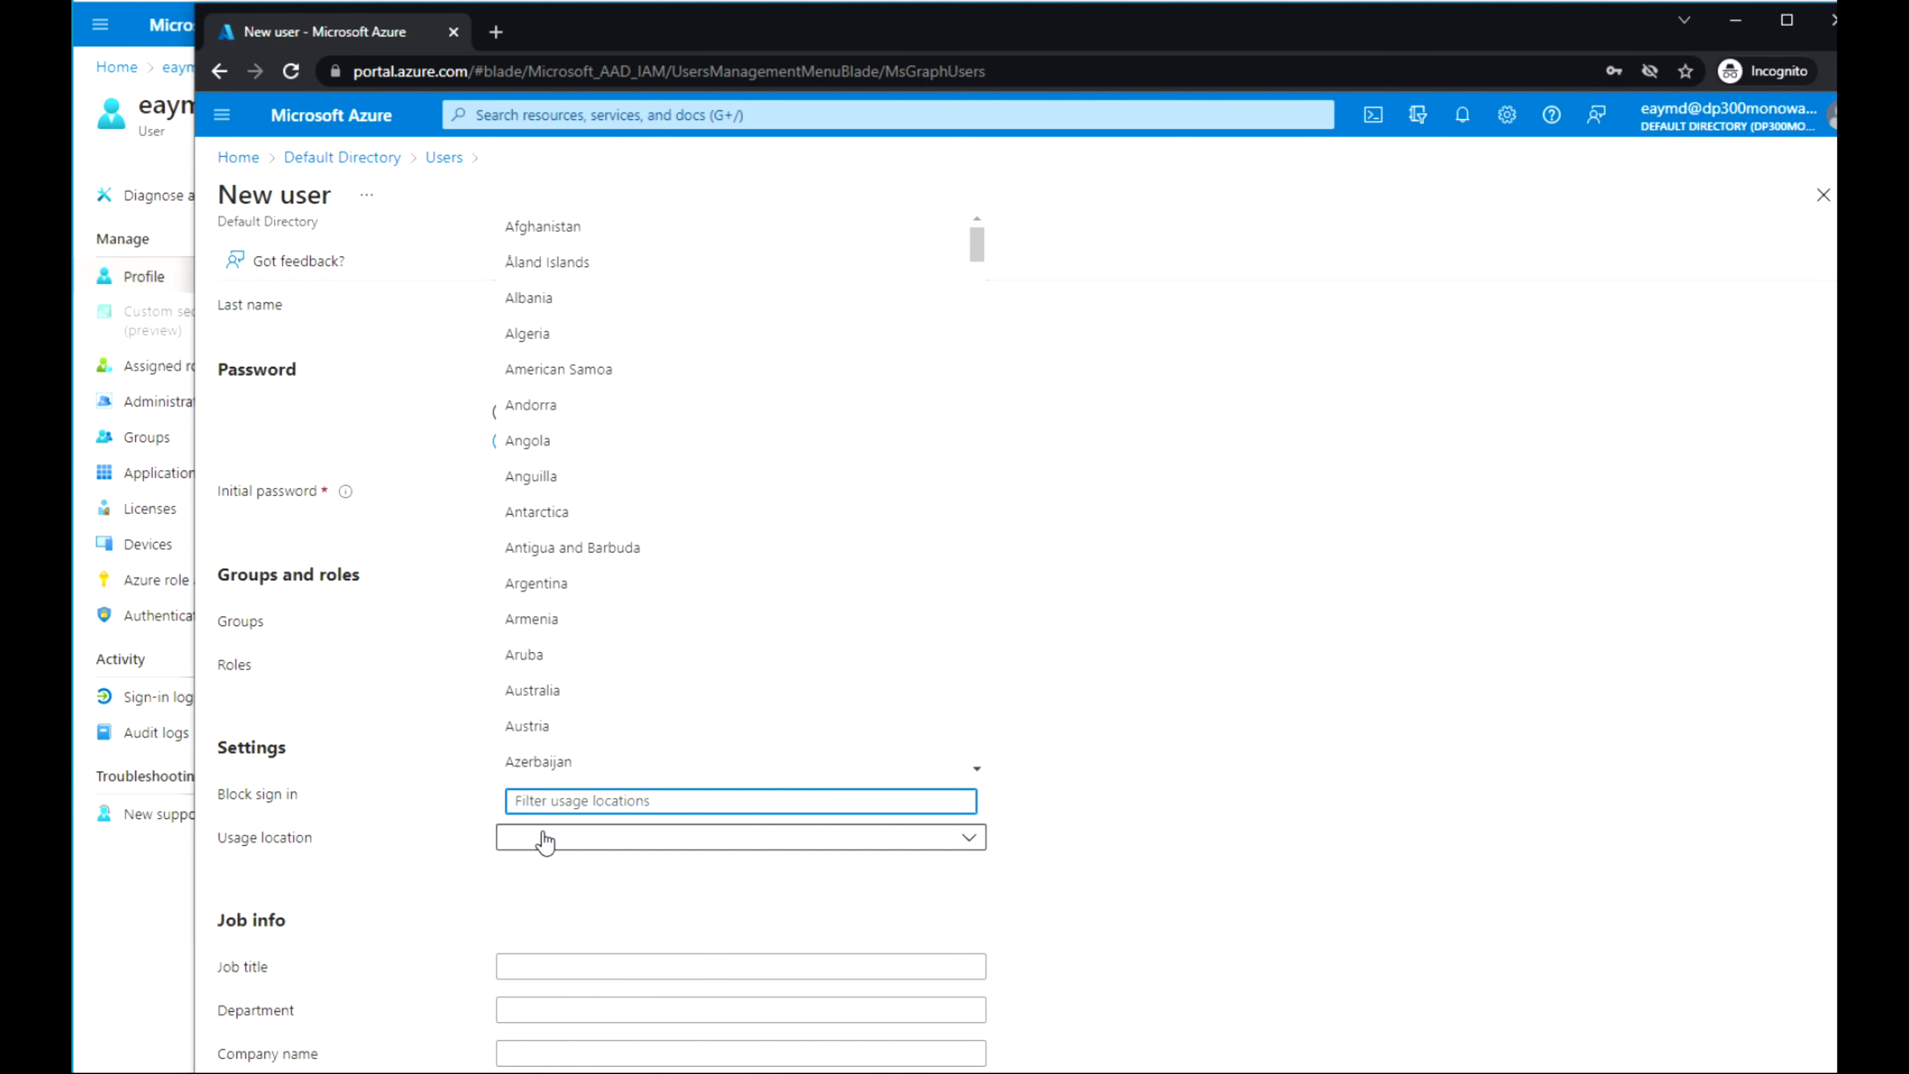
type("Aus")
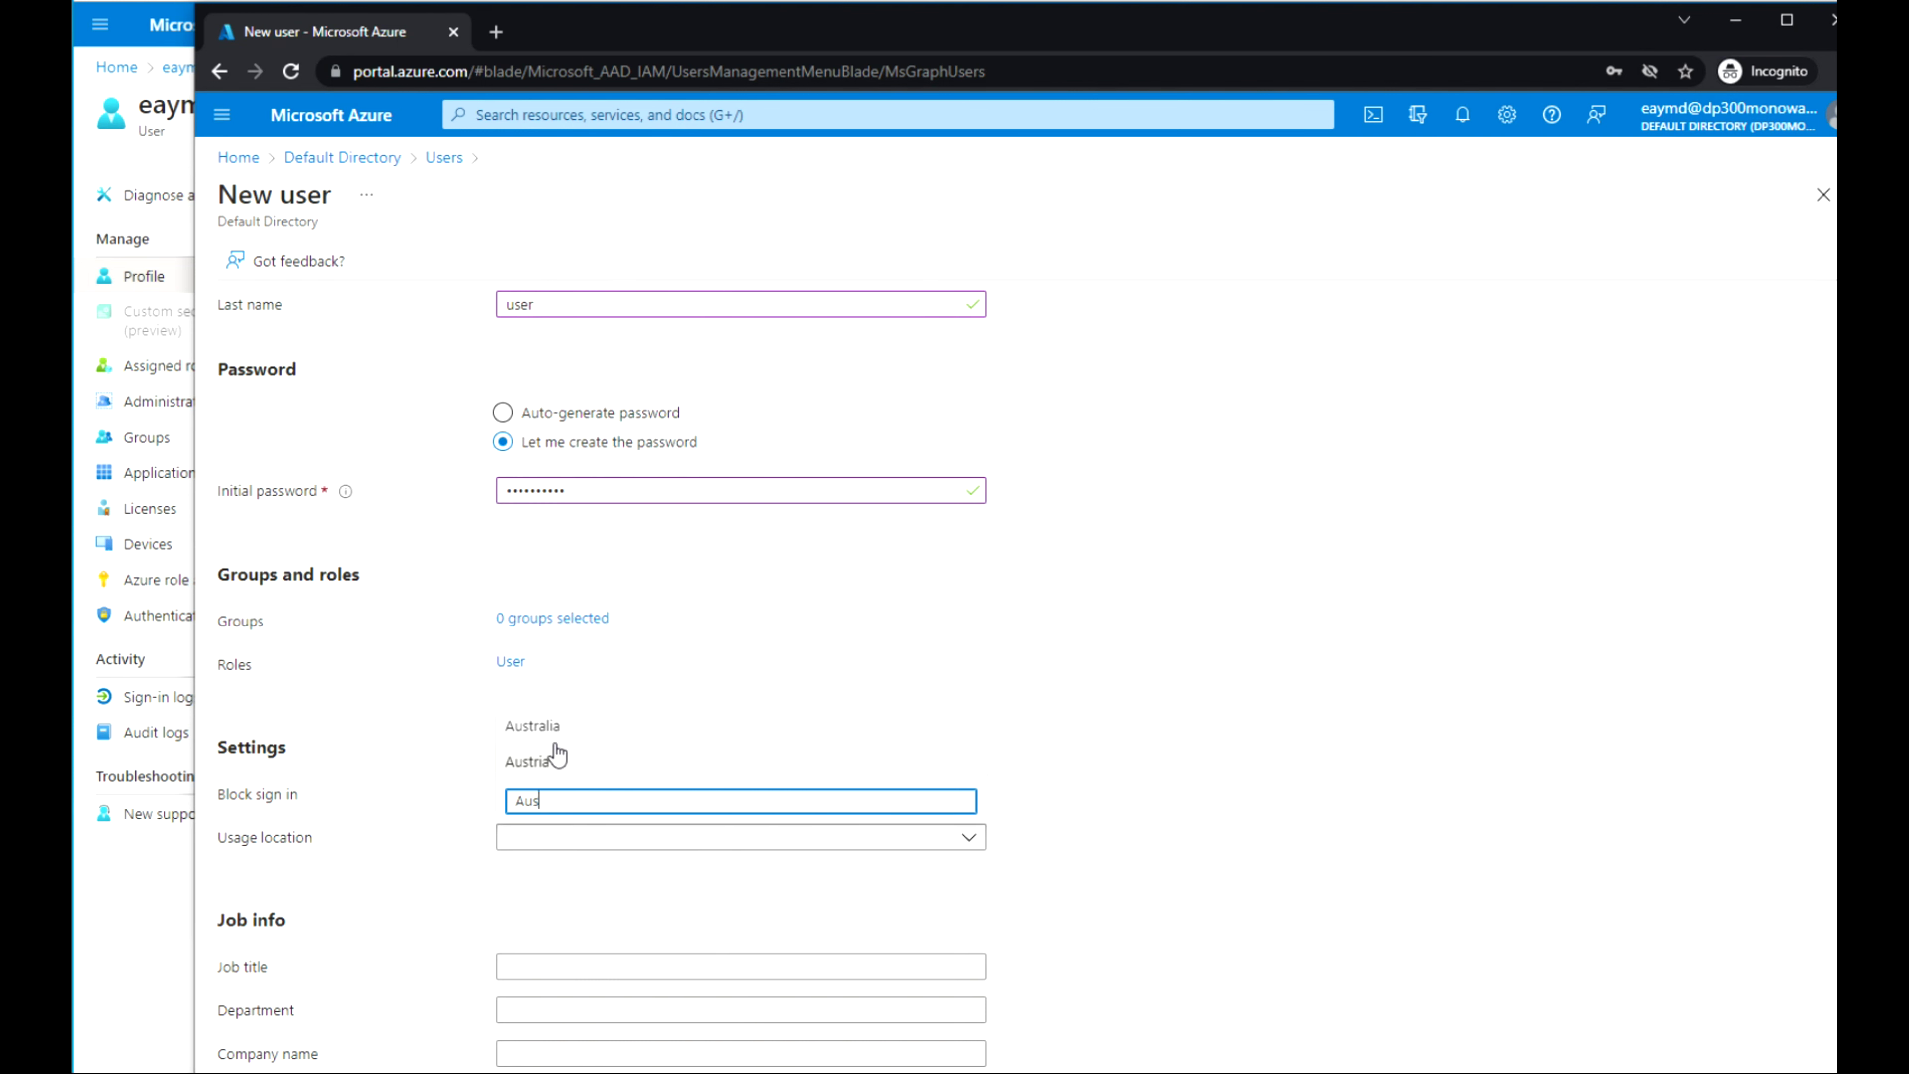
left_click(554, 728)
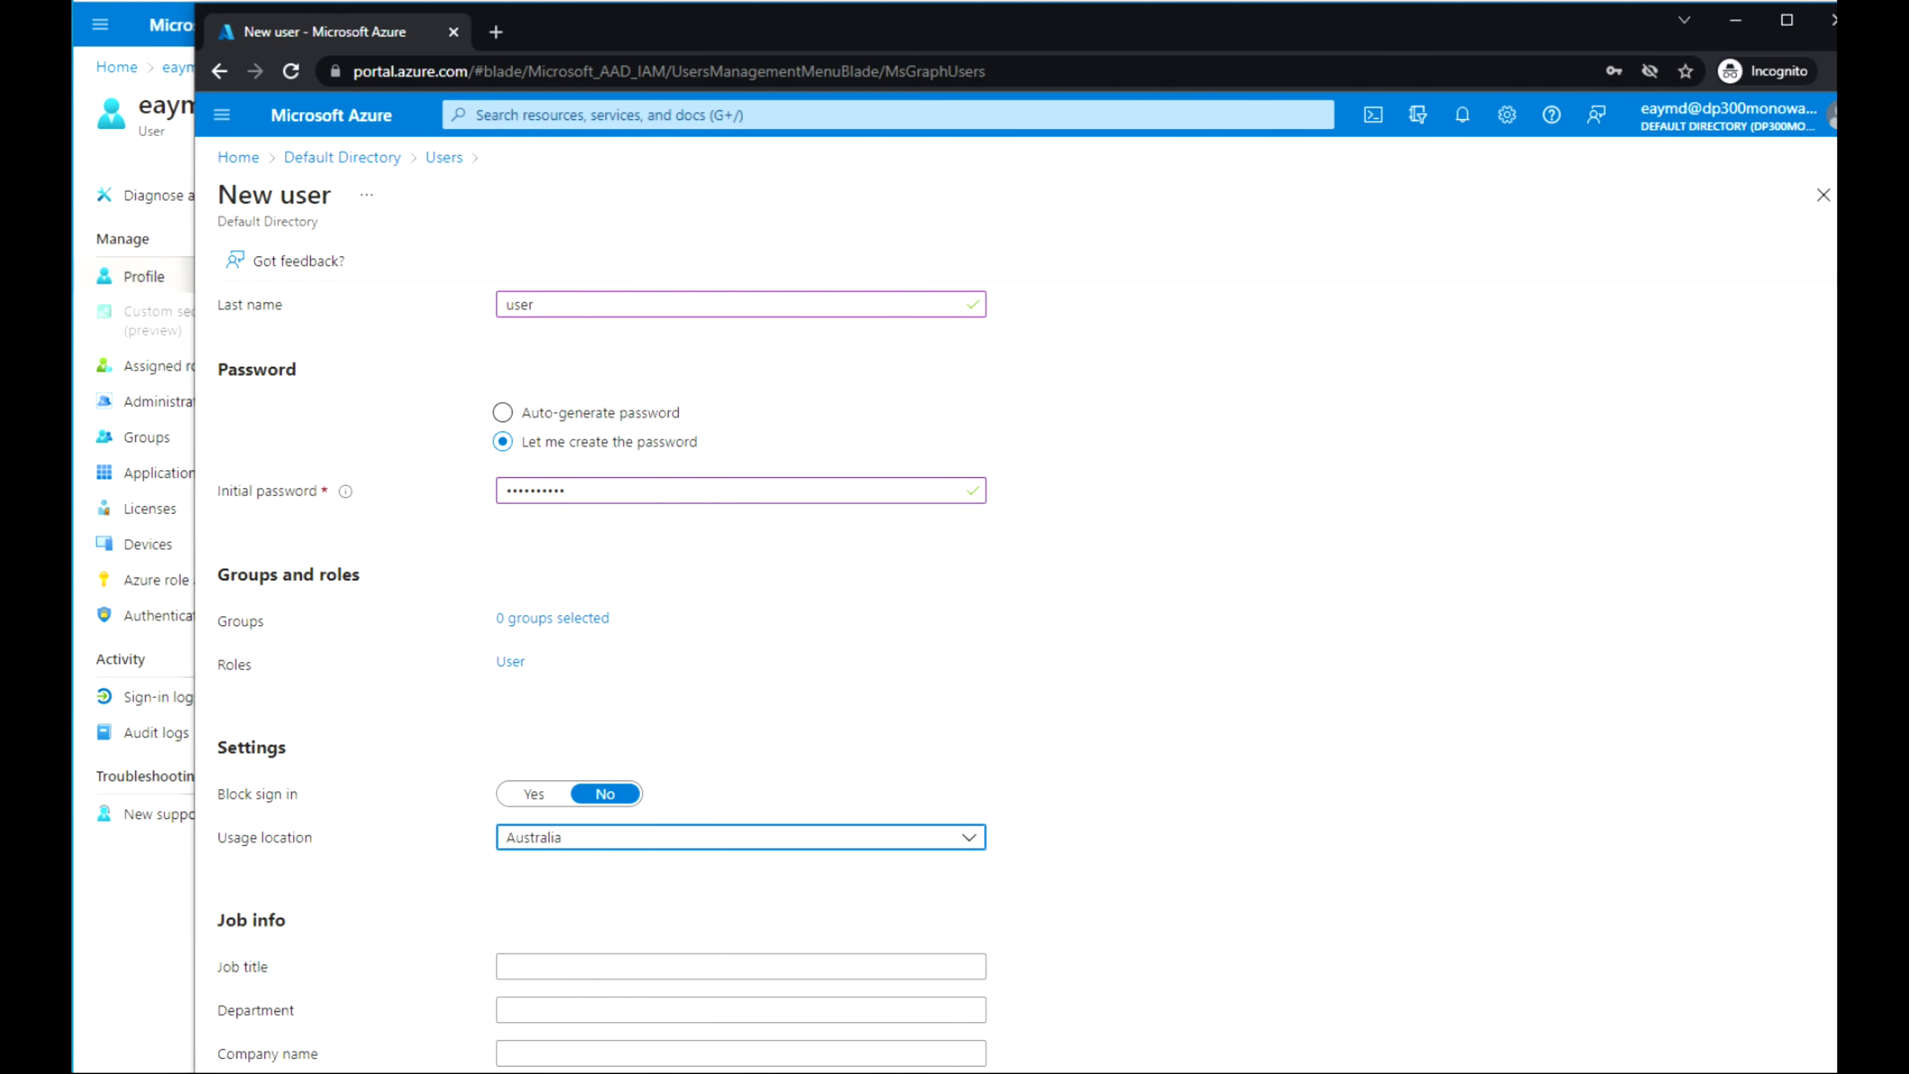
Enter job title monitor admin and department digital cloud
scroll(1085, 845, "down", 1)
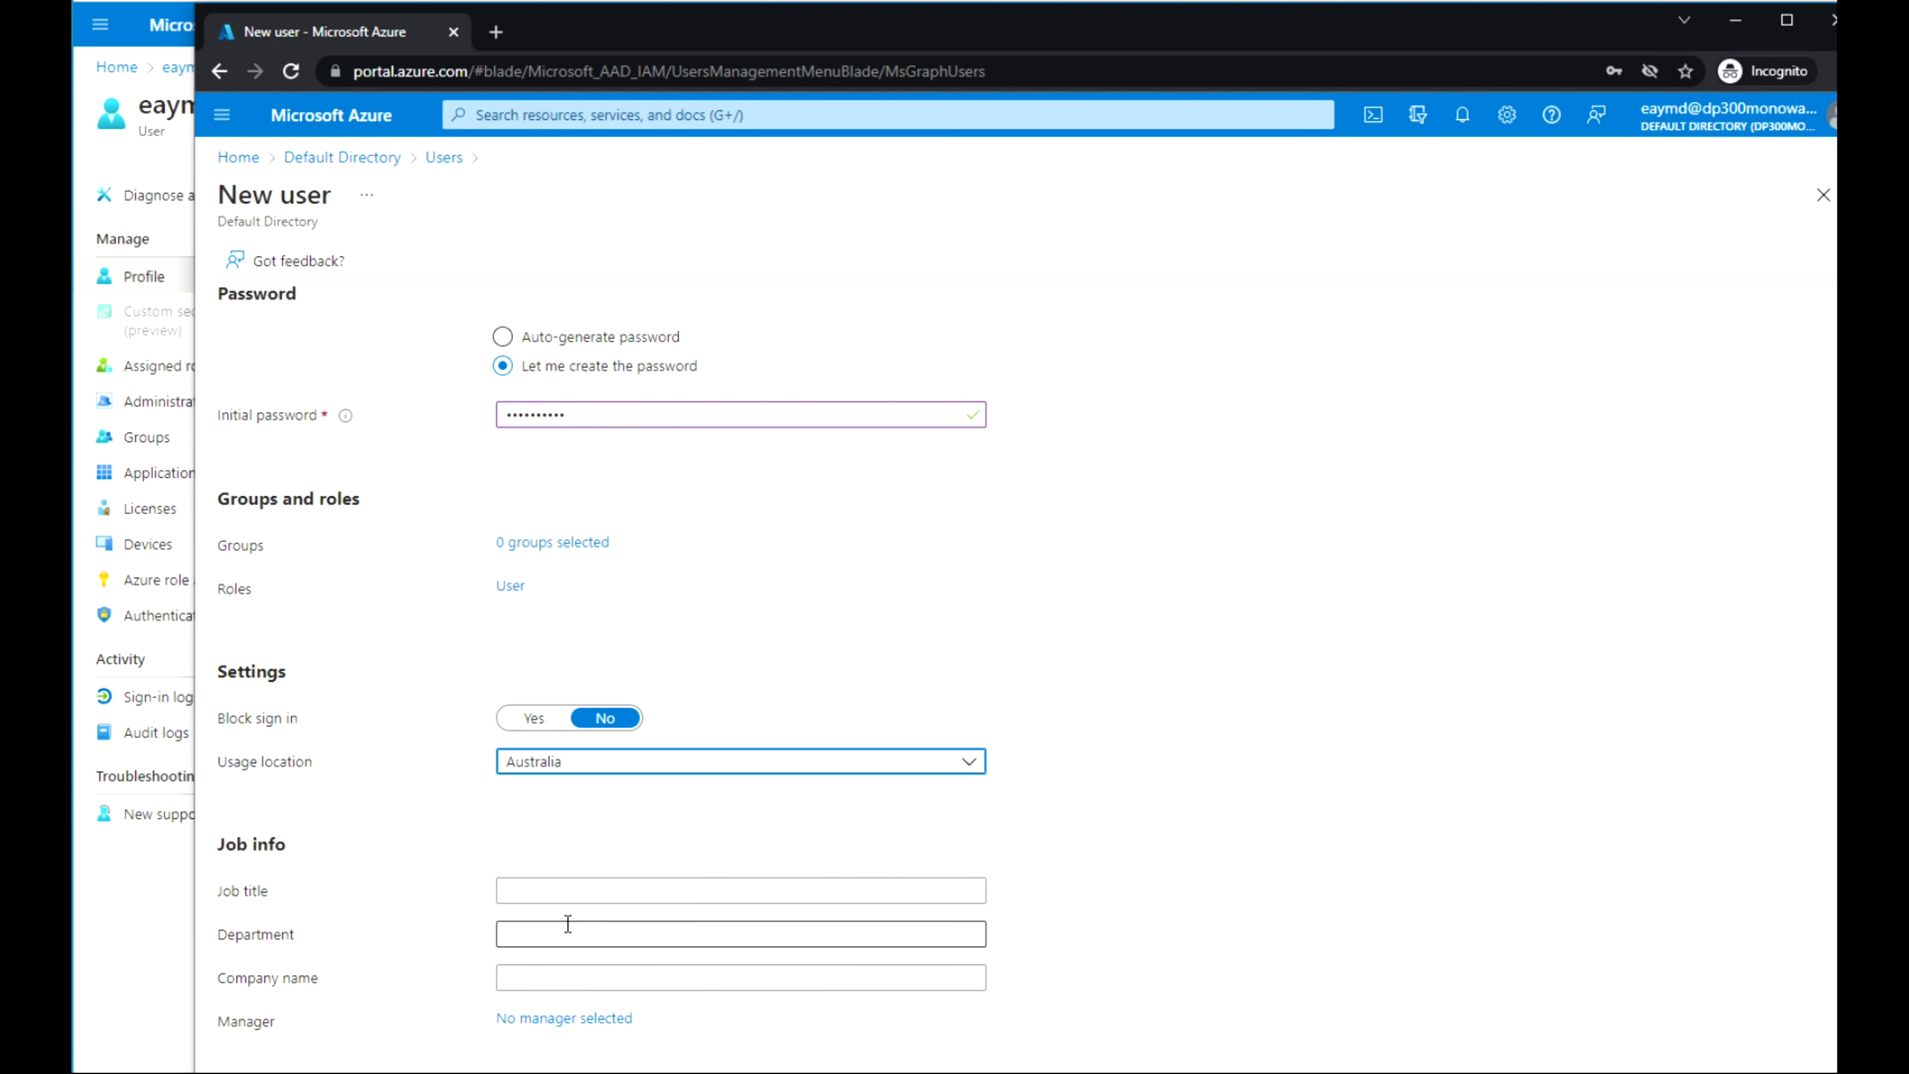
left_click(564, 892)
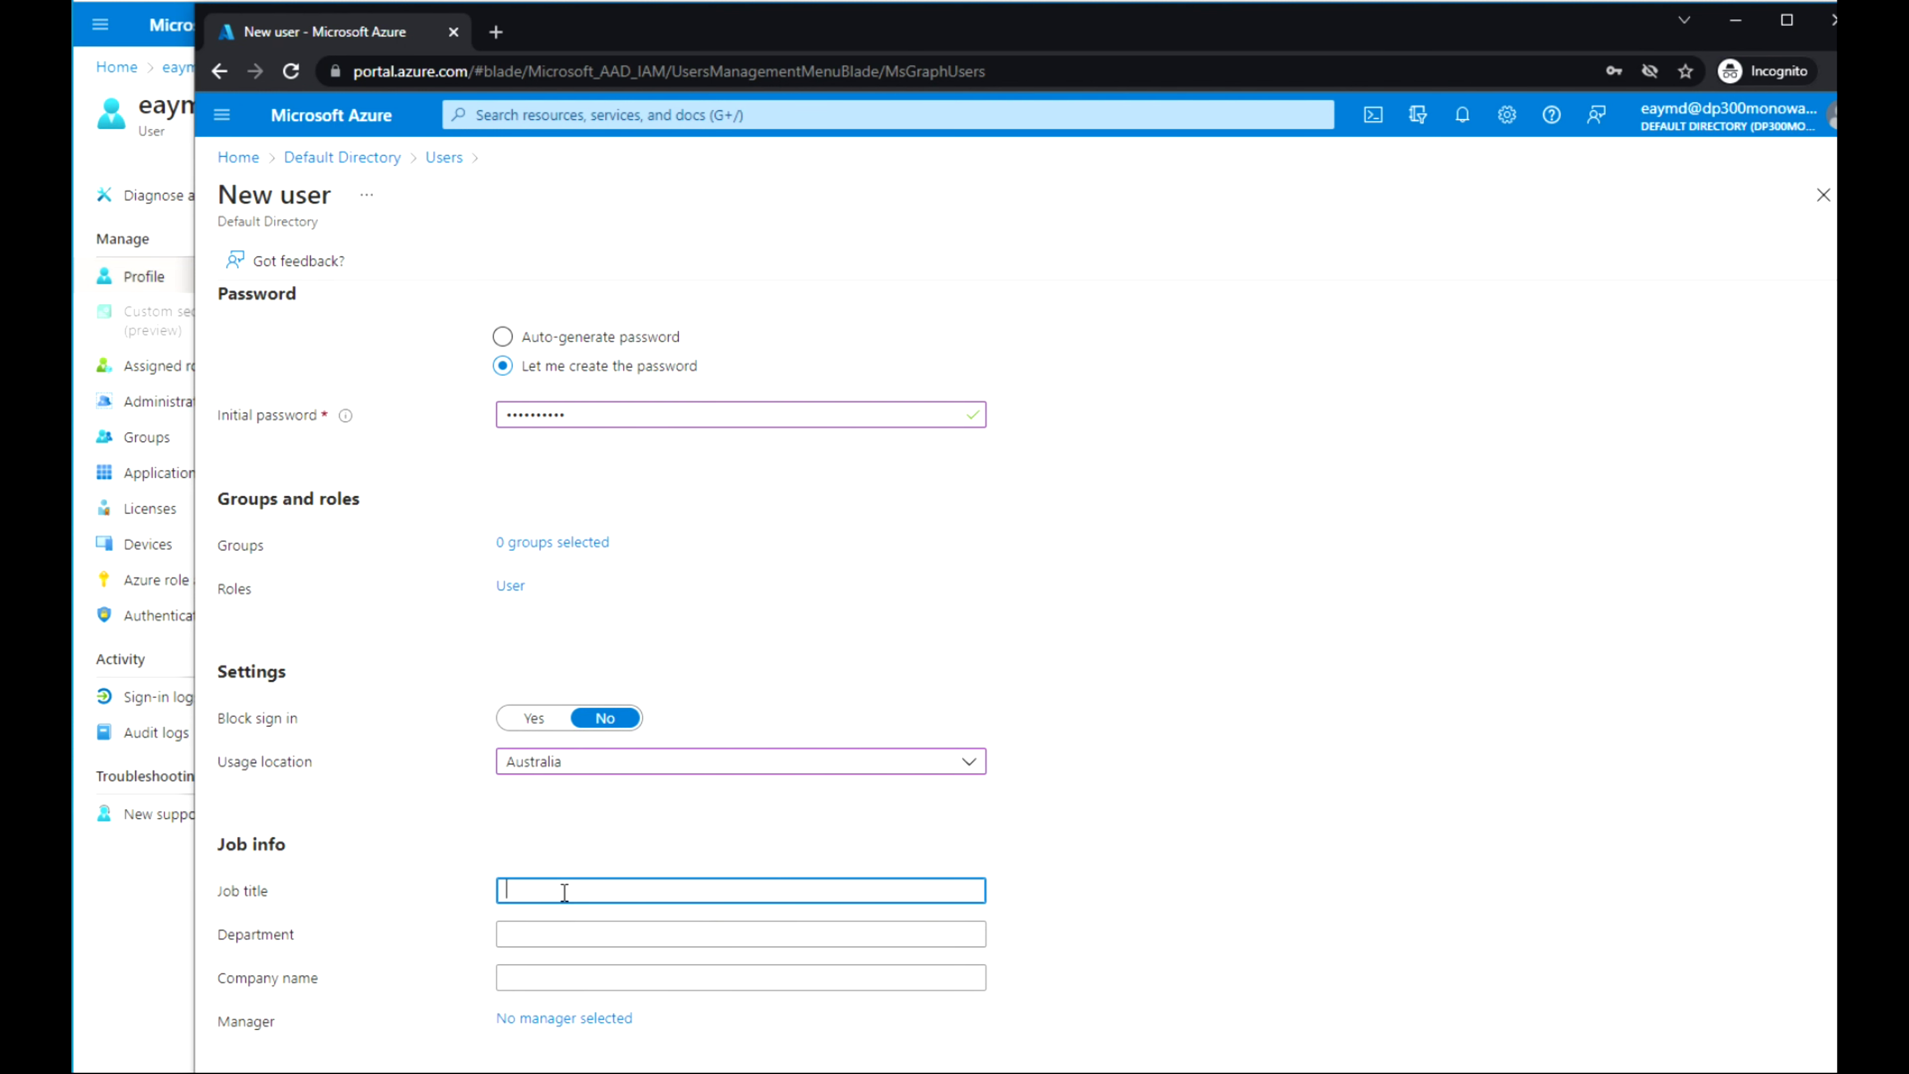
type("monitor admin")
left_click(548, 932)
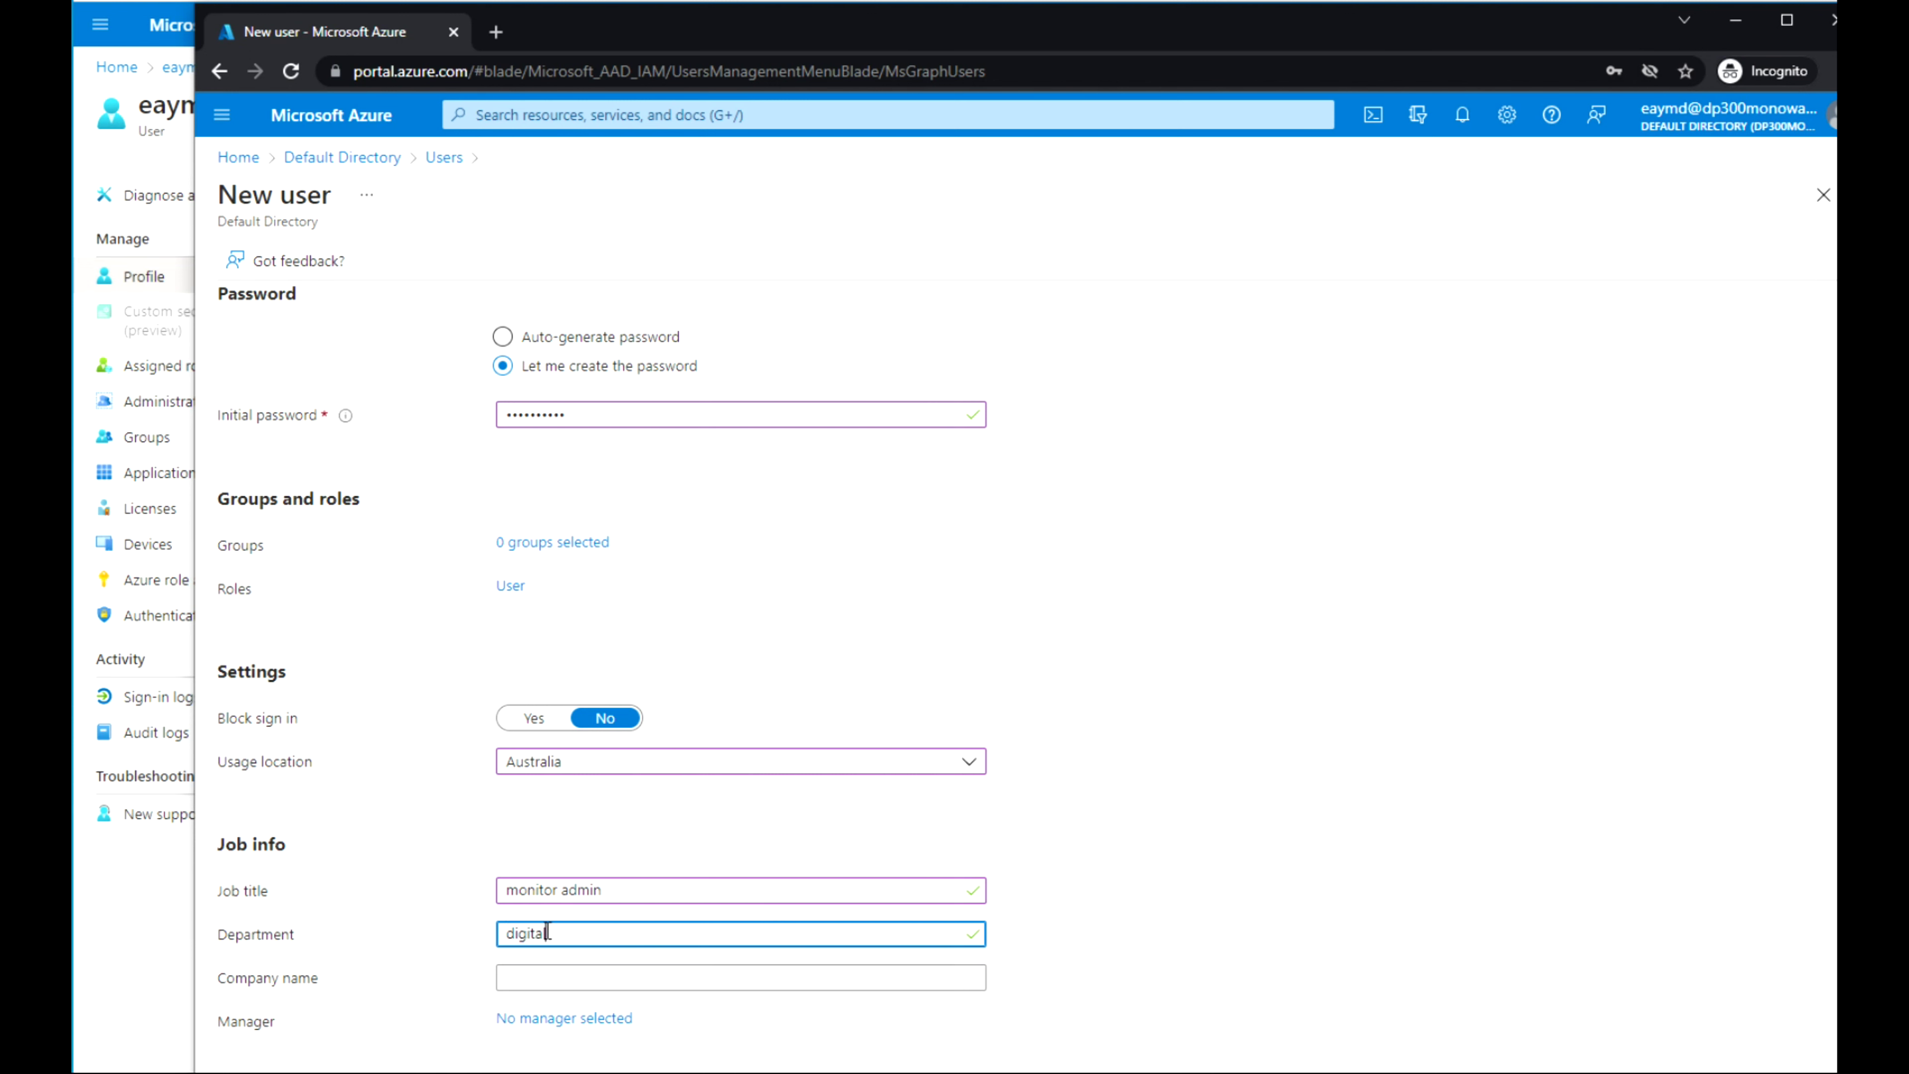
type("digital cloud")
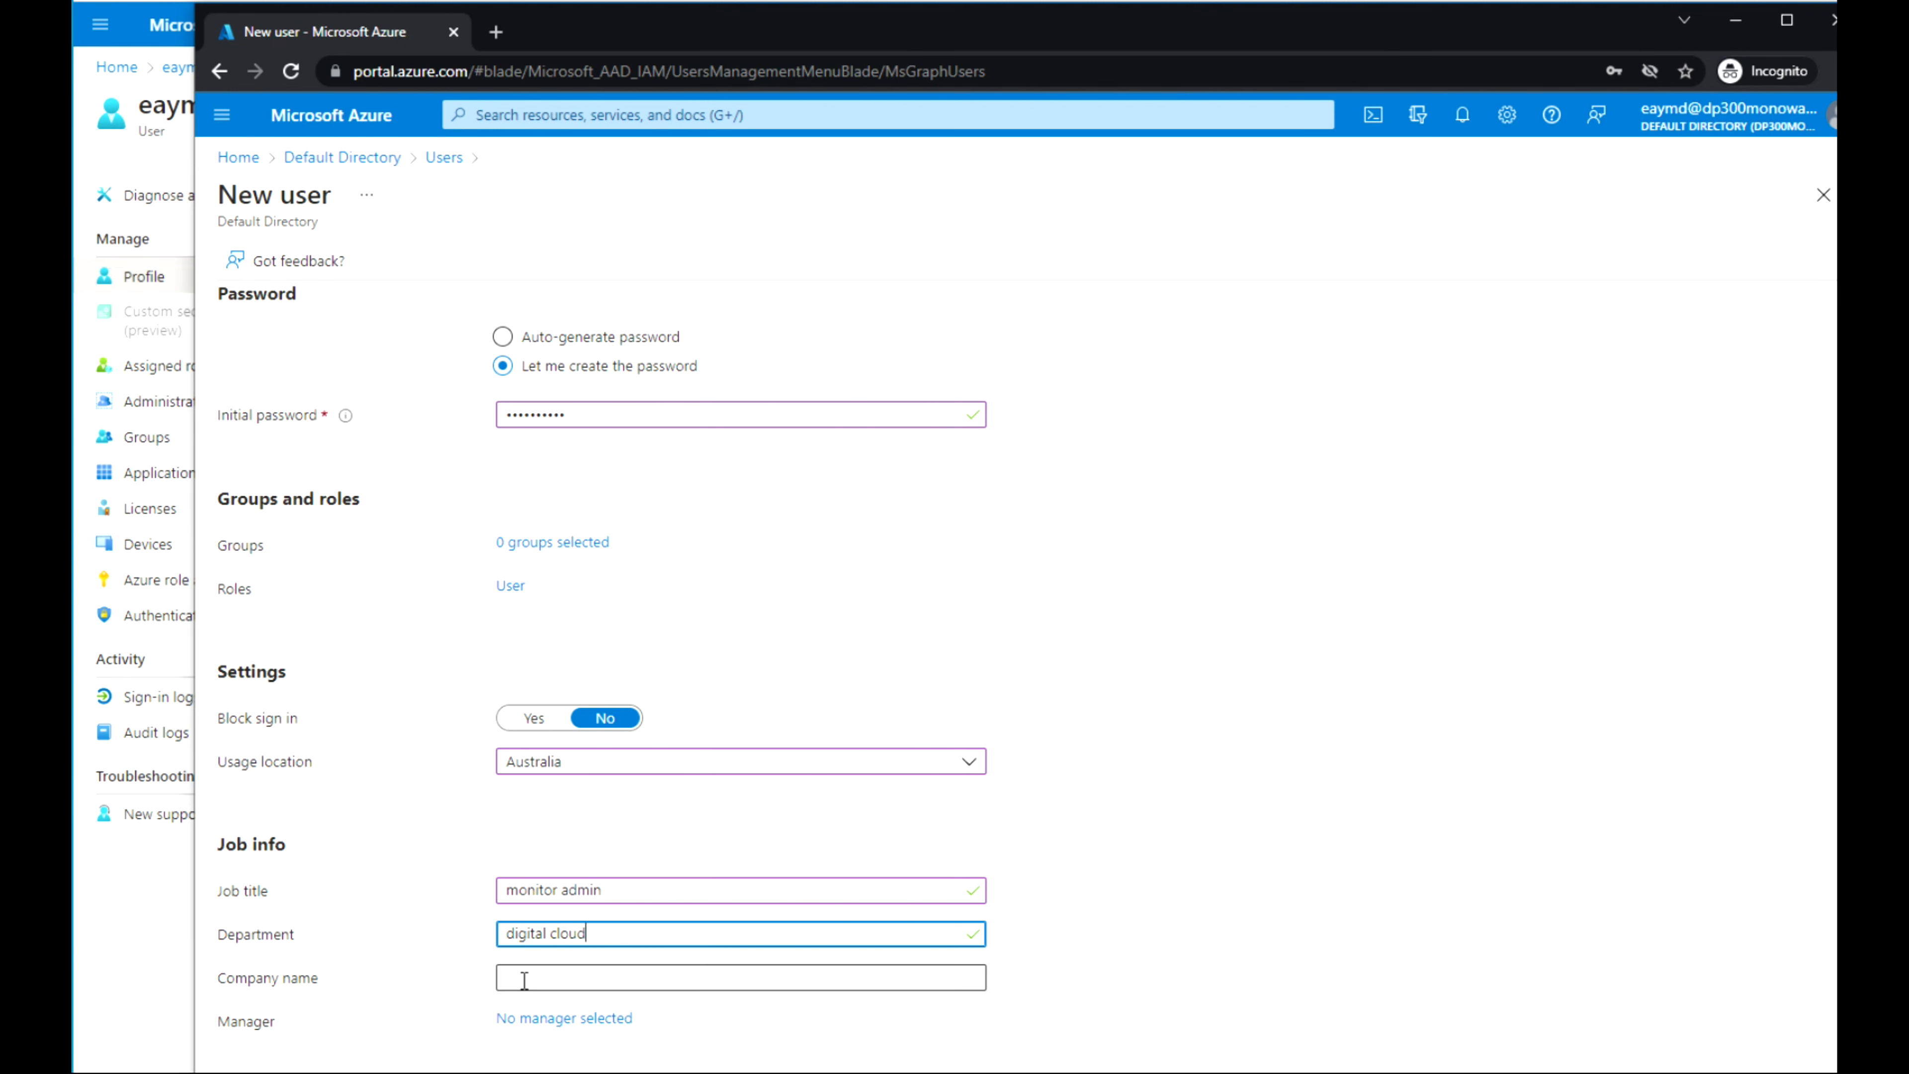
left_click(524, 979)
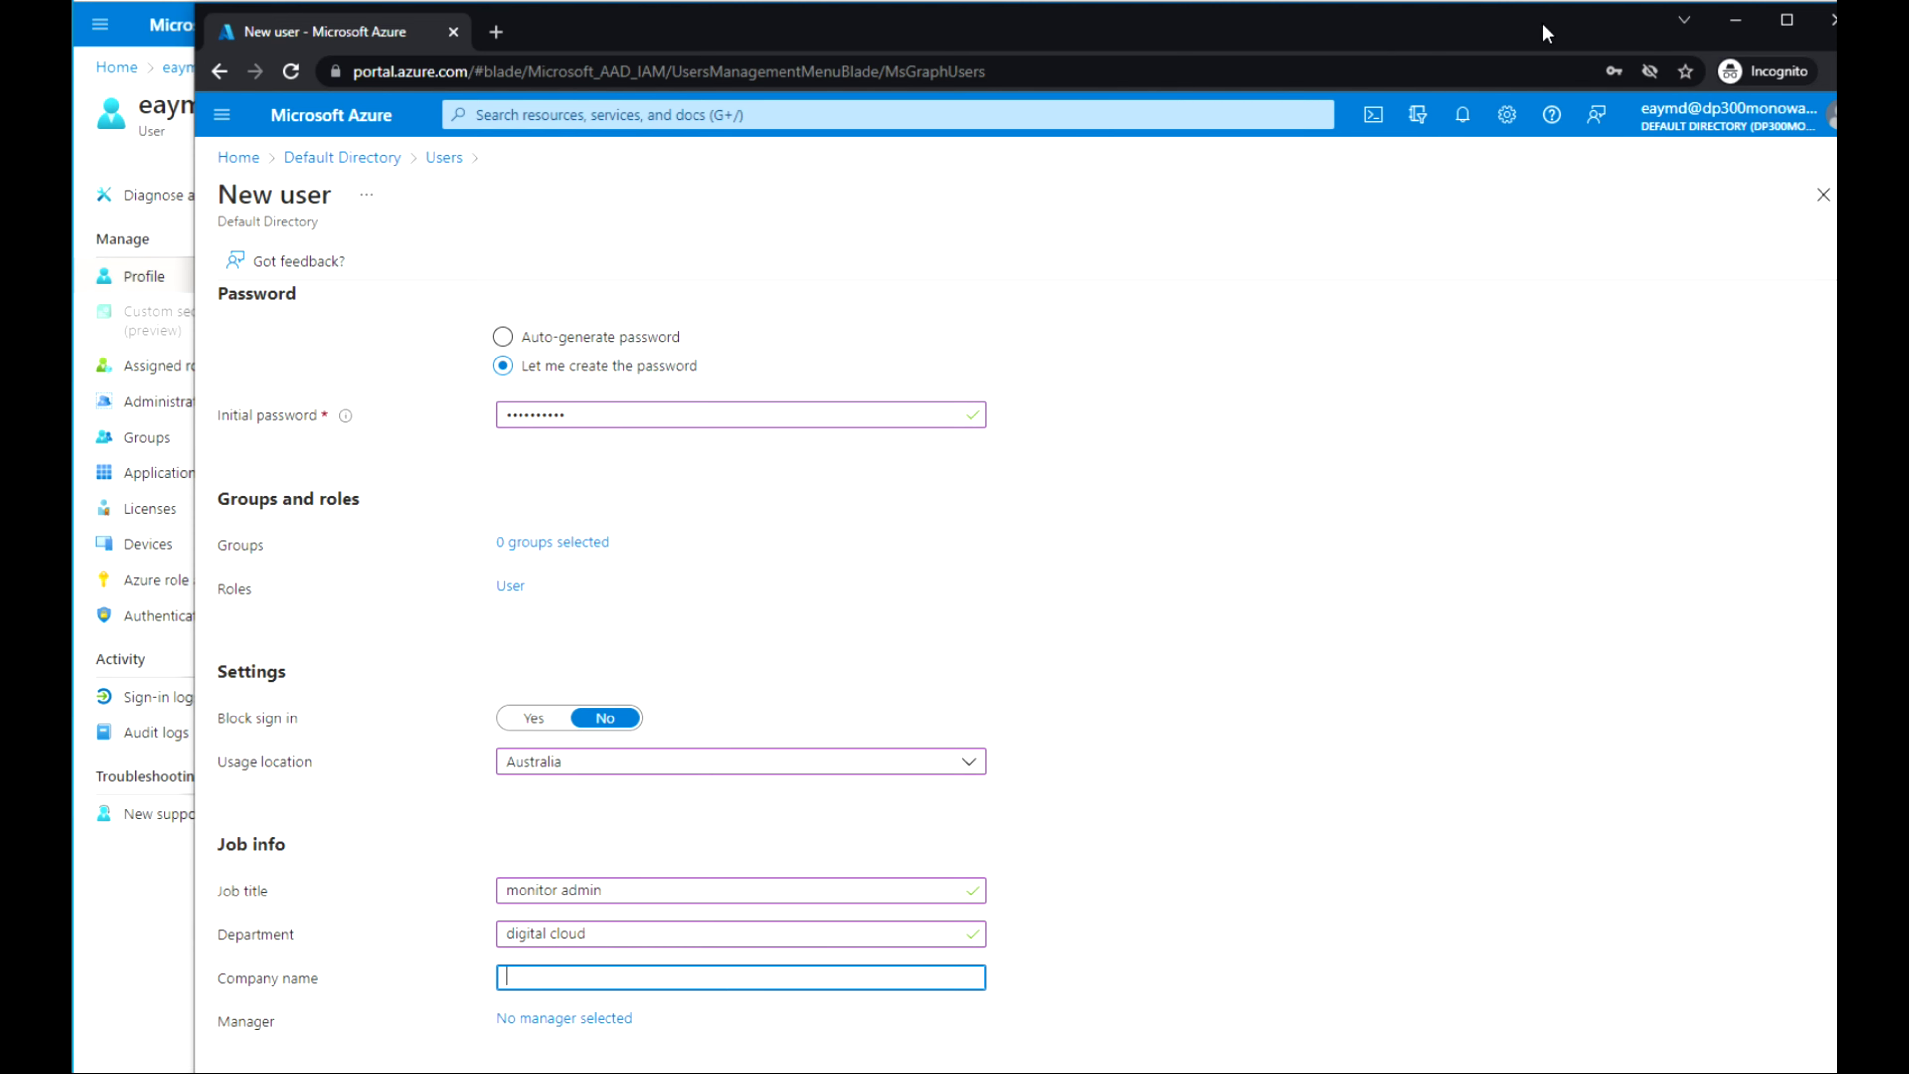
left_click_drag(1537, 22, 1513, 0)
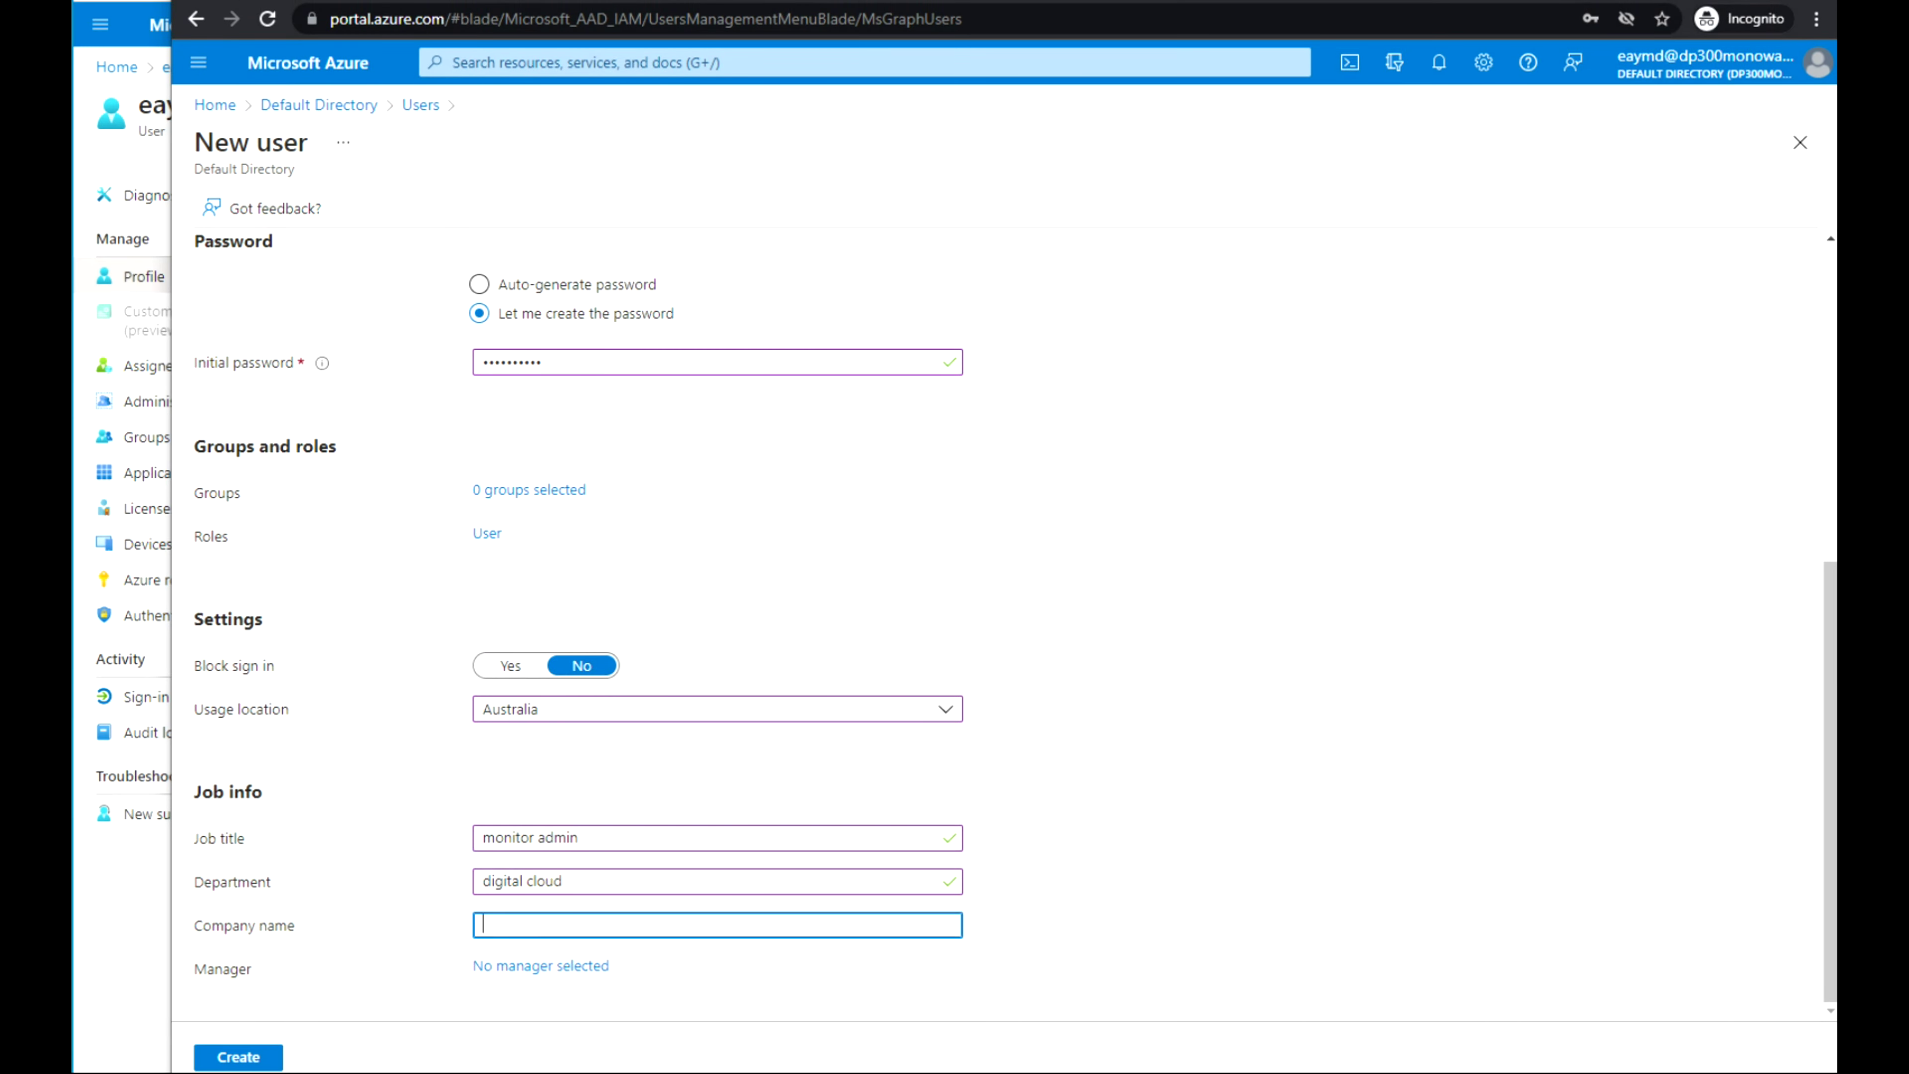
Create the demo user account and bring the window with eaymd's profile to the front
left_click(239, 1056)
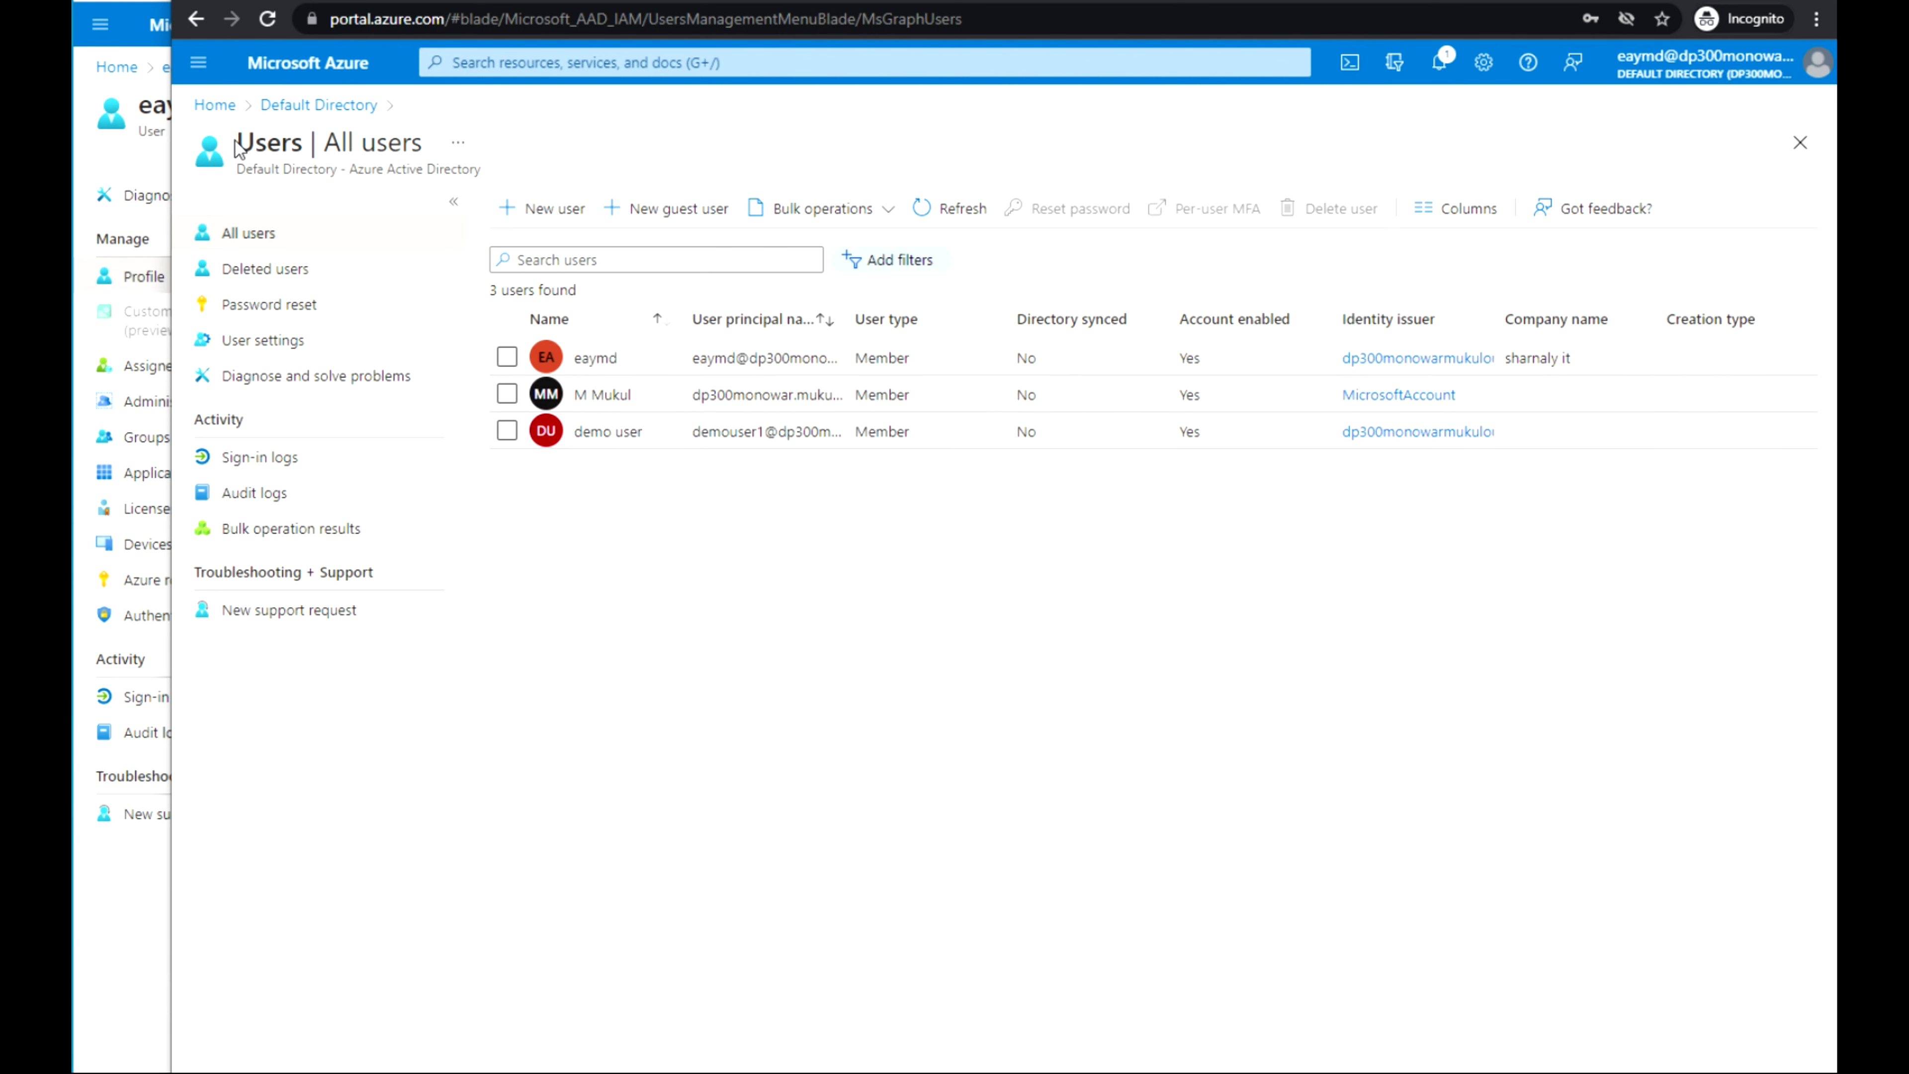
left_click(110, 164)
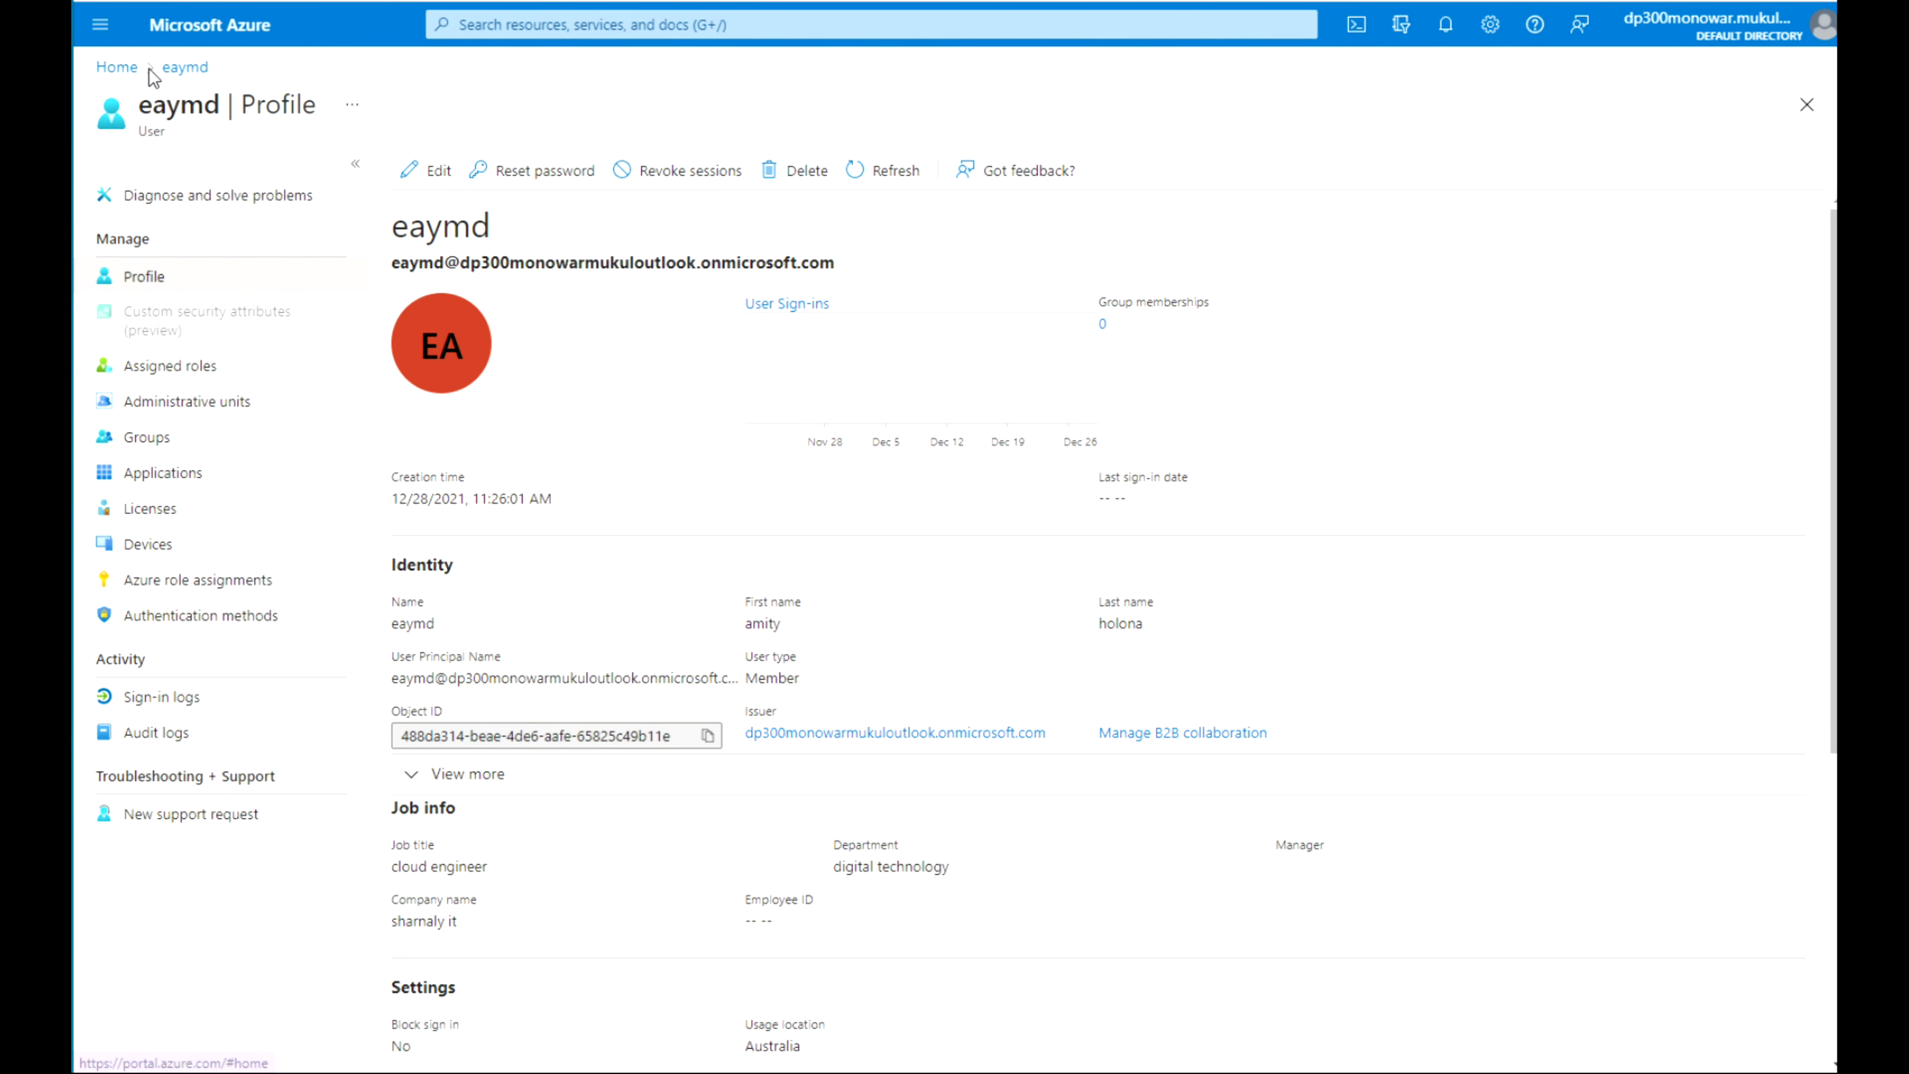
Go from Home through Azure Active Directory to the All users list showing three users
left_click(121, 68)
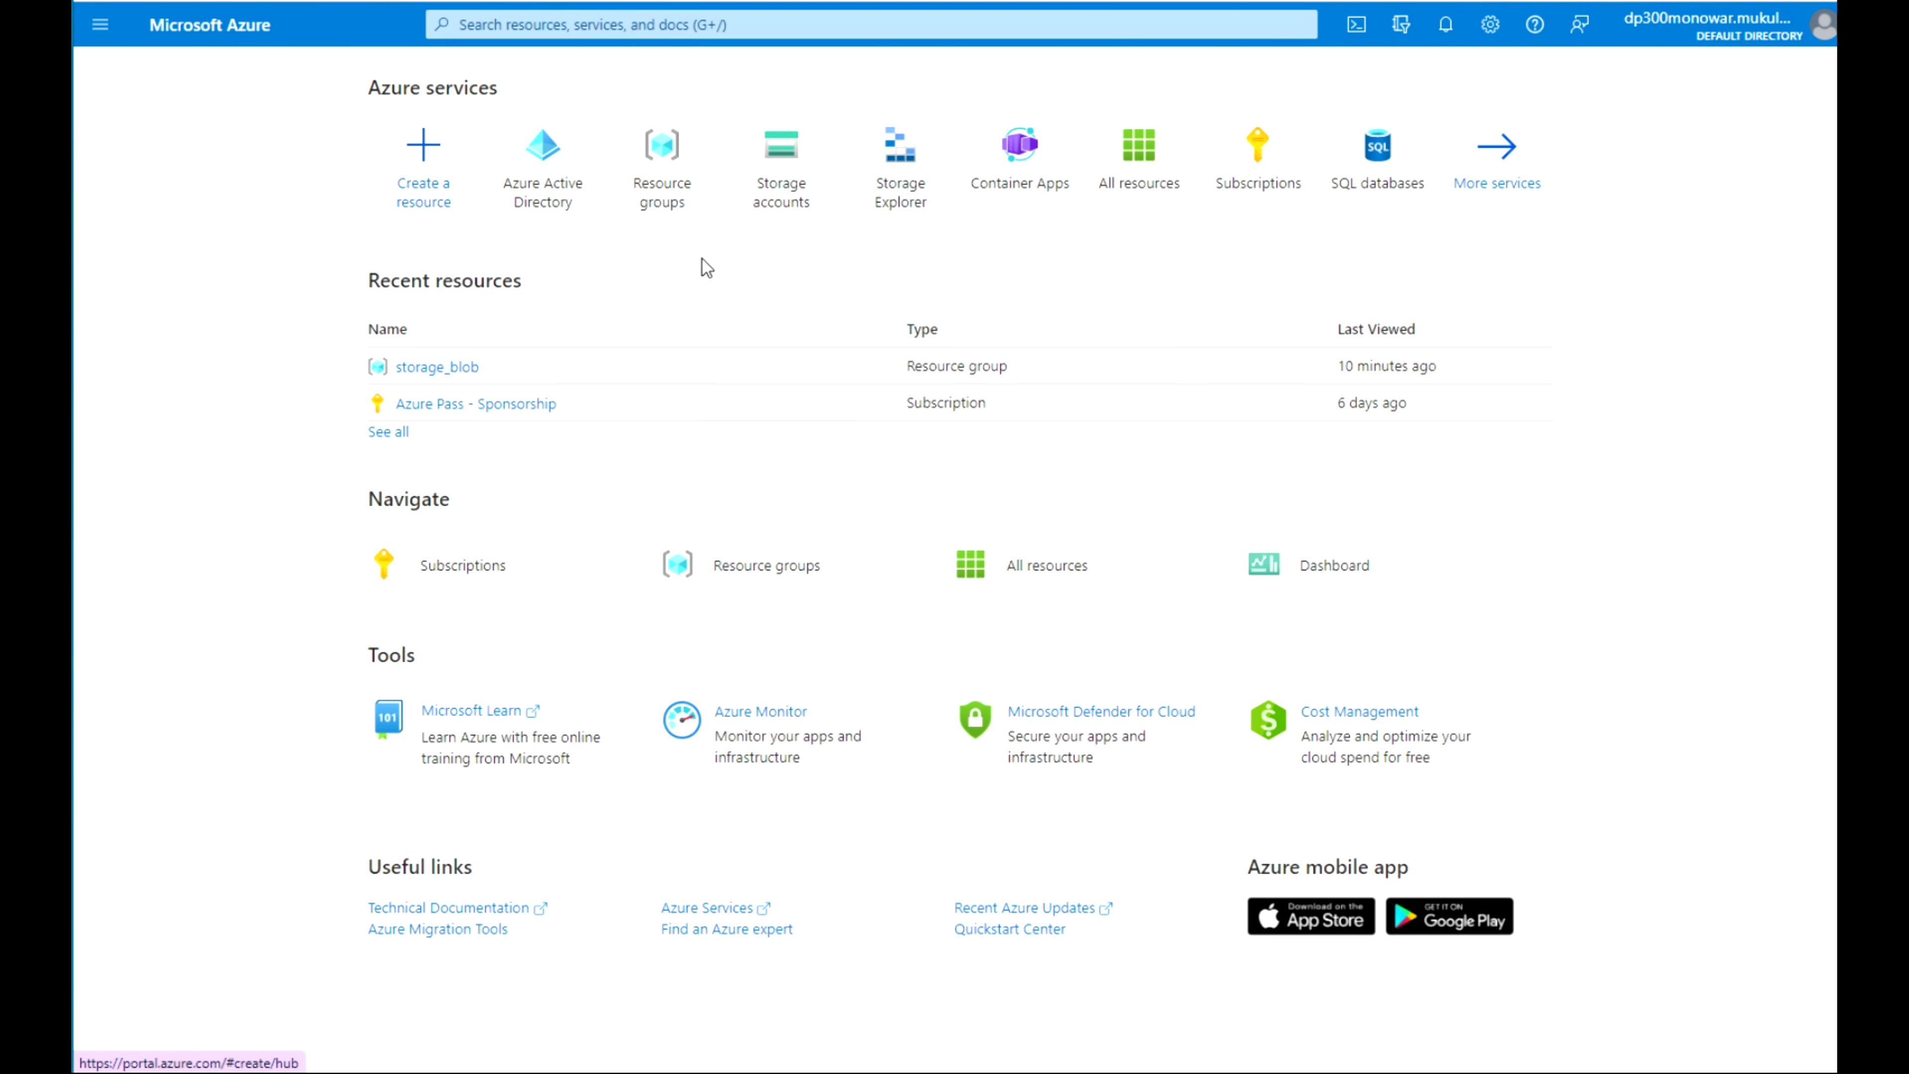
left_click(558, 176)
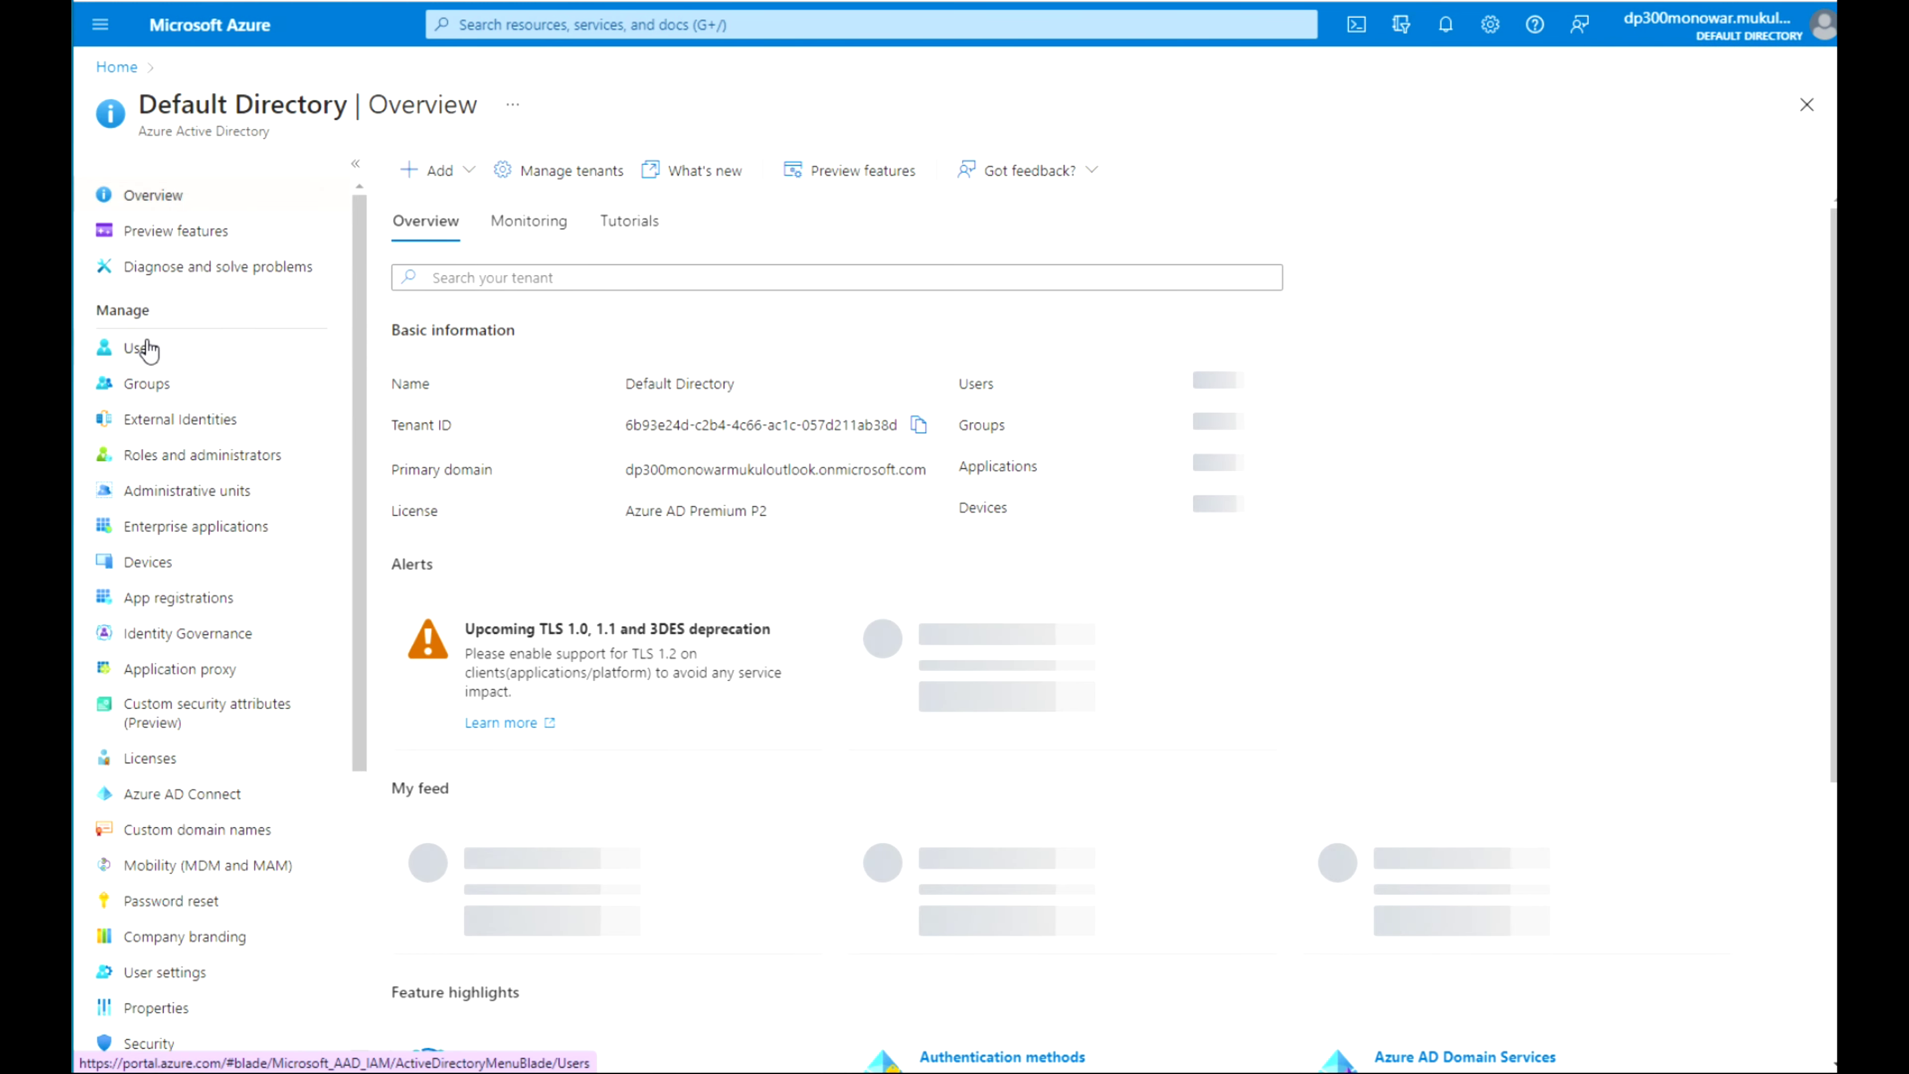
left_click(143, 347)
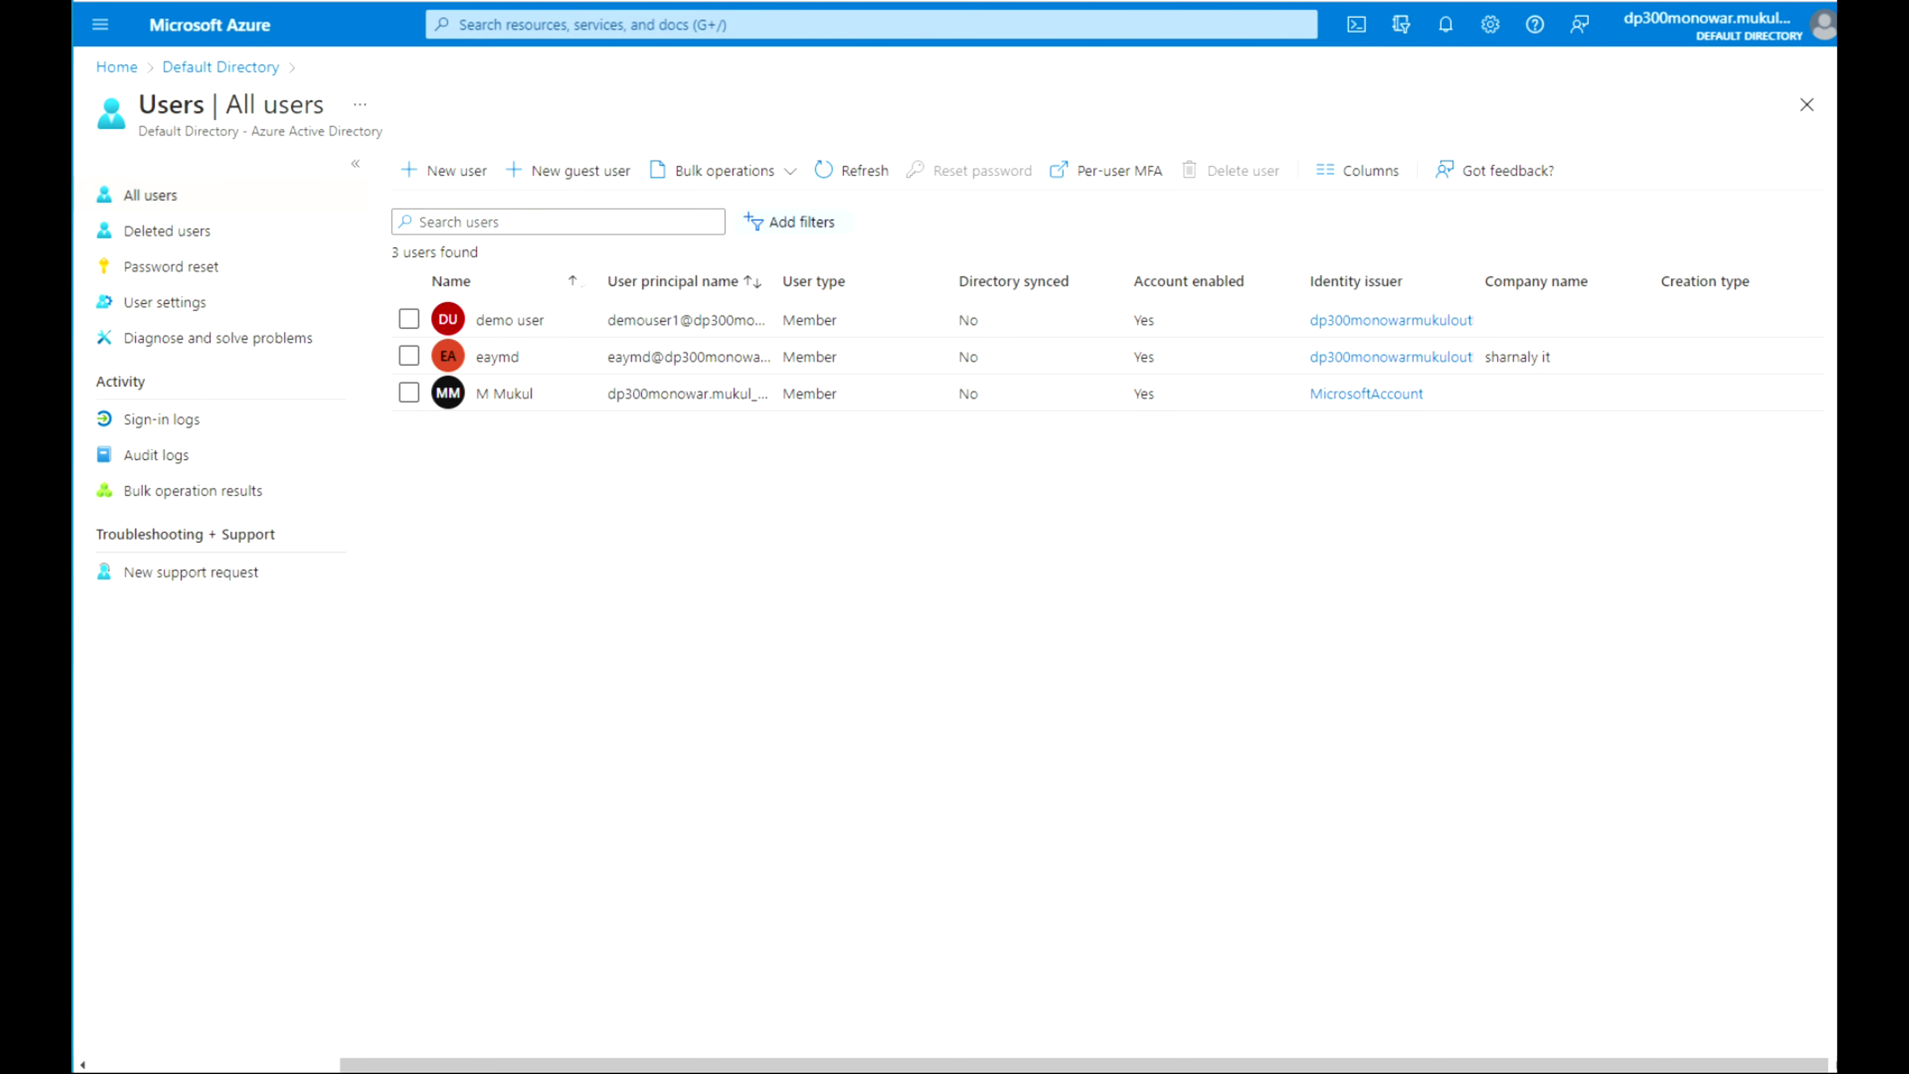
From eaymd's Authentication methods page, require MFA re-registration for that user
key("alt+Tab")
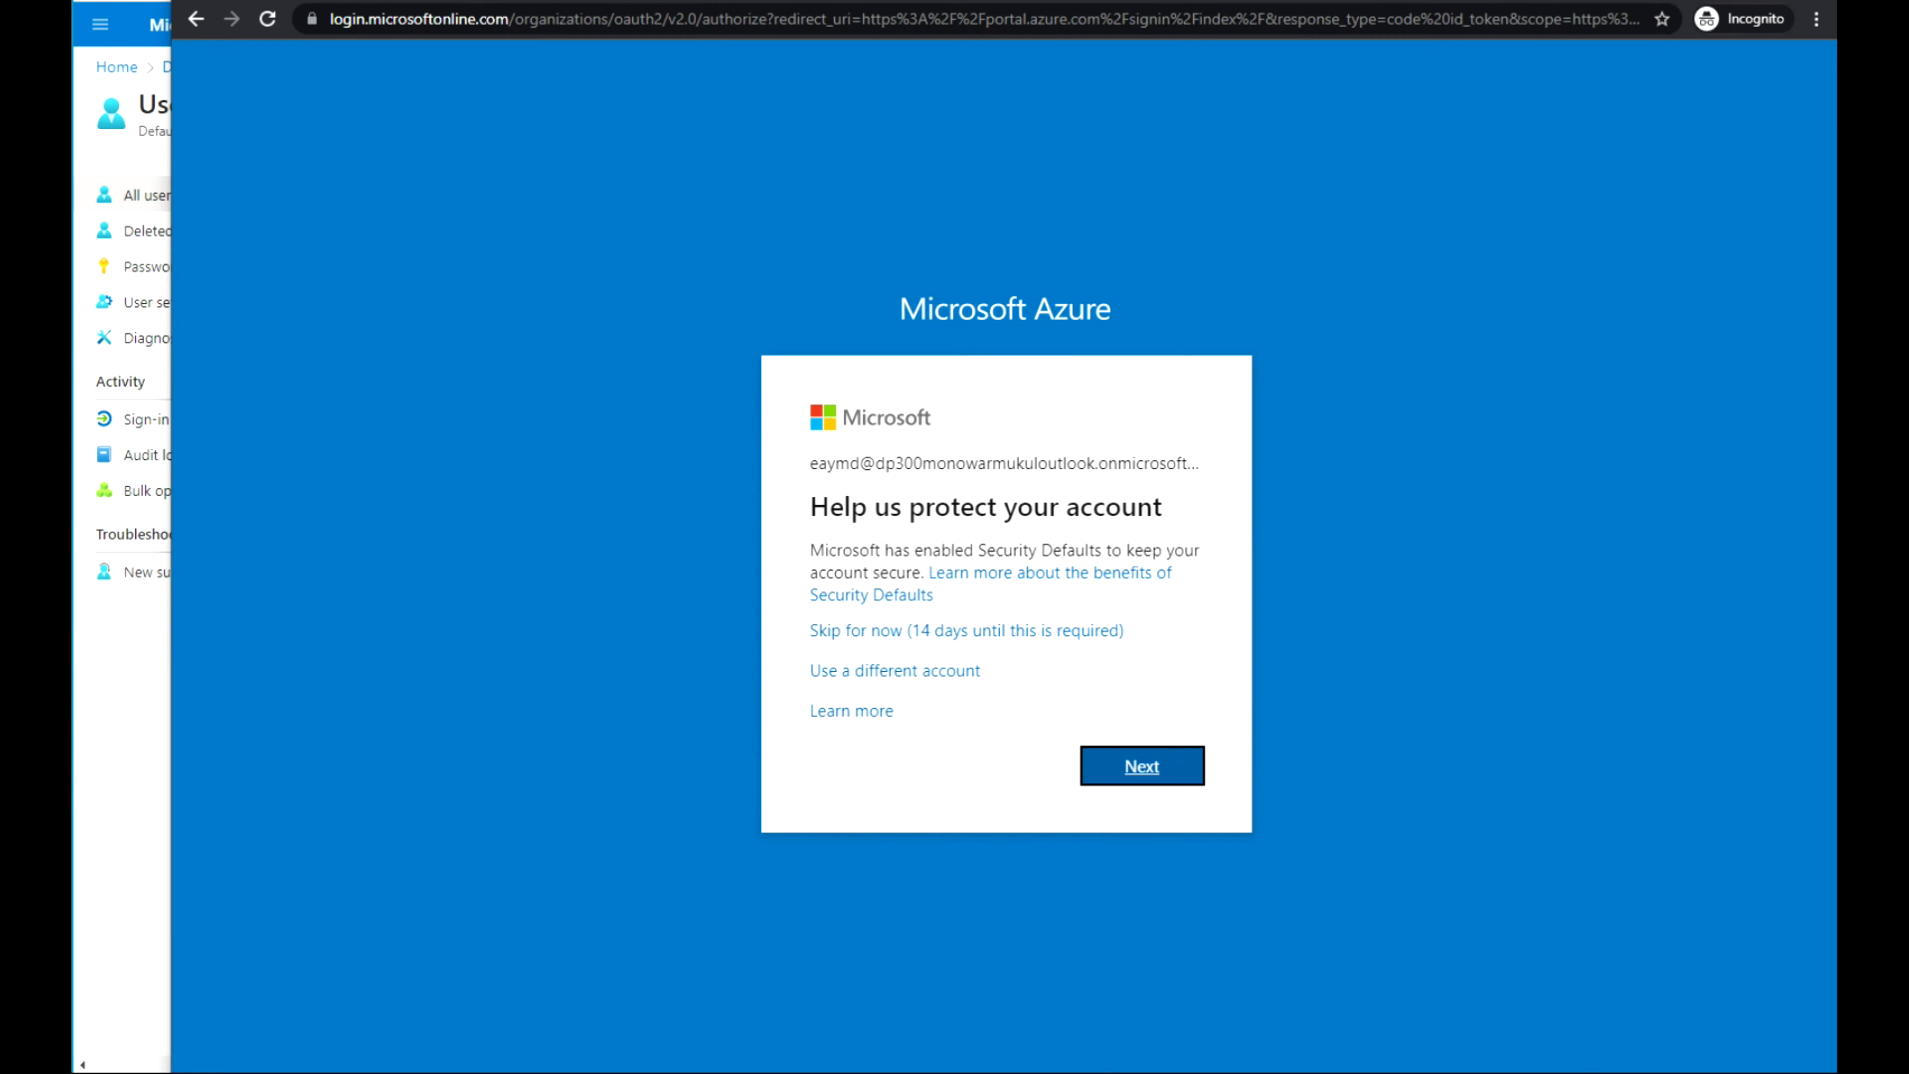
left_click(135, 666)
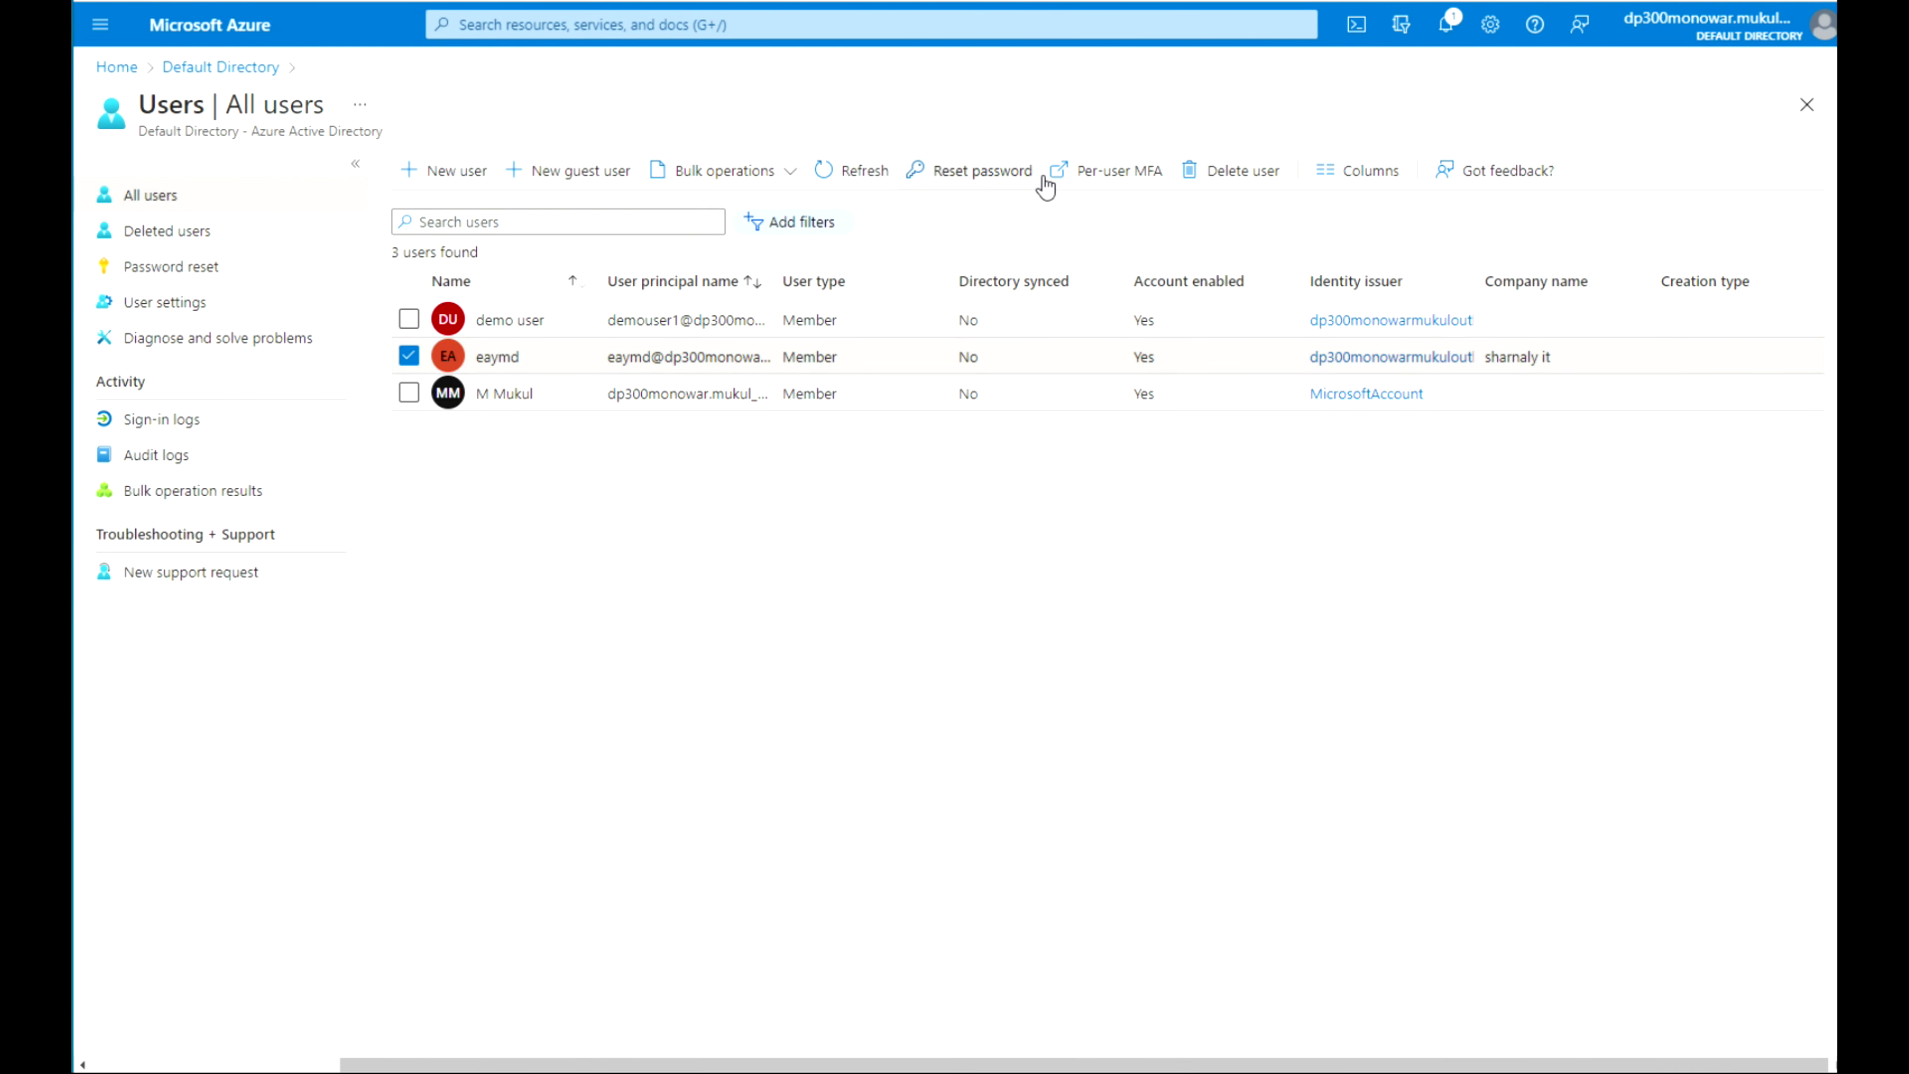
left_click(690, 356)
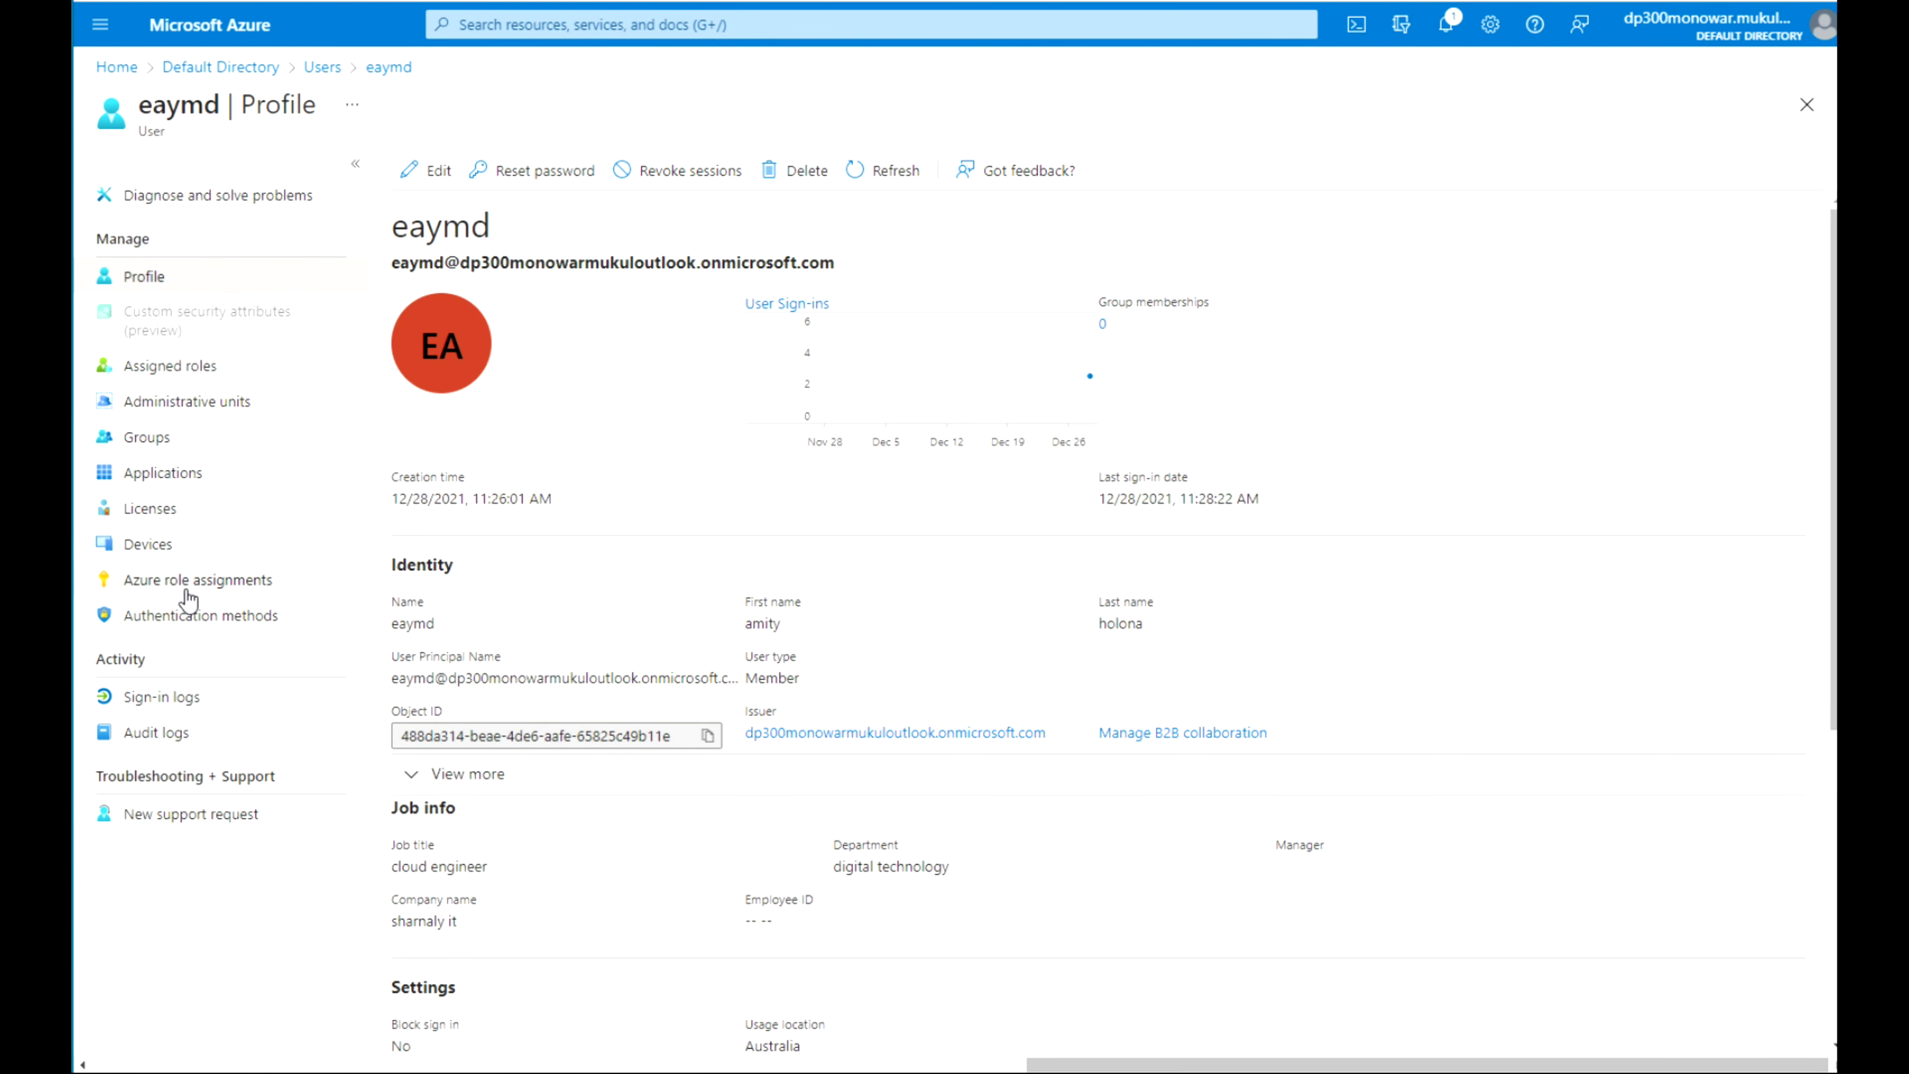
left_click(194, 621)
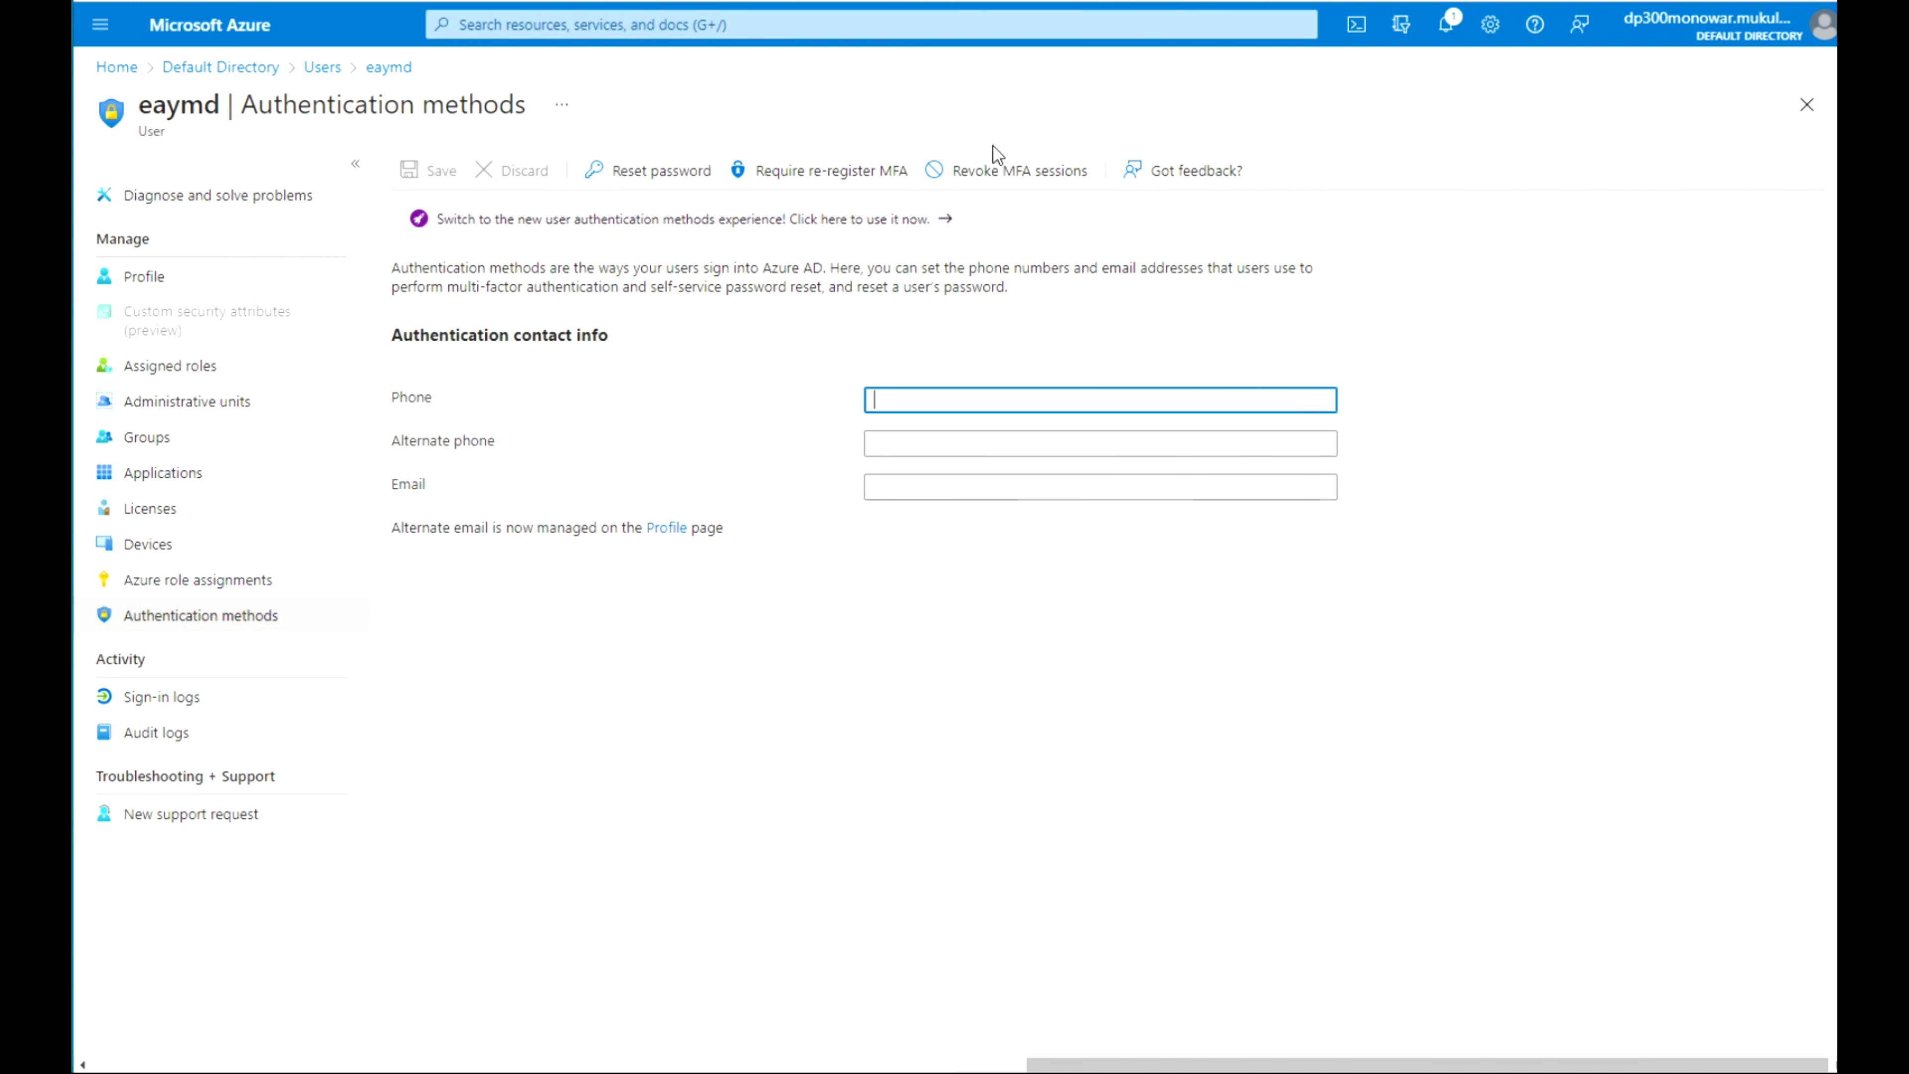
left_click(819, 177)
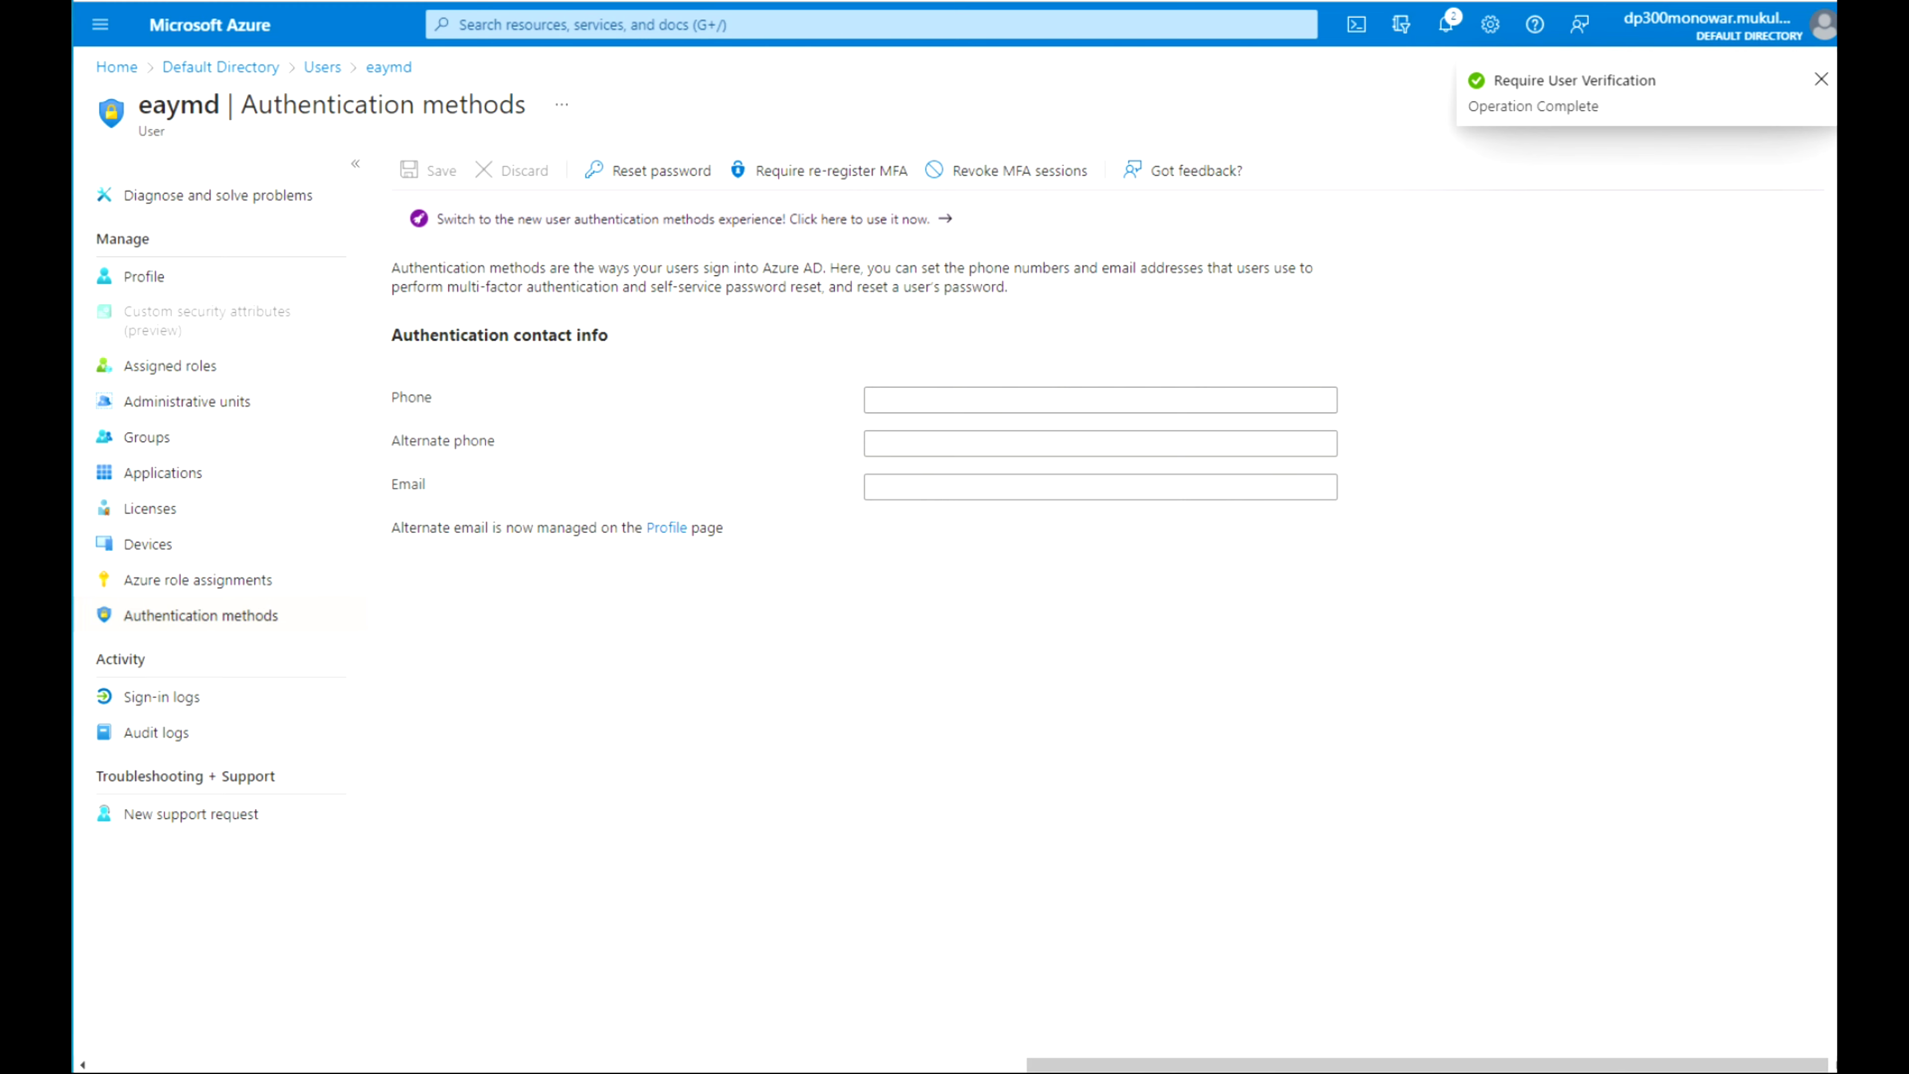
In the private window, skip the security prompt, stay signed in permanently, and dismiss the Advisor pop-up
key("alt+Tab")
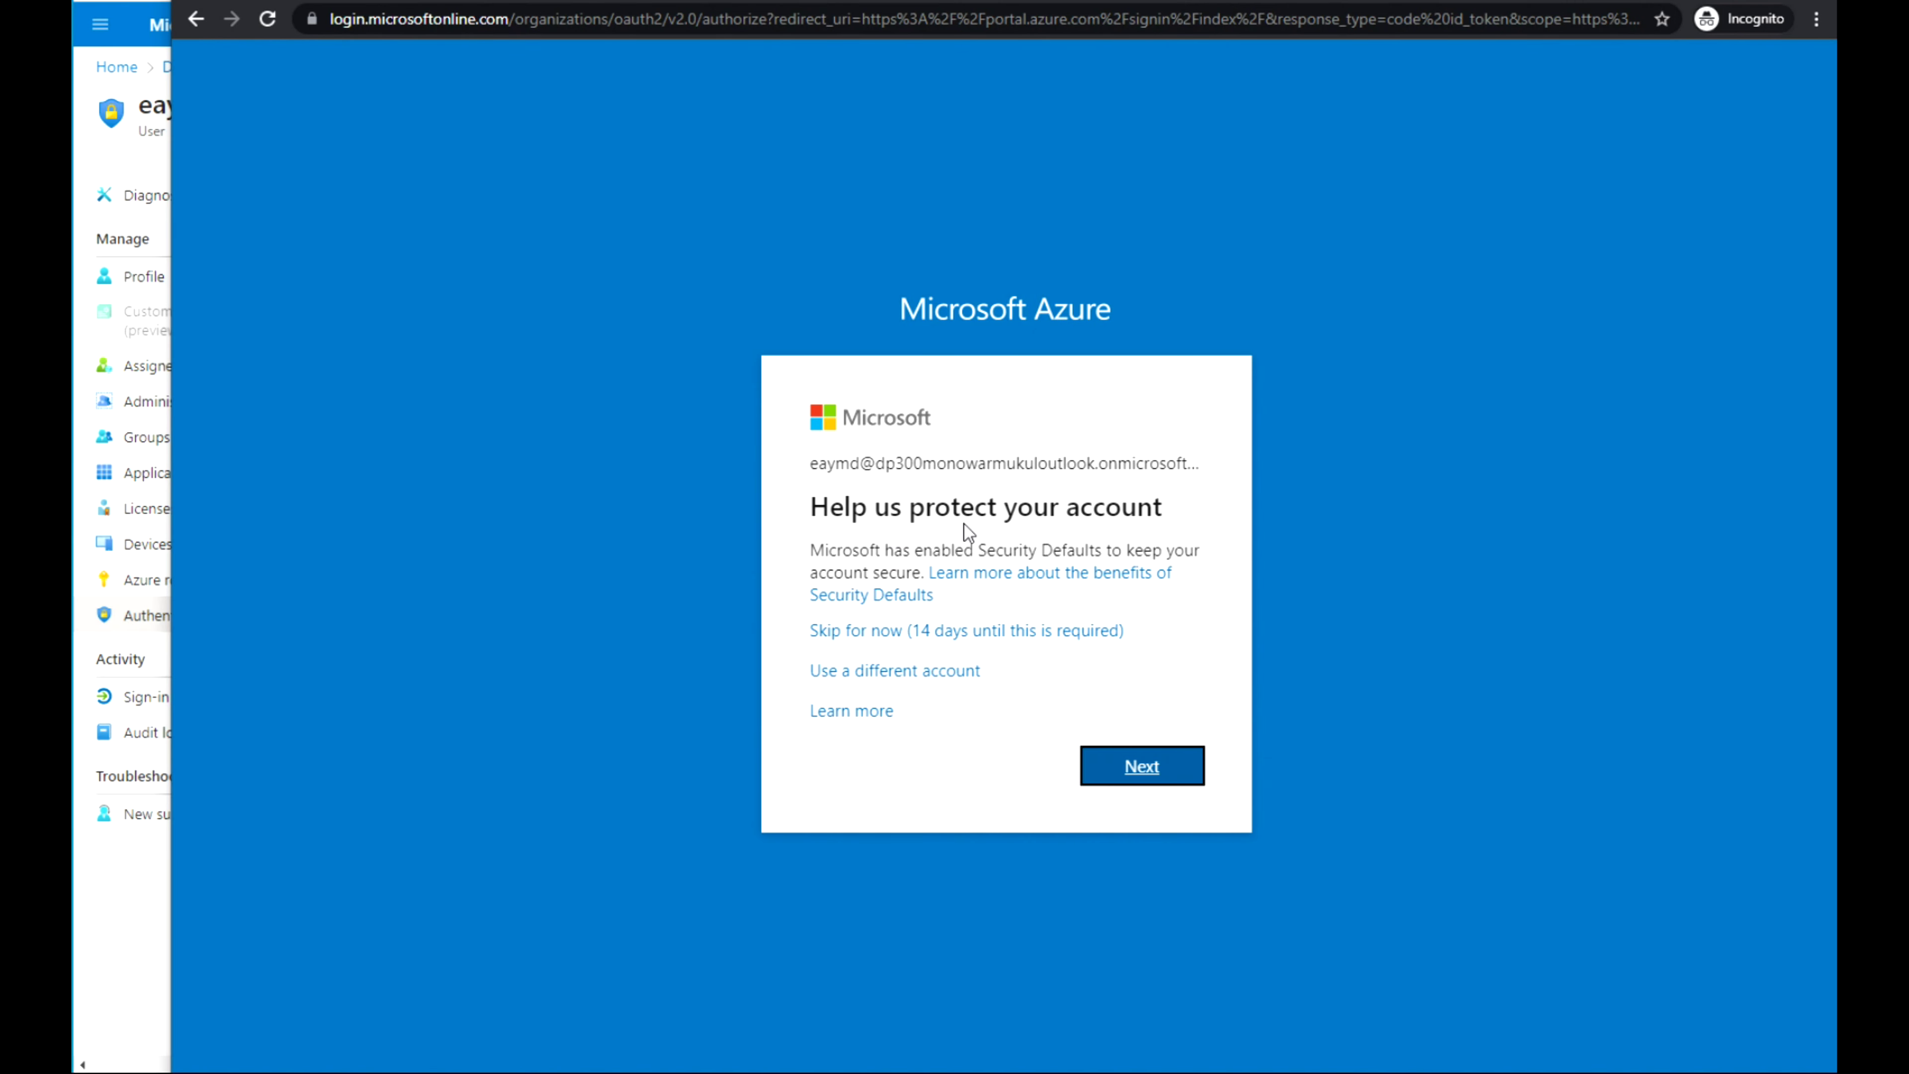
left_click(1002, 634)
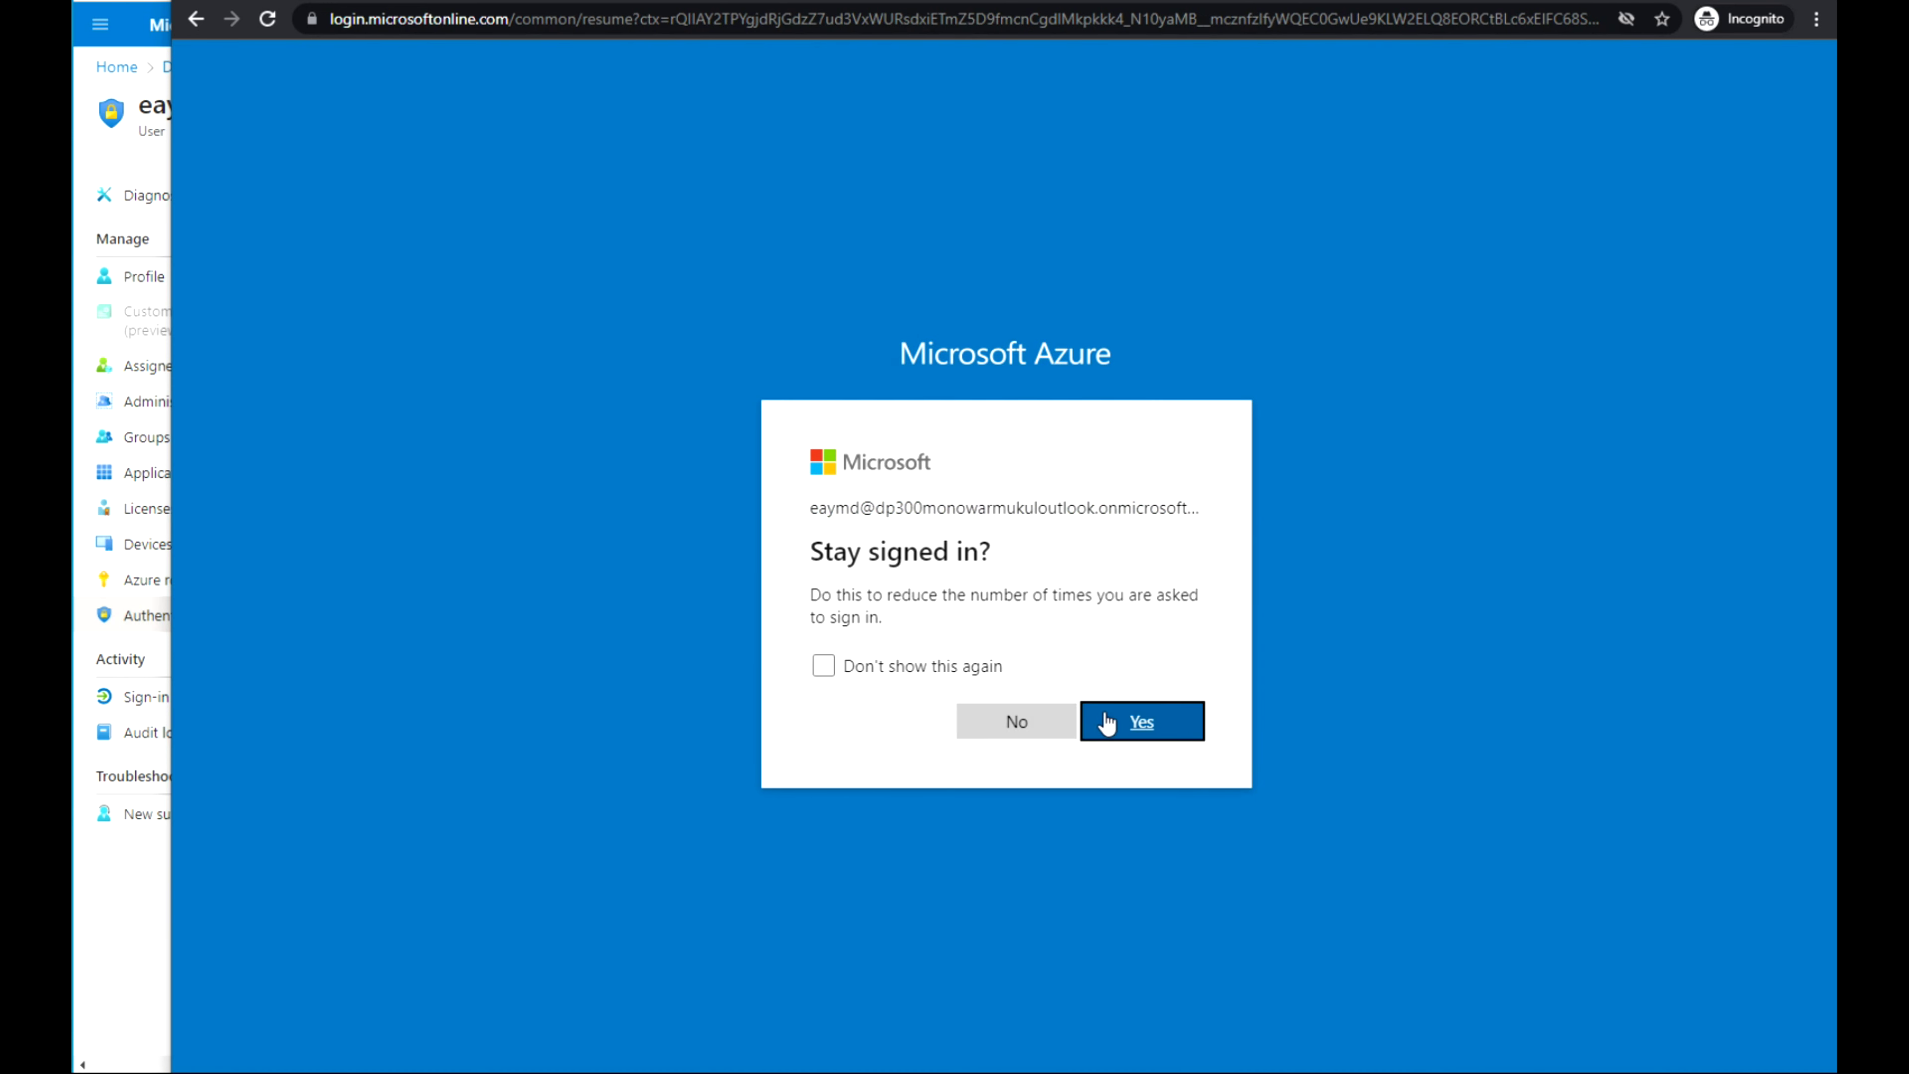
left_click(1003, 668)
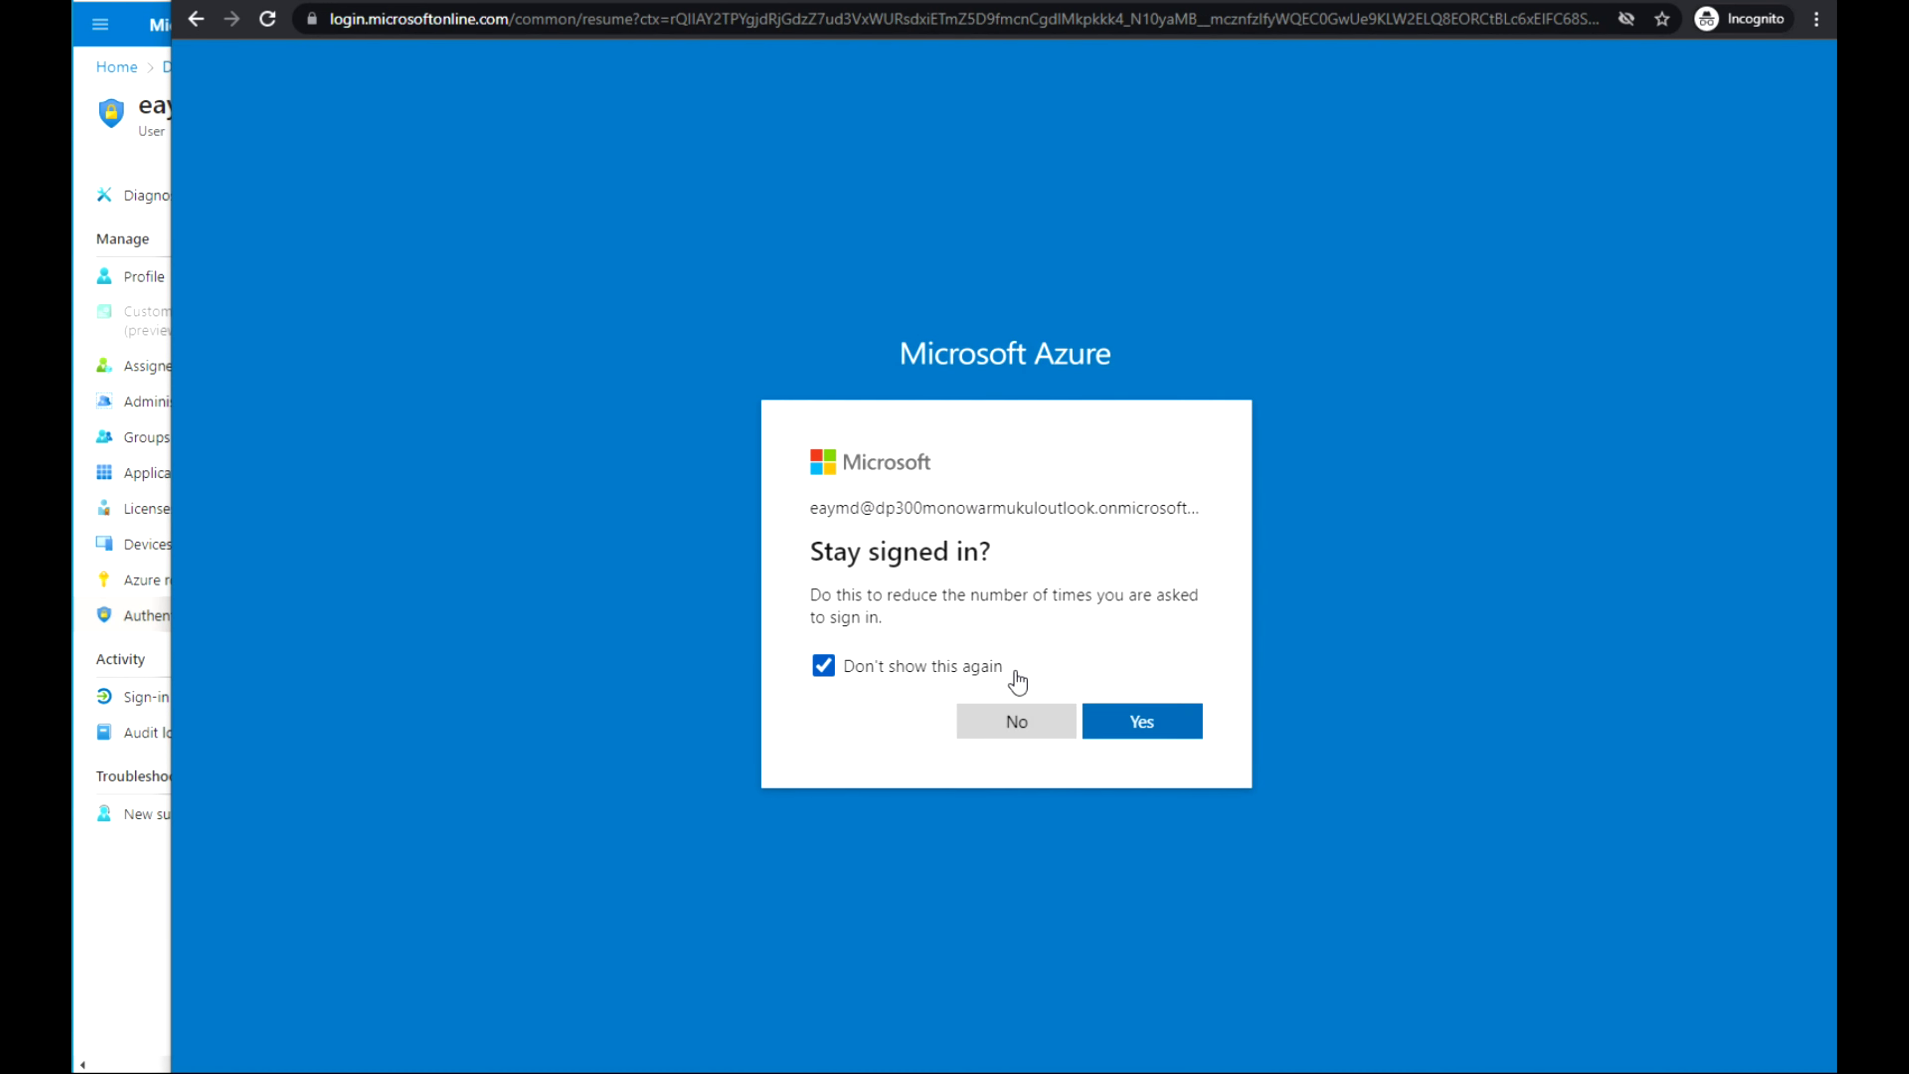
left_click(1187, 728)
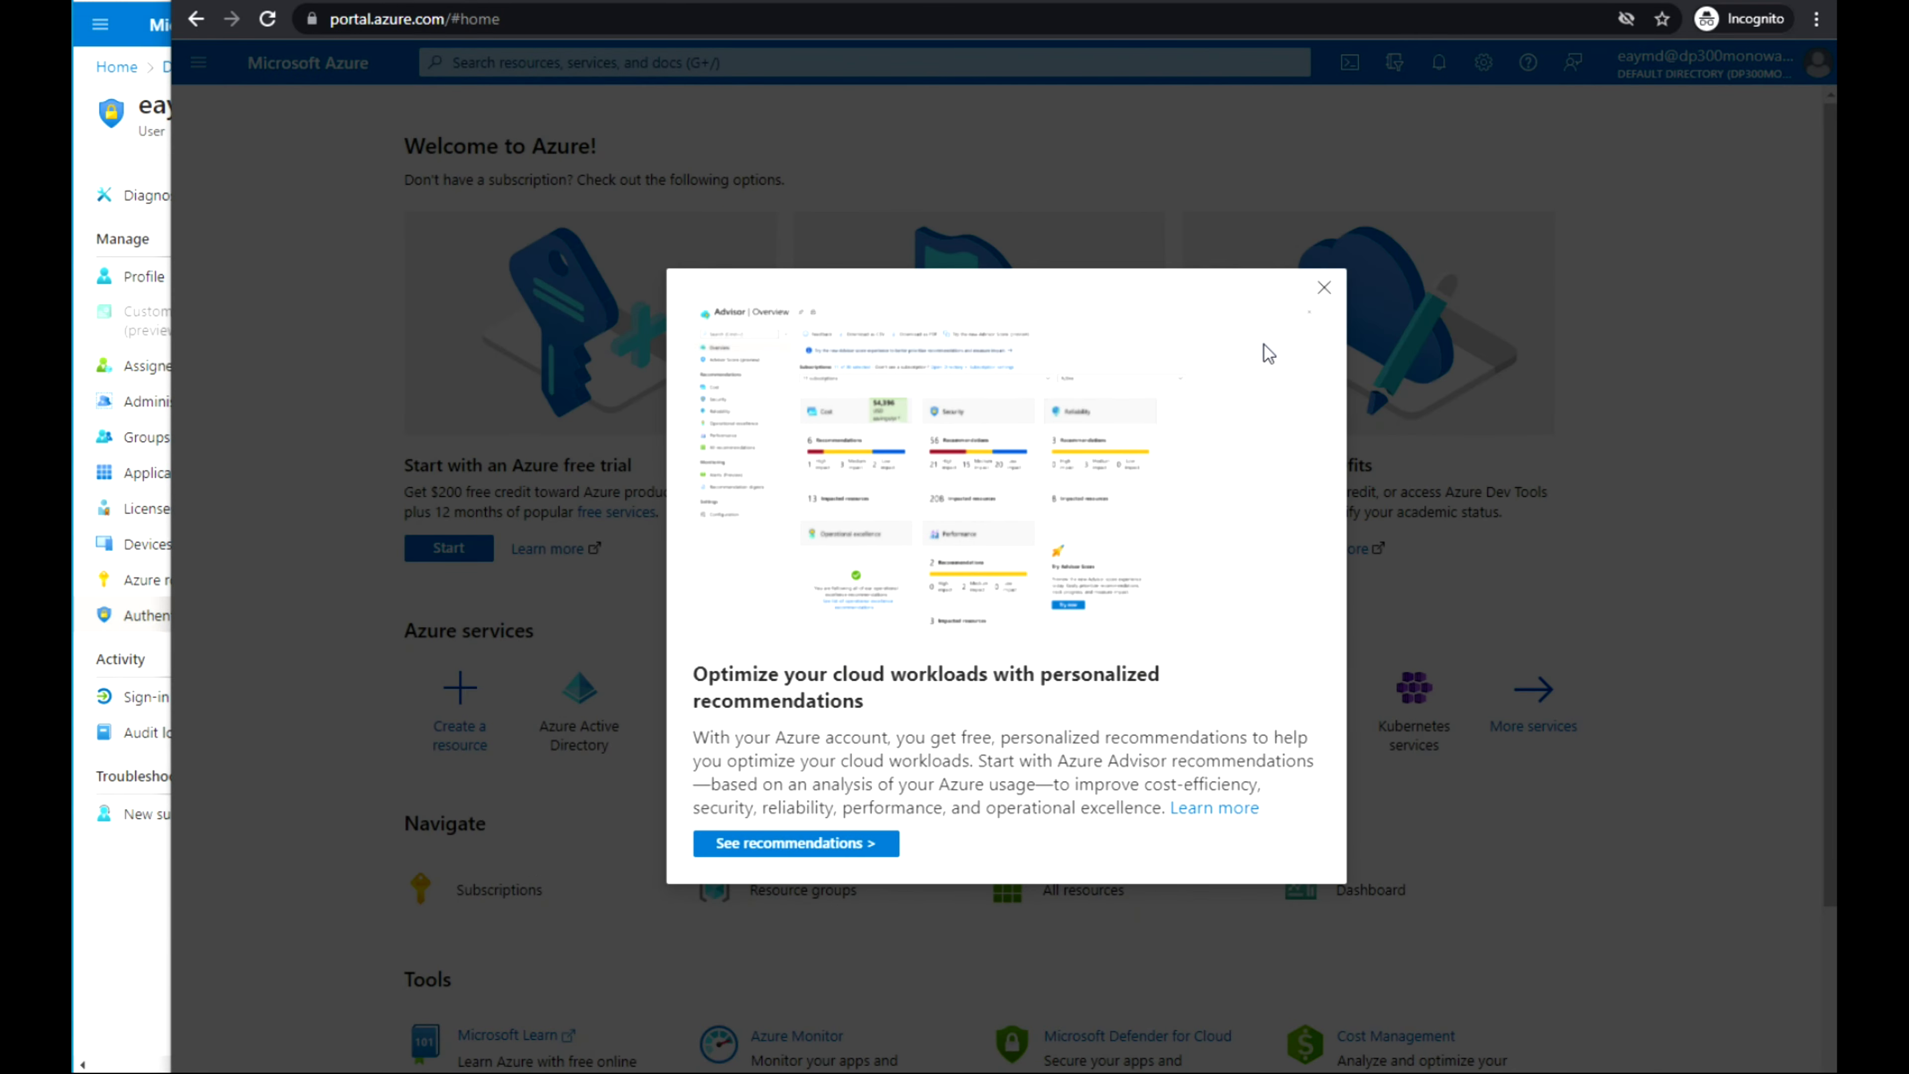
left_click(1323, 288)
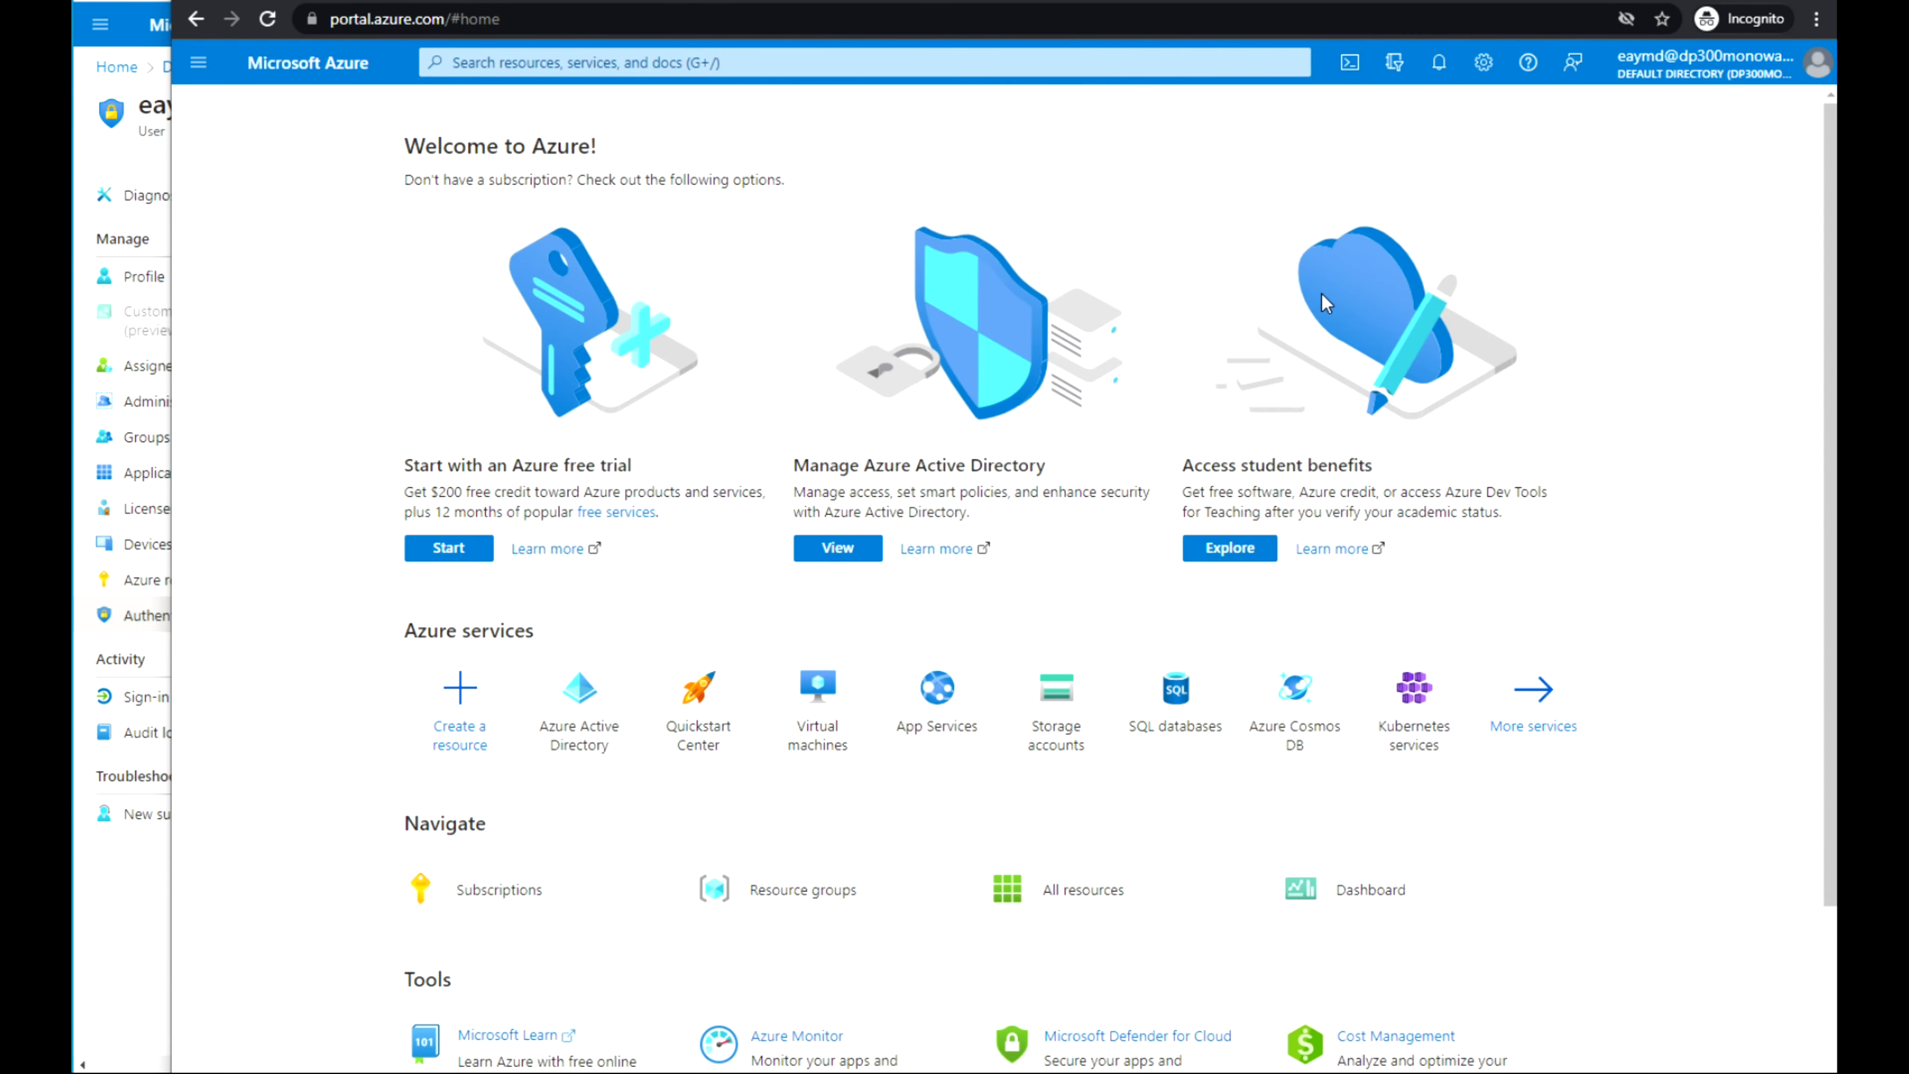
Open View account from the account menu and continue to security info setup
left_click(1732, 71)
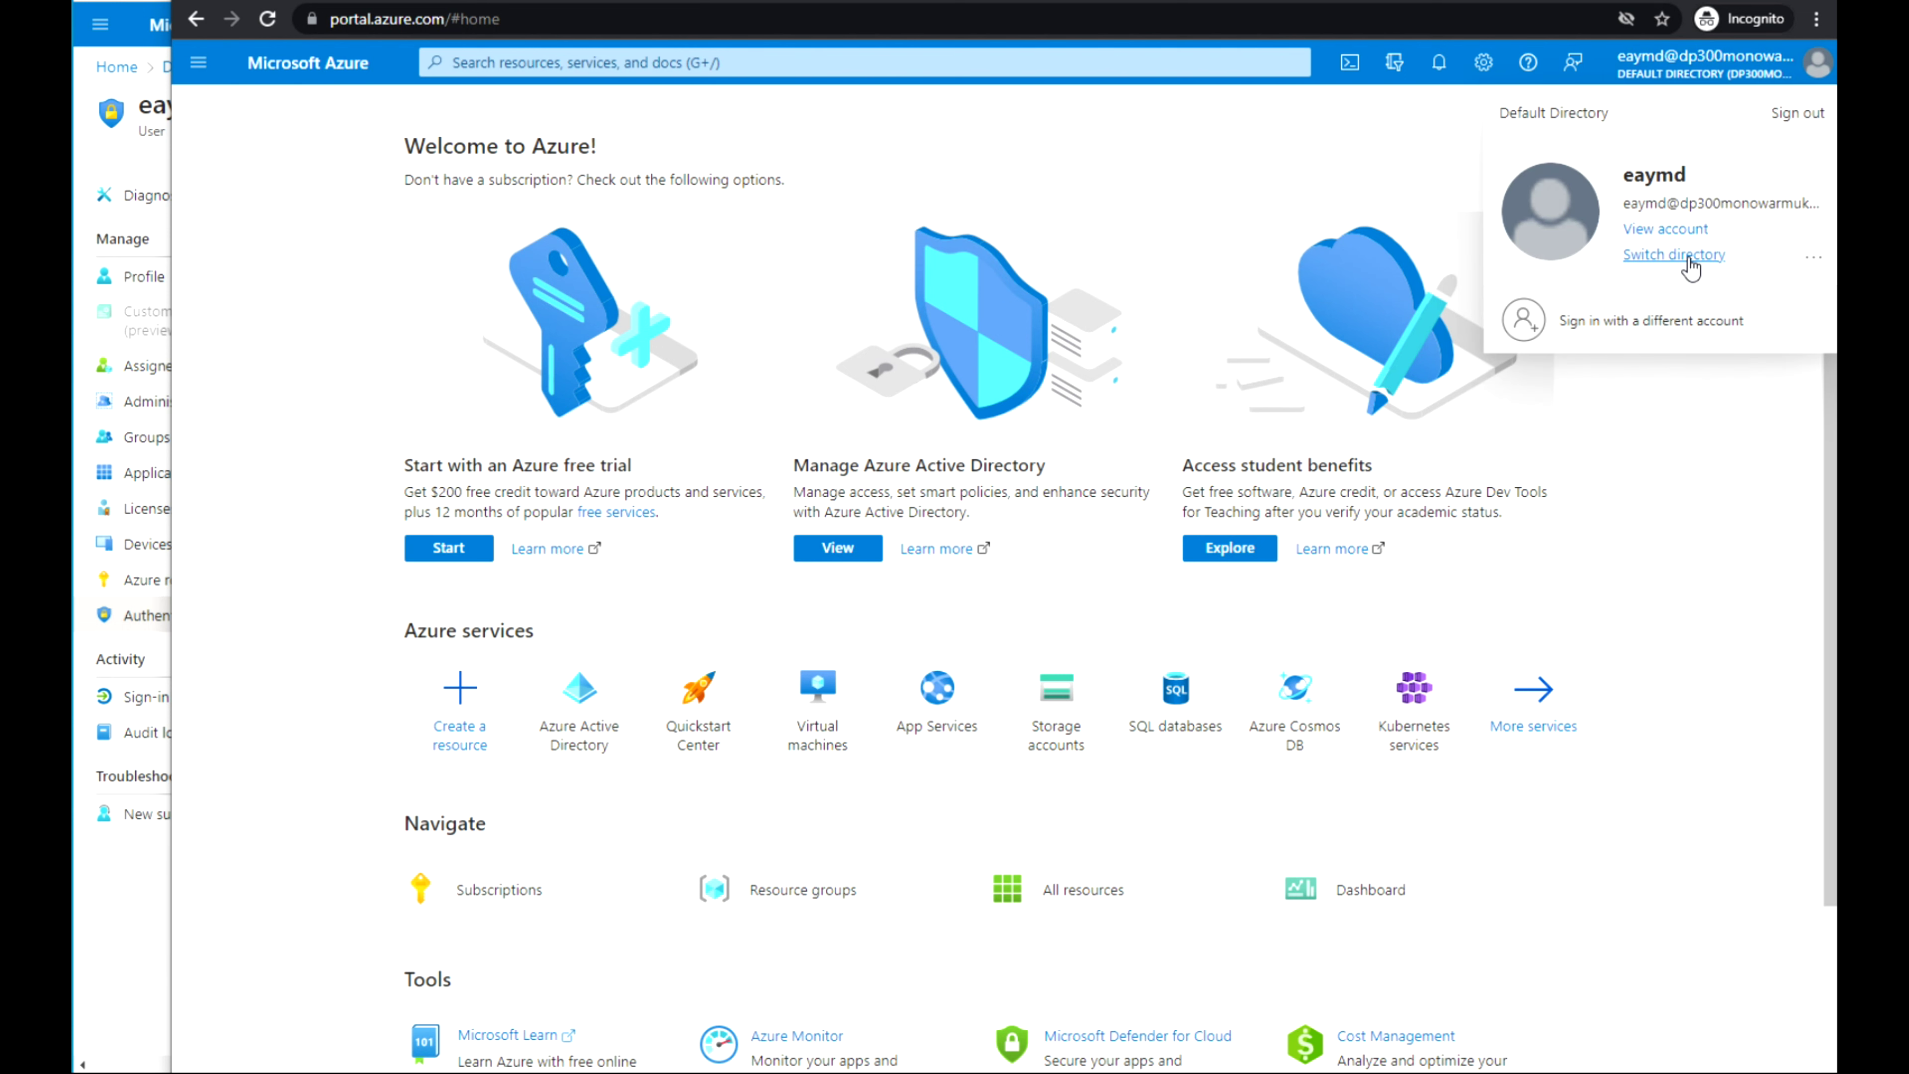
left_click(1681, 235)
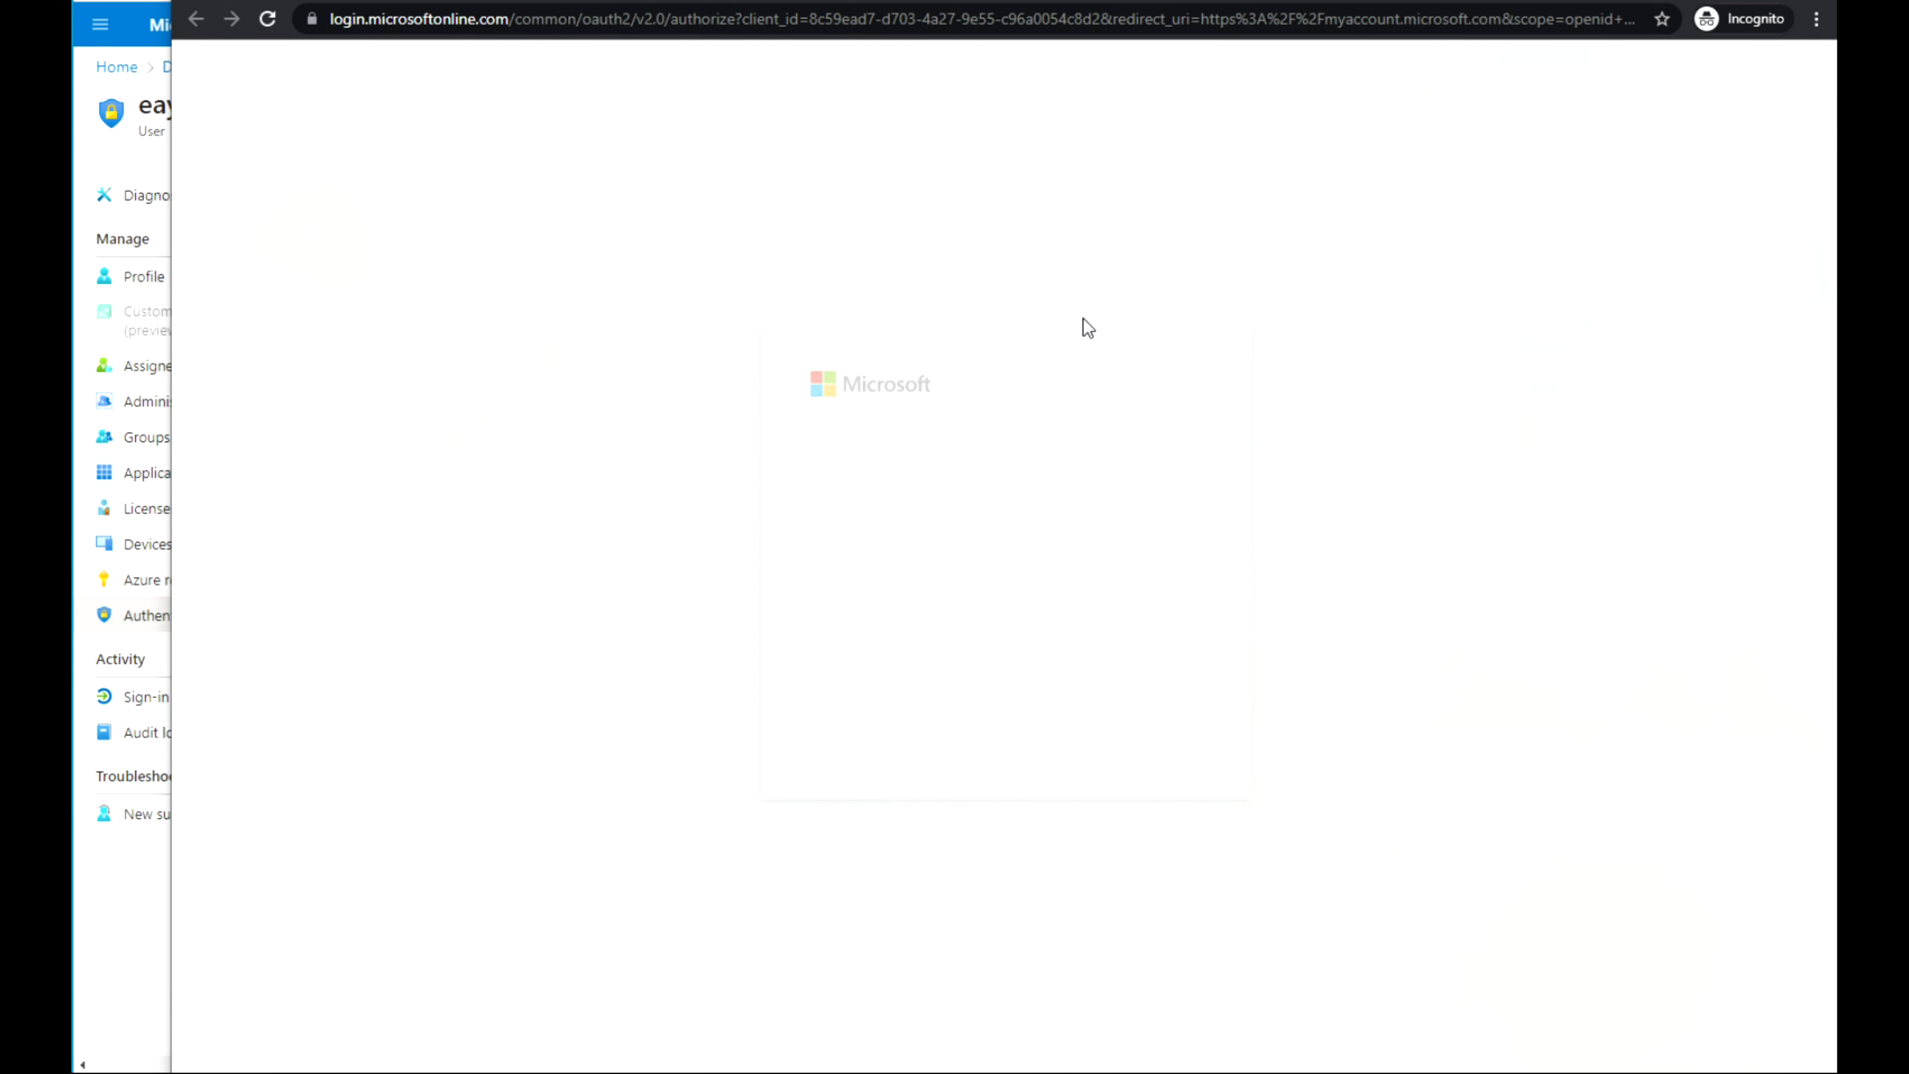
left_click(1135, 741)
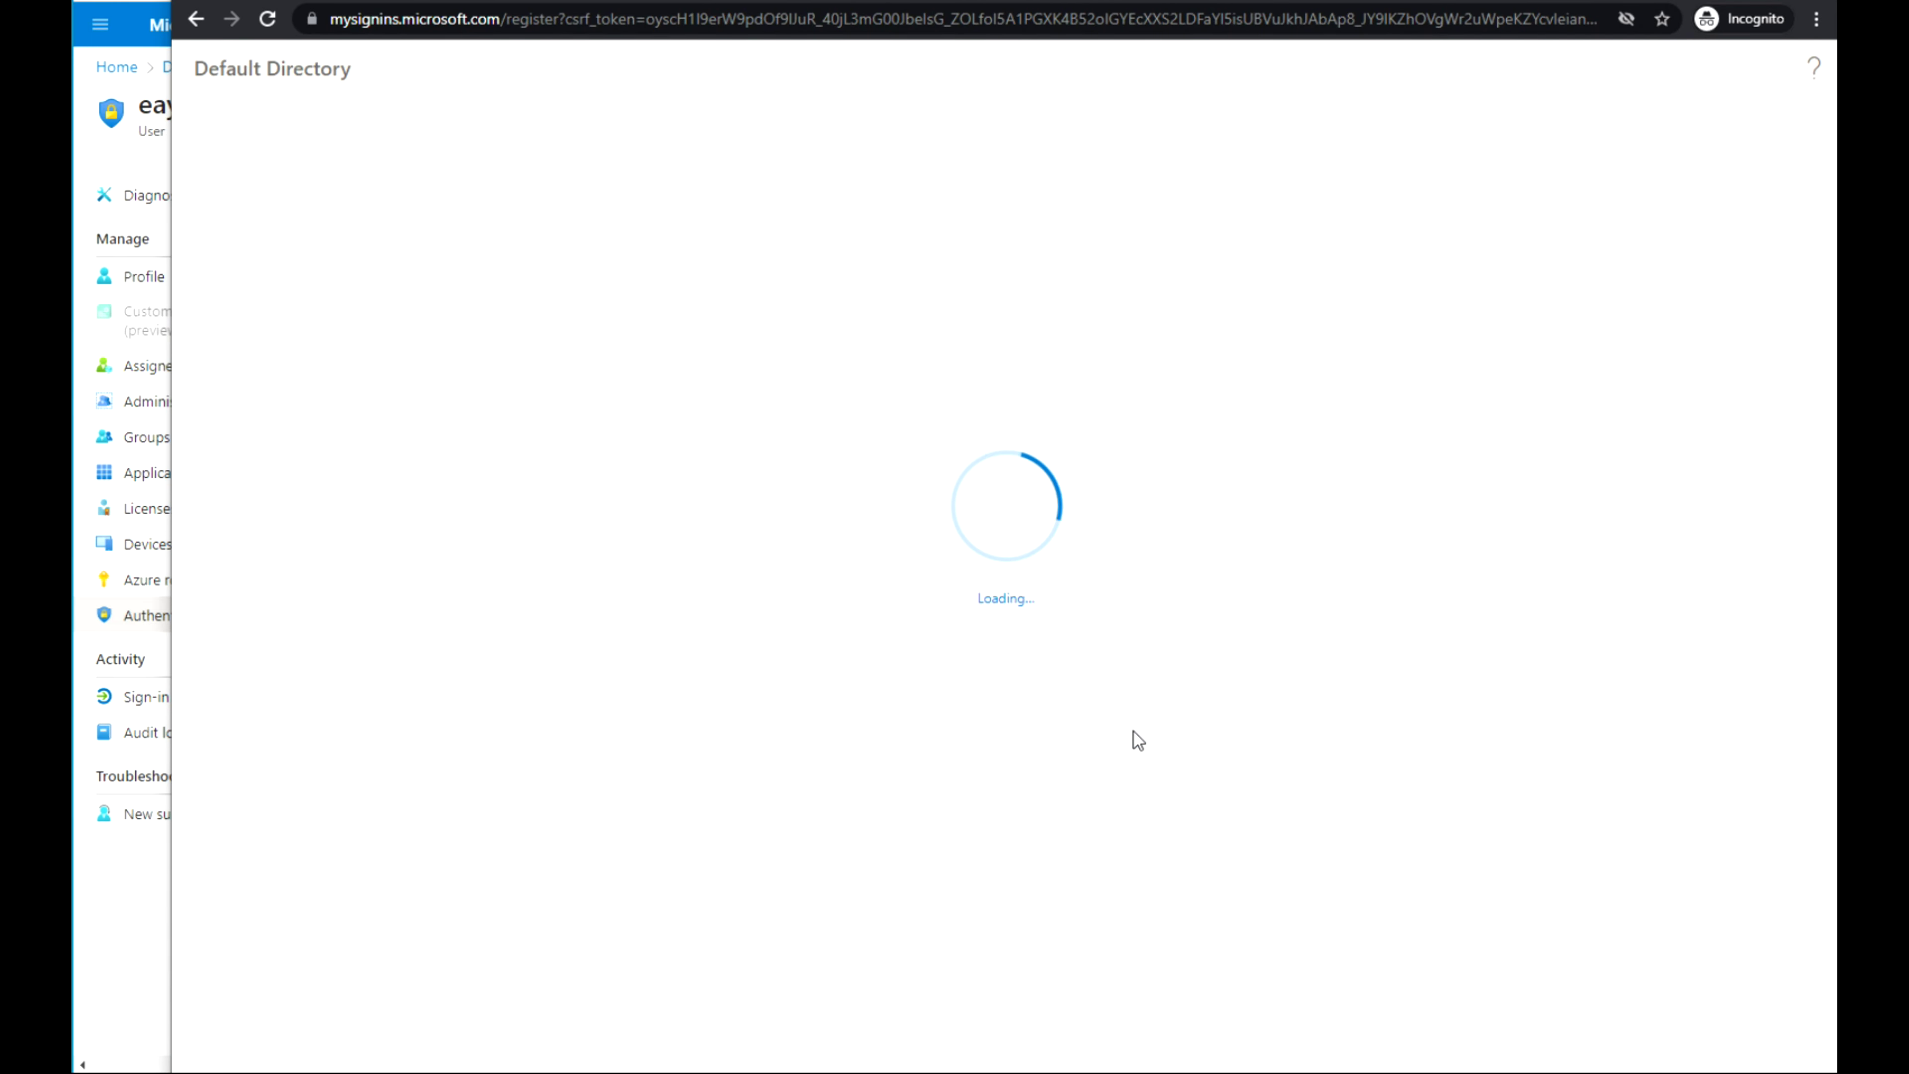
Link Microsoft Authenticator by scanning the QR code and approving the test notification
left_click_drag(950, 405, 633, 410)
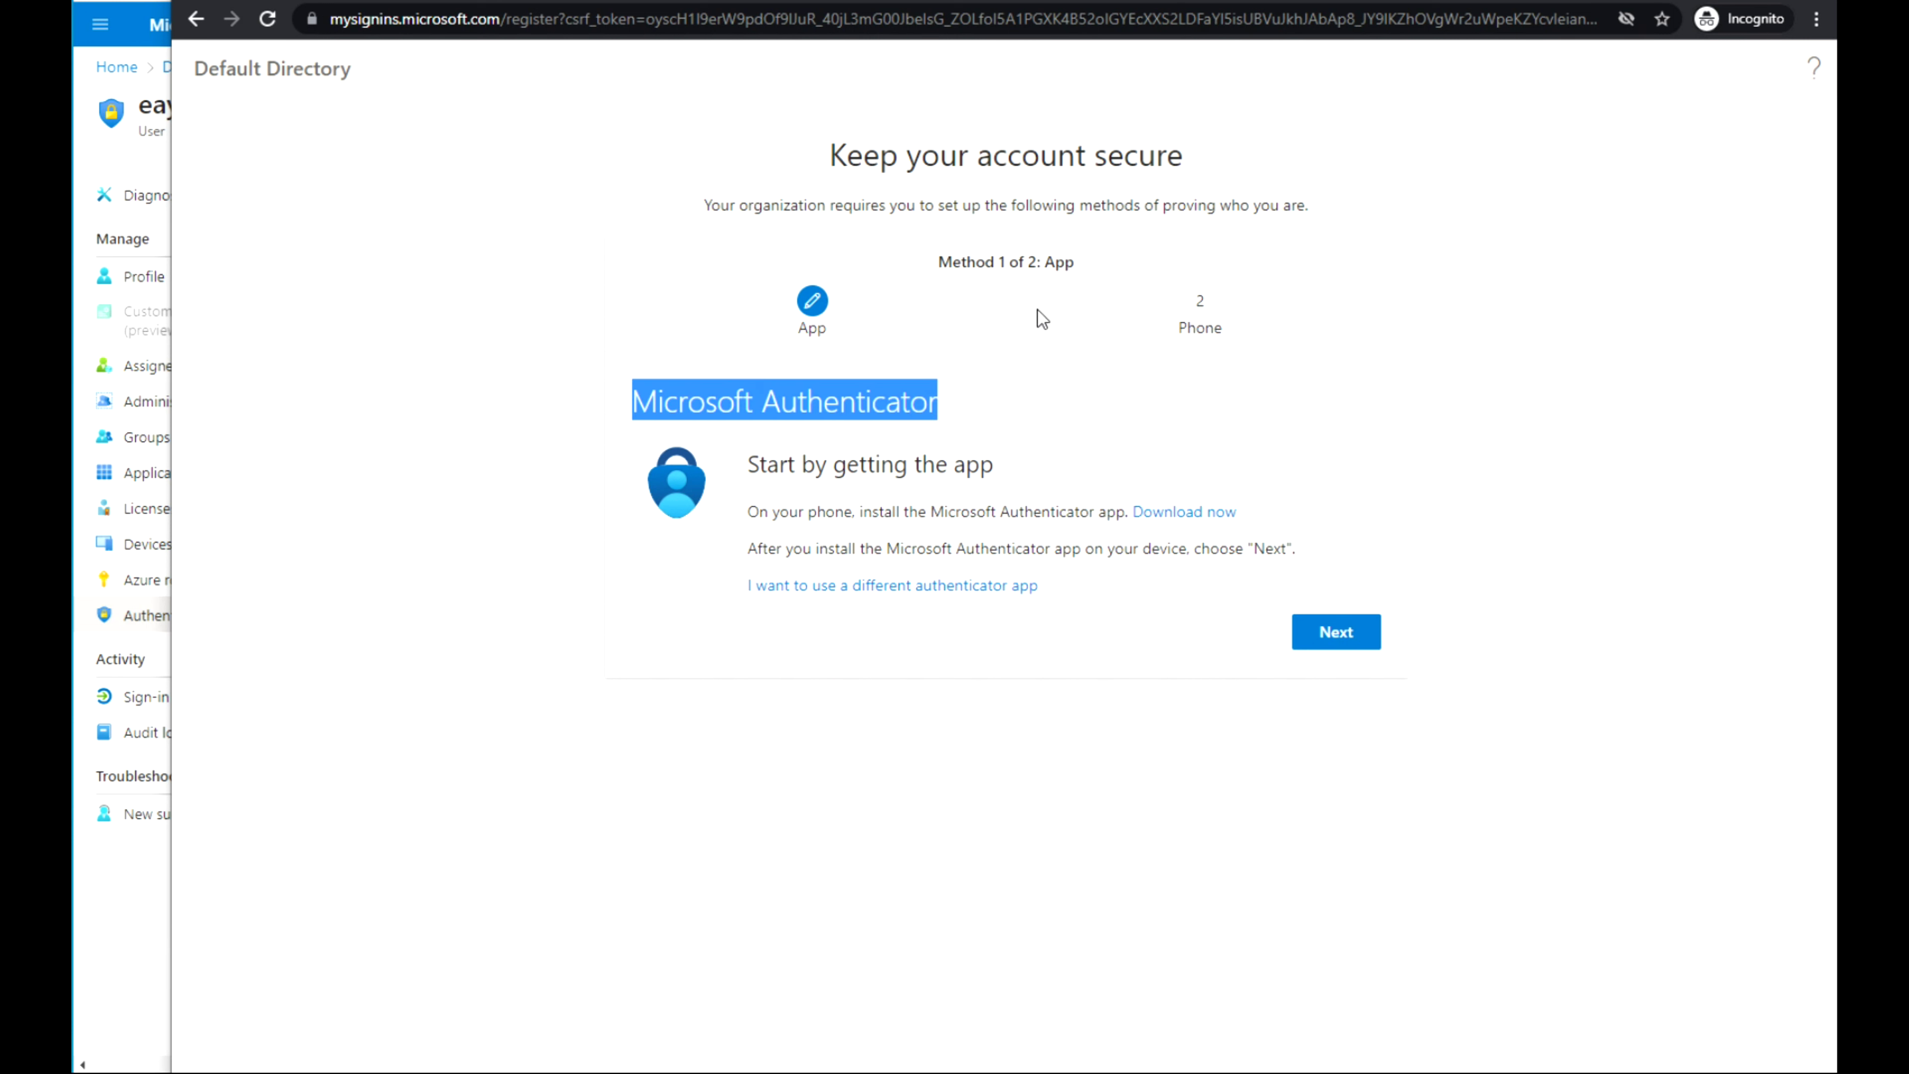
left_click(1035, 418)
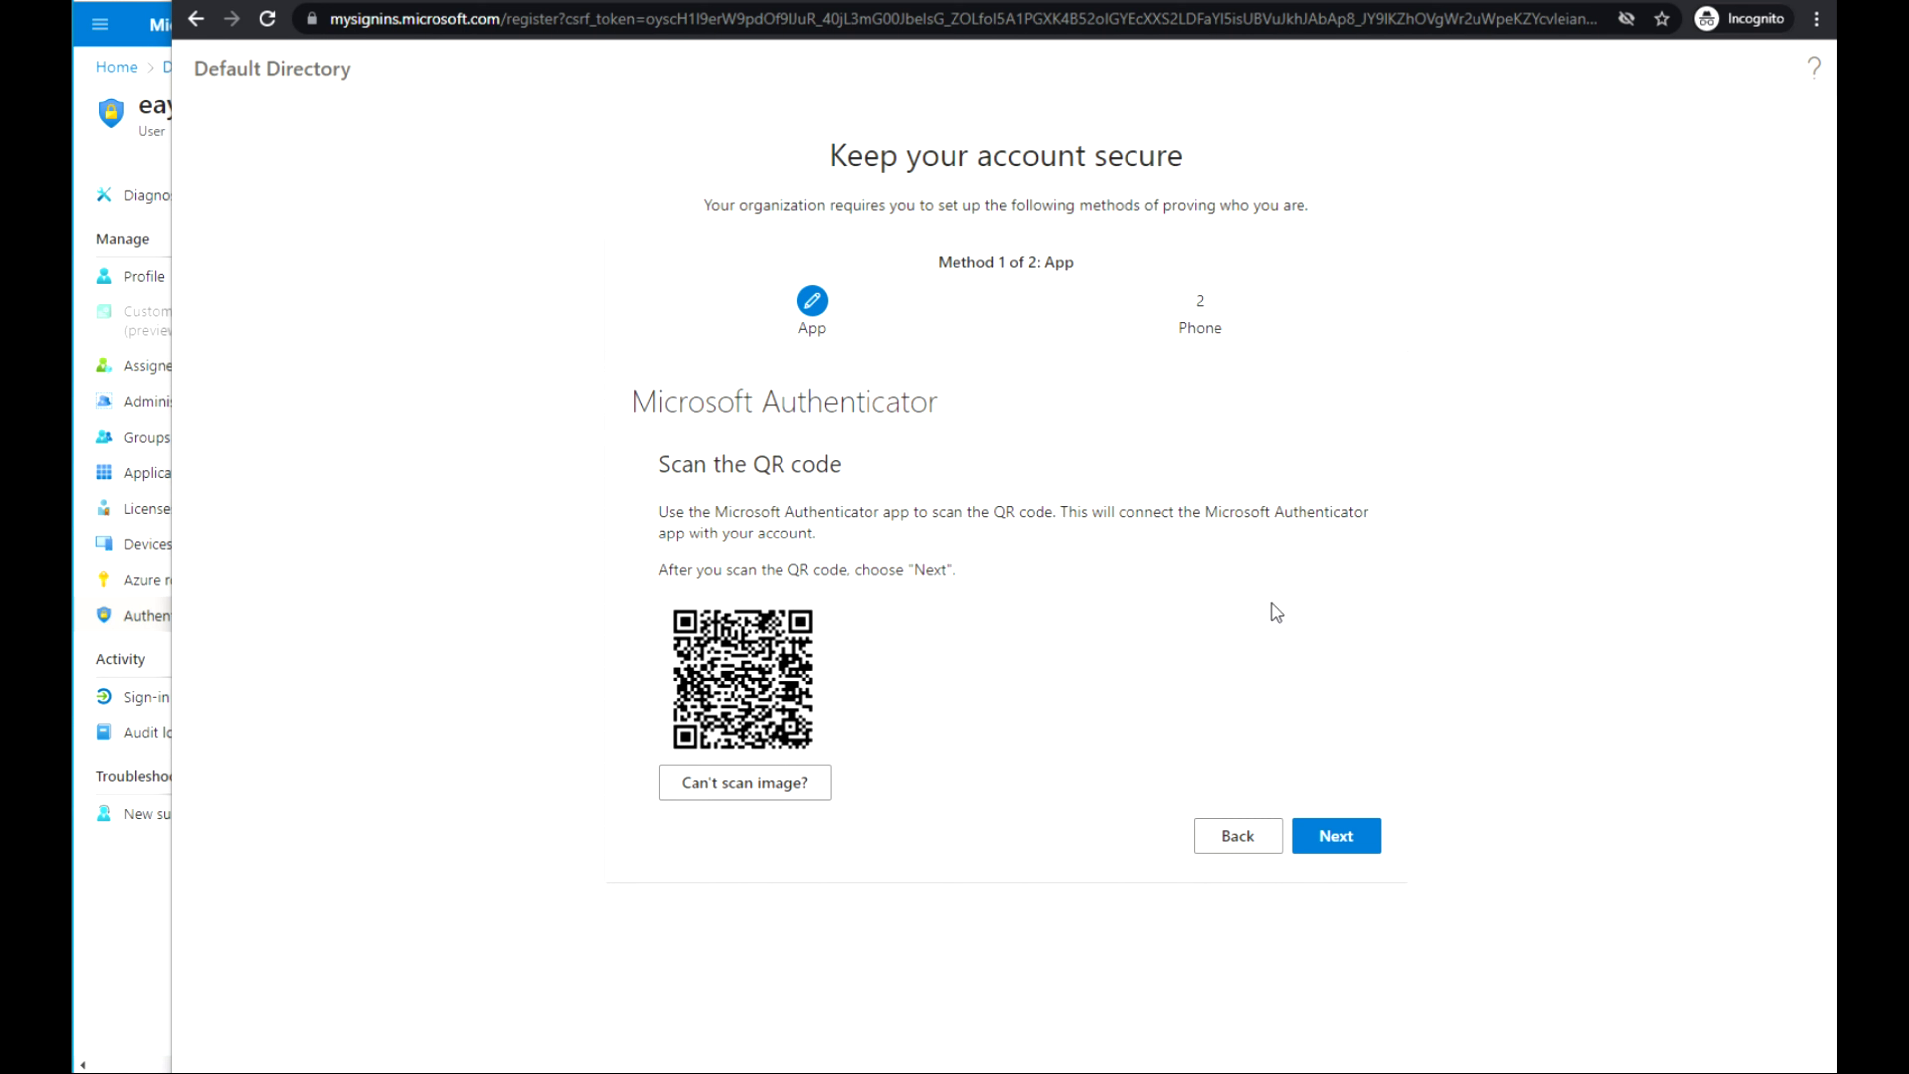
left_click(1342, 841)
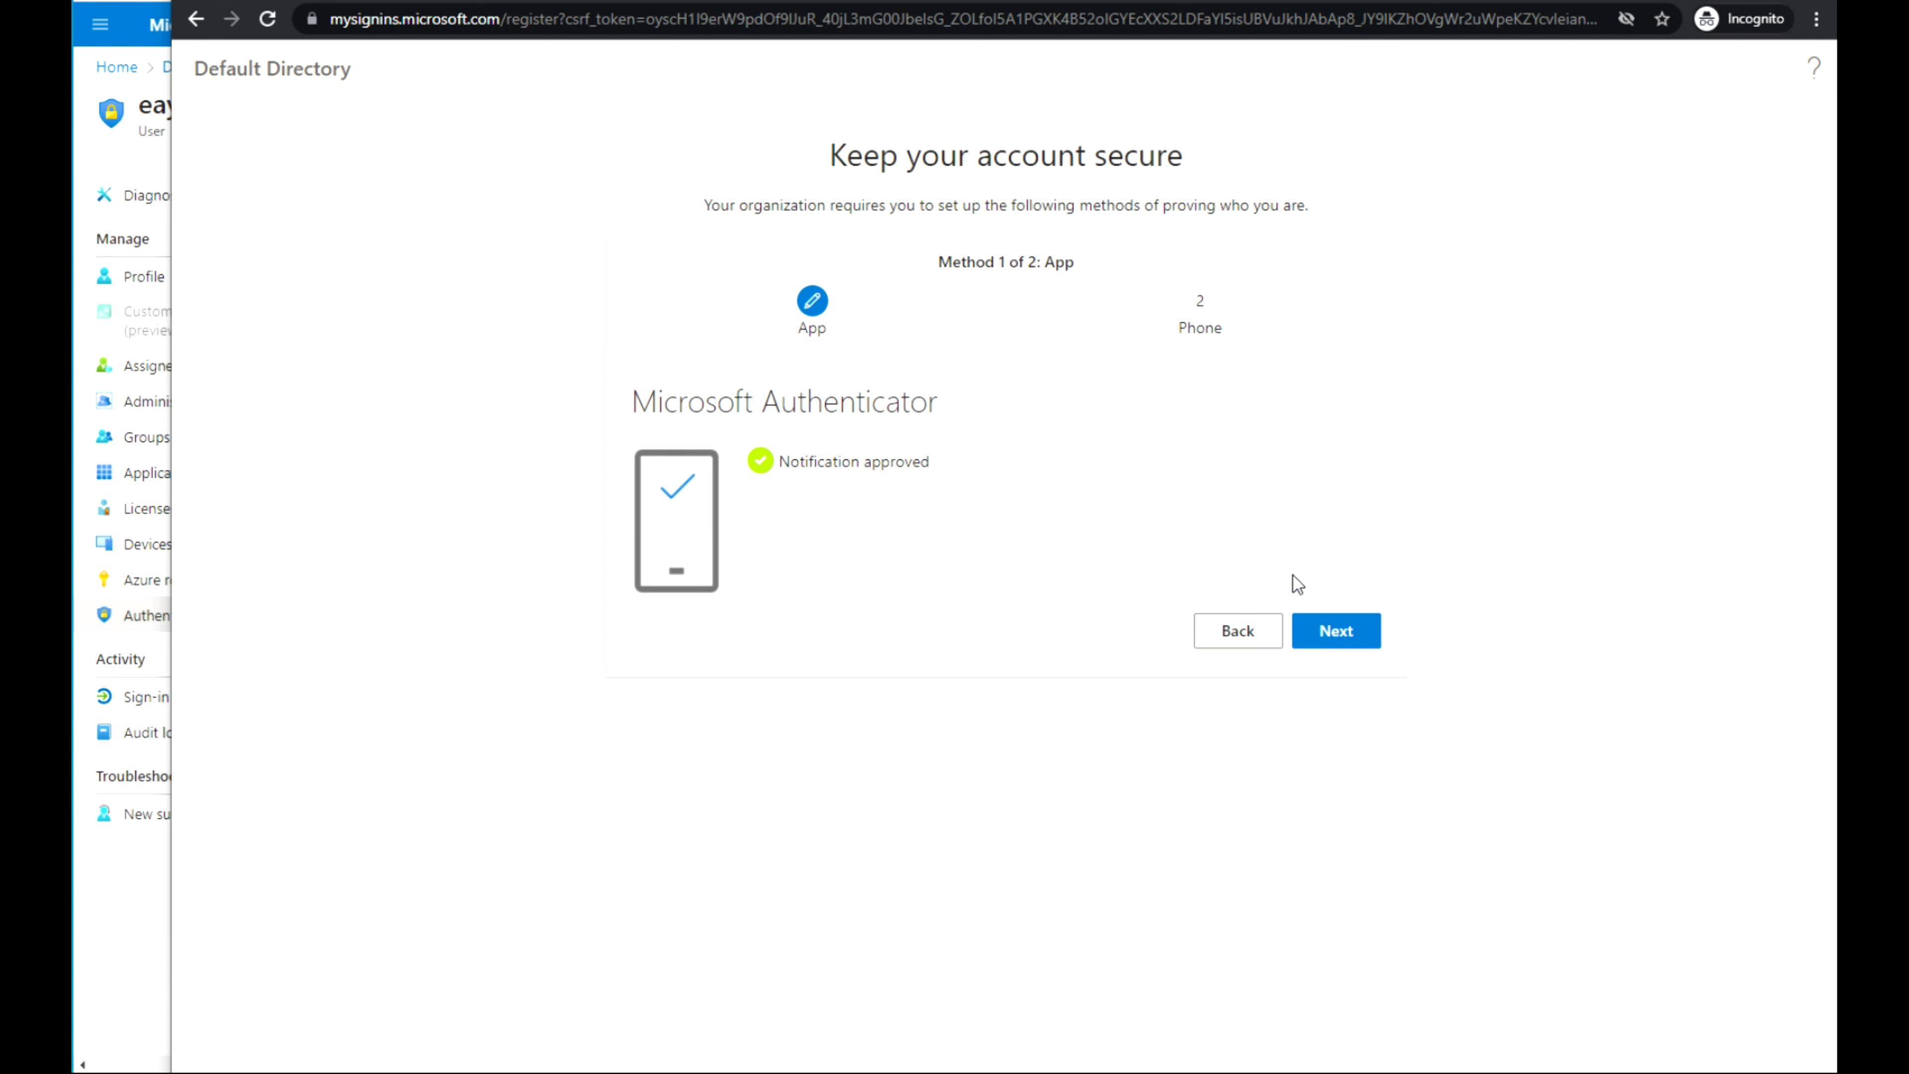
Register the user's phone with country code Australia (+61), verify by SMS, and finish setup
left_click(1346, 635)
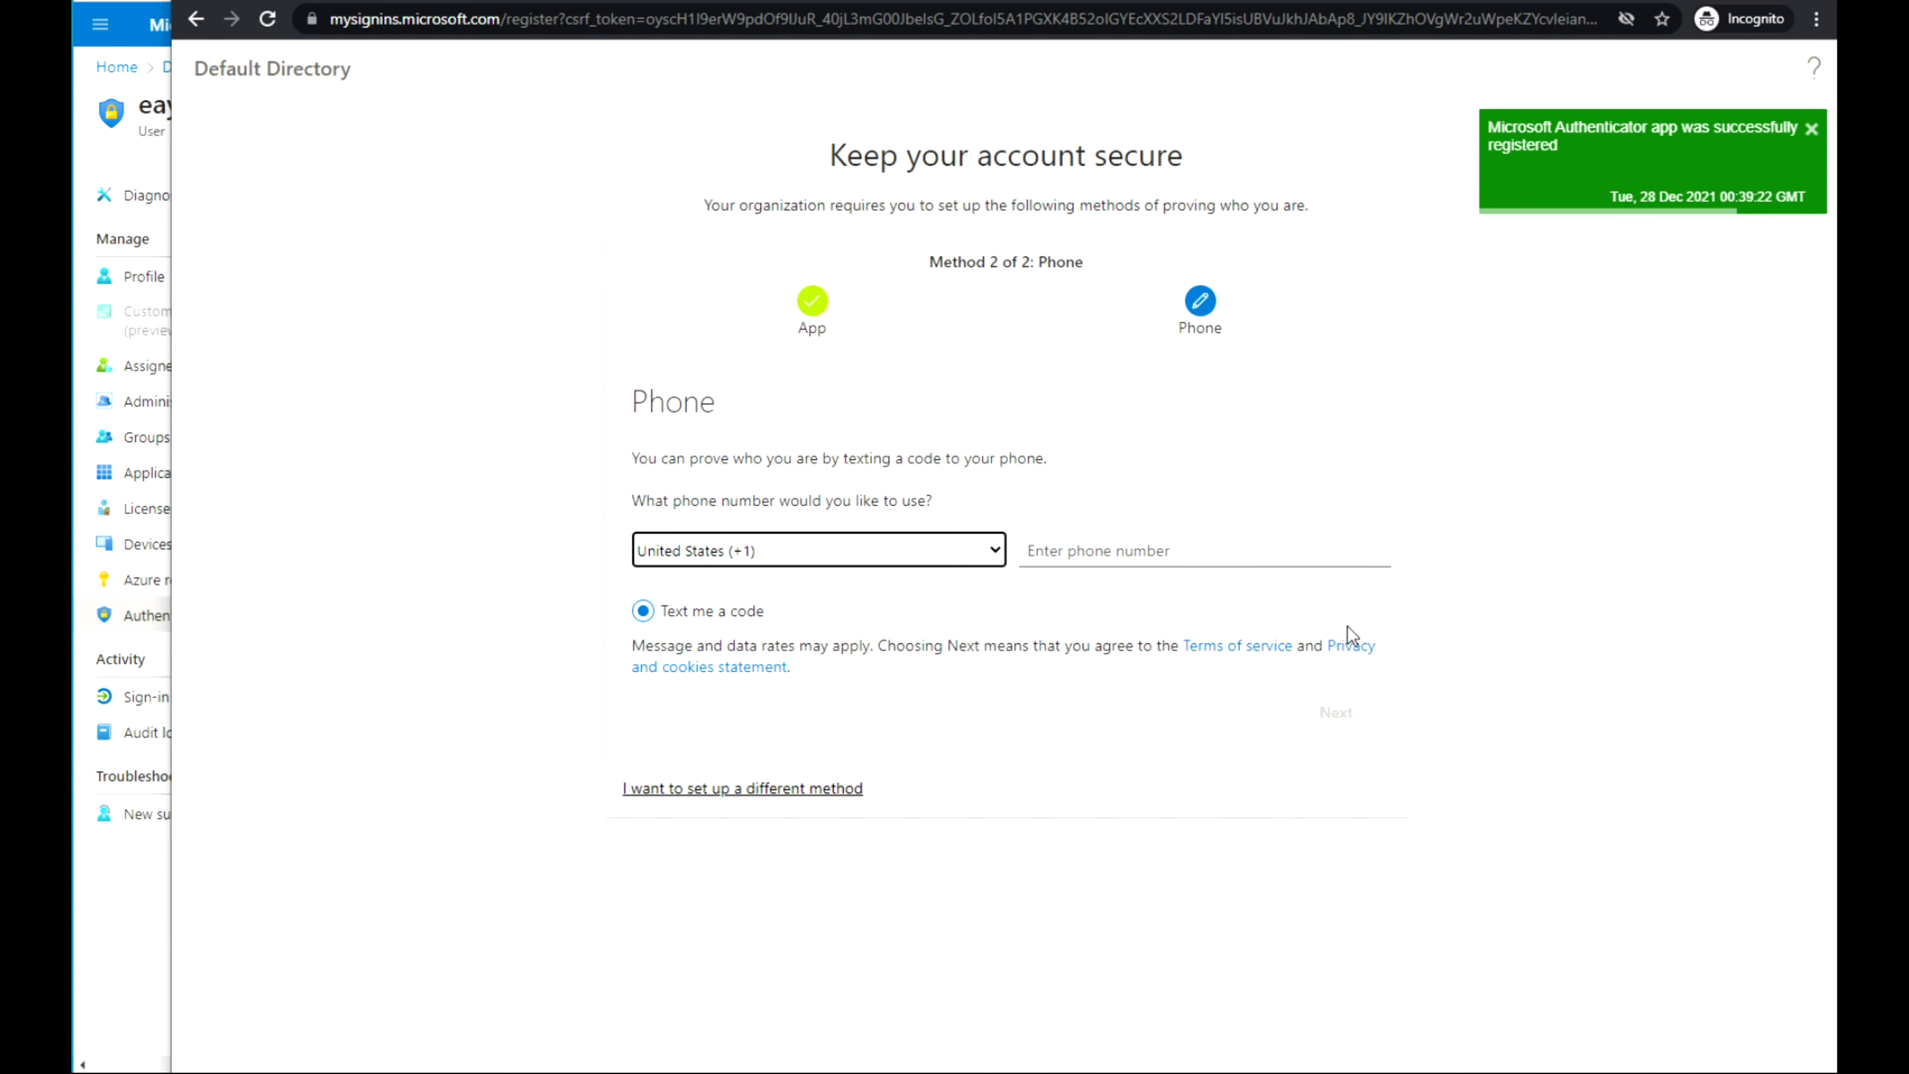
left_click(997, 553)
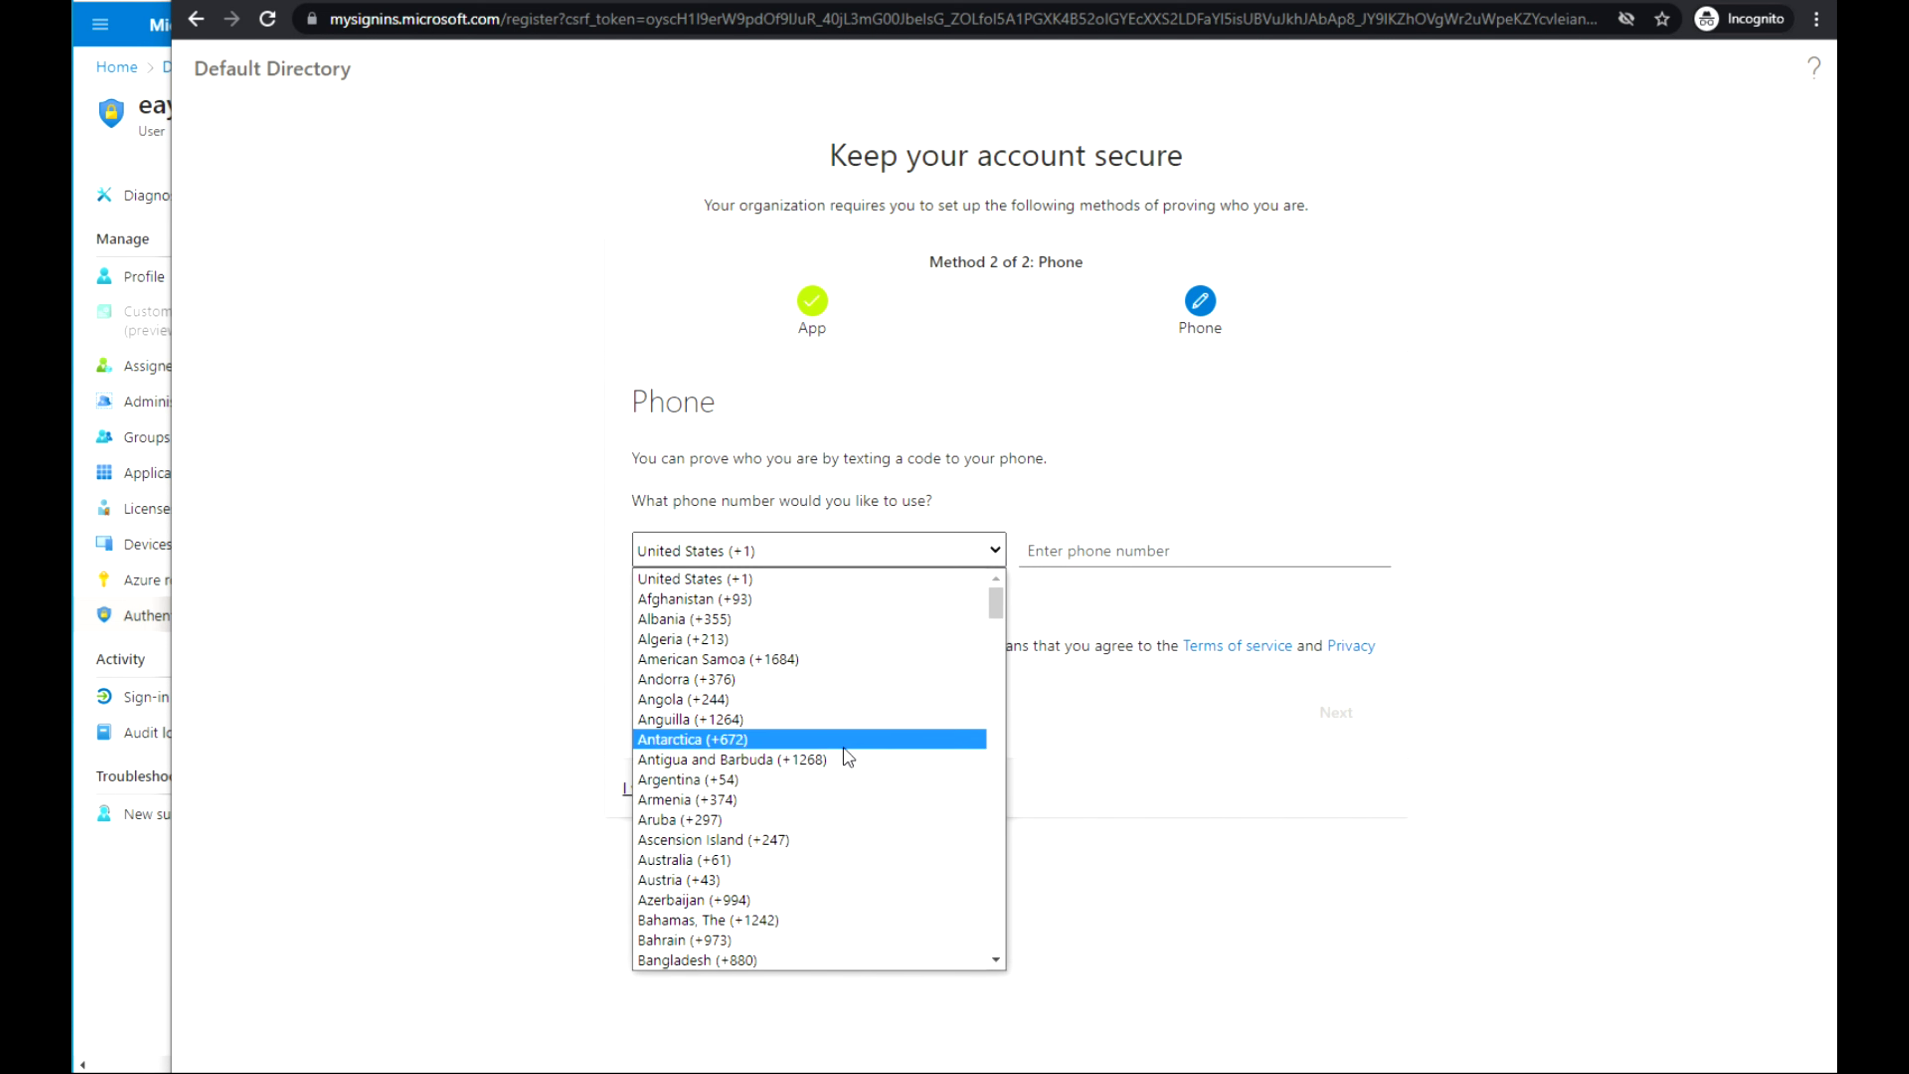
left_click(777, 859)
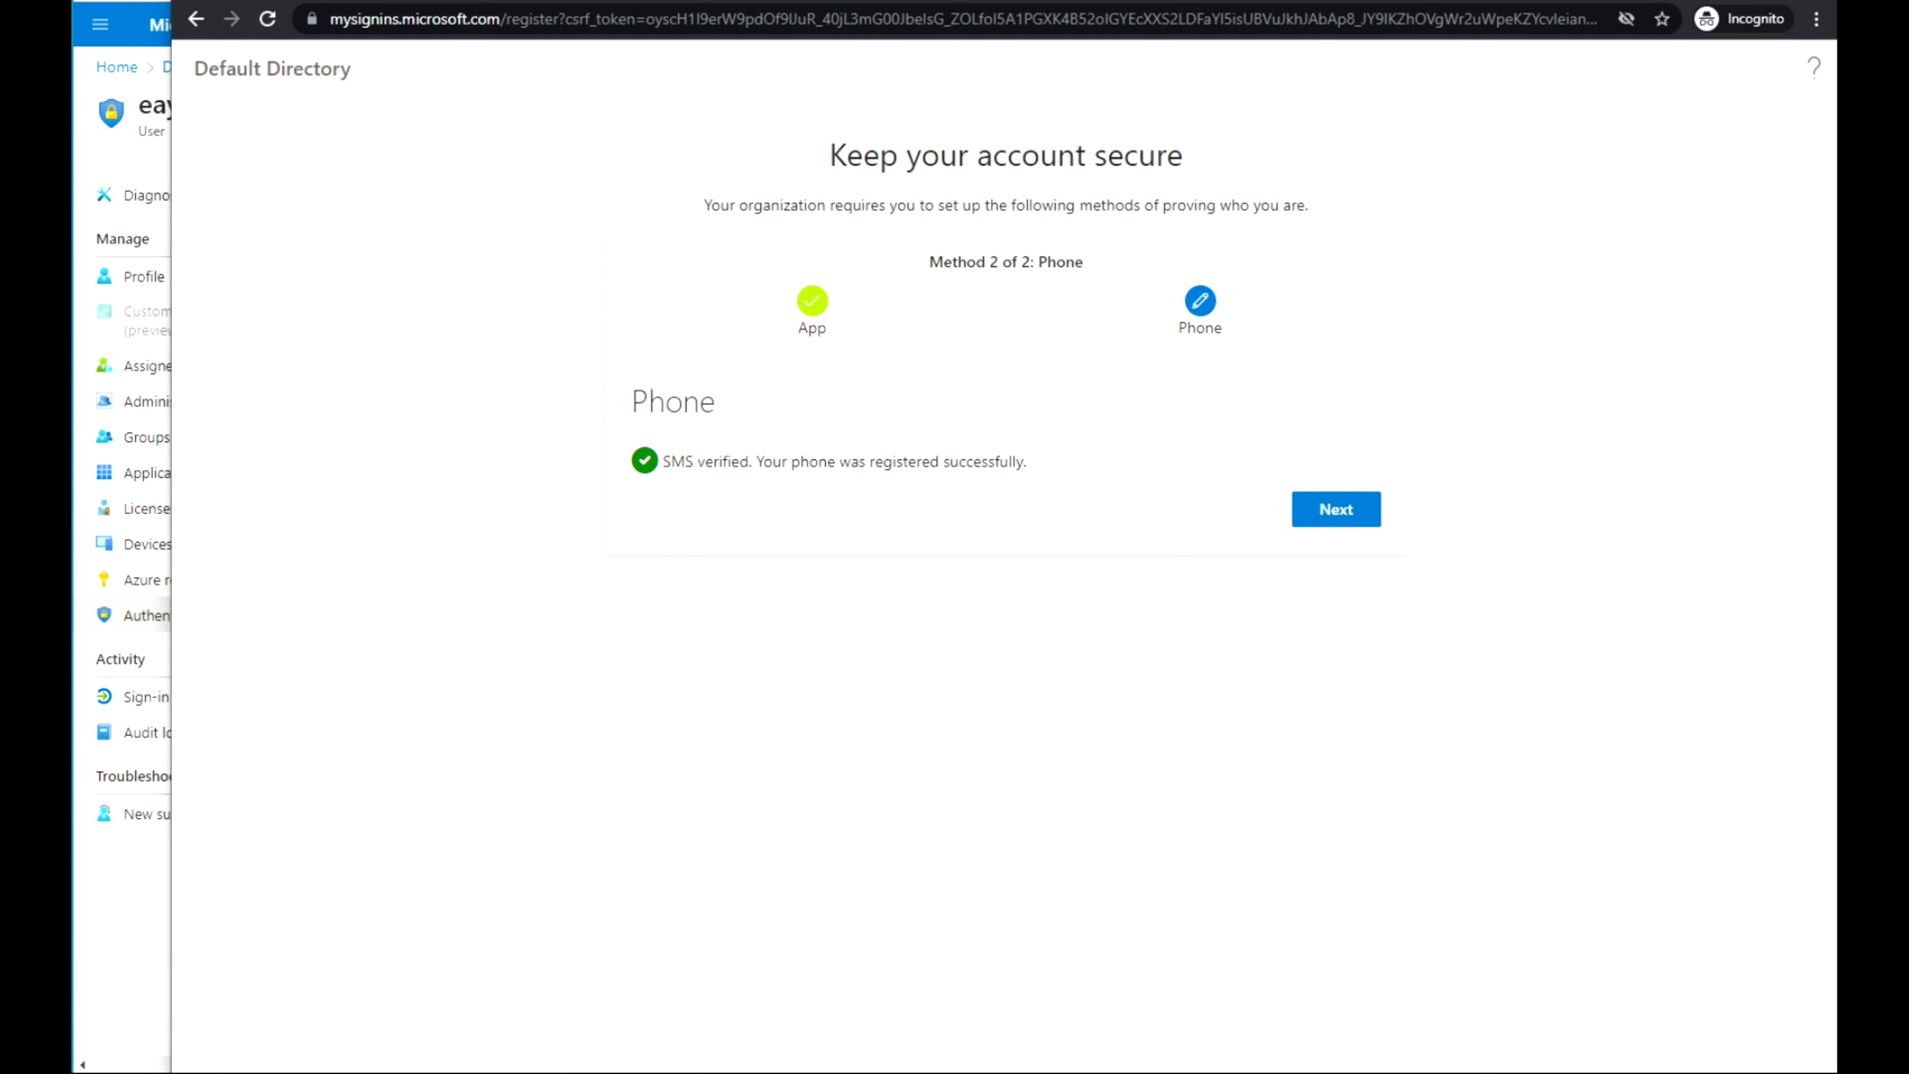
left_click(1338, 517)
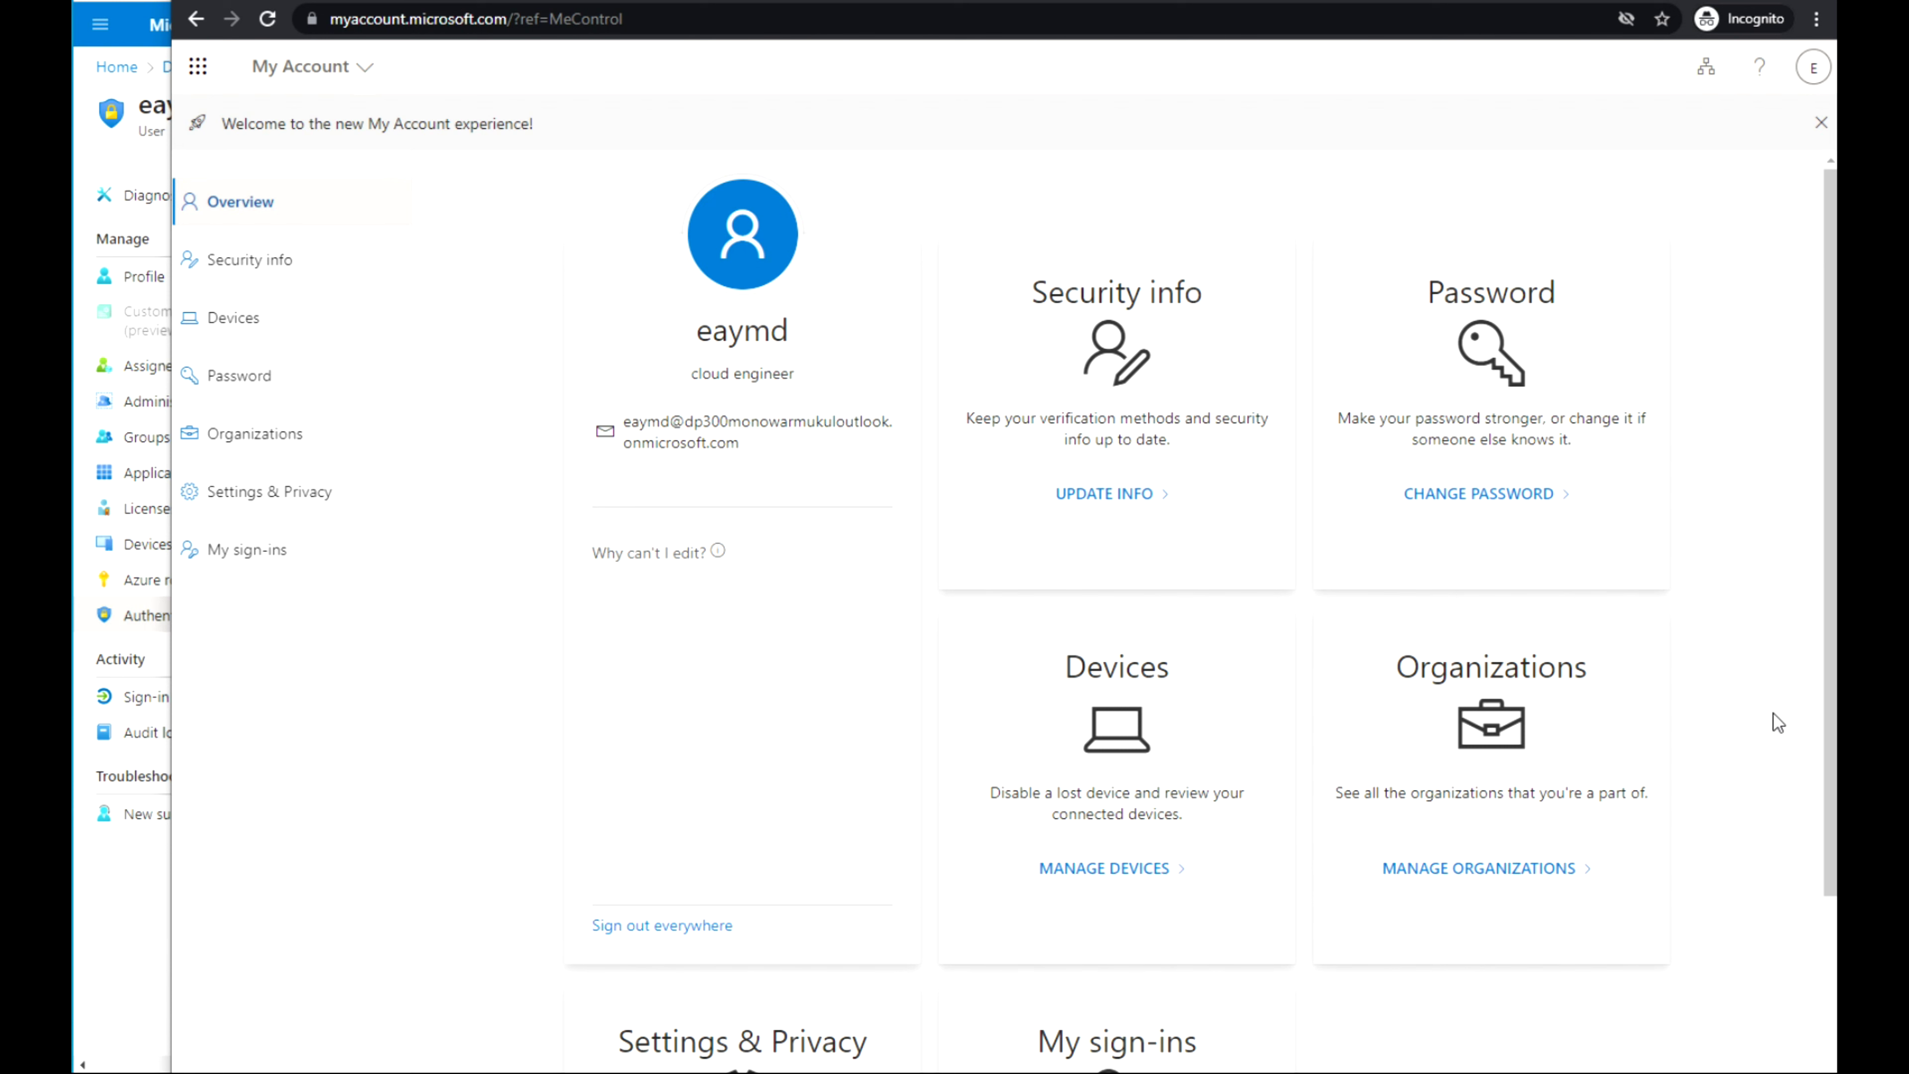
Close the private My Account window, returning to eaymd's Authentication methods in the Azure portal
left_click(196, 69)
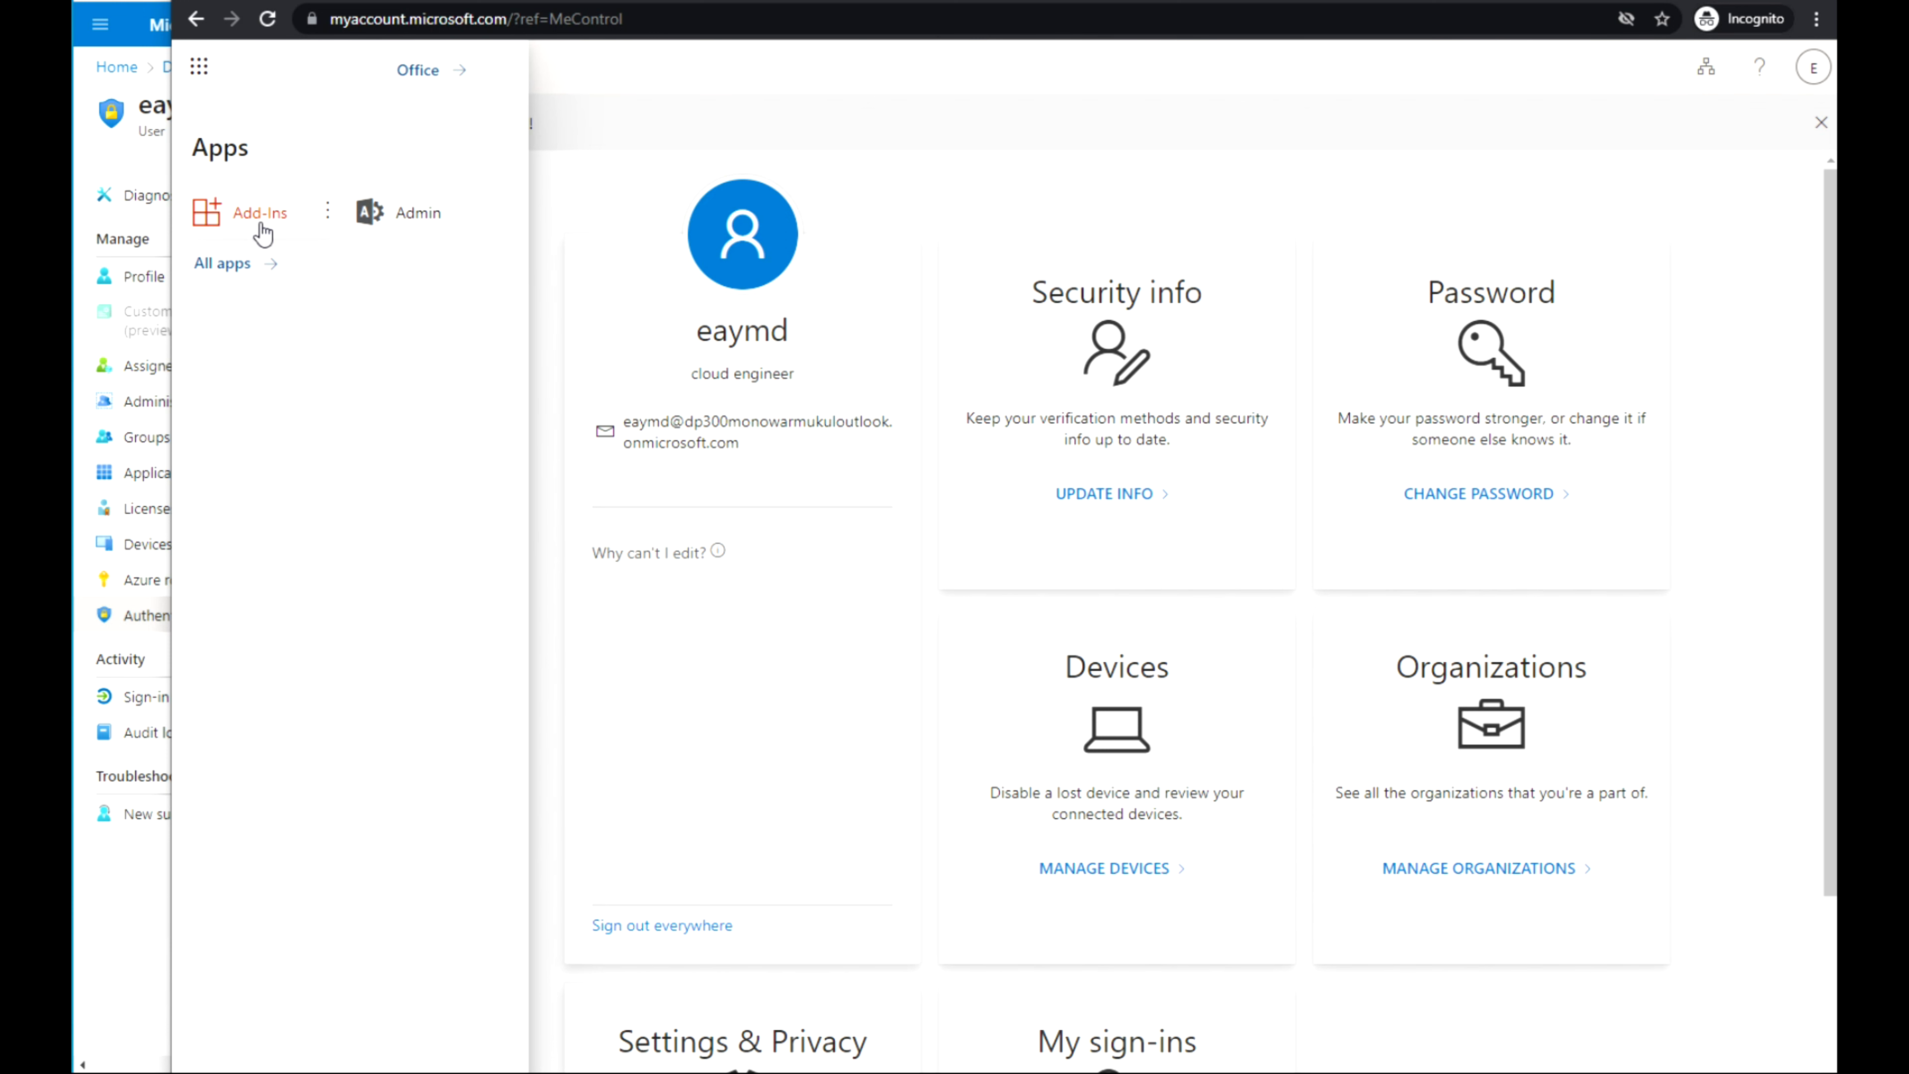
left_click(691, 101)
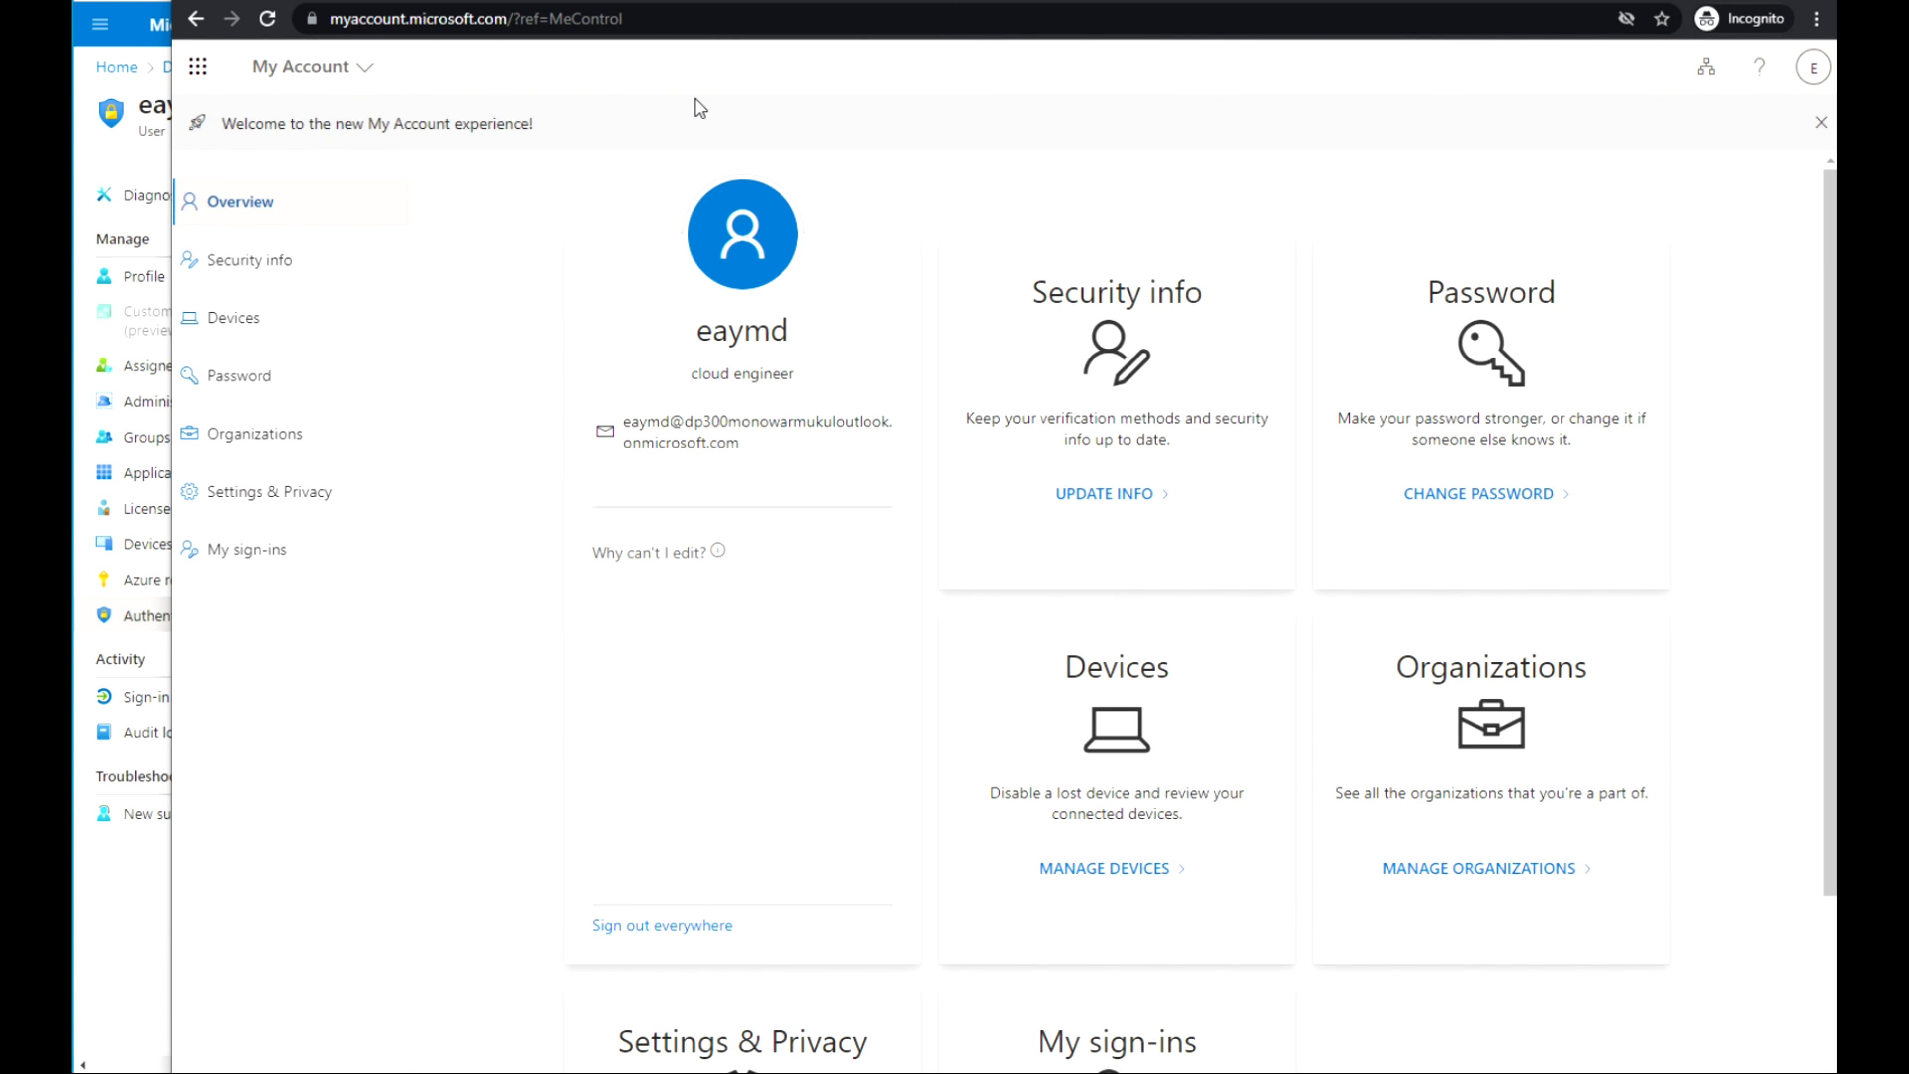
left_click(88, 168)
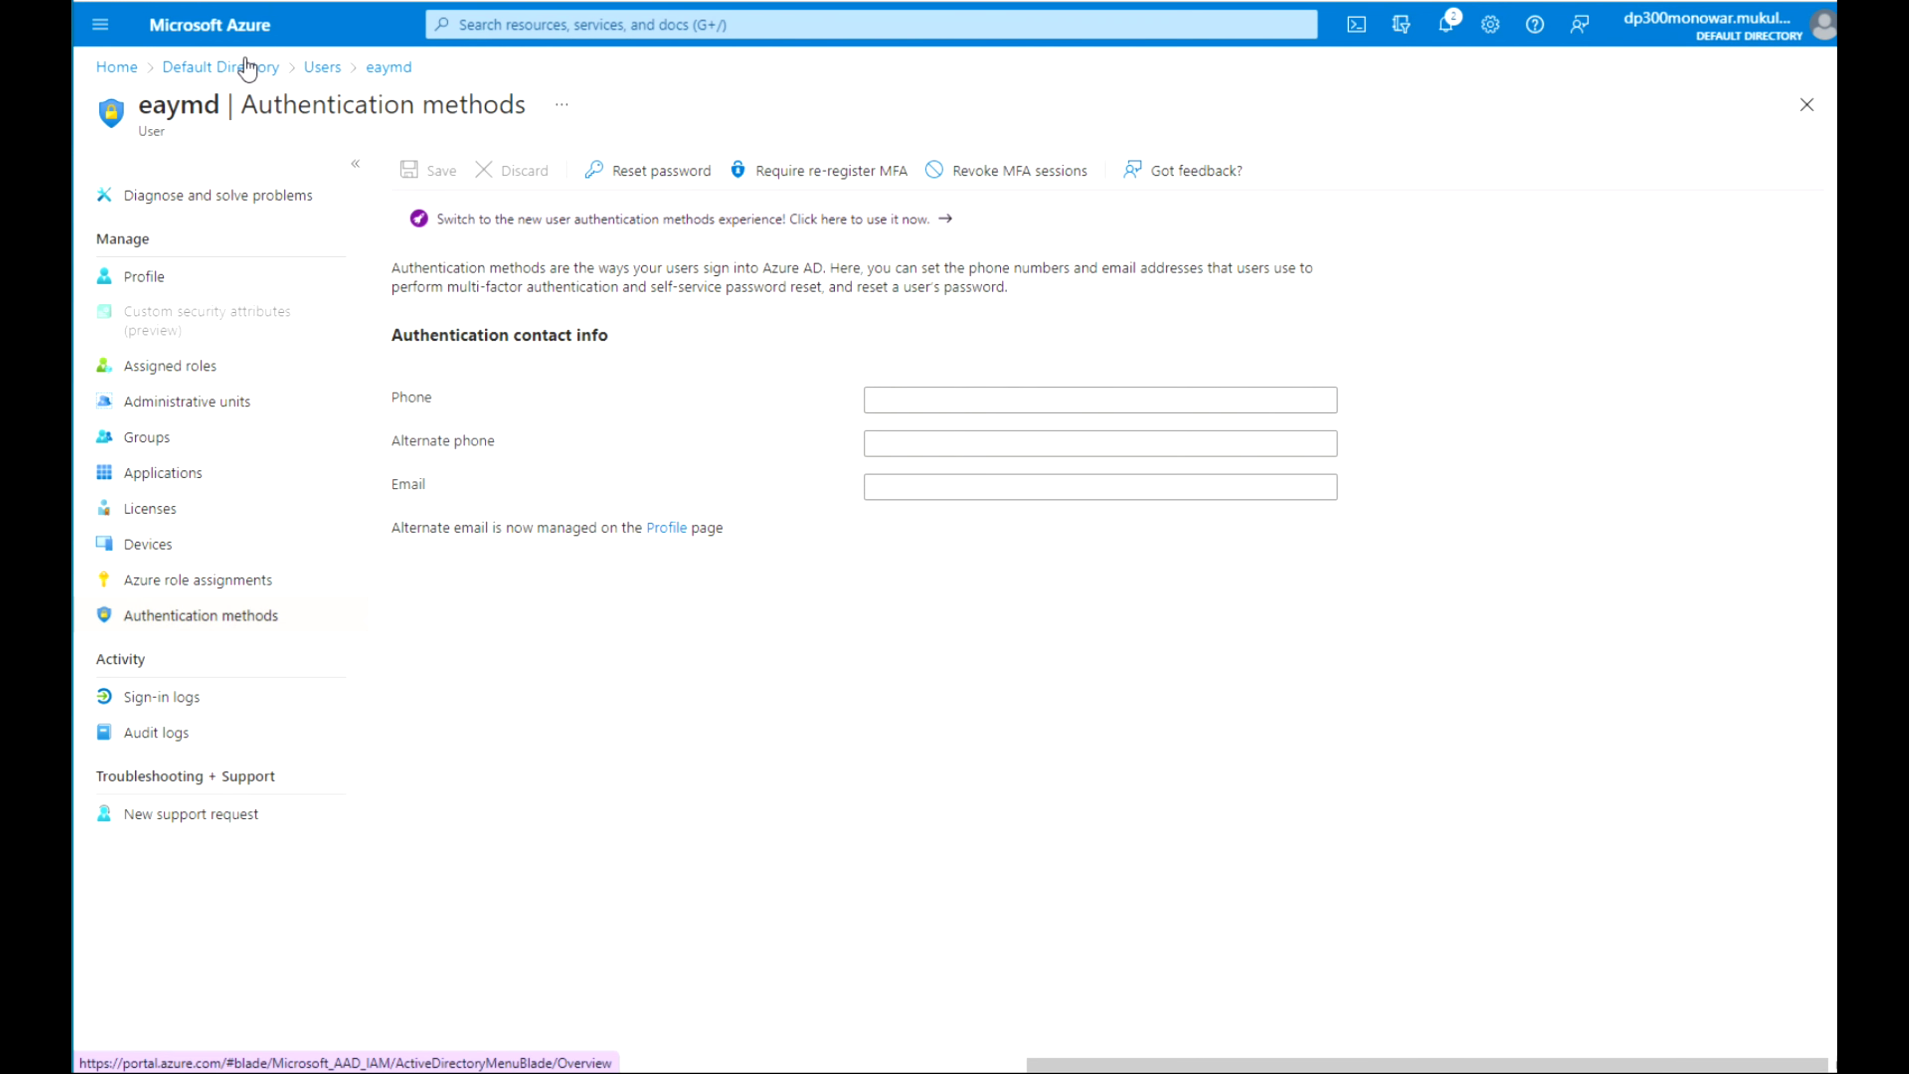
Open Default Directory's Groups list and start a new group, showing the empty New Group form
left_click(246, 66)
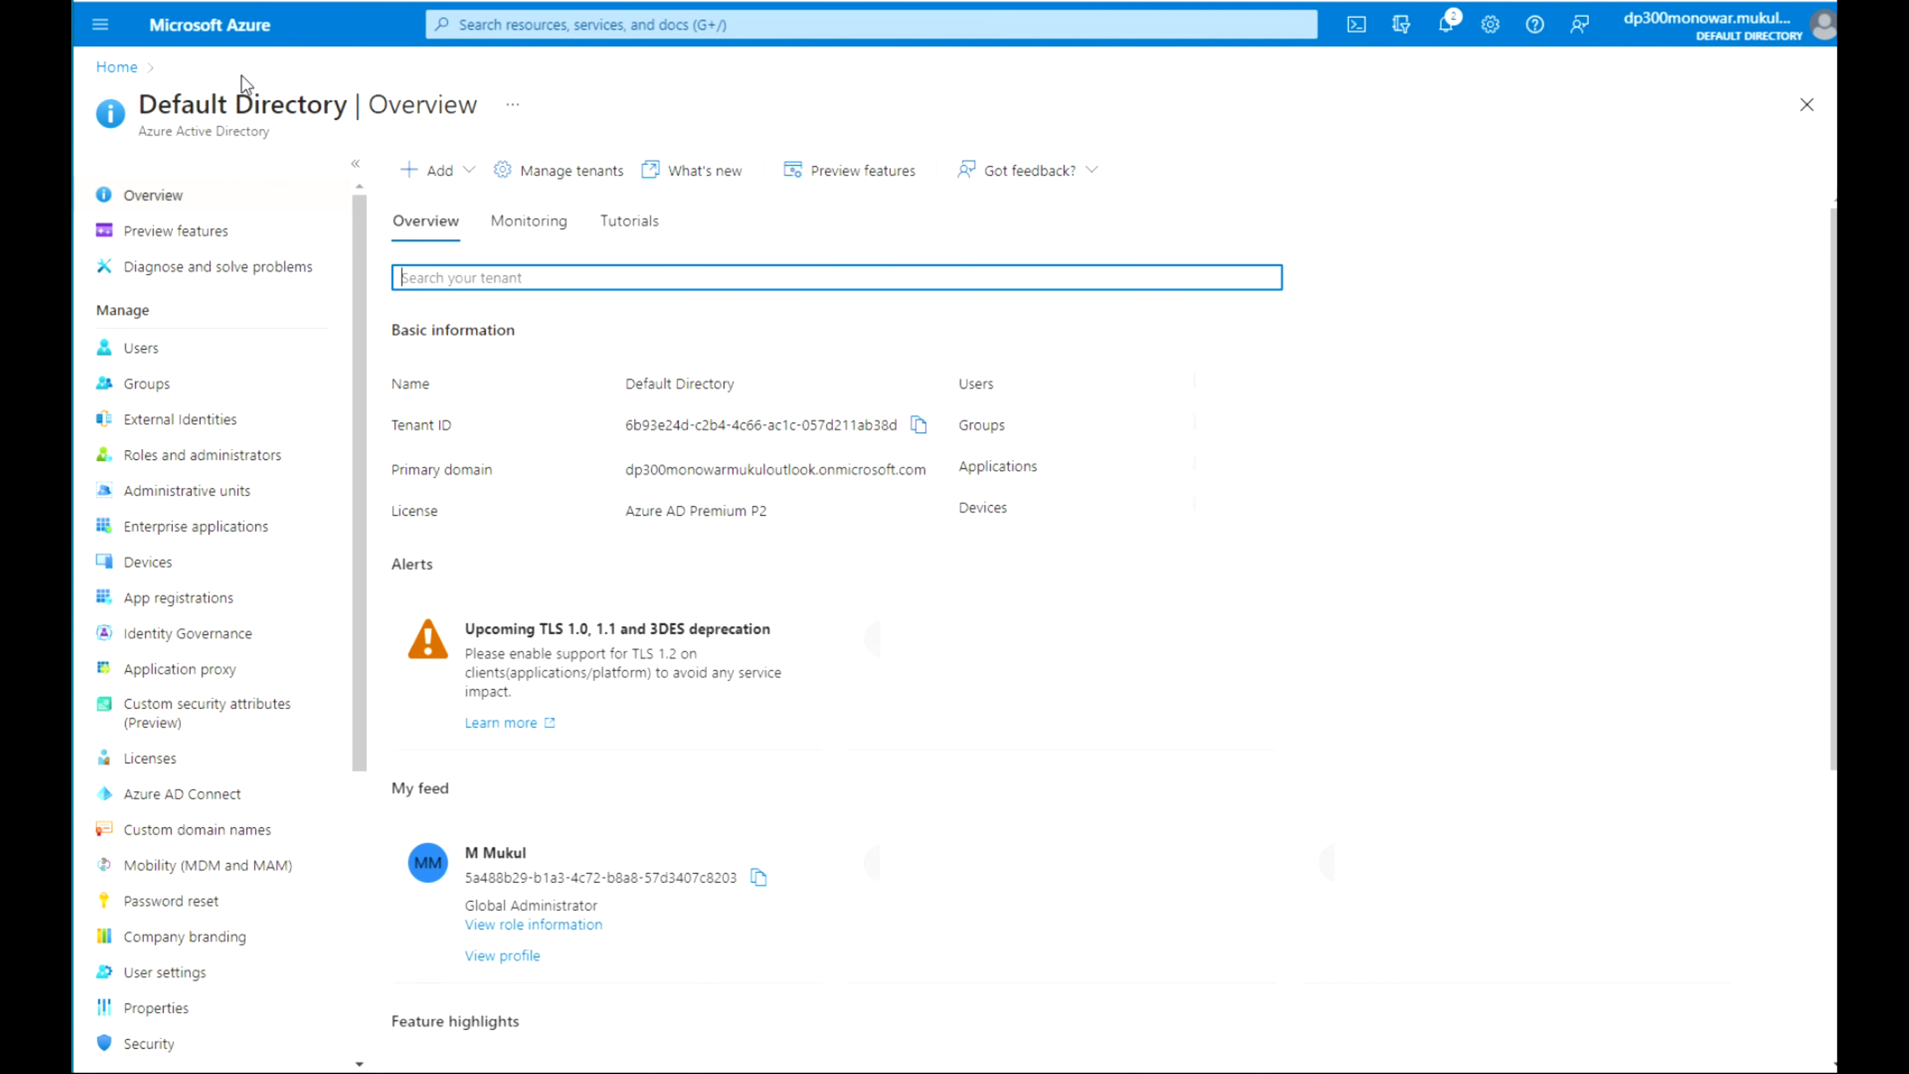
left_click(156, 389)
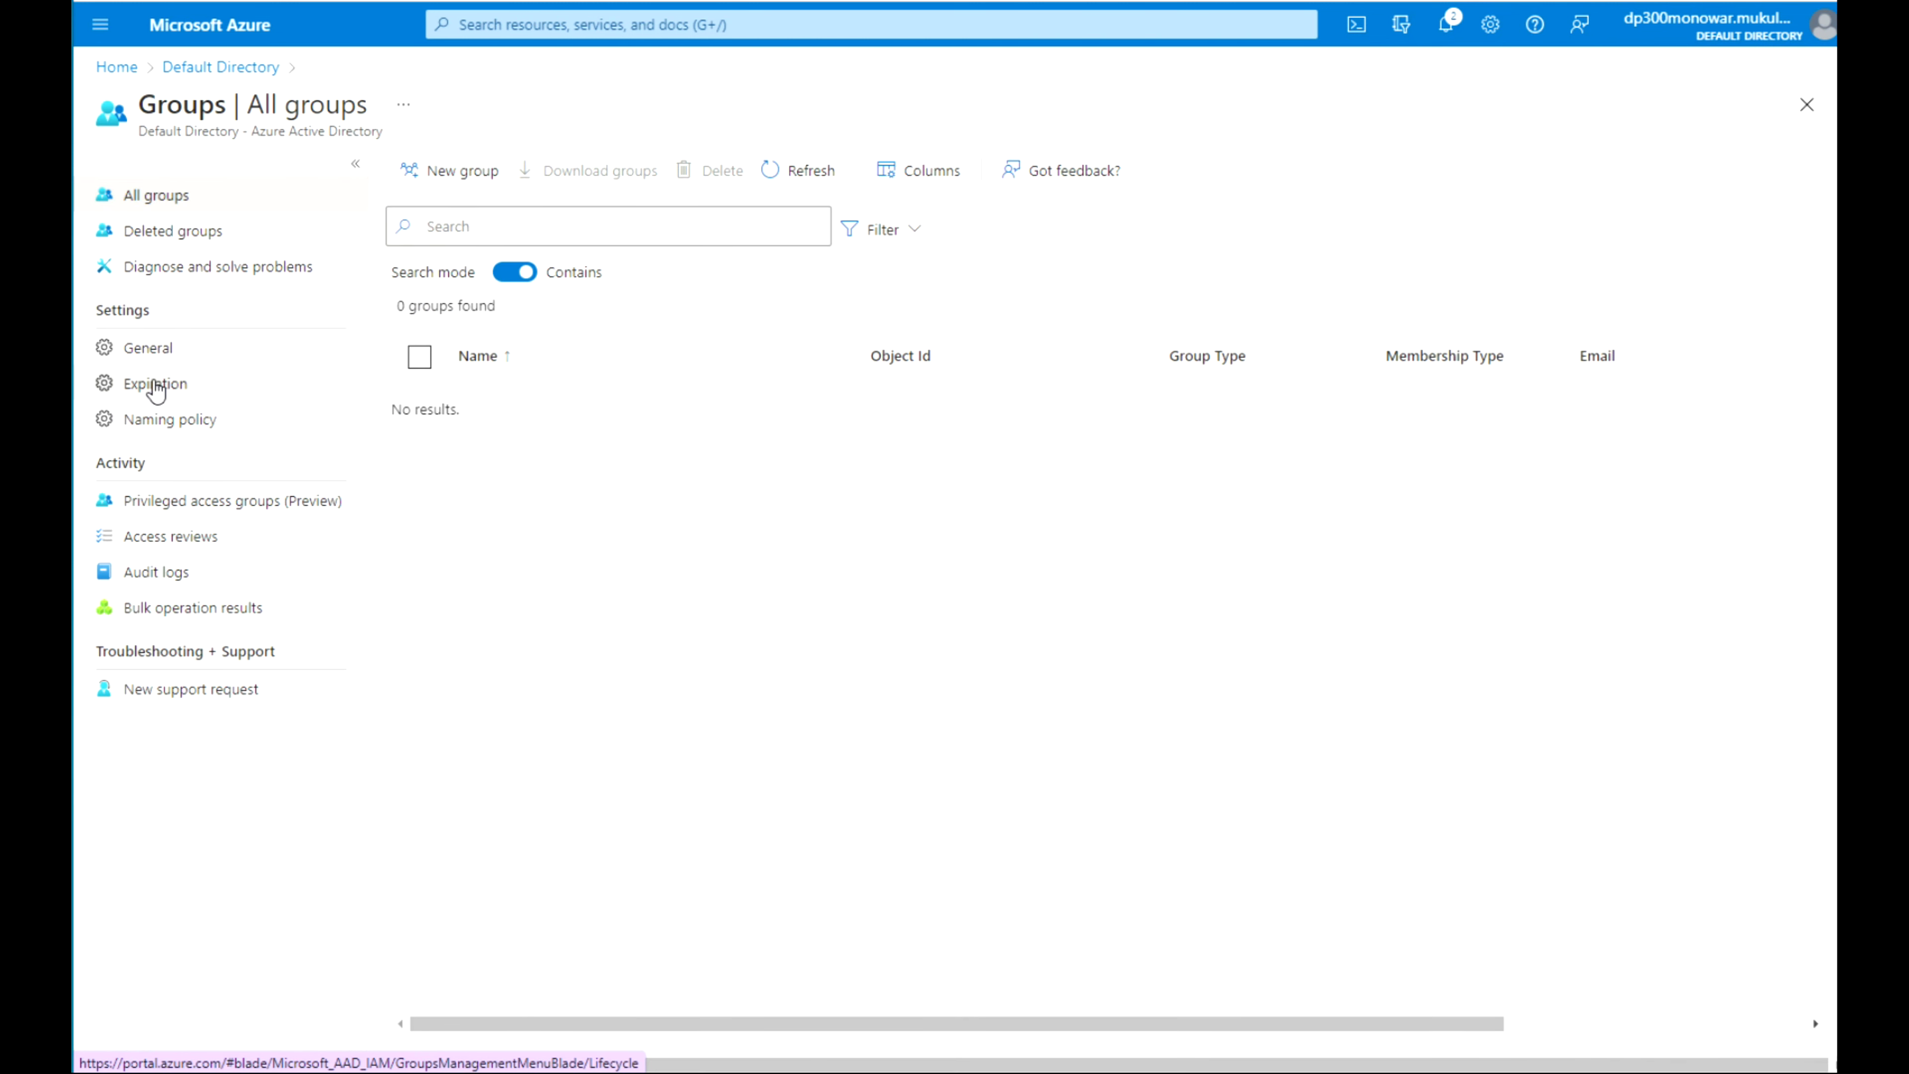
left_click(461, 191)
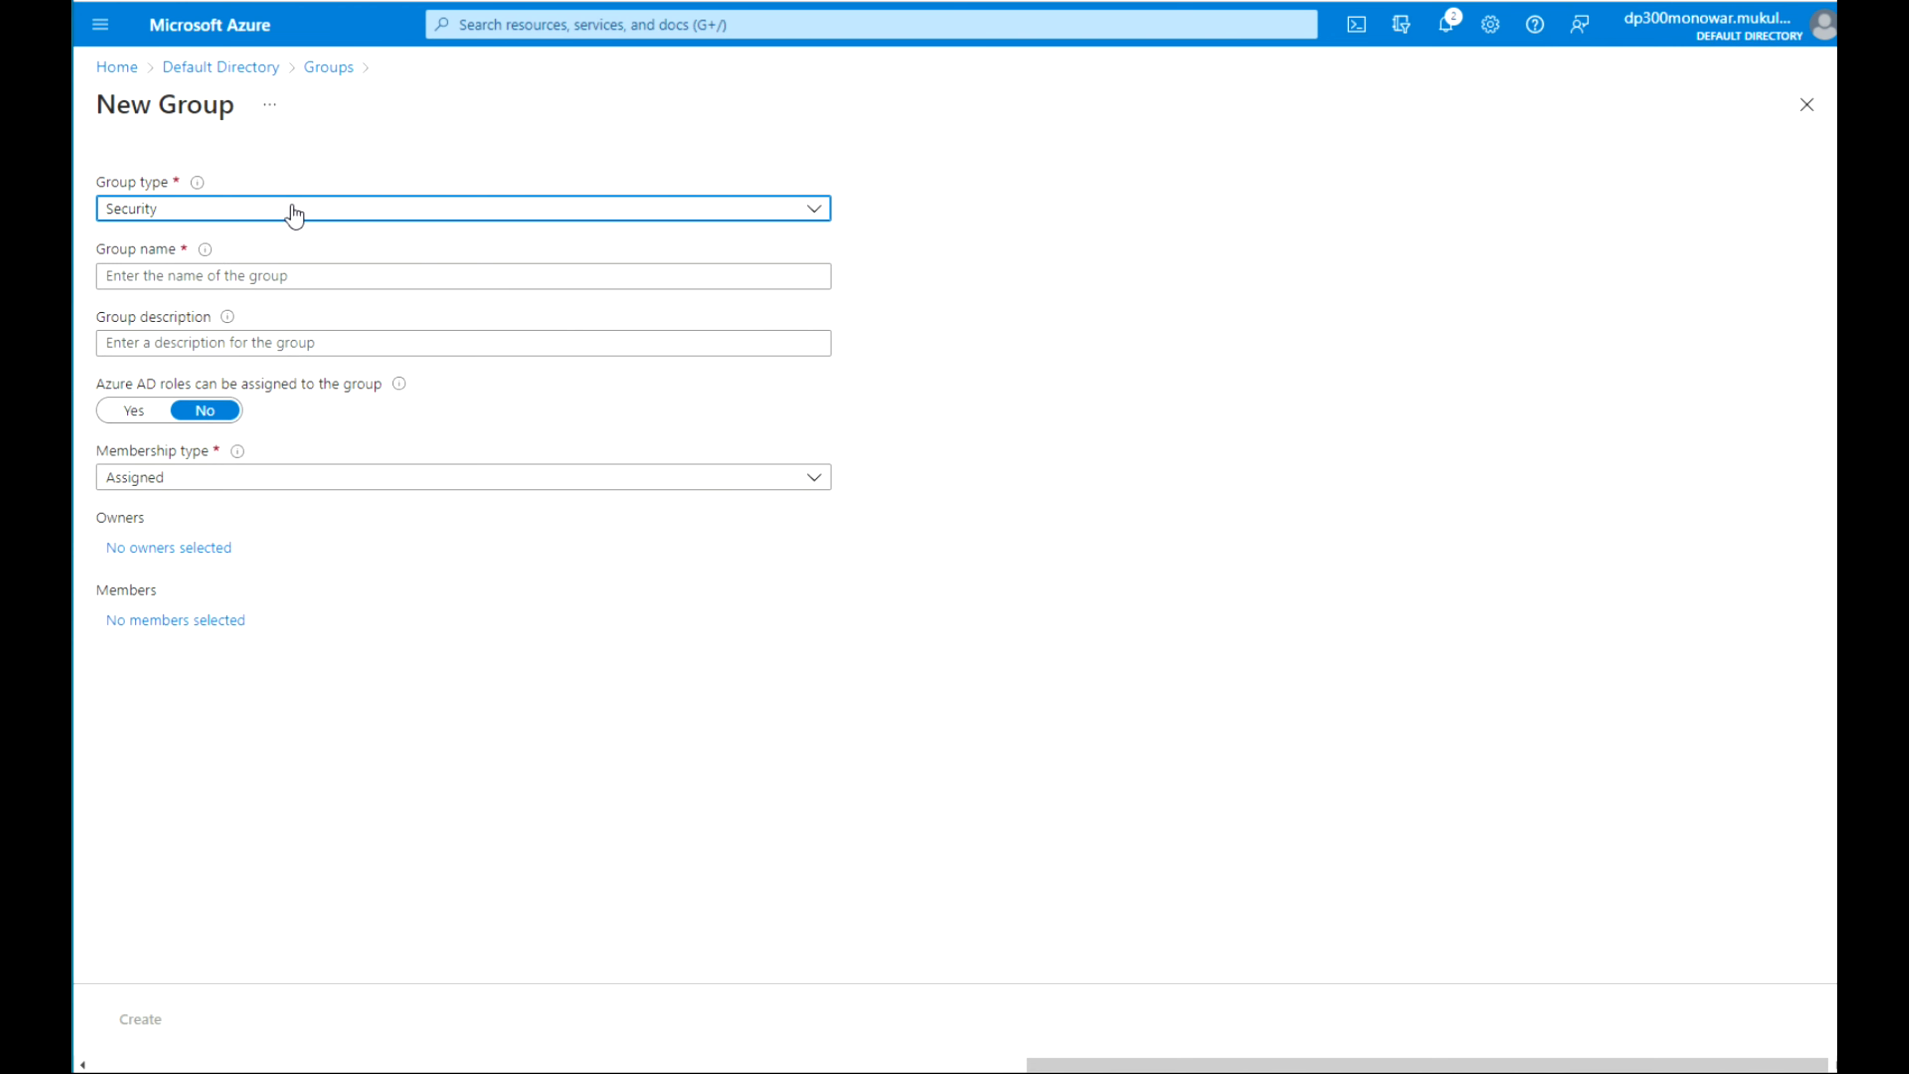
Fill in the Security group with name 'DBA' and description 'database administrator'
mouse_move(209, 196)
left_click(814, 208)
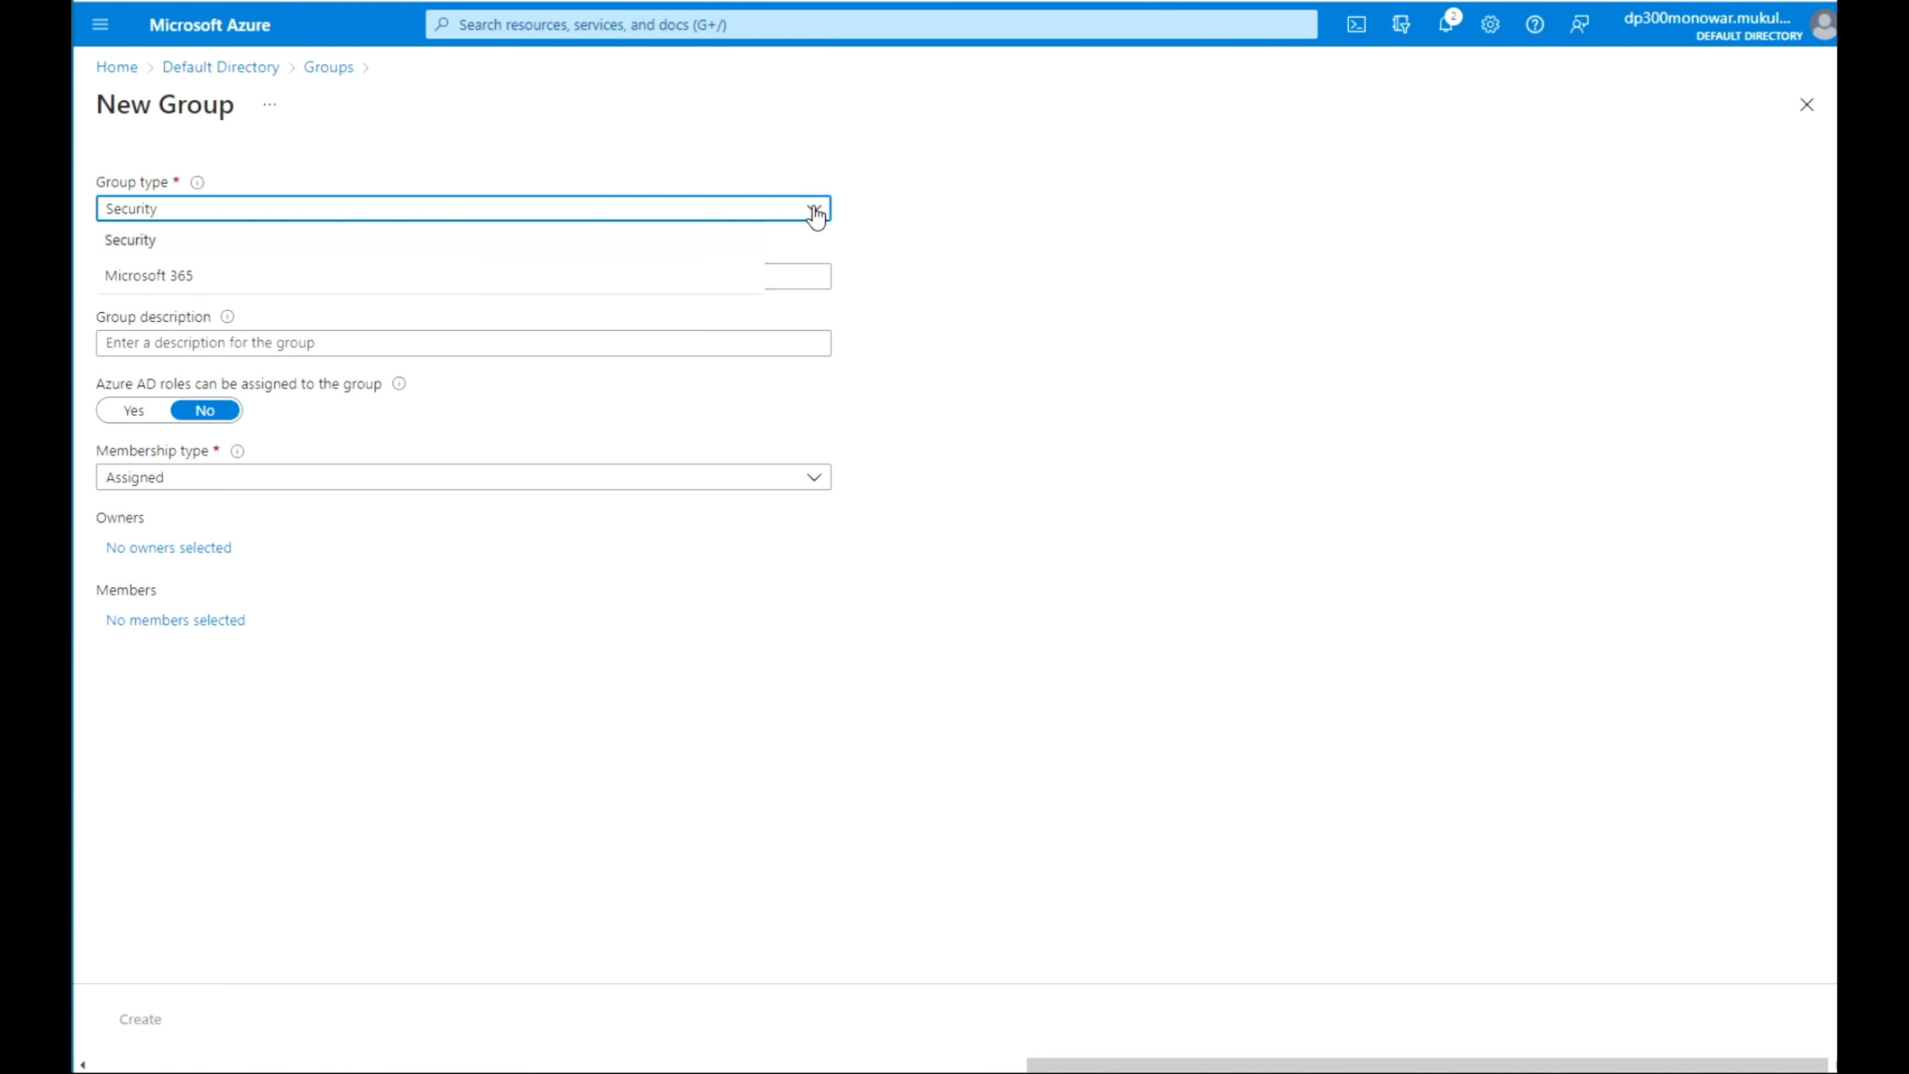
left_click(202, 243)
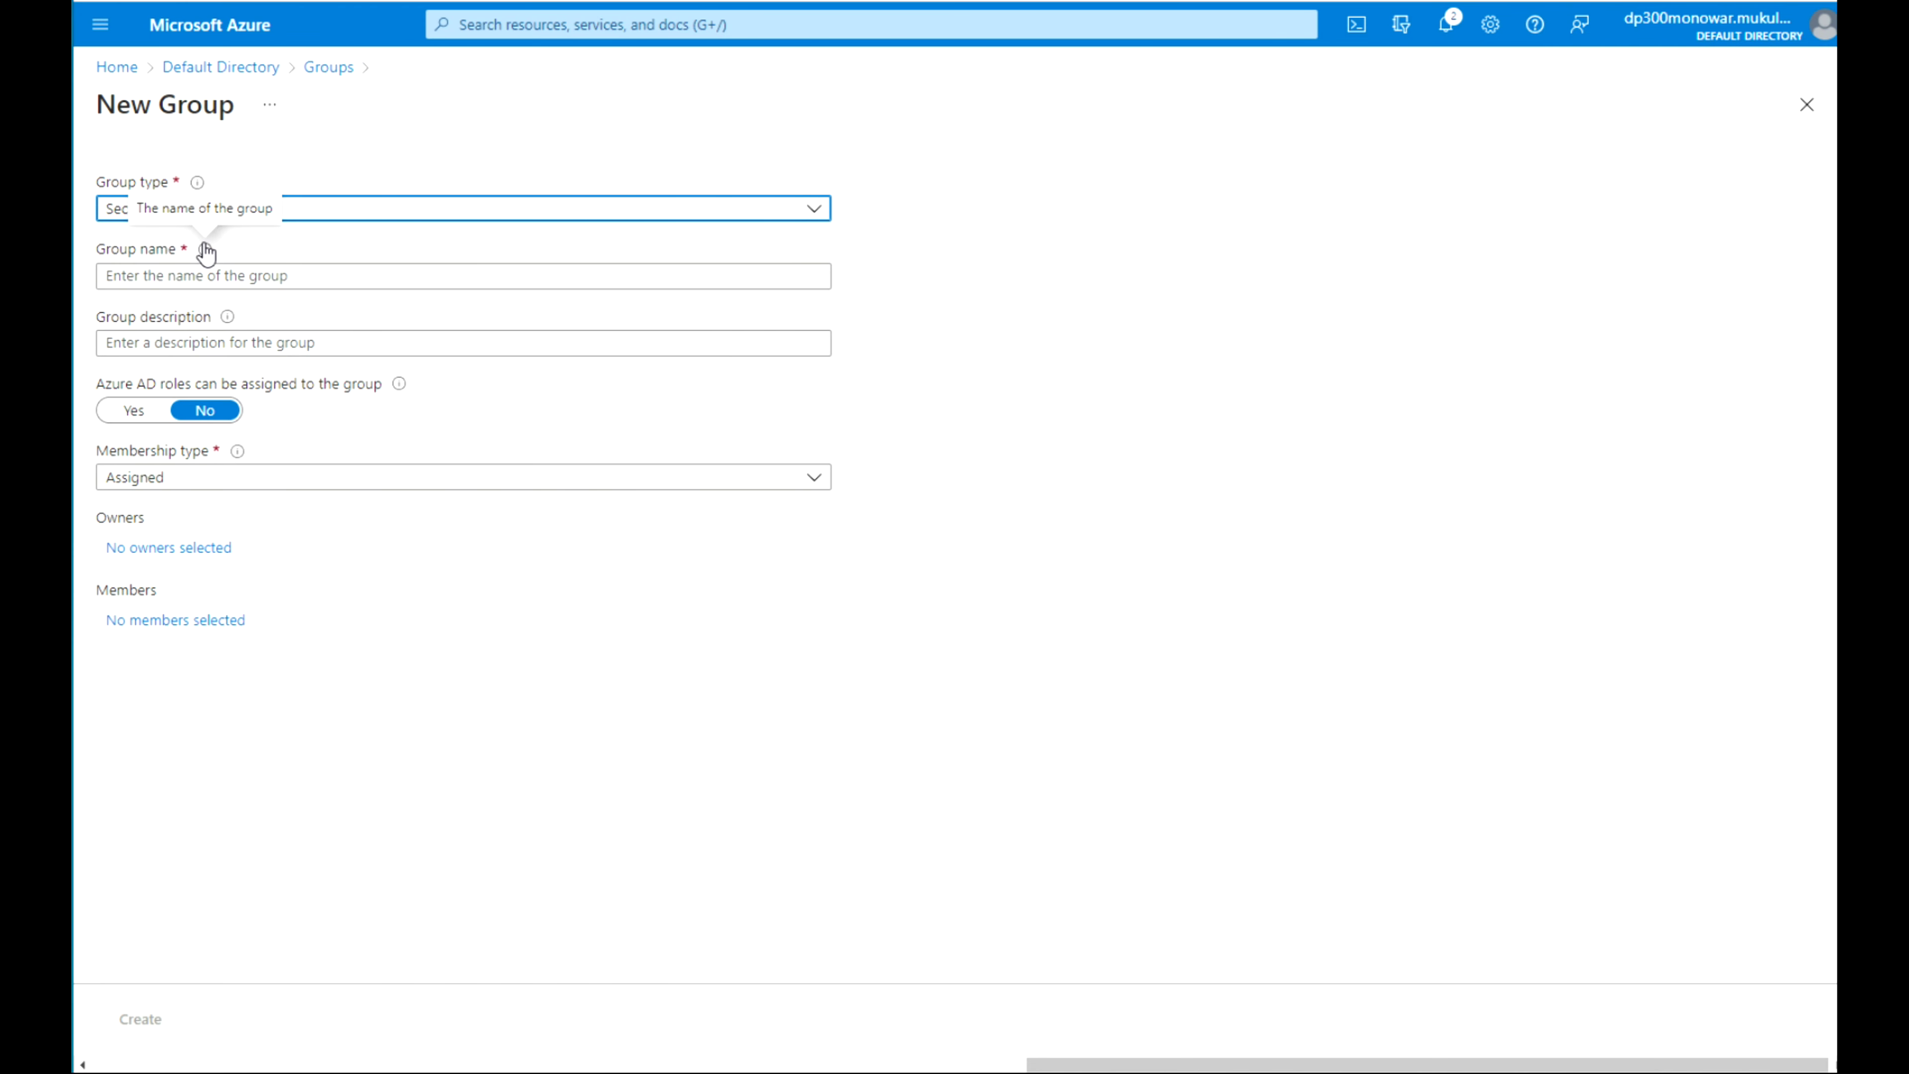
left_click(201, 278)
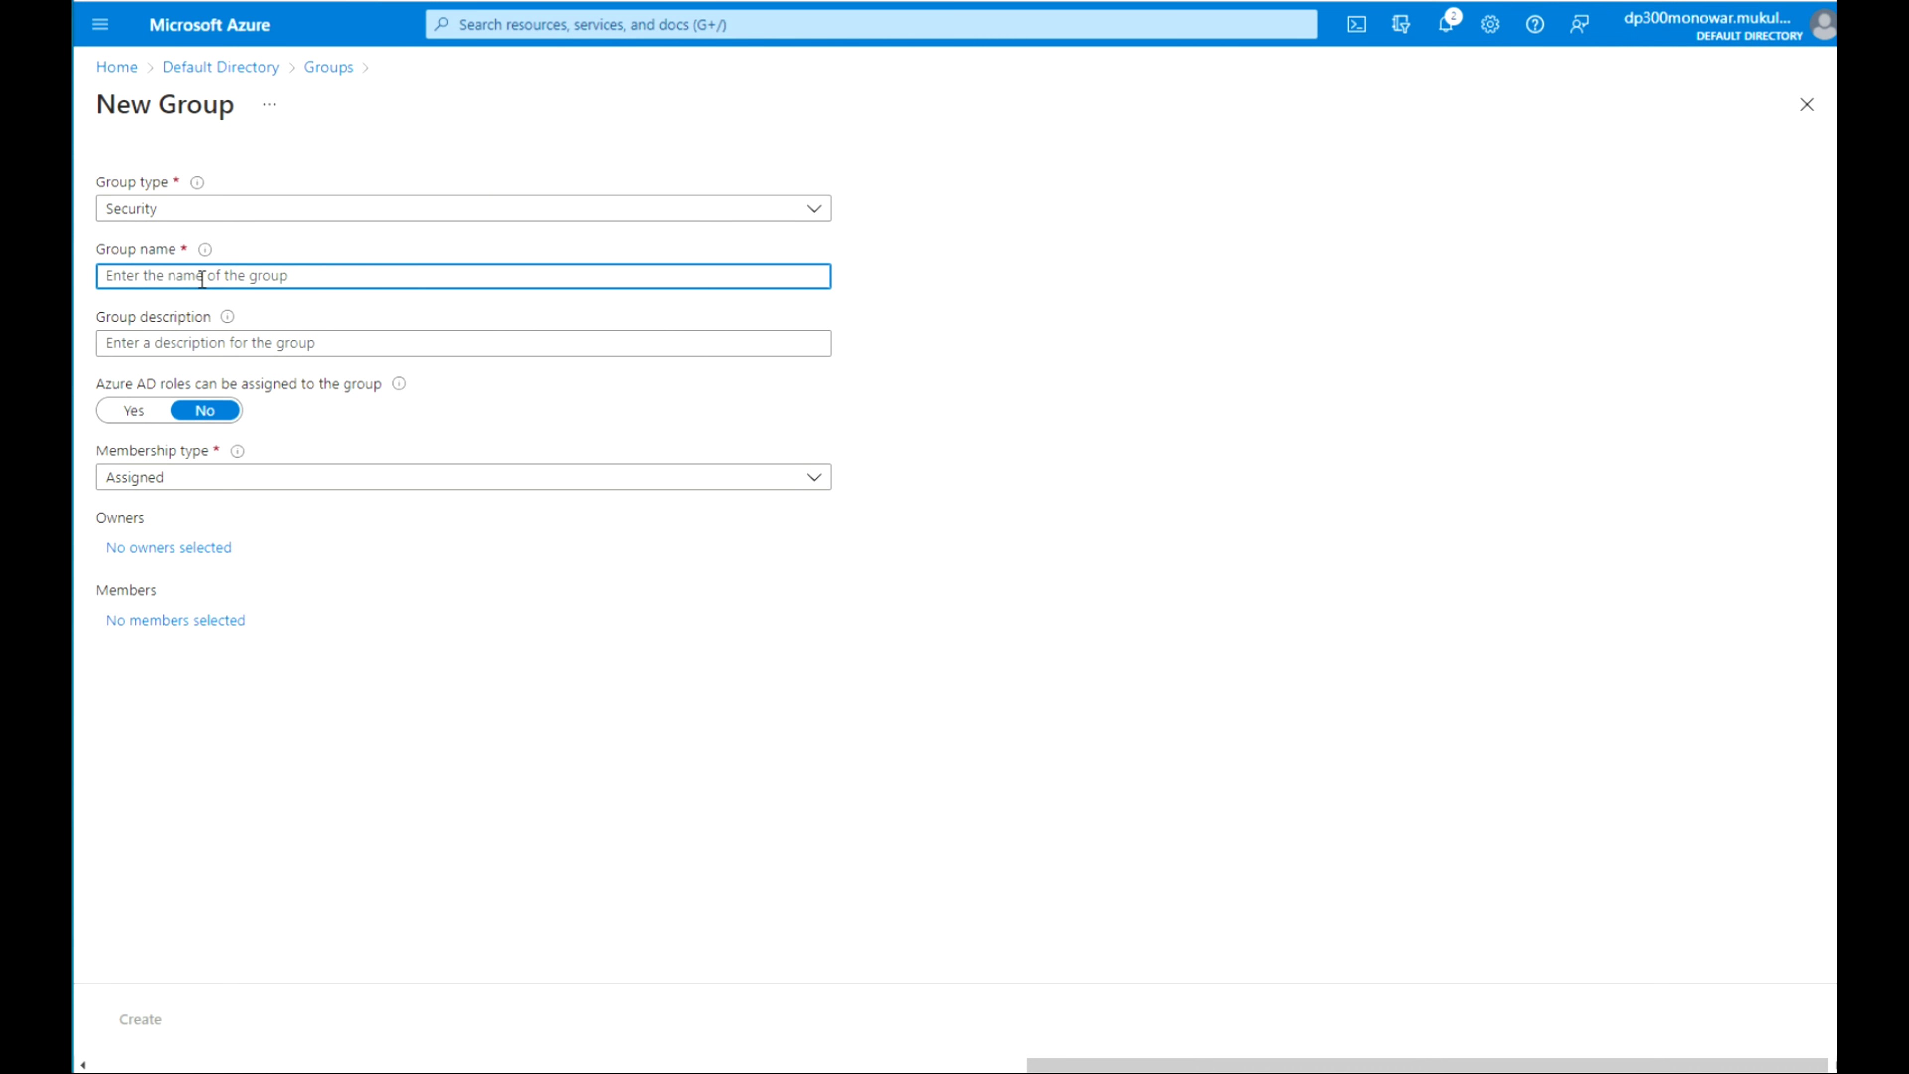
type("DBA")
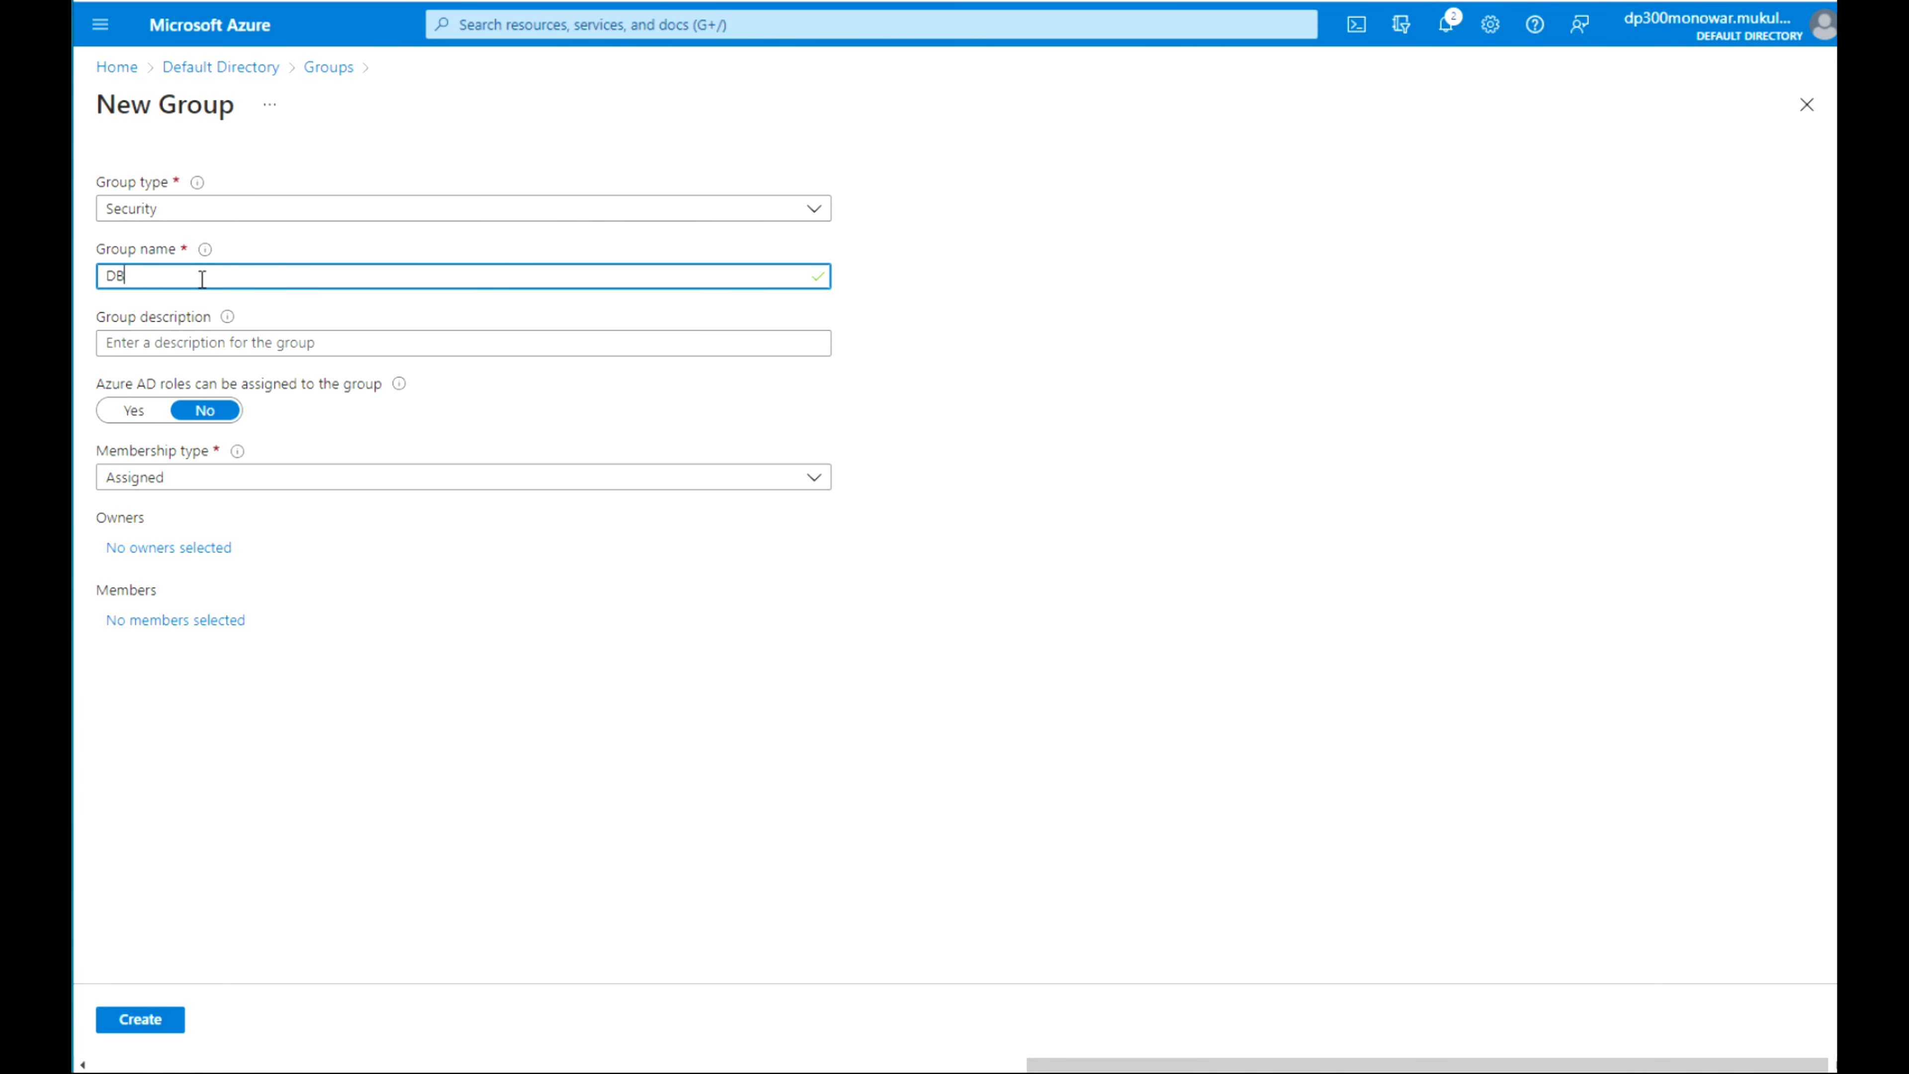
left_click(213, 337)
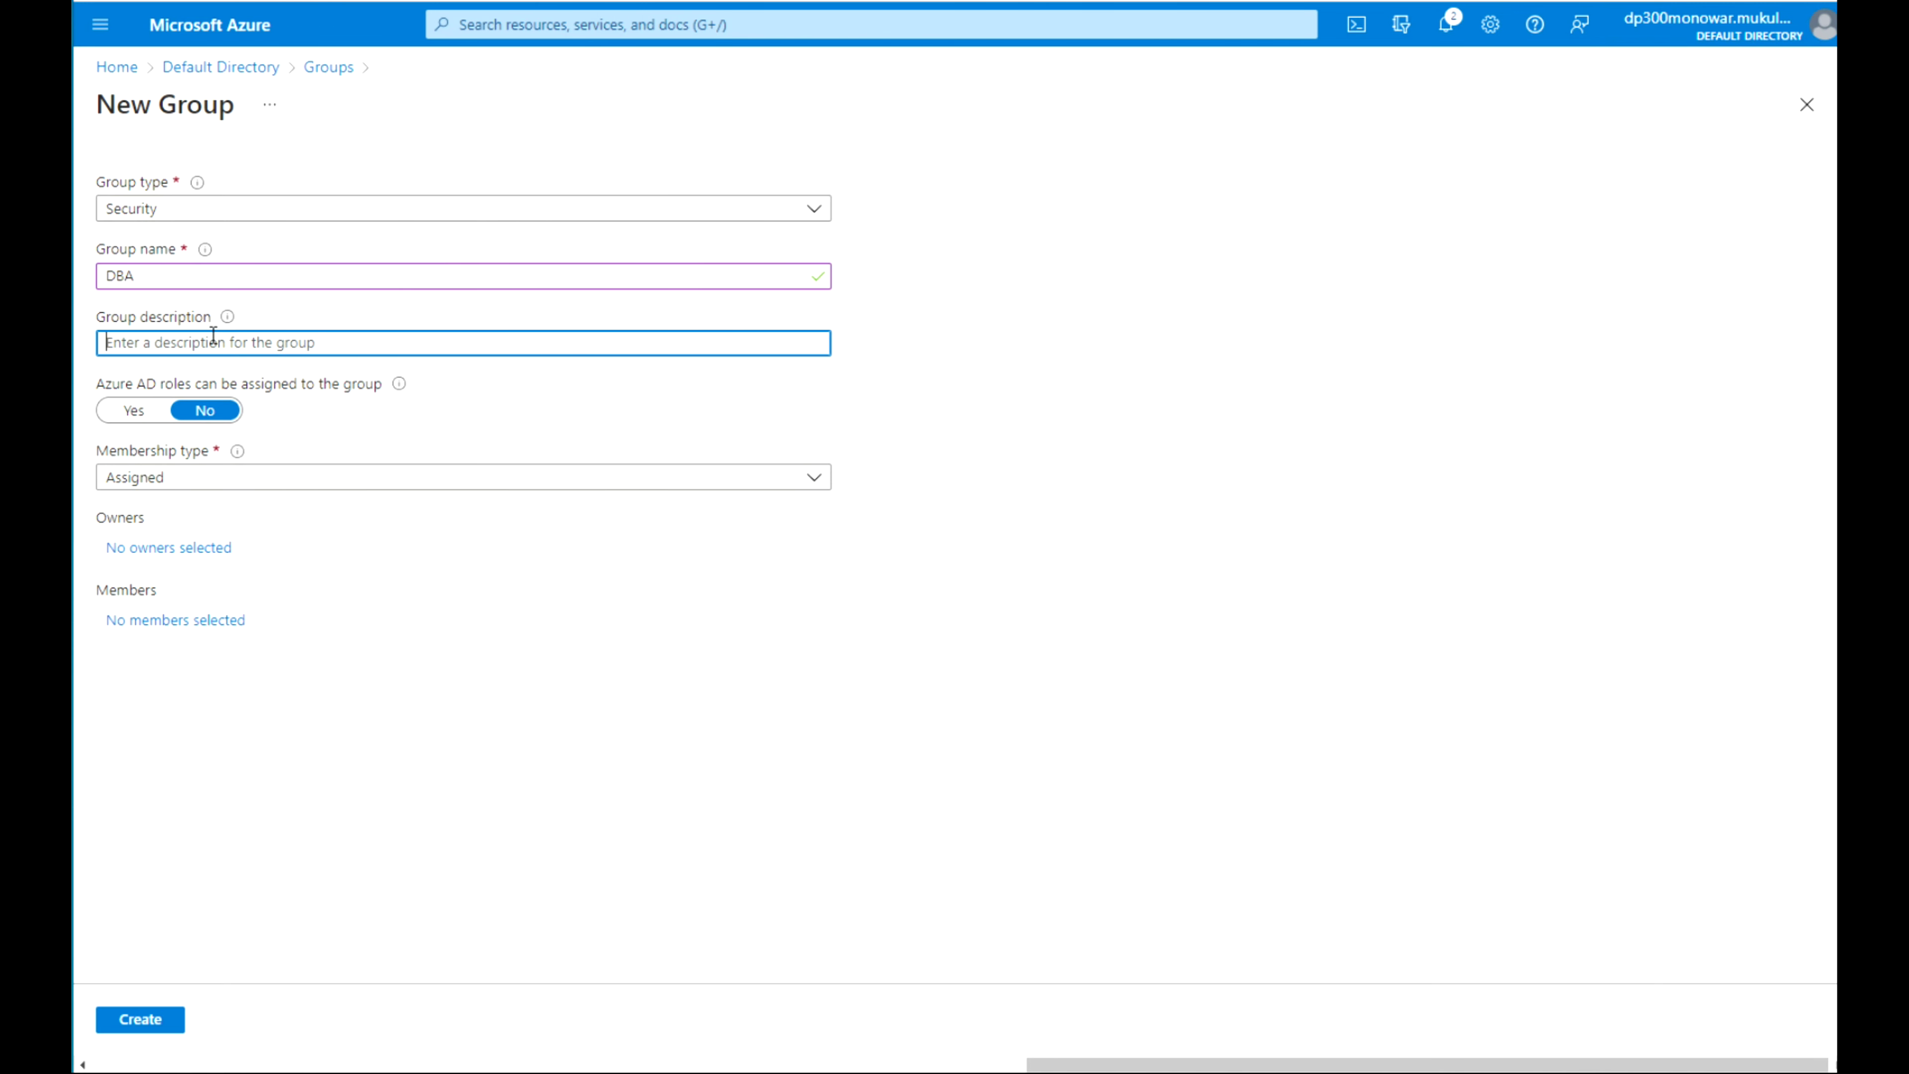
type("database administrator")
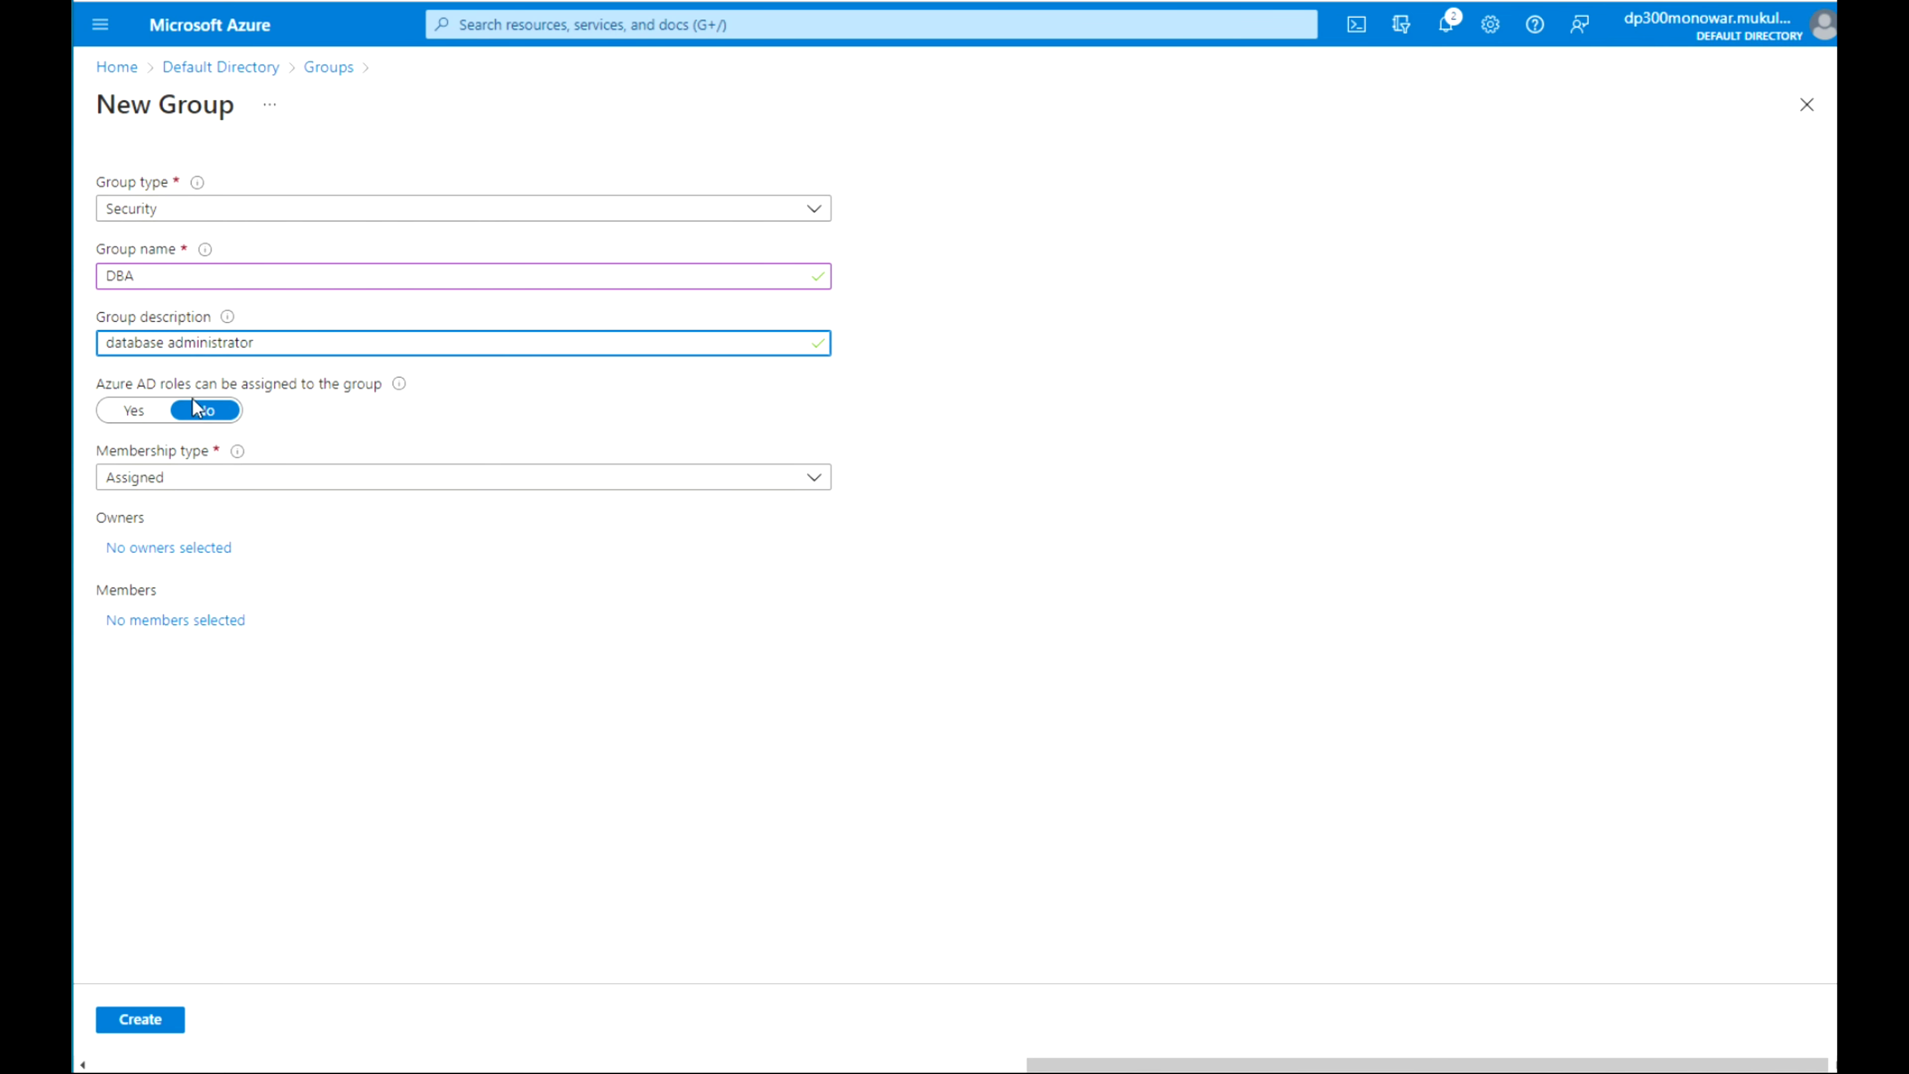
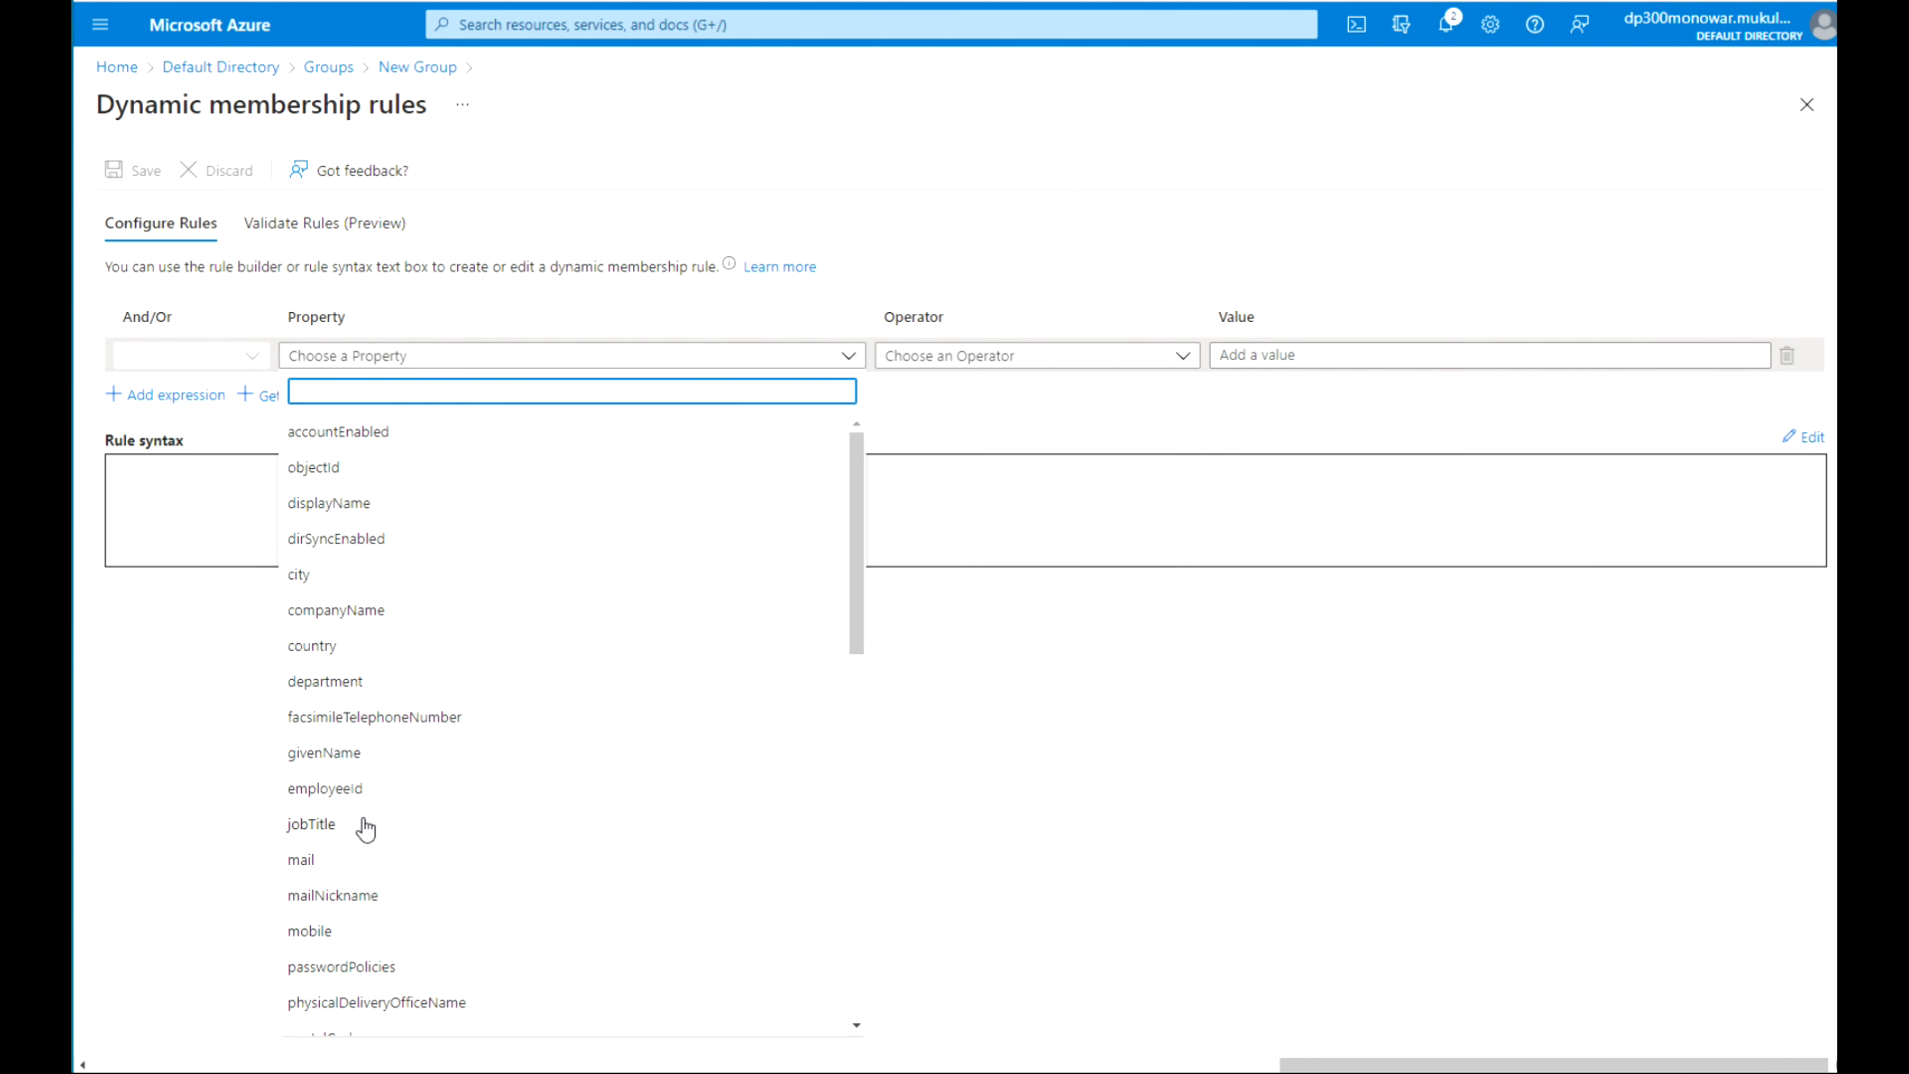
Build the rule user.jobTitle -eq "cloud engineer" and add an empty And expression row
left_click(312, 824)
left_click(953, 356)
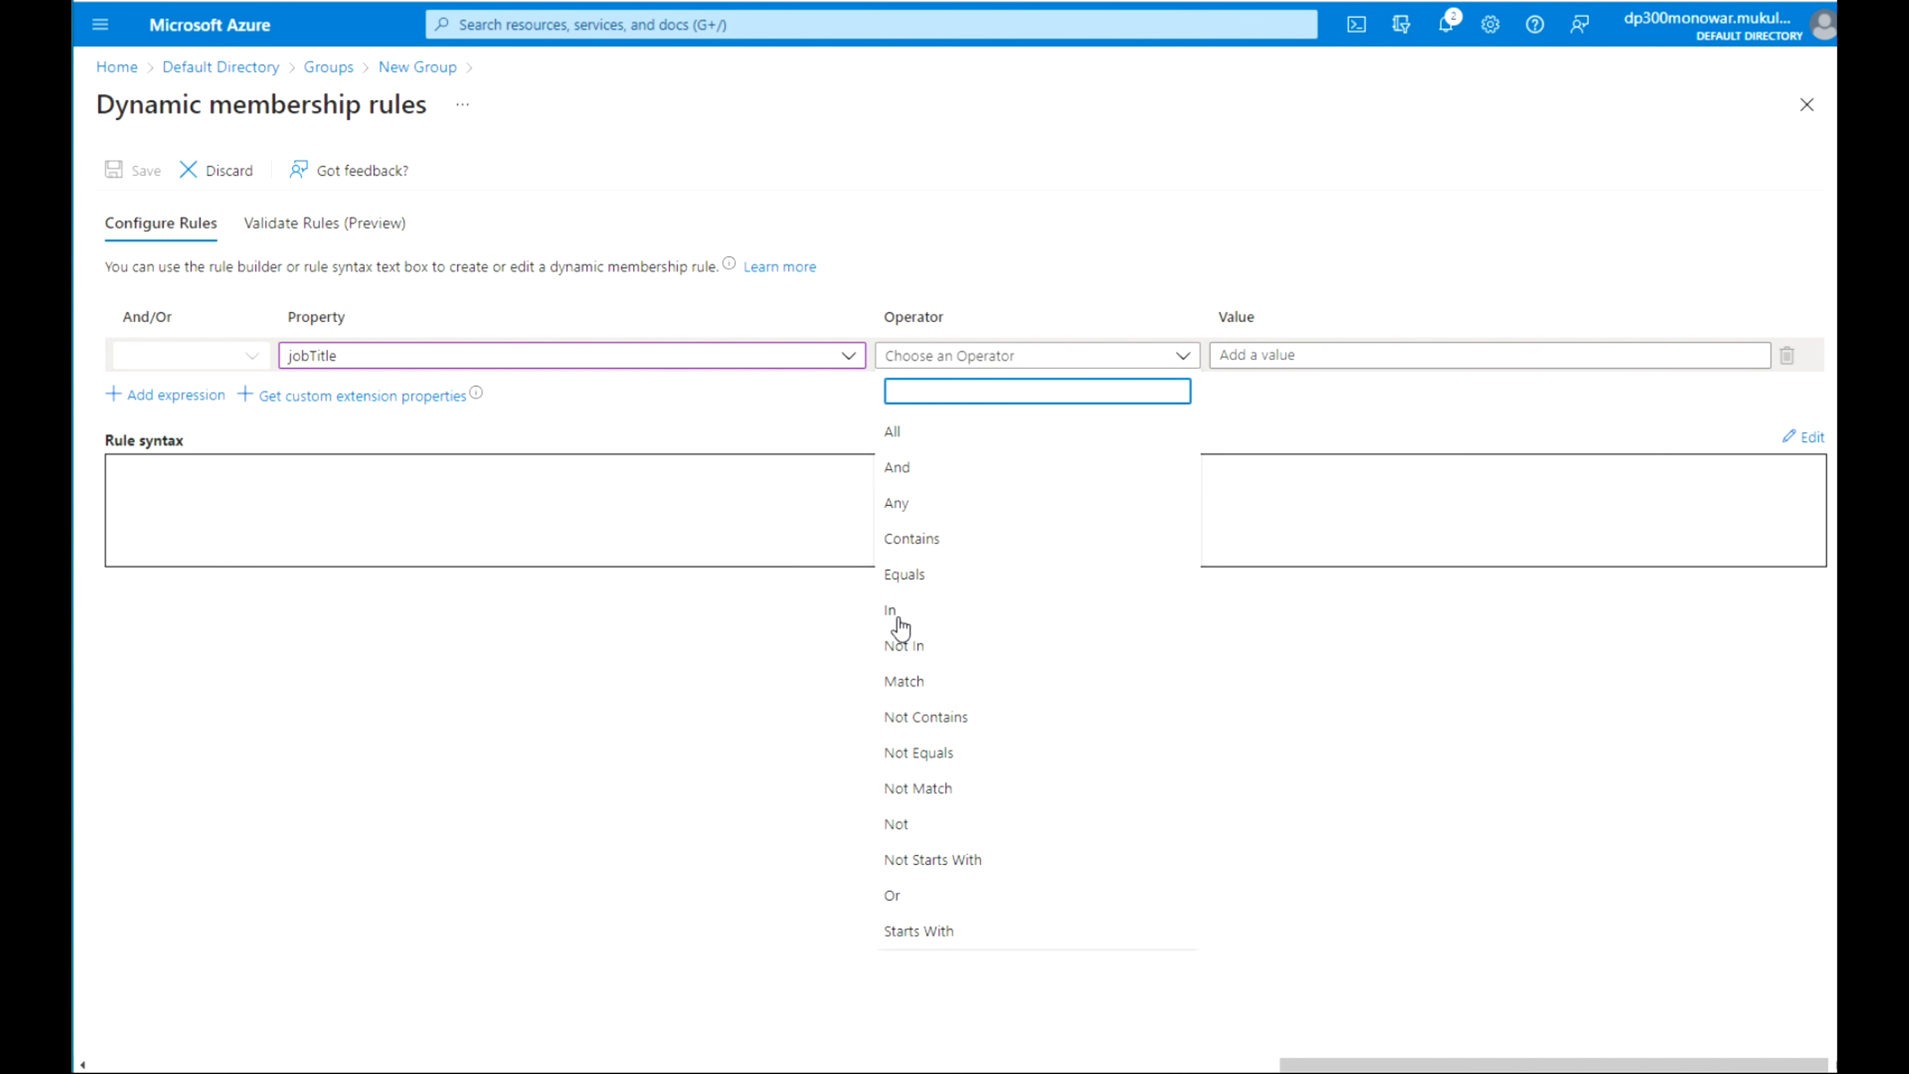
left_click(907, 577)
left_click(1262, 355)
type("cloud engineer")
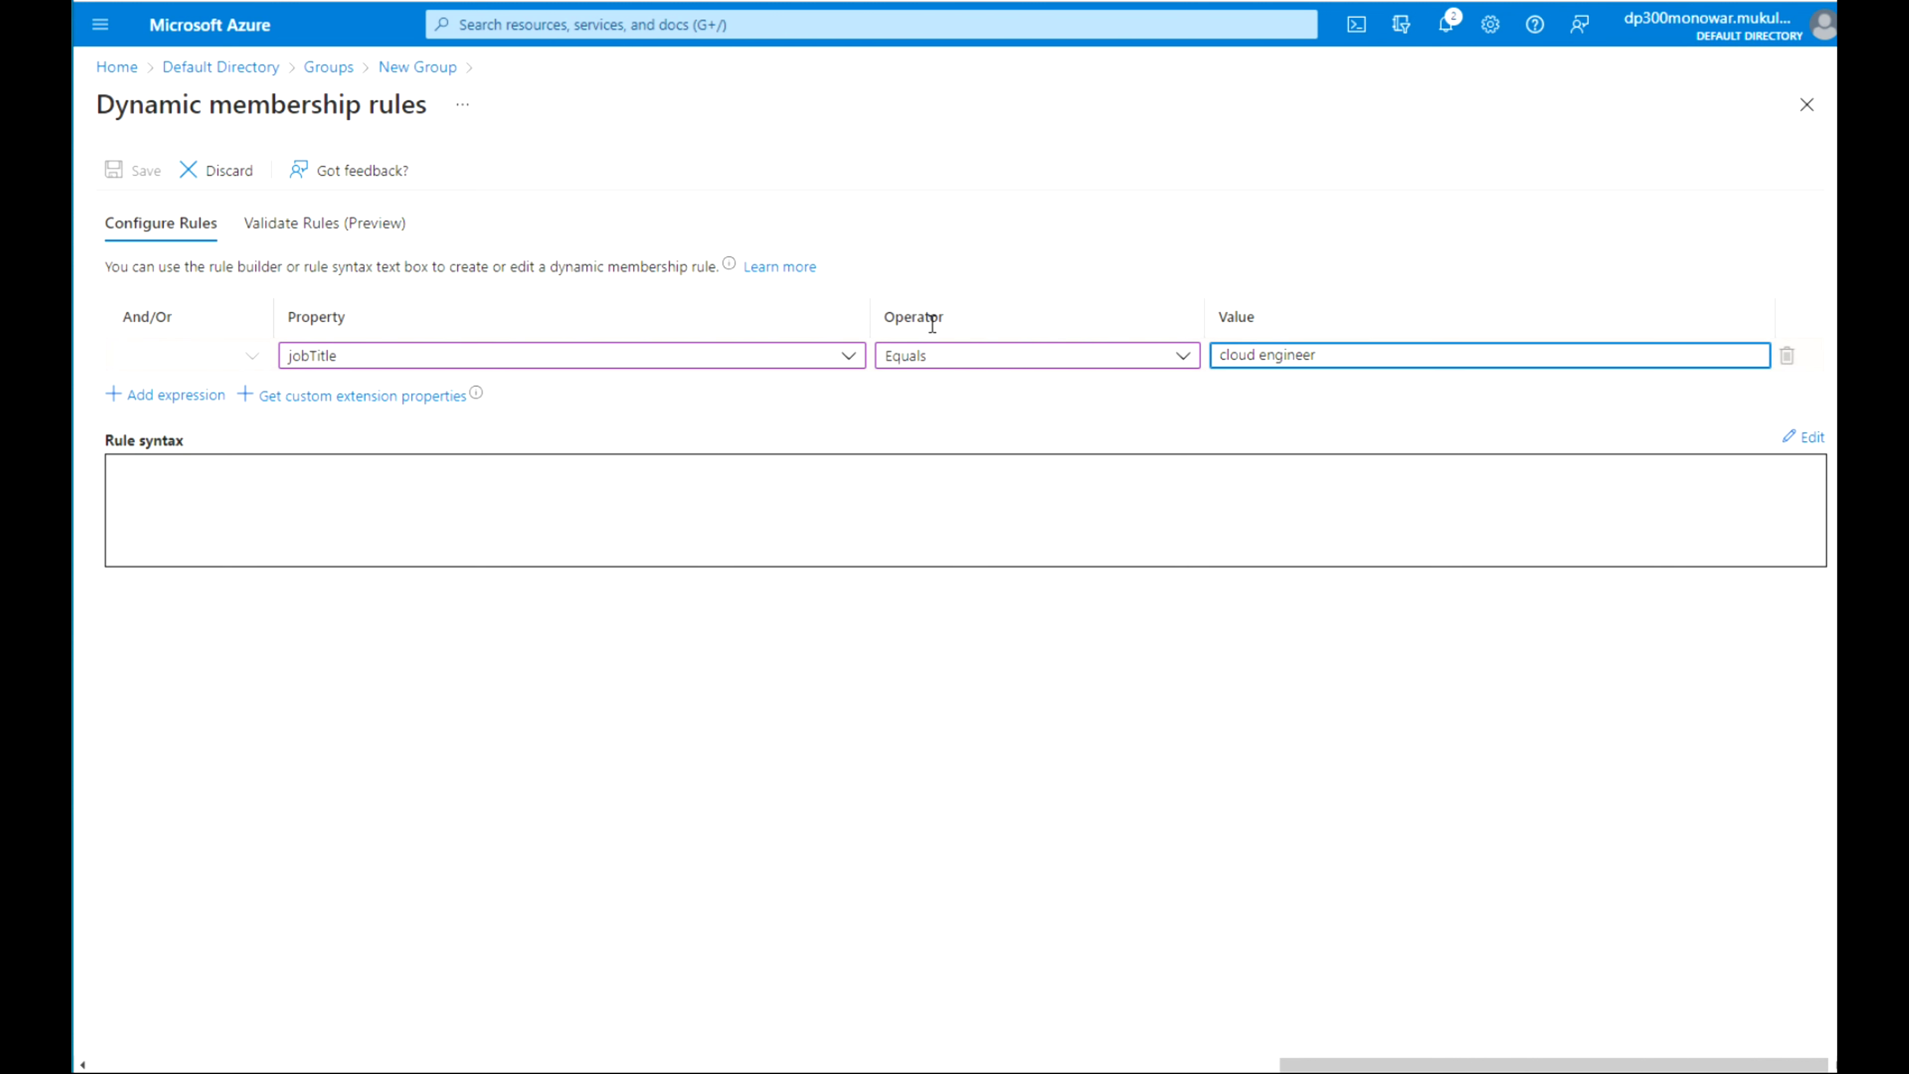
left_click(184, 397)
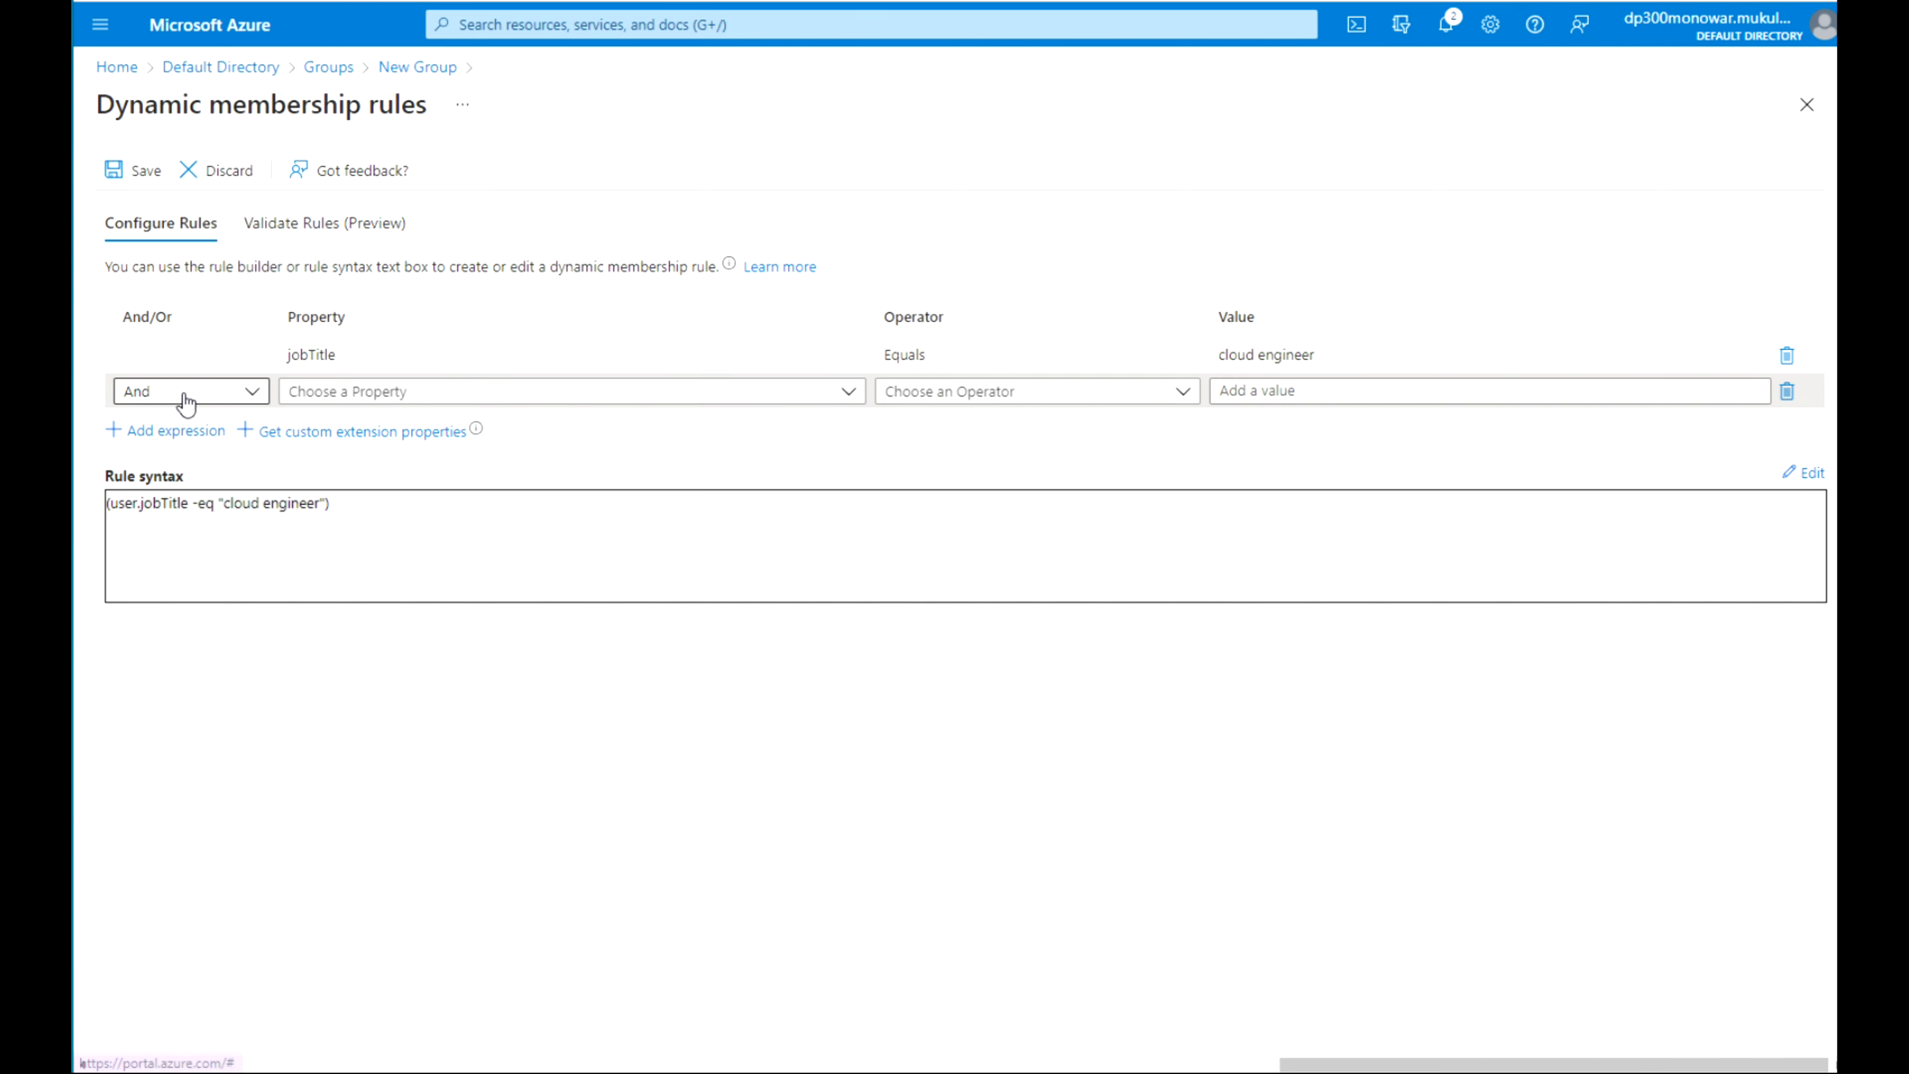
left_click_drag(356, 514, 278, 527)
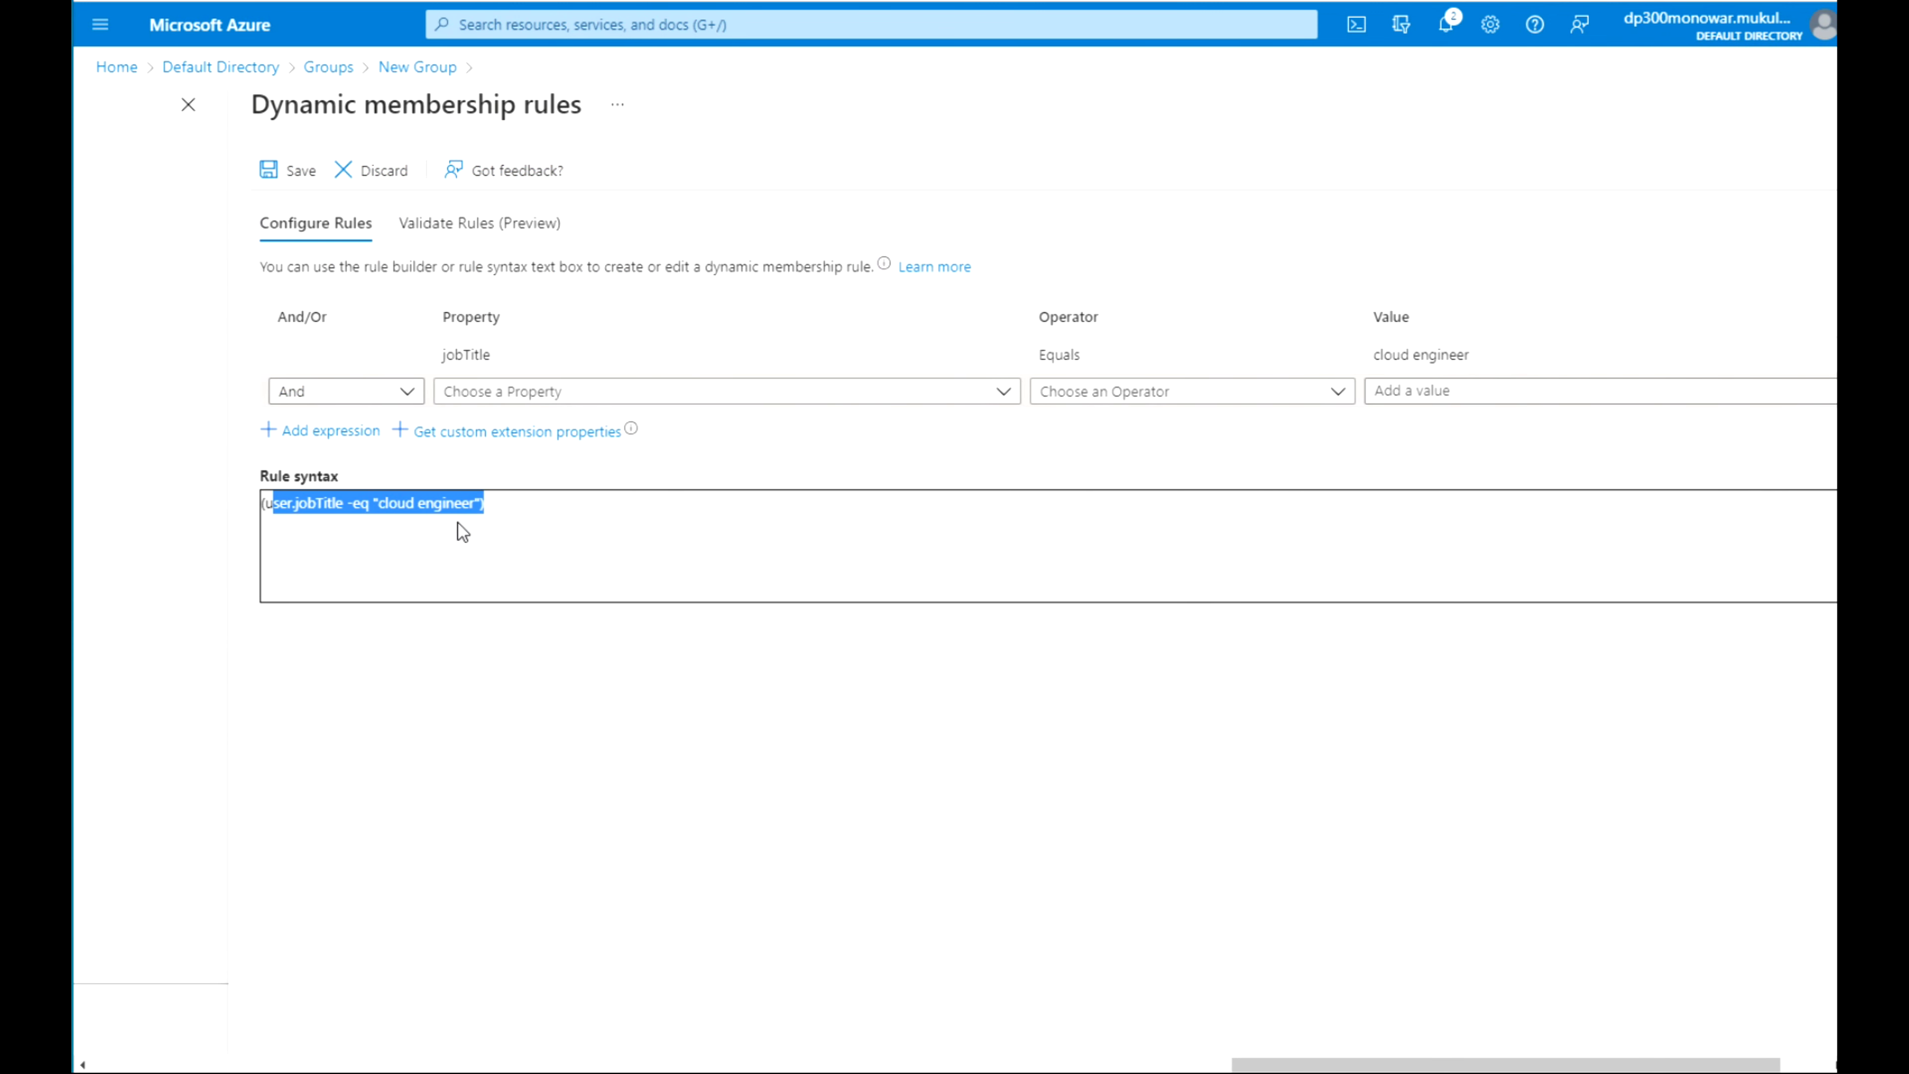
left_click(819, 742)
left_click_drag(1311, 1066, 1404, 1067)
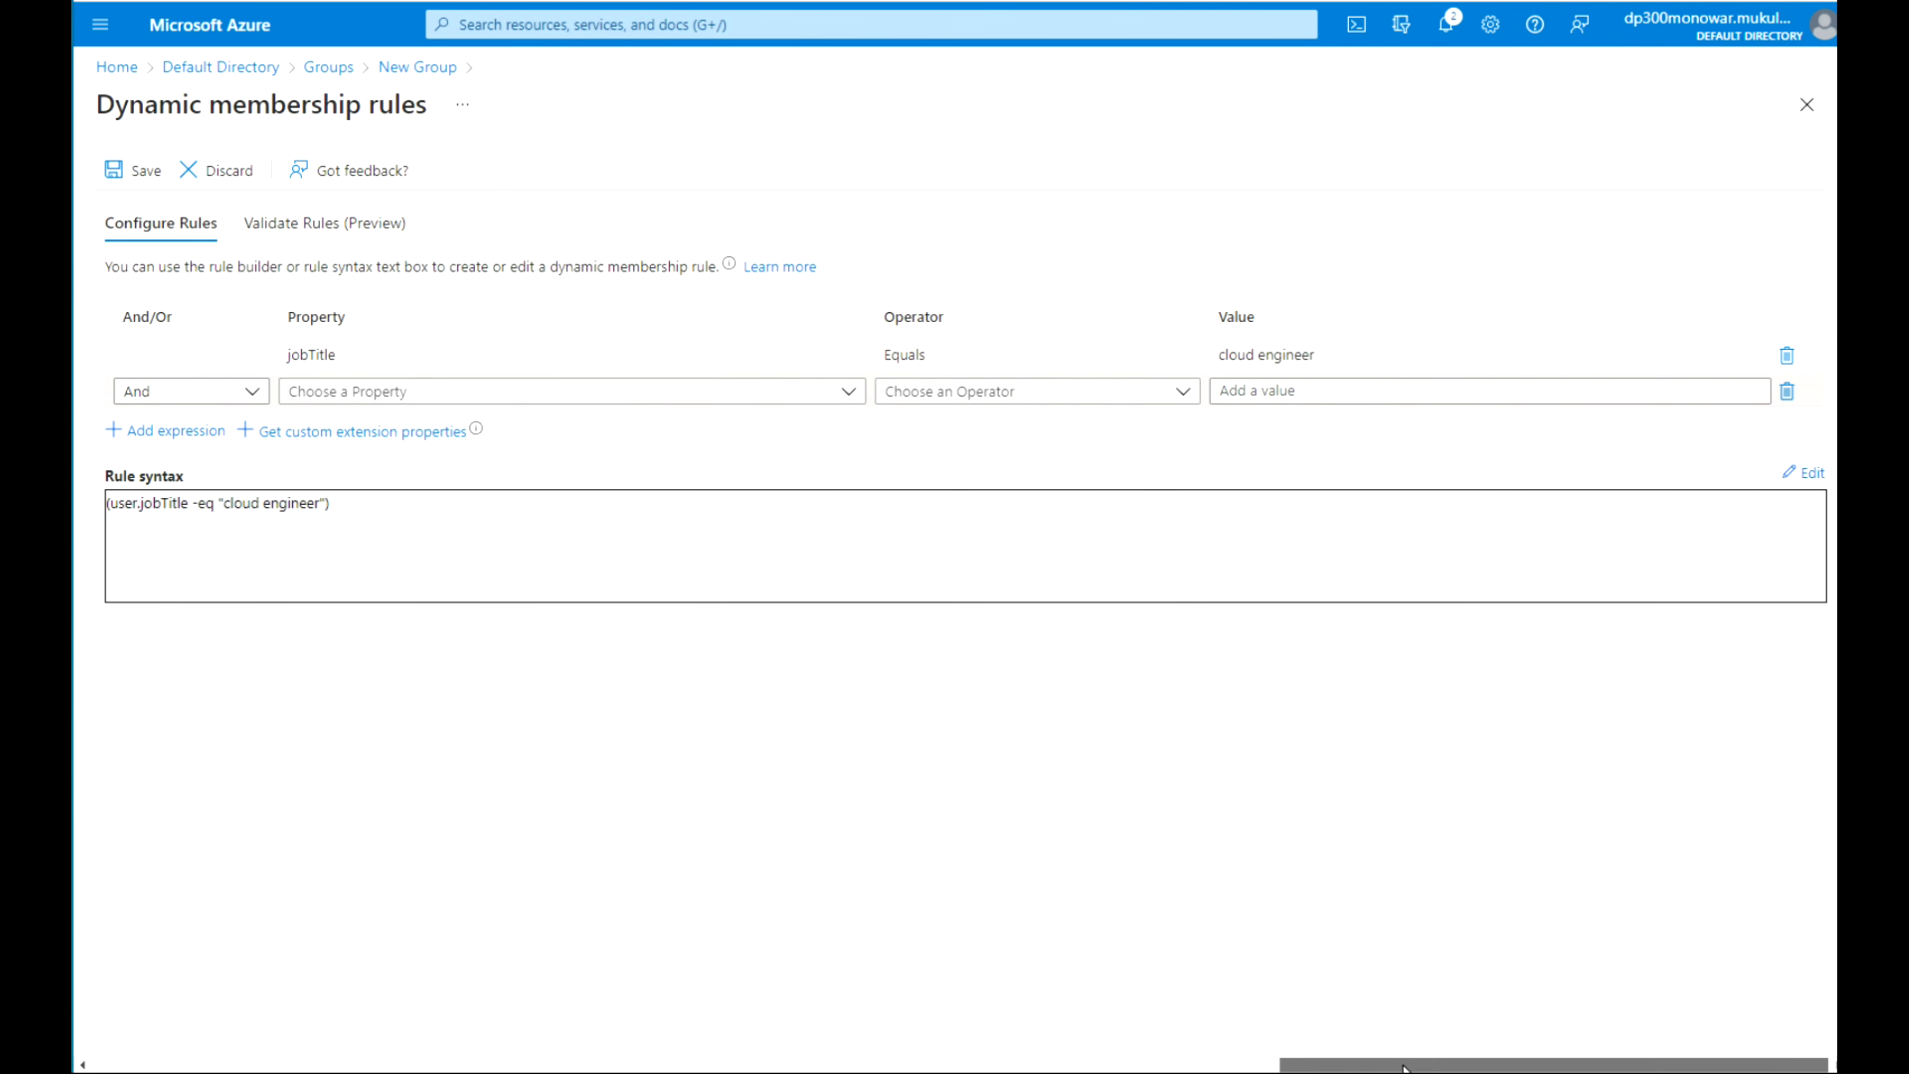
Validate the jobTitle rule against a test user, review its match details, and save it
left_click(357, 235)
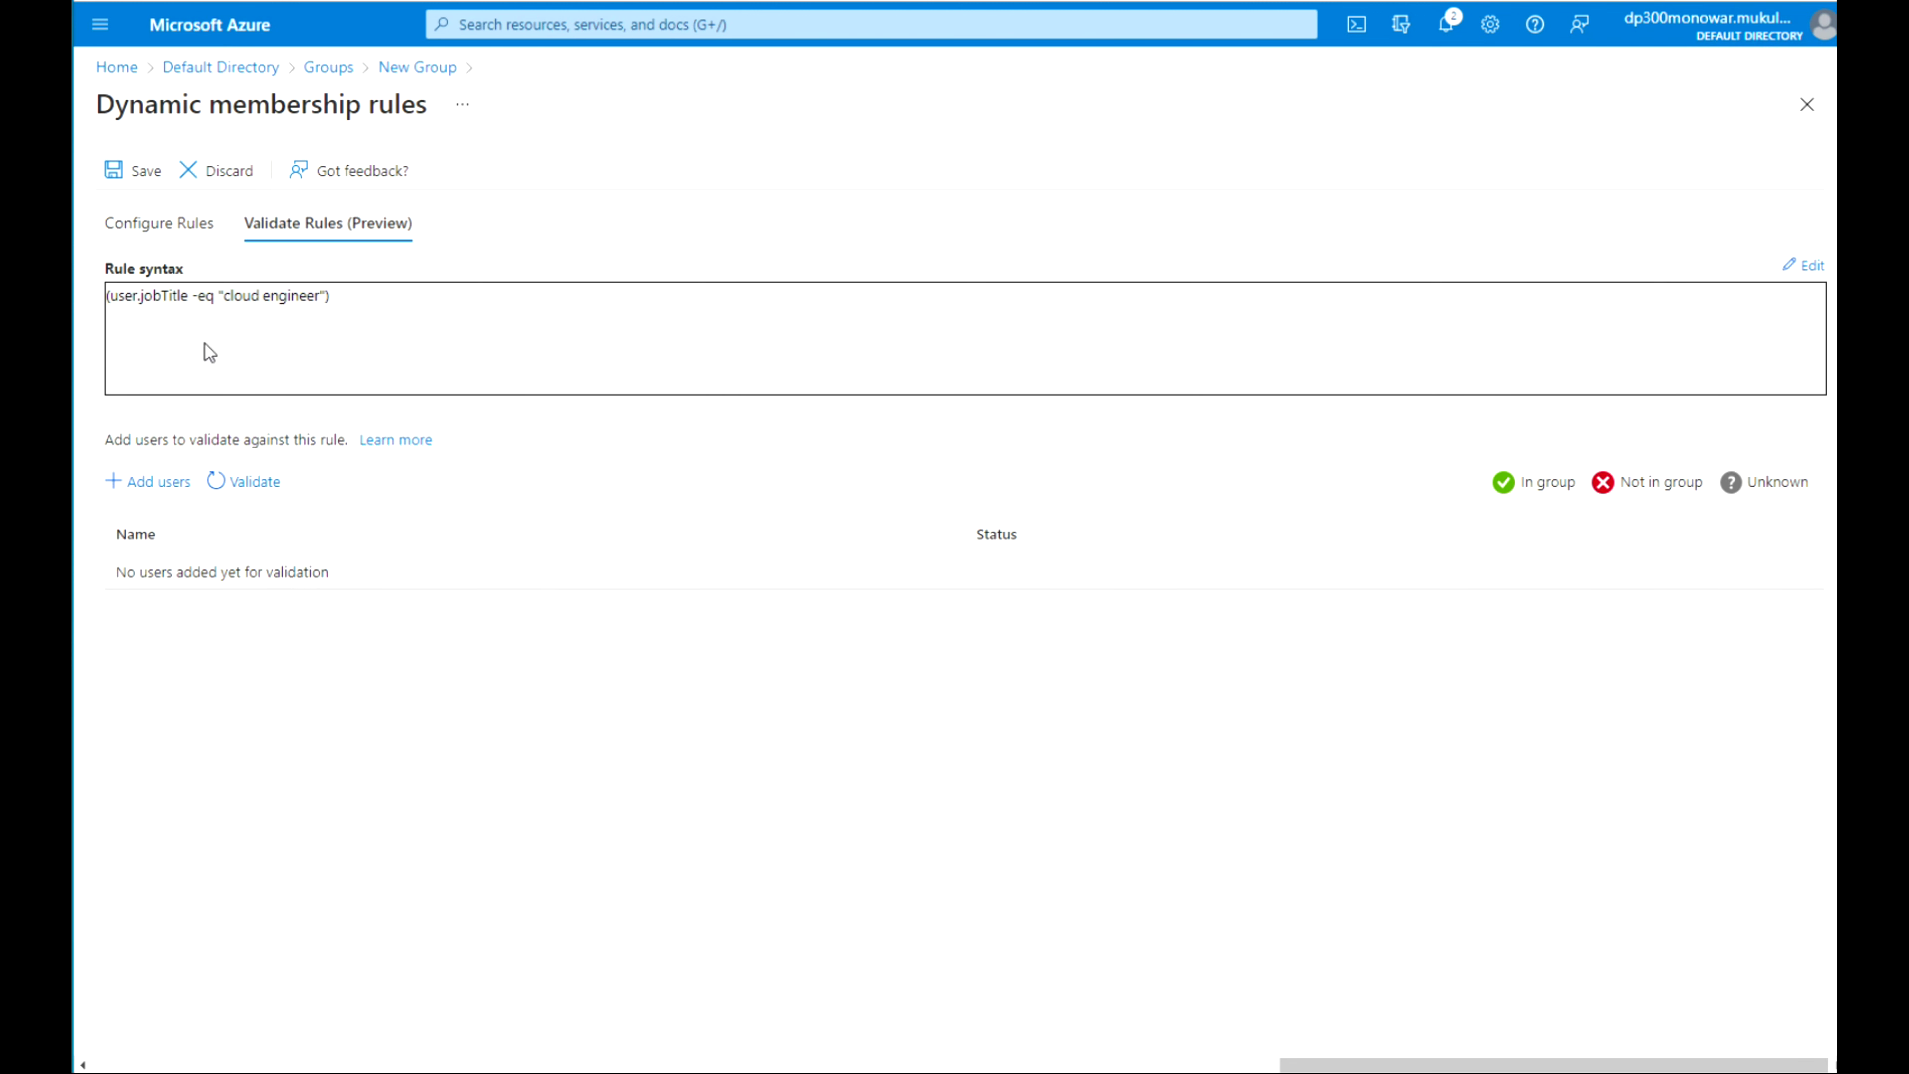
left_click(157, 483)
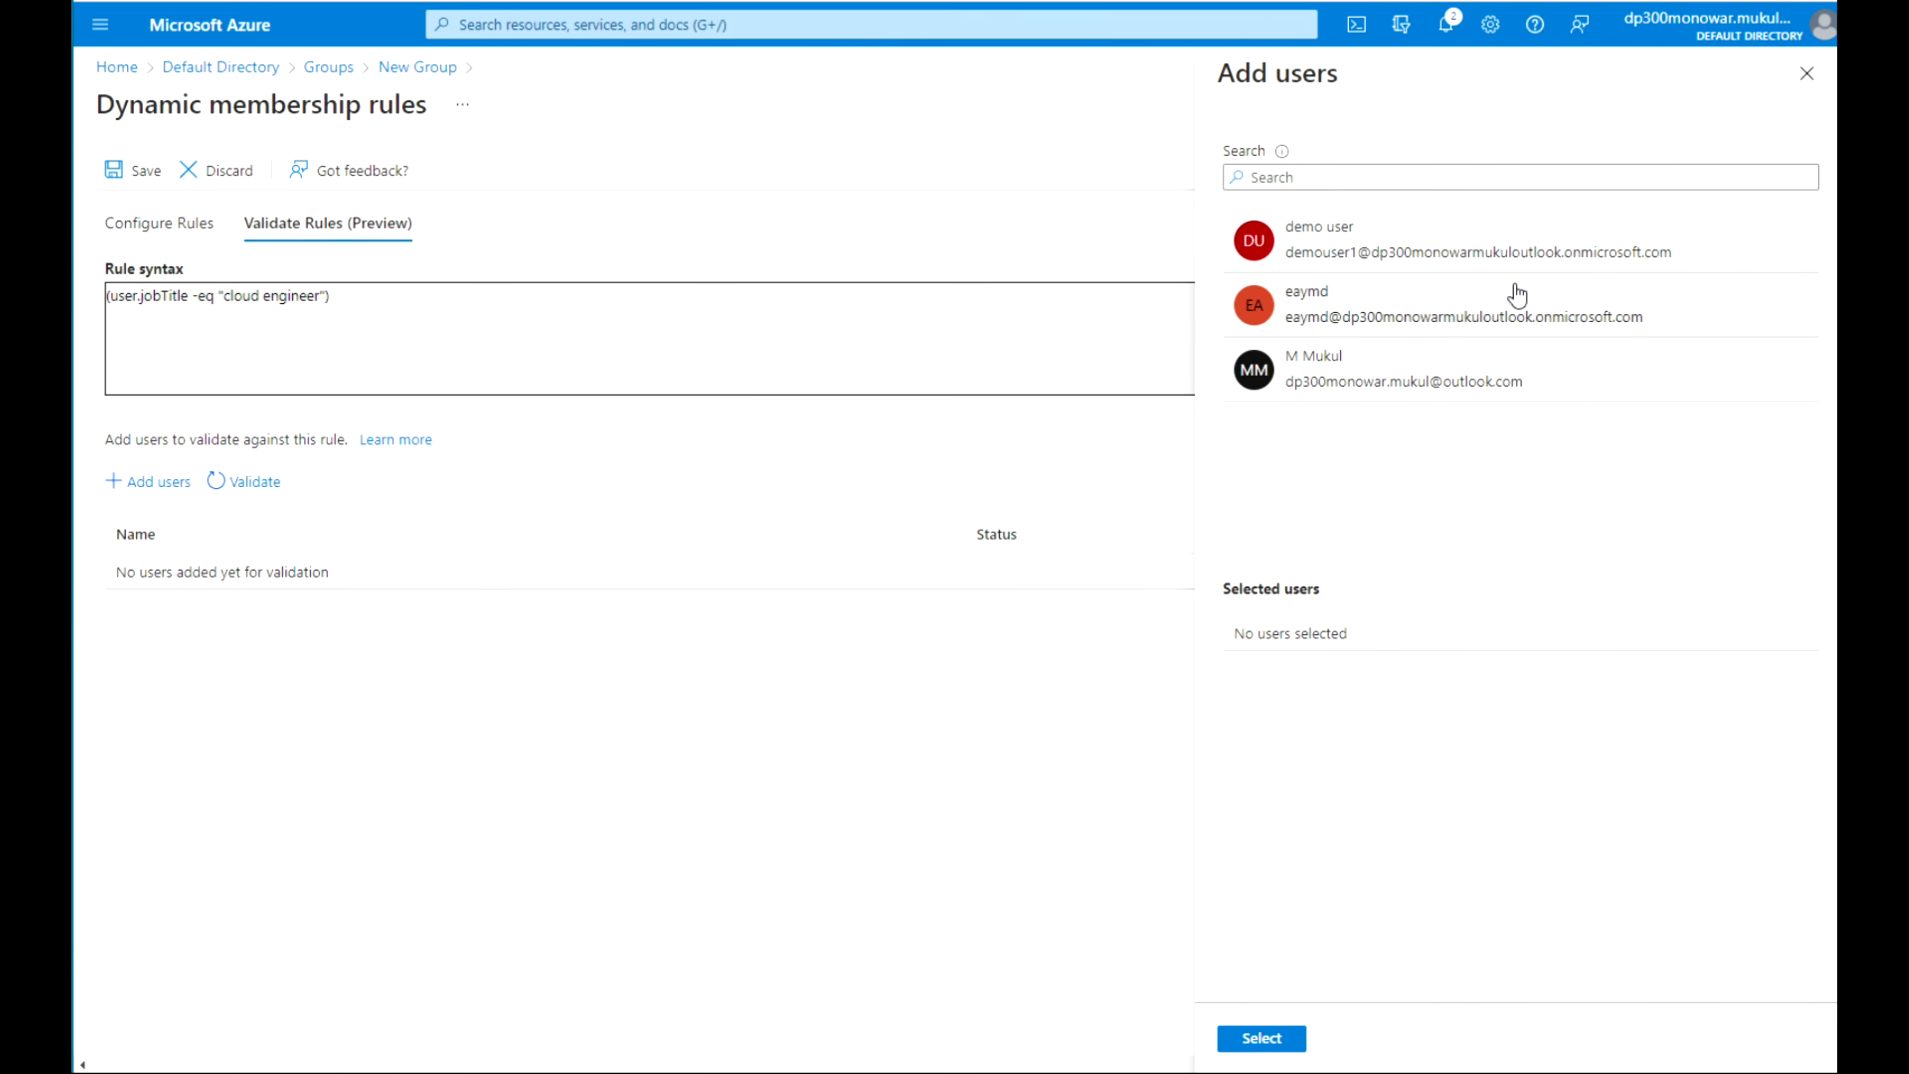
left_click(1392, 304)
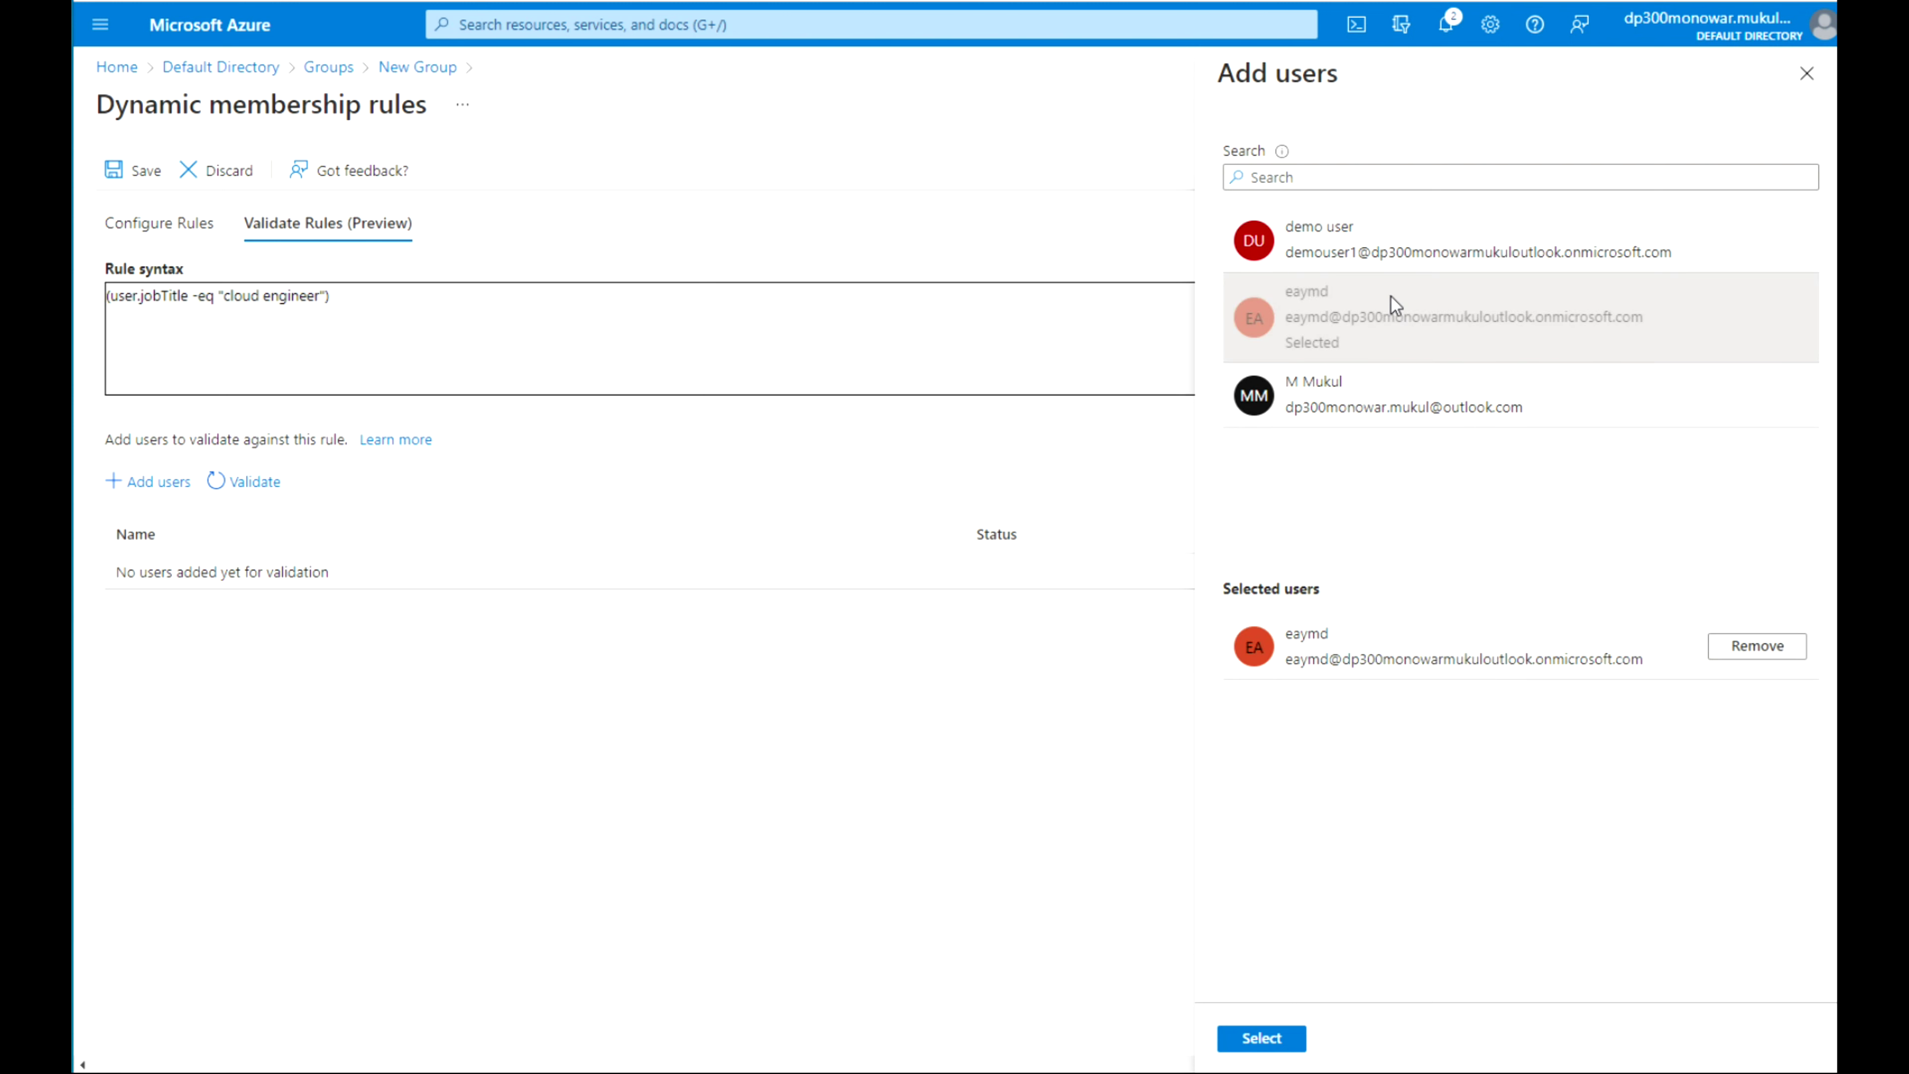
left_click(1257, 1031)
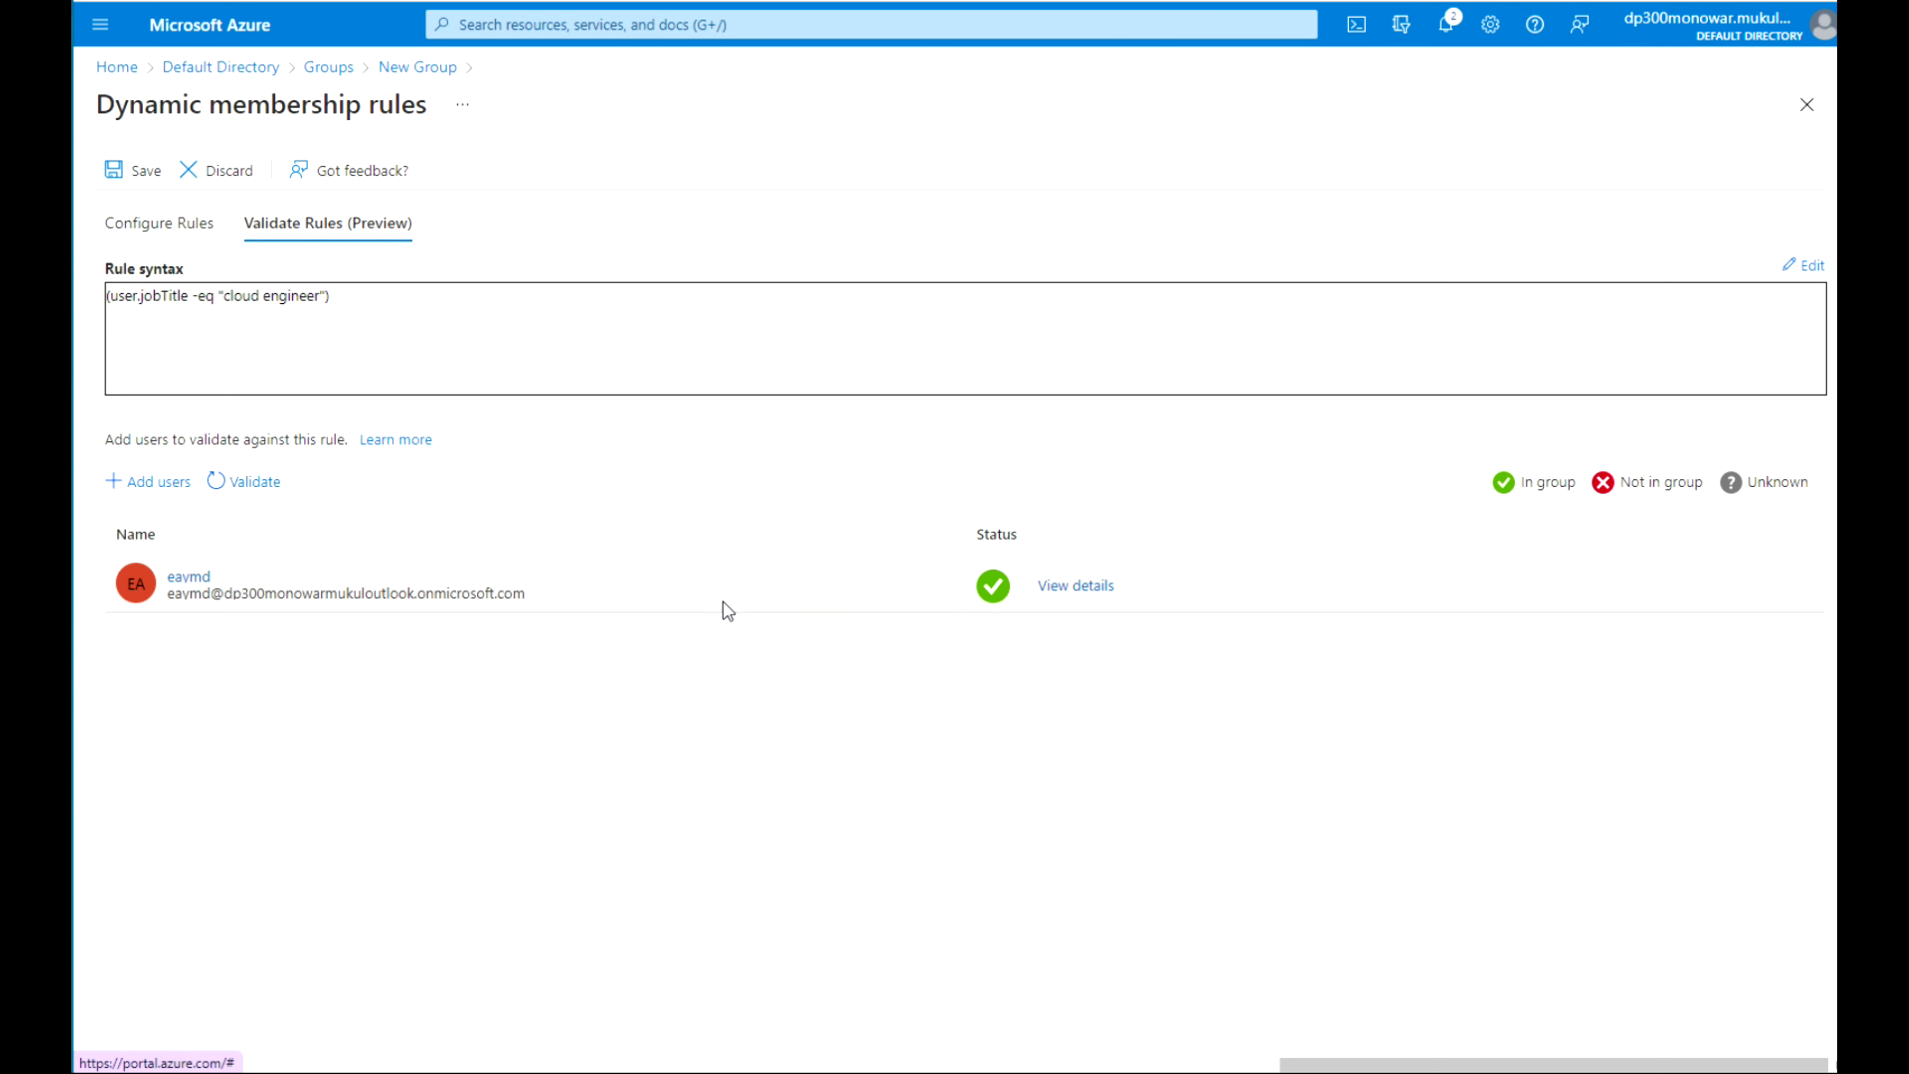
left_click(1067, 591)
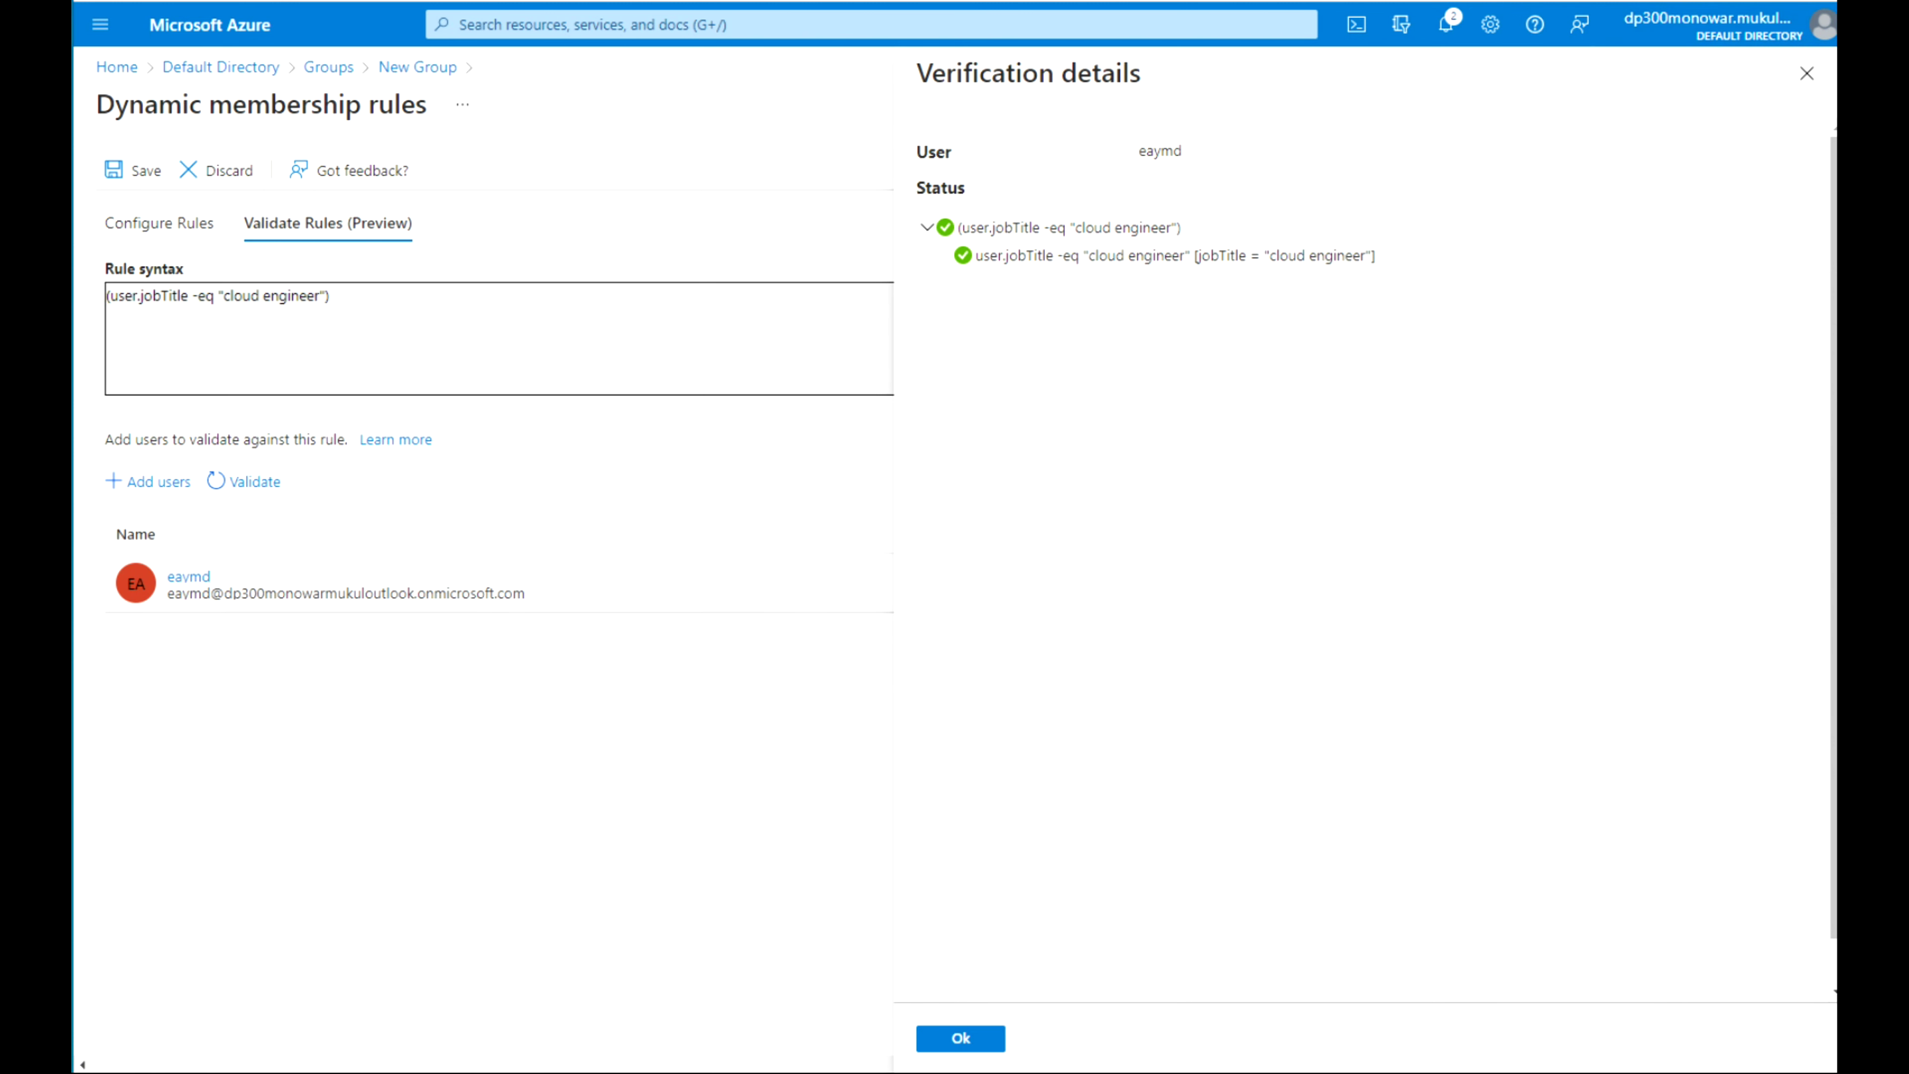
left_click(1807, 73)
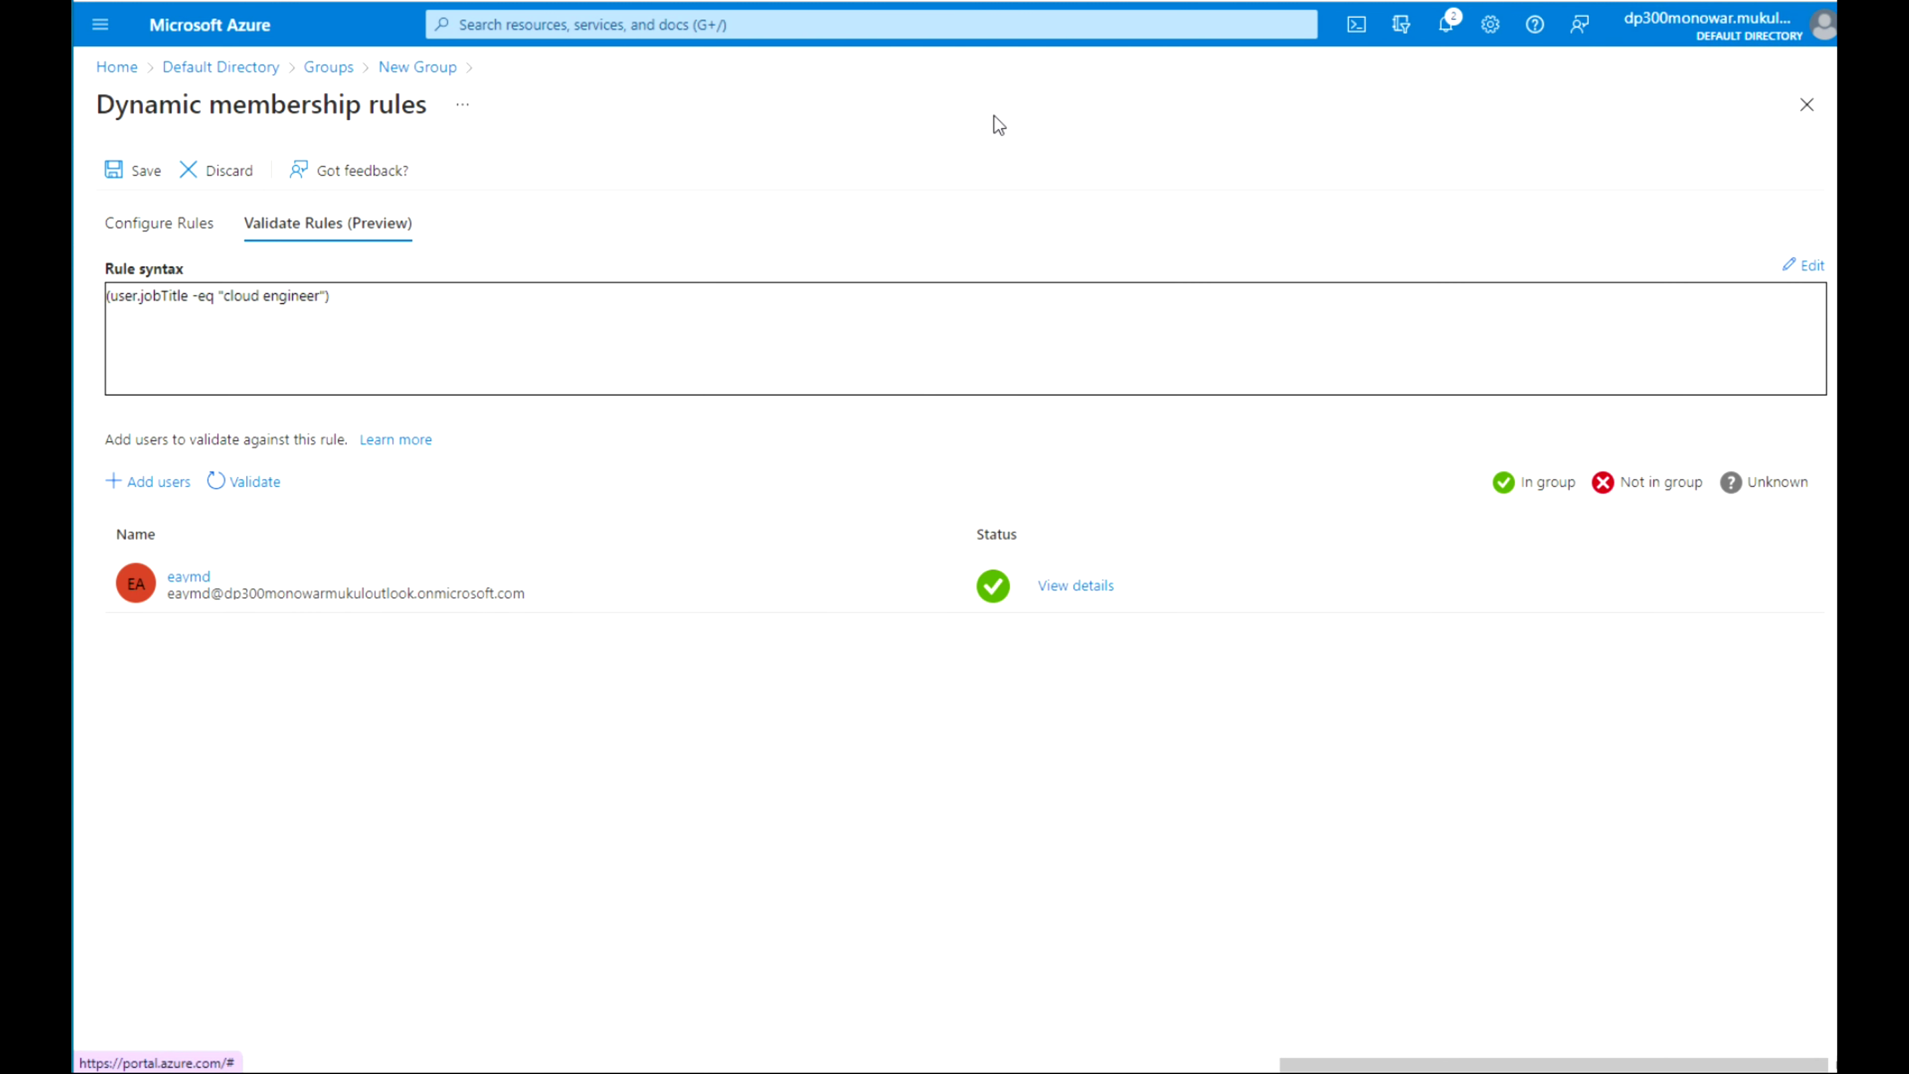
left_click(132, 173)
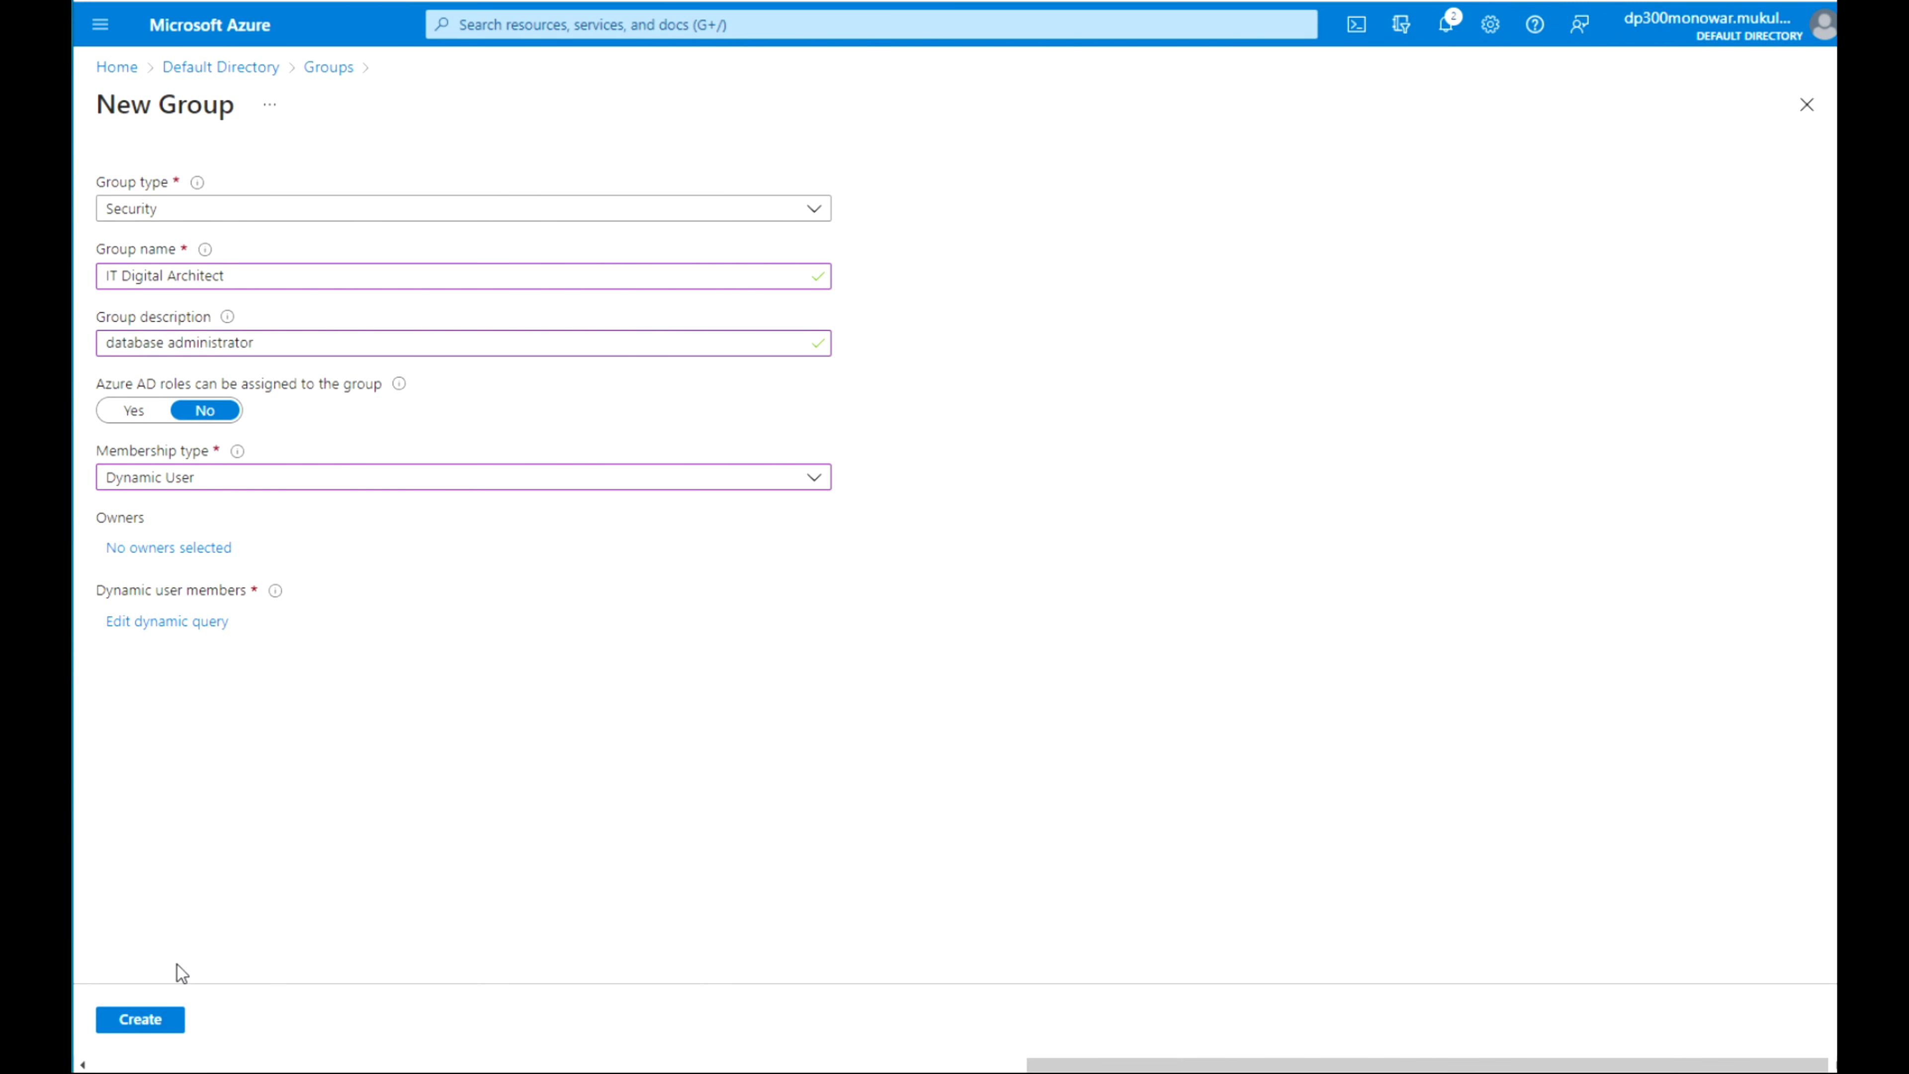
Create the IT Digital Architect group, then refresh Default Directory's All groups list
left_click(139, 1020)
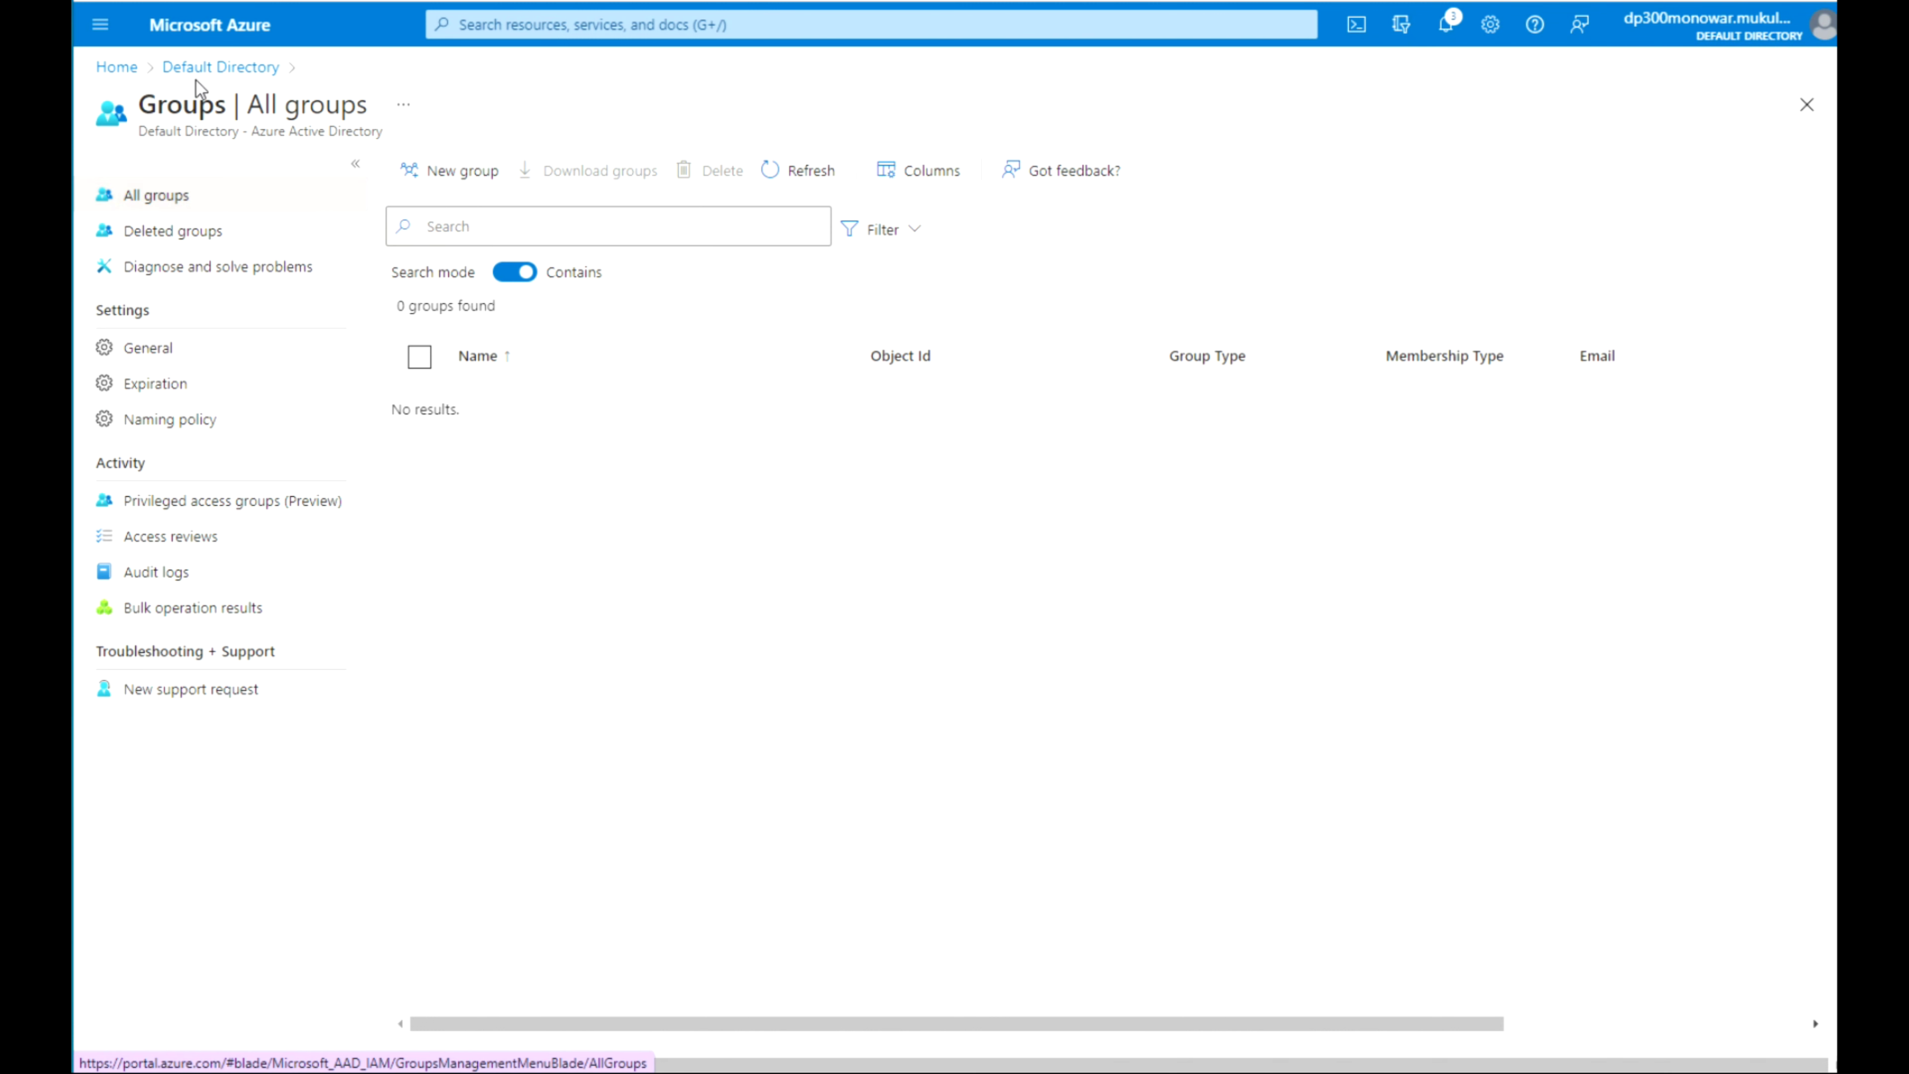
left_click(217, 67)
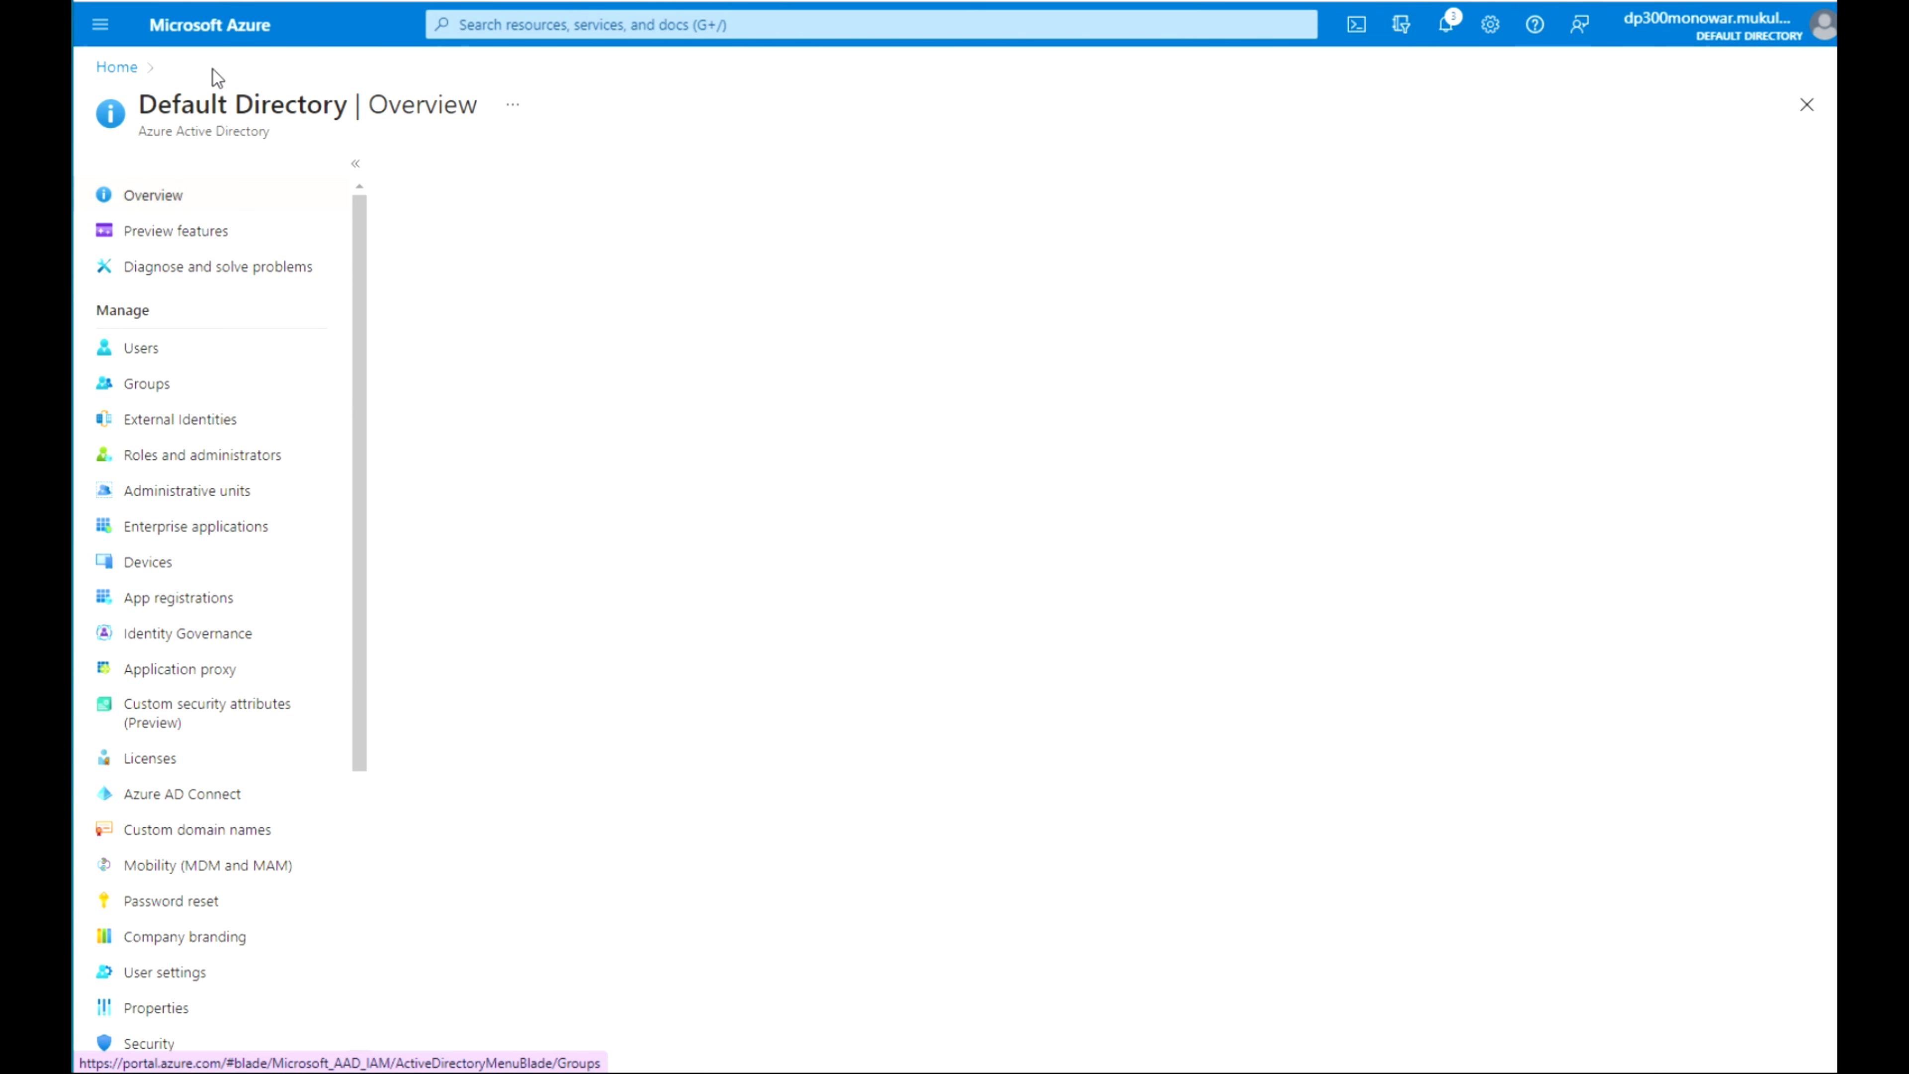
left_click(148, 383)
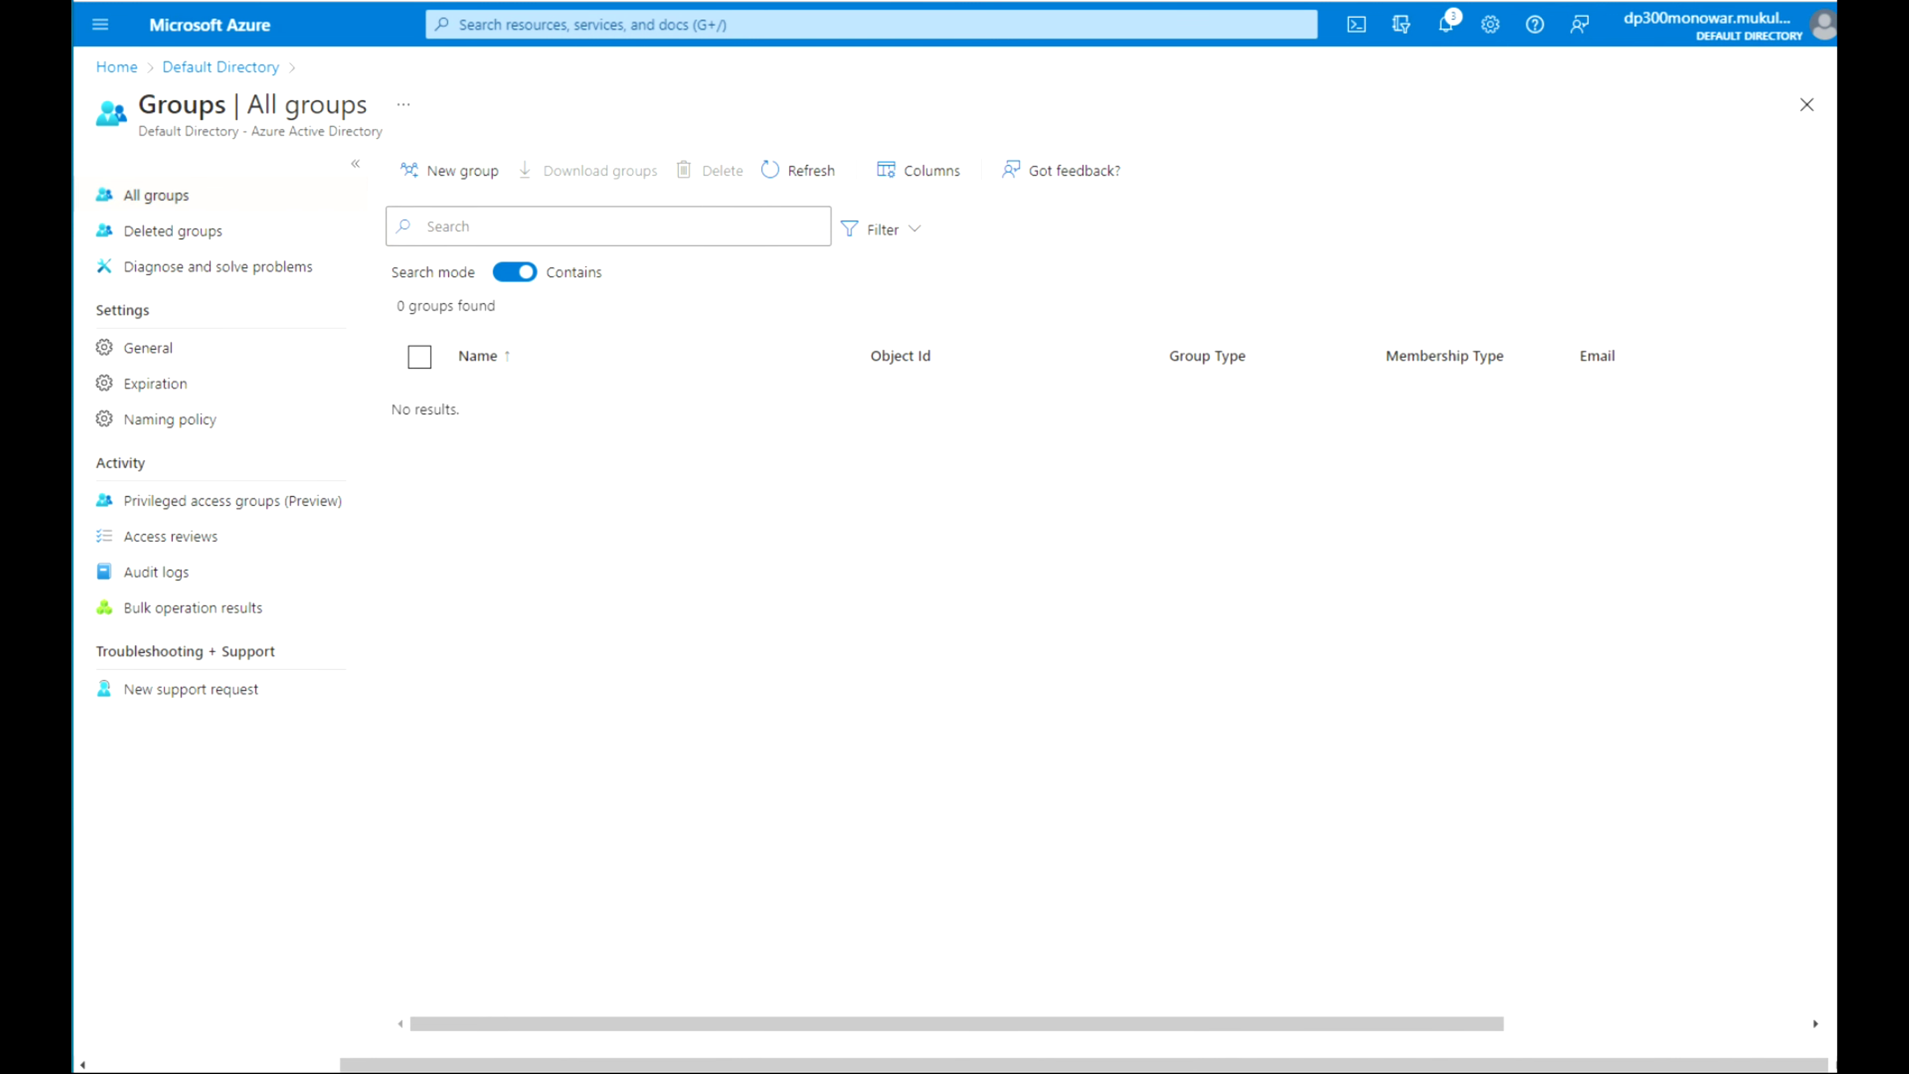
key("F5")
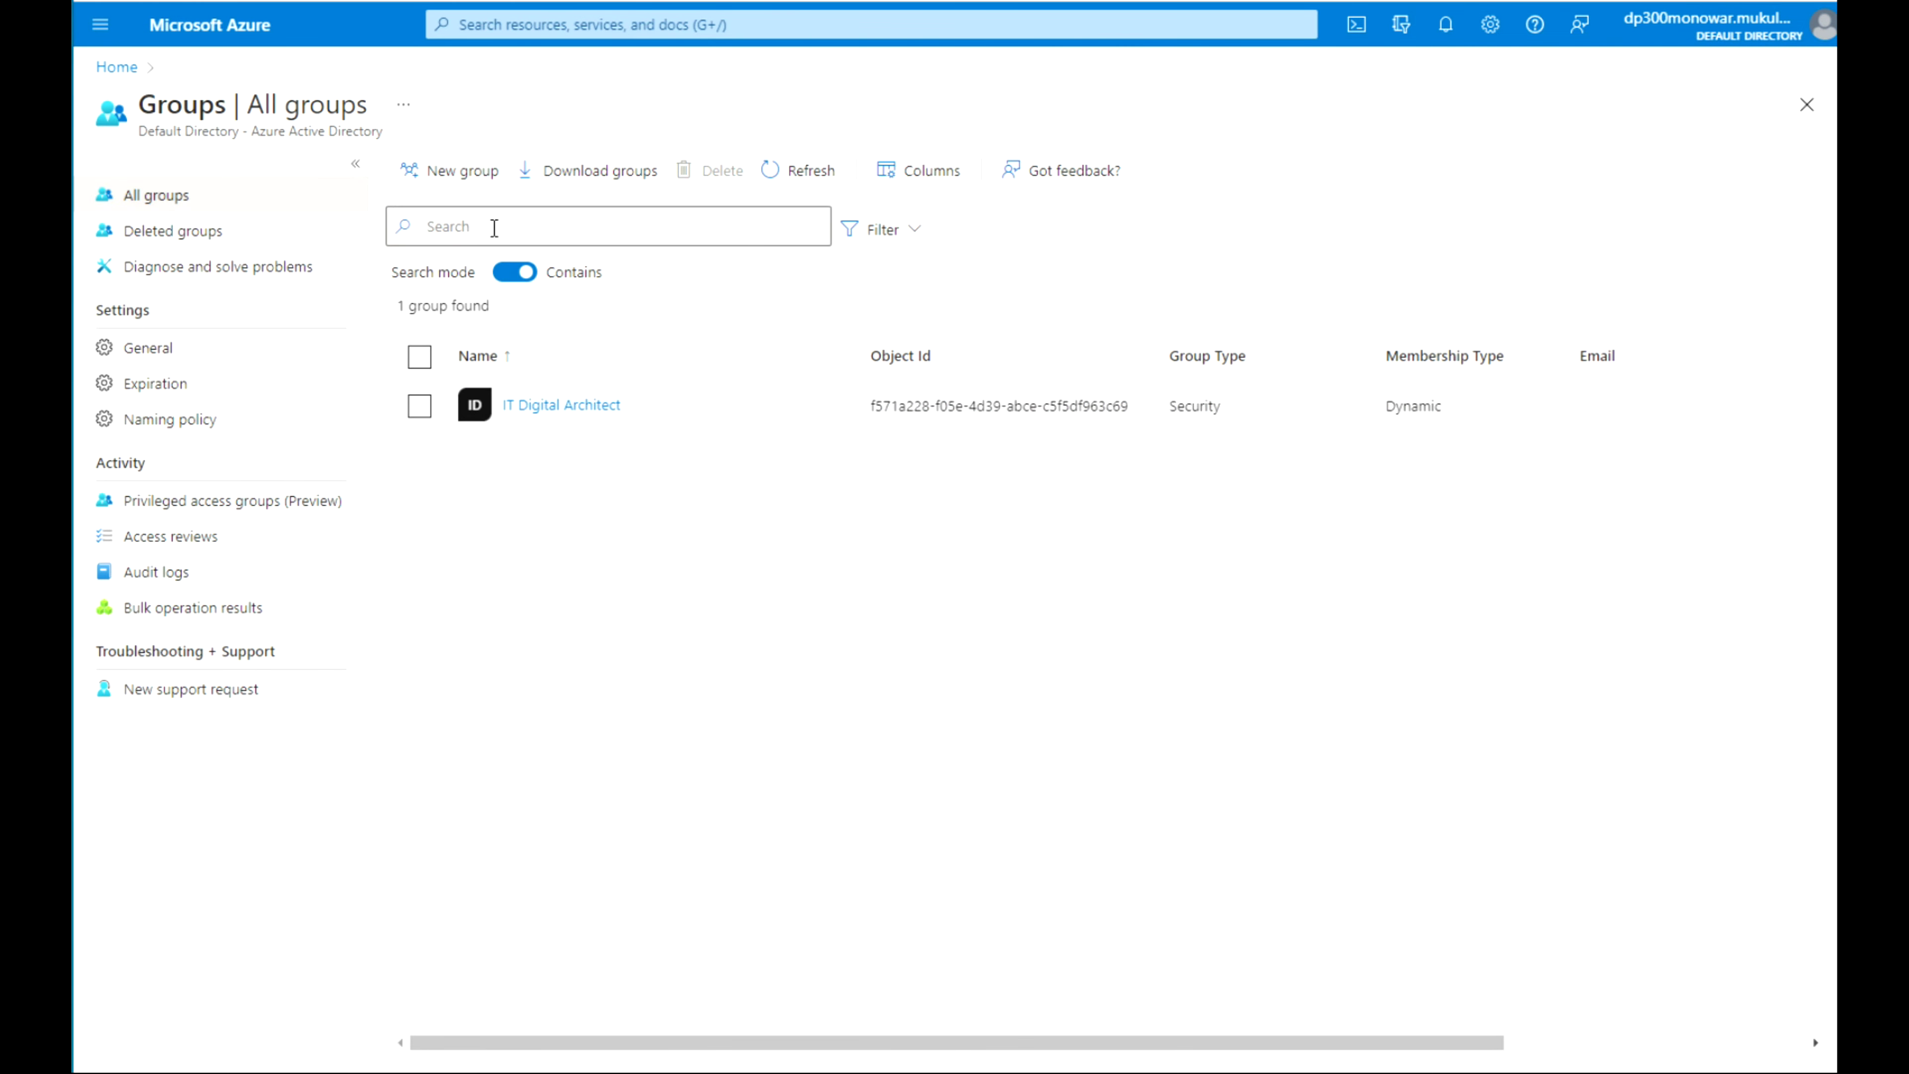
Start another new group named IT Digital Monitoring
left_click(460, 184)
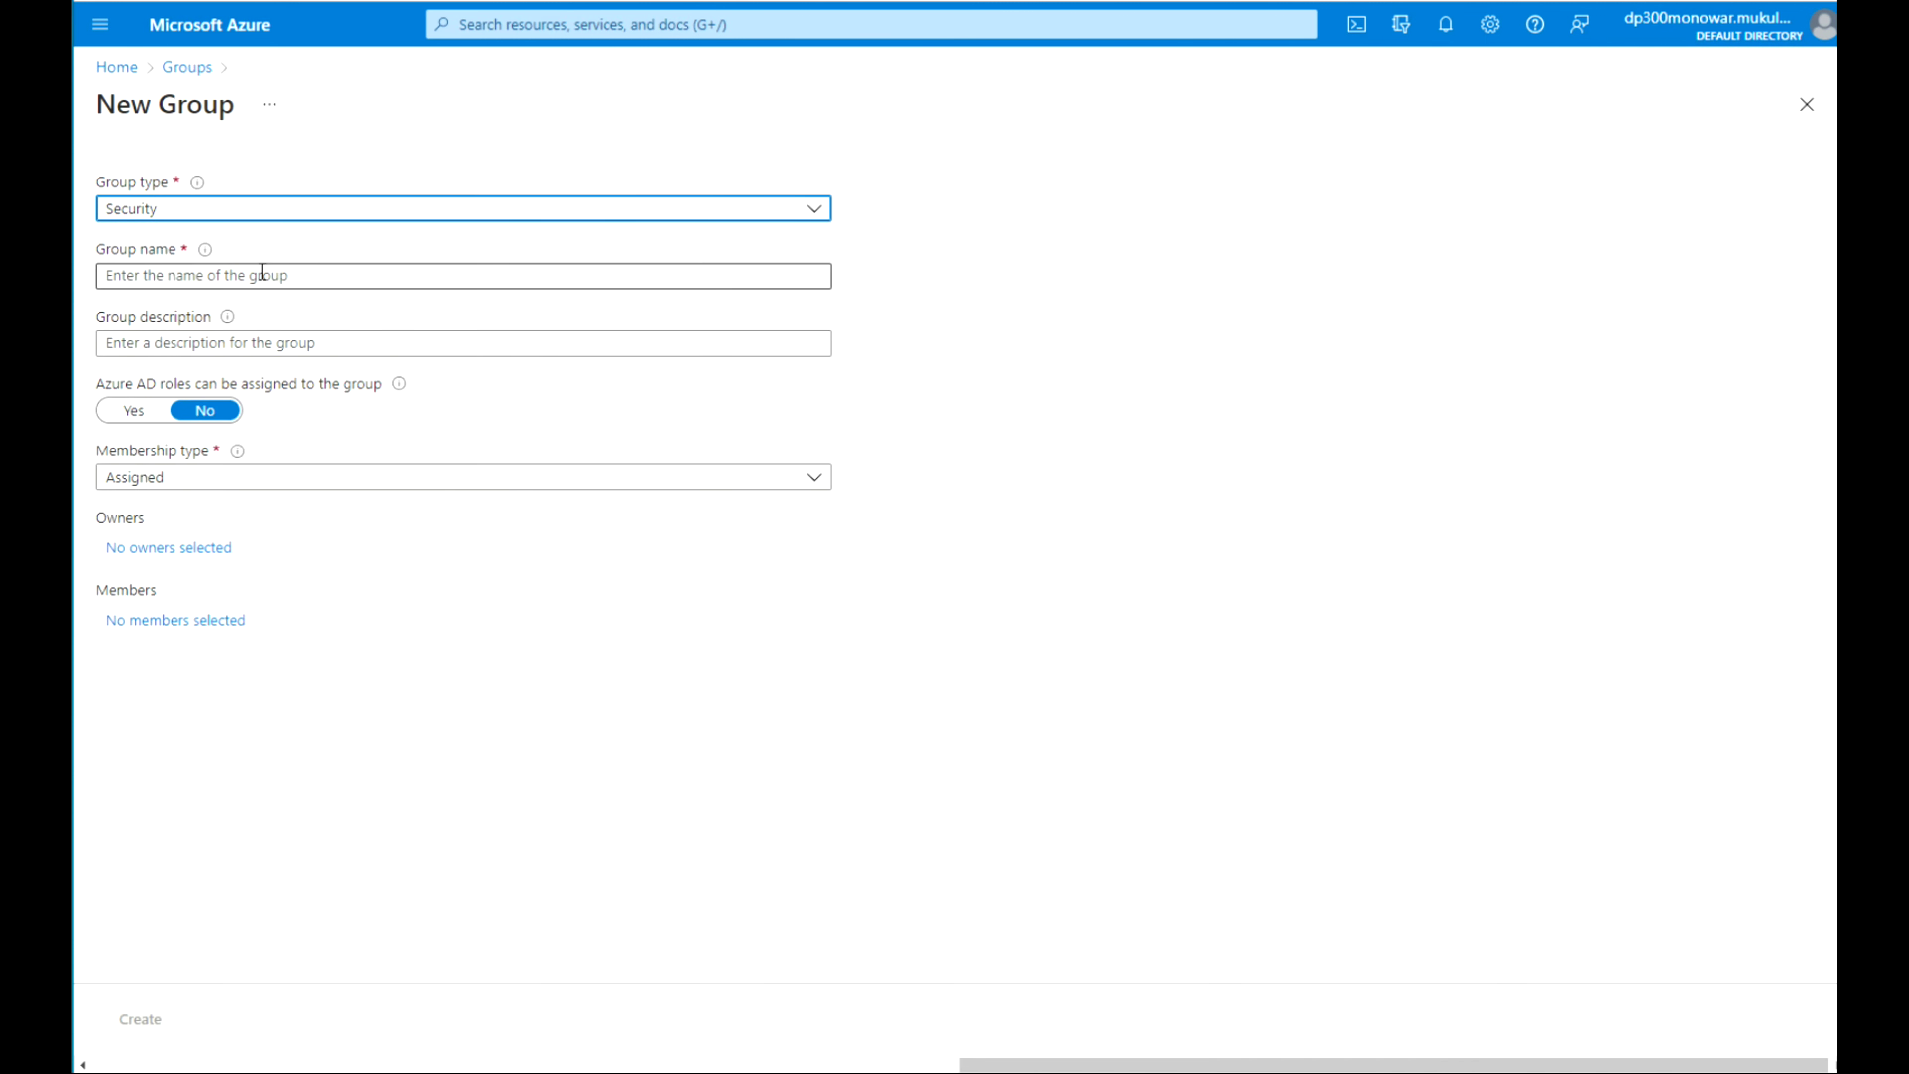
left_click(263, 276)
left_click(218, 322)
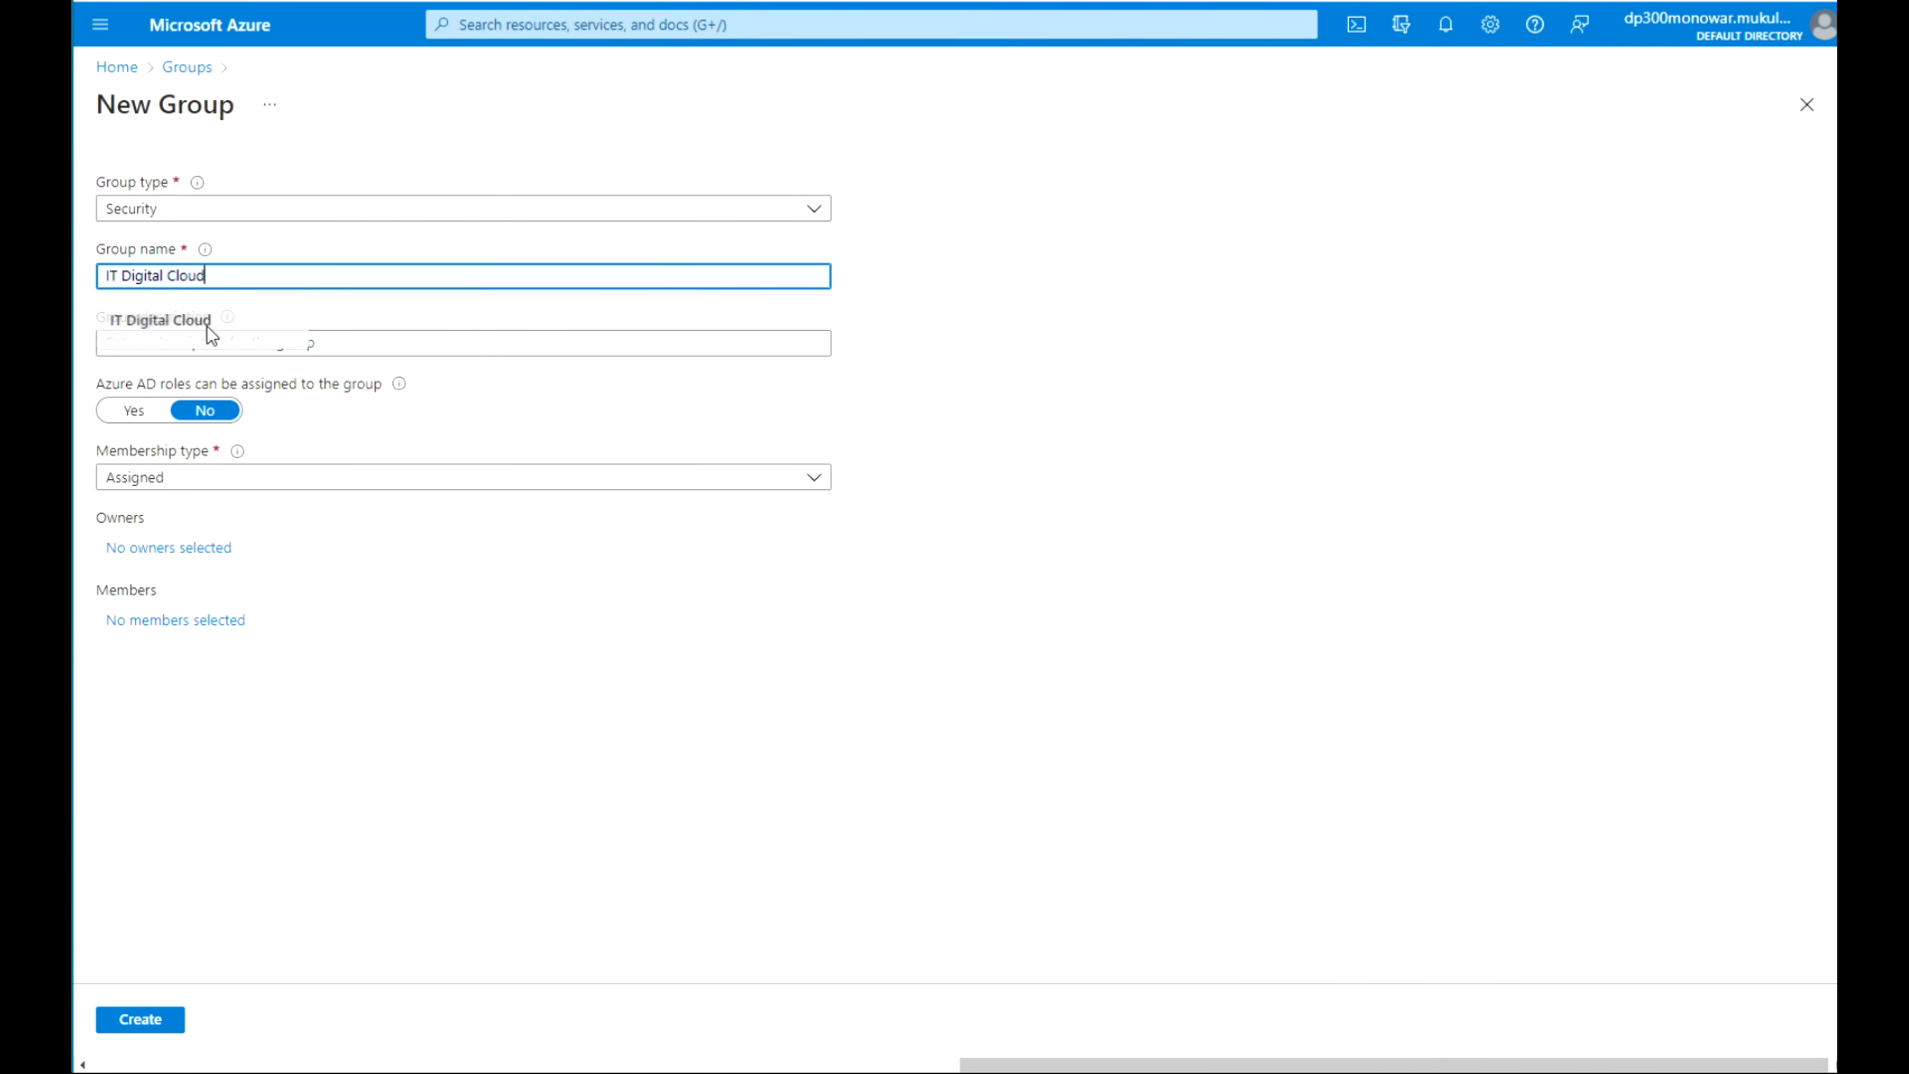
left_click_drag(214, 279, 168, 277)
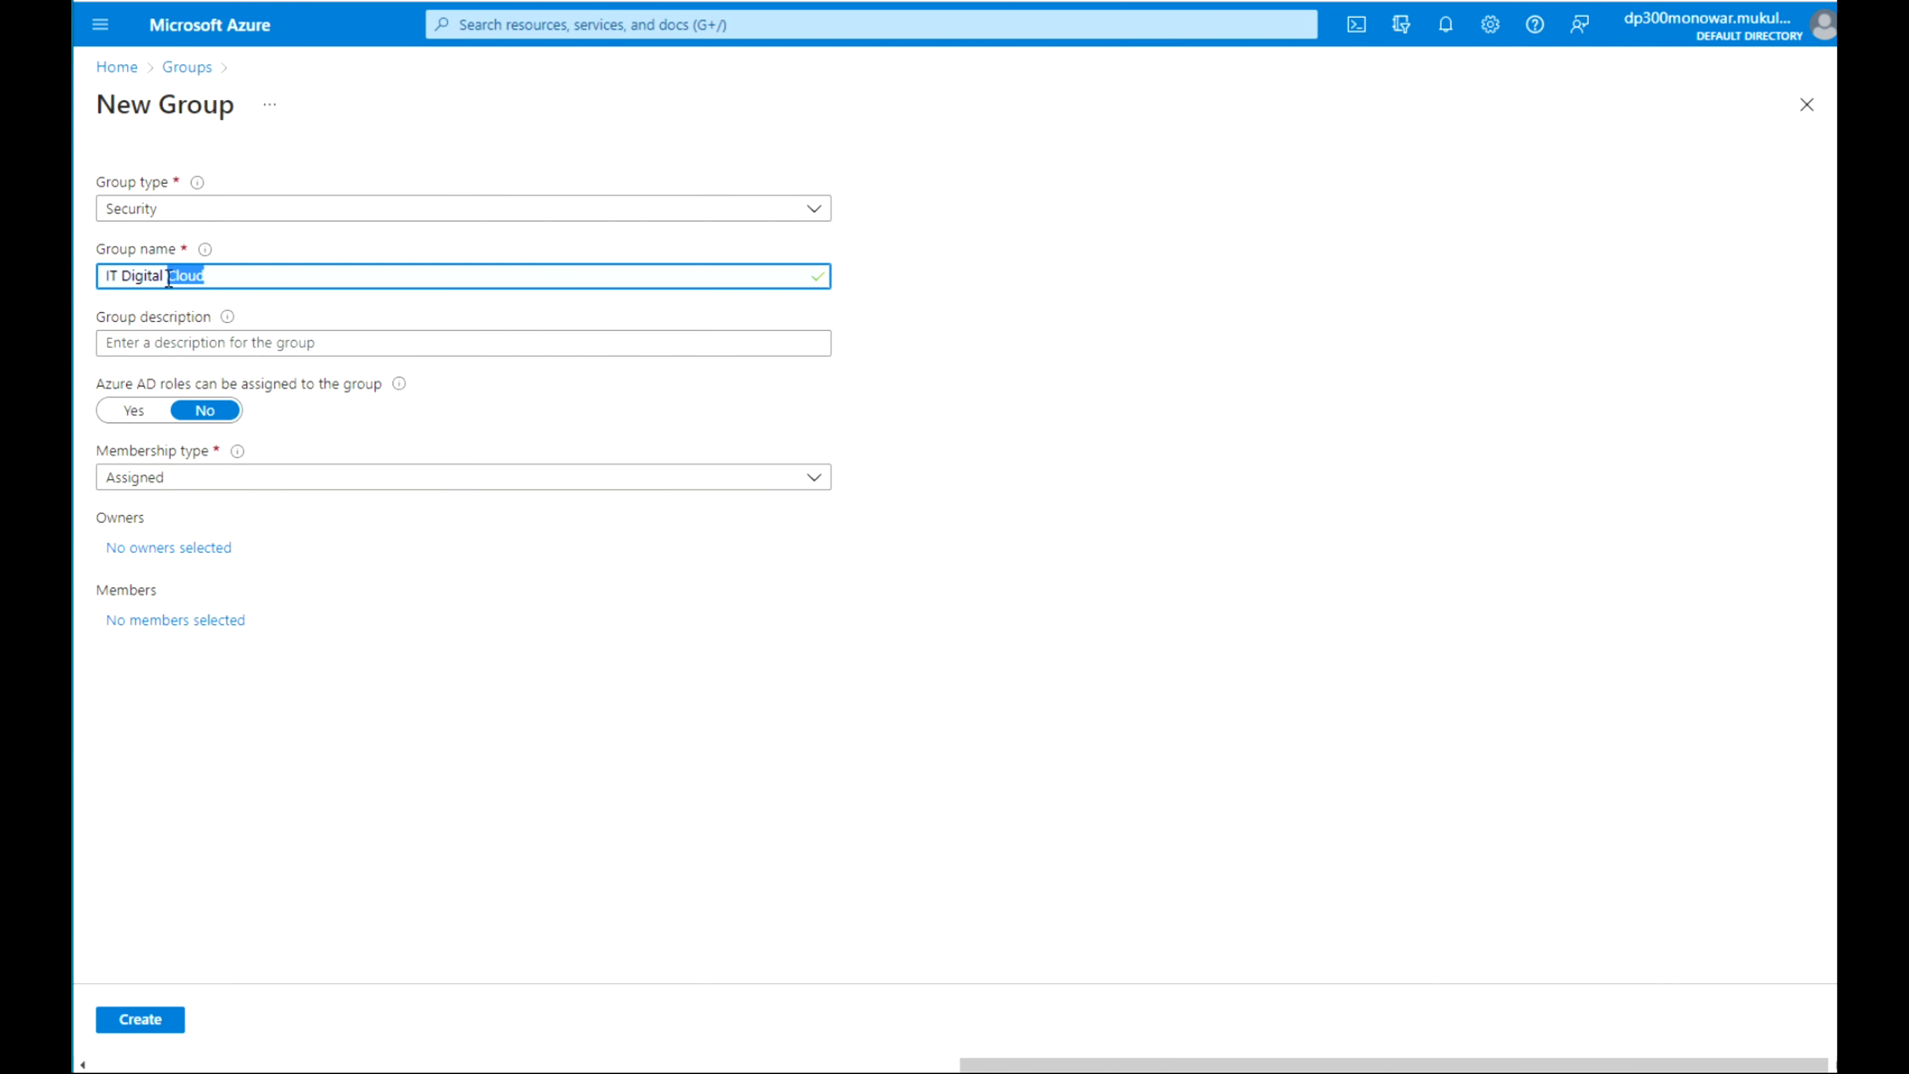
type("Monitoring")
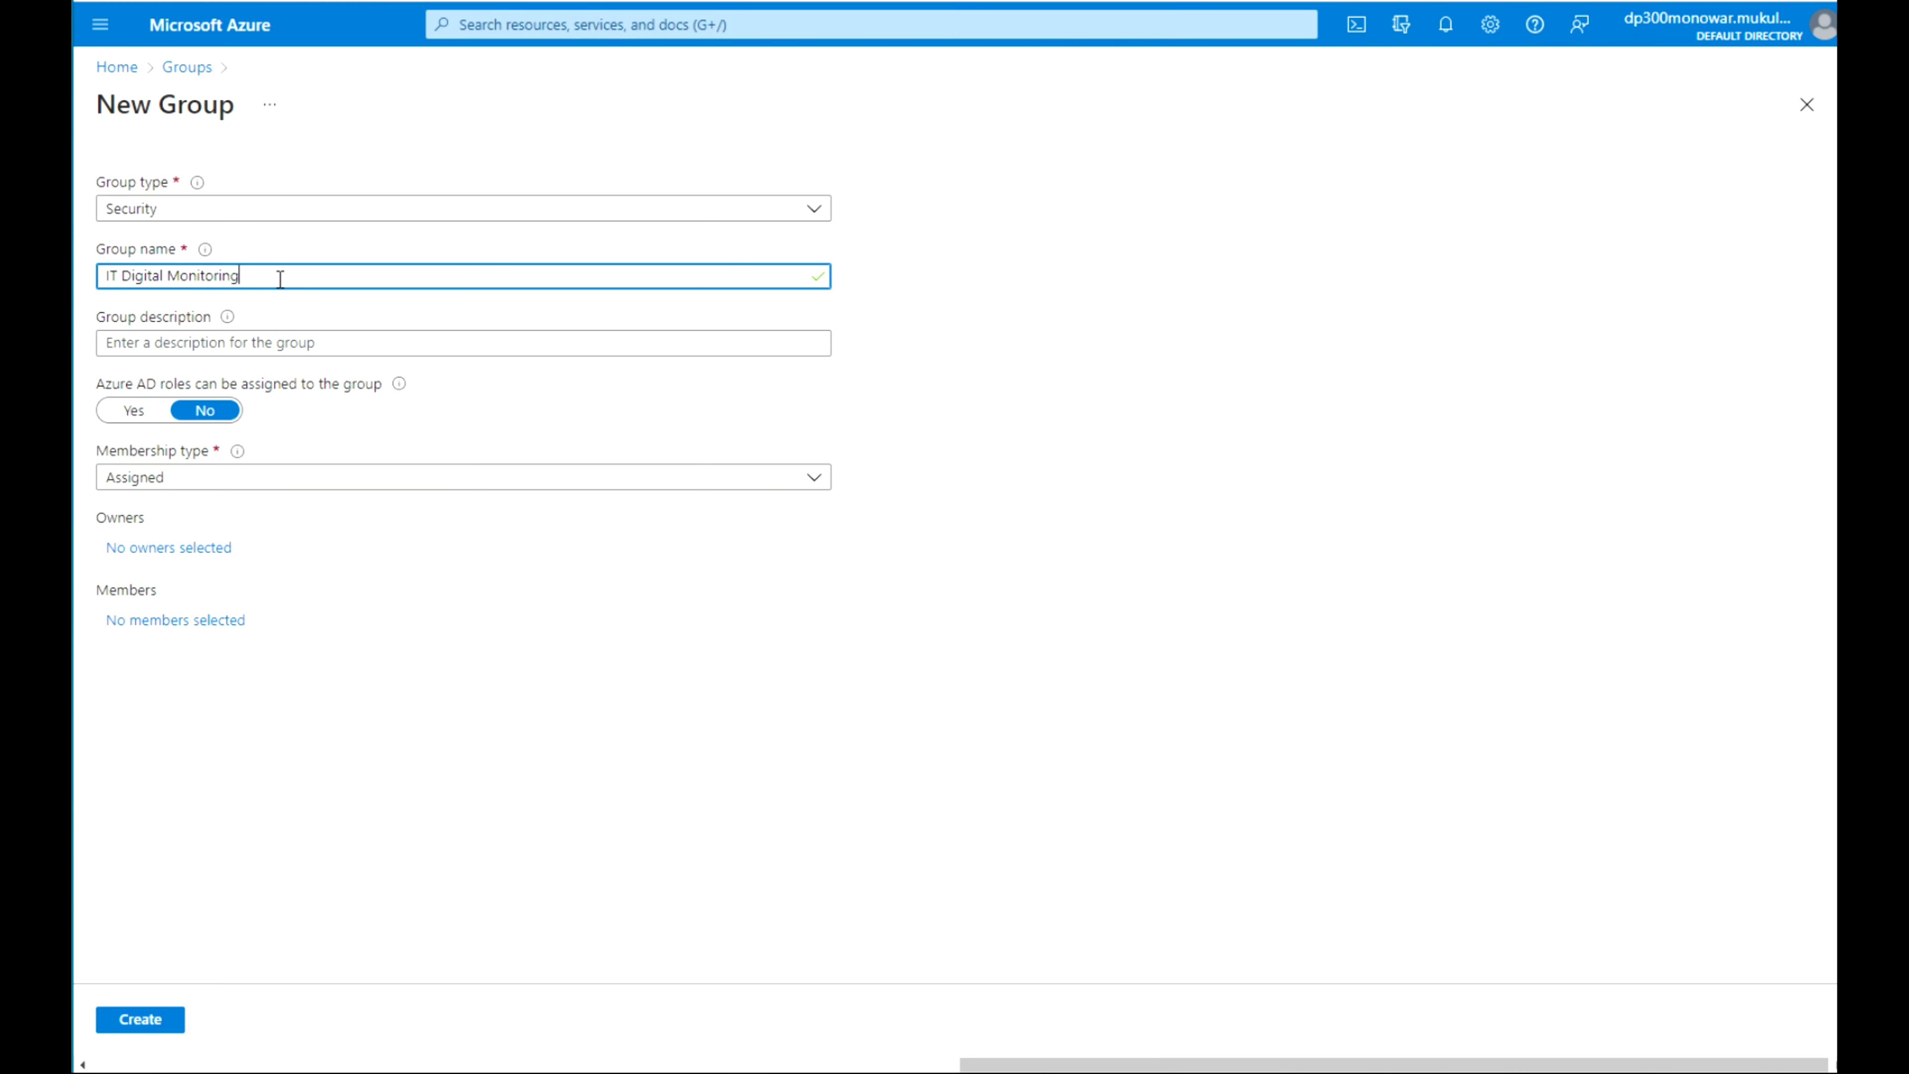
Describe the group as 'digital monitoring' and set its membership type to Dynamic User
left_click(215, 343)
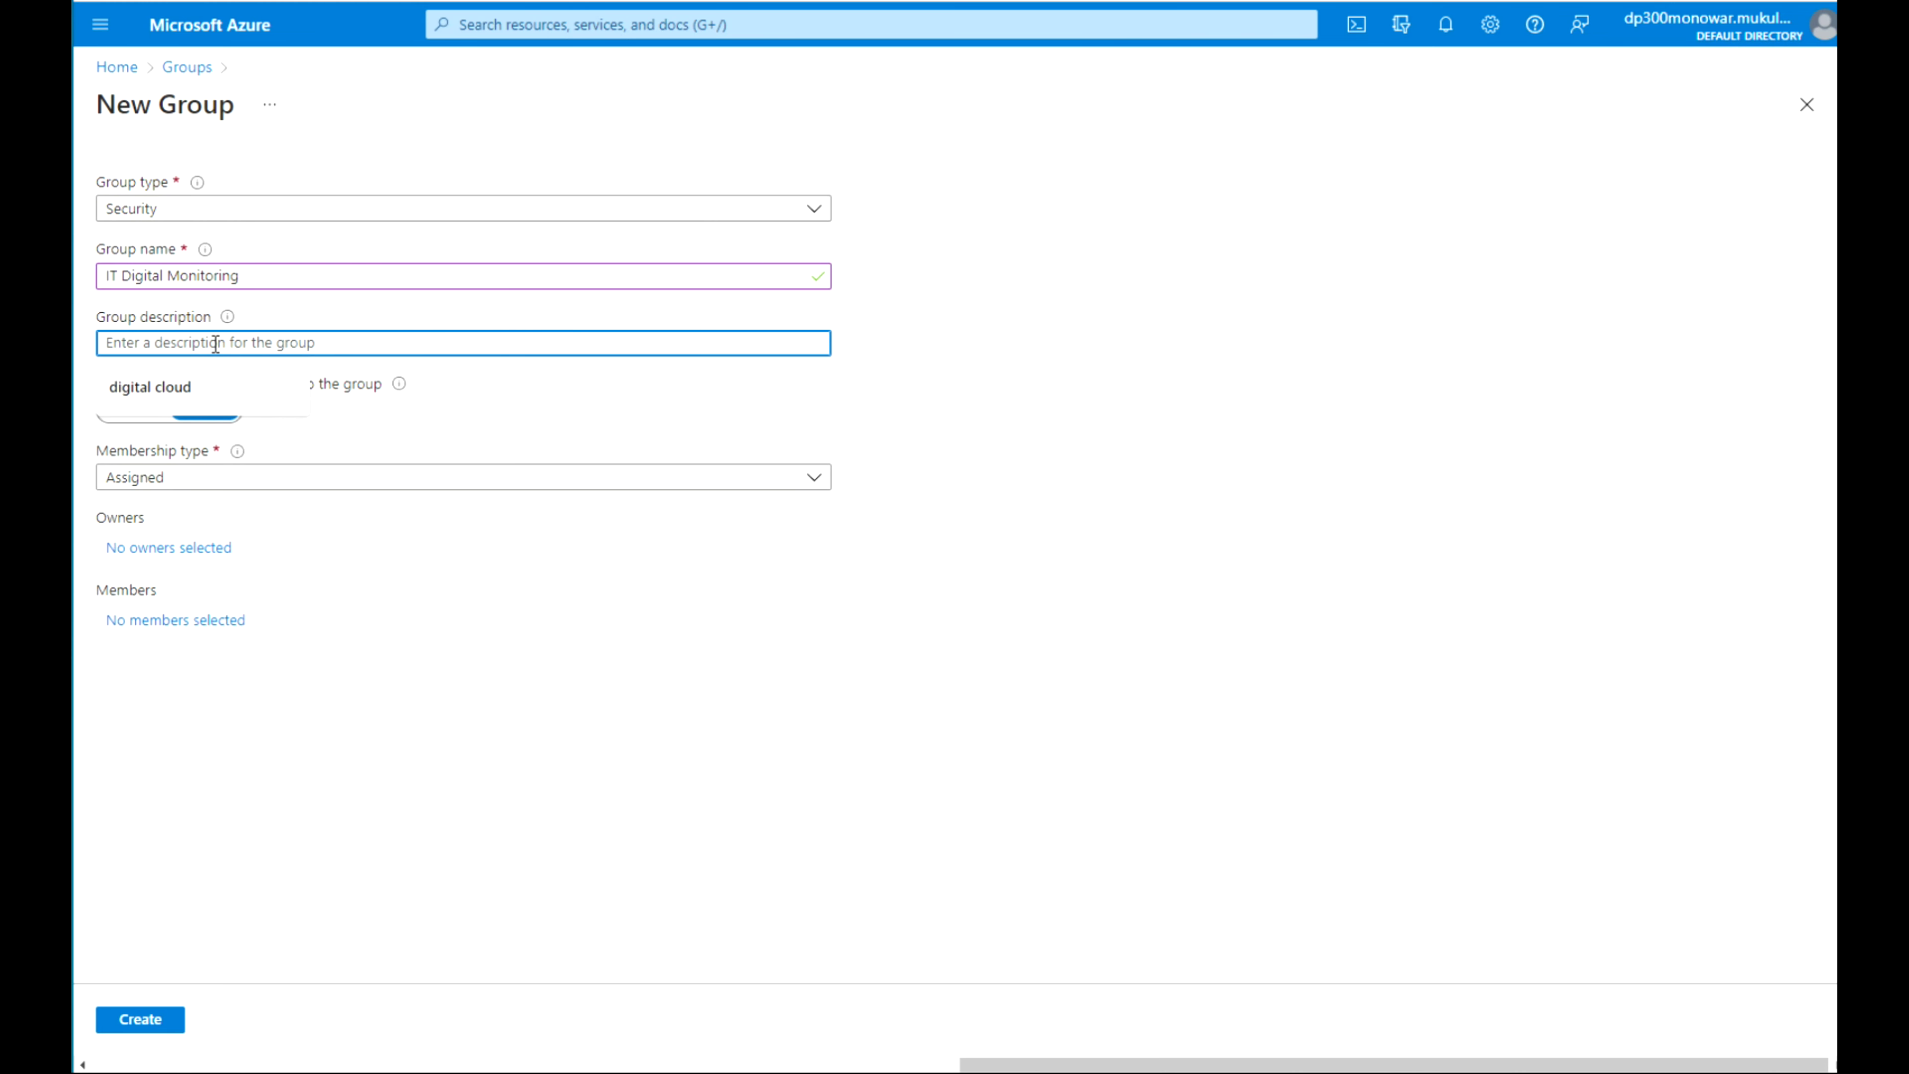
left_click(172, 383)
key("BackSpace")
key("BackSpace")
type("monitoring")
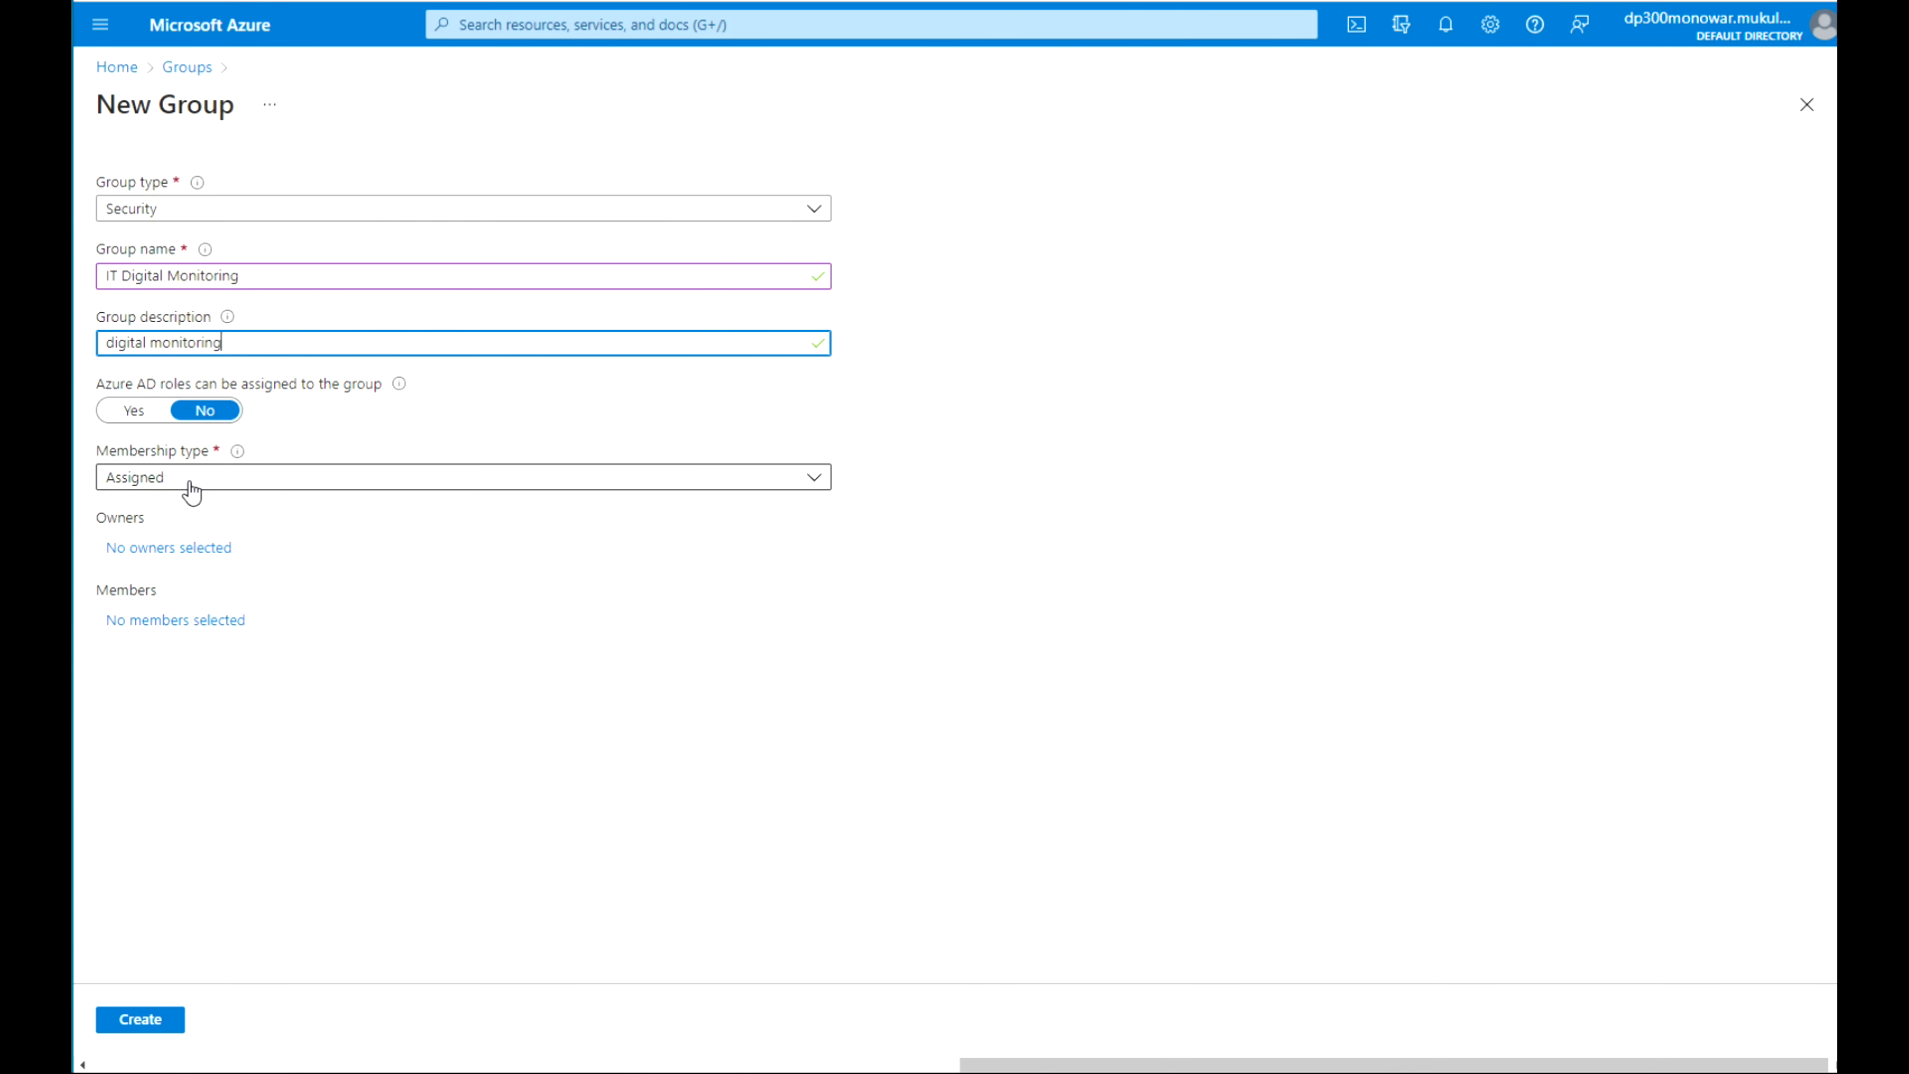
left_click(220, 482)
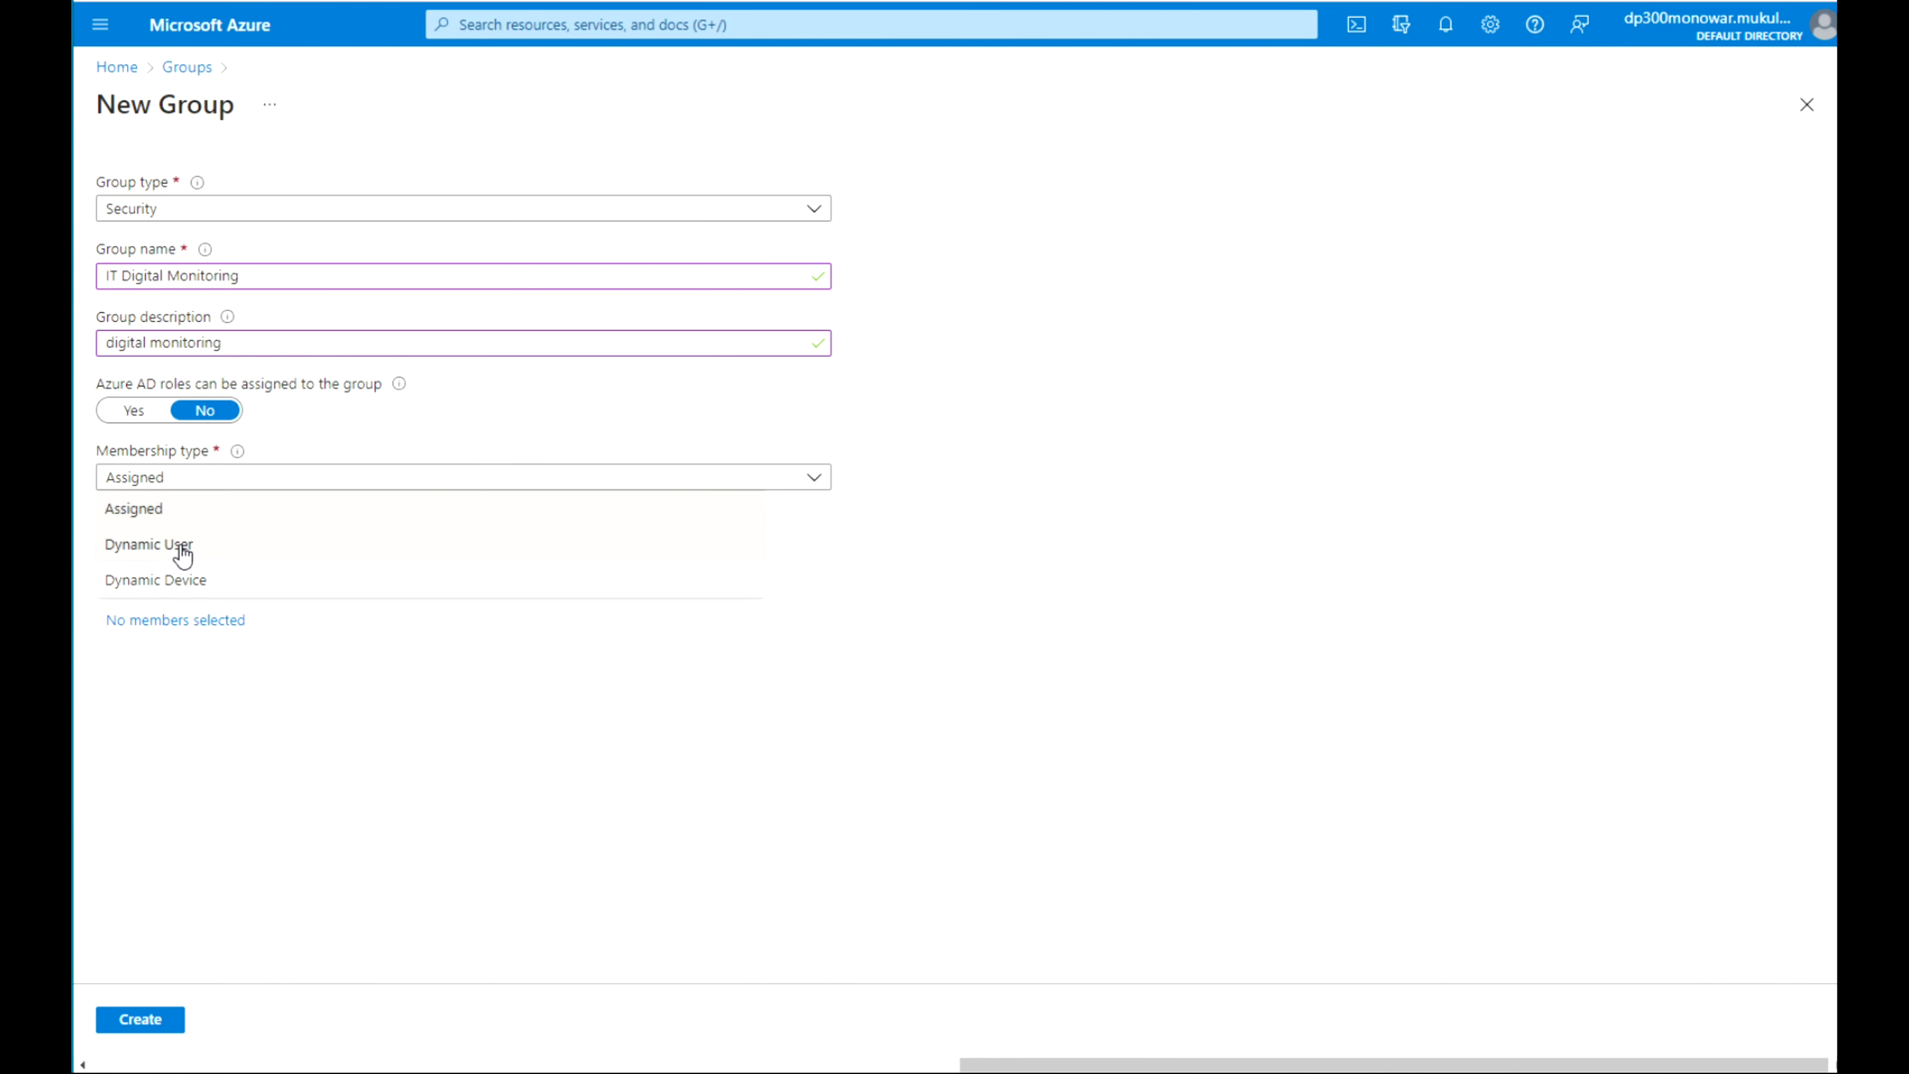
left_click(182, 547)
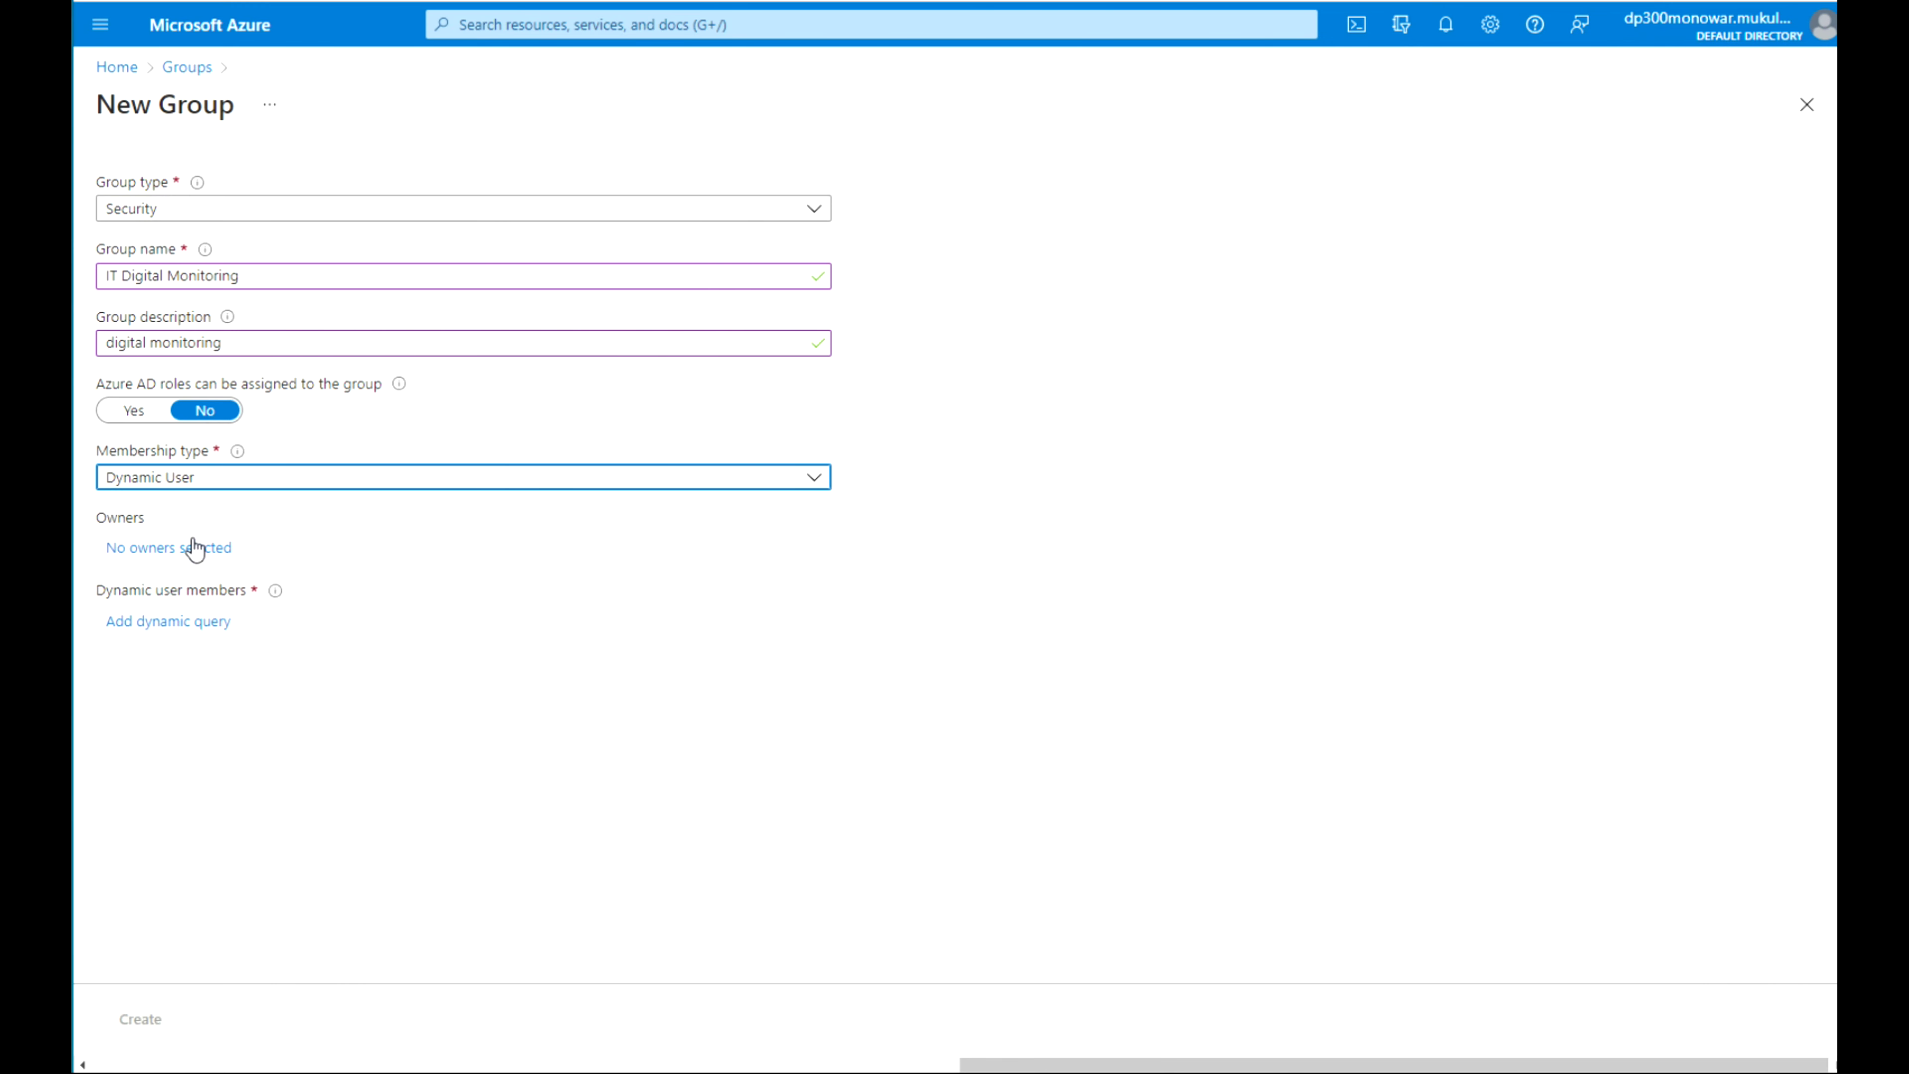
Open the dynamic query editor and settle on jobTitle as the rule property
left_click(170, 623)
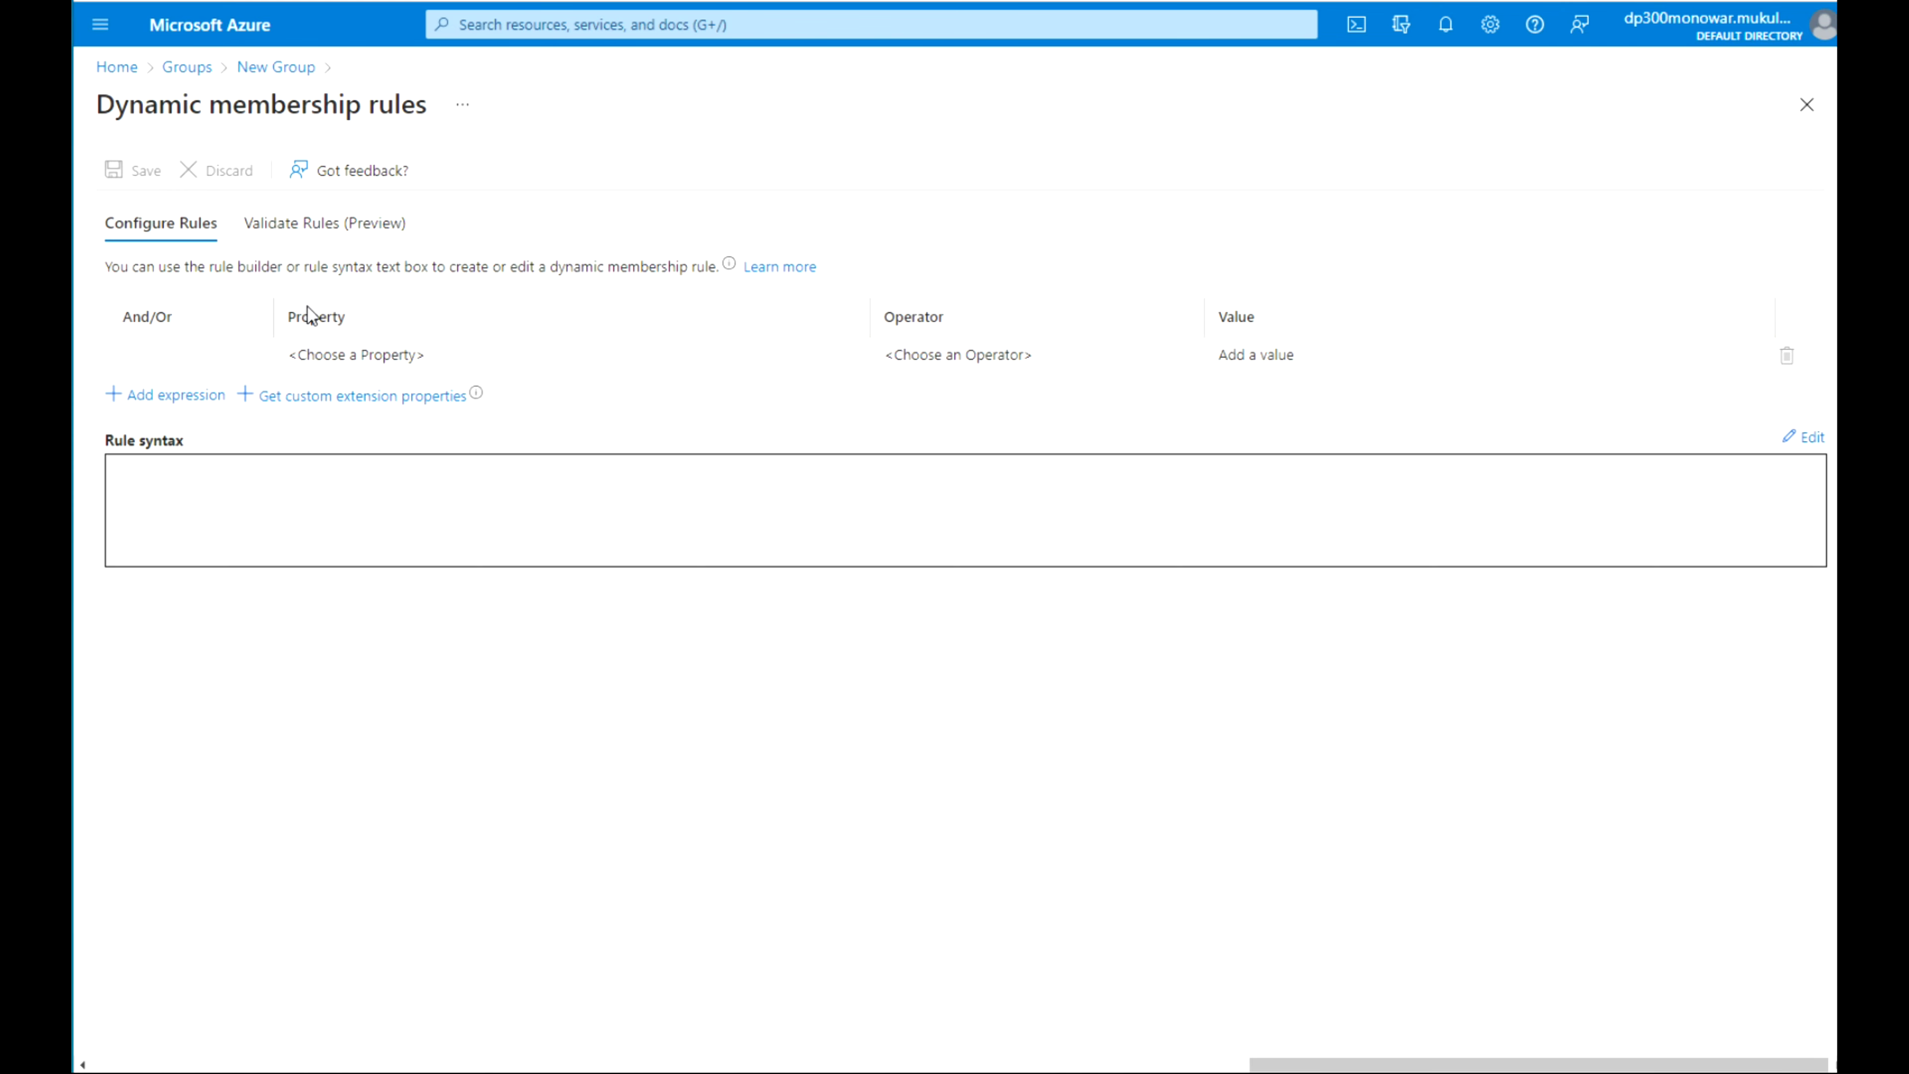
left_click(336, 360)
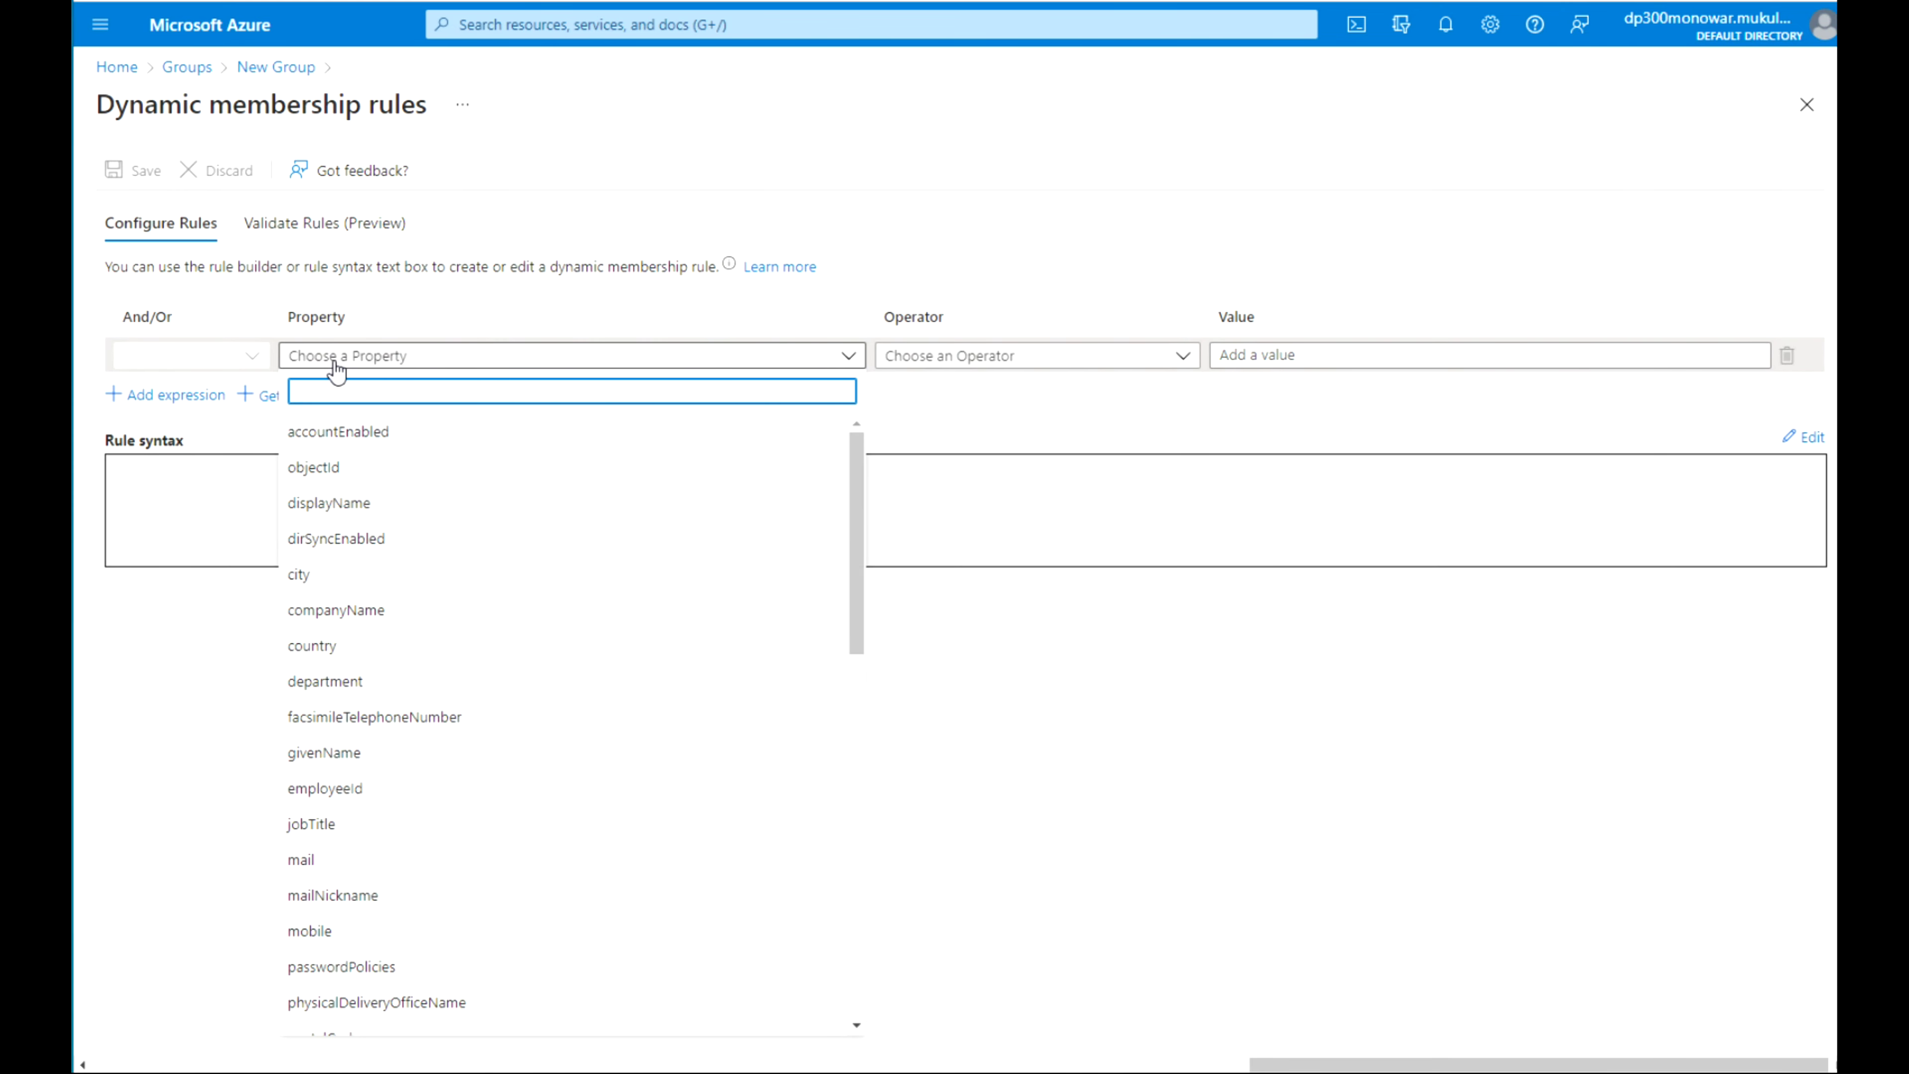
left_click(340, 823)
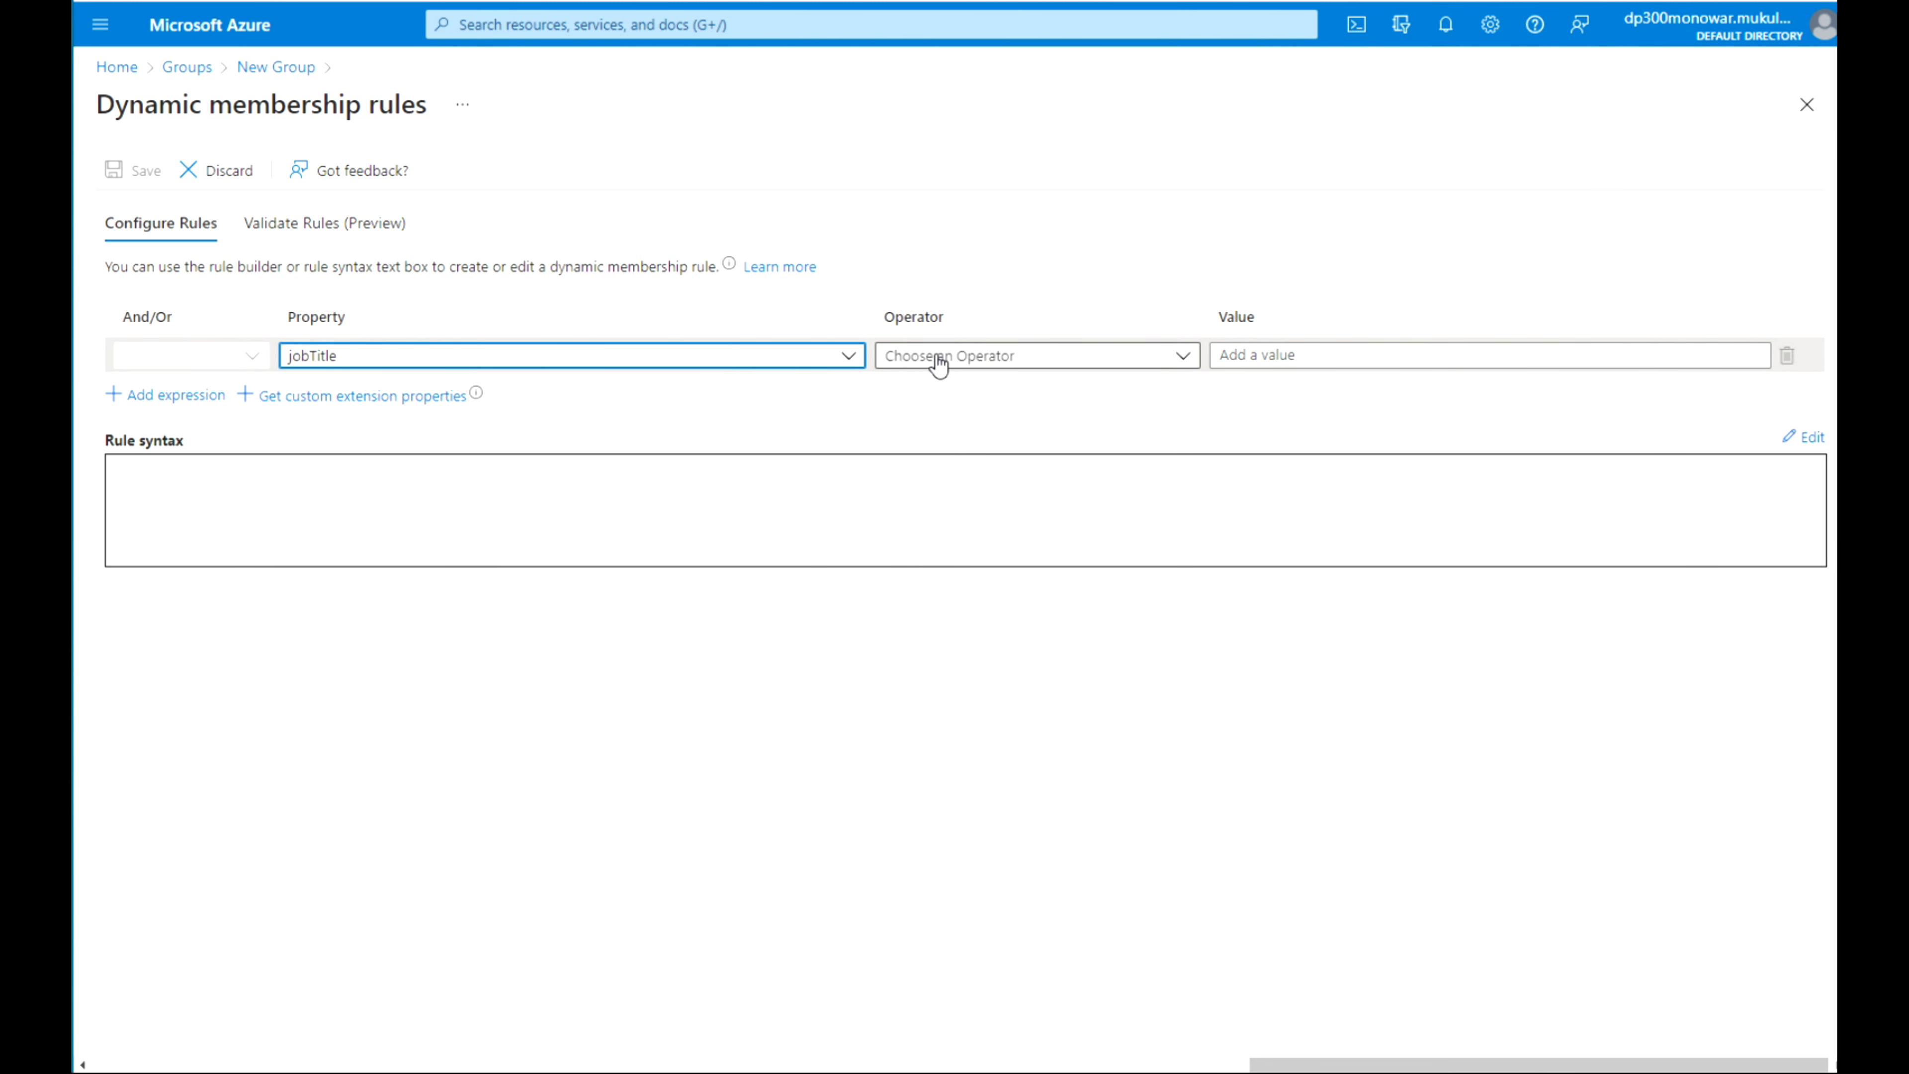
left_click(848, 356)
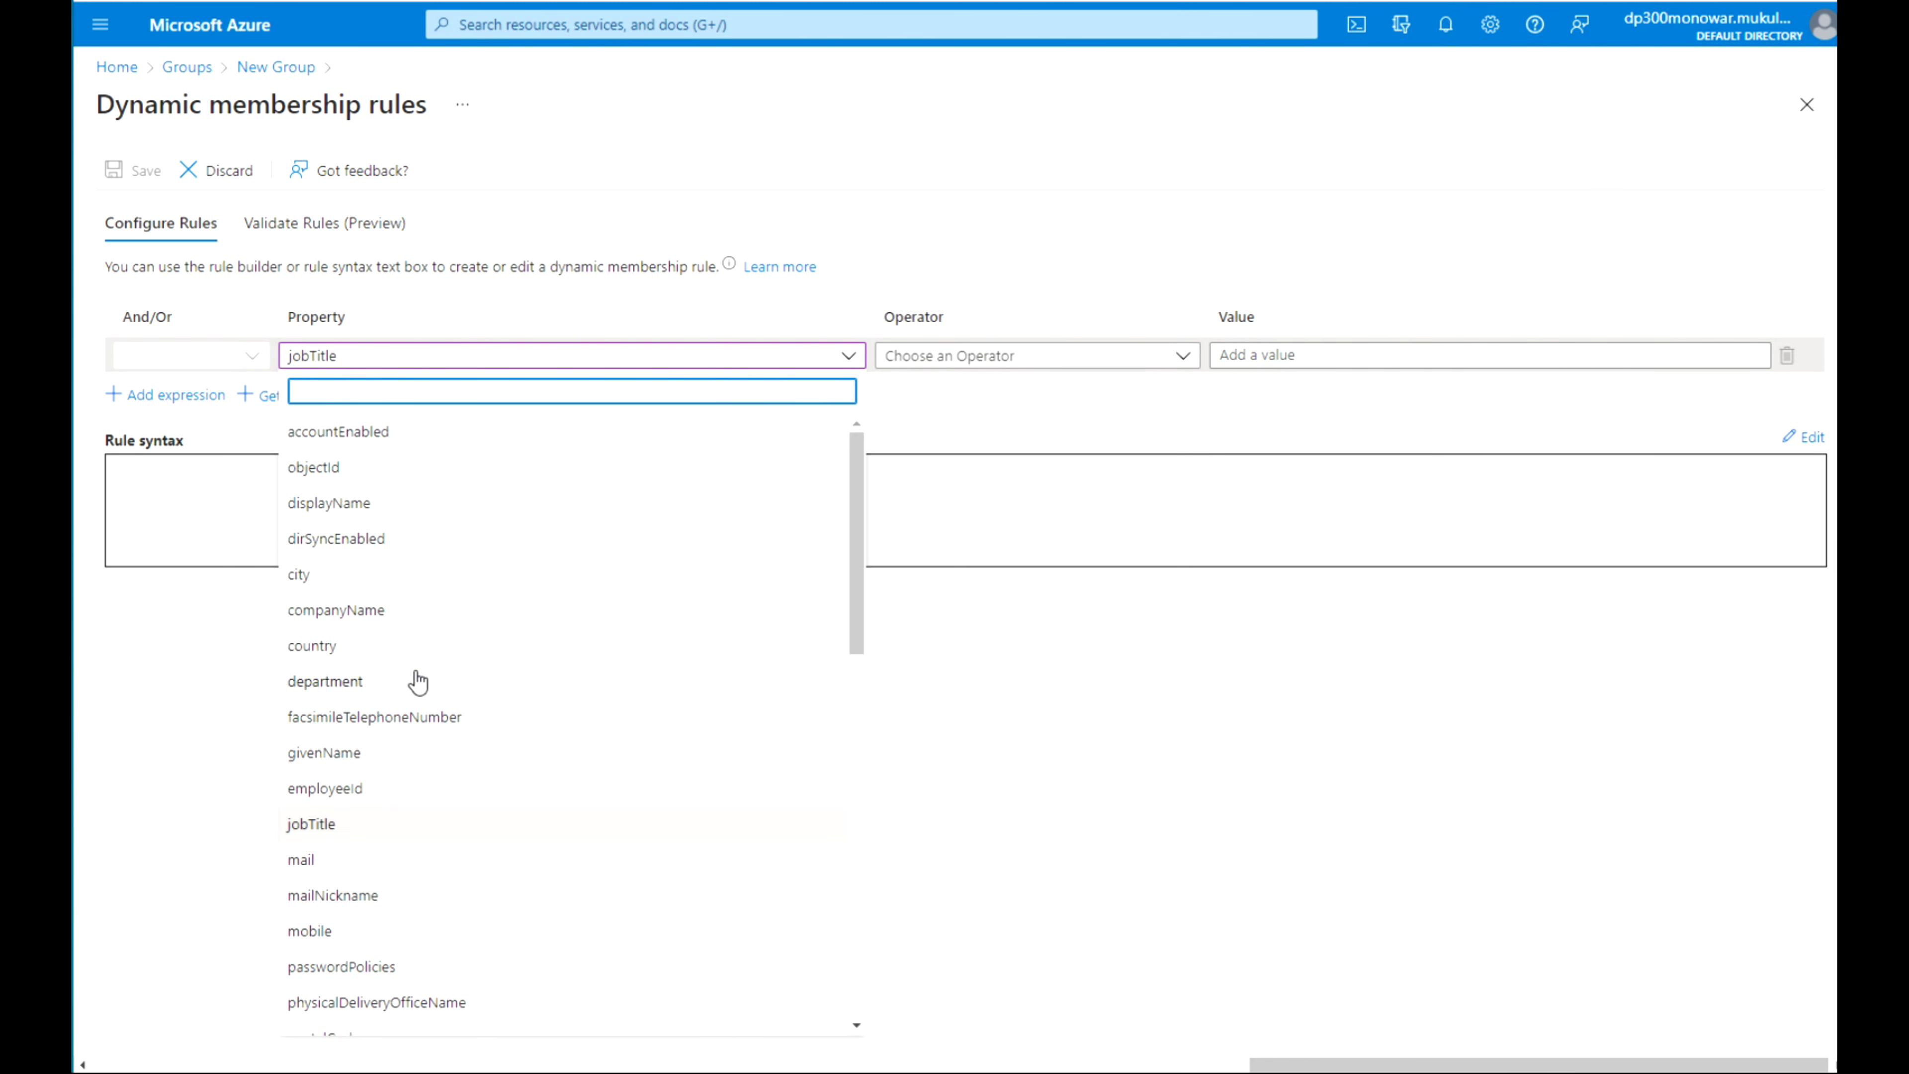
left_click(337, 753)
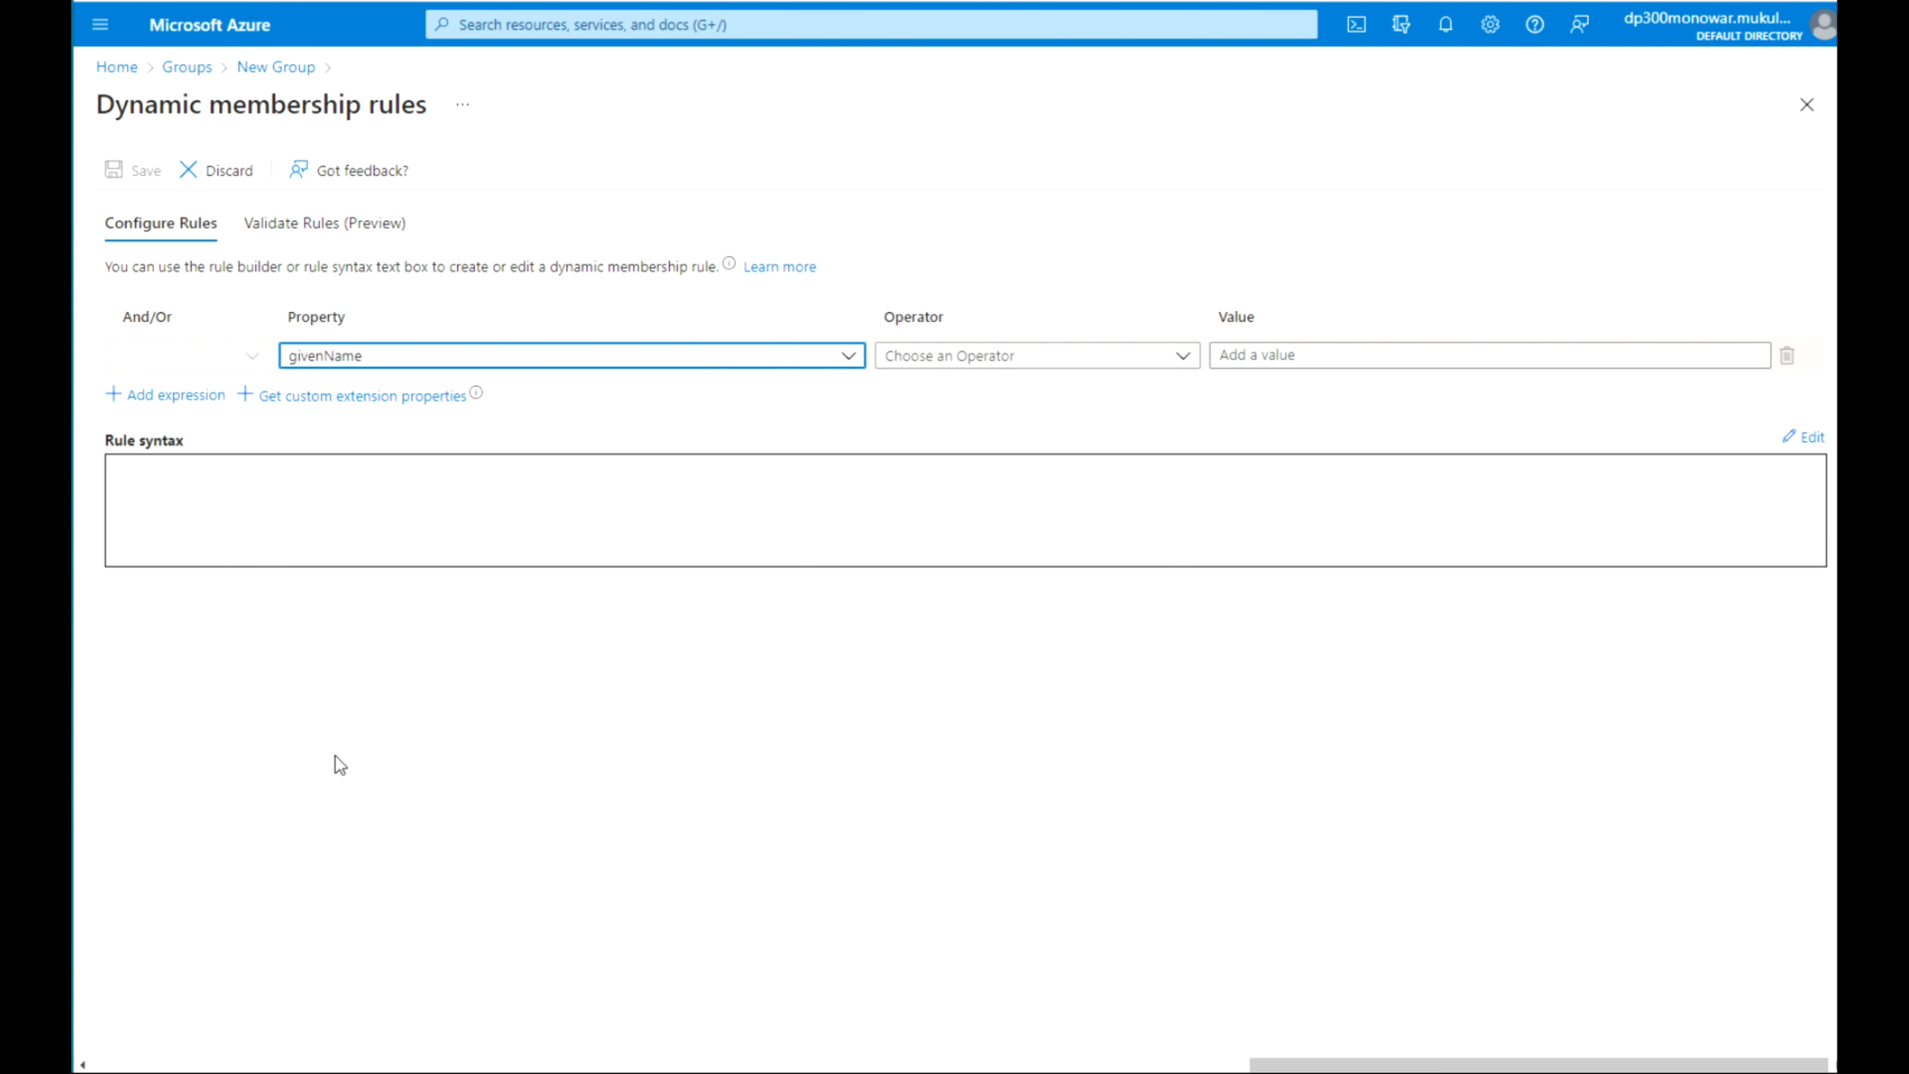
left_click(846, 358)
left_click(361, 790)
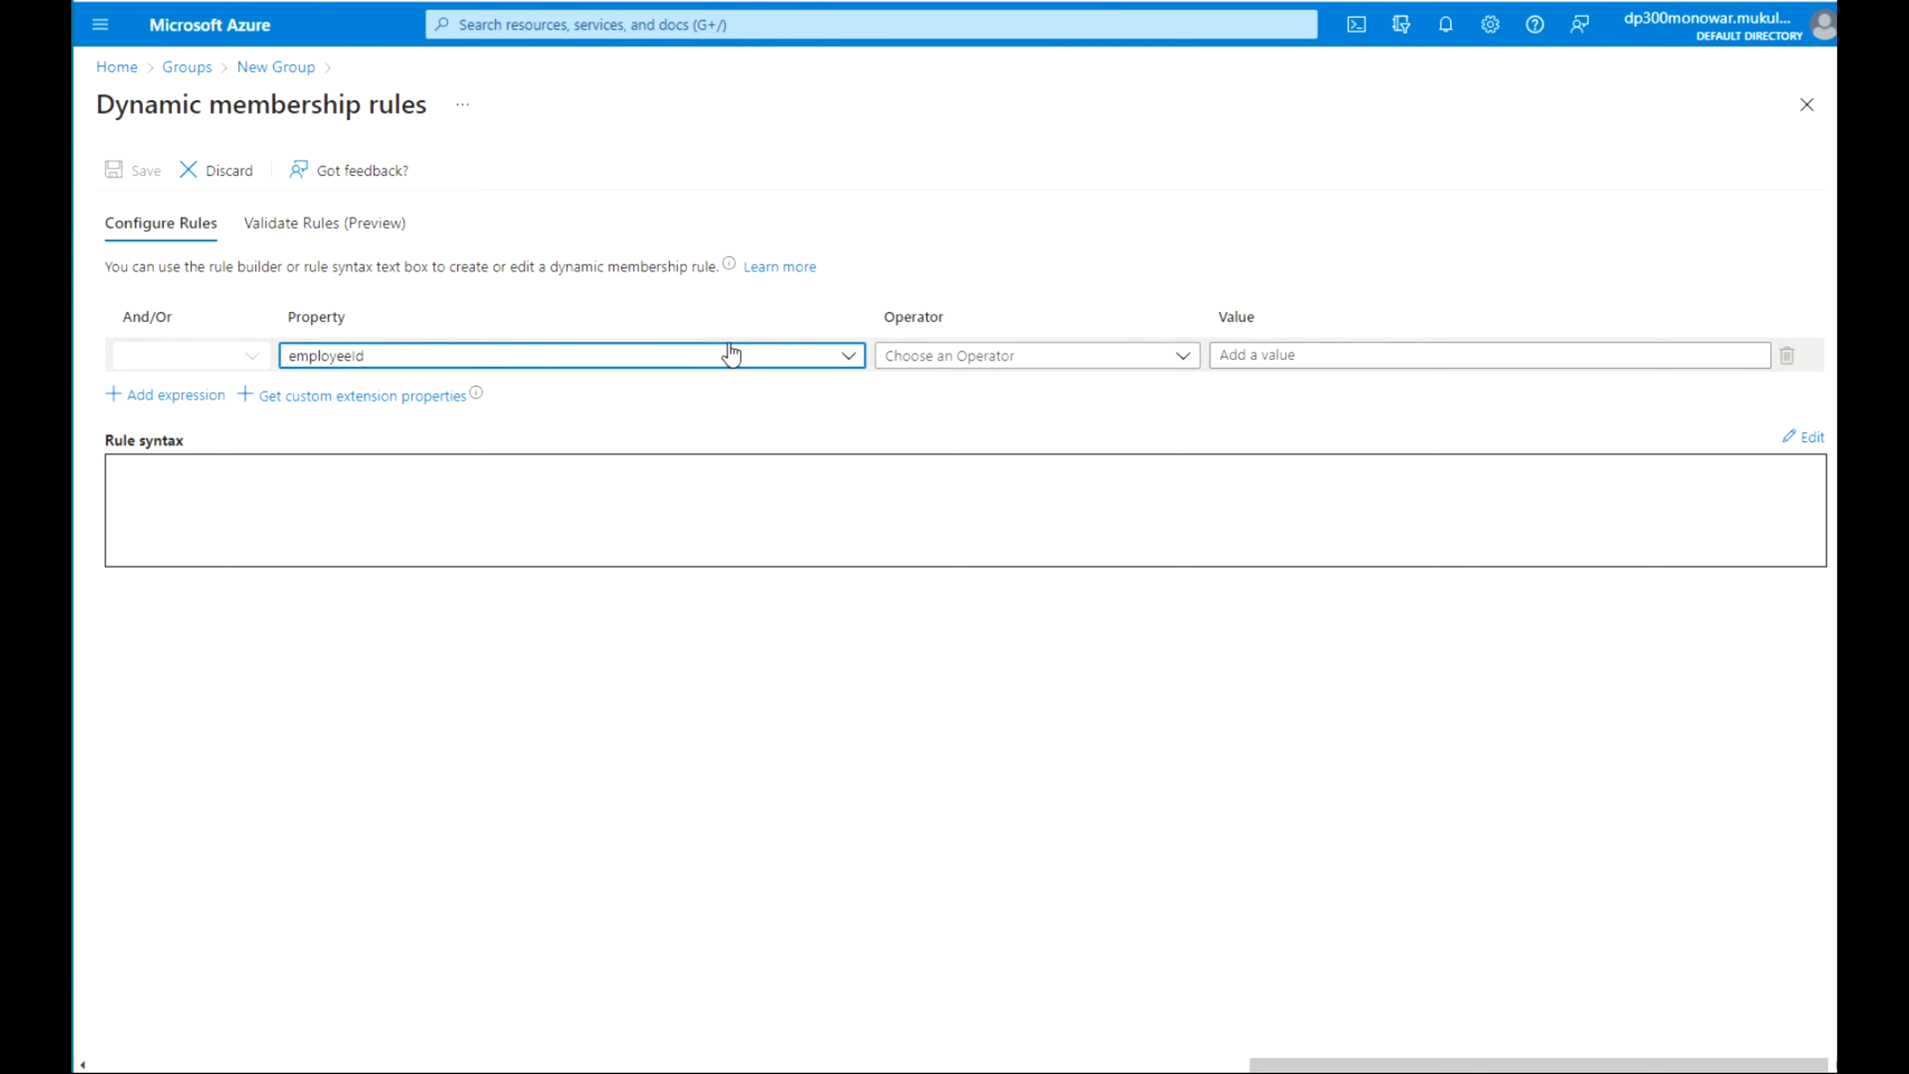
left_click(850, 356)
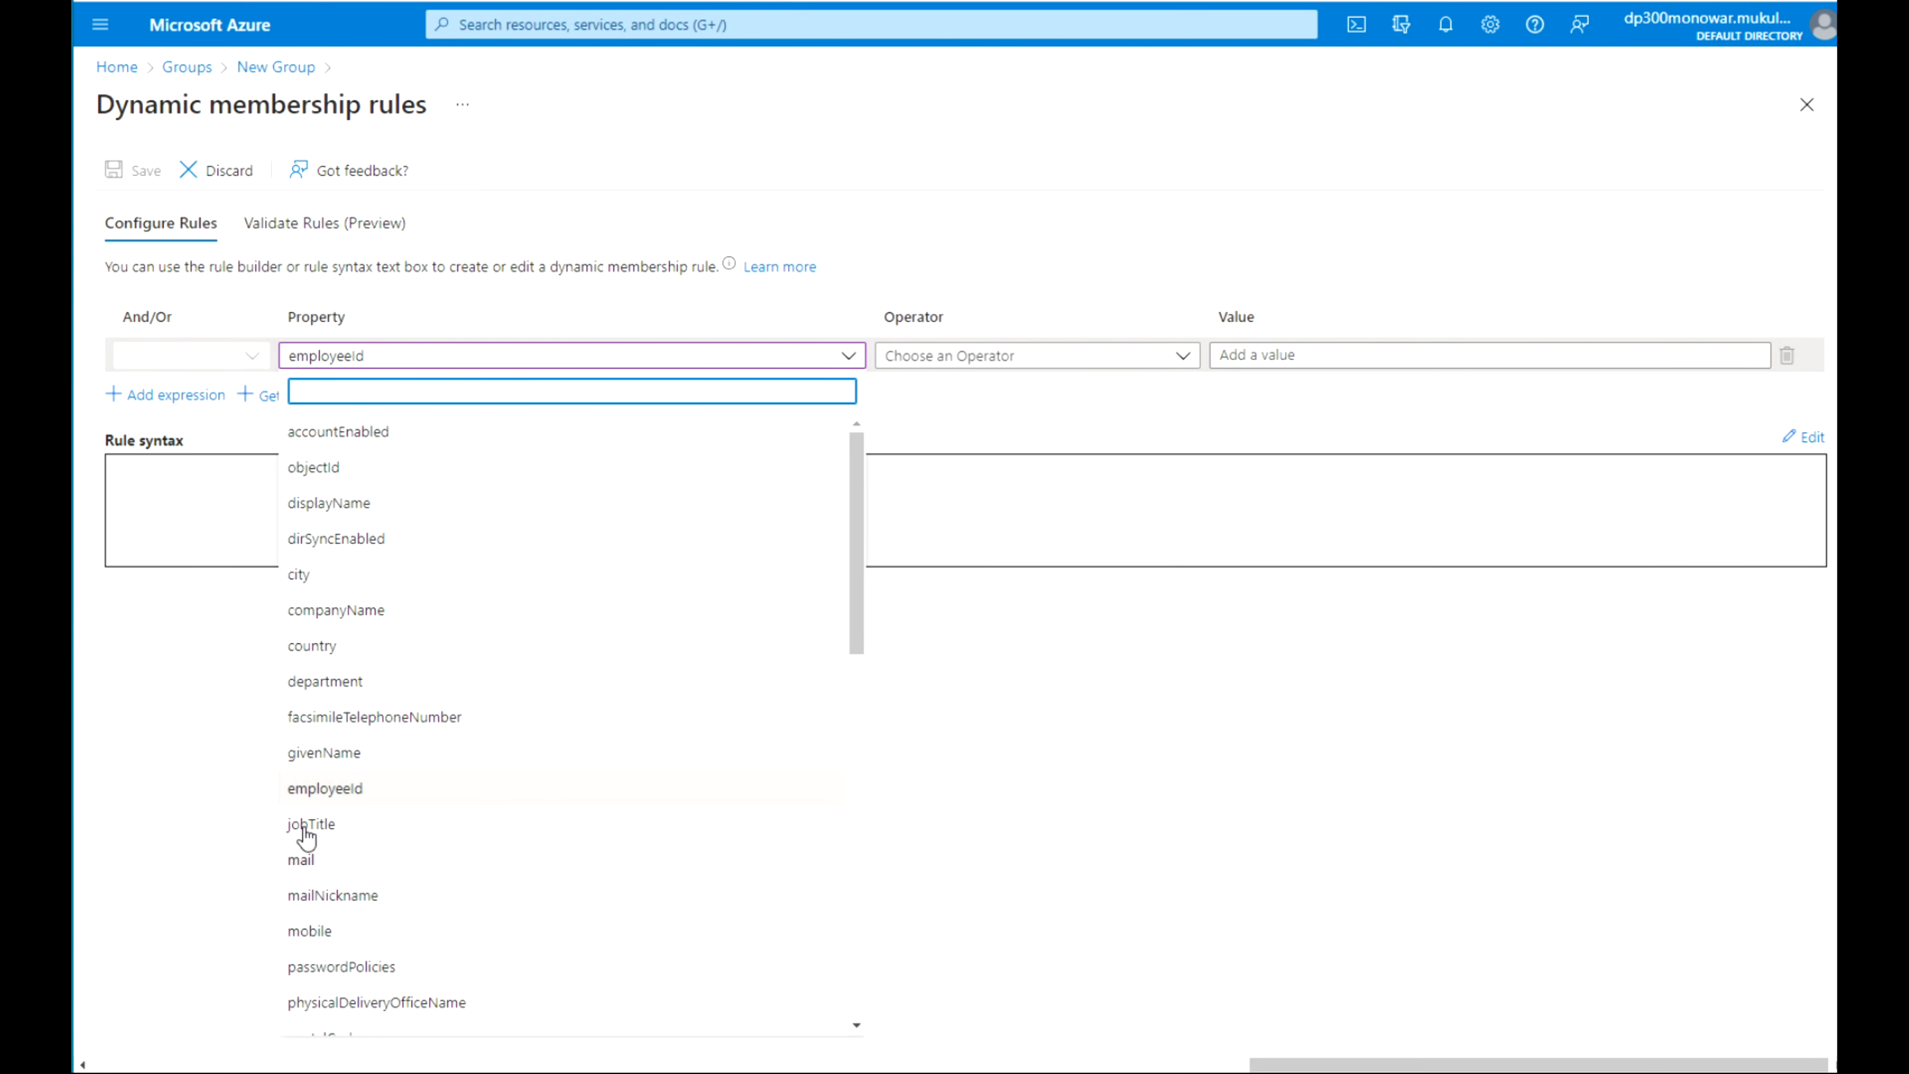
left_click(320, 824)
Complete the rule jobTitle Equals 'monitor admin', add an expression row, and save it
left_click(1056, 360)
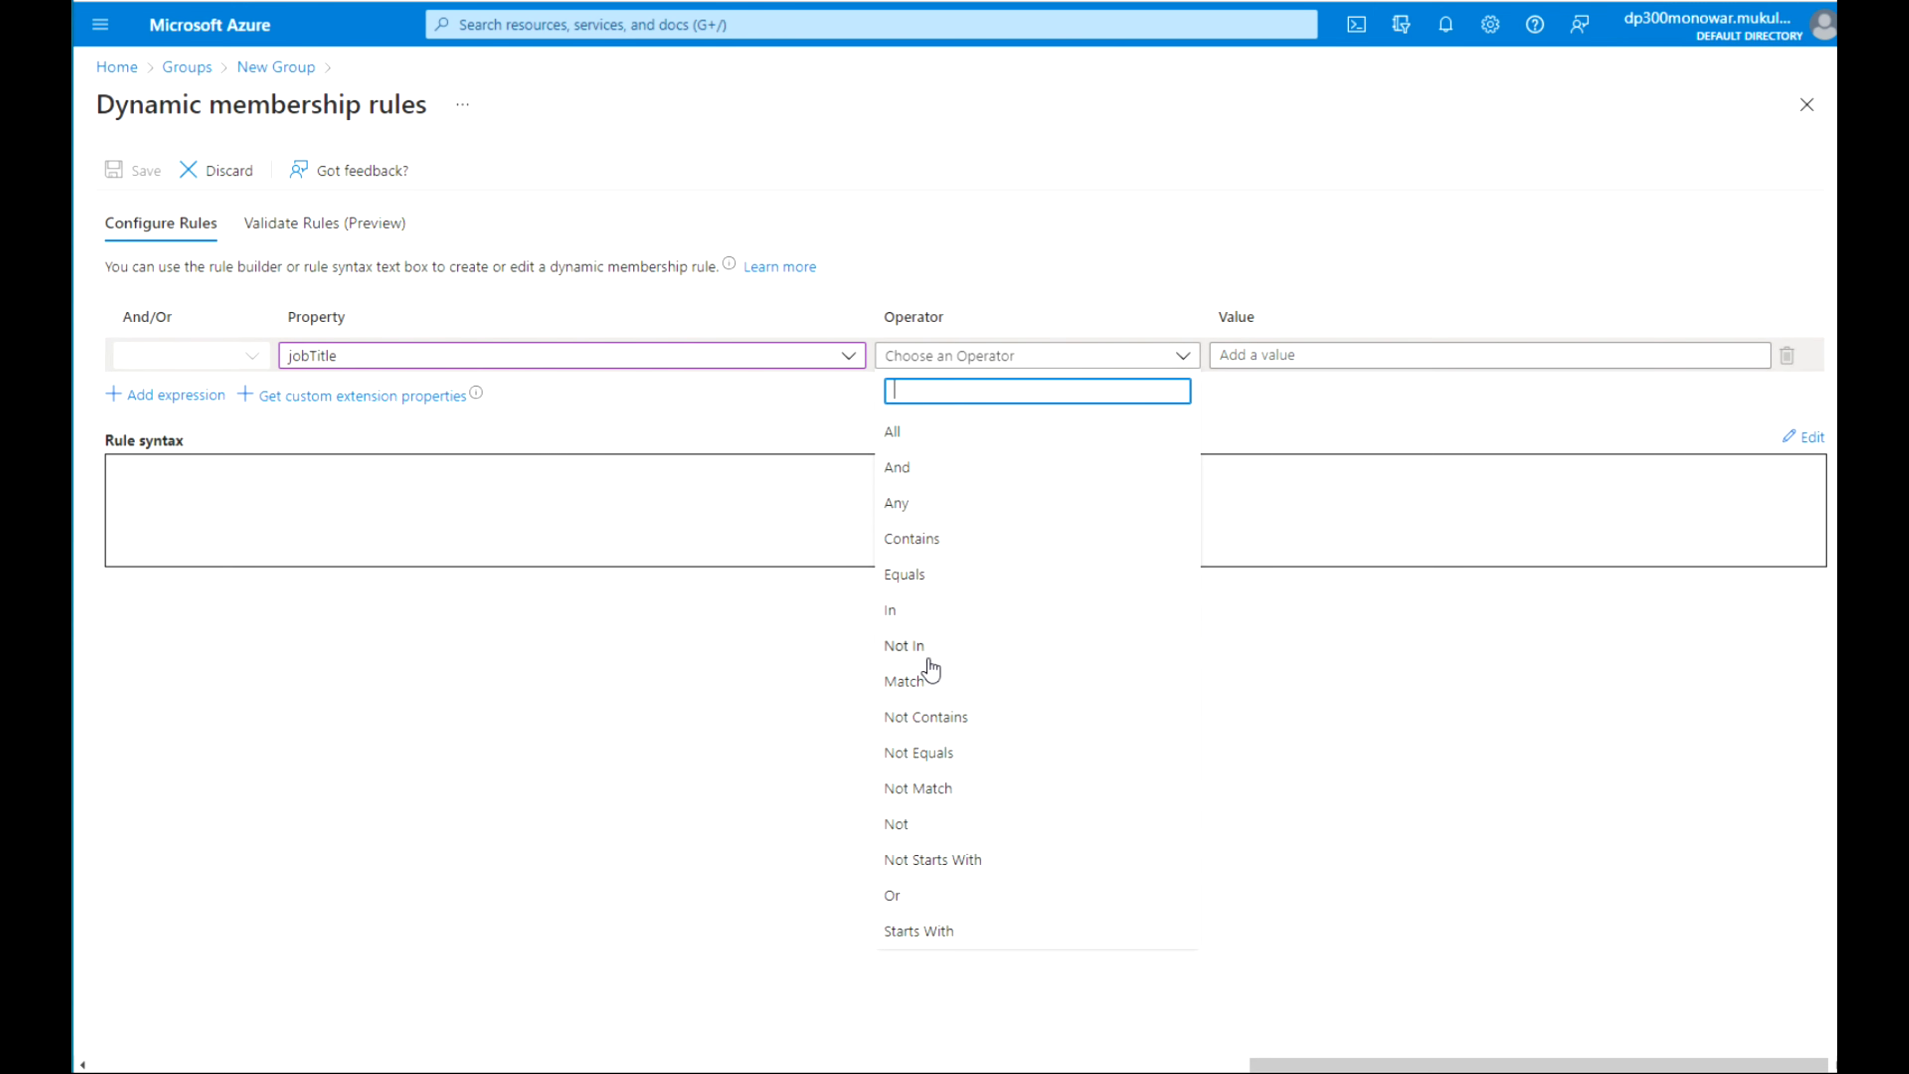
left_click(913, 577)
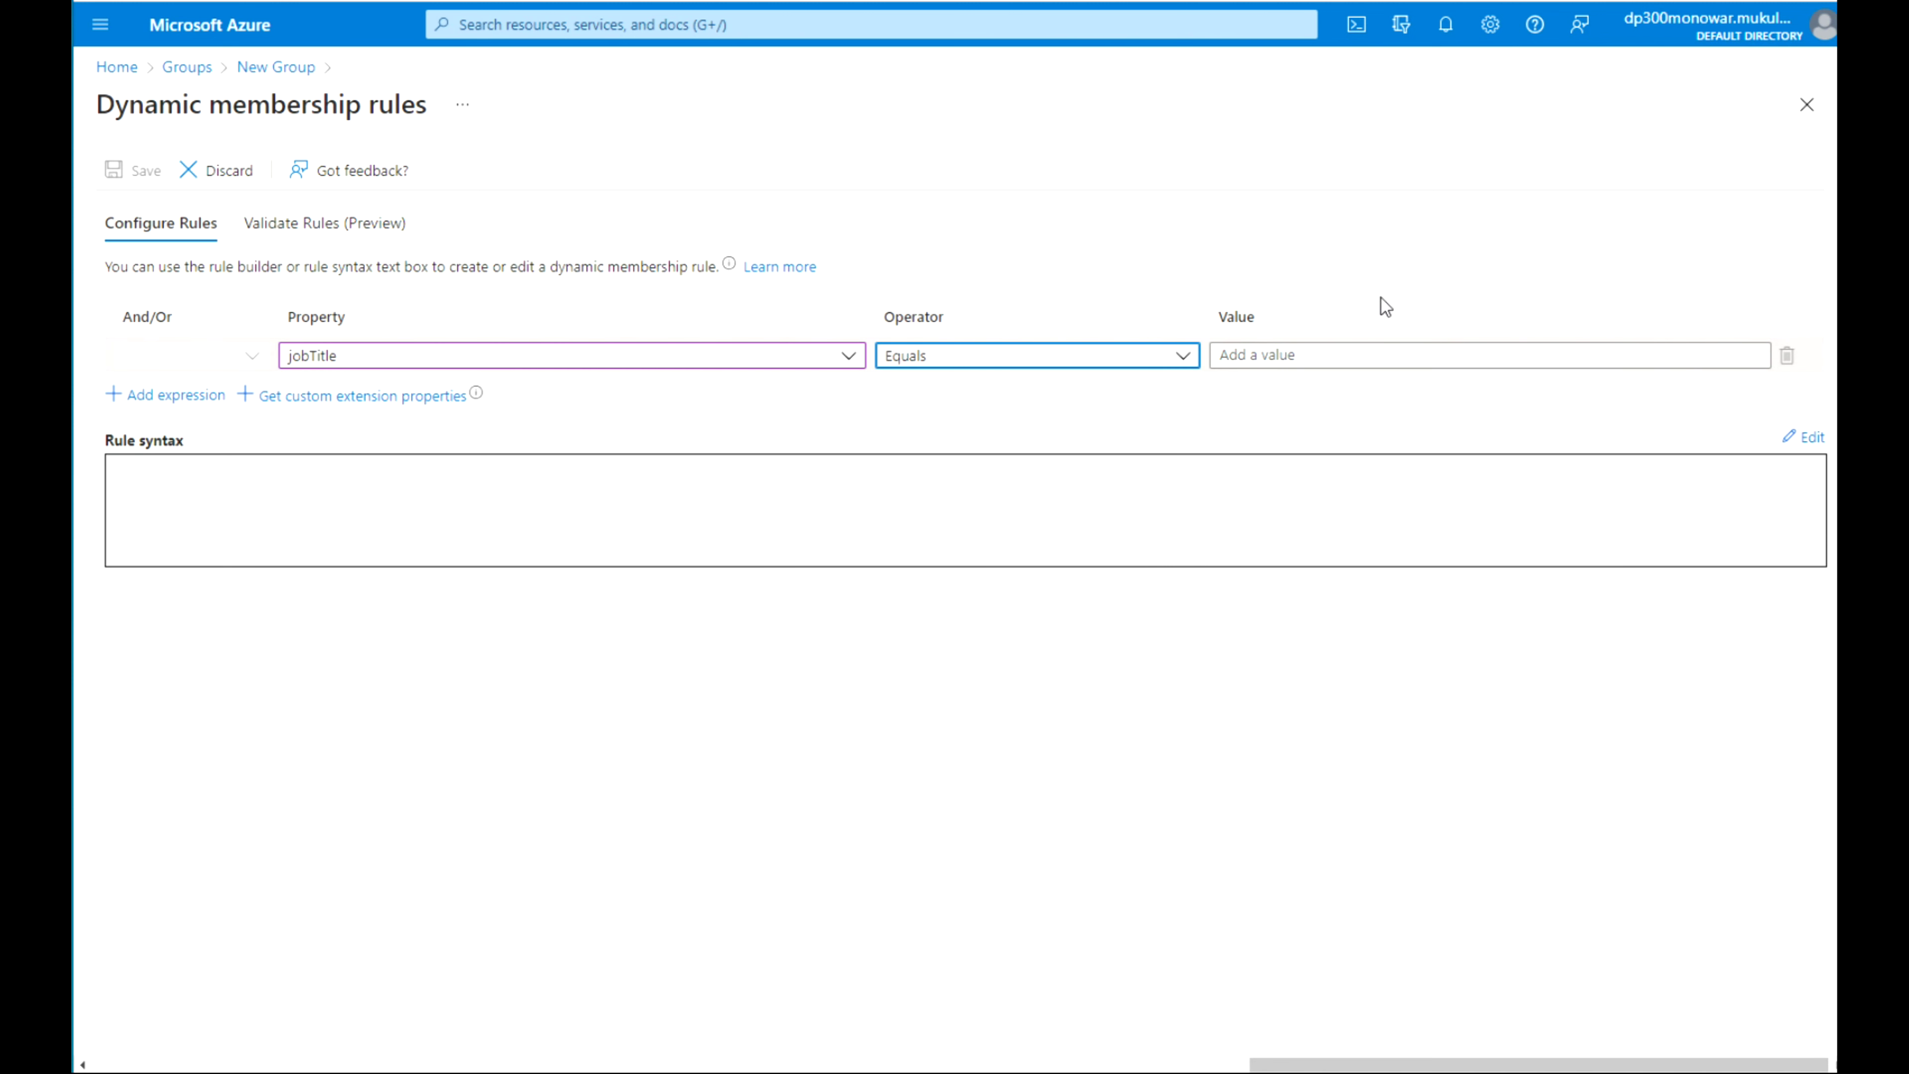
left_click(1298, 360)
type("monitor admin")
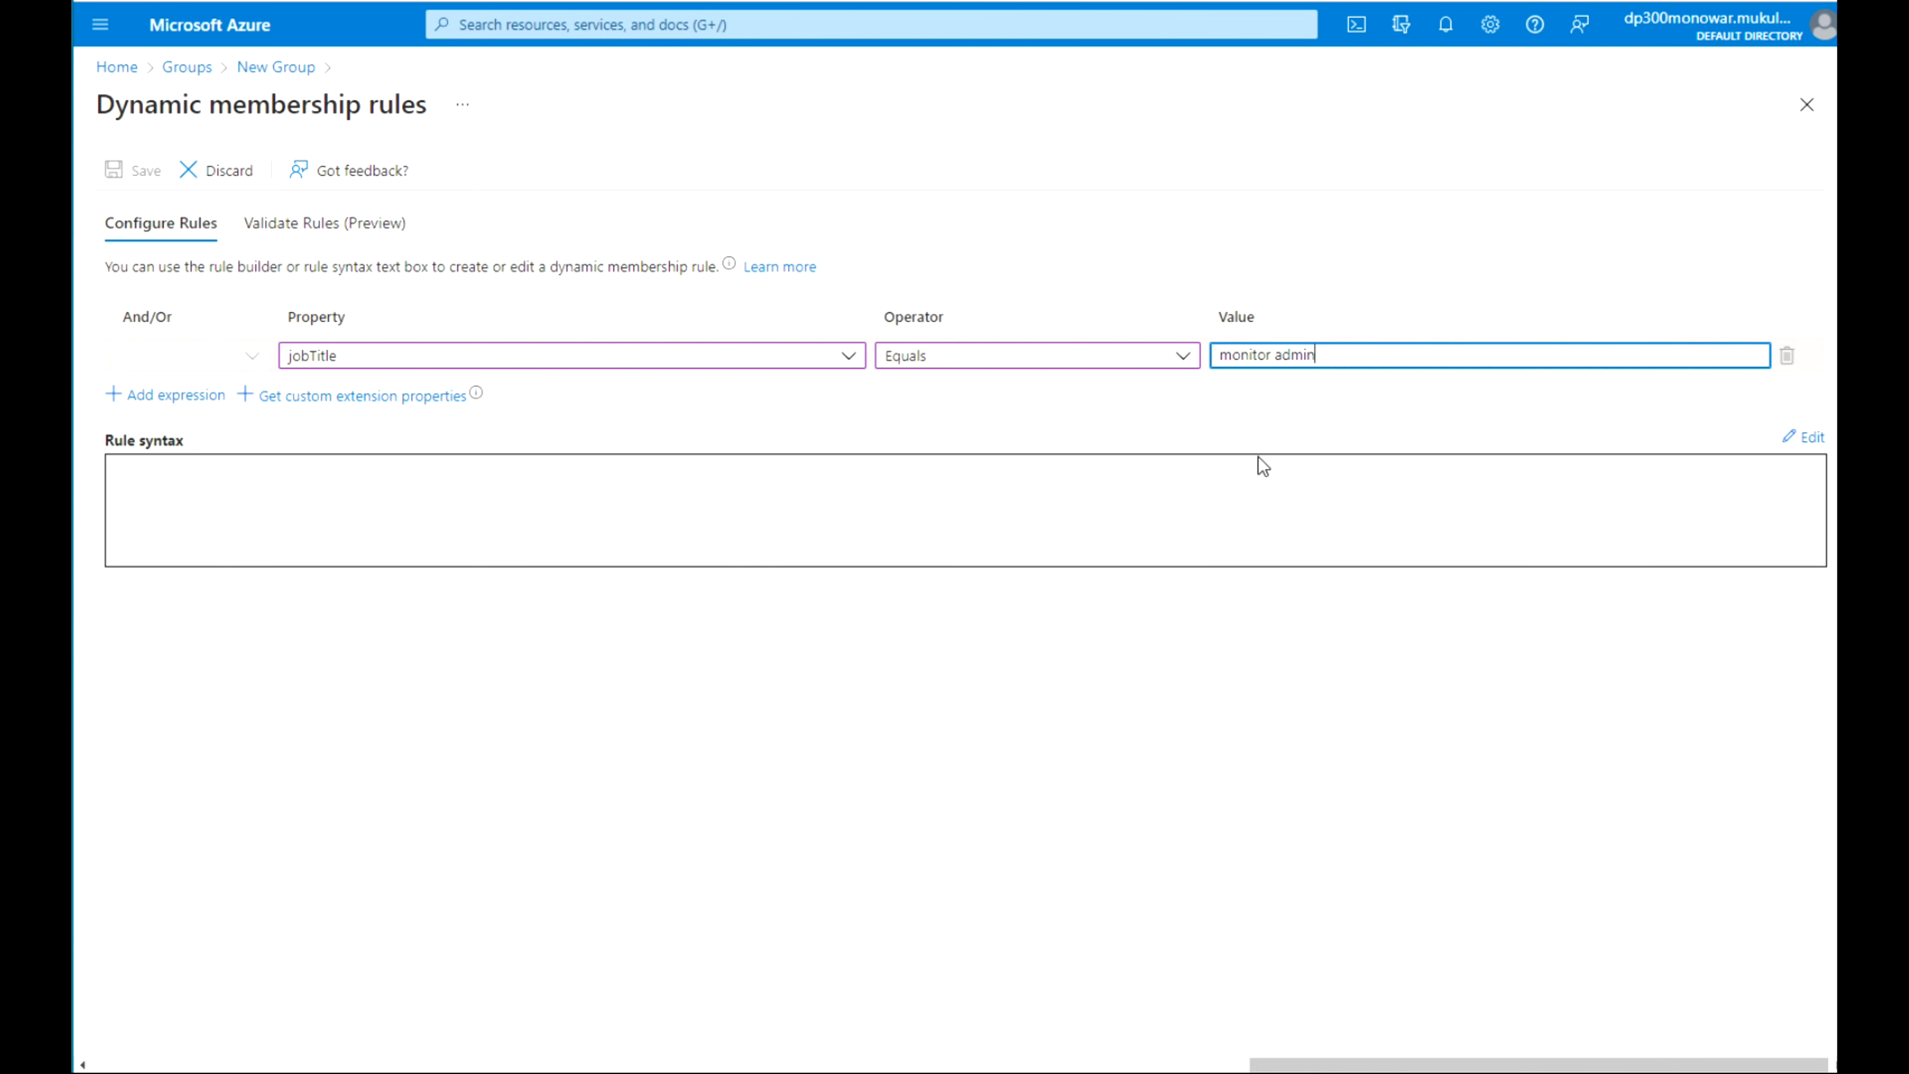
left_click(163, 395)
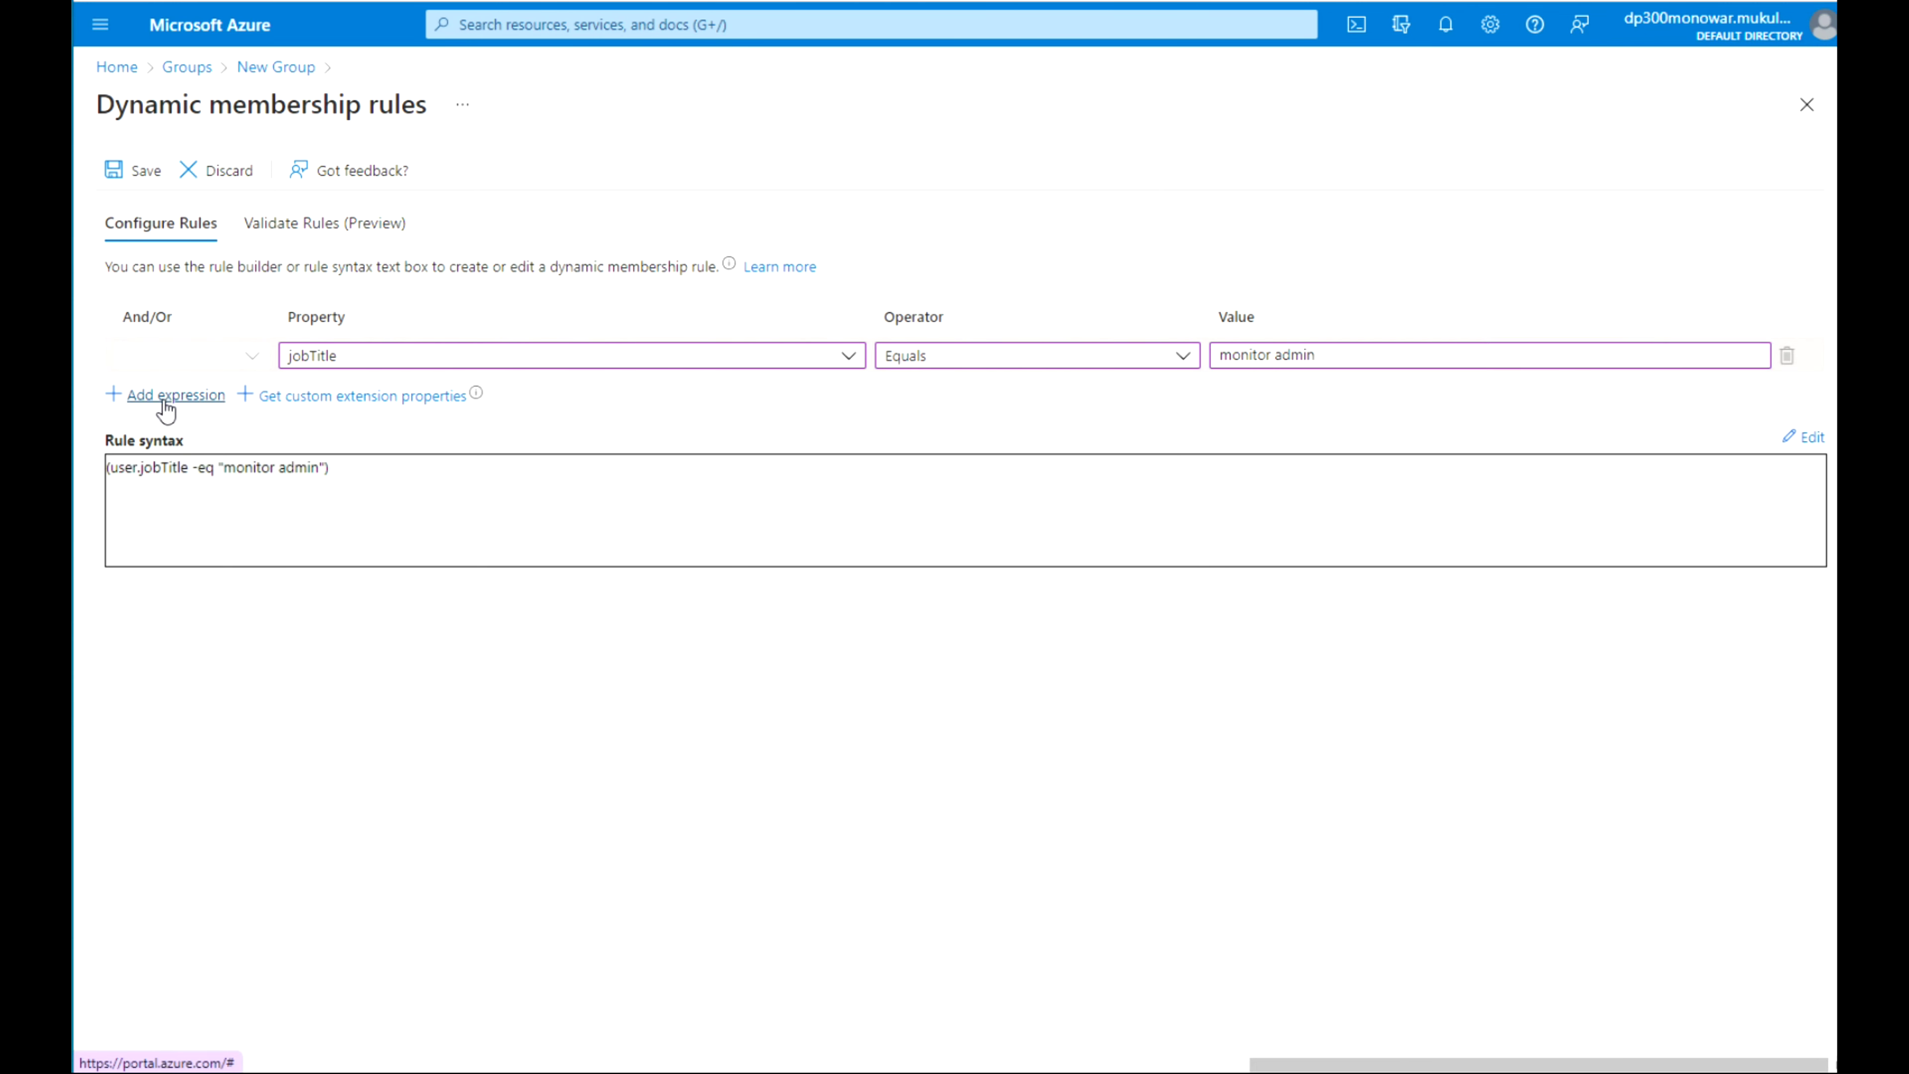
left_click(141, 171)
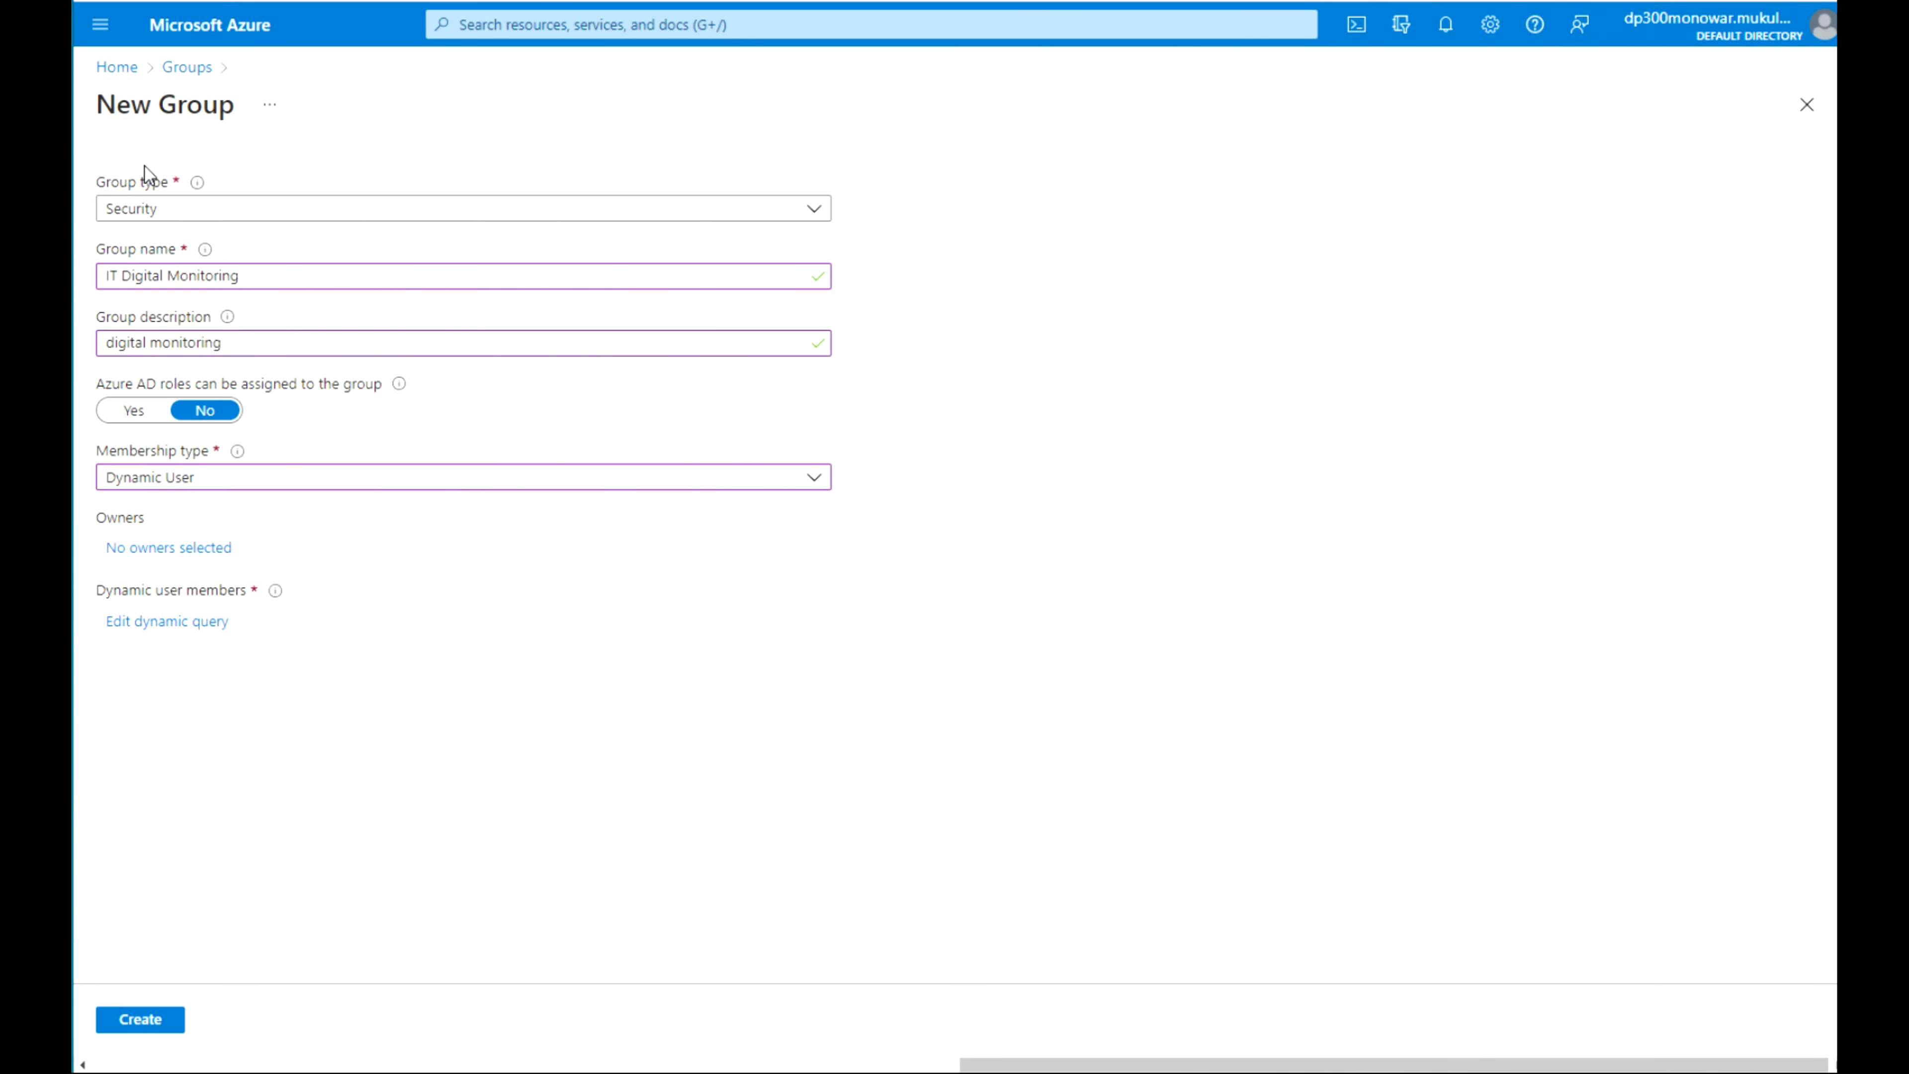
left_click(254, 276)
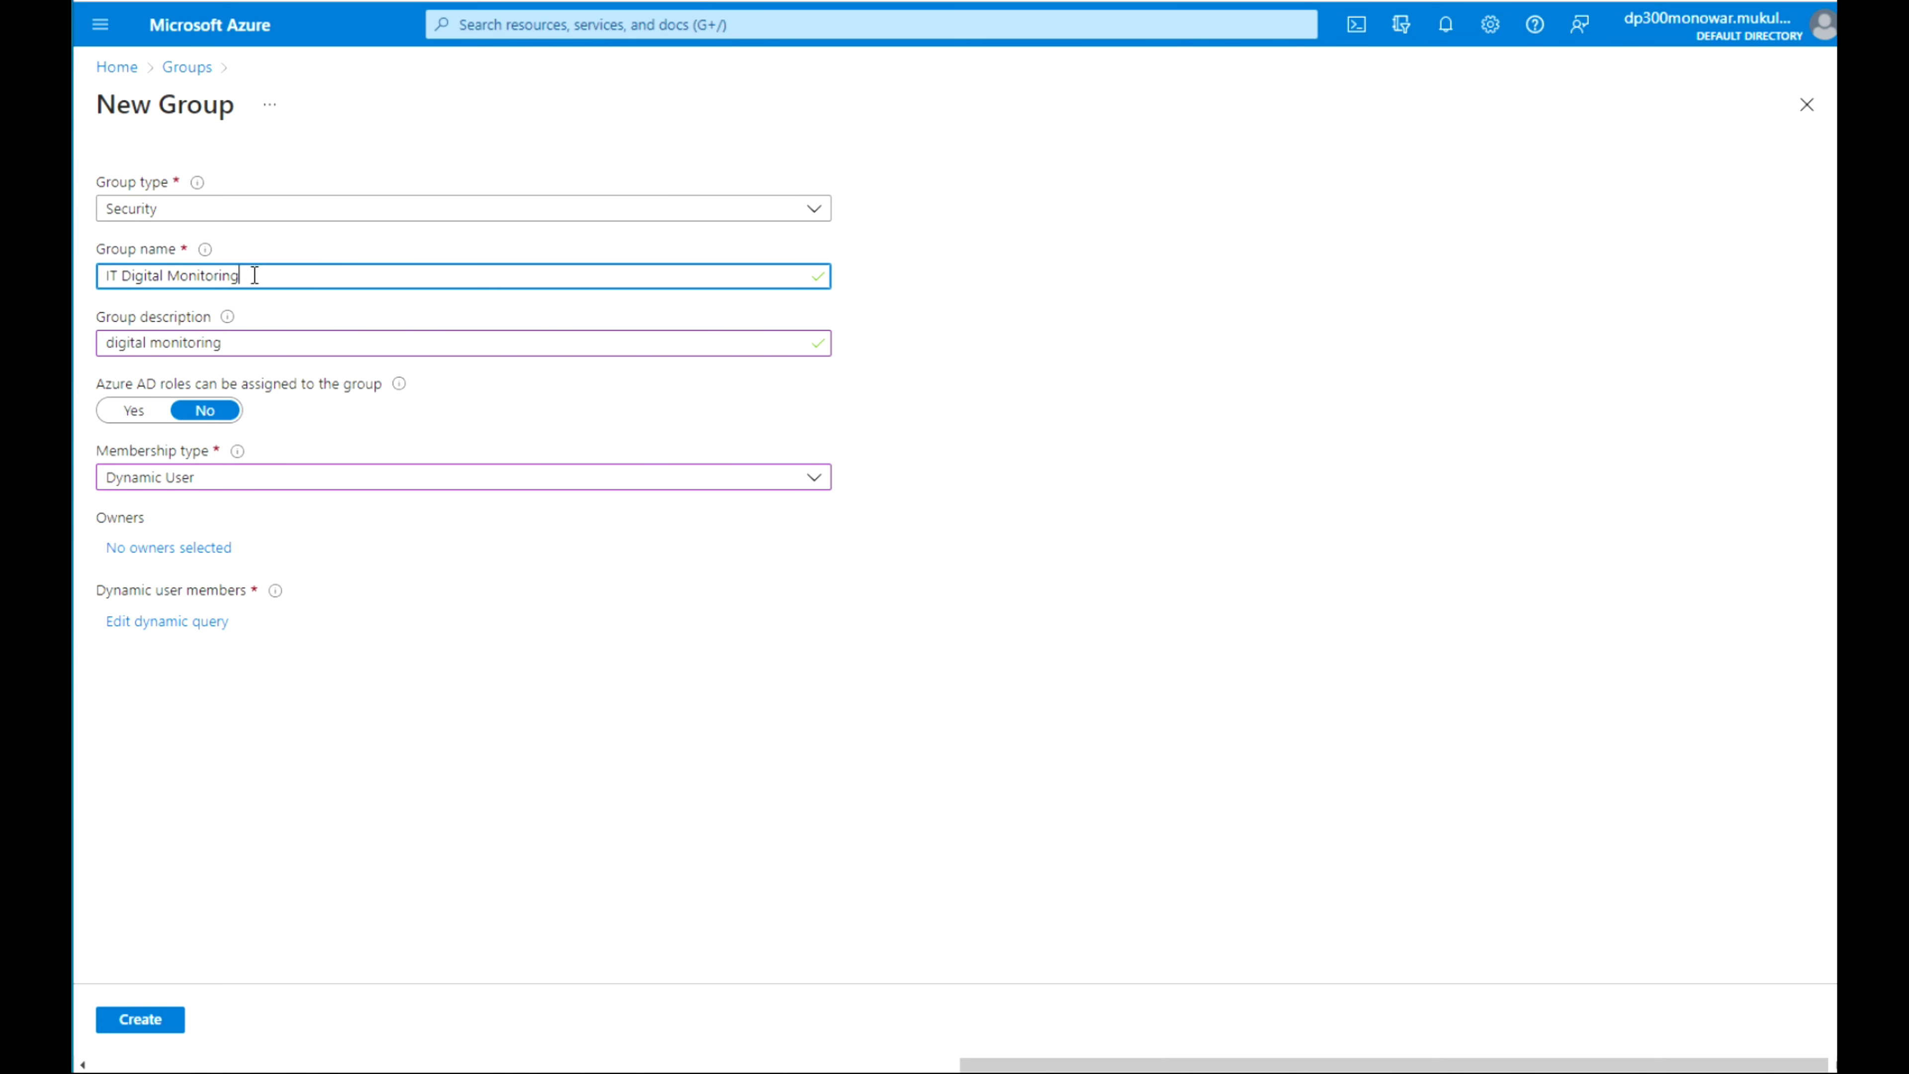
left_click_drag(254, 277, 91, 271)
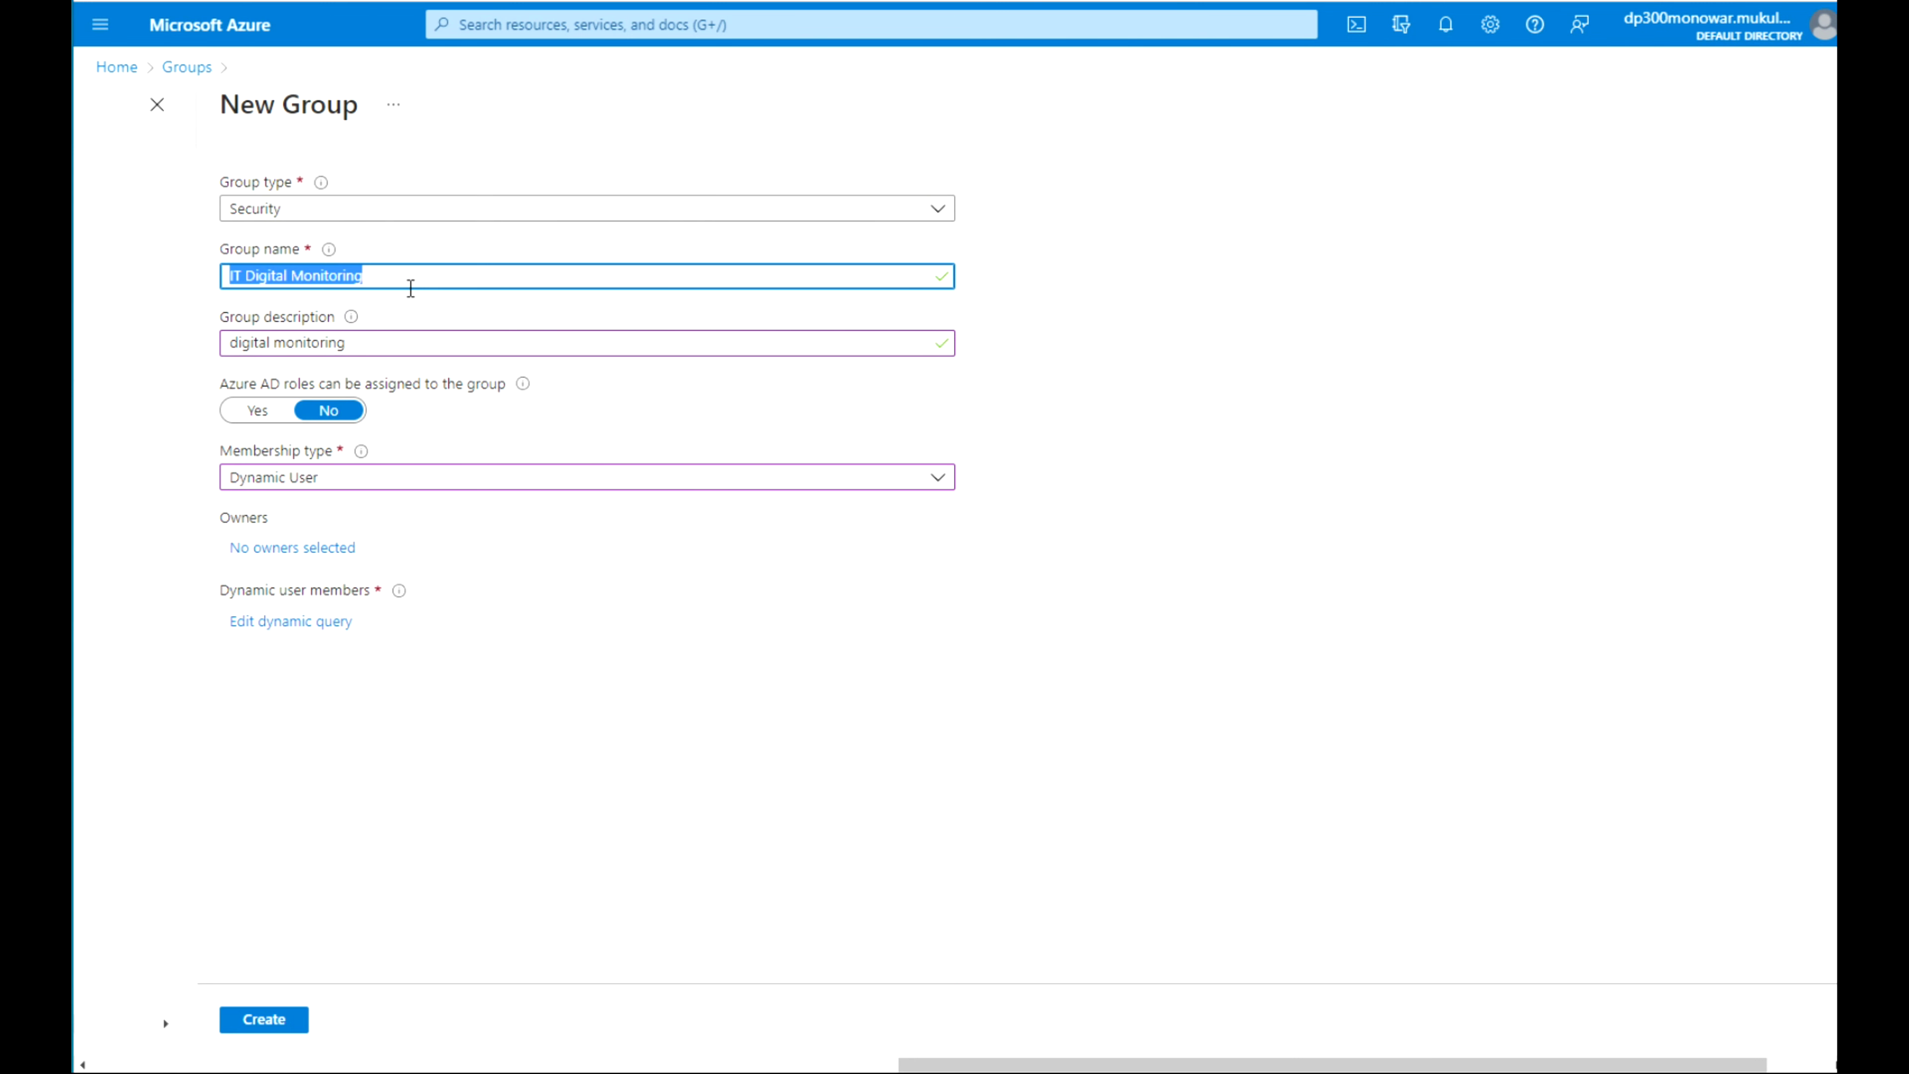
Name the group Director Amin, describe it 'director admin', and set Assigned membership
type("D")
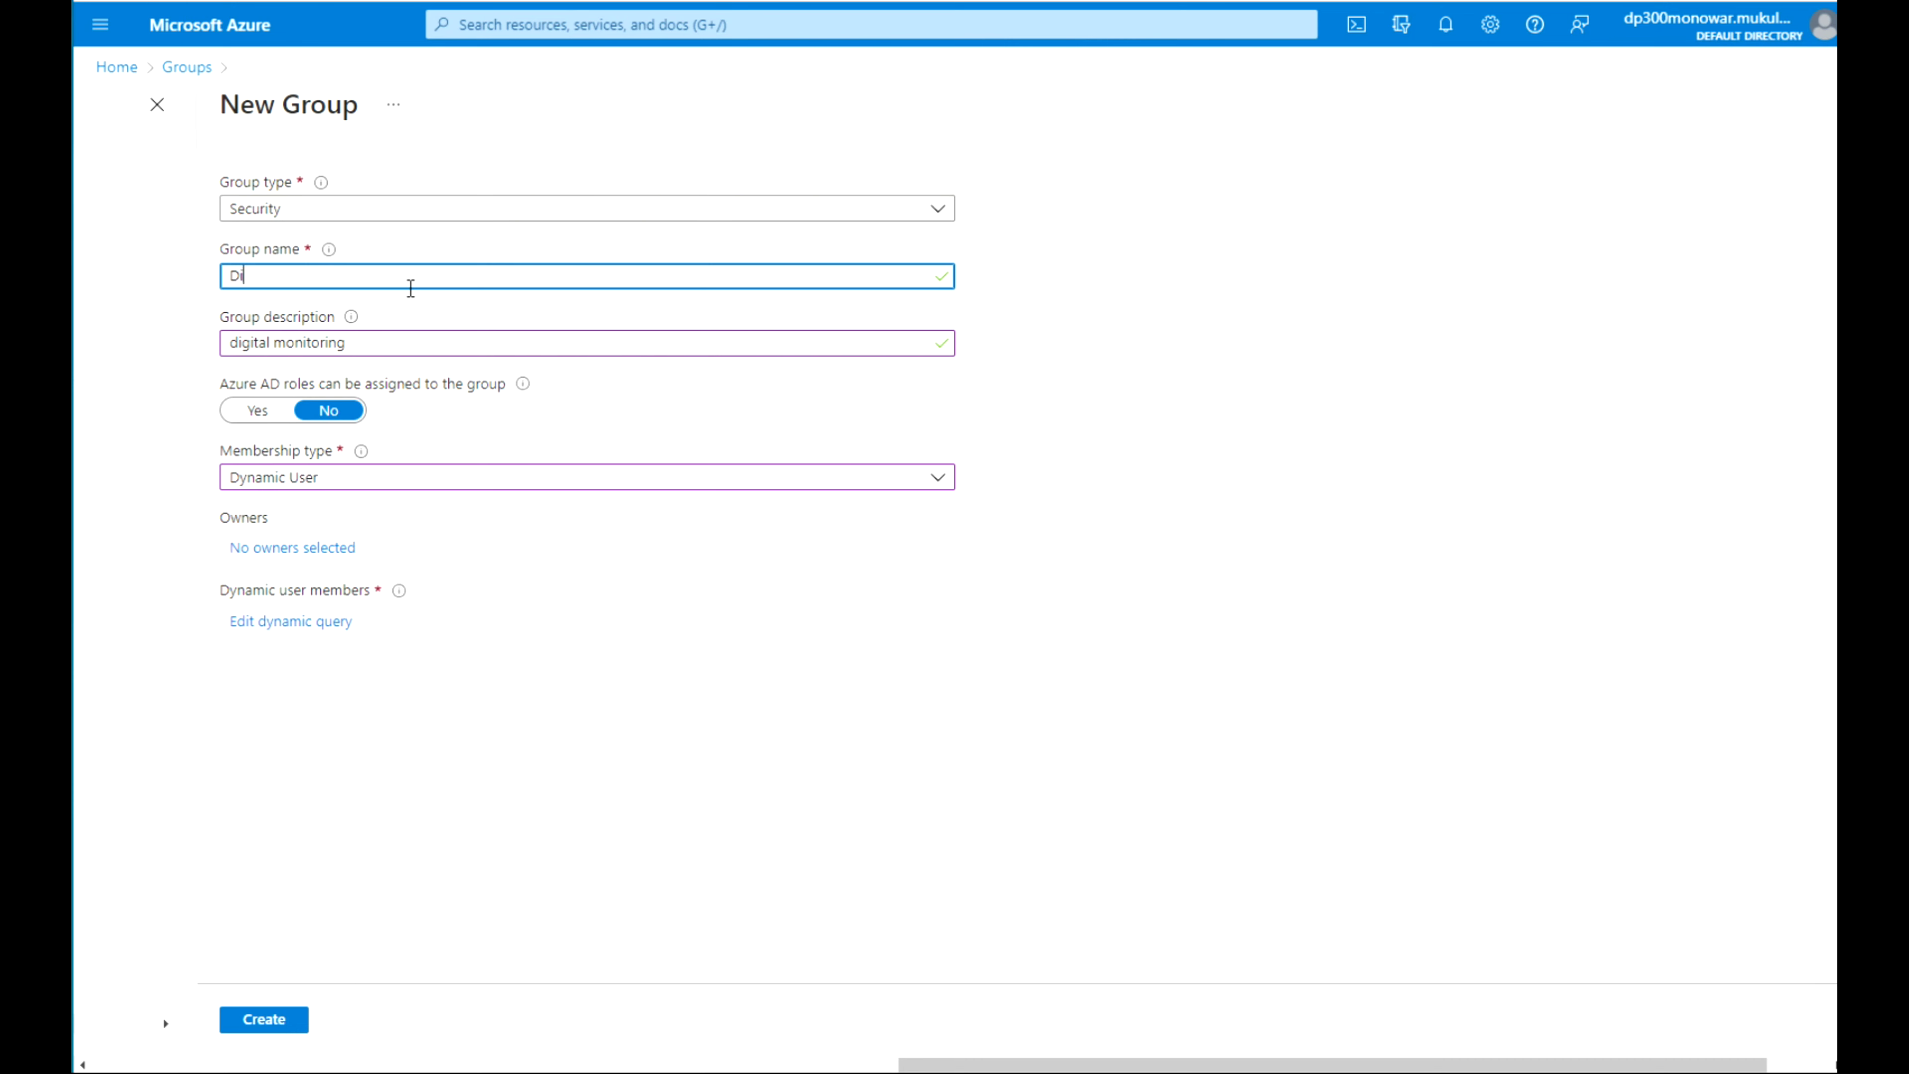
type("irector Amin")
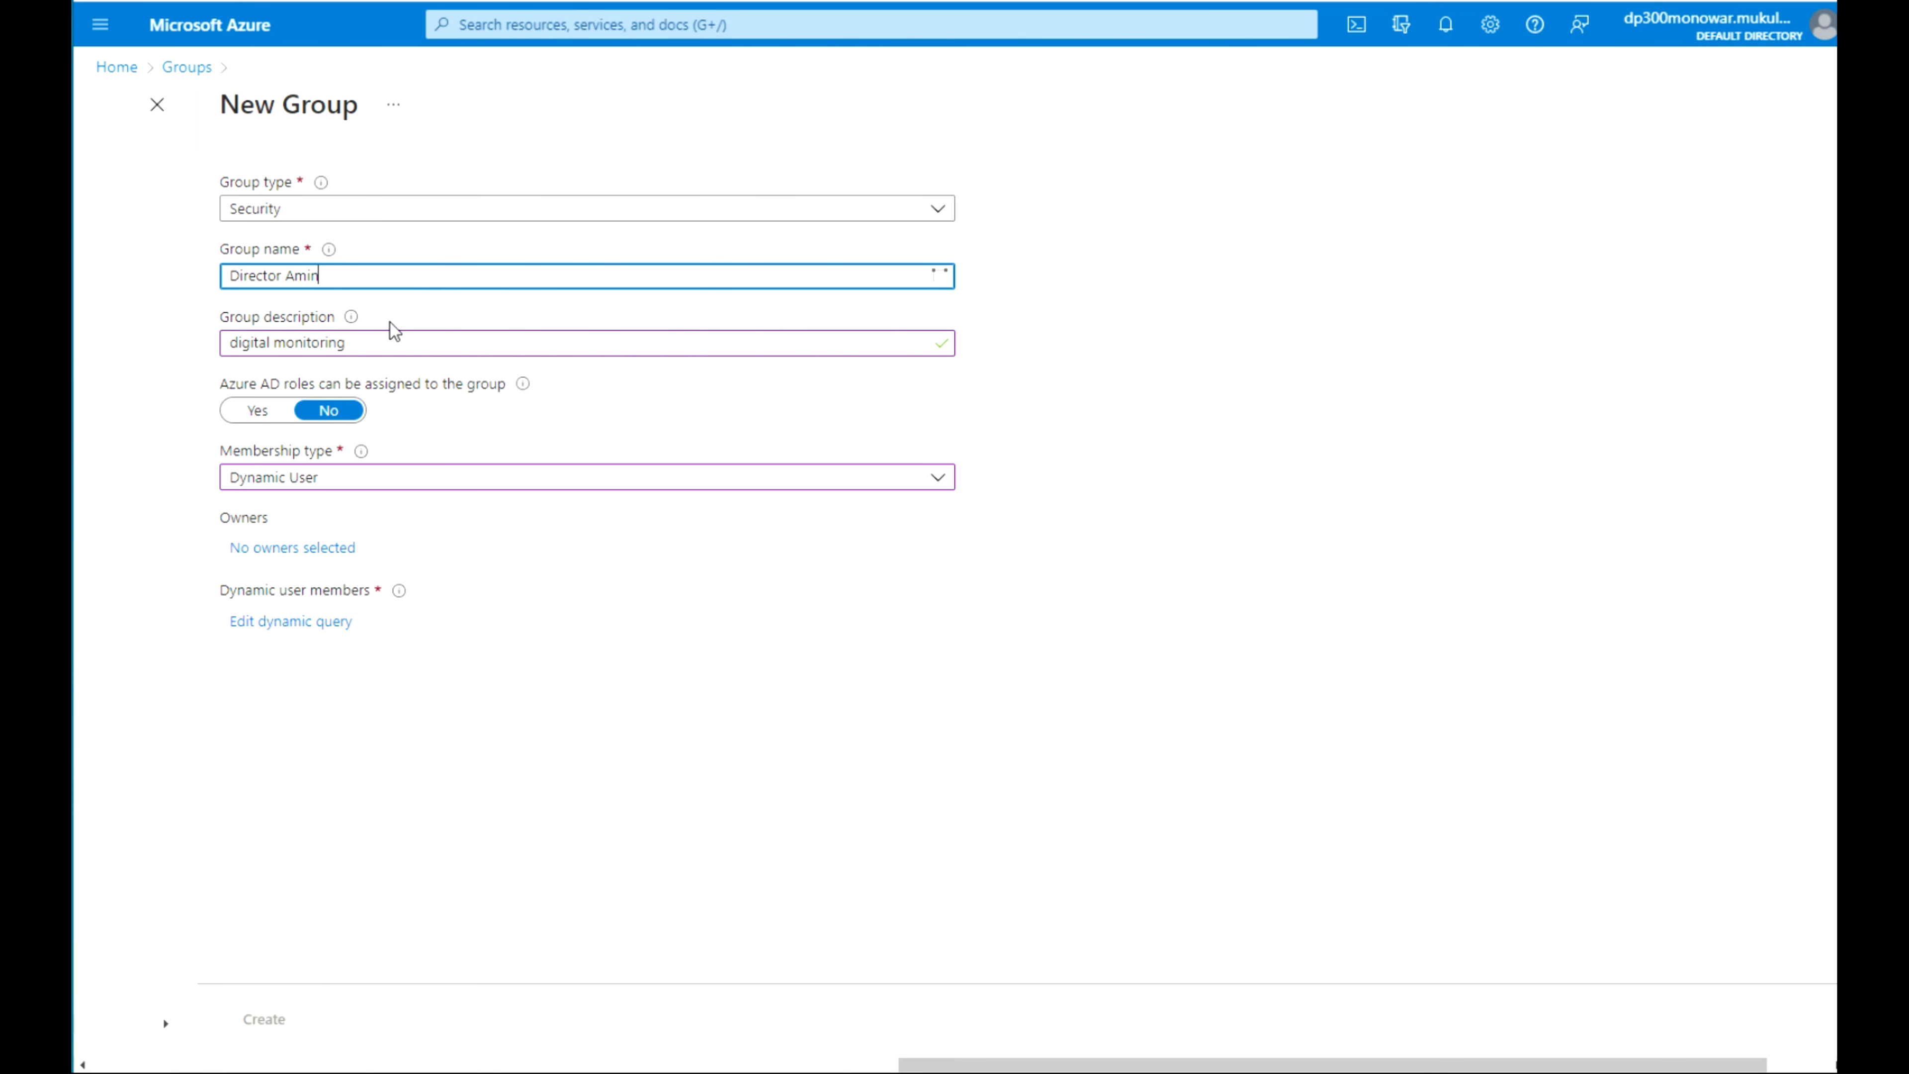
left_click(362, 342)
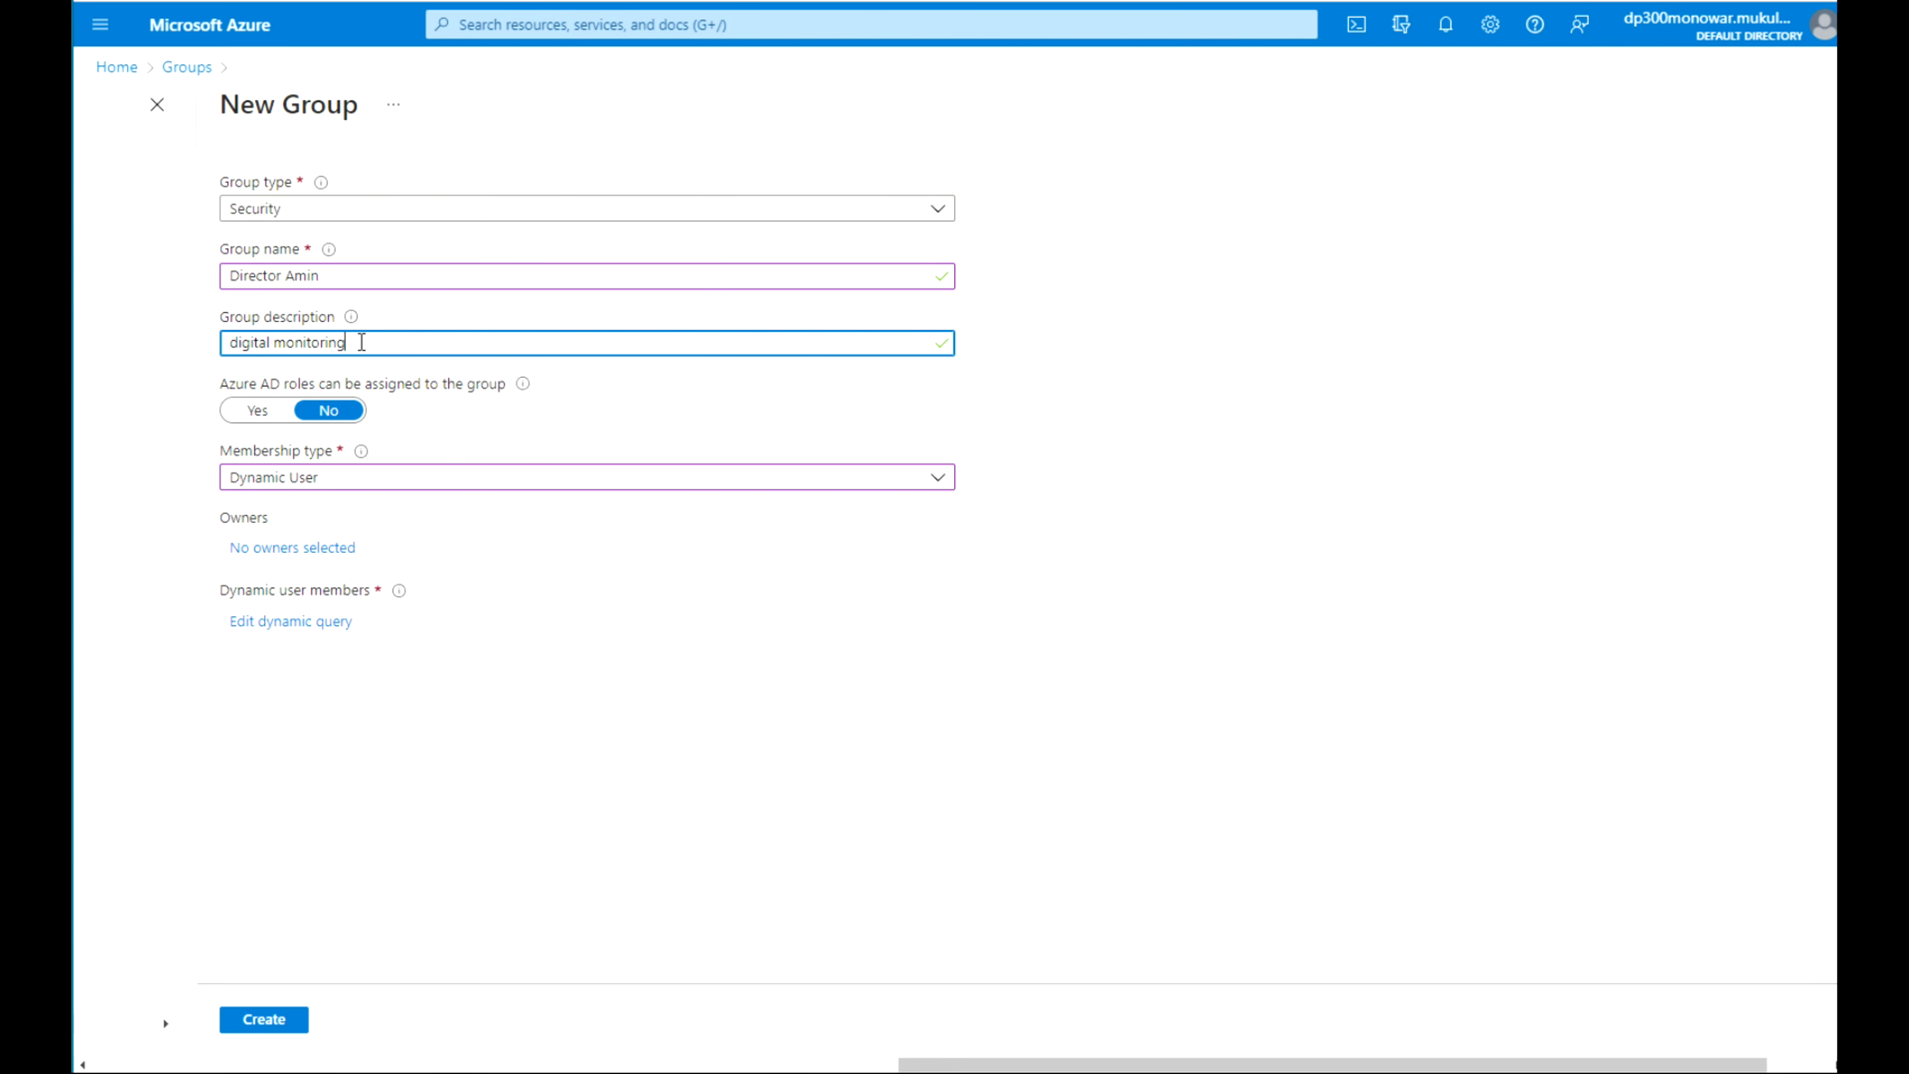
left_click_drag(362, 342, 216, 351)
type("director admin")
left_click(381, 479)
left_click(268, 512)
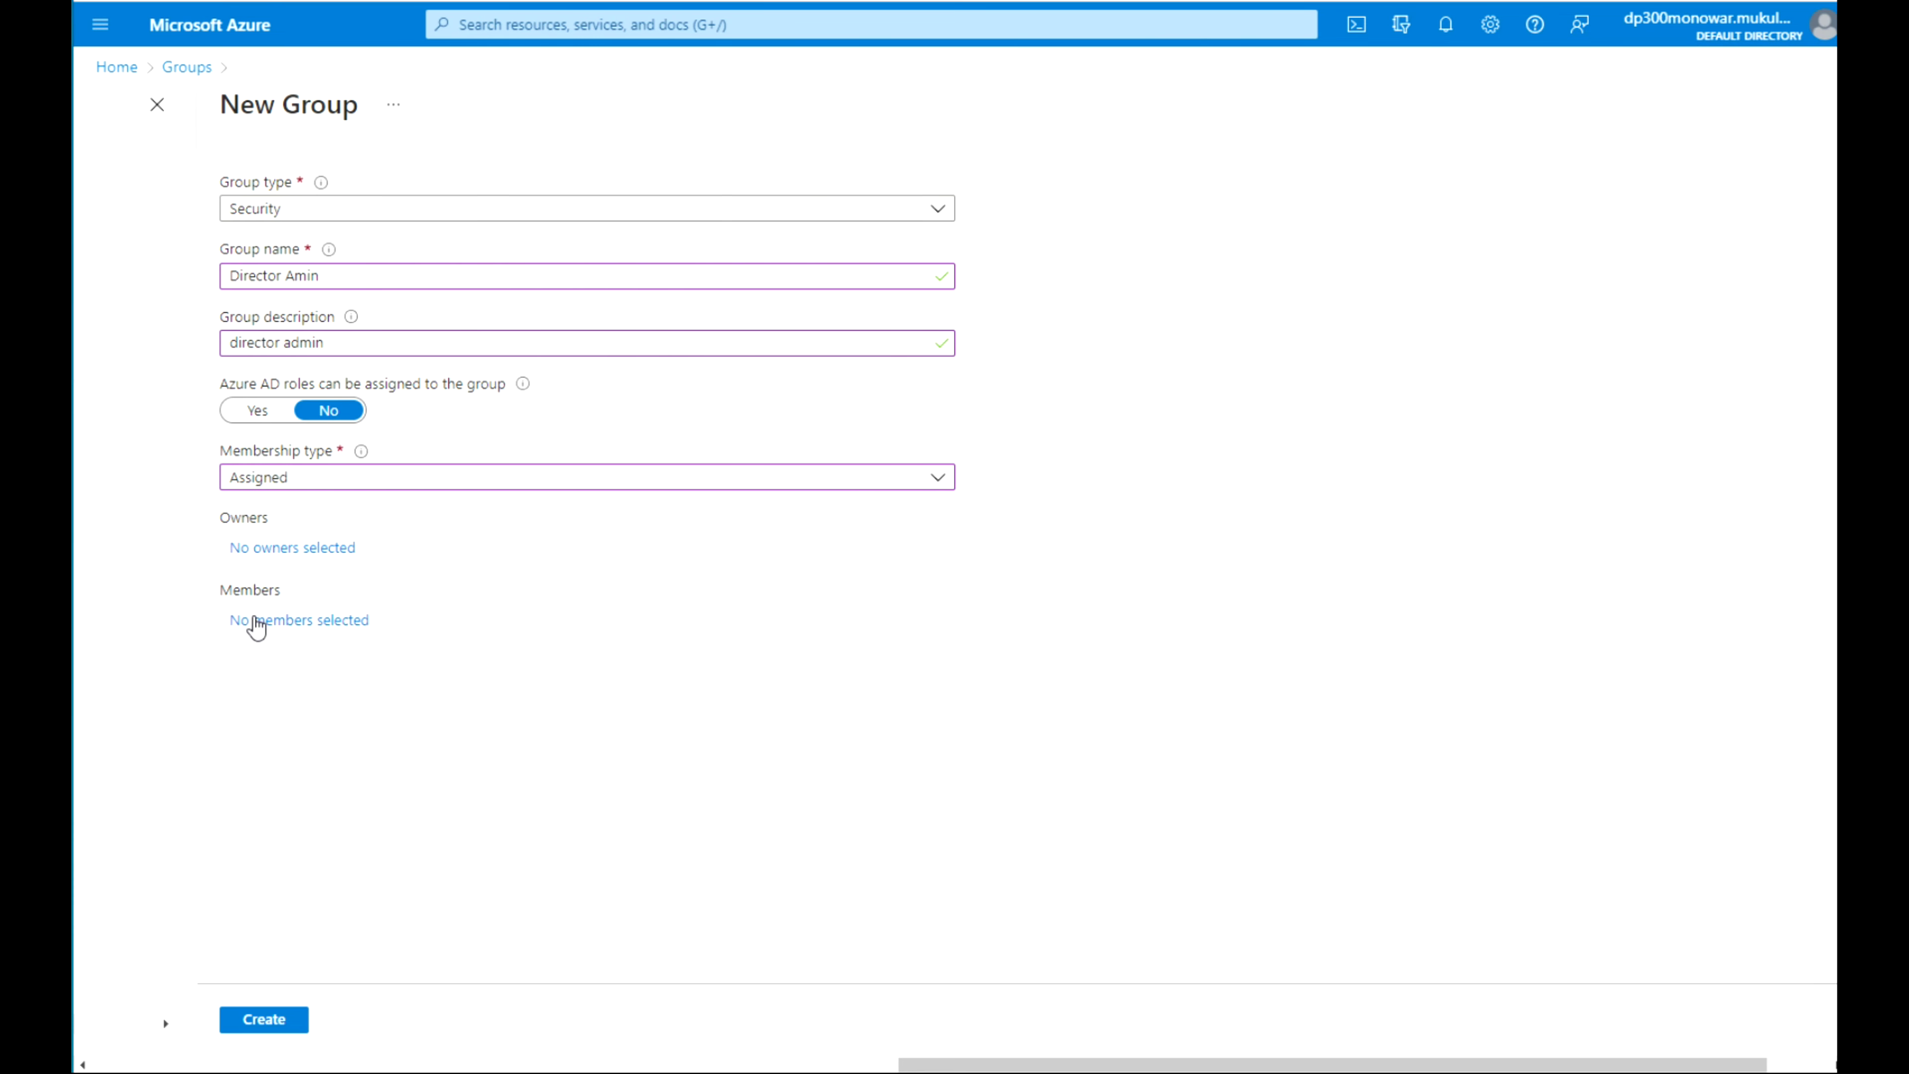
left_click(298, 621)
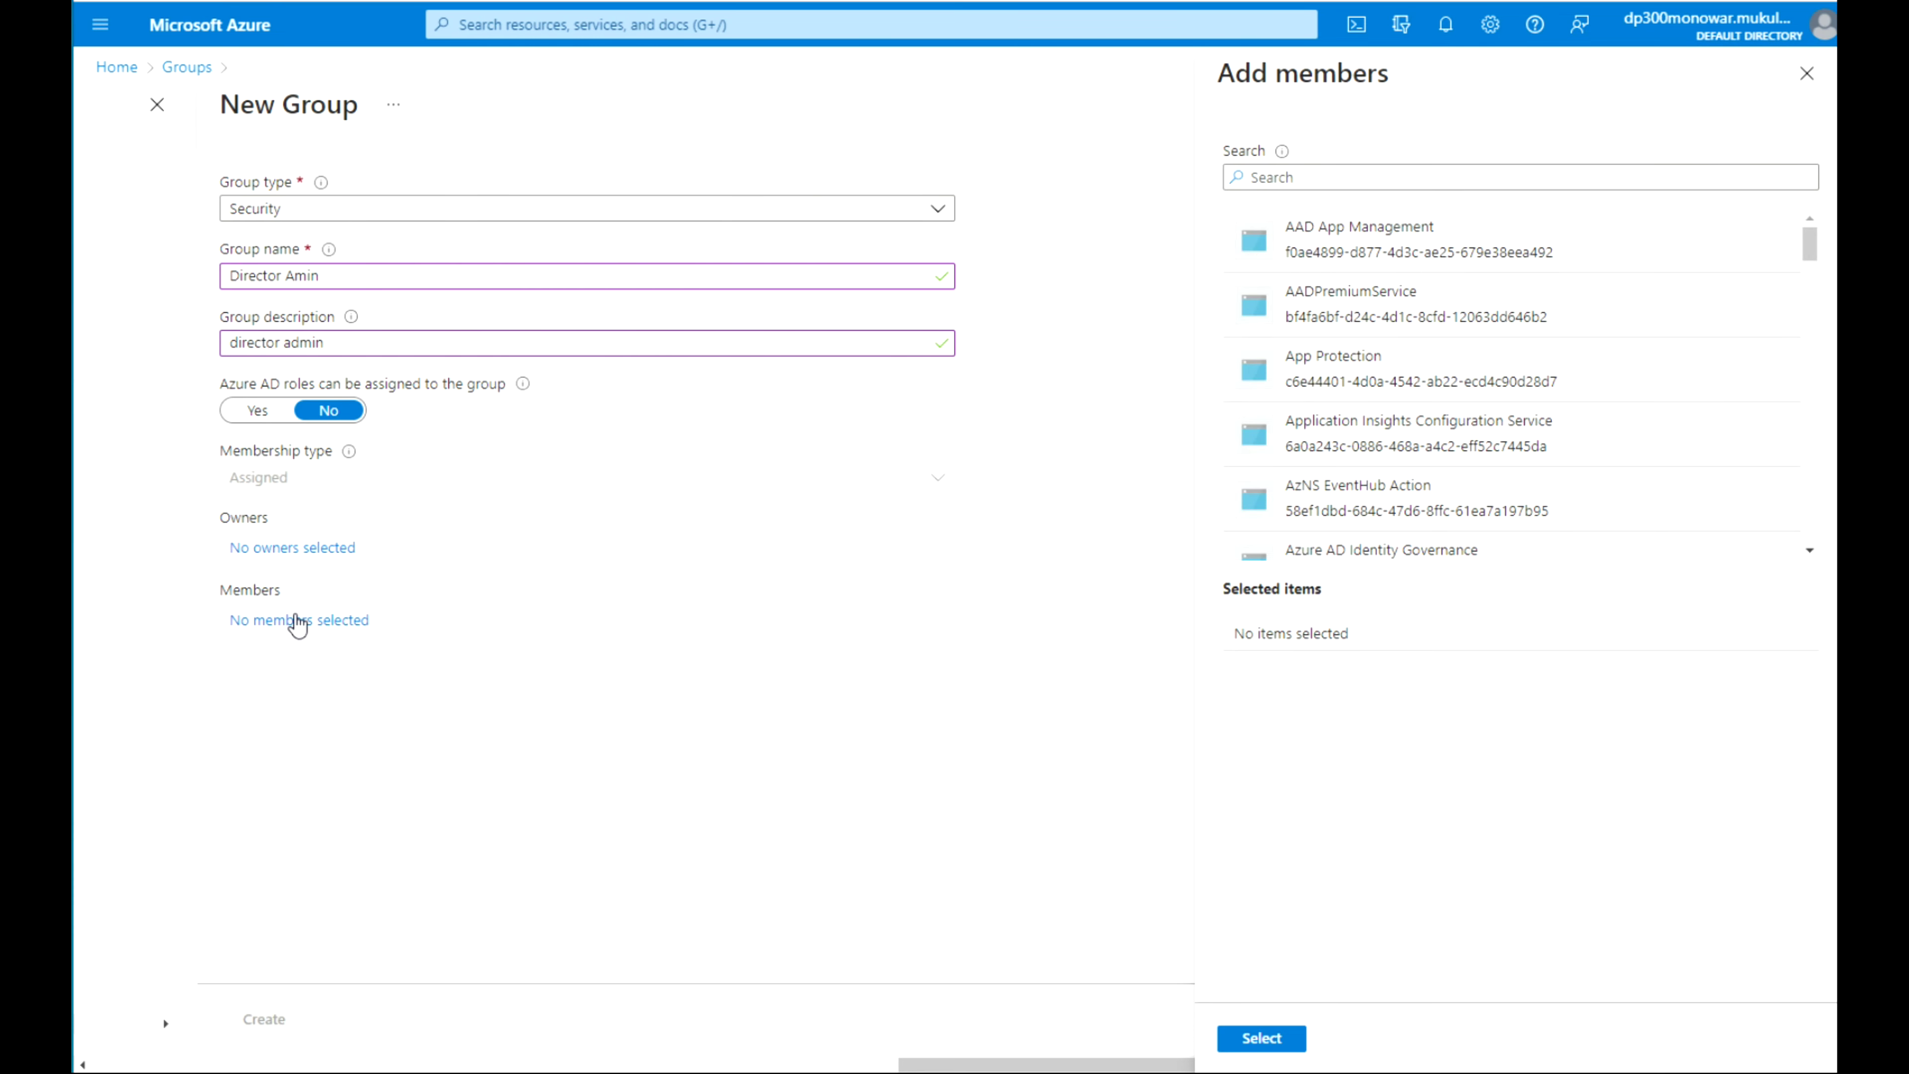
Add IT Digital Architect as the Director Amin group's only member
left_click(1296, 177)
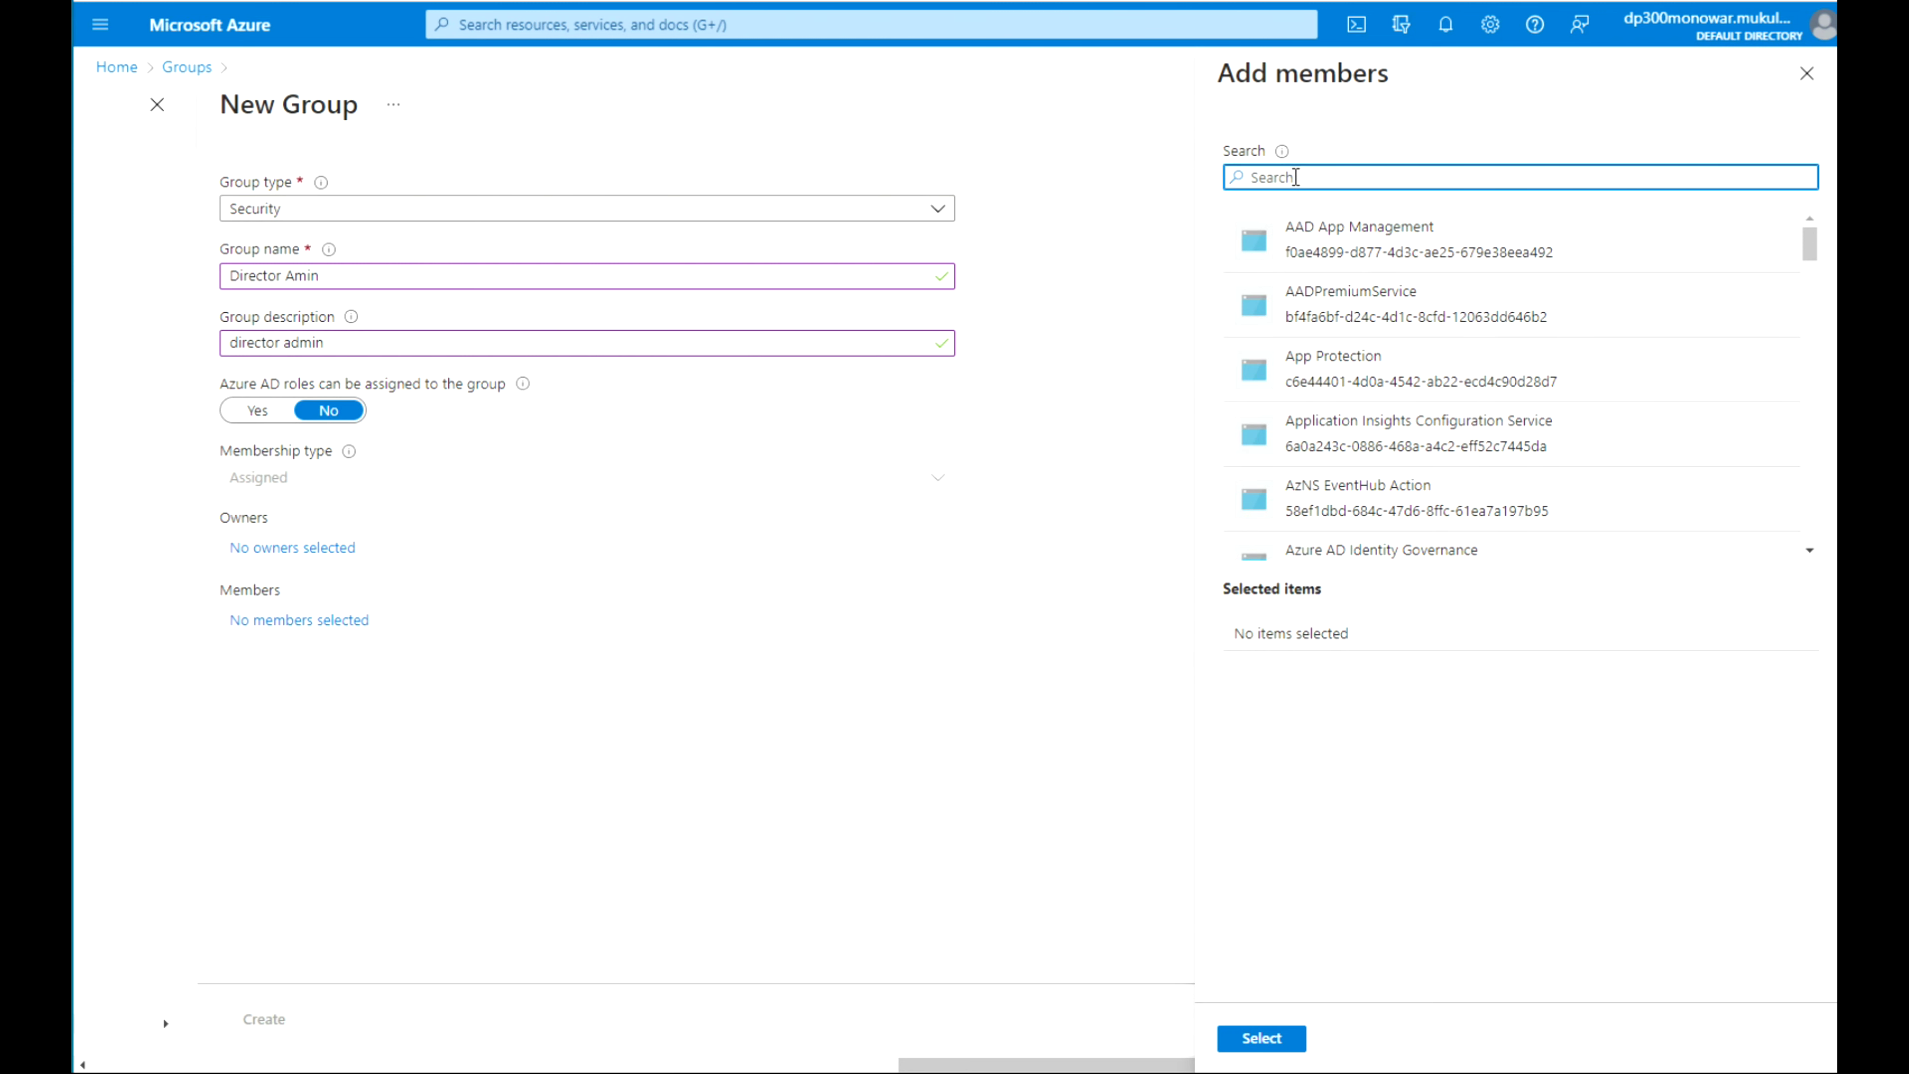
type("IT")
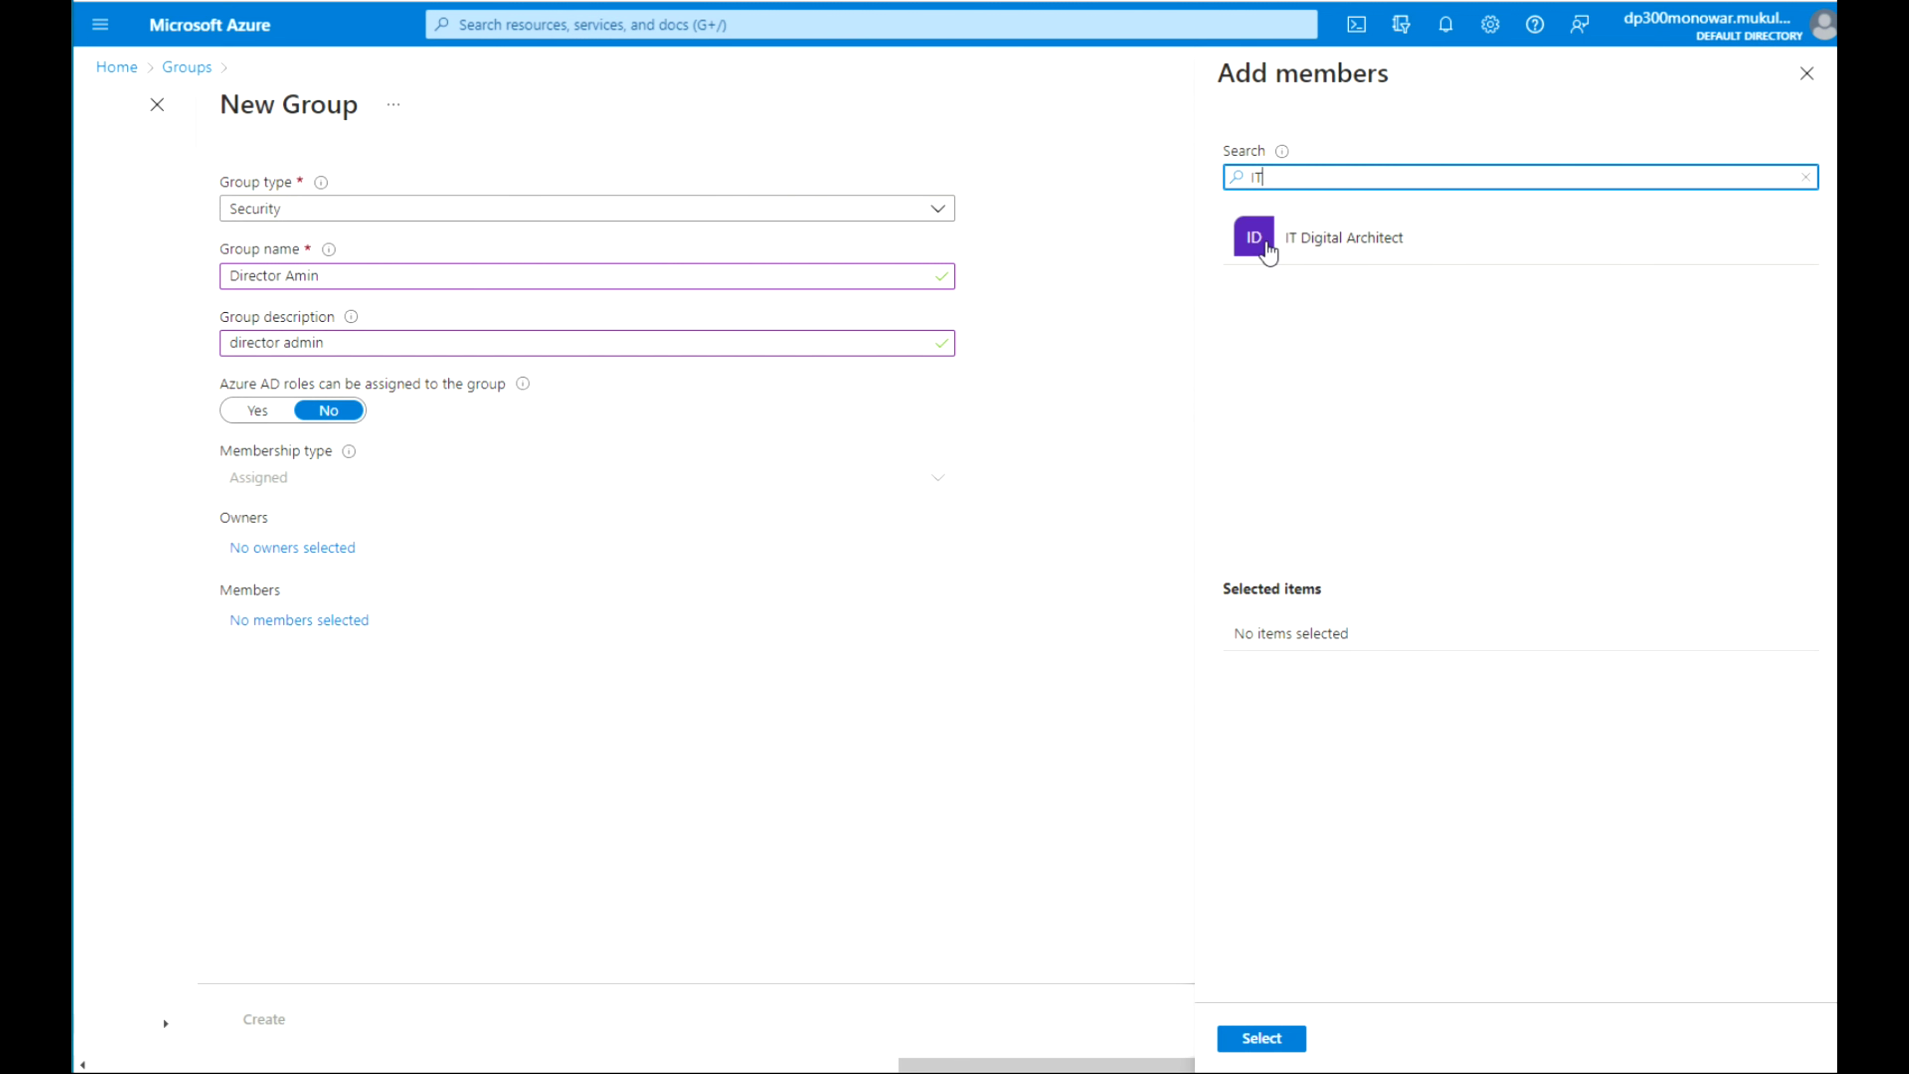
left_click(1260, 243)
left_click(1316, 174)
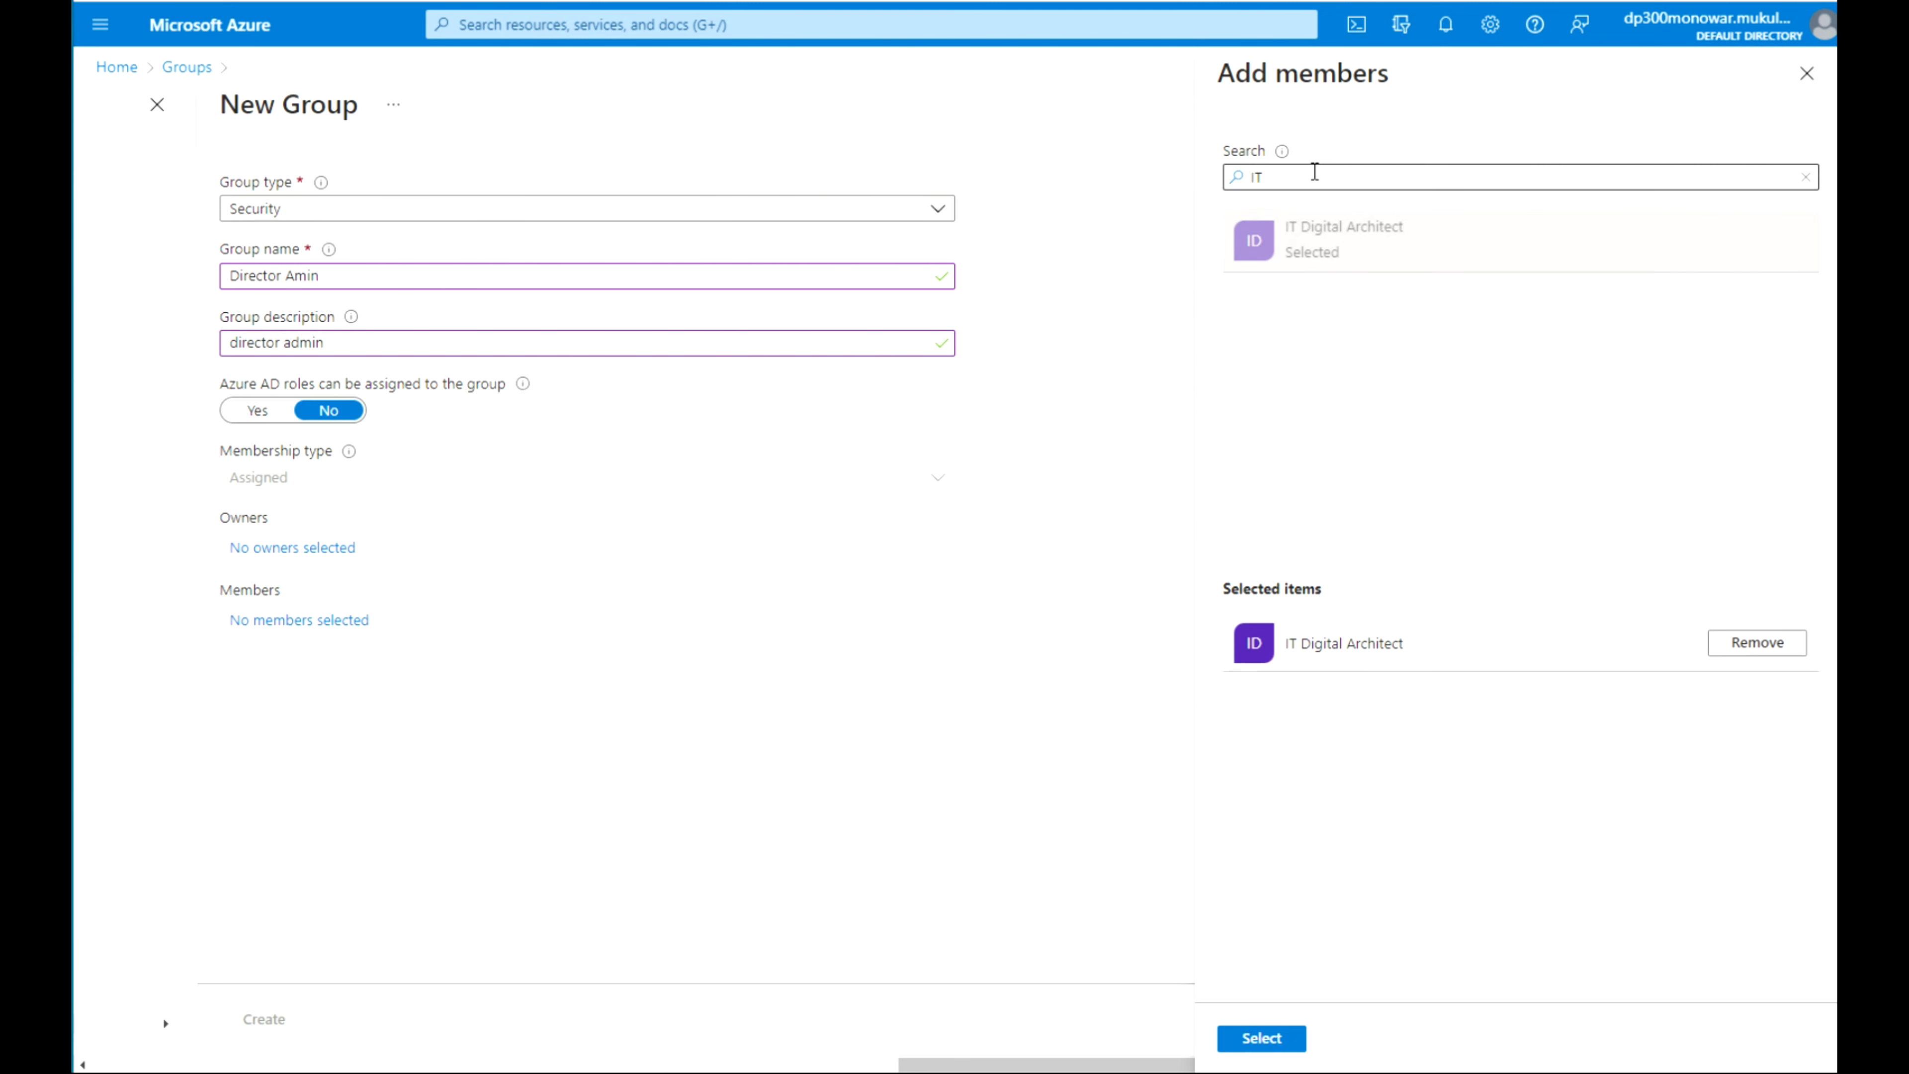
type("MO")
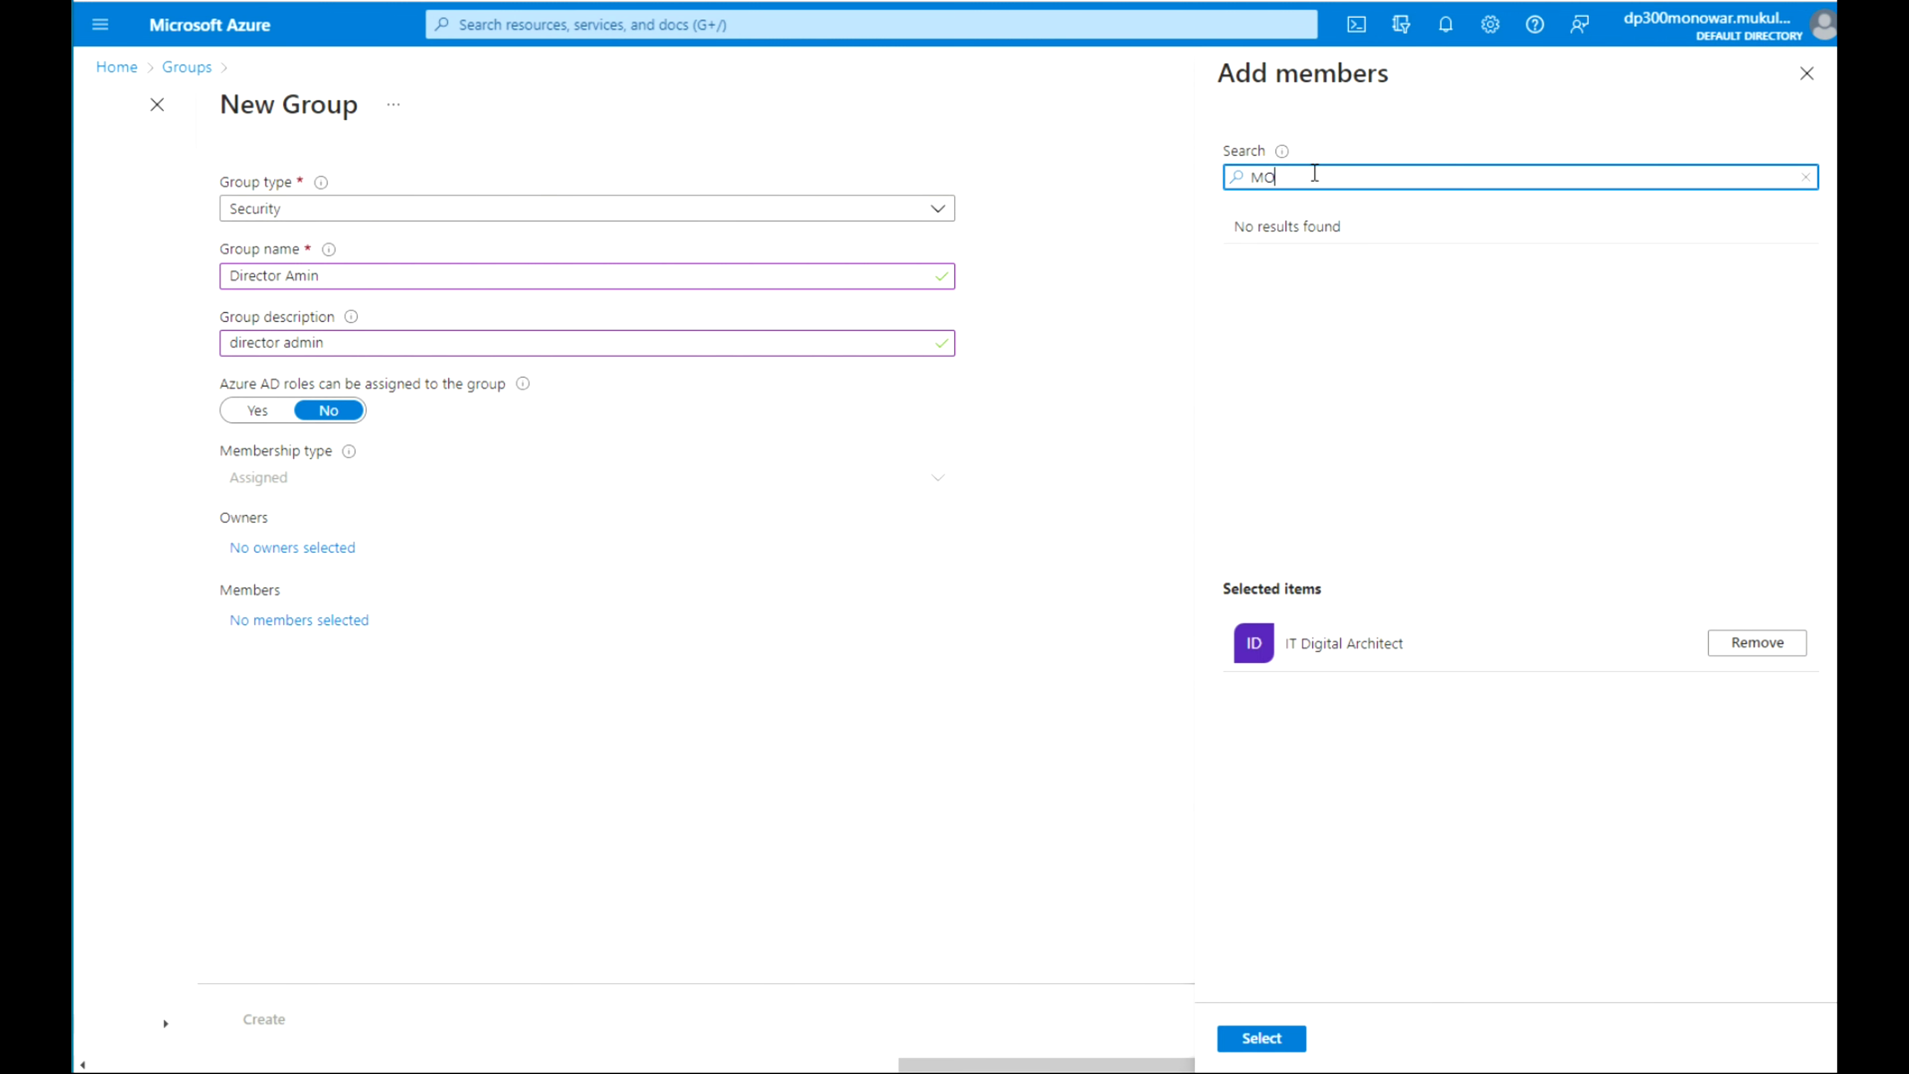
key("BackSpace")
key("BackSpace")
type("mo")
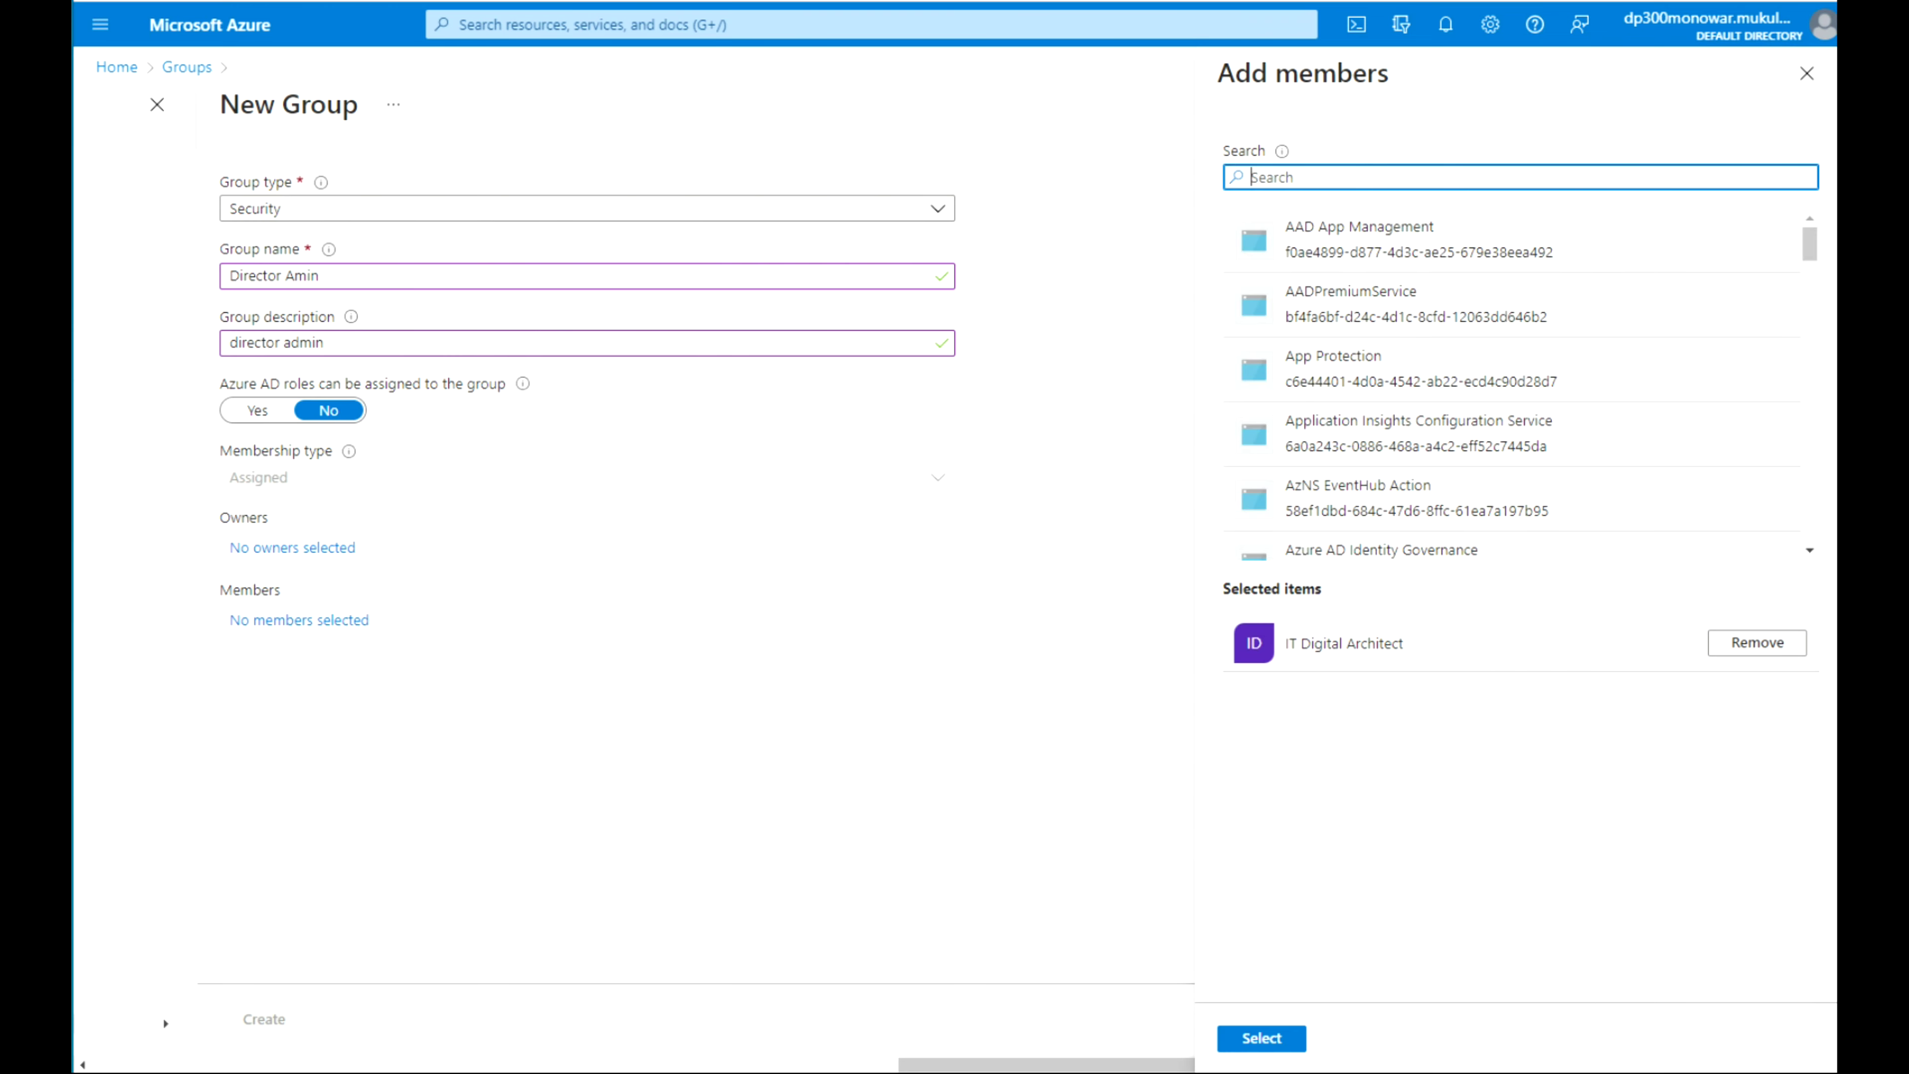
left_click_drag(1817, 247, 1767, 546)
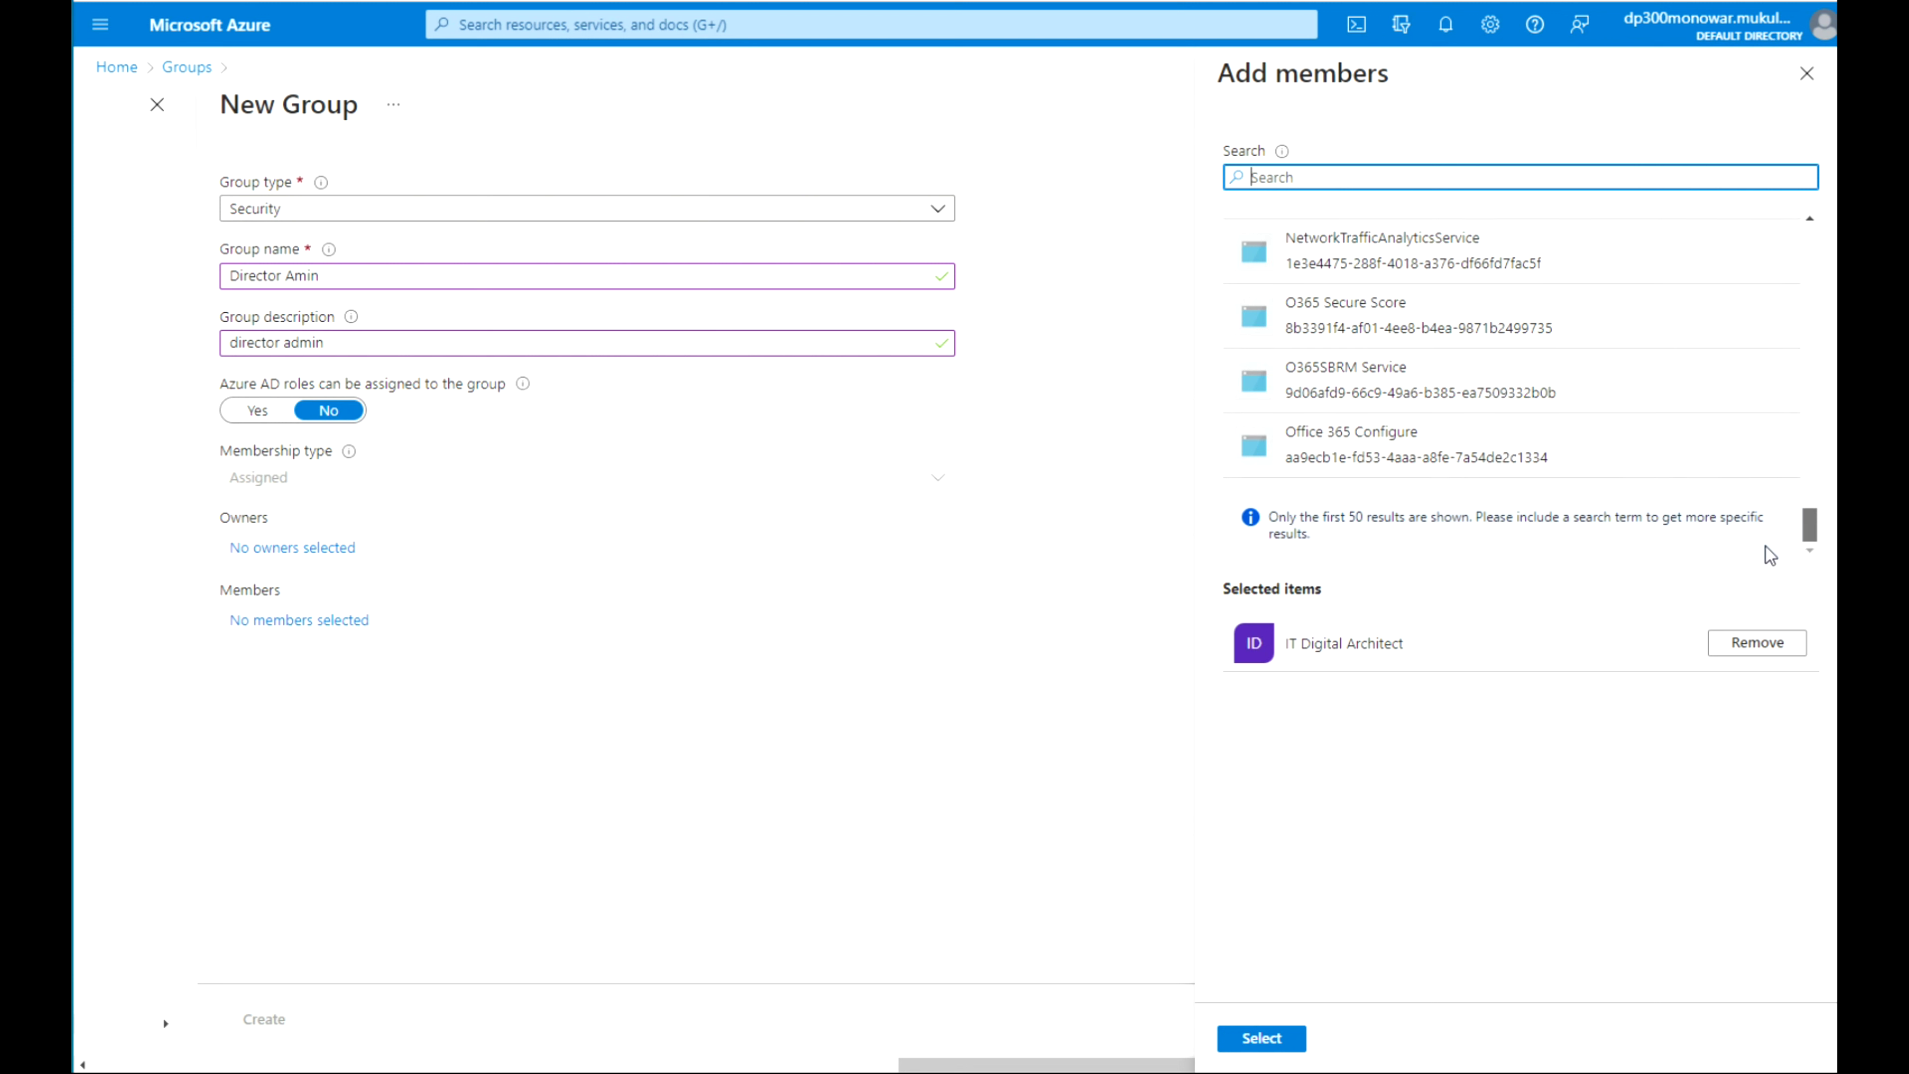
left_click(1409, 643)
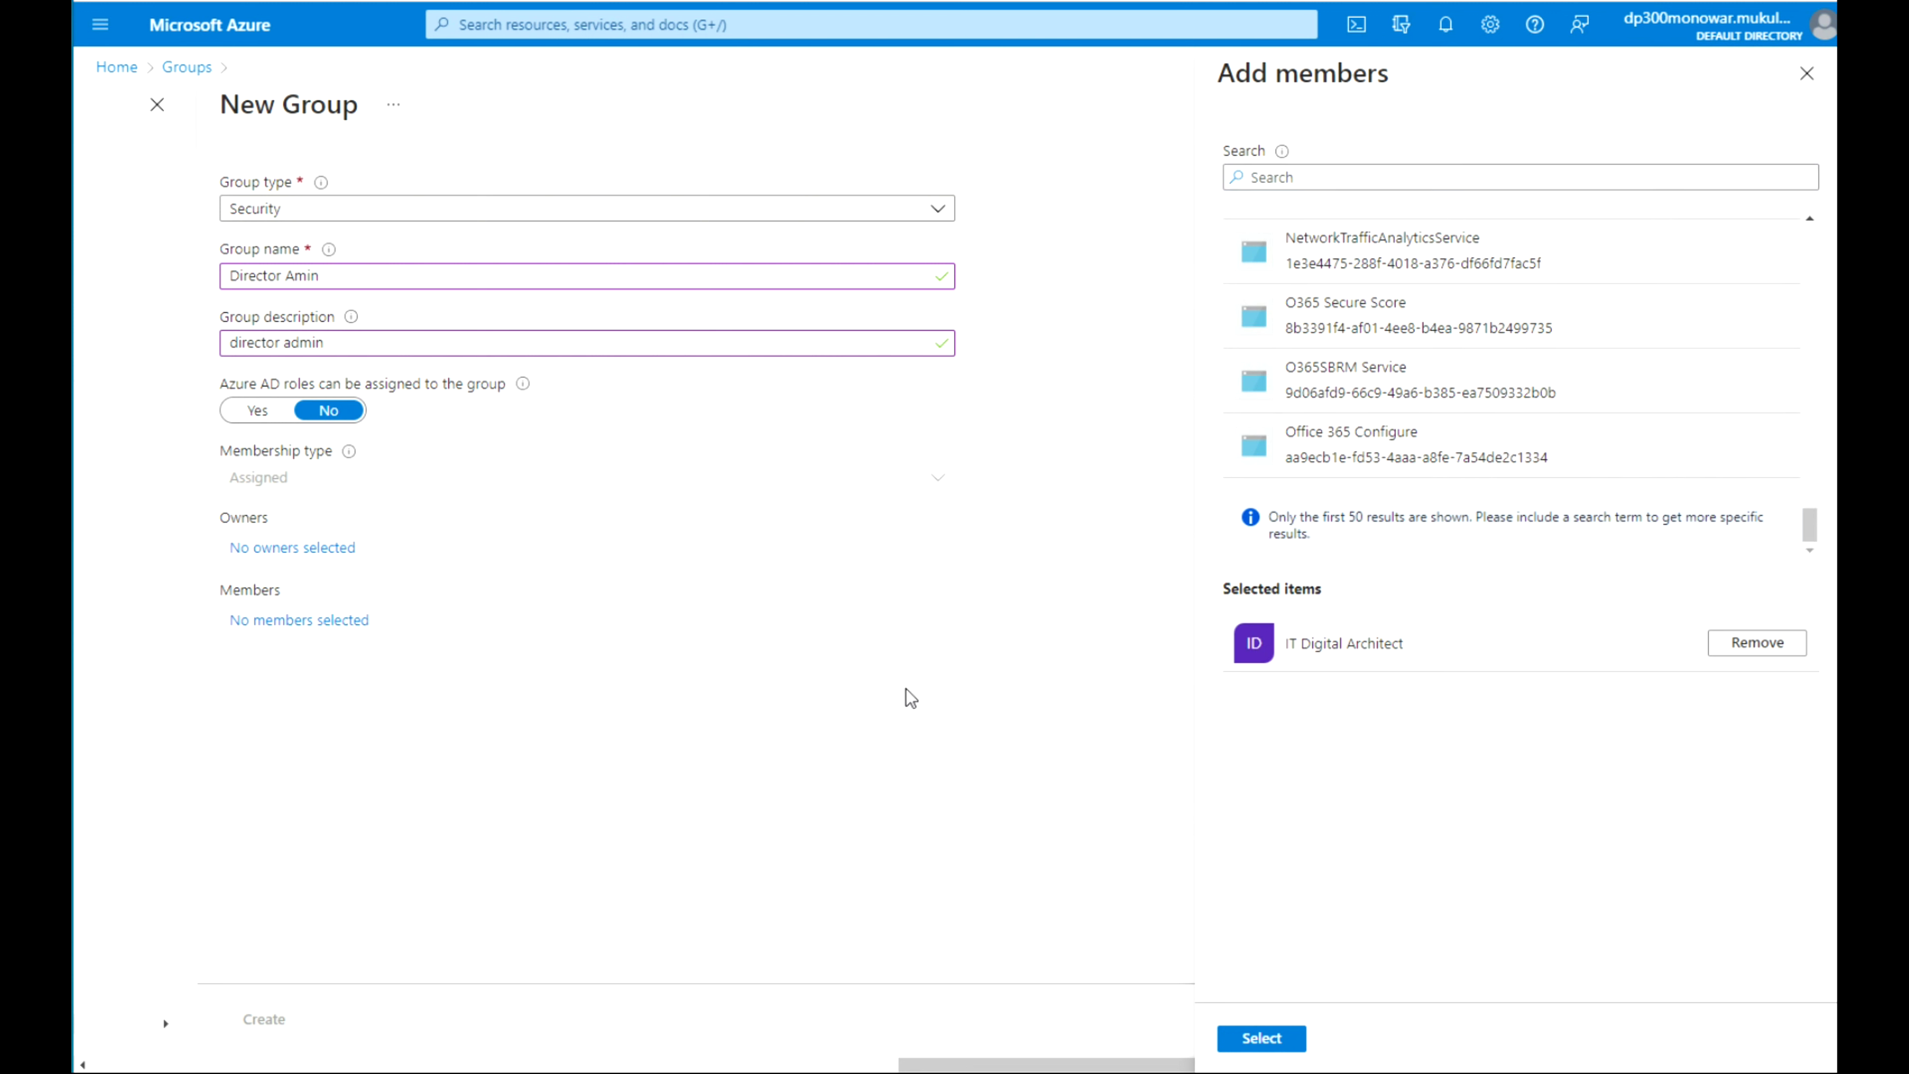
left_click(1251, 1038)
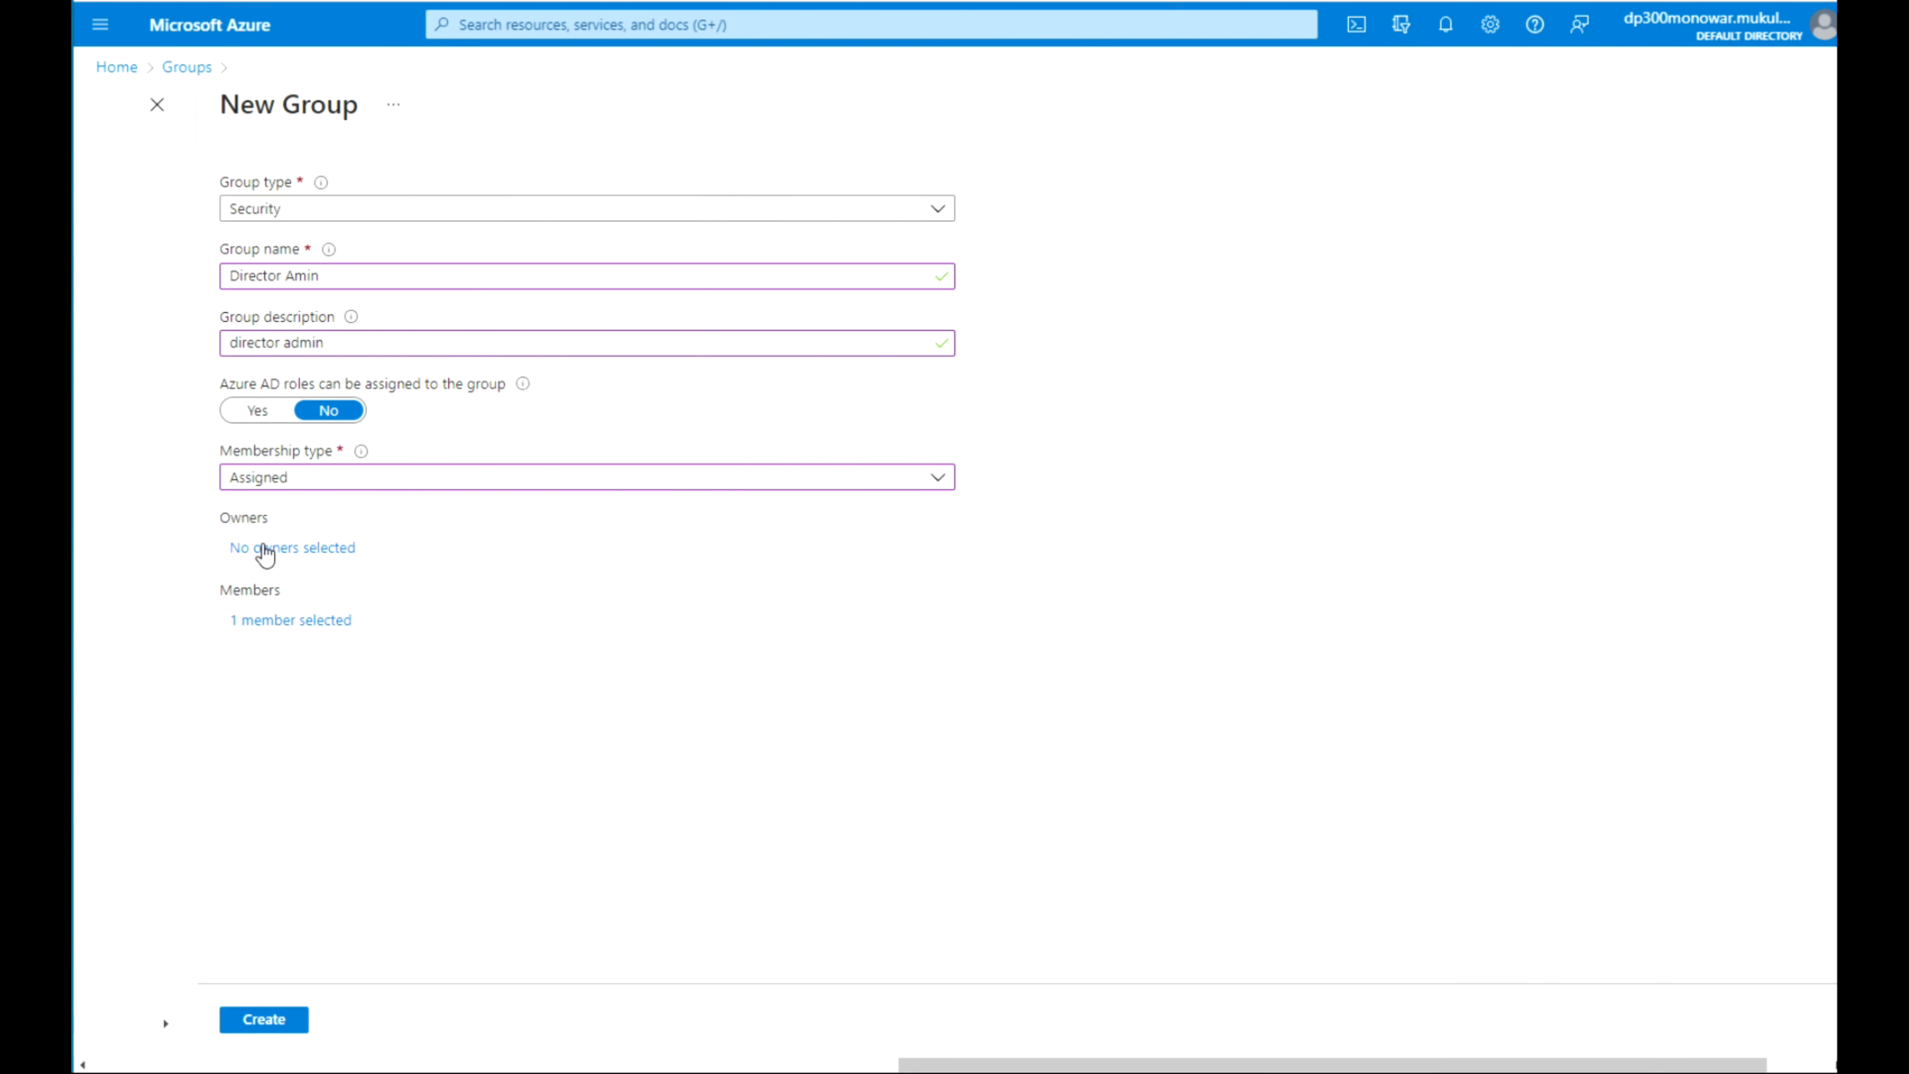
Create the Director Amin group and reload All groups twice to check the list
left_click(266, 1021)
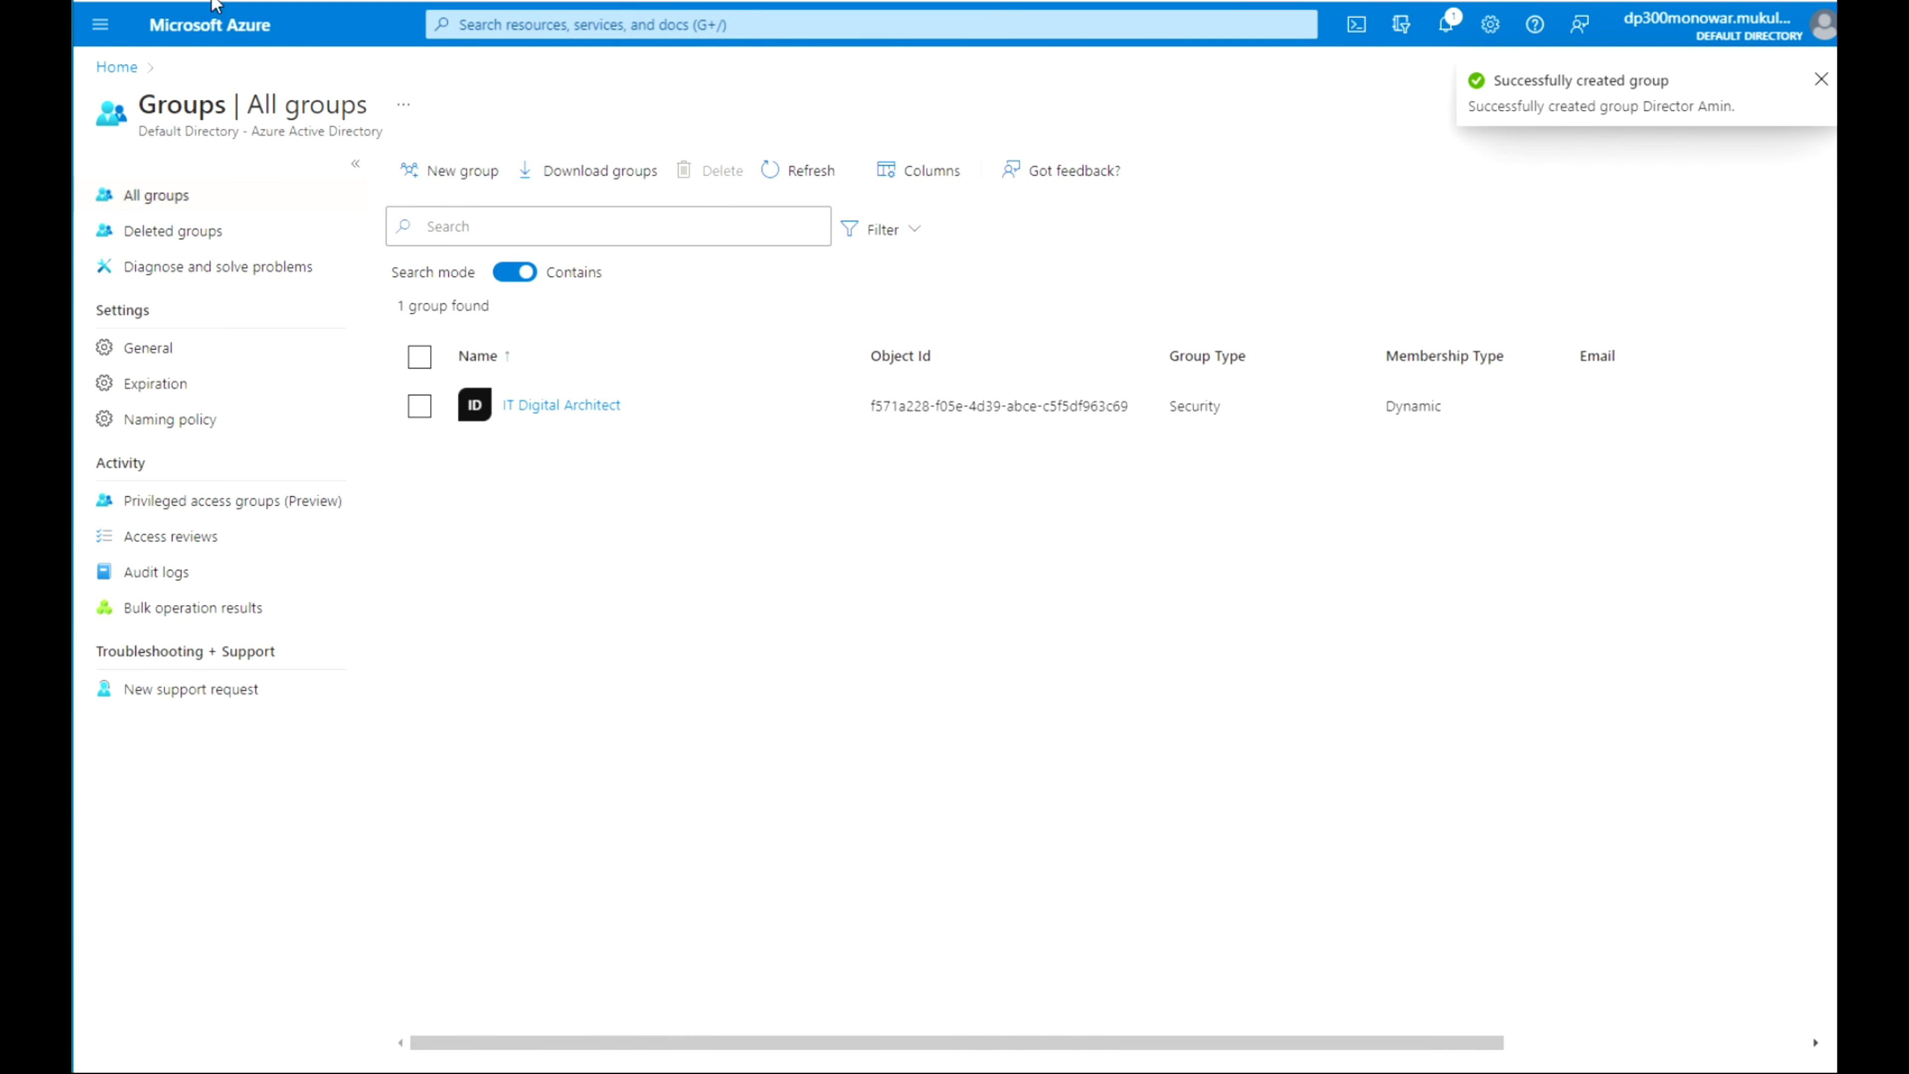
key("F5")
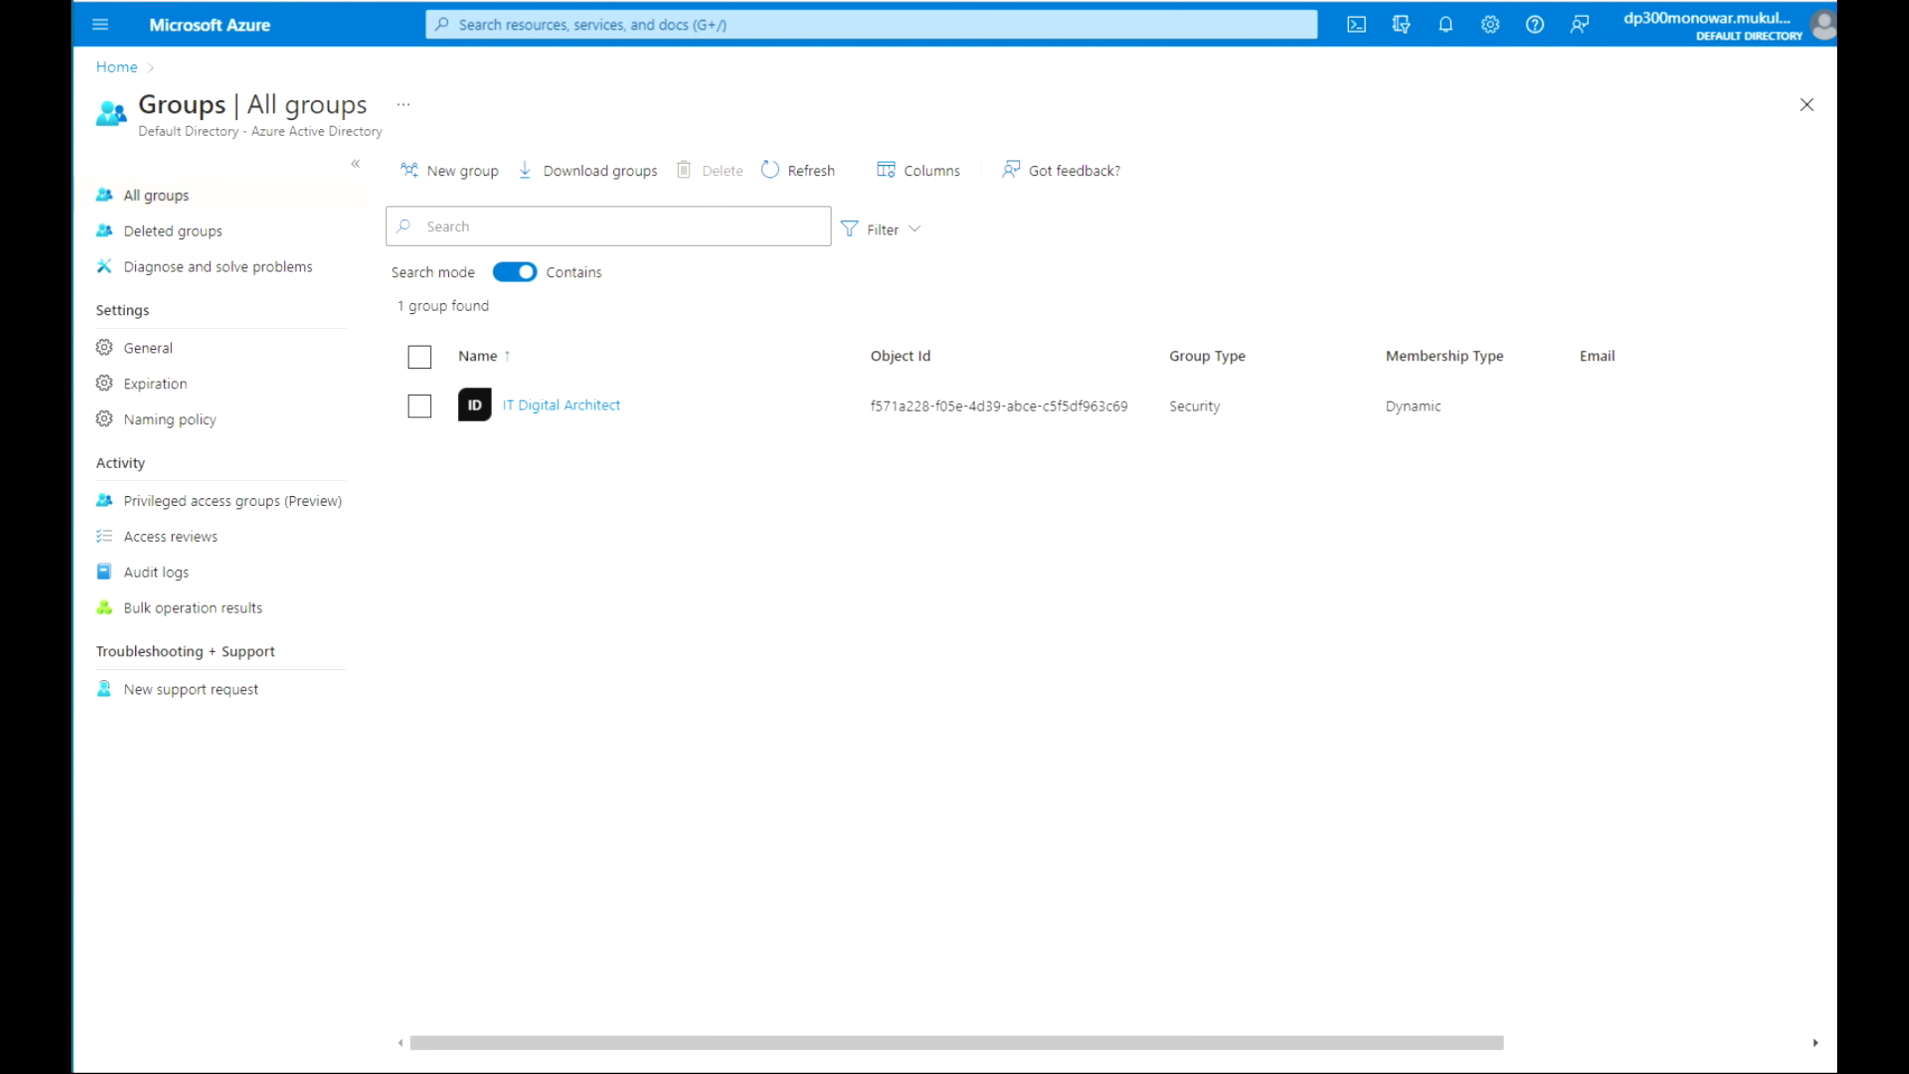
key("F5")
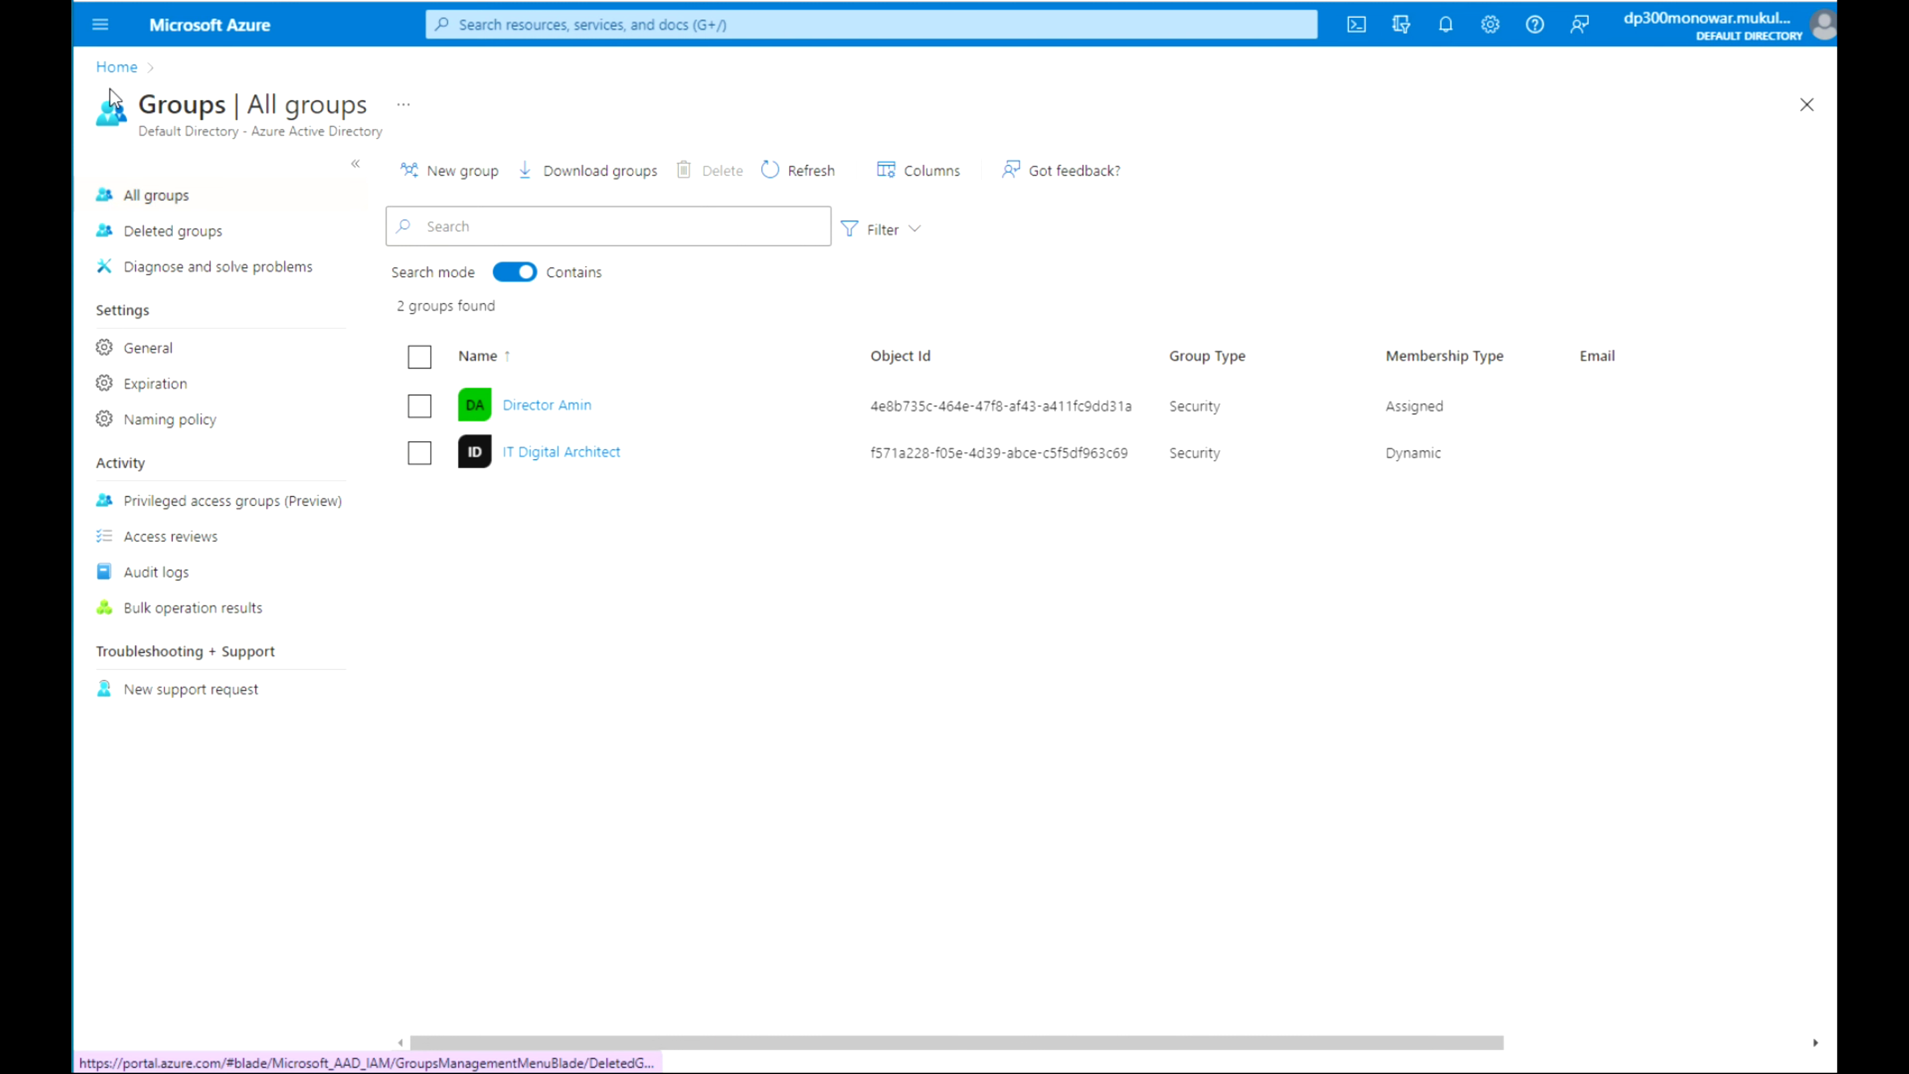
Show the demo user's Groups page, closing Add memberships without picking a group
left_click(101, 26)
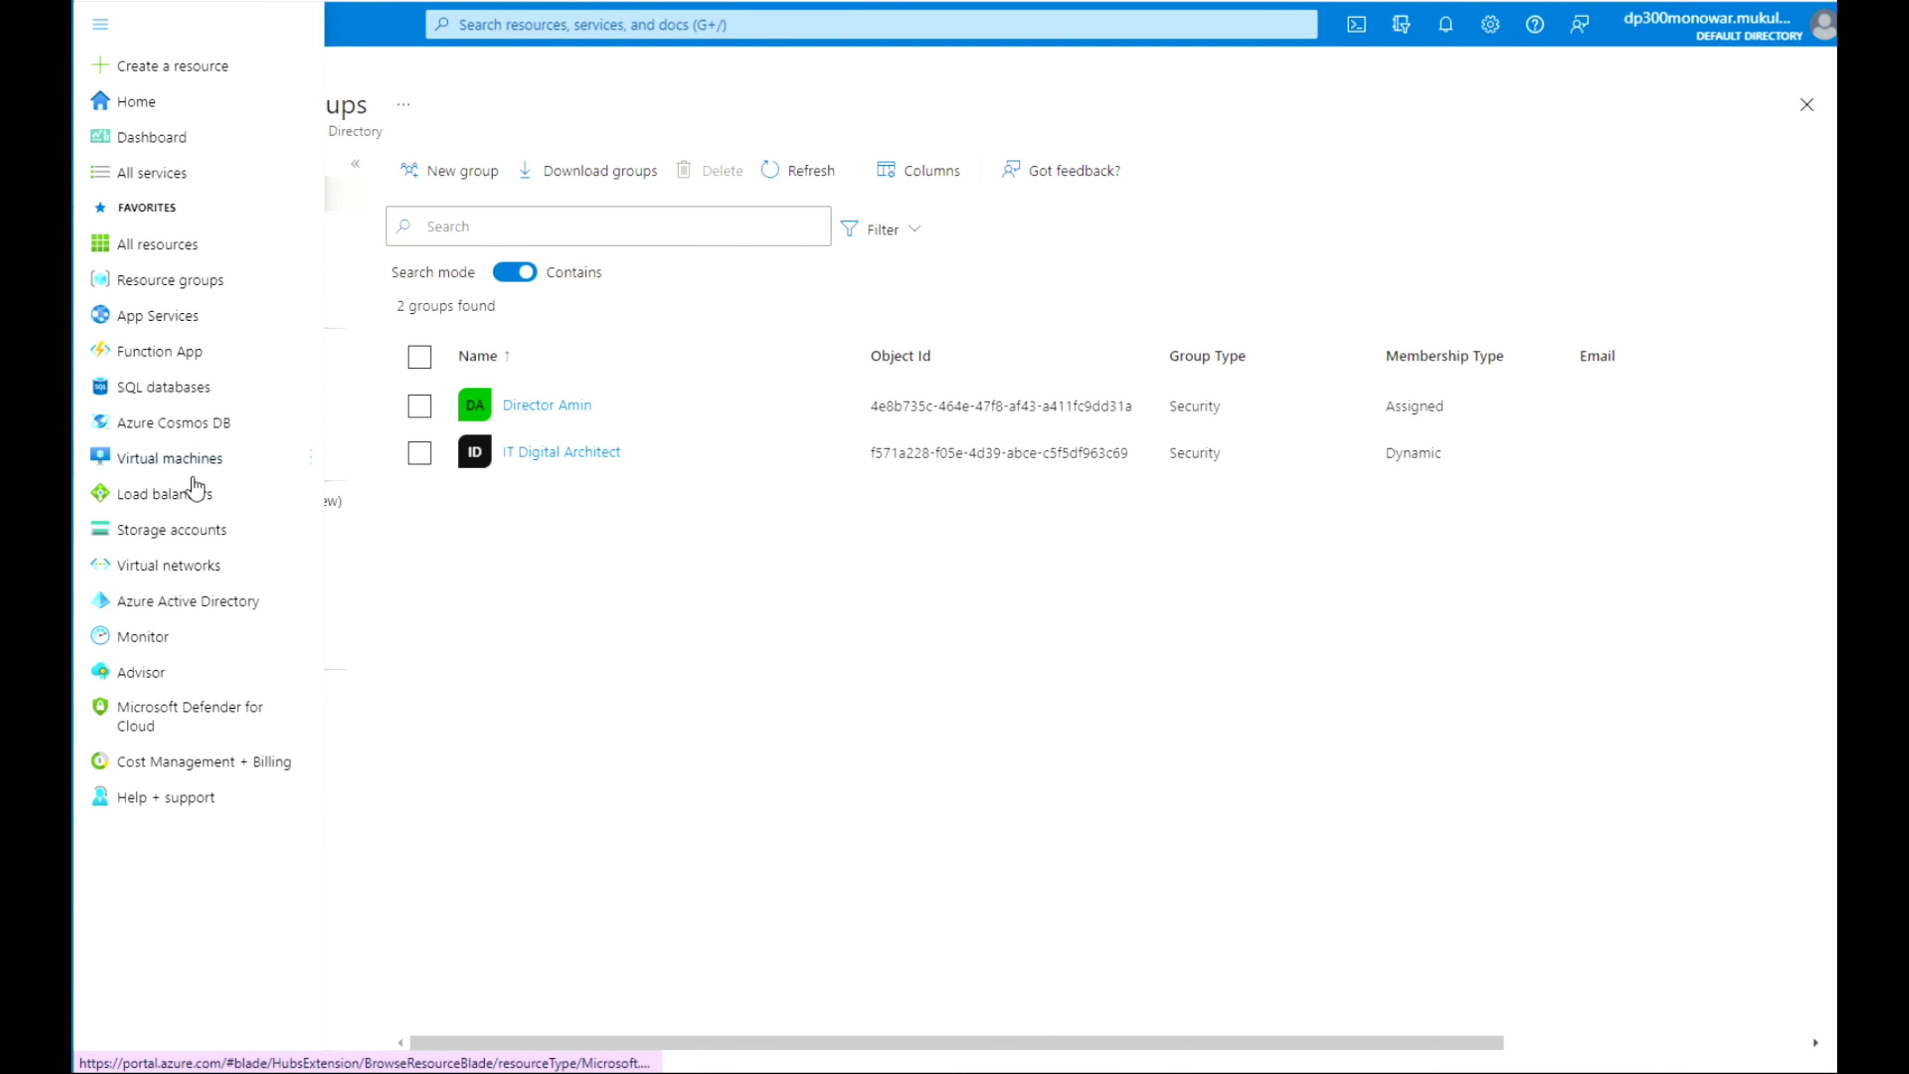
left_click(167, 601)
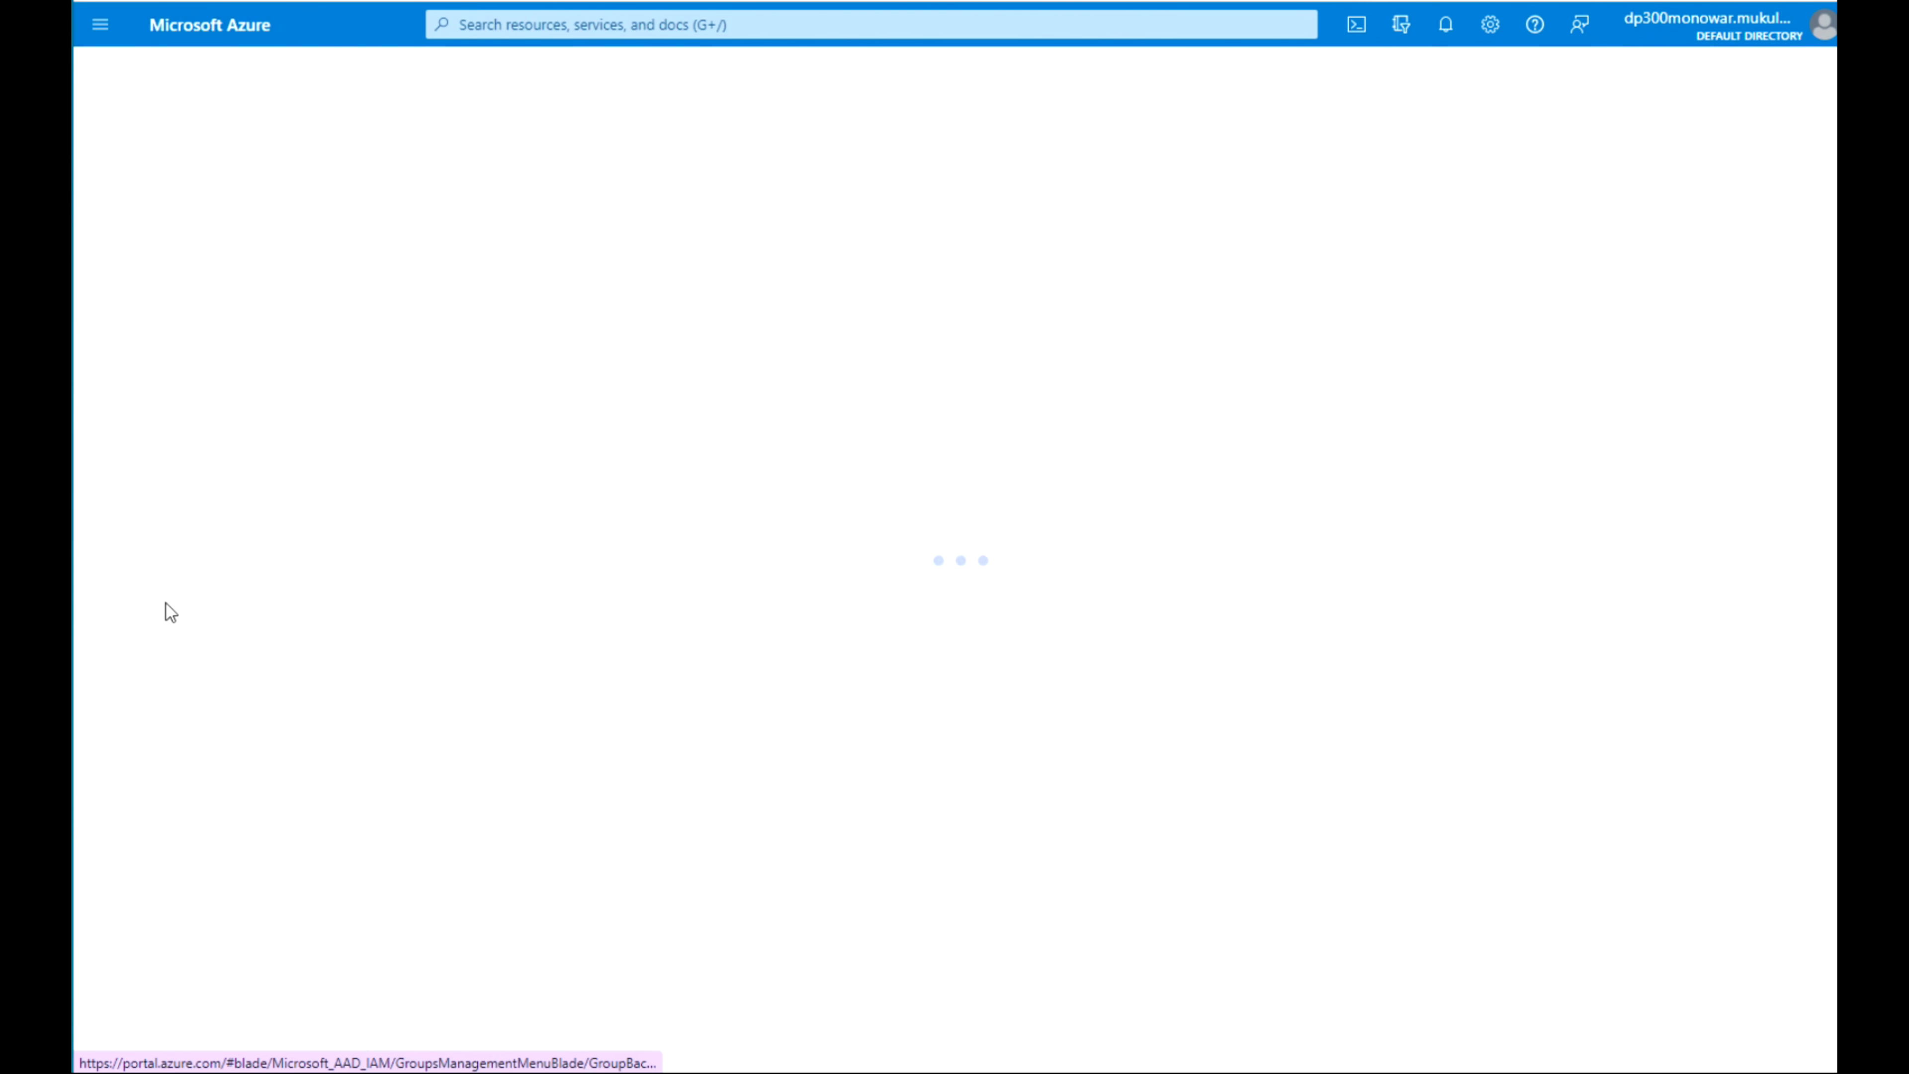
left_click(147, 354)
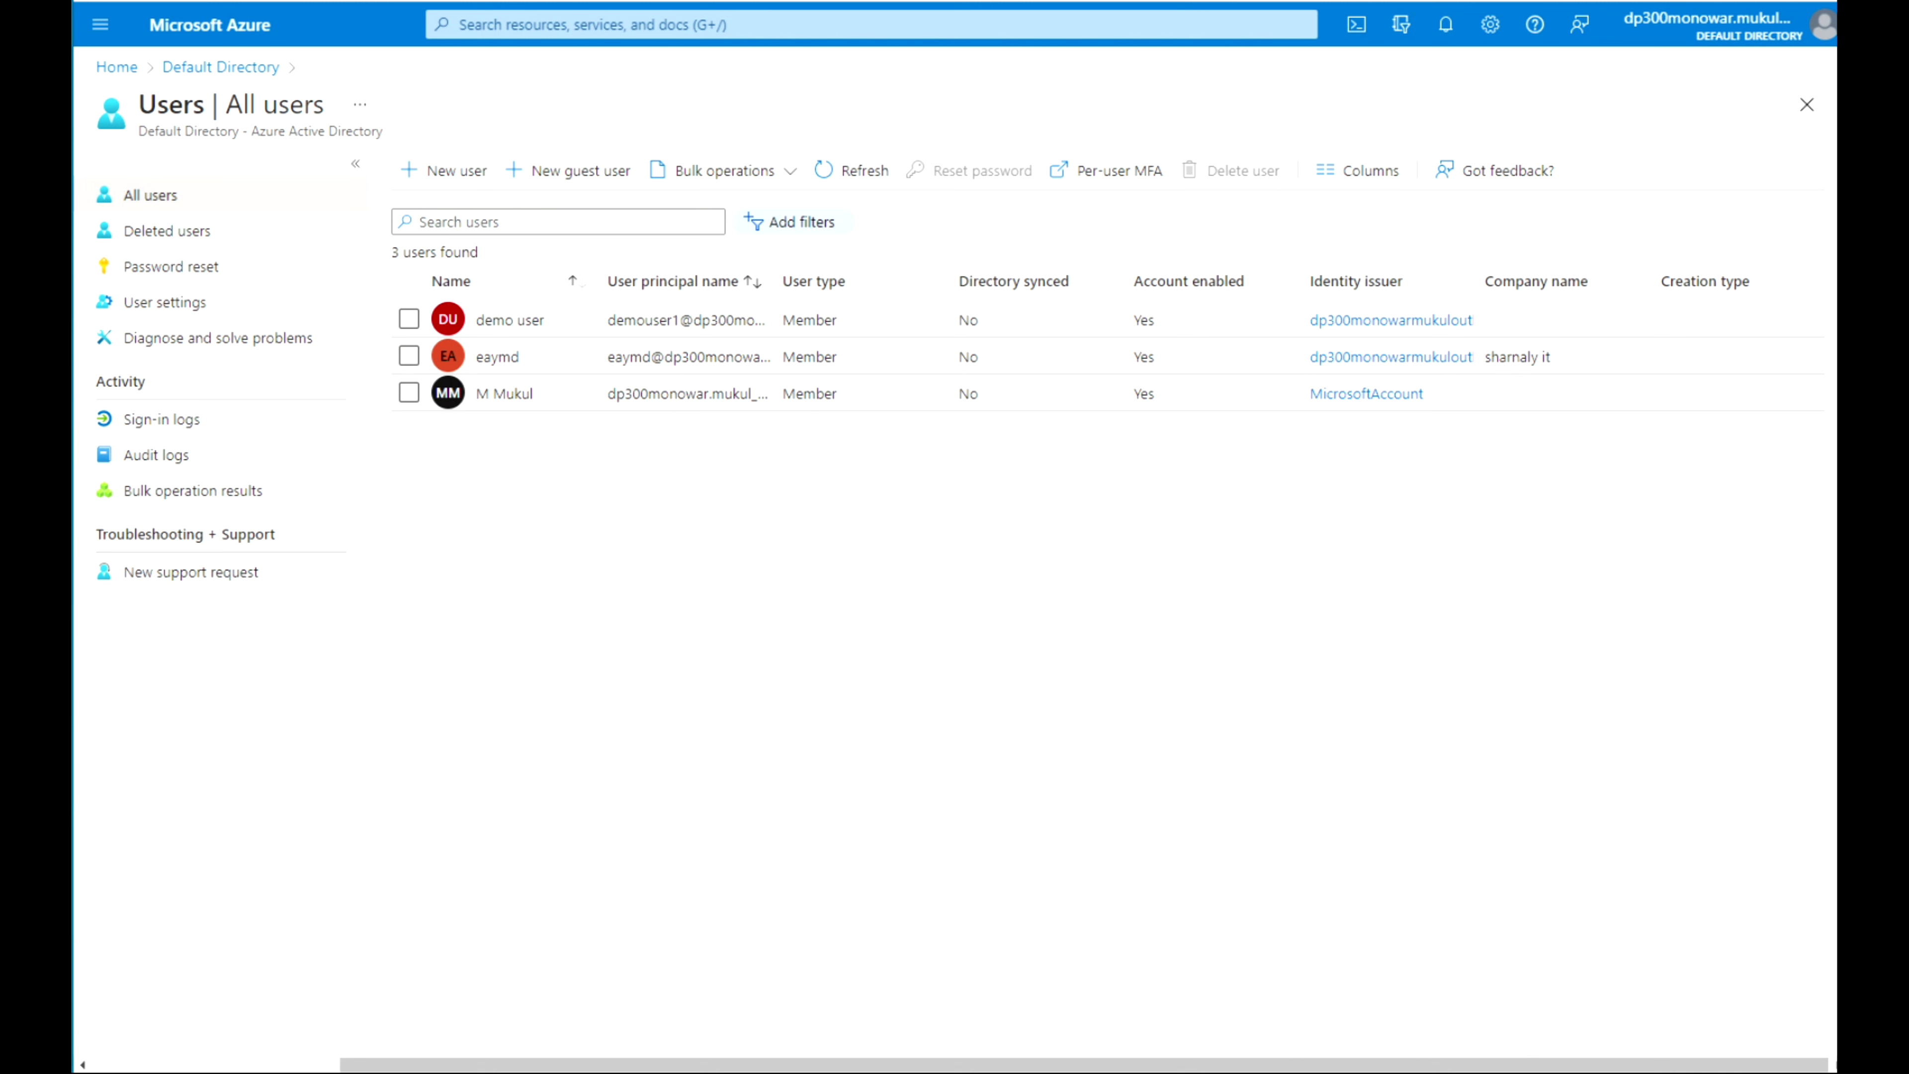
left_click(486, 321)
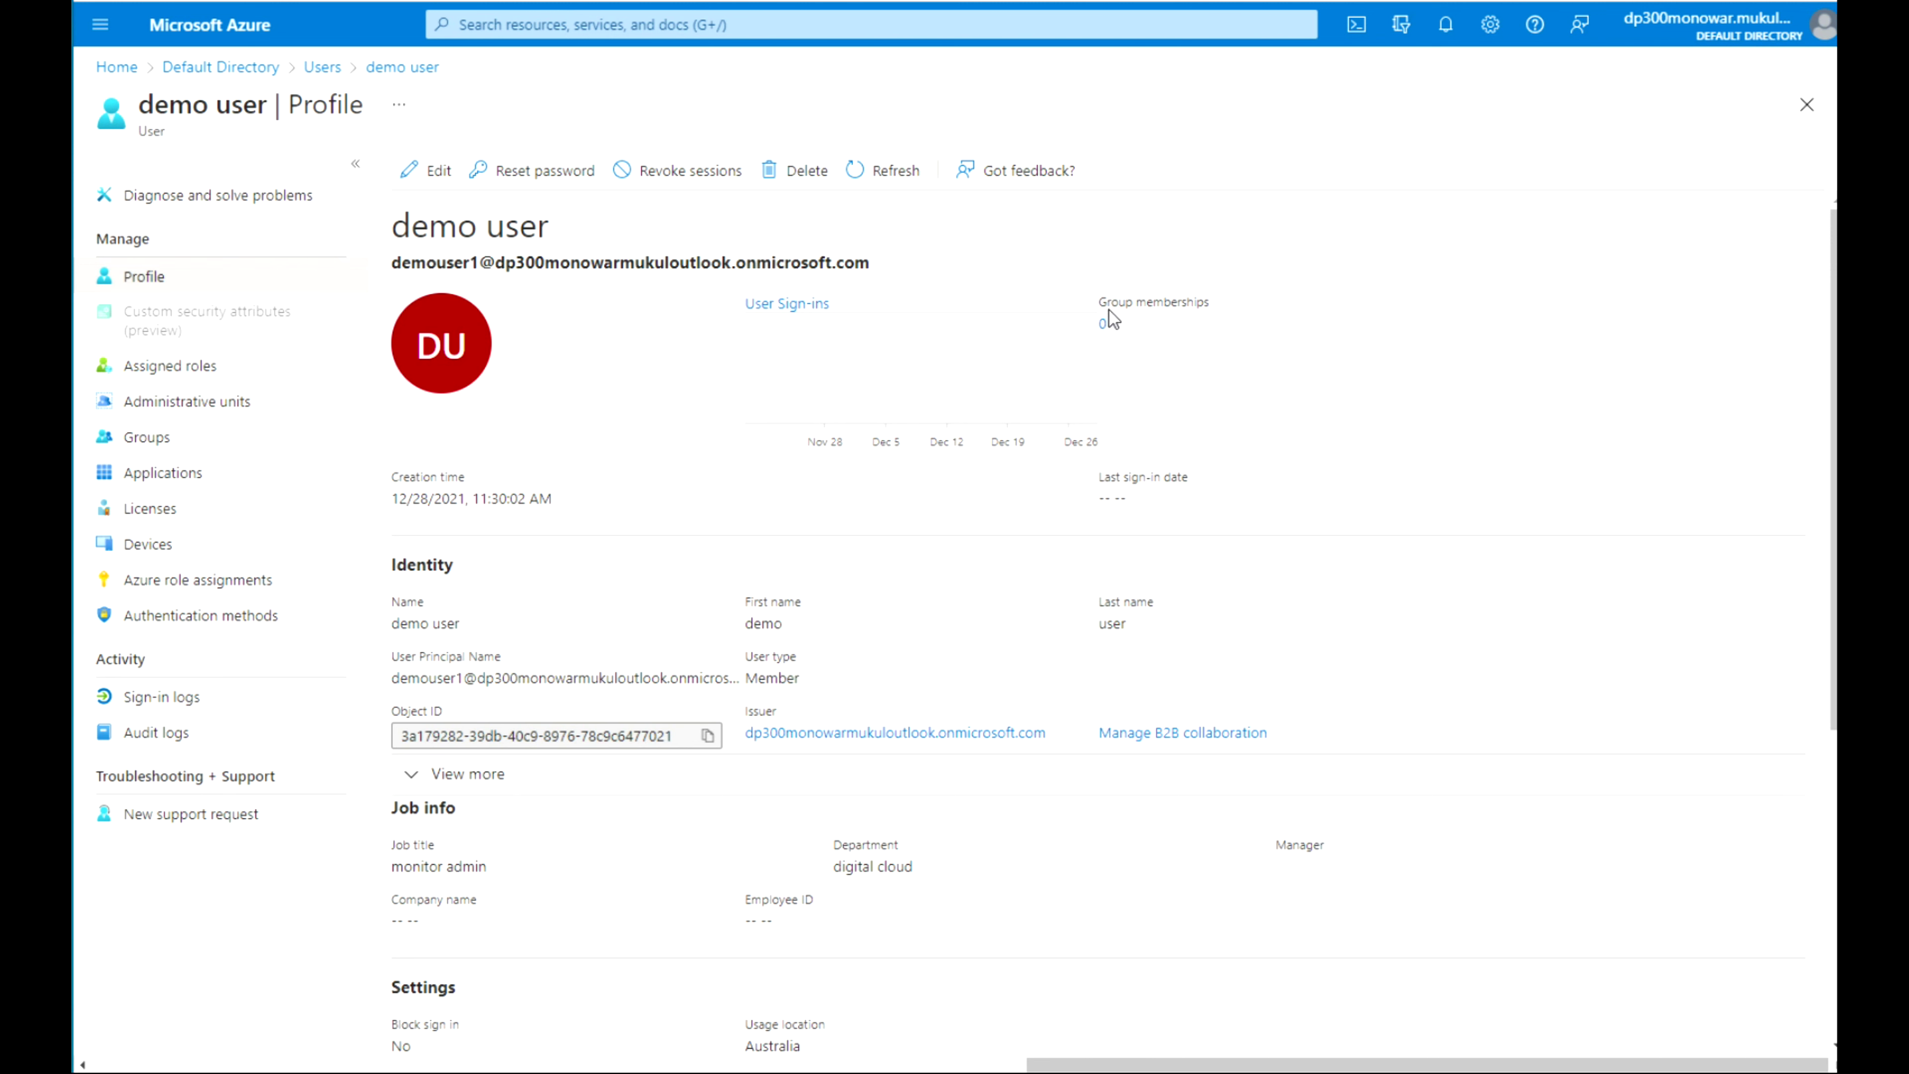
left_click(1103, 326)
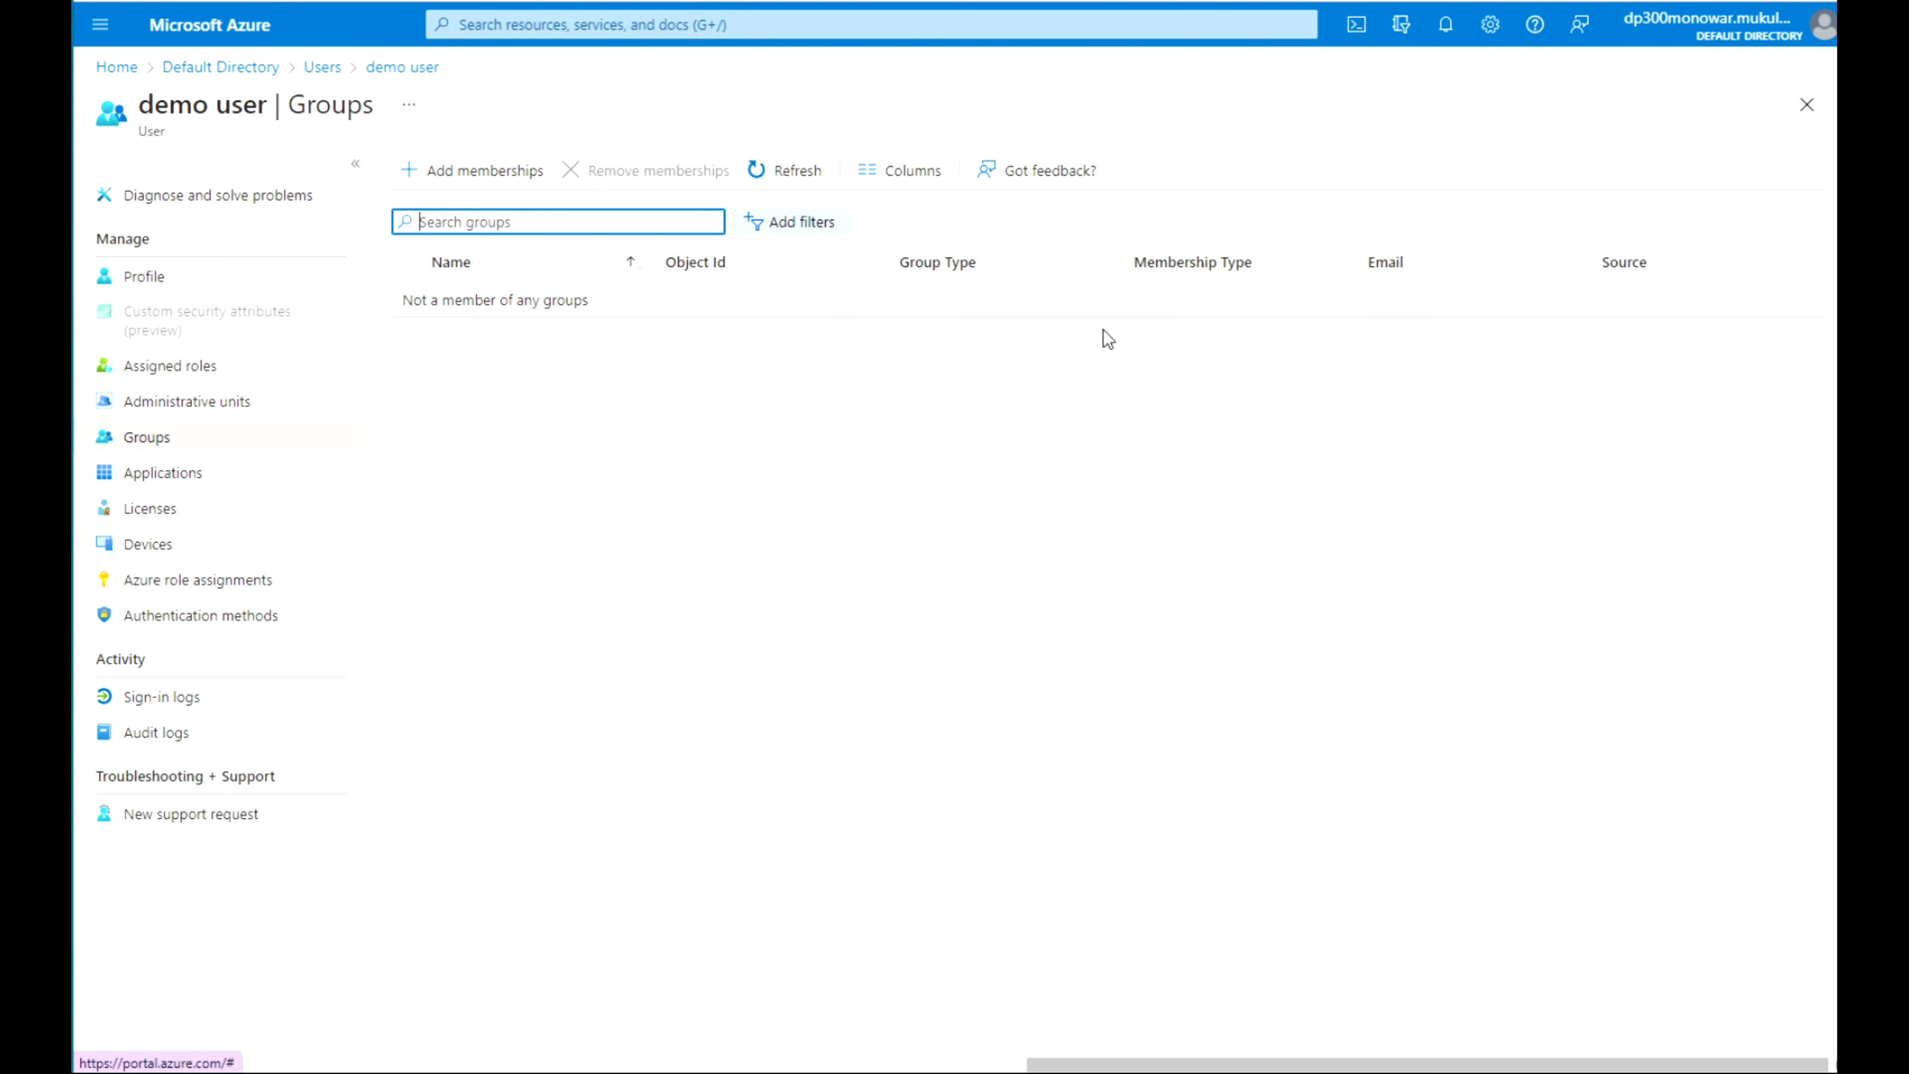
left_click(464, 179)
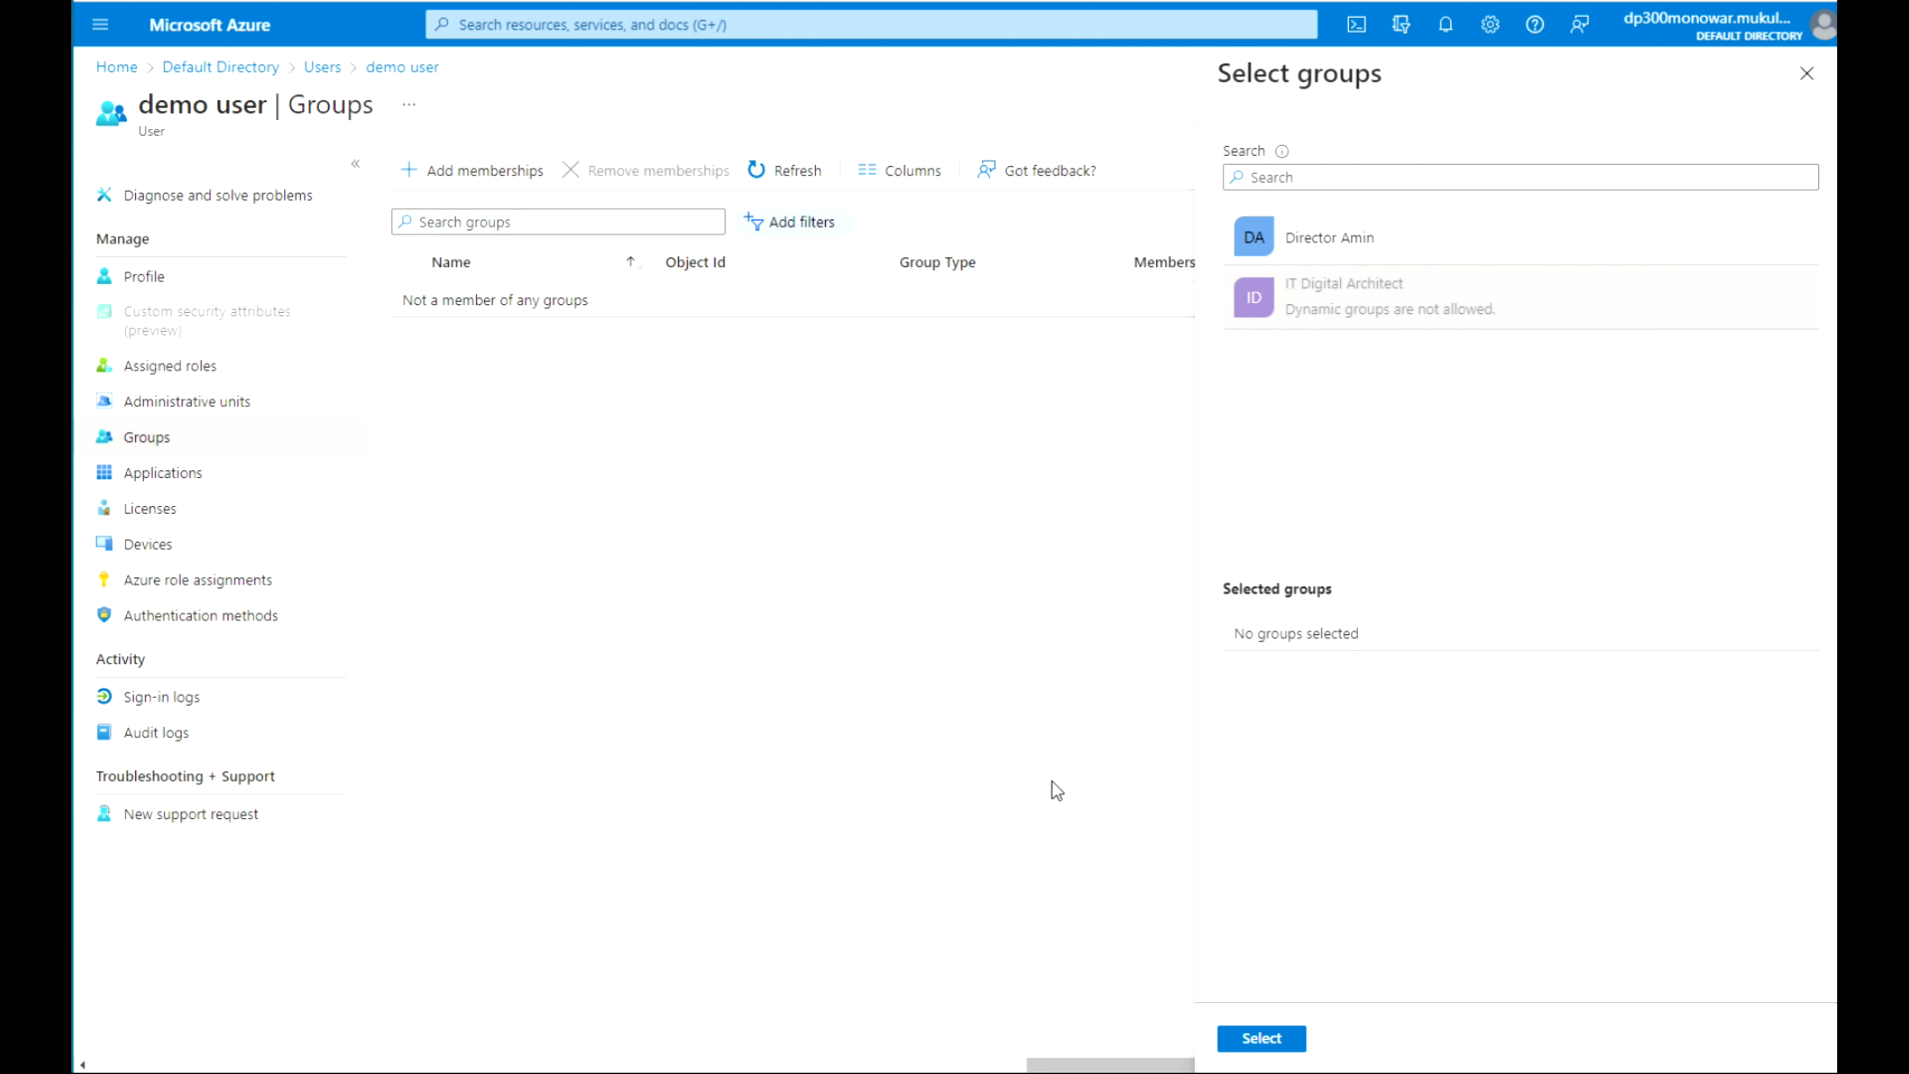
left_click(1261, 1039)
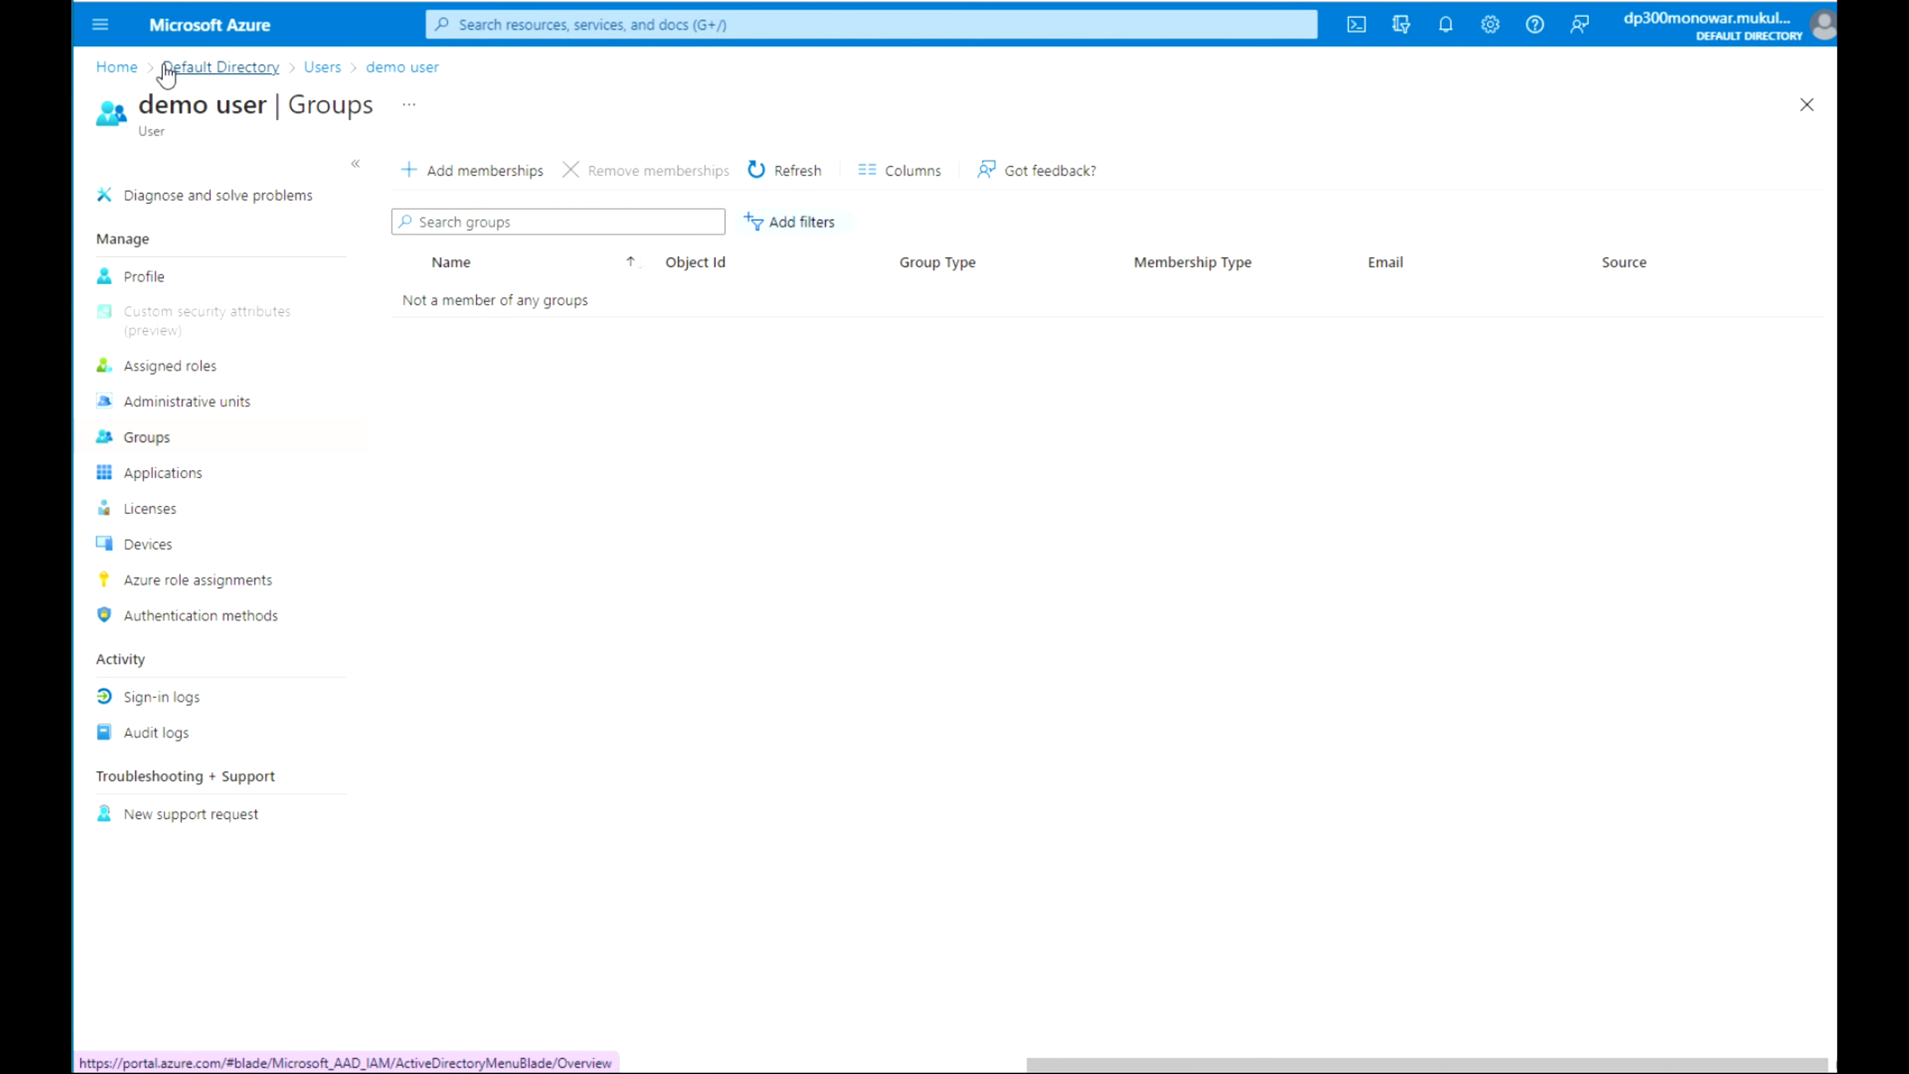
Go from the home page to Default Directory's Users and start a New guest user invitation
left_click(120, 69)
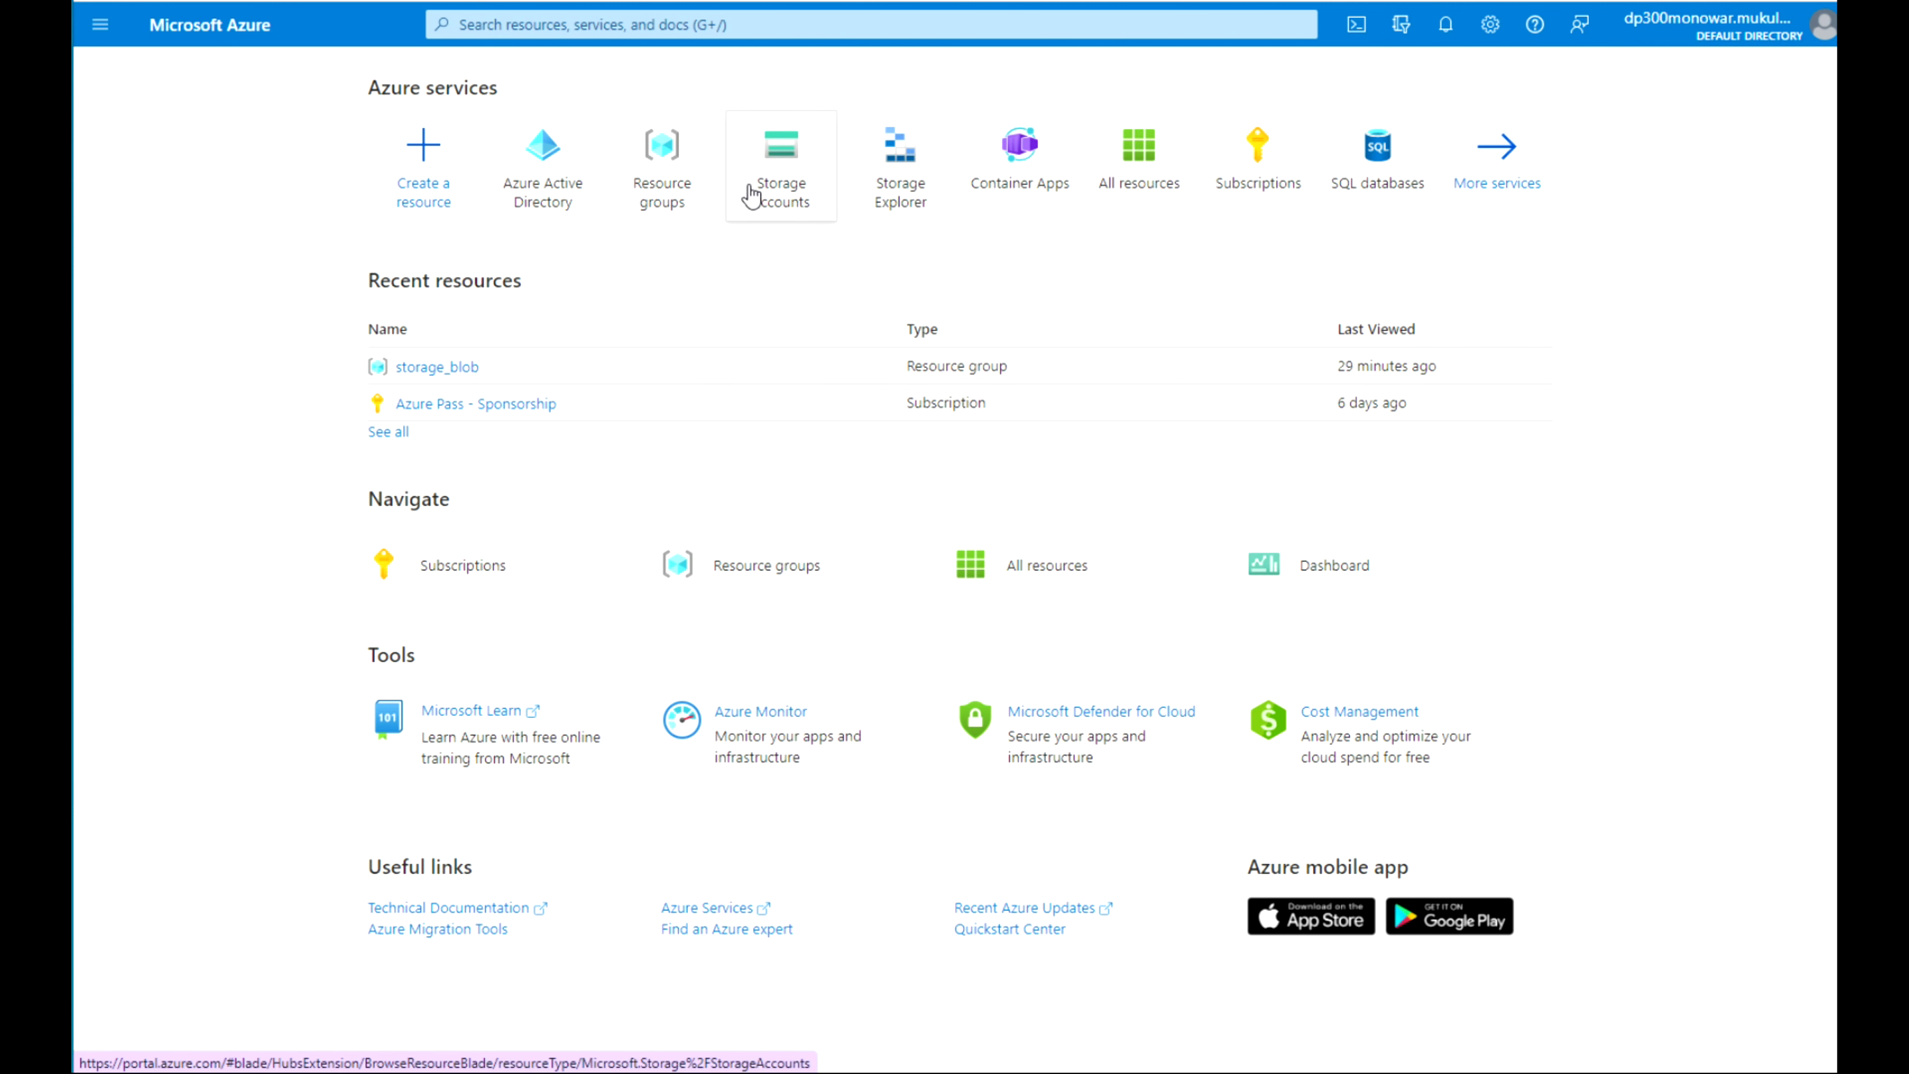
left_click(554, 177)
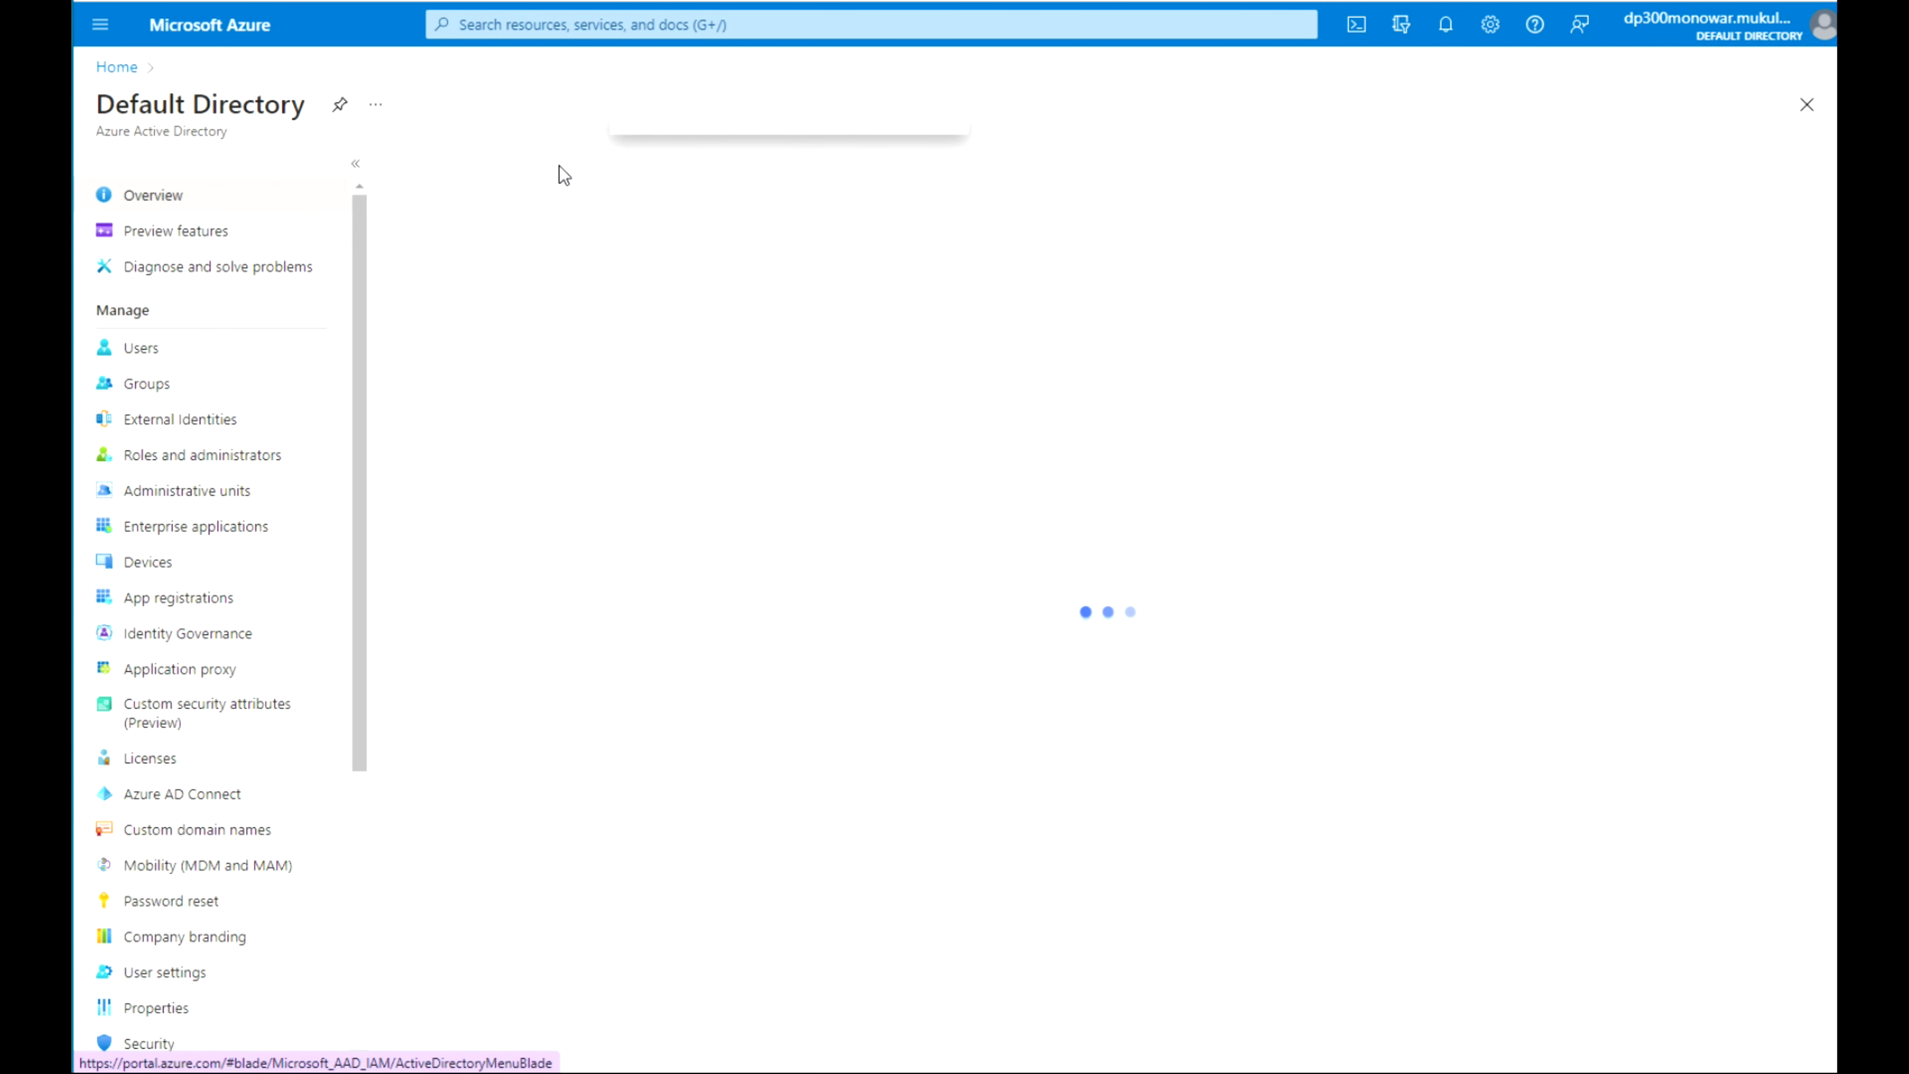
left_click(156, 354)
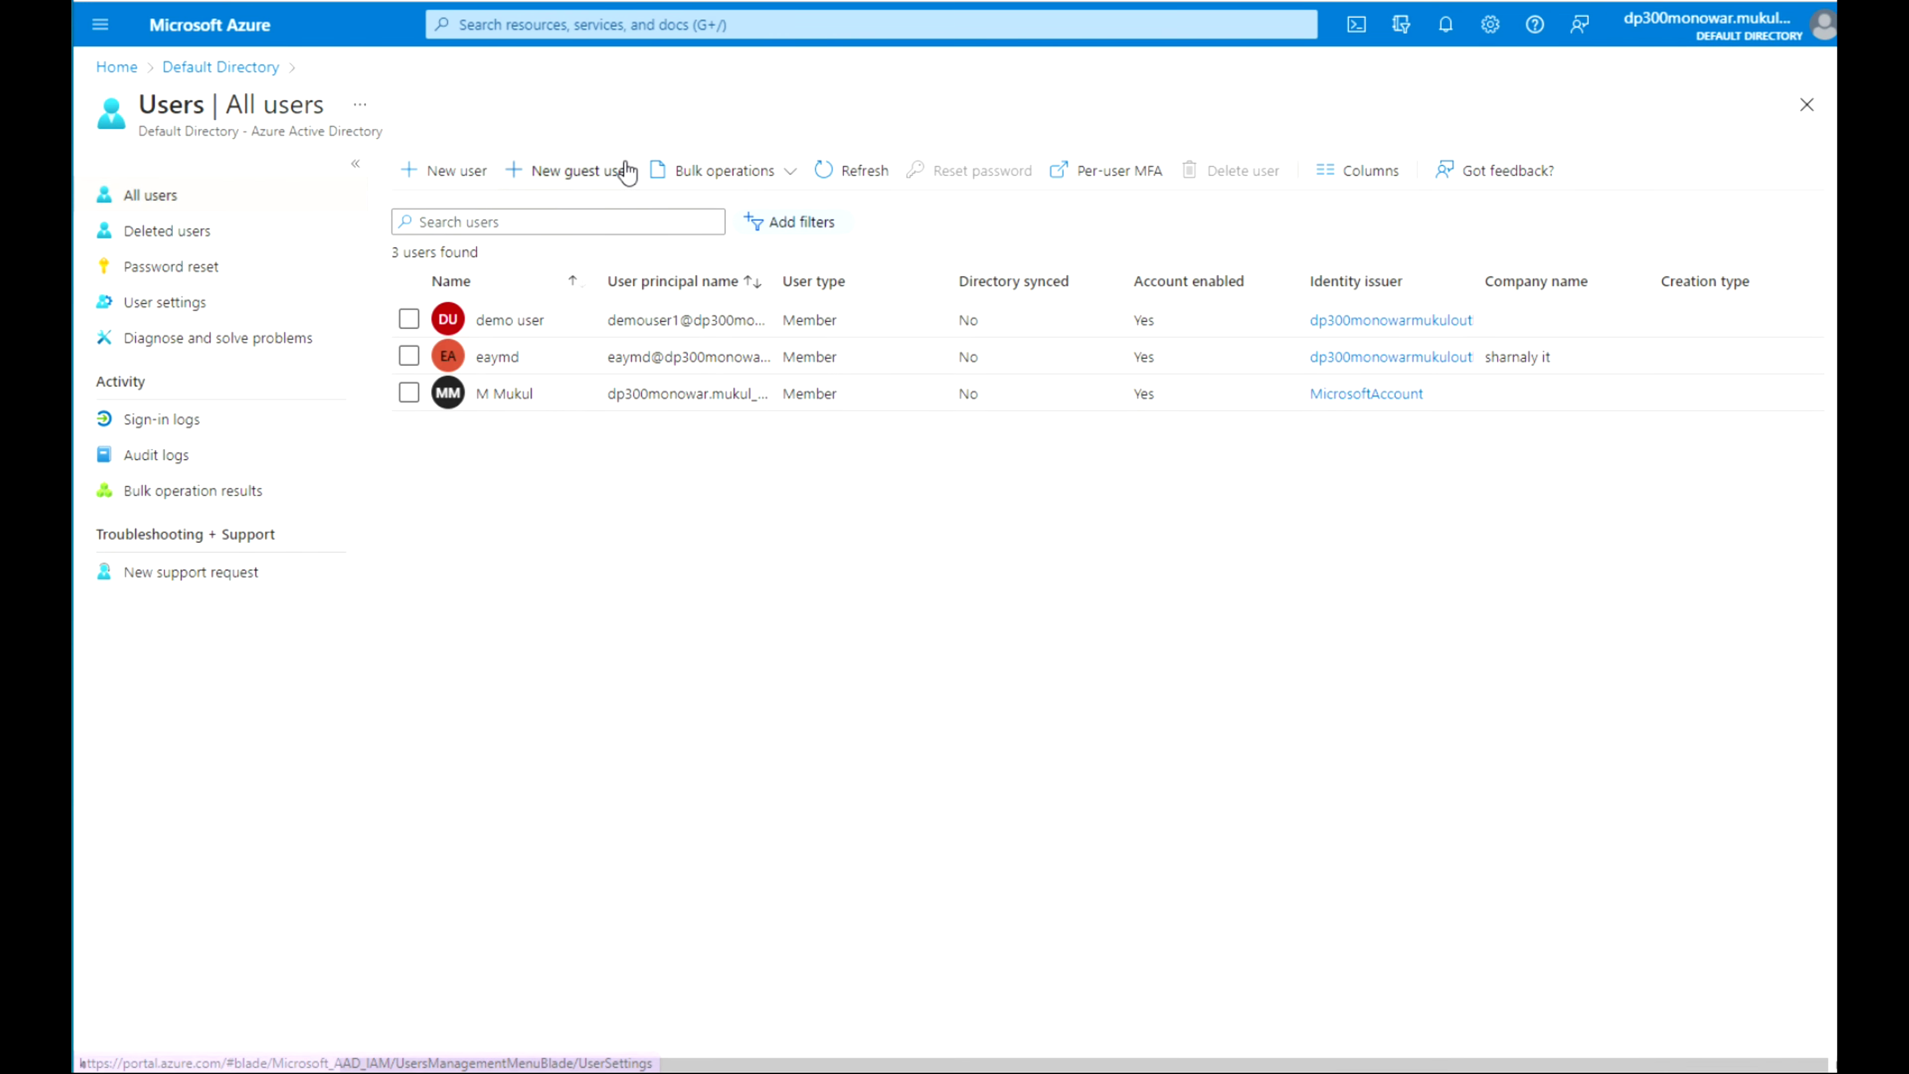
left_click(570, 173)
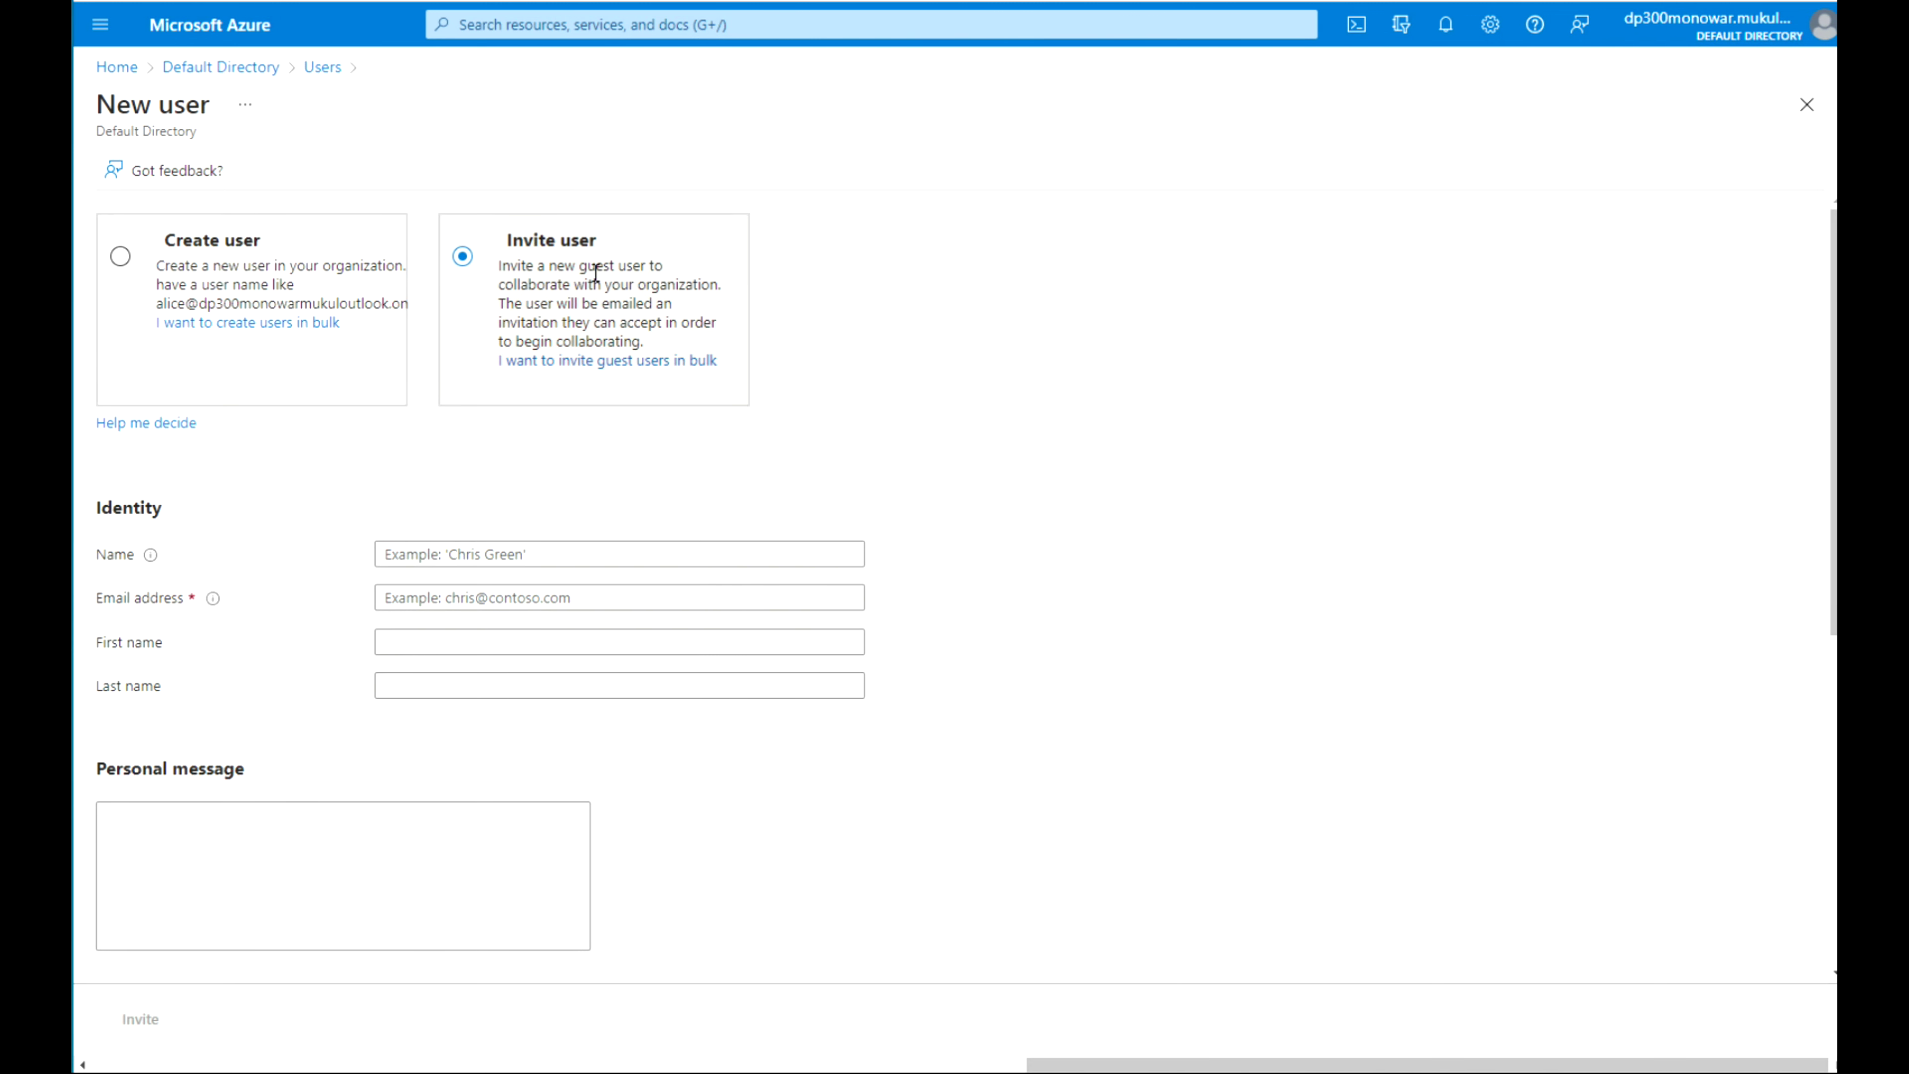
Enter the guest's display name, email address and last name on the invite form
left_click(469, 556)
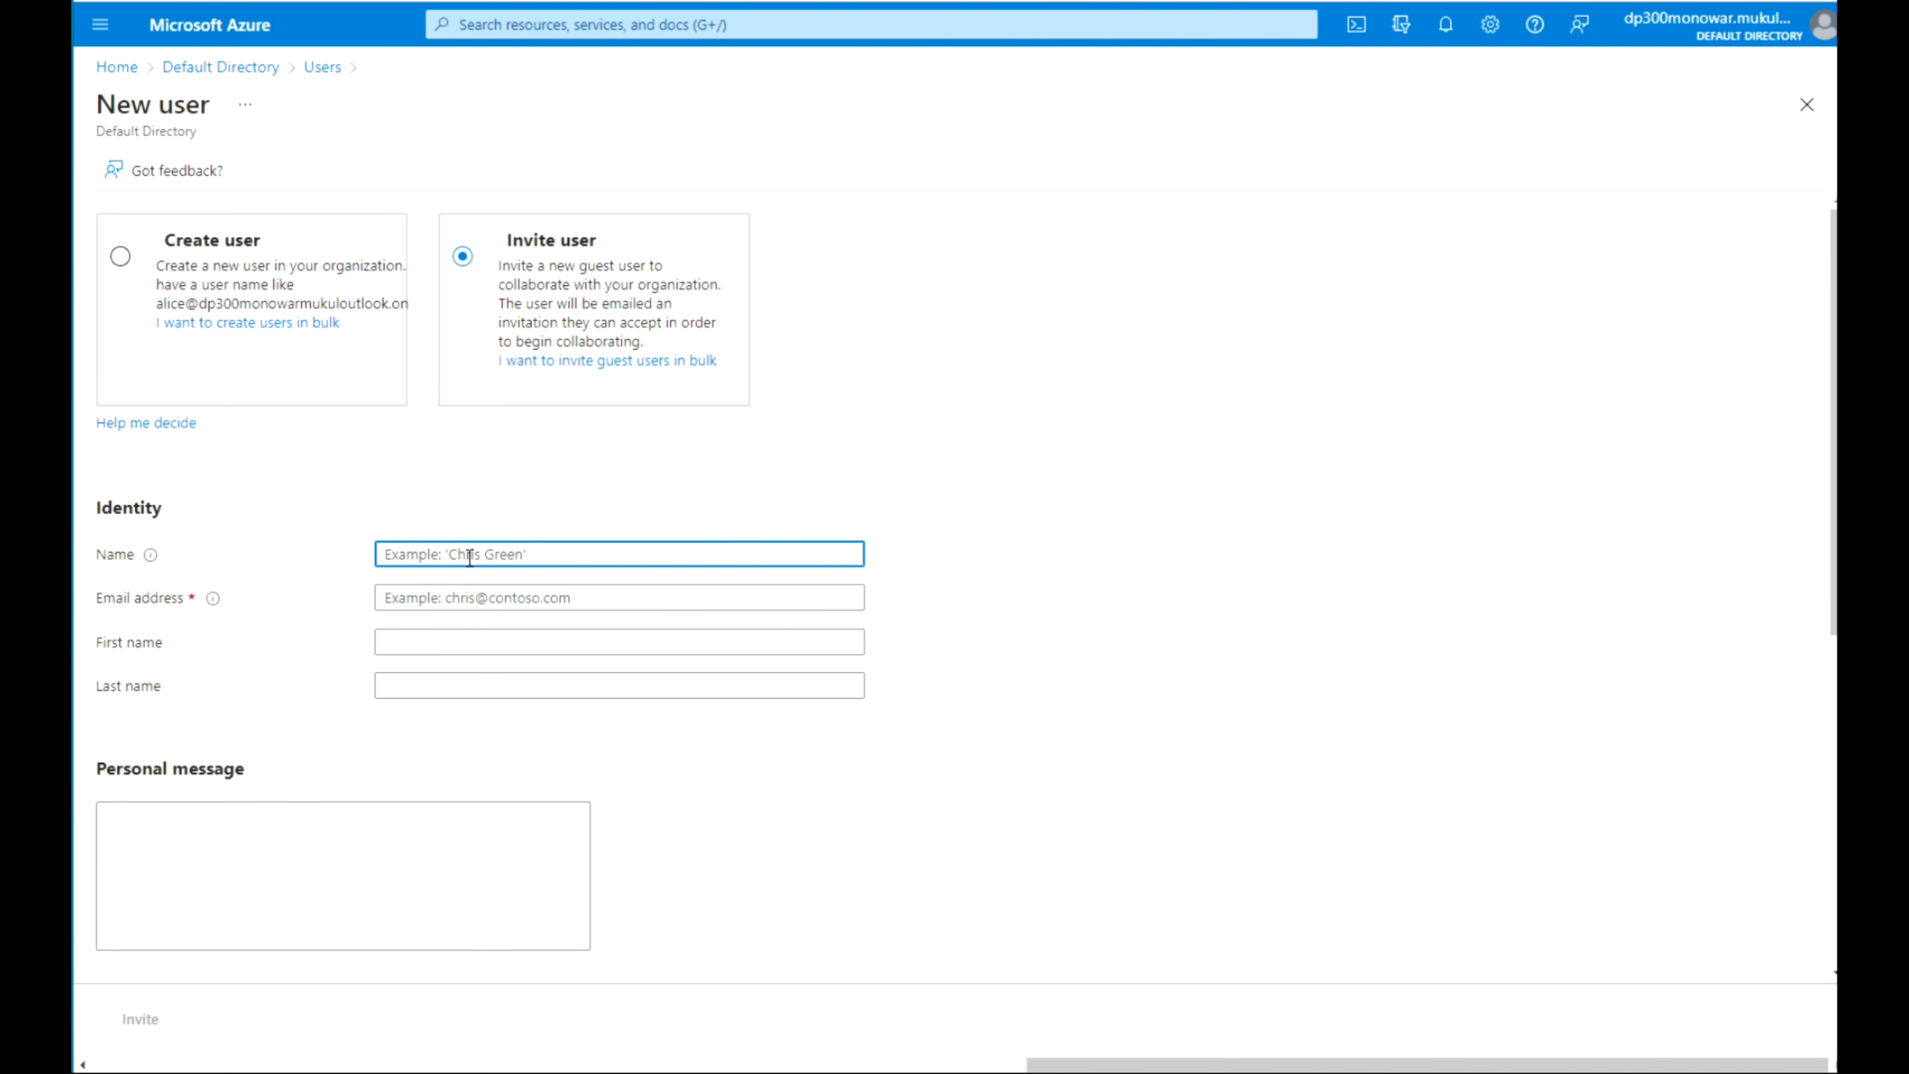
type("guest kamala")
left_click(403, 598)
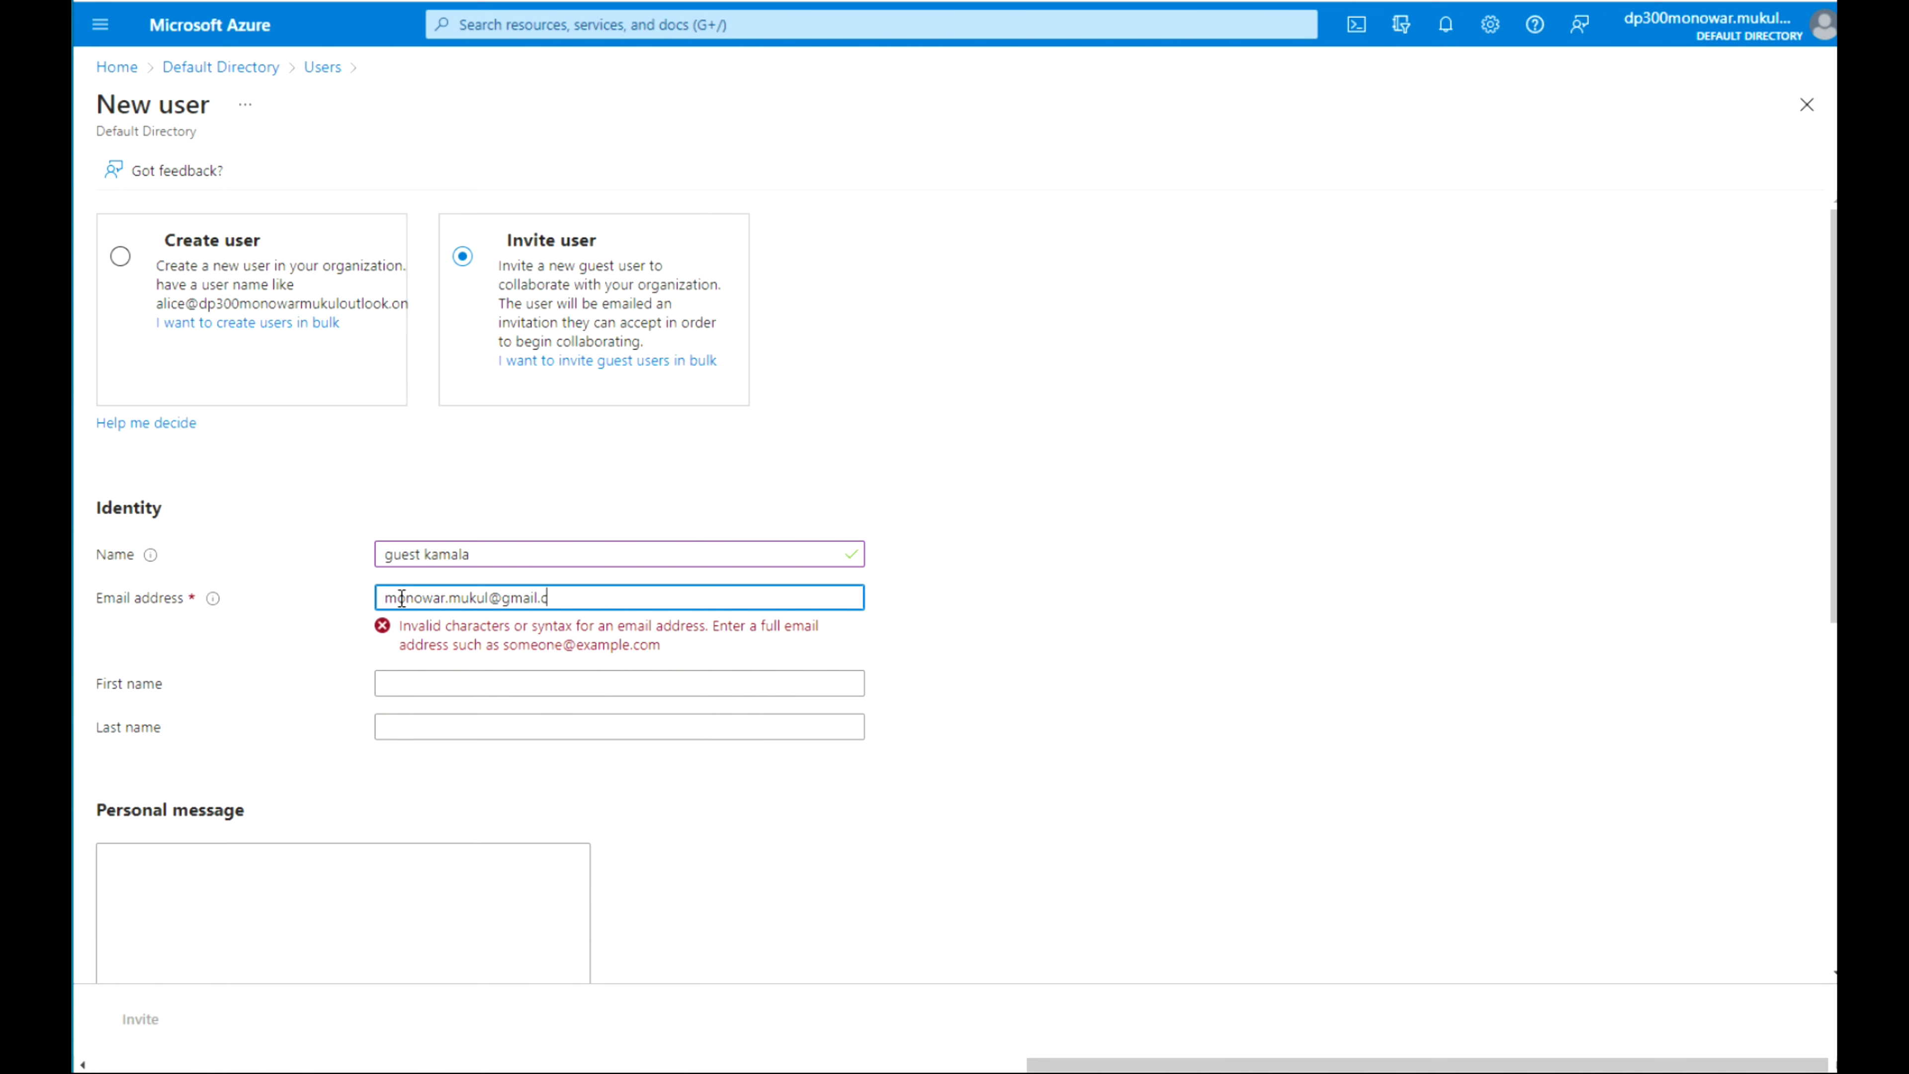
left_click(395, 642)
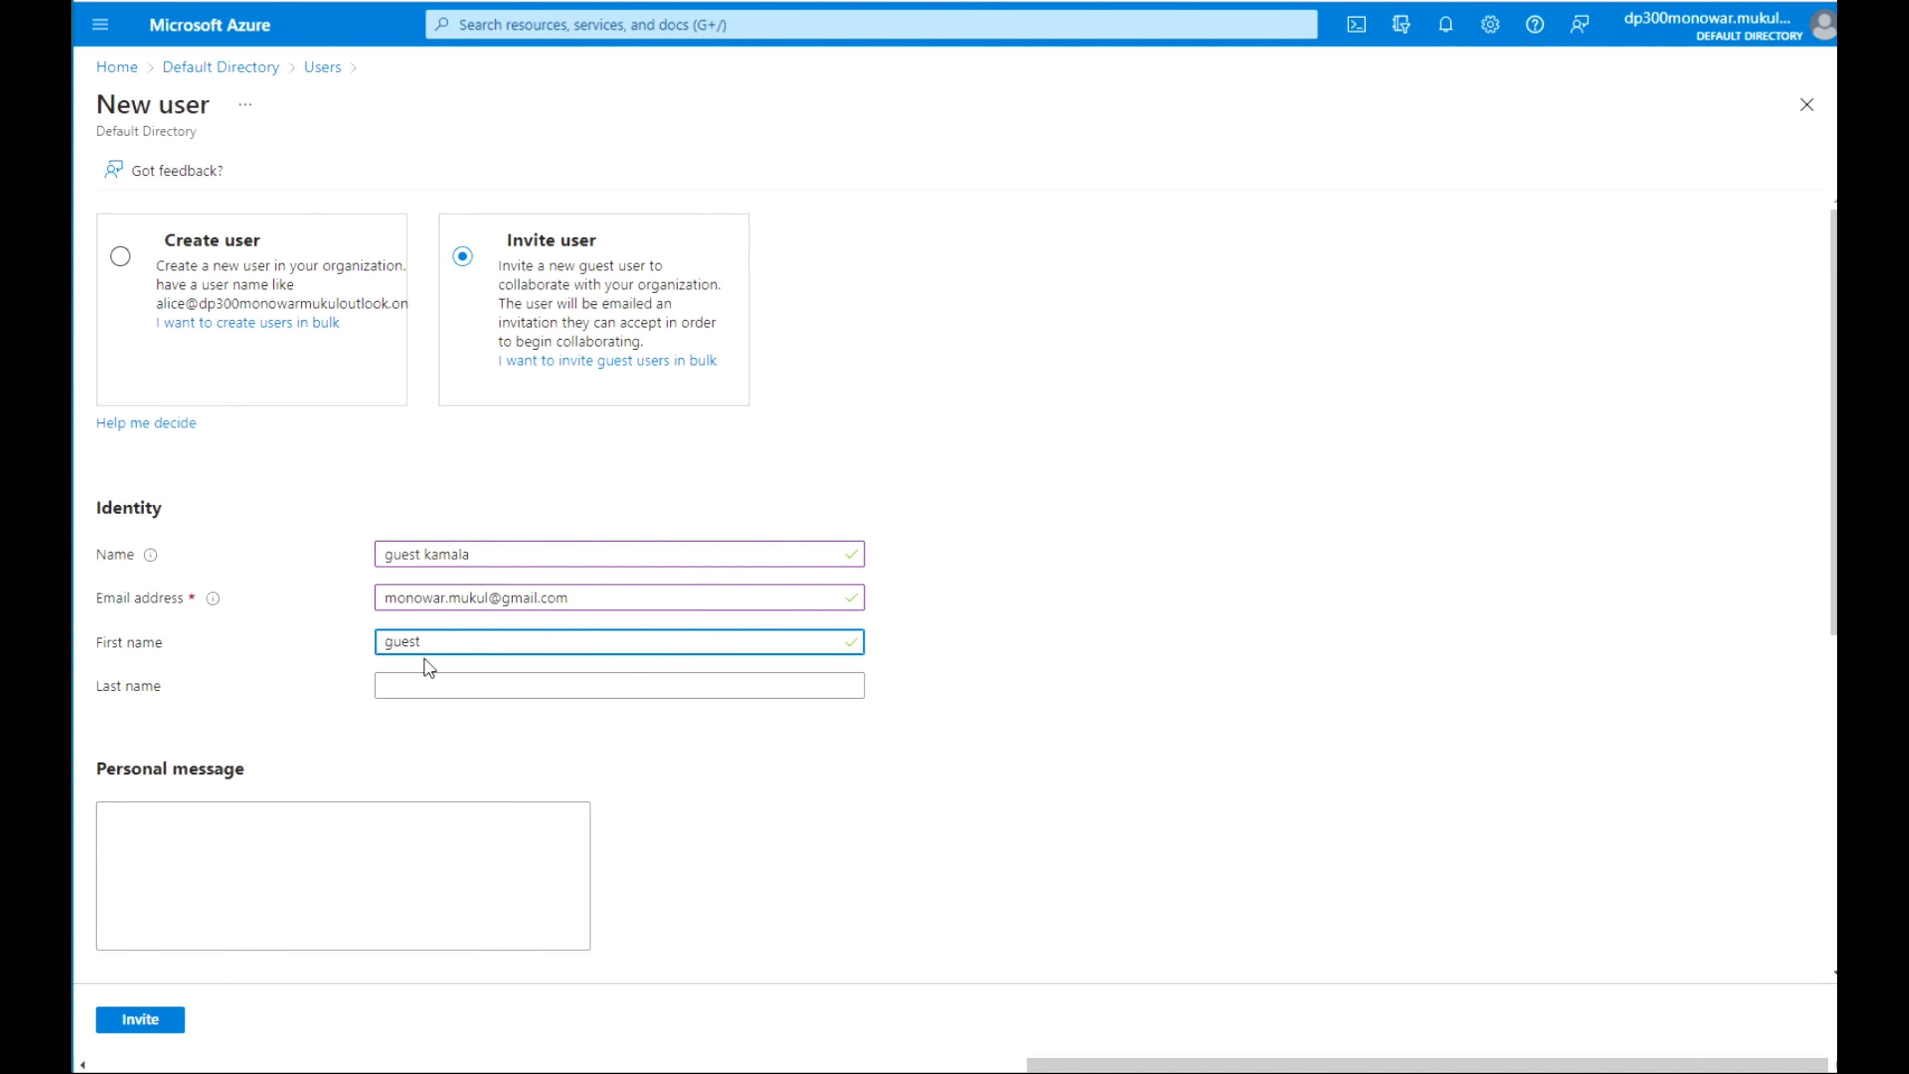
left_click(424, 683)
type("kamala")
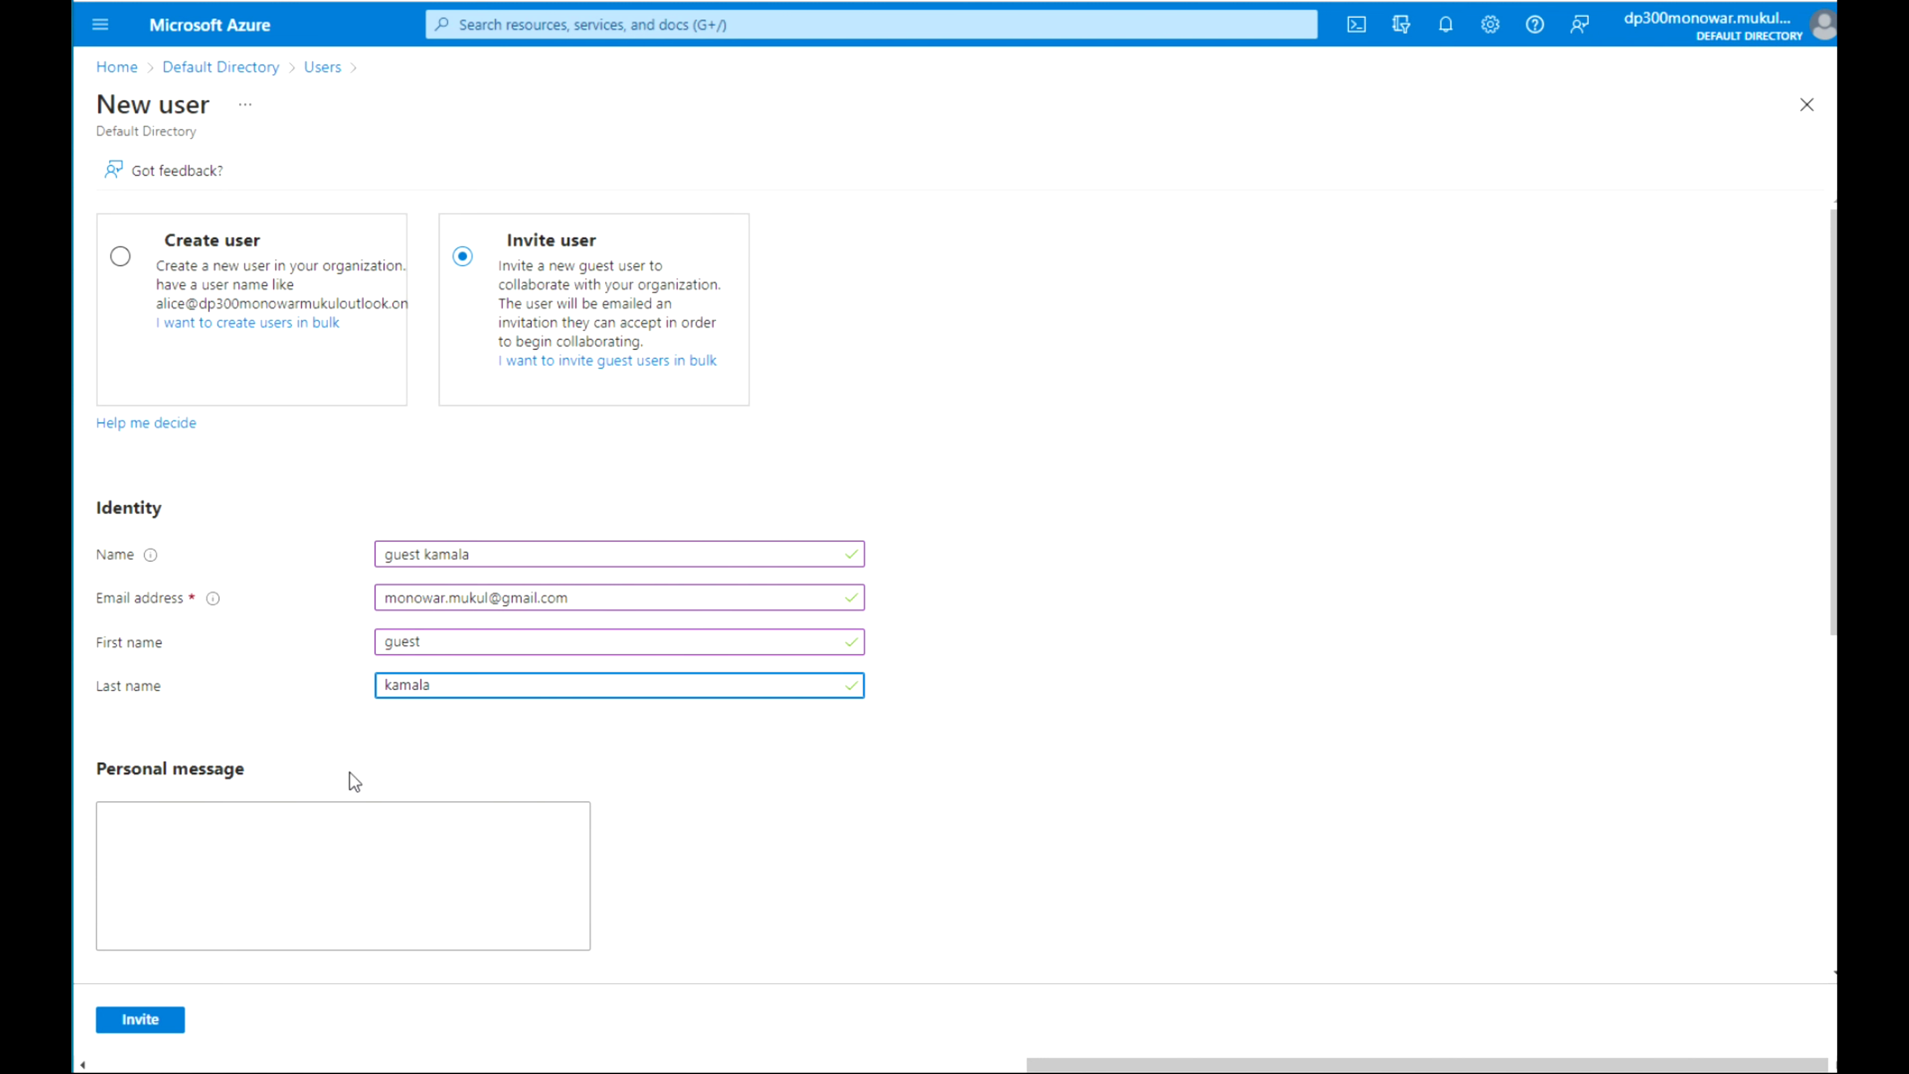
Write the personal message 'have a guest user approval' for the invitation
left_click(256, 855)
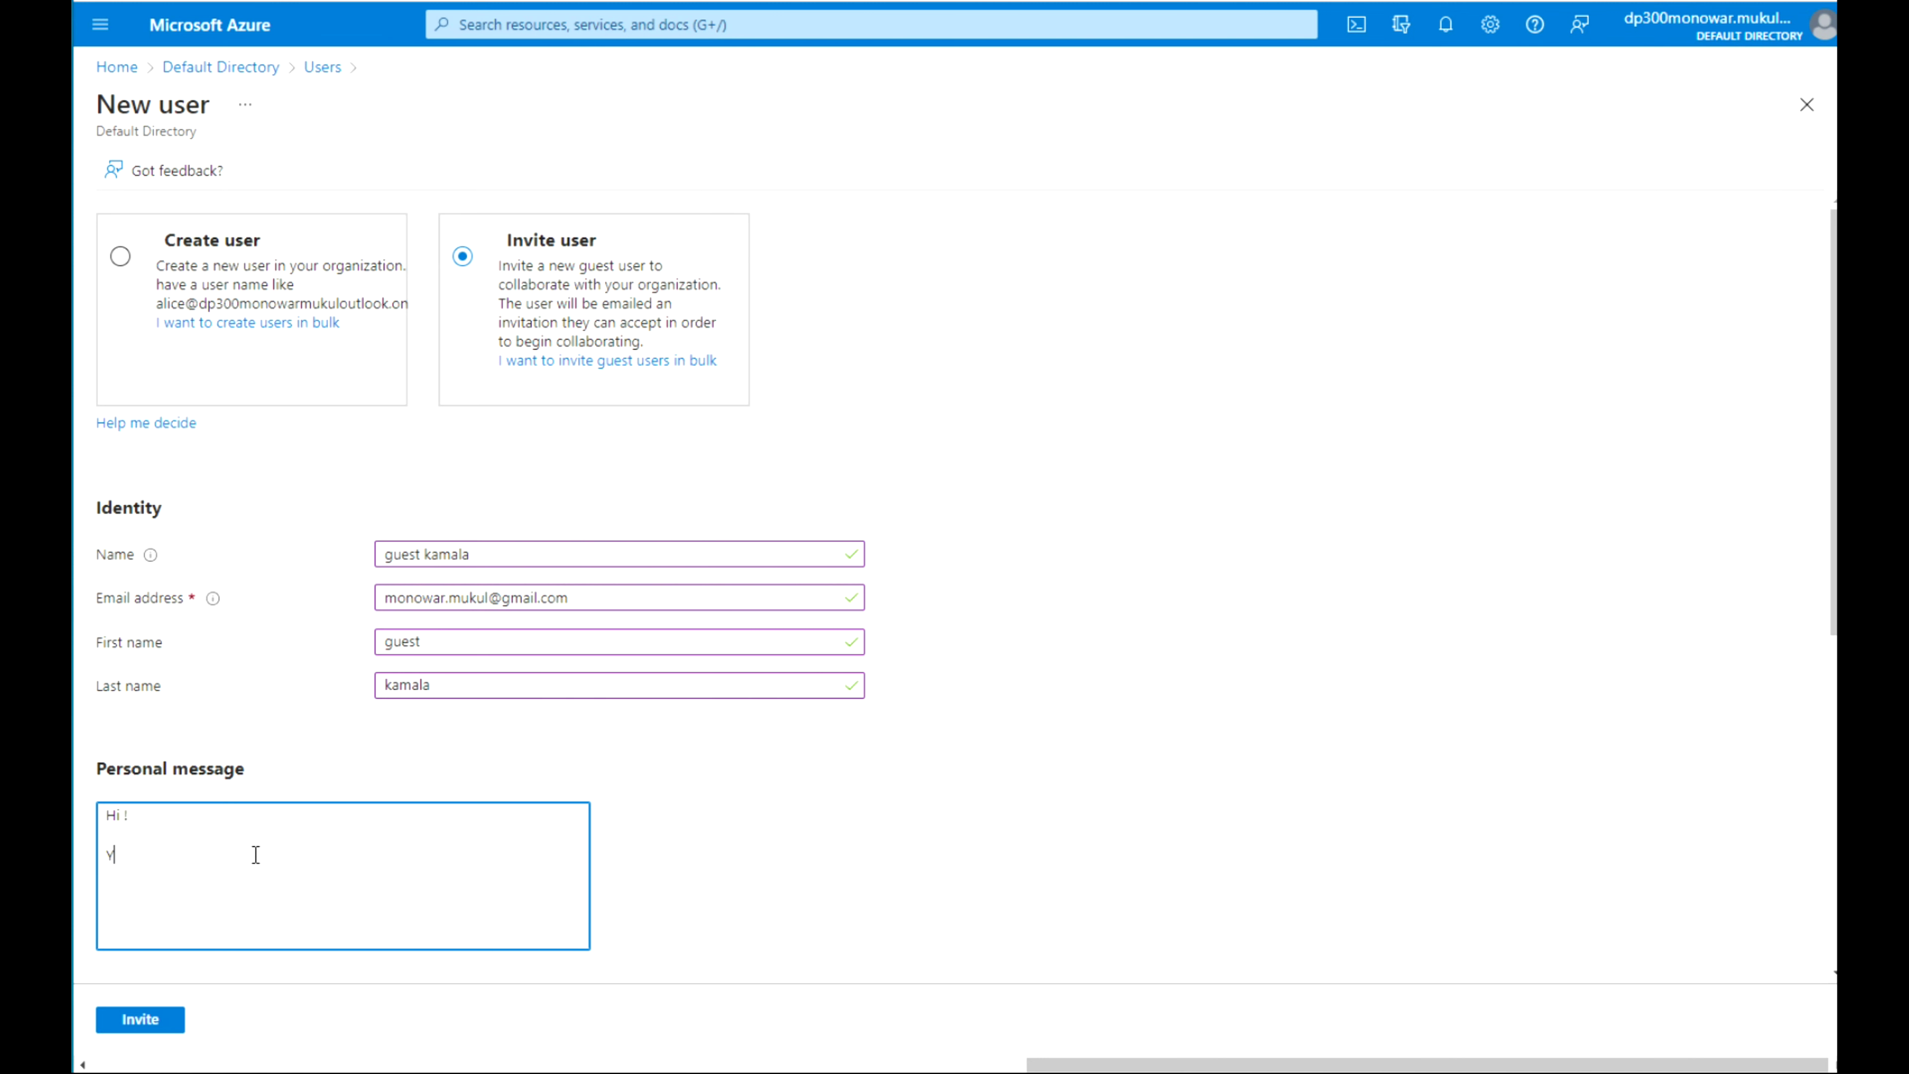
type("have")
type("a guest user approval.")
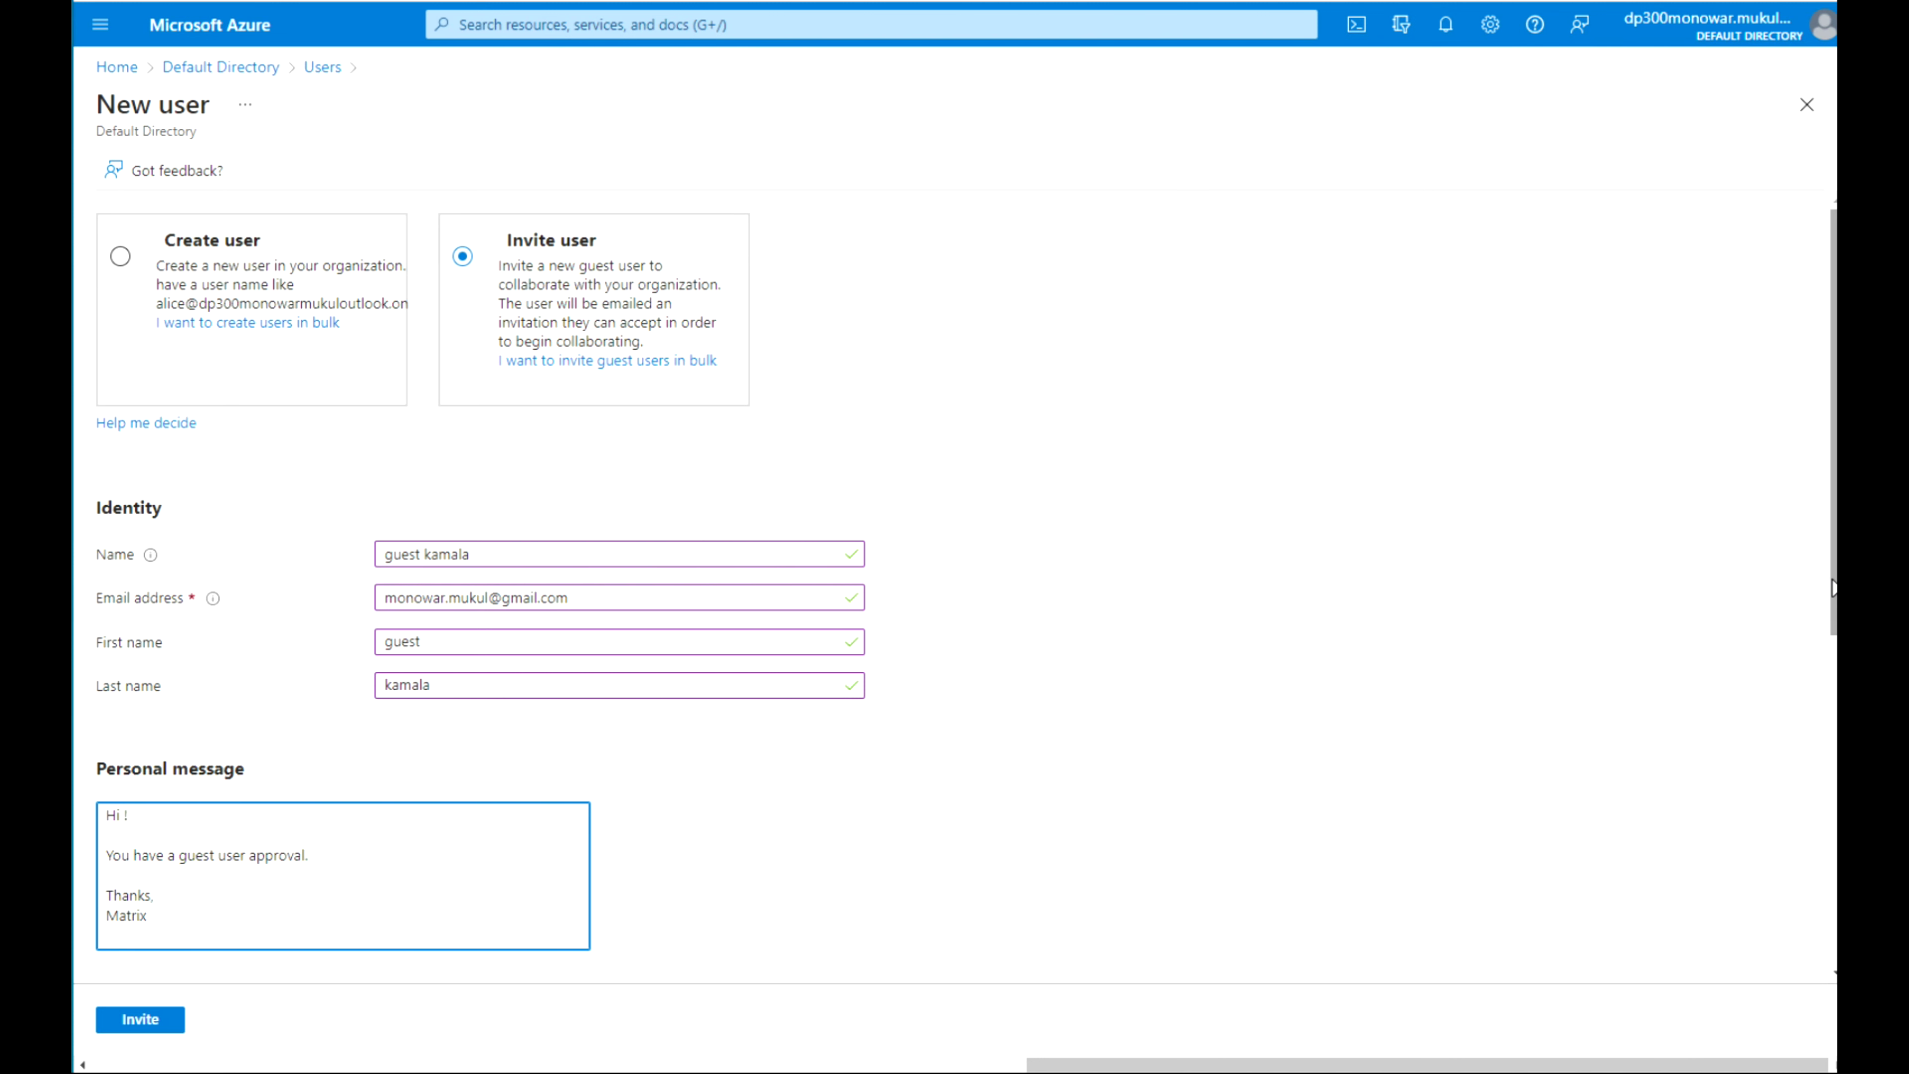
Leave job title, department and company name blank and send the guest invitation
left_click_drag(1834, 593, 1795, 1015)
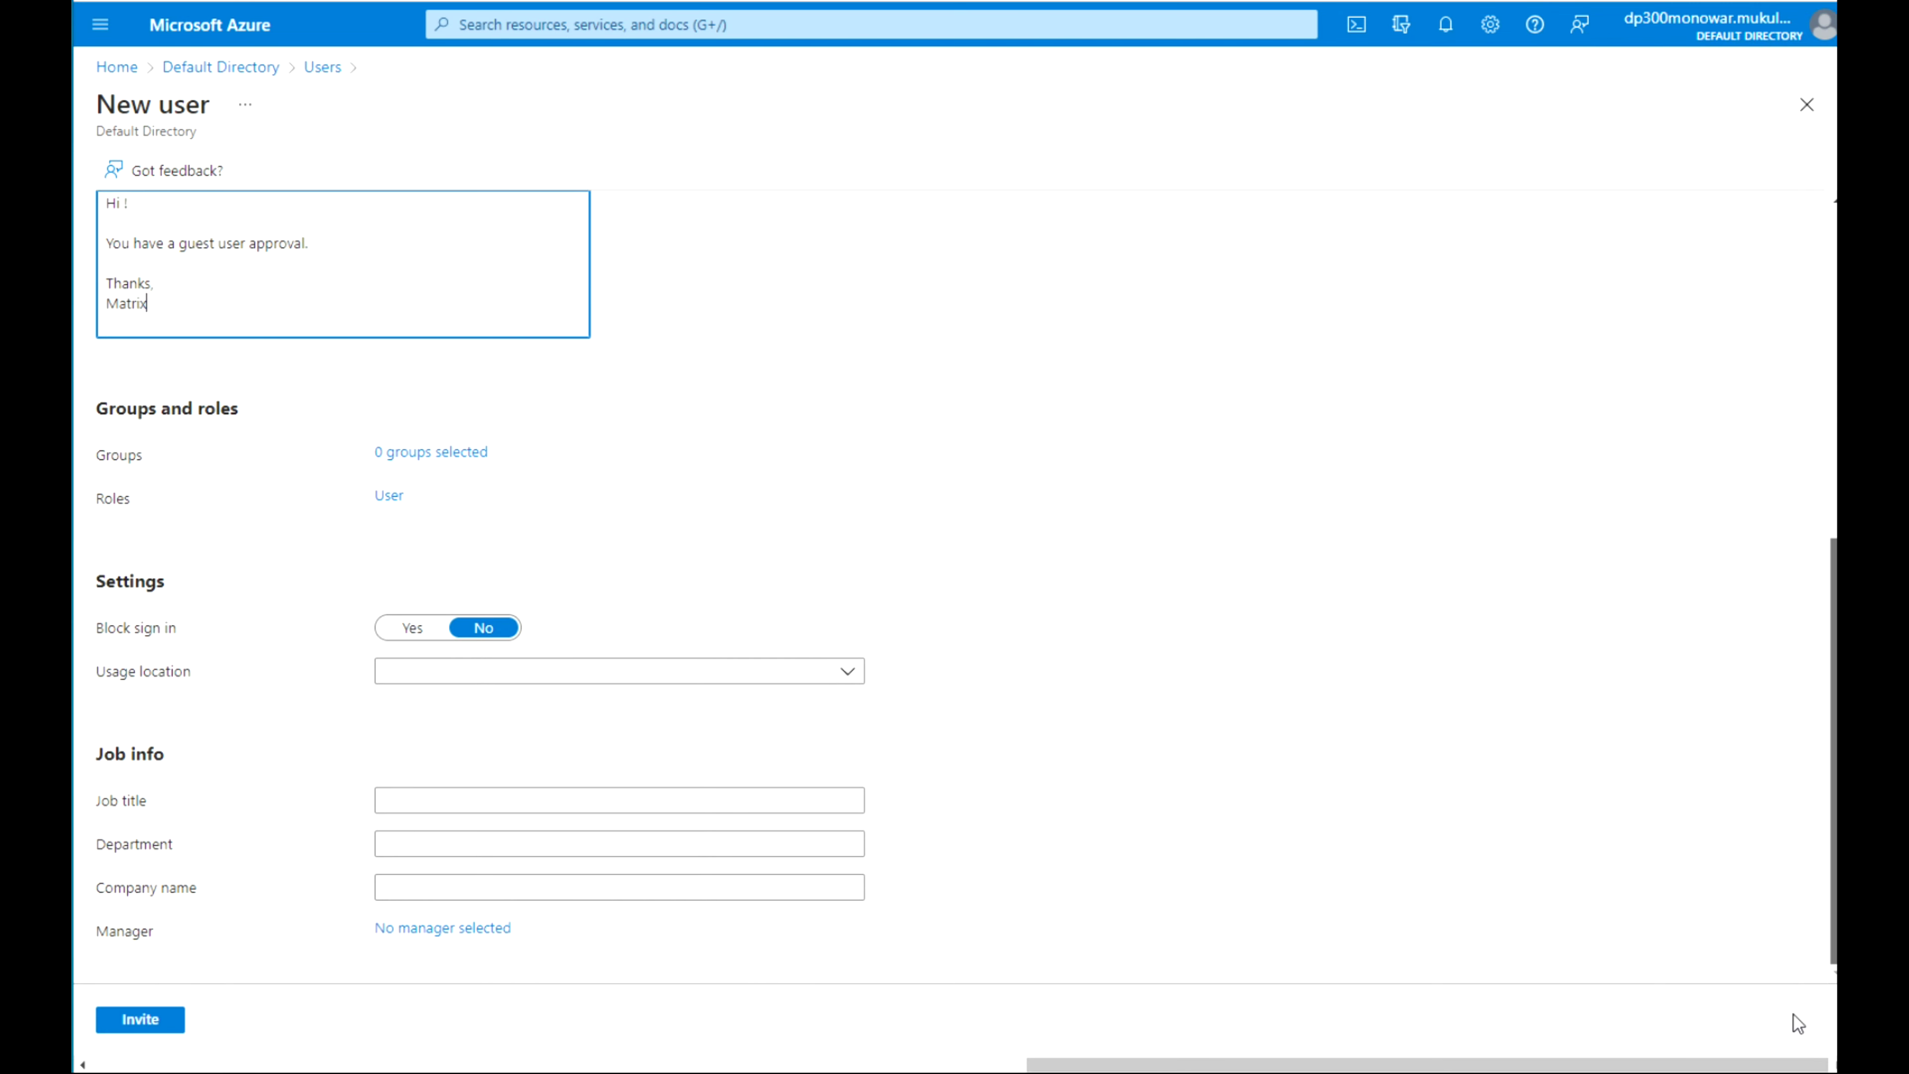
left_click(573, 821)
left_click(524, 799)
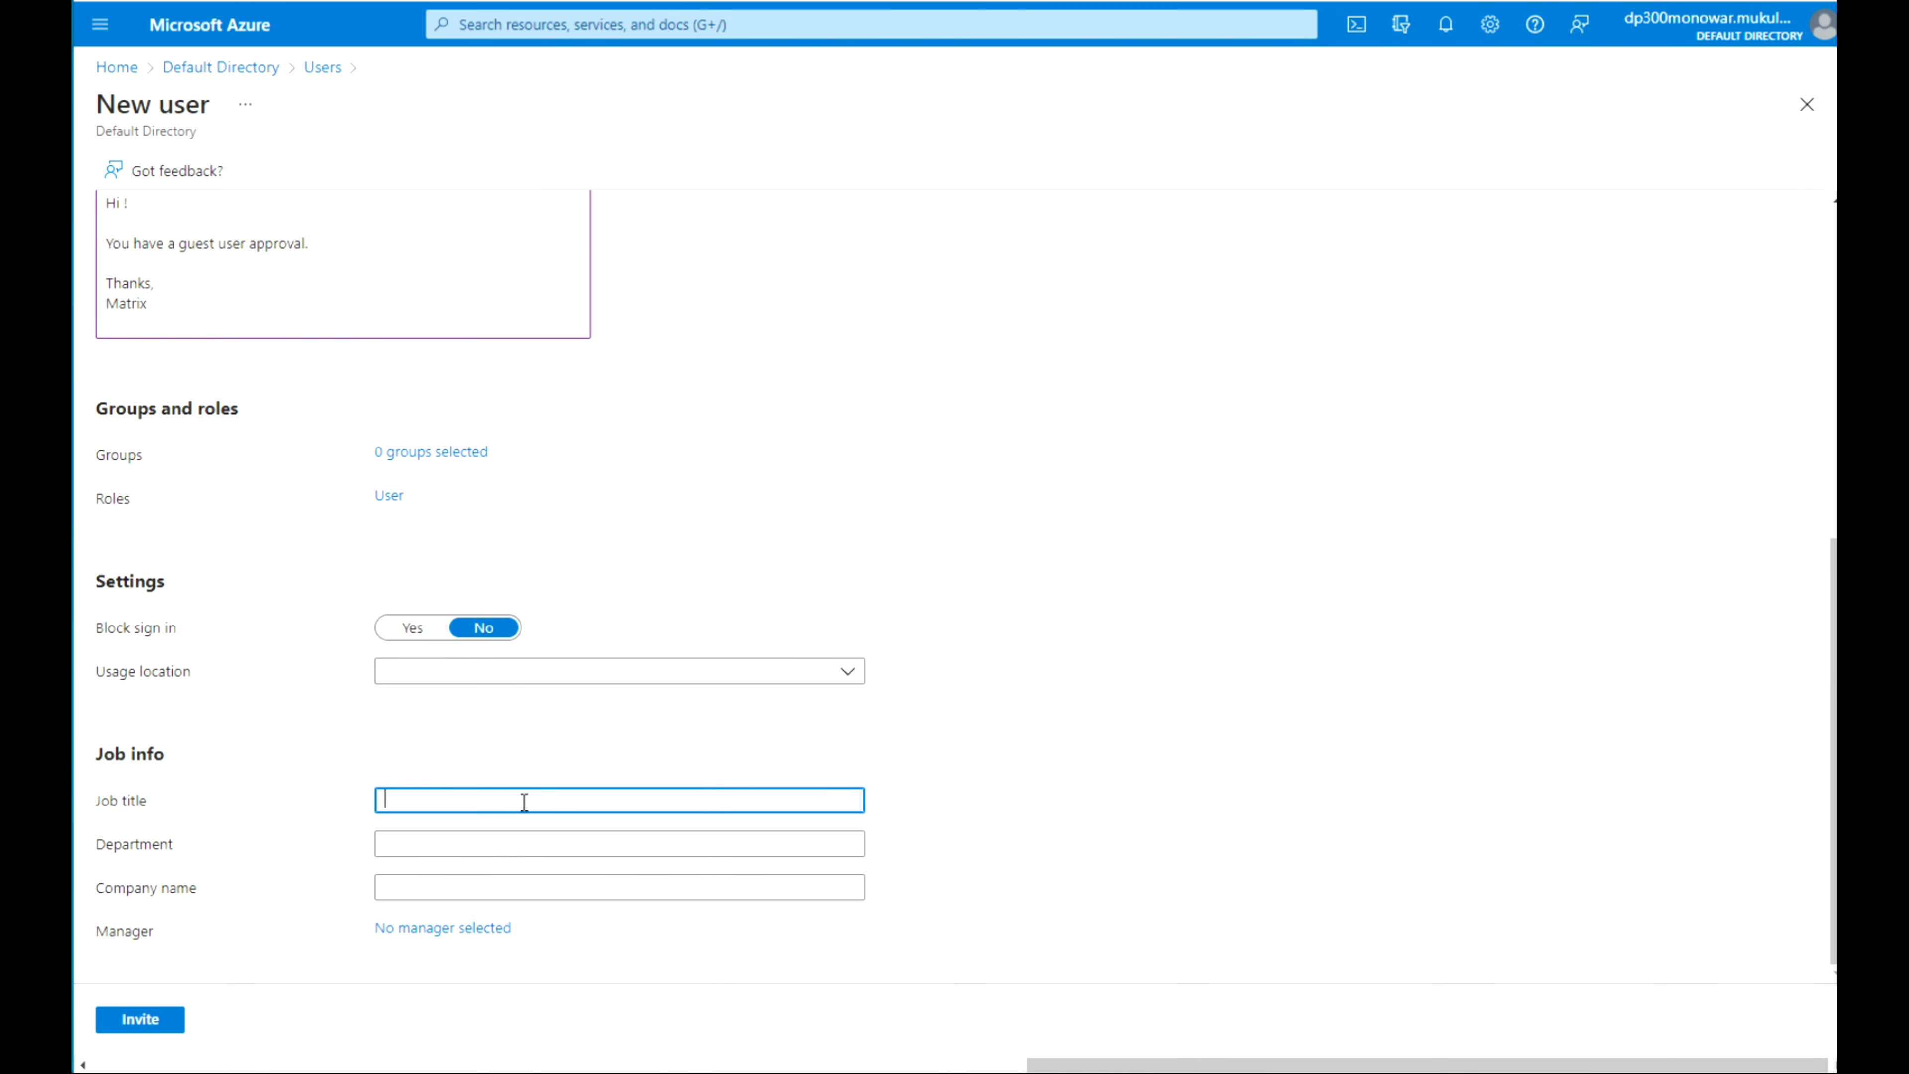
left_click(514, 837)
left_click(484, 888)
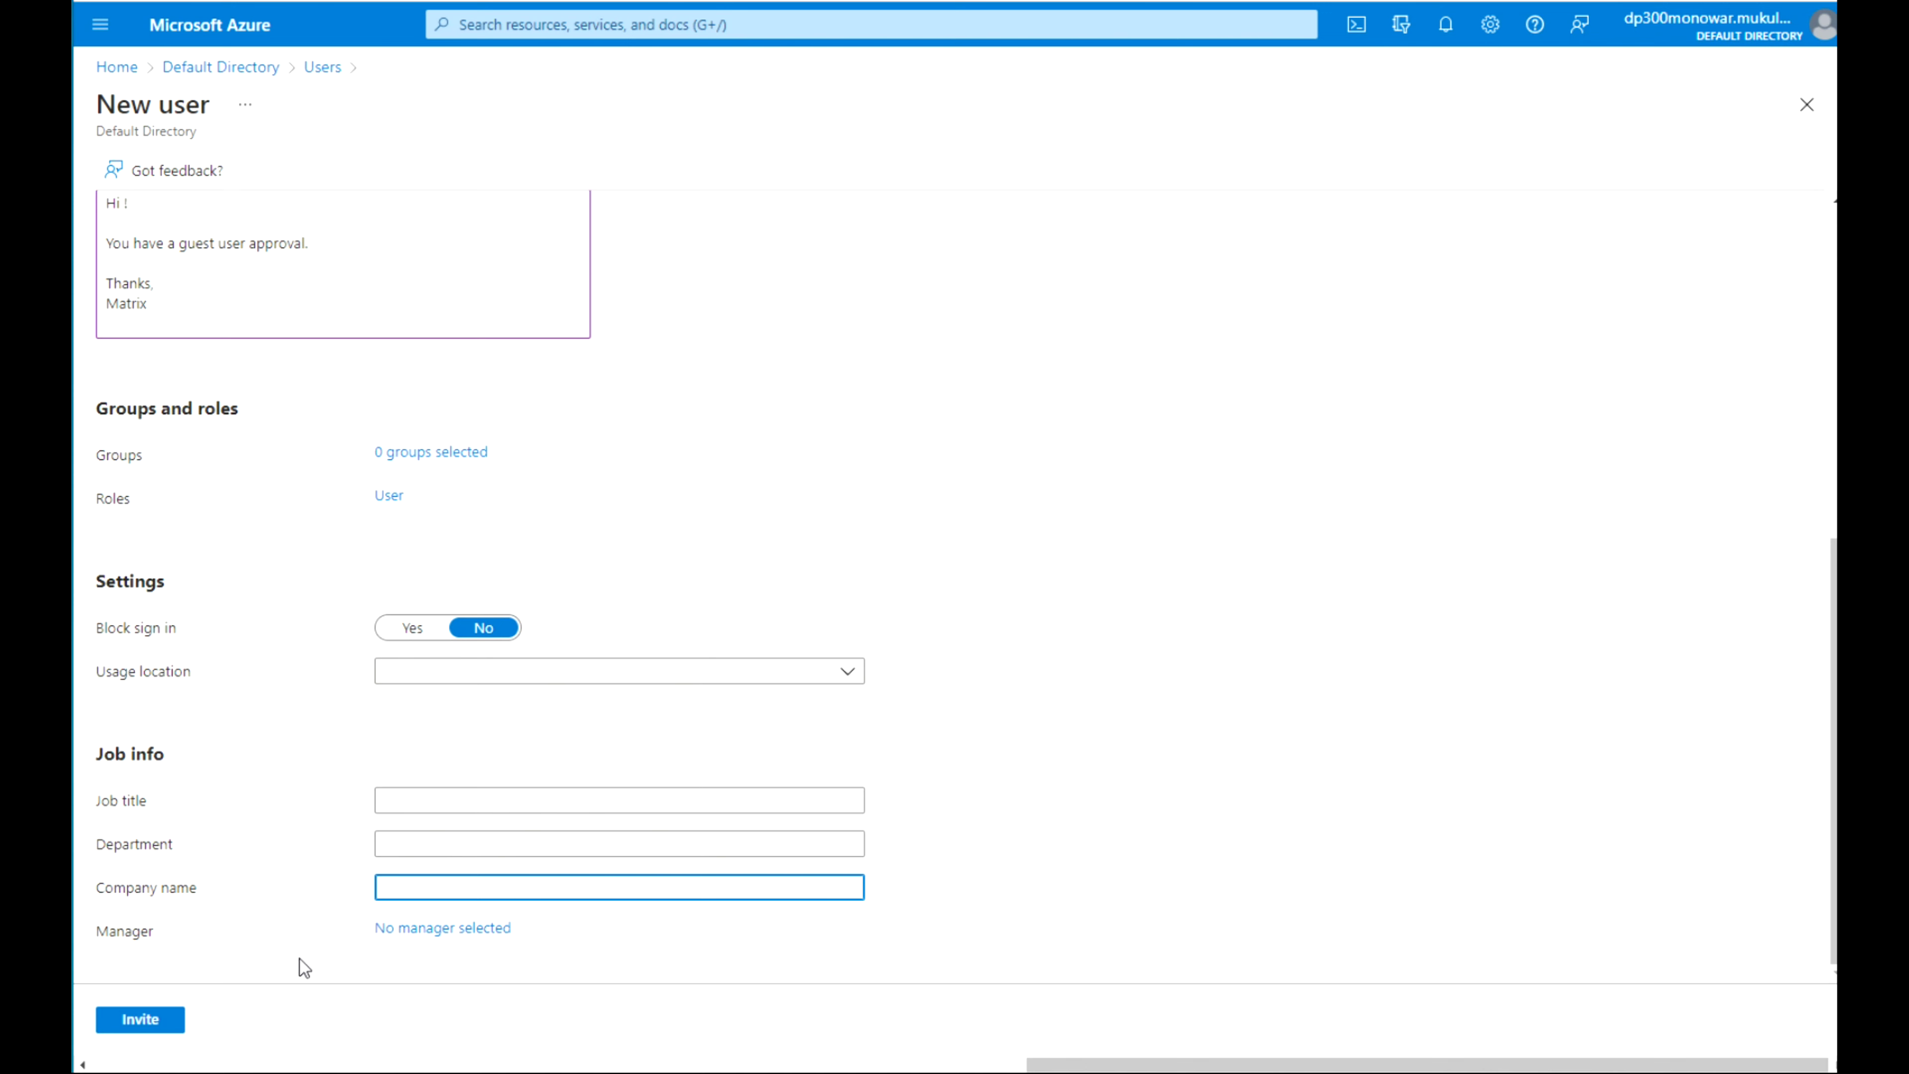
left_click(143, 1021)
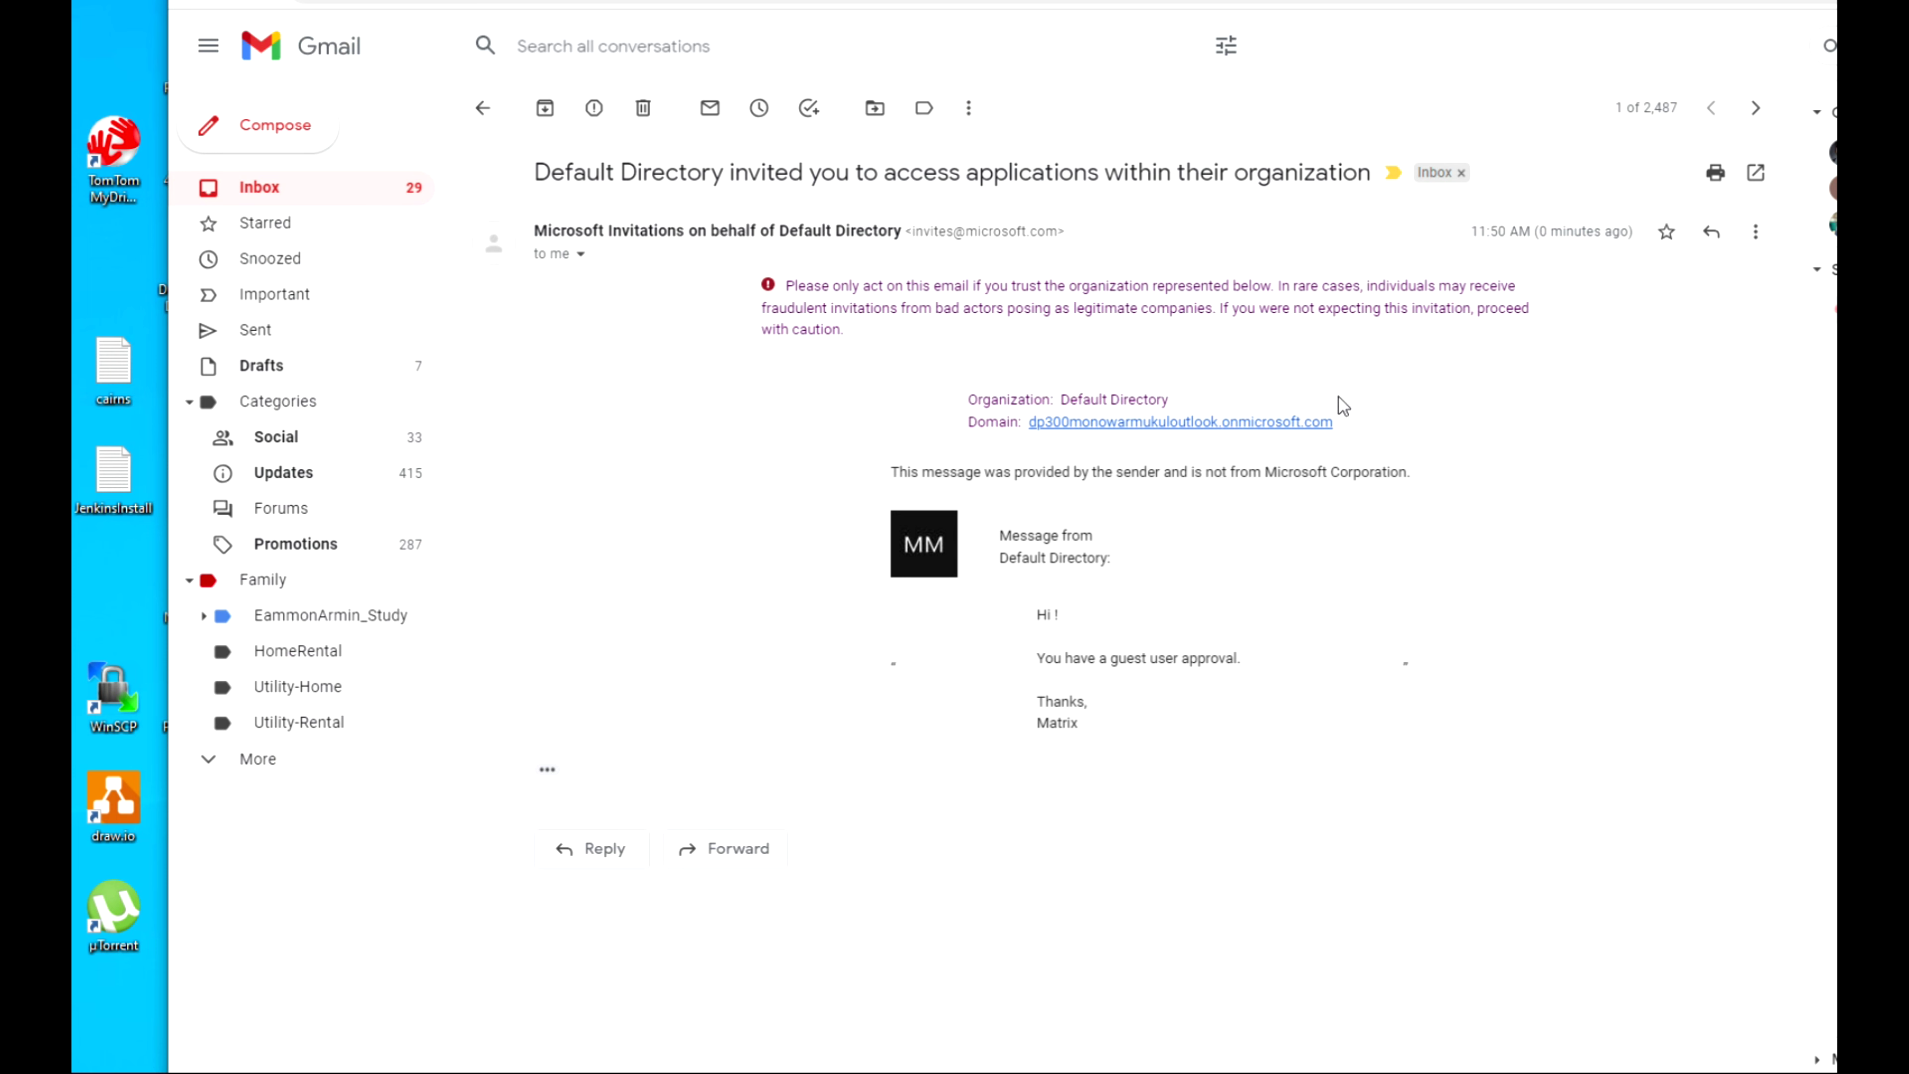
Expand the Default Directory invitation email in Gmail and accept the invitation
left_click(547, 775)
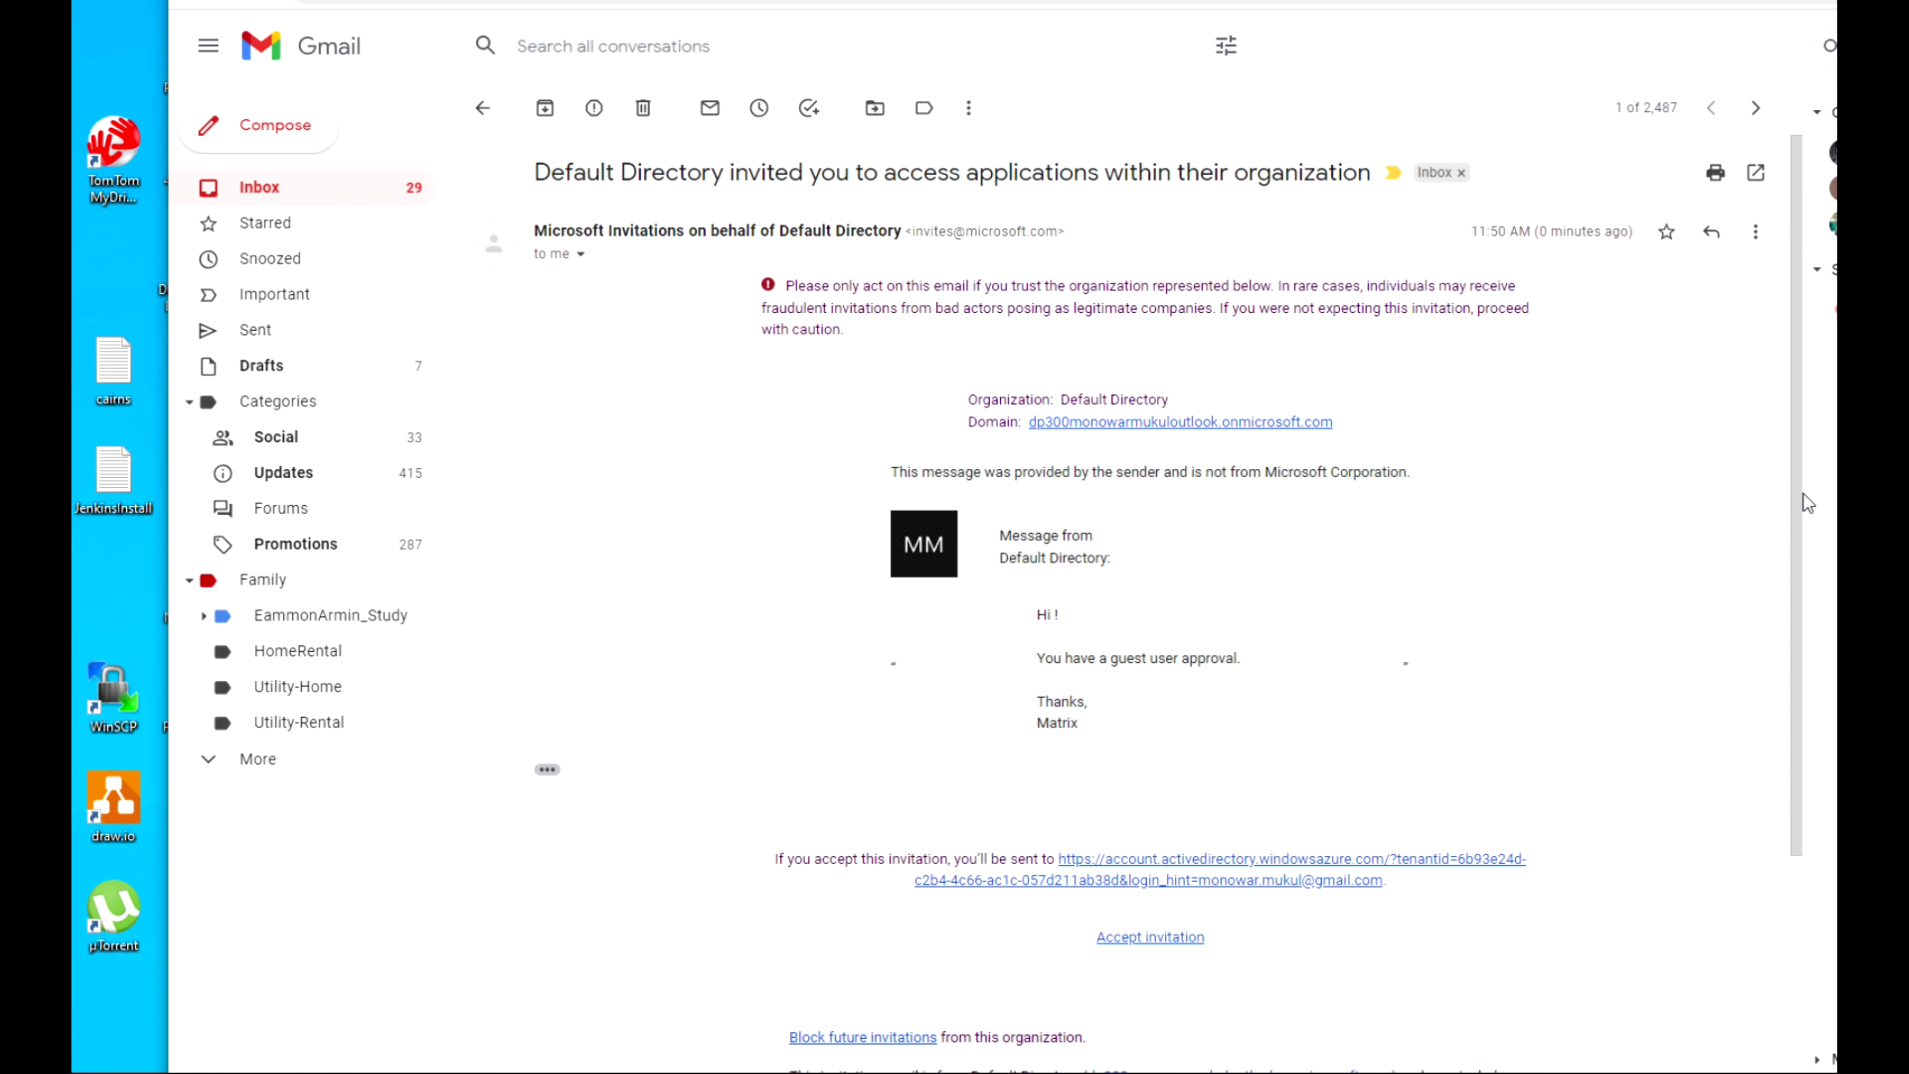
left_click_drag(1796, 503, 1825, 664)
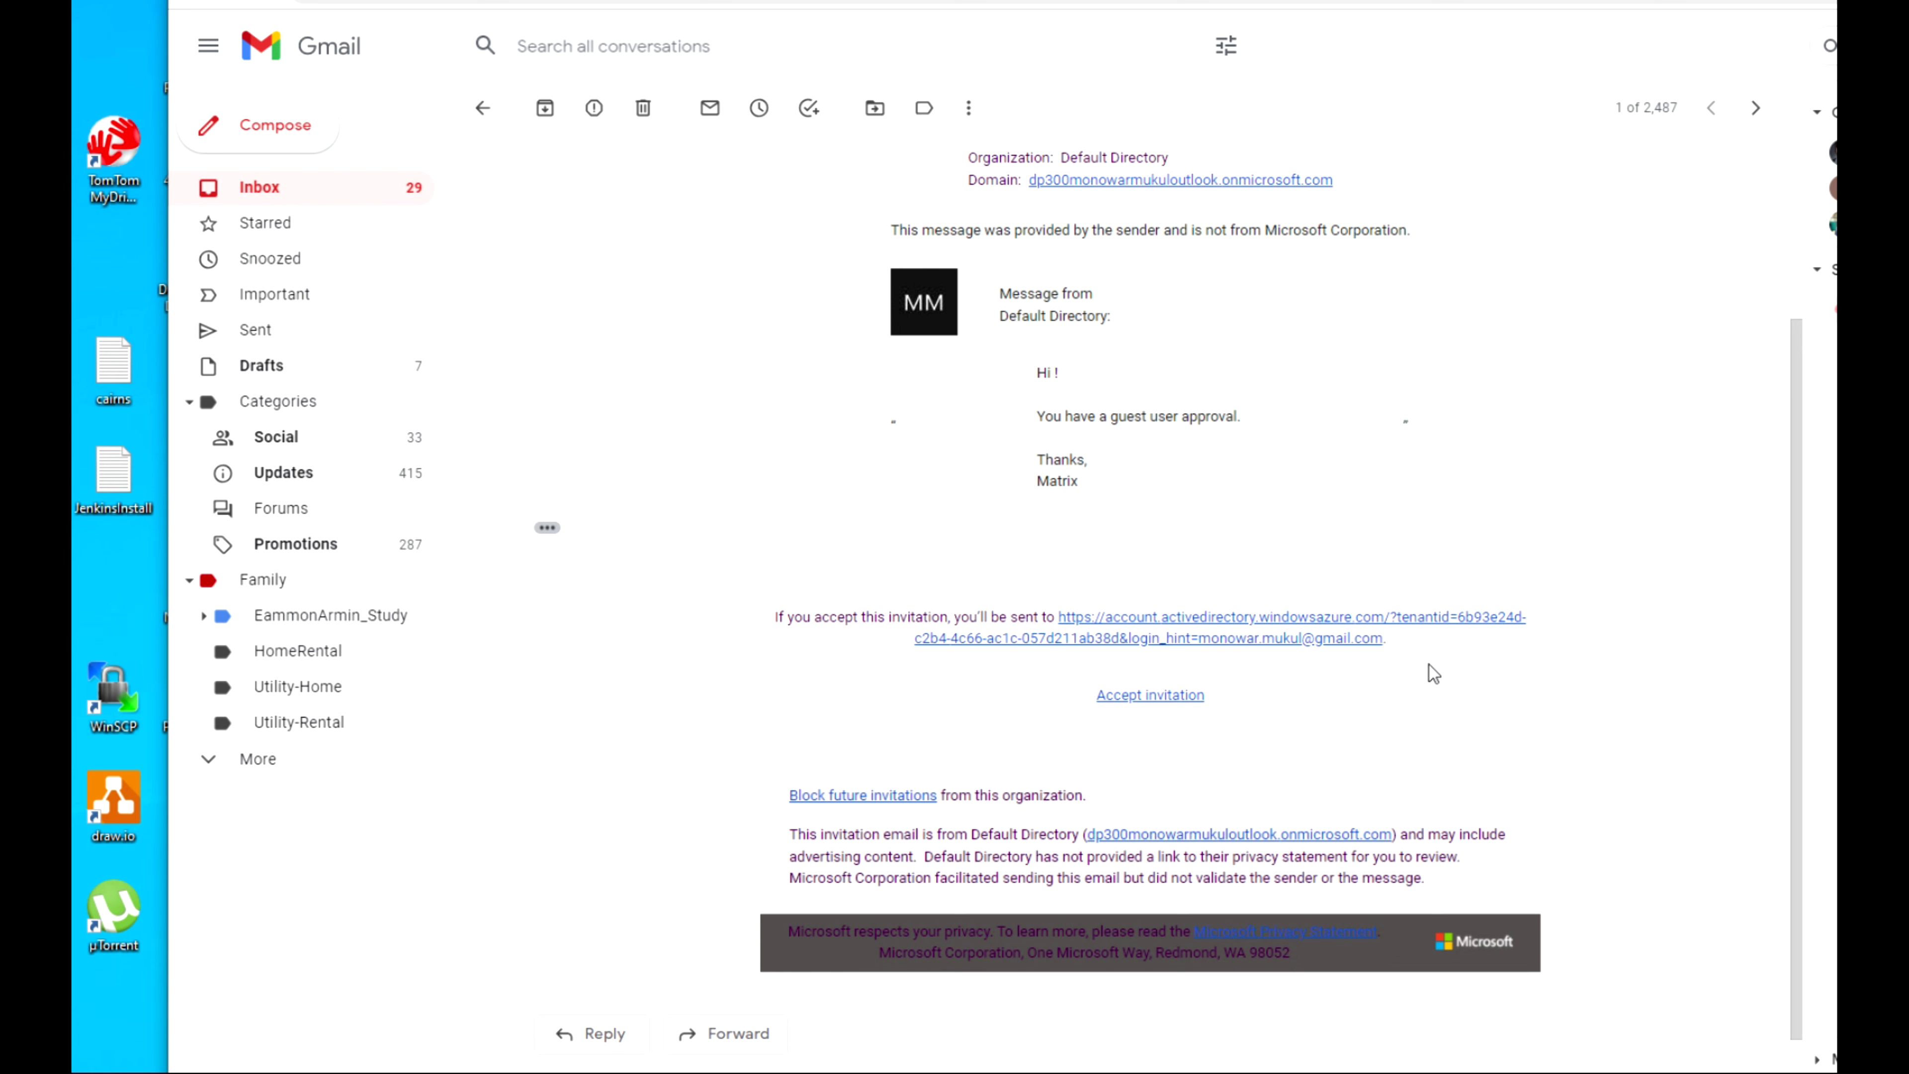
left_click(1151, 699)
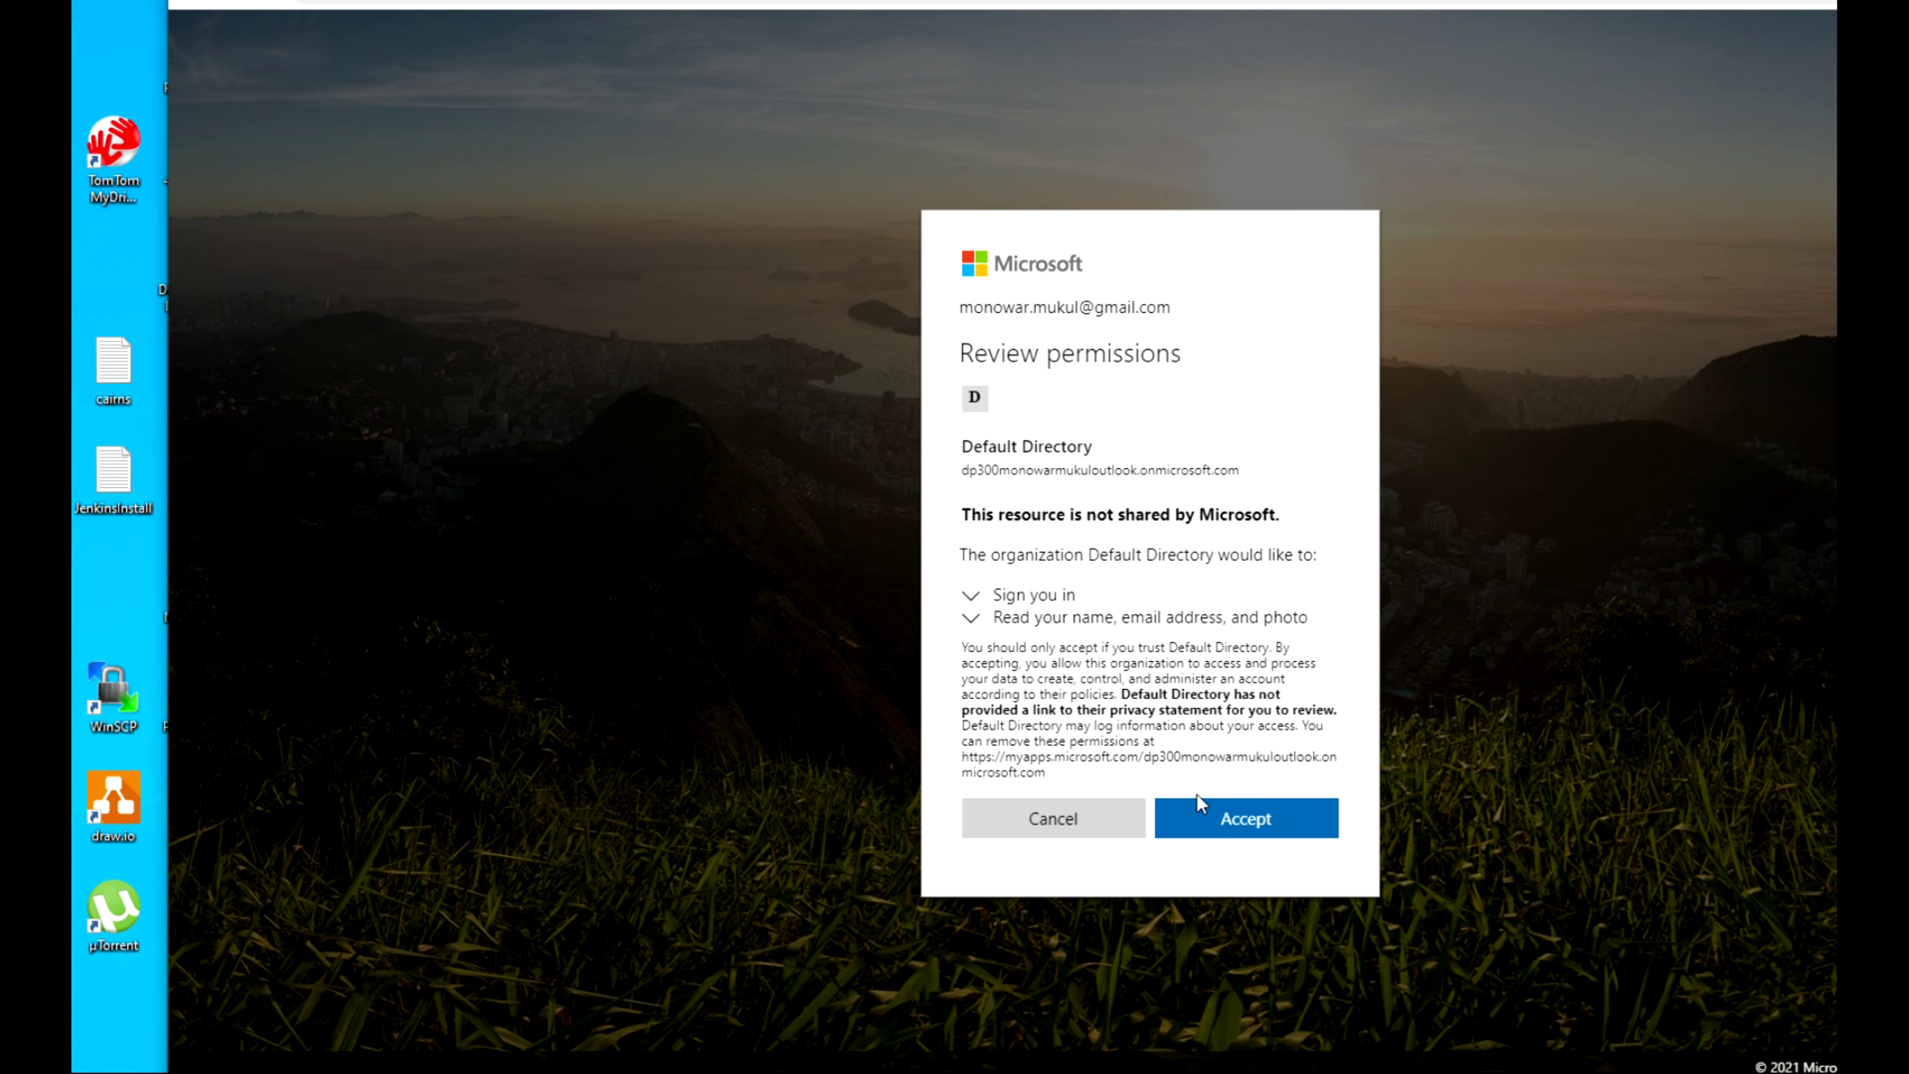
Accept Default Directory's requested permissions and open the My Apps app launcher
left_click(1224, 819)
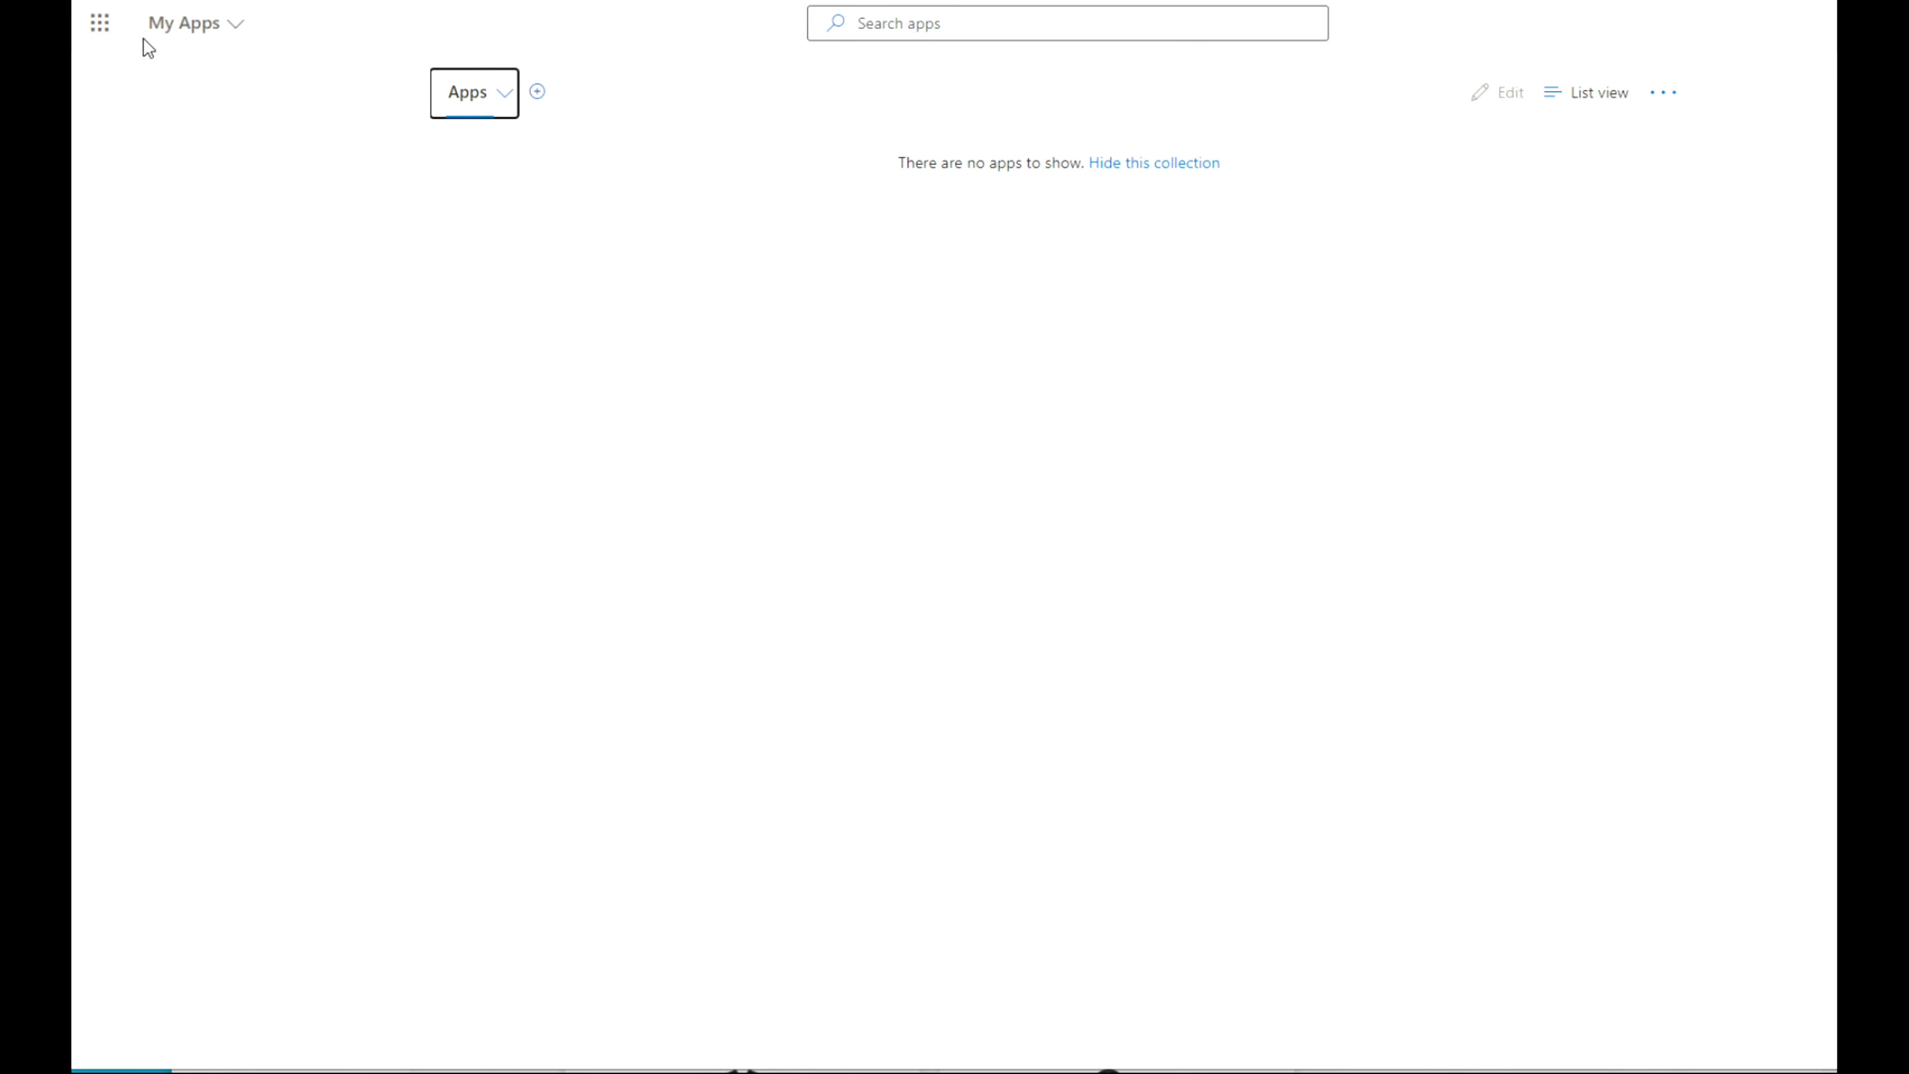
left_click(99, 27)
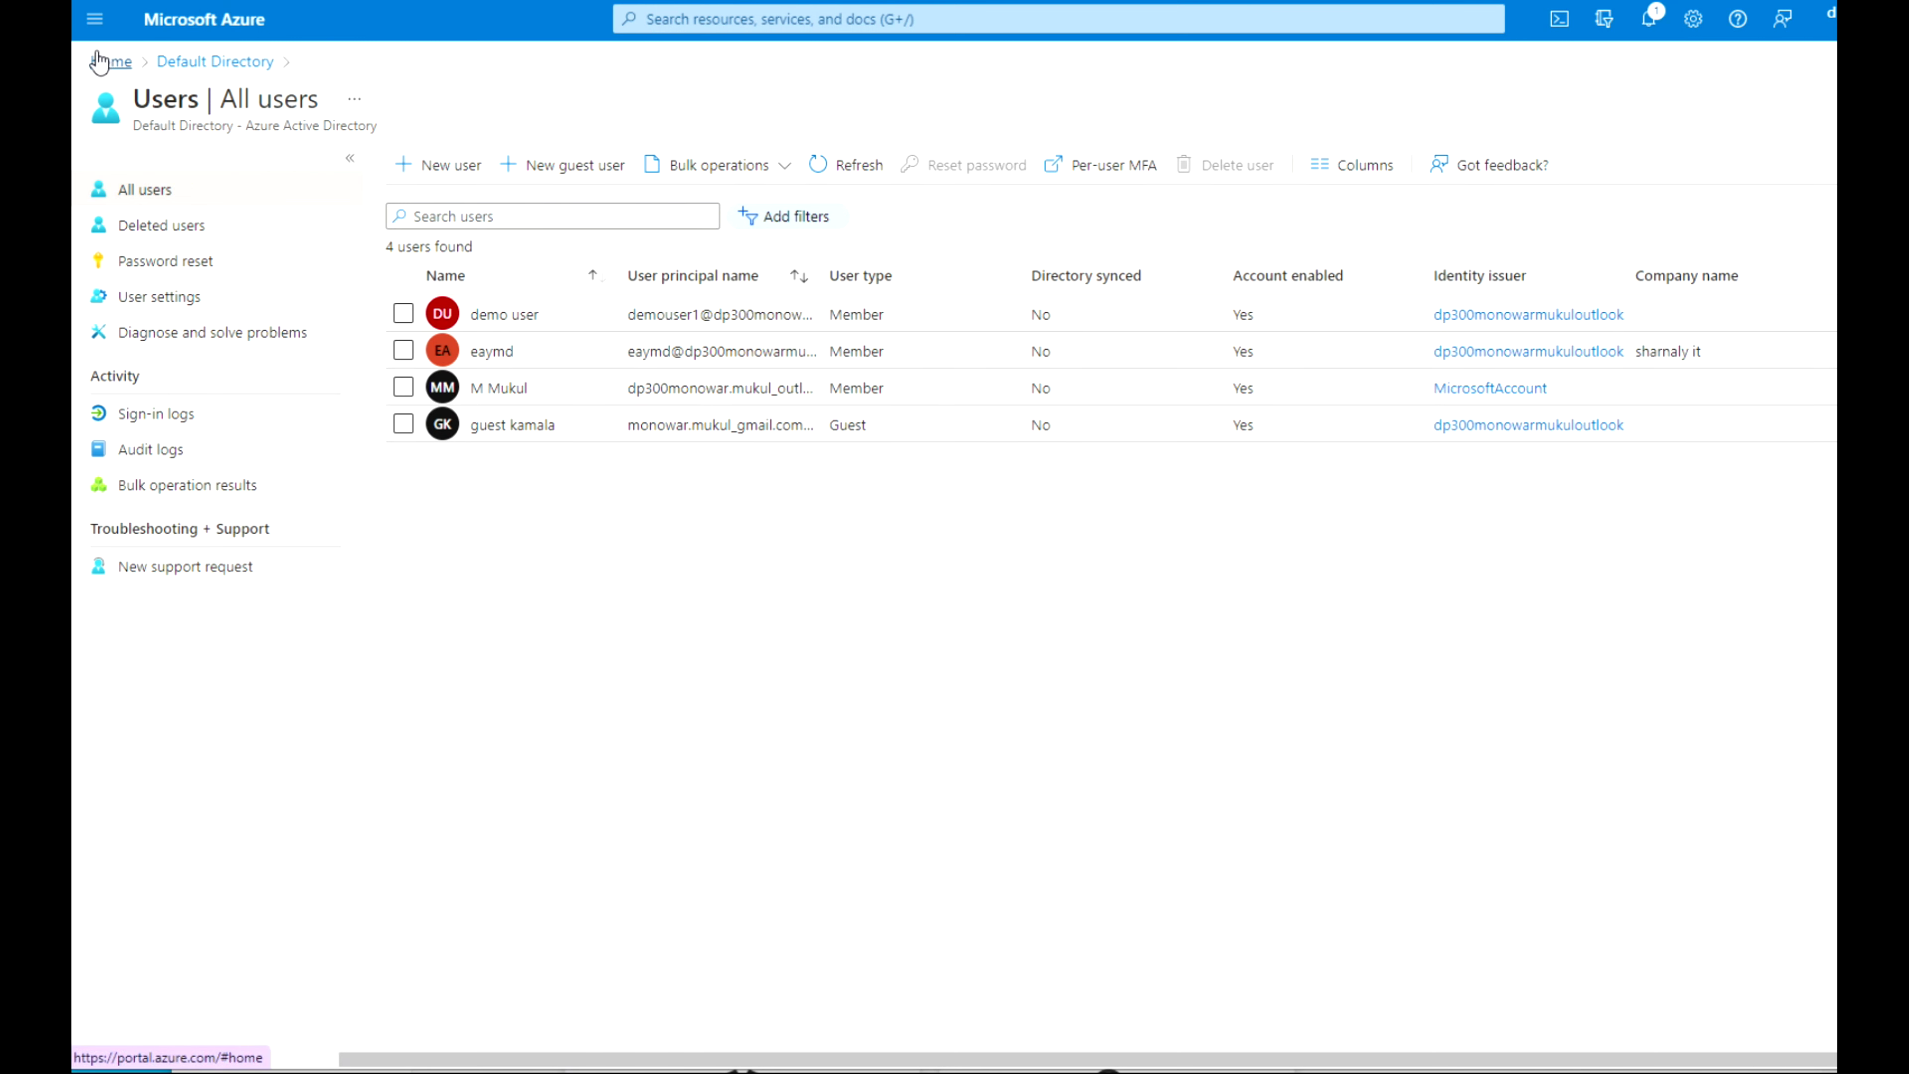
Go from the portal Home page through Resource groups to storage_blob
left_click(111, 66)
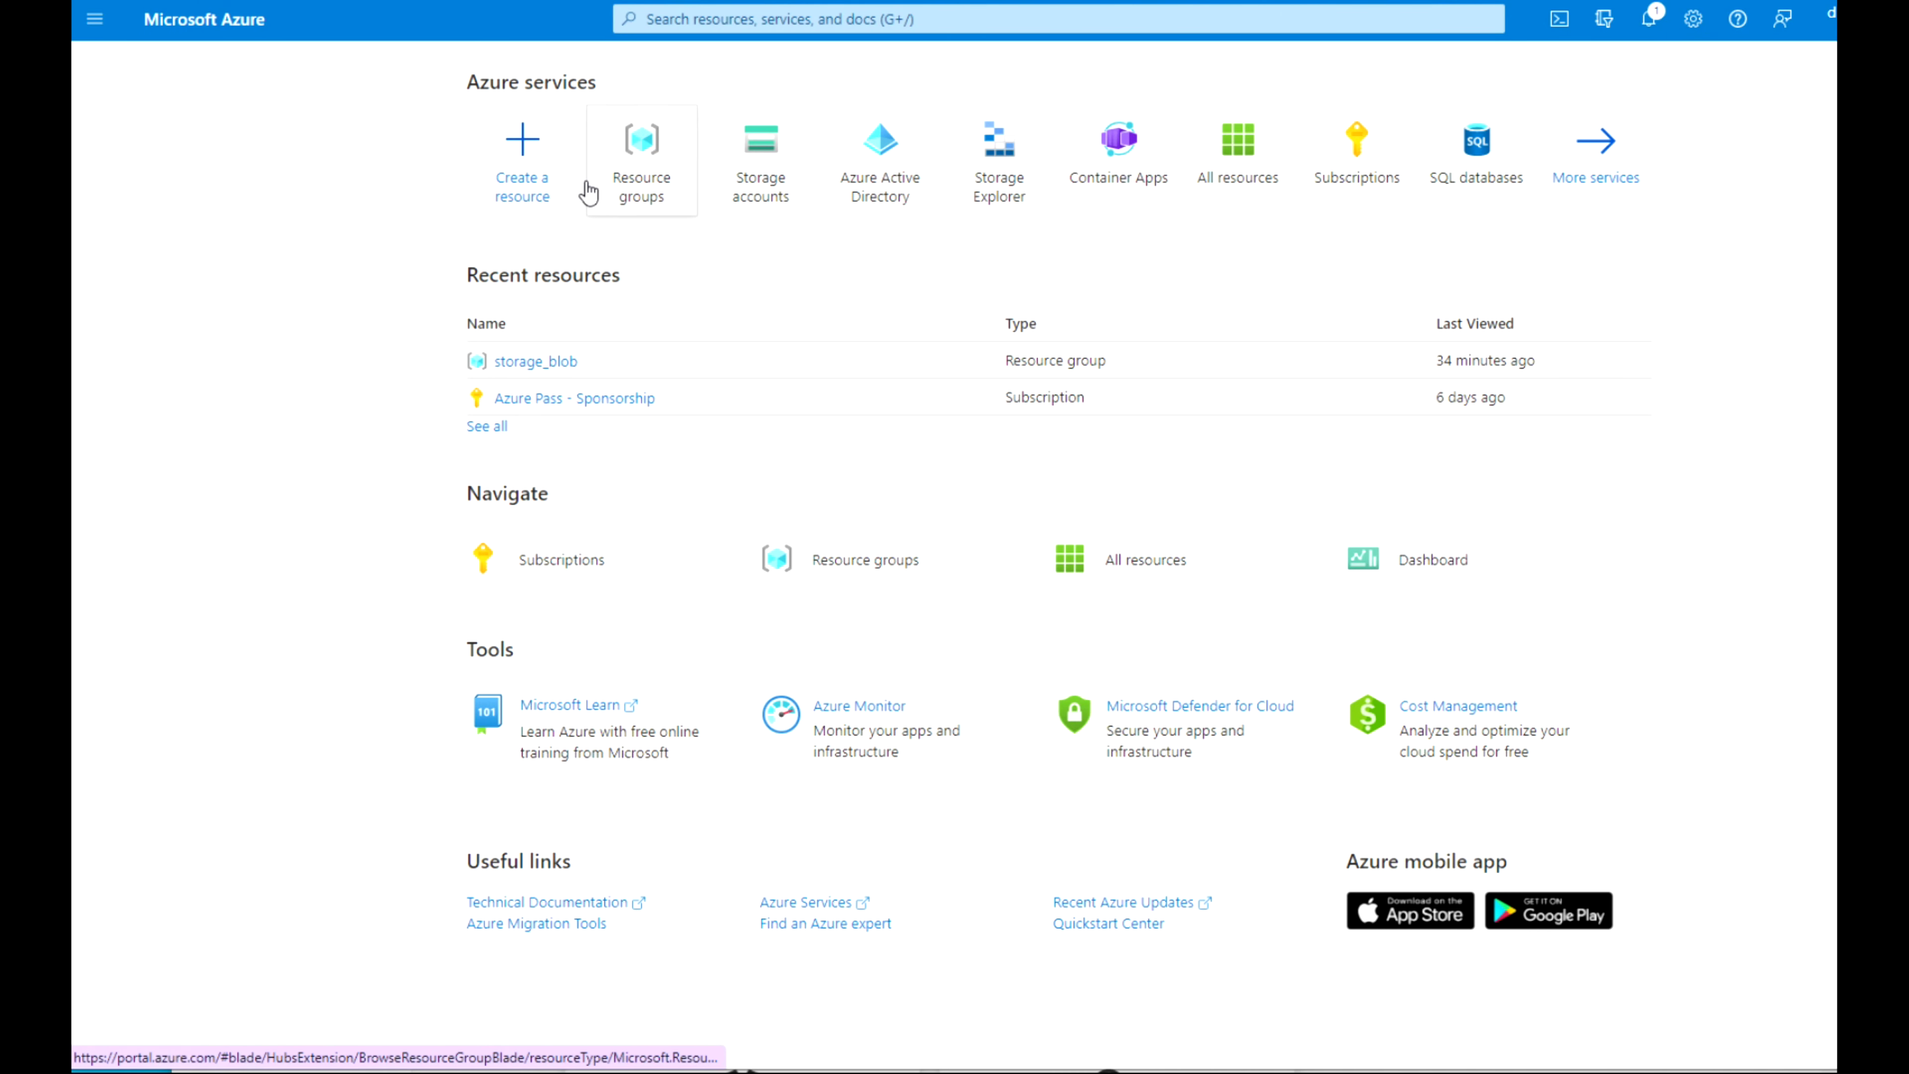
mouse_move(773, 189)
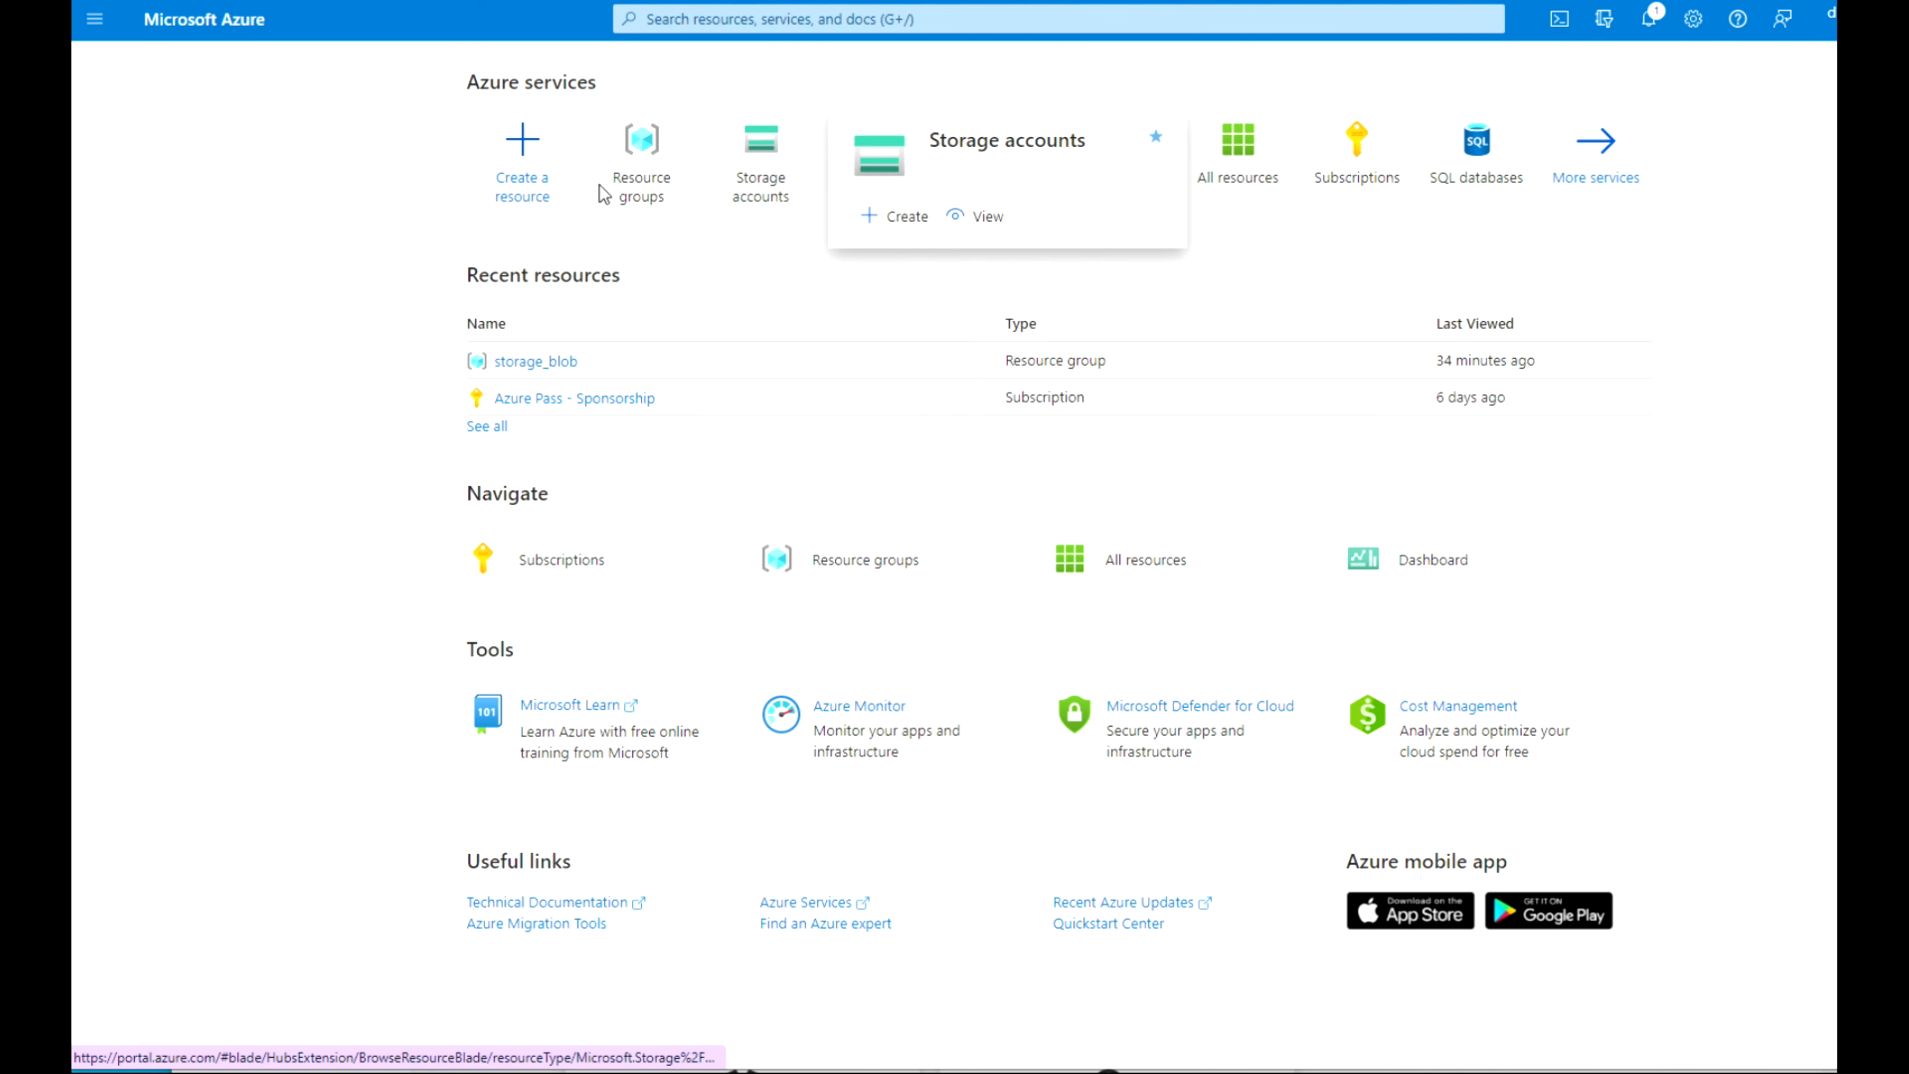
left_click(643, 165)
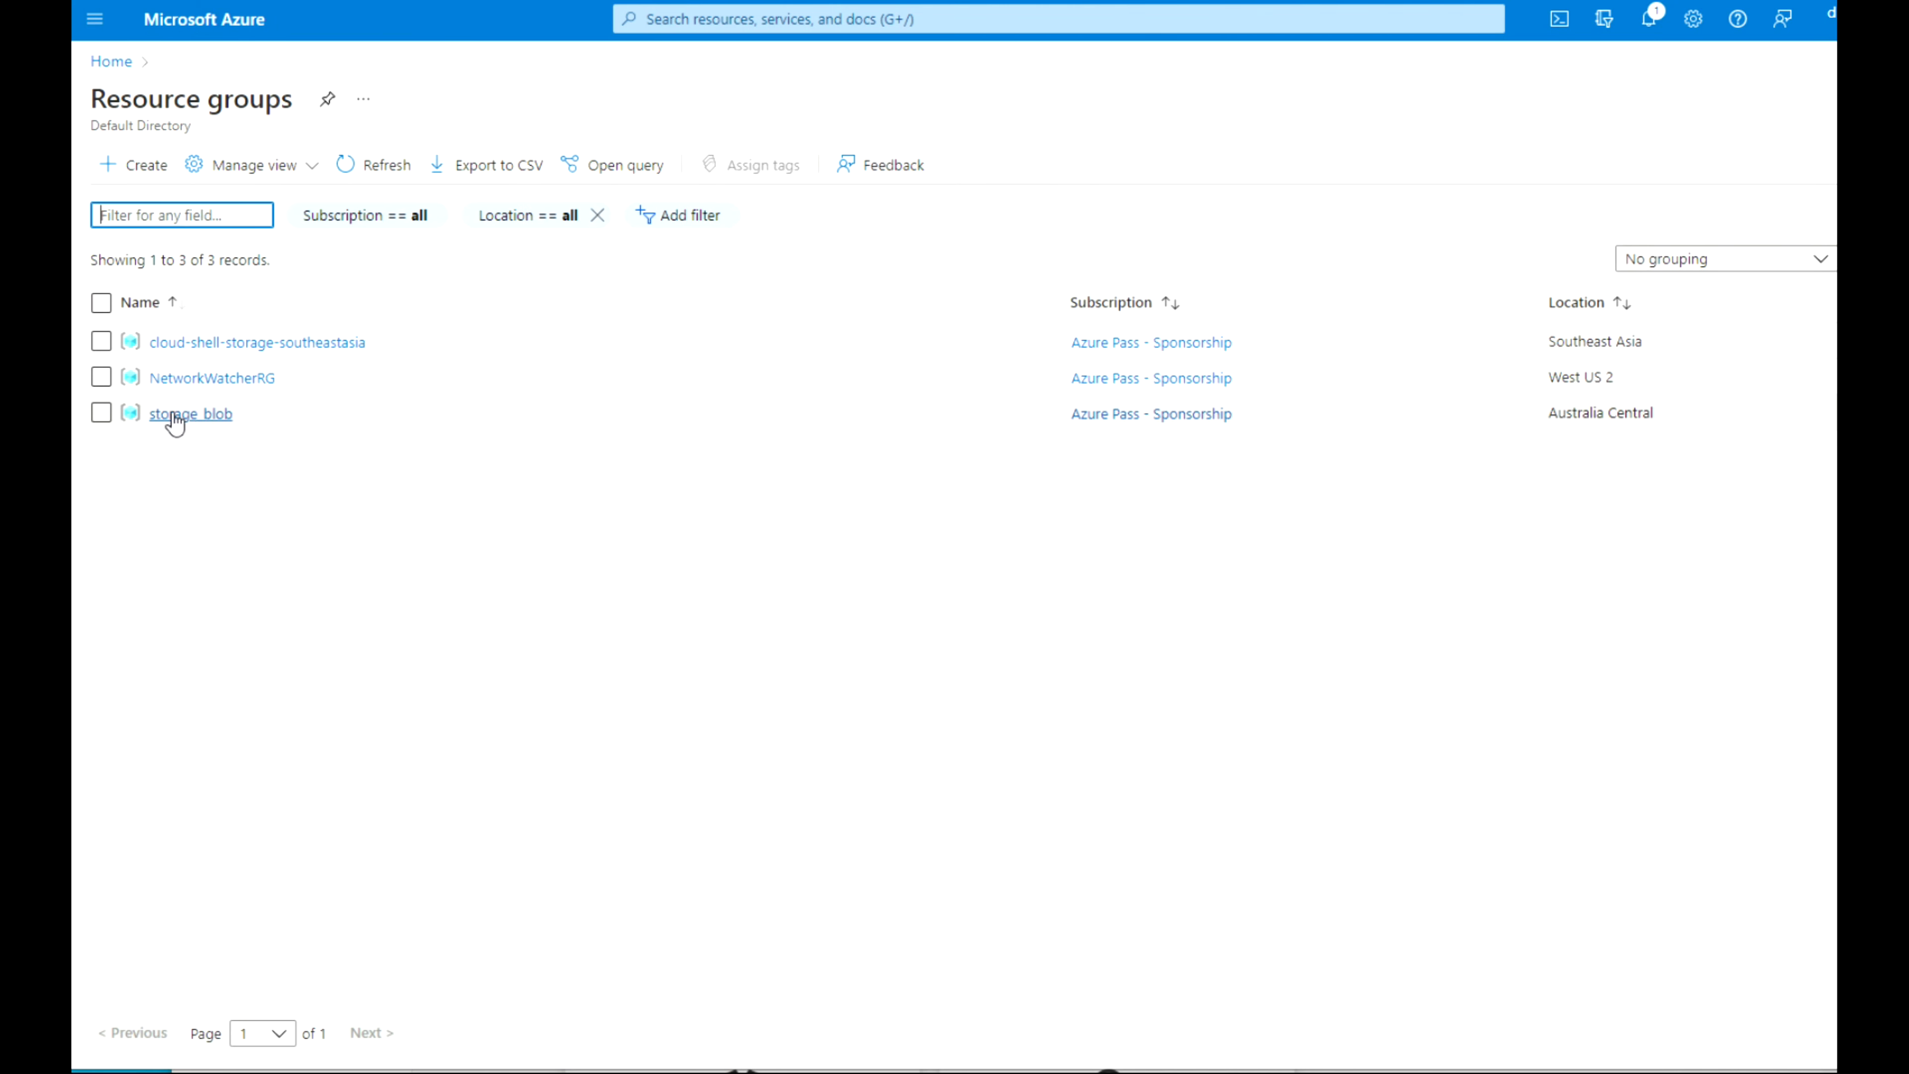
left_click(194, 414)
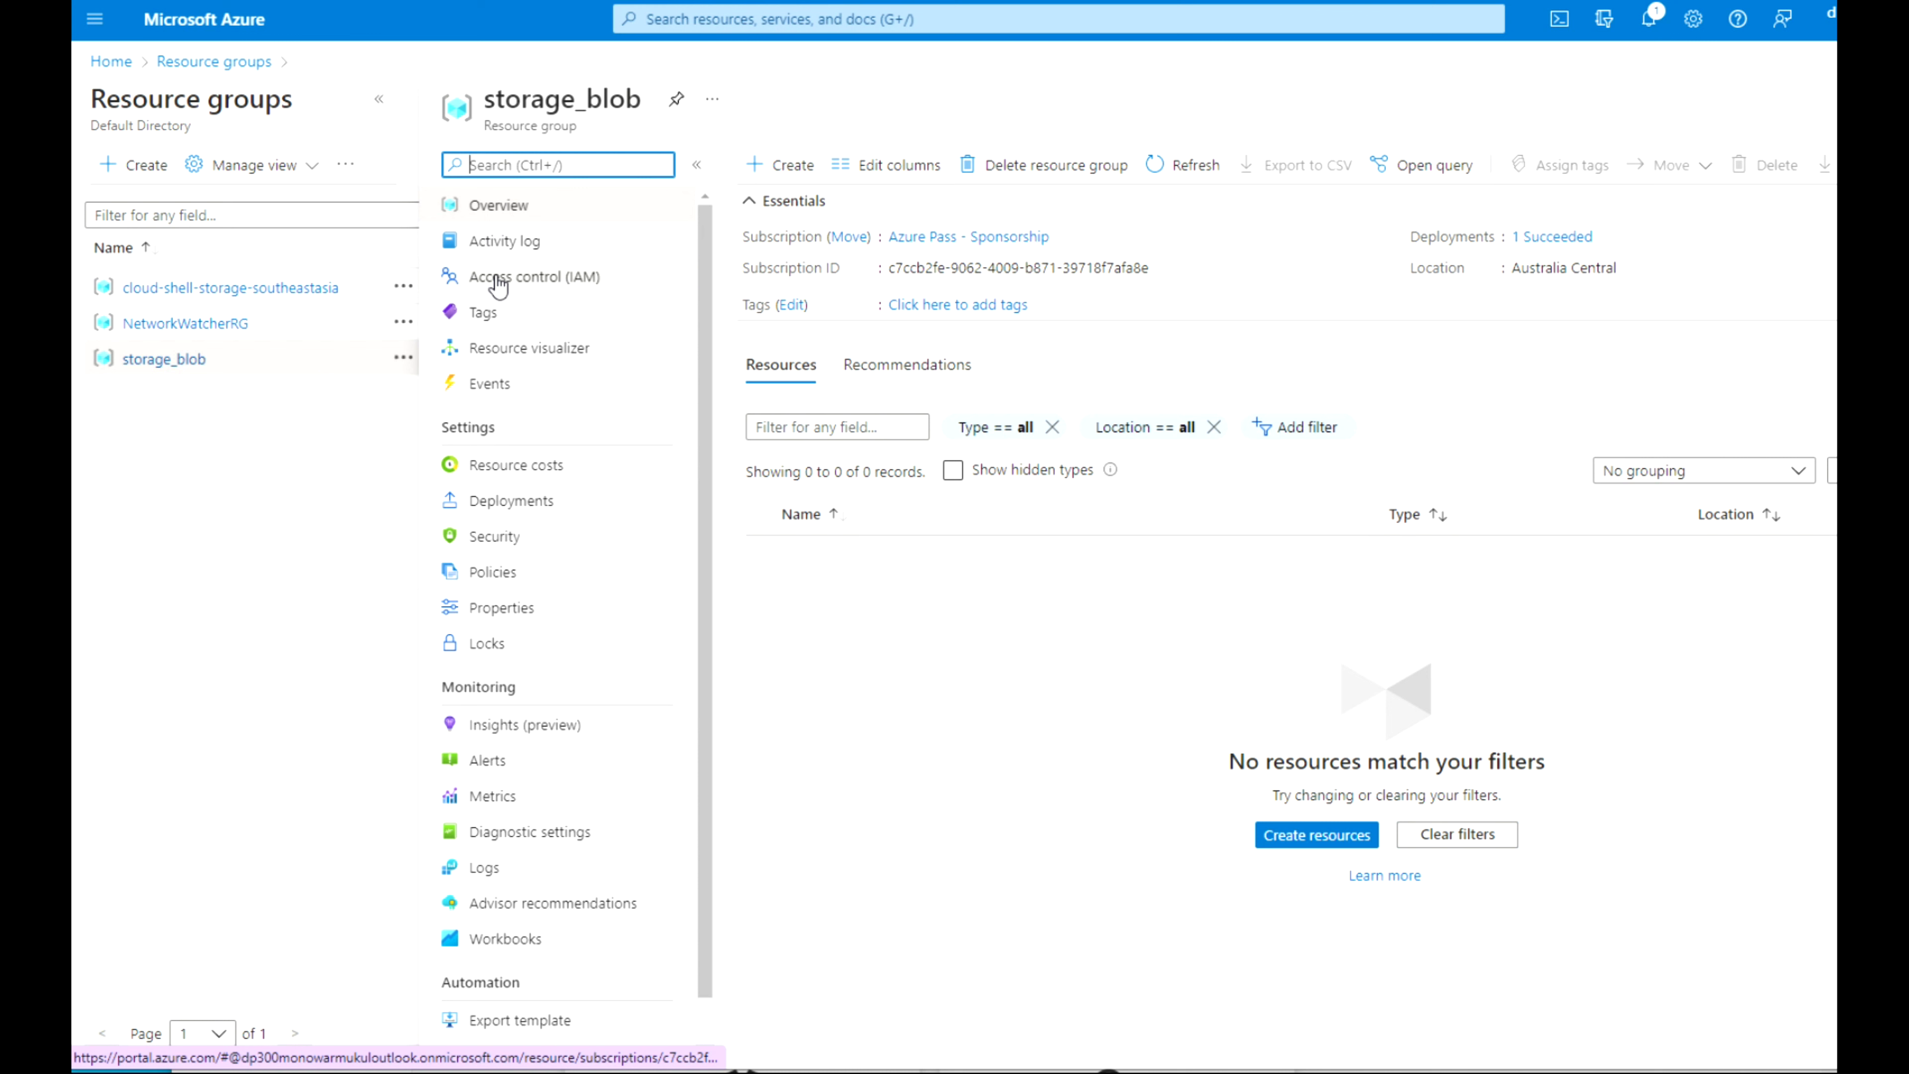
Add a role assignment in storage_blob's IAM, picking Virtual Machine Contributor via a 'virtual' search
left_click(530, 283)
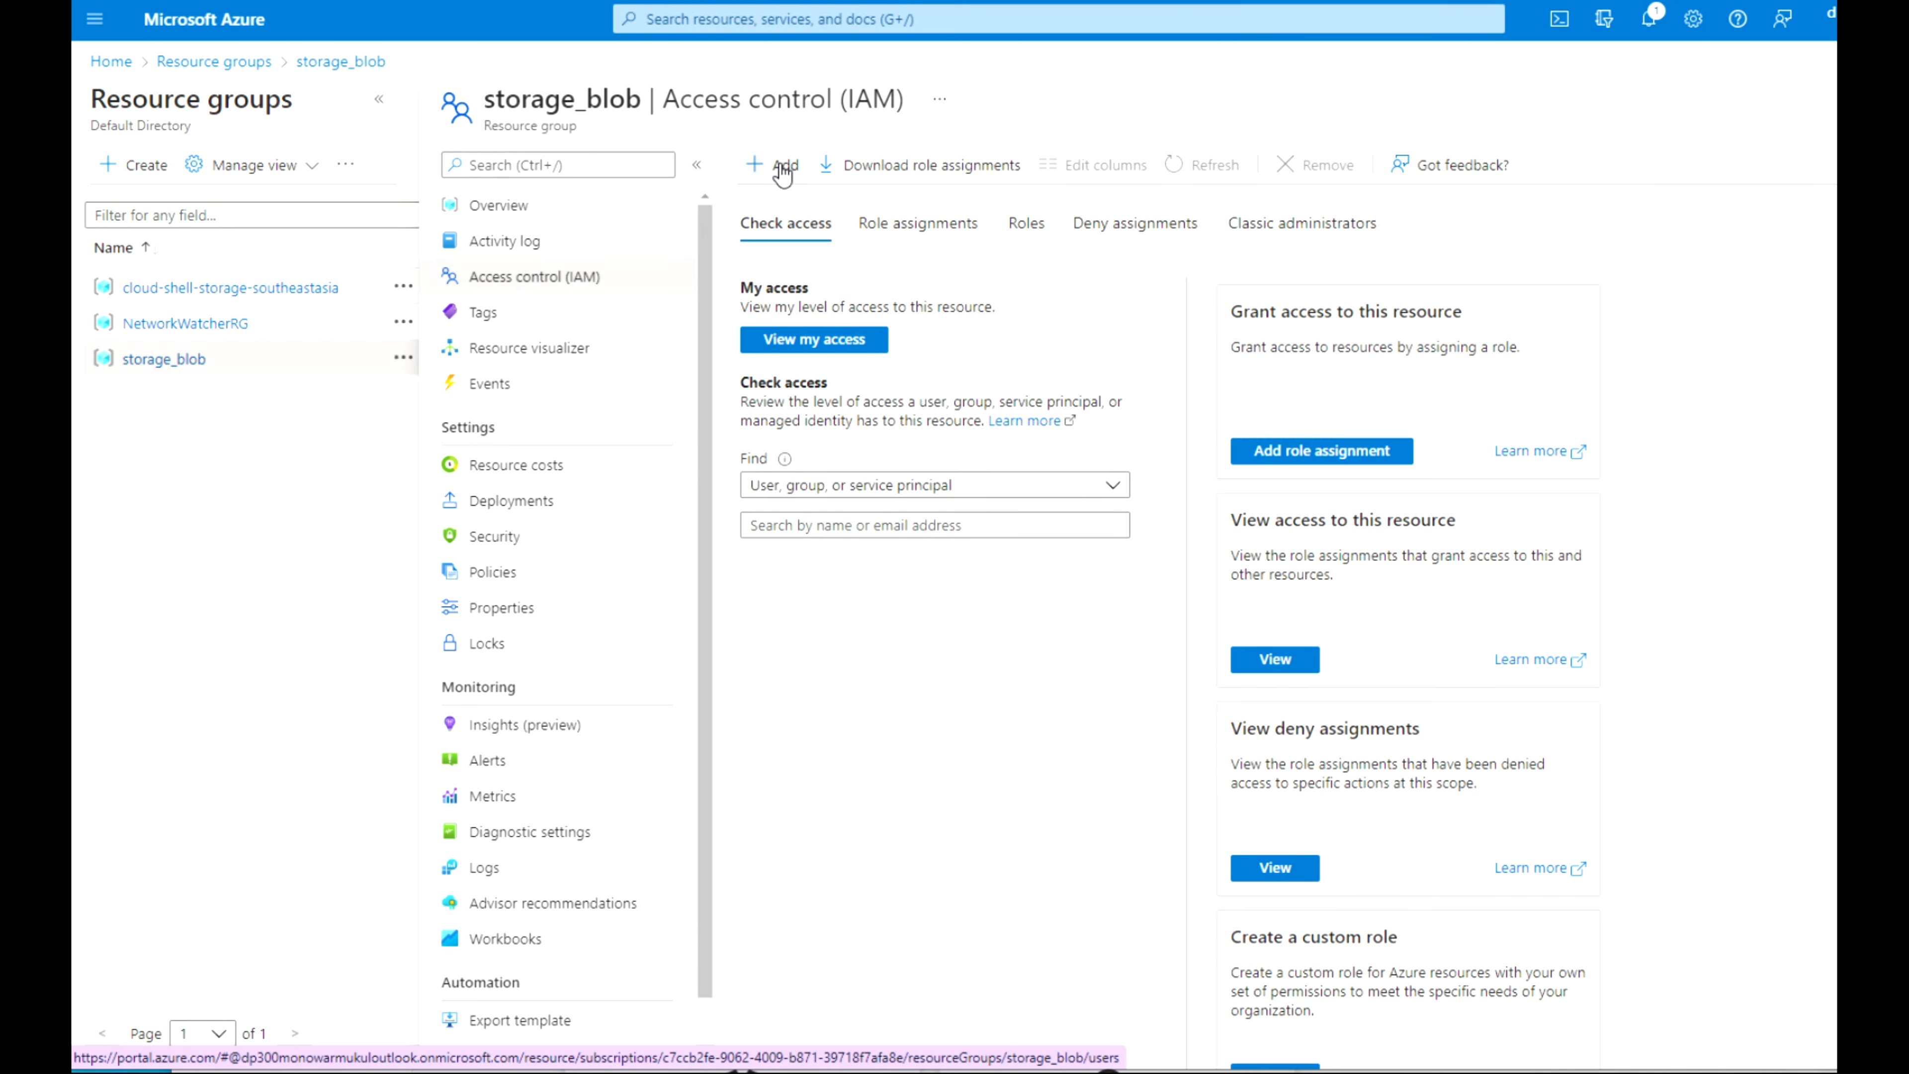
left_click(783, 167)
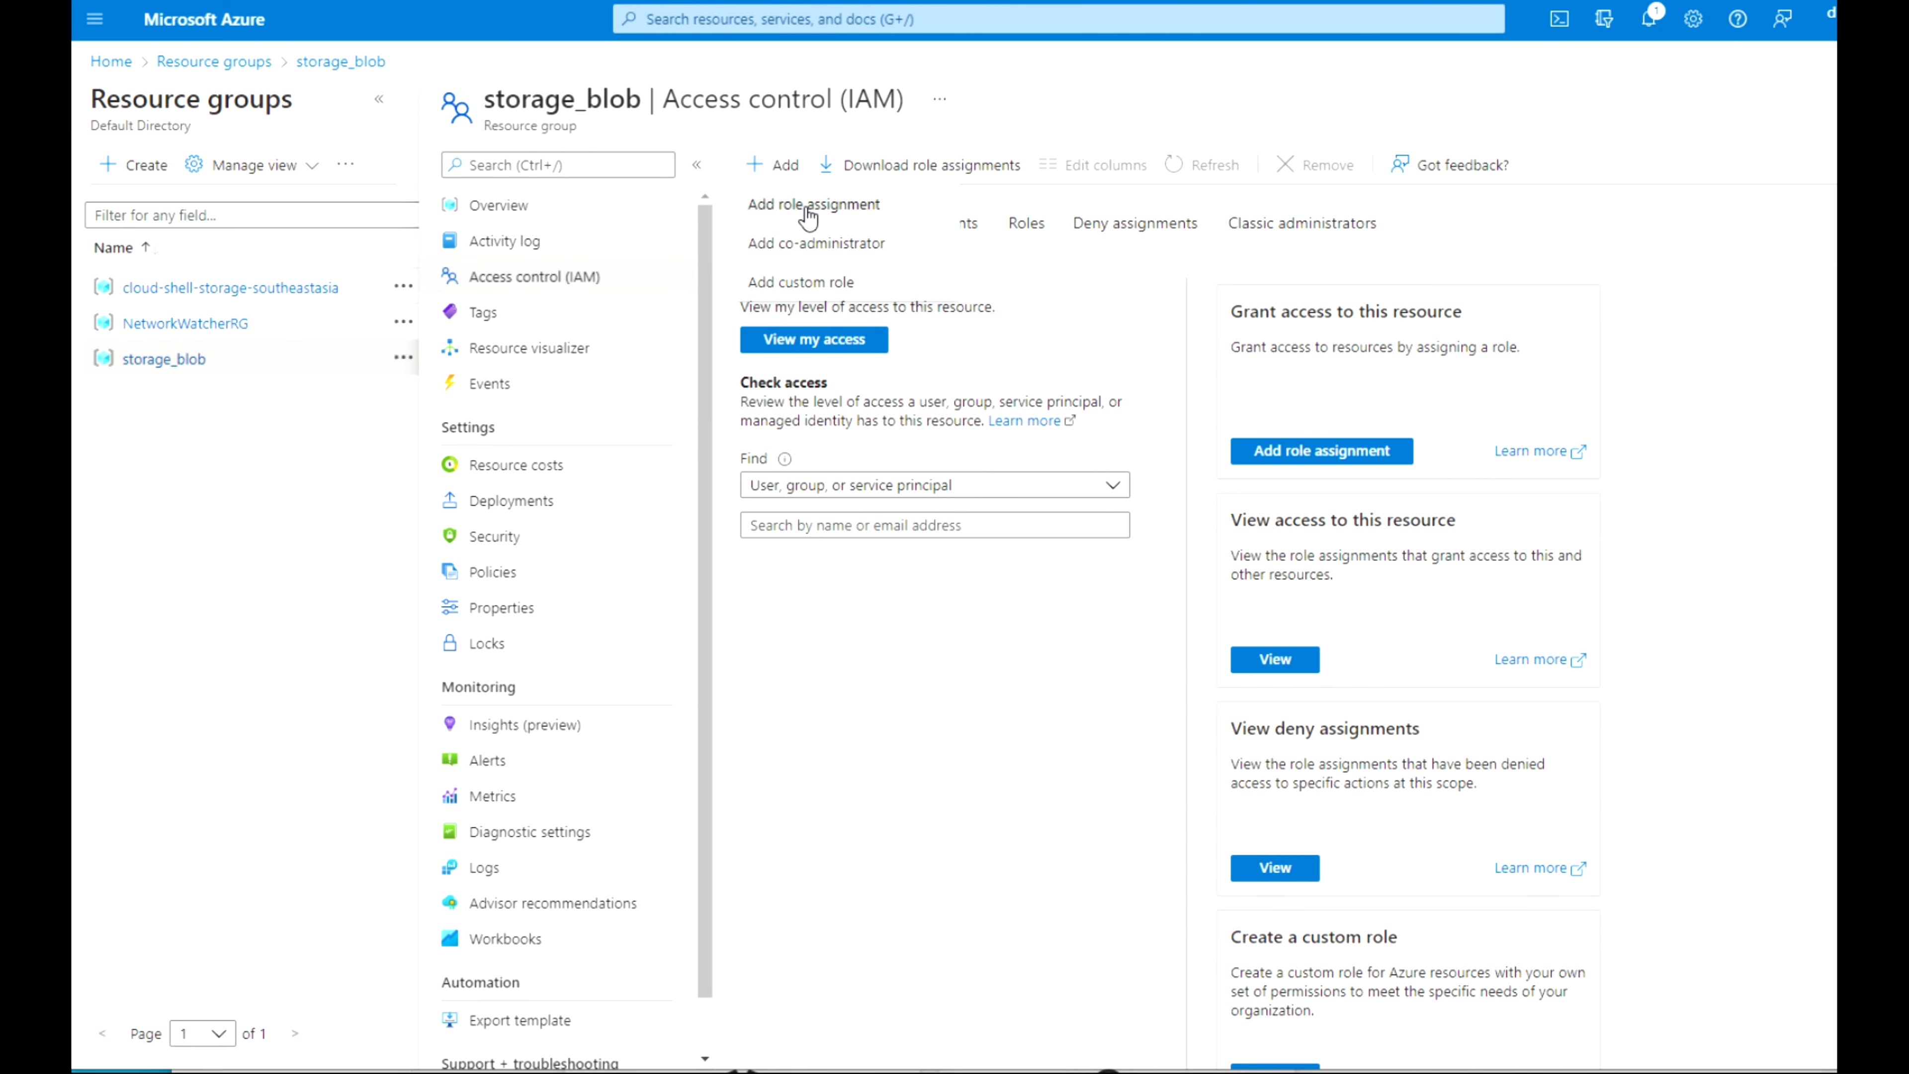
left_click(808, 218)
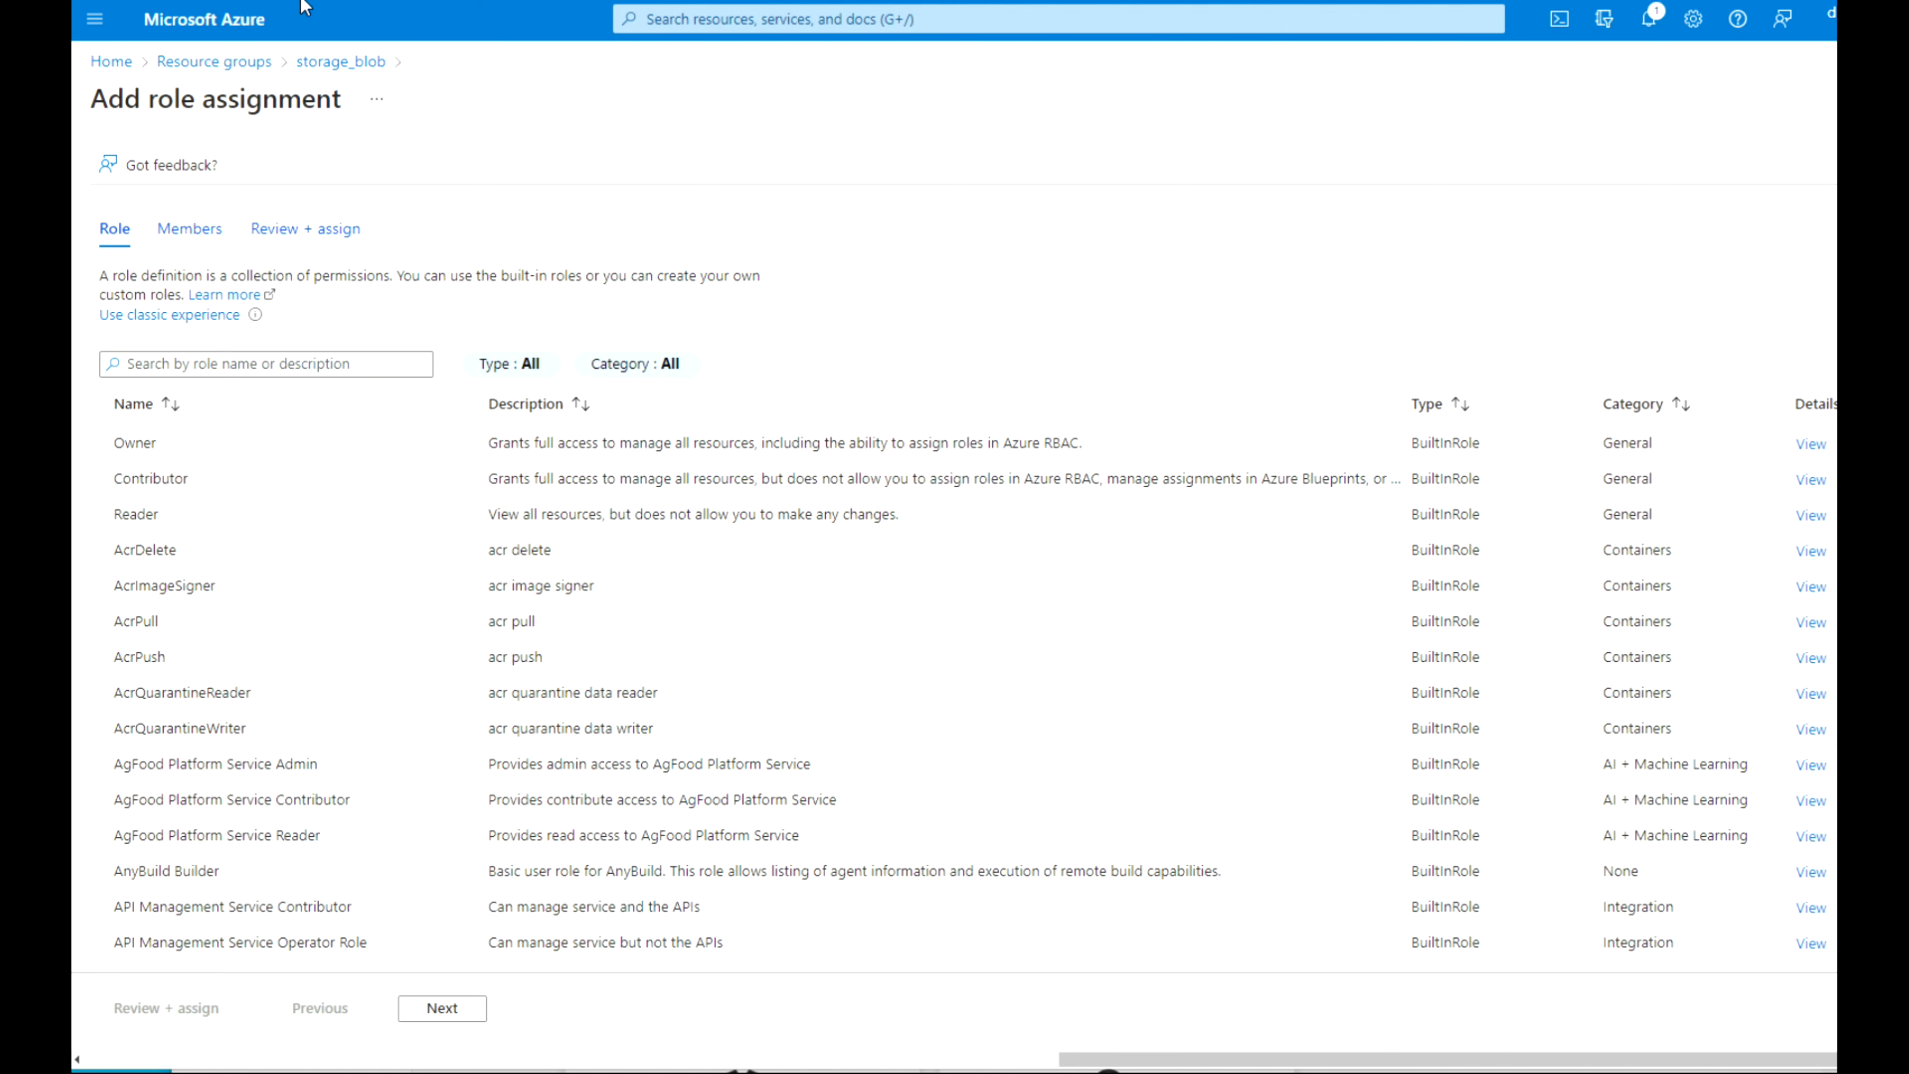
left_click(198, 360)
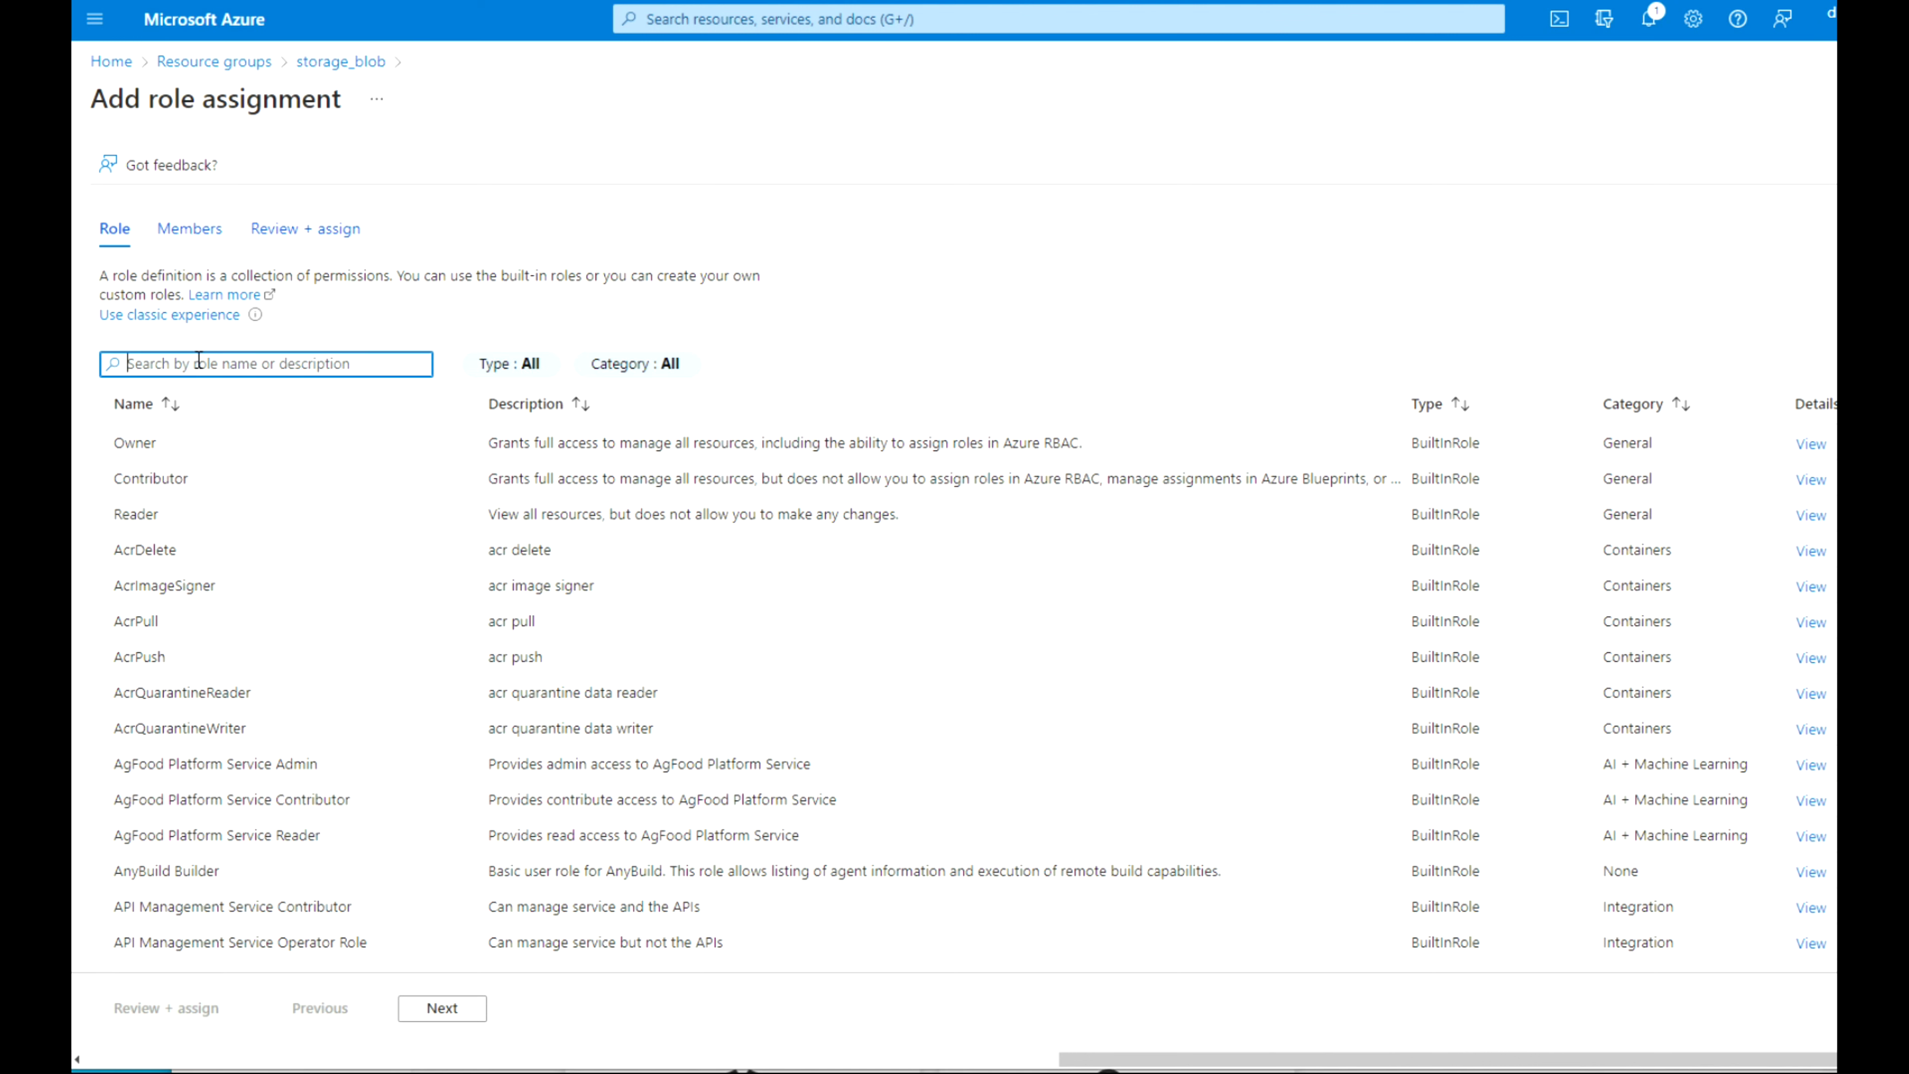
type("virtual")
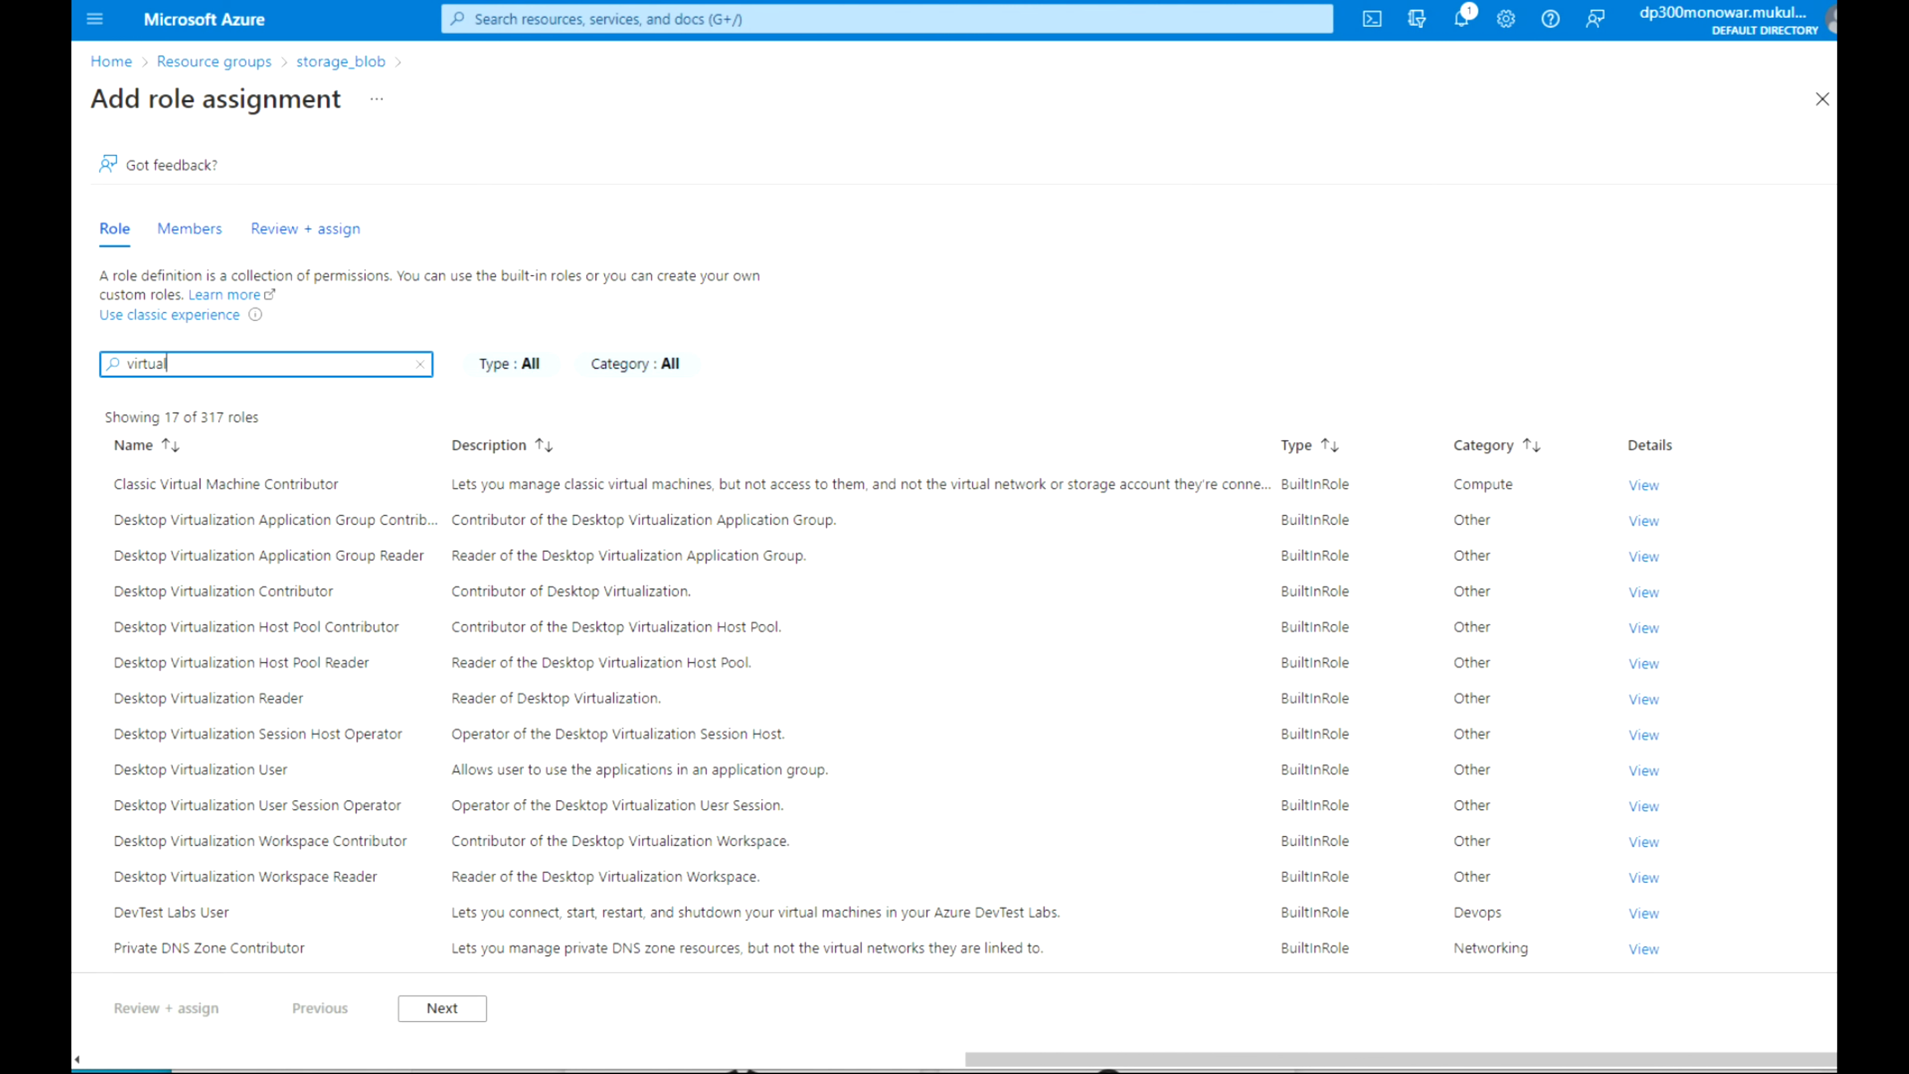
scroll(648, 516, "down", 3)
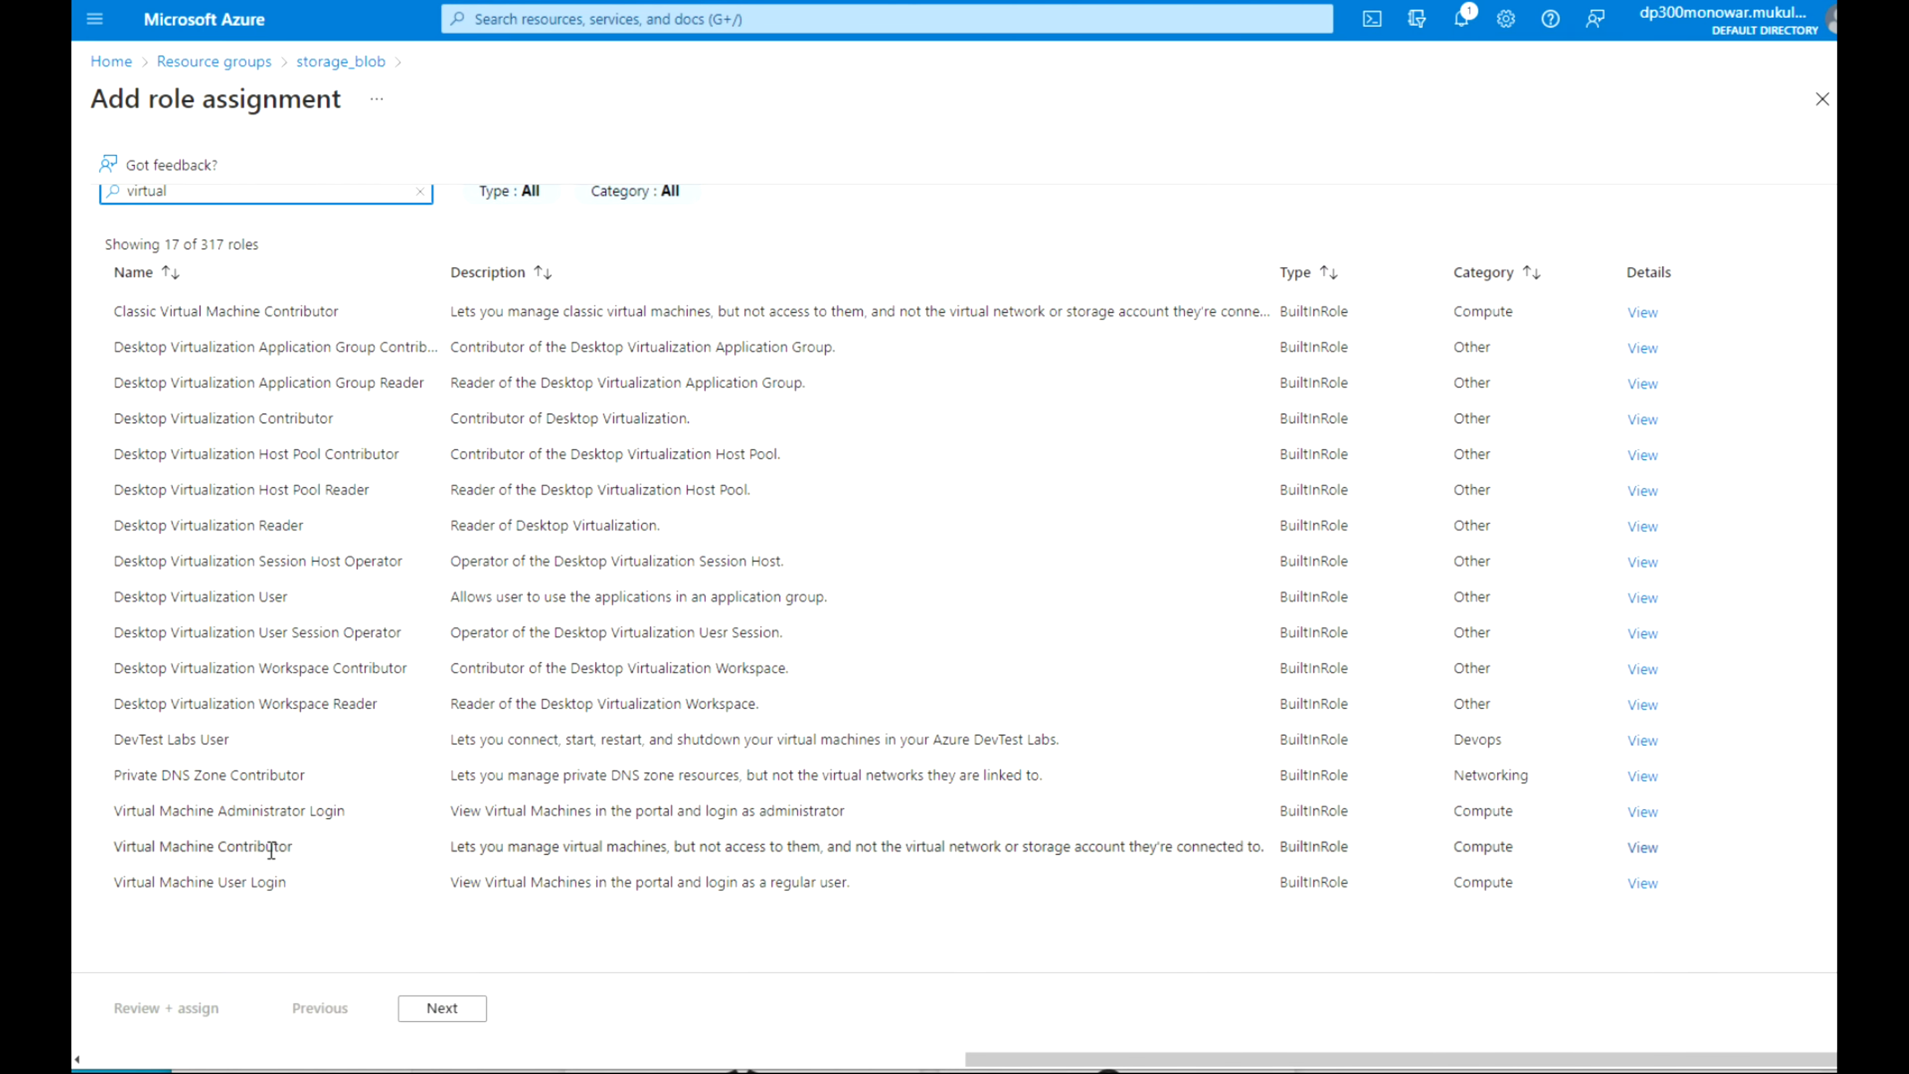
double_click(271, 846)
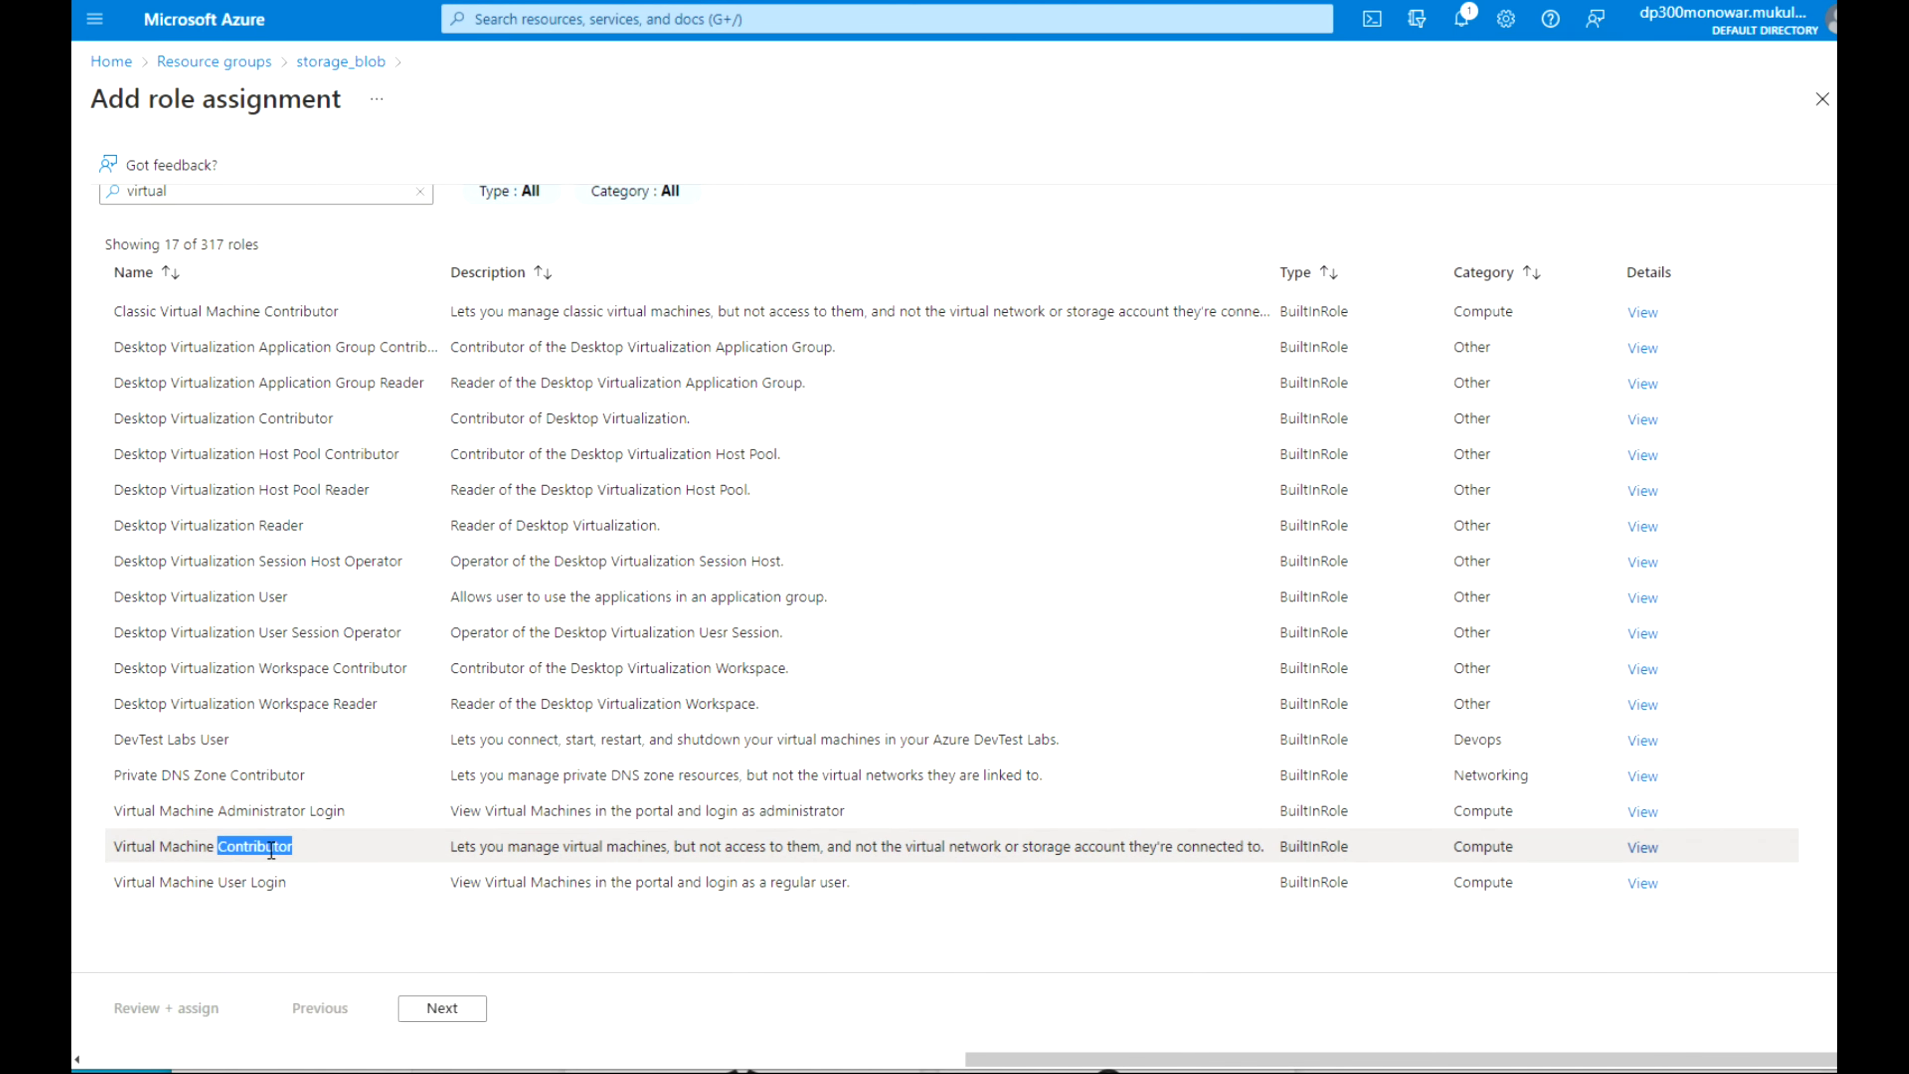
left_click(451, 1010)
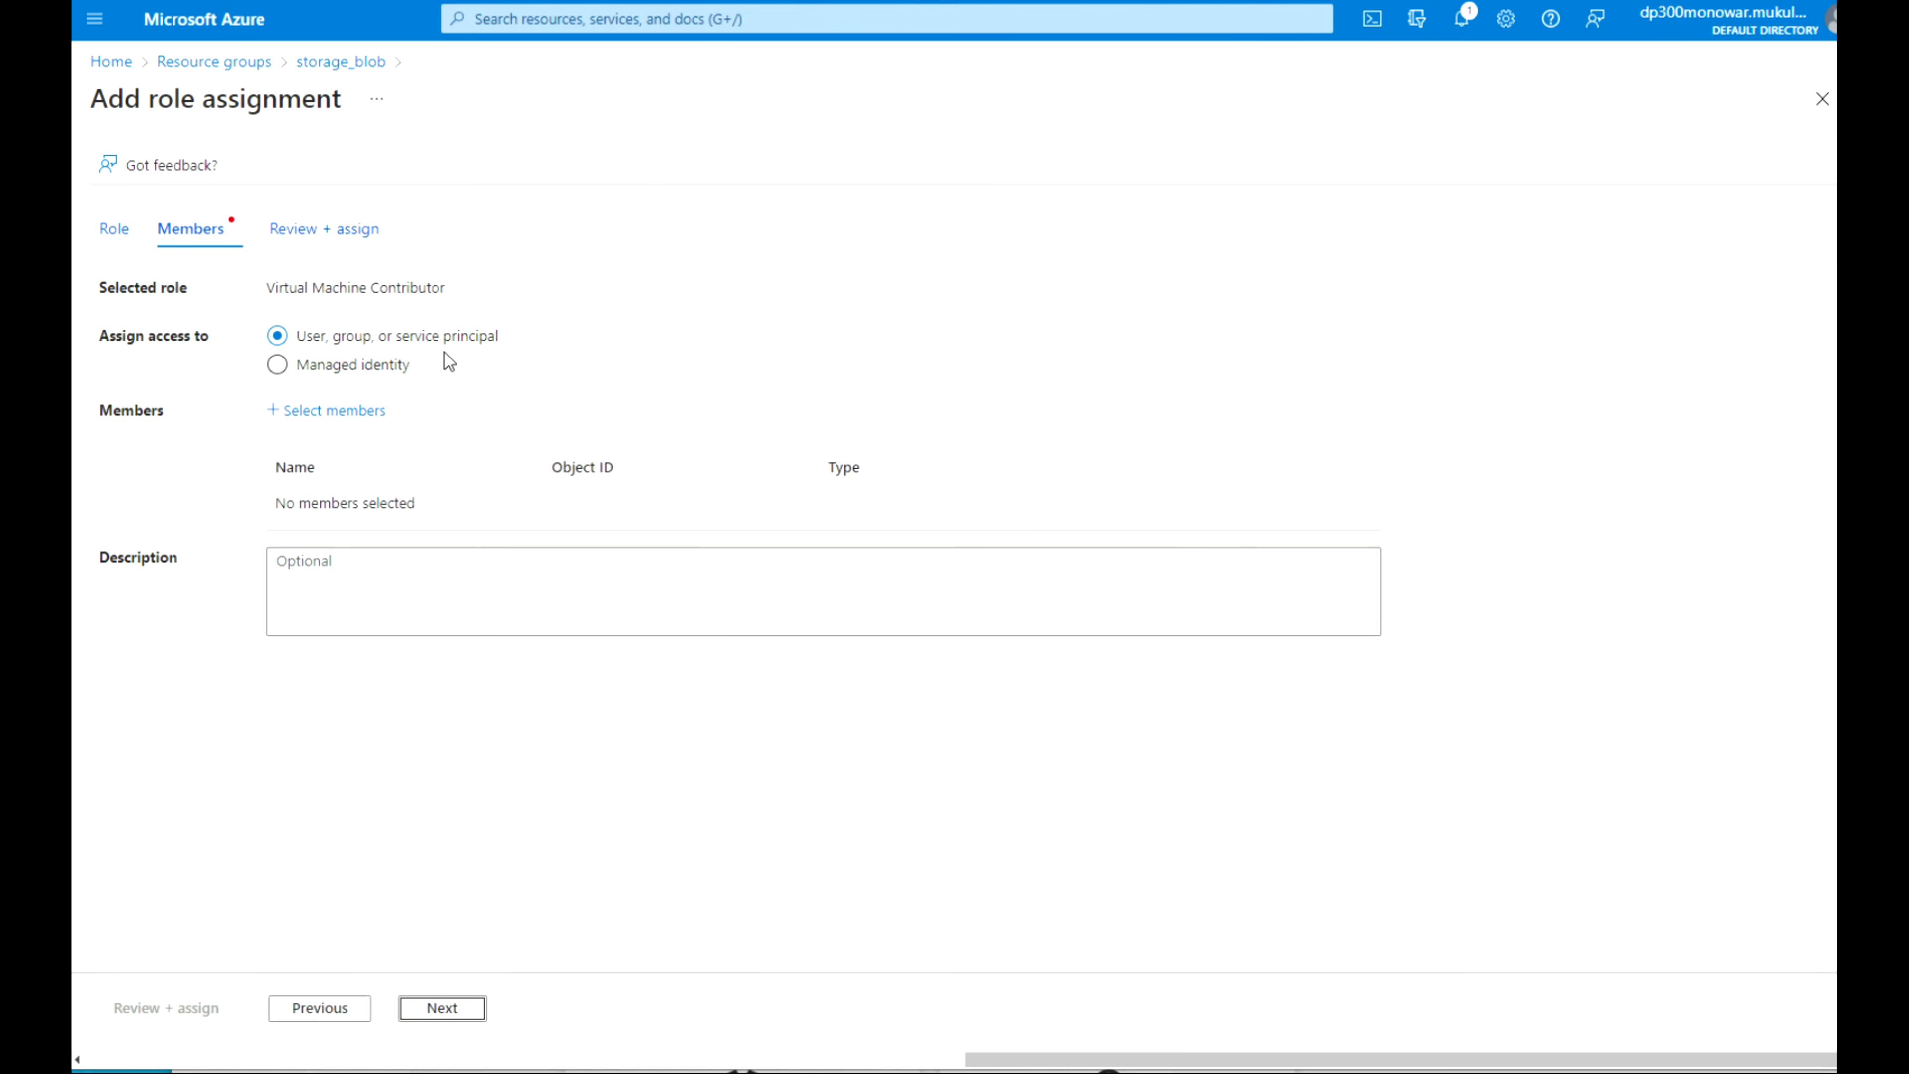
Select a group and a user as members and describe the assignment as 'role assignment'
left_click(293, 418)
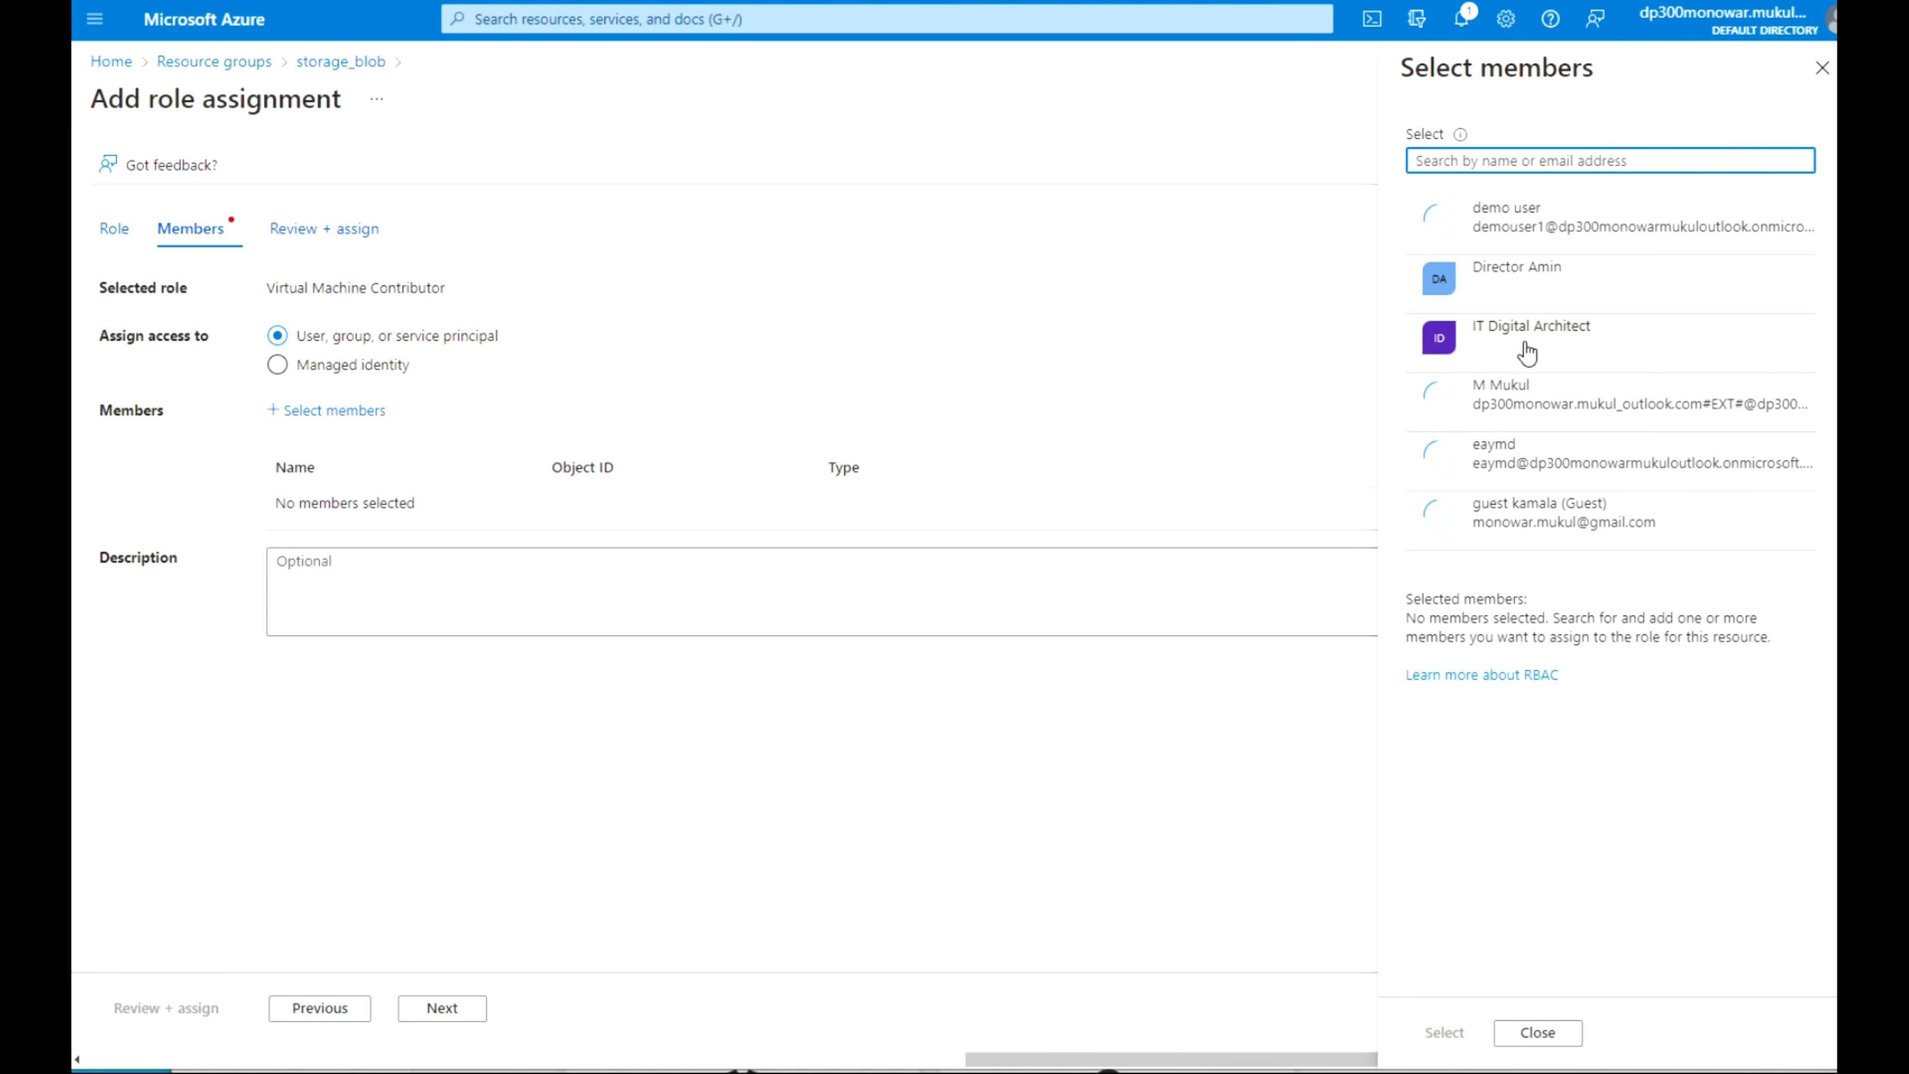
left_click(1595, 291)
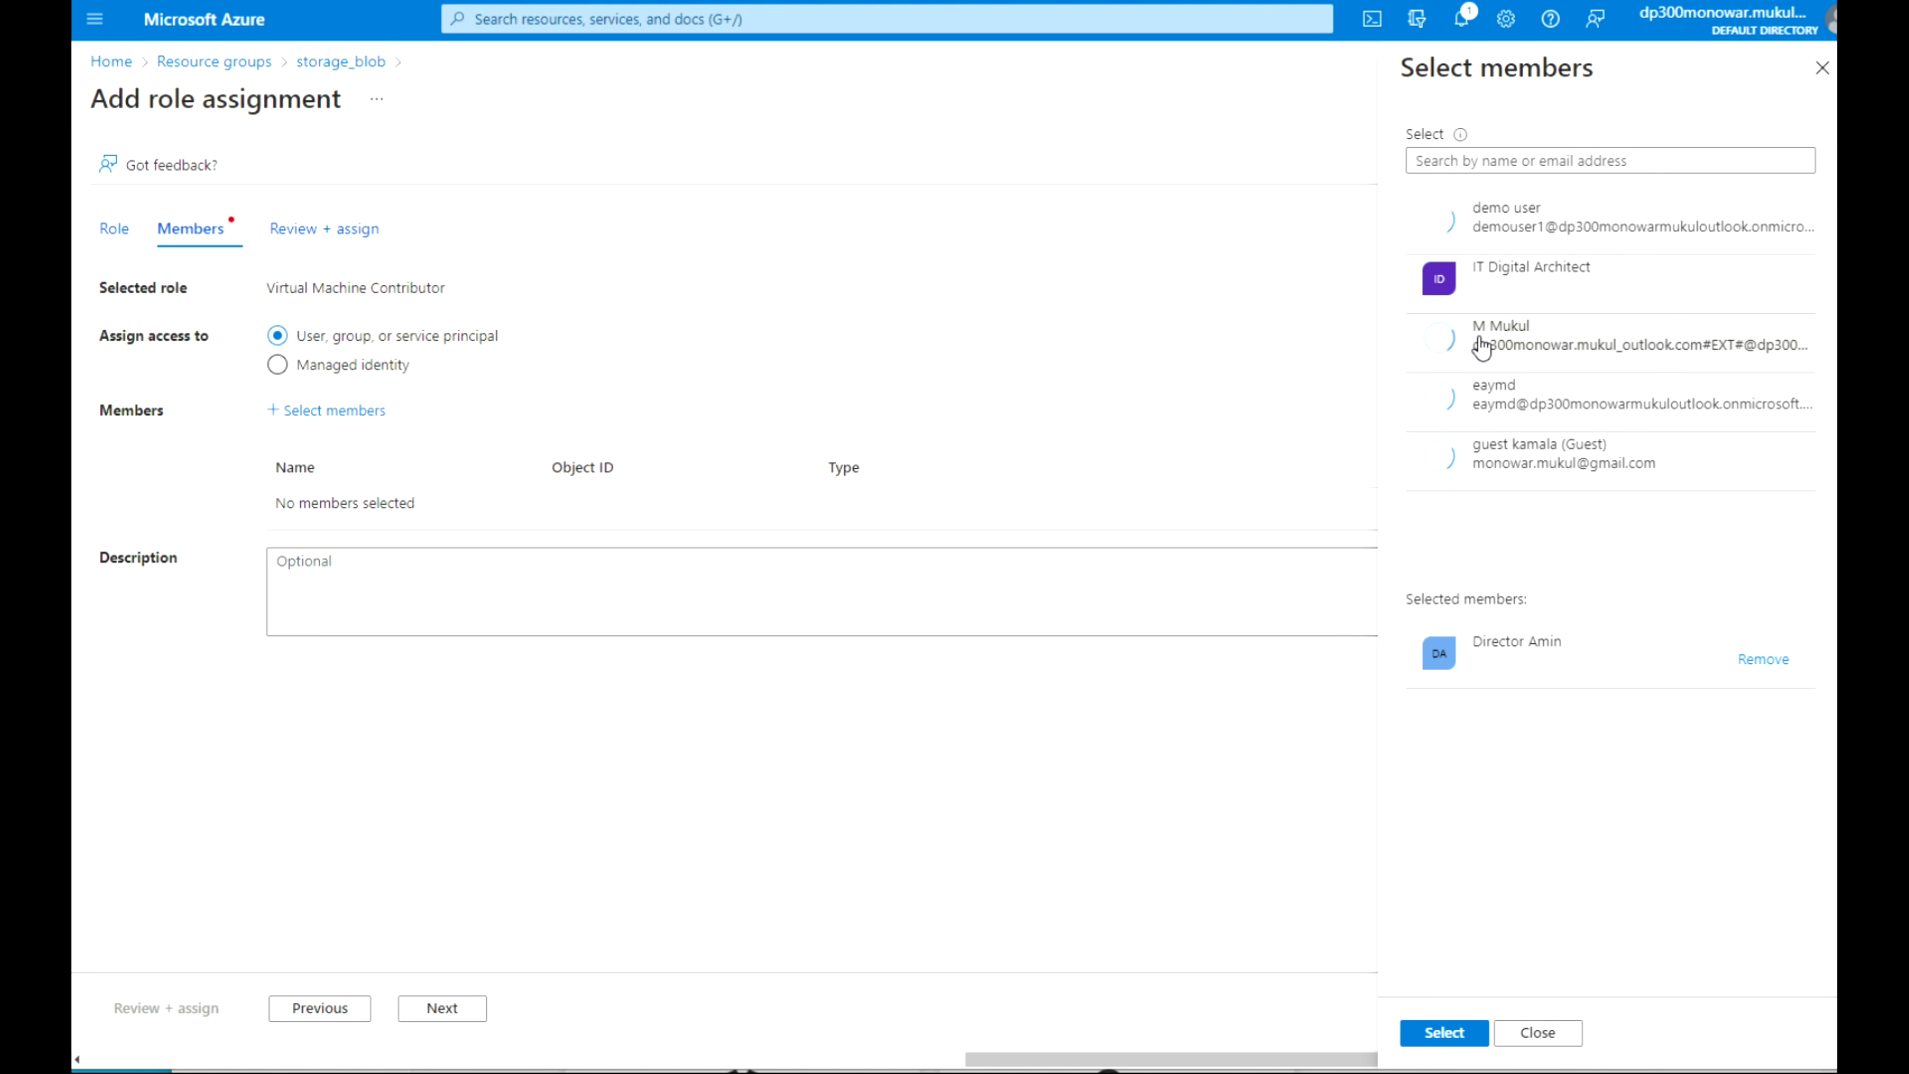
left_click(1445, 347)
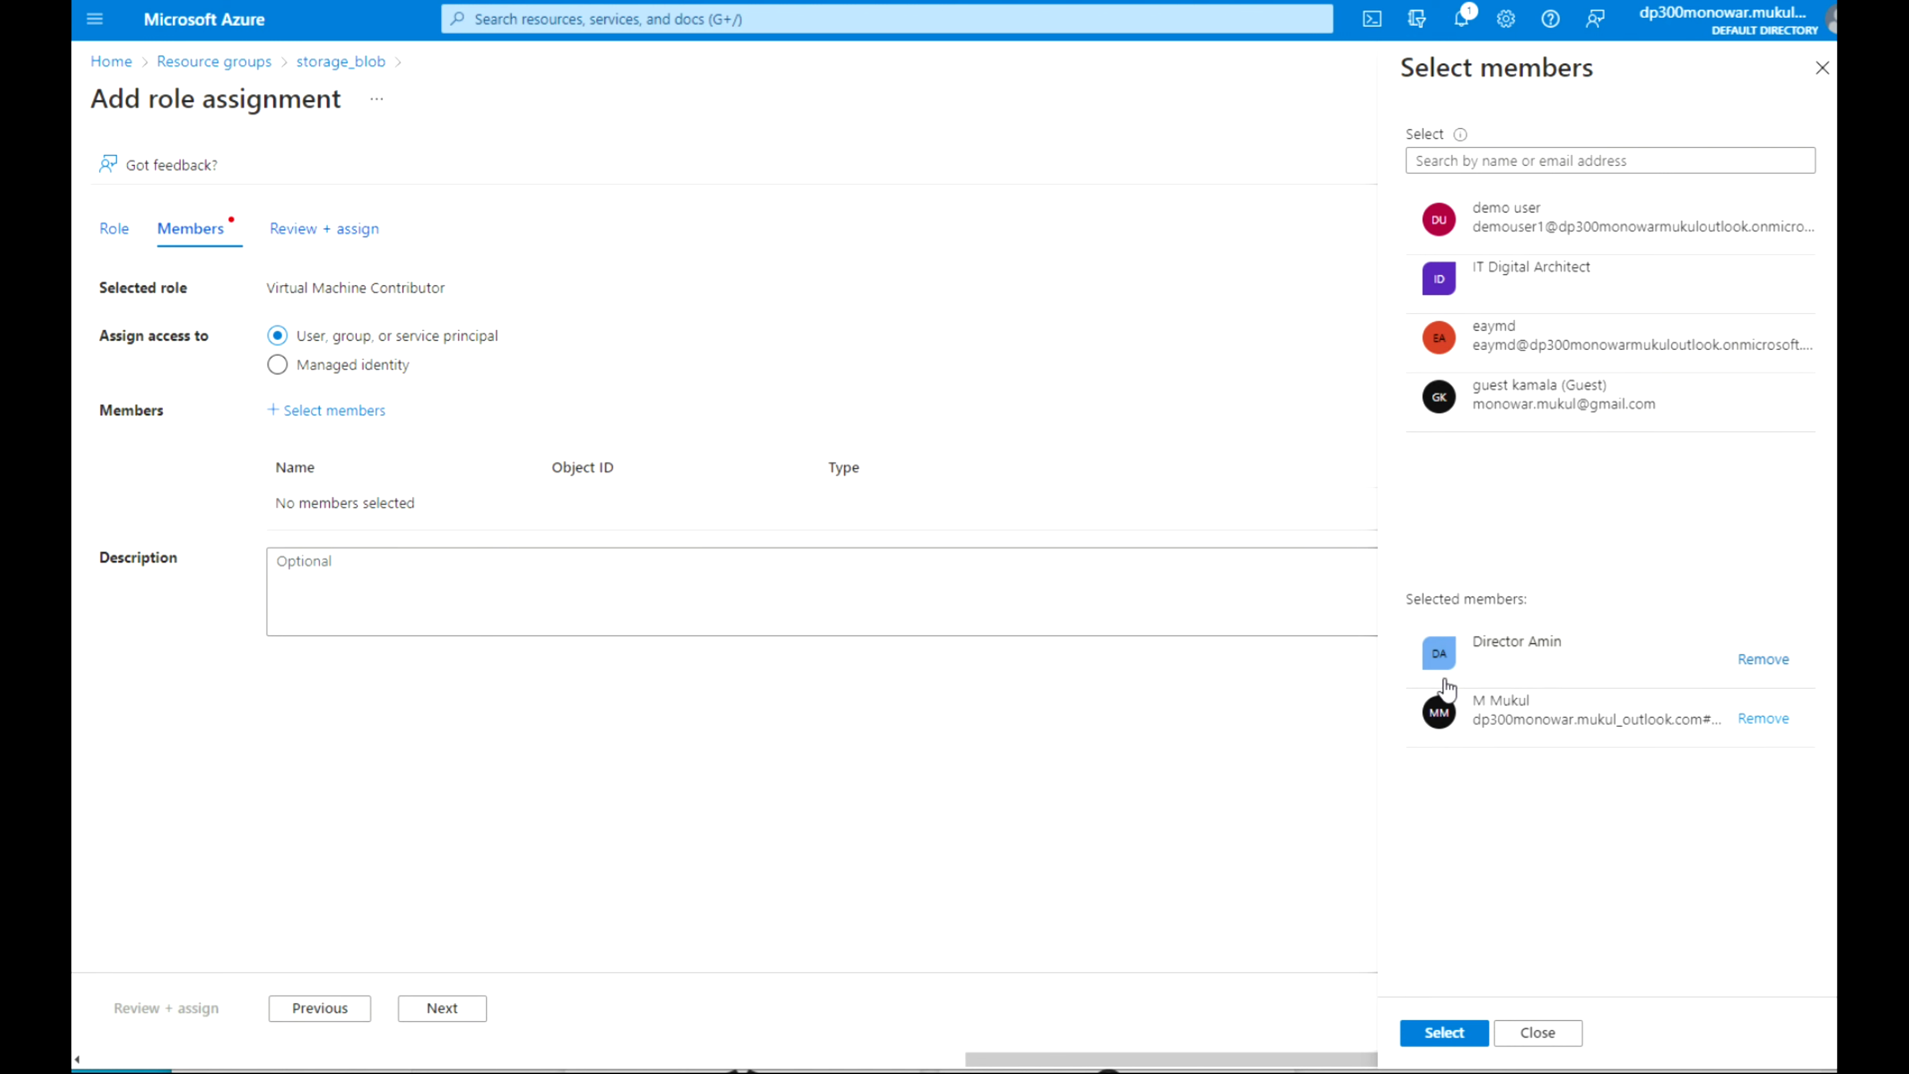
left_click(1442, 1035)
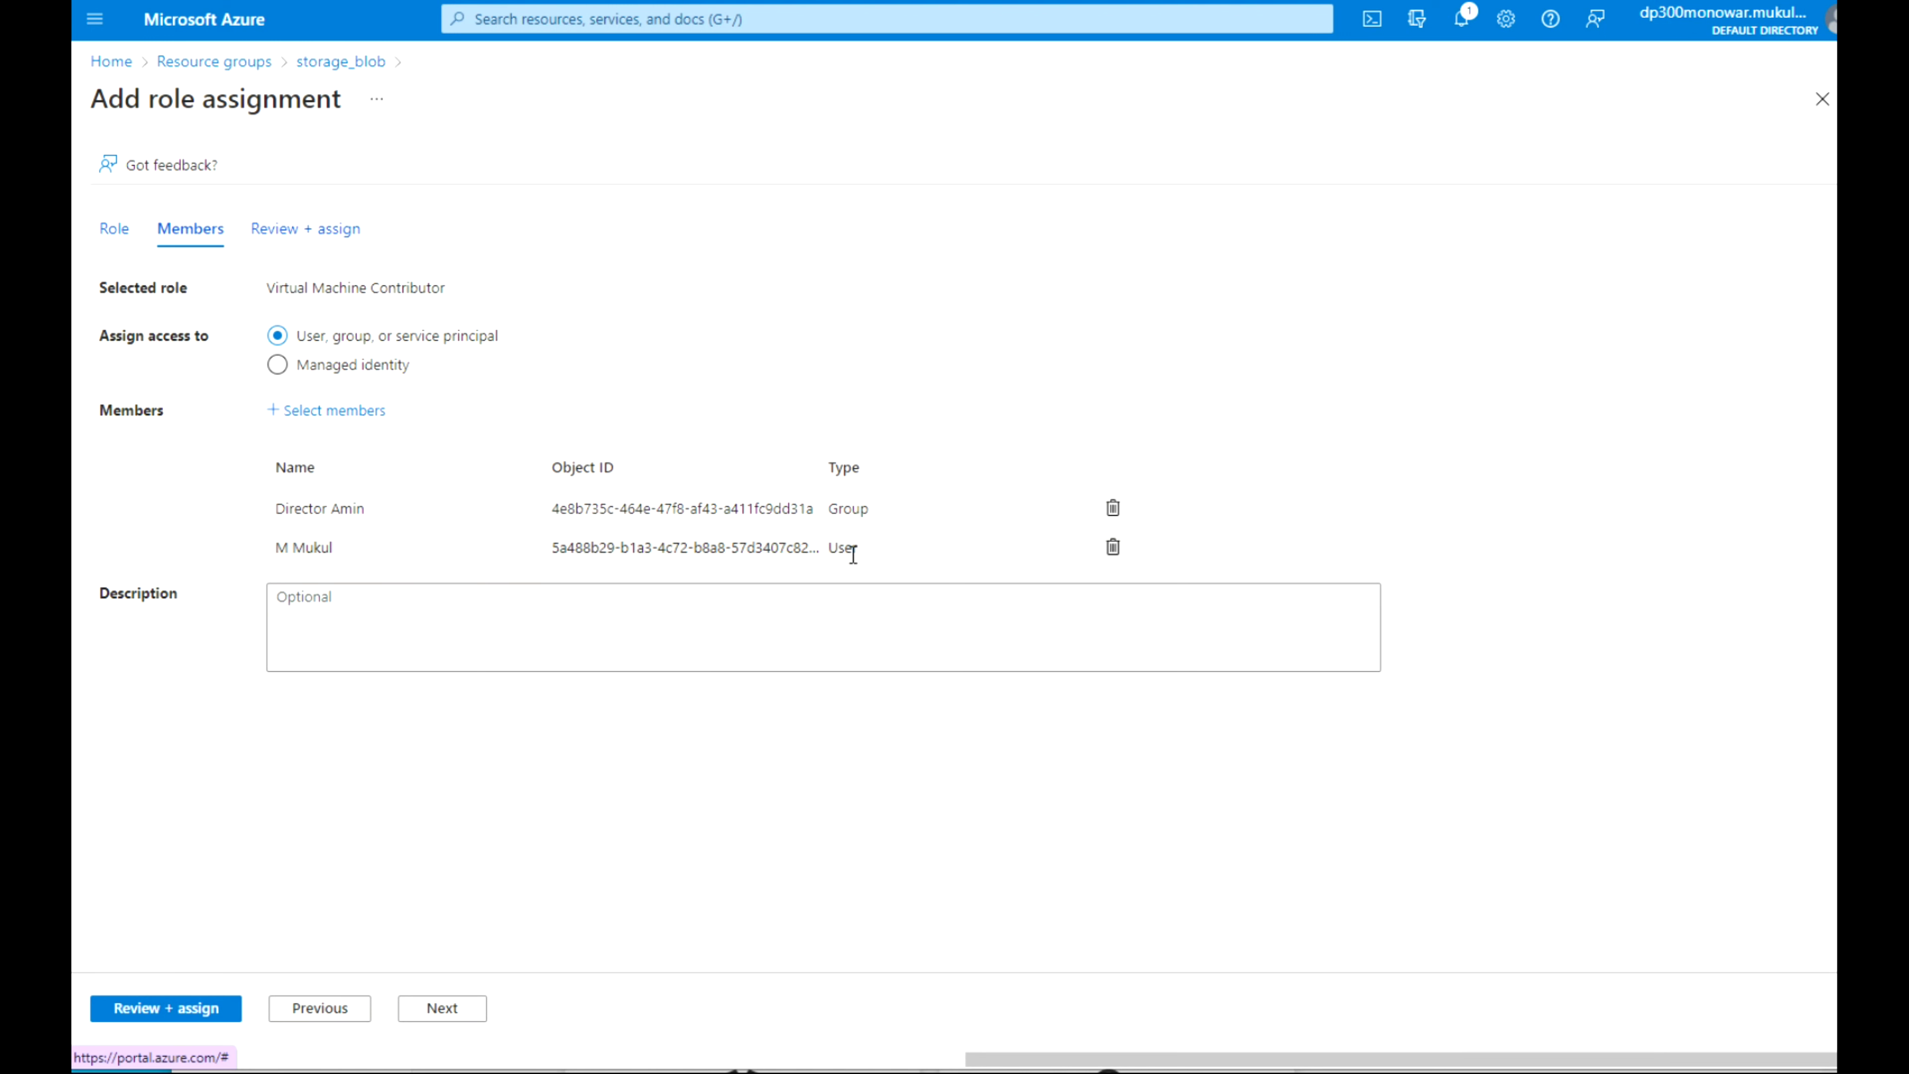
left_click(341, 602)
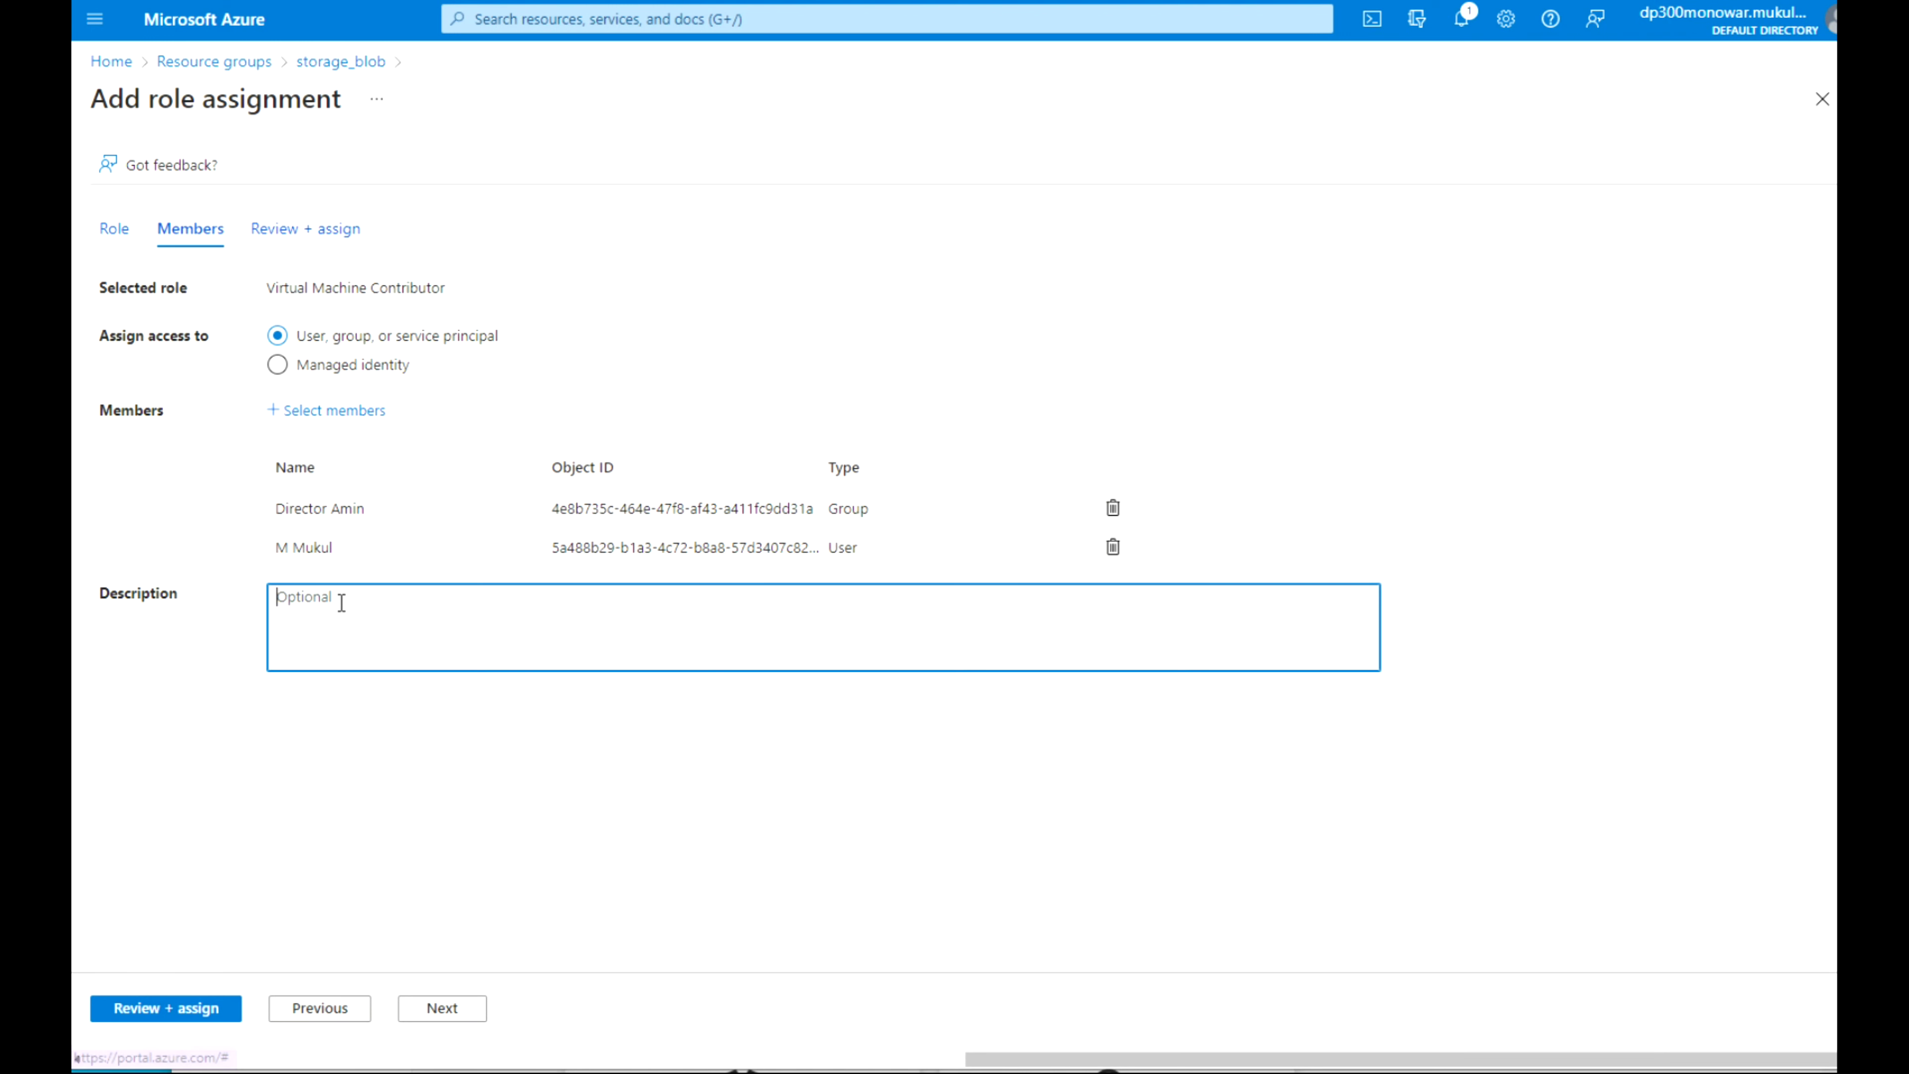
type("role assi")
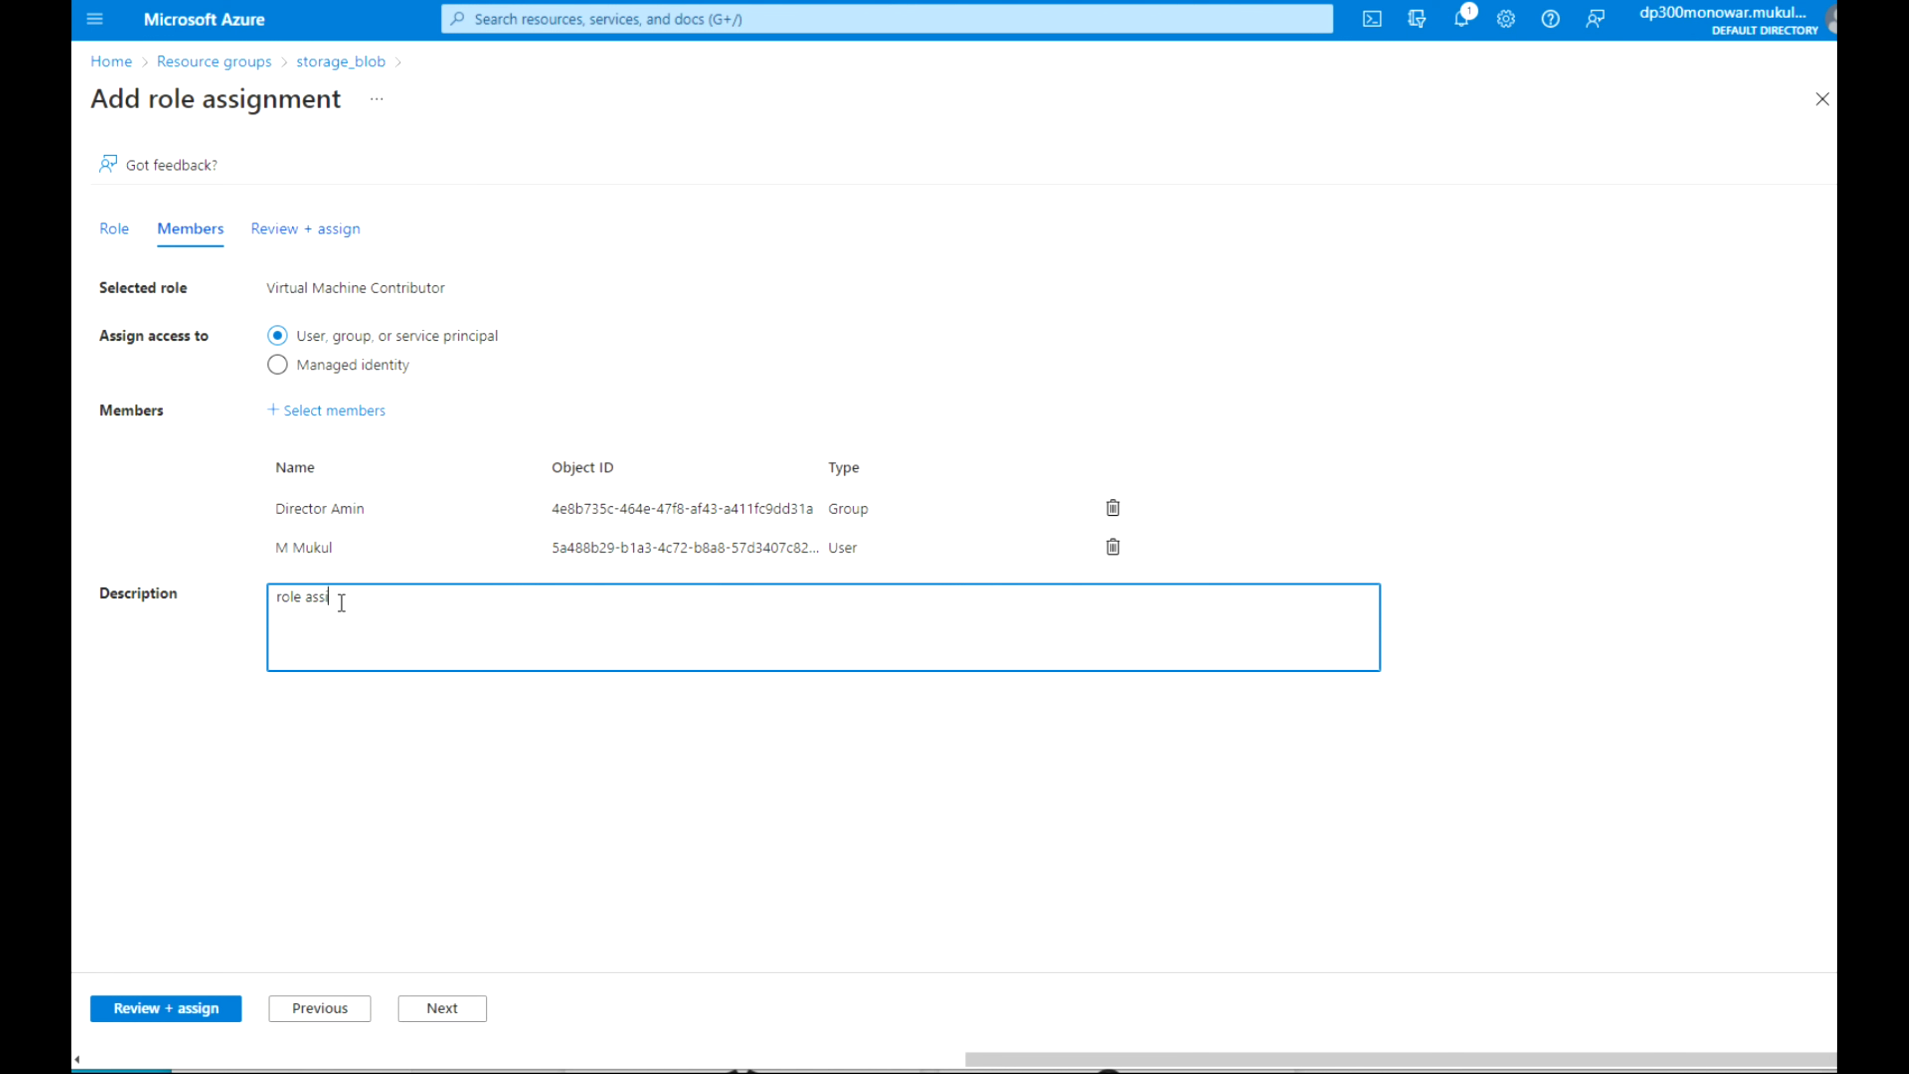
type("gnment")
left_click(194, 1011)
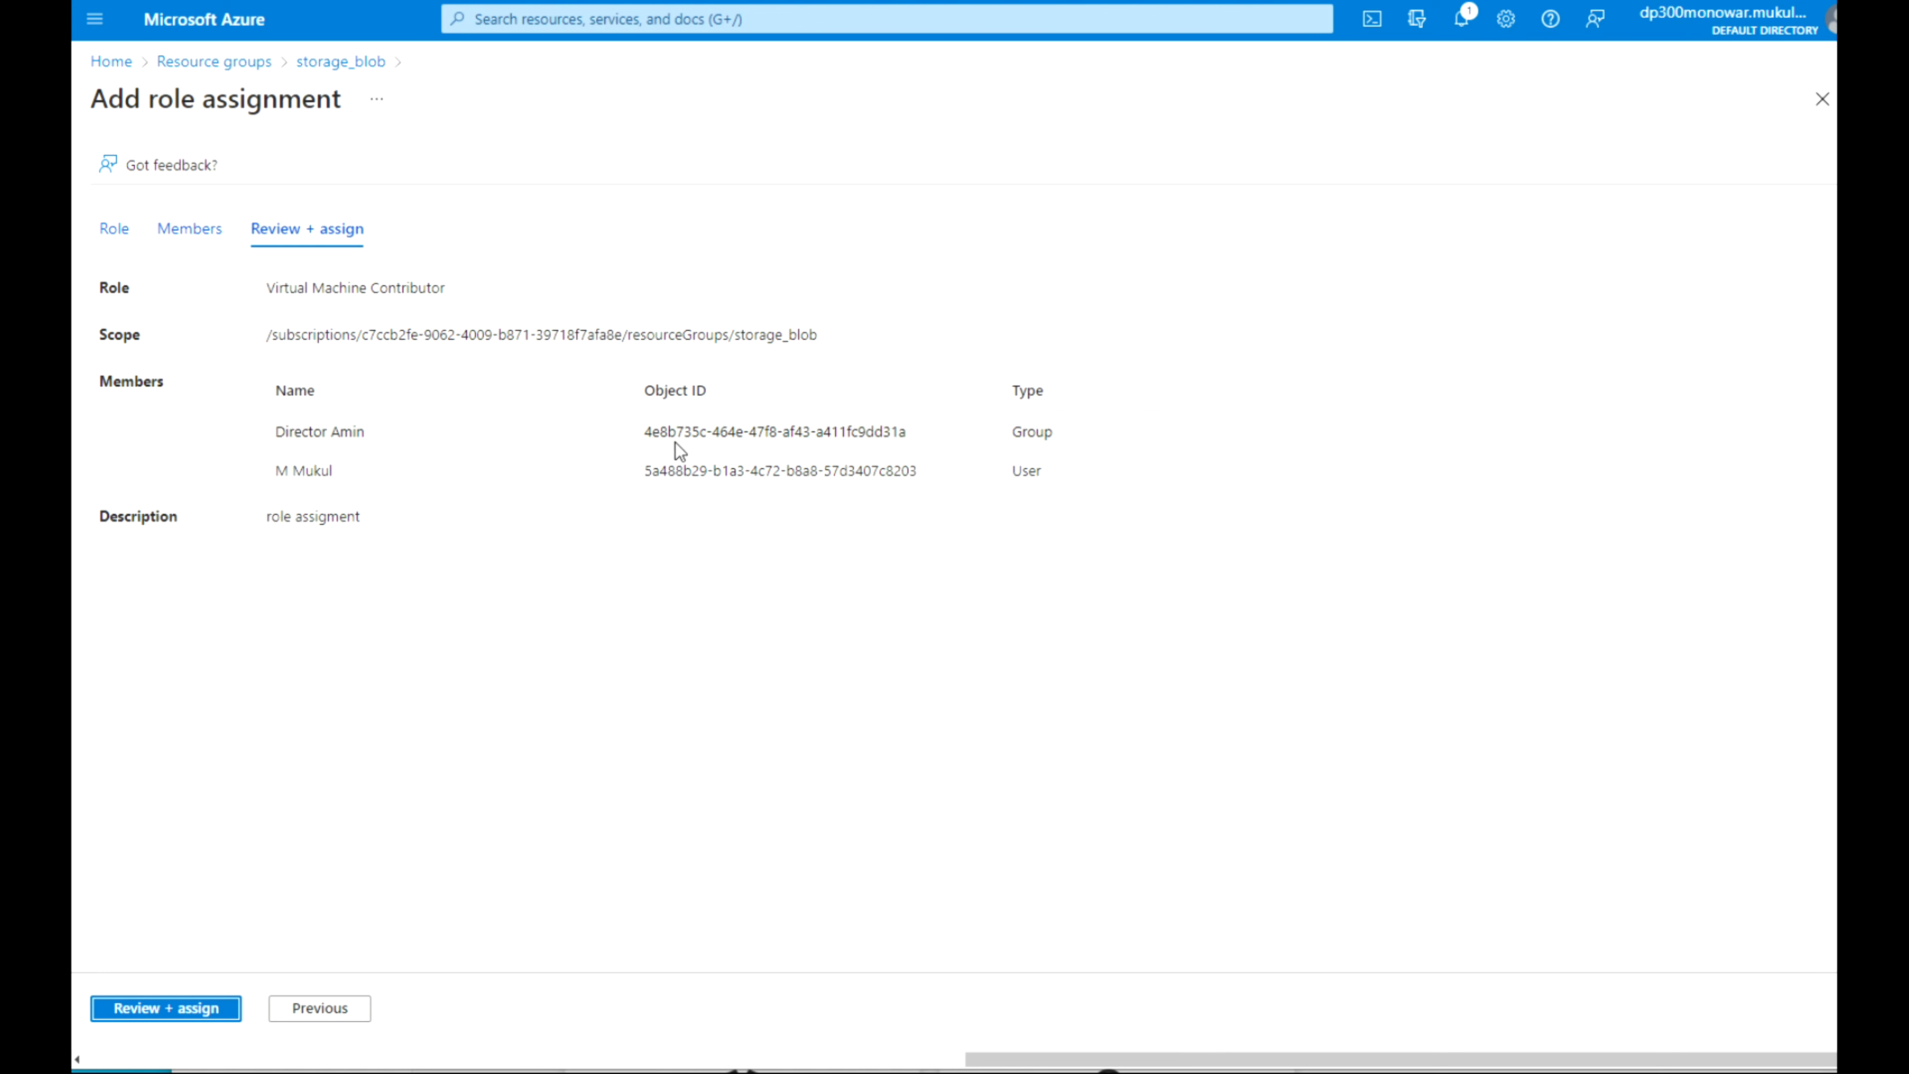
Create the Virtual Machine Contributor assignment, then open Azure Active Directory's Users list
left_click(172, 1011)
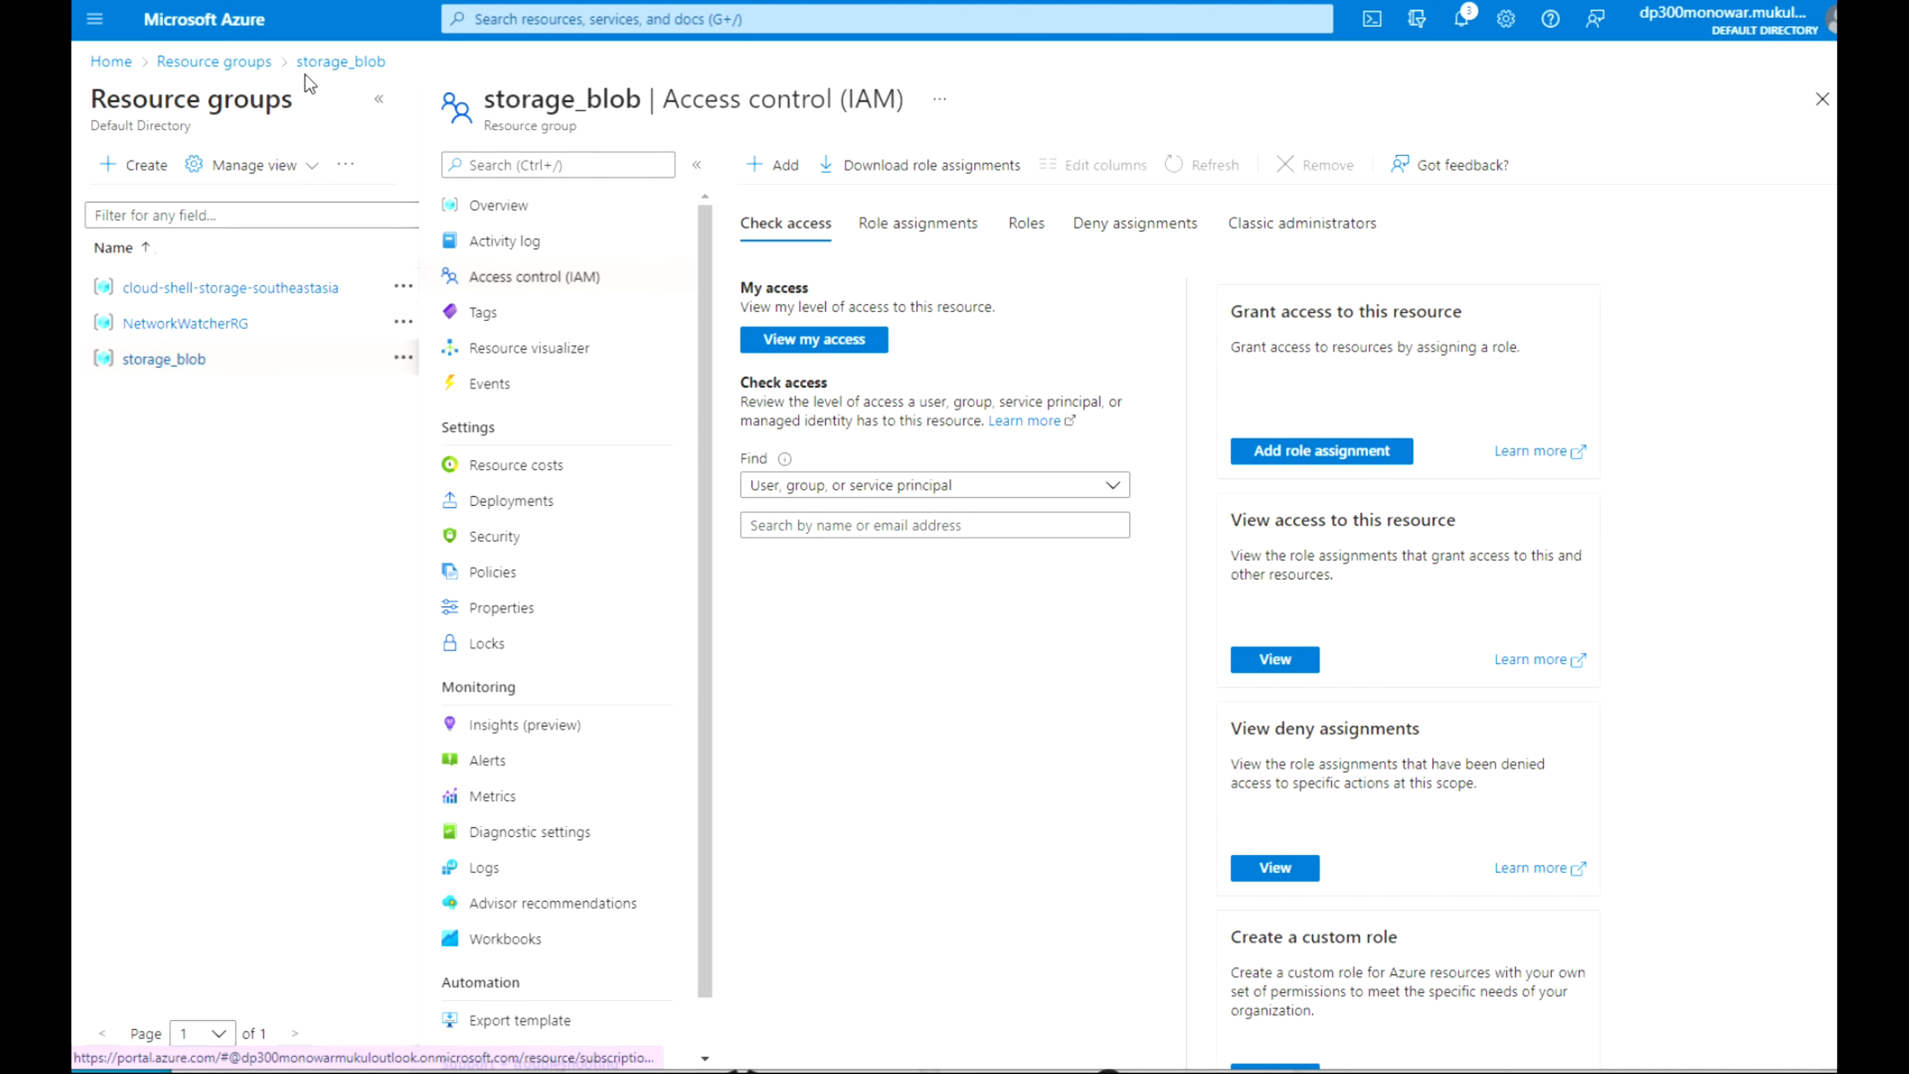
left_click(115, 66)
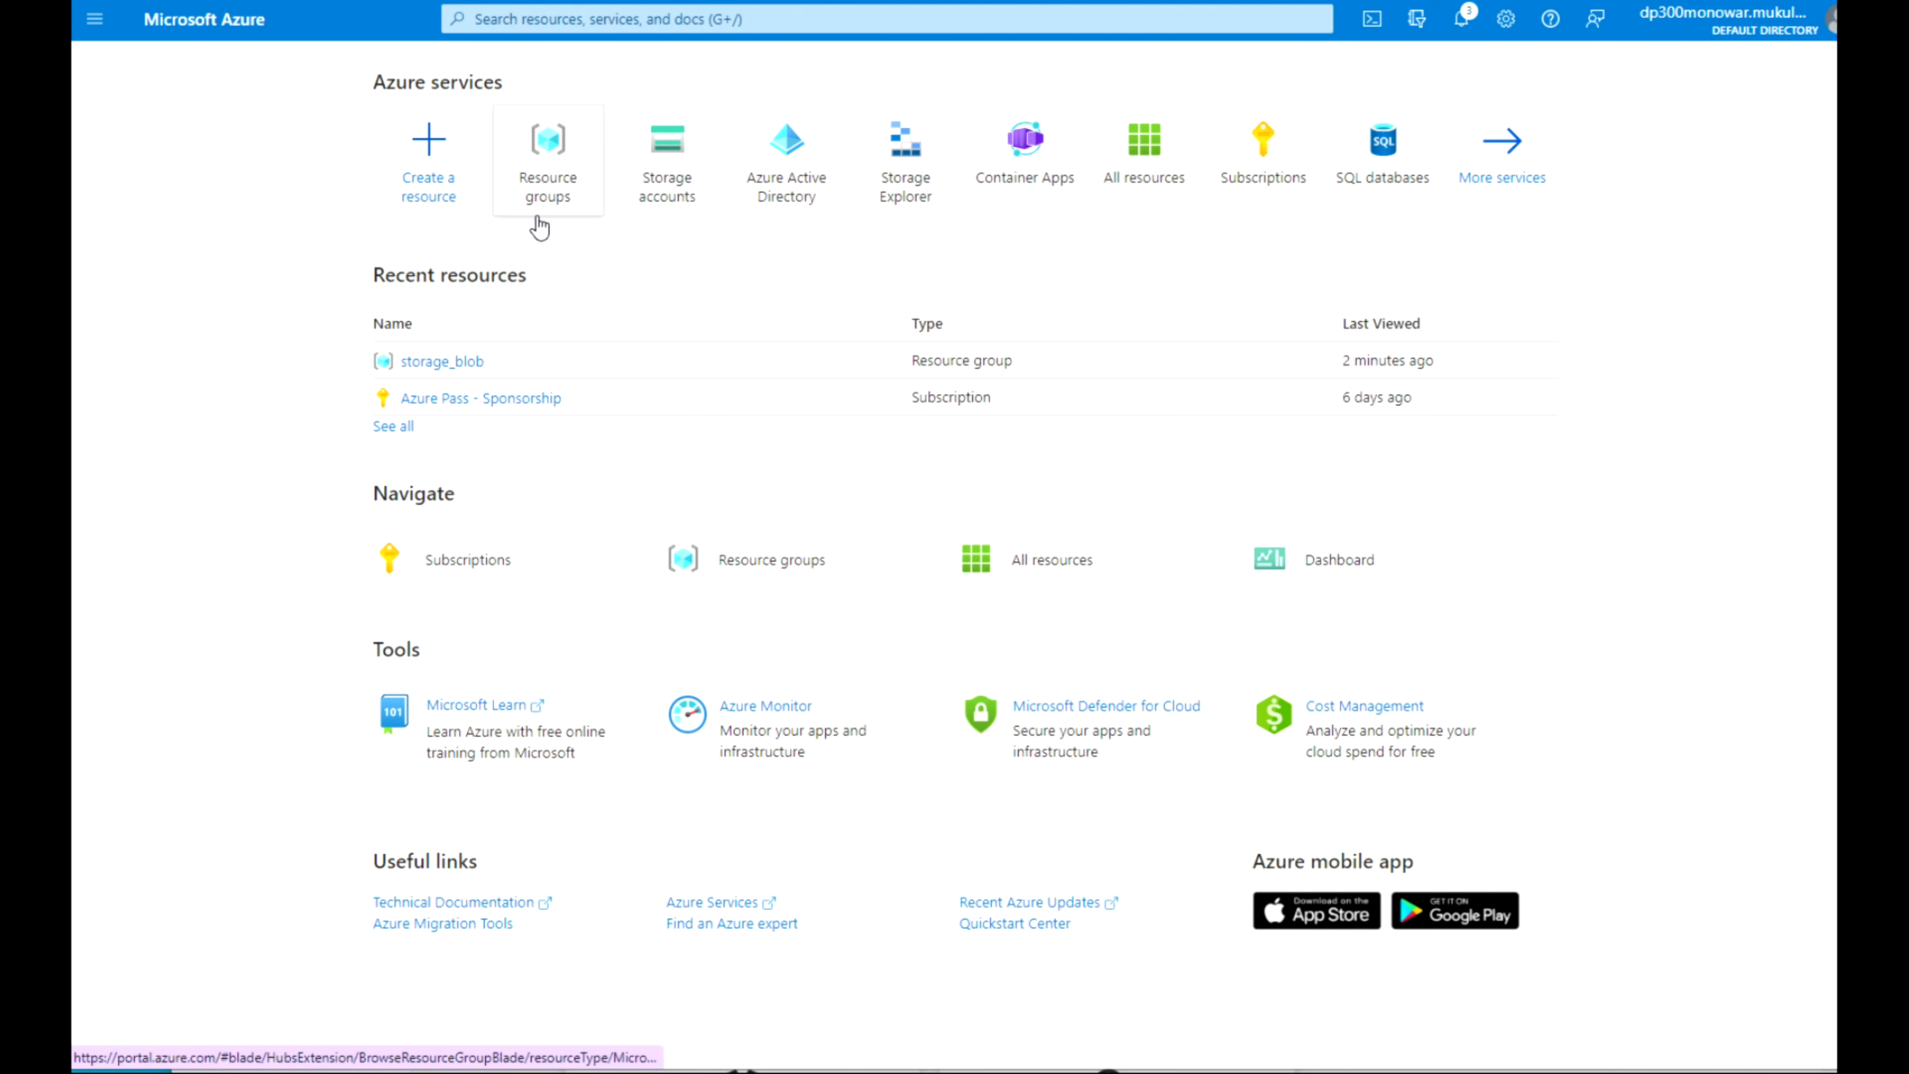
left_click(771, 181)
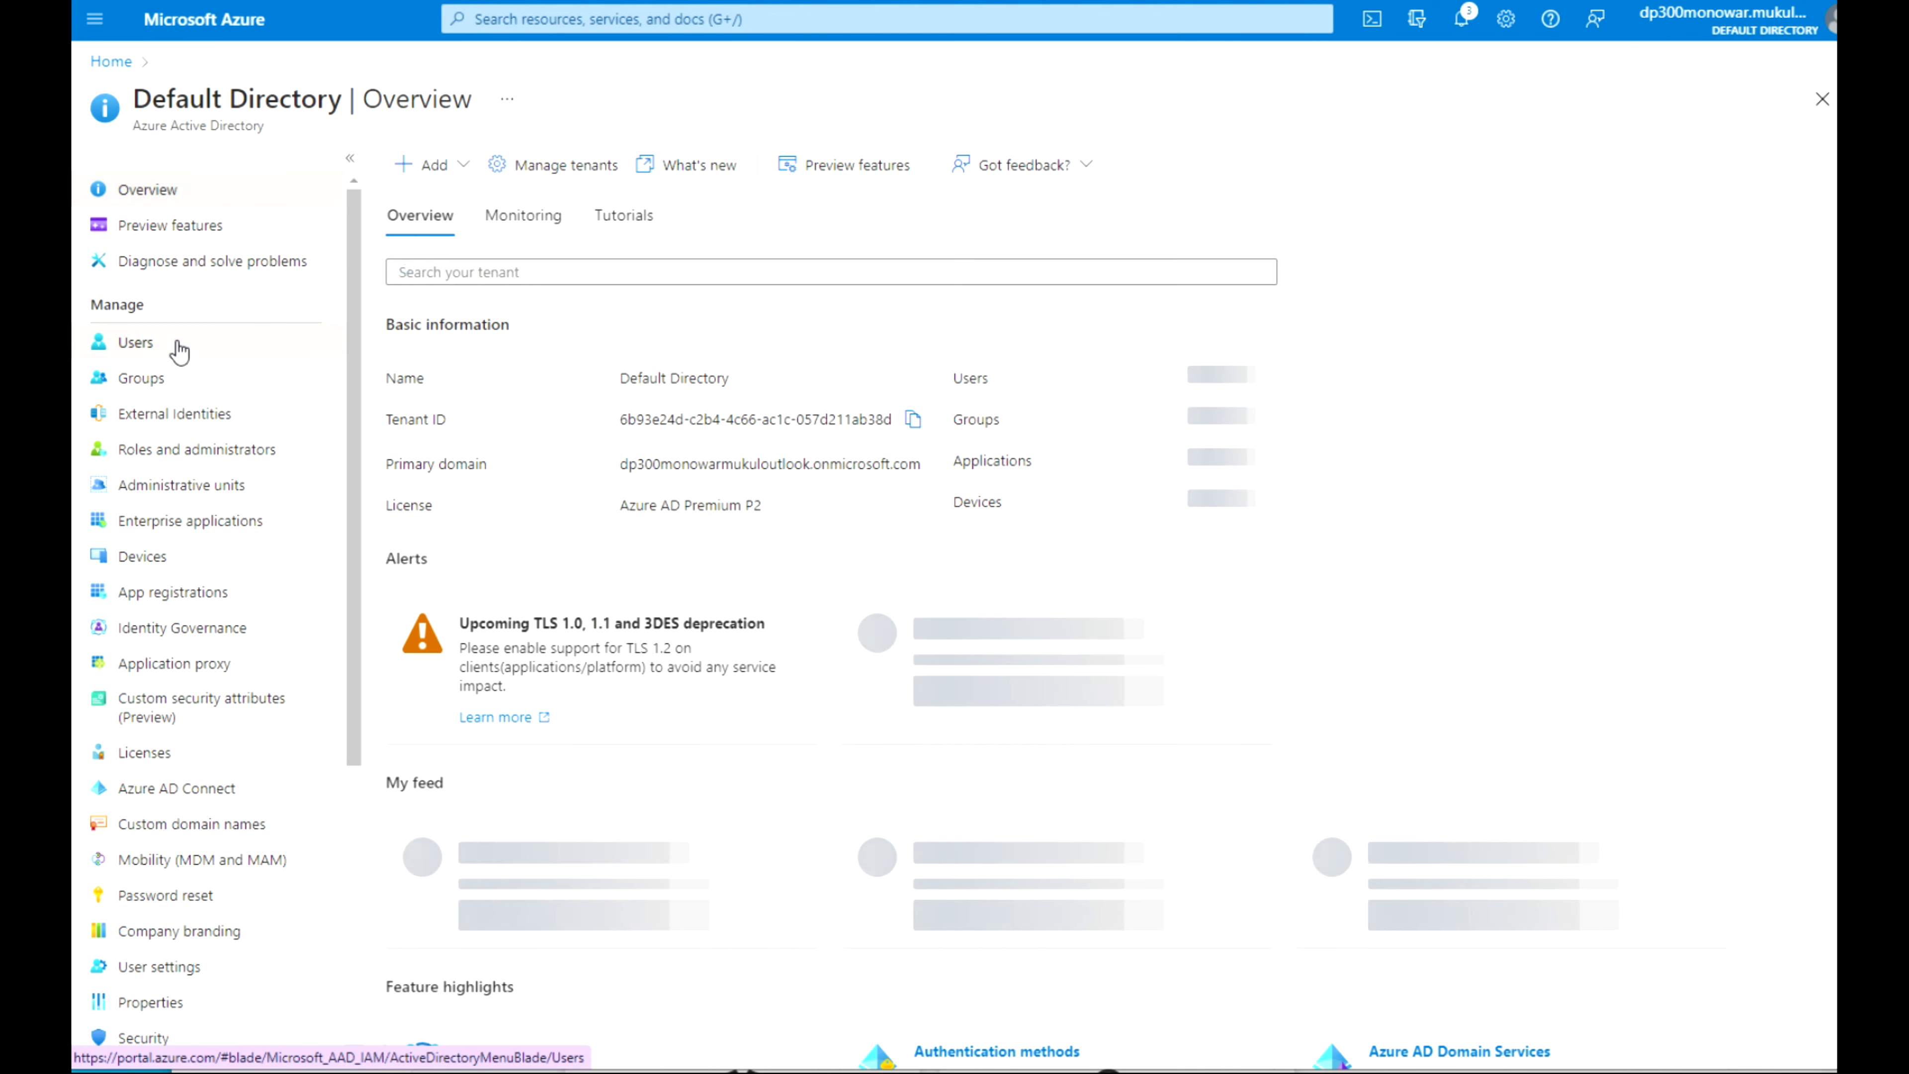
left_click(179, 347)
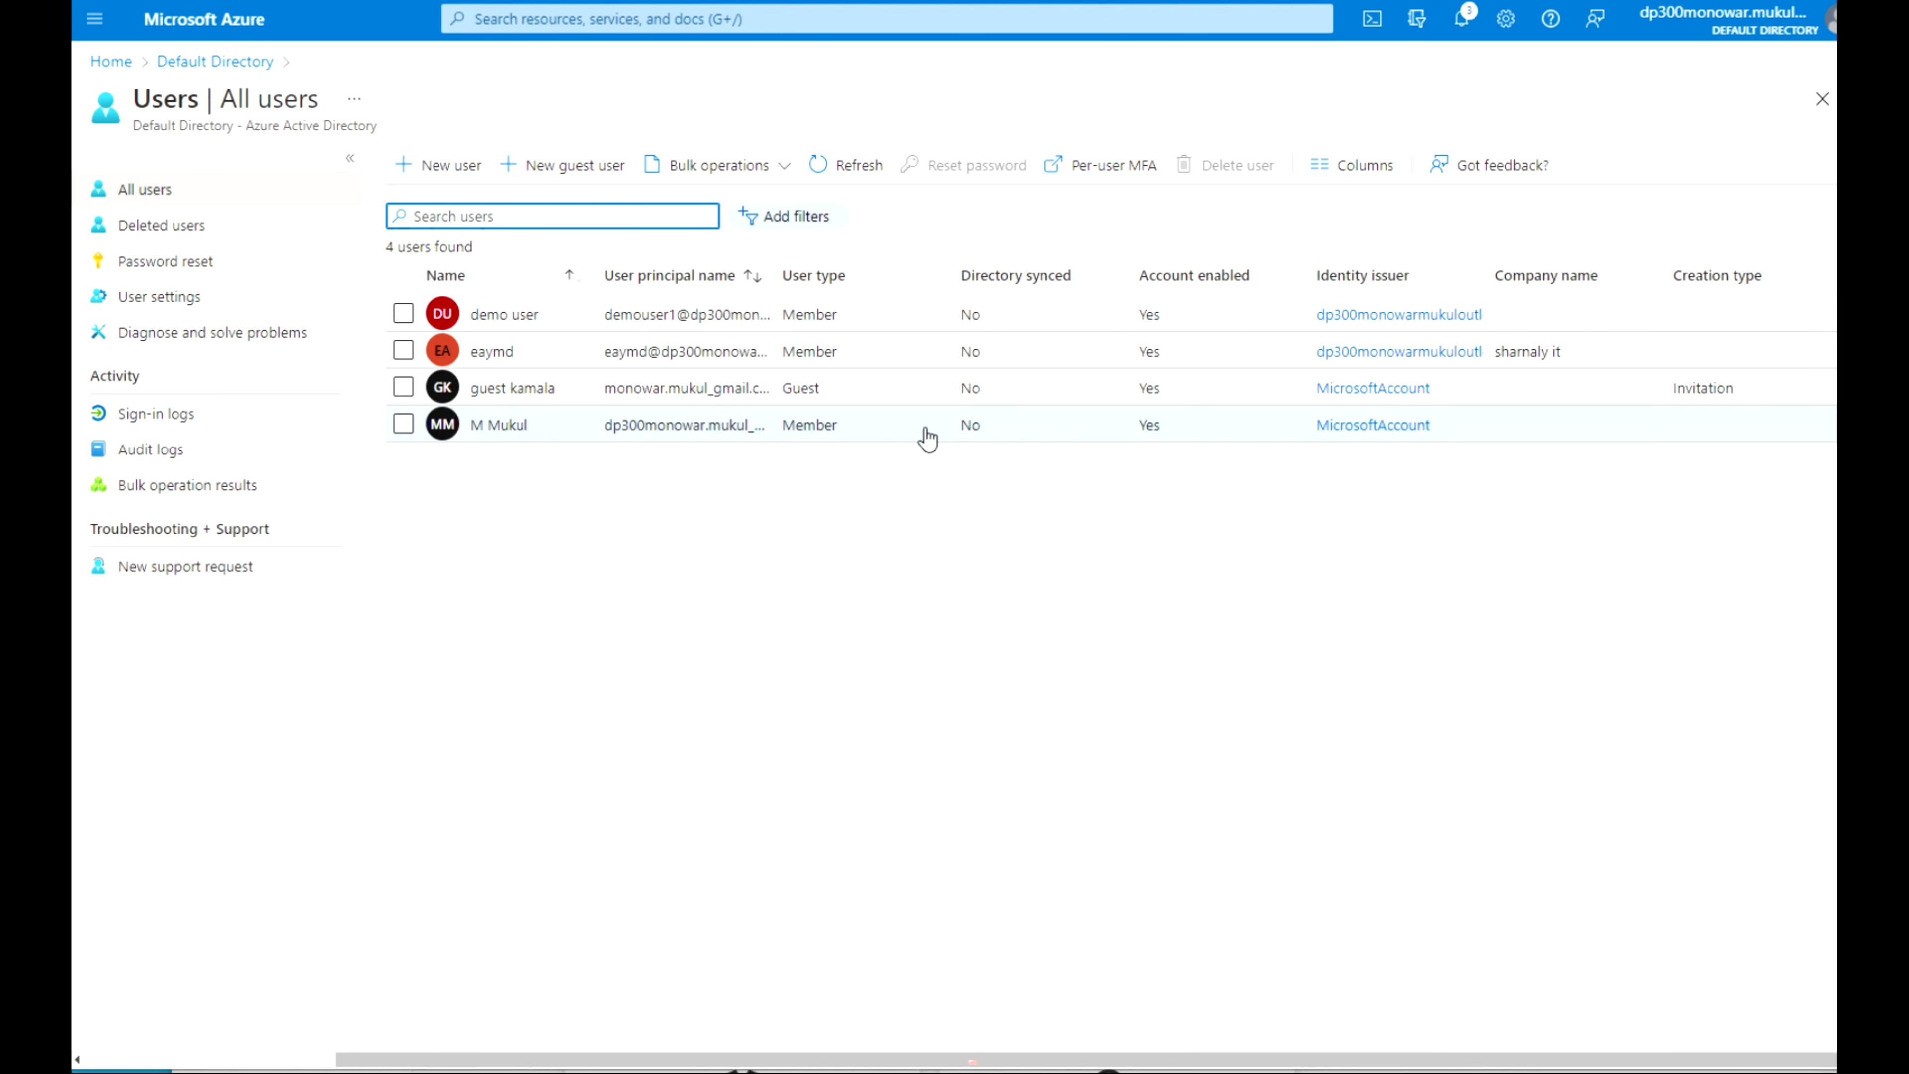
Delete the invited guest user and open a remaining member user's profile
left_click(405, 389)
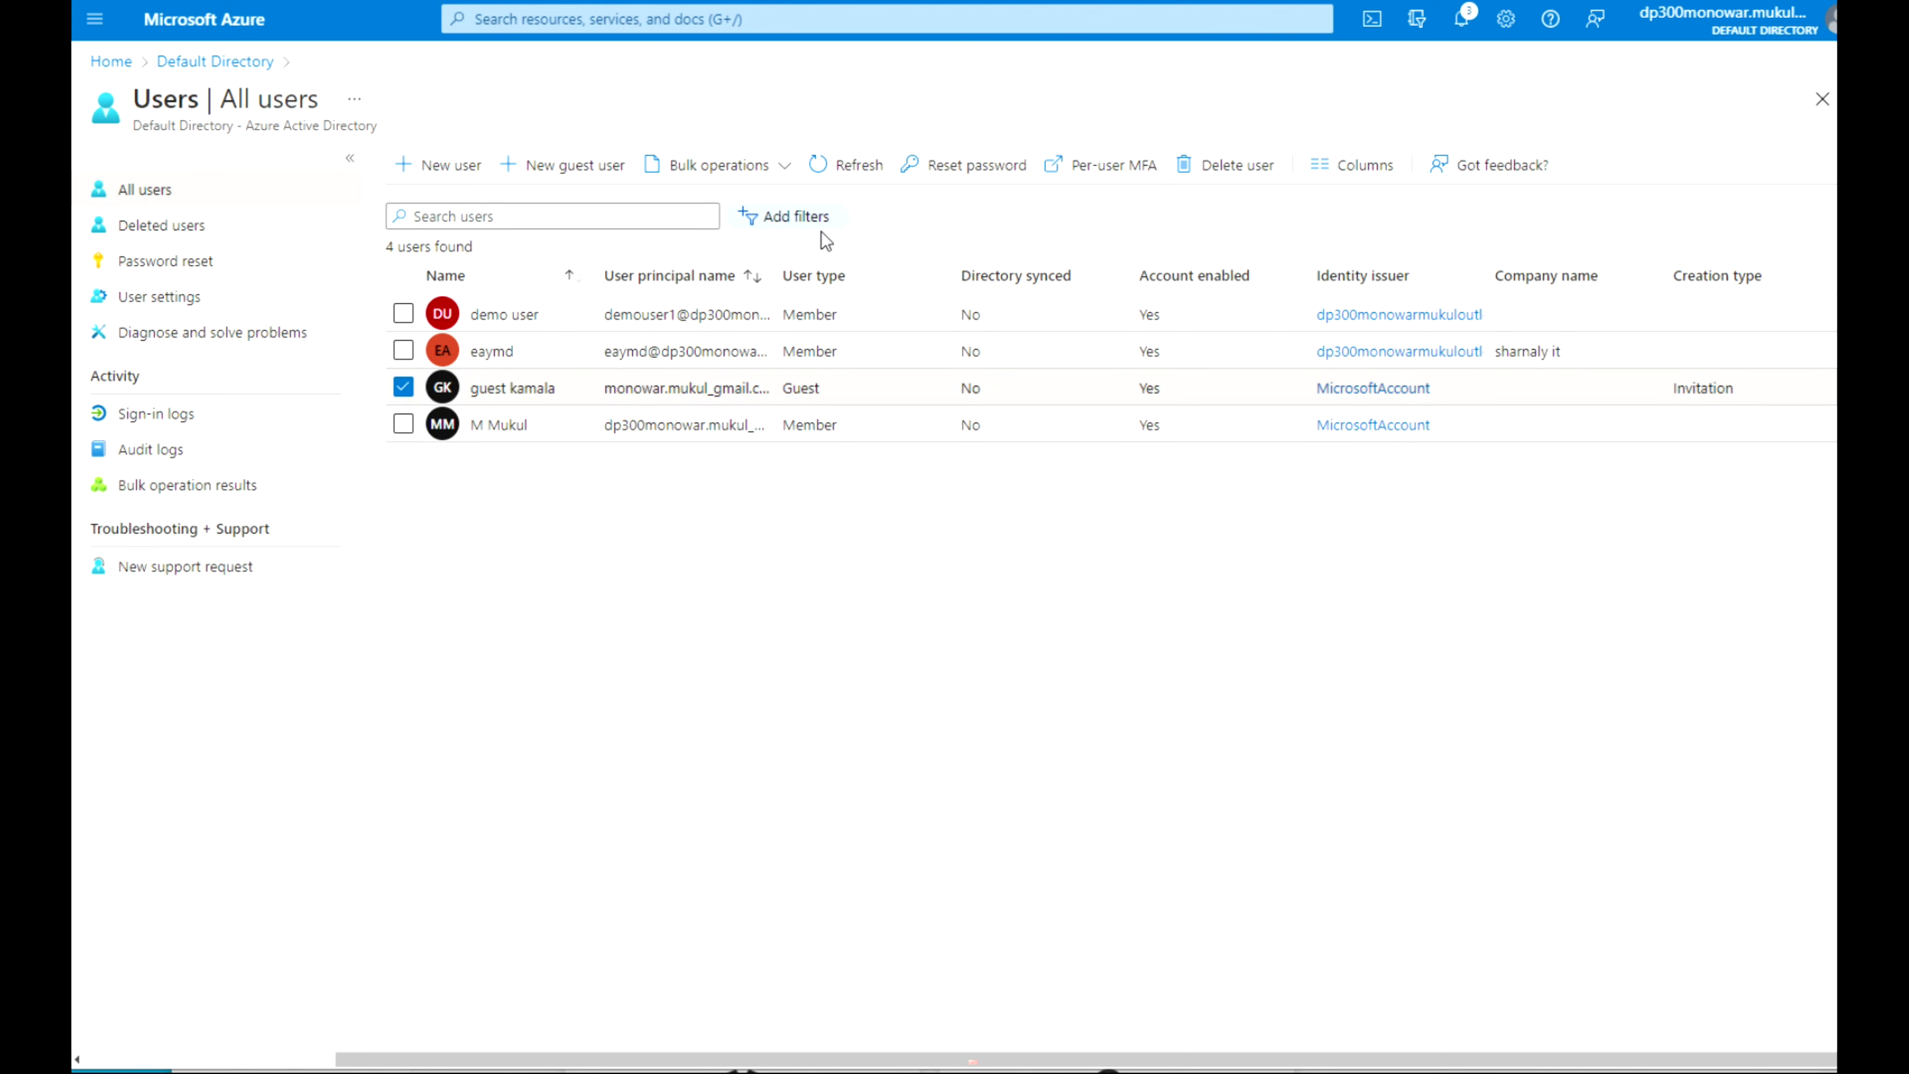
left_click(1233, 179)
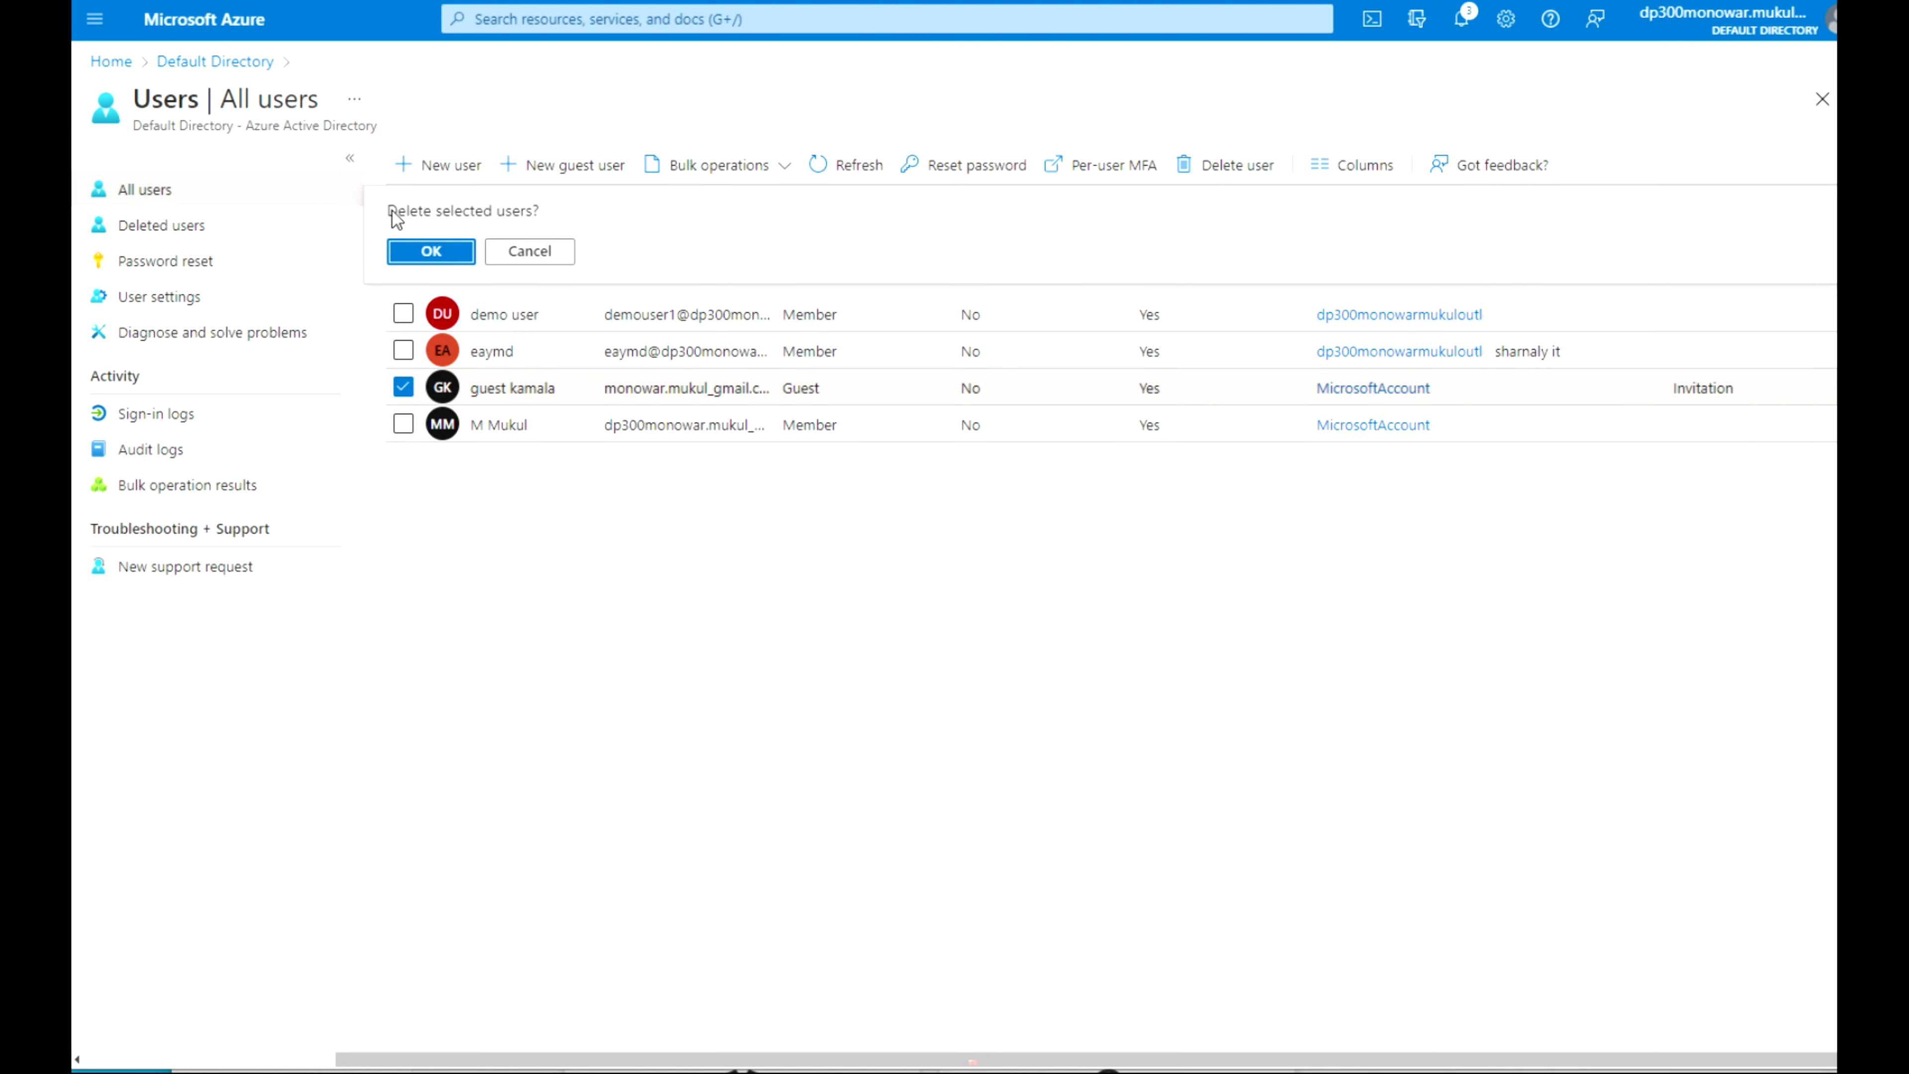
left_click(426, 252)
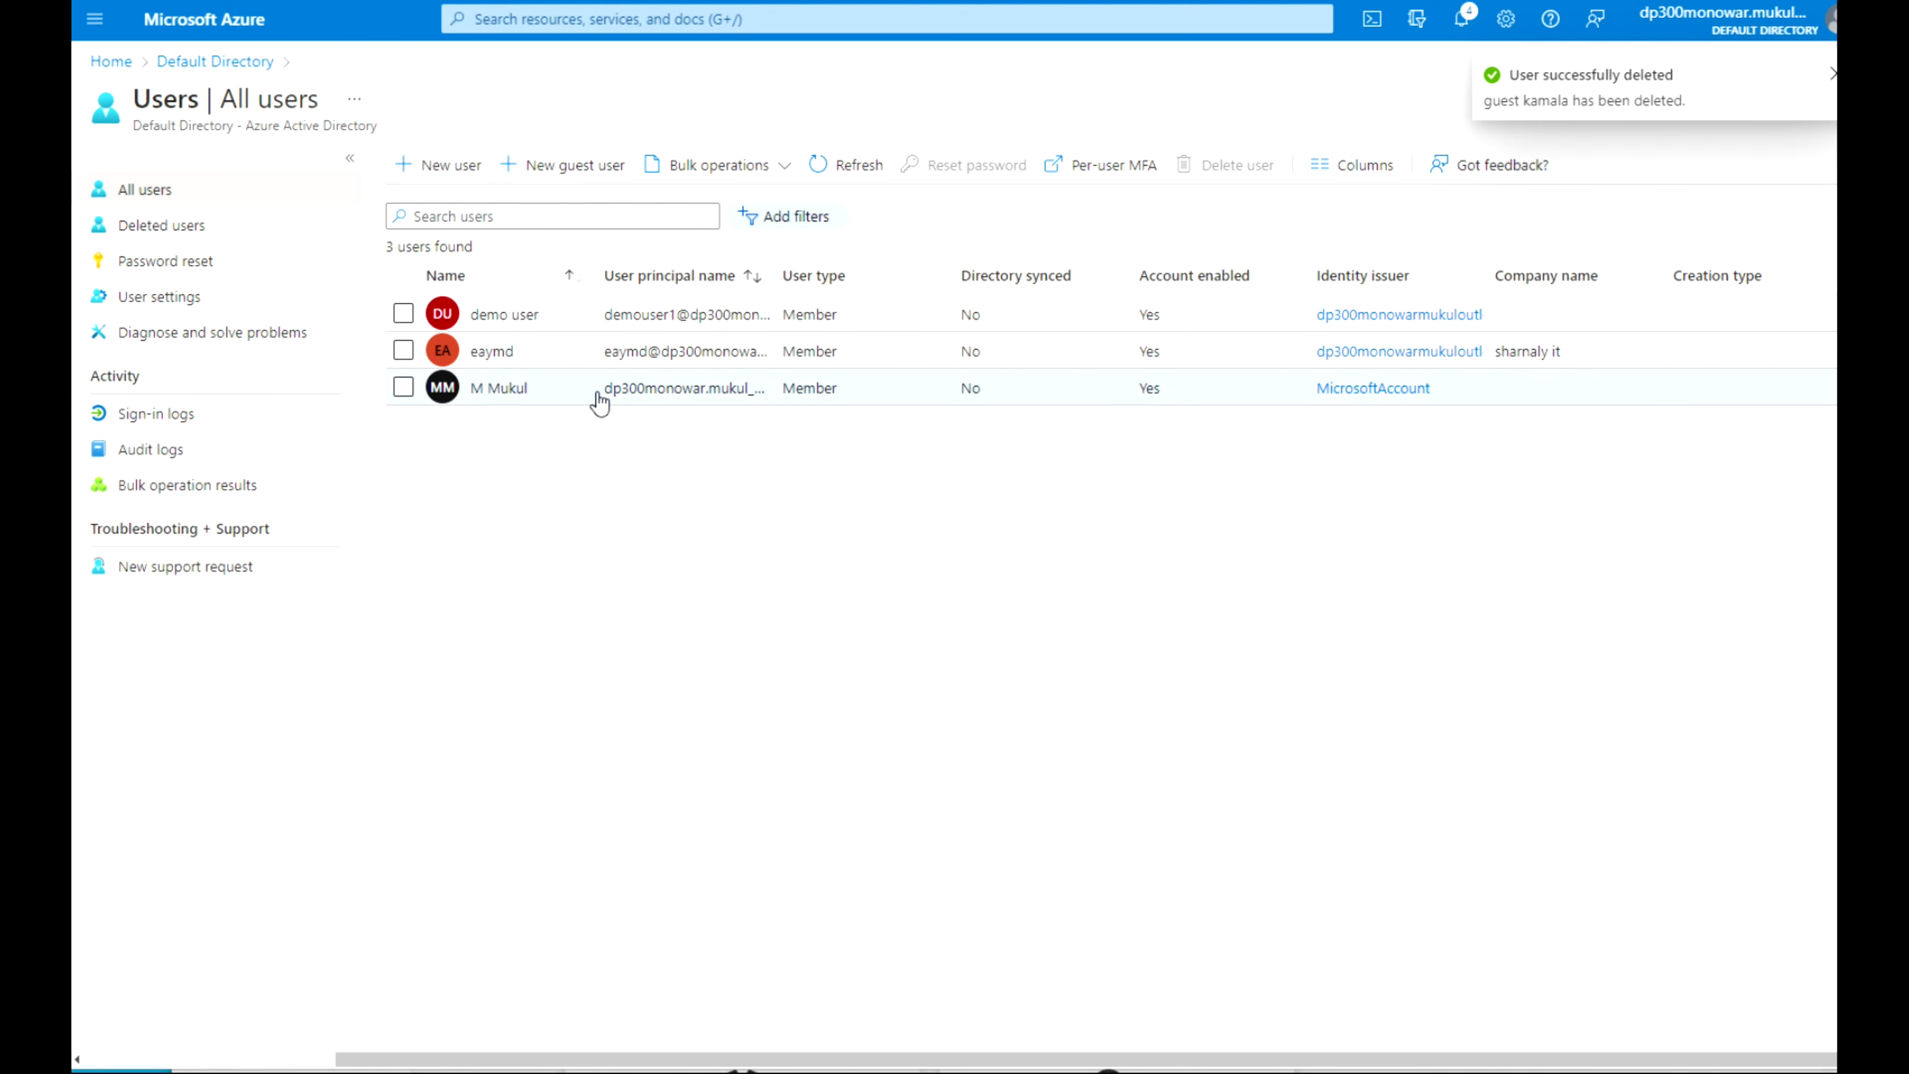
left_click(516, 353)
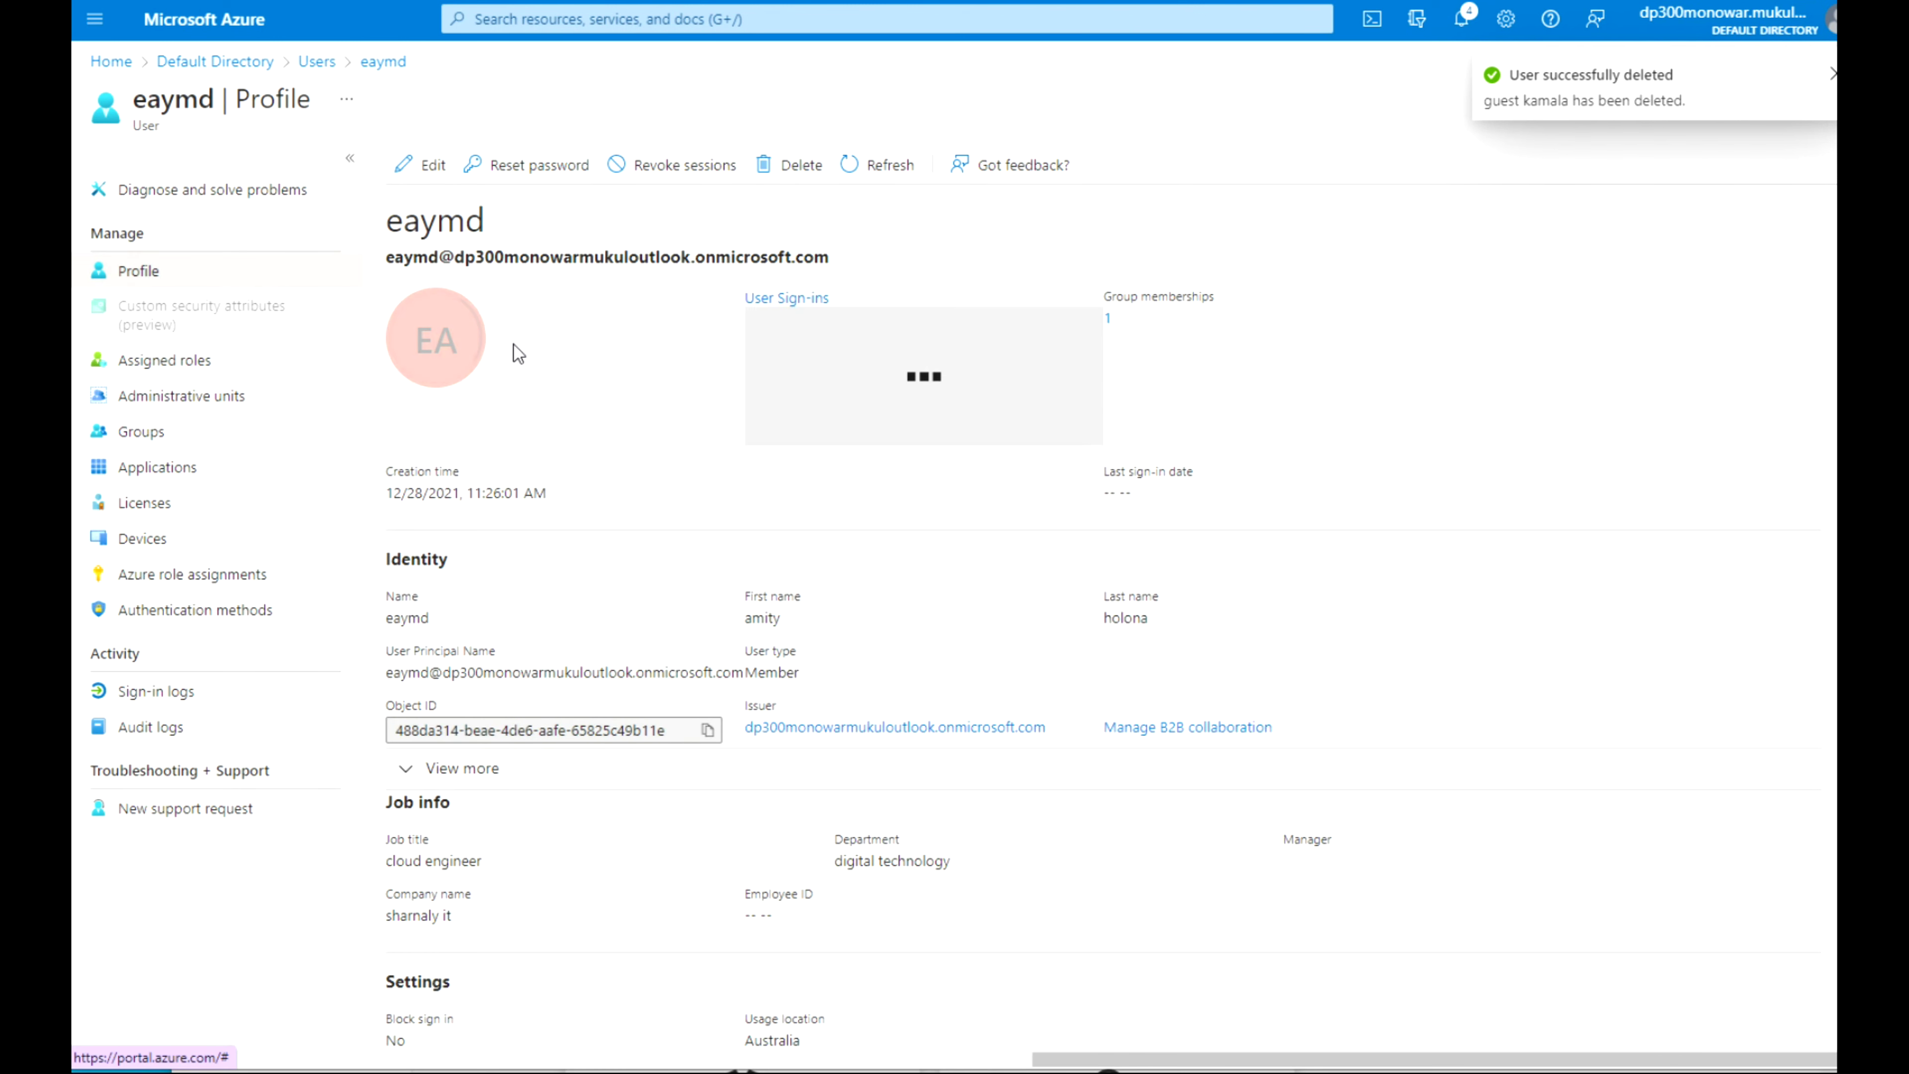
Review the member user's groups and Azure role assignments, then view their 24-hour sign-in events
left_click(1109, 321)
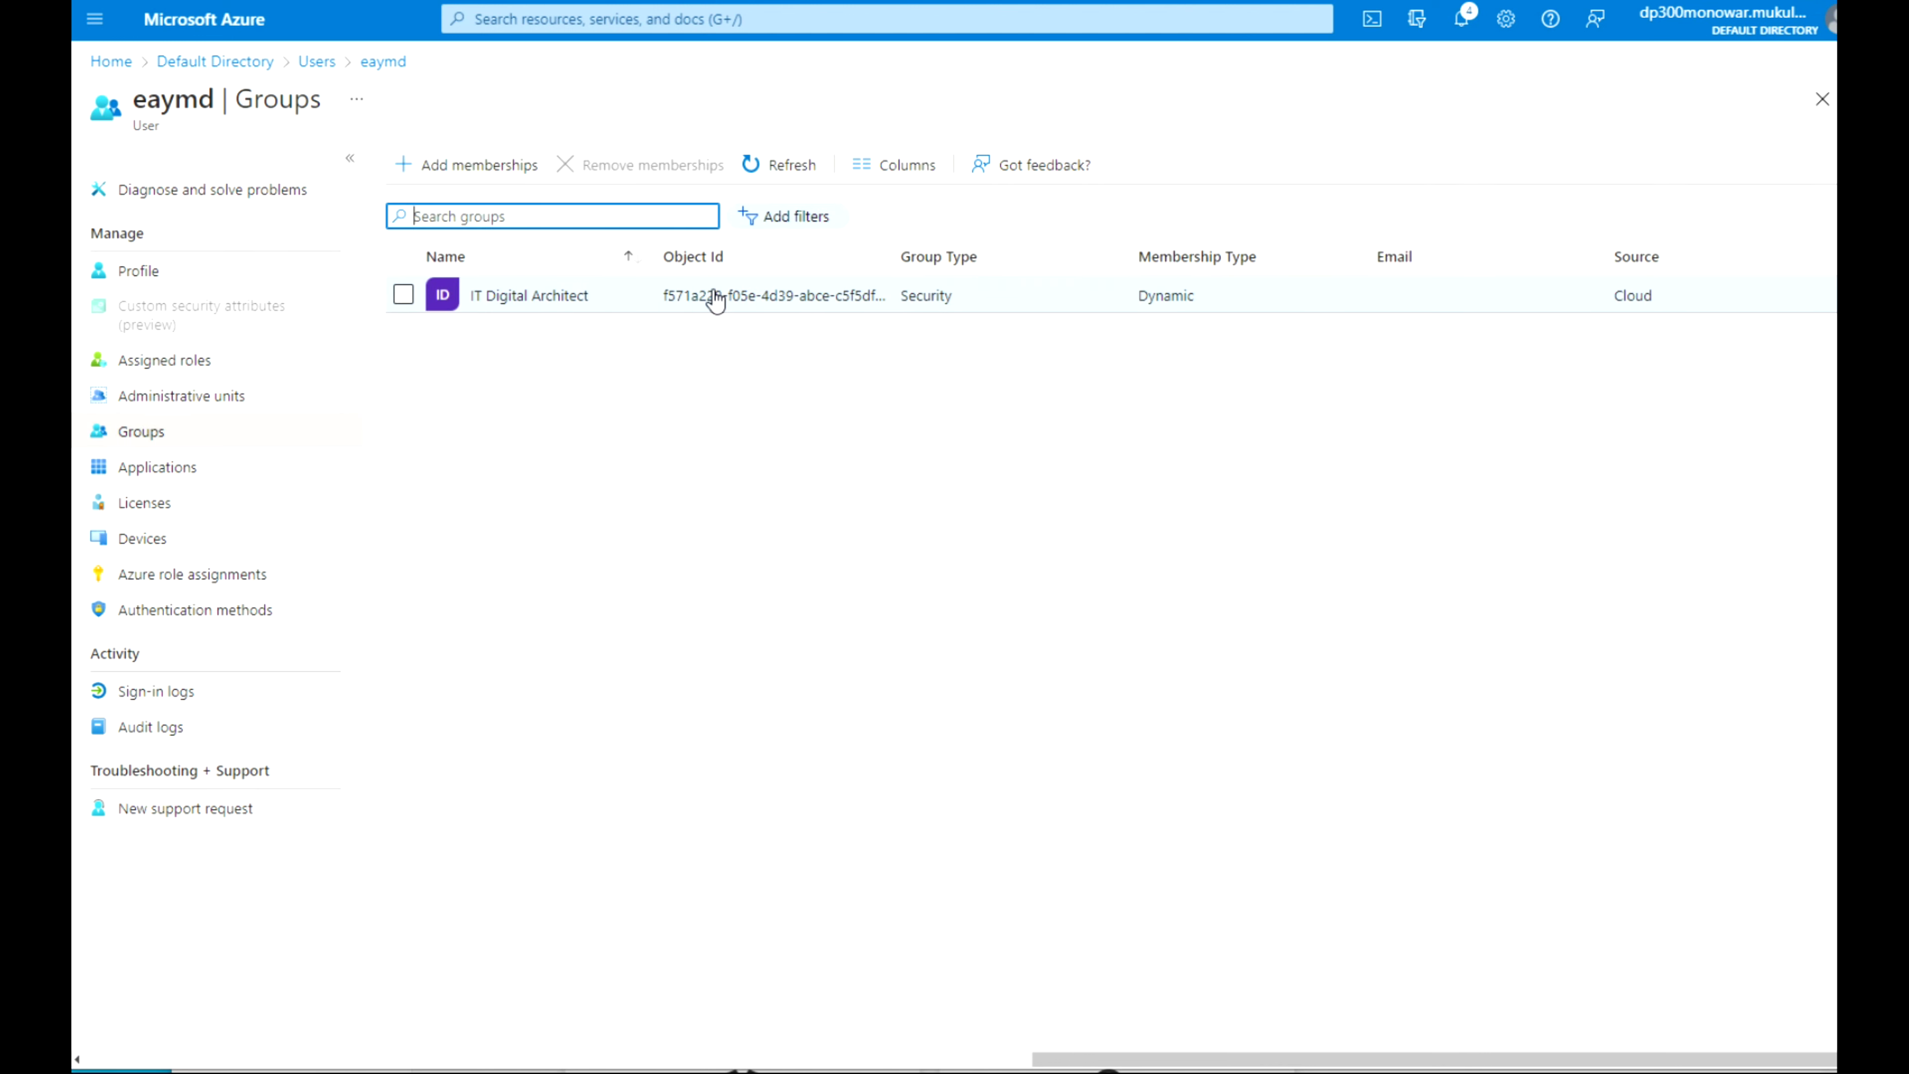
left_click(331, 61)
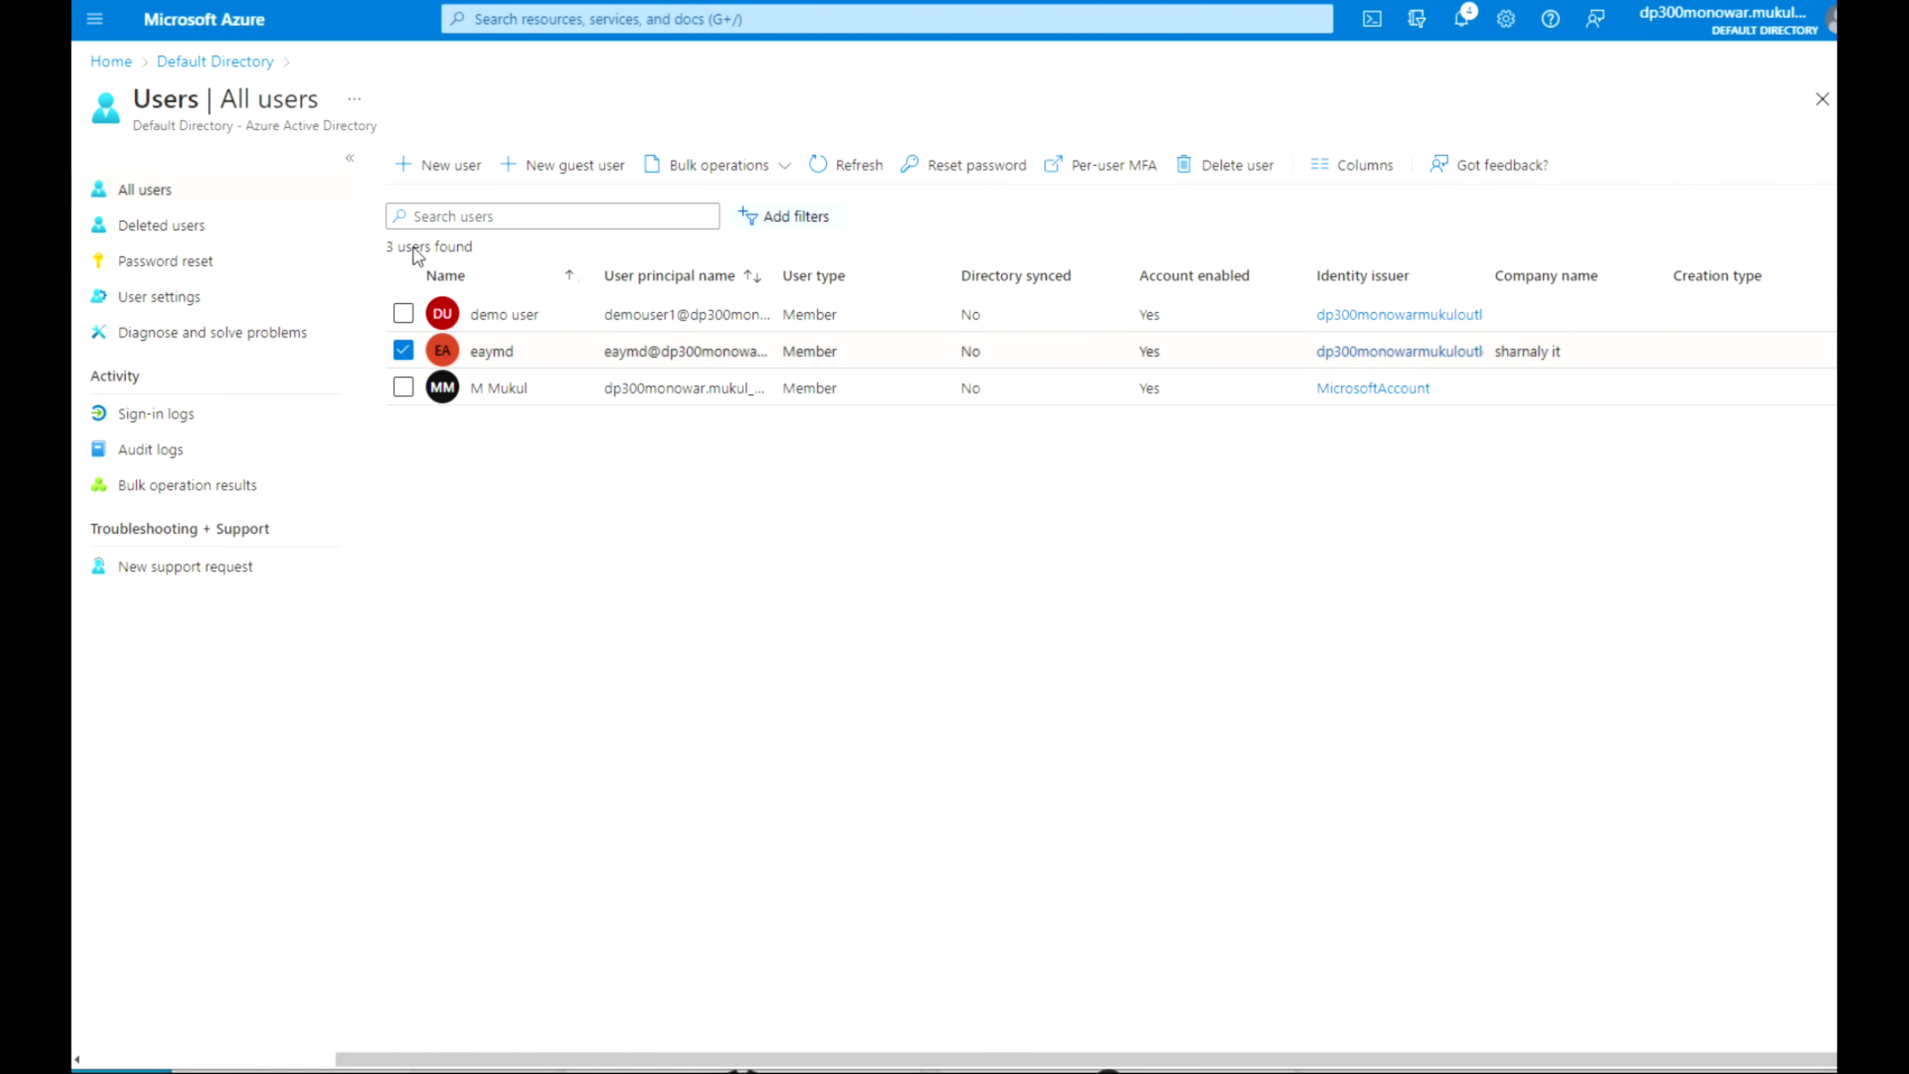
left_click(566, 352)
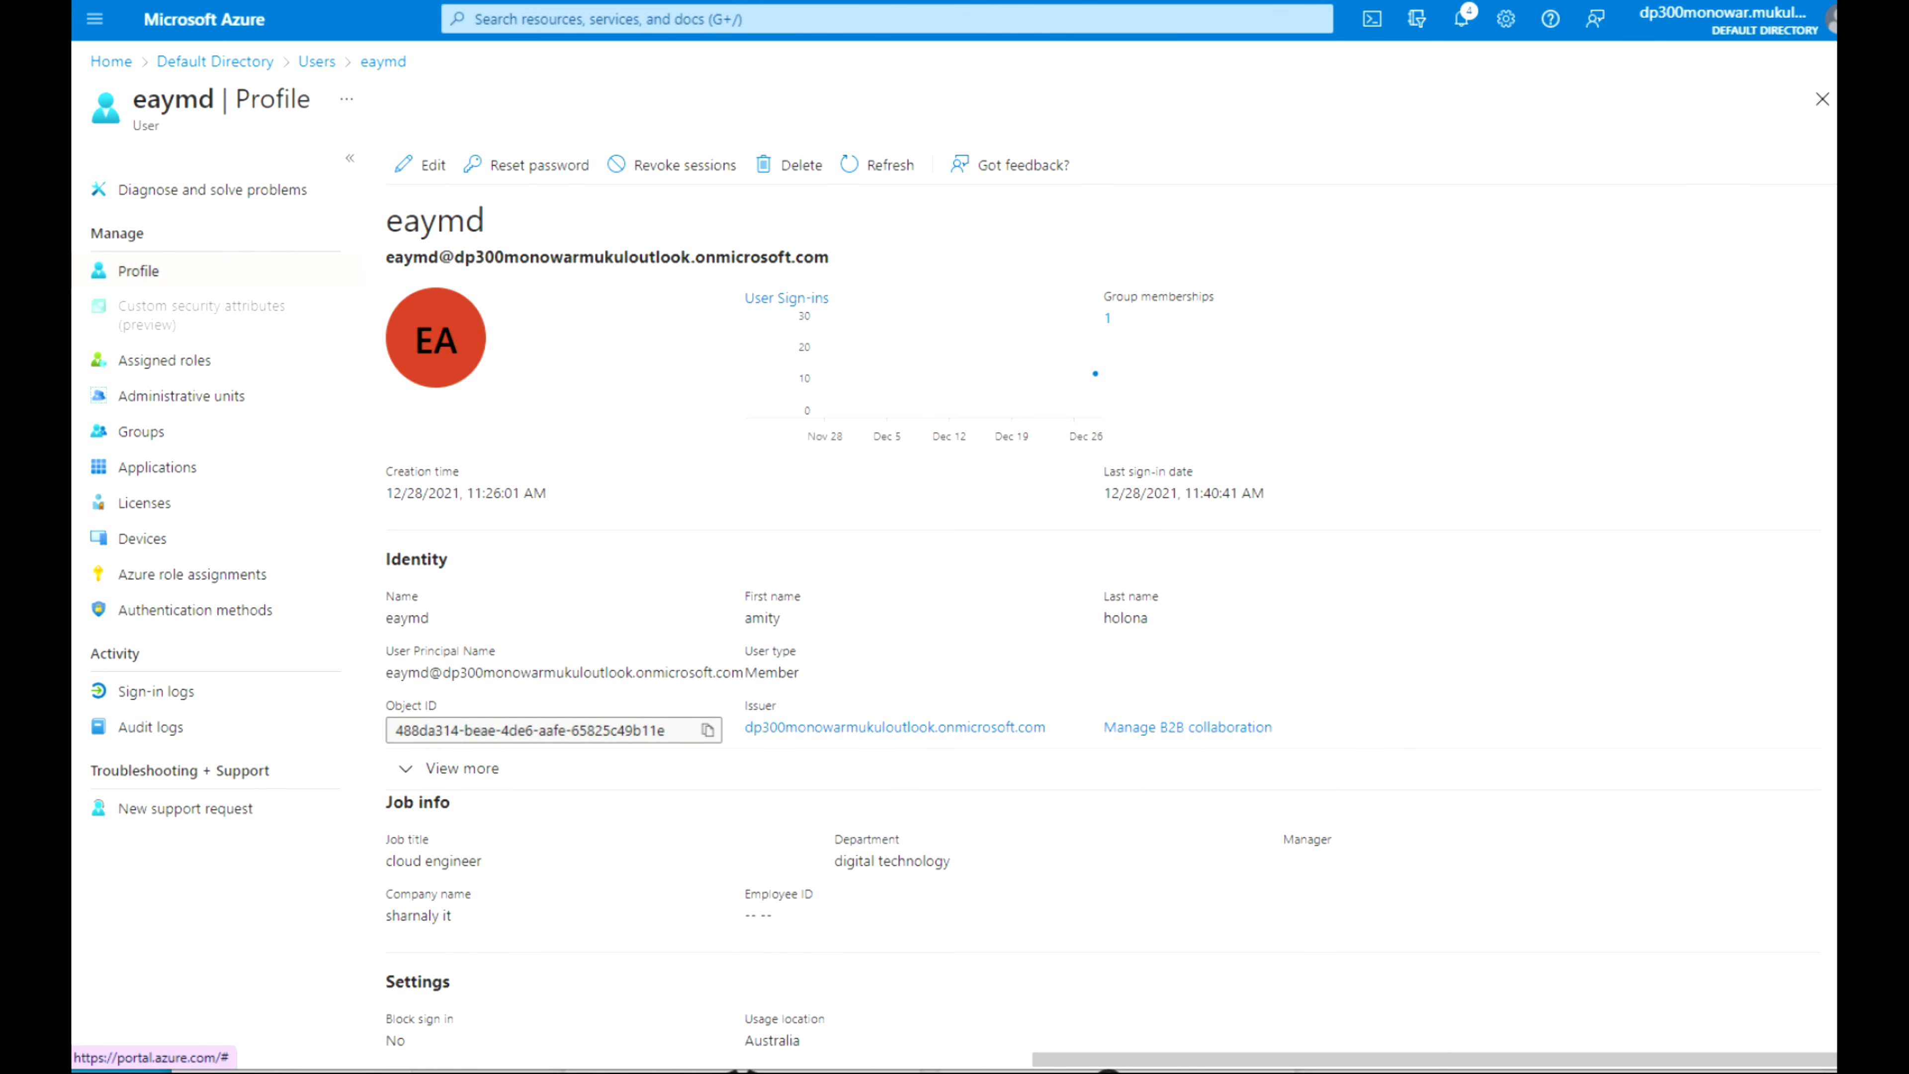
scroll(1829, 775, "down", 5)
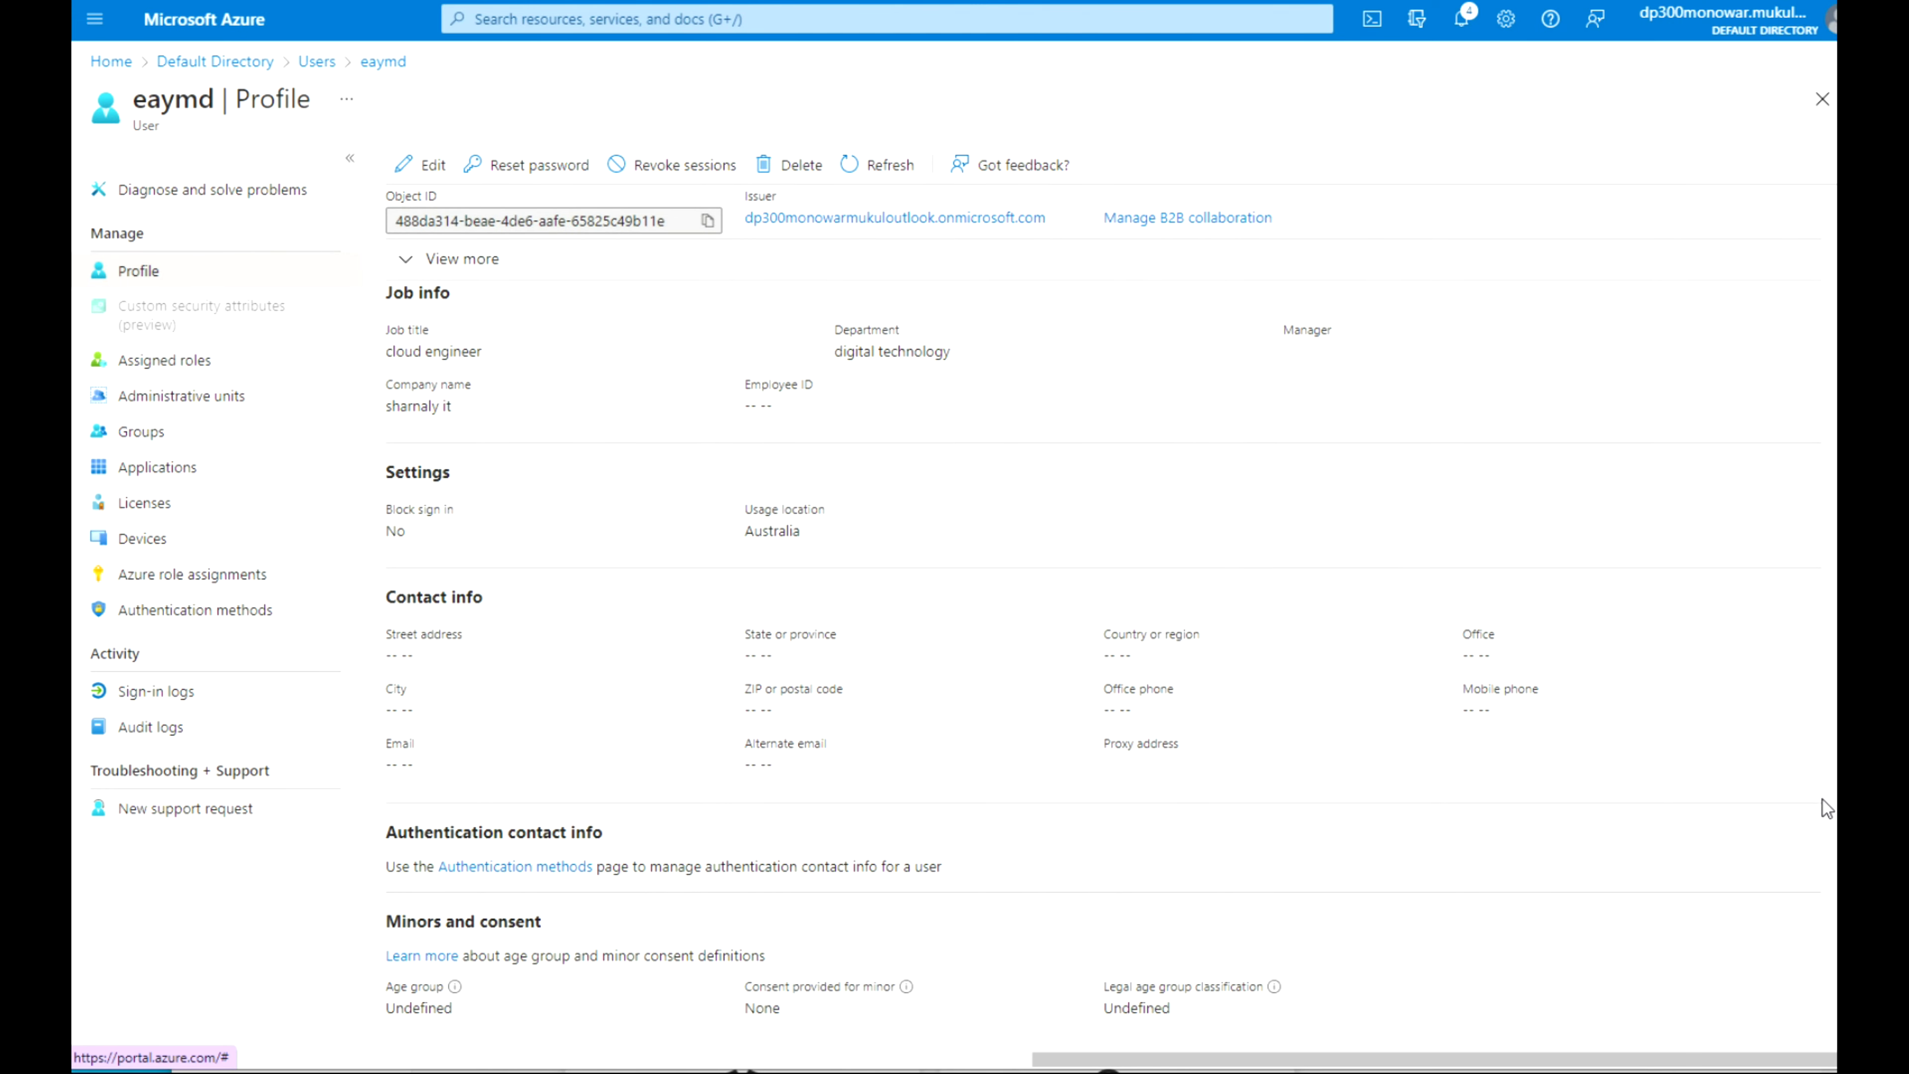
scroll(1827, 820, "up", 5)
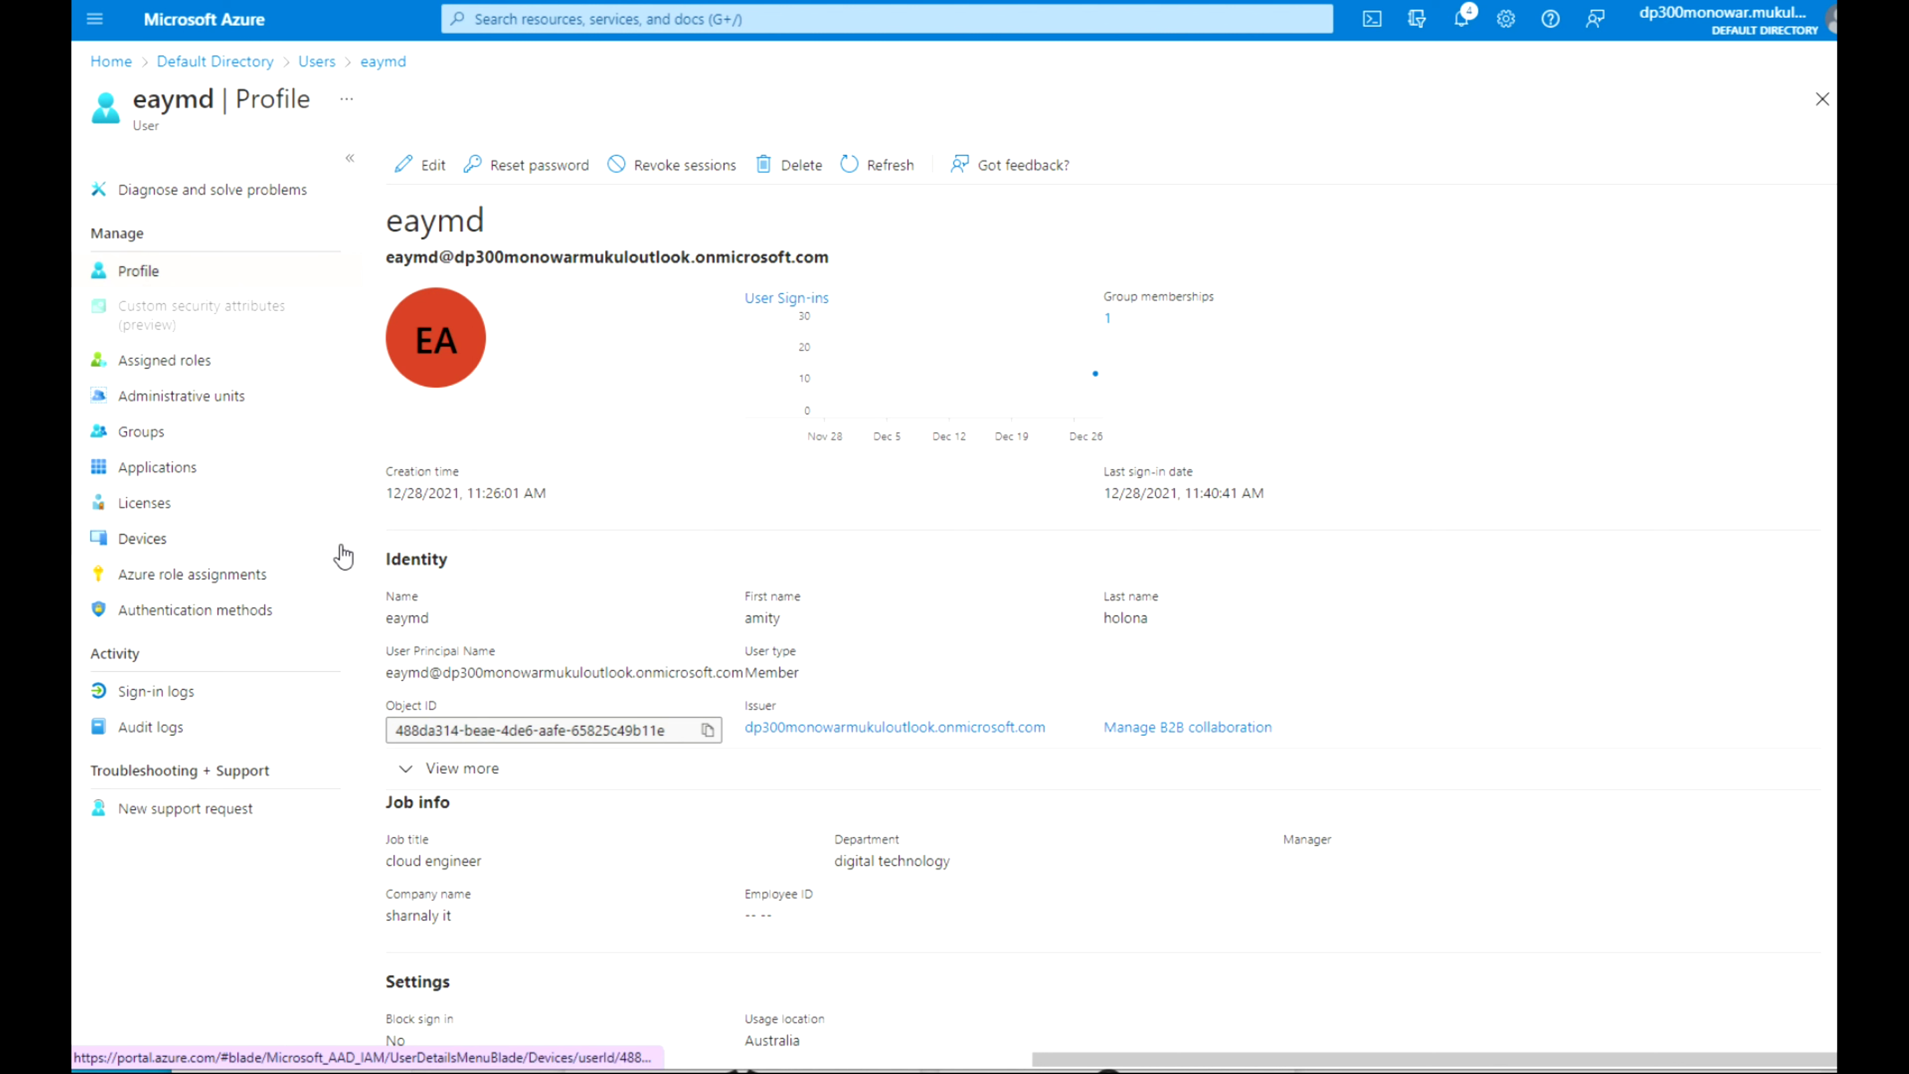
left_click(250, 581)
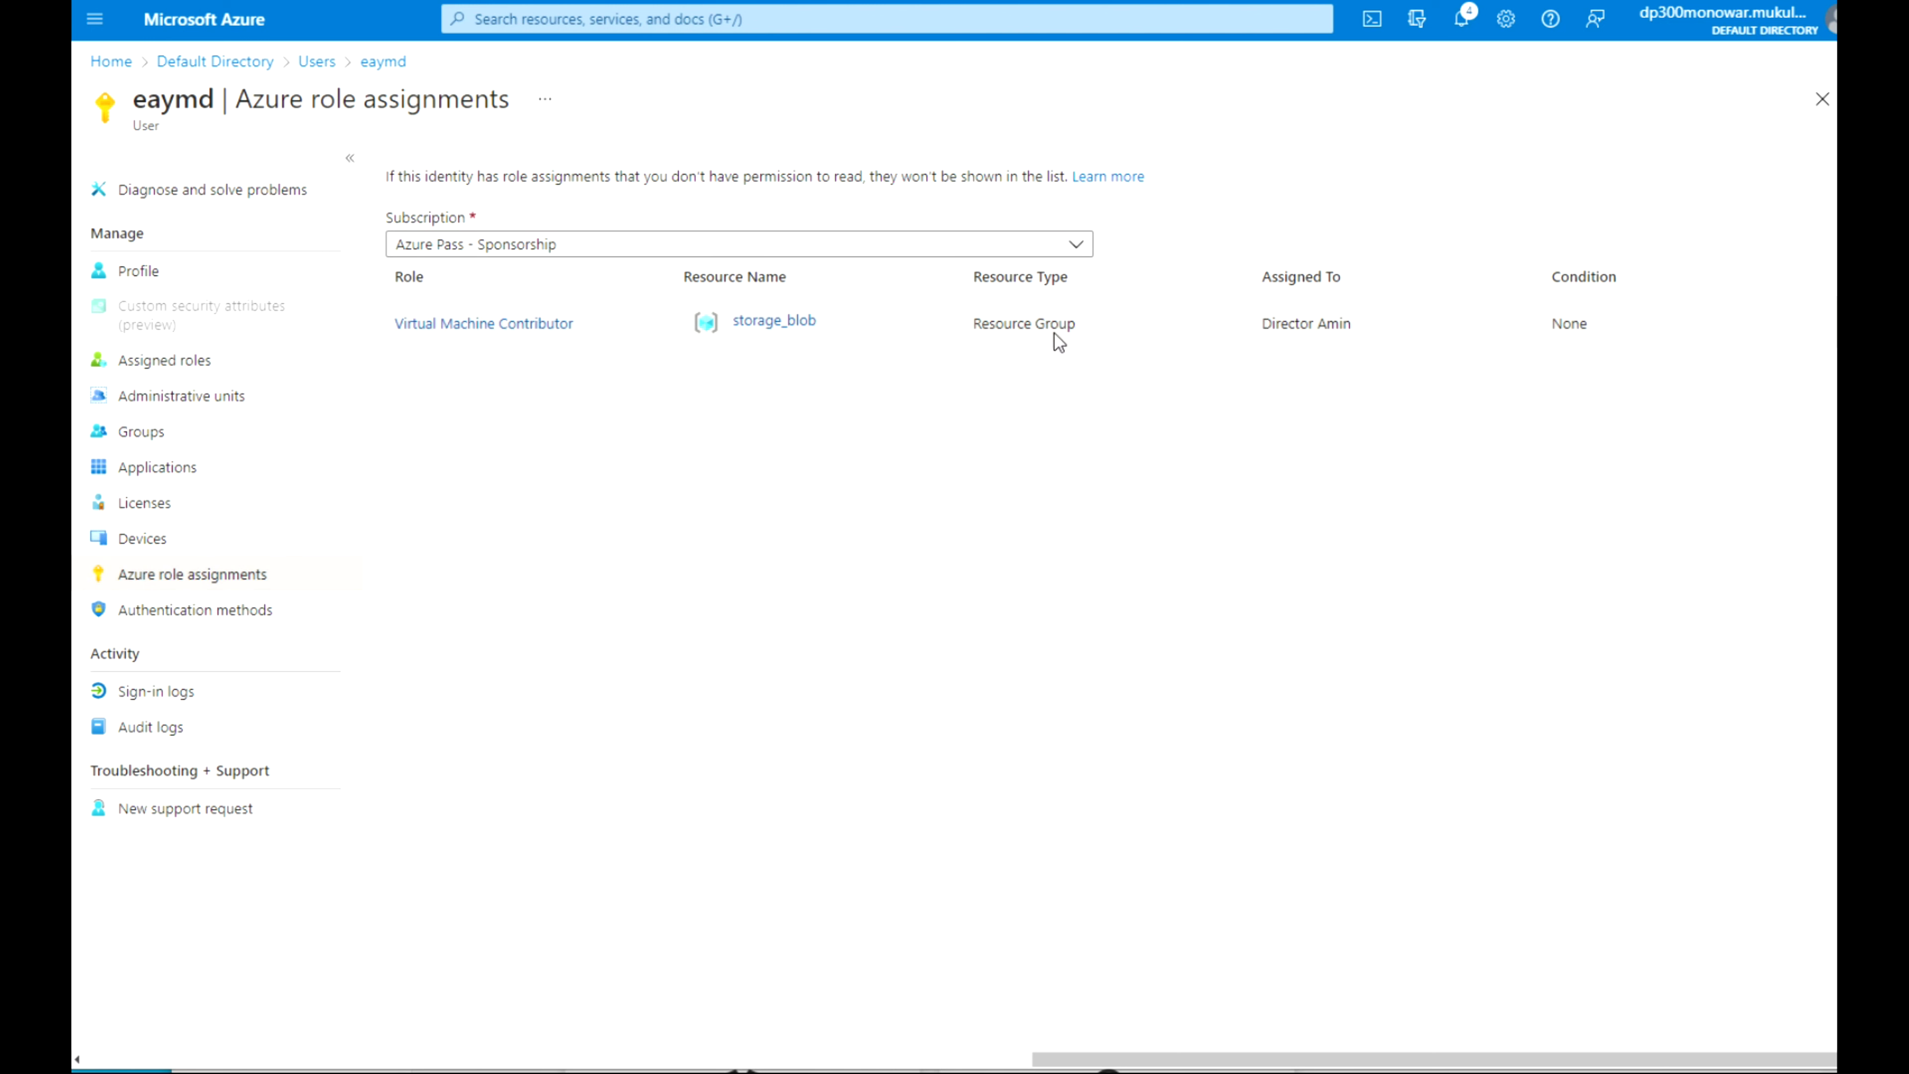
left_click(130, 282)
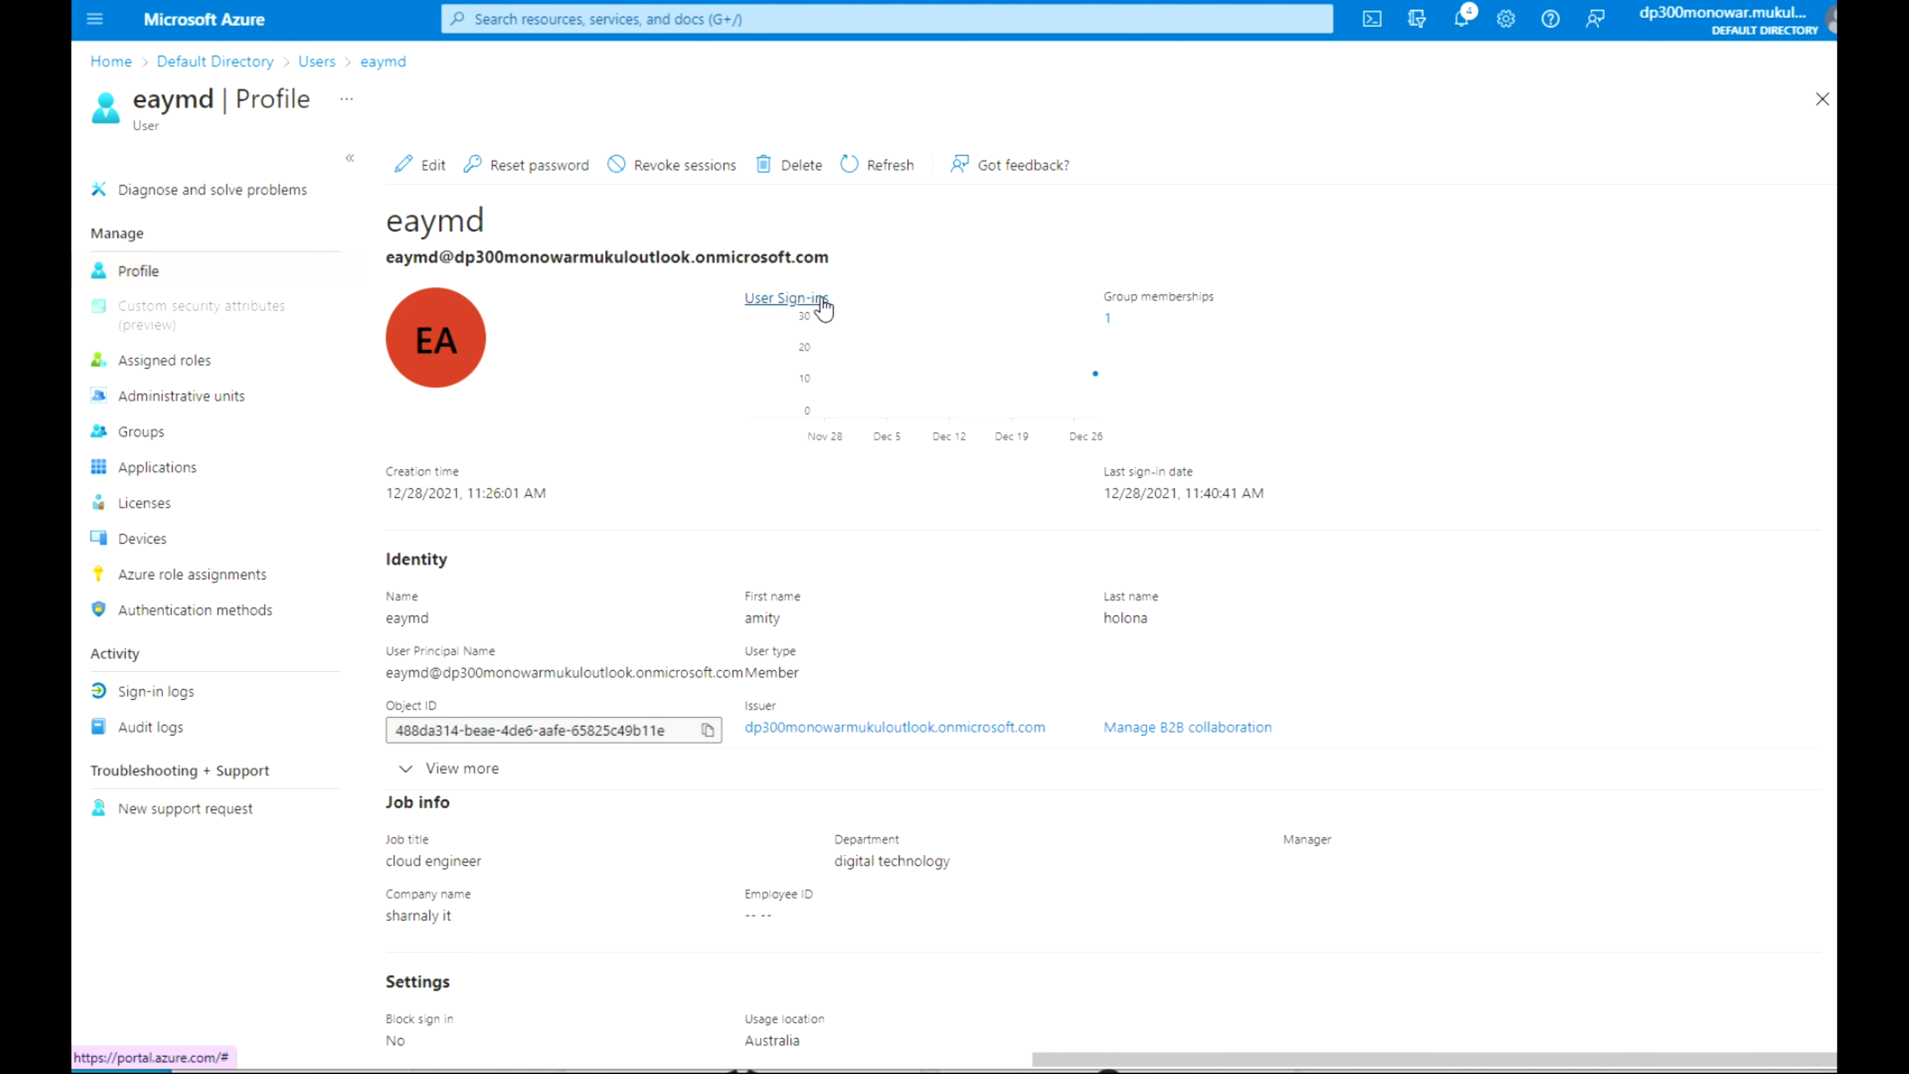
left_click(1097, 376)
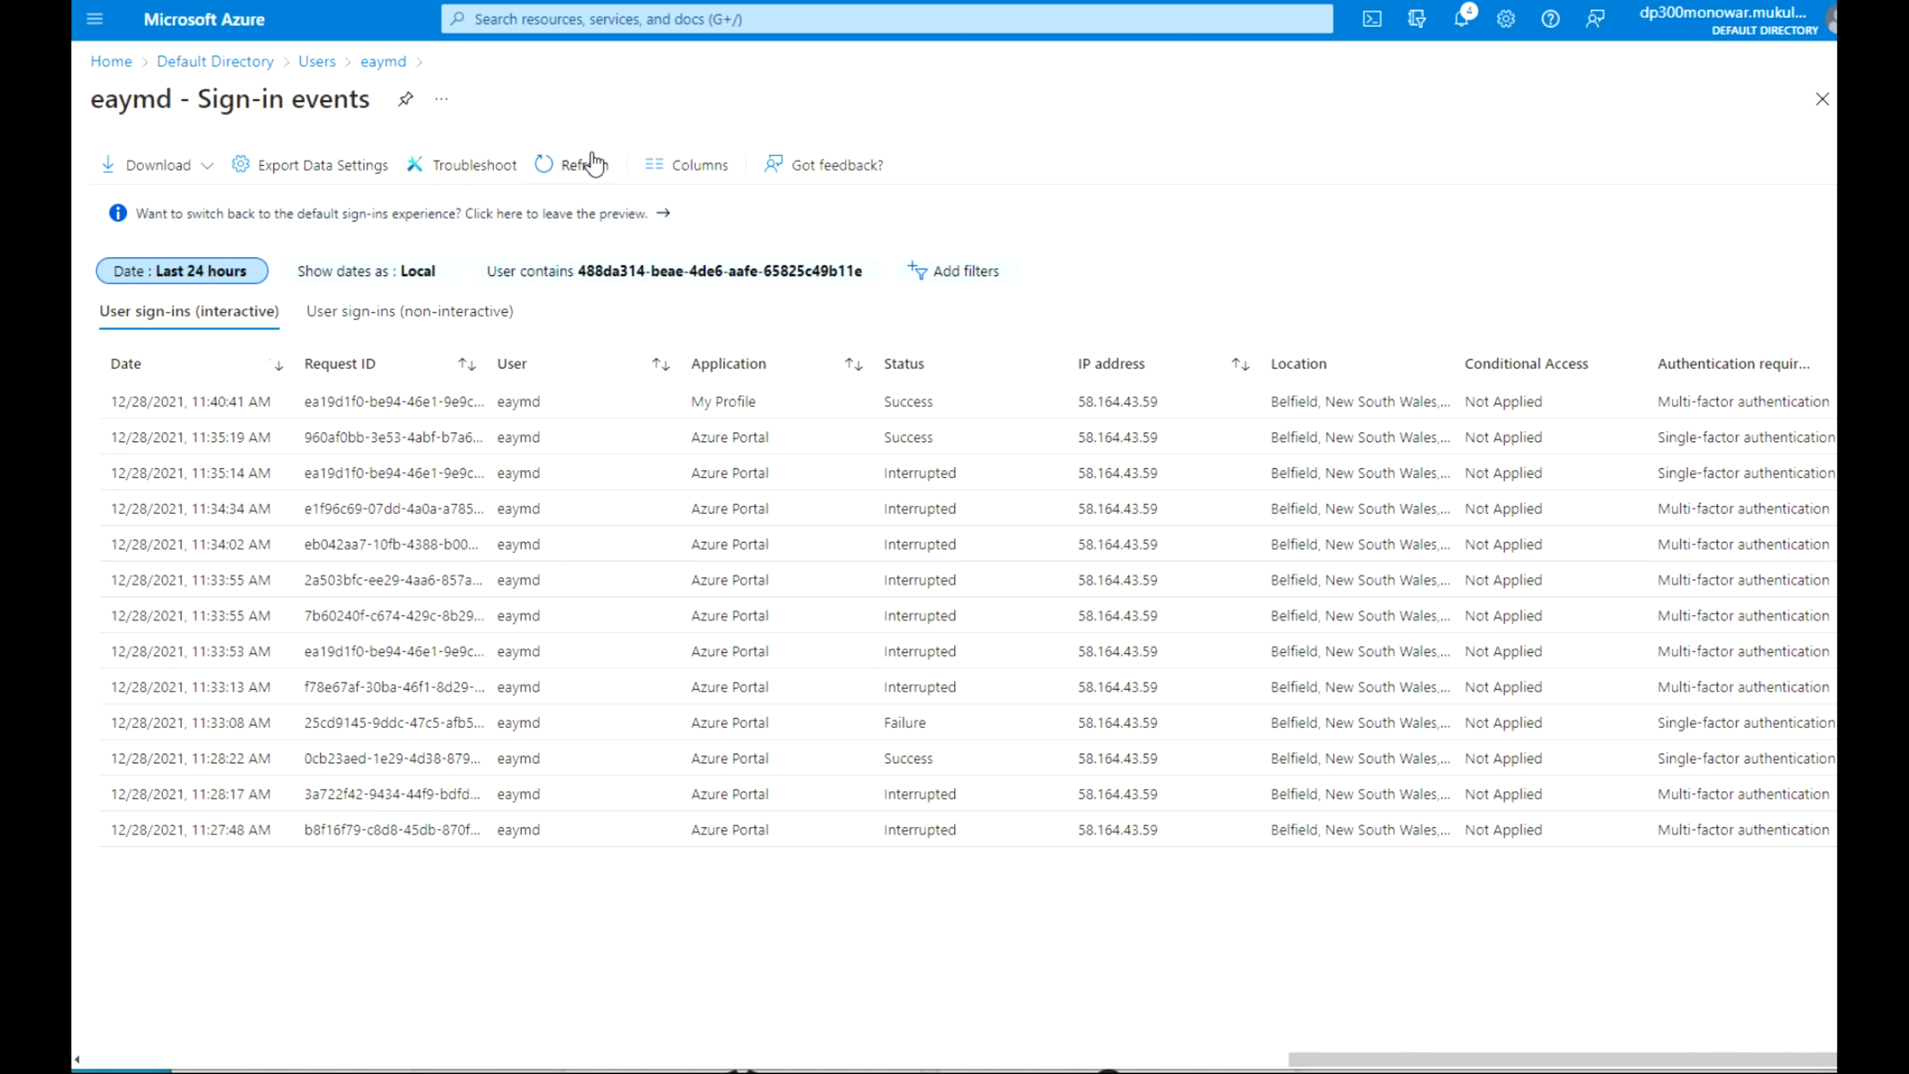
Go back from the sign-in events to the member user's profile page
left_click(381, 67)
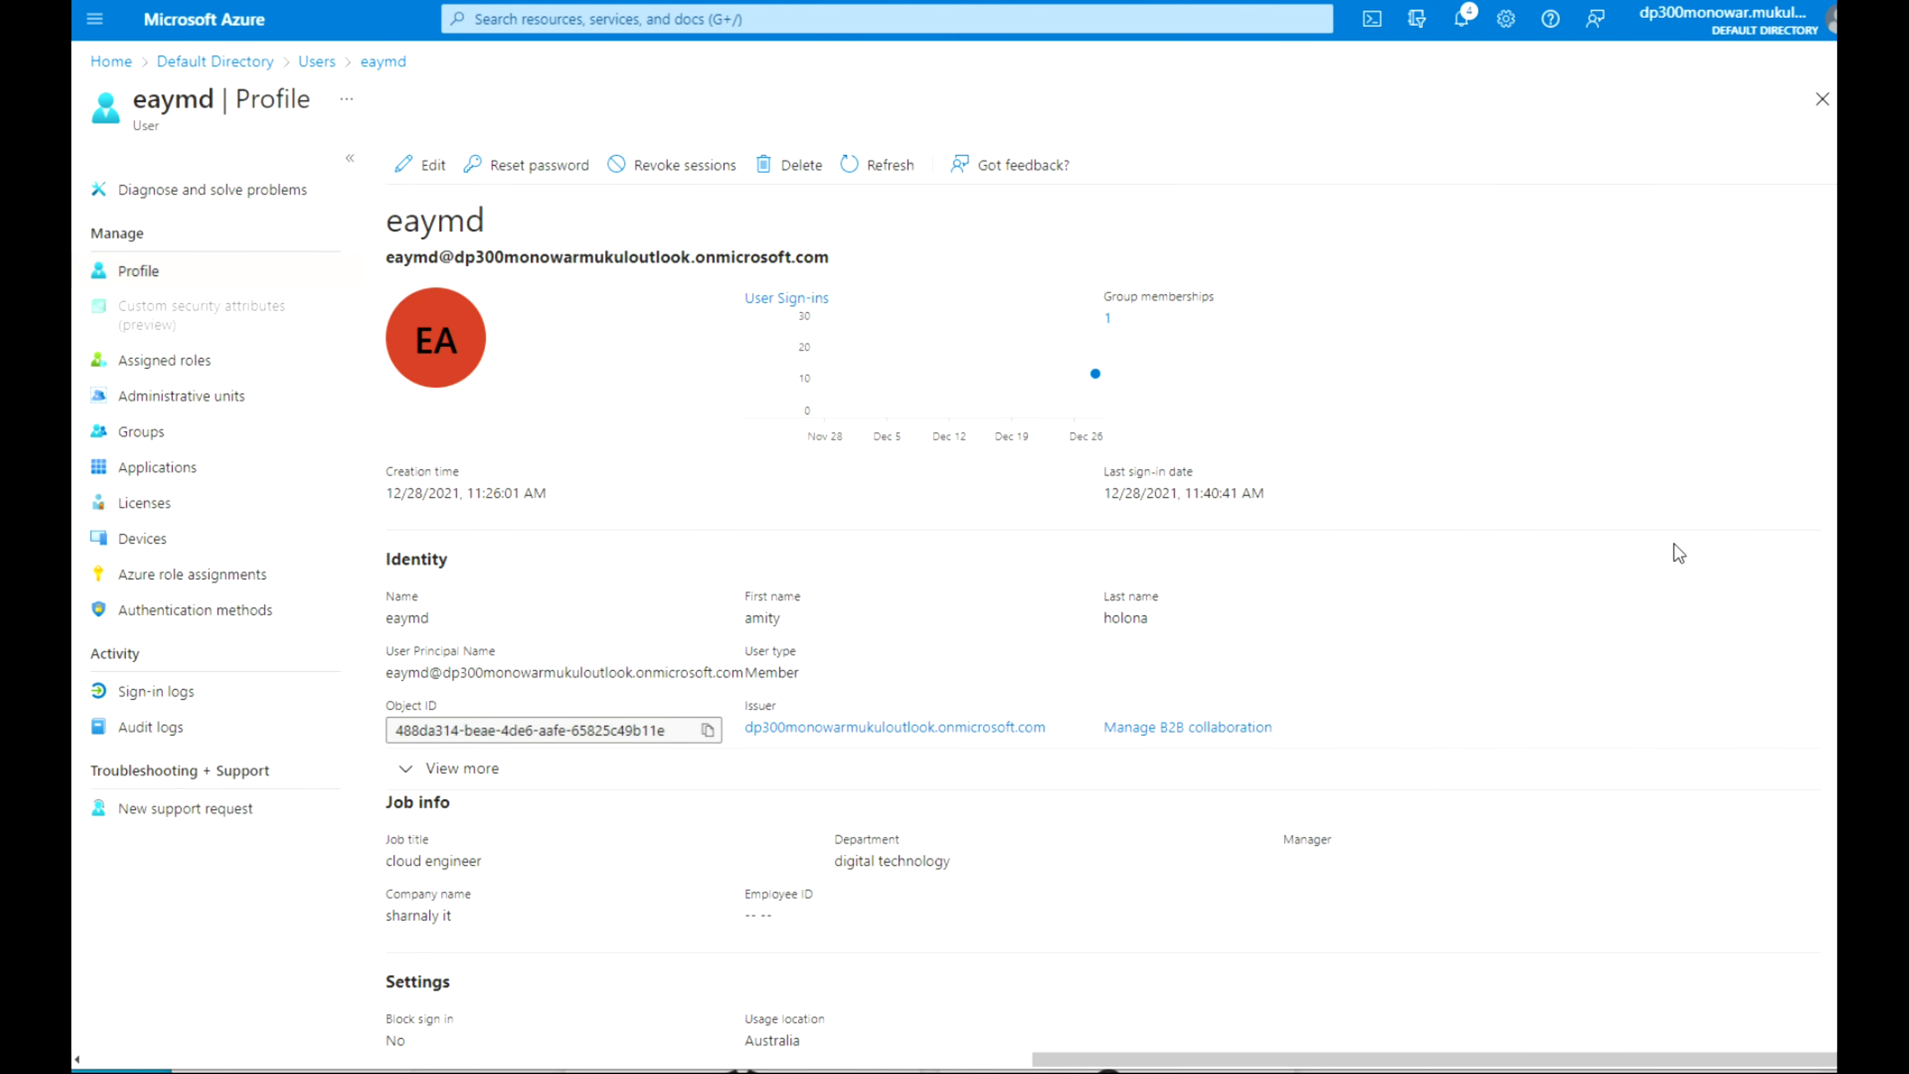
mouse_move(1842, 421)
left_mouse_down()
mouse_move(1842, 688)
mouse_move(1834, 450)
left_mouse_up()
Reset the member user's password to a newly generated temporary password
left_click(533, 167)
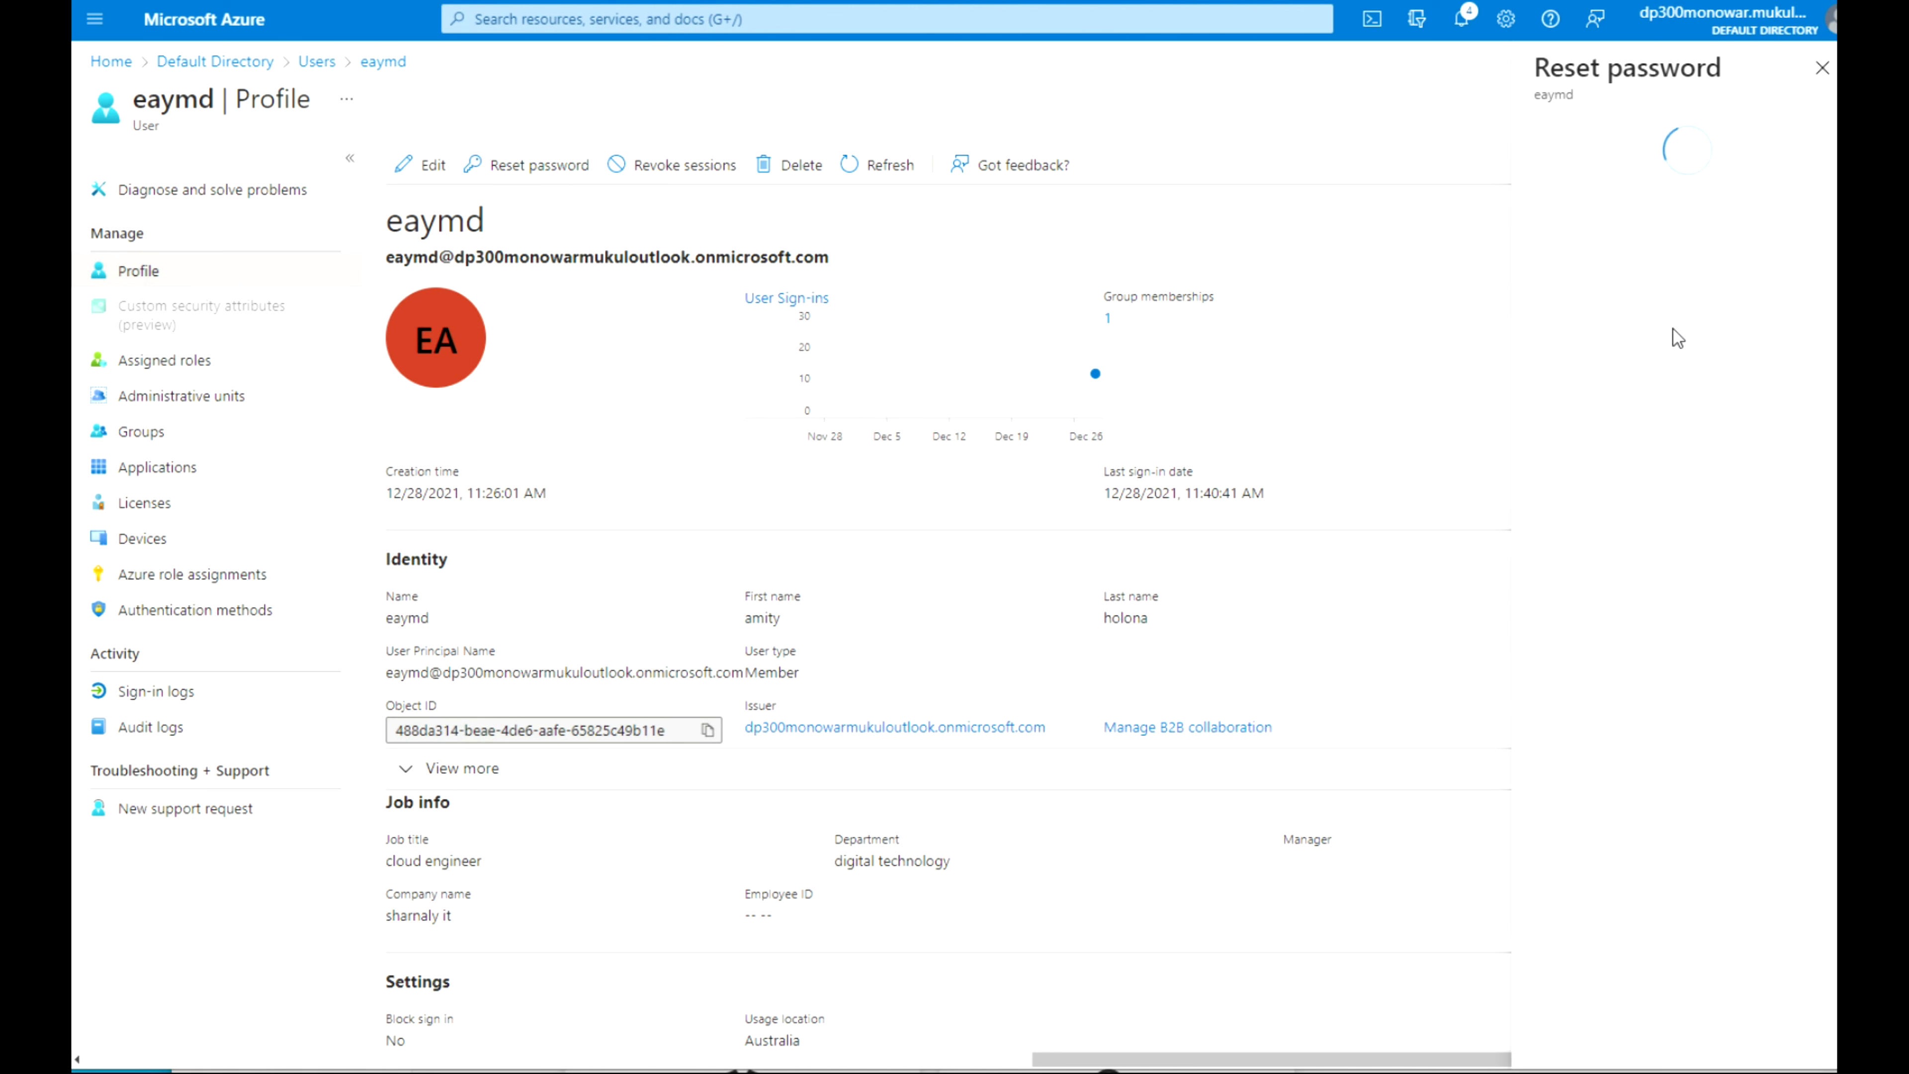
left_click(1616, 261)
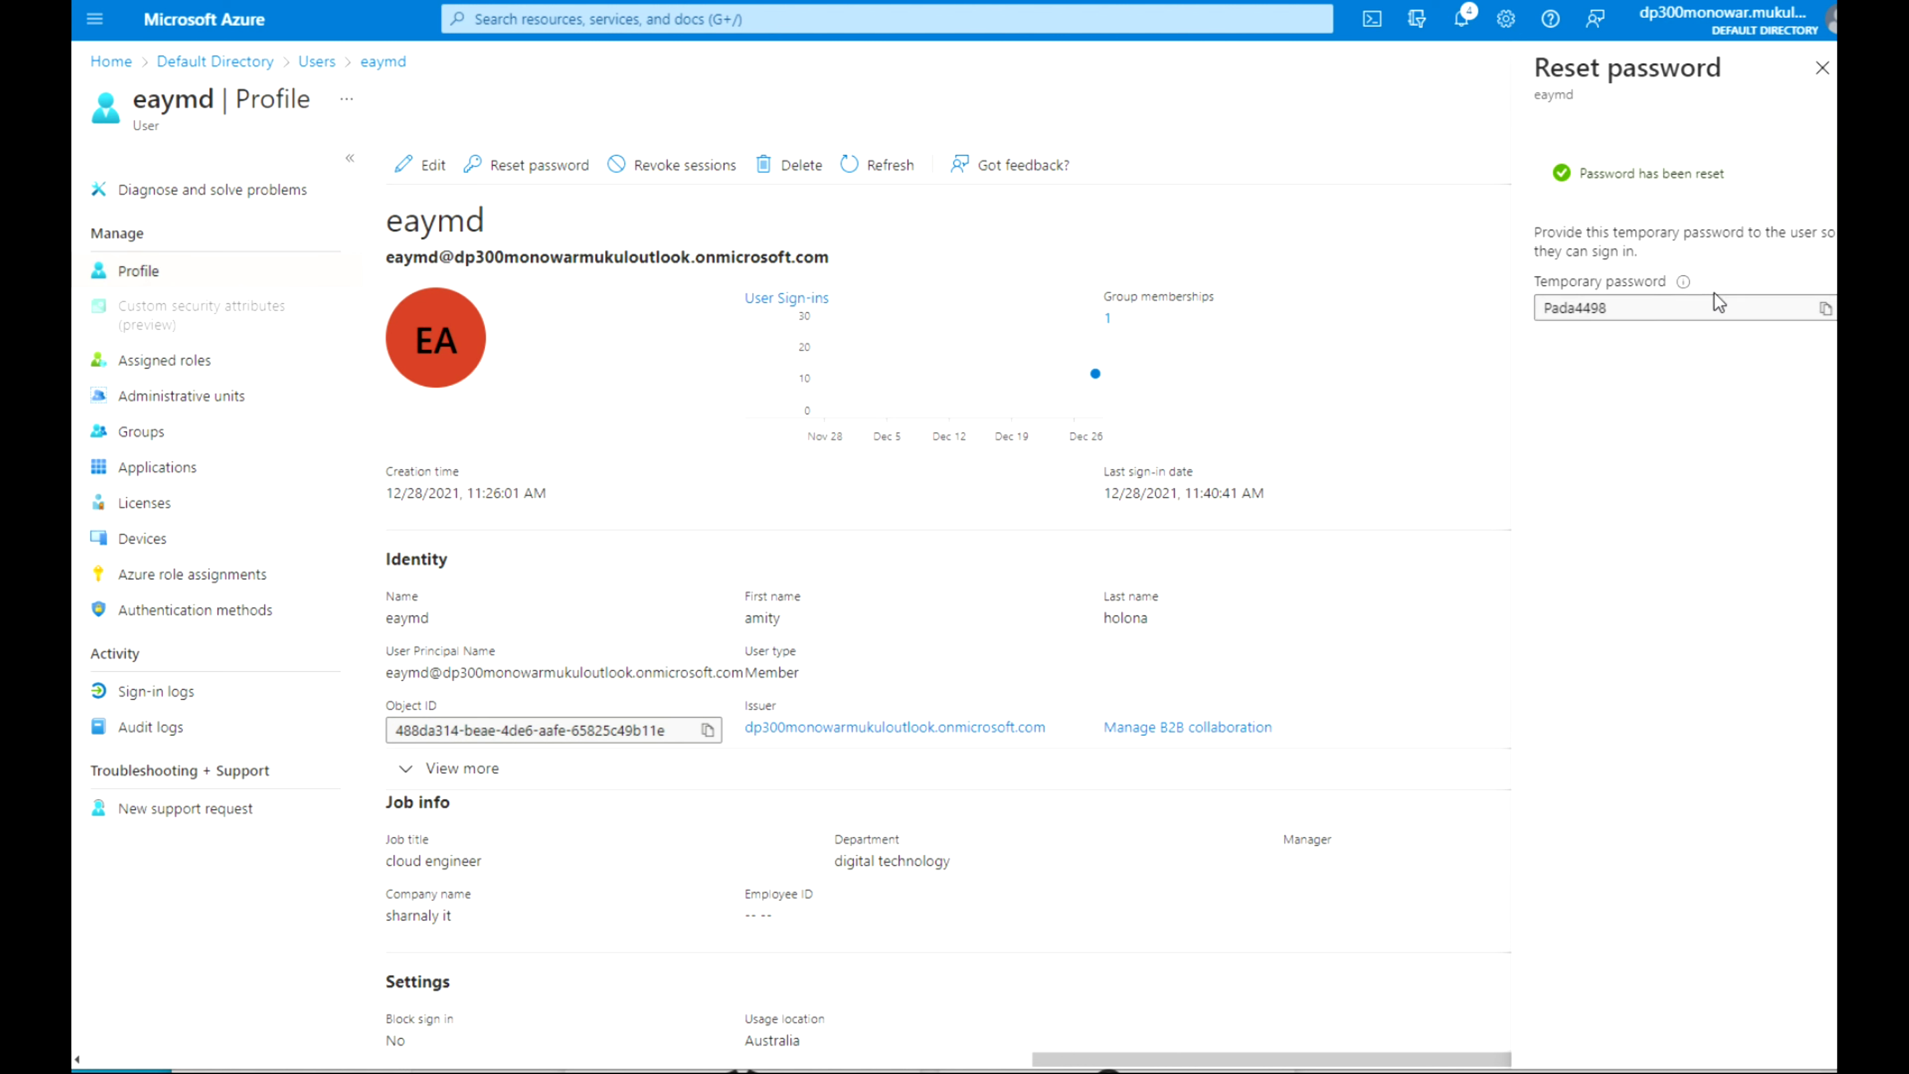
left_click(1822, 70)
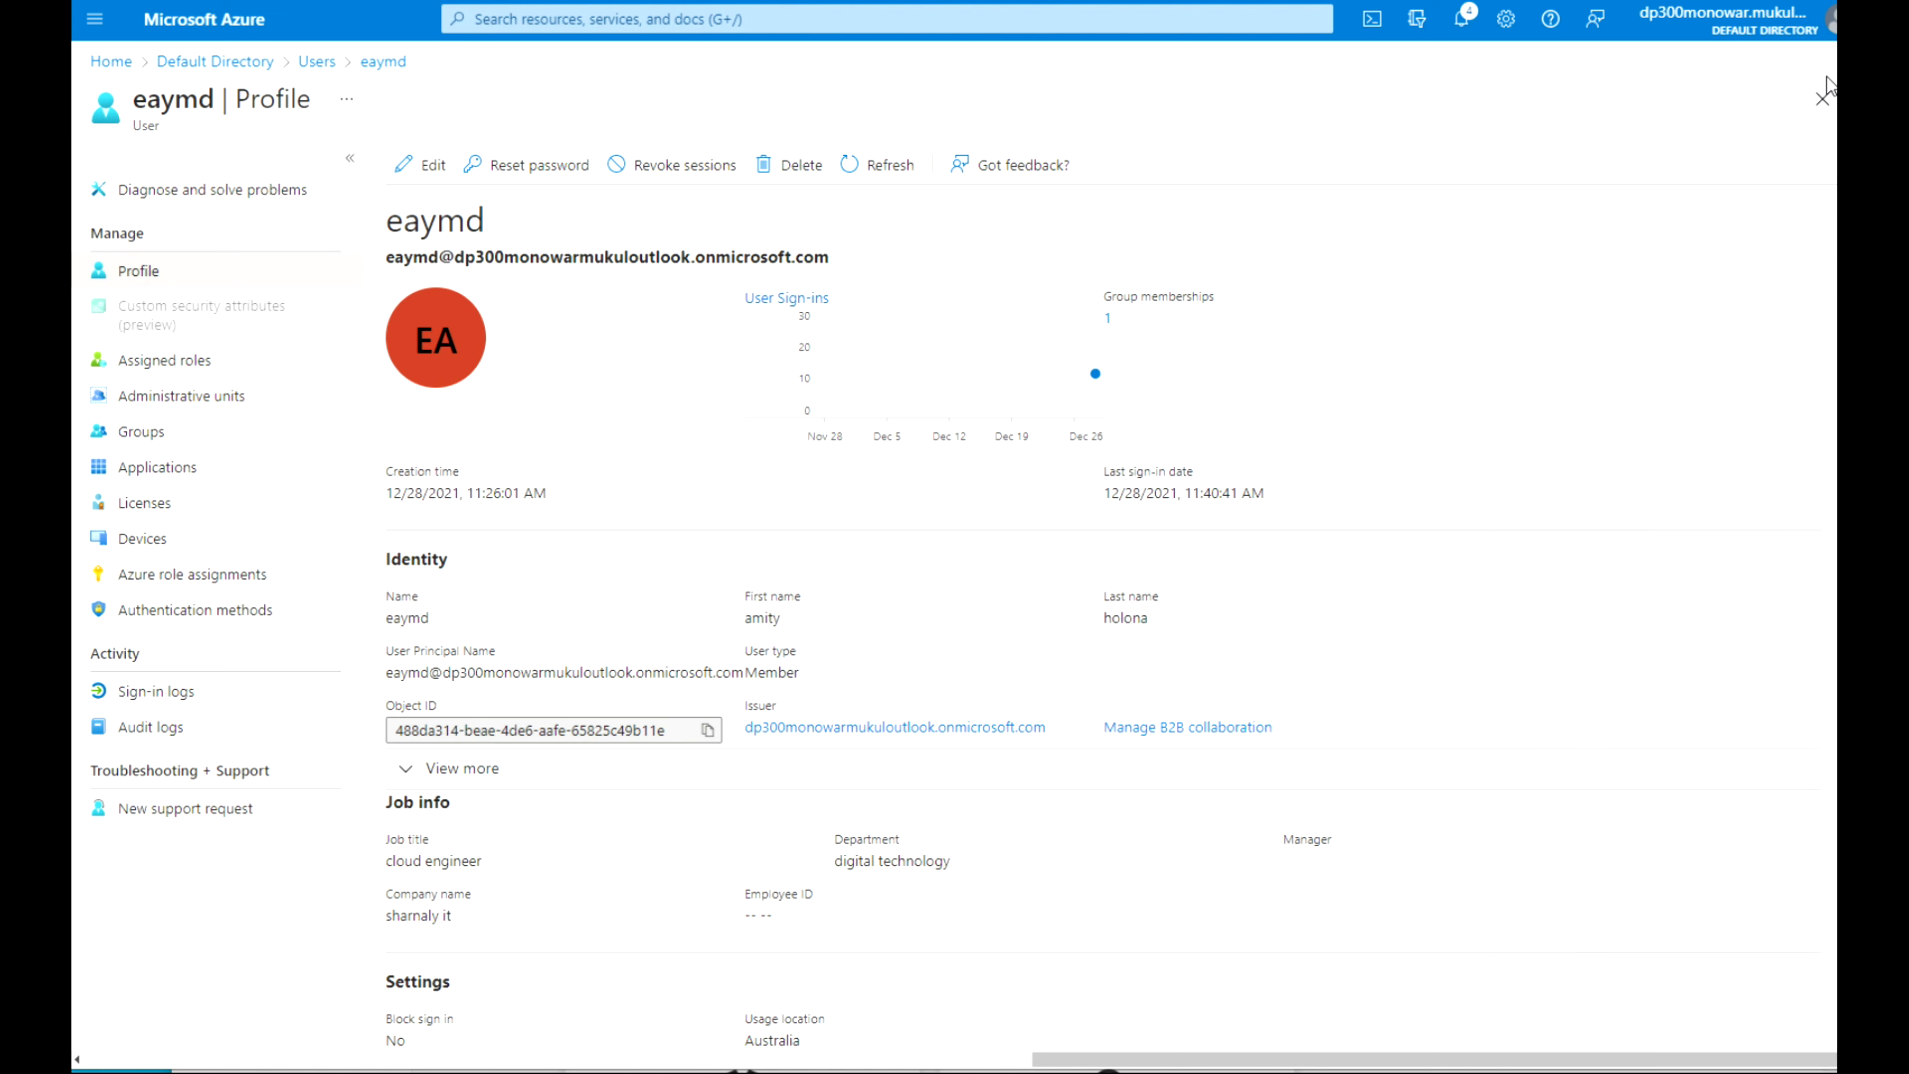
Cancel revoking the user's sessions and return to the All users list
left_click(682, 167)
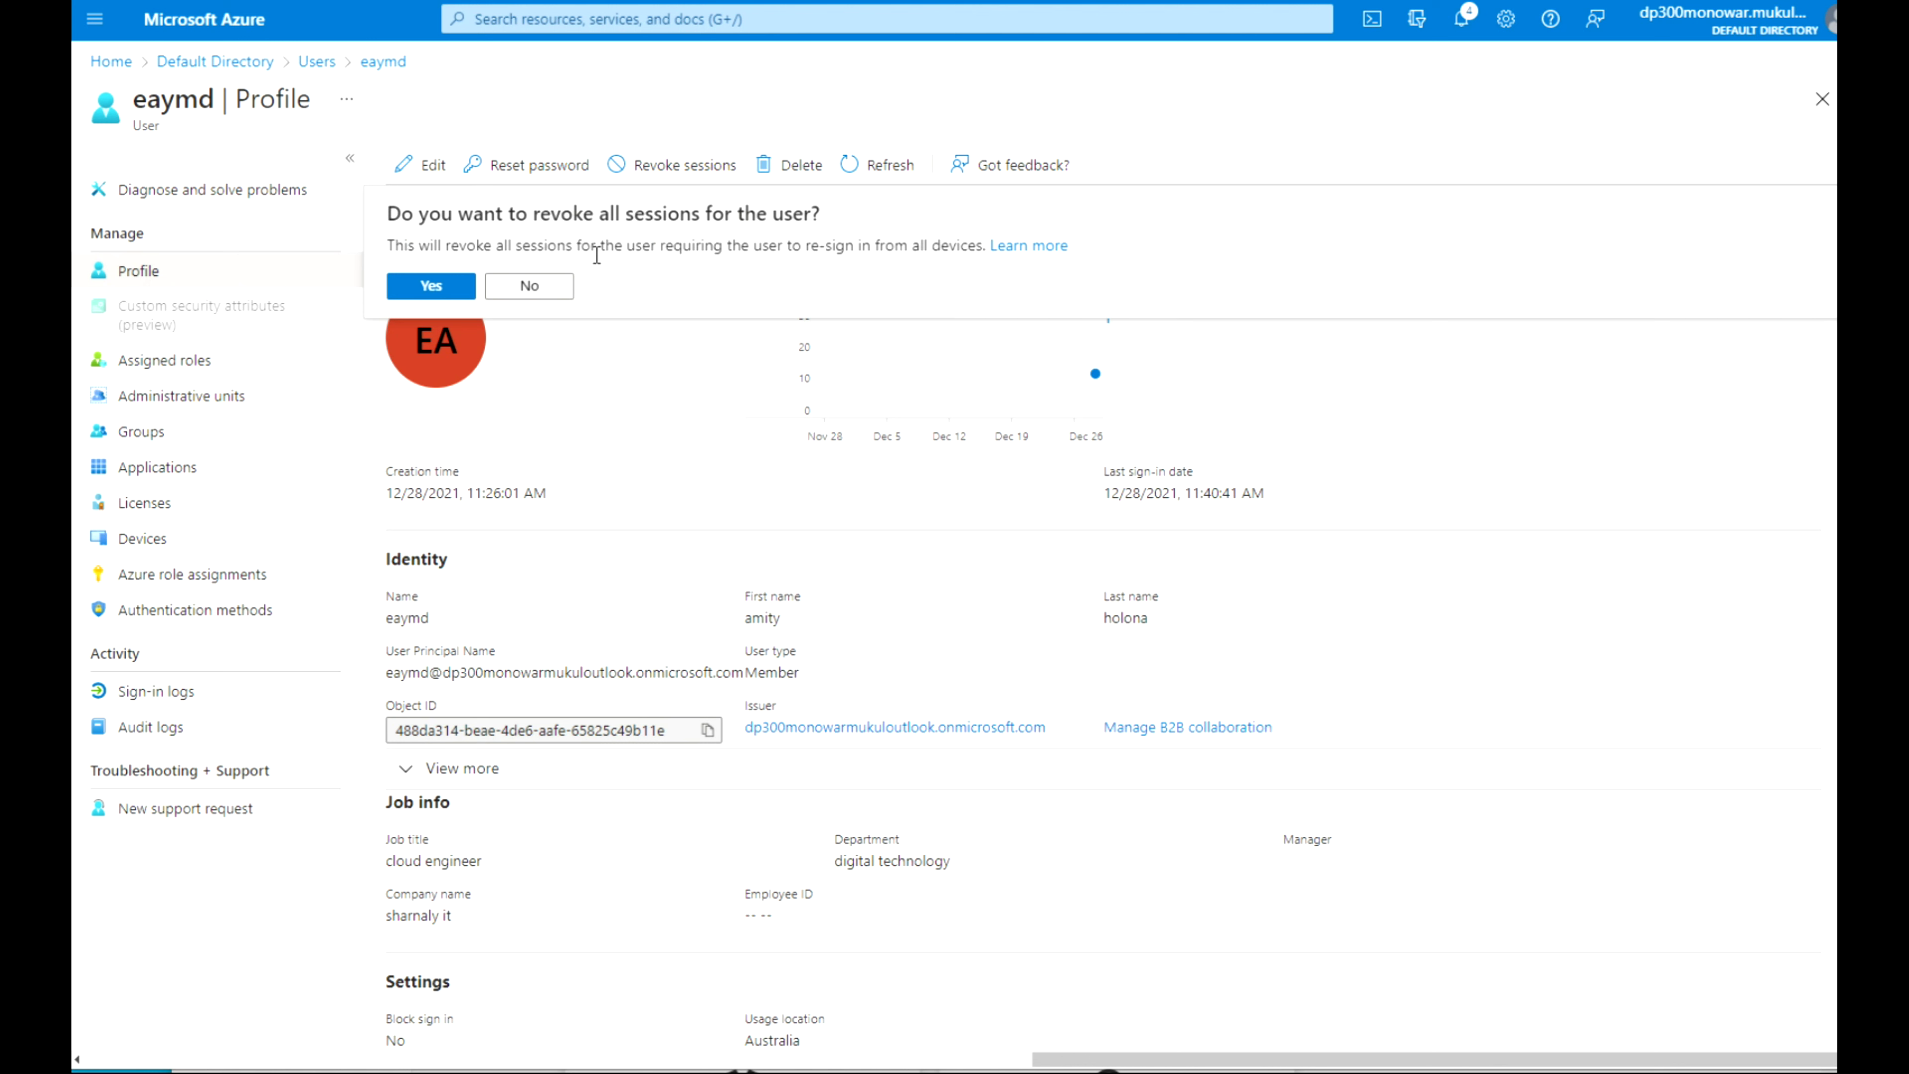
left_click(538, 289)
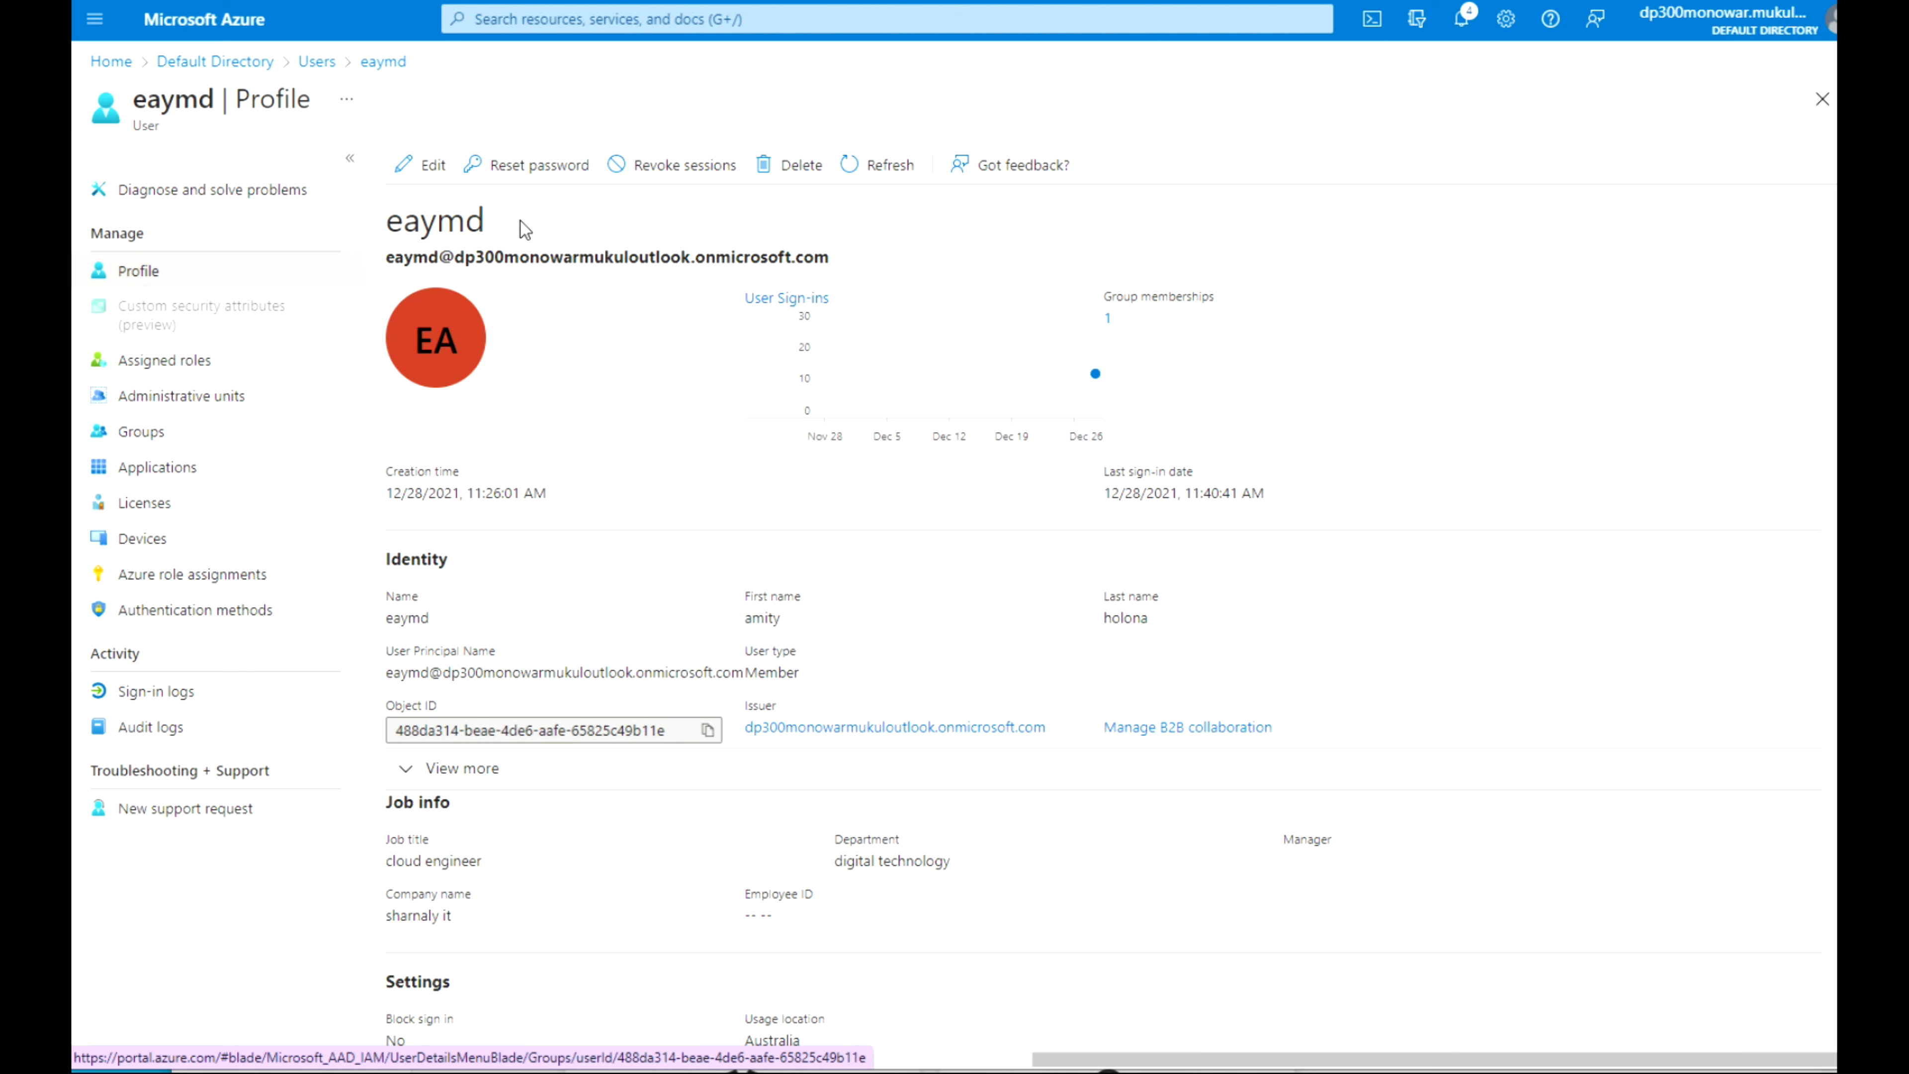
left_click(317, 60)
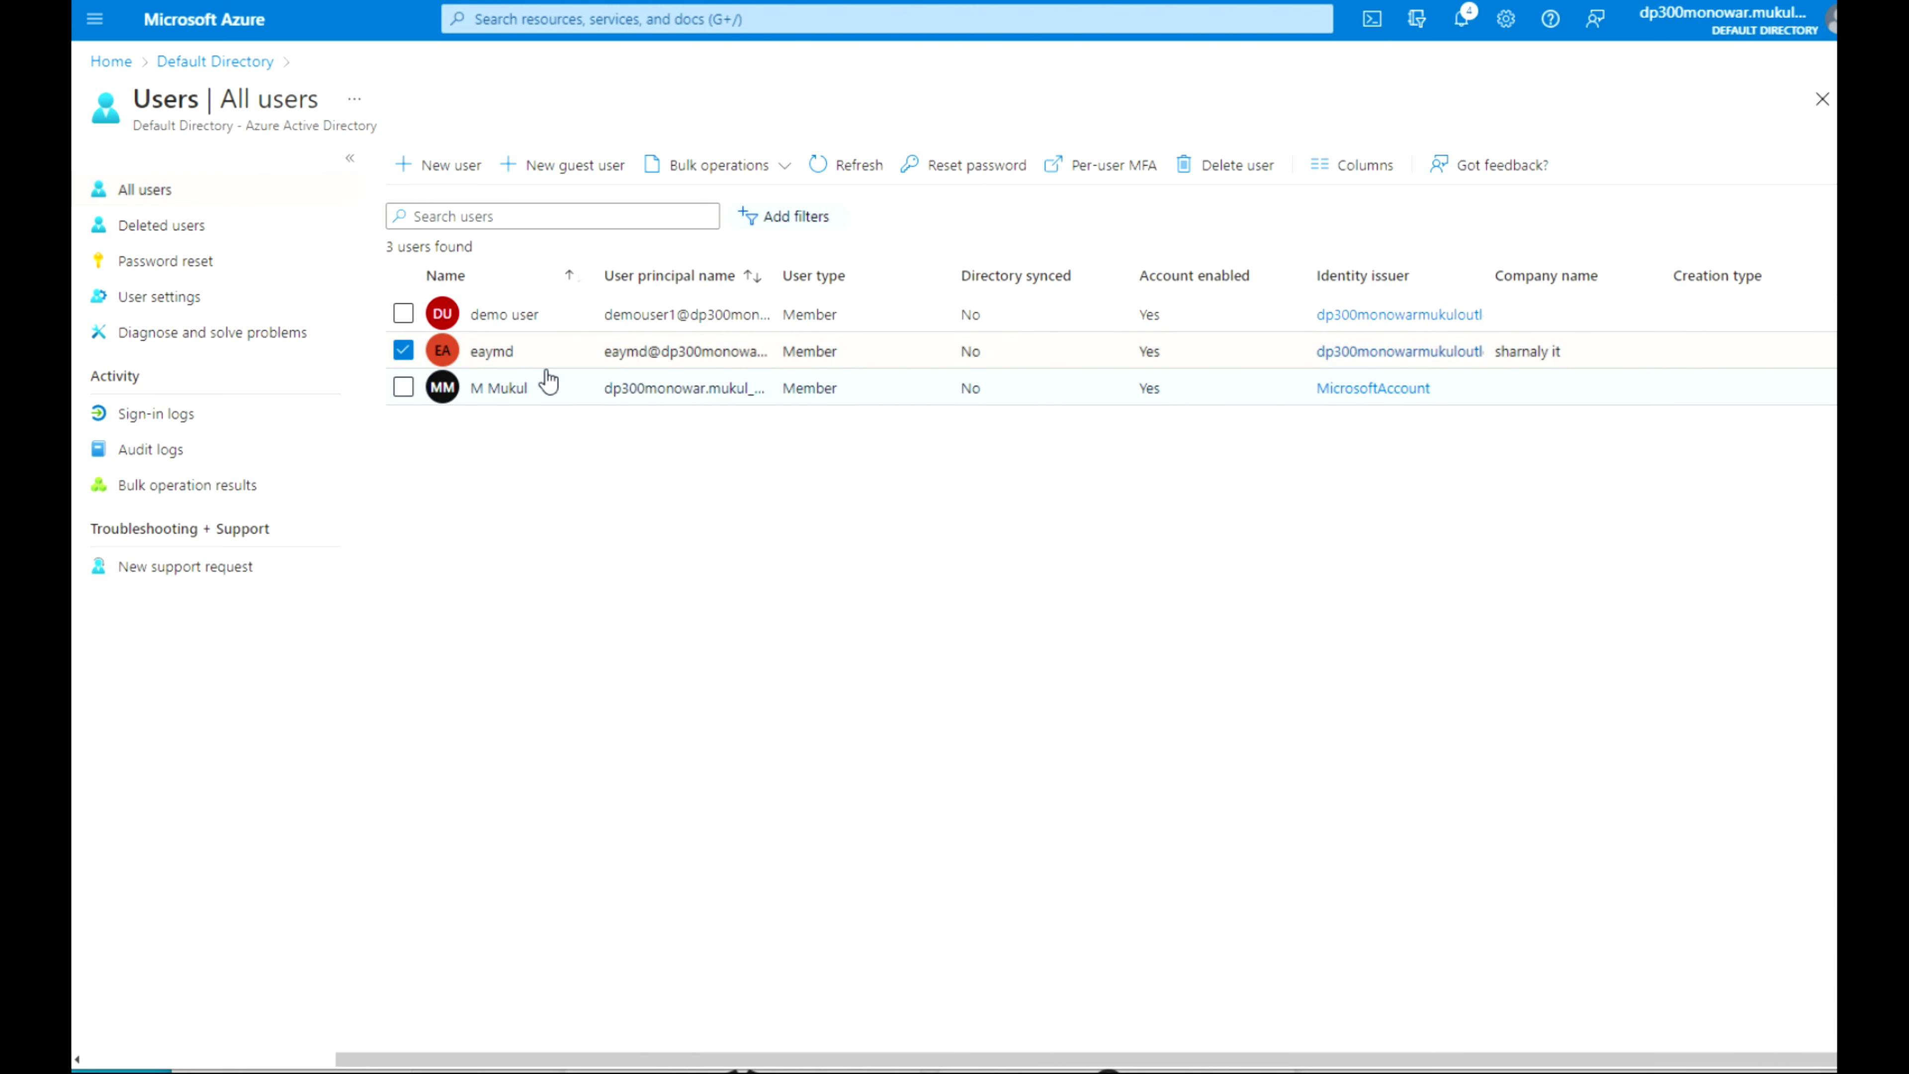
Revoke the member user's MFA sessions from their Authentication methods page
left_click(495, 359)
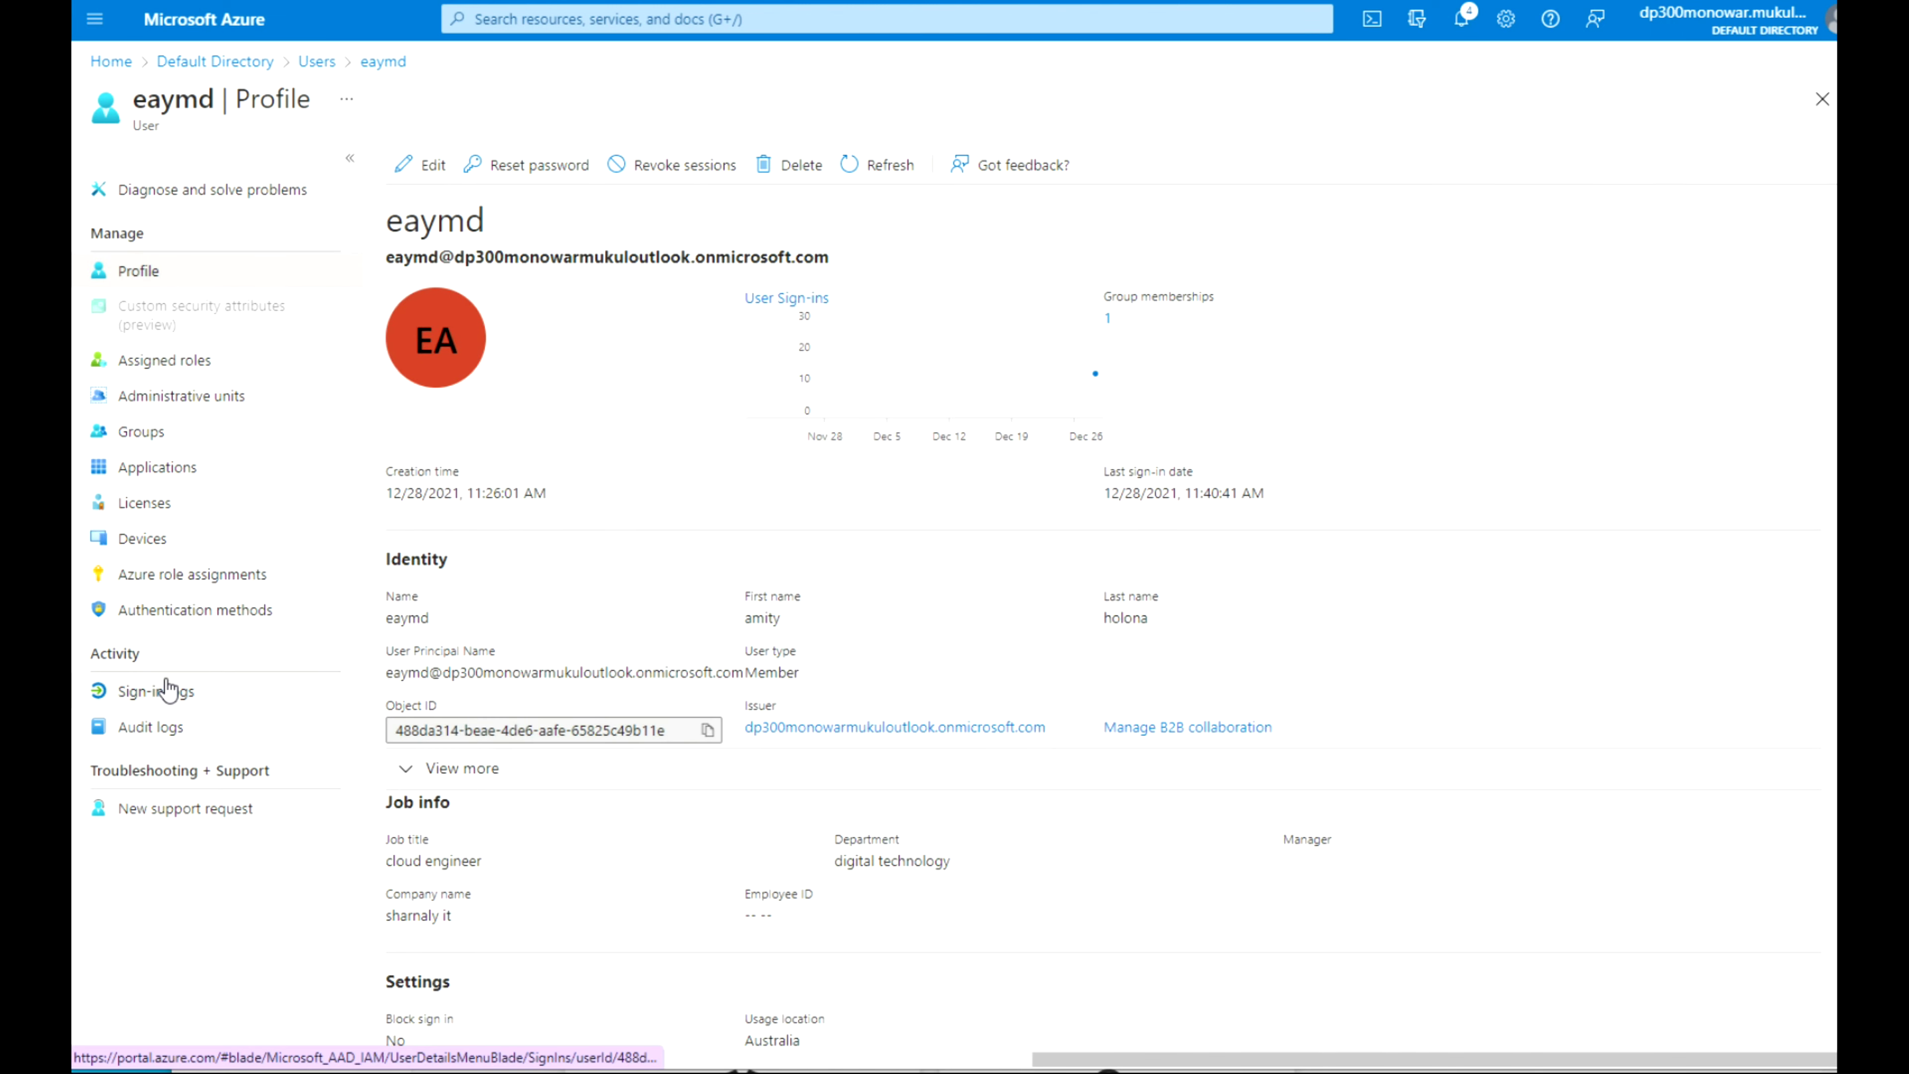
left_click(195, 609)
left_click(1006, 181)
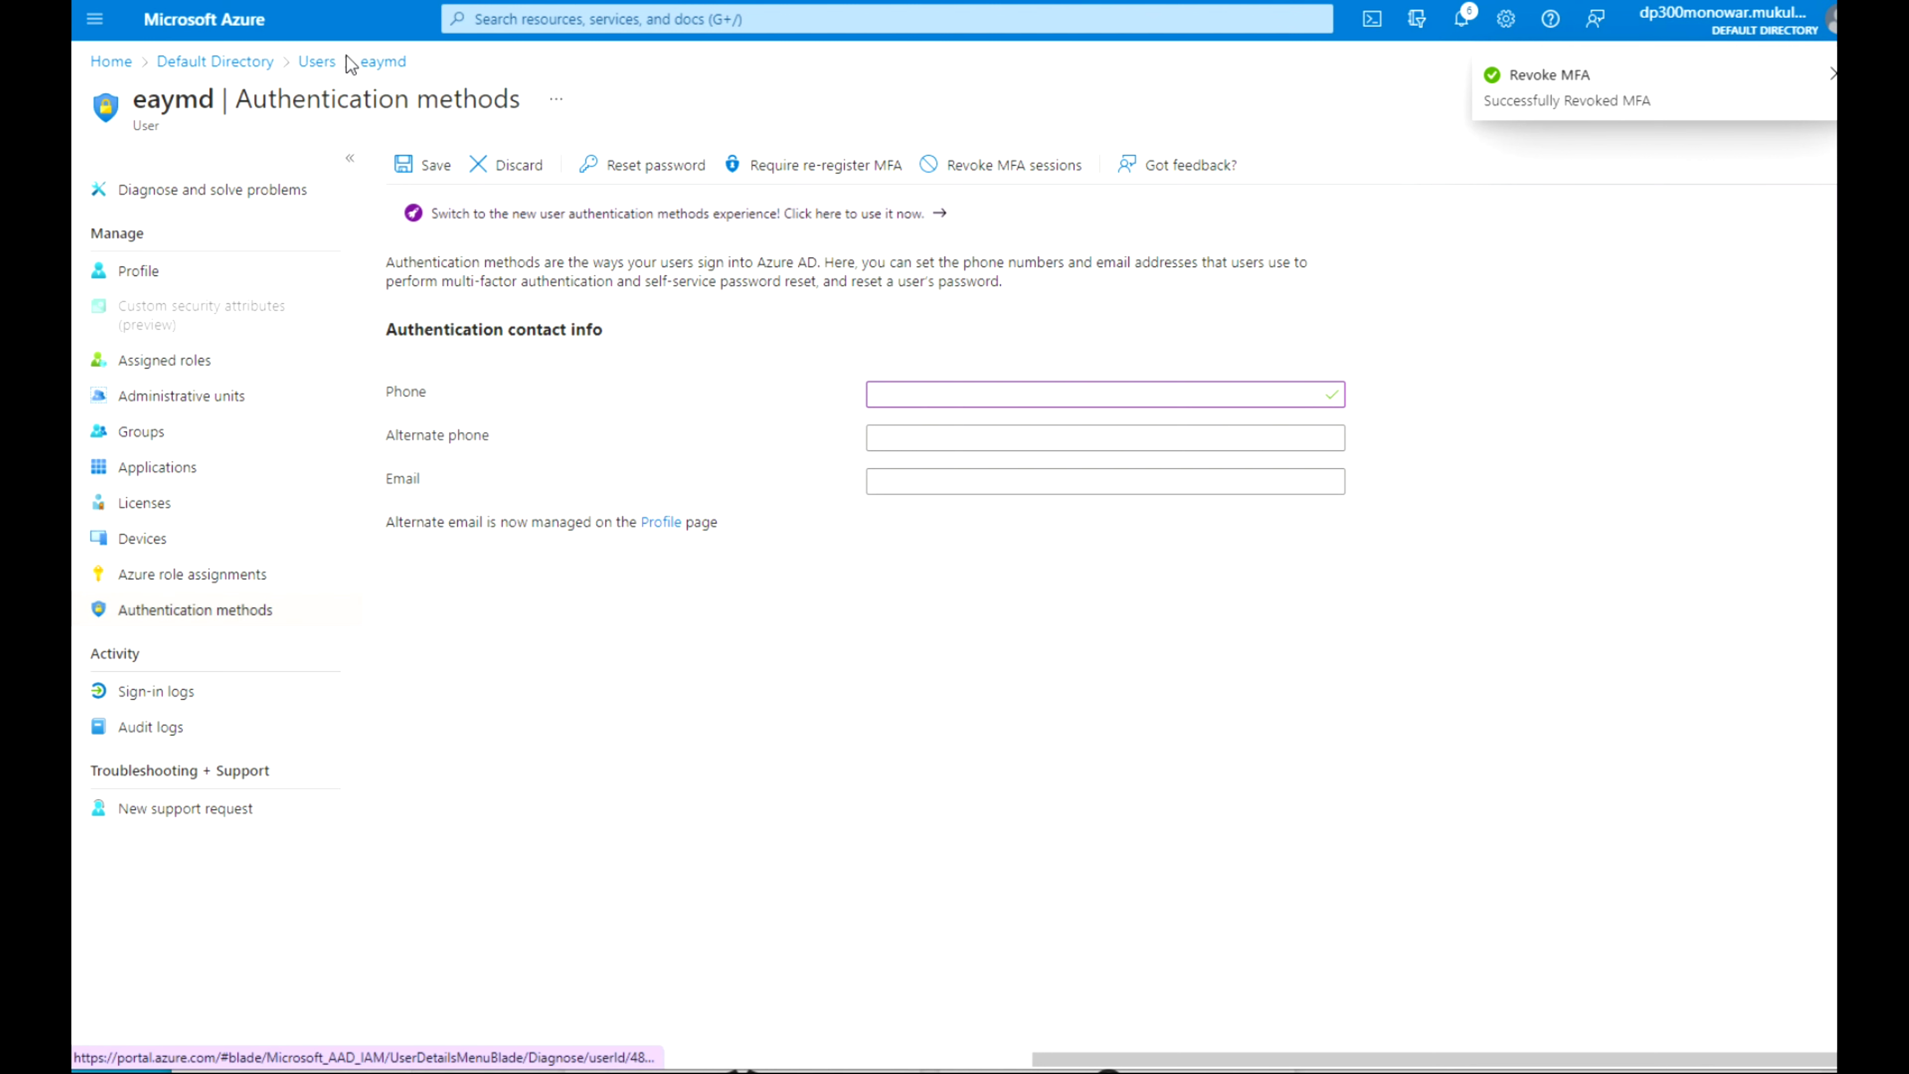
Discard the unsaved authentication edits and return to the All users list
left_click(216, 63)
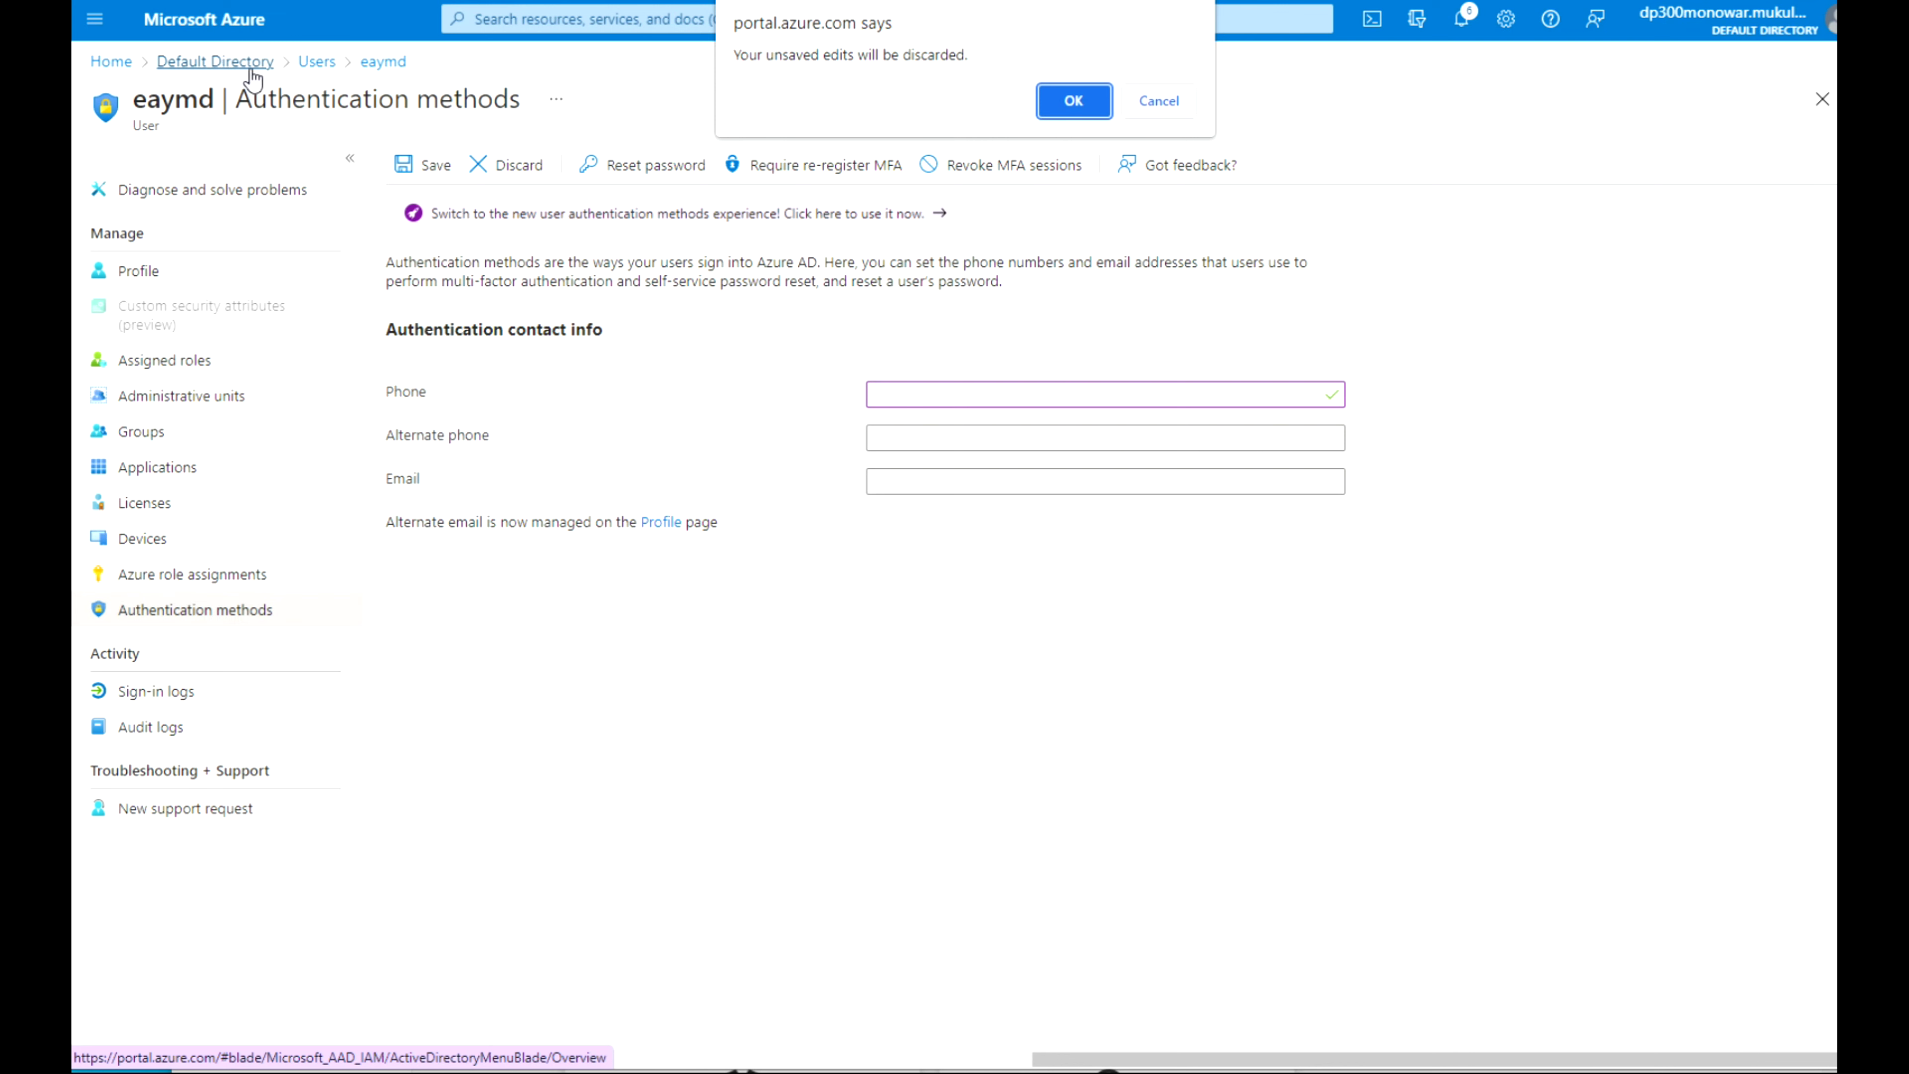
left_click(1179, 102)
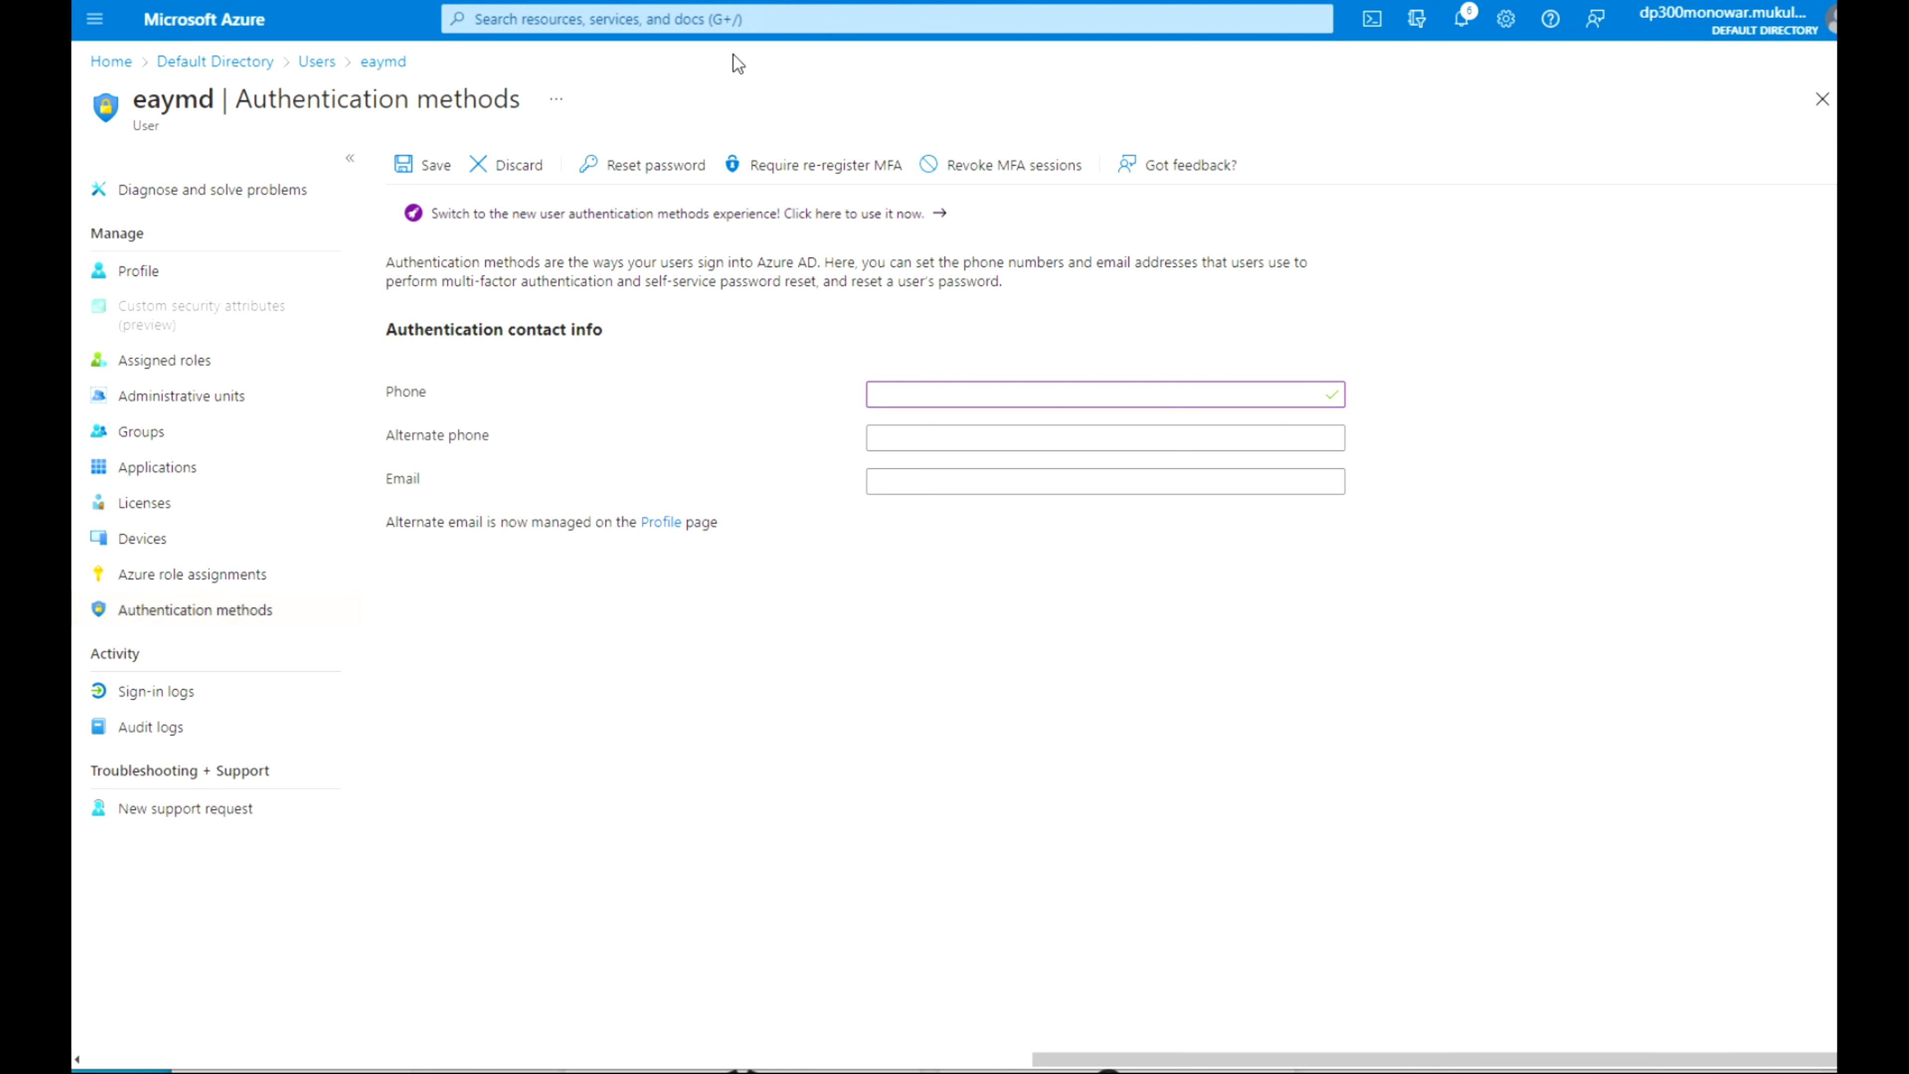
left_click(315, 63)
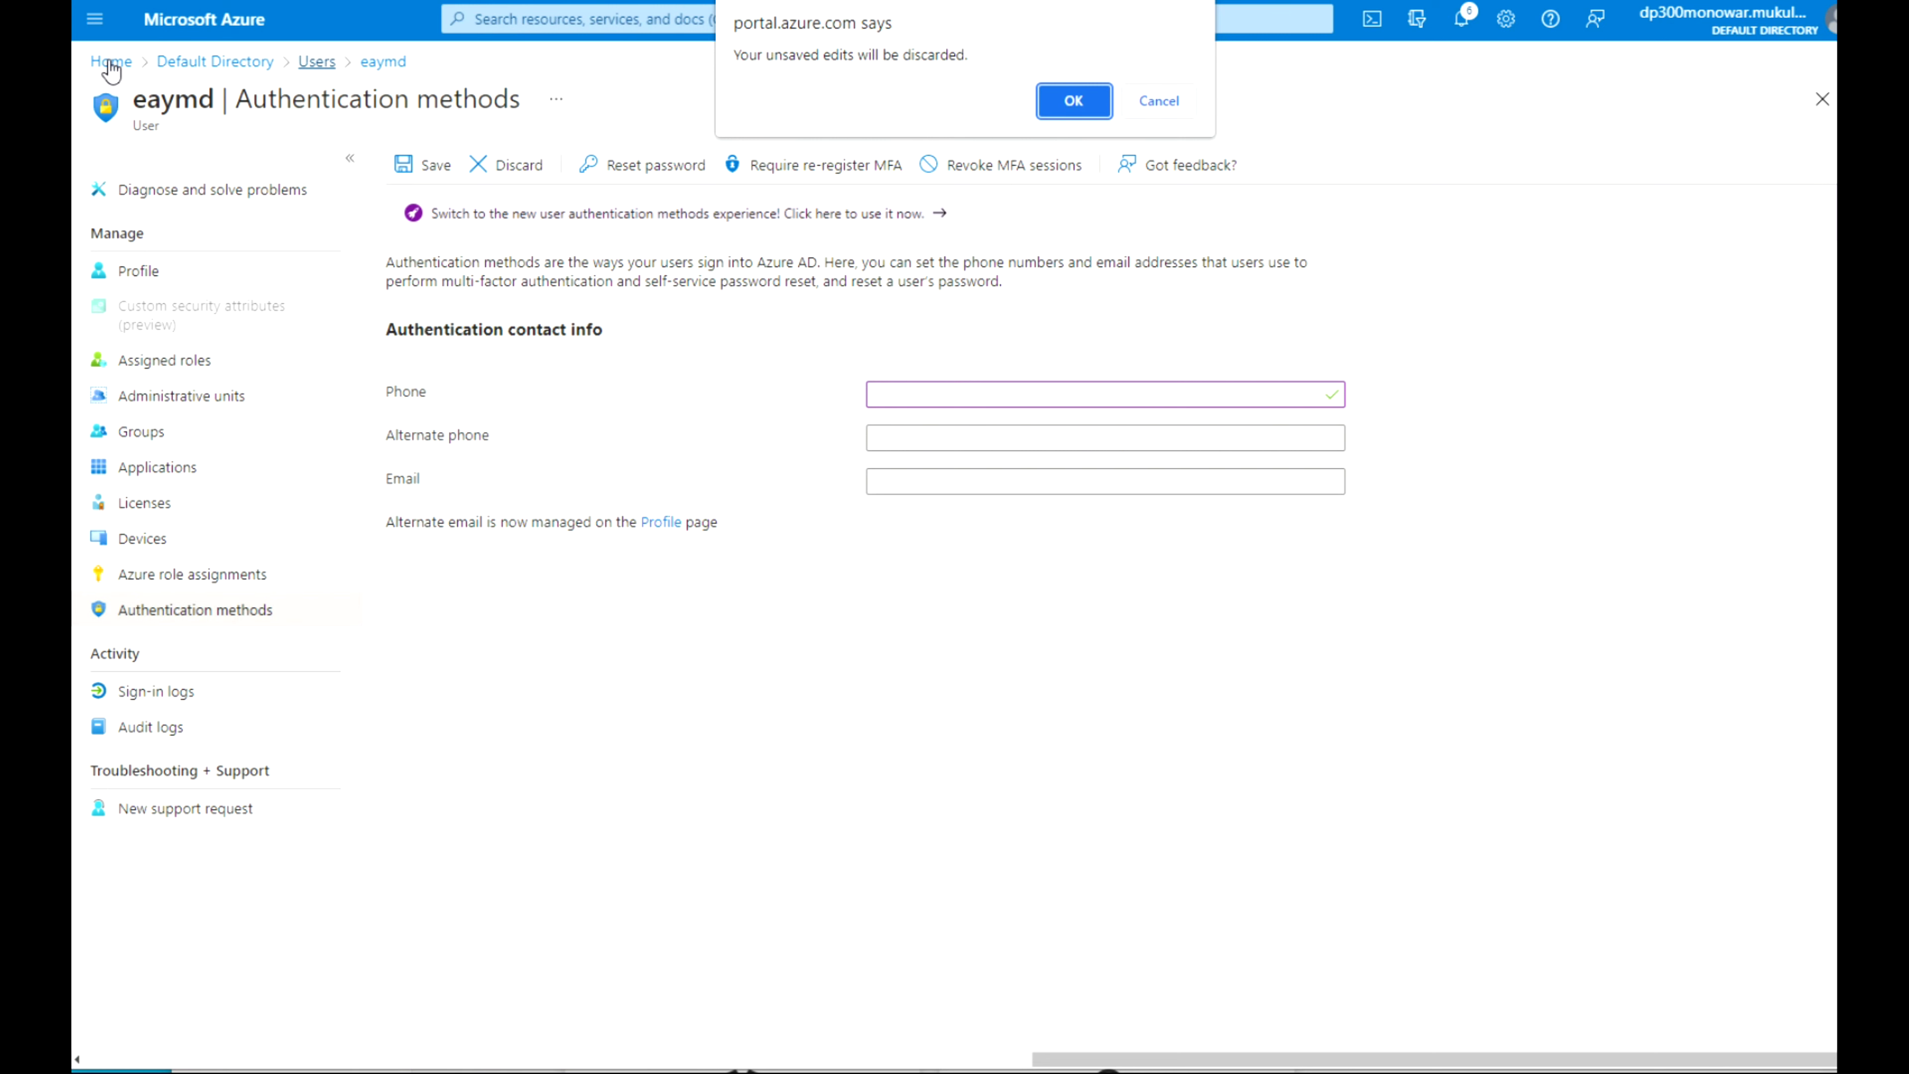
left_click(1073, 102)
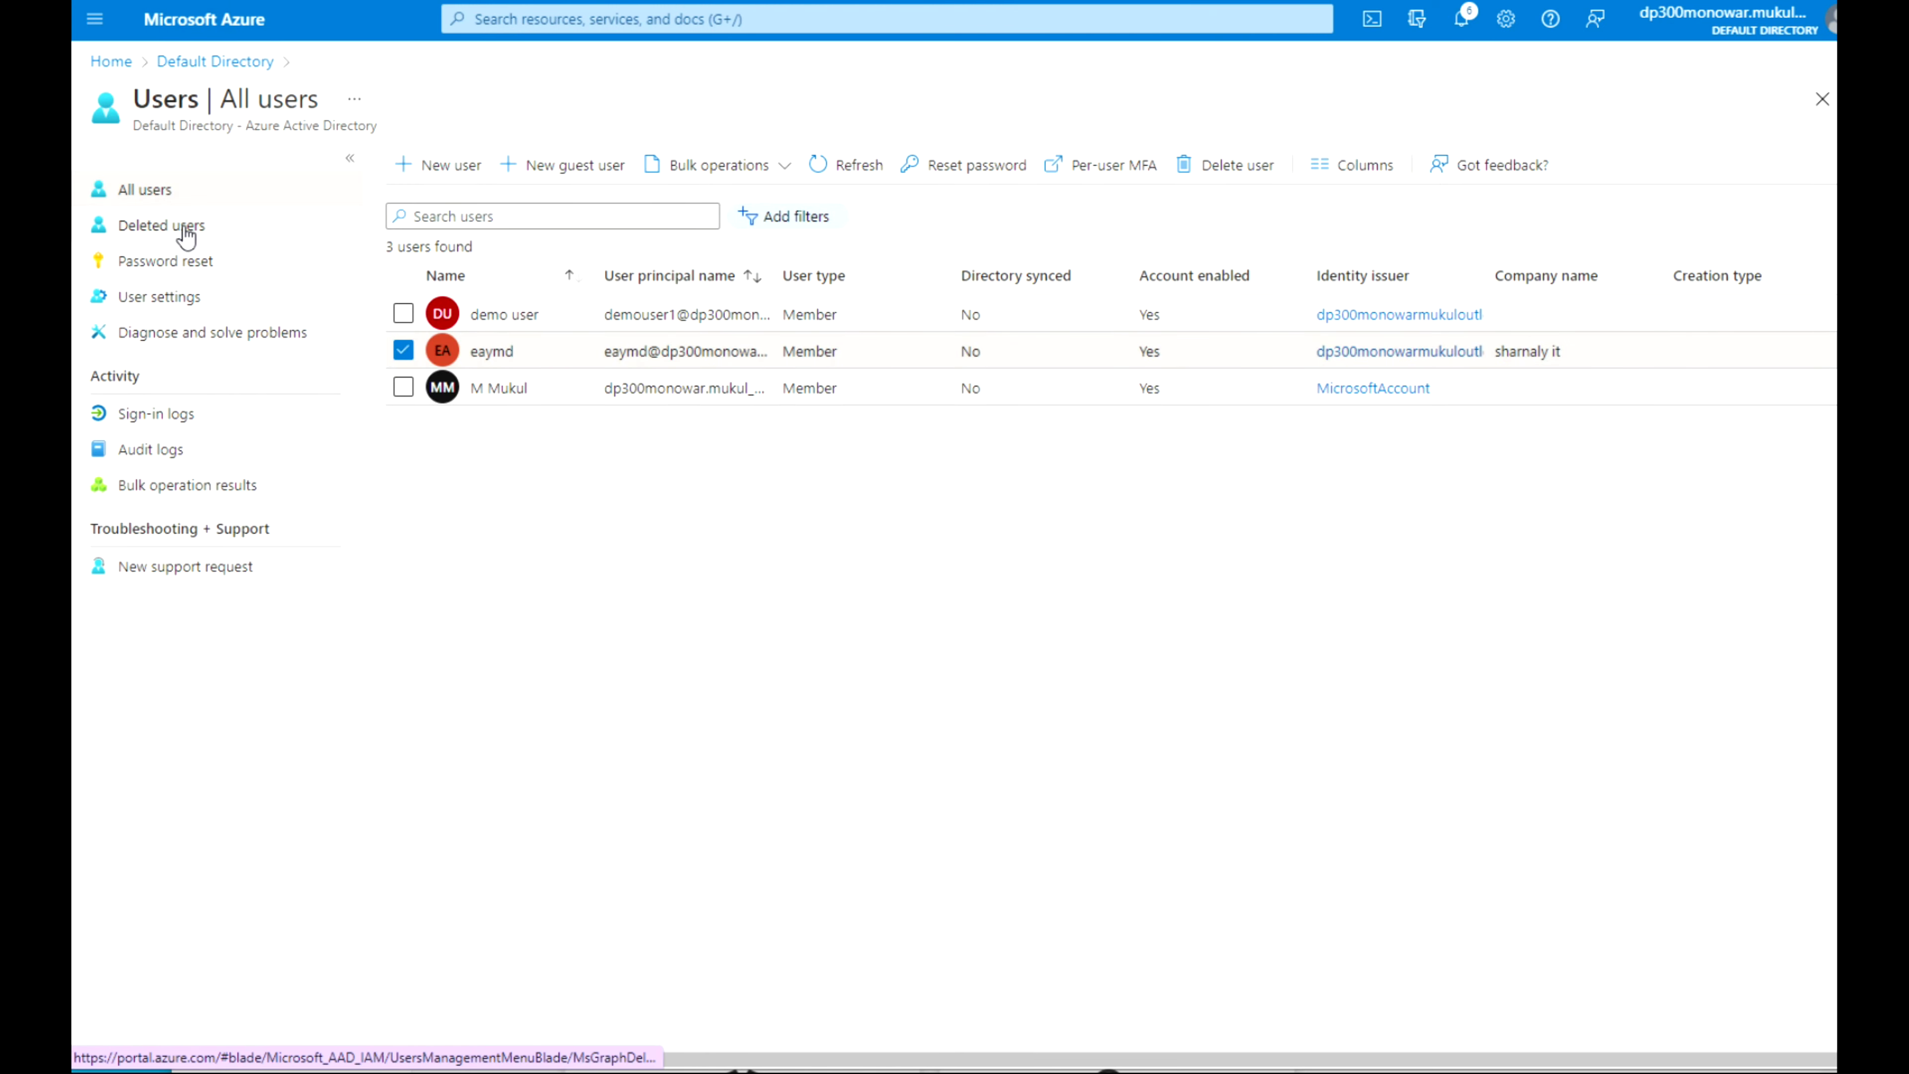
Open the storage_blob resource group from the Resource groups list
left_click(110, 61)
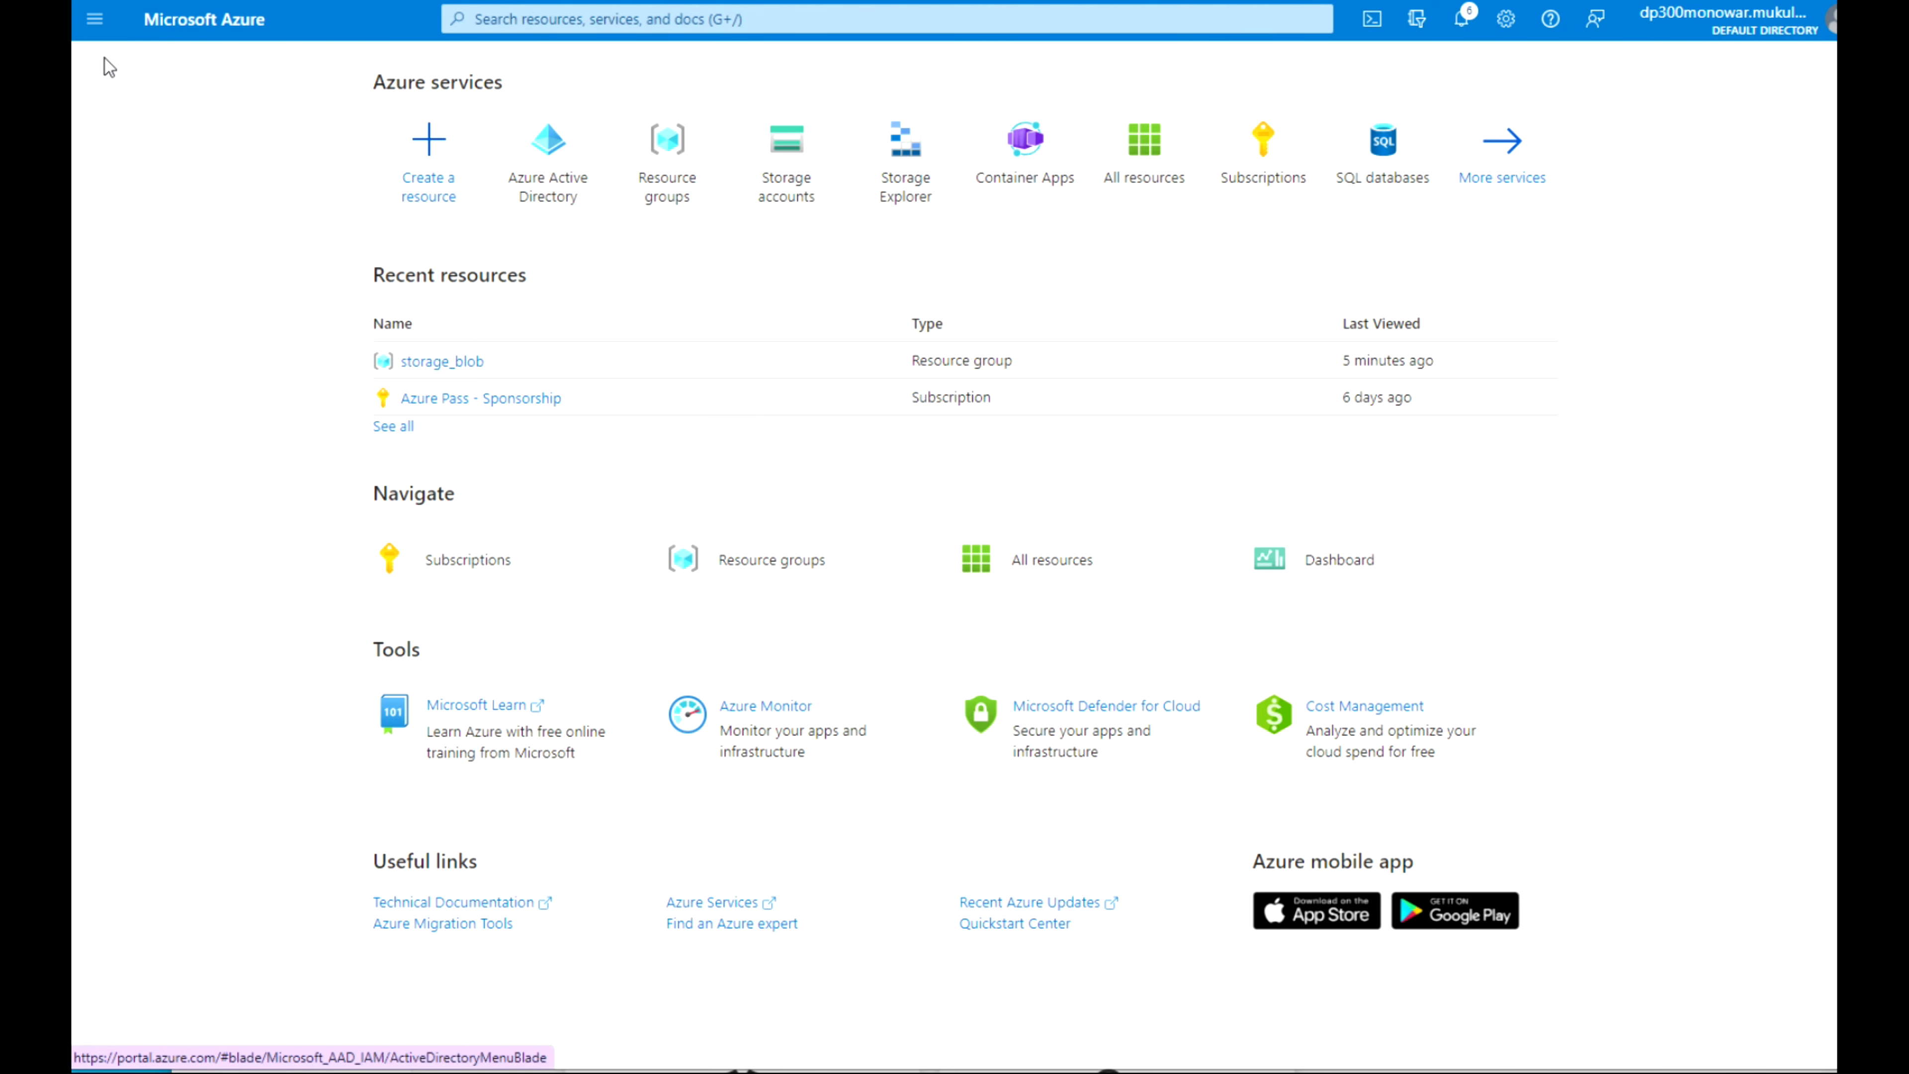
left_click(802, 184)
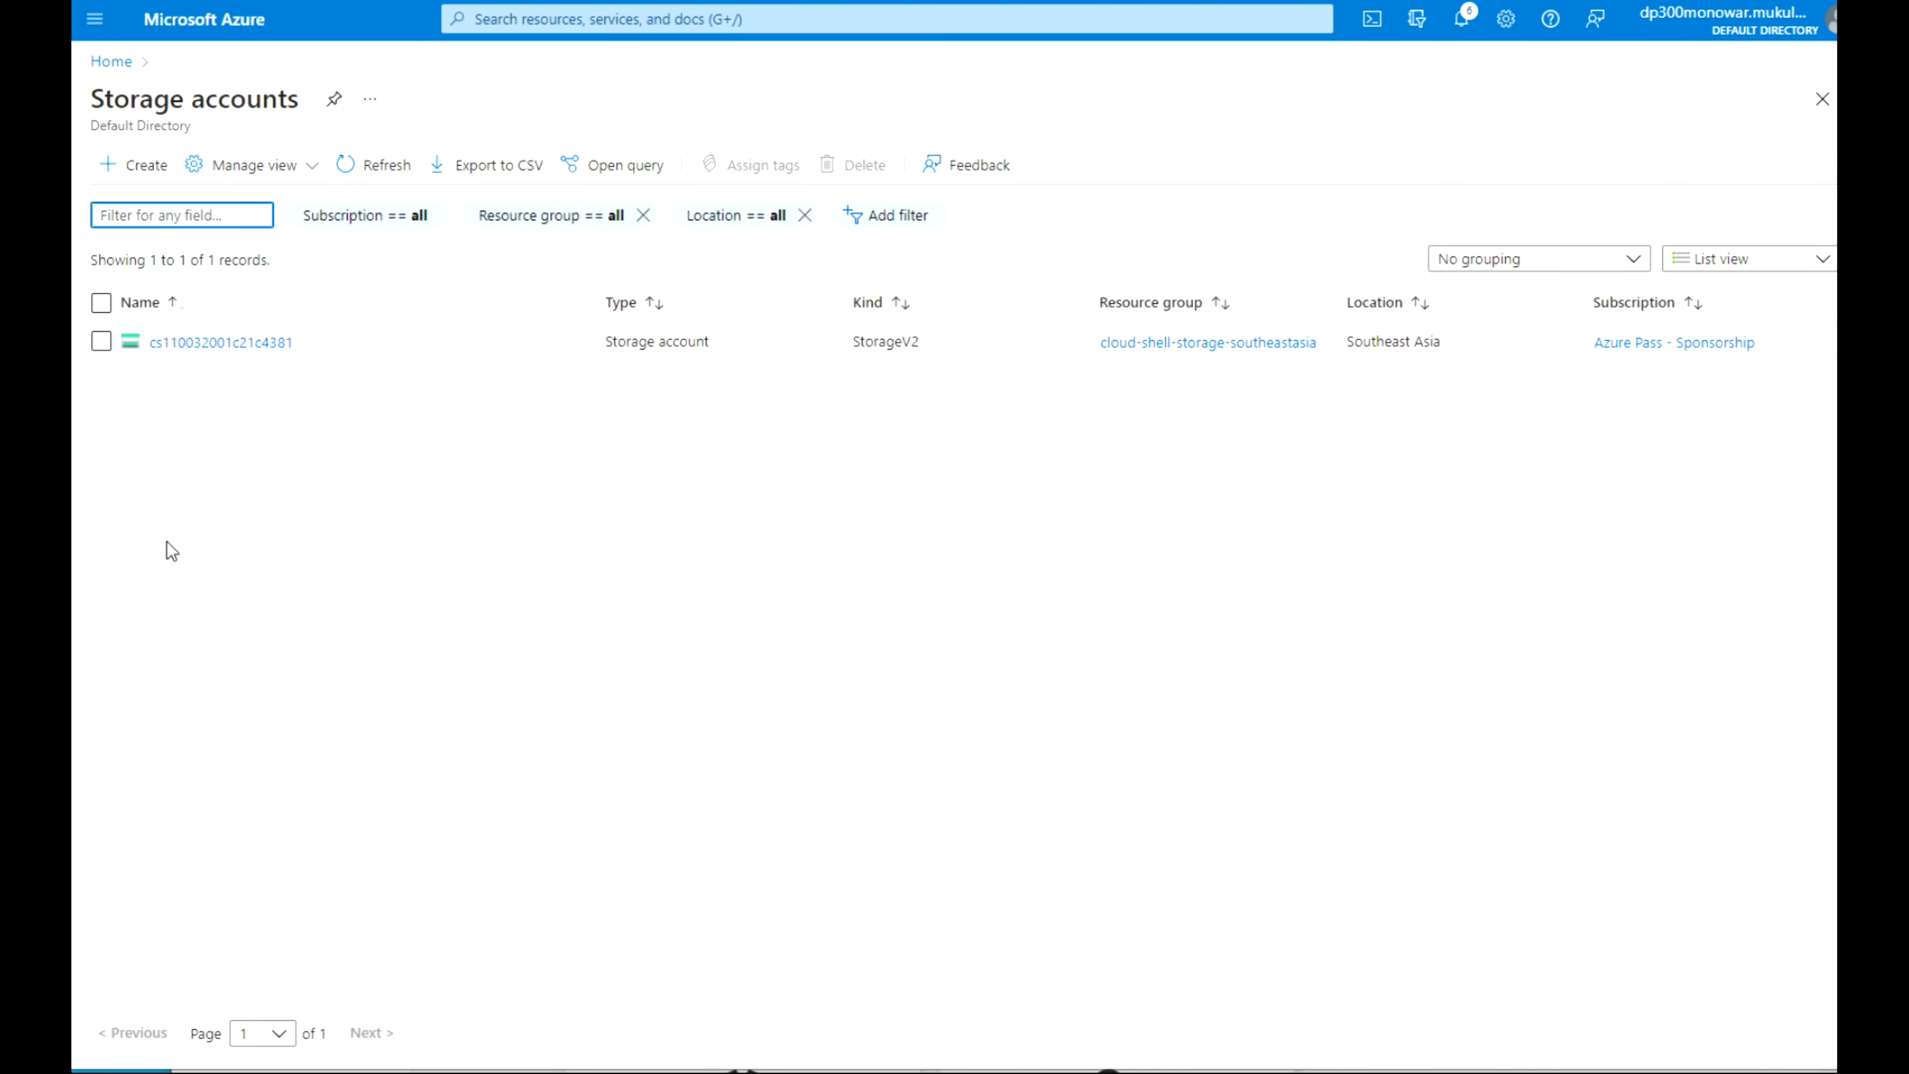
left_click(110, 61)
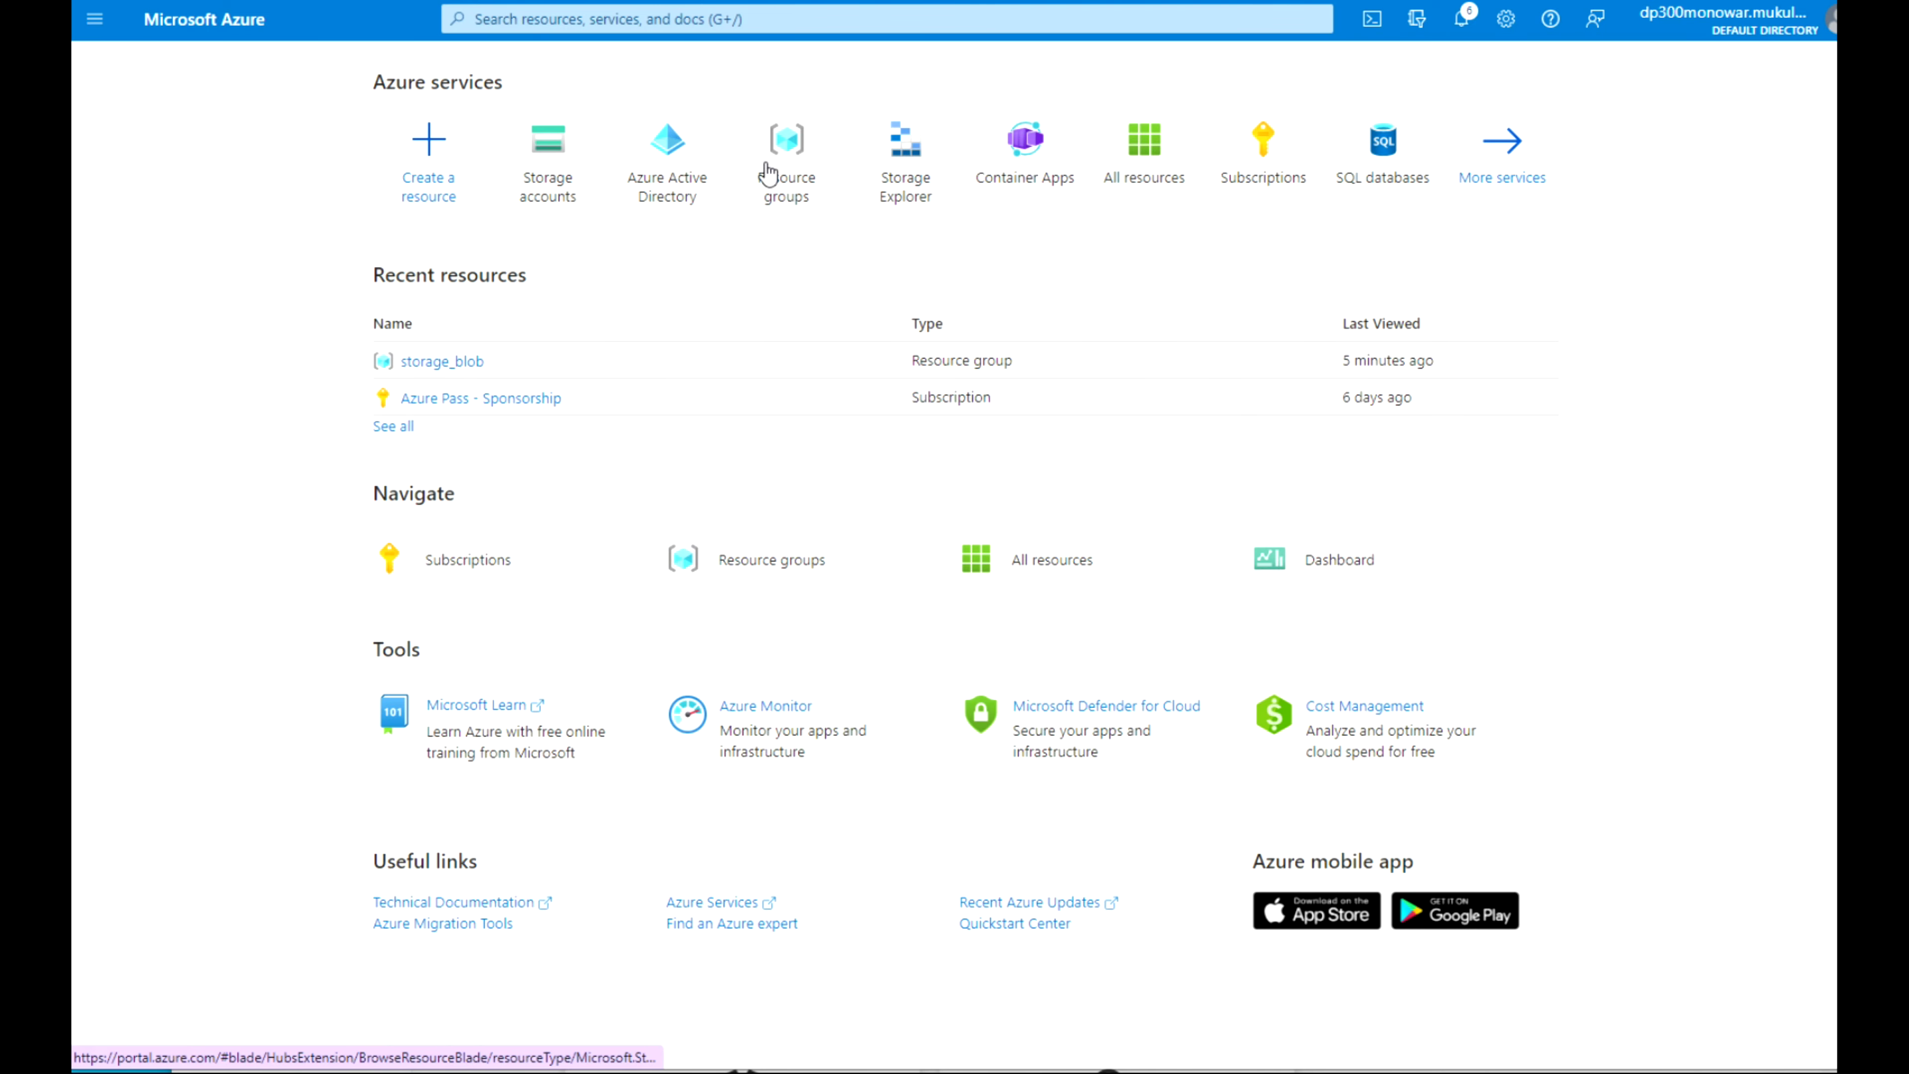
left_click(783, 177)
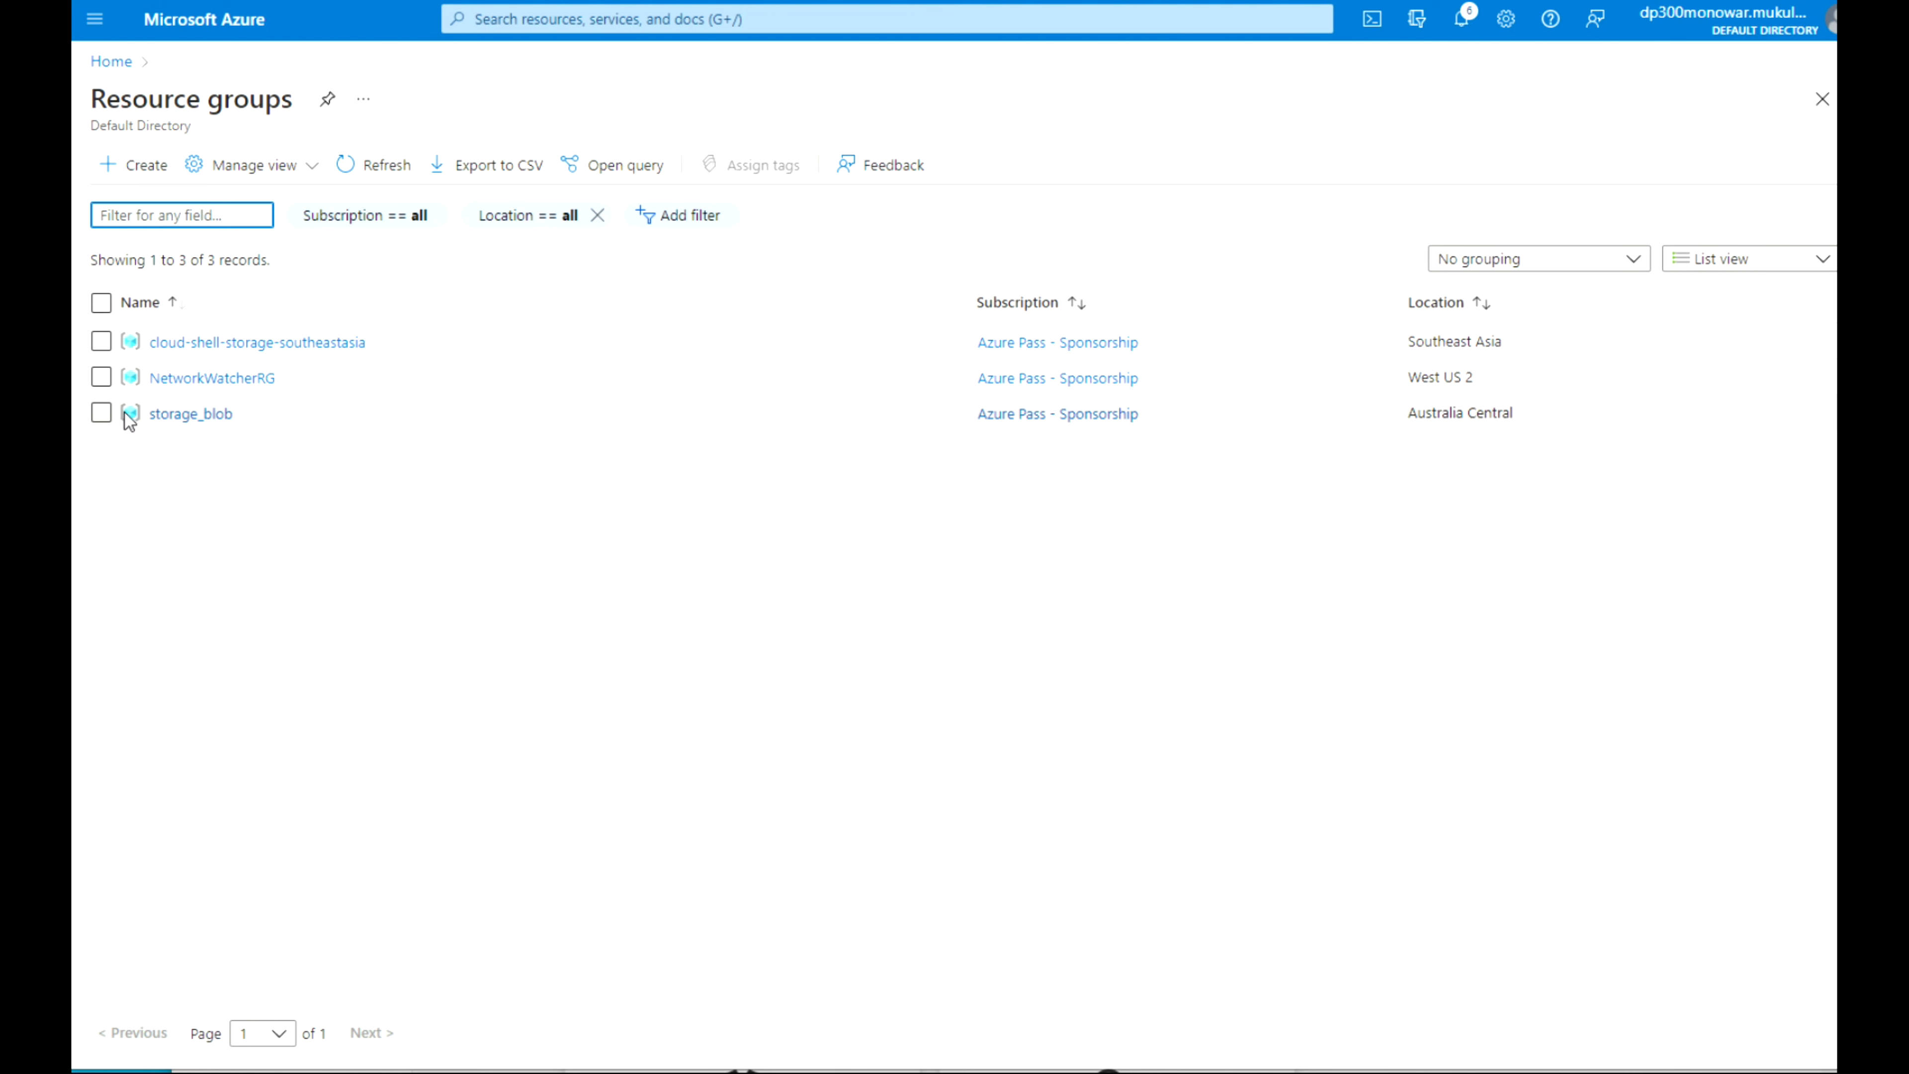
left_click(101, 413)
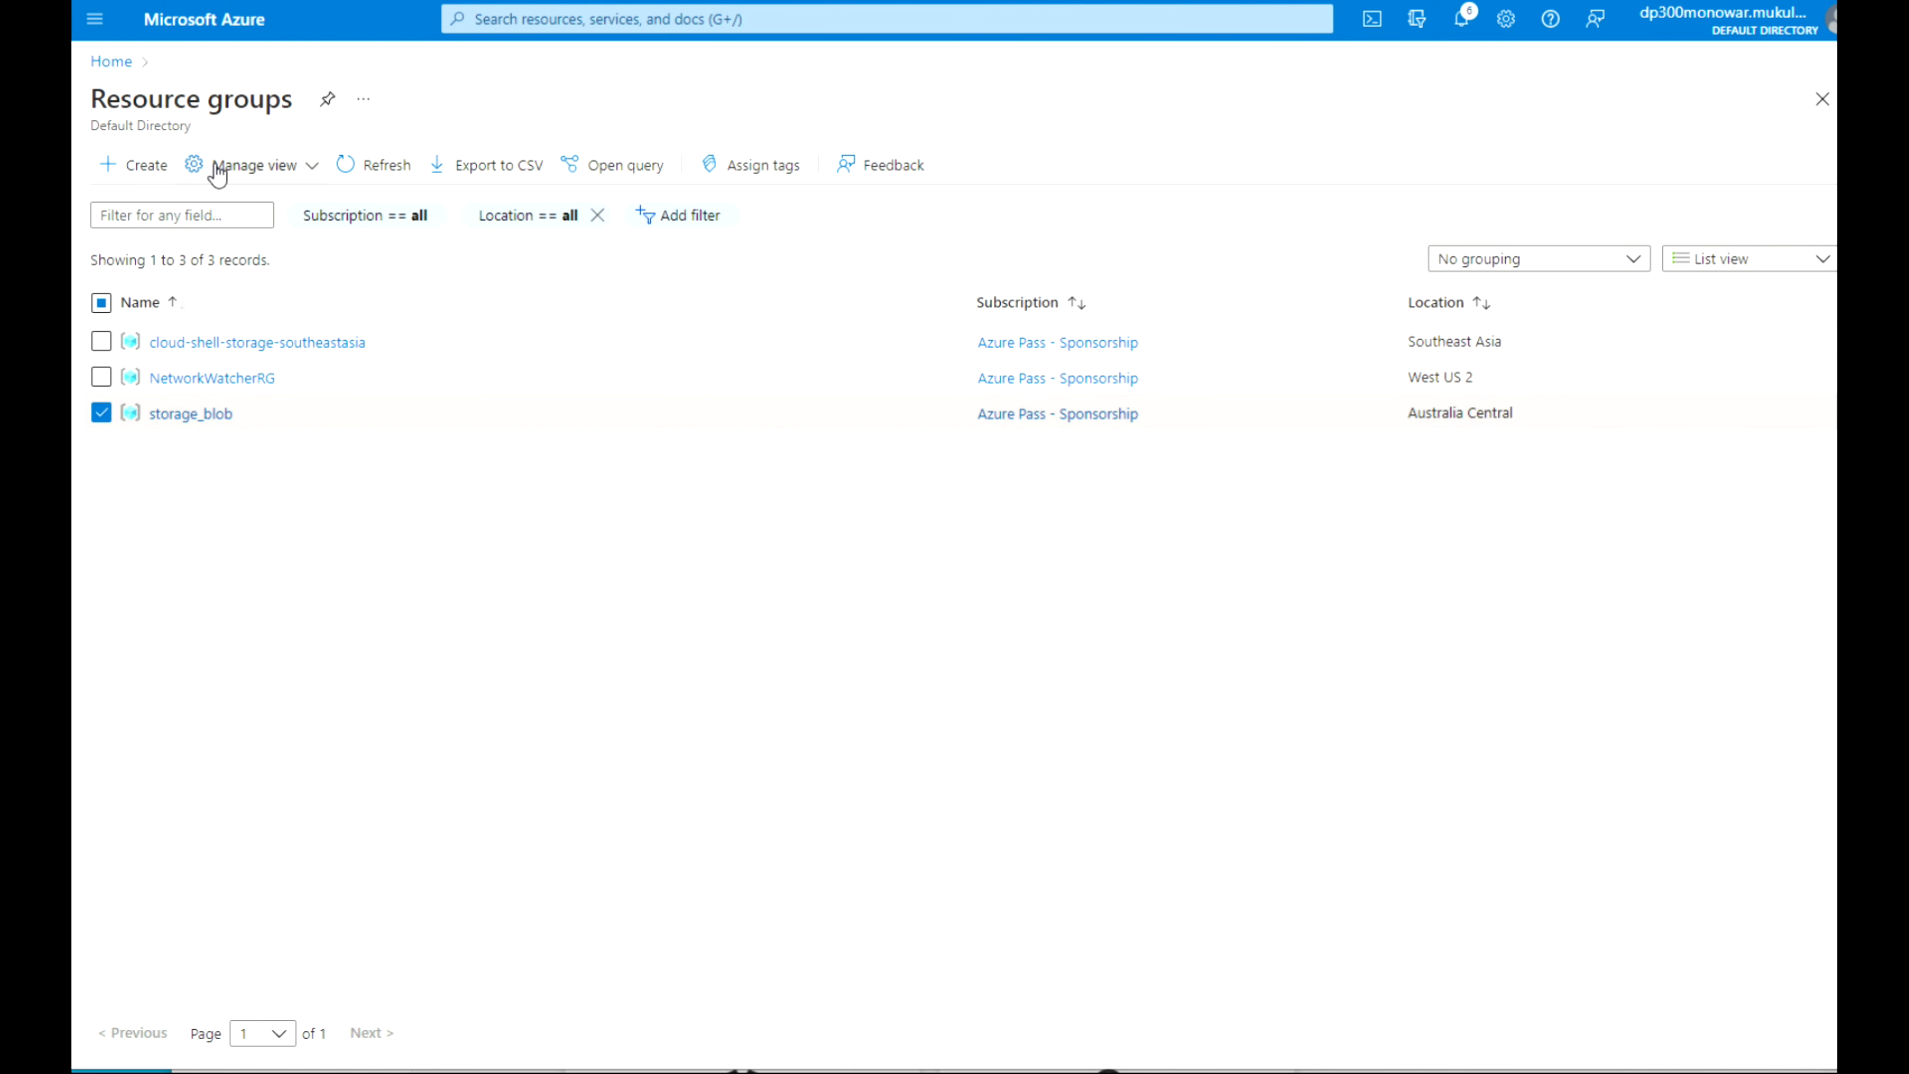
left_click(205, 421)
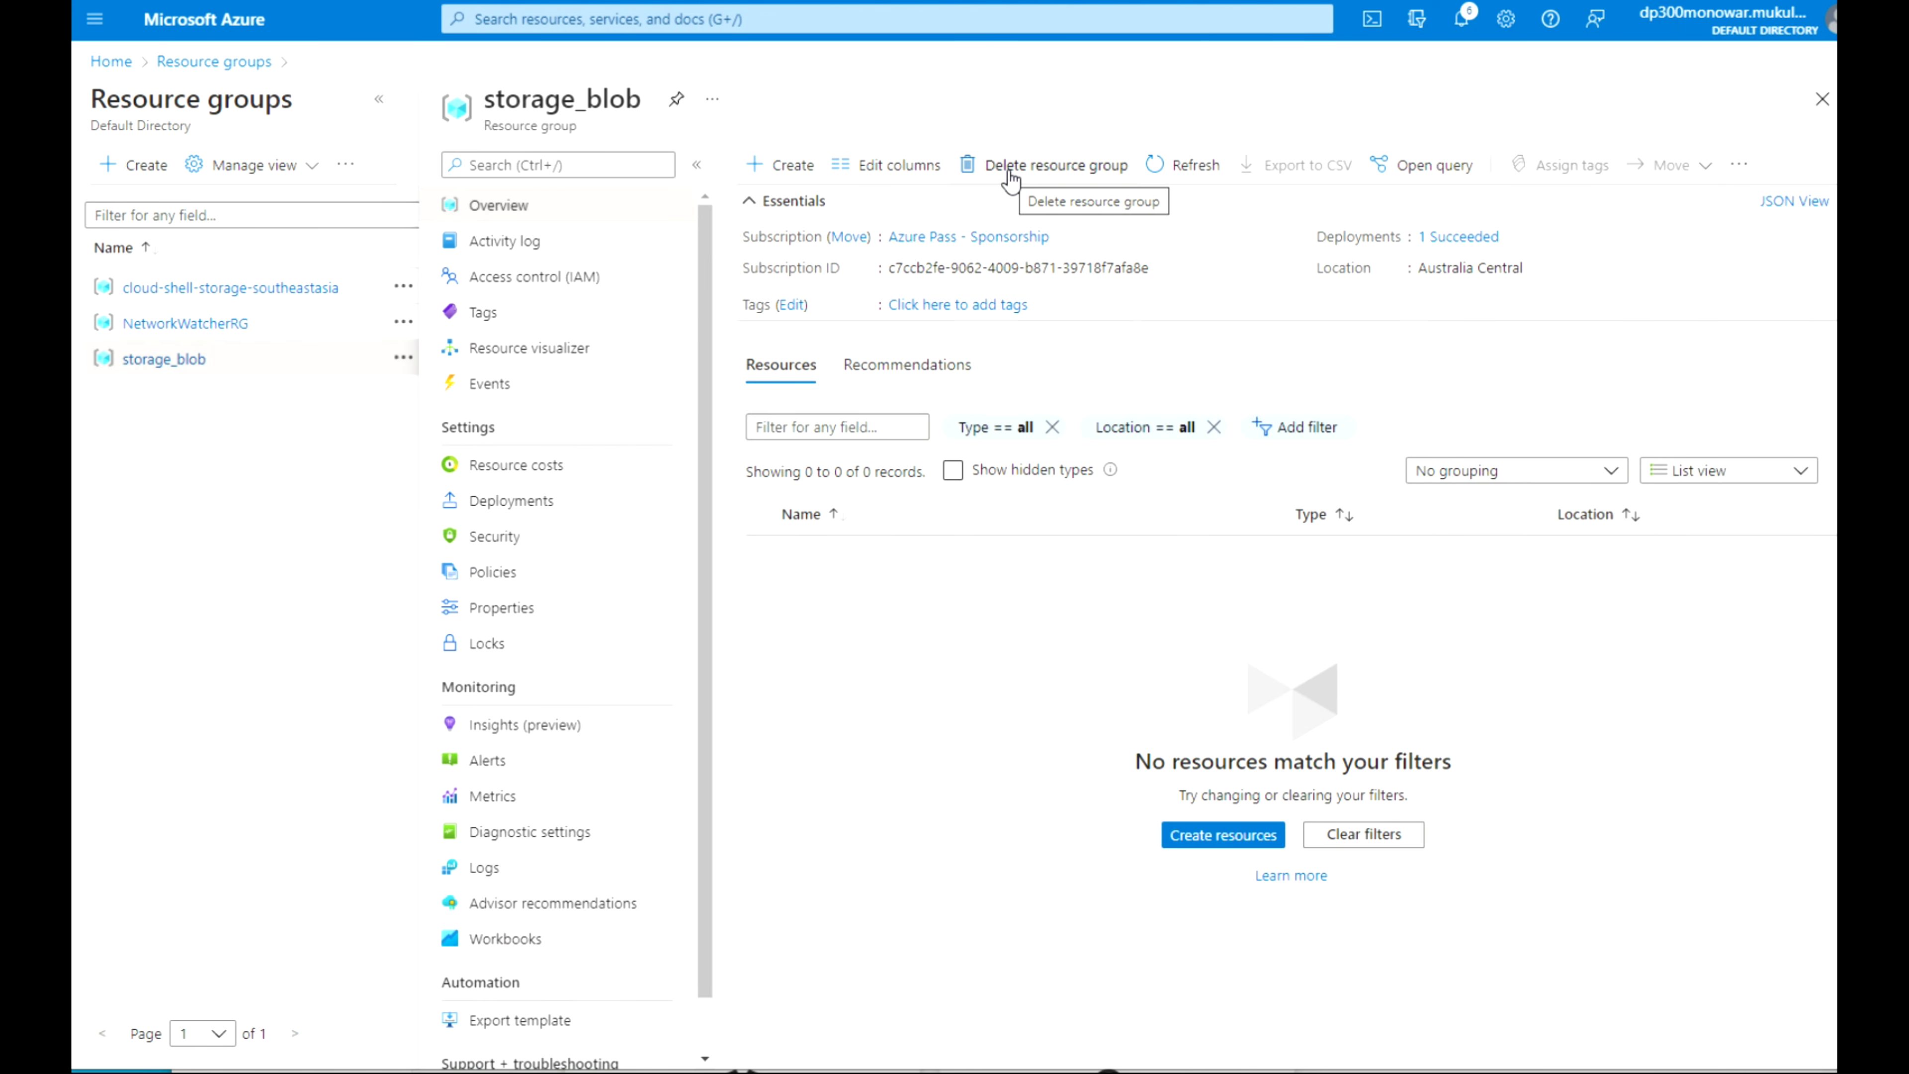
Delete storage_blob by confirming its pasted name, then refresh the list and return Home
left_click(1031, 169)
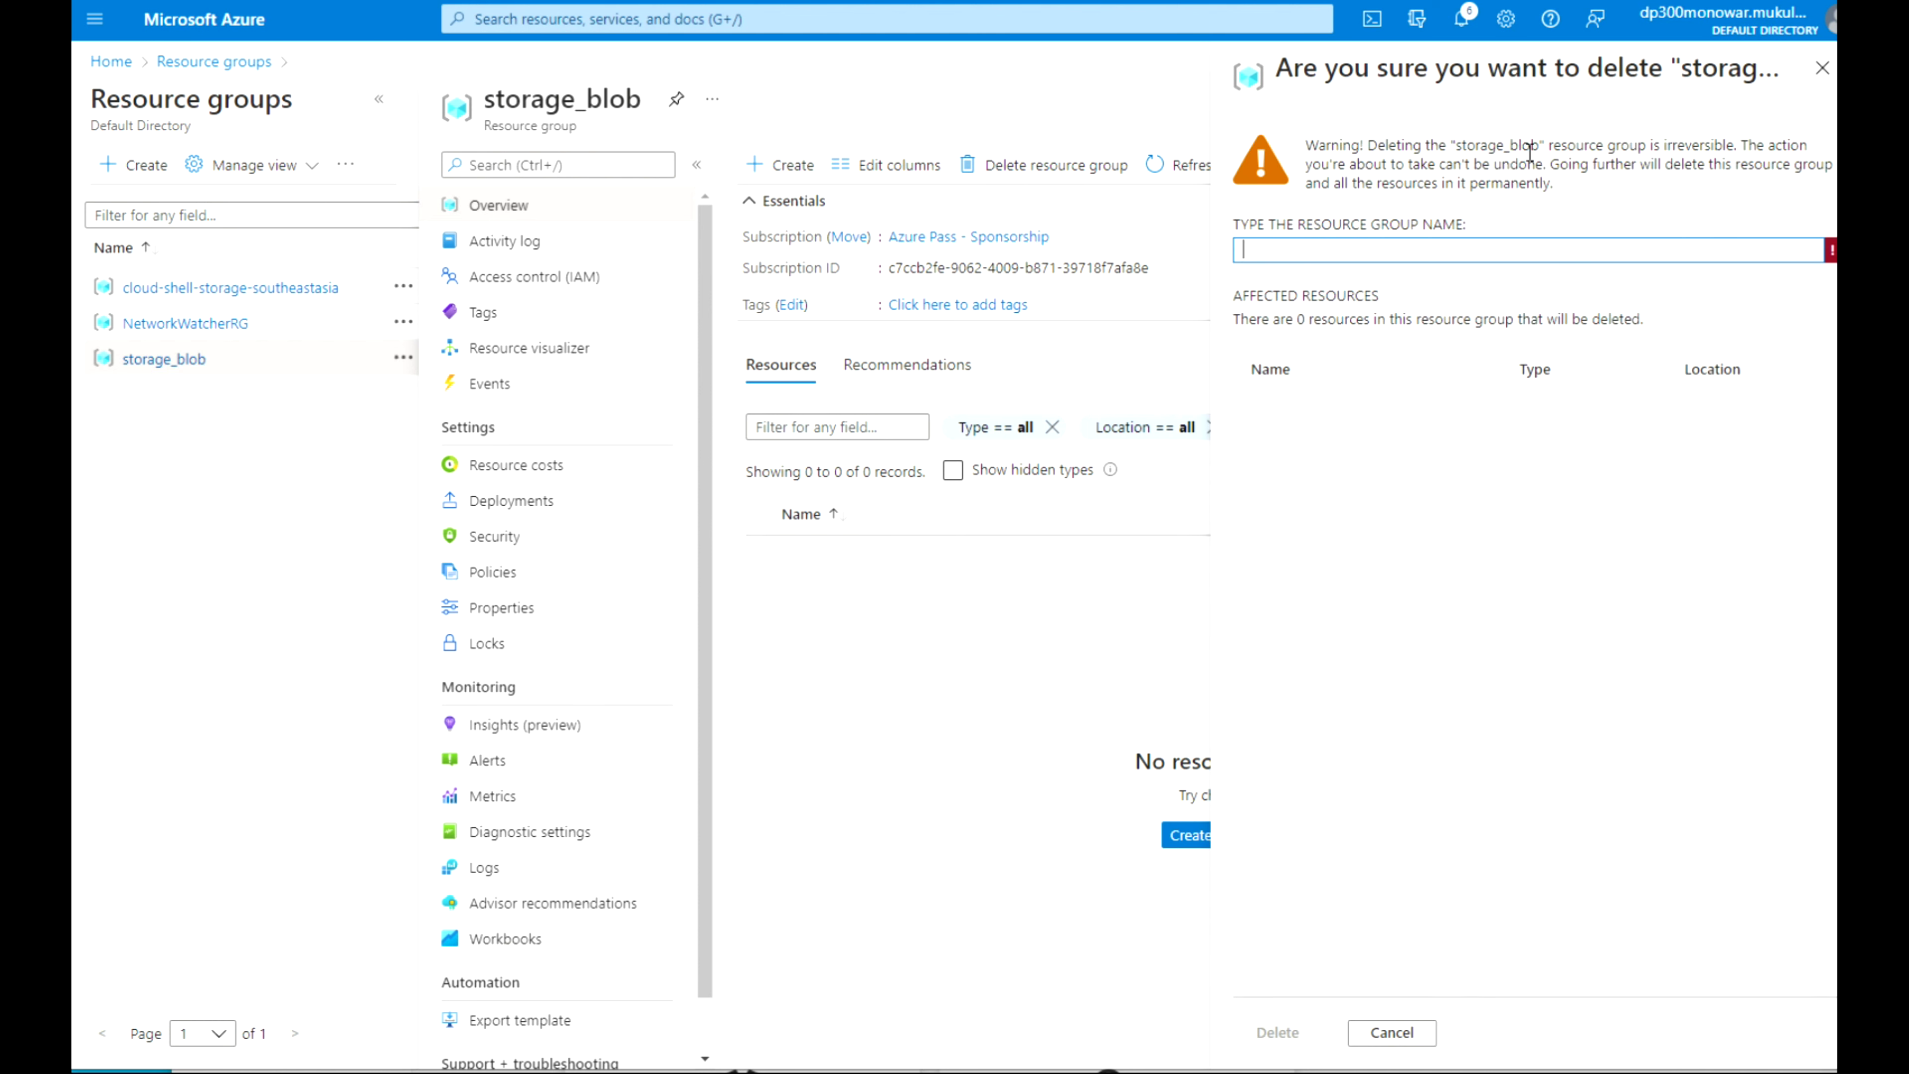
left_click_drag(1538, 146, 1466, 149)
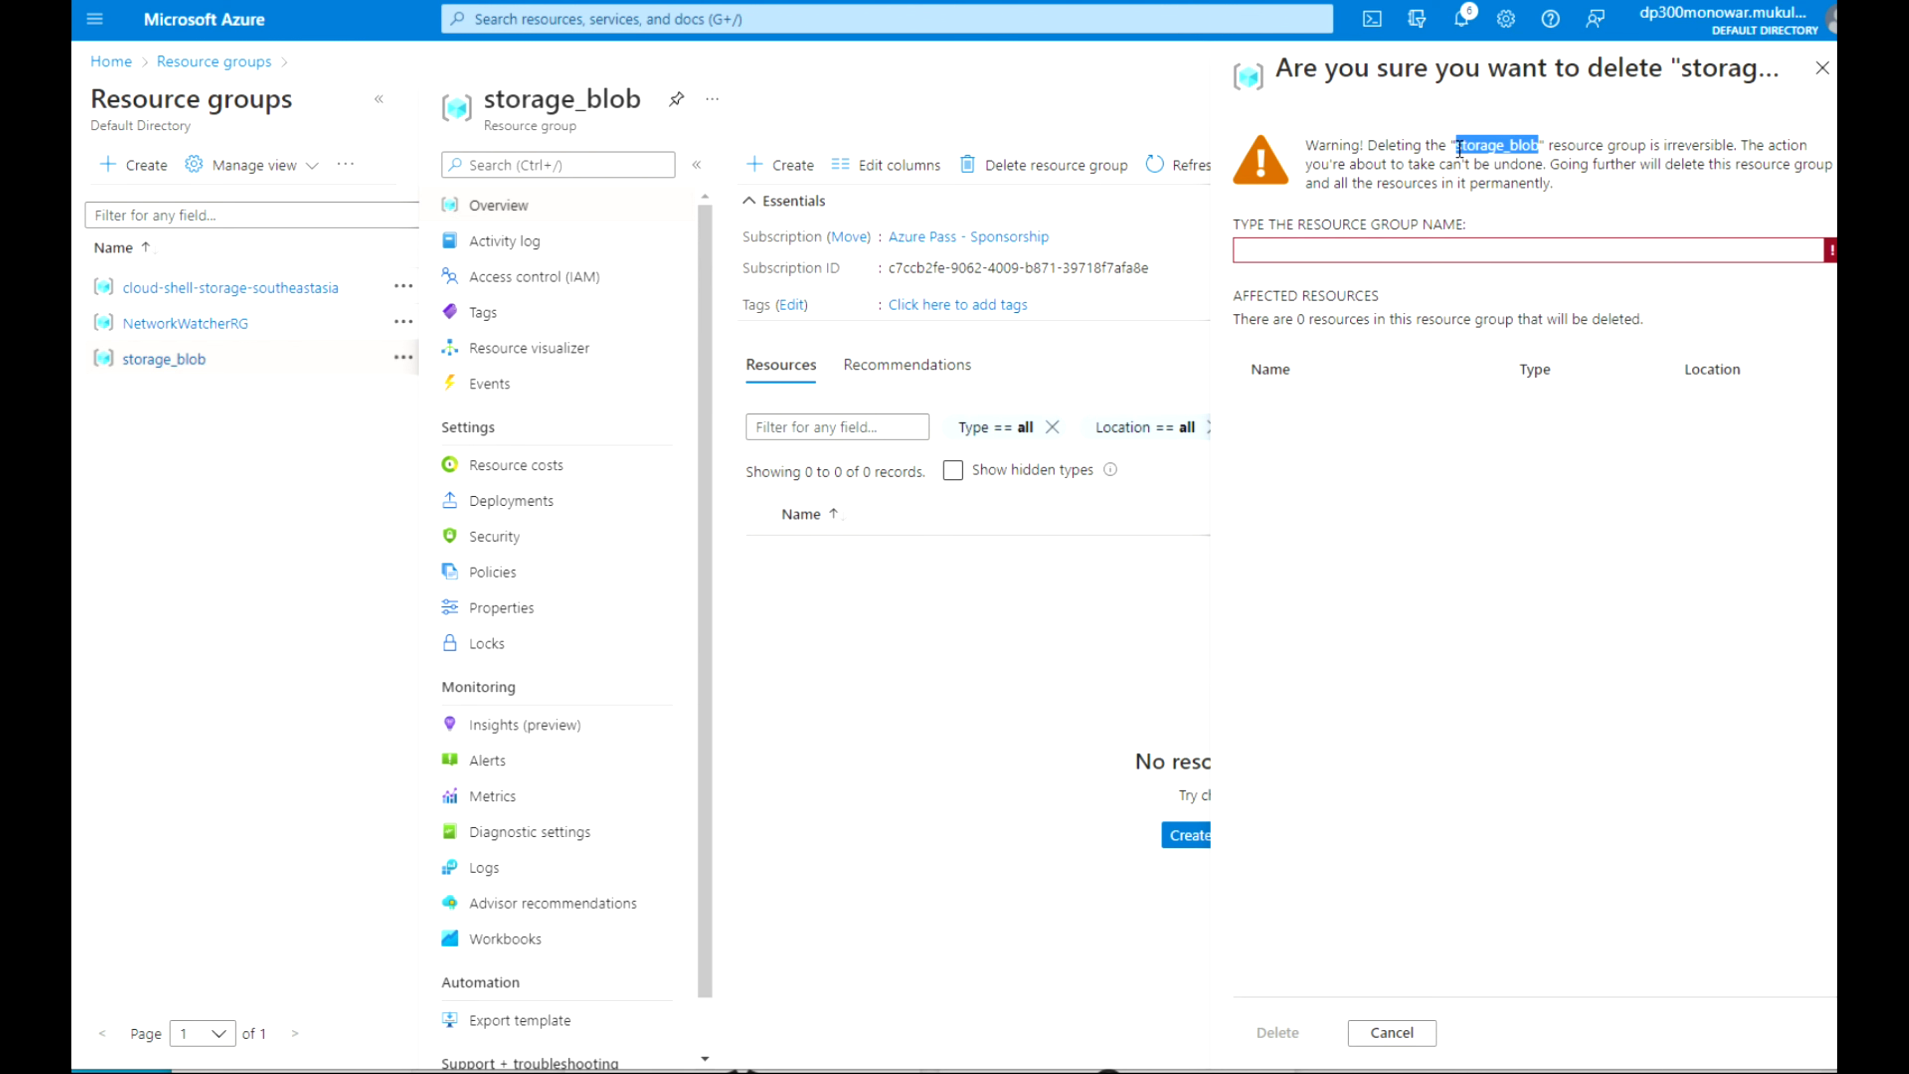
left_click(1394, 248)
type("storage_blob")
left_click(1284, 1040)
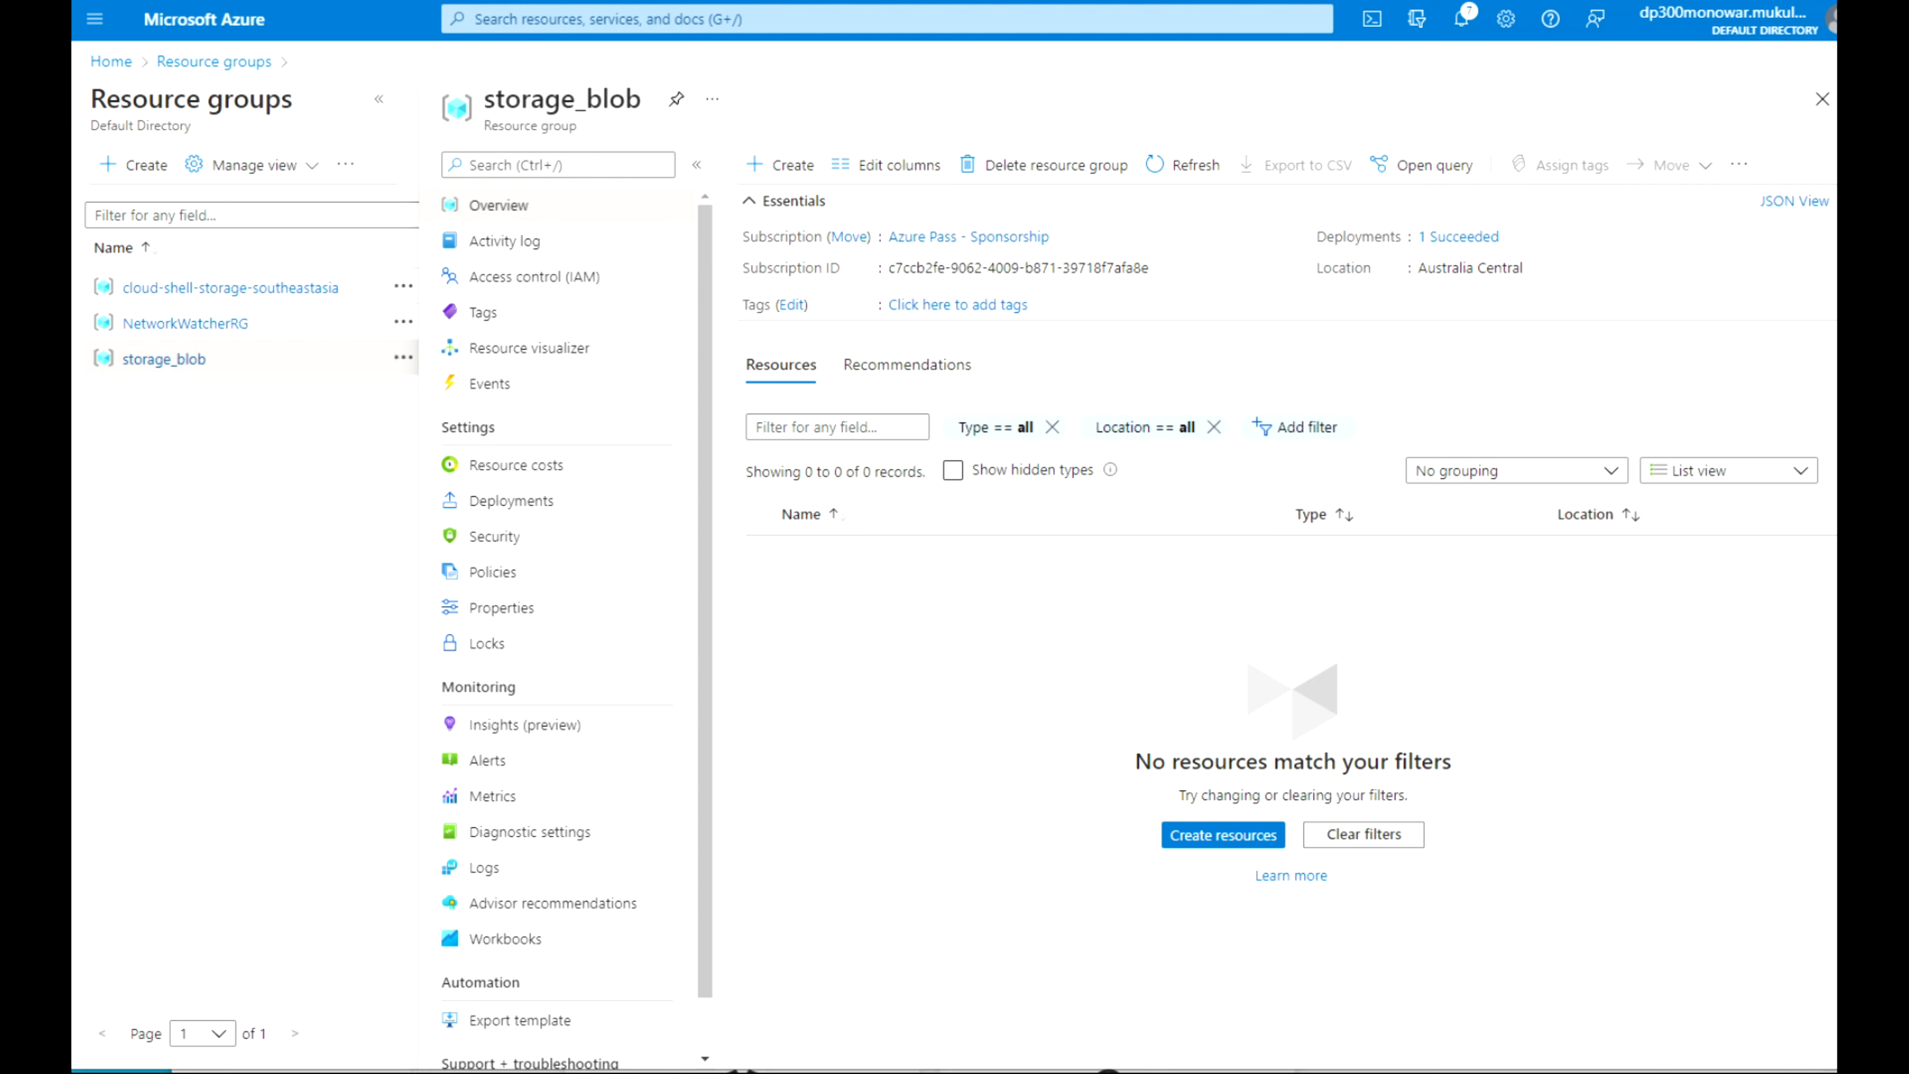
left_click(242, 64)
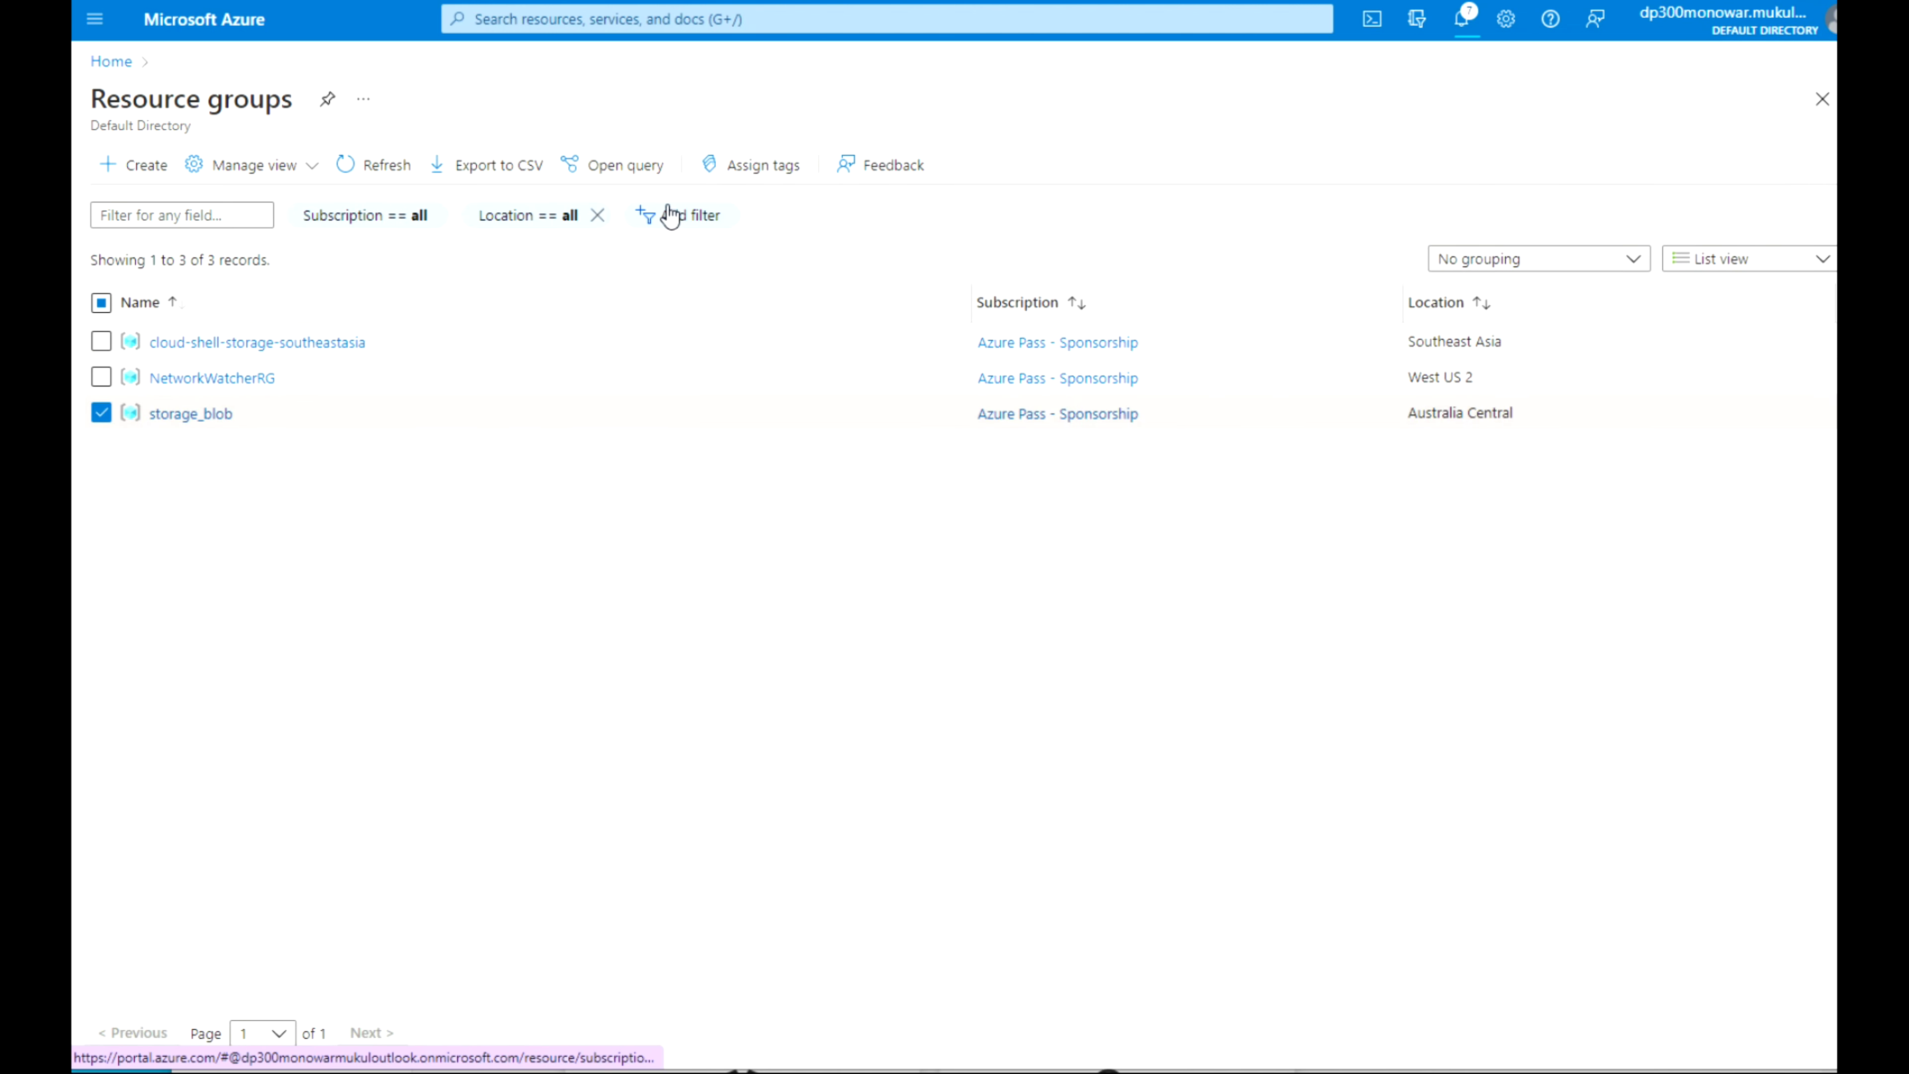
left_click(360, 169)
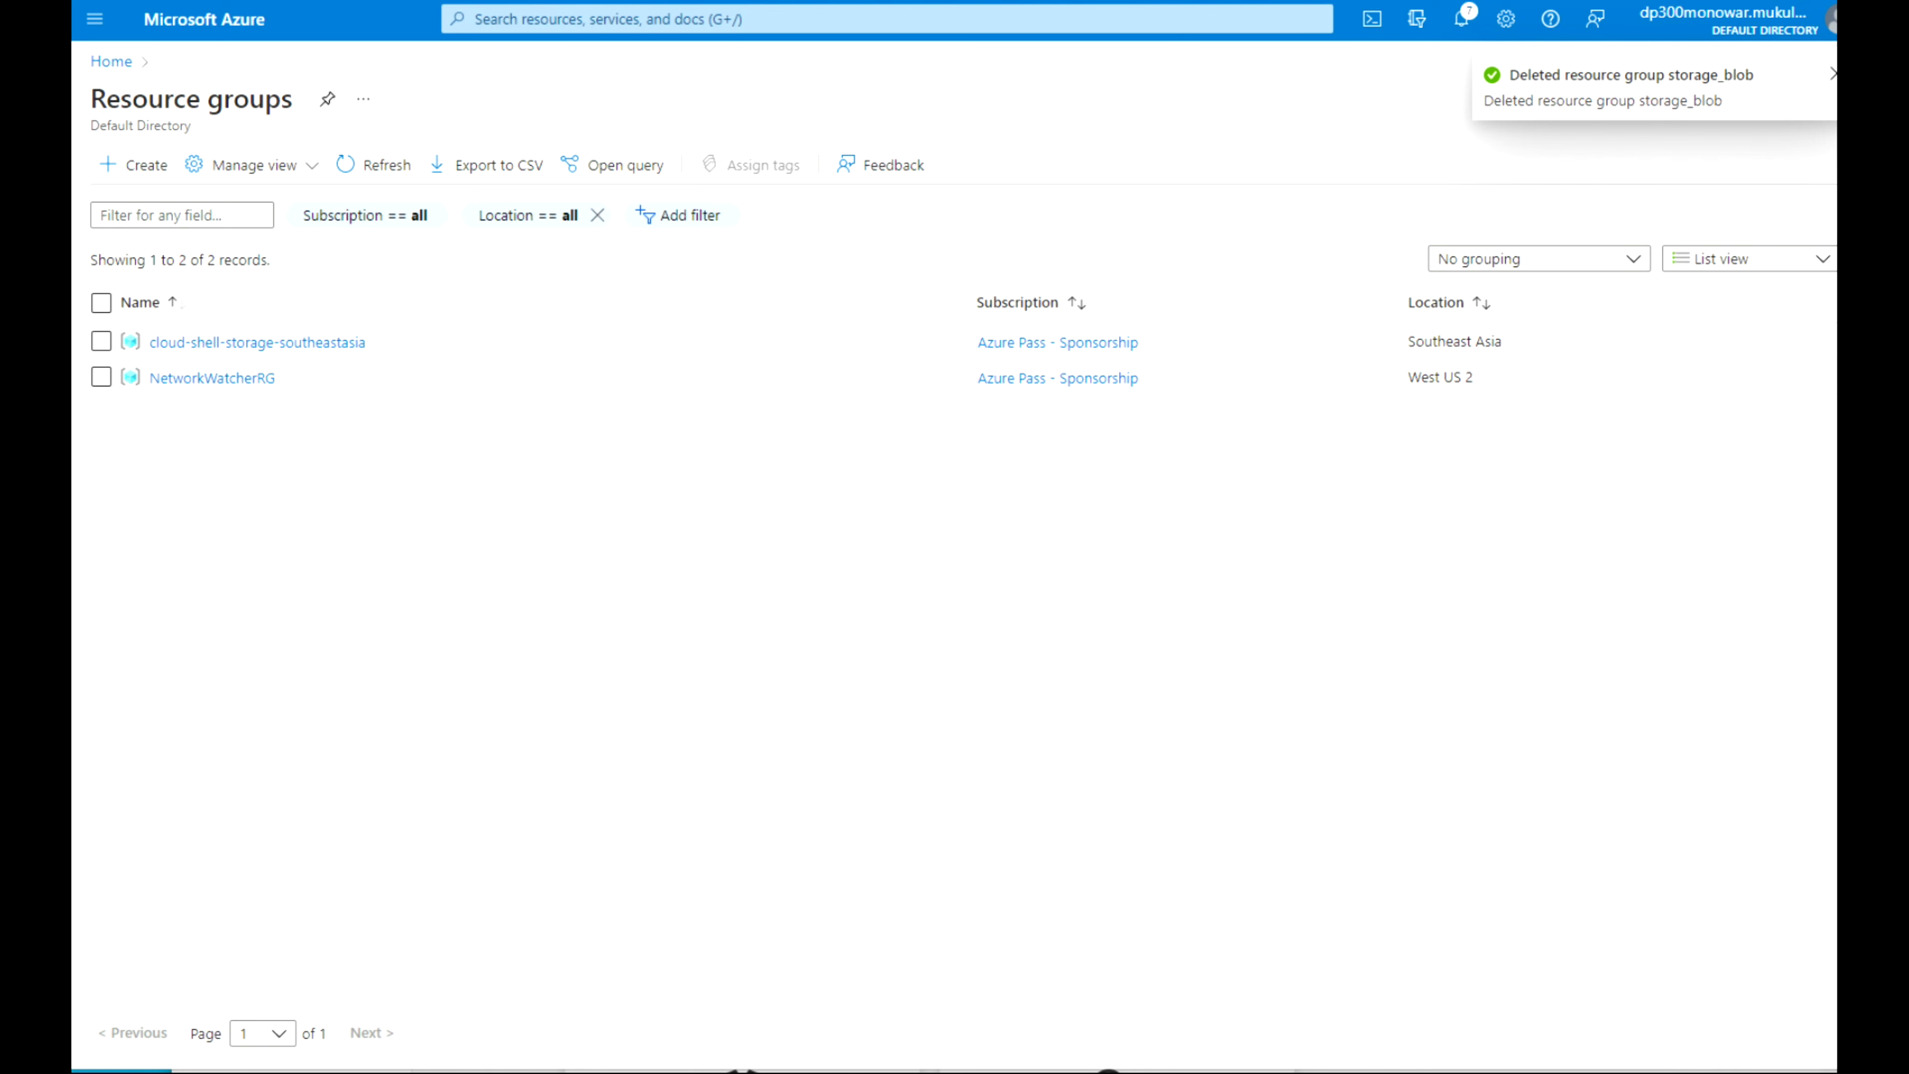
left_click(107, 63)
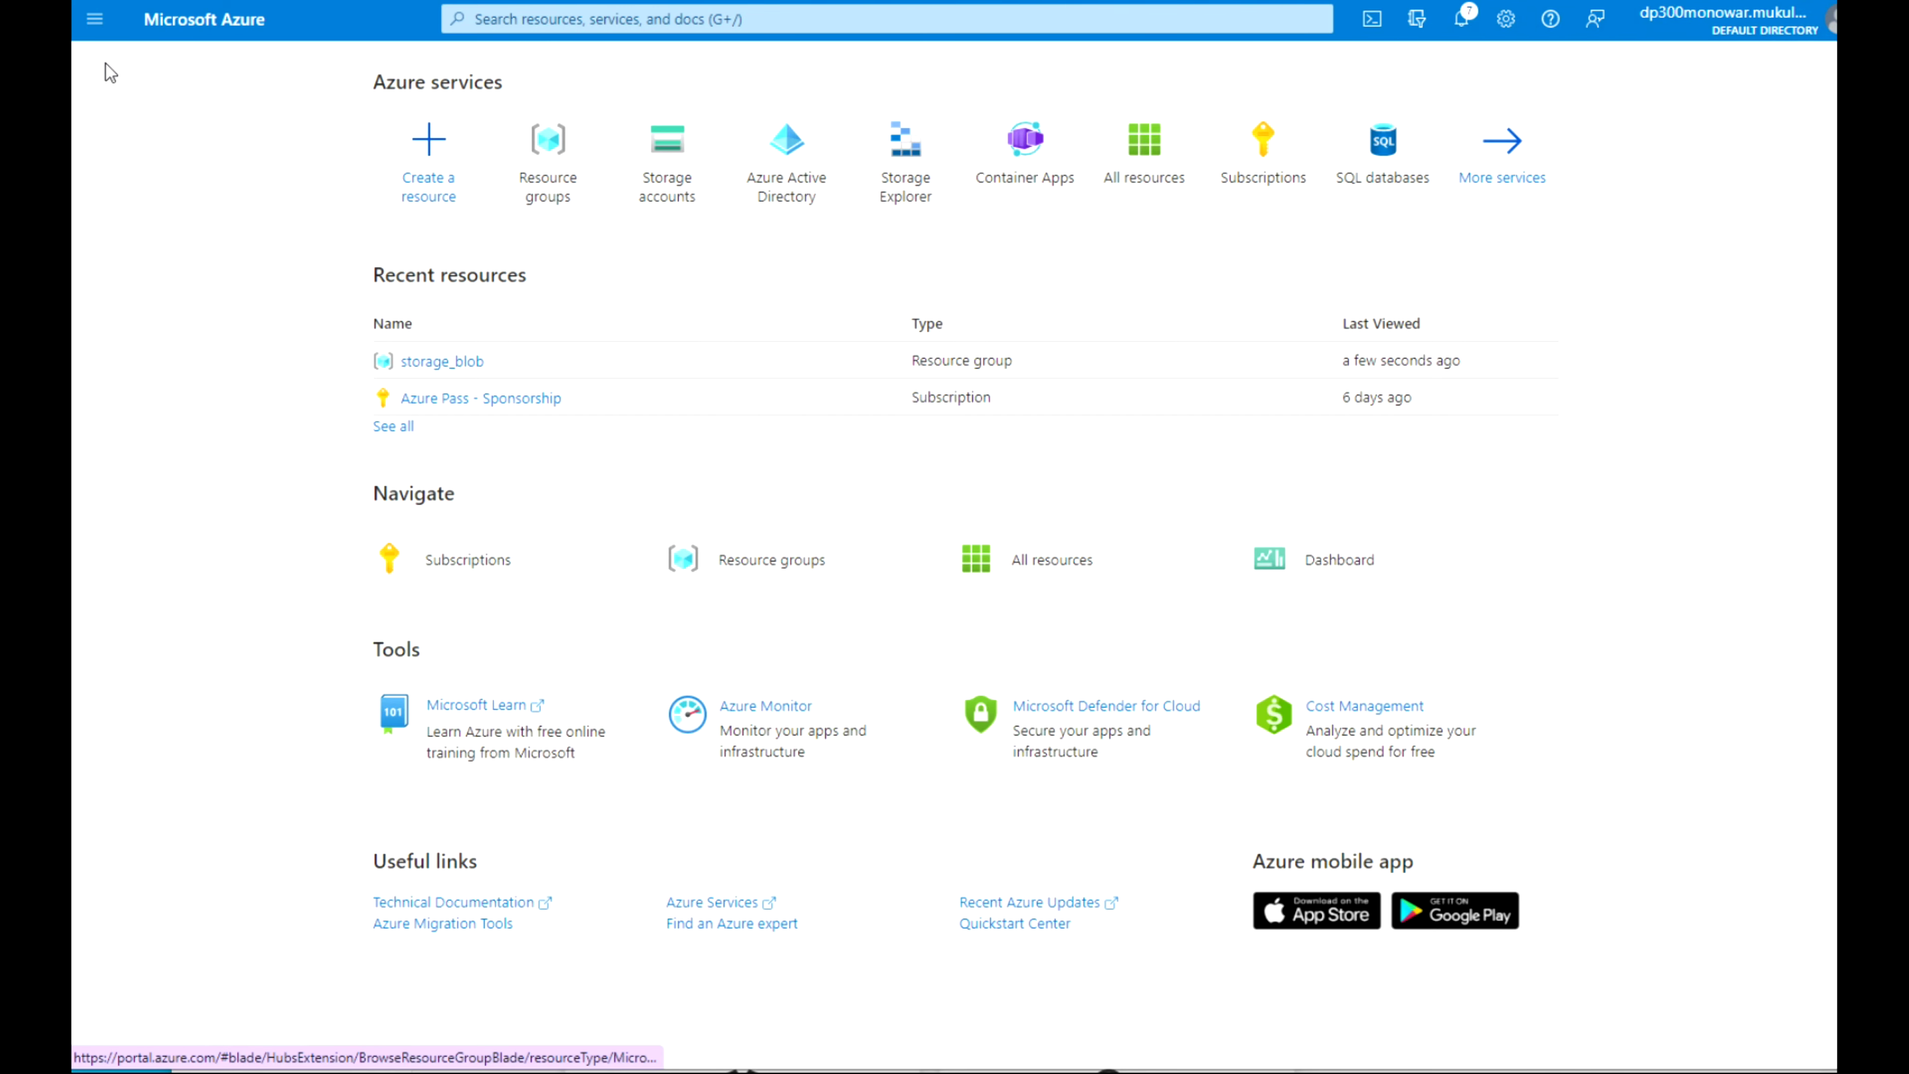
Delete the Director Amin and IT Digital Architect groups from Azure Active Directory's All groups
left_click(808, 176)
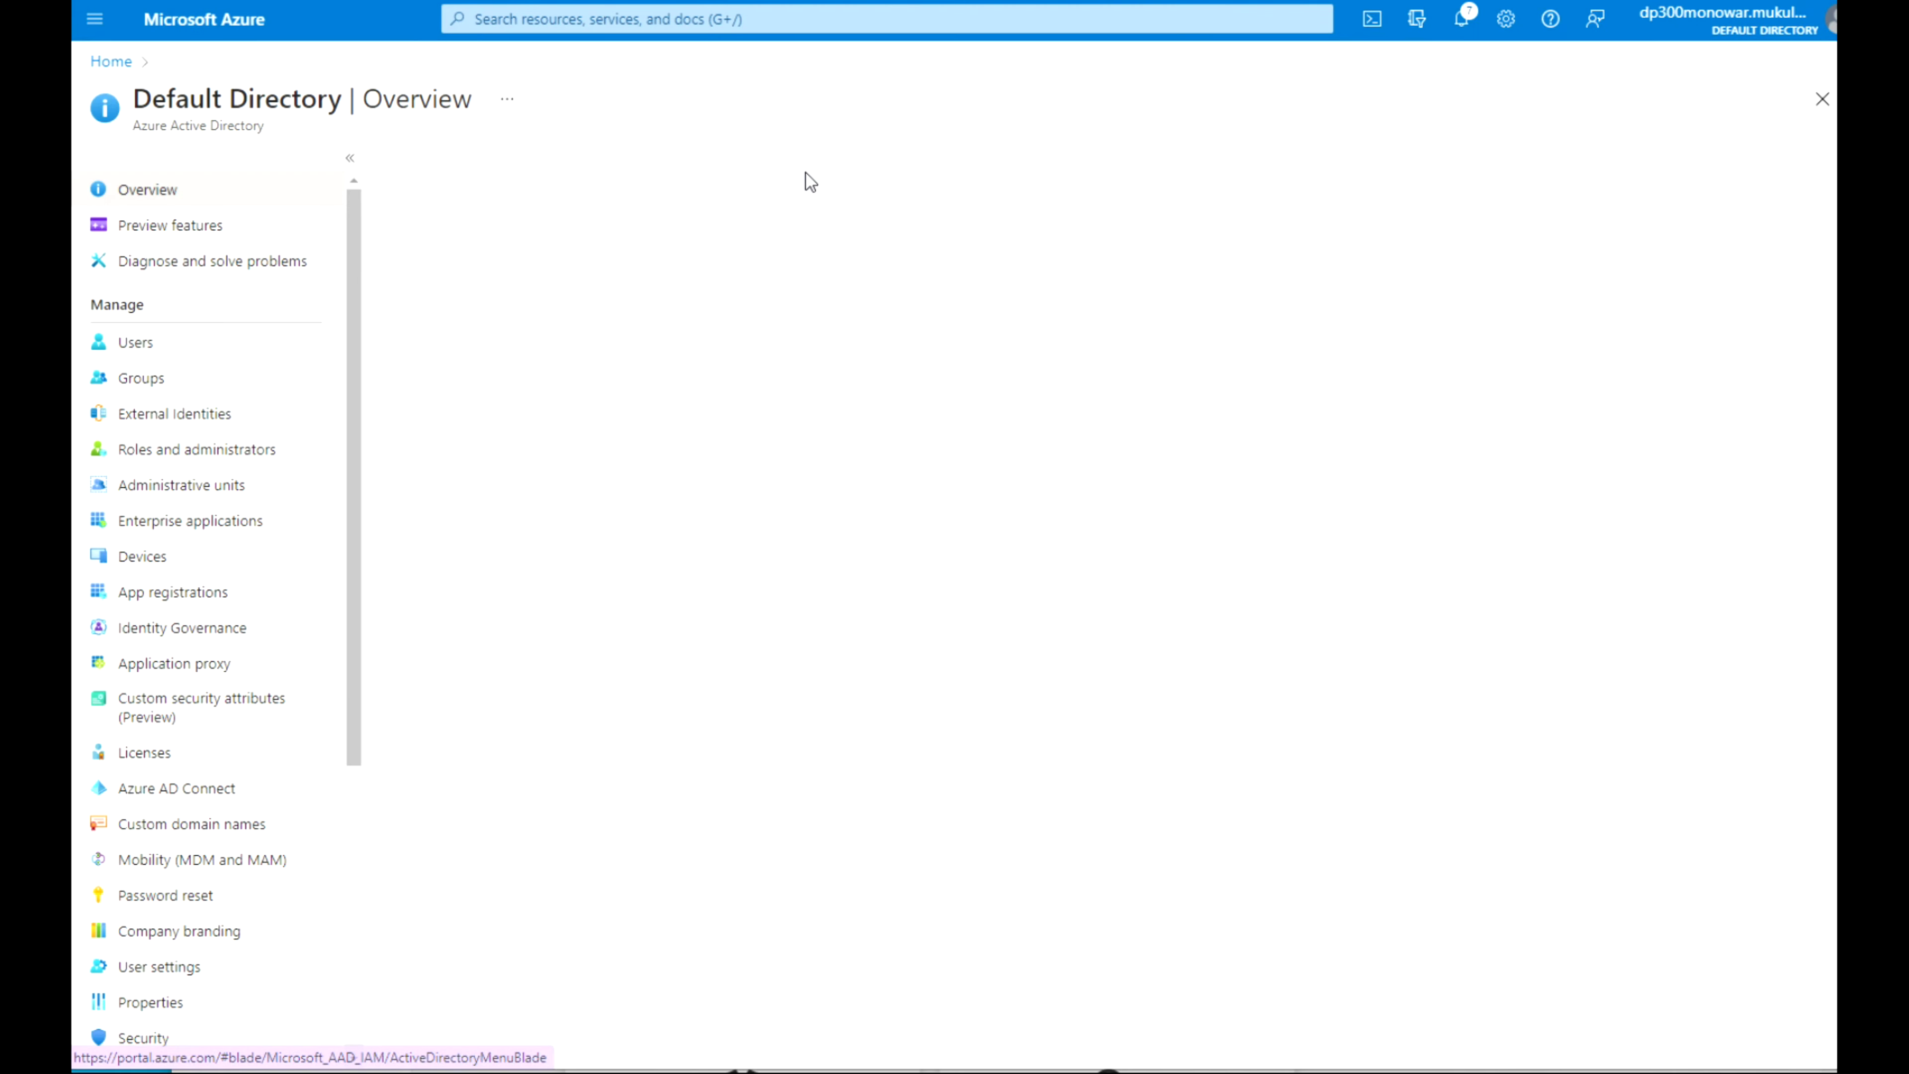
left_click(170, 386)
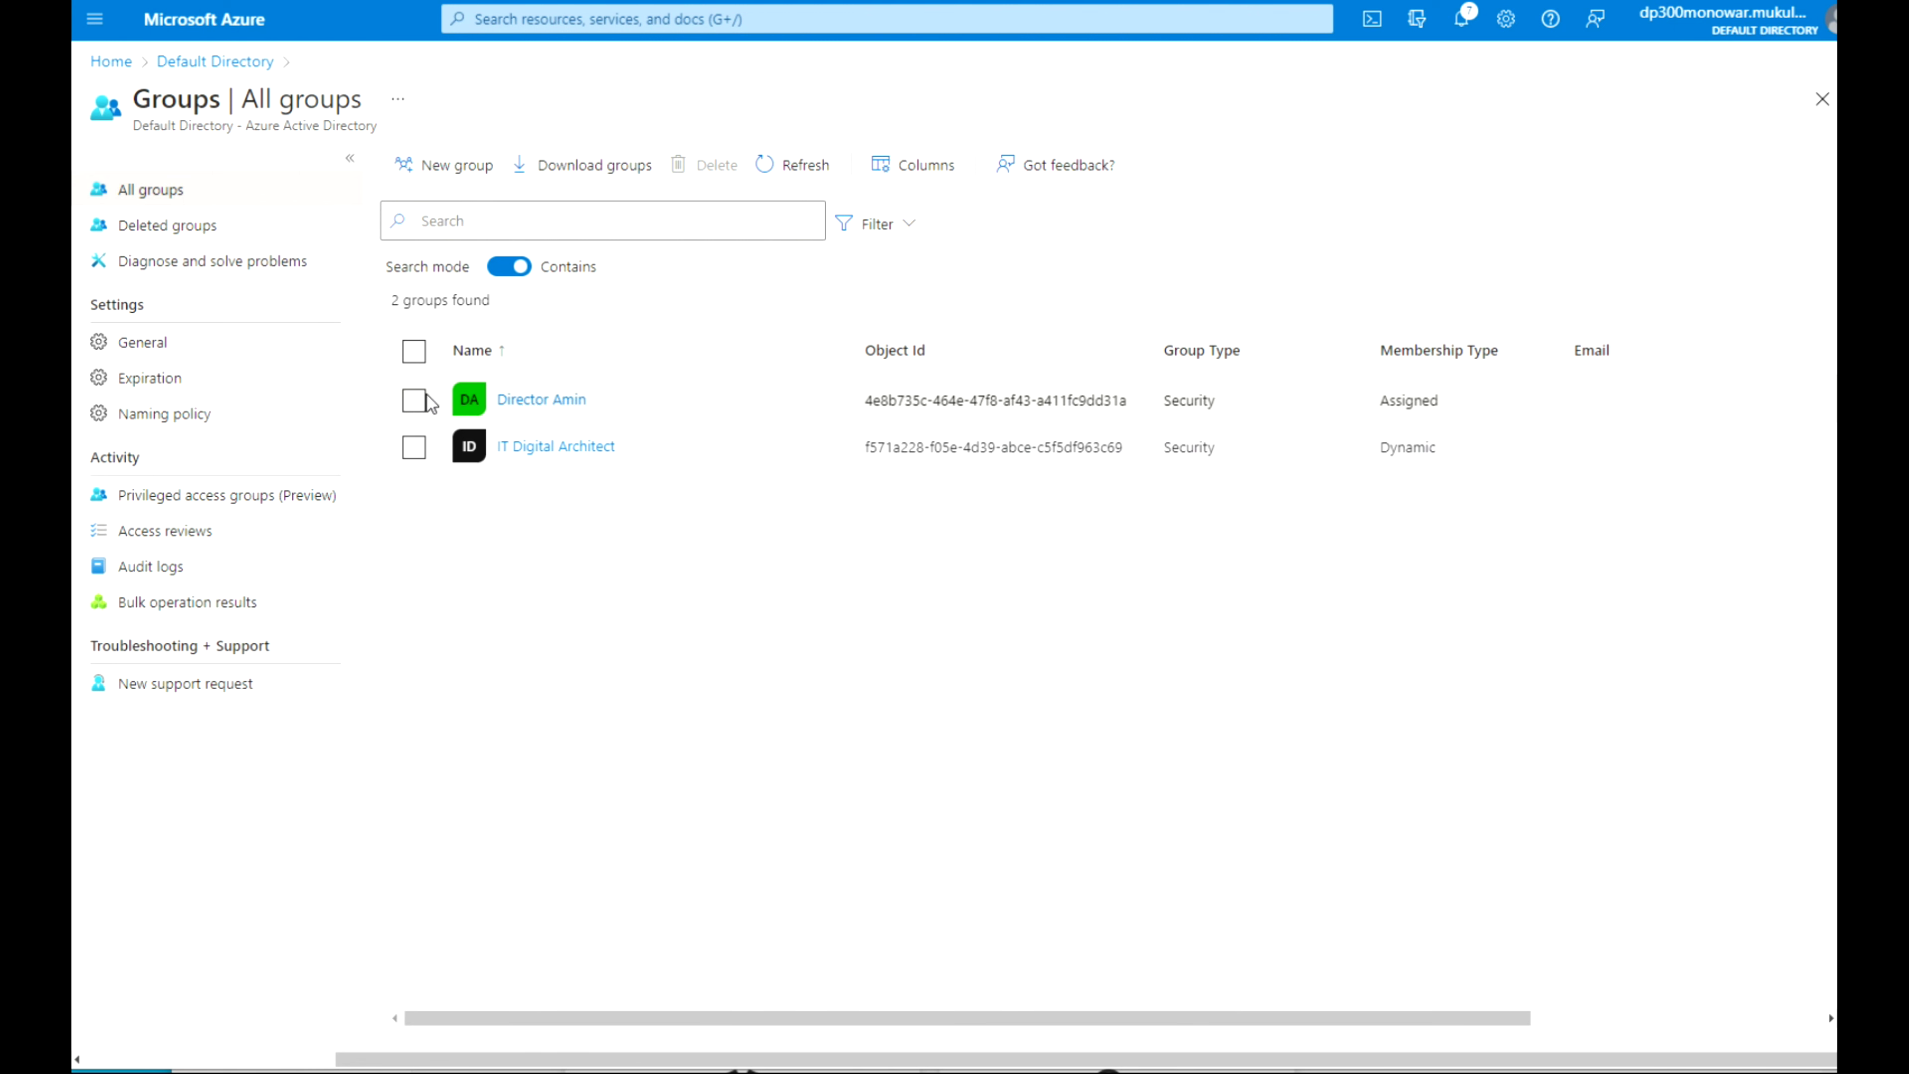
left_click(413, 401)
left_click(413, 448)
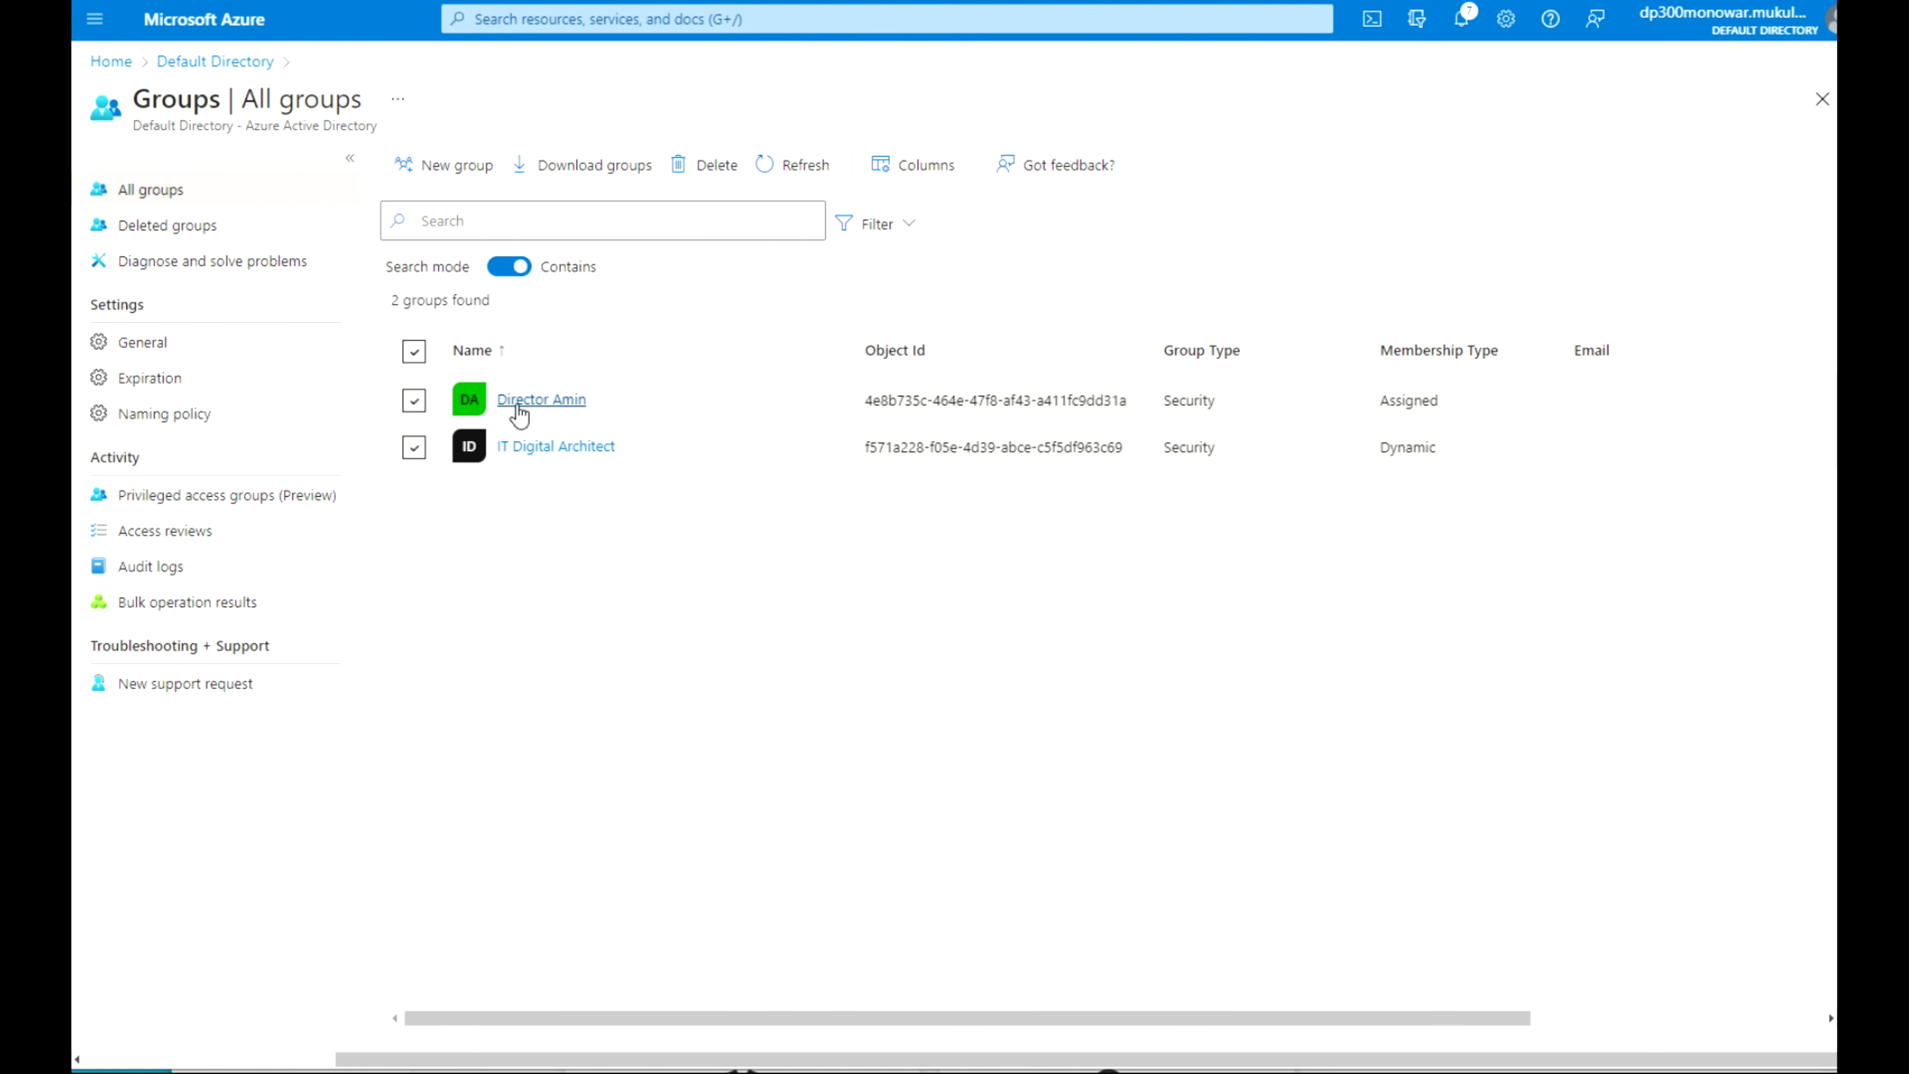
left_click(709, 165)
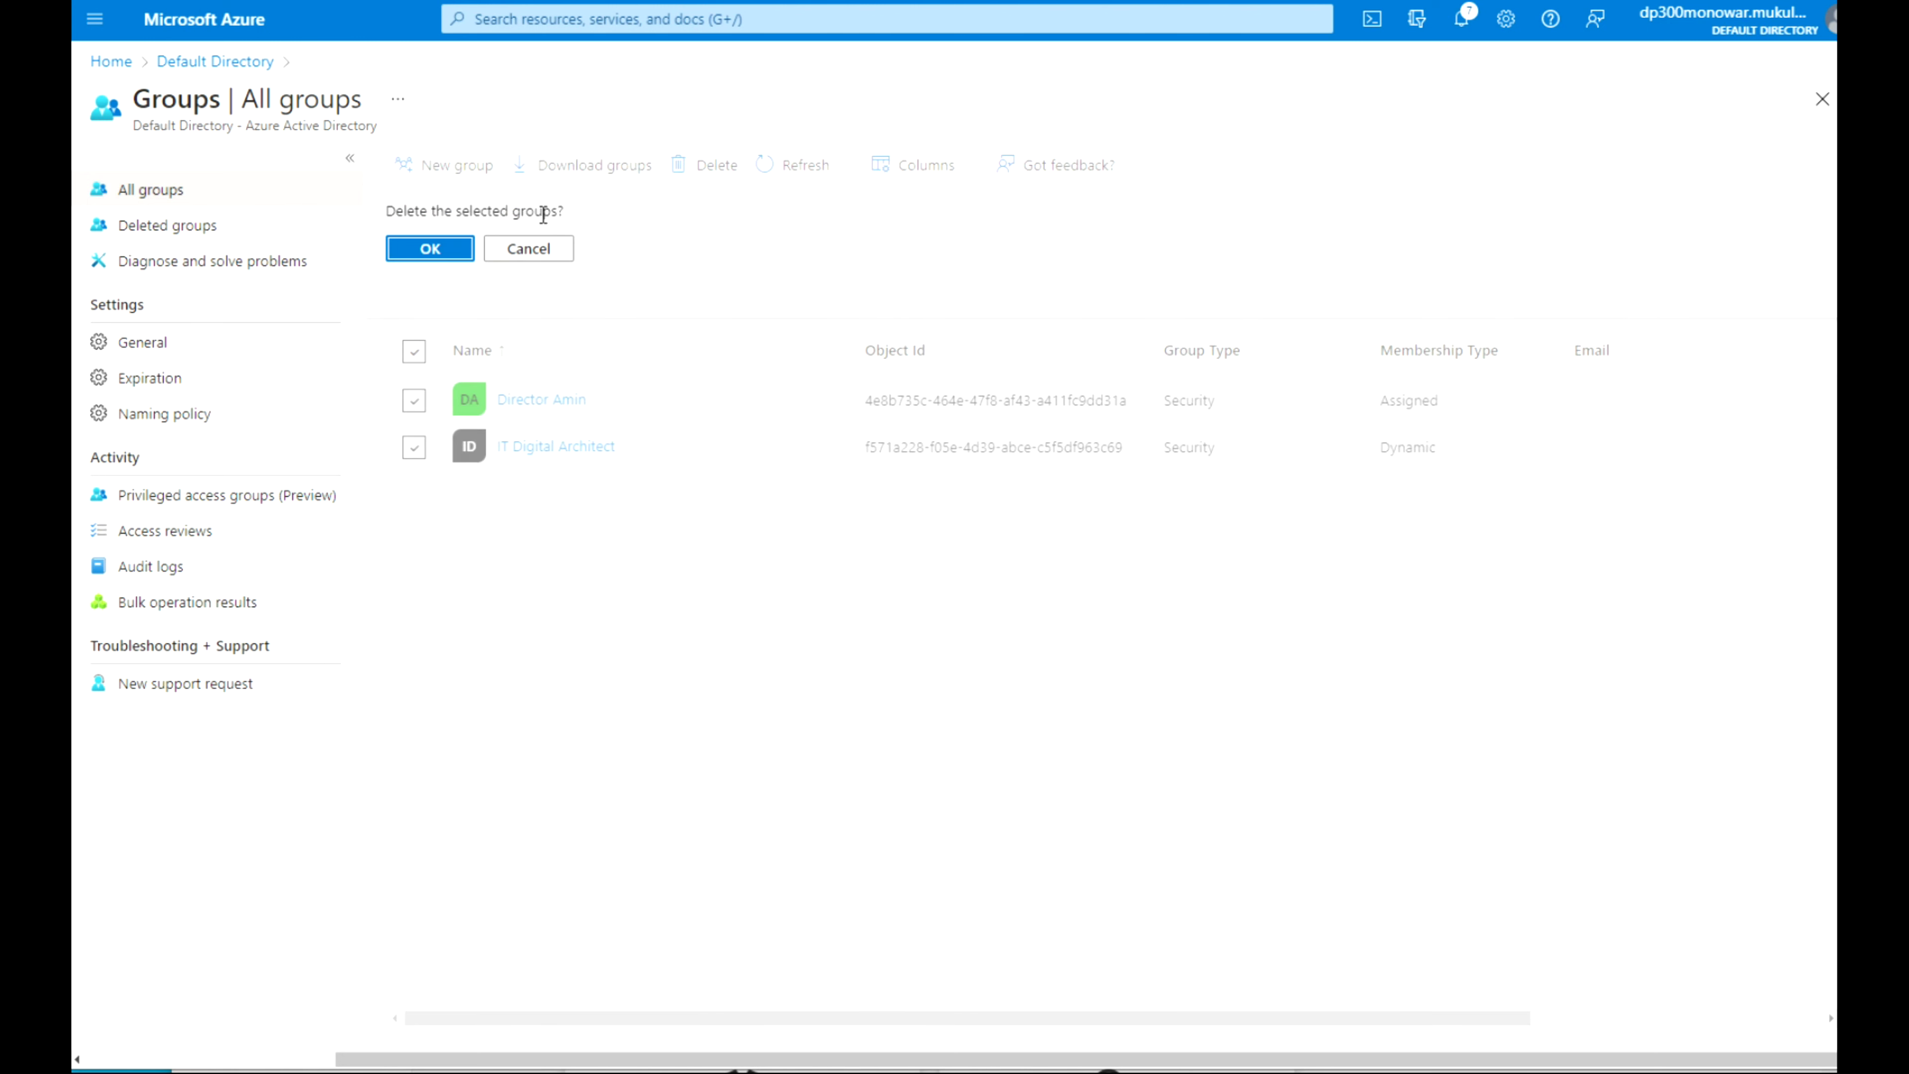
left_click(432, 248)
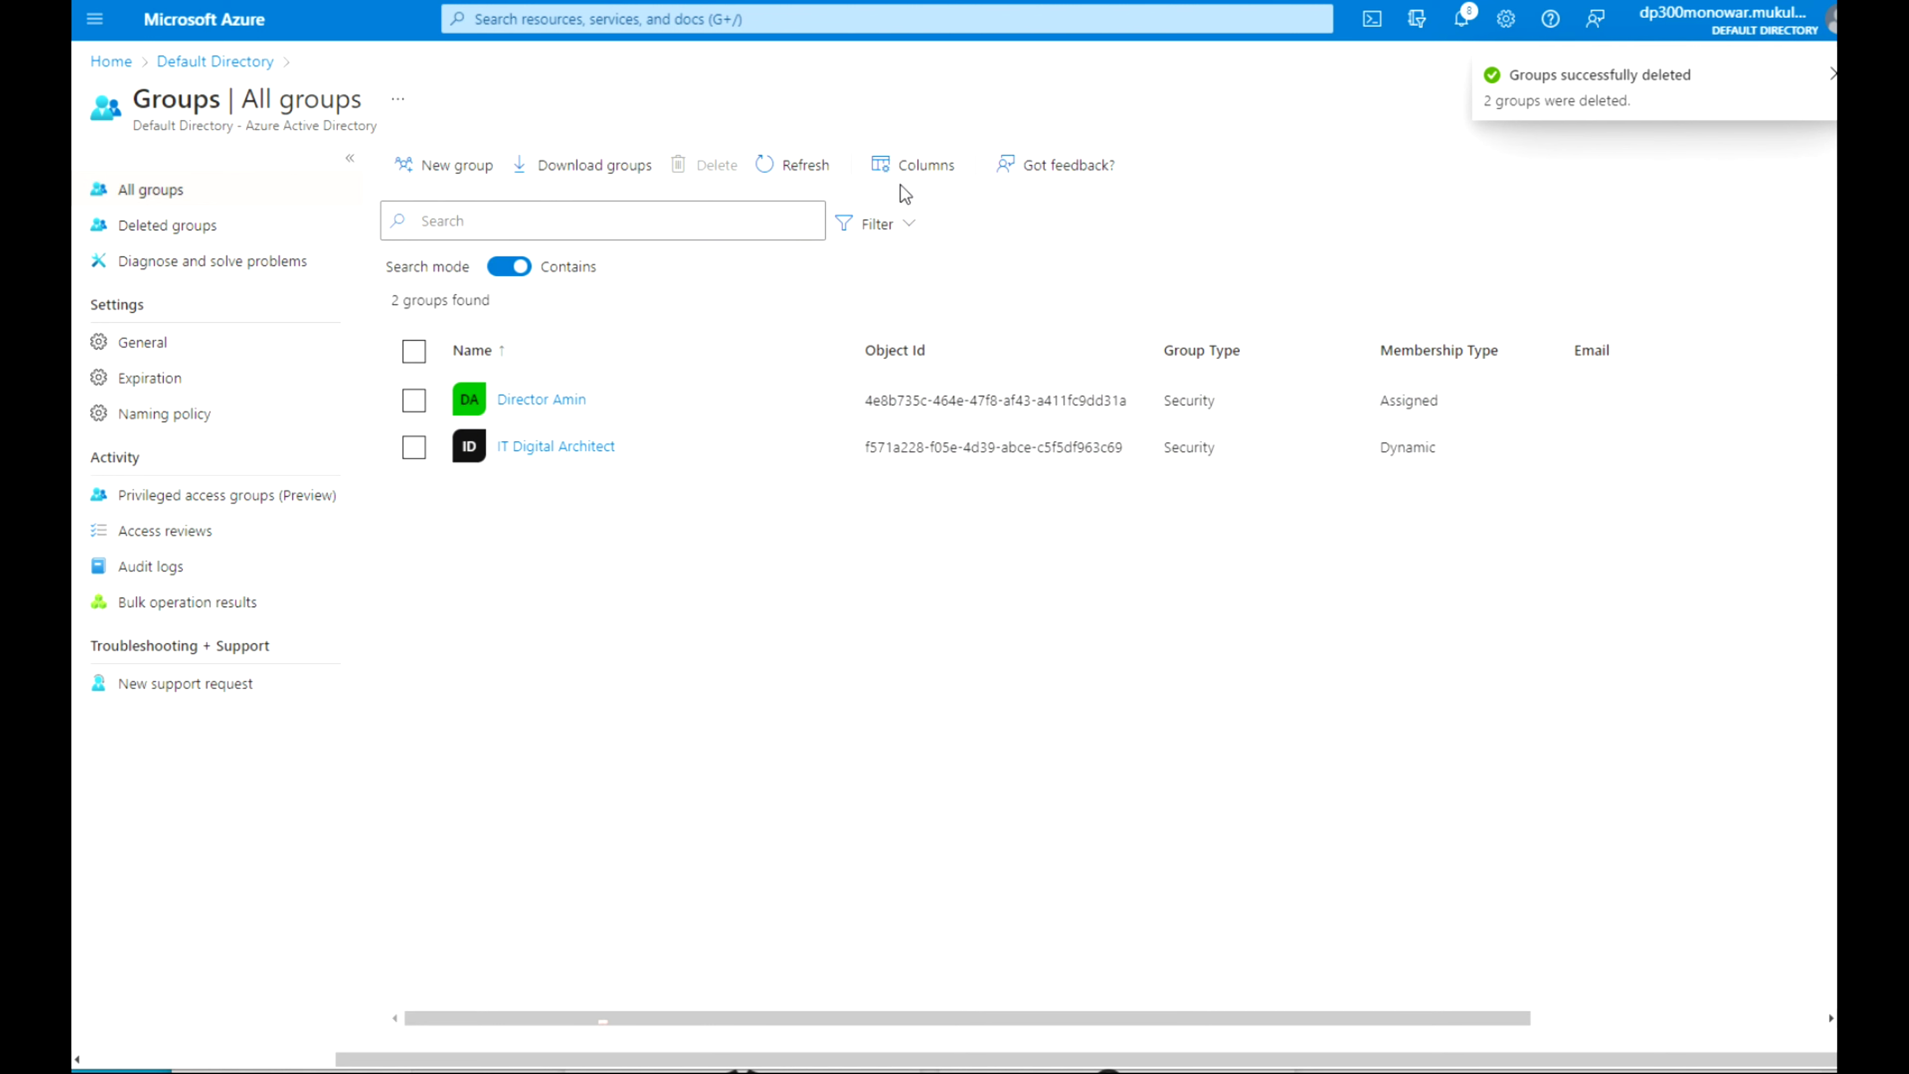
left_click(803, 166)
left_click(1832, 75)
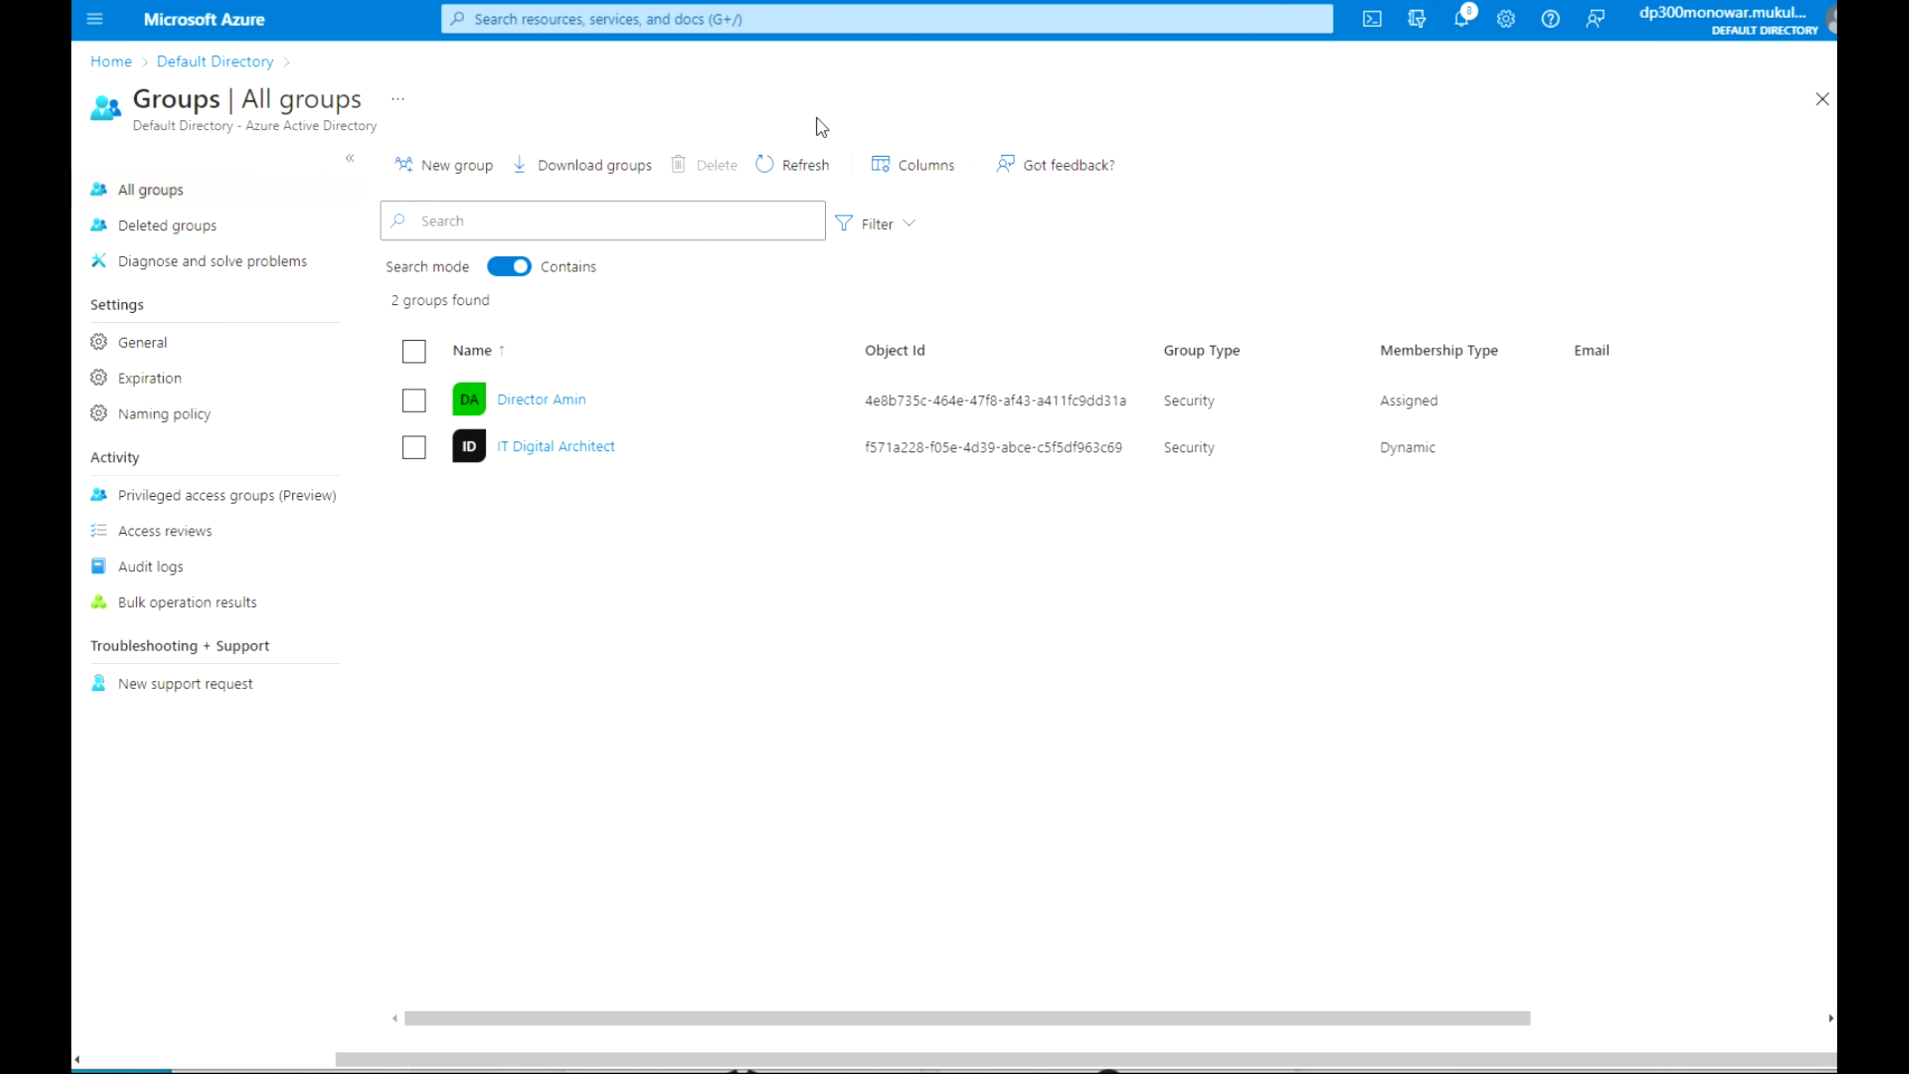
Delete the demo user and the second test user from Azure Active Directory's All users
left_click(111, 63)
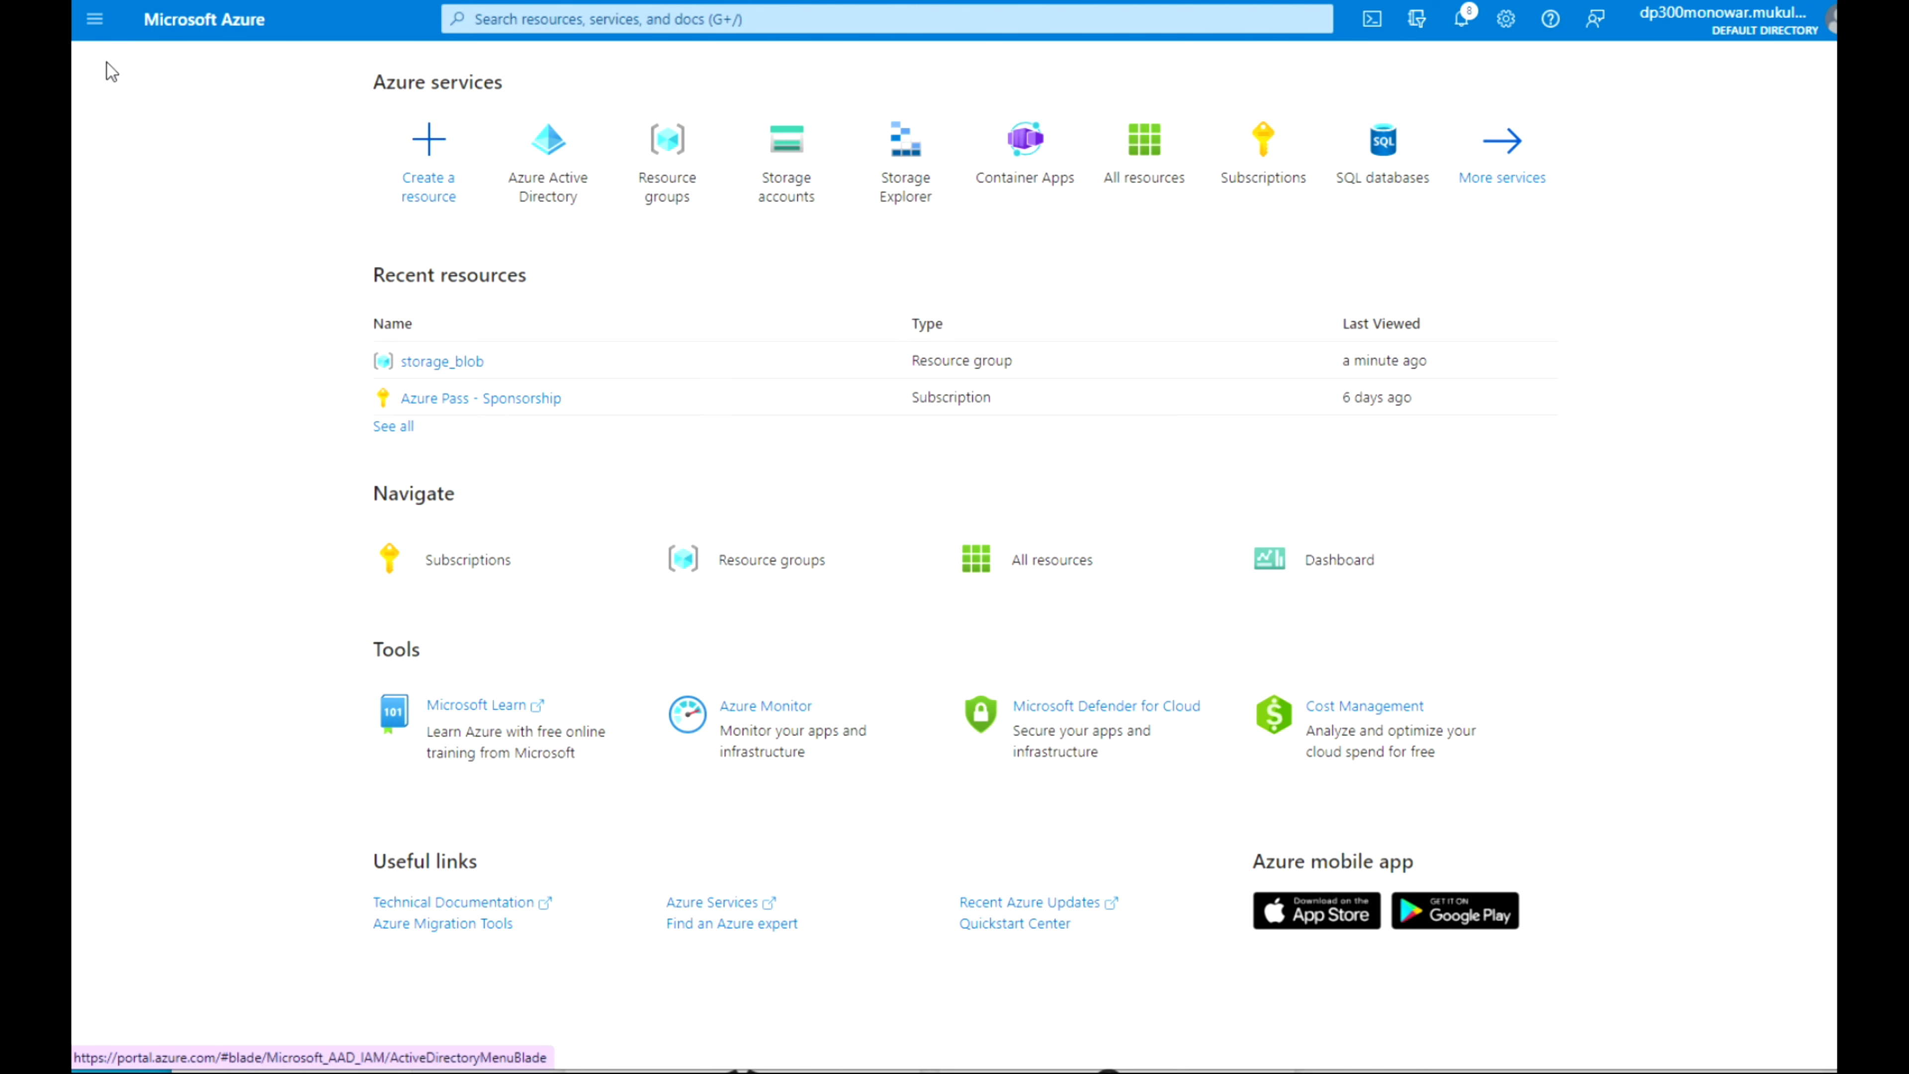
left_click(560, 191)
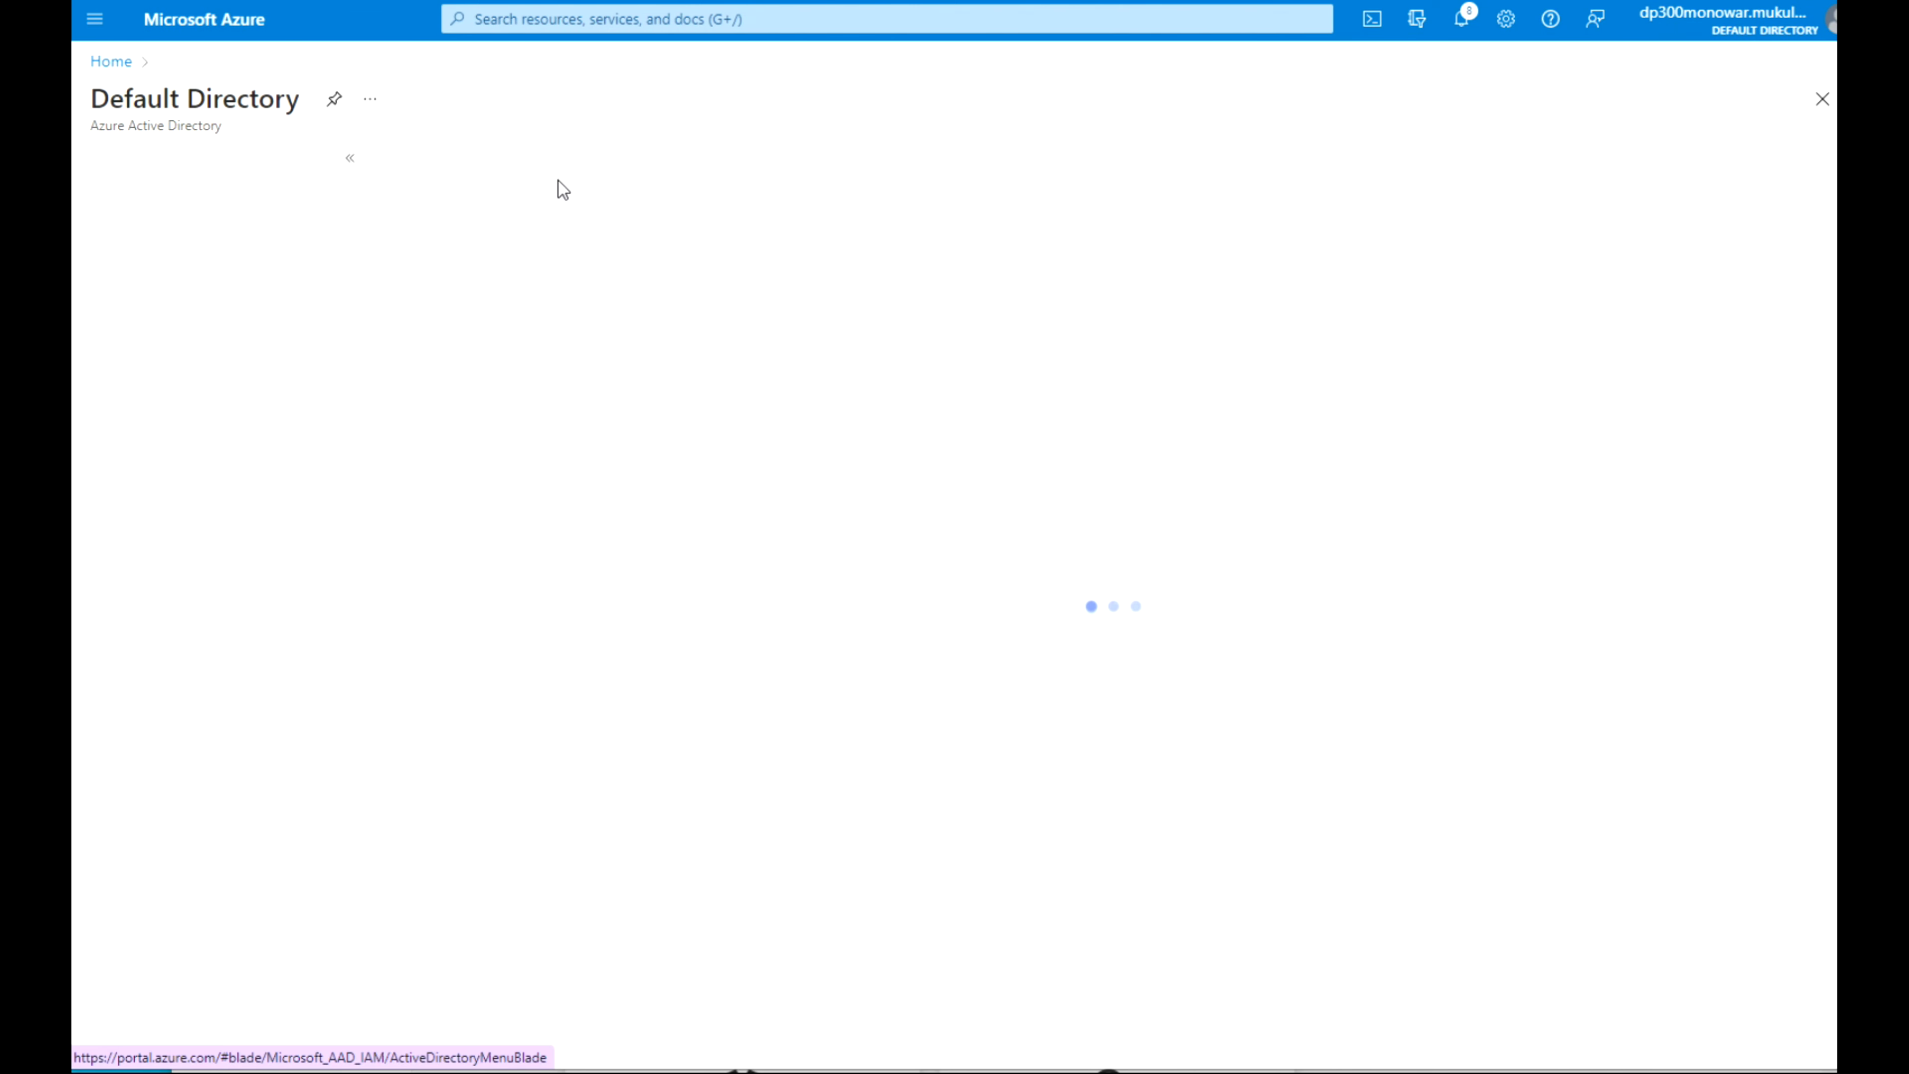
left_click(136, 345)
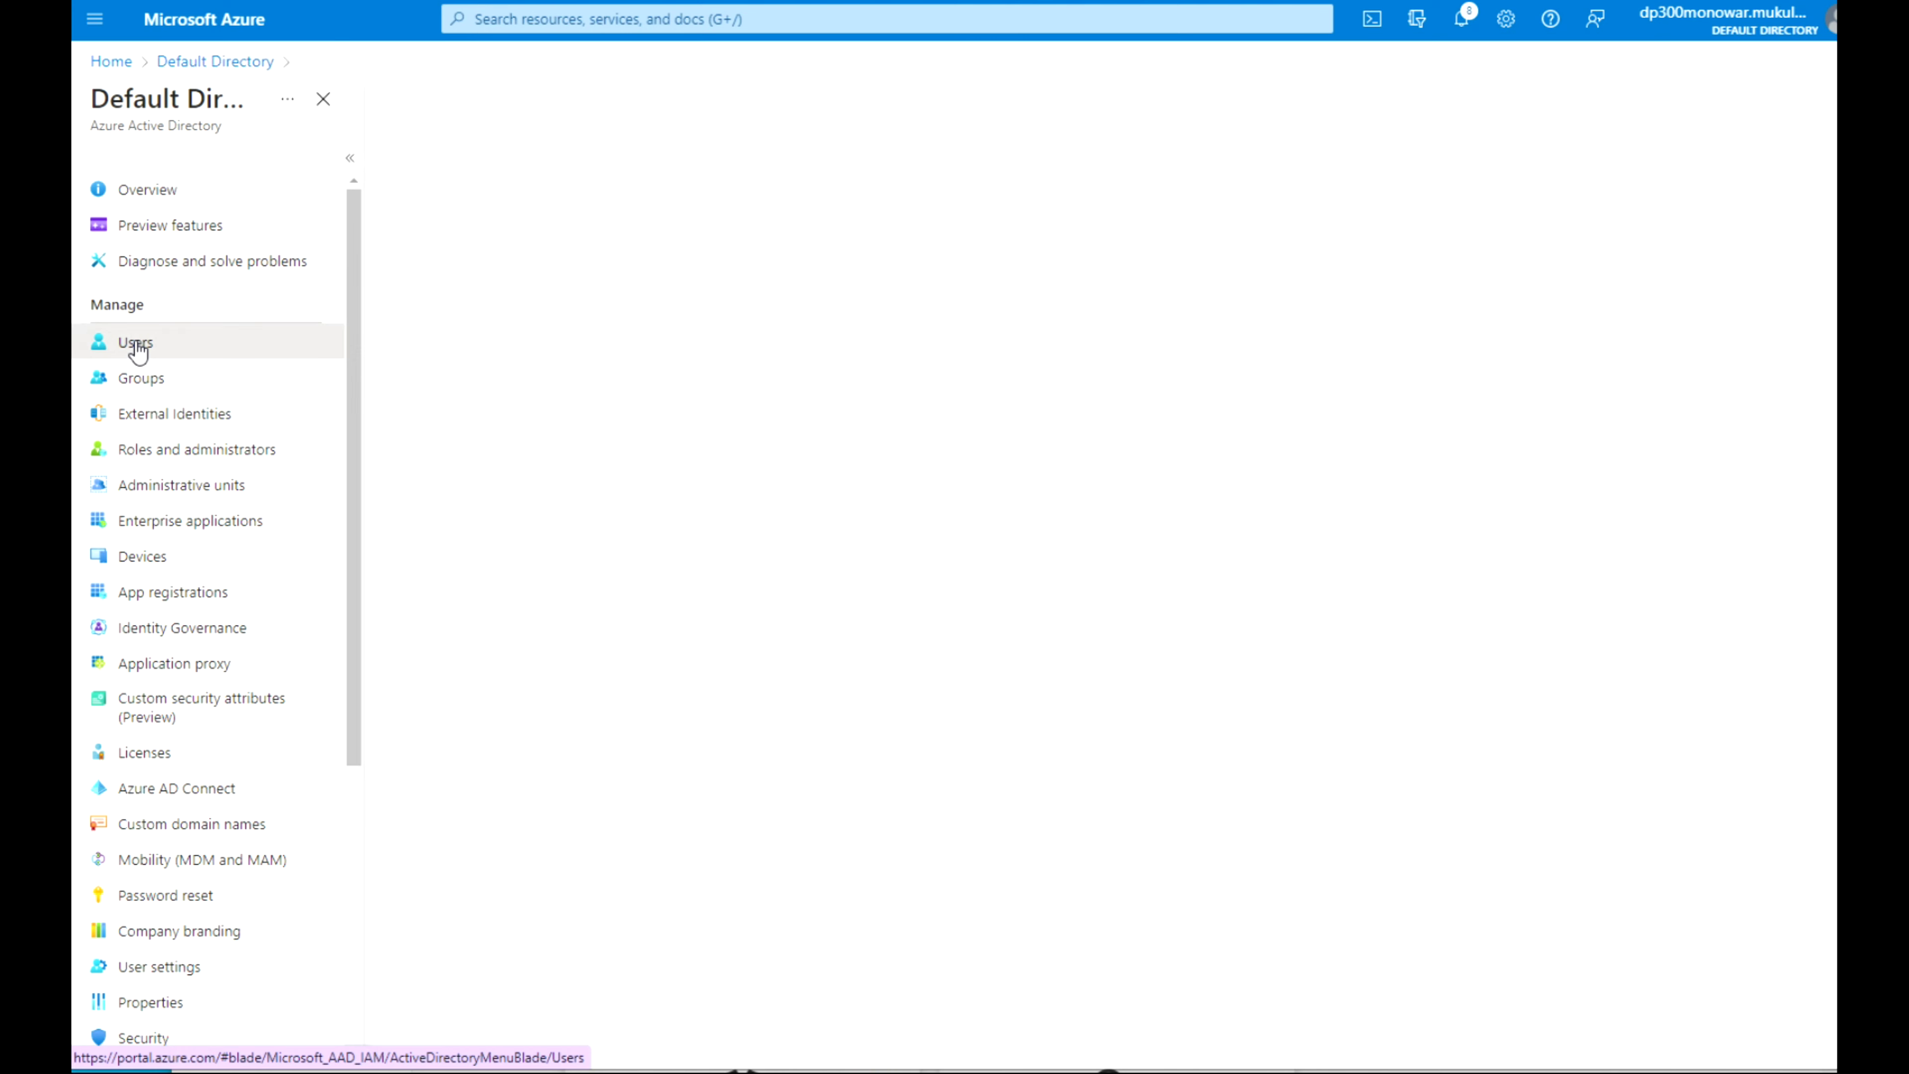
left_click(403, 313)
left_click(403, 351)
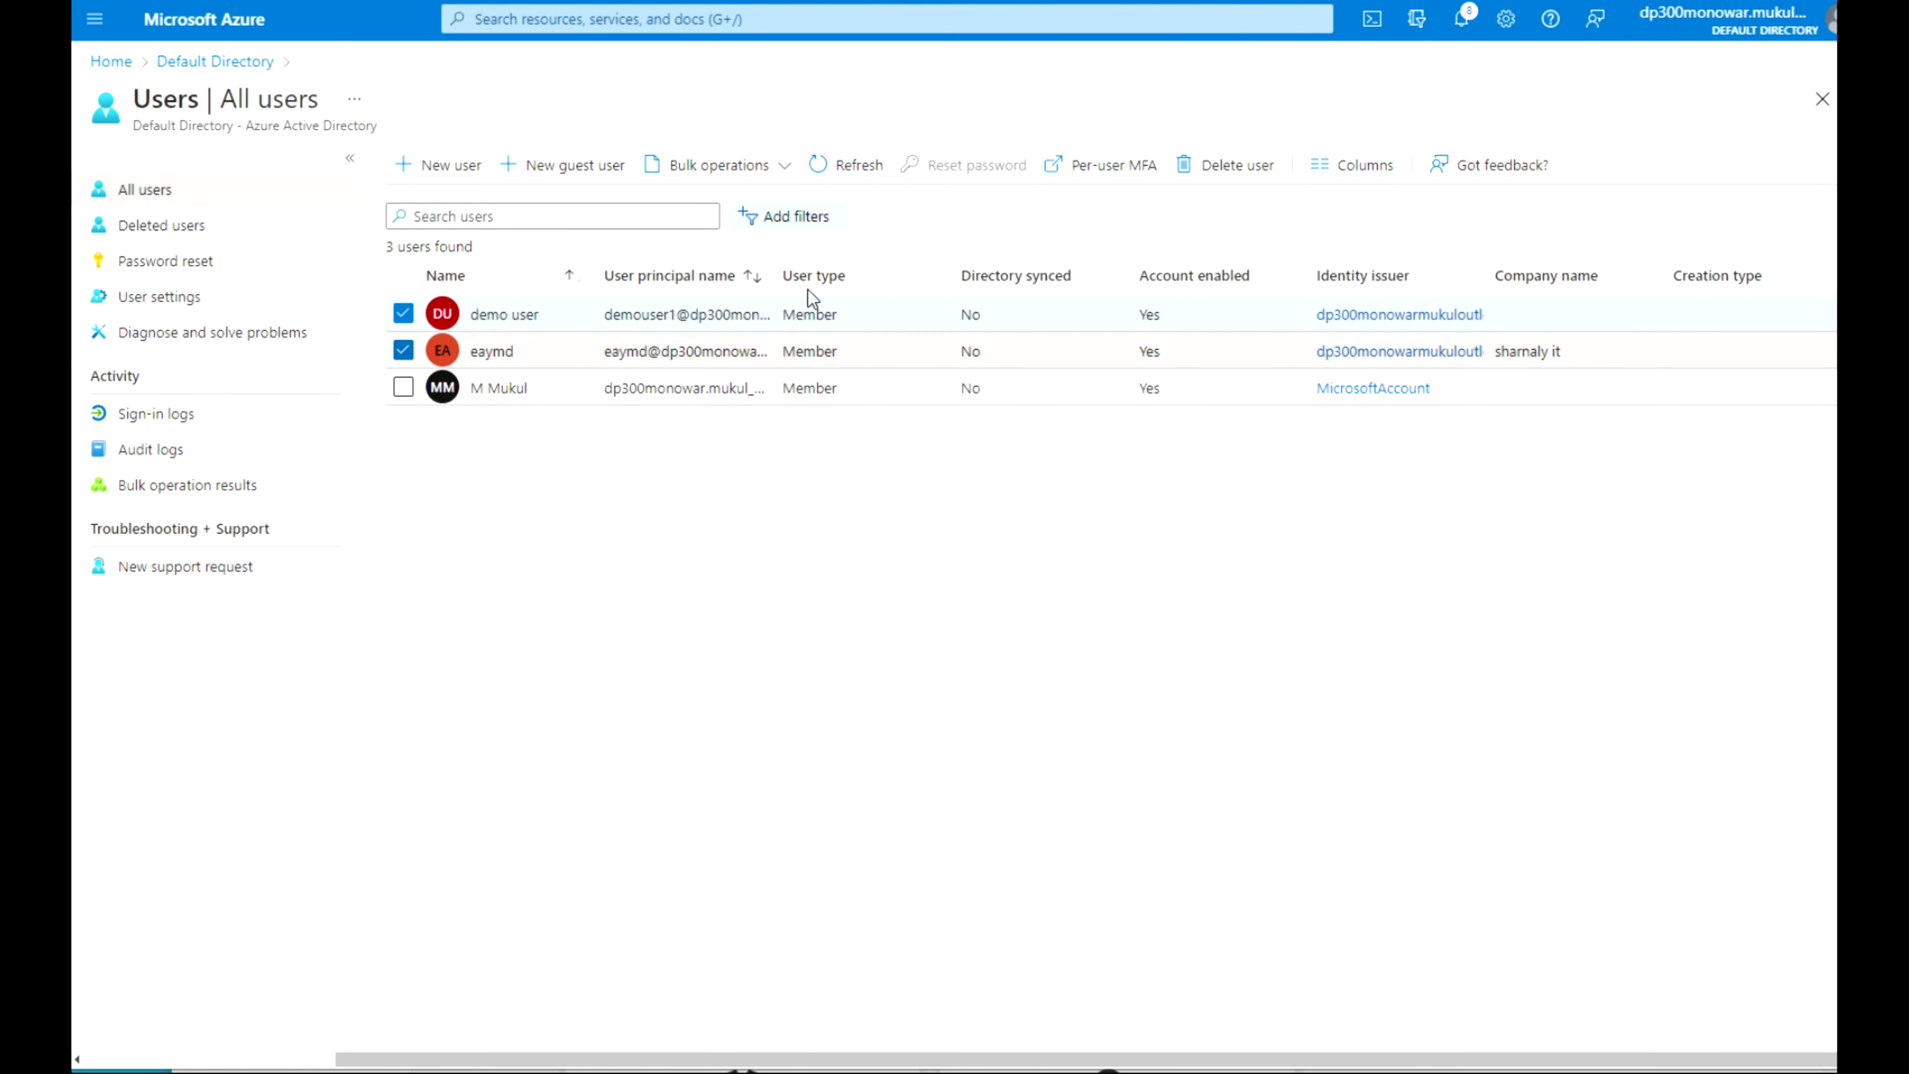
left_click(1240, 180)
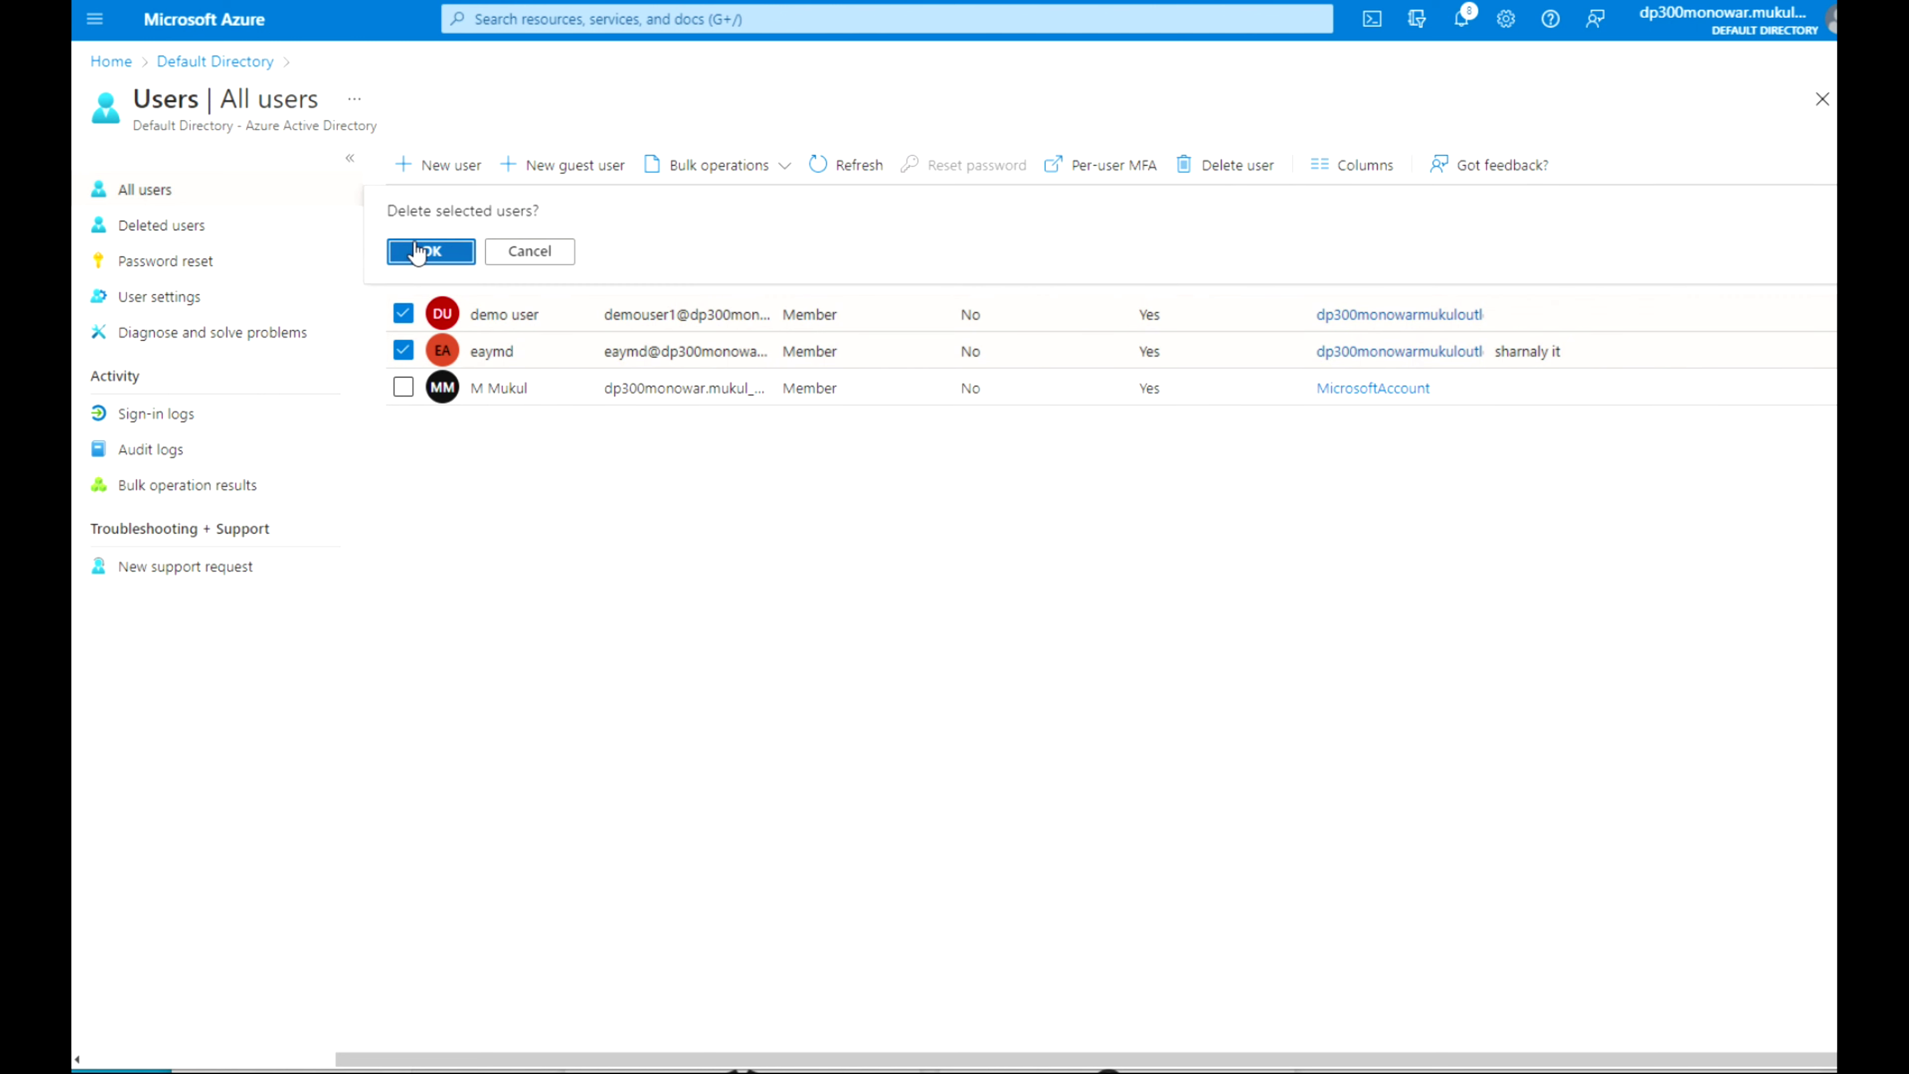
left_click(423, 251)
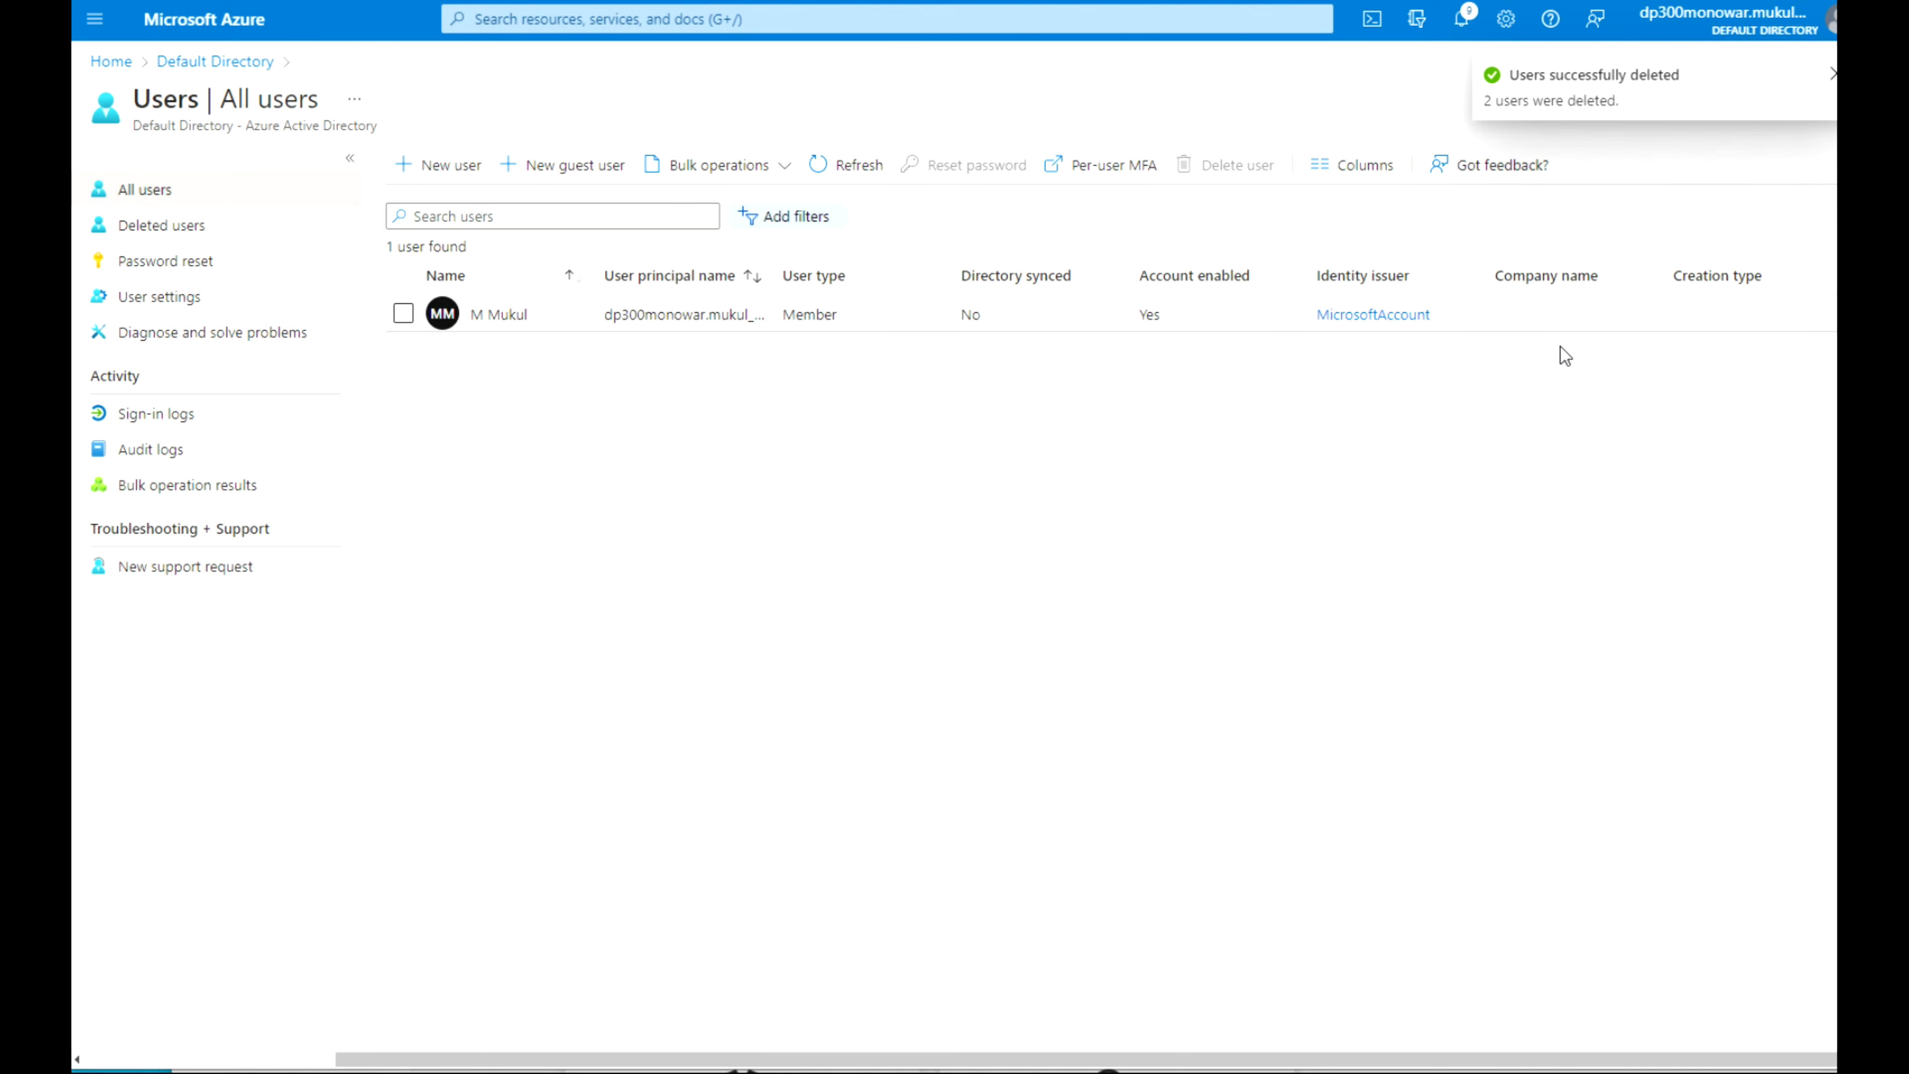
left_click(1831, 75)
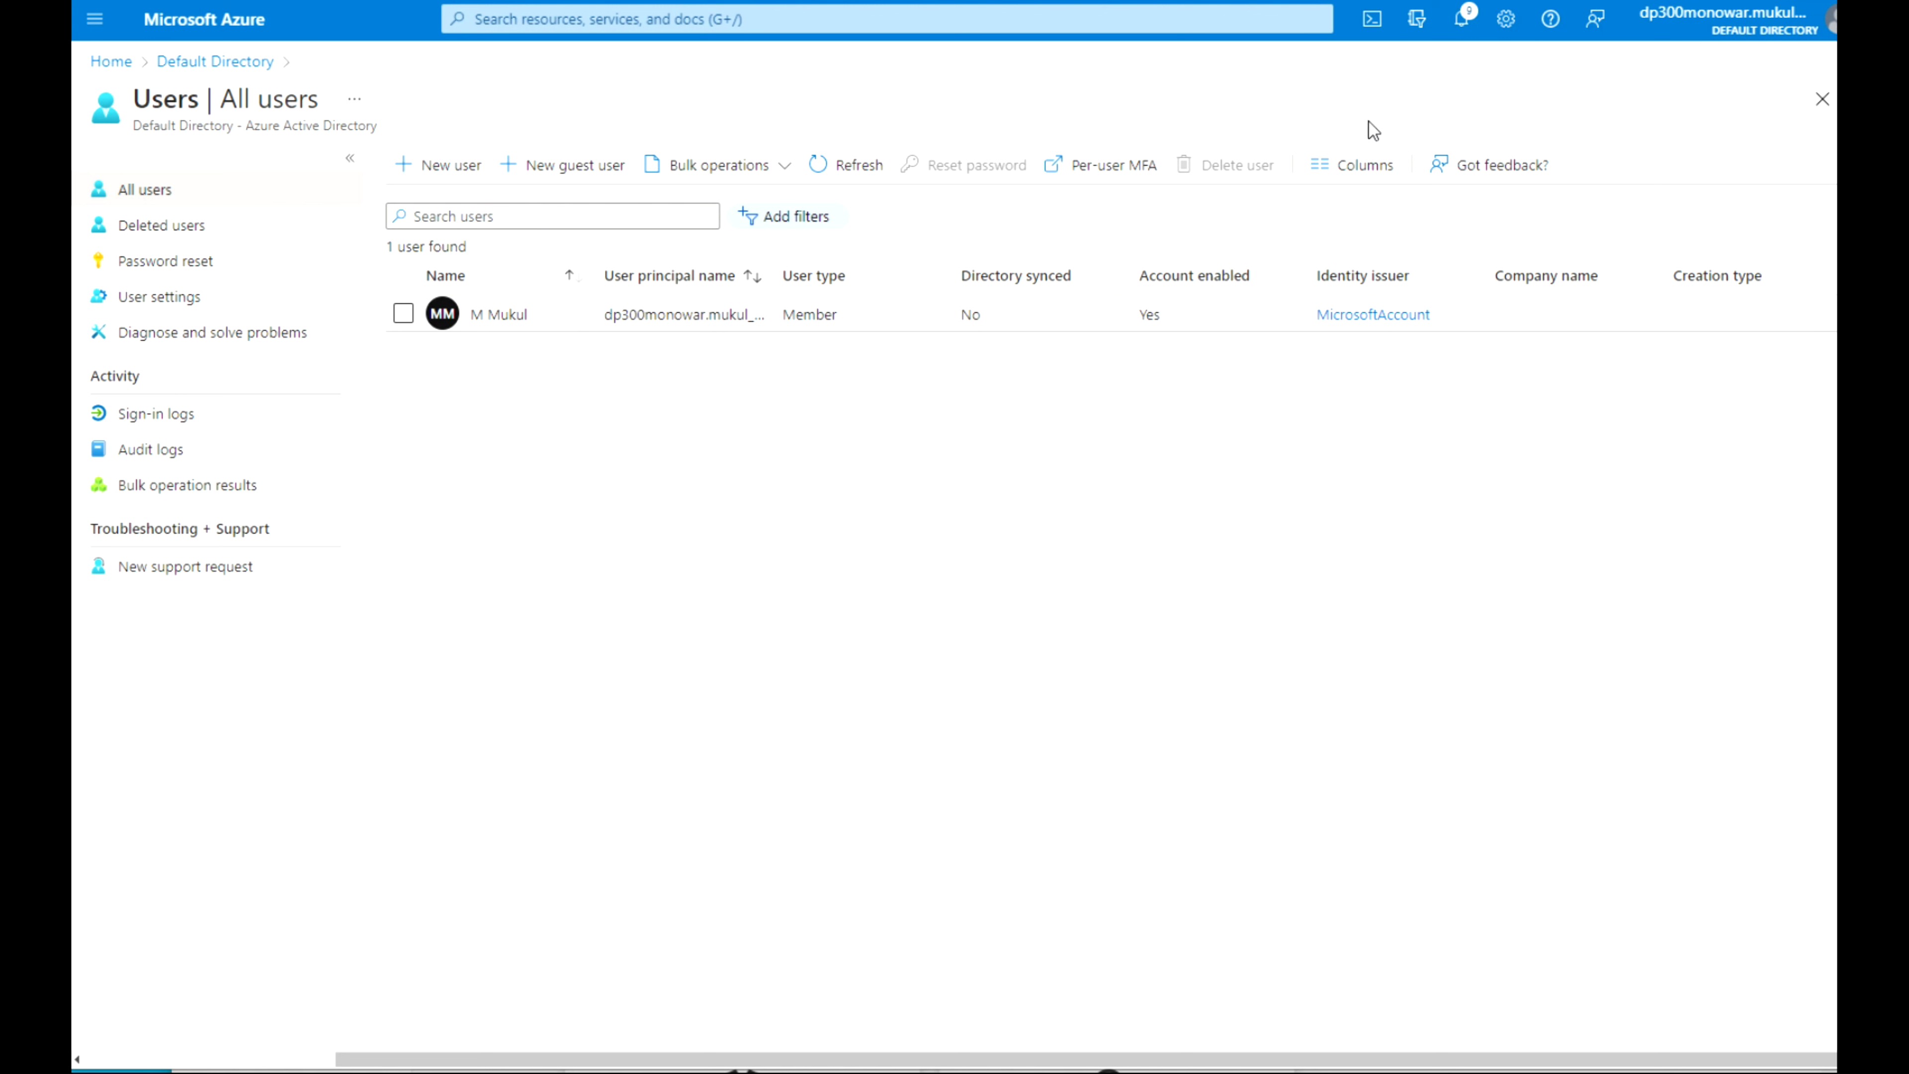